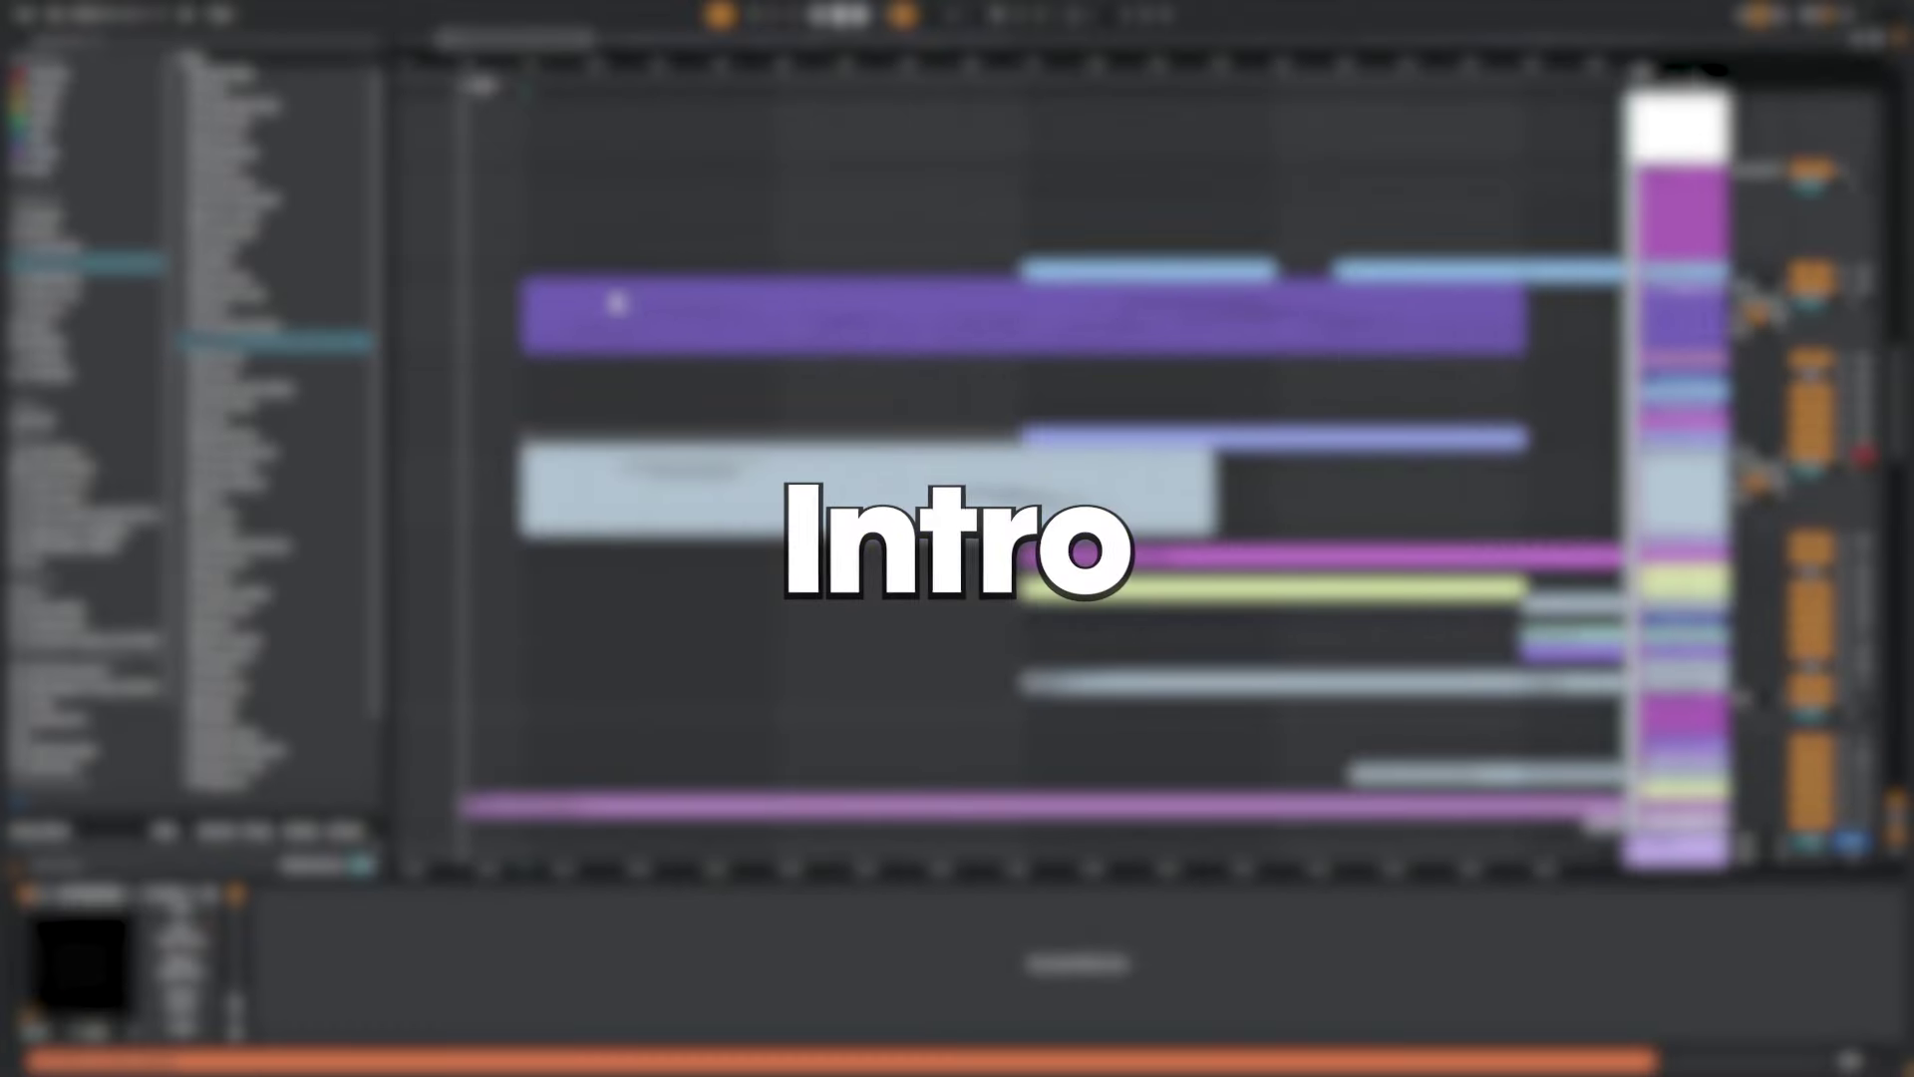
Solo the imagiro piano track 57 and play its clip from bar 9.
click(617, 302)
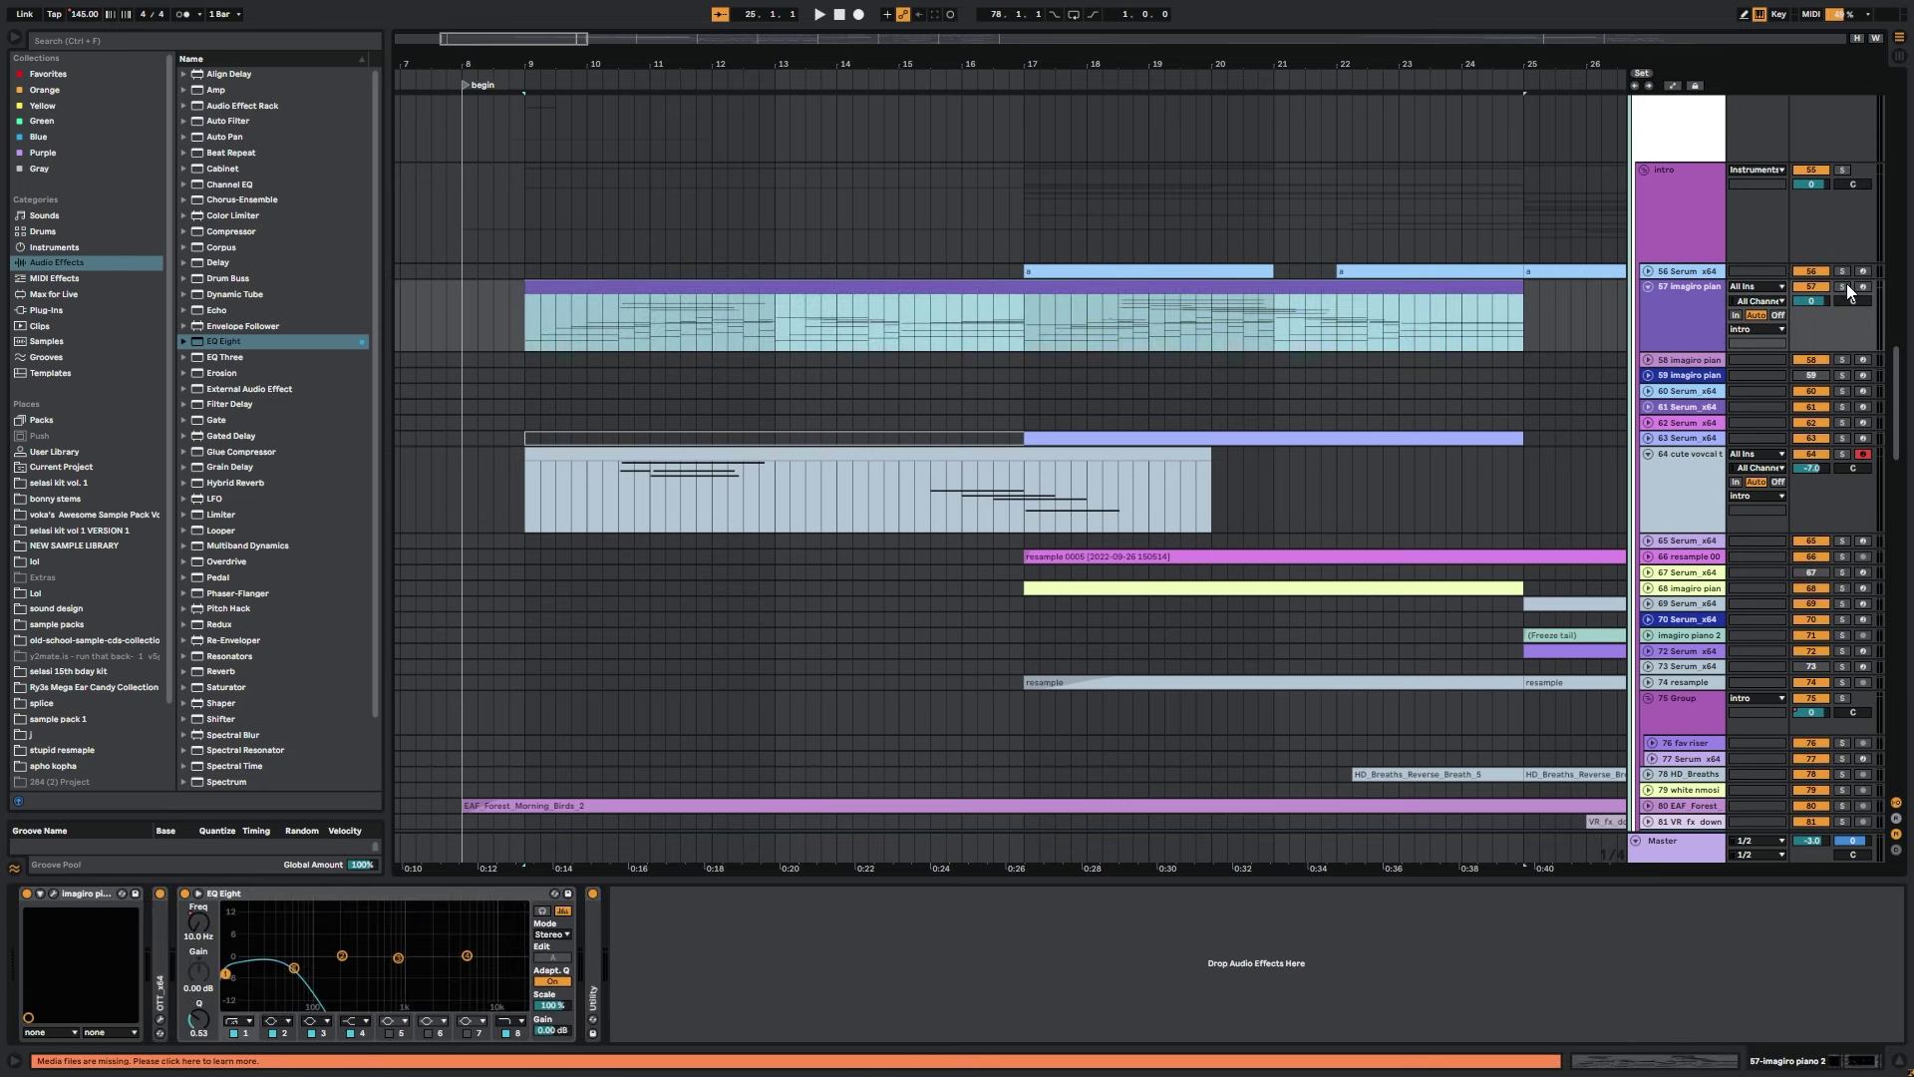
click(1846, 285)
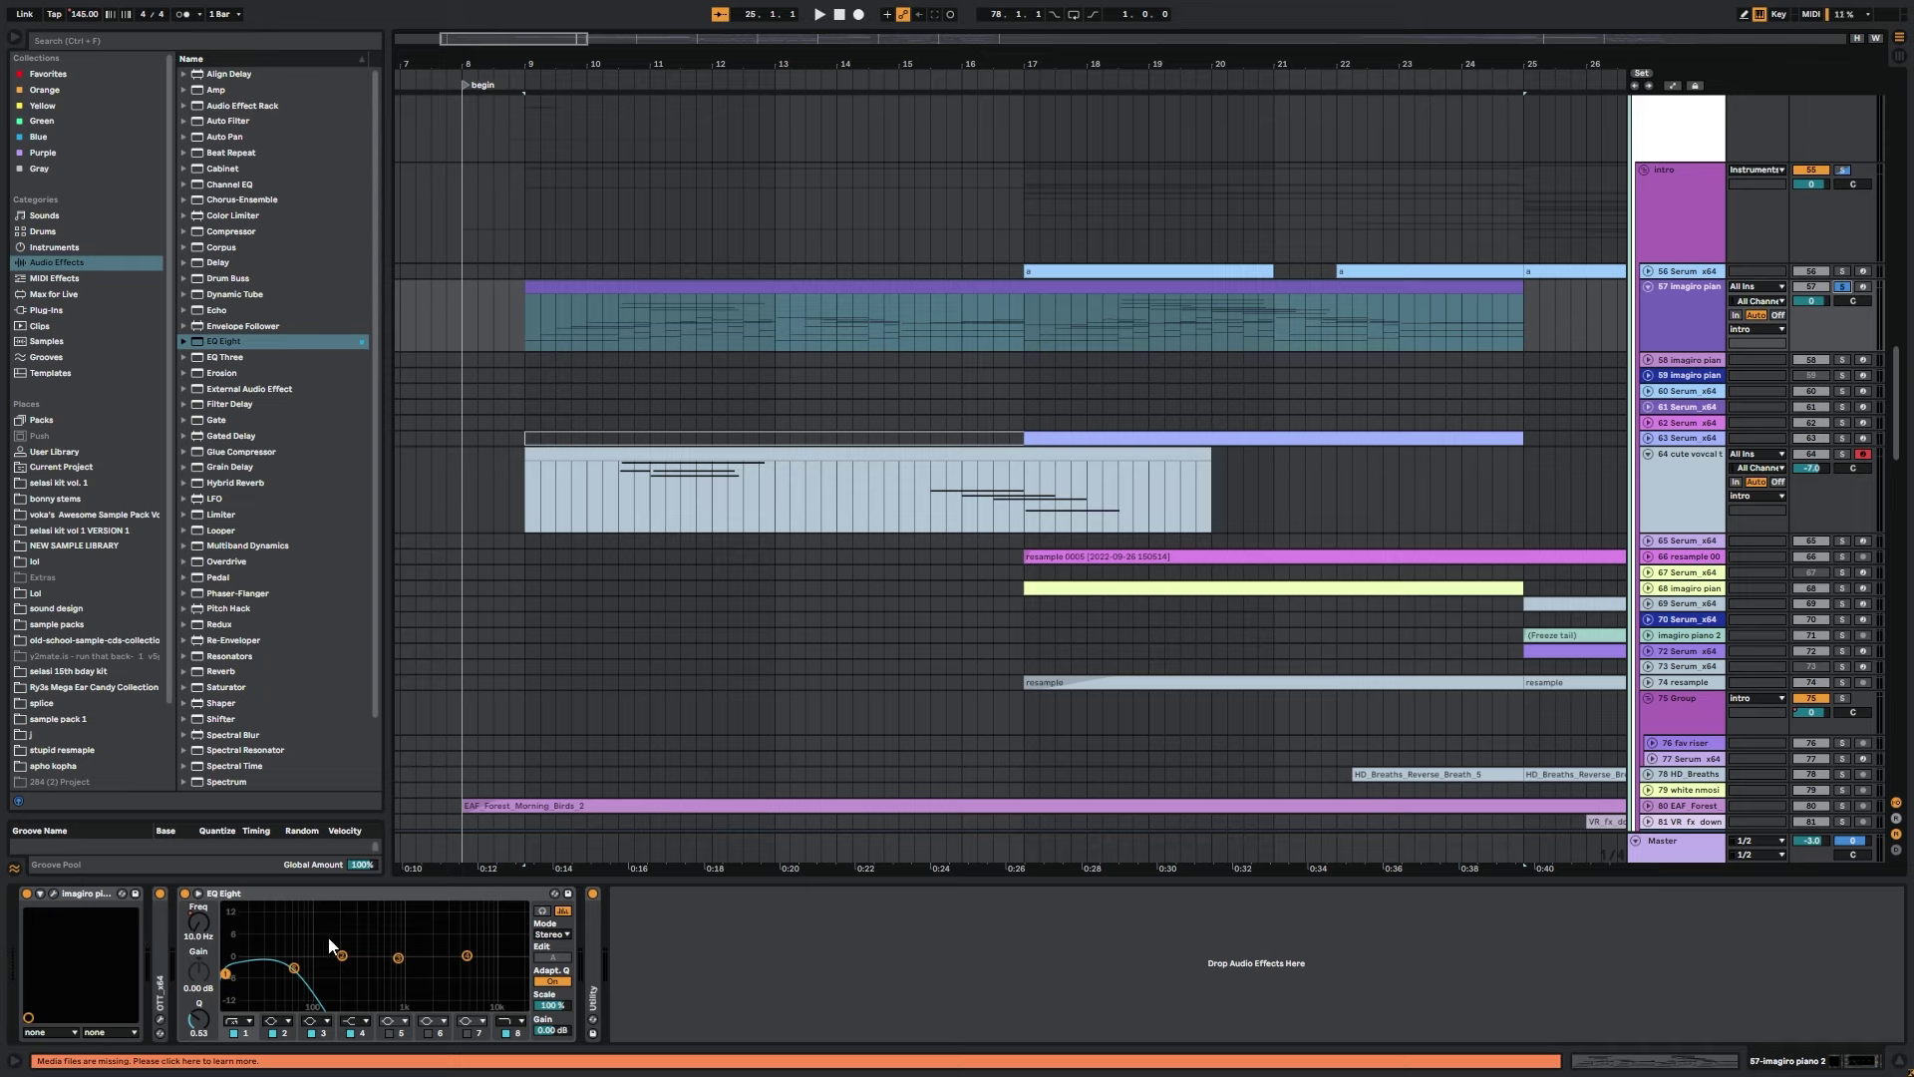
click(243, 901)
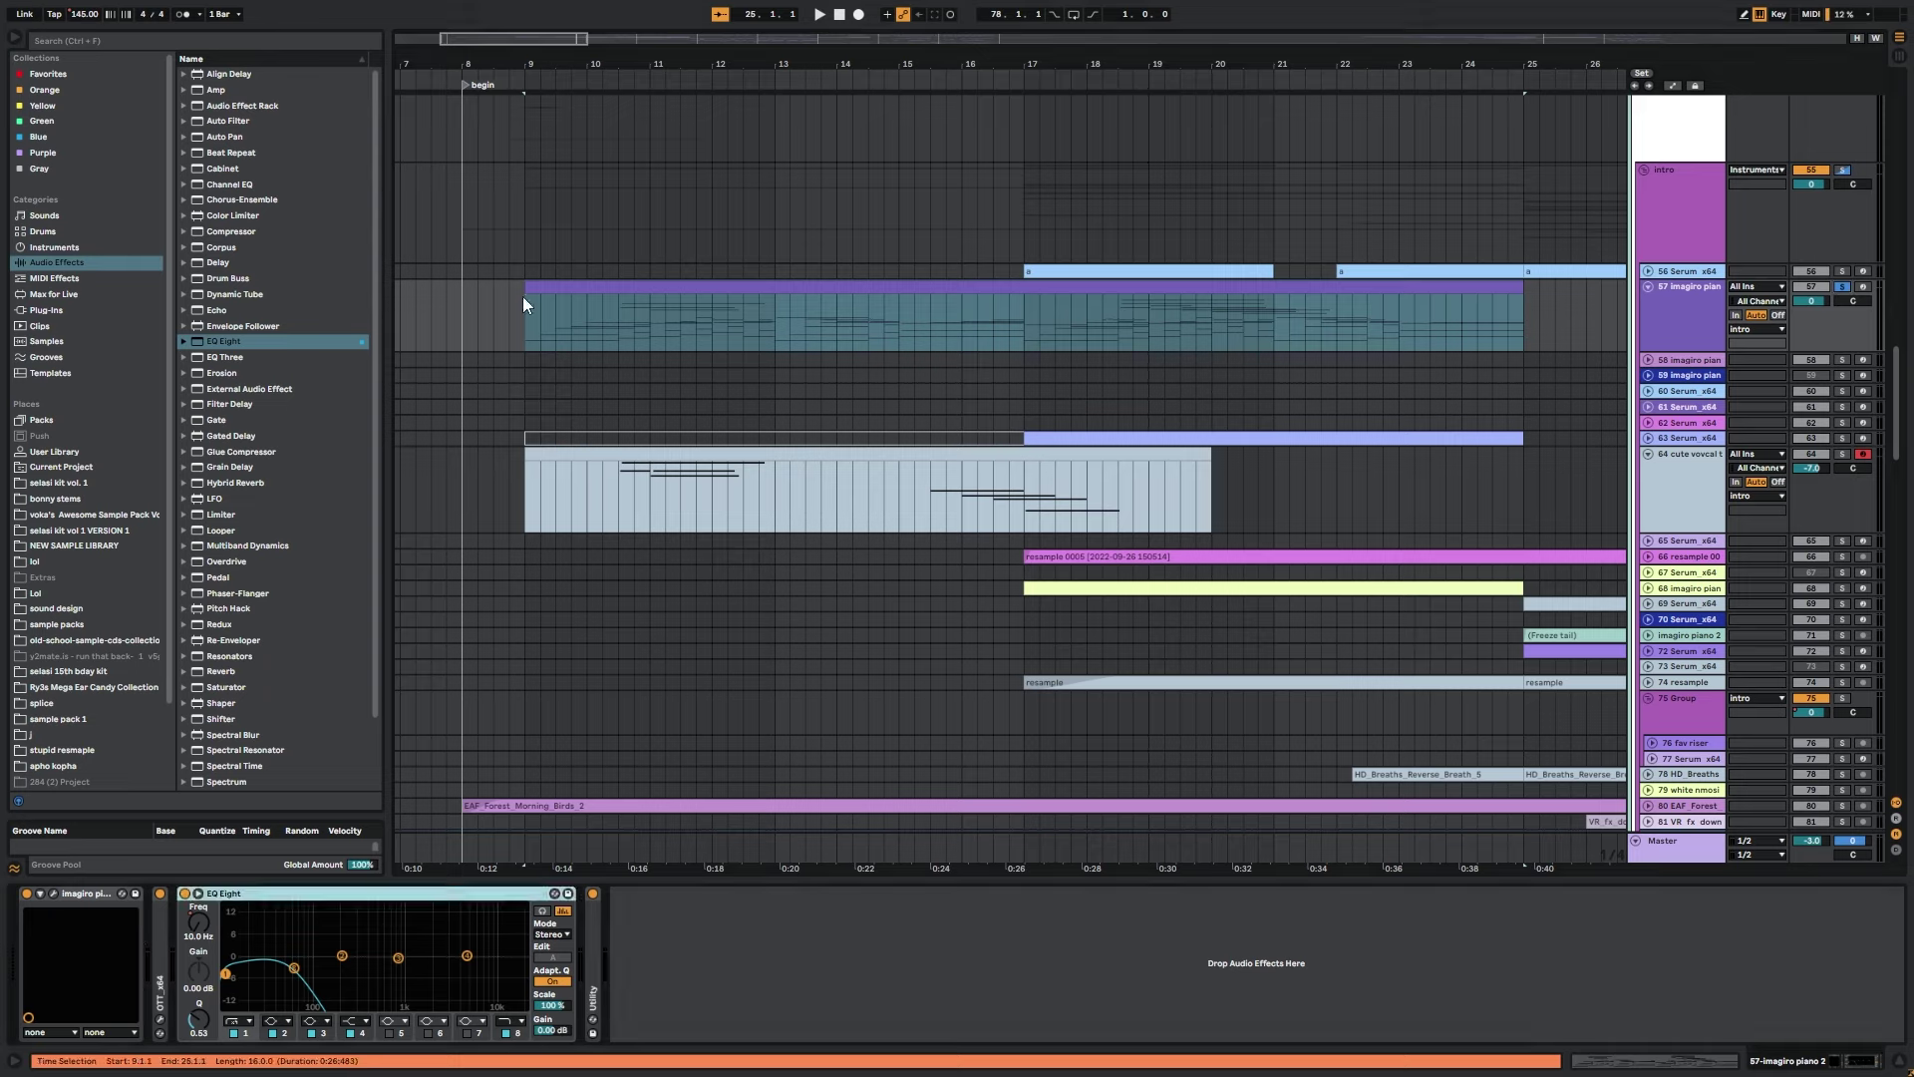
click(524, 329)
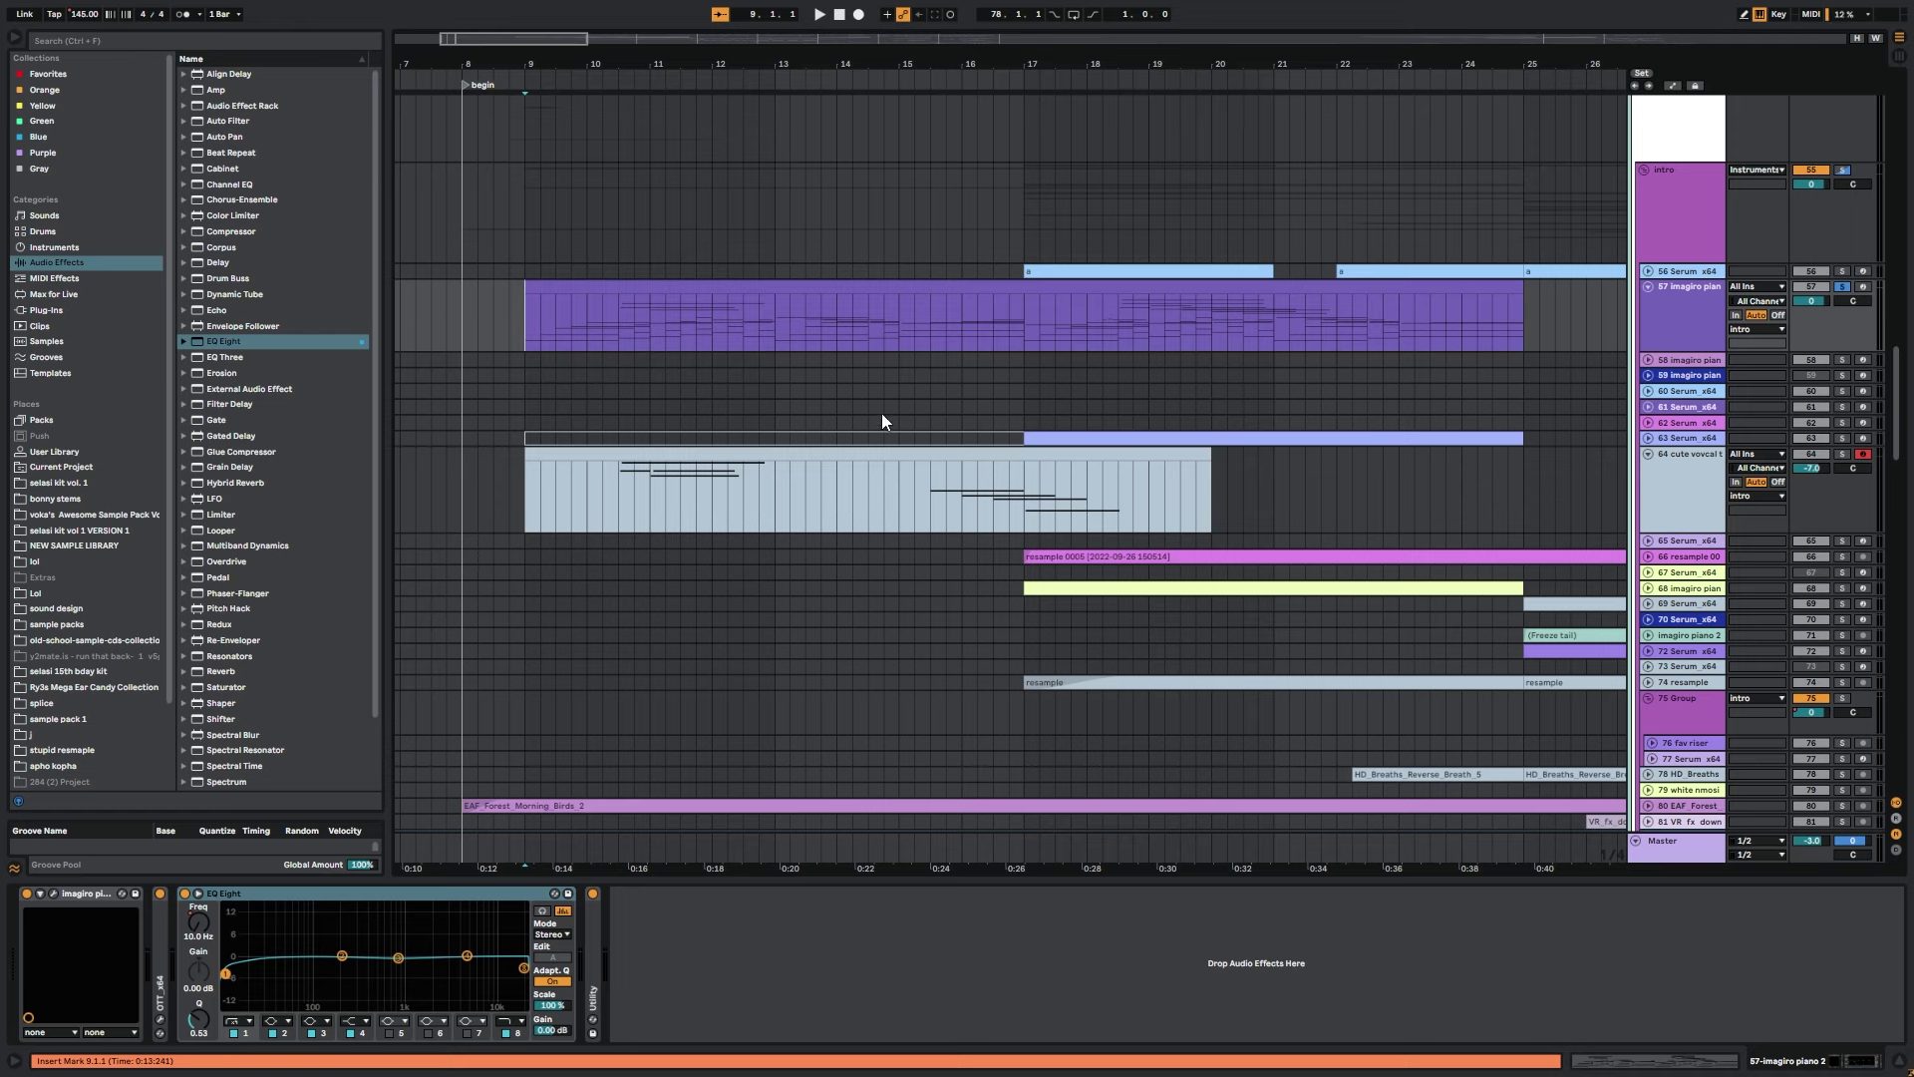
key(space)
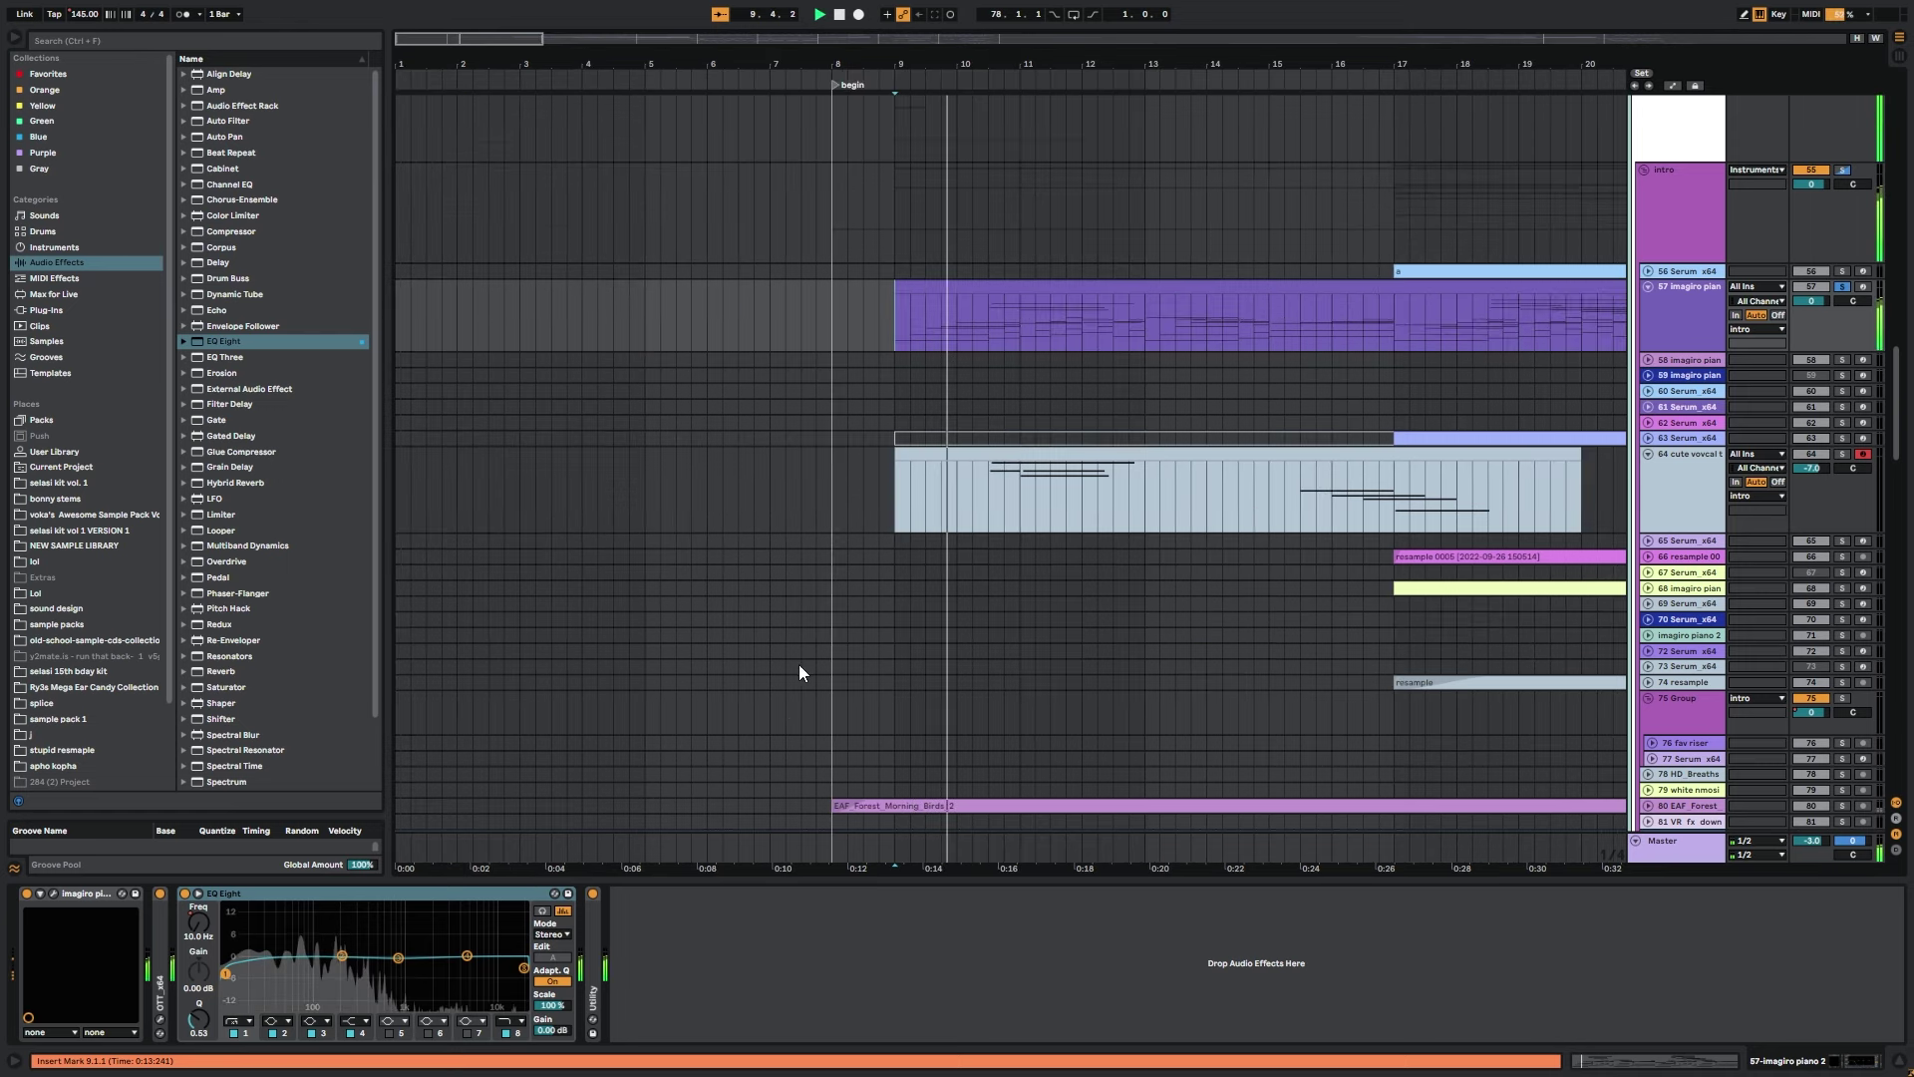
drag(499, 40, 499, 18)
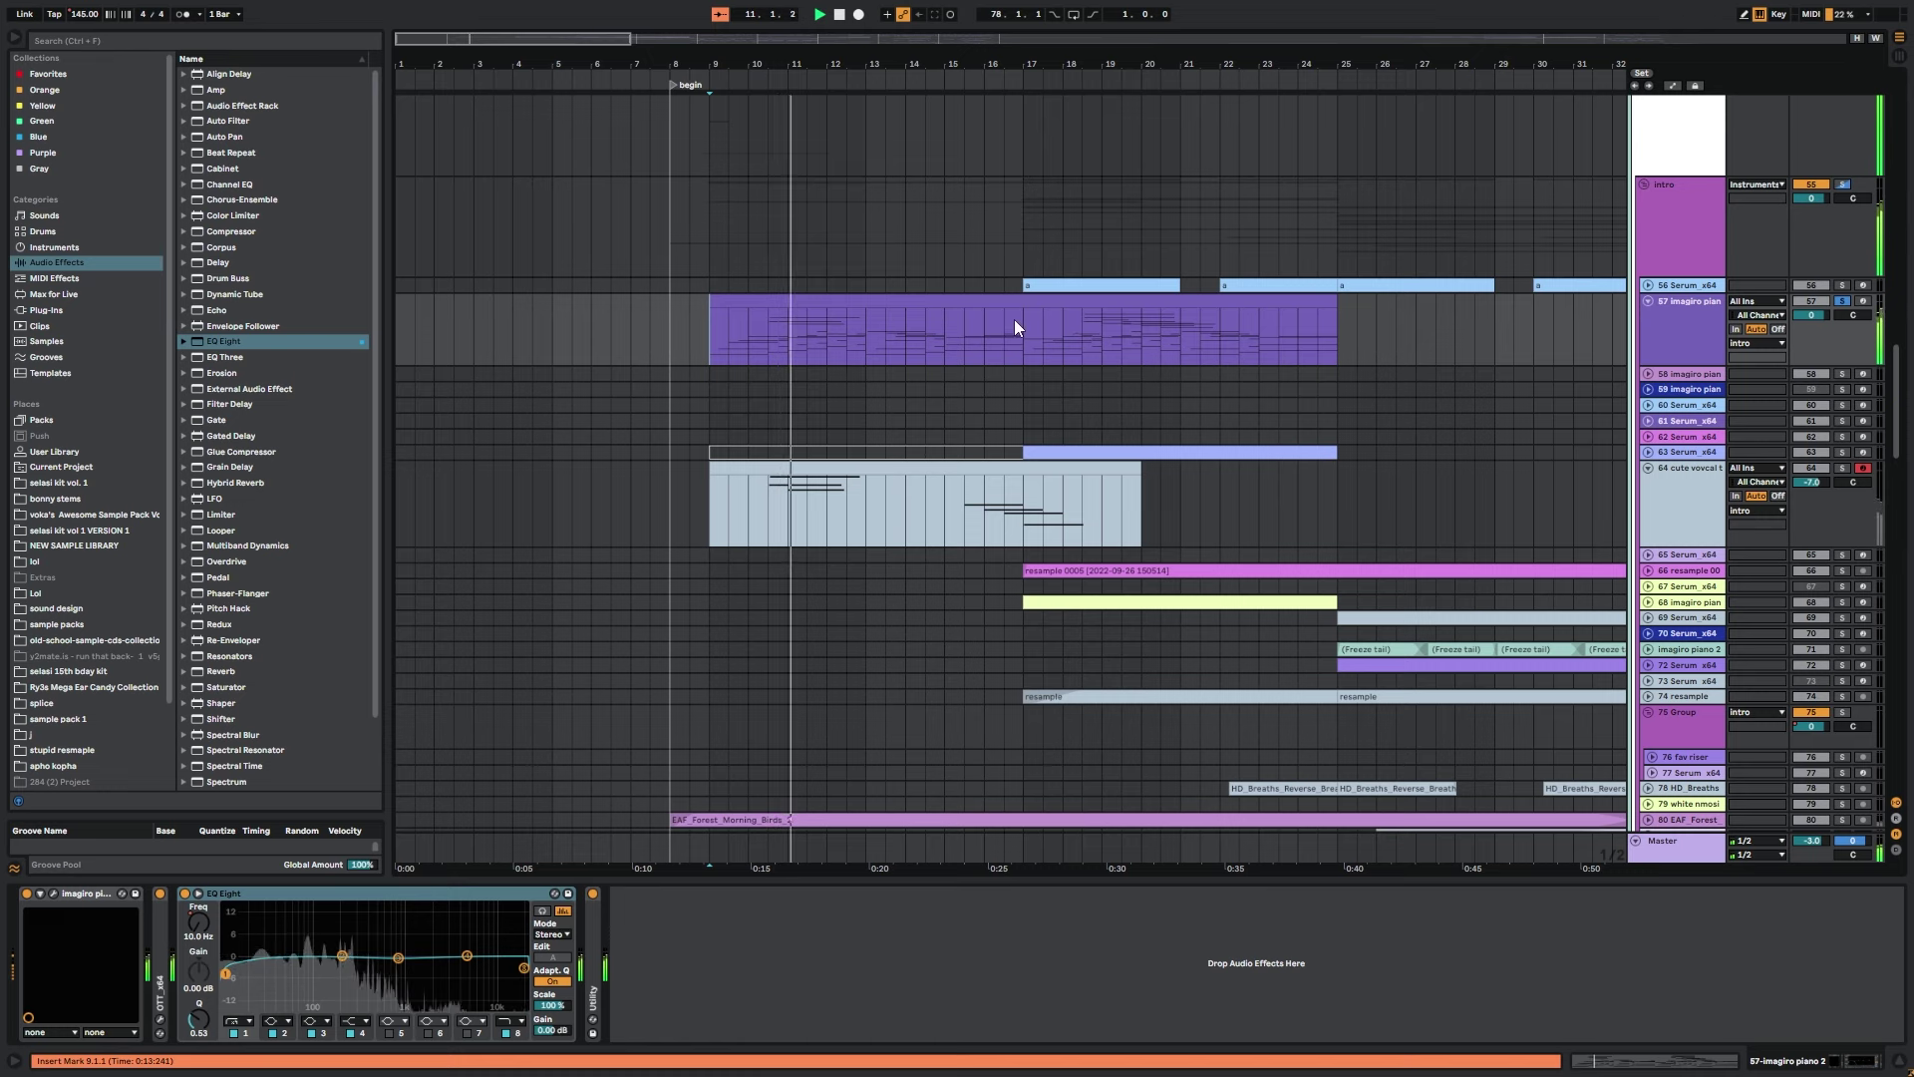
key(space)
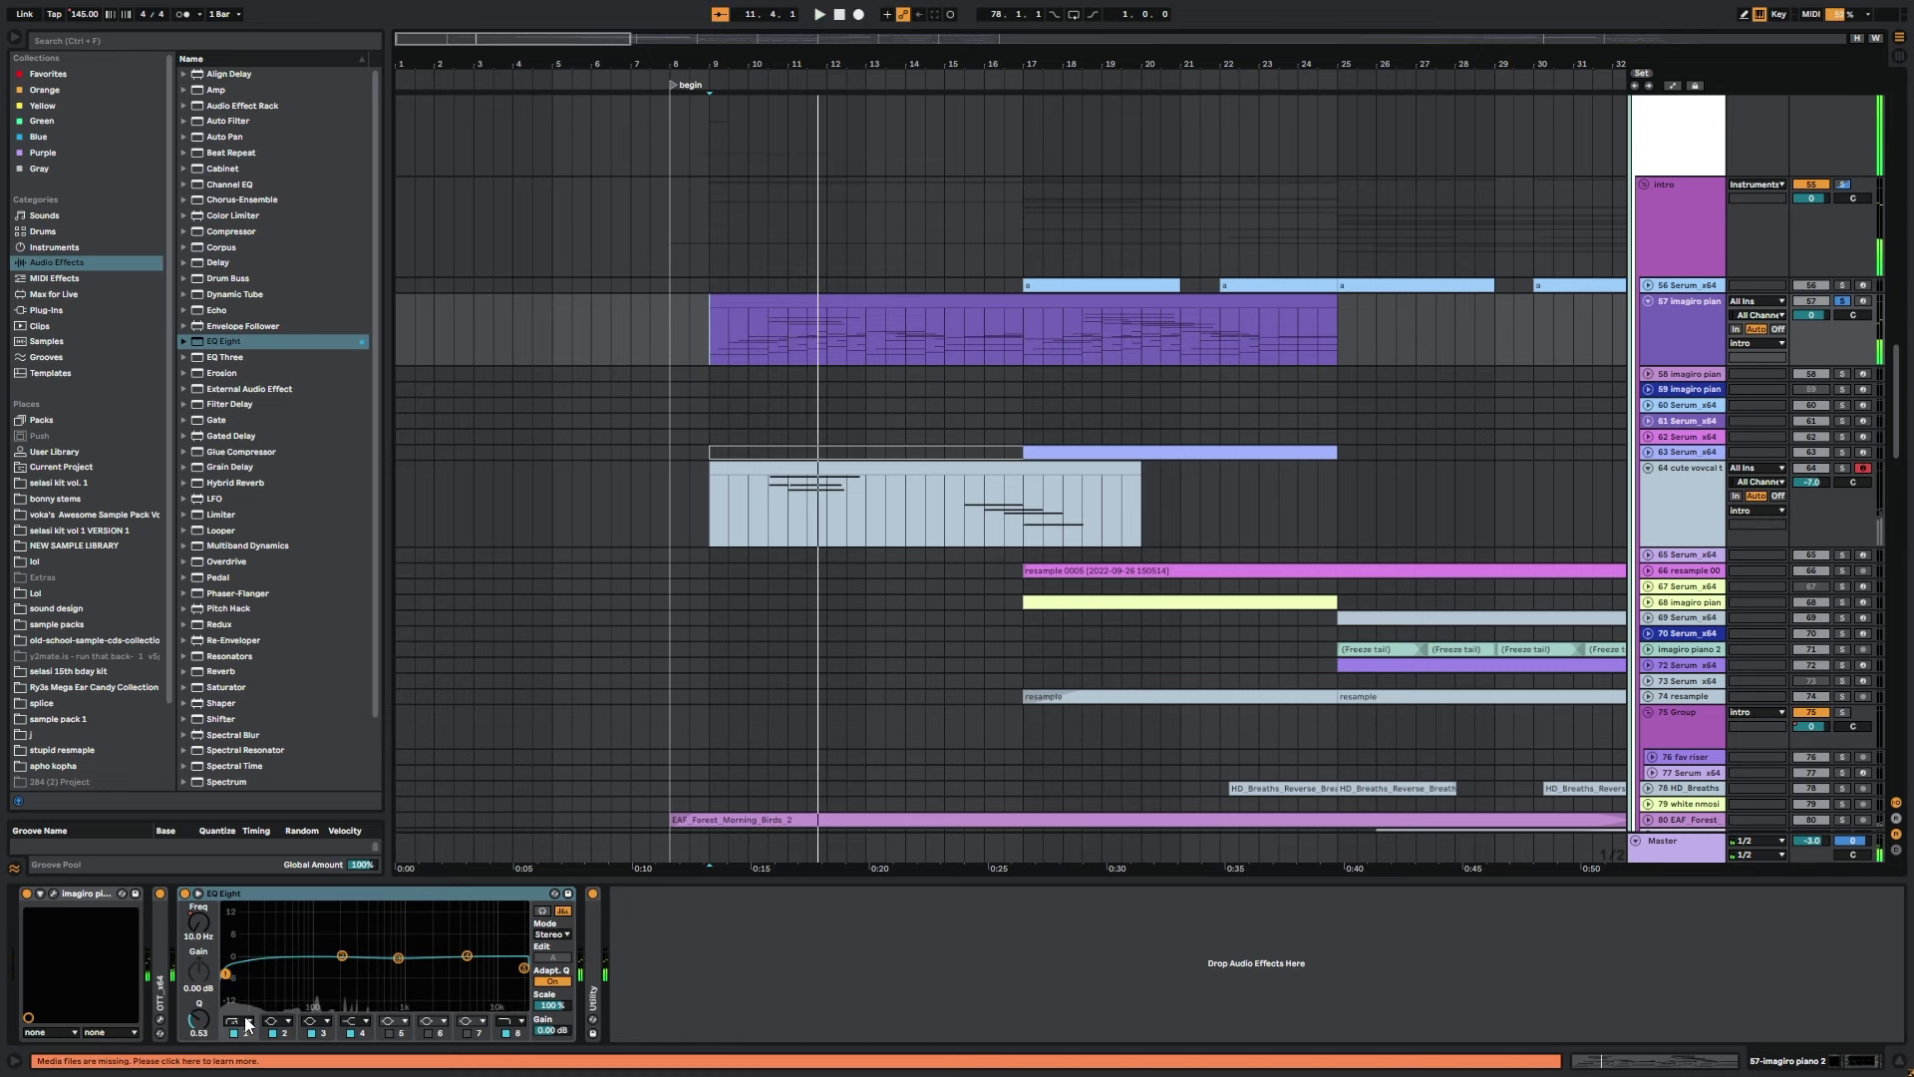
Show the automation of EQ Eight's band 1 frequency on track 57 and play the ramp from 23.3.1.
right_click(209, 917)
click(225, 932)
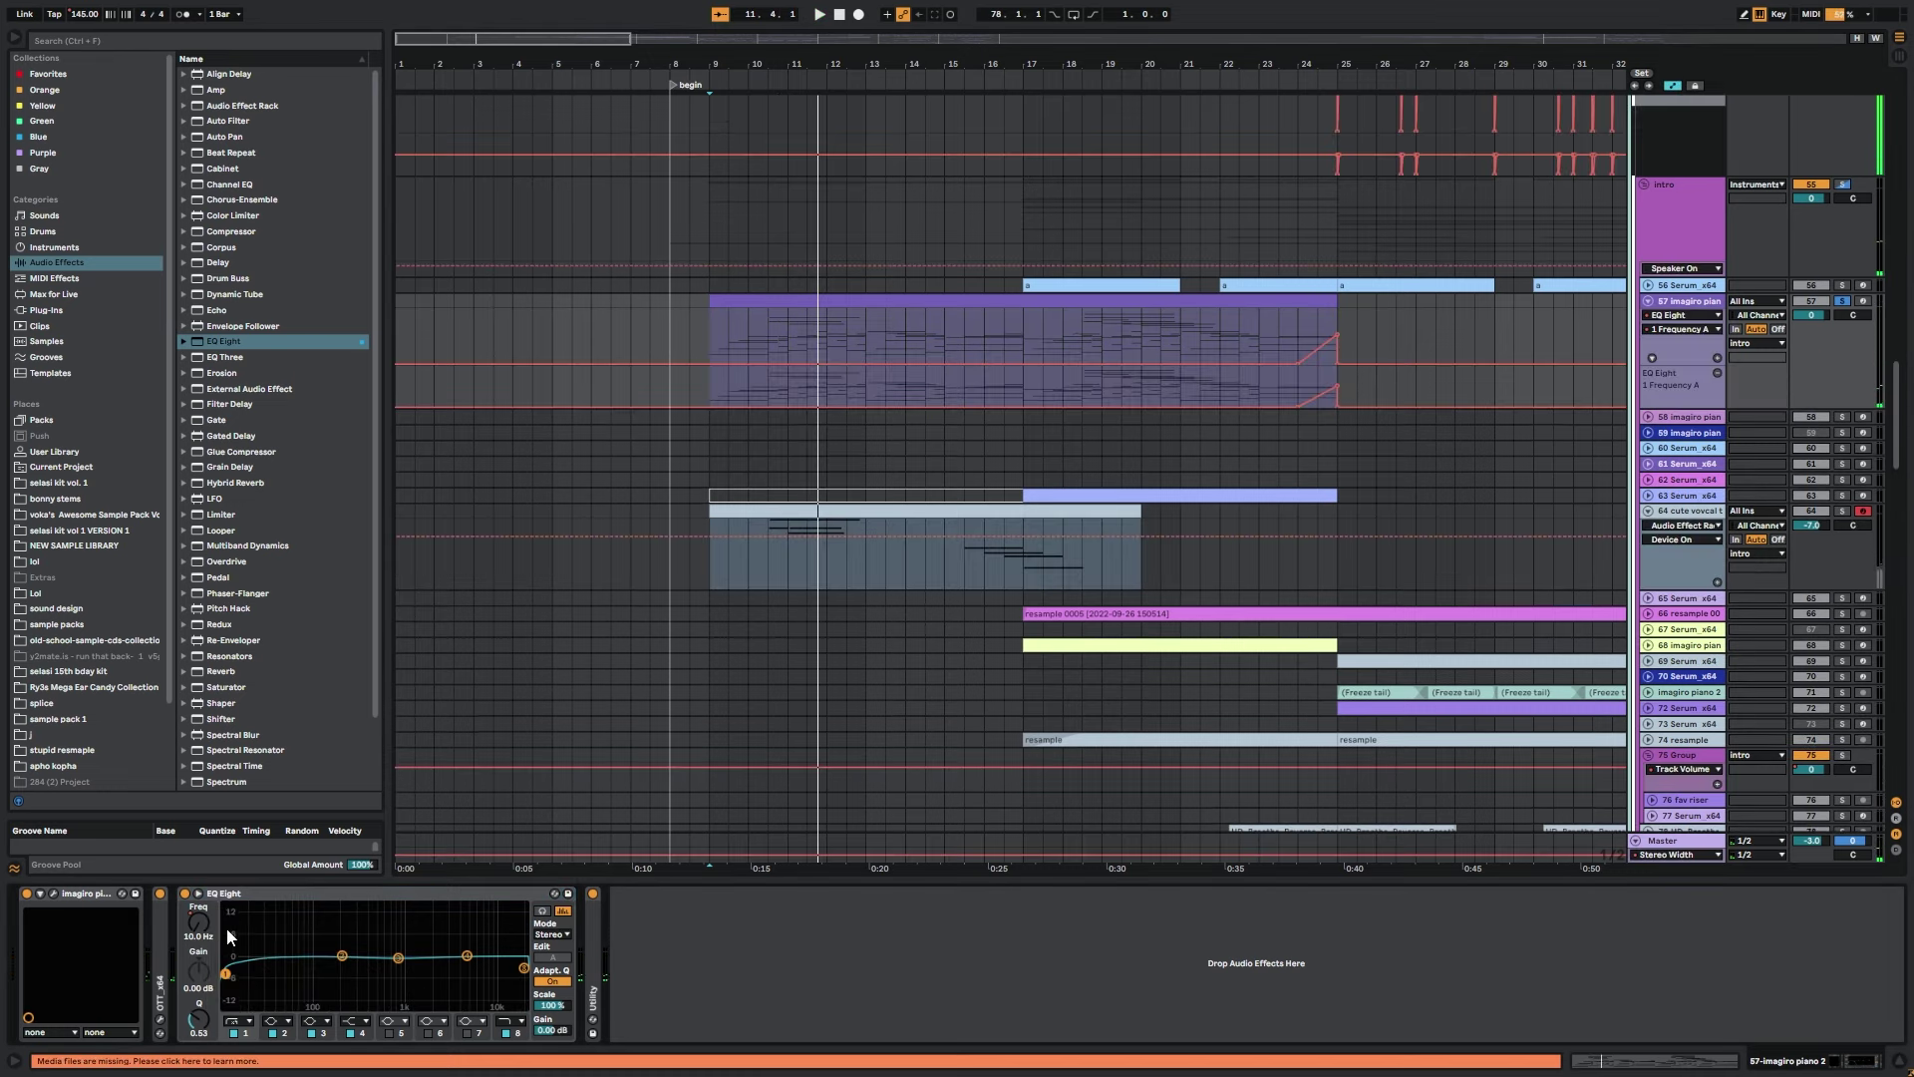
click(1307, 321)
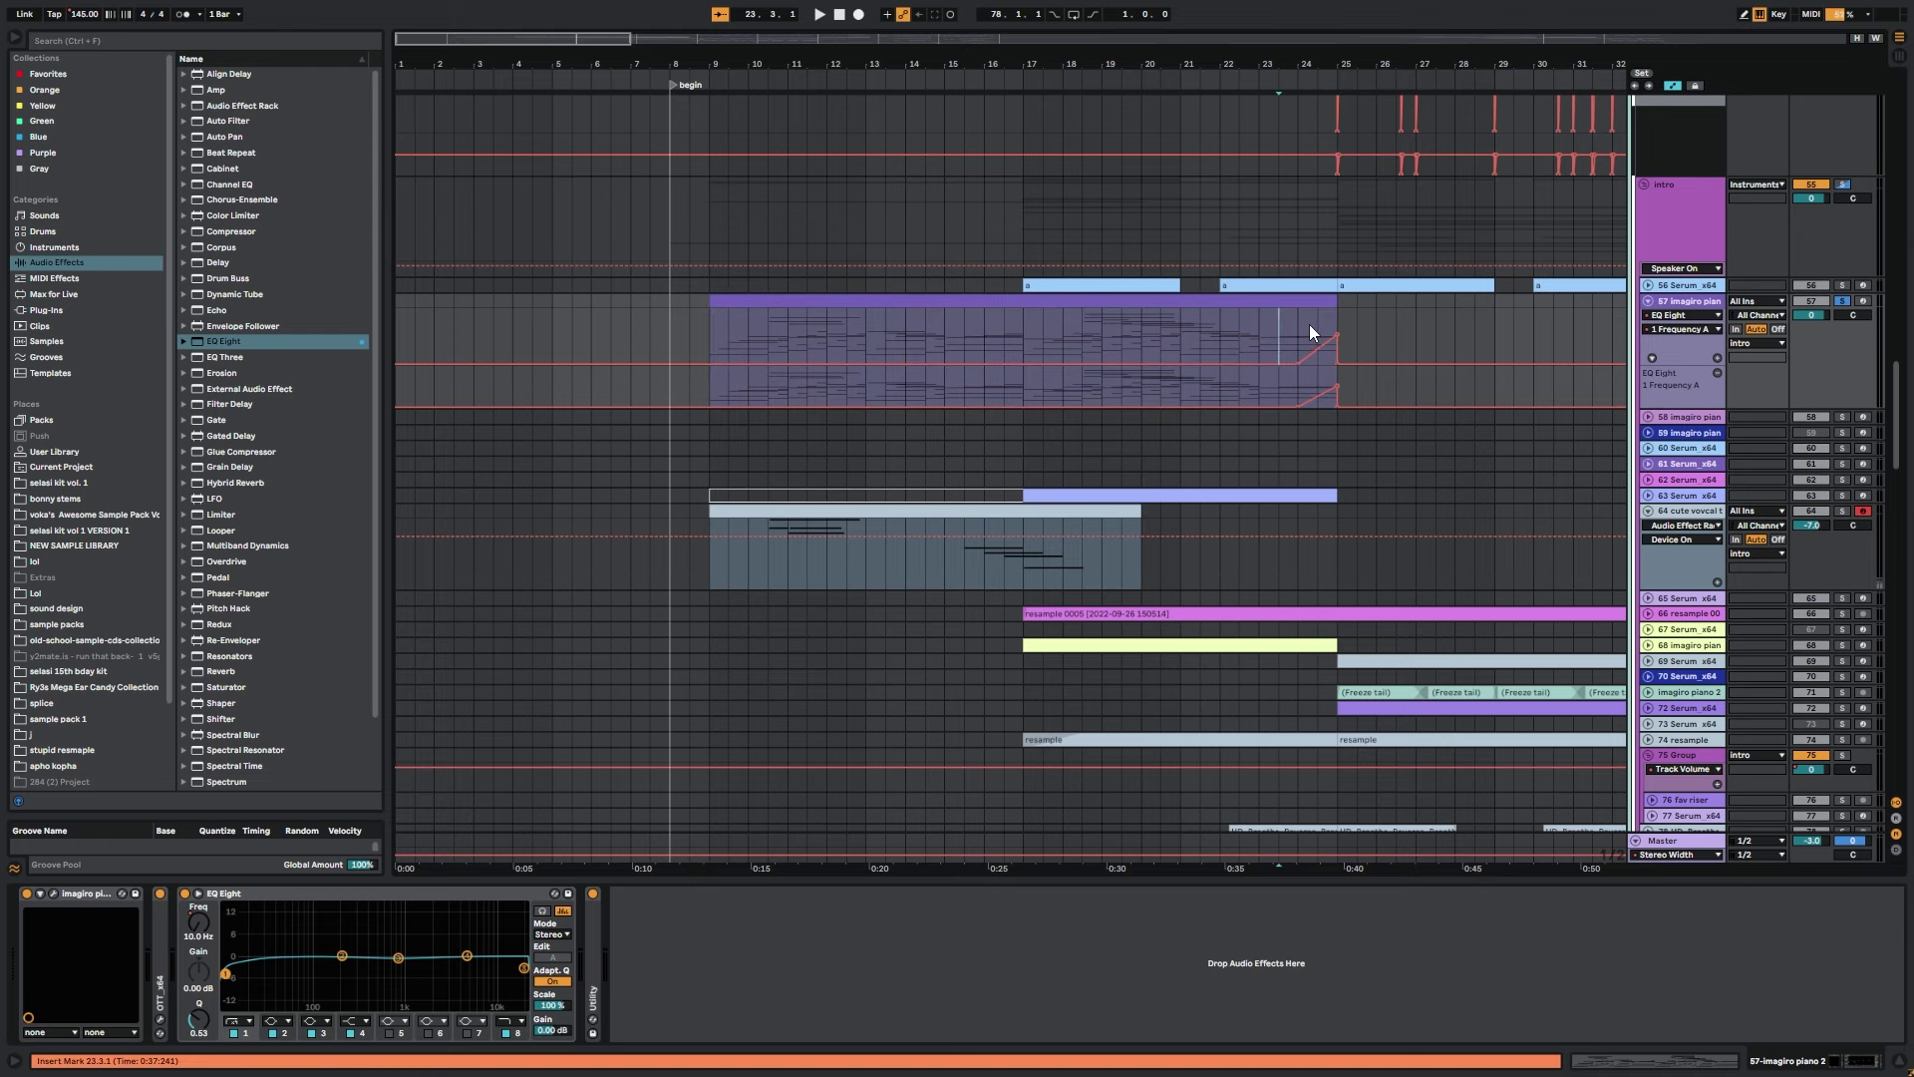
key(space)
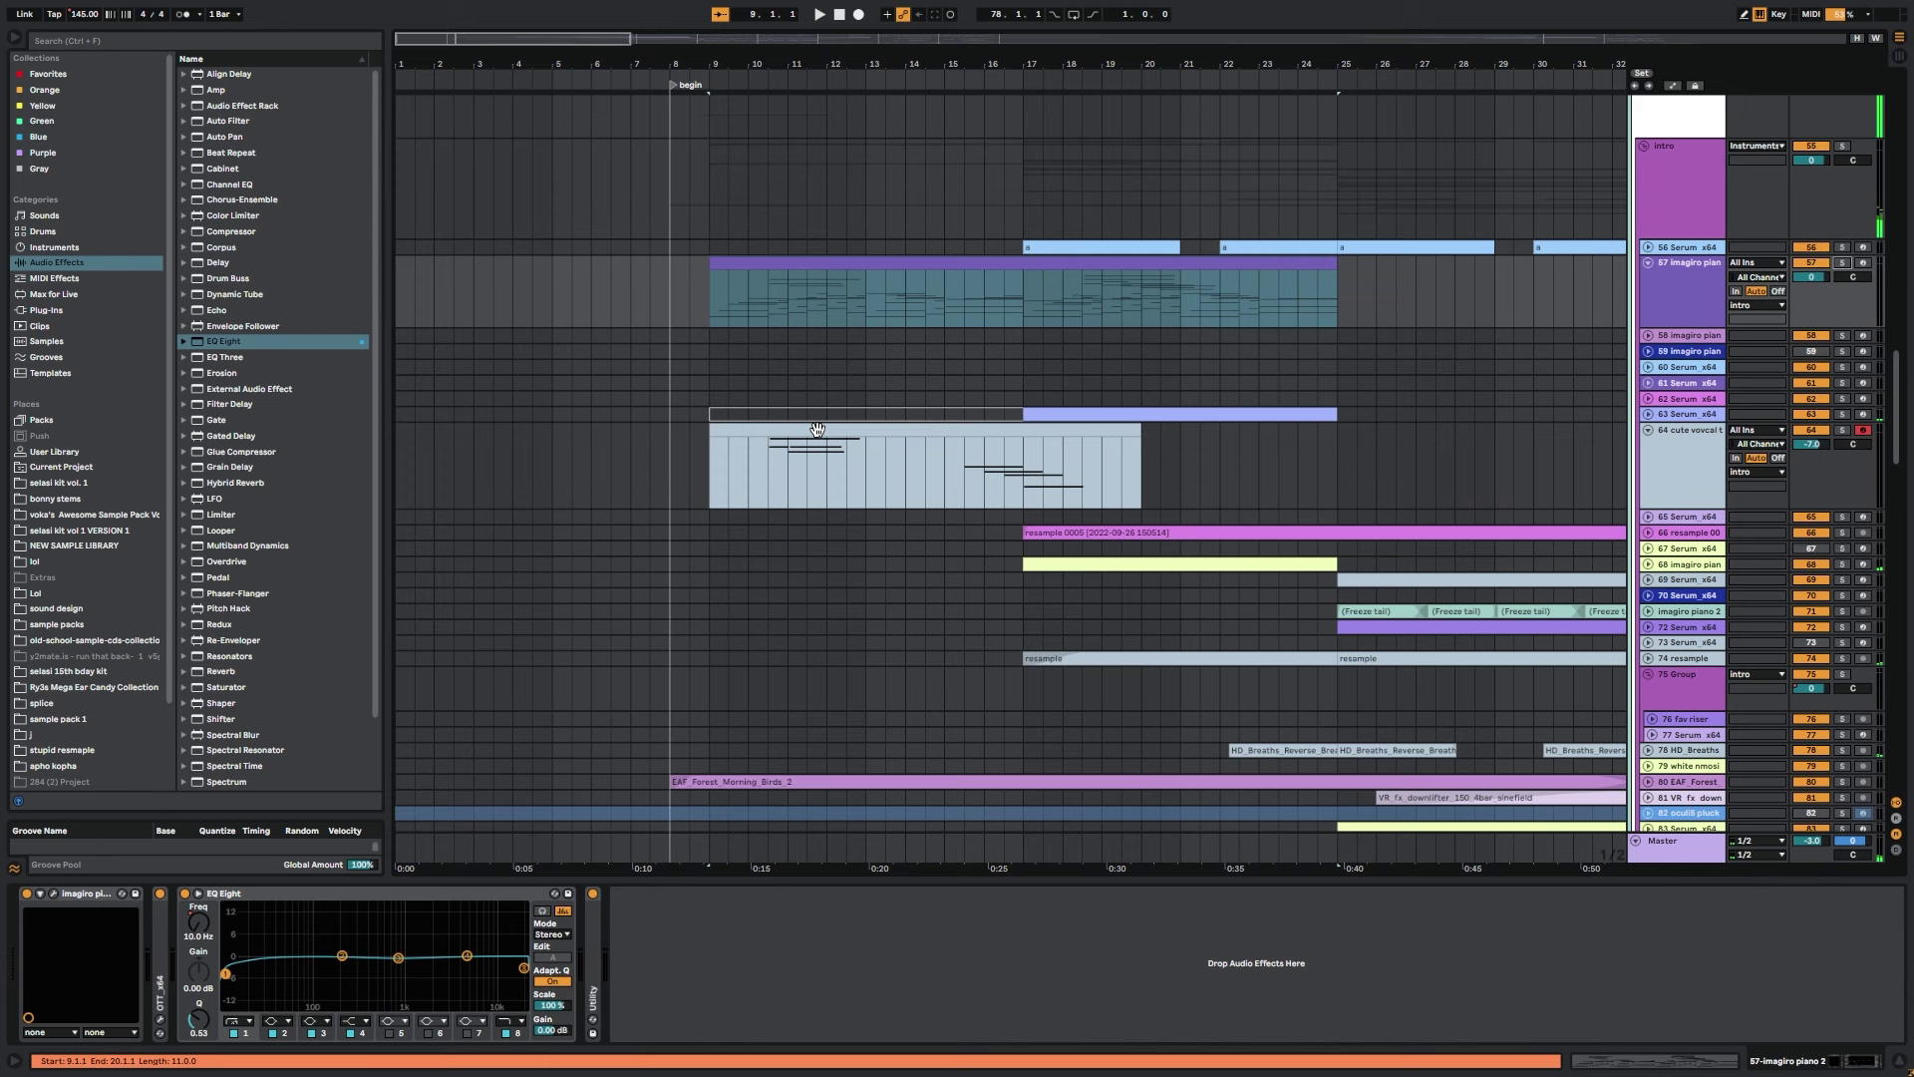
Solo the cute vocal track 64 and switch its Audio Effect Rack off and back on.
scroll(997, 477, up, 1)
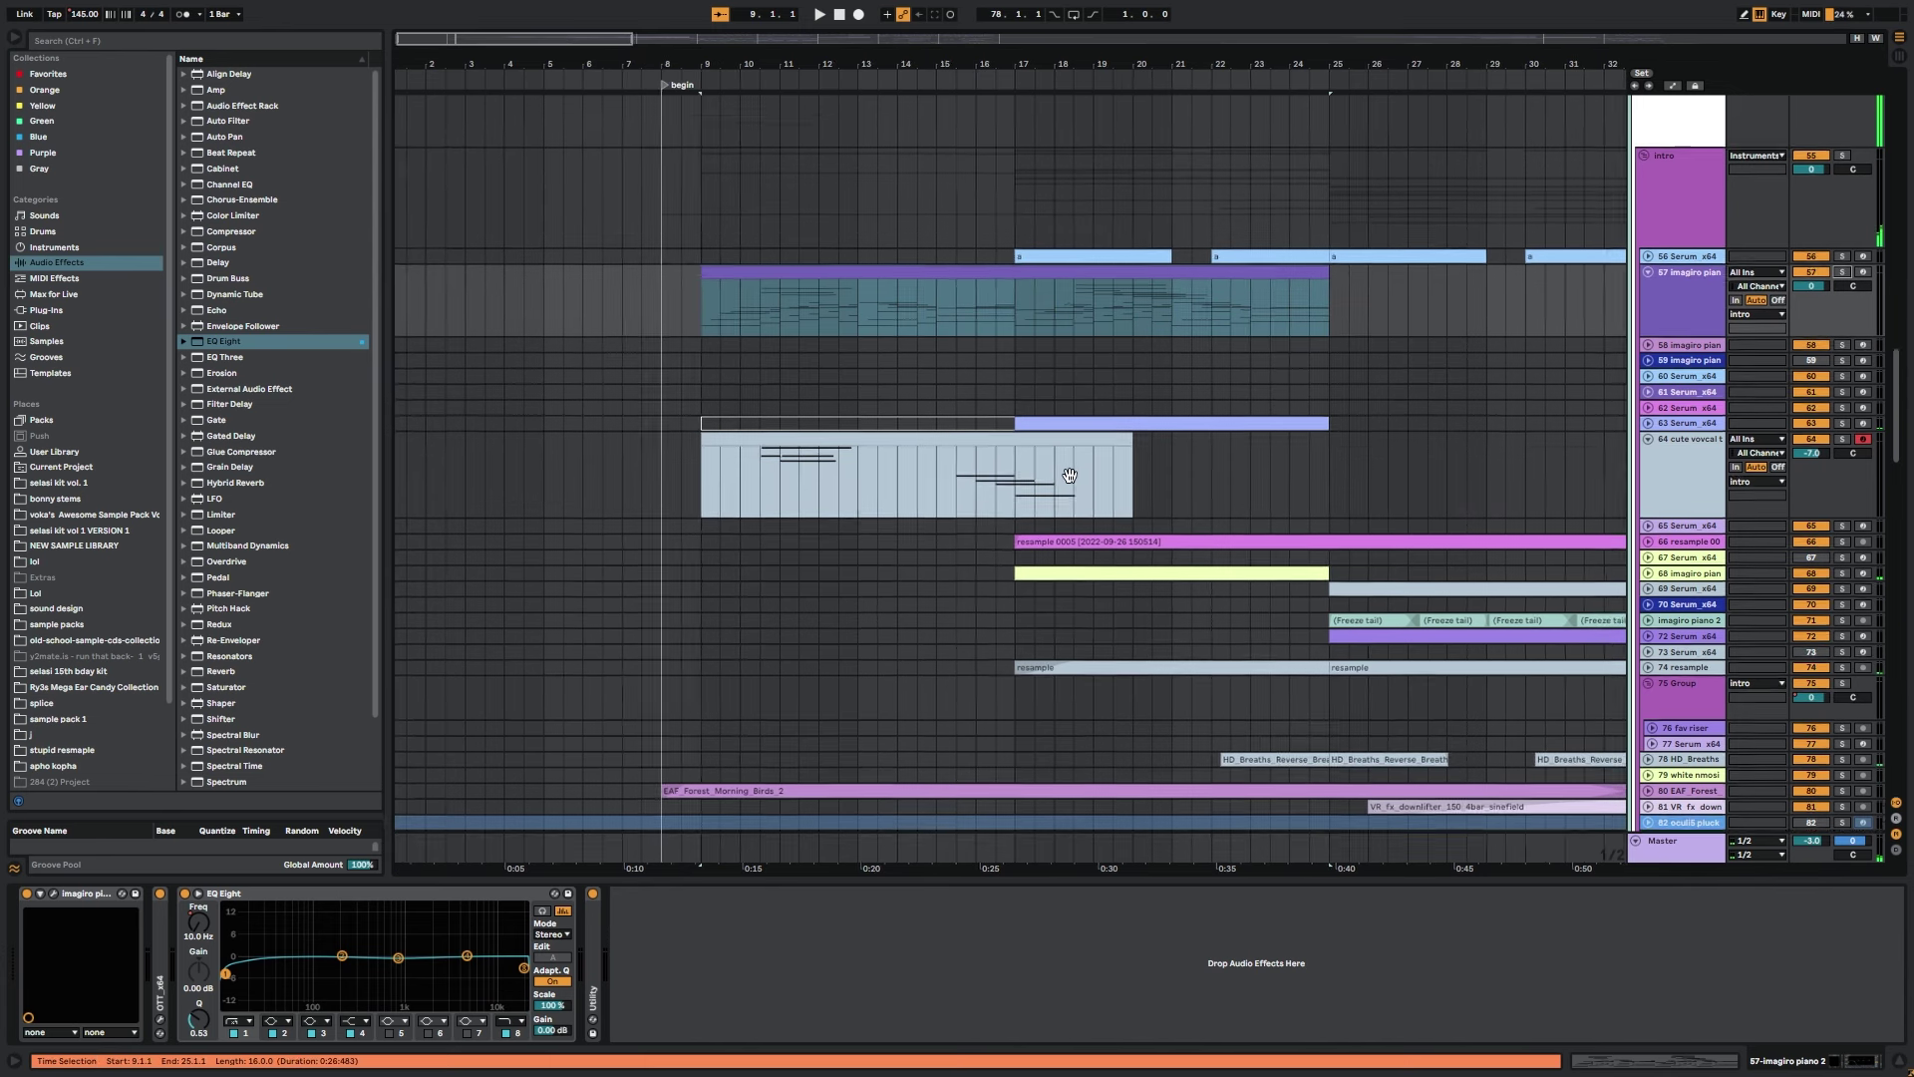
click(788, 443)
click(1842, 445)
click(689, 909)
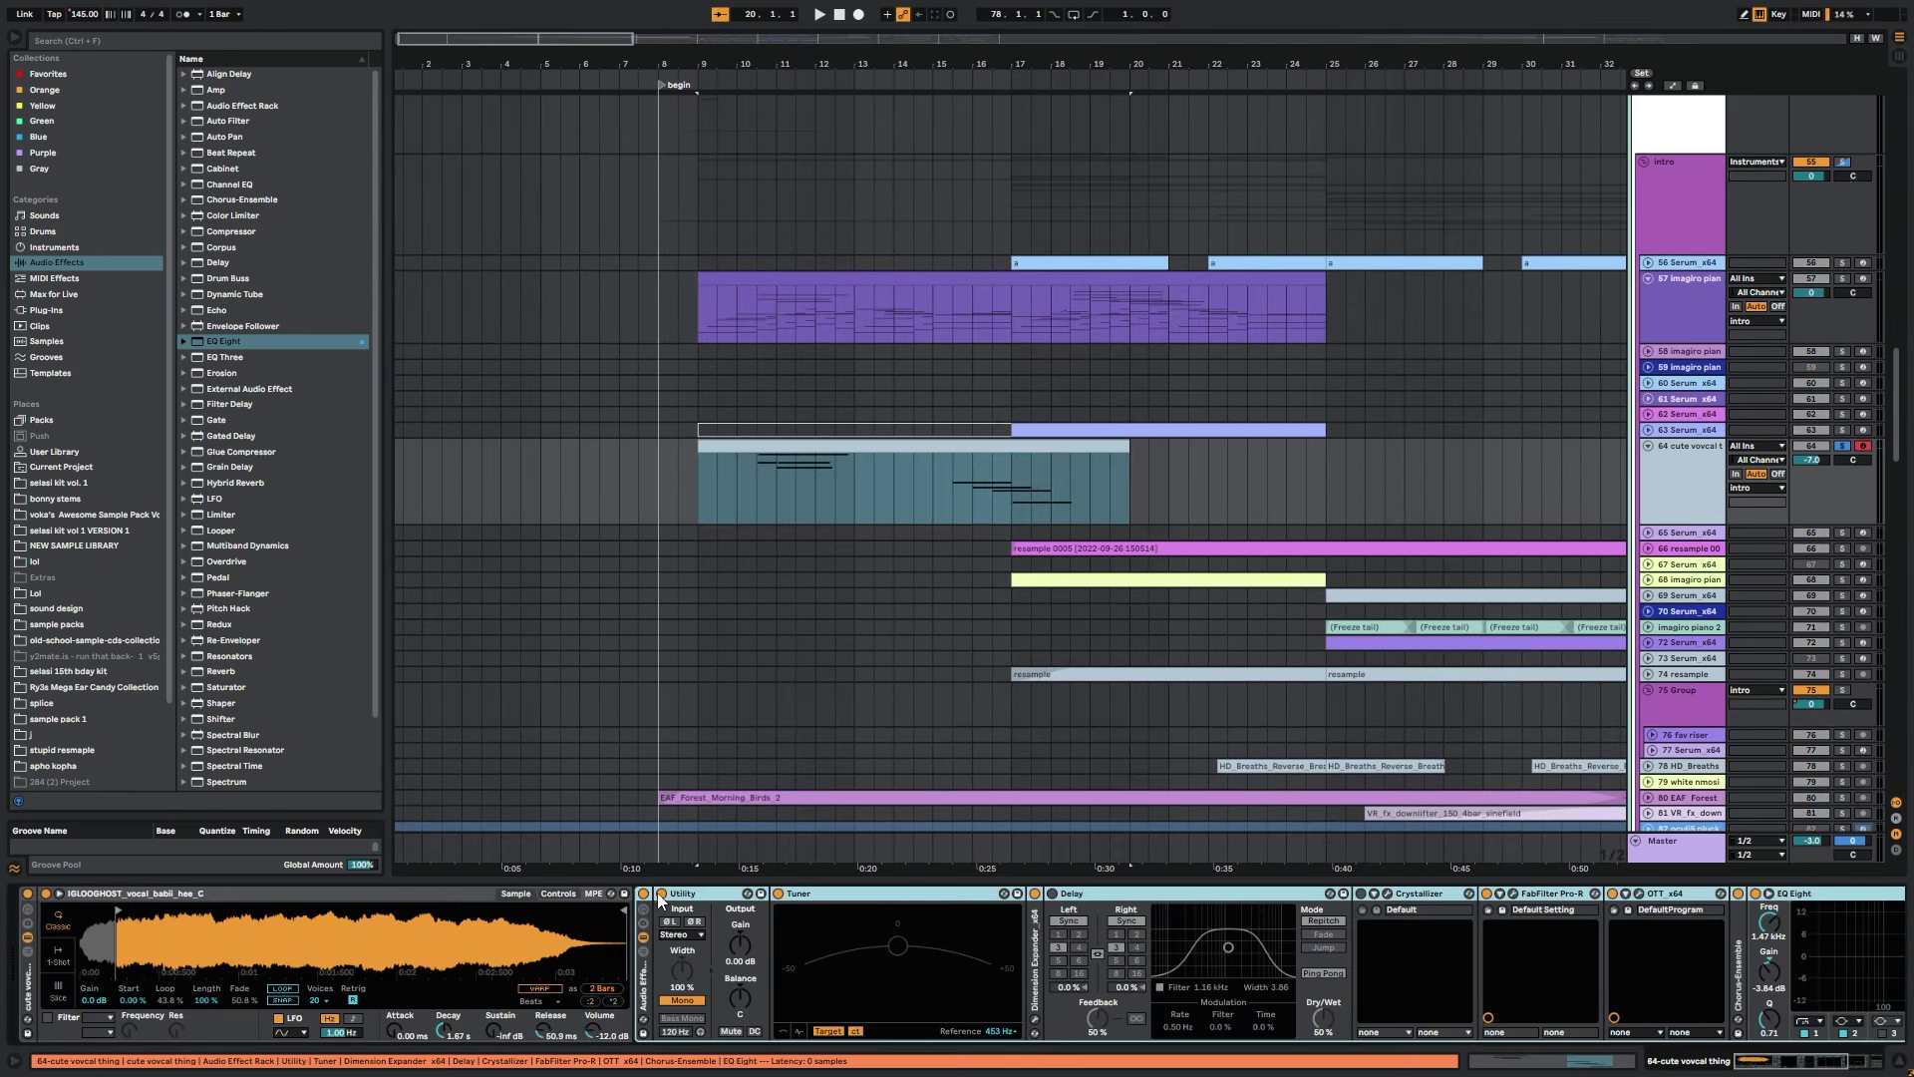
click(643, 893)
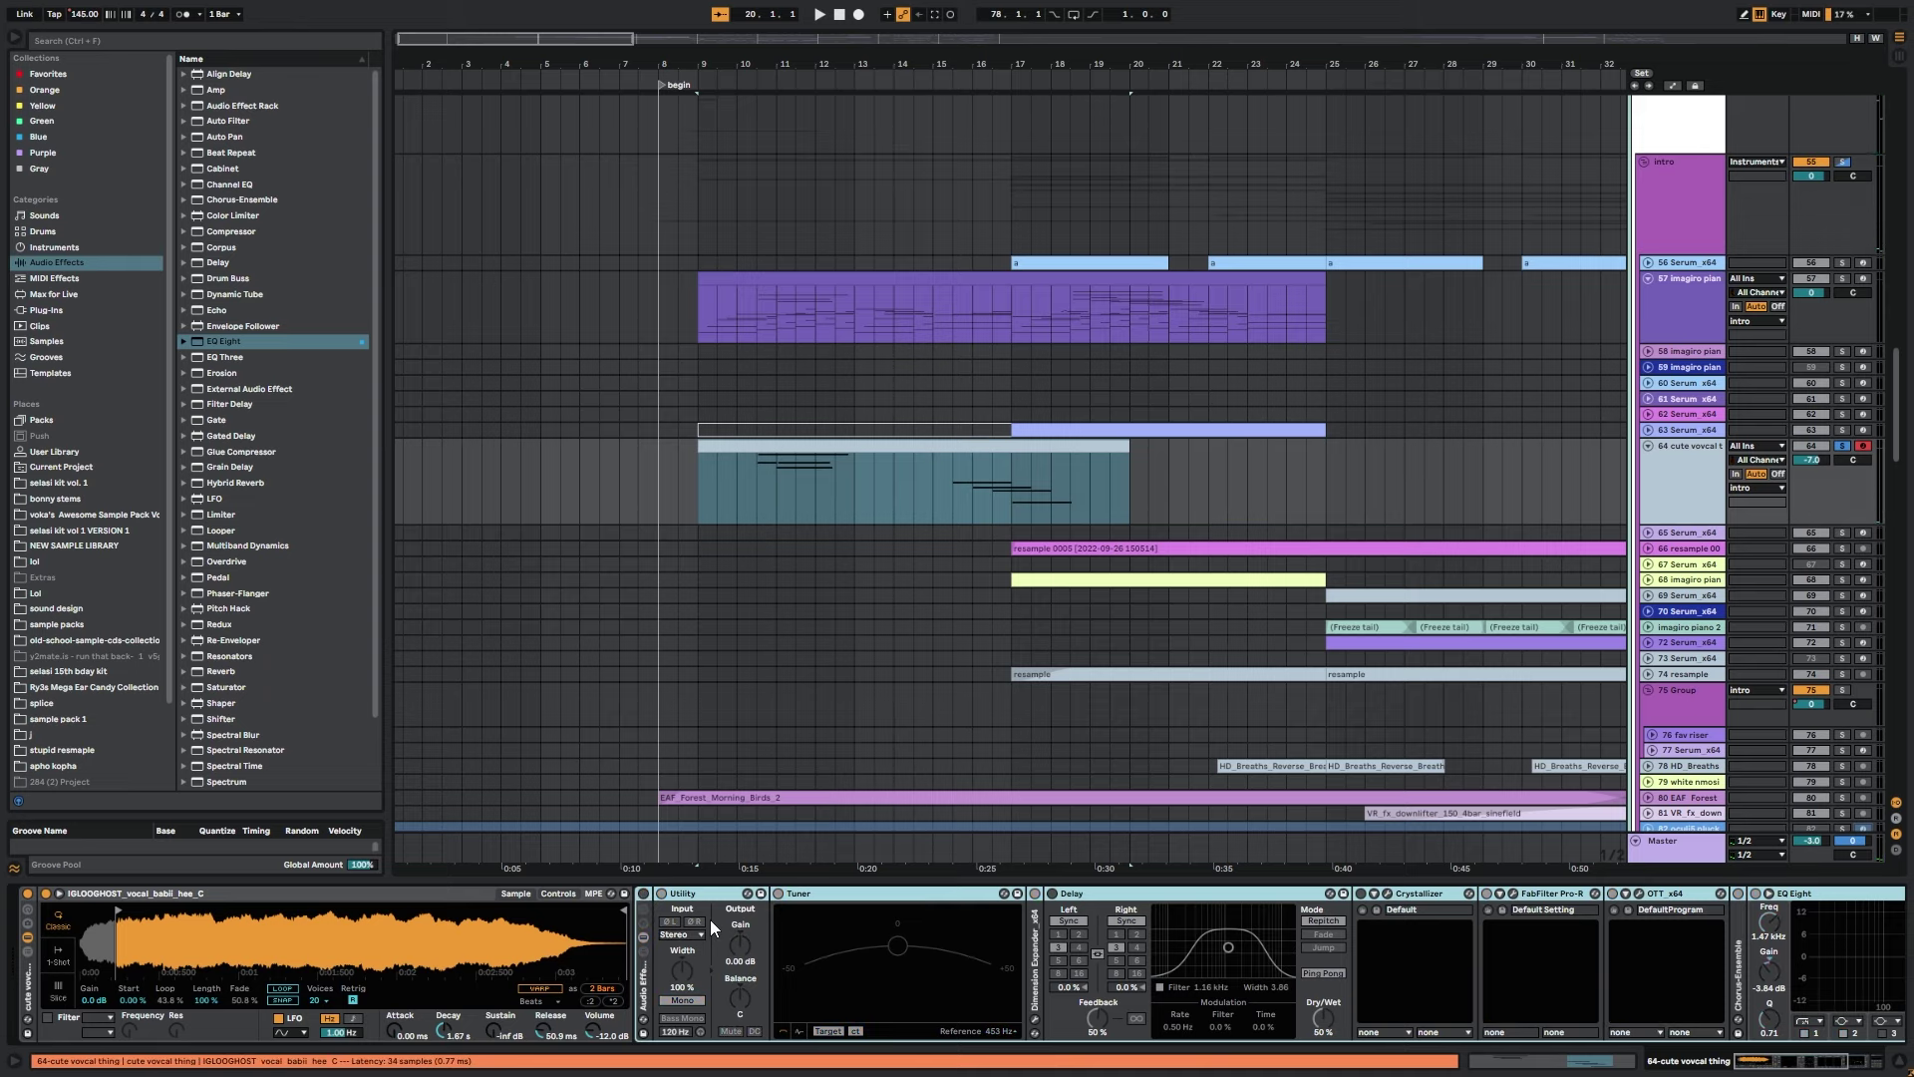
click(644, 893)
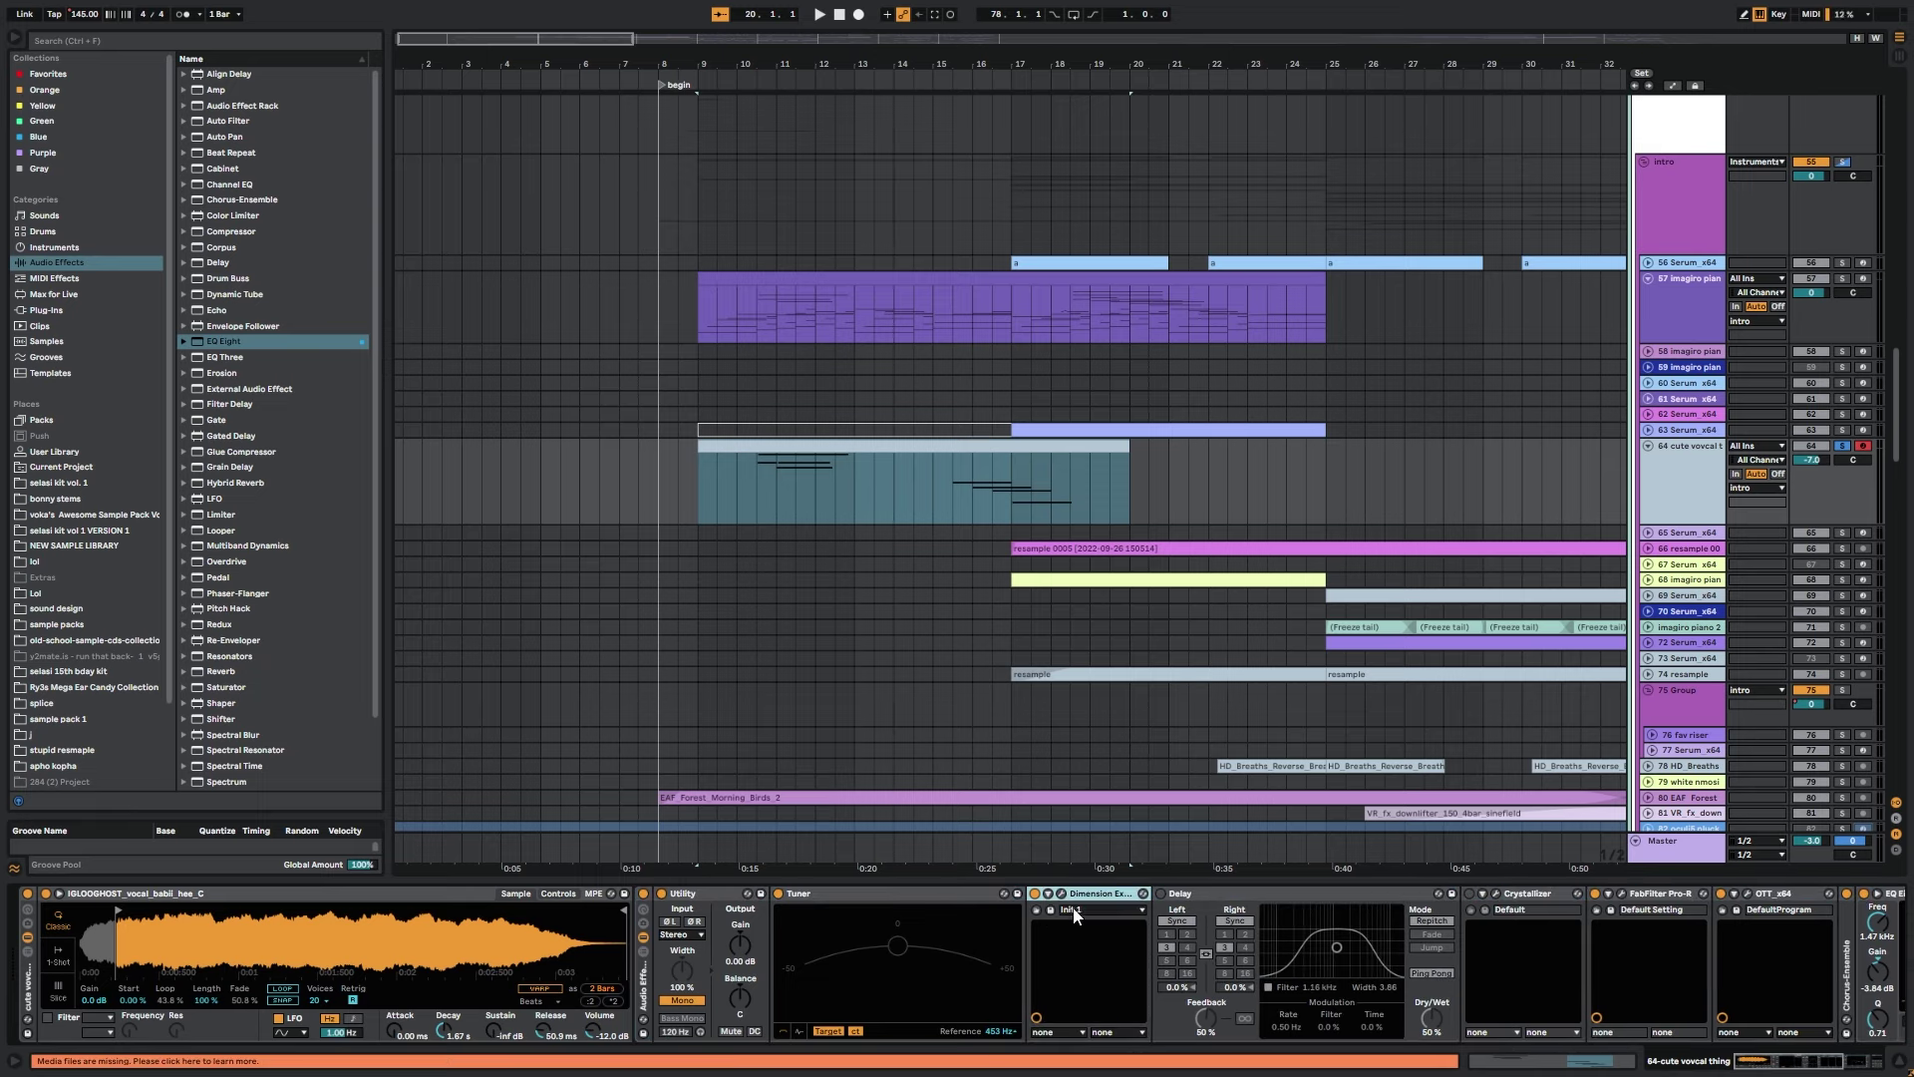
Examine the vocal track's effect chain from Delay and FabFilter Pro-R through Auto Pan, including the Auto Pan Amount automation.
scroll(756, 996, right, 5)
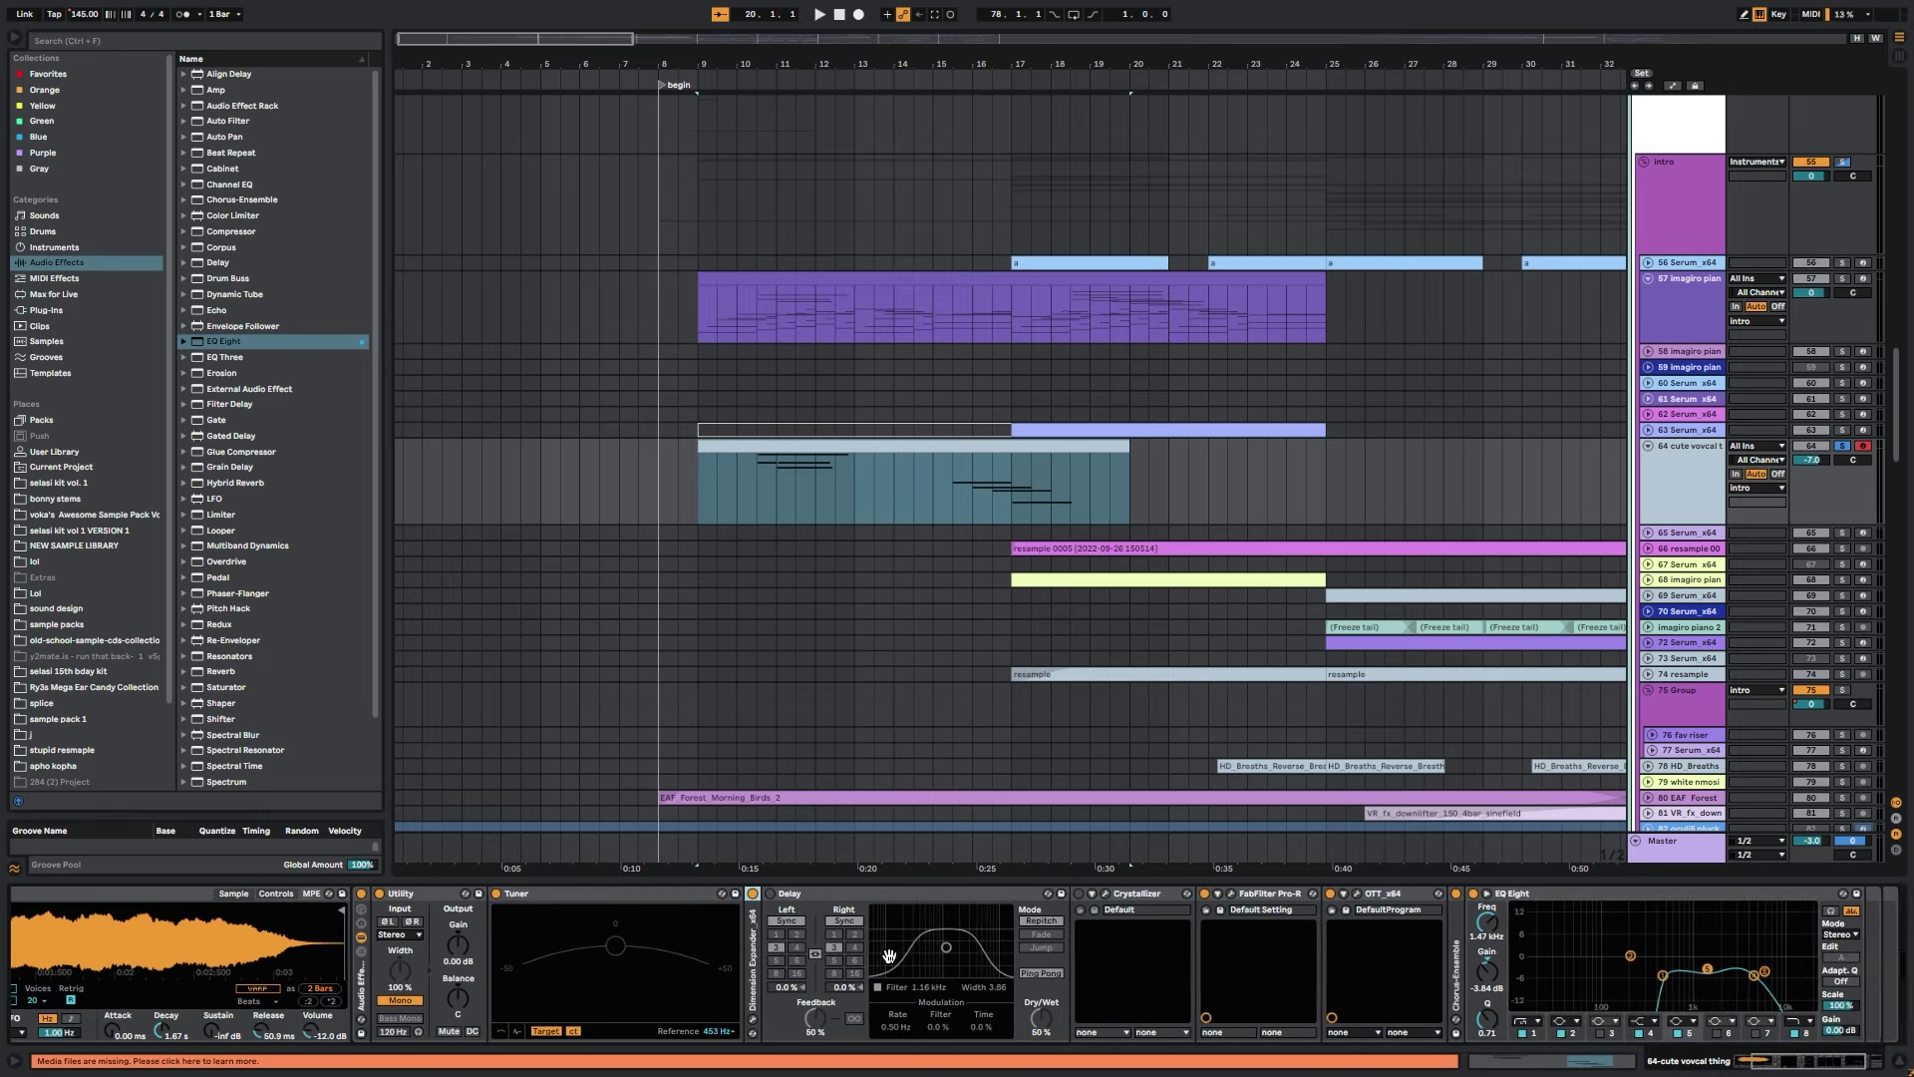
click(1247, 895)
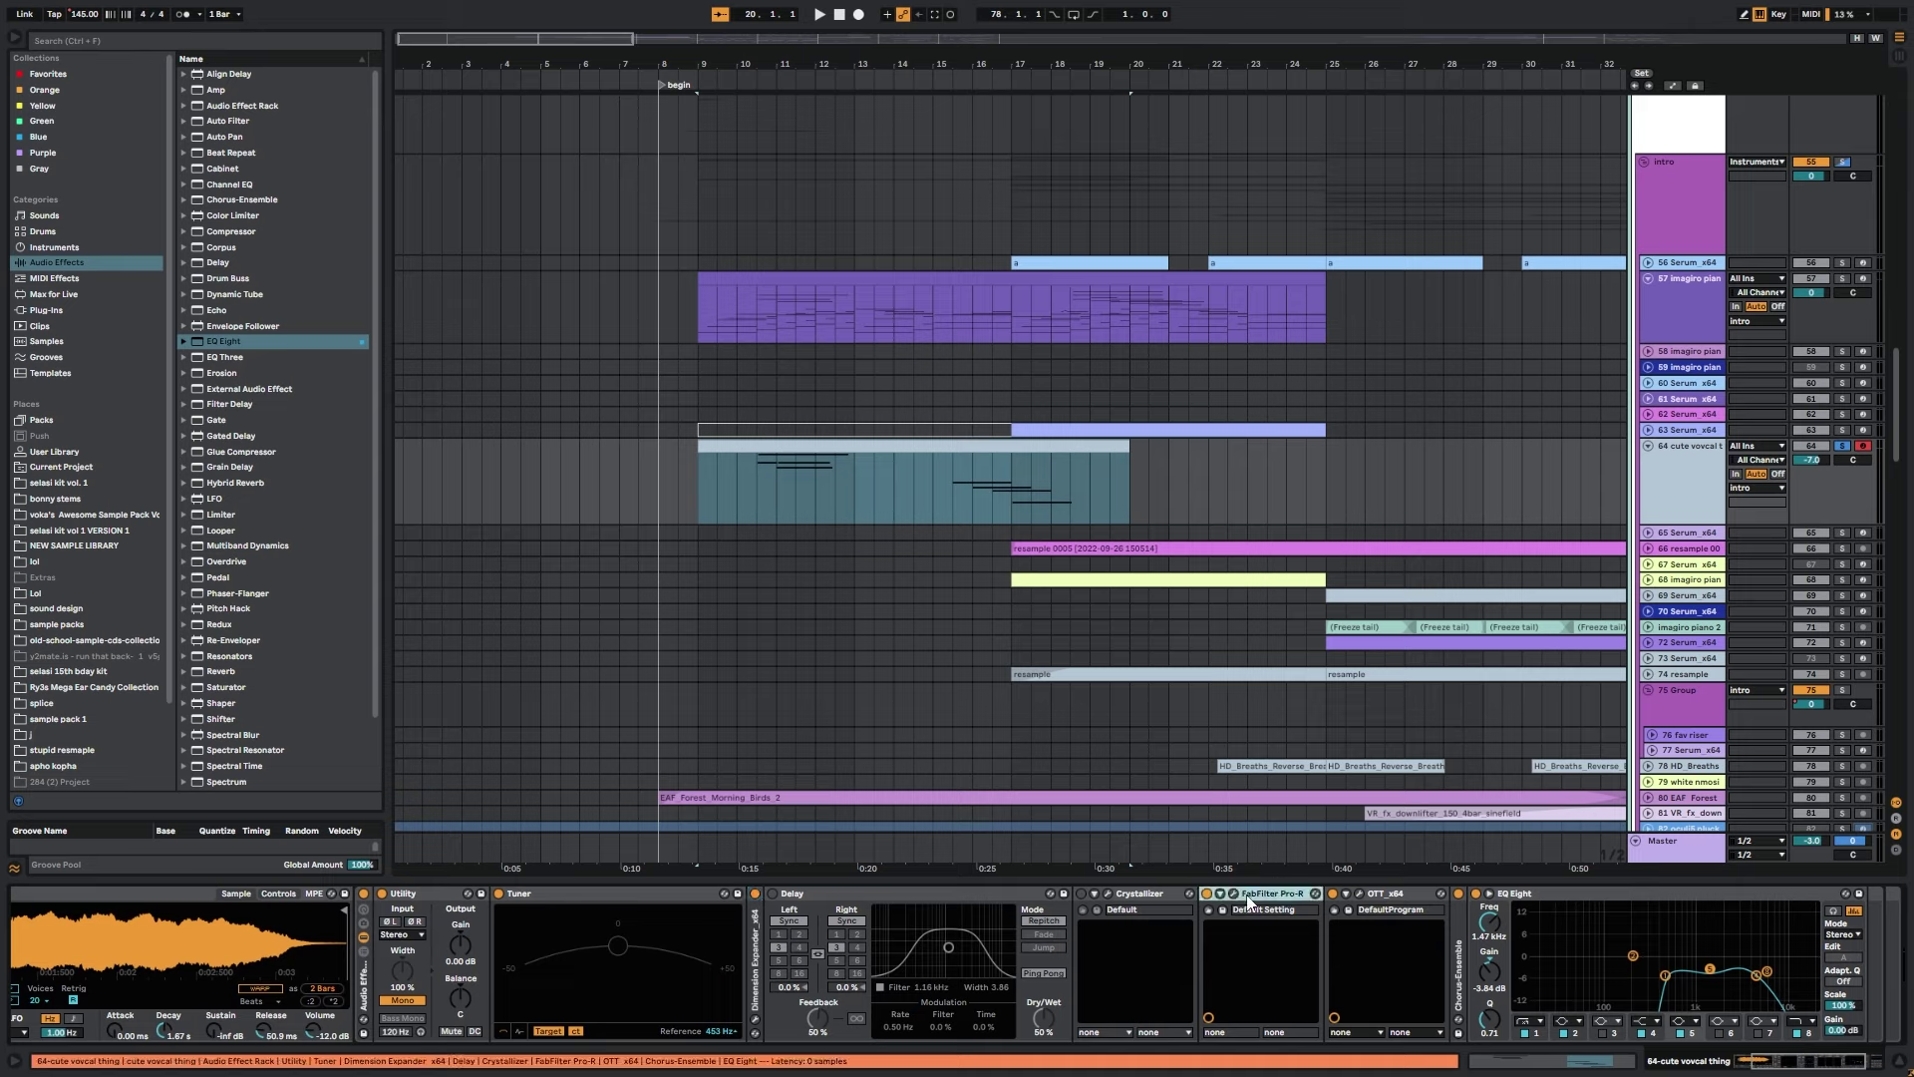
scroll(1316, 937, right, 3)
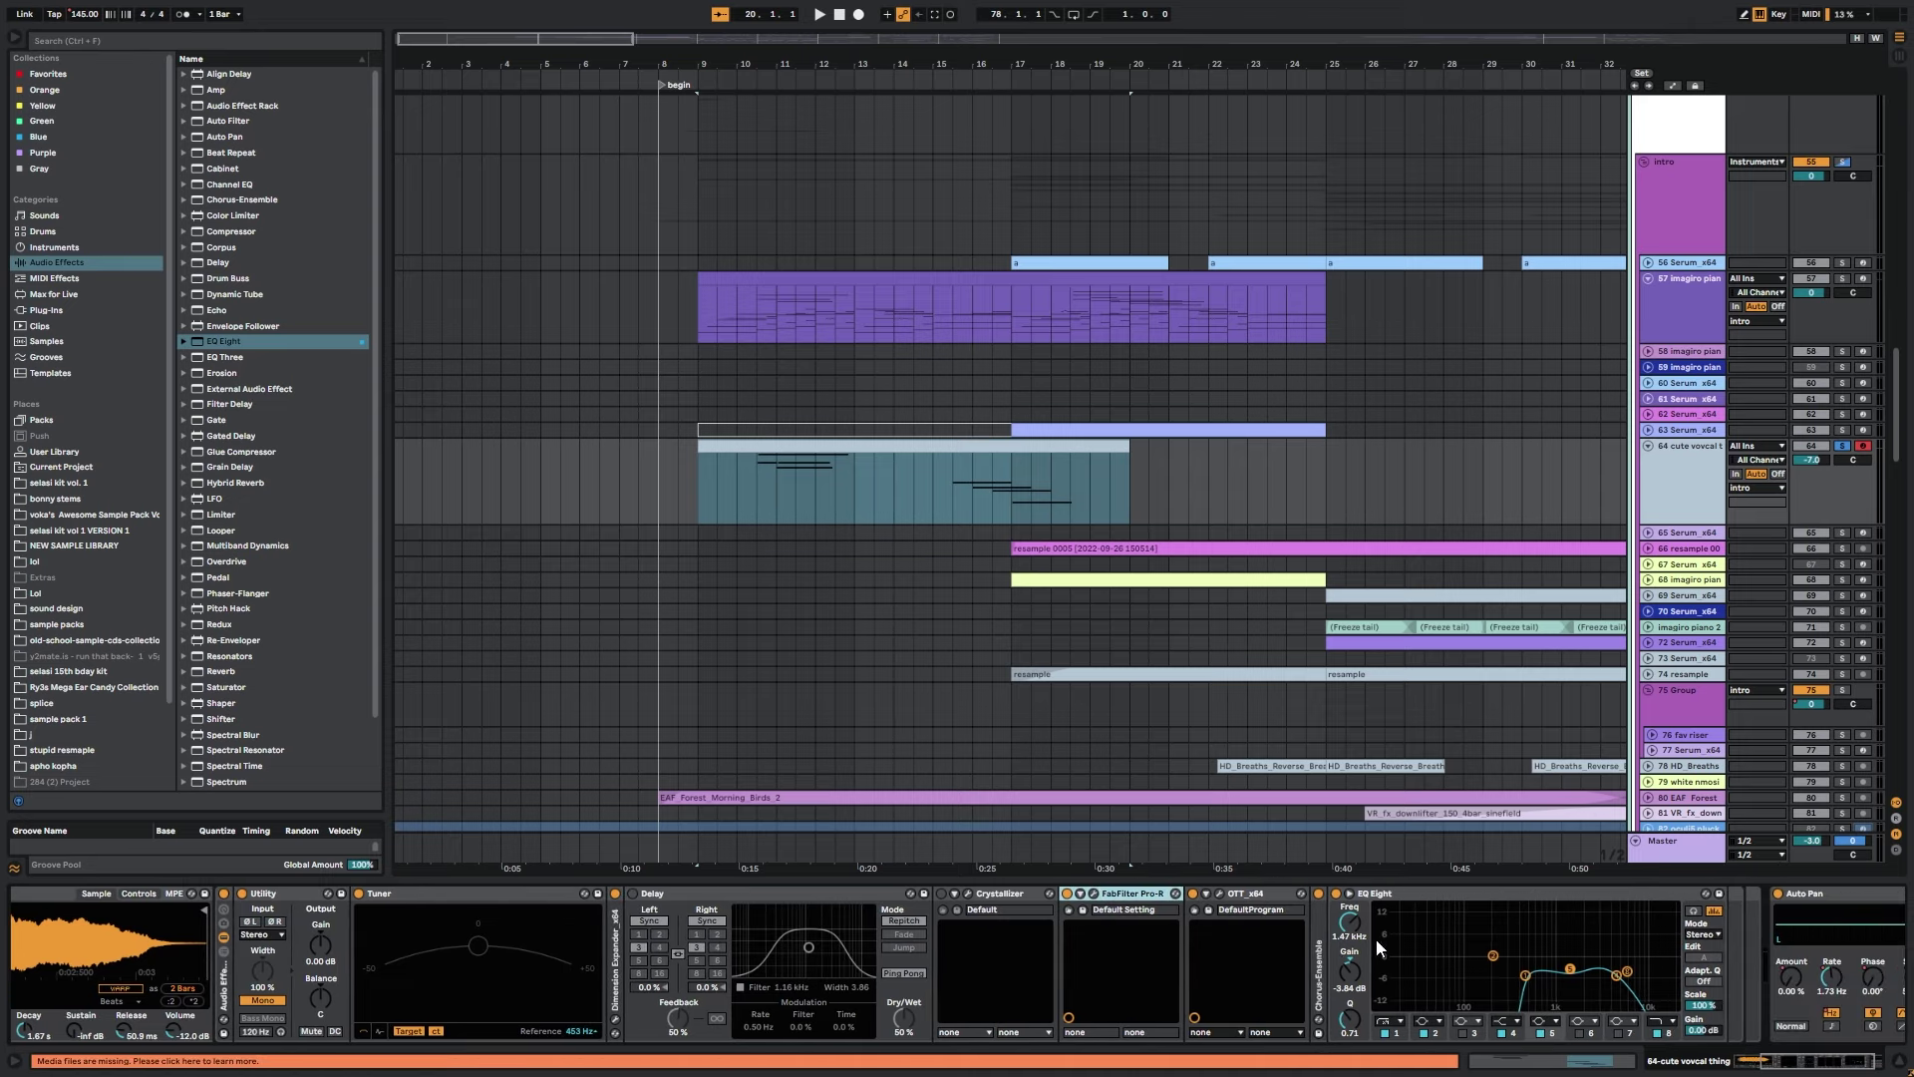
scroll(1386, 957, right, 3)
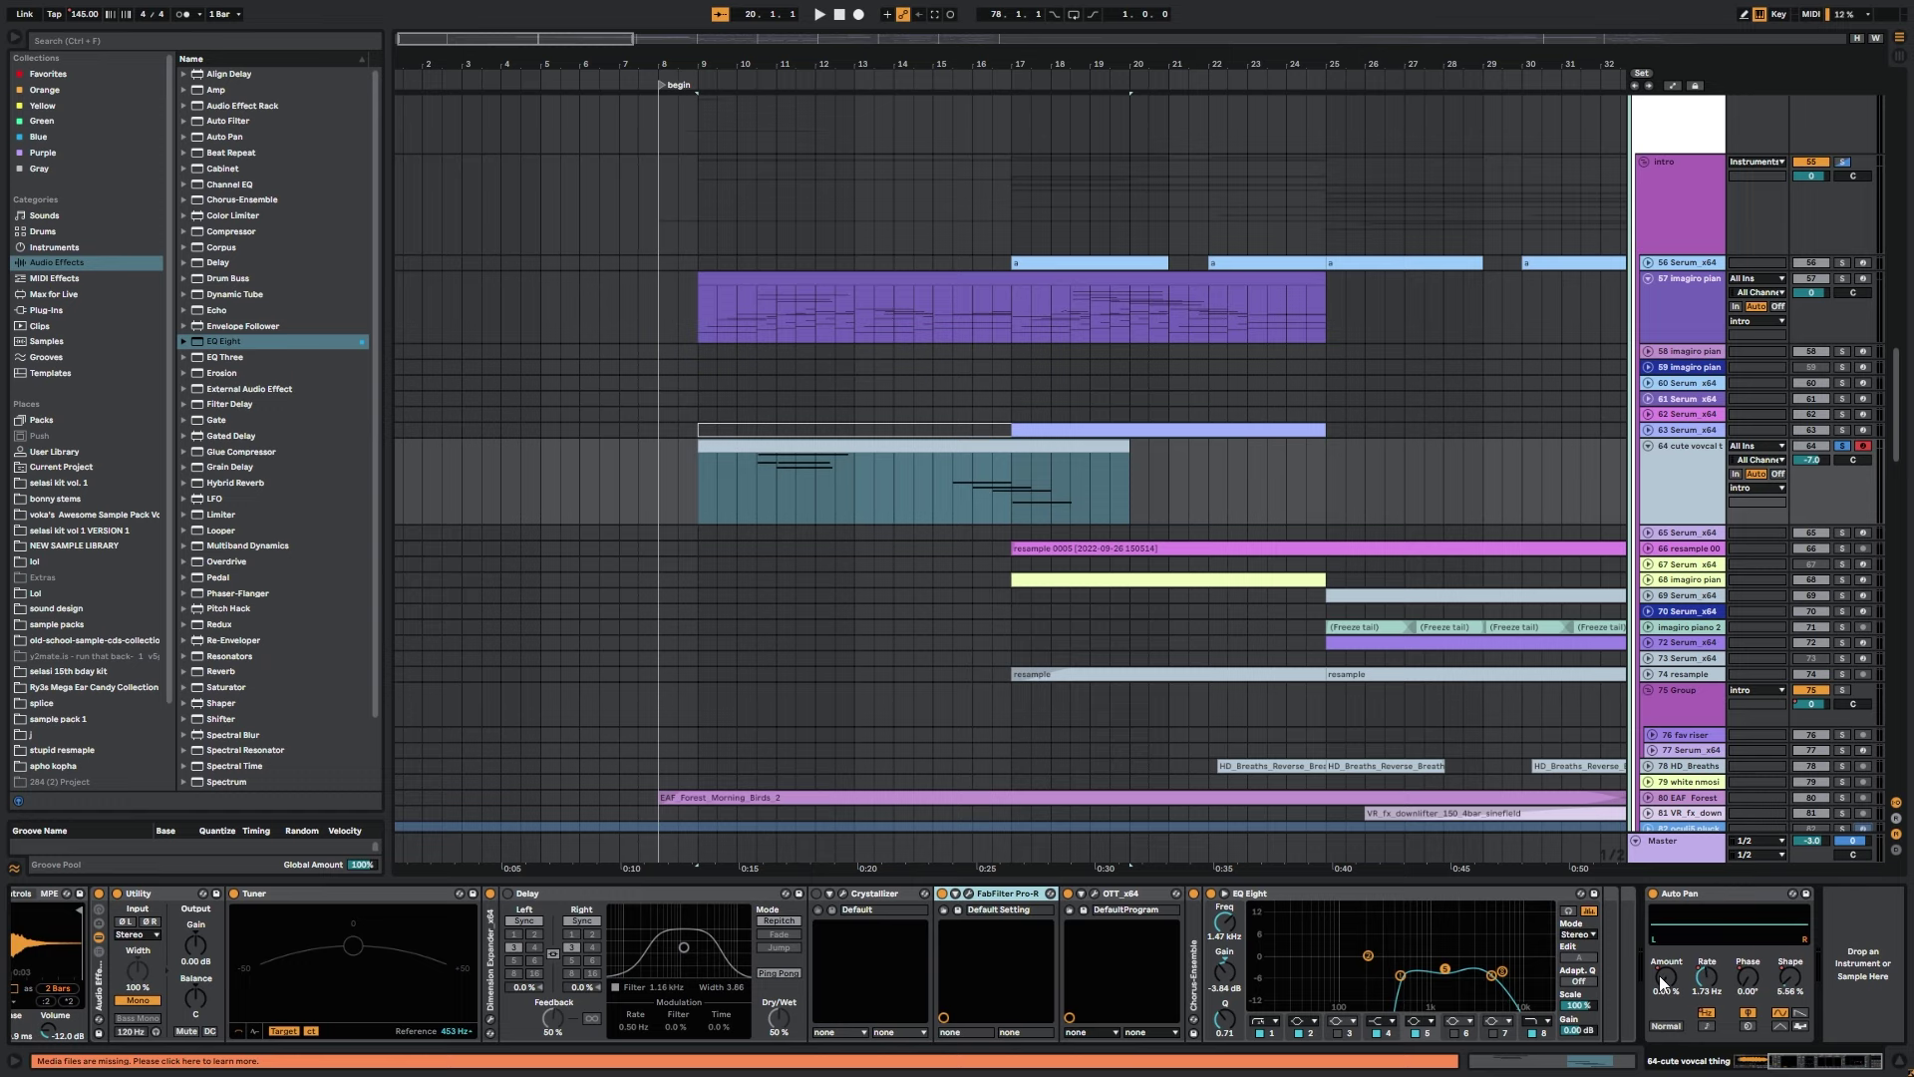
key(a)
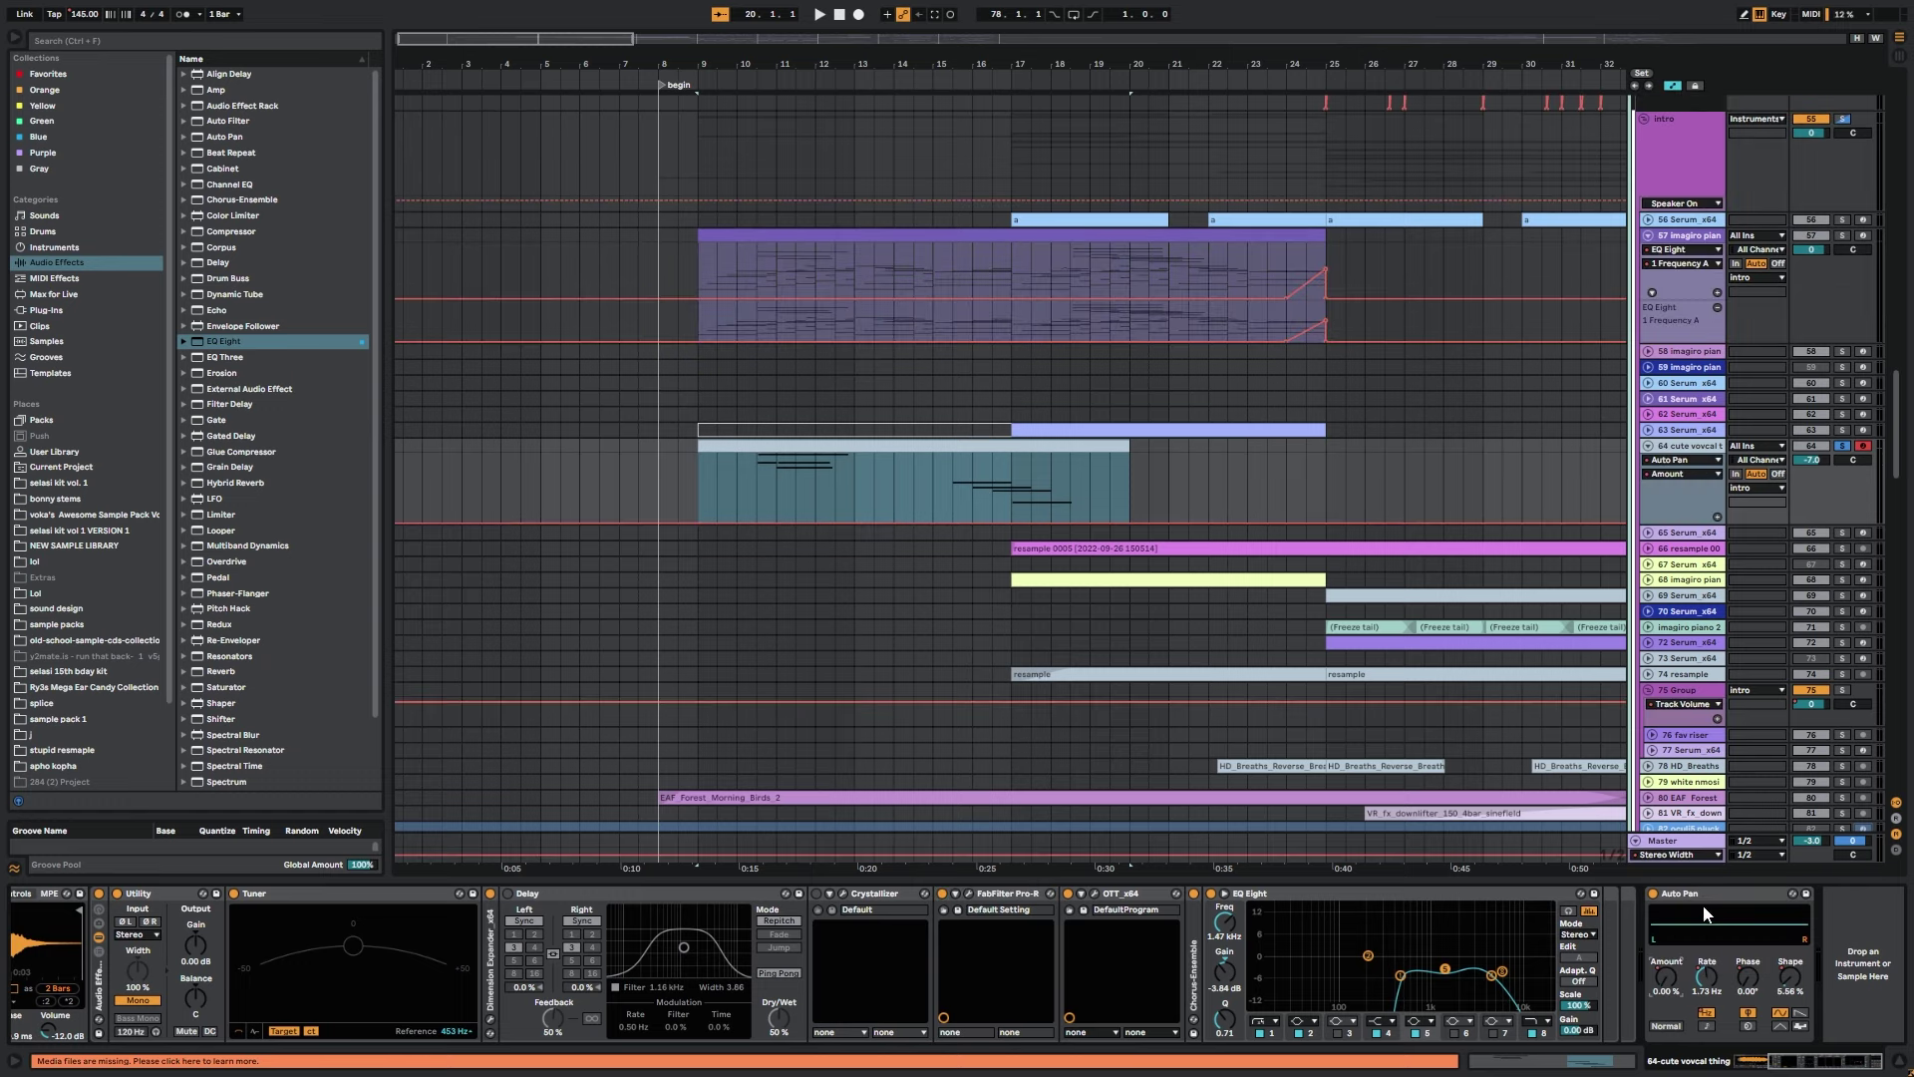
click(1673, 86)
Solo the EAF_Forest_Morning_Birds track, play it from bar 8, and compare it with EQ Eight's band 1 off and on.
scroll(1029, 562, down, 1)
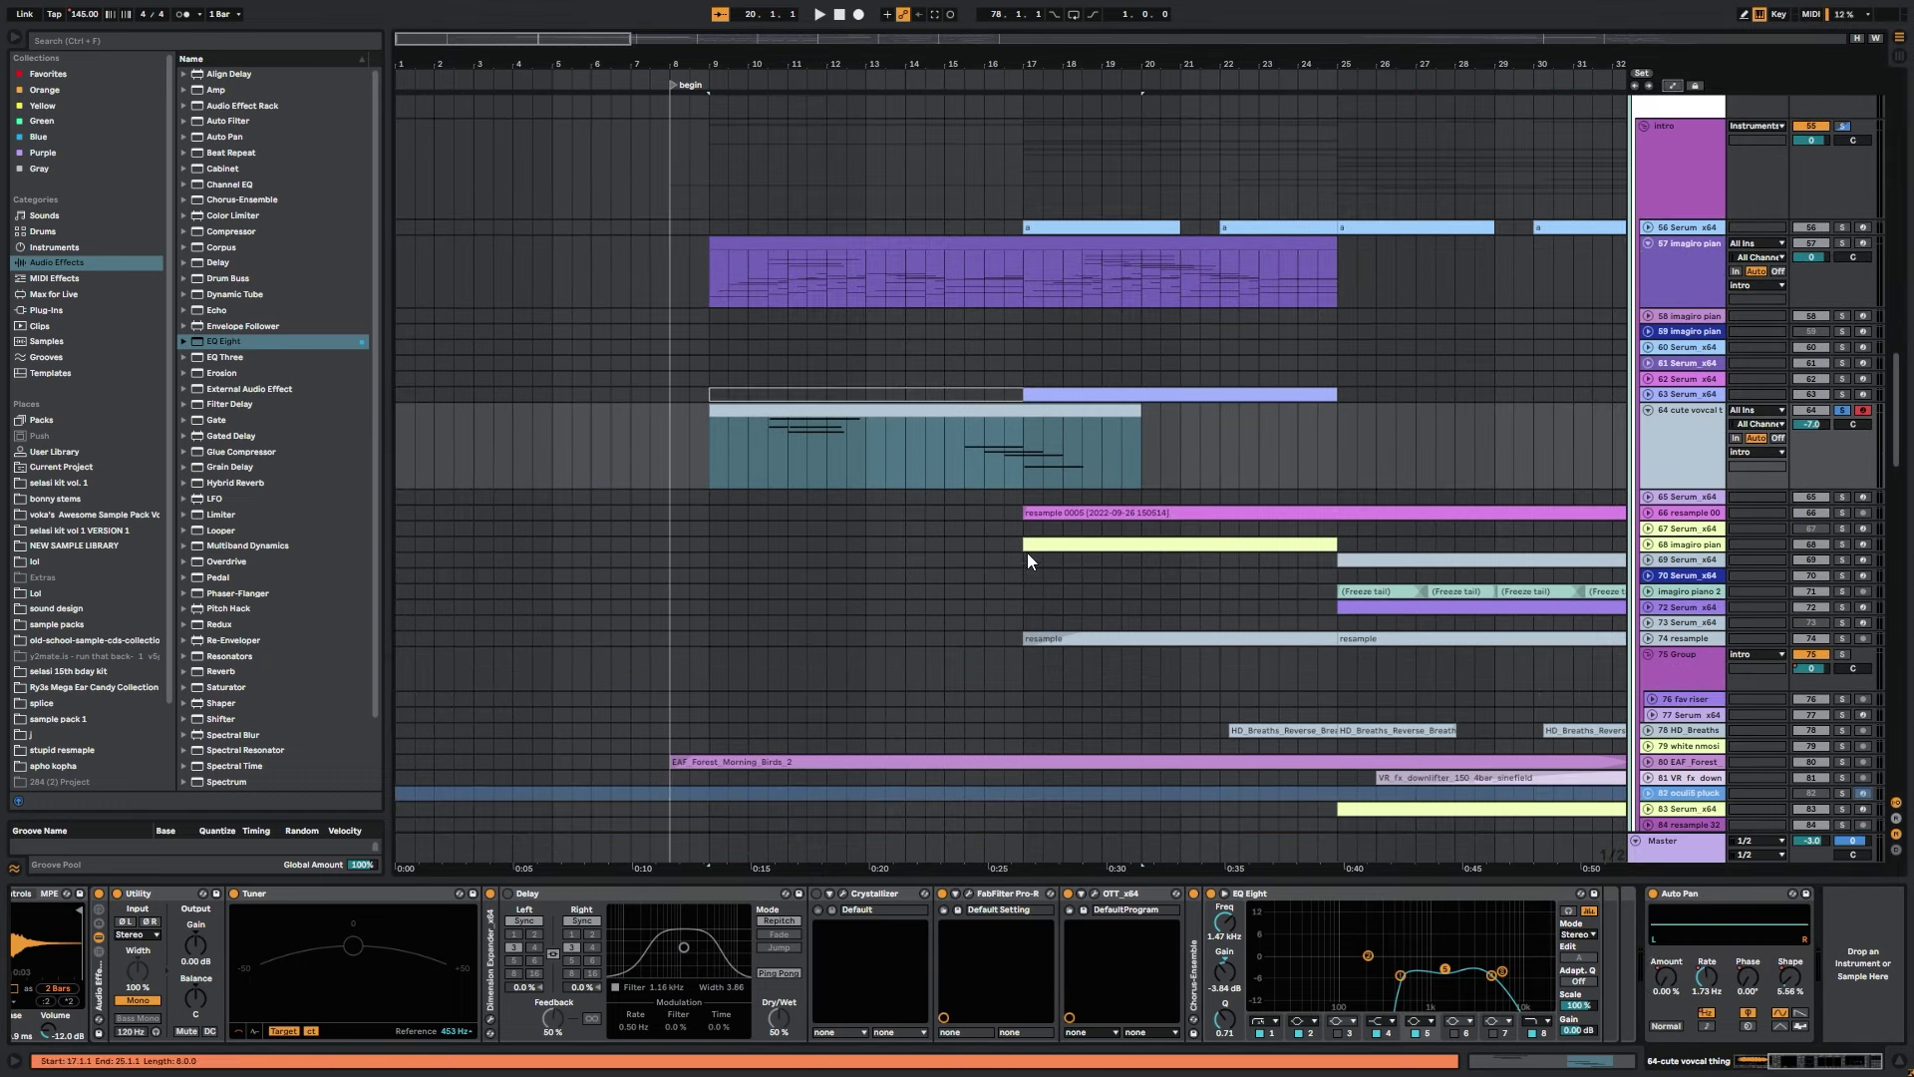
scroll(1029, 558, down, 3)
click(758, 639)
scroll(1398, 621, down, 3)
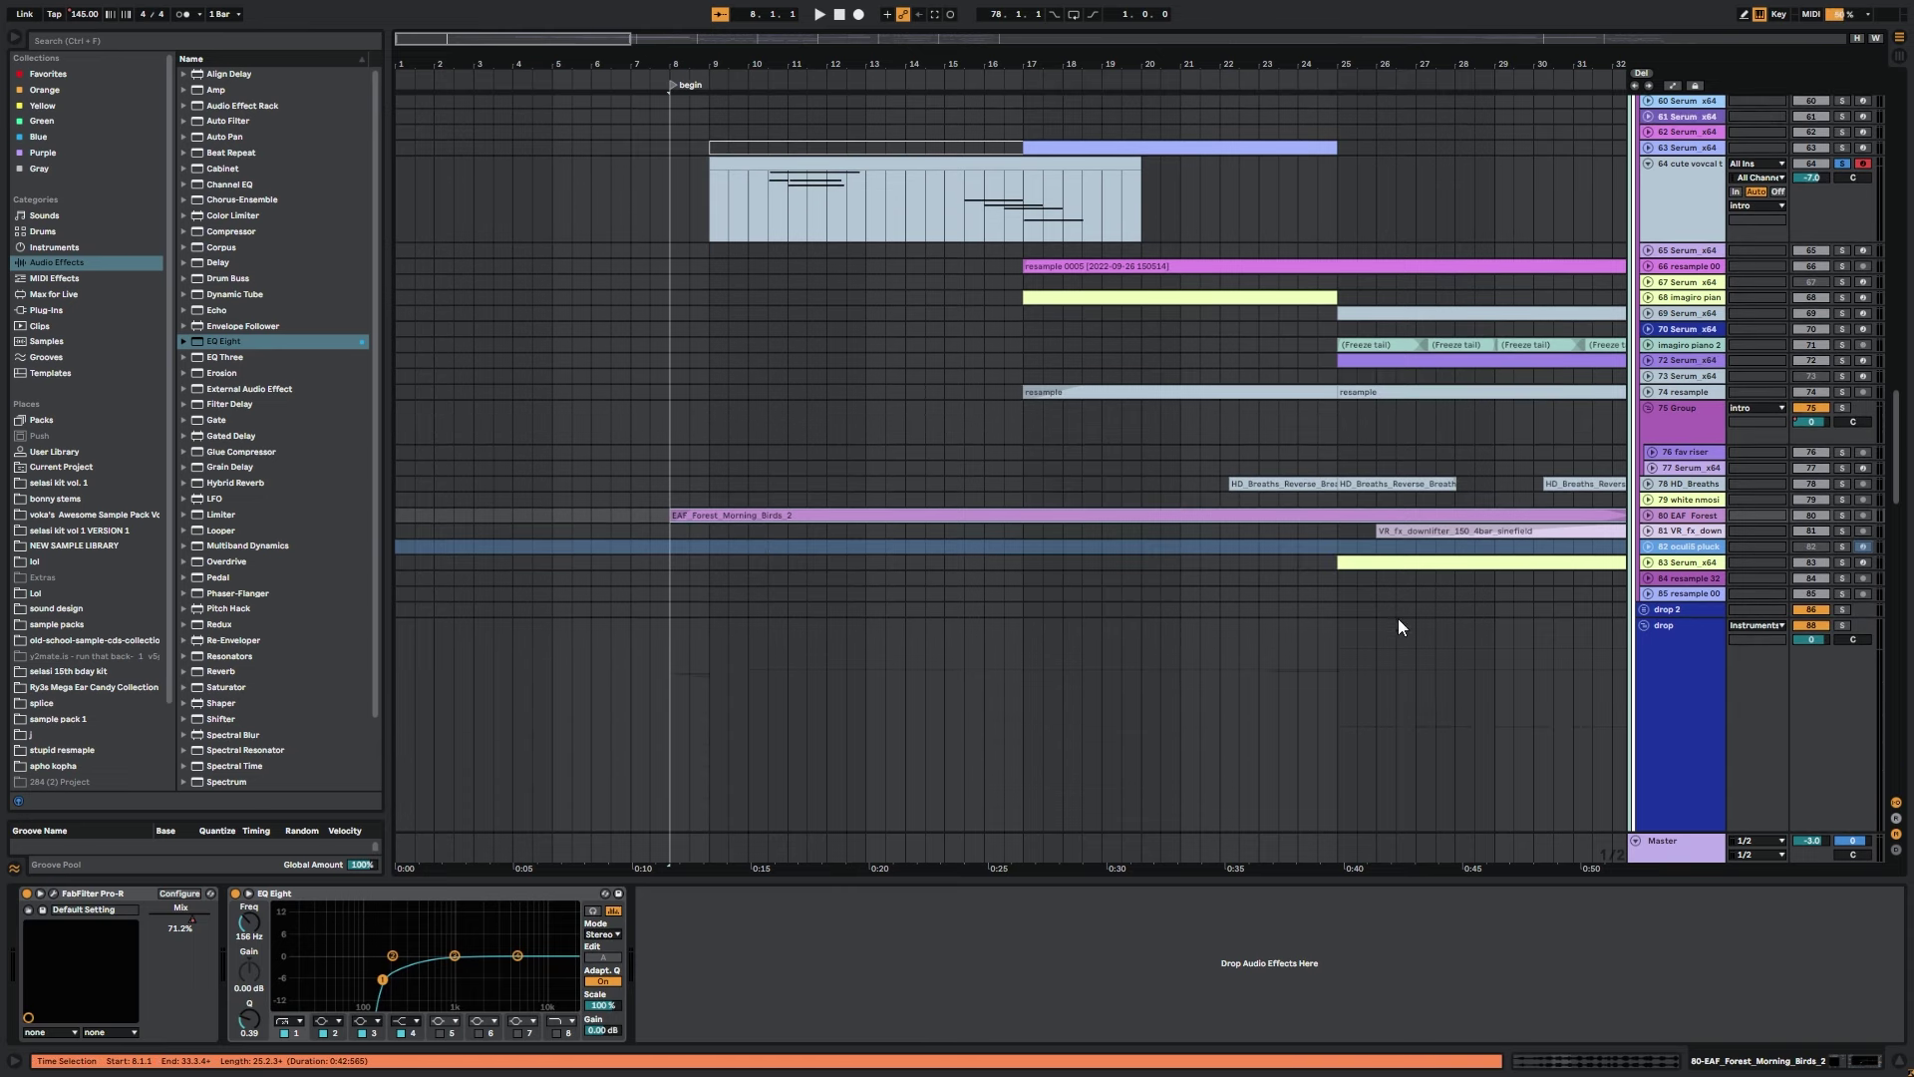
click(1842, 515)
key(space)
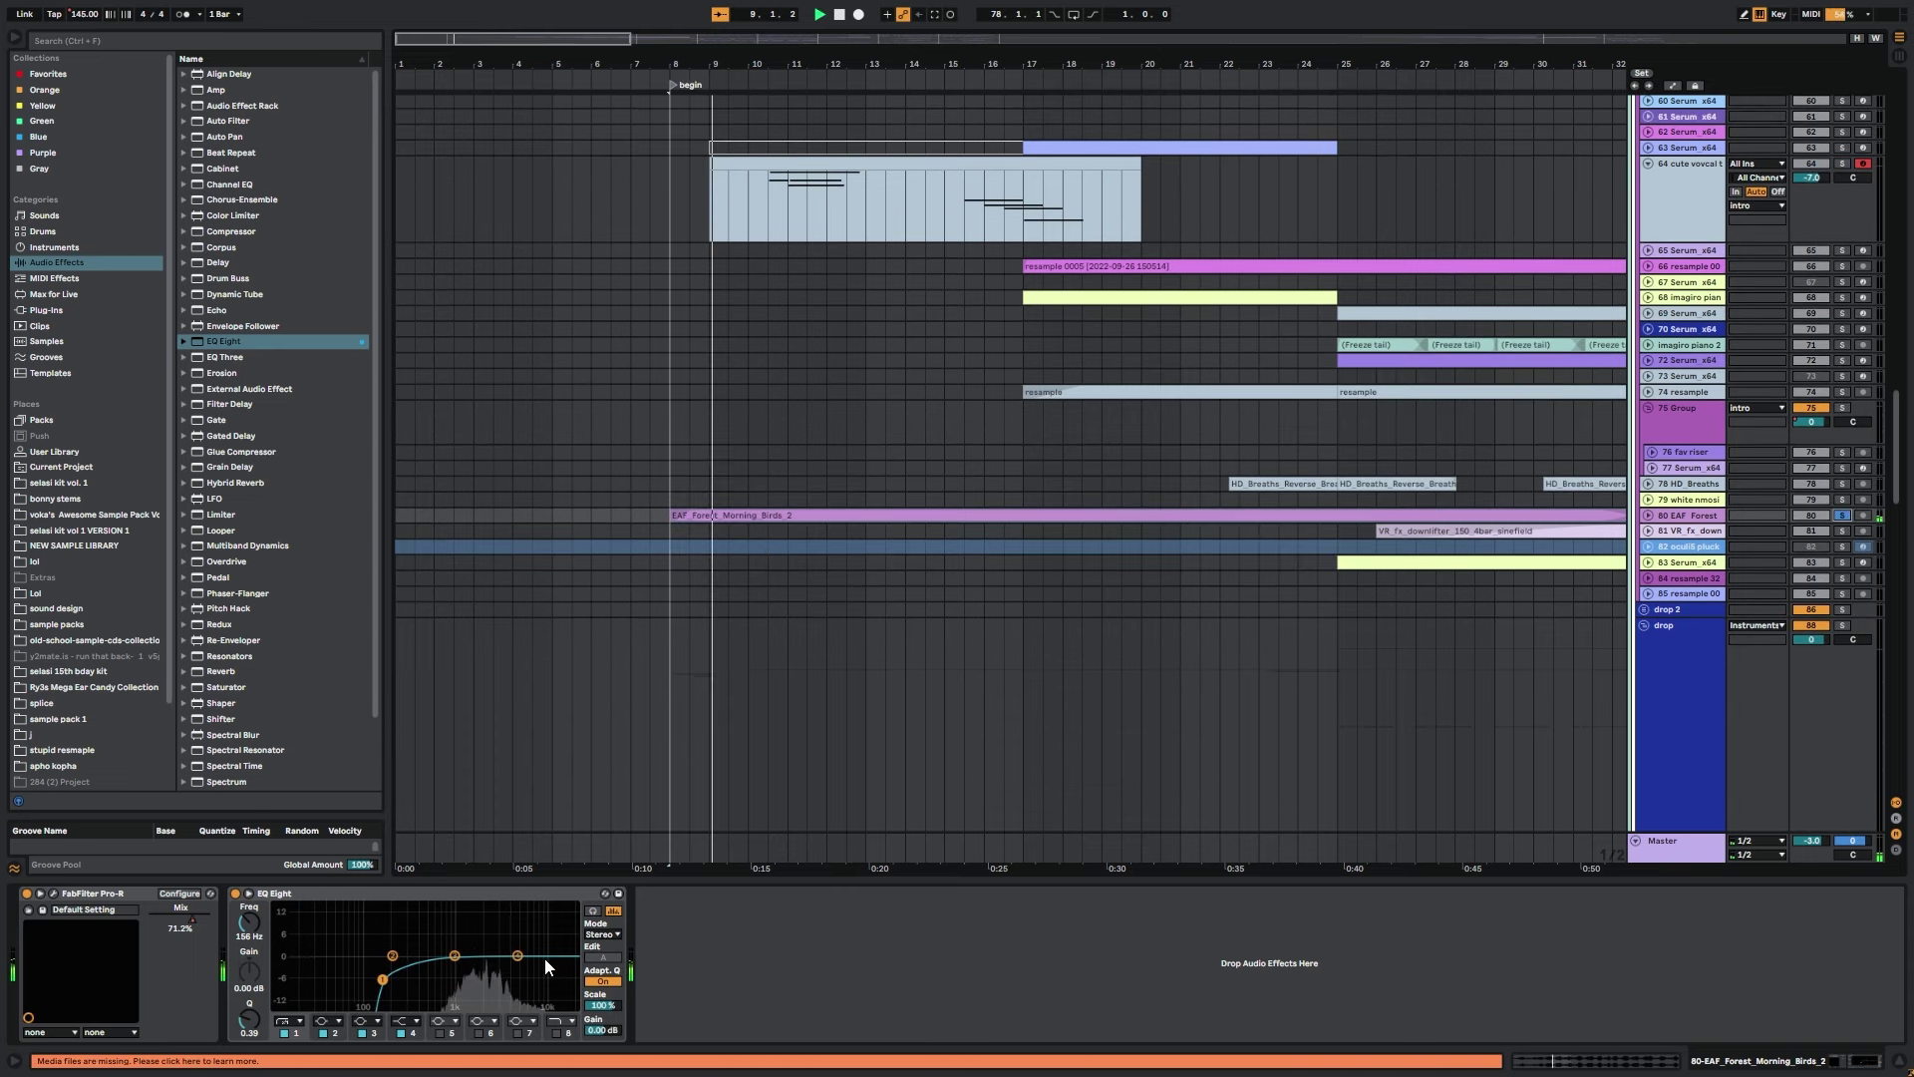
click(285, 1033)
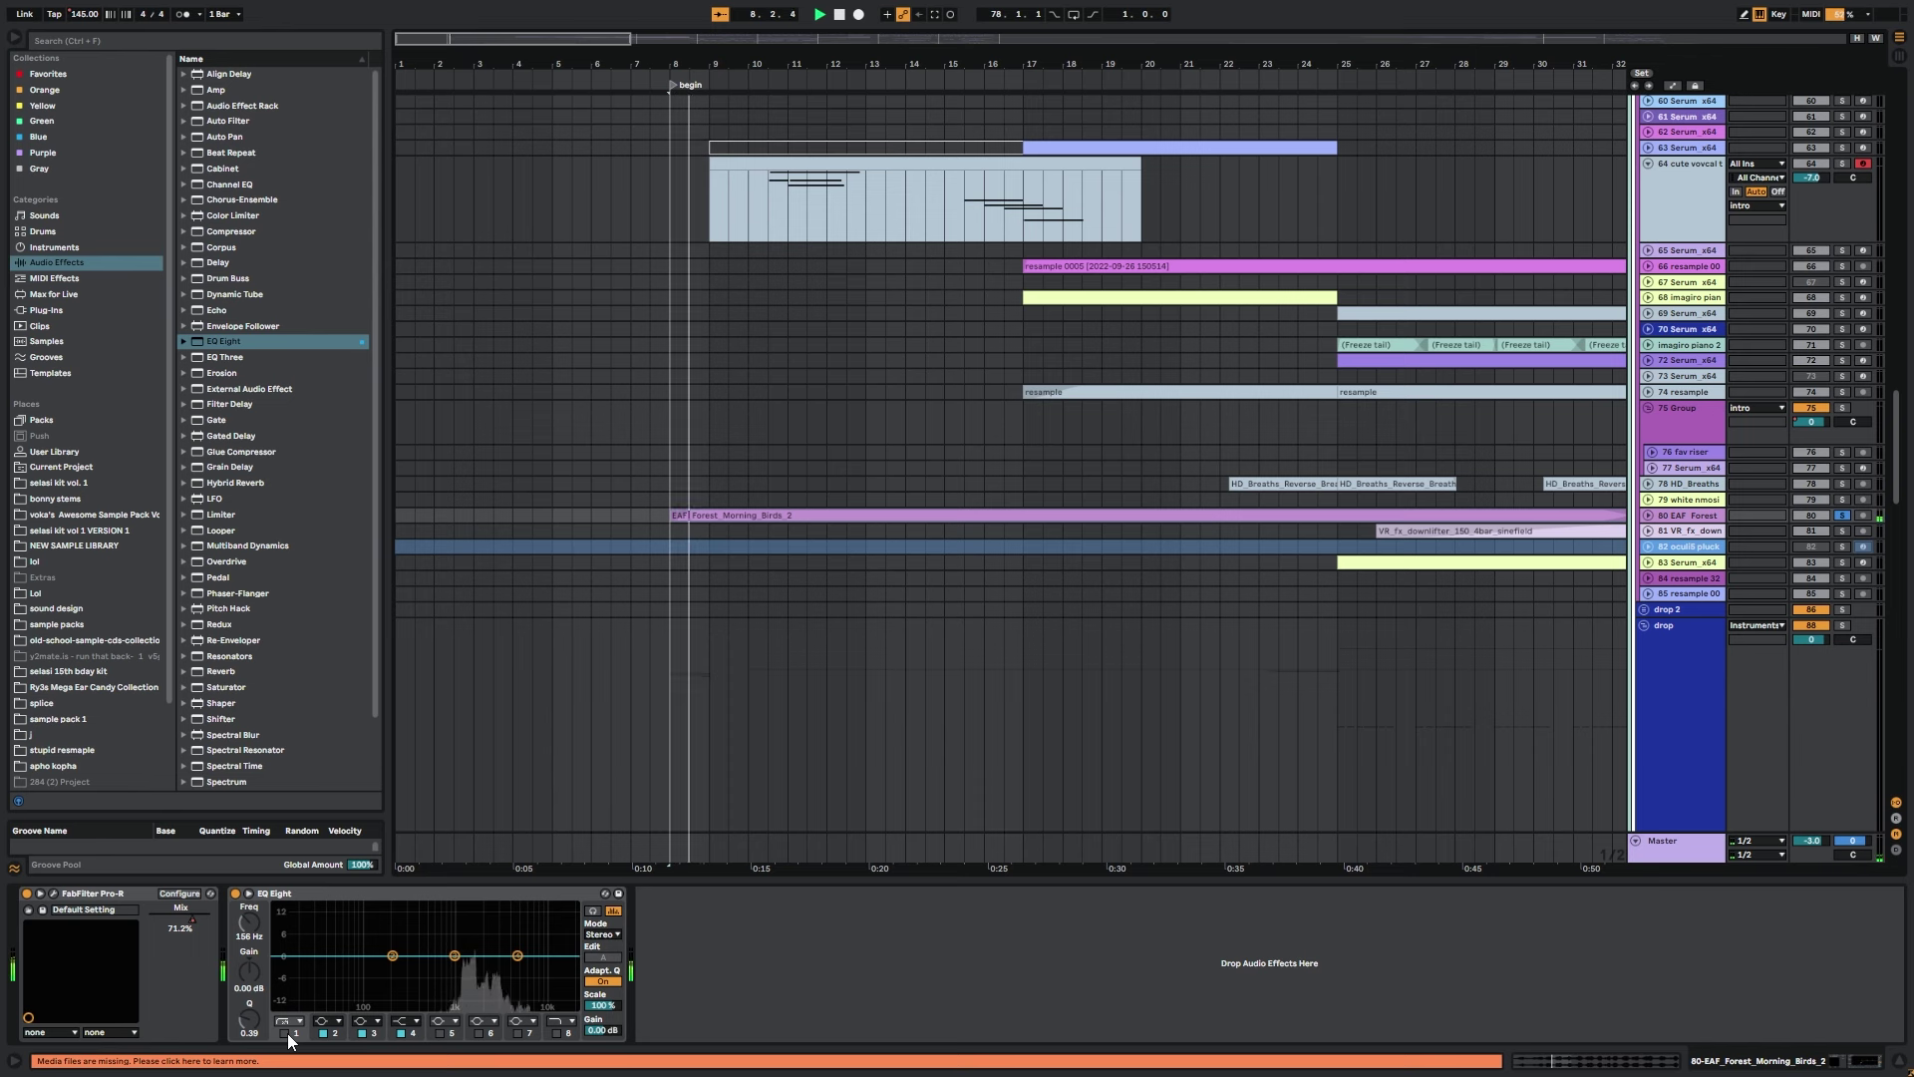
click(285, 1033)
Solo the resample track 115 together with the HEATHER vocal track 116 and play them from bar 8.
scroll(733, 732, down, 10)
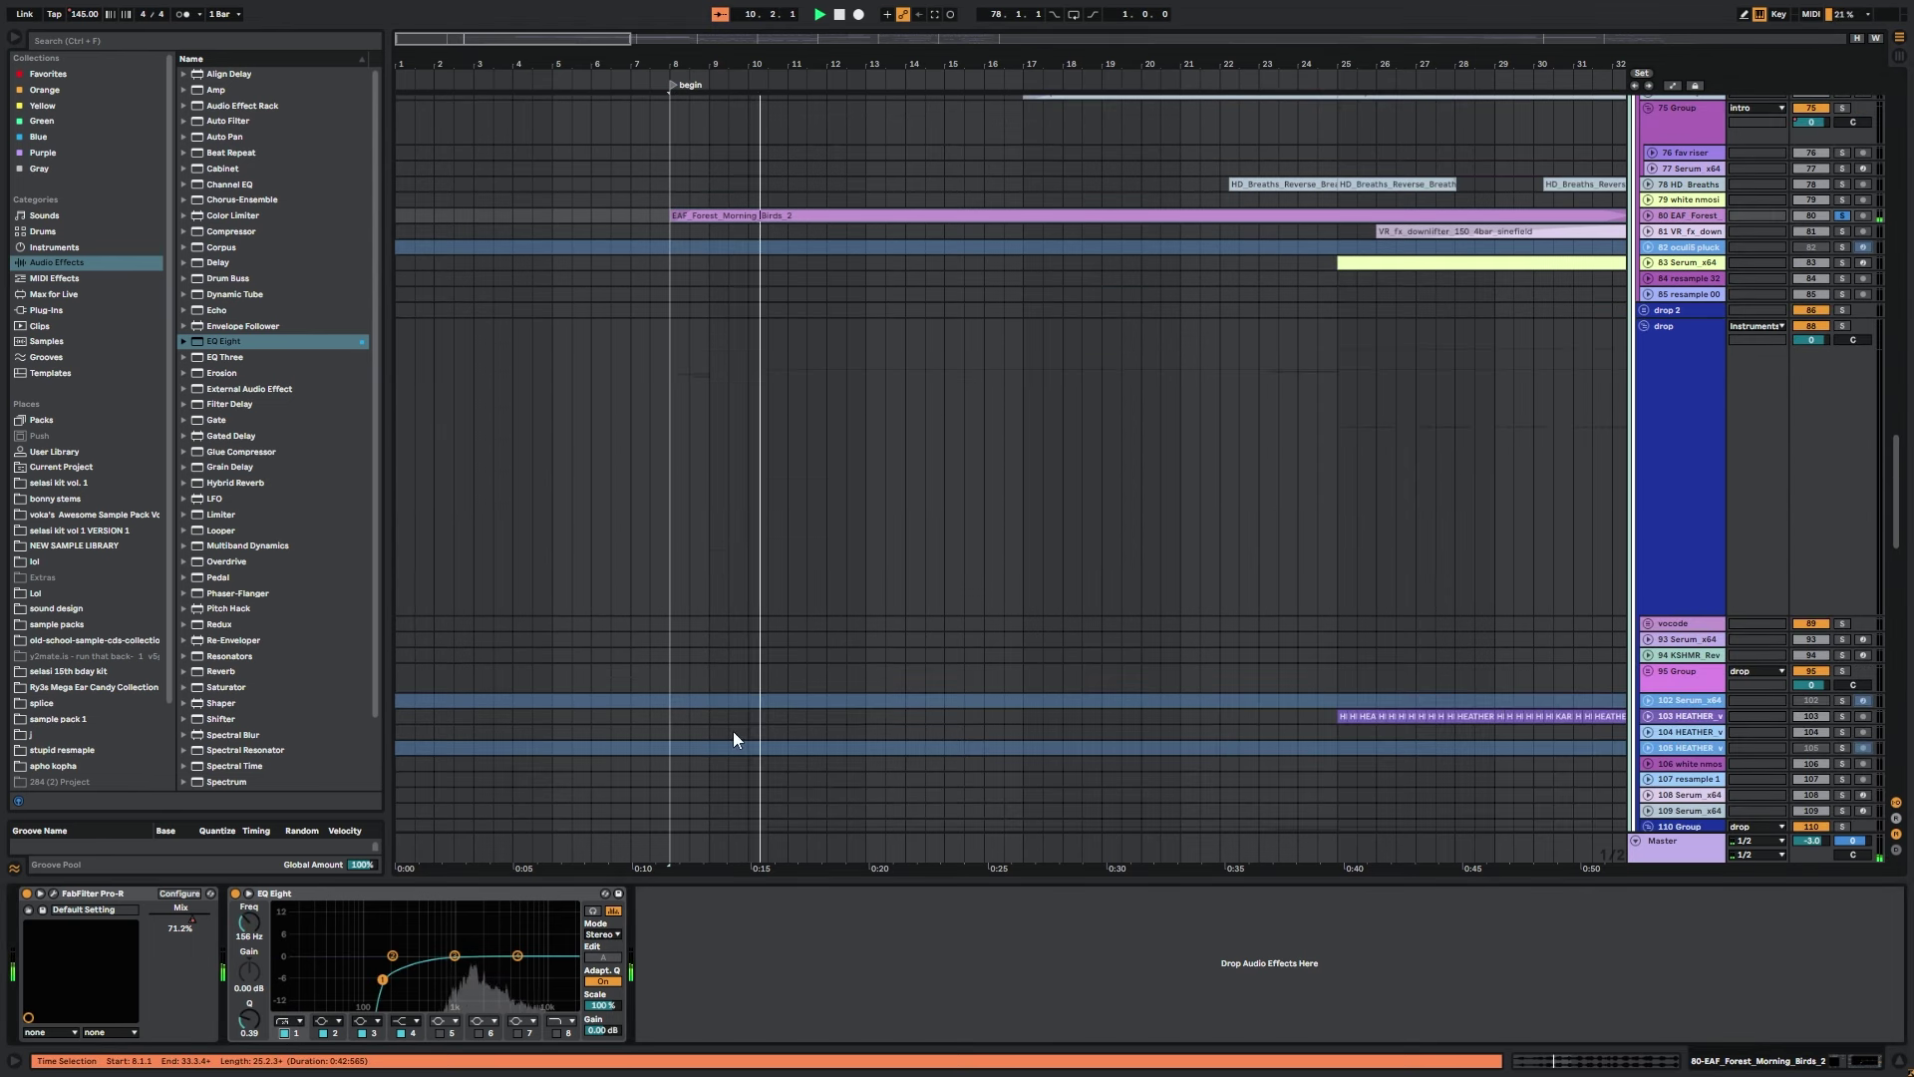
click(667, 593)
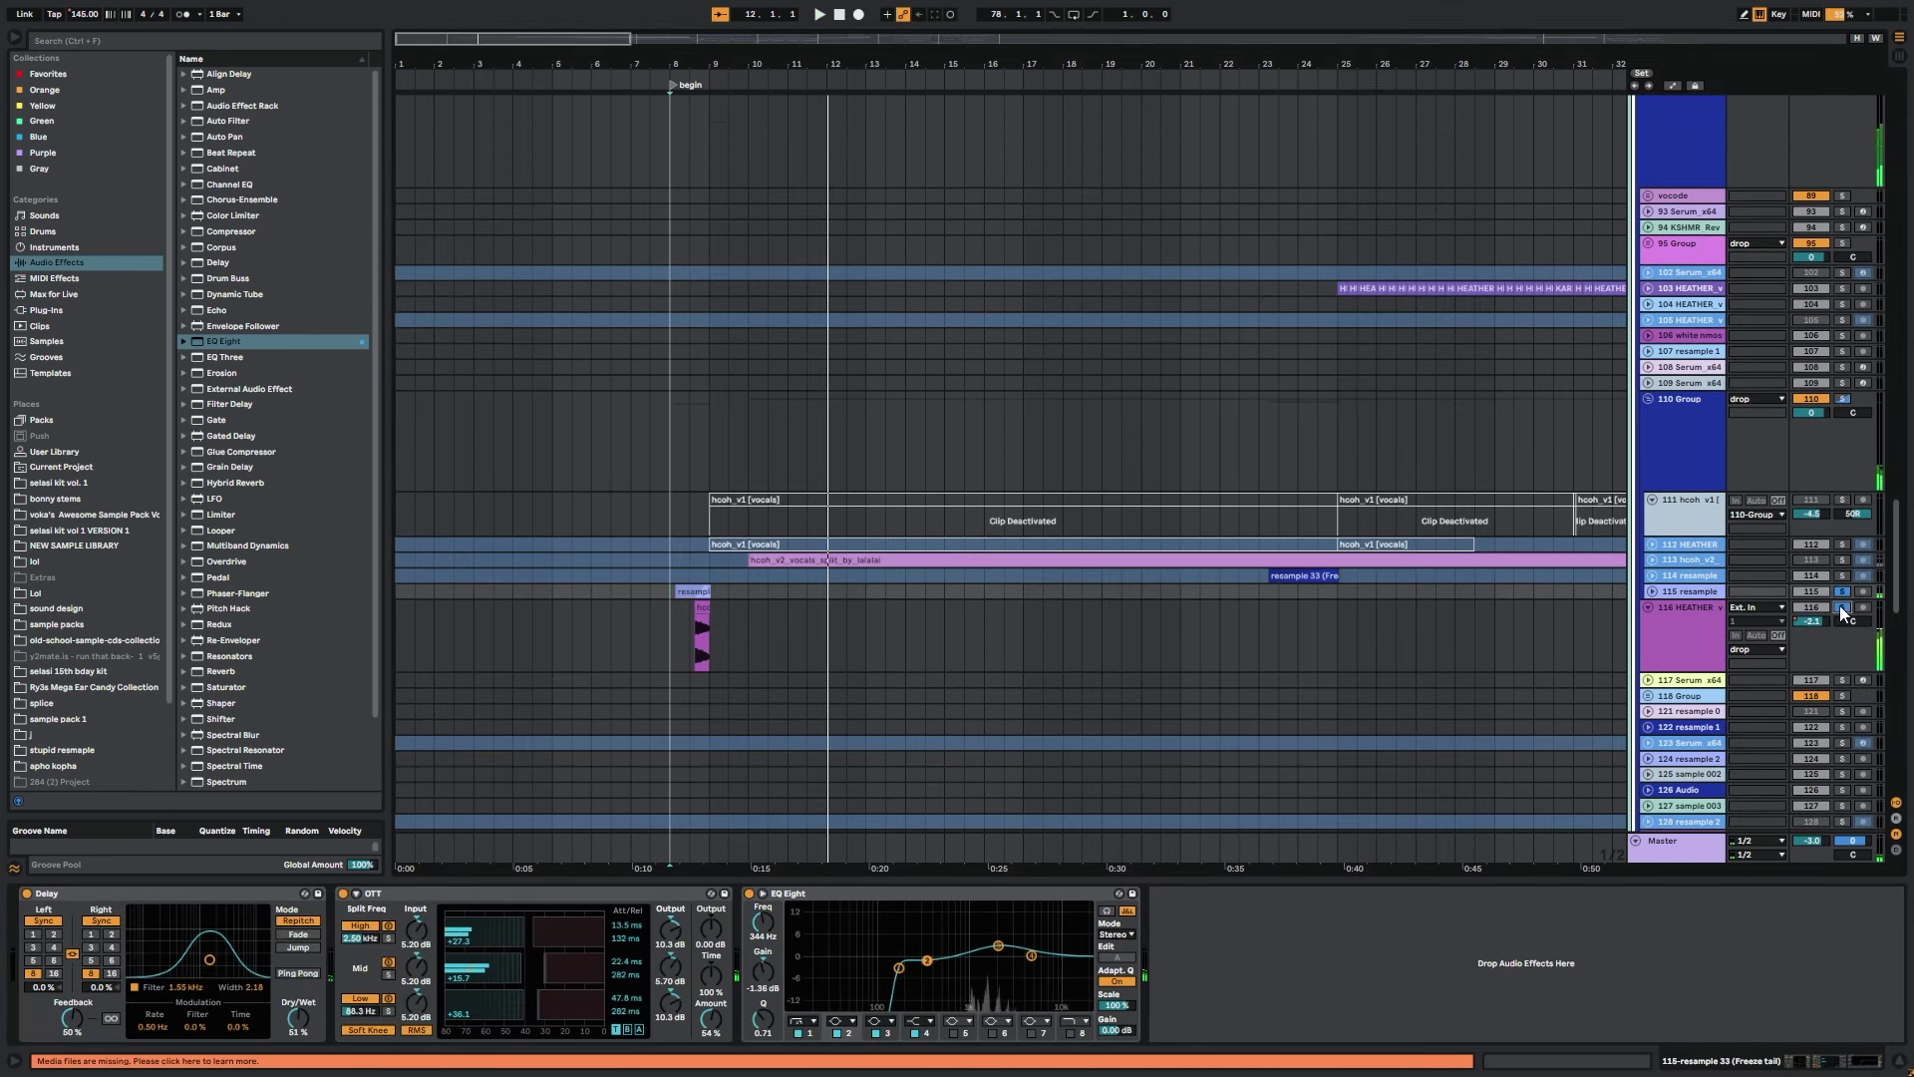
key(space)
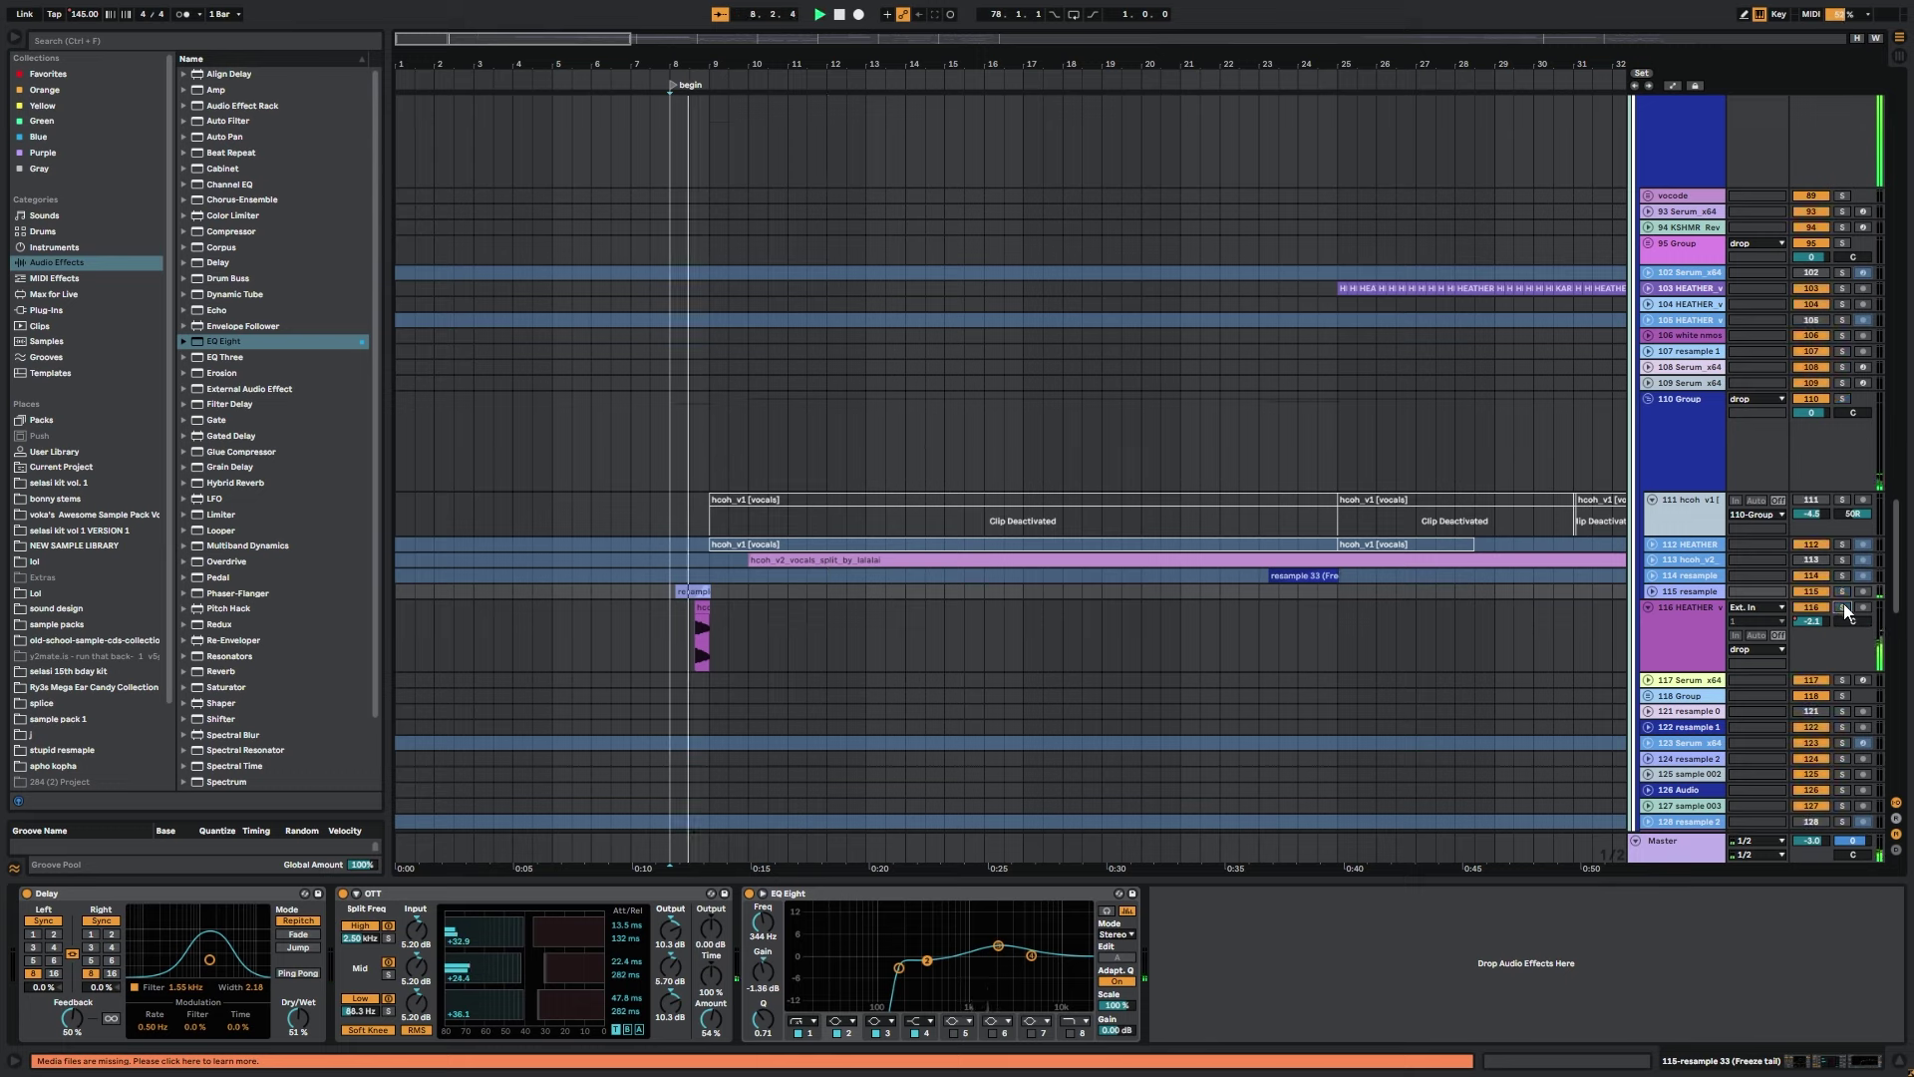
click(1843, 606)
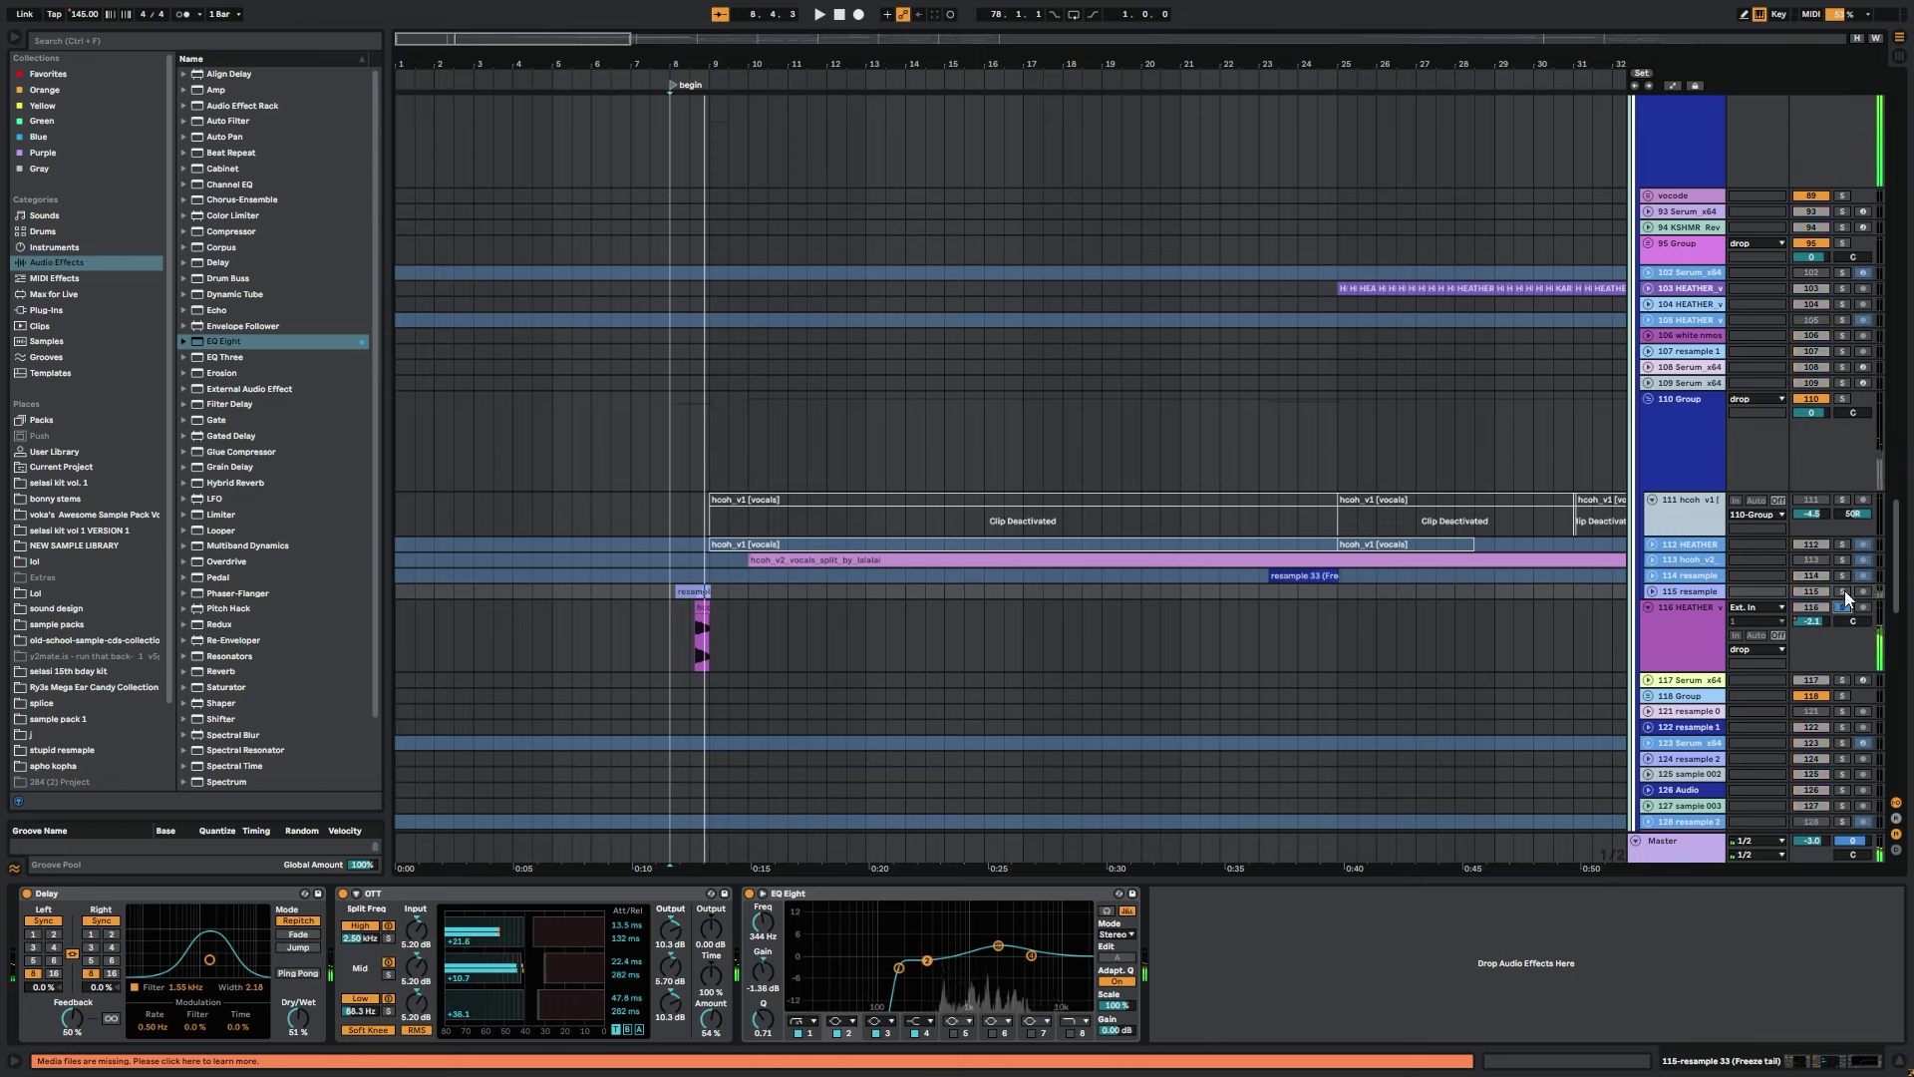
ctrl+click(1843, 591)
Select the clips on tracks 115 and 116 from 8.1.3 to 9.1.1 and examine the HEATHER vocal's effect chain.
drag(711, 643, 674, 592)
click(688, 592)
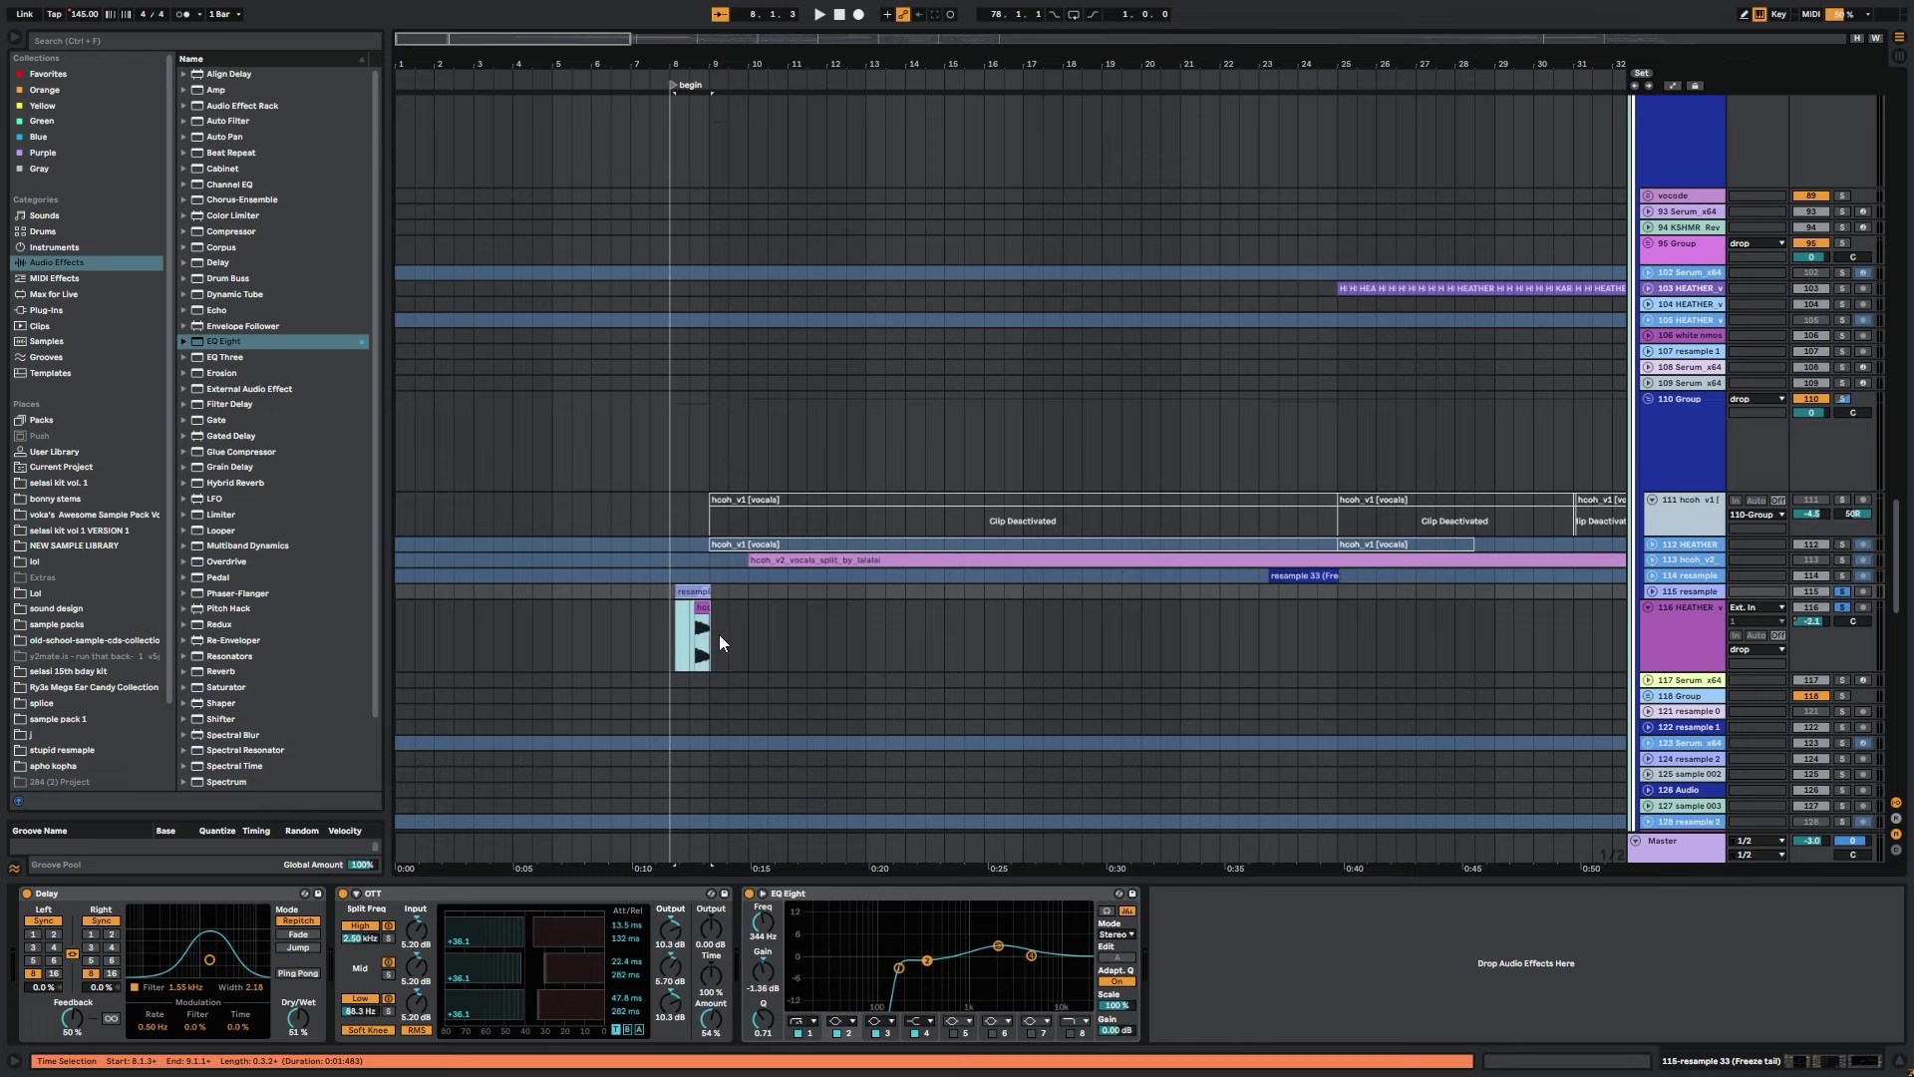
click(710, 634)
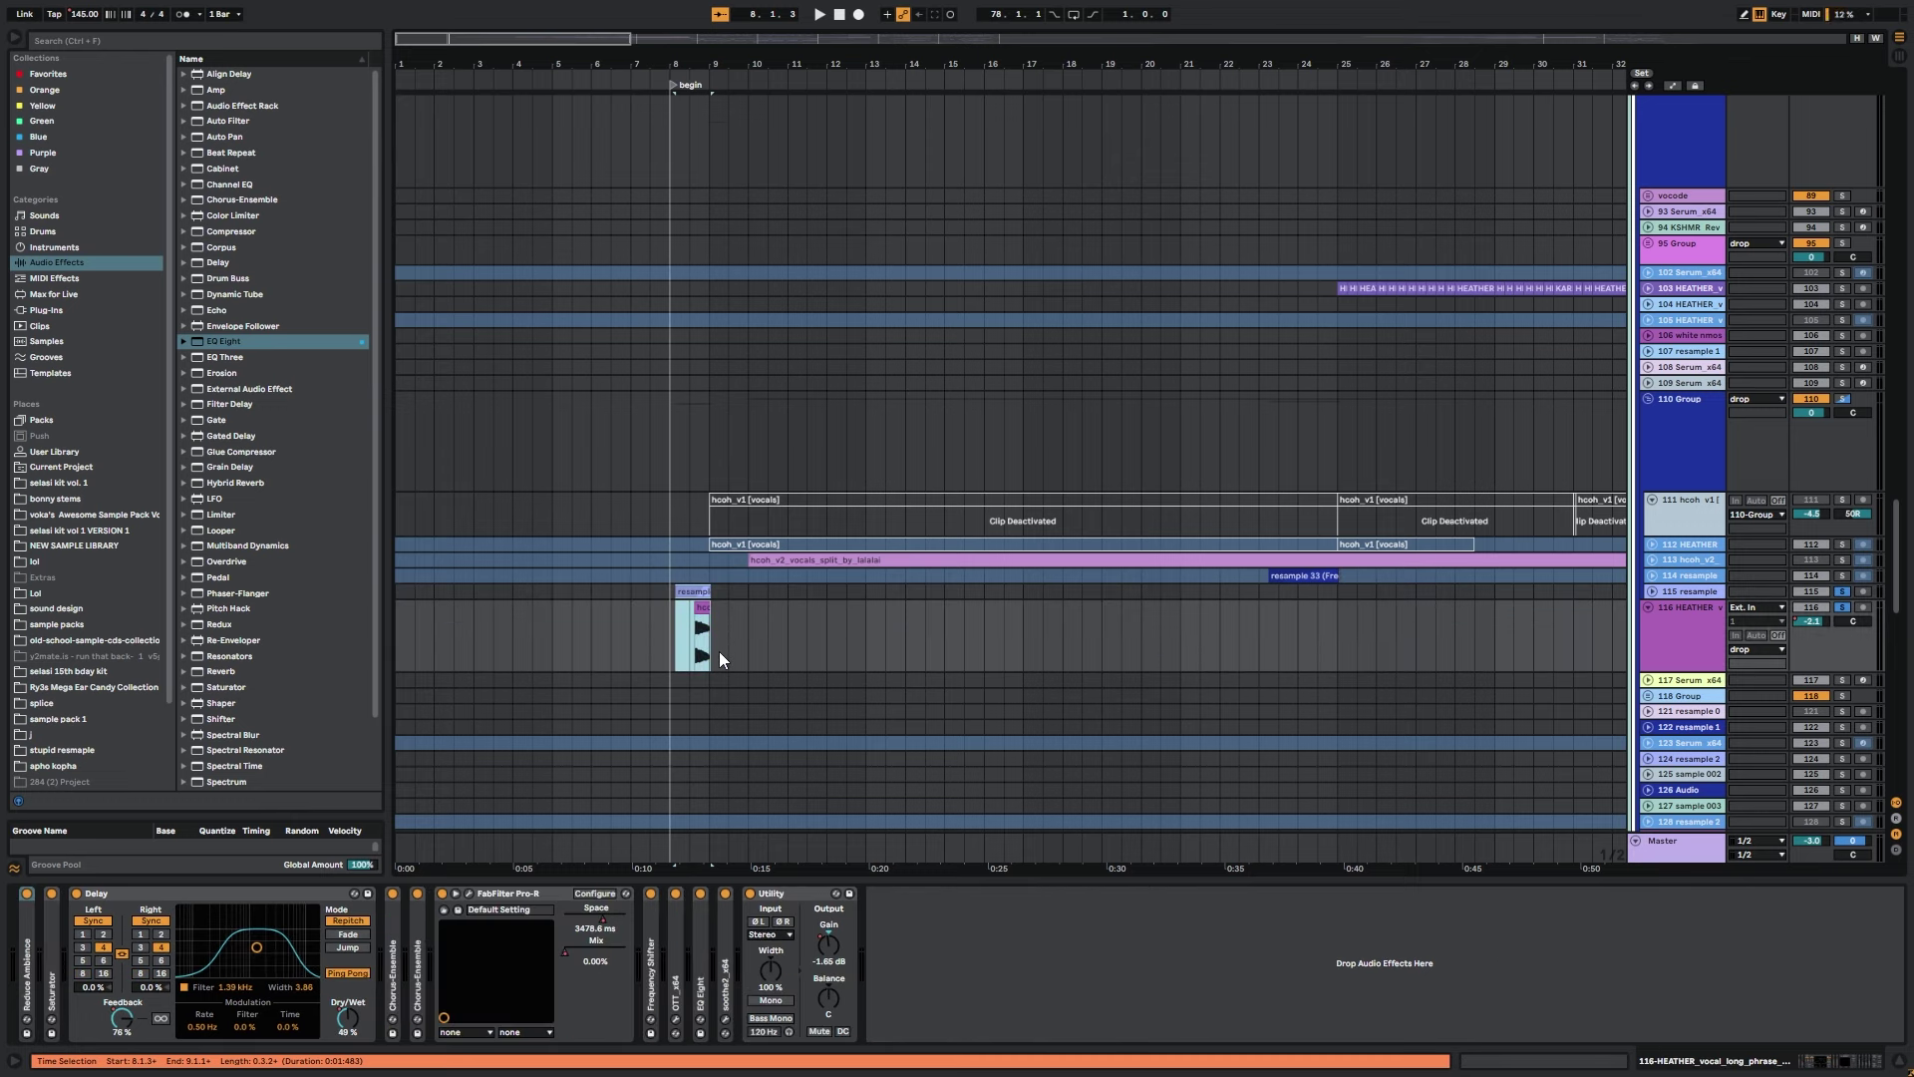
click(686, 631)
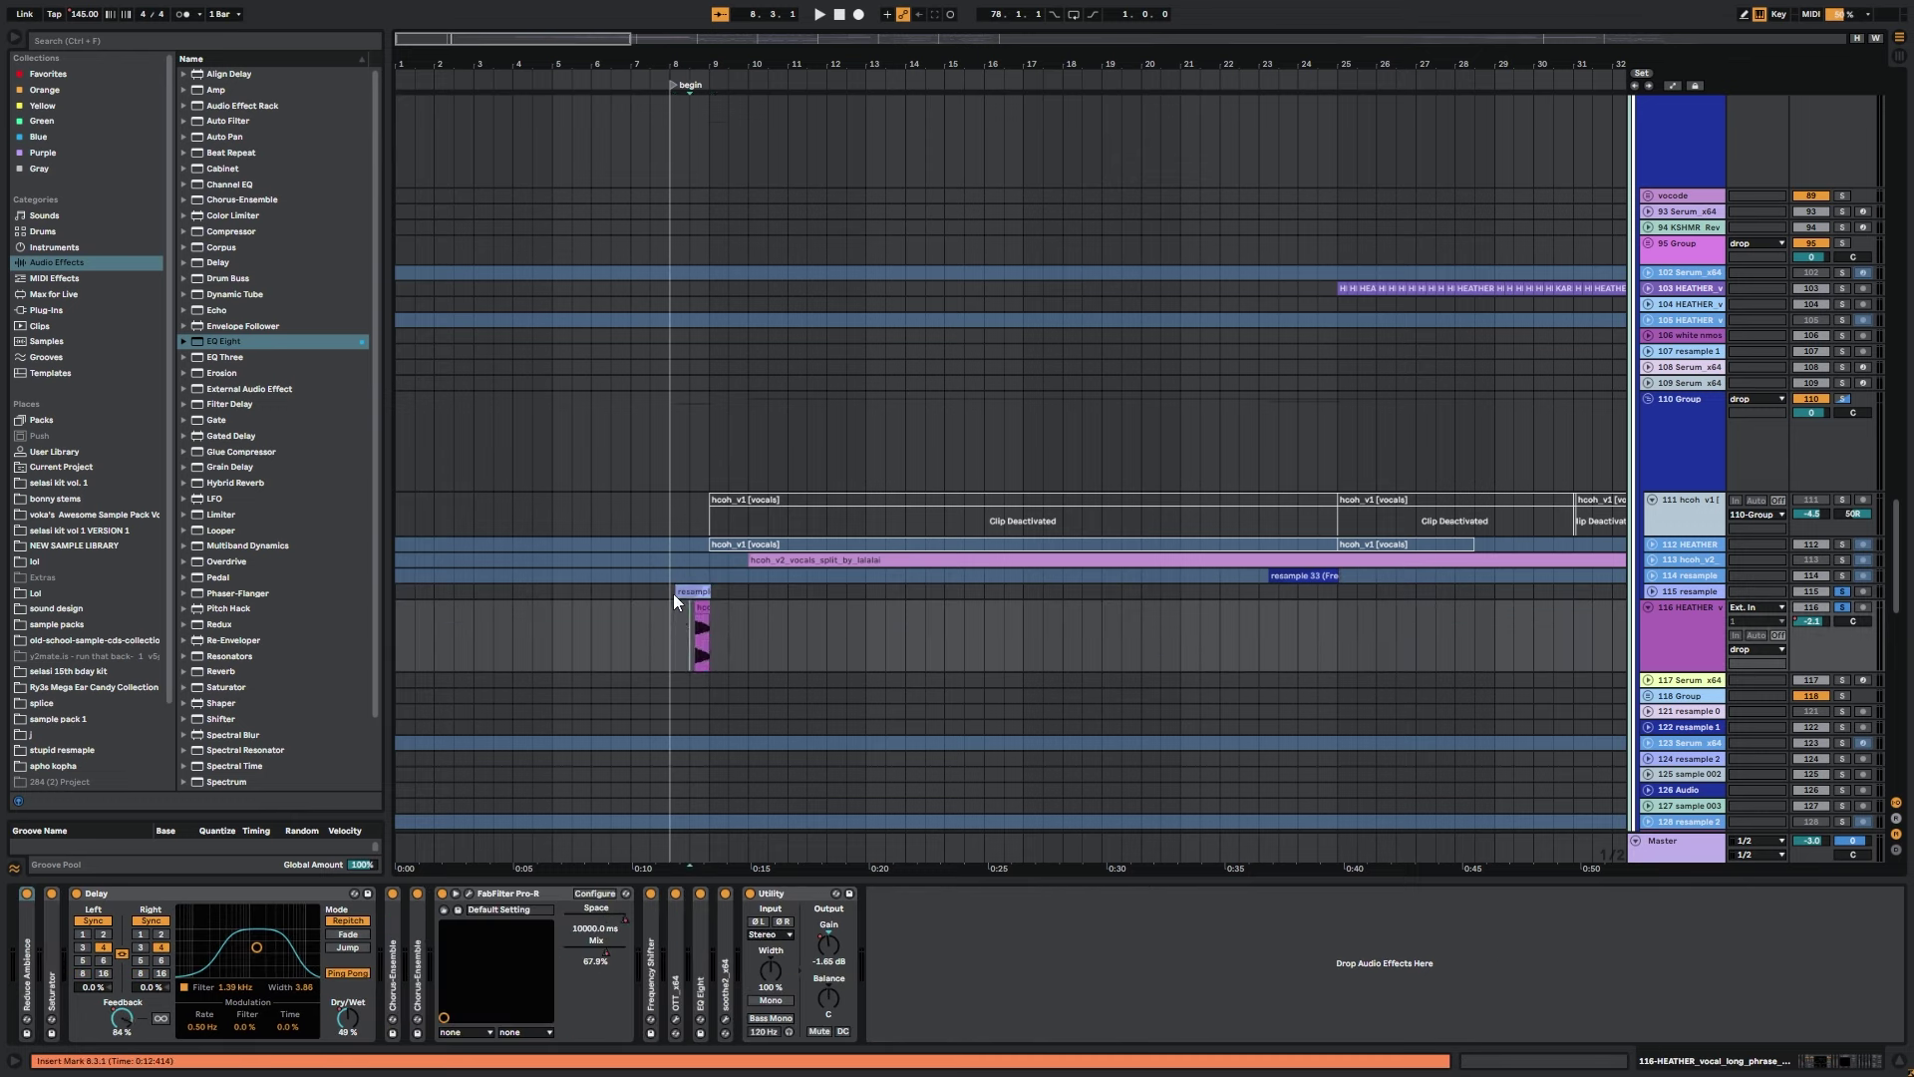
Clear the solo on tracks 115 and 116 and play the full mix from bar 8.
click(673, 594)
scroll(918, 678, down, 3)
click(1842, 466)
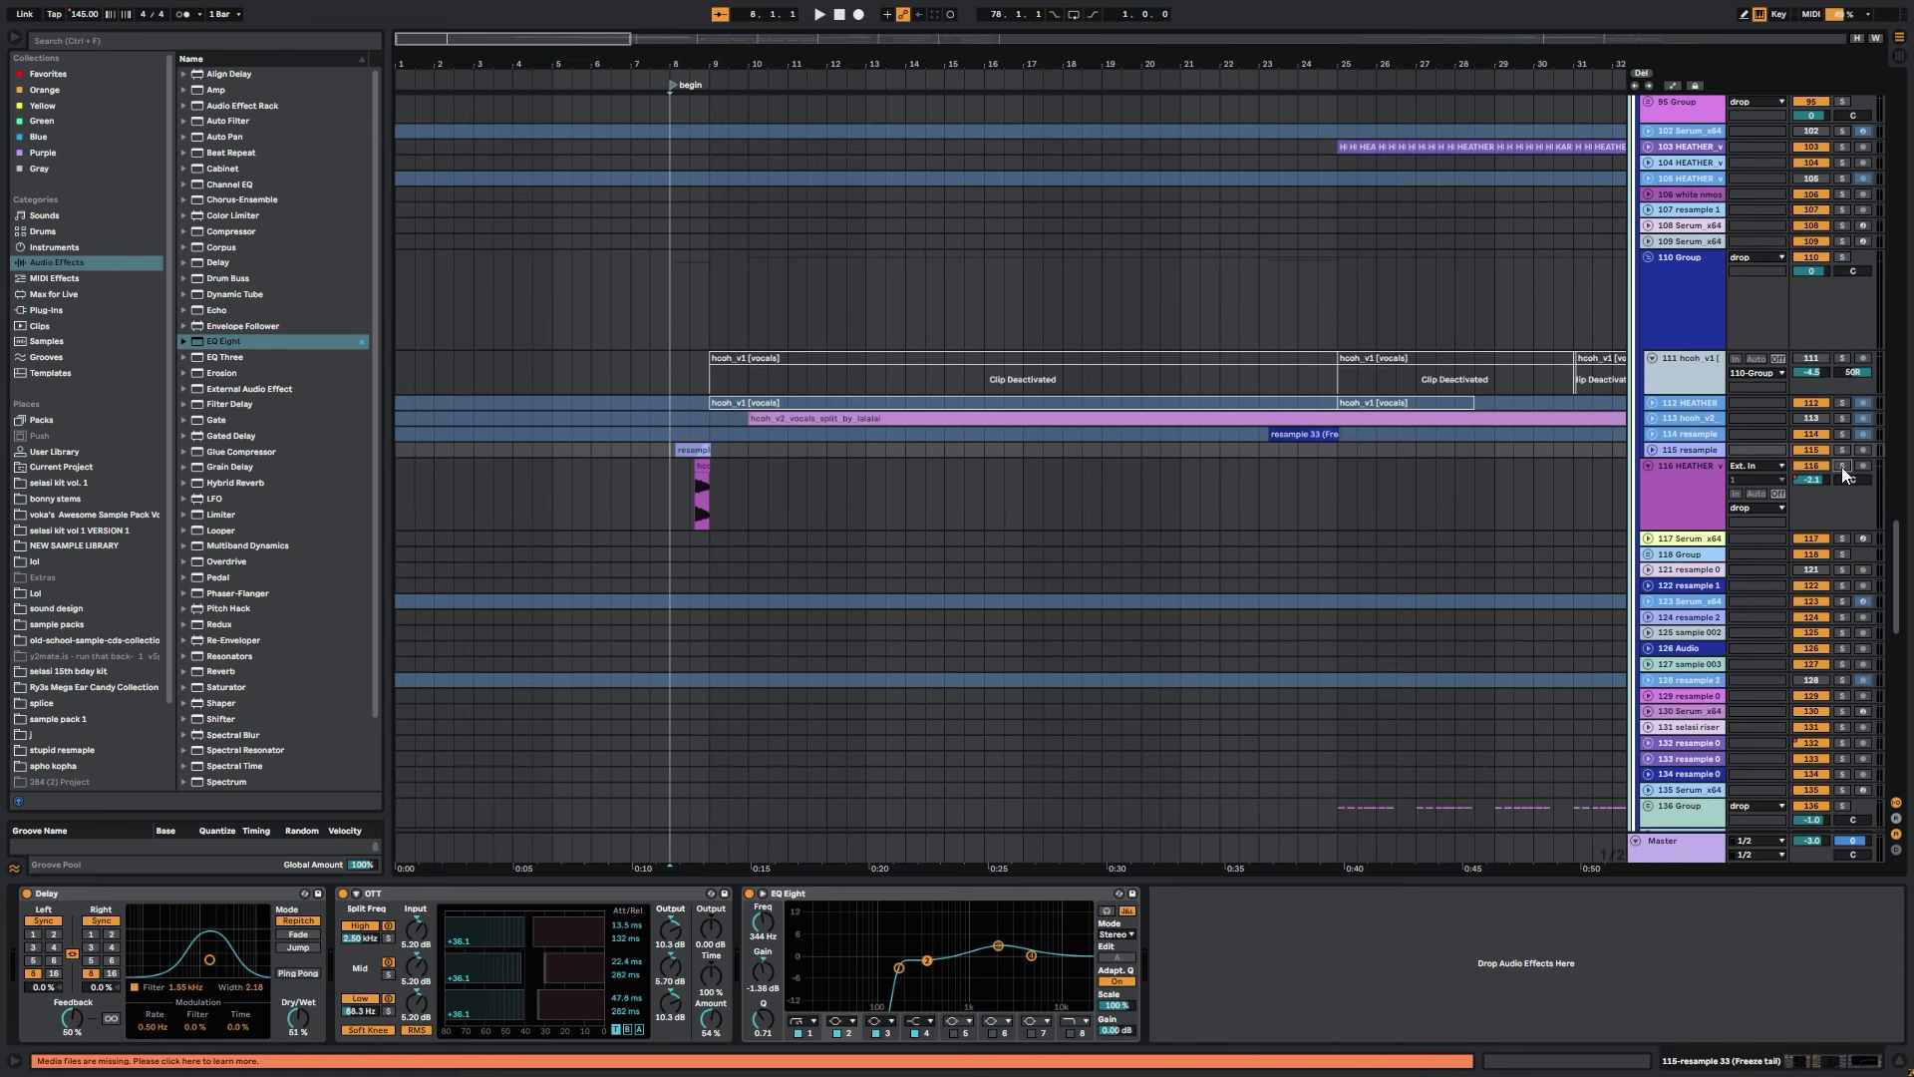
key(space)
scroll(816, 543, up, 2)
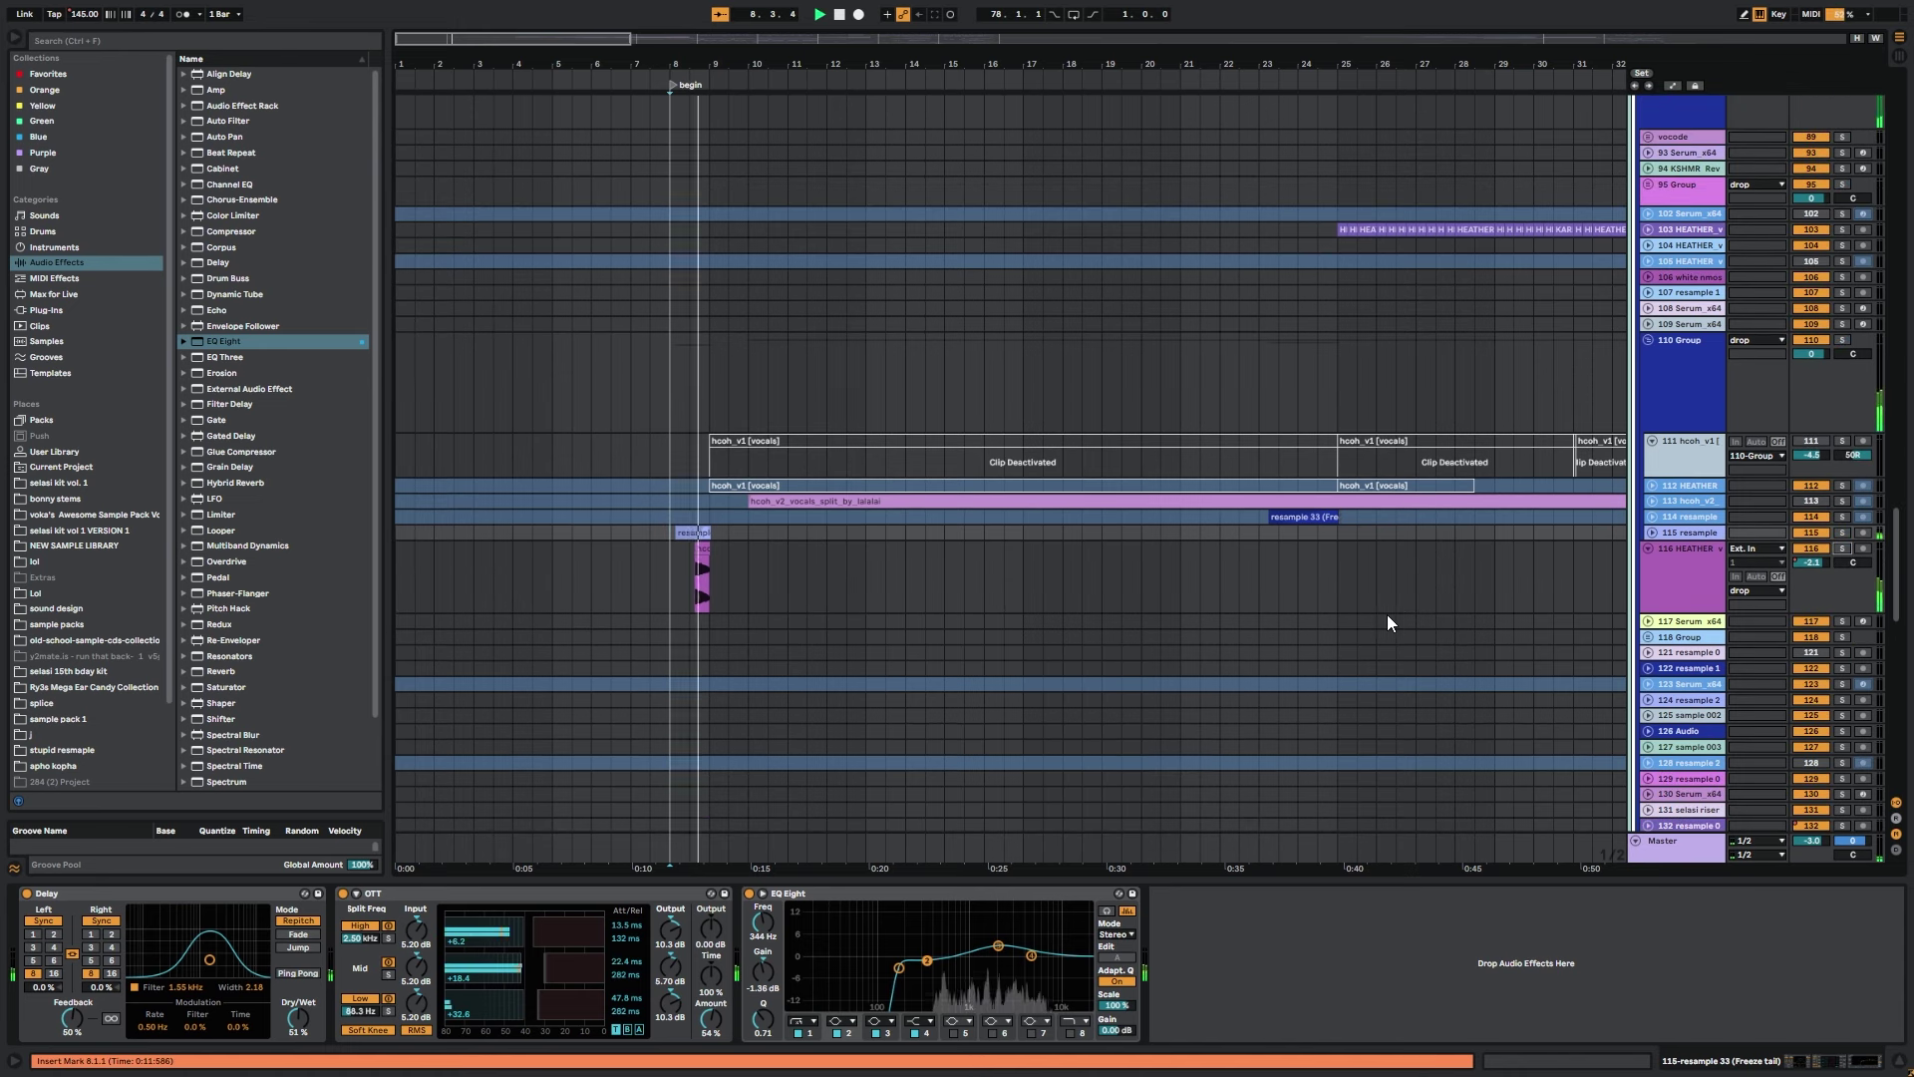
Deactivate tracks 115 and 116, play the mix from bar 8 without them, and reactivate both.
key(space)
click(1806, 533)
click(1798, 550)
key(space)
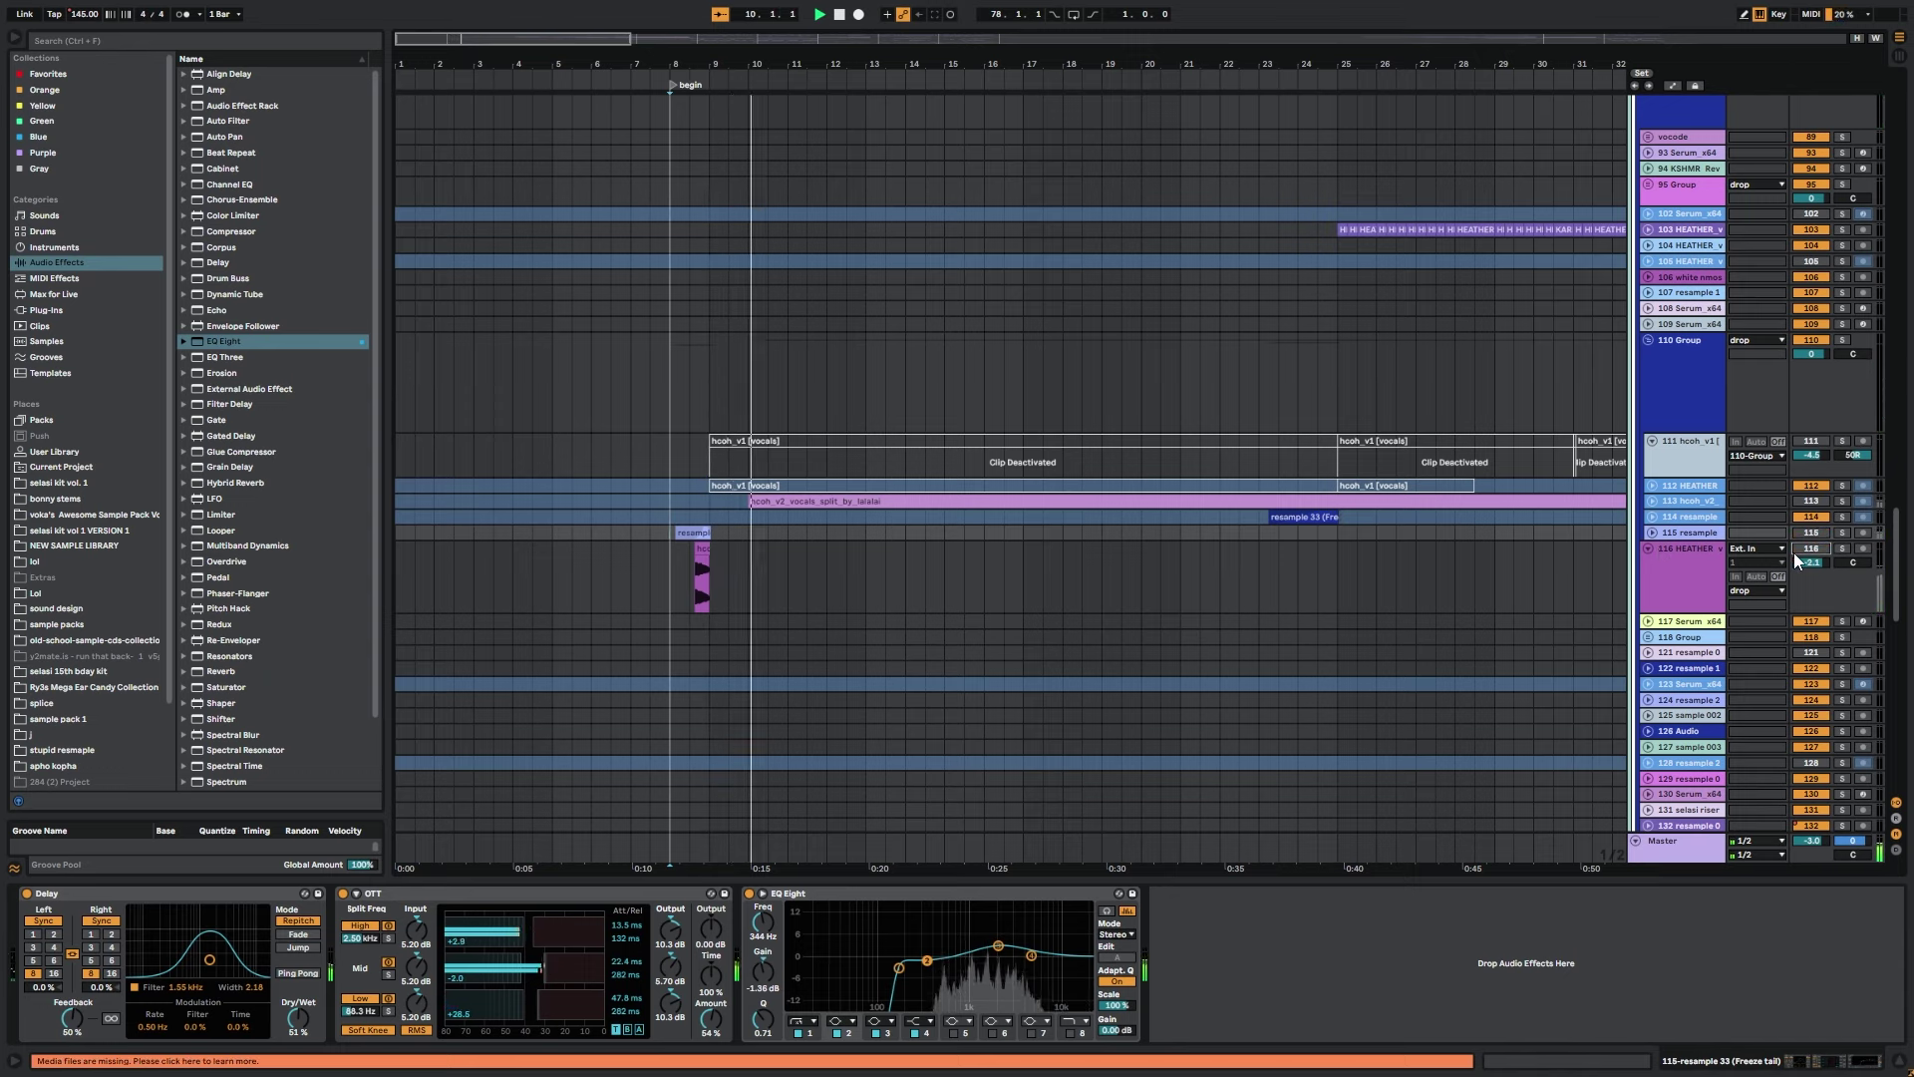
click(1797, 551)
click(1812, 533)
Select the ESM_GFTL impact one-shot on track 211 from 8.4.1, play it soloed, and clear the solo.
scroll(1206, 458, down, 15)
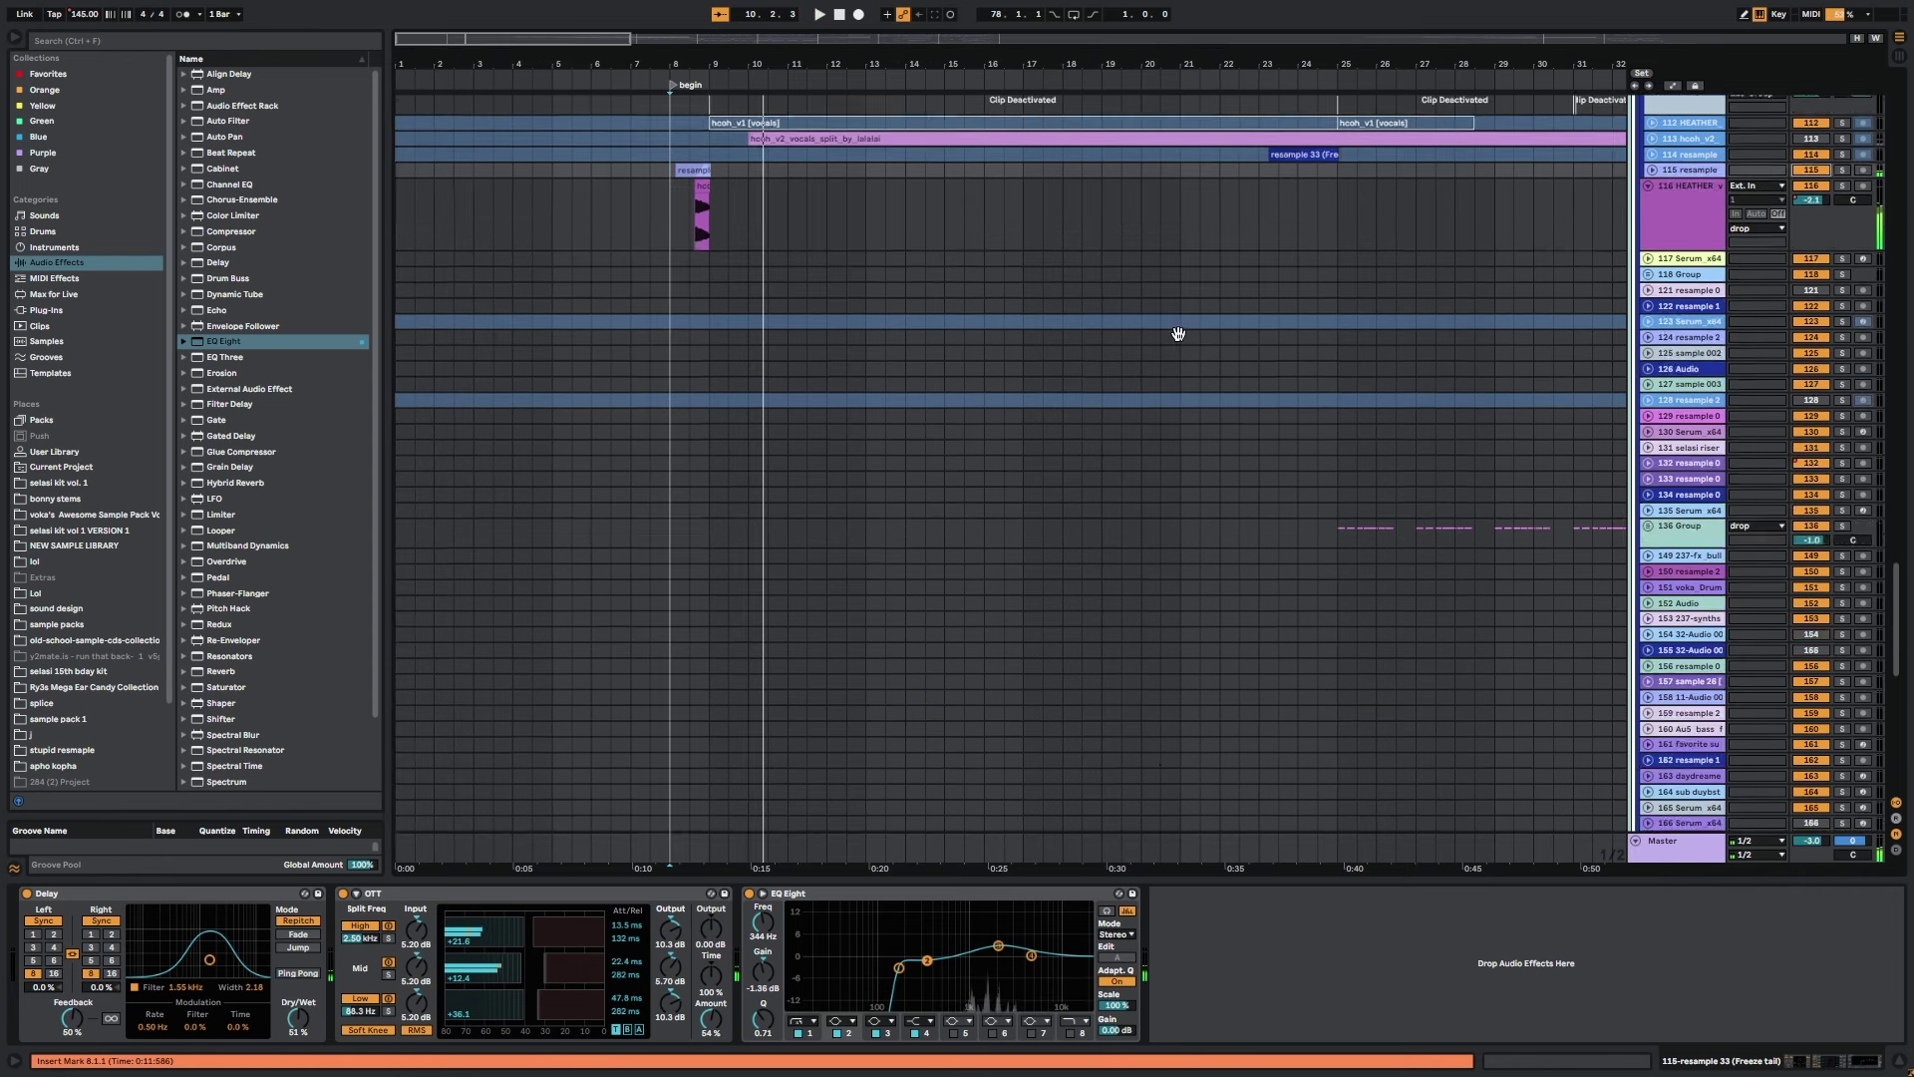
click(708, 714)
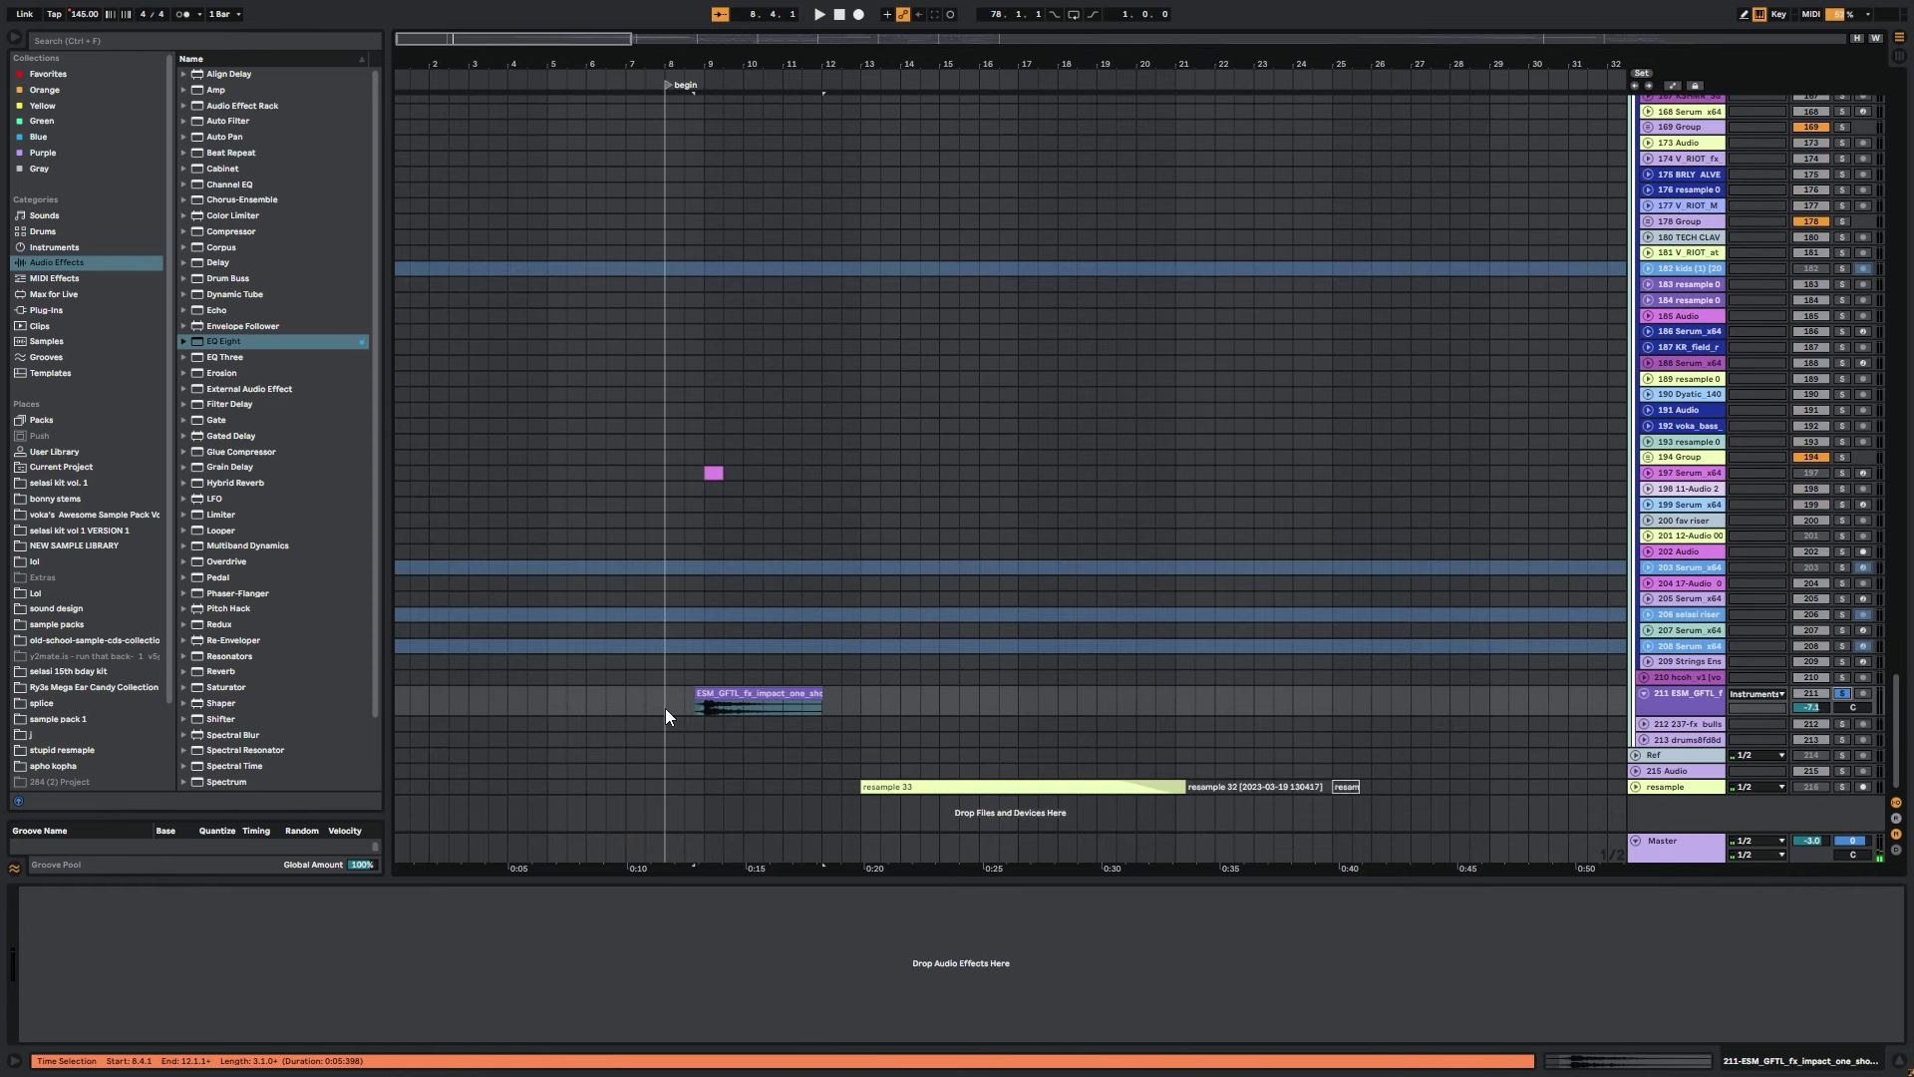
drag(666, 708, 846, 702)
key(space)
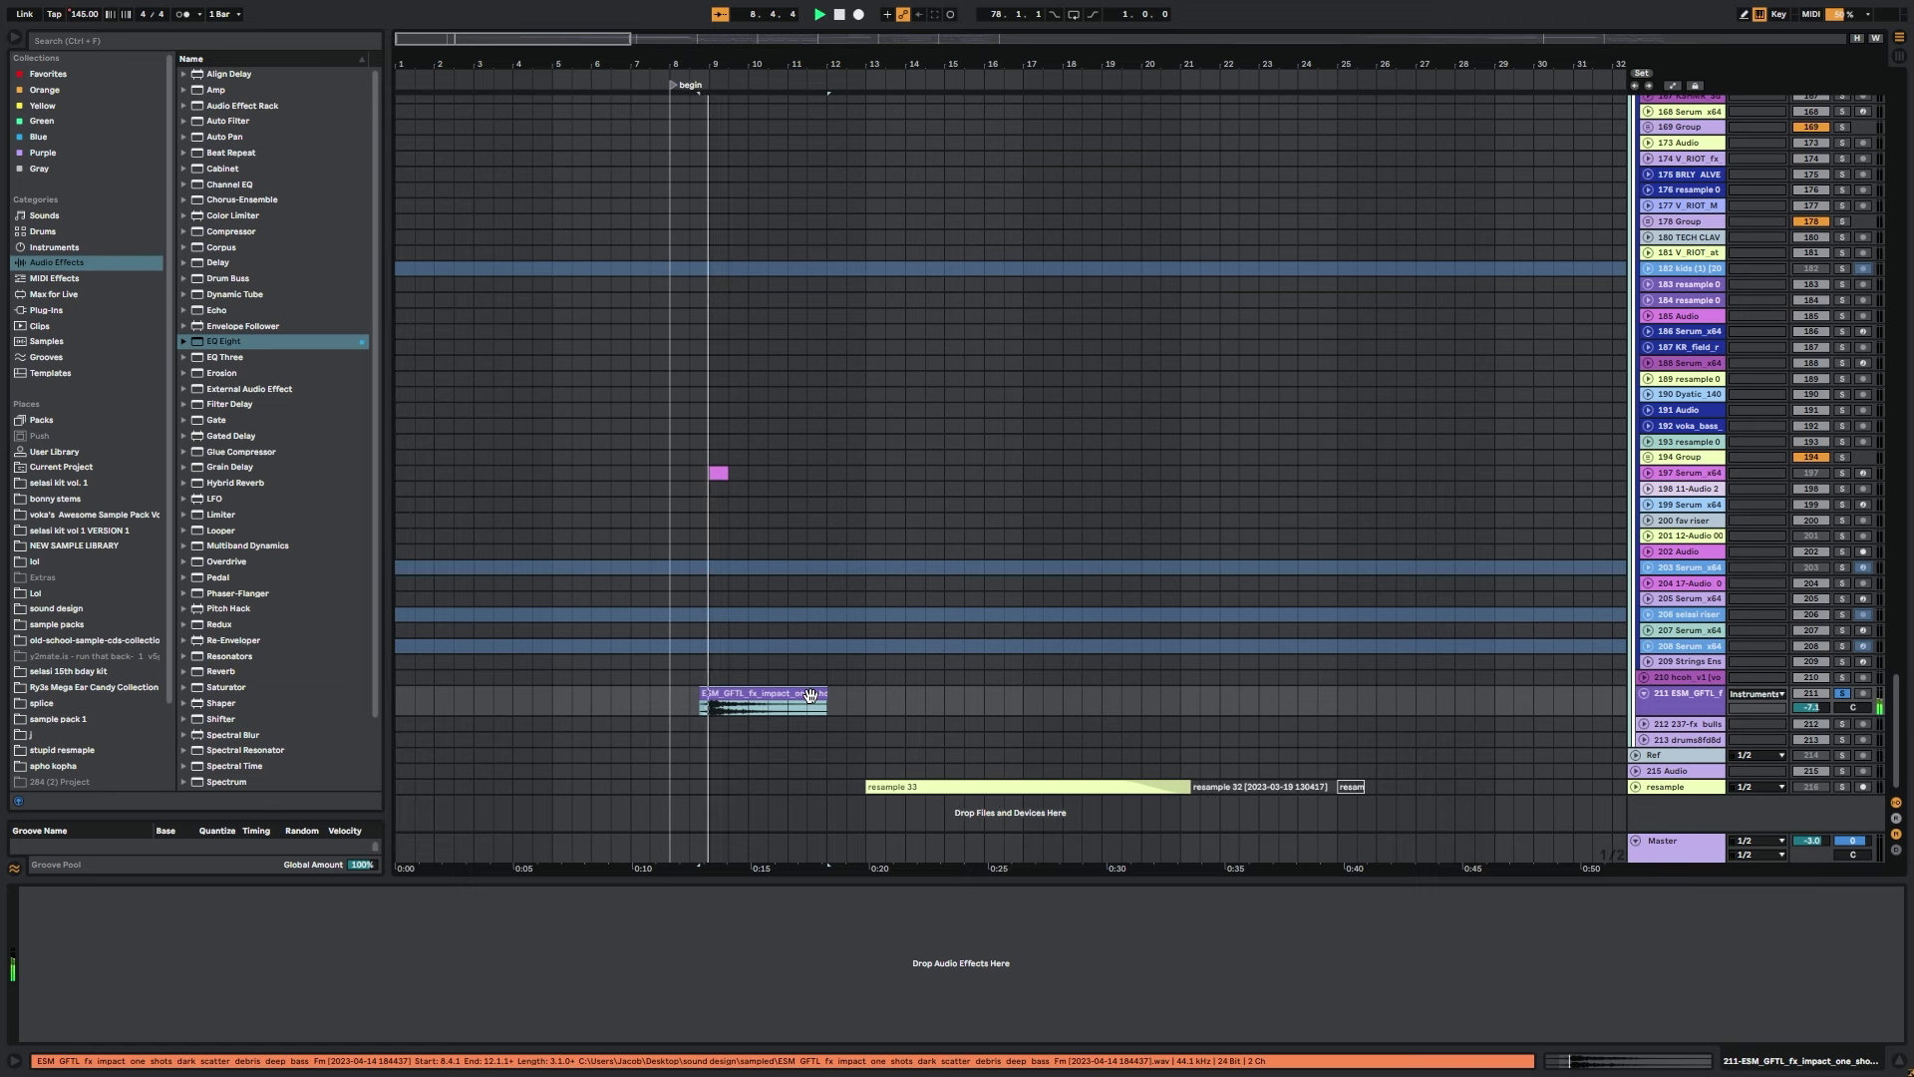
key(space)
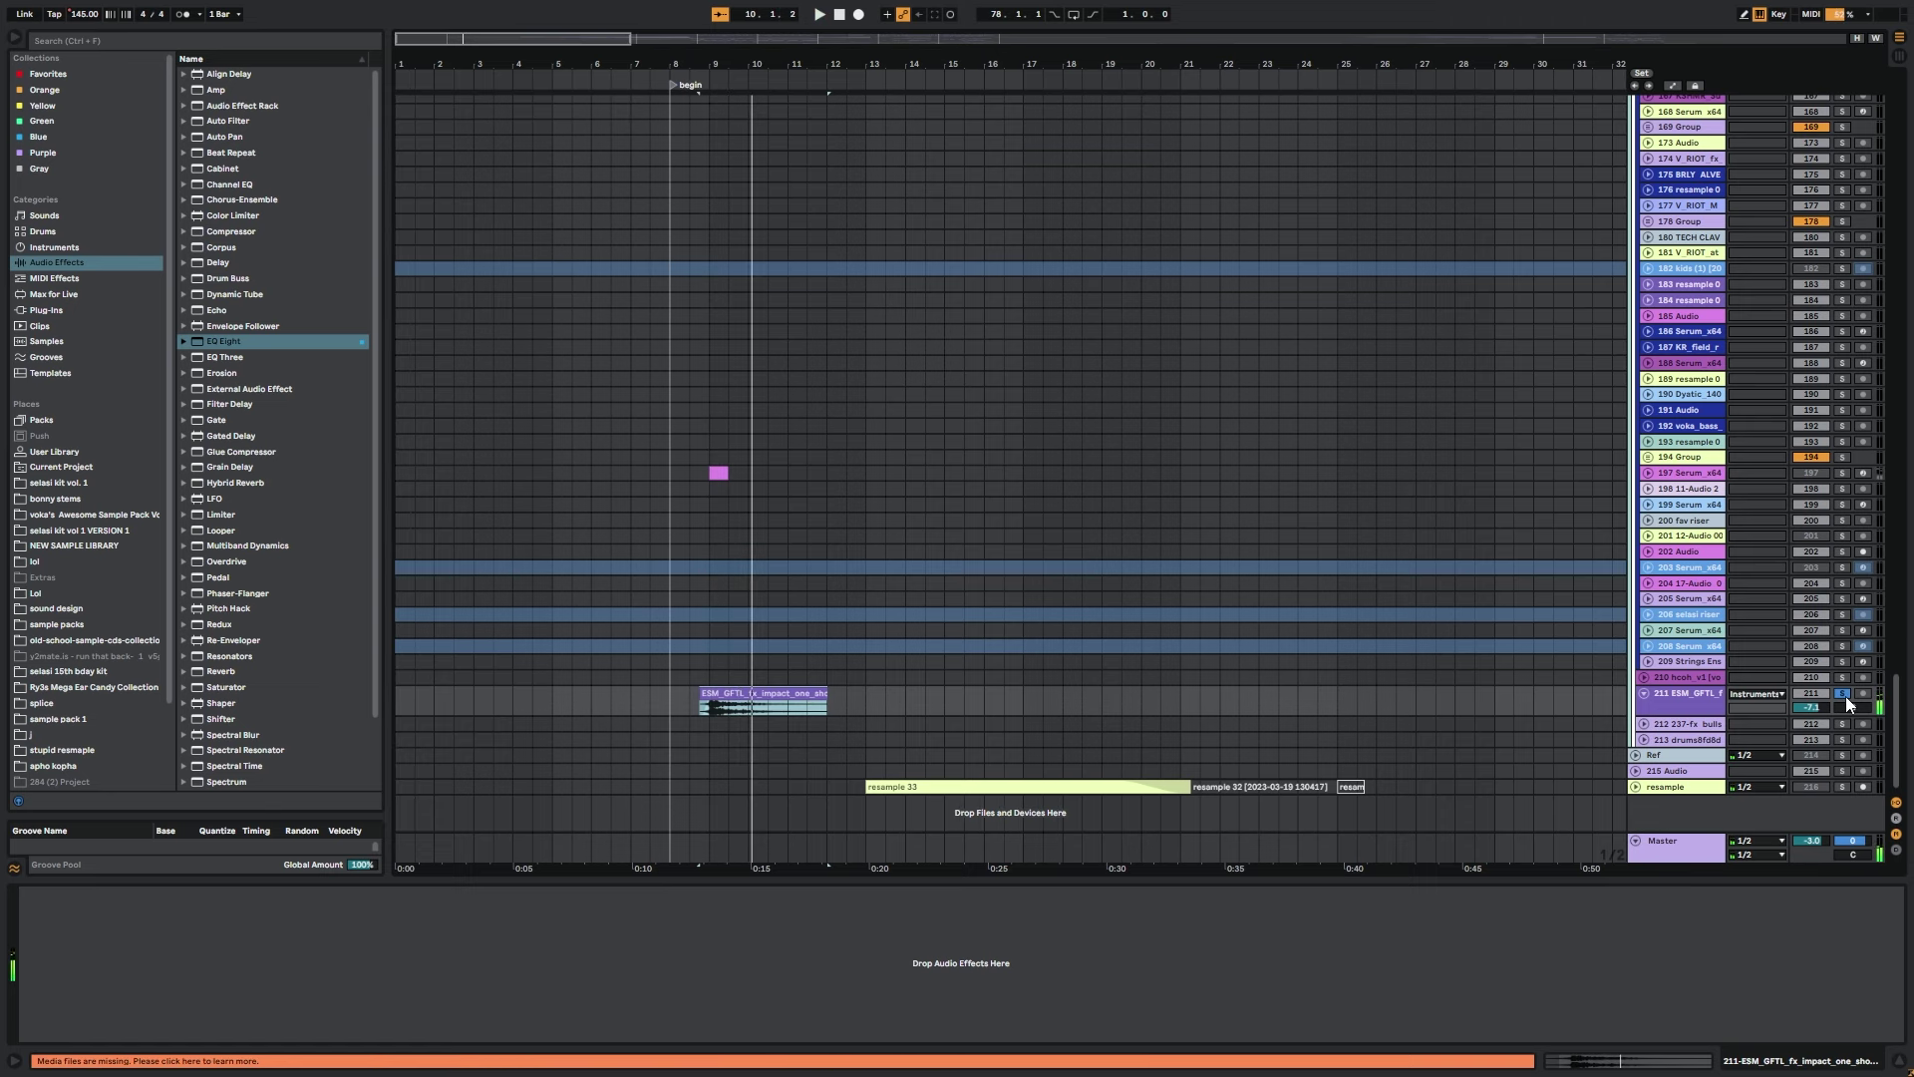
click(1843, 694)
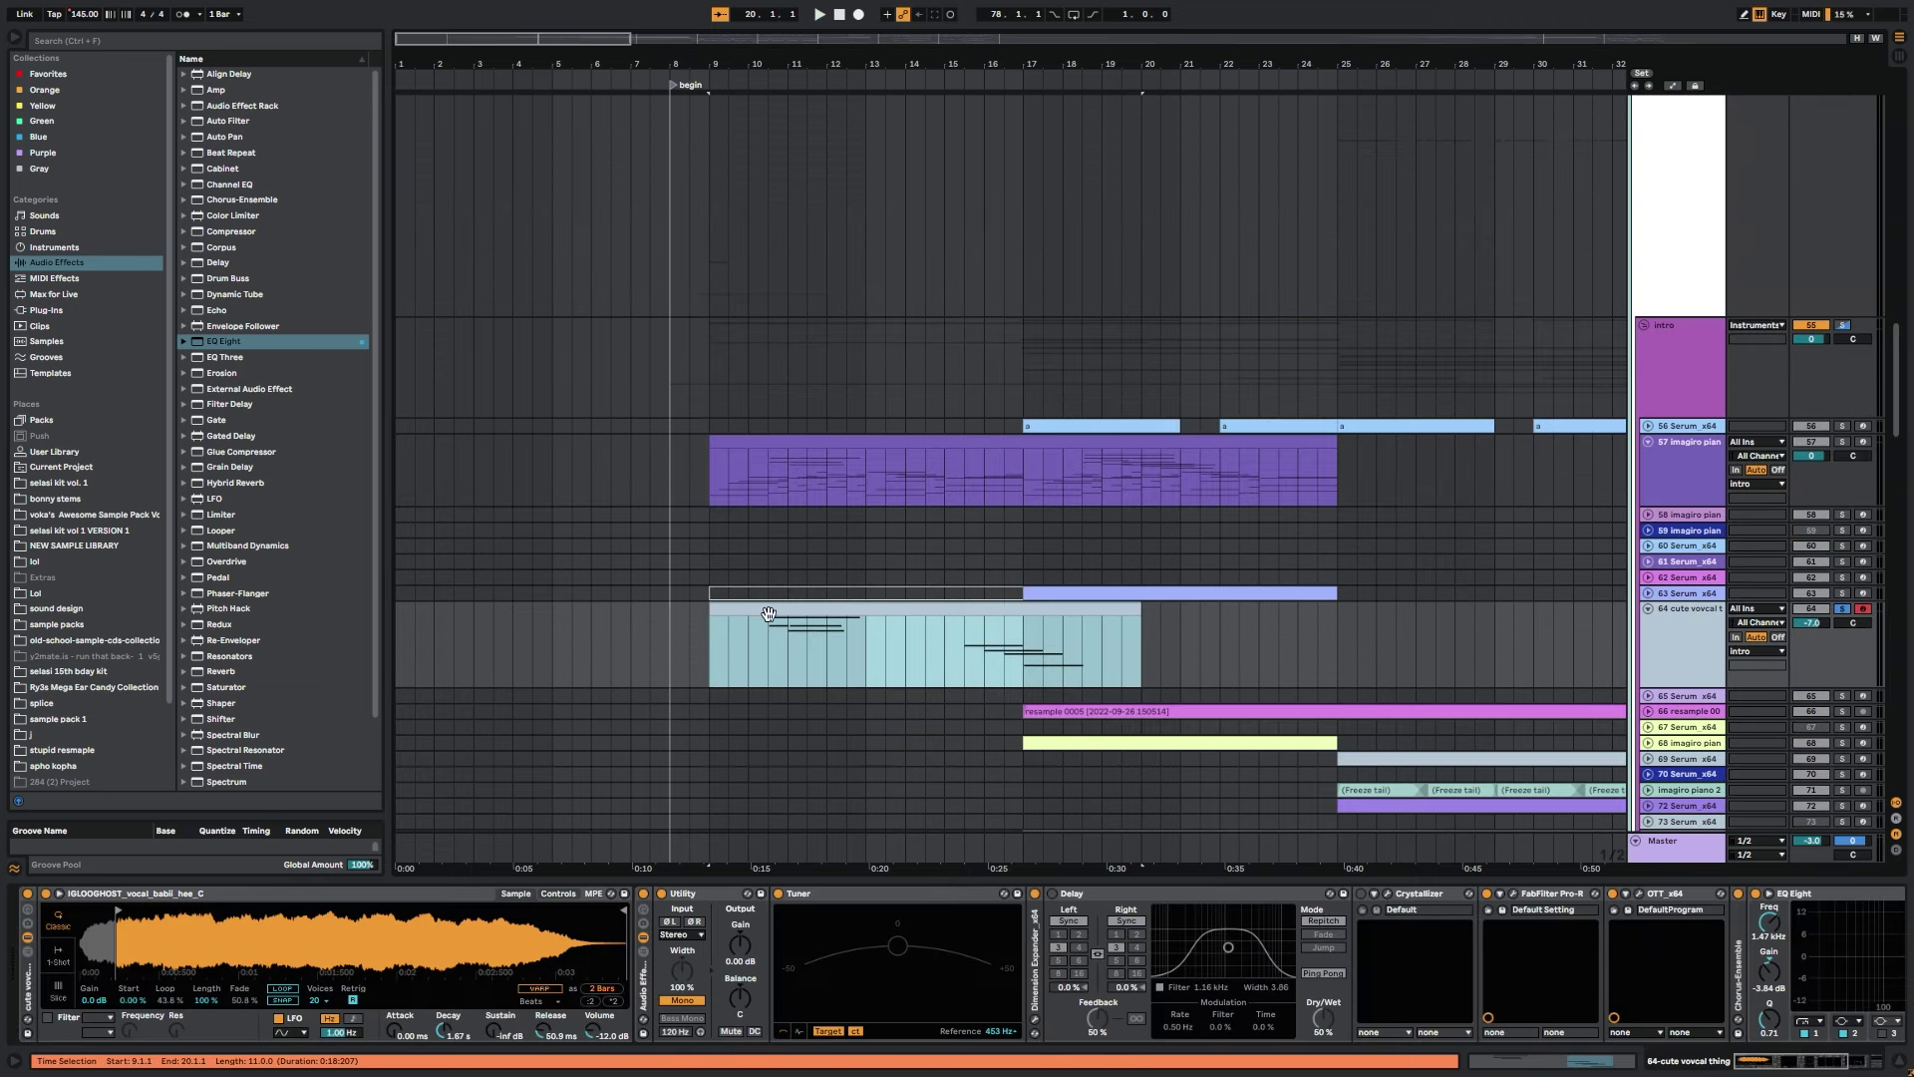
Examine the effect rack on the cute vocal track 64, including its Delay, Crystallizer, FabFilter Pro-R, OTT and EQ Eight devices.
click(643, 894)
double_click(644, 1007)
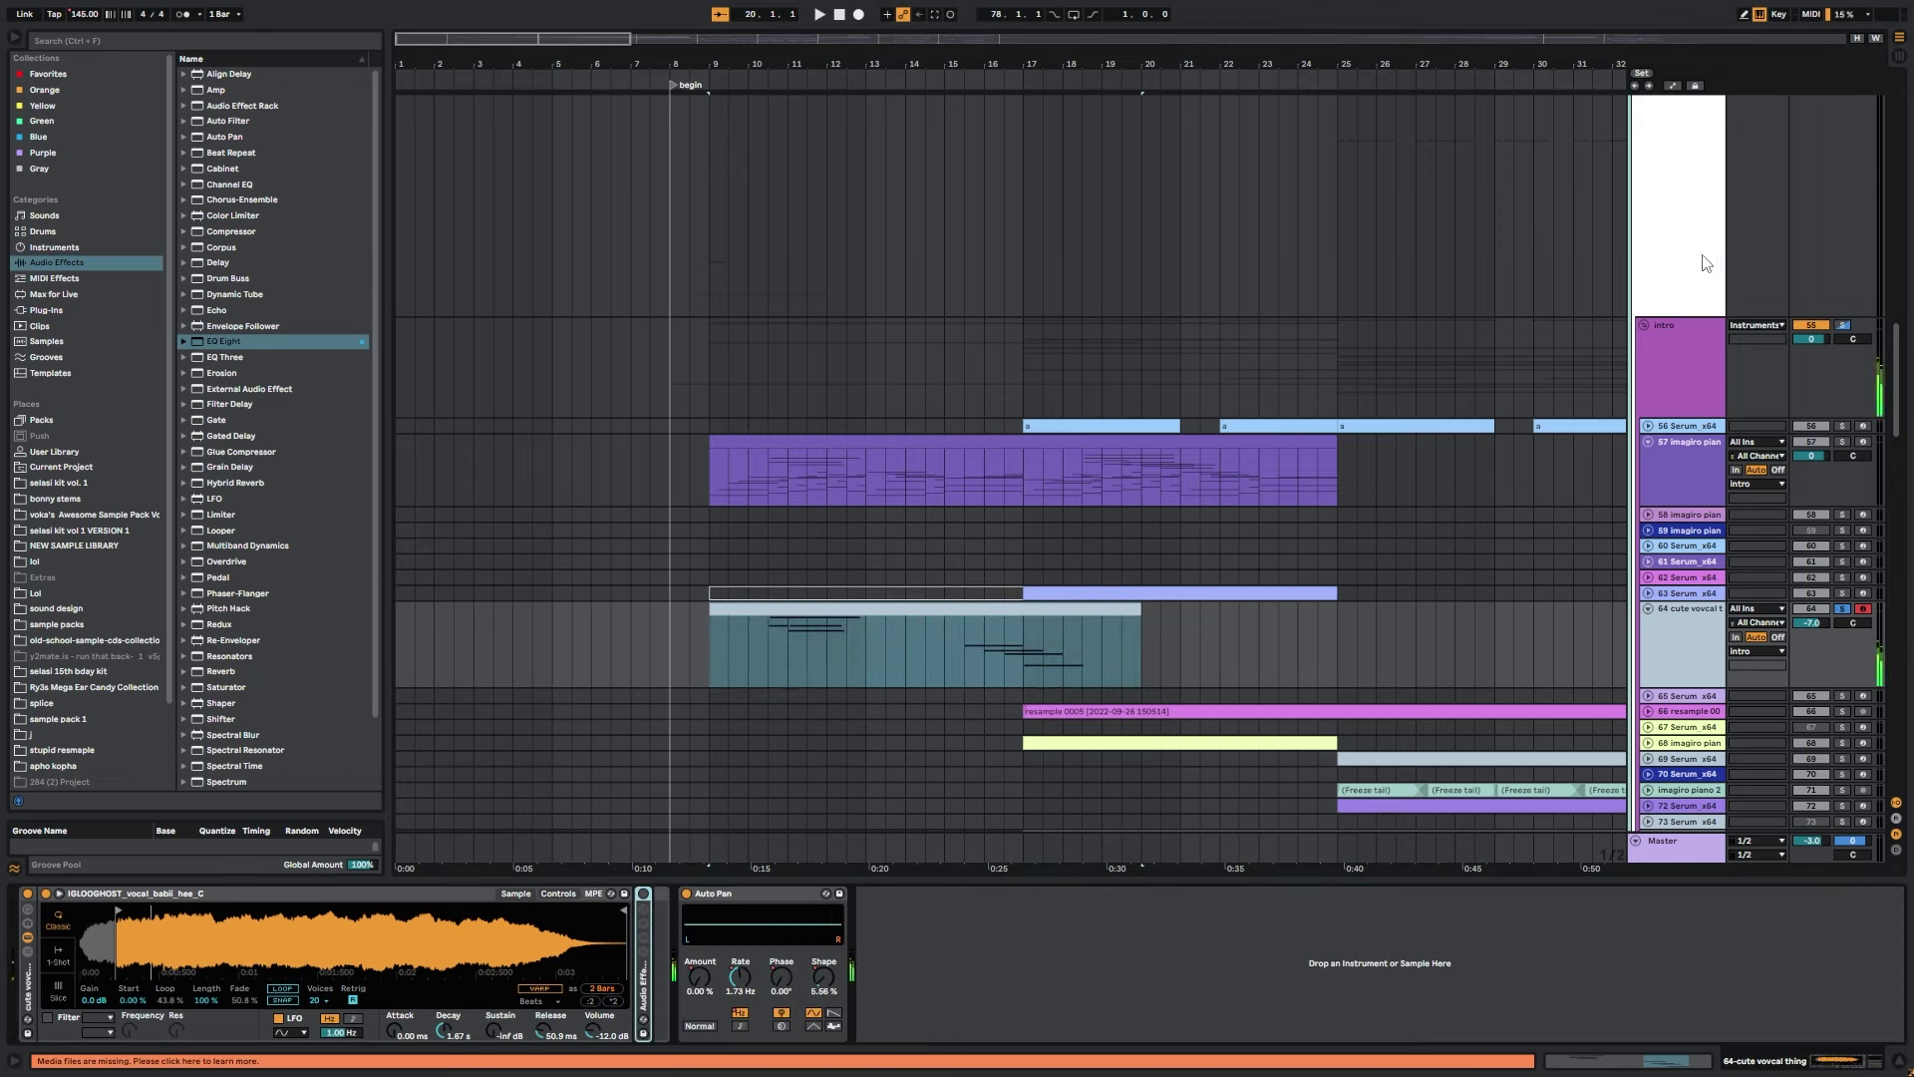
double_click(640, 1001)
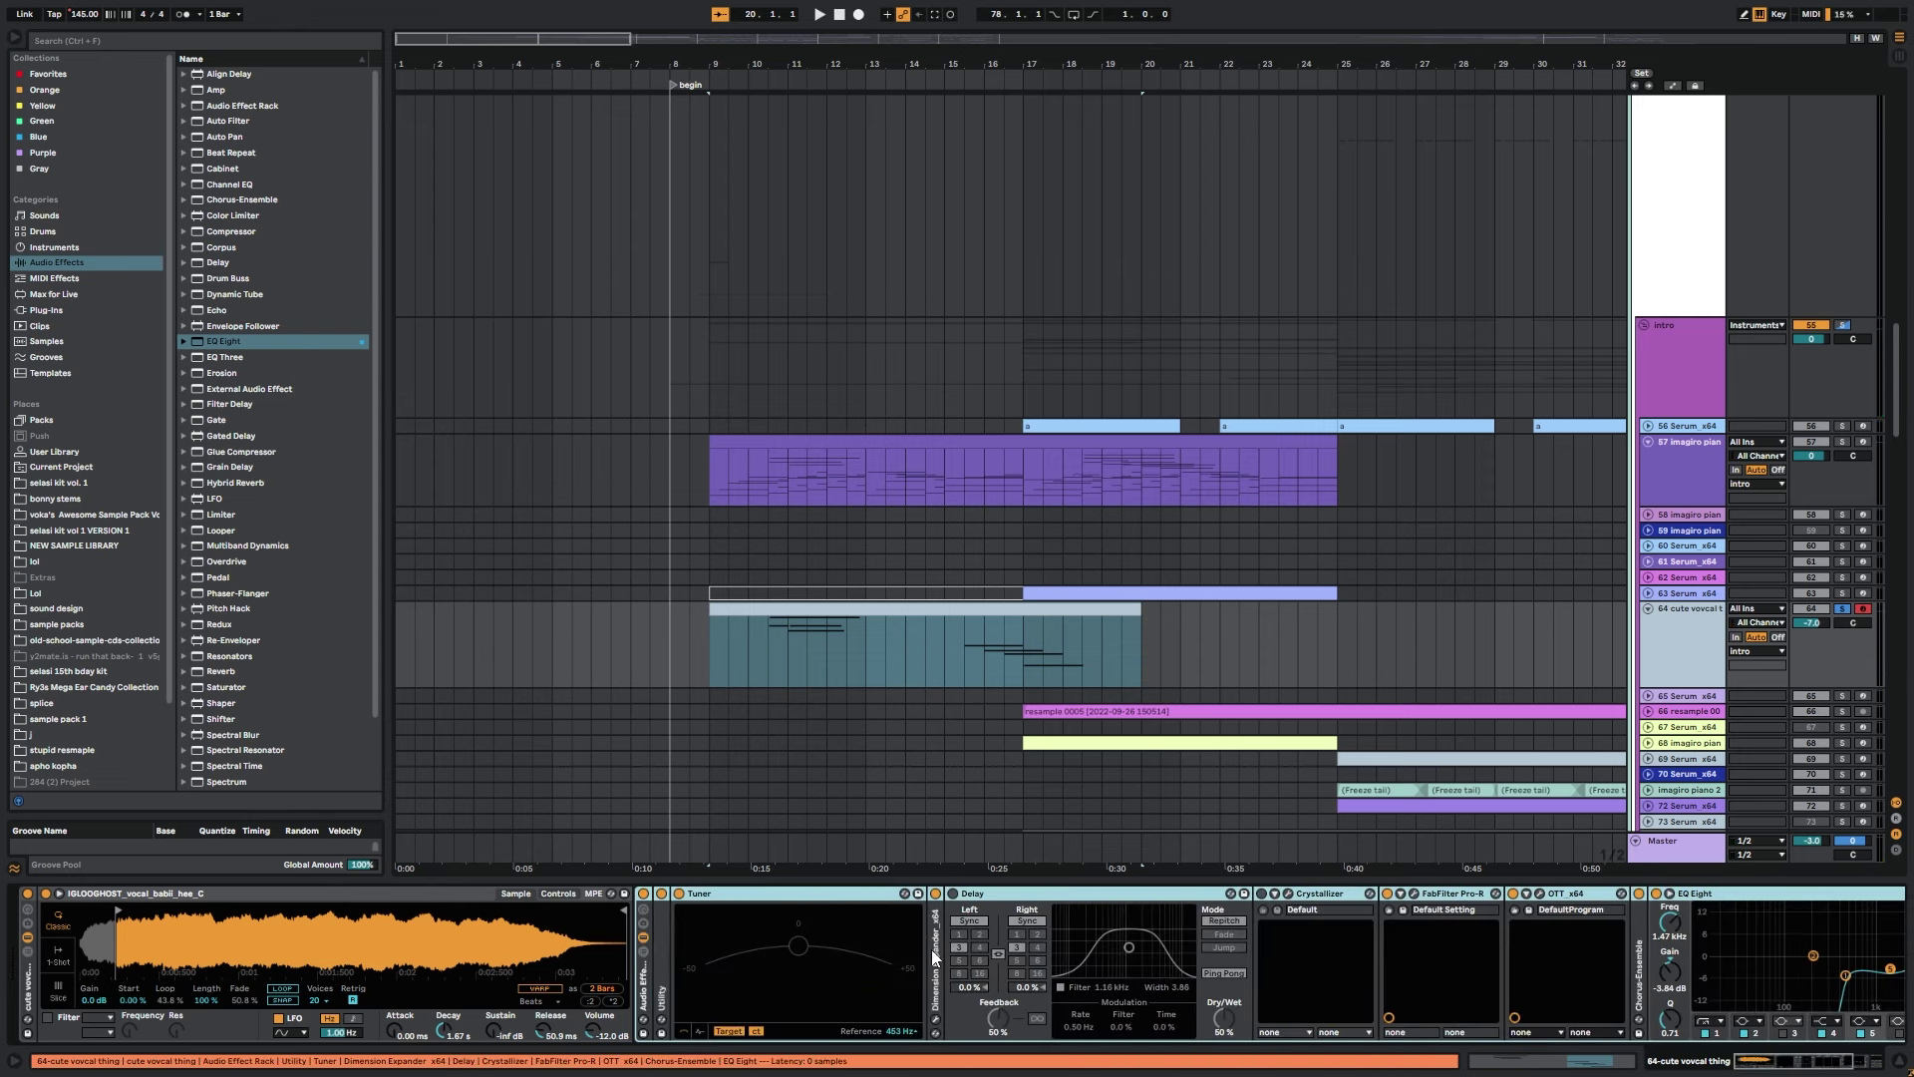
scroll(1015, 969, right, 3)
click(1182, 895)
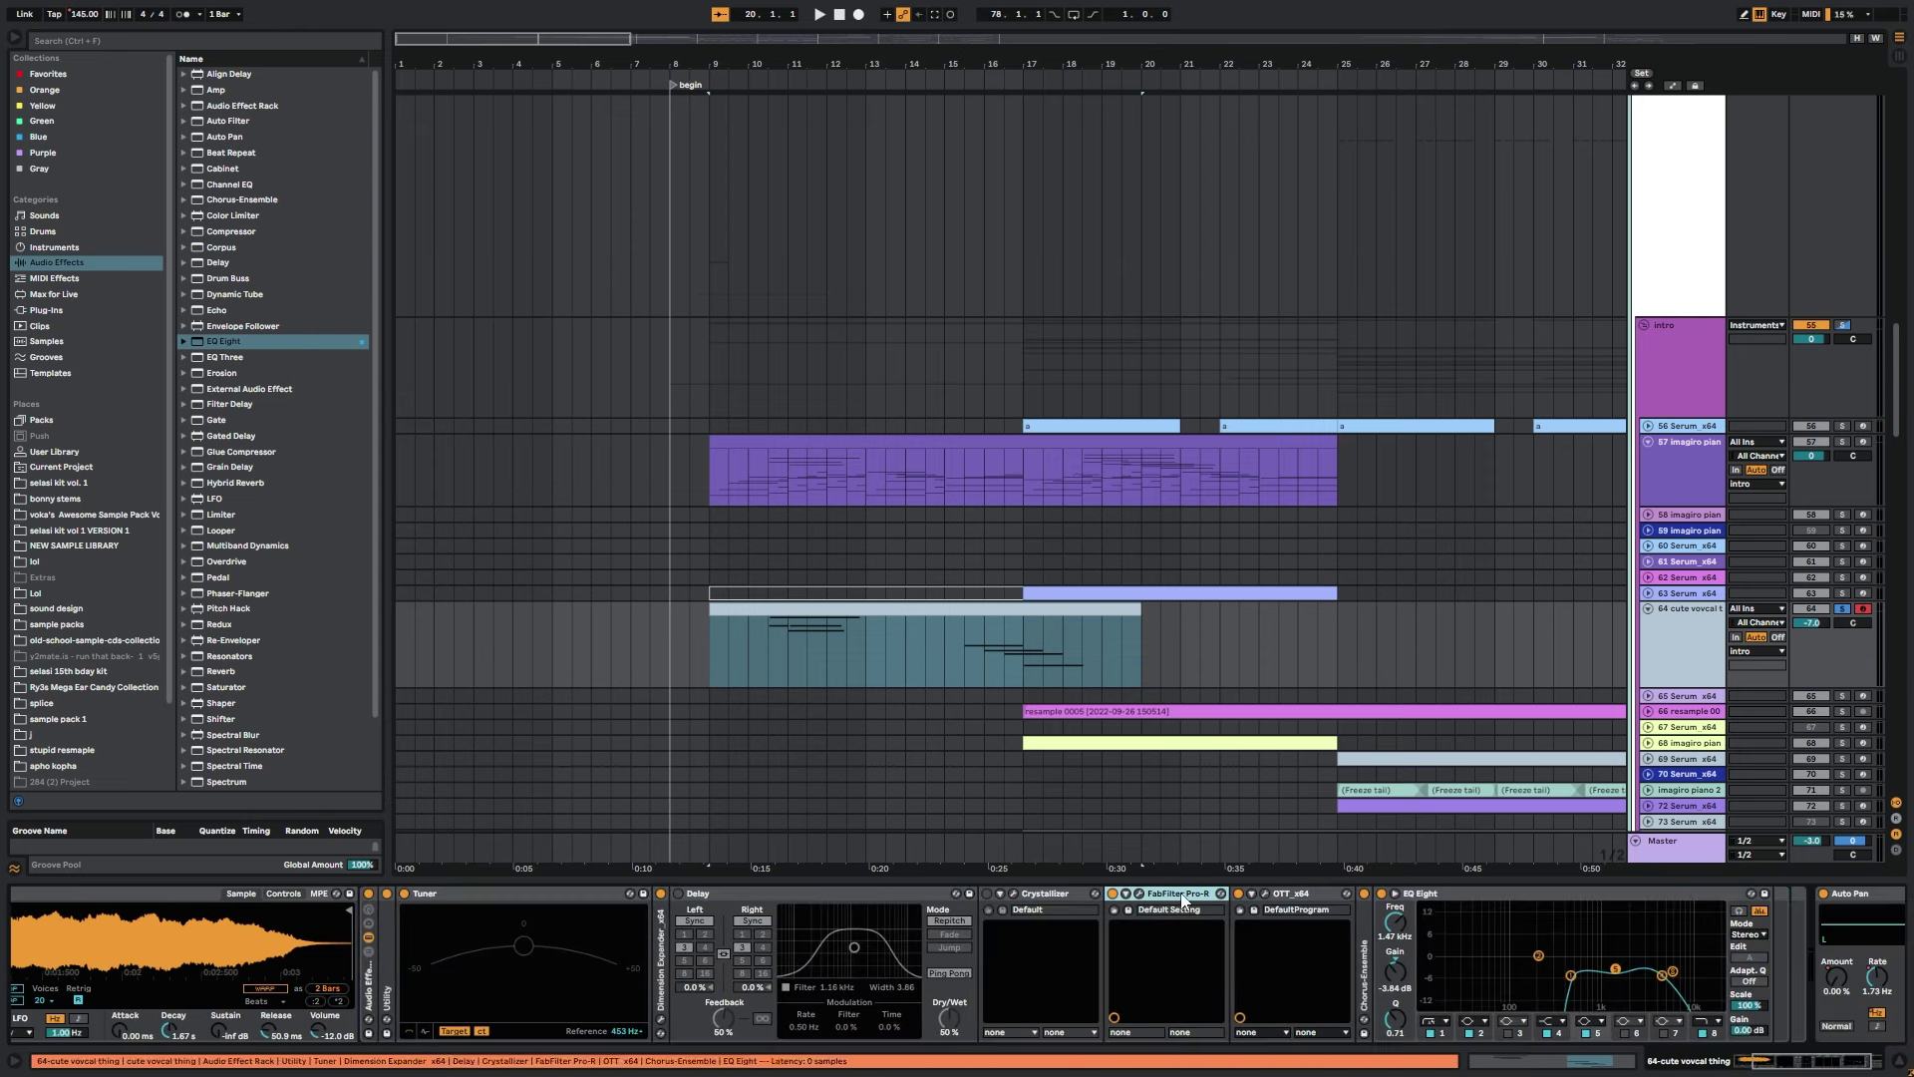
click(1313, 893)
scroll(1125, 972, right, 2)
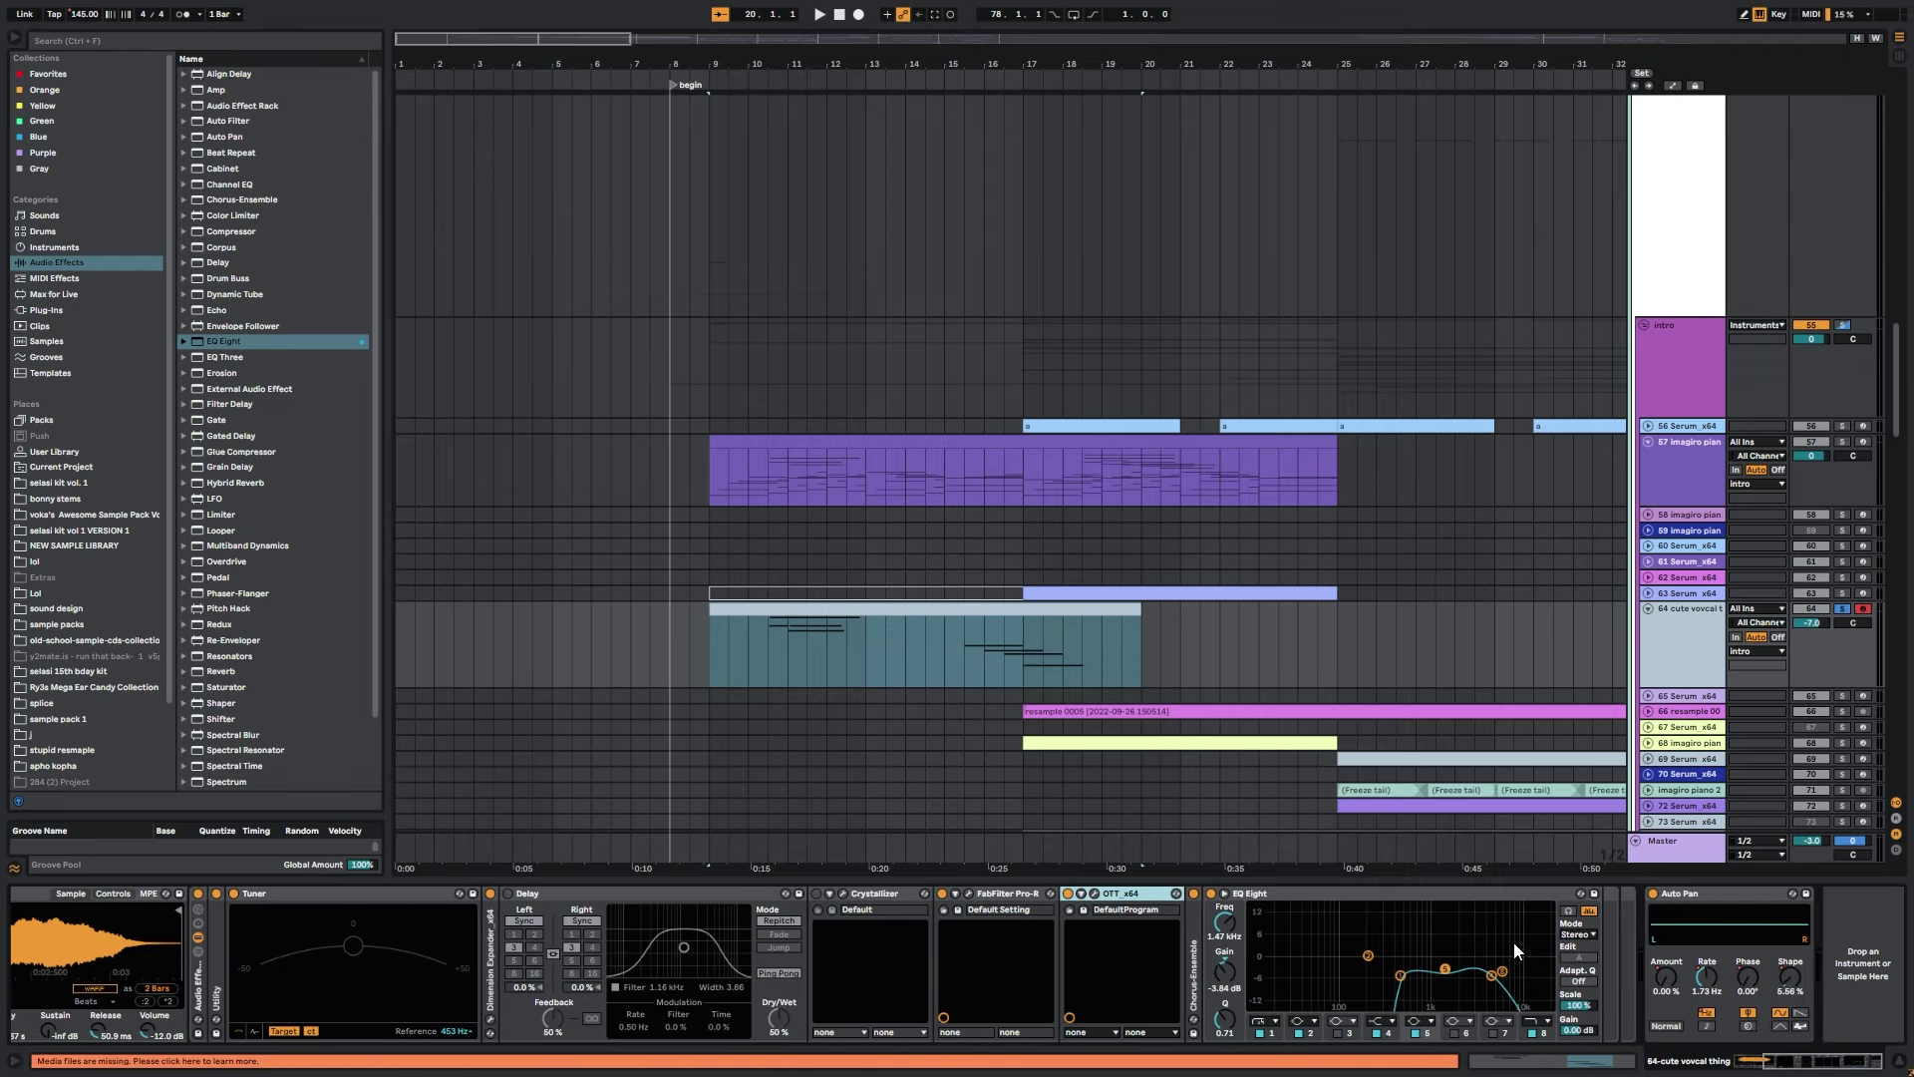
scroll(1419, 923, left, 5)
Play the cute vocal on track 64 from bar 15, and replay it with the imagiro piano track 57 also soloed.
click(768, 640)
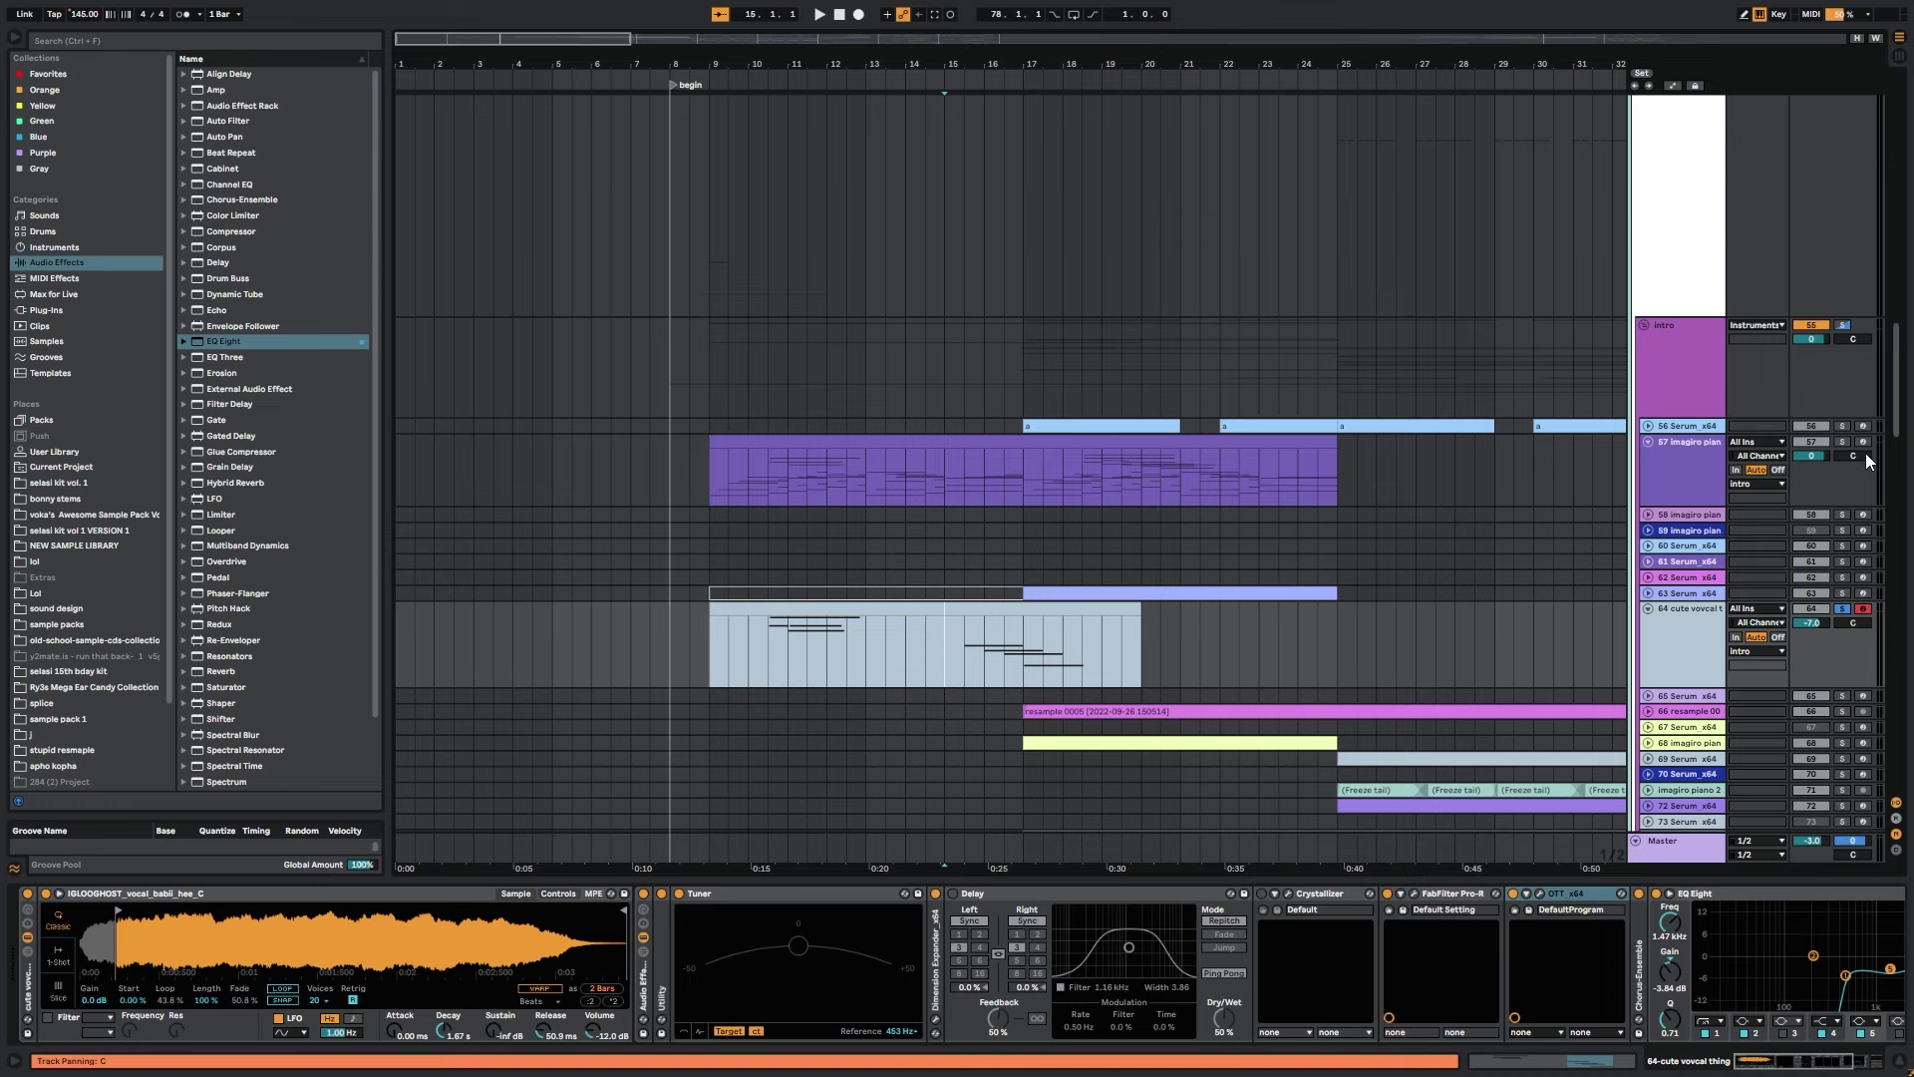
key(space)
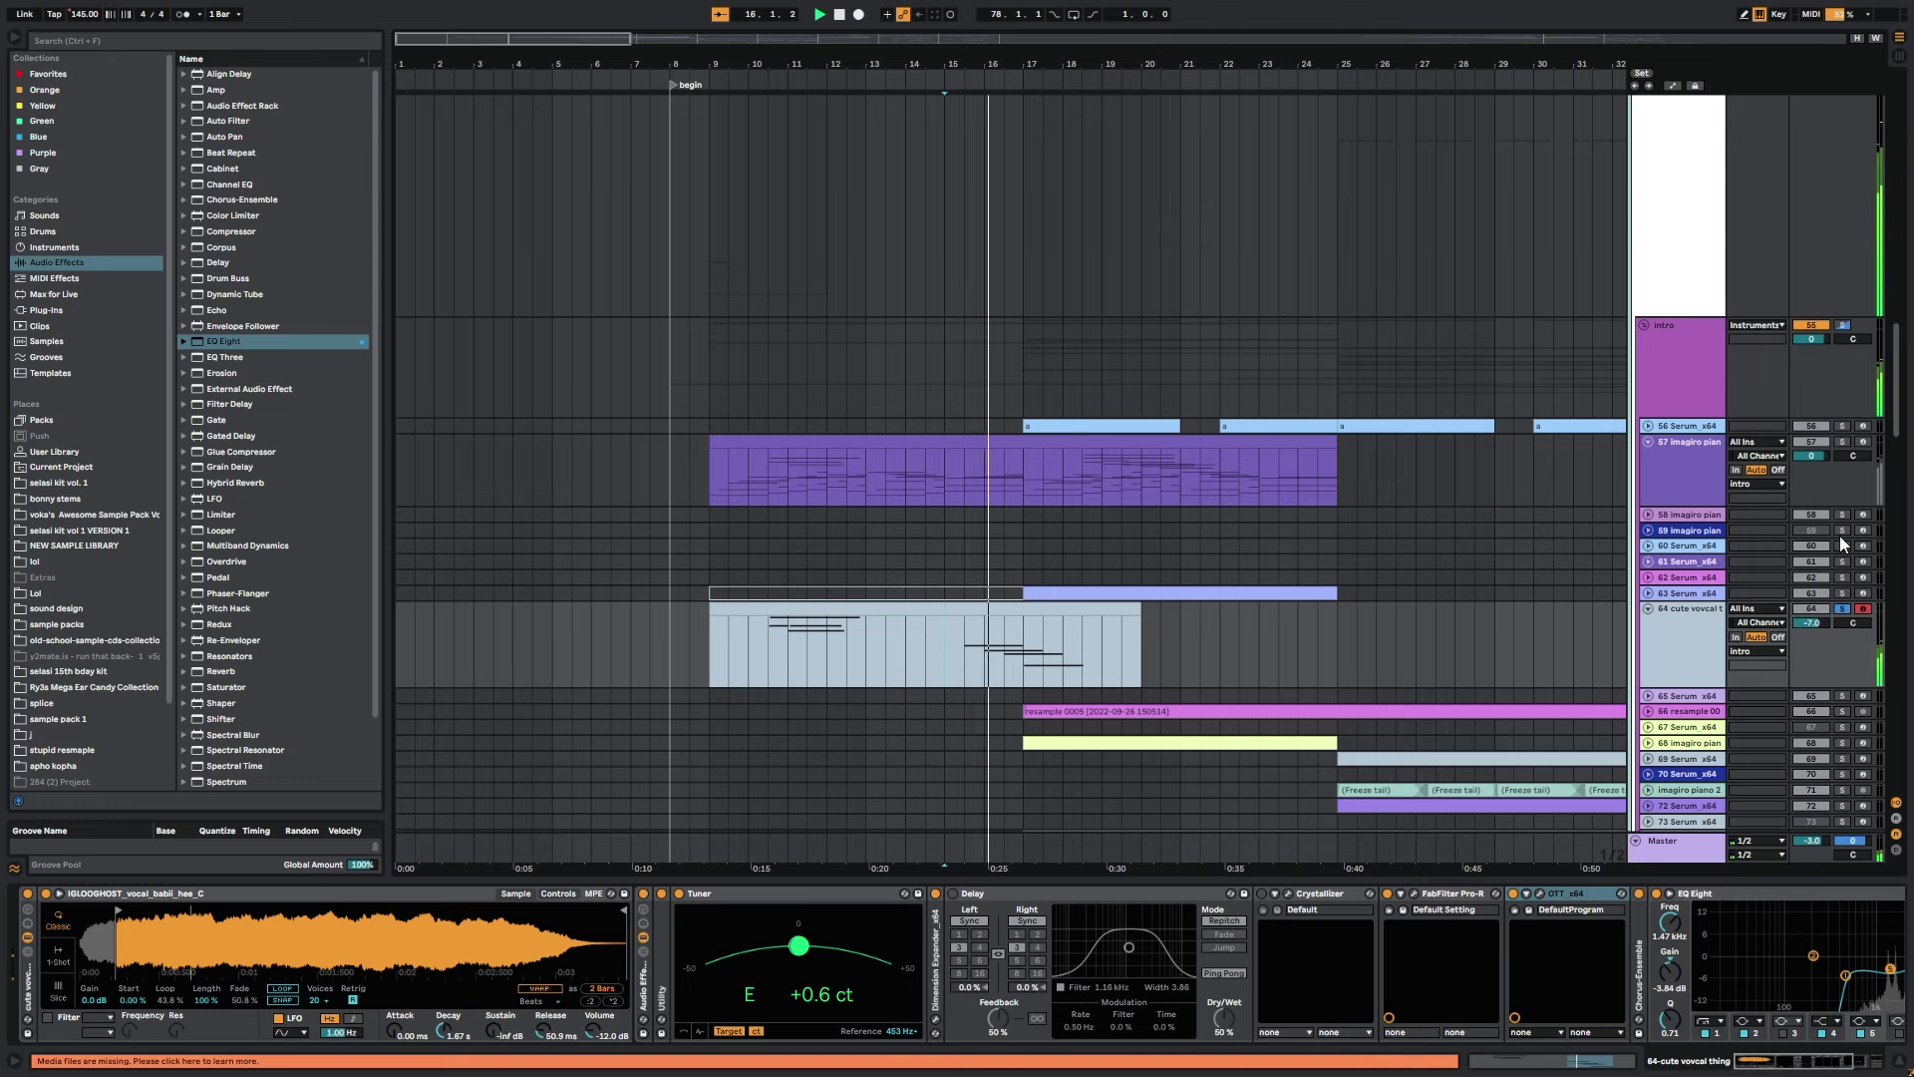
ctrl+click(1841, 443)
key(space)
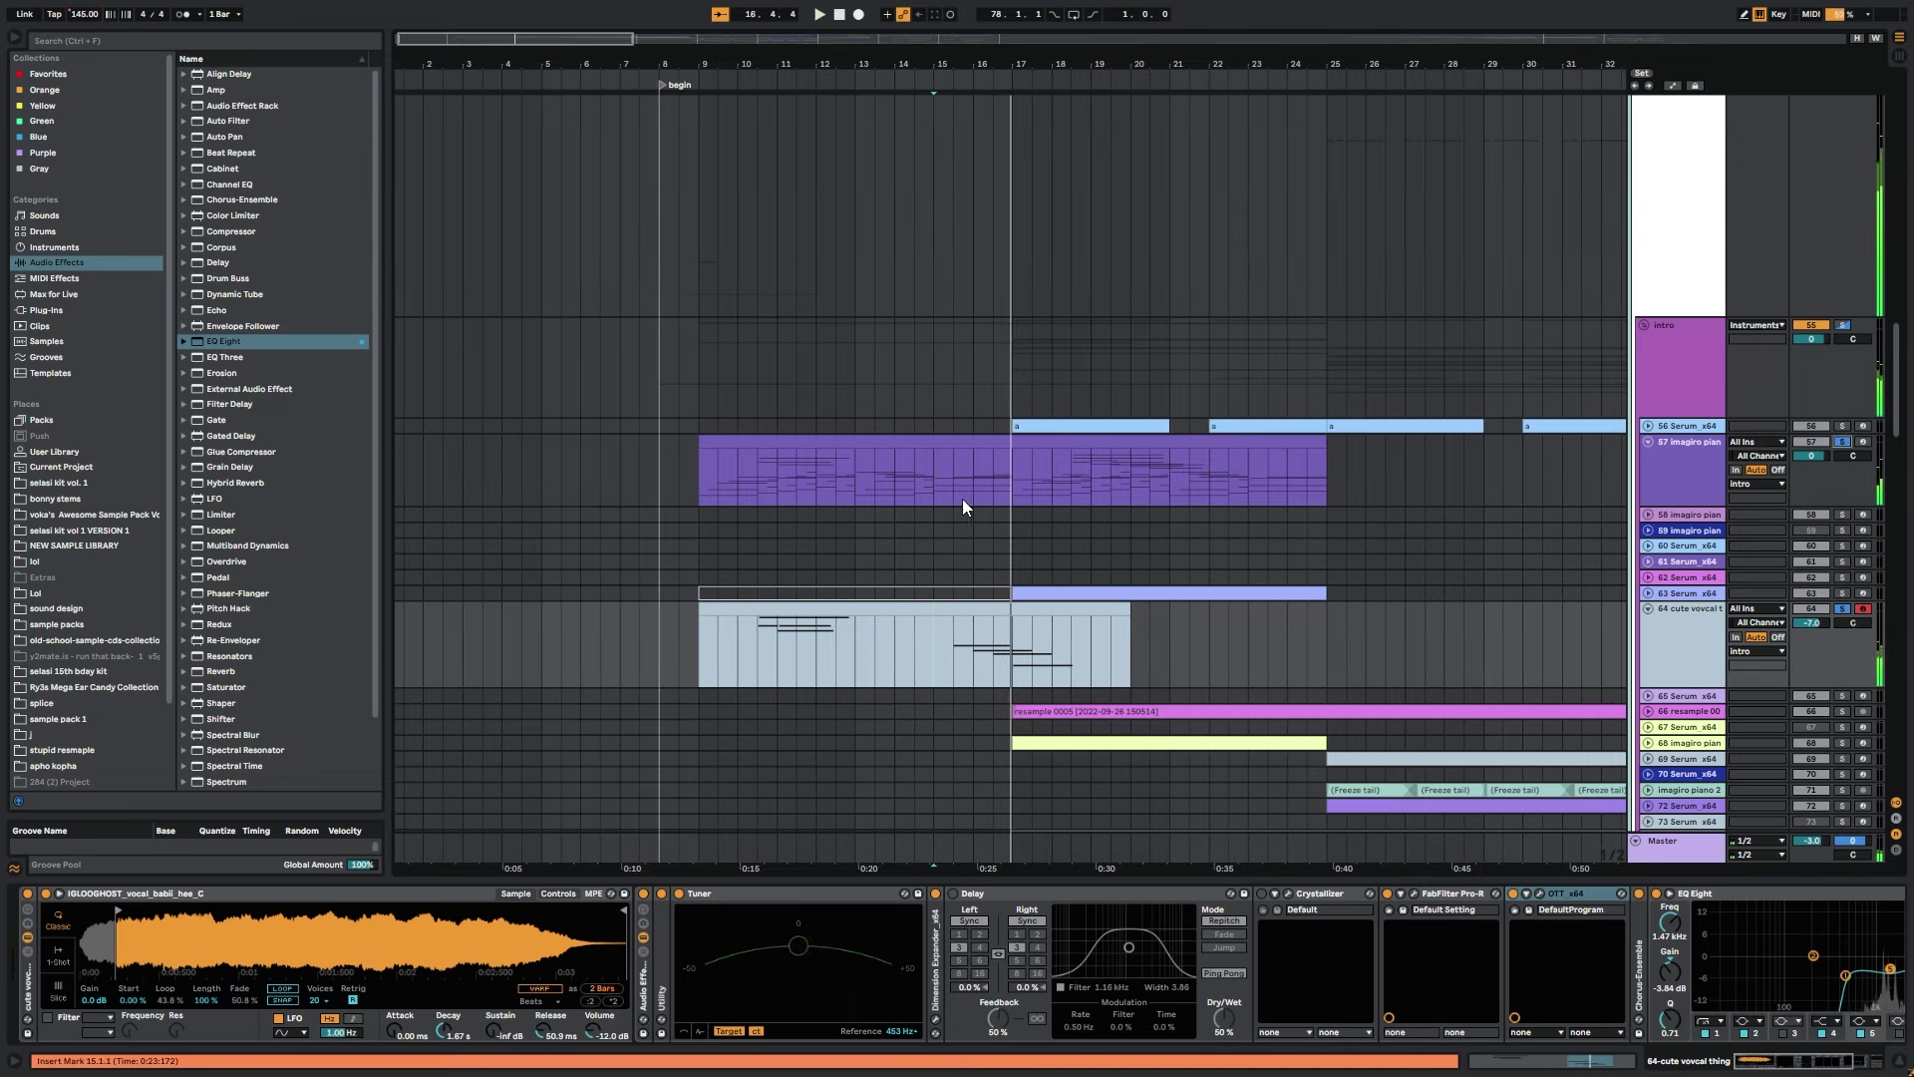
click(933, 475)
key(space)
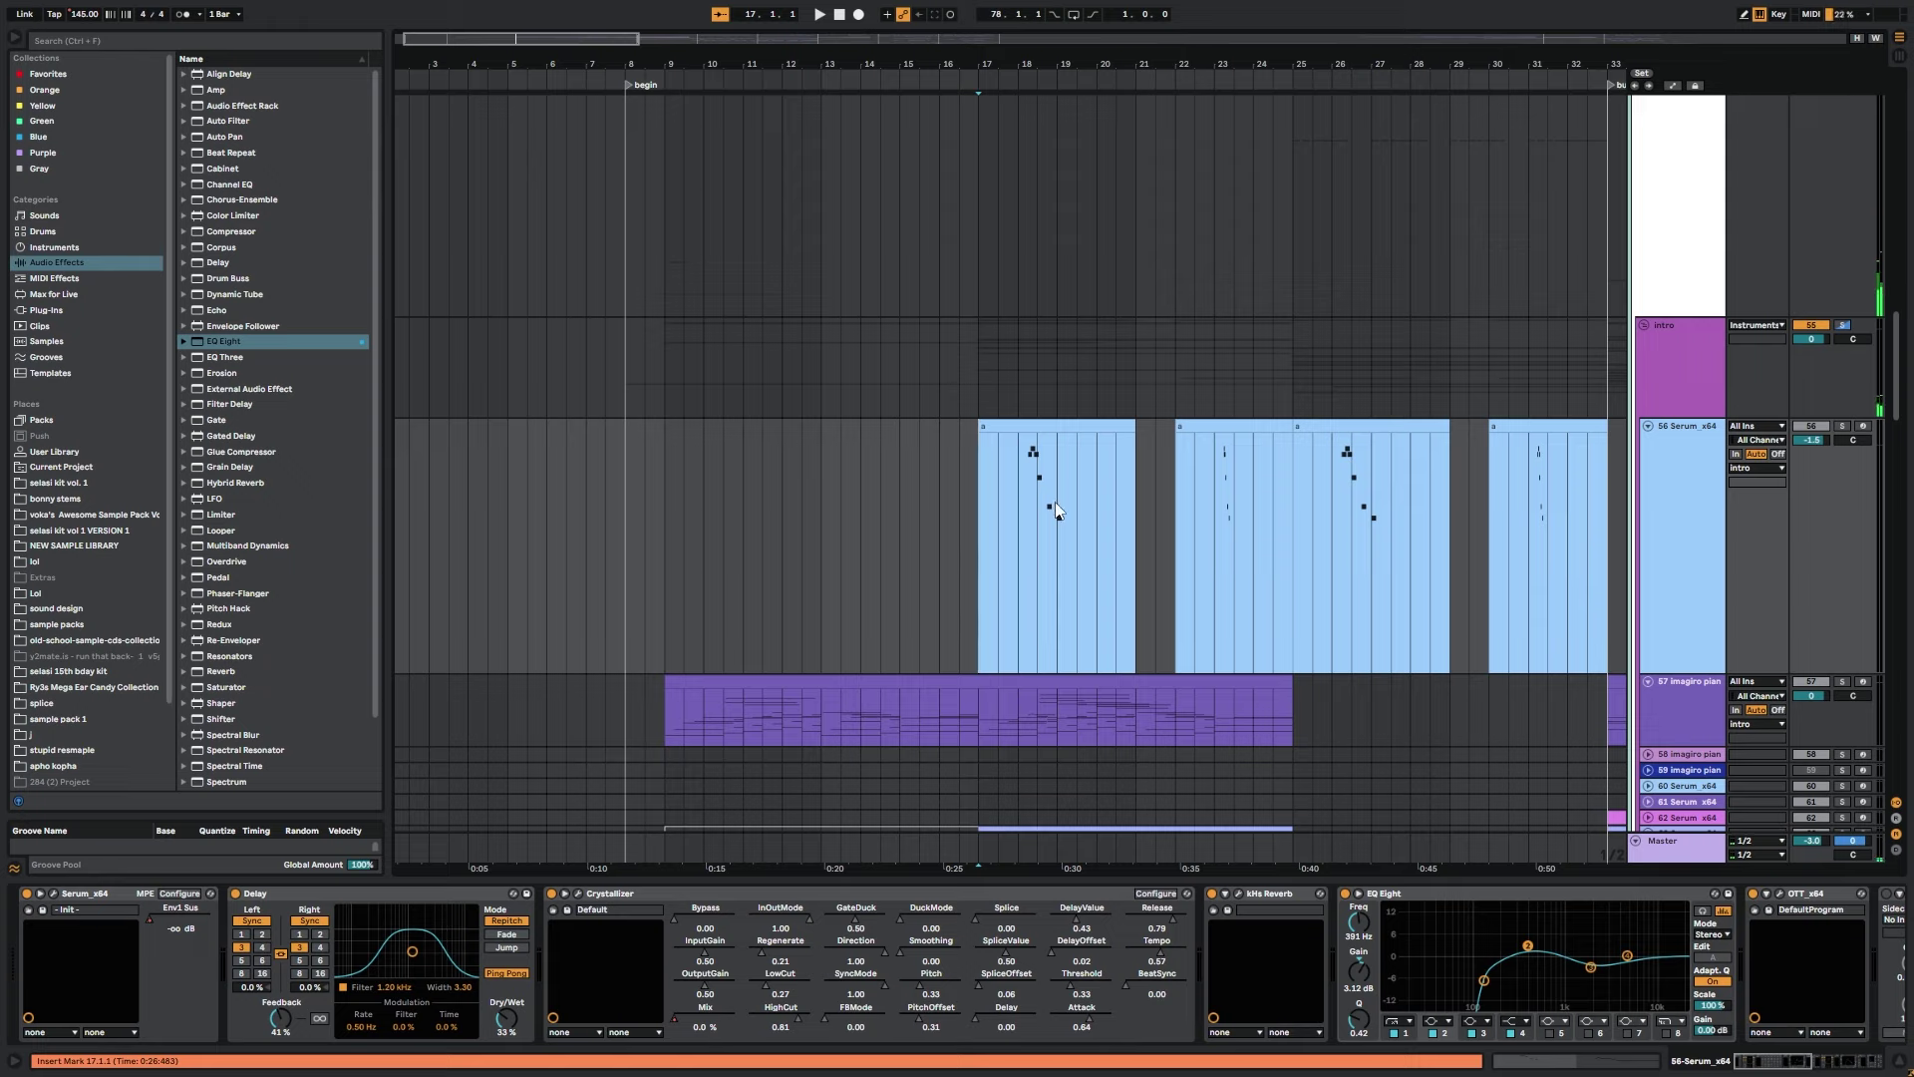
Solo Serum track 56, group its effects into an Audio Effect Rack, and play the bypassed sound from bar 18.
click(1841, 423)
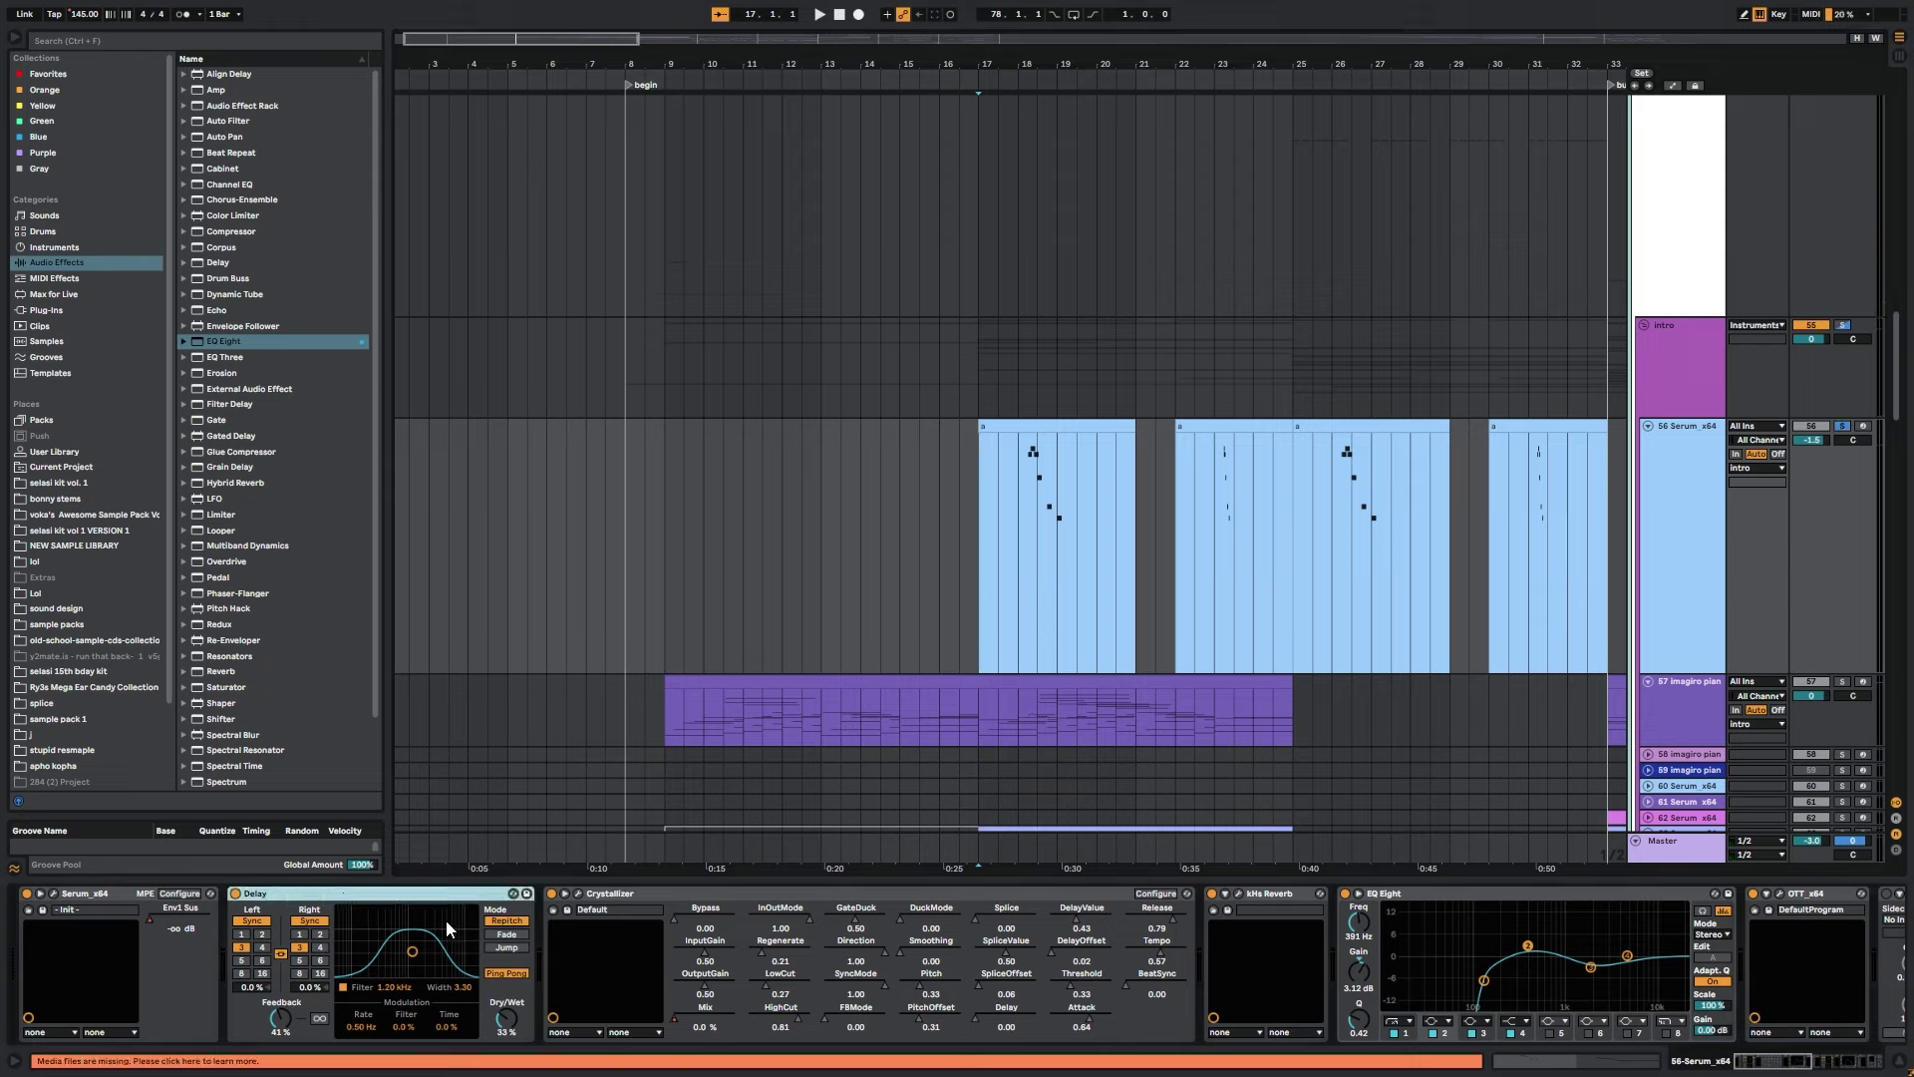
key(ctrl+g)
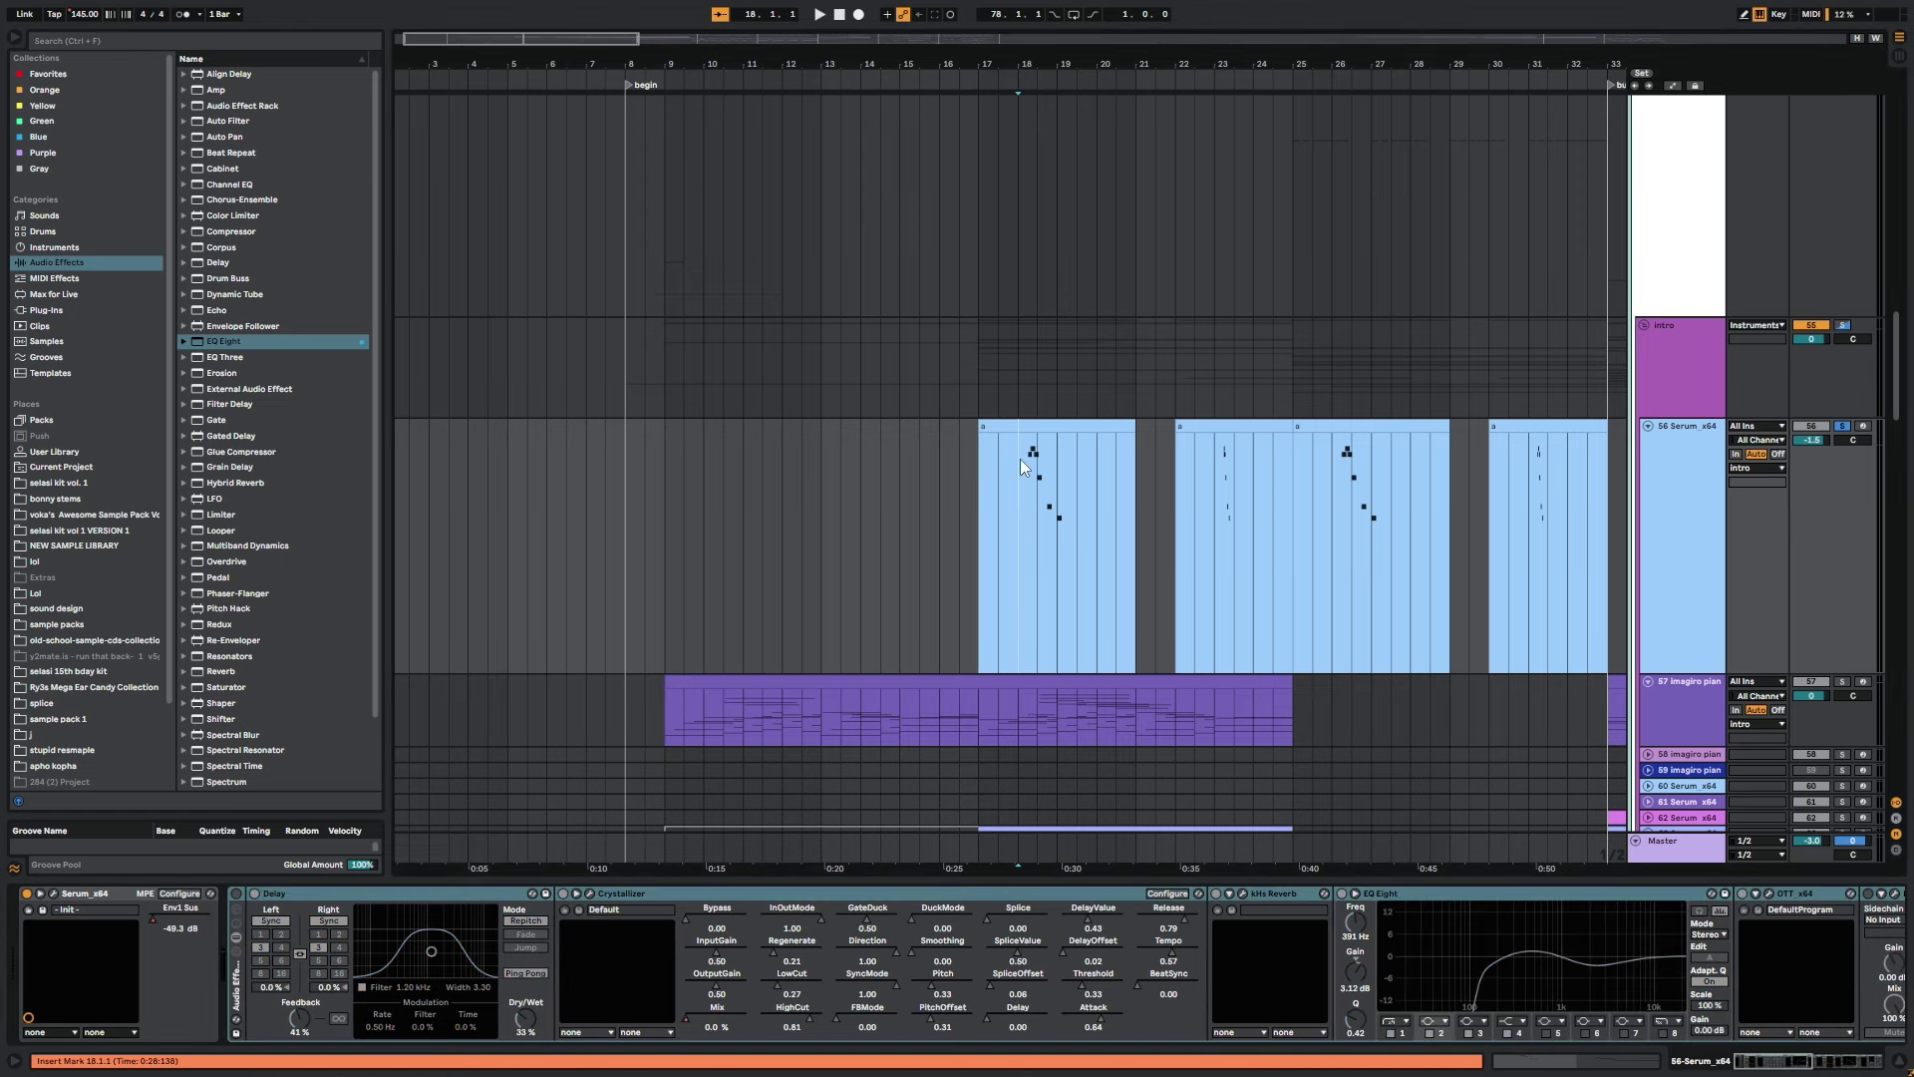
key(space)
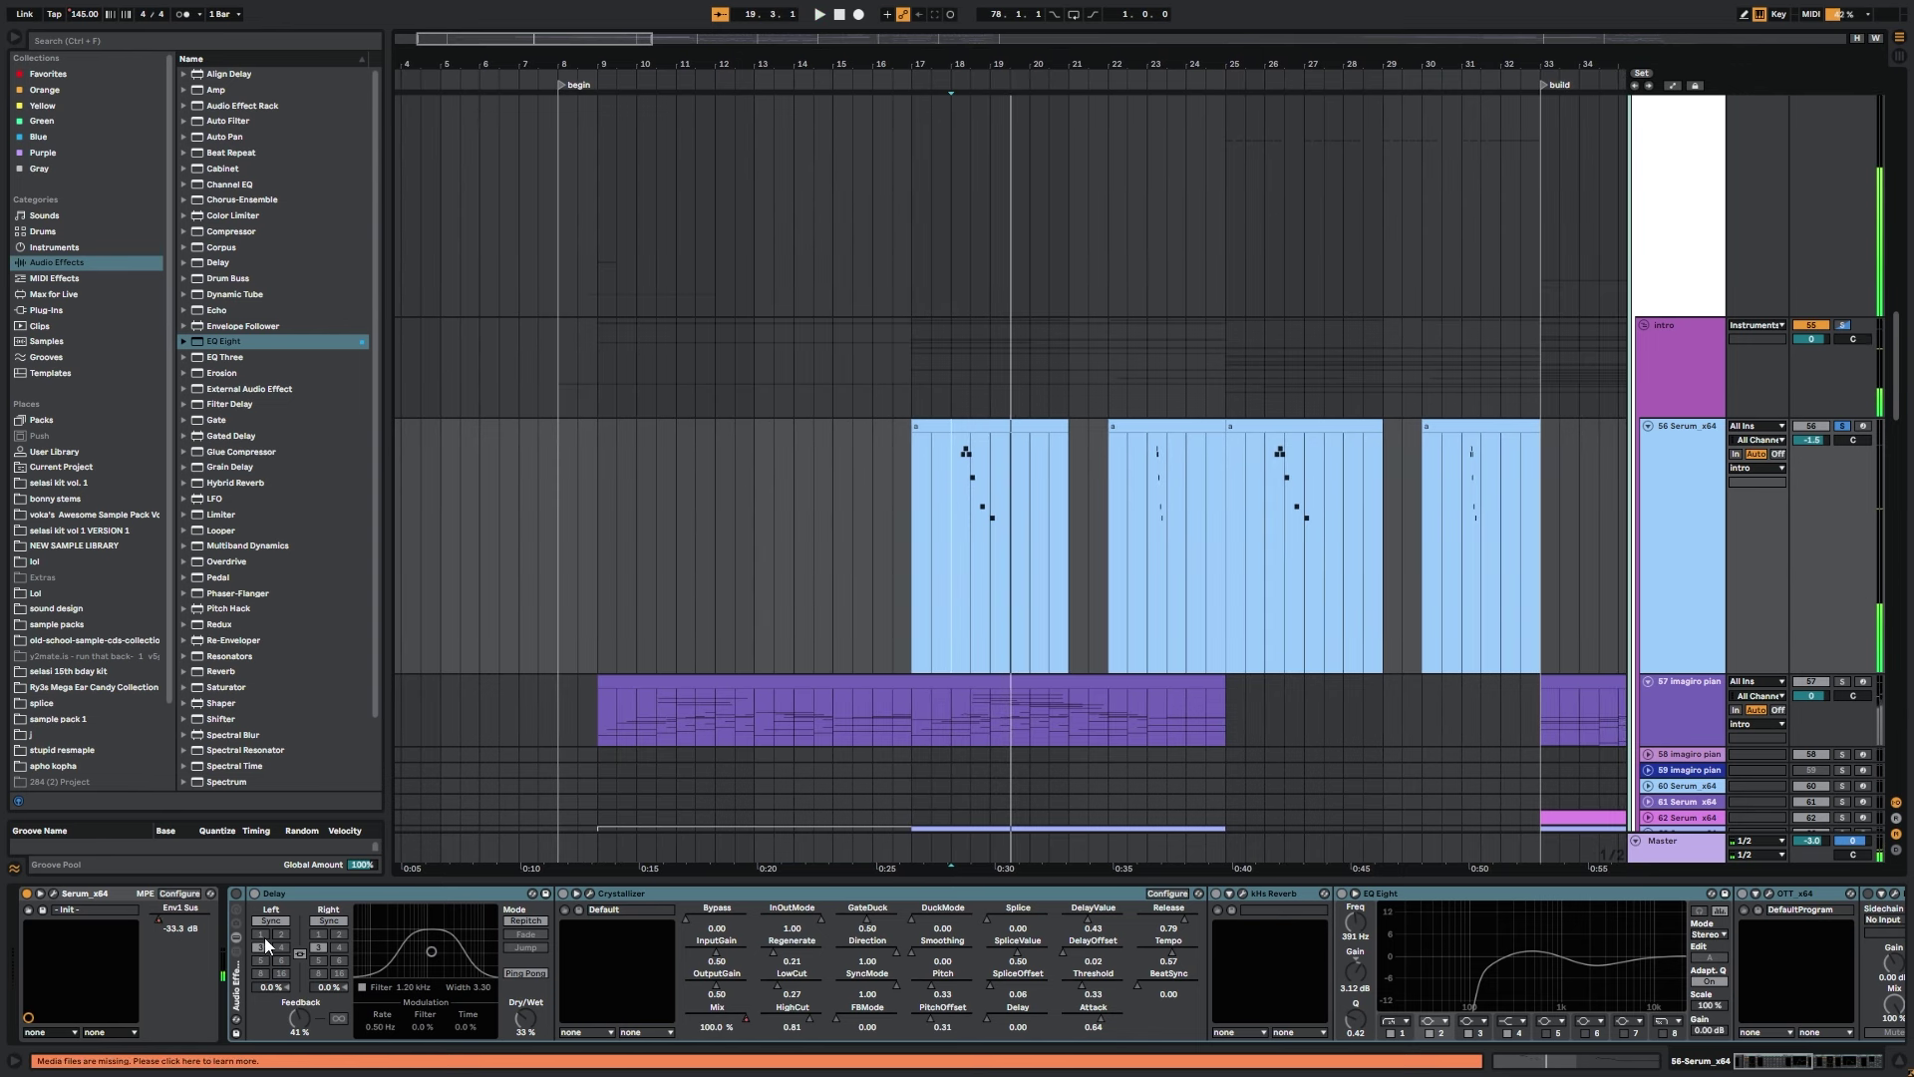
click(237, 997)
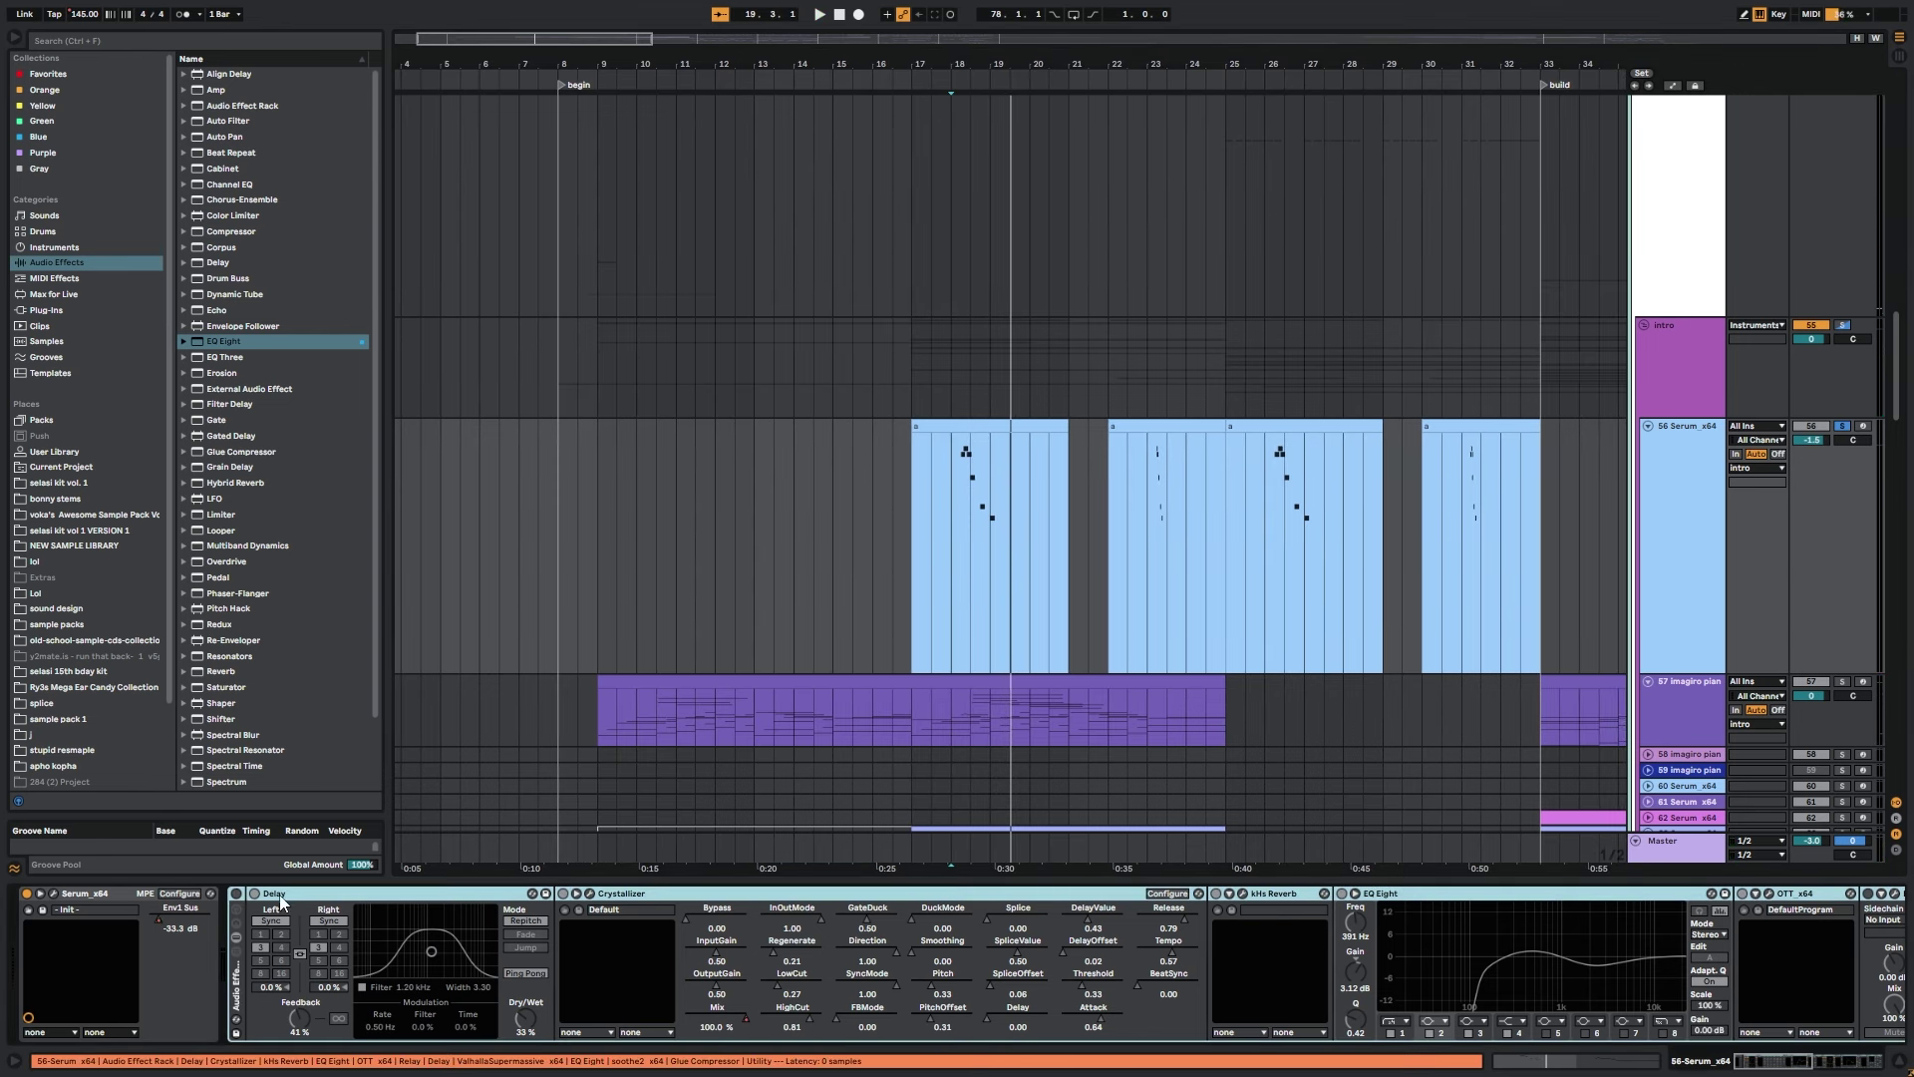
Open Serum on track 56 and examine the harmonics of oscillator A's Basic Shapes wavetable in its table editor.
click(55, 893)
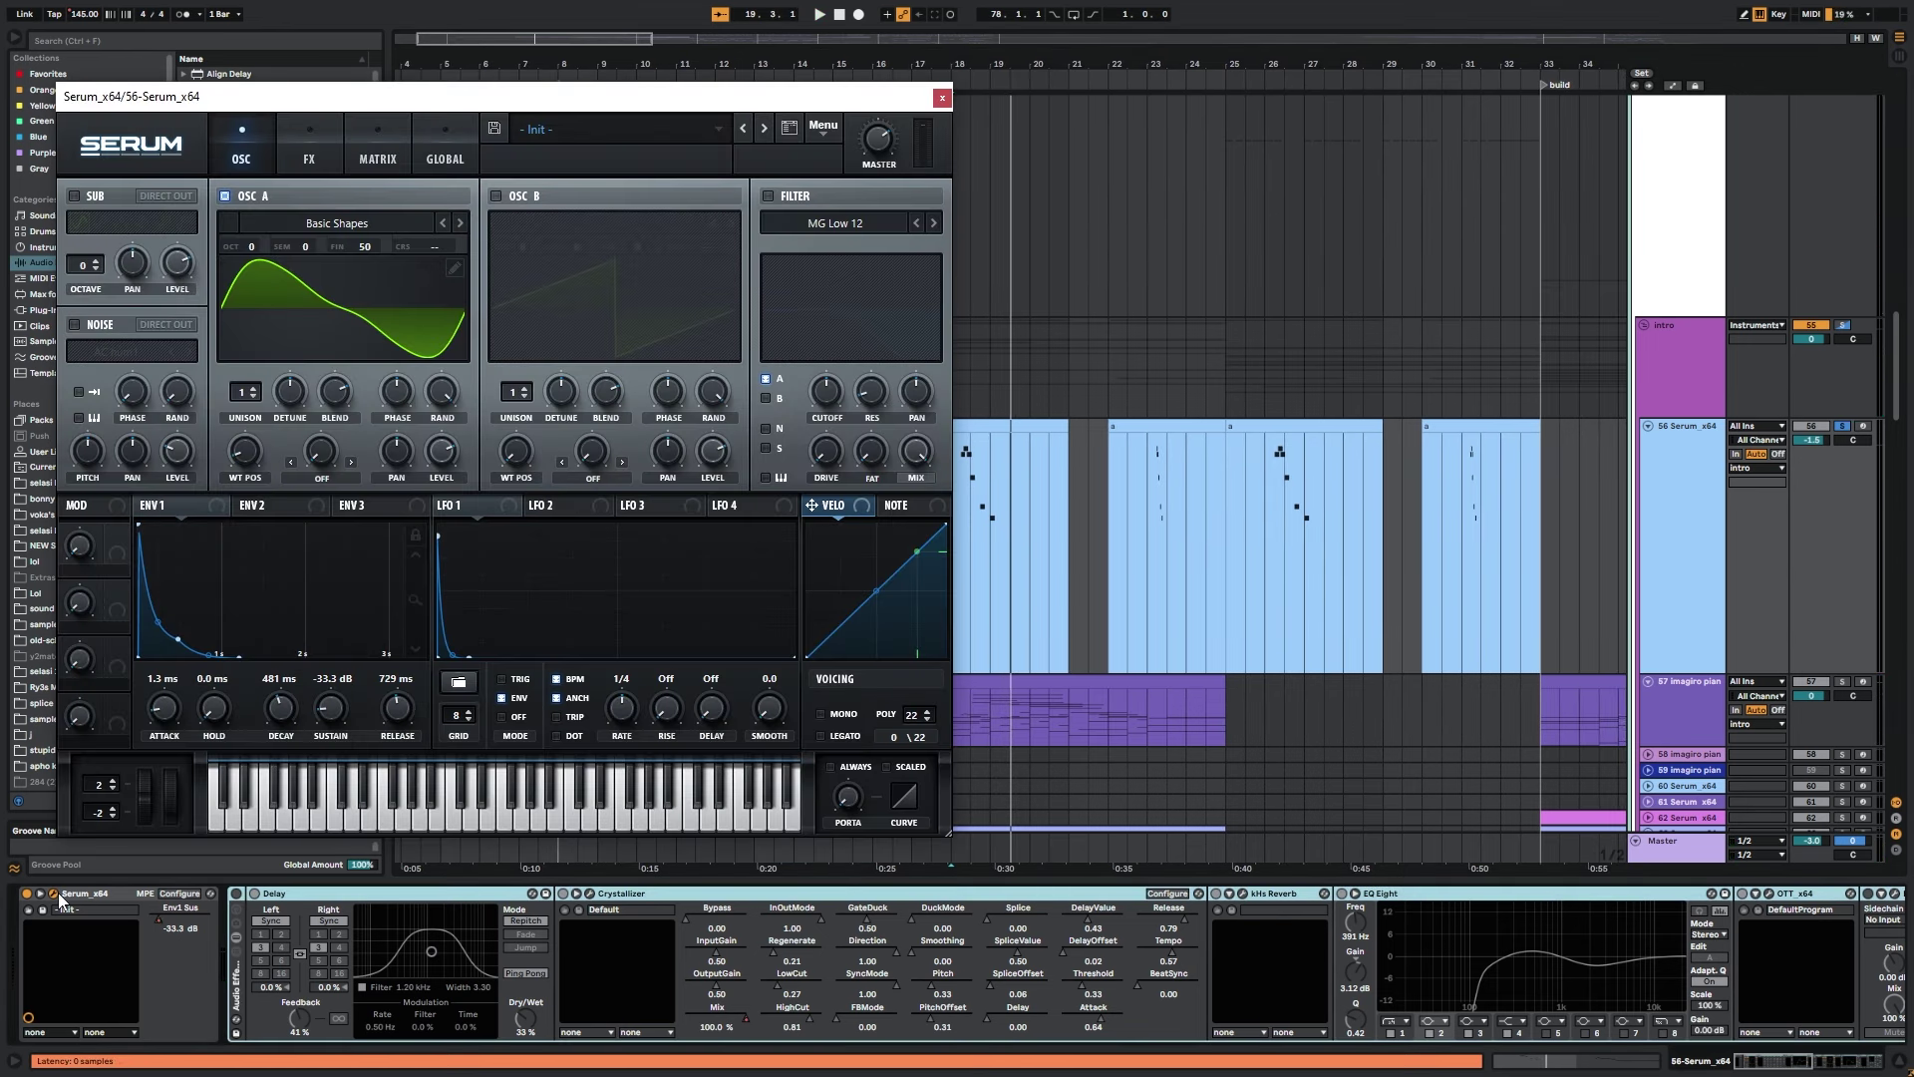
click(454, 267)
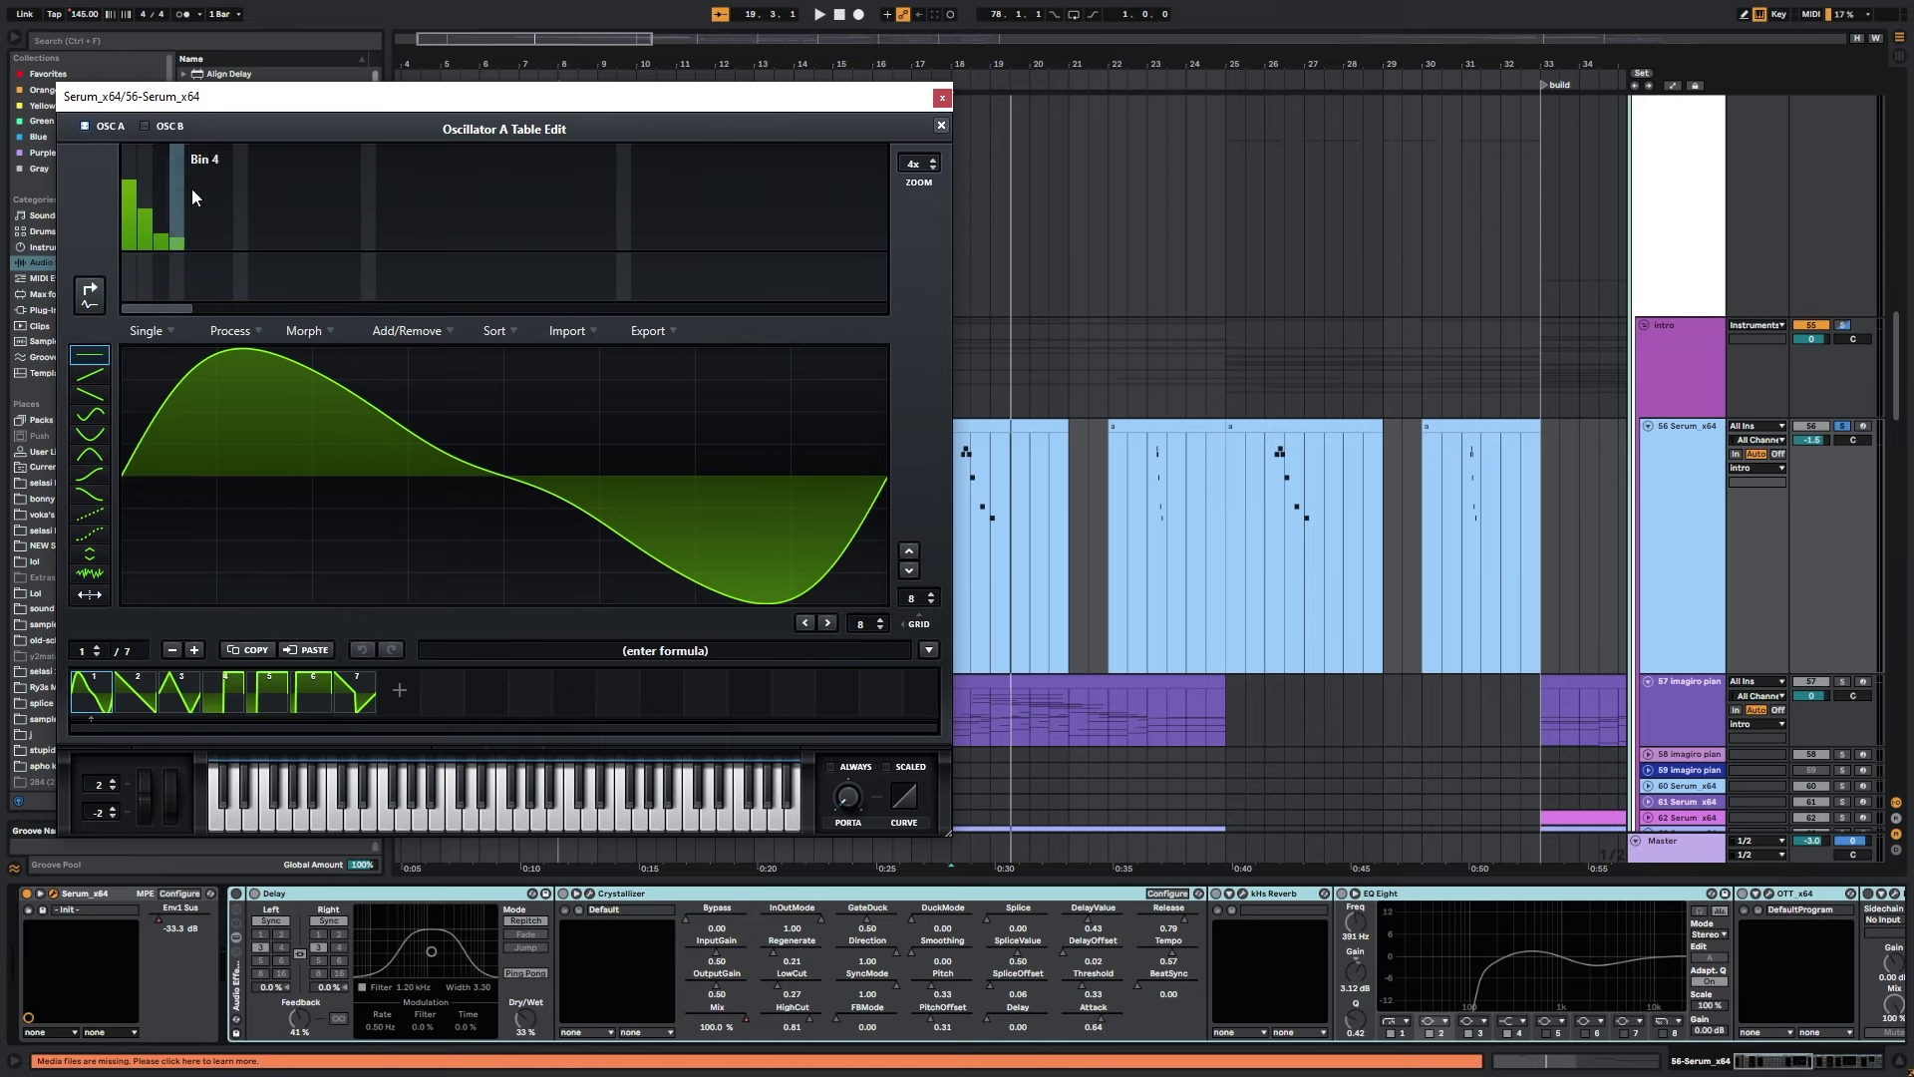
click(941, 124)
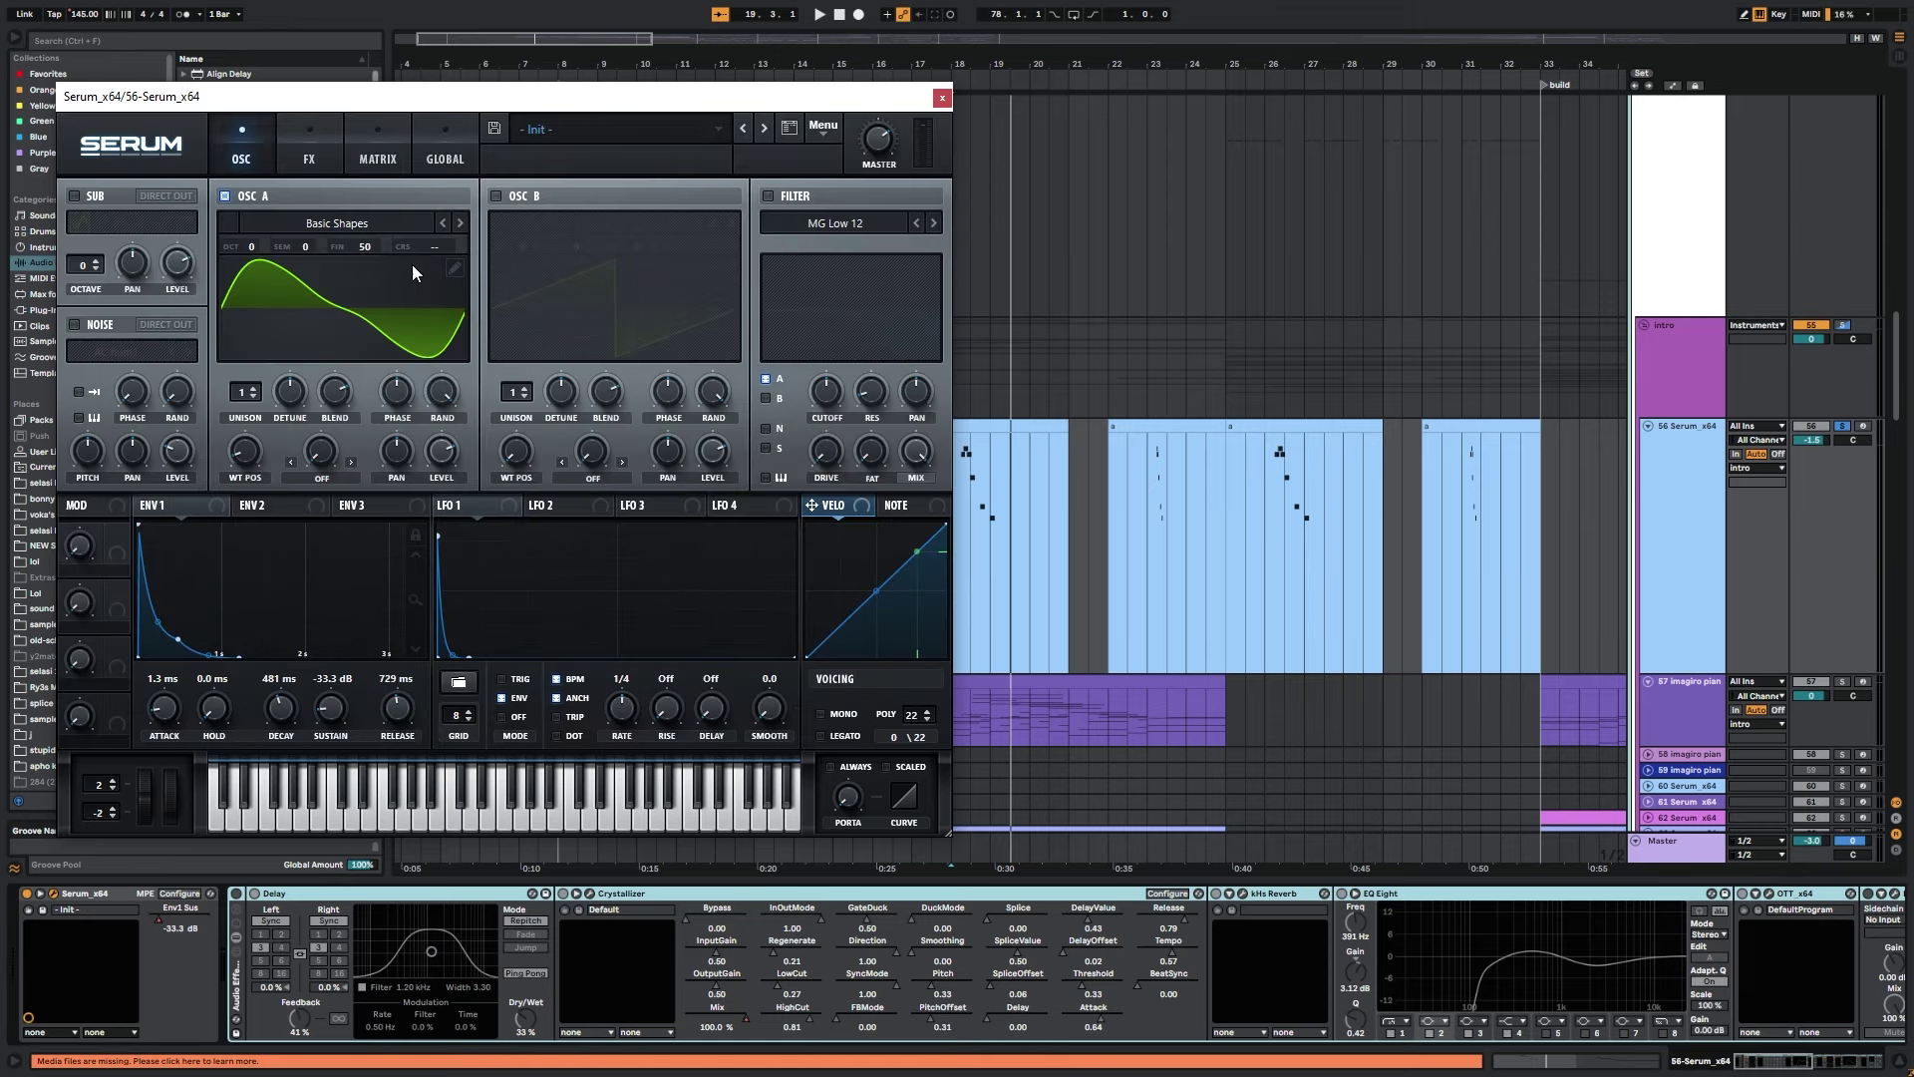
click(454, 268)
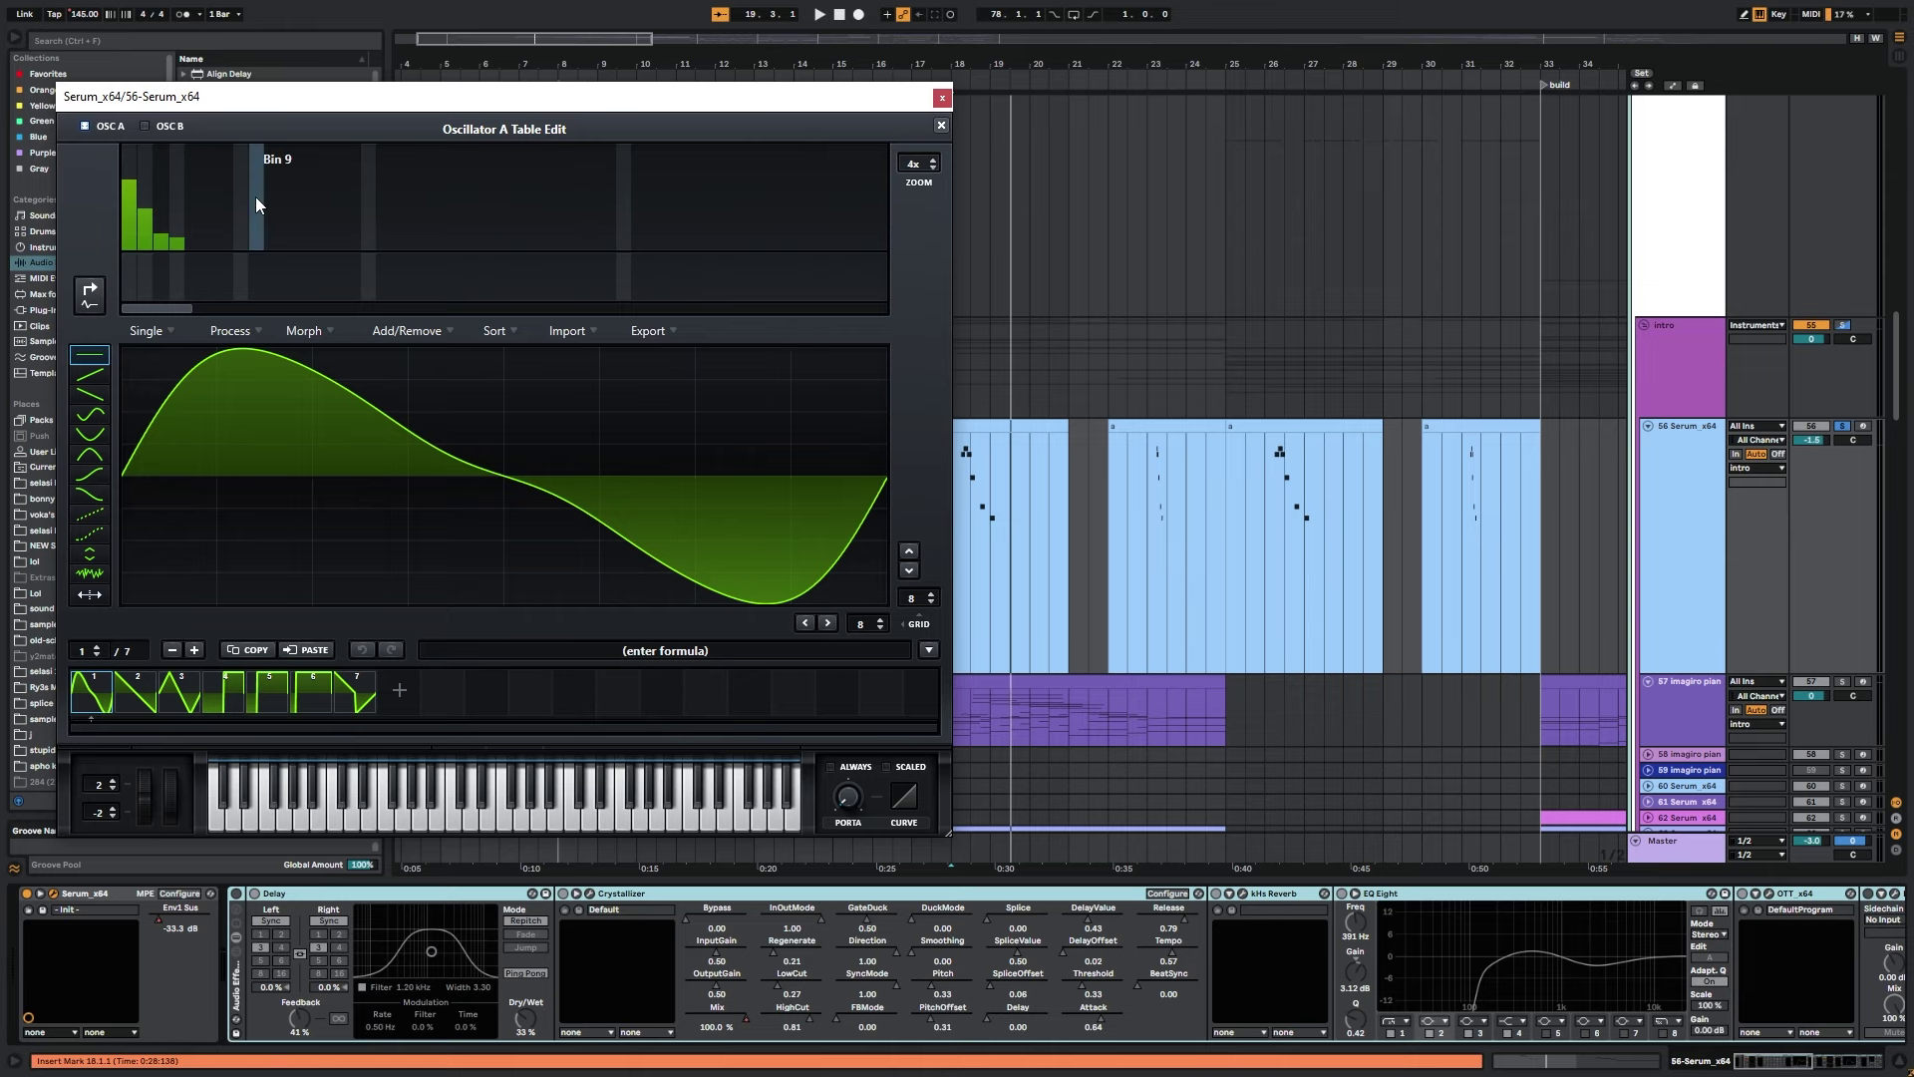
drag(337, 245, 499, 247)
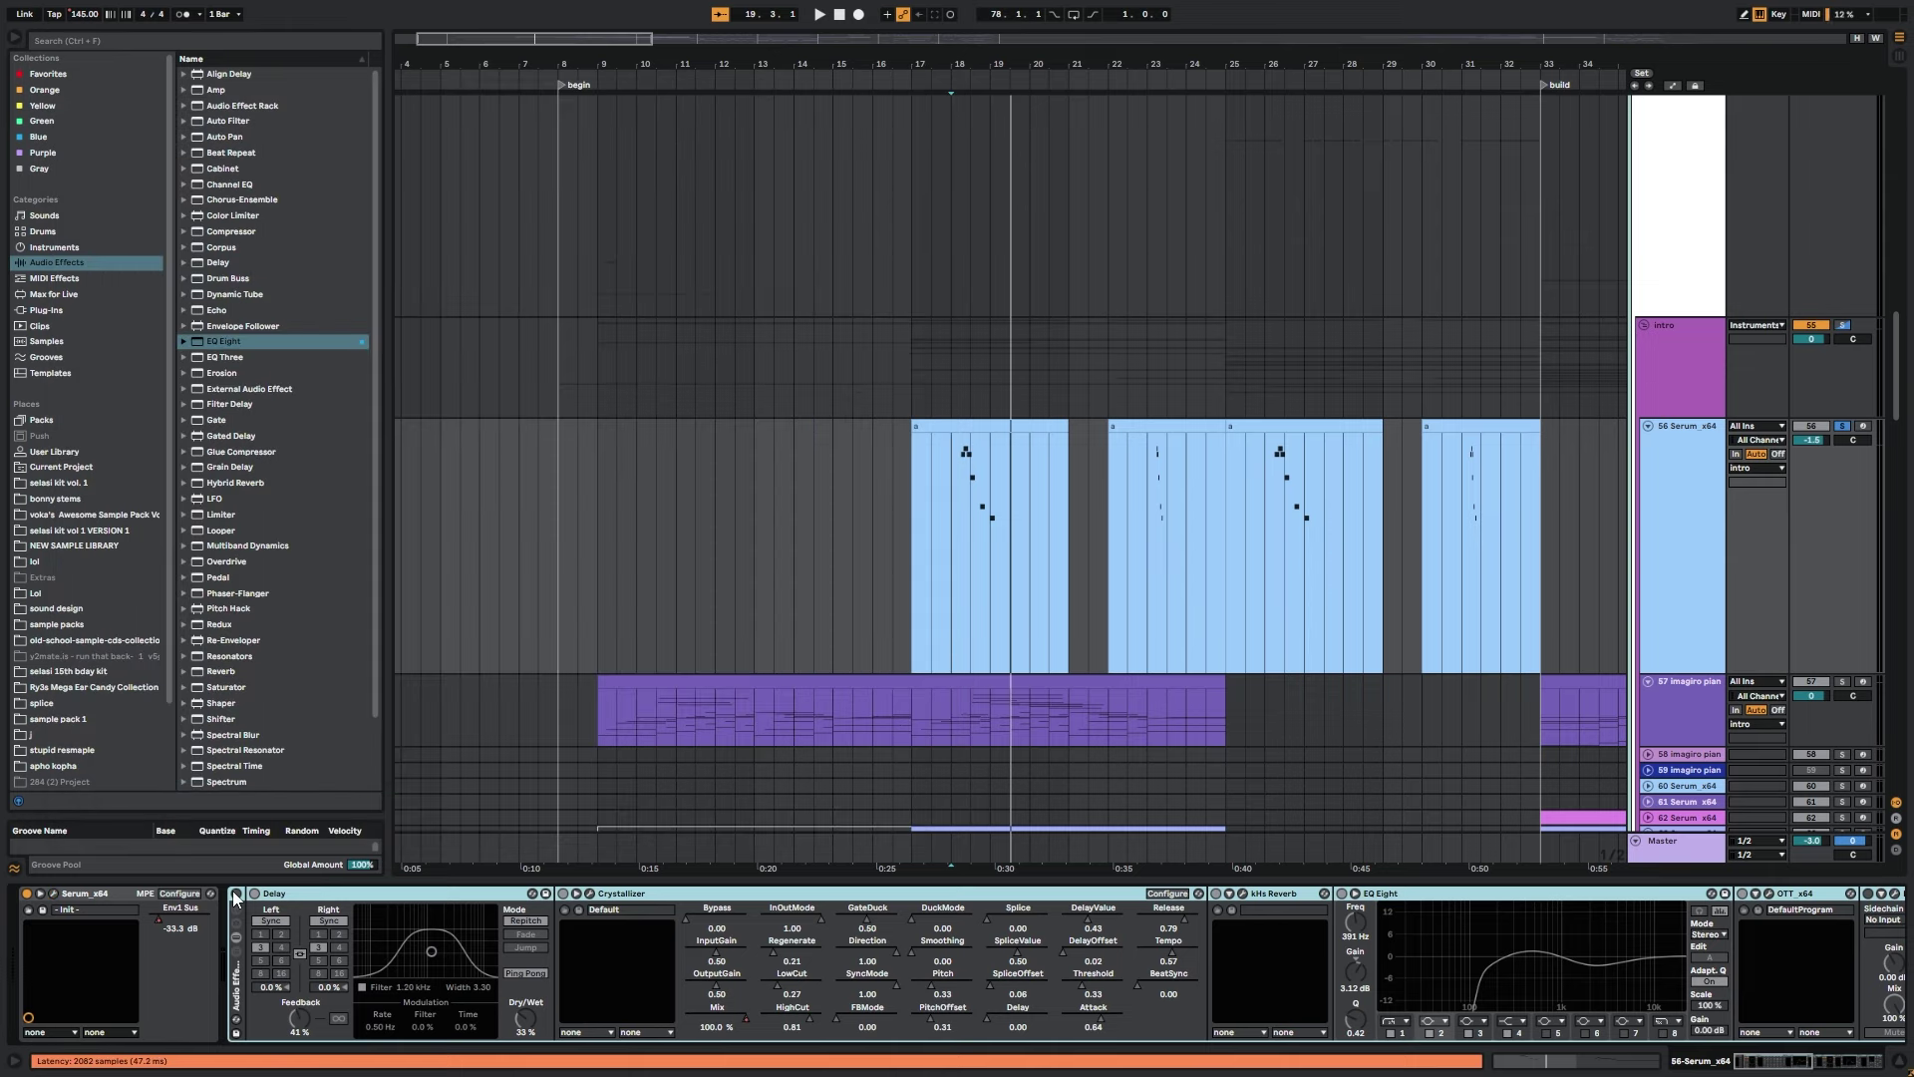
Turn track 56's effect rack back on and show the automation of Crystallizer's Mix.
click(236, 895)
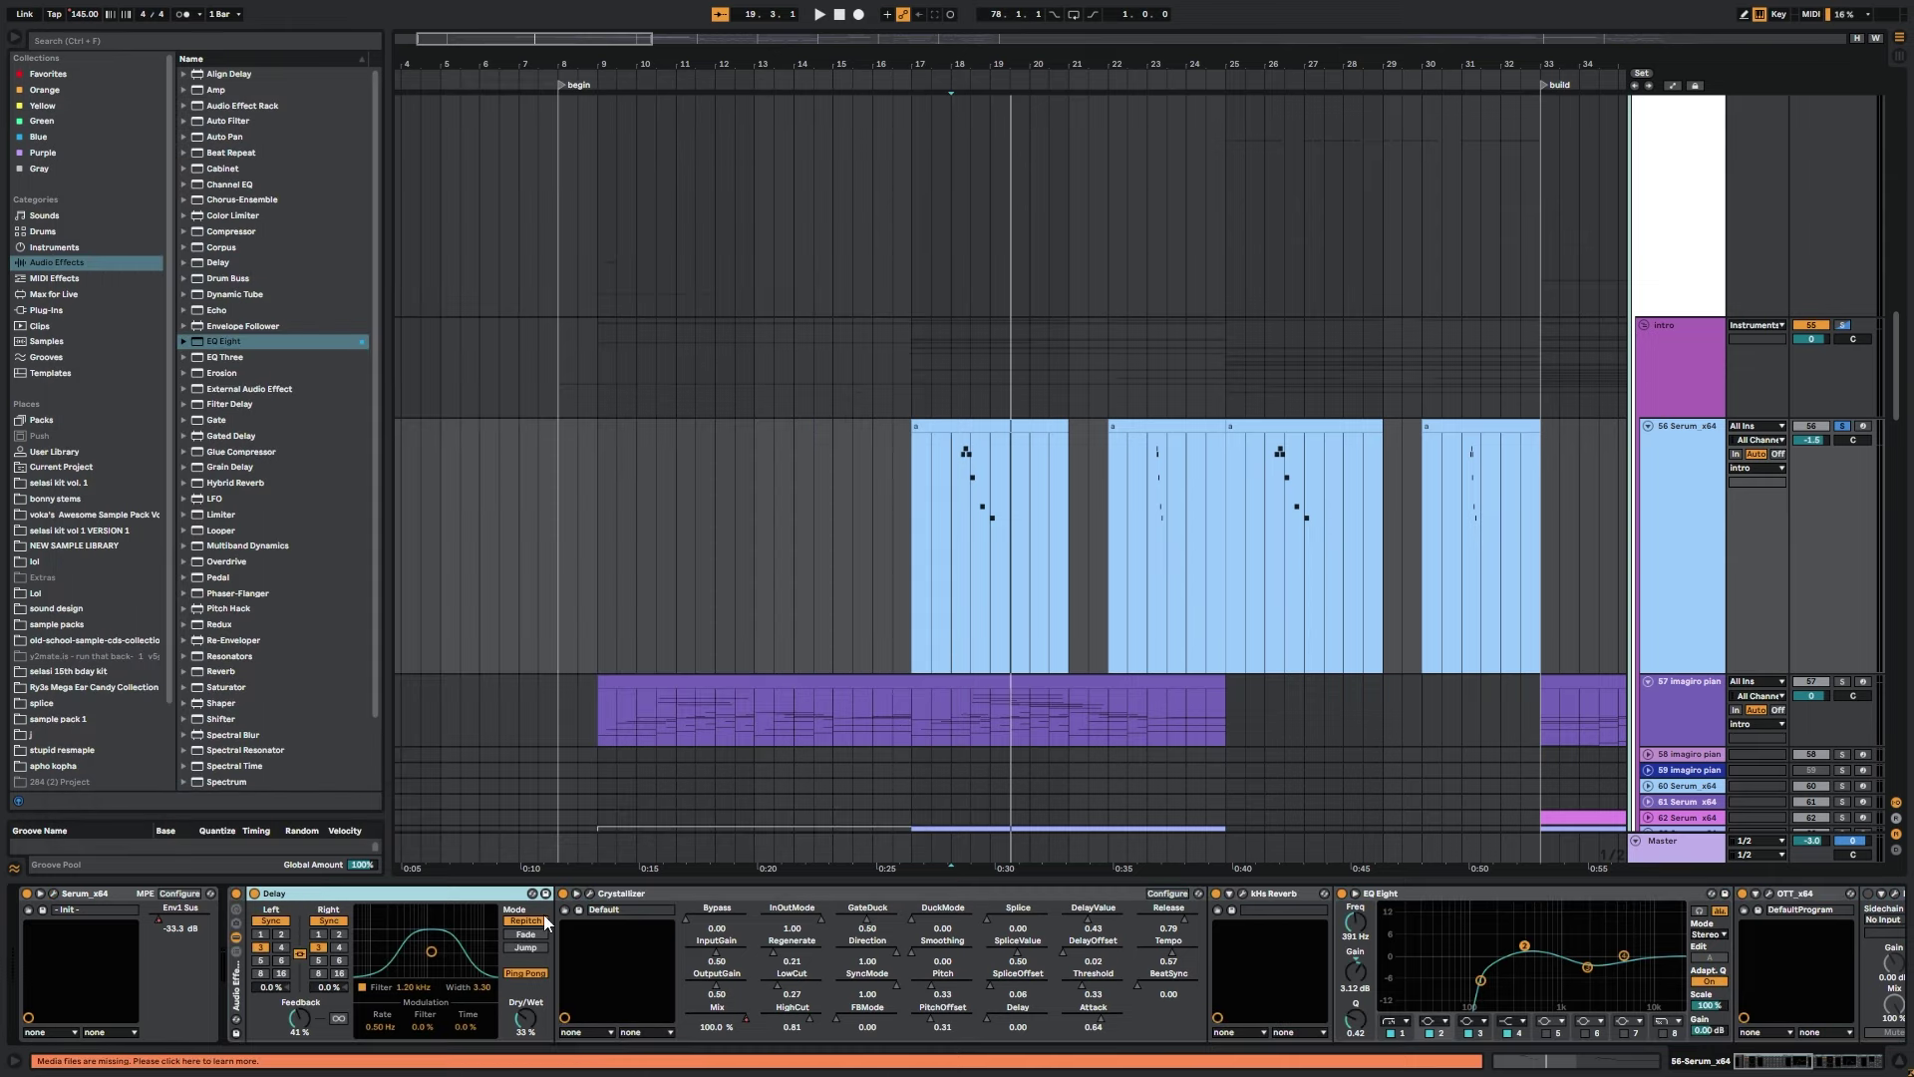
right_click(730, 1019)
click(592, 899)
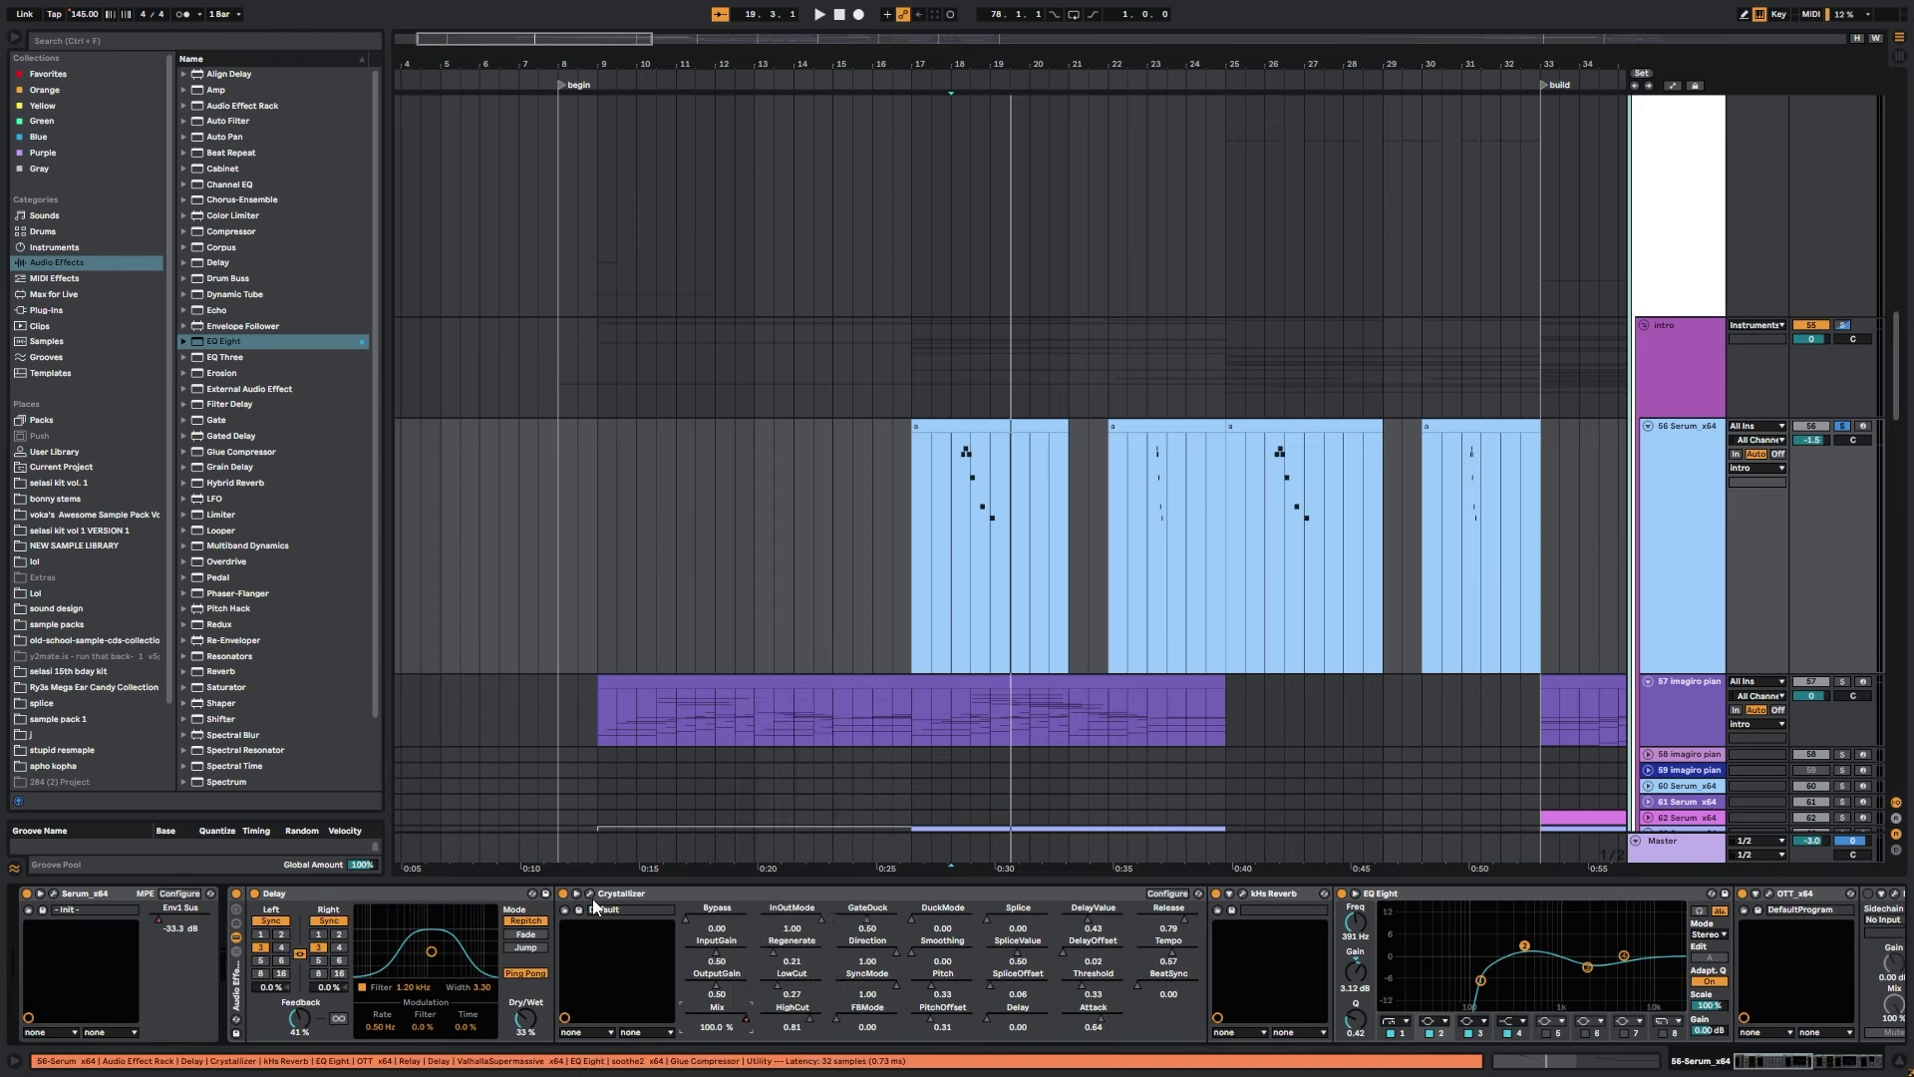
click(591, 896)
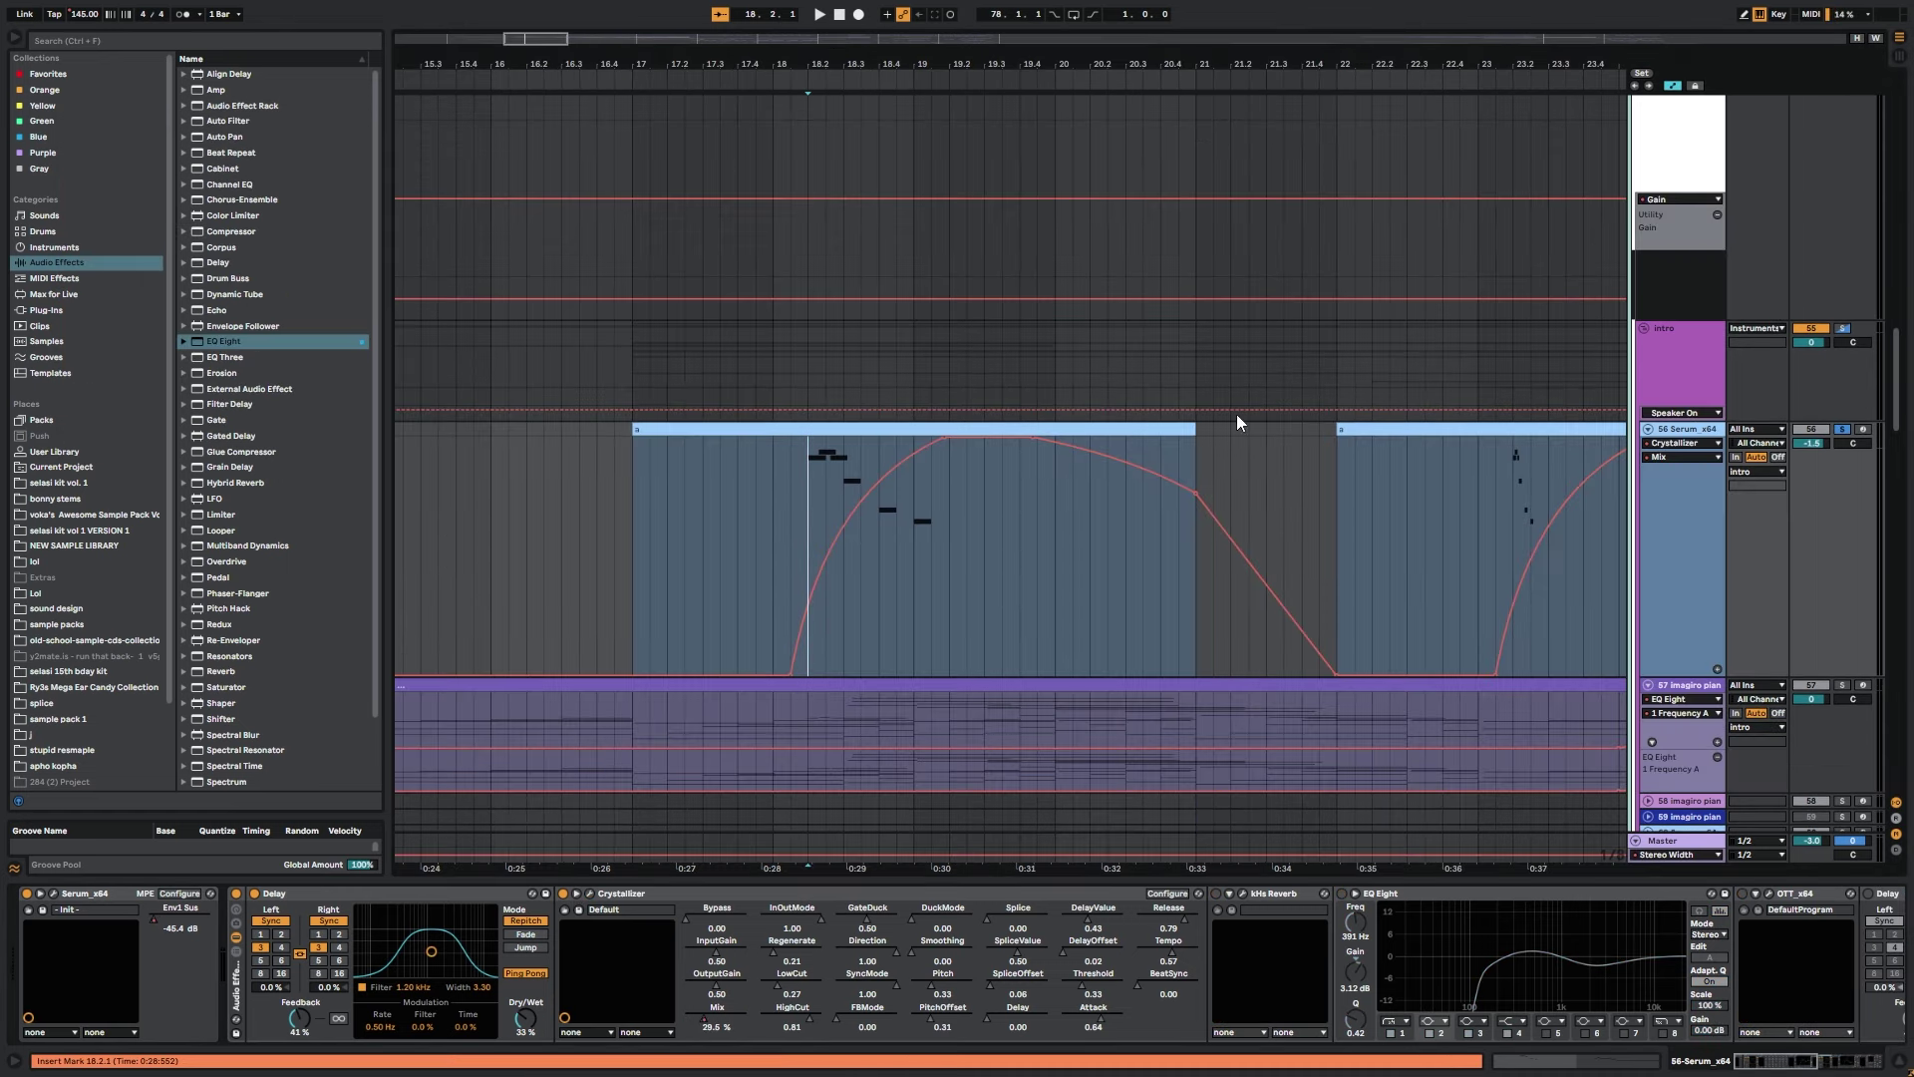
Play track 56 from 18.2.1 to hear the Crystallizer, switch on kHs Reverb, and hide the automation.
key(space)
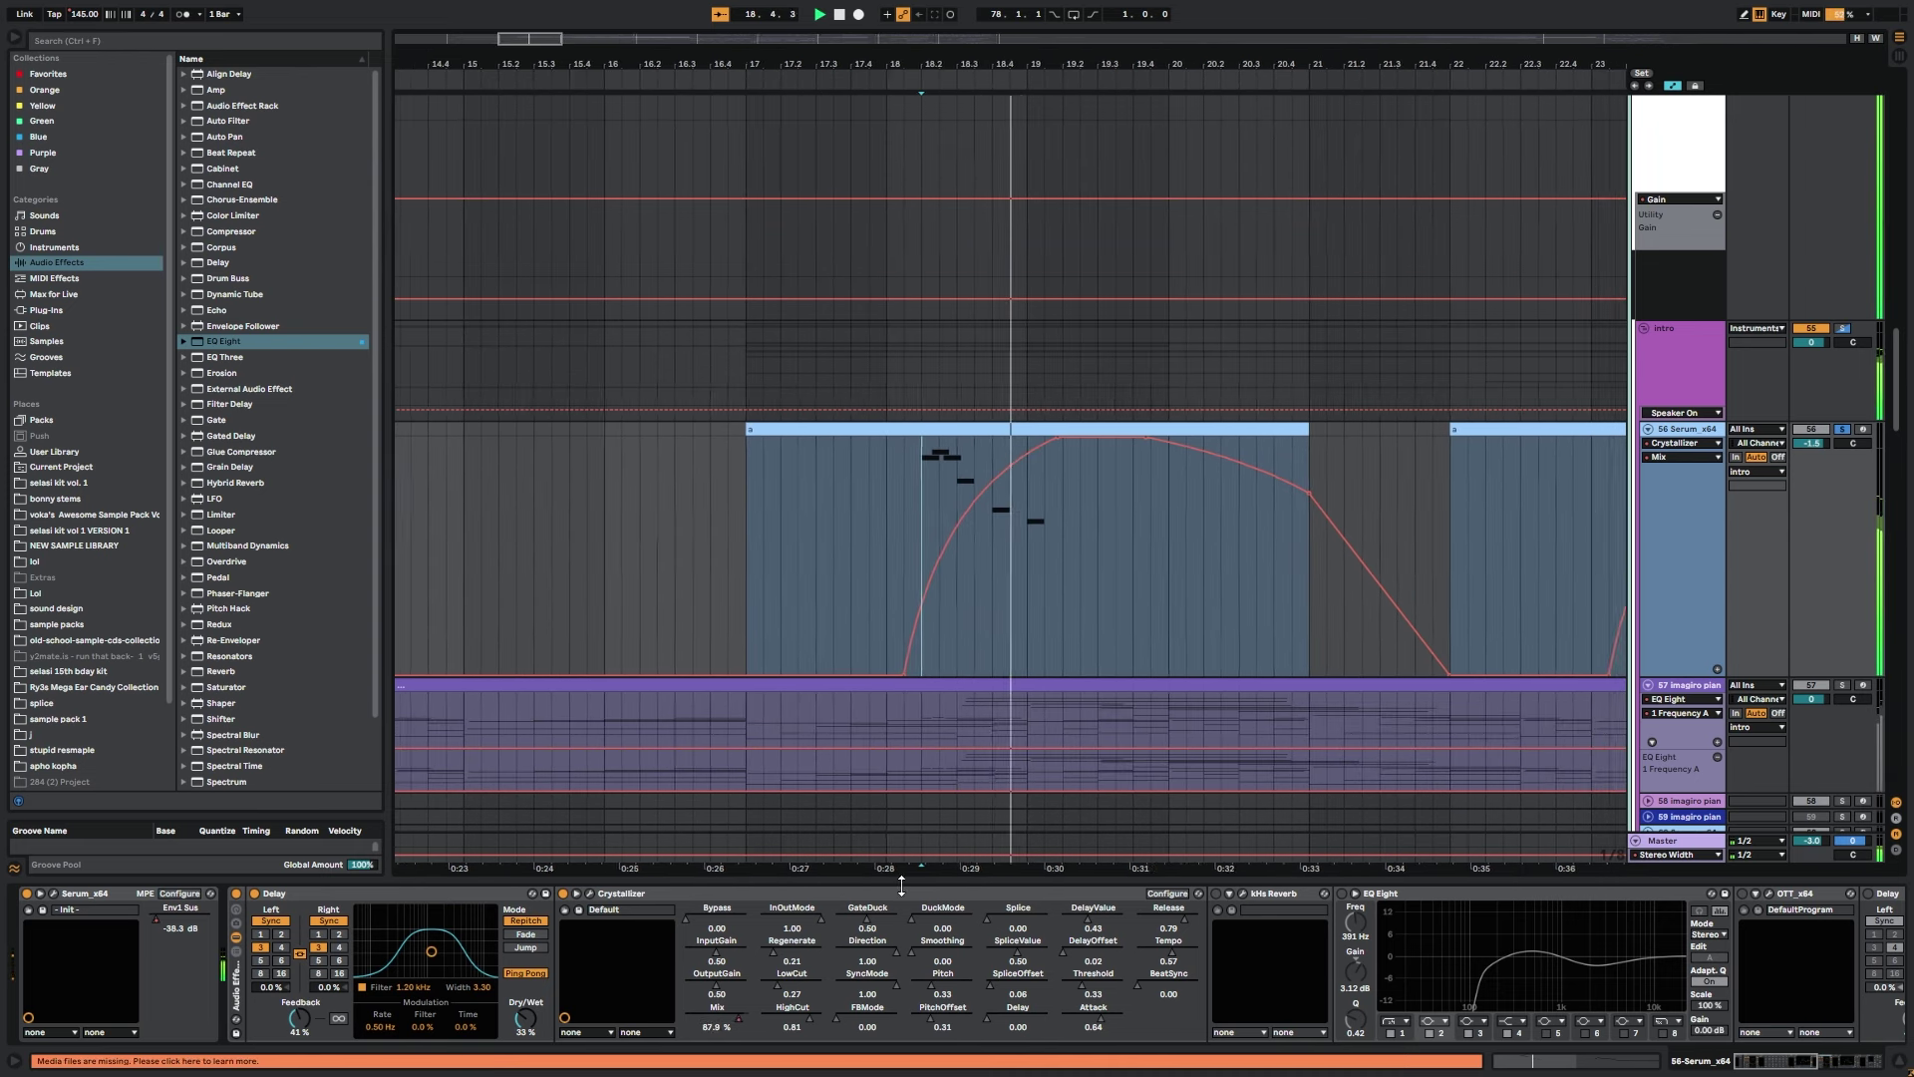
click(1216, 894)
key(space)
click(1289, 893)
click(839, 471)
key(a)
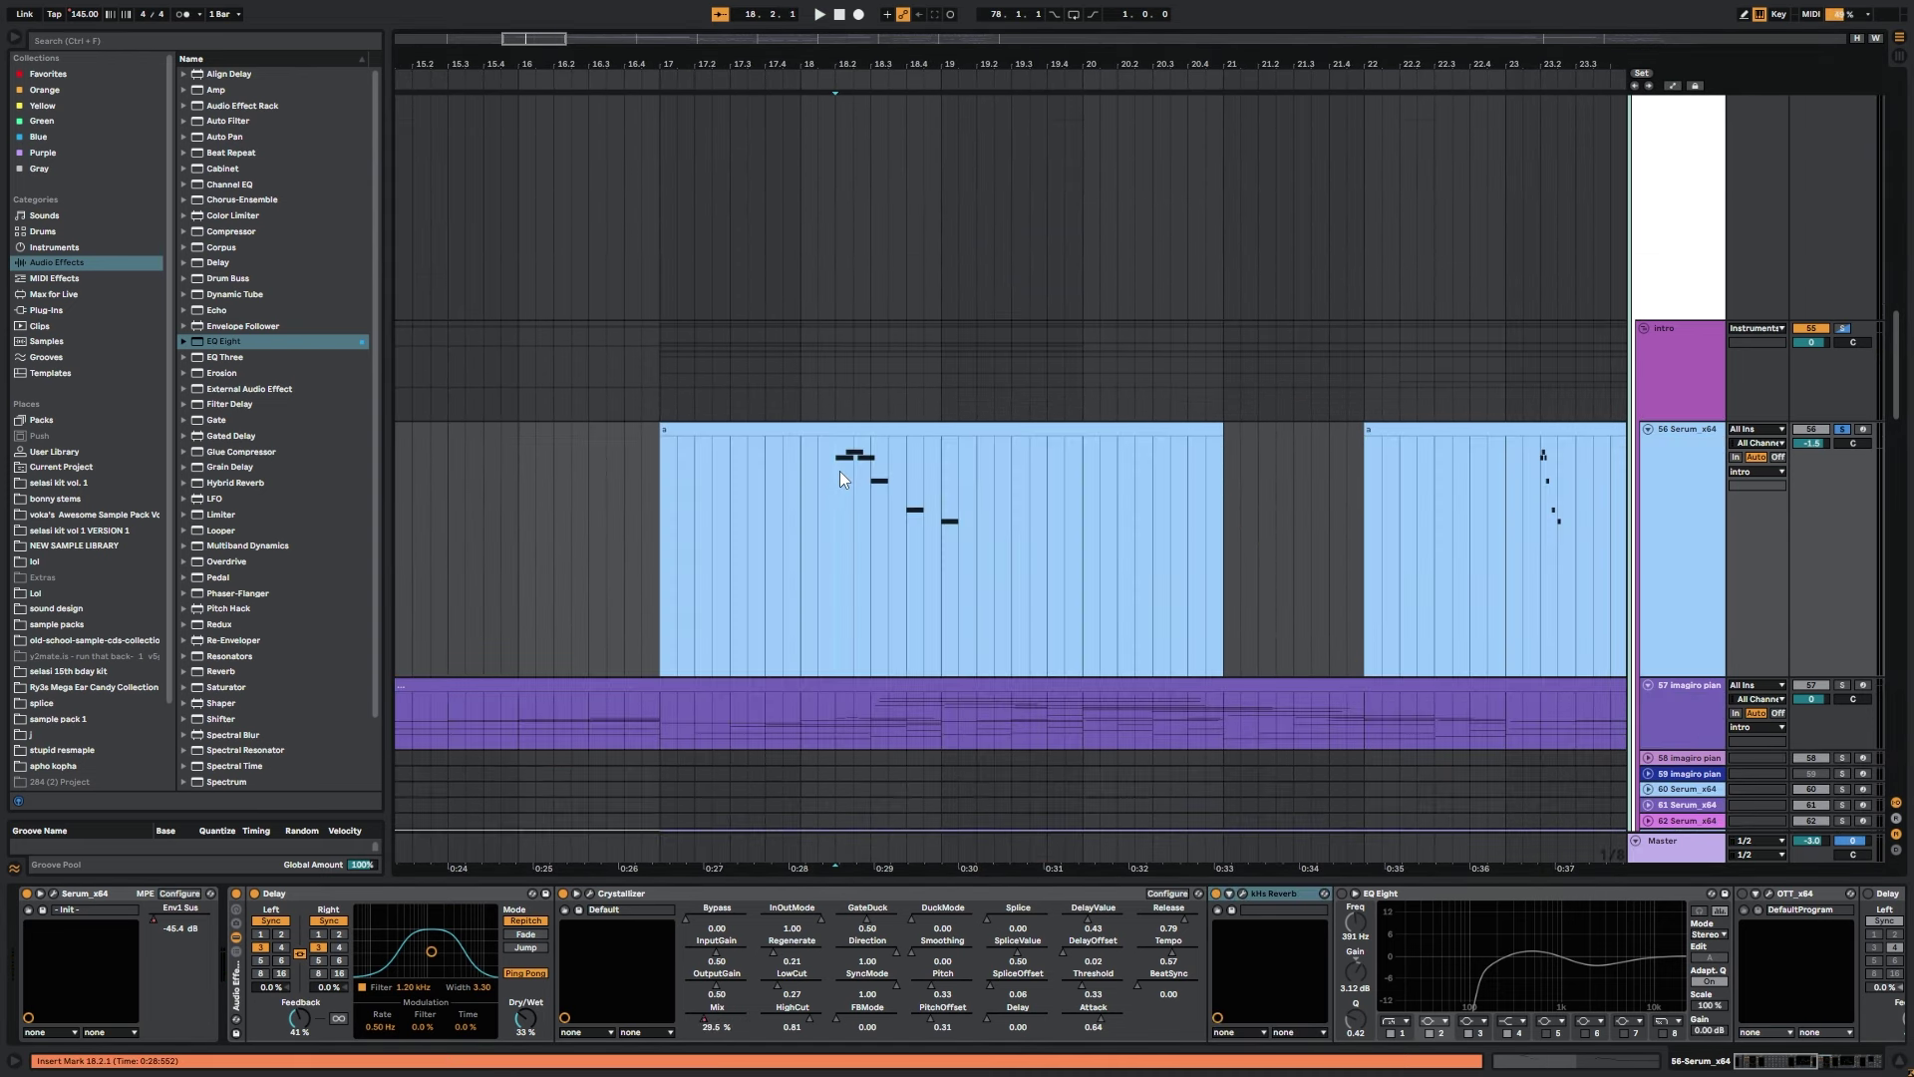
Open the kHs Reverb settings and play track 56 from 18.2.1 with the reverb on, adding EQ Eight during playback.
click(1242, 893)
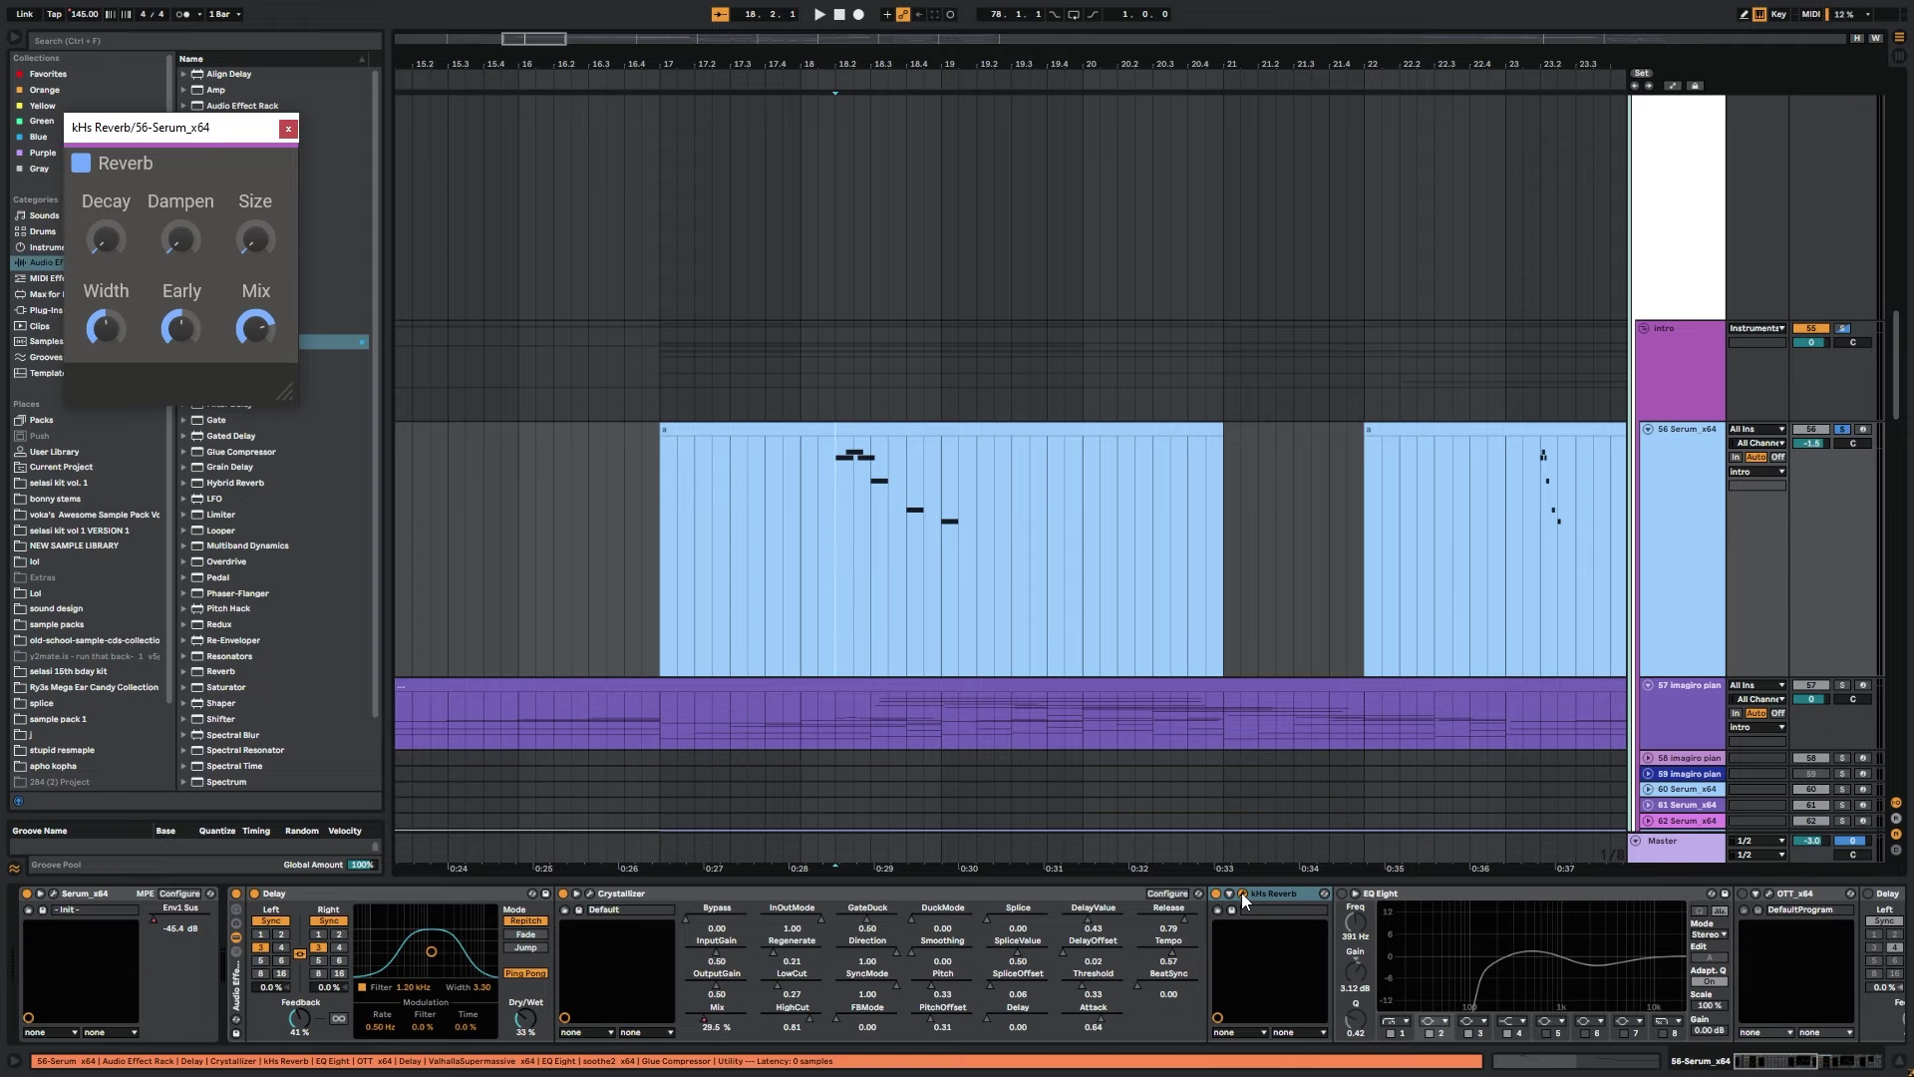
click(805, 507)
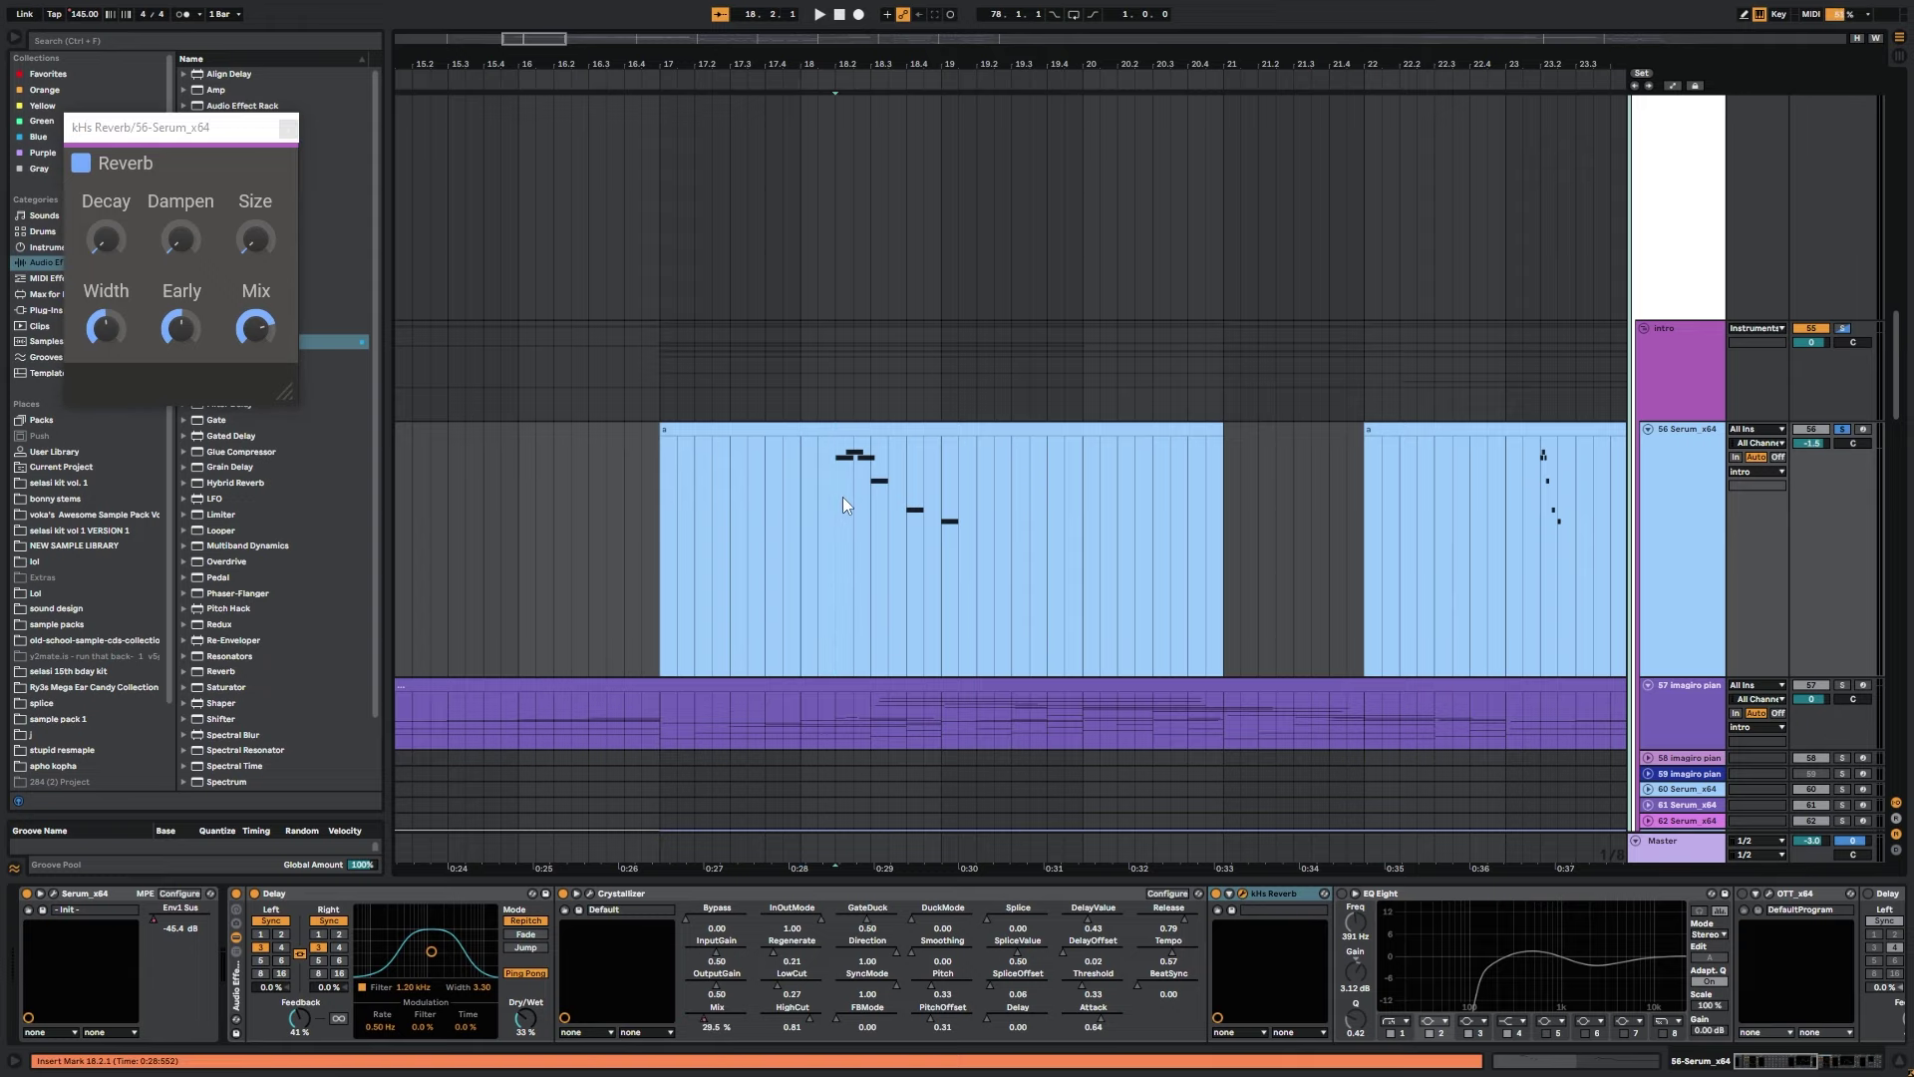
key(space)
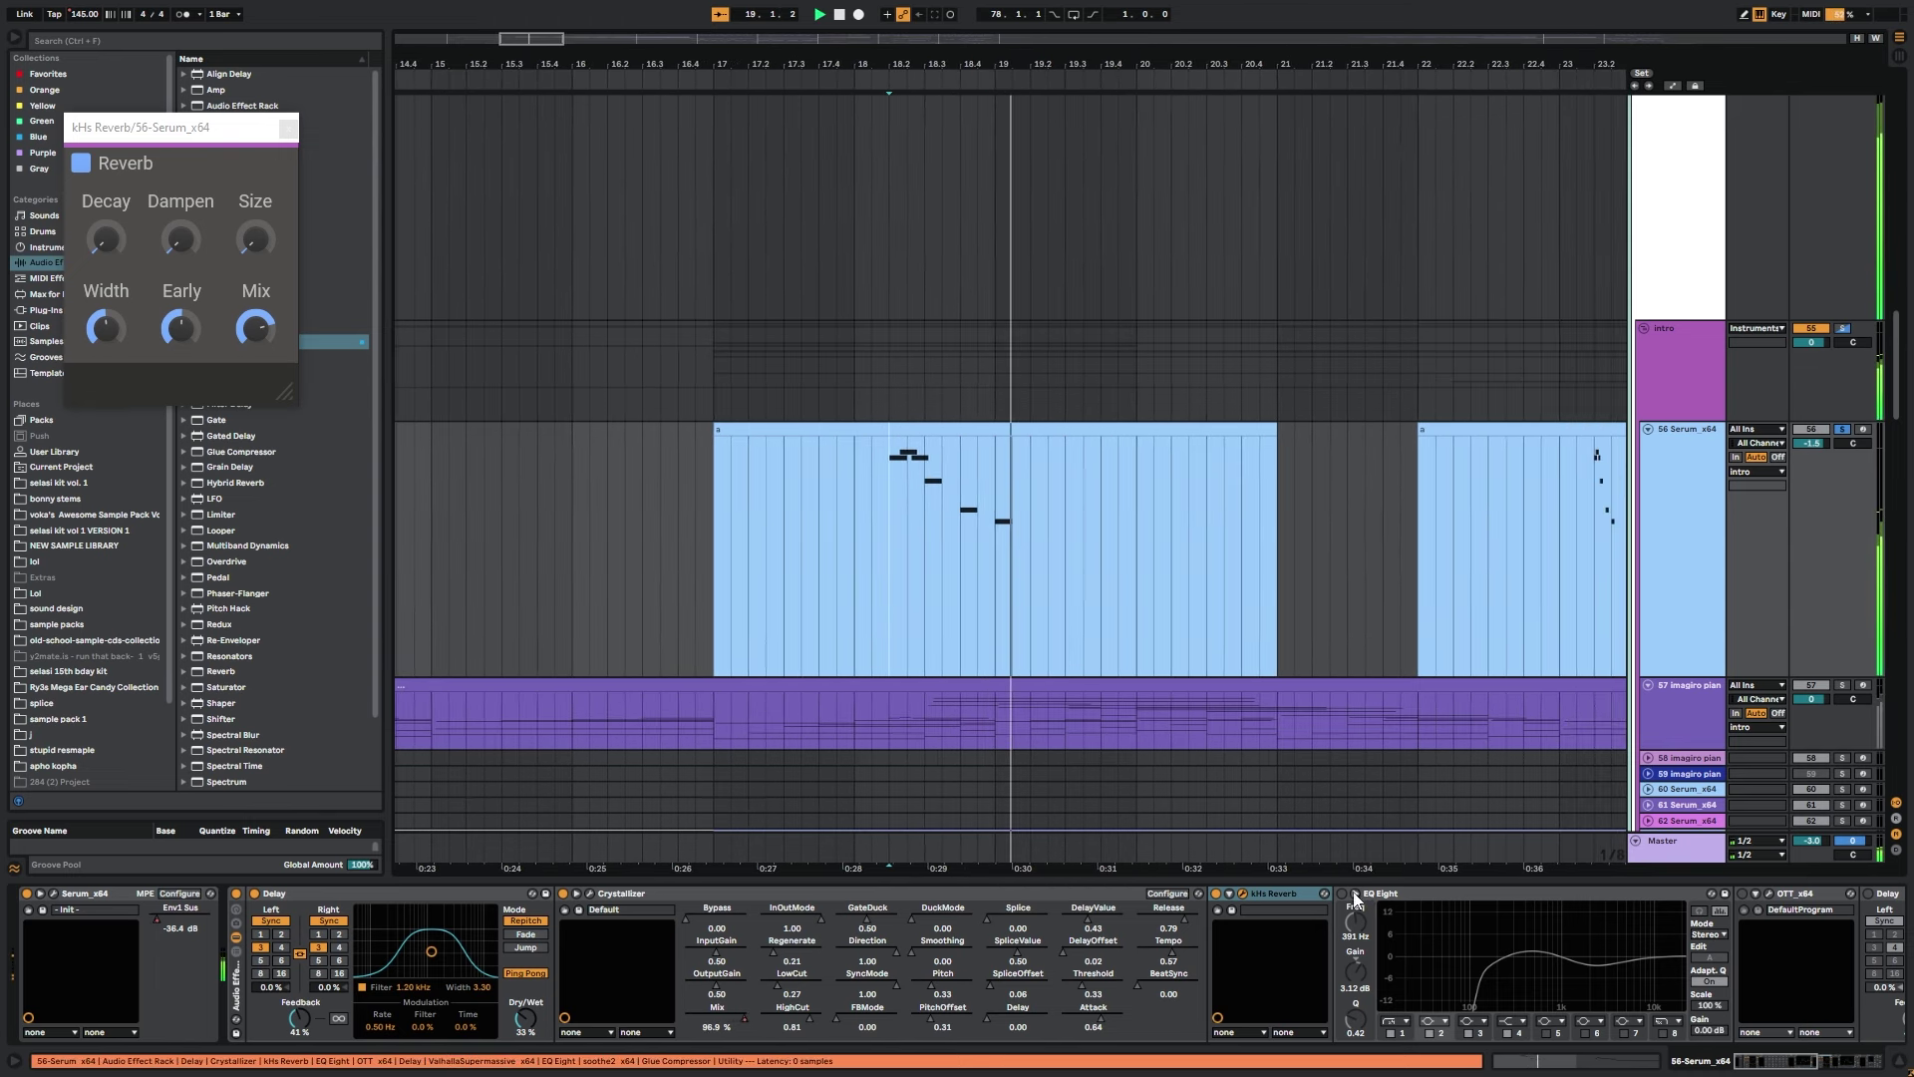
scroll(1045, 907, right, 5)
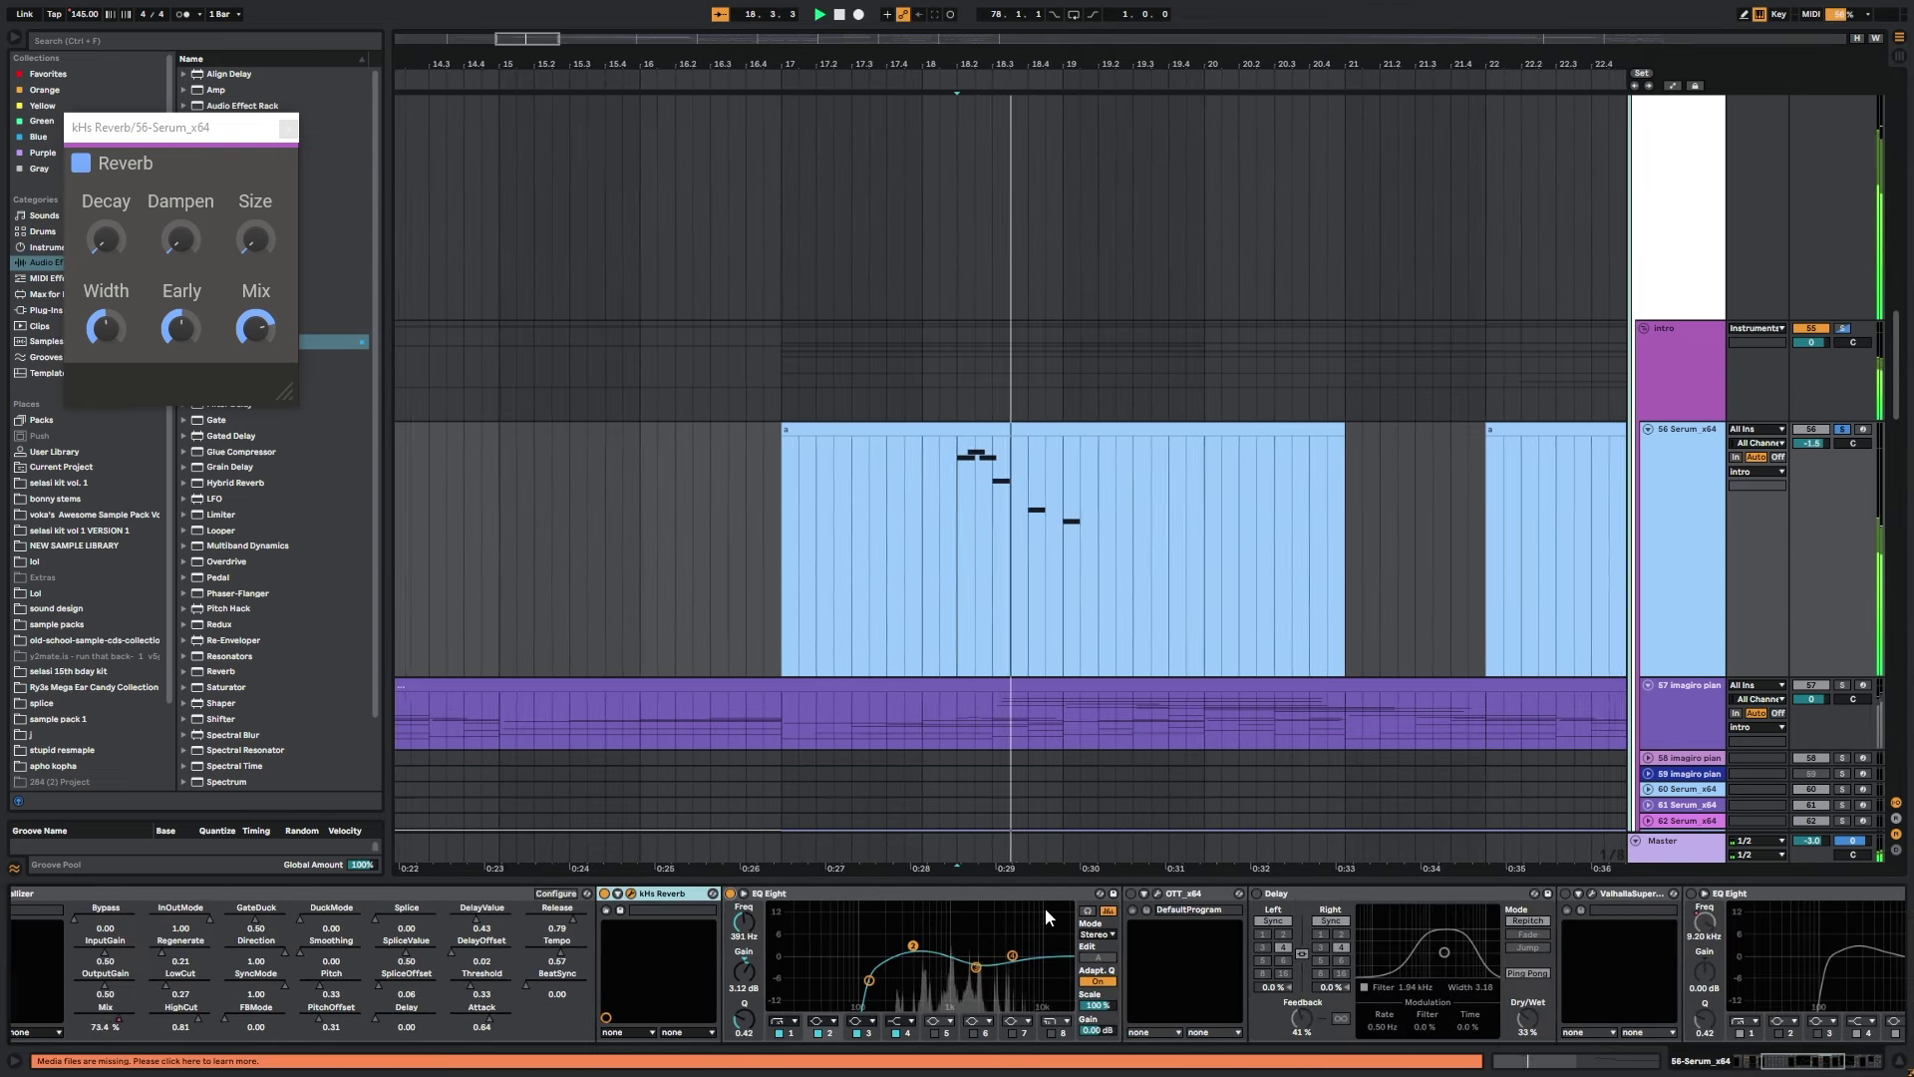
key(space)
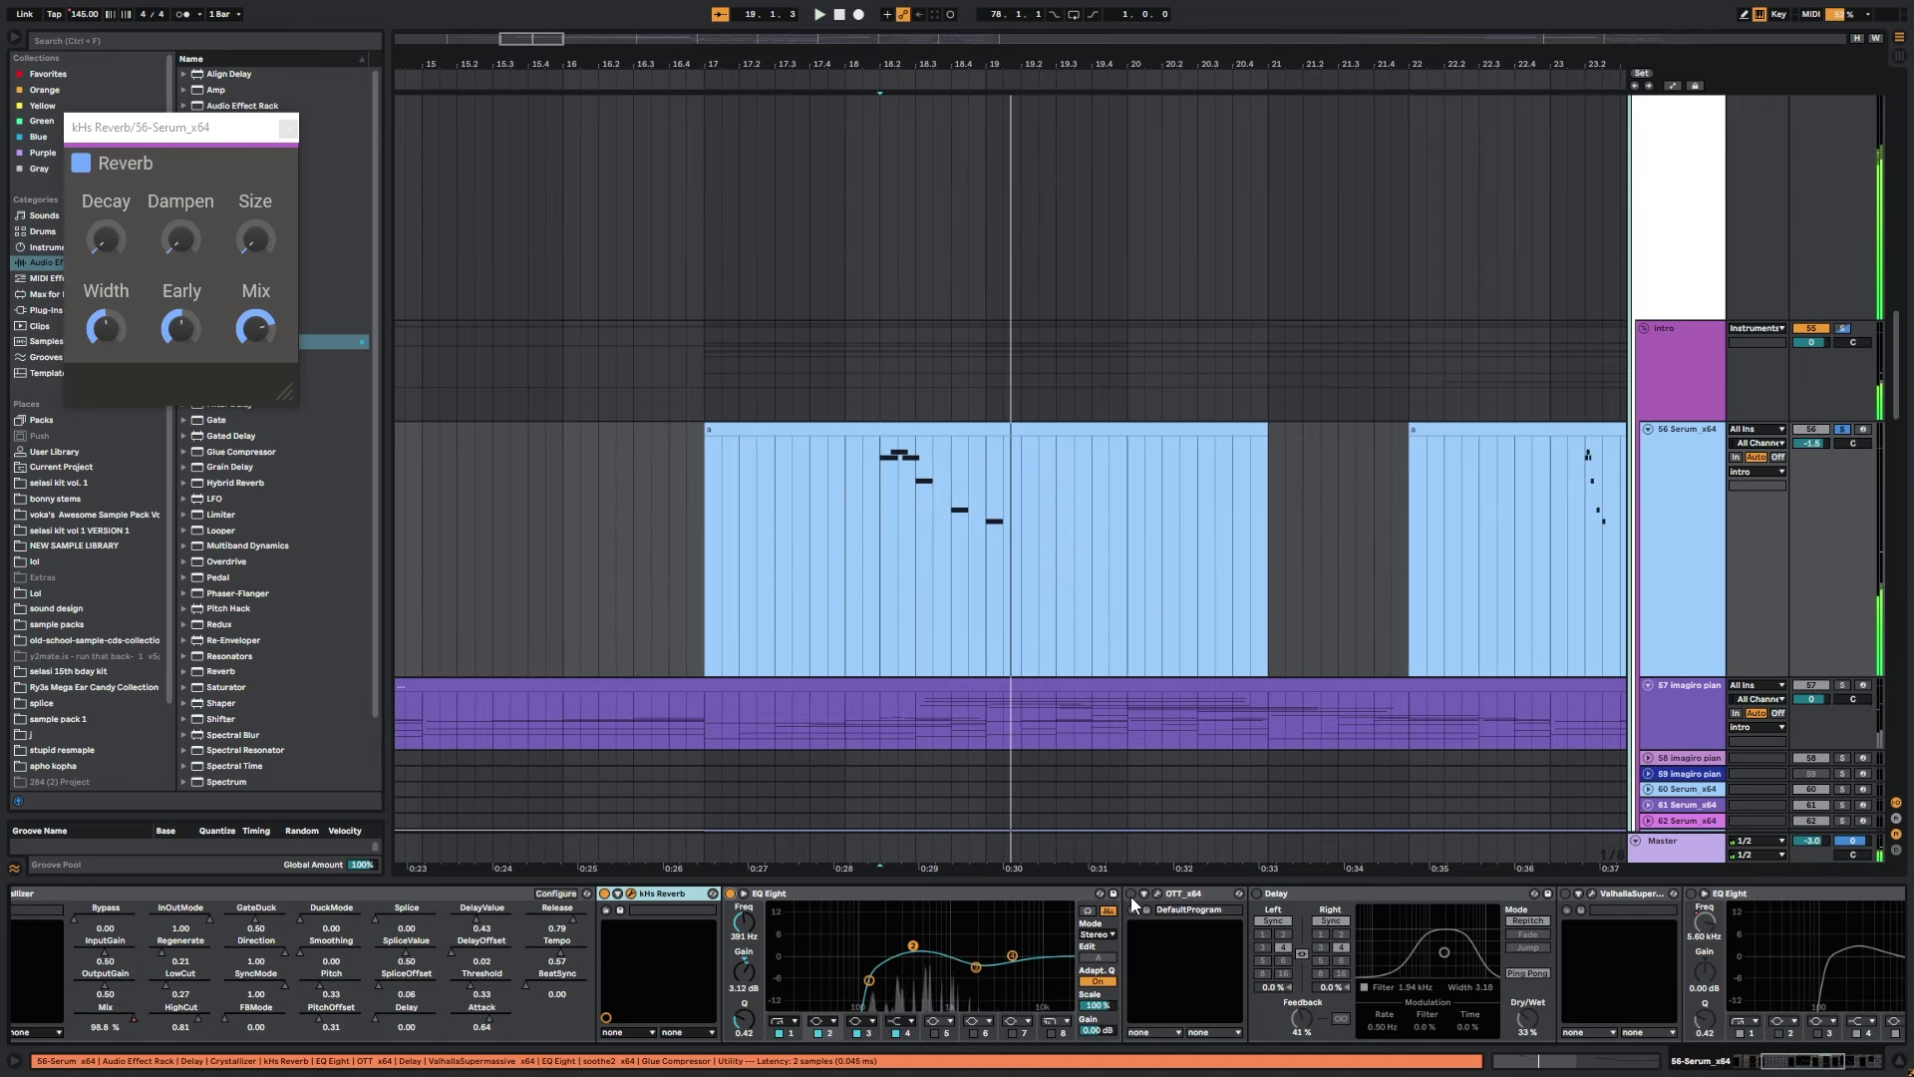
Switch on OTT on track 56, close the kHs Reverb window, and open OTT's settings.
click(1131, 894)
click(287, 130)
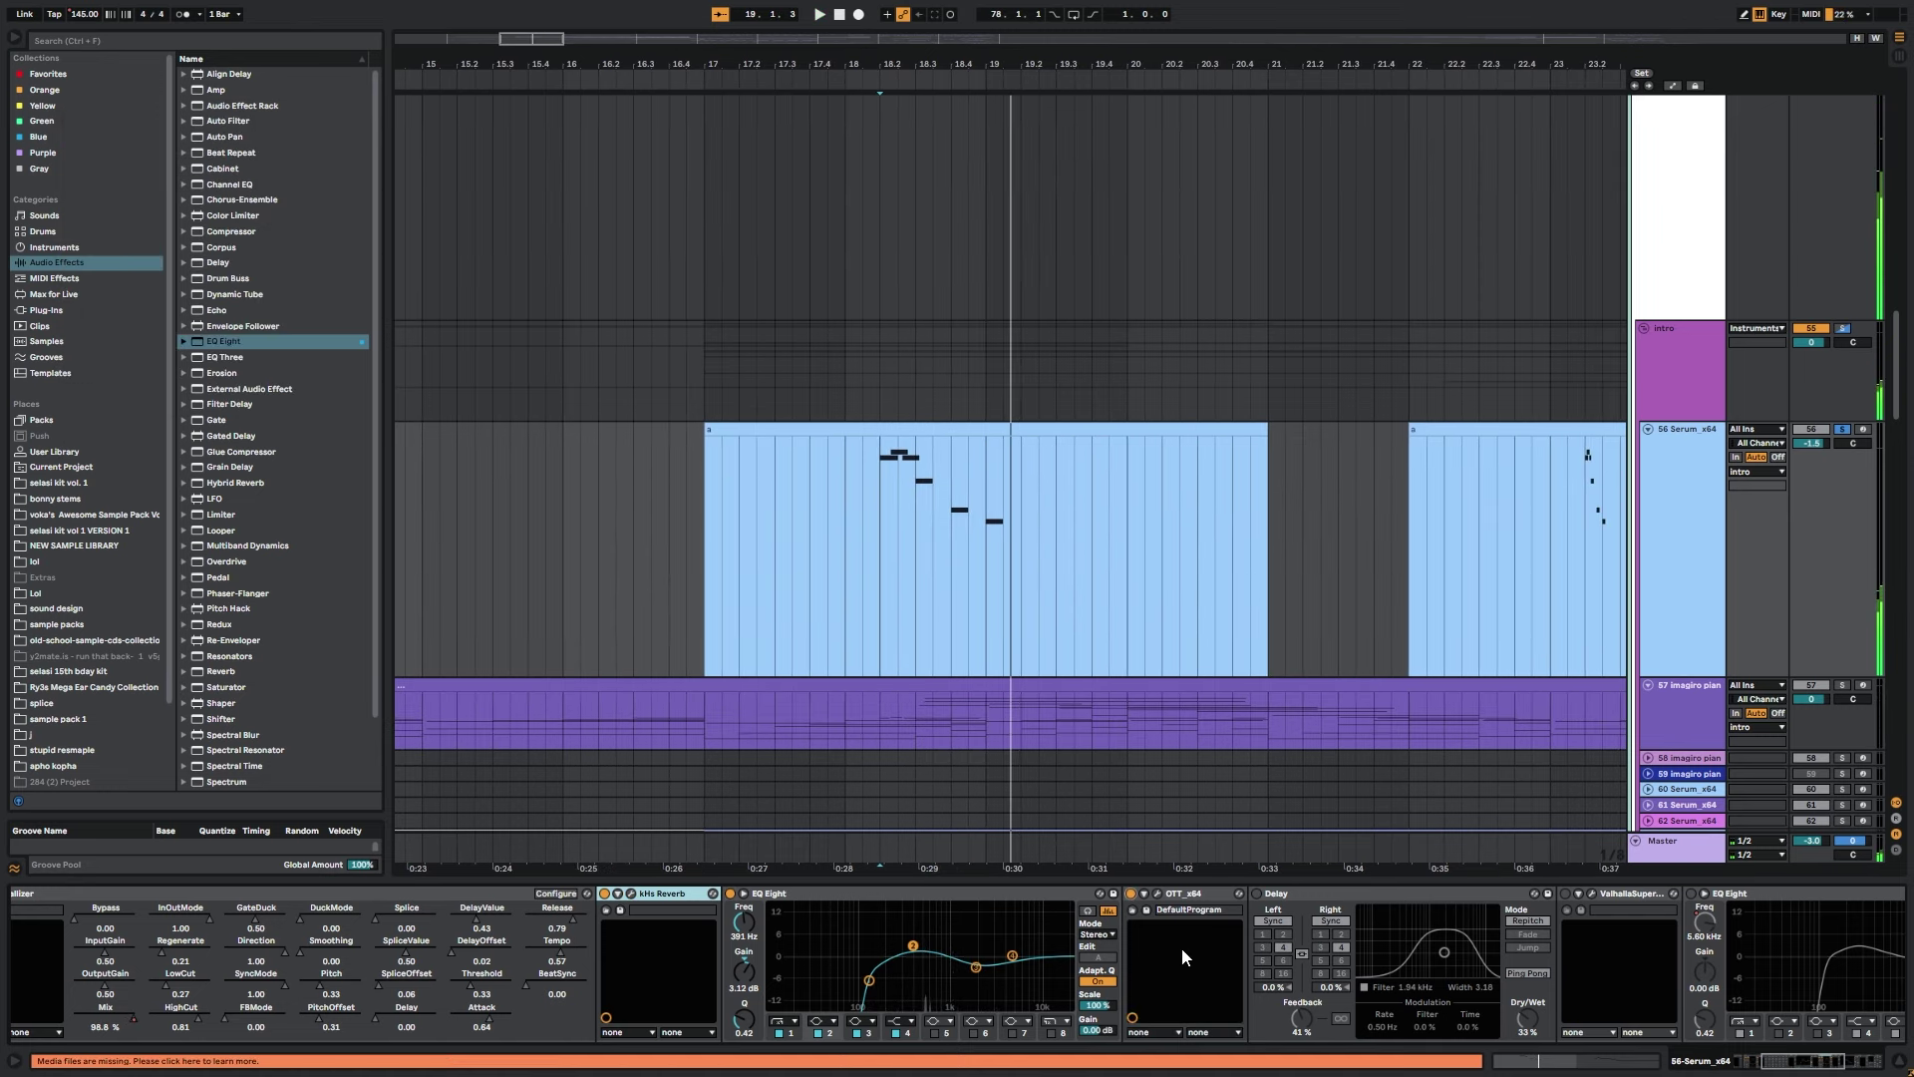
click(1193, 896)
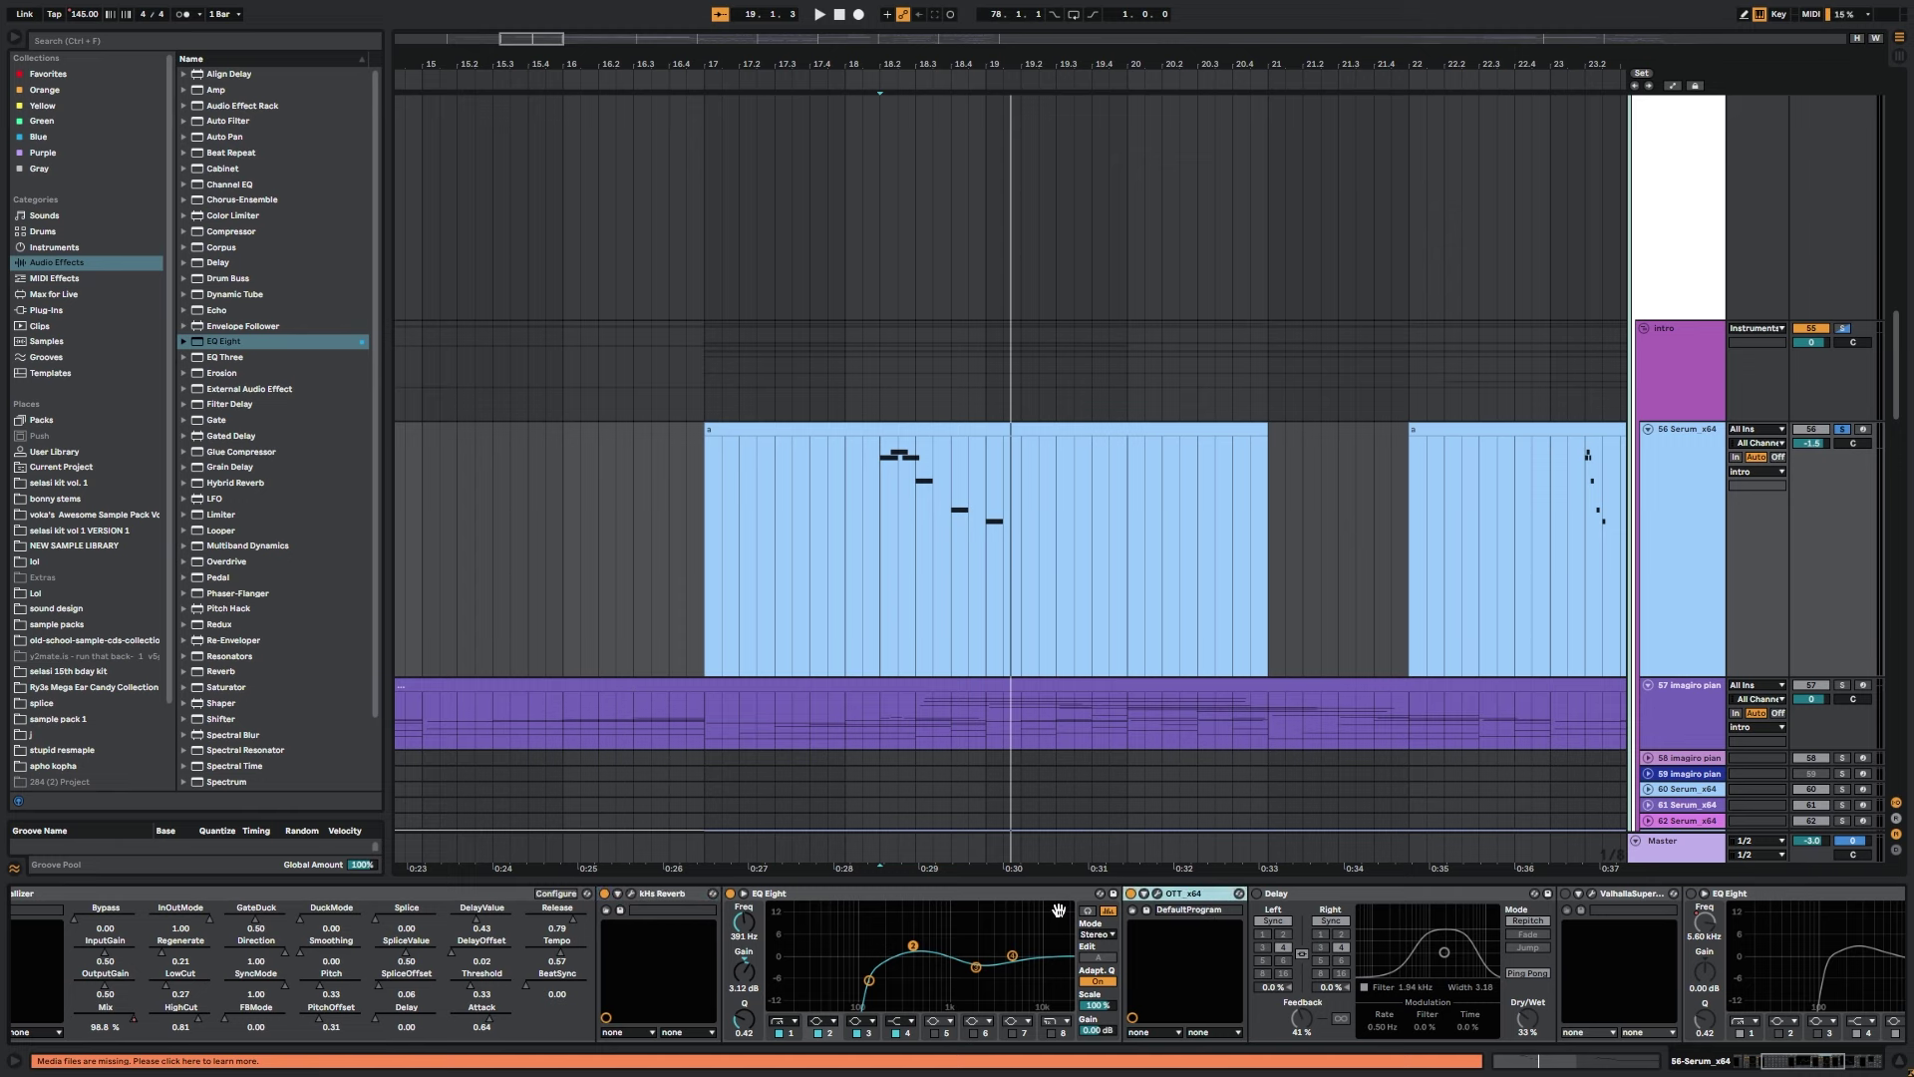
scroll(914, 903, right, 3)
click(896, 893)
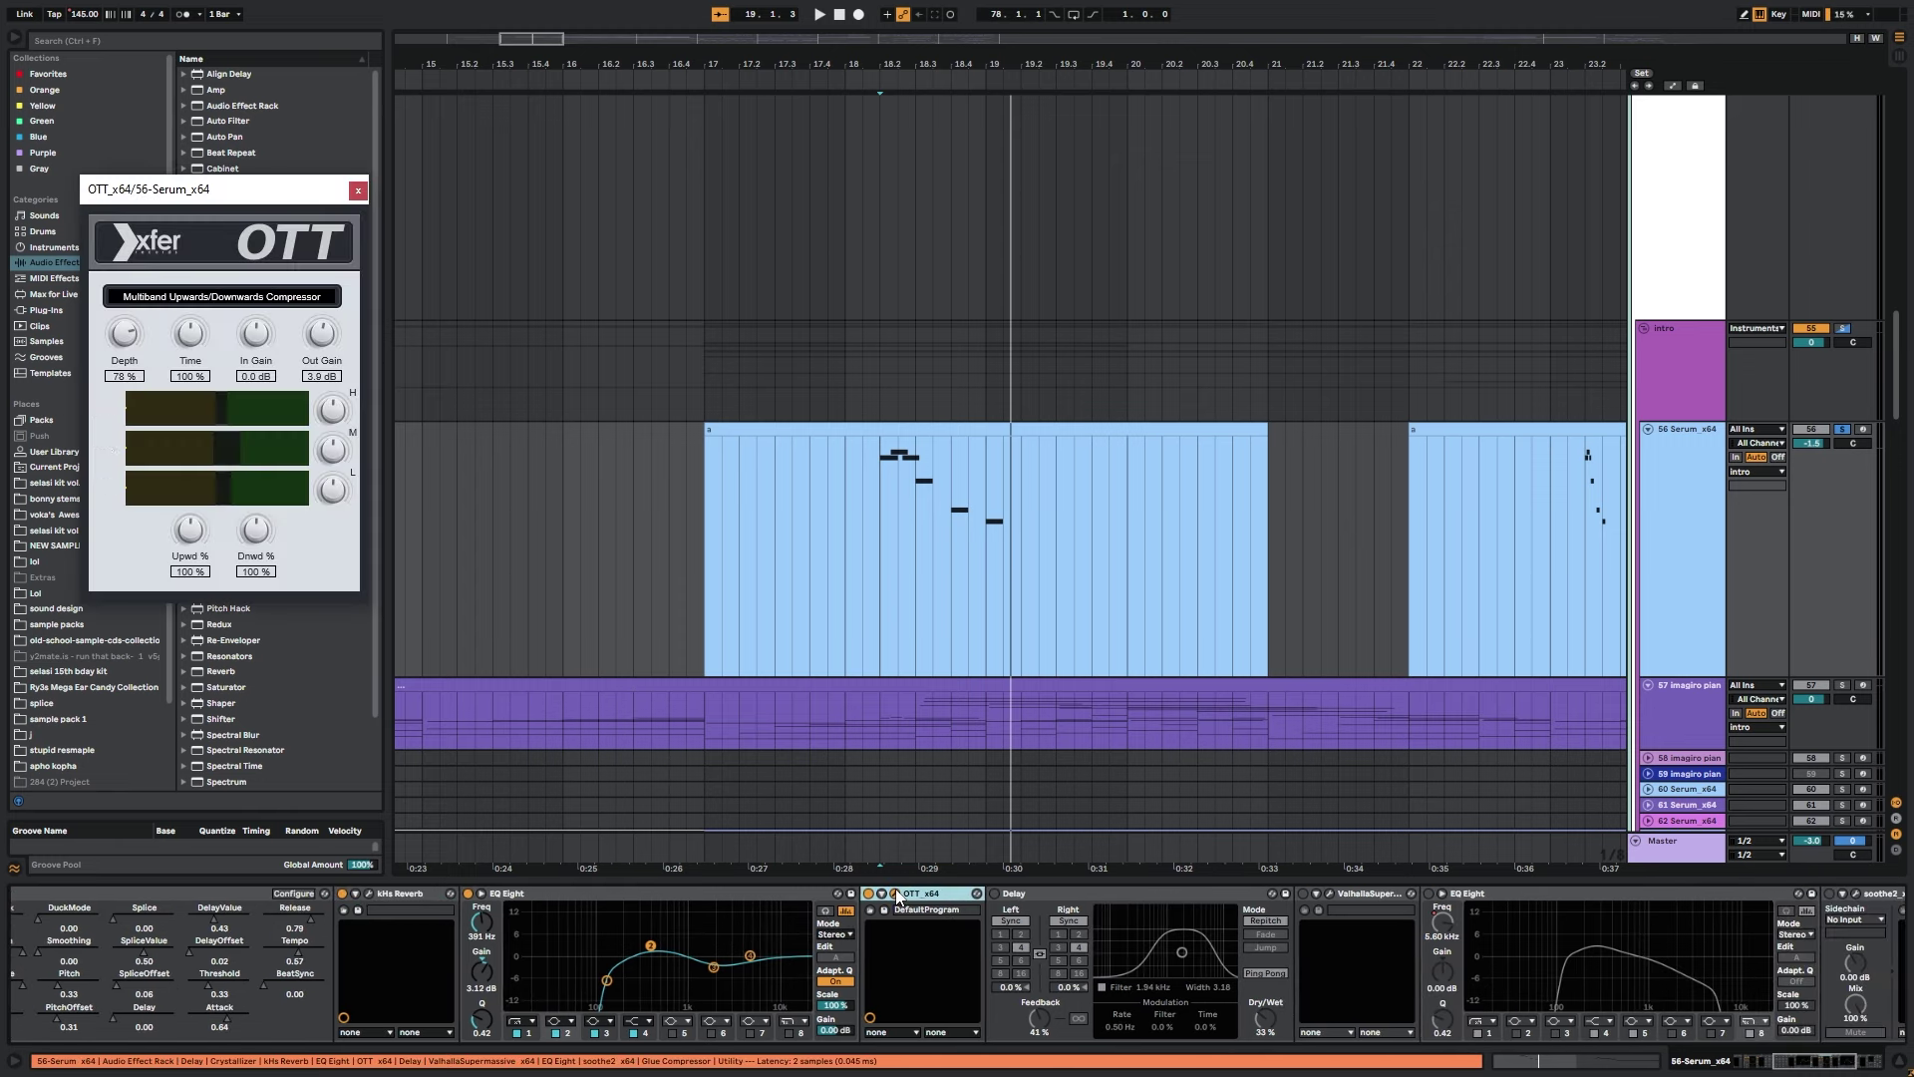
Close the OTT window and switch on Delay on track 56.
click(358, 191)
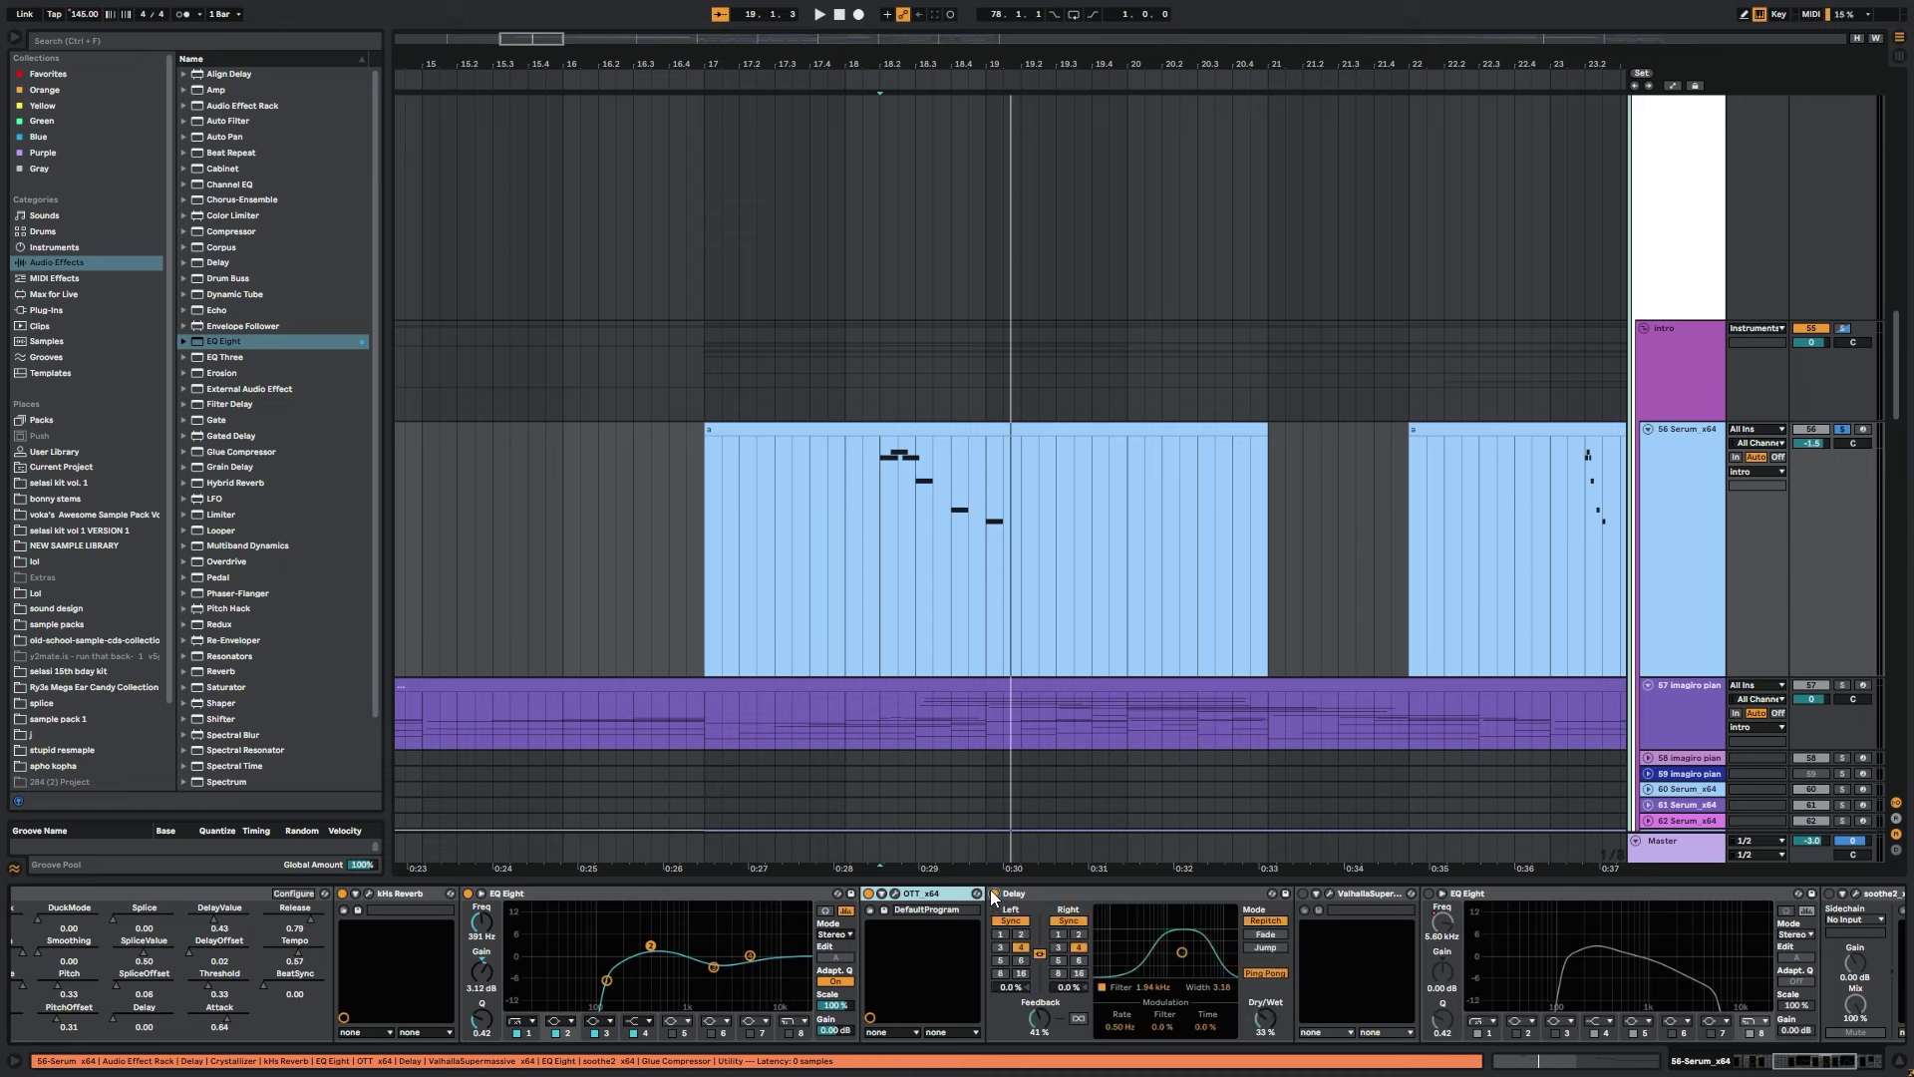
click(994, 894)
scroll(997, 906, right, 2)
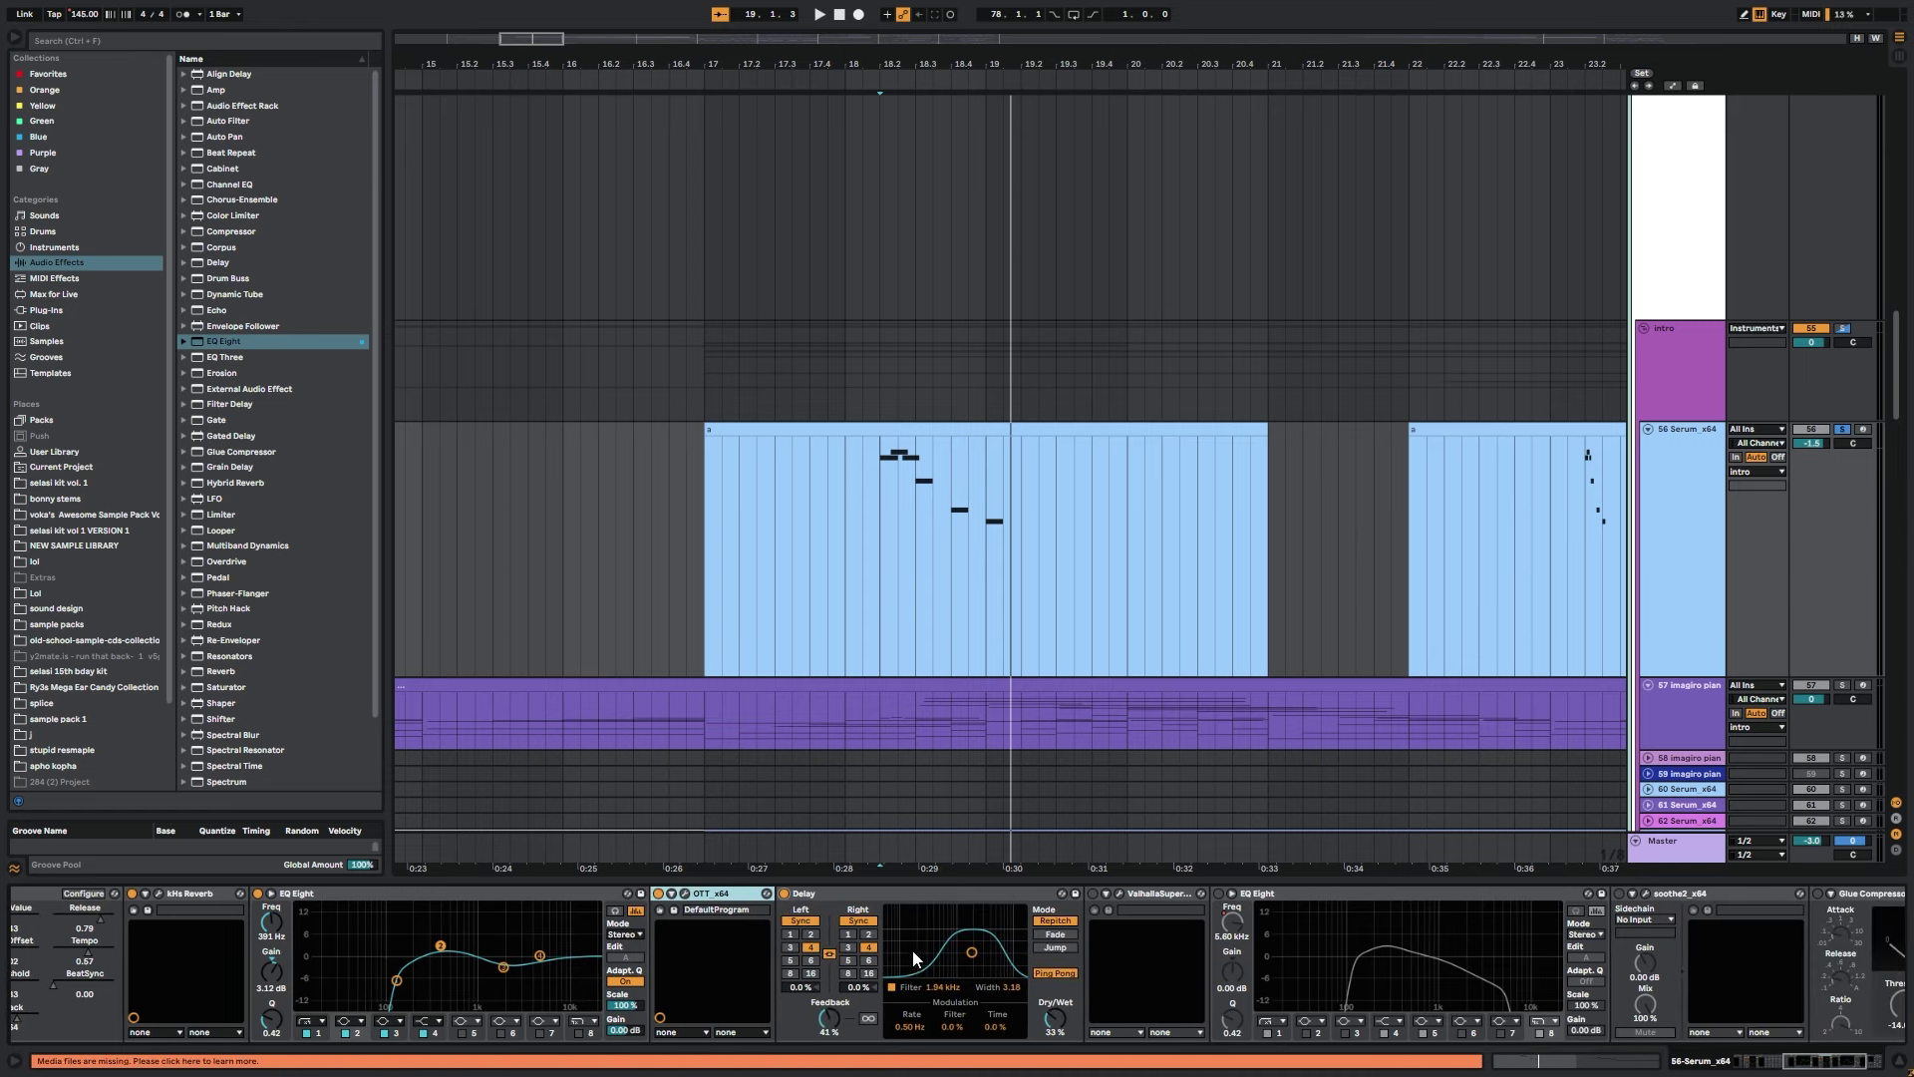
click(1059, 1021)
Switch on ValhallaSupermassive on track 56 and play the track with its settings open, closing the window at the end.
click(1138, 892)
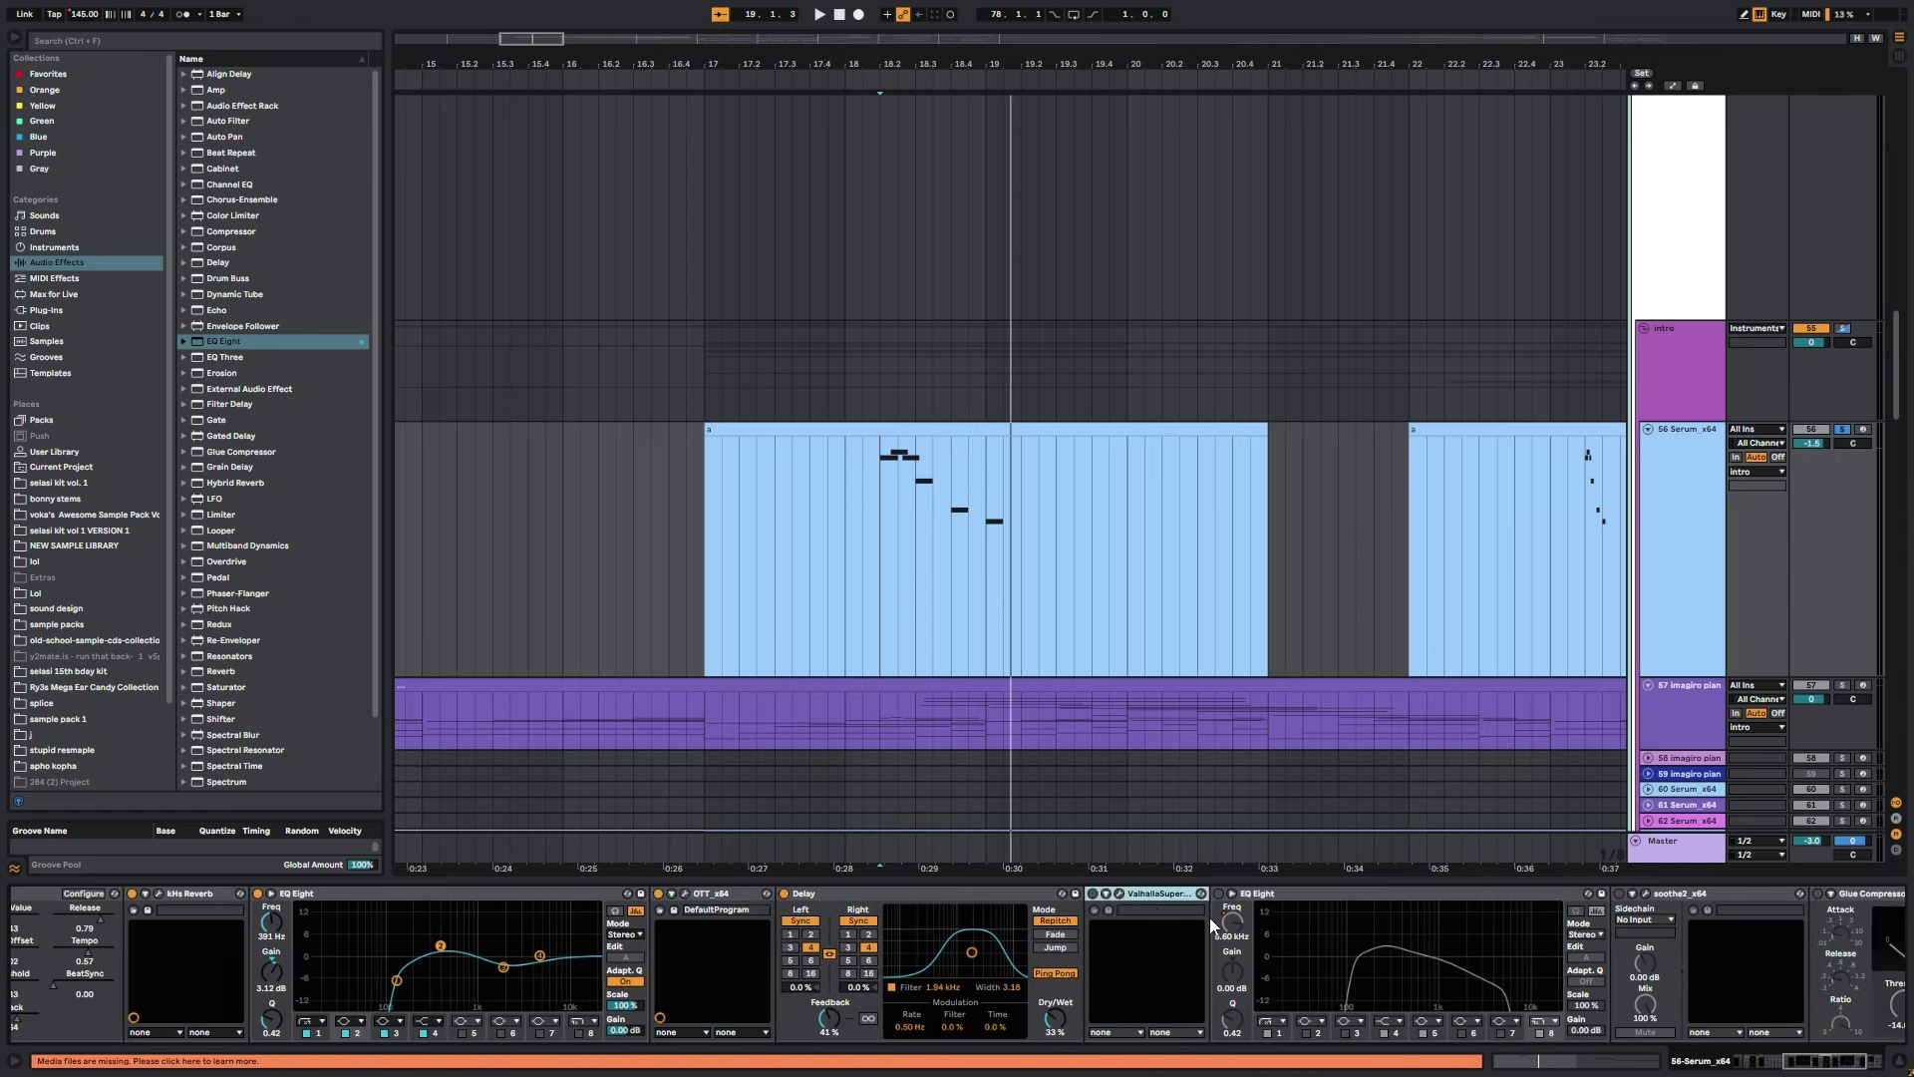
click(1121, 893)
key(space)
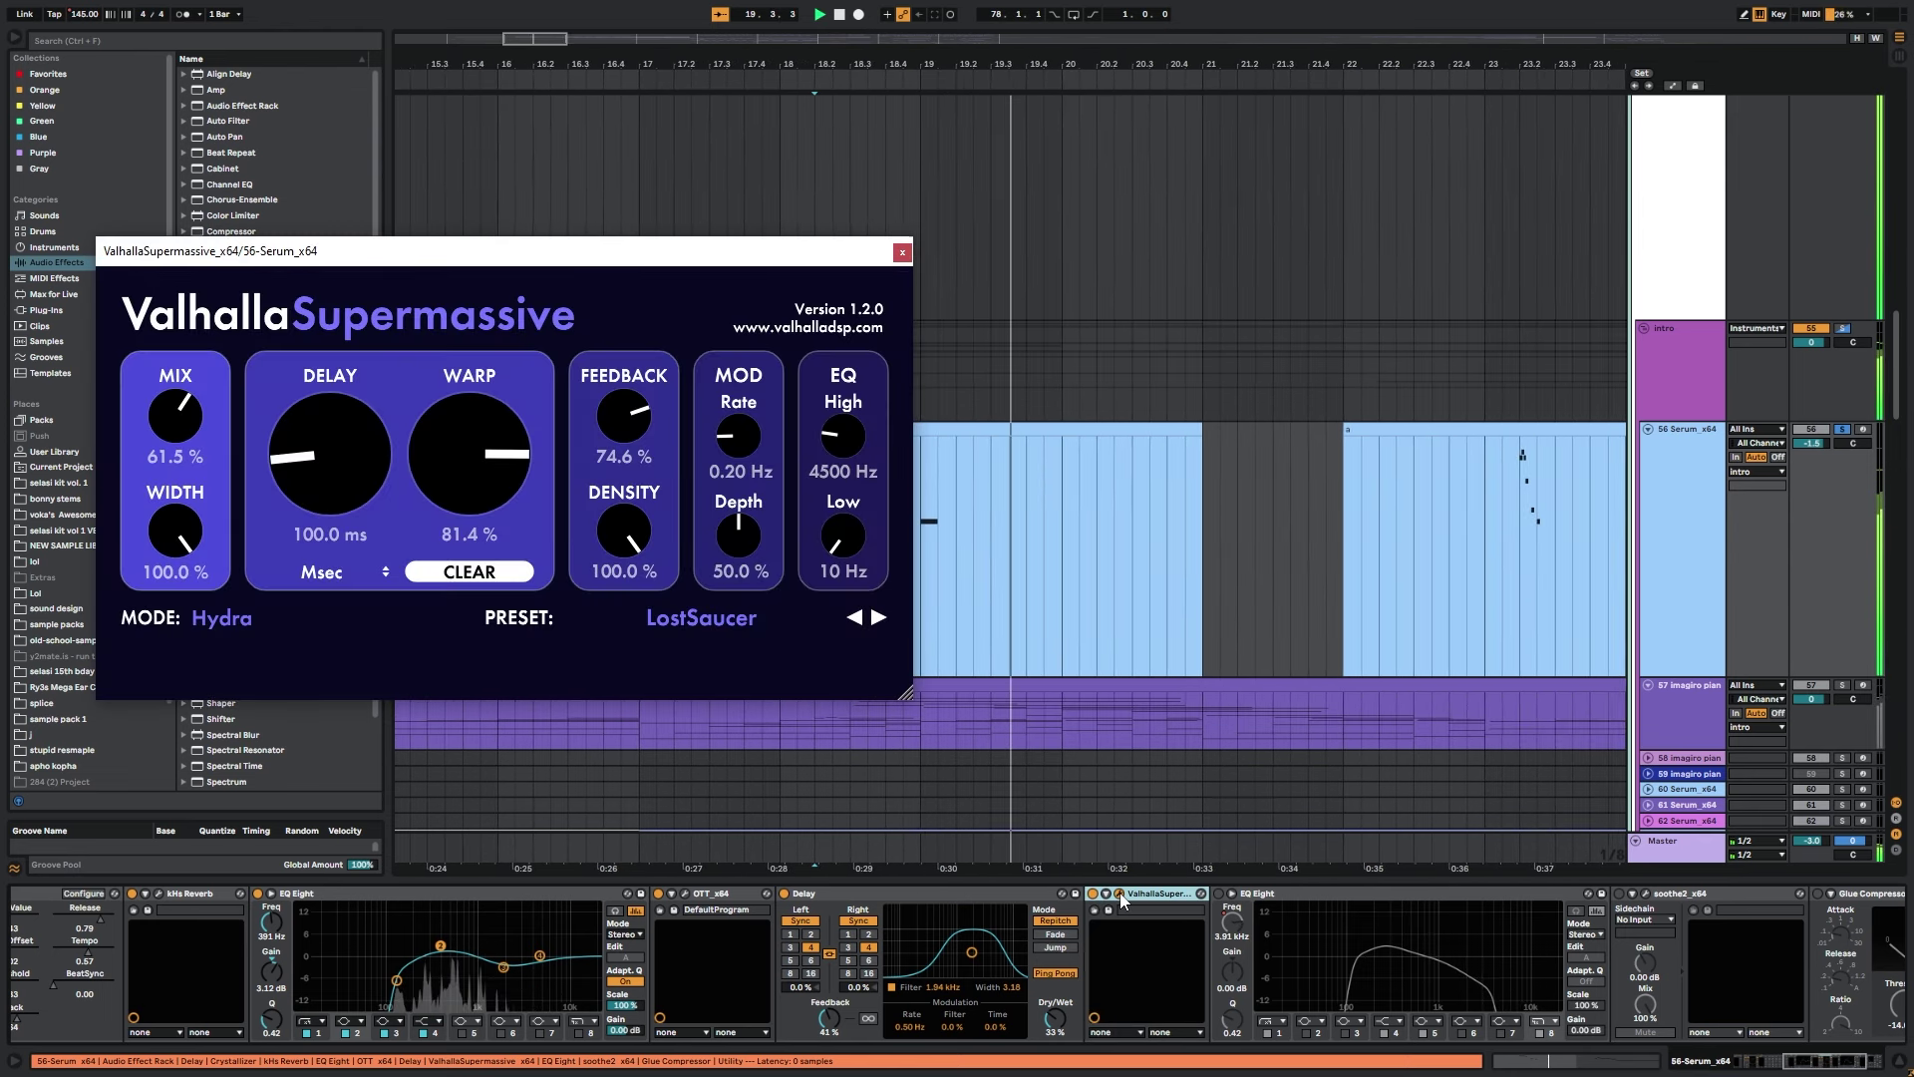
click(1120, 893)
key(space)
click(1121, 894)
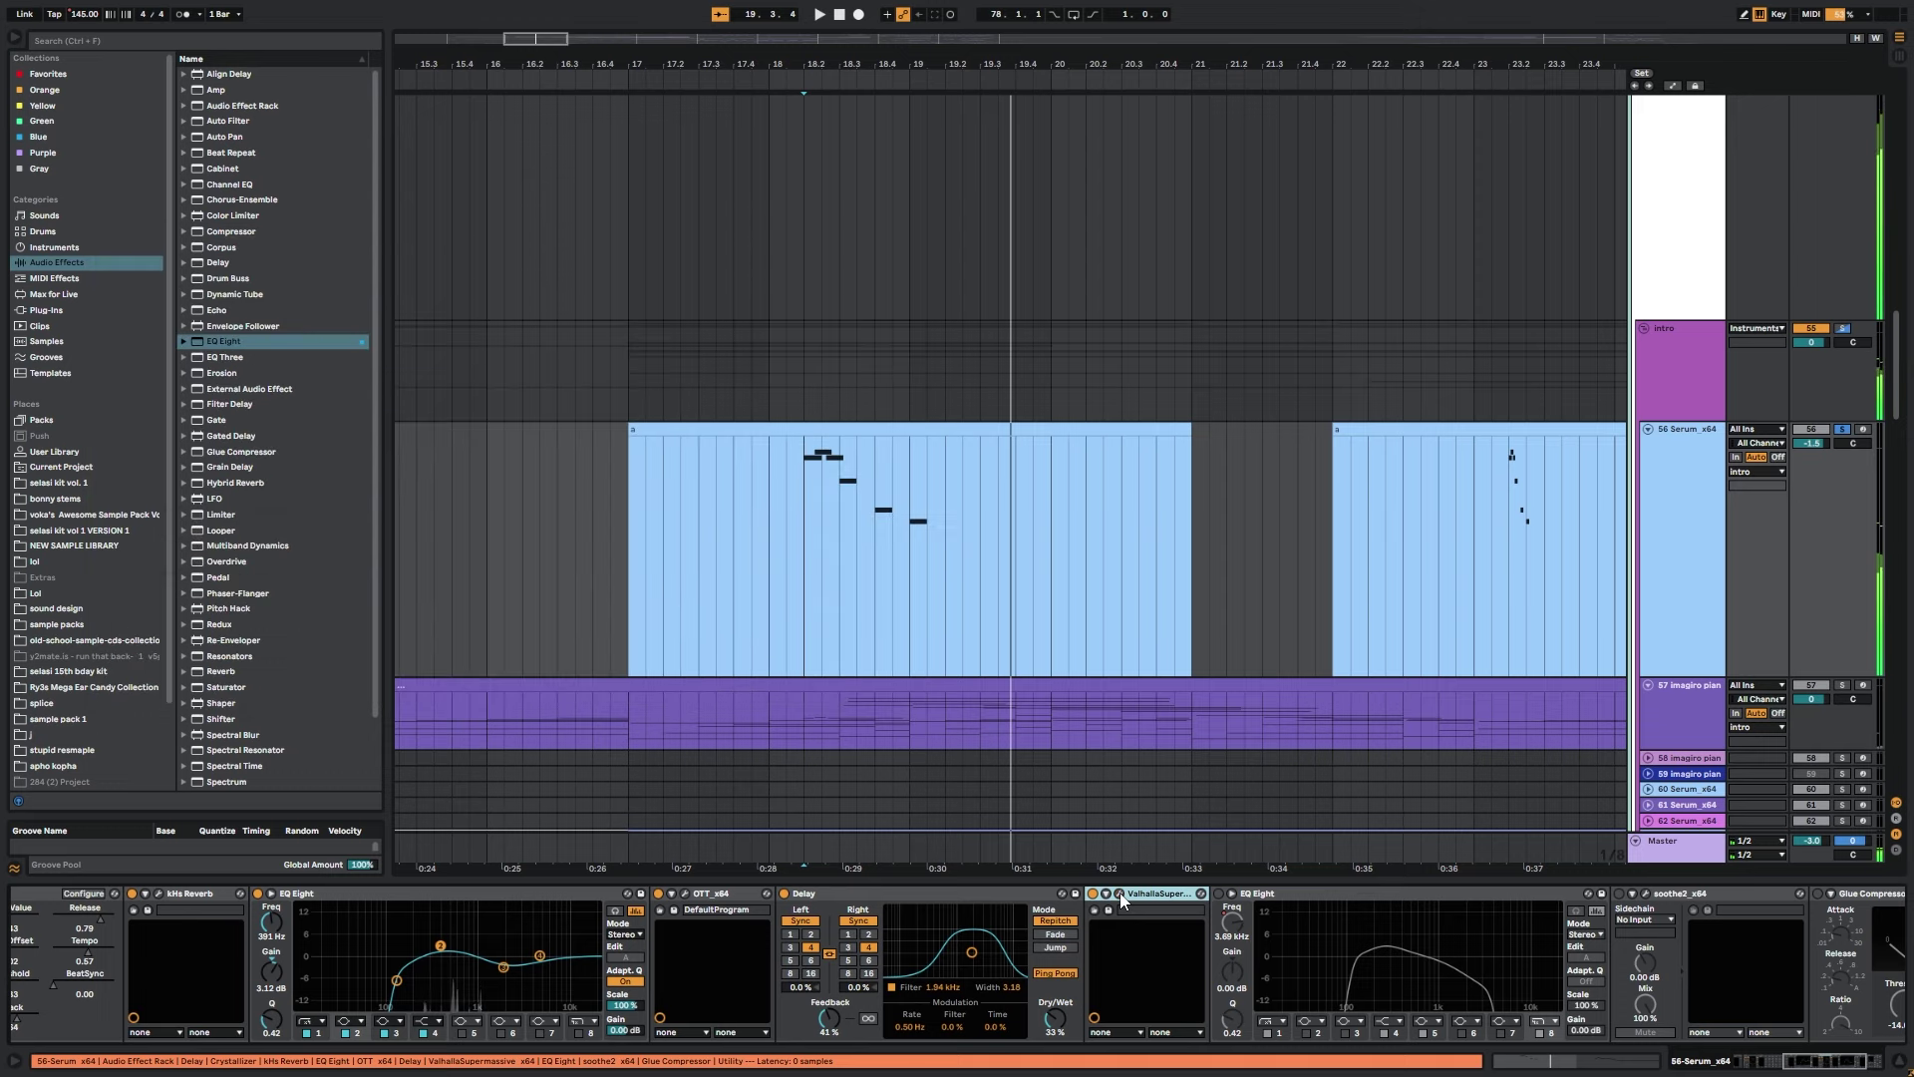
click(1121, 894)
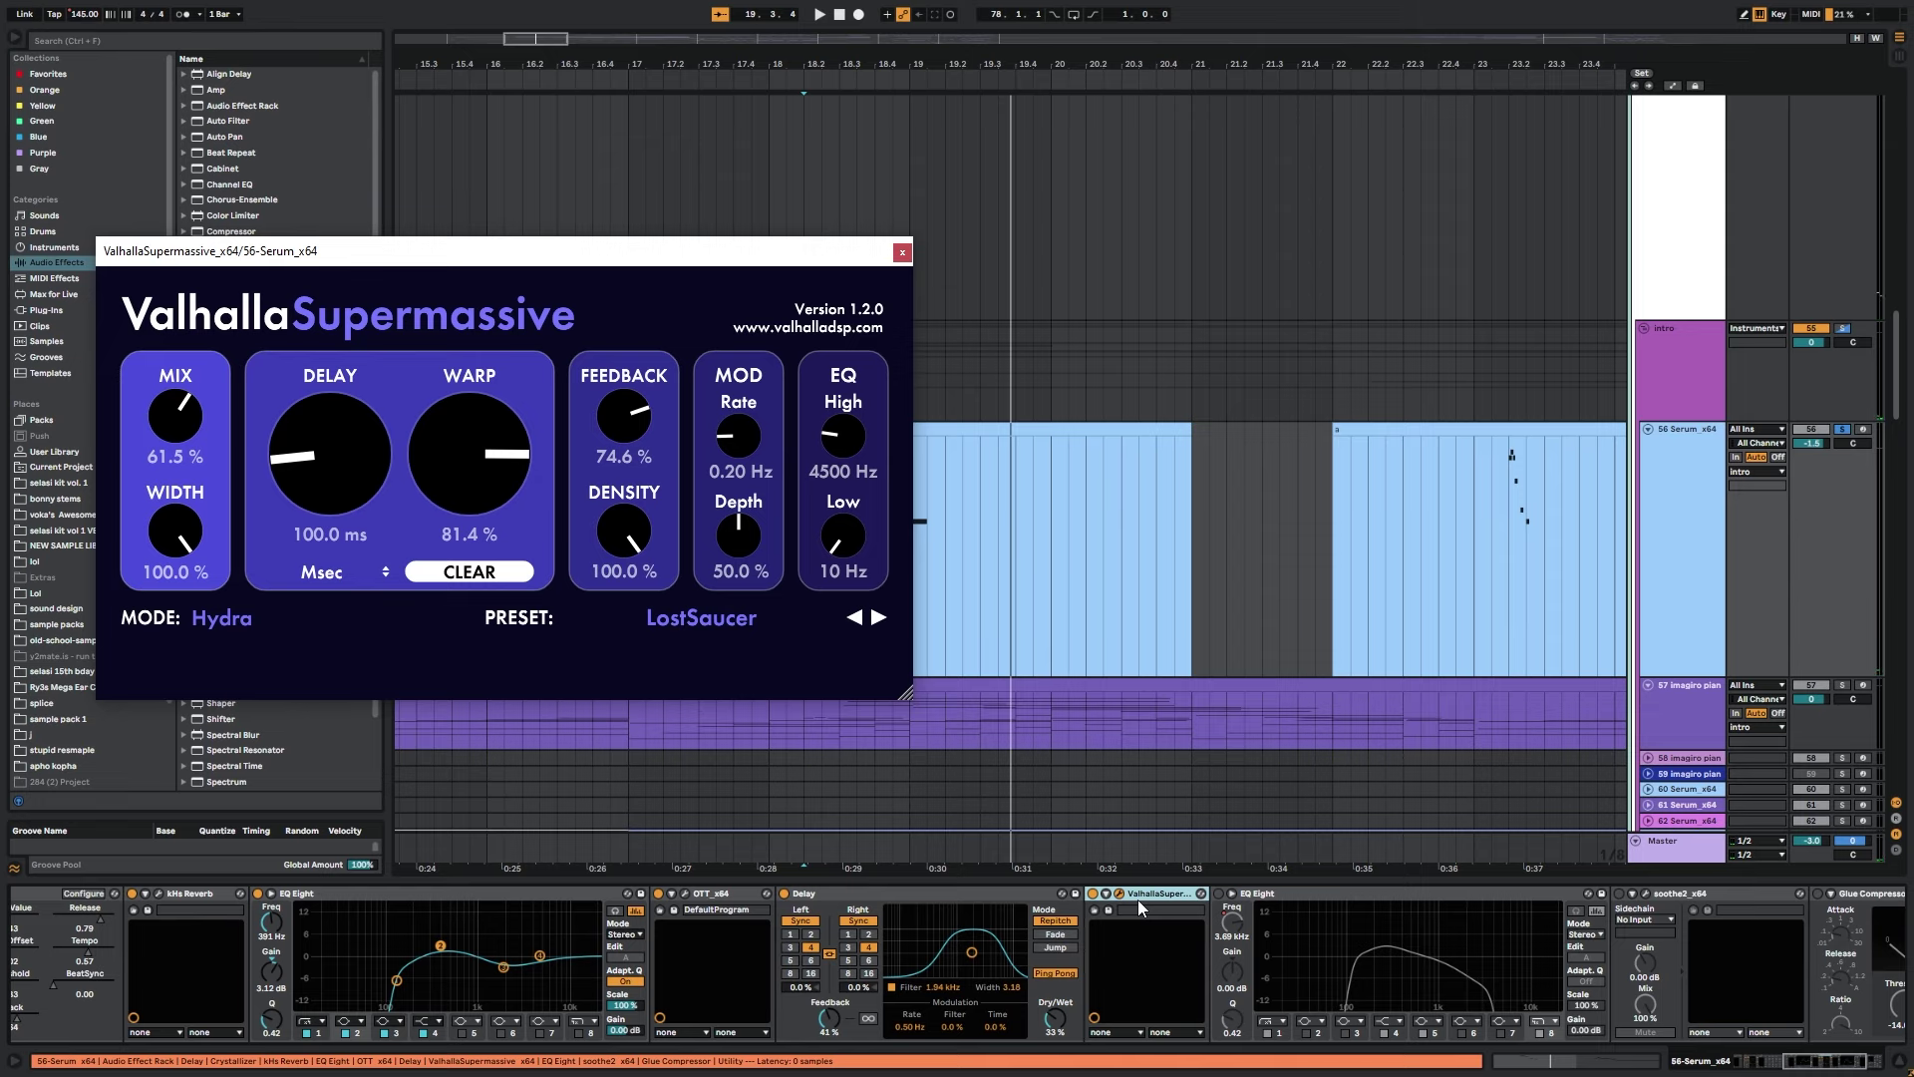
click(903, 251)
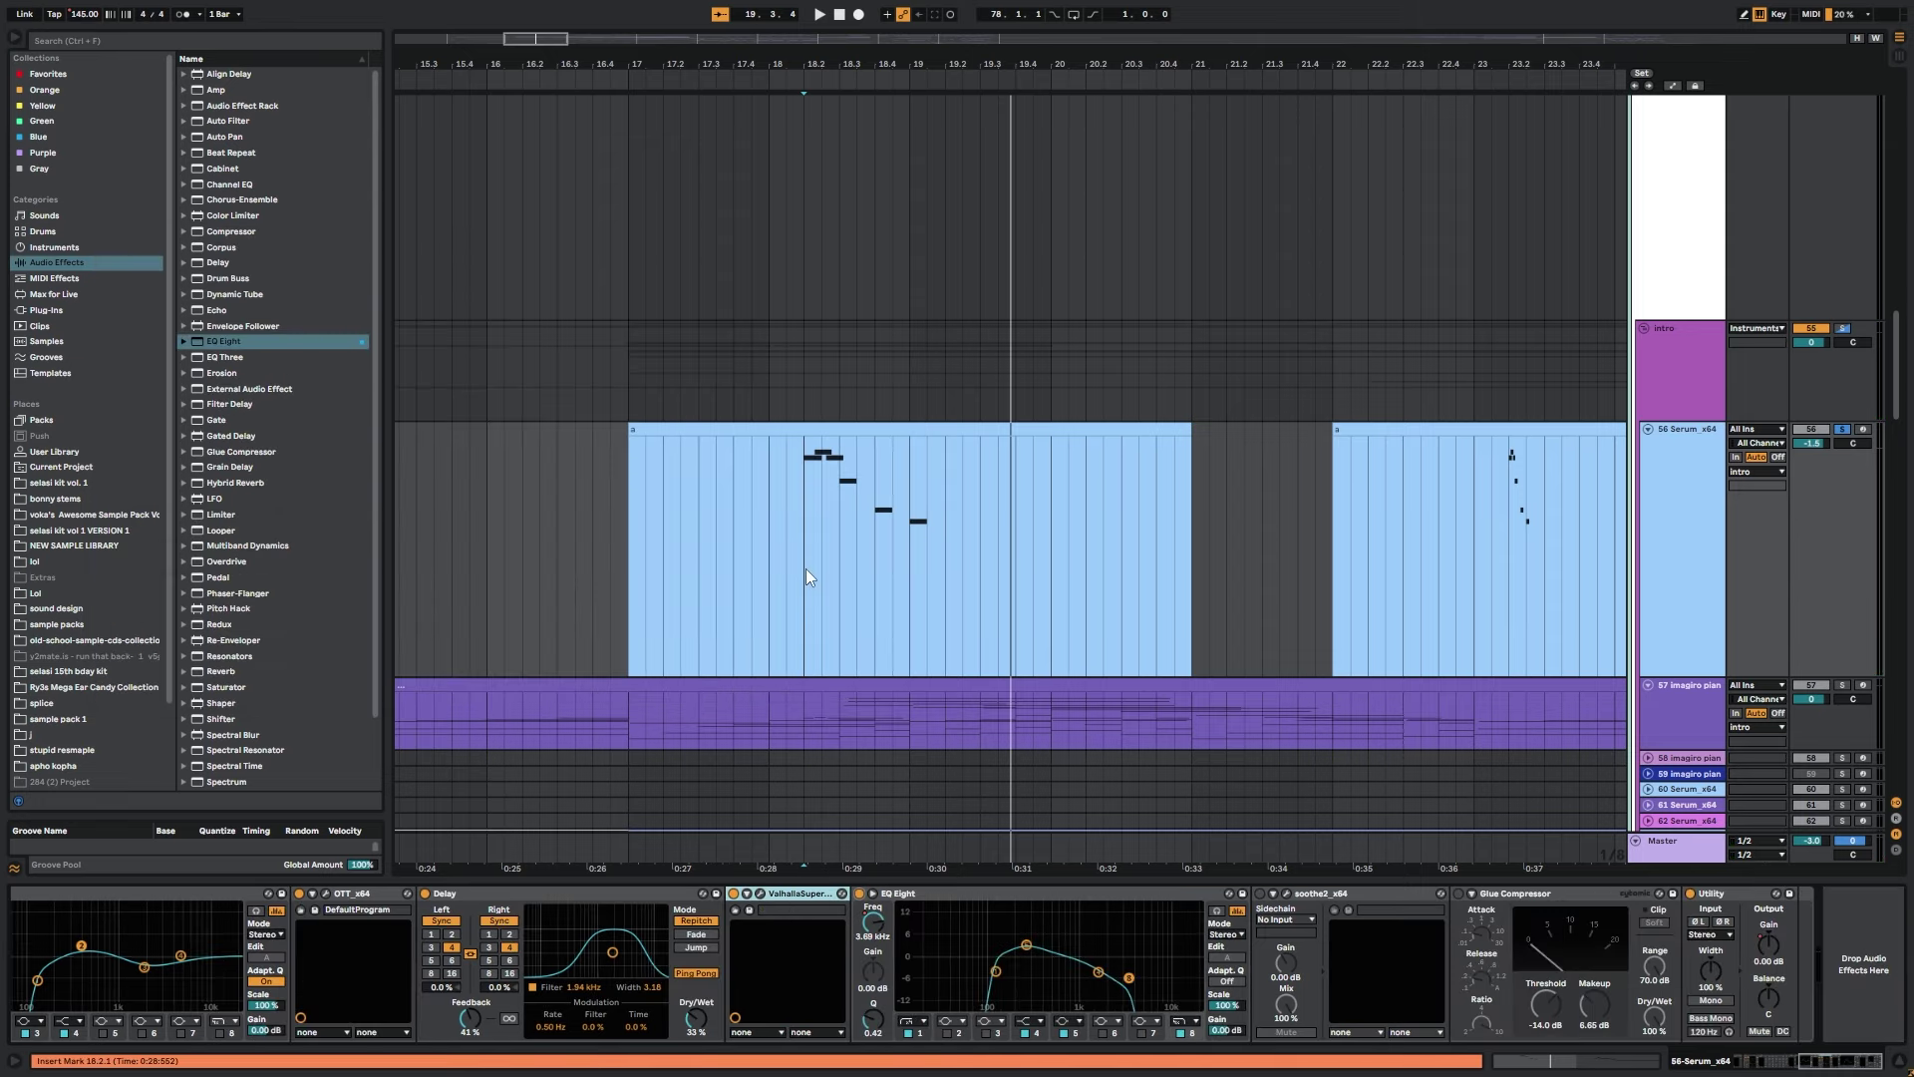
Play track 56 from 18.2.1 with EQ Eight on and show the automation of its band 8 frequency across the clips.
click(793, 534)
key(space)
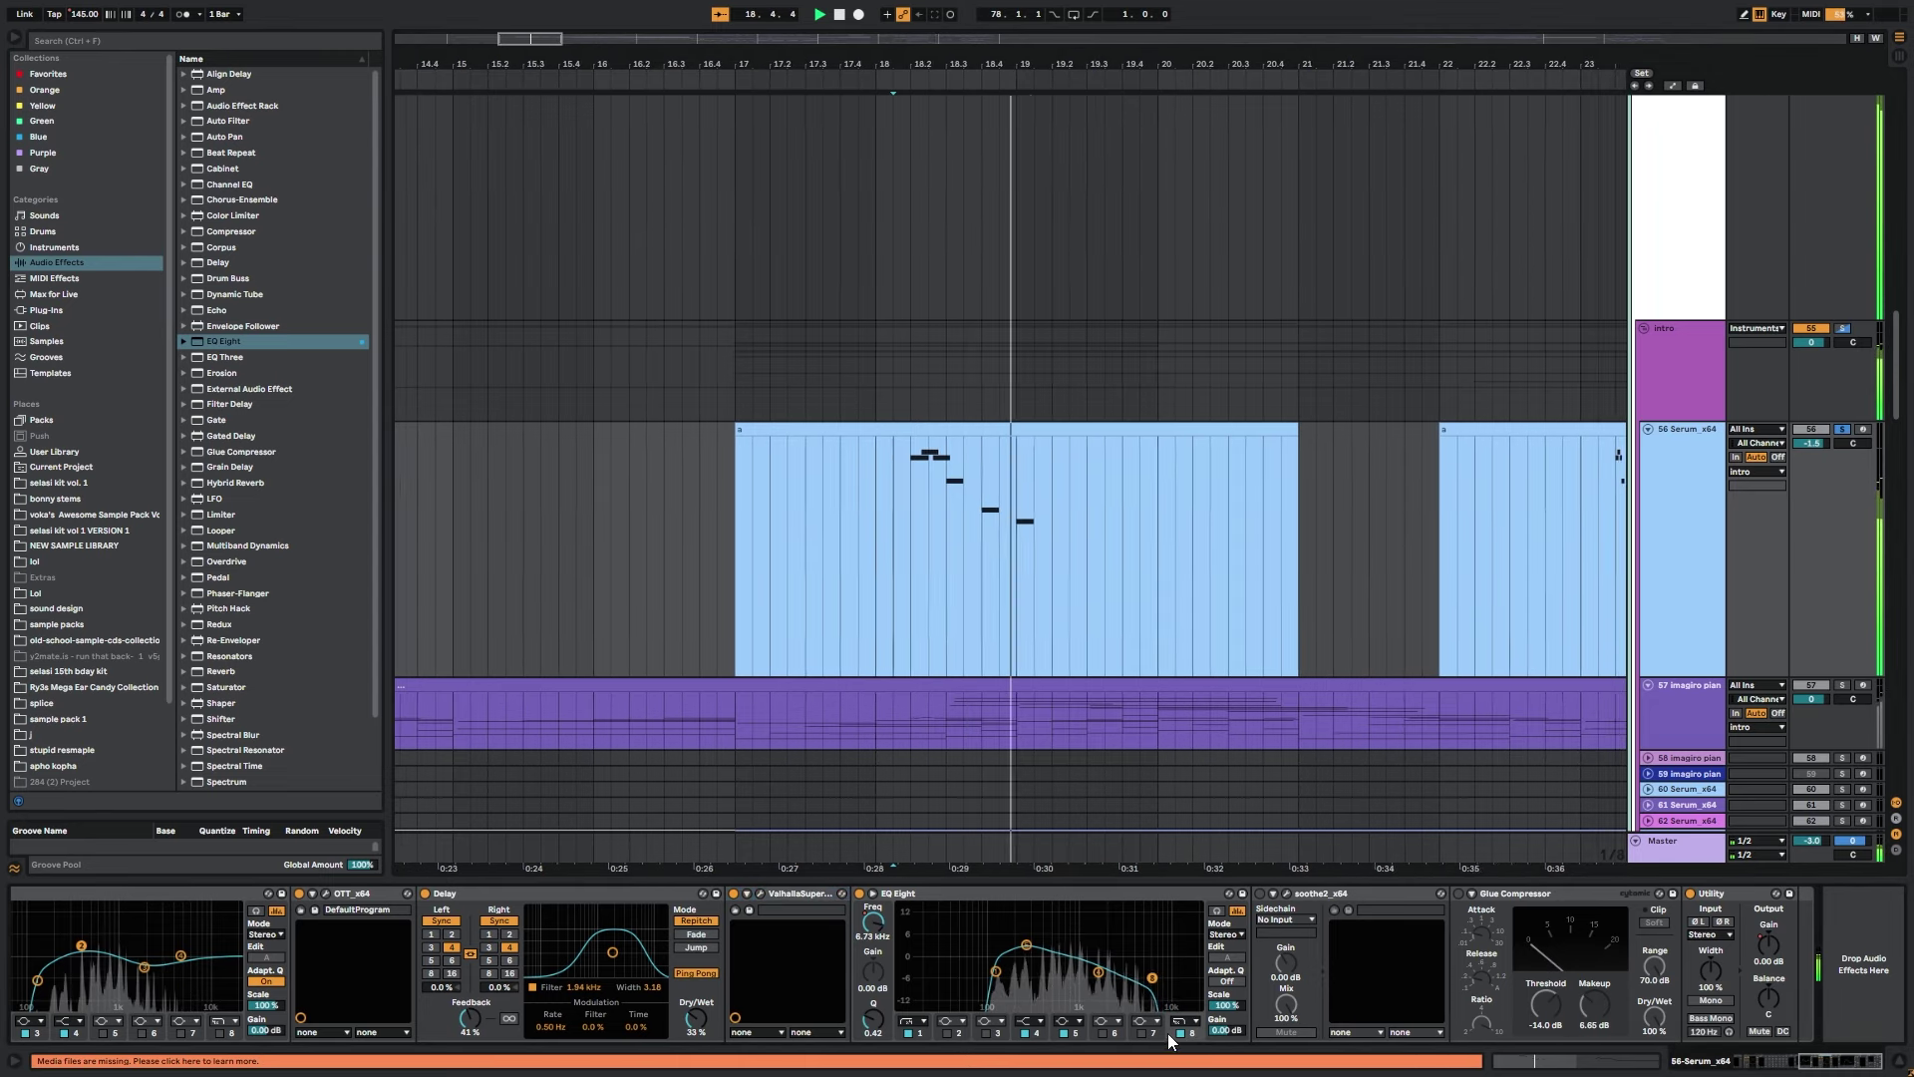
right_click(872, 923)
click(915, 601)
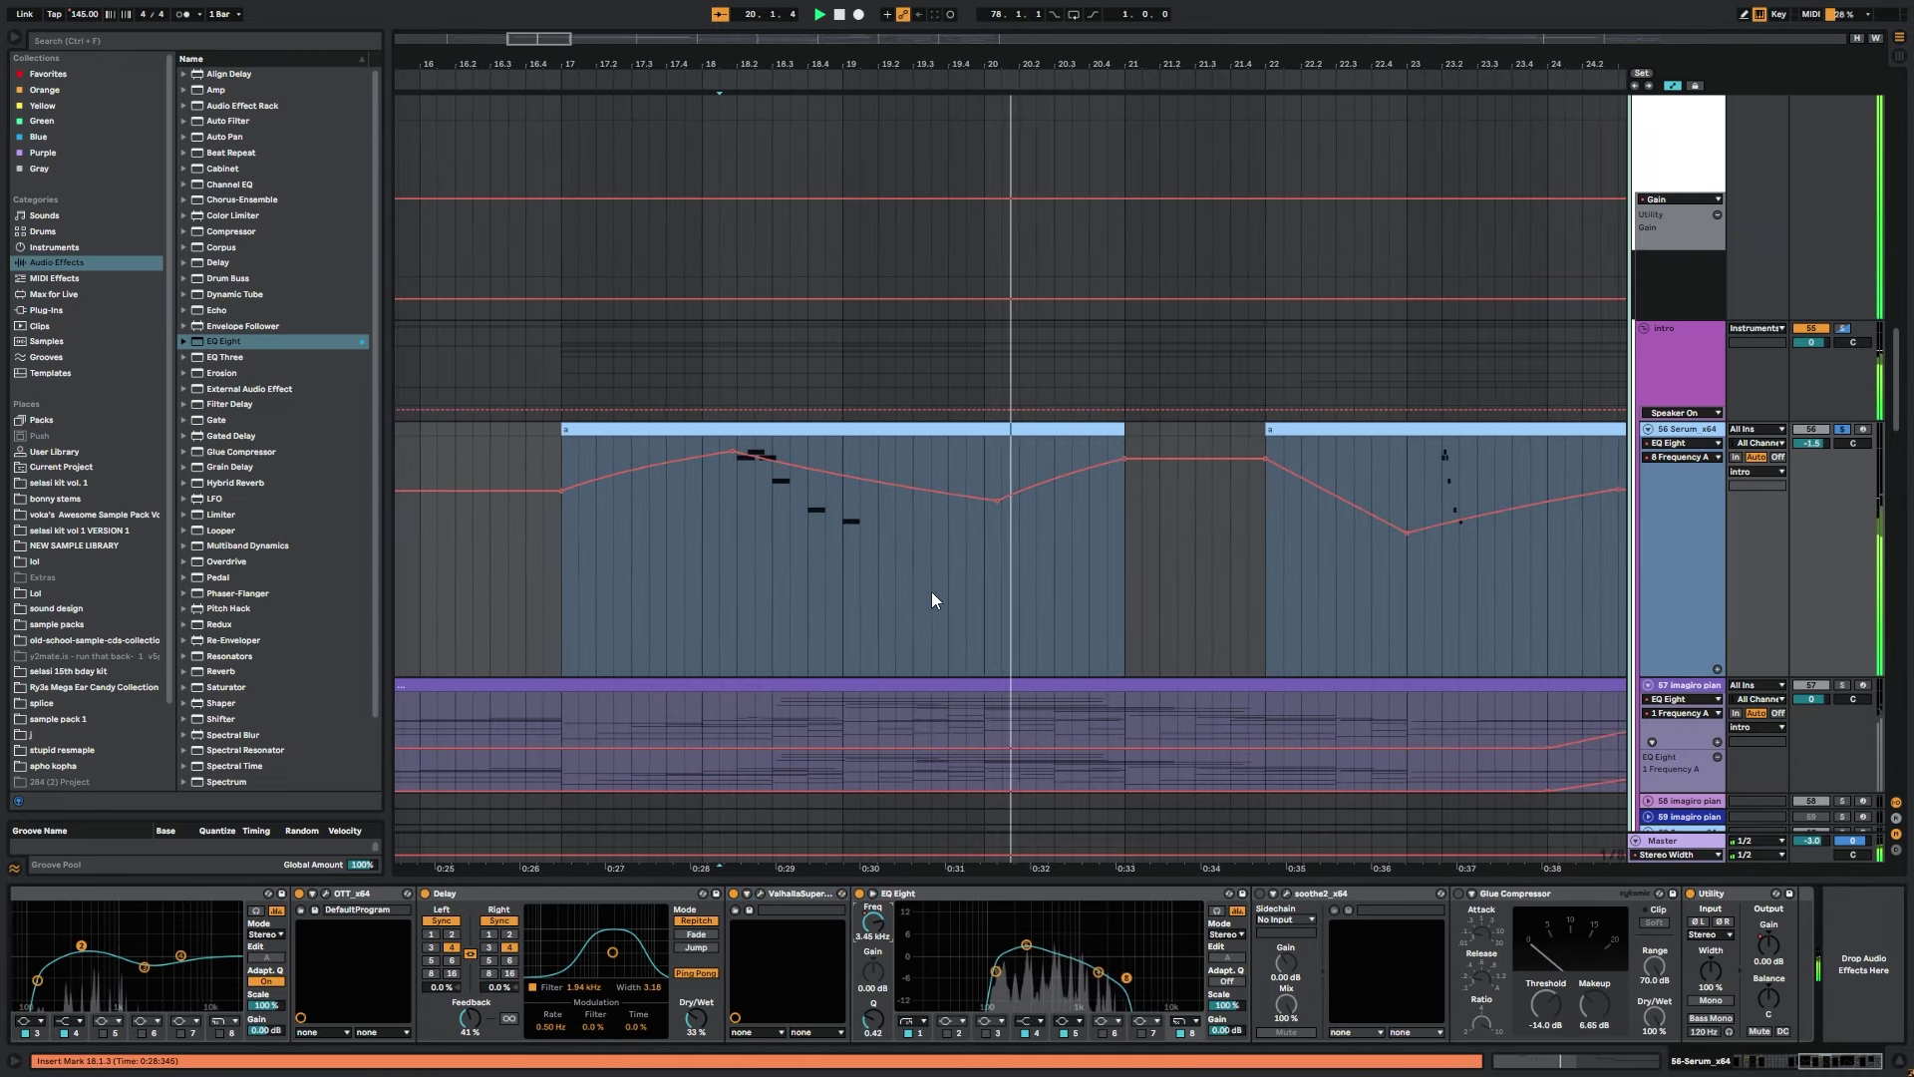
click(932, 594)
drag(821, 68, 951, 38)
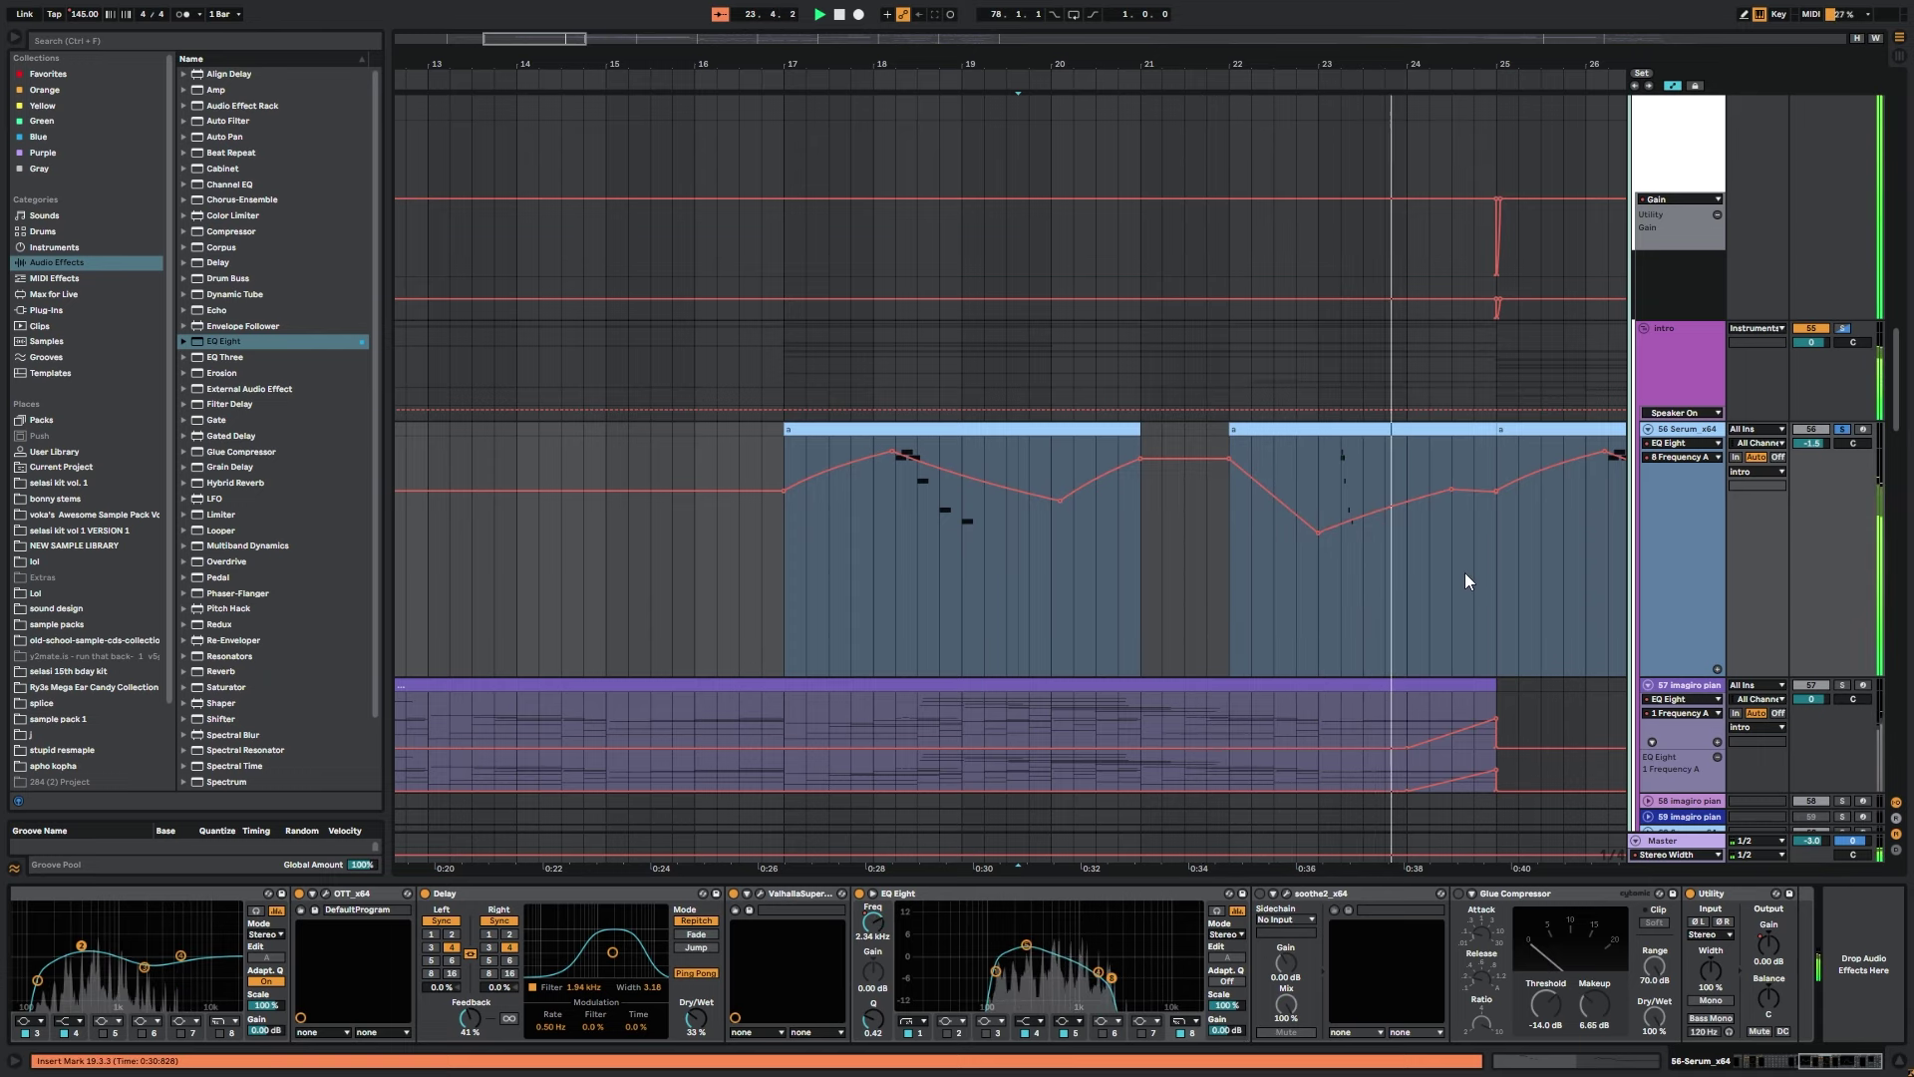
click(875, 548)
key(space)
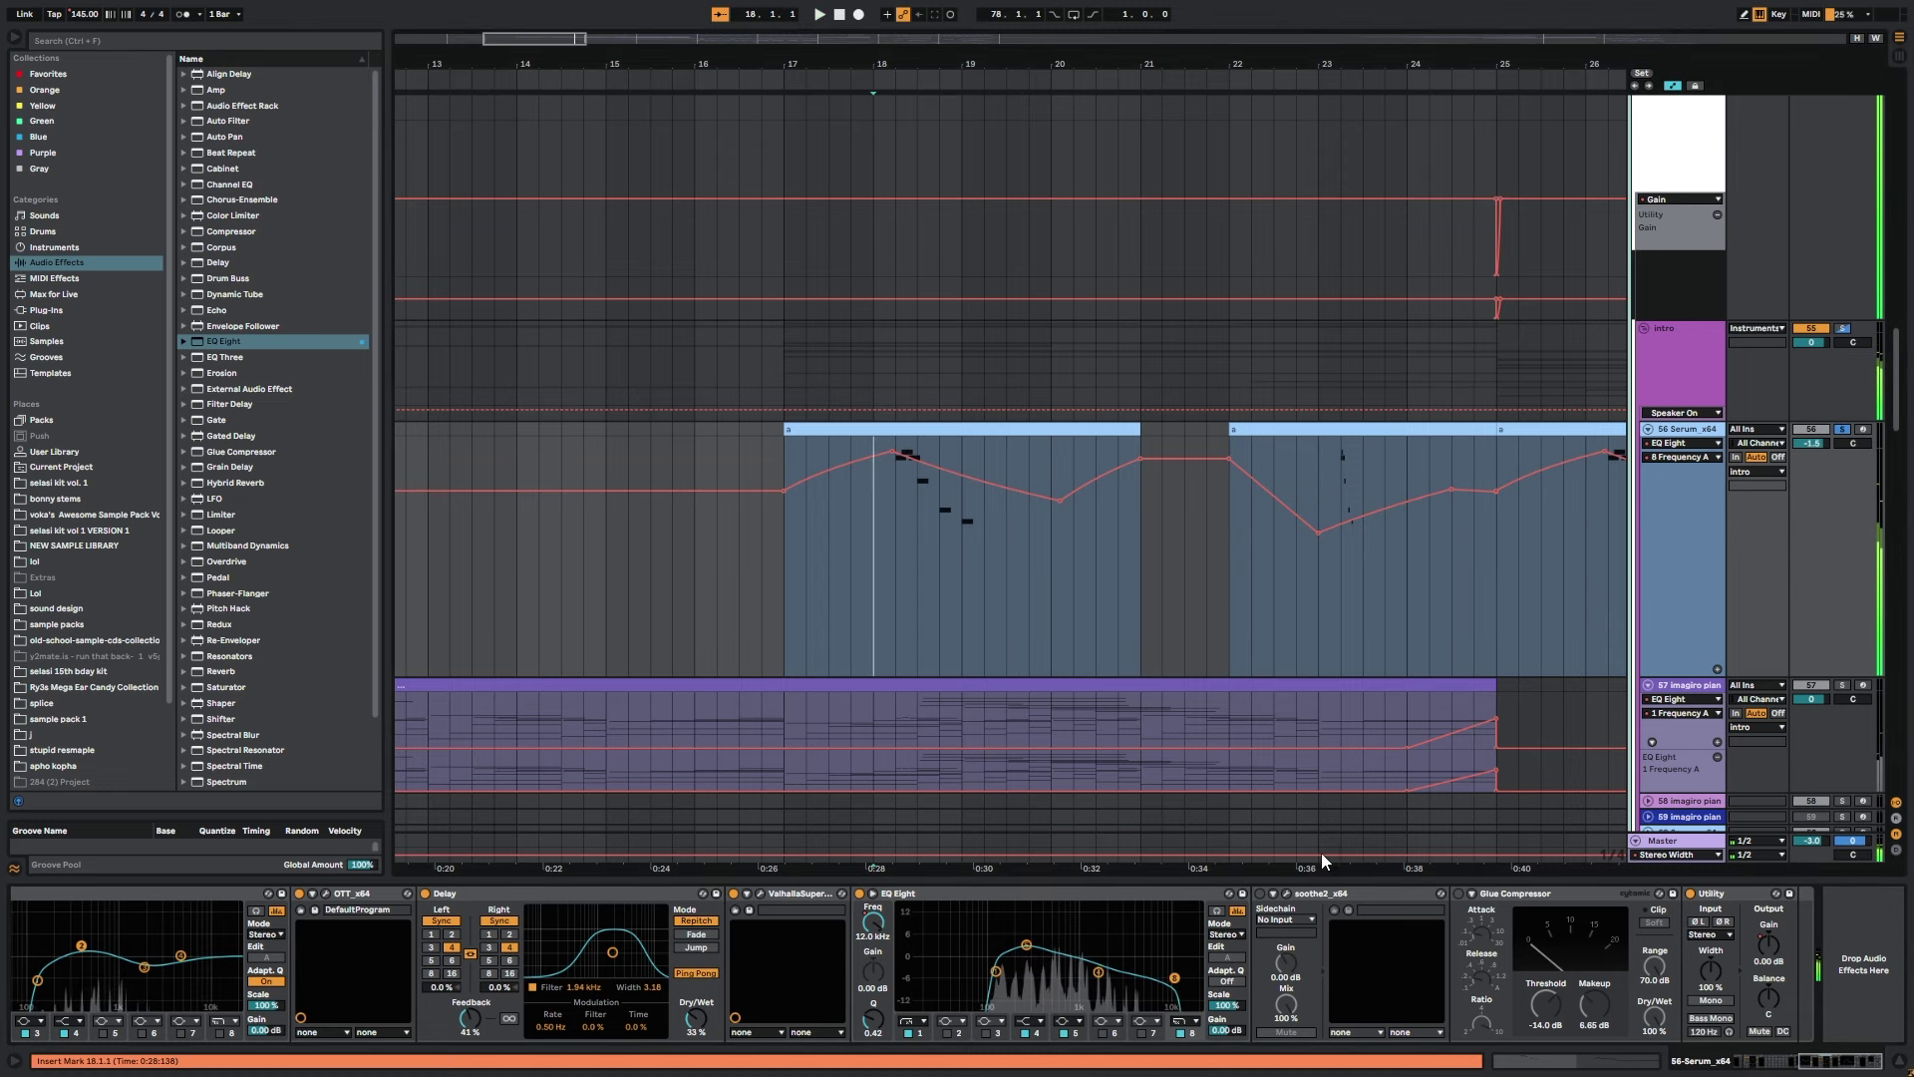
Switch on soothe2 on track 56 and play from 18.2.1 with its settings open, closing the window at the end.
click(1260, 893)
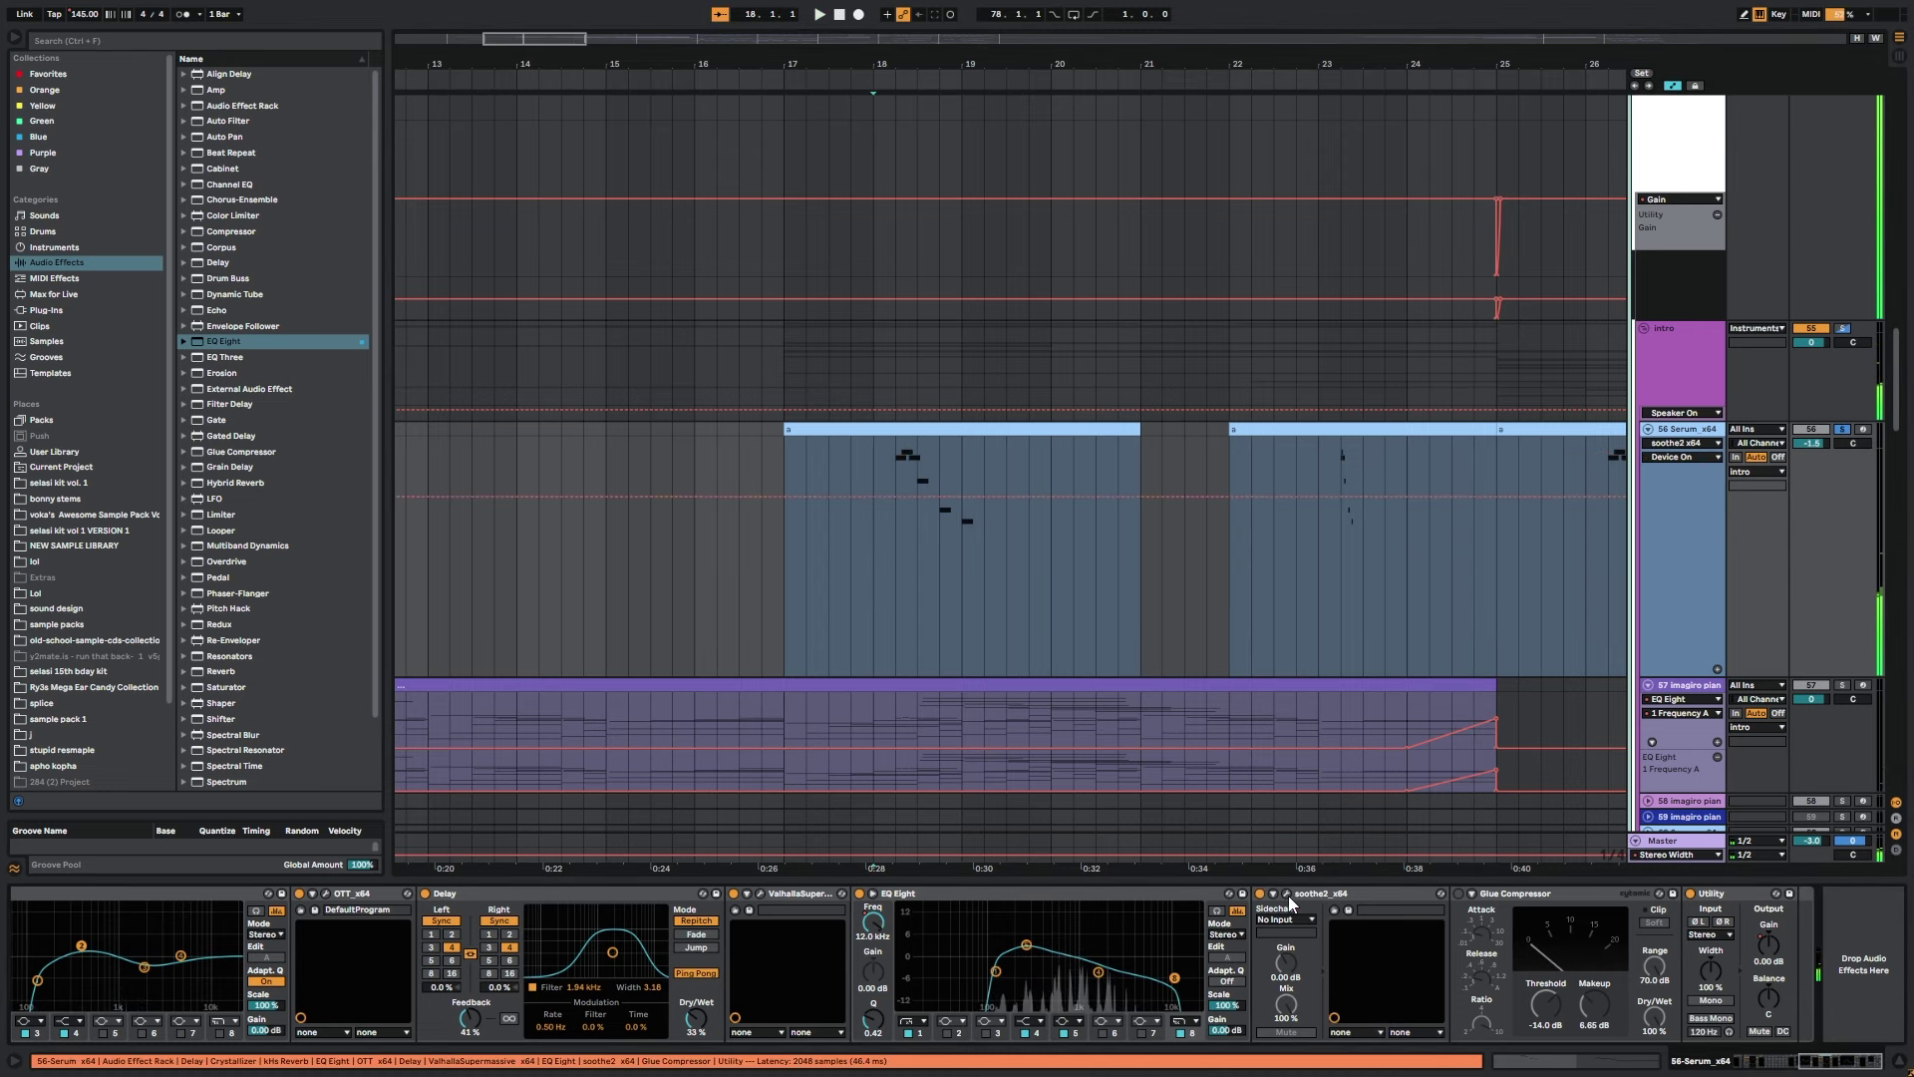
click(1288, 895)
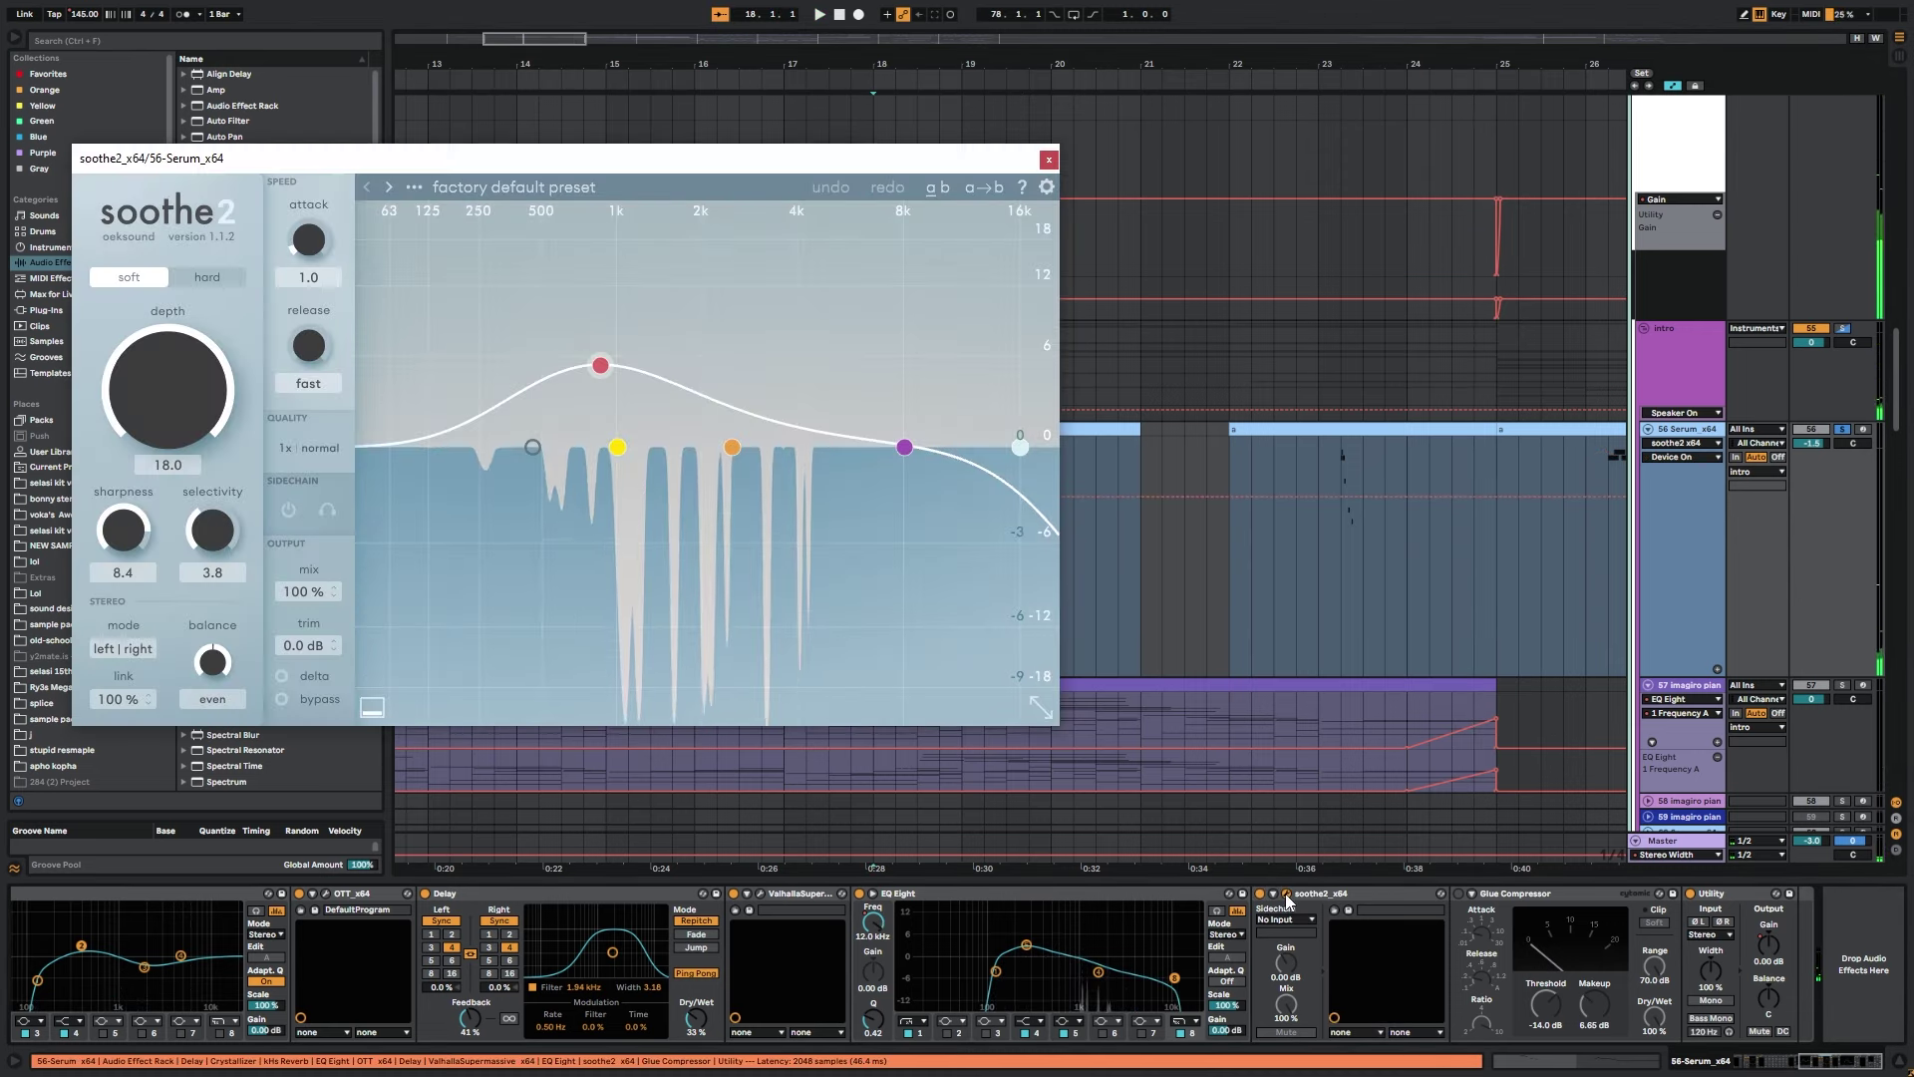
drag(990, 164, 1347, 536)
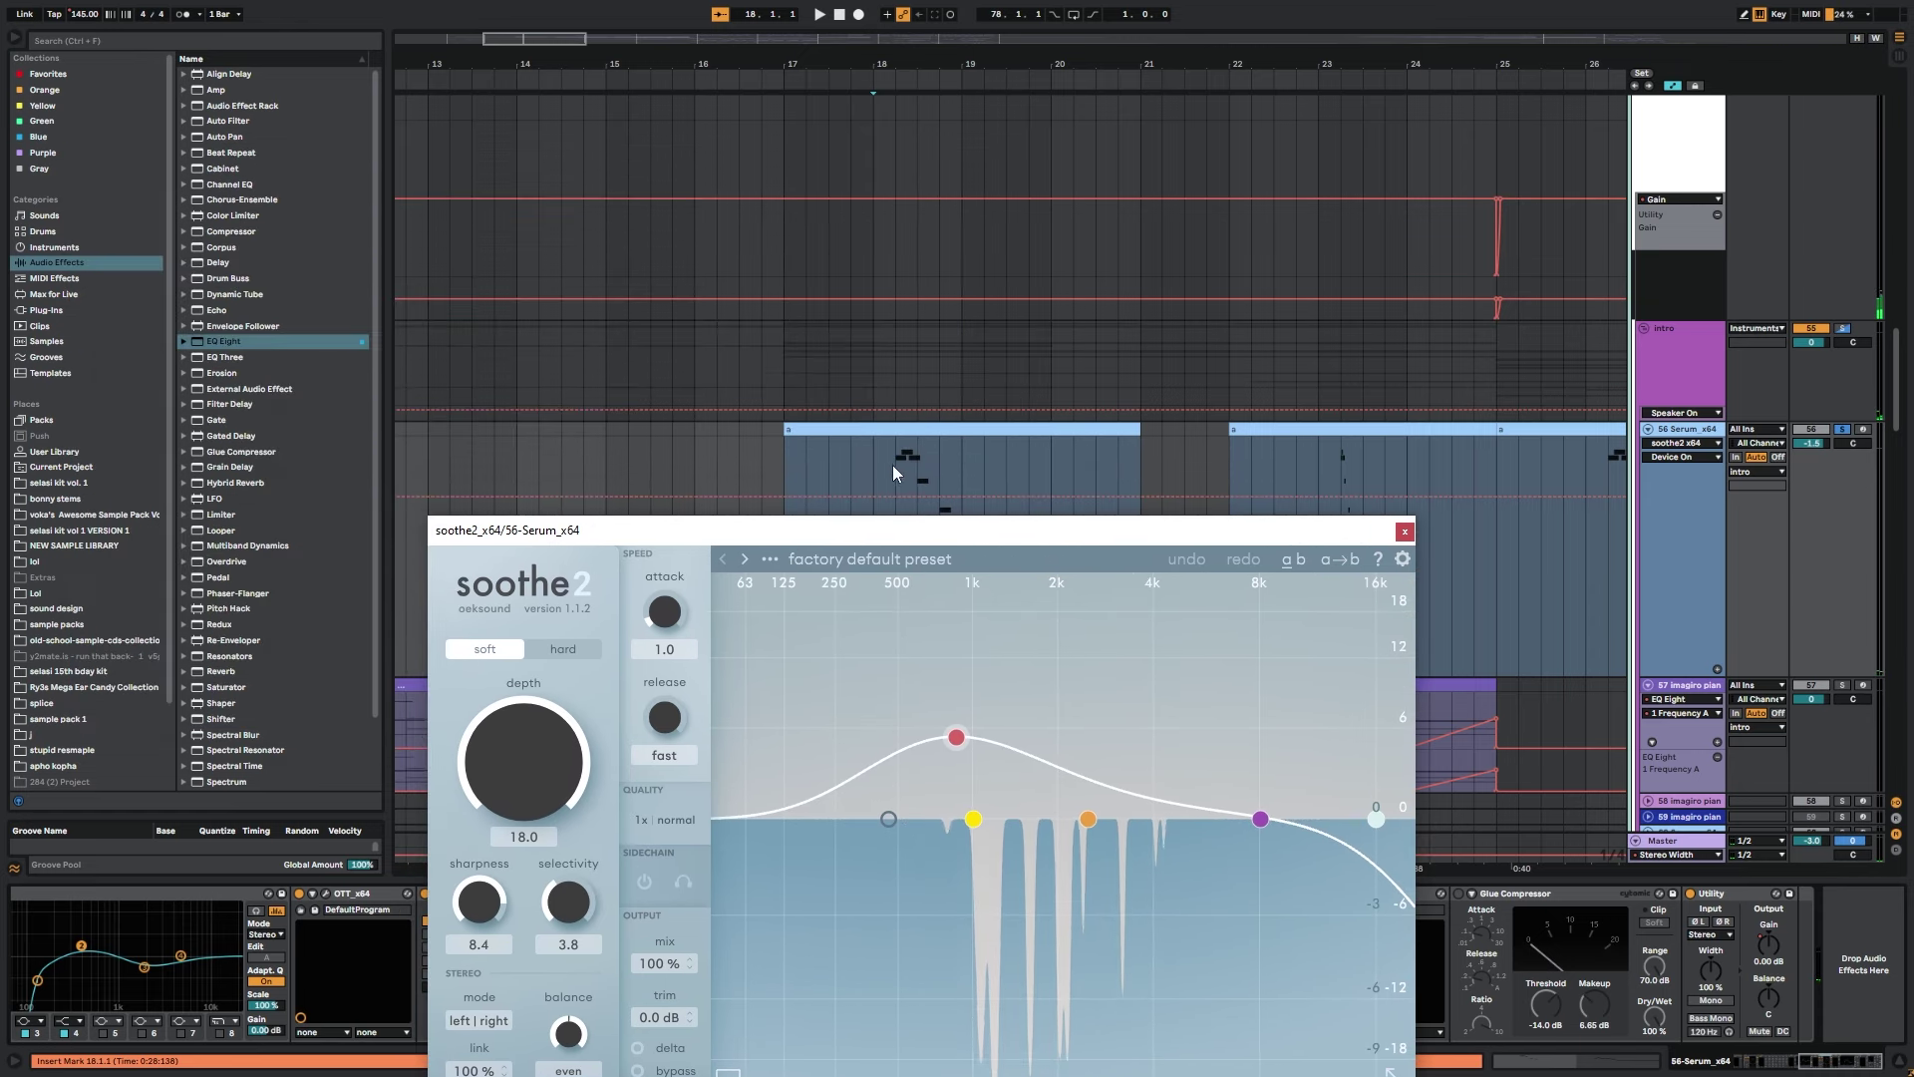
key(space)
drag(959, 540, 929, 415)
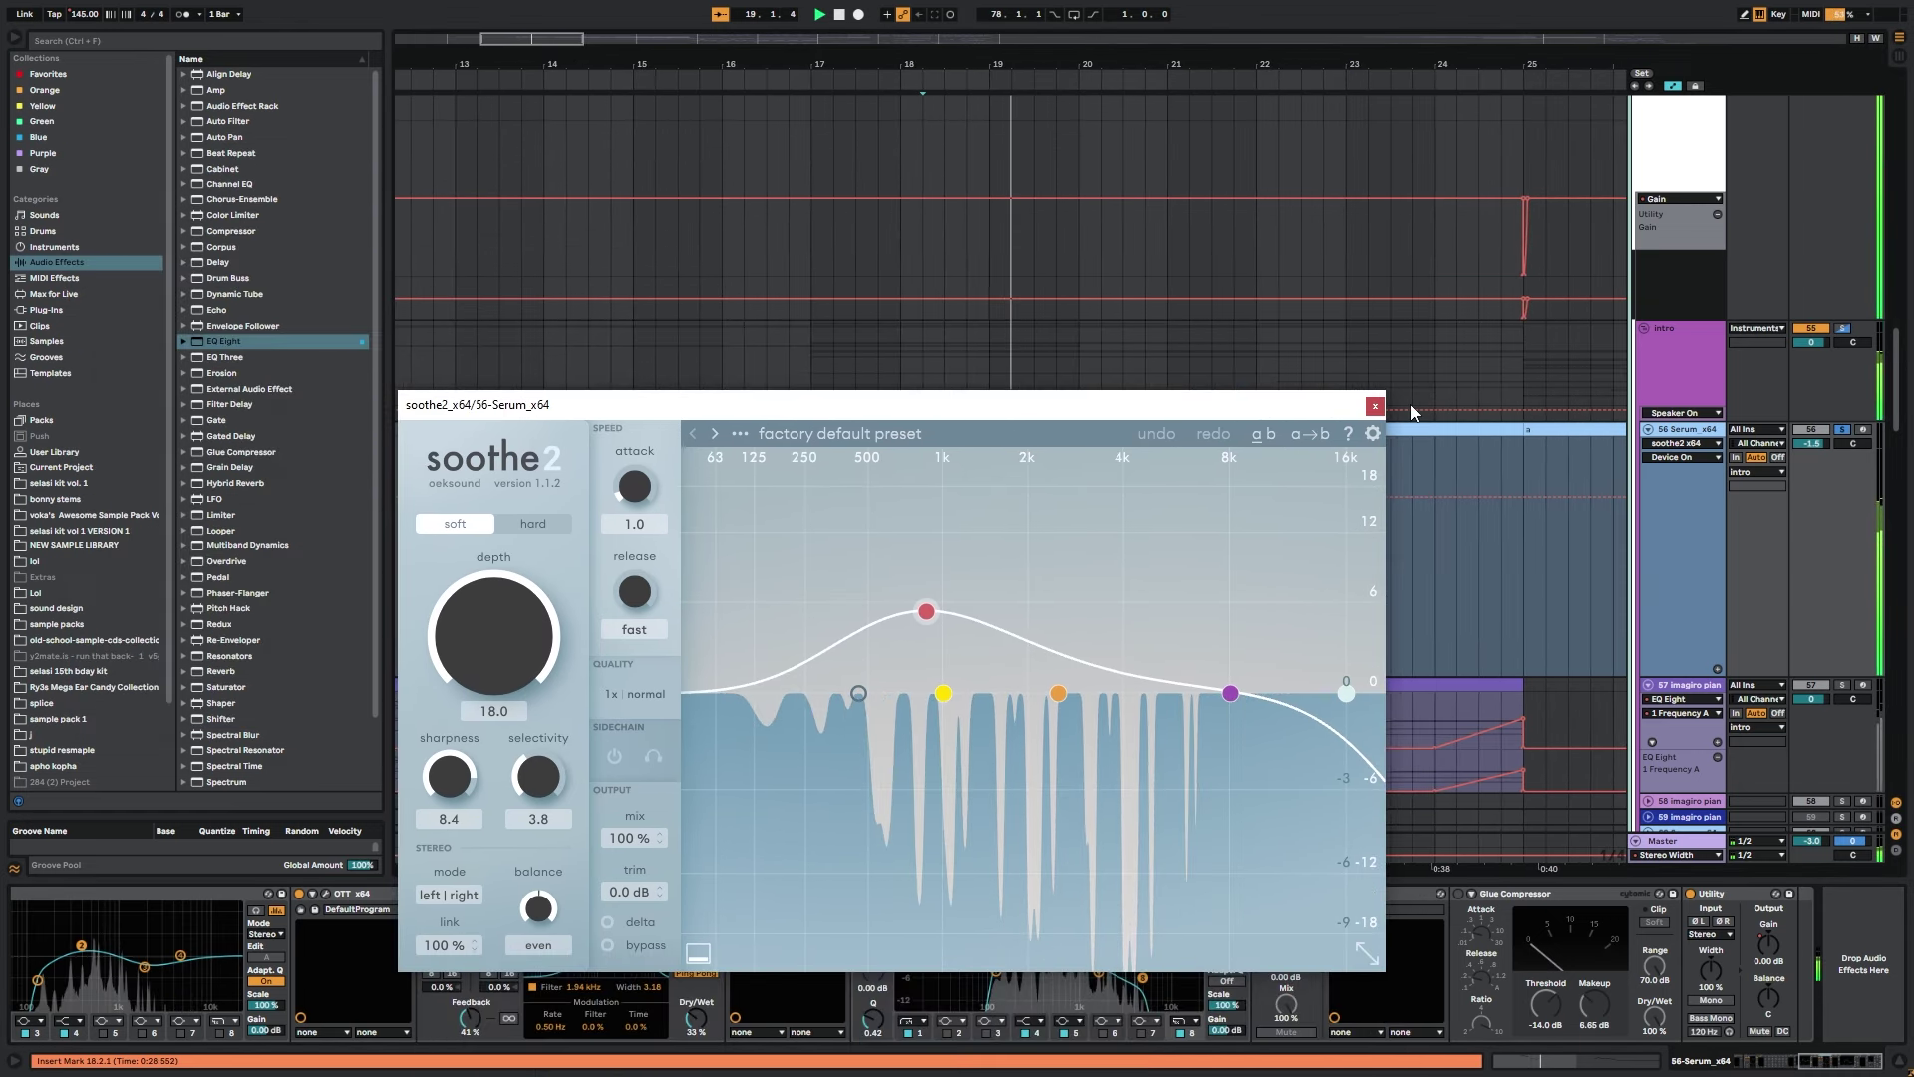
click(1375, 405)
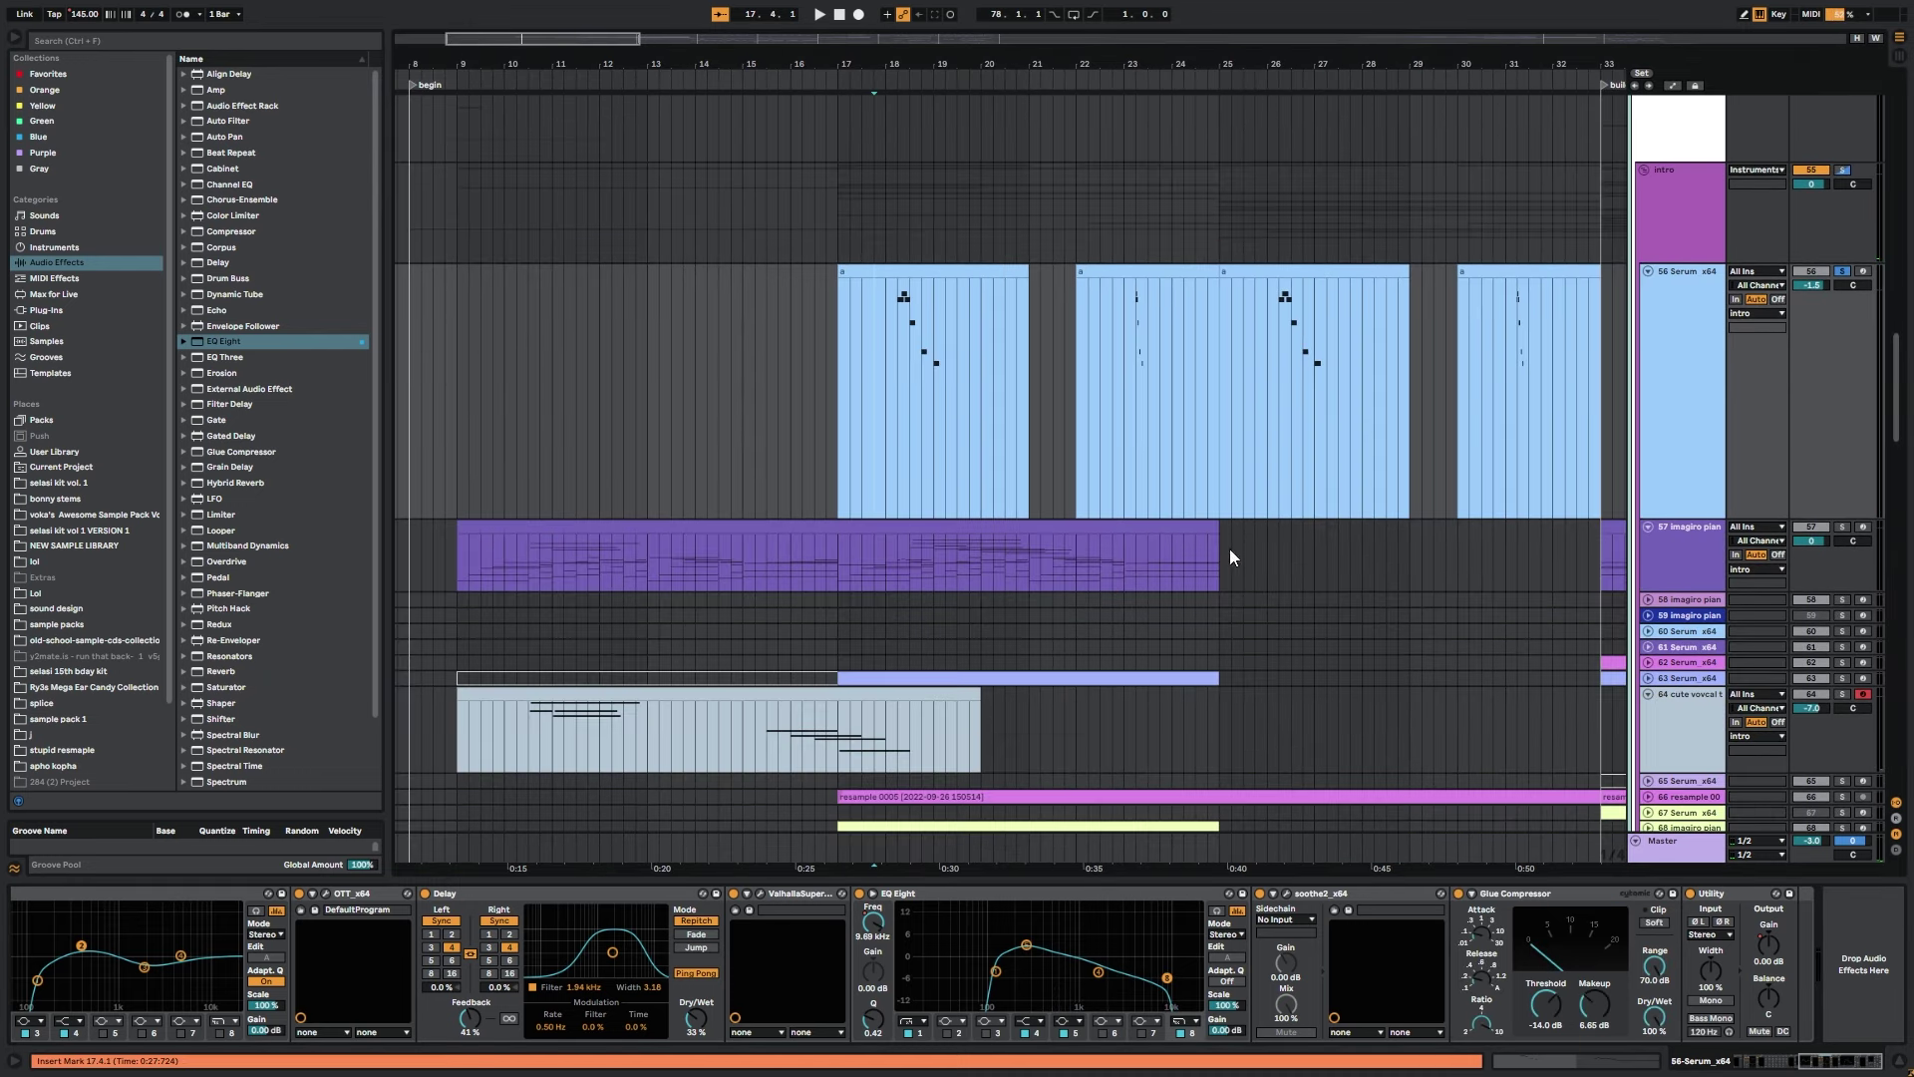
Play tracks 56 and 57 soloed together and take track 56 off solo.
key(space)
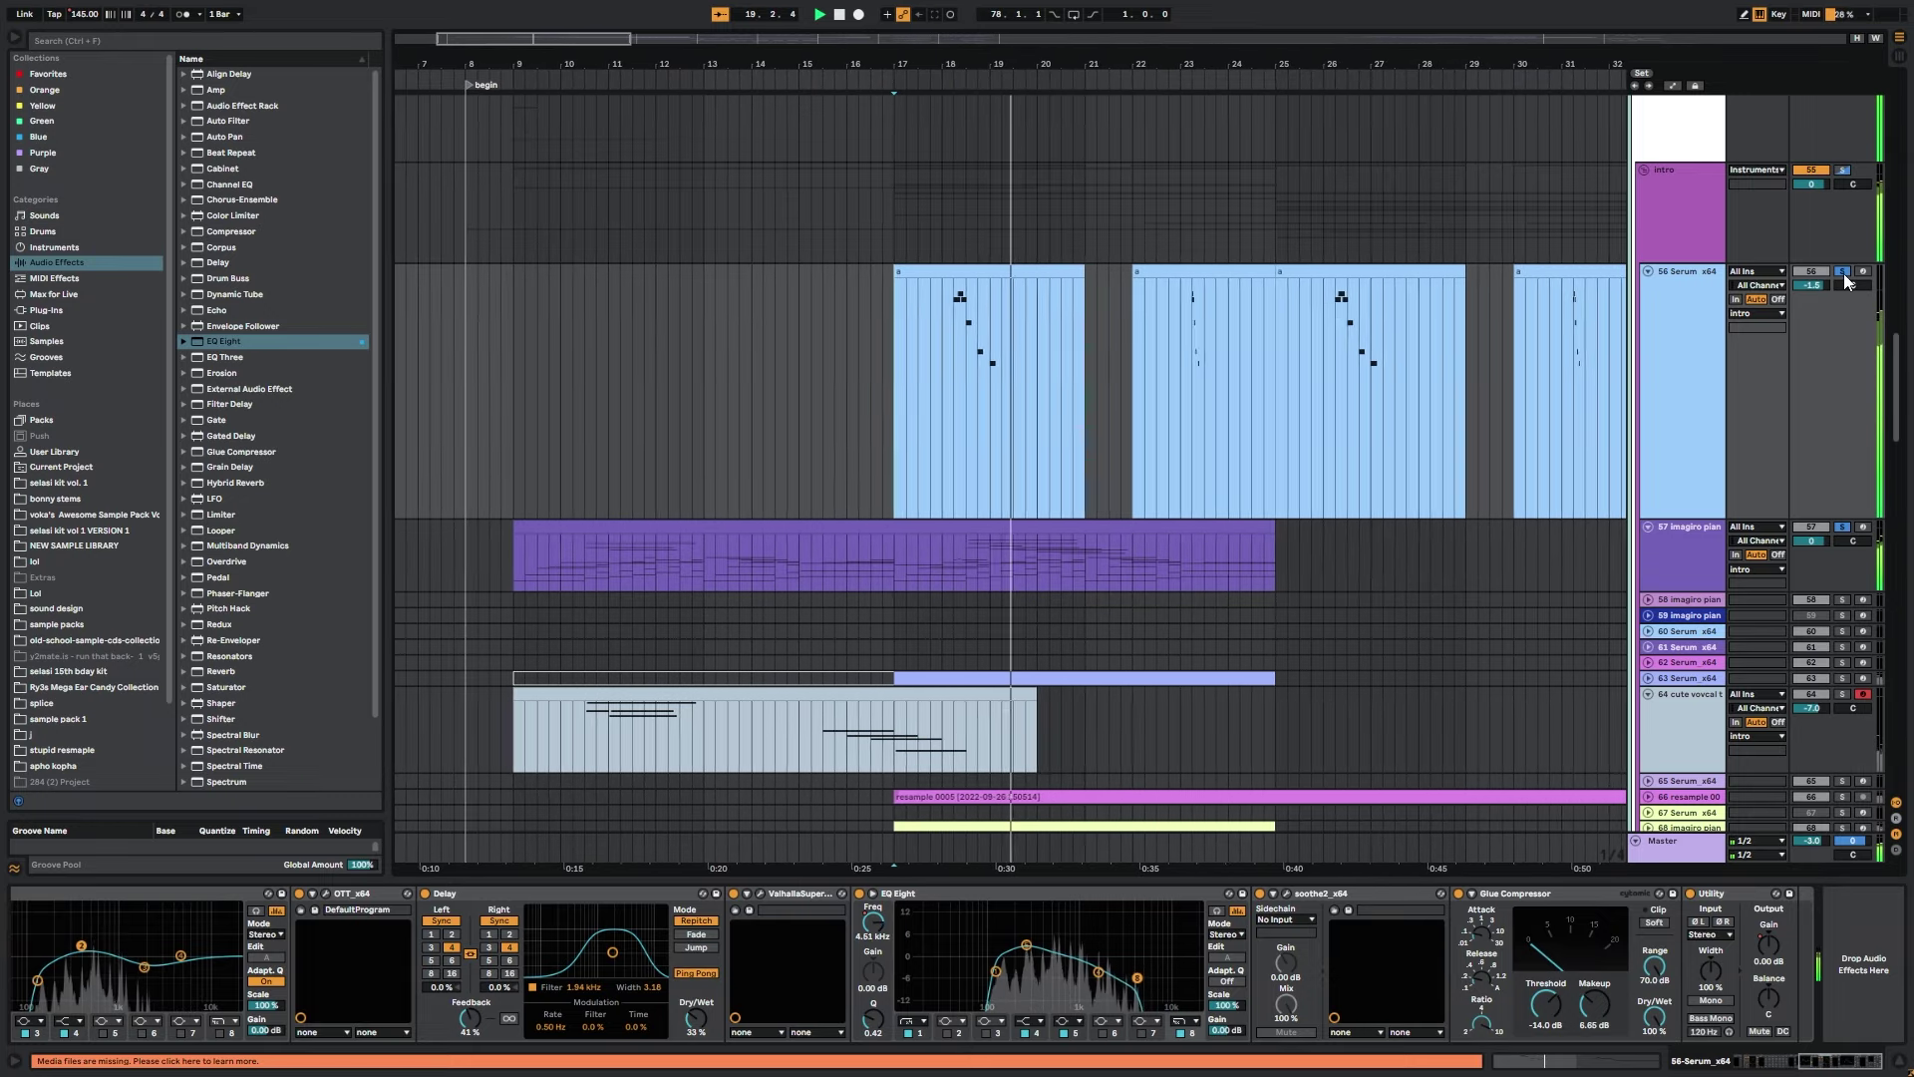
click(1843, 271)
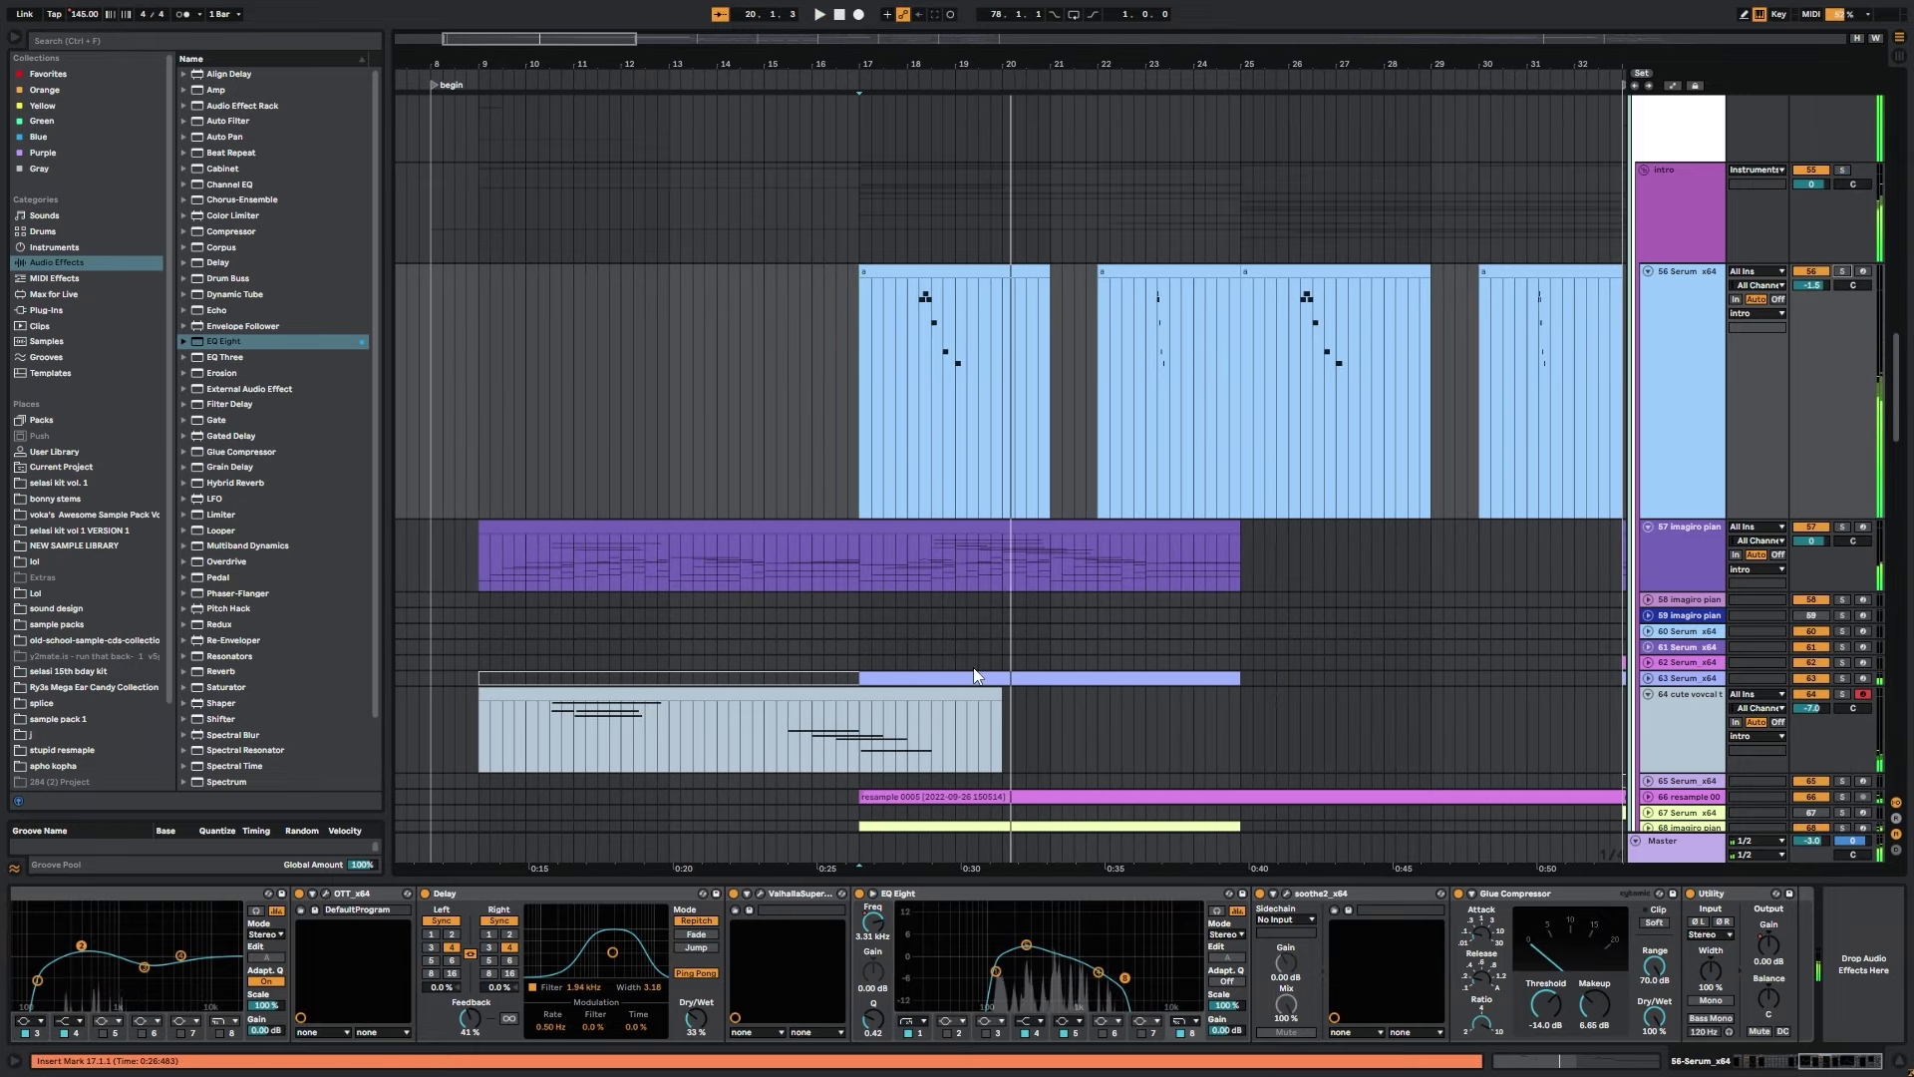
Unfold and solo track 63 and play its clip from 17.1.1.
click(1241, 678)
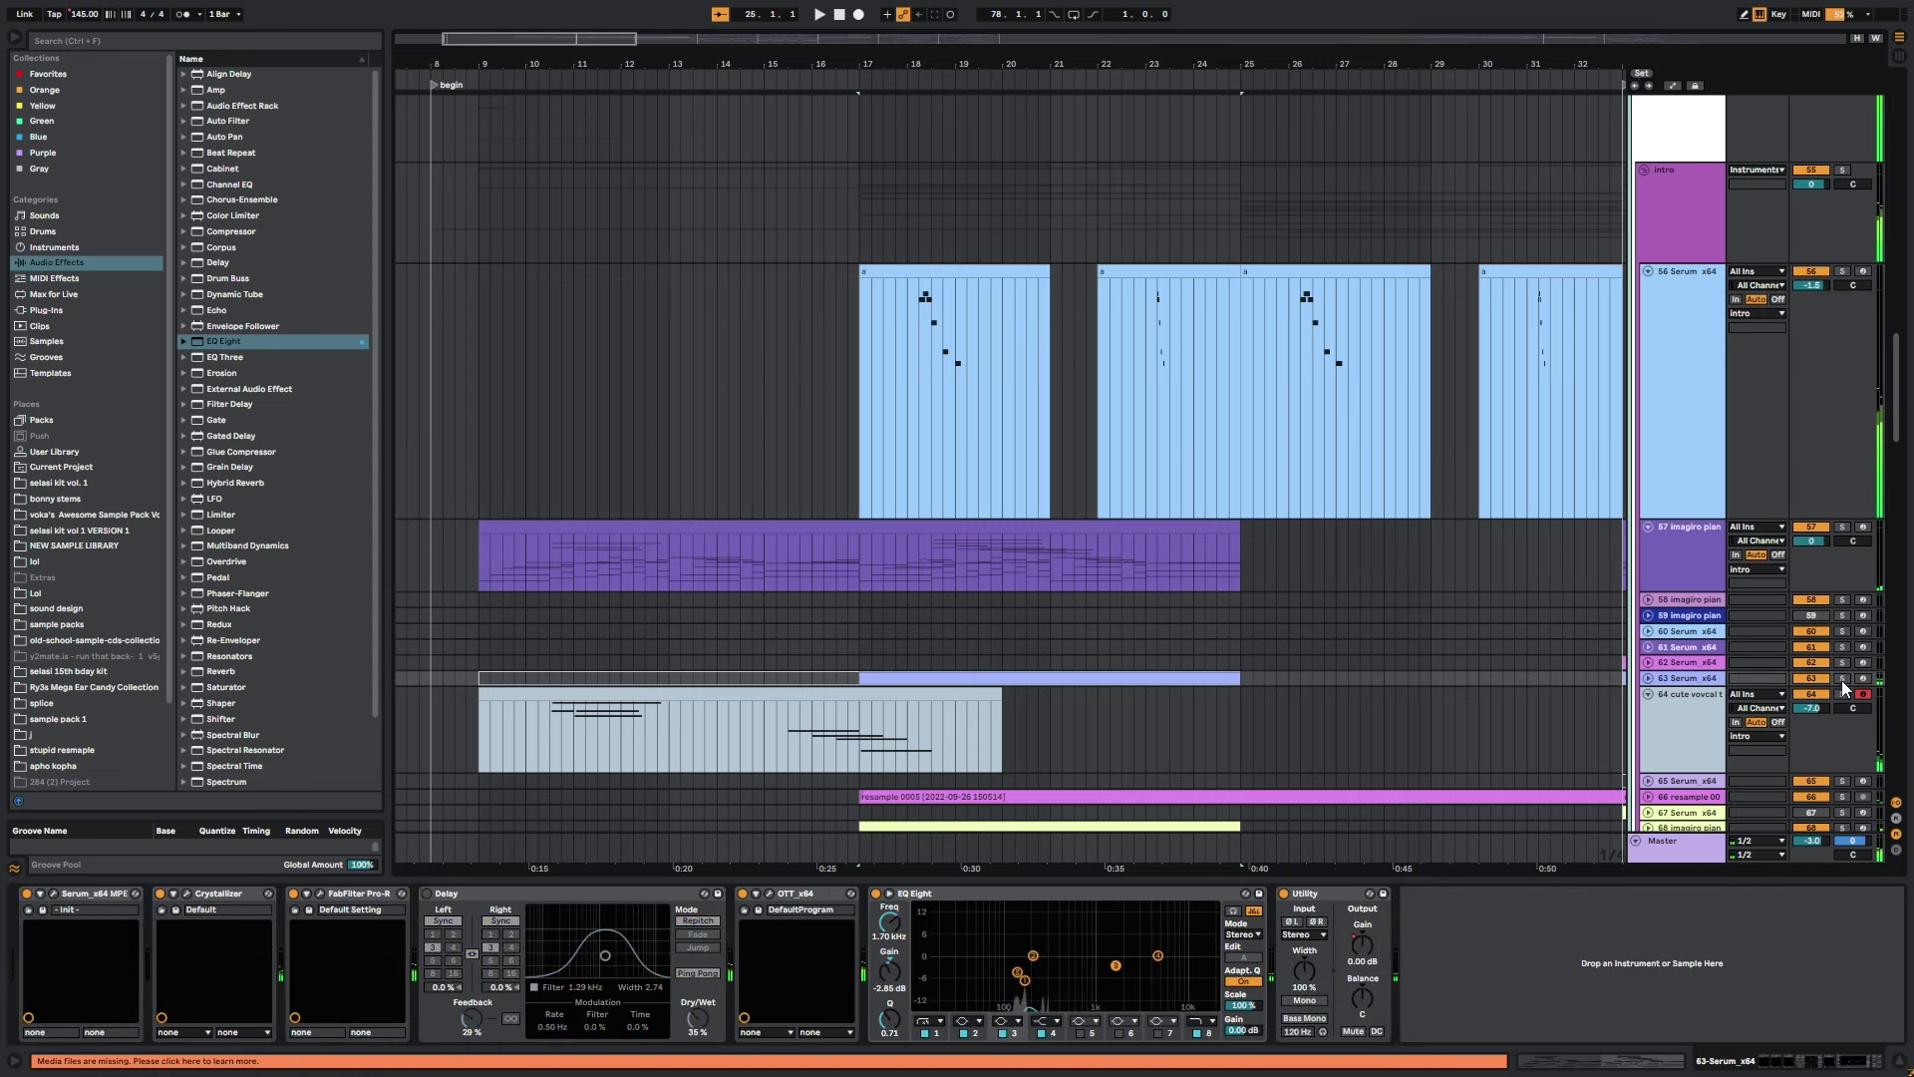
click(1647, 679)
key(space)
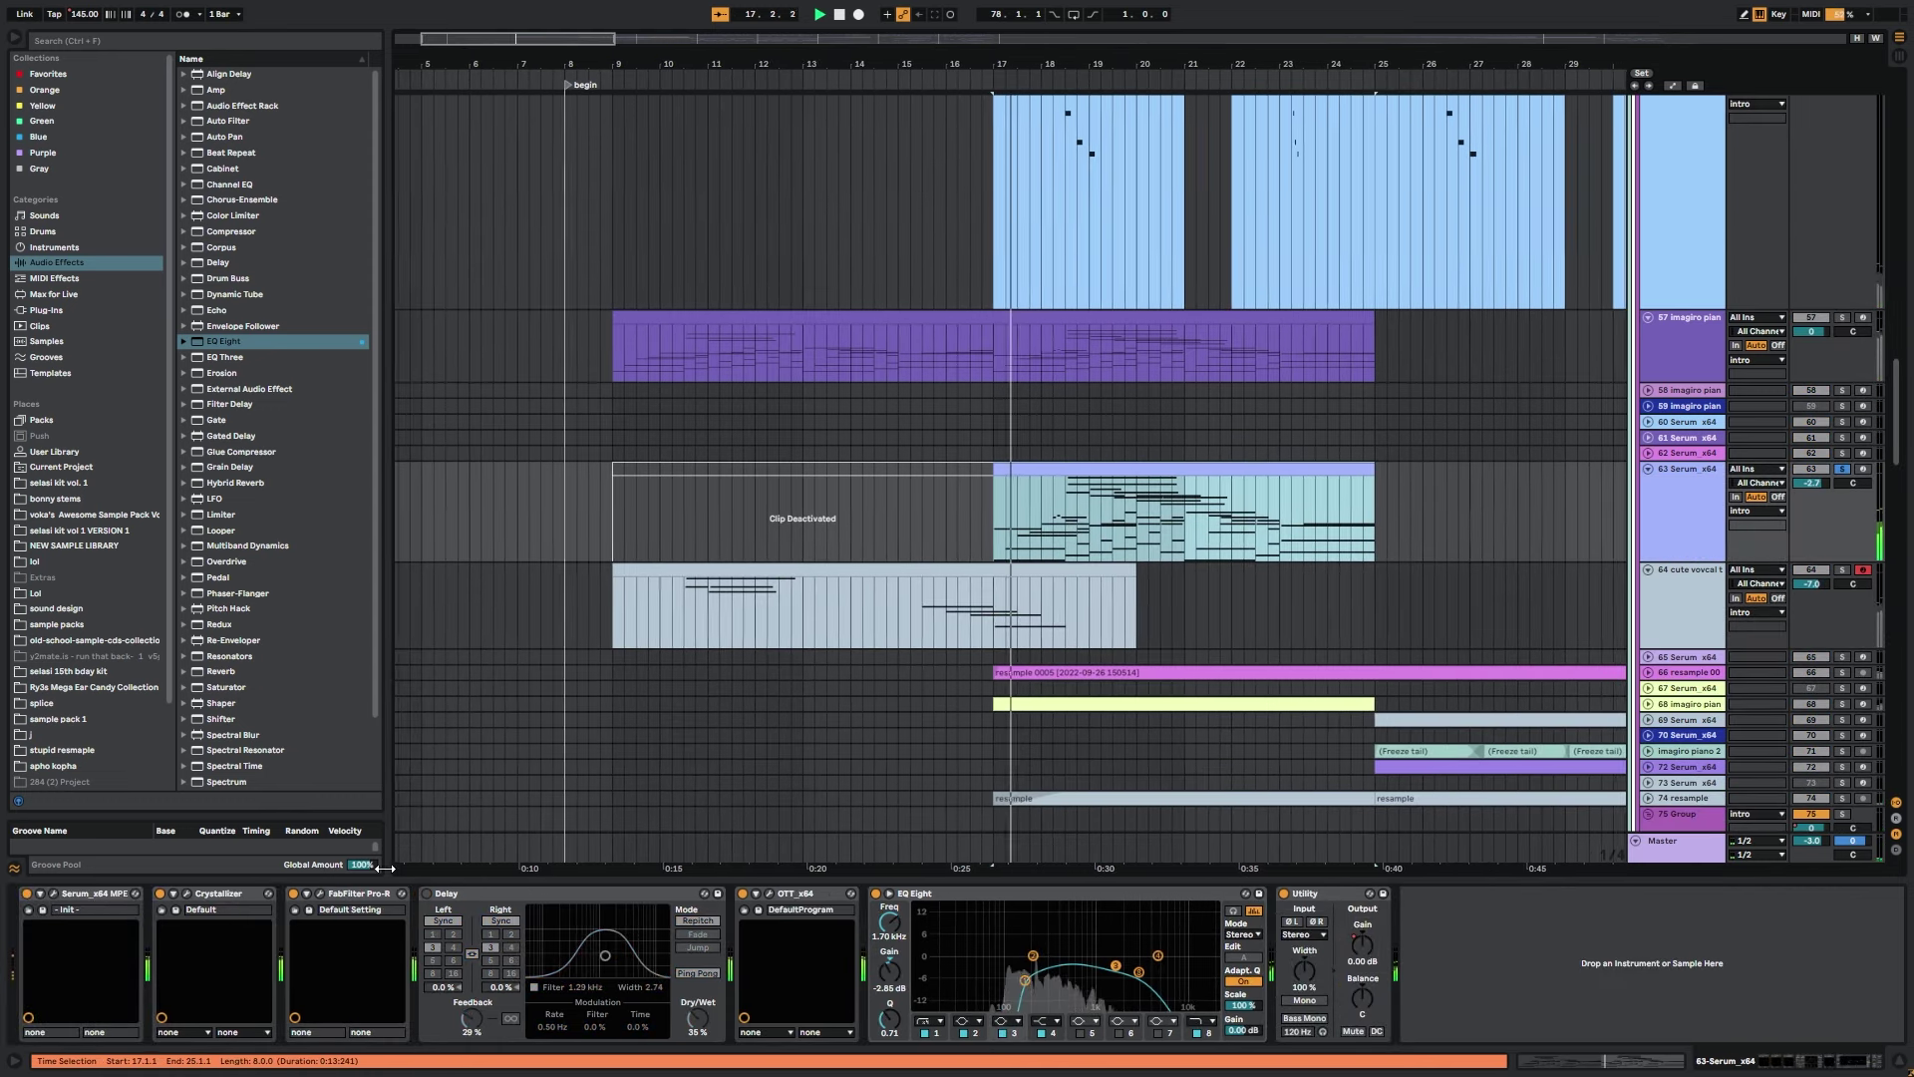
Group track 63's effects from Crystallizer to Utility into a rack and switch the rack off.
click(222, 894)
shift+click(1316, 896)
key(space)
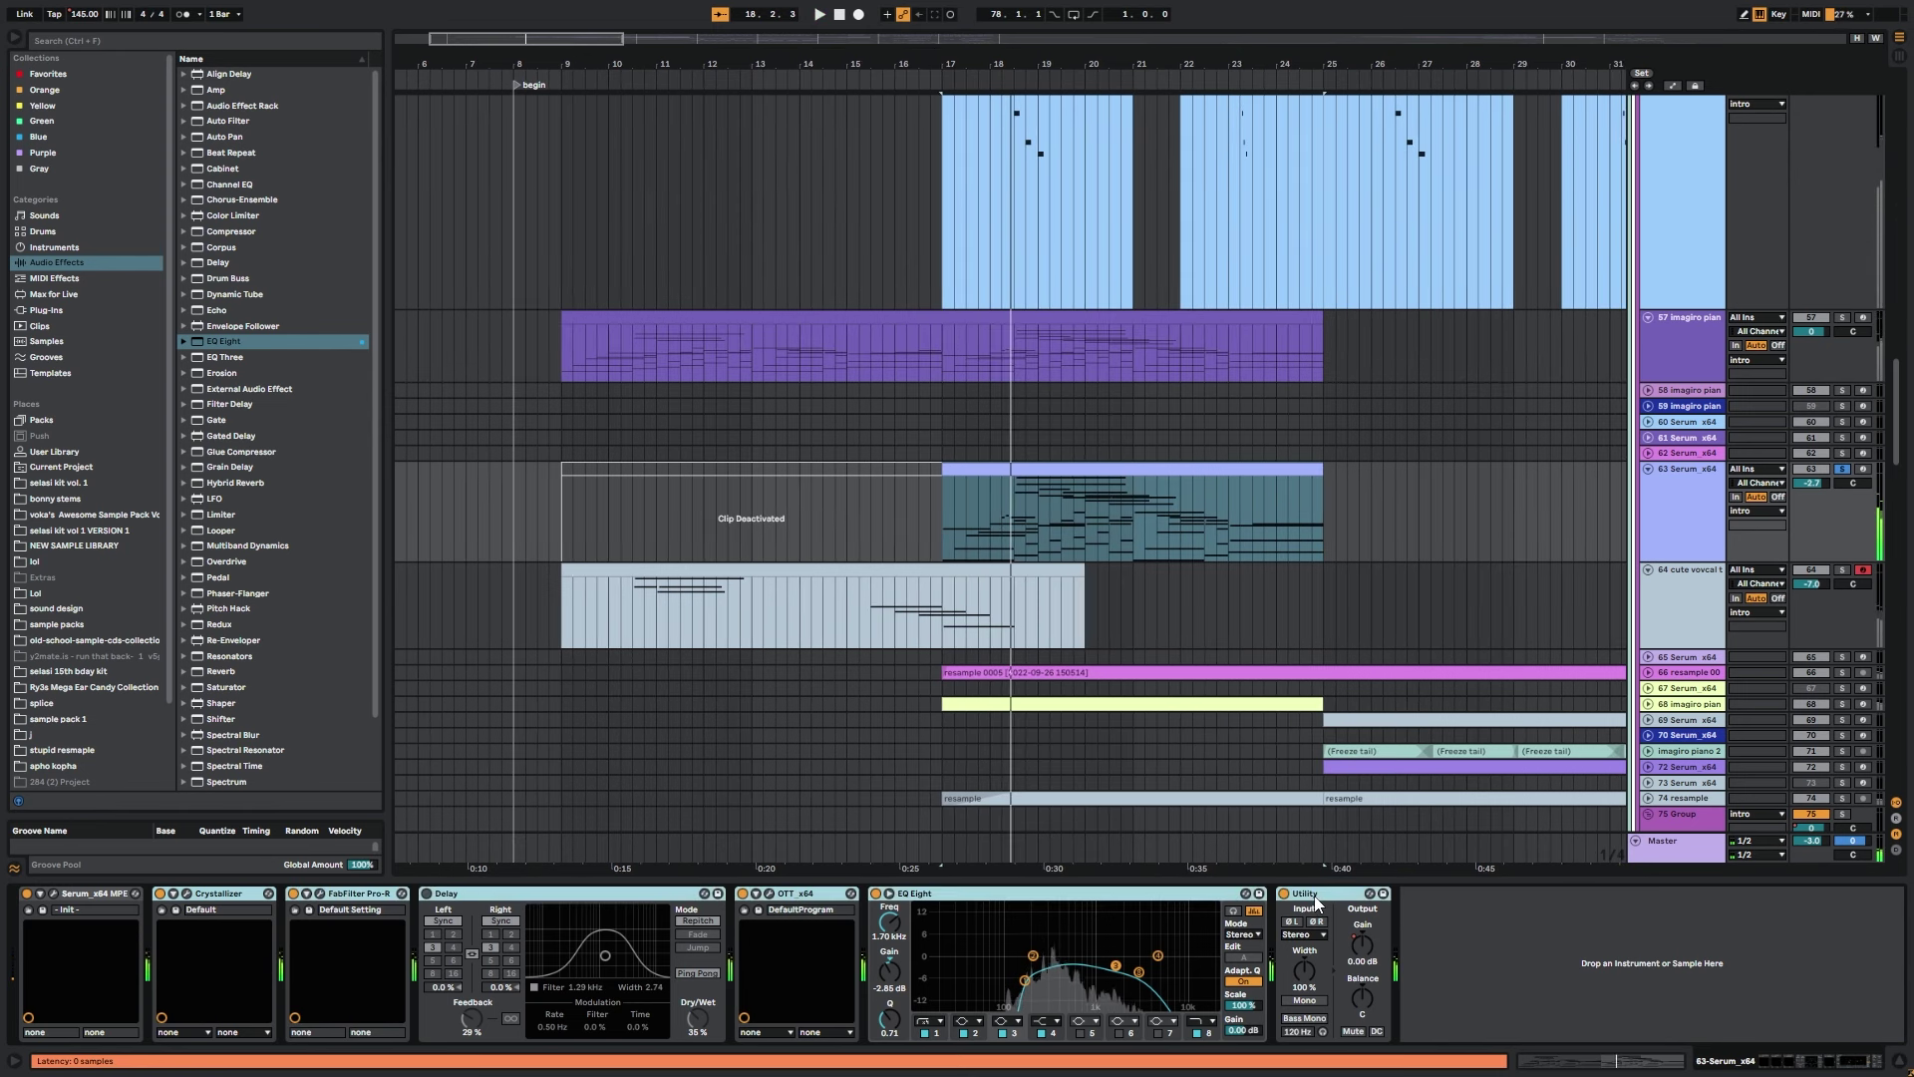
Open track 63's Serum and examine oscillator A's Basic Shapes wave and the LFO 1 curve.
click(578, 894)
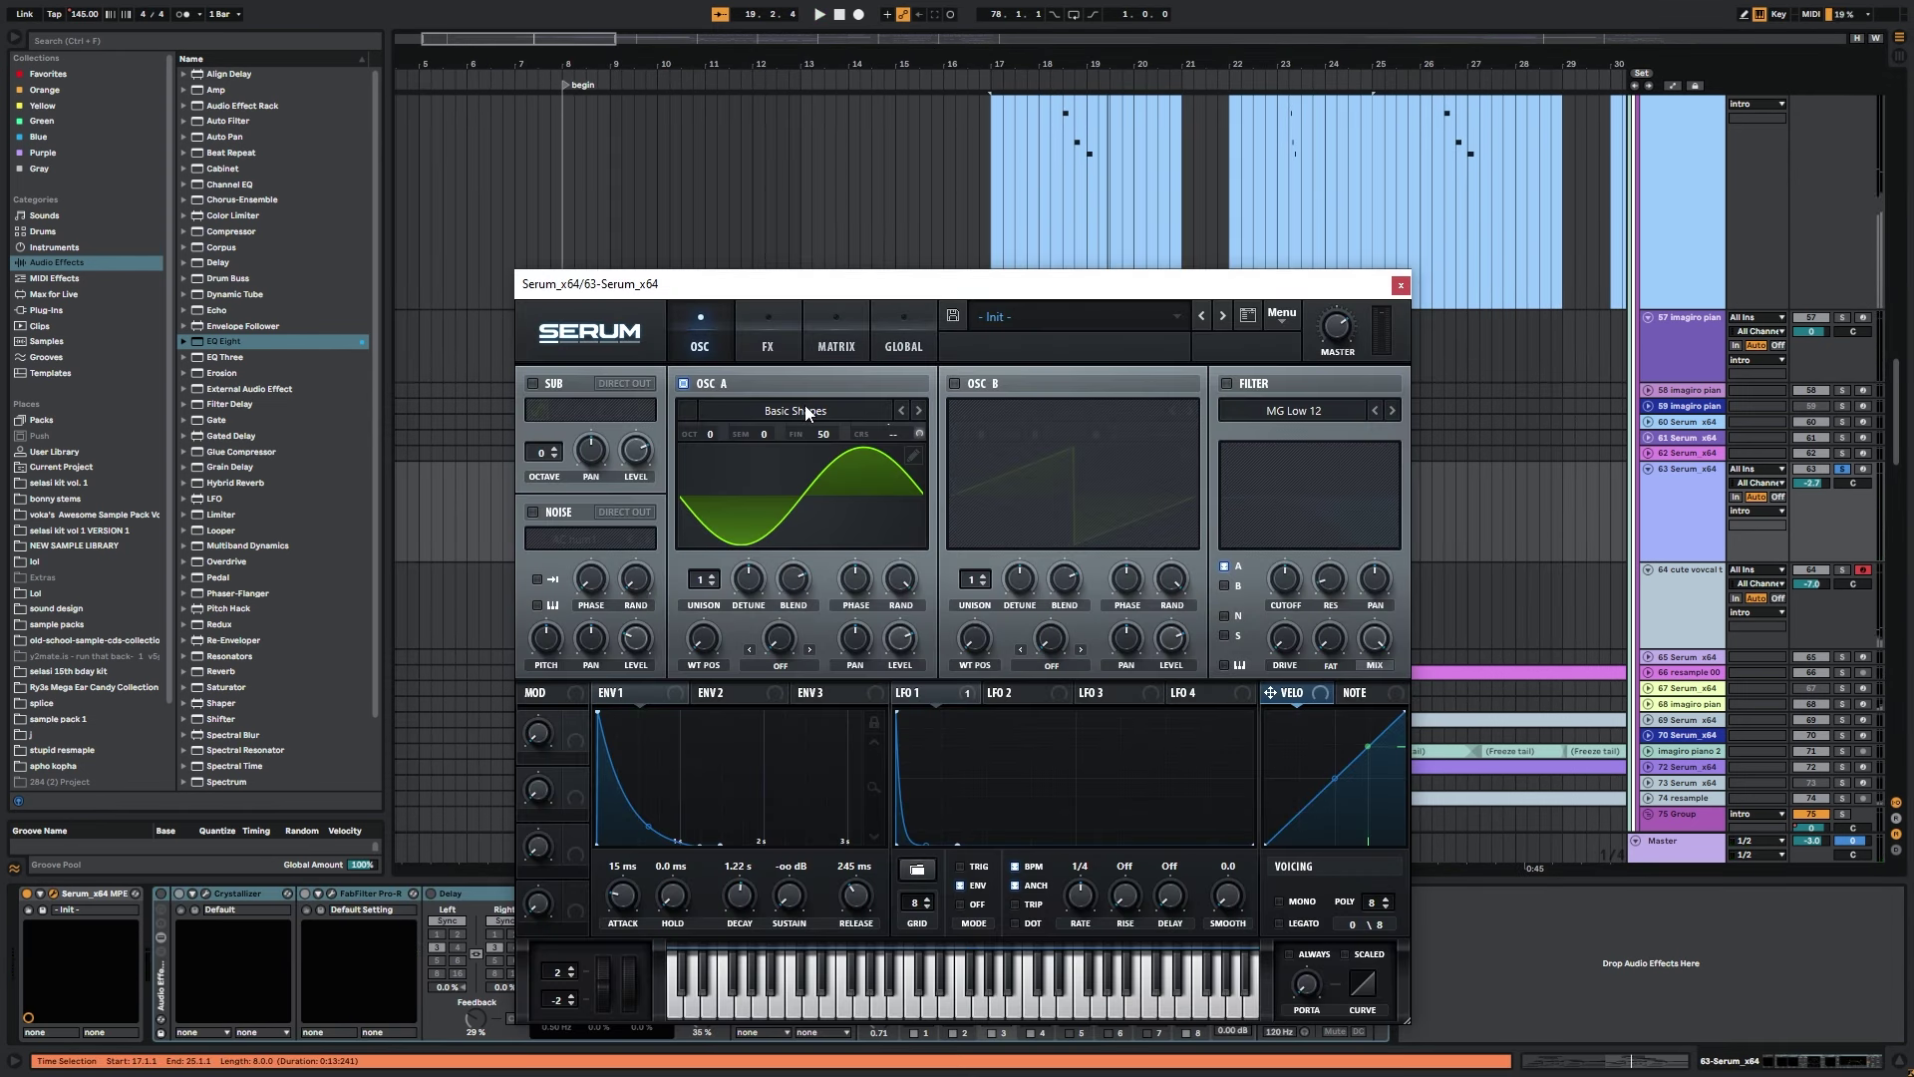
click(925, 692)
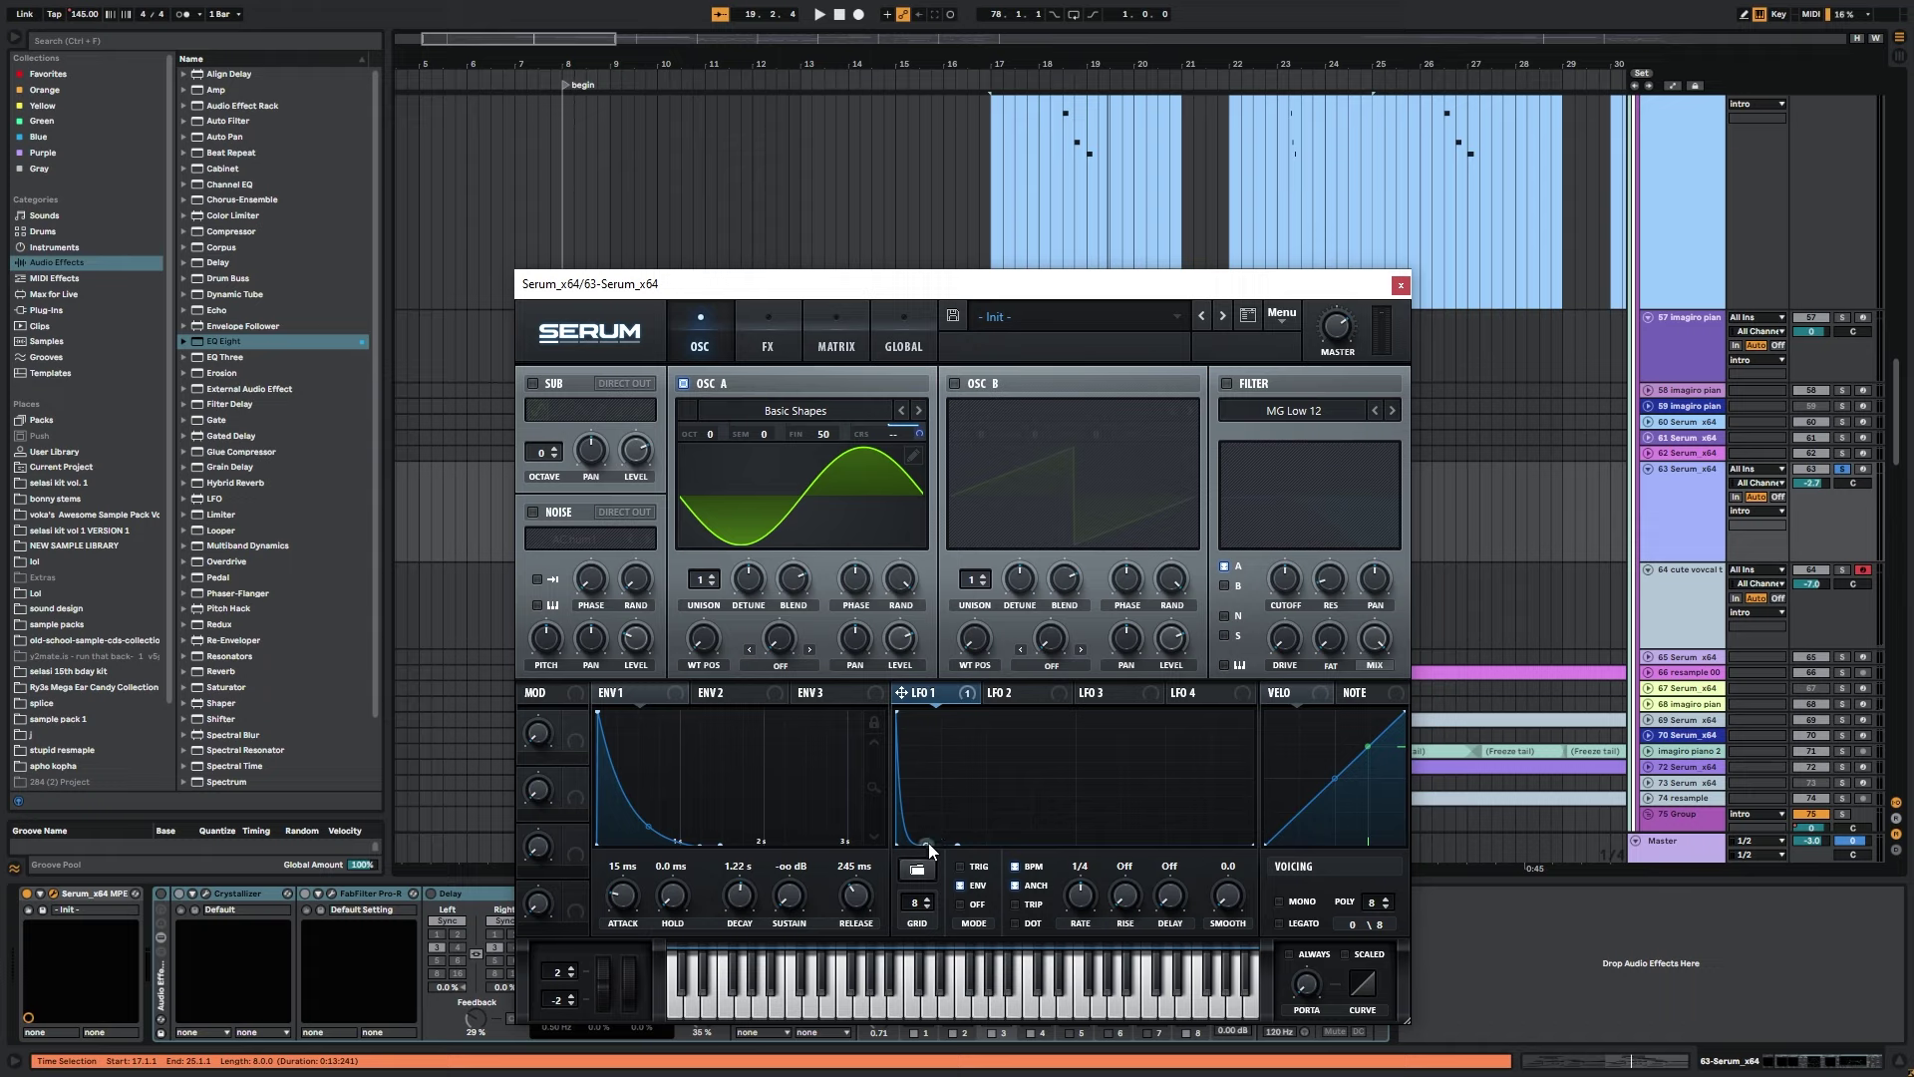
drag(928, 843, 921, 835)
Lower LFO 1's modulation of oscillator A's coarse pitch to 1, play the clip, restore the amount, and play again to compare.
drag(914, 432, 922, 520)
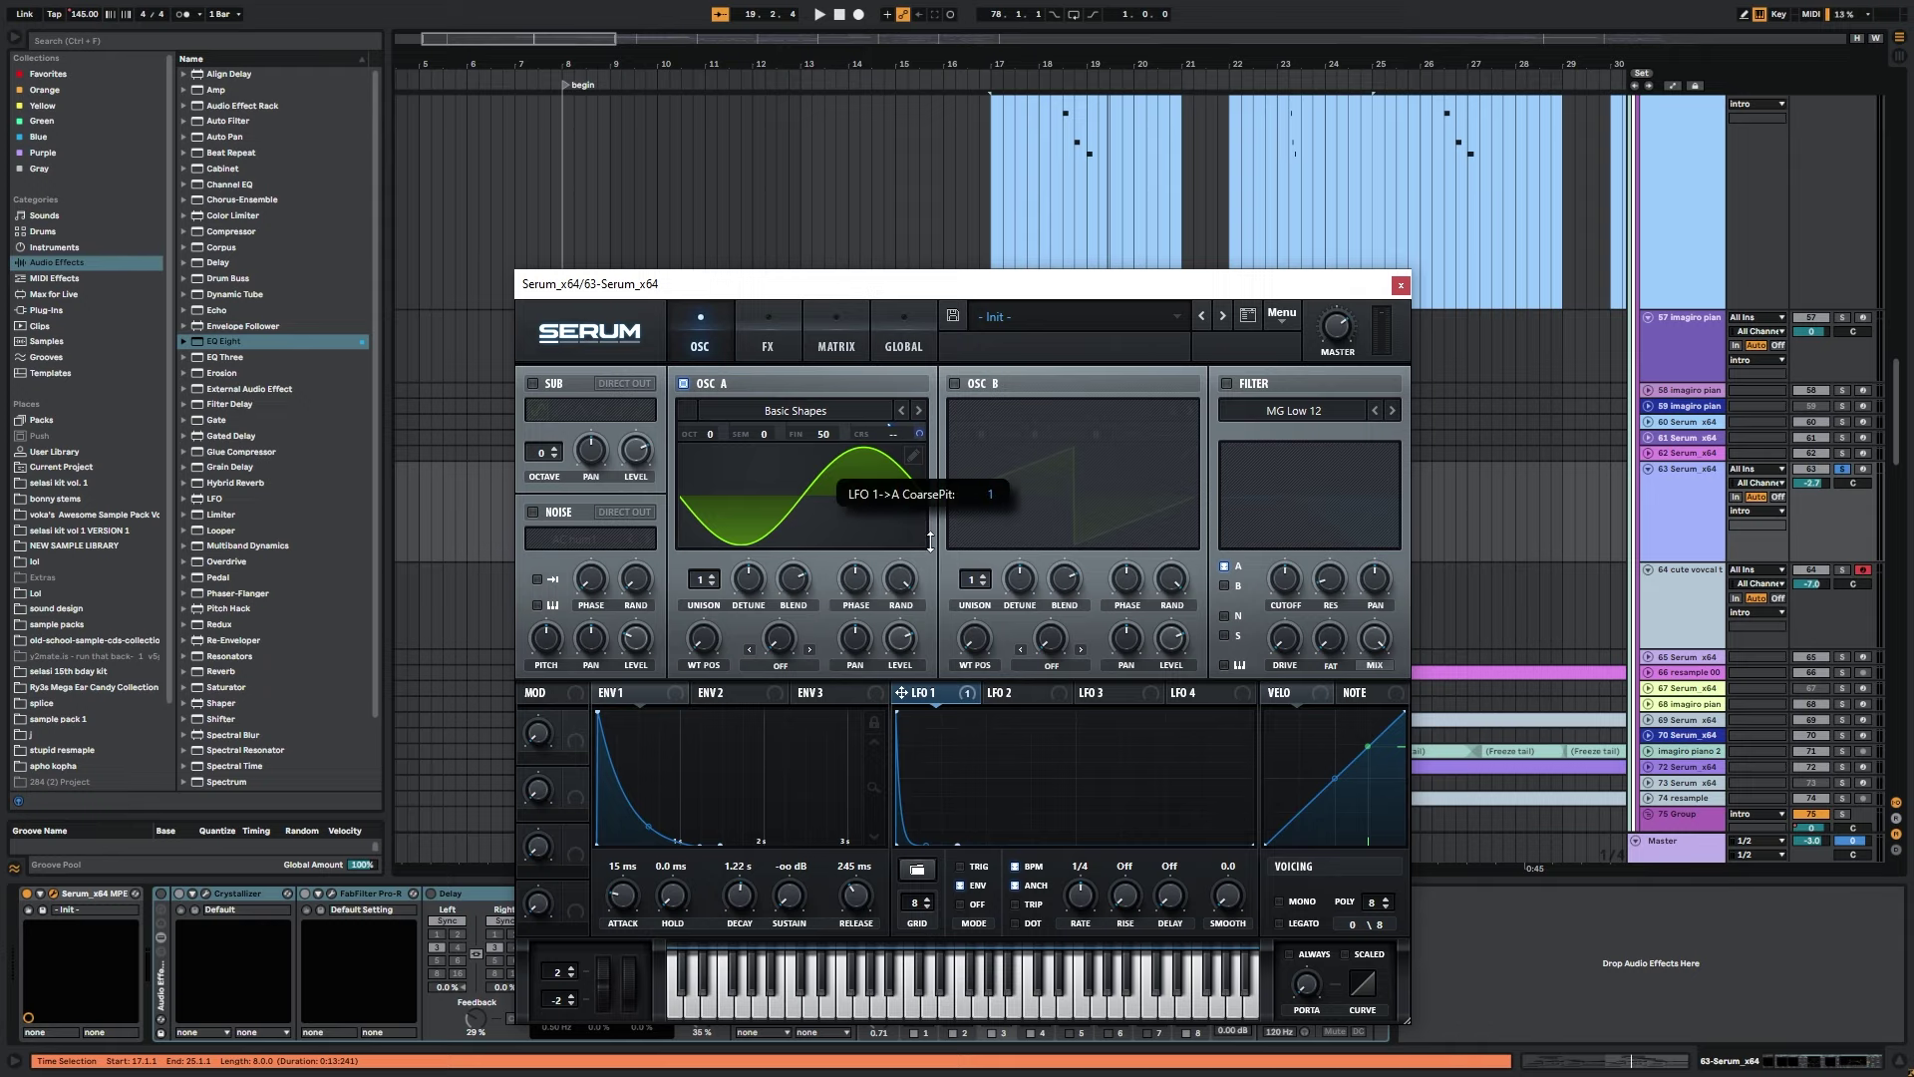
key(space)
drag(930, 541, 947, 468)
key(space)
key(space)
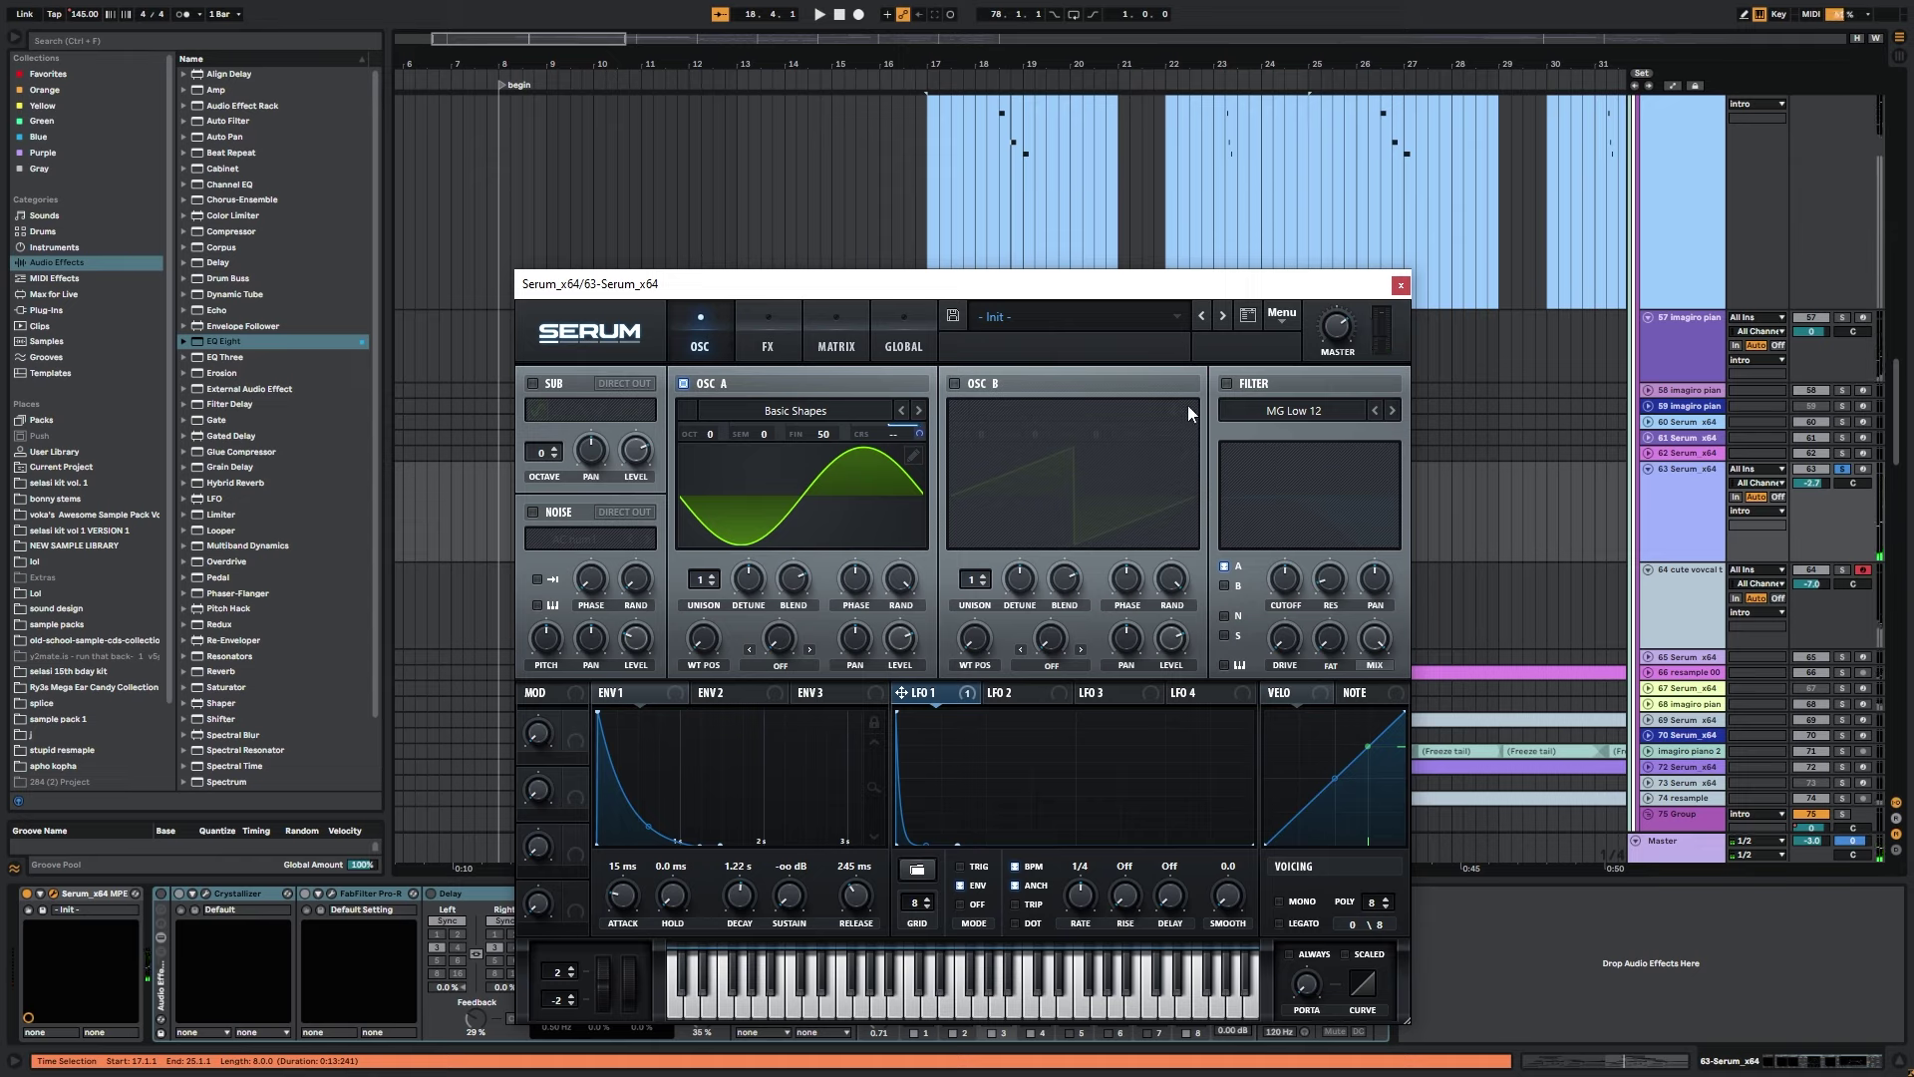
Review Serum's Hyper/Dimension and Flanger effects on track 63 while playing the clip, and close Serum.
click(767, 345)
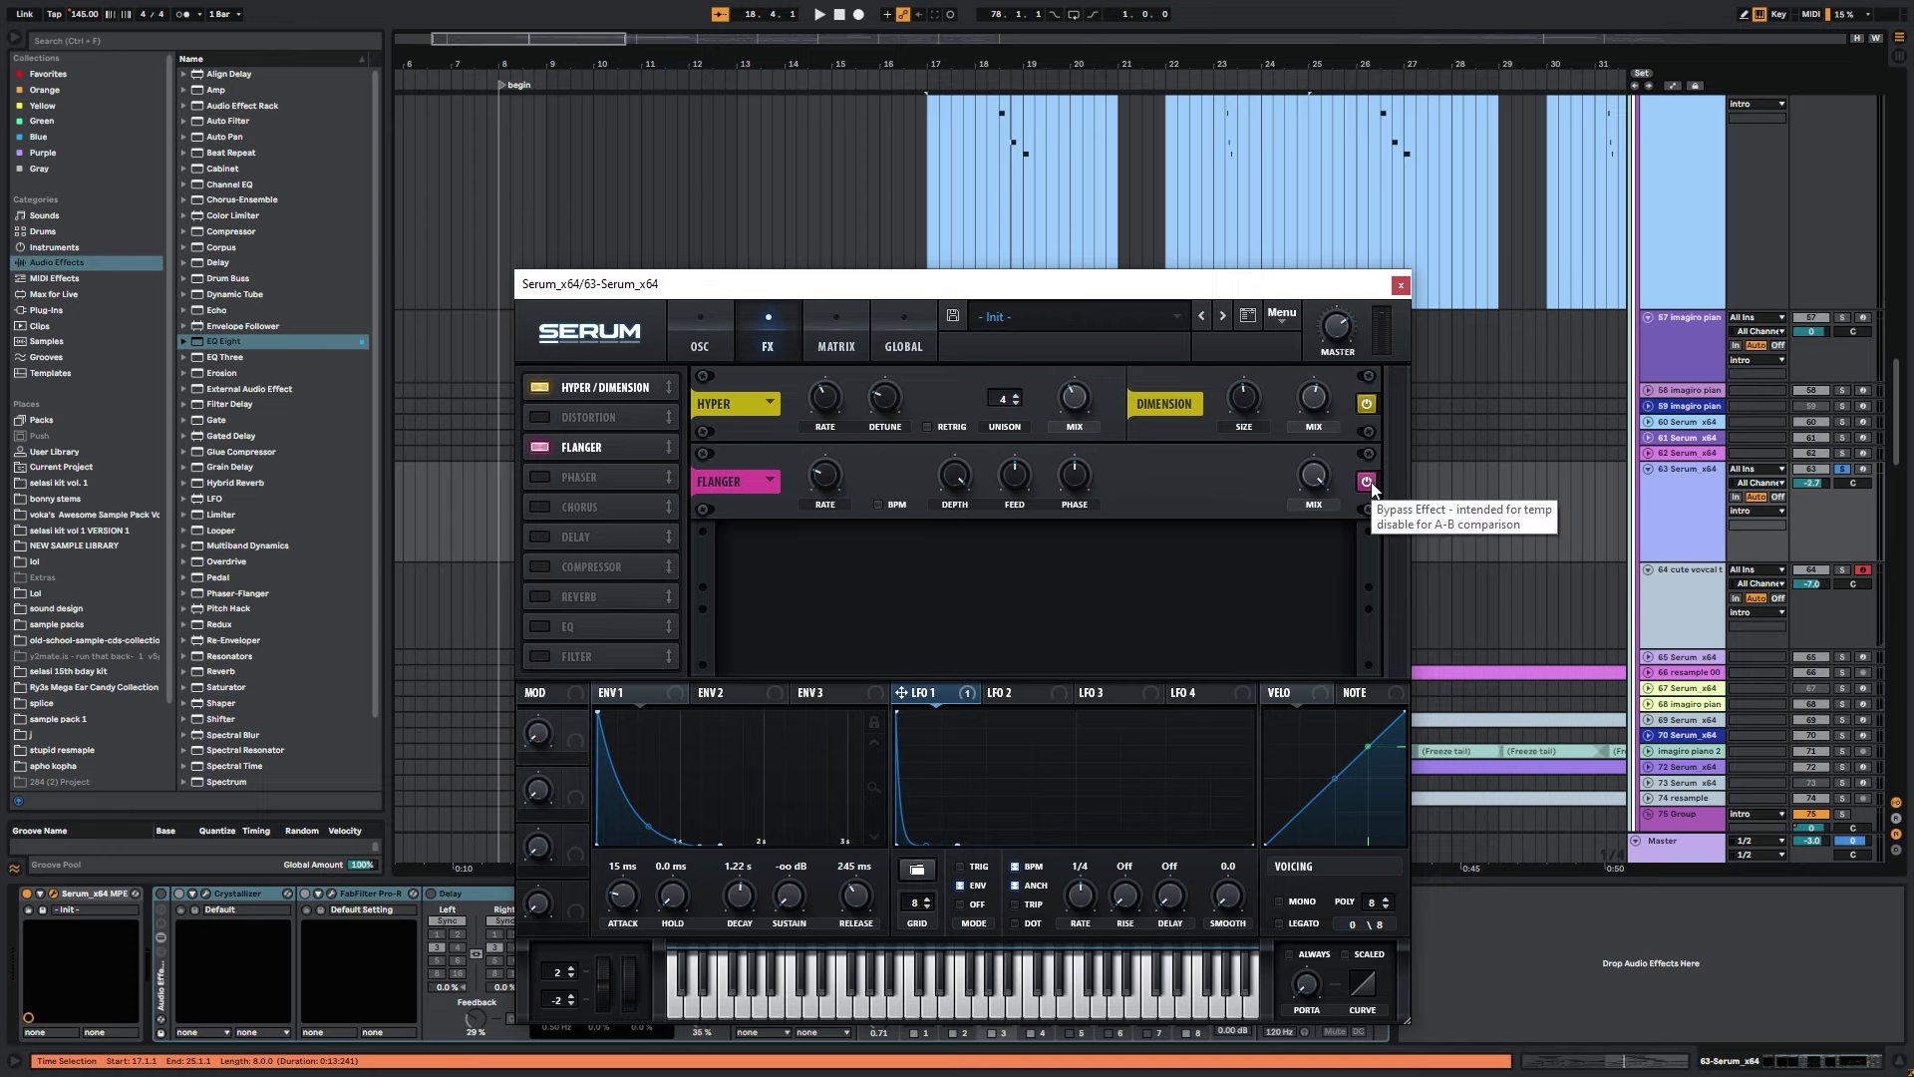
key(space)
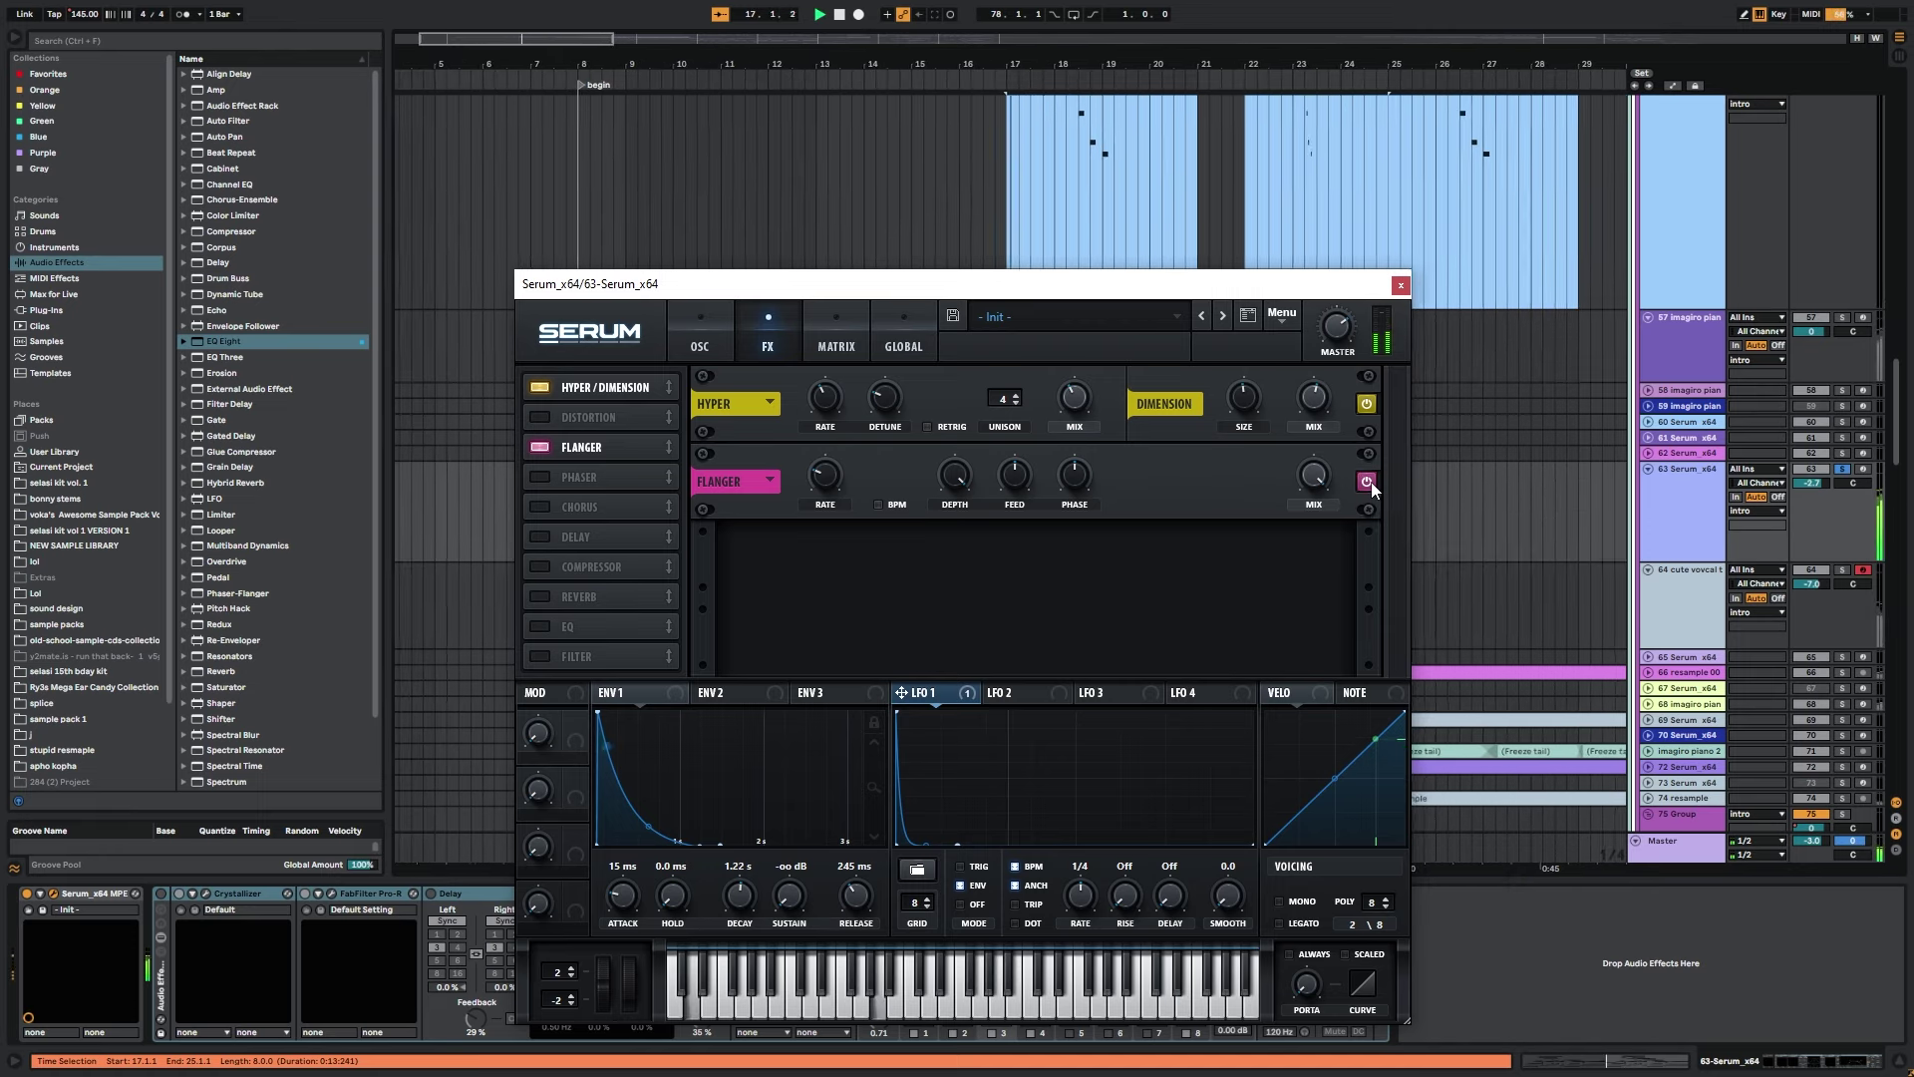
click(1401, 285)
Switch track 63's effect rack back on and check Crystallizer's settings.
click(168, 896)
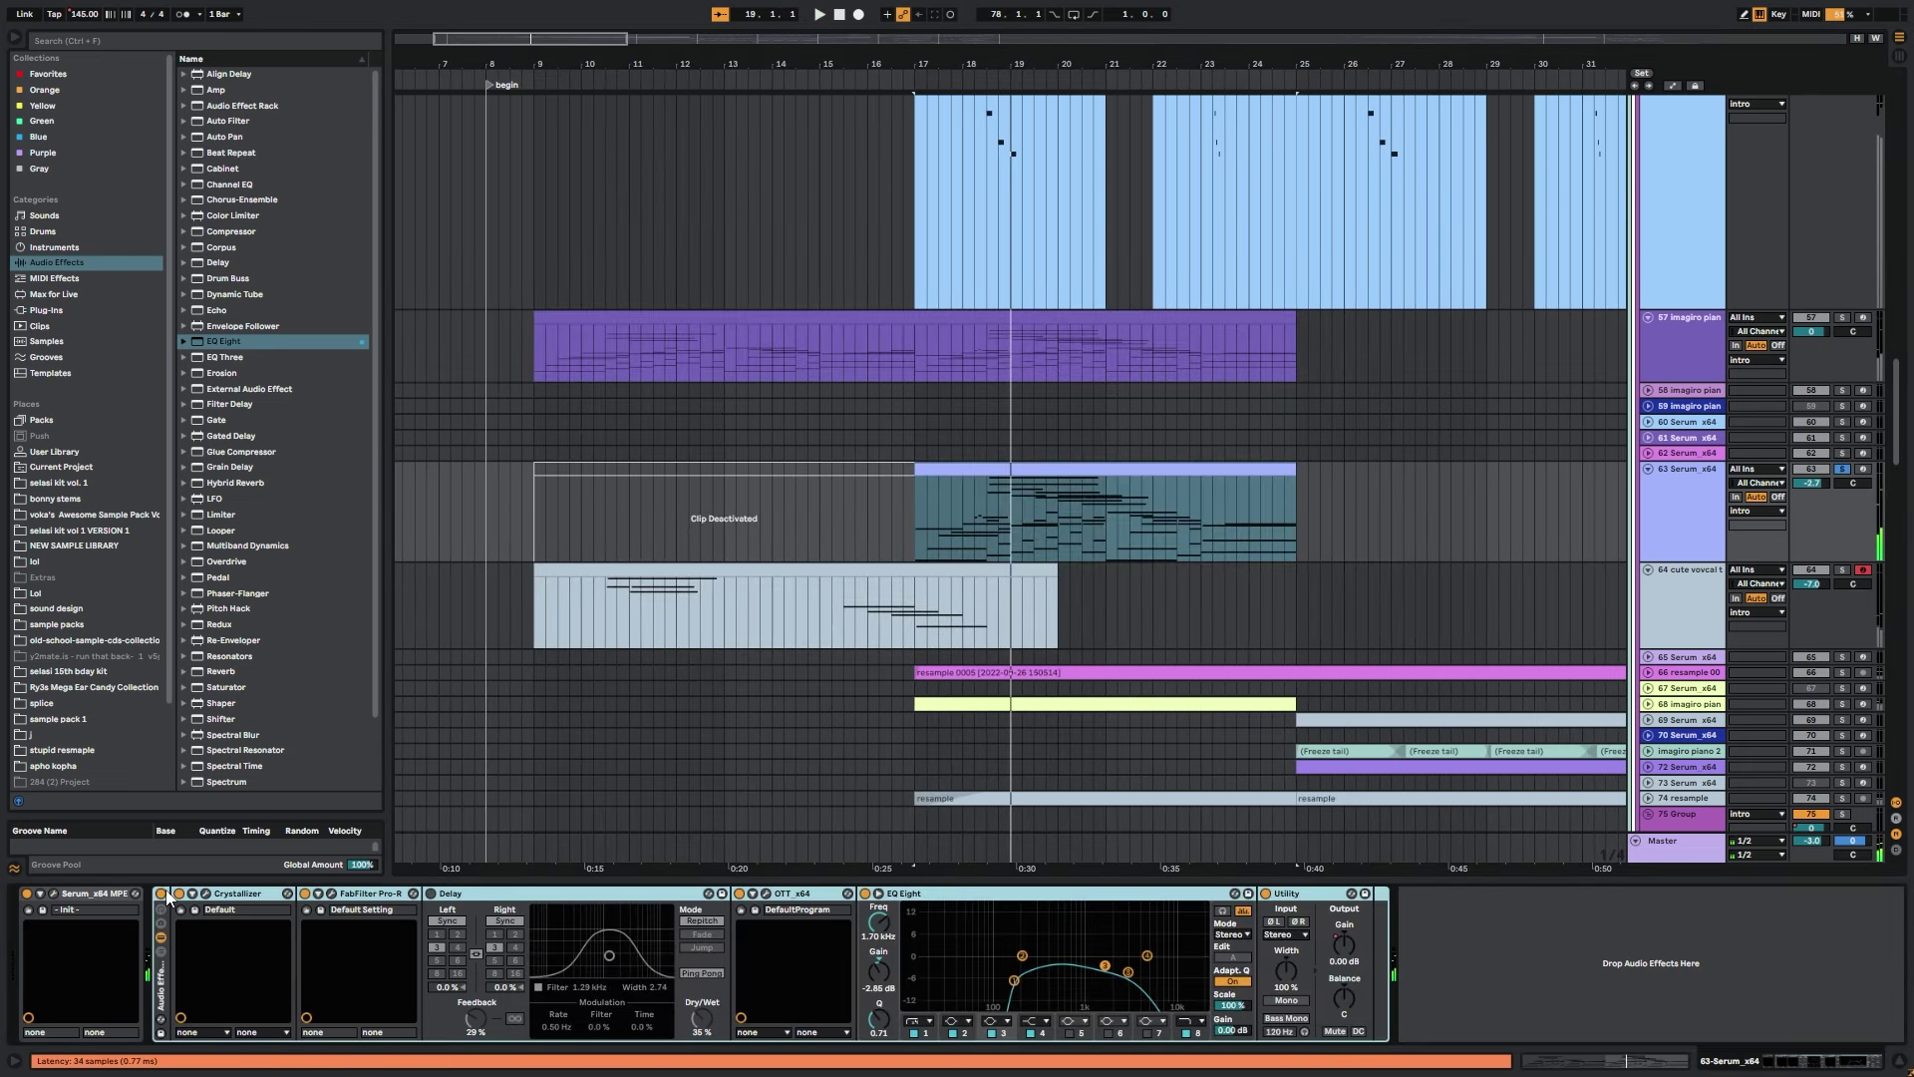
click(219, 895)
click(205, 895)
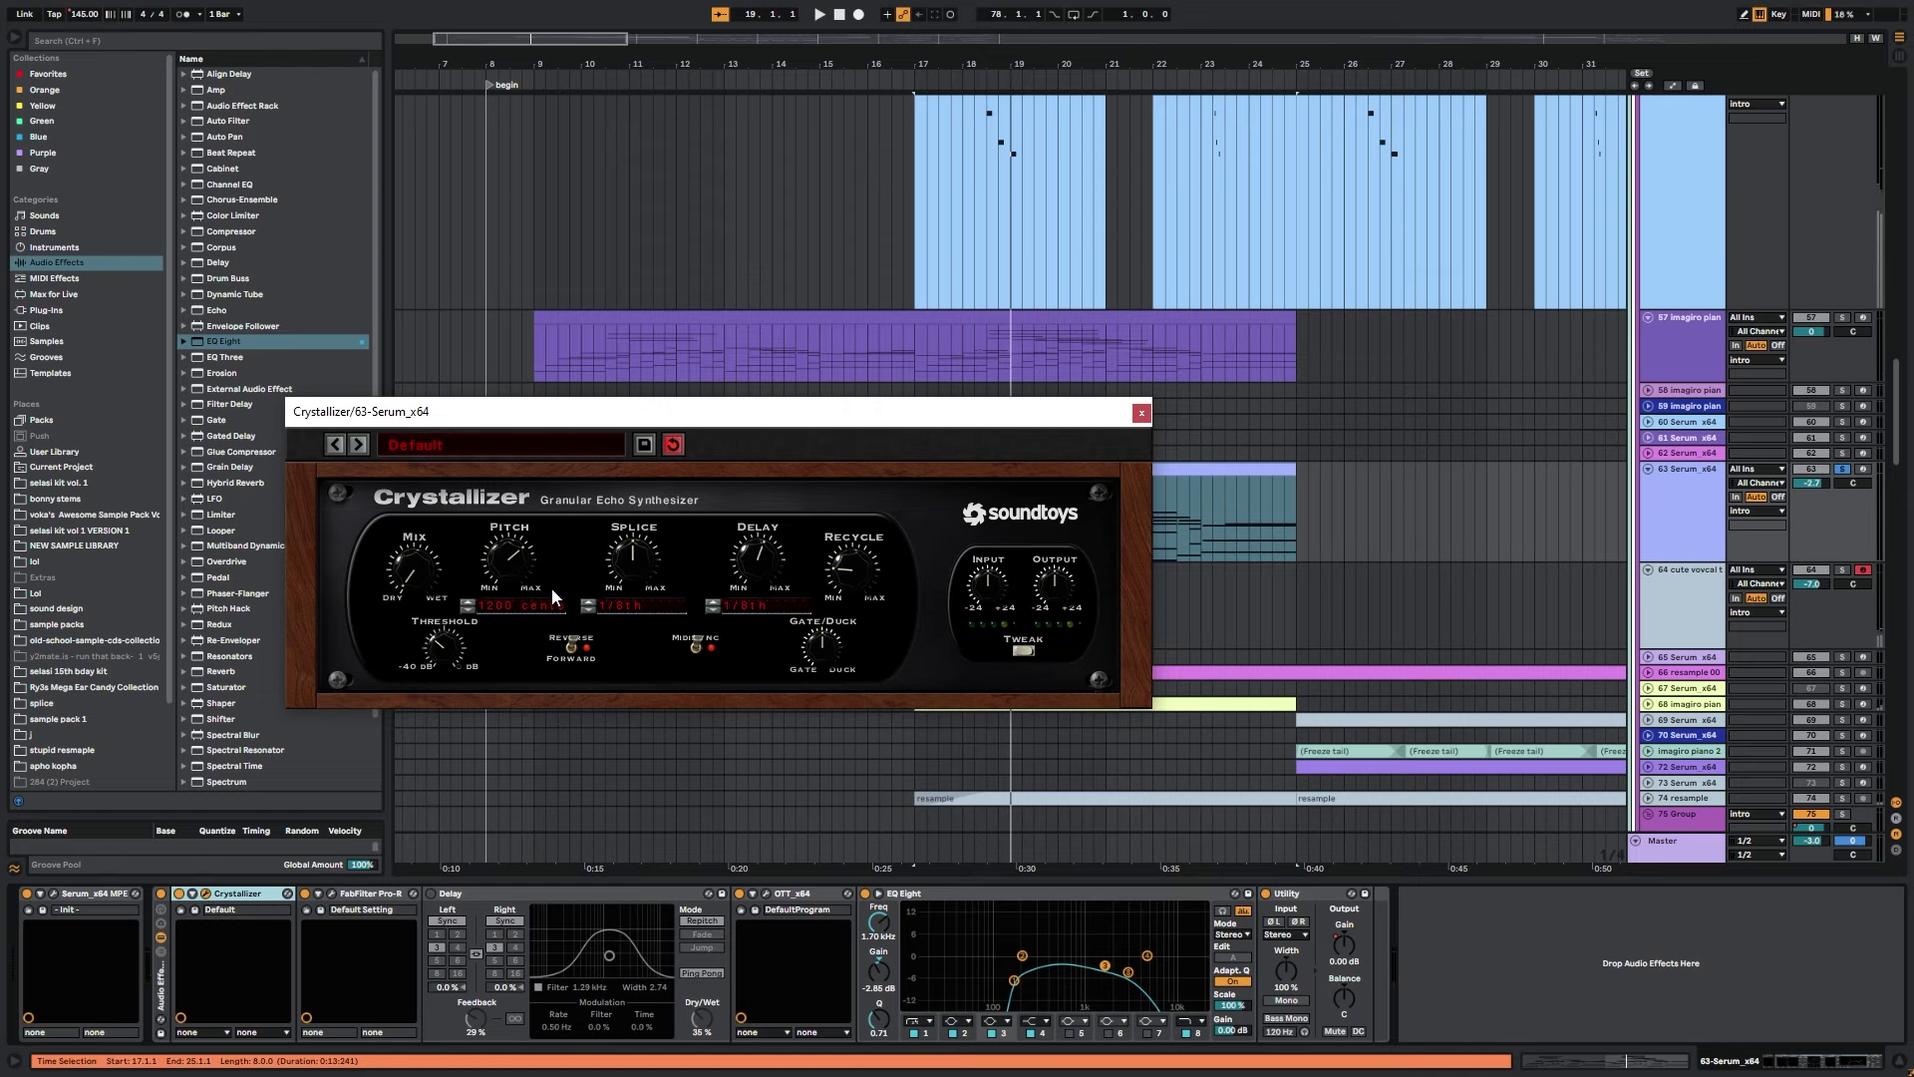
click(1143, 411)
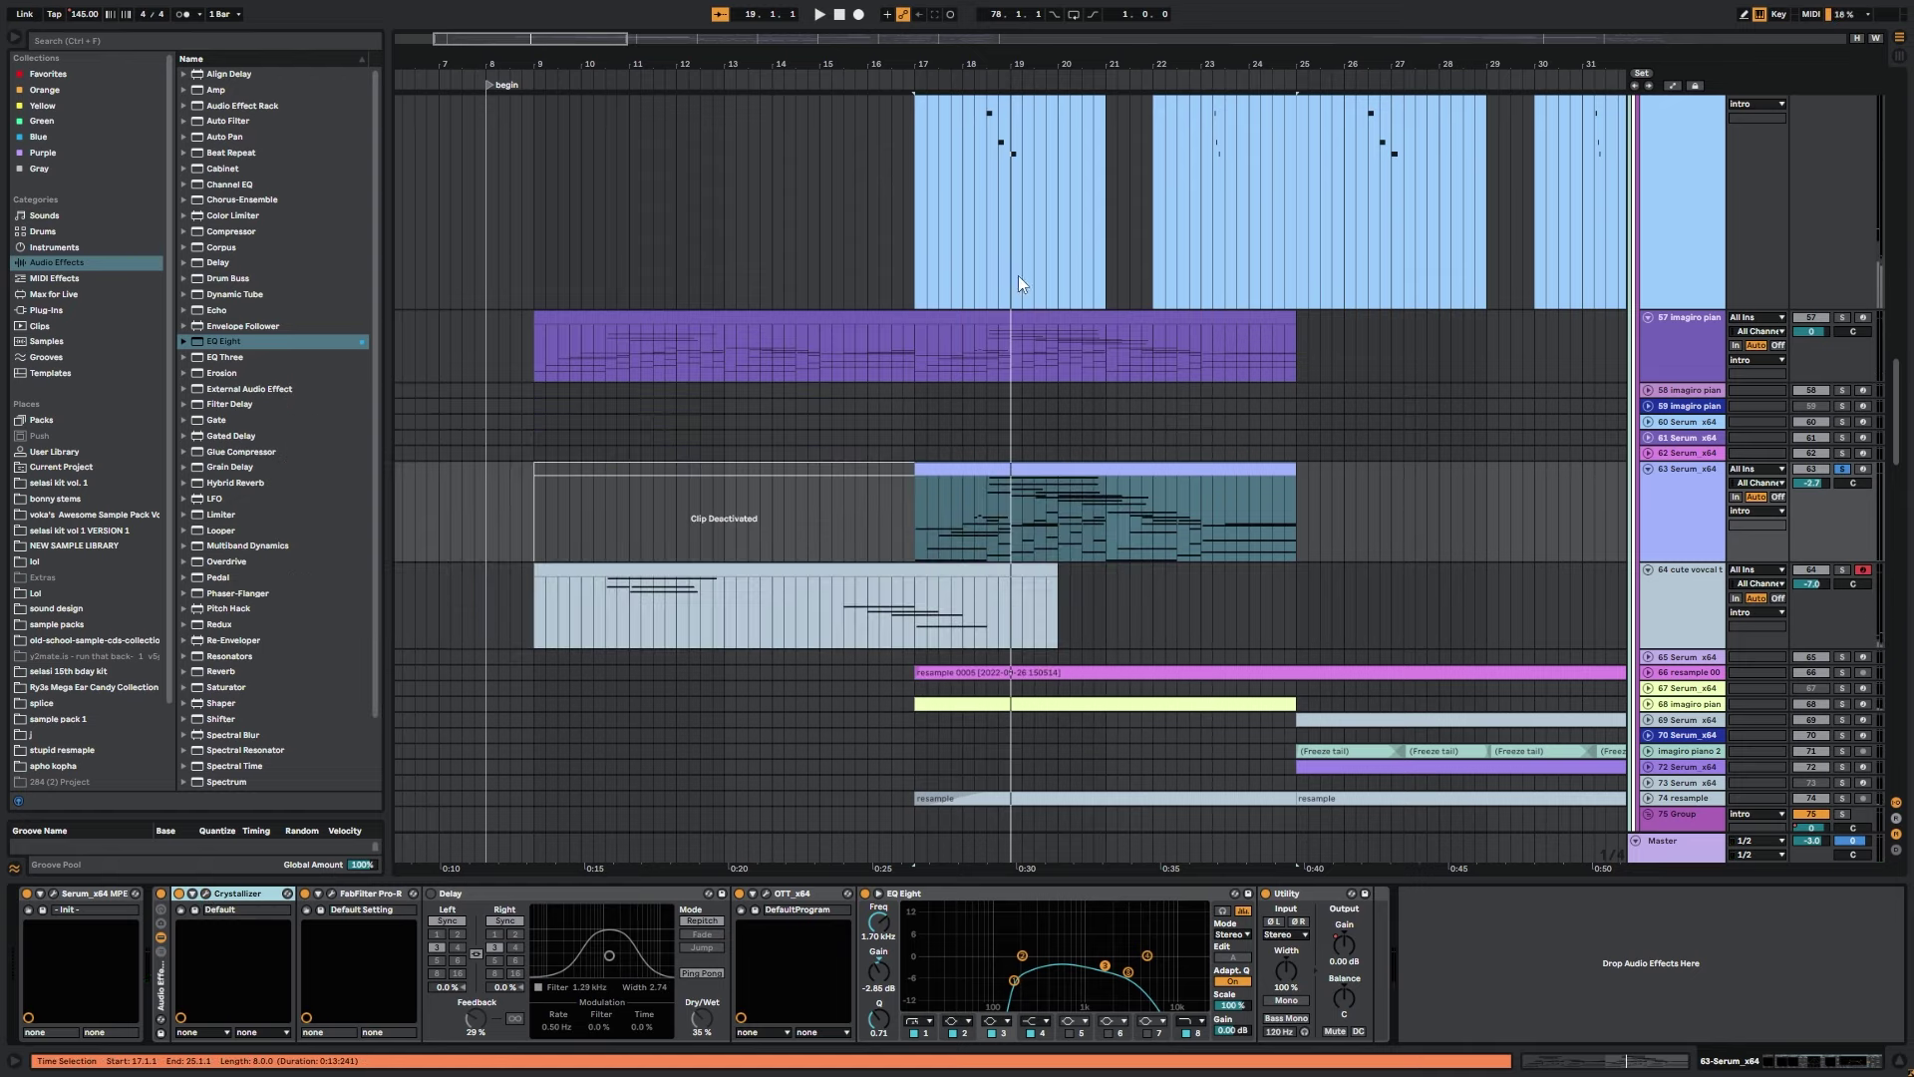
Check the settings of FabFilter Pro-R and OTT on track 63, closing each window.
click(333, 894)
click(1283, 326)
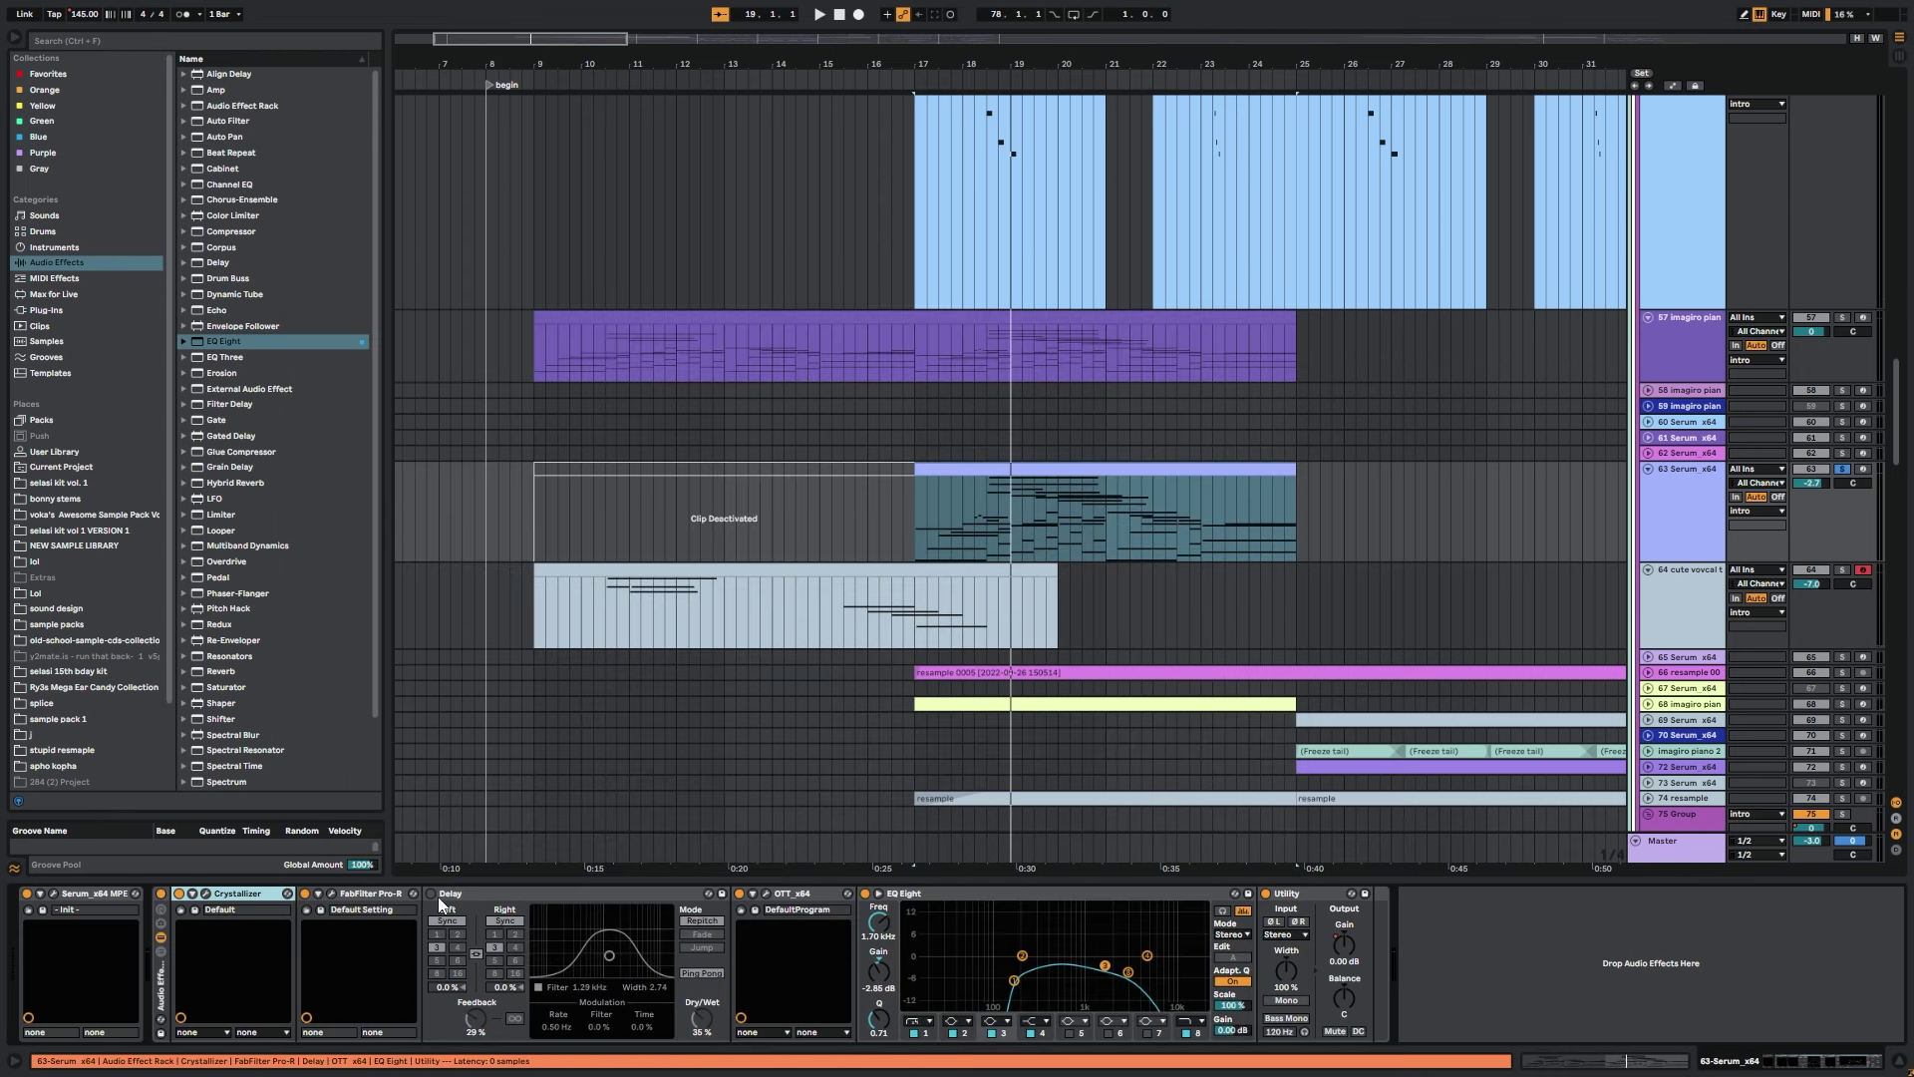
click(765, 894)
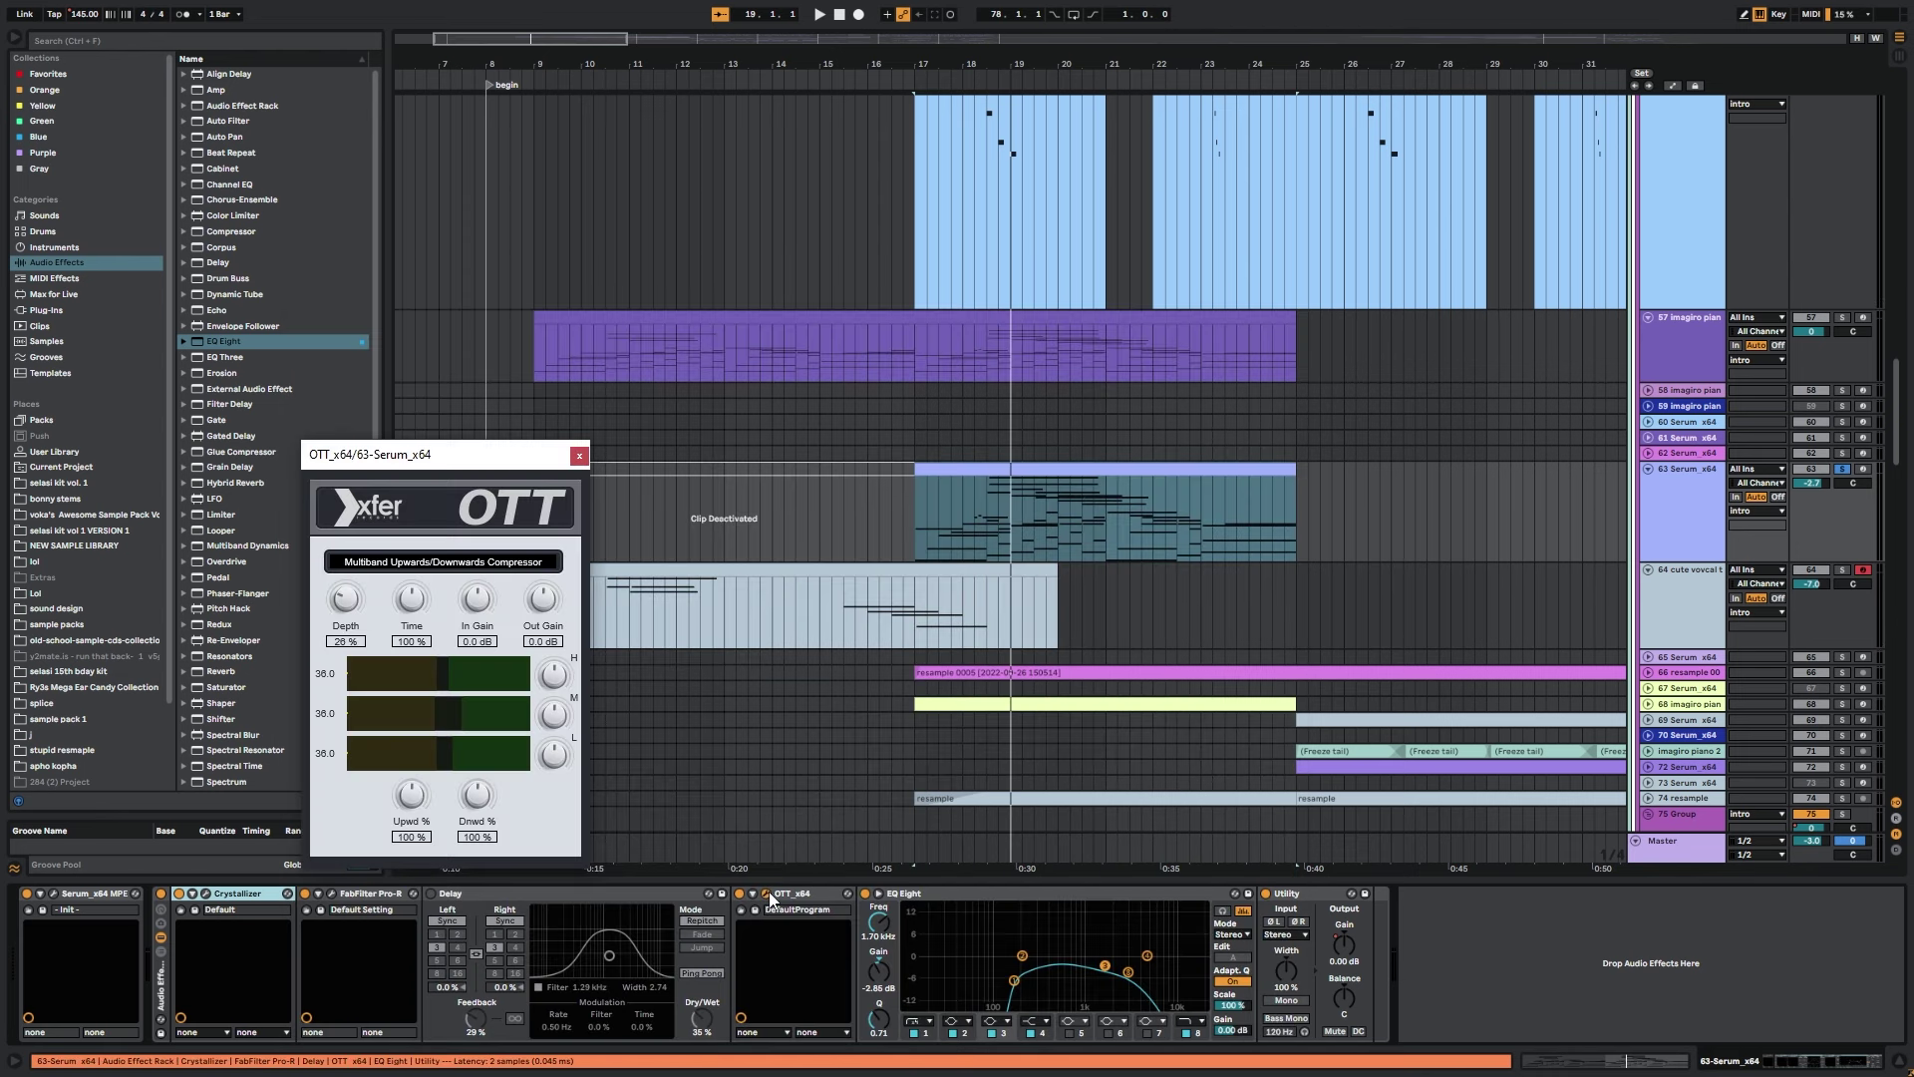
click(766, 894)
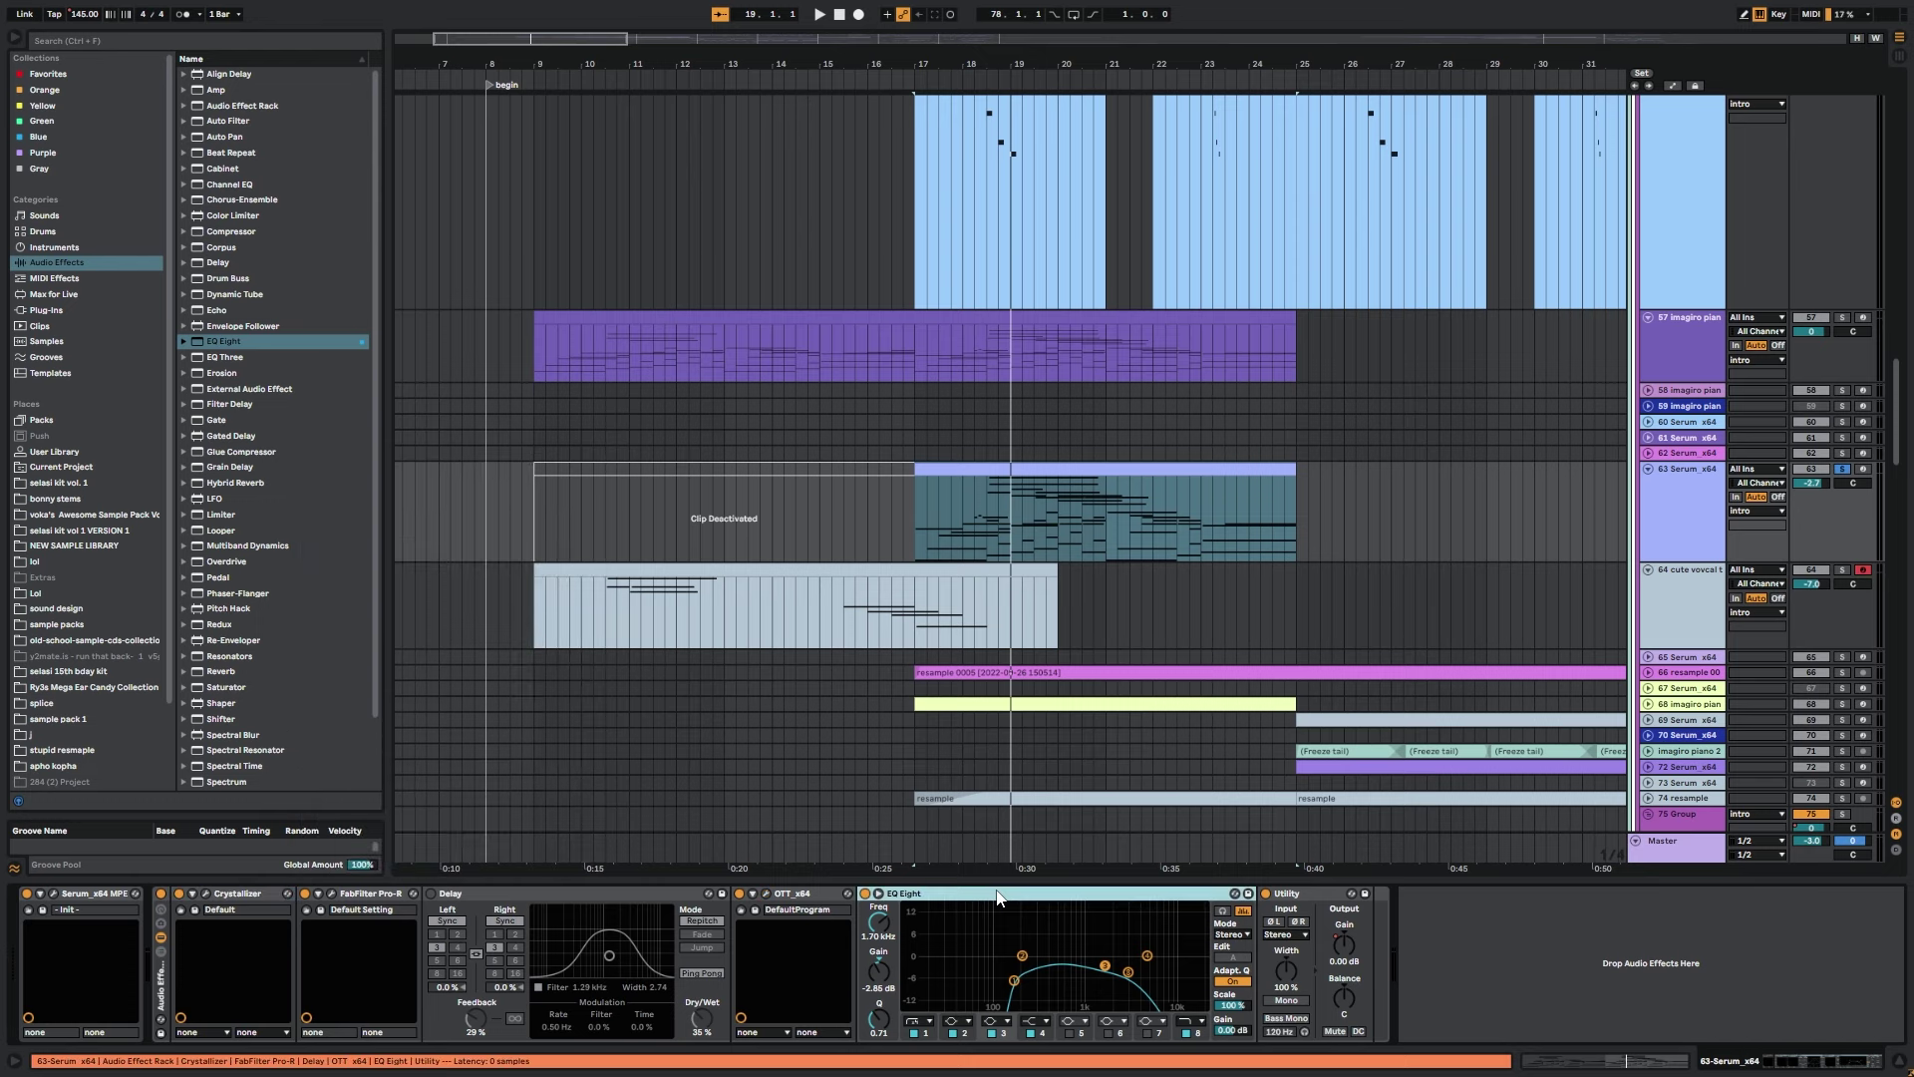
Show the automation of EQ Eight's band 8 frequency on track 63 and place the insert marker at 23.4.1.
click(1166, 957)
right_click(880, 925)
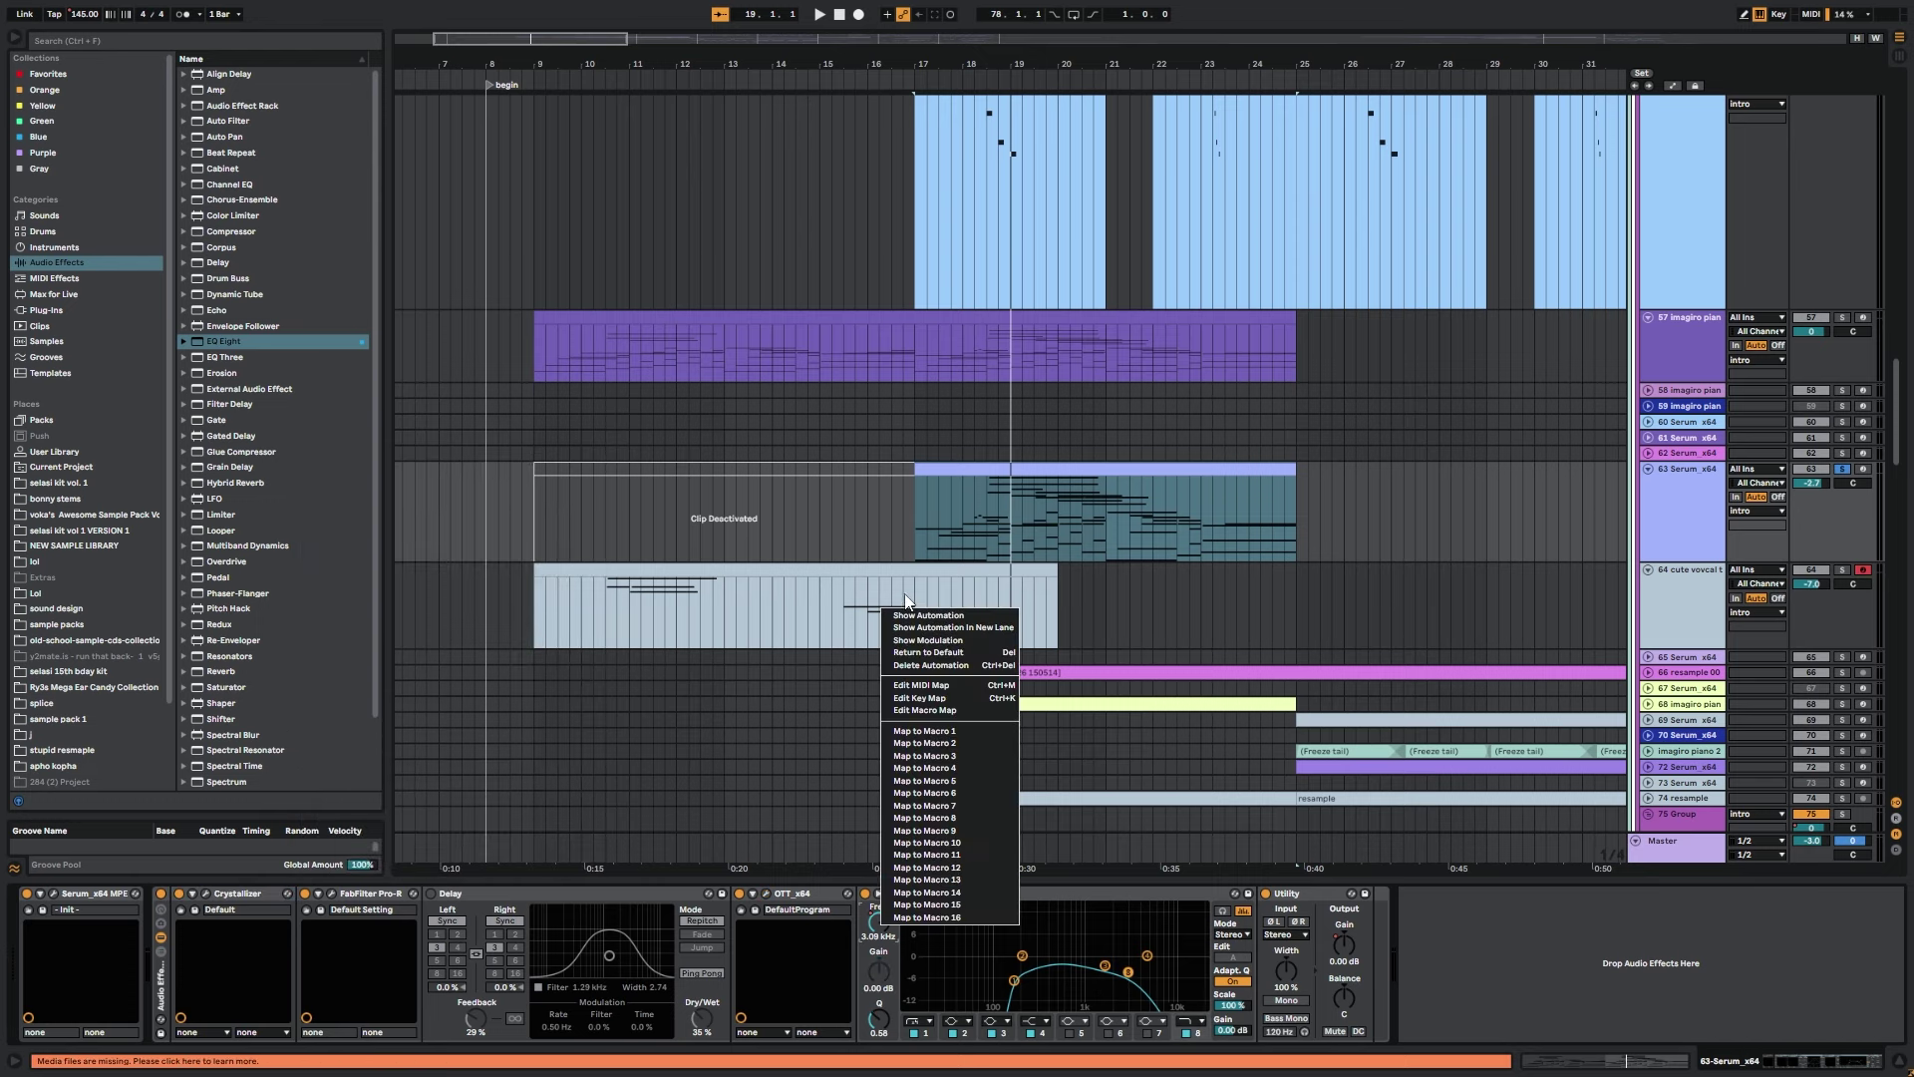
click(997, 629)
click(1255, 528)
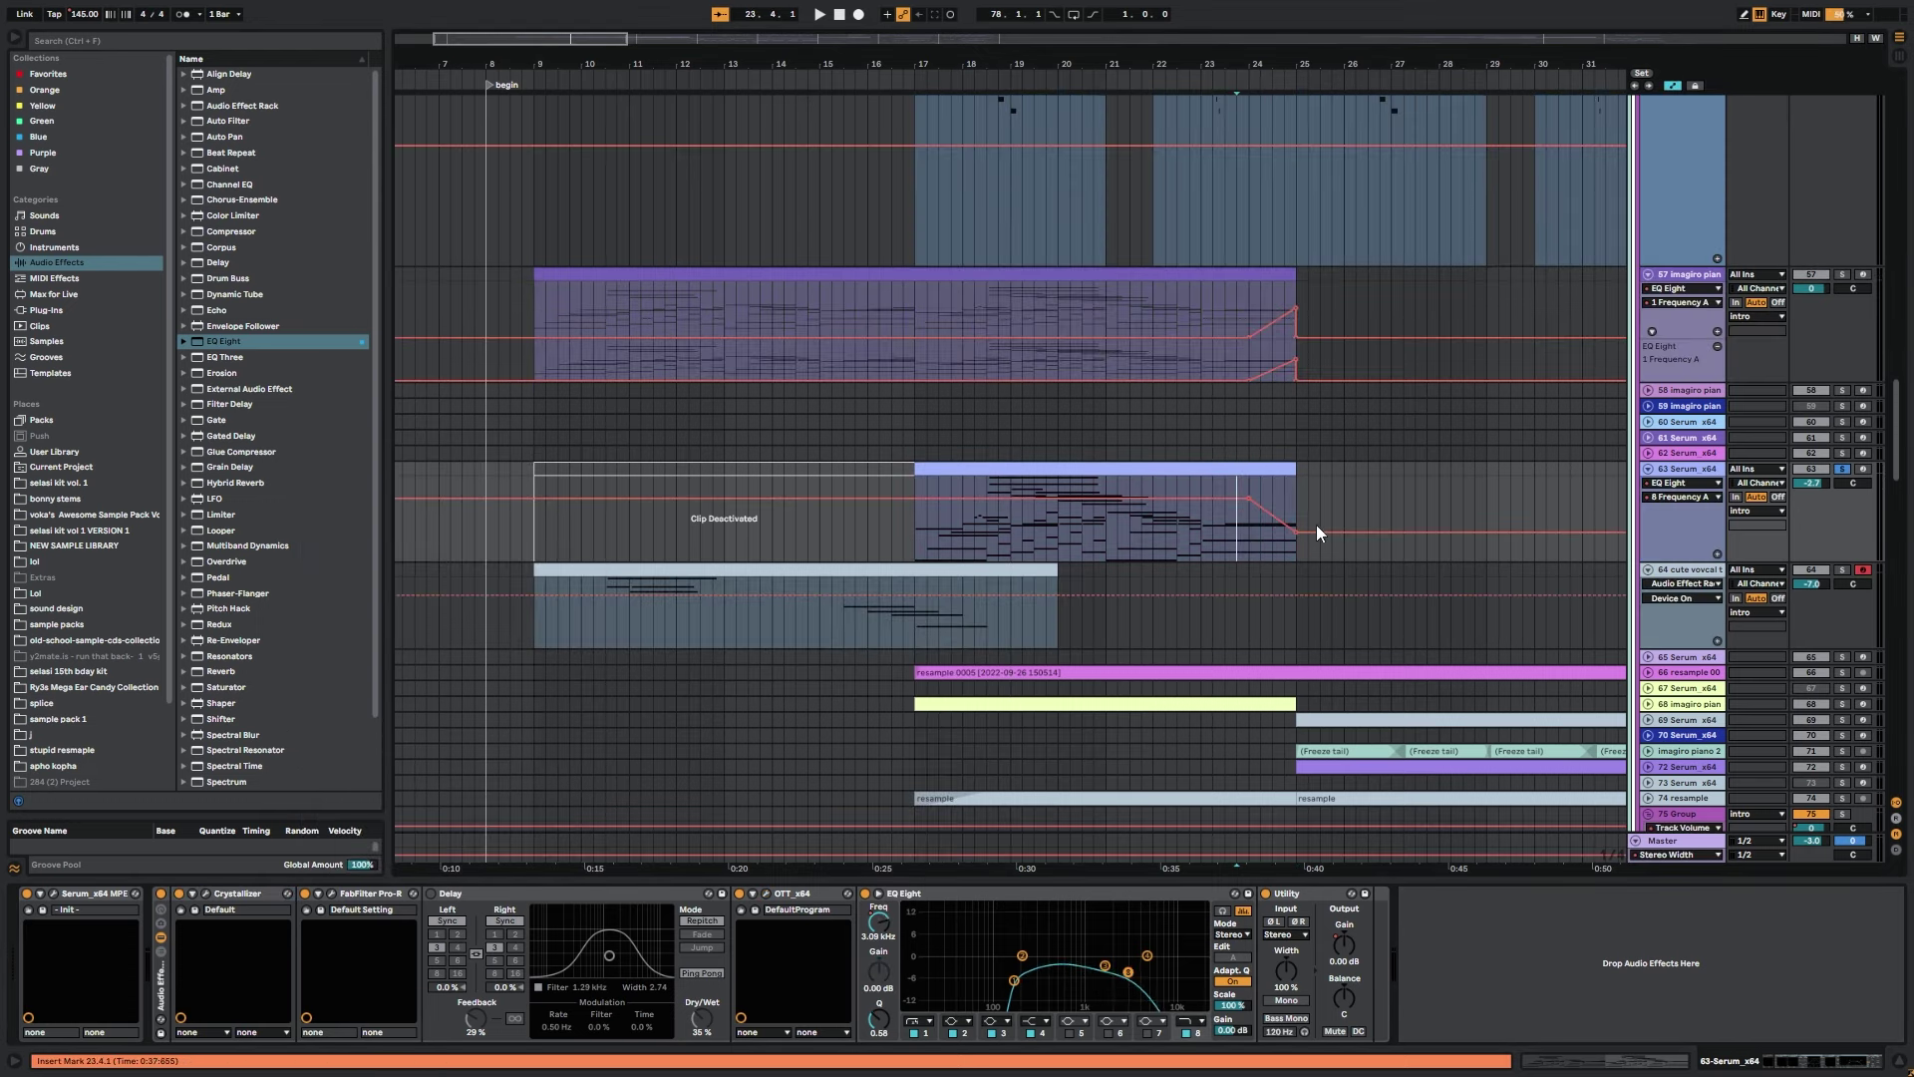
Play the end of track 63's clip and show the automation of Utility's gain on the track.
key(space)
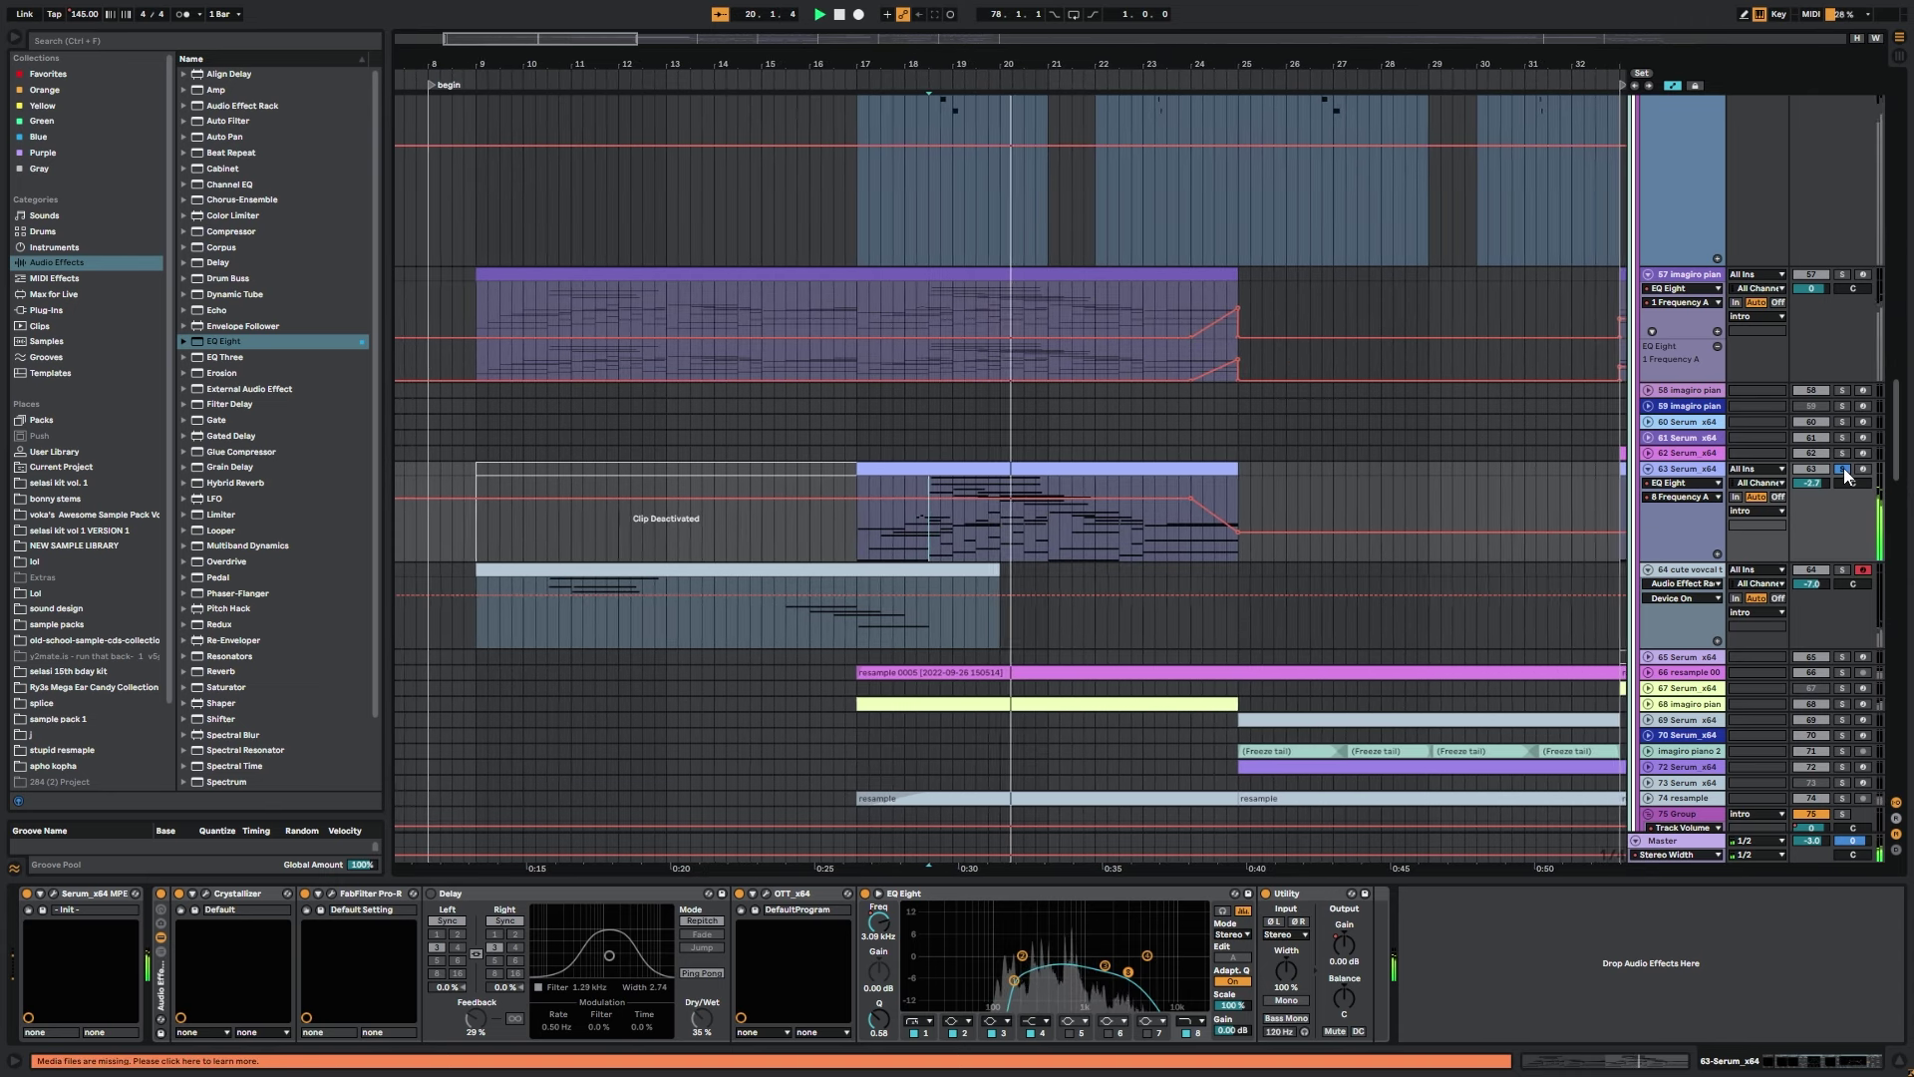
key(space)
right_click(1343, 944)
click(853, 542)
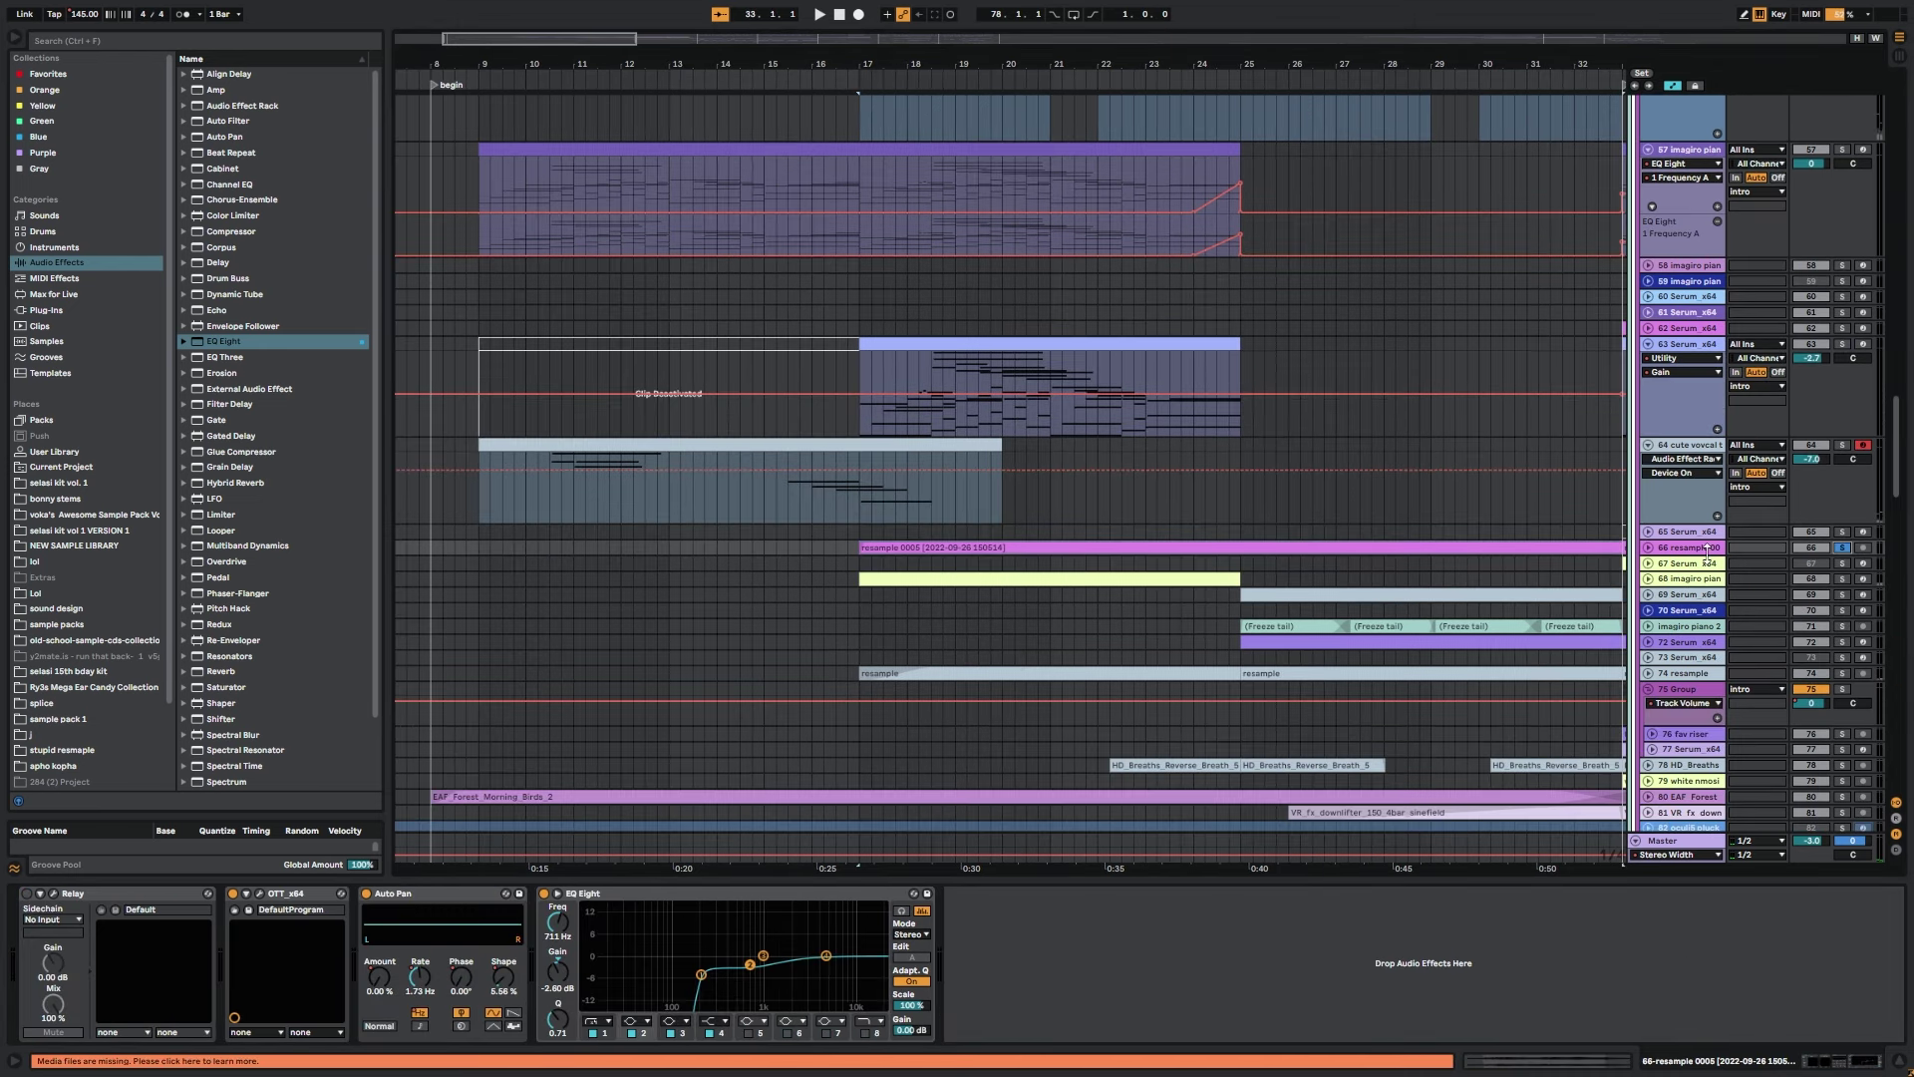
Unfold track 66, listen to its resample clip and reveal the clip's source file in the browser.
click(1637, 546)
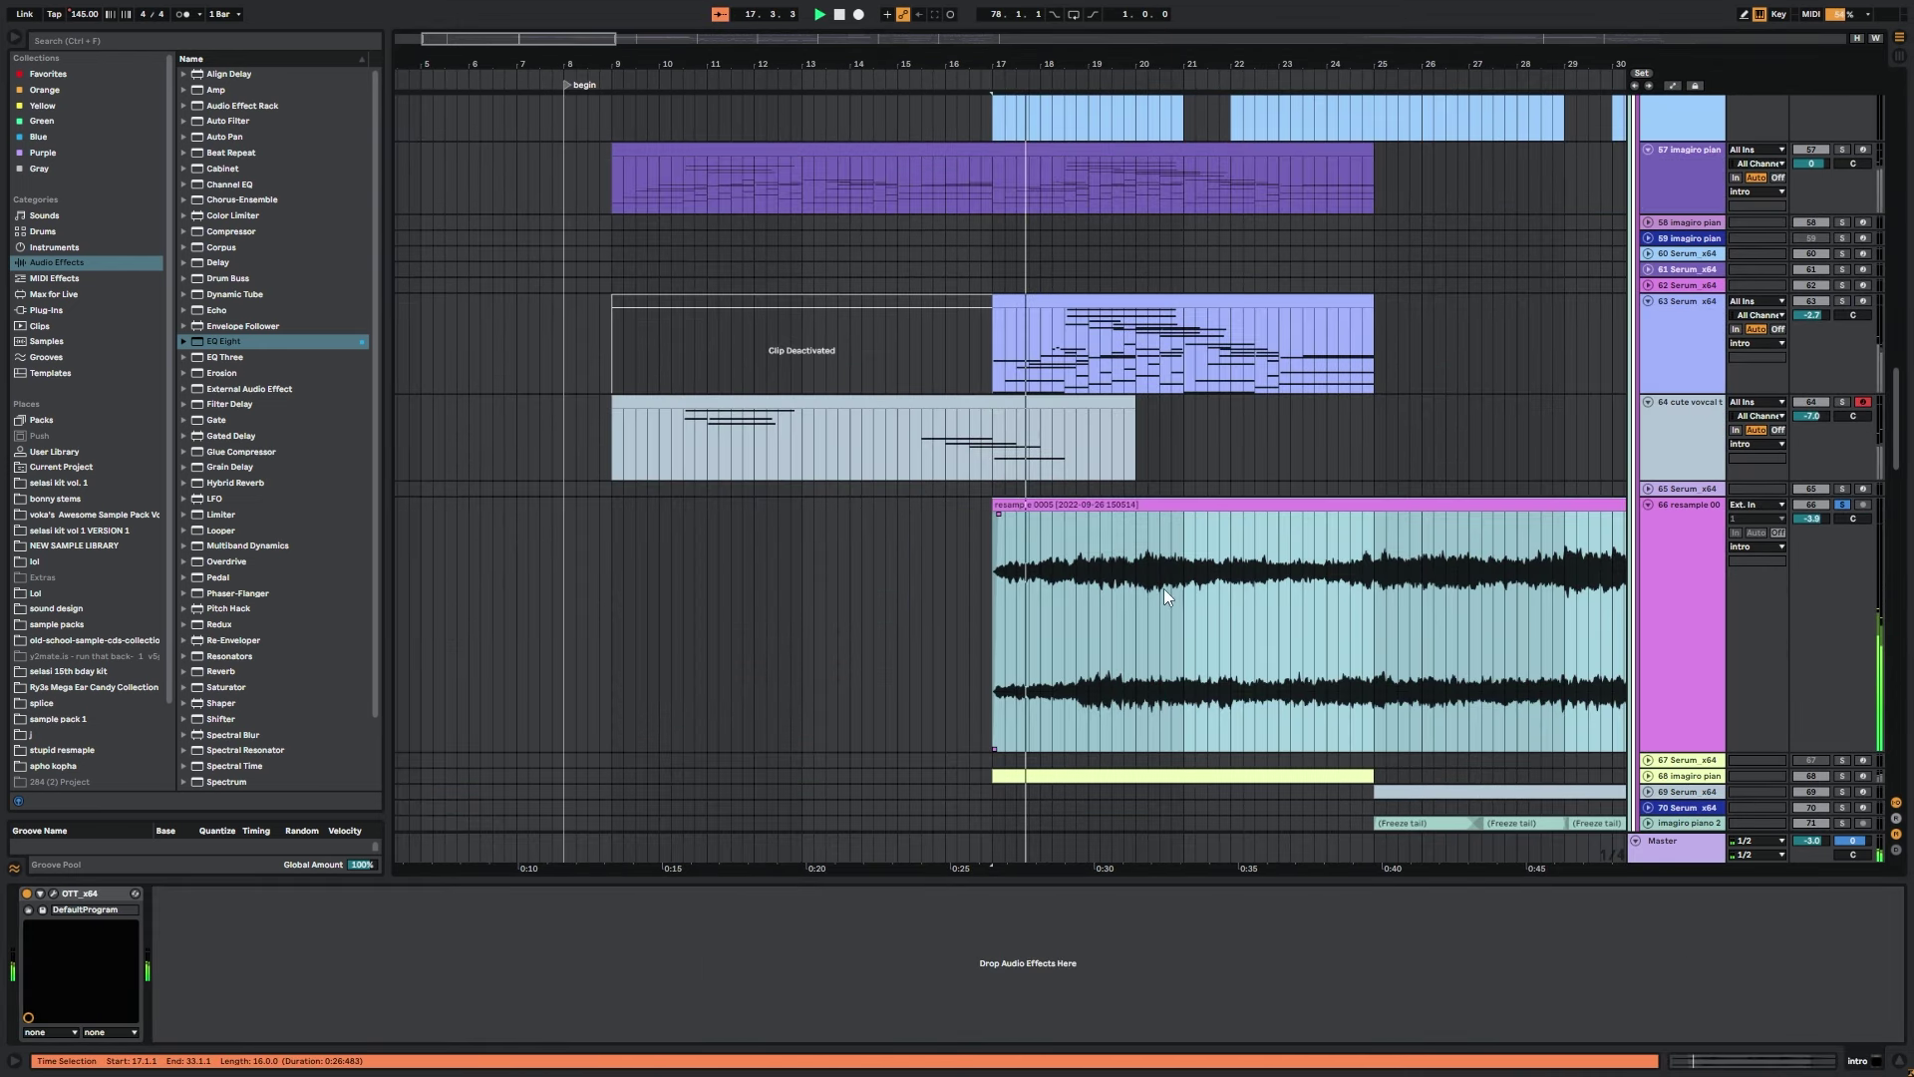
scroll(1097, 598, right, 3)
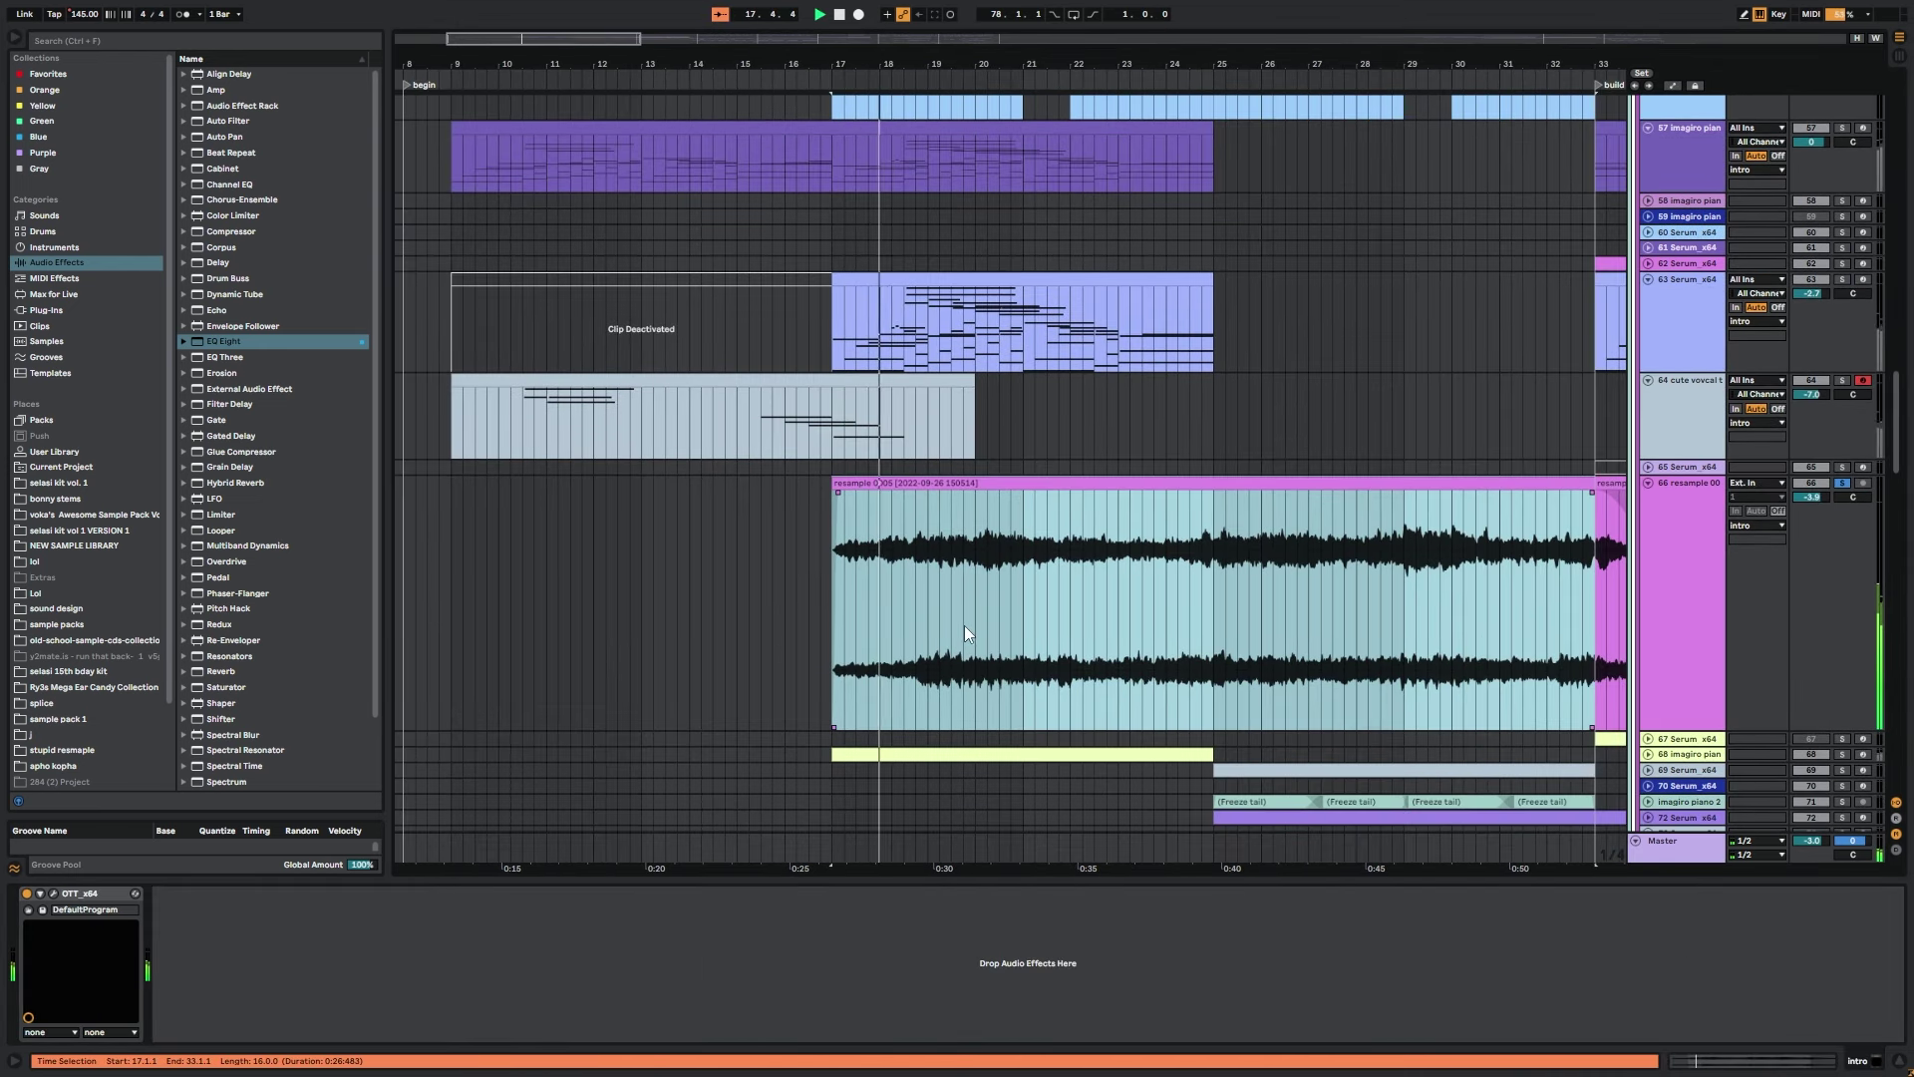
right_click(967, 482)
click(422, 390)
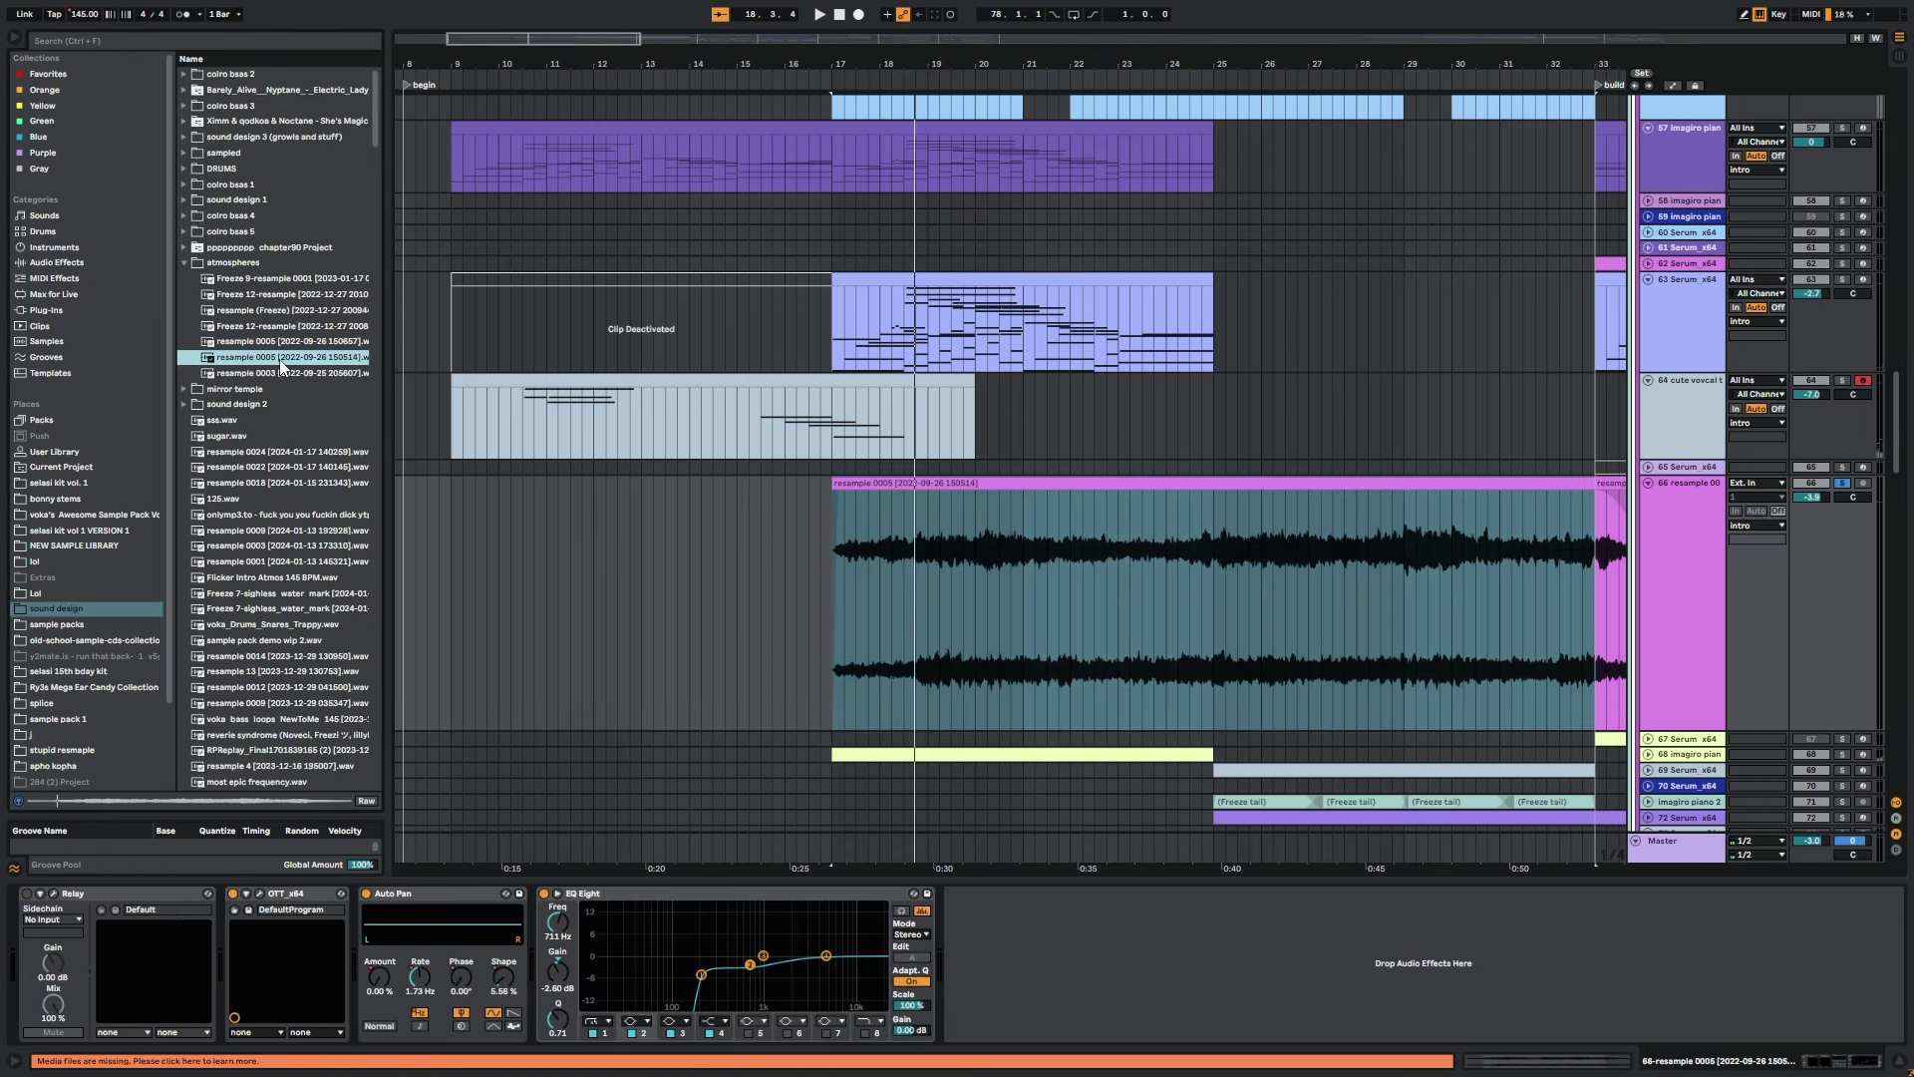
Place the insert marker at 17.1.1 on track 66 and return the browser to the Audio Effects category.
click(939, 552)
click(966, 482)
click(828, 558)
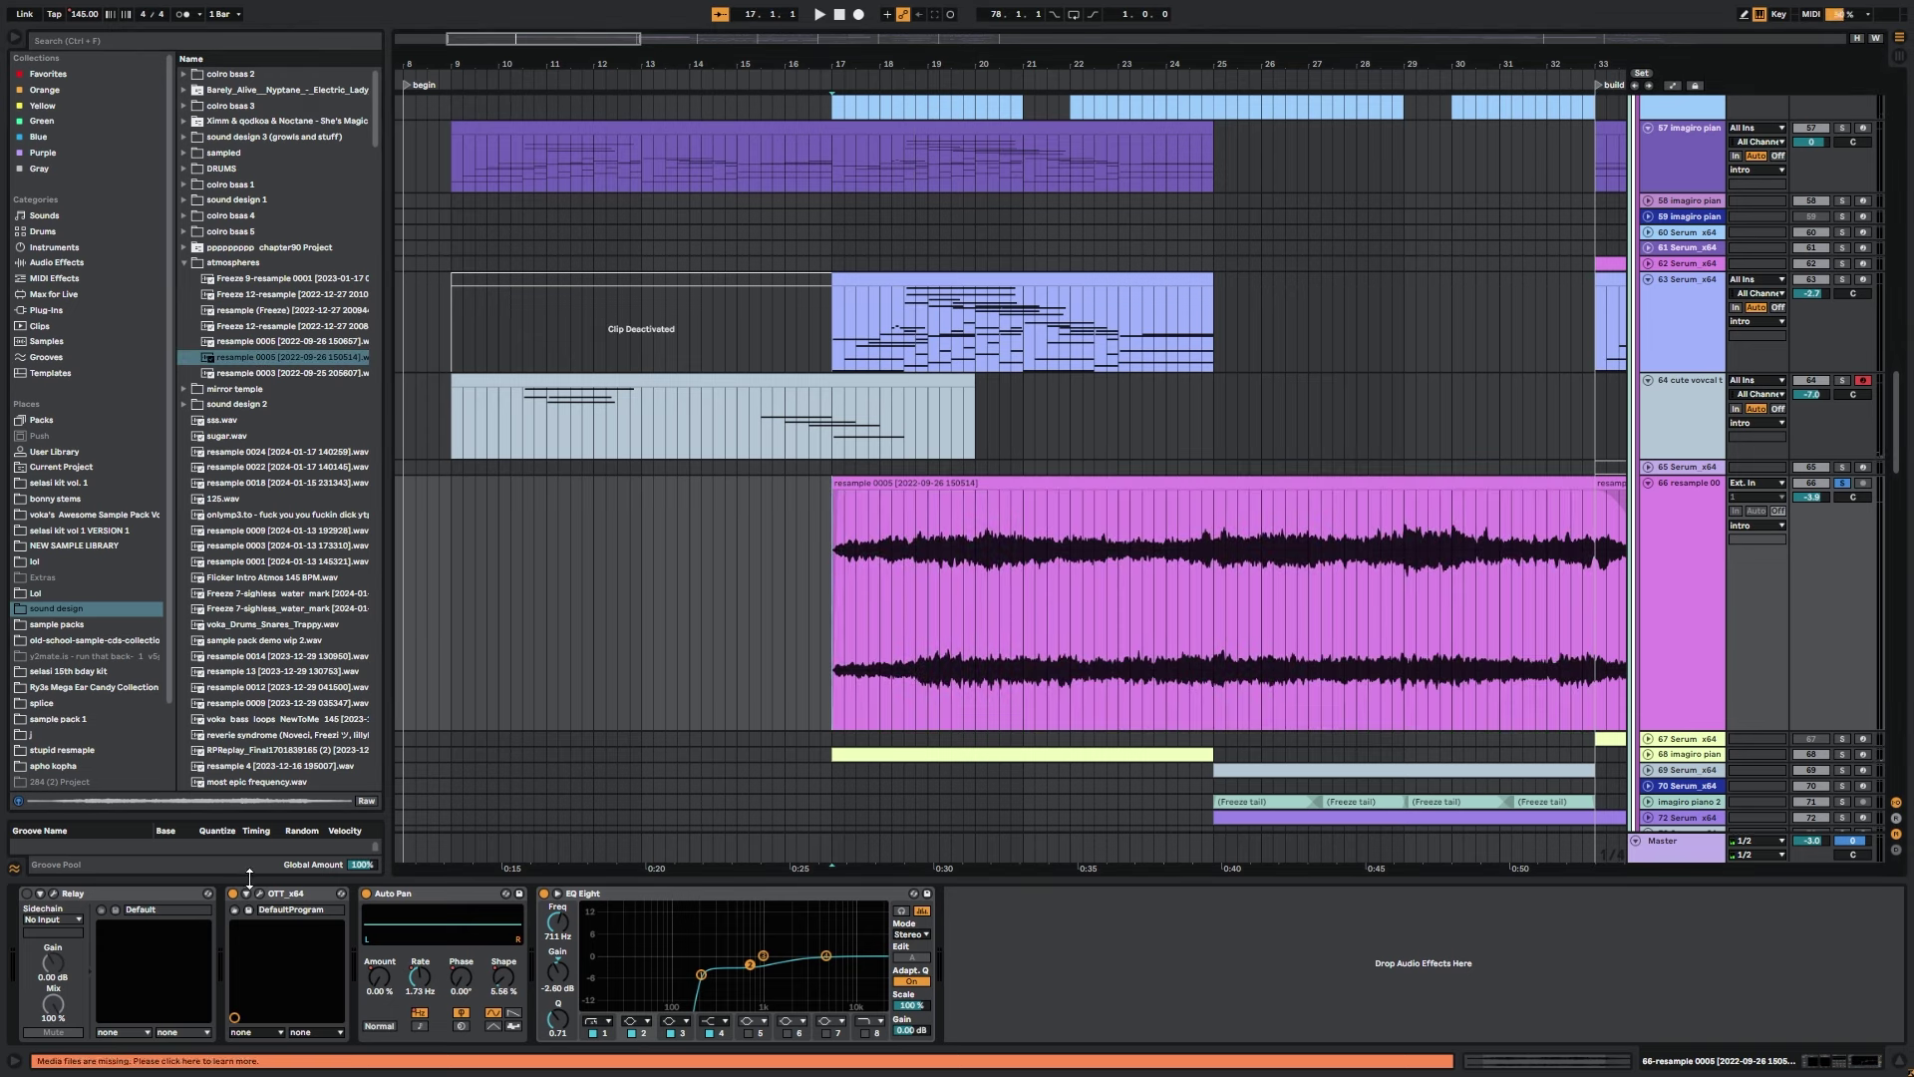
click(50, 262)
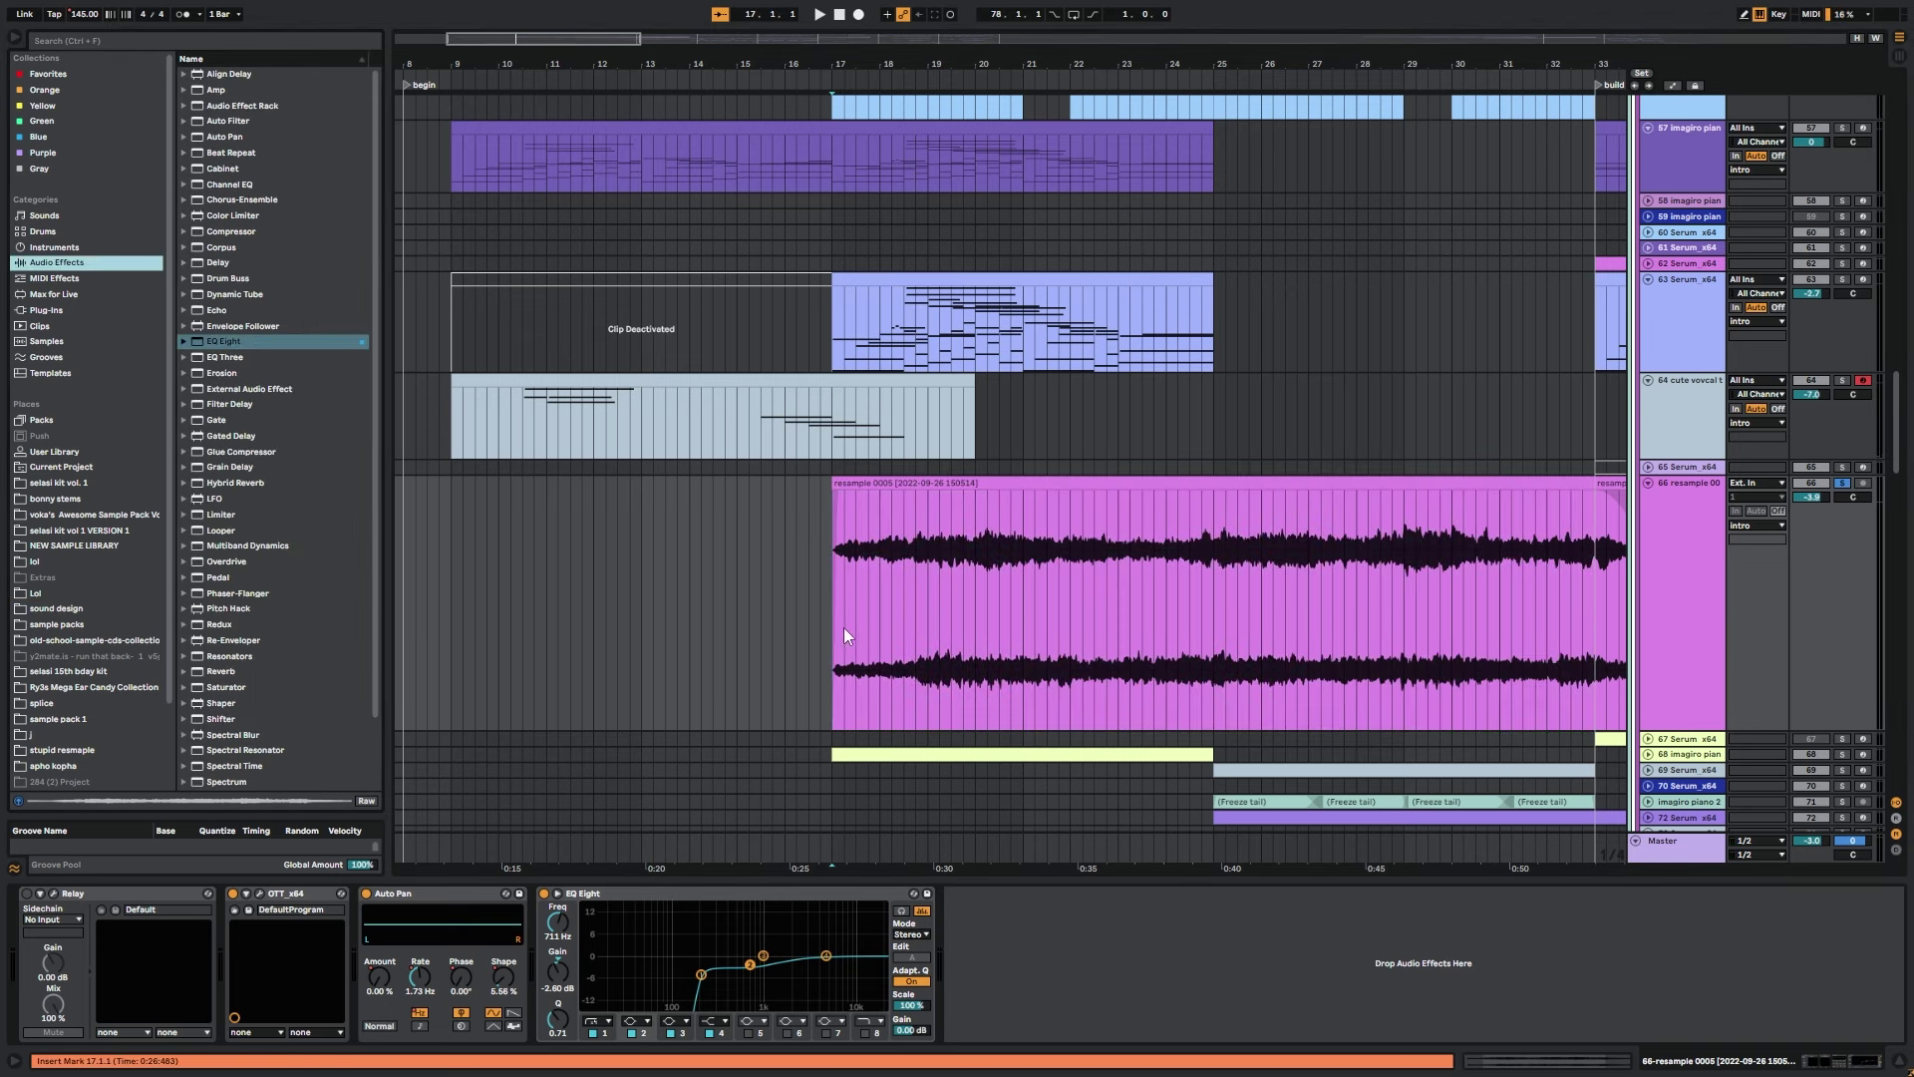
Check OTT's settings on track 66 and close its window.
click(832, 580)
click(259, 895)
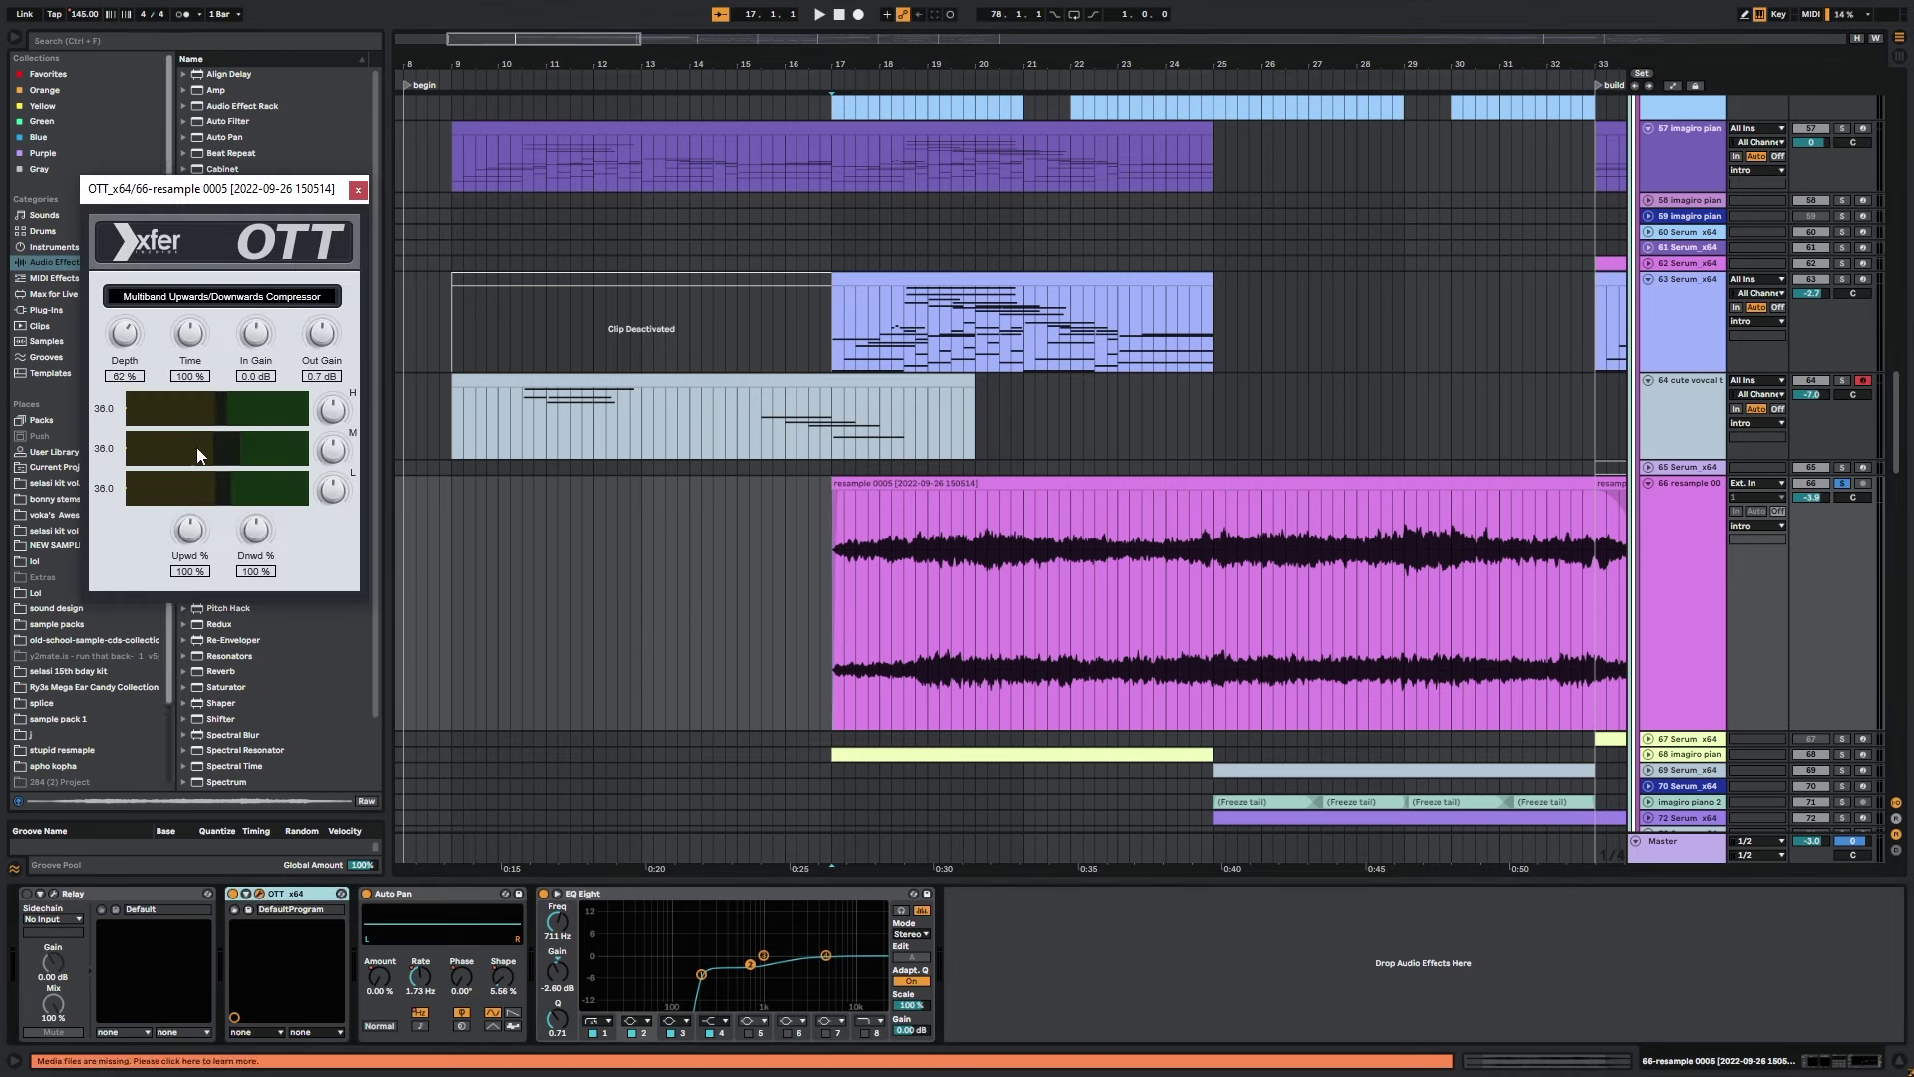
click(259, 894)
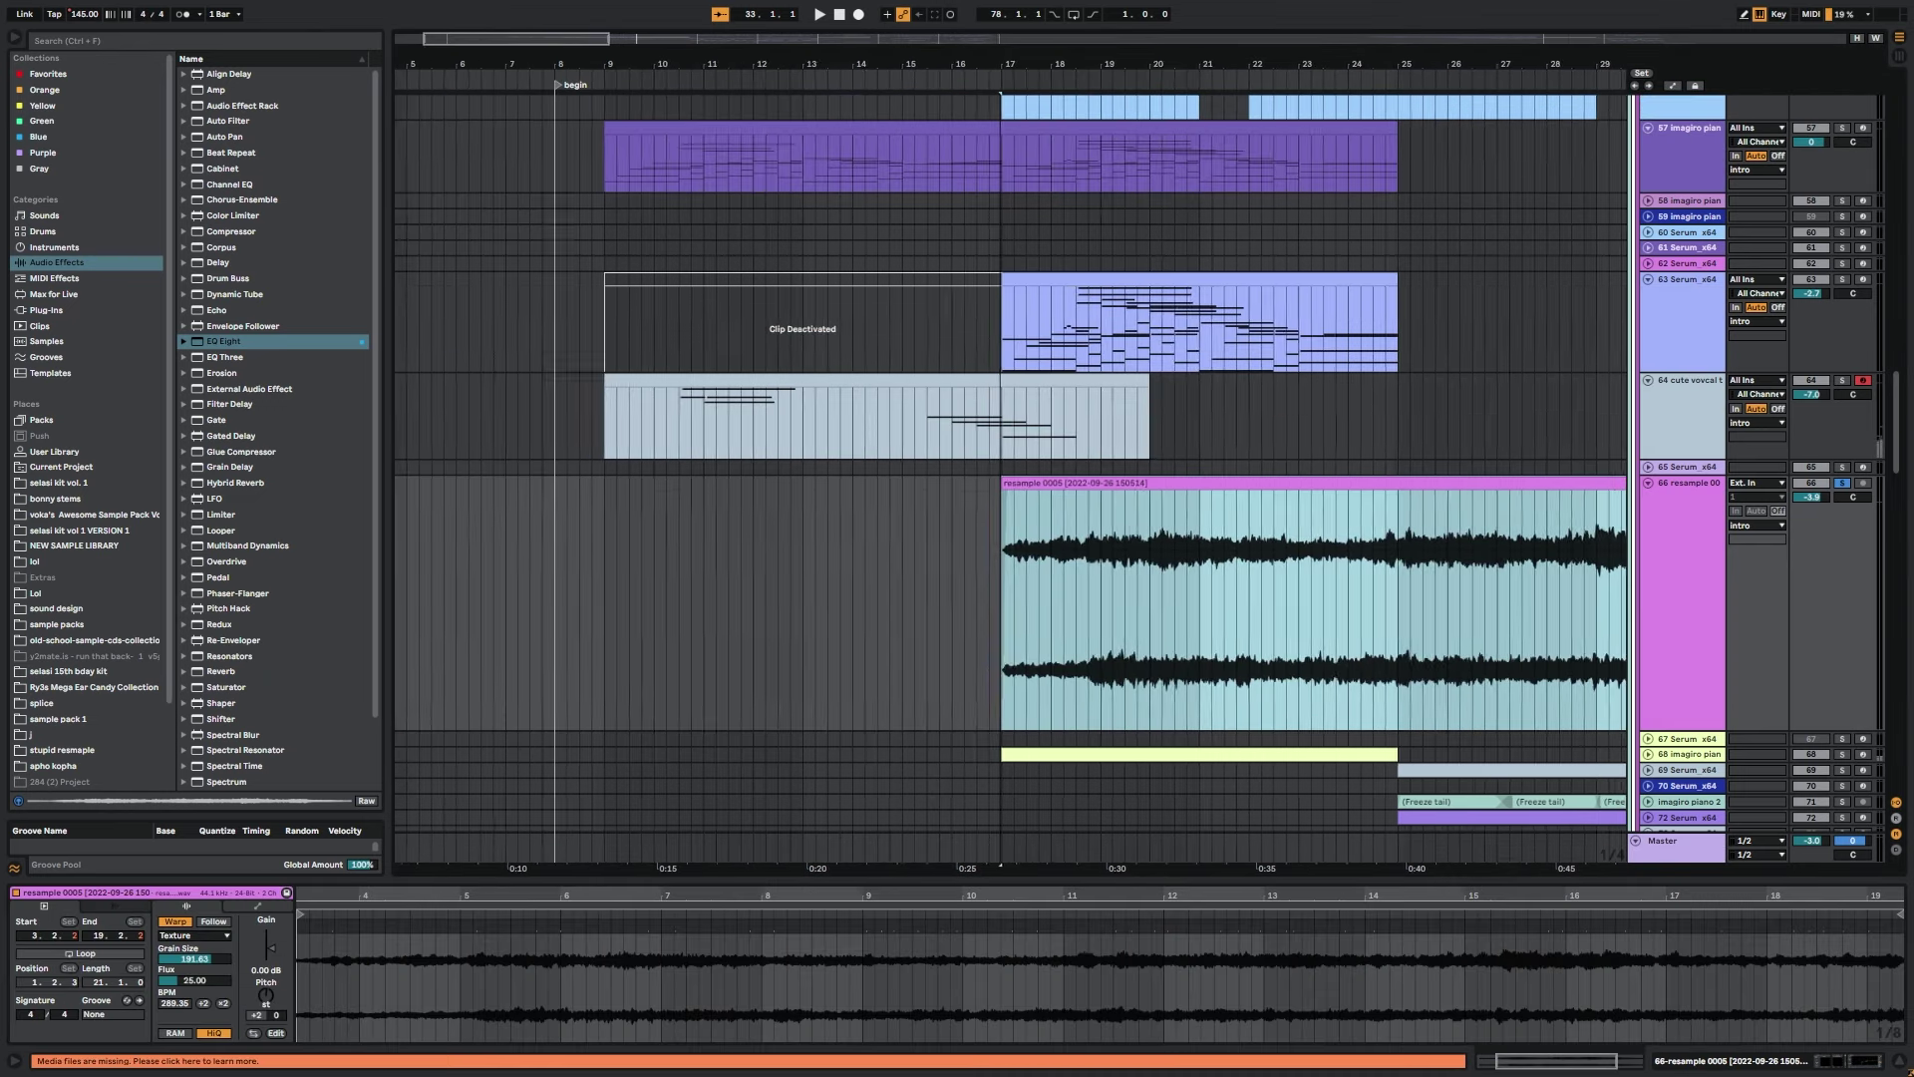
Enlarge the clip view of track 66's resample clip to see its warp settings and play the clip.
drag(571, 38, 570, 10)
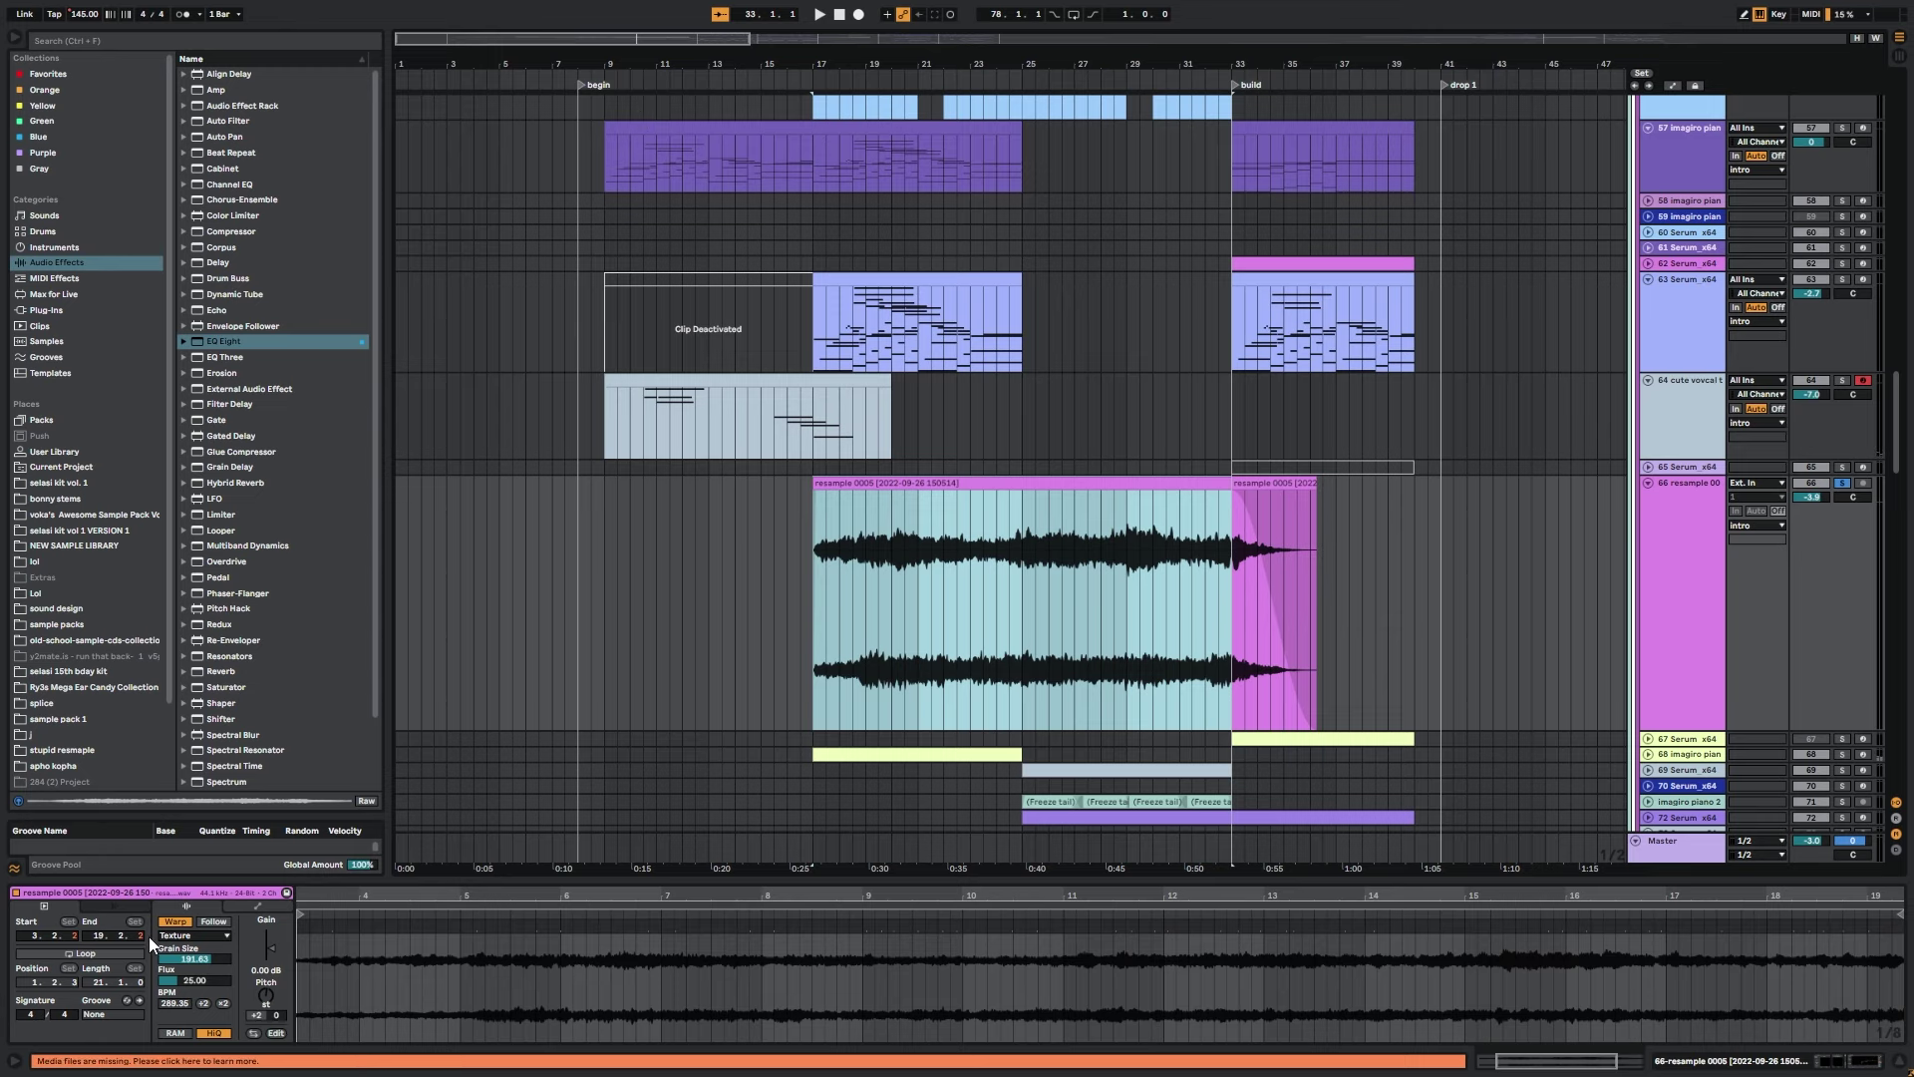
drag(281, 875, 289, 677)
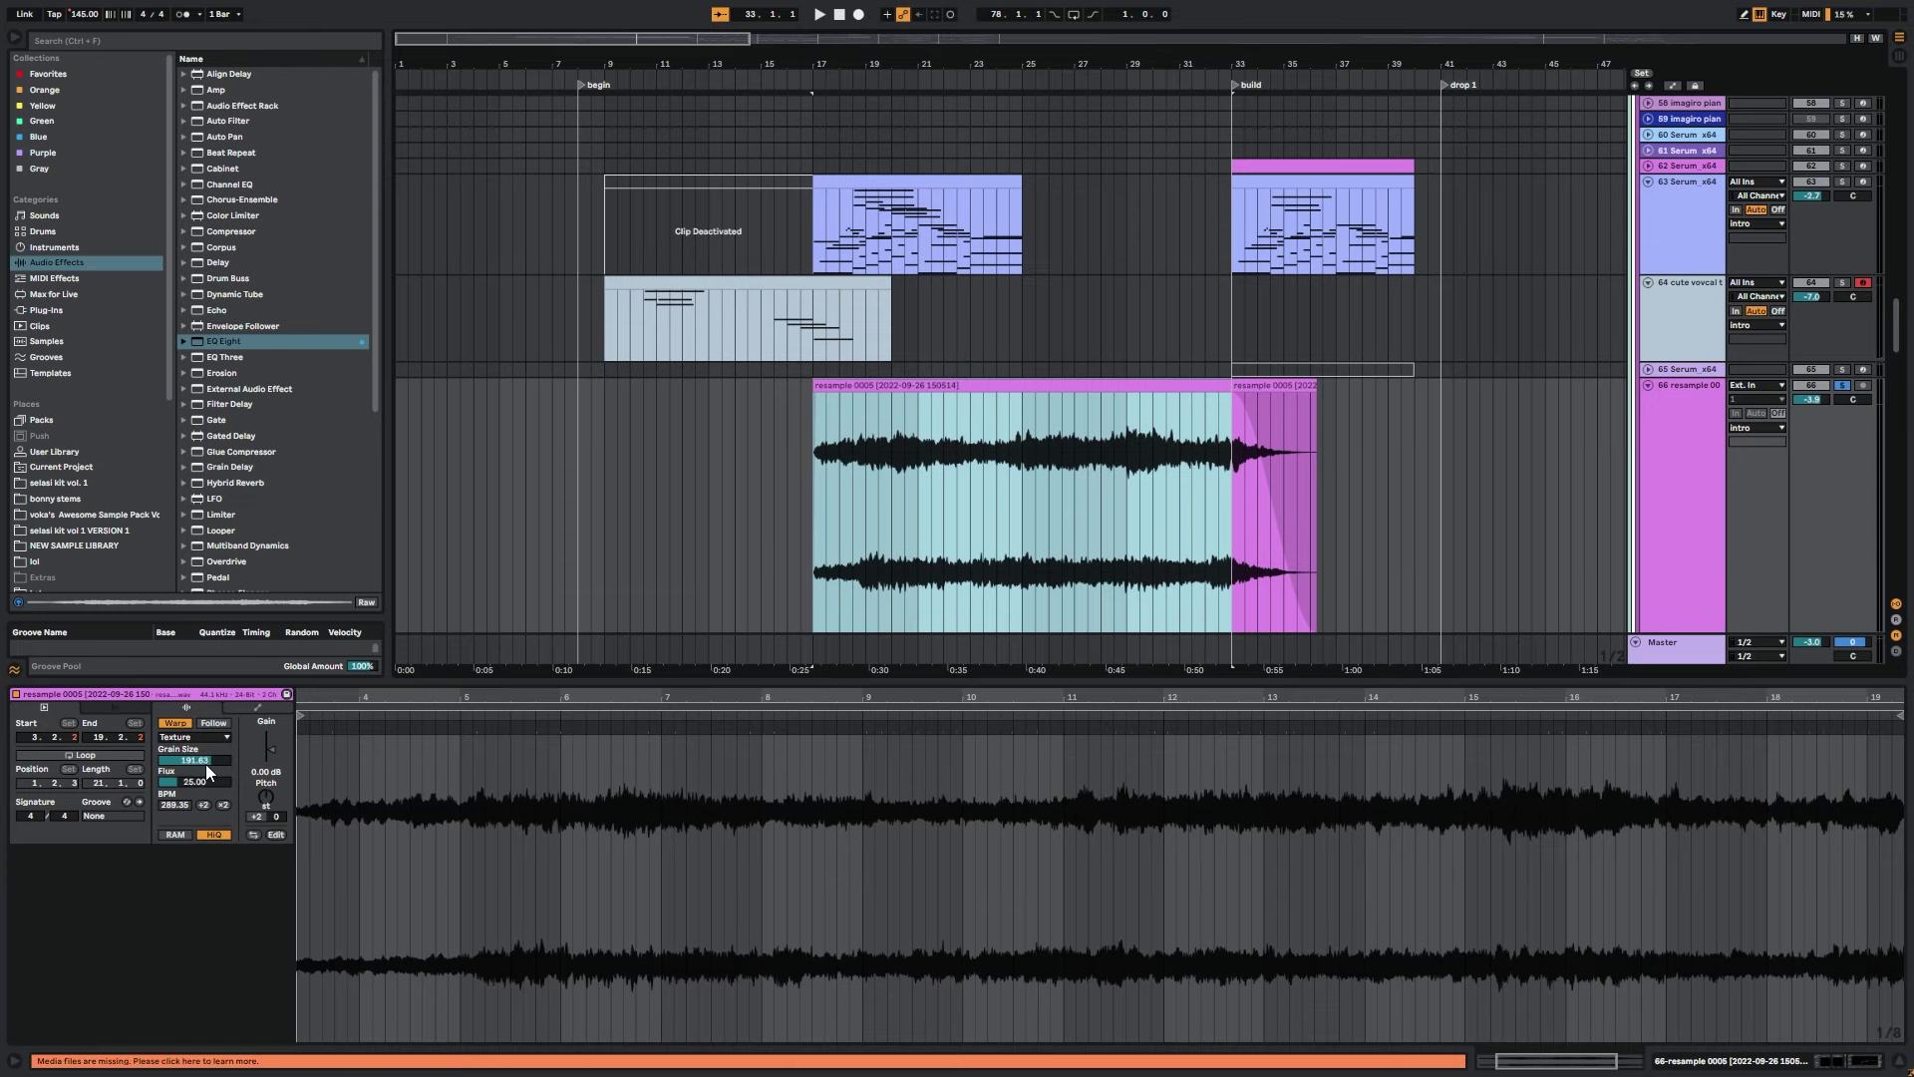
click(877, 448)
key(space)
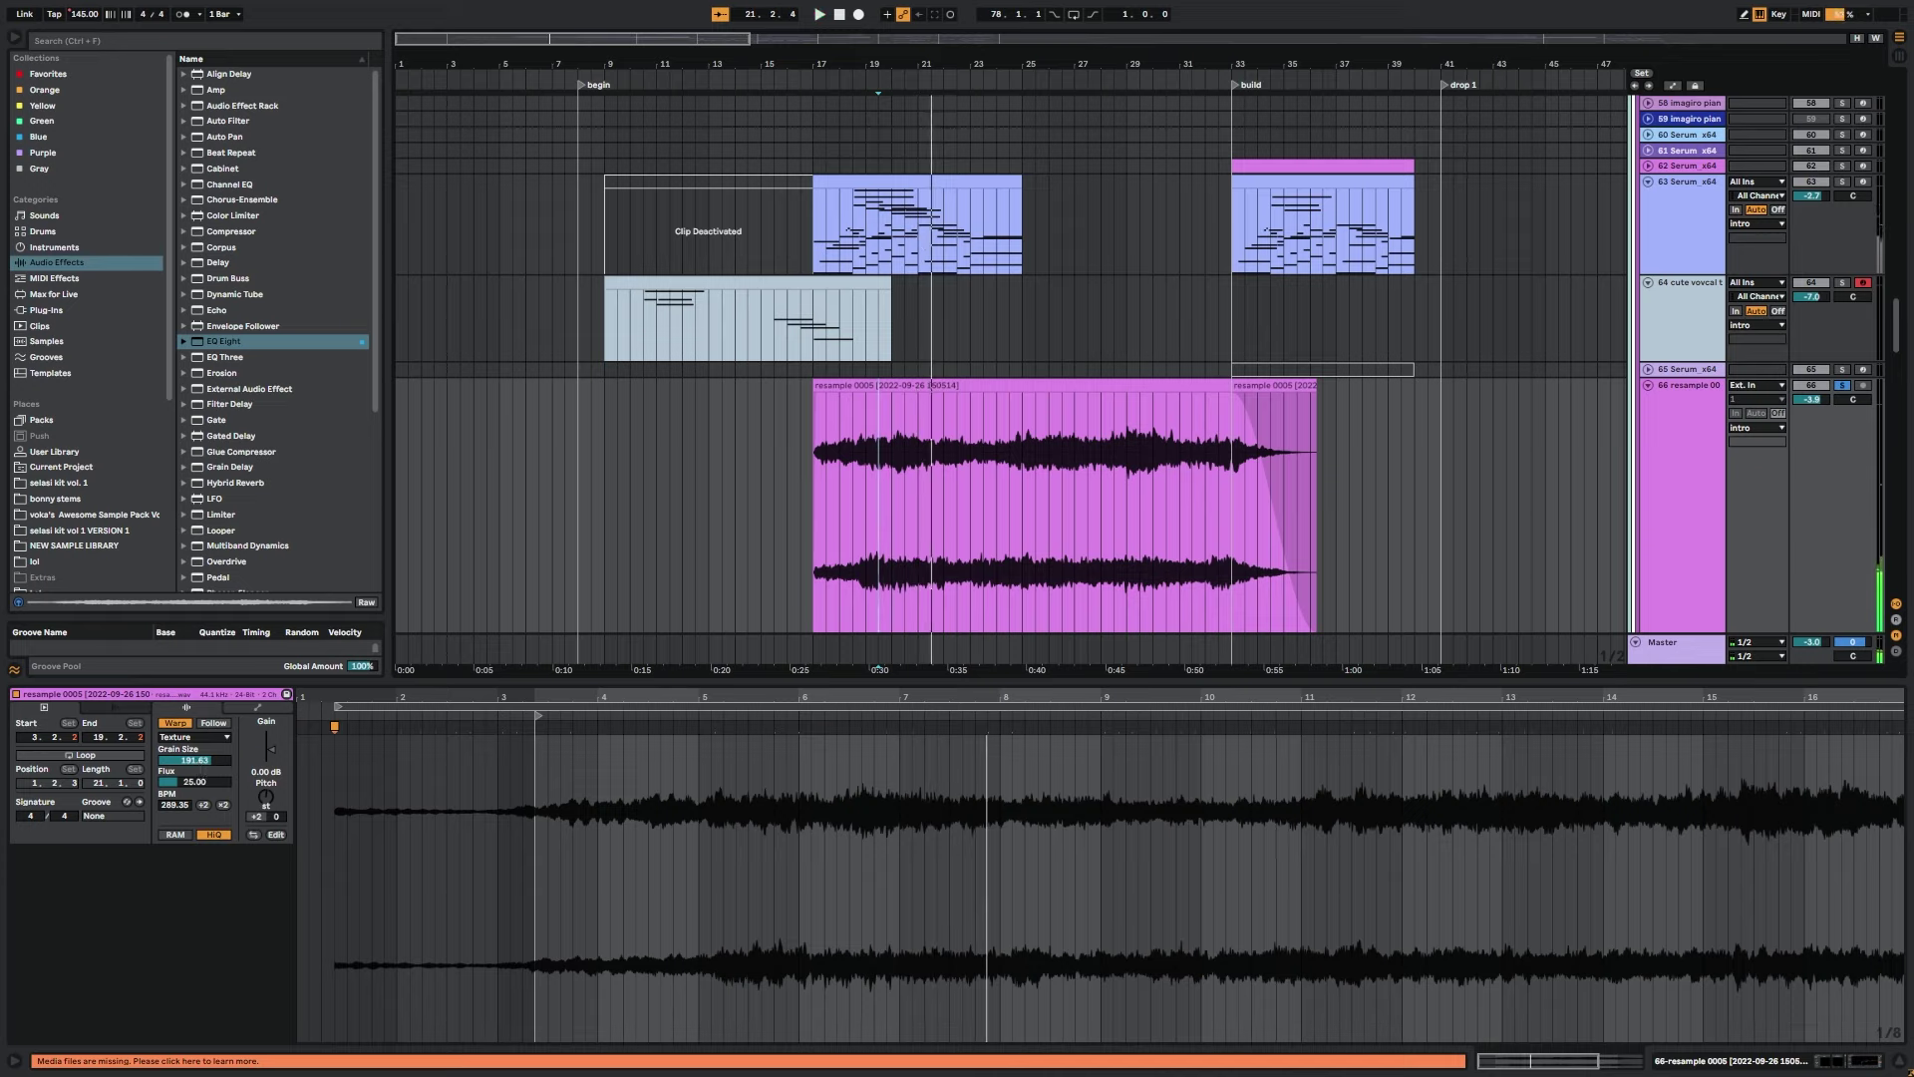
Try a grain size of 38.70 for the resample clip's Texture warp, and restore it to 191.63 while listening.
drag(194, 760, 194, 798)
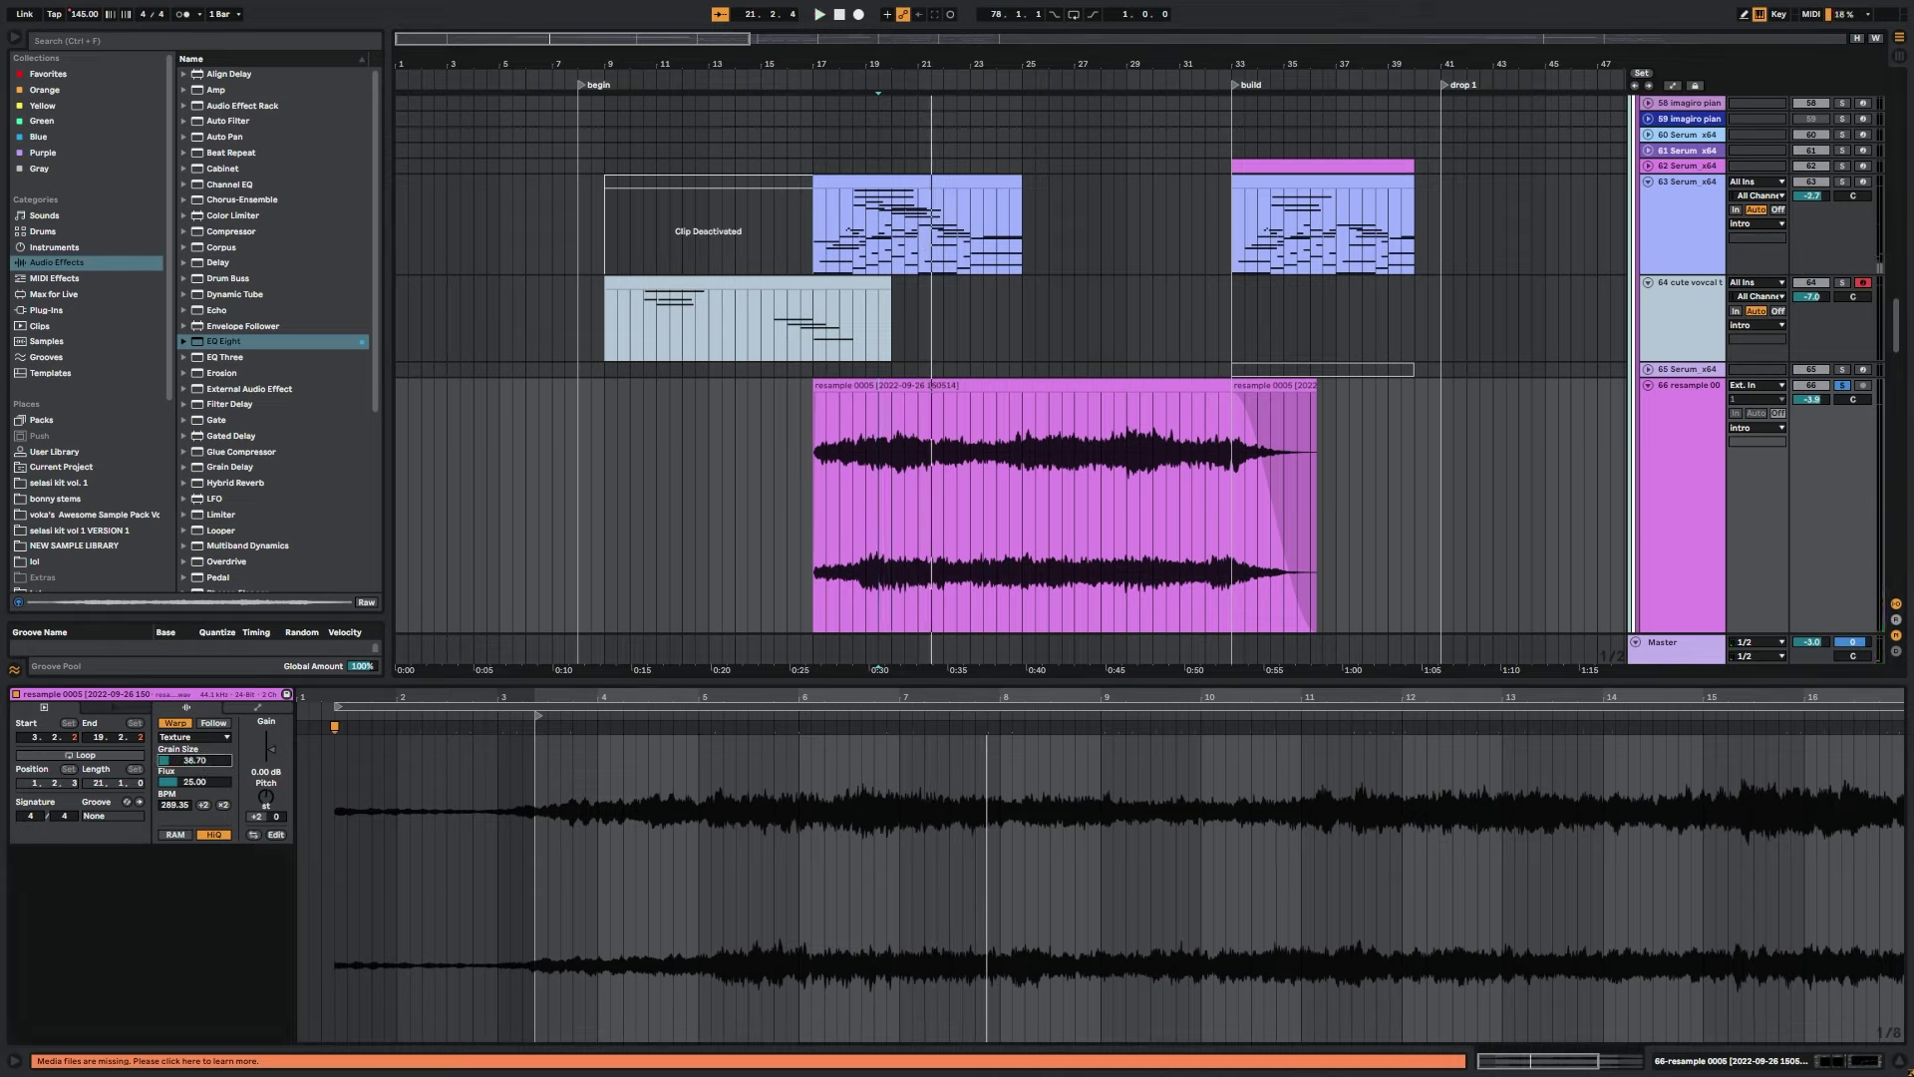
key(space)
drag(195, 759, 194, 708)
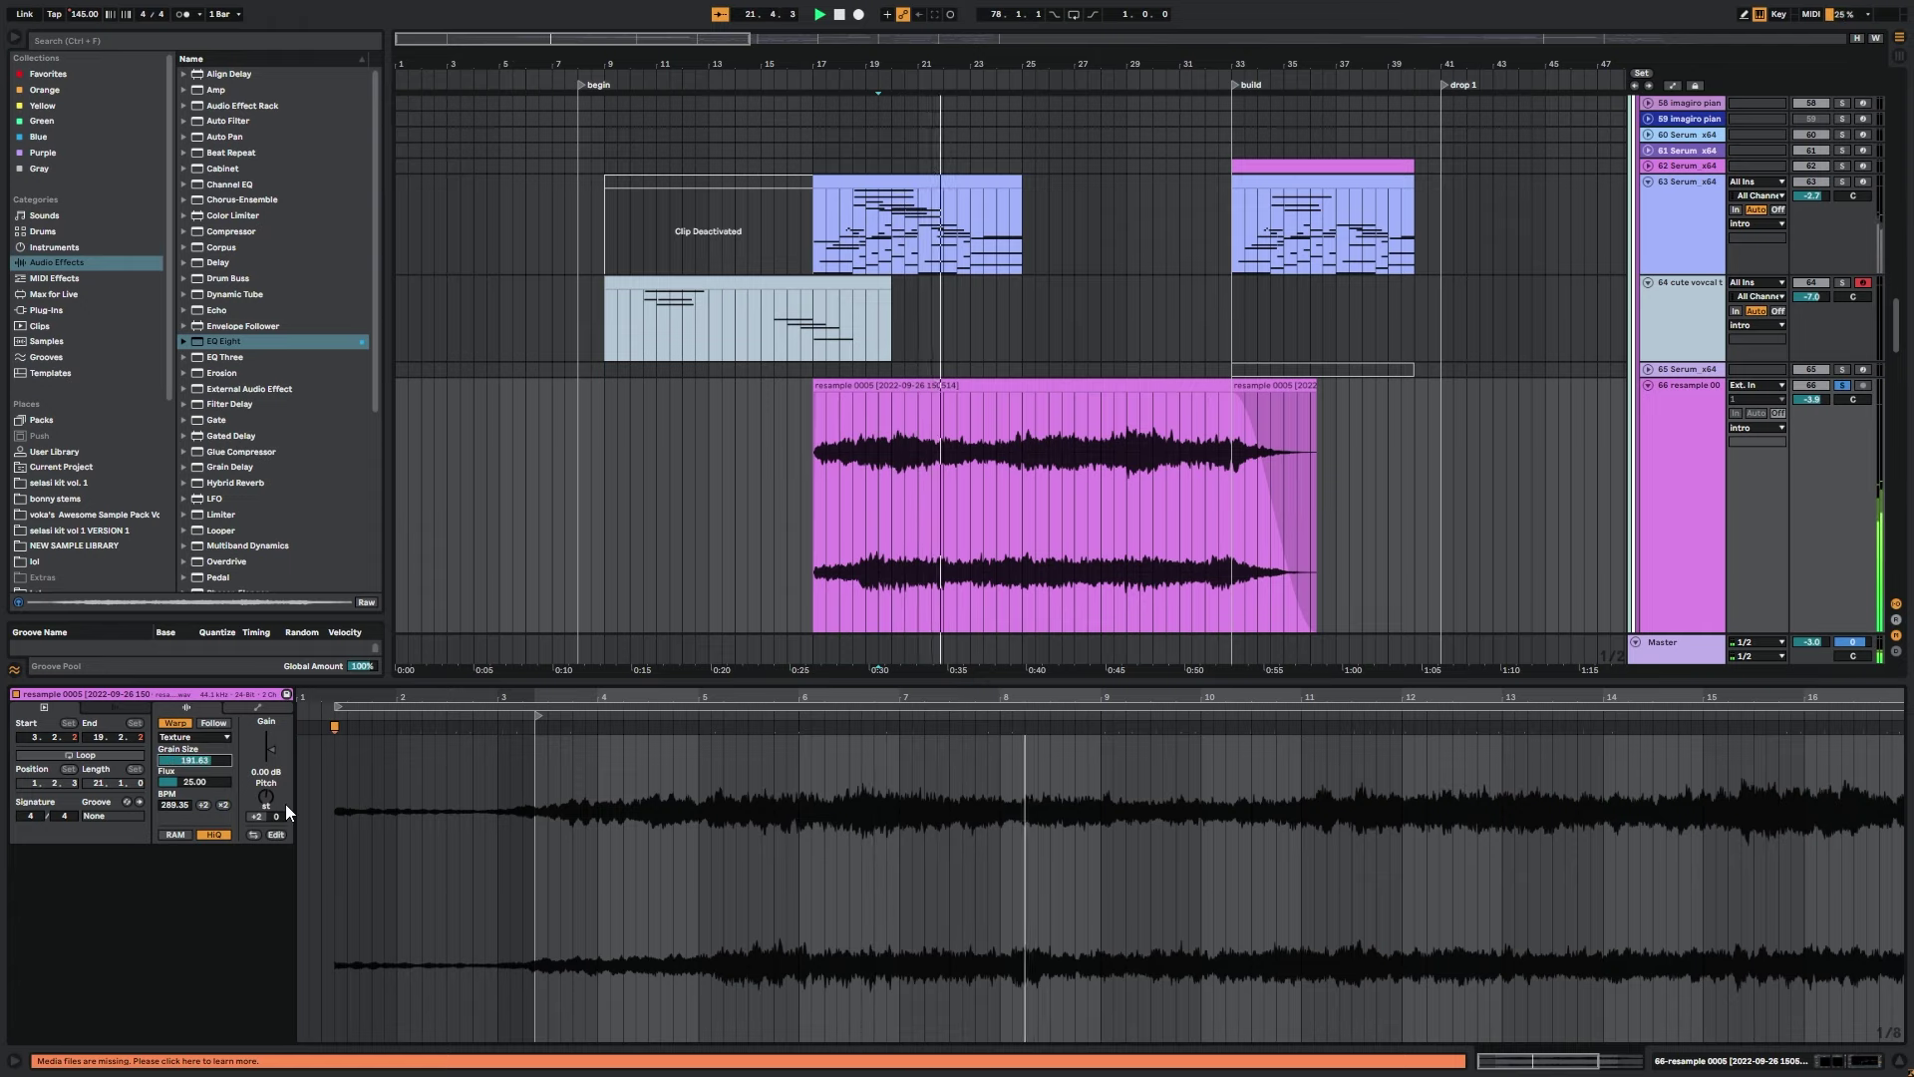
key(space)
Solo track 68, play its piano clip from 17.1.1 and stop.
scroll(1220, 224, down, 5)
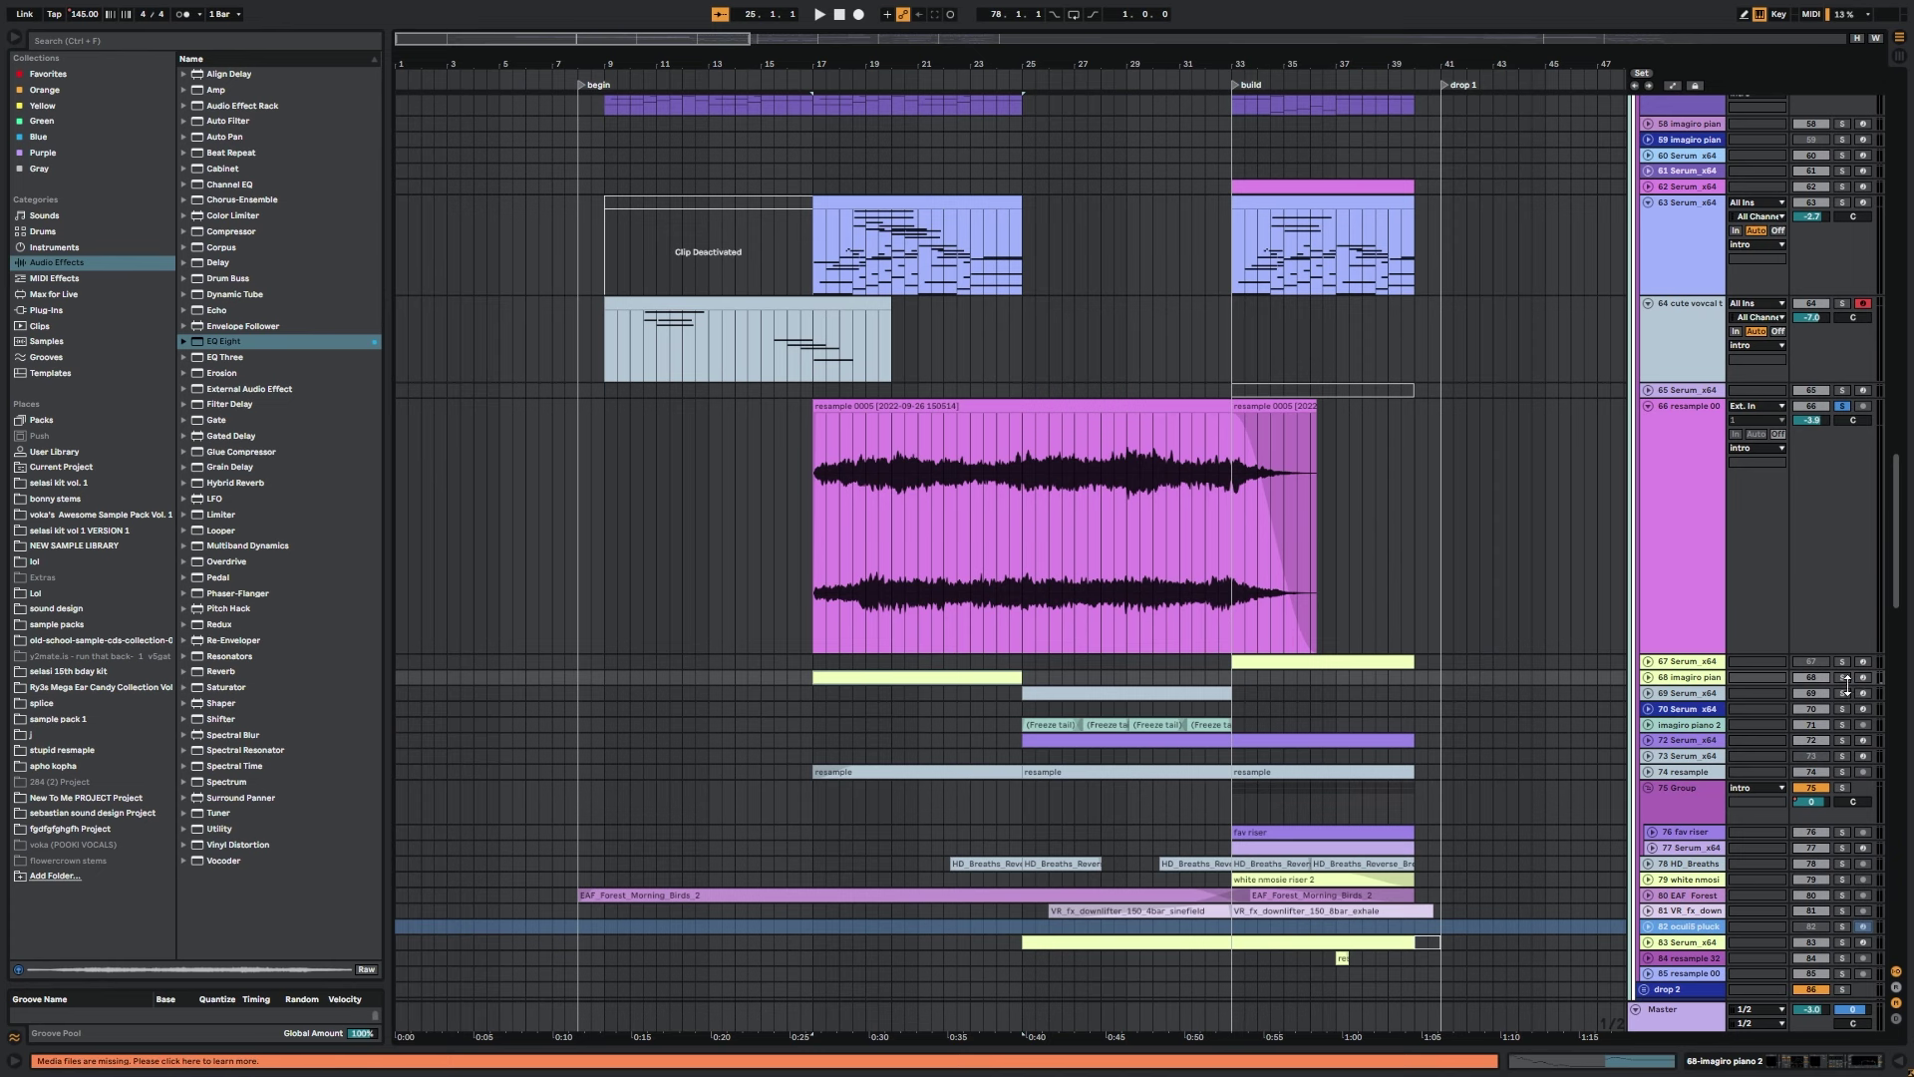
click(1843, 679)
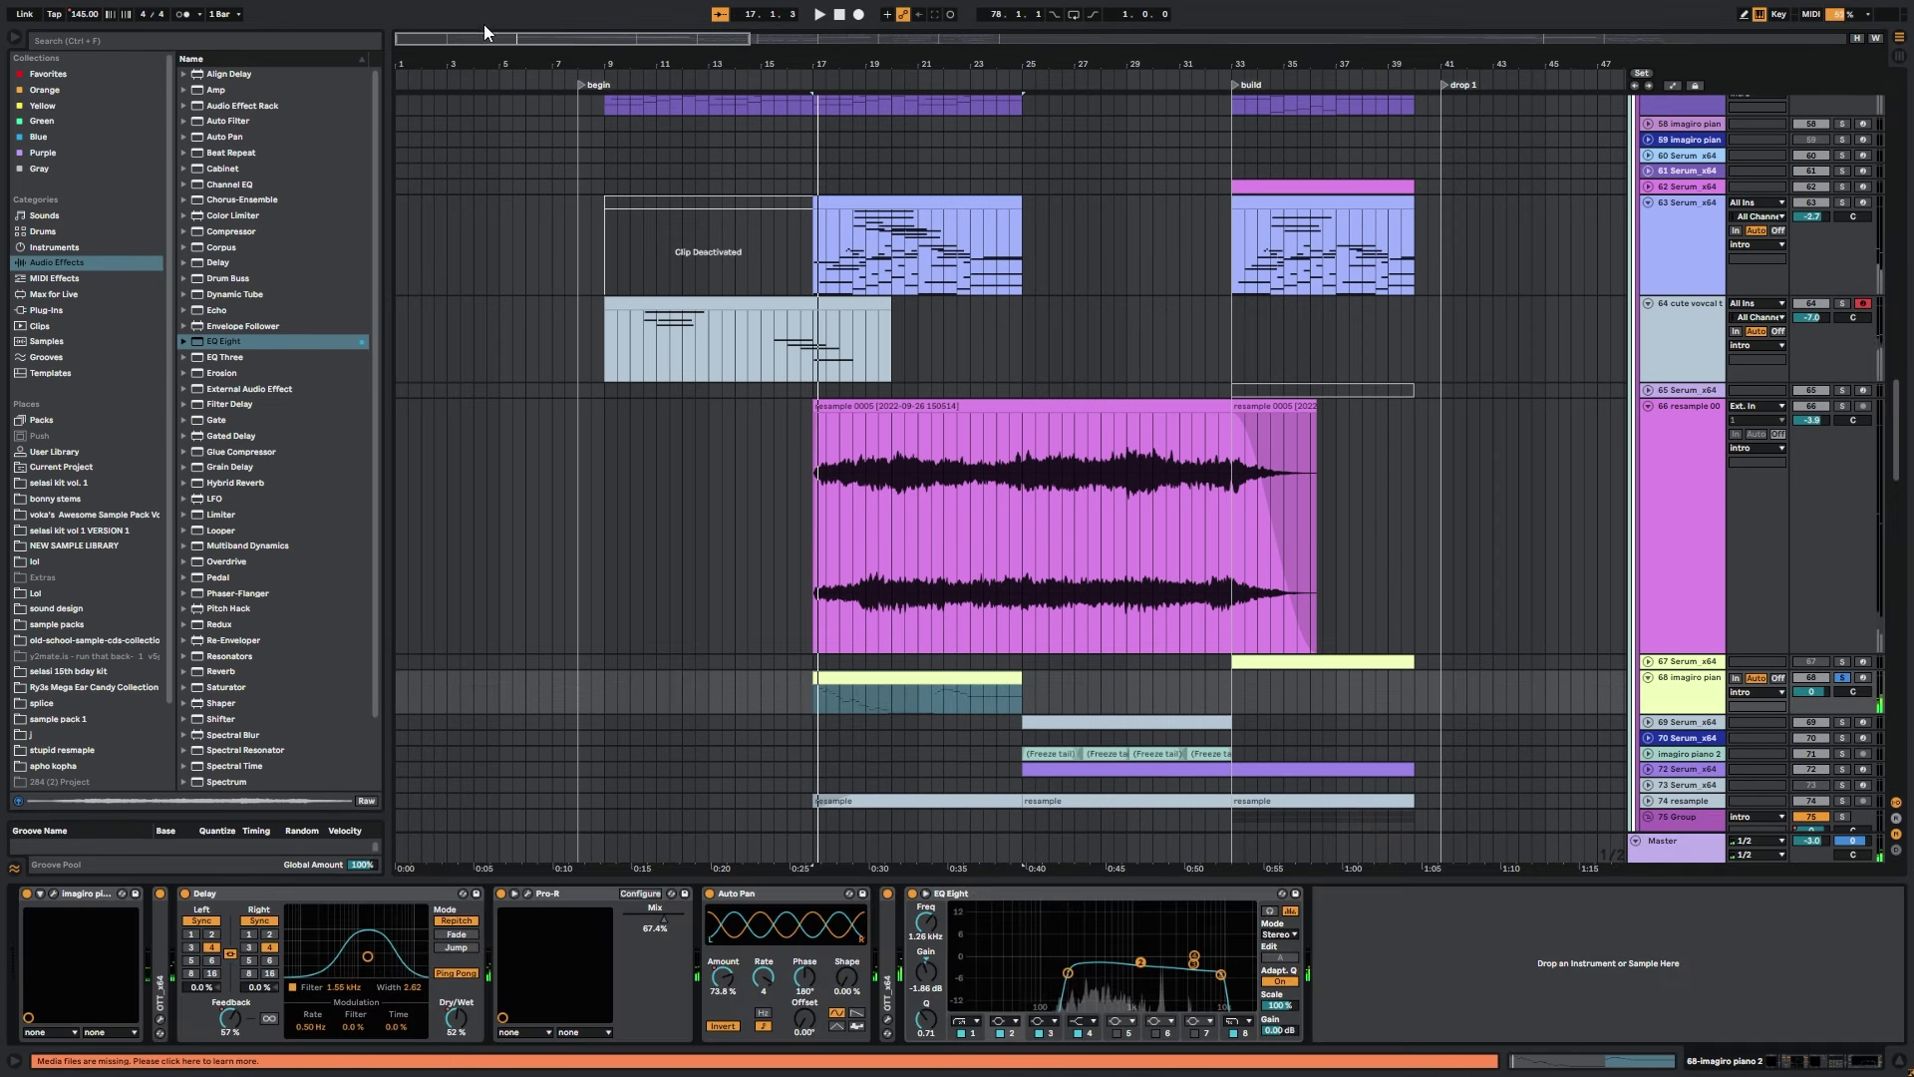
key(space)
drag(510, 36, 510, 66)
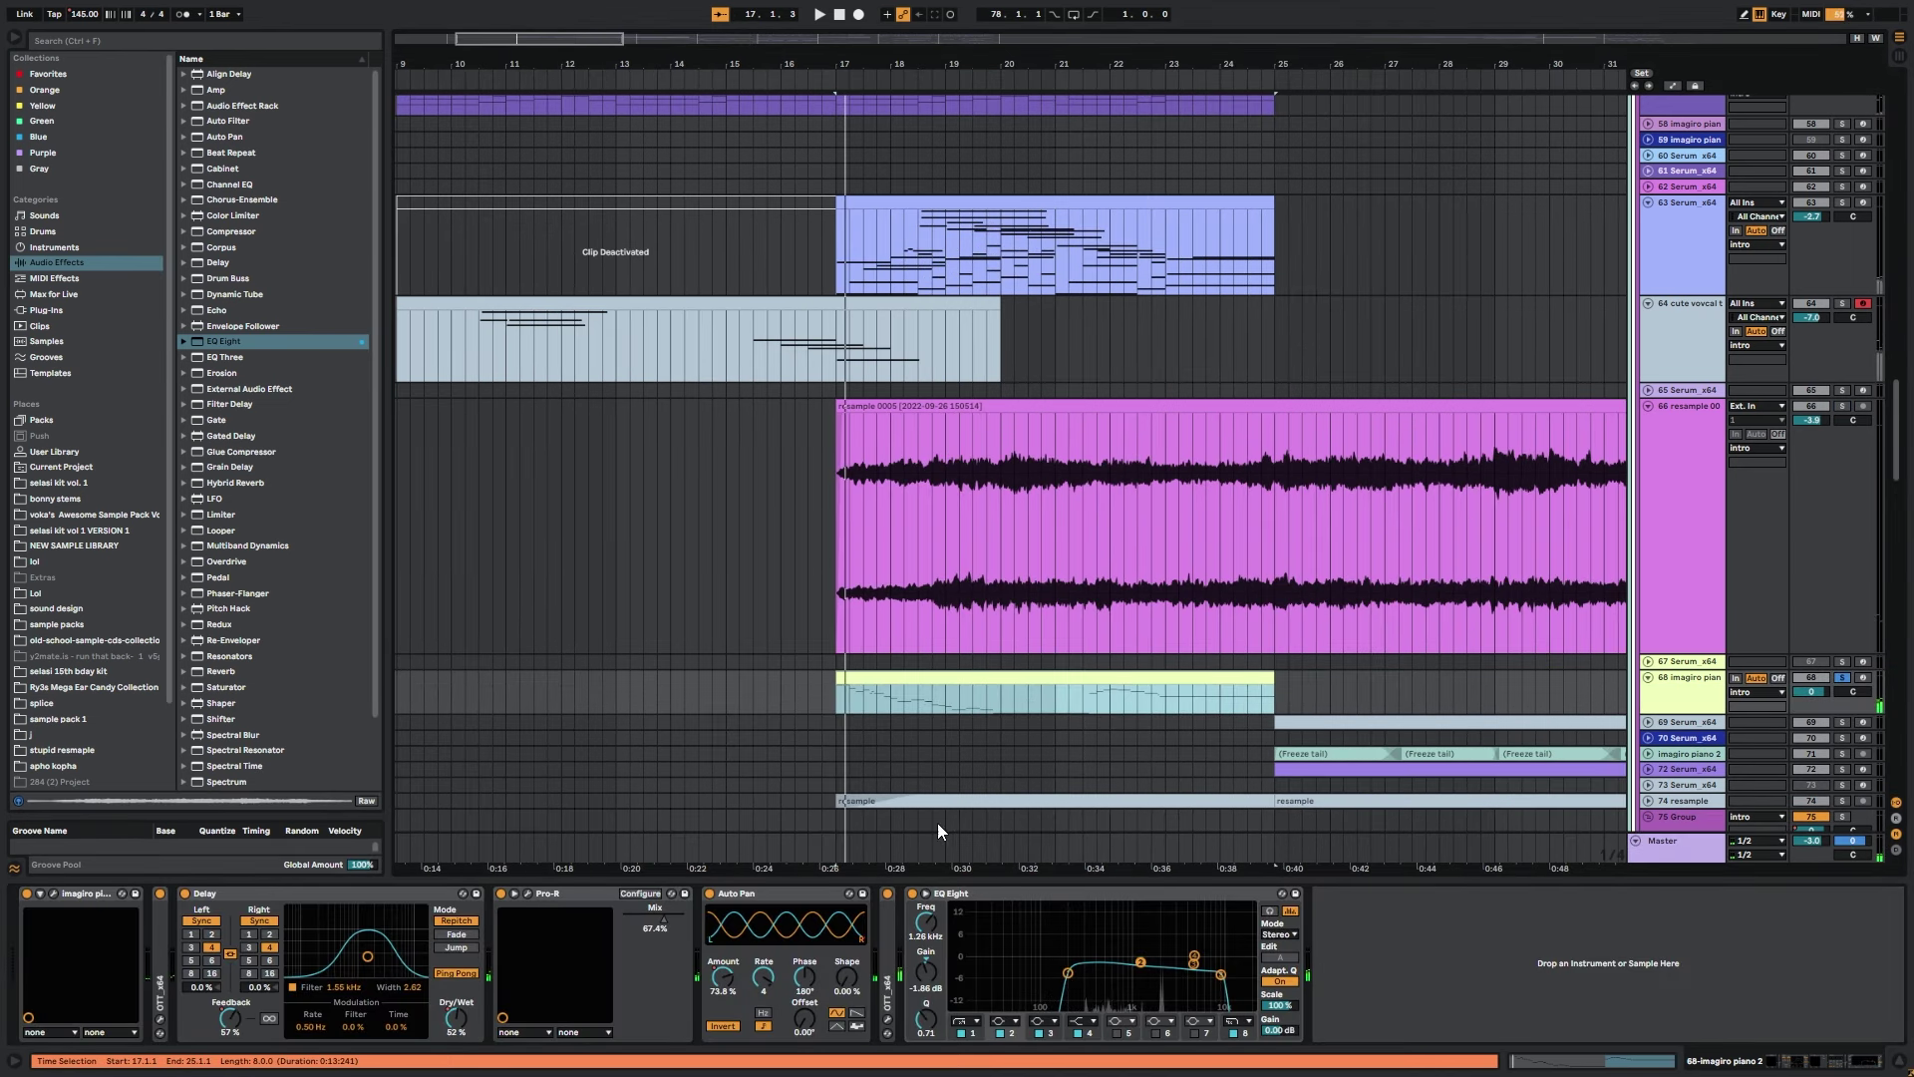
Unfold the first OTT on track 68, check its settings and fold the device again.
double_click(163, 937)
click(186, 895)
click(186, 894)
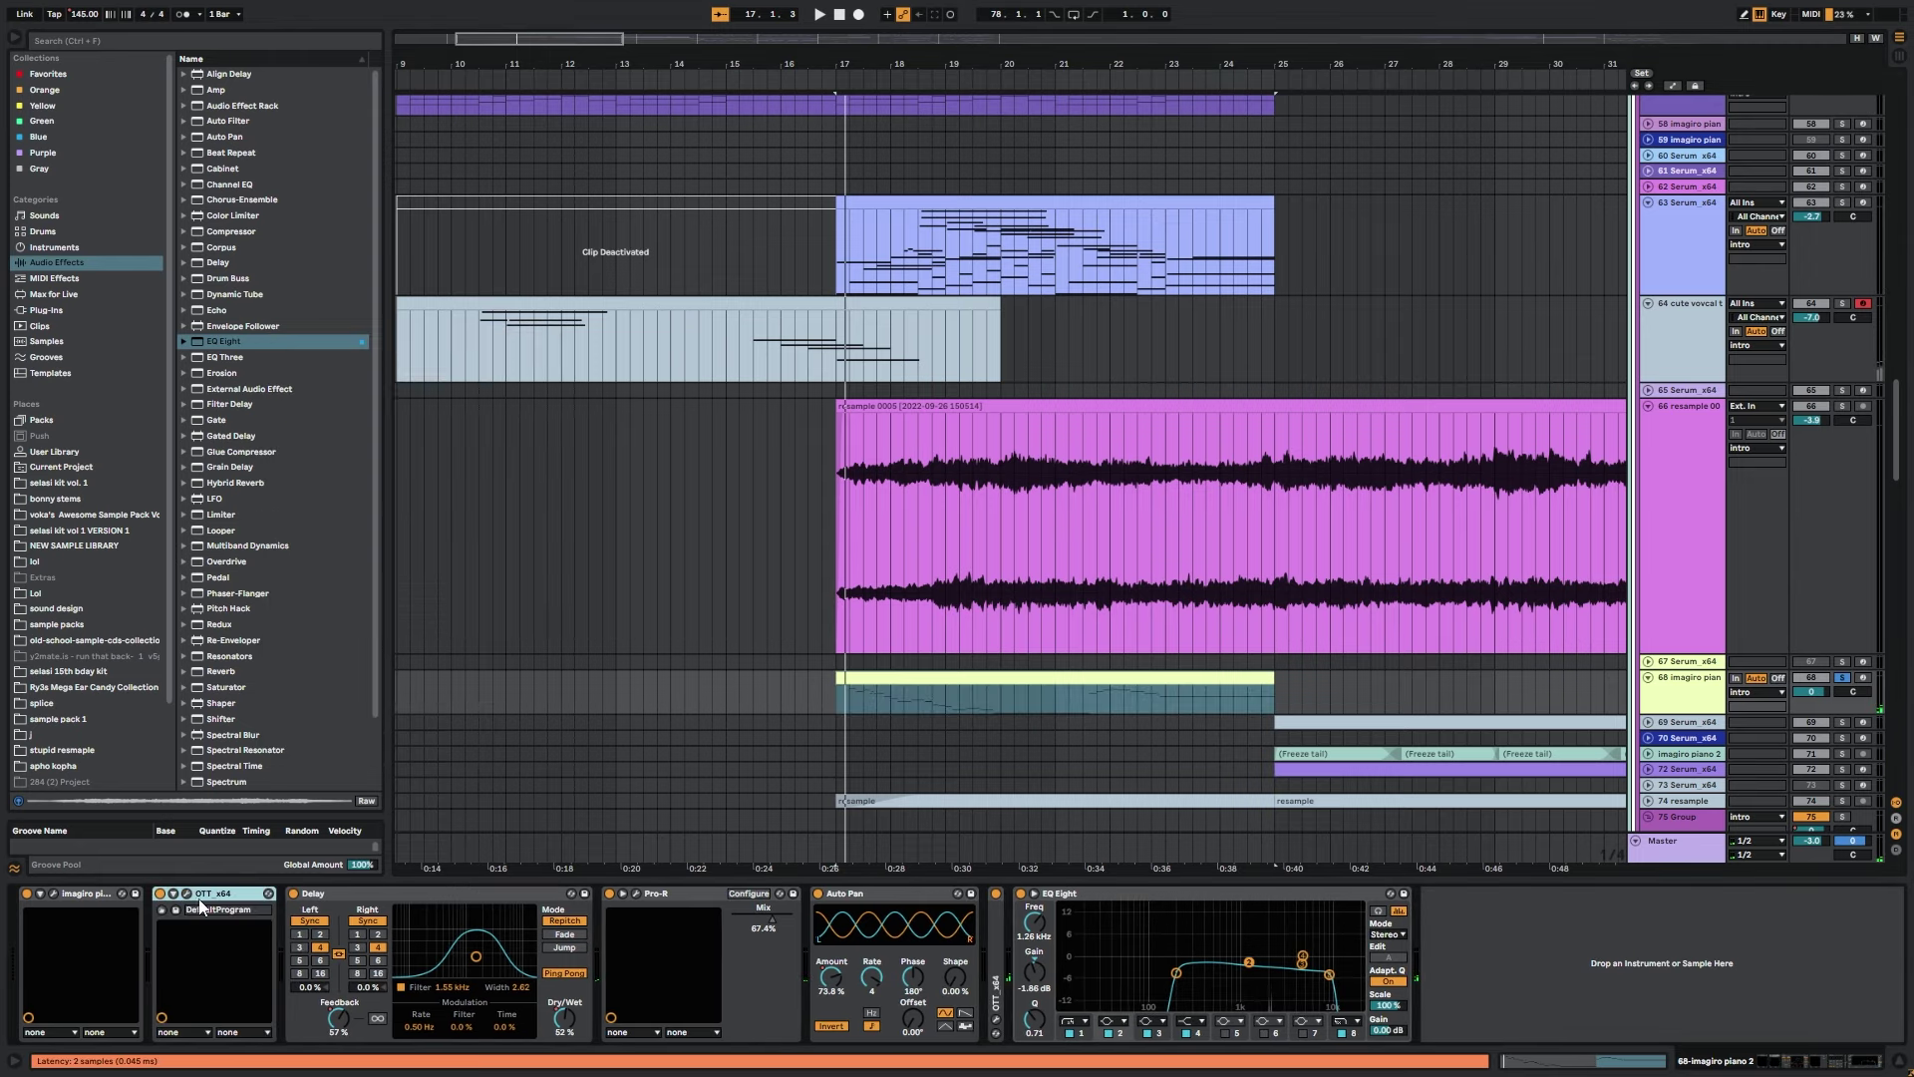
double_click(226, 900)
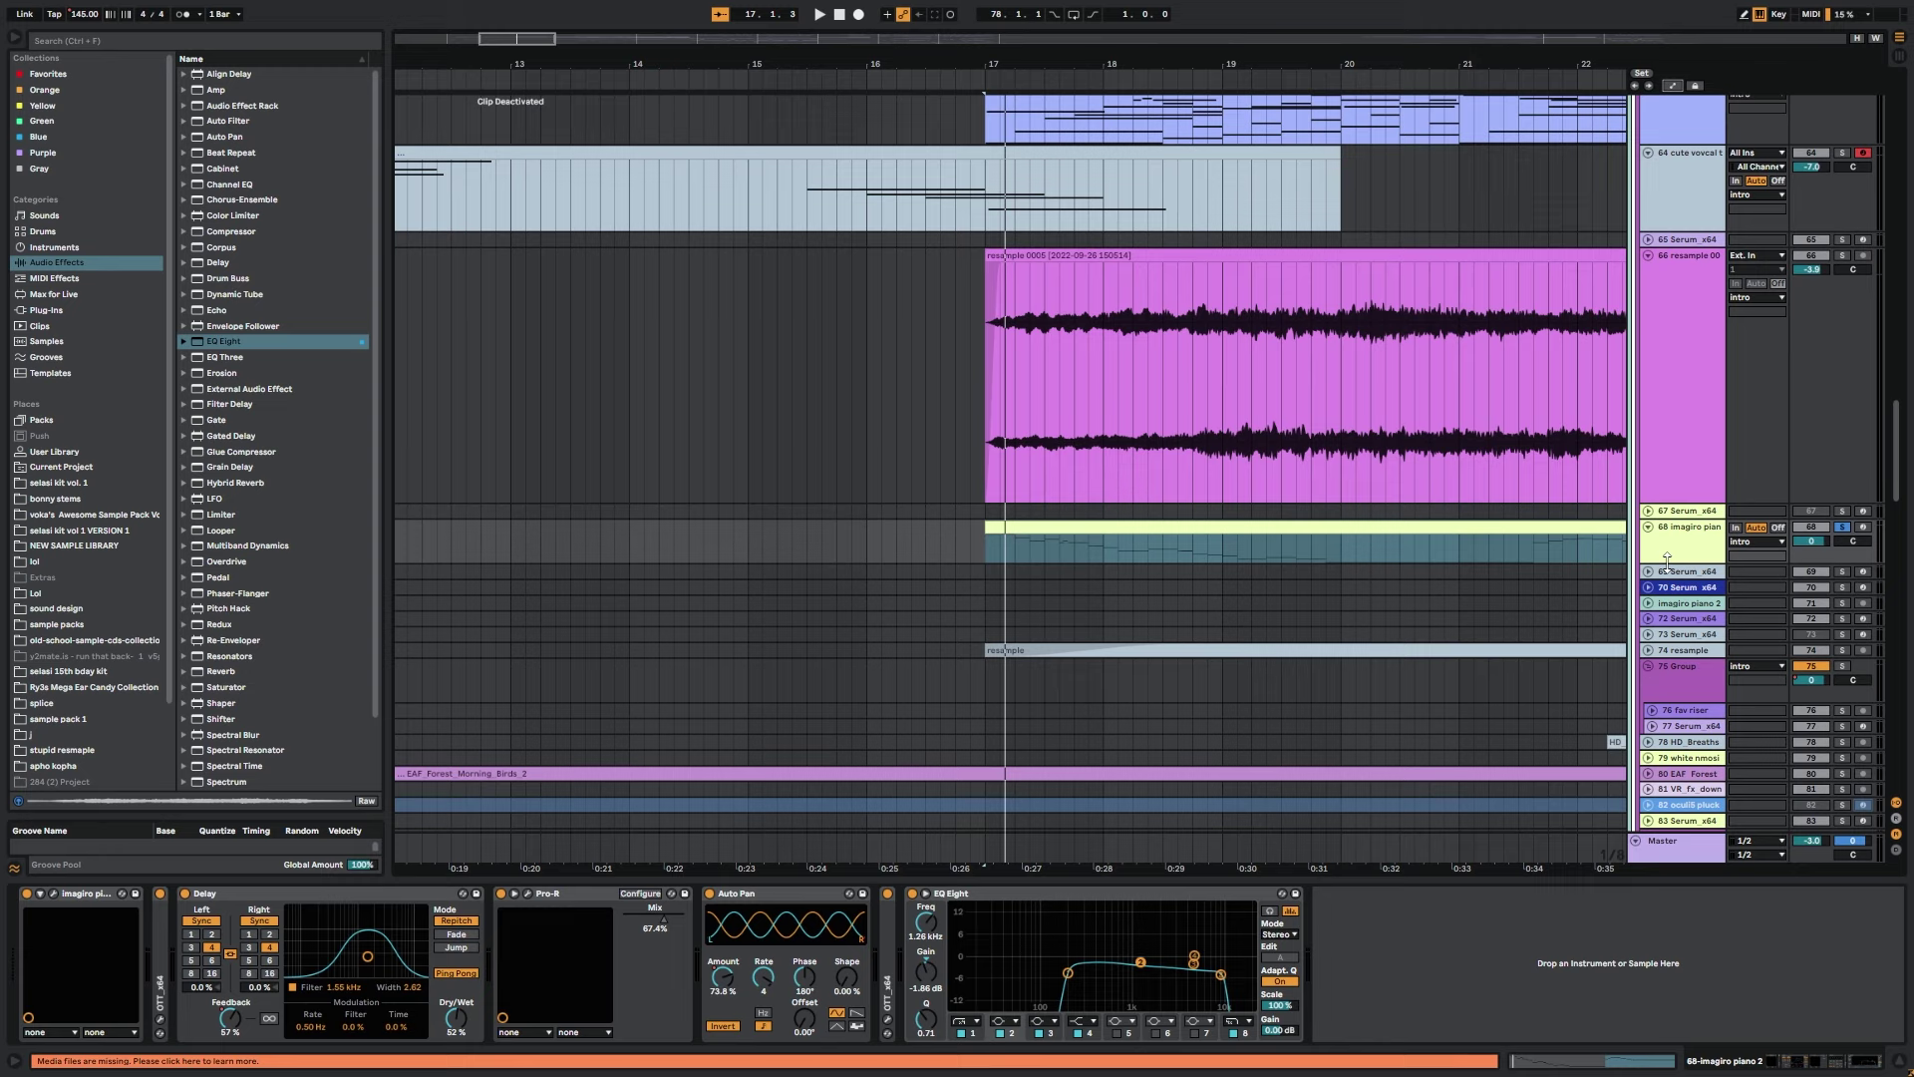
Make track 68 taller to show its notes and play the piano clip.
drag(1665, 562, 1666, 718)
click(1133, 542)
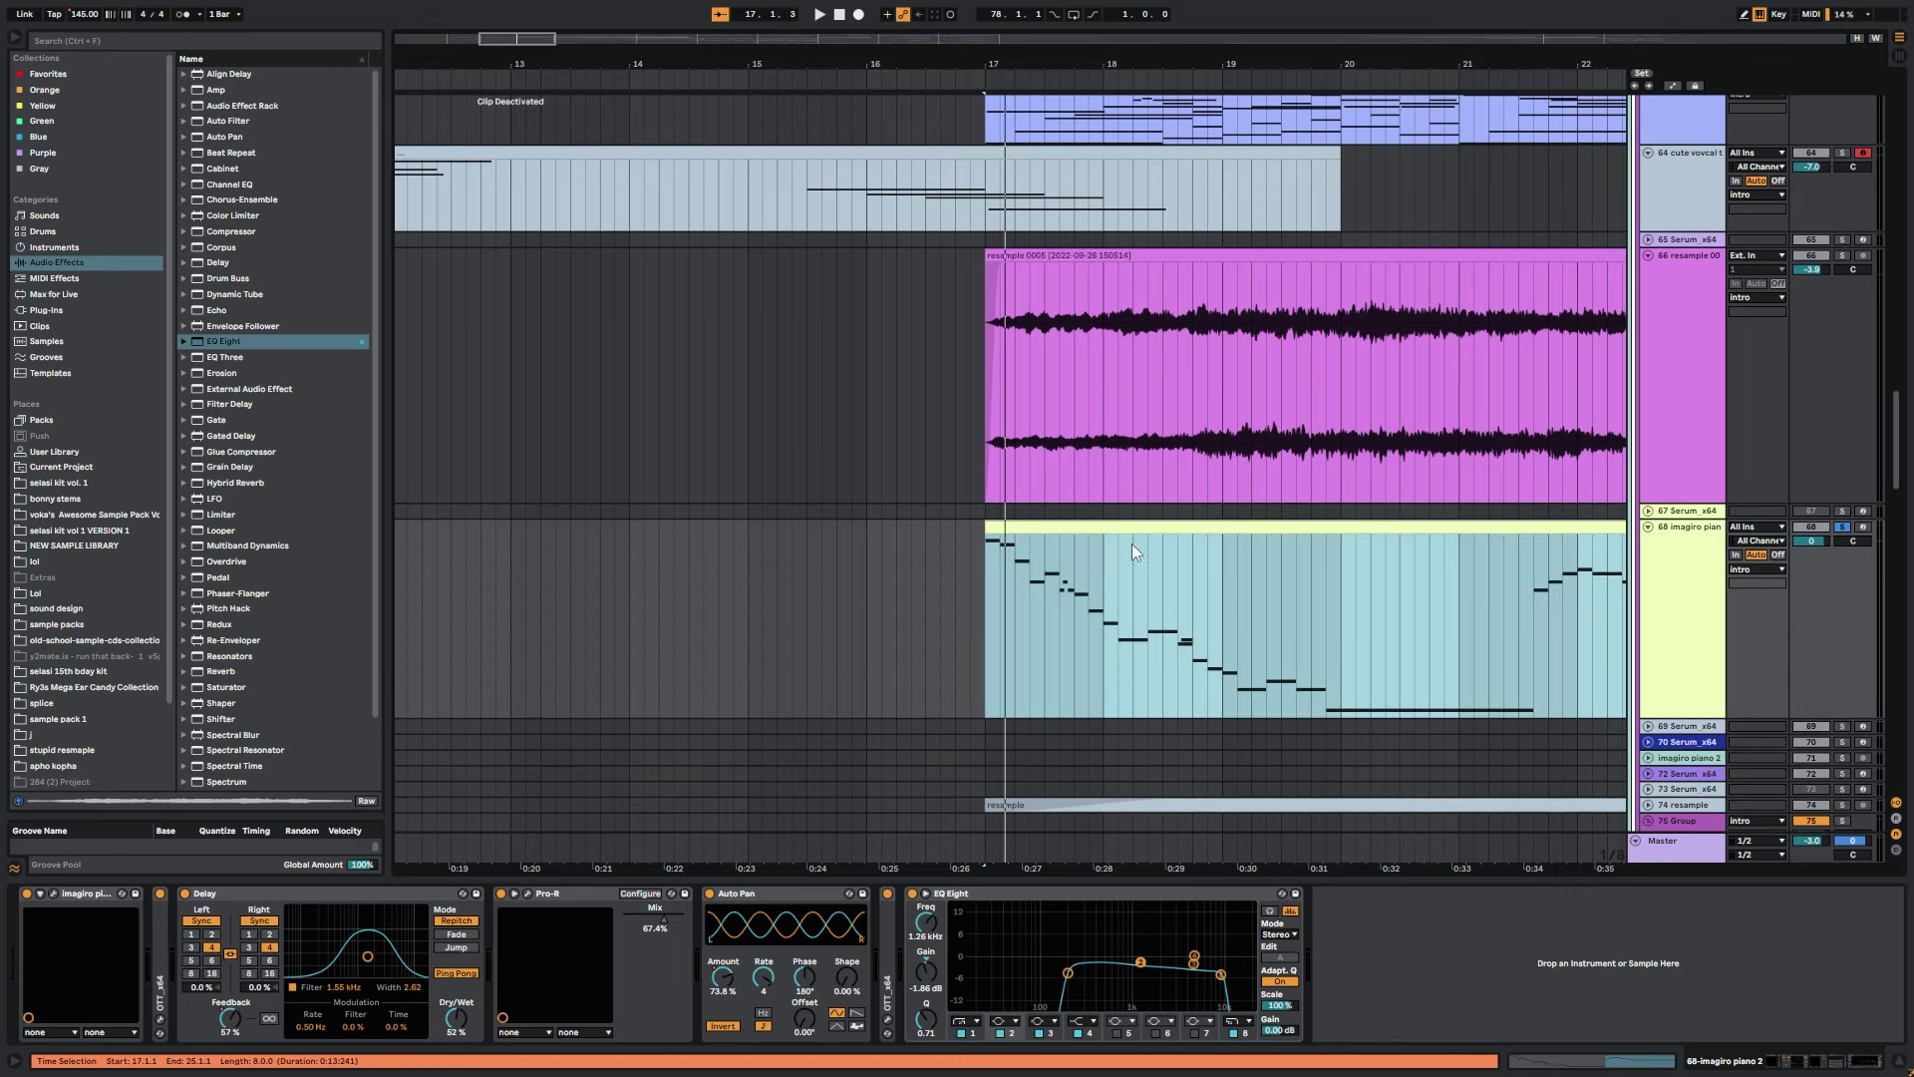
scroll(1127, 598, right, 3)
scroll(1127, 598, down, 1)
key(space)
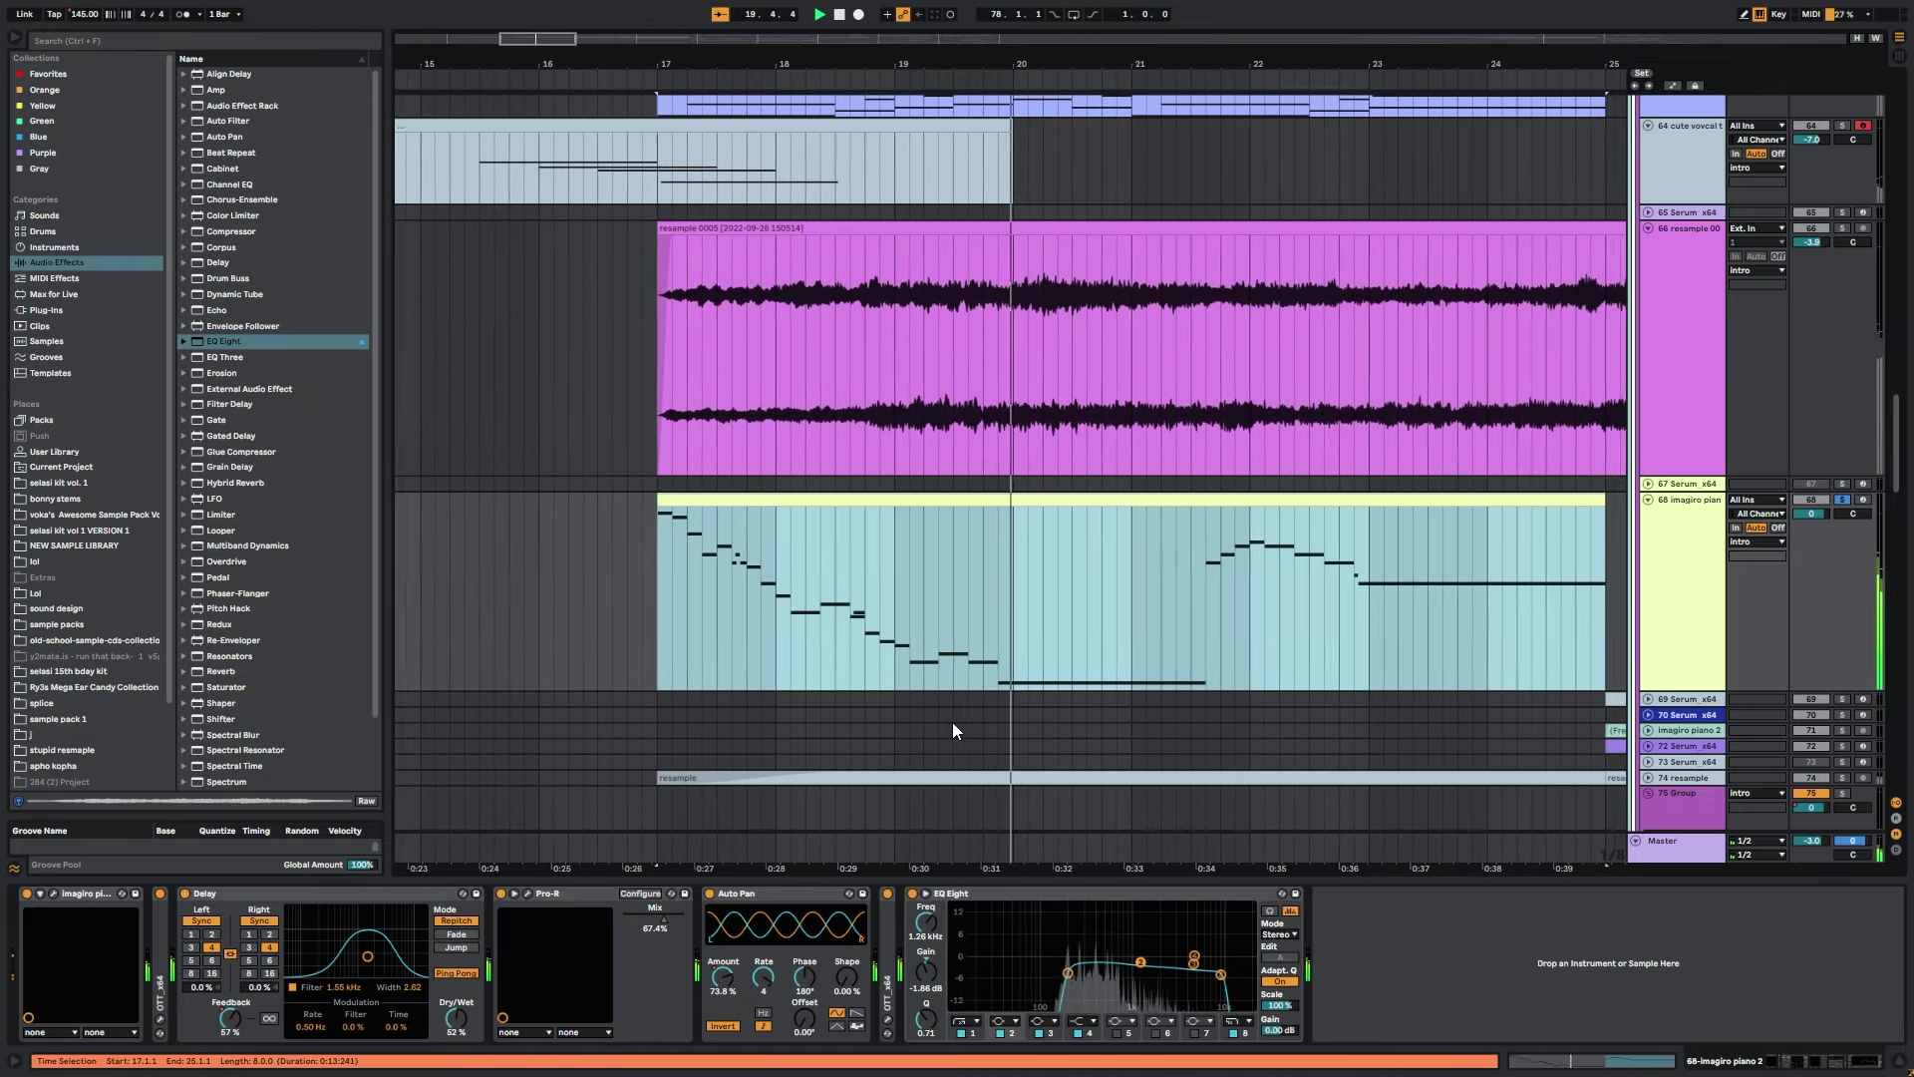
drag(529, 39, 526, 21)
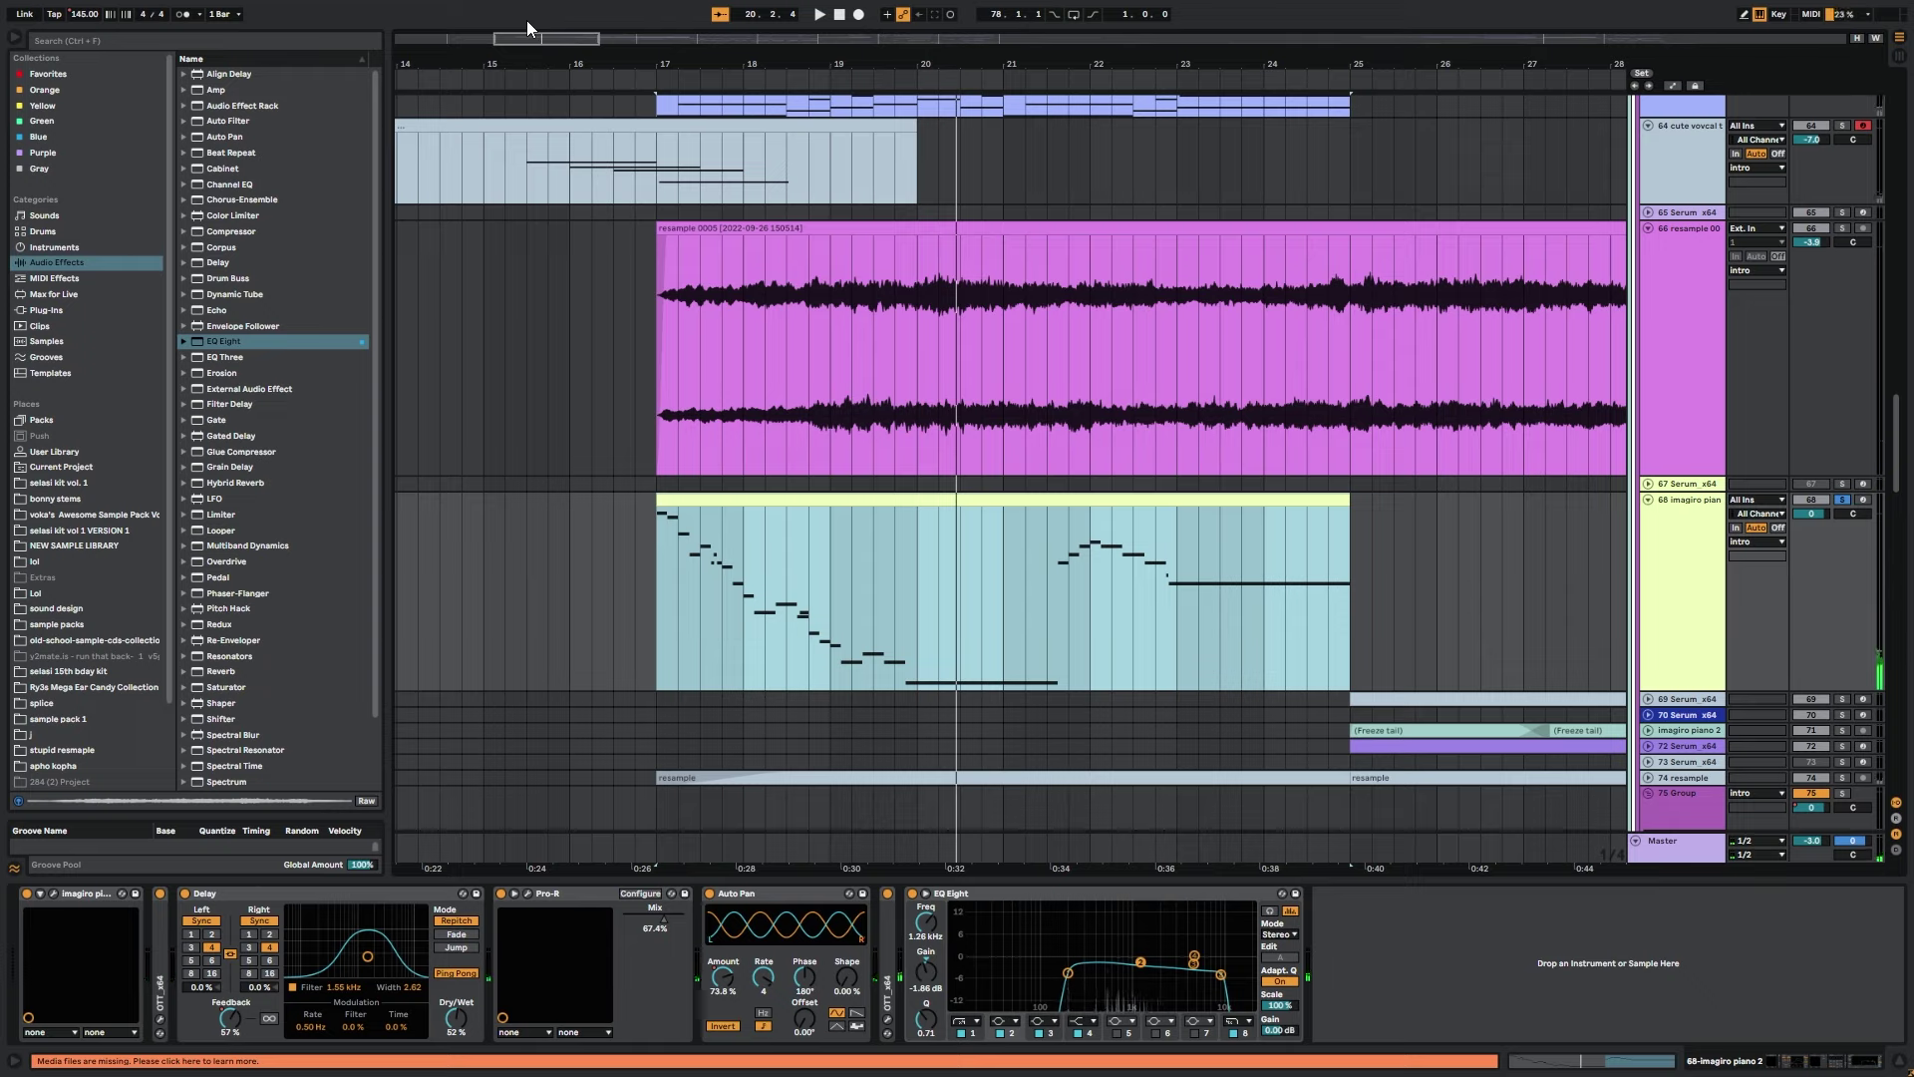
Place the insert marker at 17.1.1 on track 68, check the tracks' automation and hide it again.
click(1421, 1008)
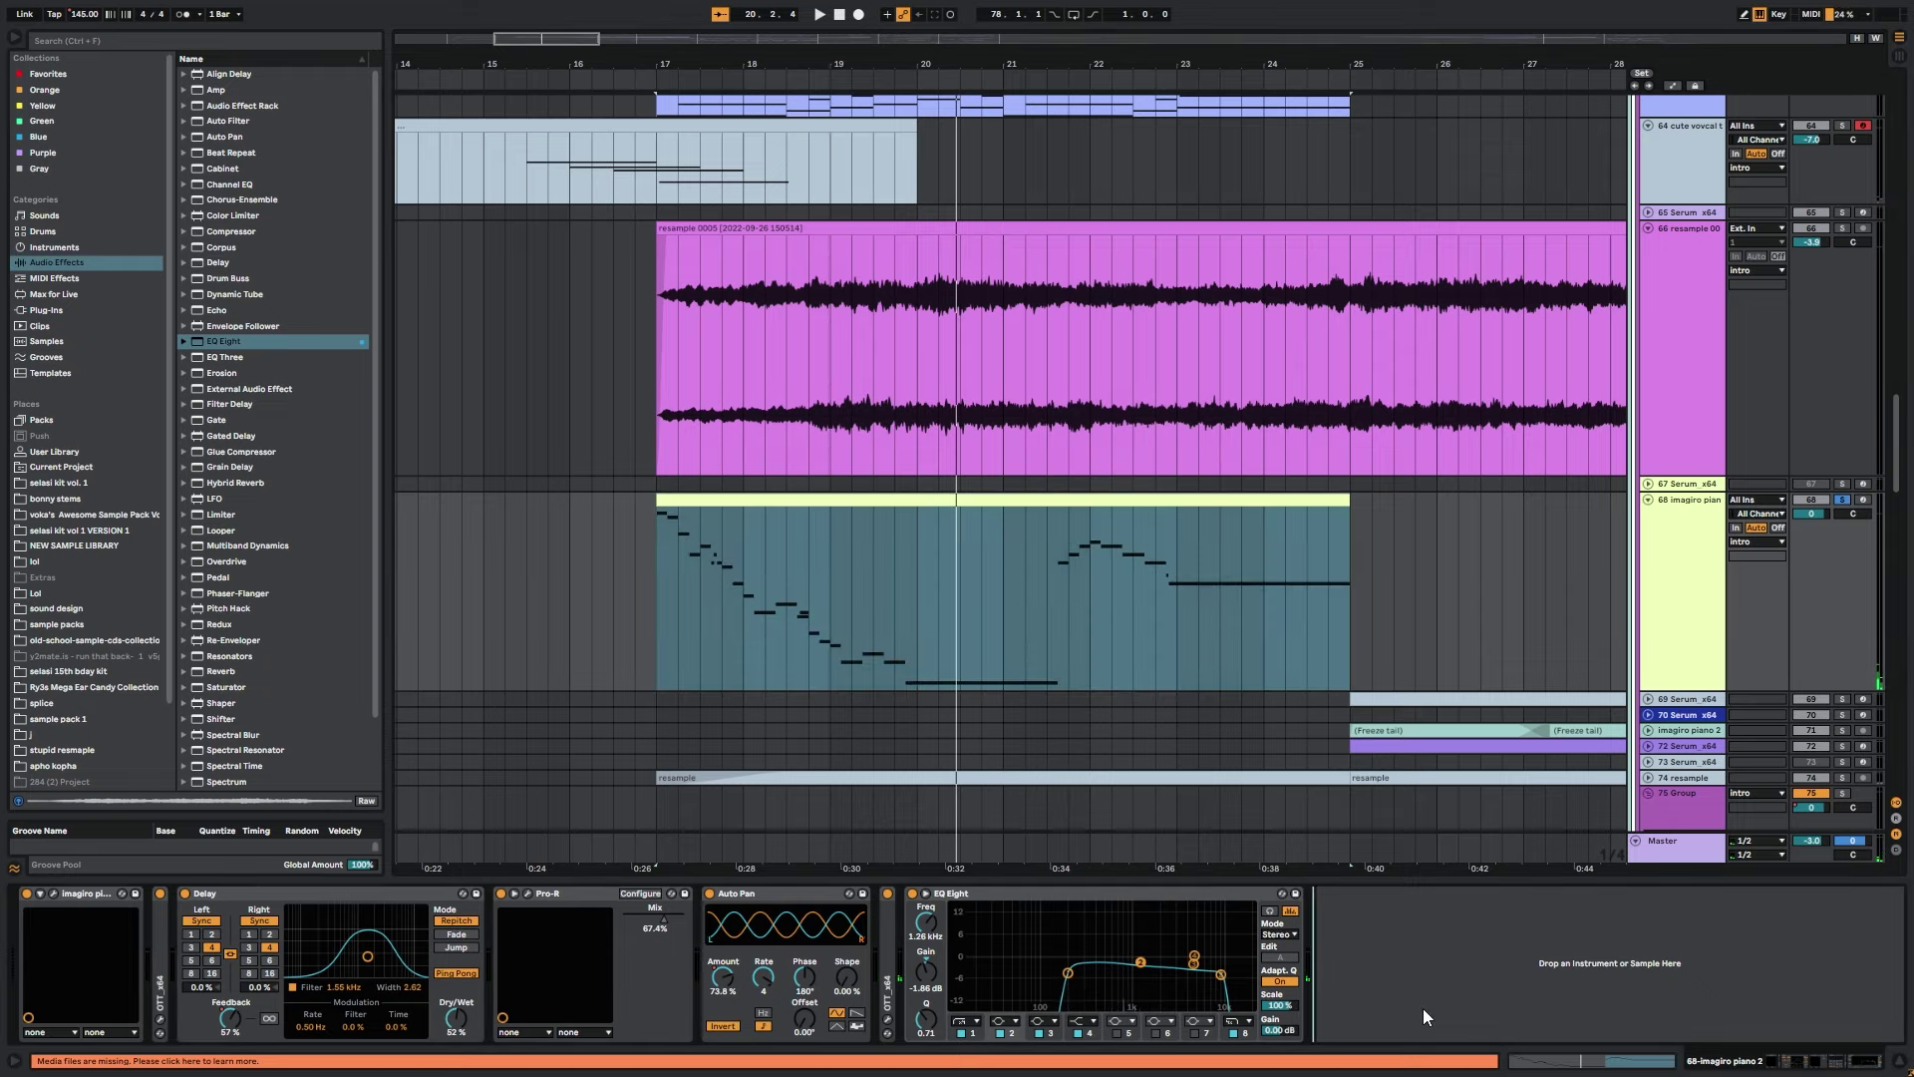
click(658, 555)
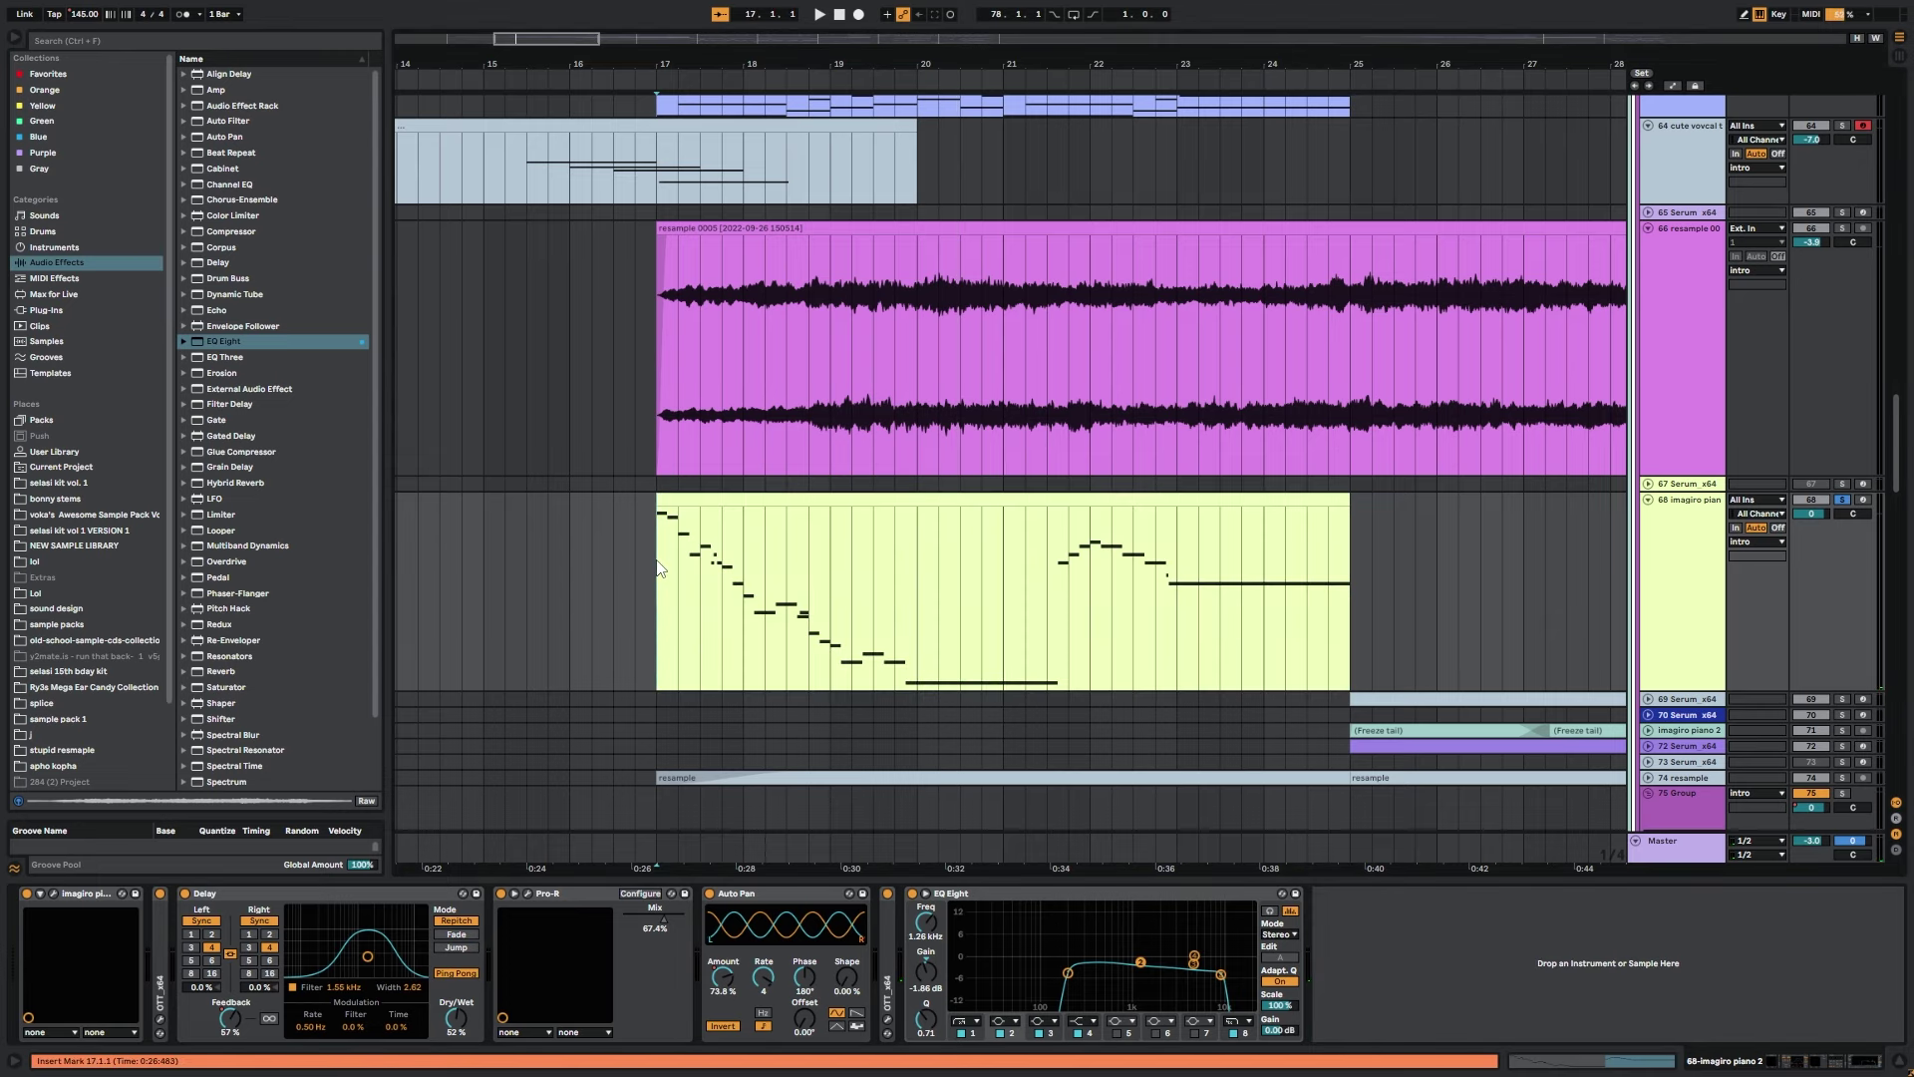
key(a)
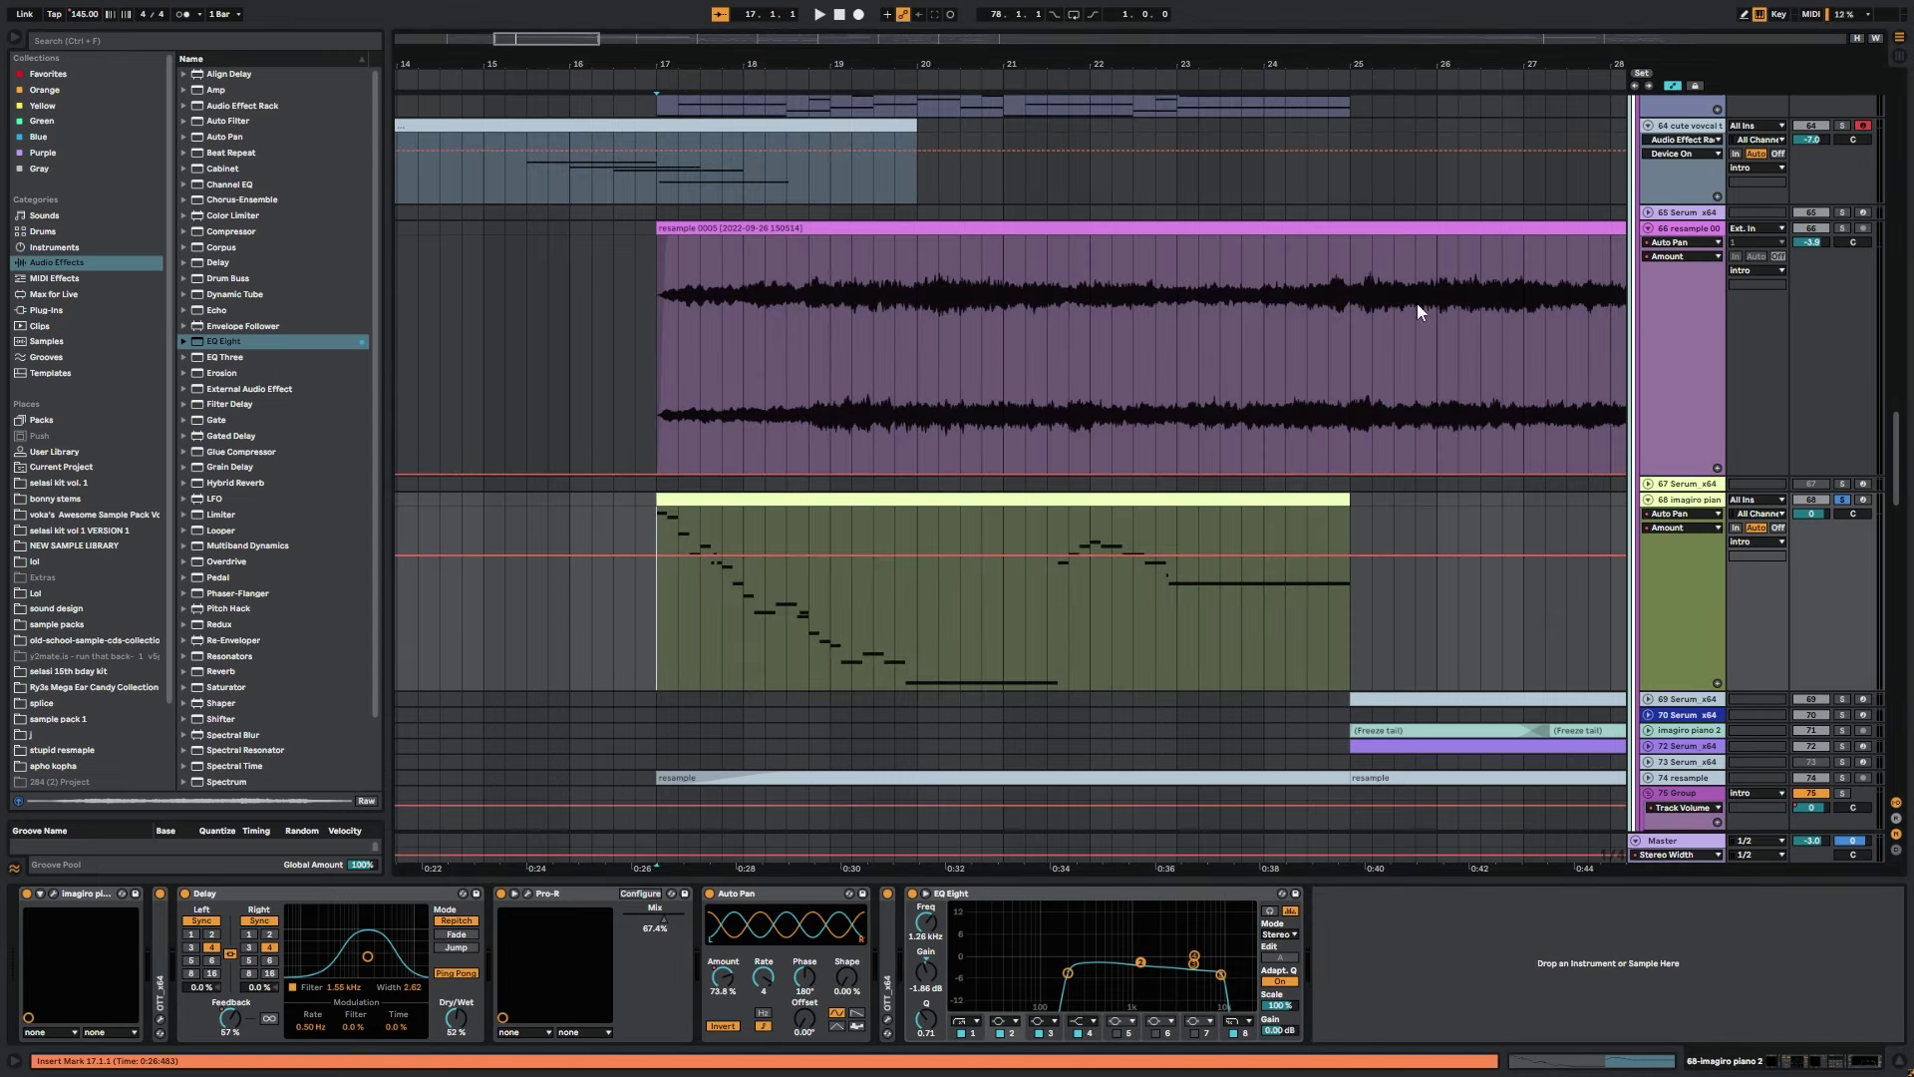
click(1673, 87)
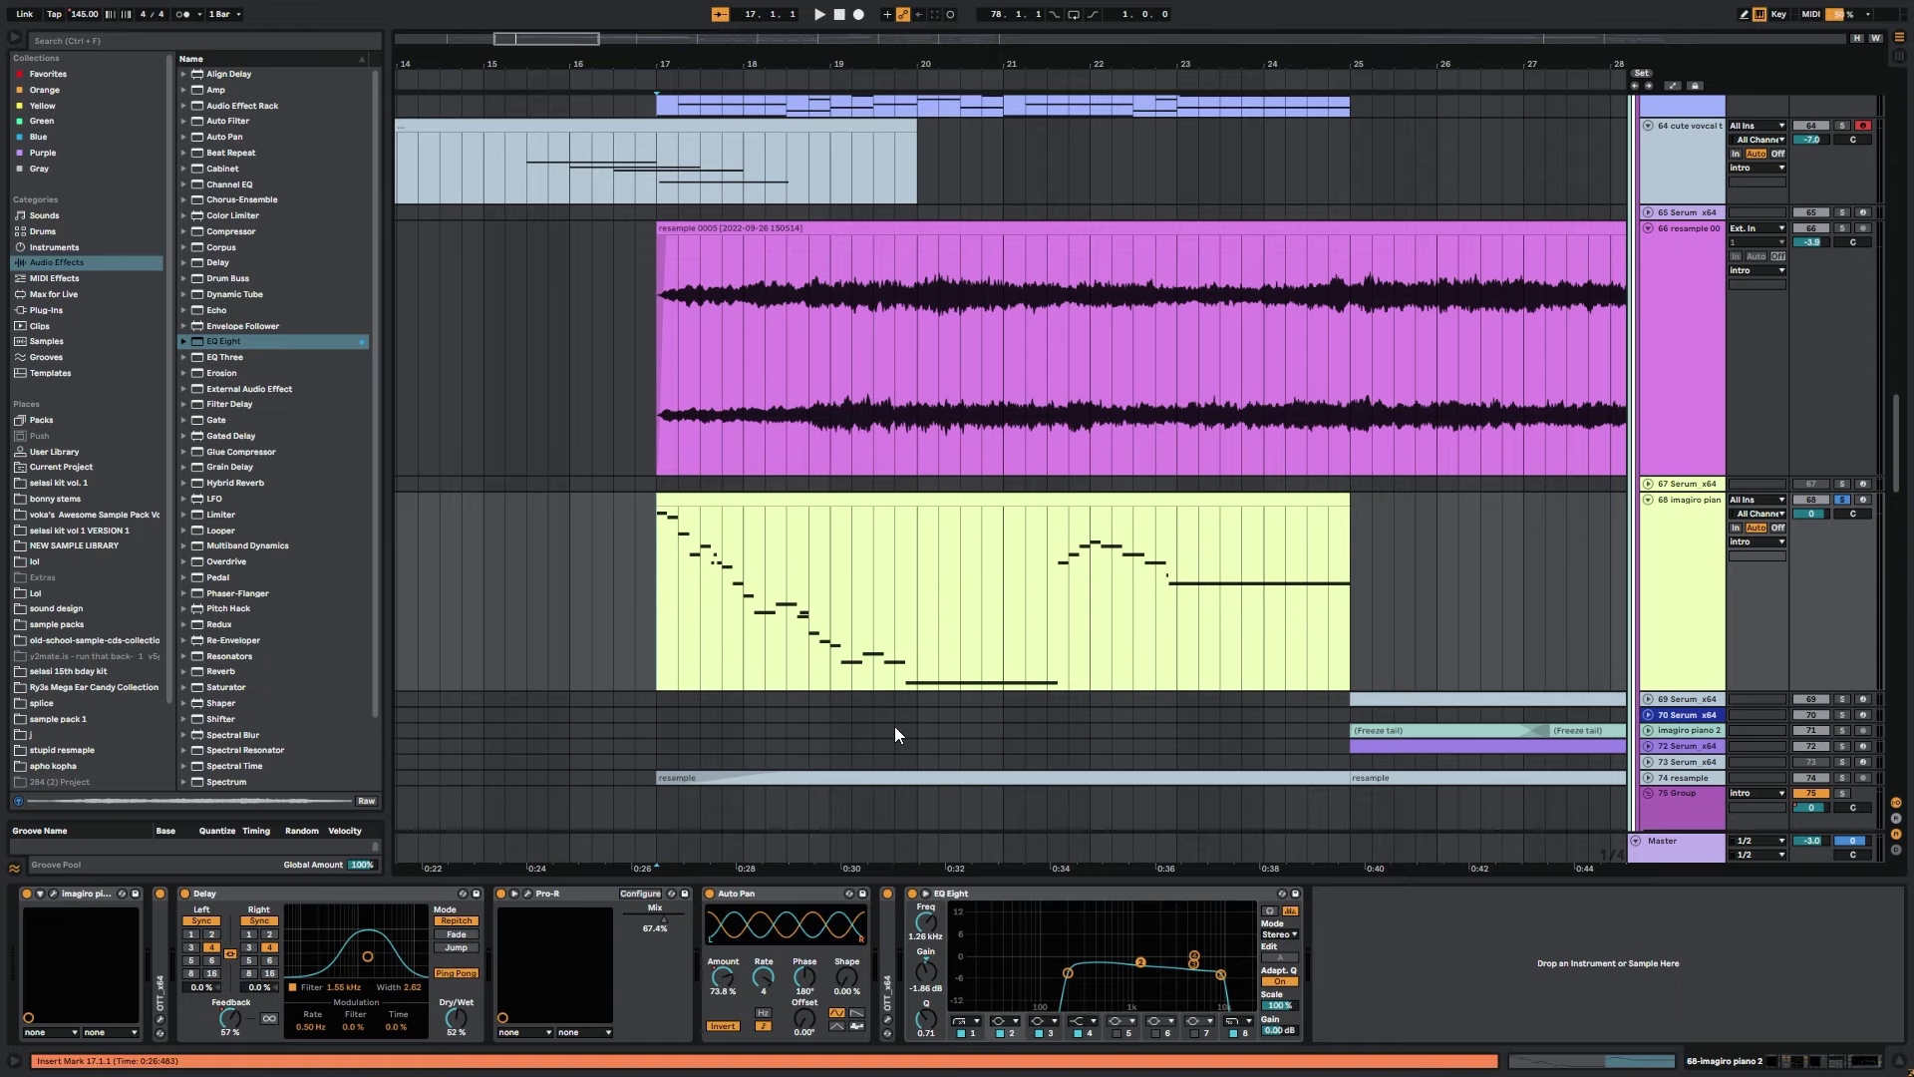
Compare track 68's piano with and without its effects by switching the whole effect chain off and back on between playbacks.
key(space)
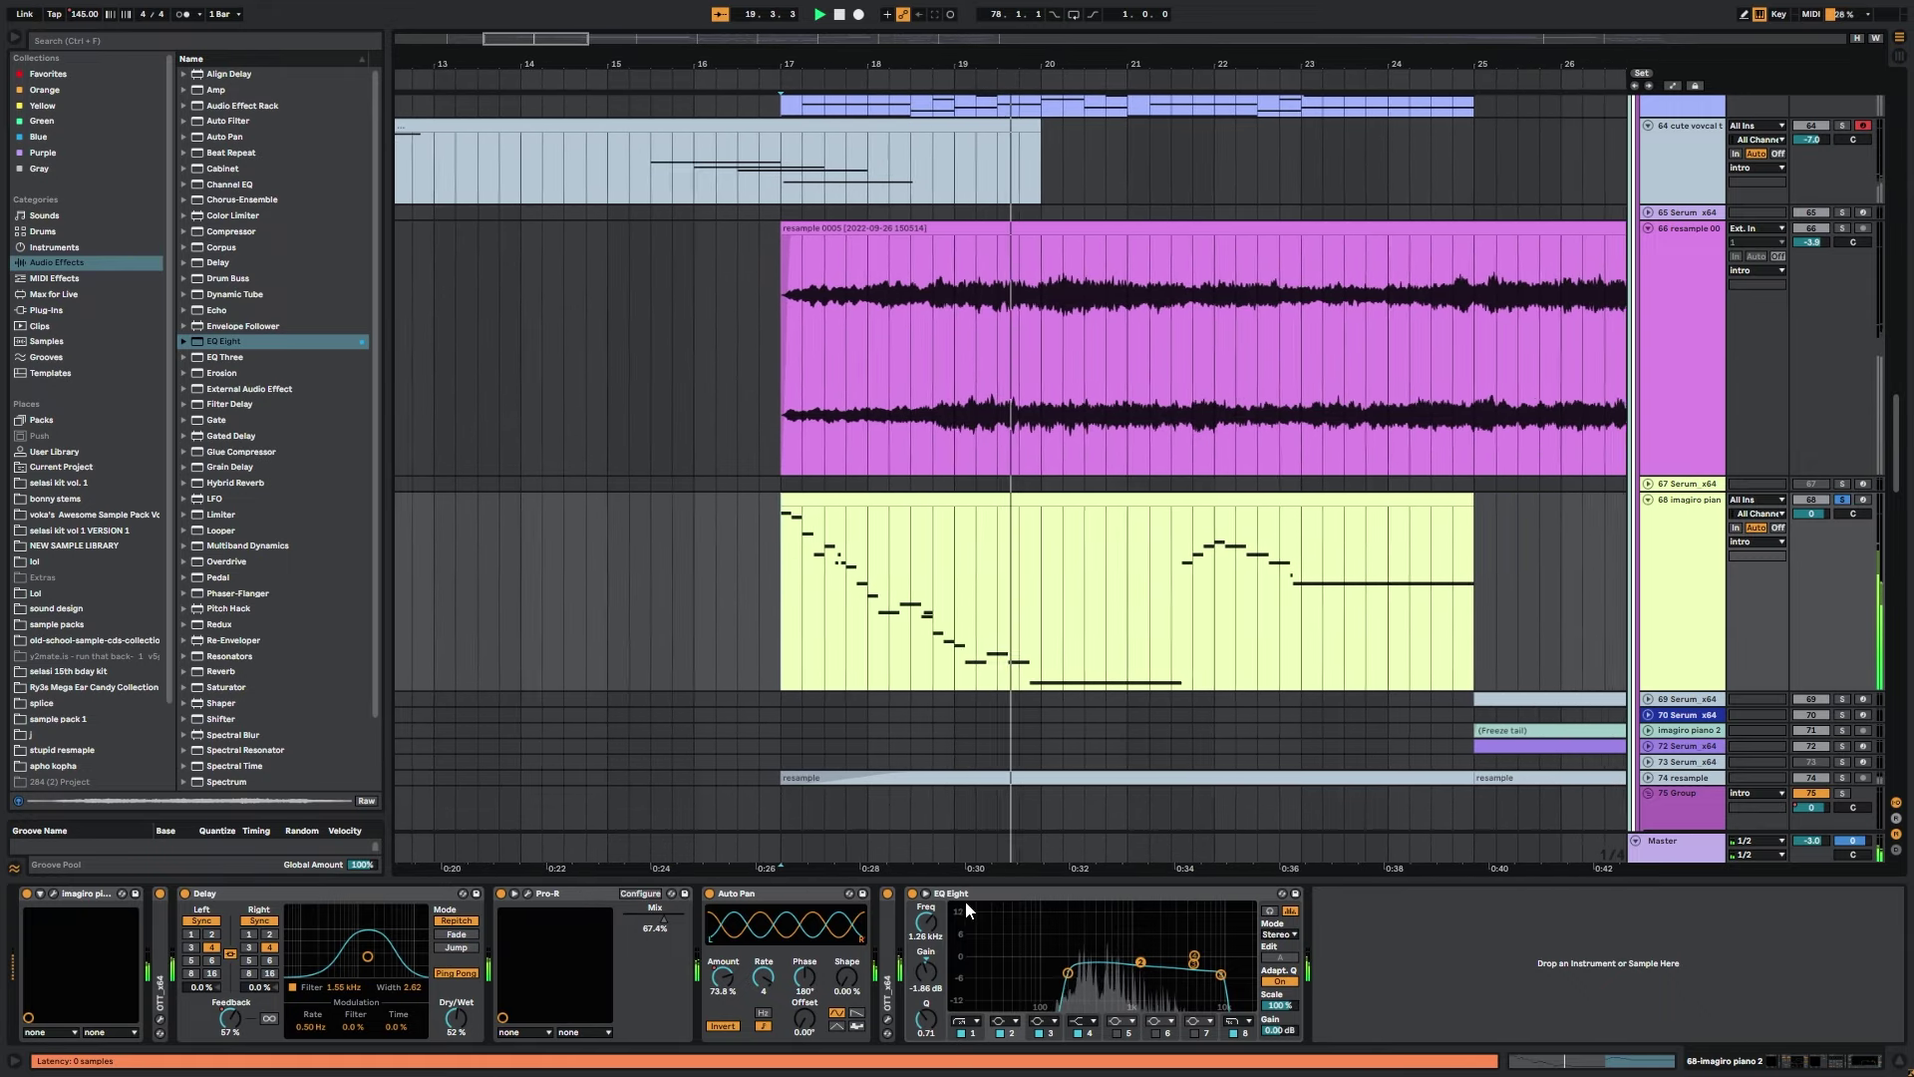
click(1031, 895)
key(space)
shift+click(158, 954)
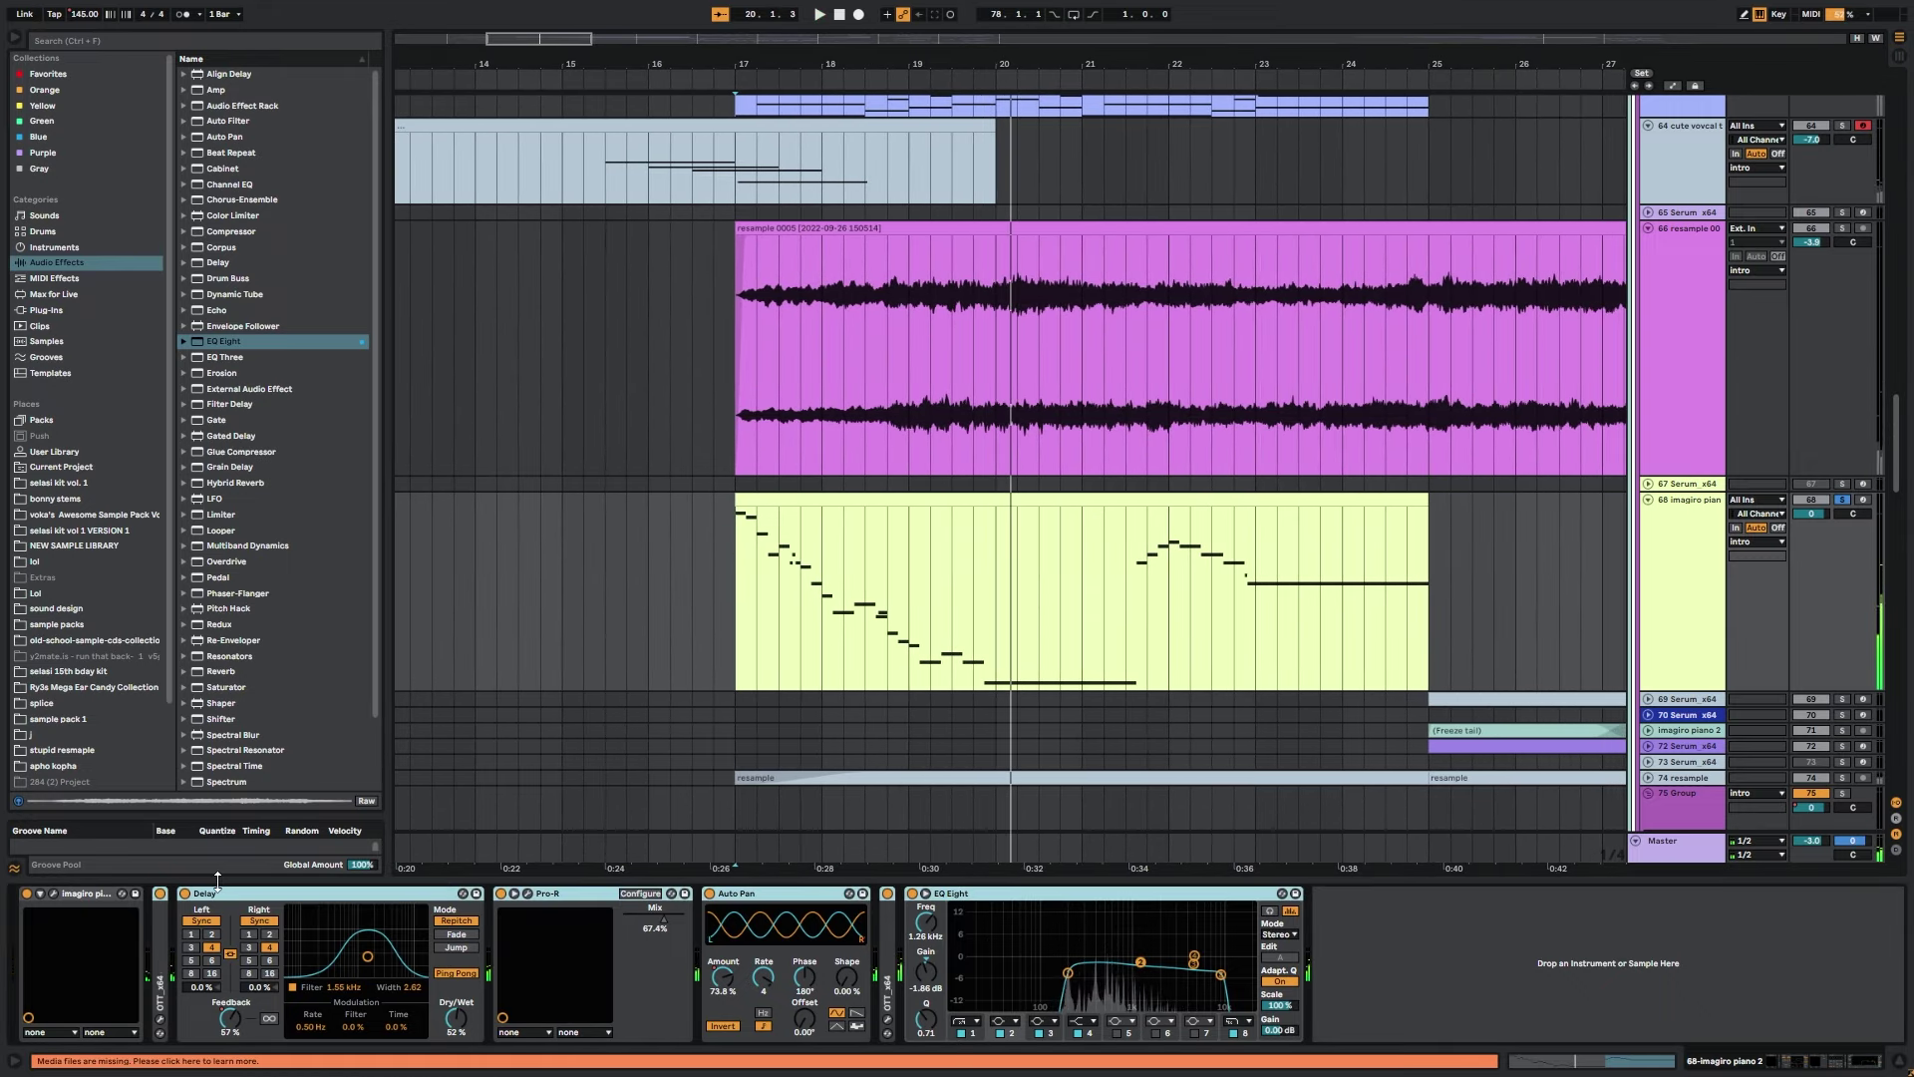
key(0)
key(space)
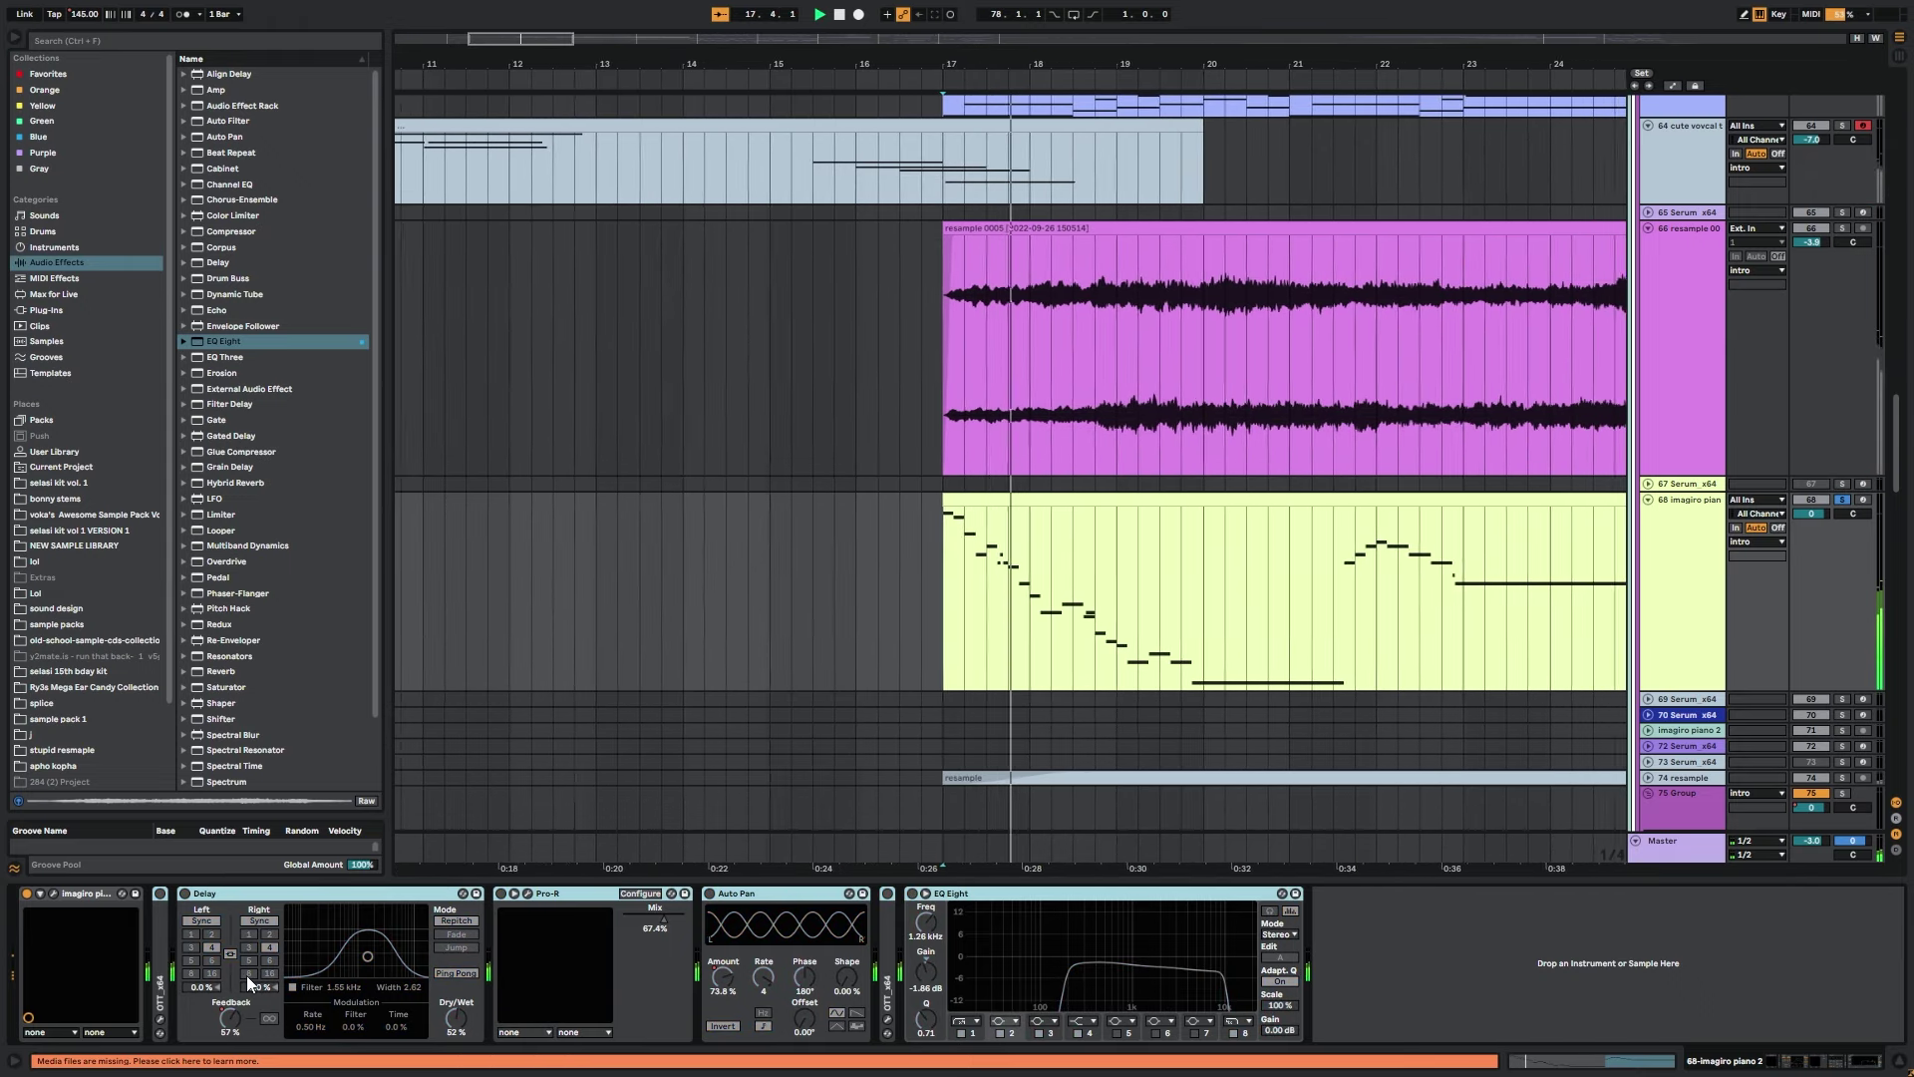
key(0)
key(space)
key(space)
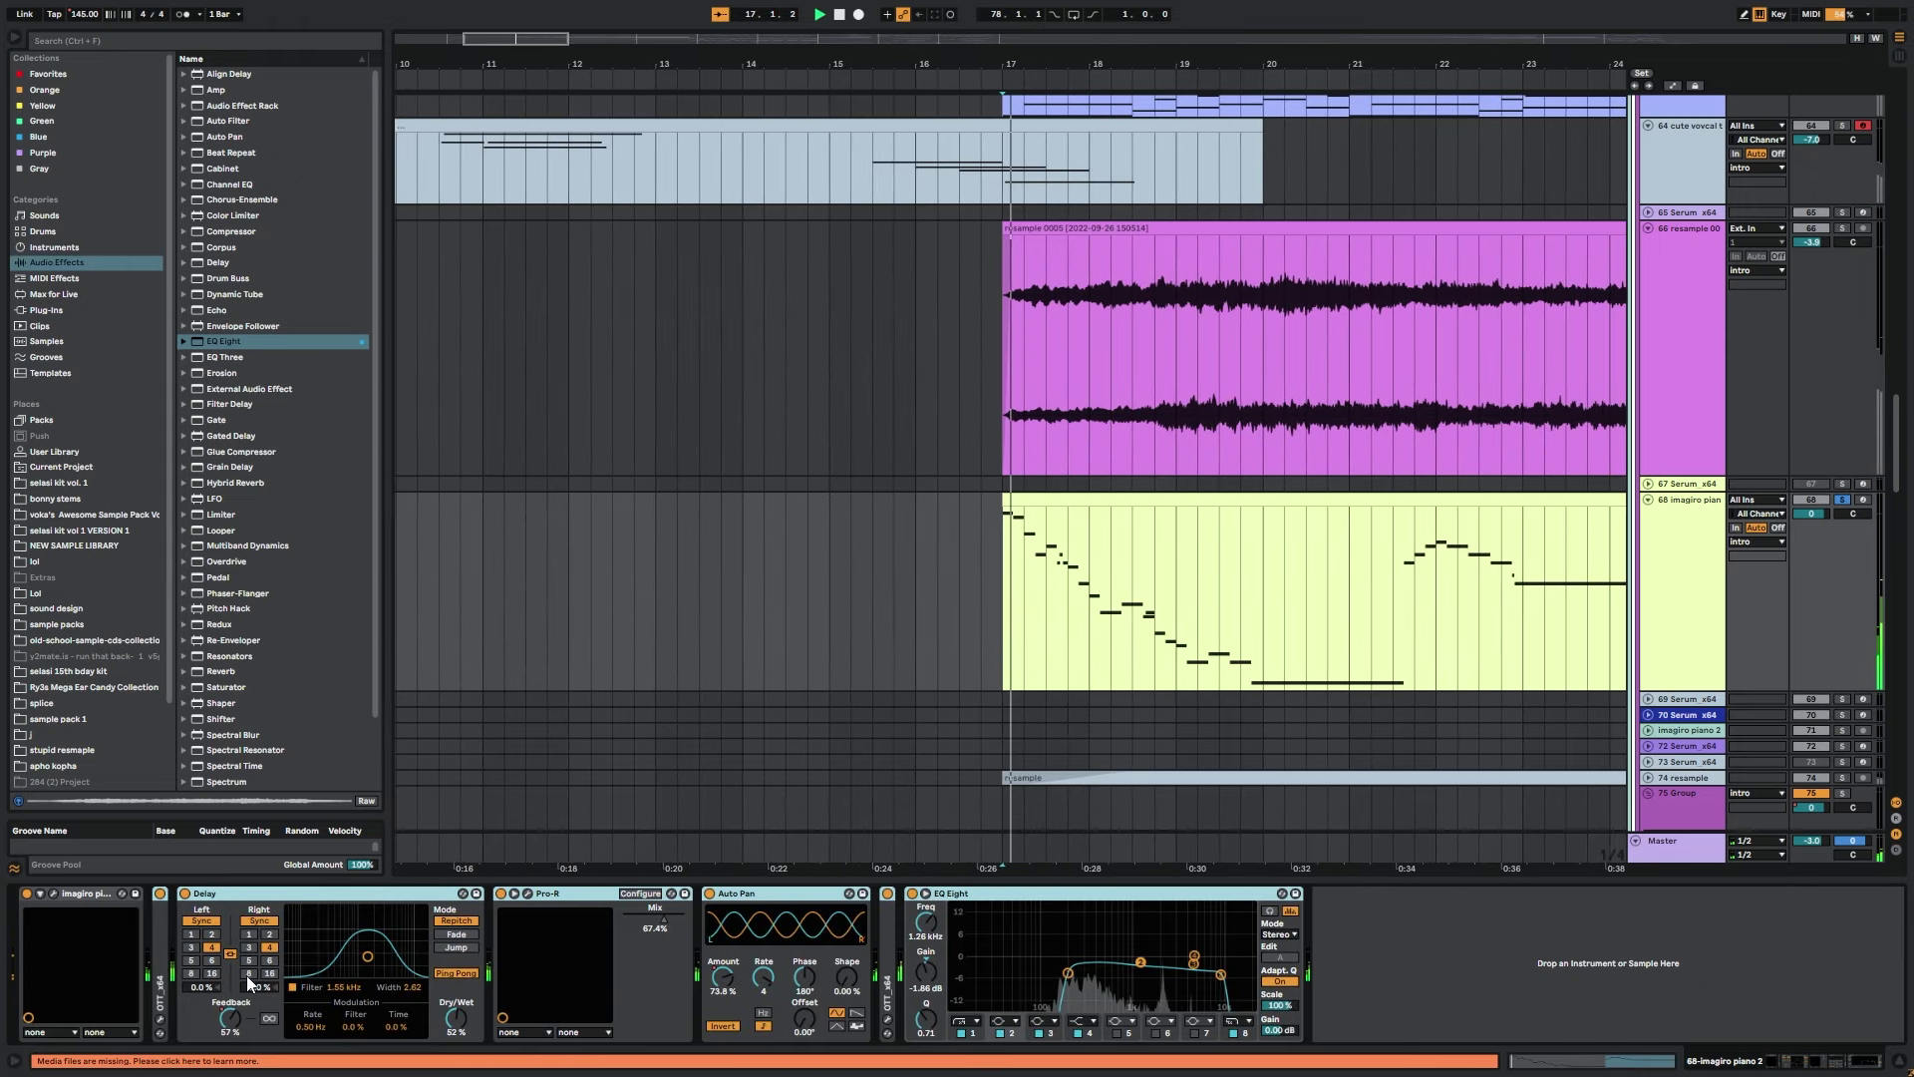
click(1660, 955)
key(space)
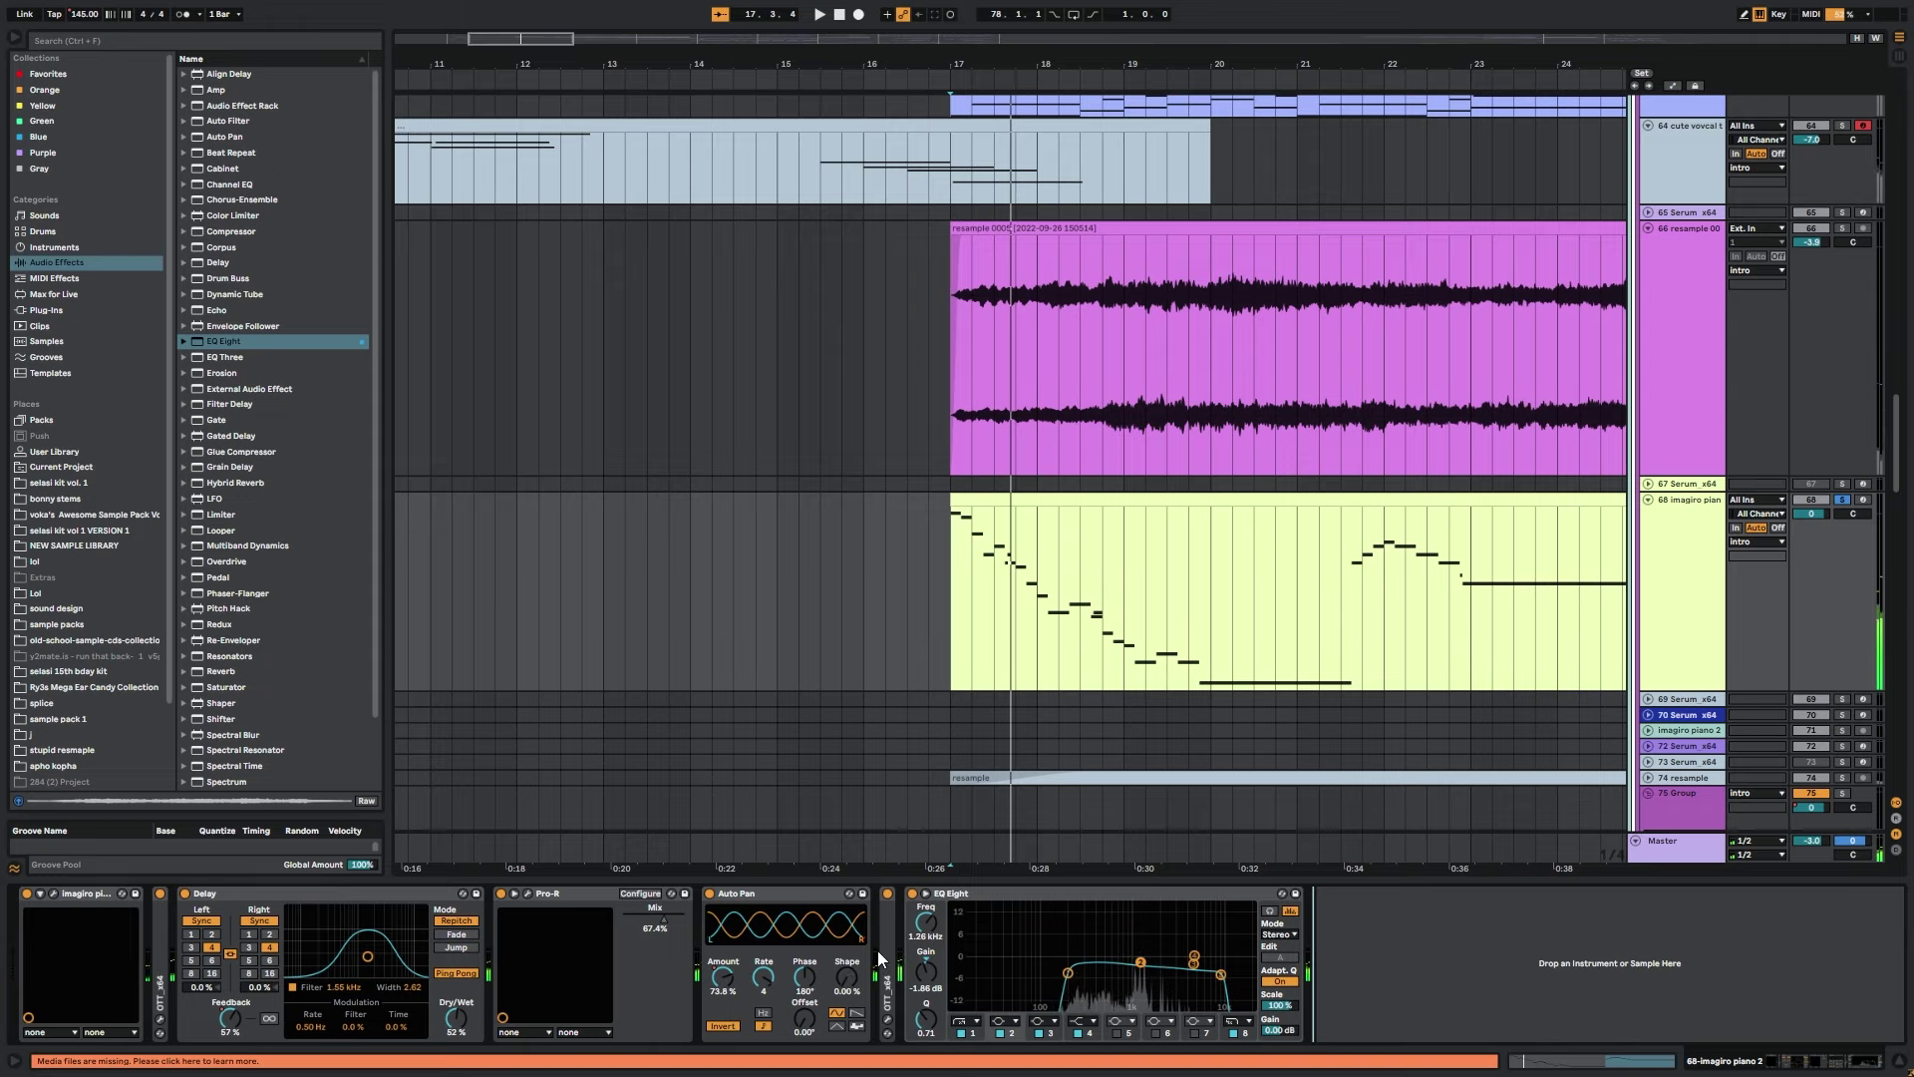
Unfold the second OTT on track 68, check its settings, and inspect EQ Eight's band 8 while playing the clip.
double_click(887, 927)
click(915, 894)
click(914, 895)
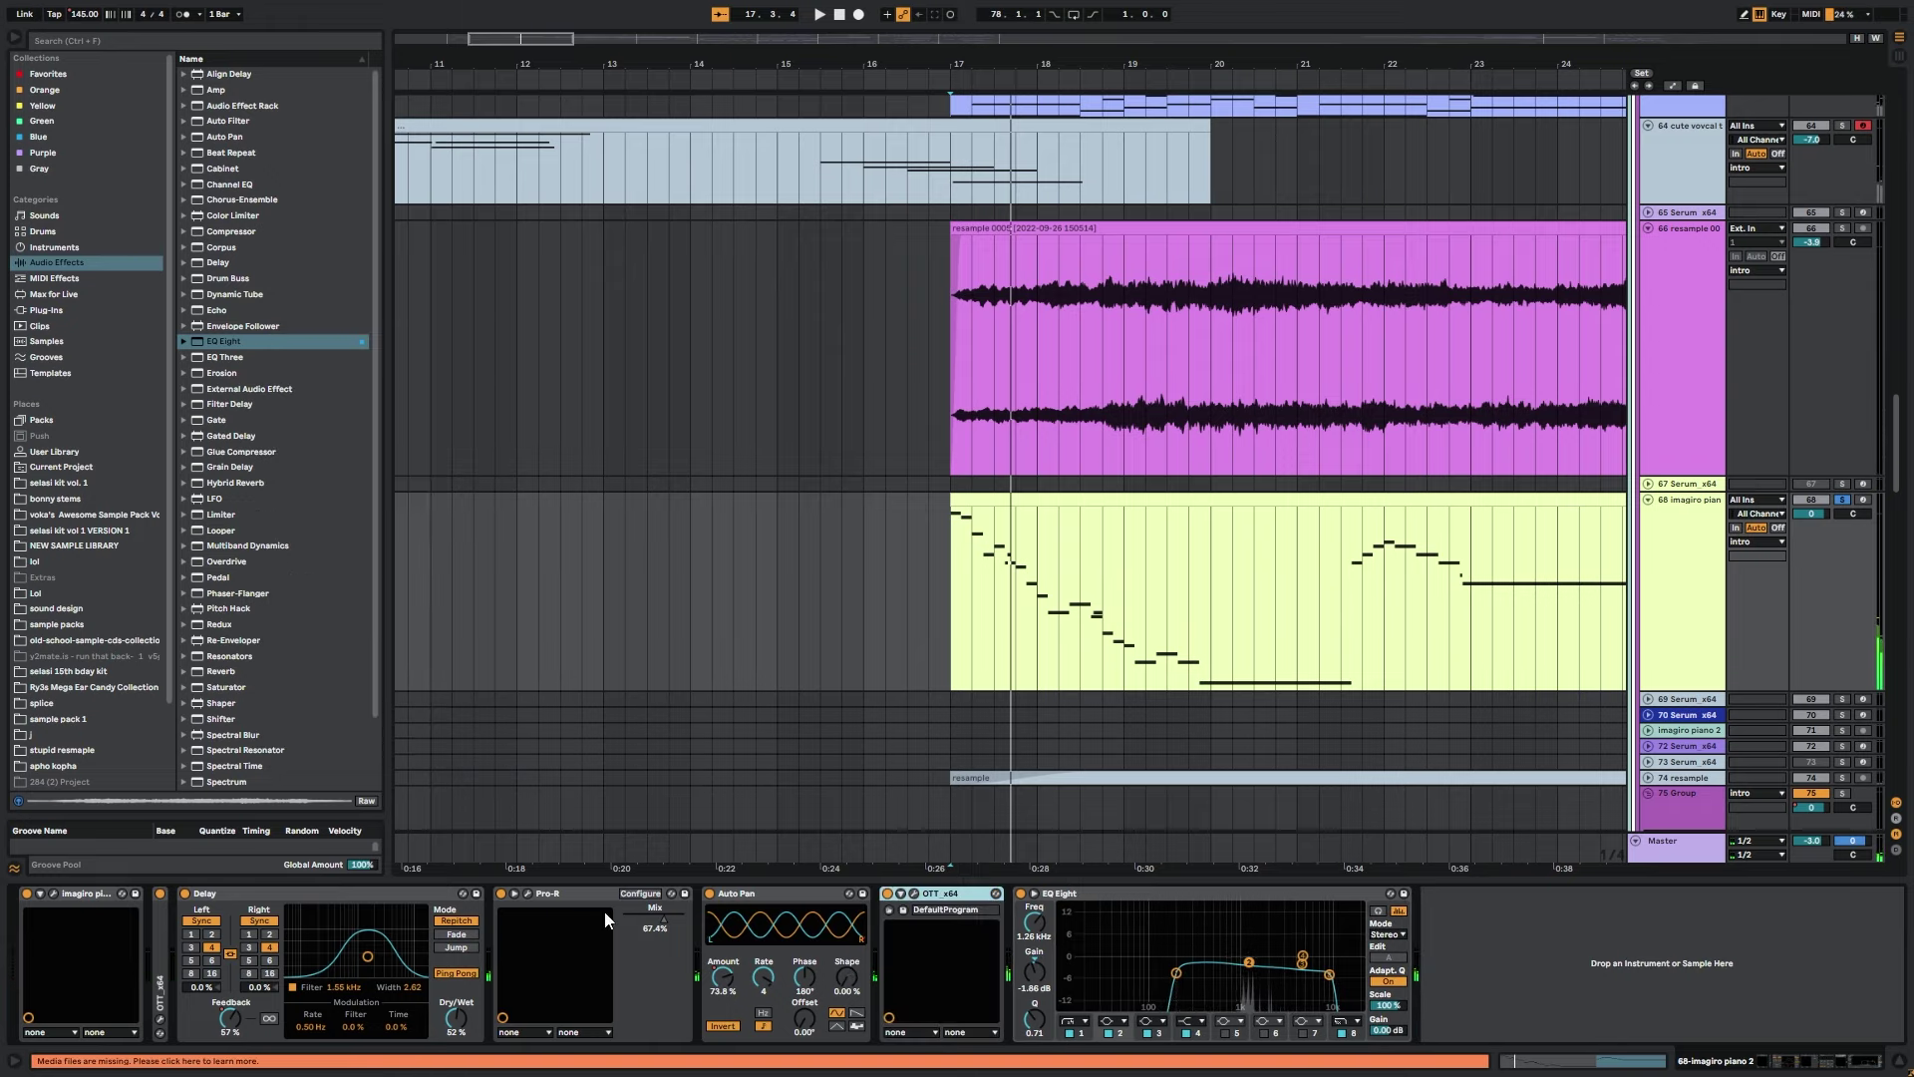
key(space)
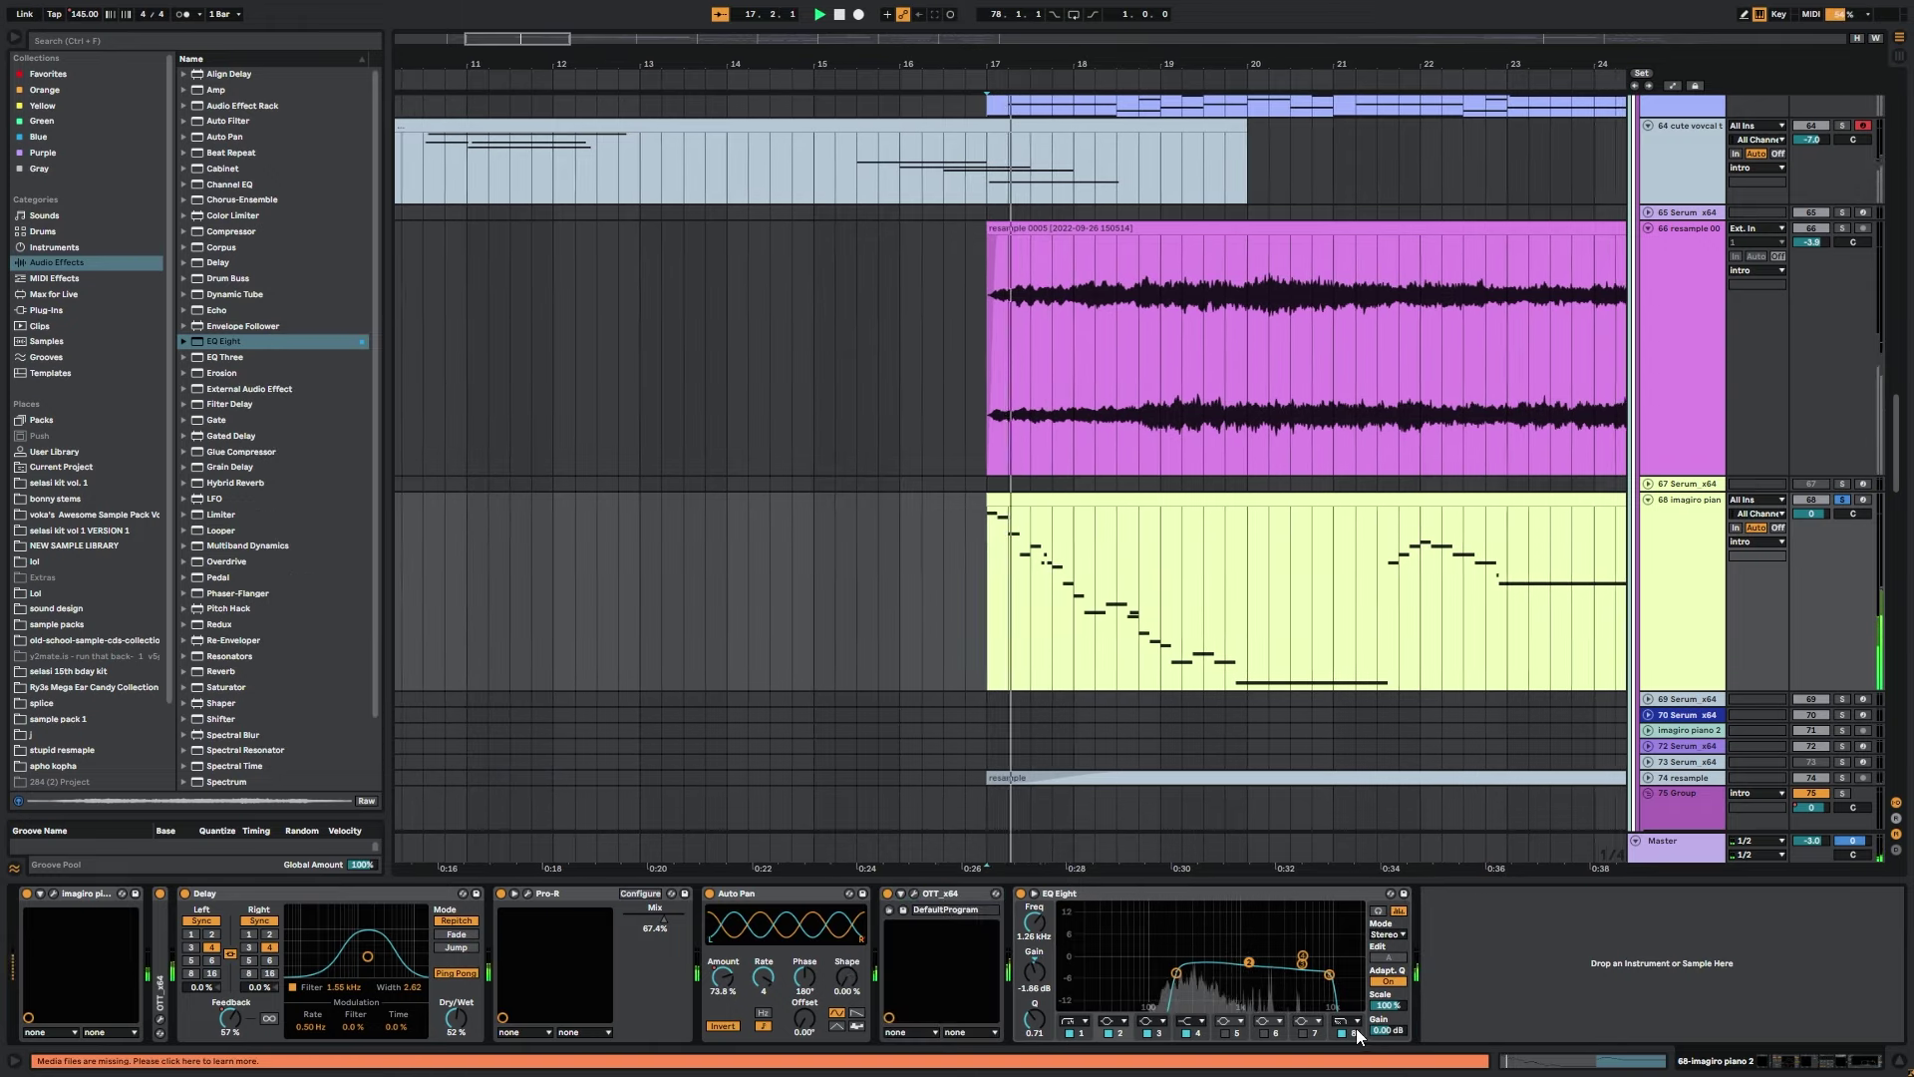
click(1349, 1033)
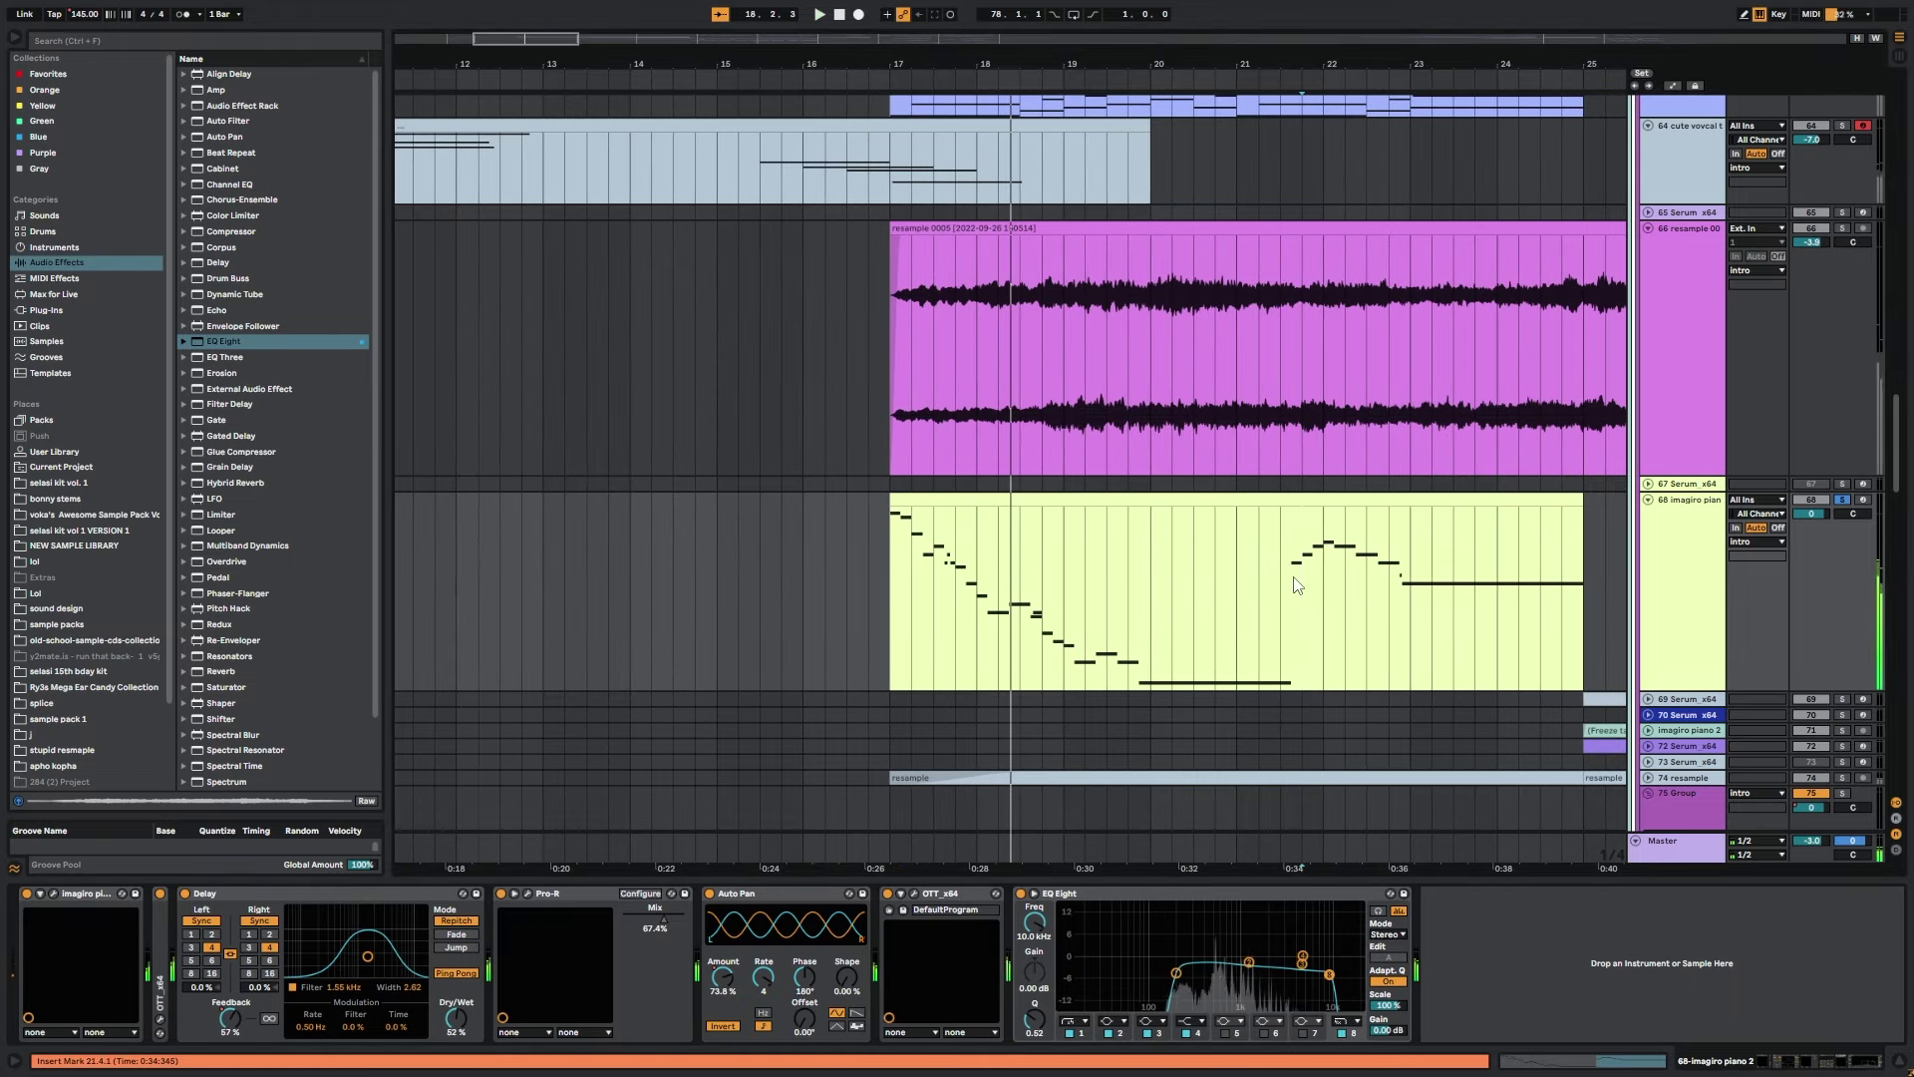
Play track 68's piano clip from 21.4.1.
click(1298, 585)
key(space)
key(space)
drag(547, 40, 548, 12)
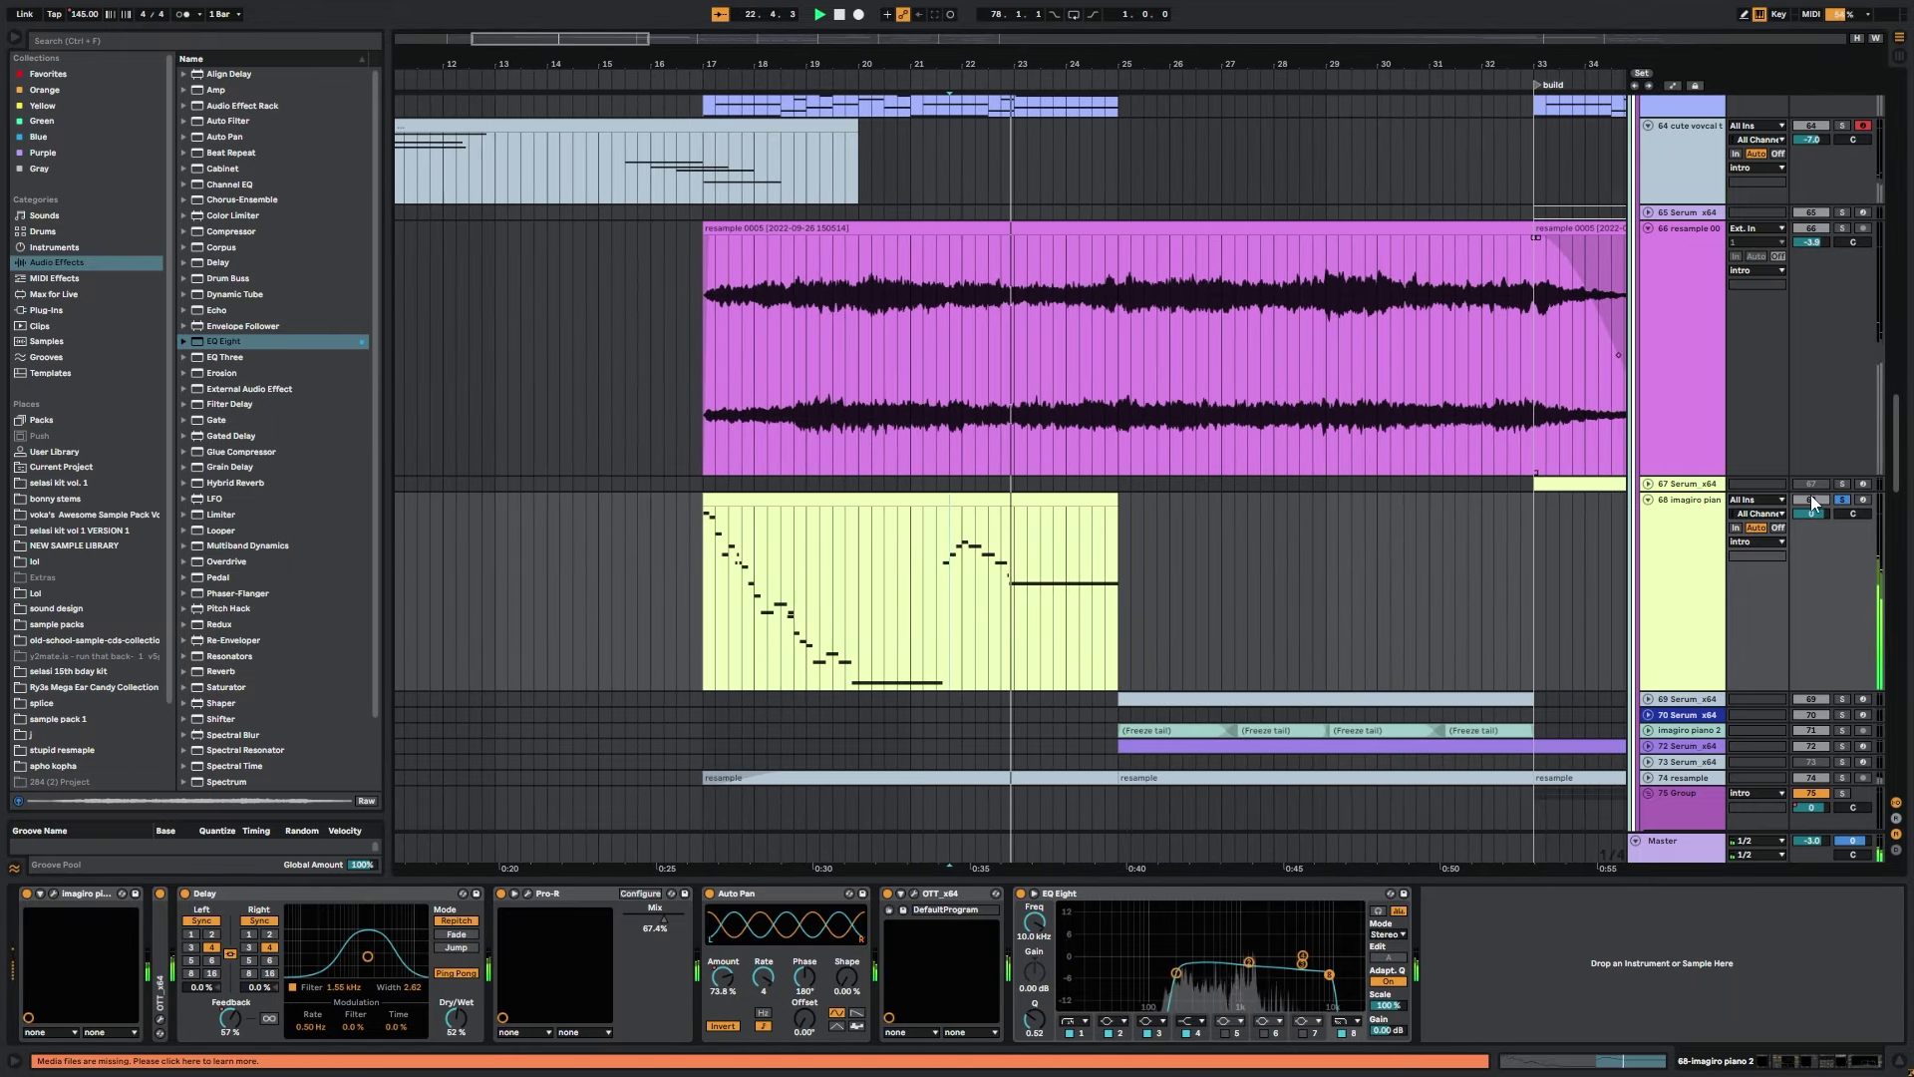
Unsolo track 68 and play the full intro from 17.1.1.
key(space)
click(1840, 499)
click(703, 564)
key(space)
Switch off Pro-R, EQ Eight and Utility on track 74 and play its first resample clip without them.
drag(1108, 670, 959, 791)
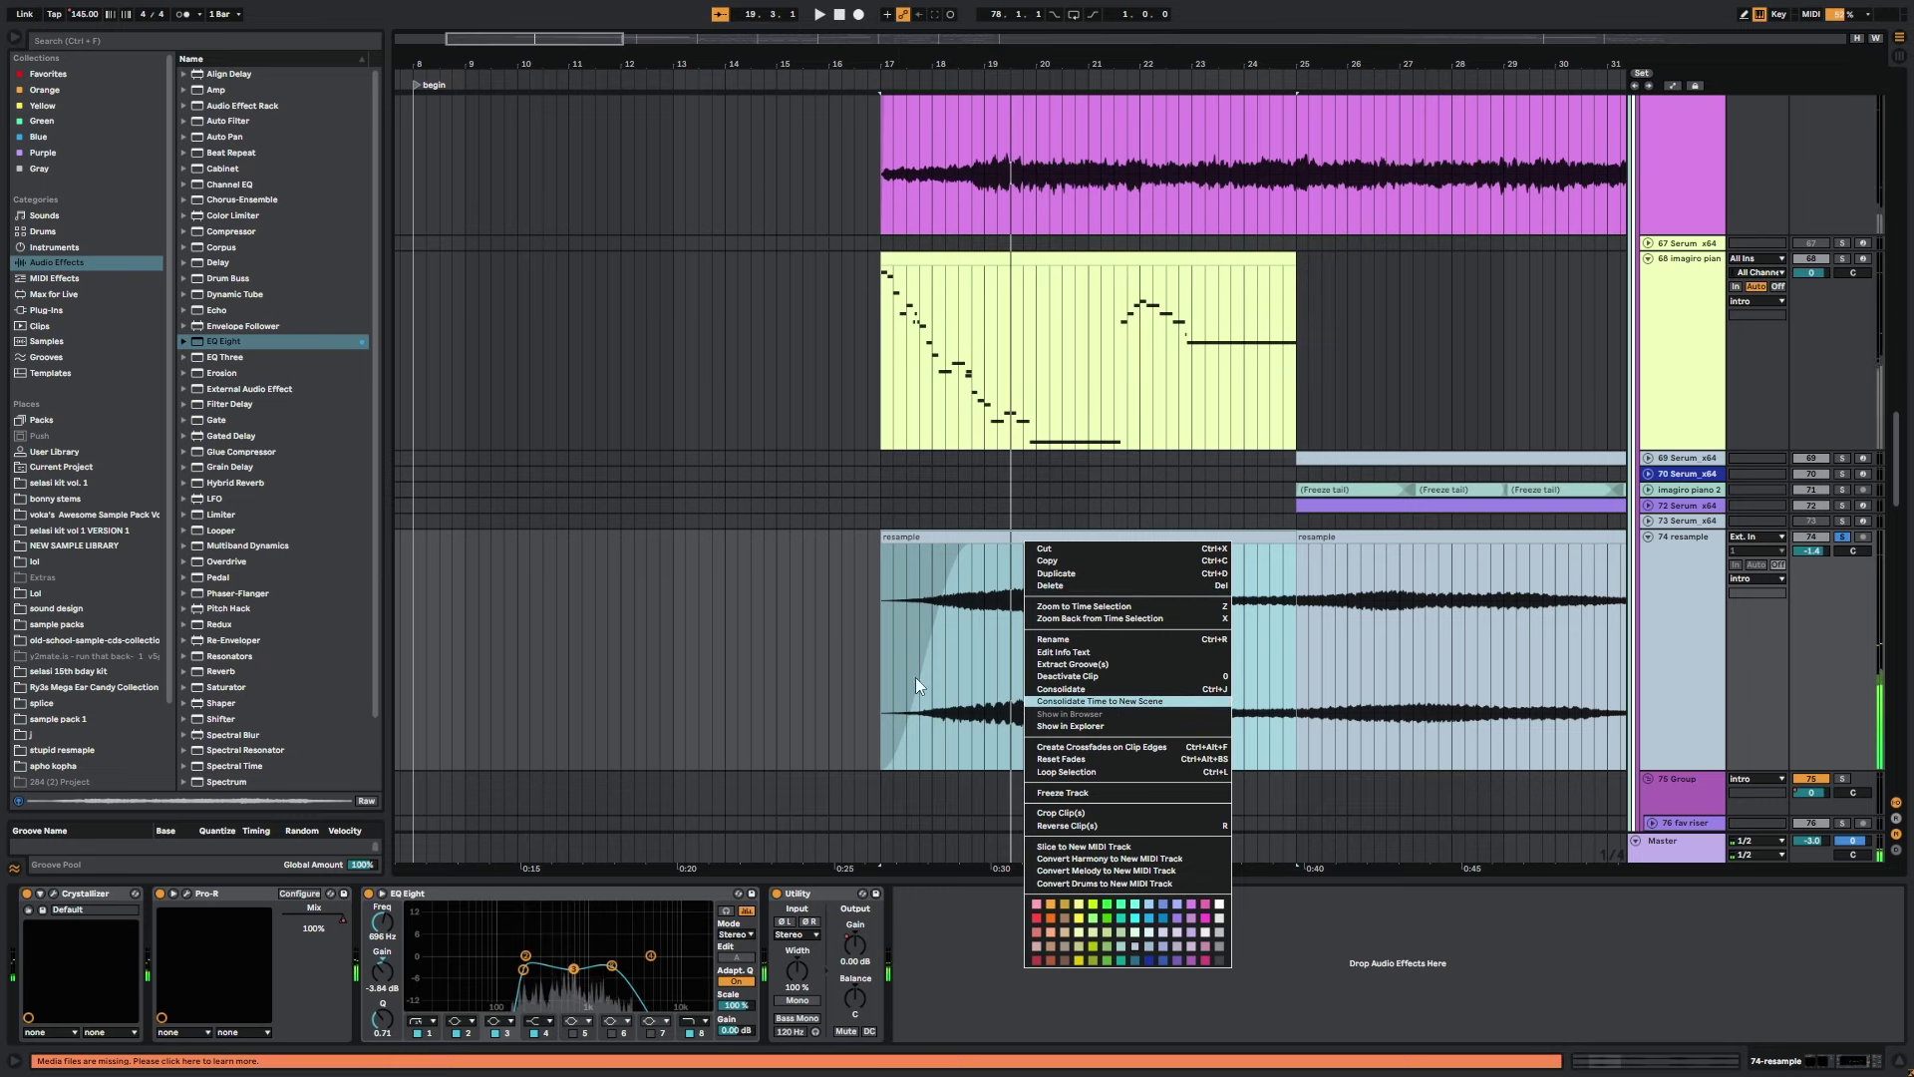
click(915, 678)
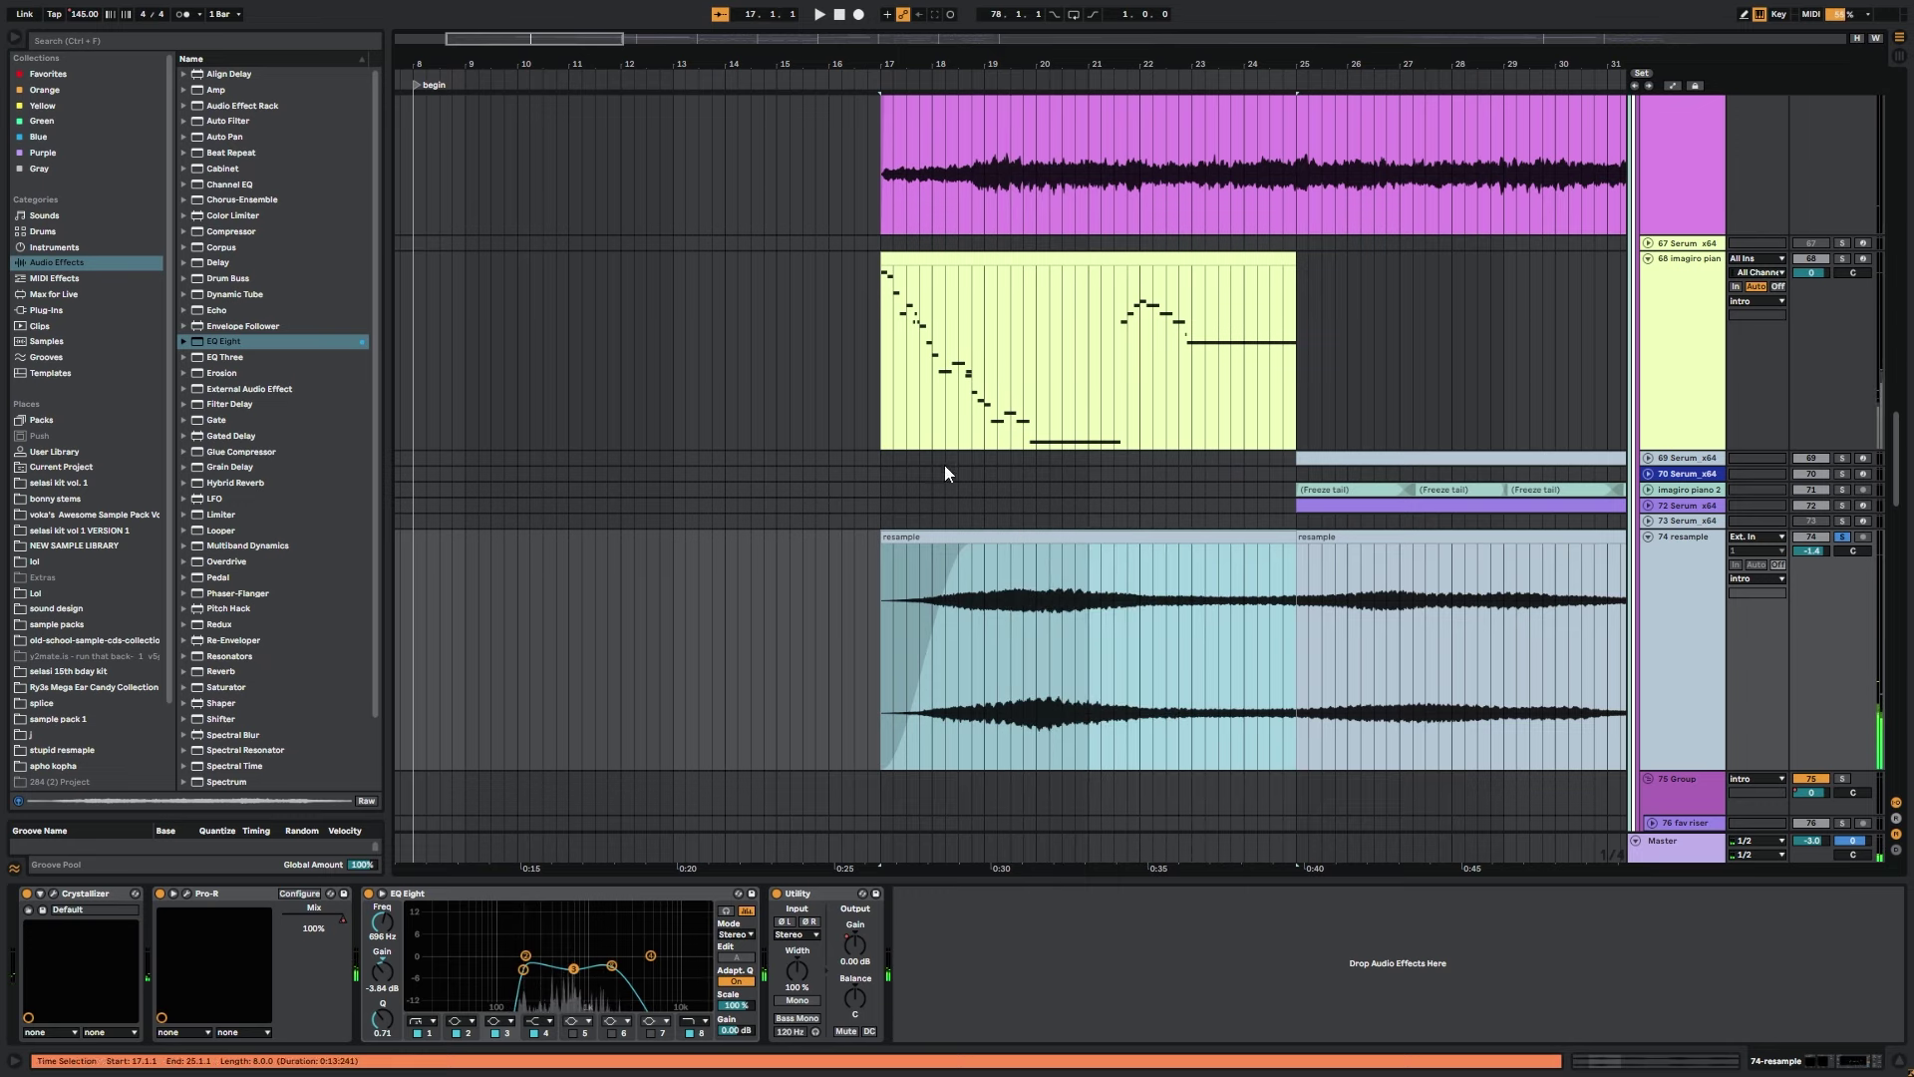
drag(960, 64, 958, 100)
click(213, 897)
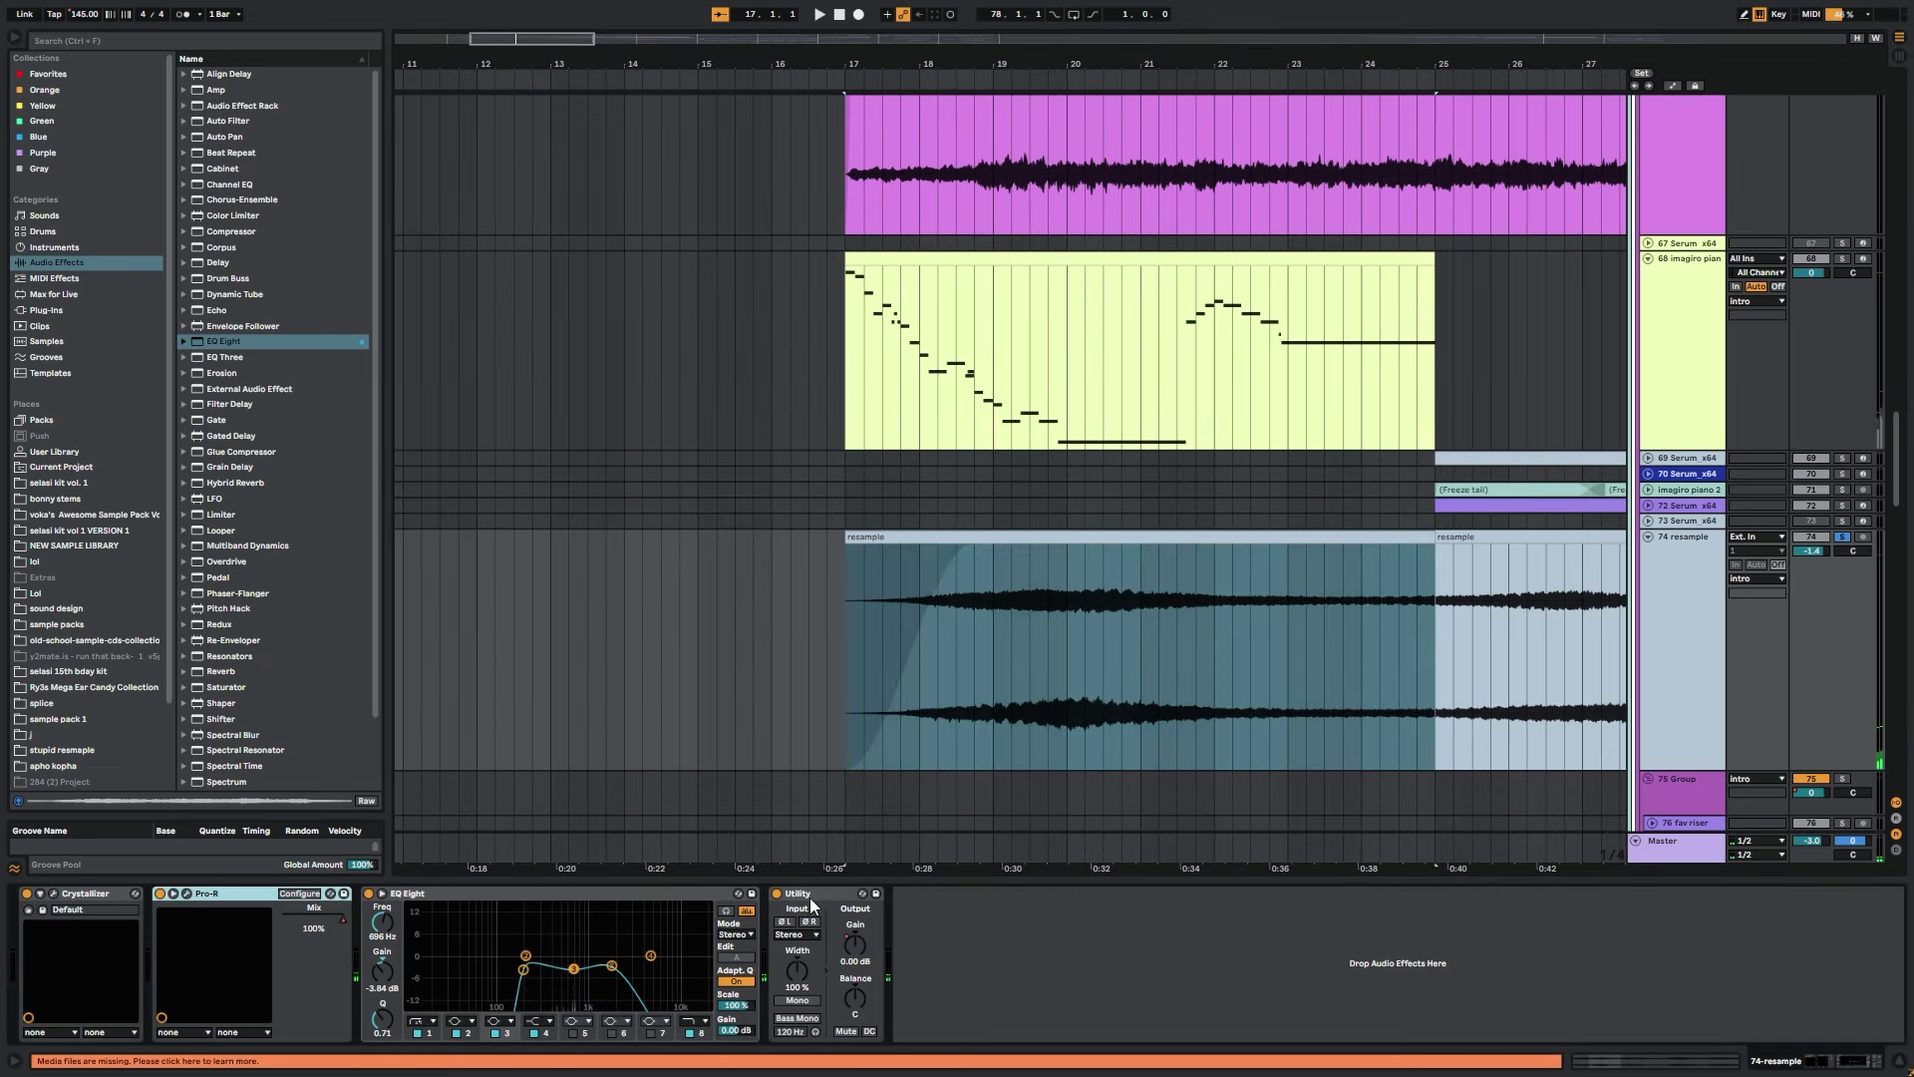
shift+click(811, 896)
key(0)
key(space)
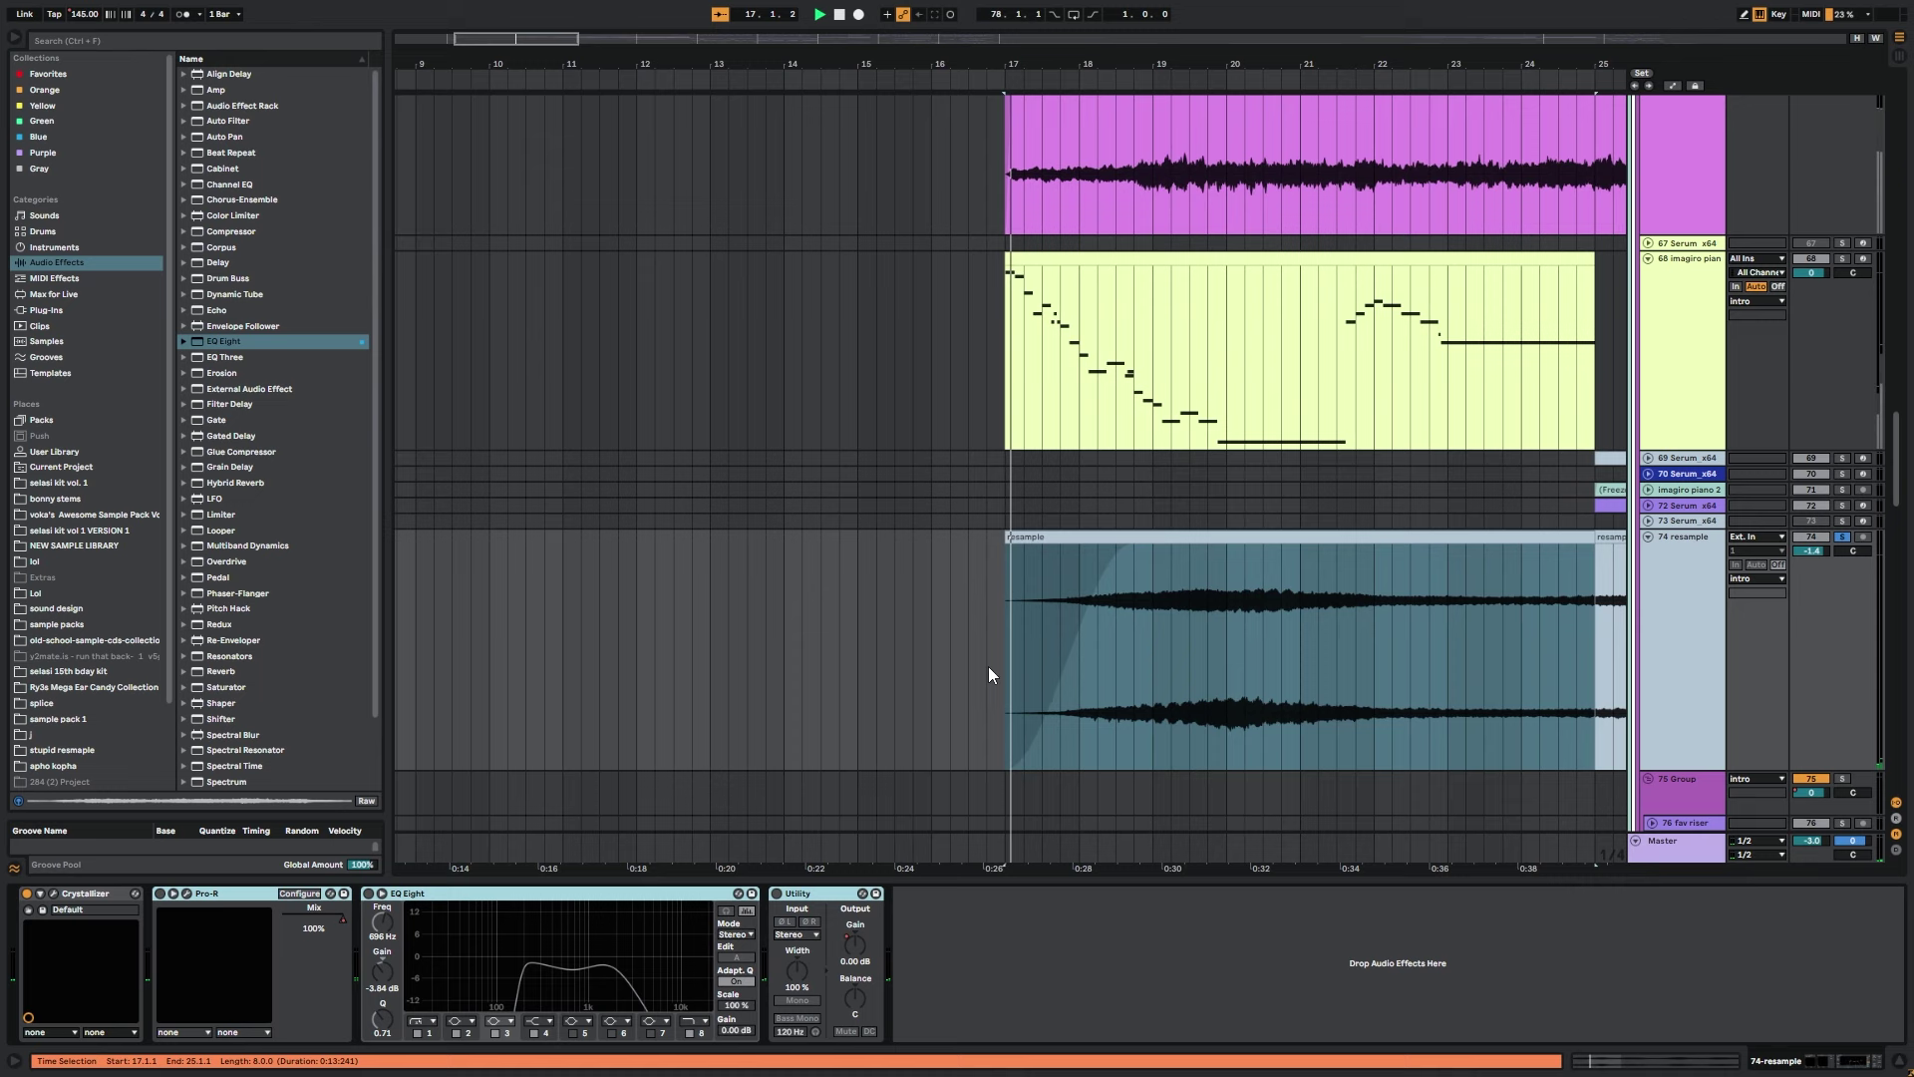
click(1138, 623)
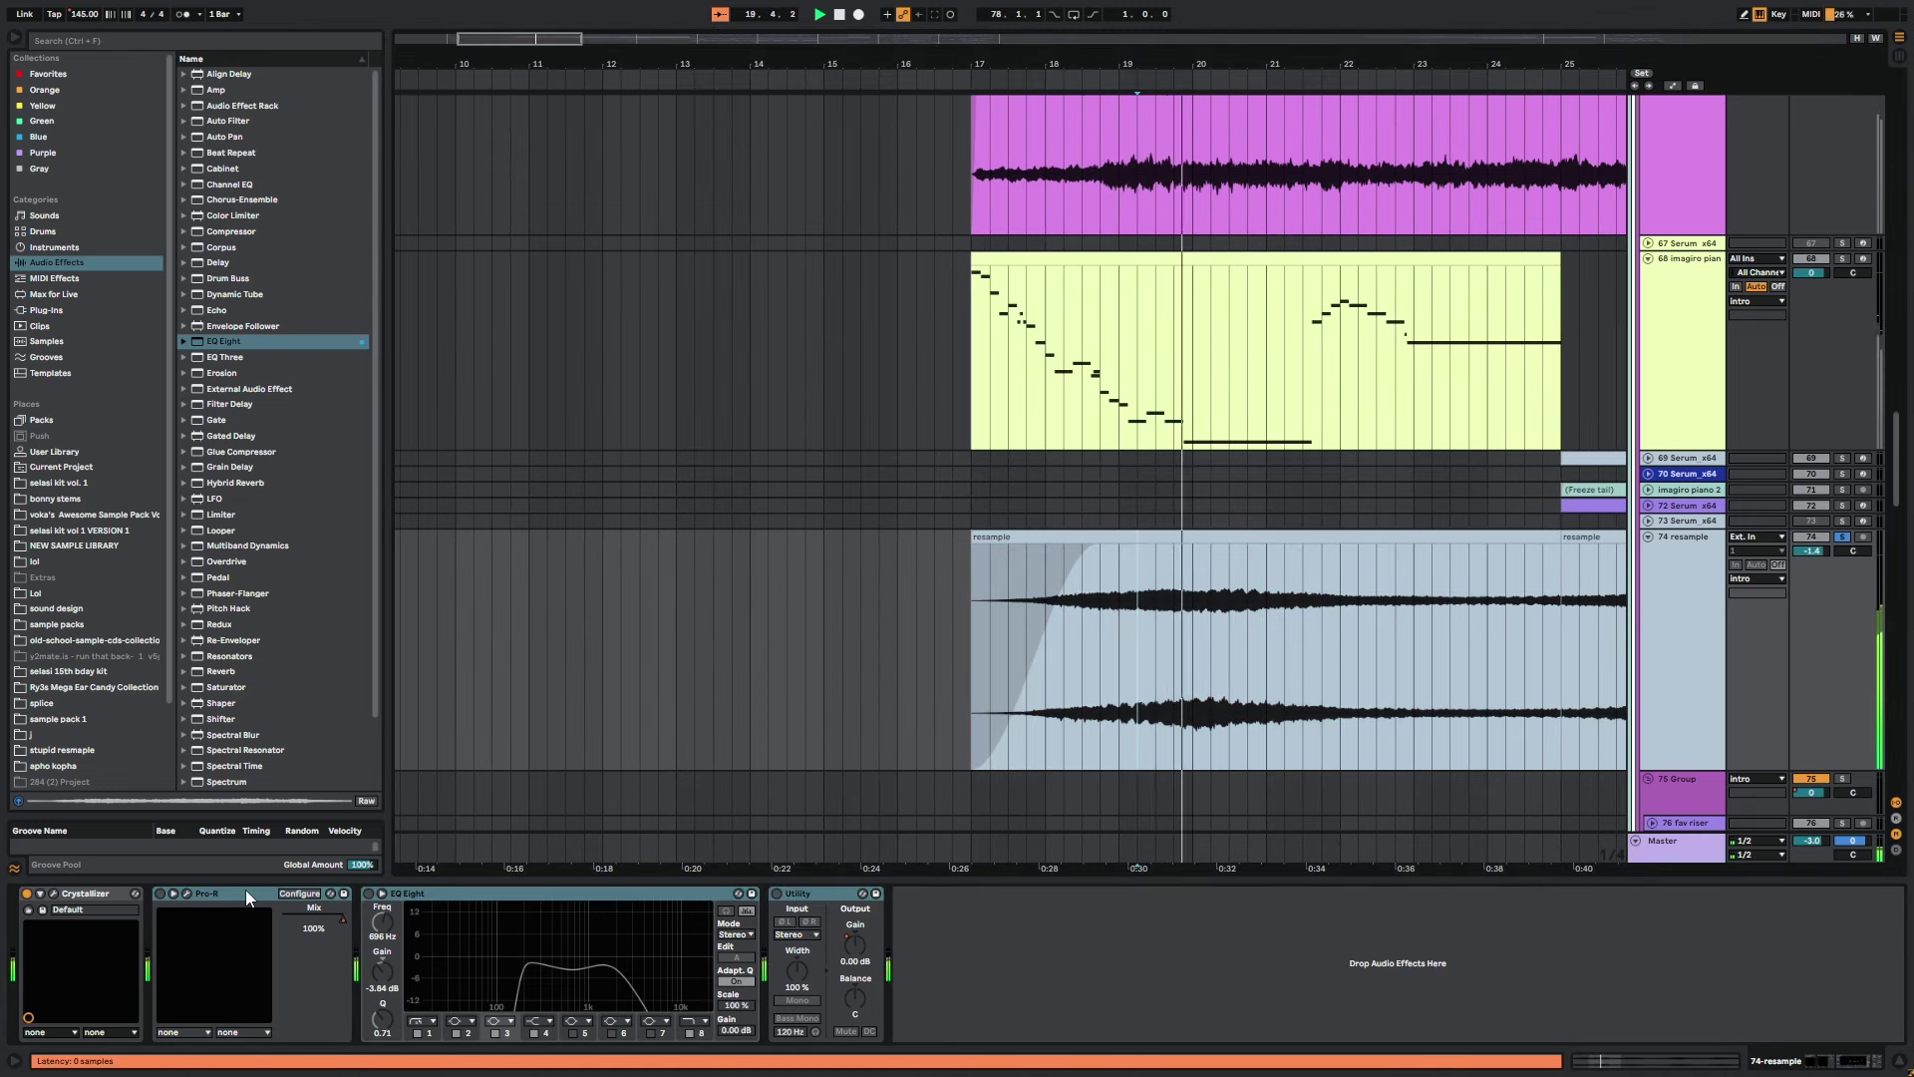
Compare track 68's piano with track 74's resample by soloing and playing each in turn.
click(1316, 339)
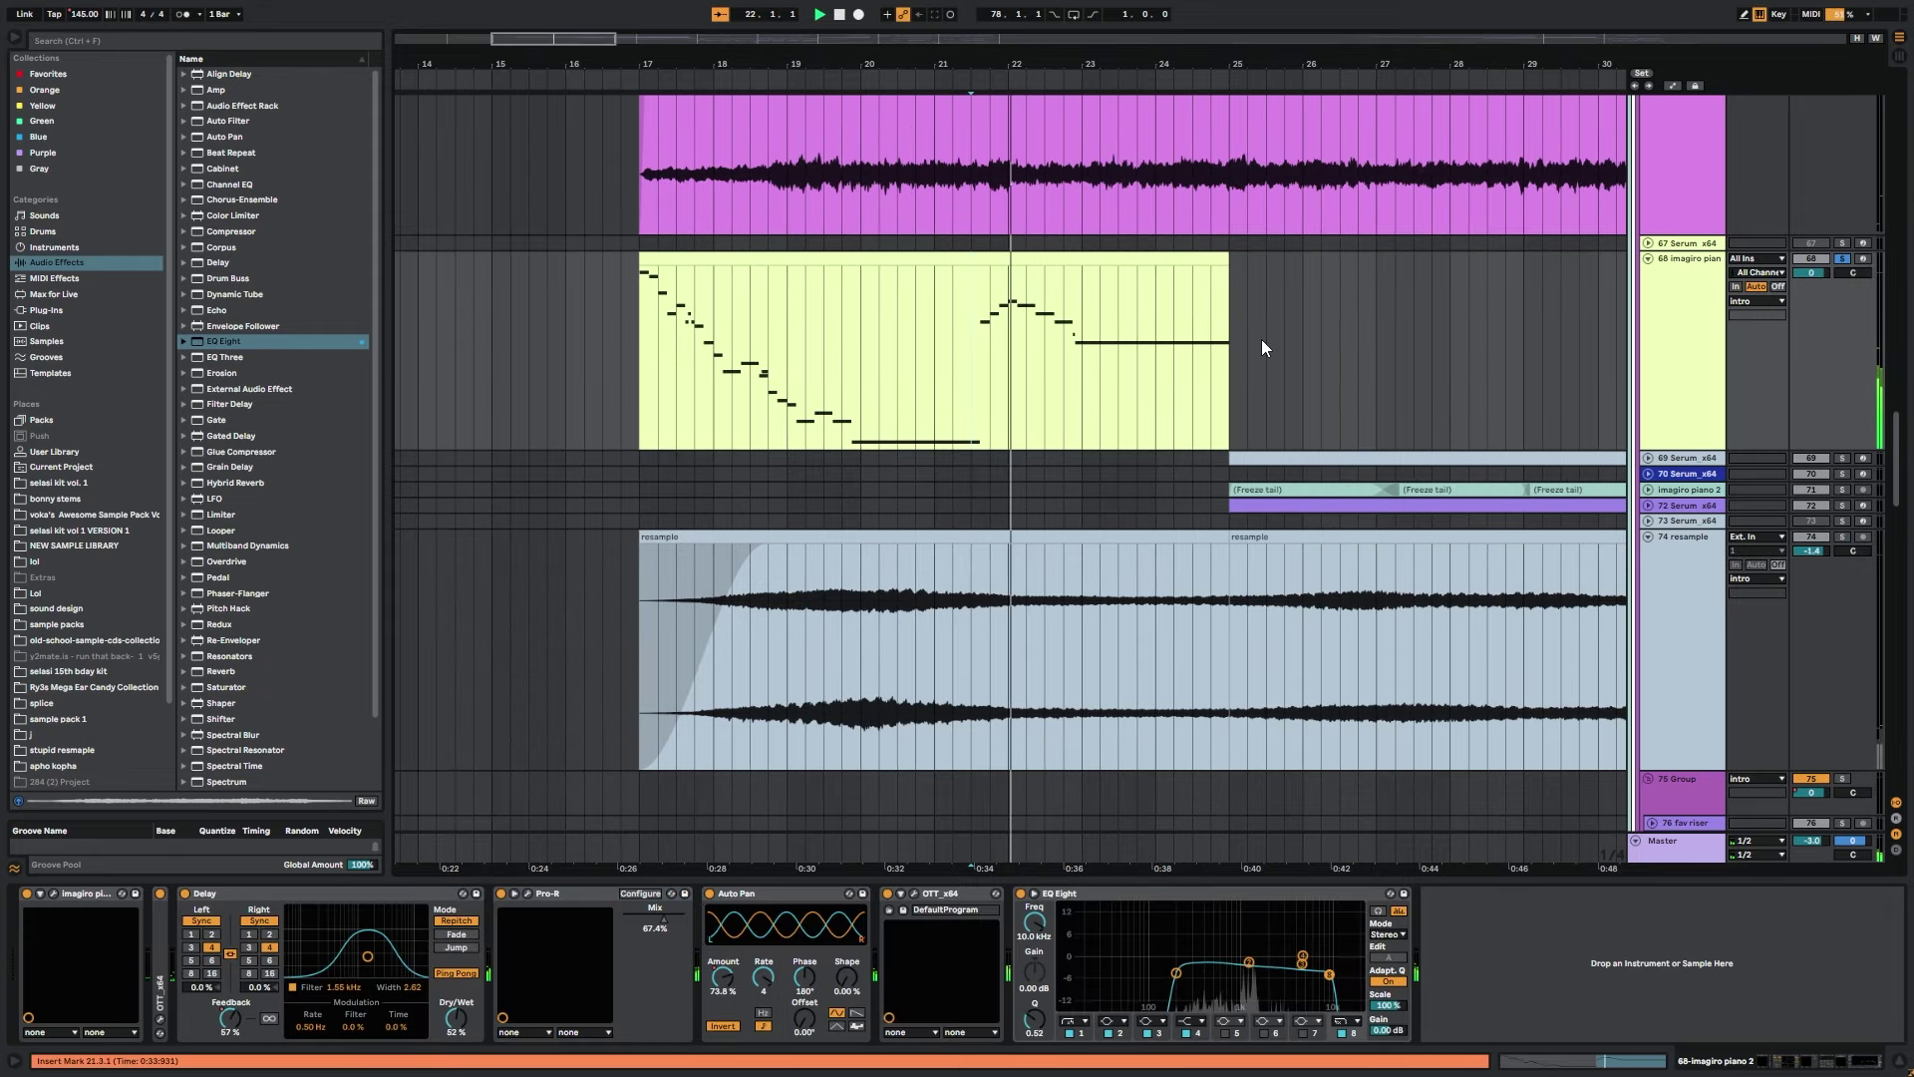
key(space)
scroll(1047, 498, left, 2)
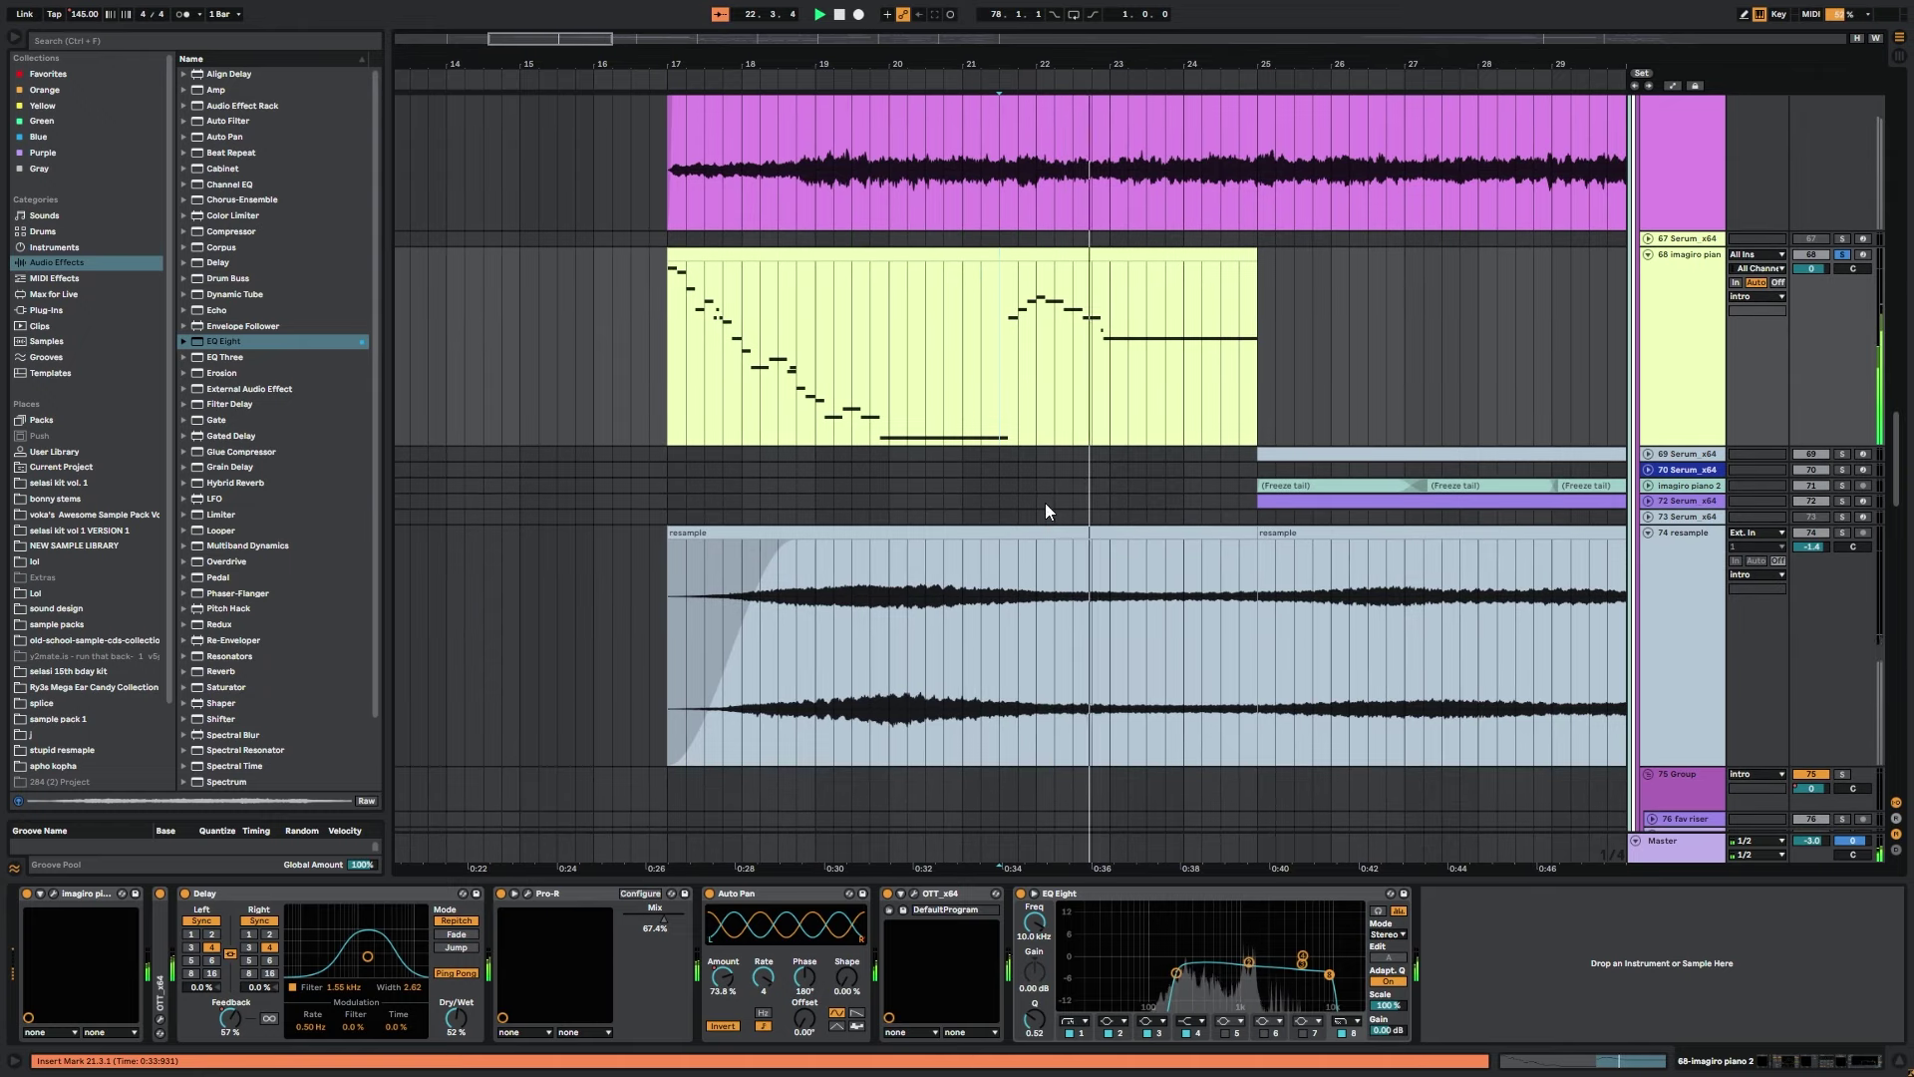
key(space)
drag(744, 650, 725, 650)
click(1842, 533)
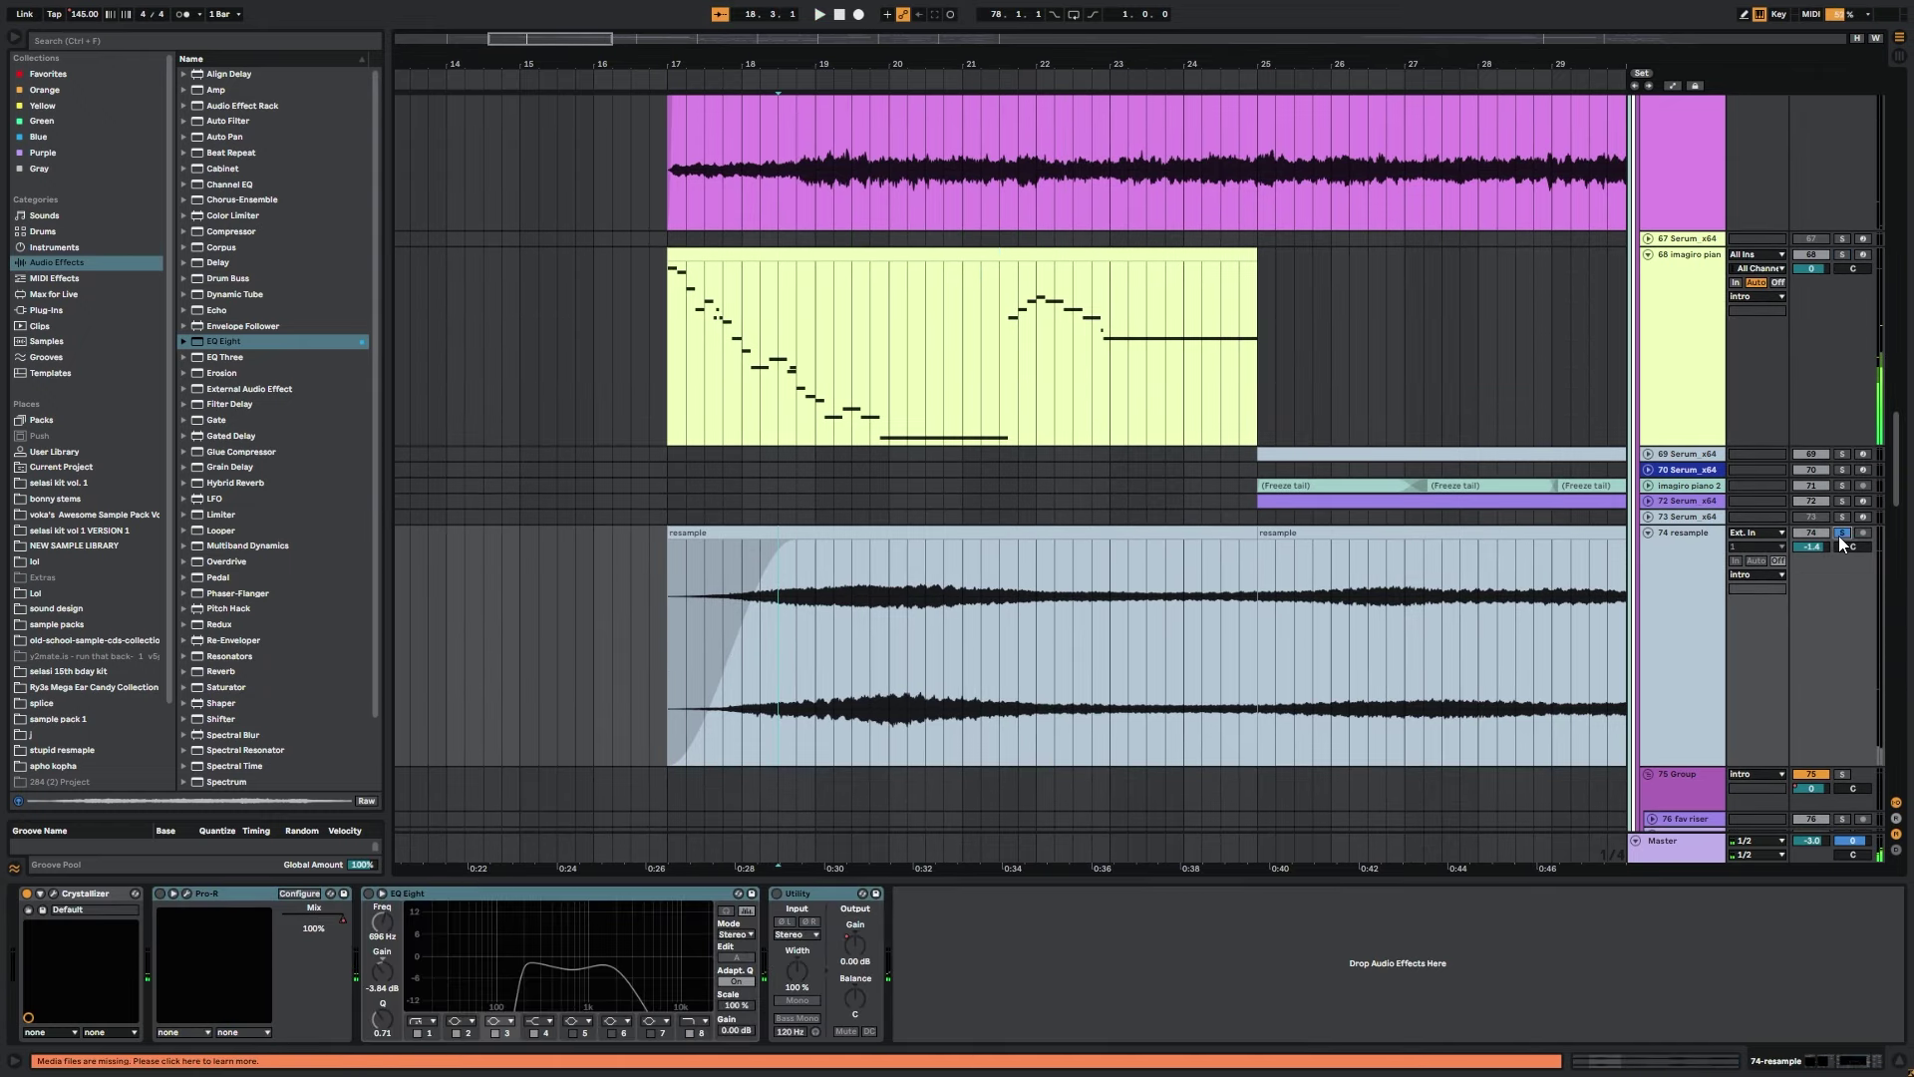
key(space)
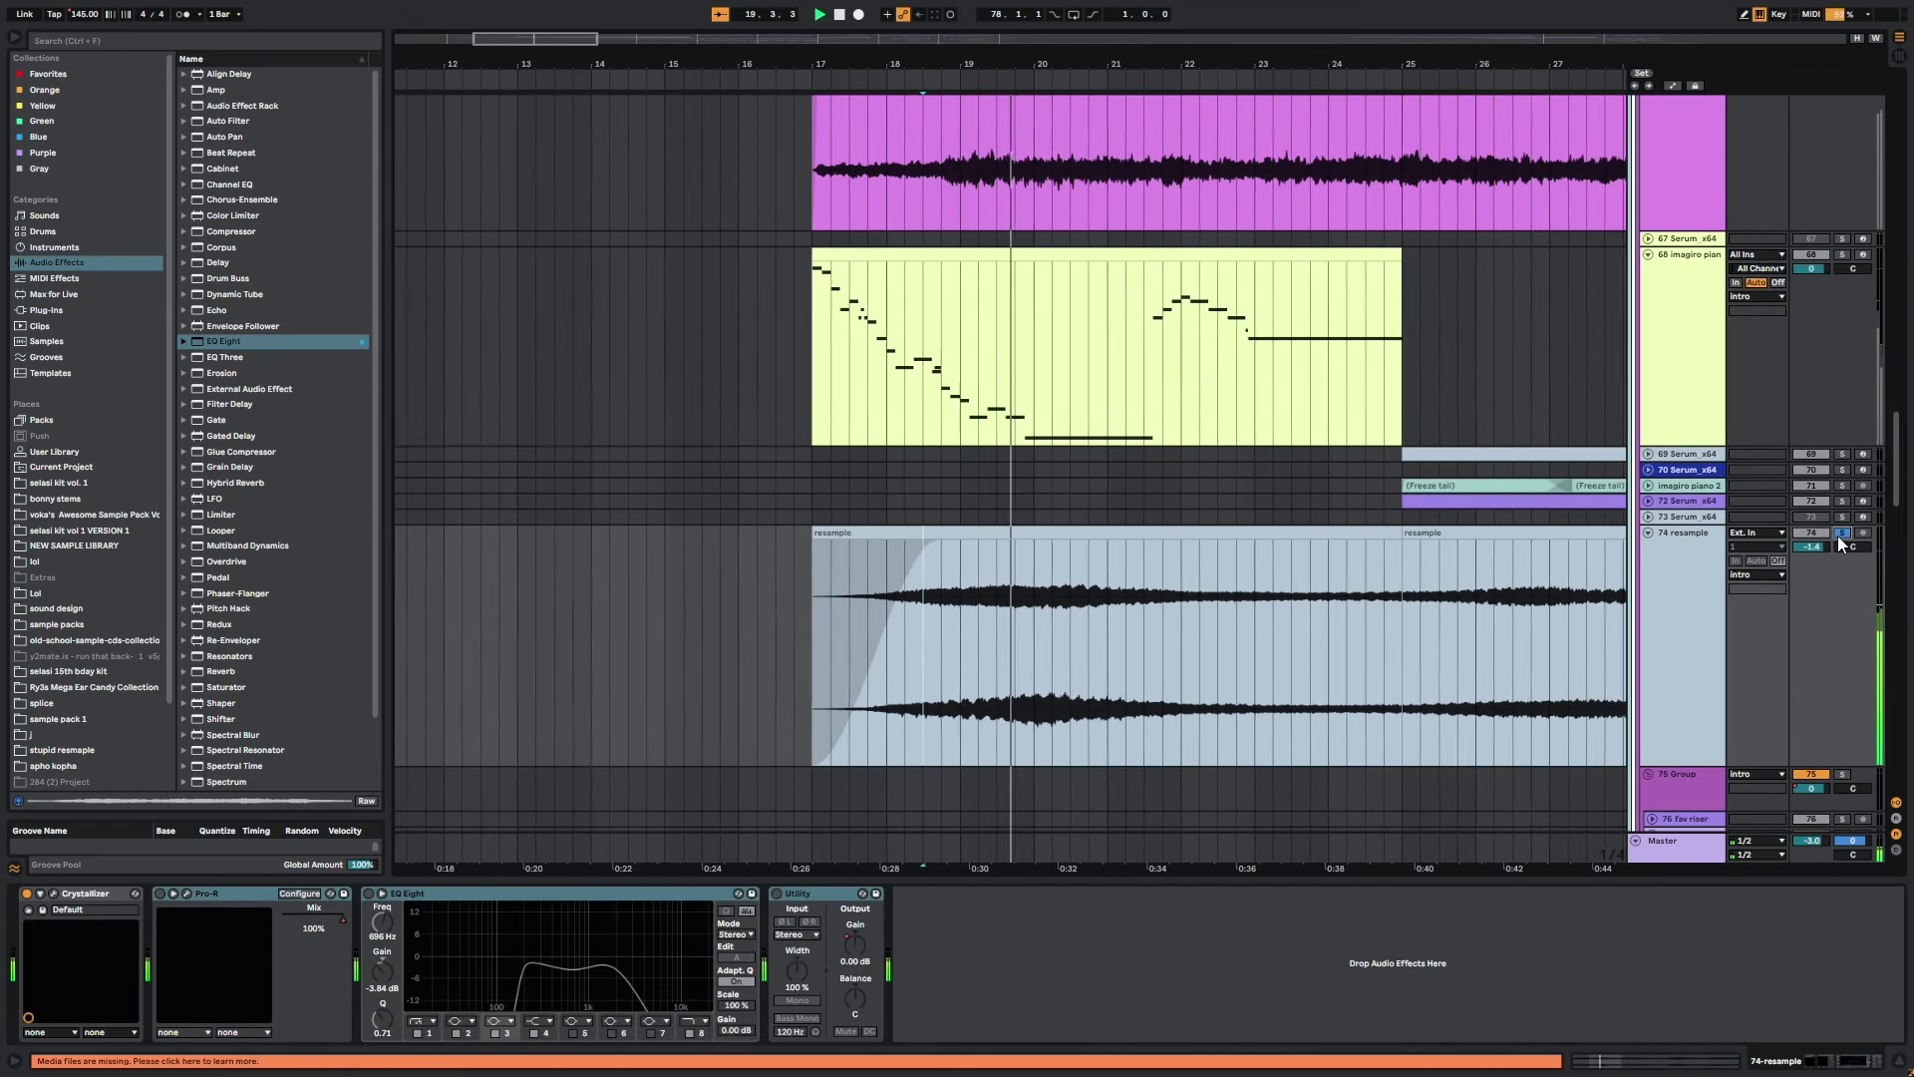
click(1842, 254)
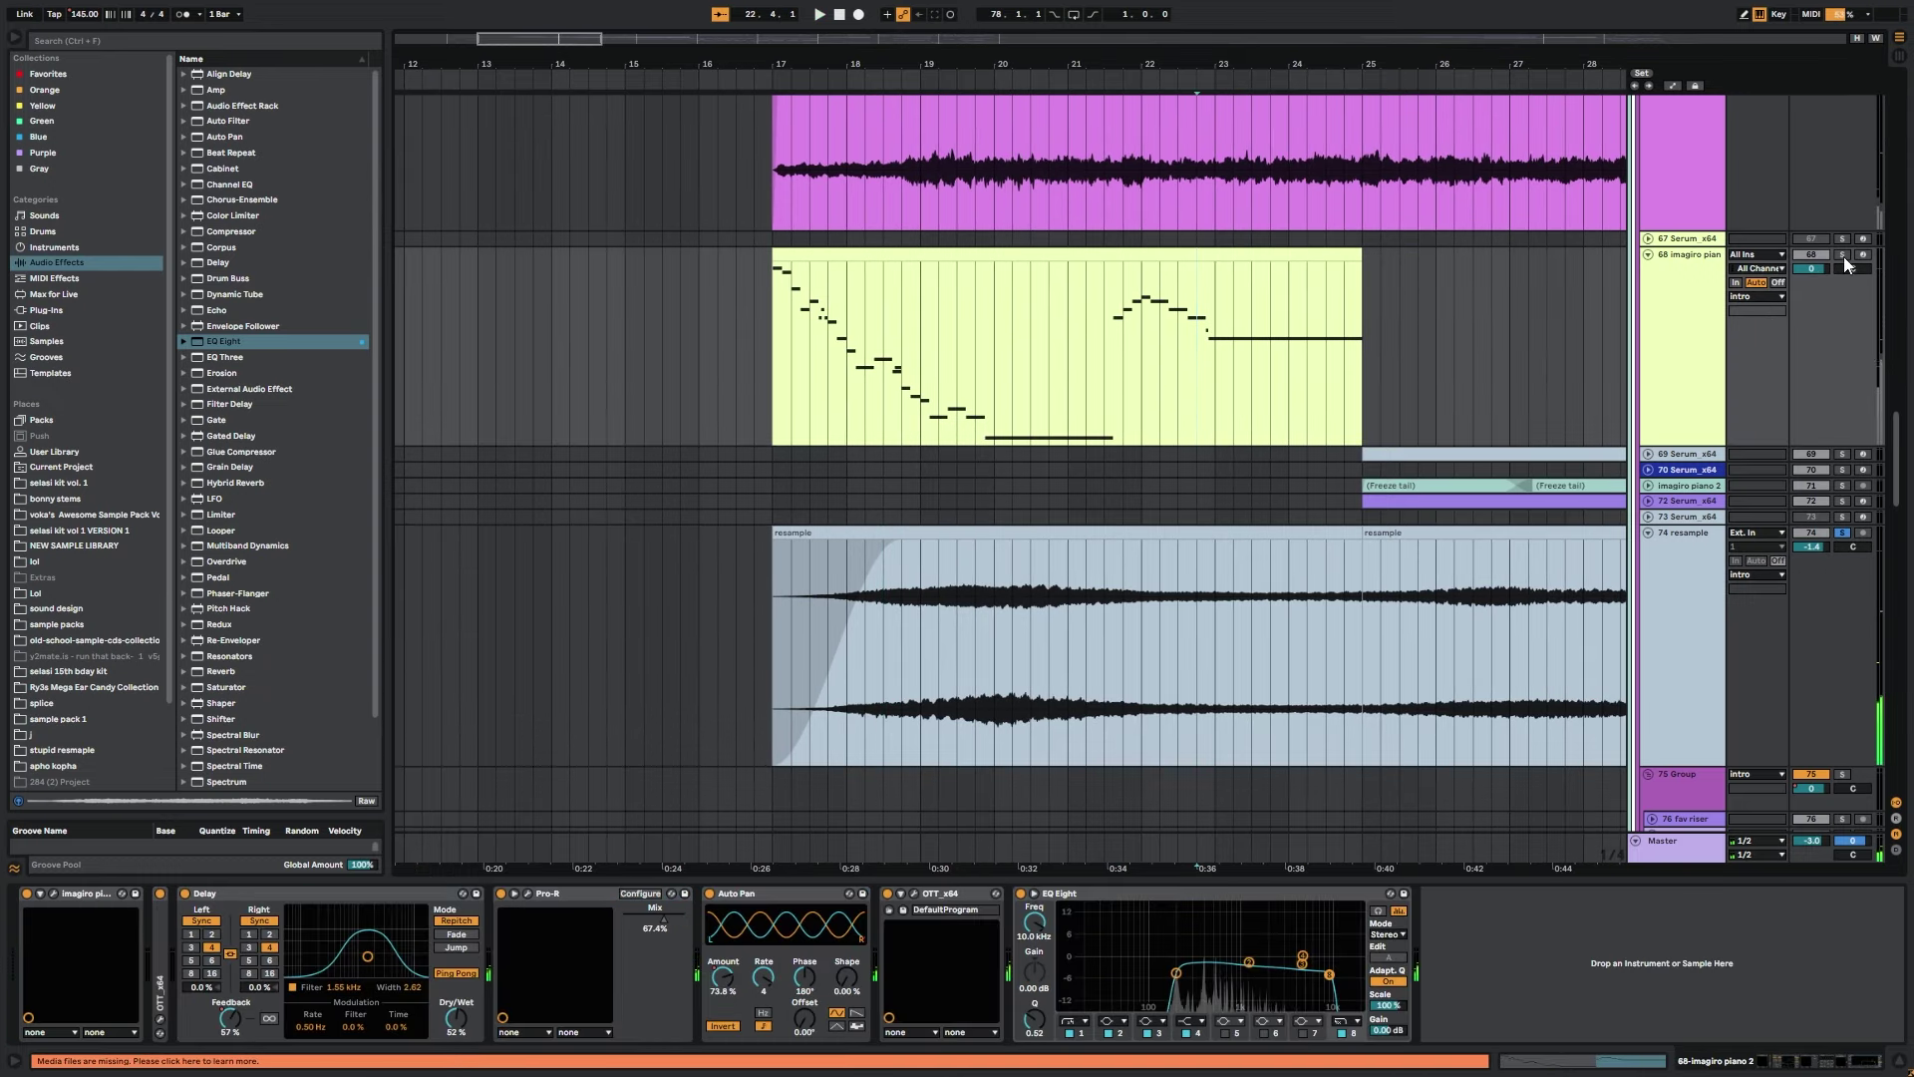
click(1840, 532)
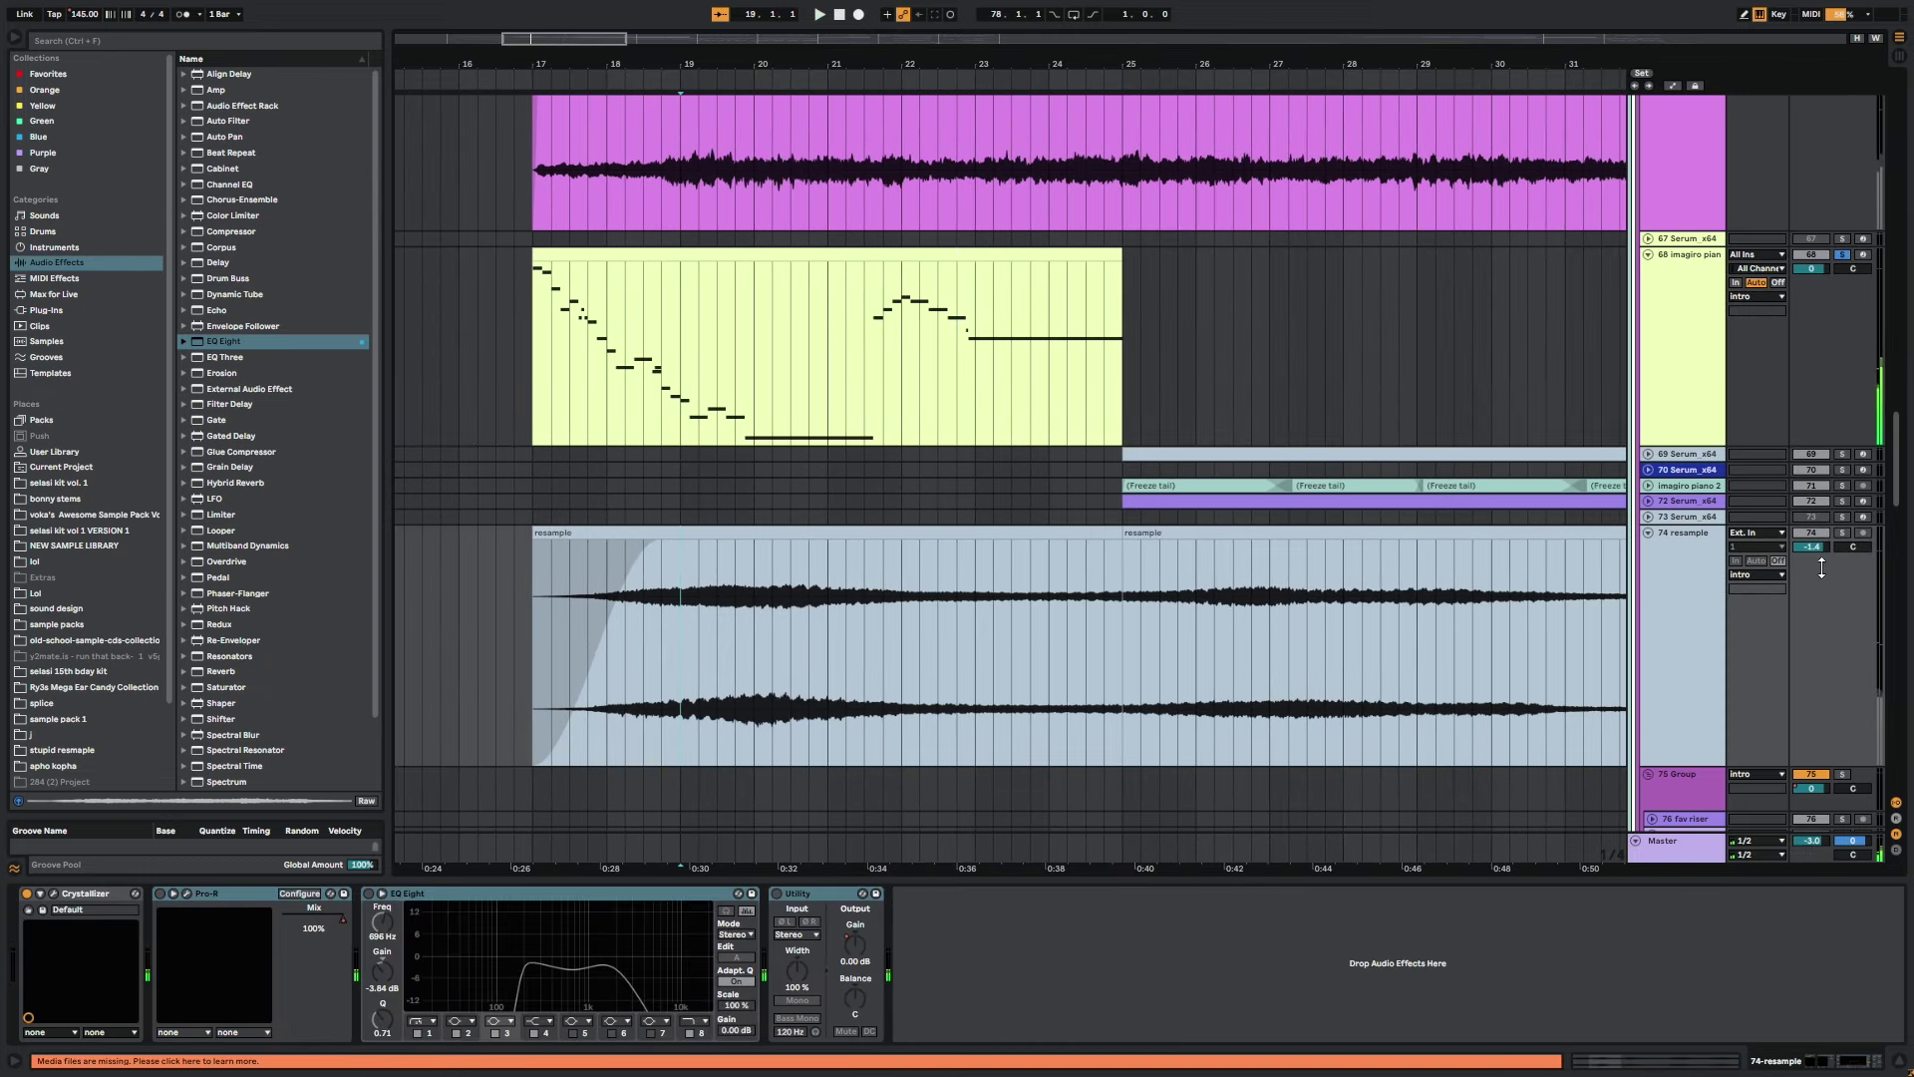
key(space)
key(space)
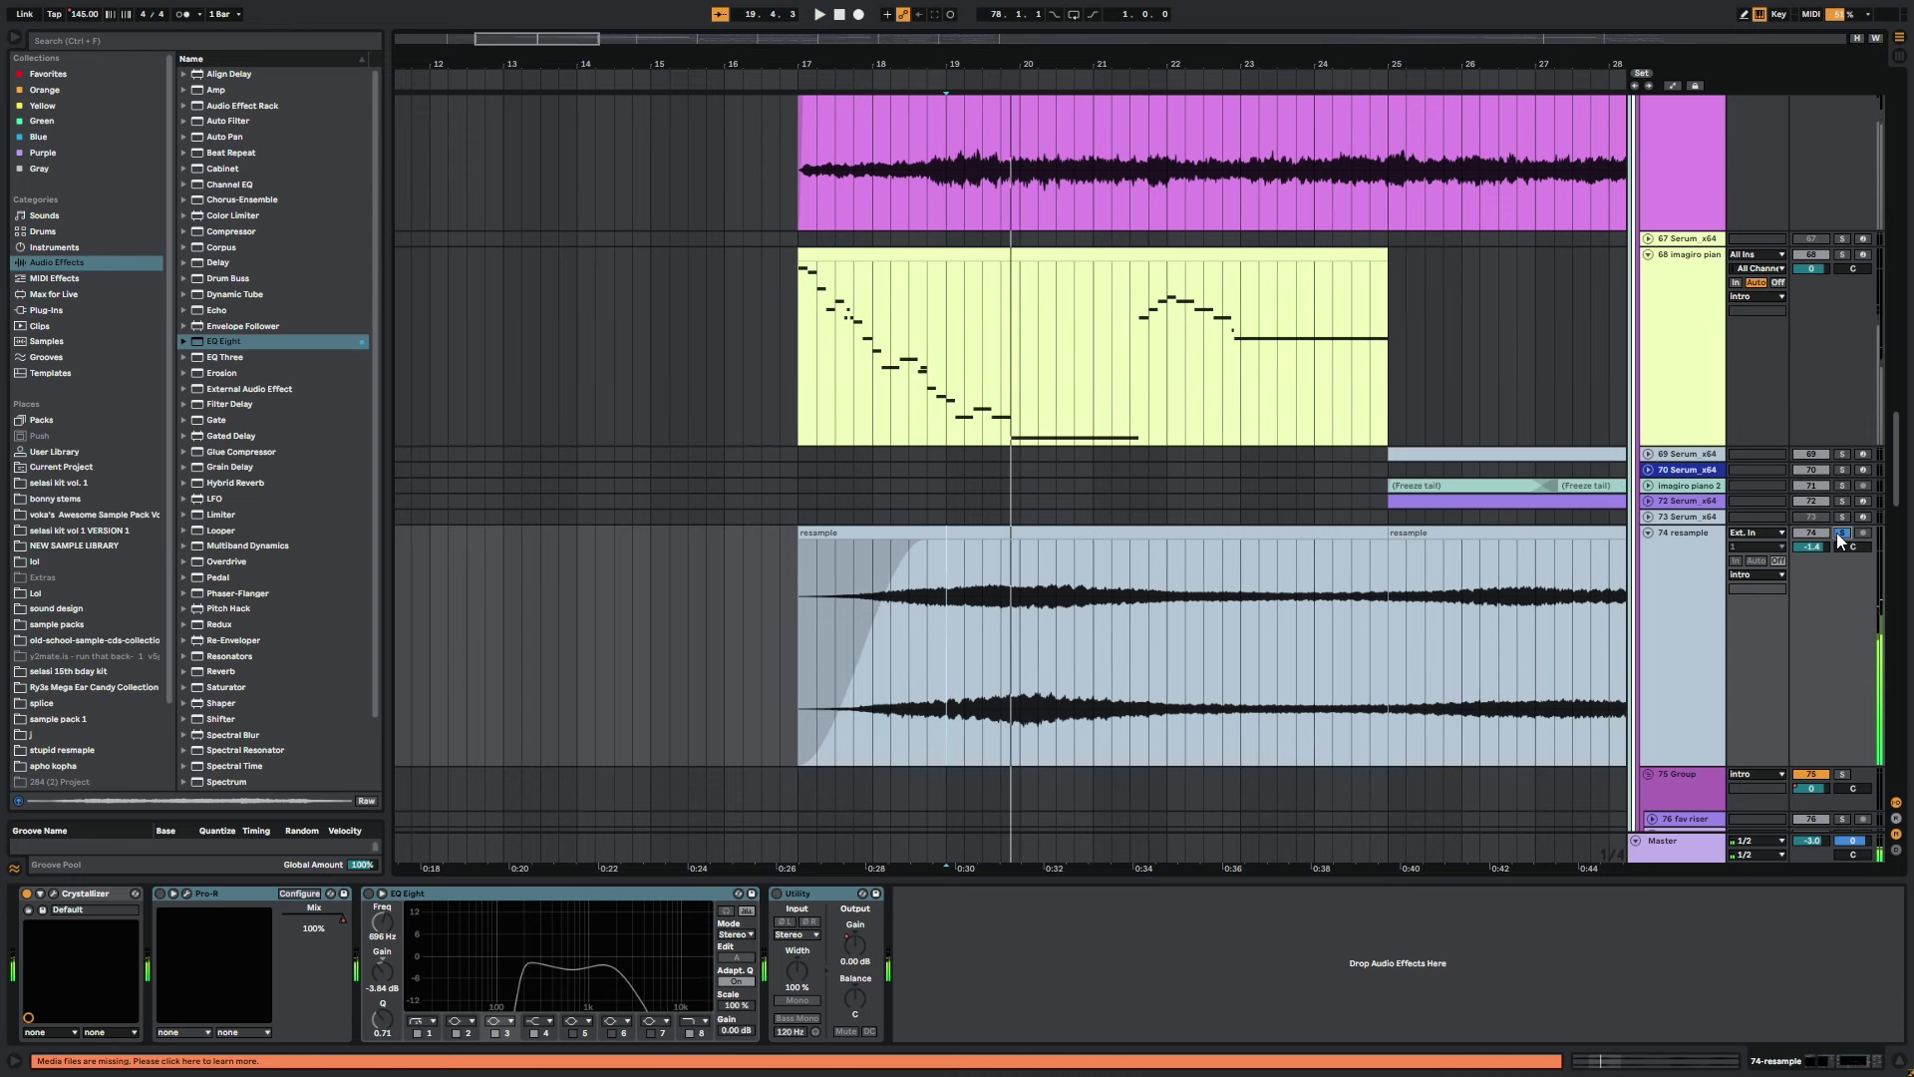
Check Crystallizer's settings on track 74, switch Pro-R, EQ Eight and Utility back on, and play the resample from 17.1.1.
click(793, 595)
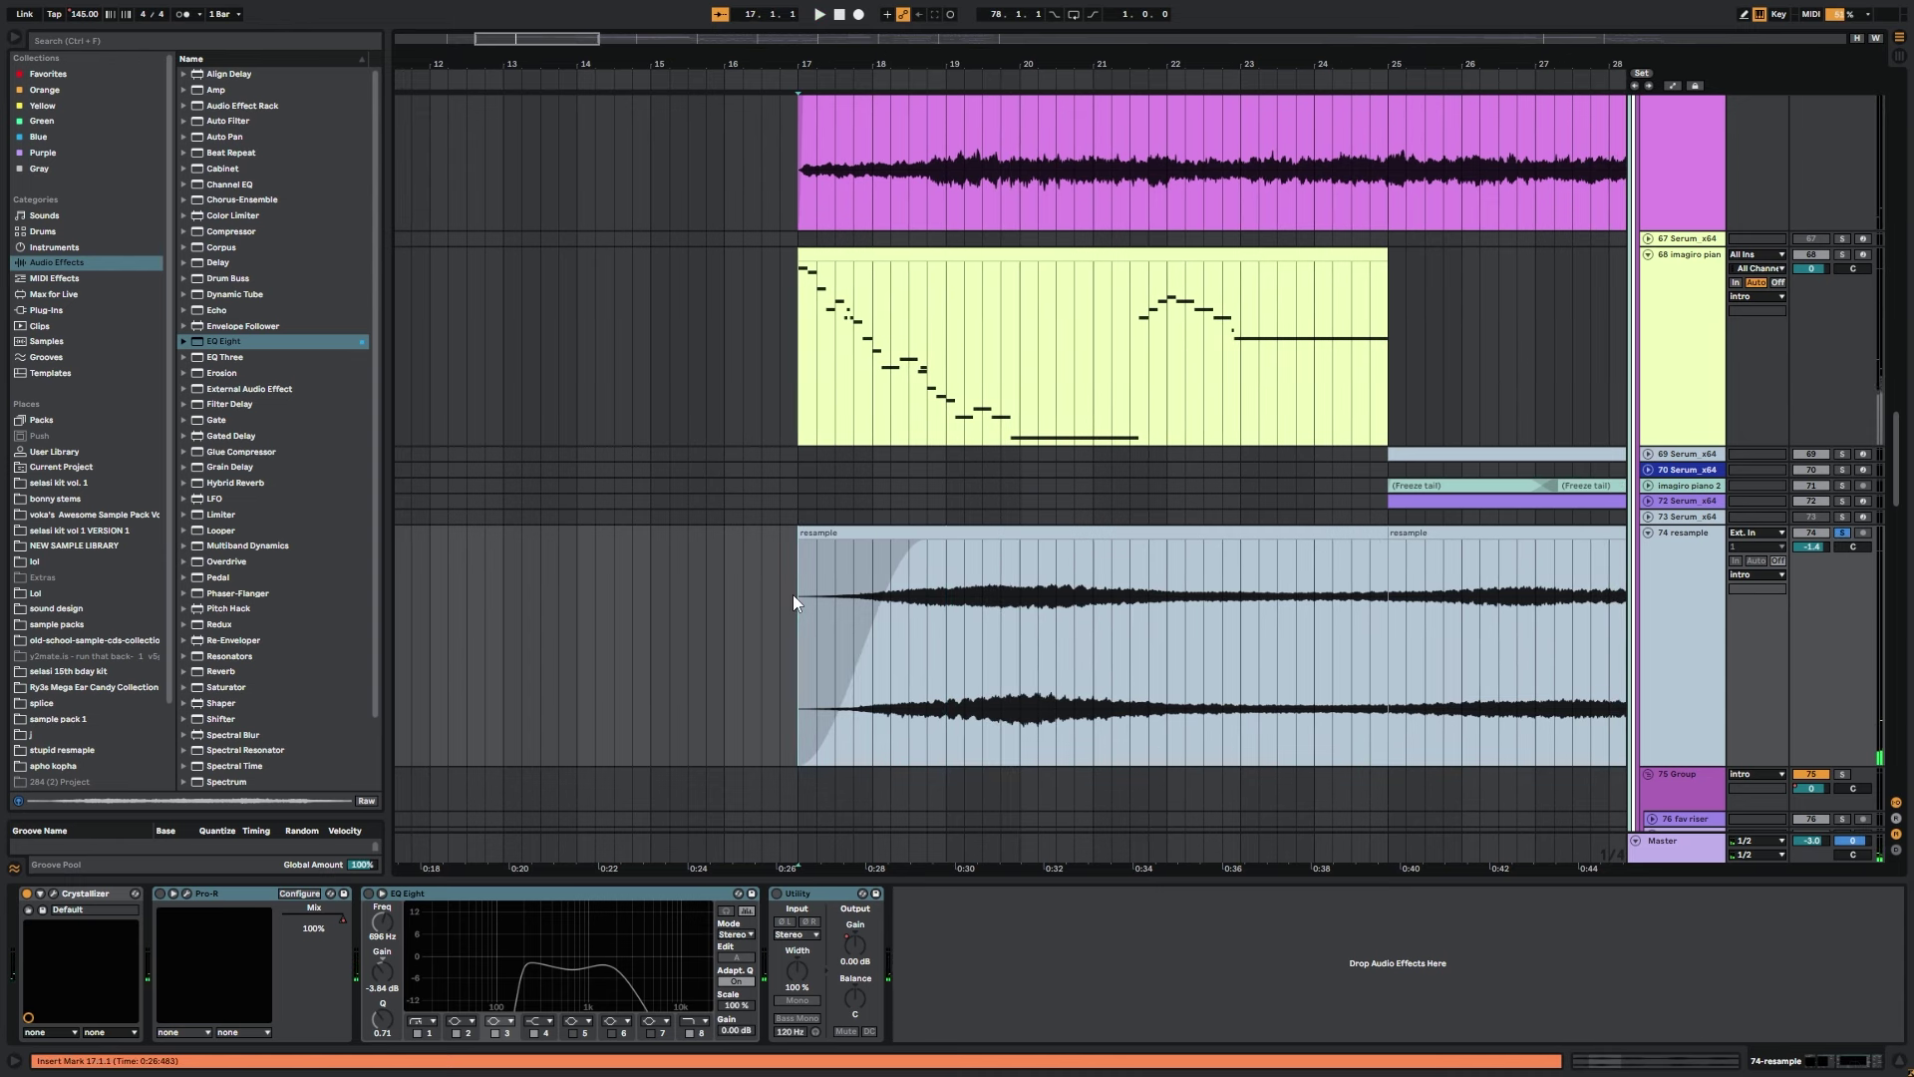
click(54, 894)
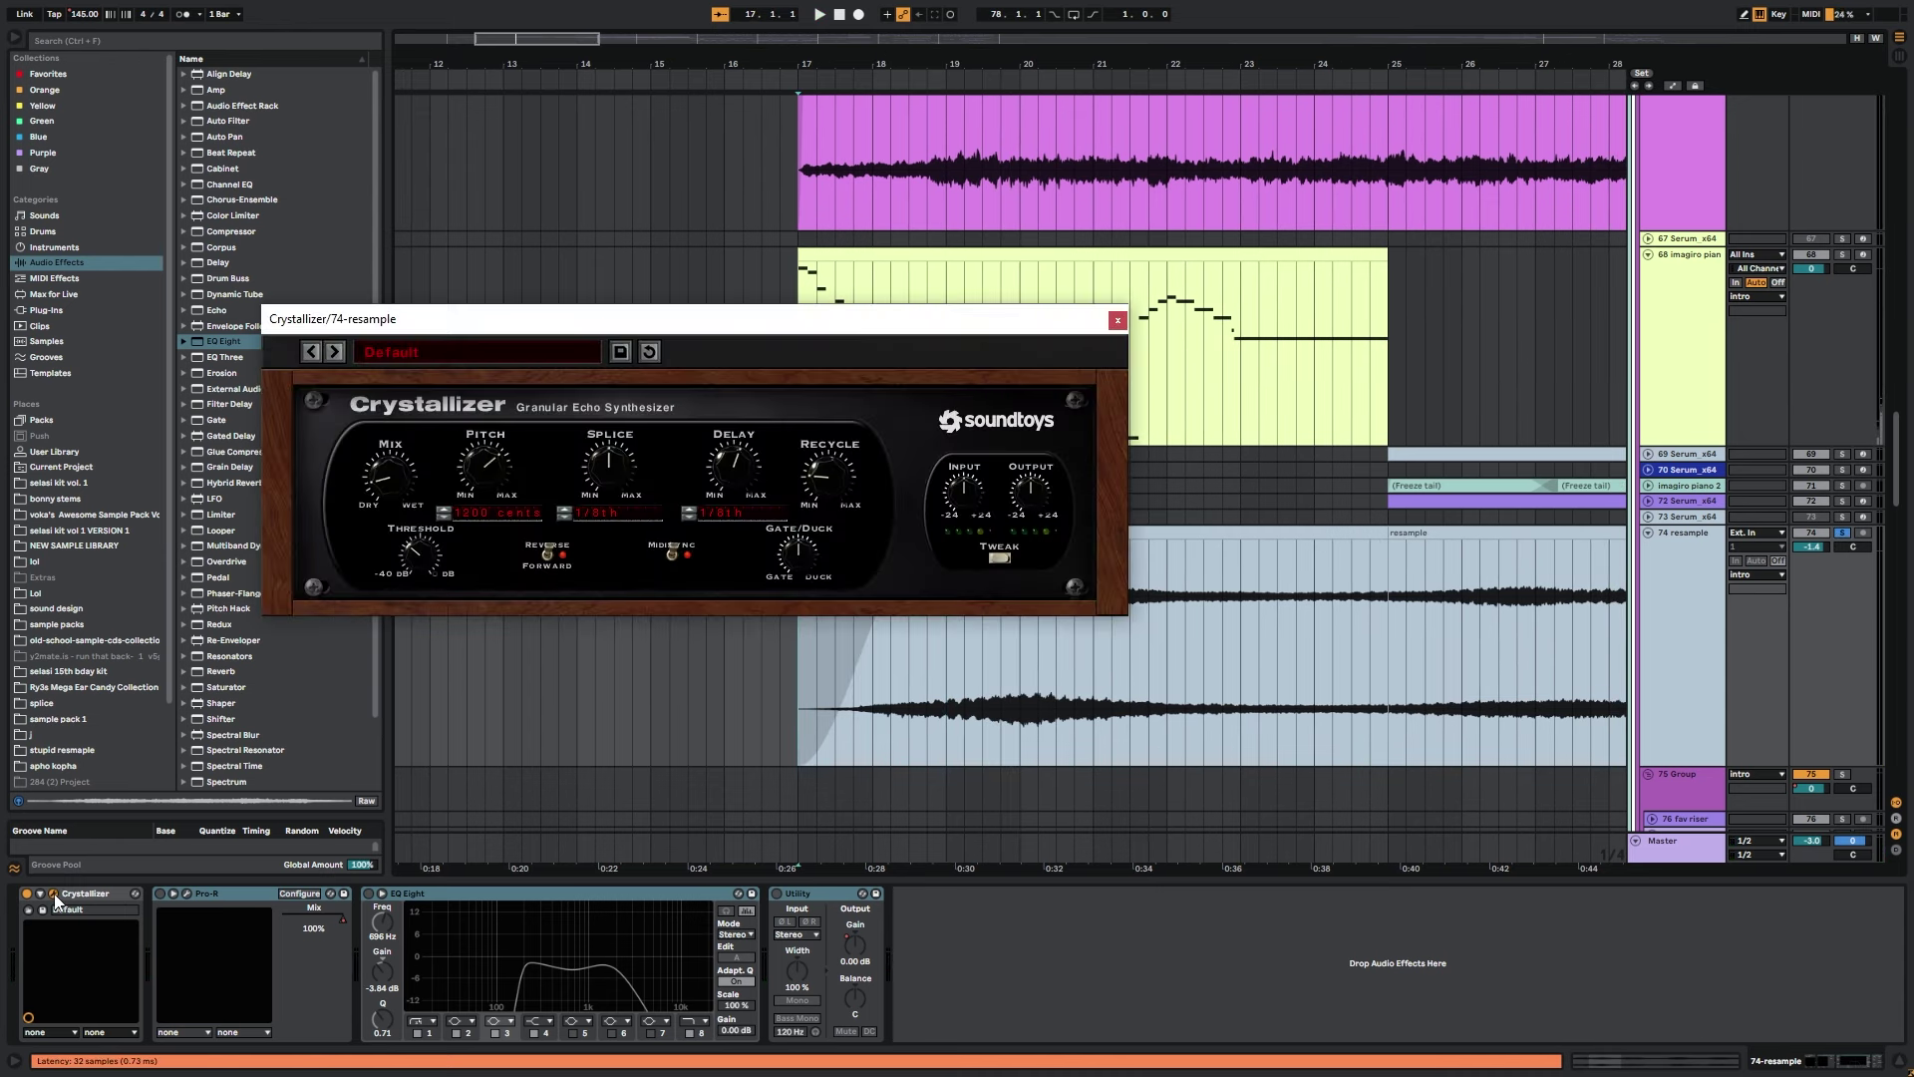
click(256, 900)
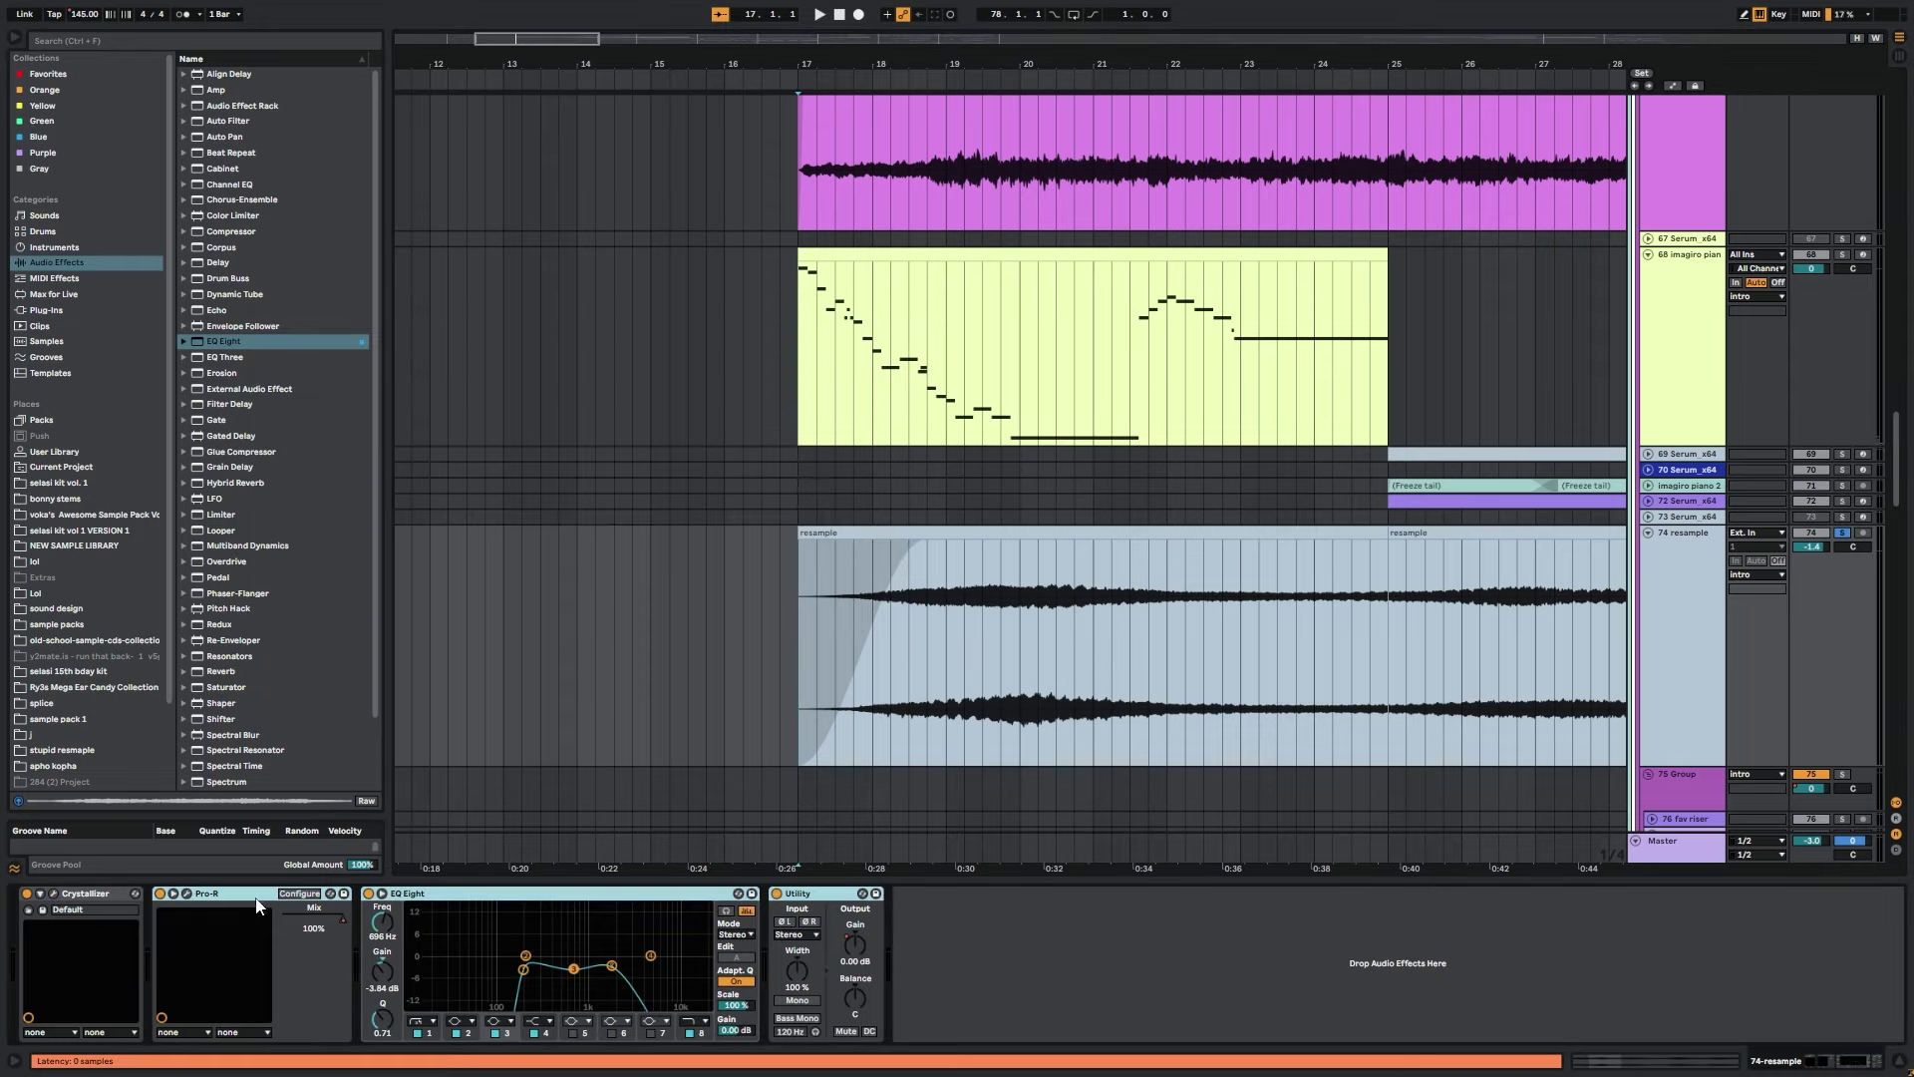
click(1178, 1017)
key(space)
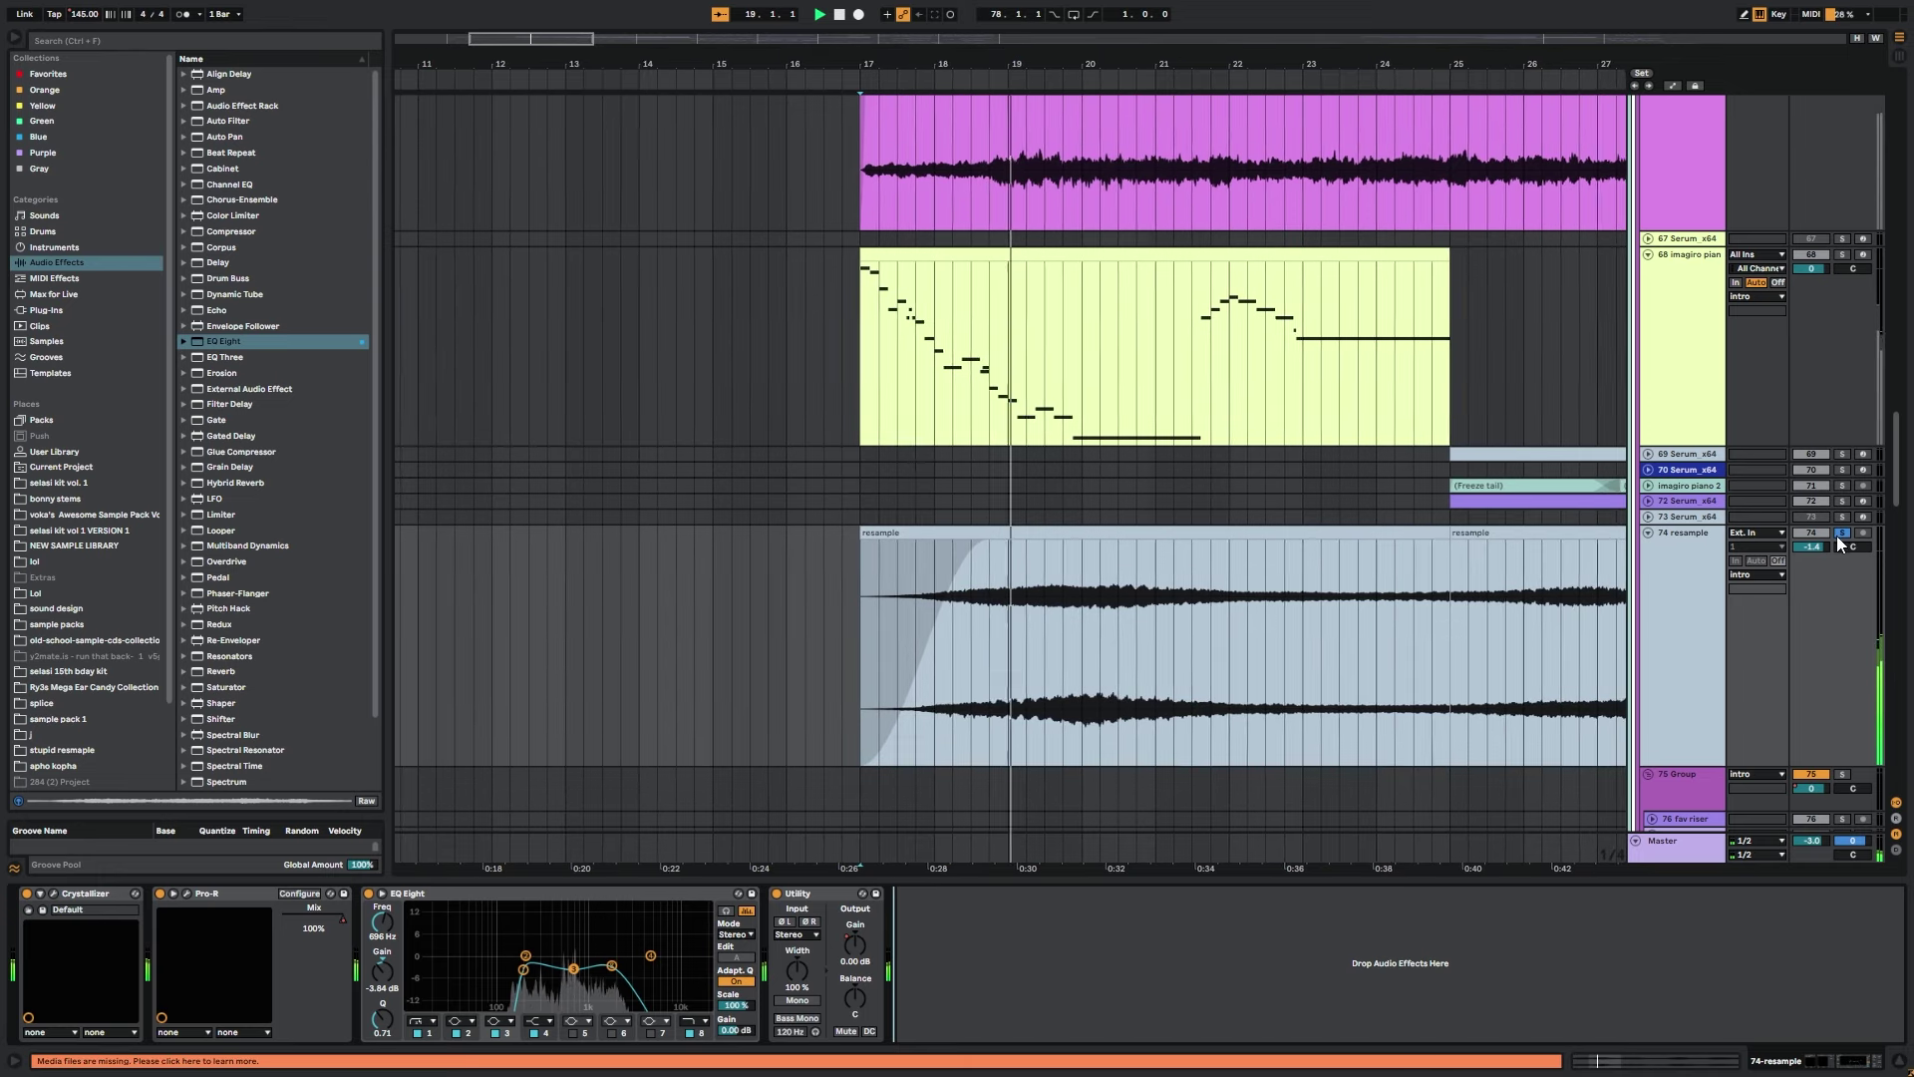
Select the first HD_Breaths_Reverse_Breath clip on track 78, unfold the track and solo it.
scroll(1296, 628, down, 3)
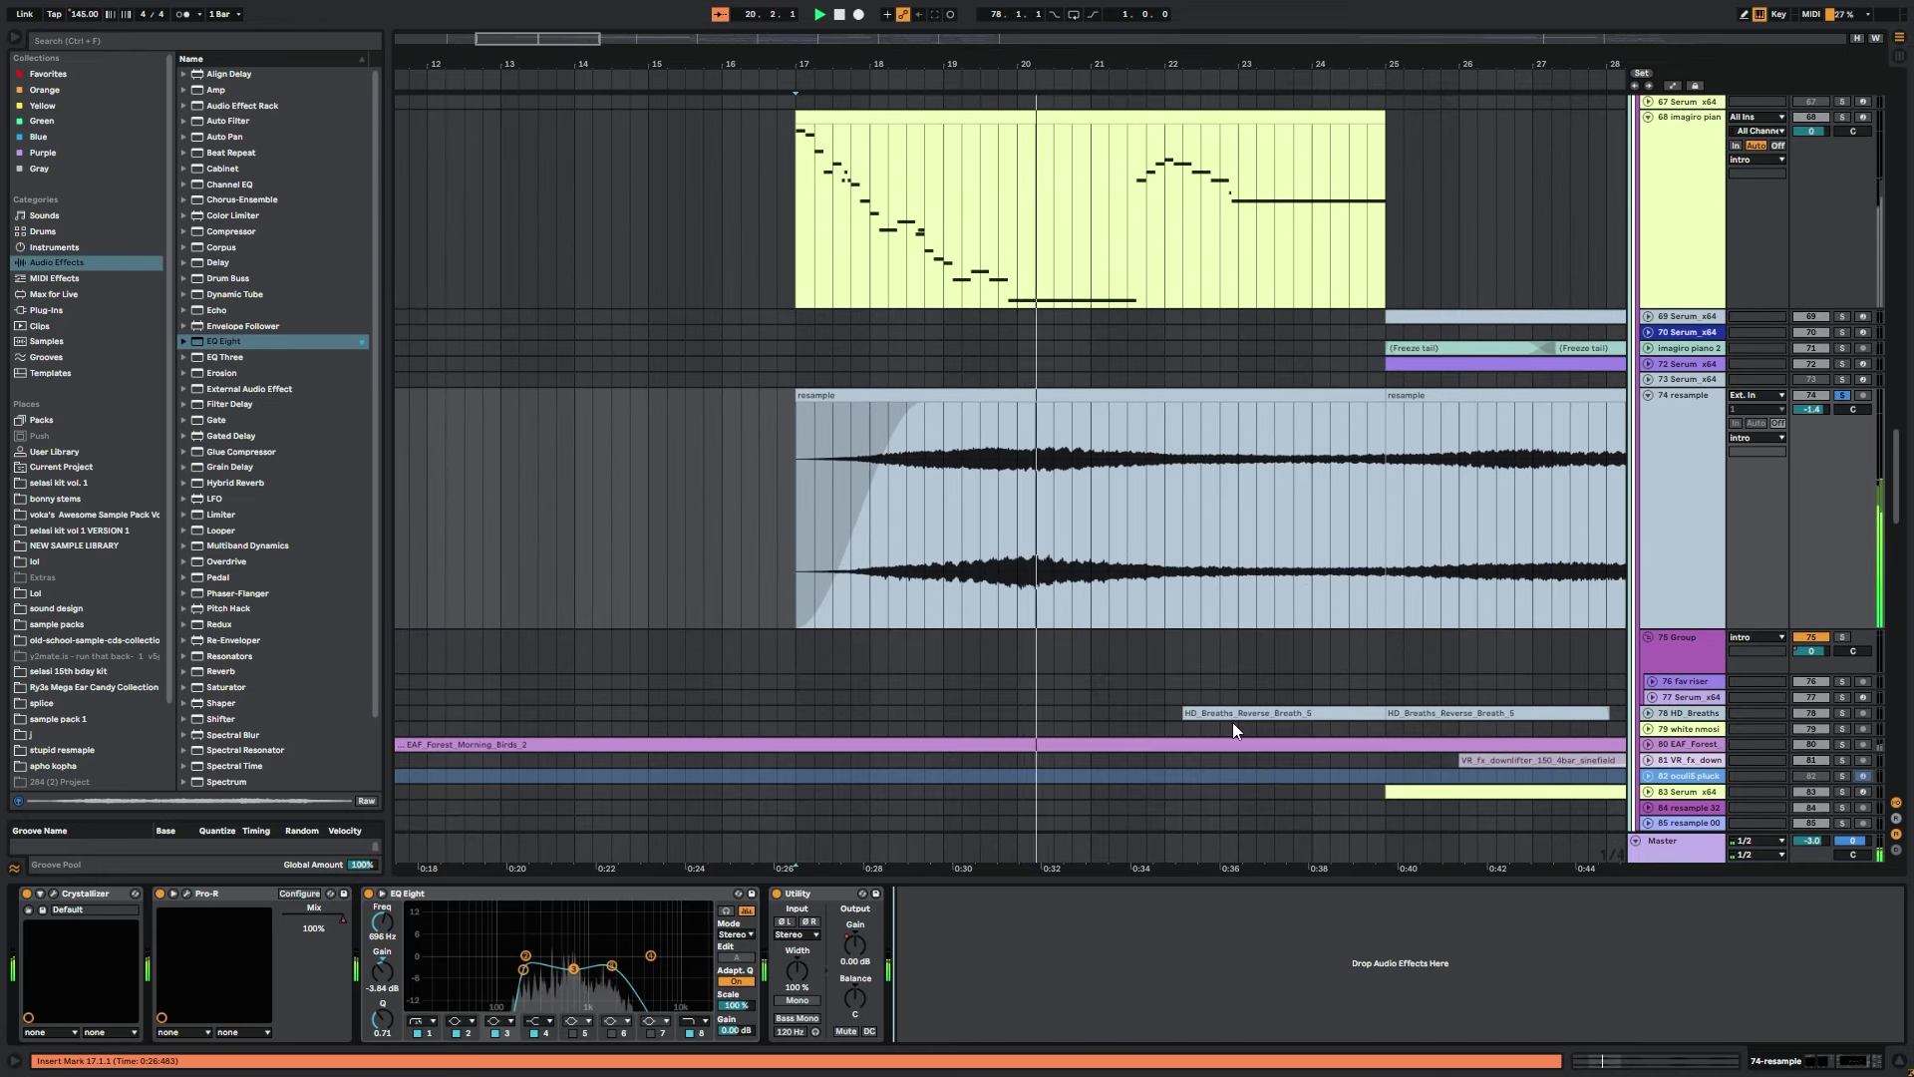
scroll(1047, 445, down, 3)
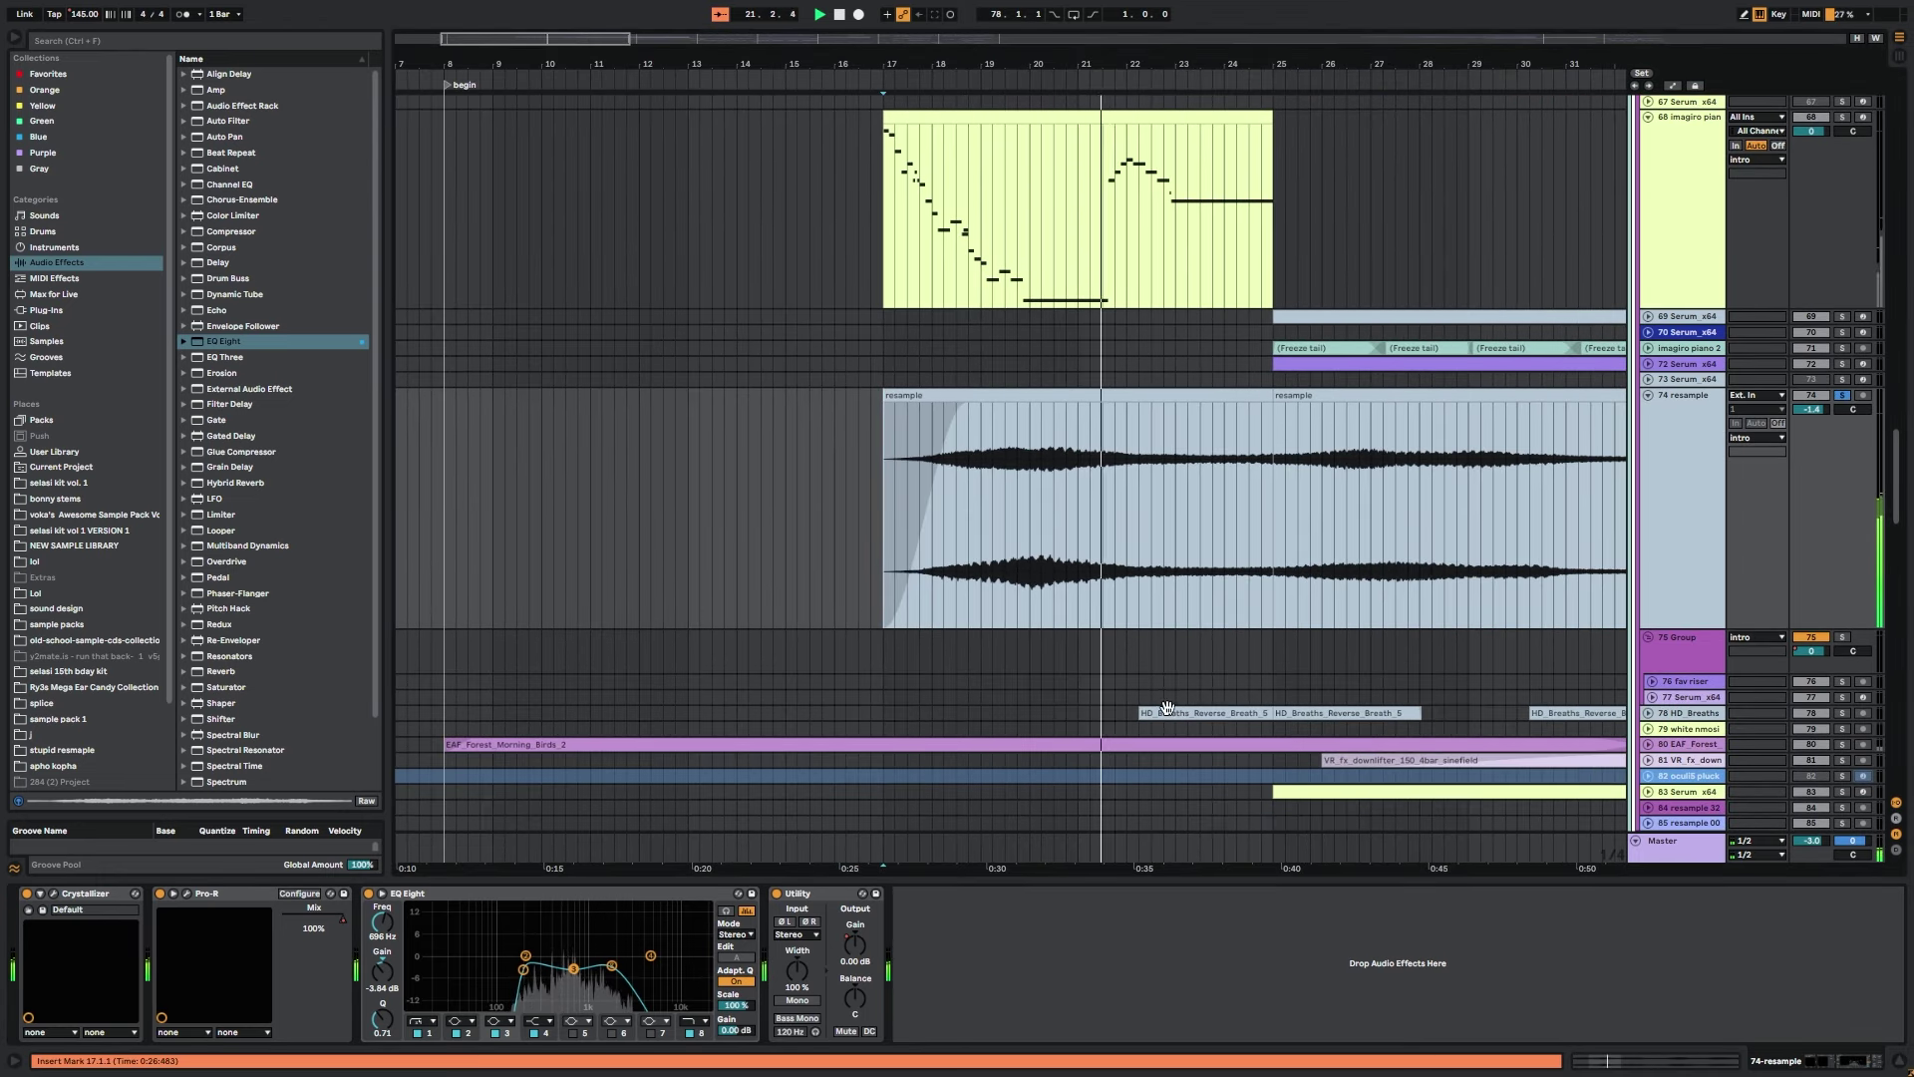
click(1490, 715)
scroll(1236, 861, up, 7)
drag(1236, 860, 1176, 952)
click(1648, 517)
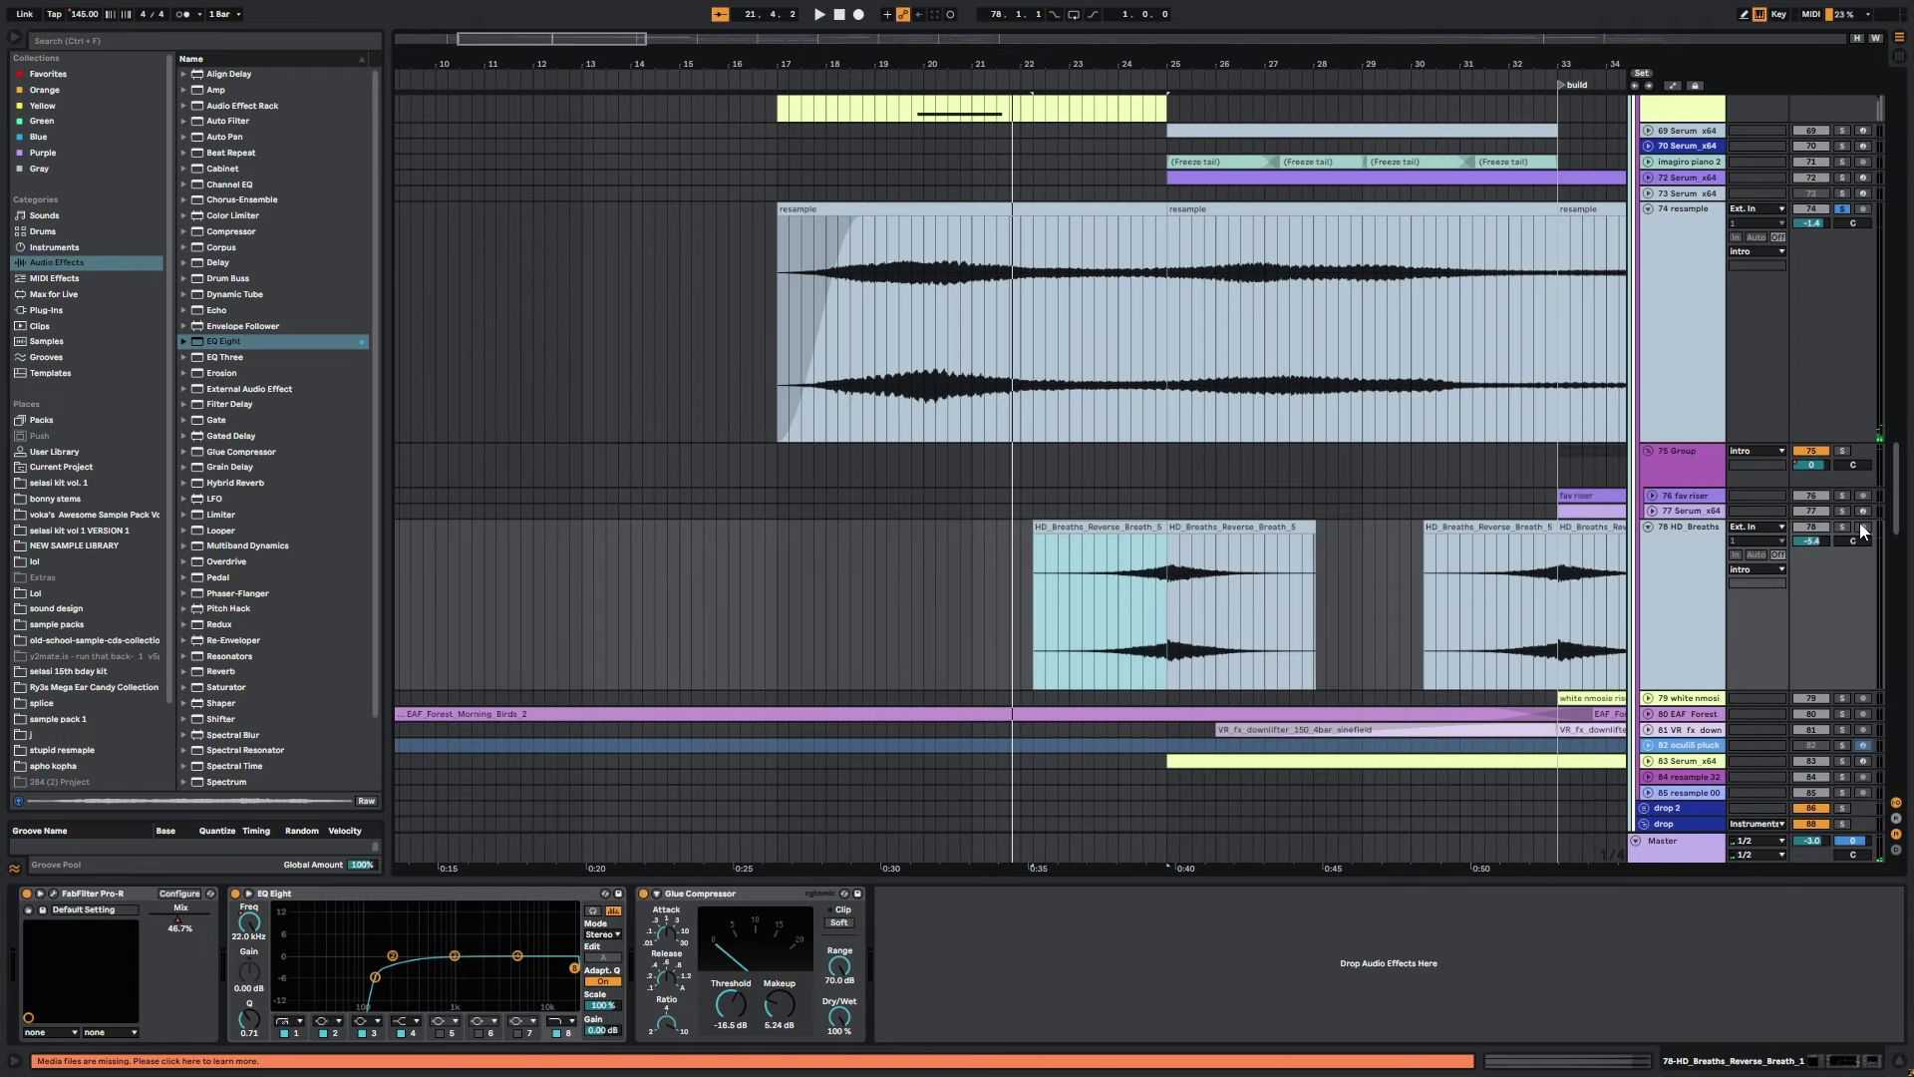
click(1846, 524)
Reveal the reverse breath clip's source sample in the browser and play track 78.
right_click(1100, 530)
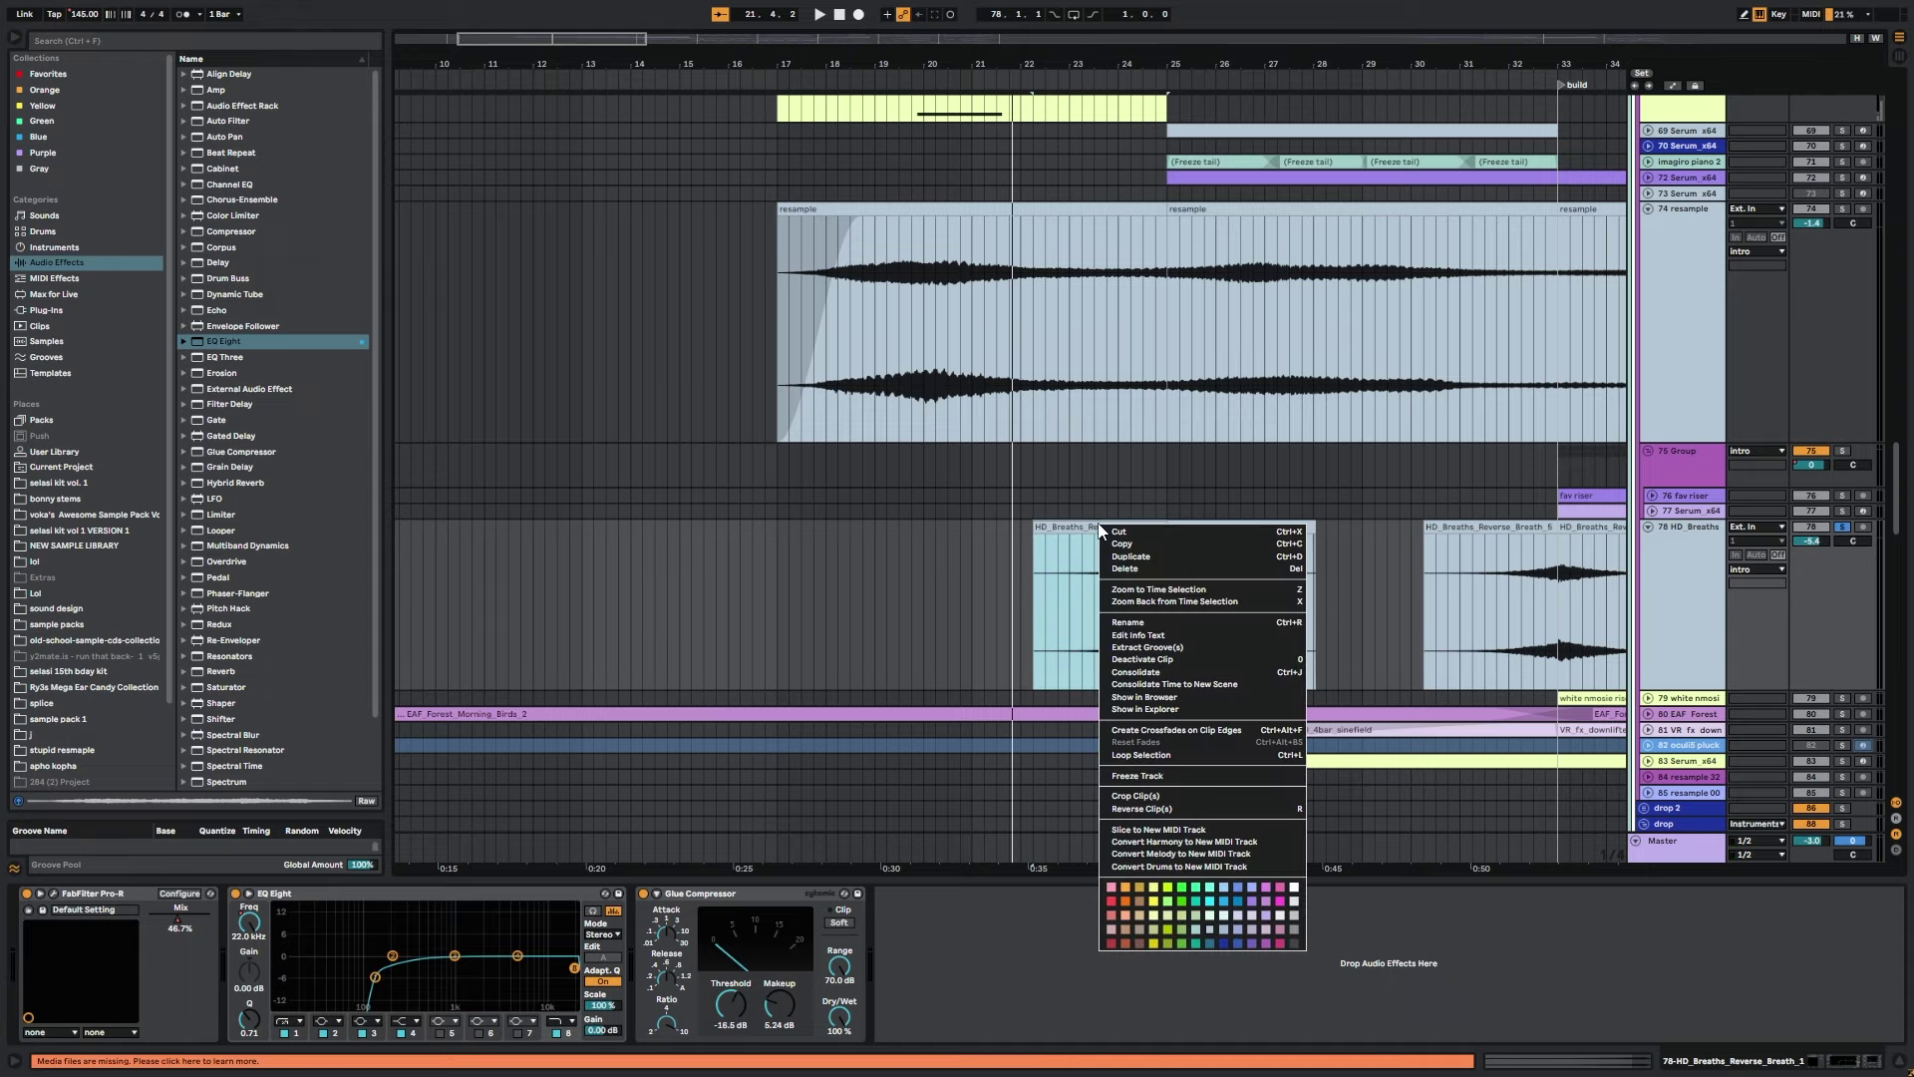
click(1189, 701)
key(space)
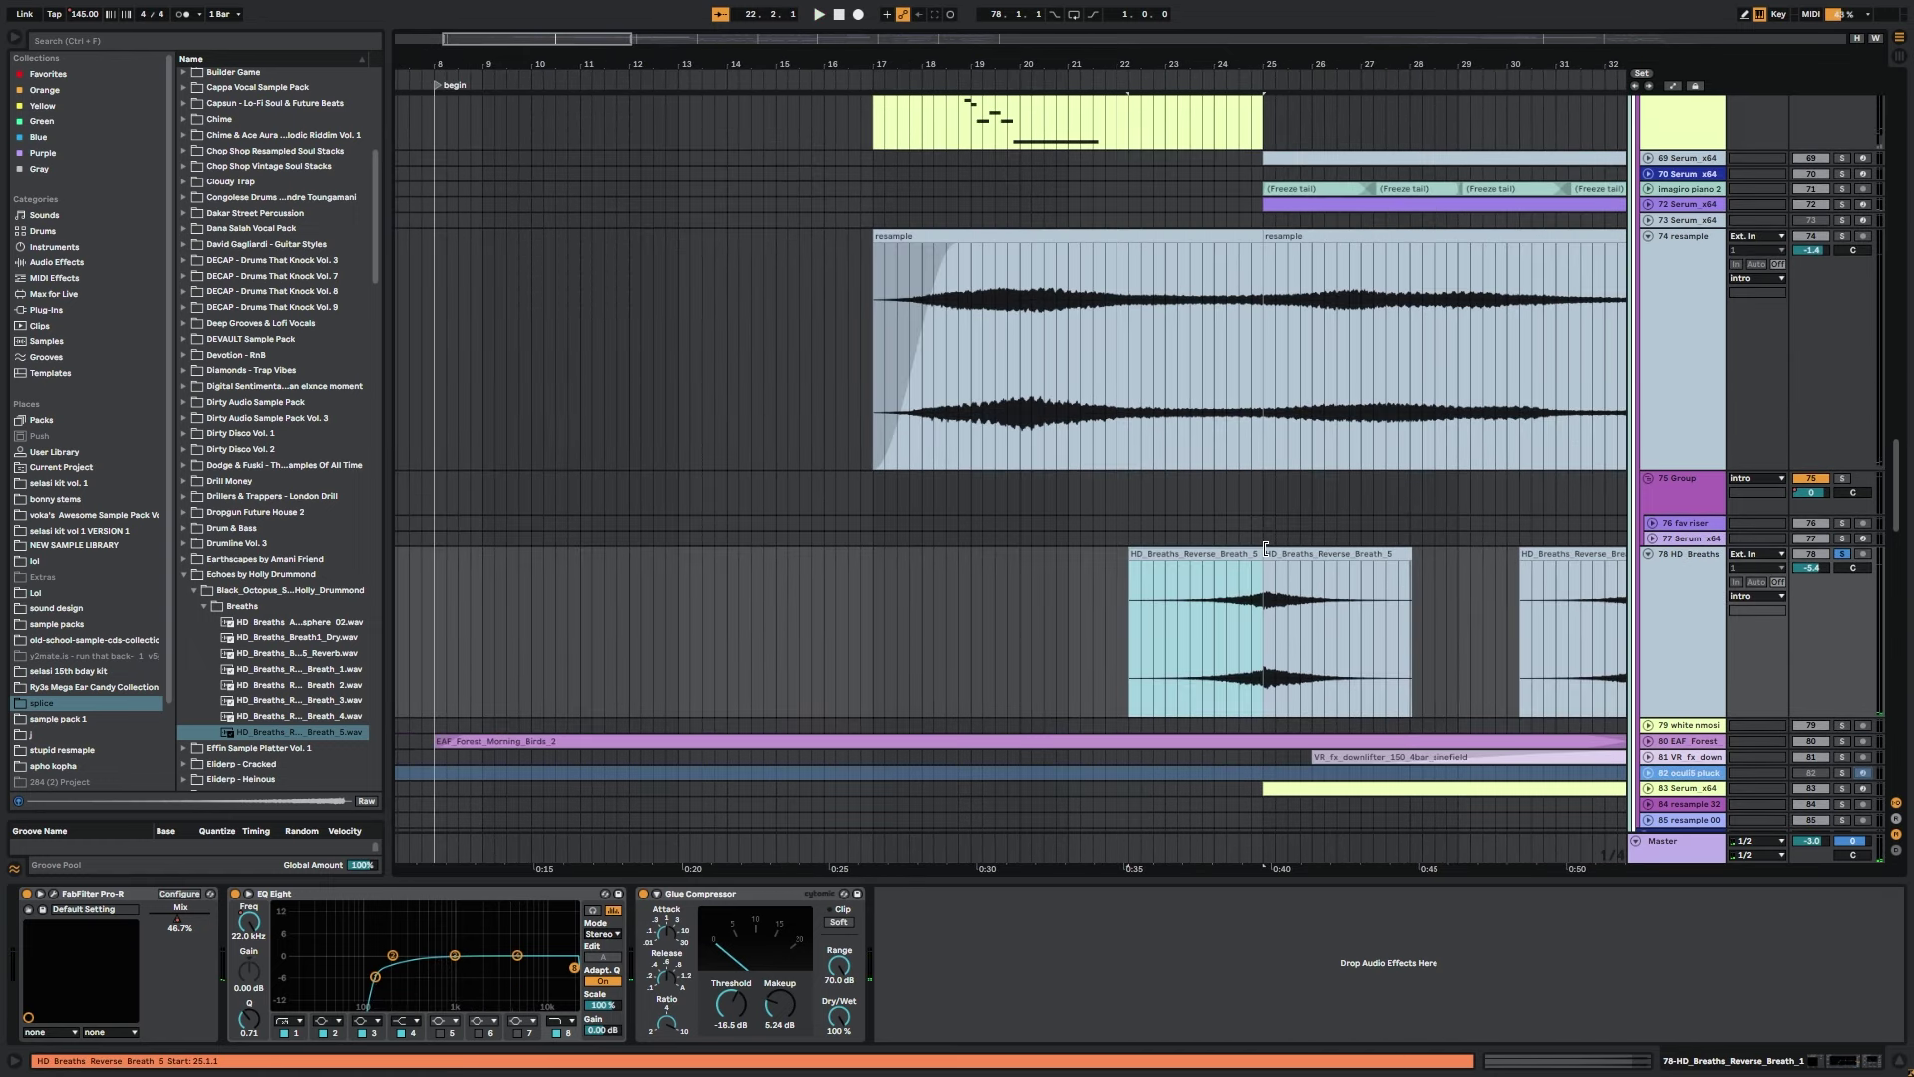
click(1244, 556)
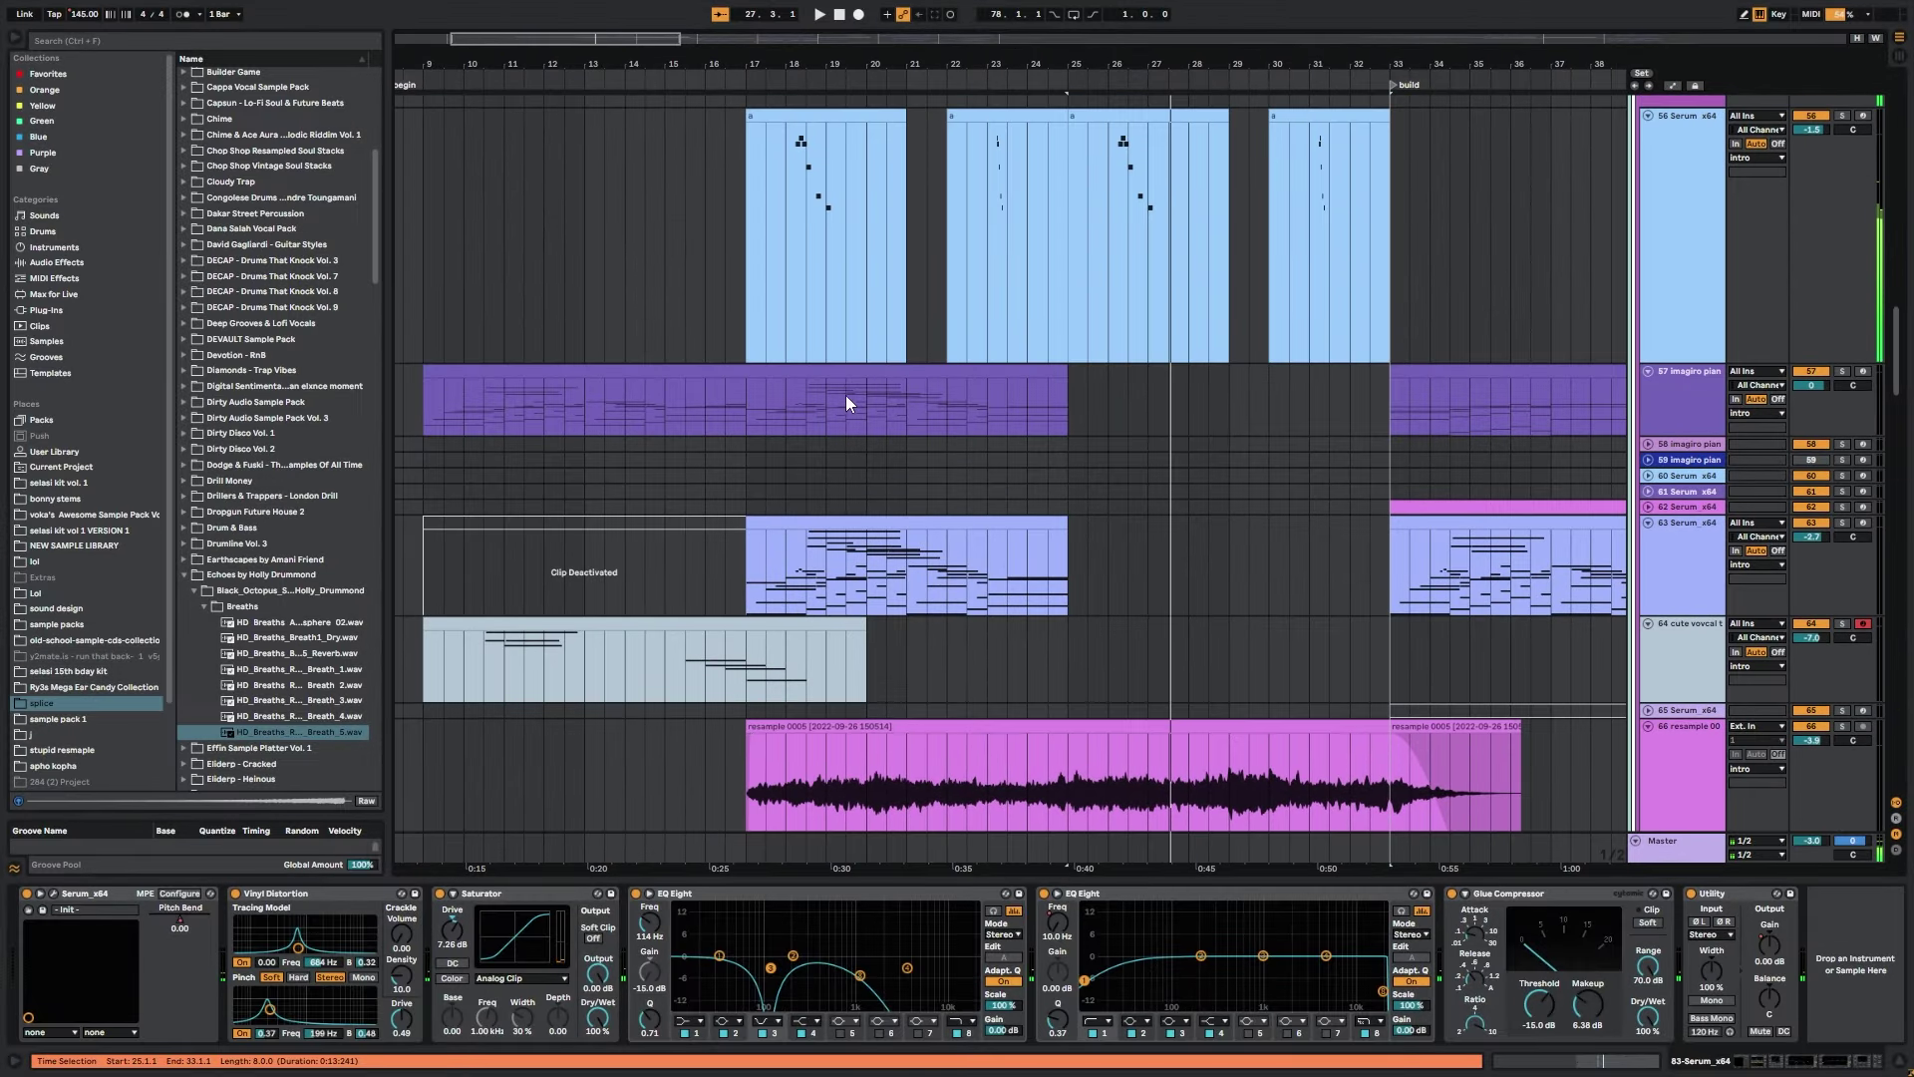
Solo track 63's Serum, play it from 20.3.1, and unsolo it again.
click(890, 565)
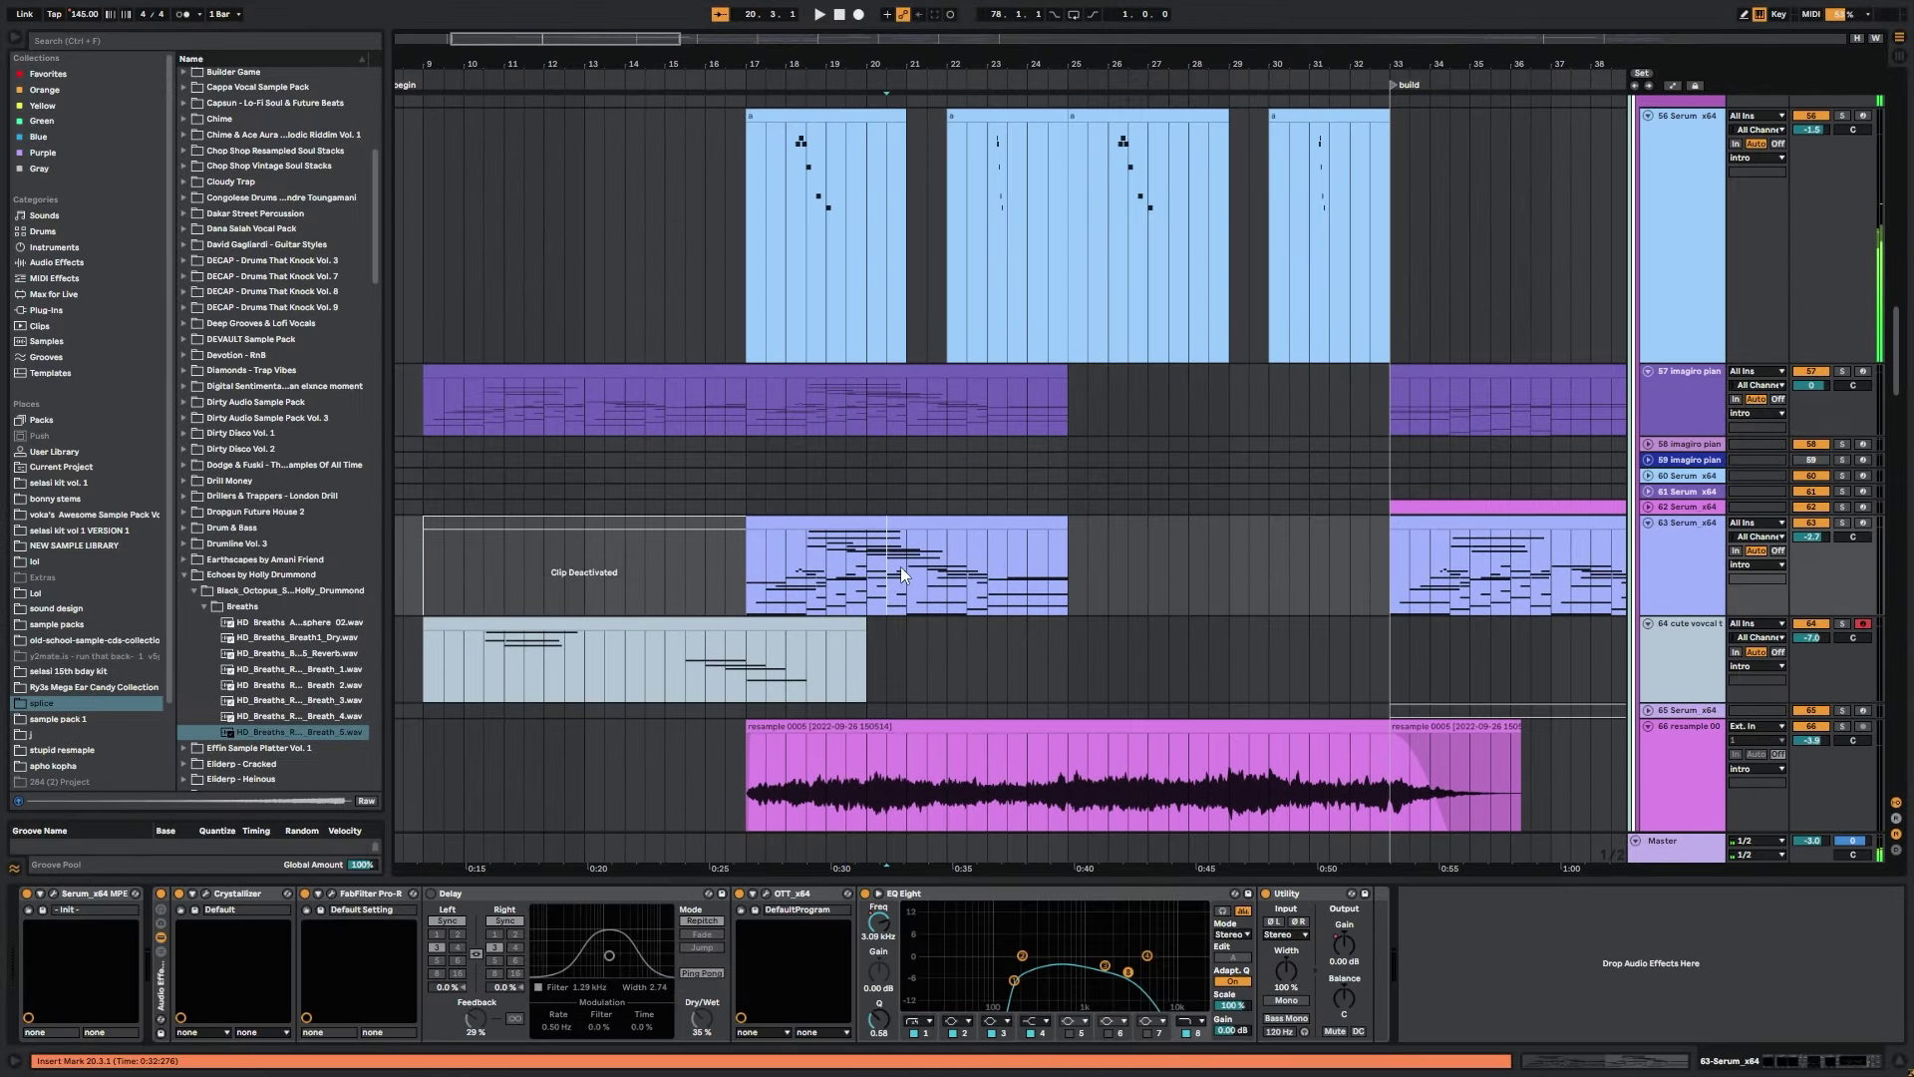
click(1843, 522)
key(space)
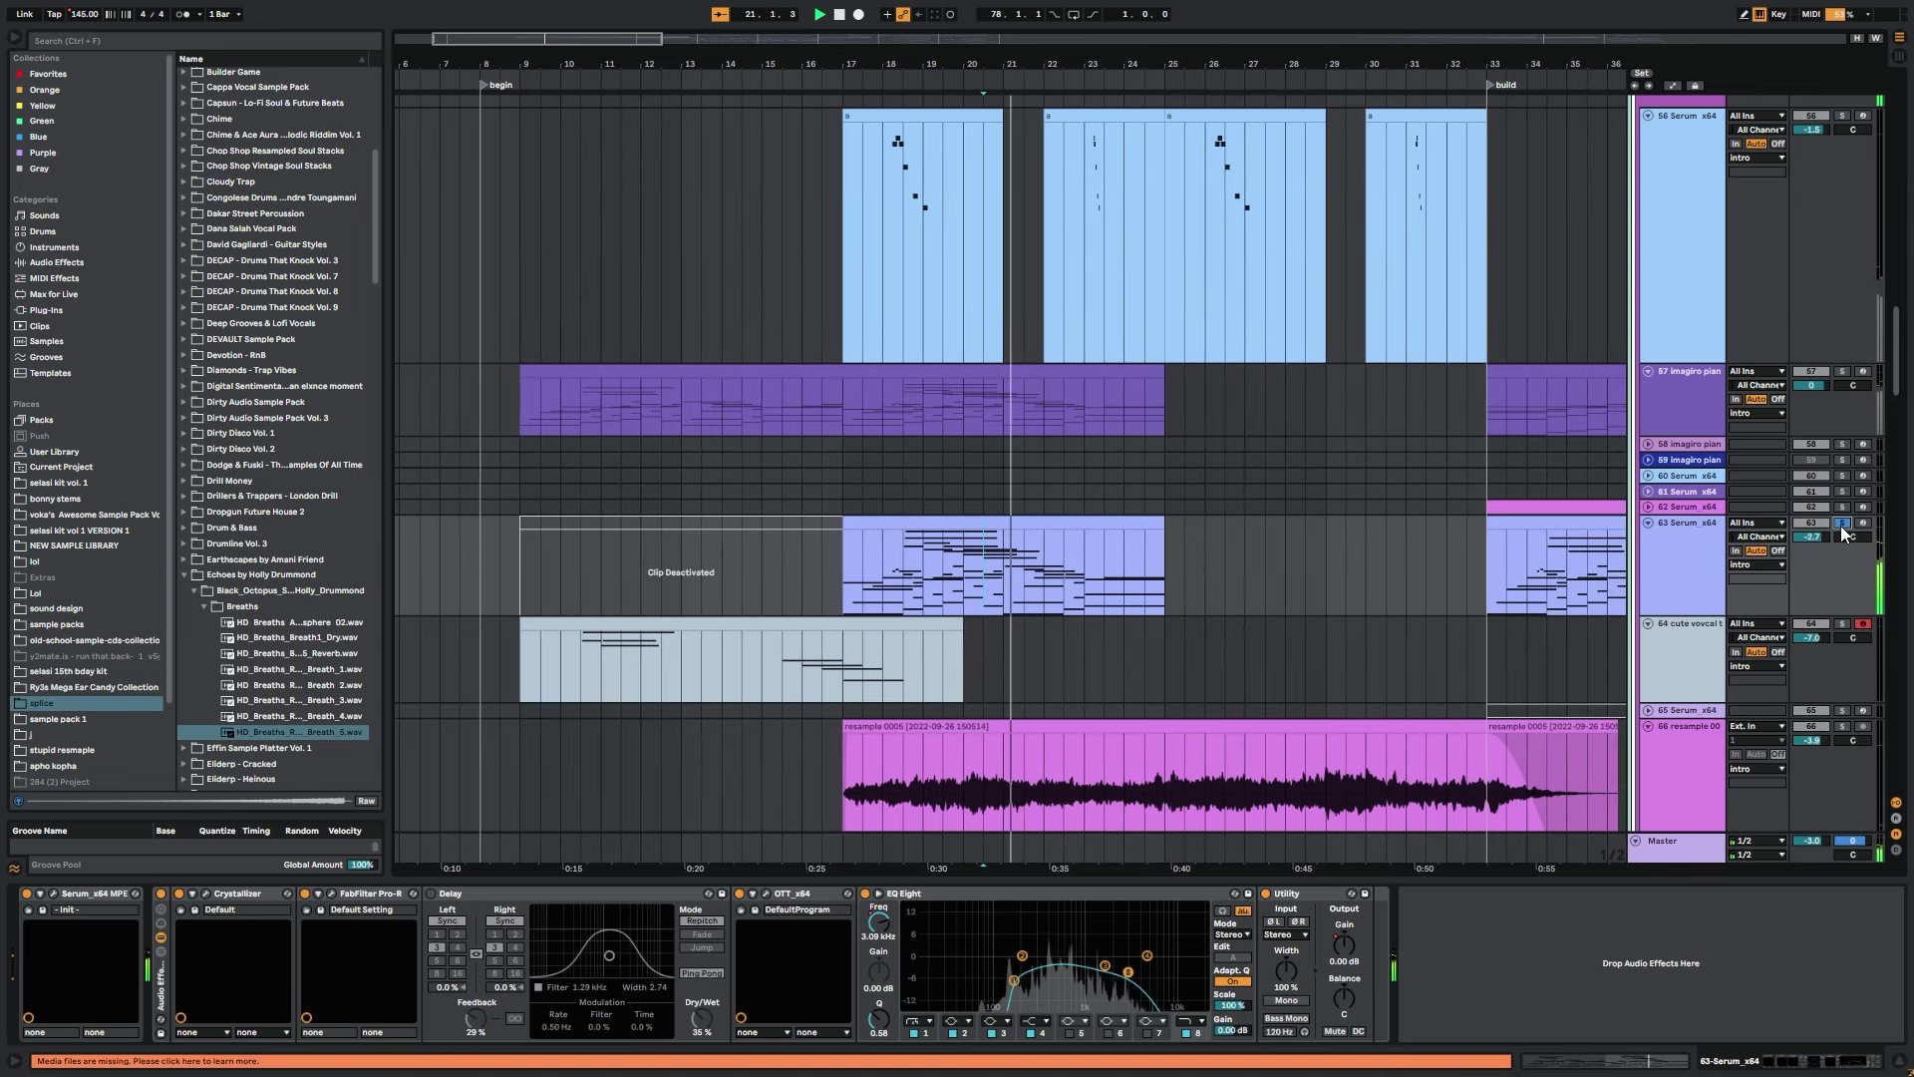
key(space)
click(1842, 524)
Unfold and solo track 69's Serum and play its clip from 25.1.1.
scroll(1367, 363, down, 8)
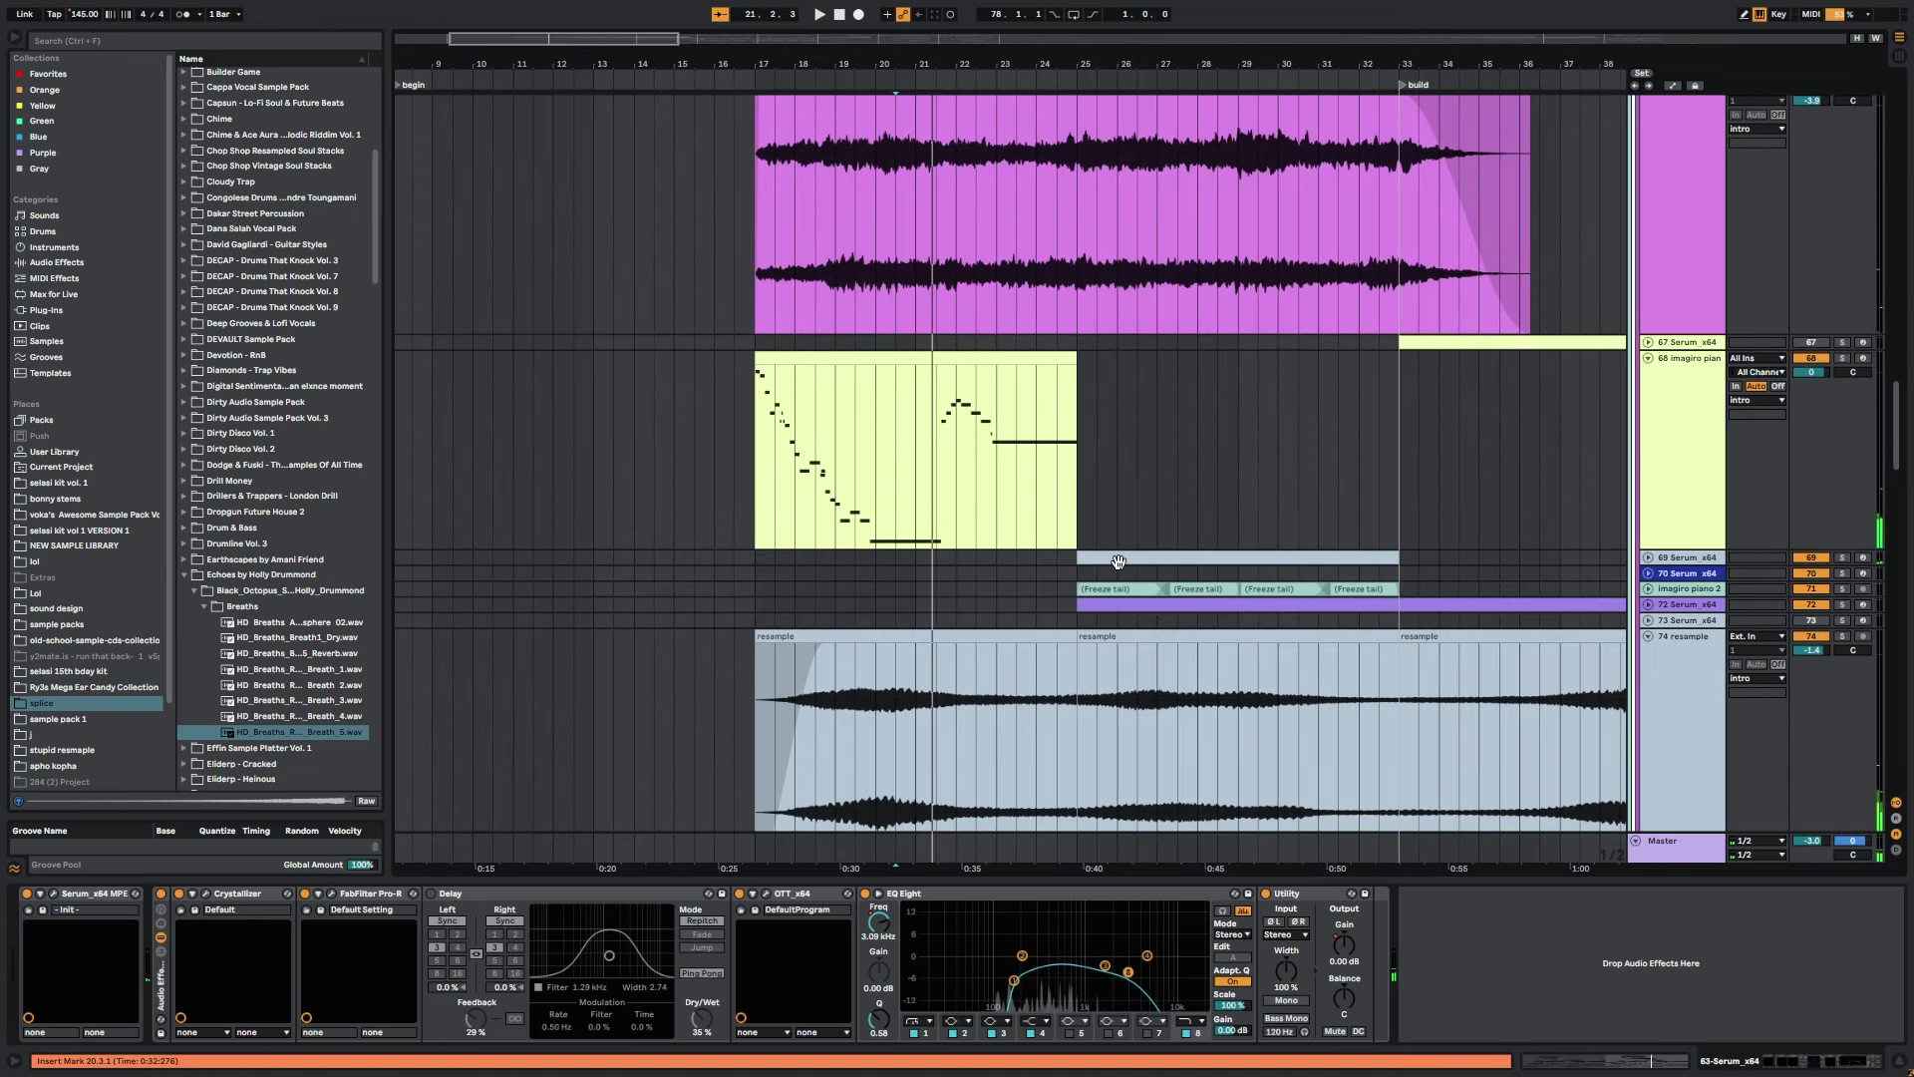
click(1118, 558)
click(1843, 557)
click(1648, 557)
key(space)
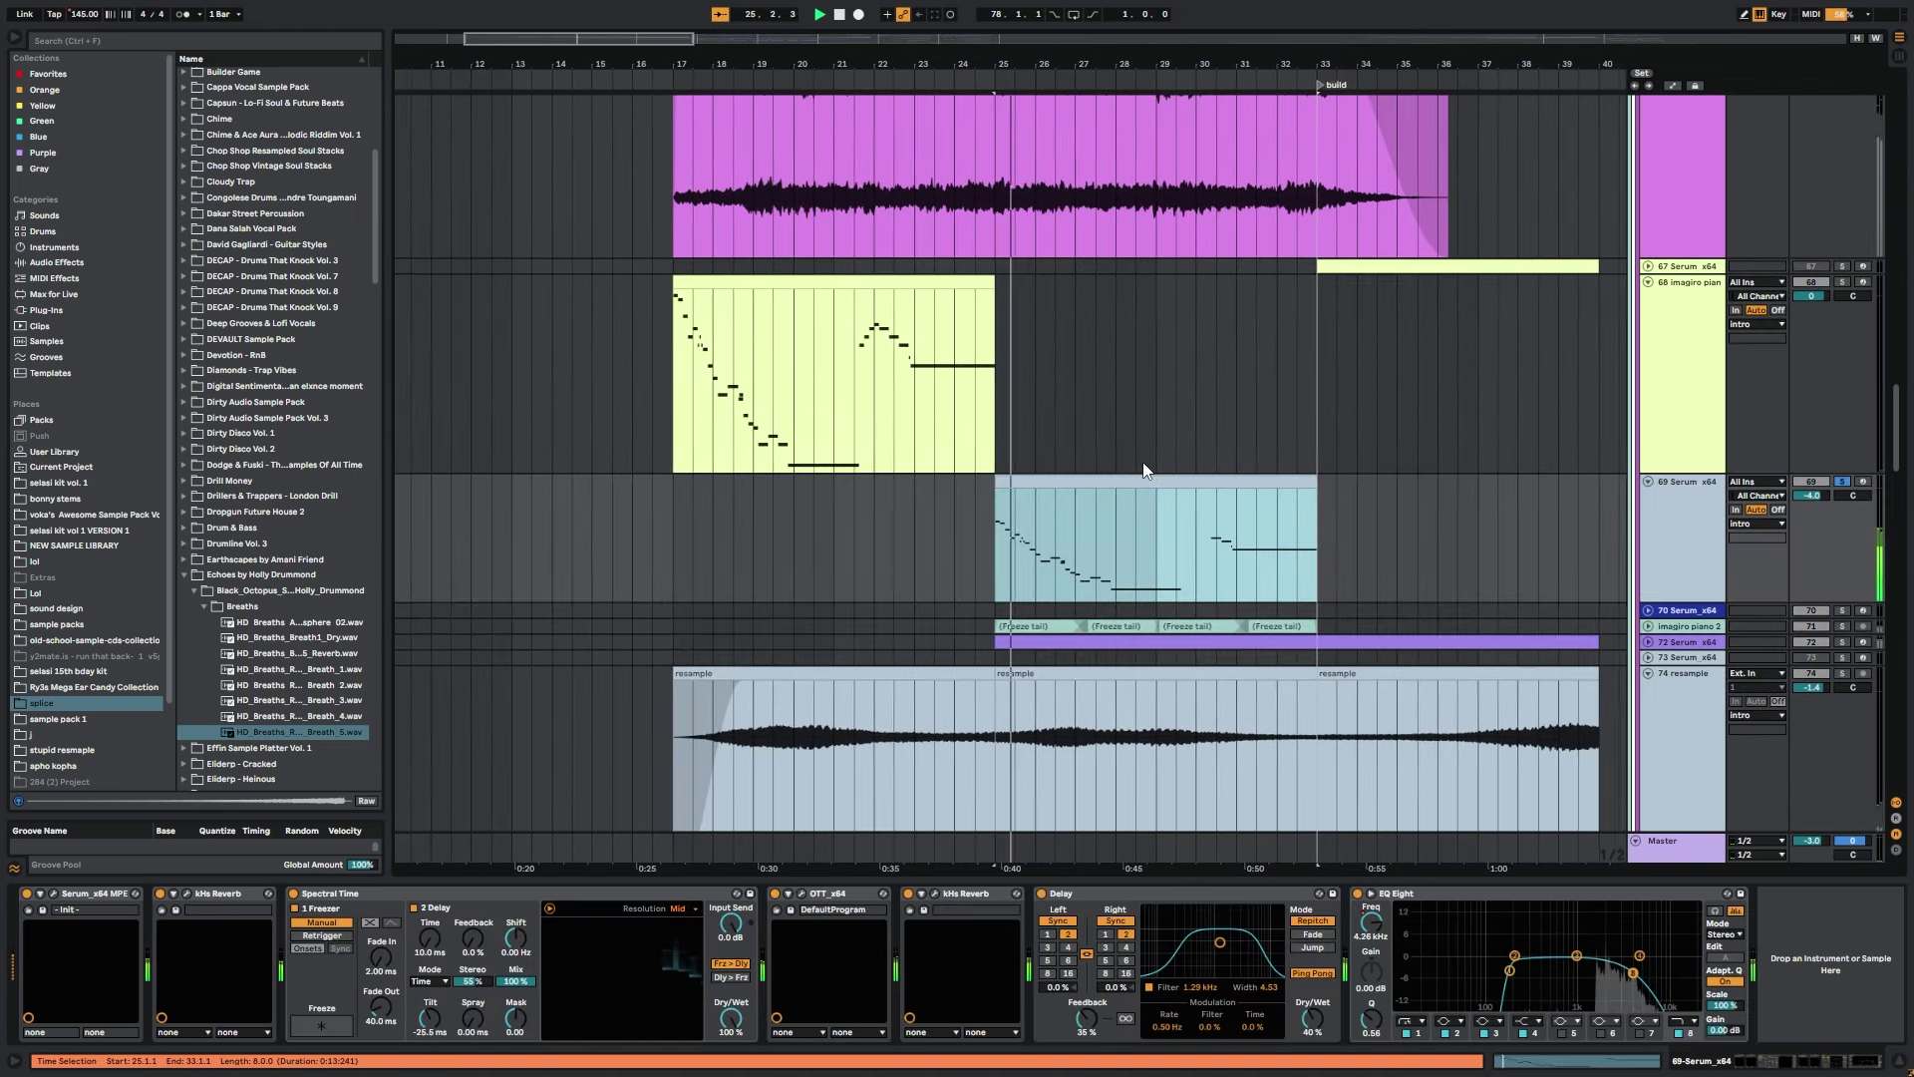
Solo track 68 and play its piano clip from 17.1.1 for comparison with track 69.
drag(804, 615, 885, 500)
click(736, 279)
click(1843, 169)
key(space)
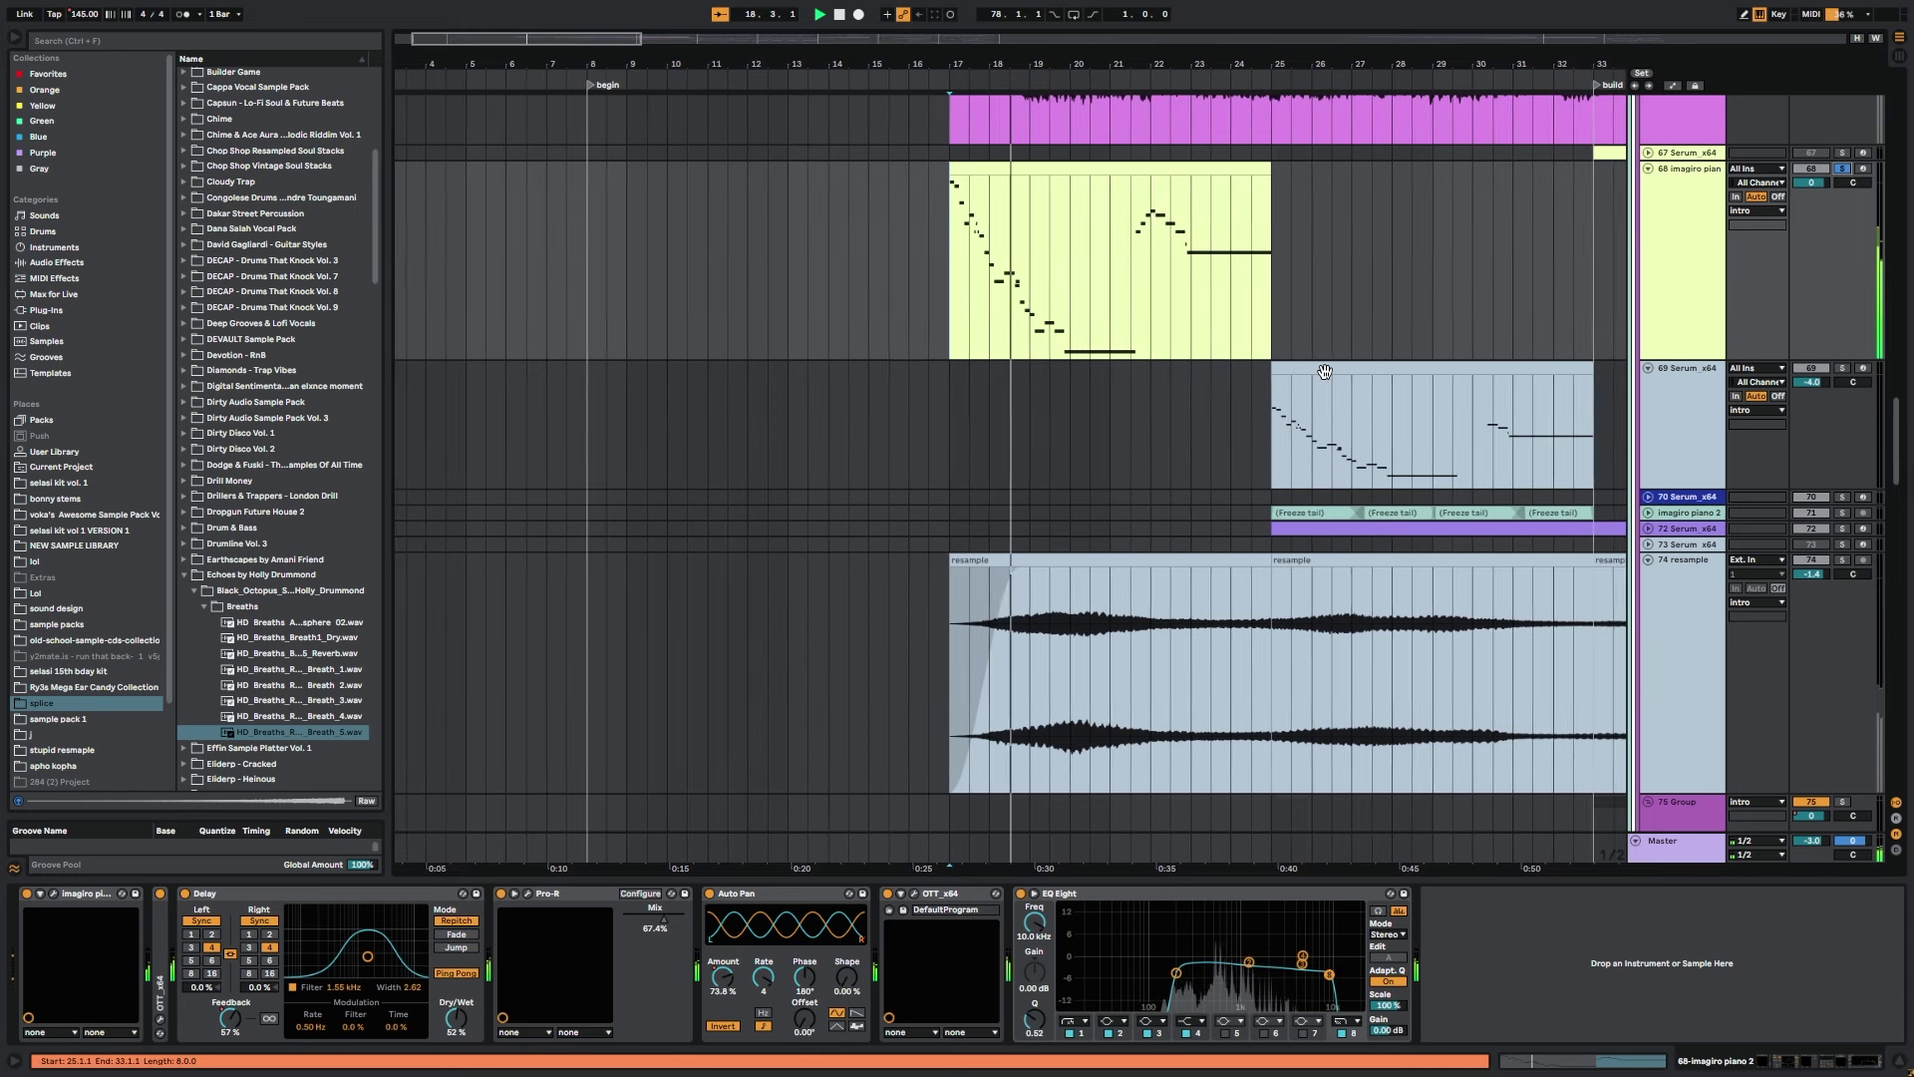
Solo track 69 with its clip selected and switch off all the effects after Serum.
click(1321, 369)
click(1842, 369)
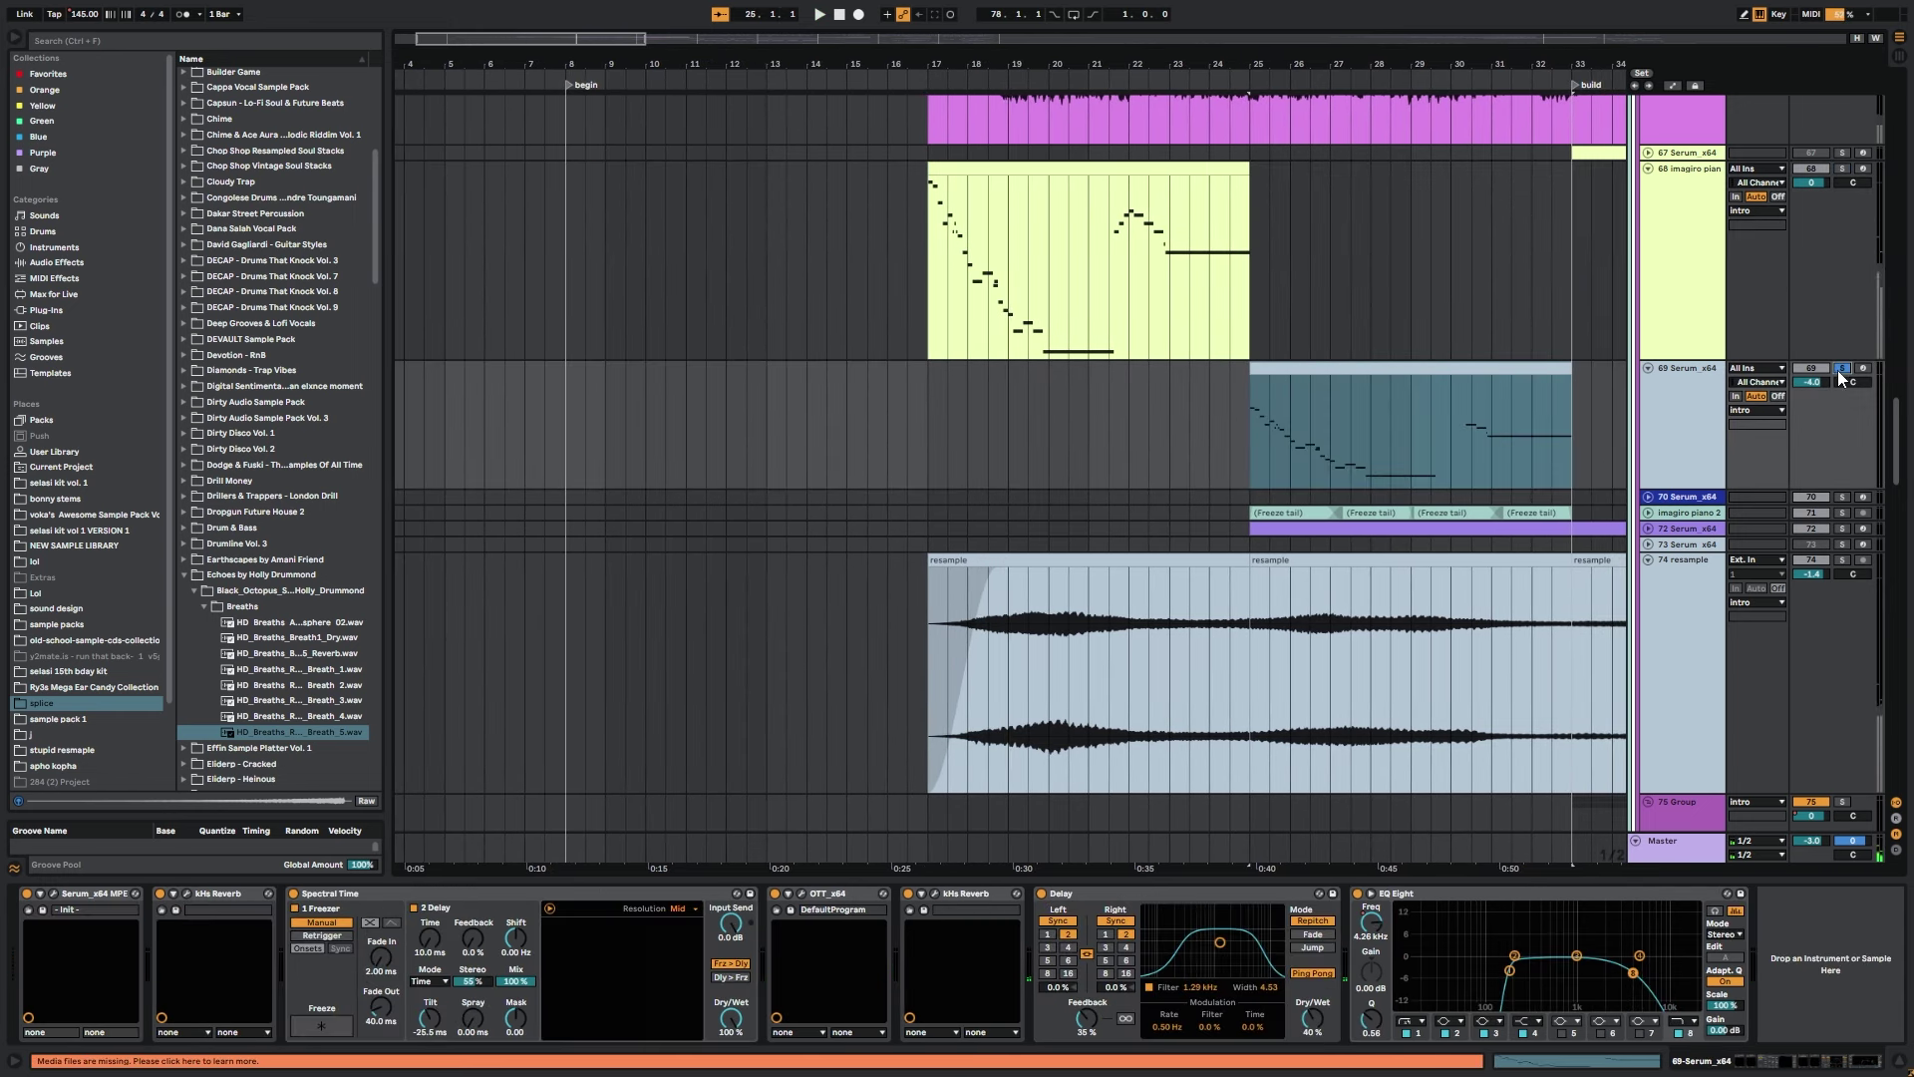
shift+click(1456, 890)
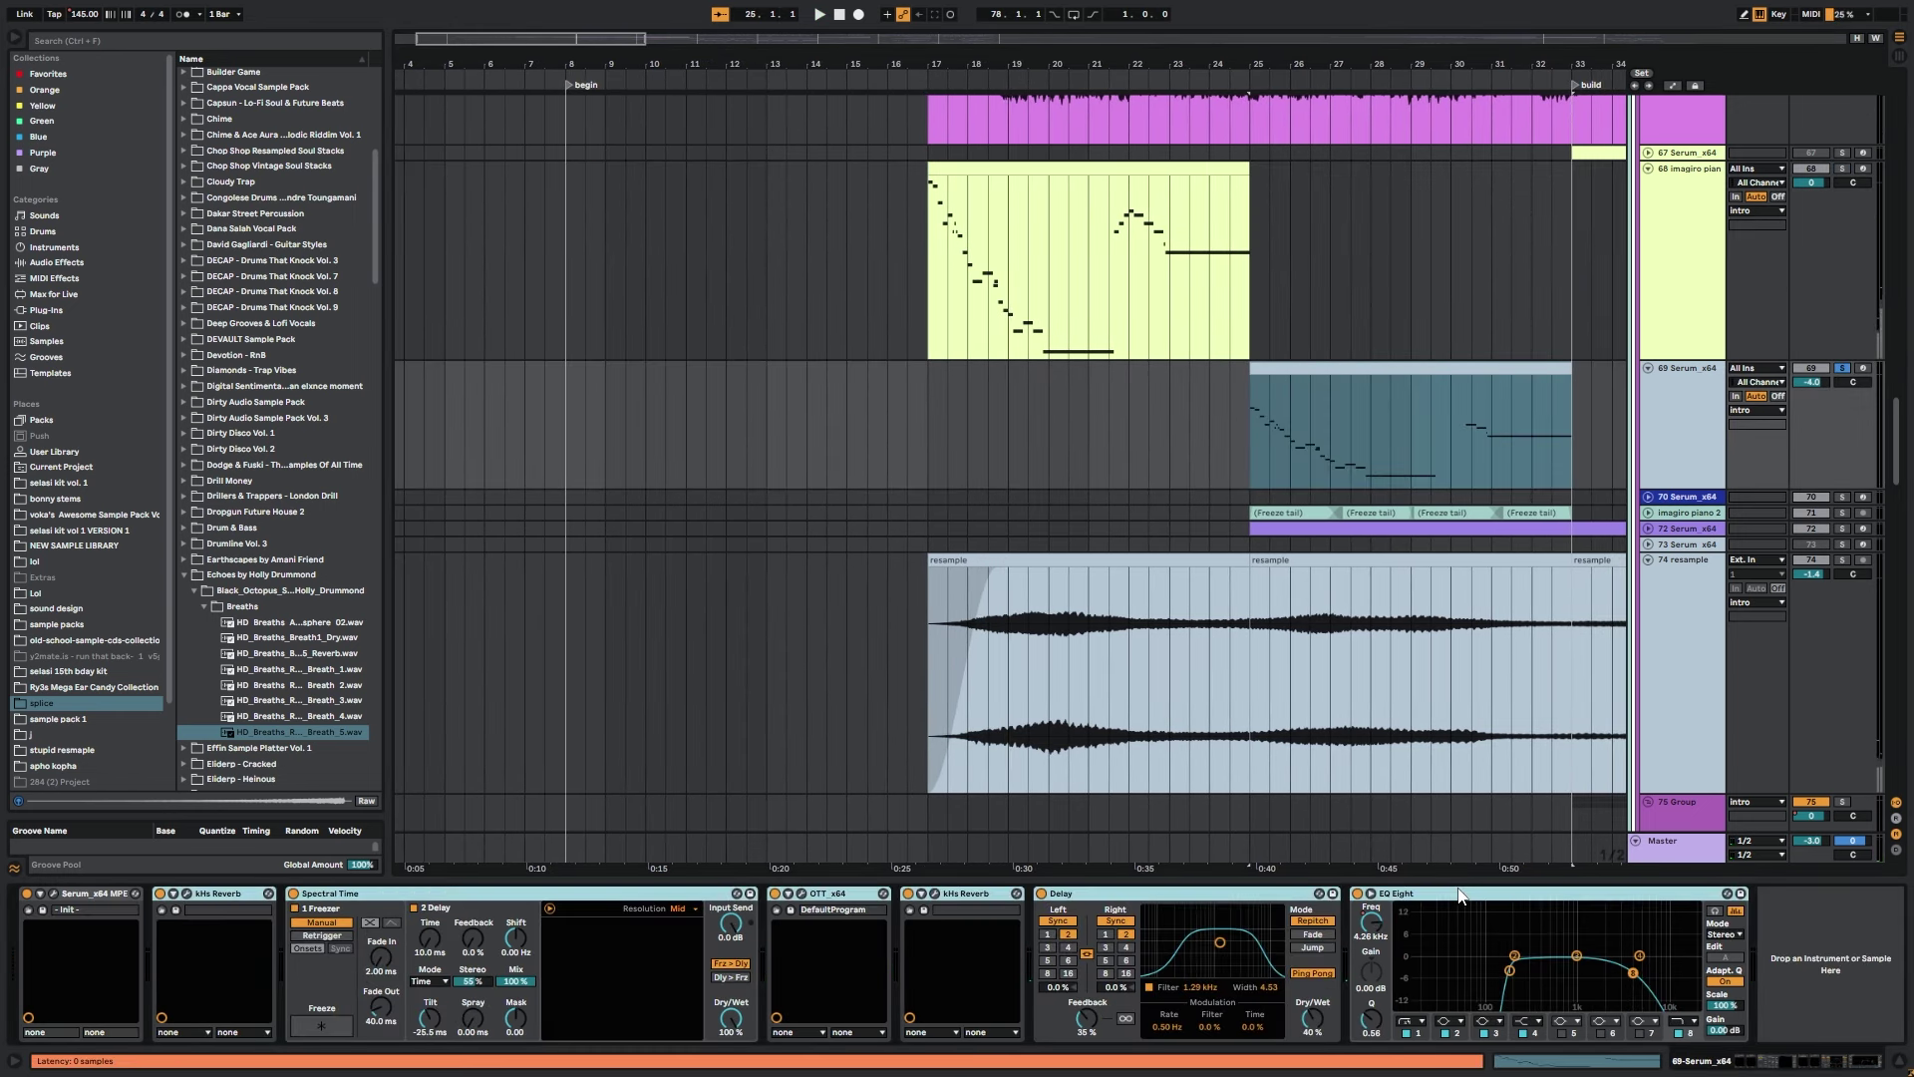
key(0)
Open track 69's Serum and examine oscillator A's wavetable and the noise oscillator's Organics samples, keeping Air Can 3.
click(53, 893)
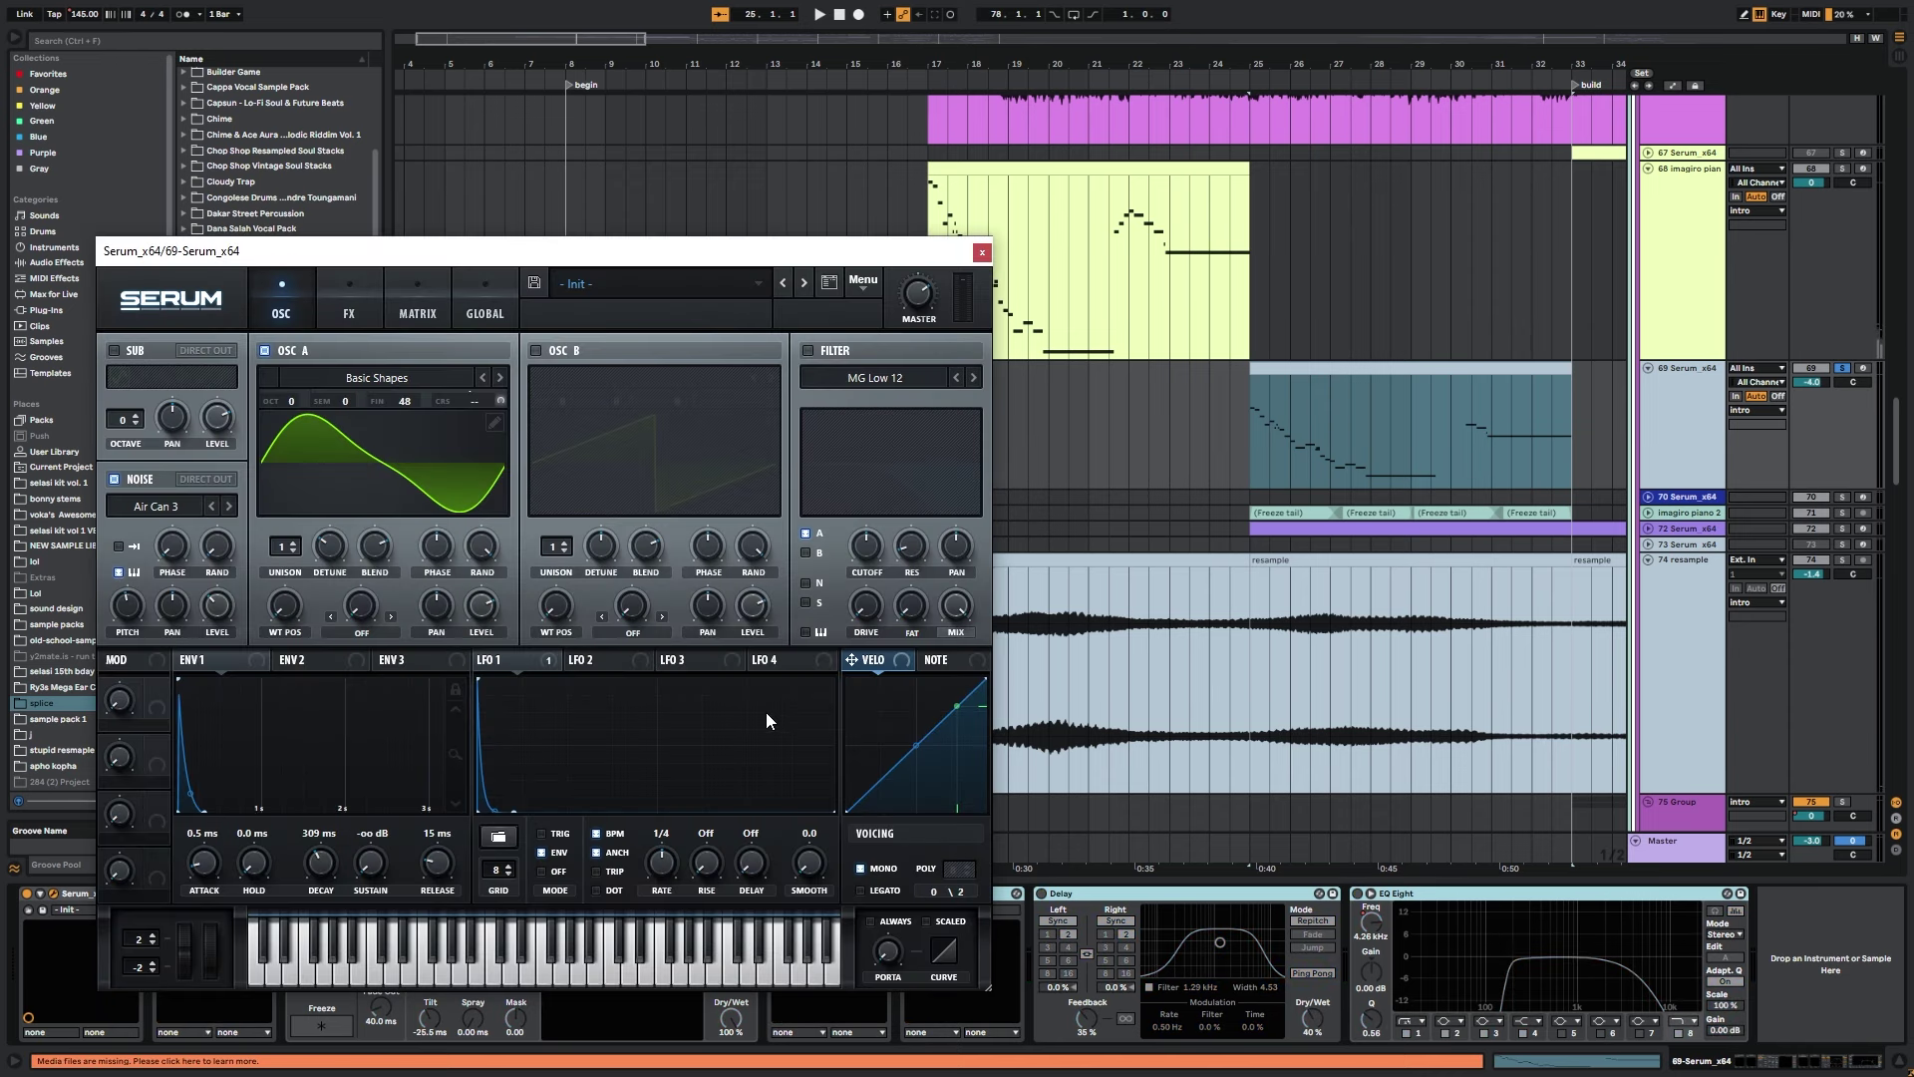
click(494, 424)
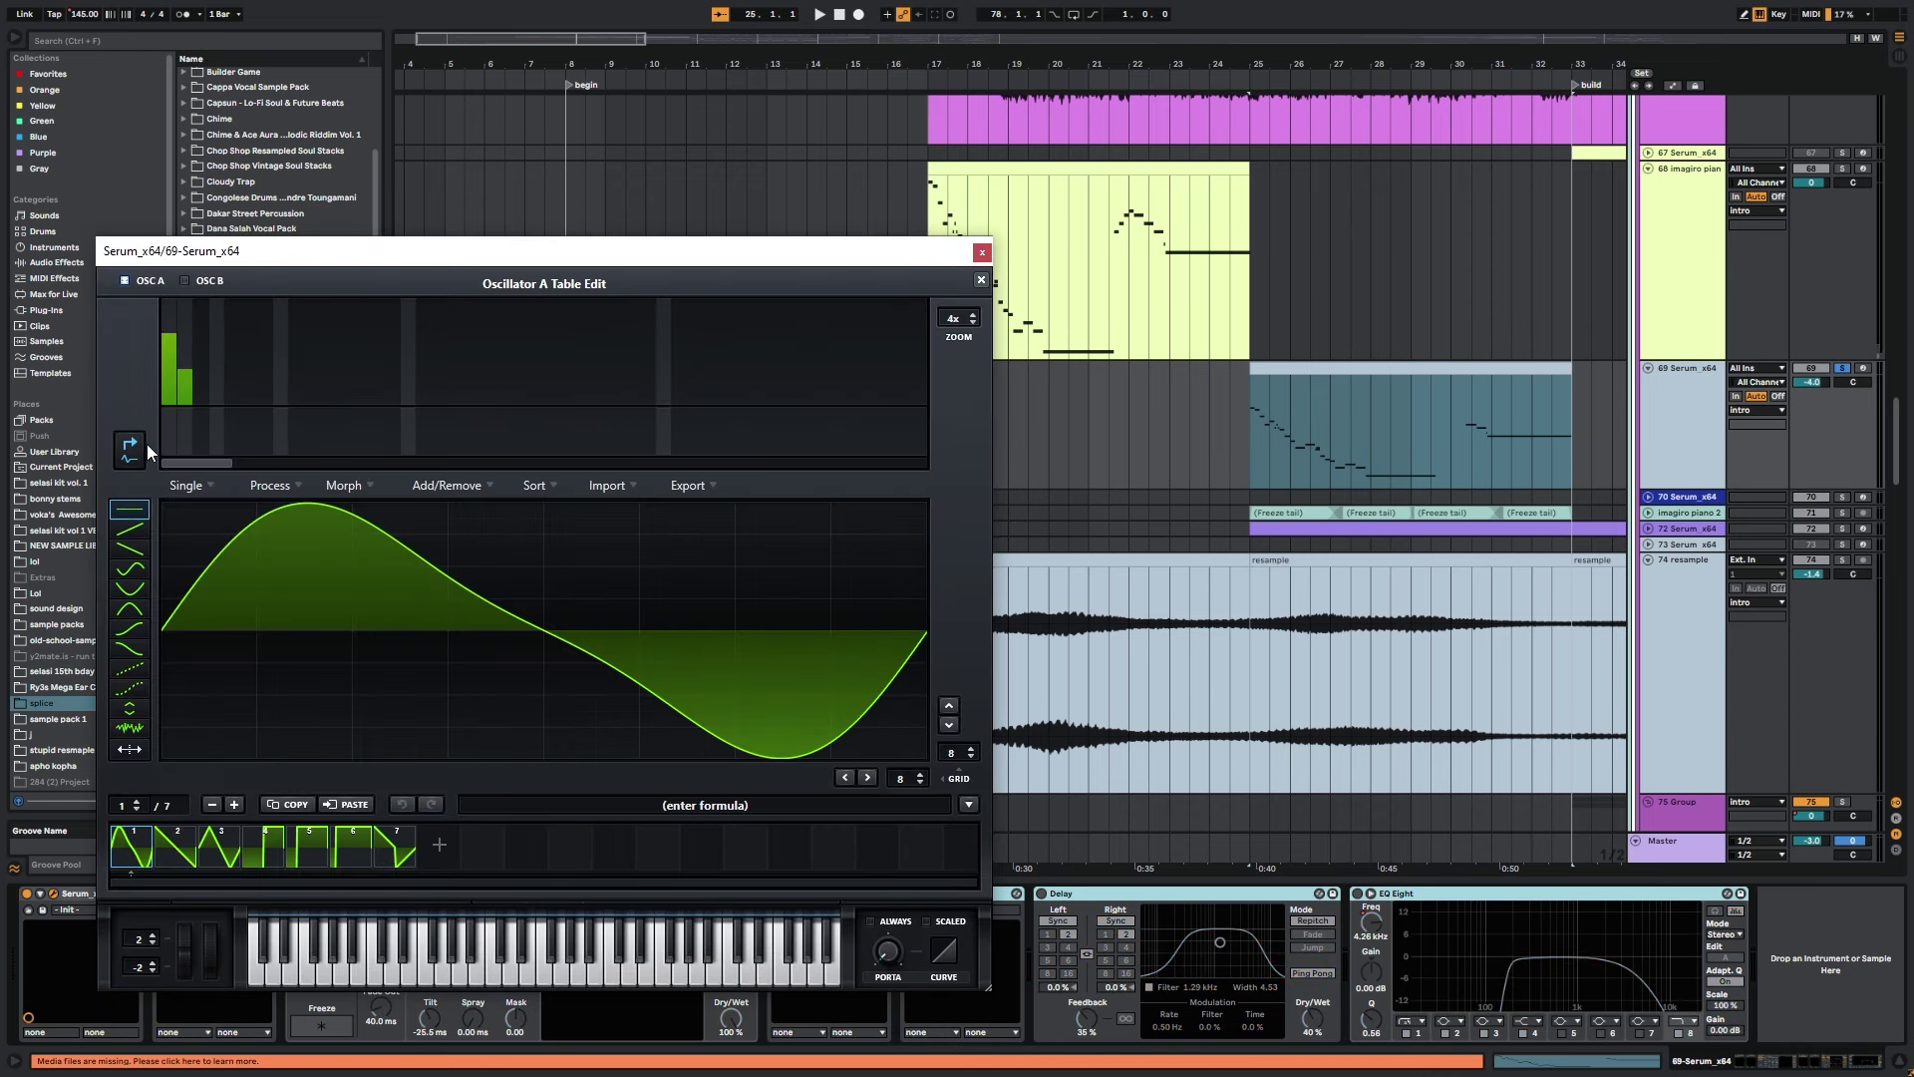
click(981, 281)
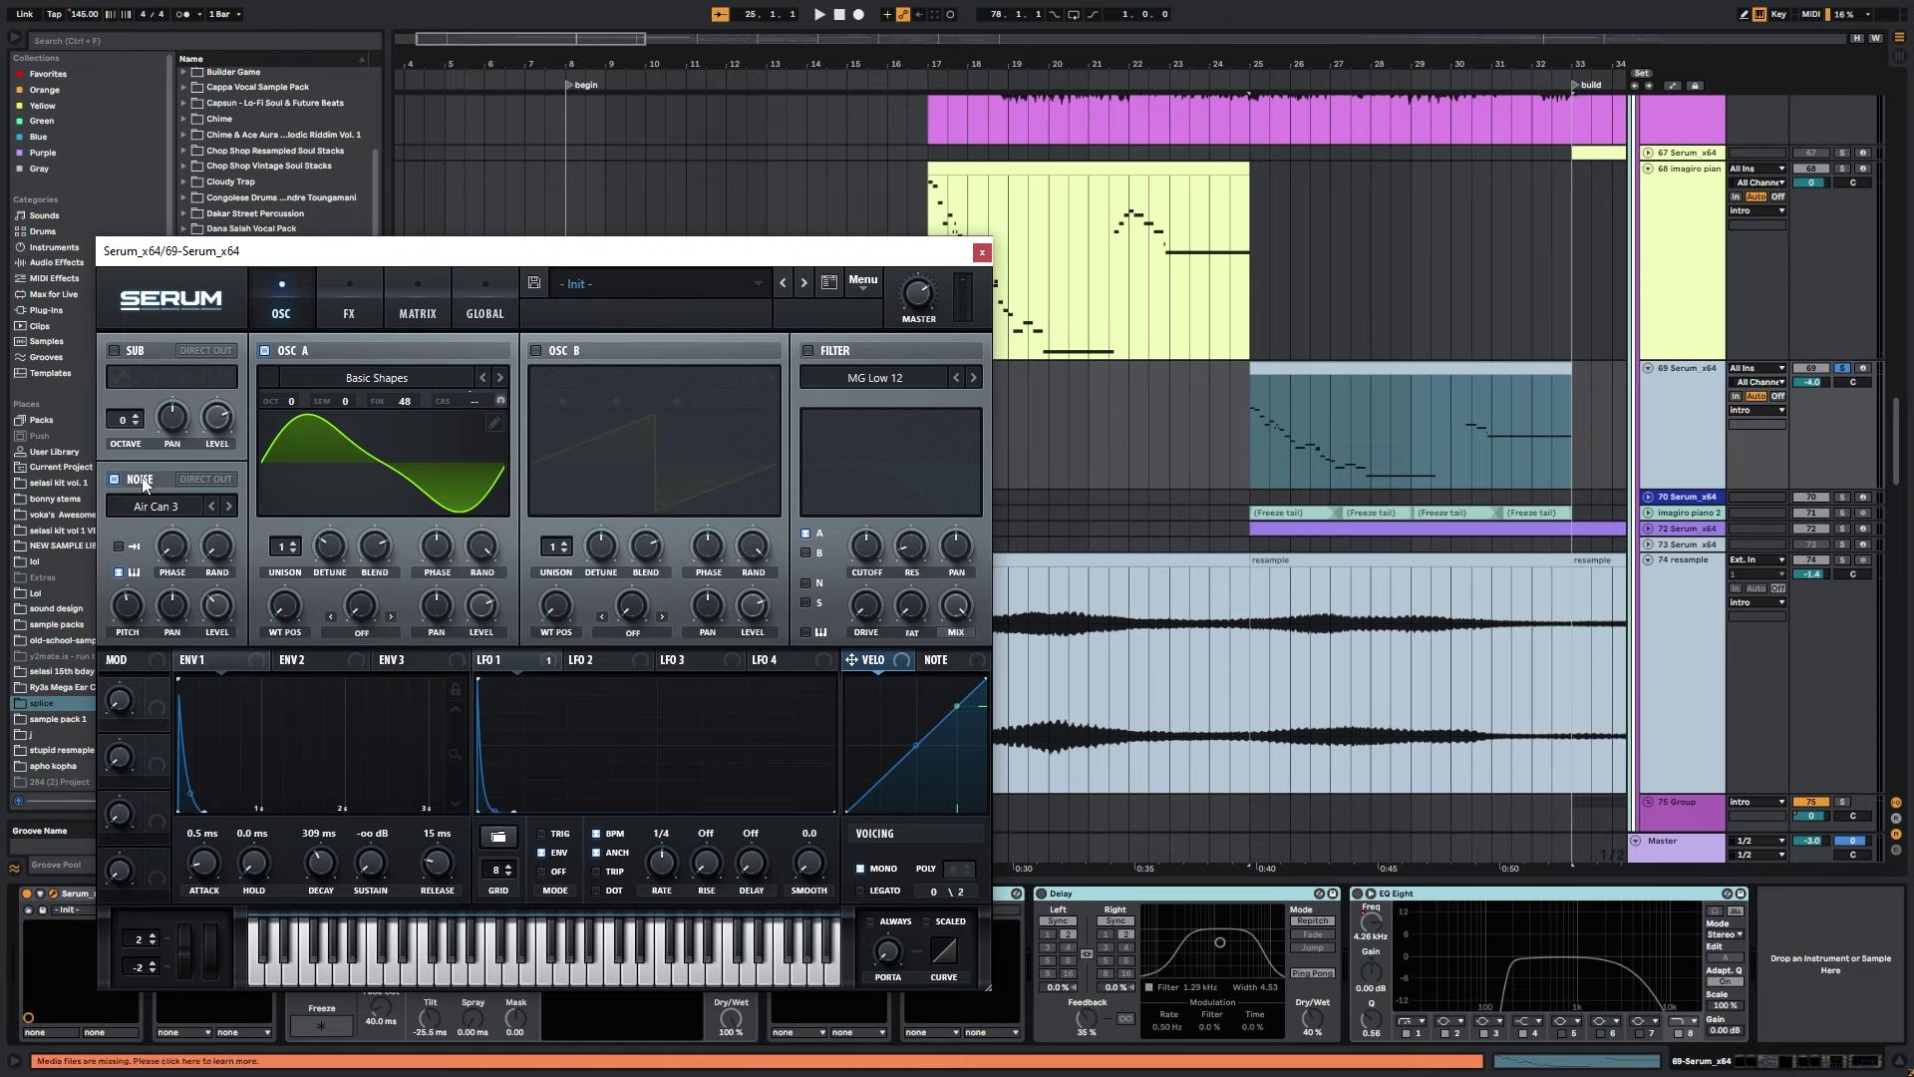
click(166, 505)
mouse_move(196, 619)
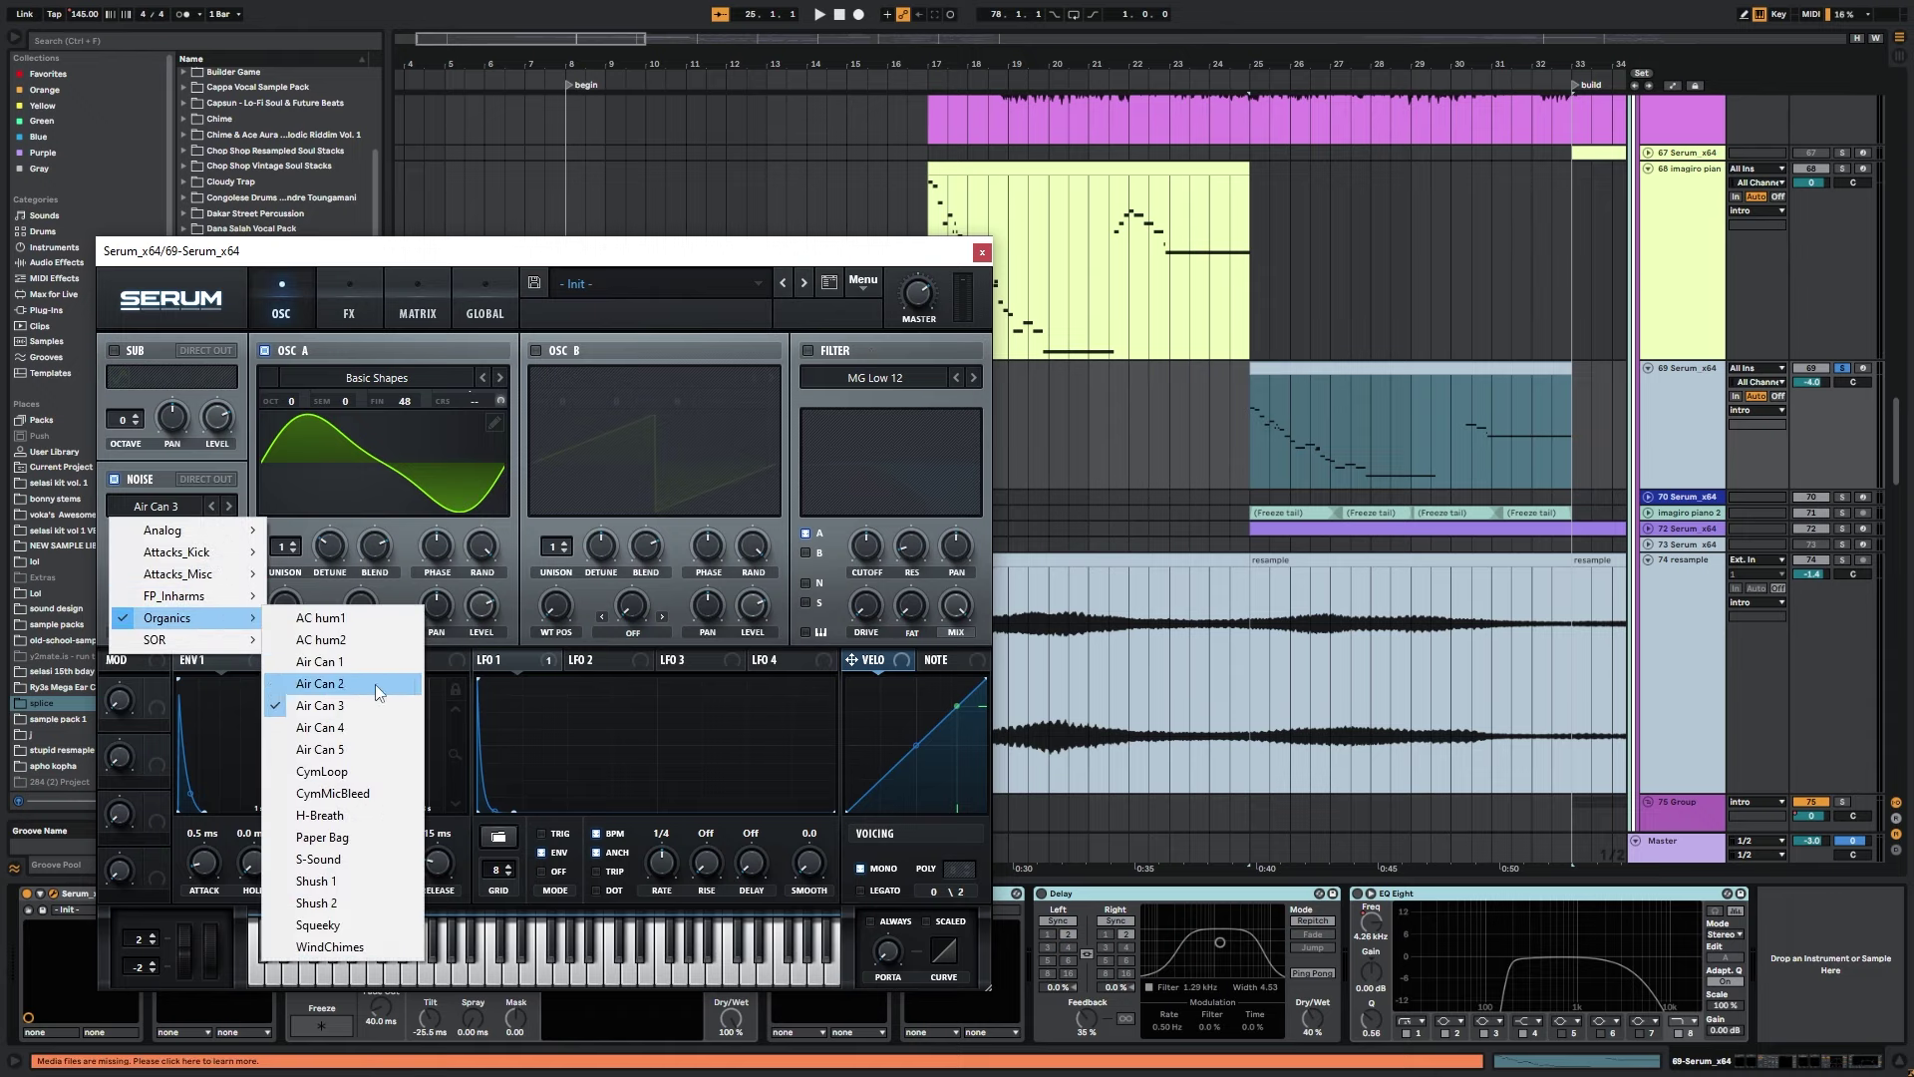
click(378, 255)
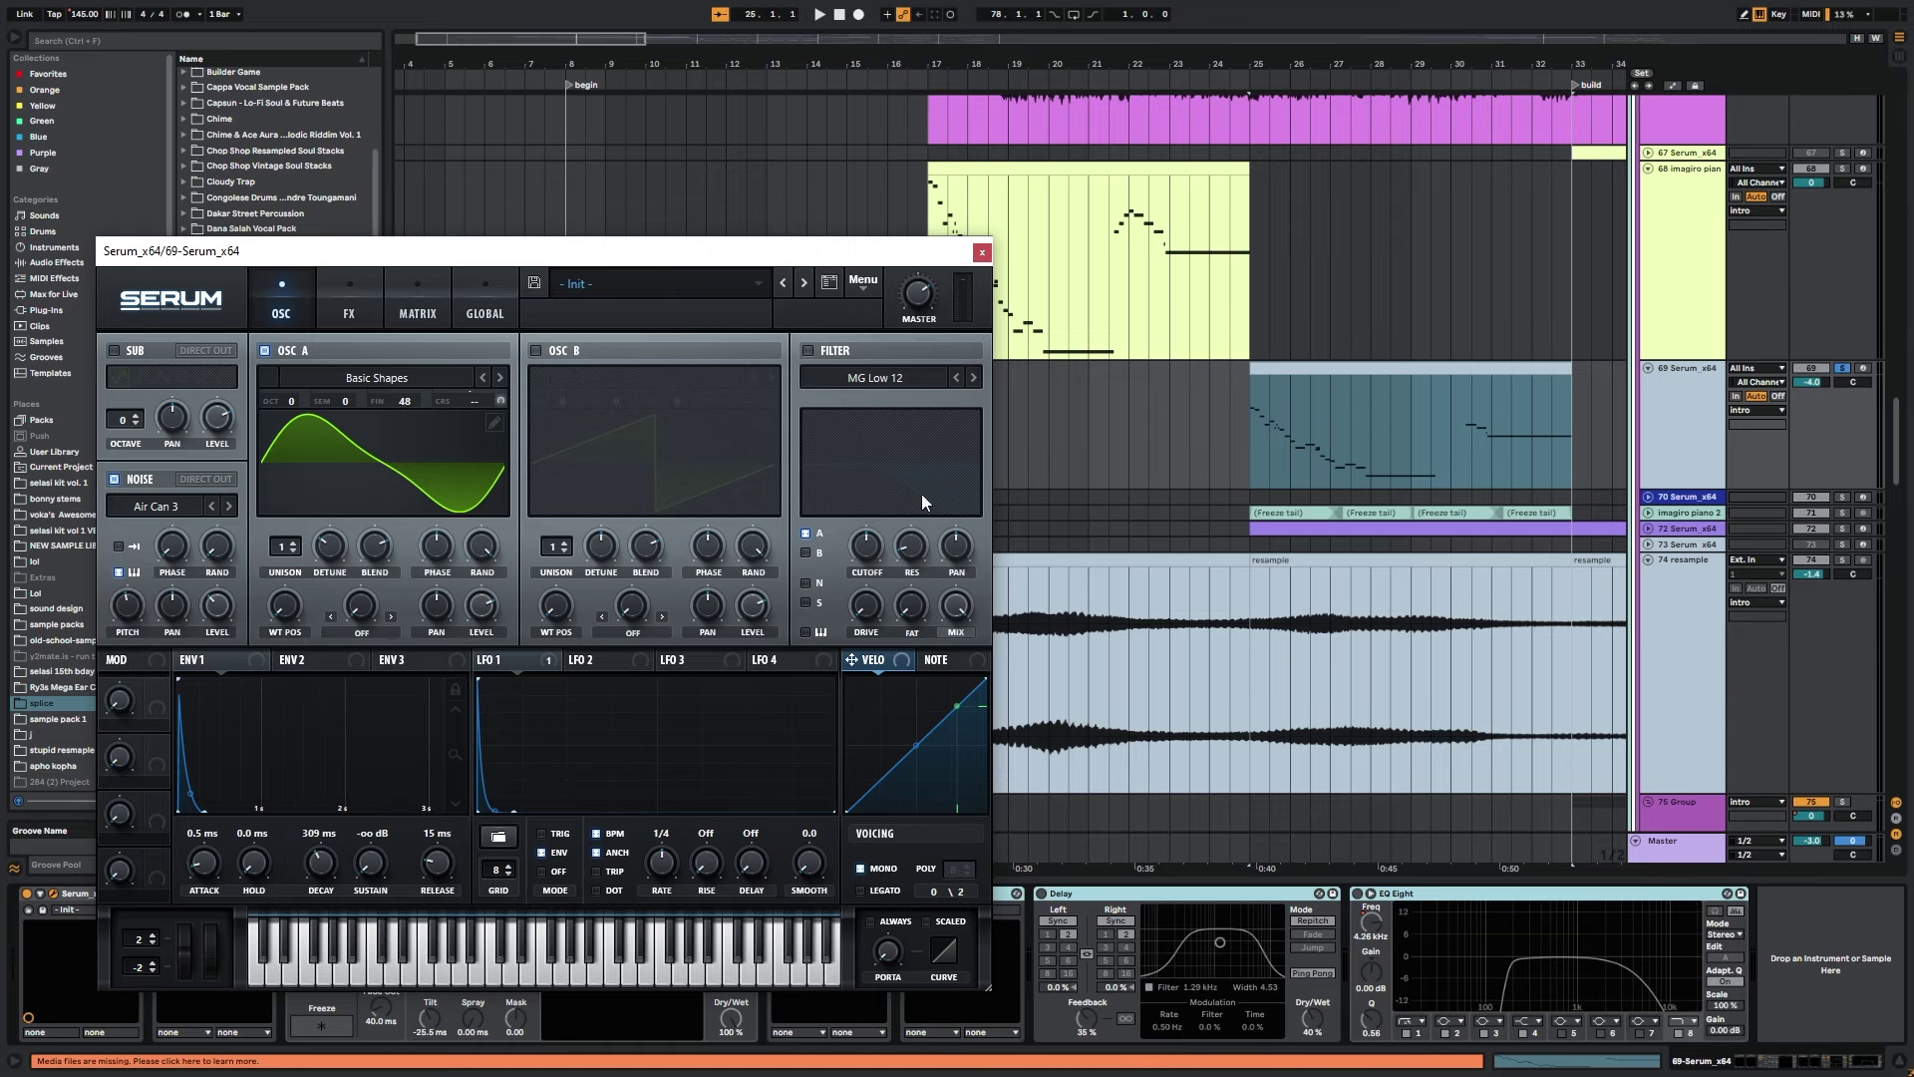
Switch off oscillator A in track 69's Serum and play the clip to hear the noise oscillator alone.
click(295, 341)
drag(1097, 192, 905, 305)
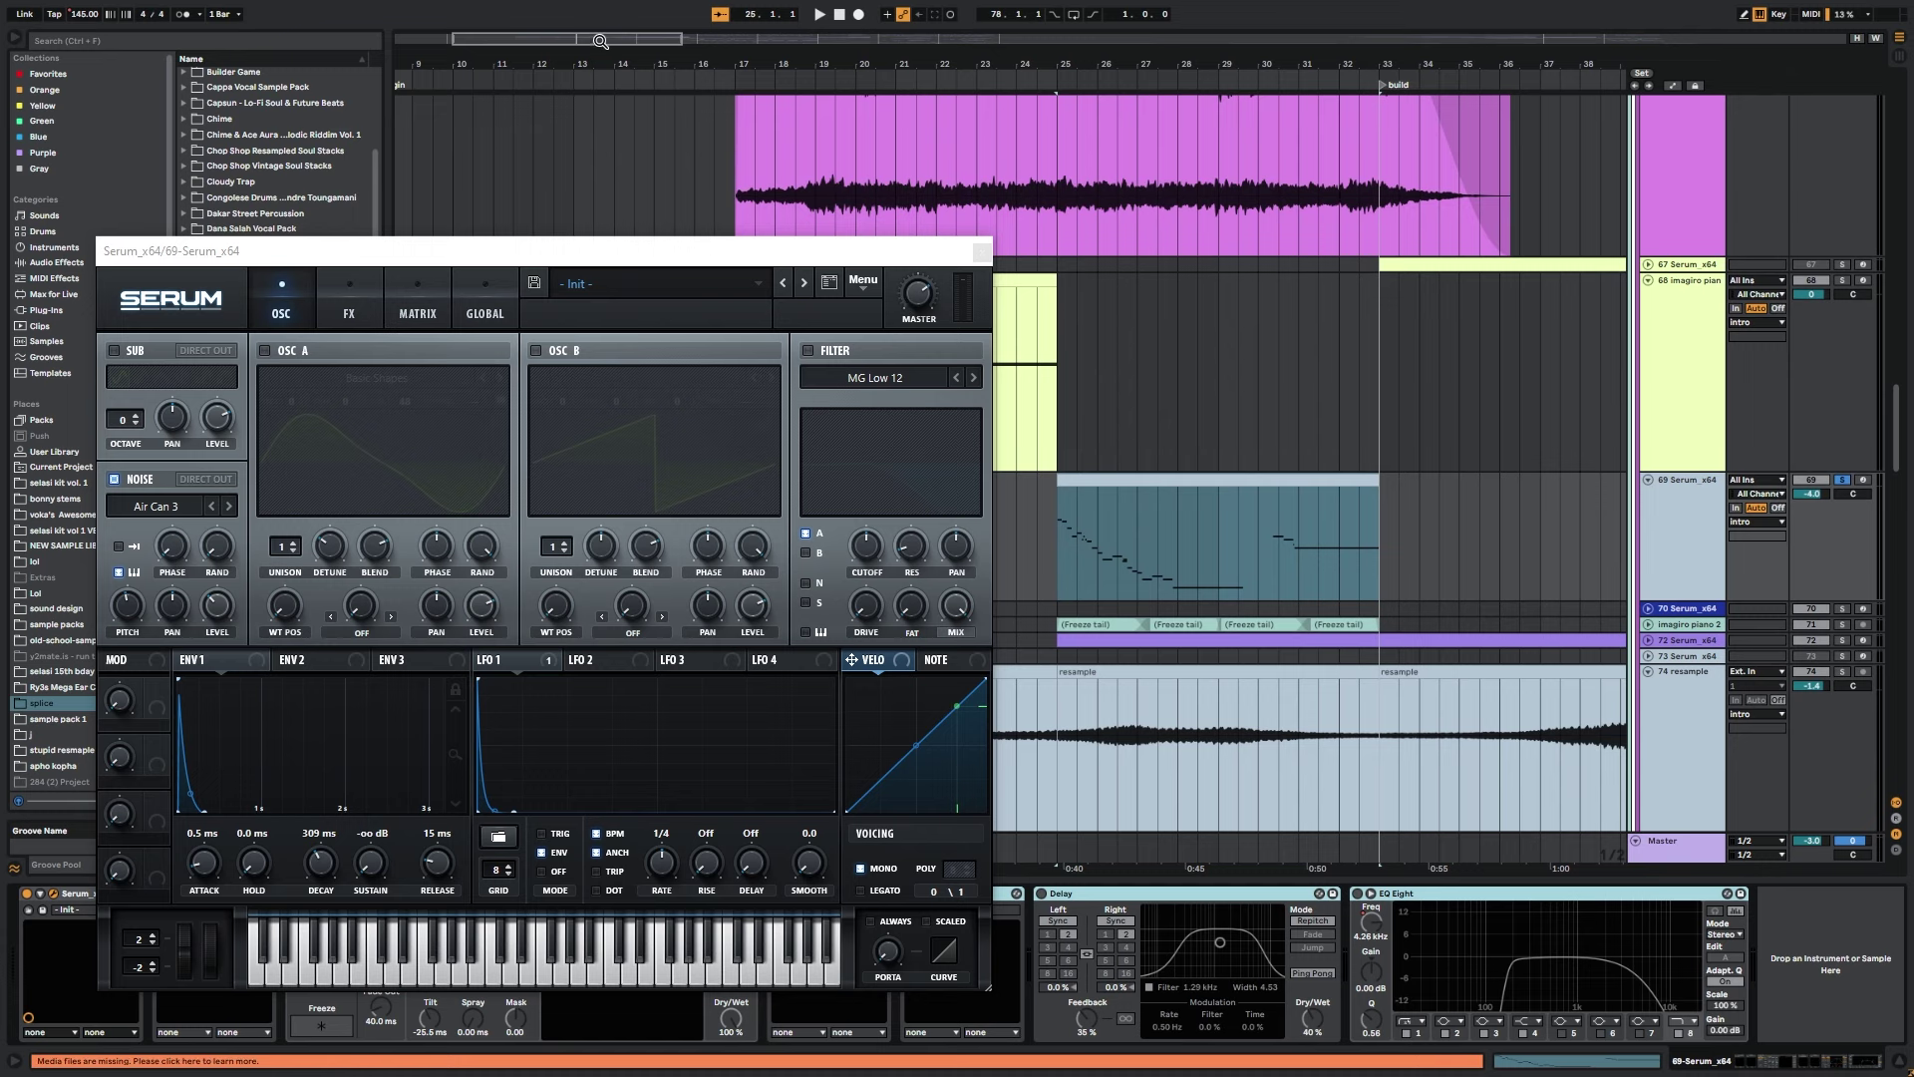
drag(600, 41, 600, 129)
key(space)
drag(1240, 508, 1391, 471)
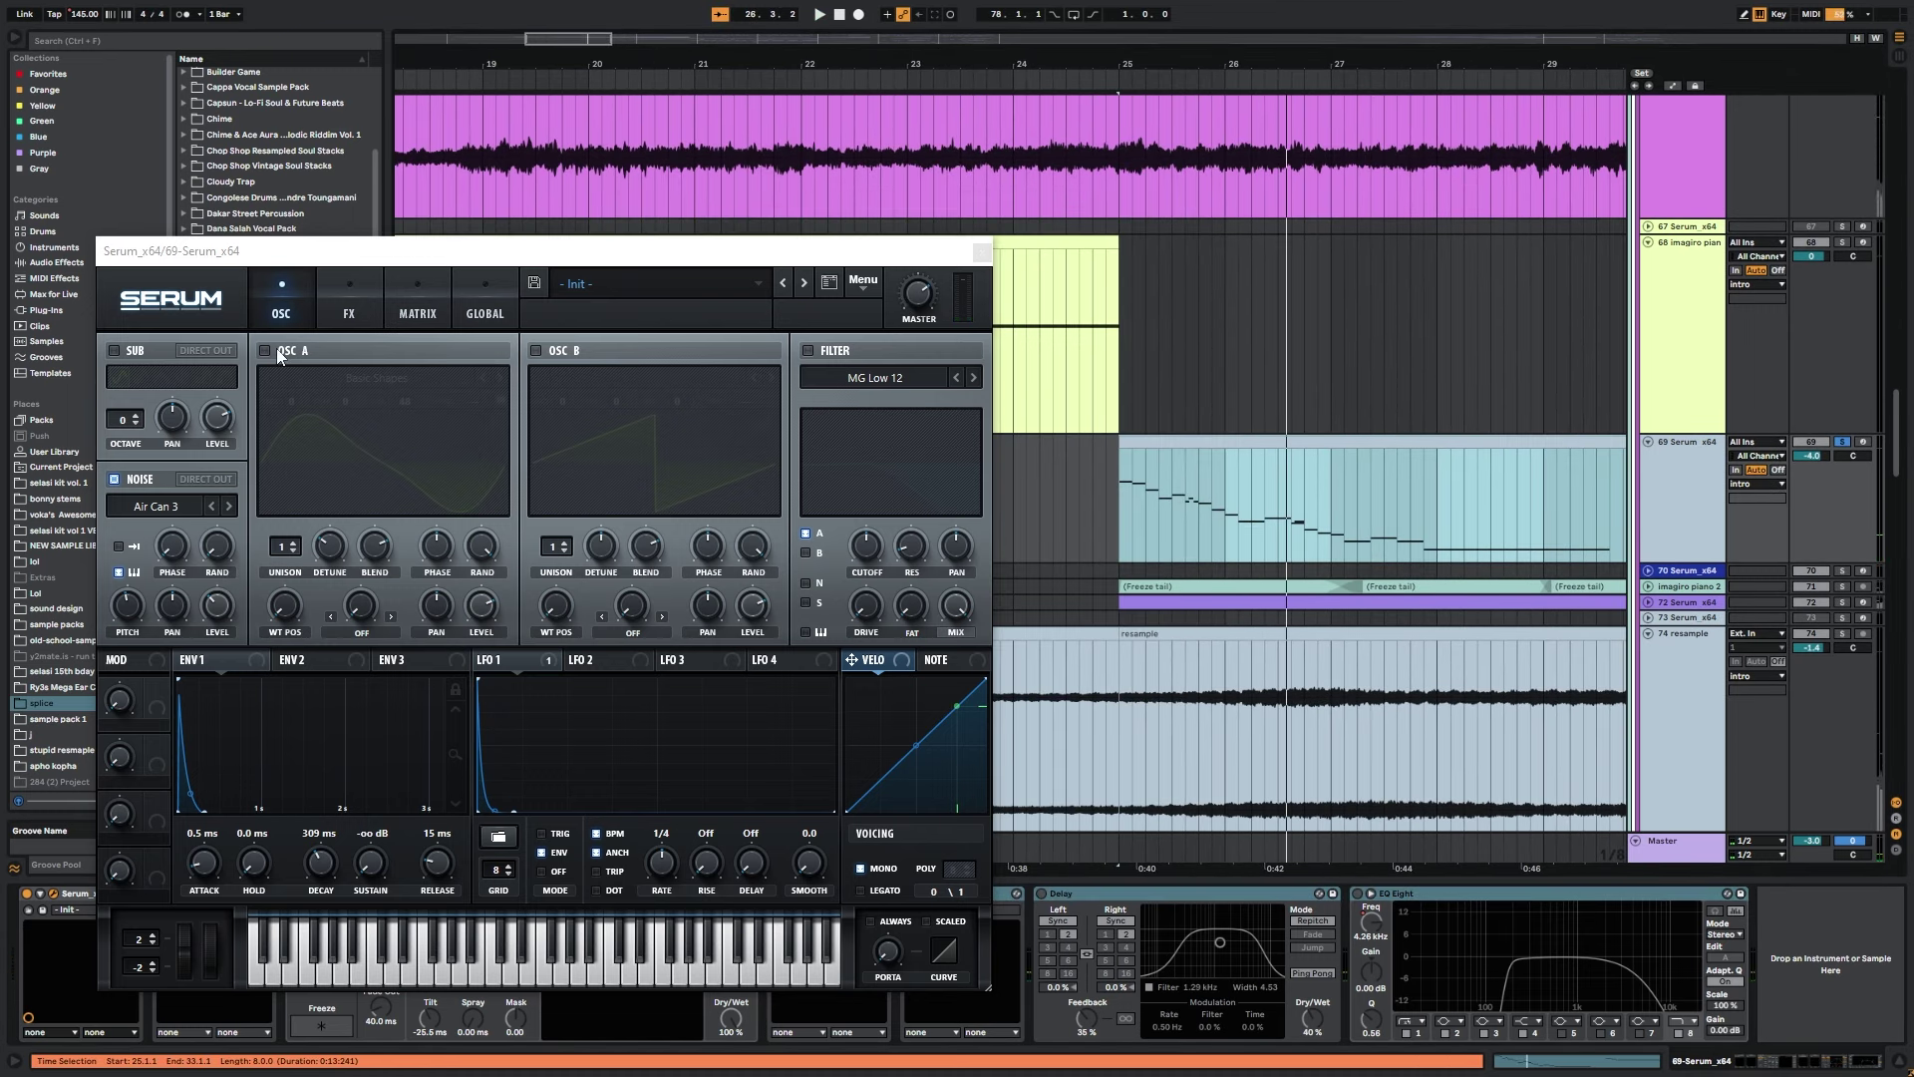
Examine Serum's distortion effect, switch oscillator A back on and play the clip before closing the synth.
click(371, 283)
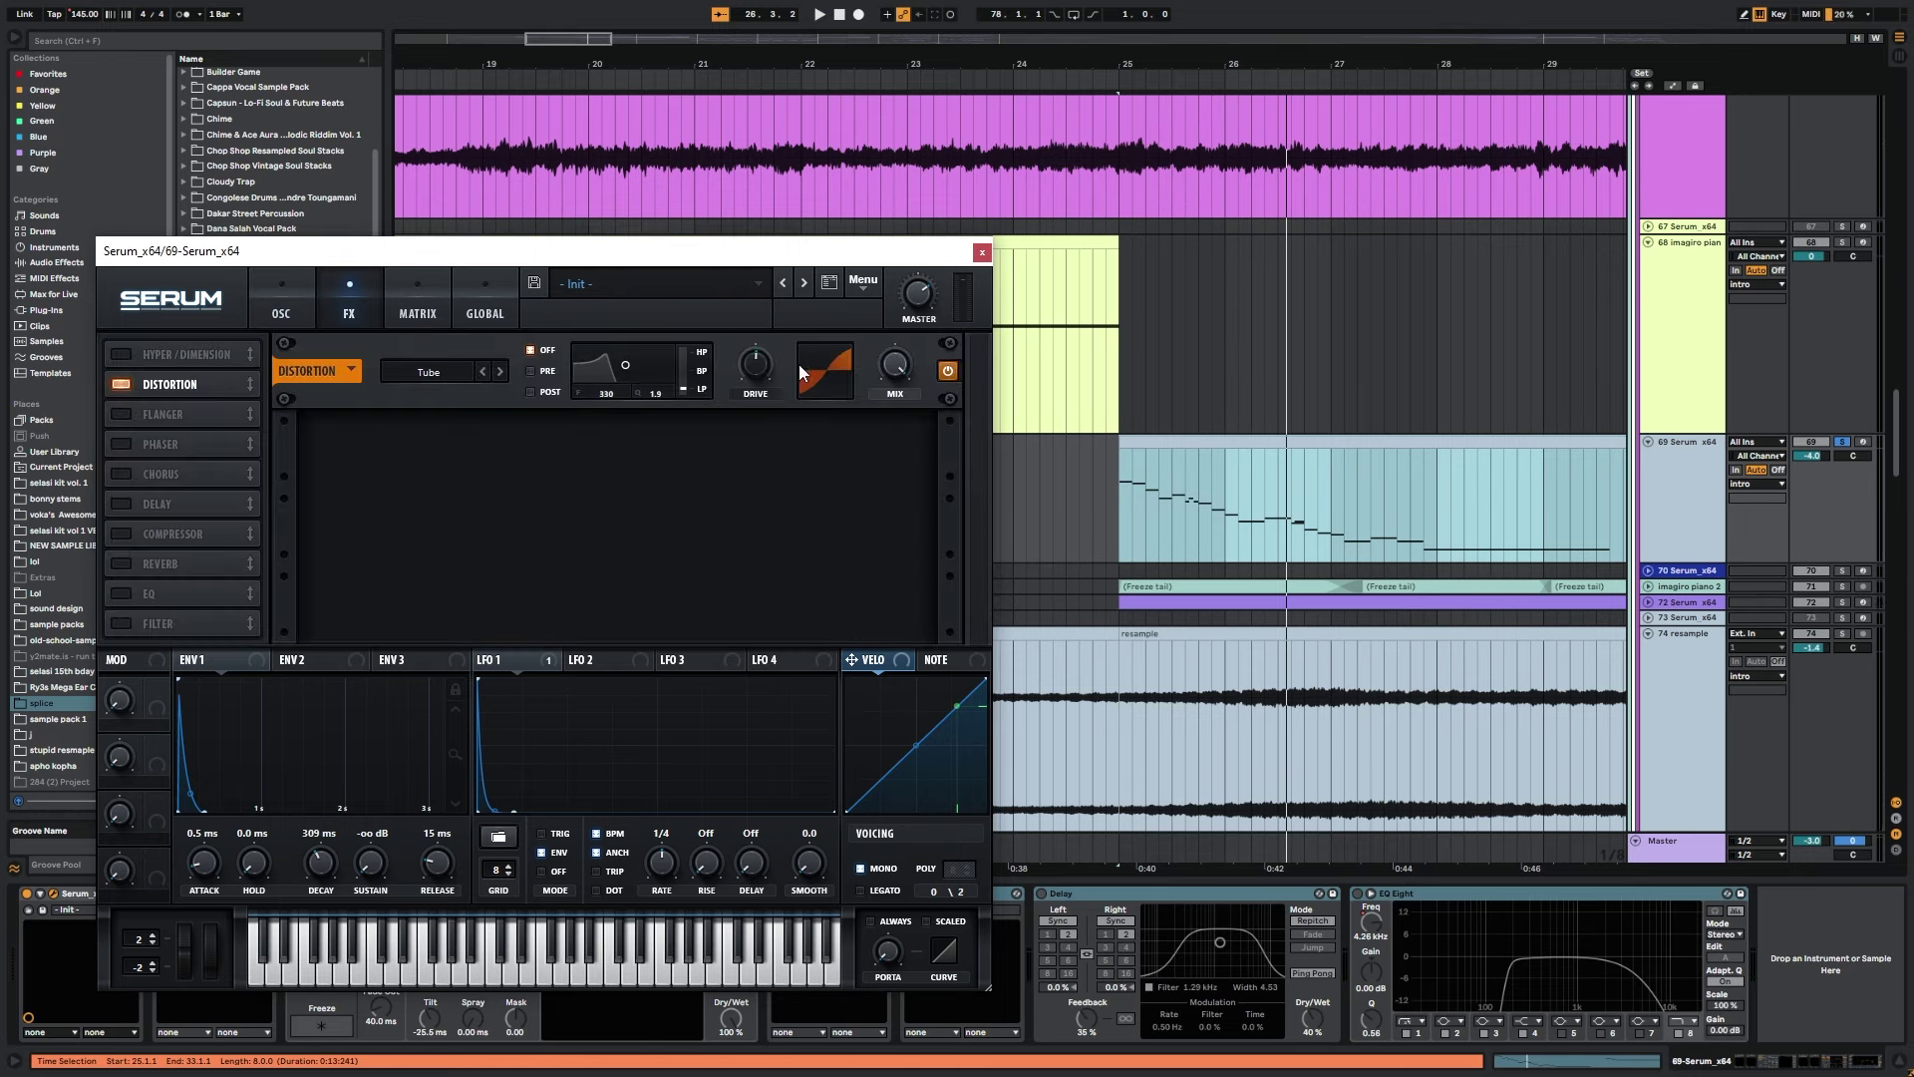
click(281, 311)
key(space)
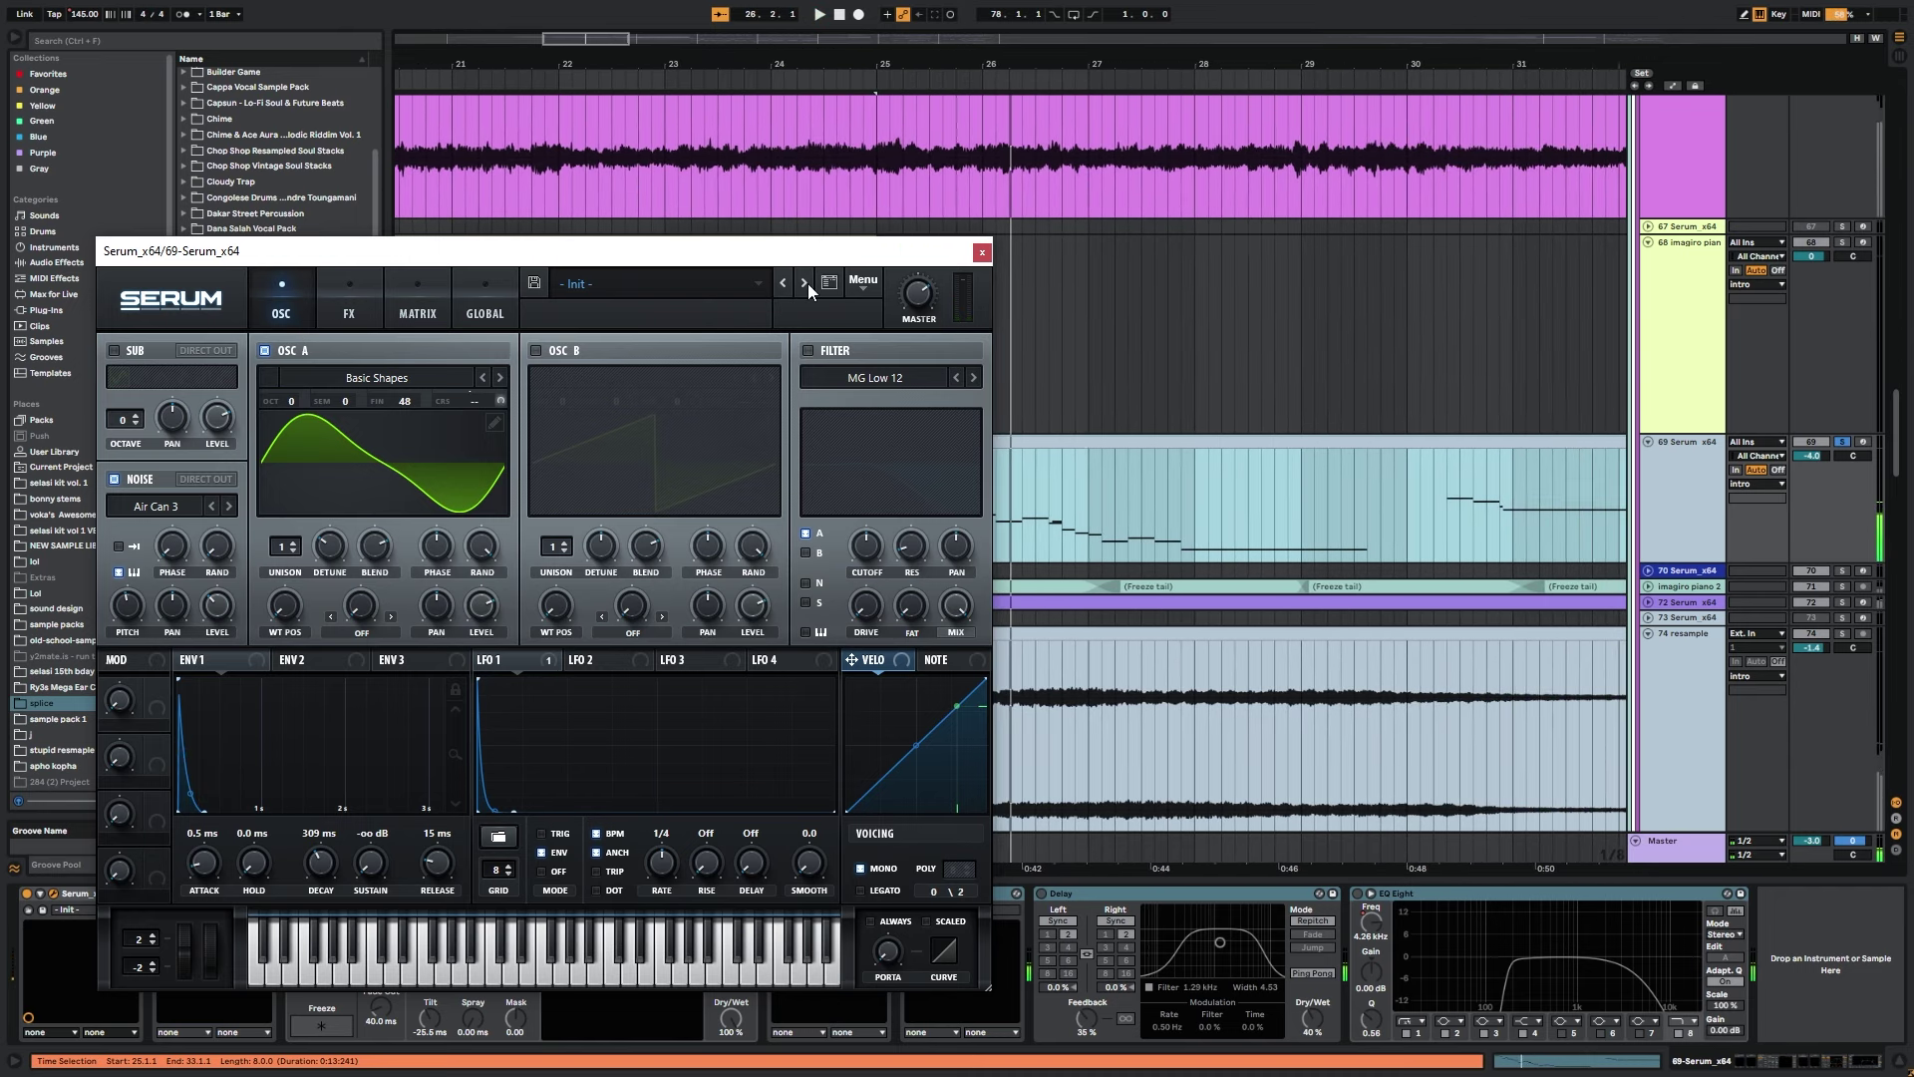
click(980, 251)
Examine the first kHs Reverb after Serum and play track 69's clip with the reverb and Spectral Time switched on.
click(226, 894)
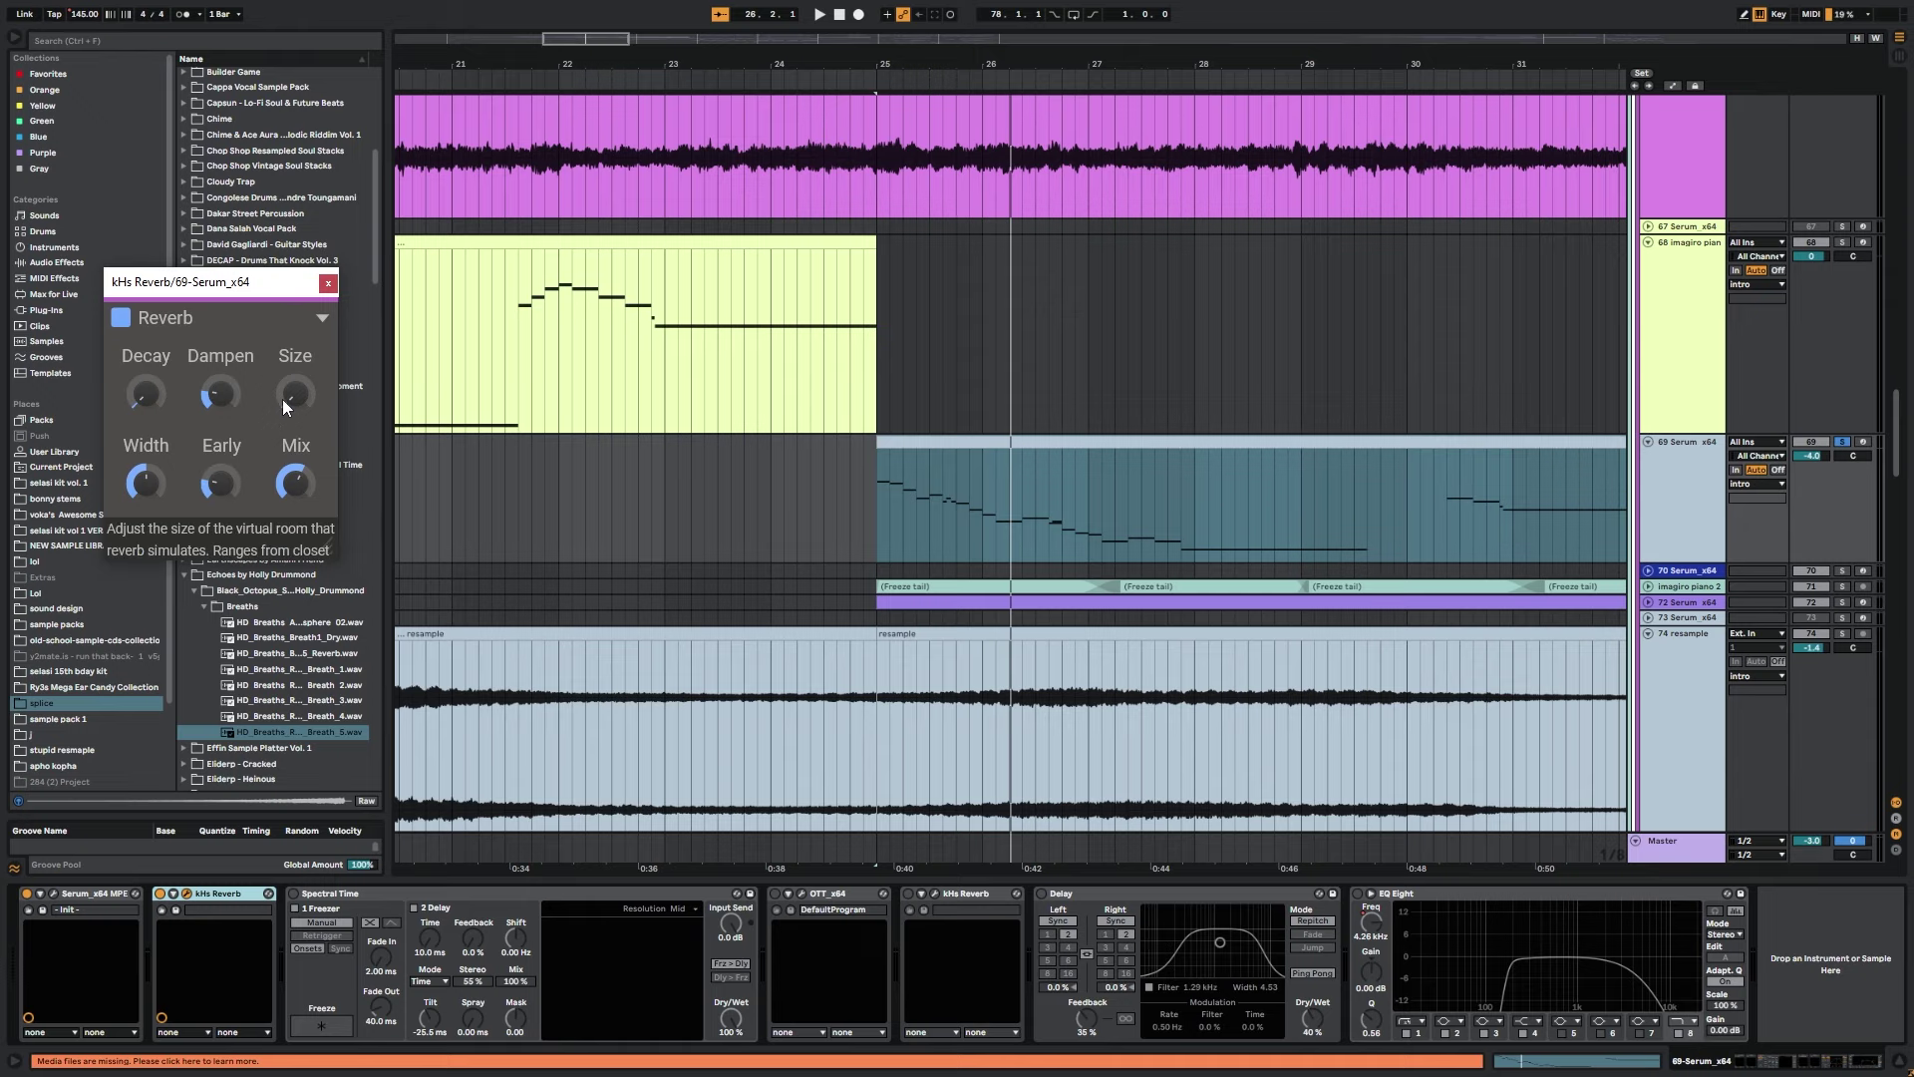
click(69, 263)
drag(309, 283, 569, 312)
key(space)
click(490, 899)
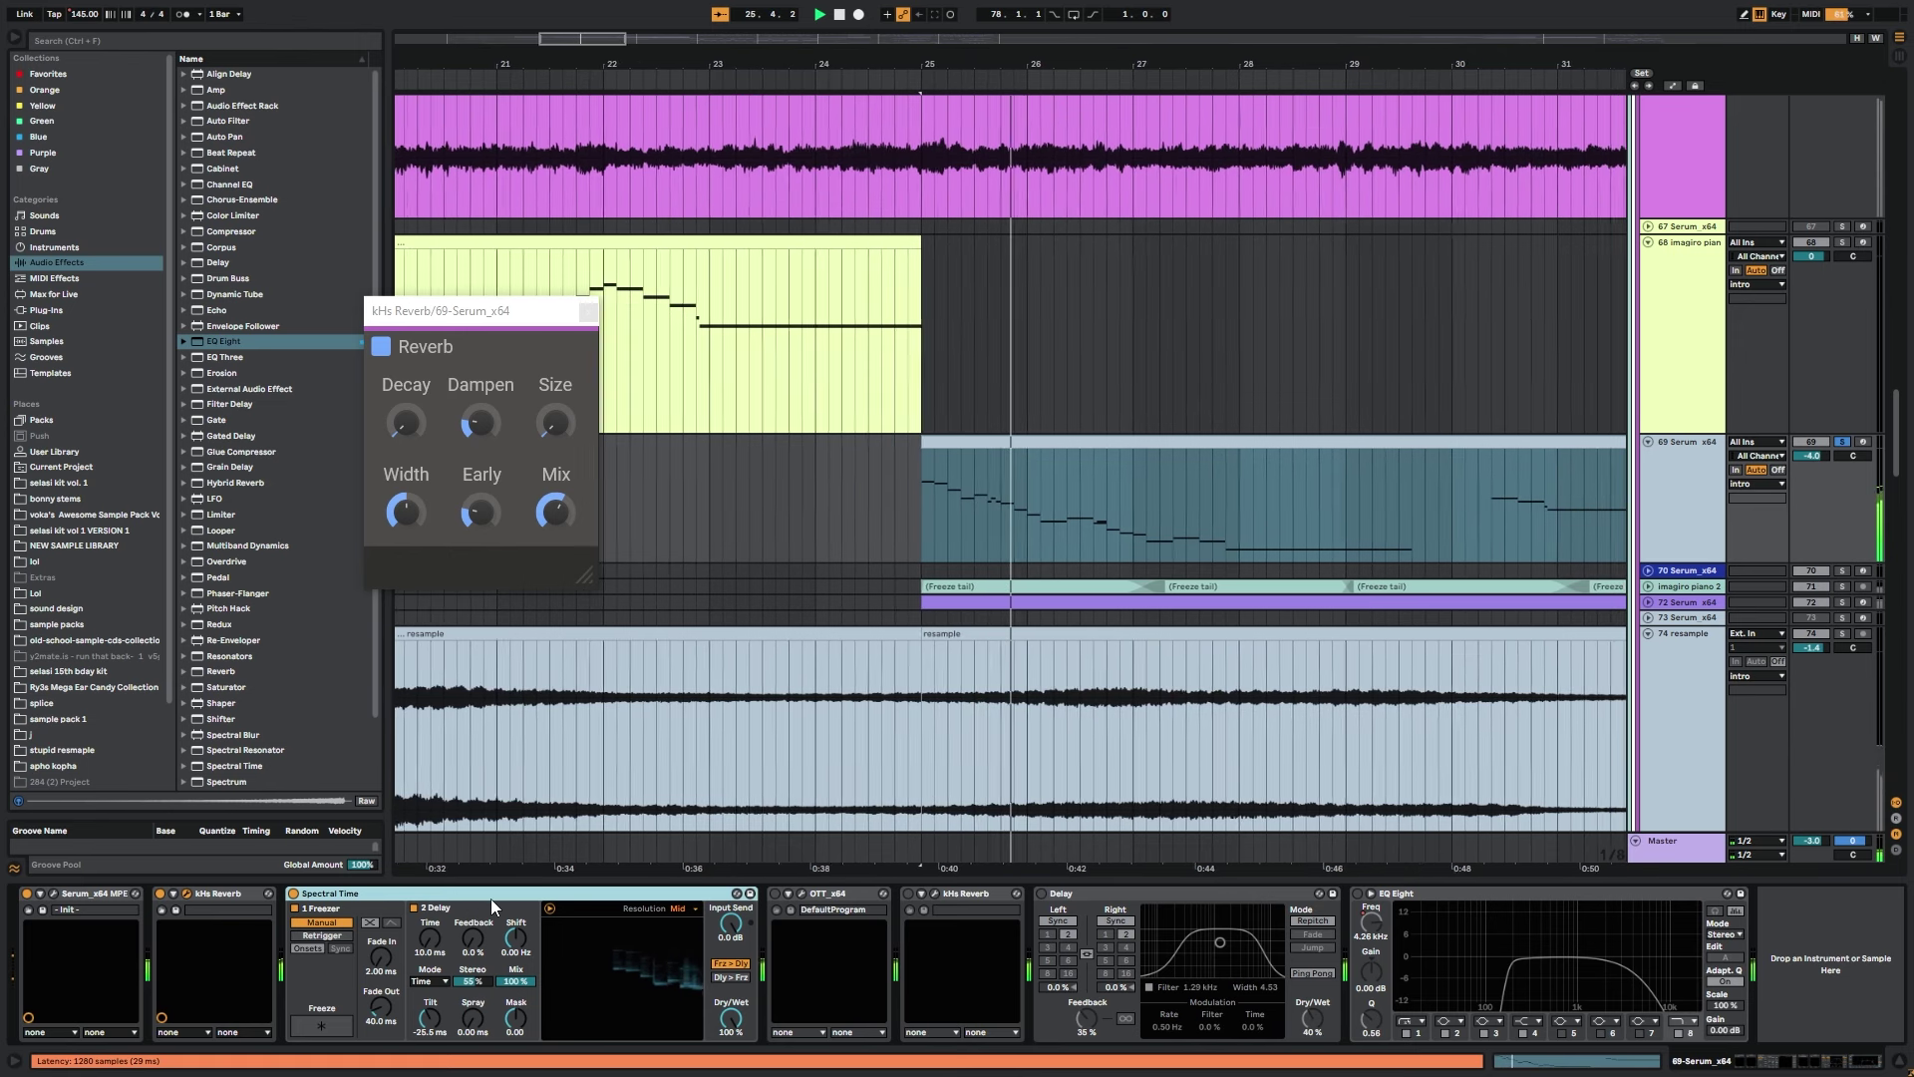
key(space)
click(589, 312)
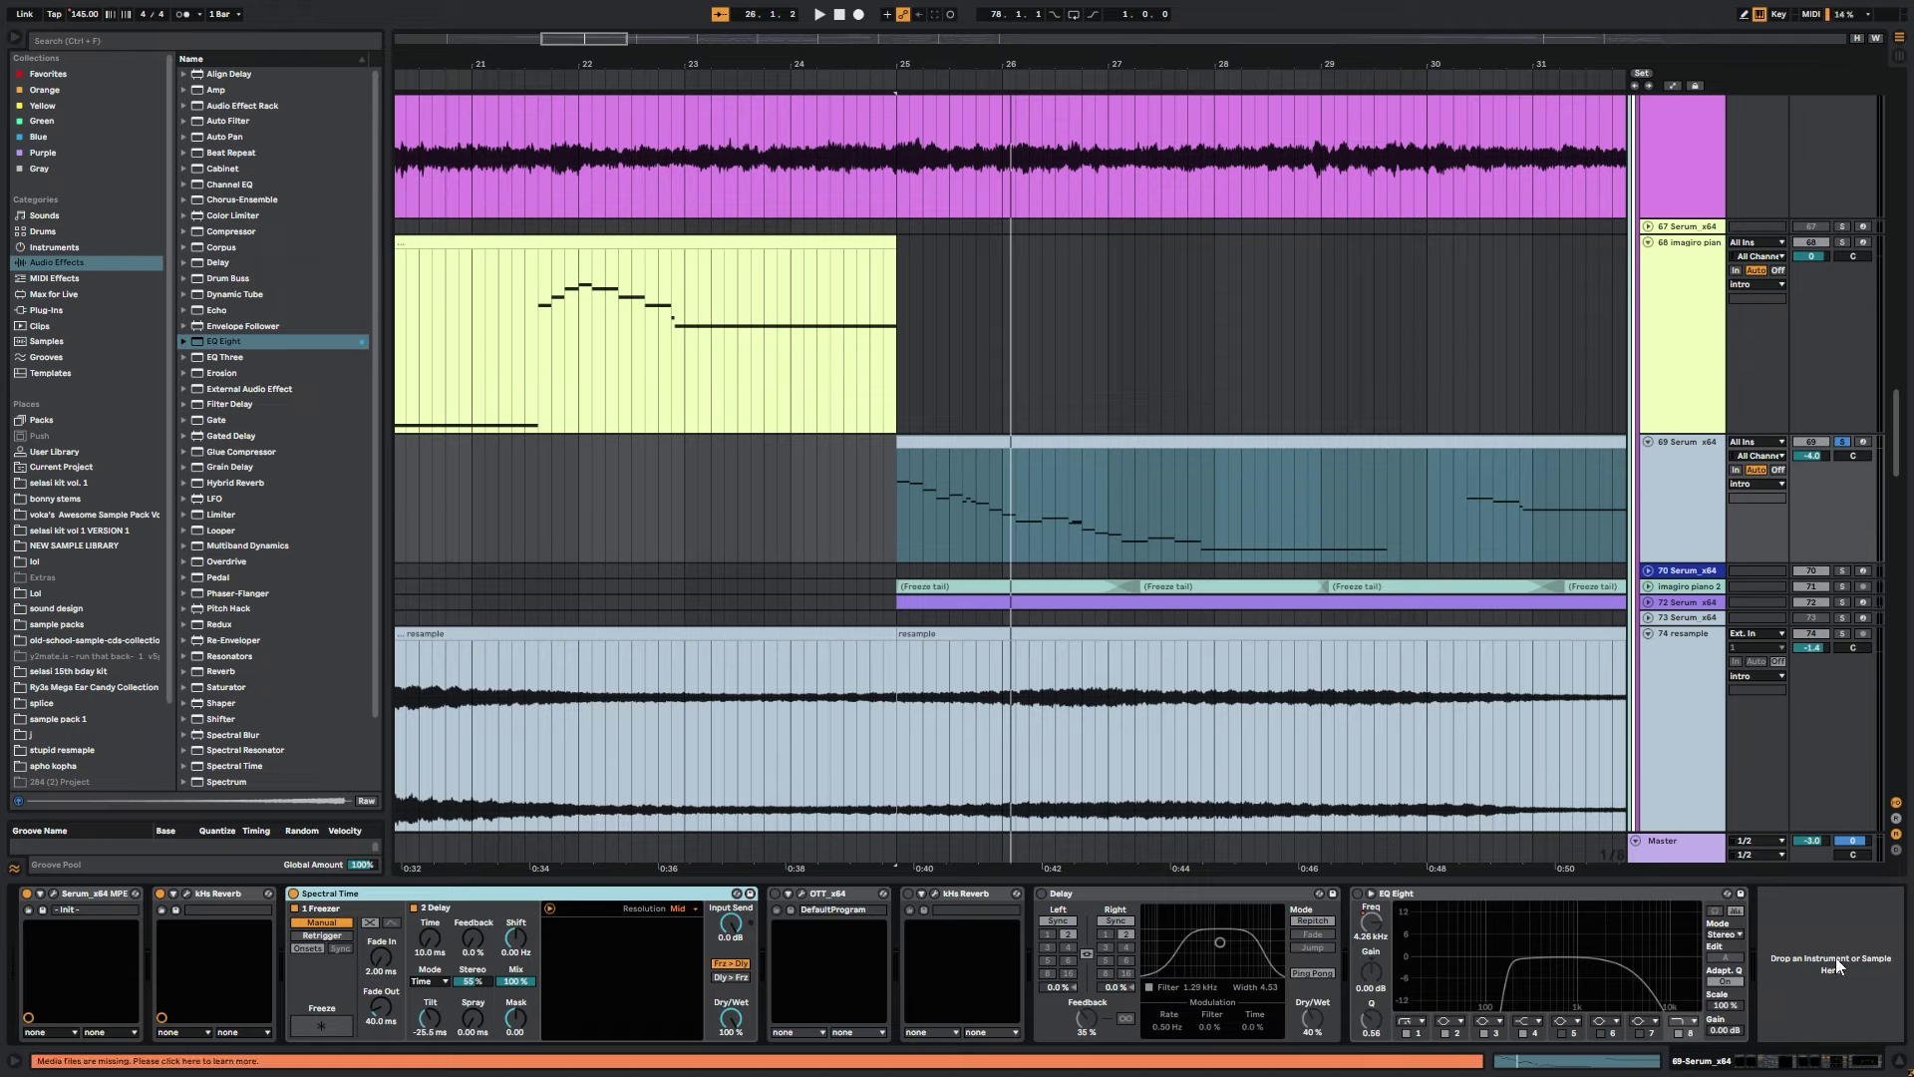
Play the clip from 25.1.1 while varying the Tilt of Spectral Time's delay, and restore it to -25.6 ms.
click(724, 1026)
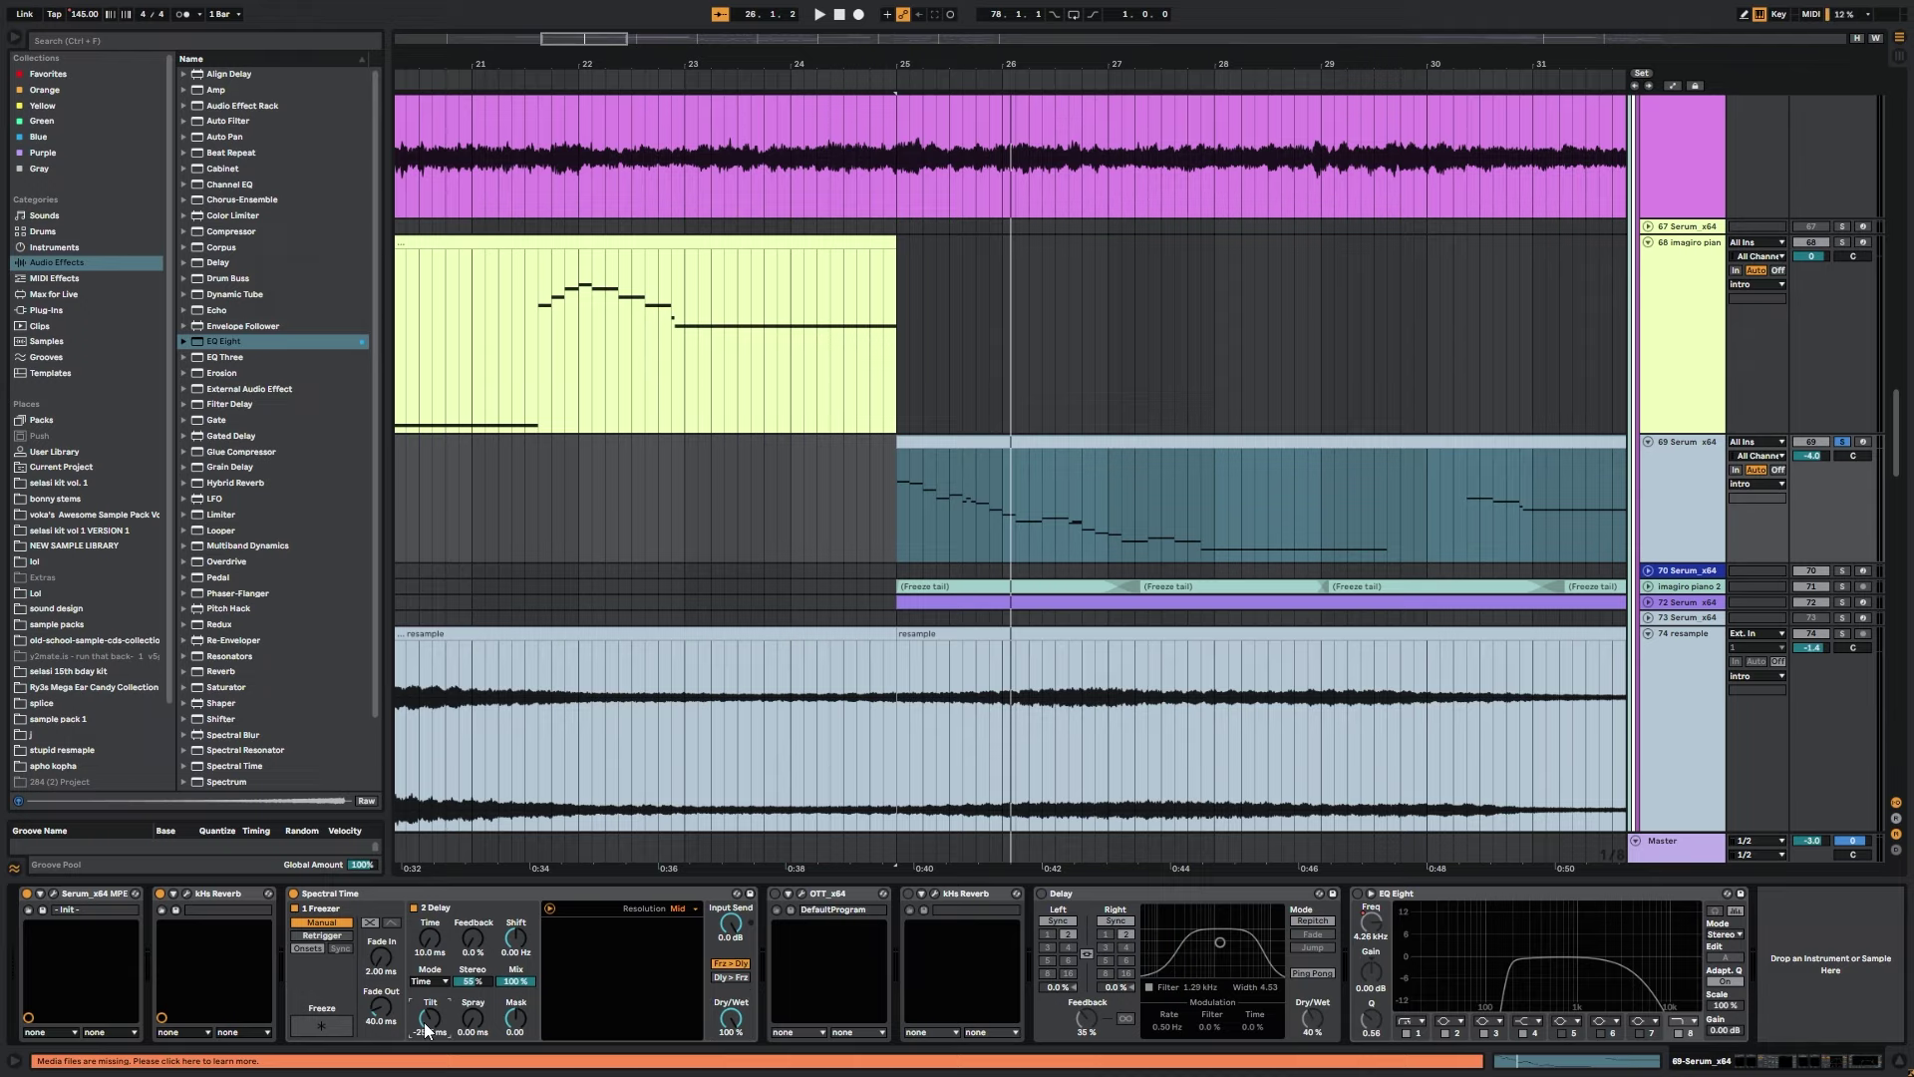
click(893, 506)
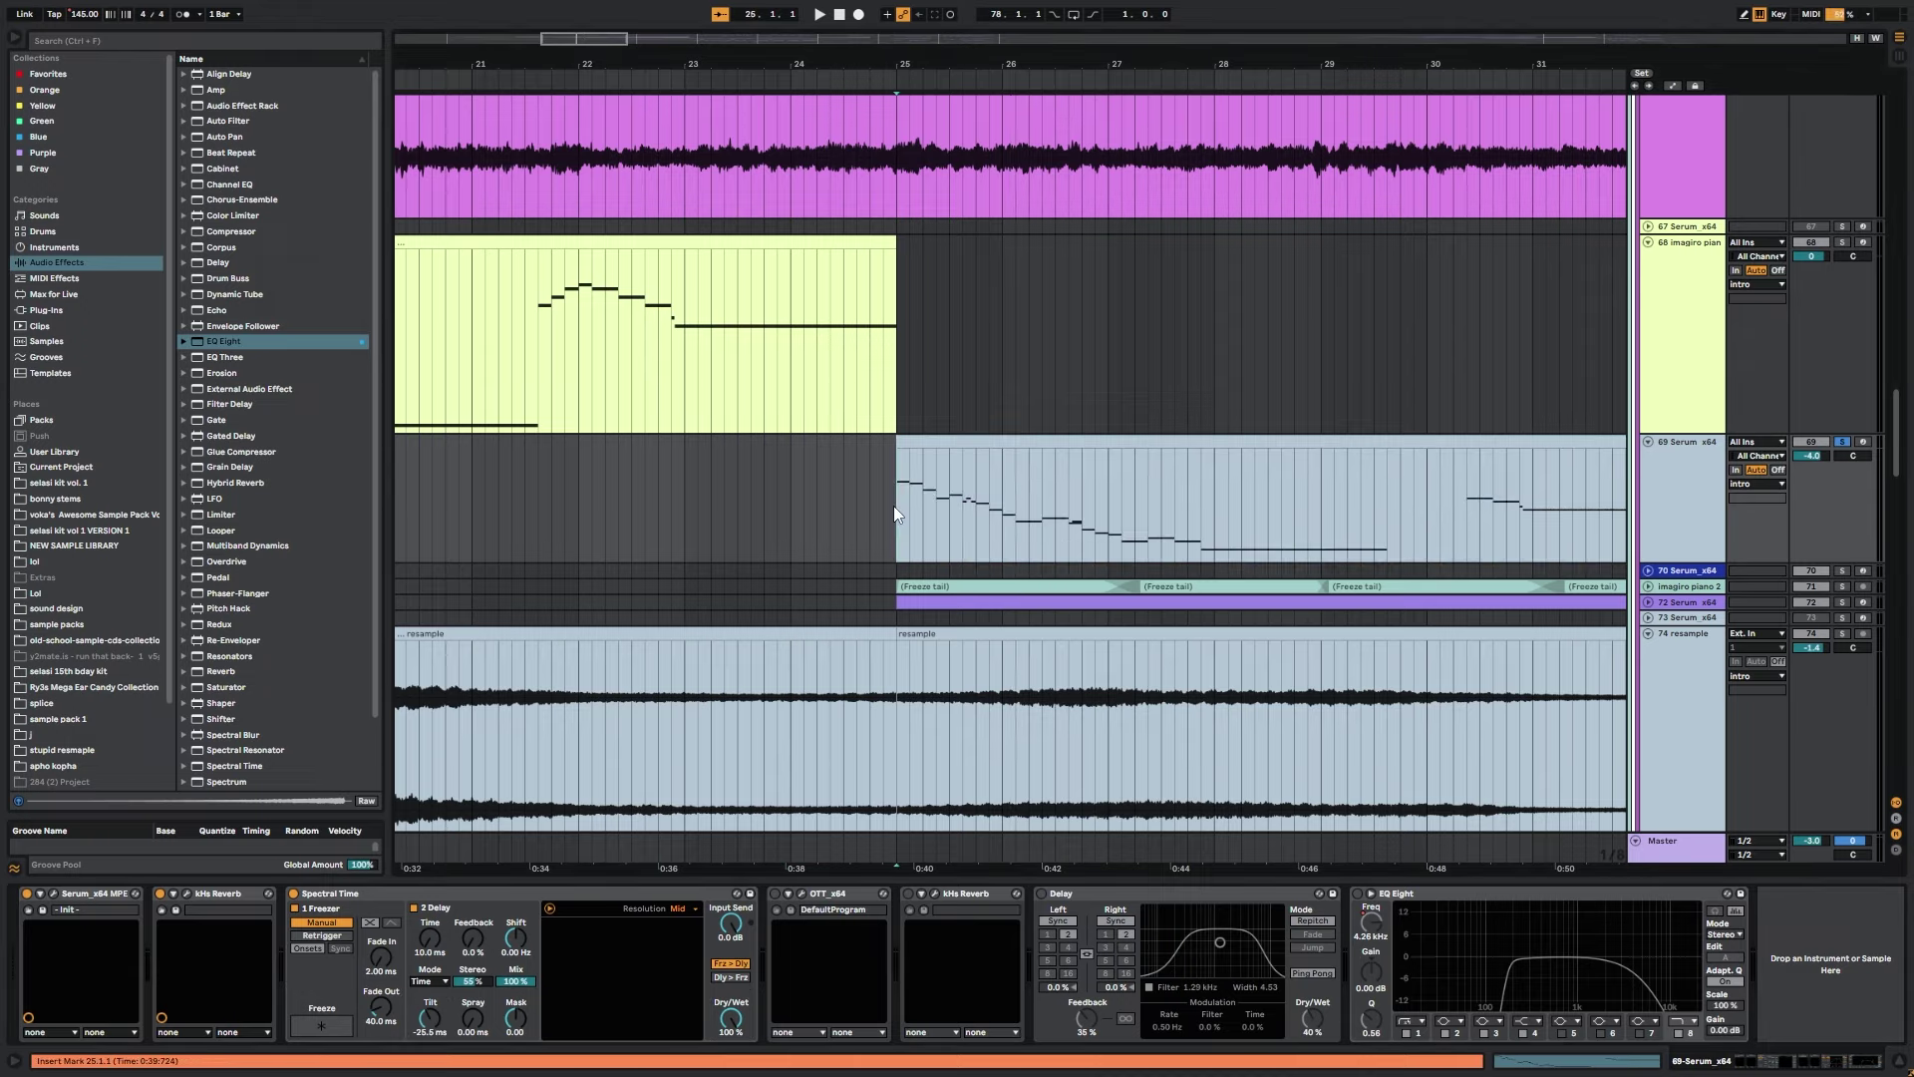
mouse_move(578, 47)
mouse_down()
mouse_move(579, 115)
mouse_move(560, 14)
mouse_up()
key(space)
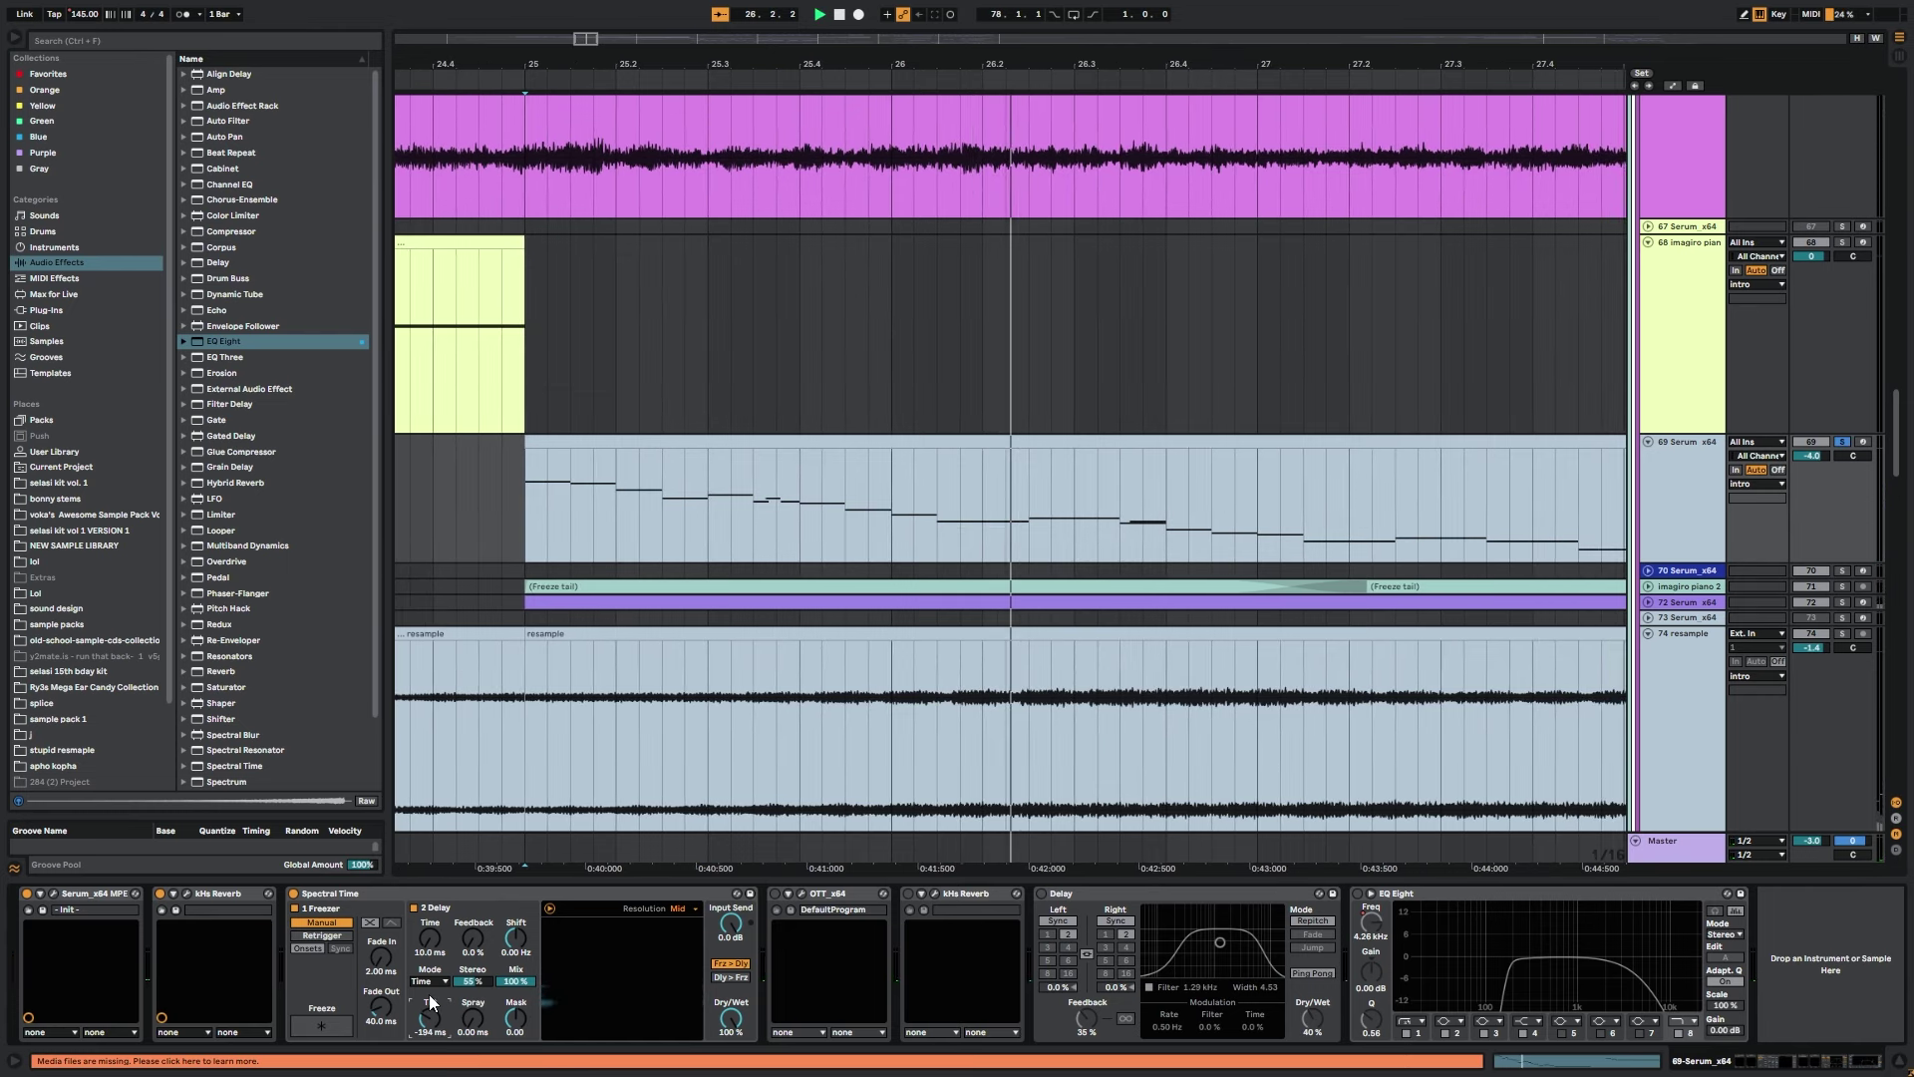
key(space)
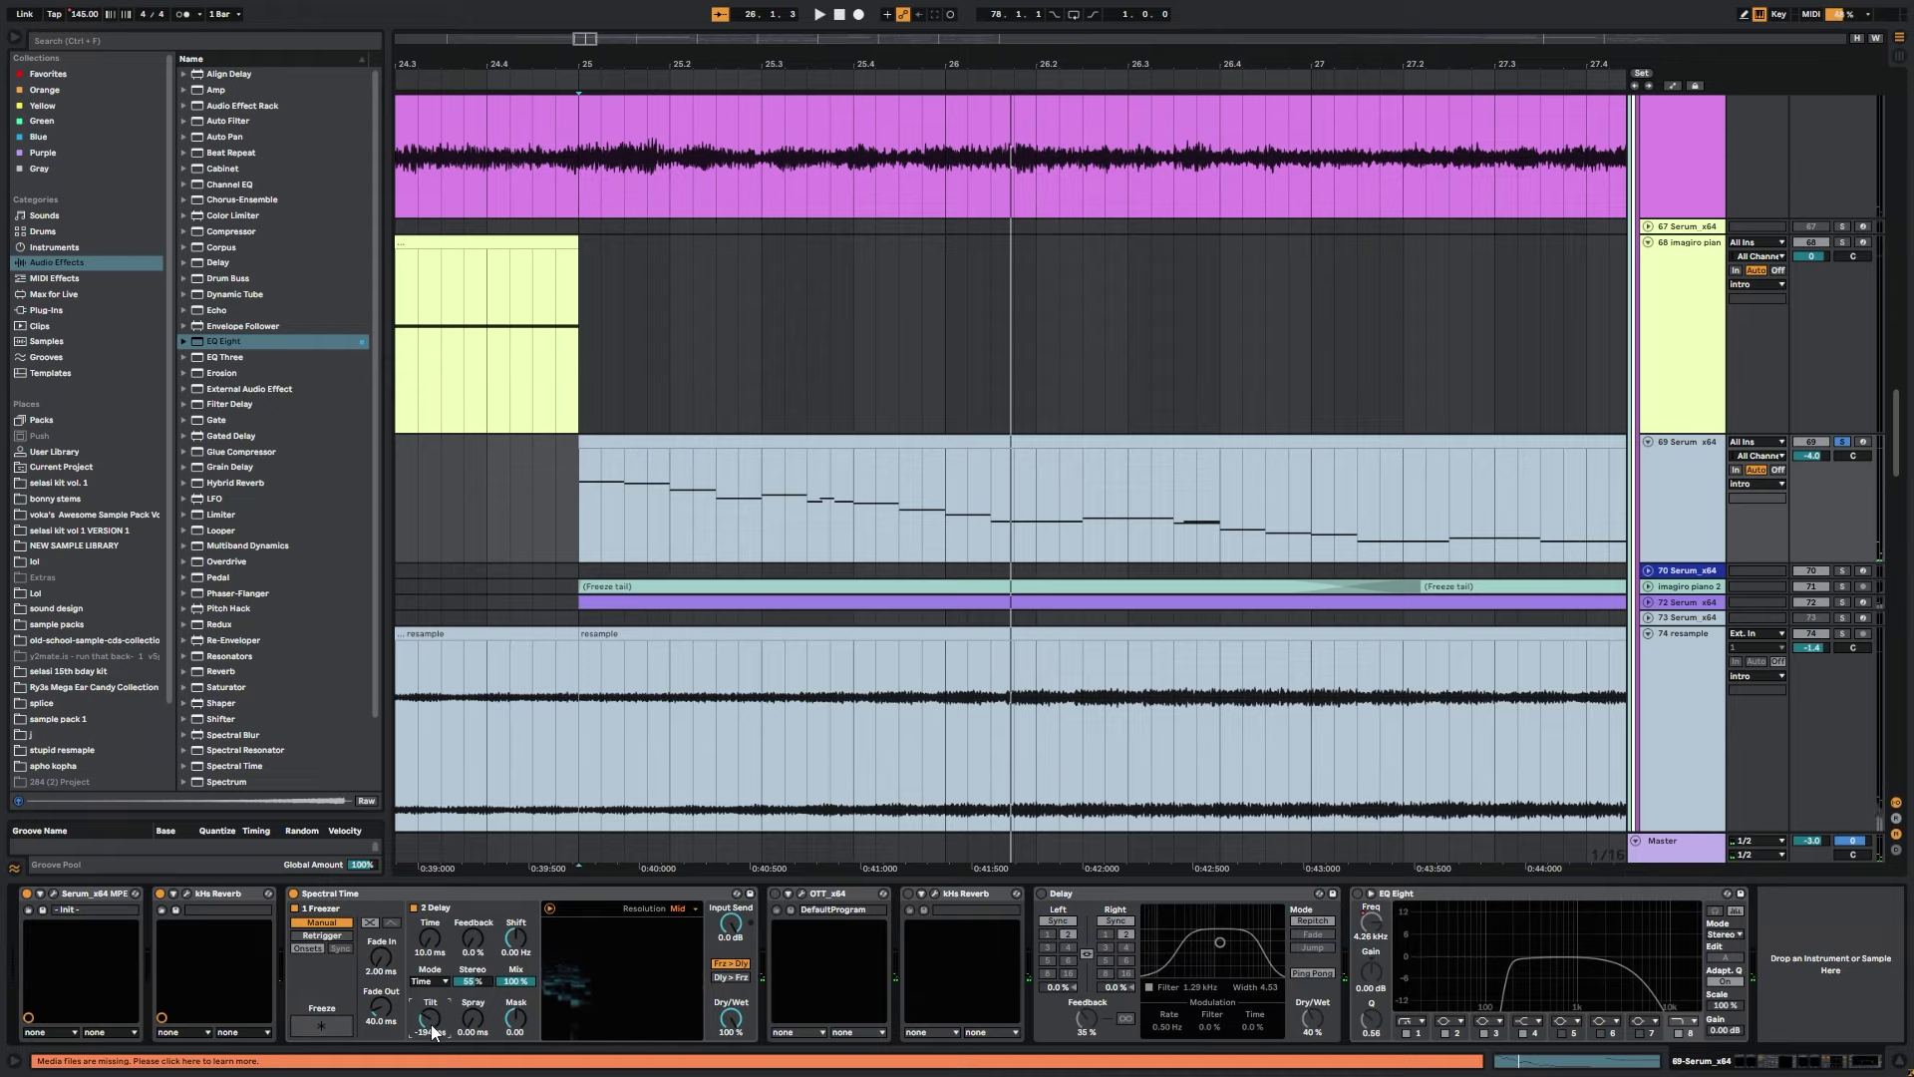
drag(431, 1024, 474, 962)
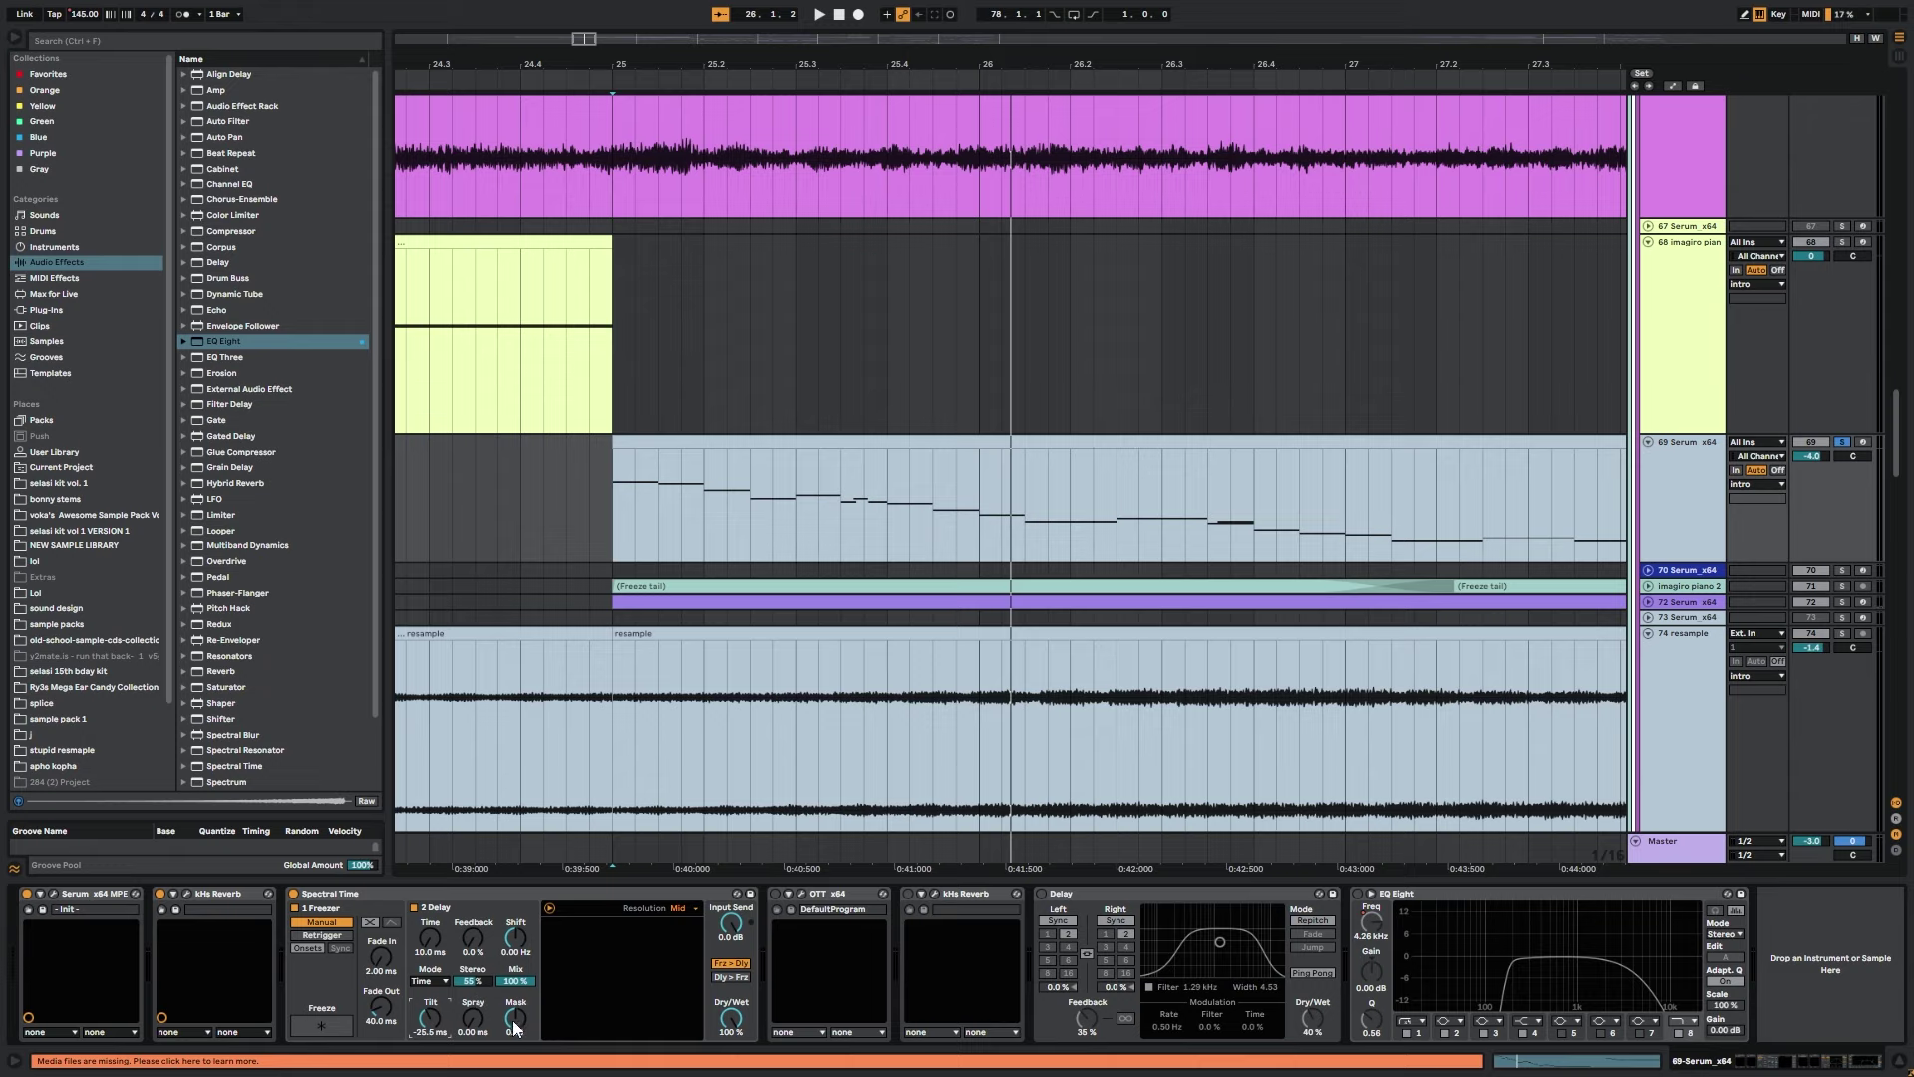
Audition Spectral Time's delay with Stereo at 0.0 %, undo that change and play the clip again for comparison.
right_click(470, 983)
click(465, 978)
drag(469, 979, 469, 1037)
key(space)
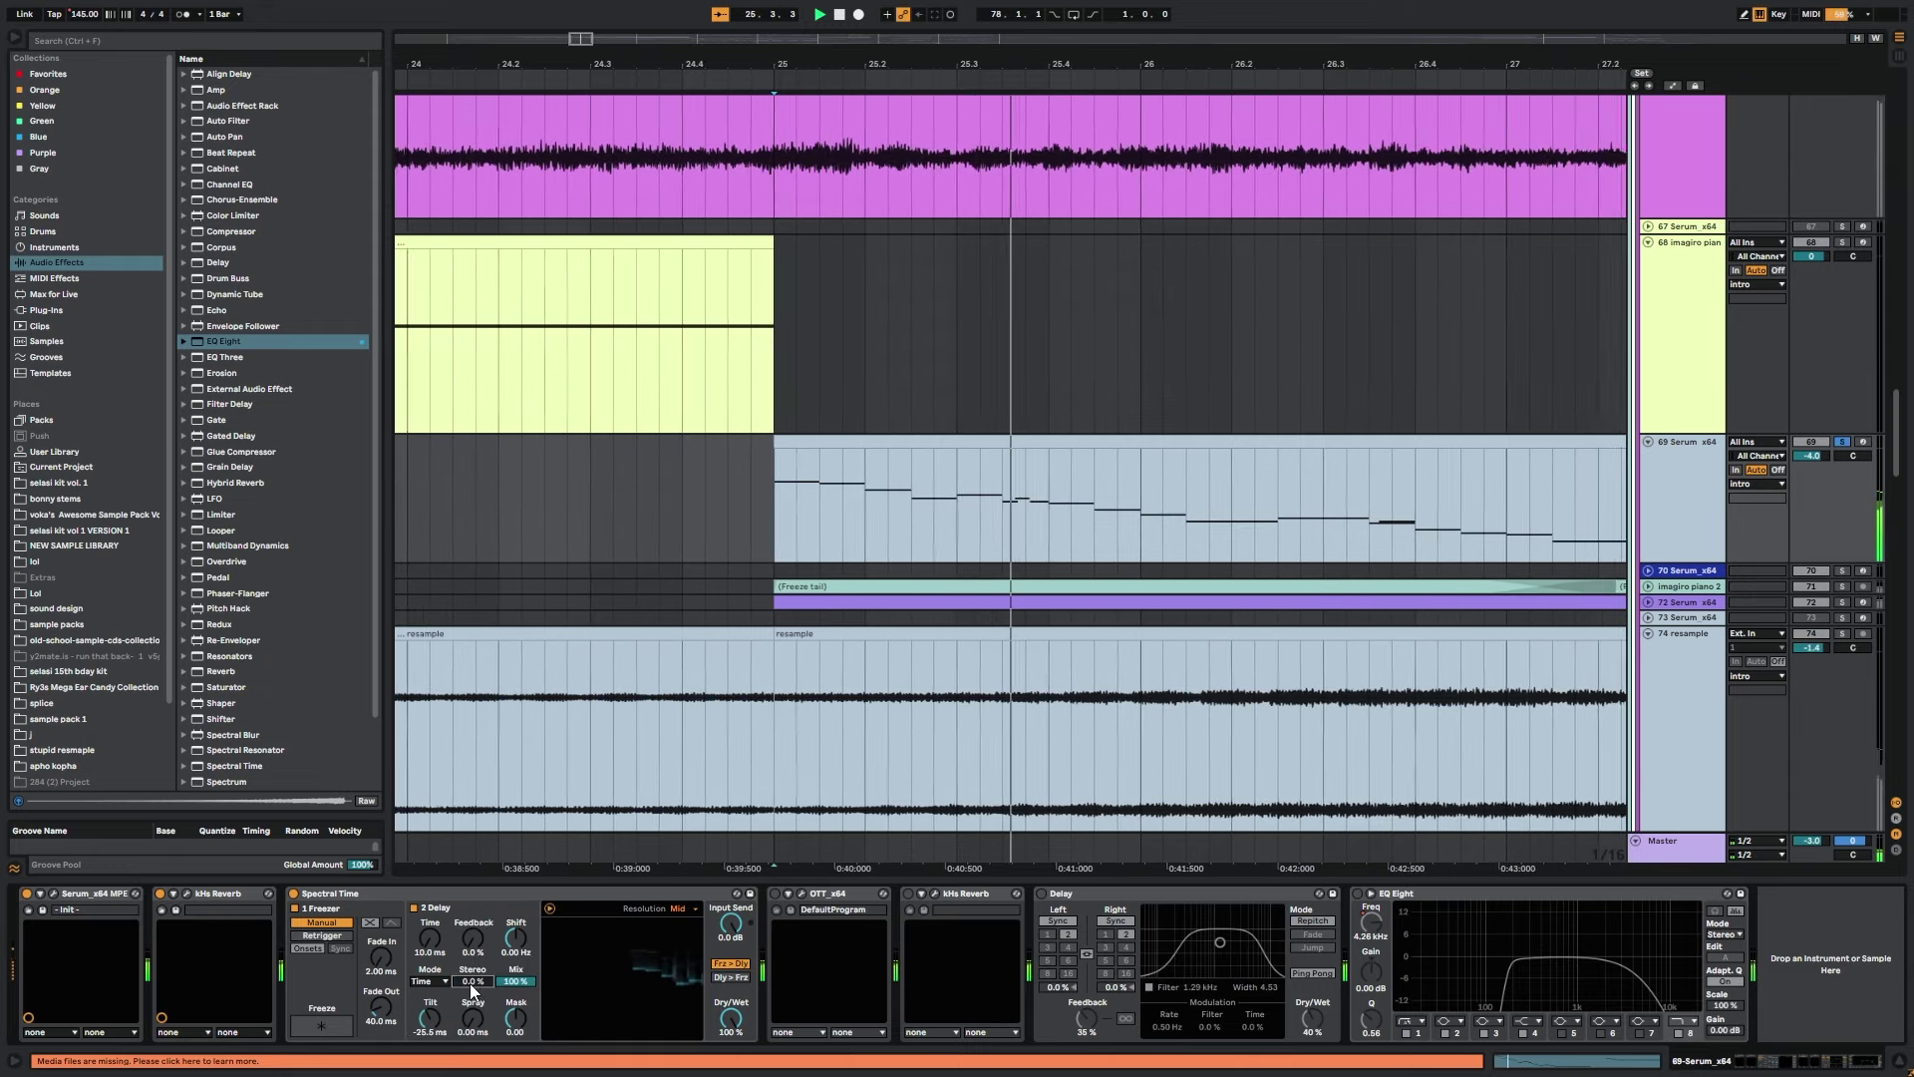
key(space)
key(ctrl+z)
key(space)
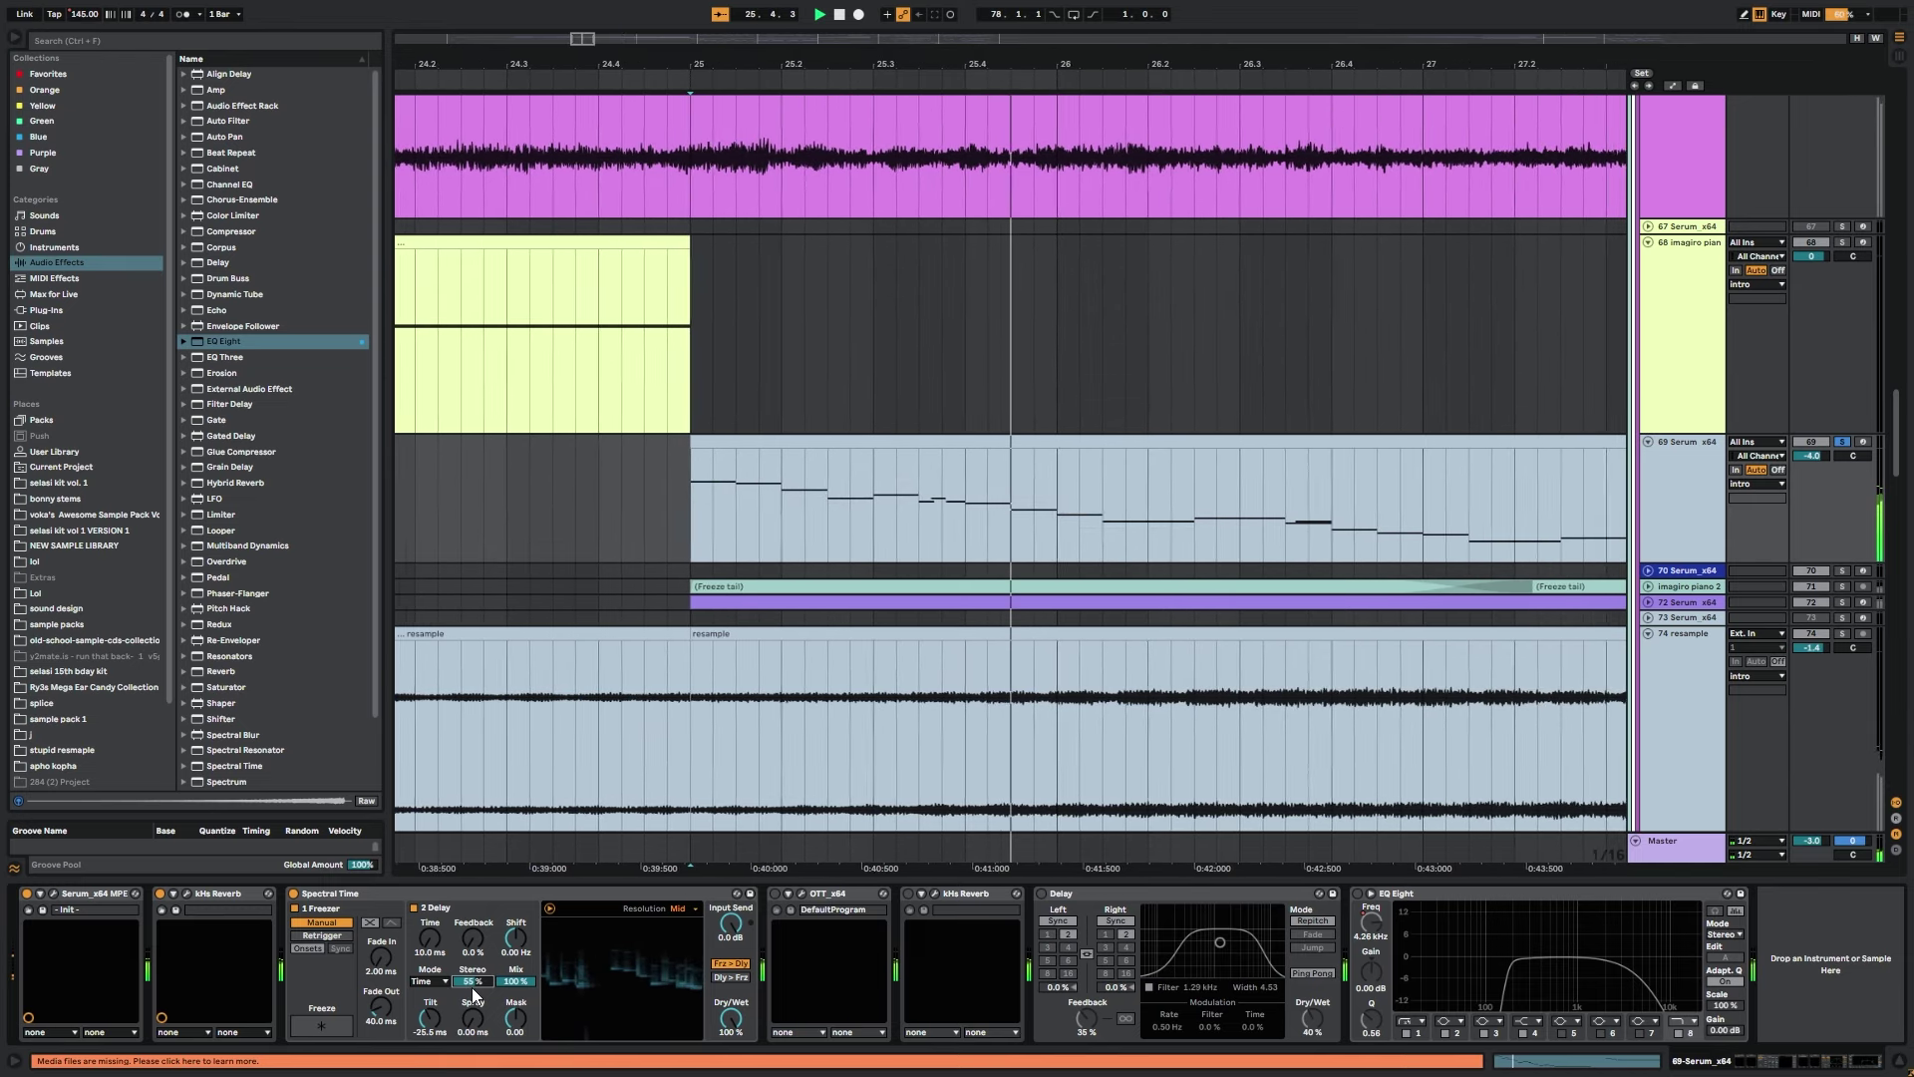
Switch on OTT and the second kHs Reverb, inspect their settings including the reverb's decay, and play the clip.
click(802, 894)
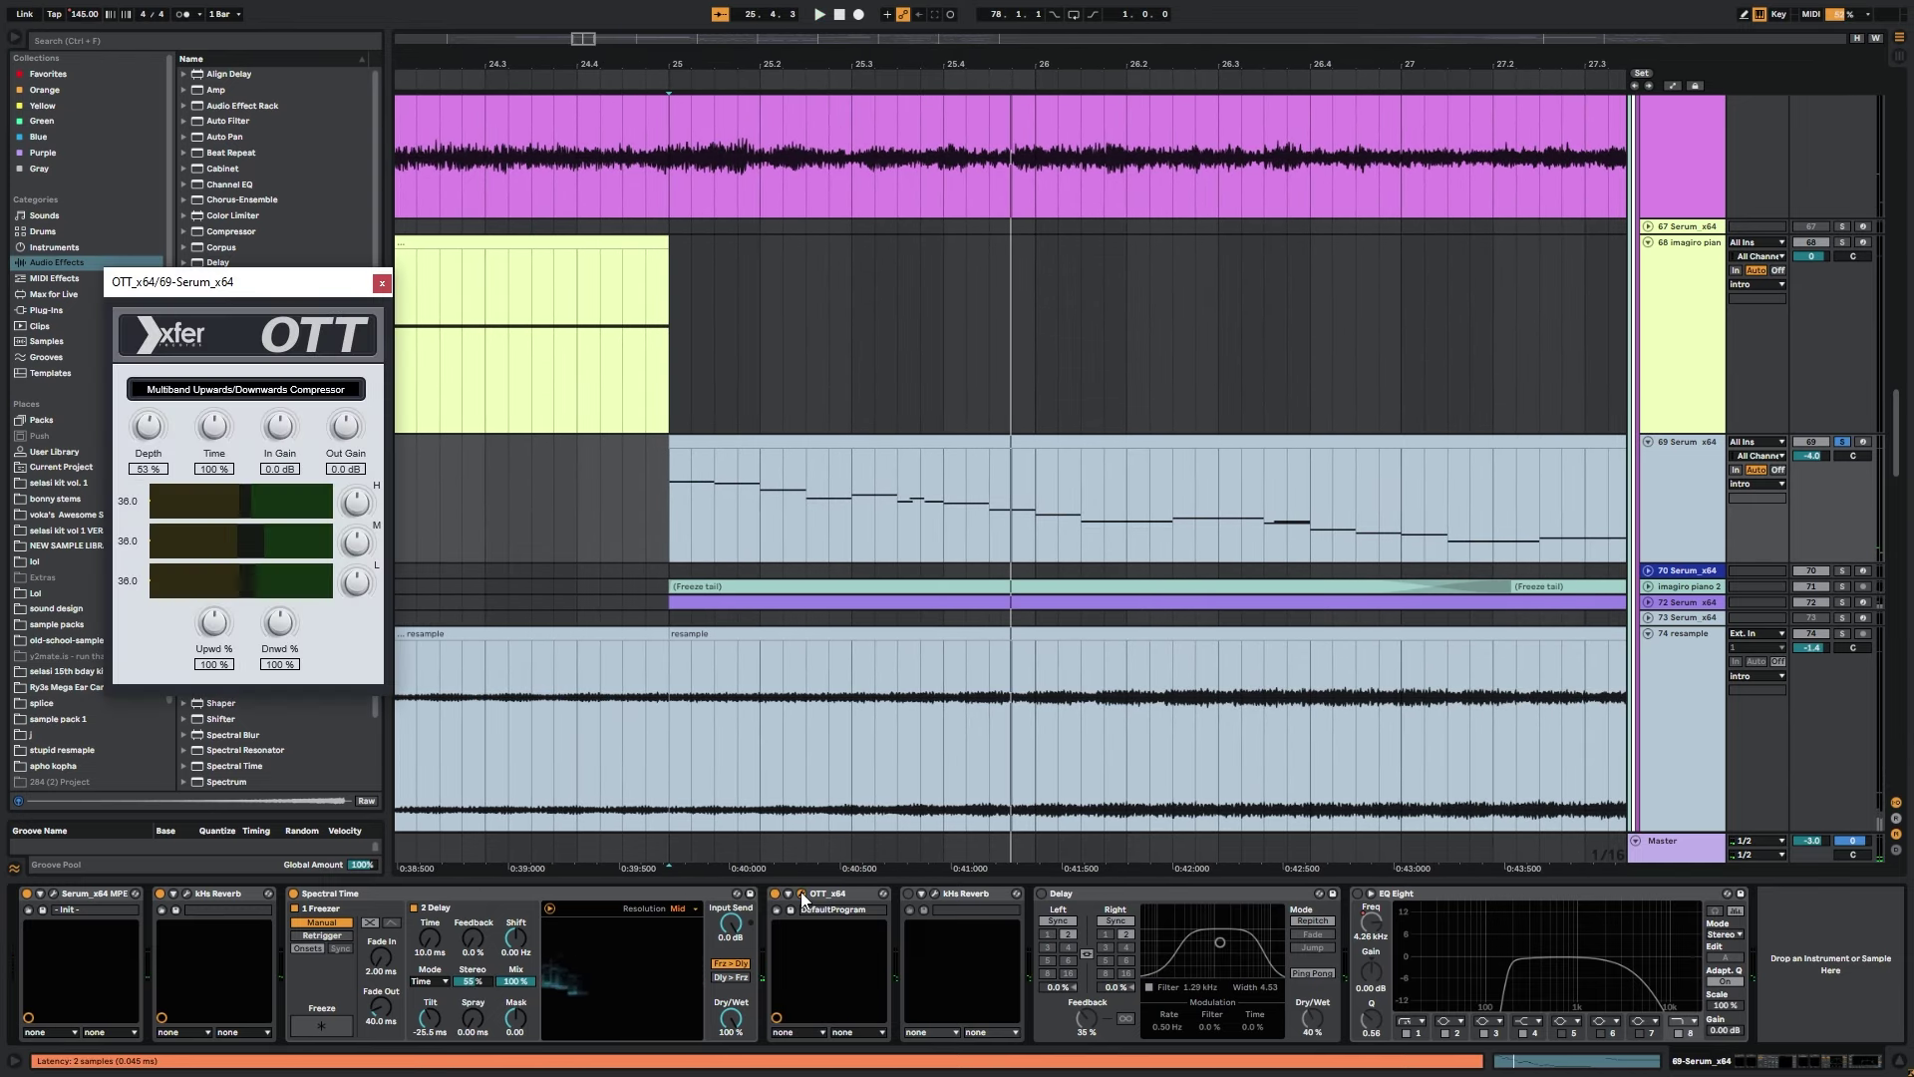
click(801, 896)
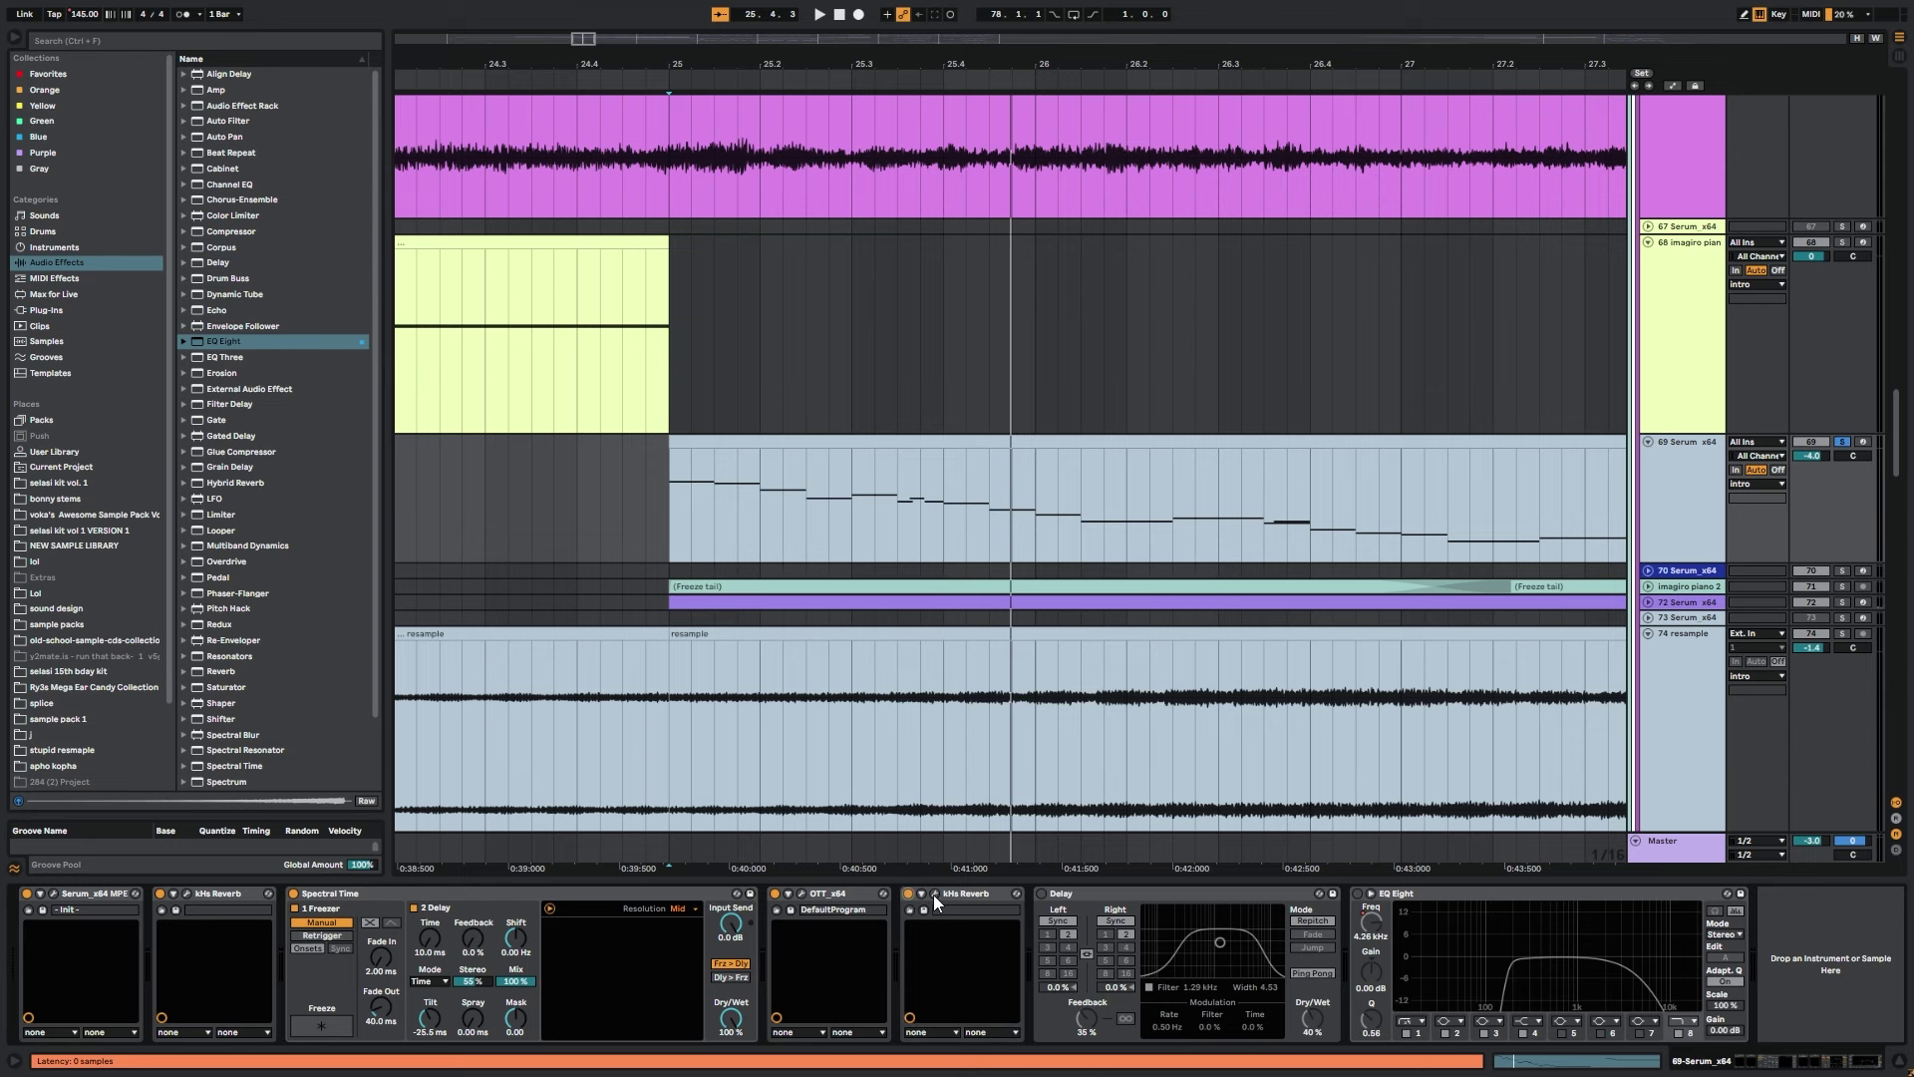
click(934, 894)
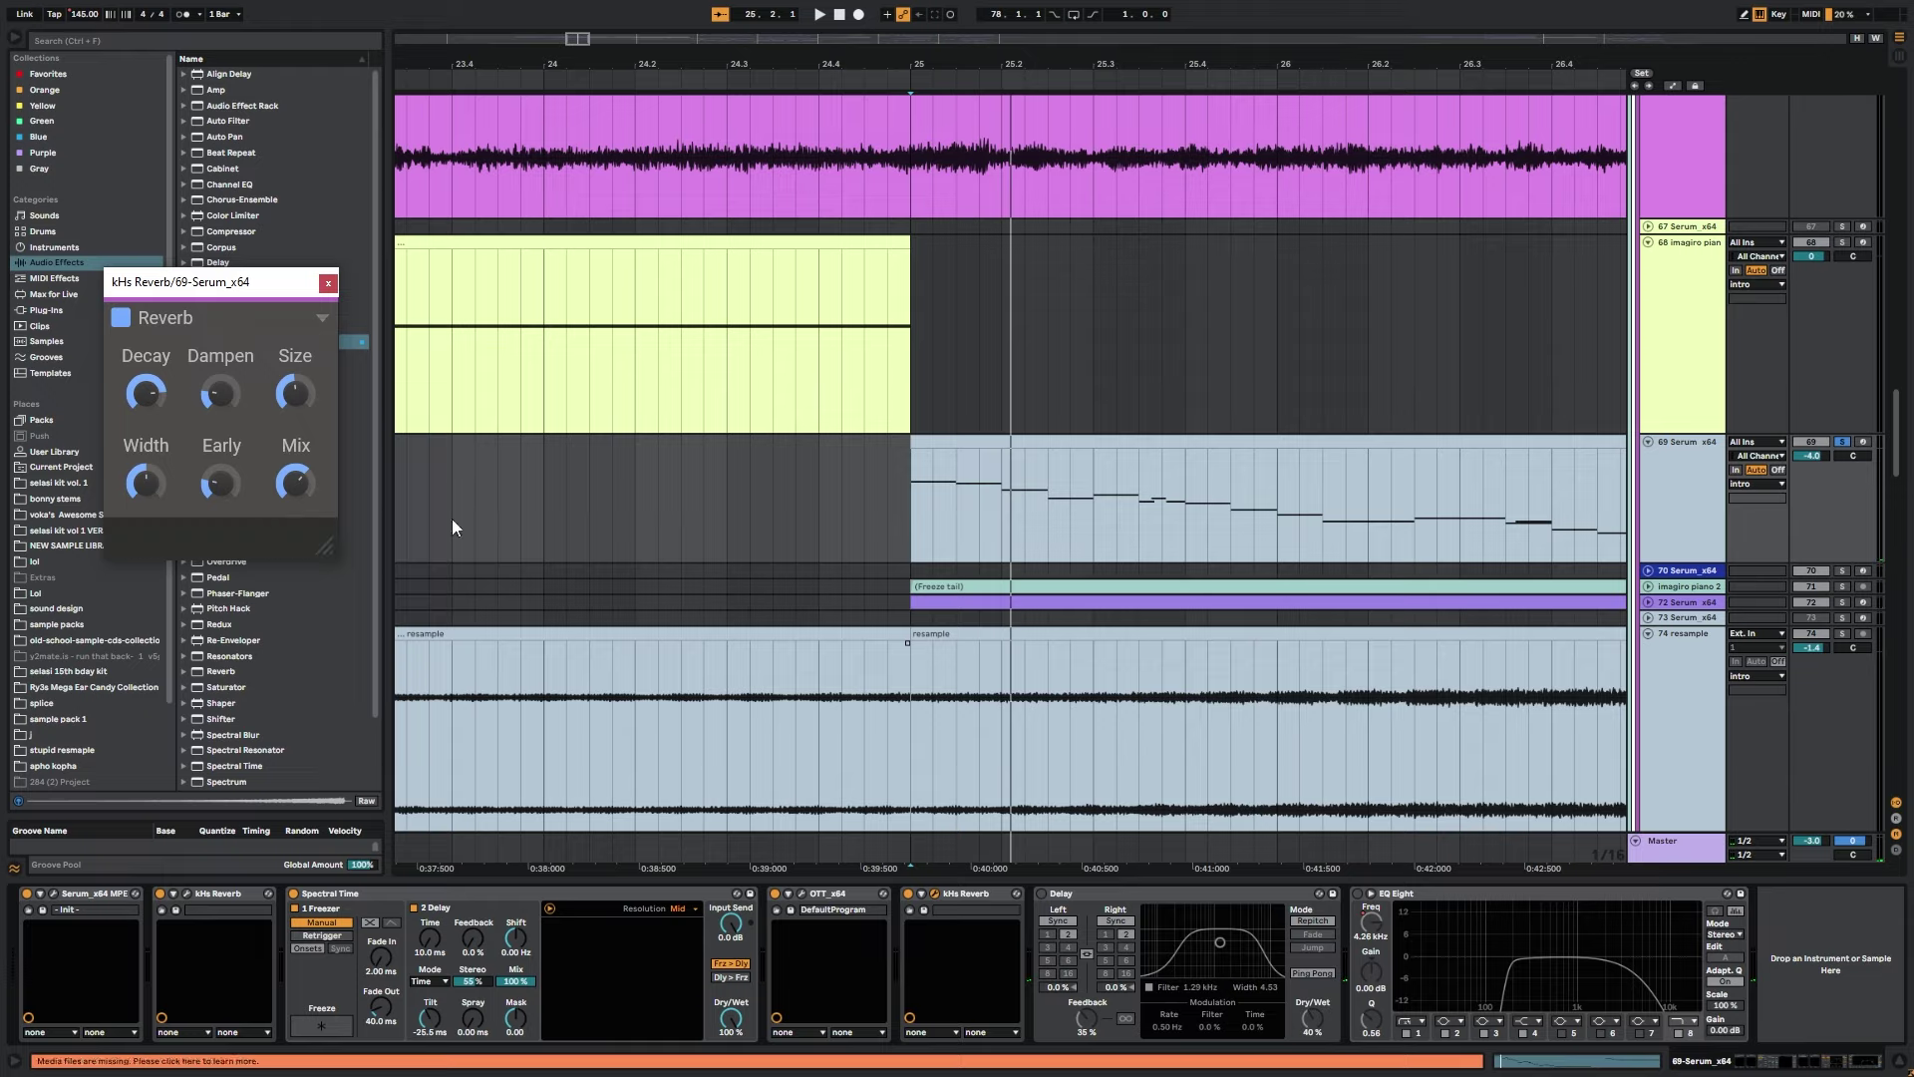
click(147, 397)
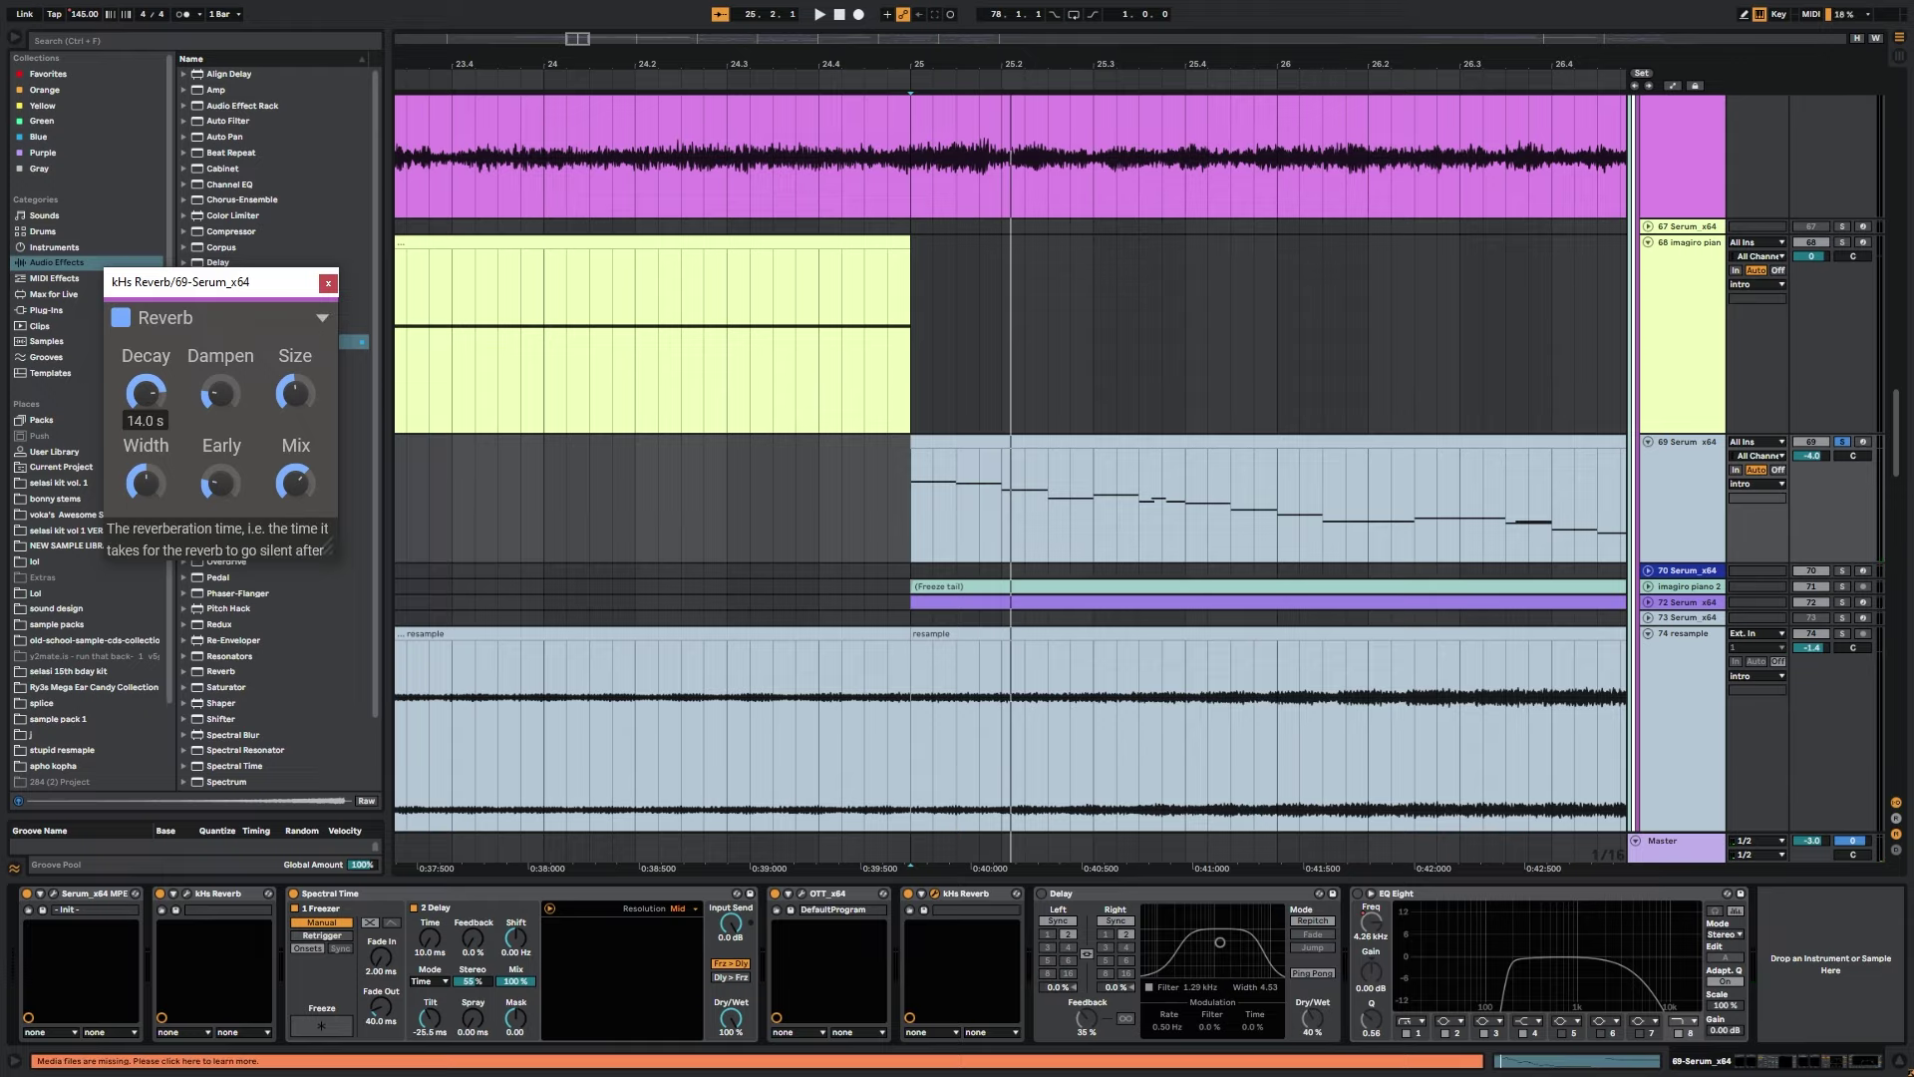
key(space)
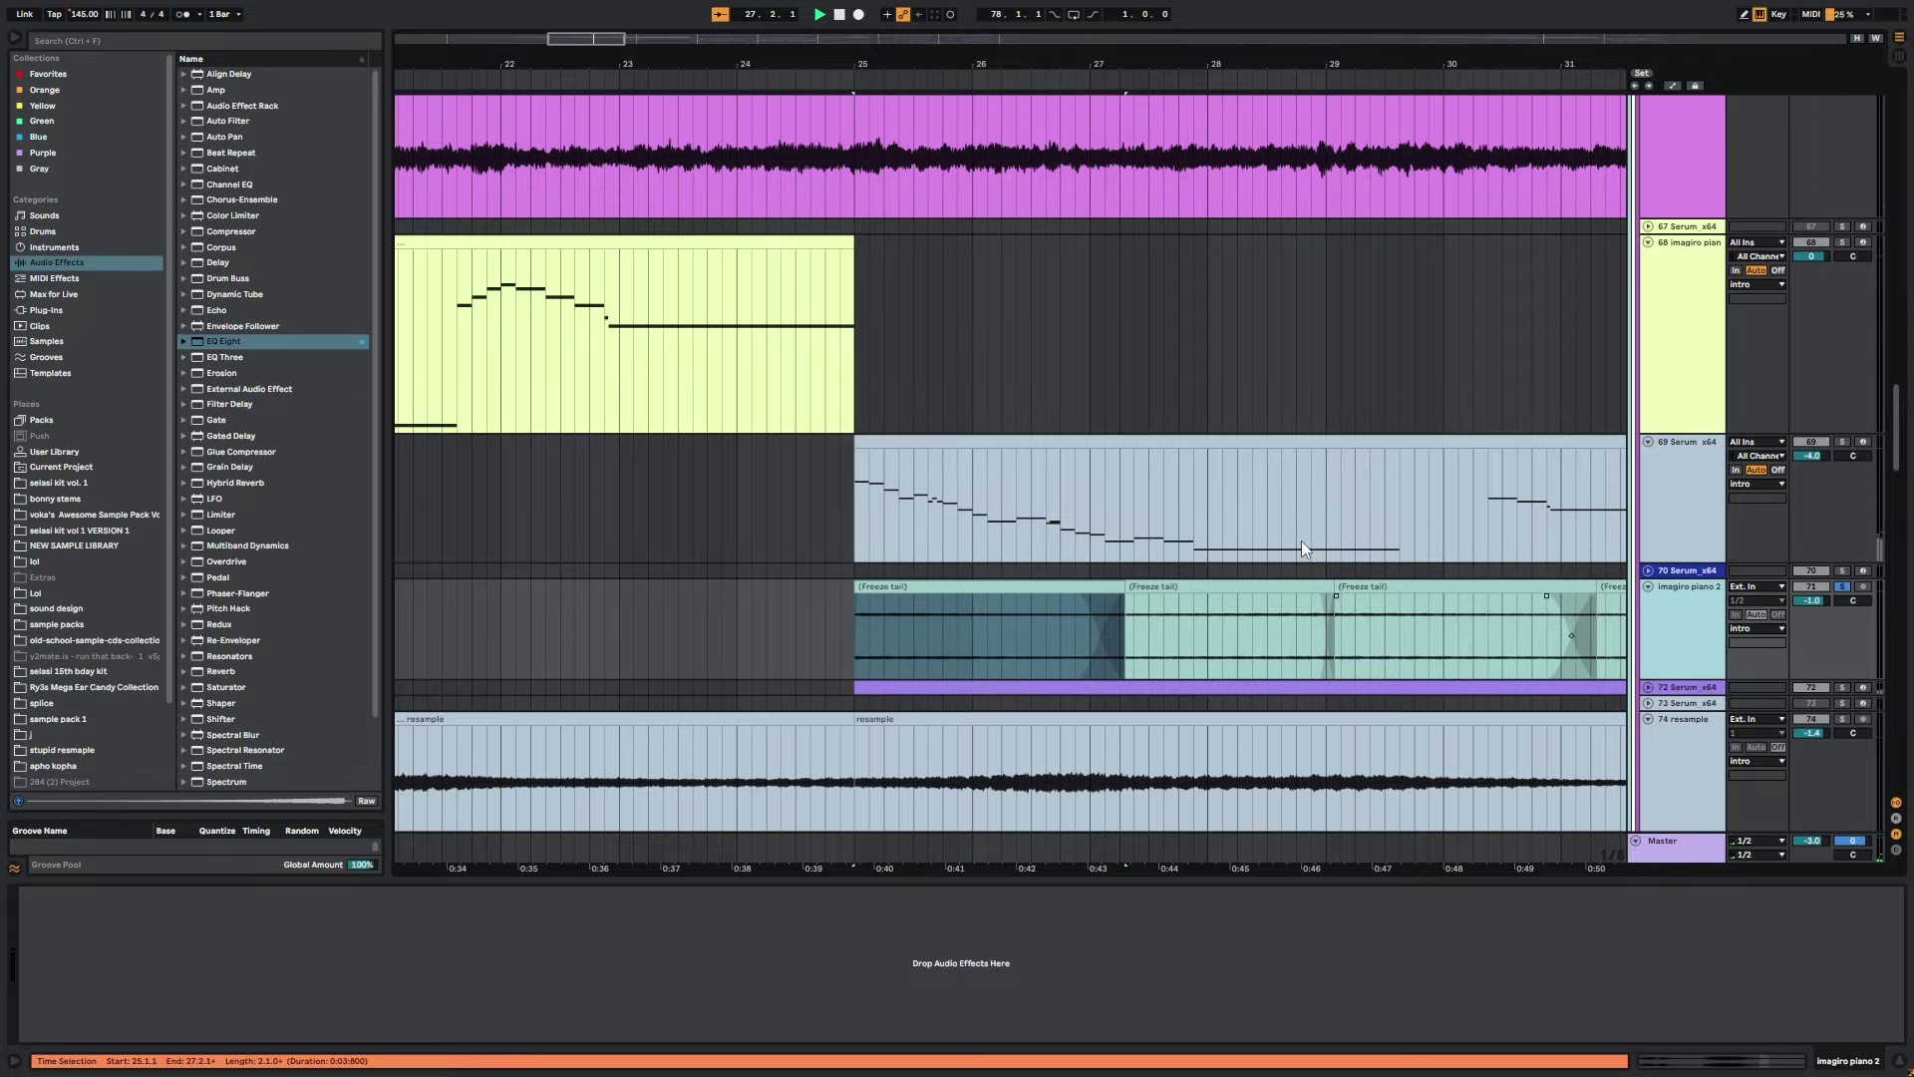
Play track 71's first freeze-tail clip with its pitch at 0 st and extend its start back to 9.3.1.
drag(568, 39, 557, 6)
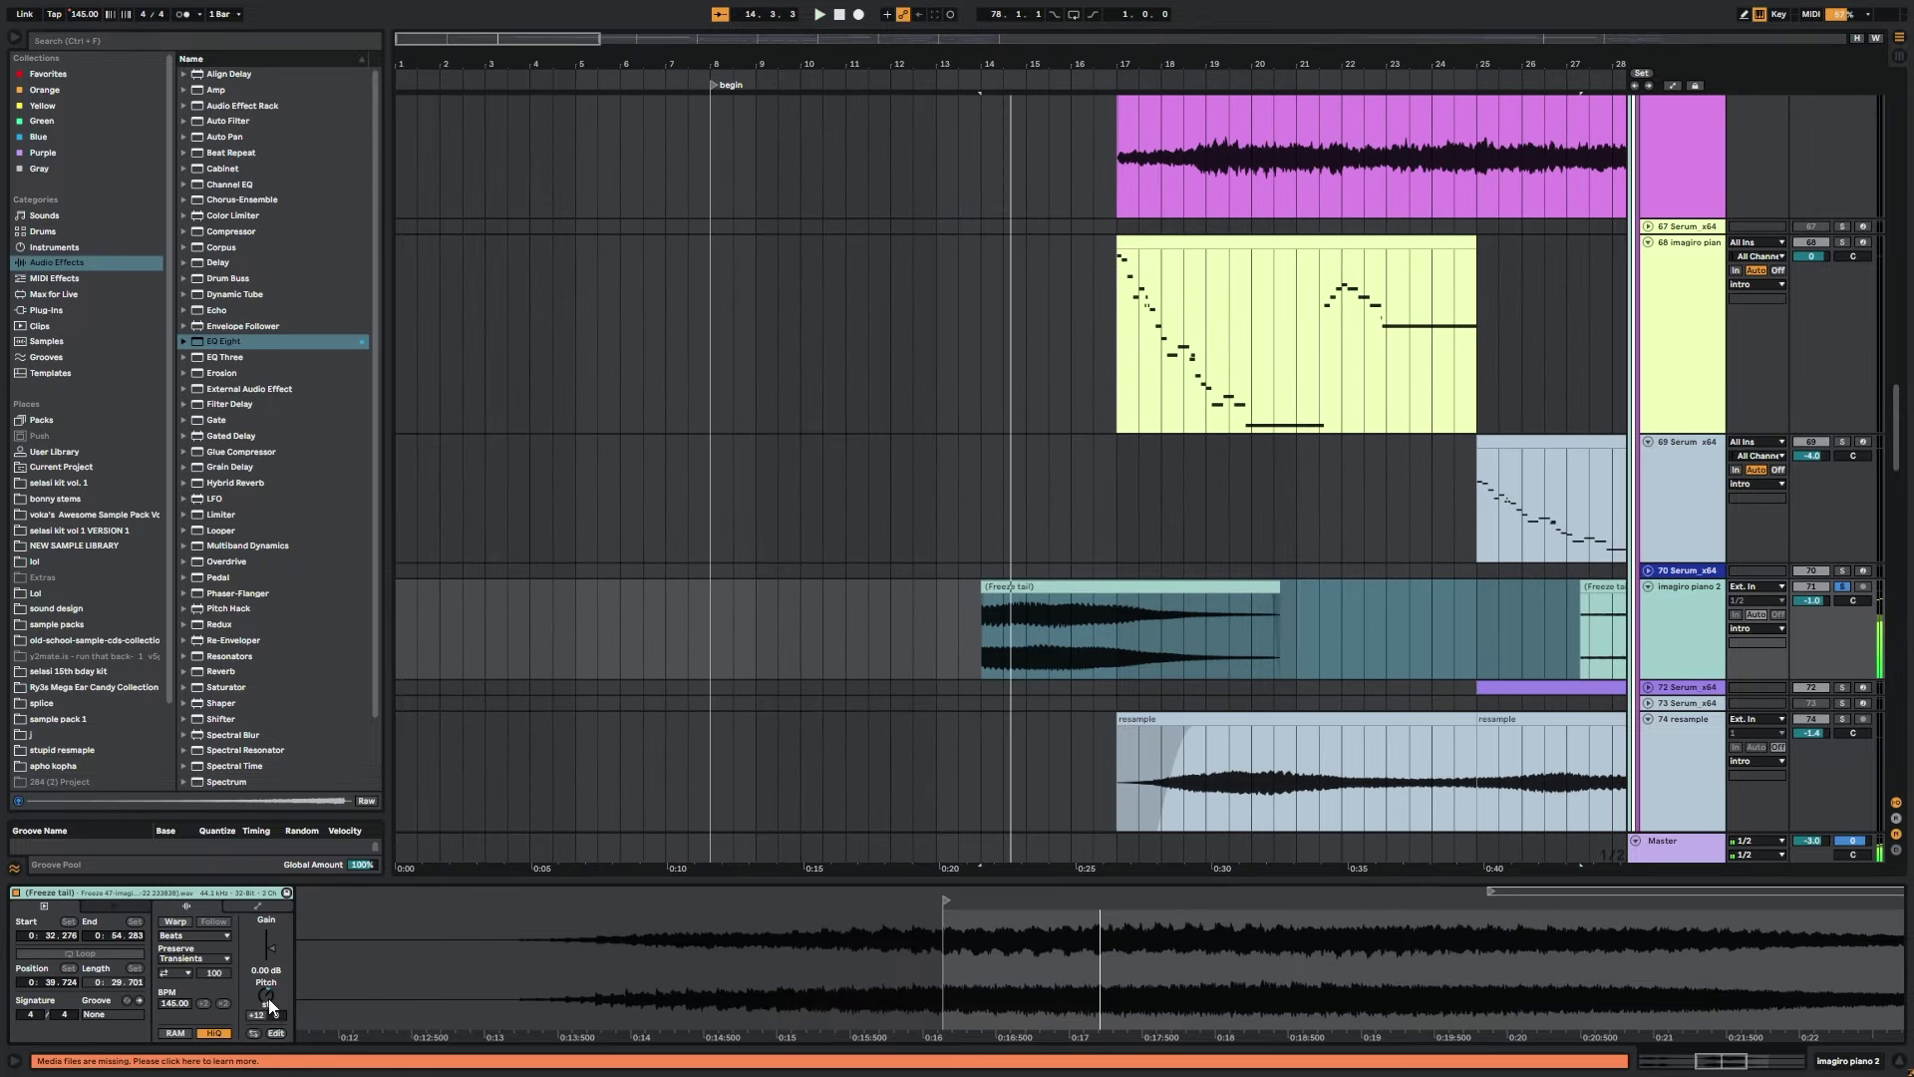
key(space)
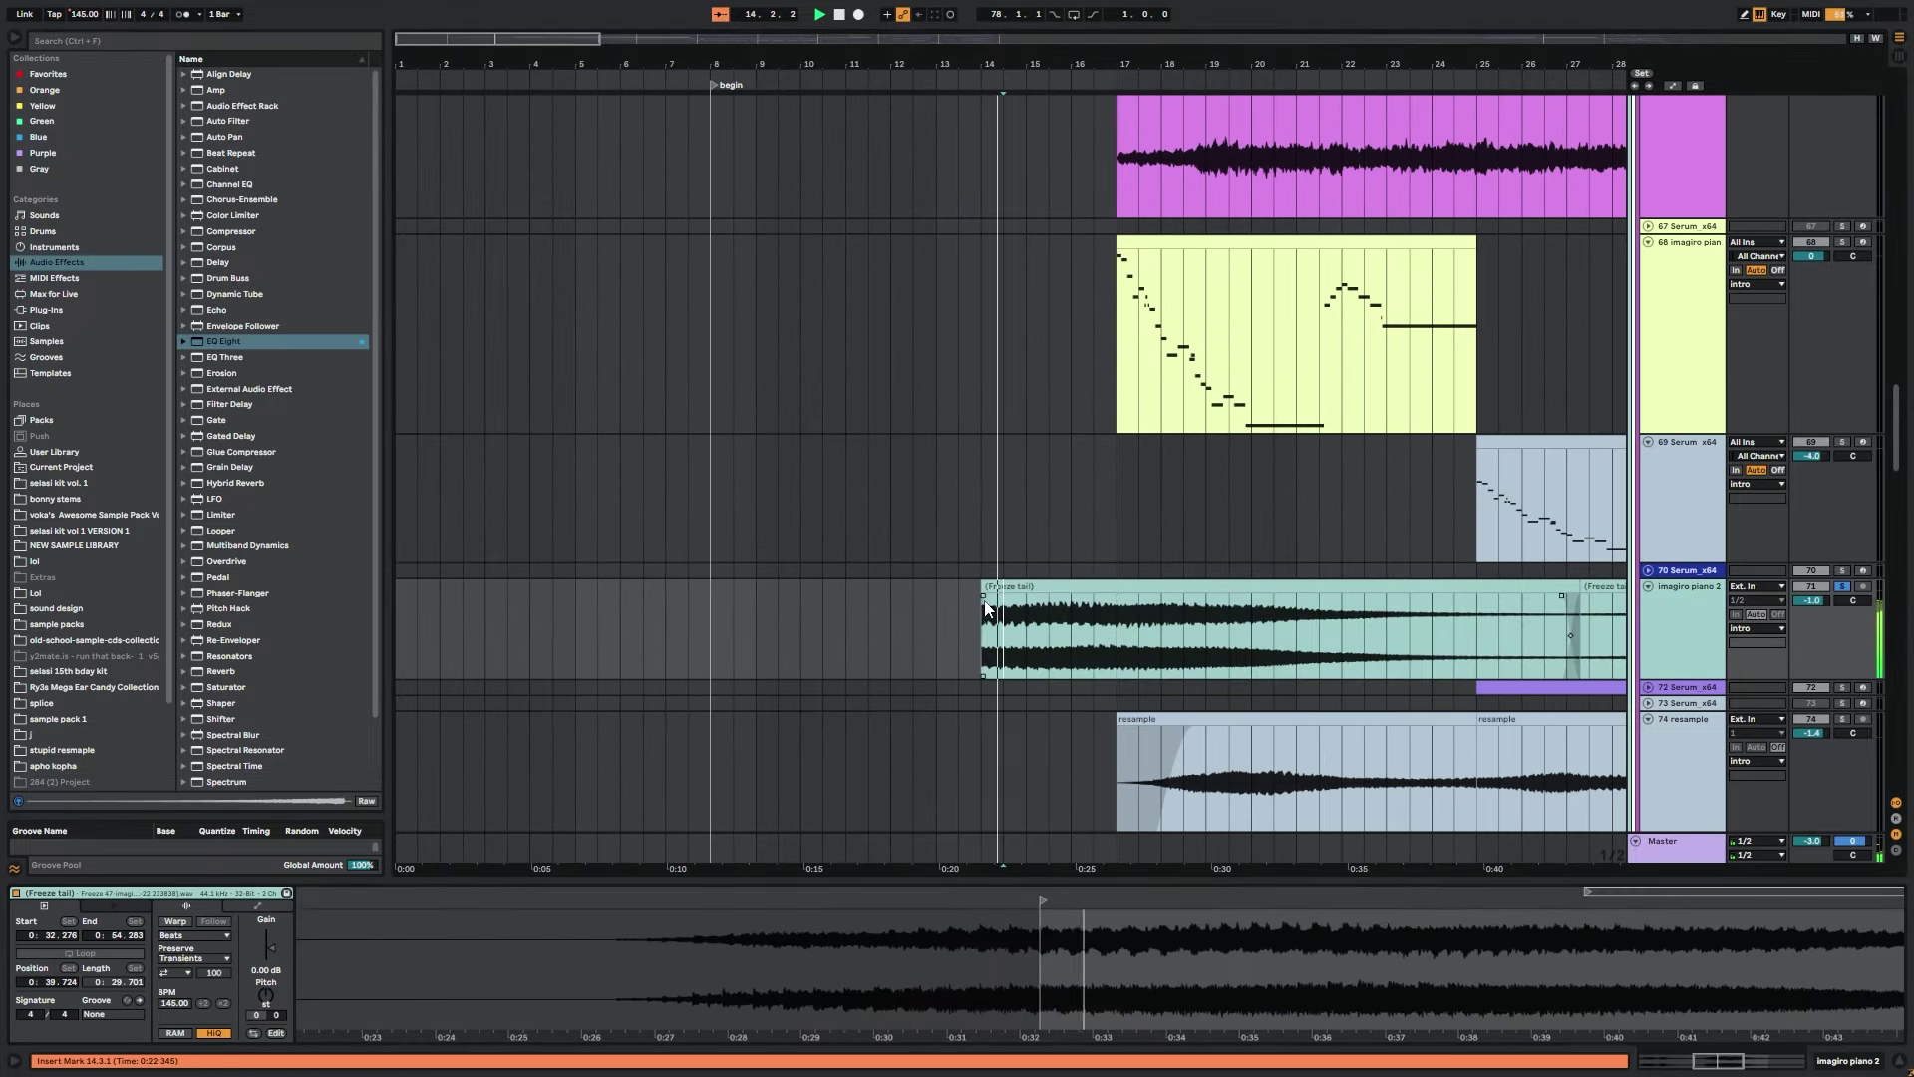
drag(985, 608, 824, 611)
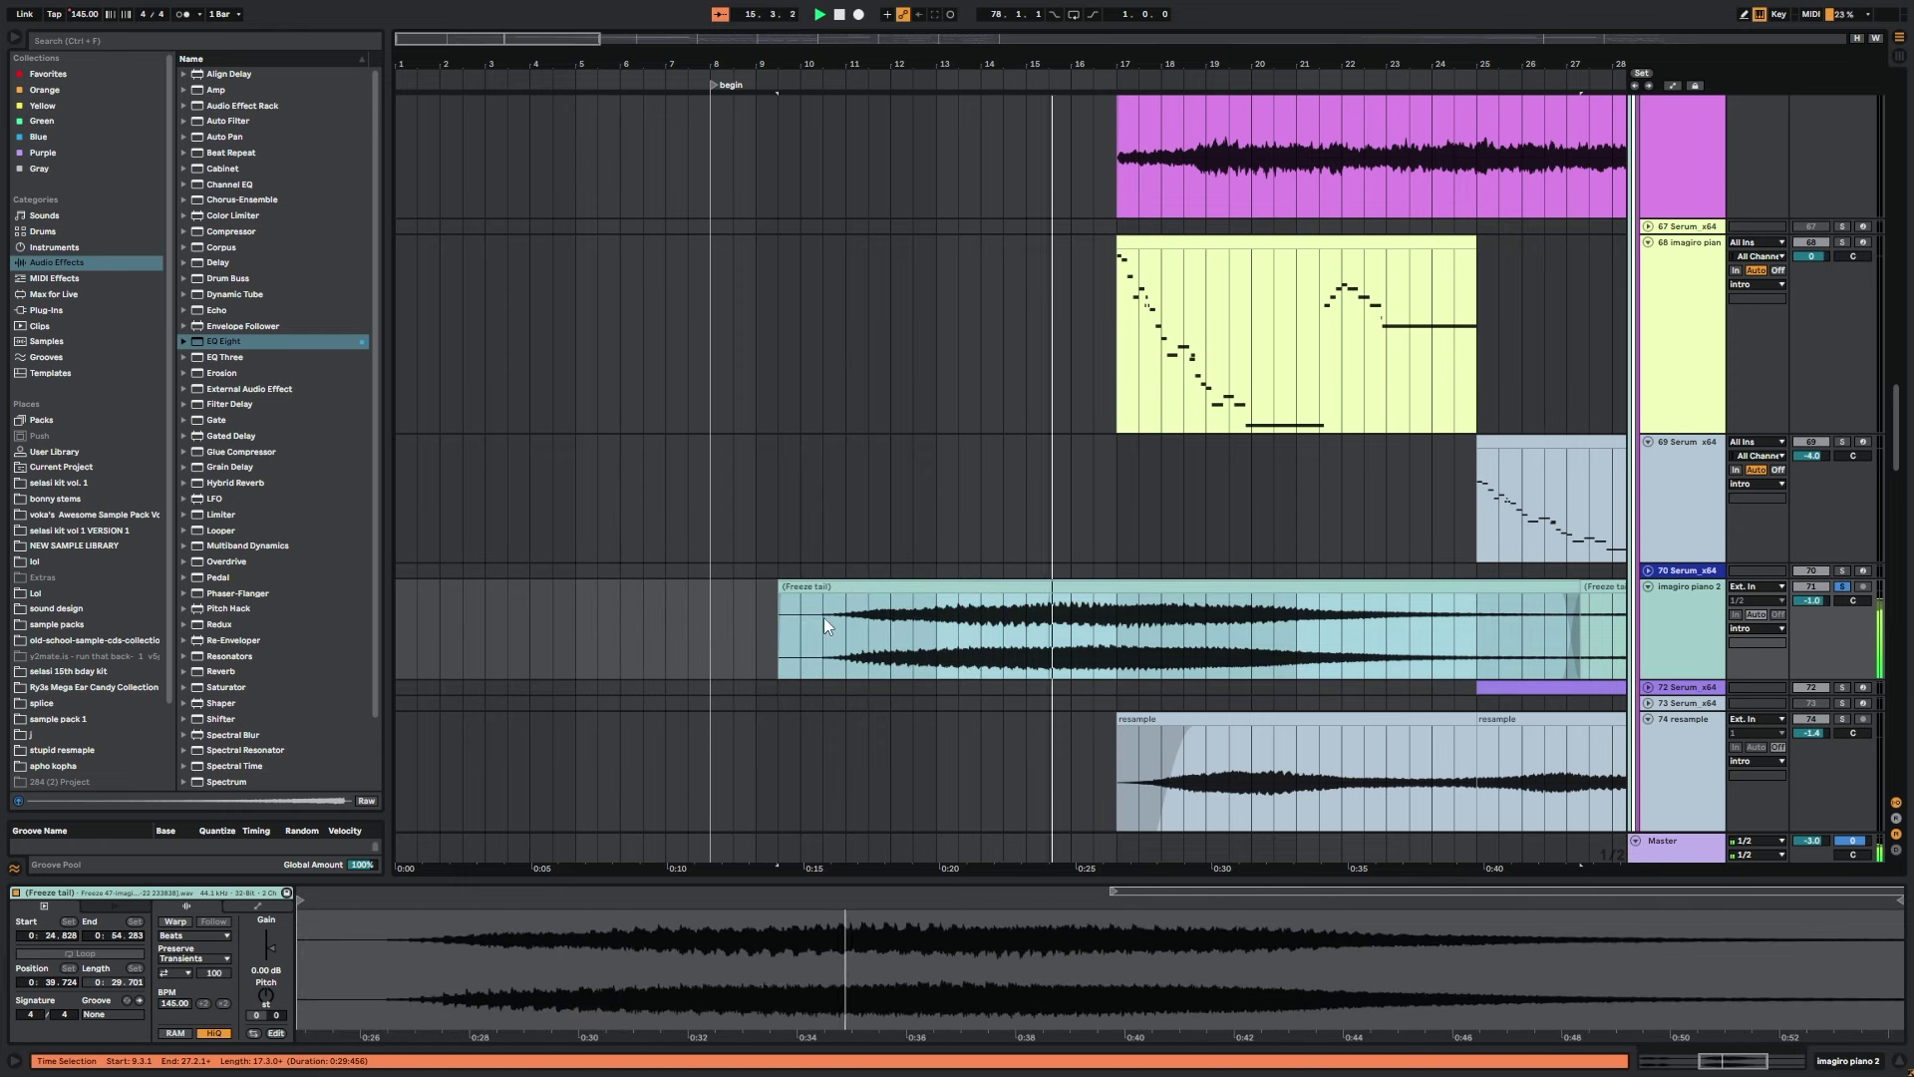
drag(1111, 658, 881, 525)
key(space)
Play track 71's extended freeze-tail clip from 17.1.1 and from 25.1.1.
click(665, 548)
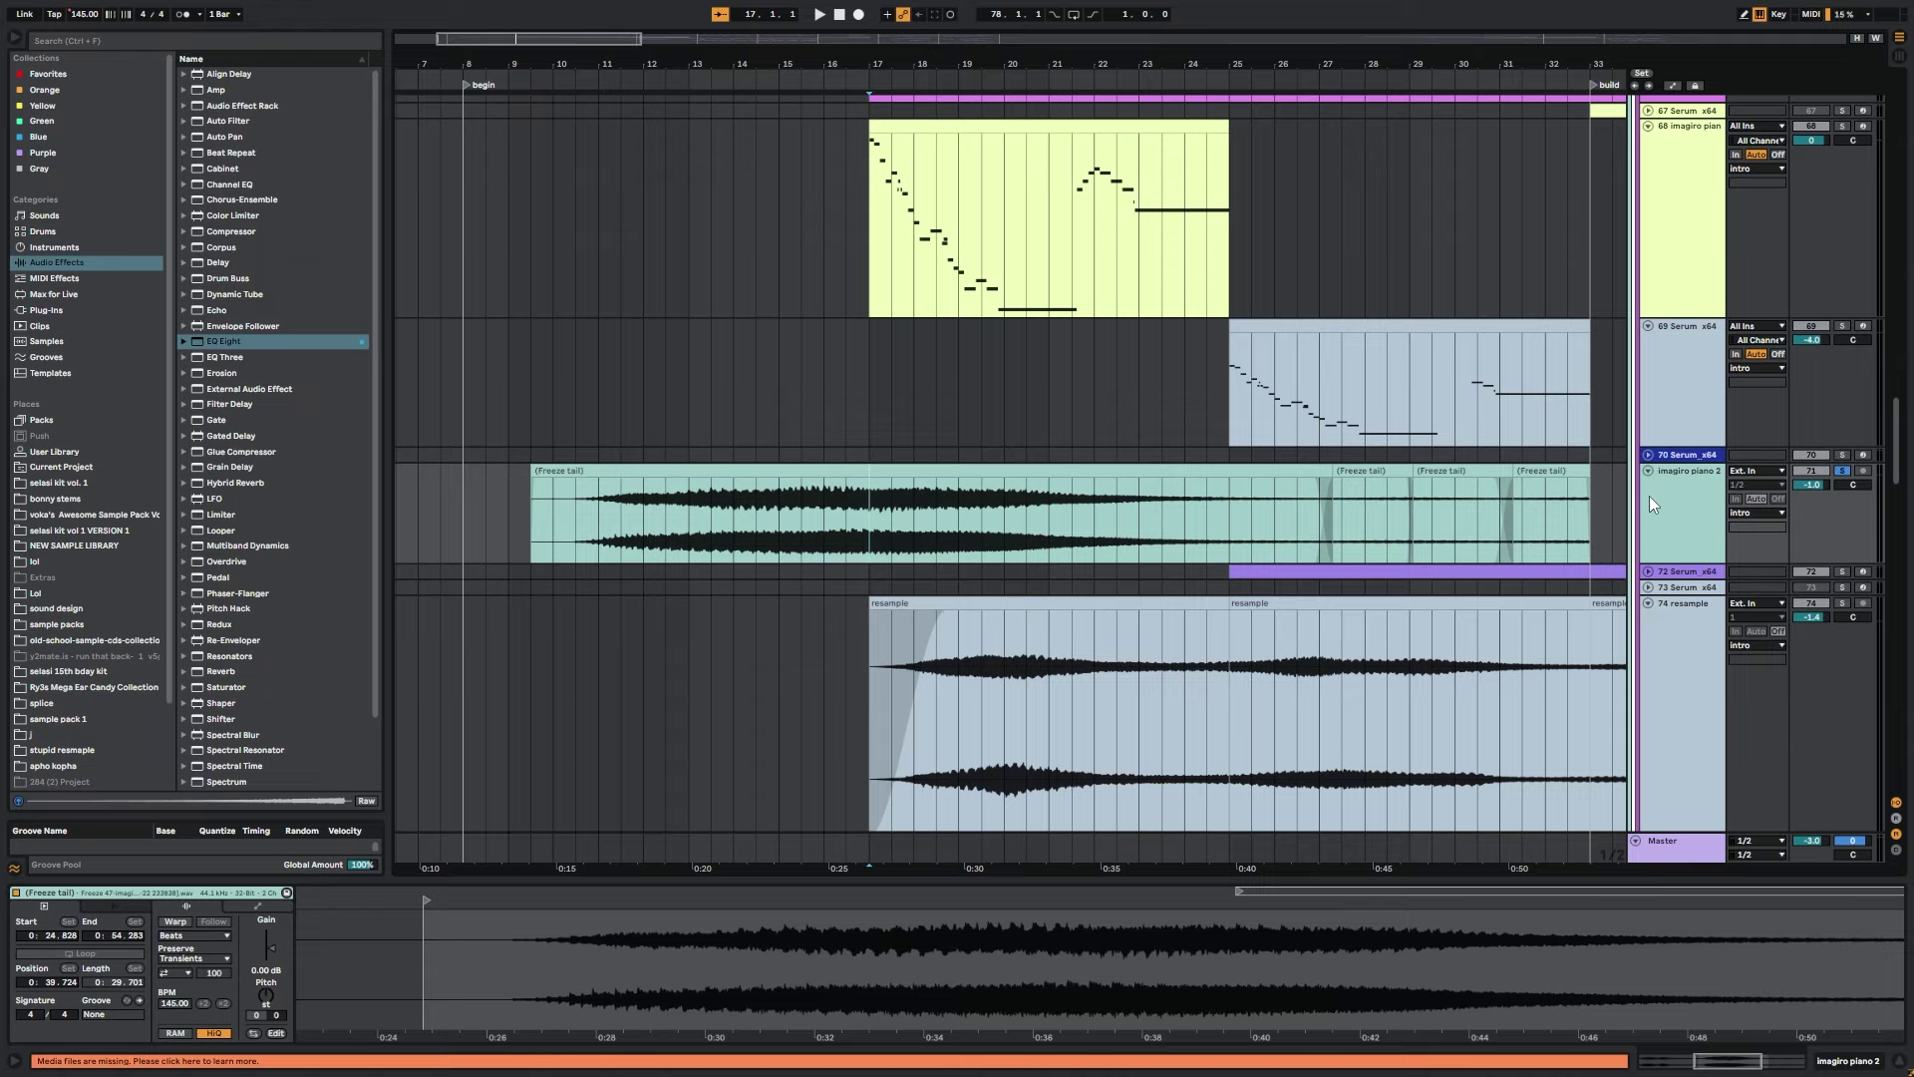
key(space)
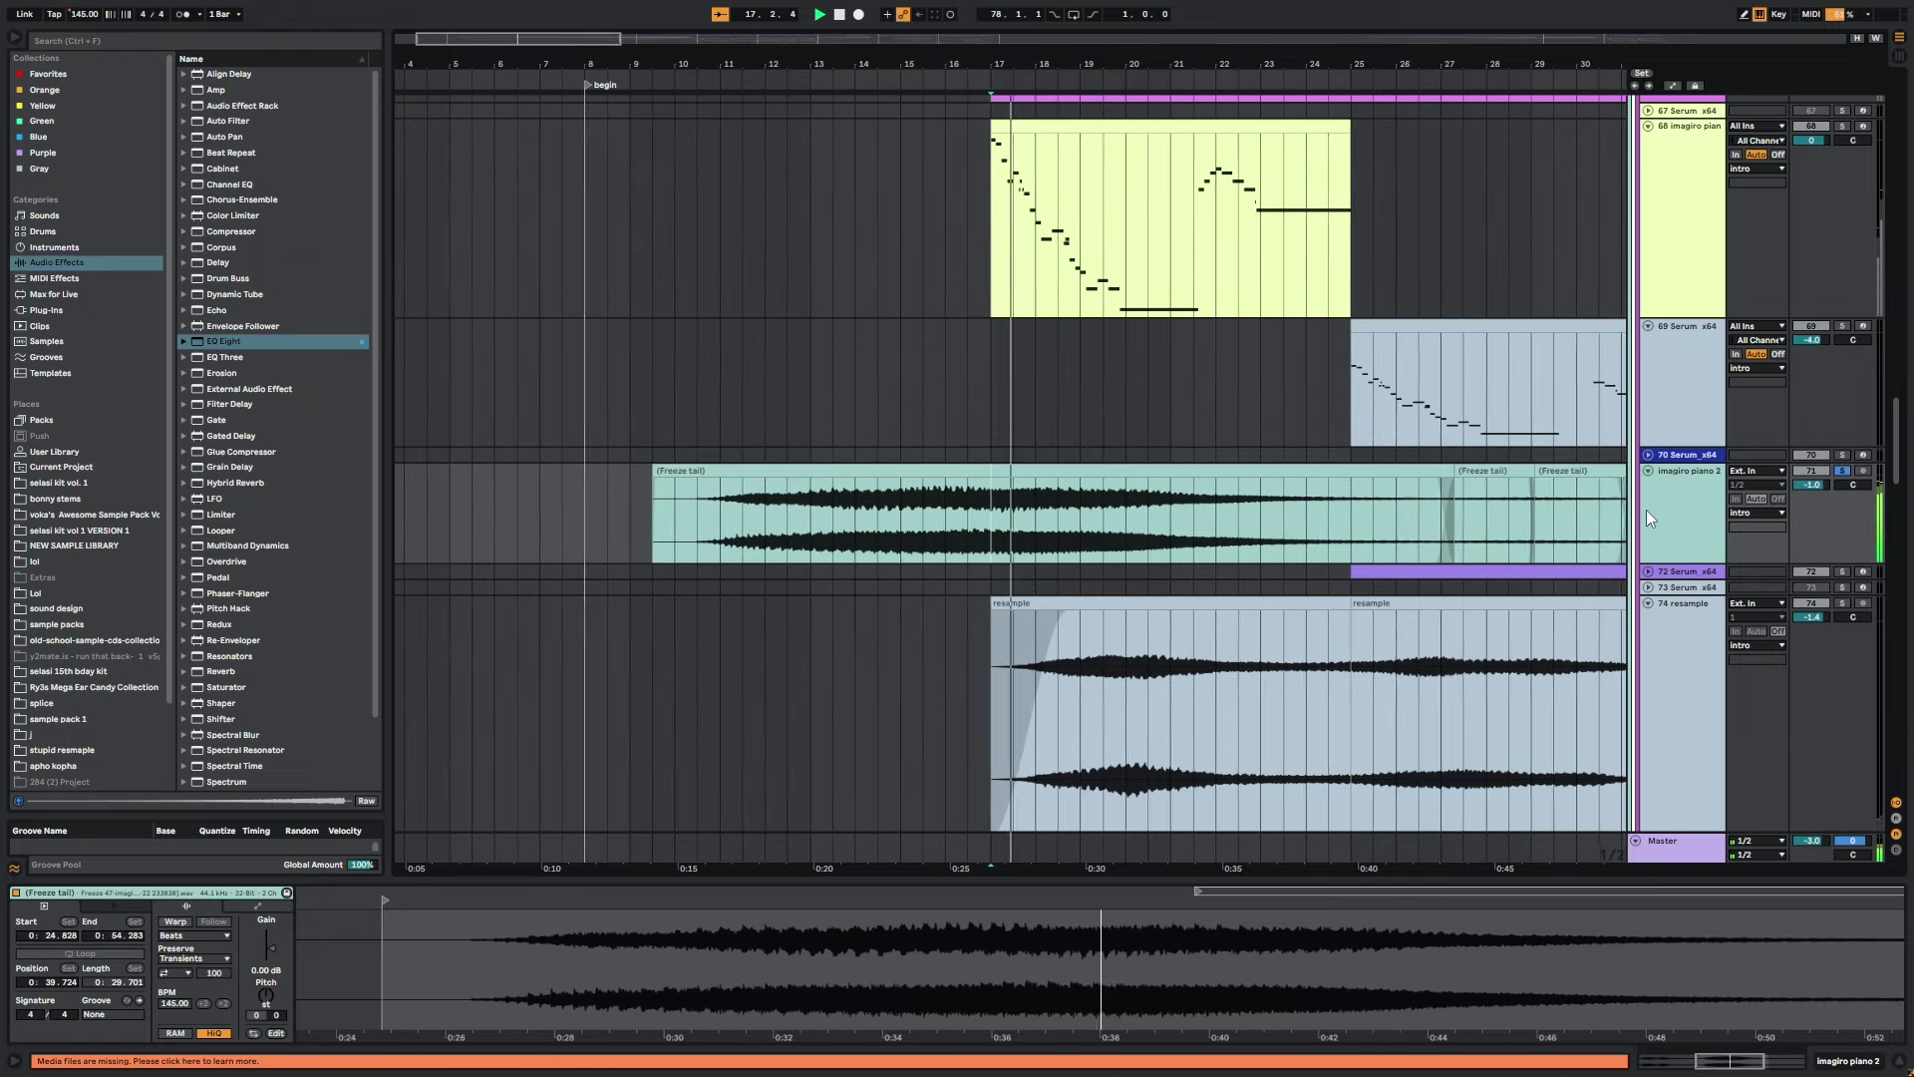
key(space)
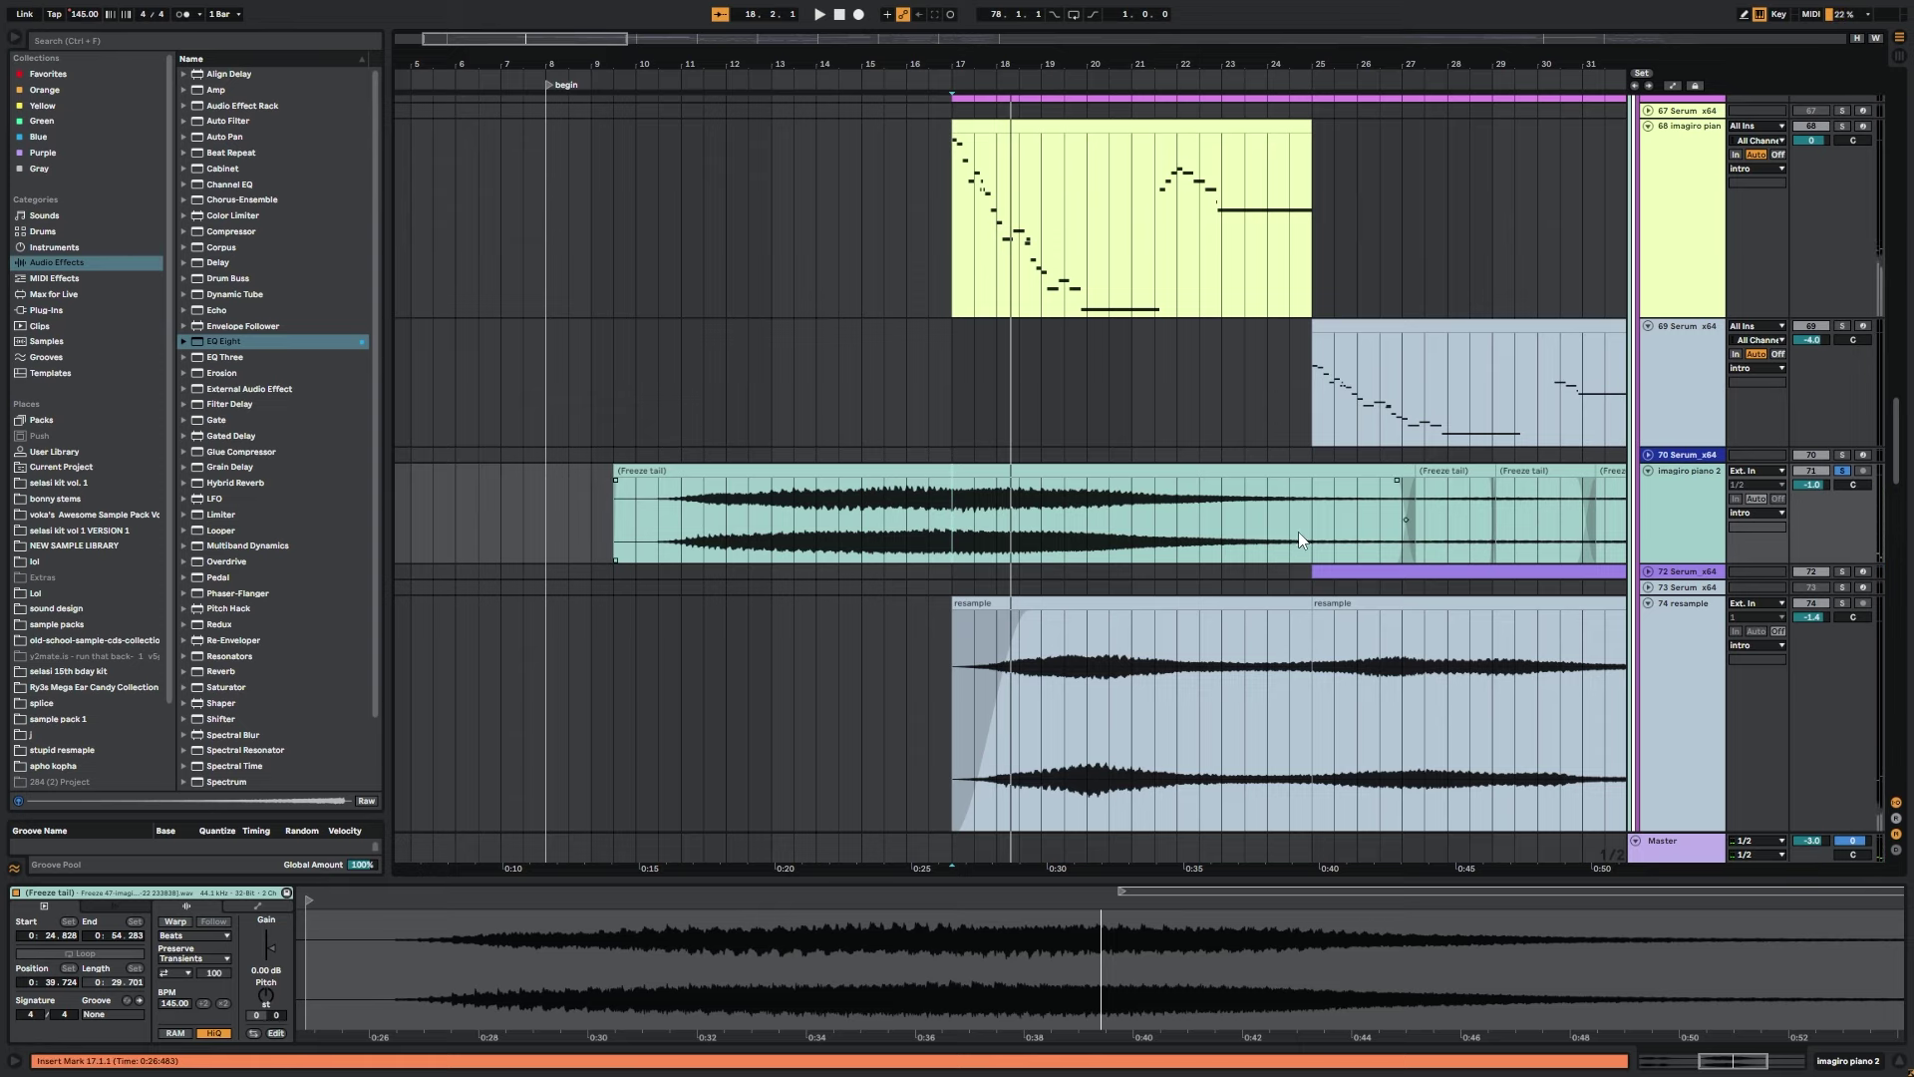
click(1308, 505)
key(space)
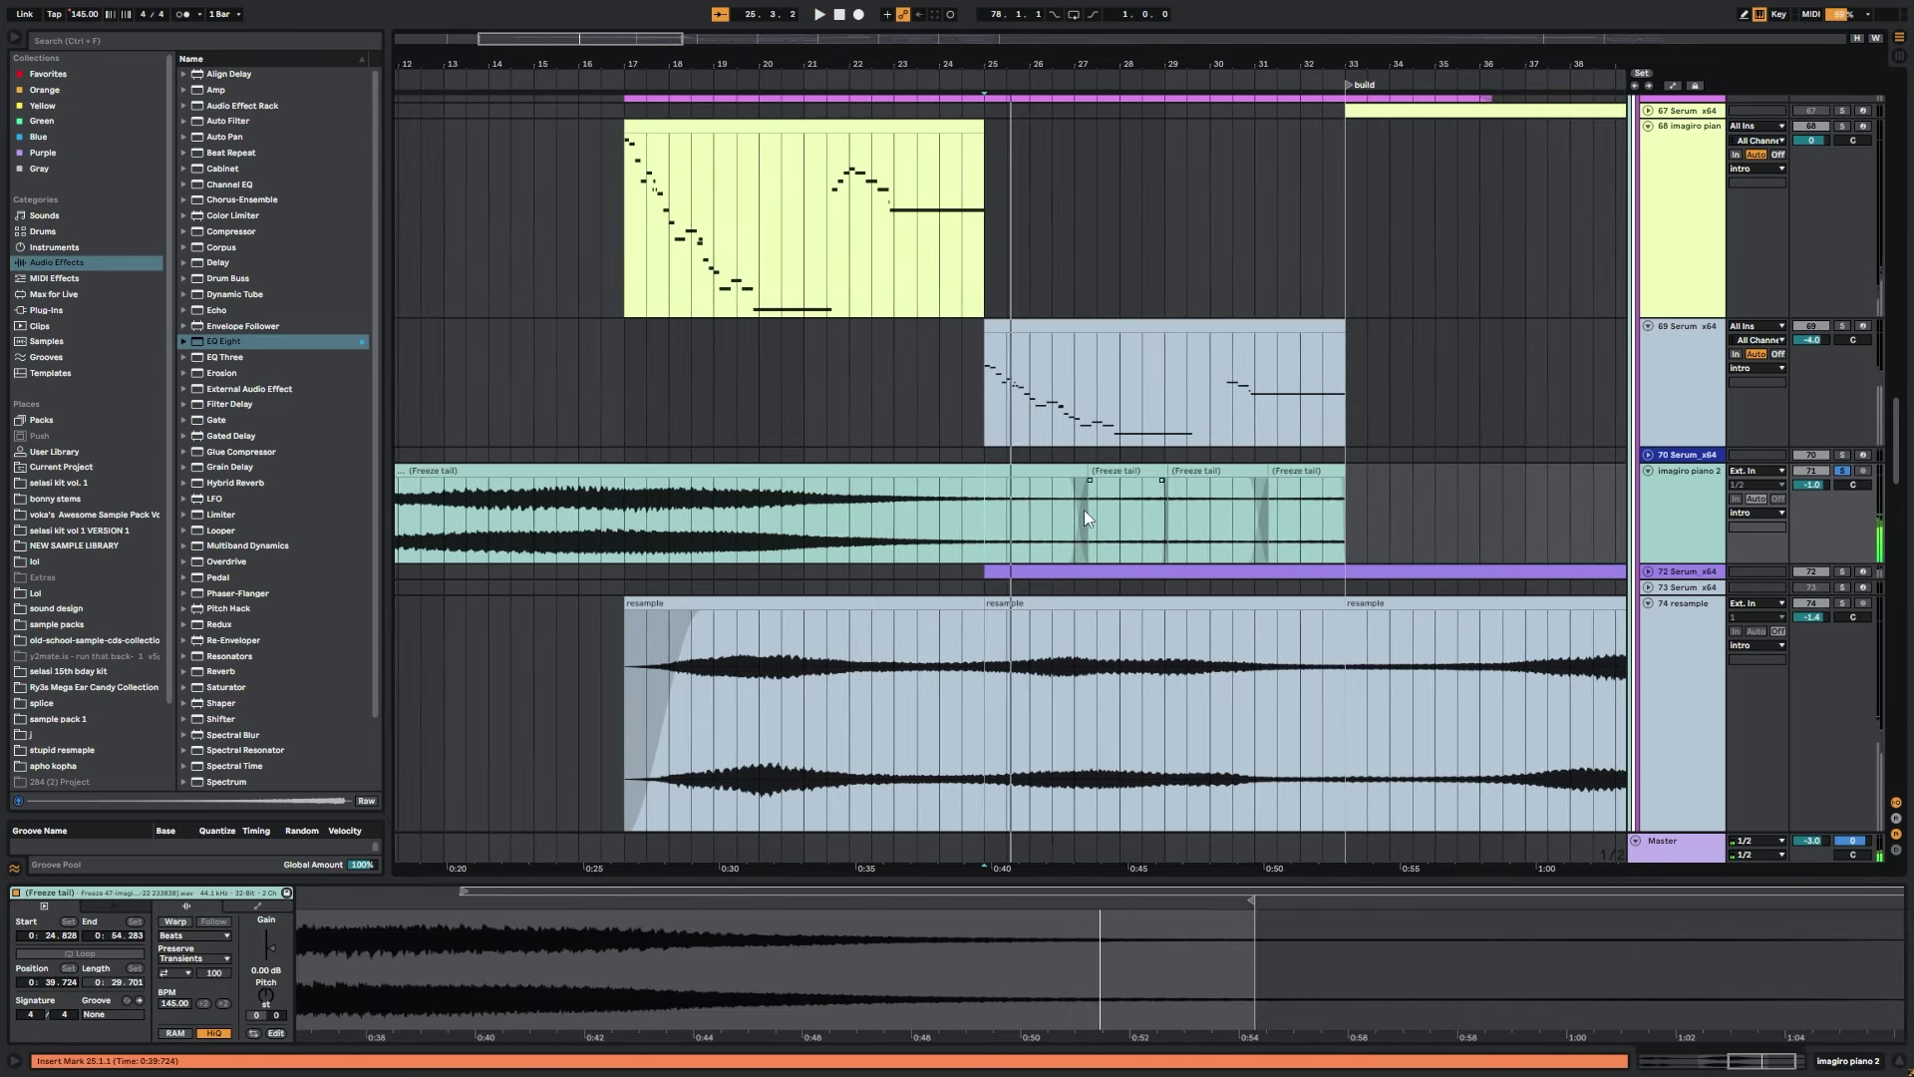
Inspect track 71's second freeze-tail clip and undo the changes made to the first one.
click(1026, 469)
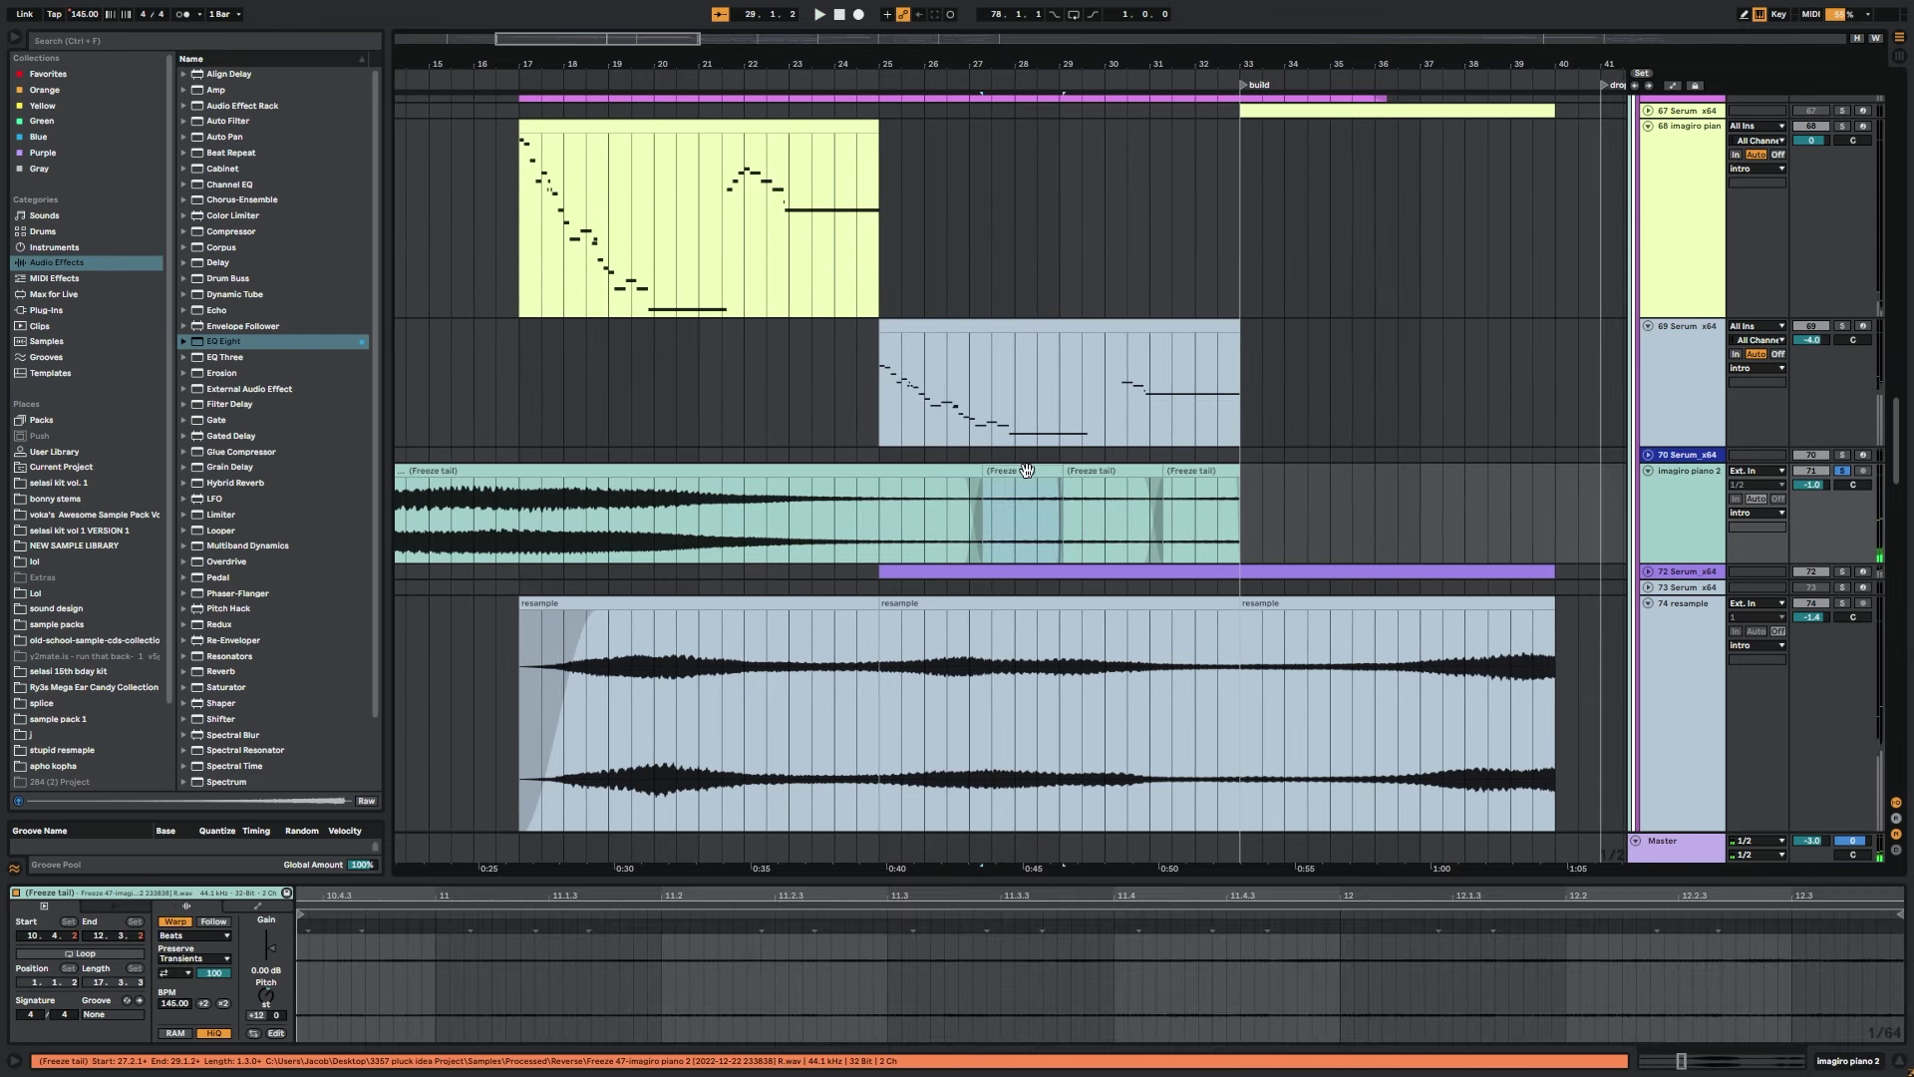
key(ctrl+z)
key(ctrl+z)
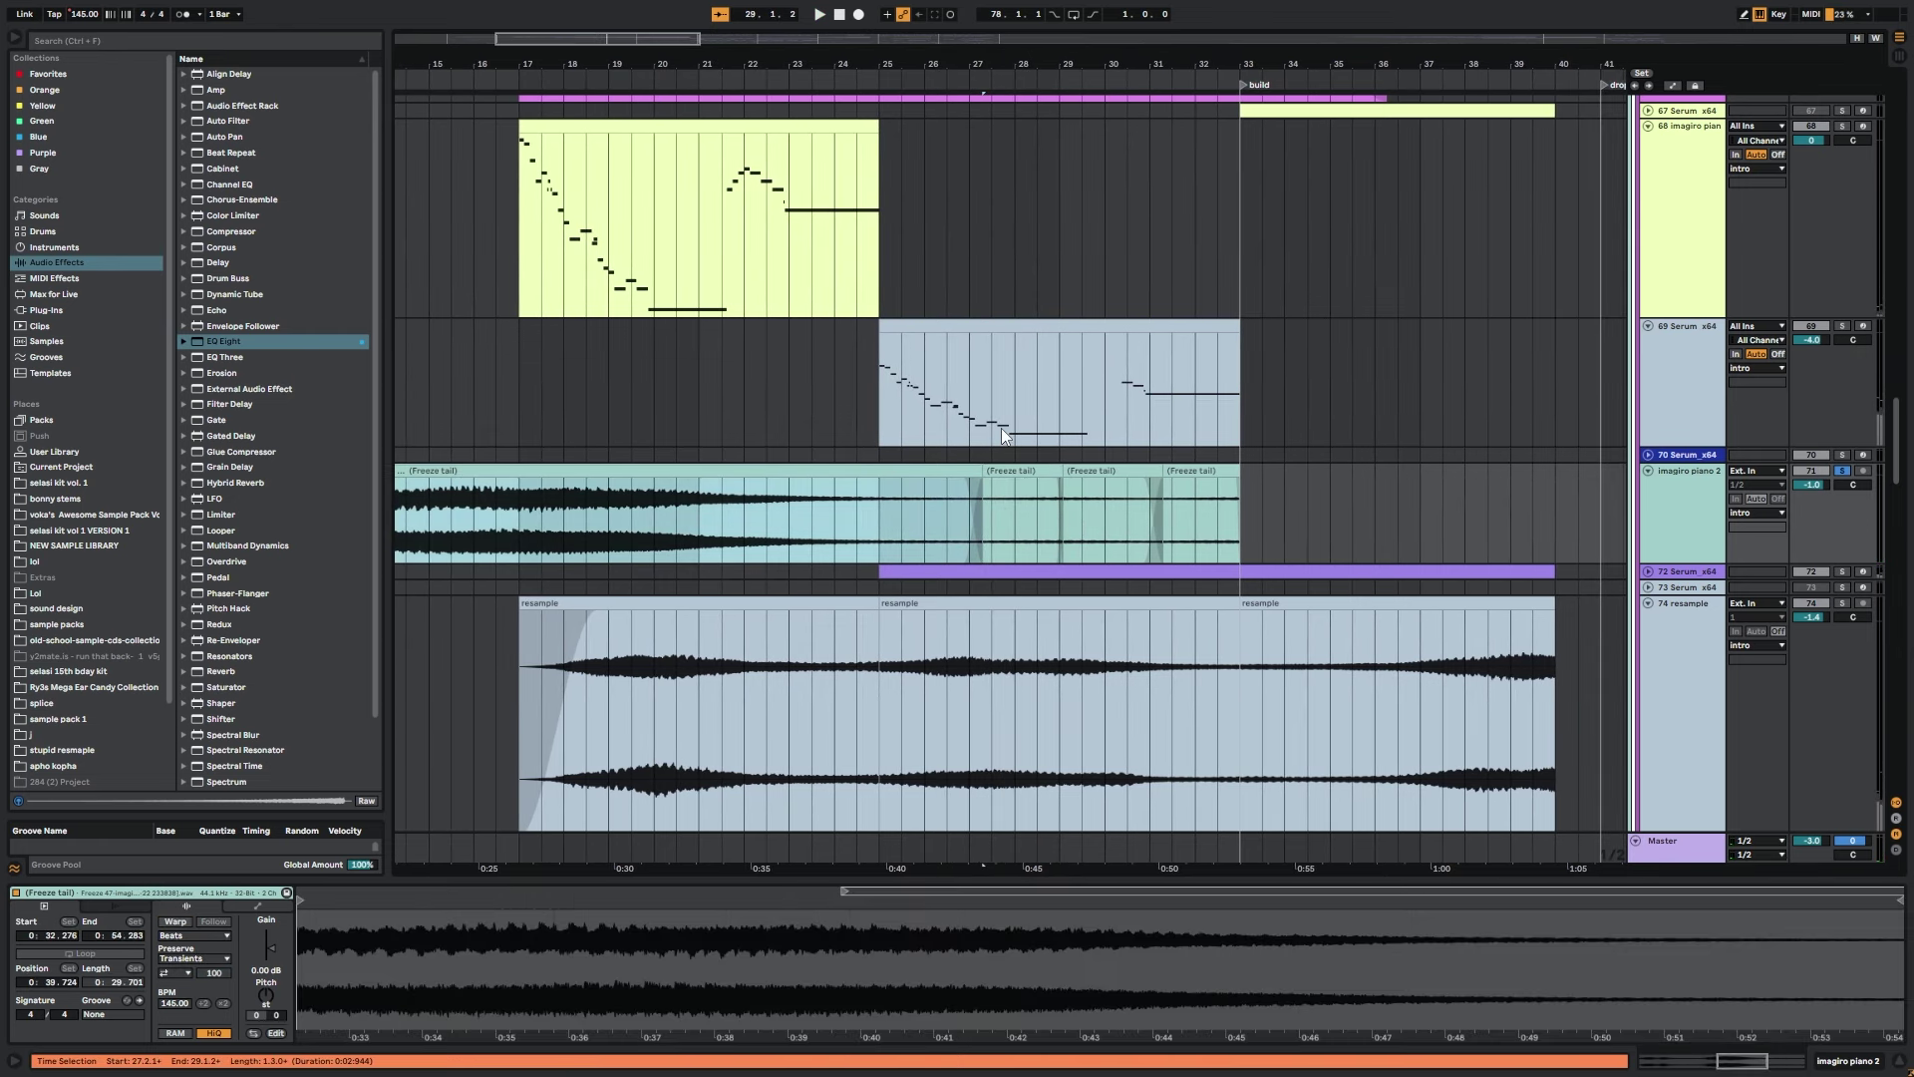
Unfold and solo track 72 and select its first Serum clip, from 25.1.1 to the build.
click(1136, 572)
click(1648, 571)
click(1843, 527)
click(1049, 657)
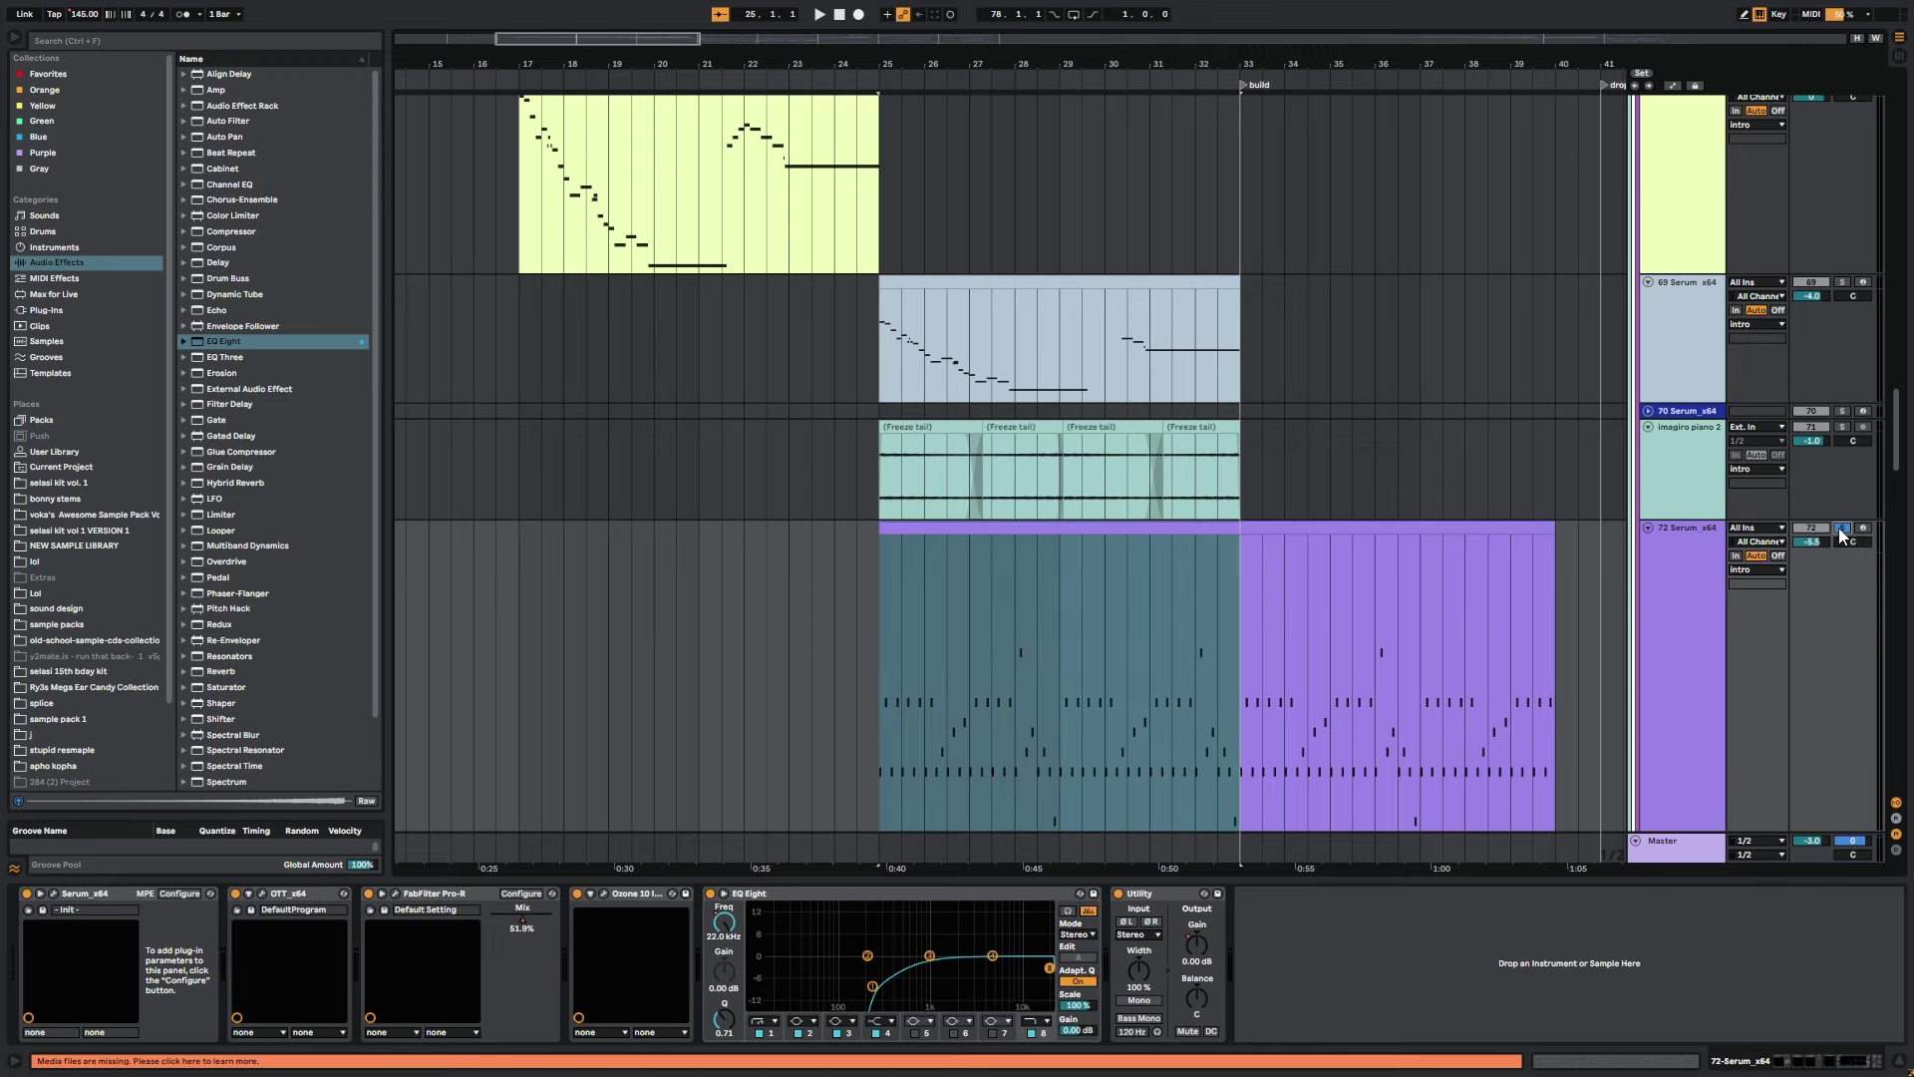
click(909, 527)
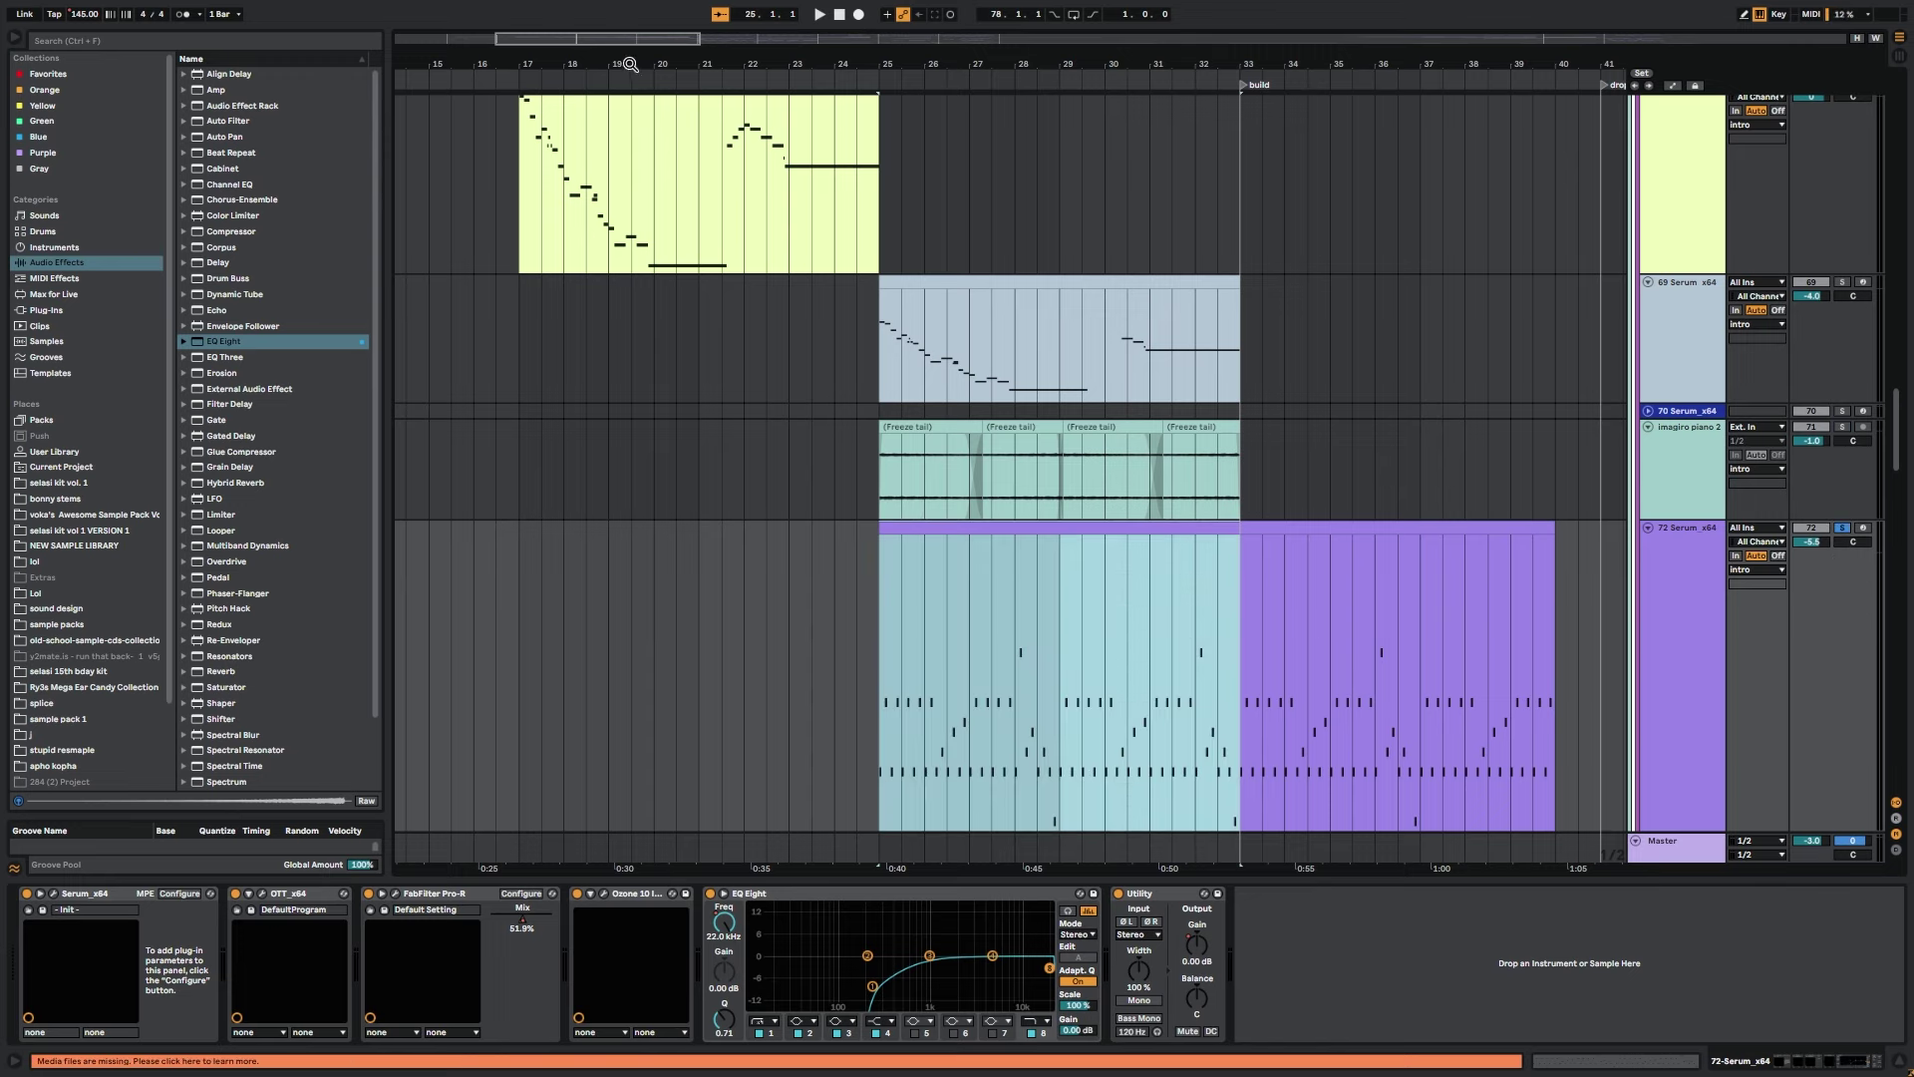
drag(592, 38, 586, 140)
scroll(588, 499, down, 3)
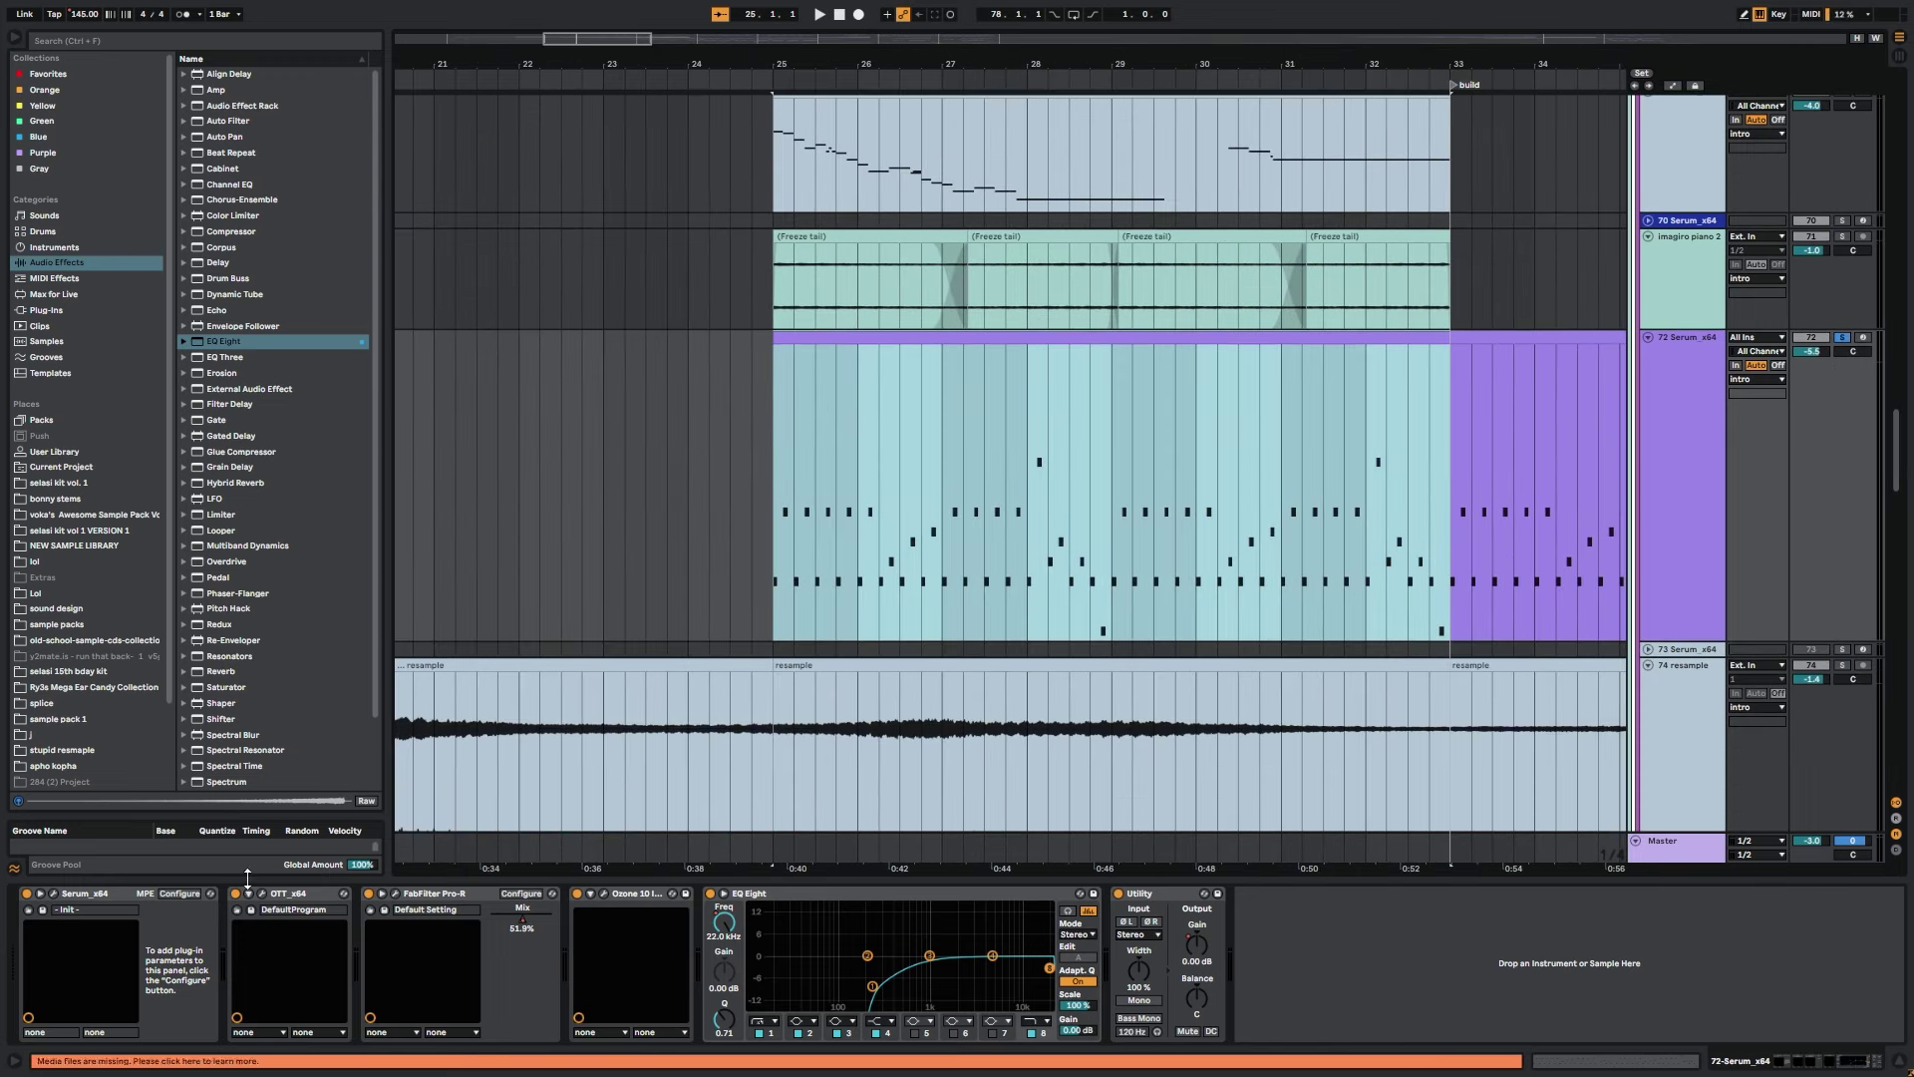
Switch off all of track 72's effects from OTT through Utility and play the clip with the dry Serum.
click(302, 896)
shift+click(1169, 895)
key(0)
key(space)
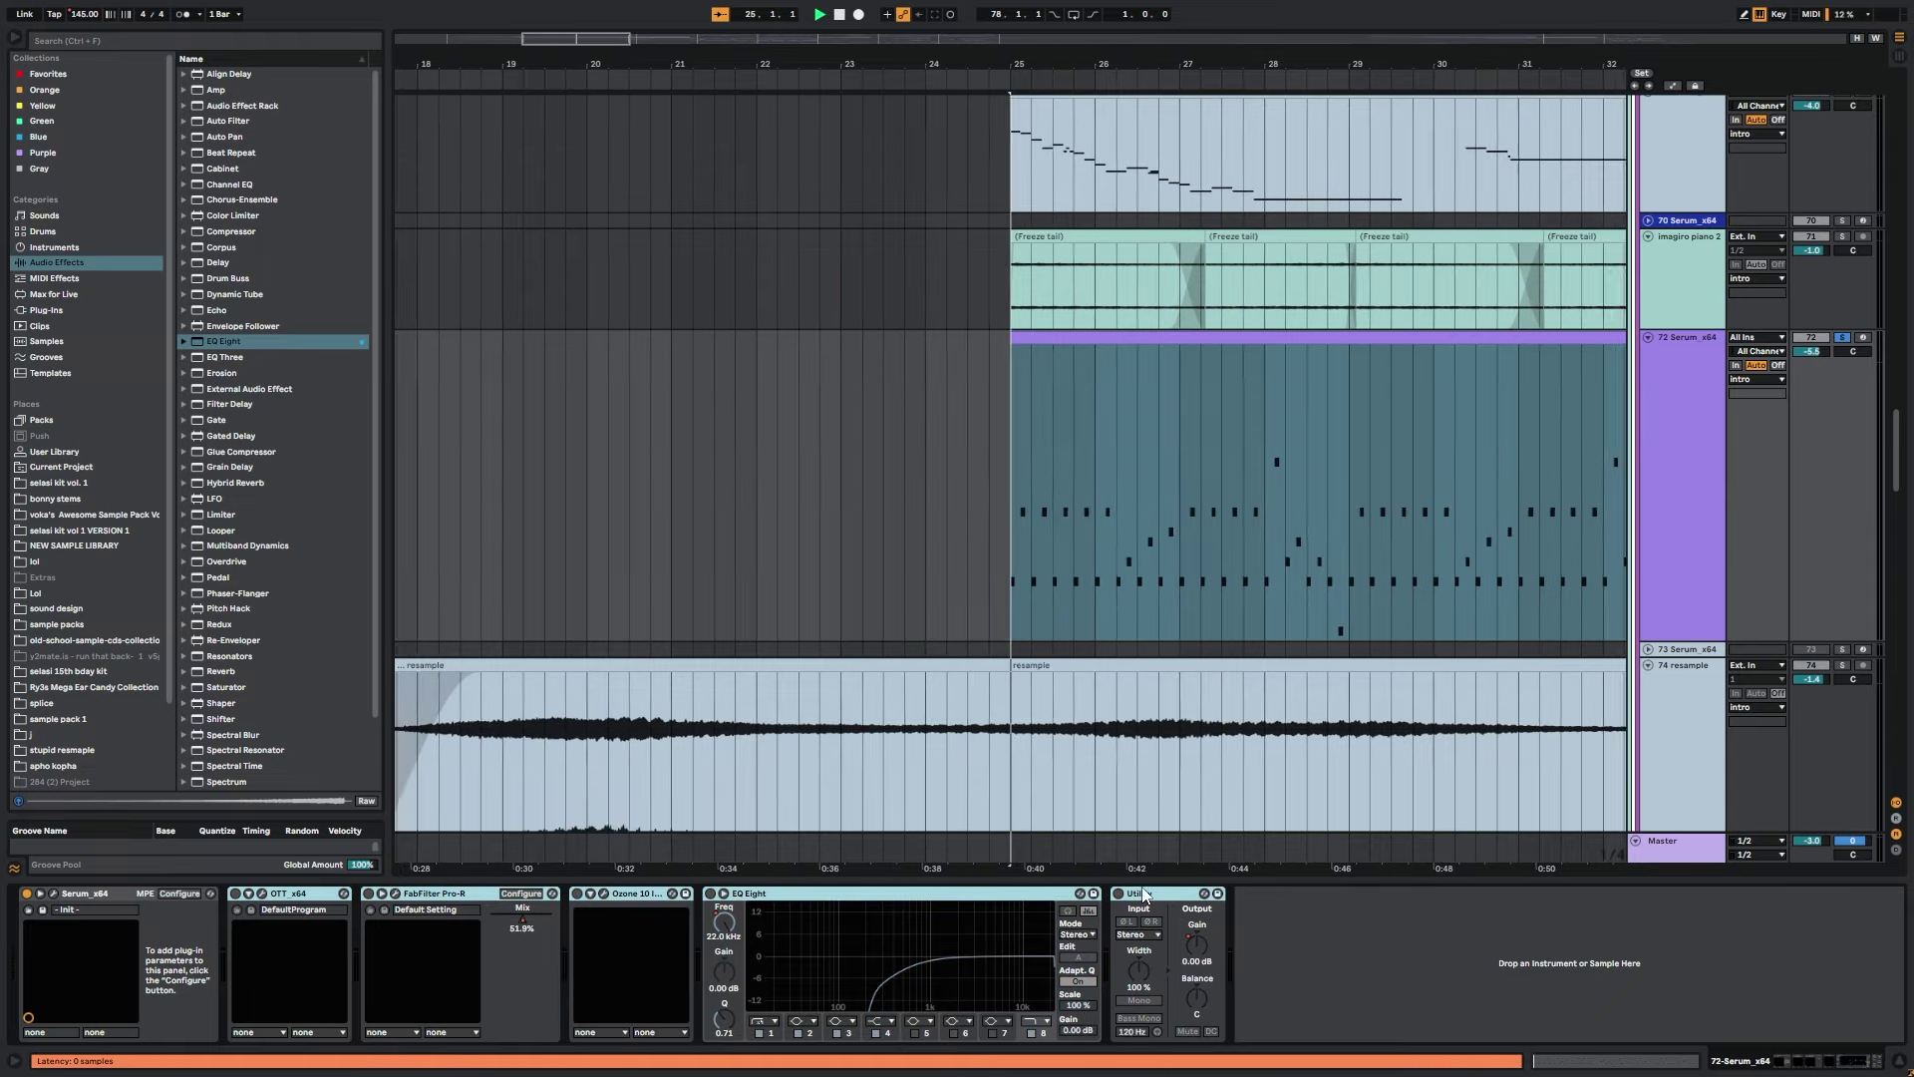
Open track 72's Serum and examine its oscillator settings and internal effects.
click(52, 893)
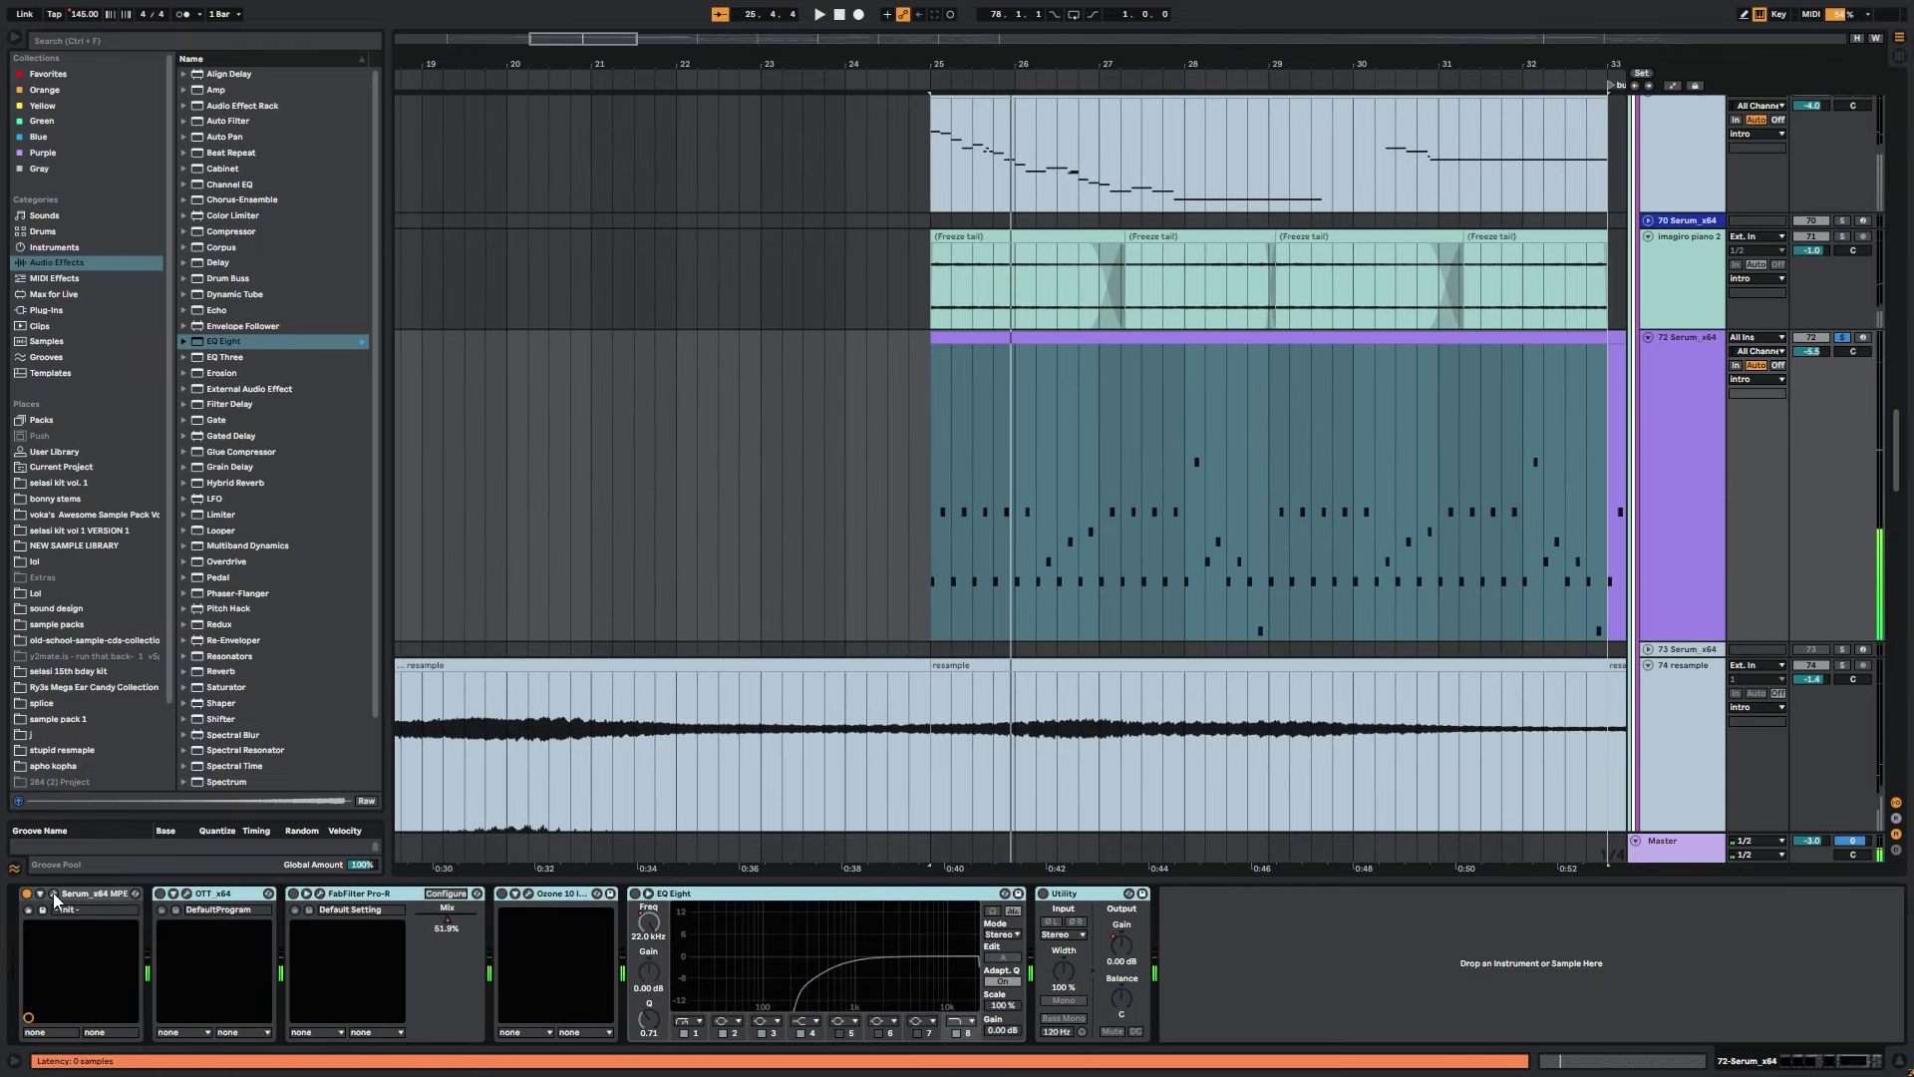
click(56, 893)
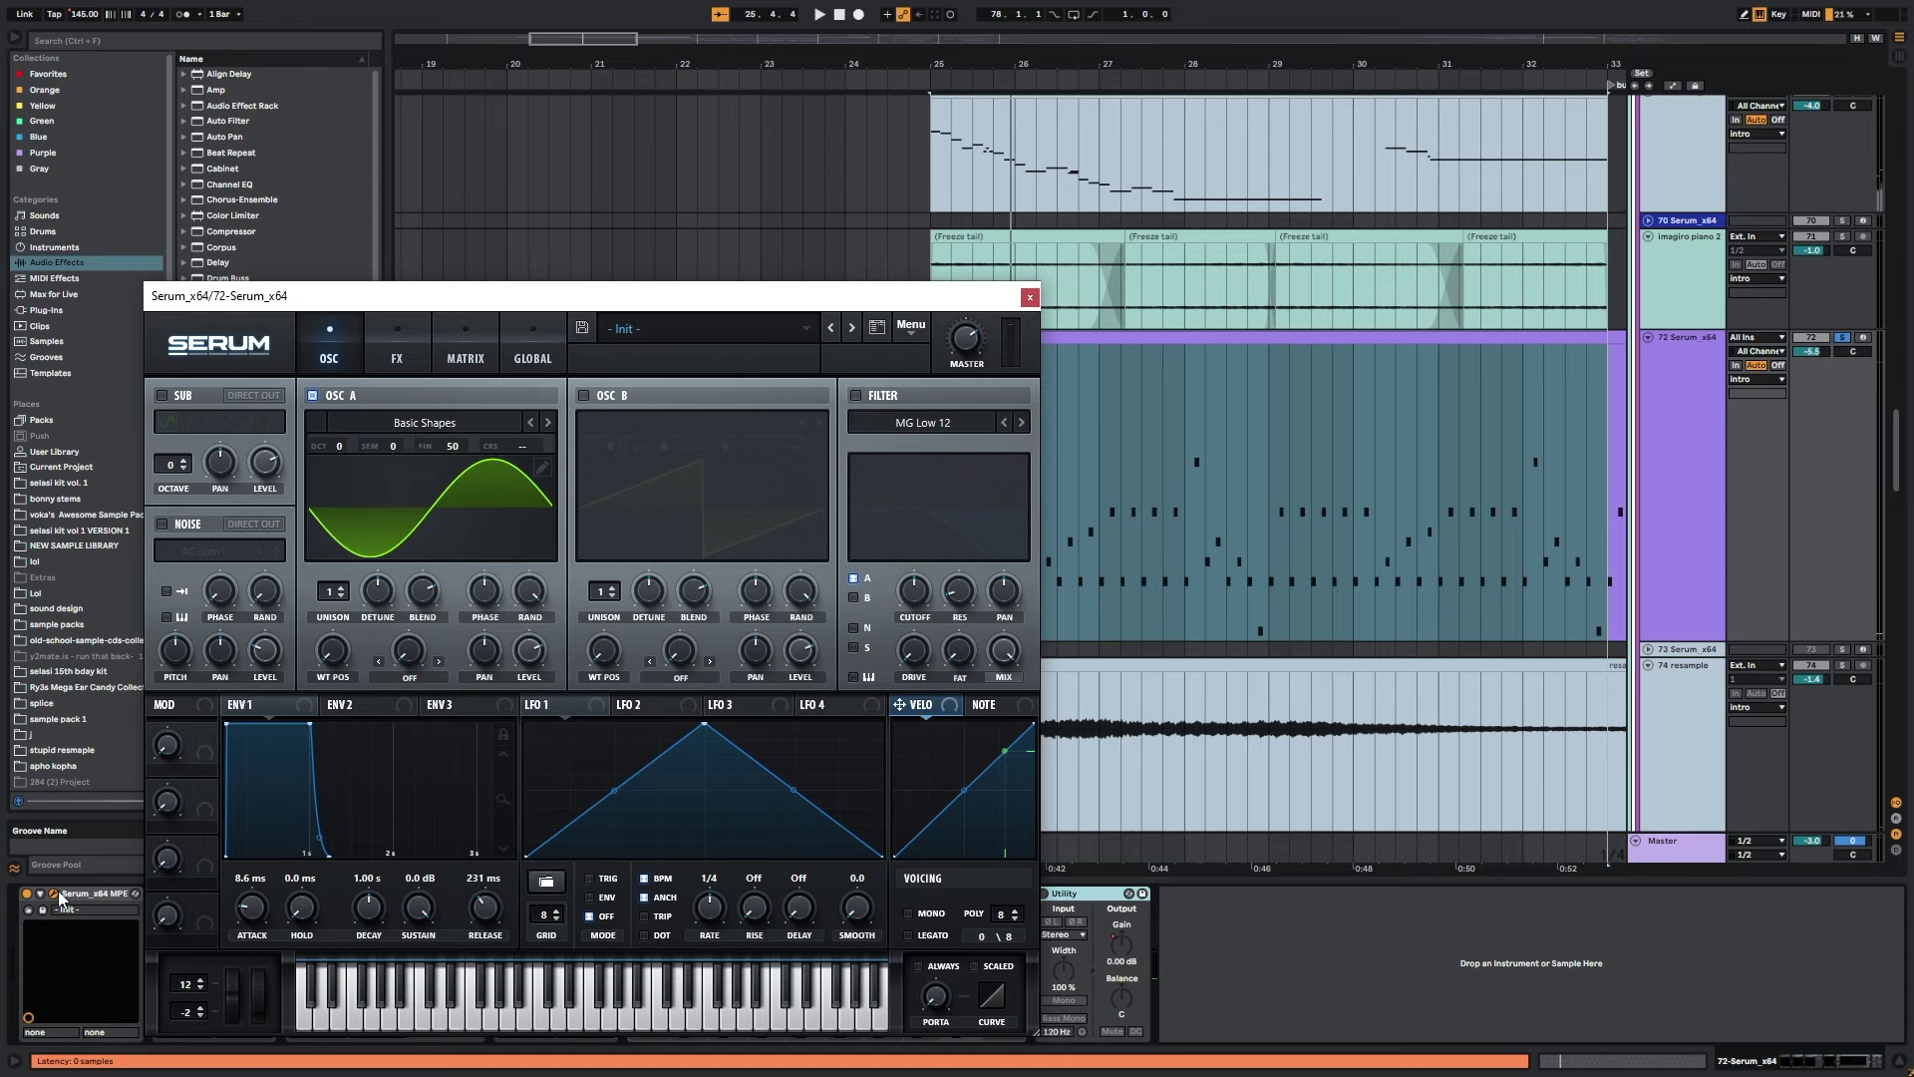
click(397, 354)
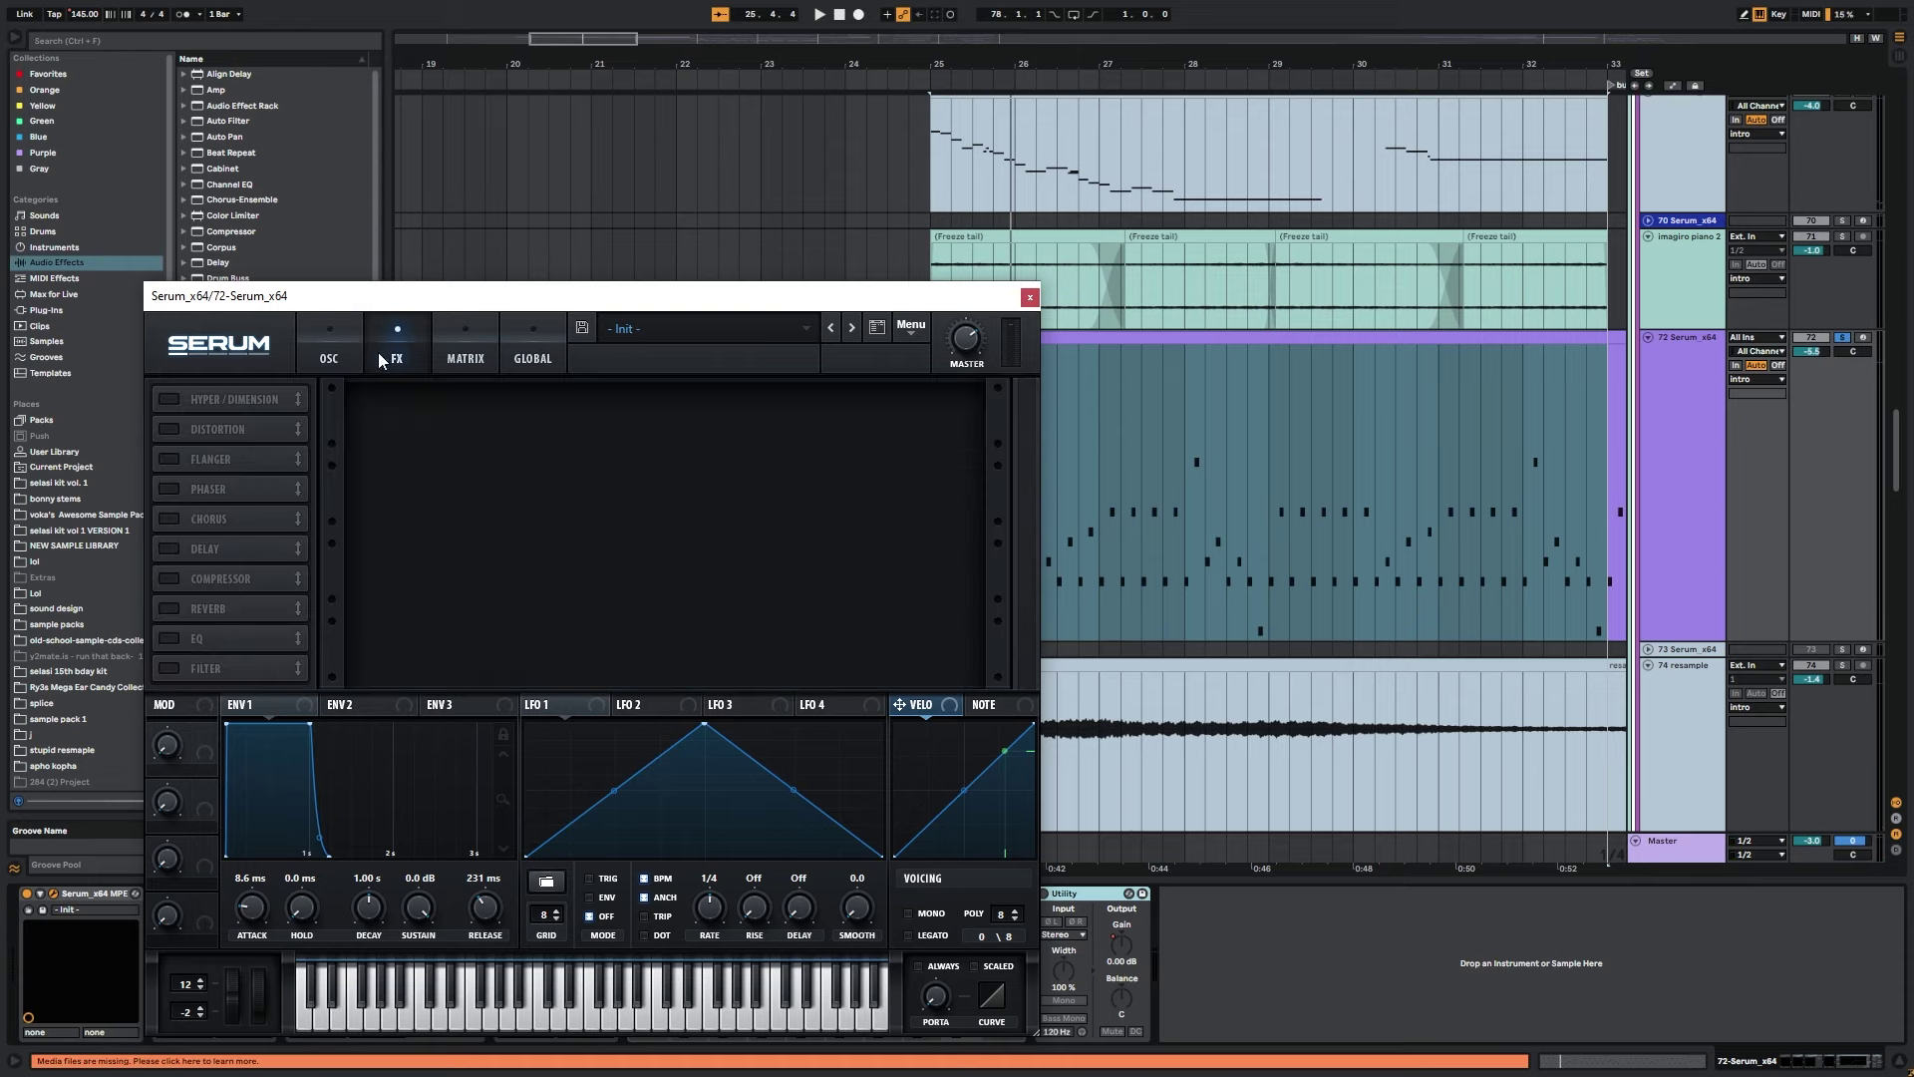
Switch track 72's OTT and FabFilter Pro-R back on and show the automation of Pro-R's Mix.
click(329, 356)
click(1030, 297)
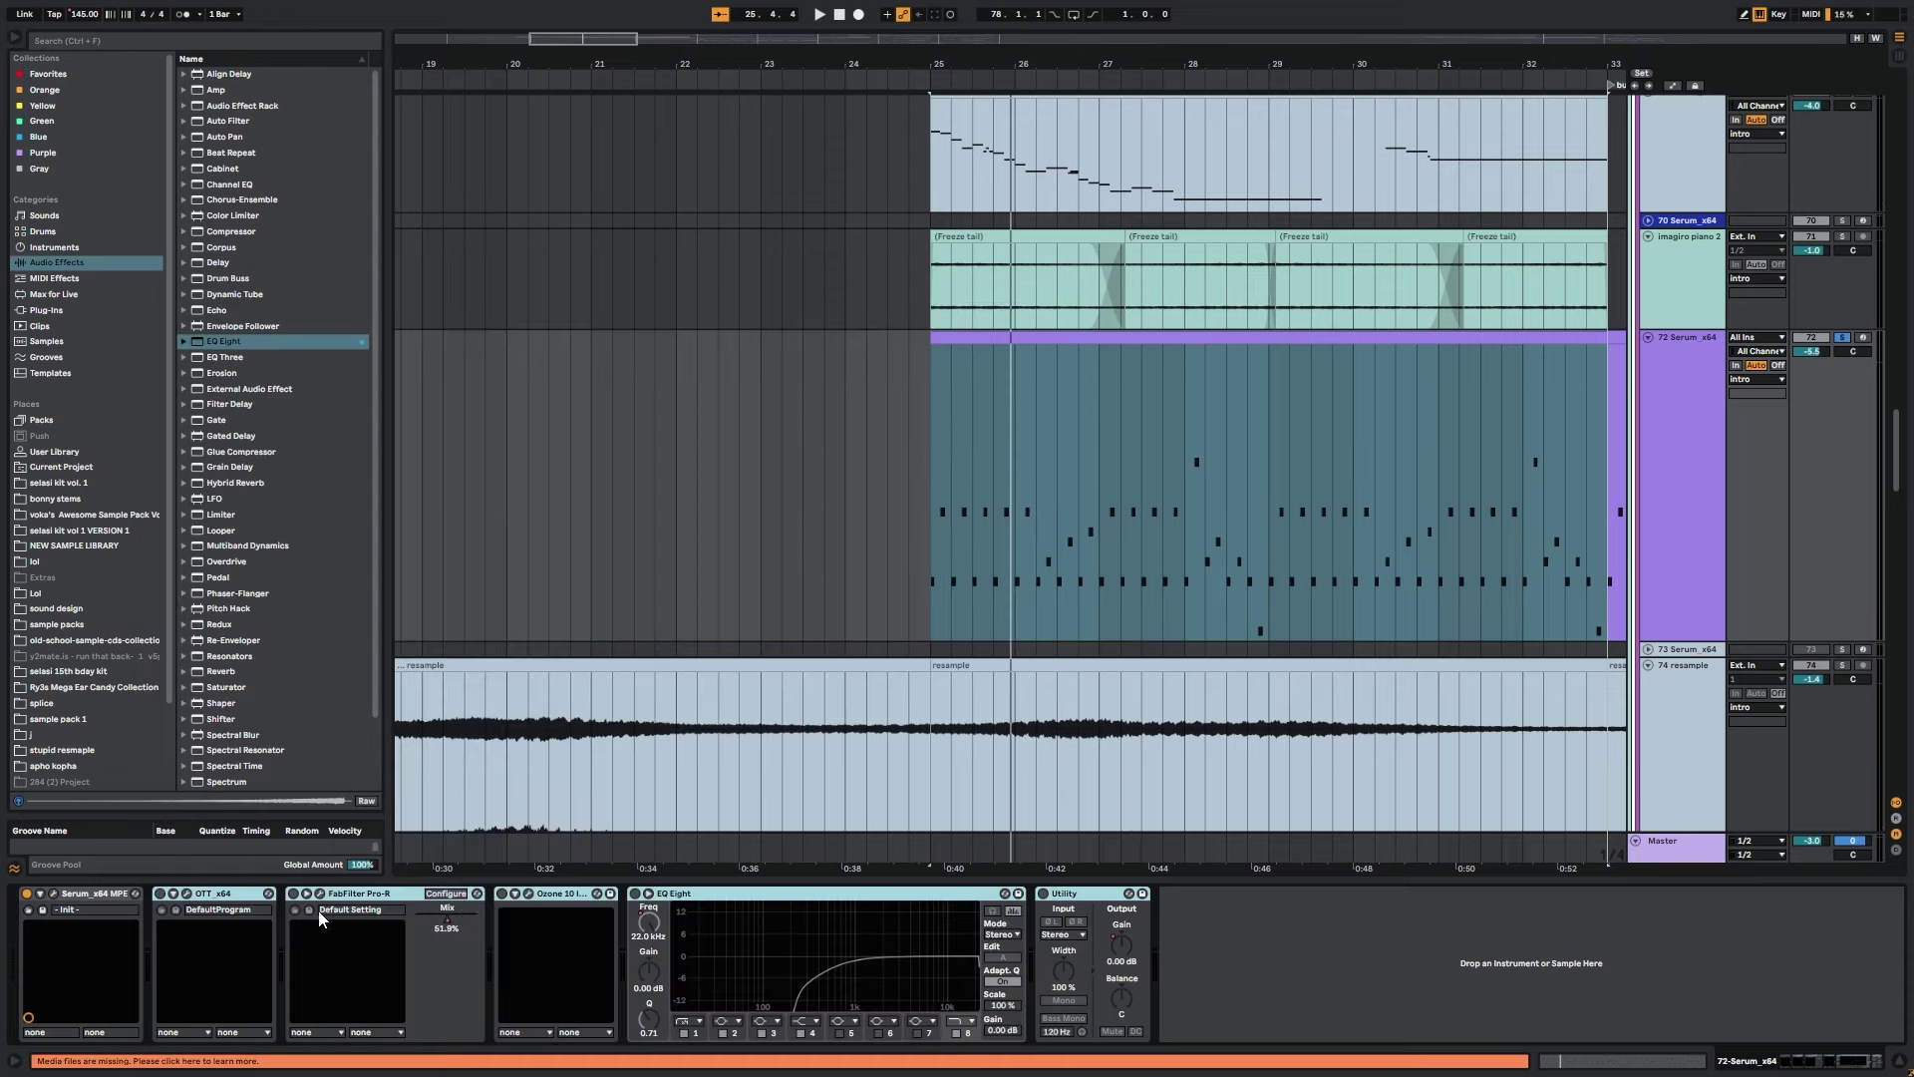
click(207, 894)
right_click(445, 927)
click(480, 936)
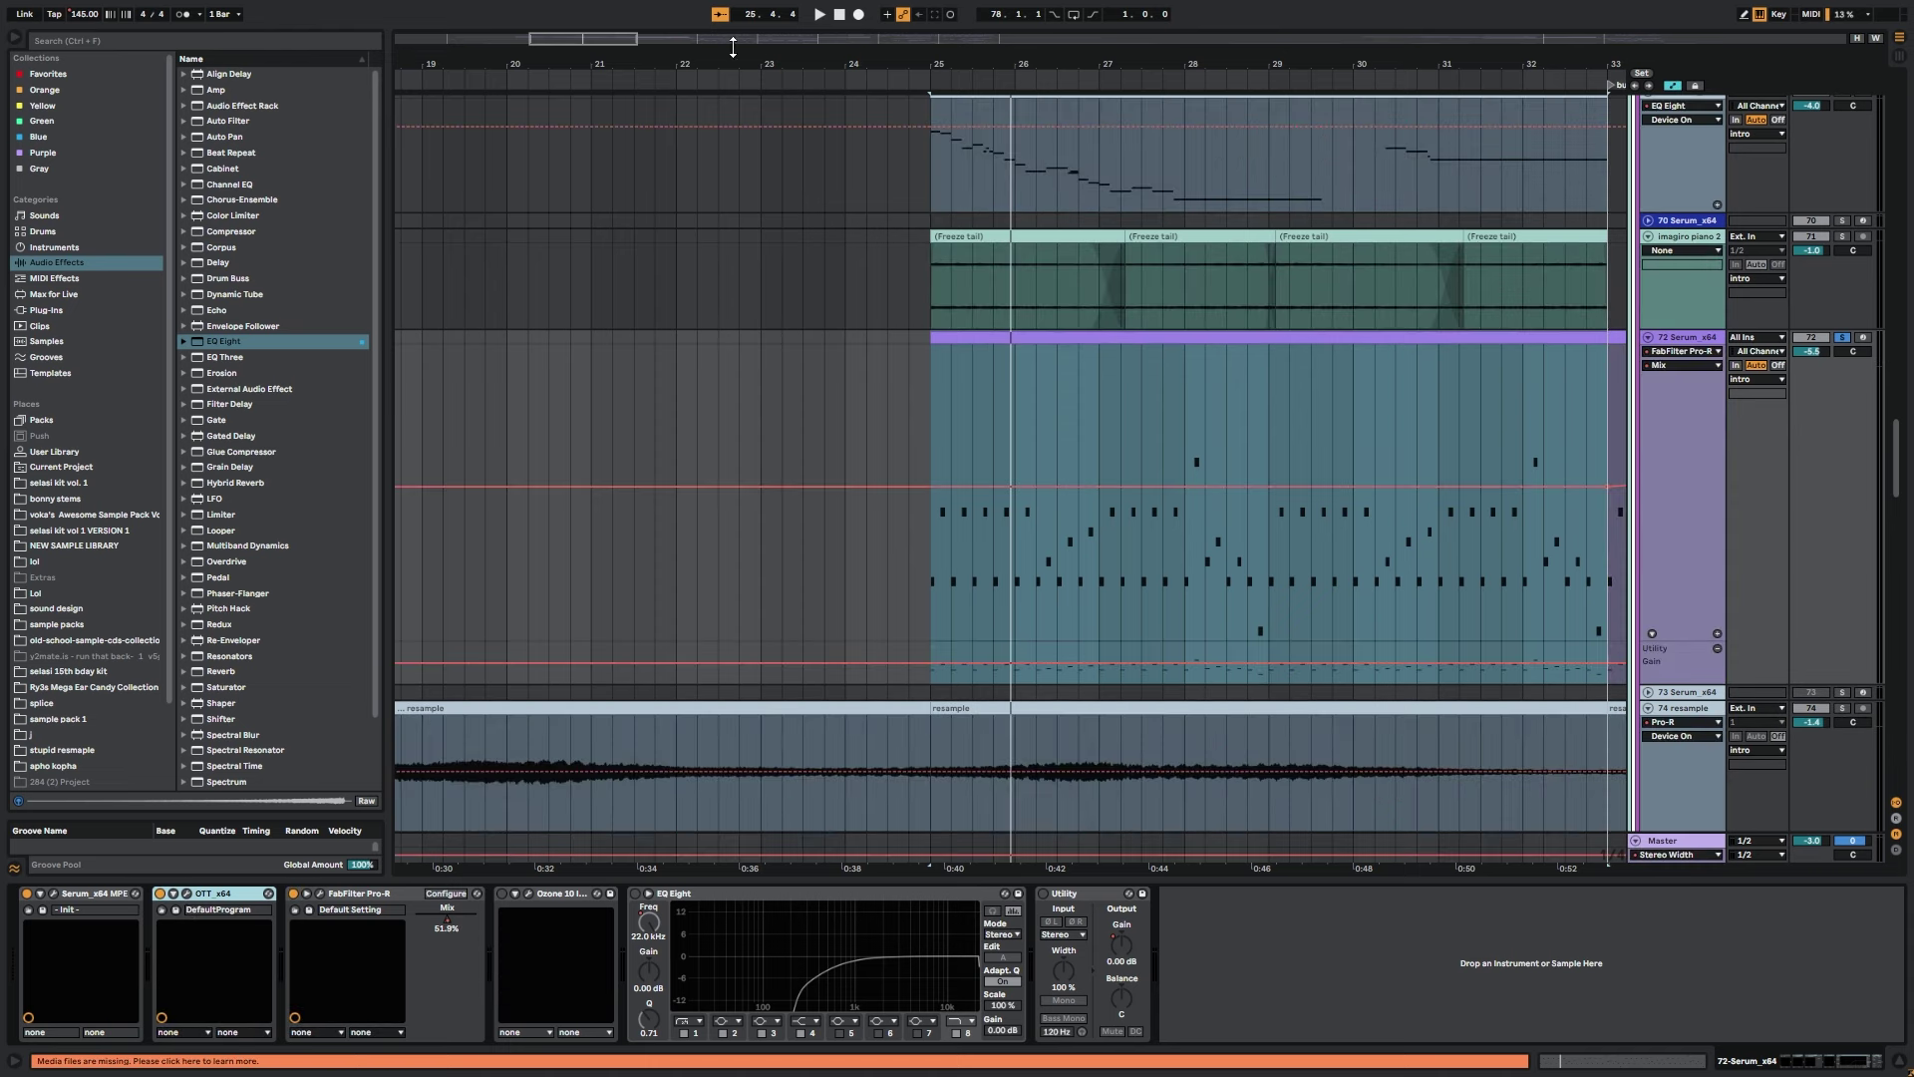
Play track 72 from 25.1.1 and from 37.3.1, examining the Pro-R Mix automation through the build.
drag(618, 38, 650, 9)
click(1063, 420)
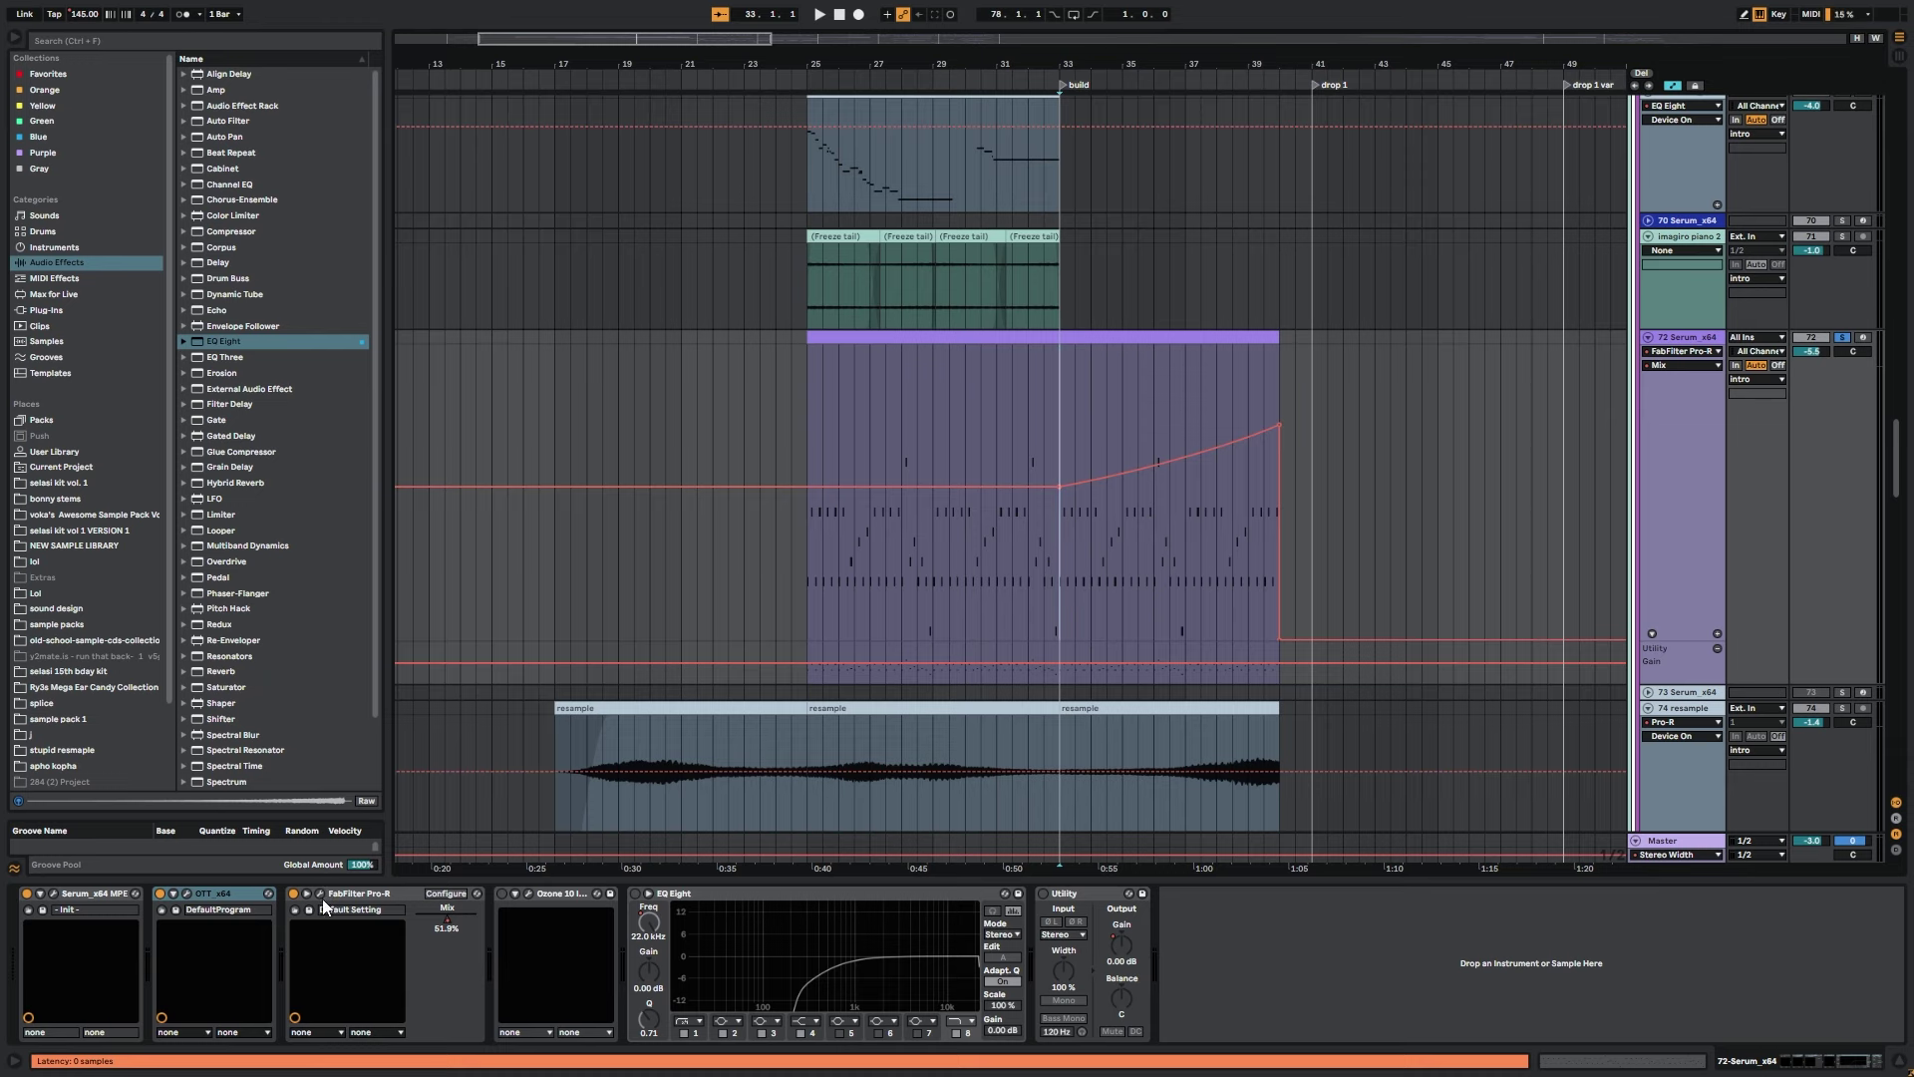
click(808, 431)
key(space)
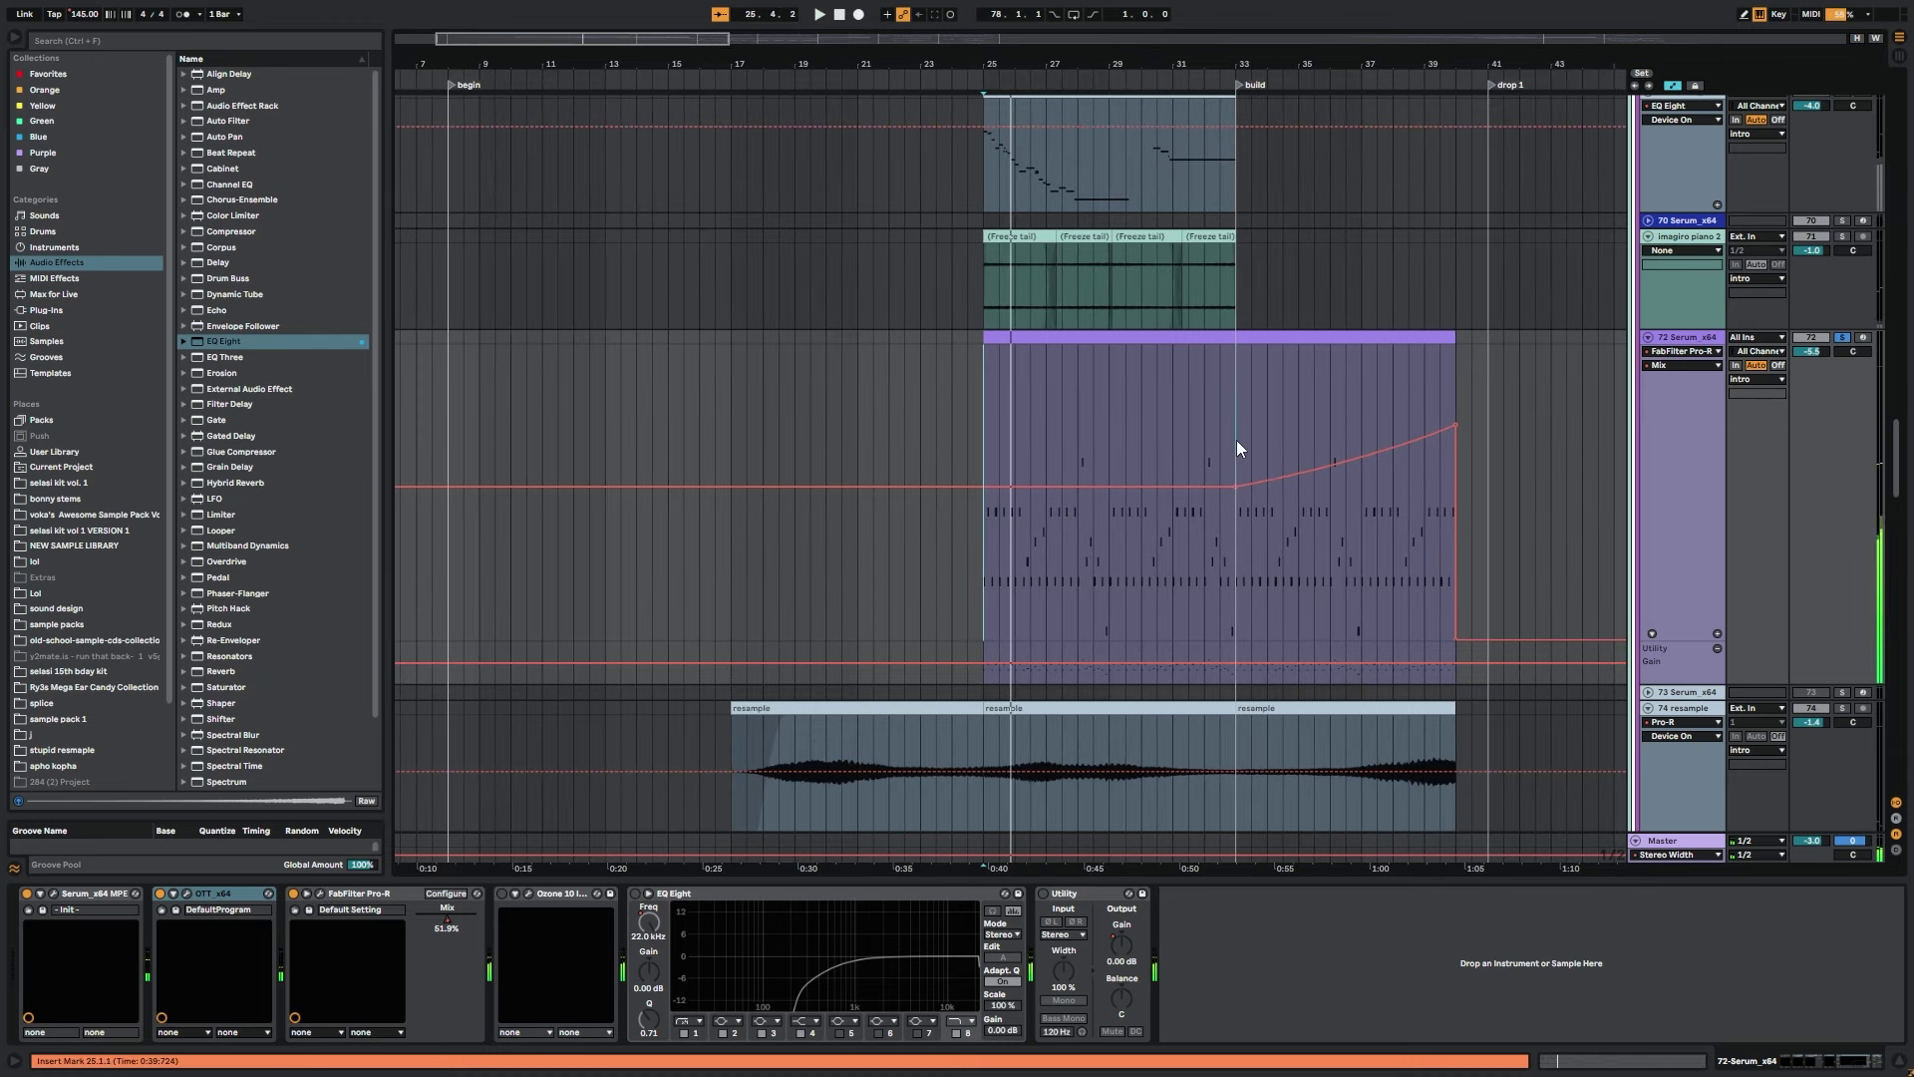
drag(1237, 441, 1456, 427)
click(1379, 402)
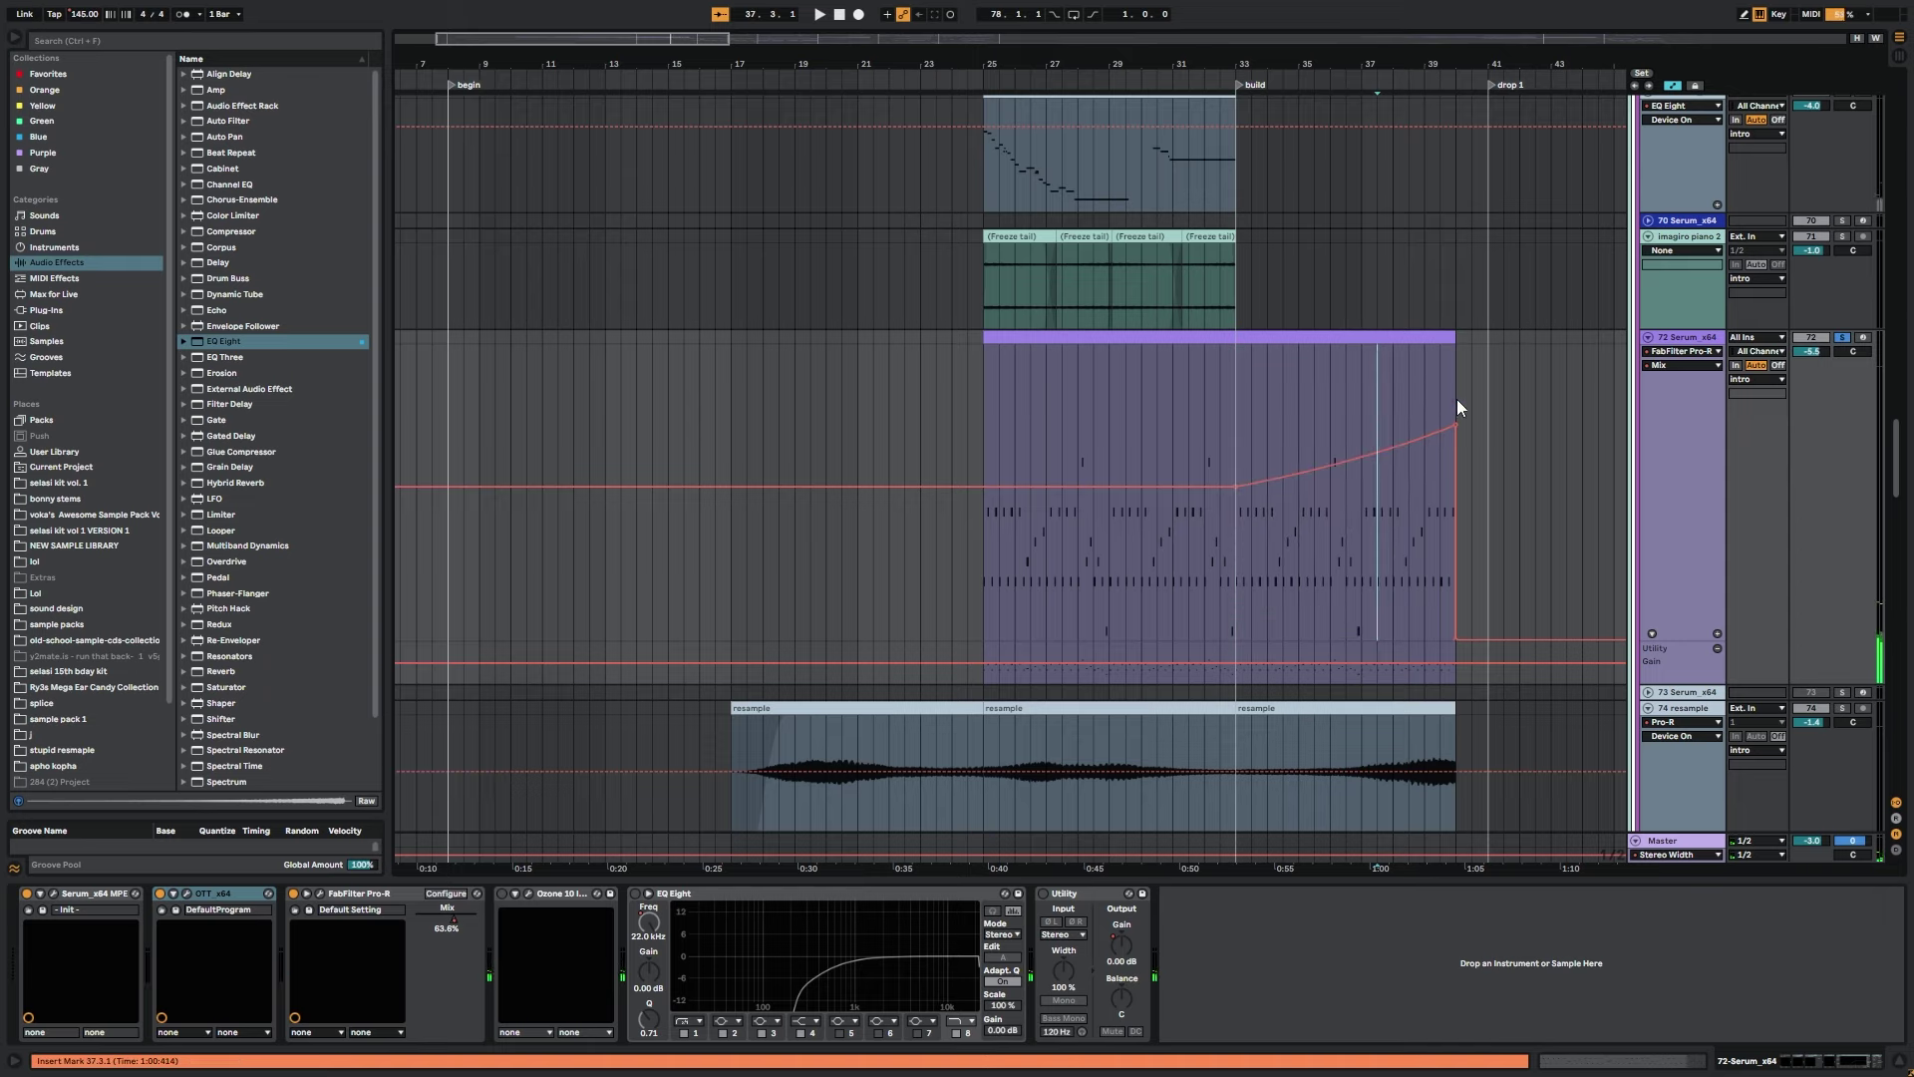
click(967, 487)
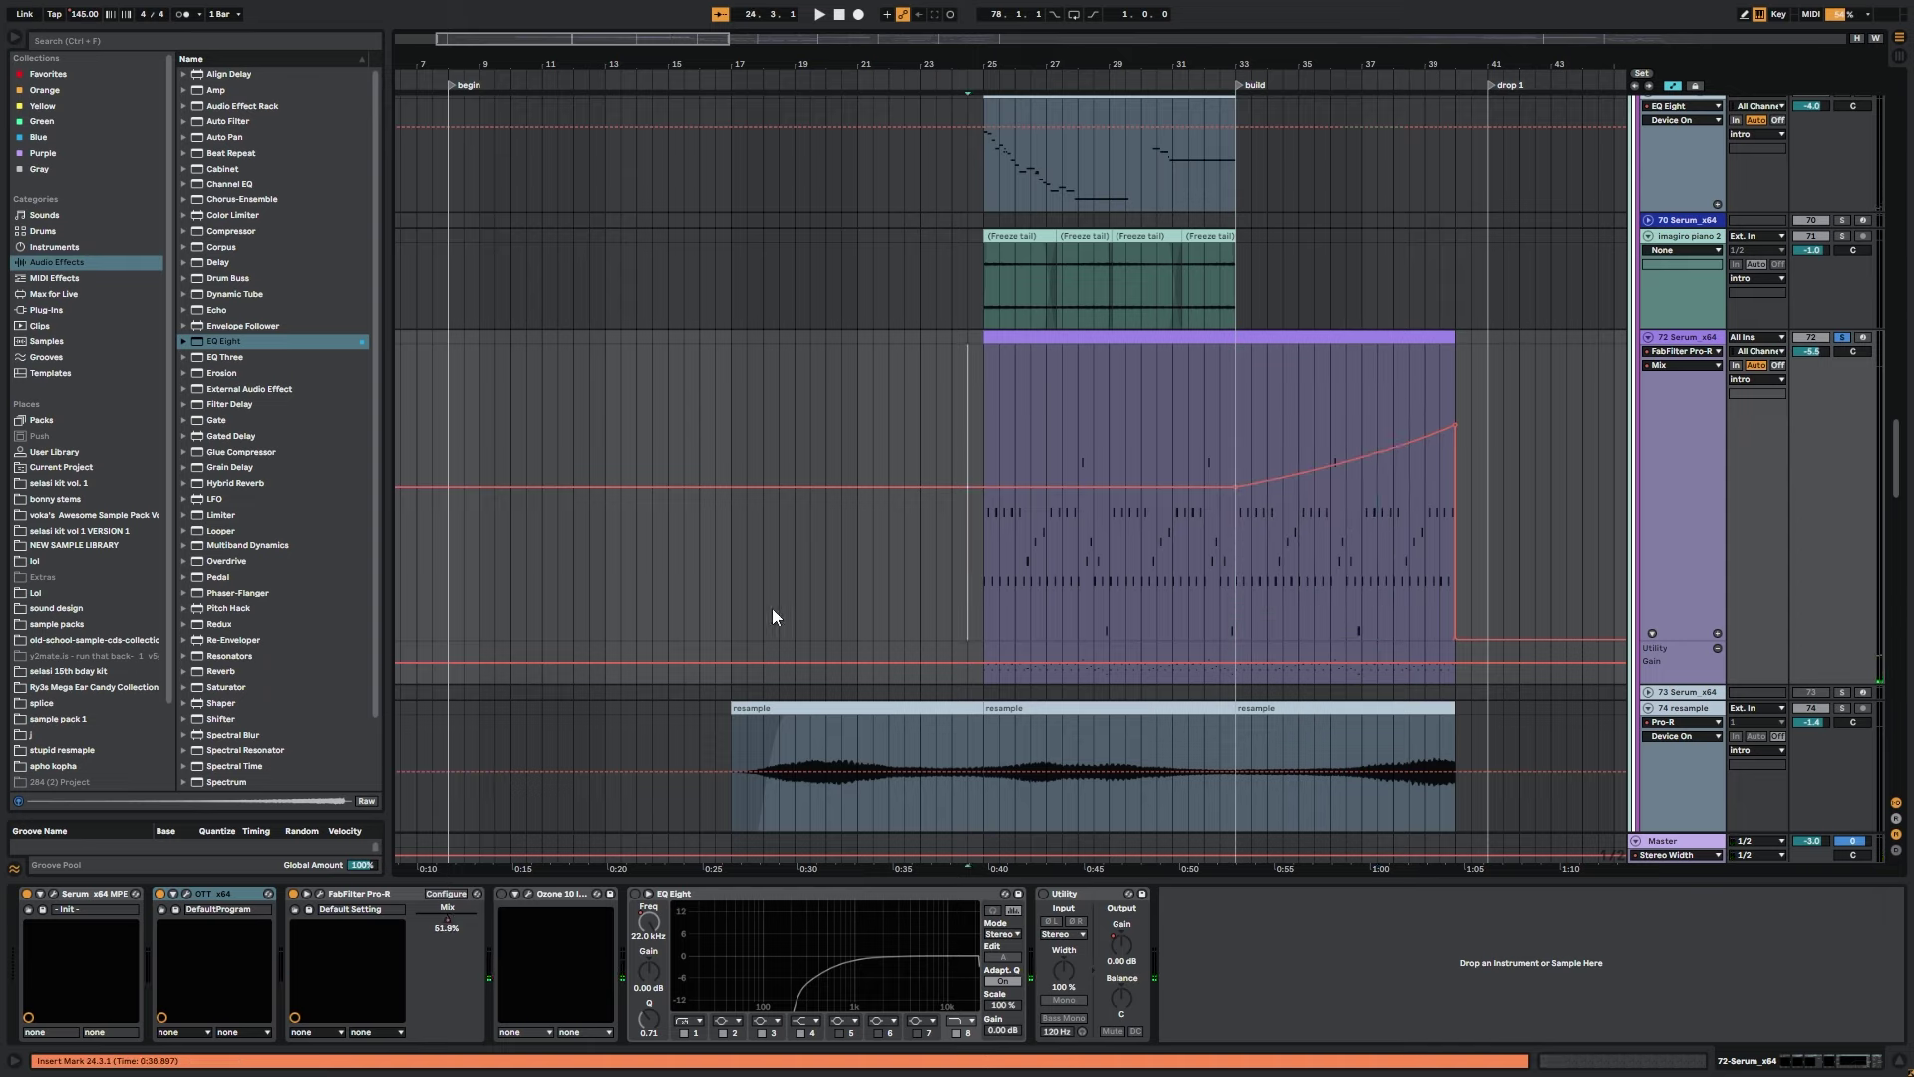
Switch on track 72's Ozone 10 Imager, open its window and hide the automation lanes.
click(501, 894)
click(528, 893)
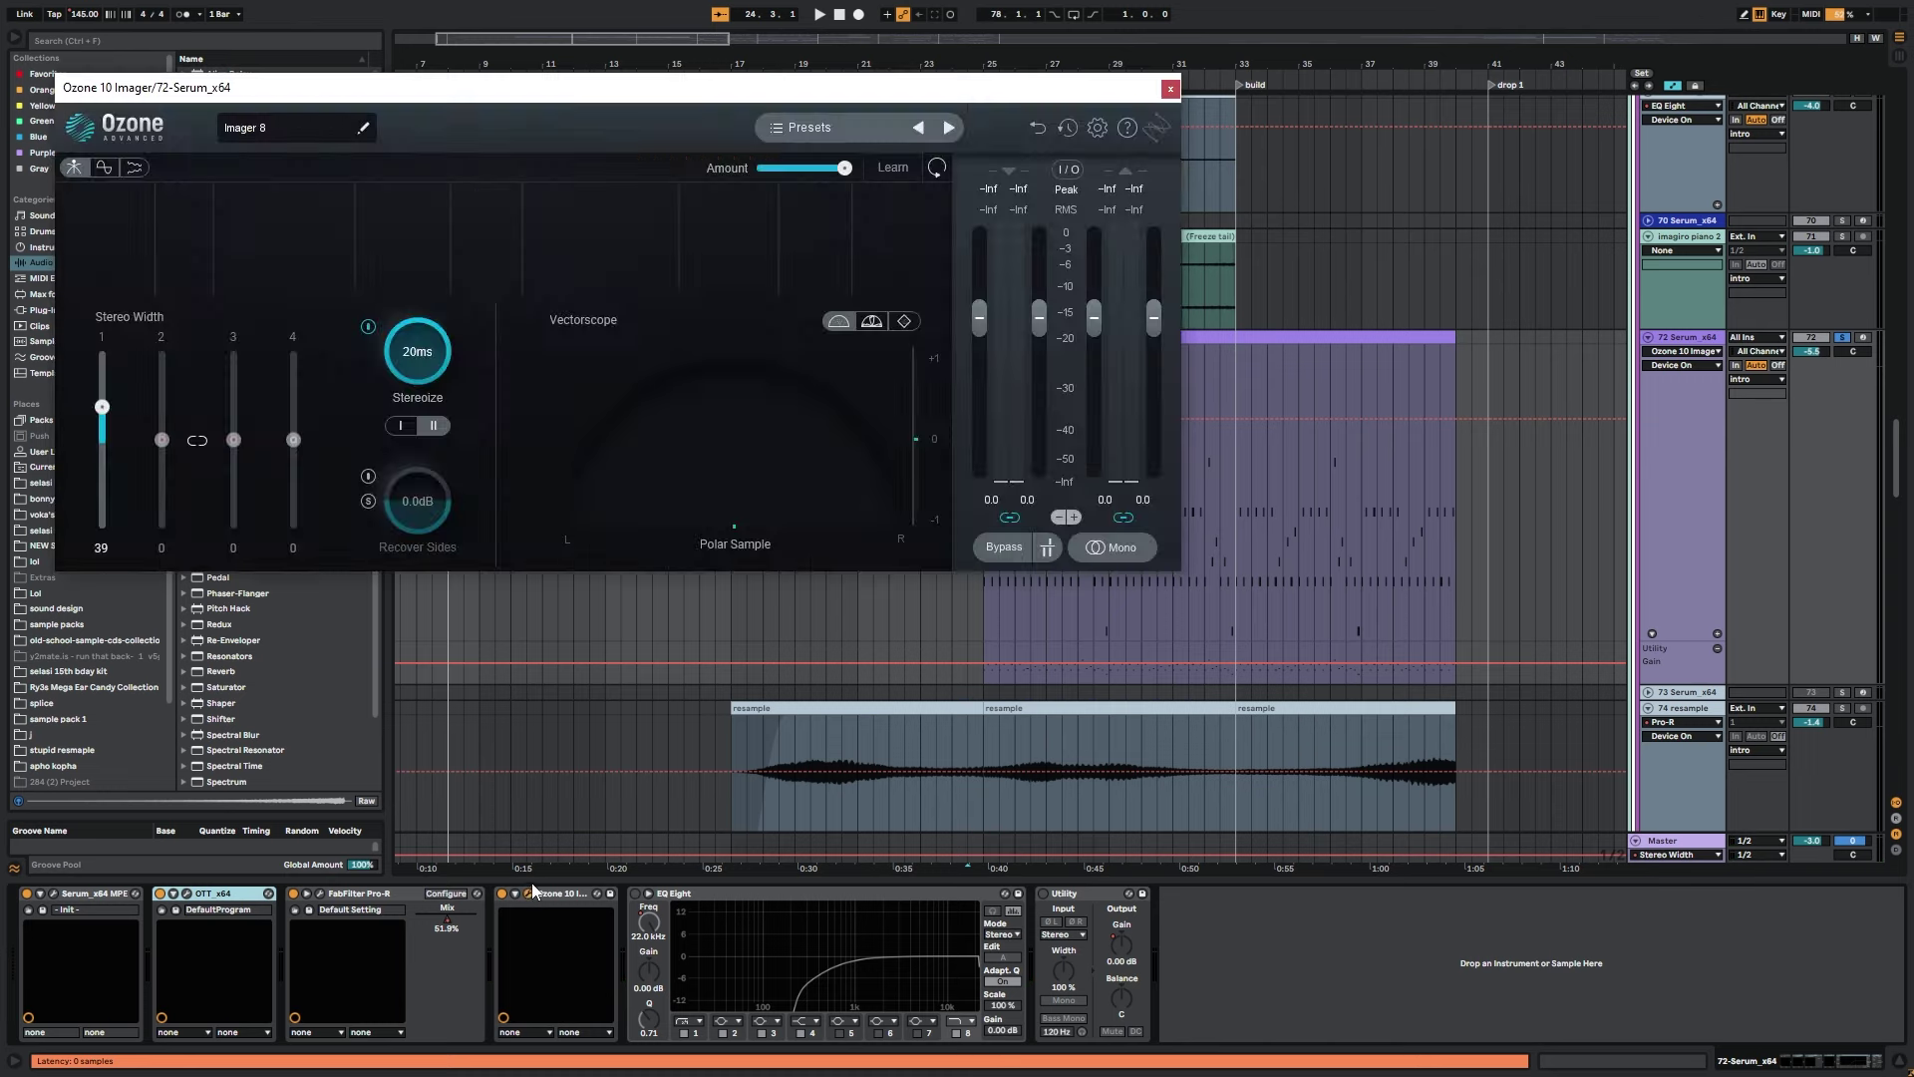
click(530, 890)
click(531, 894)
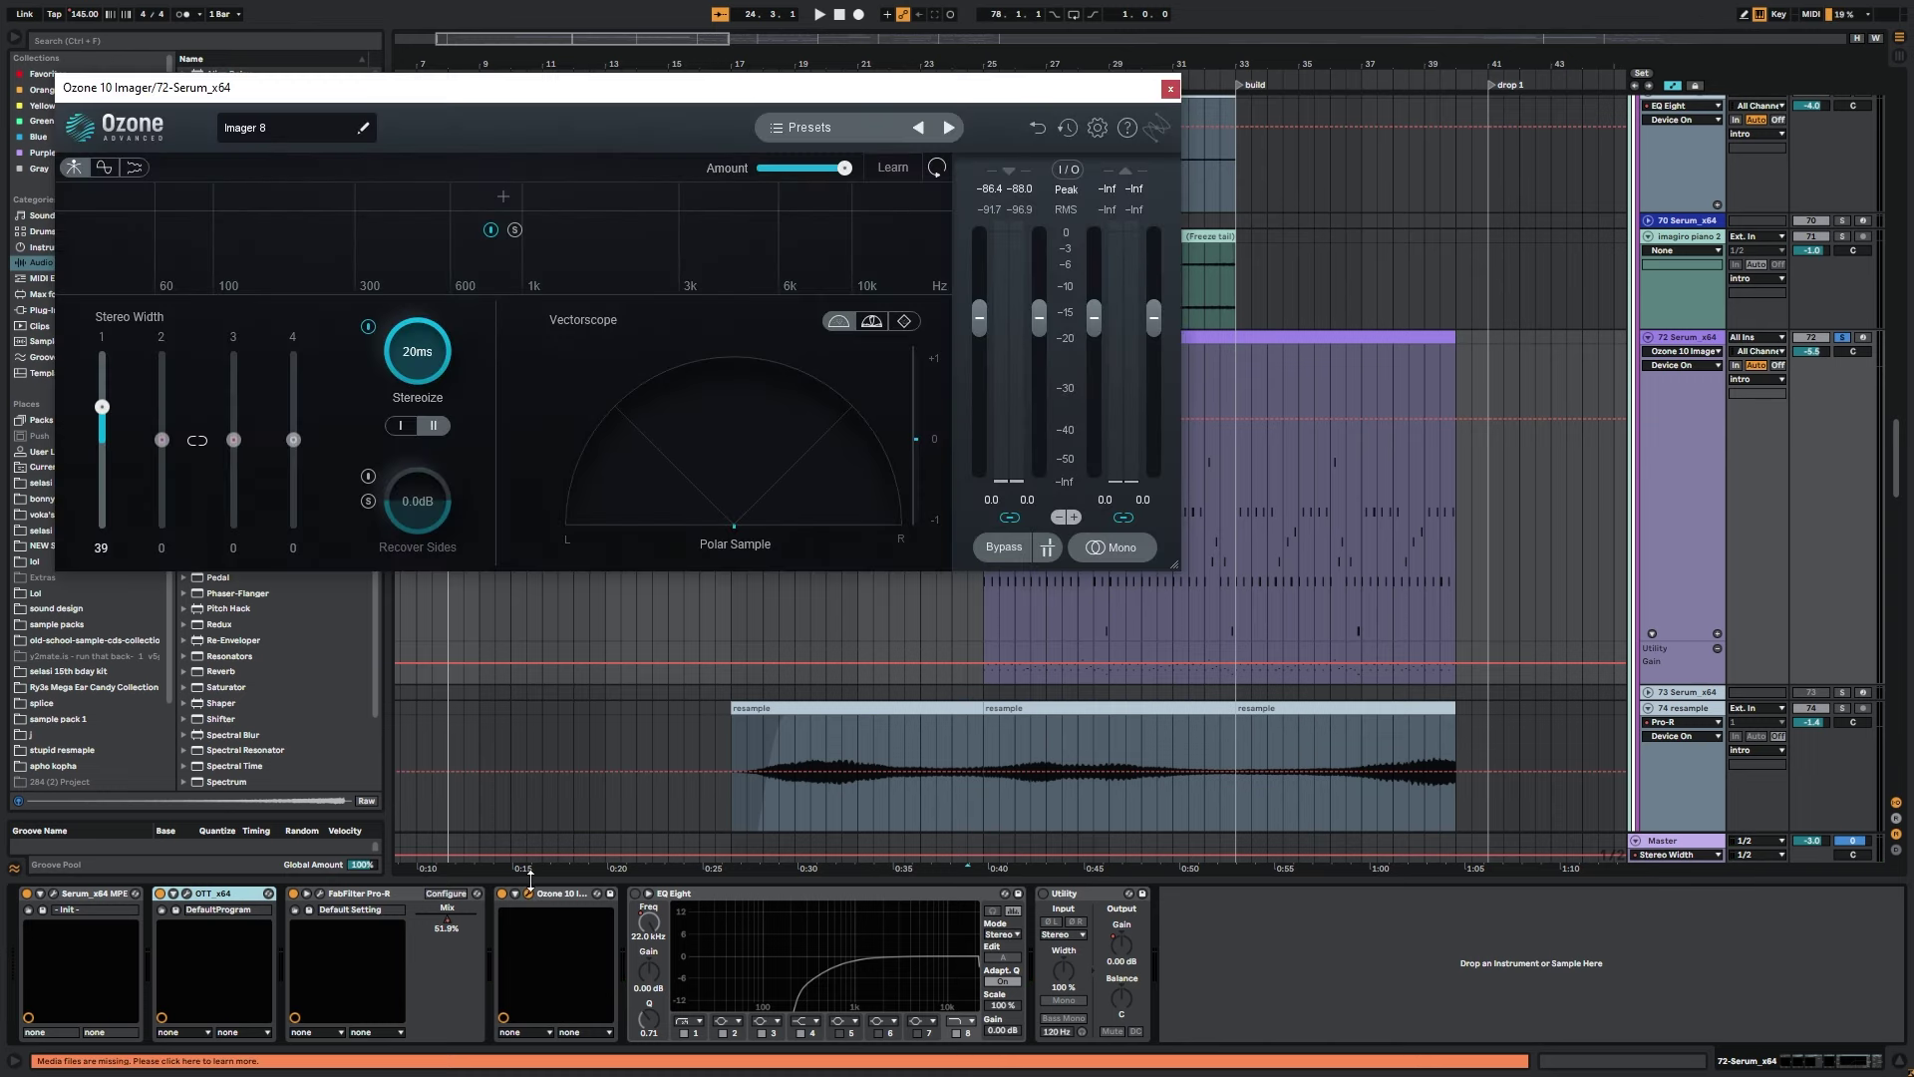
click(1673, 86)
drag(768, 92, 876, 274)
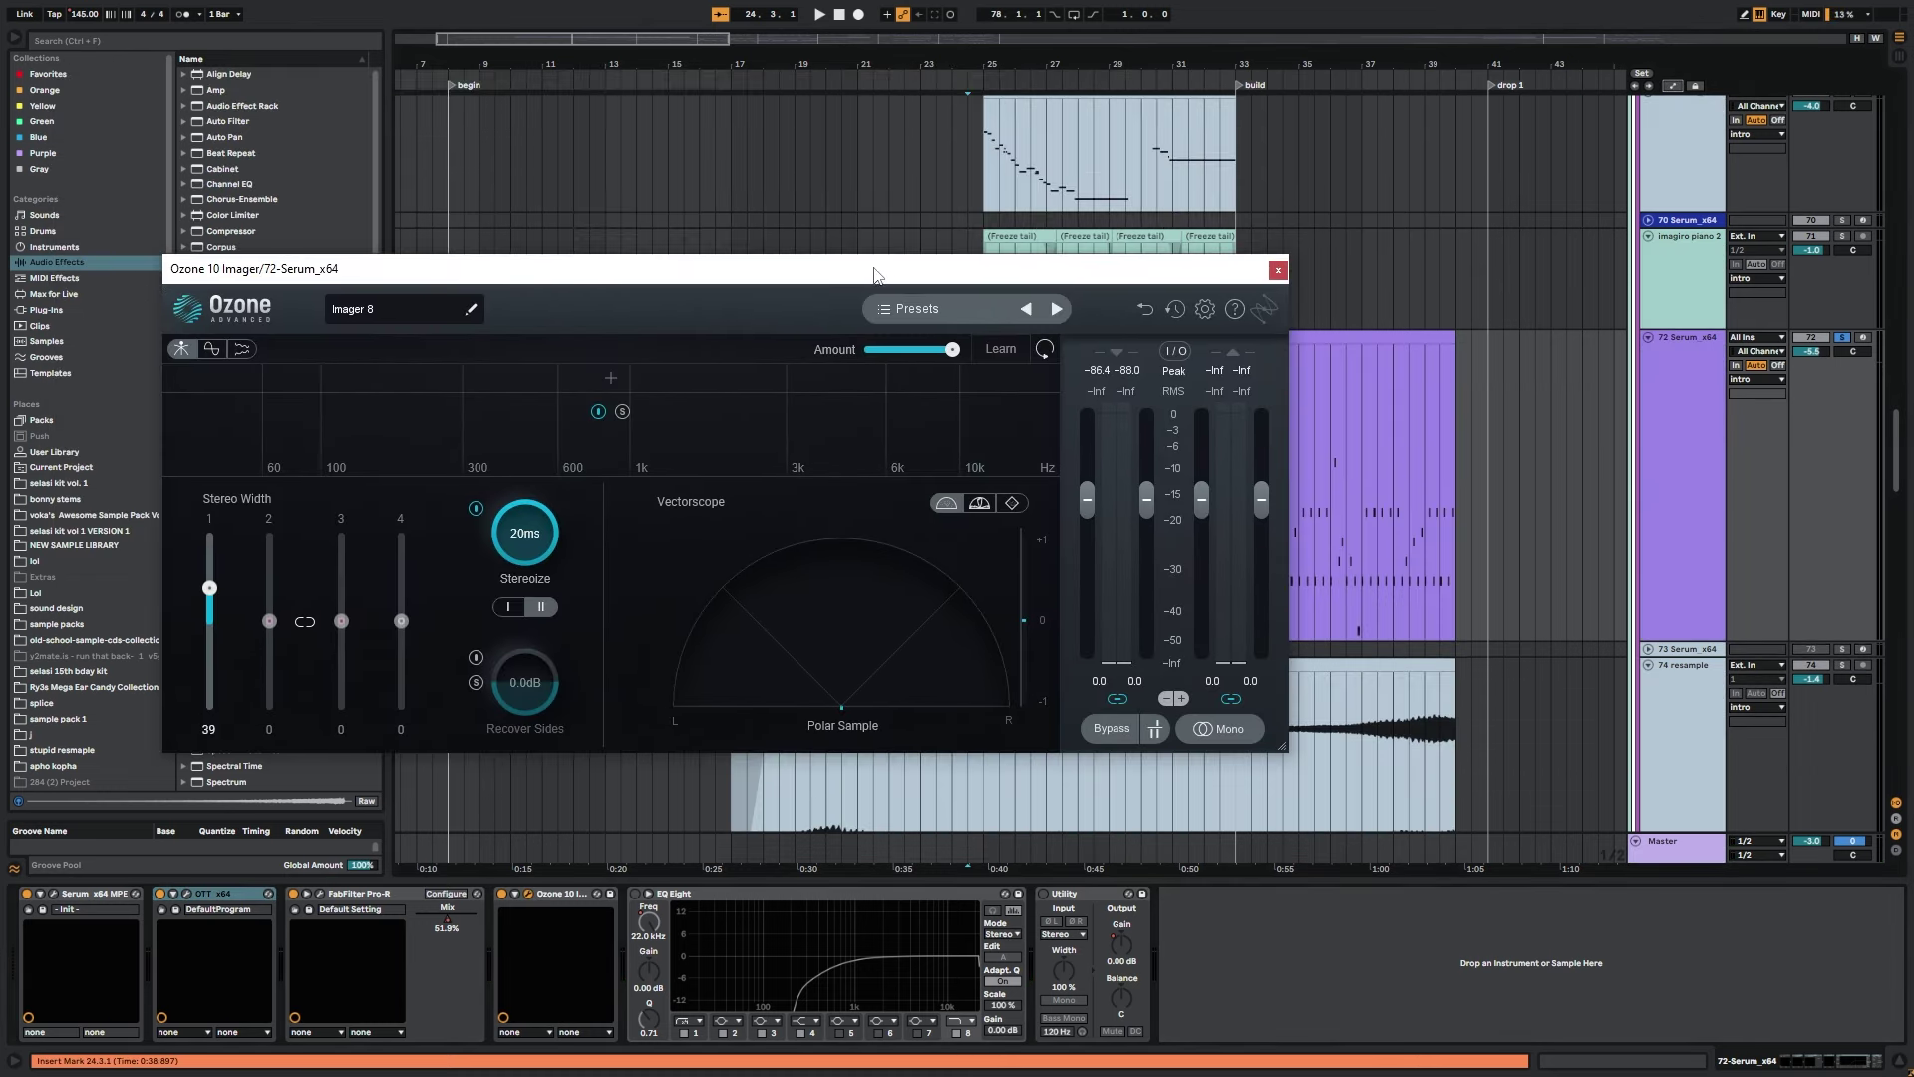
Play track 72 from 25.1.1 while examining the Imager's Stereo Width, Stereoize settings and vectorscope.
drag(589, 42, 594, 140)
drag(742, 269, 947, 317)
click(857, 365)
key(space)
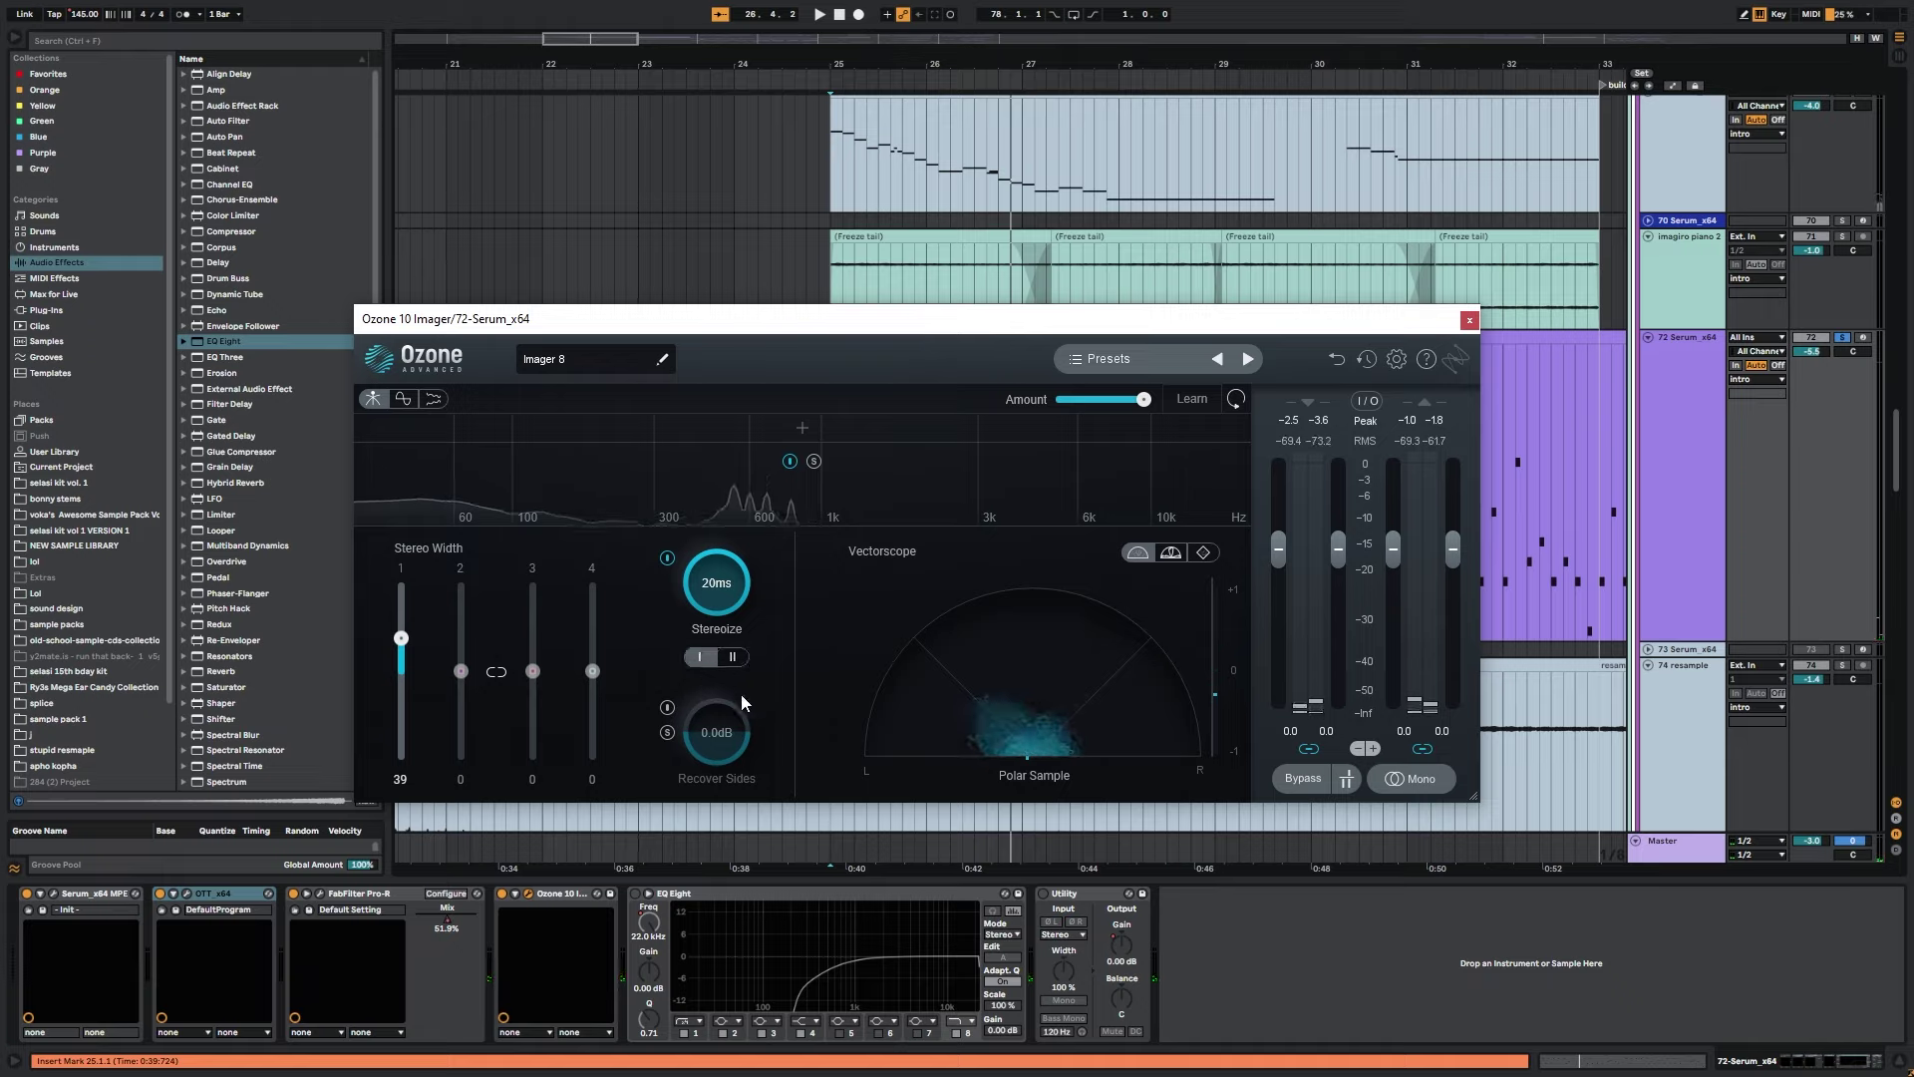
click(732, 657)
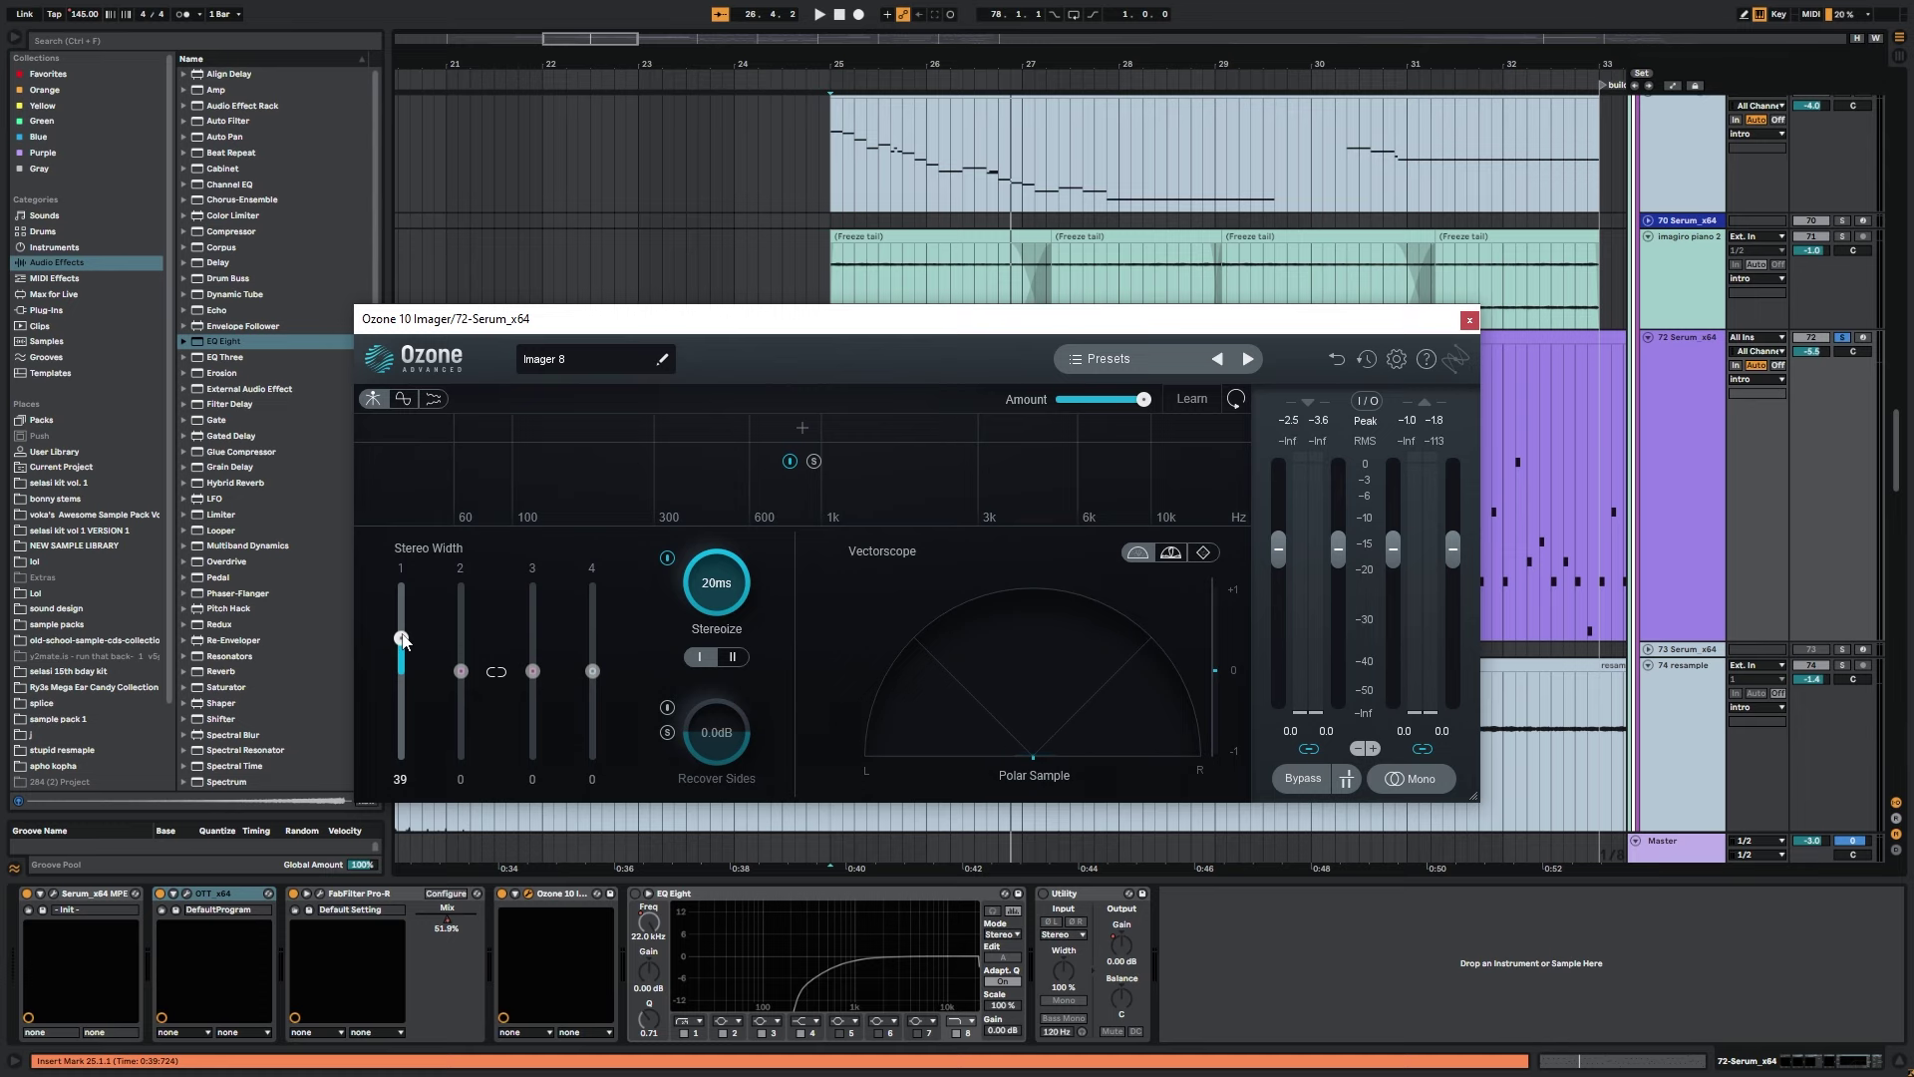
key(space)
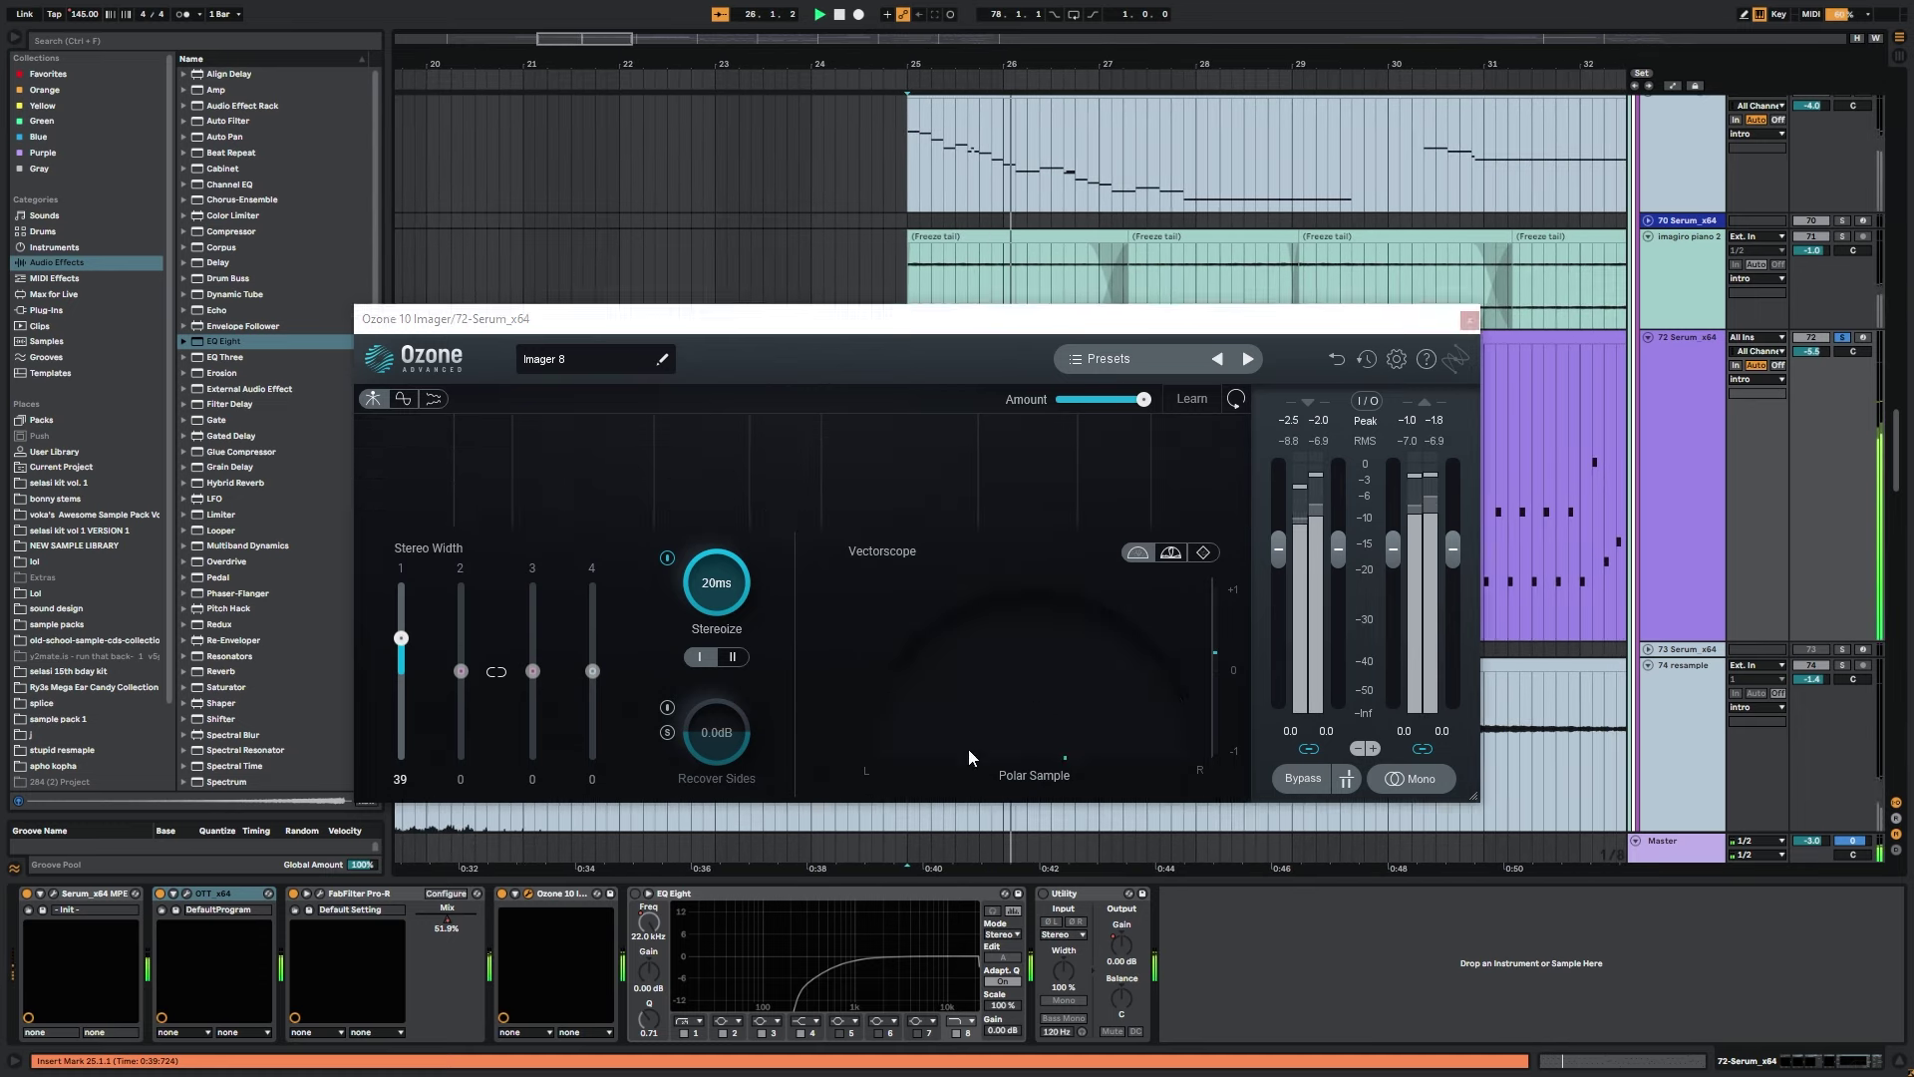
key(space)
key(Escape)
Switch on track 72's EQ Eight and inspect its bands and the band 8 frequency automation during playback.
click(636, 895)
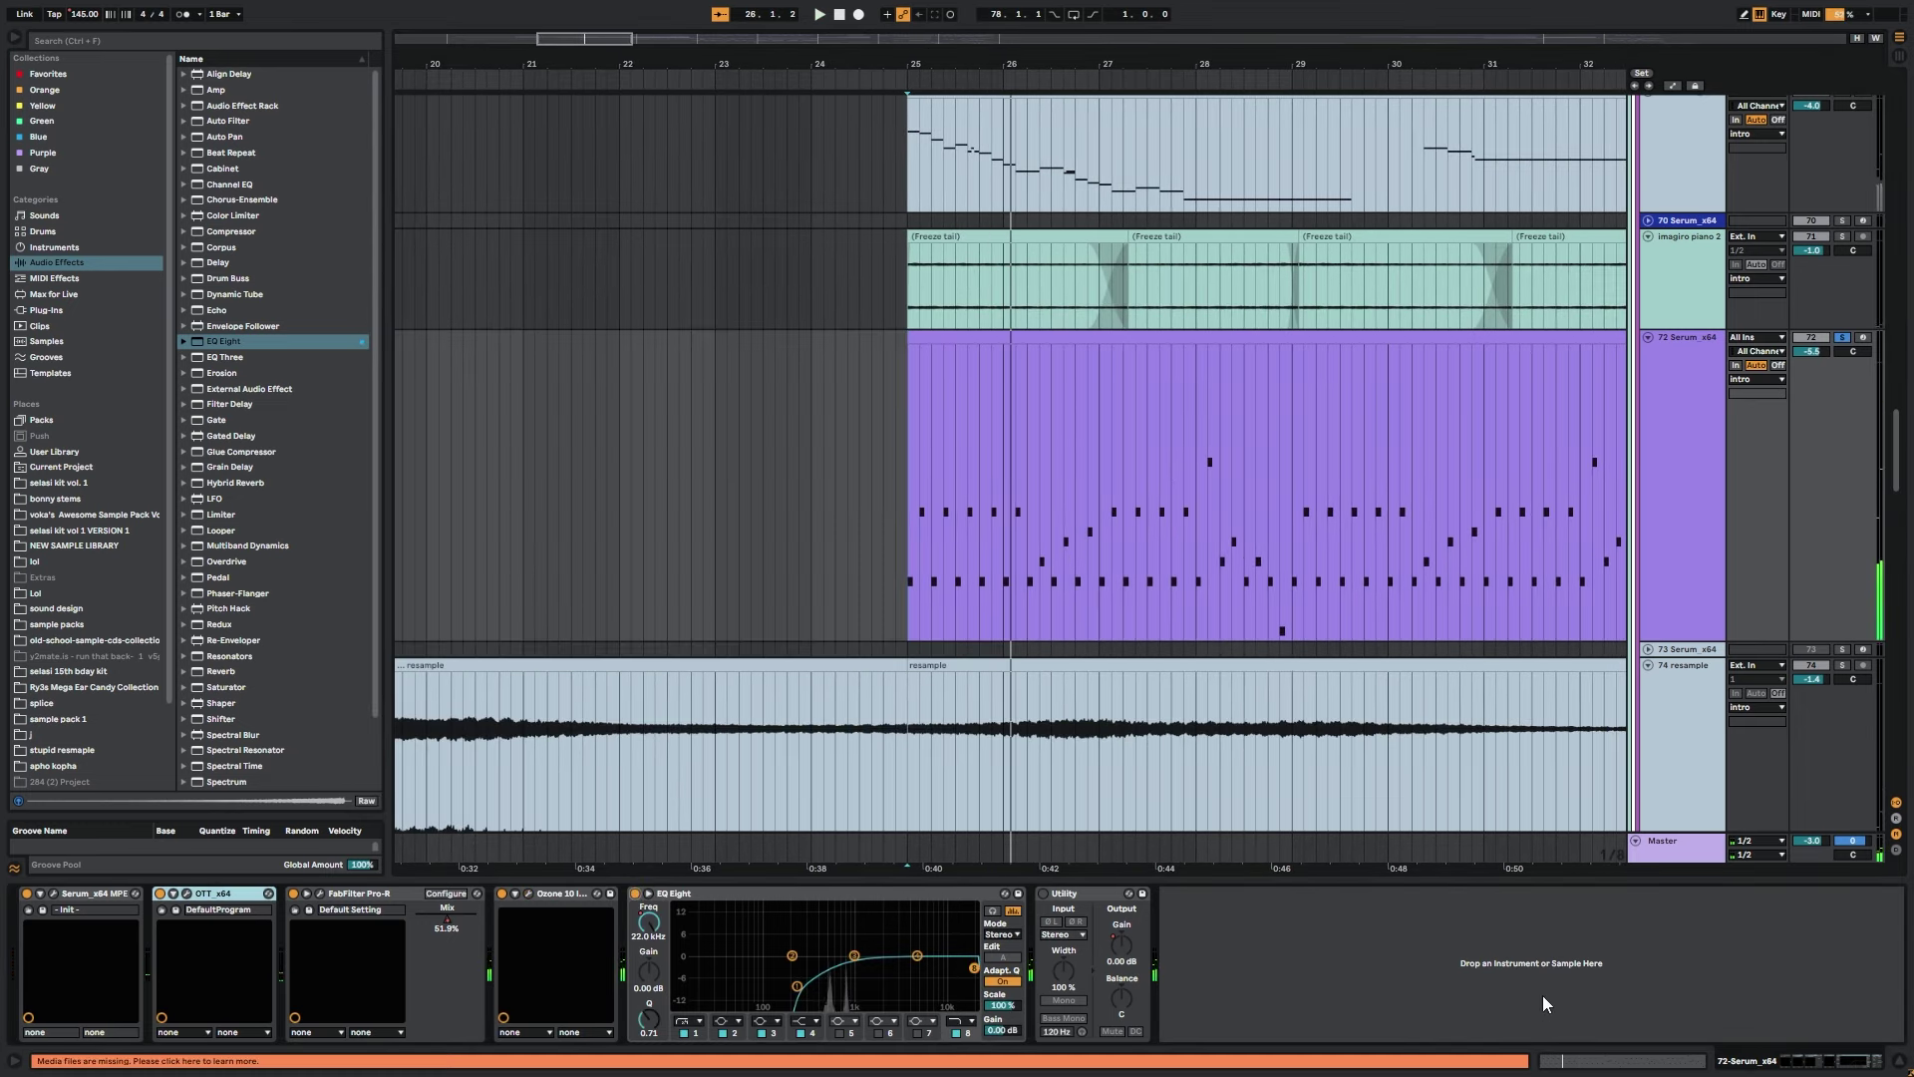
key(space)
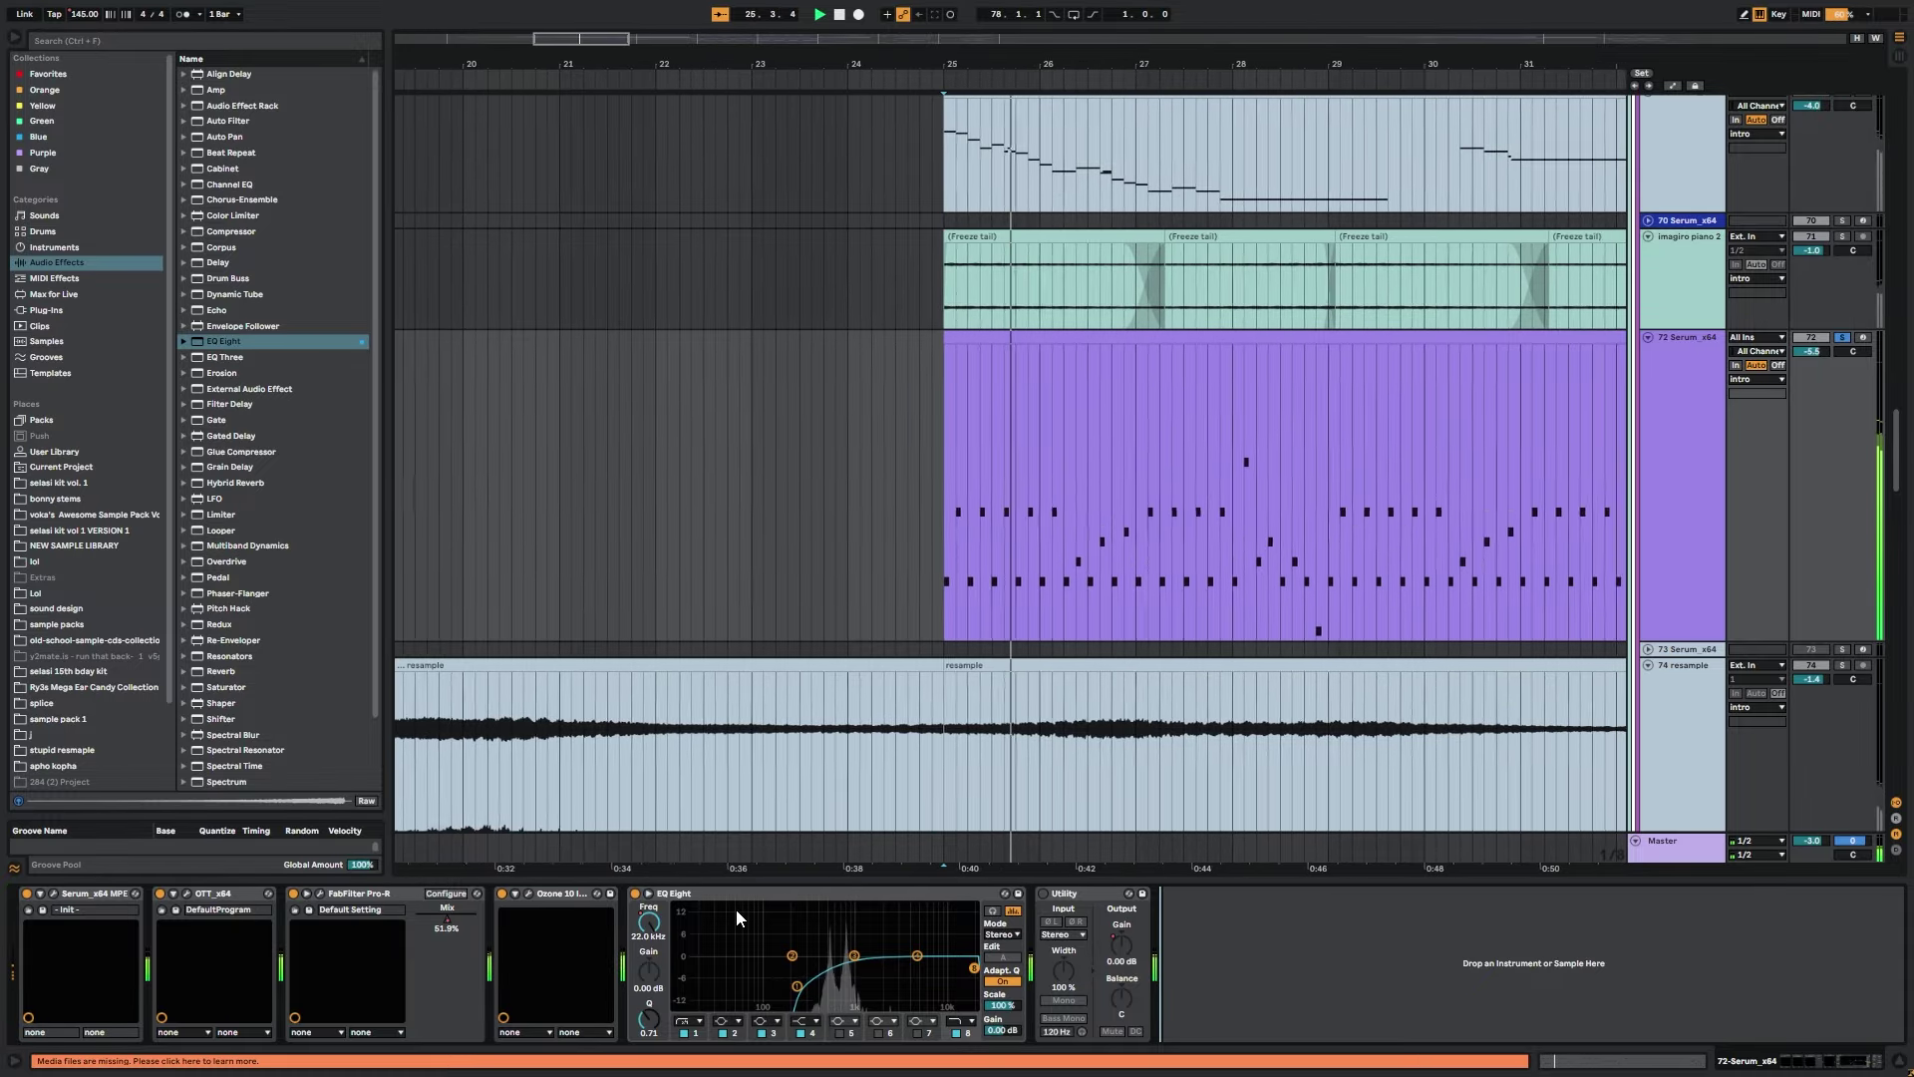
click(696, 1033)
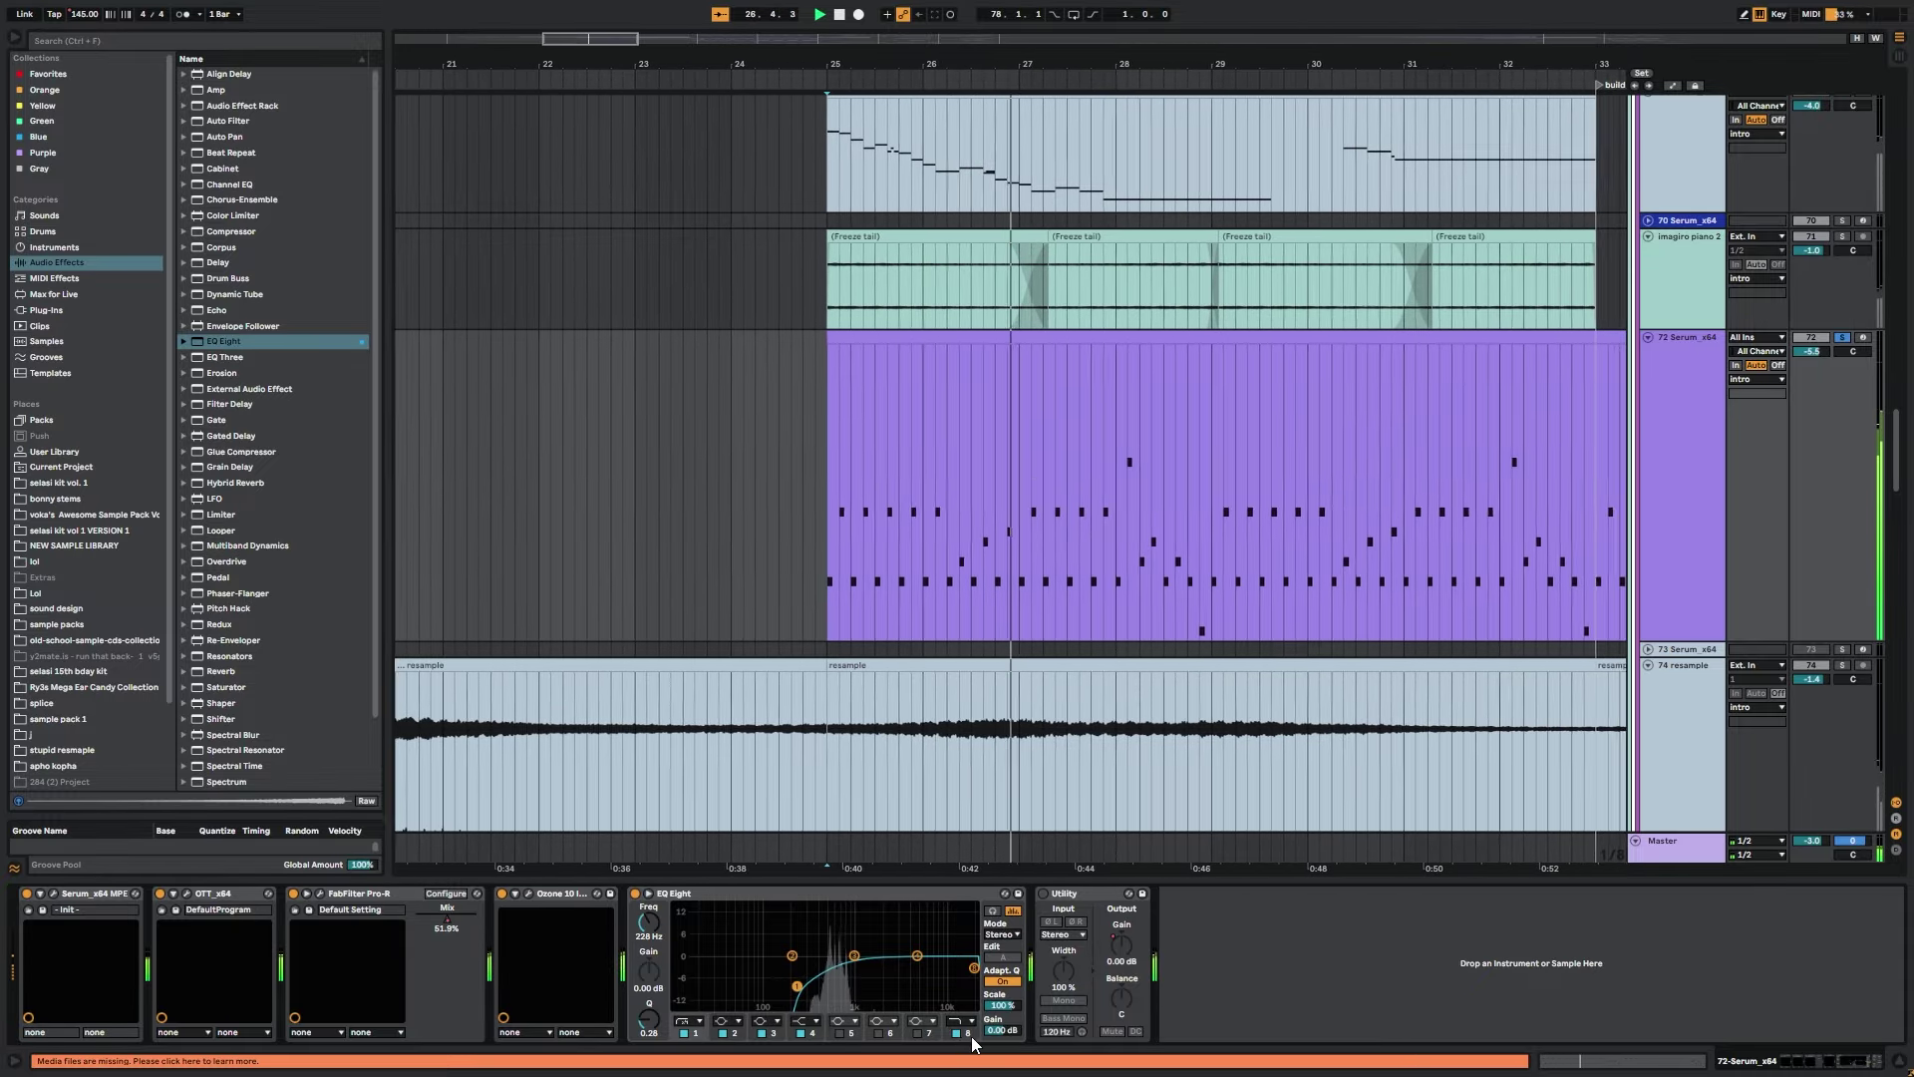
click(969, 1035)
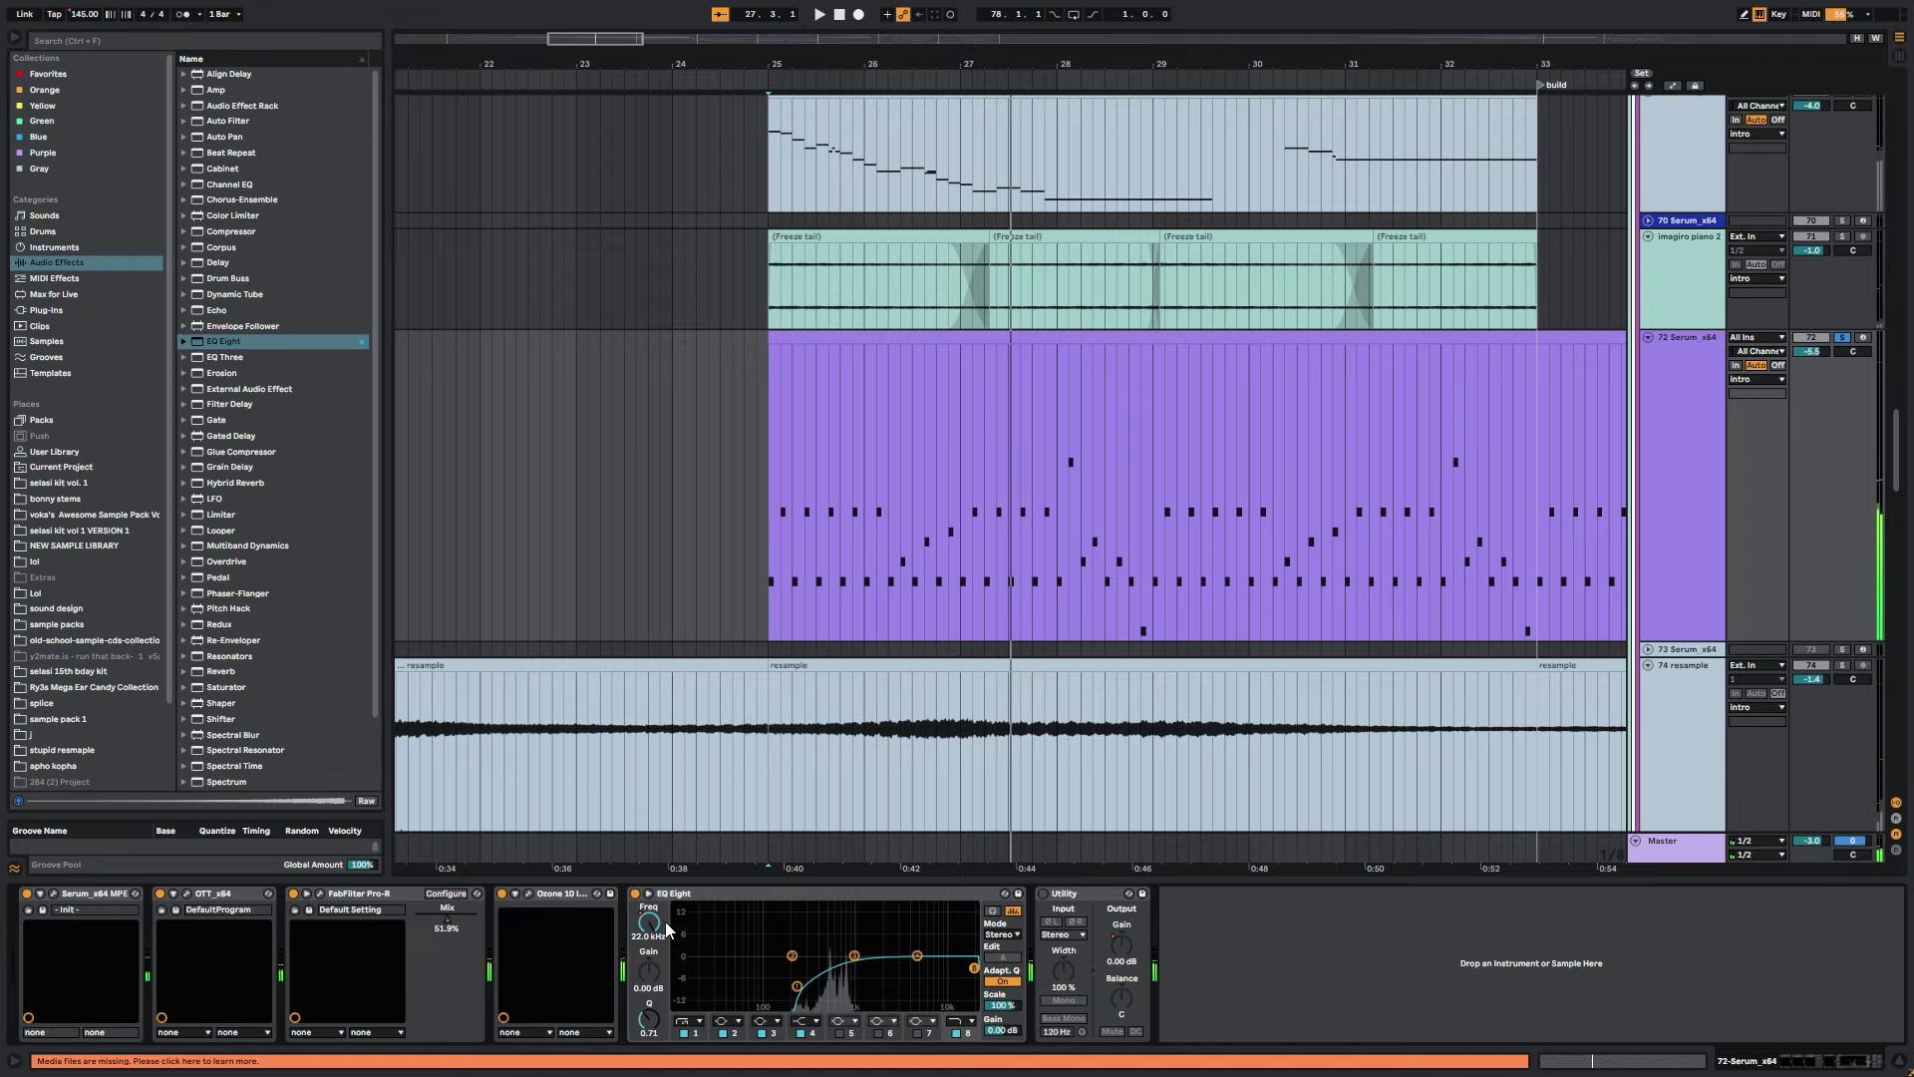
key(a)
key(minus)
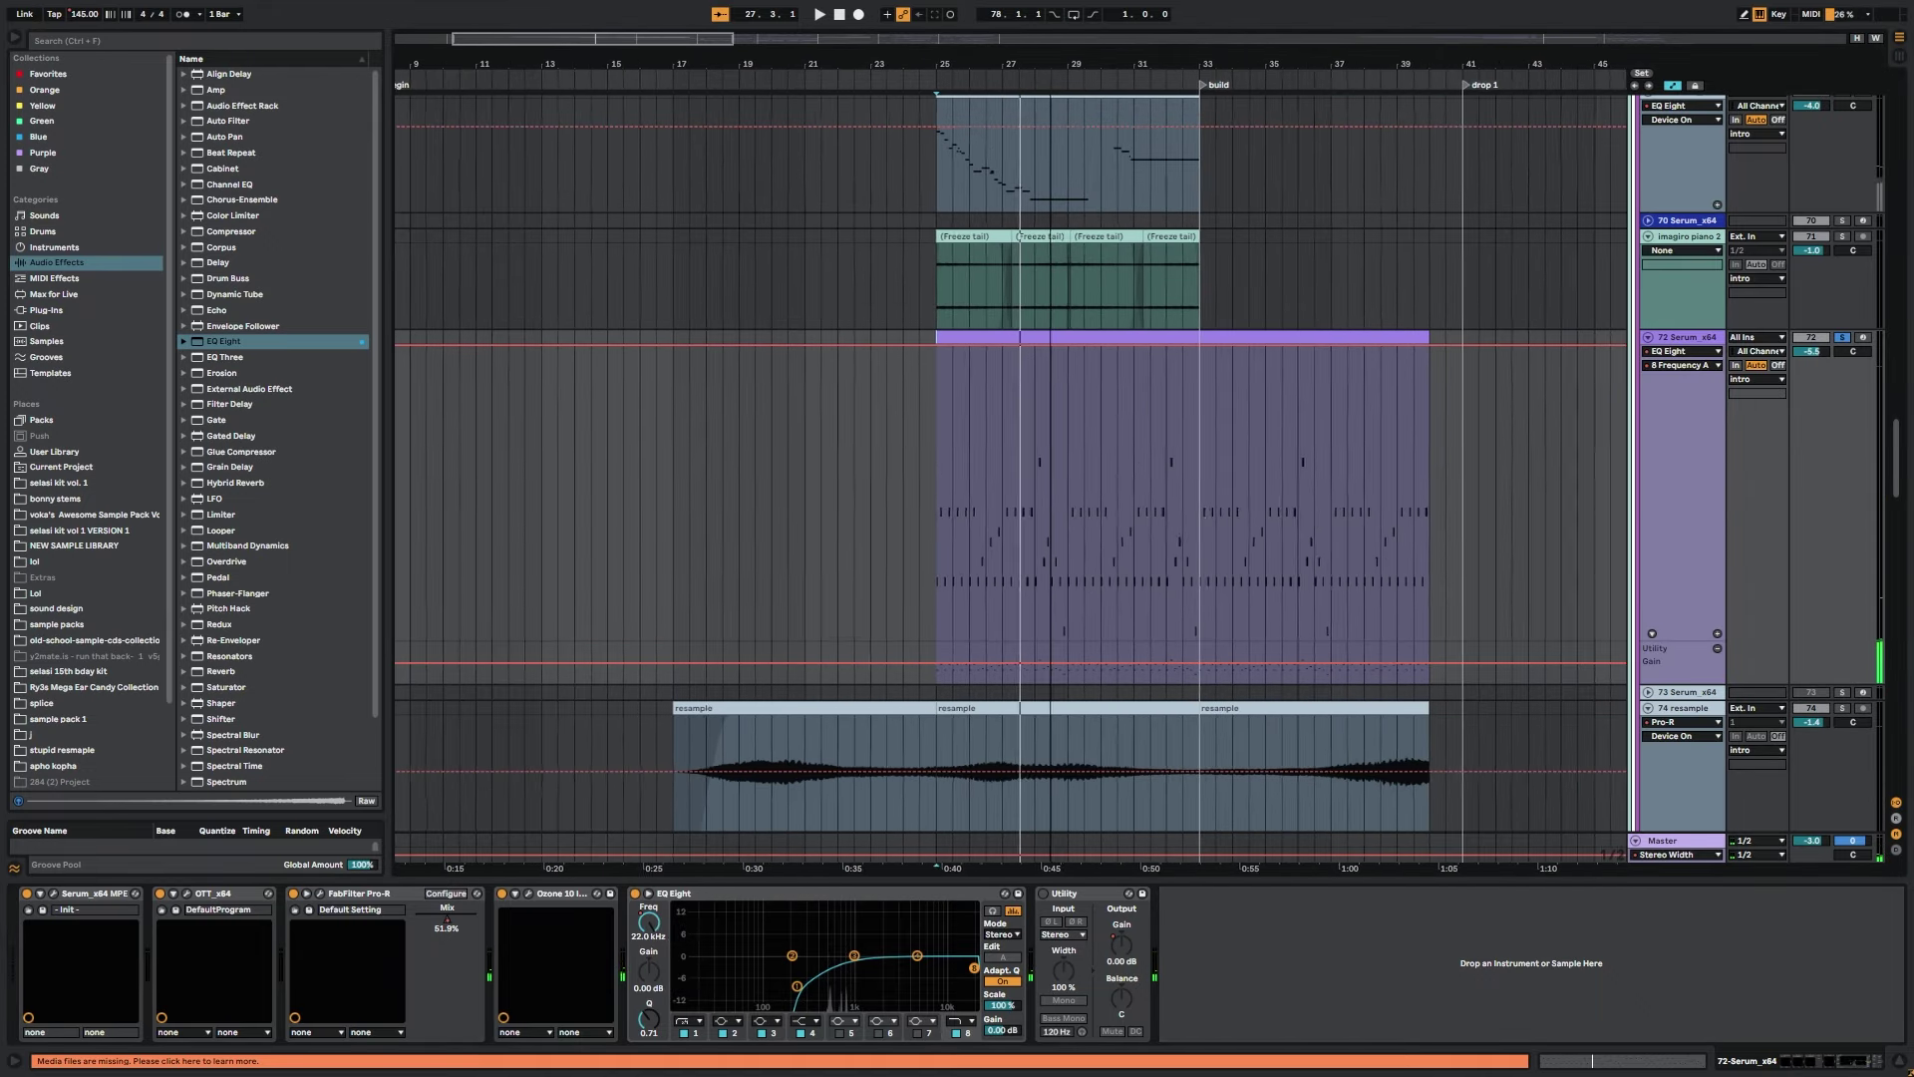
key(plus)
key(a)
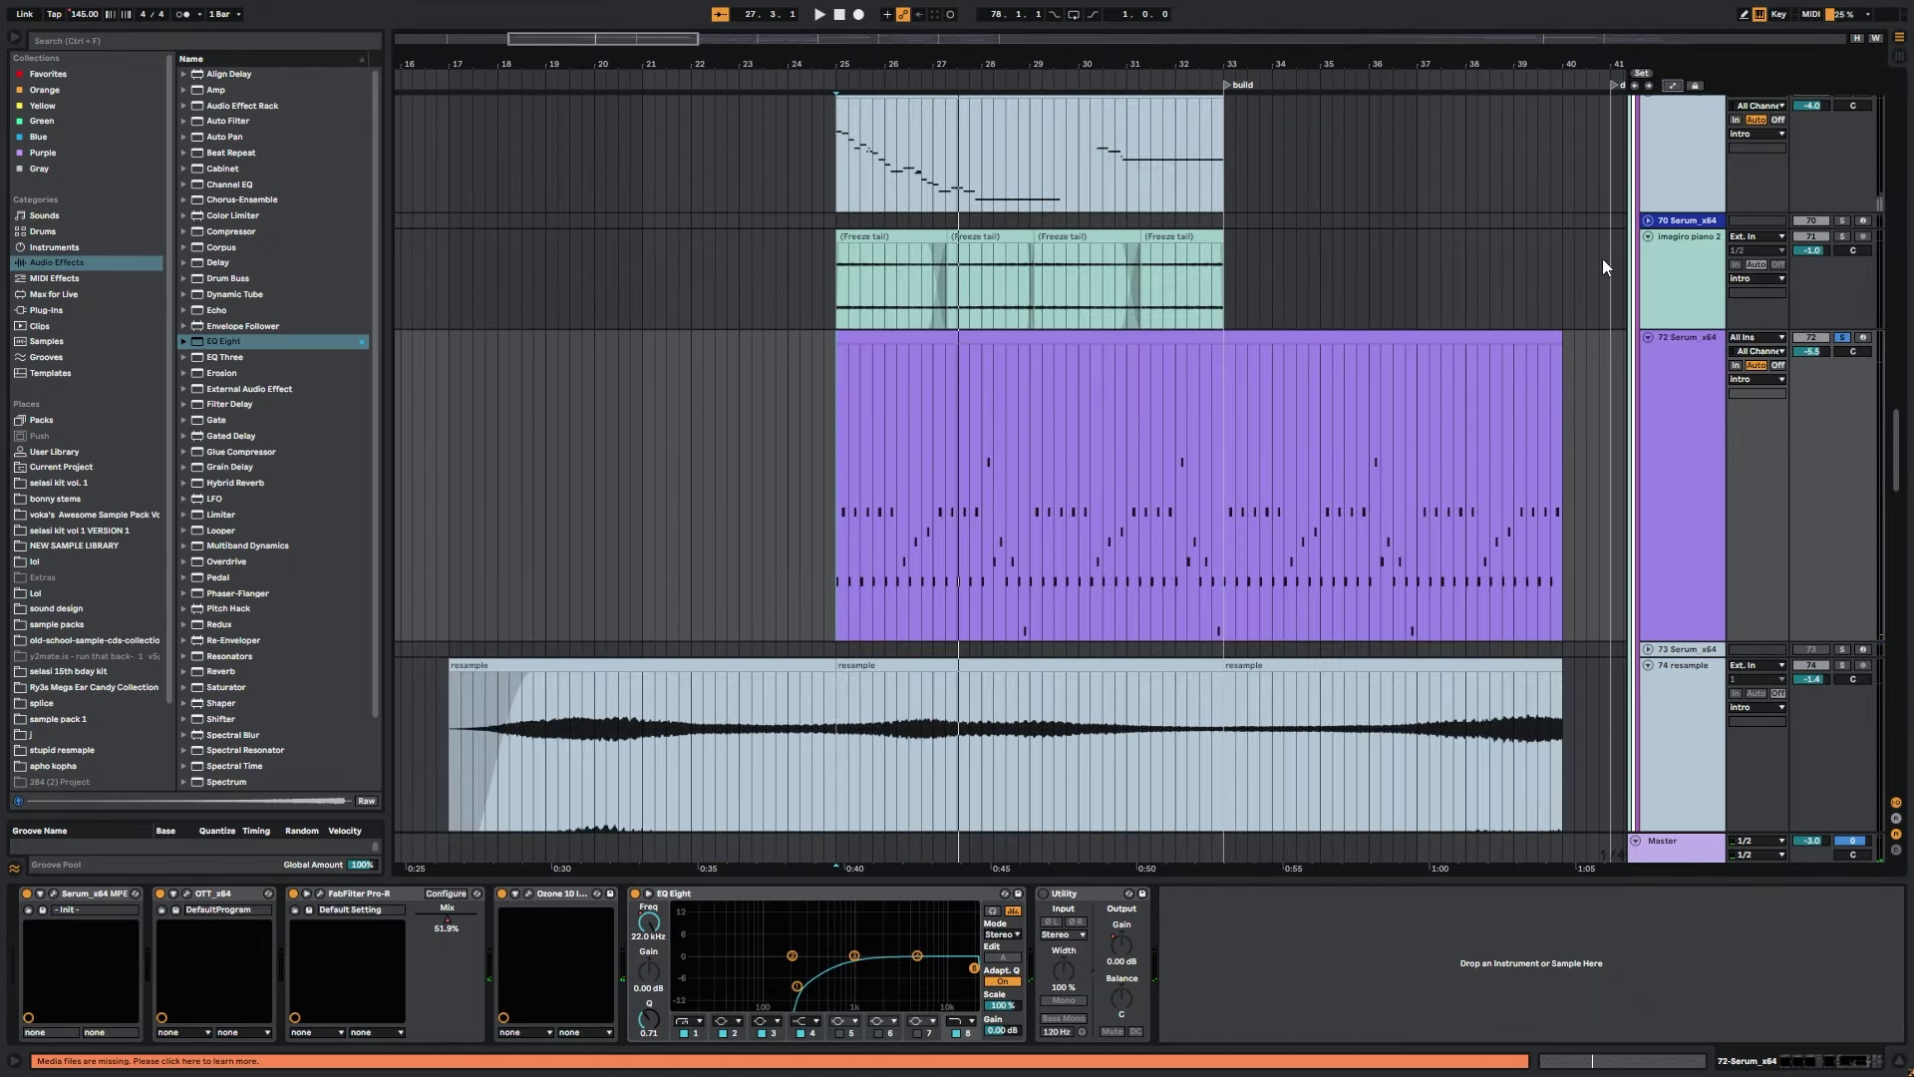
click(1080, 905)
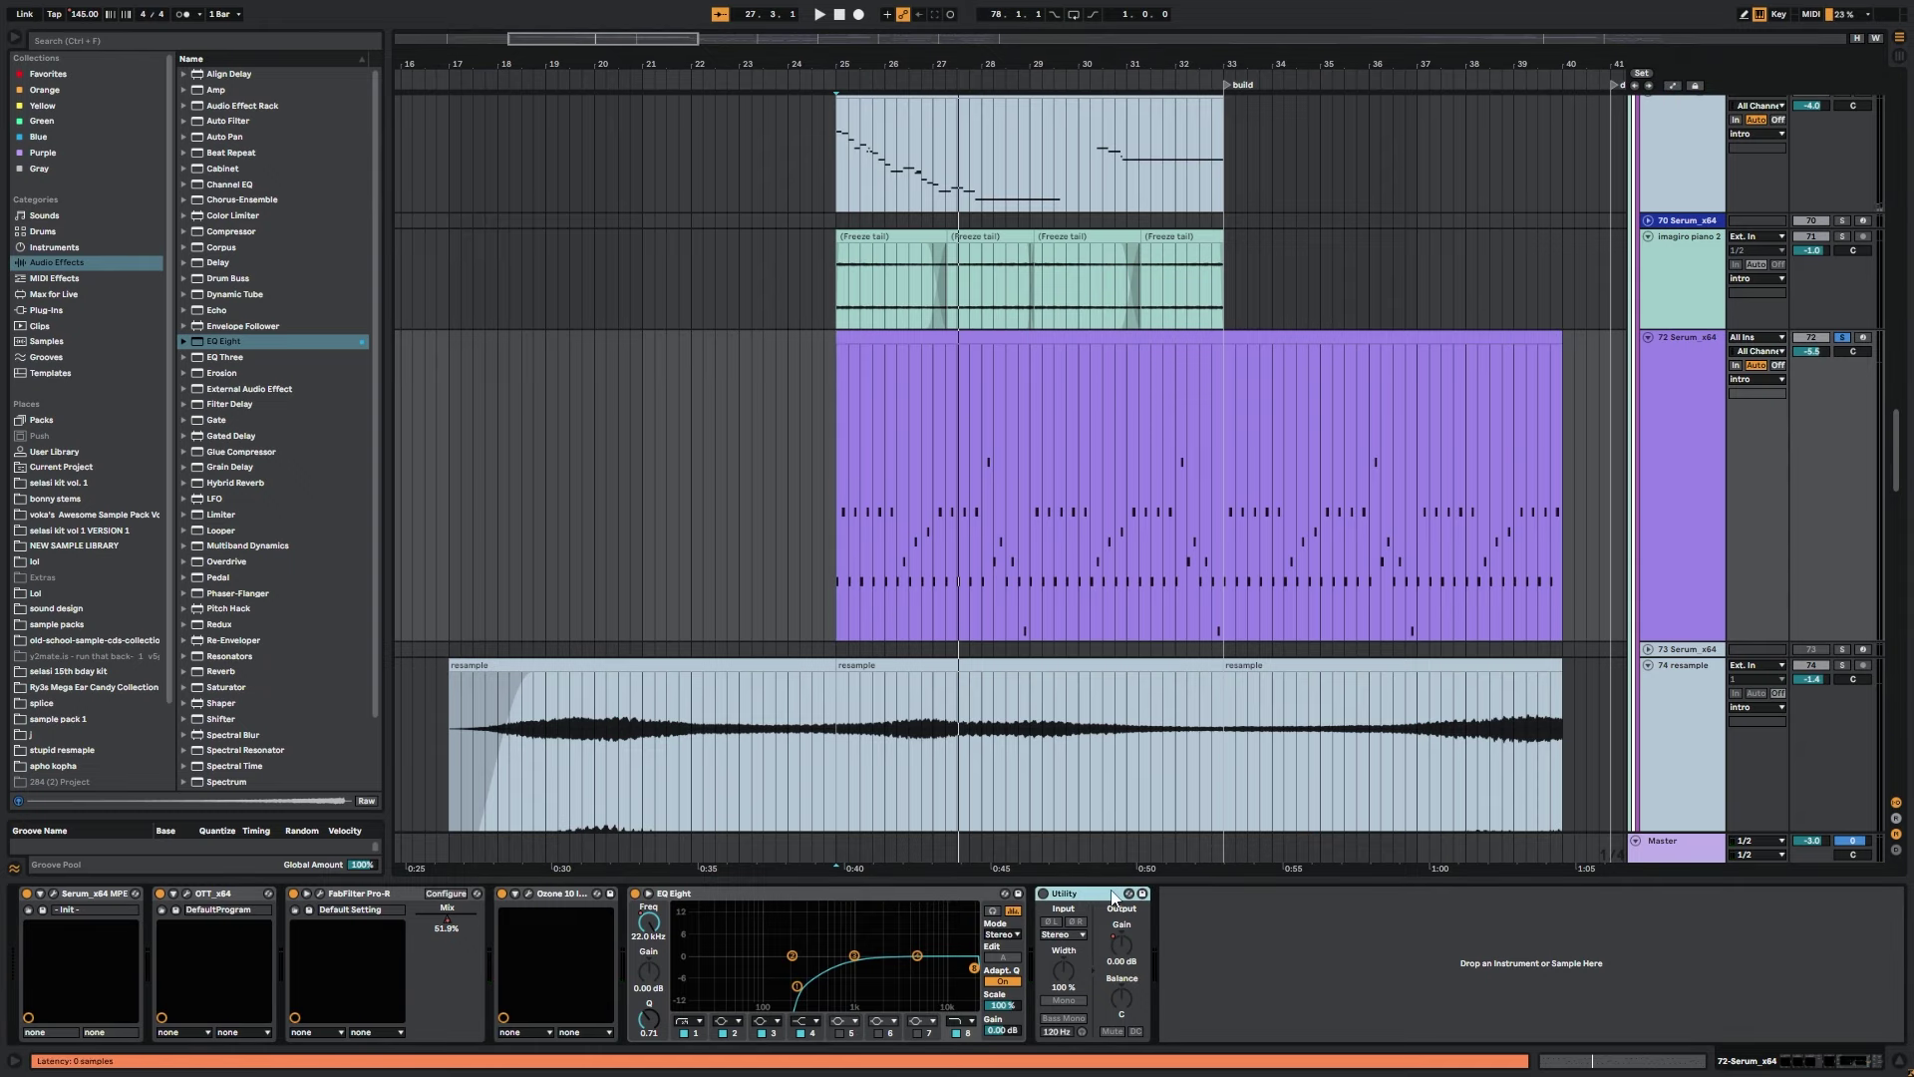
Solo track 83, switch off its effects from Vinyl Distortion through Utility and open its Serum.
drag(907, 764, 1020, 436)
drag(1066, 588, 1030, 326)
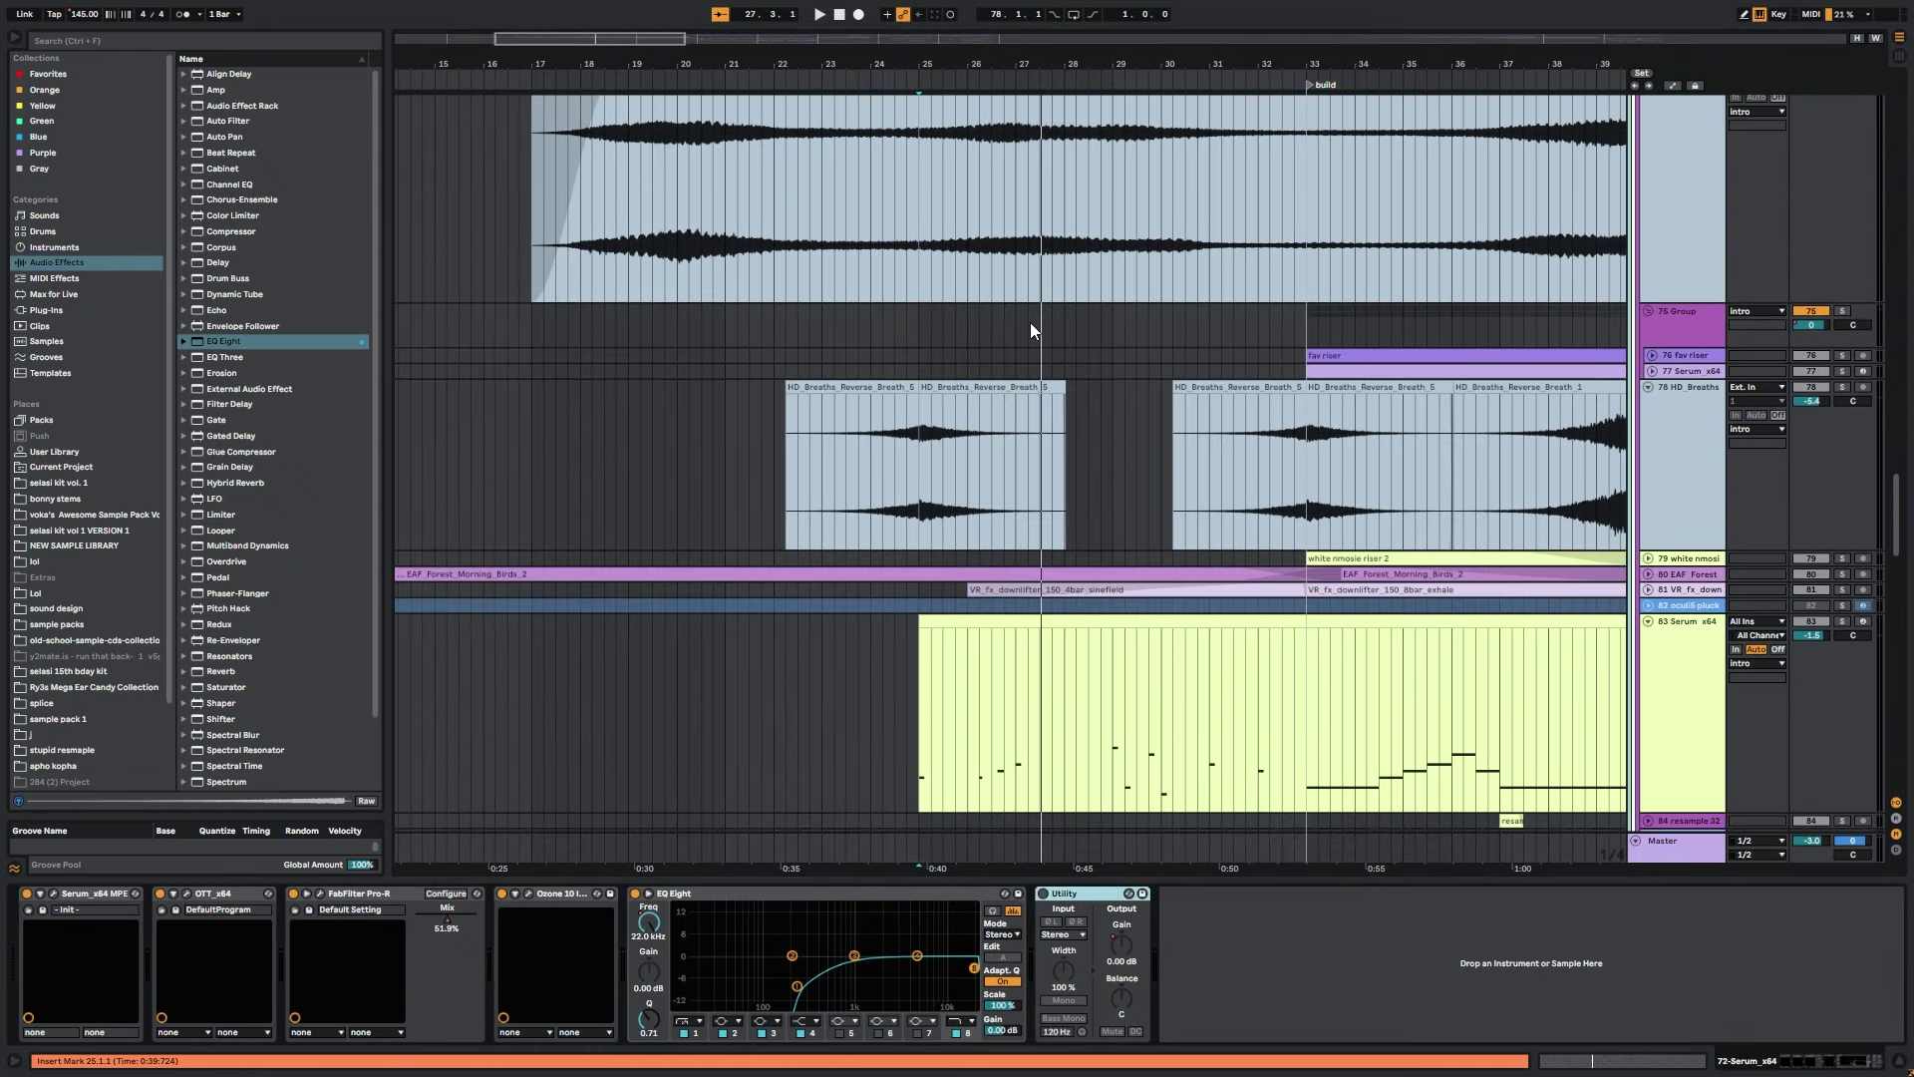
drag(970, 532, 937, 346)
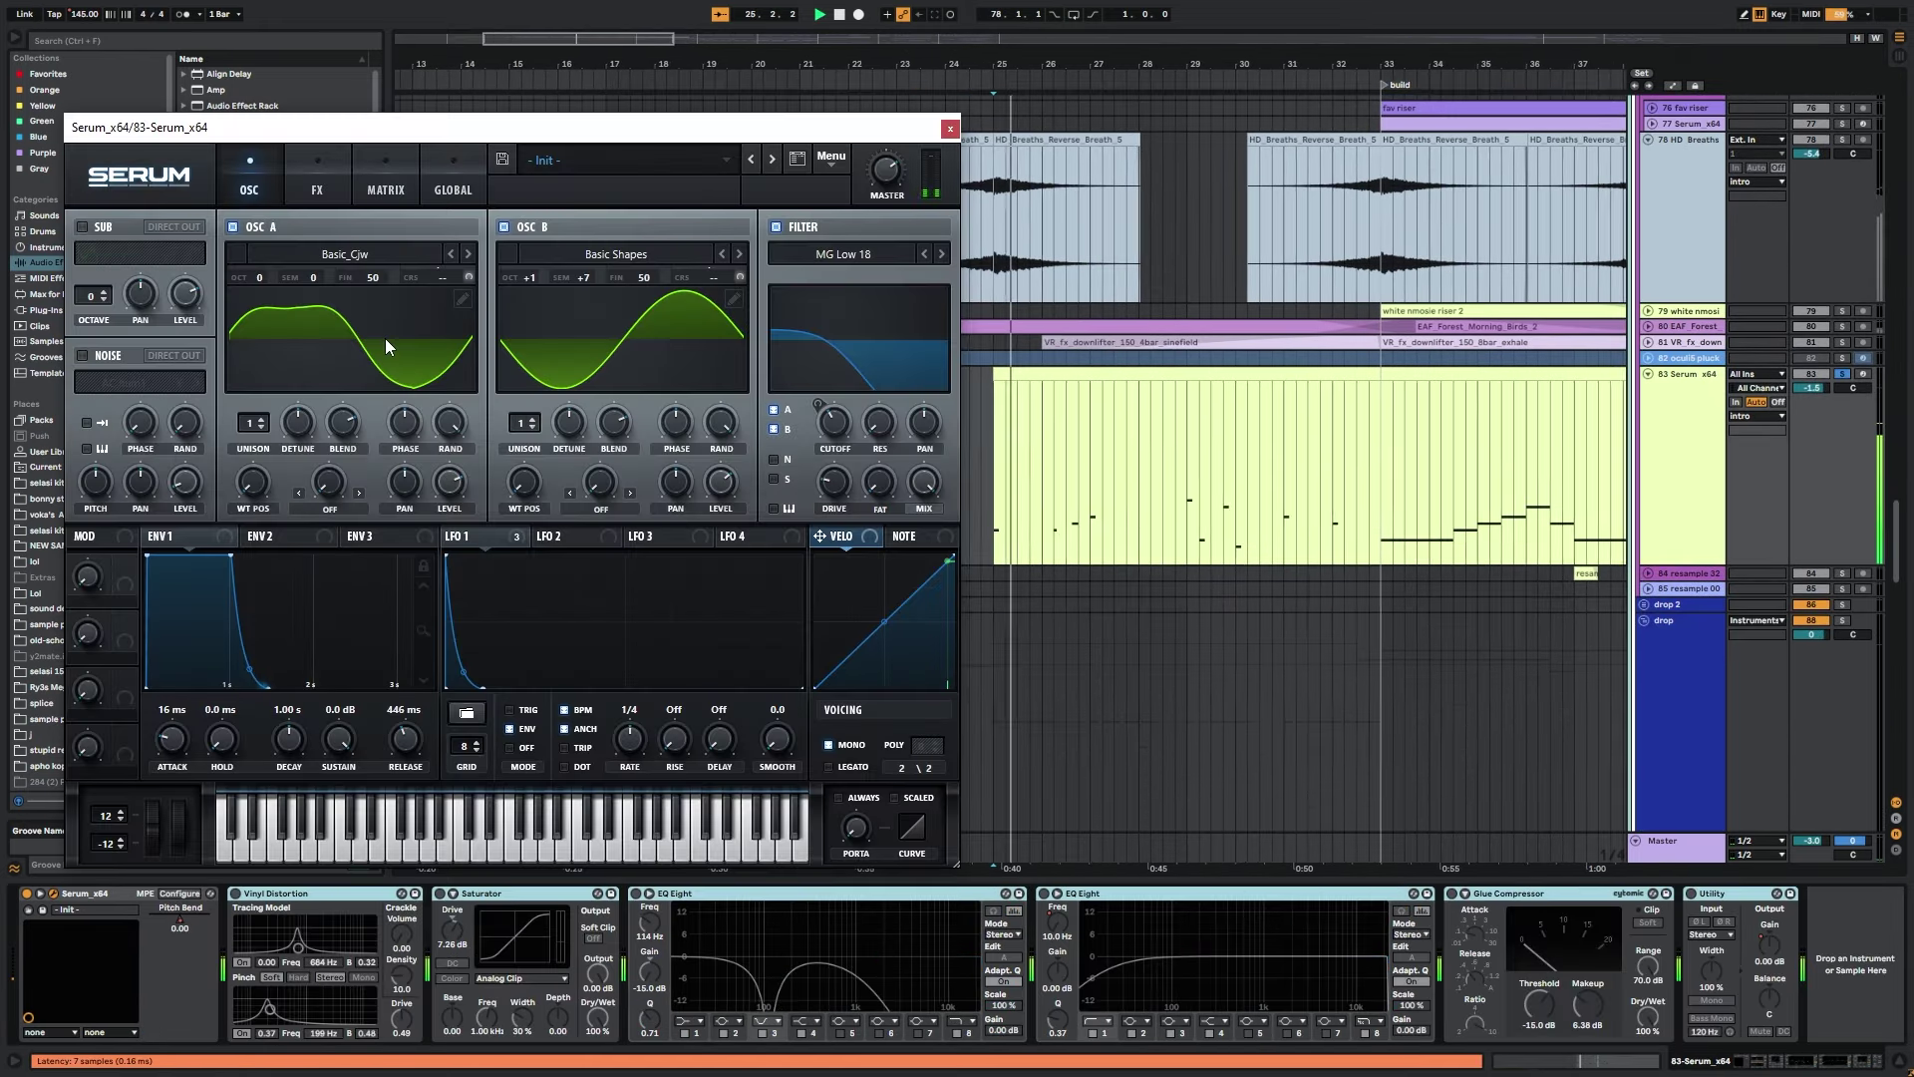
Examine oscillator A's Basic_Cjw wavetable in the table editor and find it in the Analog wavetable list.
click(462, 298)
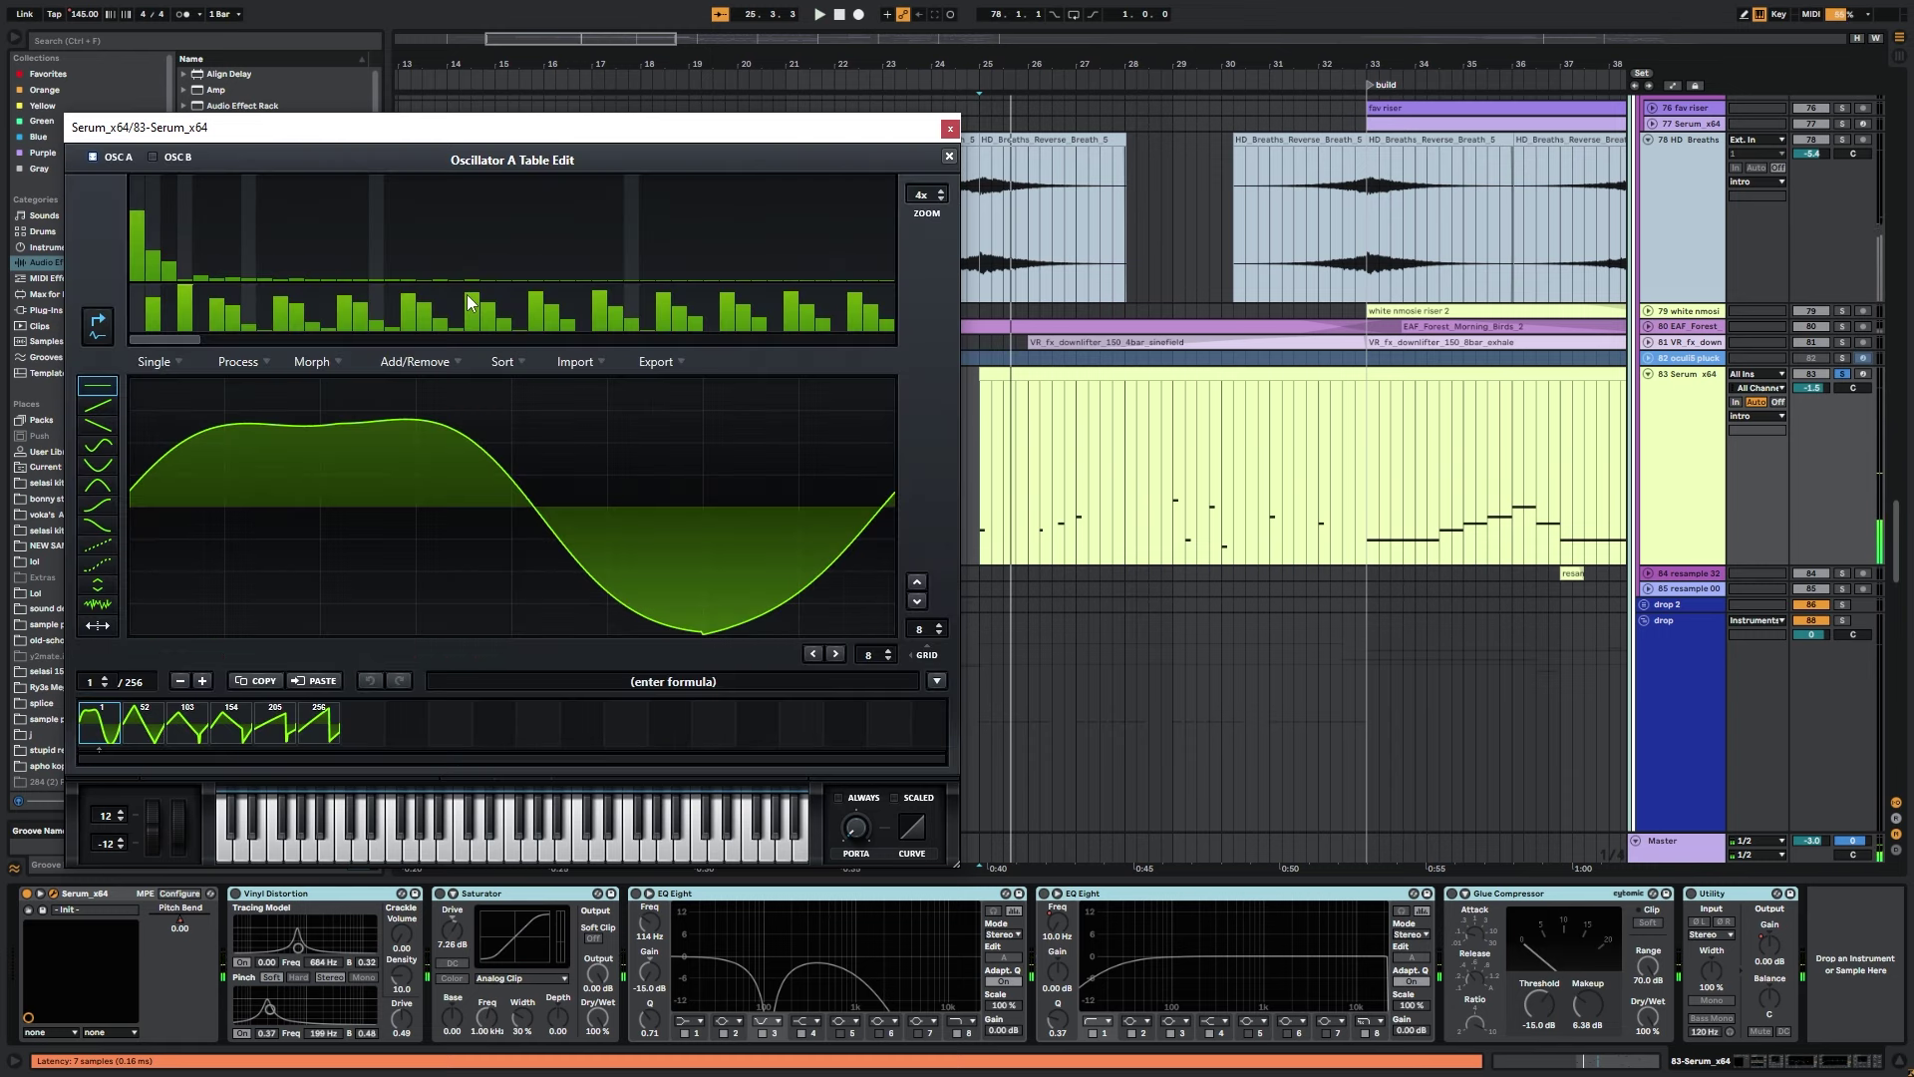
click(950, 155)
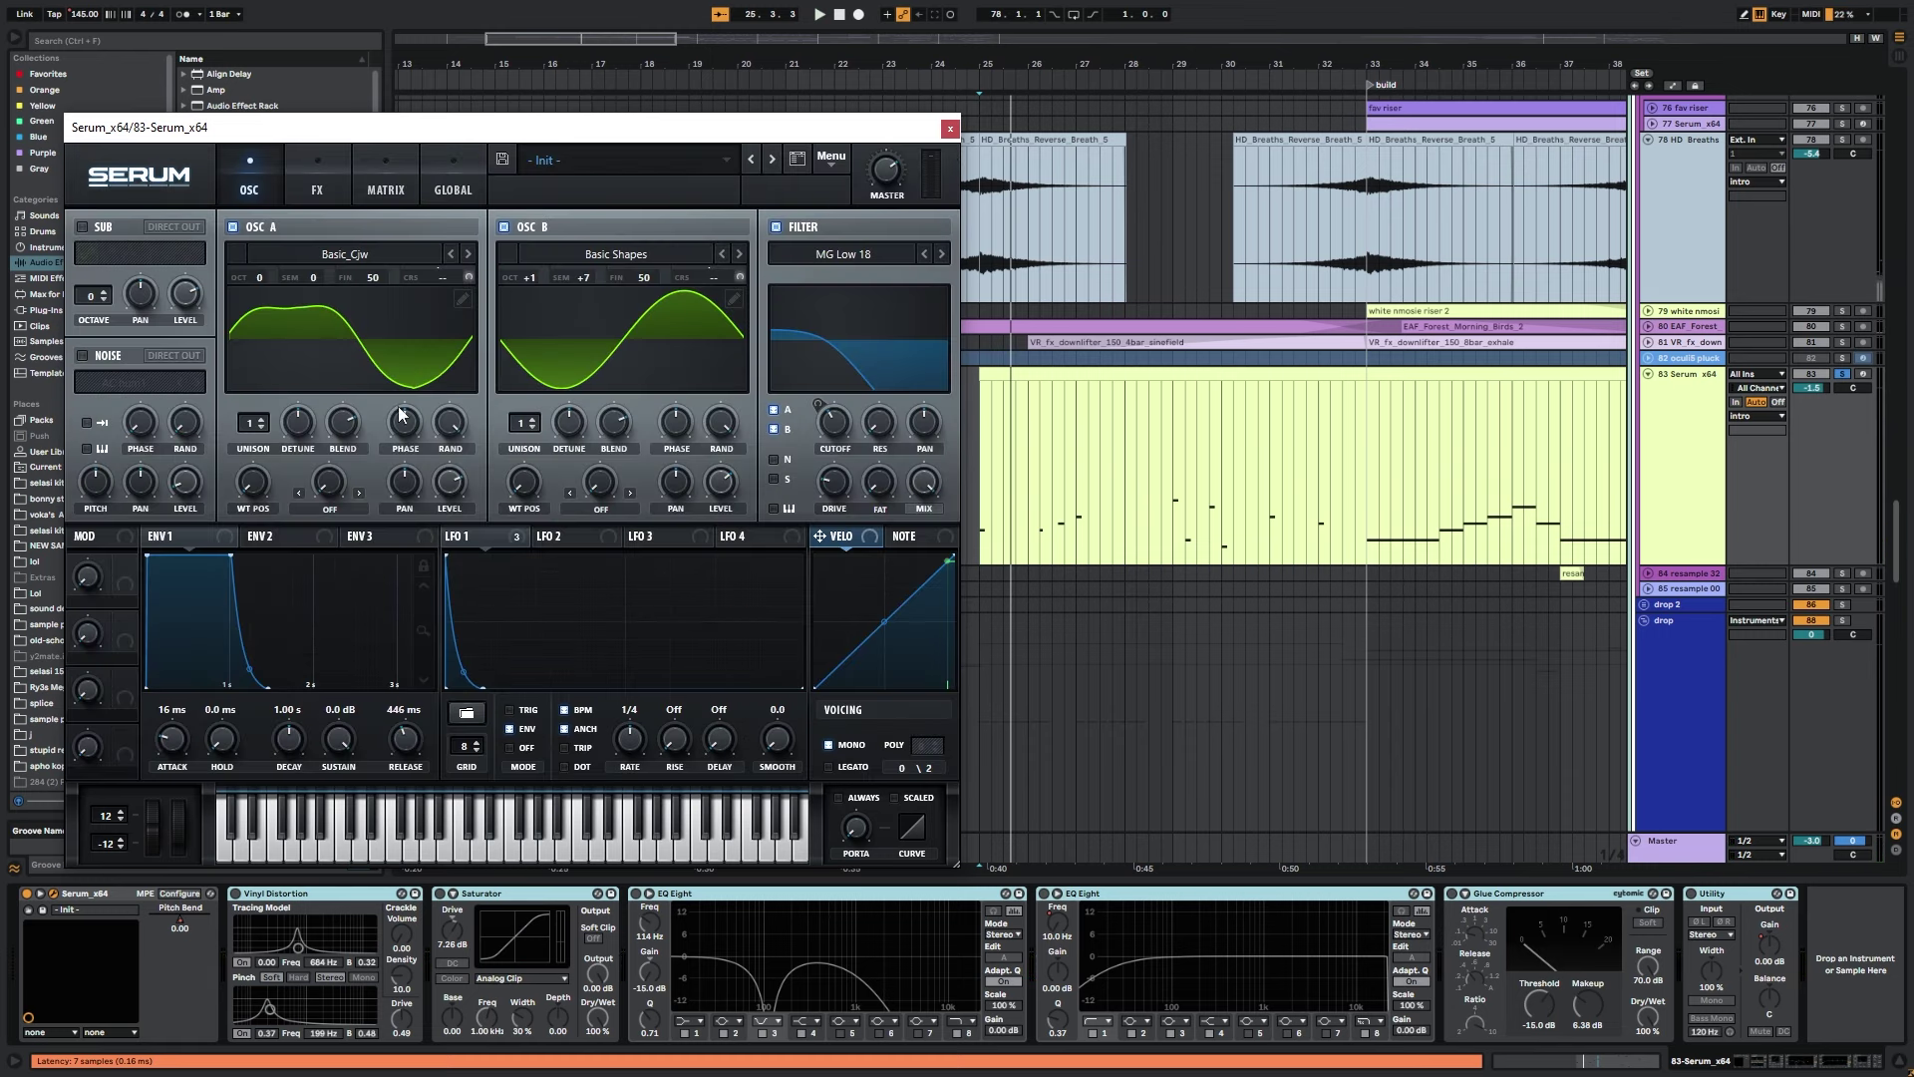
click(319, 256)
mouse_move(347, 281)
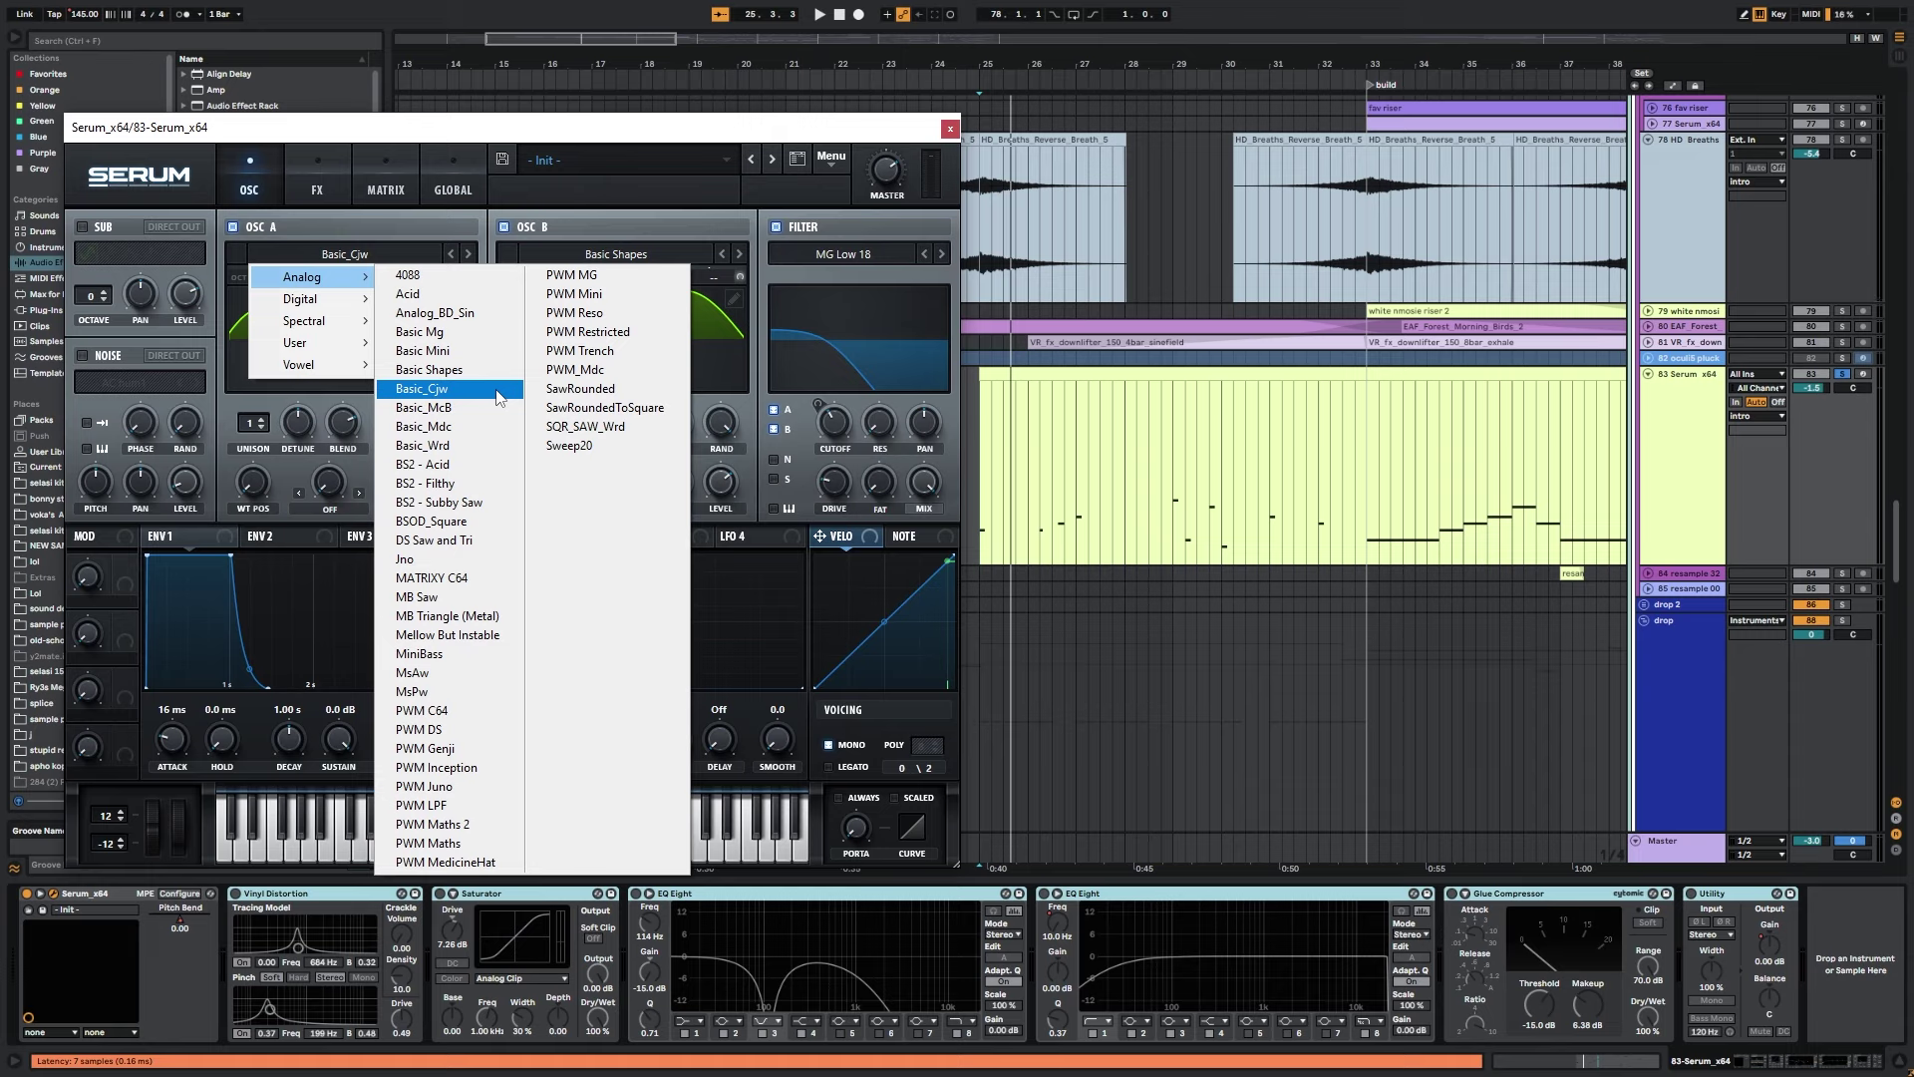
click(399, 228)
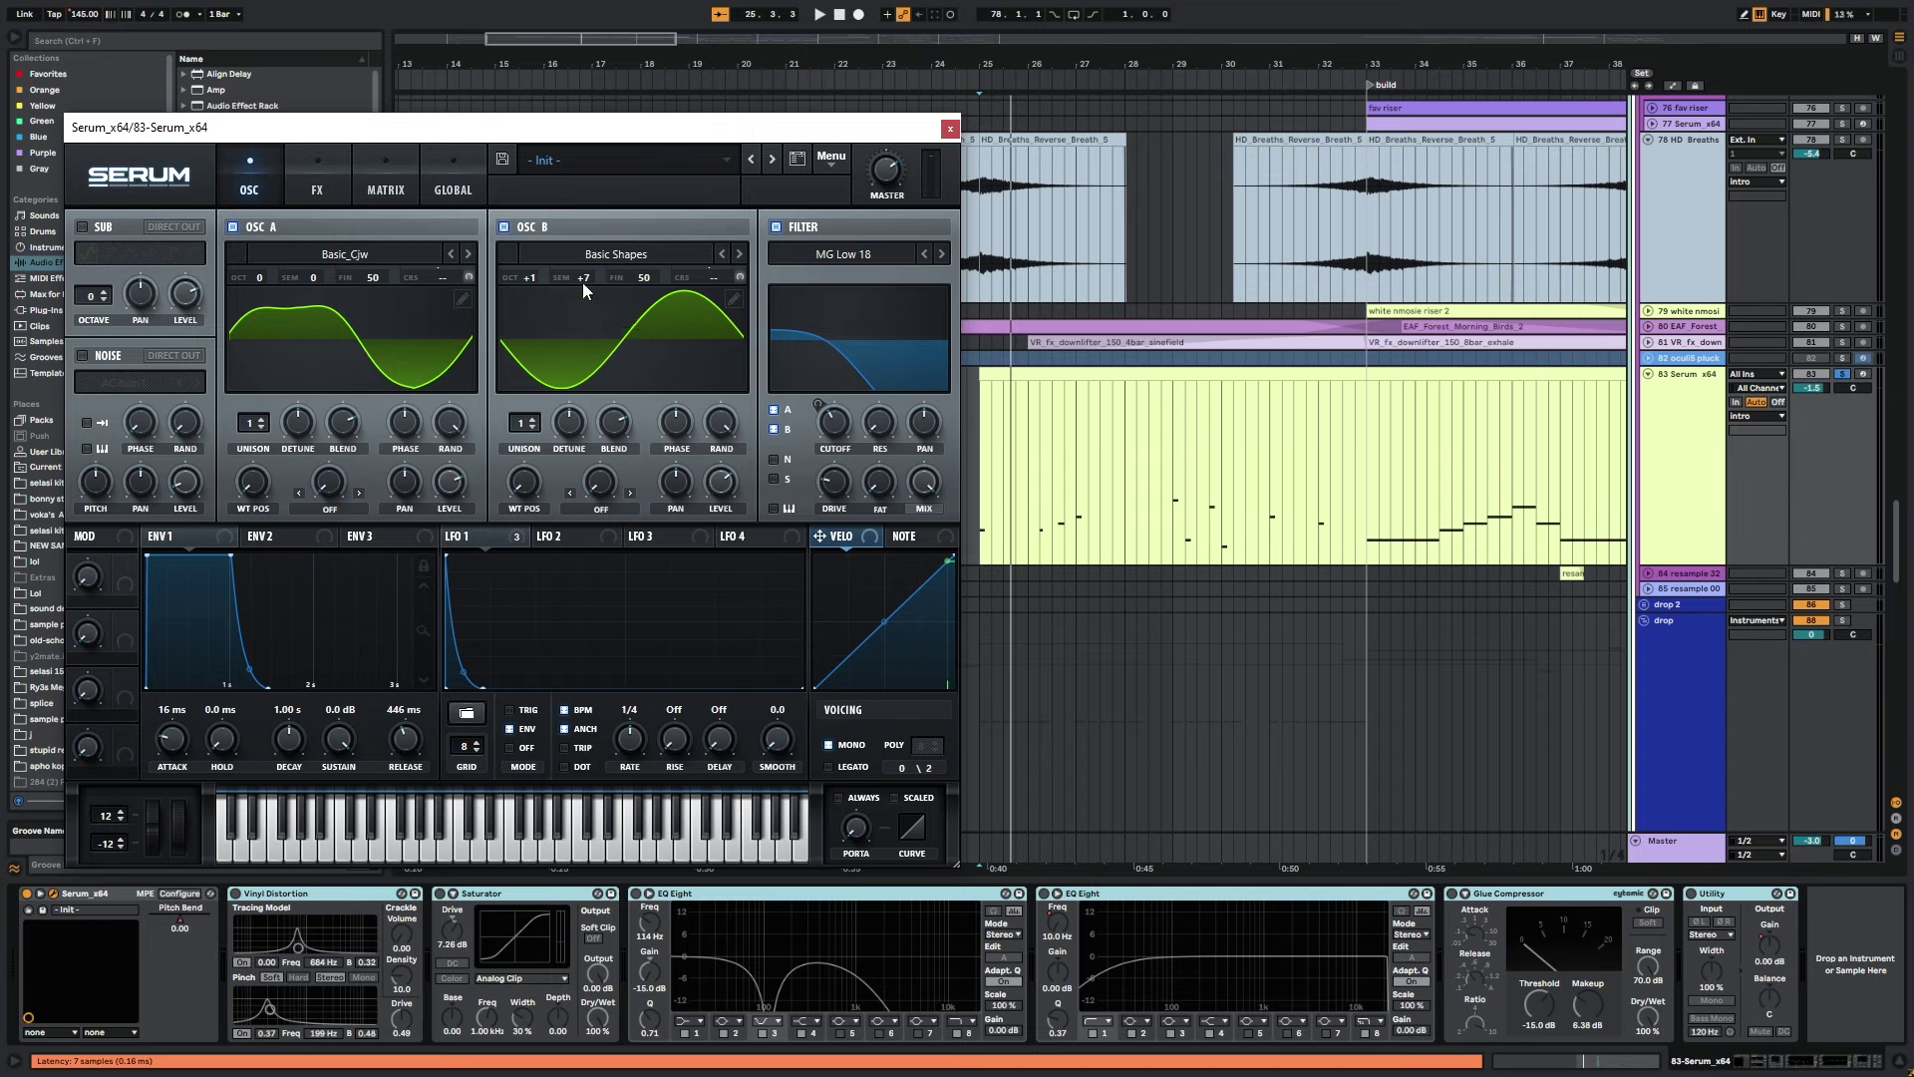
Play track 83 with Serum's MG Low 18 filter switched off and on to compare the sound.
click(798, 229)
key(space)
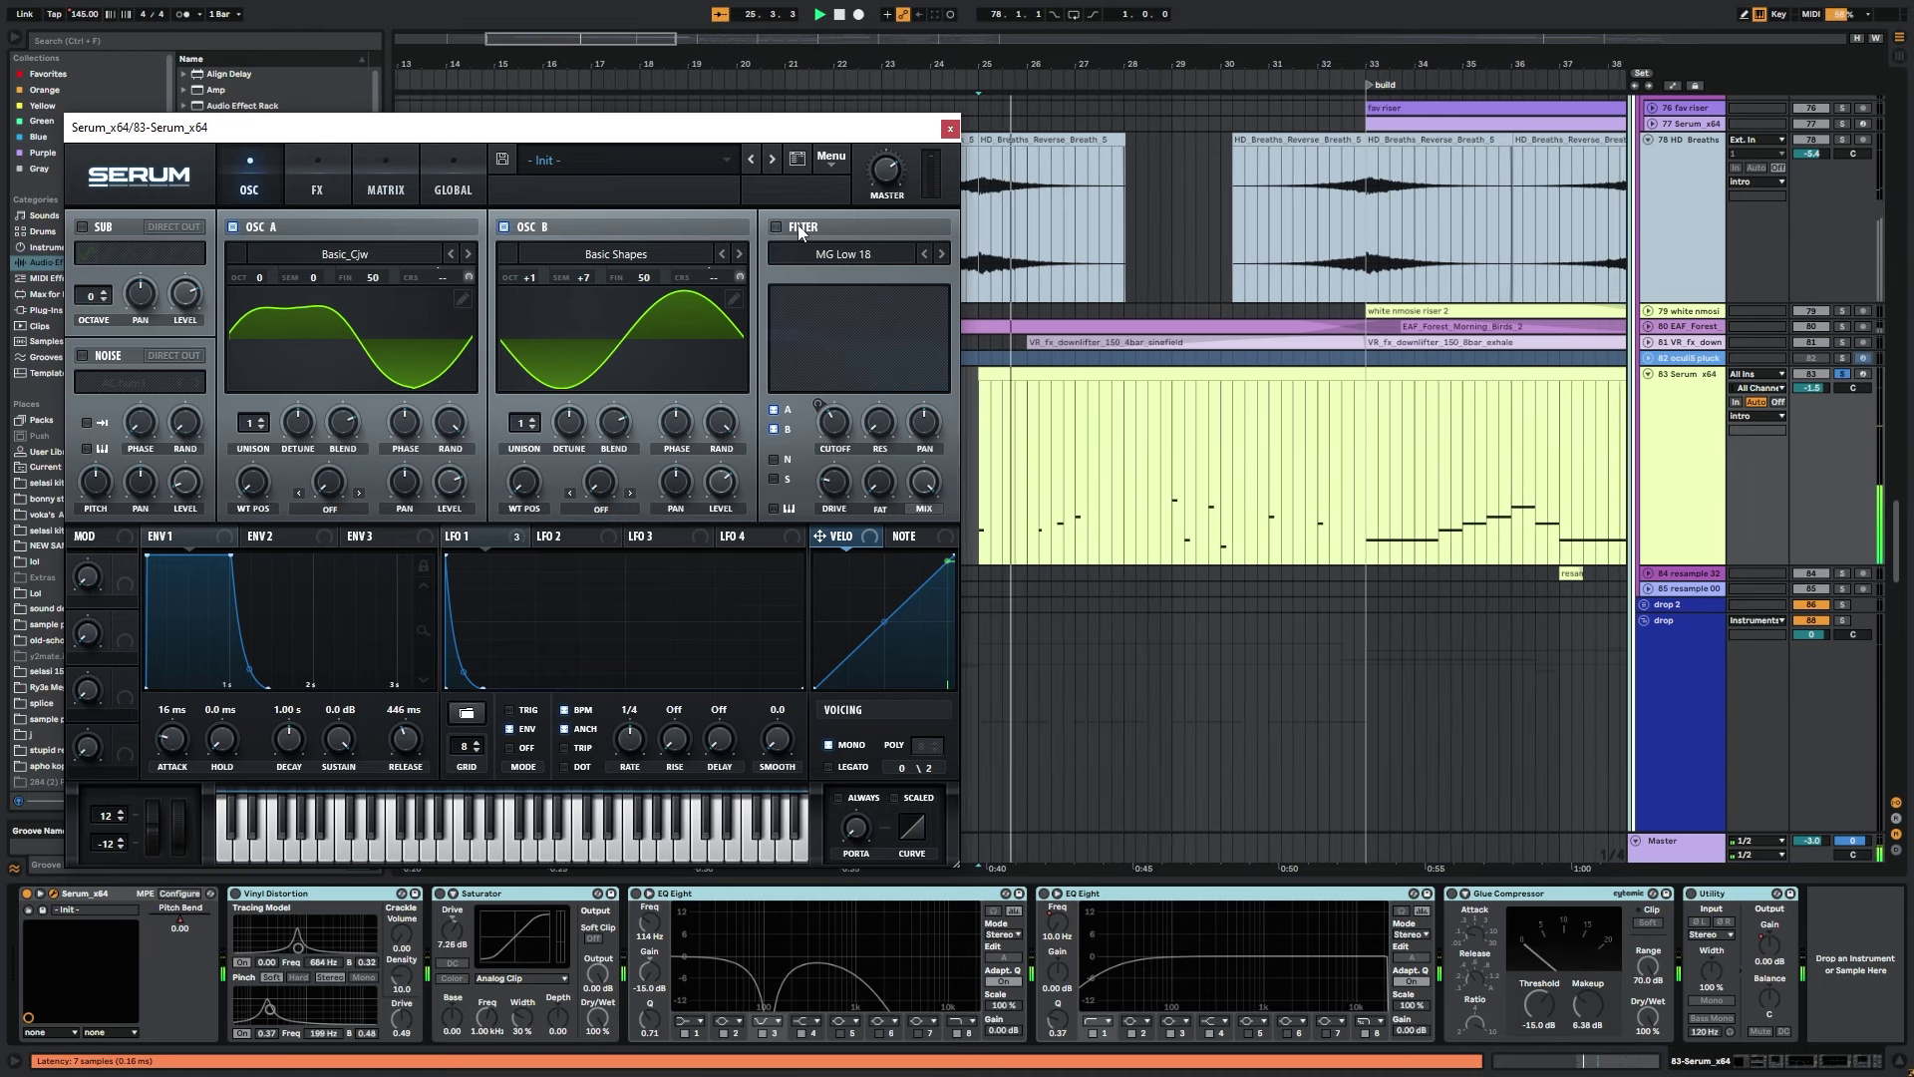
click(798, 229)
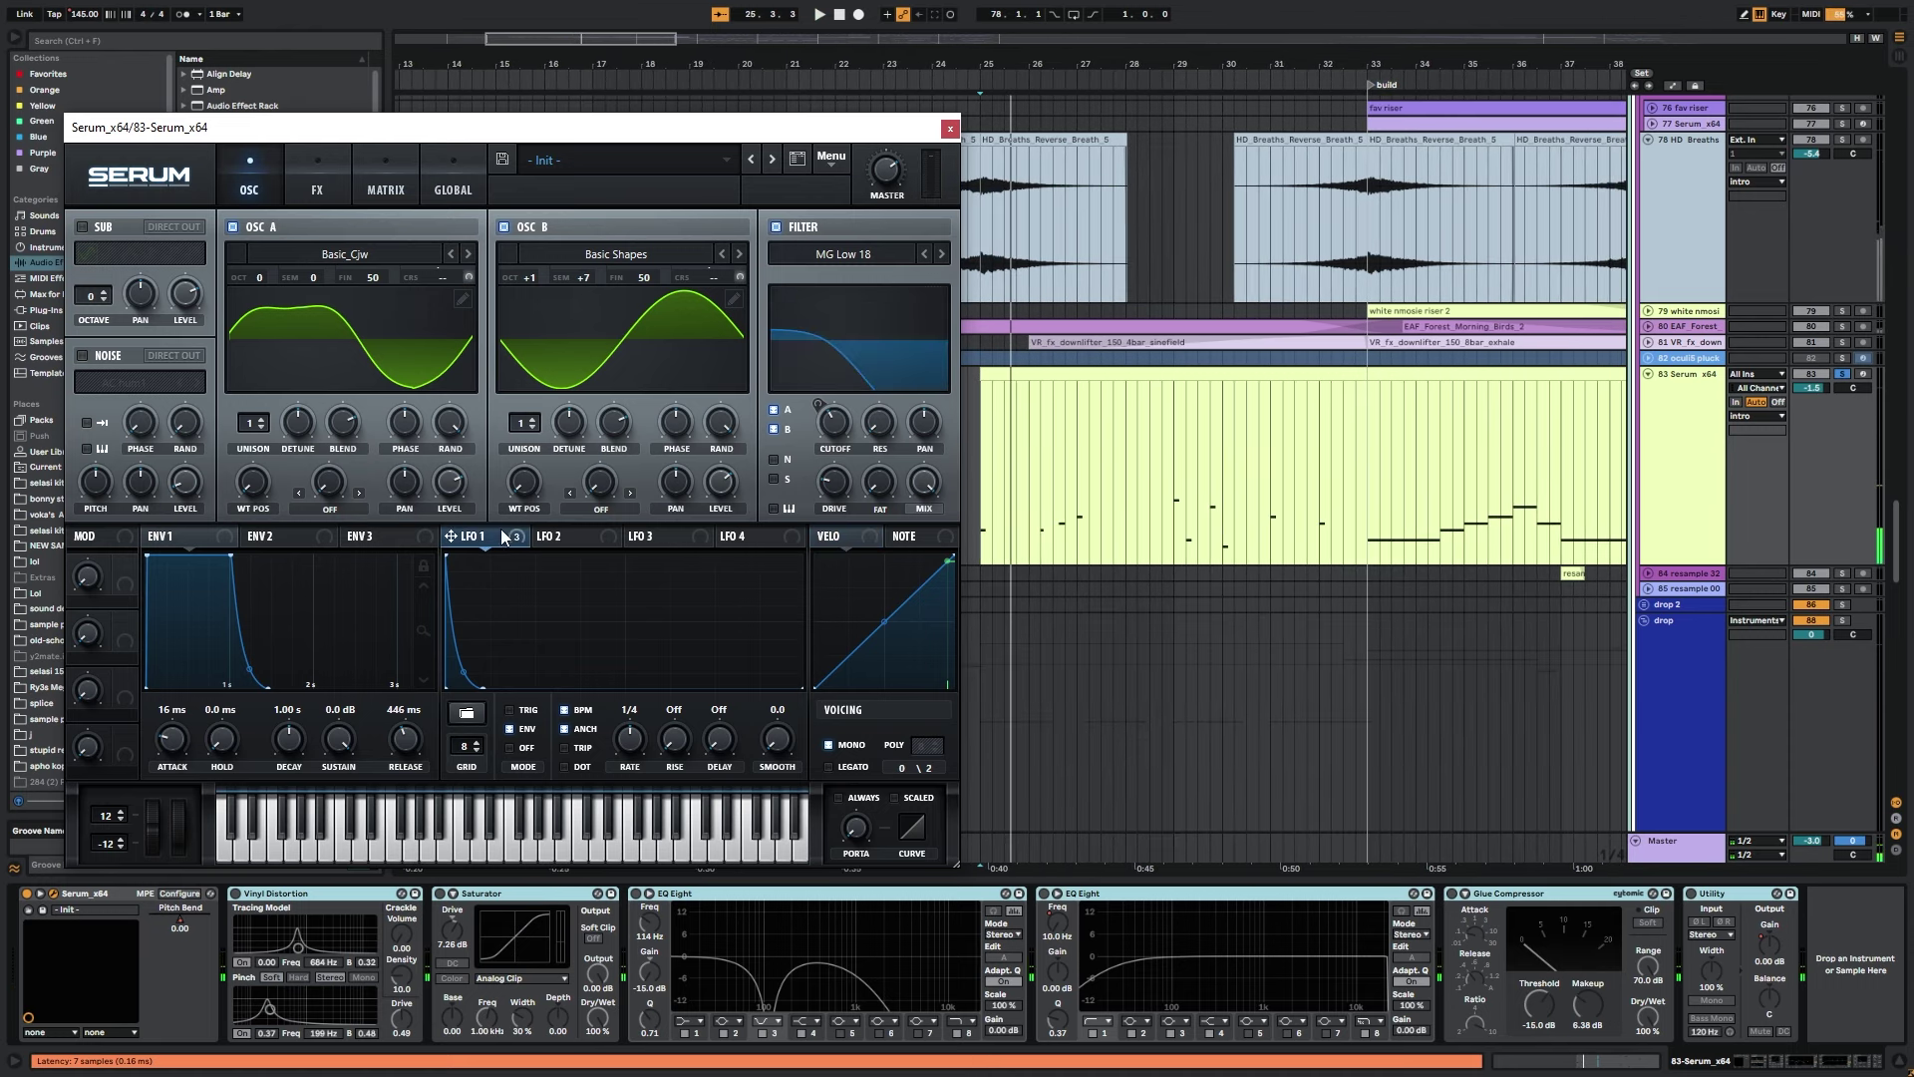
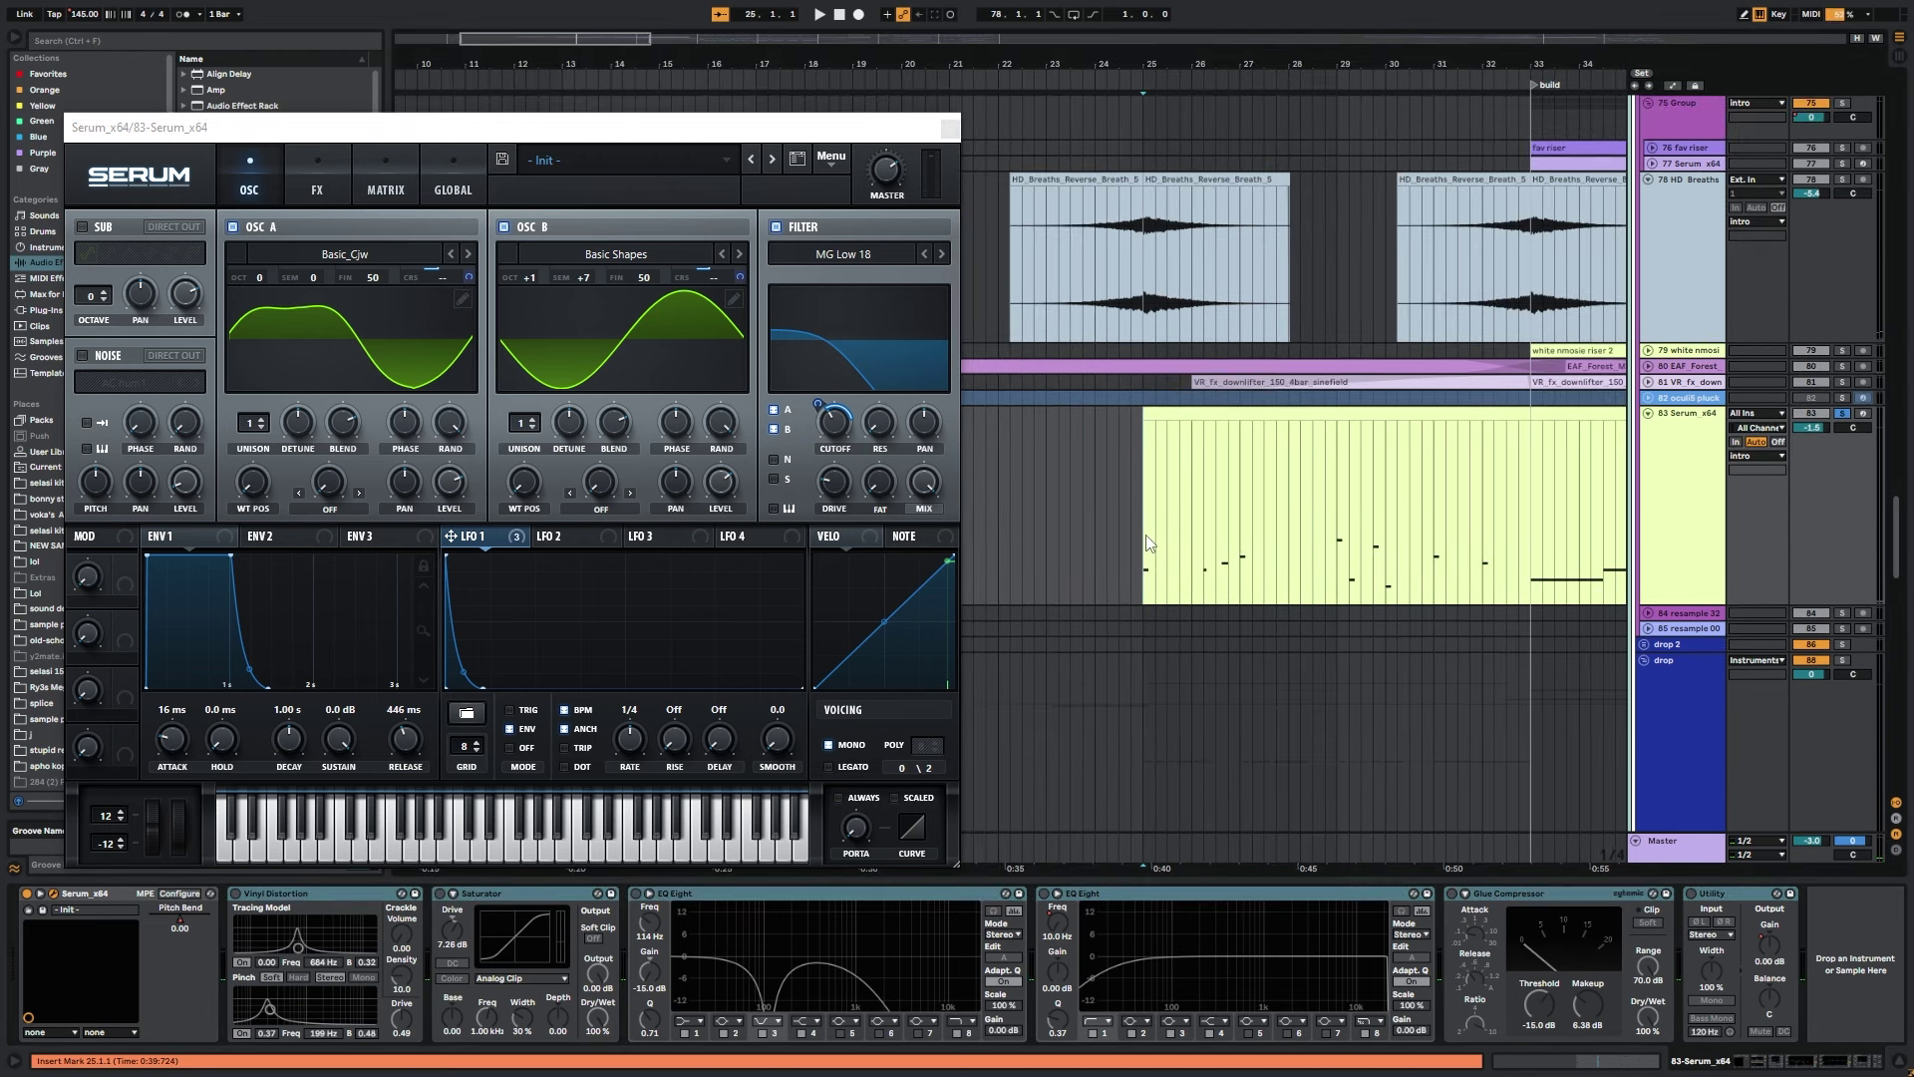
Play track 83 from 25.1.1 and examine Serum's internal Distortion effect before closing the synth.
key(space)
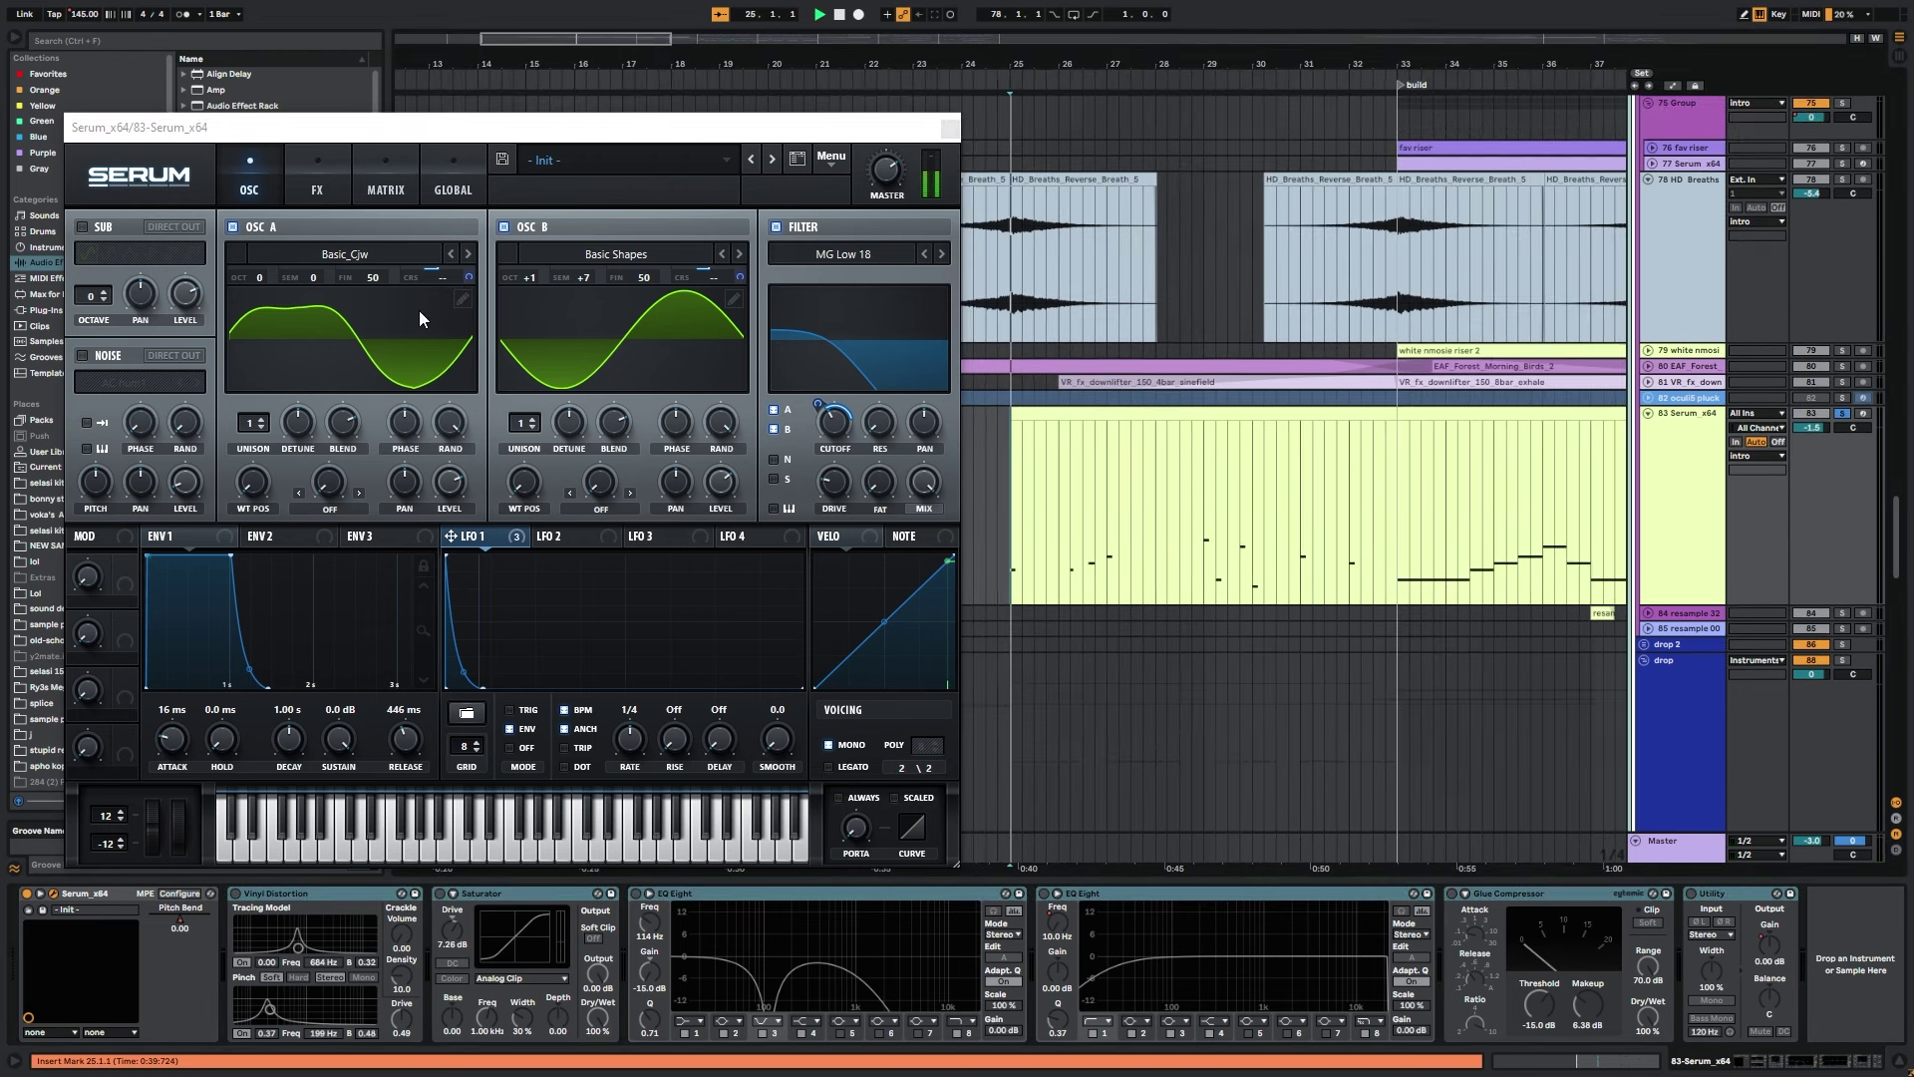
key(space)
drag(469, 277, 519, 193)
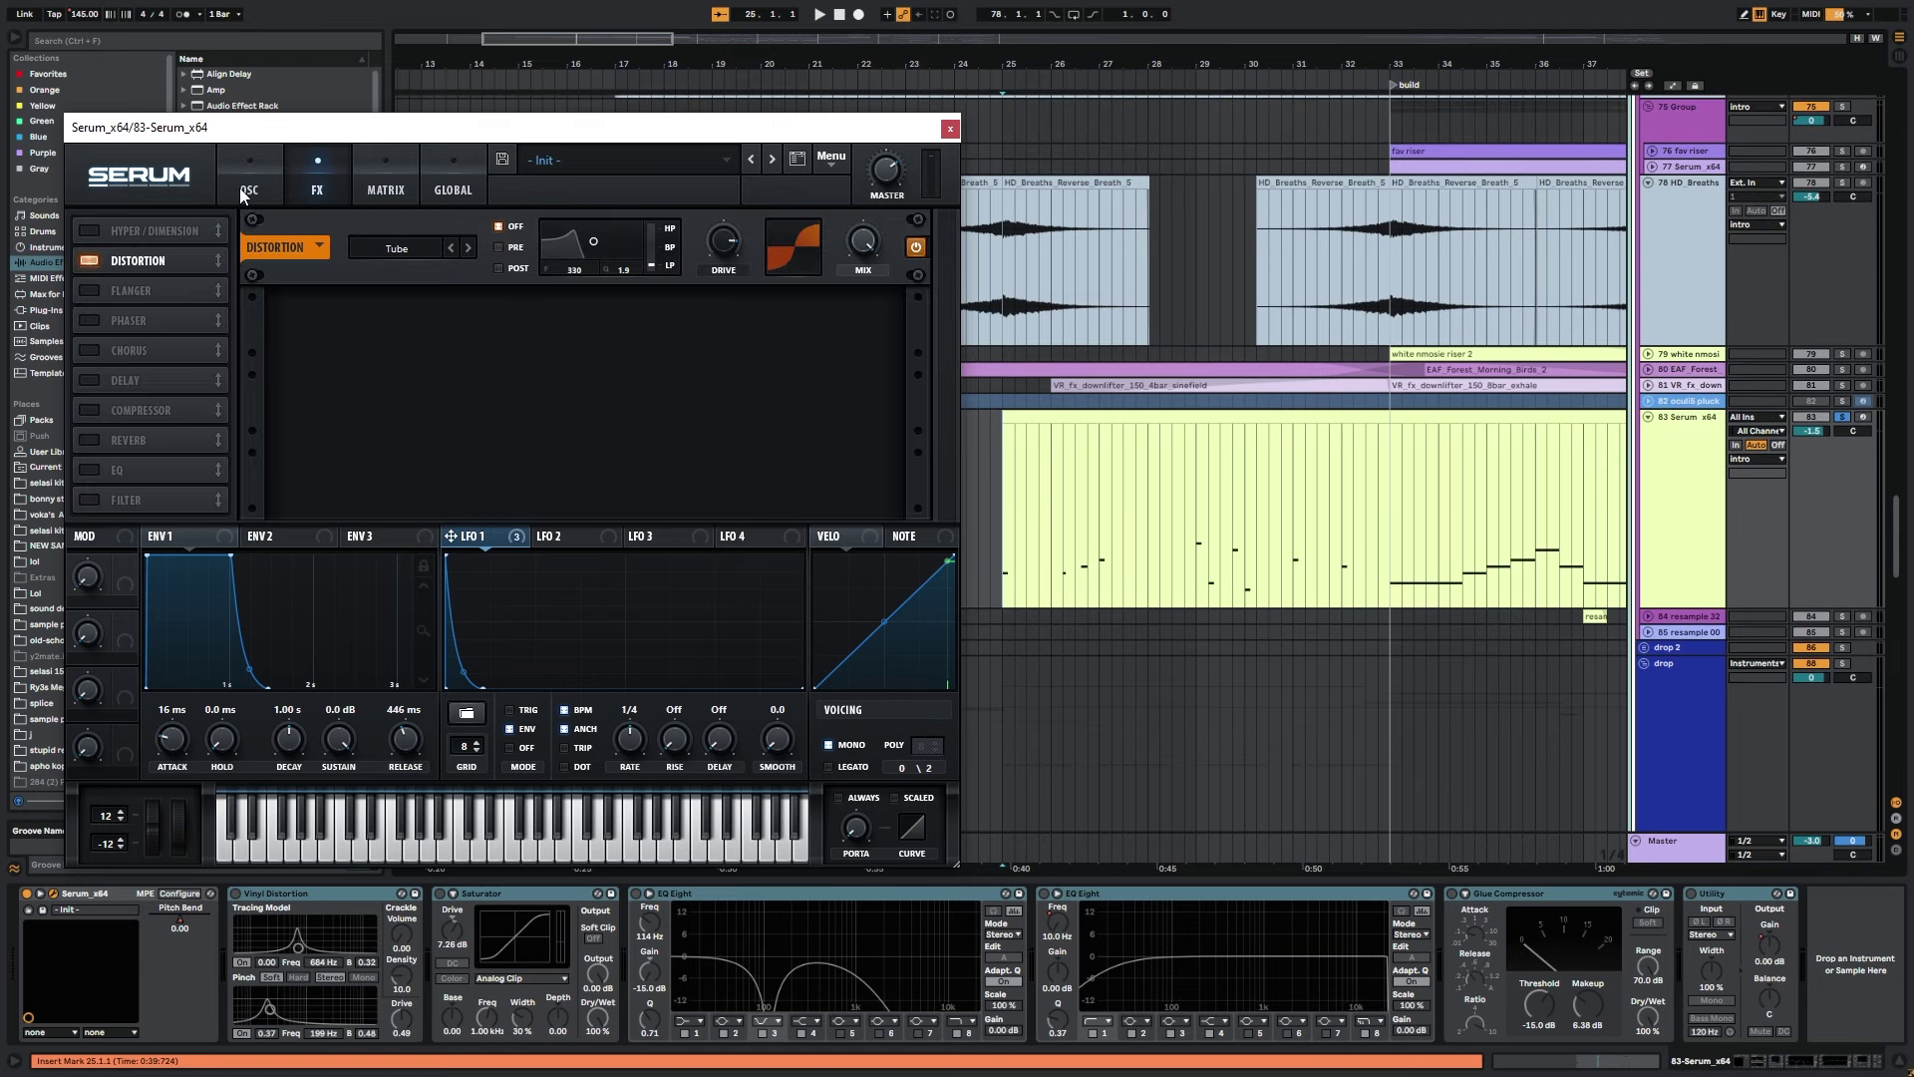
click(249, 184)
click(950, 130)
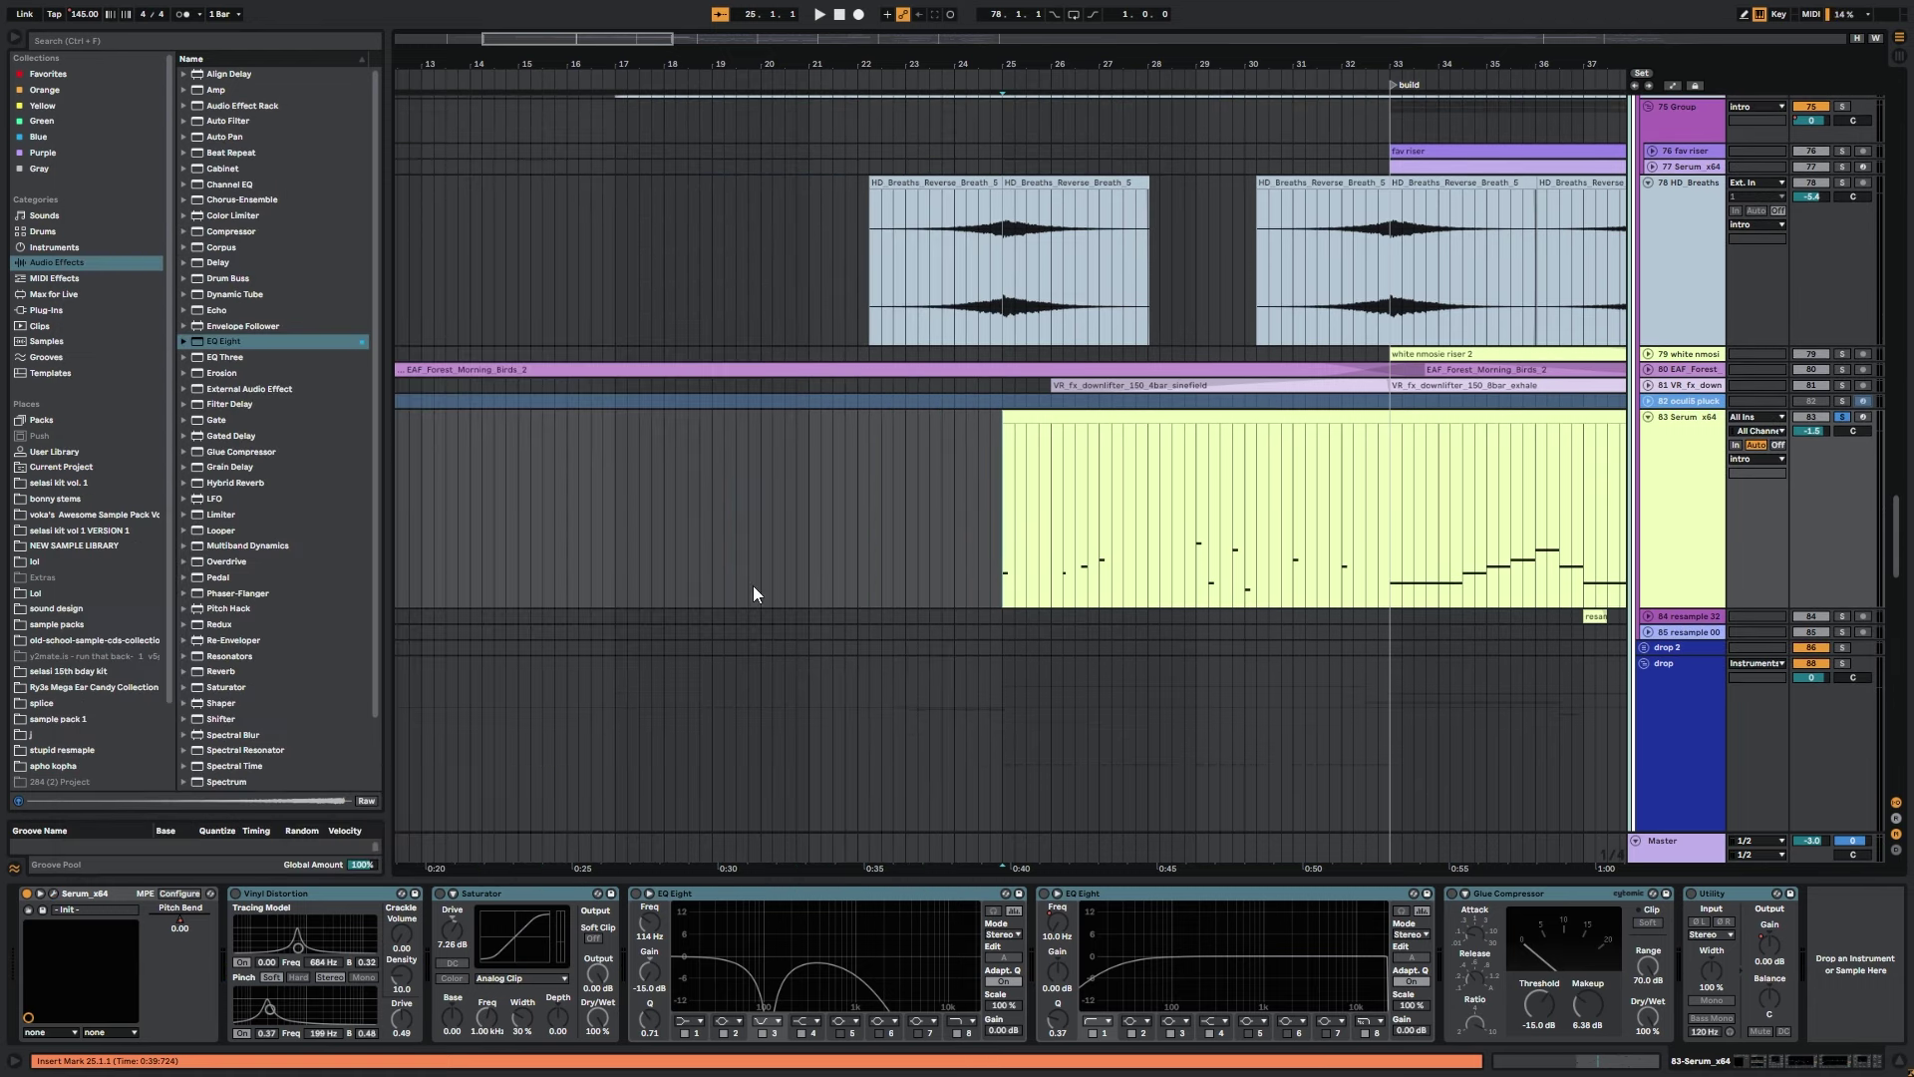
Play track 83 dry, switch on its Vinyl Distortion and return to the clip's start at 25.1.1.
key(space)
click(290, 896)
key(space)
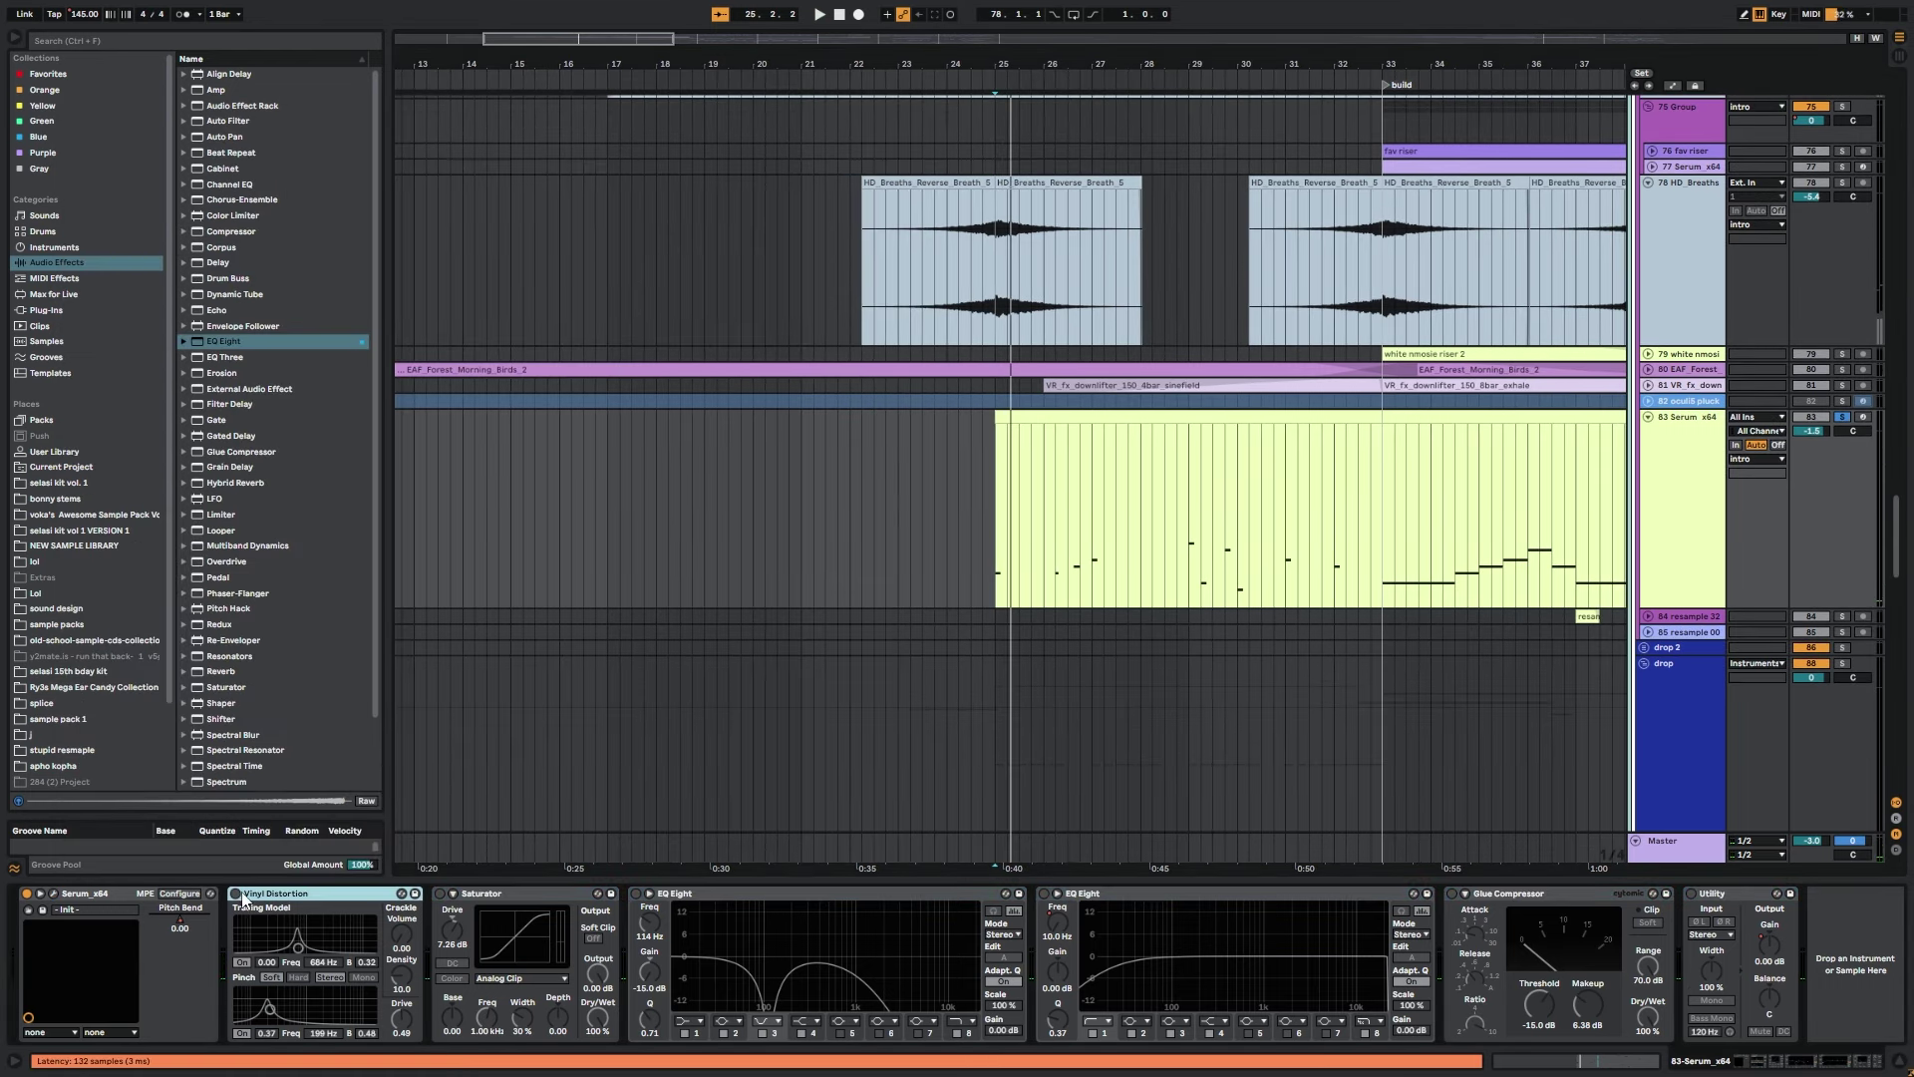
scroll(718, 714, up, 5)
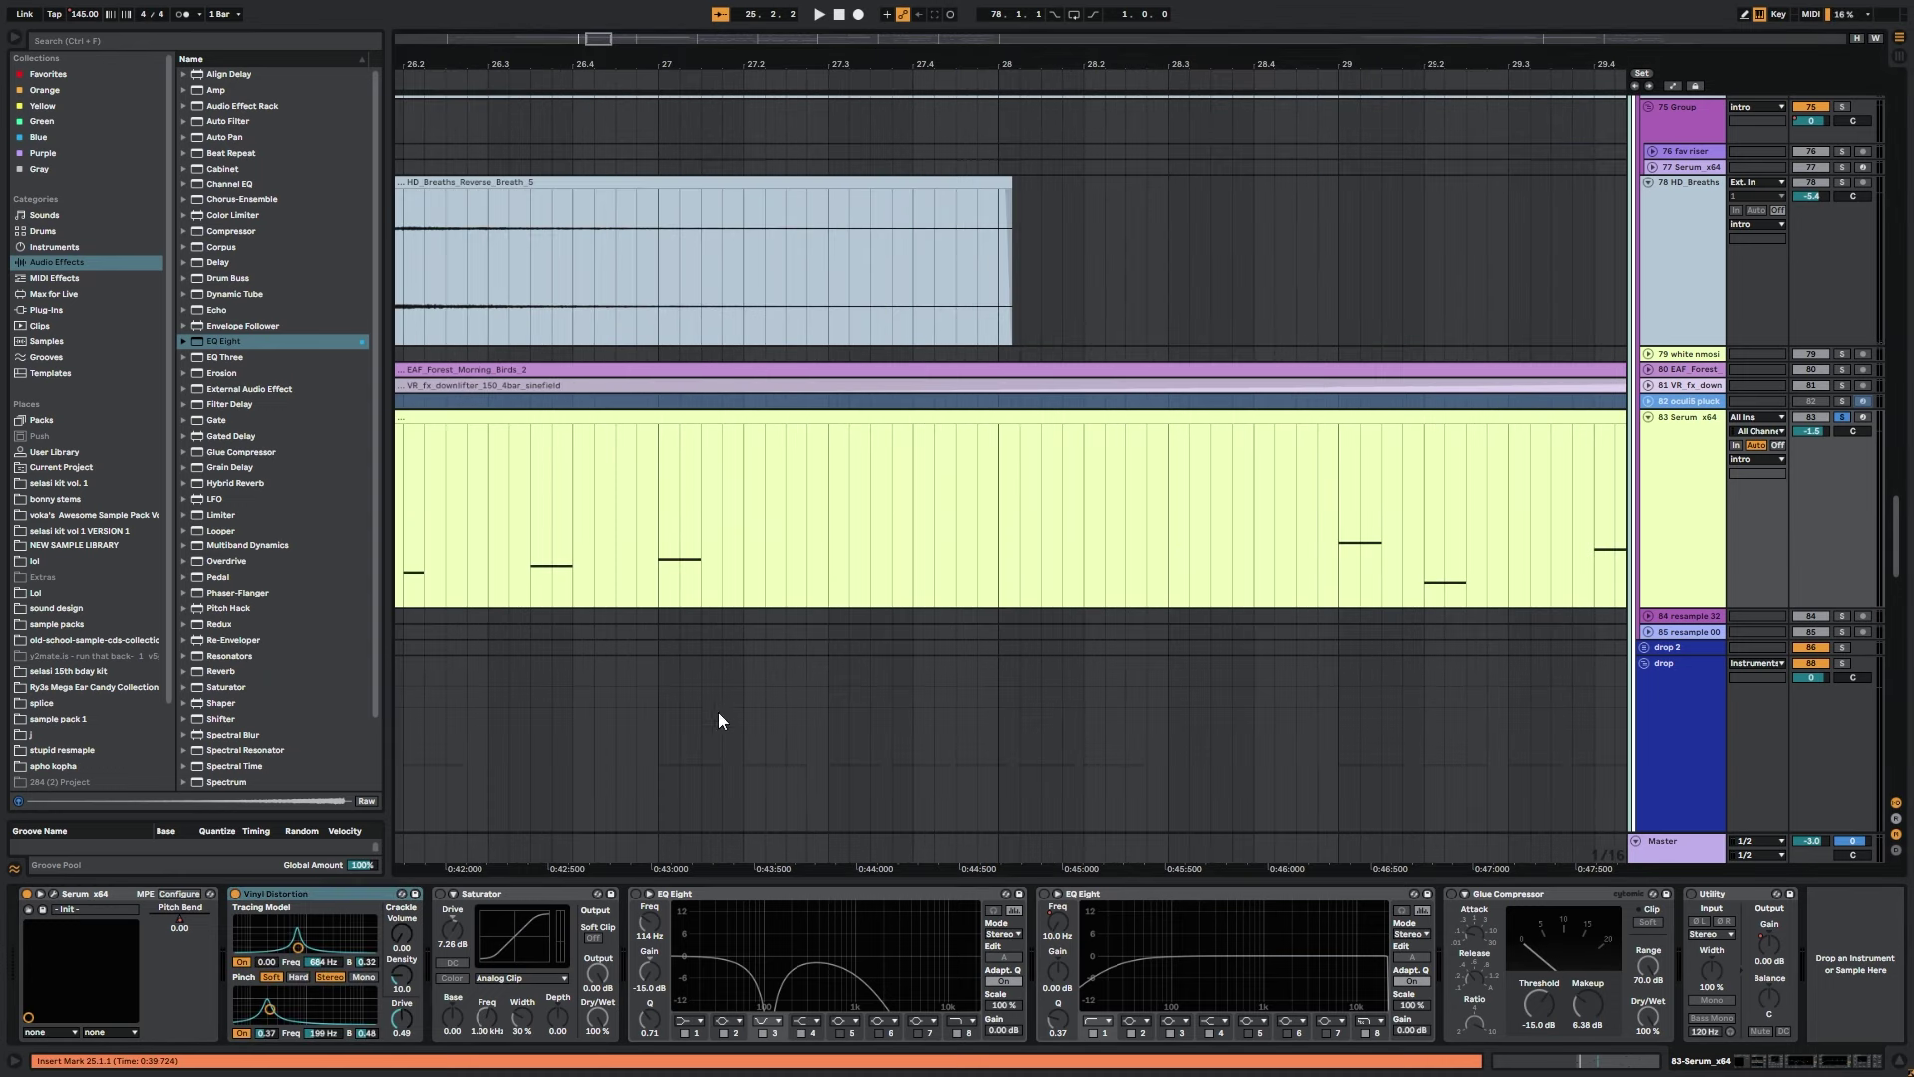
click(630, 627)
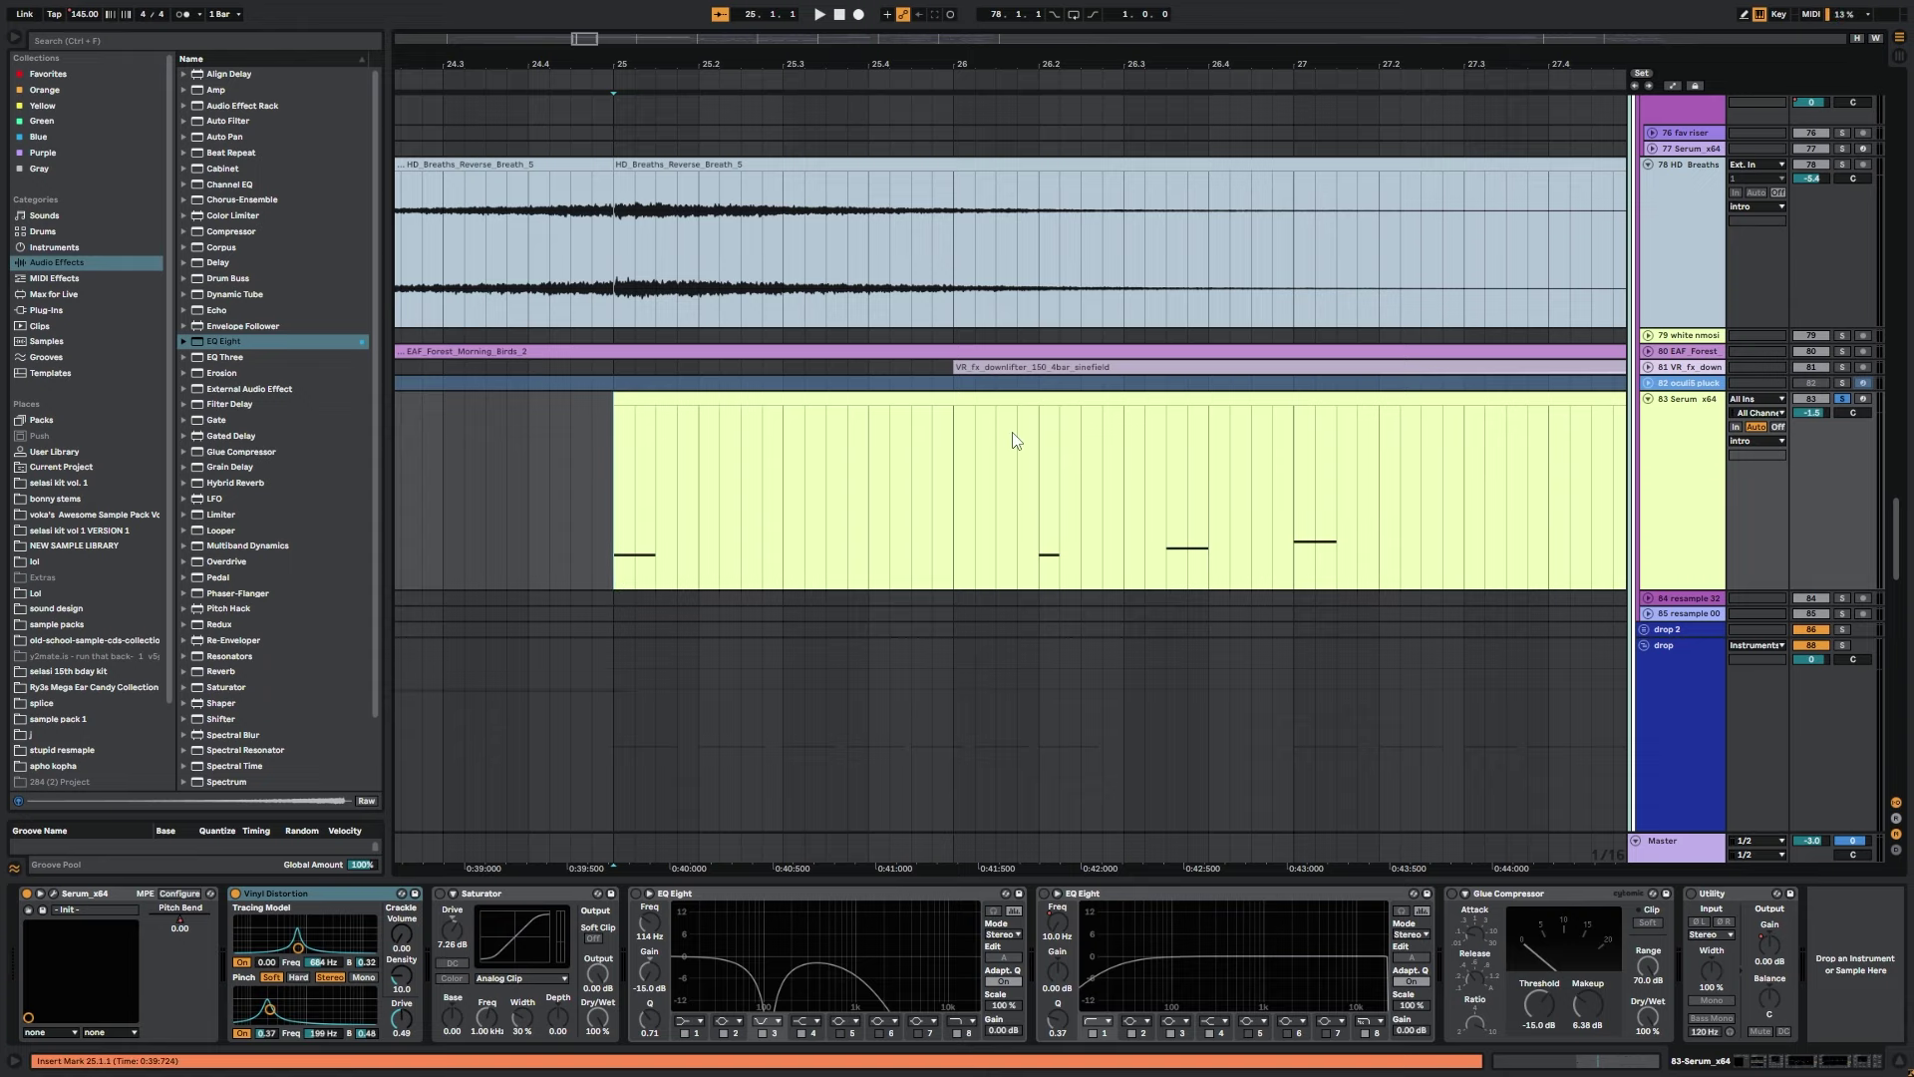
drag(586, 64, 587, 44)
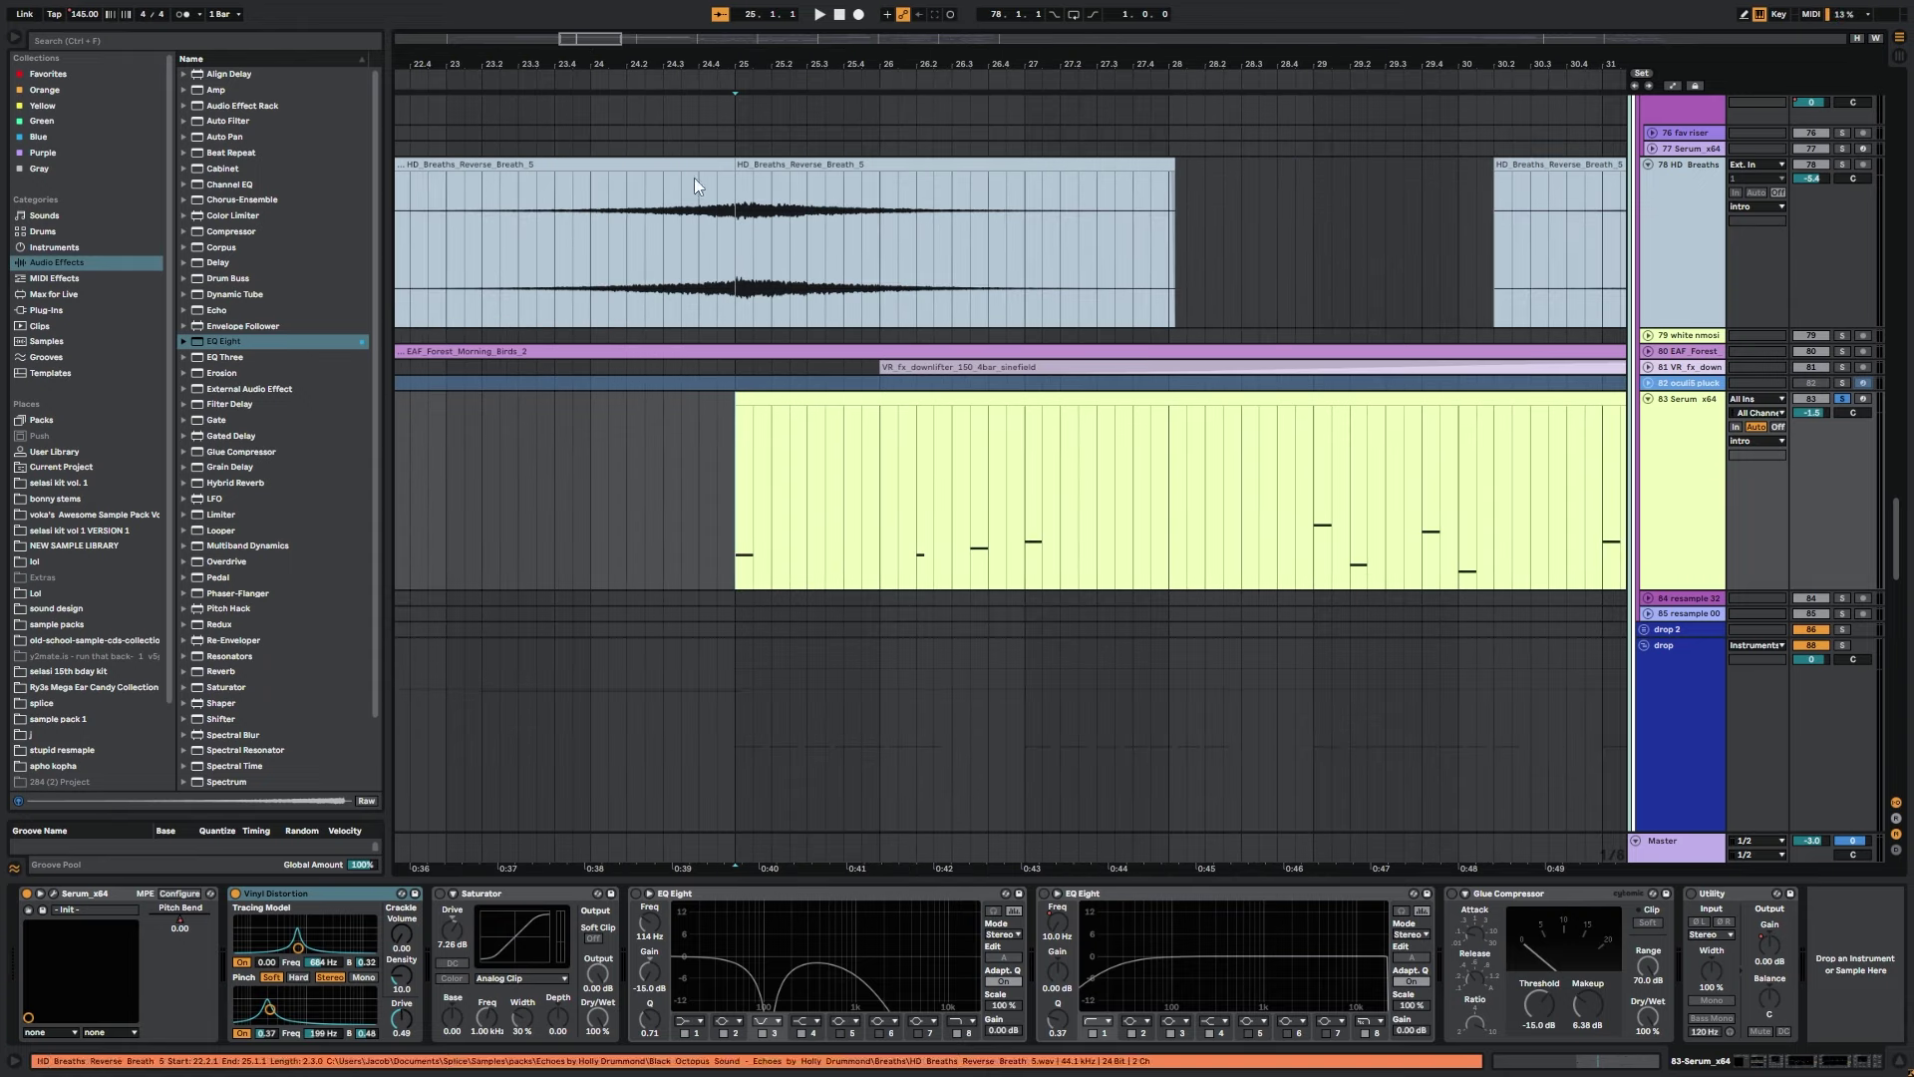
Switch on track 83's Saturator and first EQ Eight in turn, playing the clip to hear each effect.
key(space)
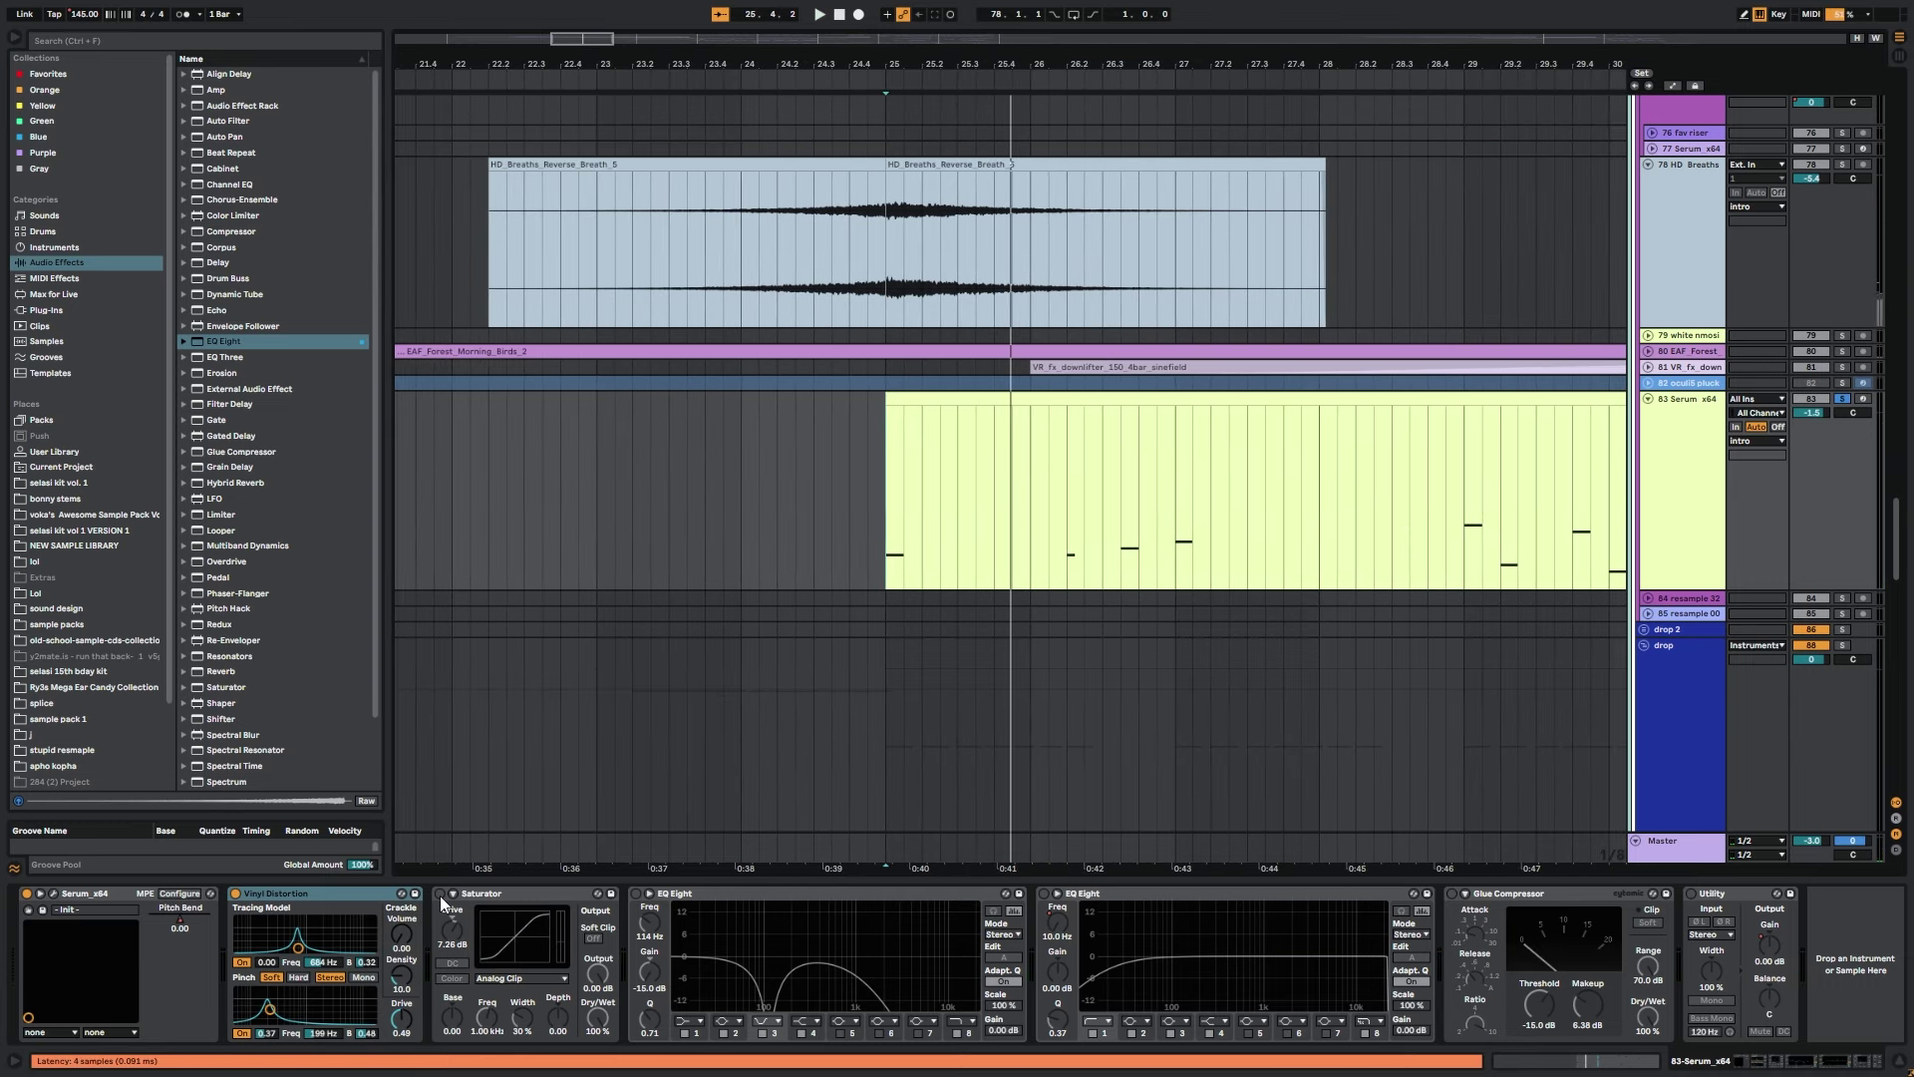
click(491, 906)
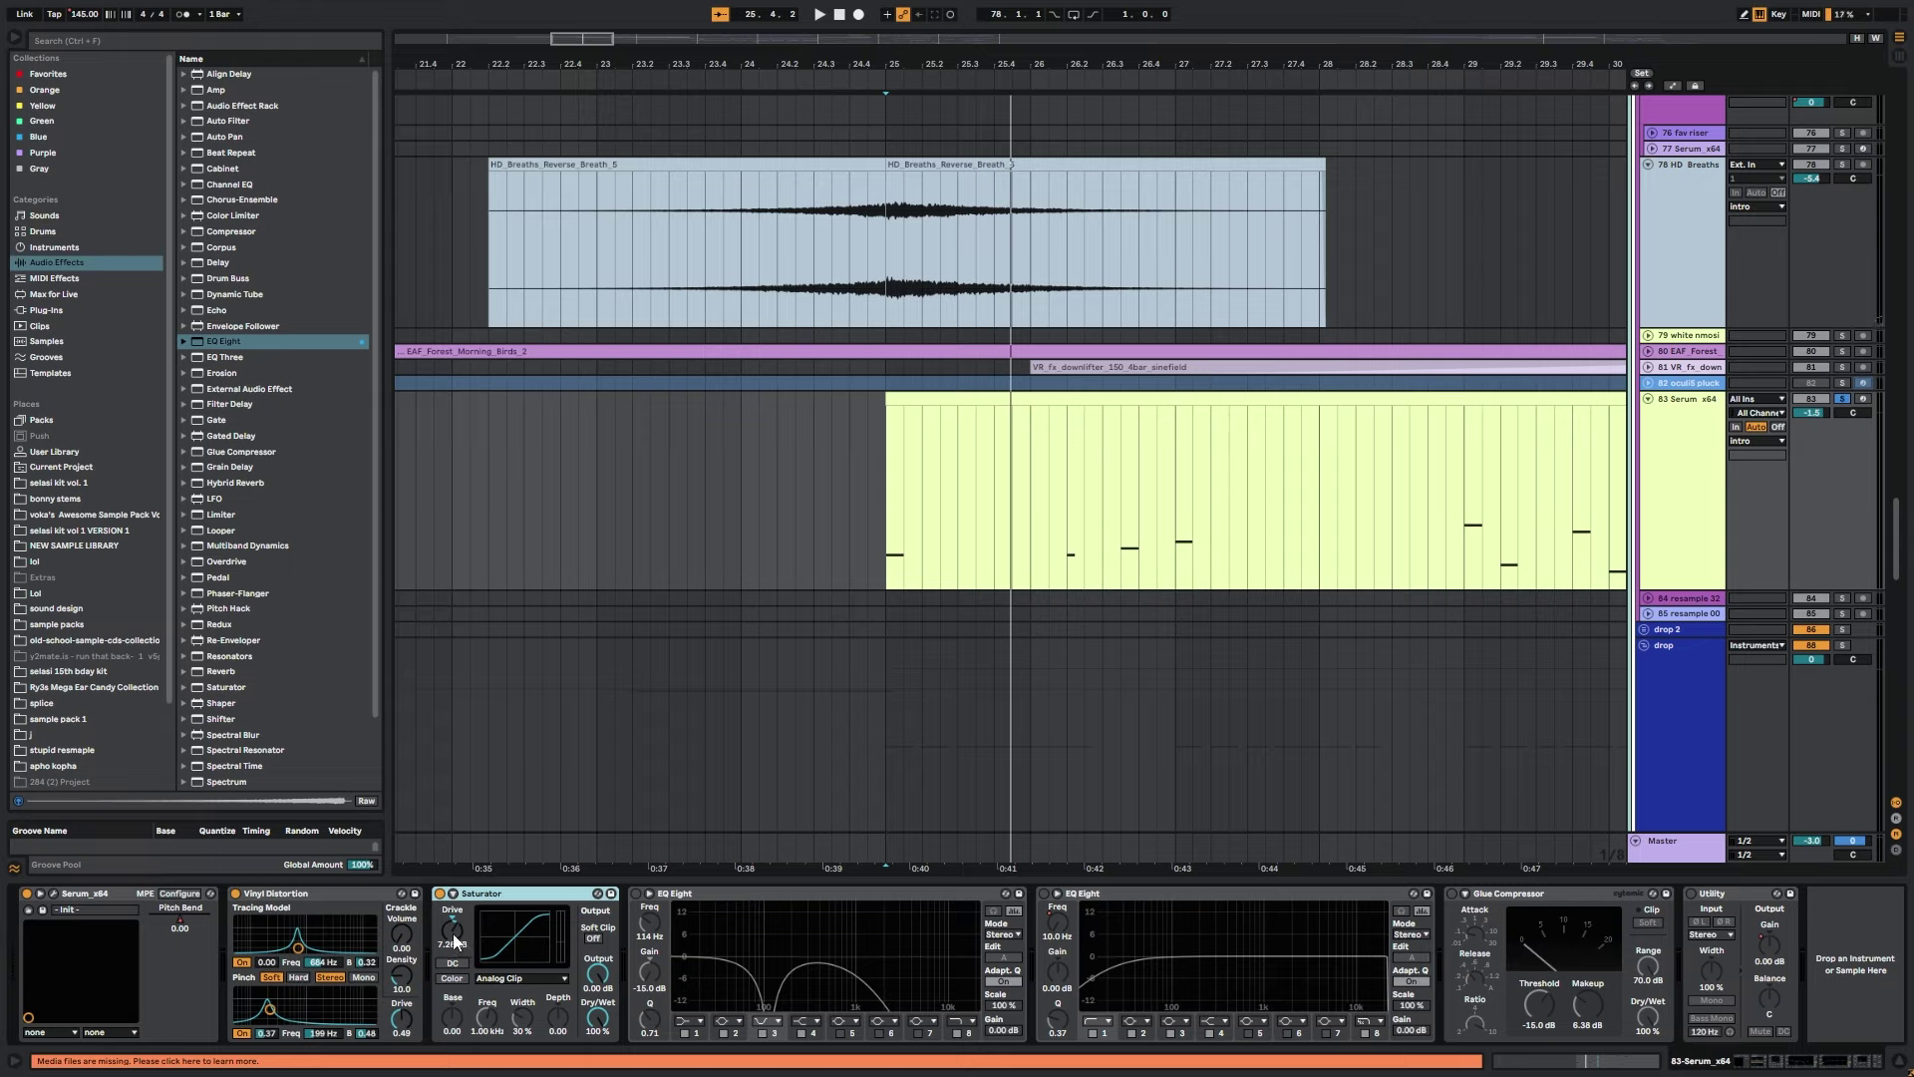
click(637, 893)
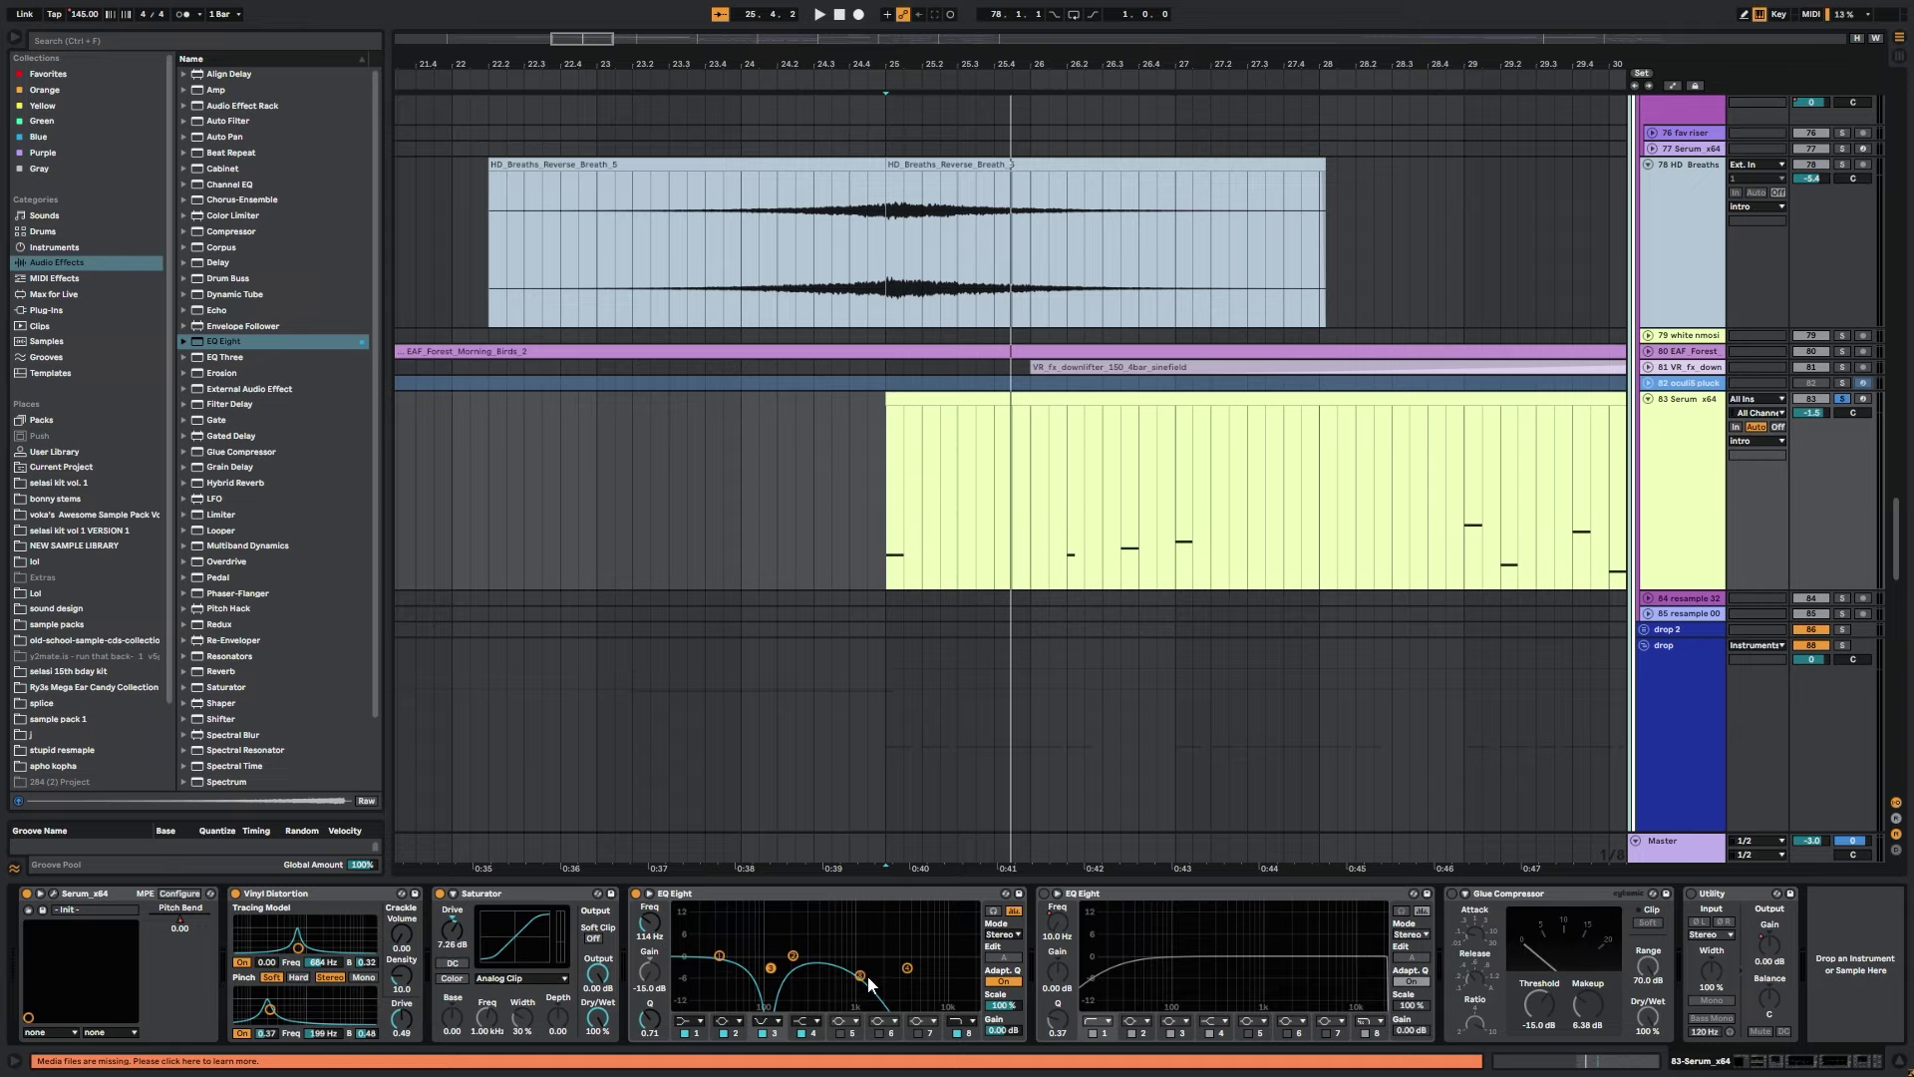
key(space)
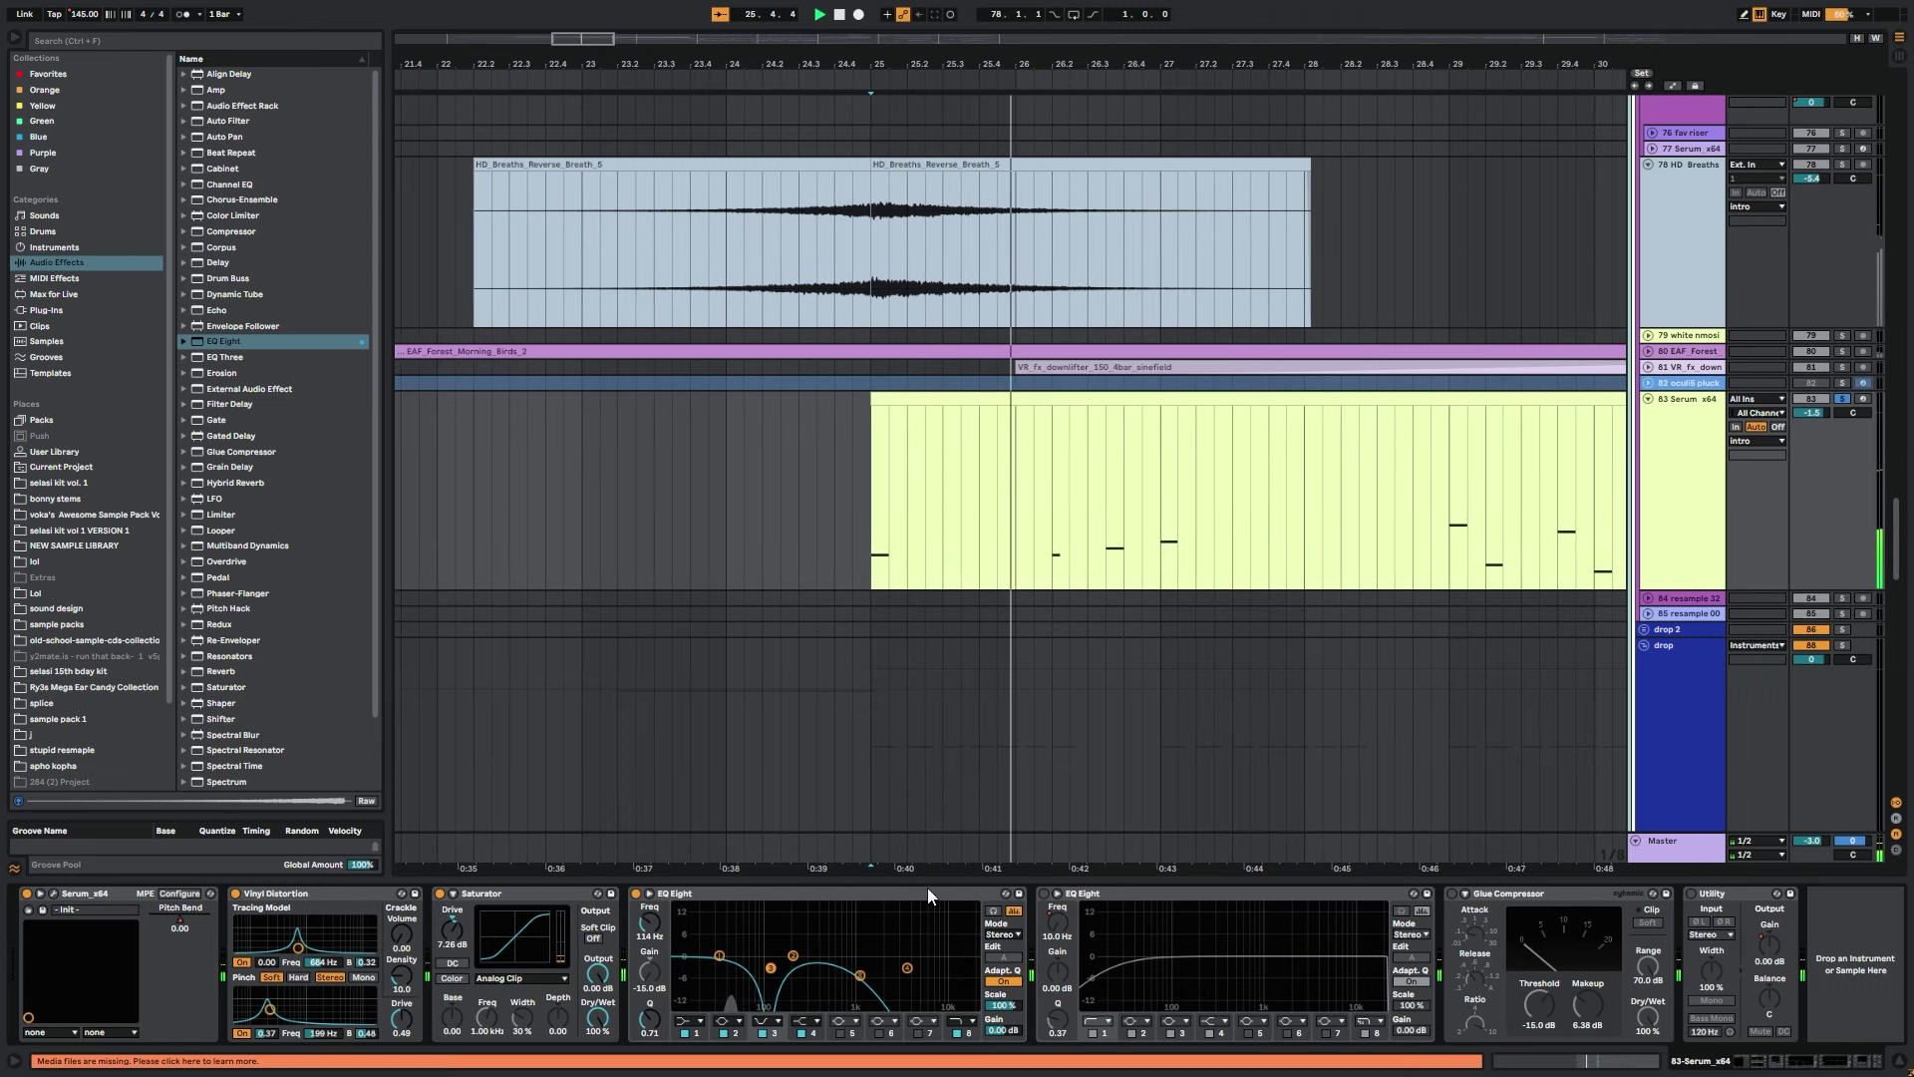
Switch on track 83's second EQ Eight and examine its 1 Frequency A automation around the build section.
click(1044, 893)
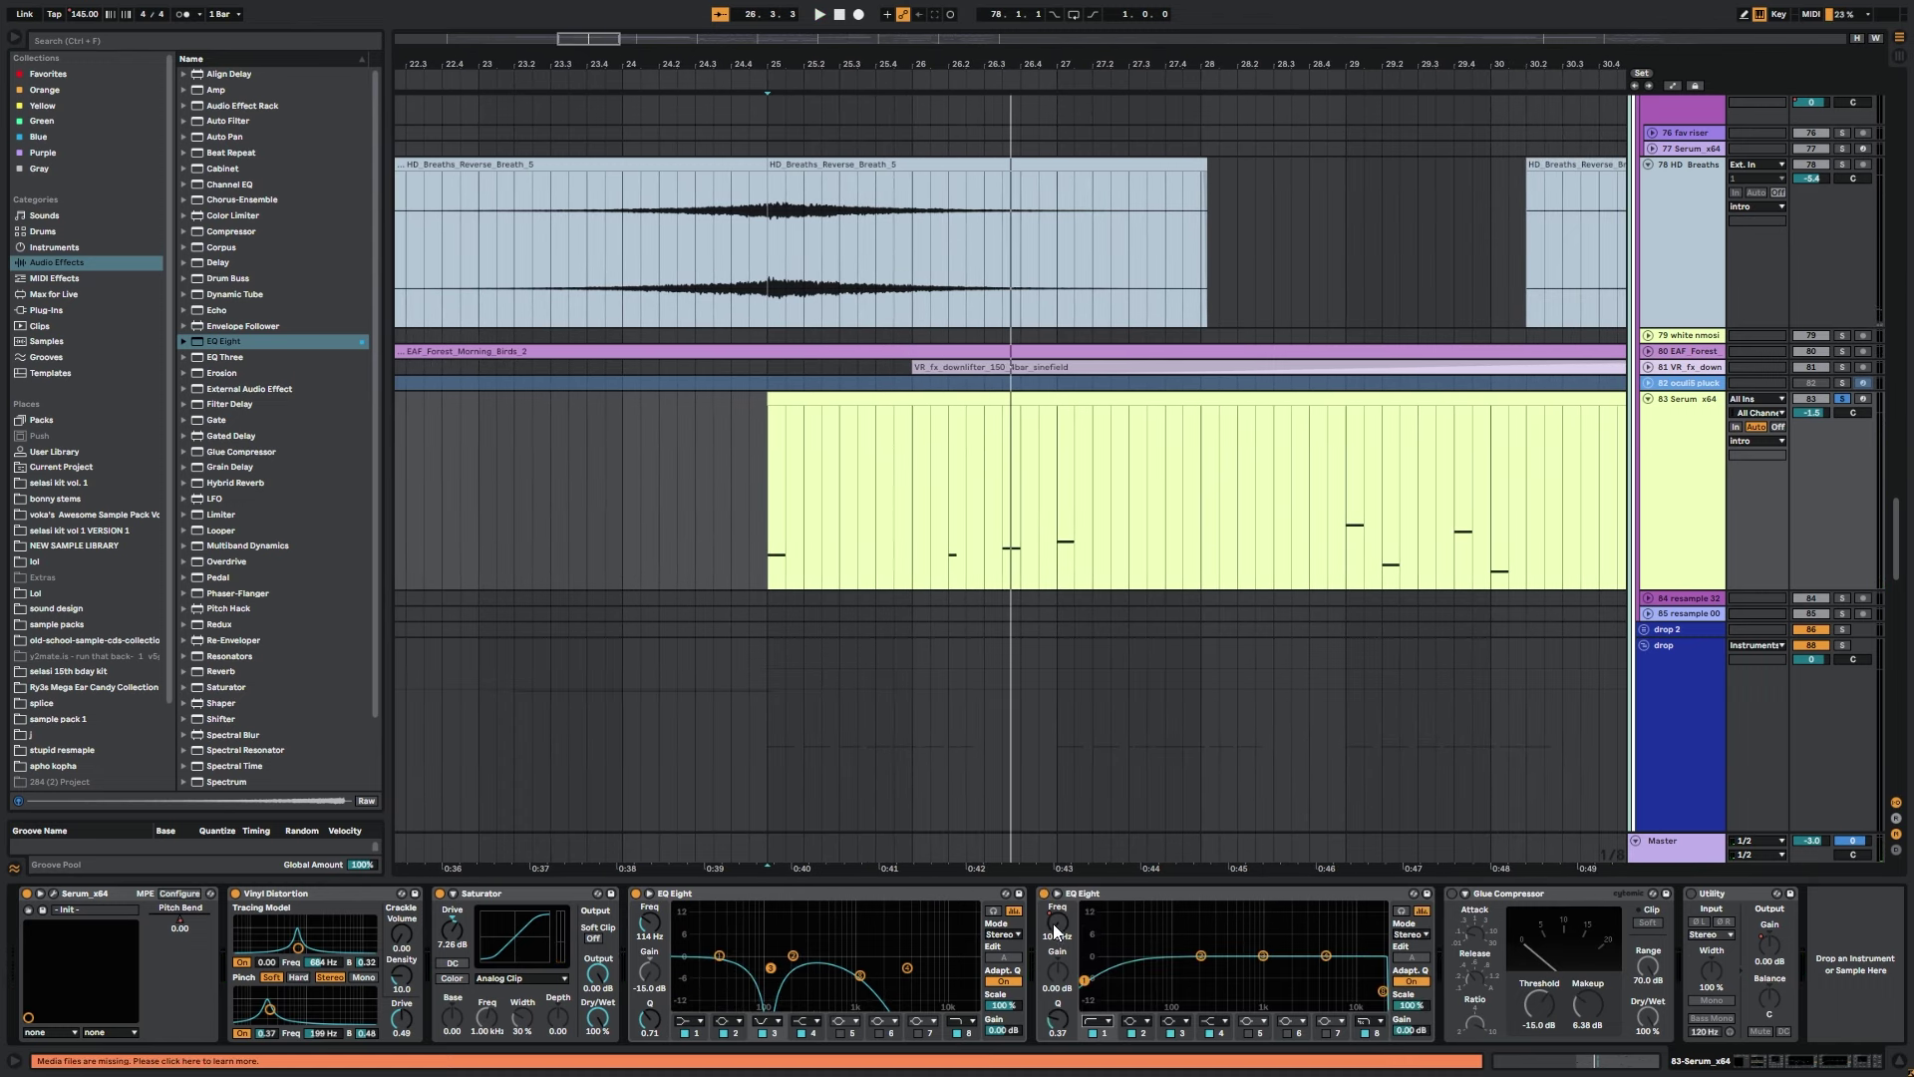
key(a)
drag(594, 38, 594, 10)
drag(1294, 469, 1364, 445)
click(1358, 445)
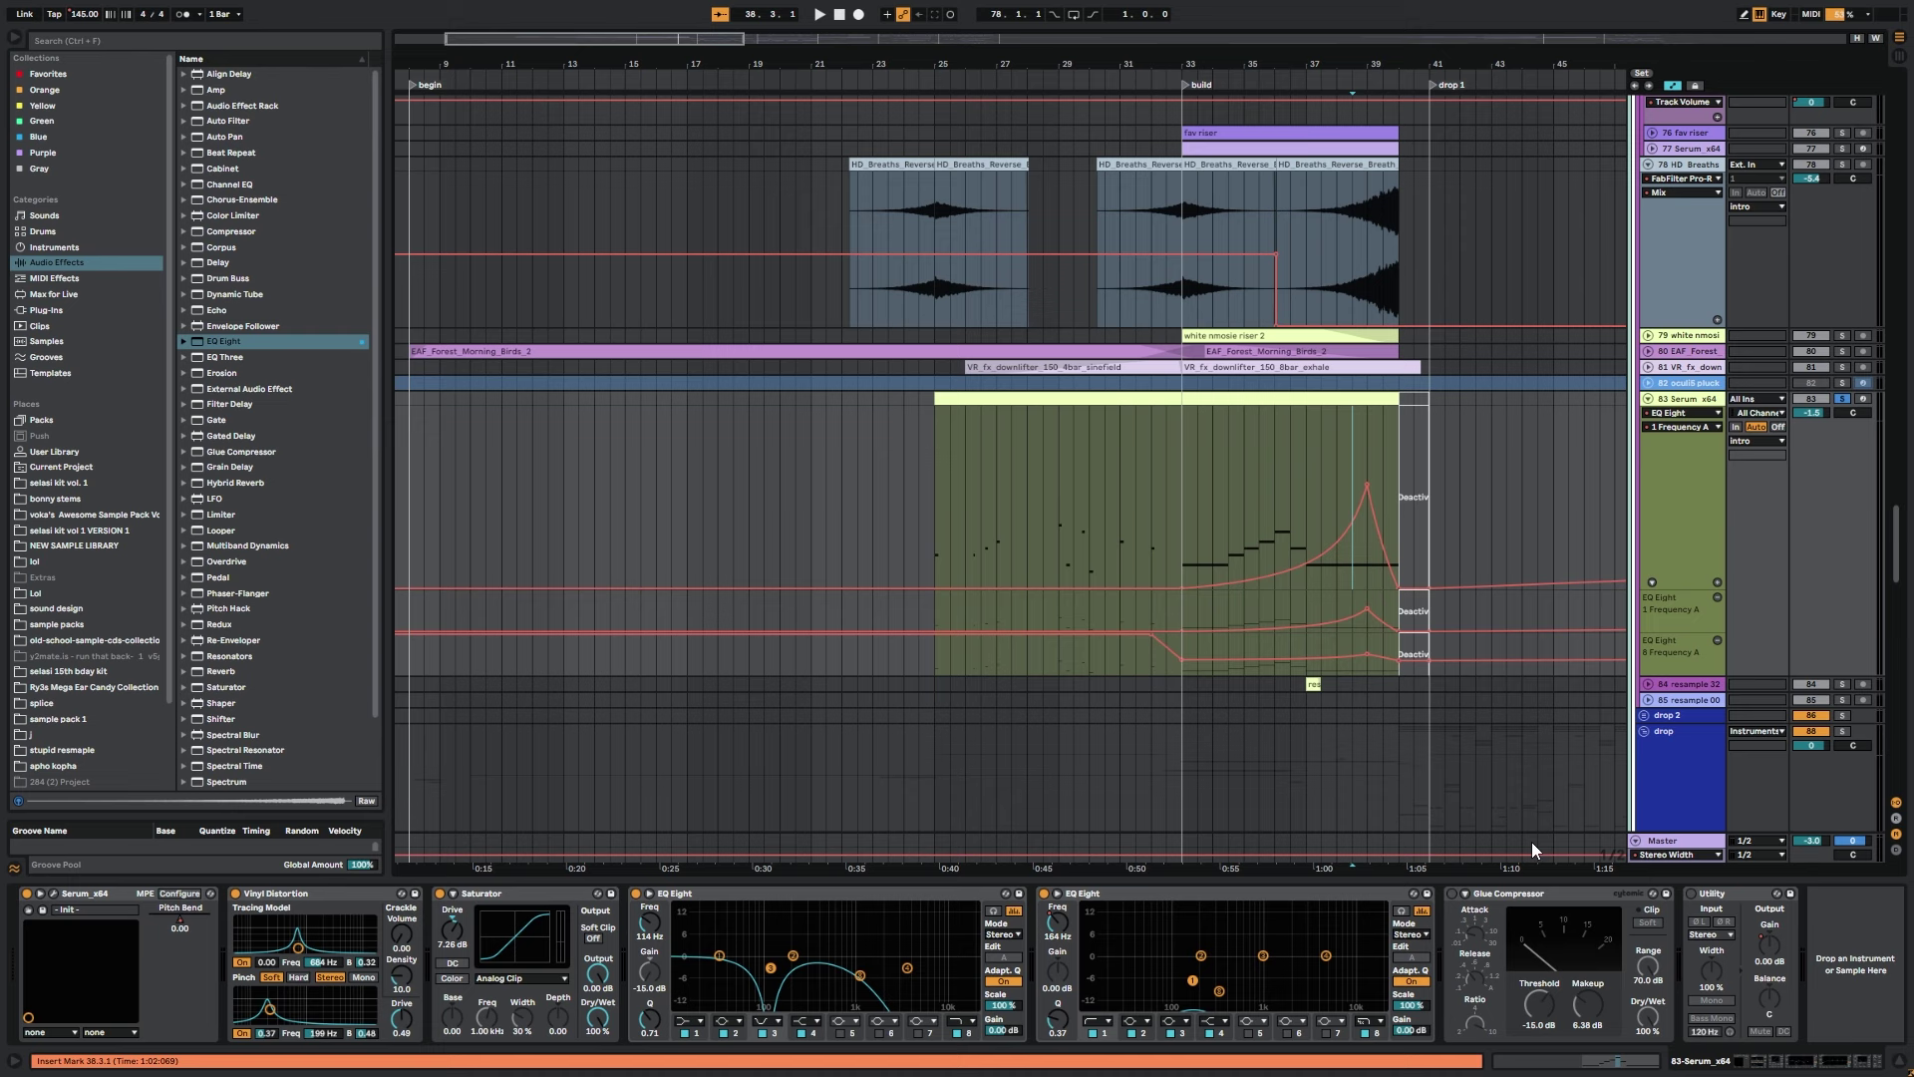
Switch on track 83's Glue Compressor, play the clip with it and hide the automation lanes.
click(1455, 896)
key(space)
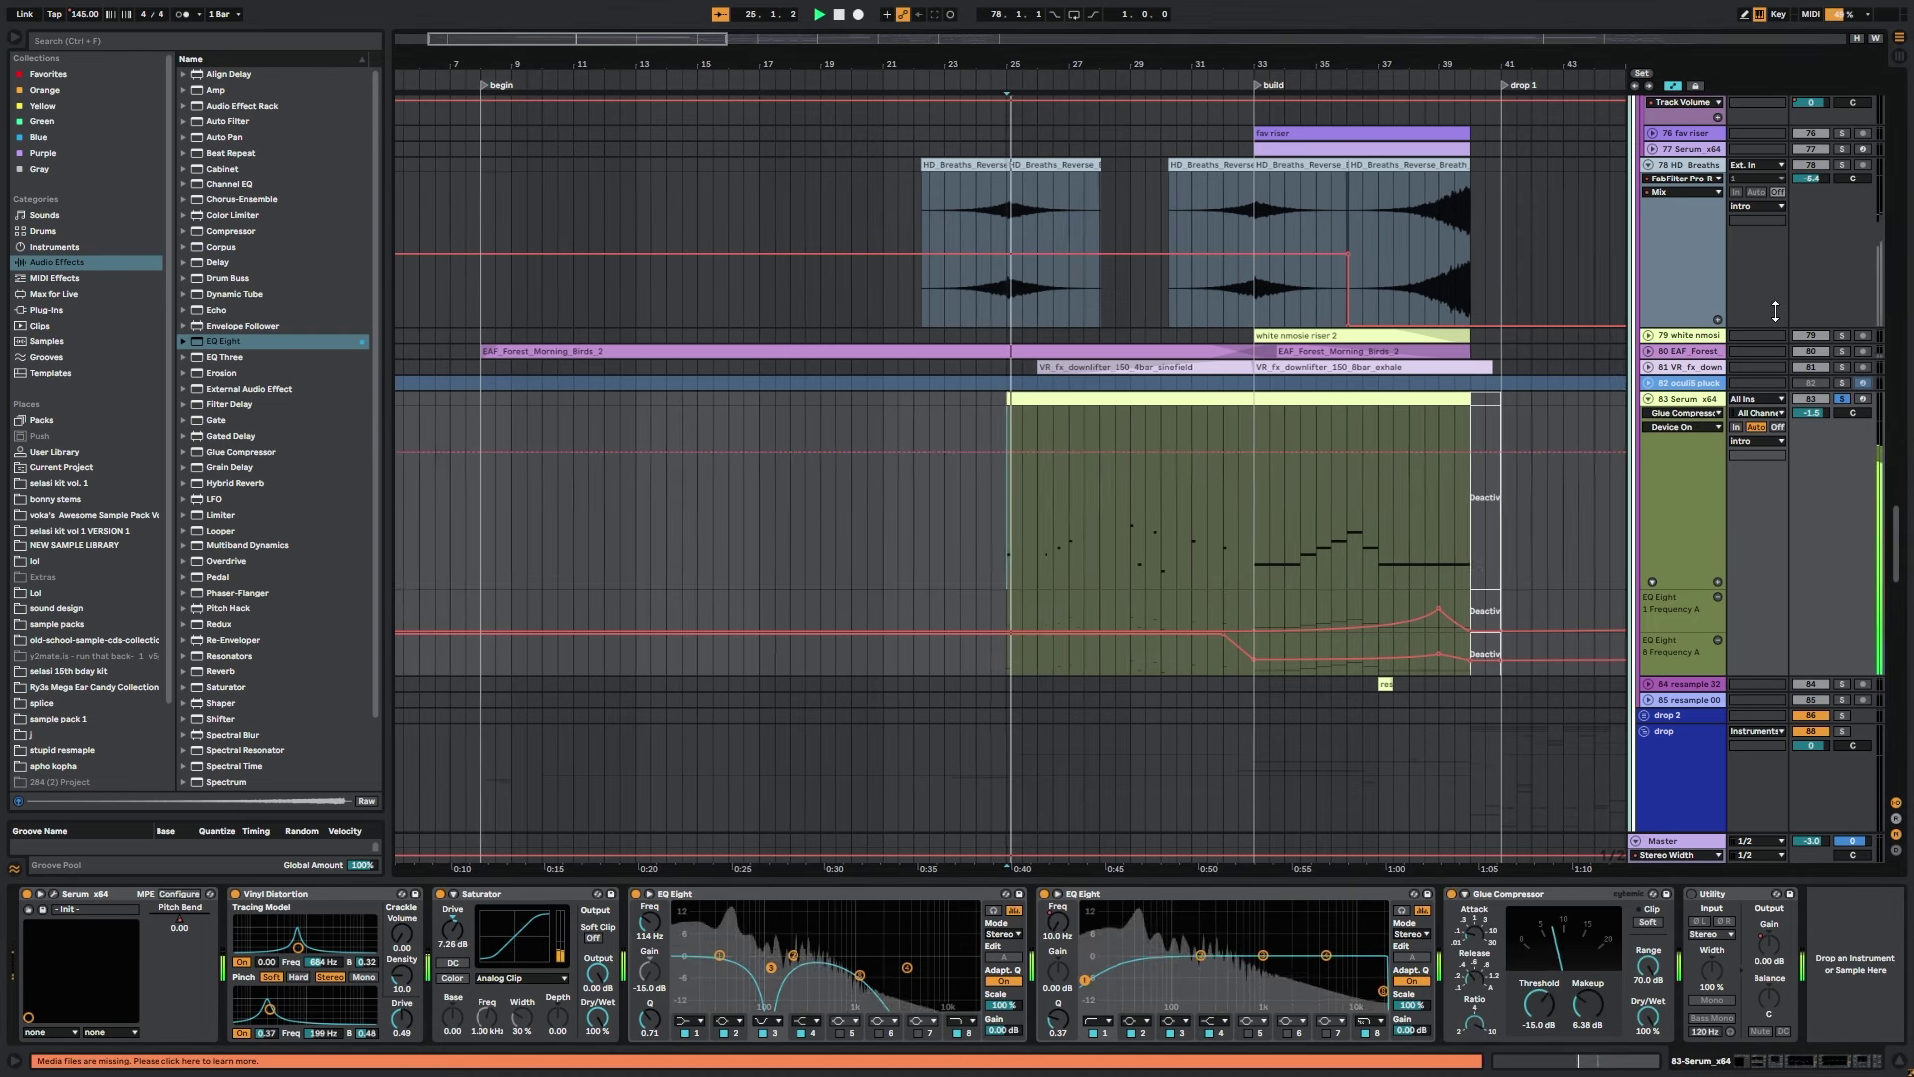
click(1673, 88)
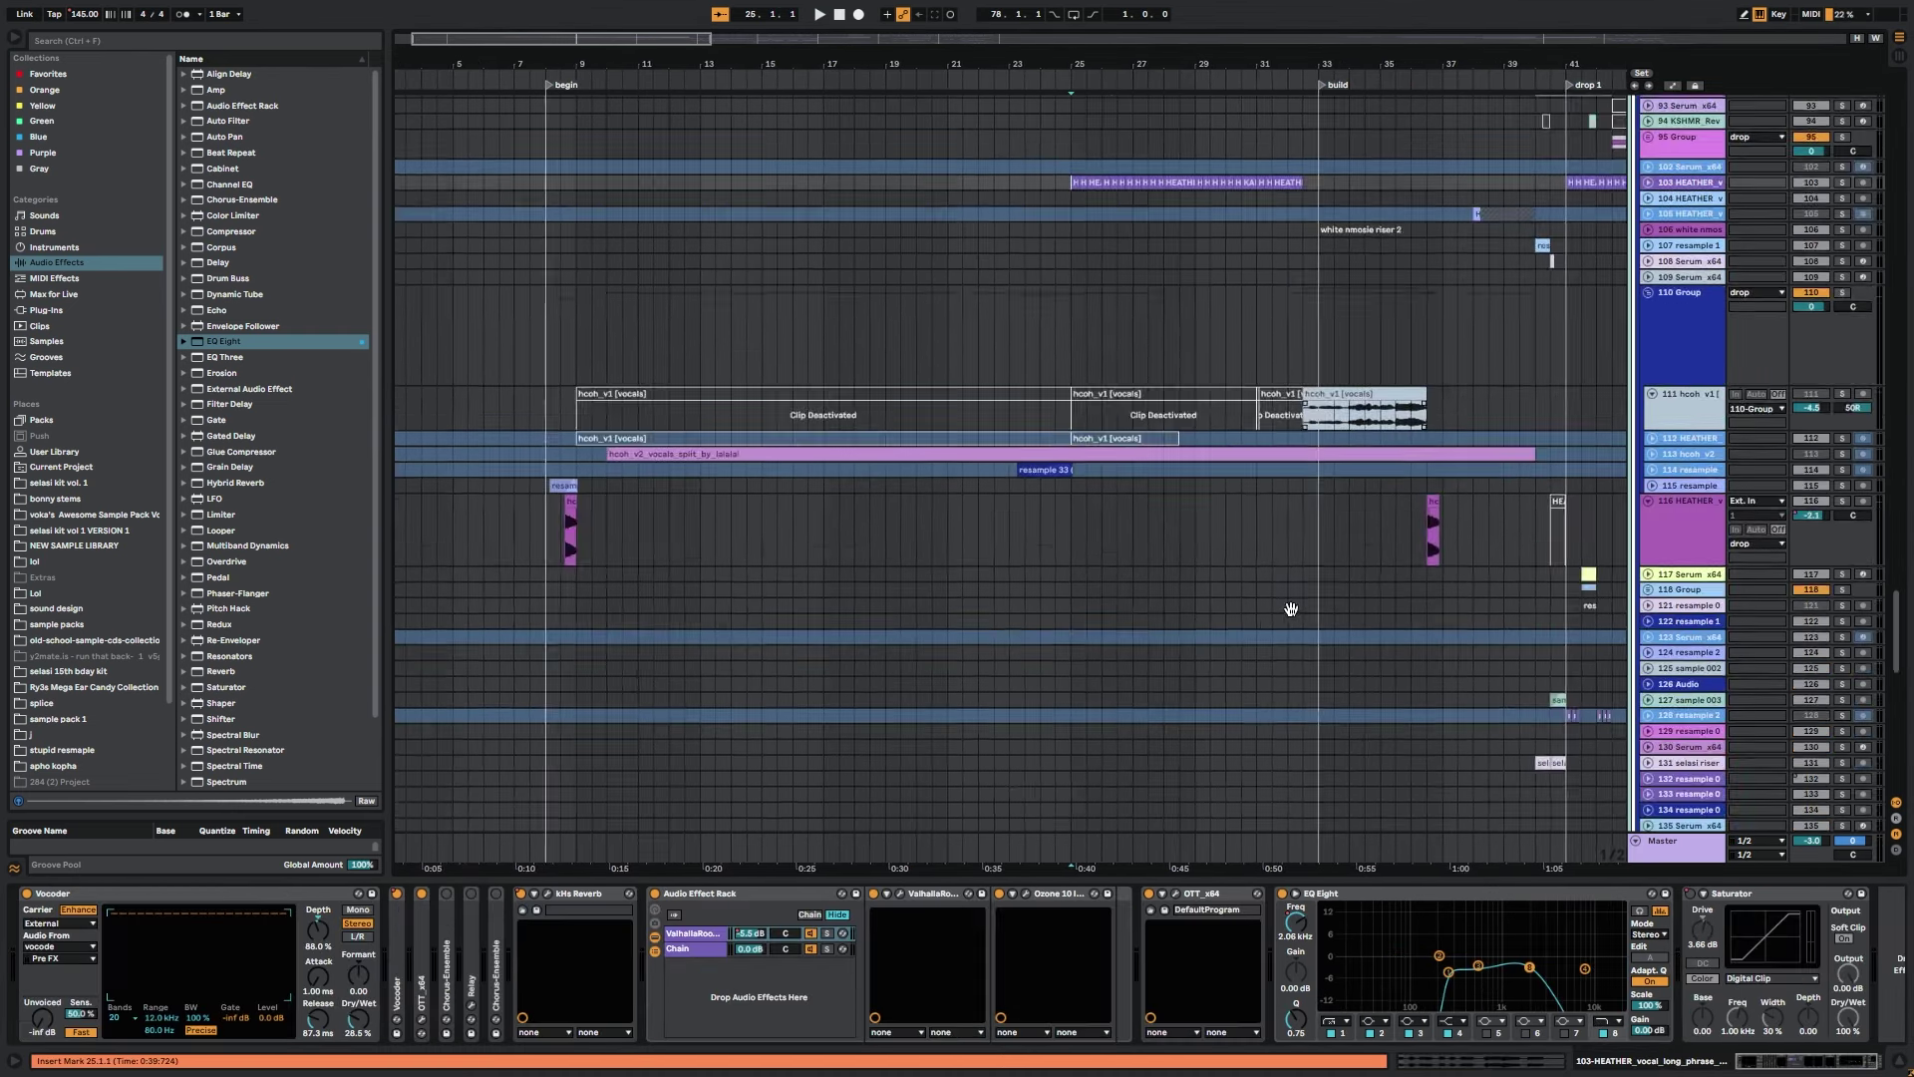
Unfold vocal track 103, solo it and play its chopped vocals from 25.1.1.
drag(1290, 607, 1260, 851)
click(1649, 430)
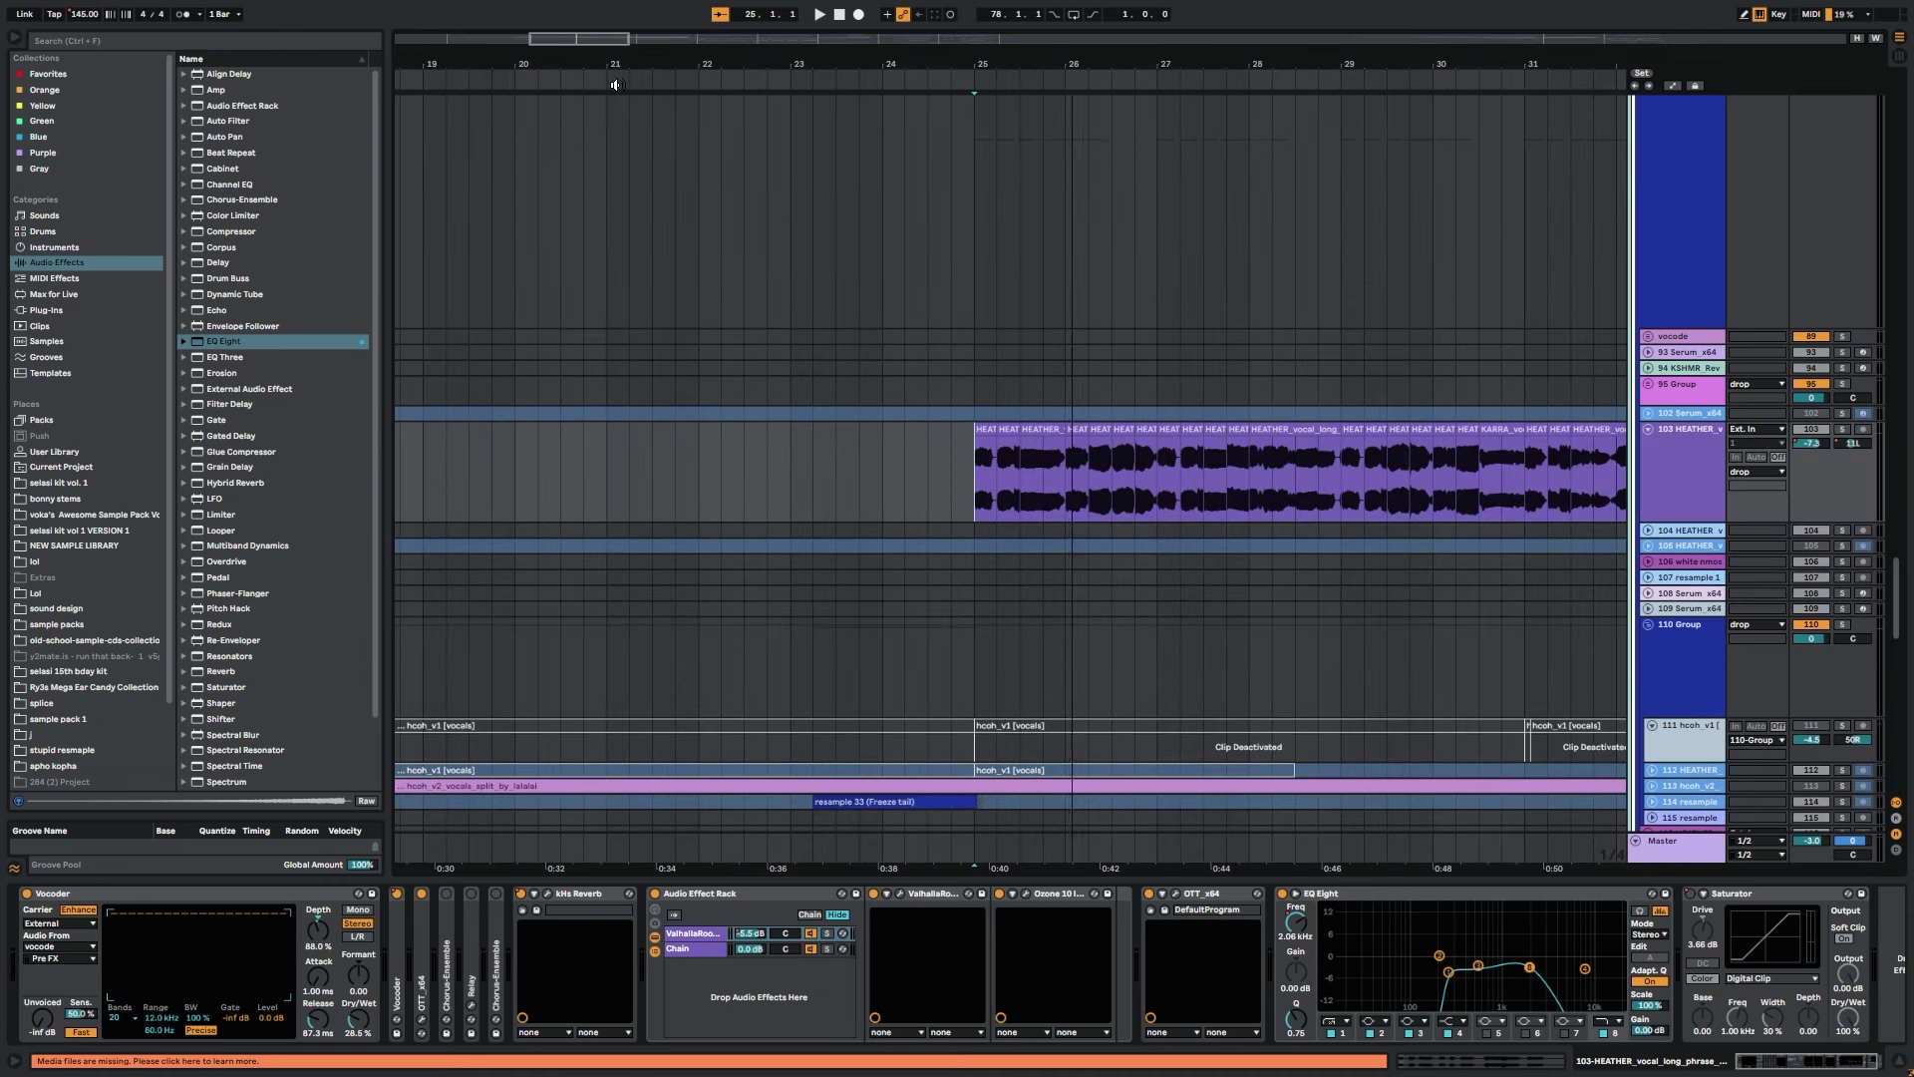
click(982, 464)
click(1844, 430)
key(space)
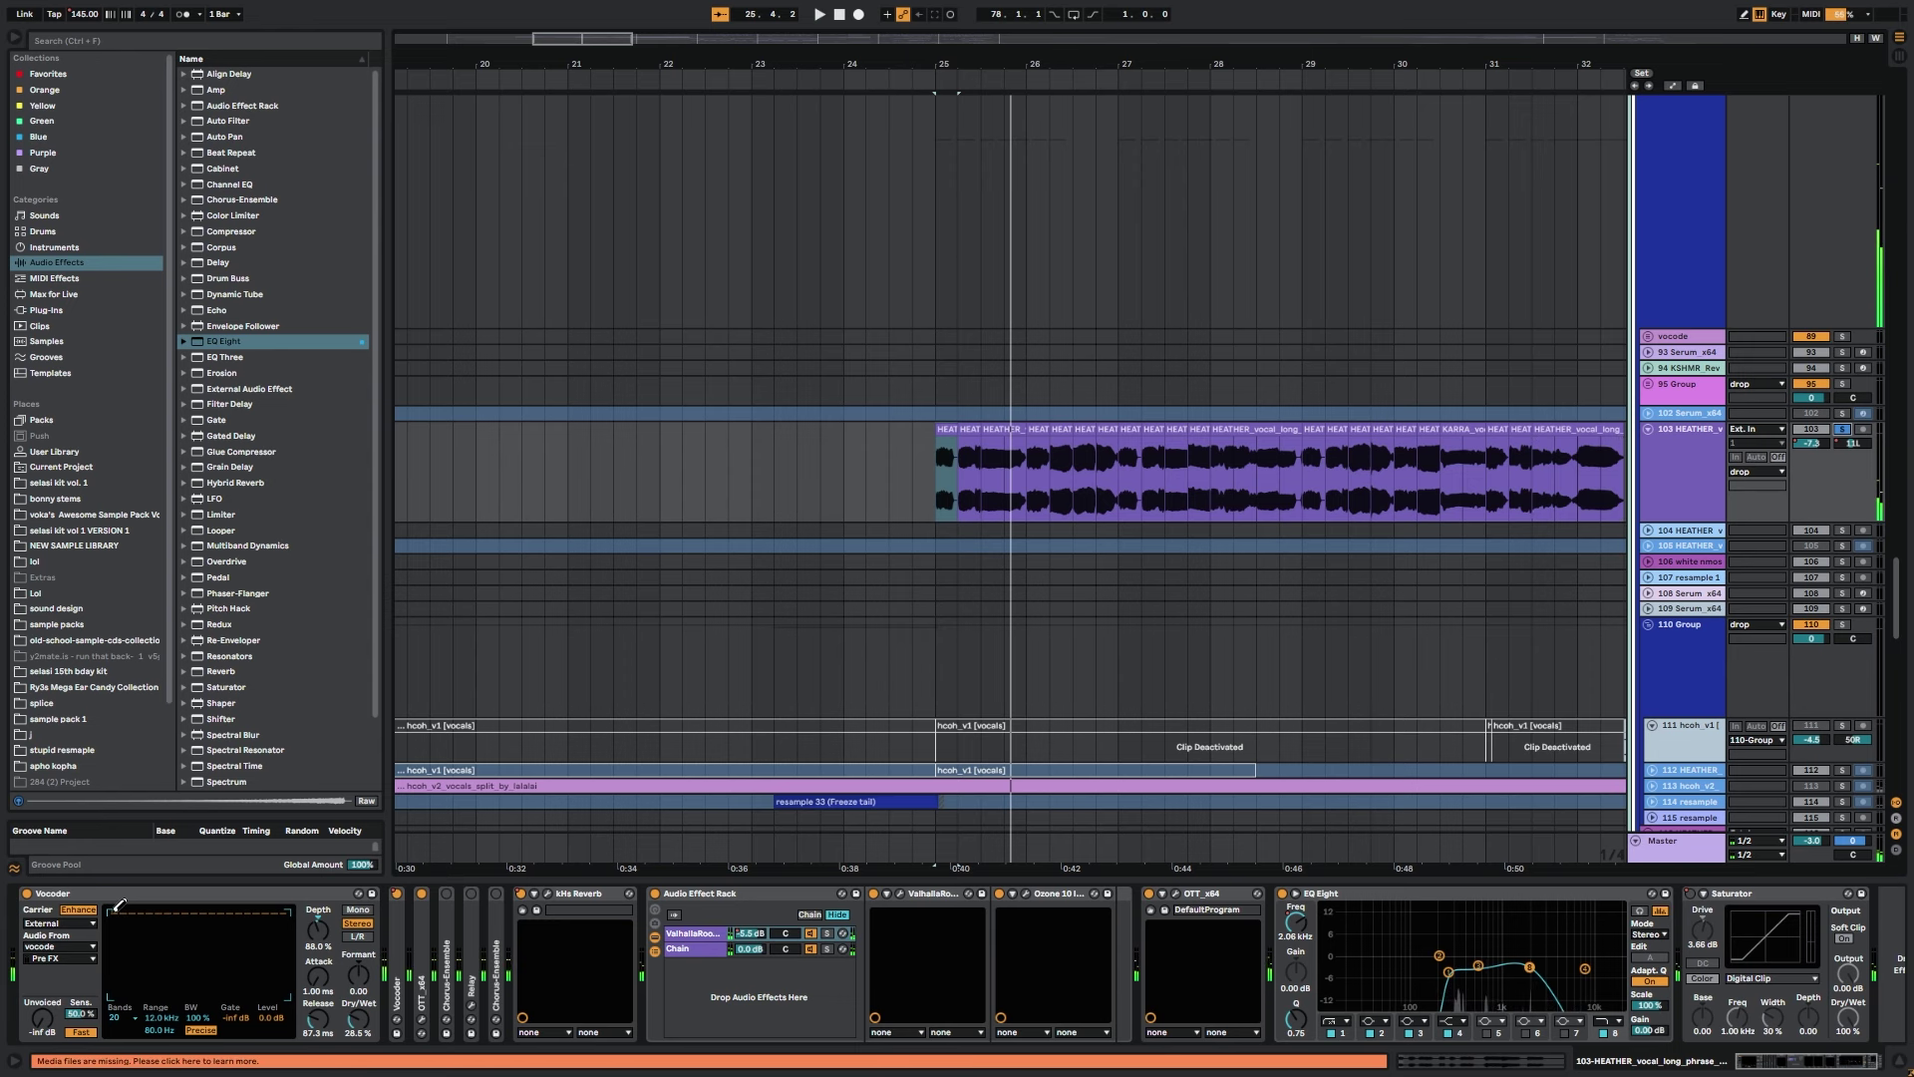
Review track 103's effect chain, switch off its outer Audio Effect Rack and play the chopped vocals without it.
click(134, 892)
drag(579, 47, 579, 44)
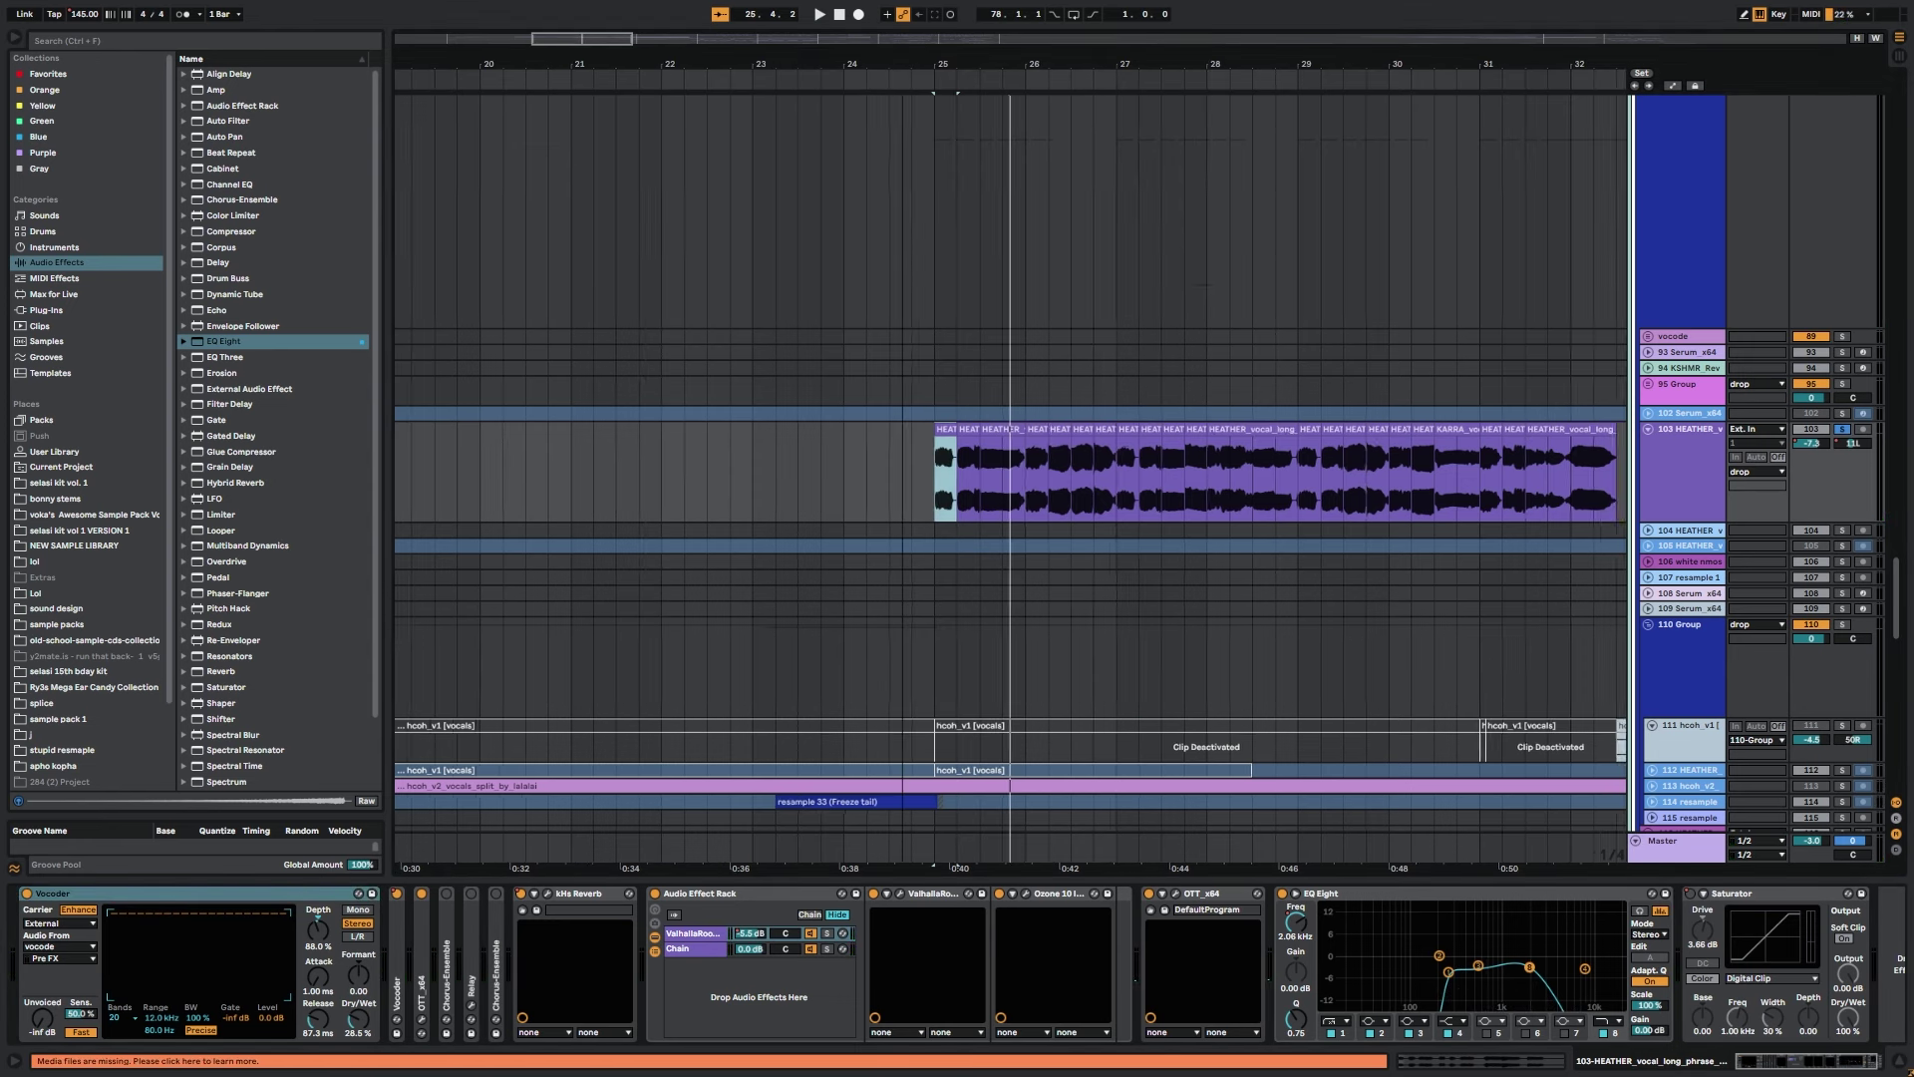
drag(579, 44, 588, 18)
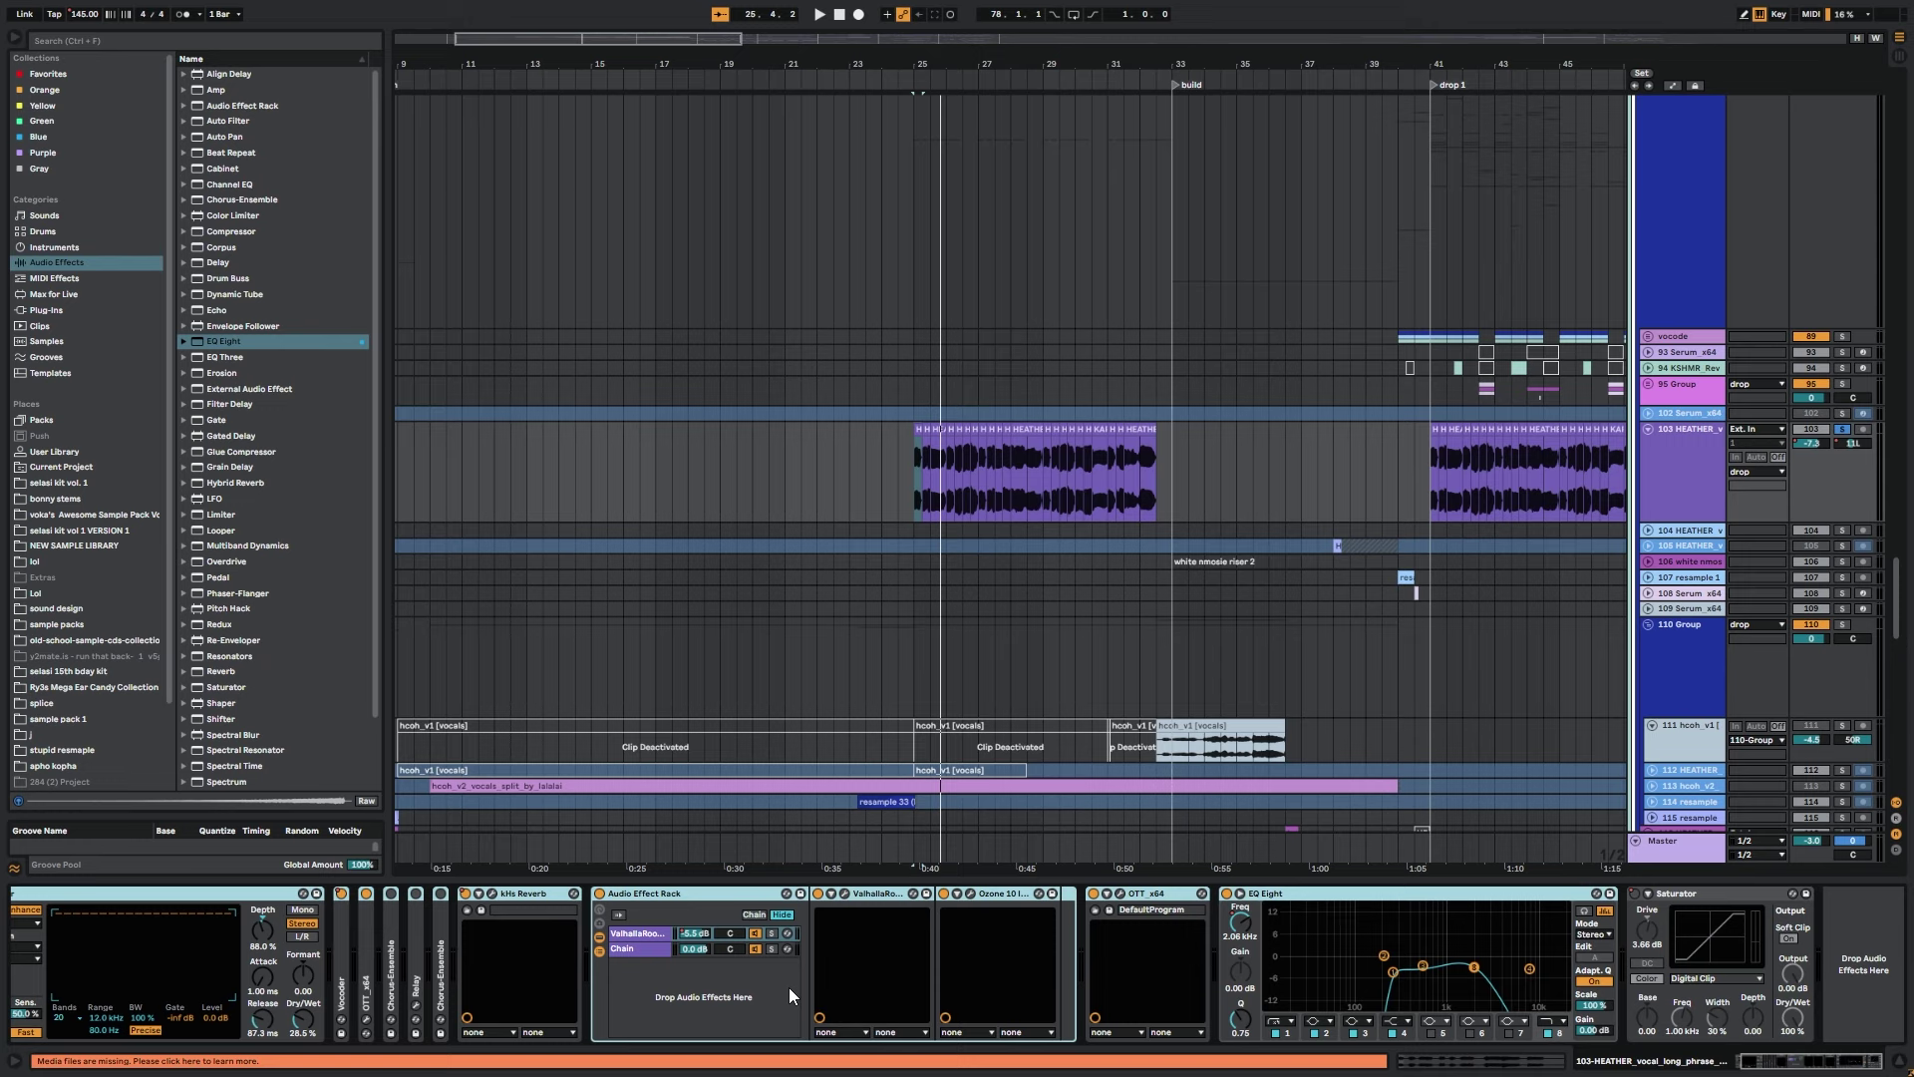
scroll(326, 935, left, 2)
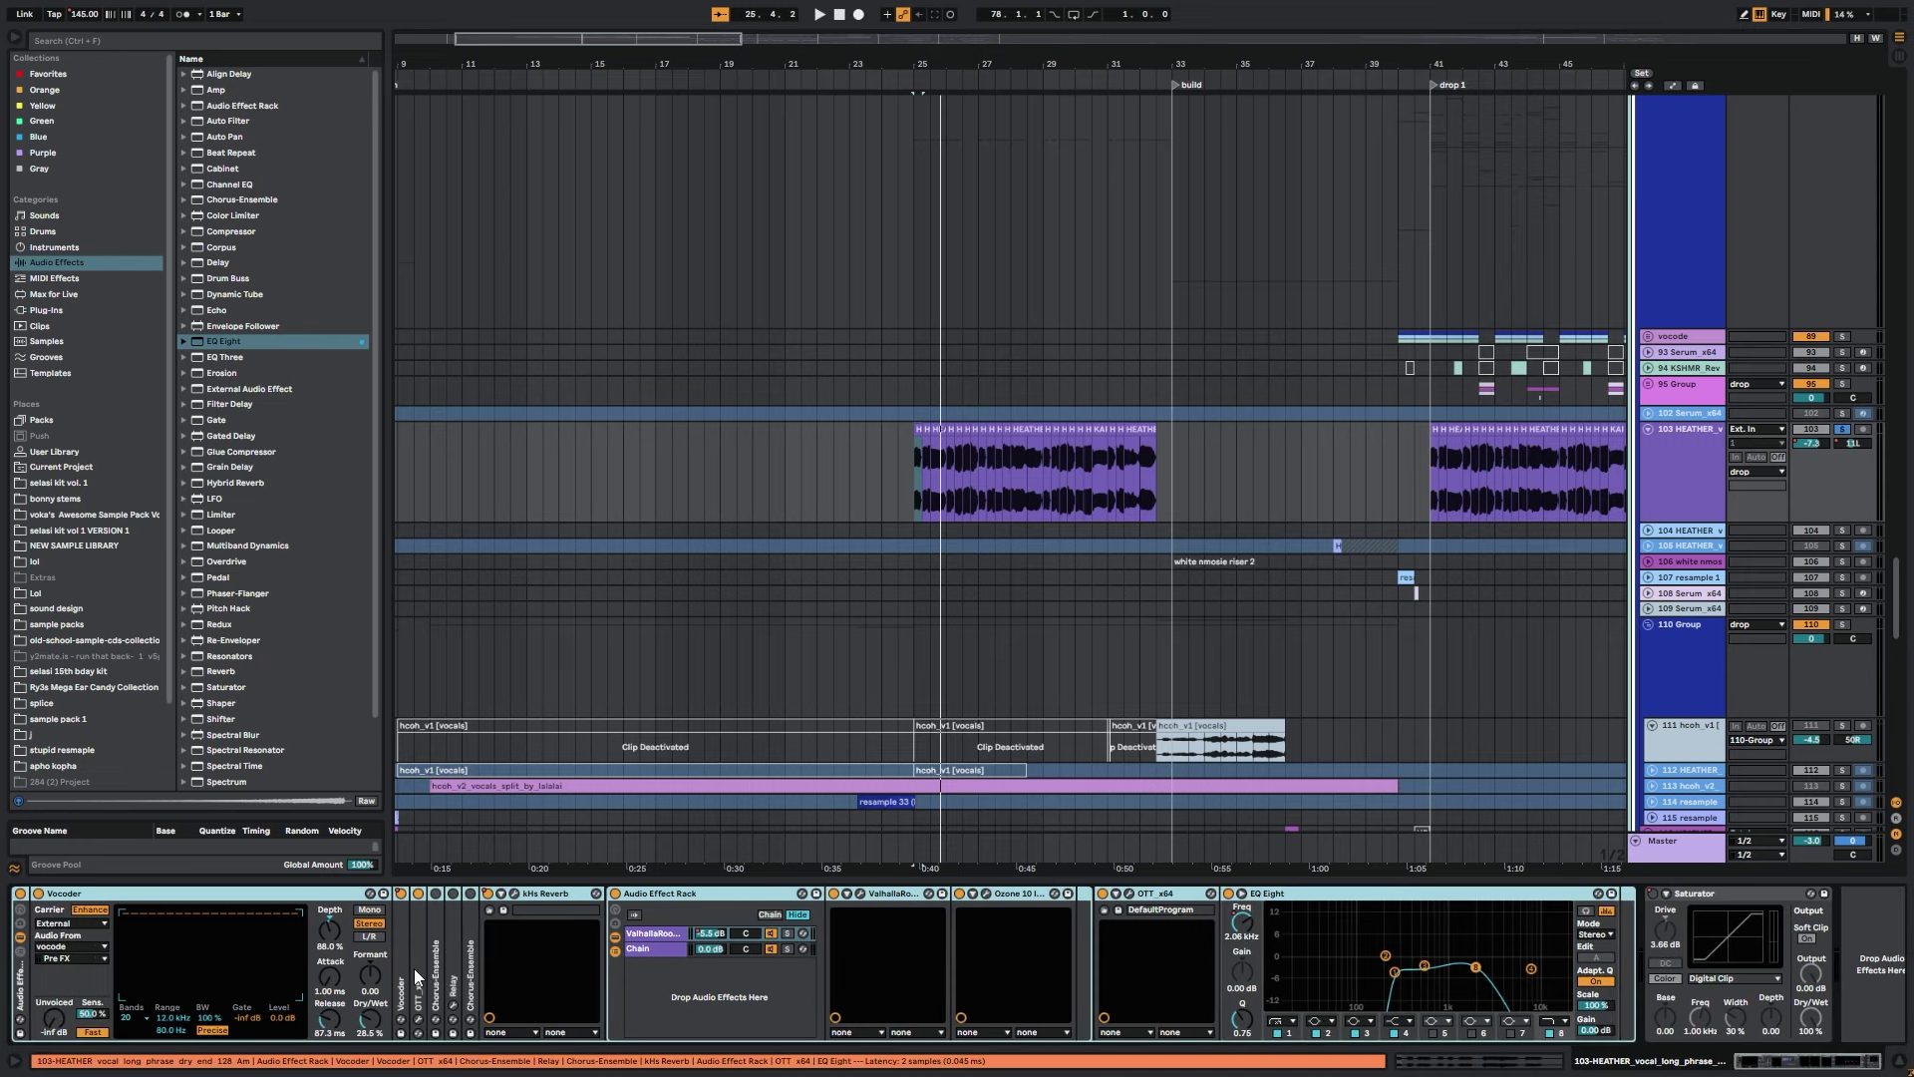
click(29, 894)
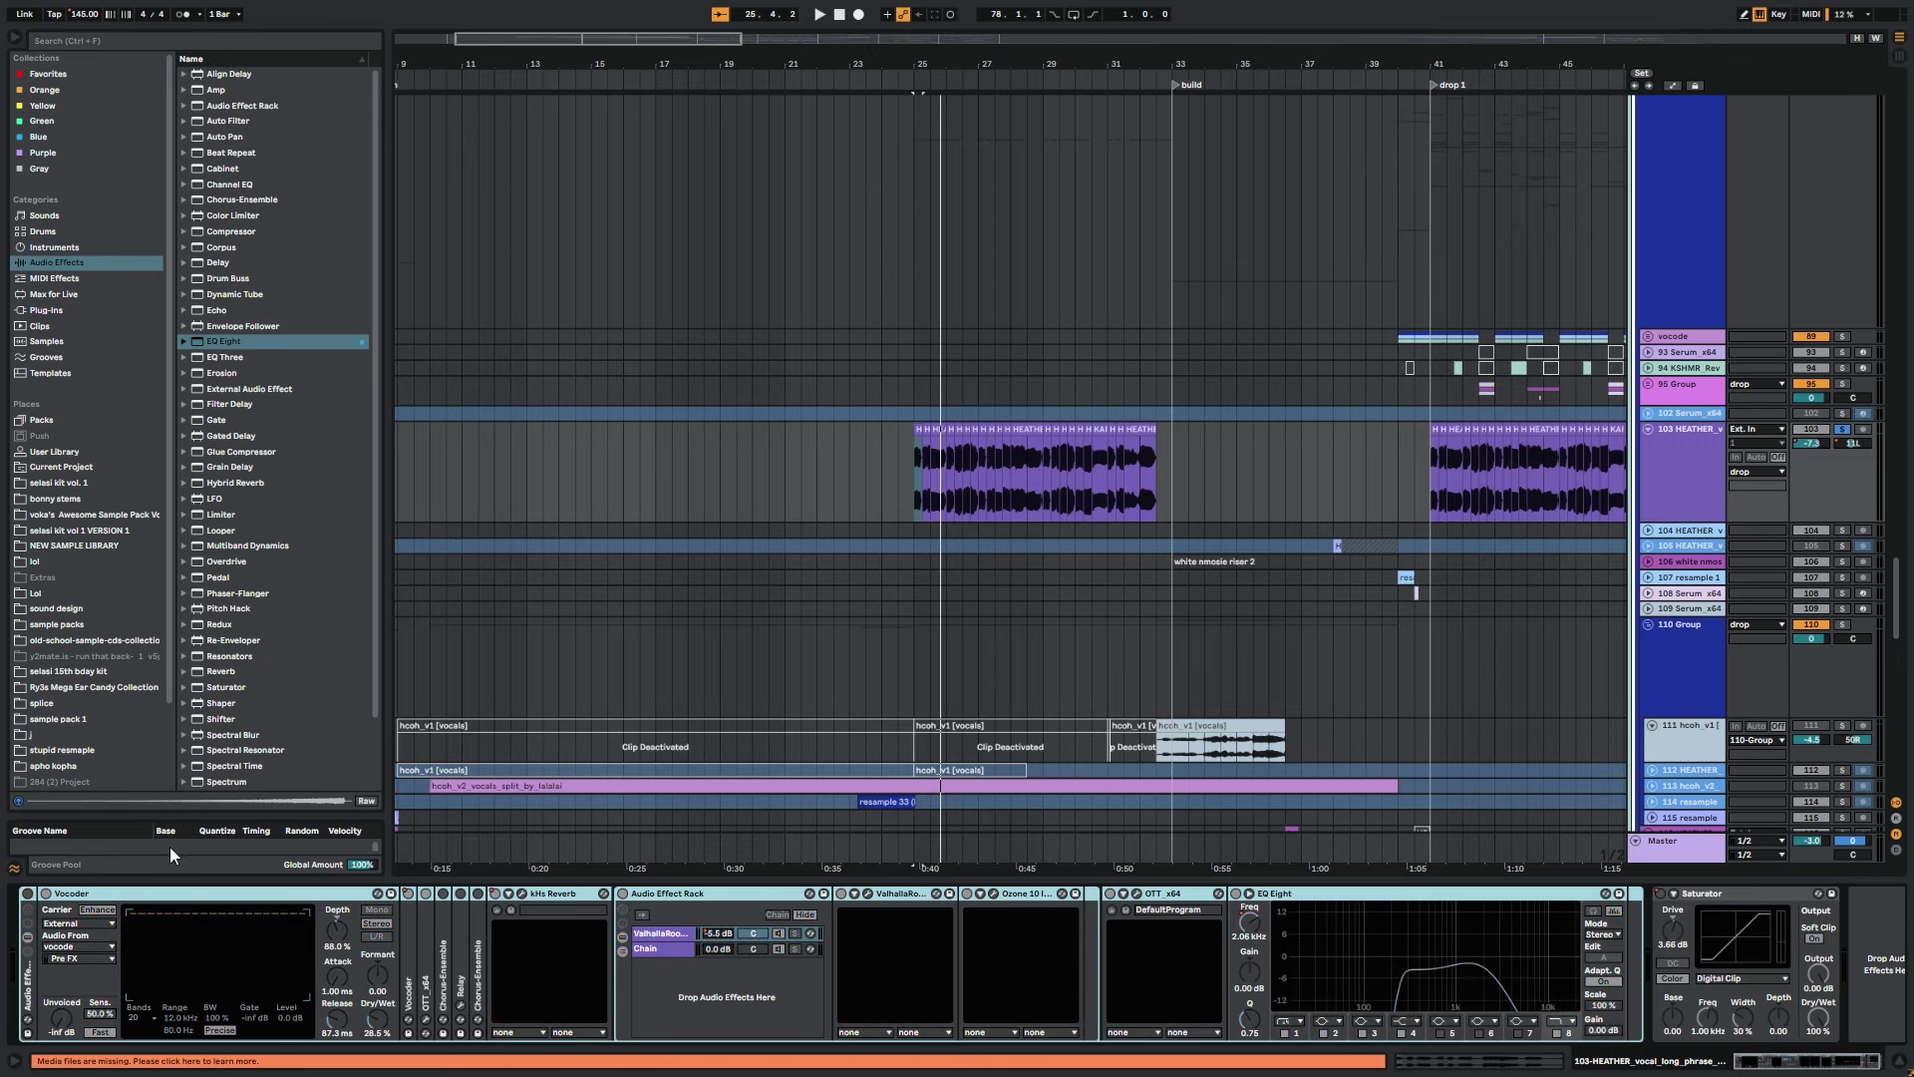
key(space)
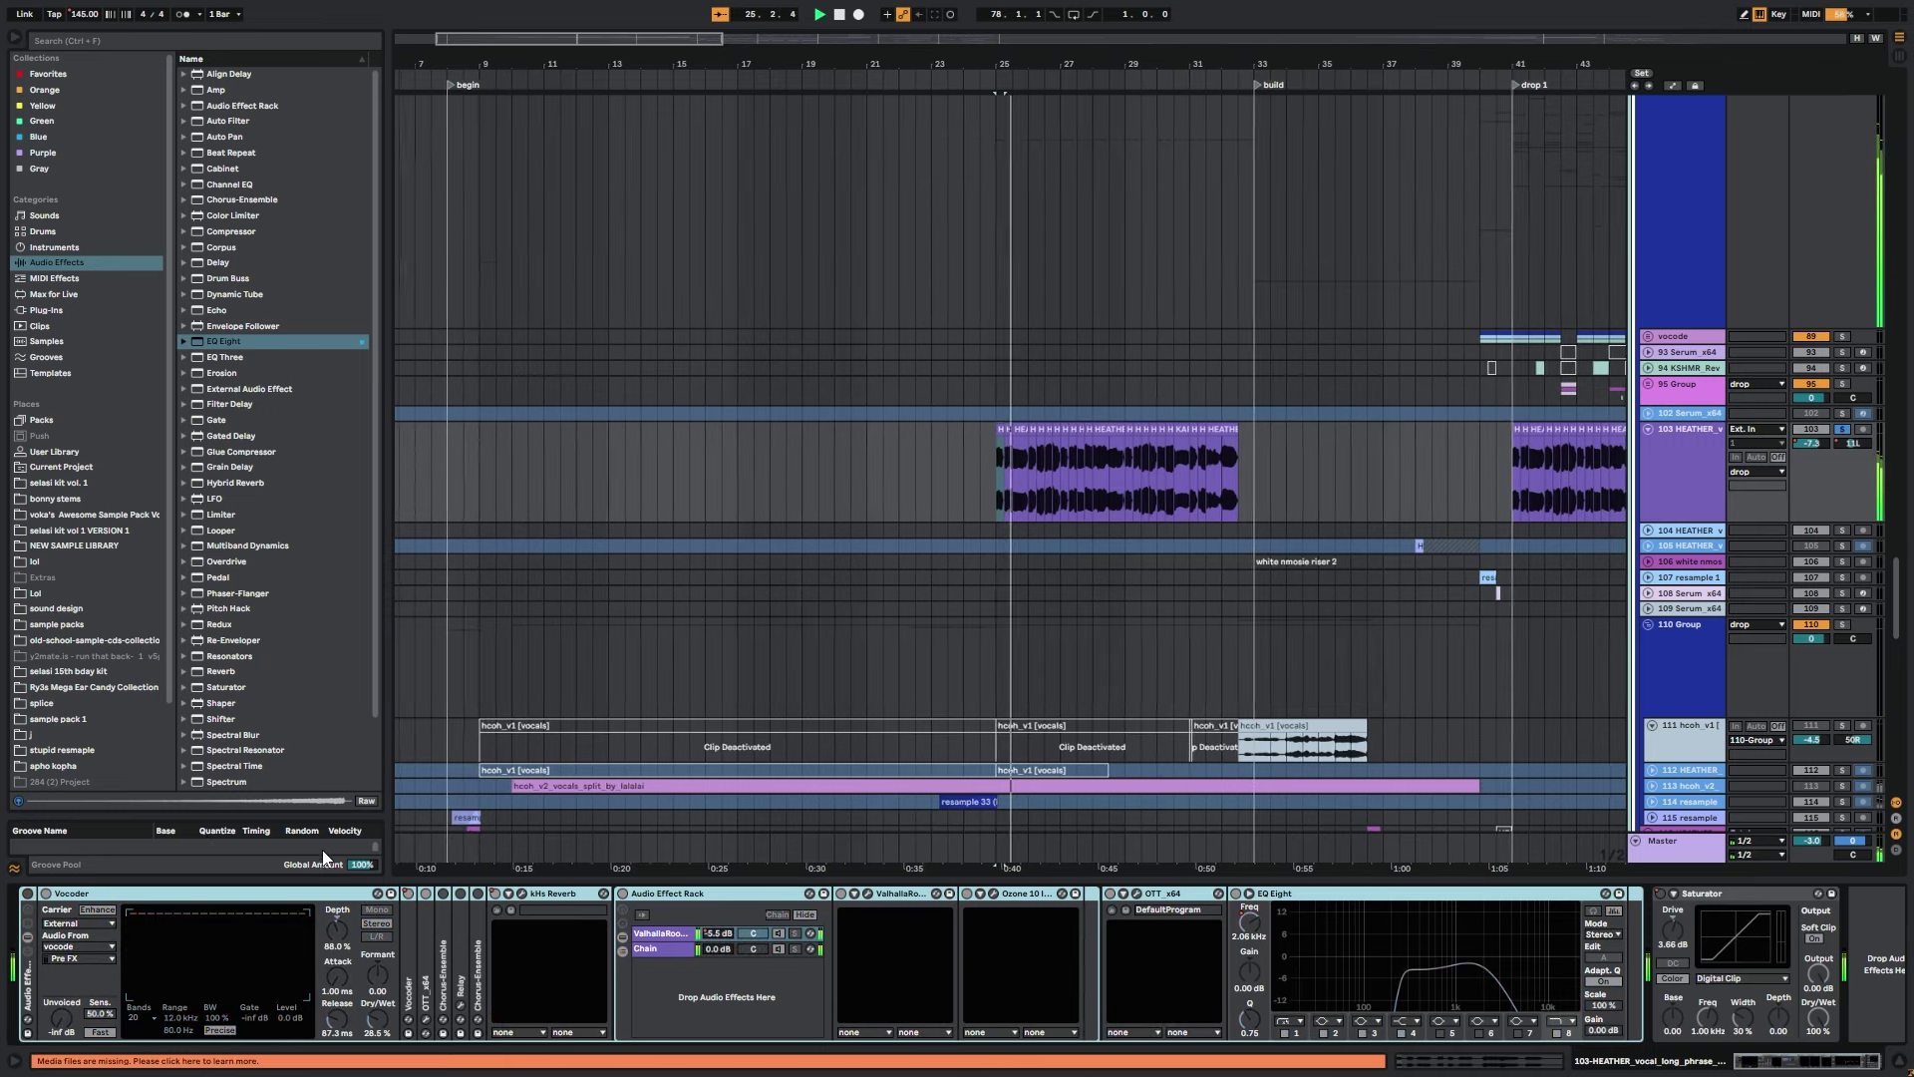
scroll(909, 395, up, 6)
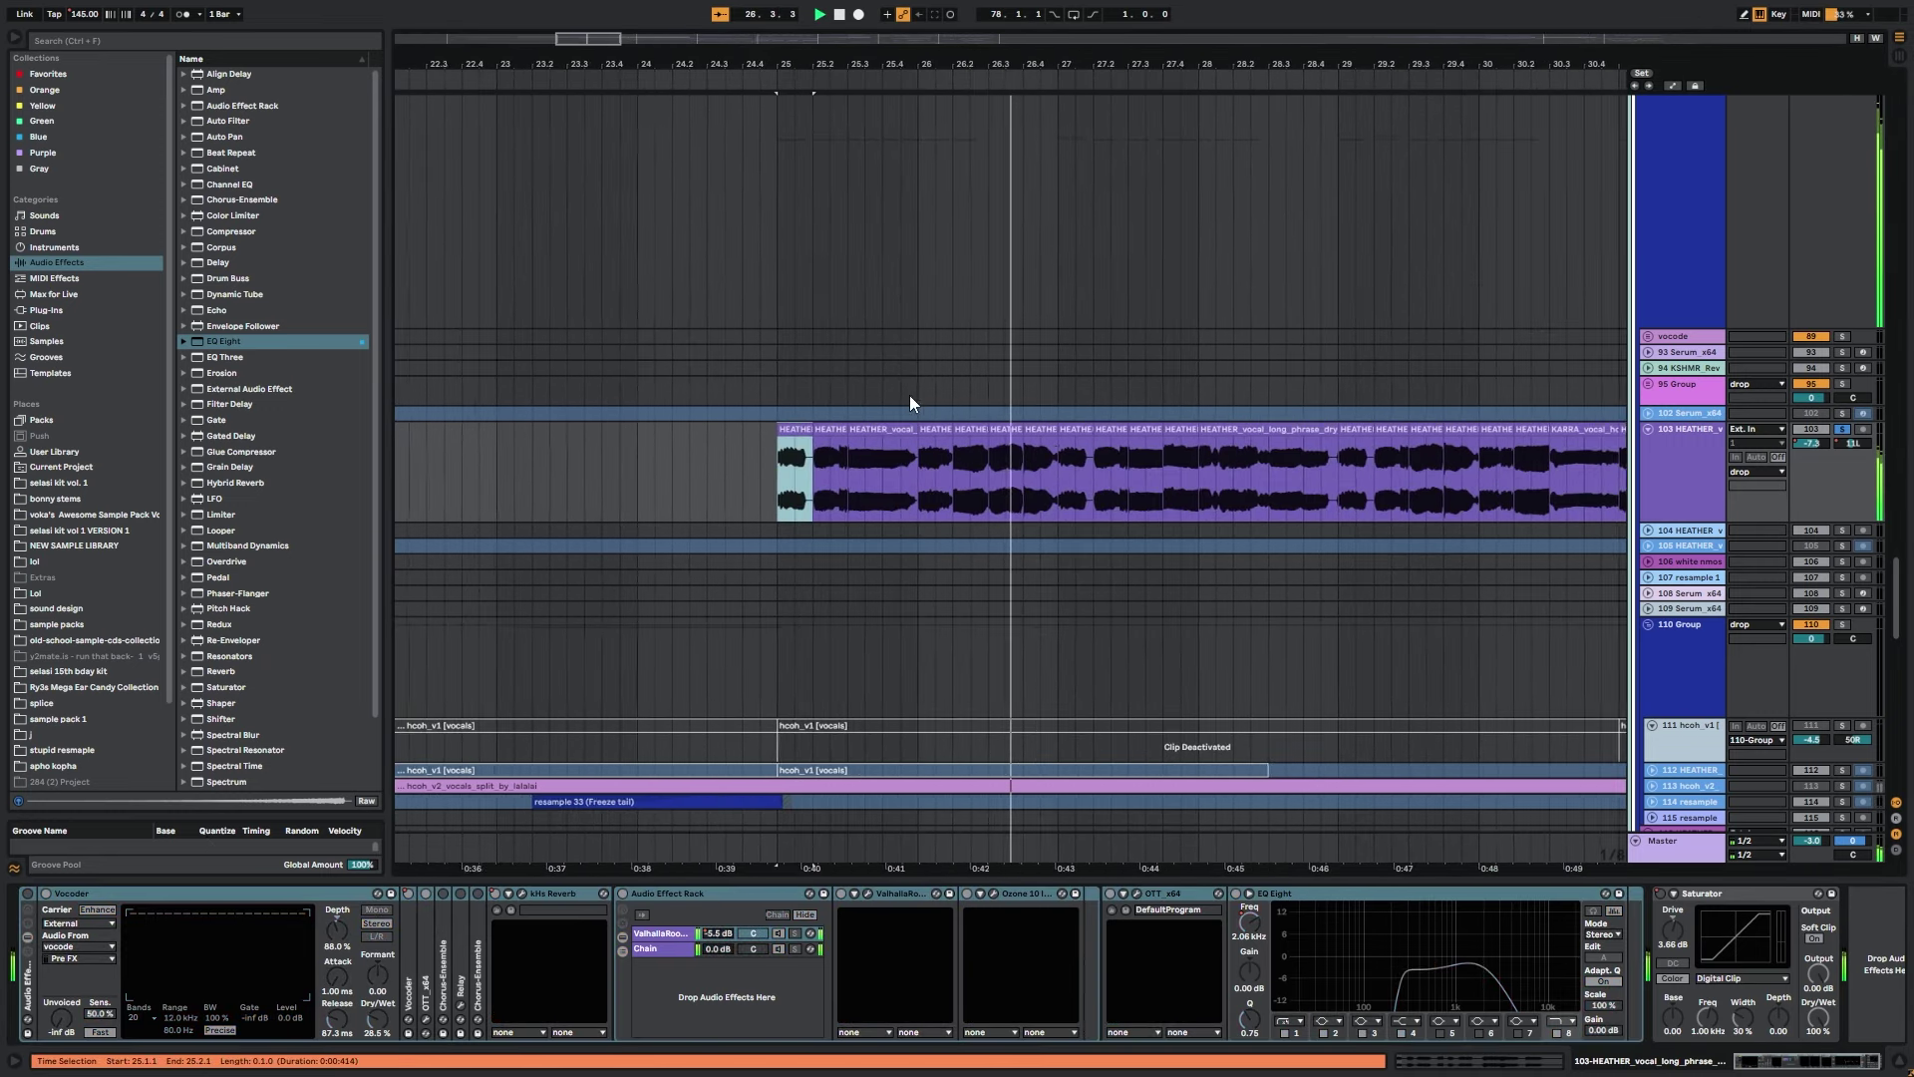
key(space)
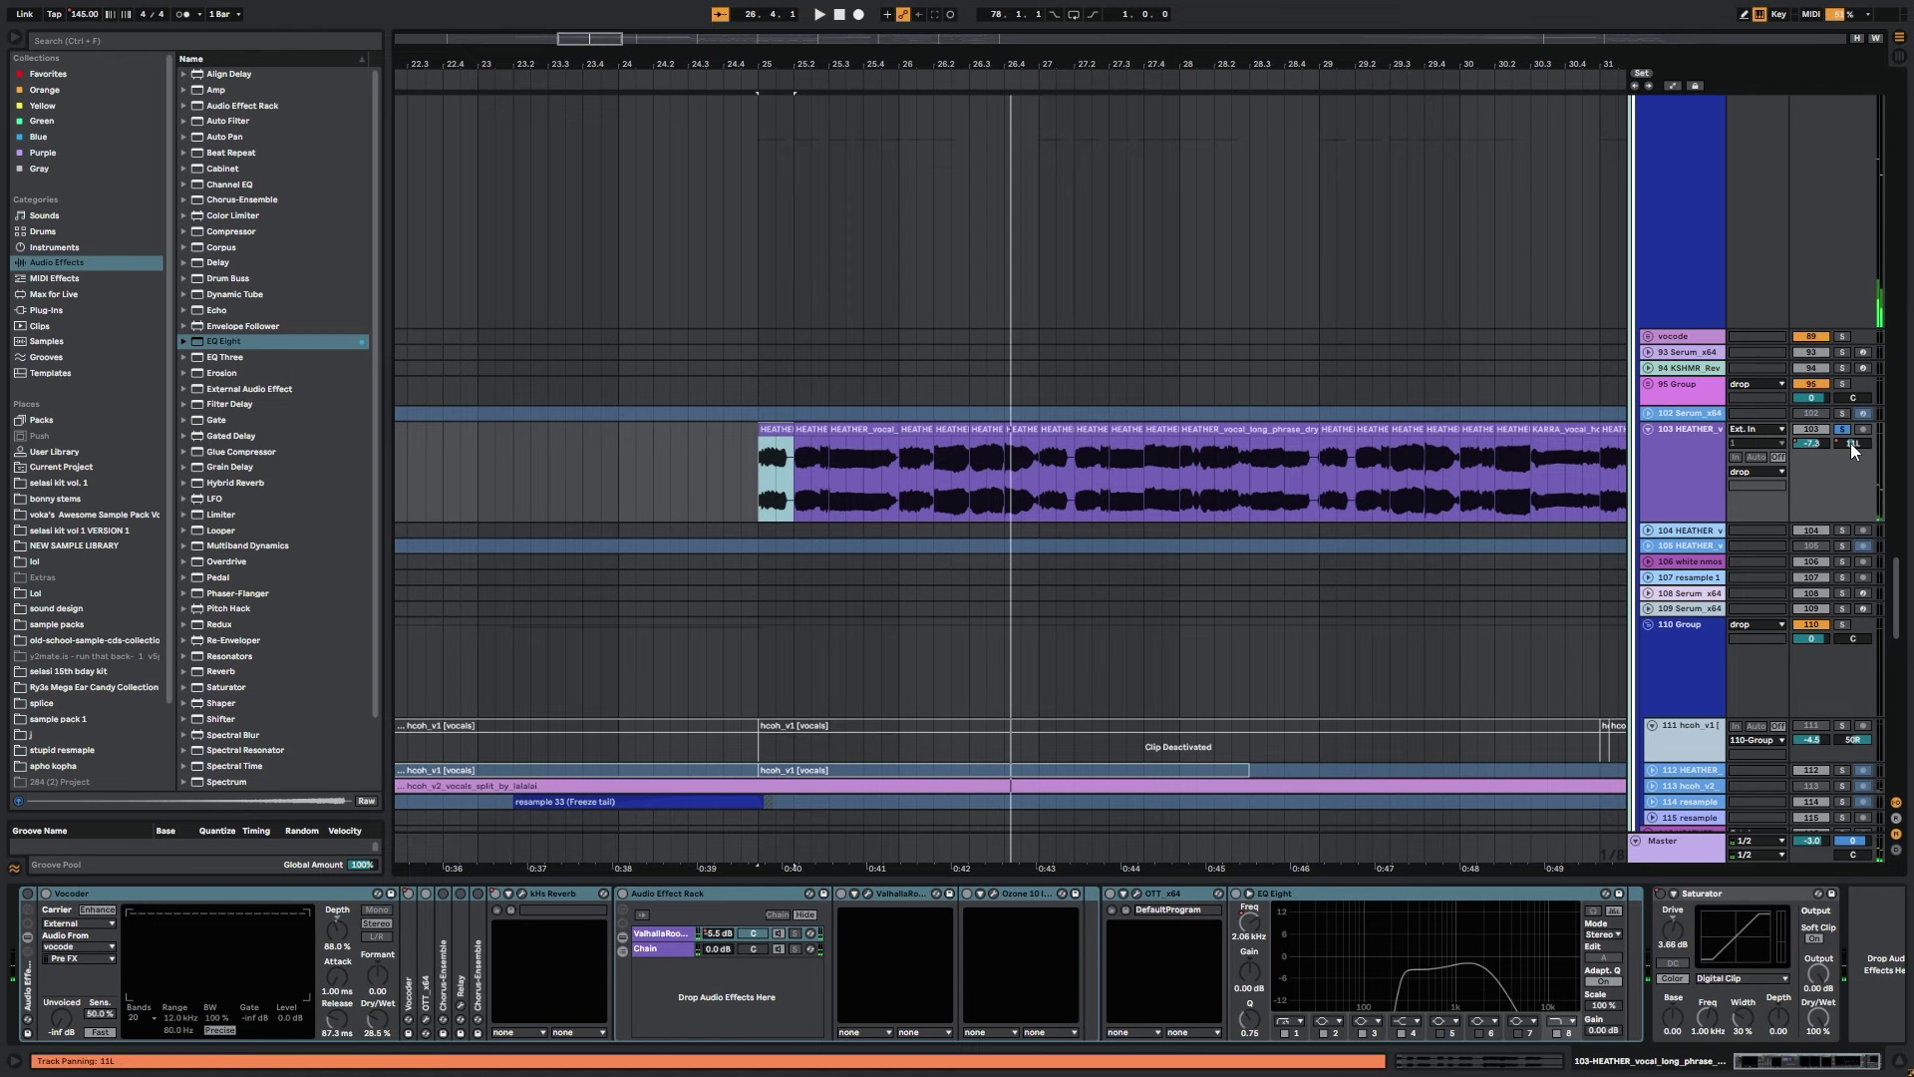
Examine the individual vocal clips at 25.1.1 on track 103 and switch its outer Audio Effect Rack back on.
scroll(1230, 339, down, 2)
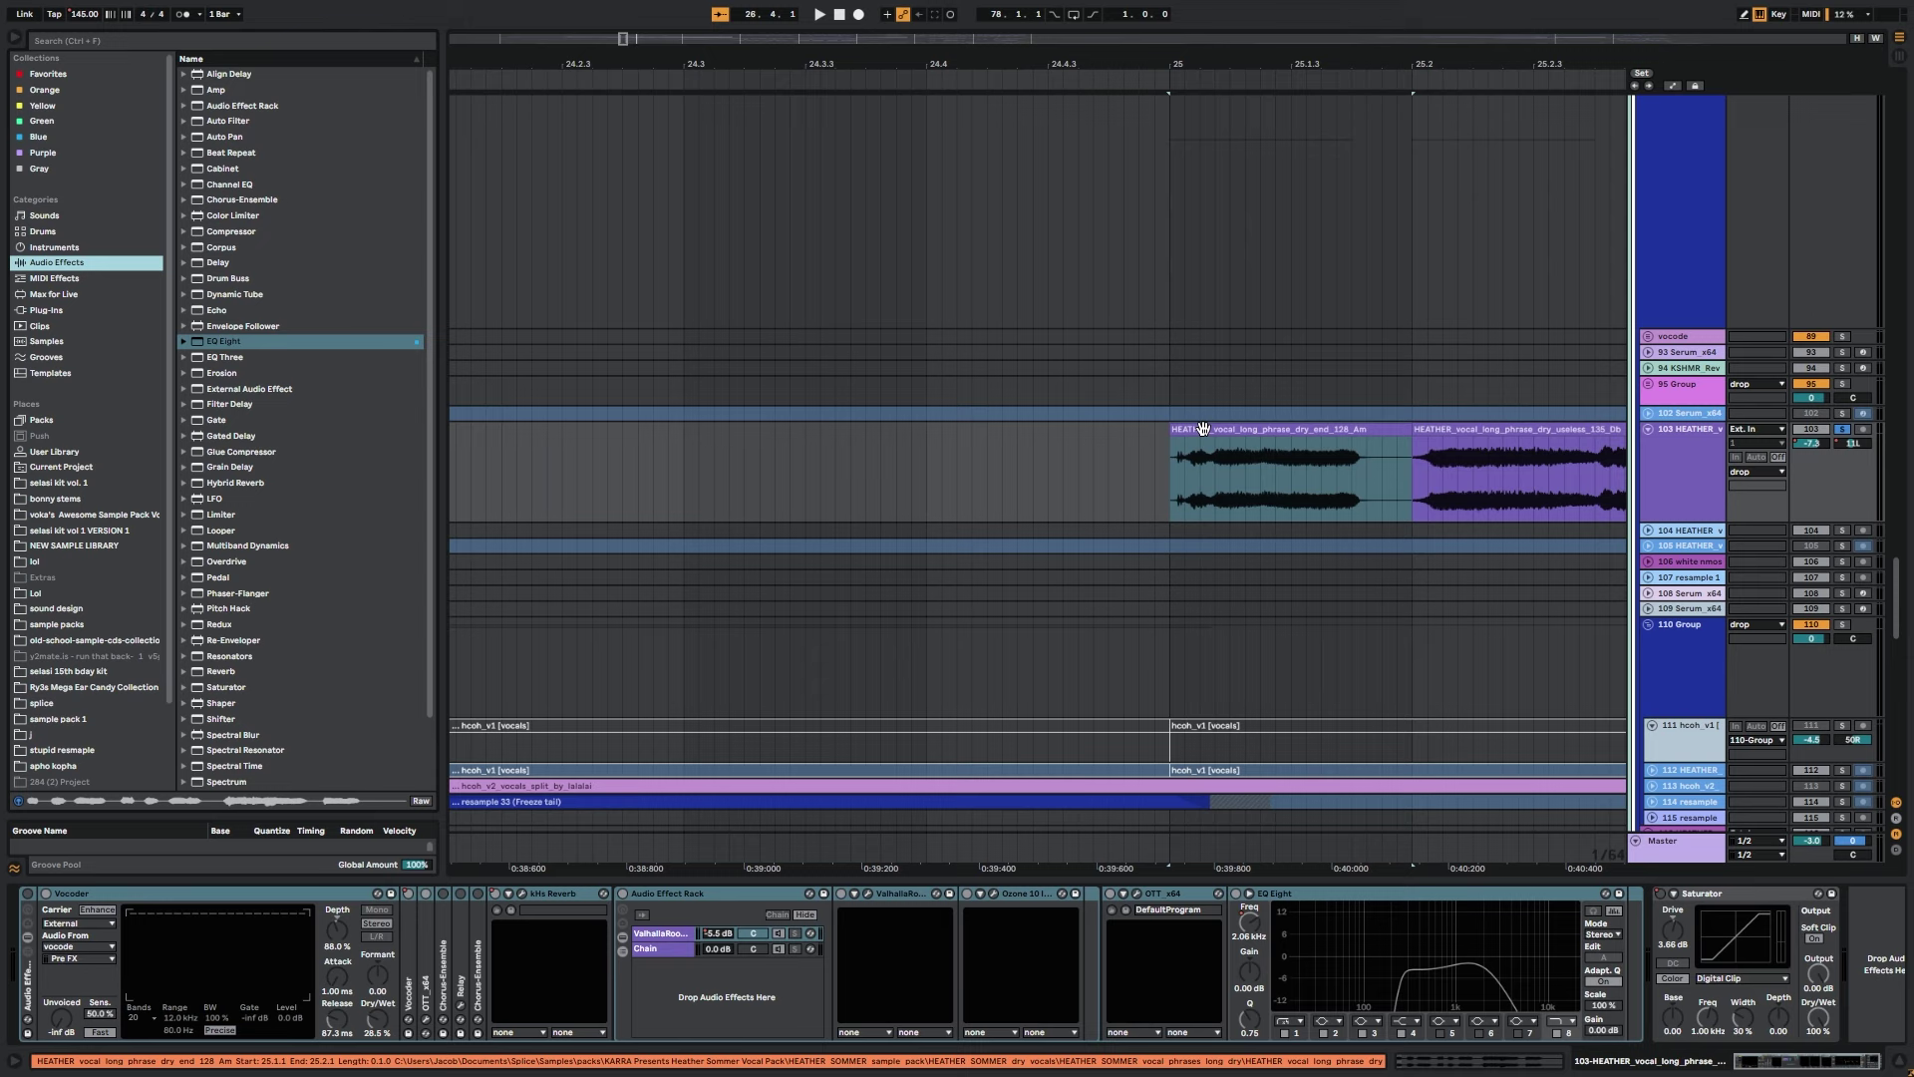
click(1204, 429)
drag(623, 38, 623, 12)
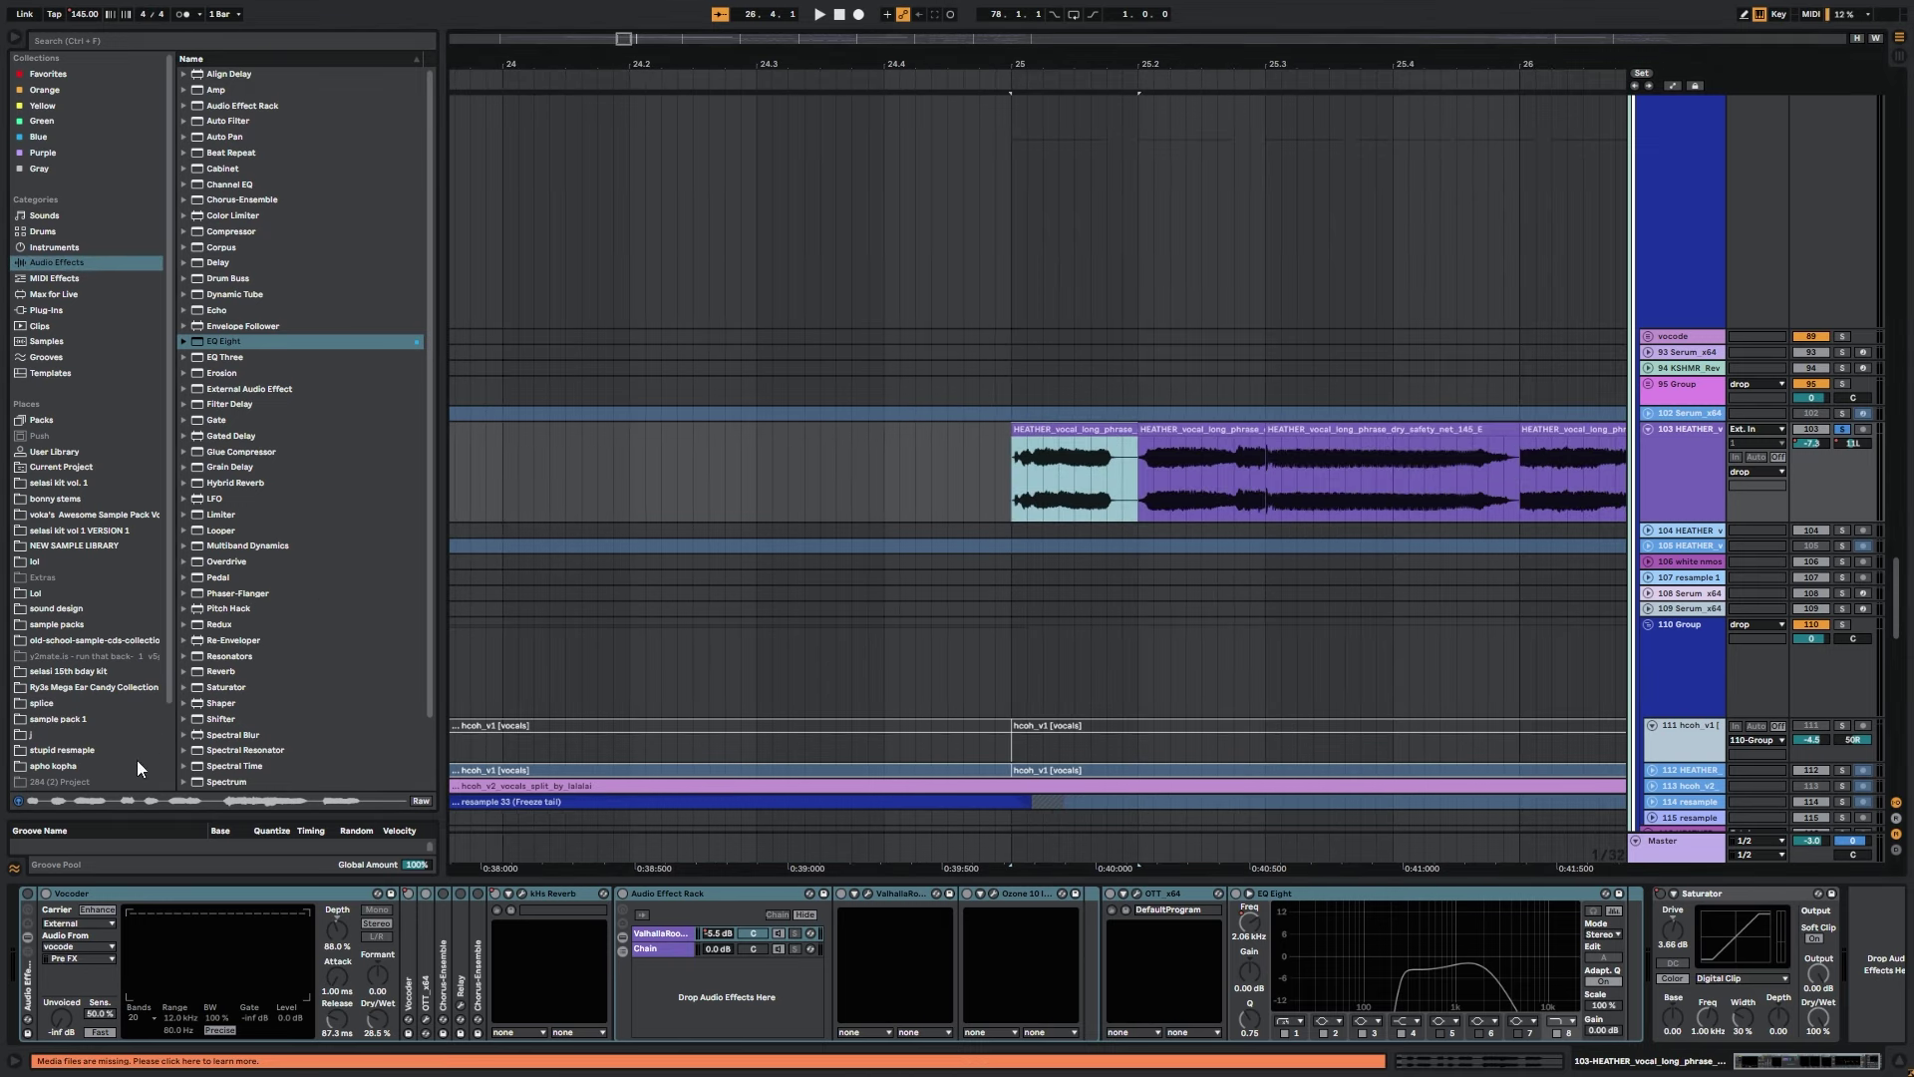
click(306, 907)
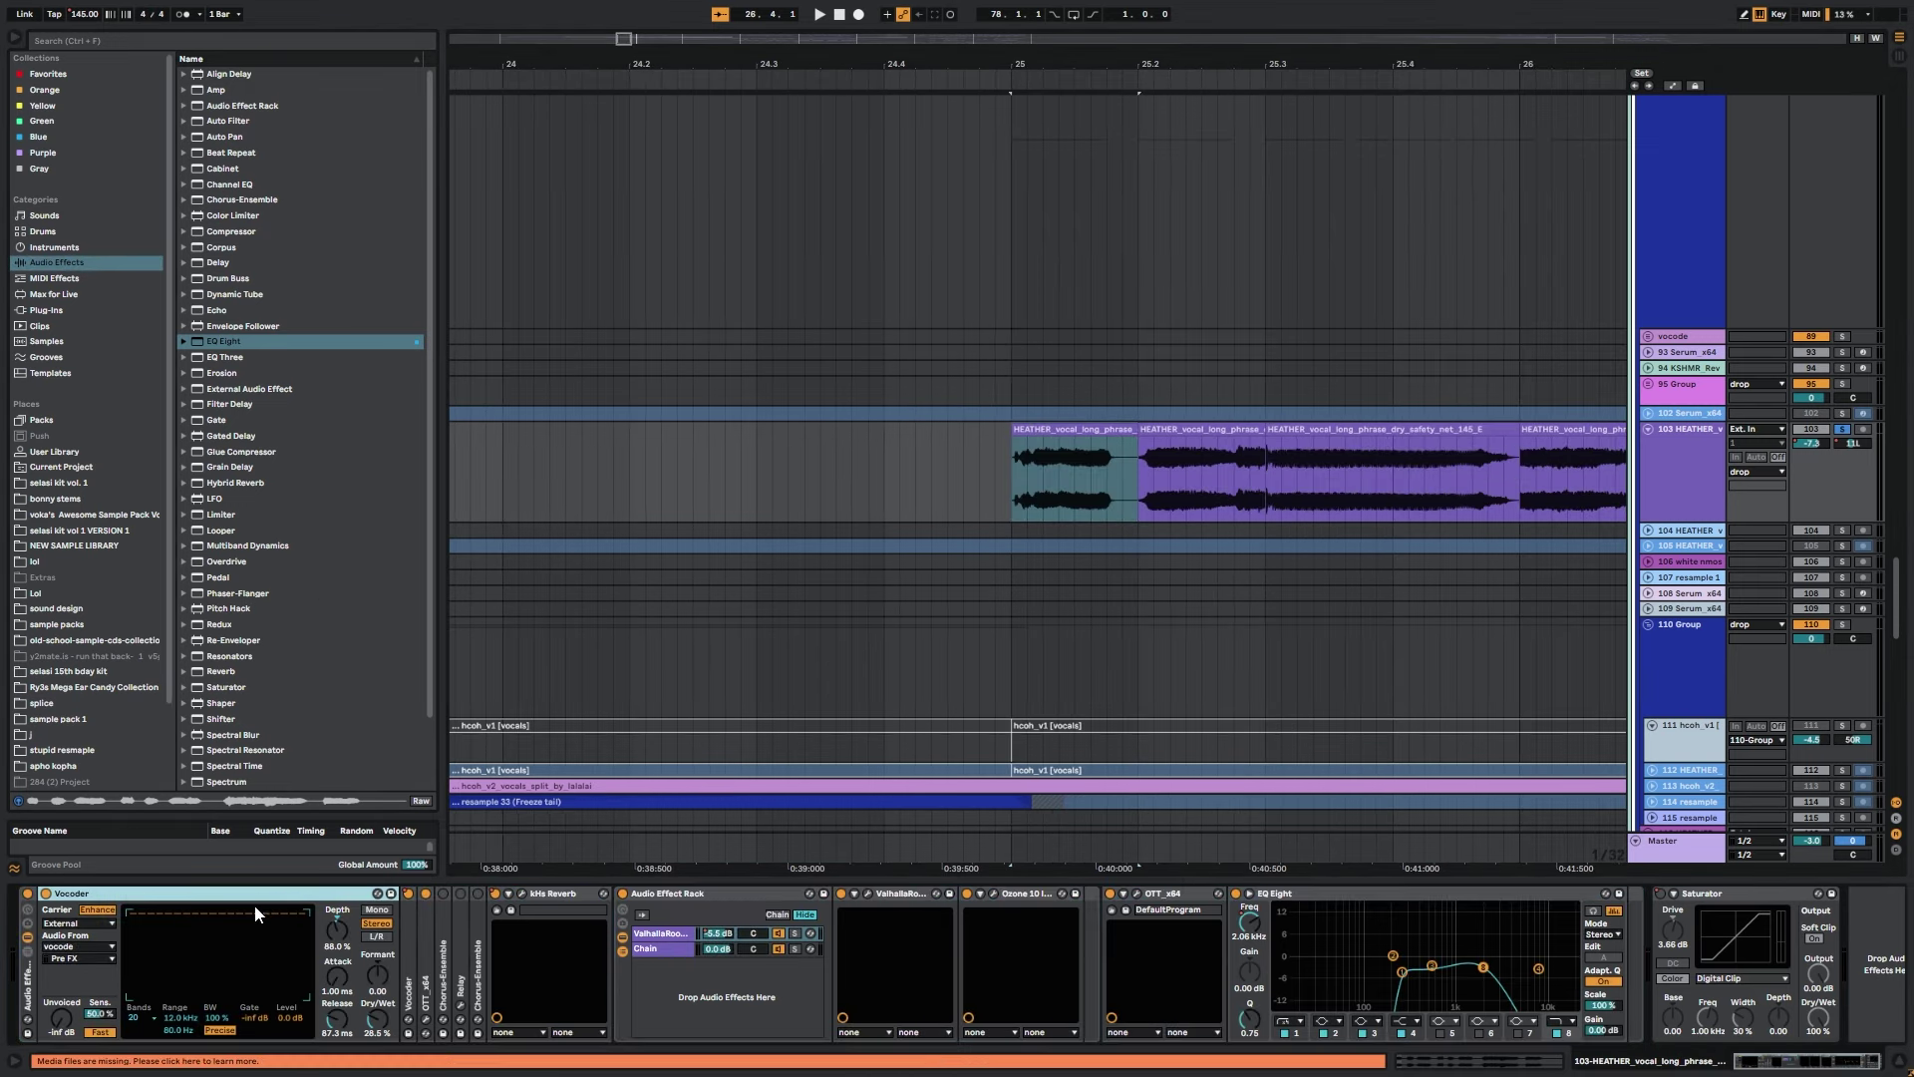
Look through the tracks around the vocal, fold the External-carrier Vocoder and unfold the Modulator-carrier Vocoder.
scroll(1844, 250, up, 15)
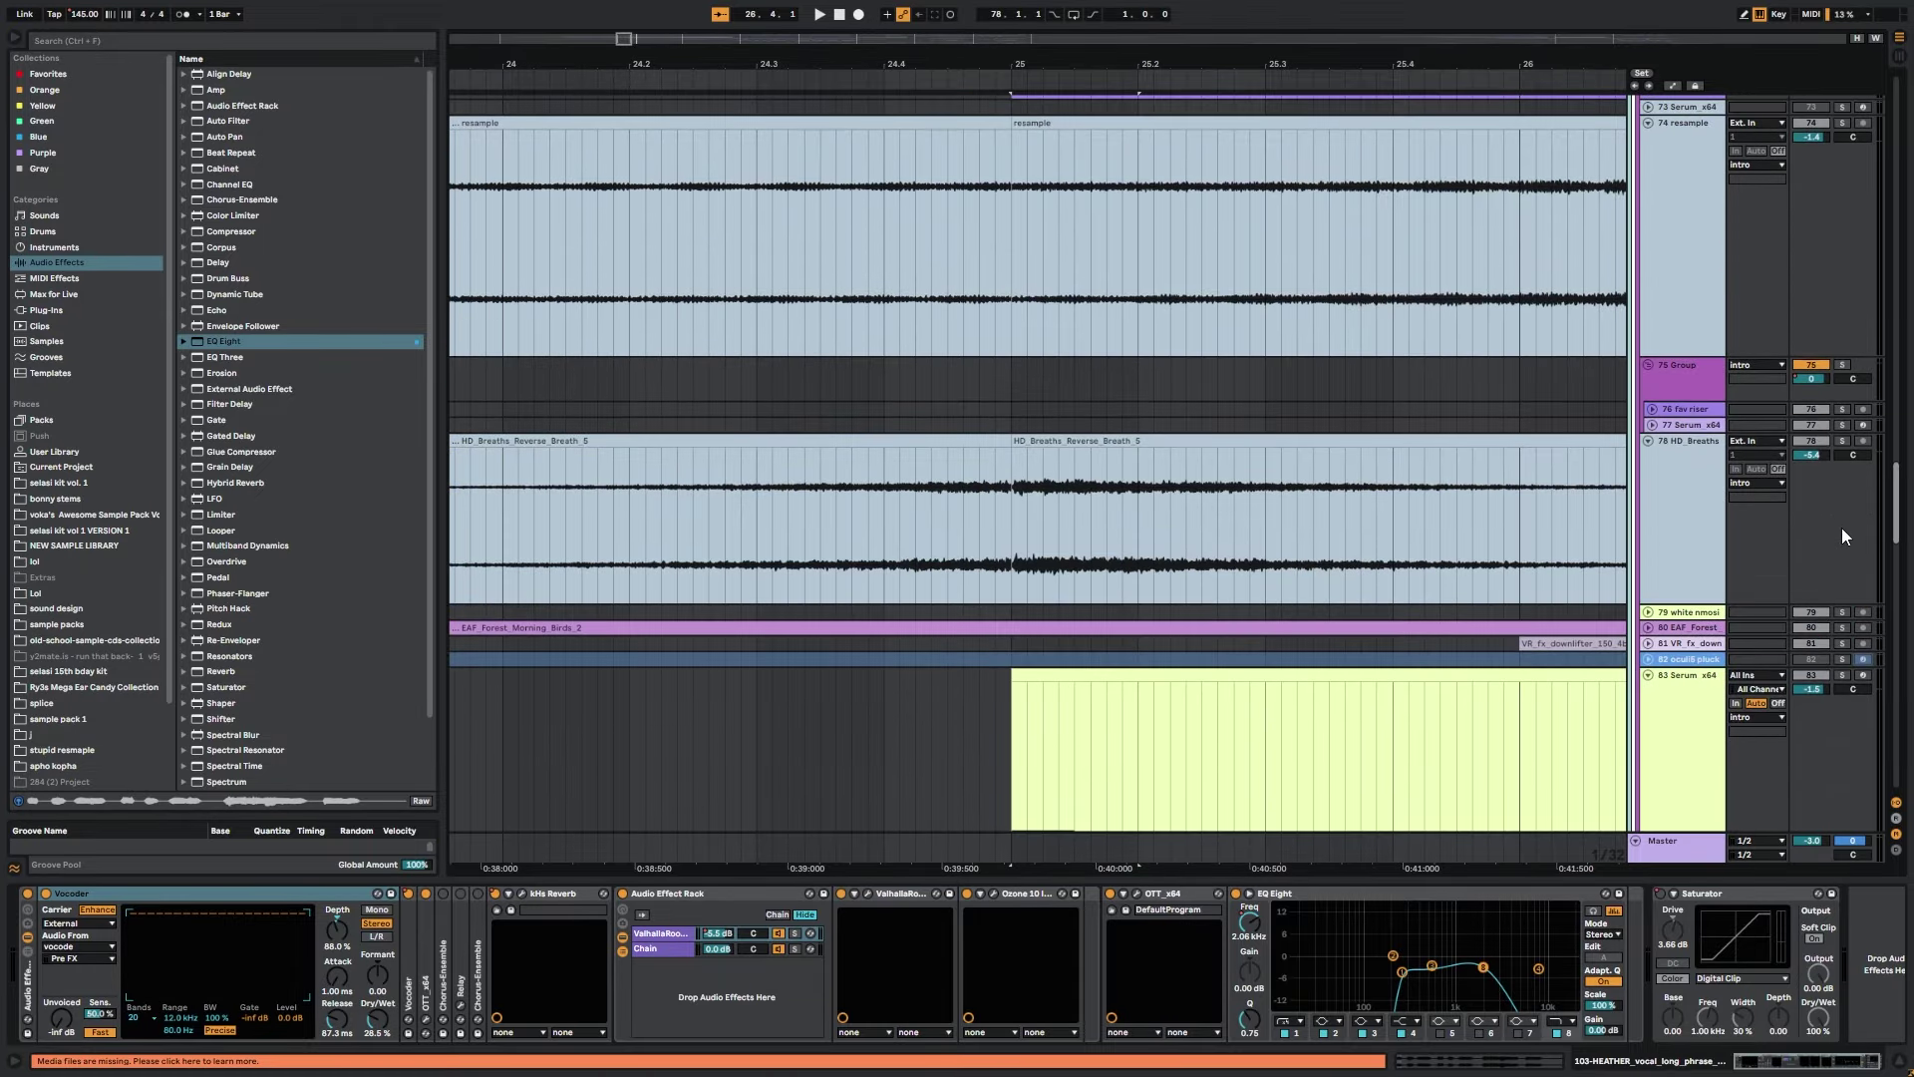
scroll(1840, 528, down, 12)
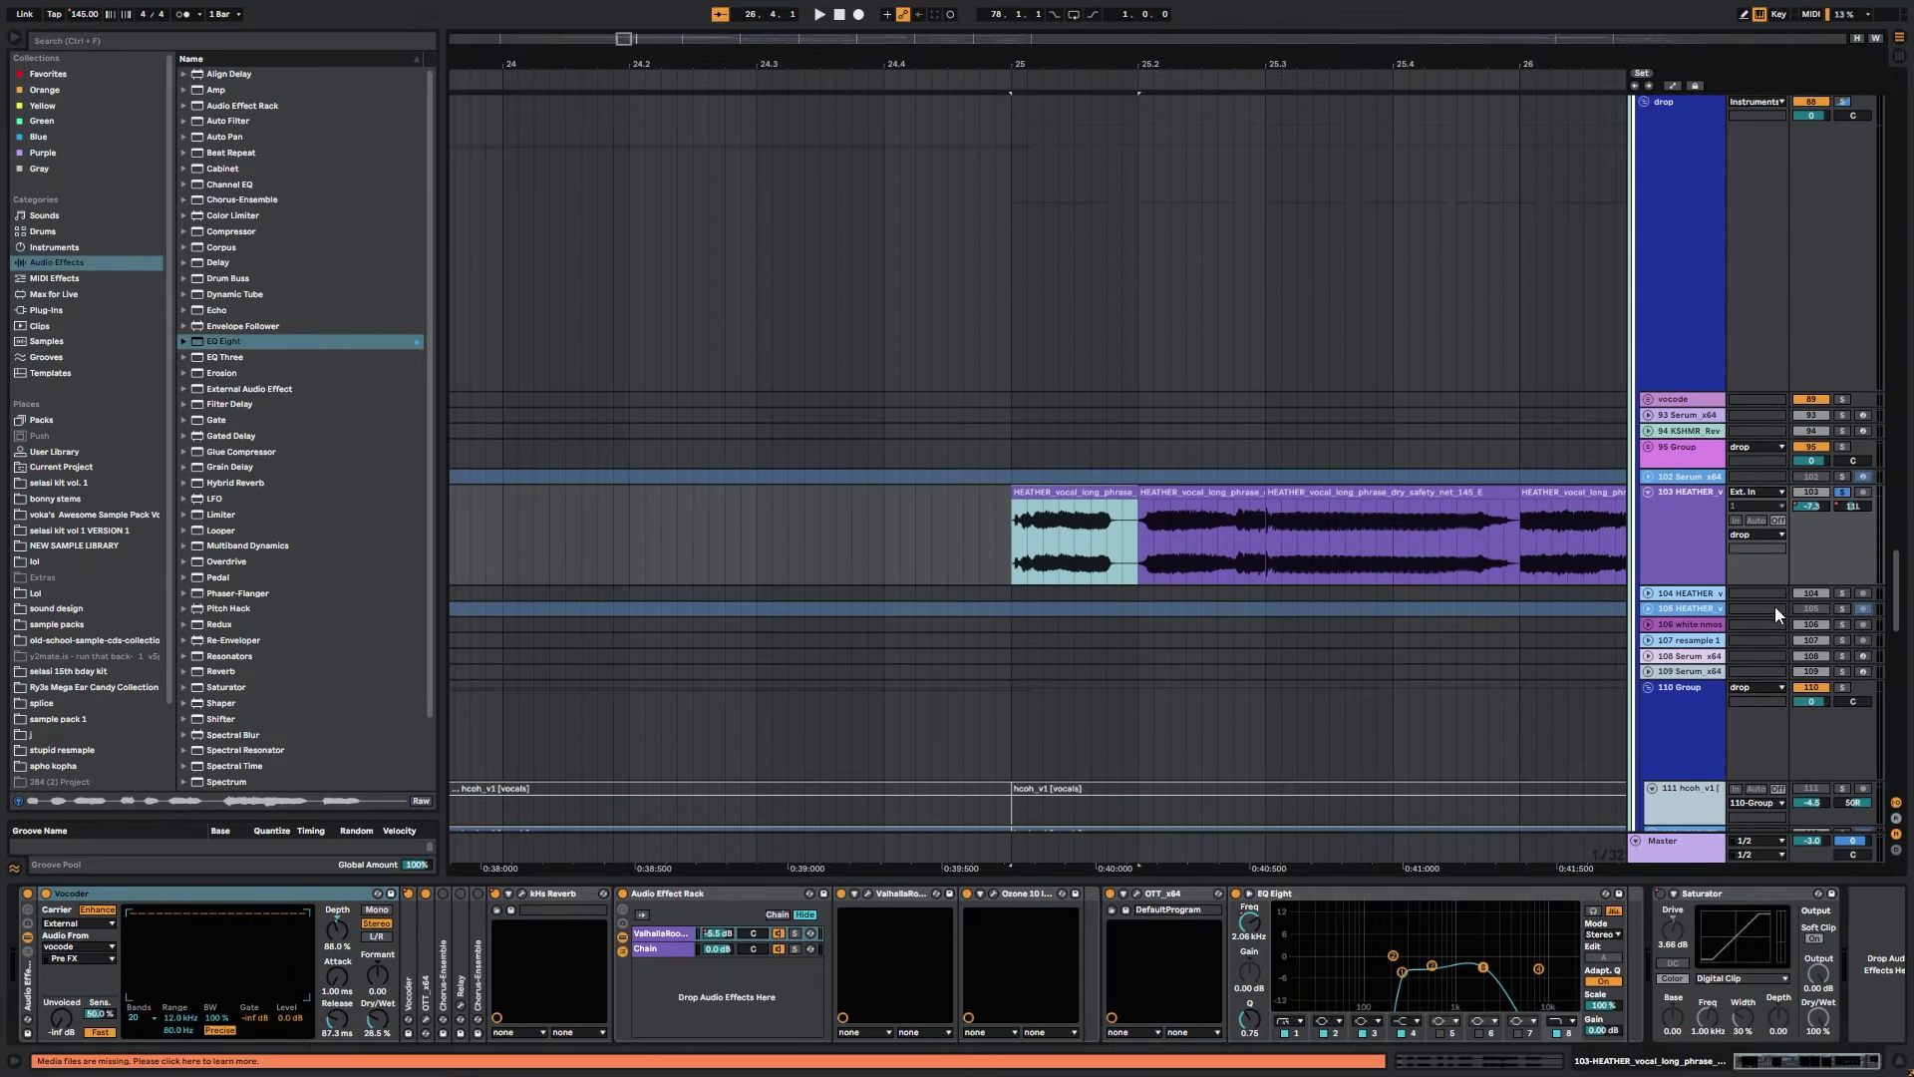
double_click(84, 894)
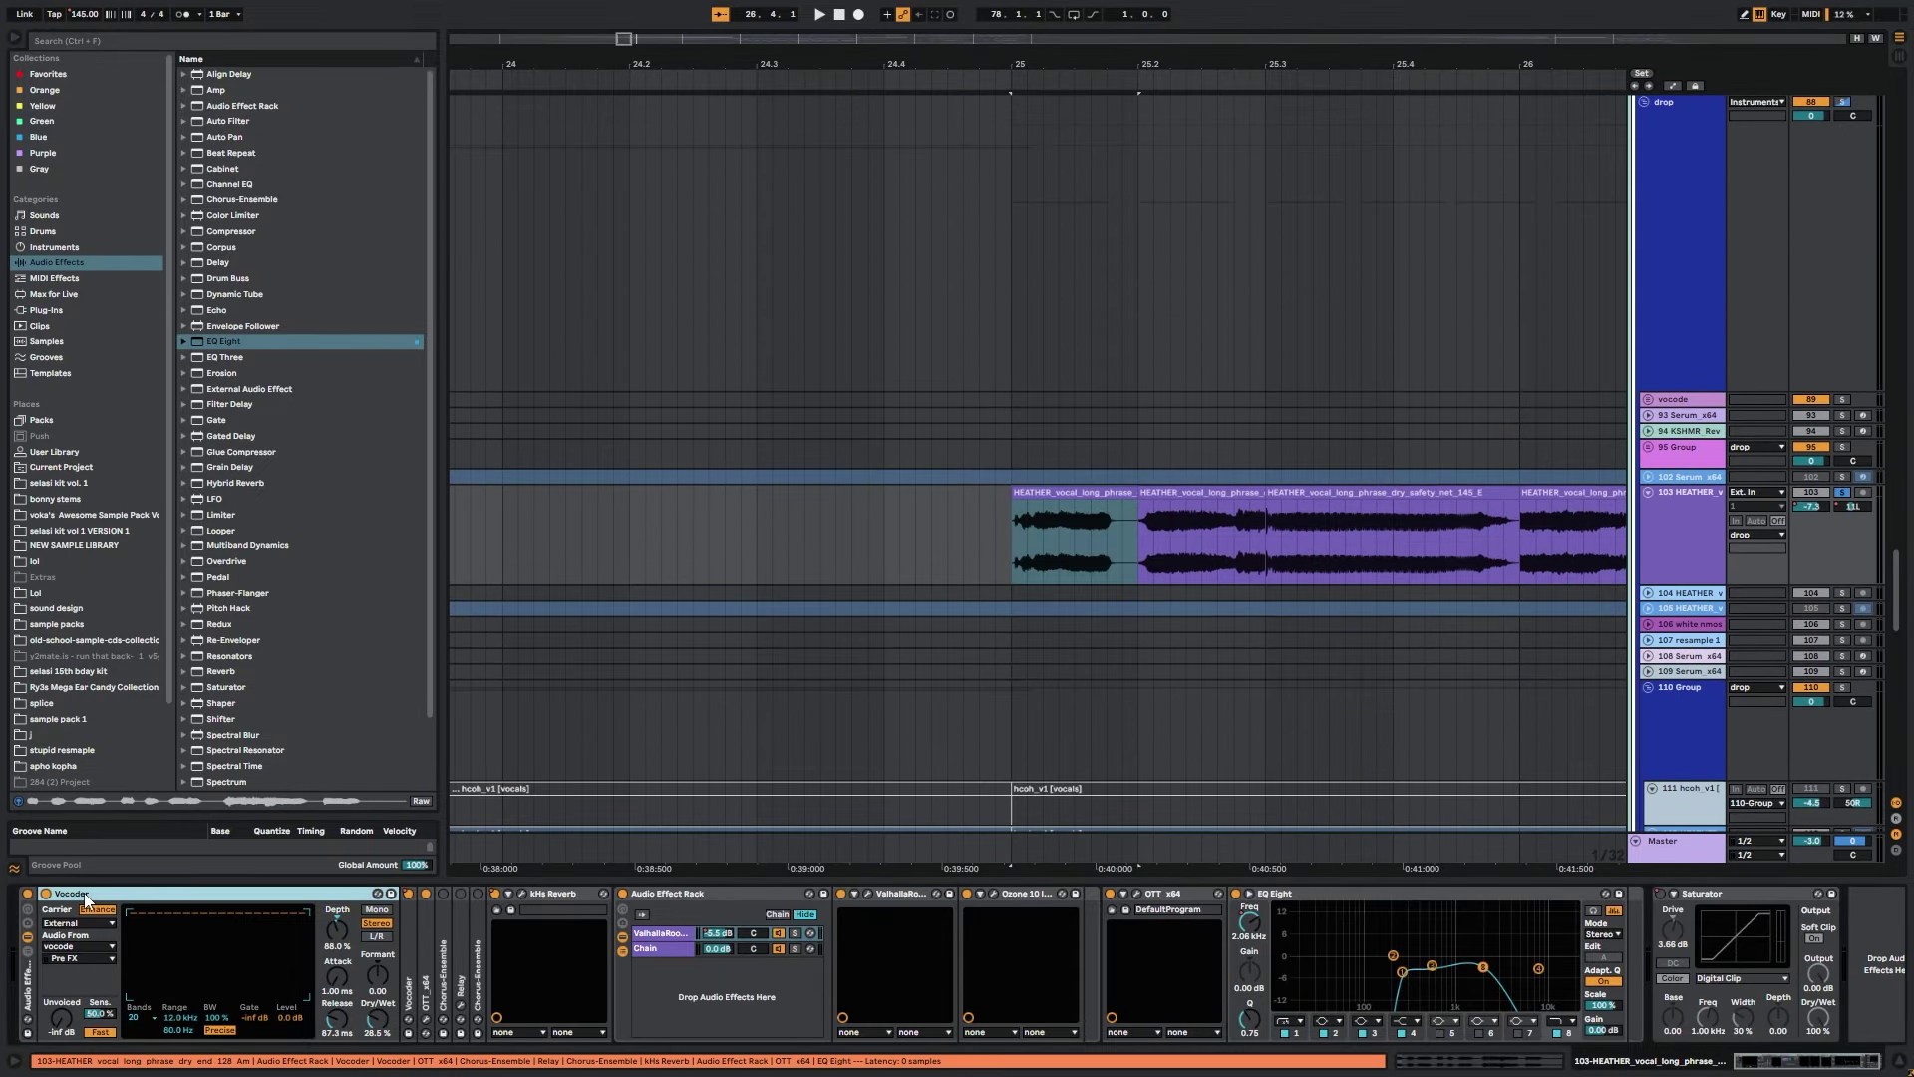
double_click(45, 966)
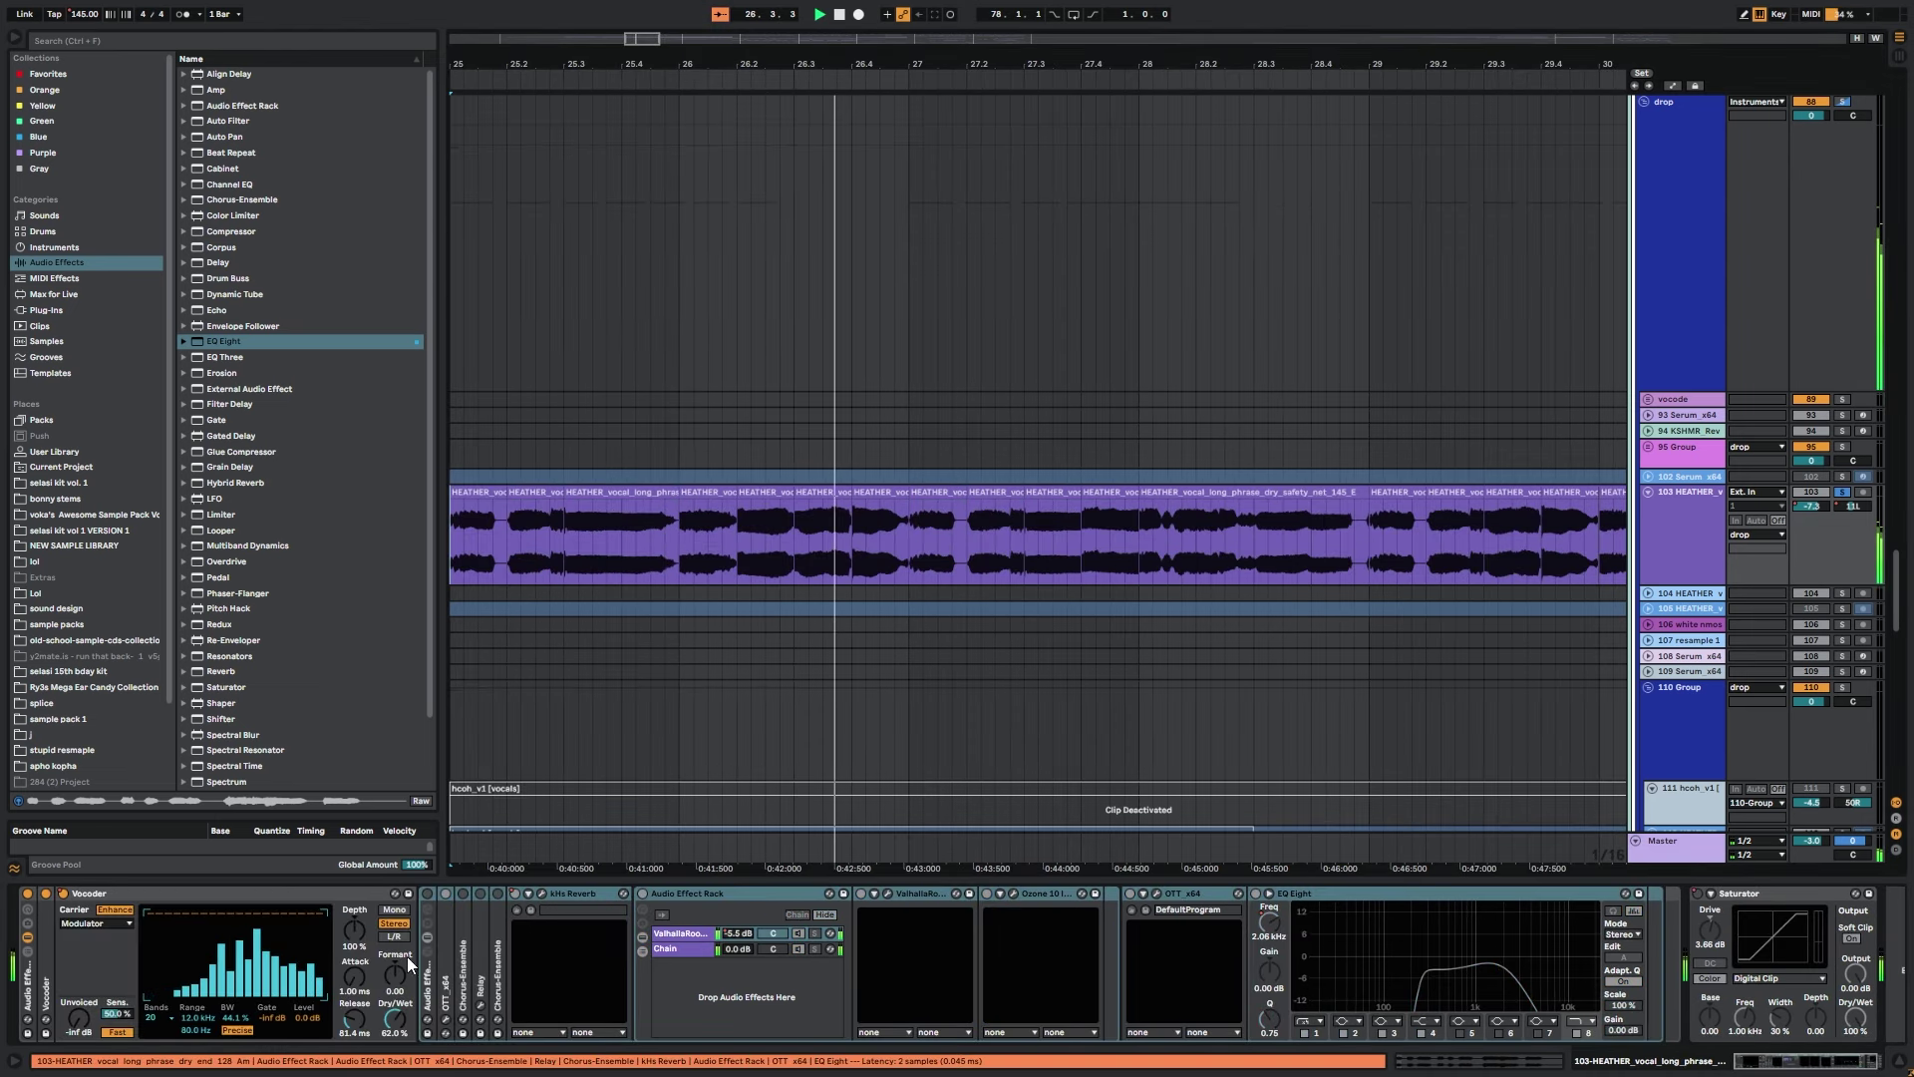
Play the vocal with the second Vocoder's Dry/Wet at 100%, return it to 62% and play again to compare.
key(space)
drag(395, 1021, 393, 987)
key(space)
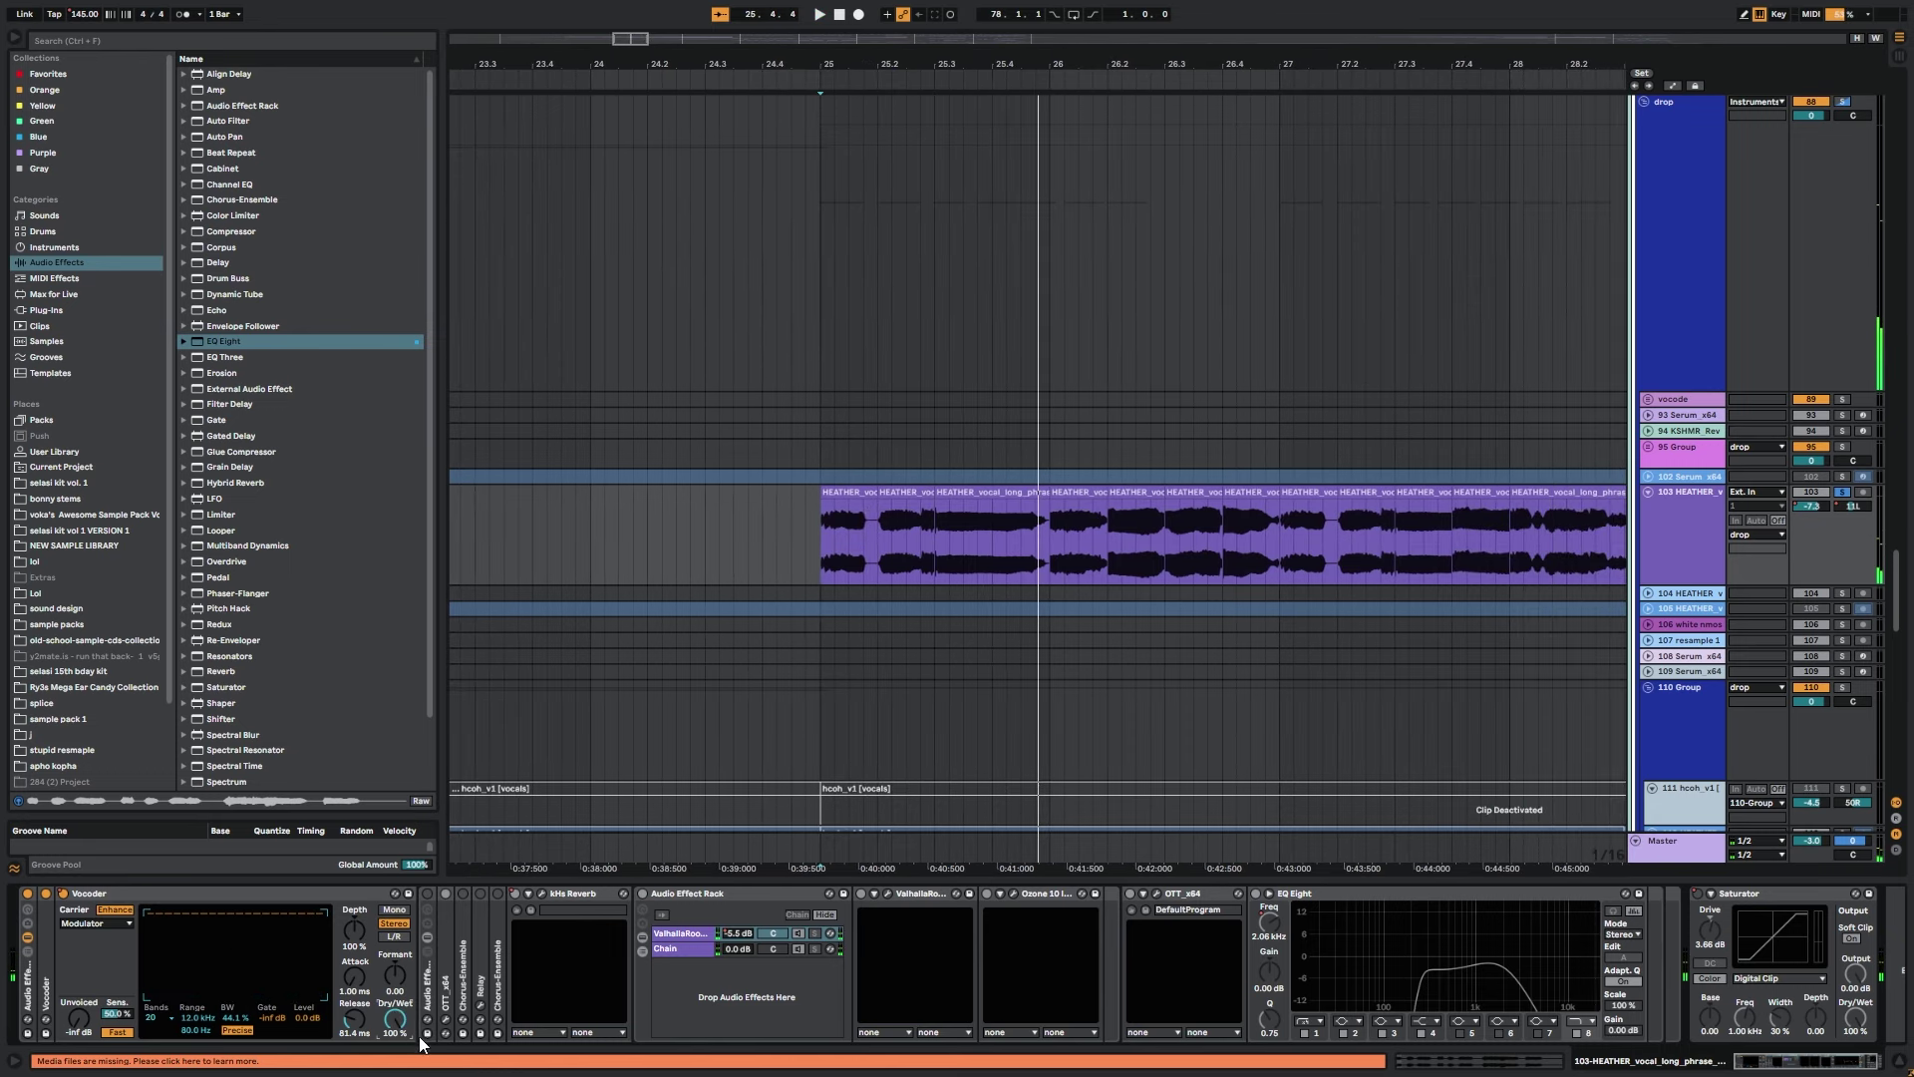
drag(409, 1021, 409, 1057)
key(space)
key(space)
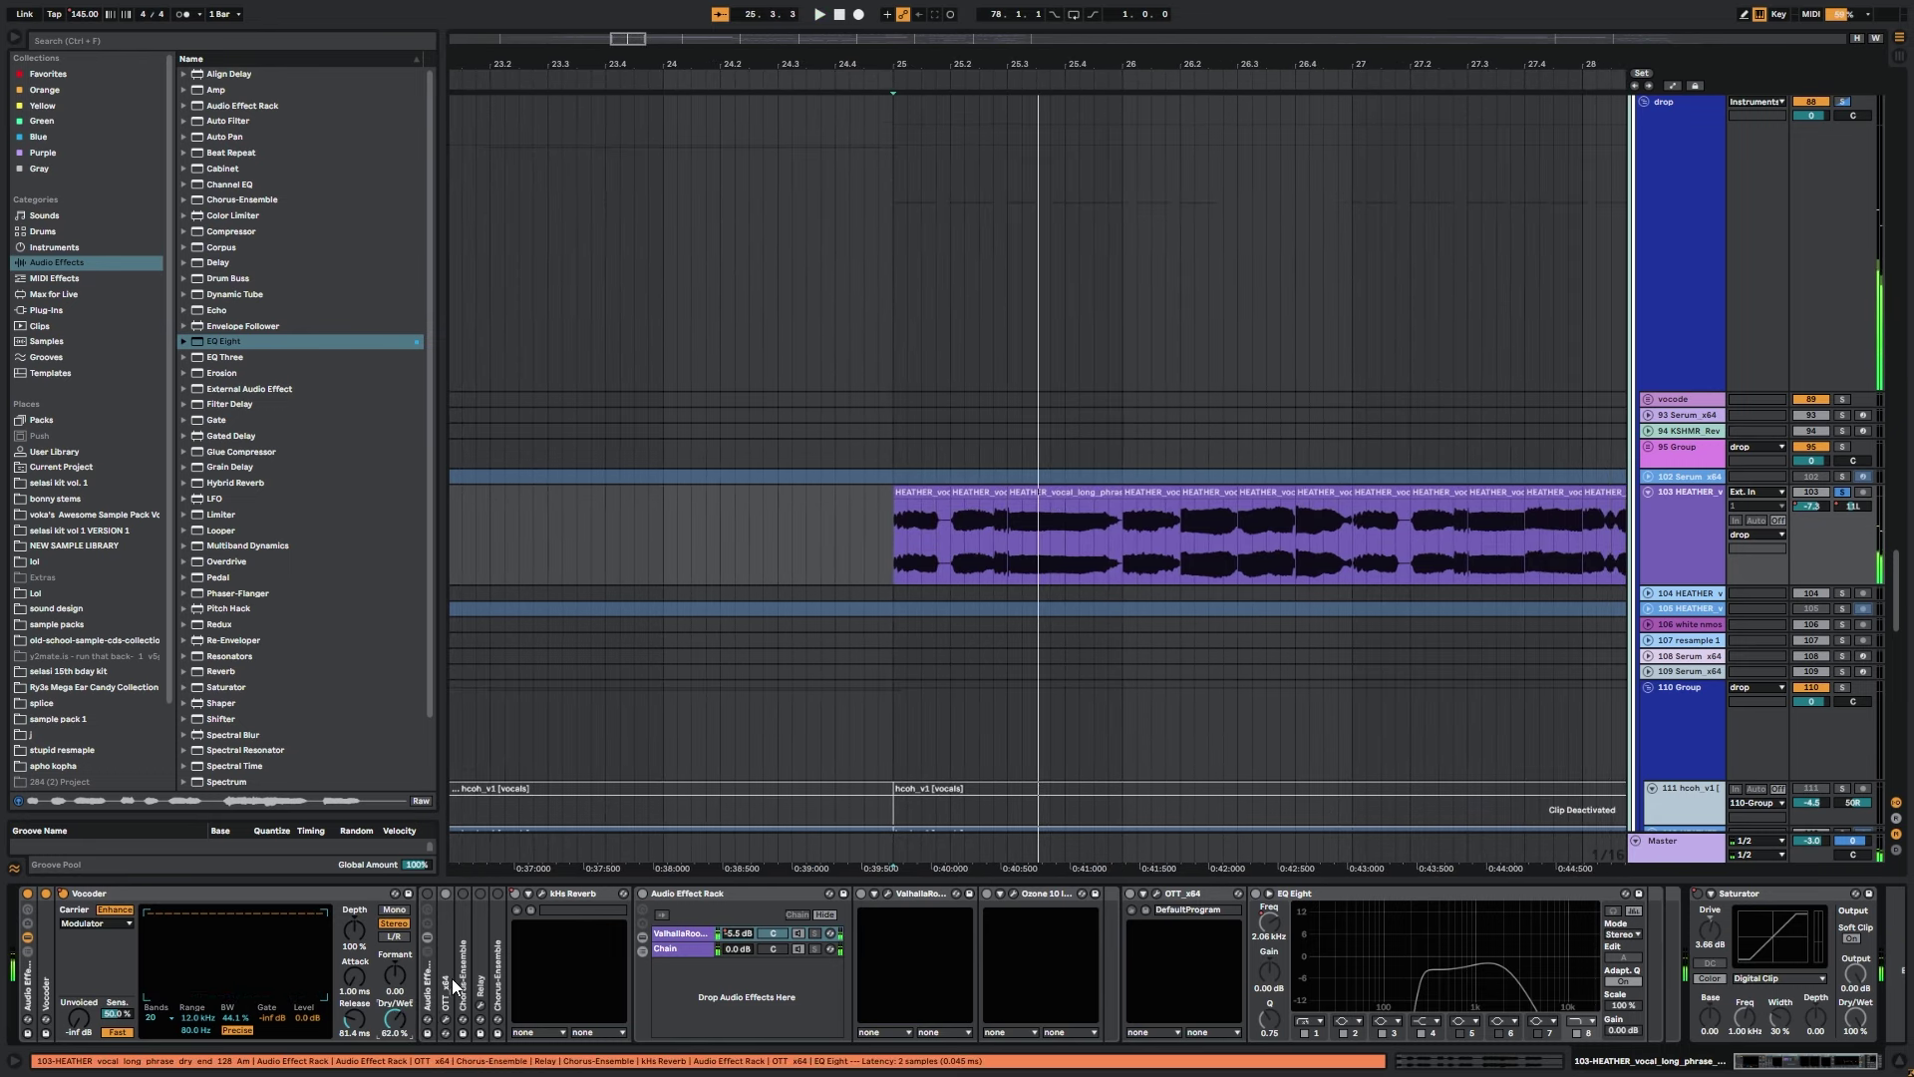
Unfold OTT in the vocal's effect chain, examine its multiband compressor settings and close the plug-in.
click(444, 969)
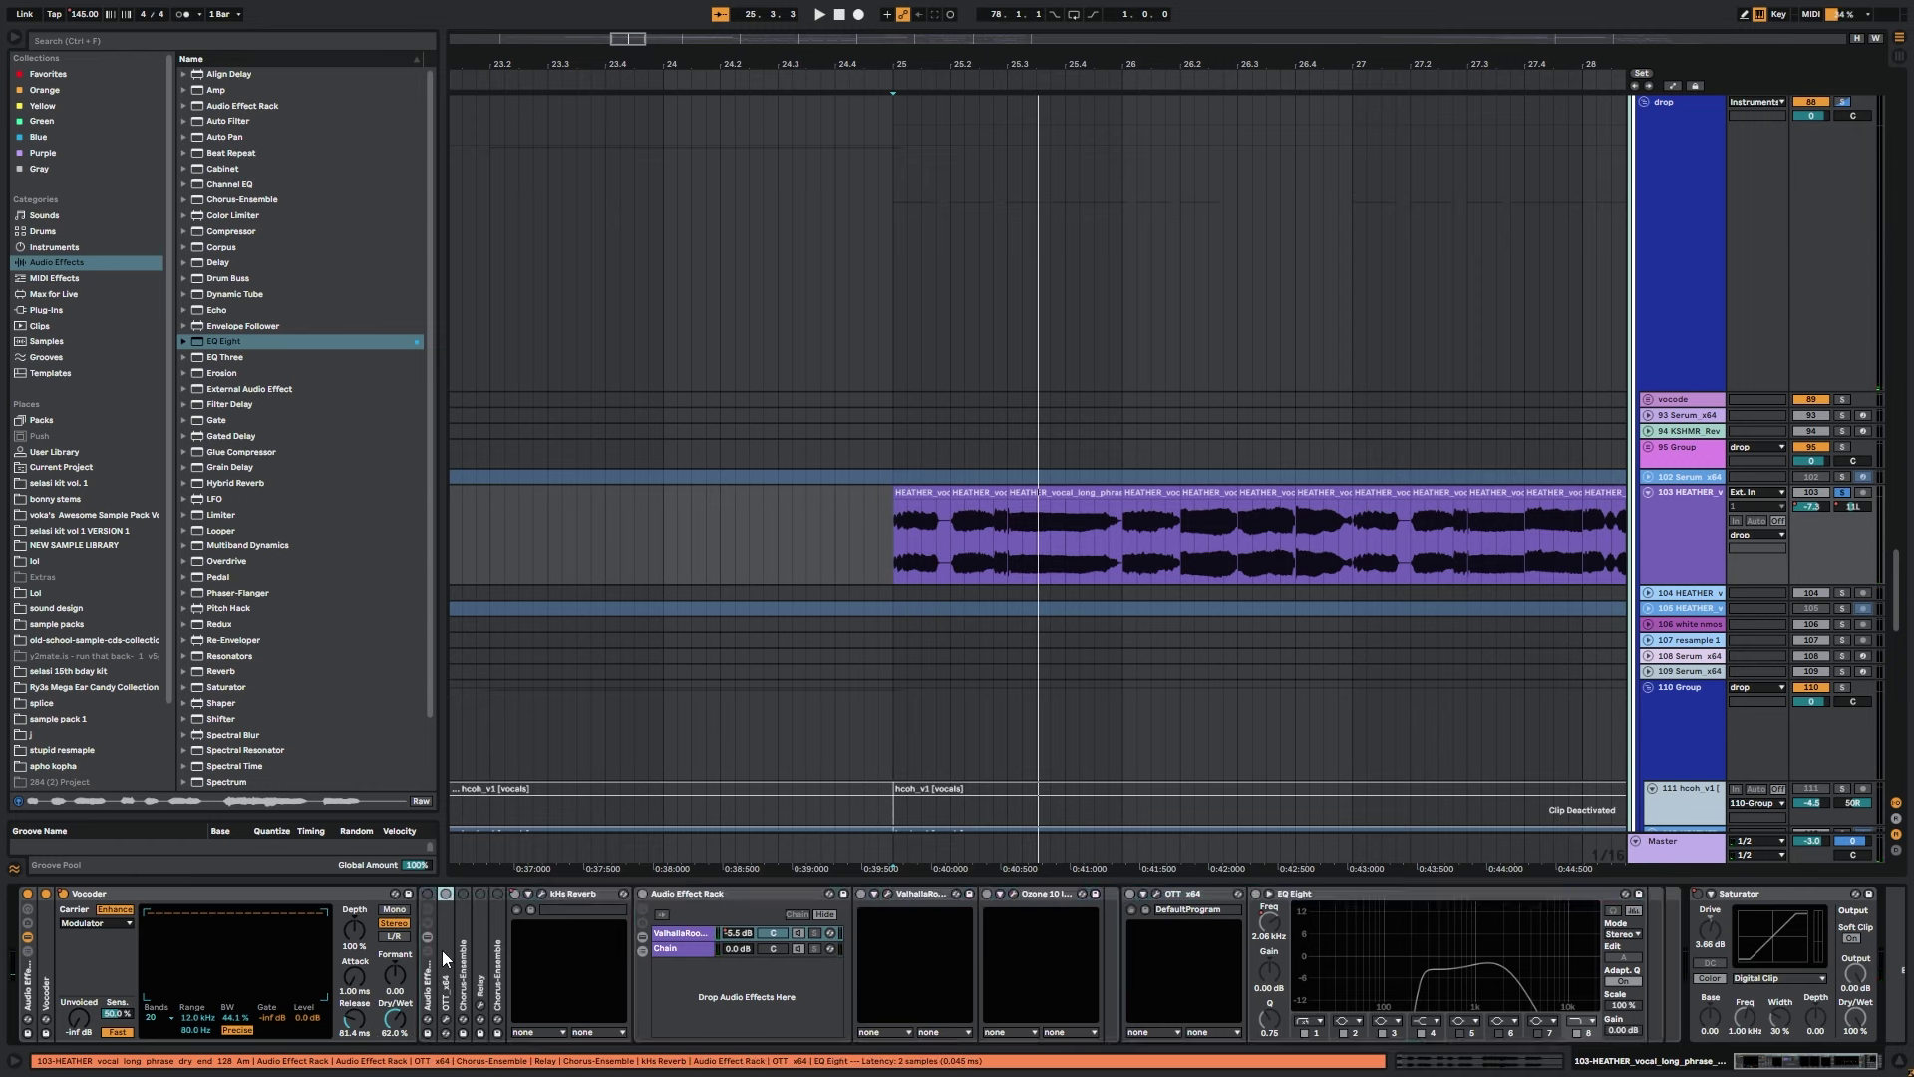
double_click(445, 927)
click(473, 895)
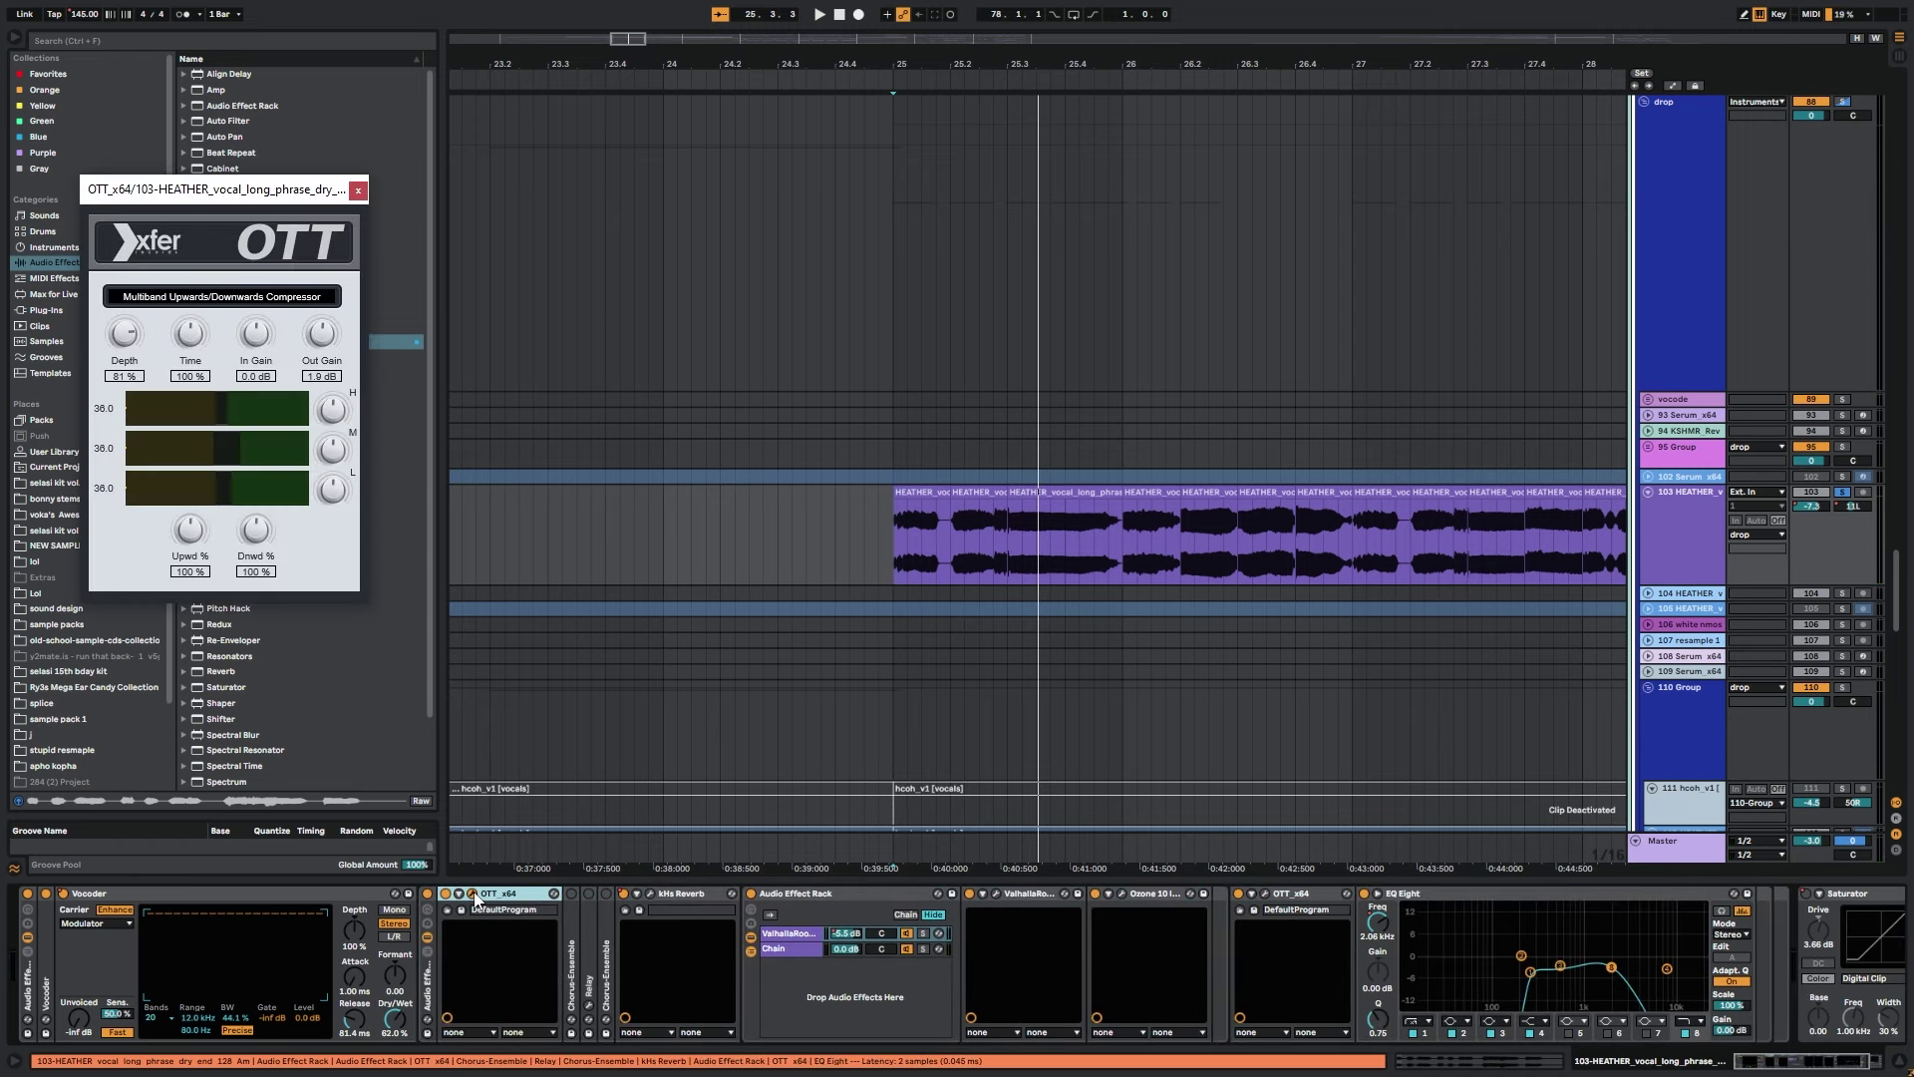
click(474, 894)
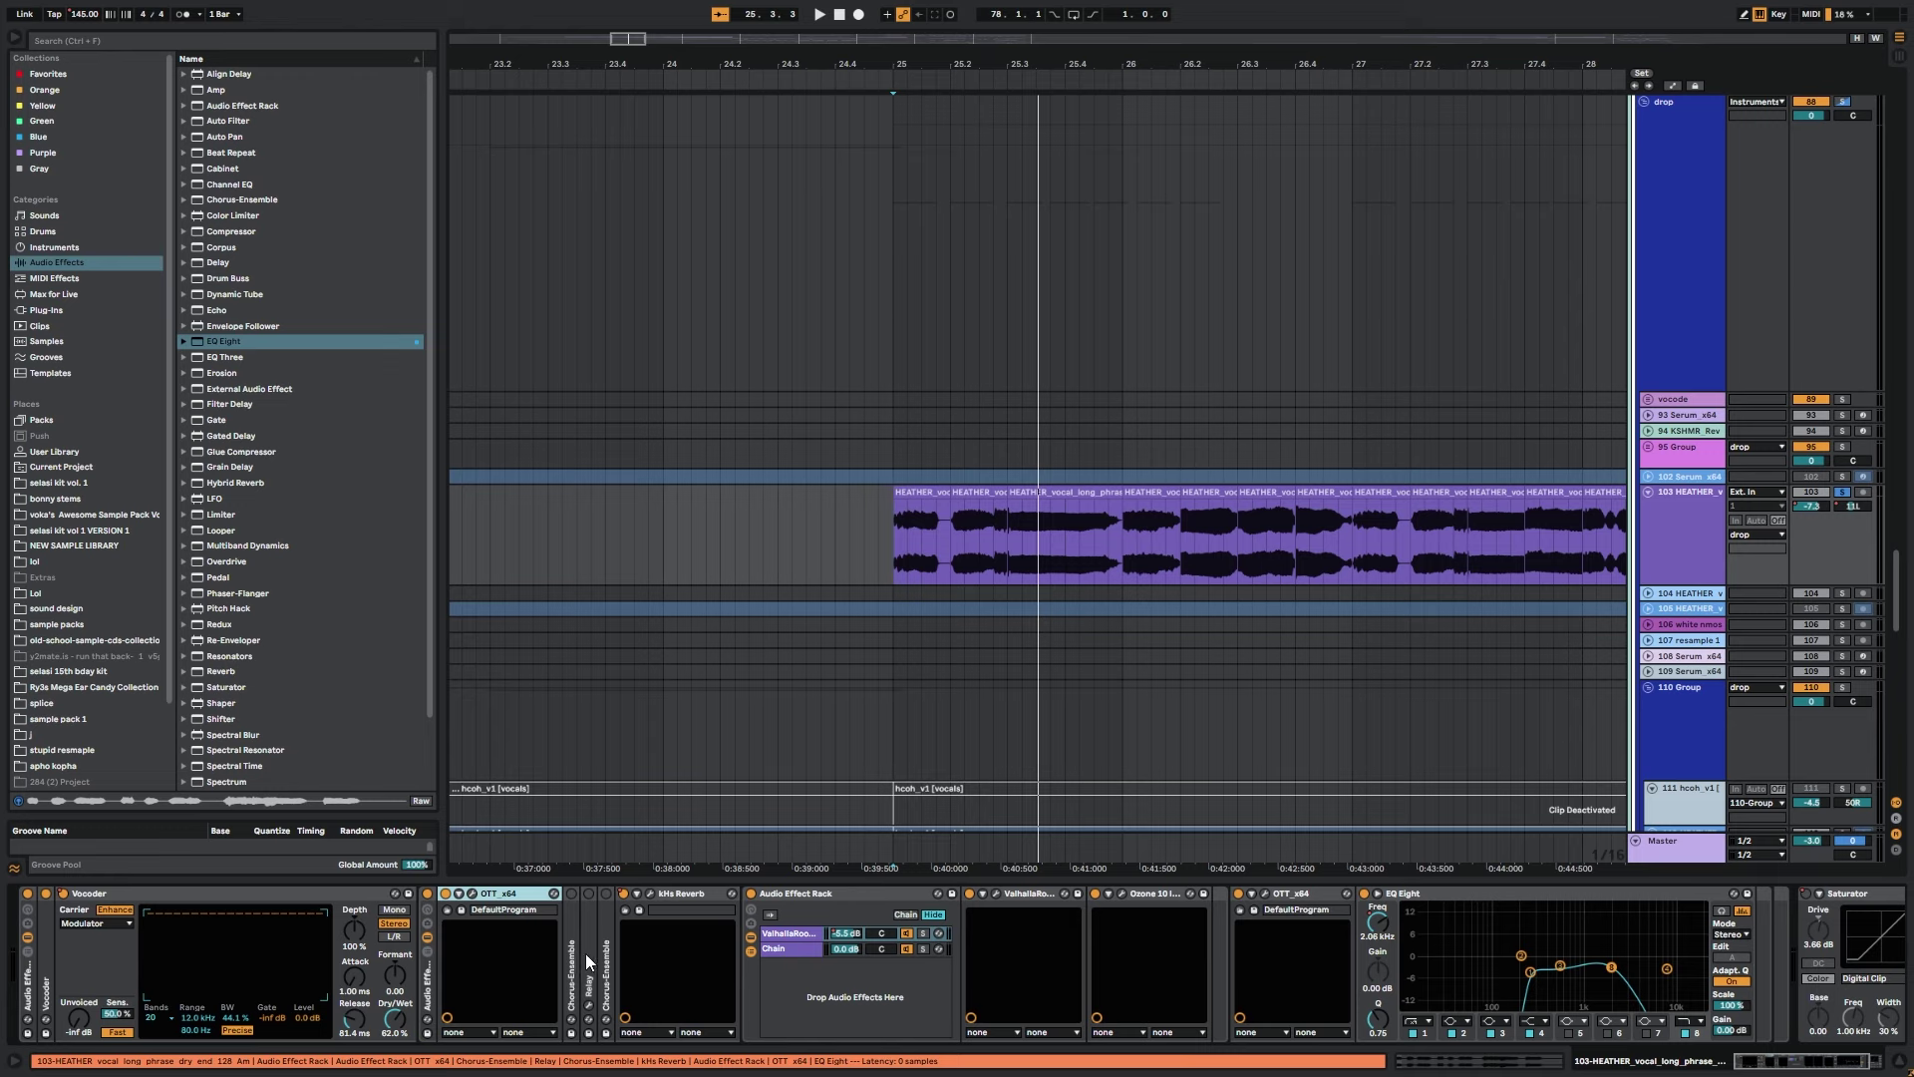
Open the kHs Reverb settings and show the reverb's Device On automation on track 103.
click(706, 896)
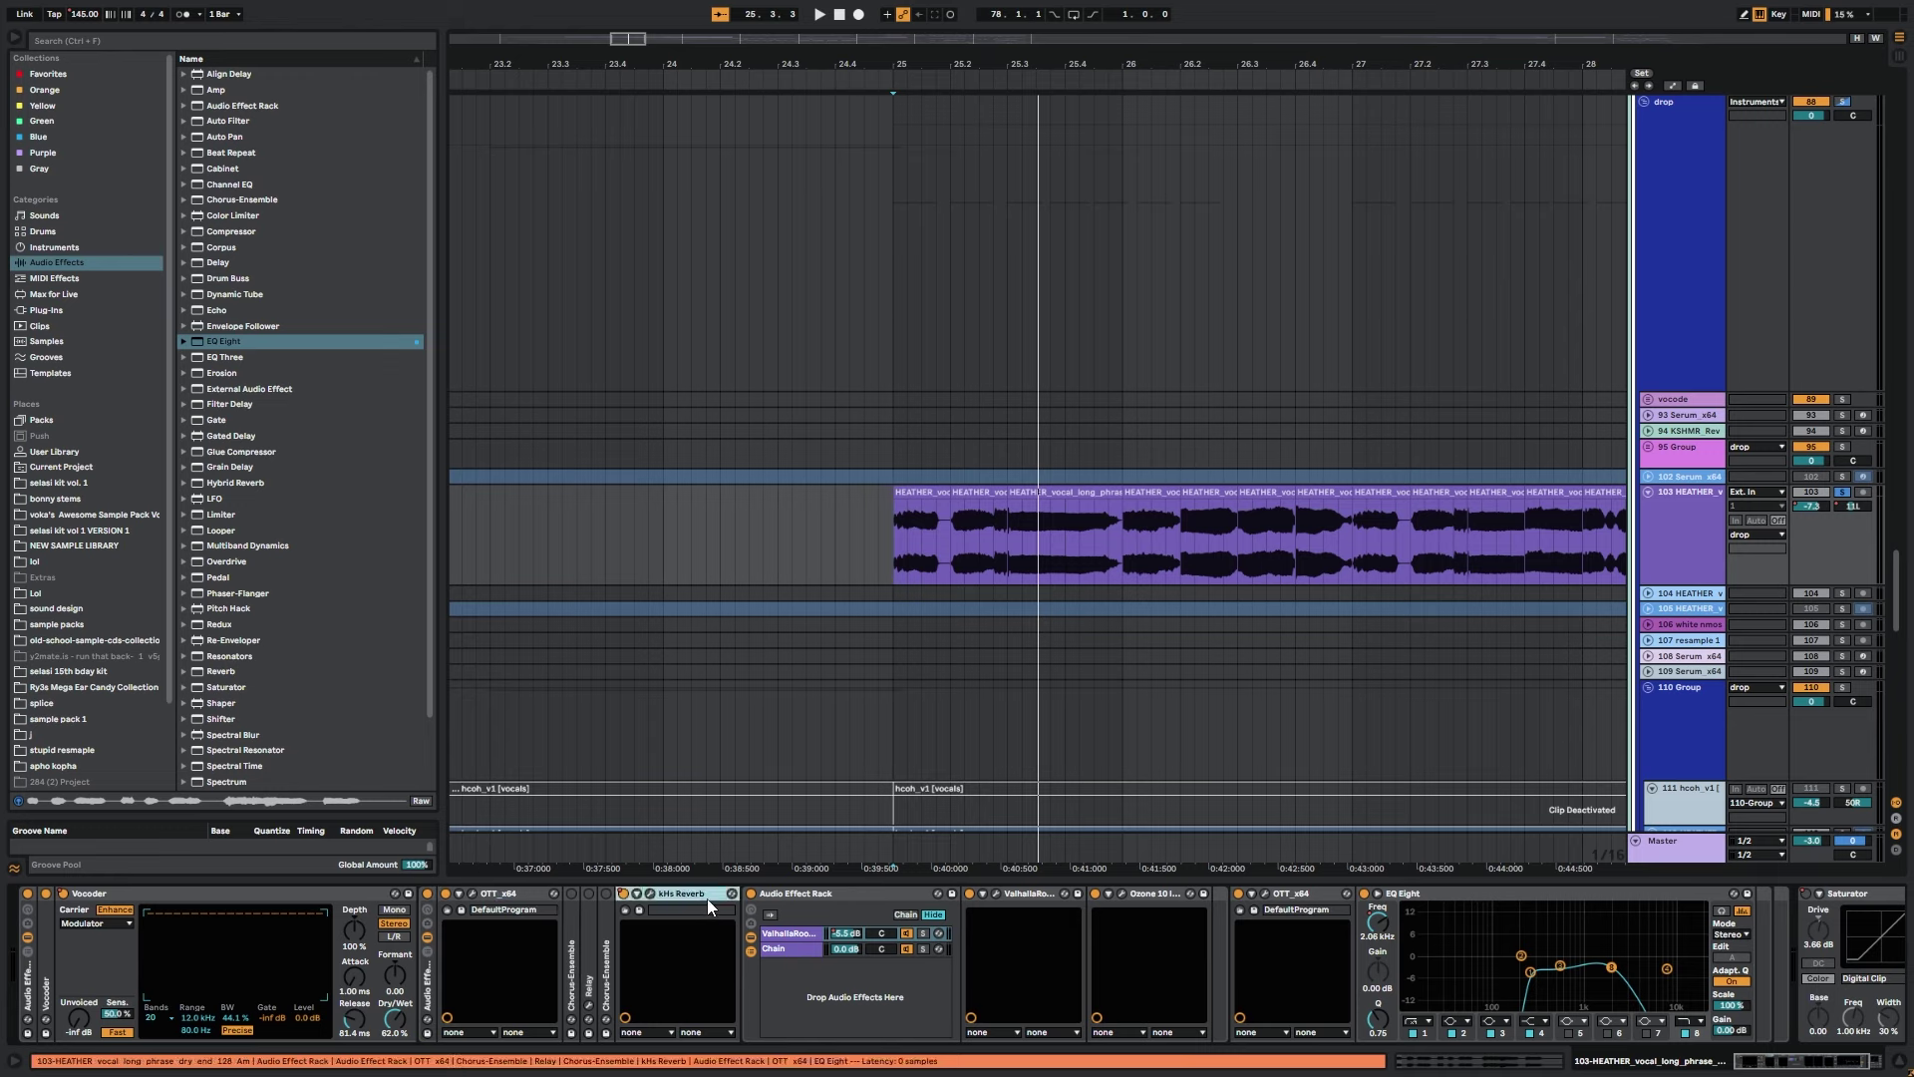
click(650, 893)
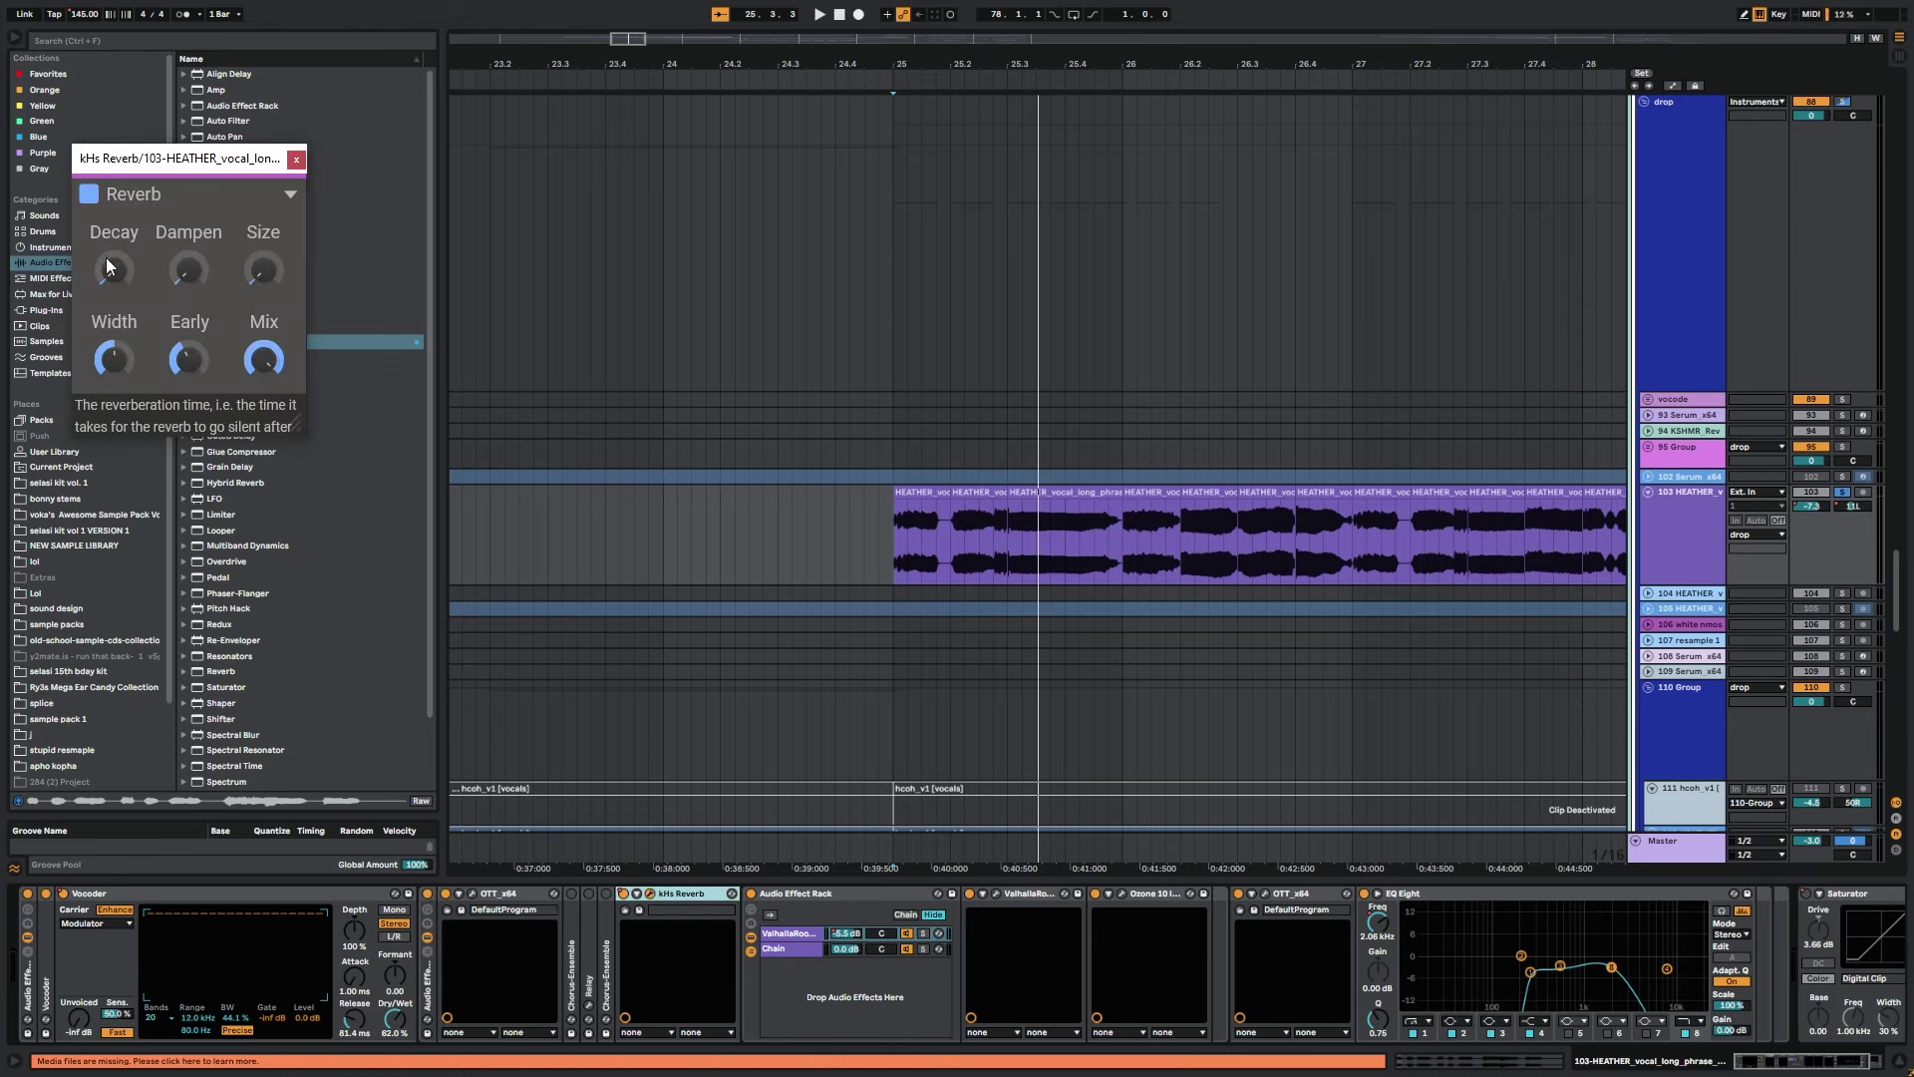
right_click(626, 897)
click(671, 609)
mouse_move(628, 40)
mouse_down()
mouse_move(638, 5)
mouse_move(726, 10)
mouse_move(628, 47)
mouse_up()
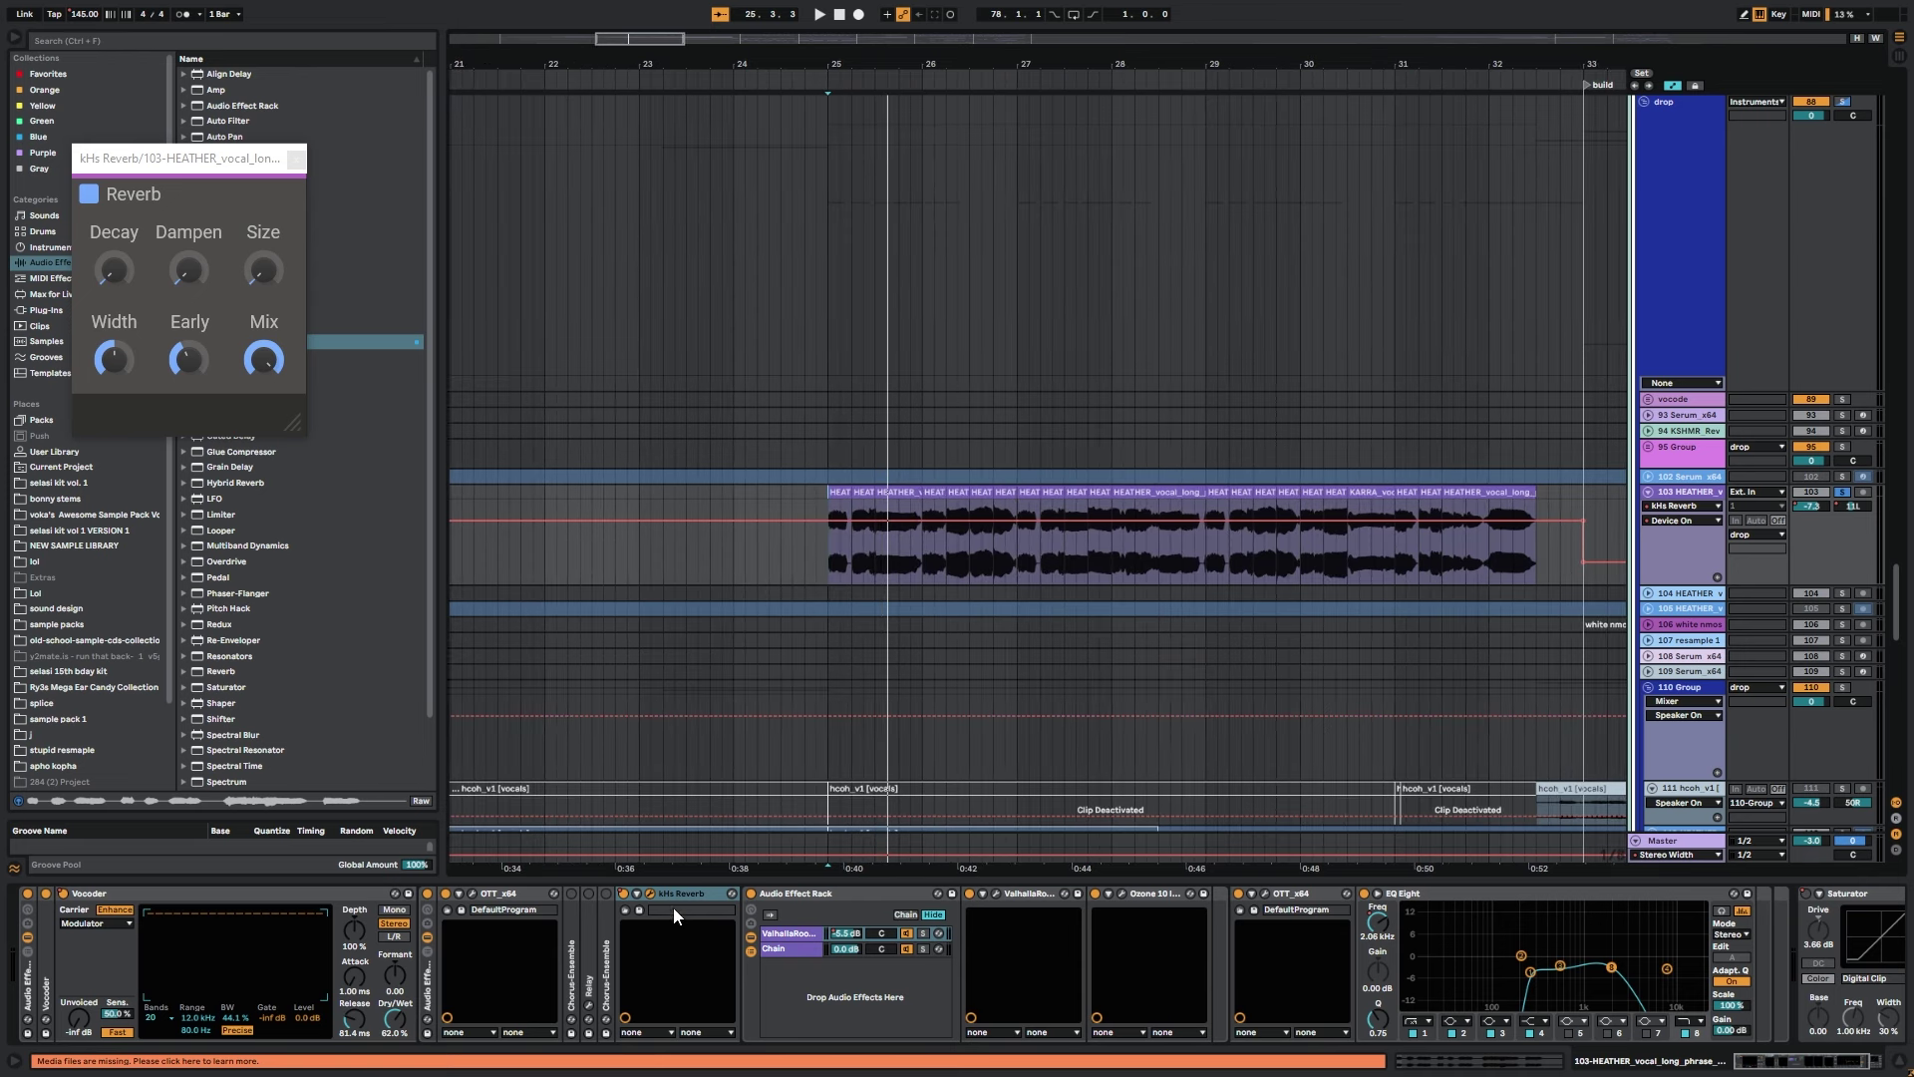
Compare the inner Audio Effect Rack's two chains, close the reverb plug-in, solo the empty Chain and play the vocal.
click(790, 933)
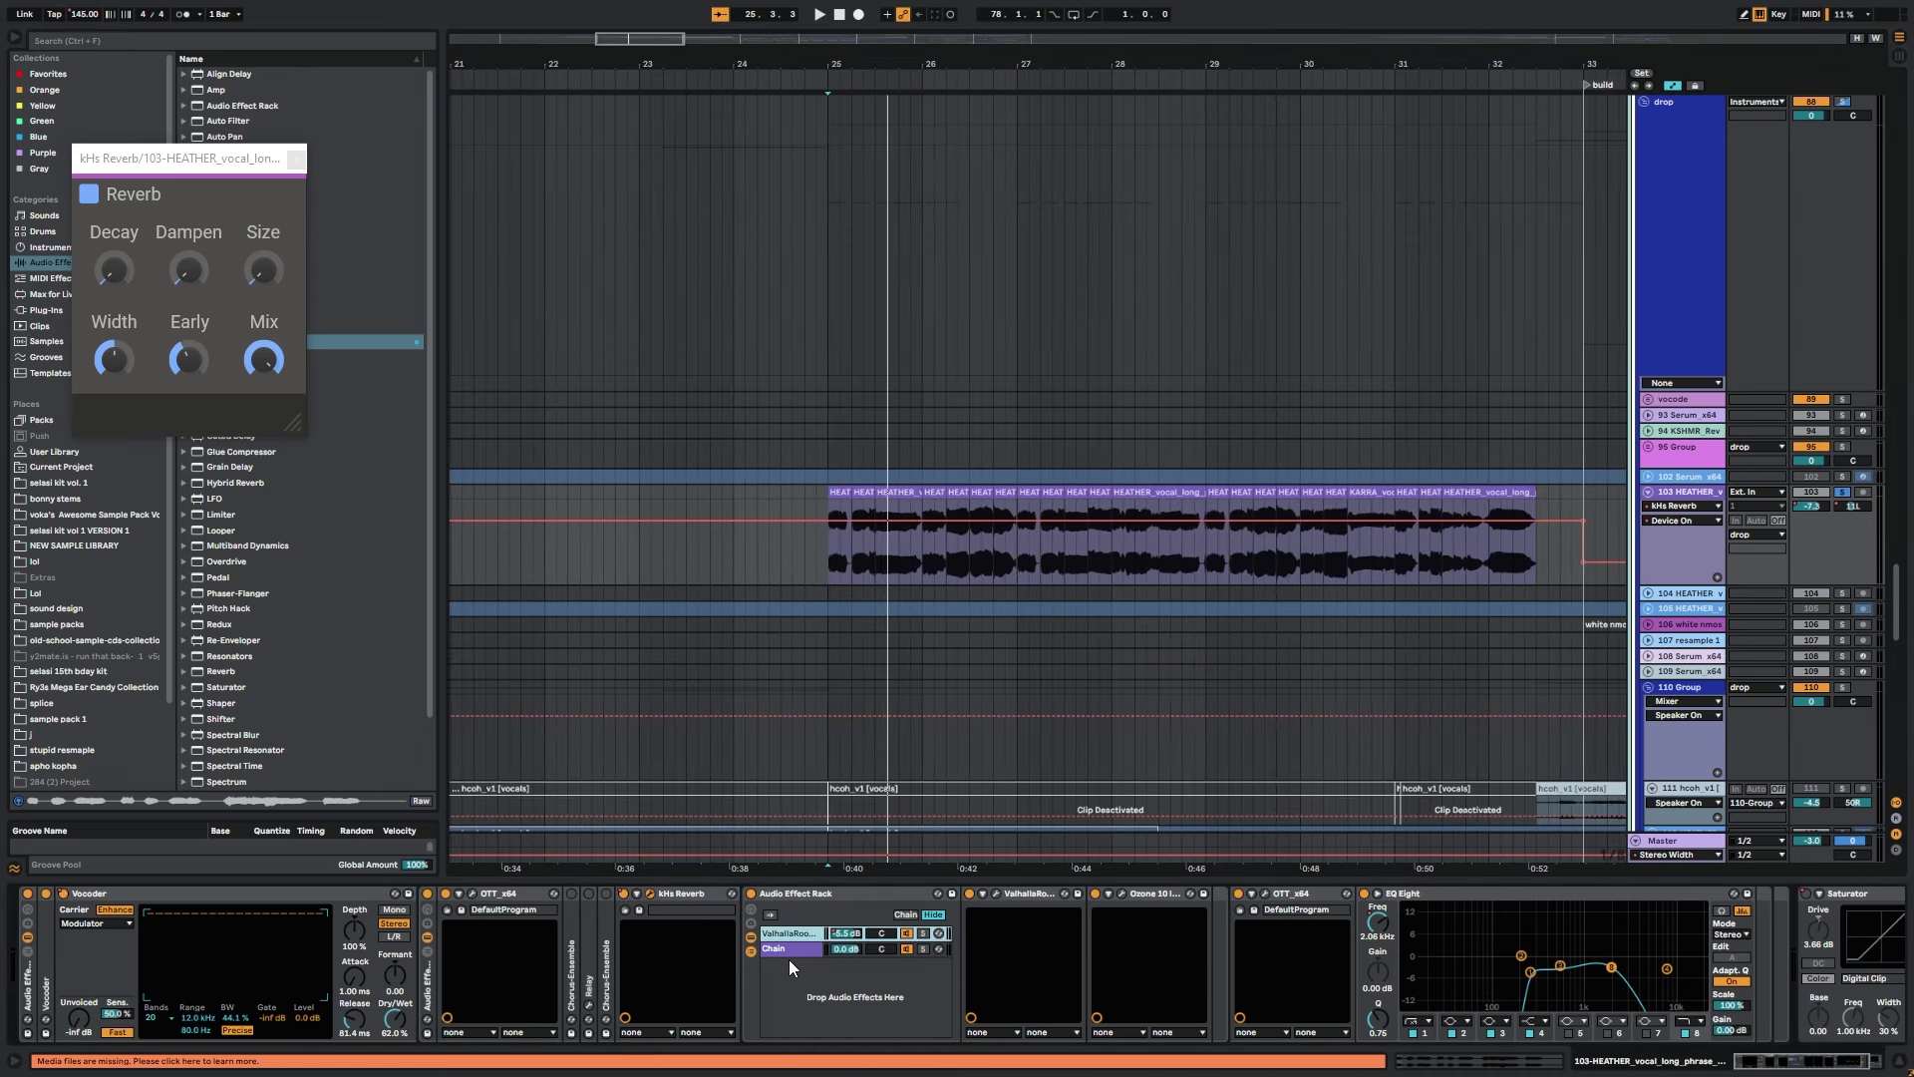
click(792, 949)
click(296, 158)
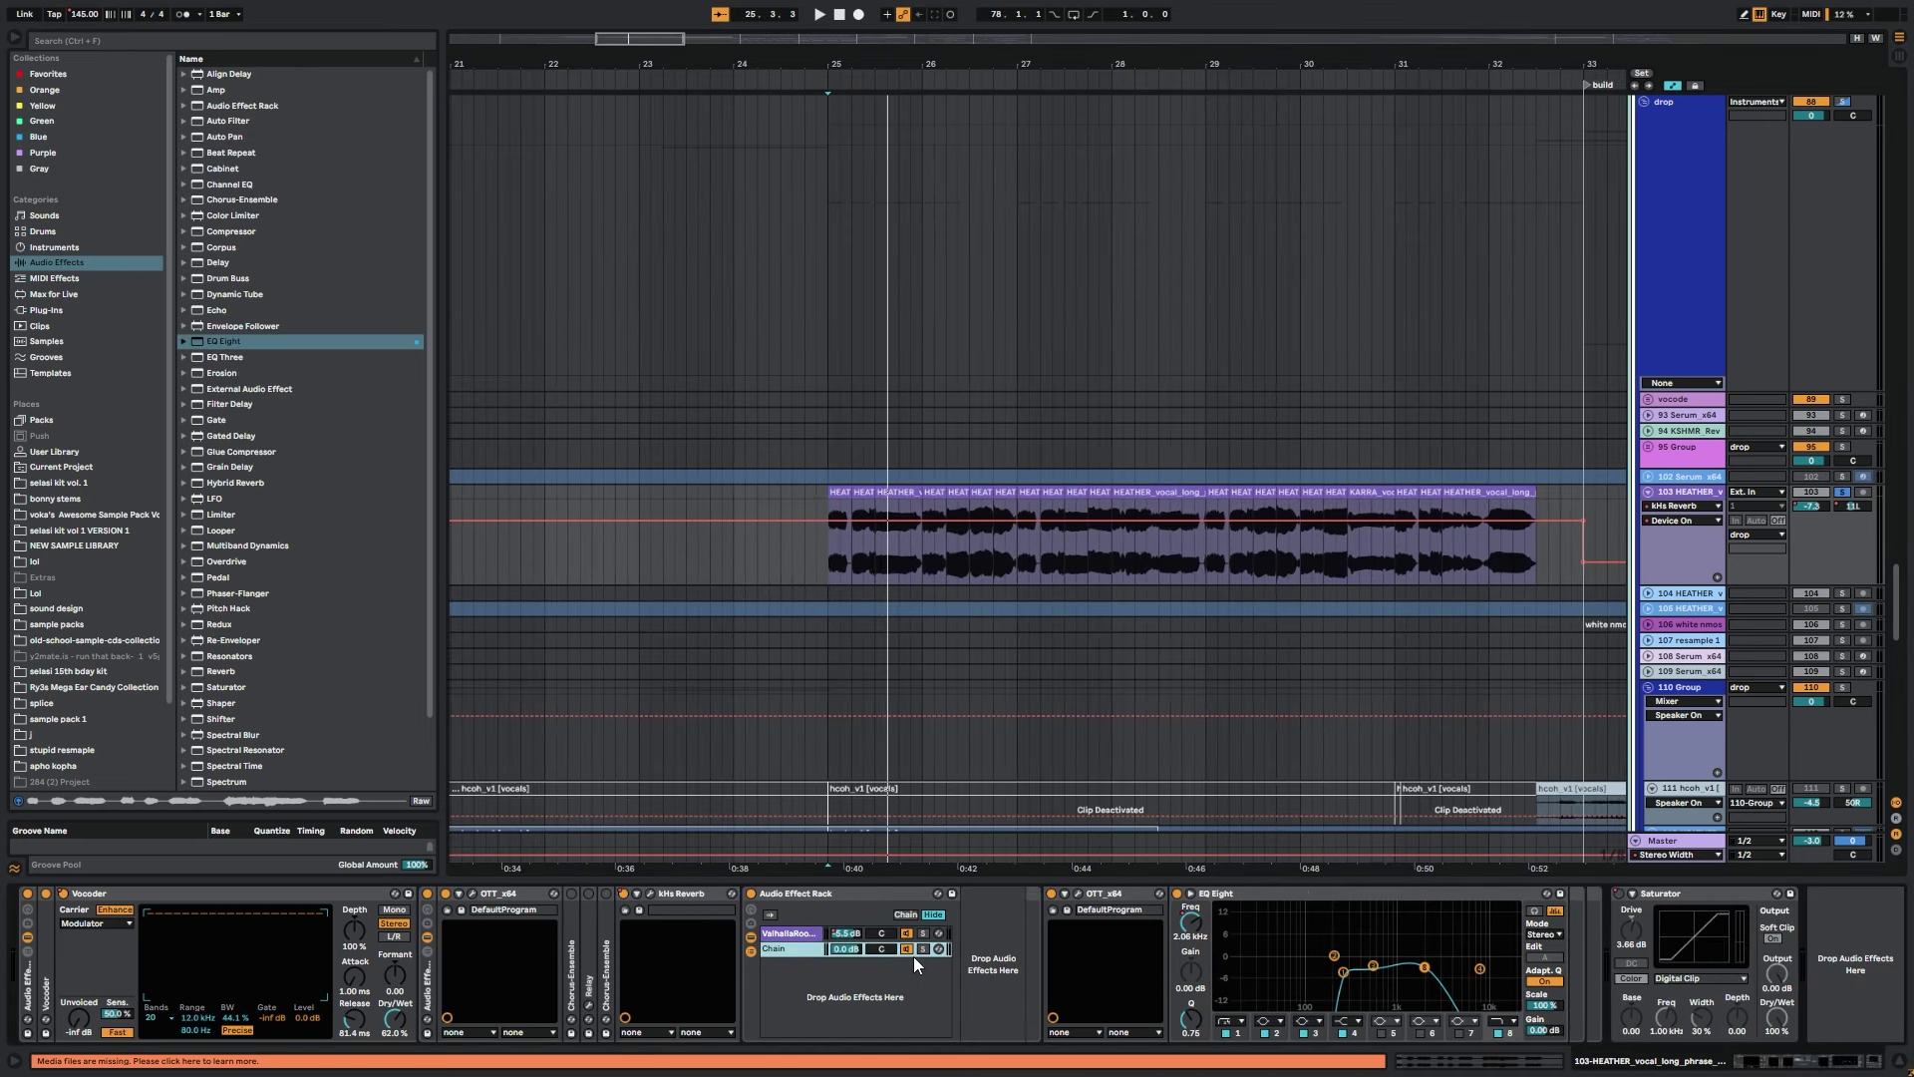
click(923, 949)
key(space)
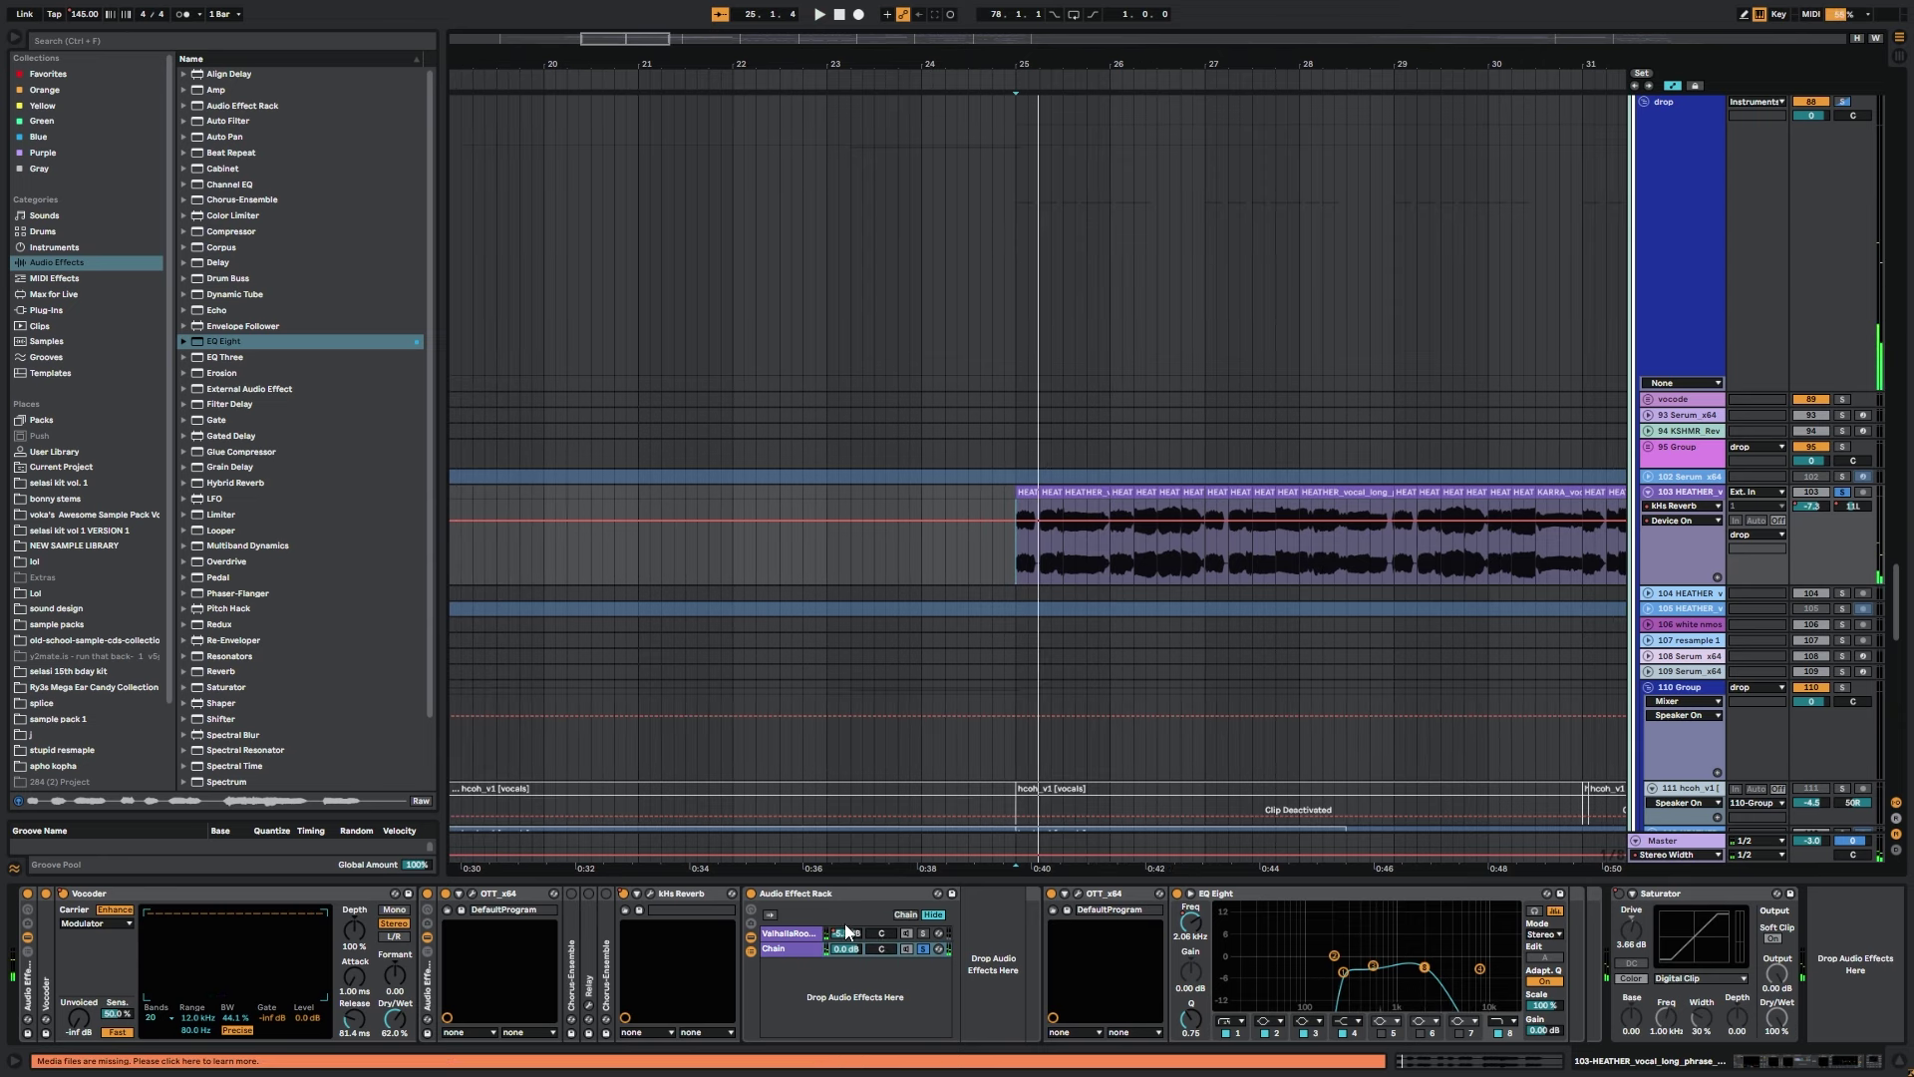
Solo the ValhallaRoom chain in the inner Audio Effect Rack, examine its reverb settings and compare it with the empty Chain.
click(818, 937)
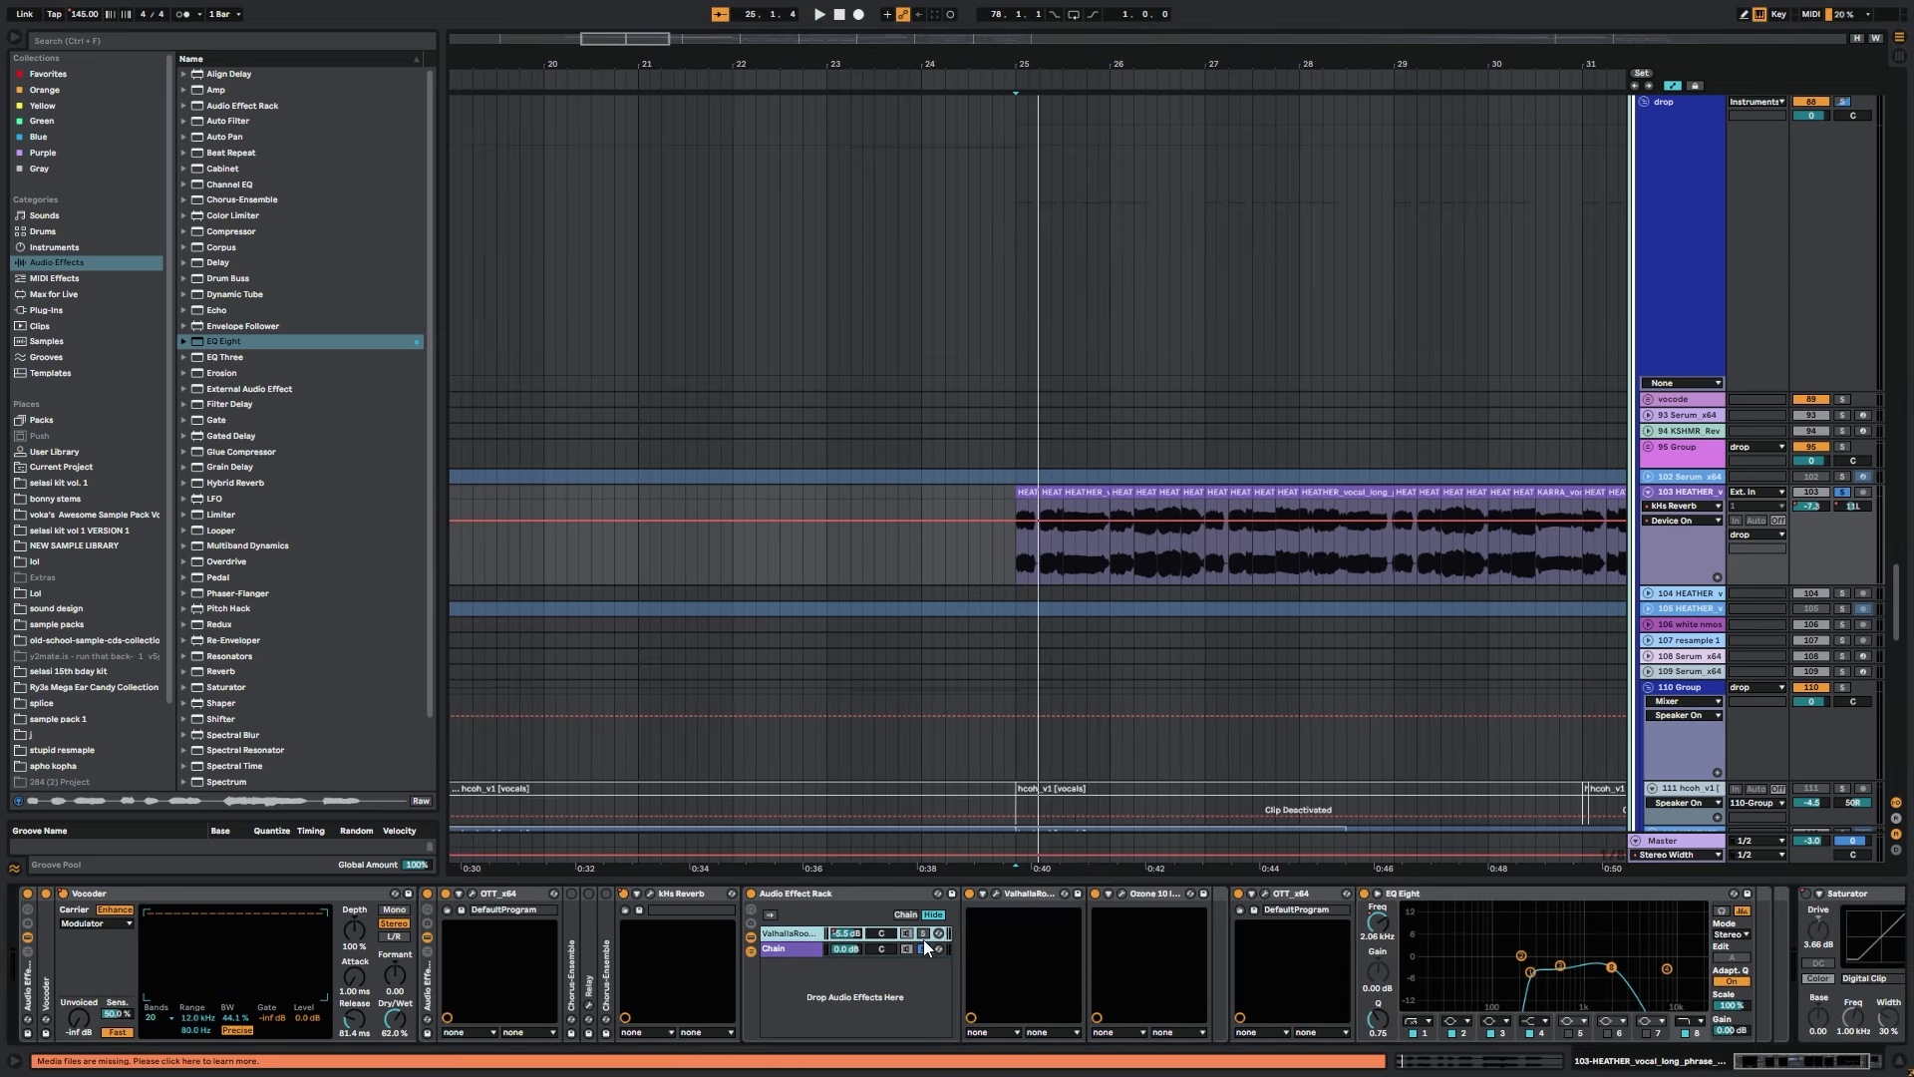
click(997, 894)
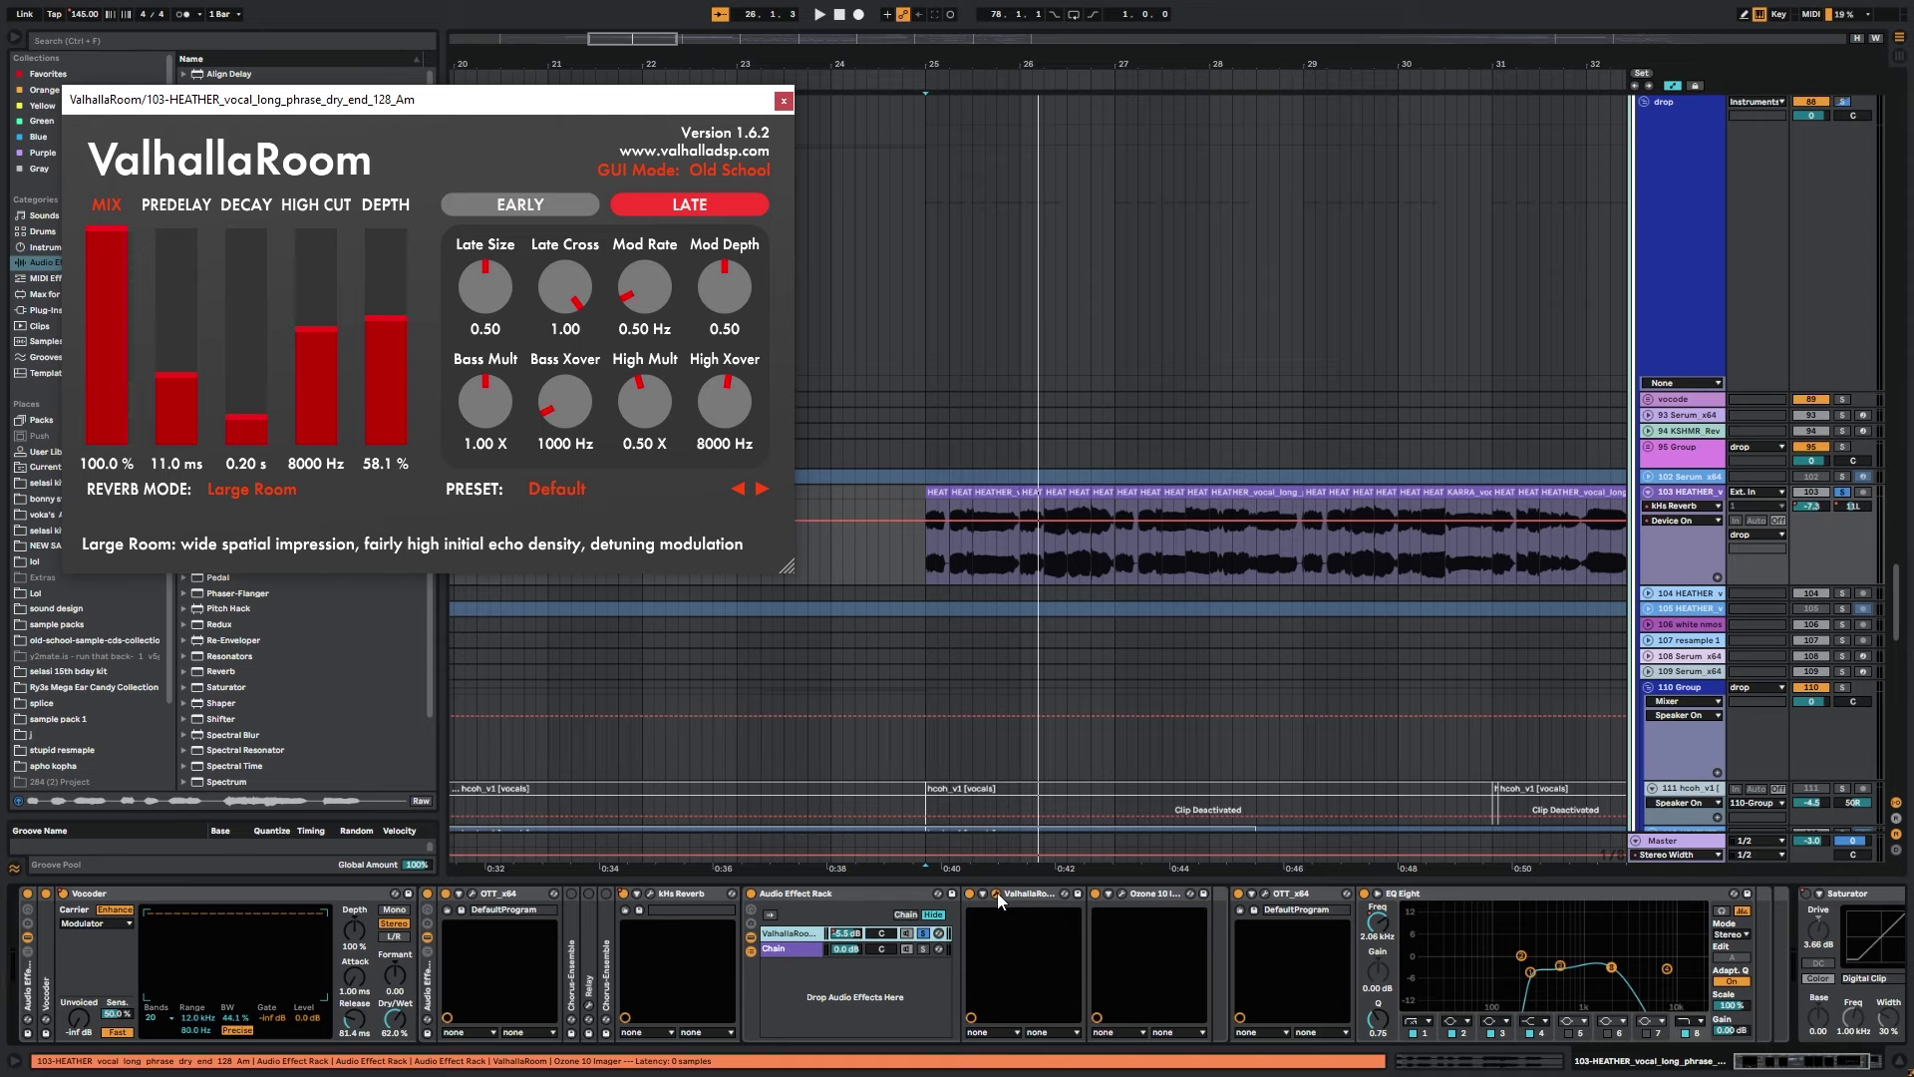
click(997, 893)
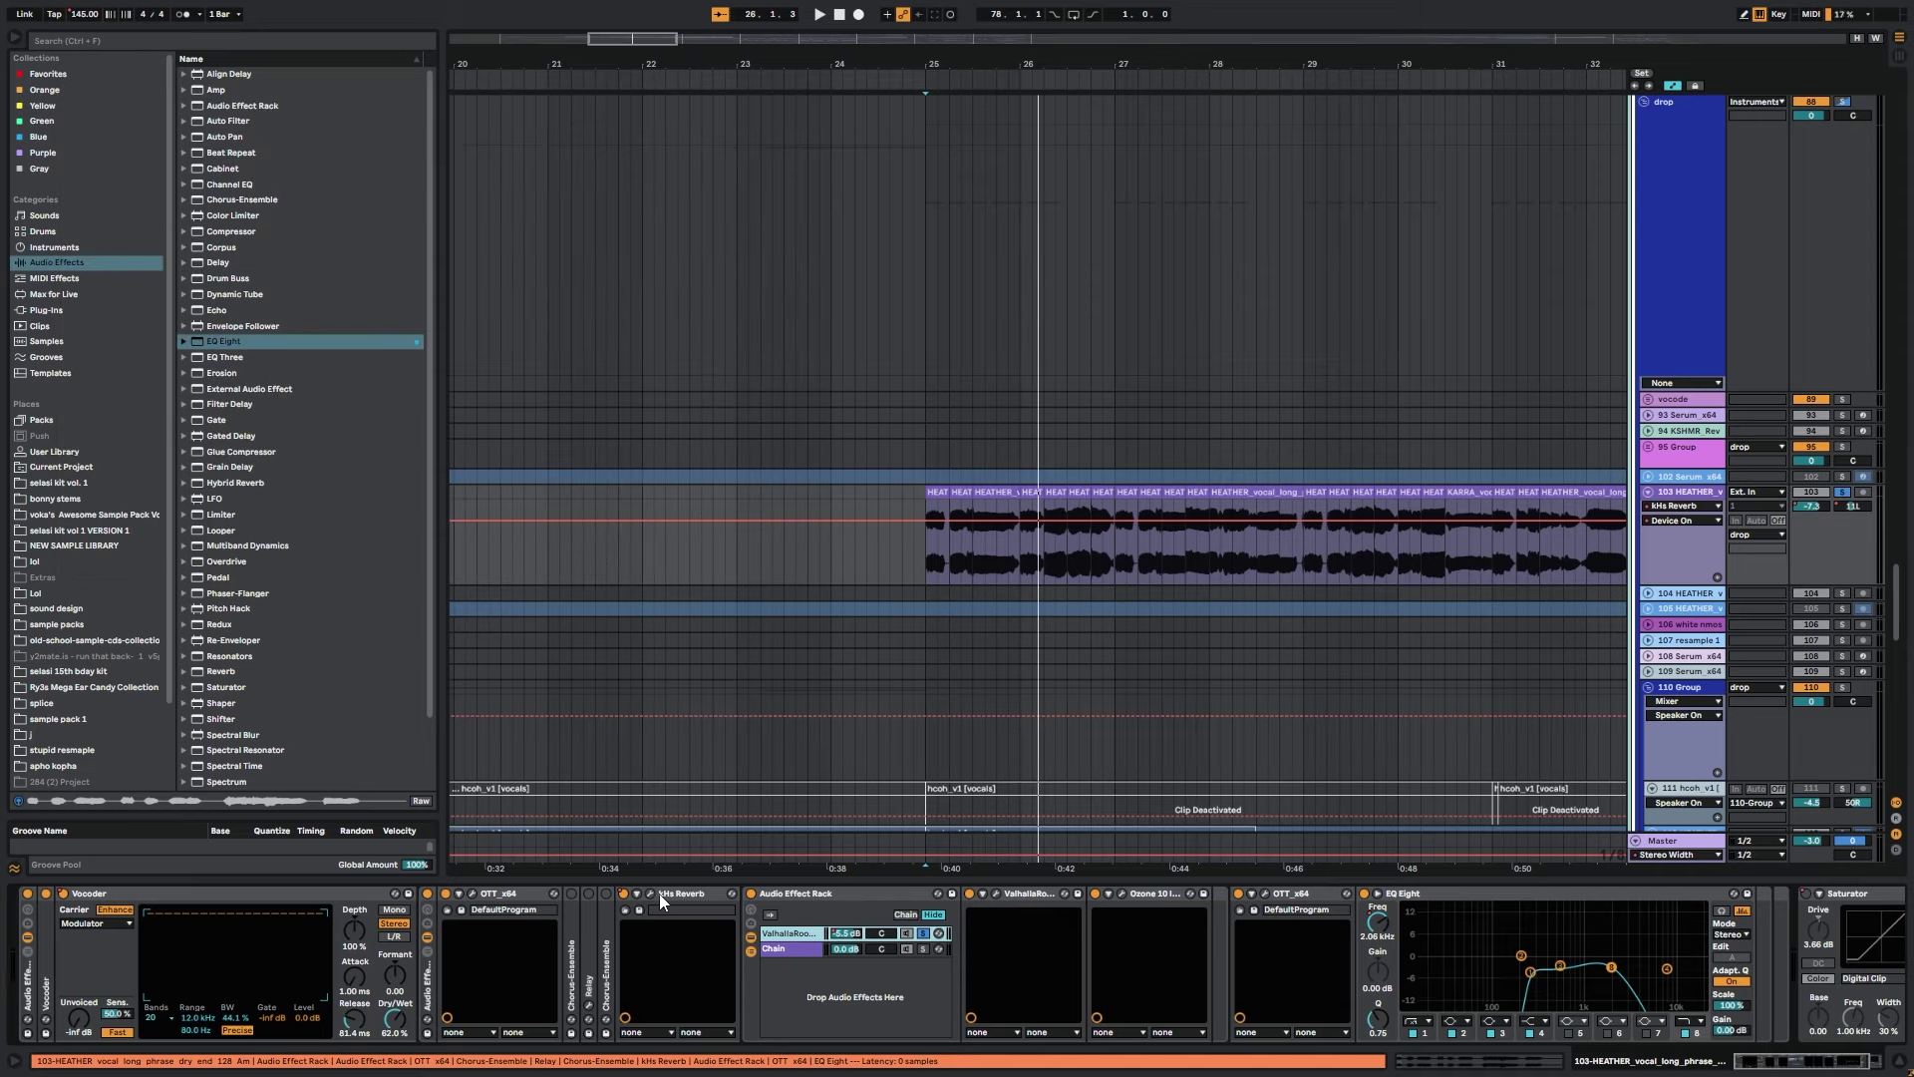
click(688, 897)
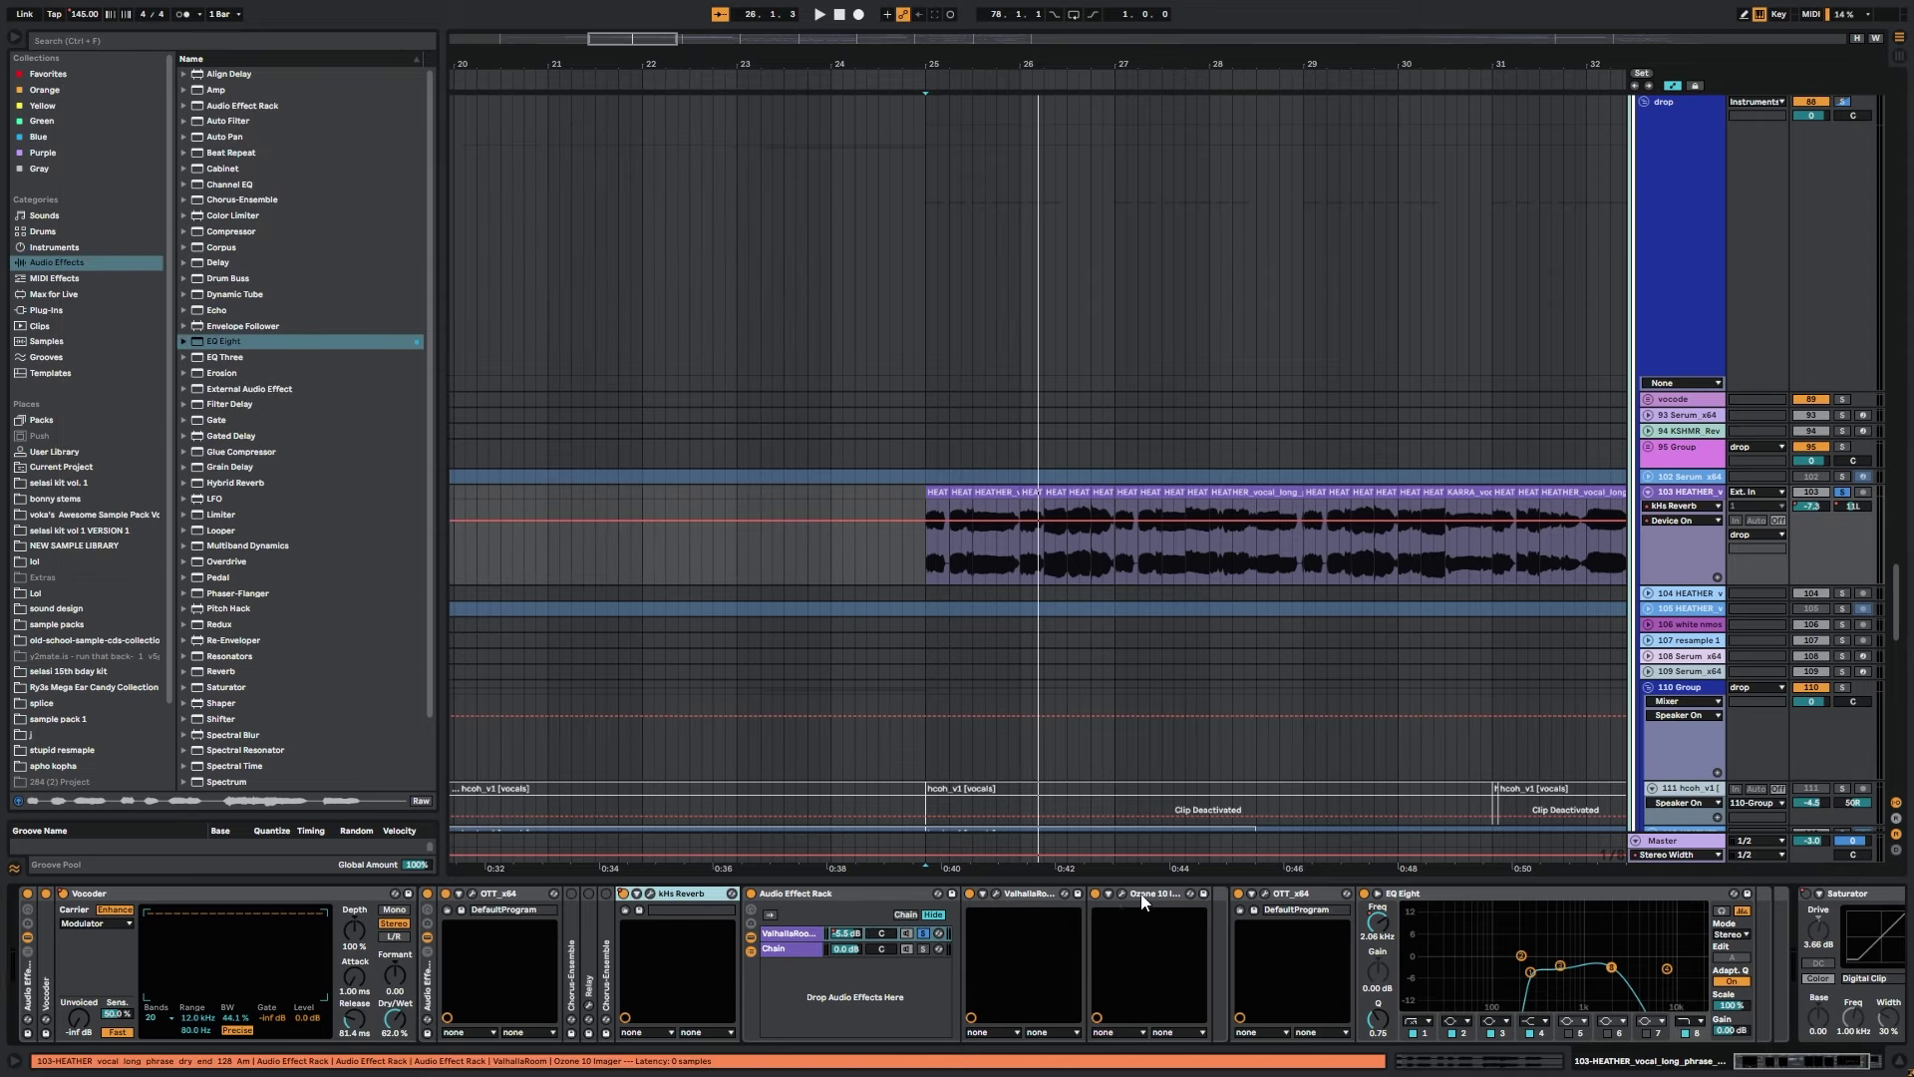
click(789, 948)
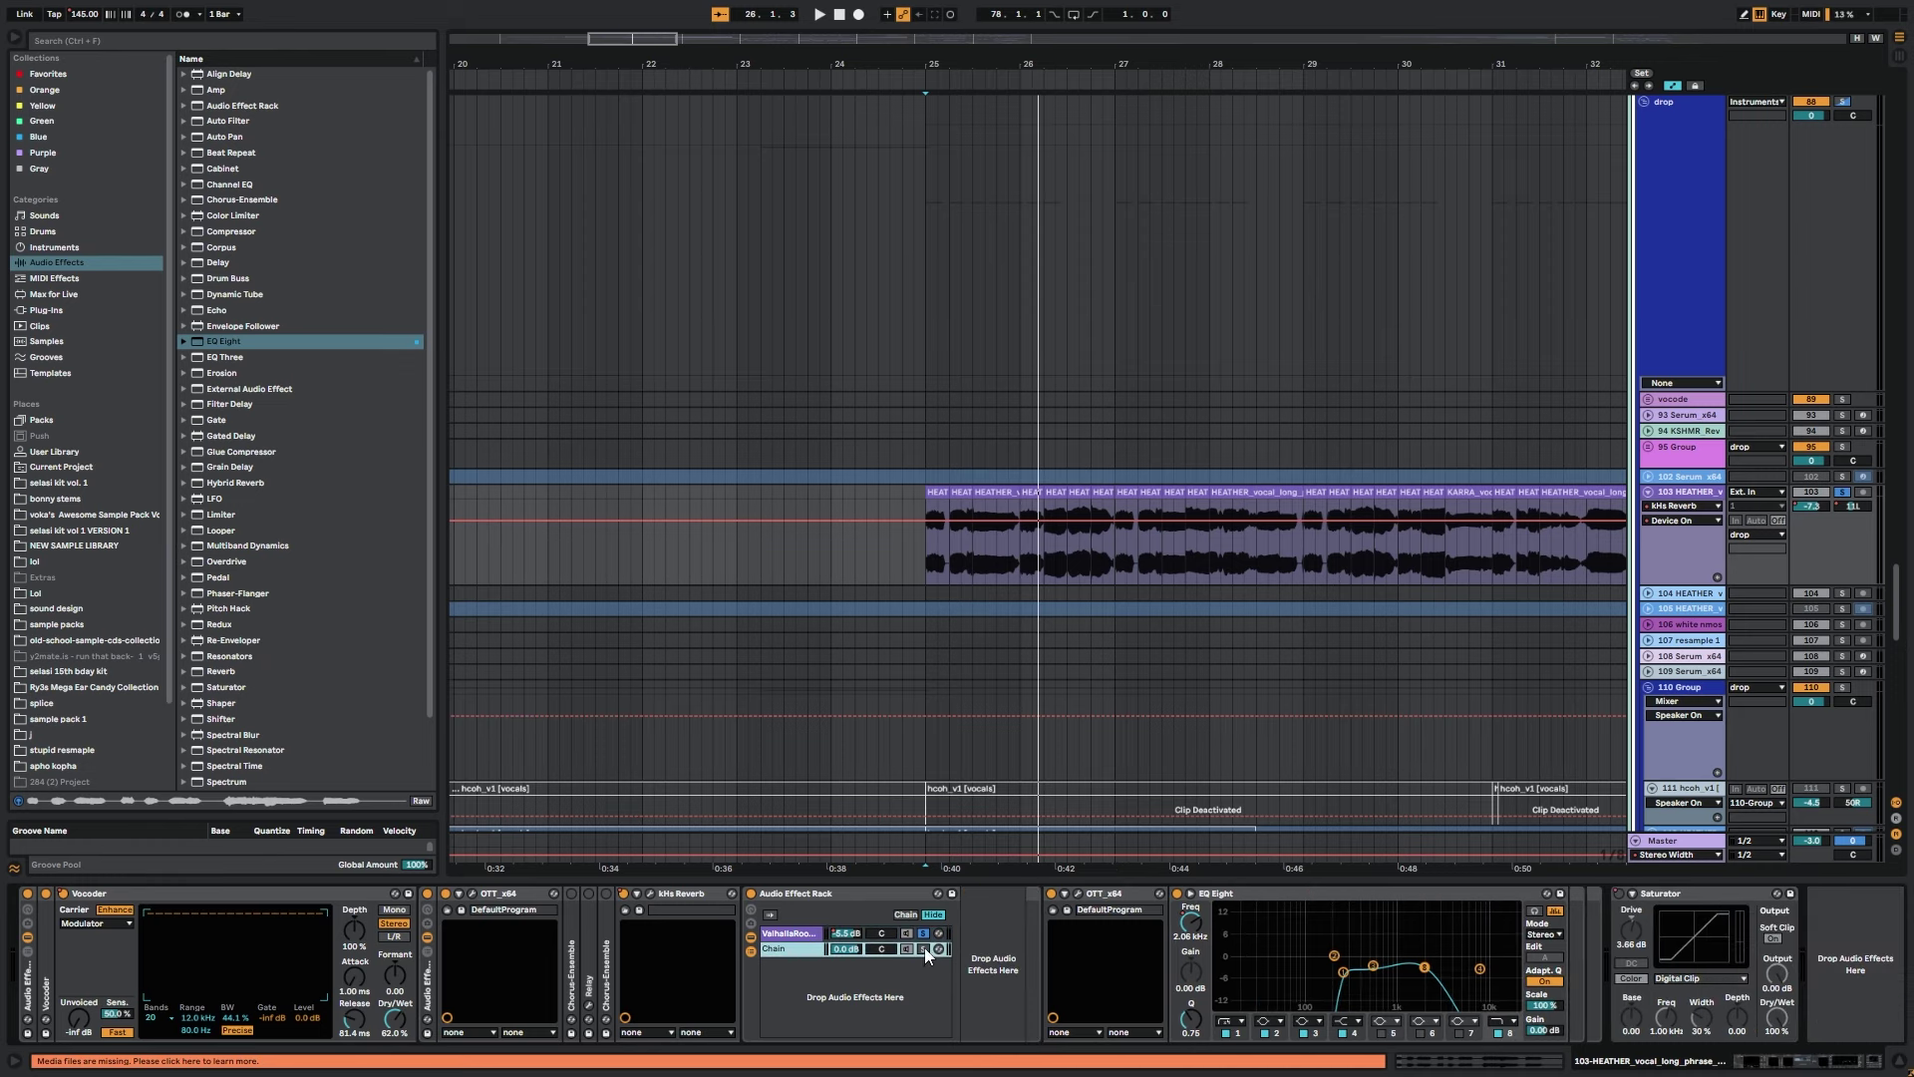
click(798, 934)
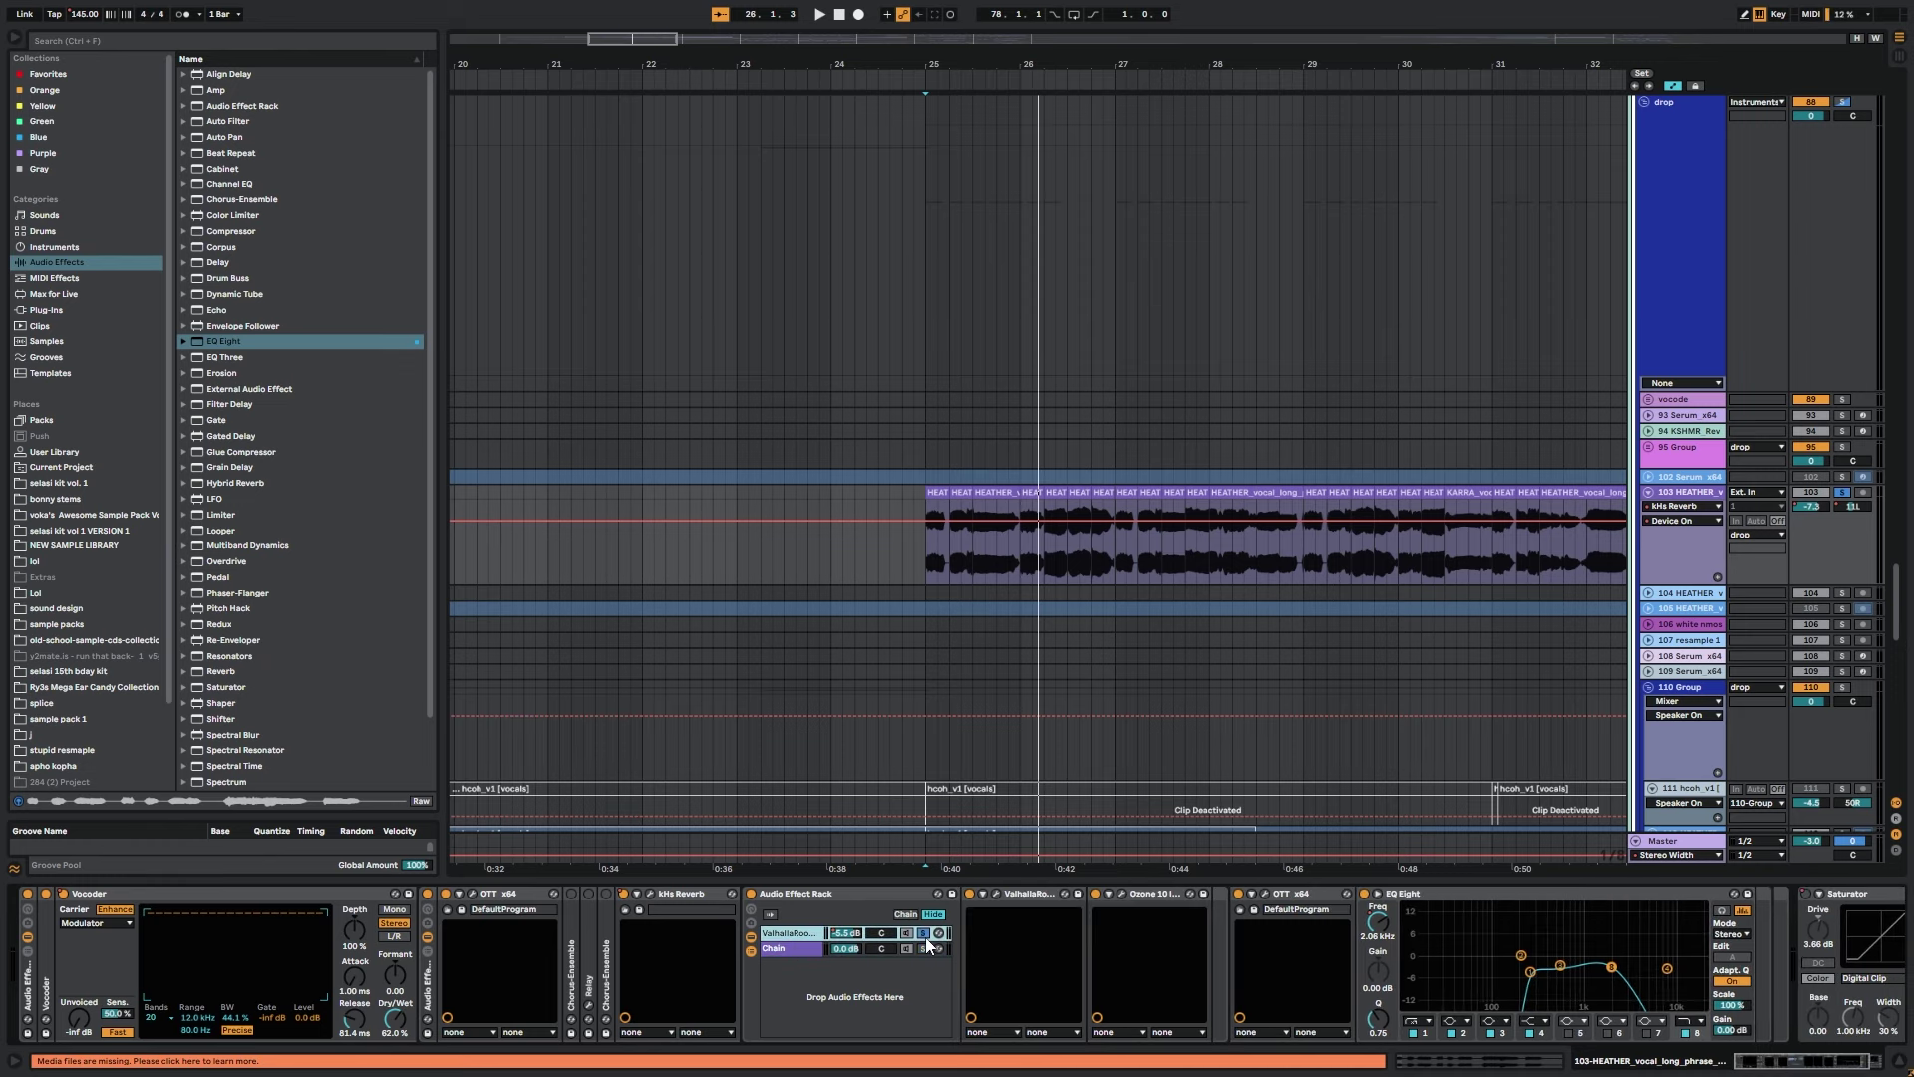
Recheck ValhallaRoom's decay setting, open the Ozone Imager to inspect its stereo width and play the vocal through the soloed chain.
click(997, 893)
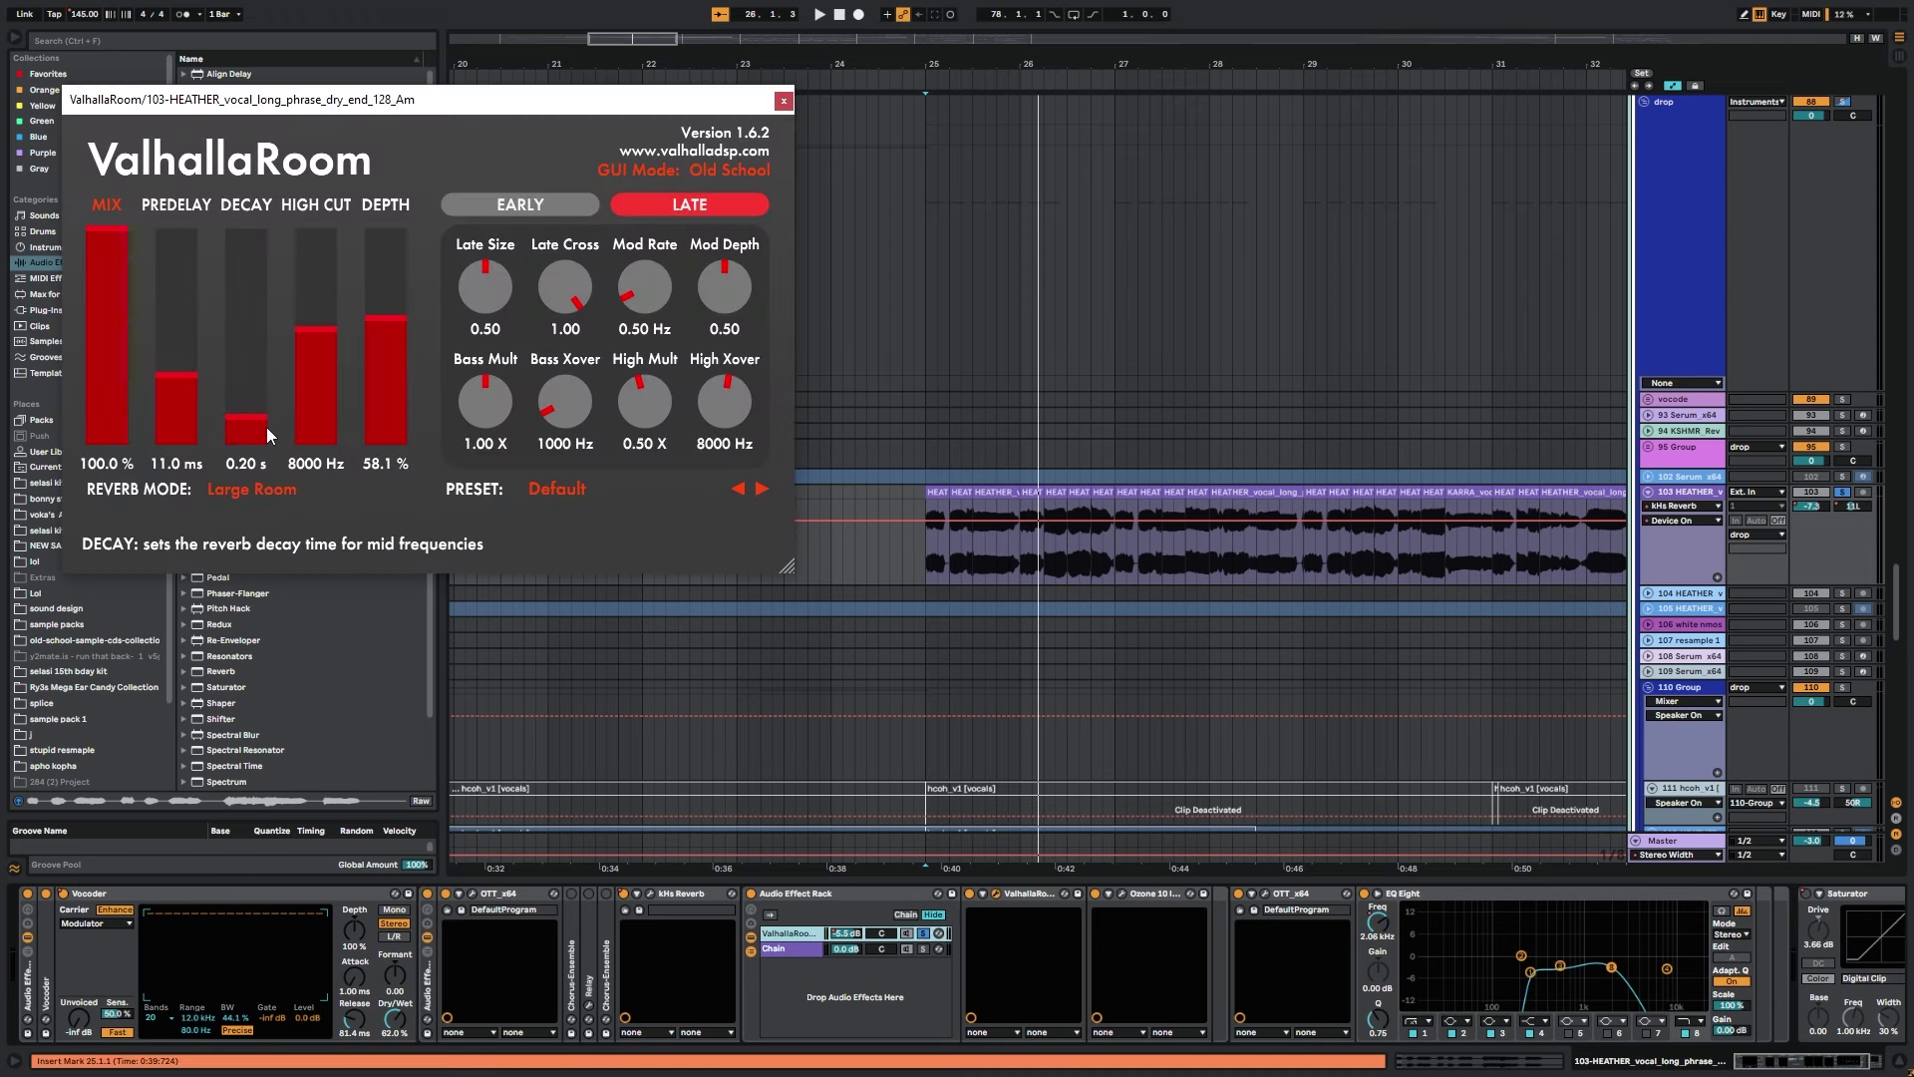
click(783, 100)
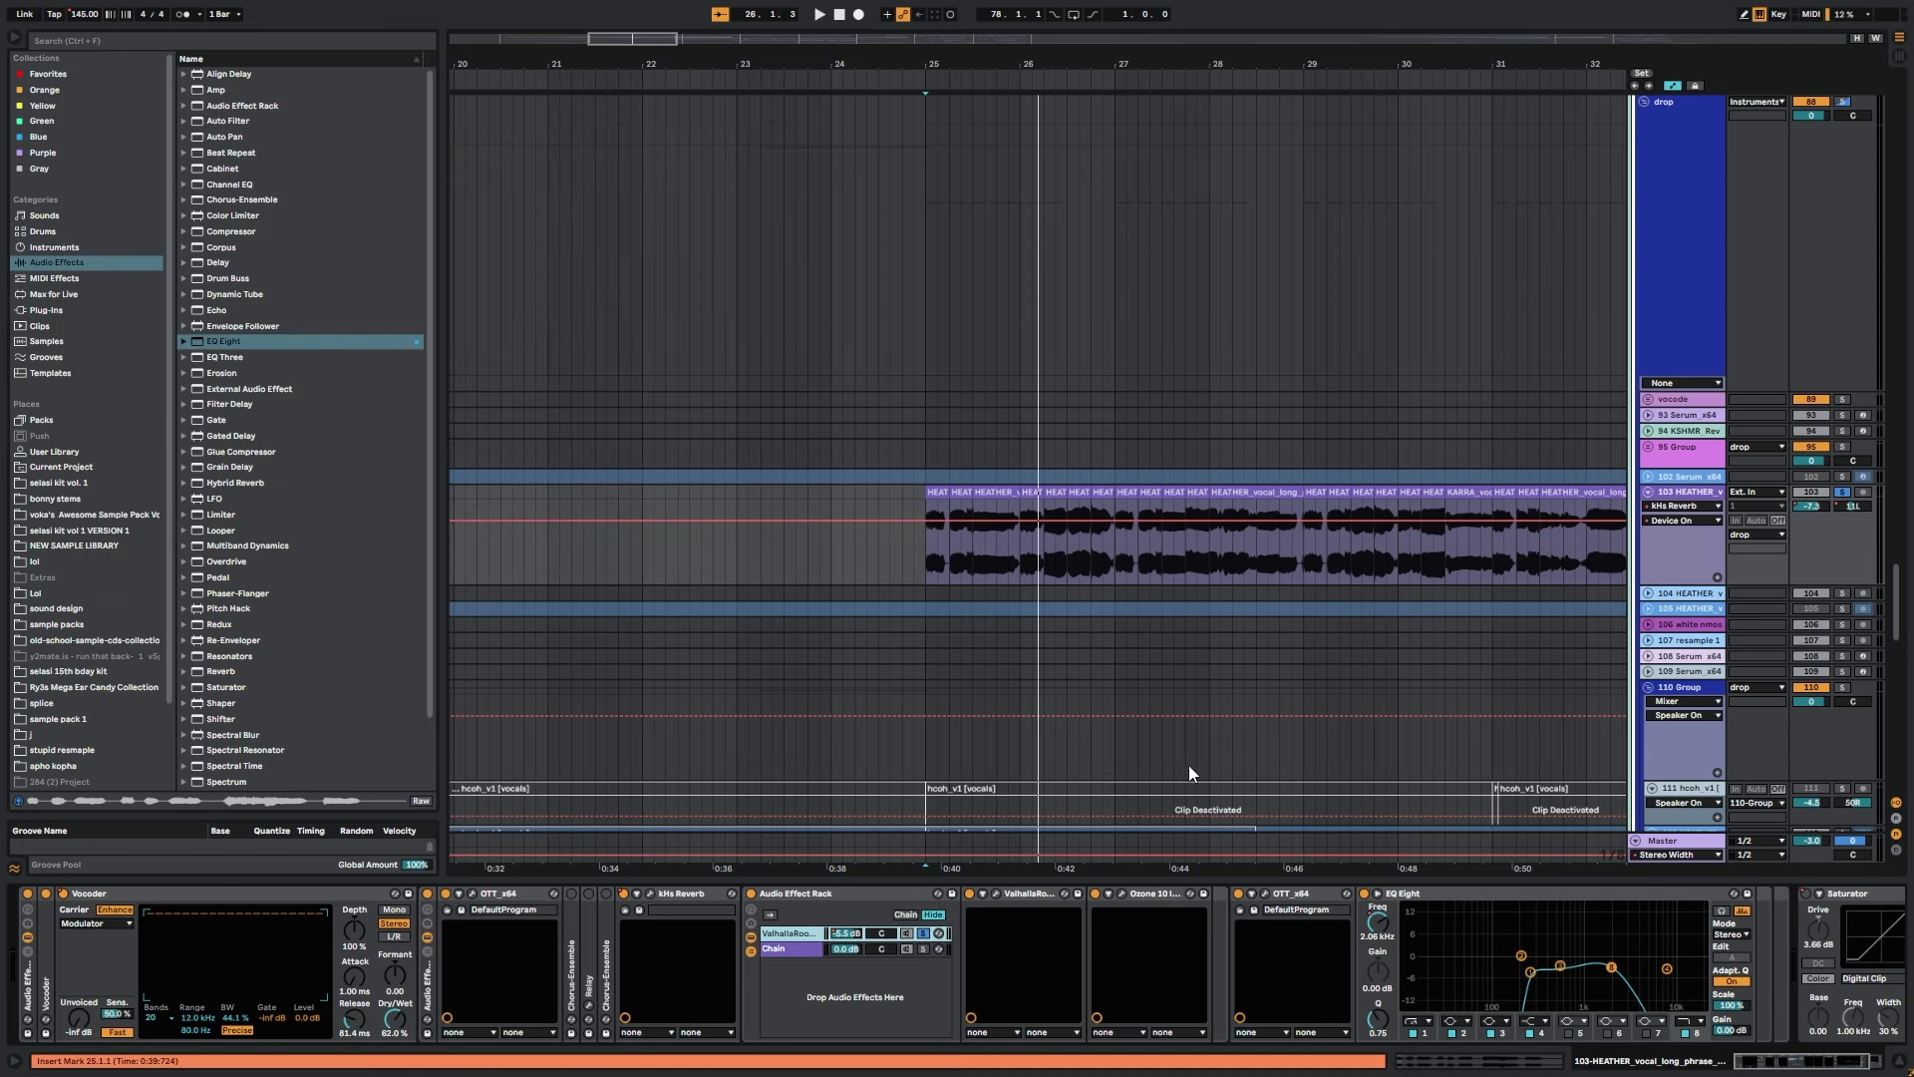
click(1121, 894)
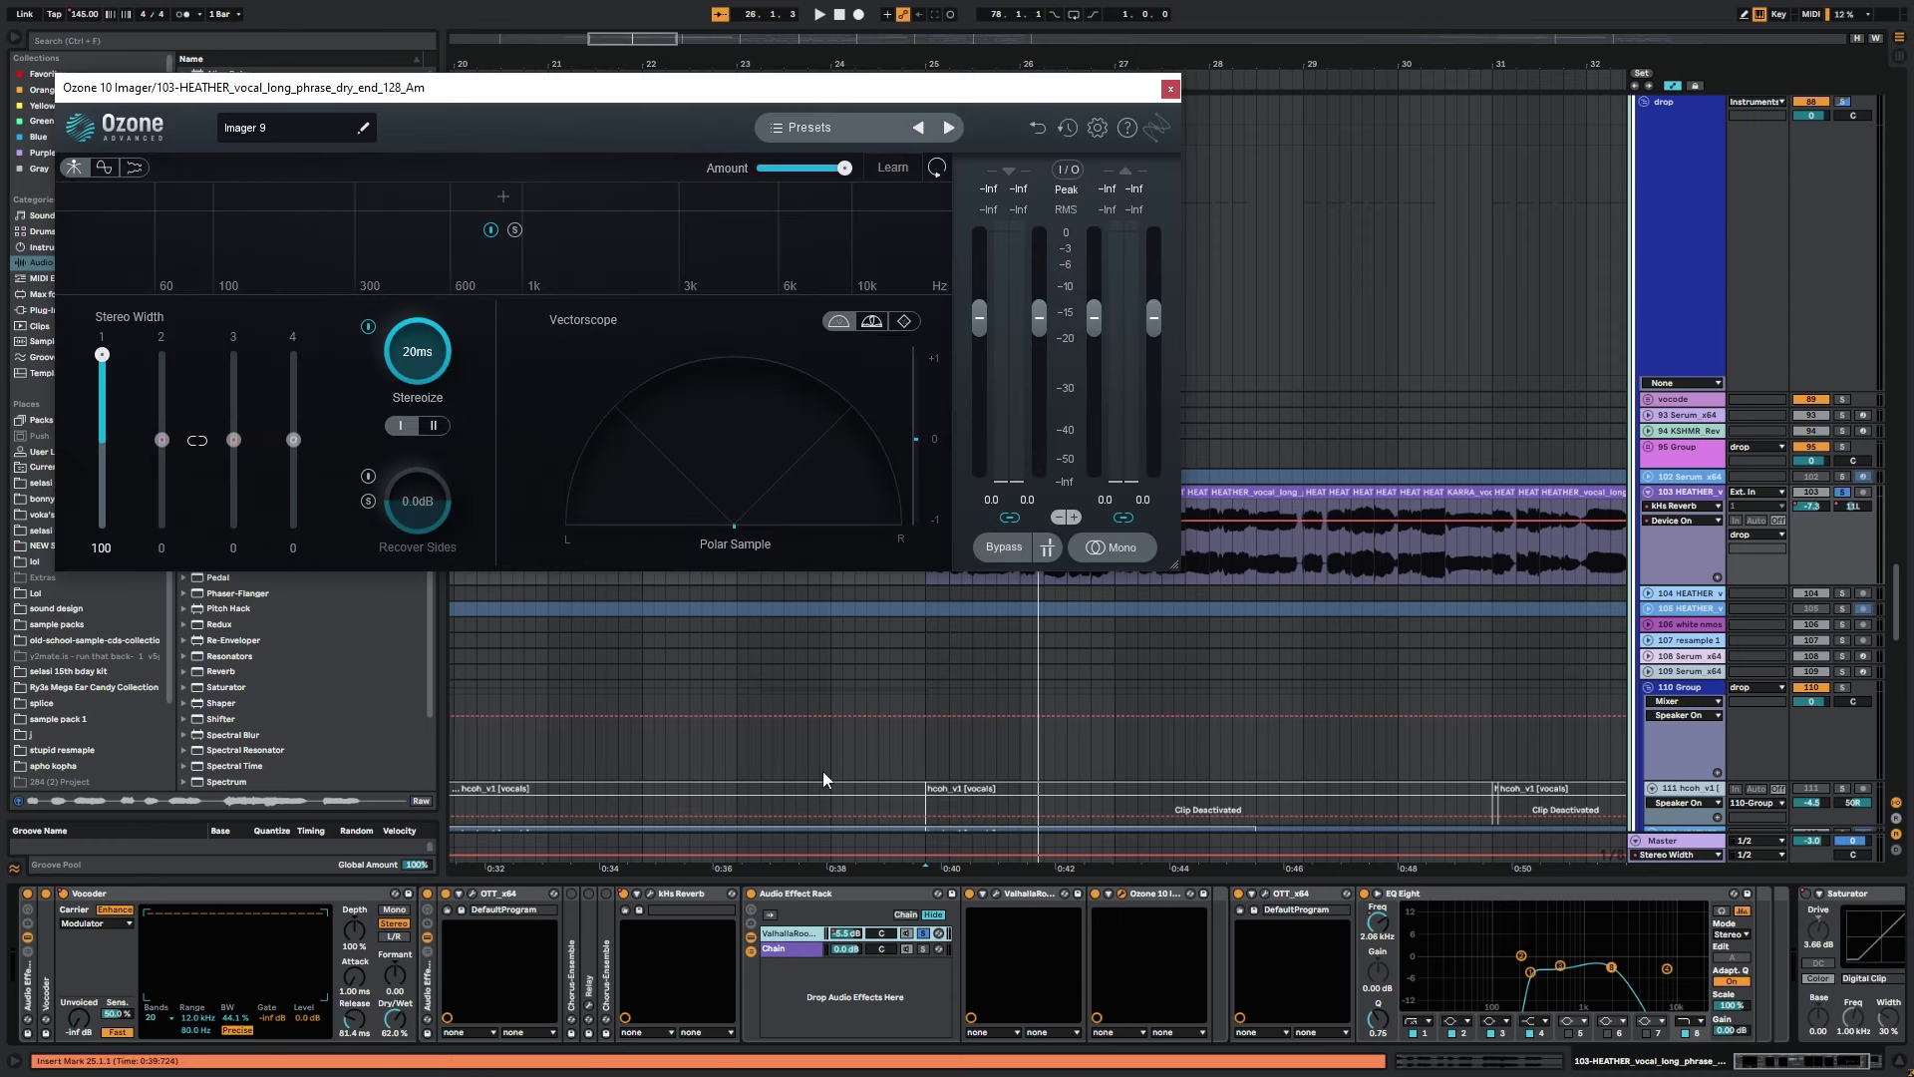
key(space)
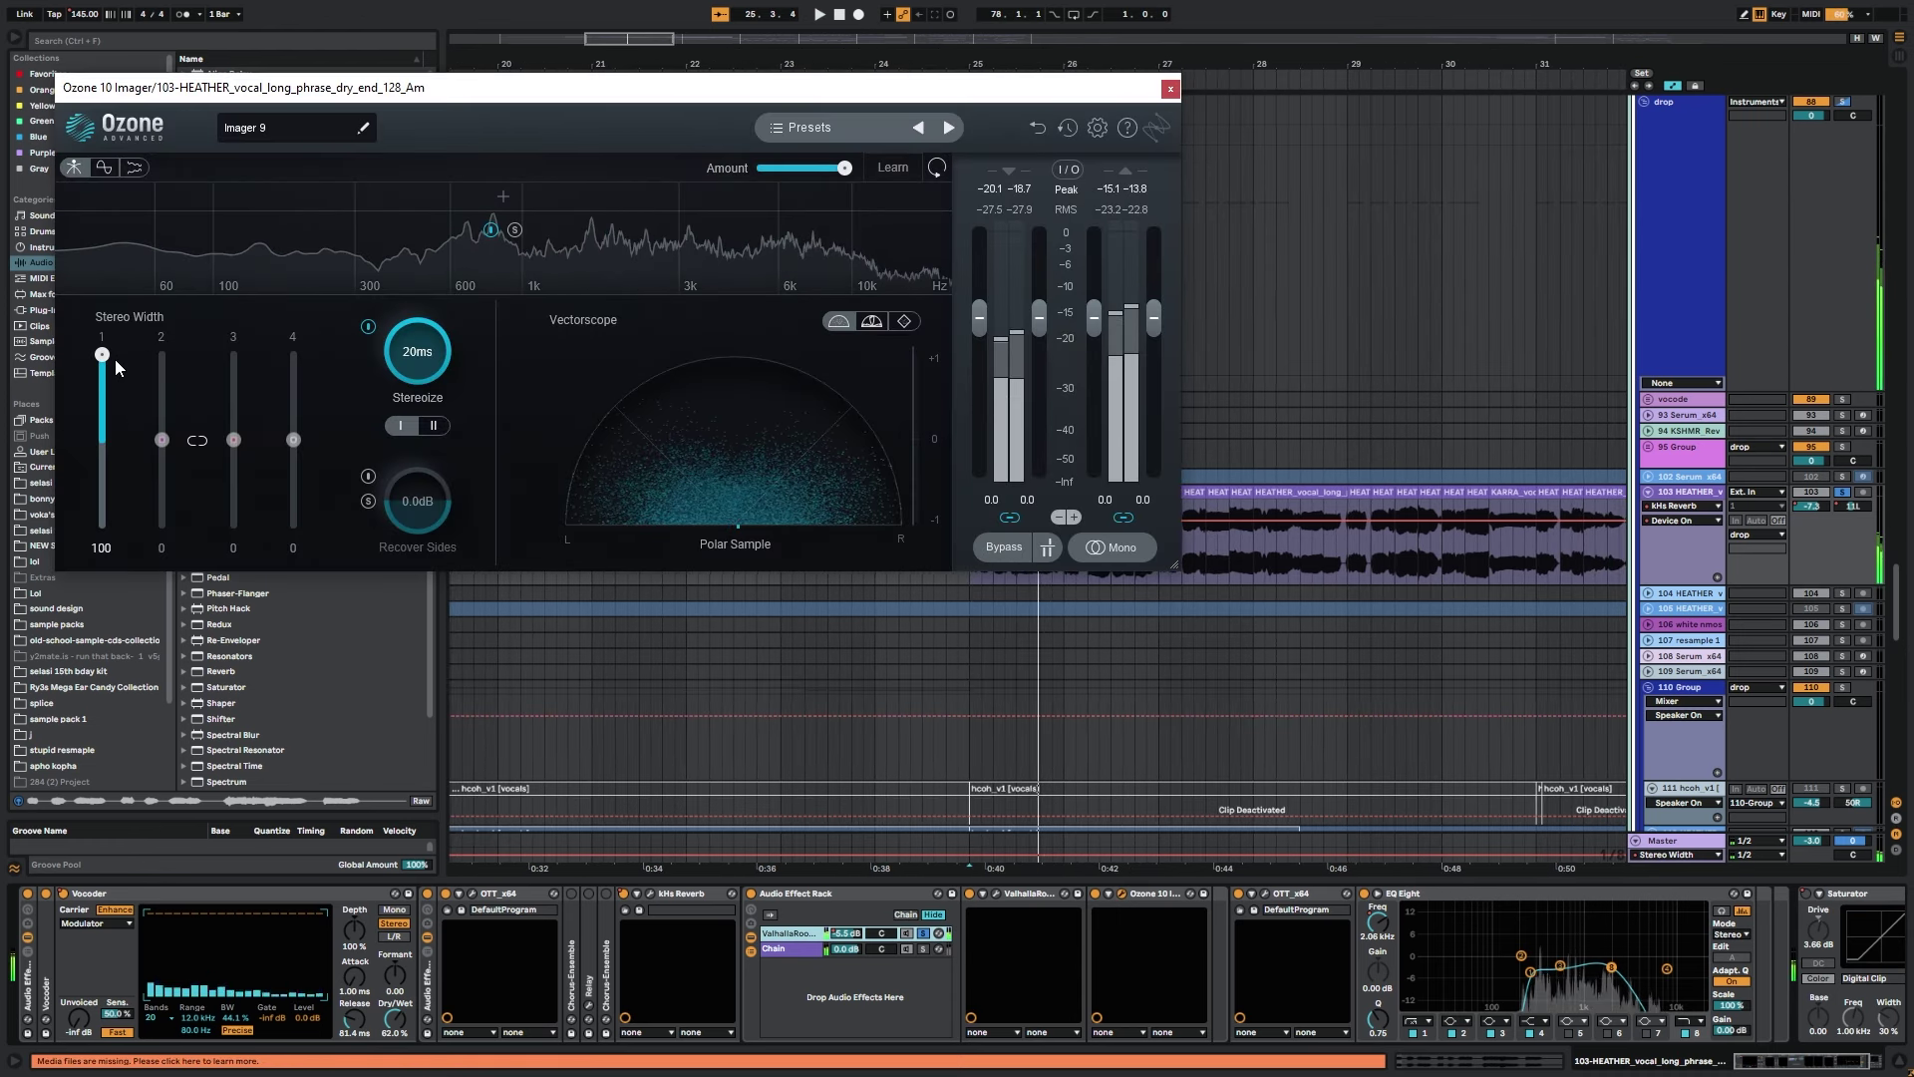
click(1171, 89)
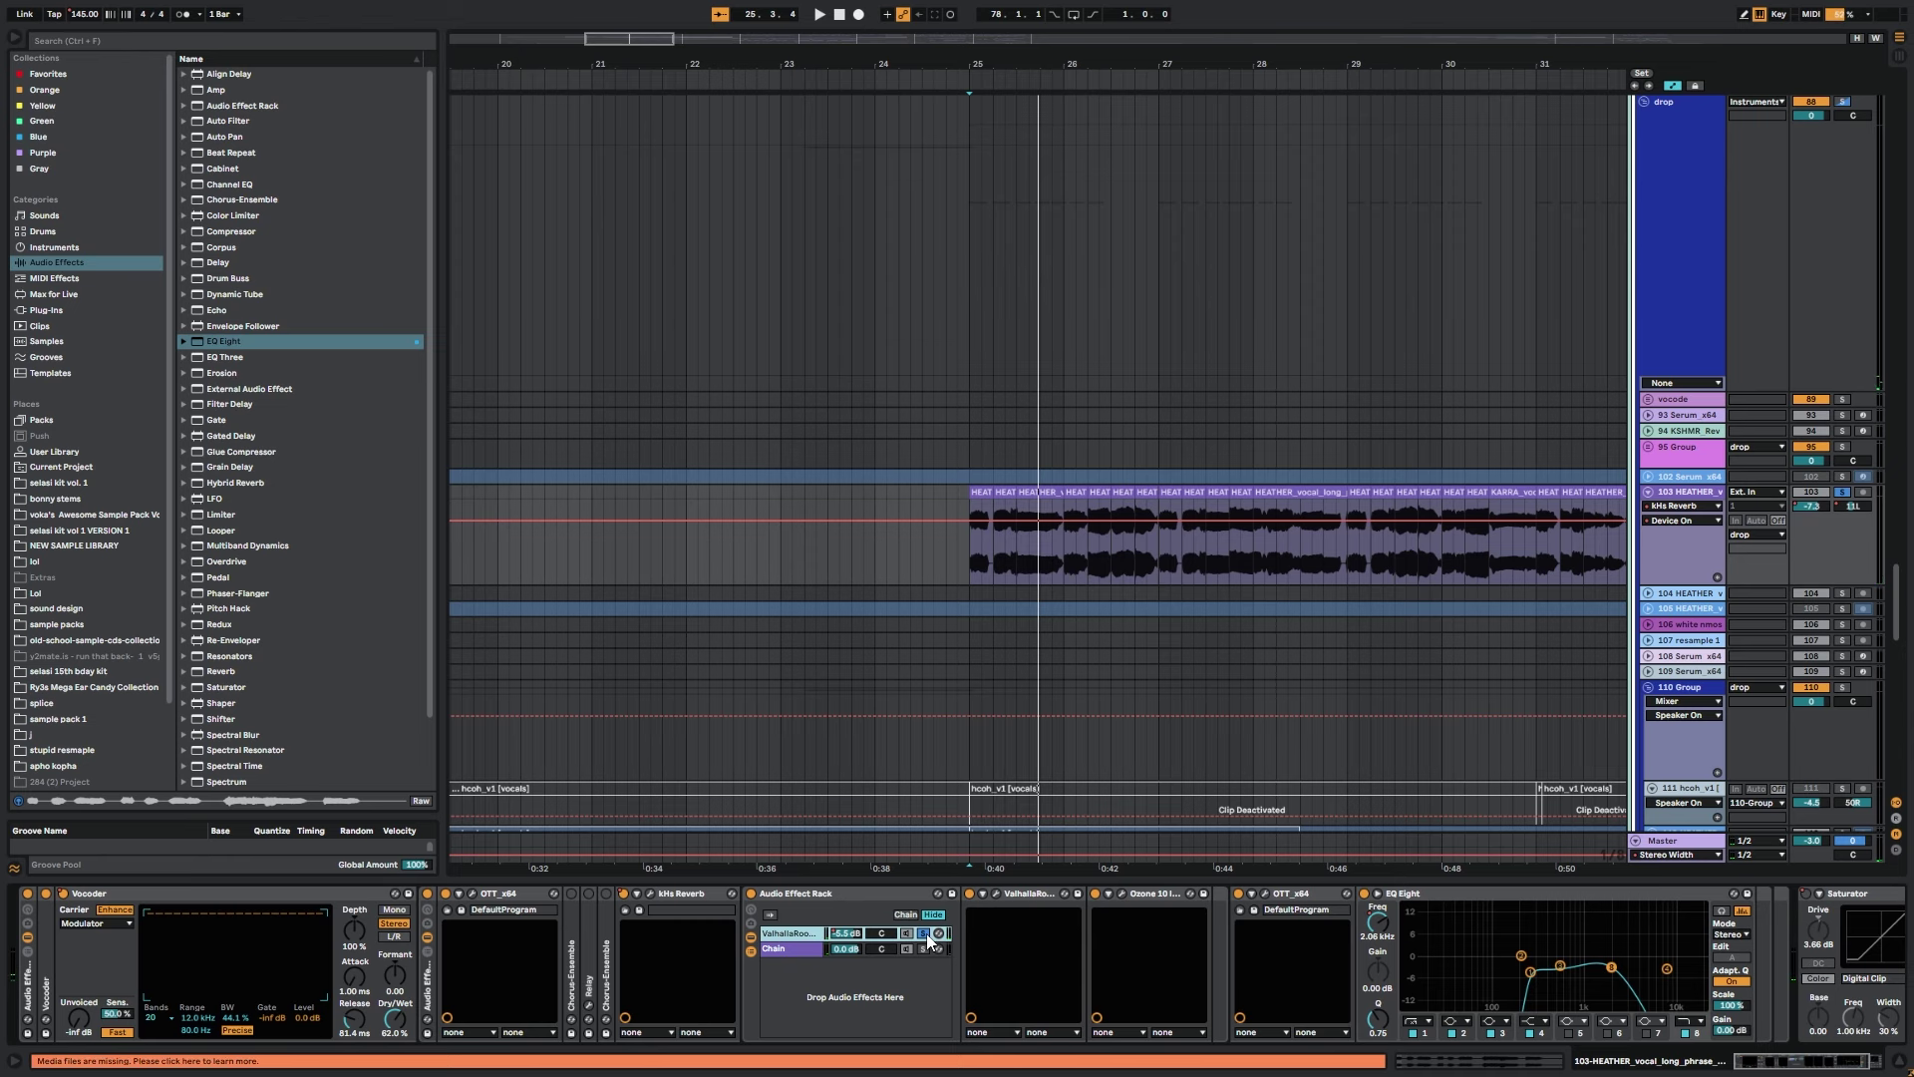
Unsolo the ValhallaRoom chain and review the OTT, EQ Eight and Saturator at the end of the vocal's effect chain.
click(1265, 893)
click(1266, 893)
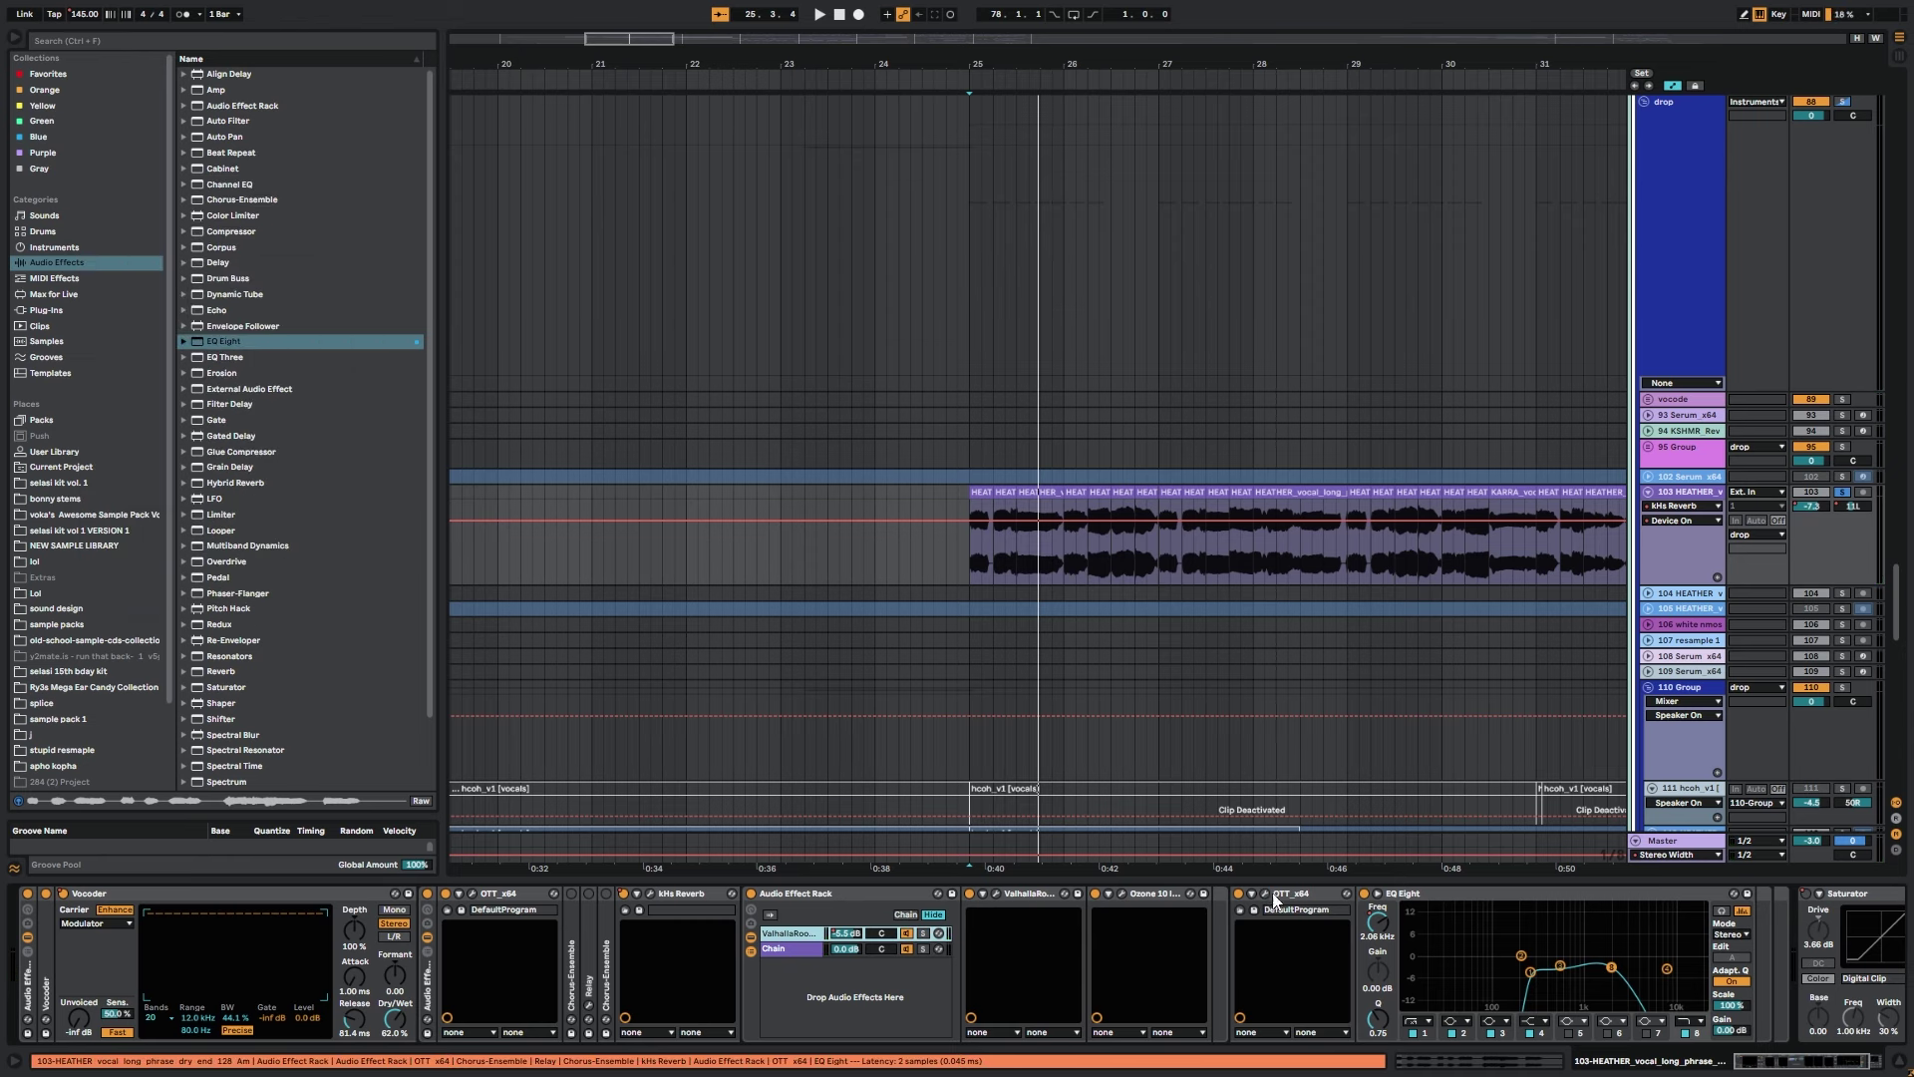
scroll(1127, 928, right, 3)
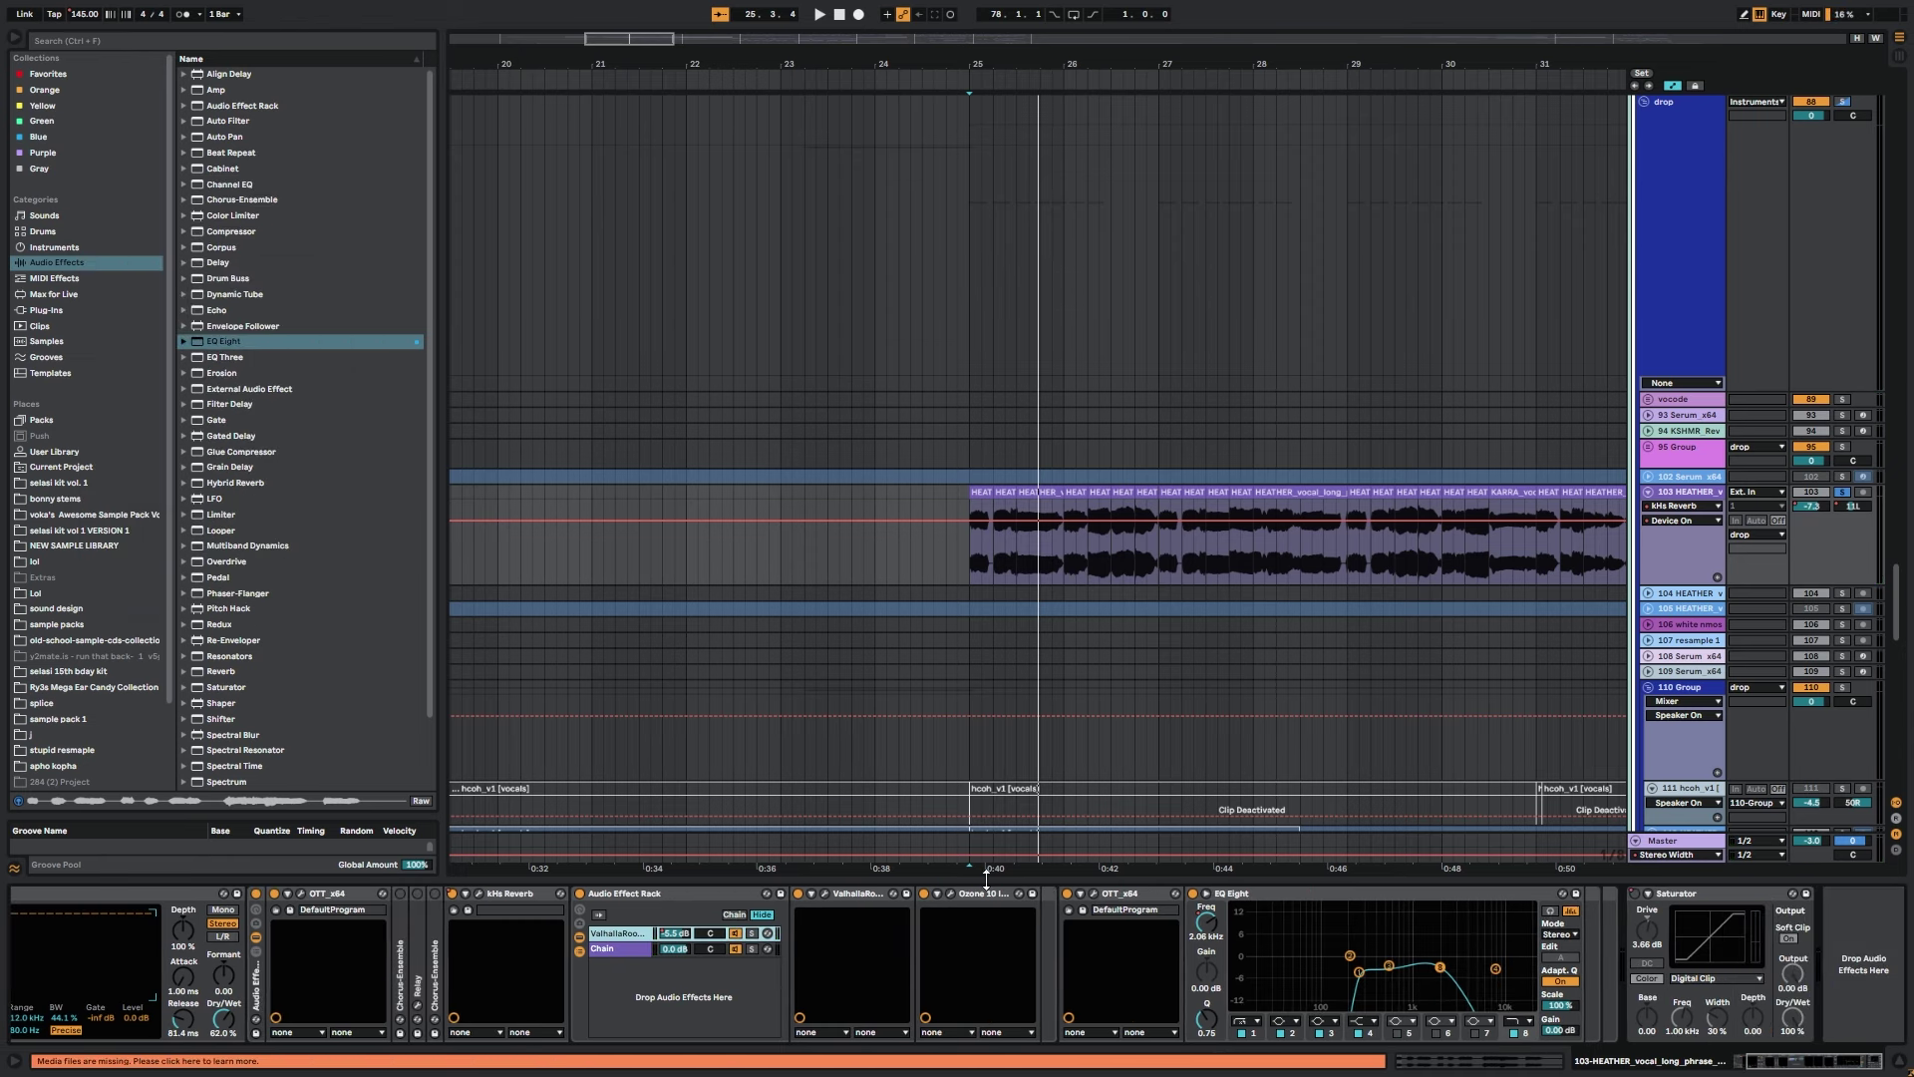
Unsolo vocal track 103, hide the automation lanes and play the arrangement from bar 25.
click(1846, 491)
key(space)
click(1672, 85)
scroll(1256, 484, down, 3)
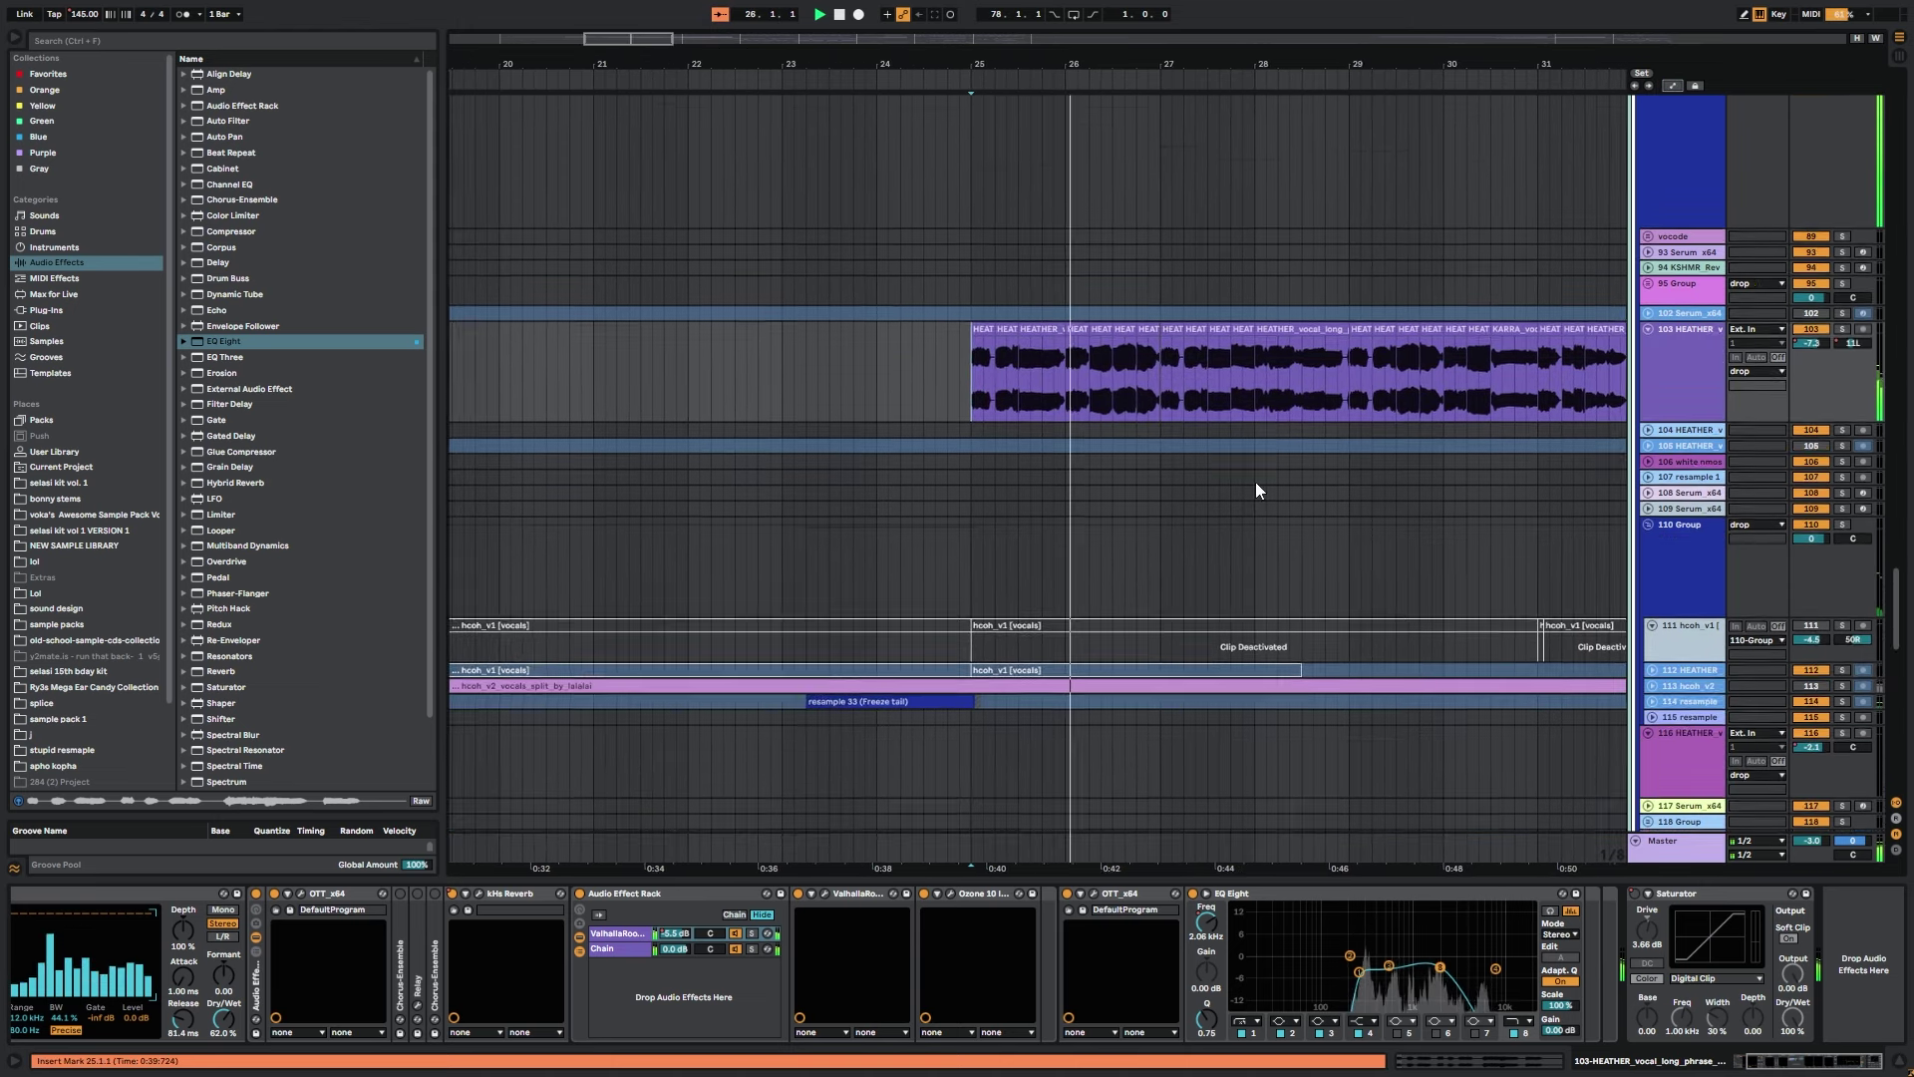
key(space)
drag(632, 38, 632, 22)
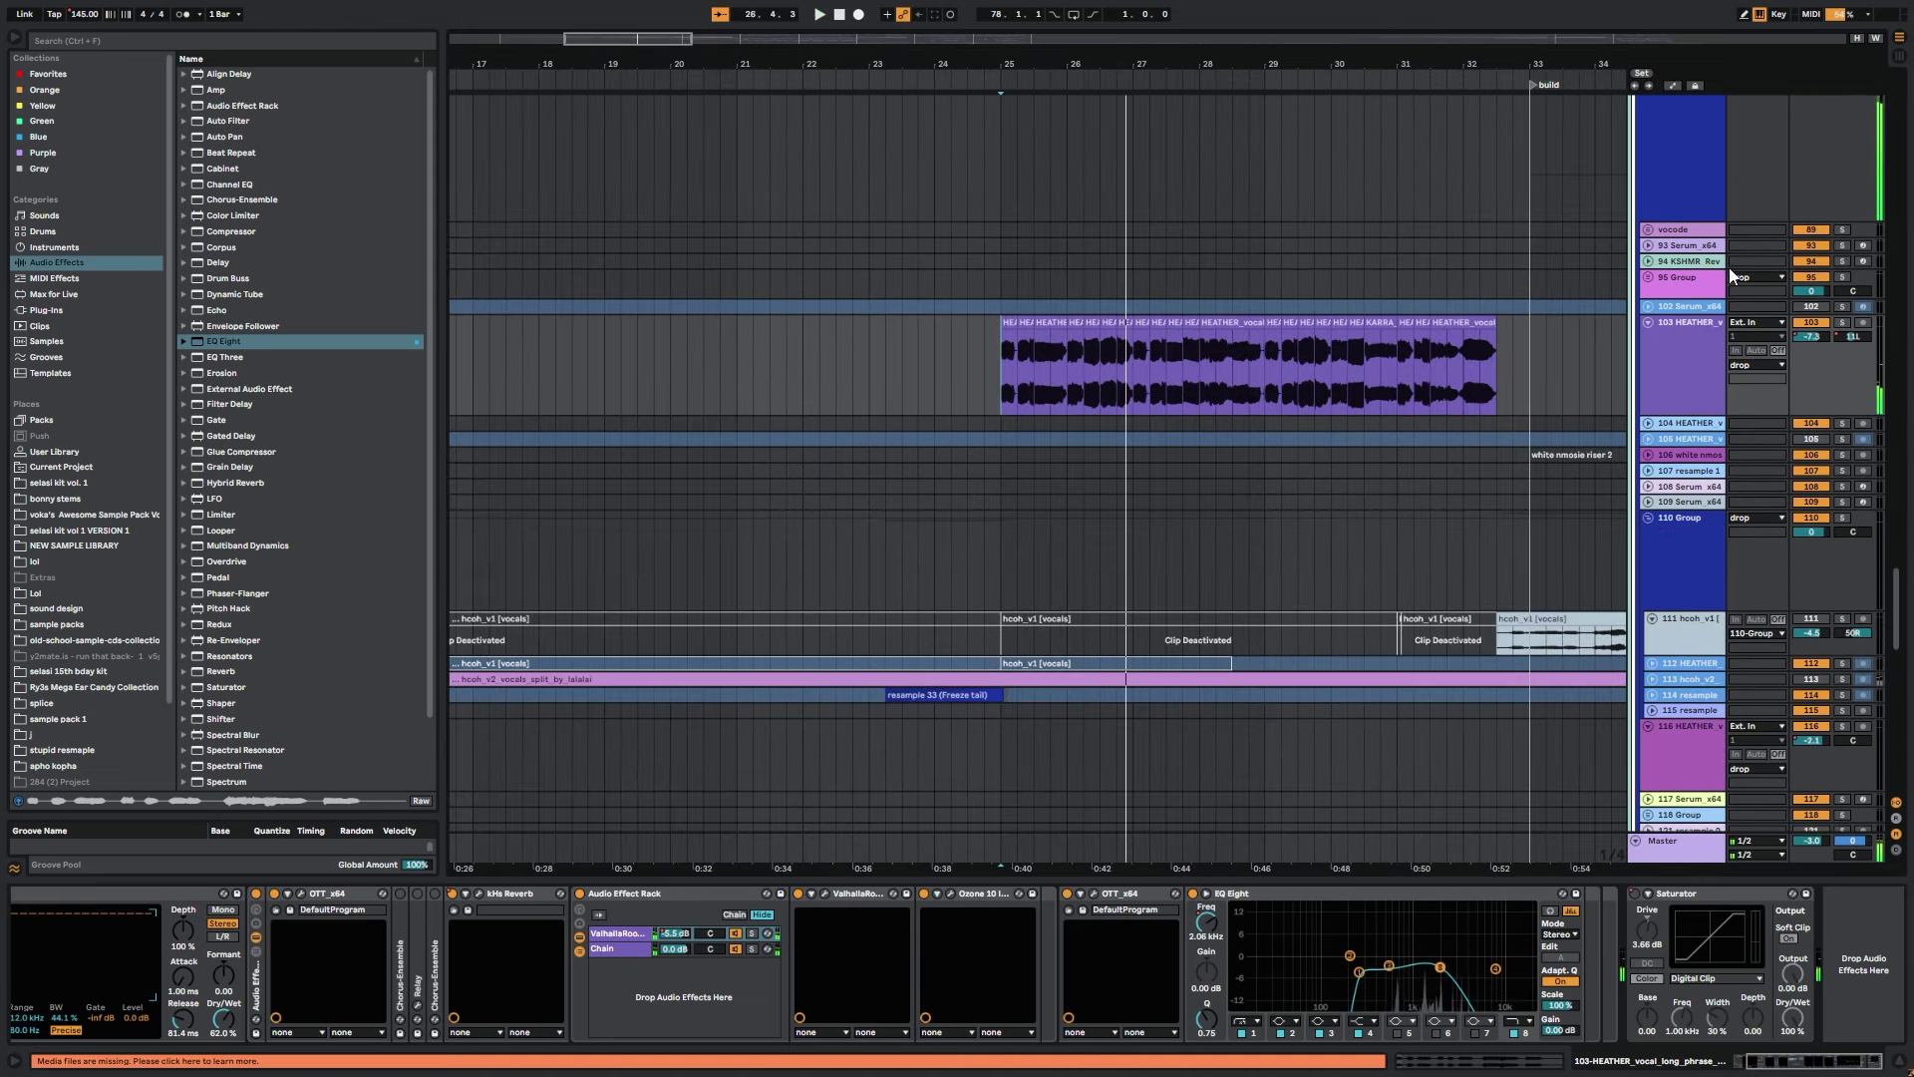
Set the start position at bar 25 on 136 Group, unfold the group and solo it.
scroll(1436, 599, down, 15)
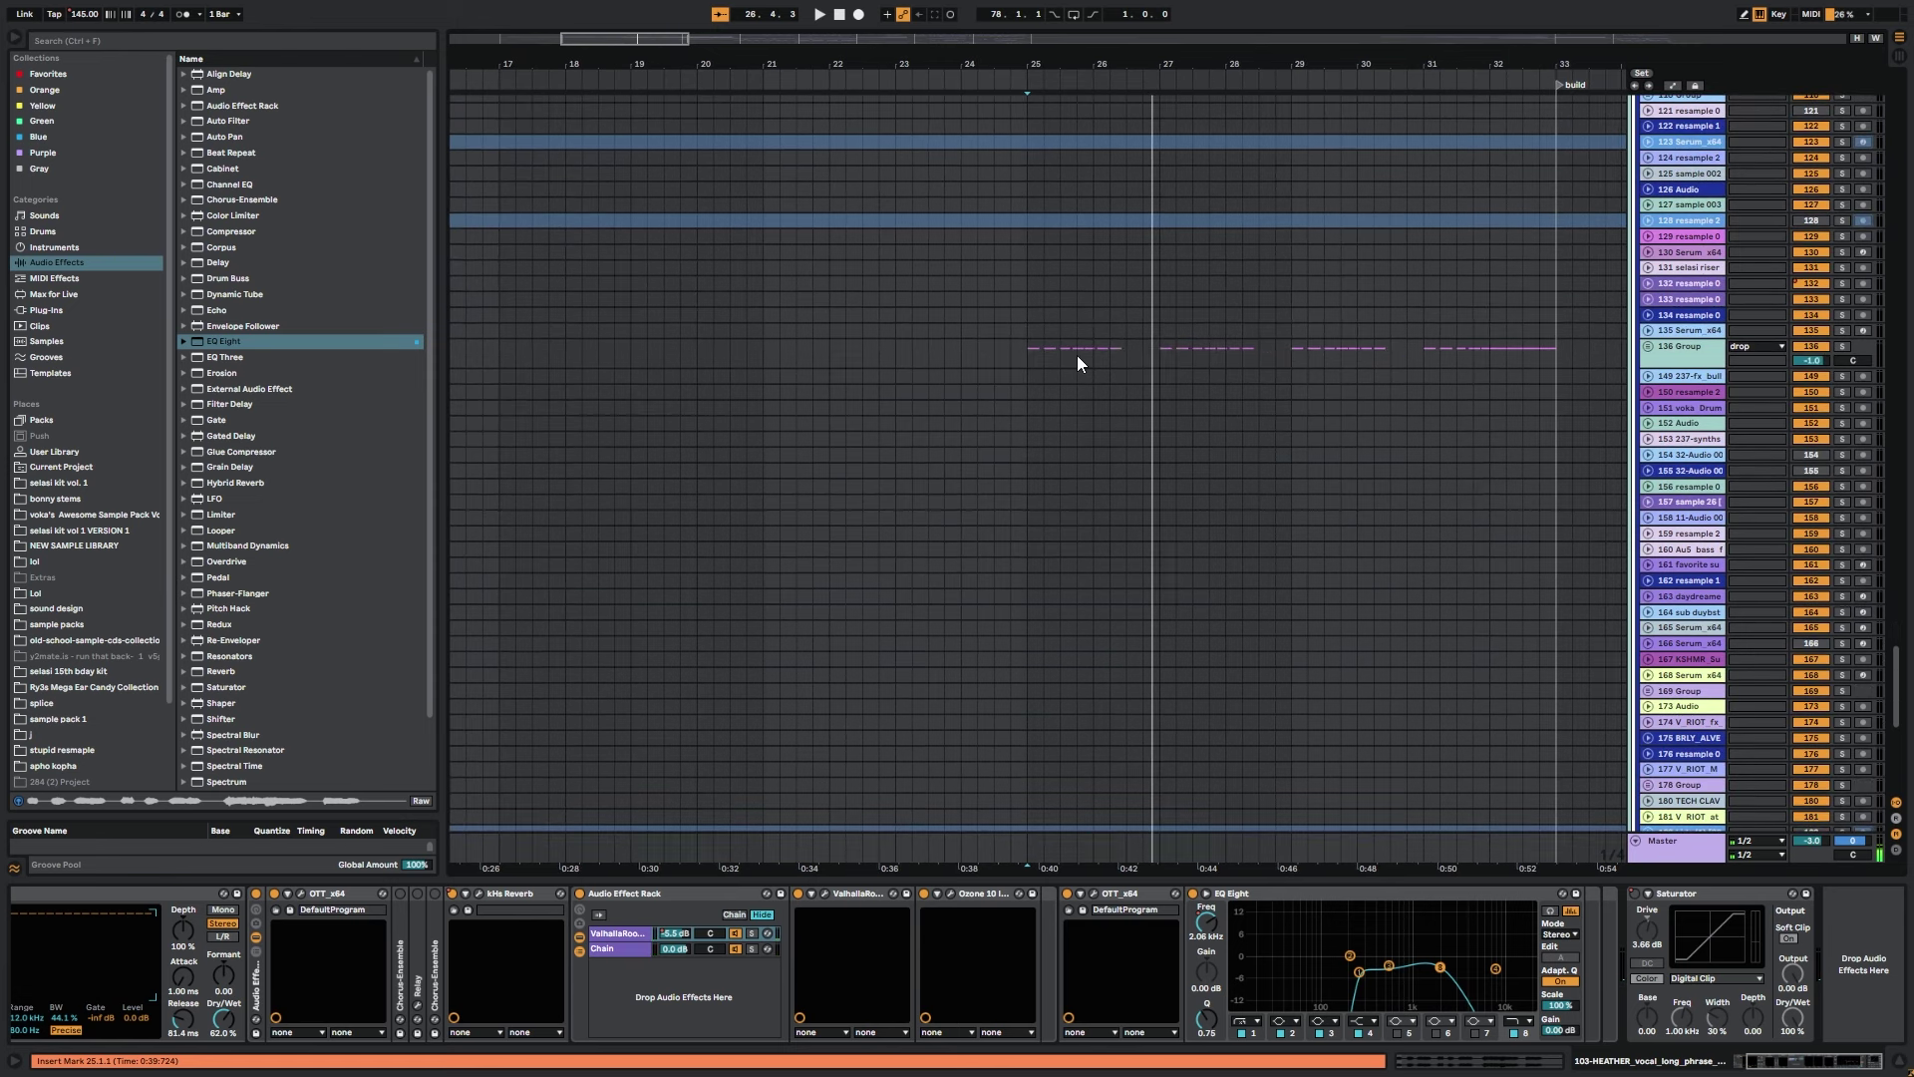
click(1027, 350)
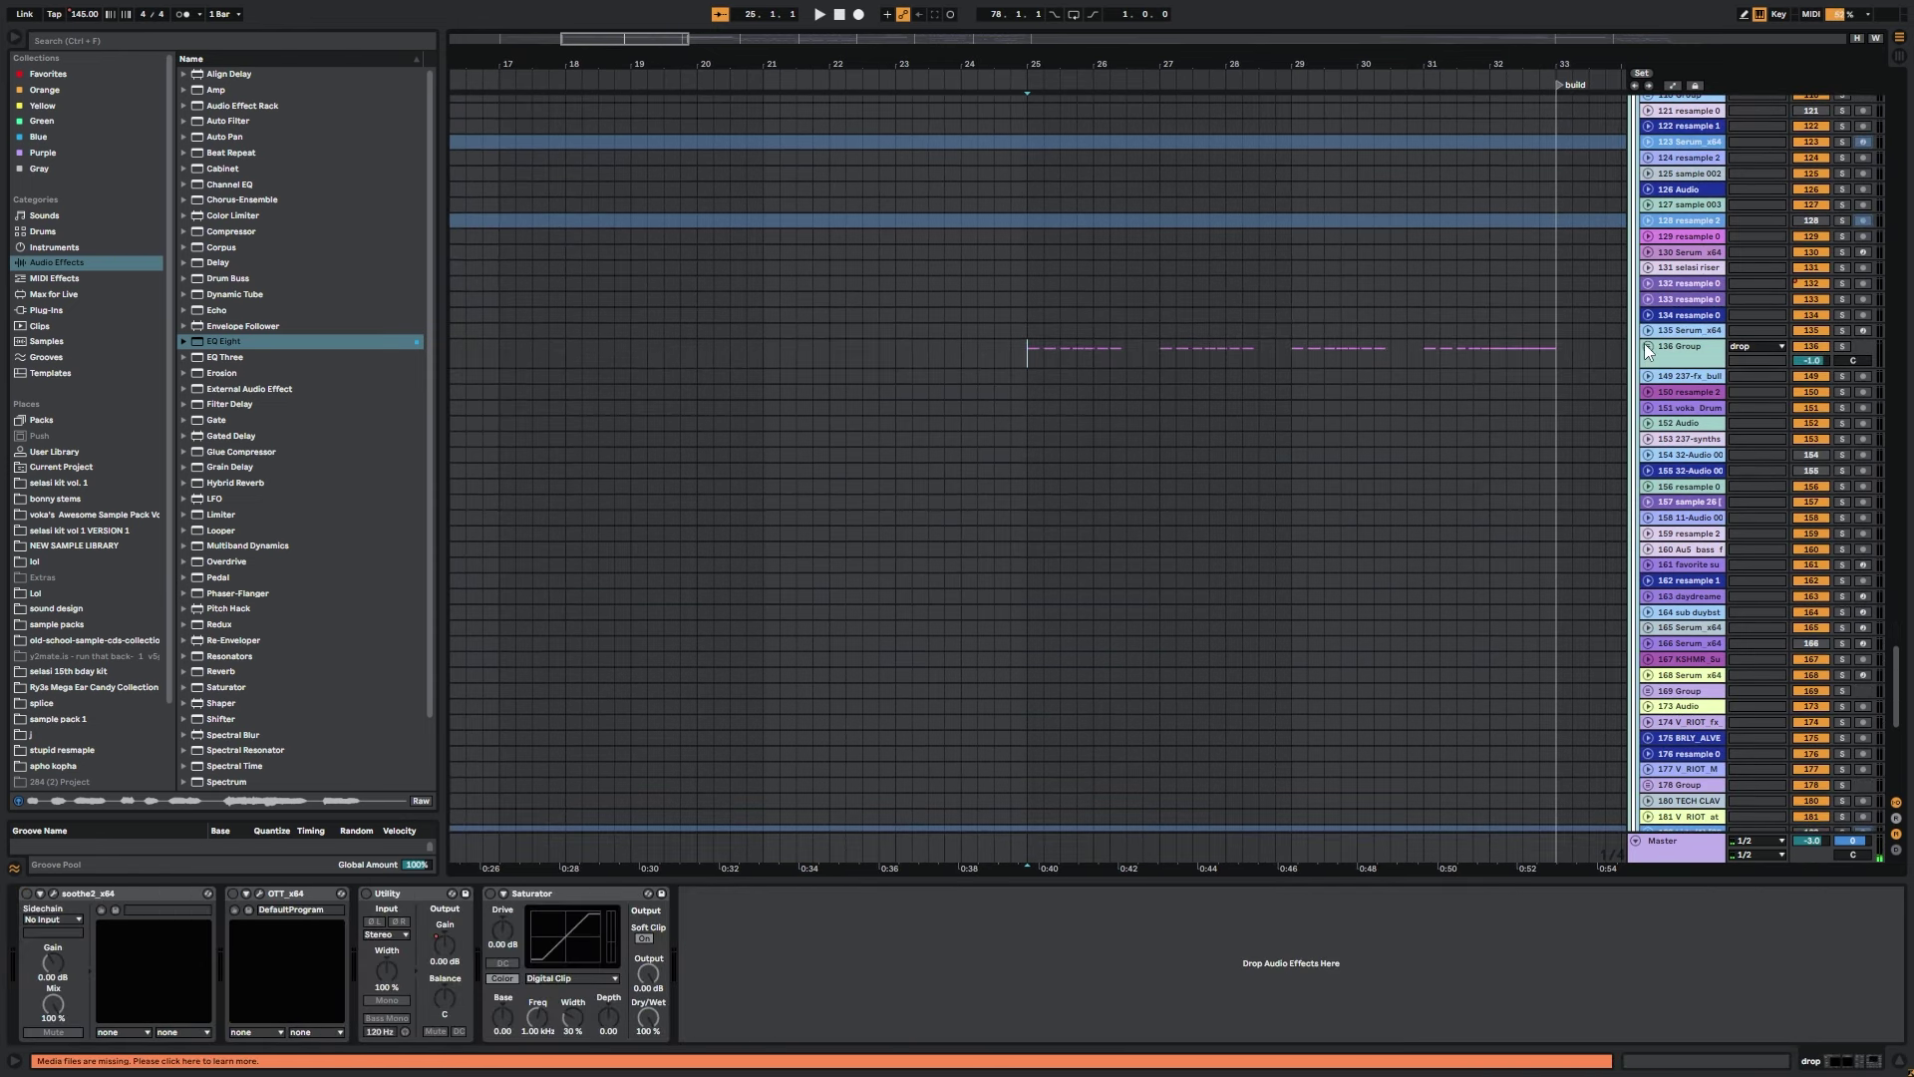
click(1648, 346)
scroll(1169, 719, down, 4)
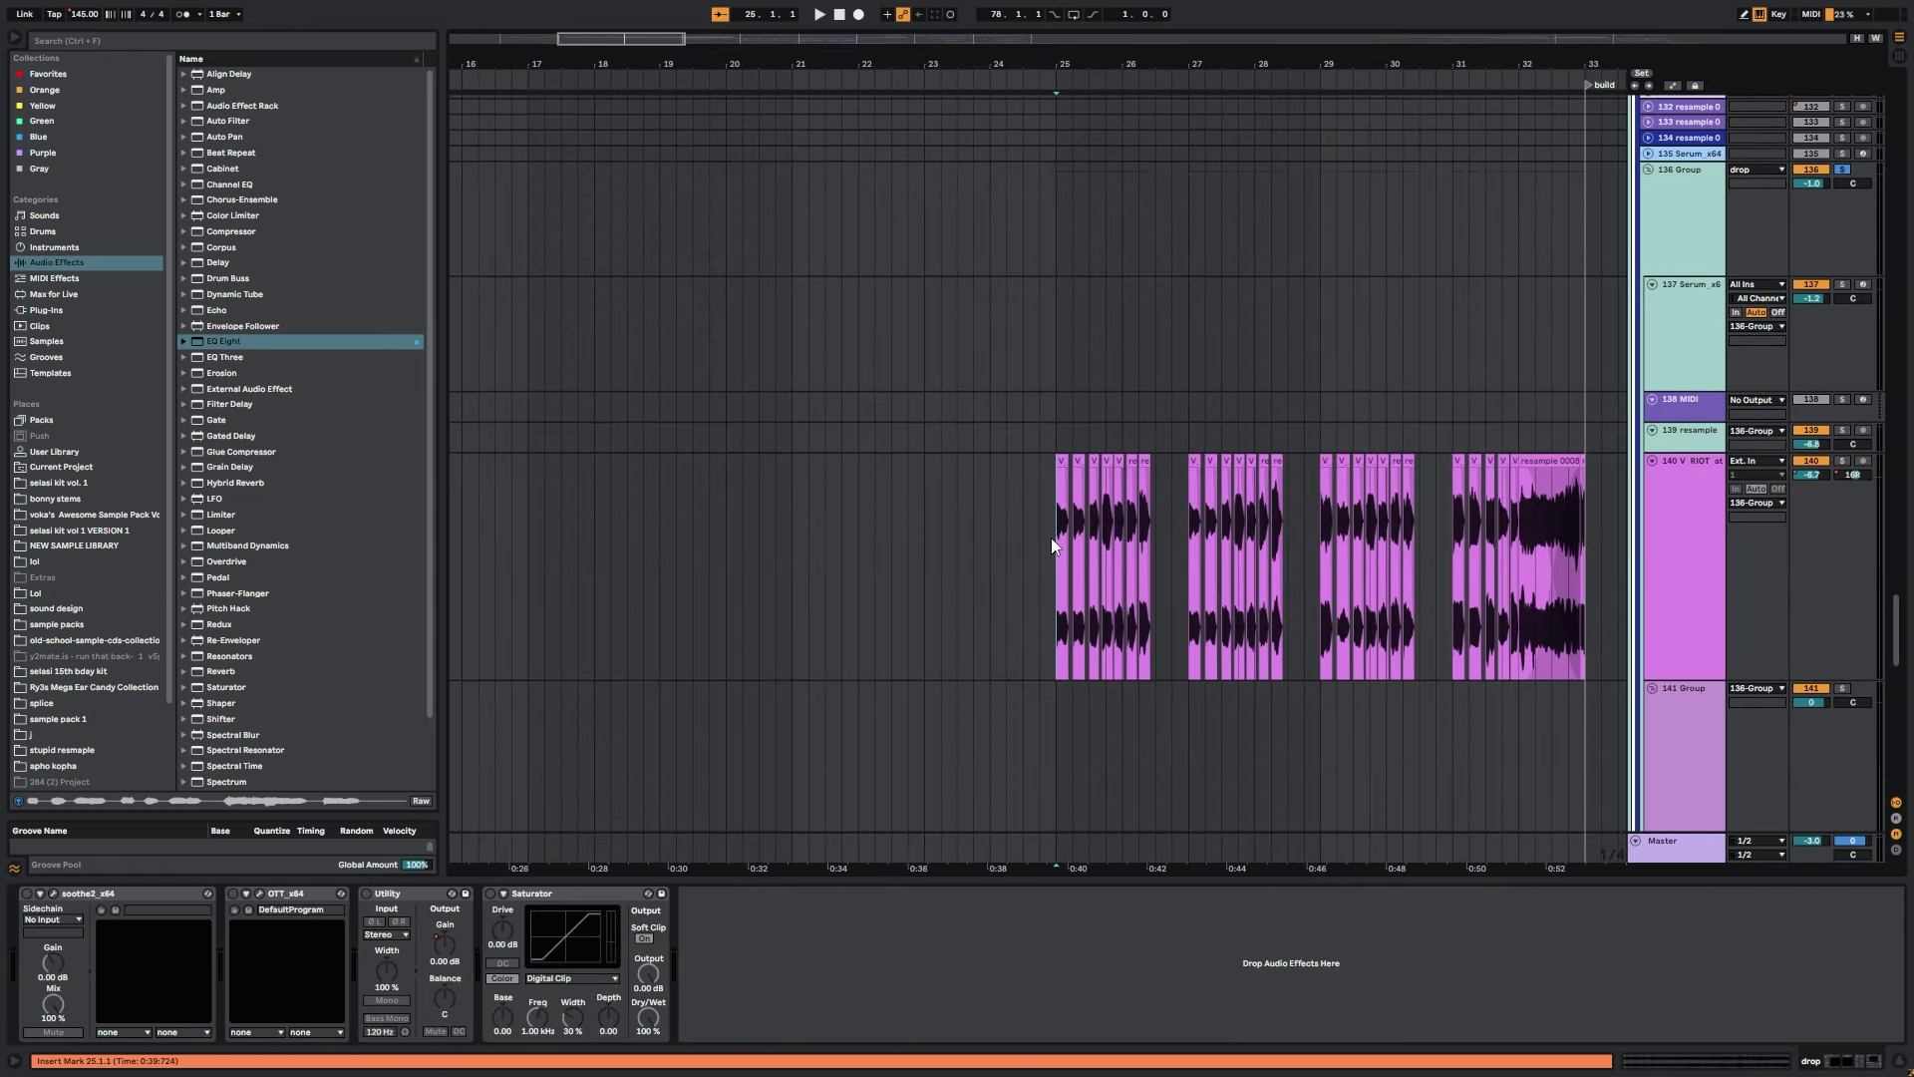
Select V_RIOT track 140 and survey its effect chain through to the final Glue Compressor.
click(1050, 536)
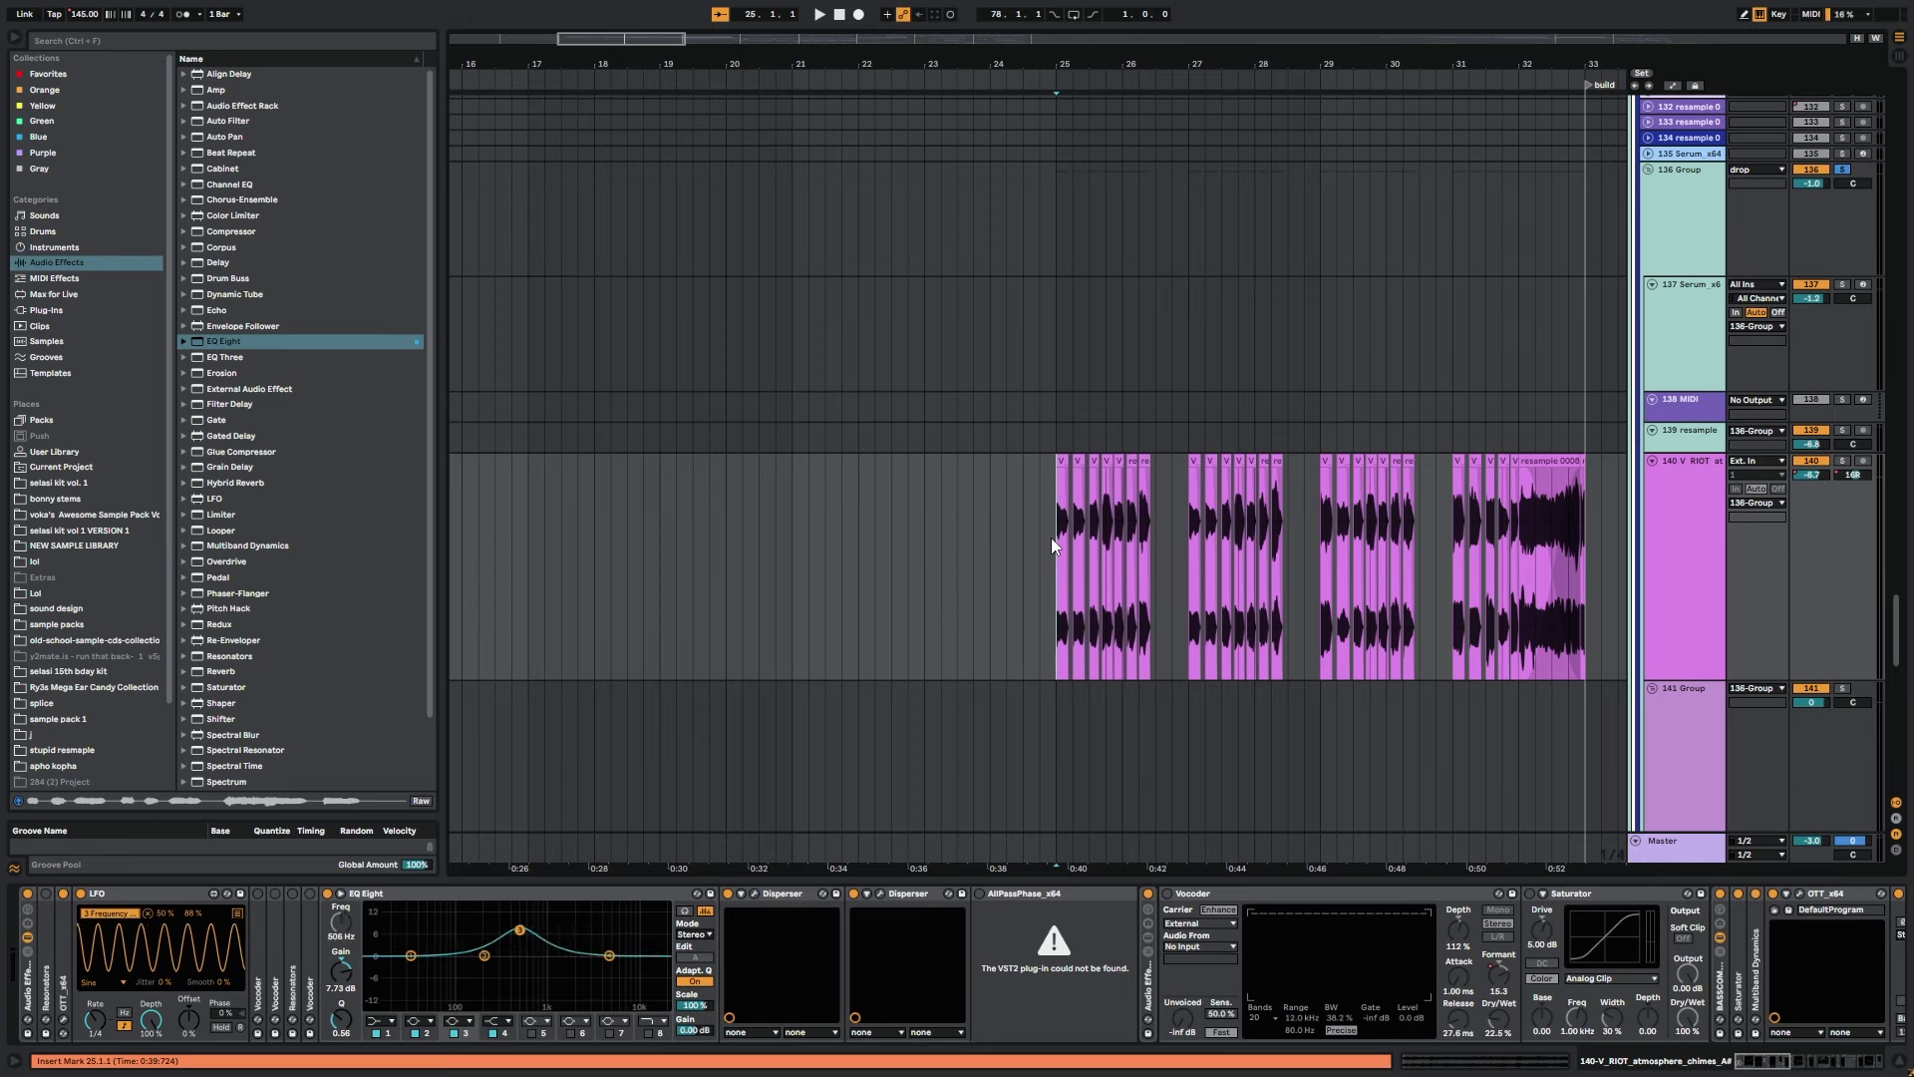
drag(1013, 897, 111, 827)
drag(1142, 897, 66, 897)
drag(967, 952, 177, 952)
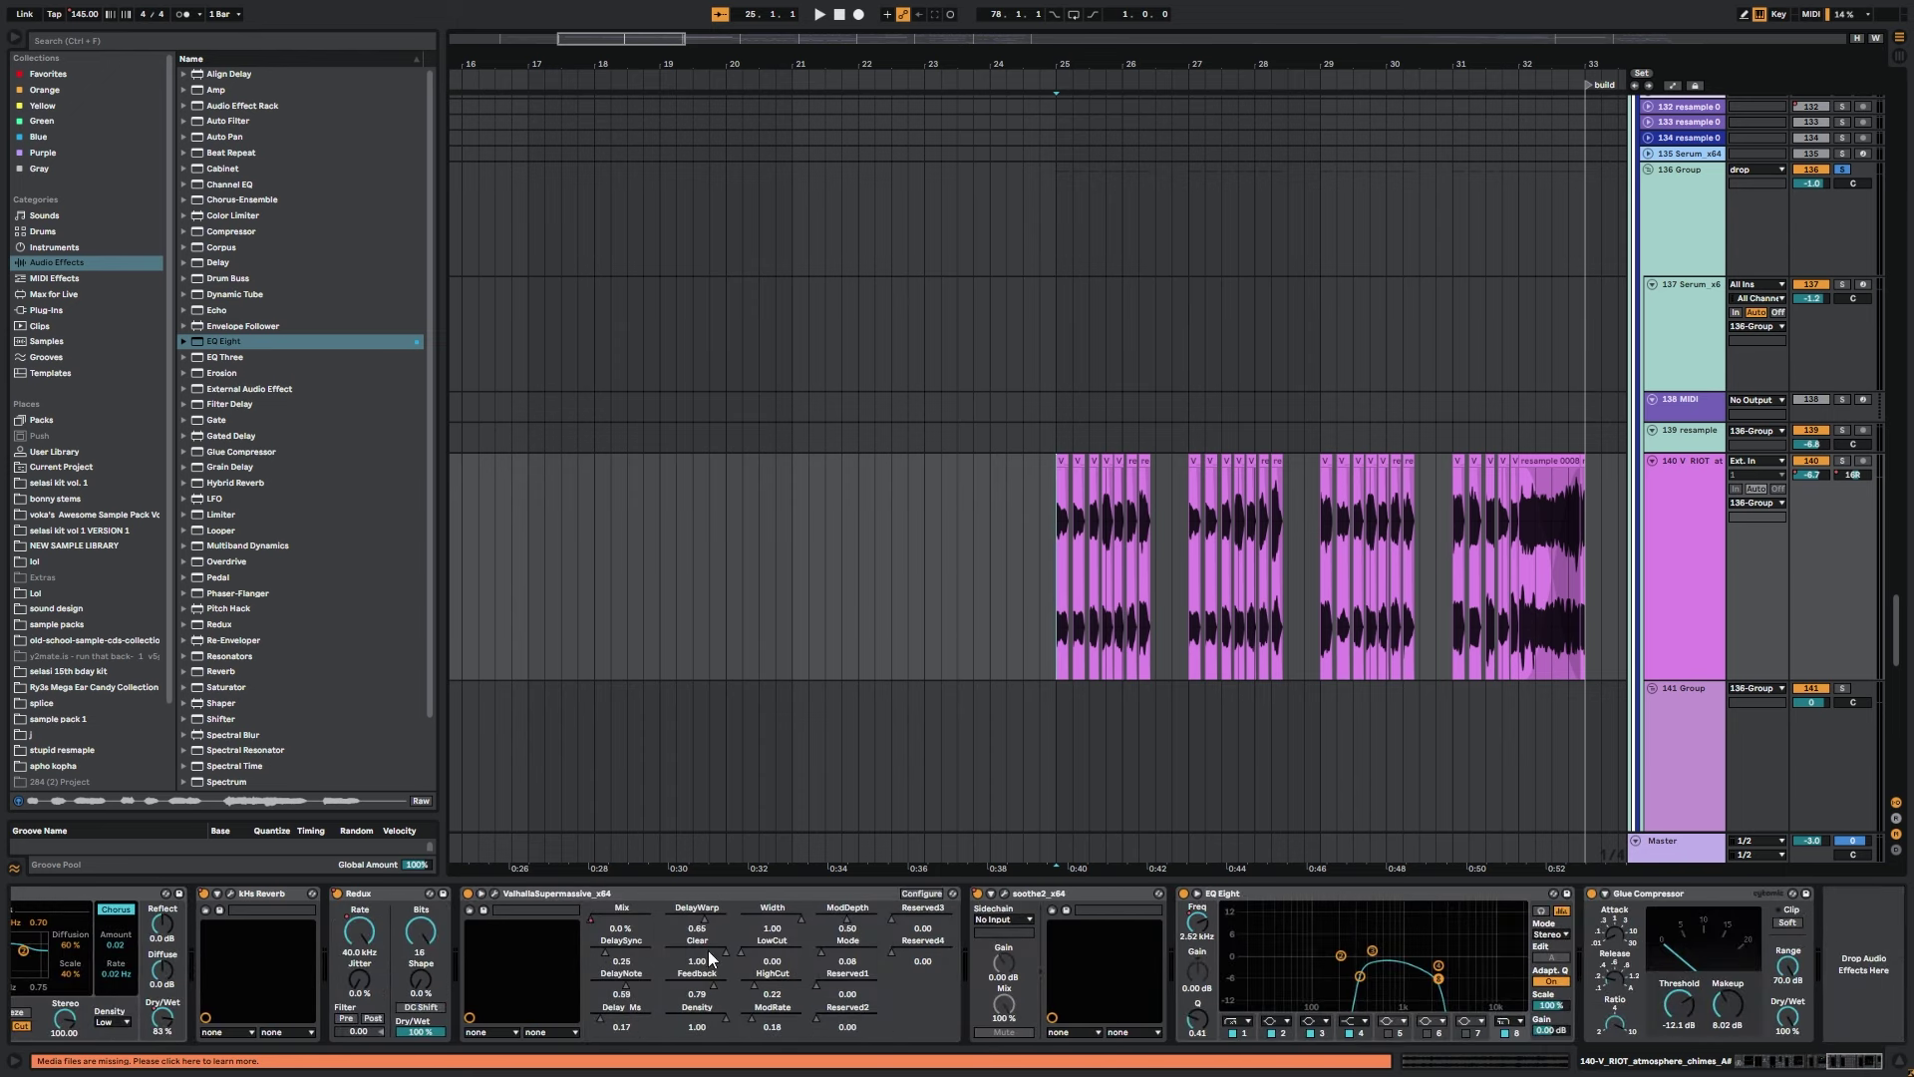
click(1680, 896)
drag(720, 929, 1708, 847)
drag(495, 933, 1804, 658)
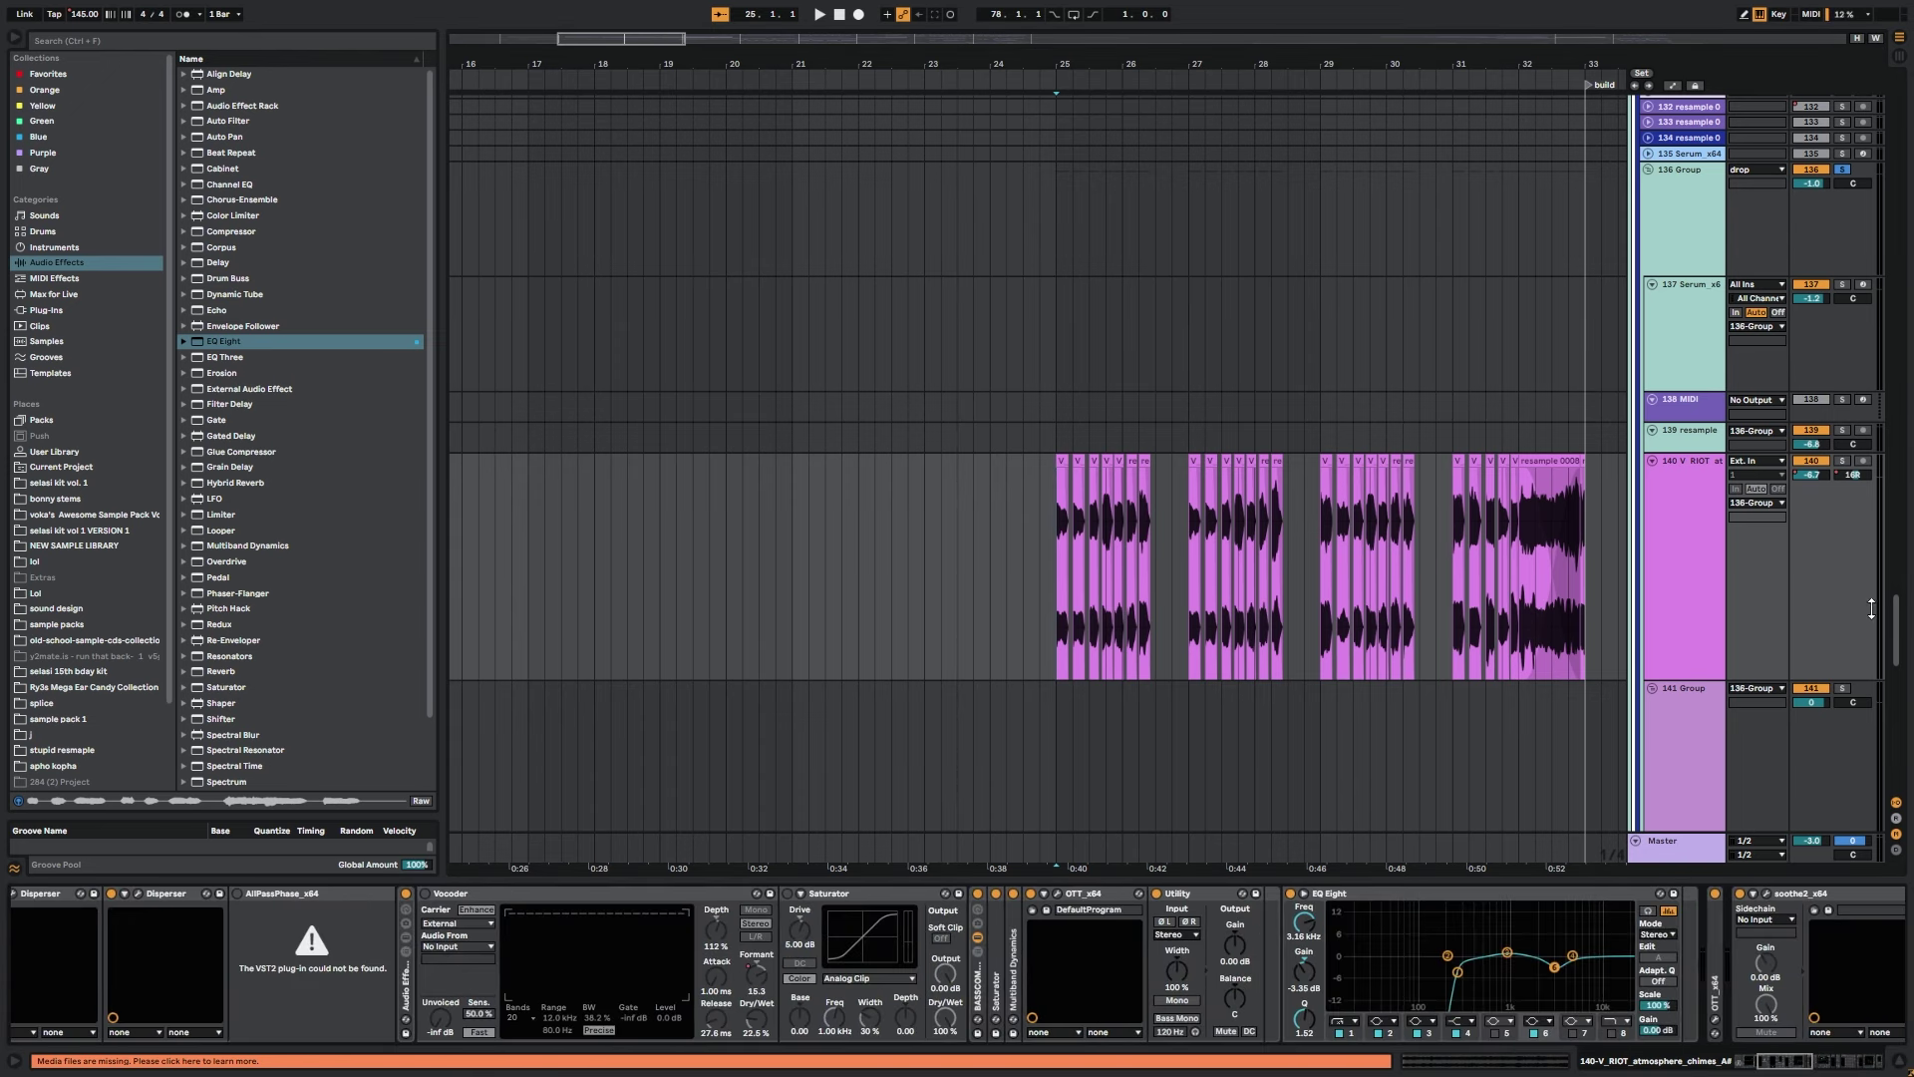
Show the source sample of track 140's first clip in the browser and put the insert marker back at bar 25.
drag(624, 36, 620, 130)
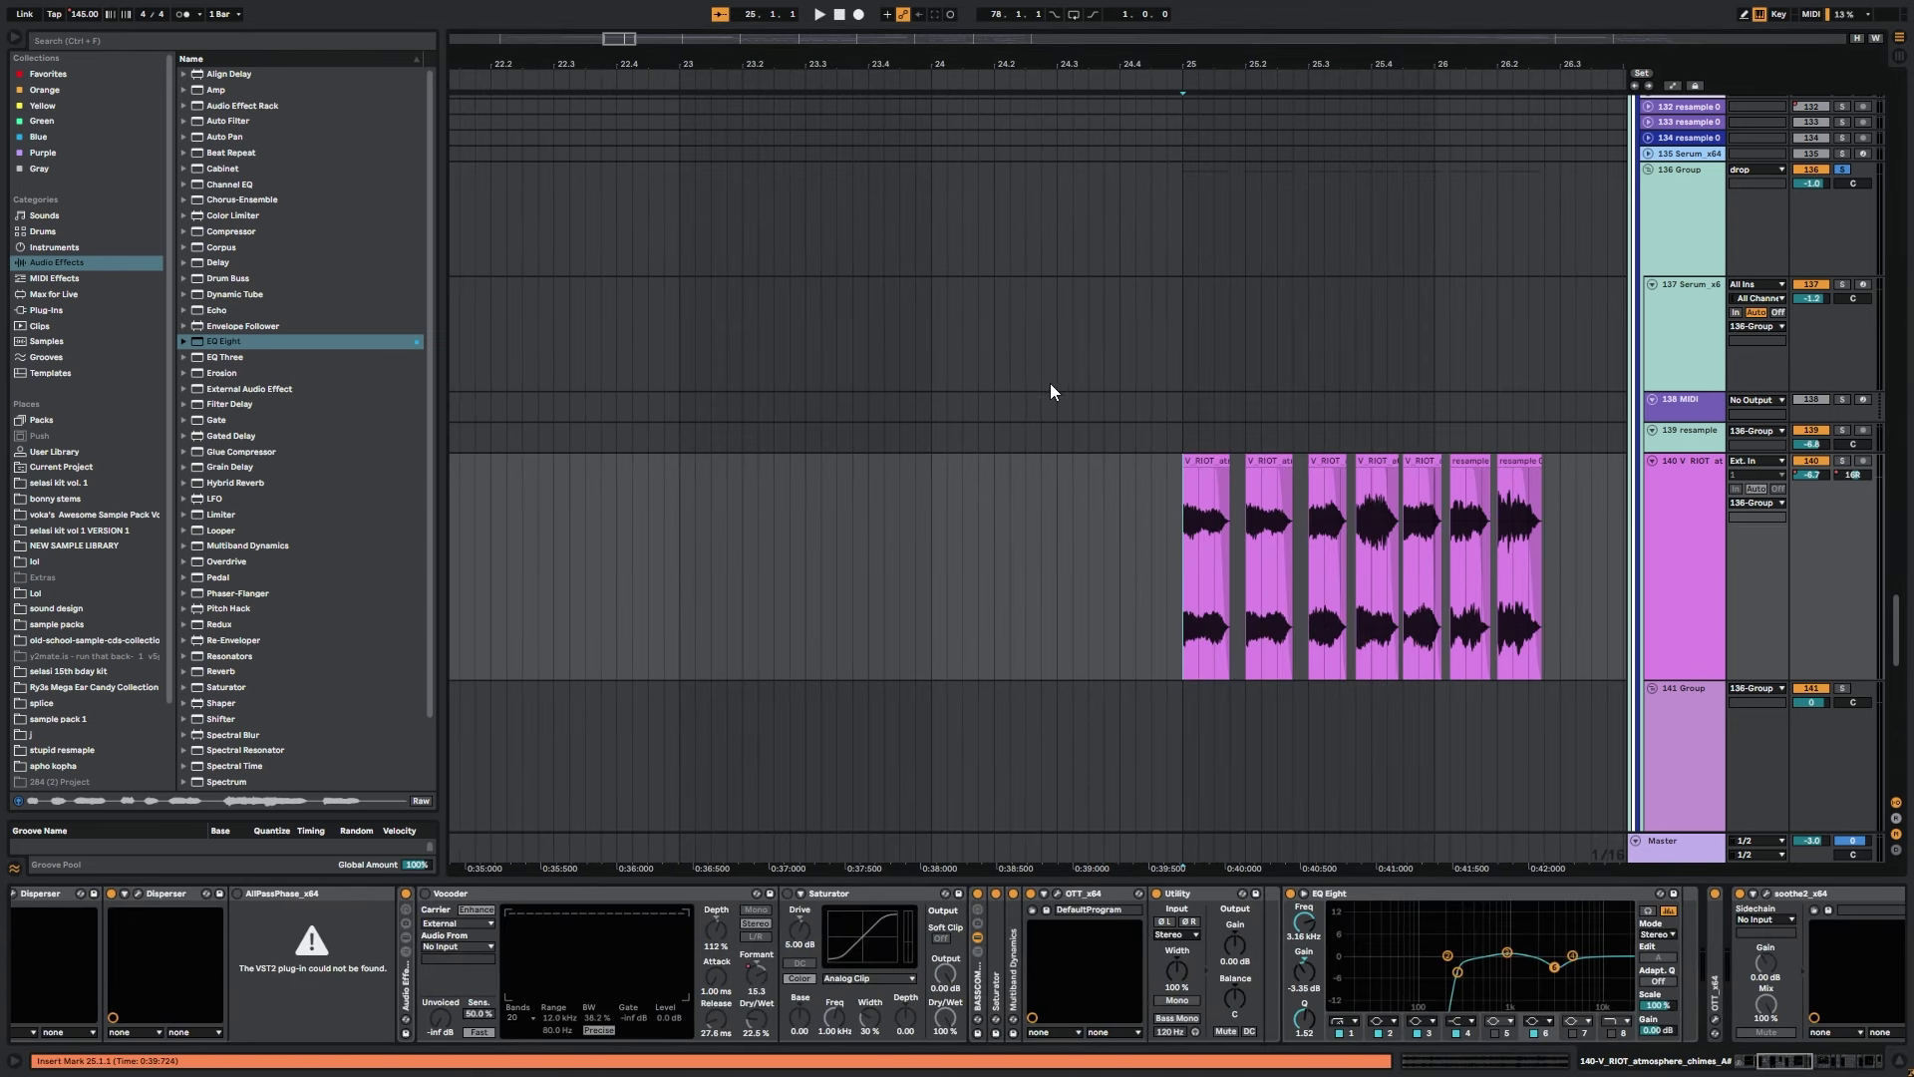
click(1204, 457)
right_click(1205, 456)
click(1031, 557)
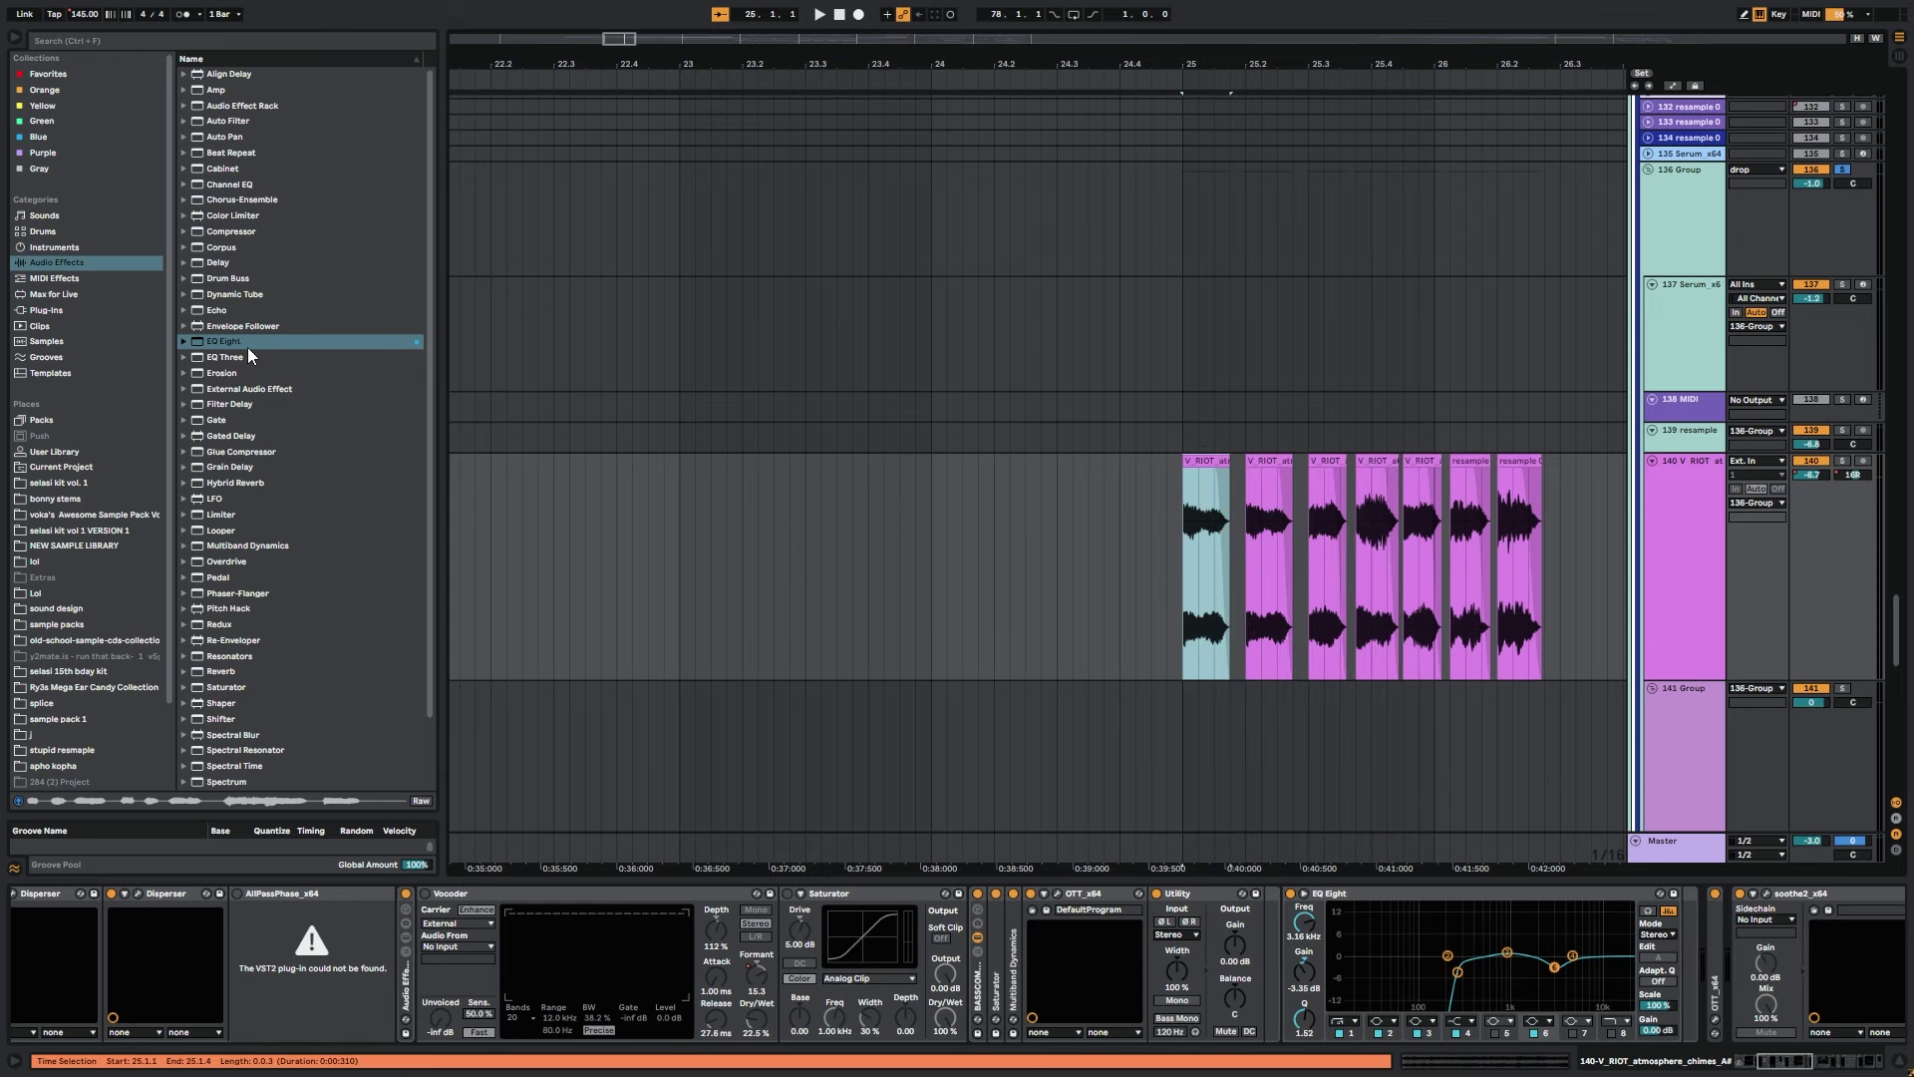
key(ctrl+alt+b)
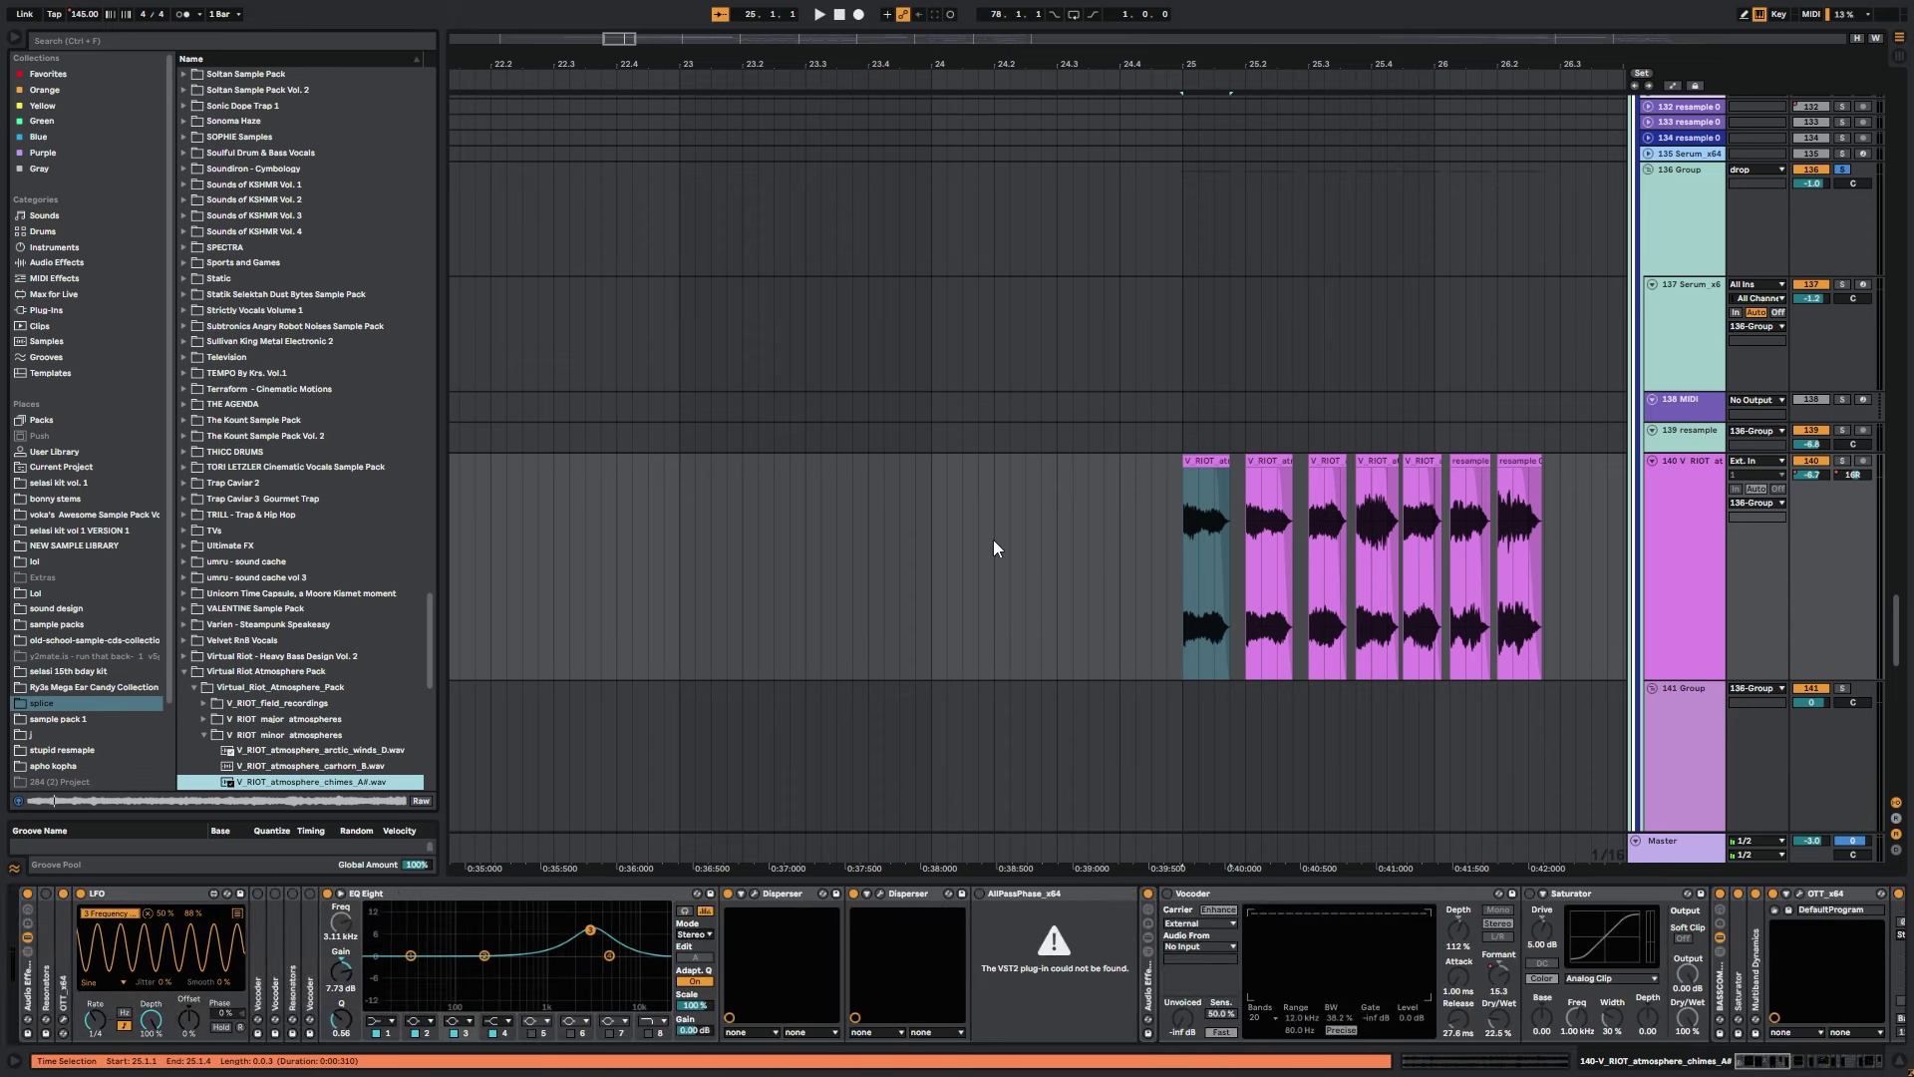
click(1181, 595)
Examine the LFO mapped to EQ Eight's frequency and the first Disperser in track 140's effect chain.
click(429, 894)
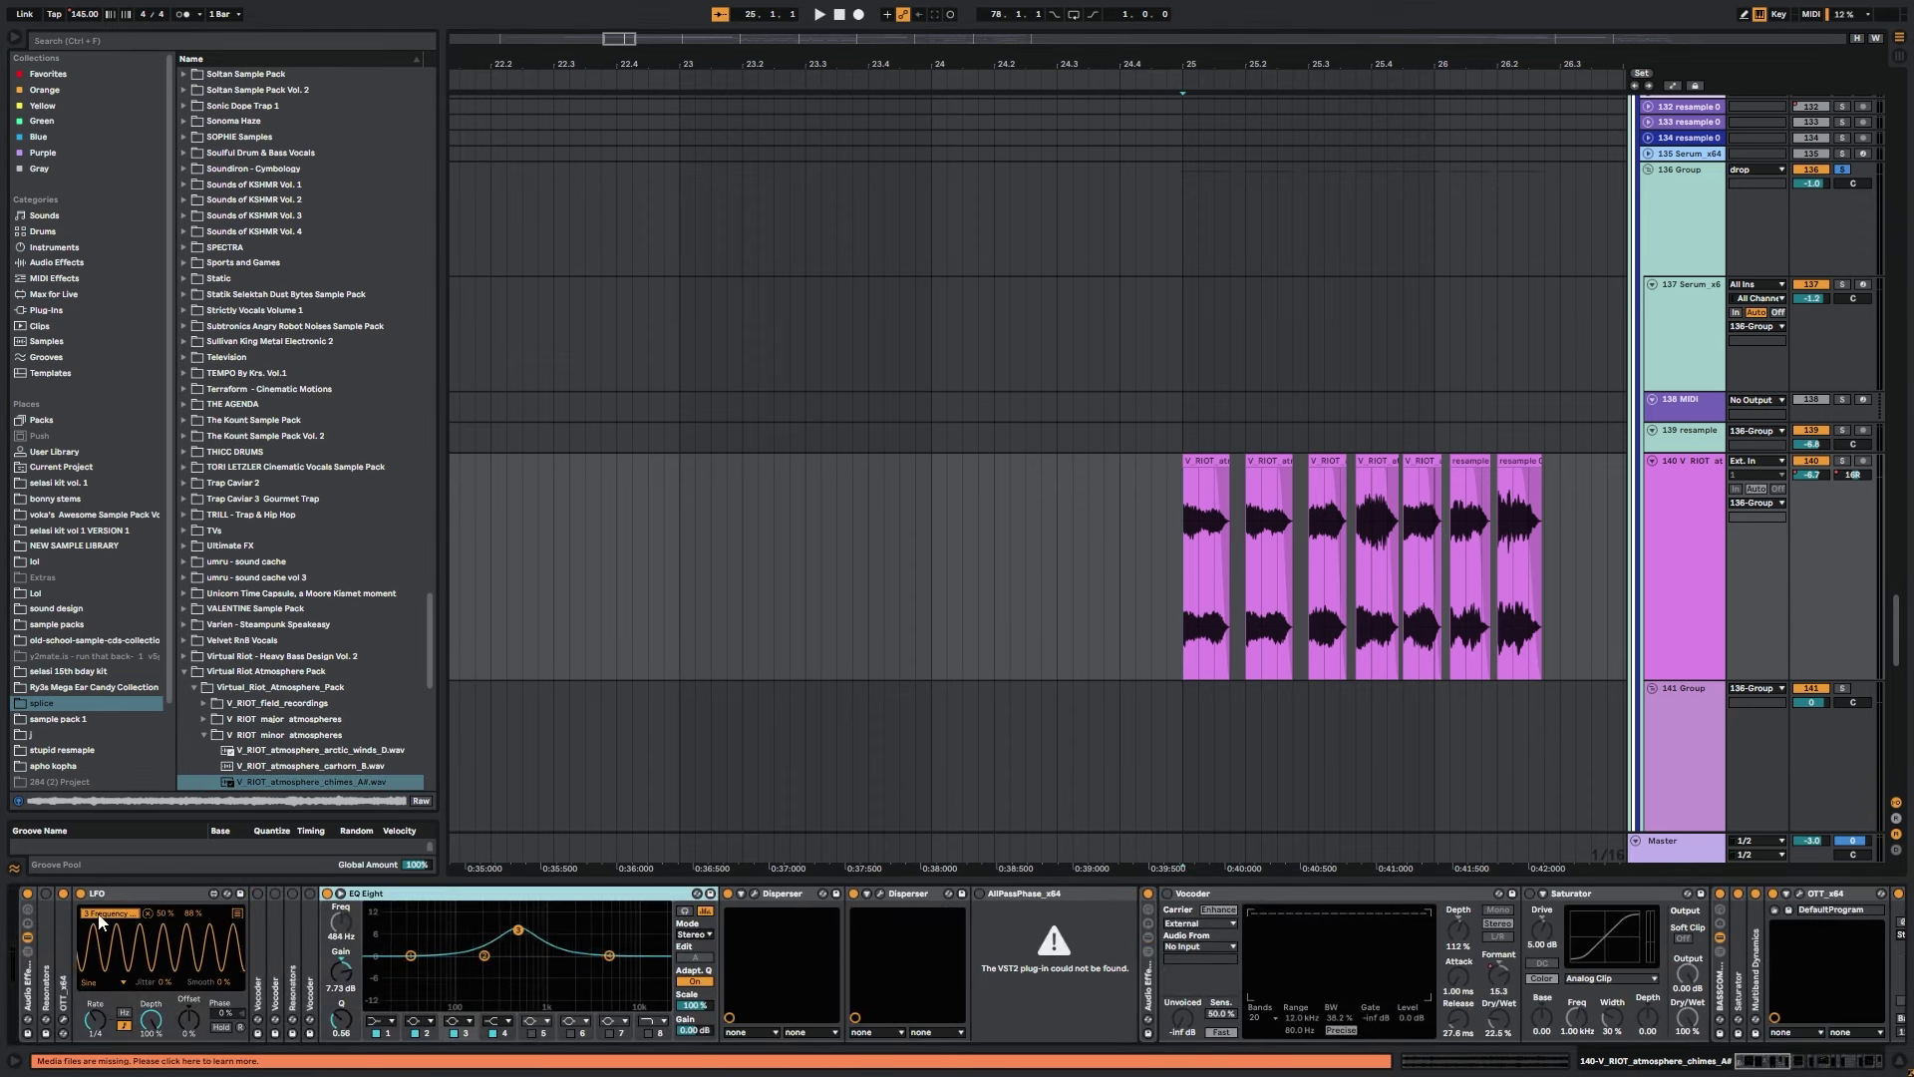
click(197, 897)
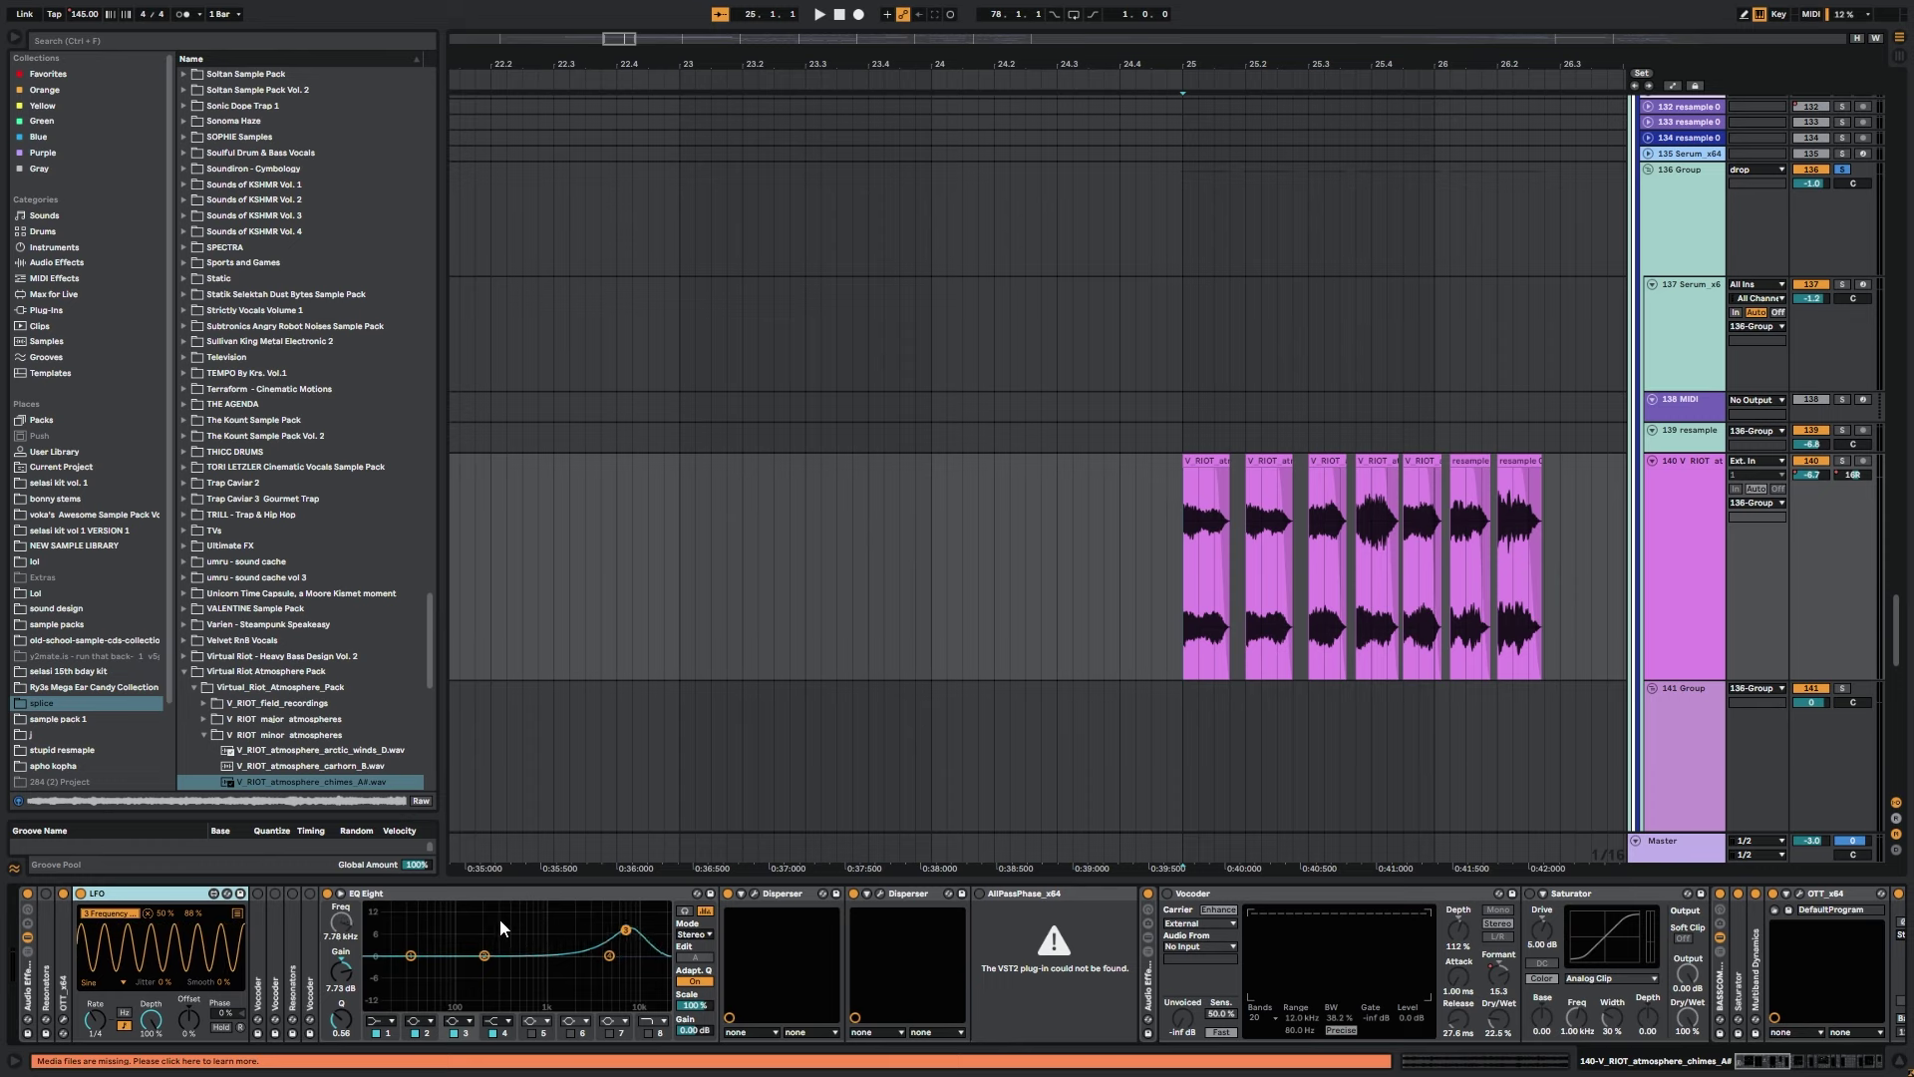
click(786, 898)
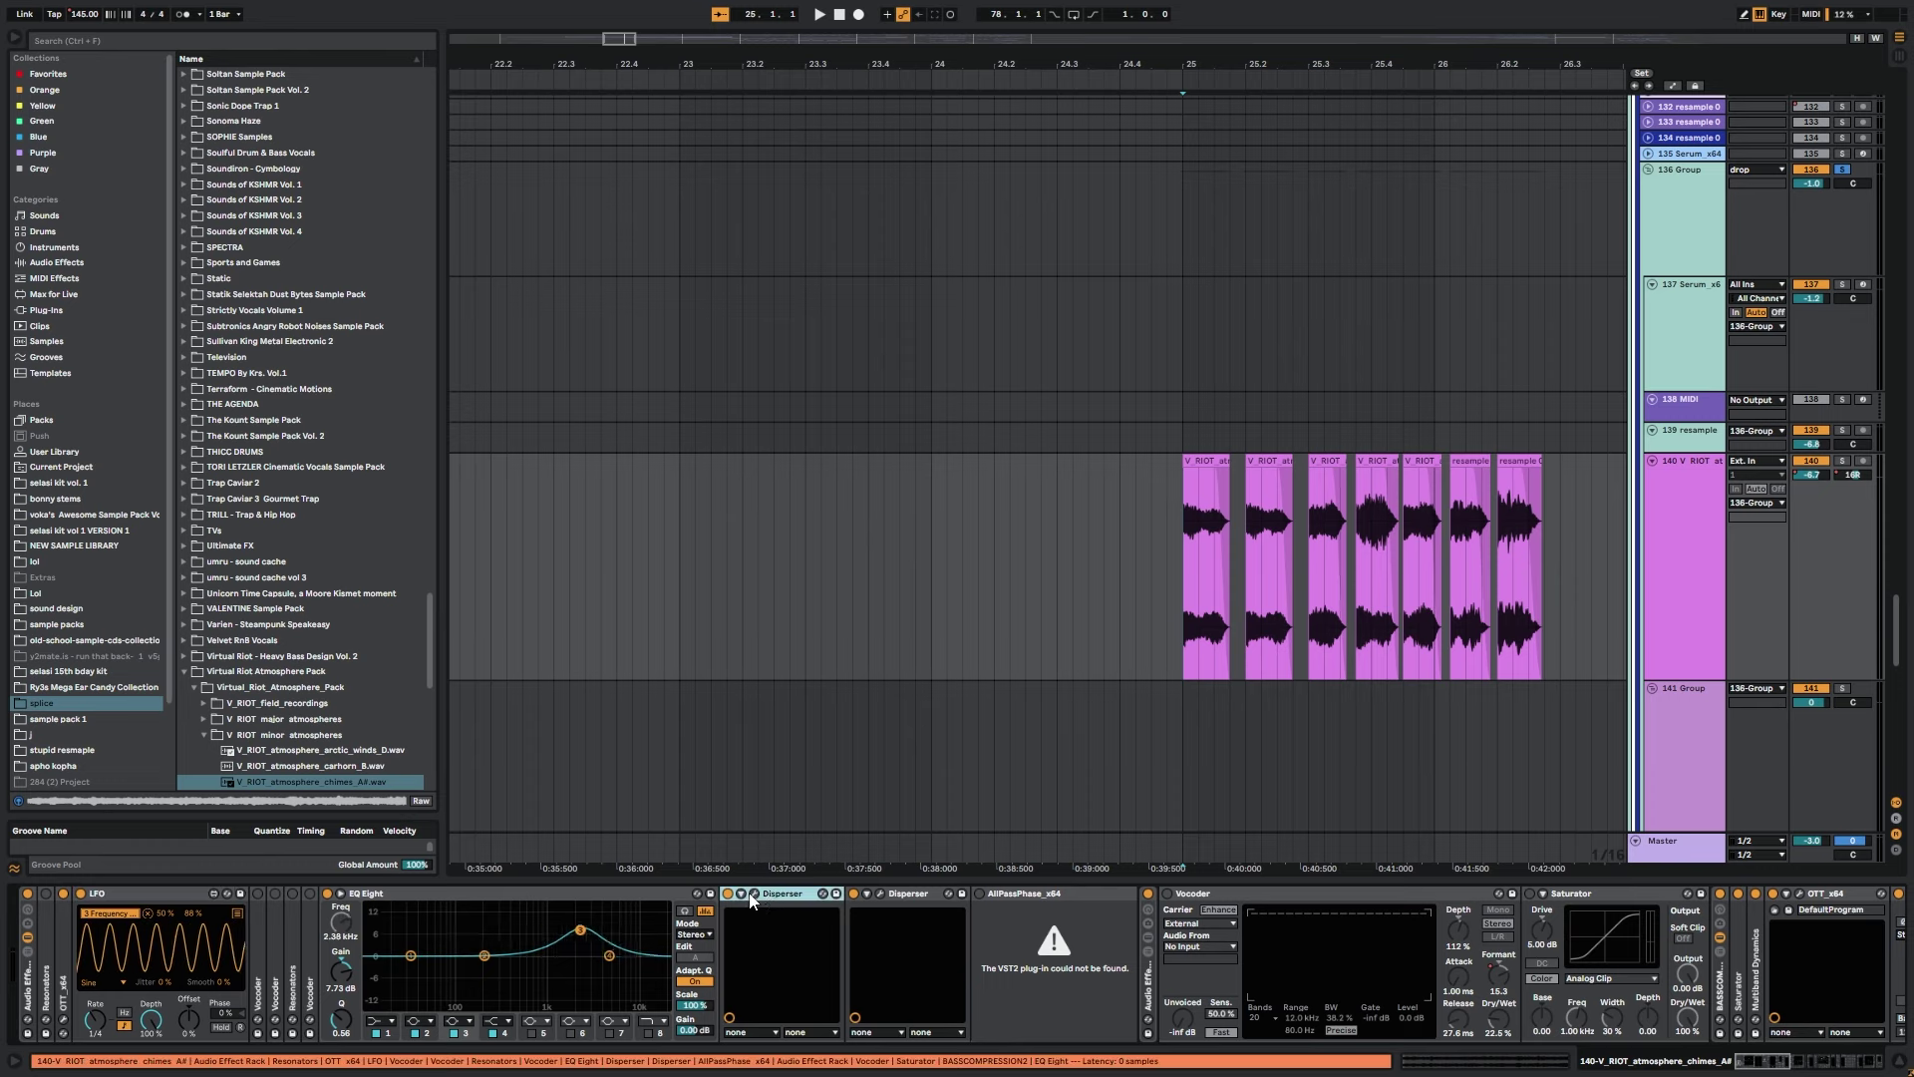
click(1149, 937)
Unfold the second Saturator and Multiband Dynamics on track 140 and examine them together with the following OTT.
scroll(826, 967, right, 10)
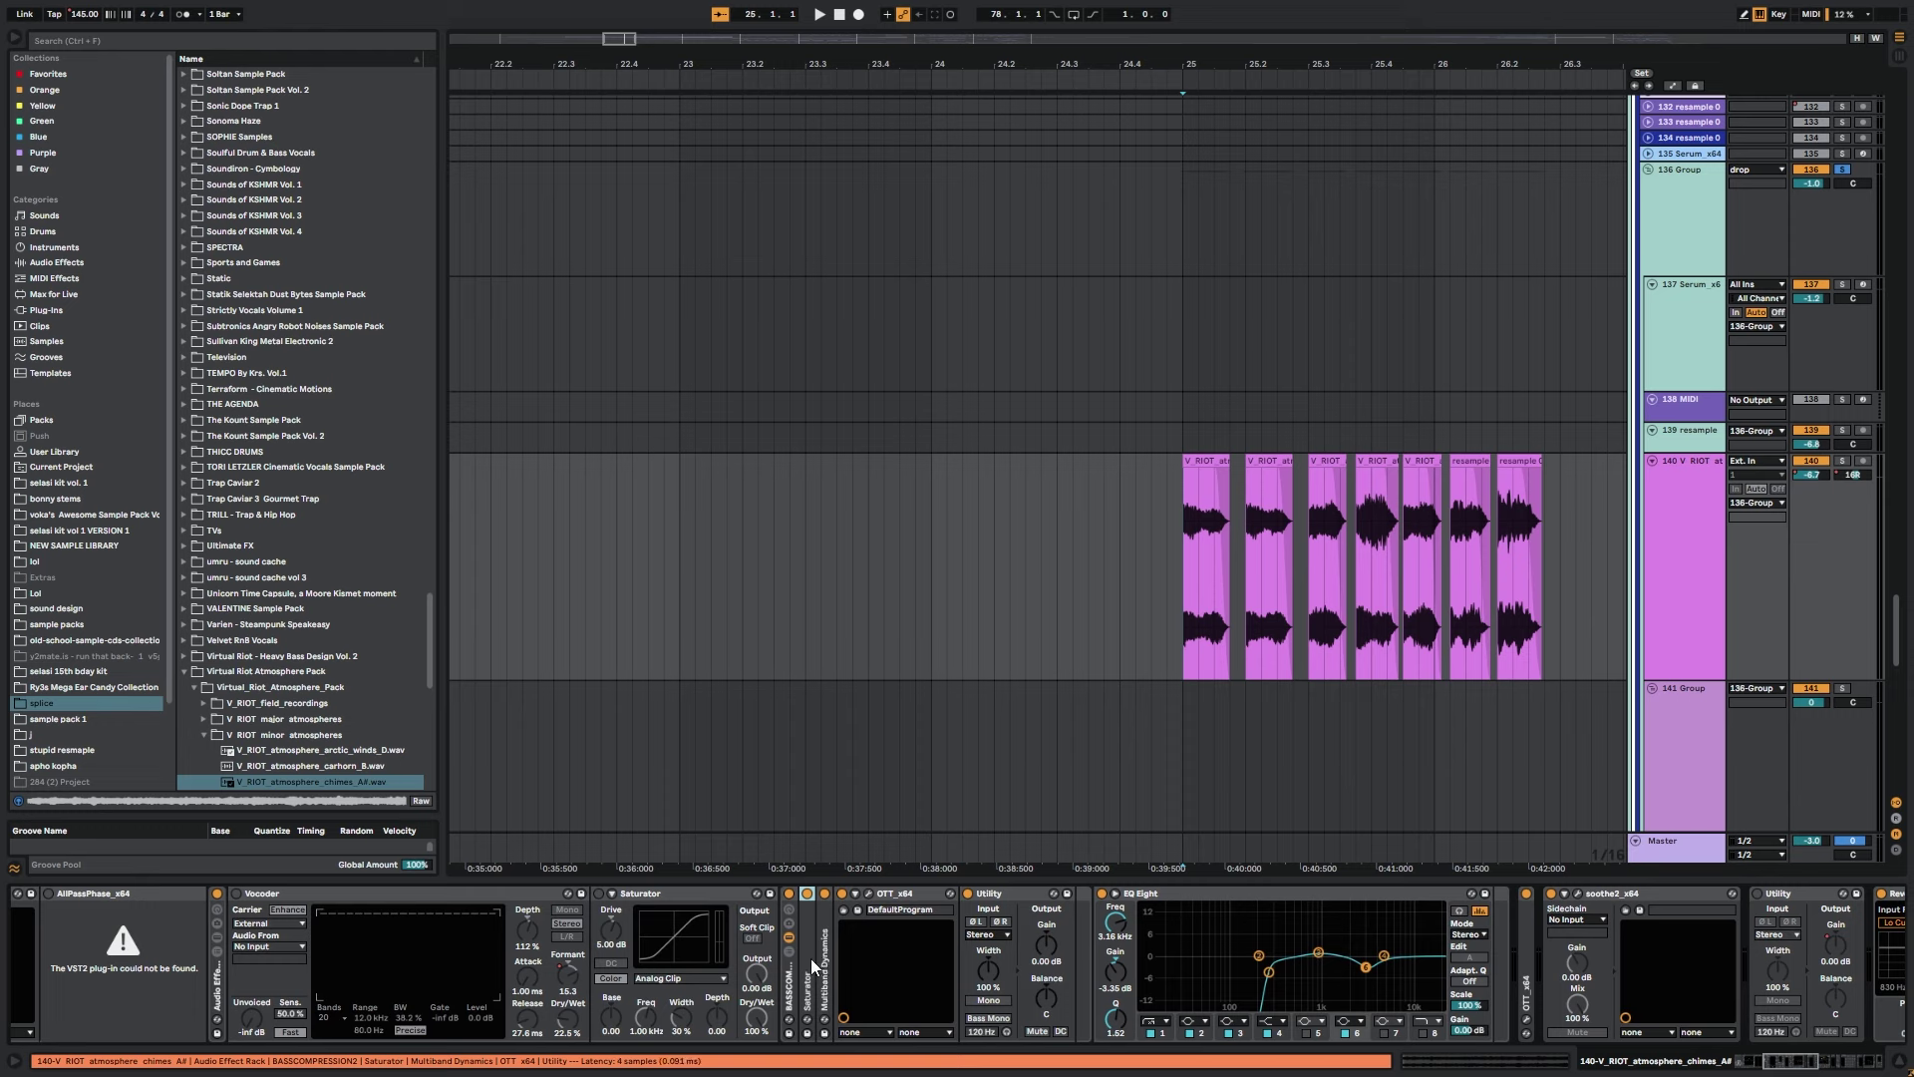
click(809, 965)
click(997, 966)
scroll(1230, 967, right, 5)
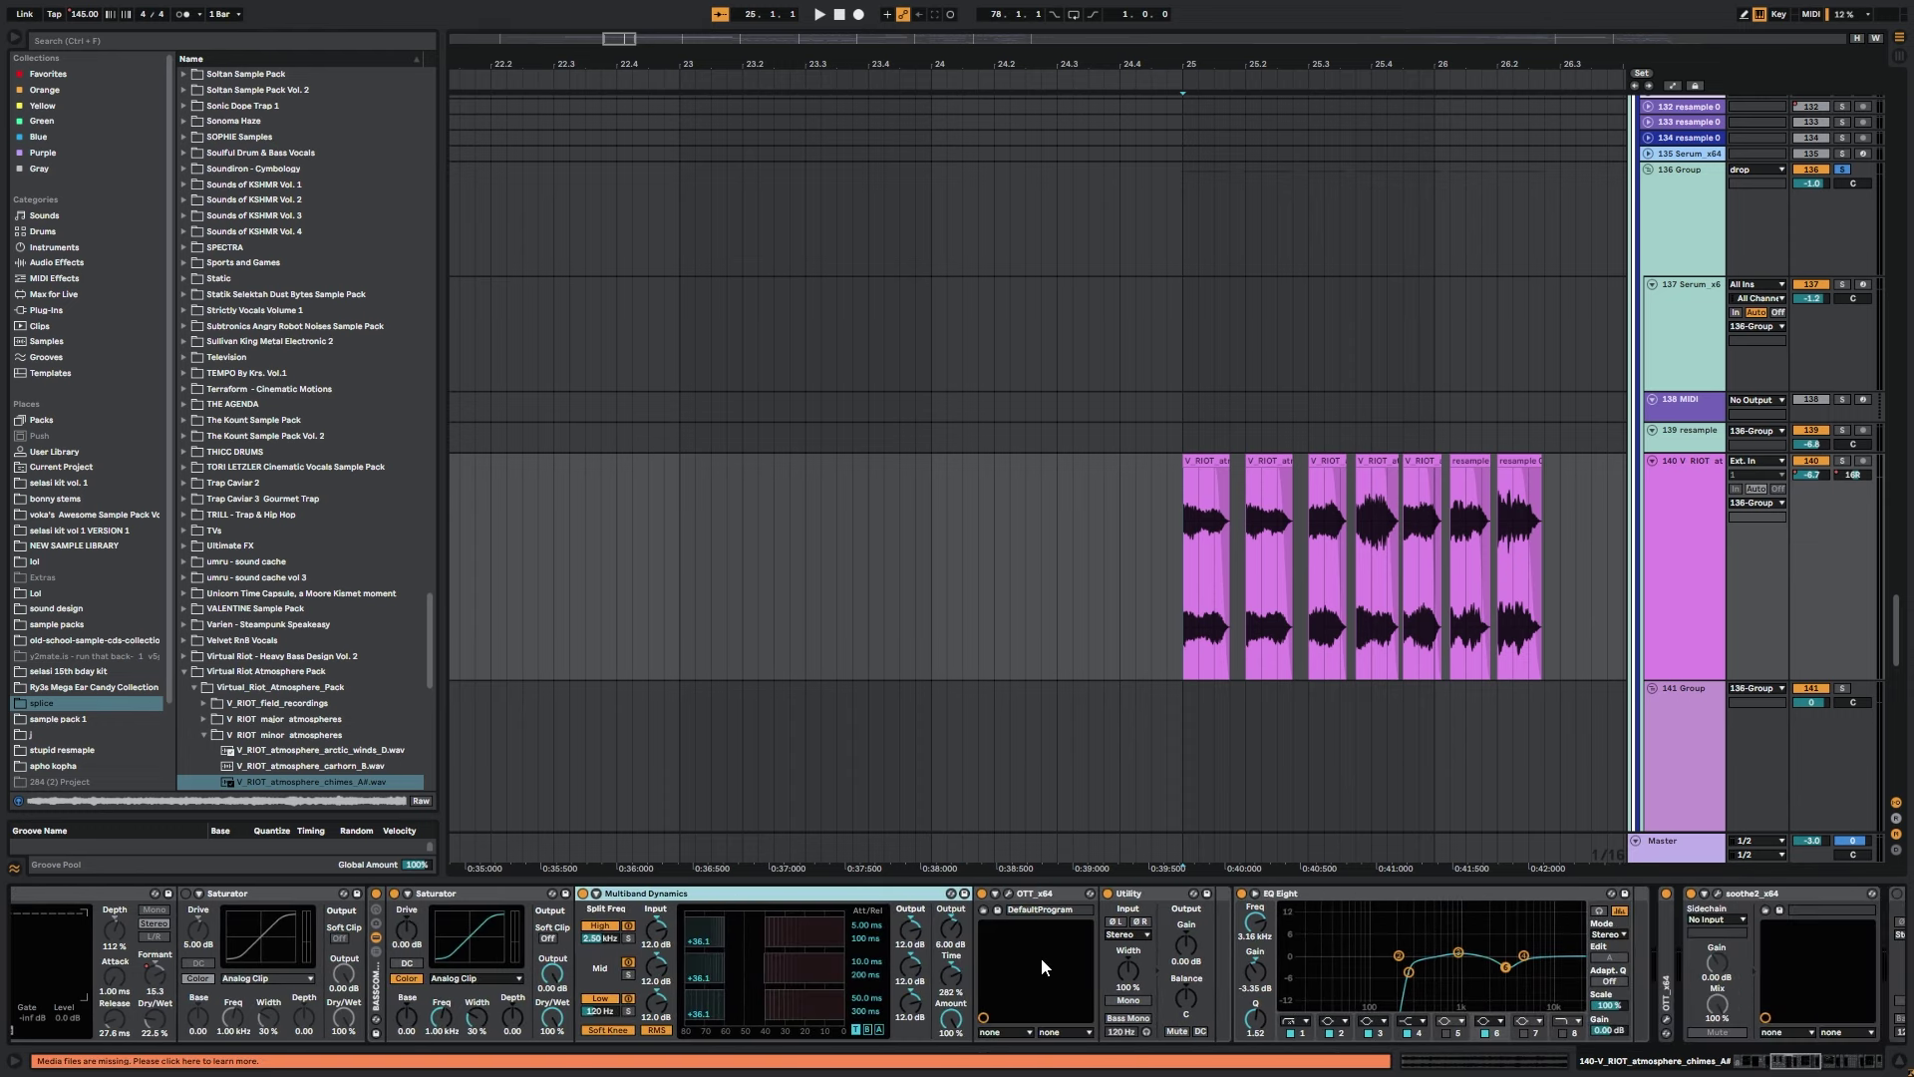
click(1047, 895)
scroll(1012, 912, right, 4)
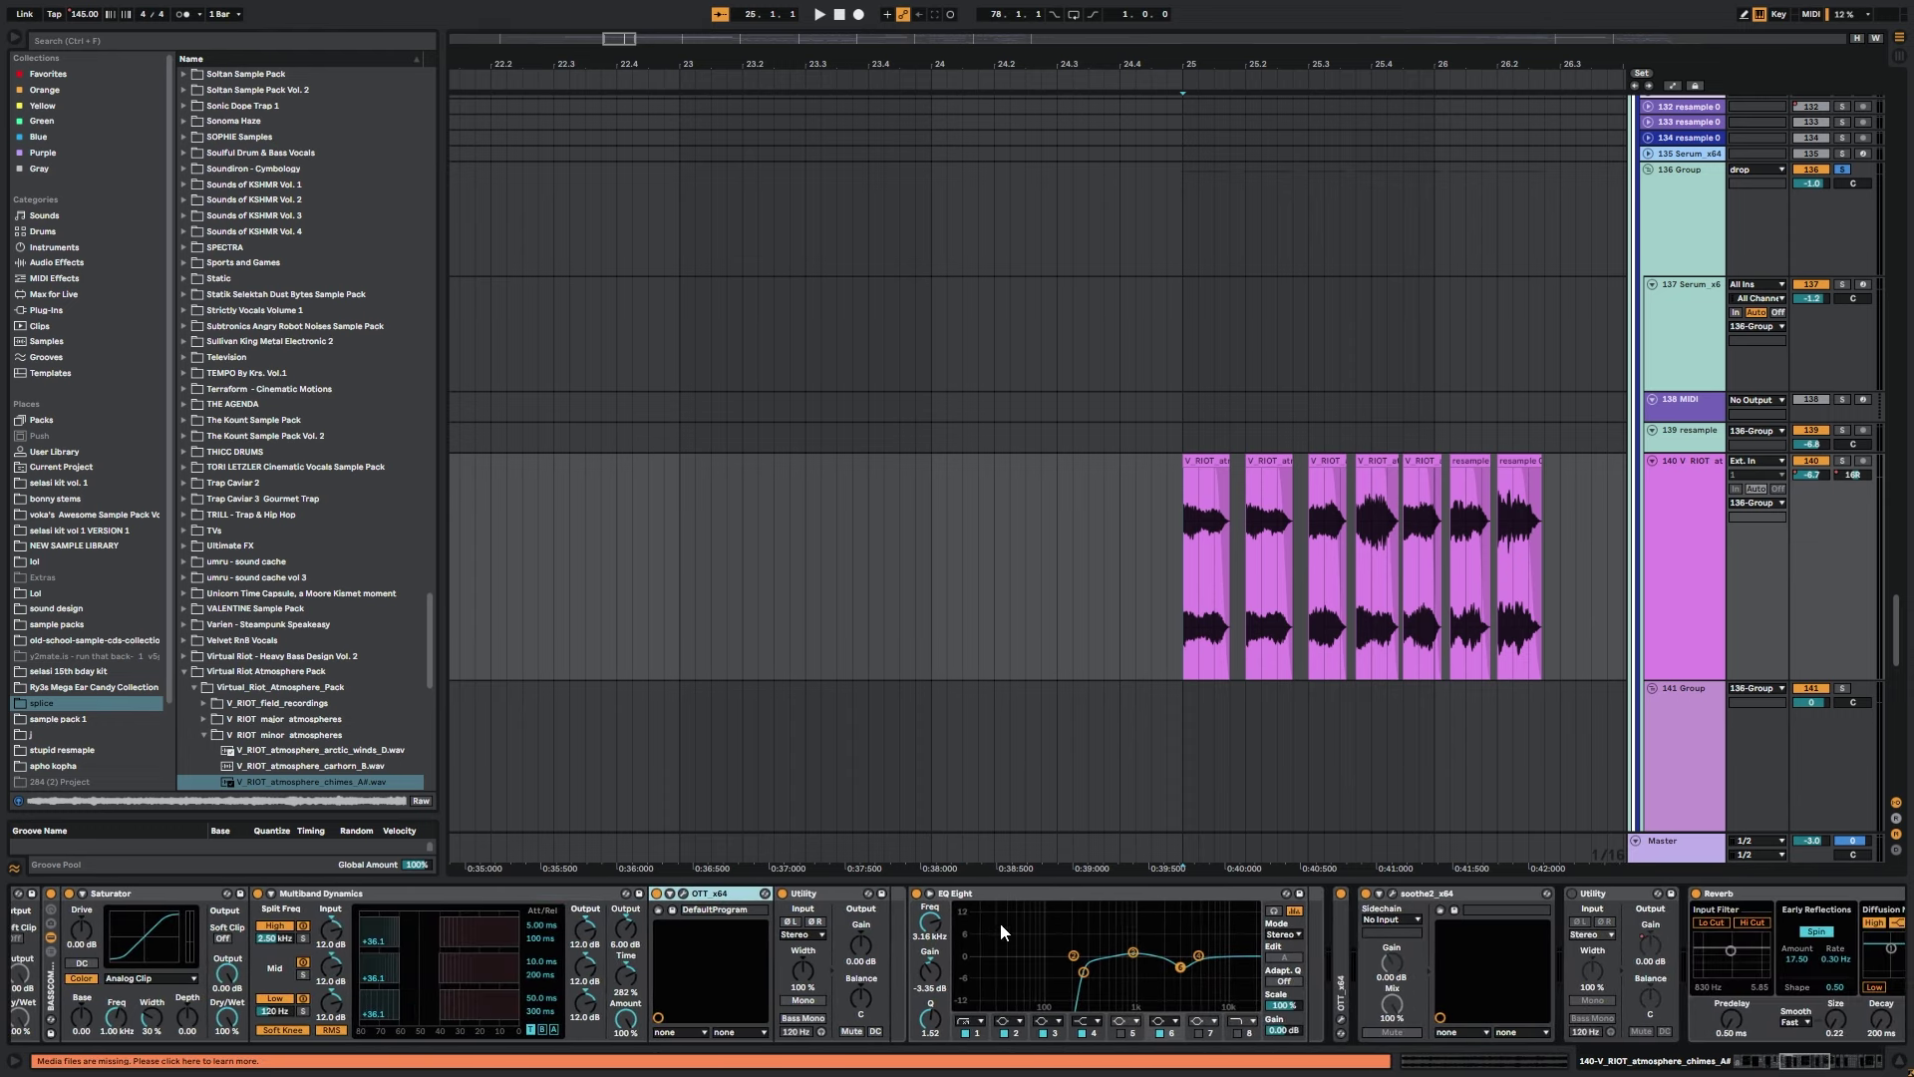
Check the EQ Eight, unfold the OTT after it, and play the sound with soothe2's settings open before closing them.
click(1001, 923)
click(1344, 949)
scroll(1236, 947, right, 7)
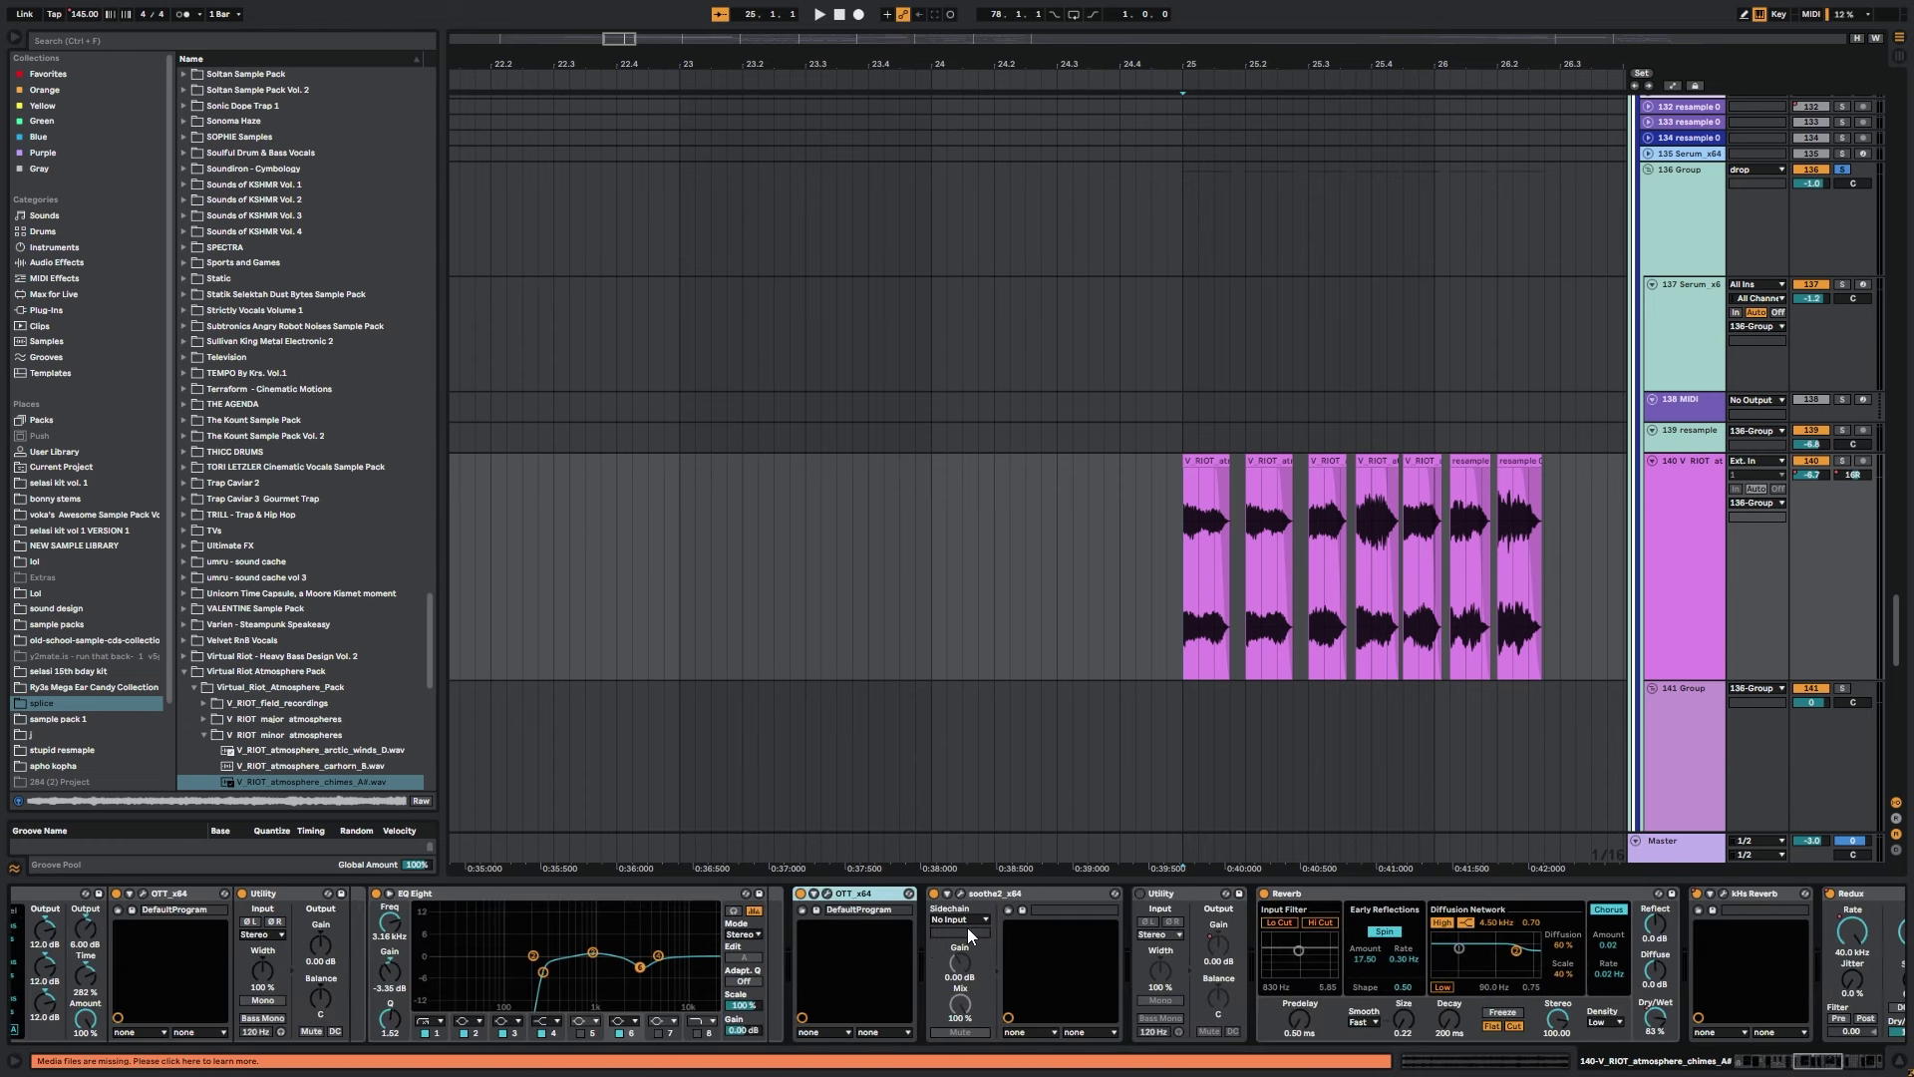
click(1011, 896)
click(961, 893)
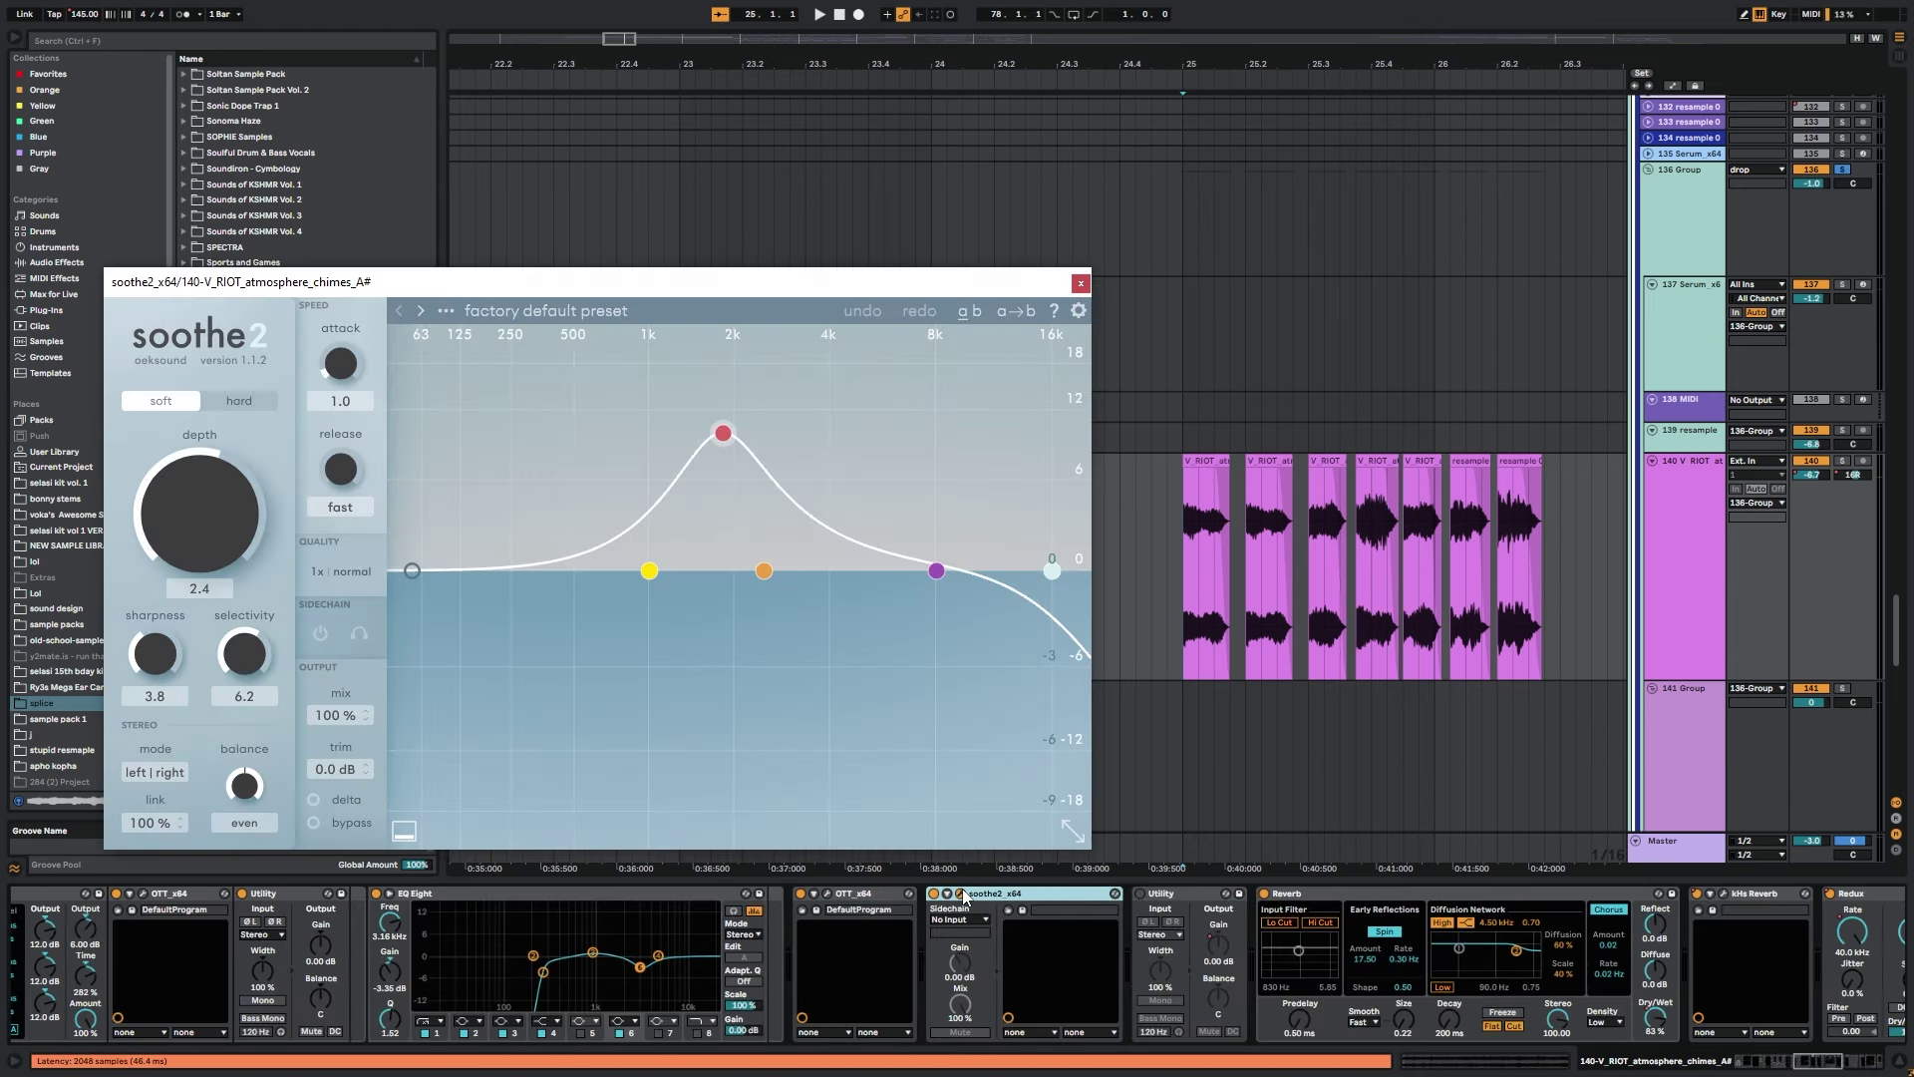
key(space)
click(961, 893)
Show the Reverb's Dry/Wet automation on track 140 across the build and drop 1.
click(1627, 961)
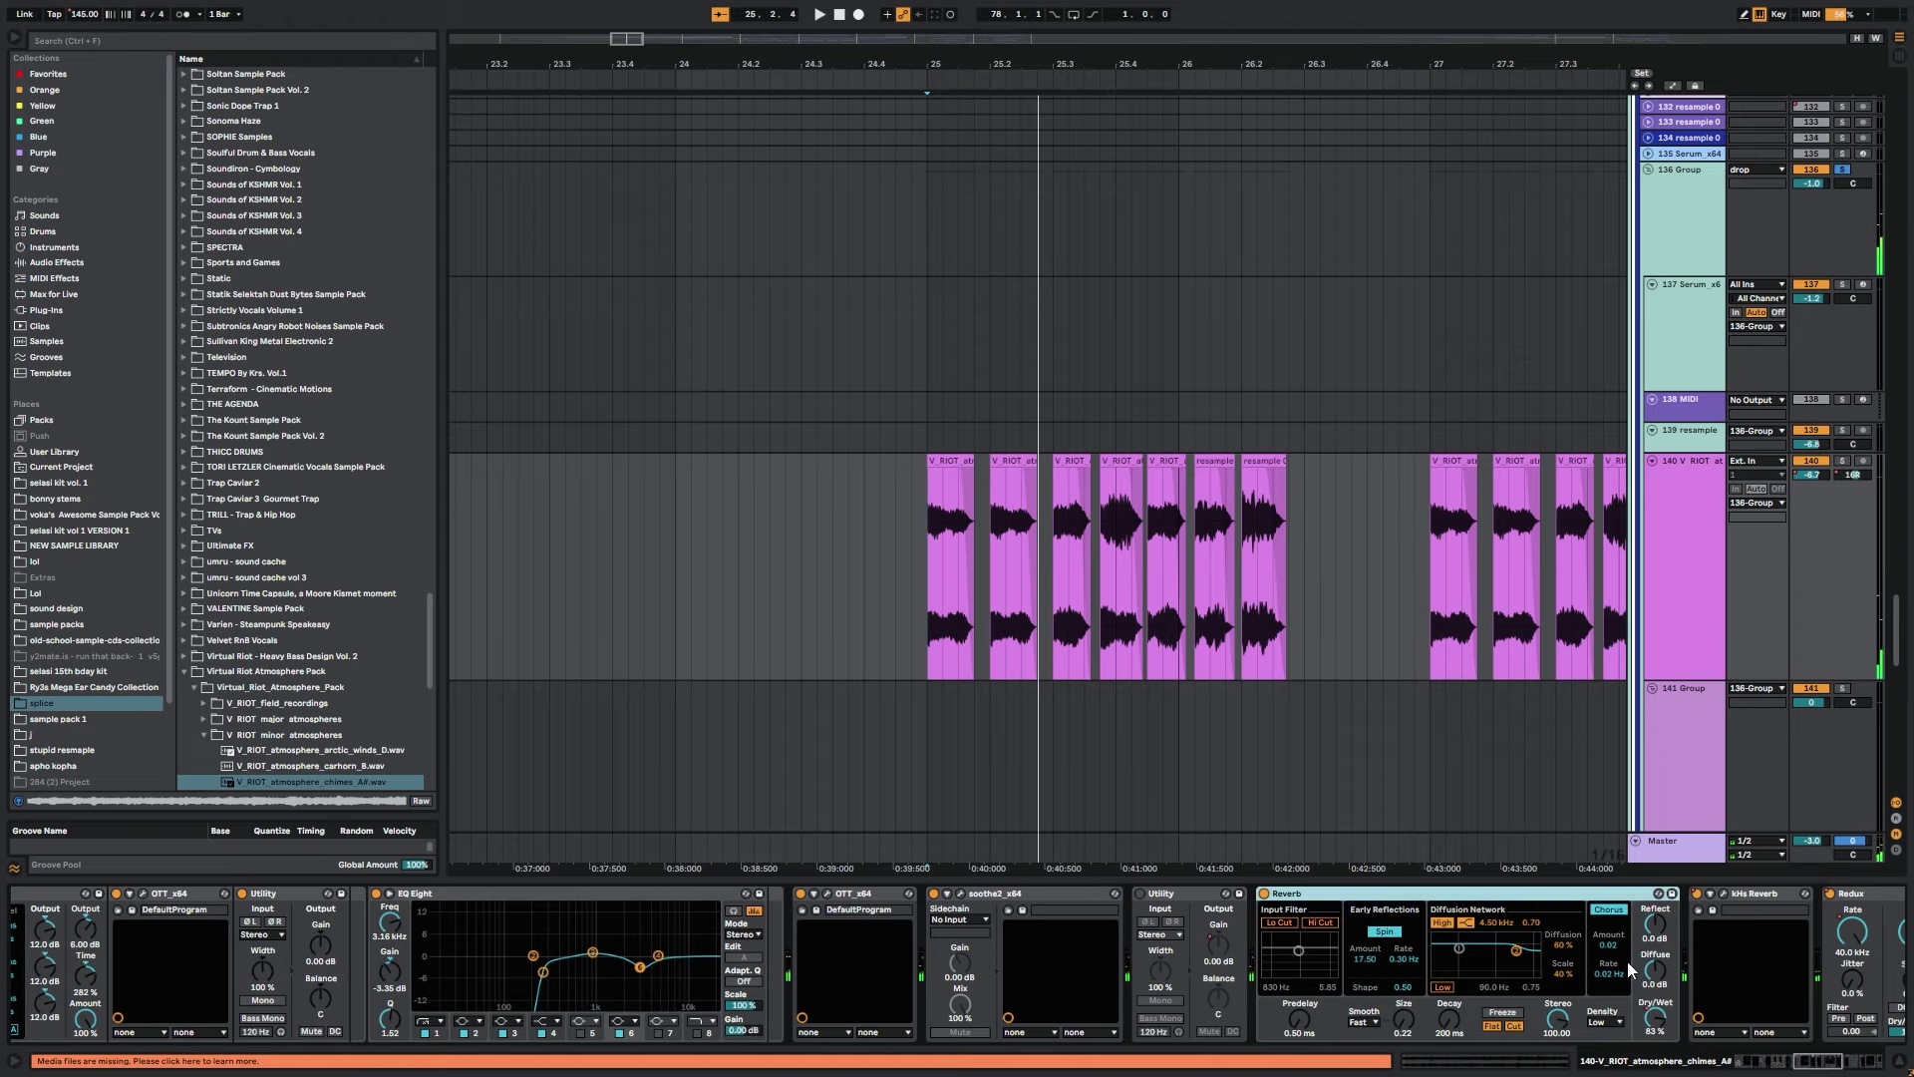
scroll(1110, 980, right, 8)
key(a)
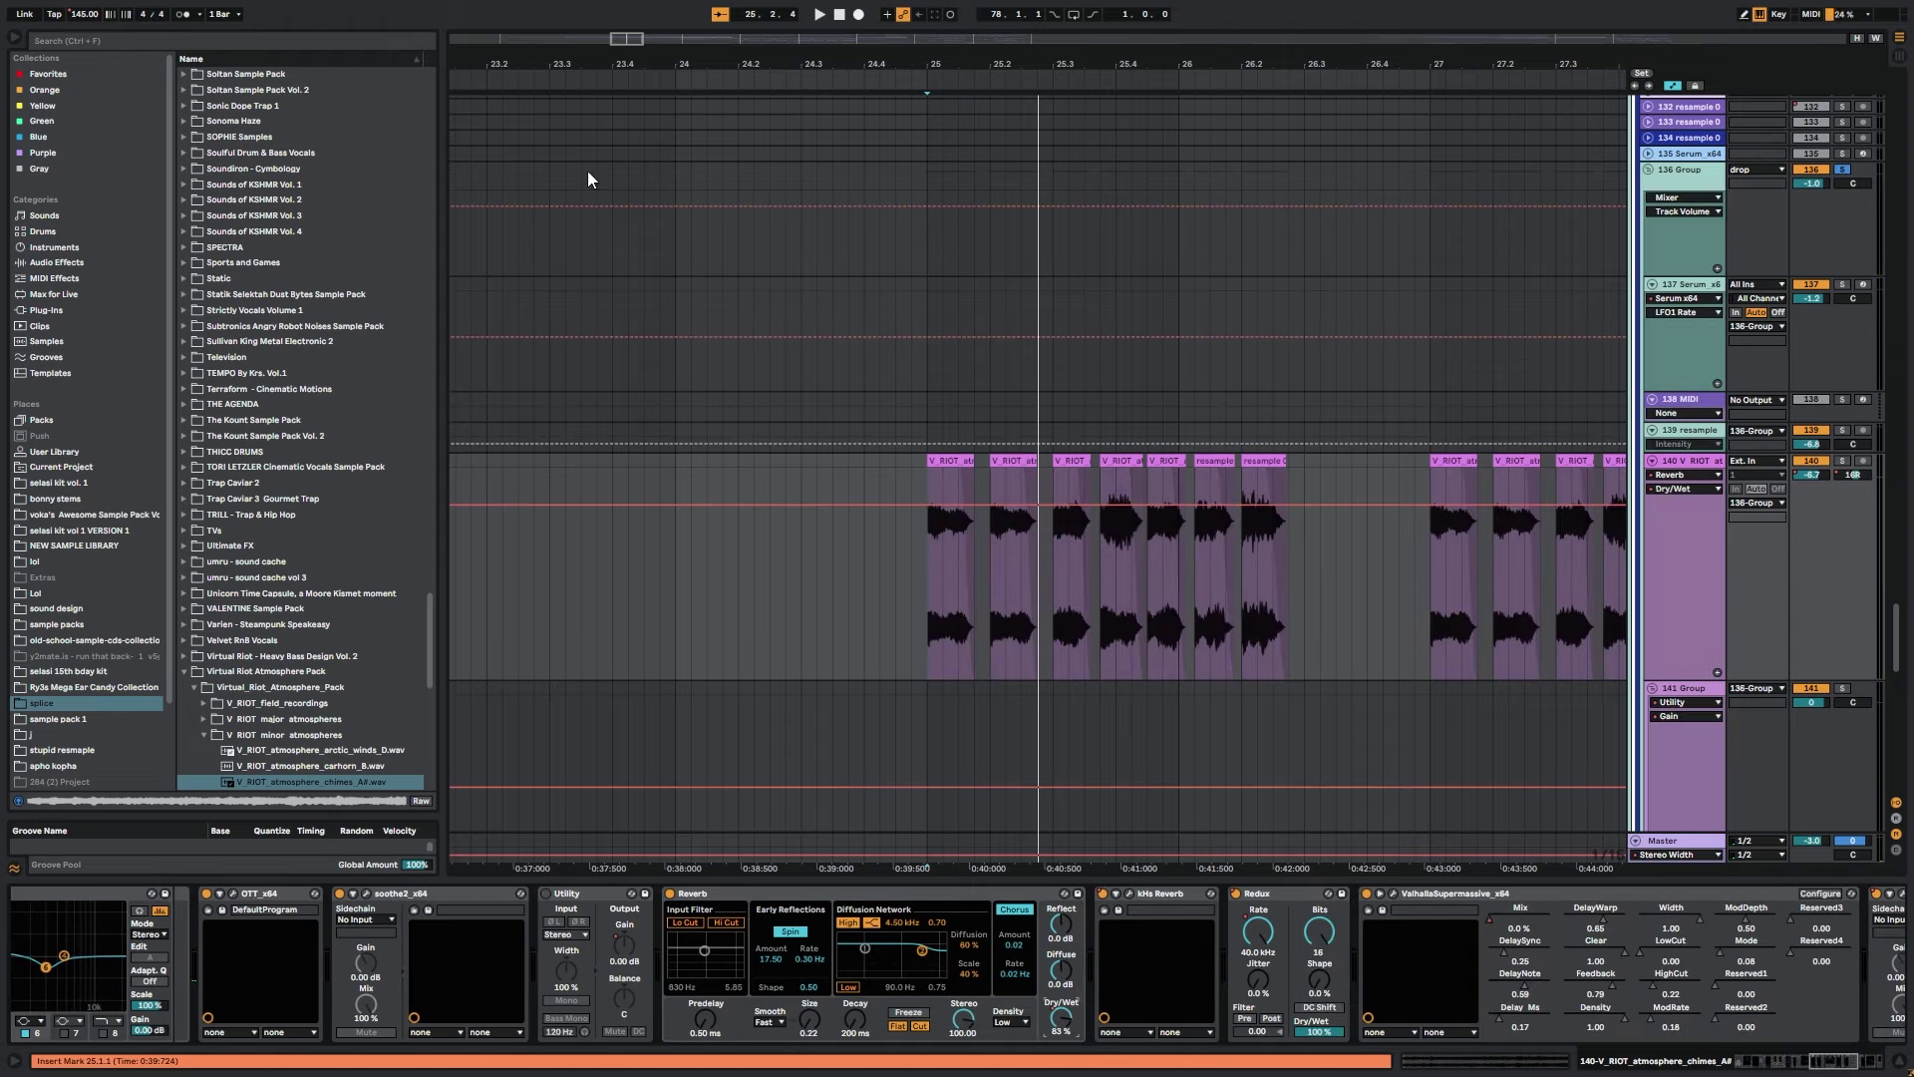
drag(927, 64, 733, 63)
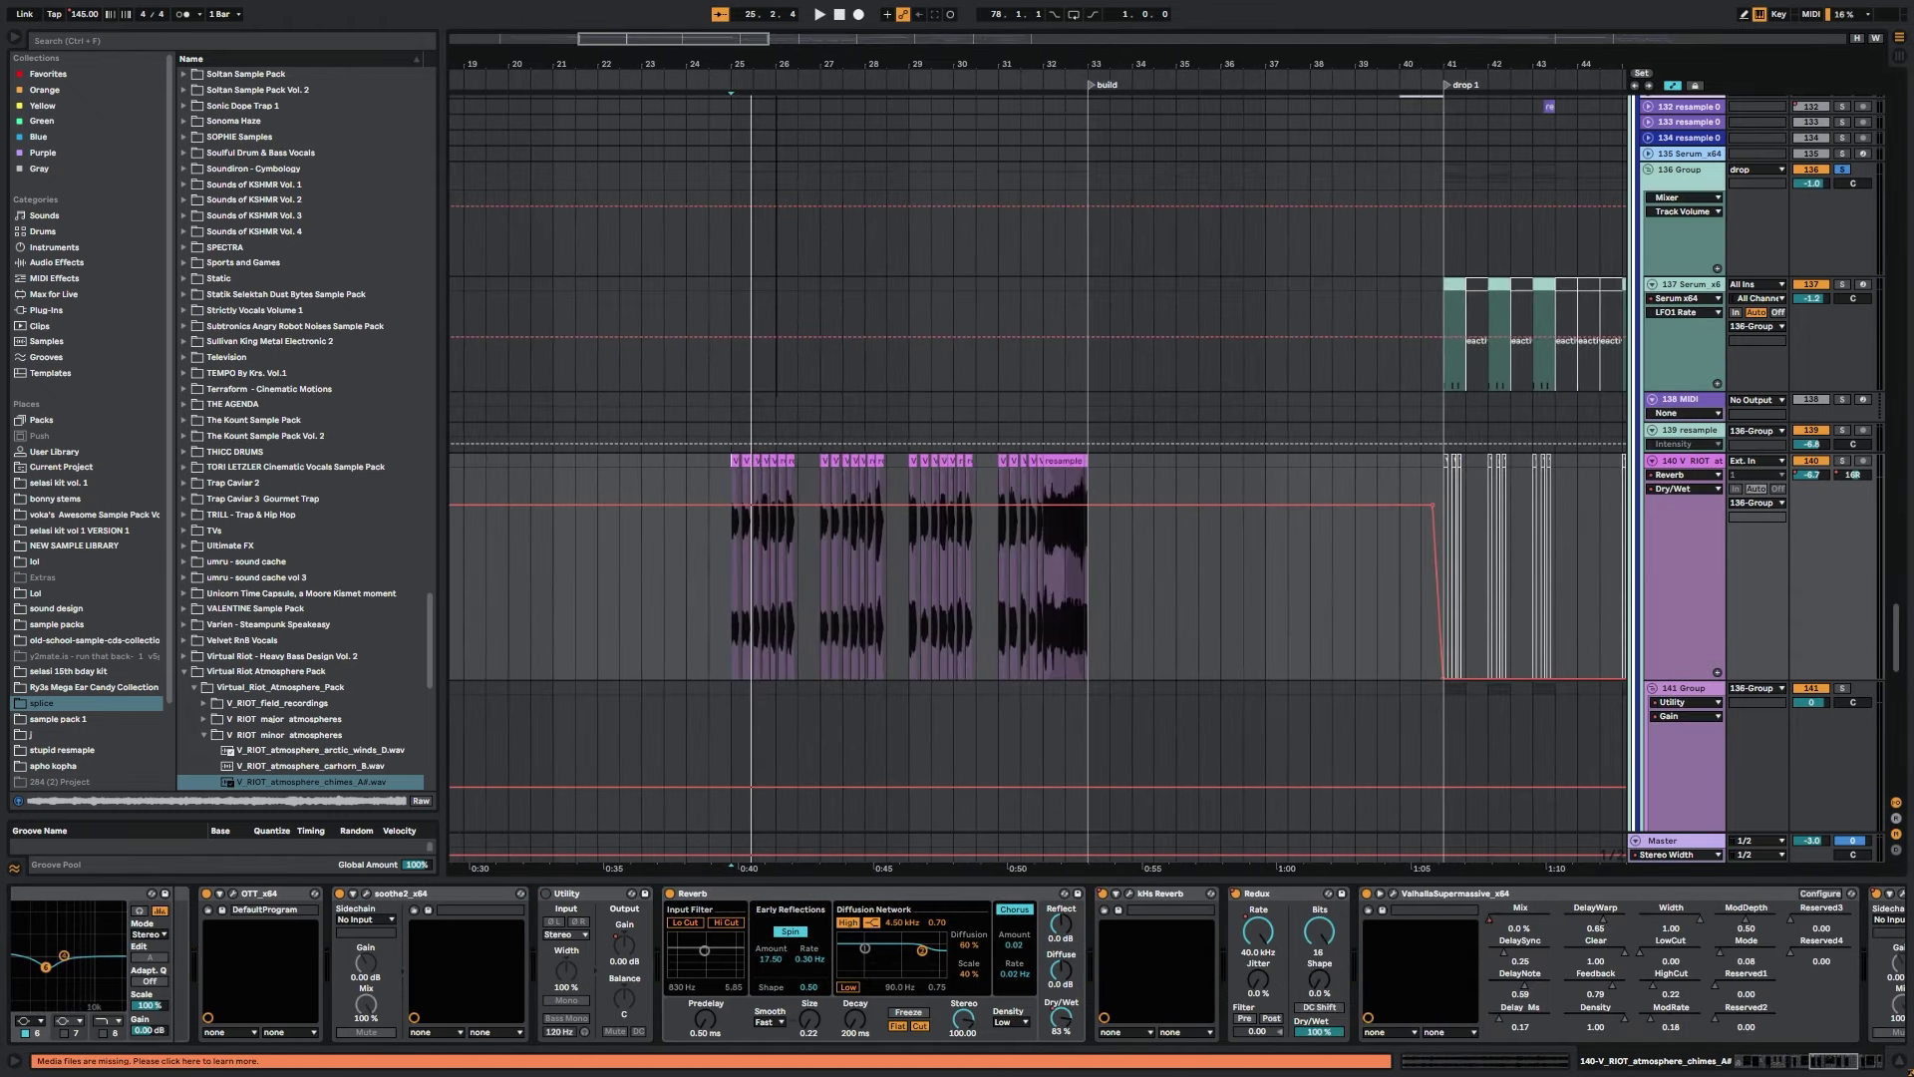
Play track 140 from bar 25 with the kHs Reverb window open, and close the window.
click(1130, 895)
click(730, 569)
key(space)
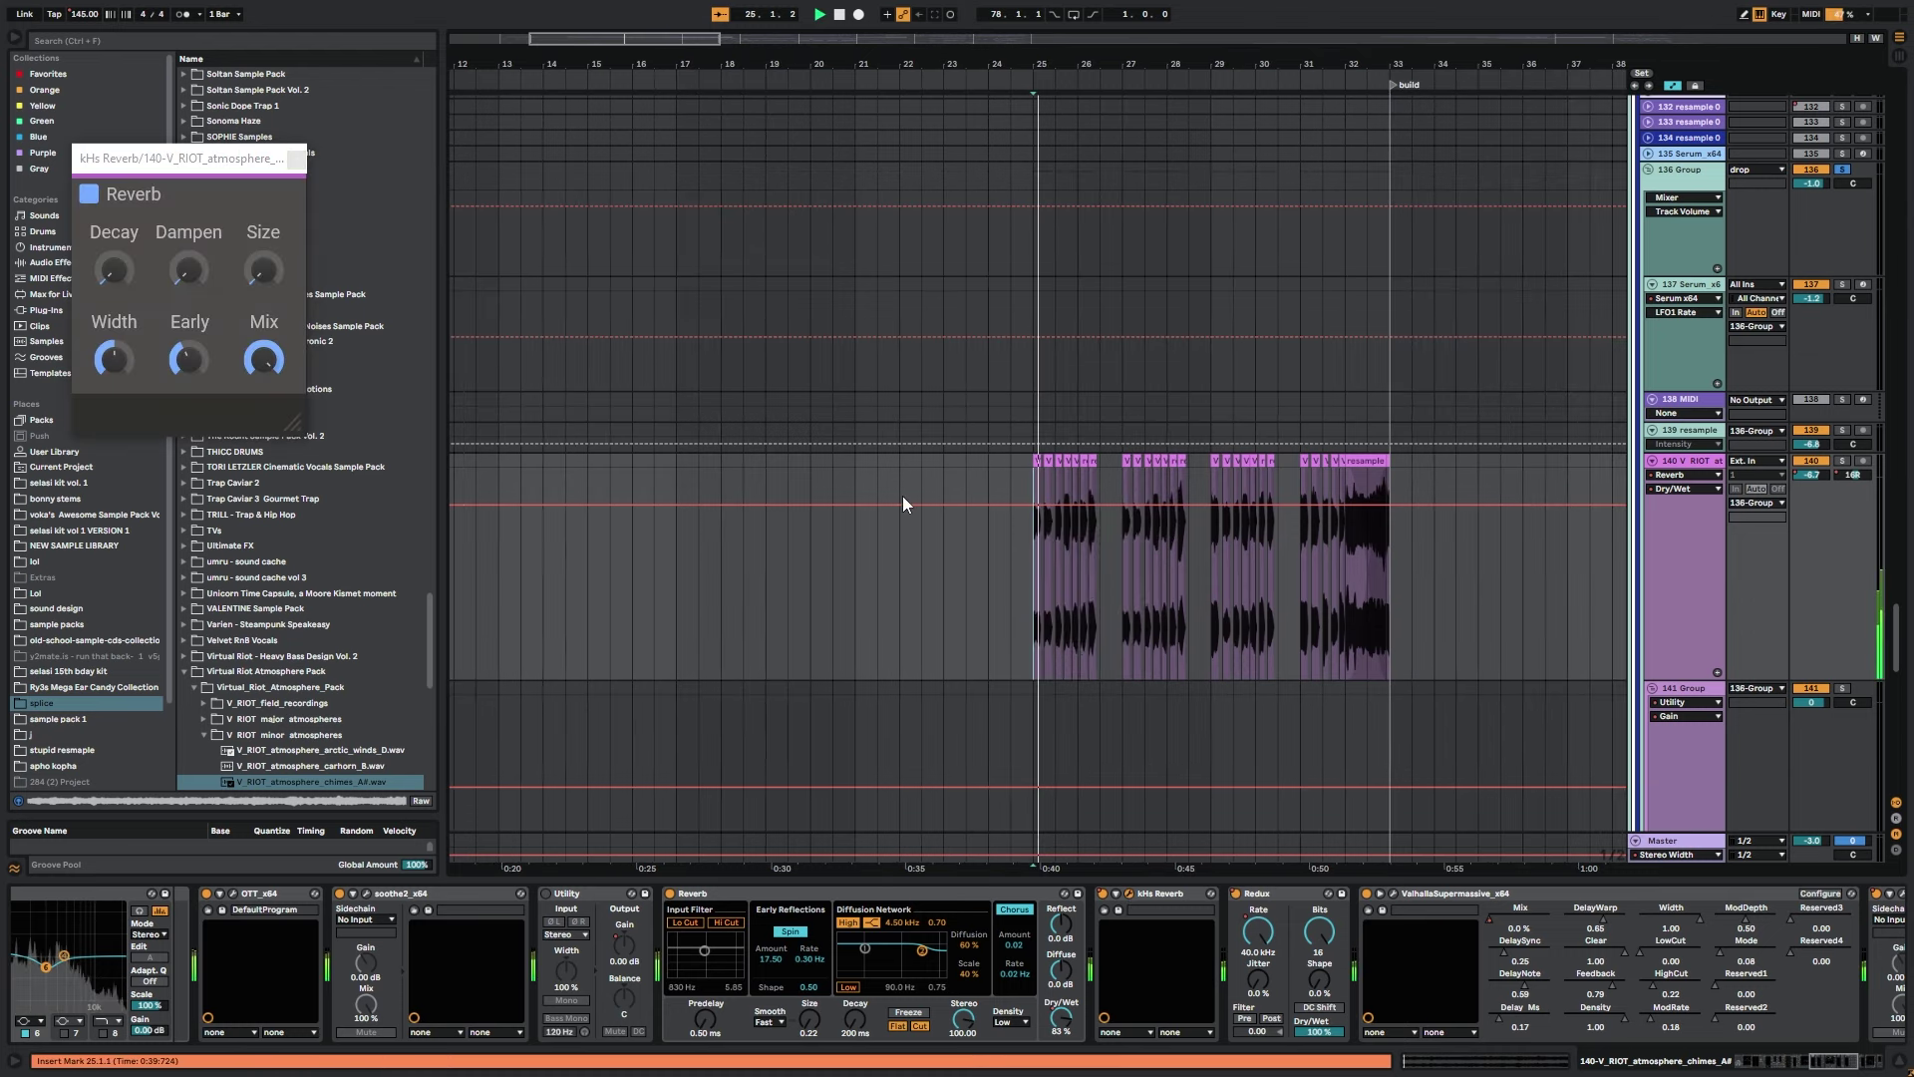
click(296, 160)
key(space)
Show Redux's Sample Rate automation on track 140 and play the sound from bar 32.
click(1263, 895)
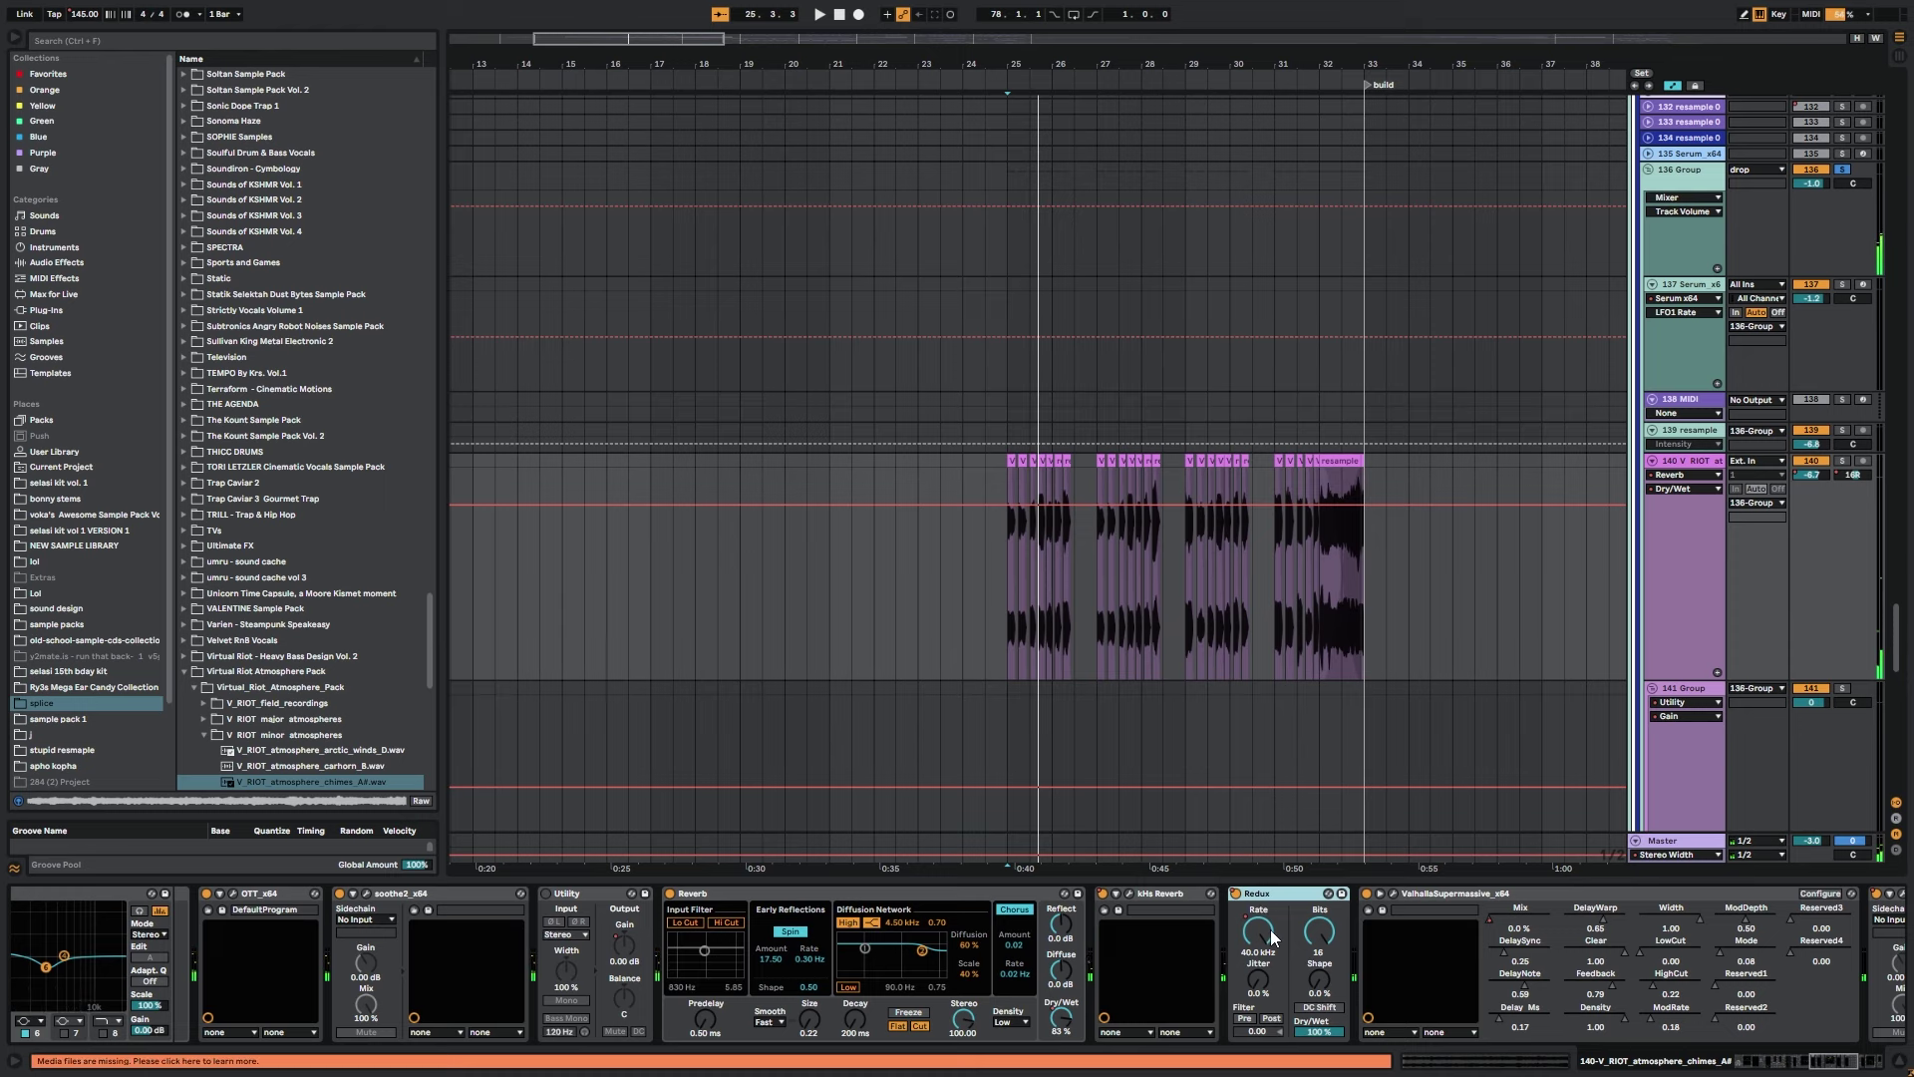
click(1259, 931)
click(1319, 576)
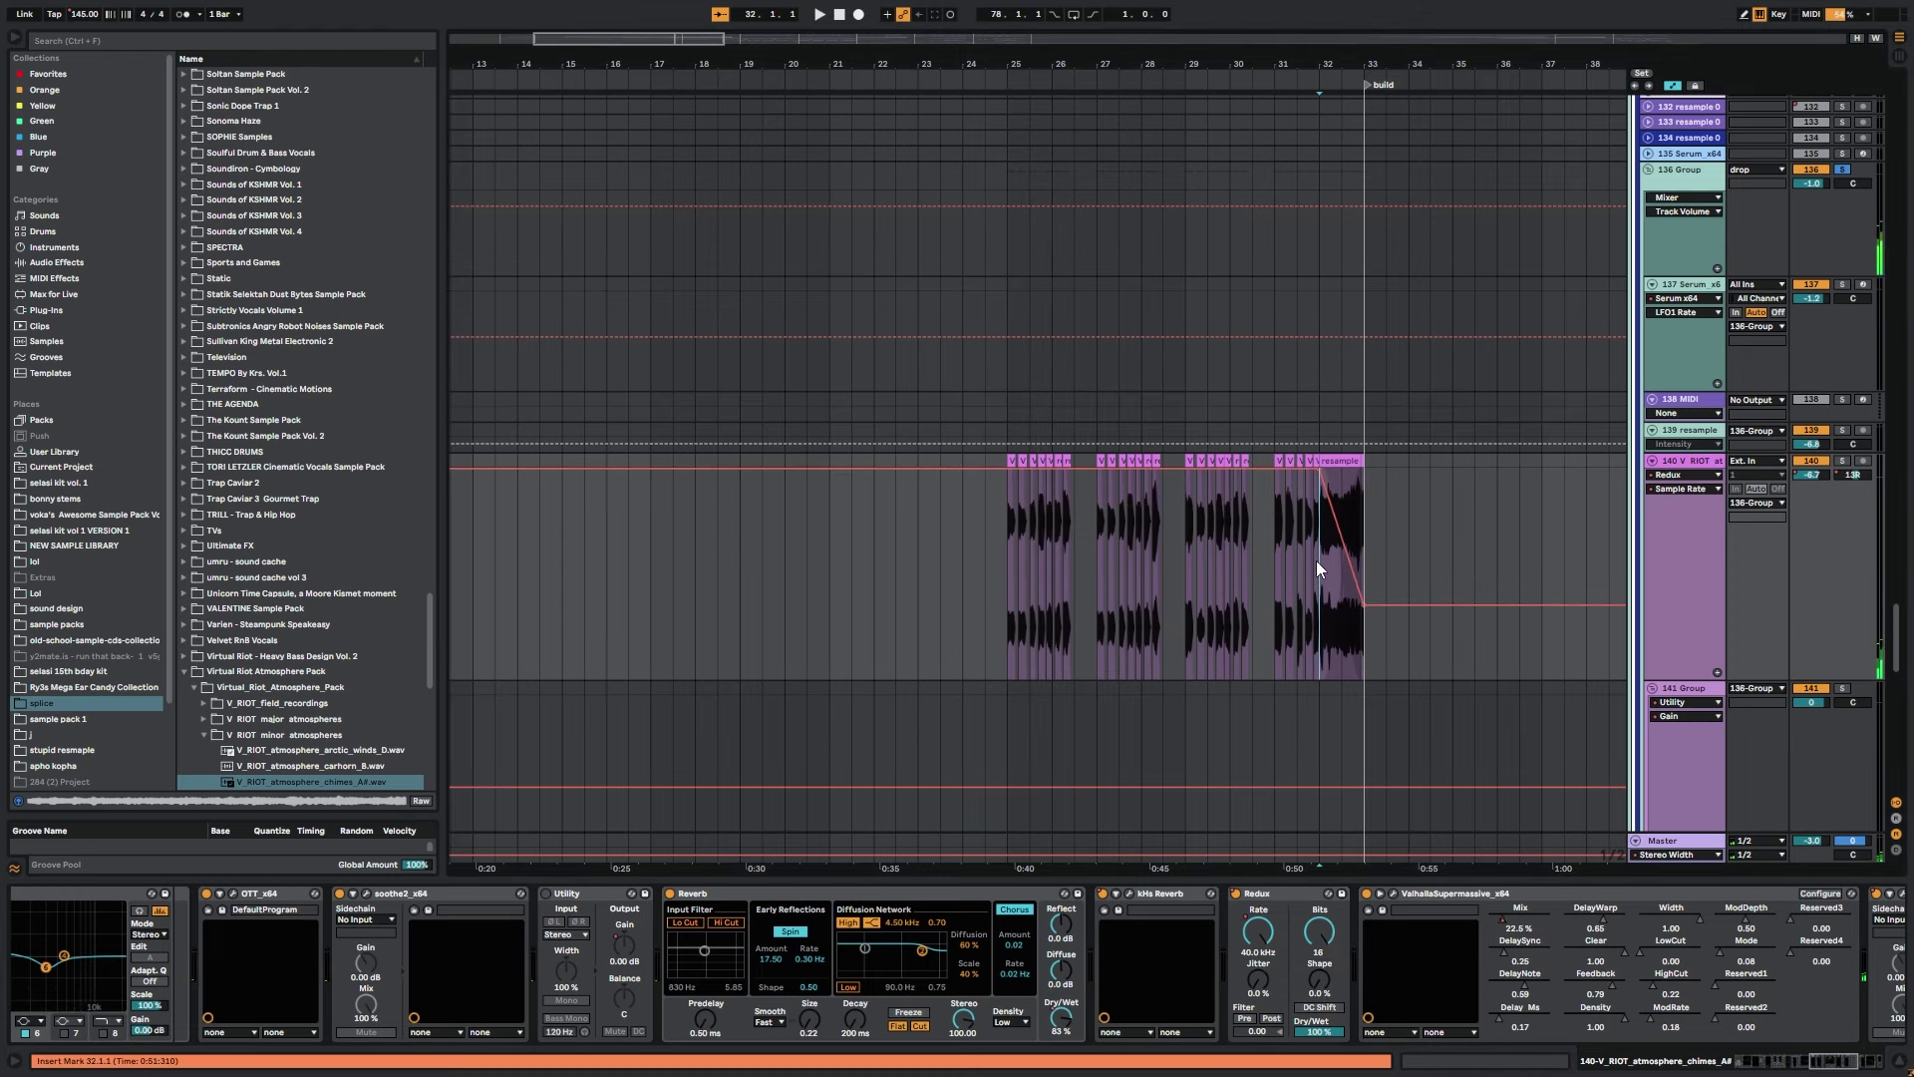
key(space)
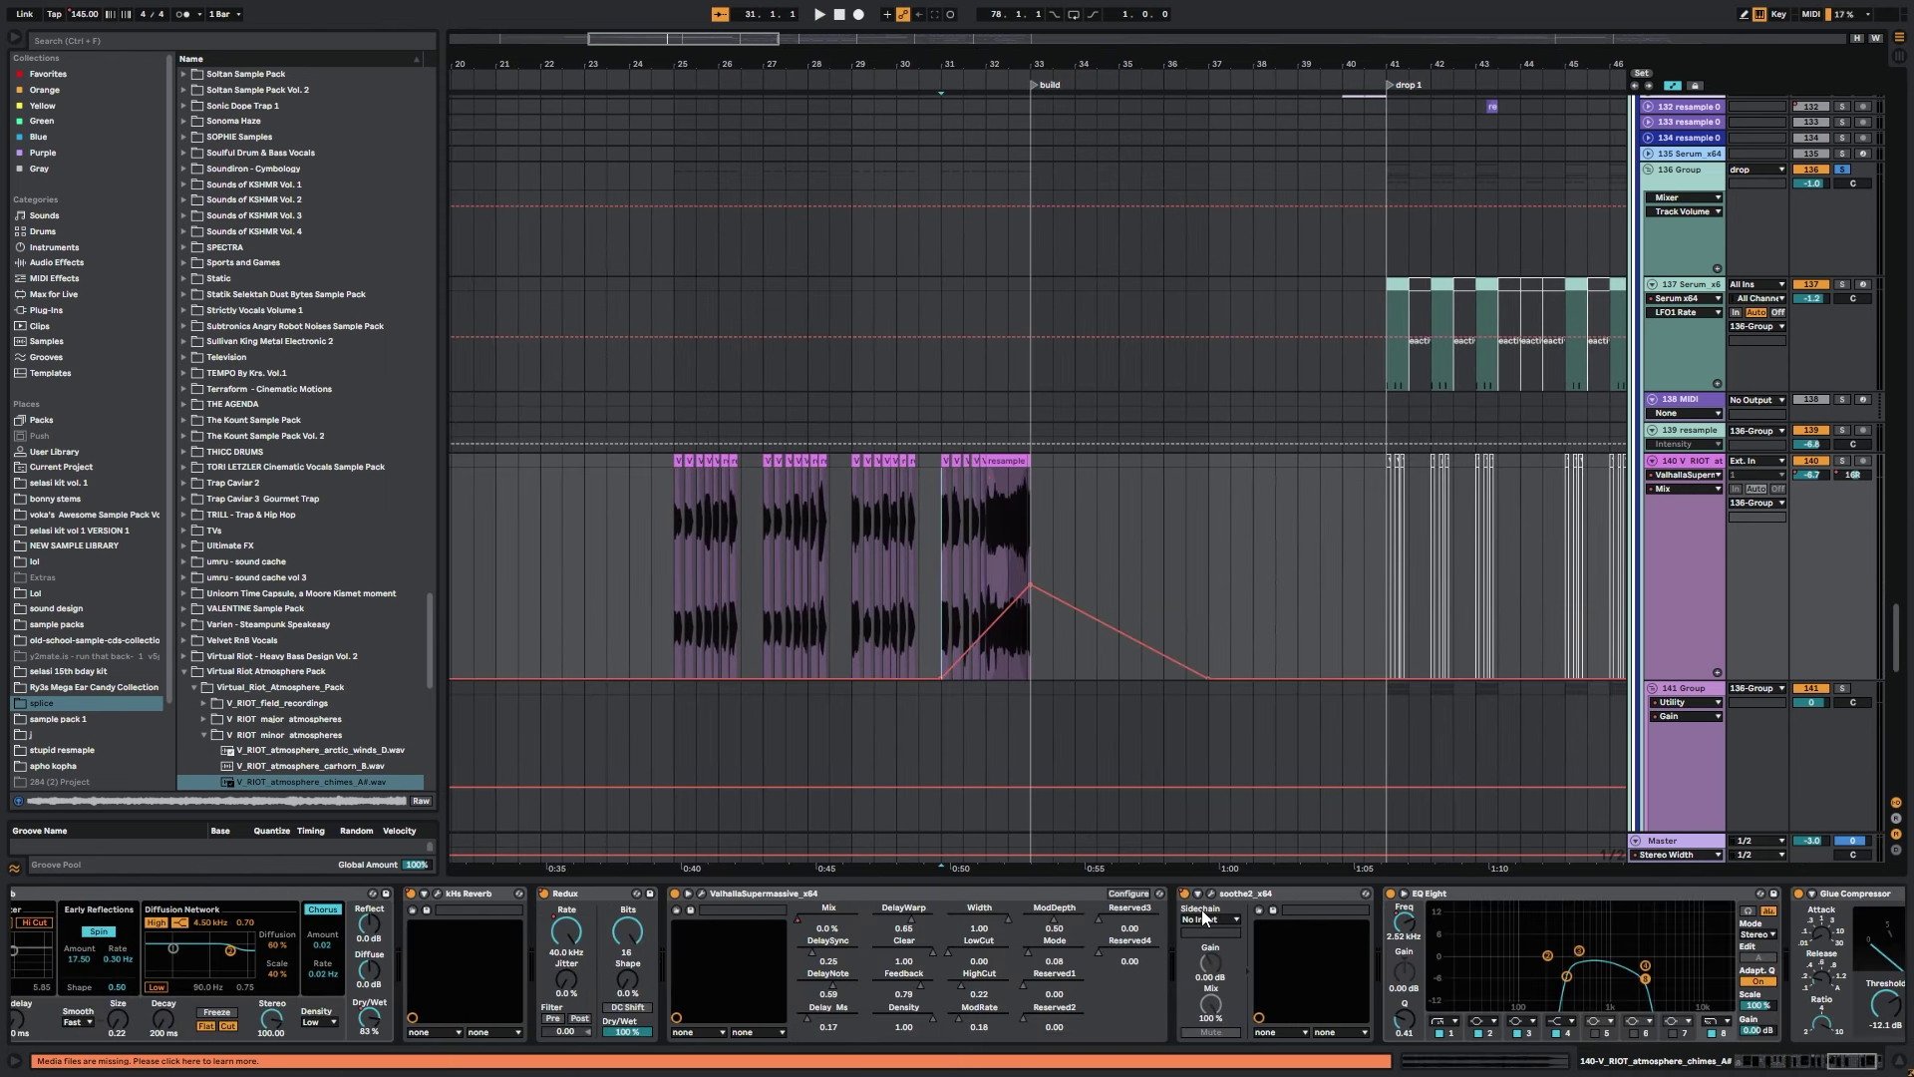
Show soothe2's Device On automation on track 140 and move on to the end of its effect chain.
right_click(1184, 896)
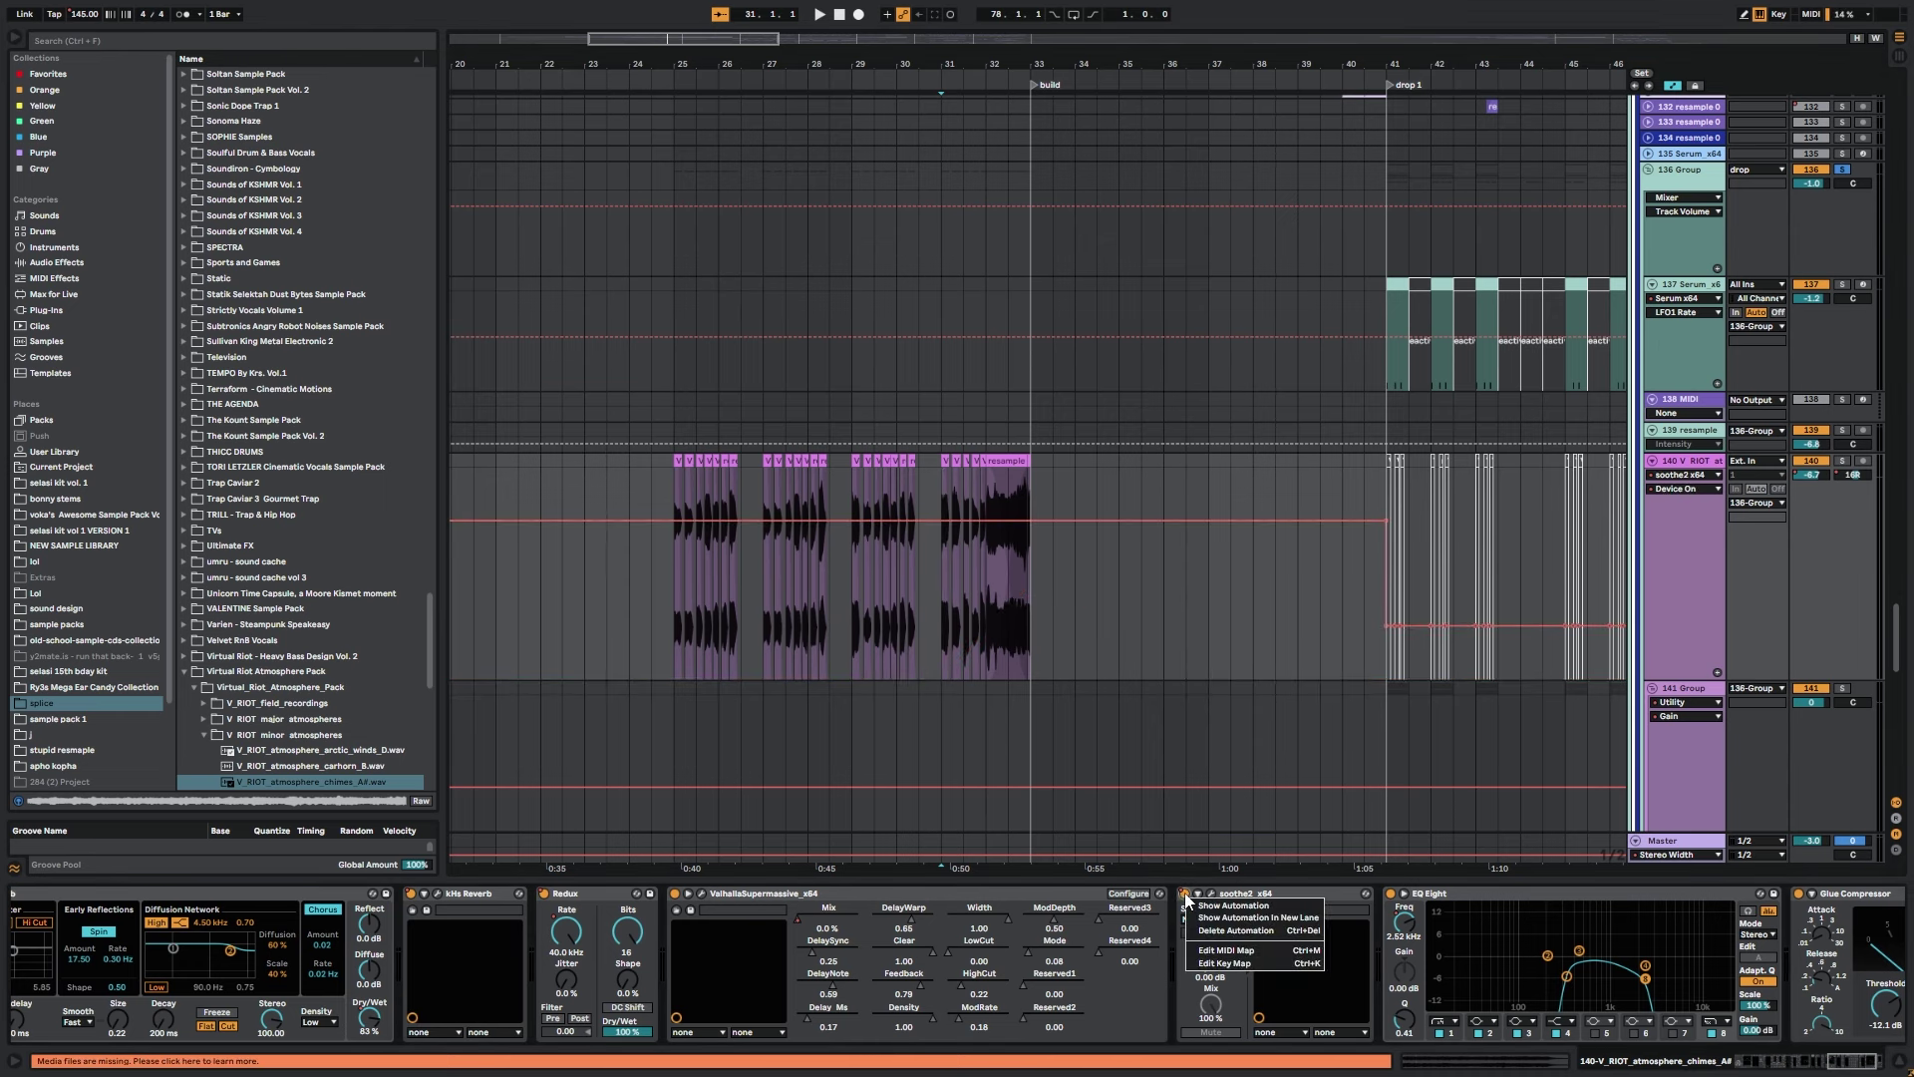
click(1300, 635)
drag(1261, 648, 548, 609)
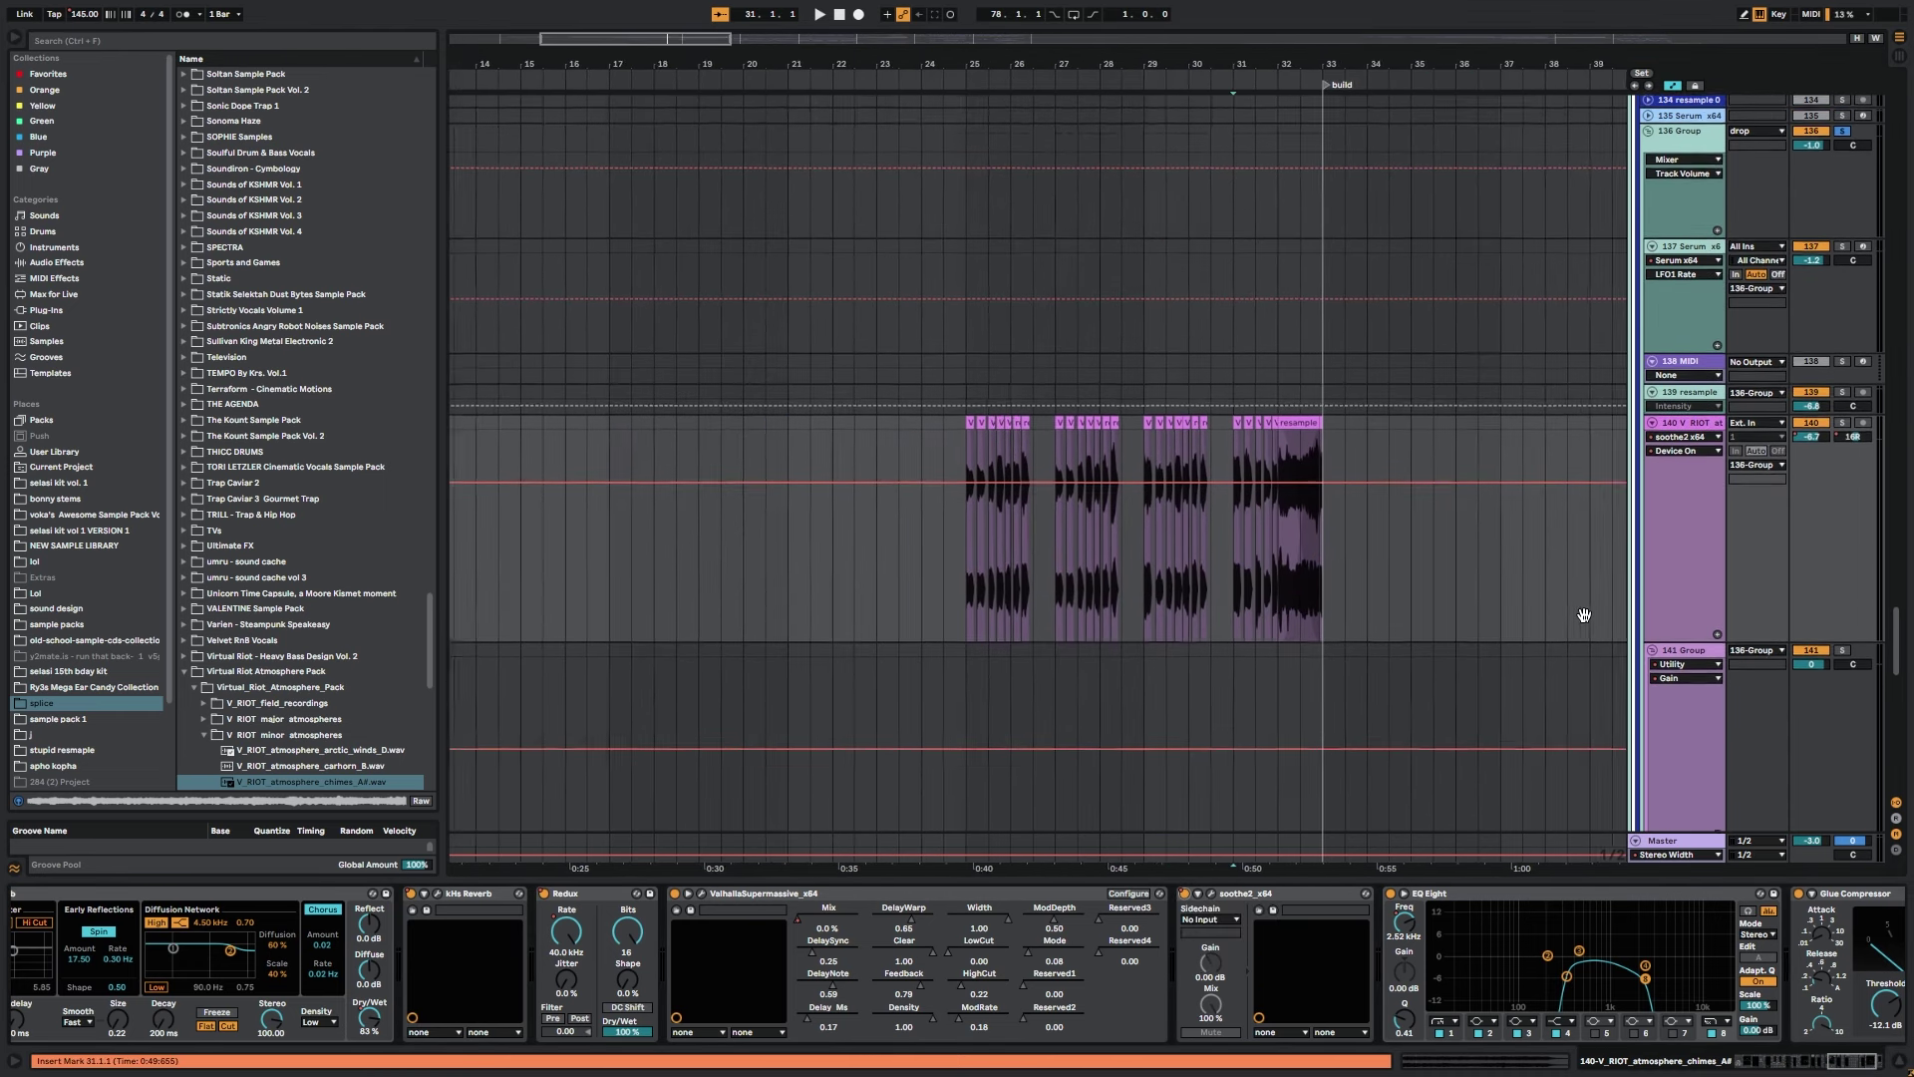
drag(1439, 908, 815, 884)
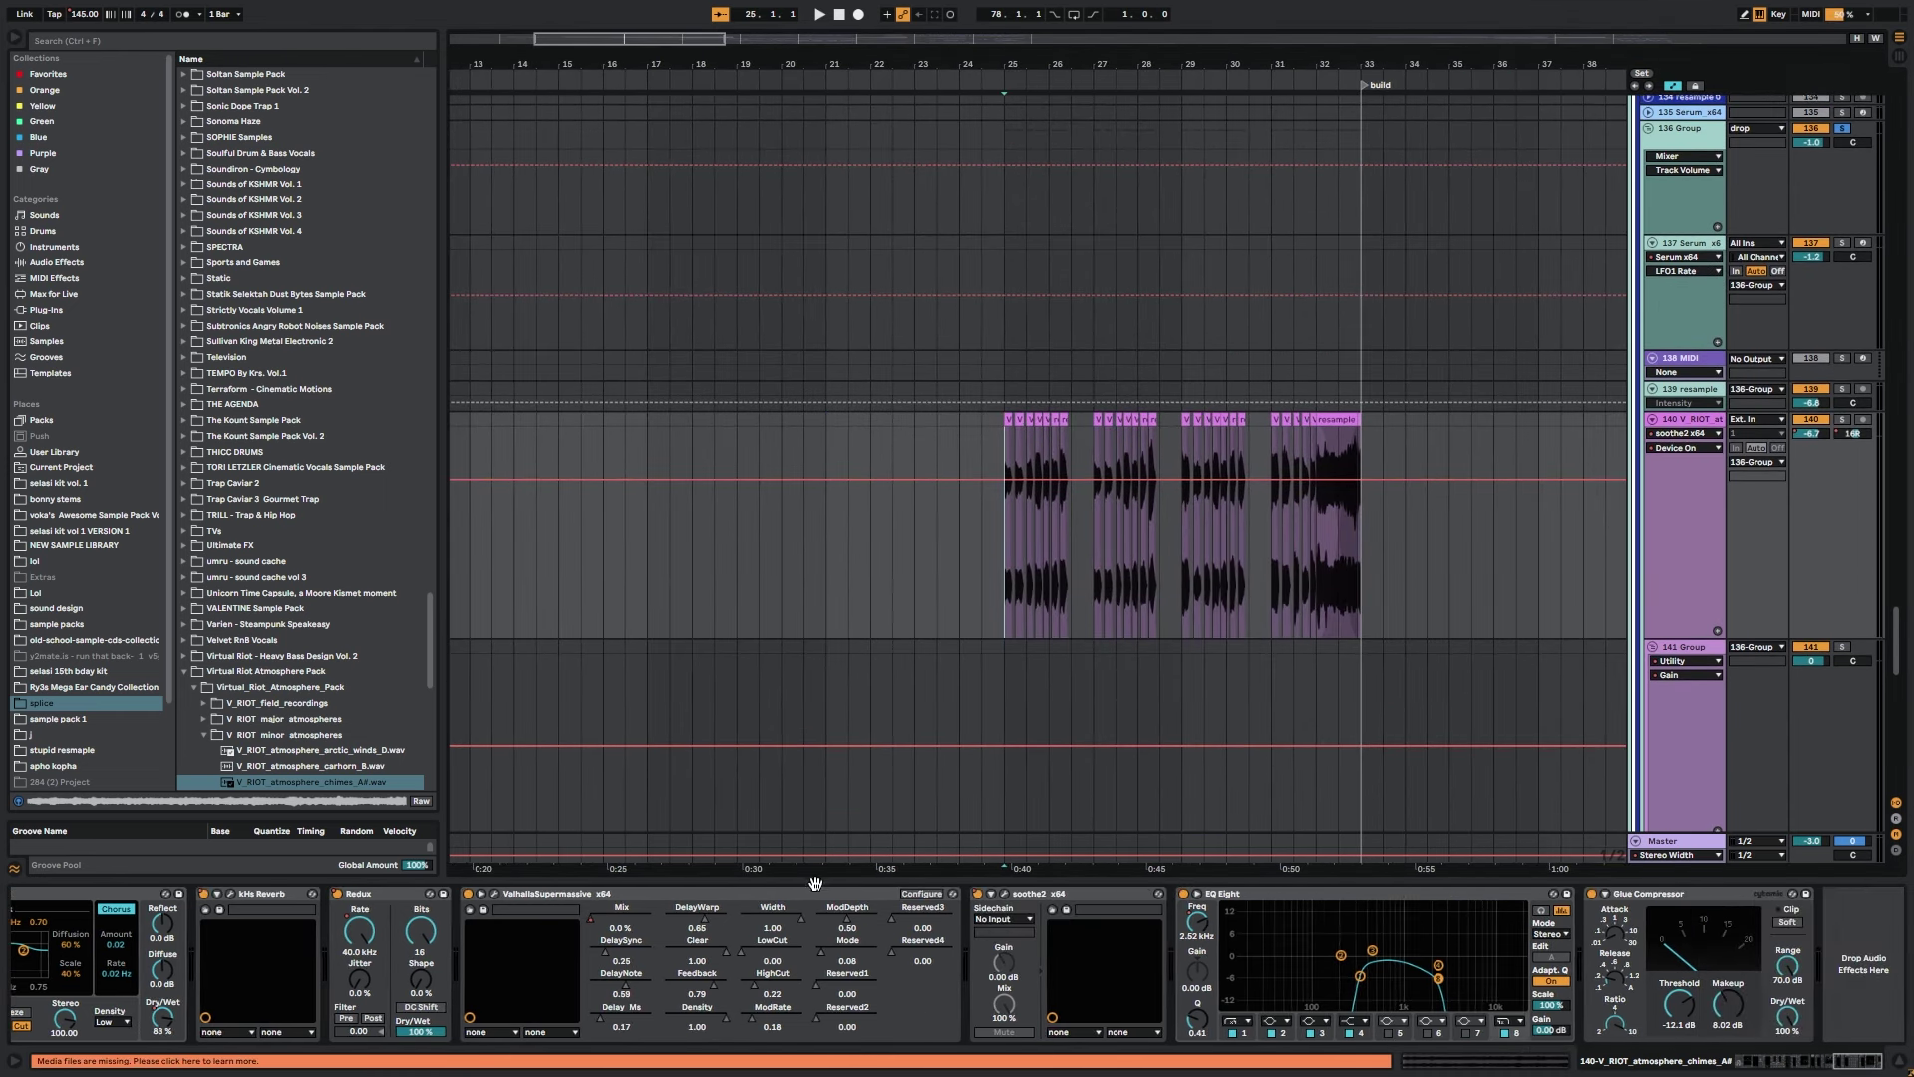
Show the final EQ Eight's 8 Frequency A automation on track 140 and examine it from the intro through drop 1.
click(1188, 925)
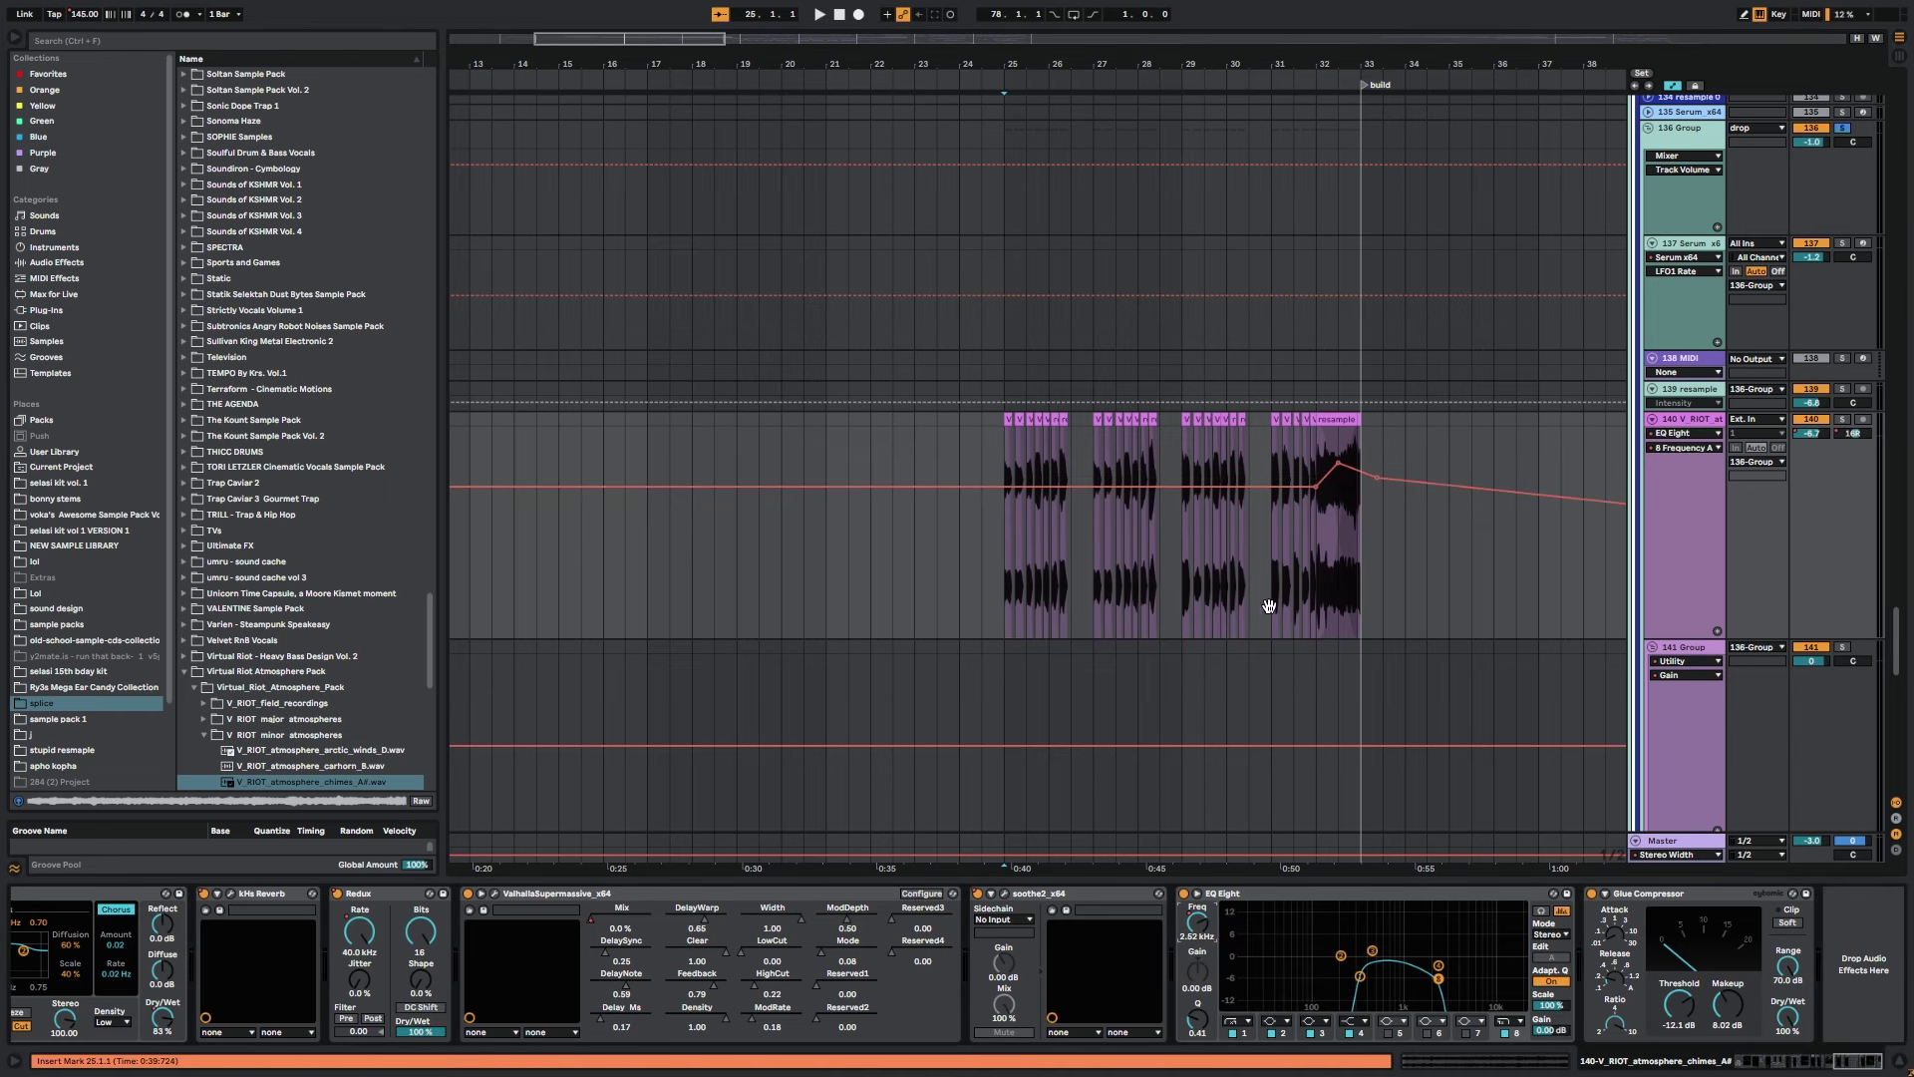
drag(1265, 607, 1569, 594)
click(899, 620)
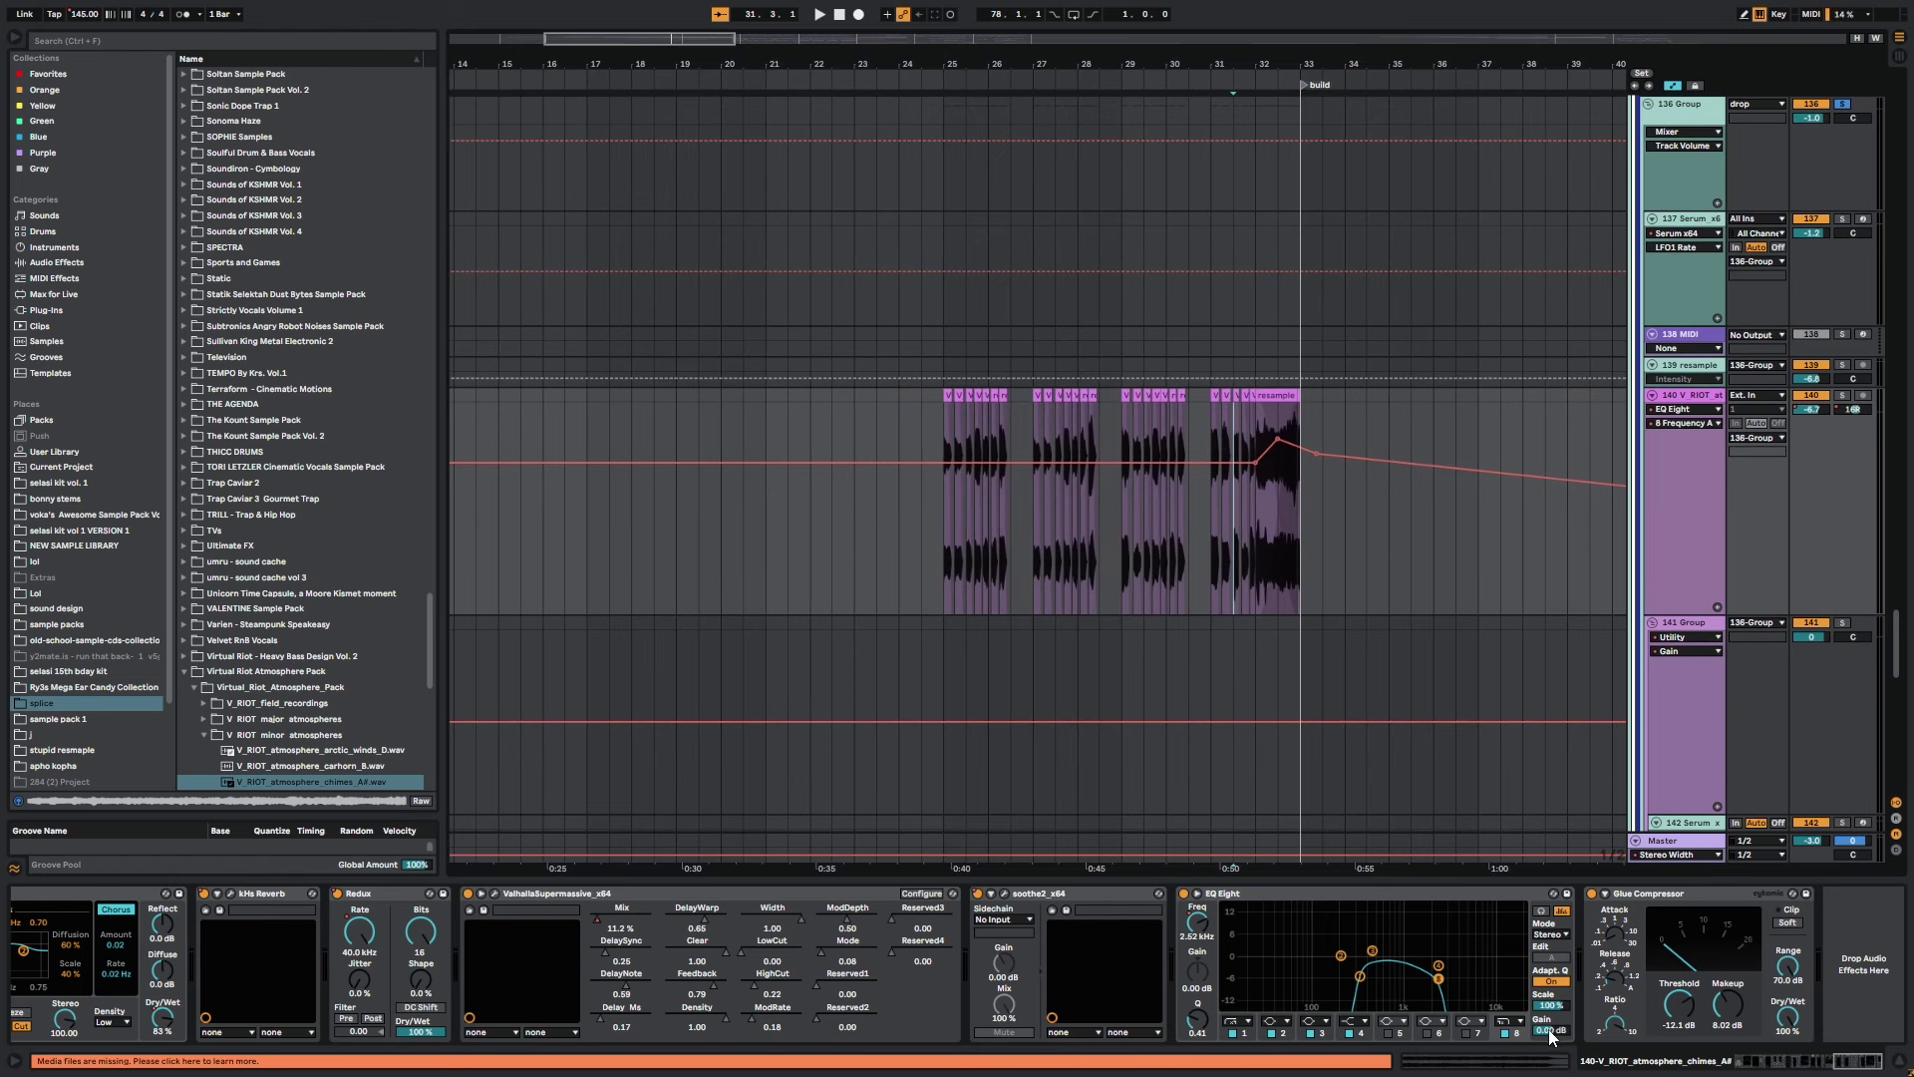
drag(1189, 638, 517, 614)
drag(628, 578, 1105, 536)
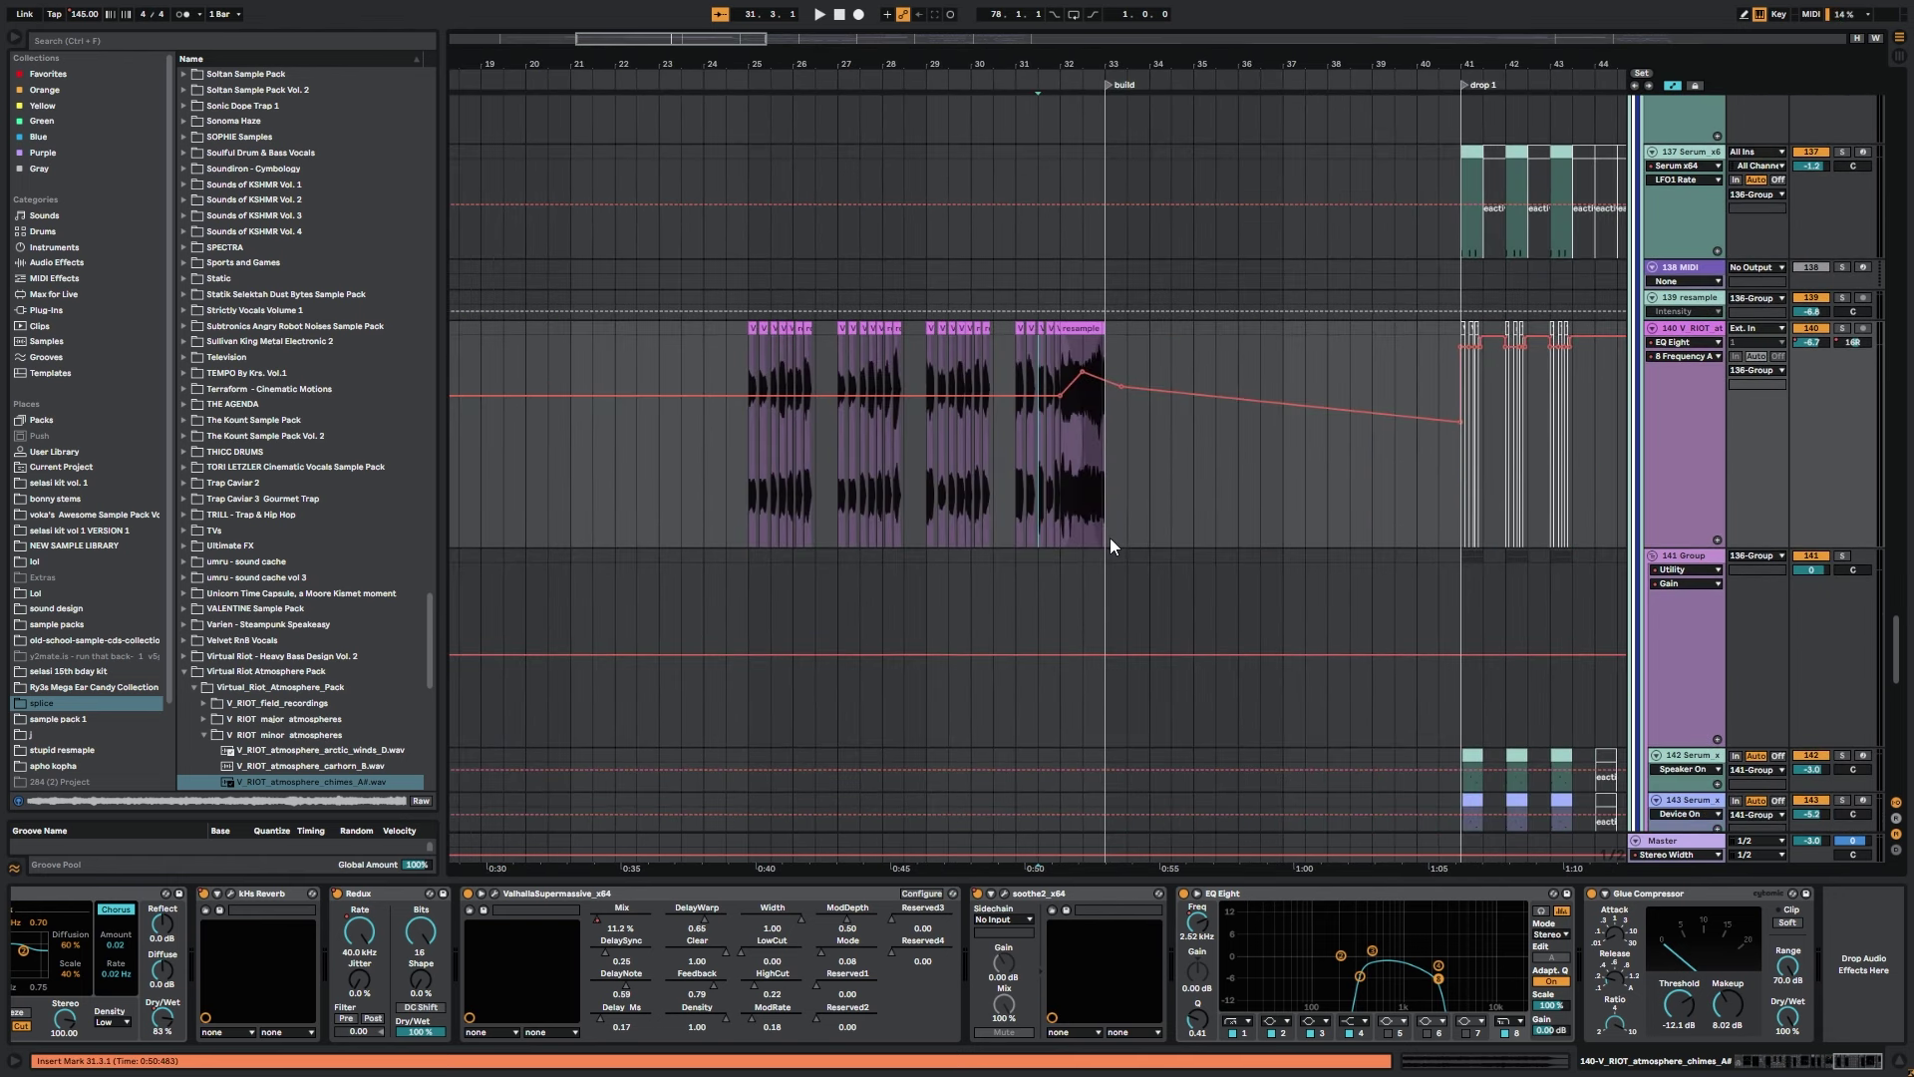
click(905, 530)
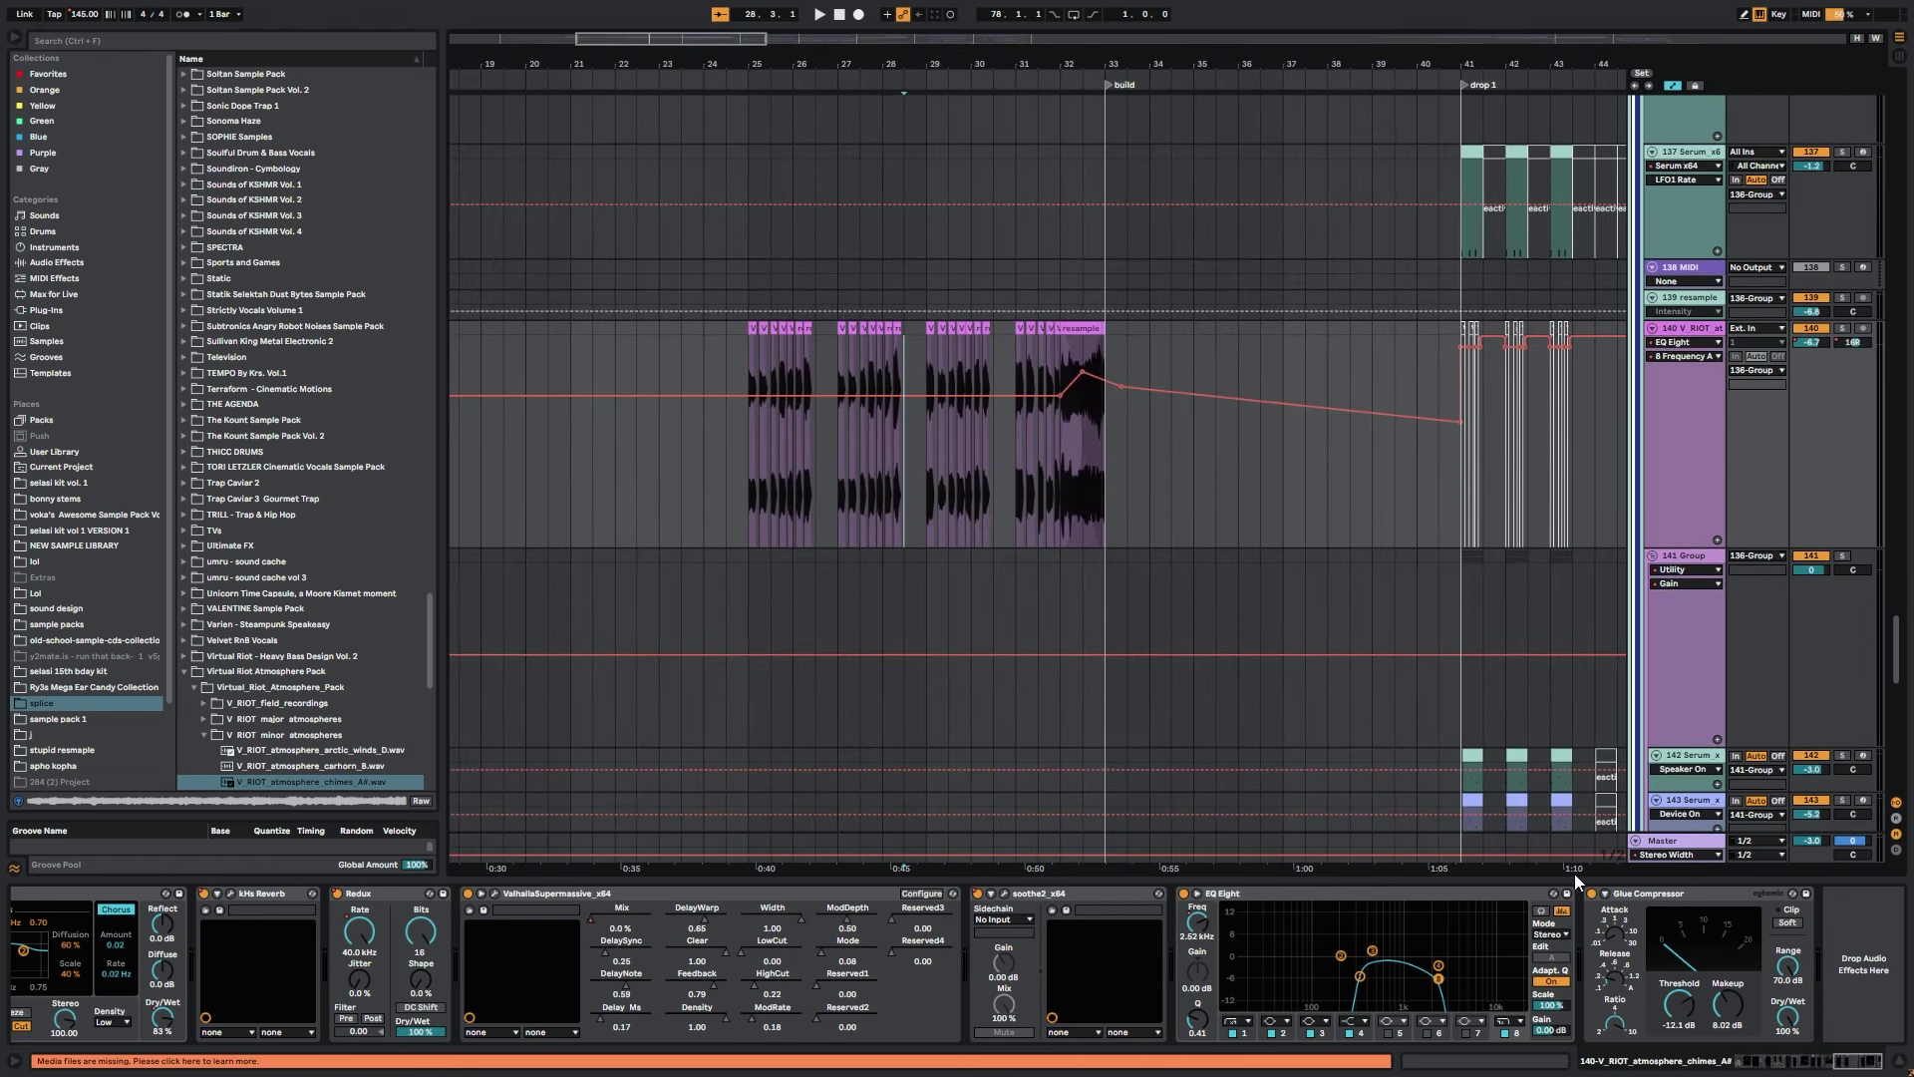
Solo track 49 in the Drums group and play its clips from bar 25.
drag(1186, 646, 1325, 258)
drag(1897, 703, 1863, 209)
click(876, 704)
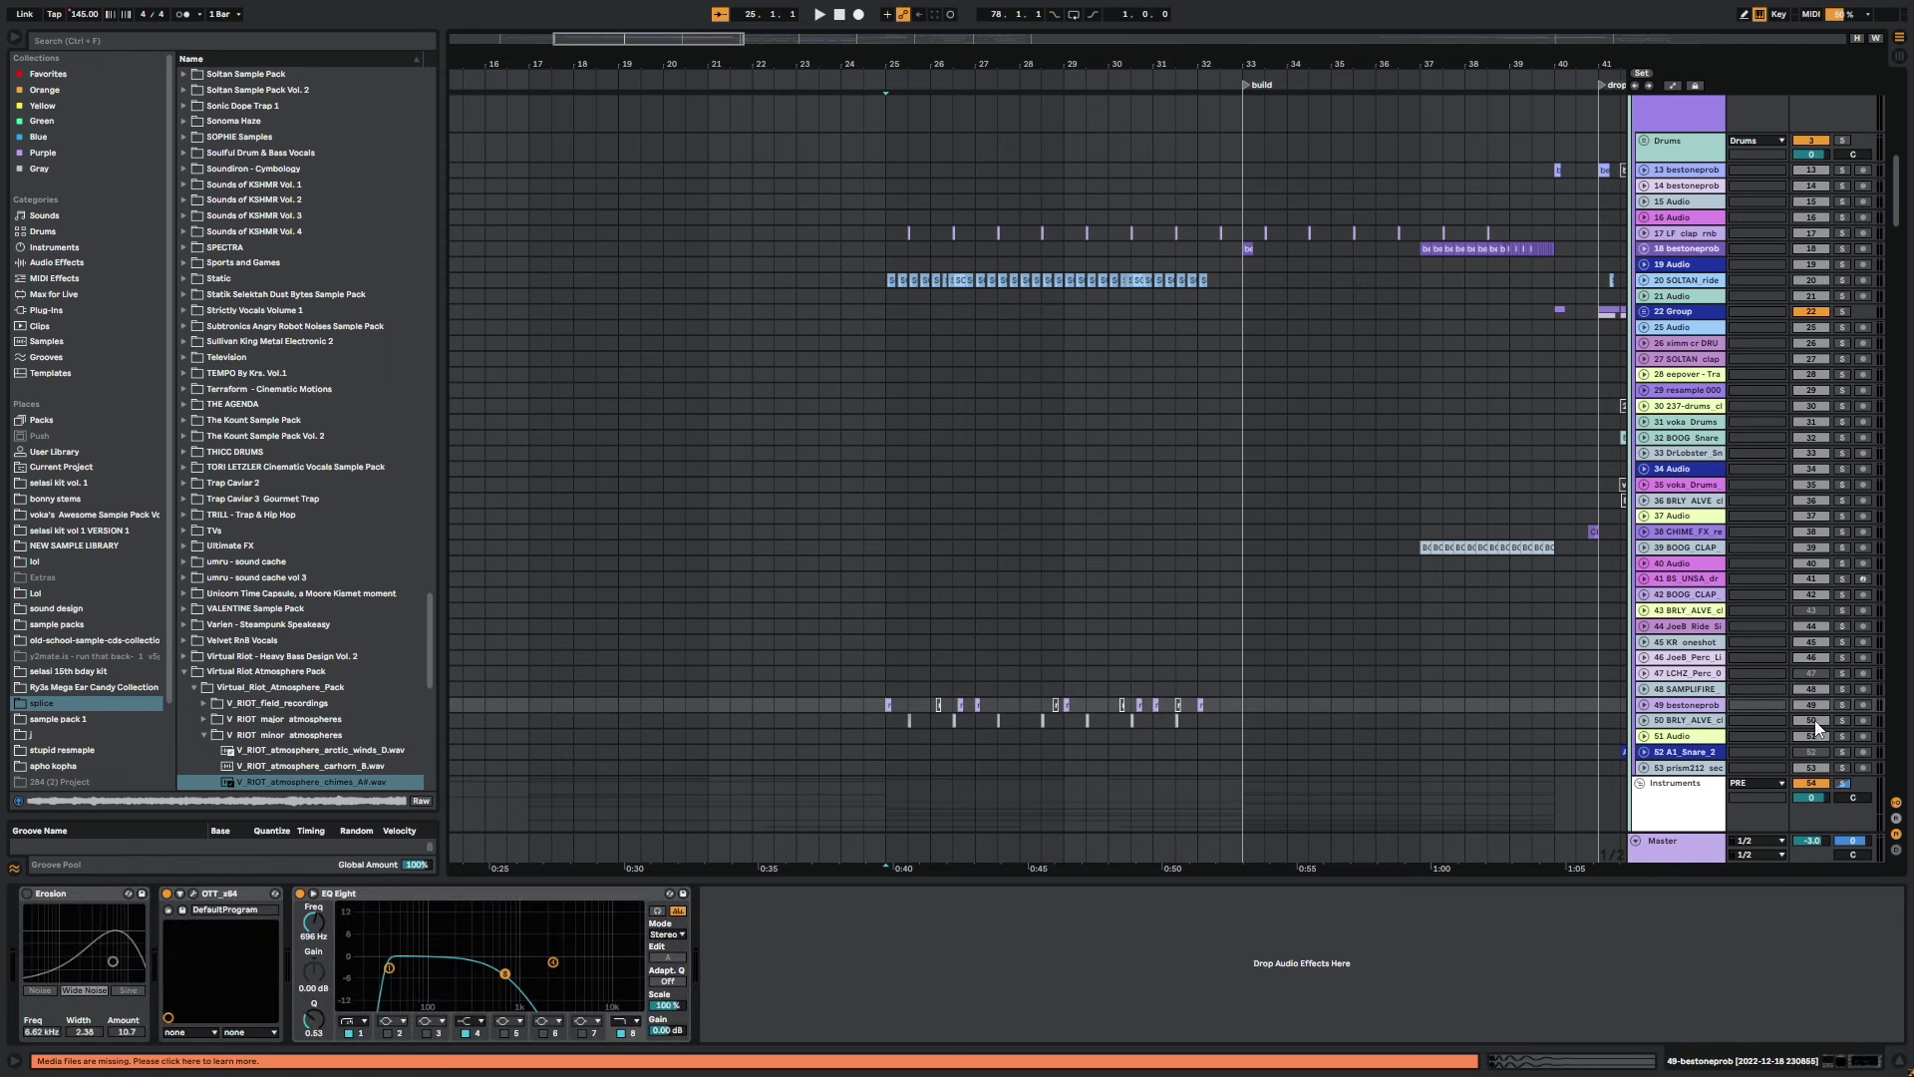
click(1842, 704)
drag(646, 46, 650, 248)
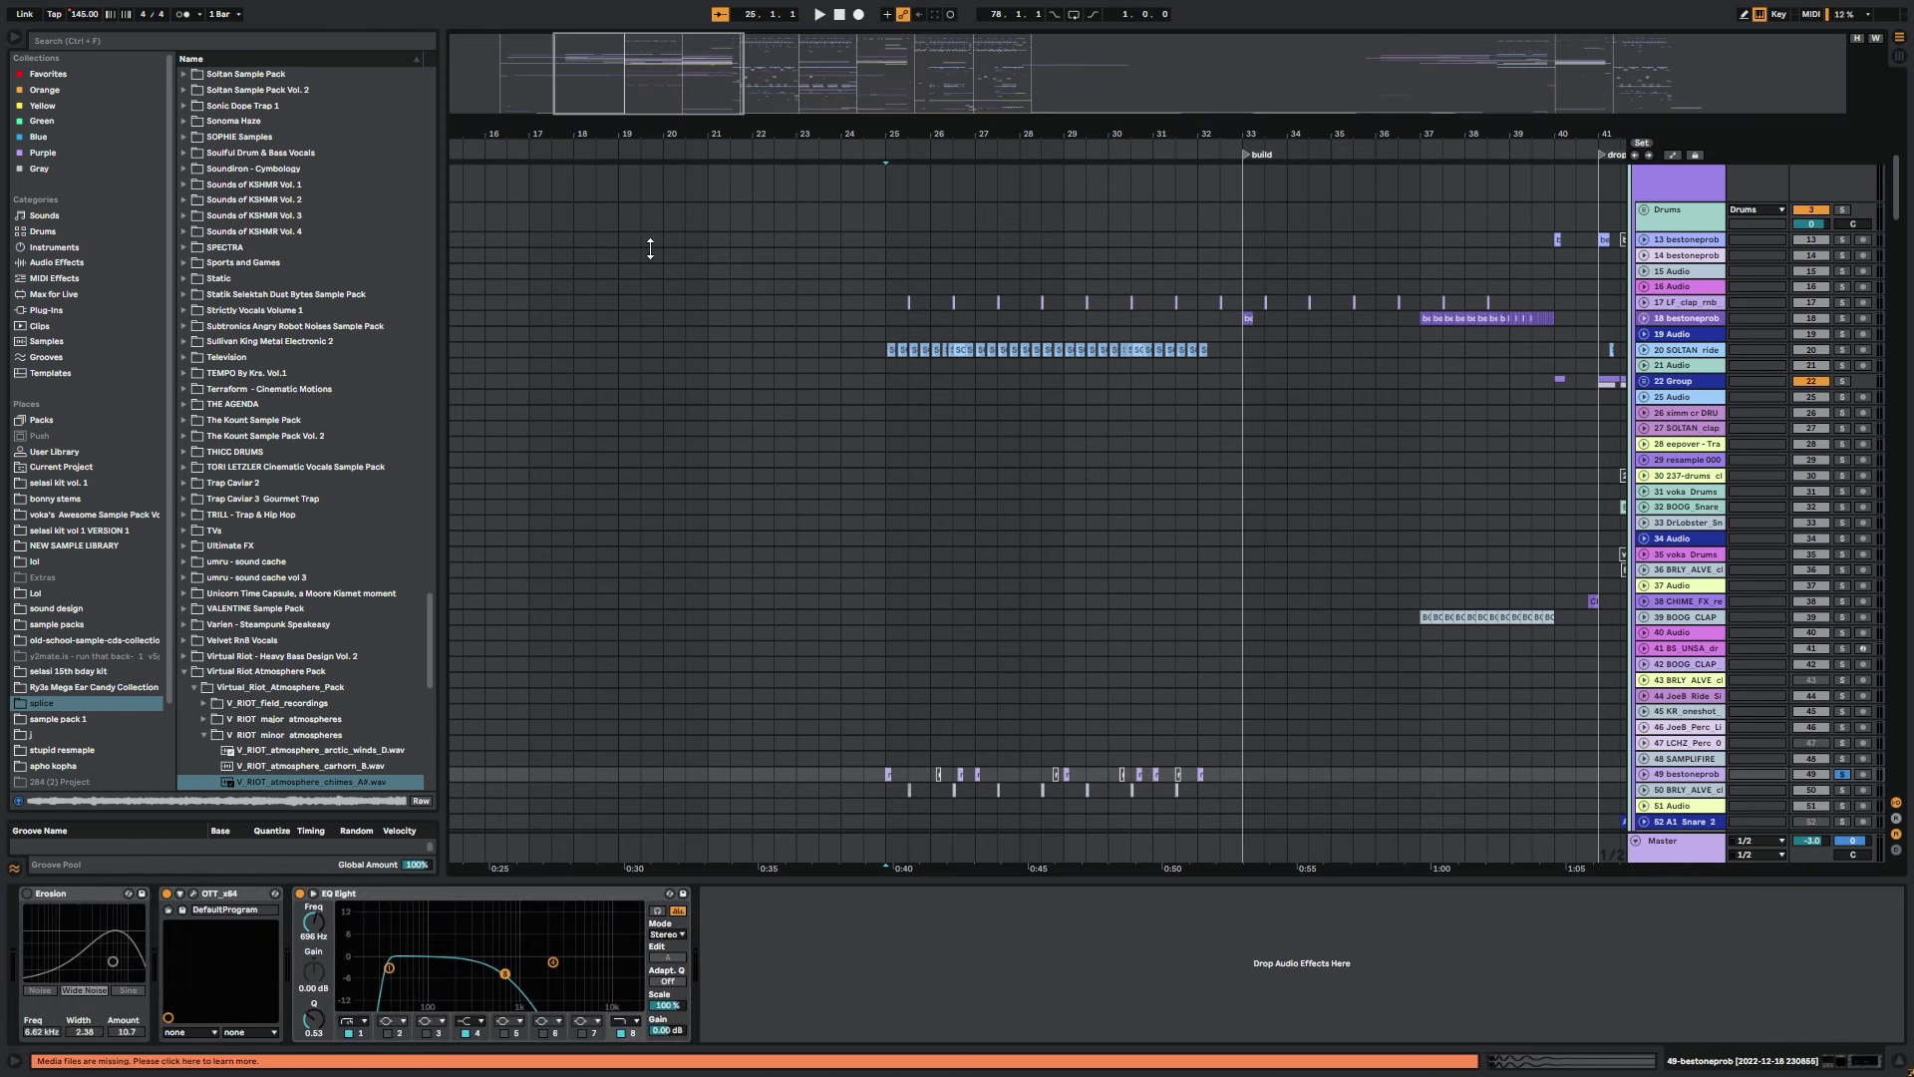
drag(626, 113, 628, 190)
key(space)
scroll(1376, 628, down, 2)
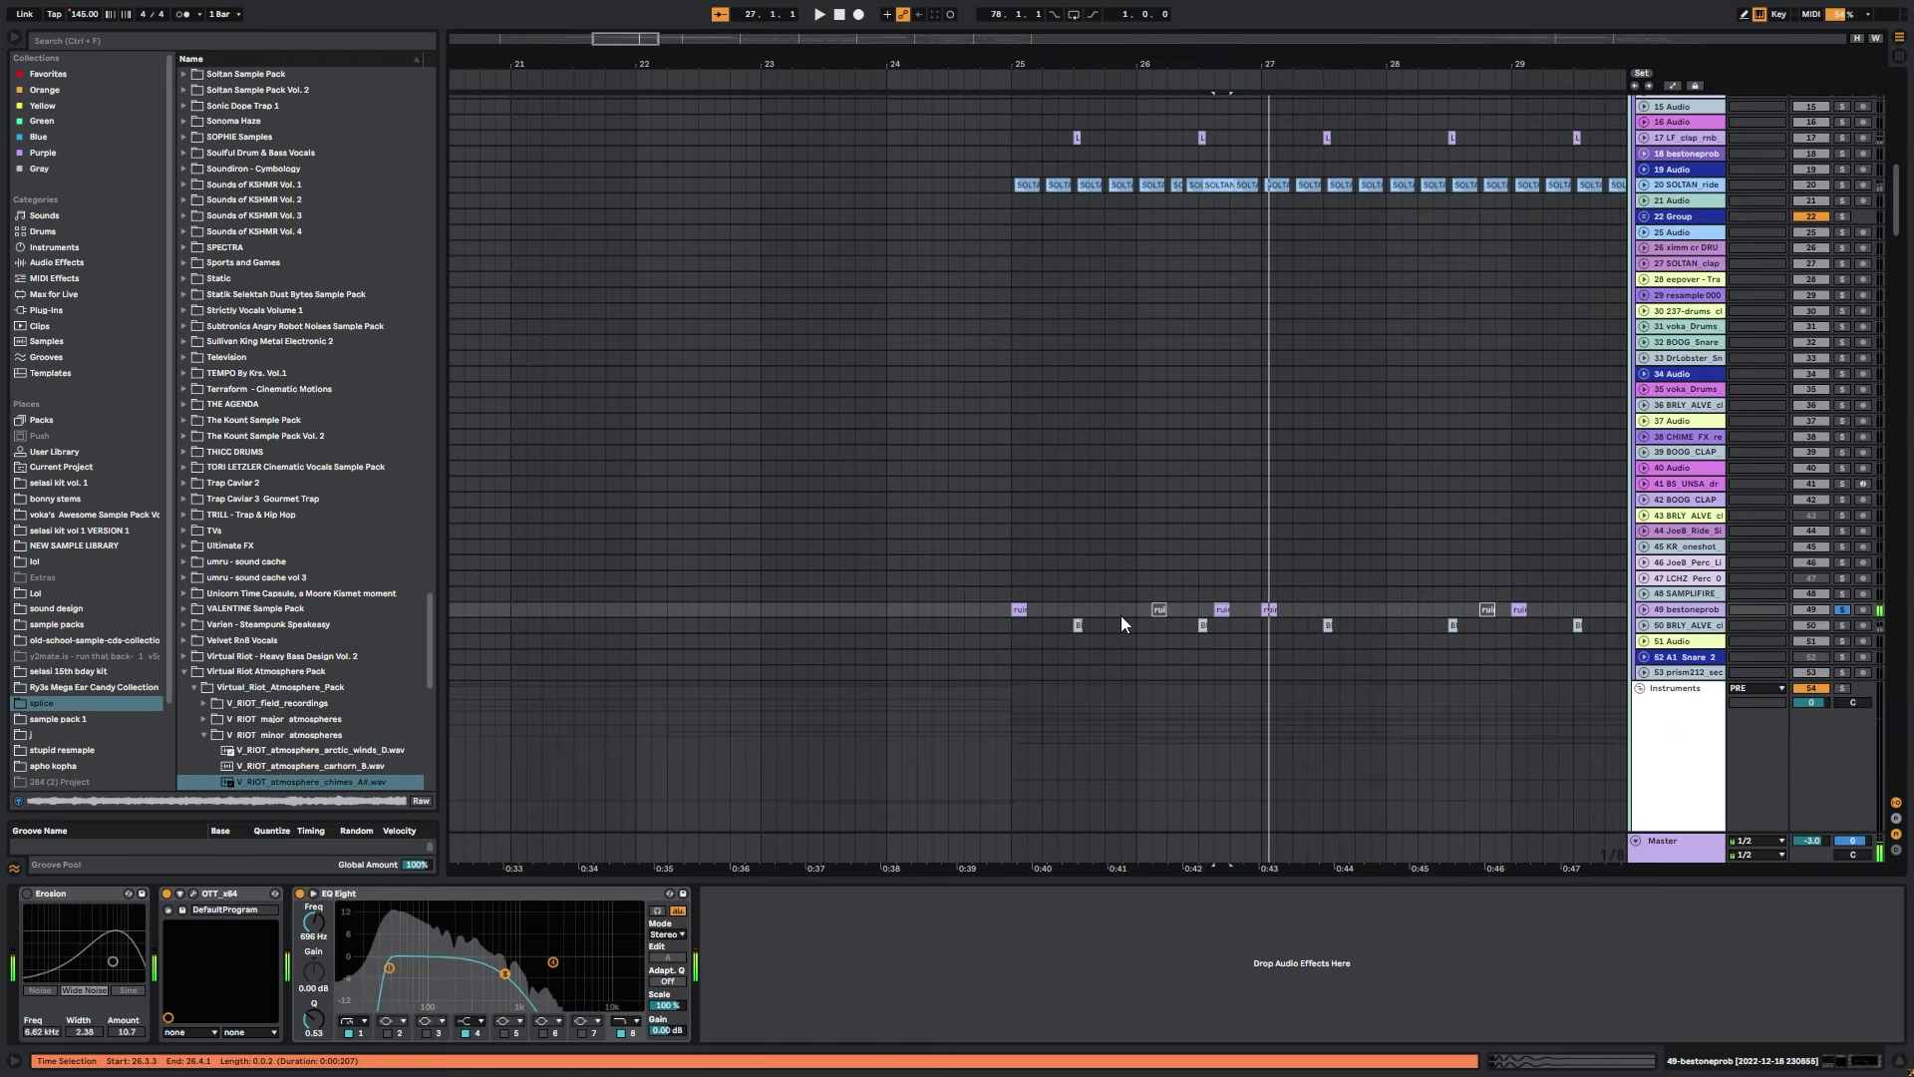
Play track 49 with band 1 of its EQ Eight switched off for comparison, and switch the band back on.
key(space)
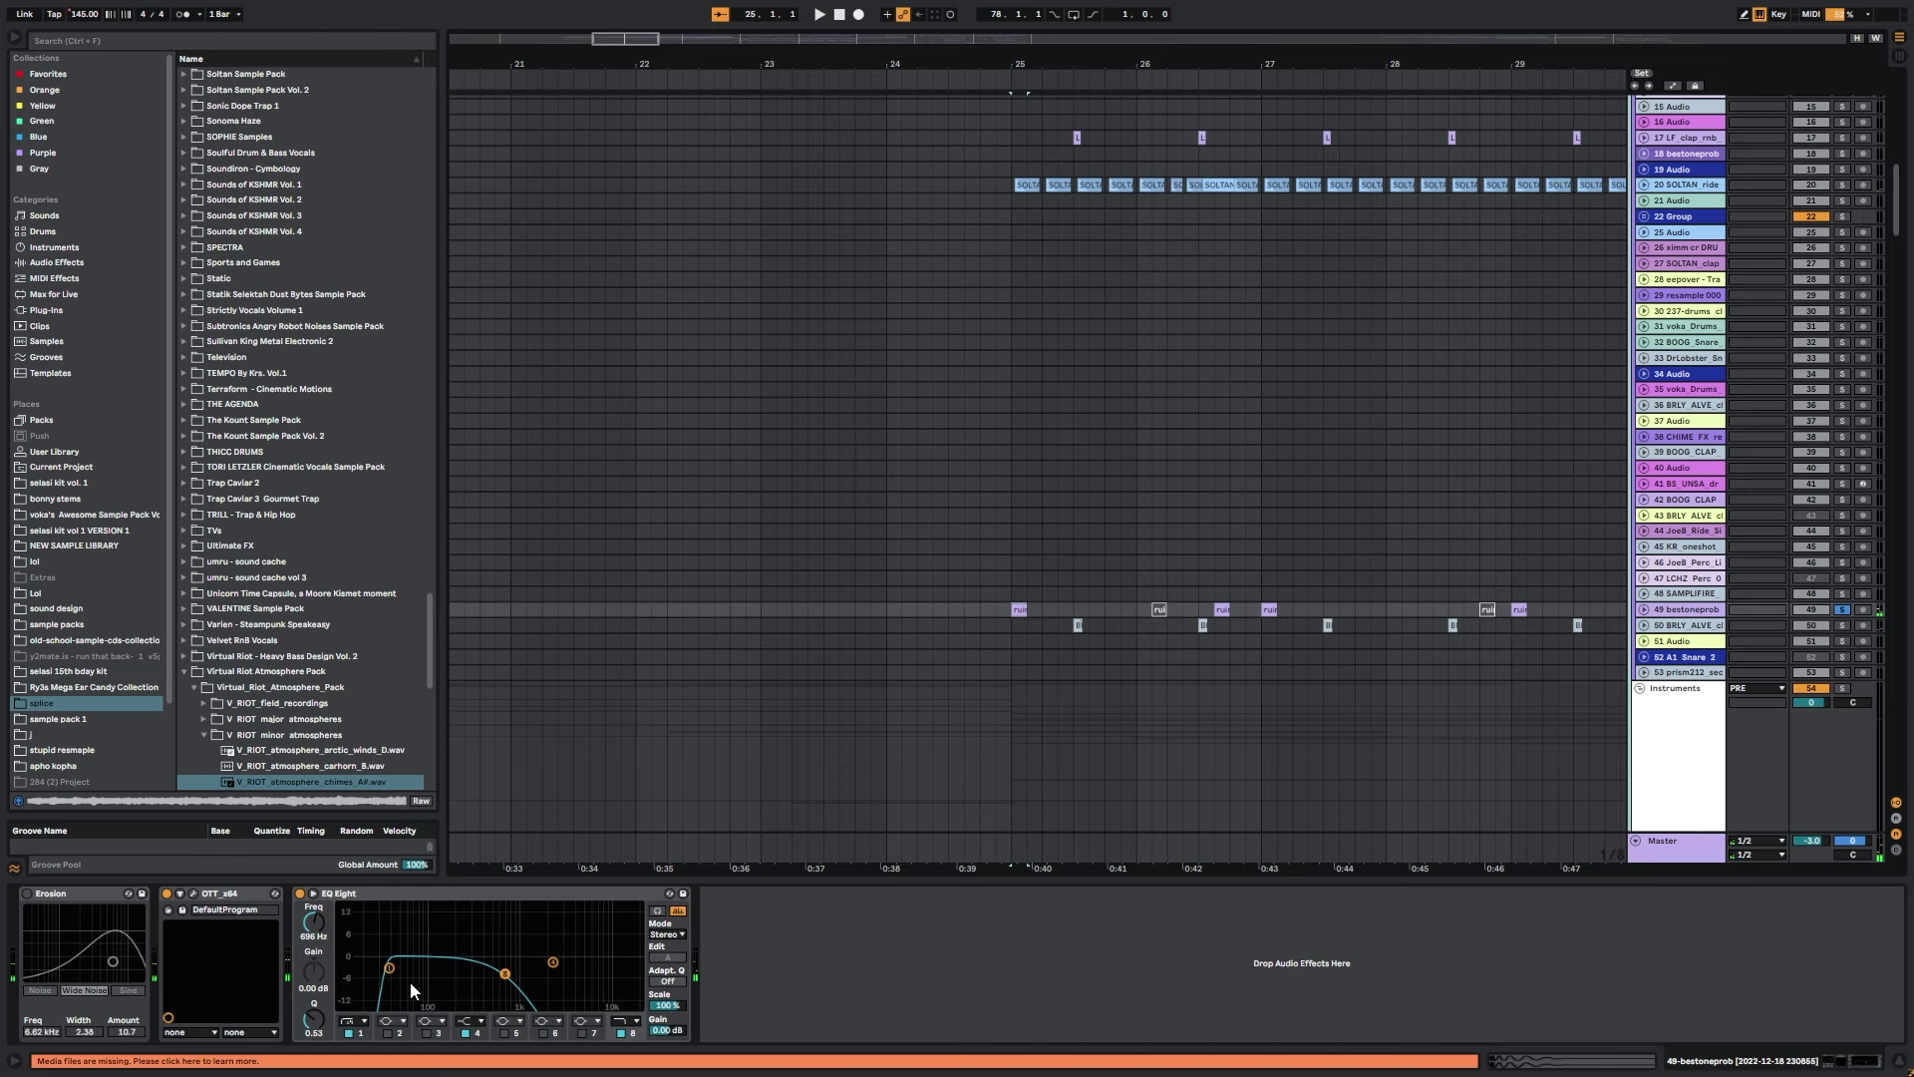
click(350, 1032)
key(space)
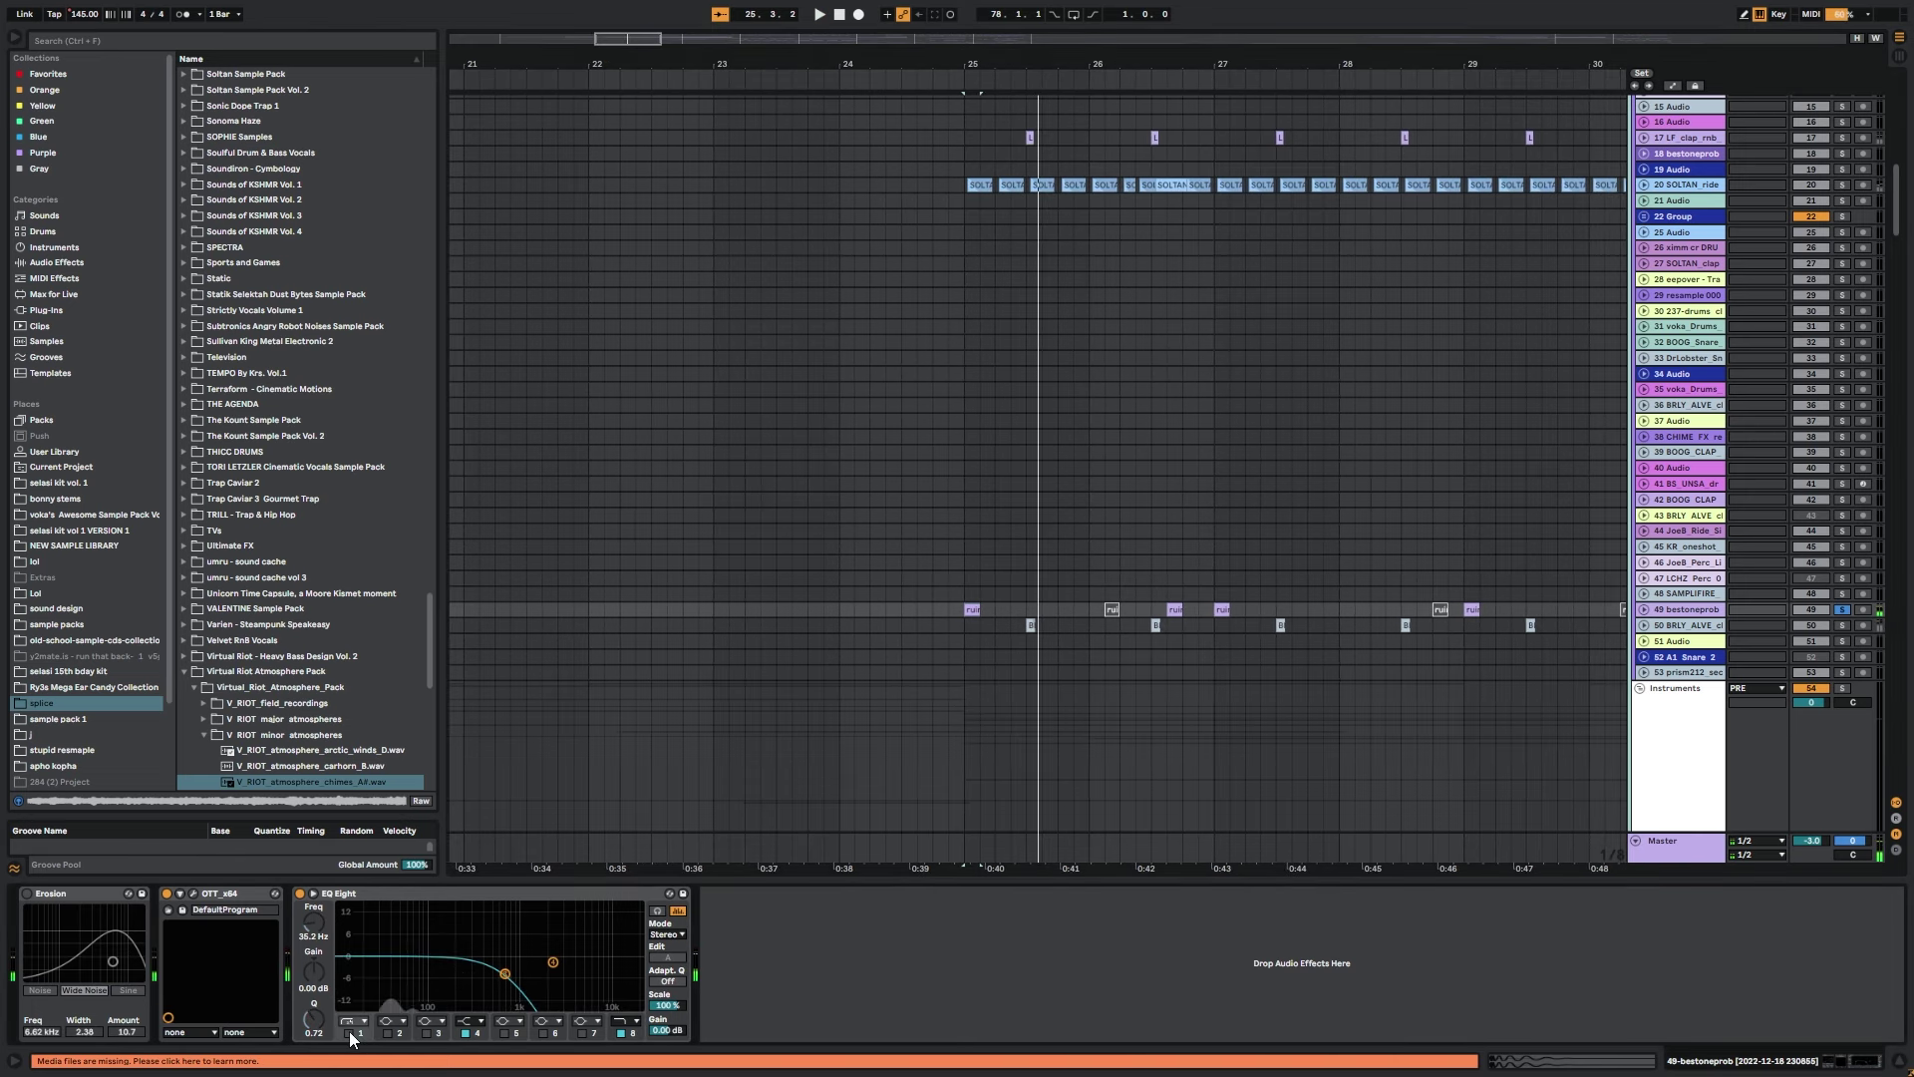
click(350, 1033)
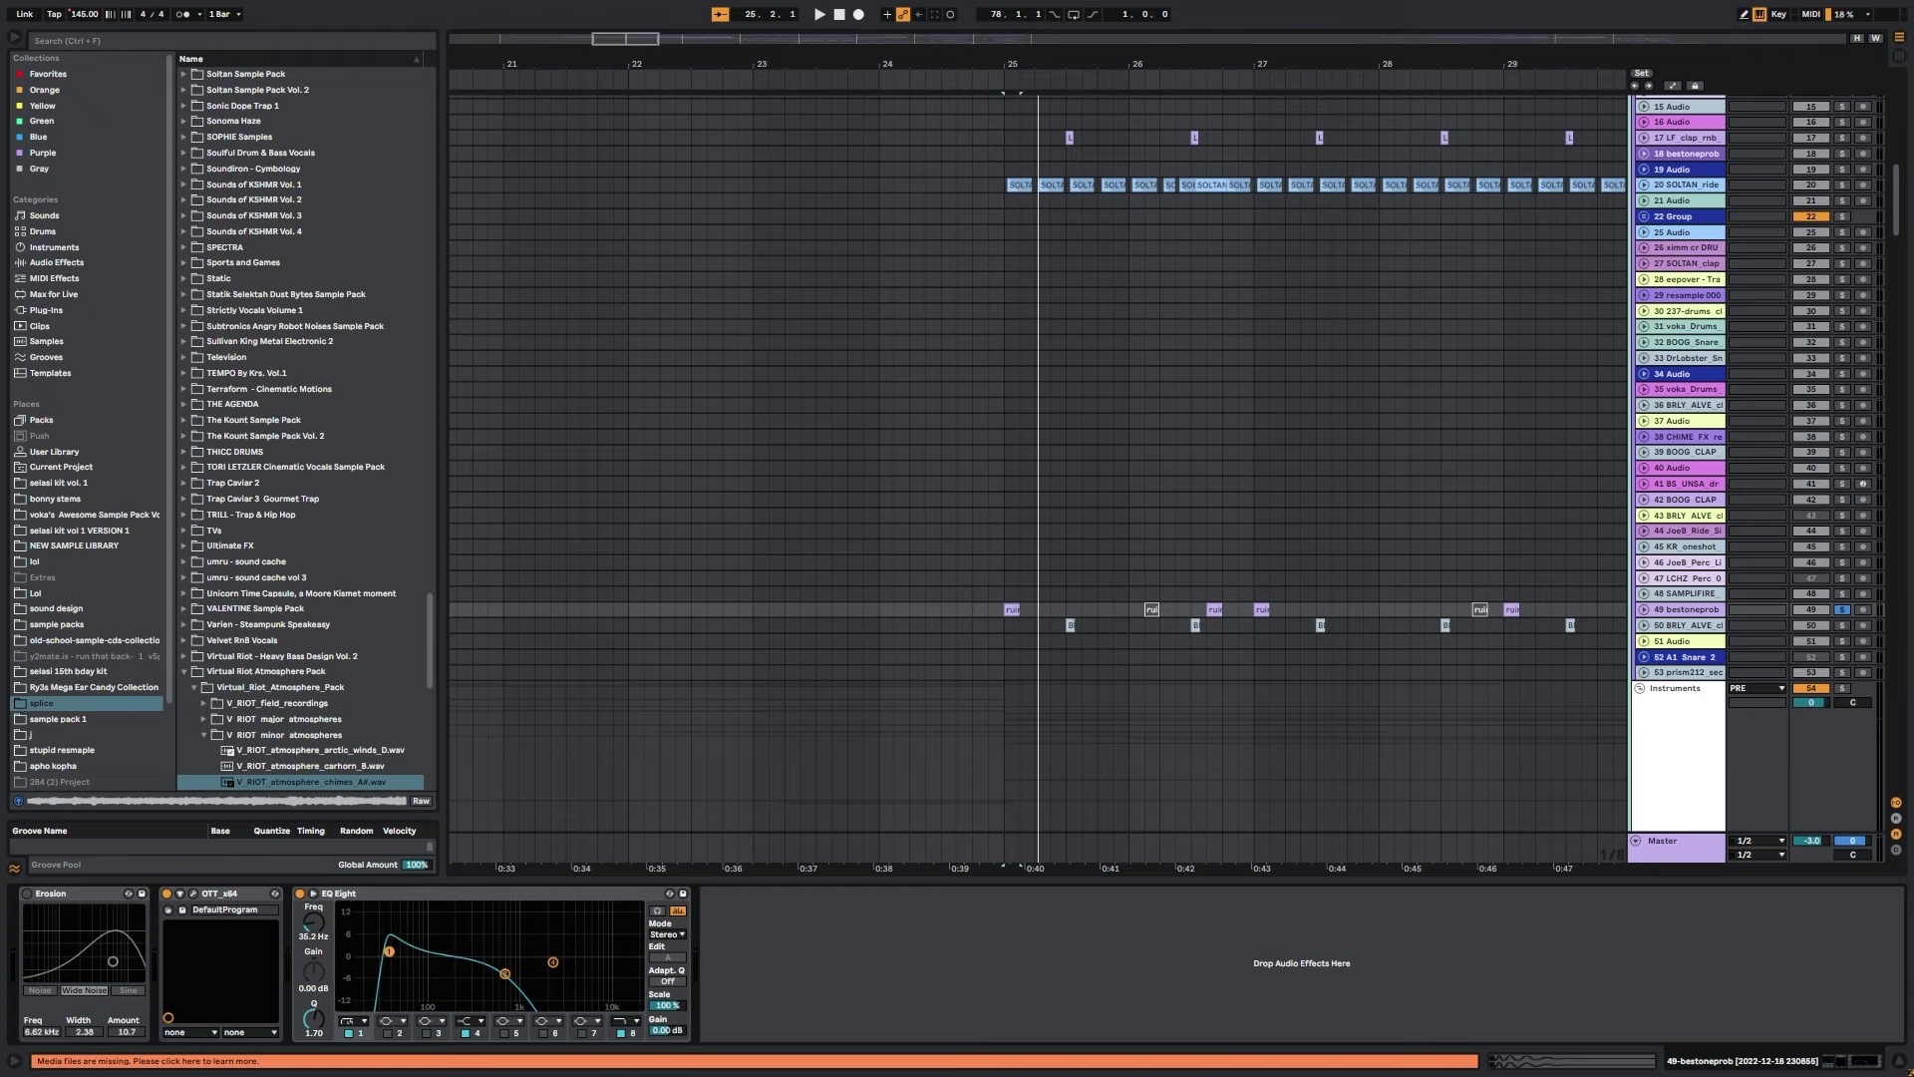
Try a resonant low cut on band 1 of track 49's EQ Eight during playback, and restore the band's original curve.
key(space)
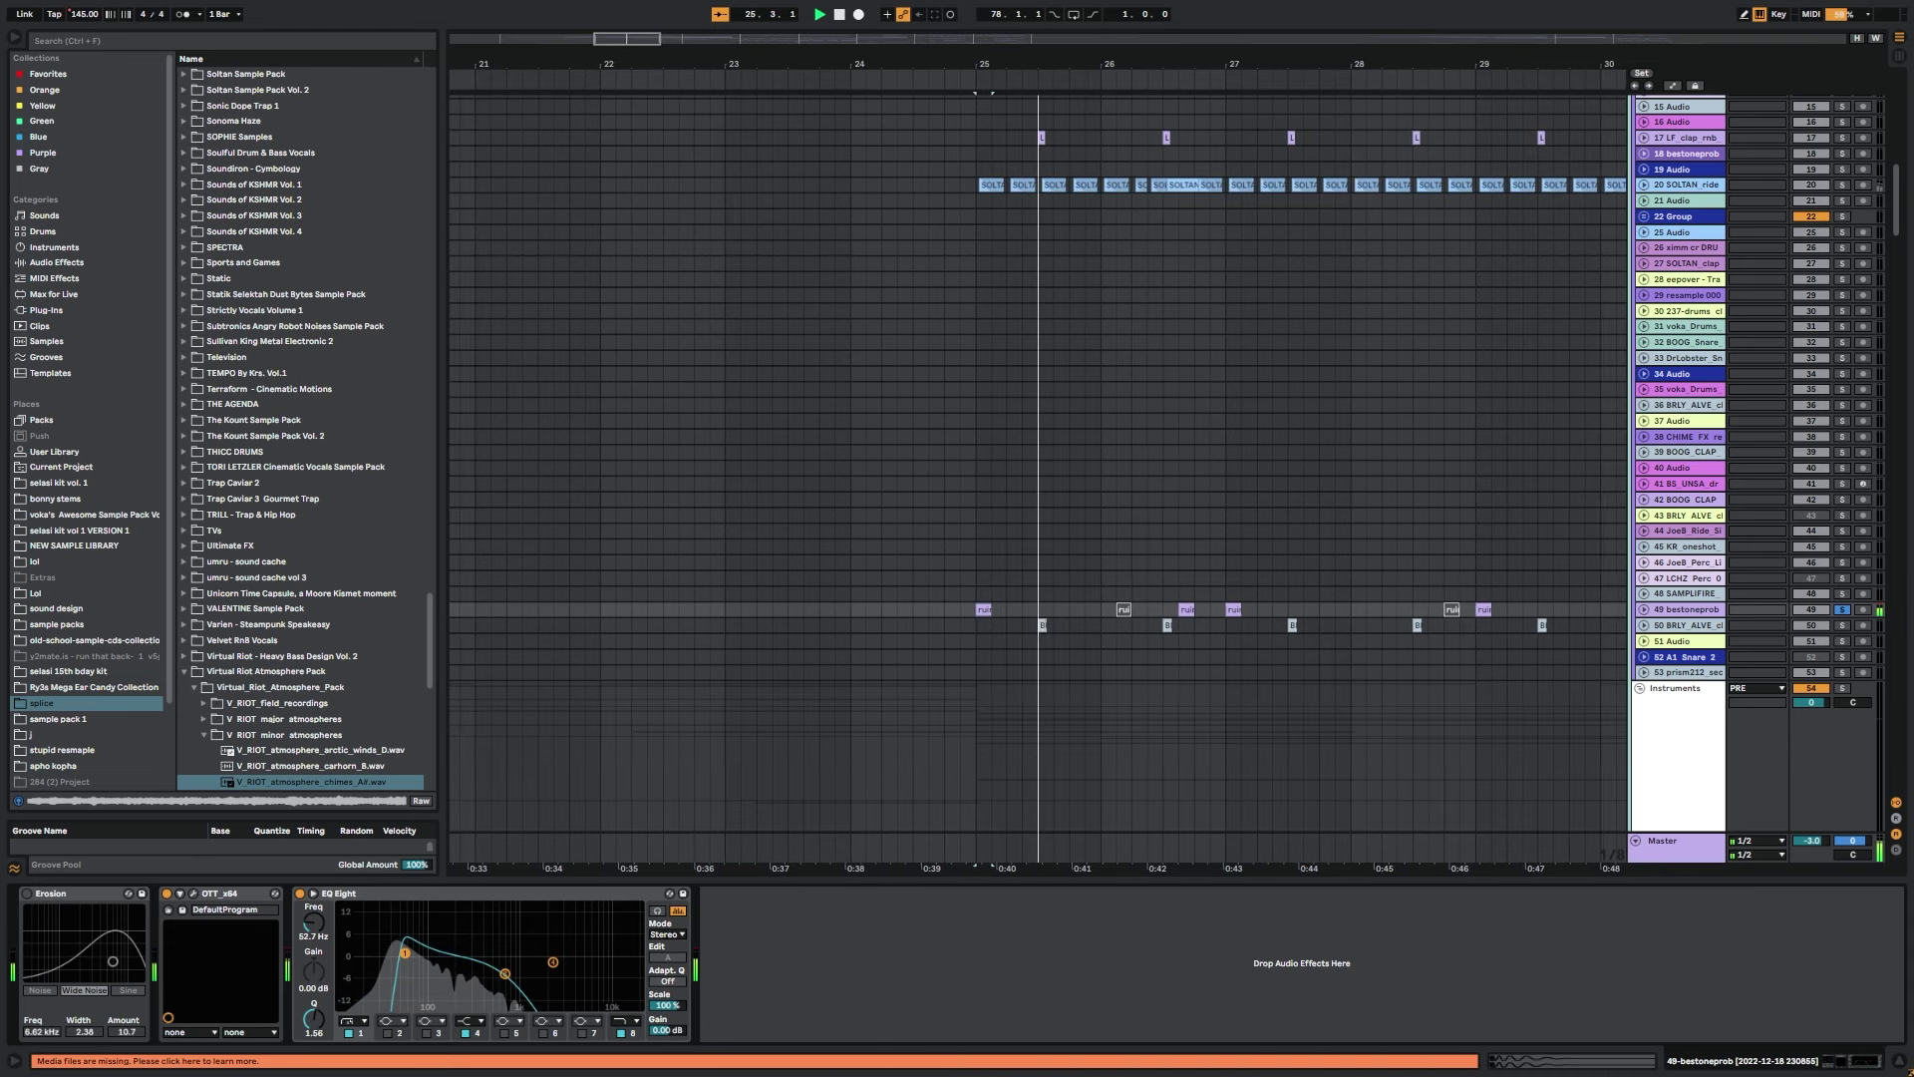
key(space)
key(space)
mouse_move(389, 951)
mouse_down()
mouse_move(424, 950)
mouse_move(389, 965)
mouse_up()
key(space)
key(space)
key(space)
key(space)
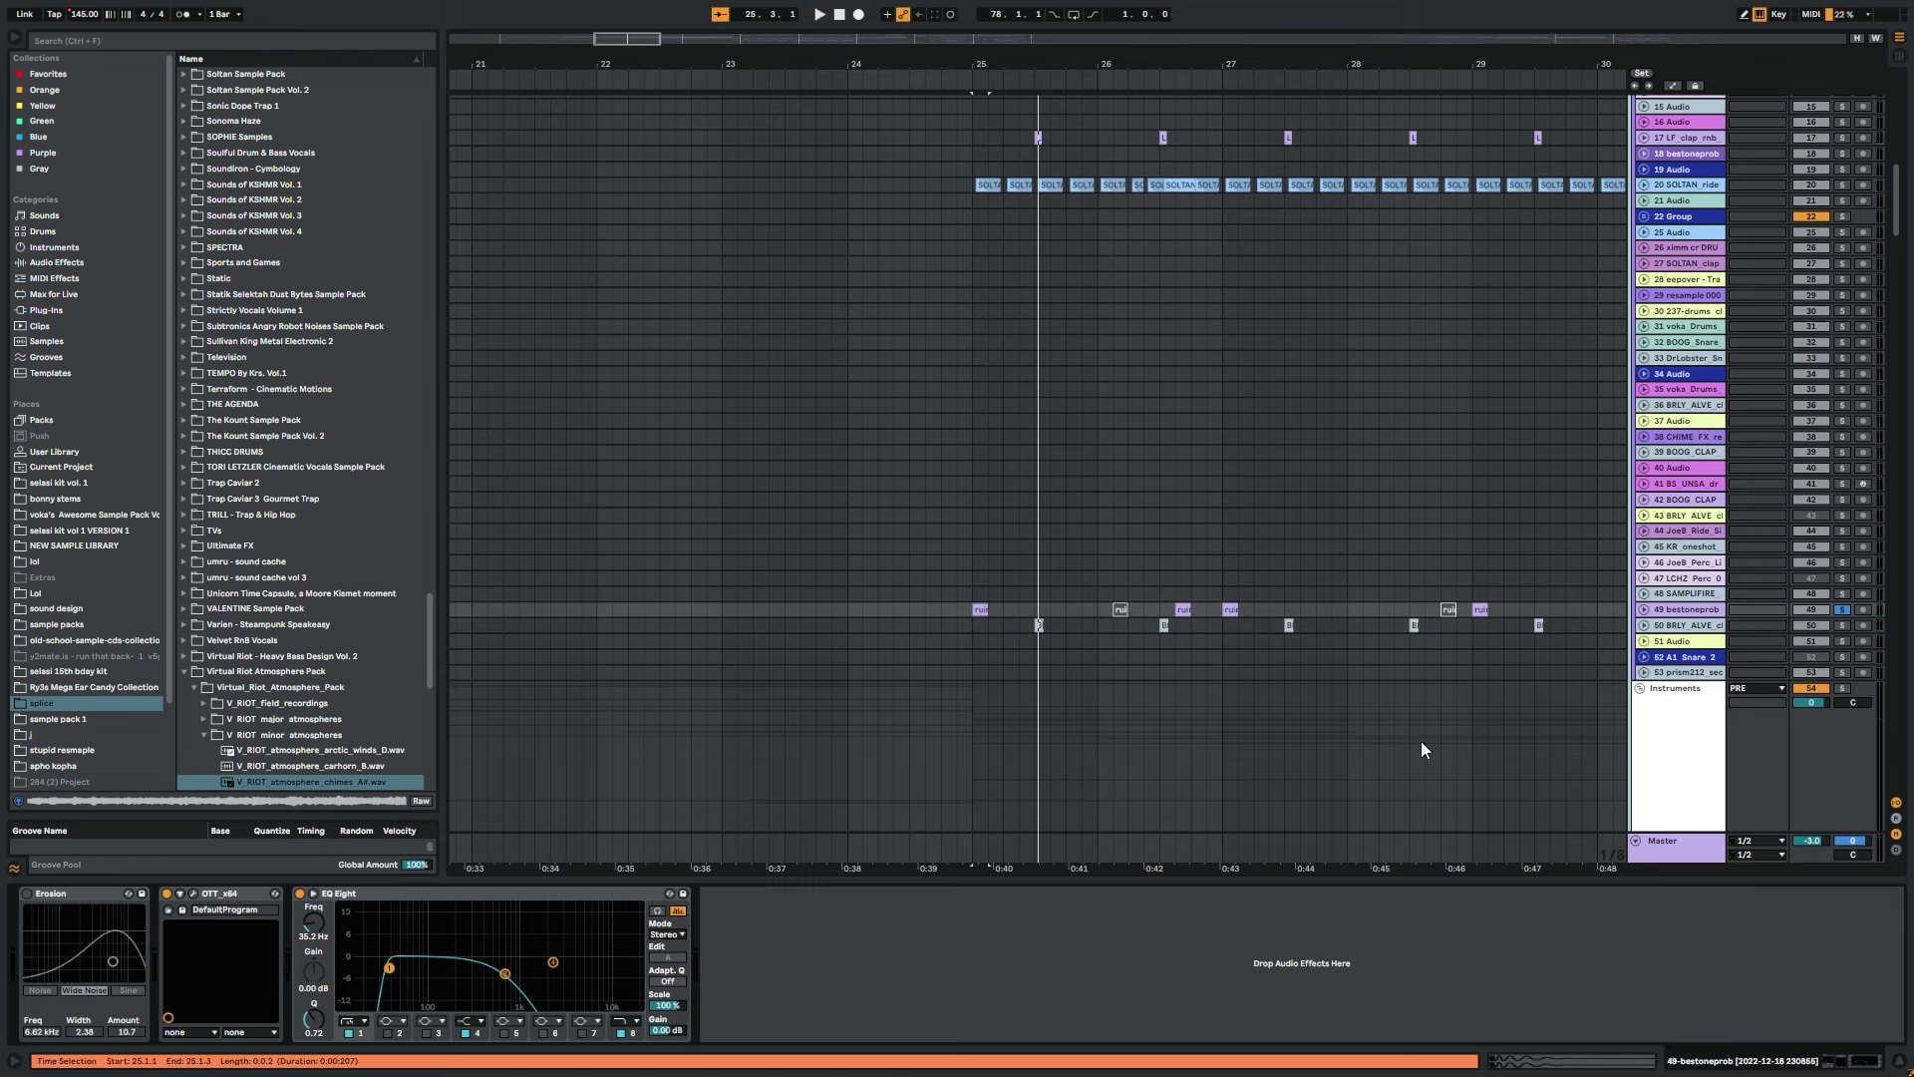
Unfold track 49 to show its waveforms, and check its OTT settings before closing the plugin window.
click(1645, 610)
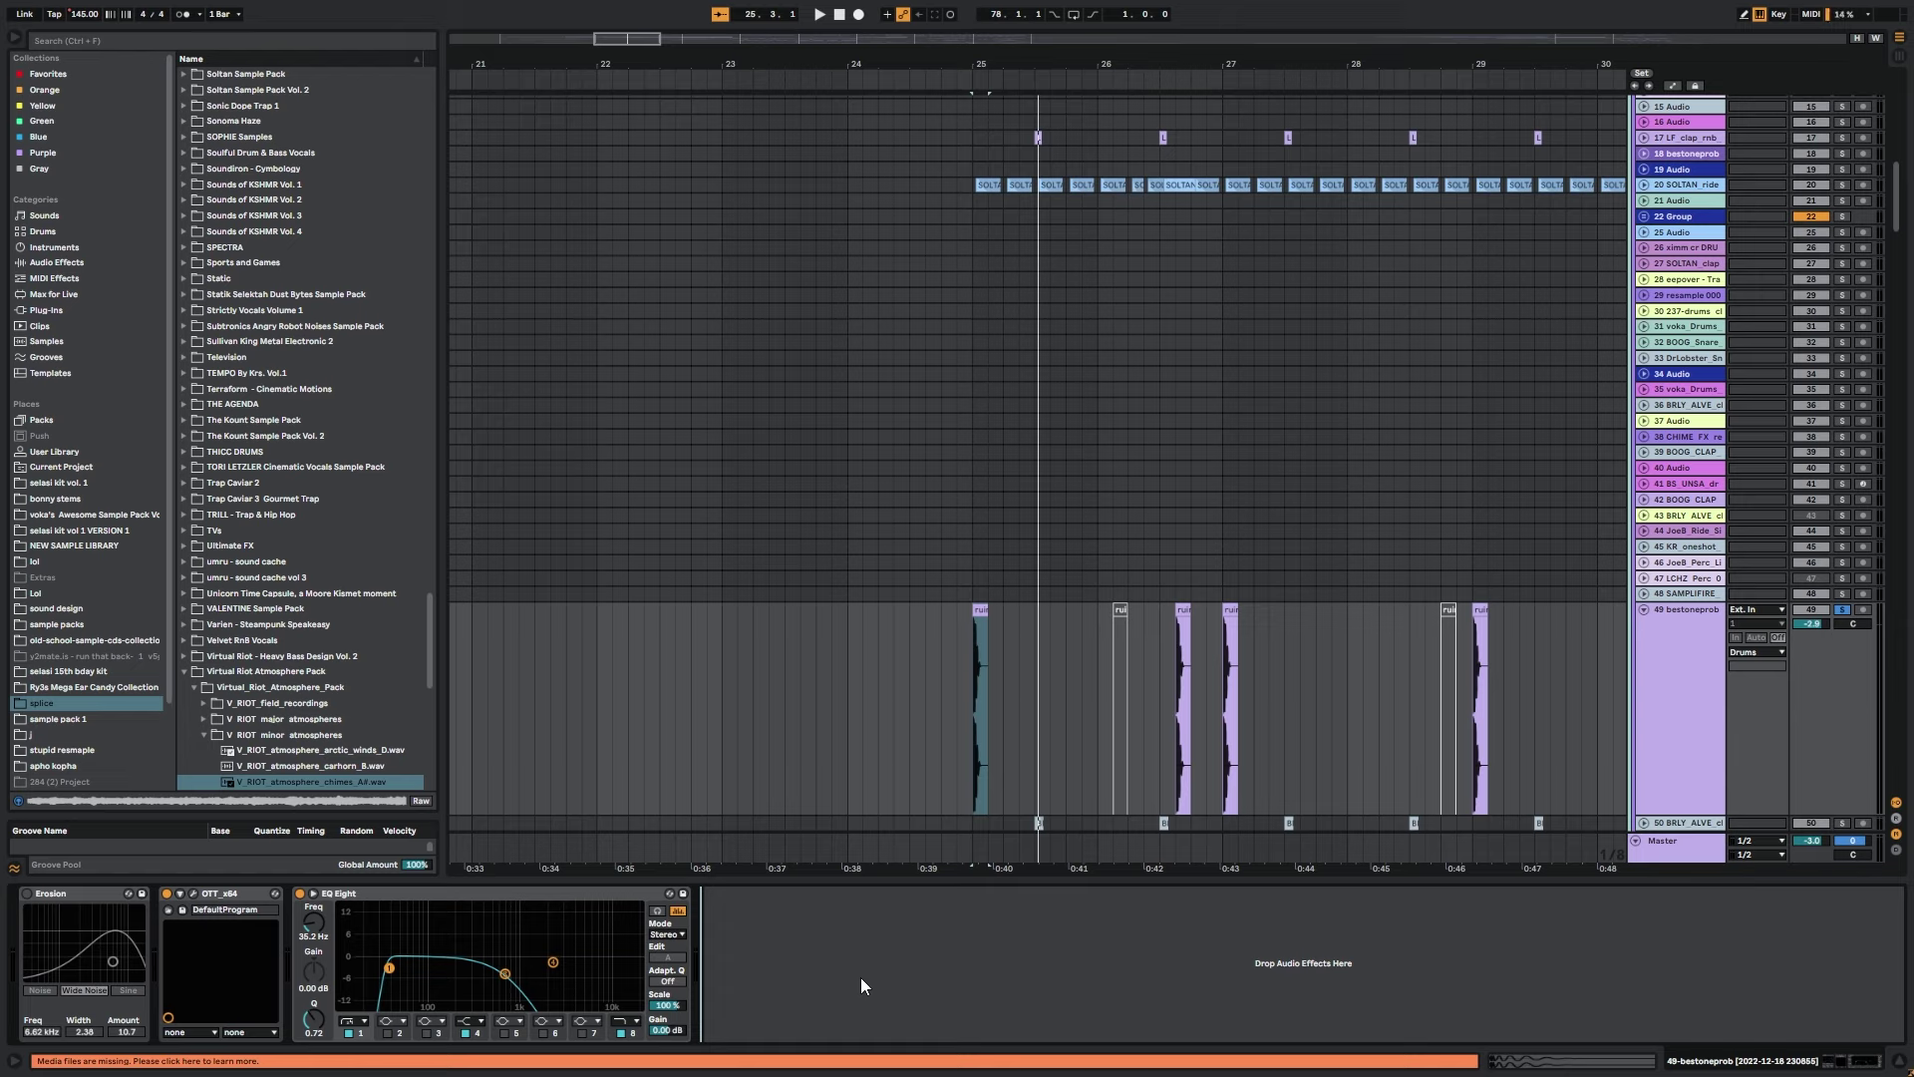
click(978, 691)
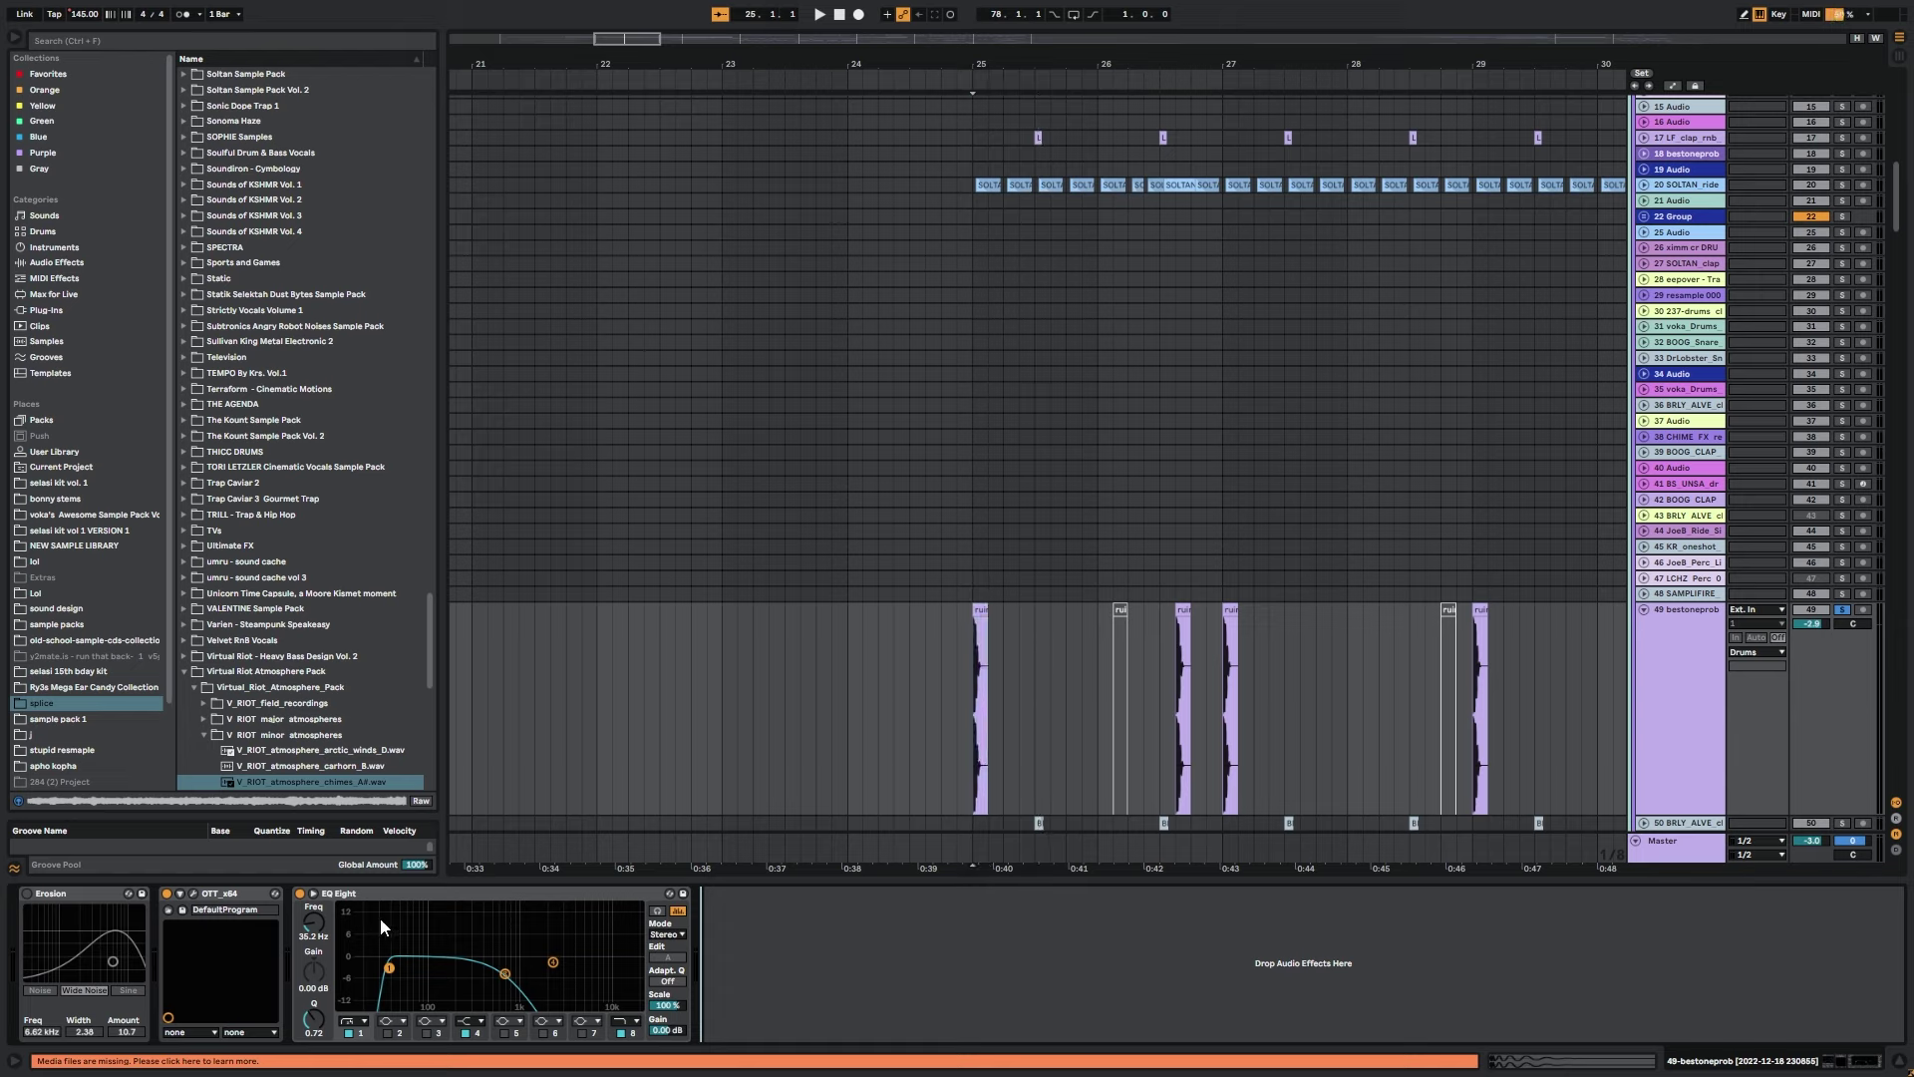
click(194, 892)
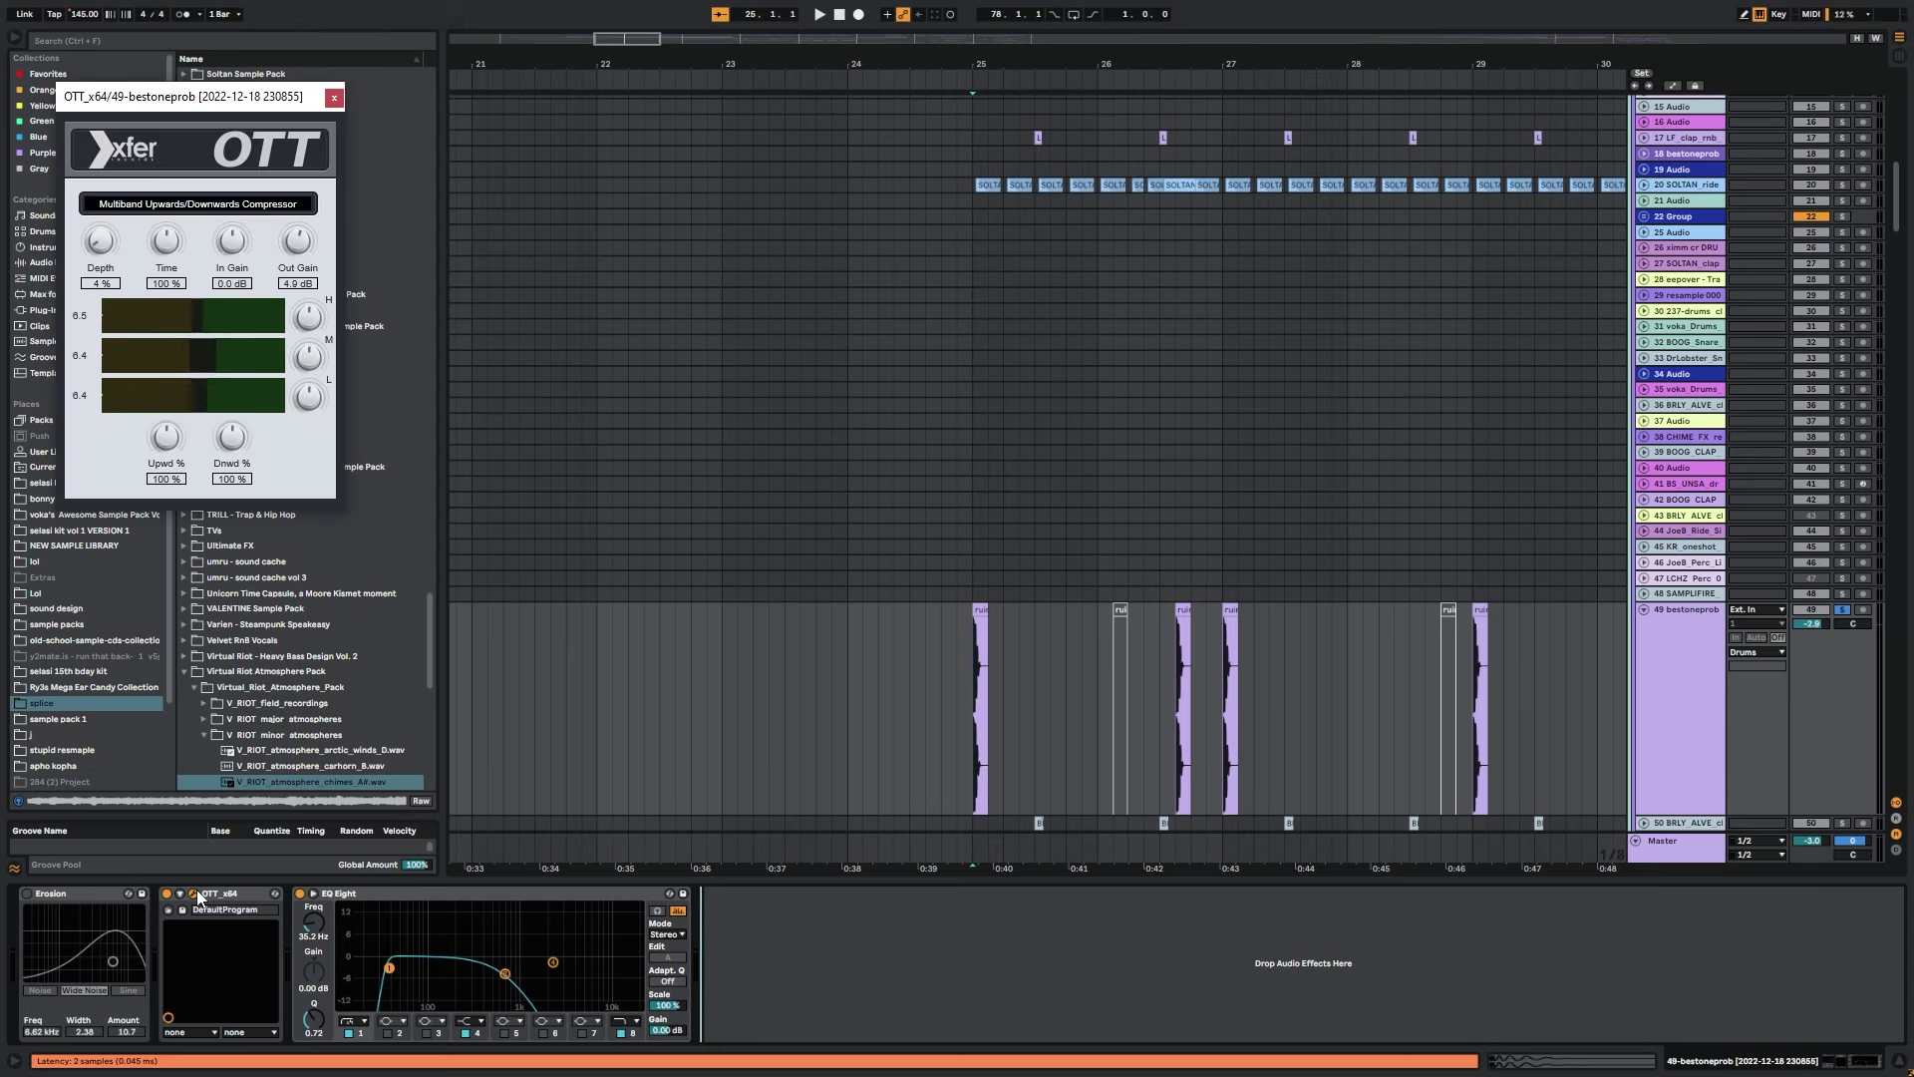
click(195, 894)
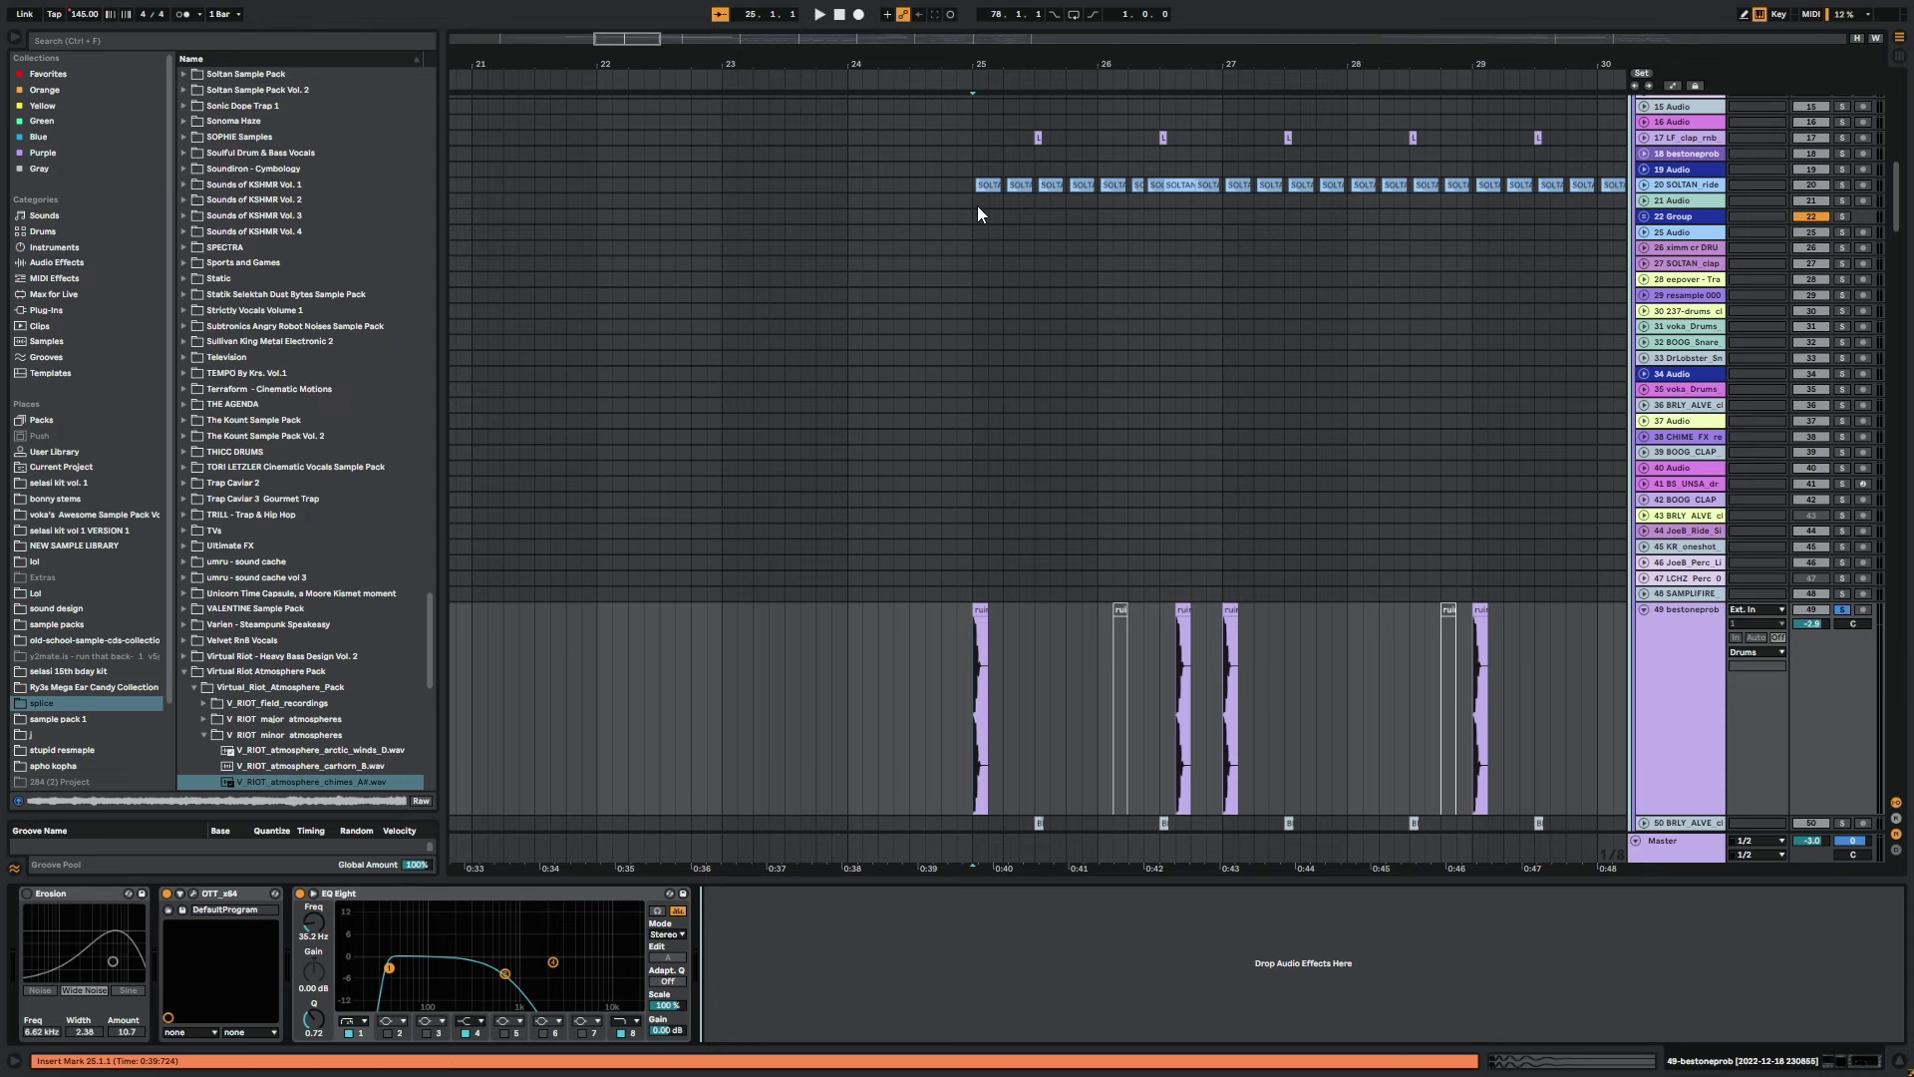
Unfold and solo the BRLY_ALVE clap on track 50 and play it from its first clip.
scroll(1017, 399, down, 3)
click(1027, 684)
click(1644, 698)
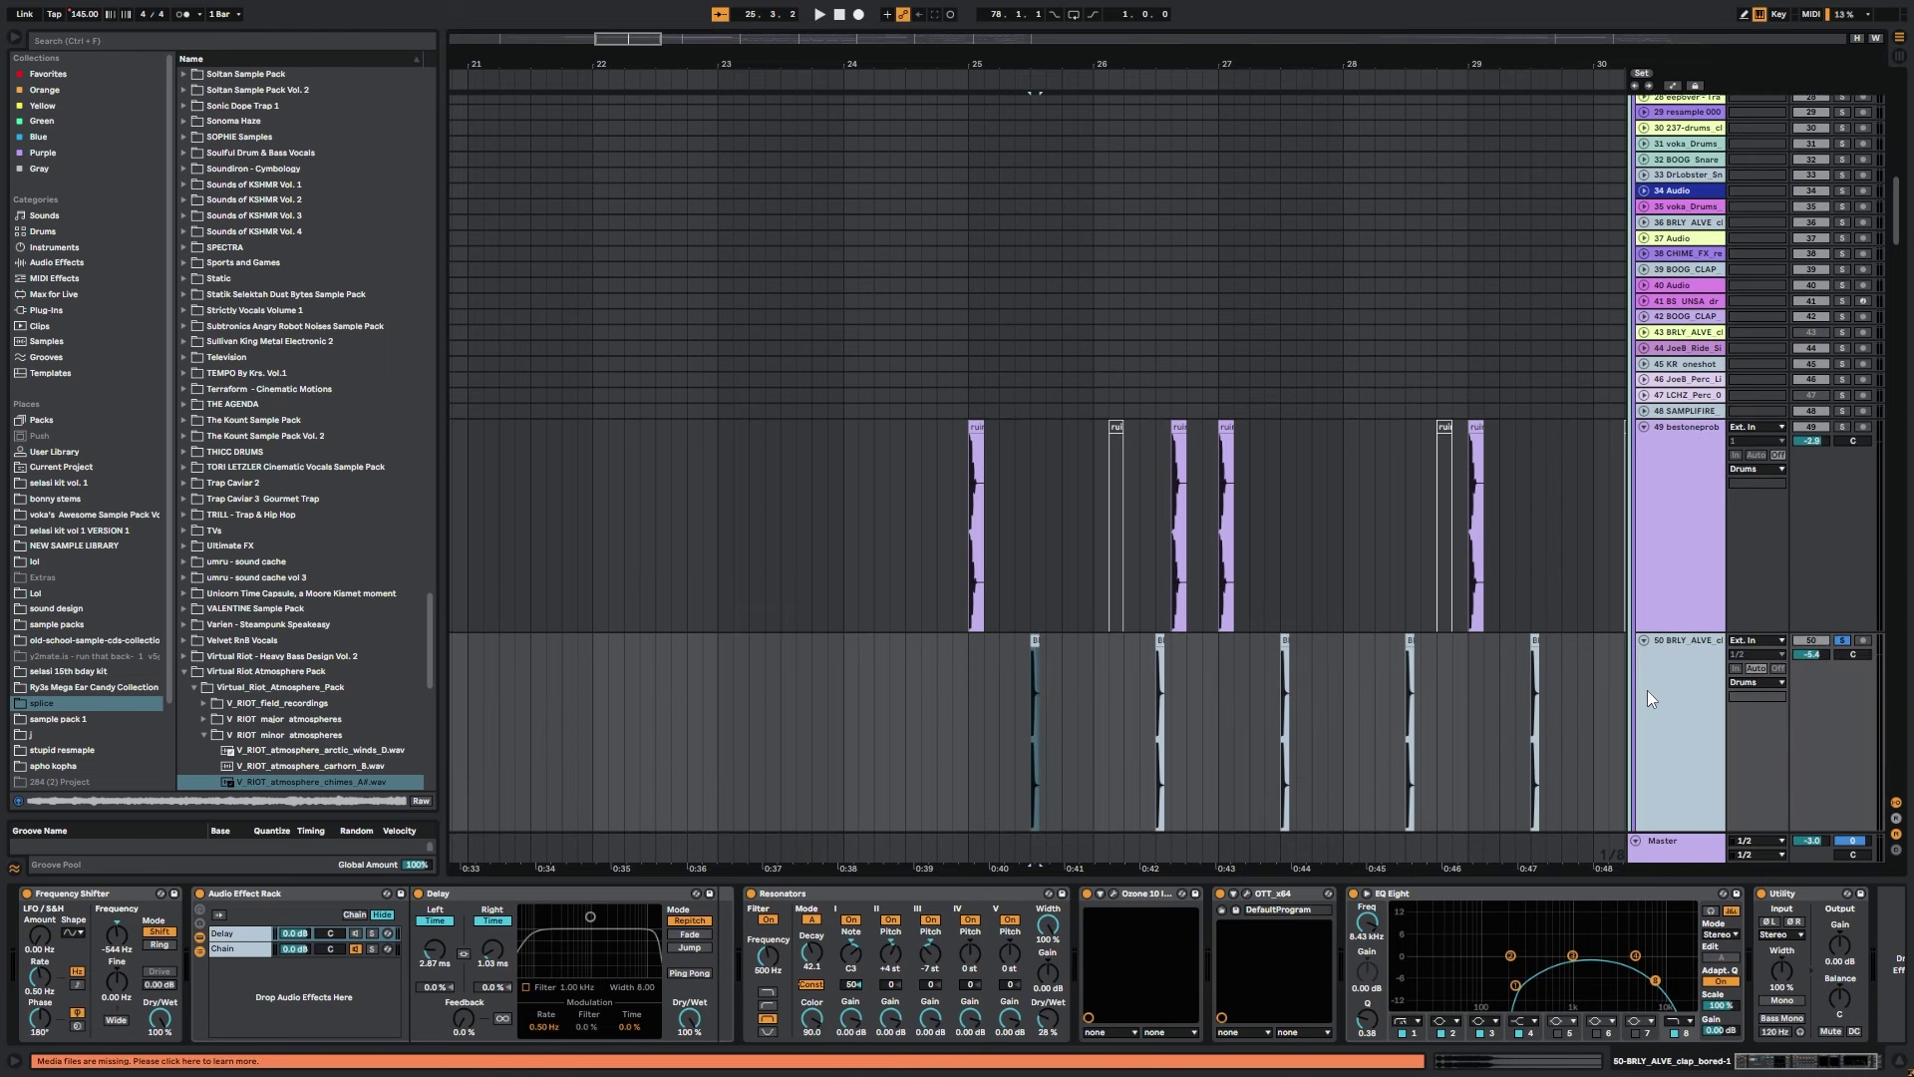
key(space)
drag(626, 39, 671, 81)
key(space)
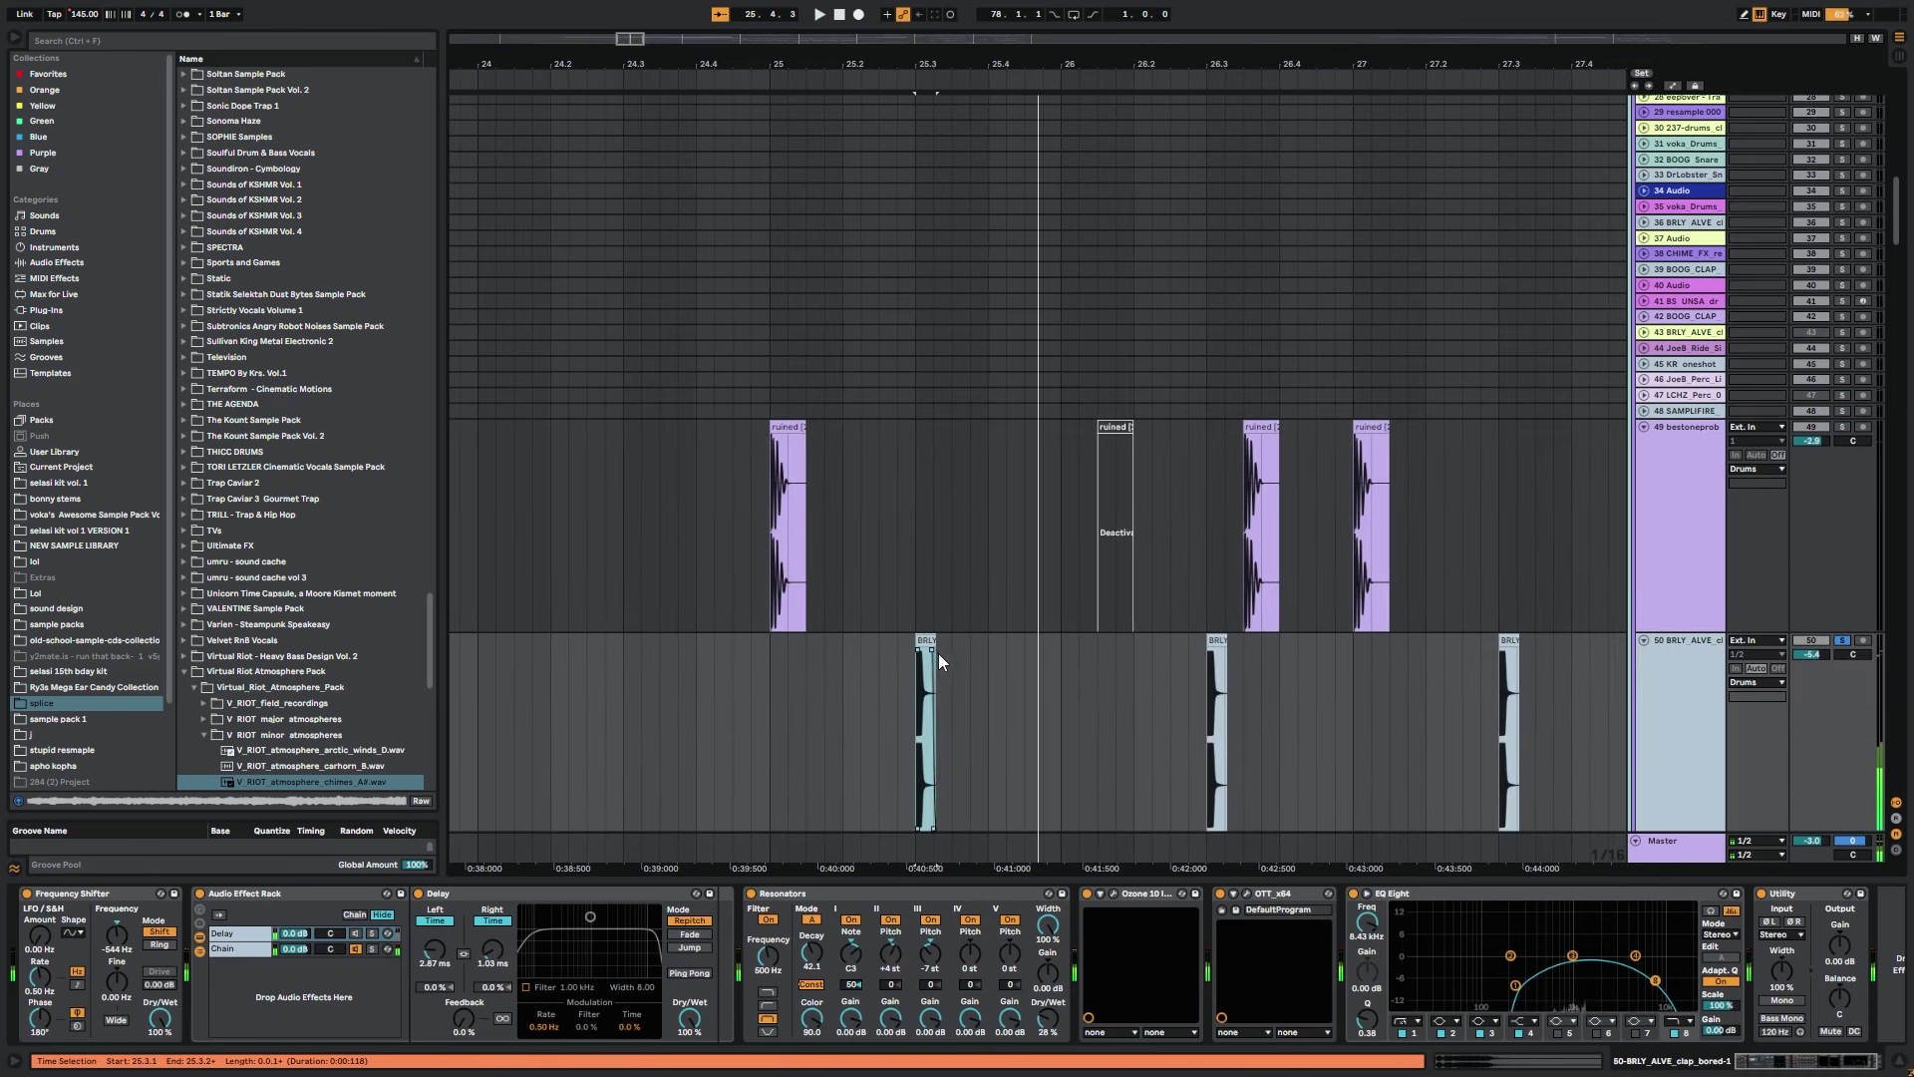
Locate the source sample of track 50's first clap clip in the browser and set the playback start to bar 25.
right_click(924, 643)
click(977, 795)
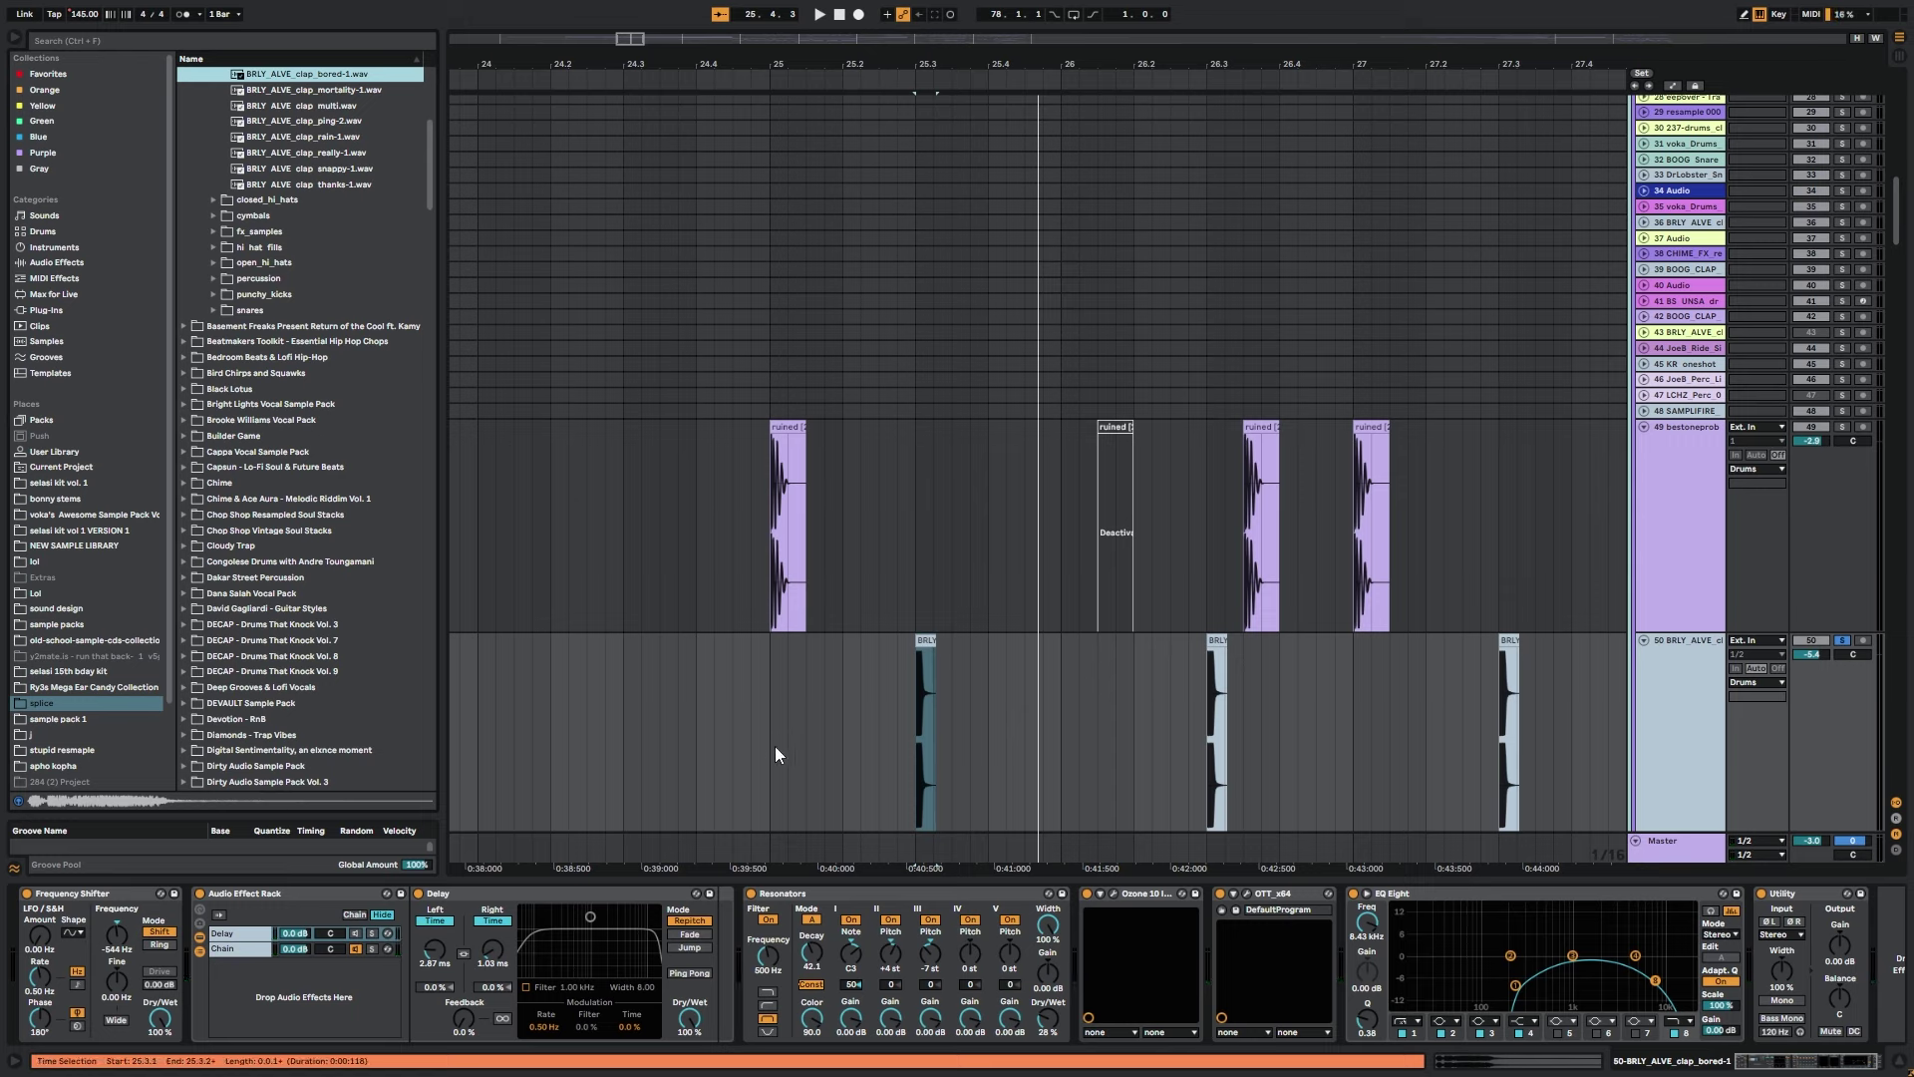
click(770, 702)
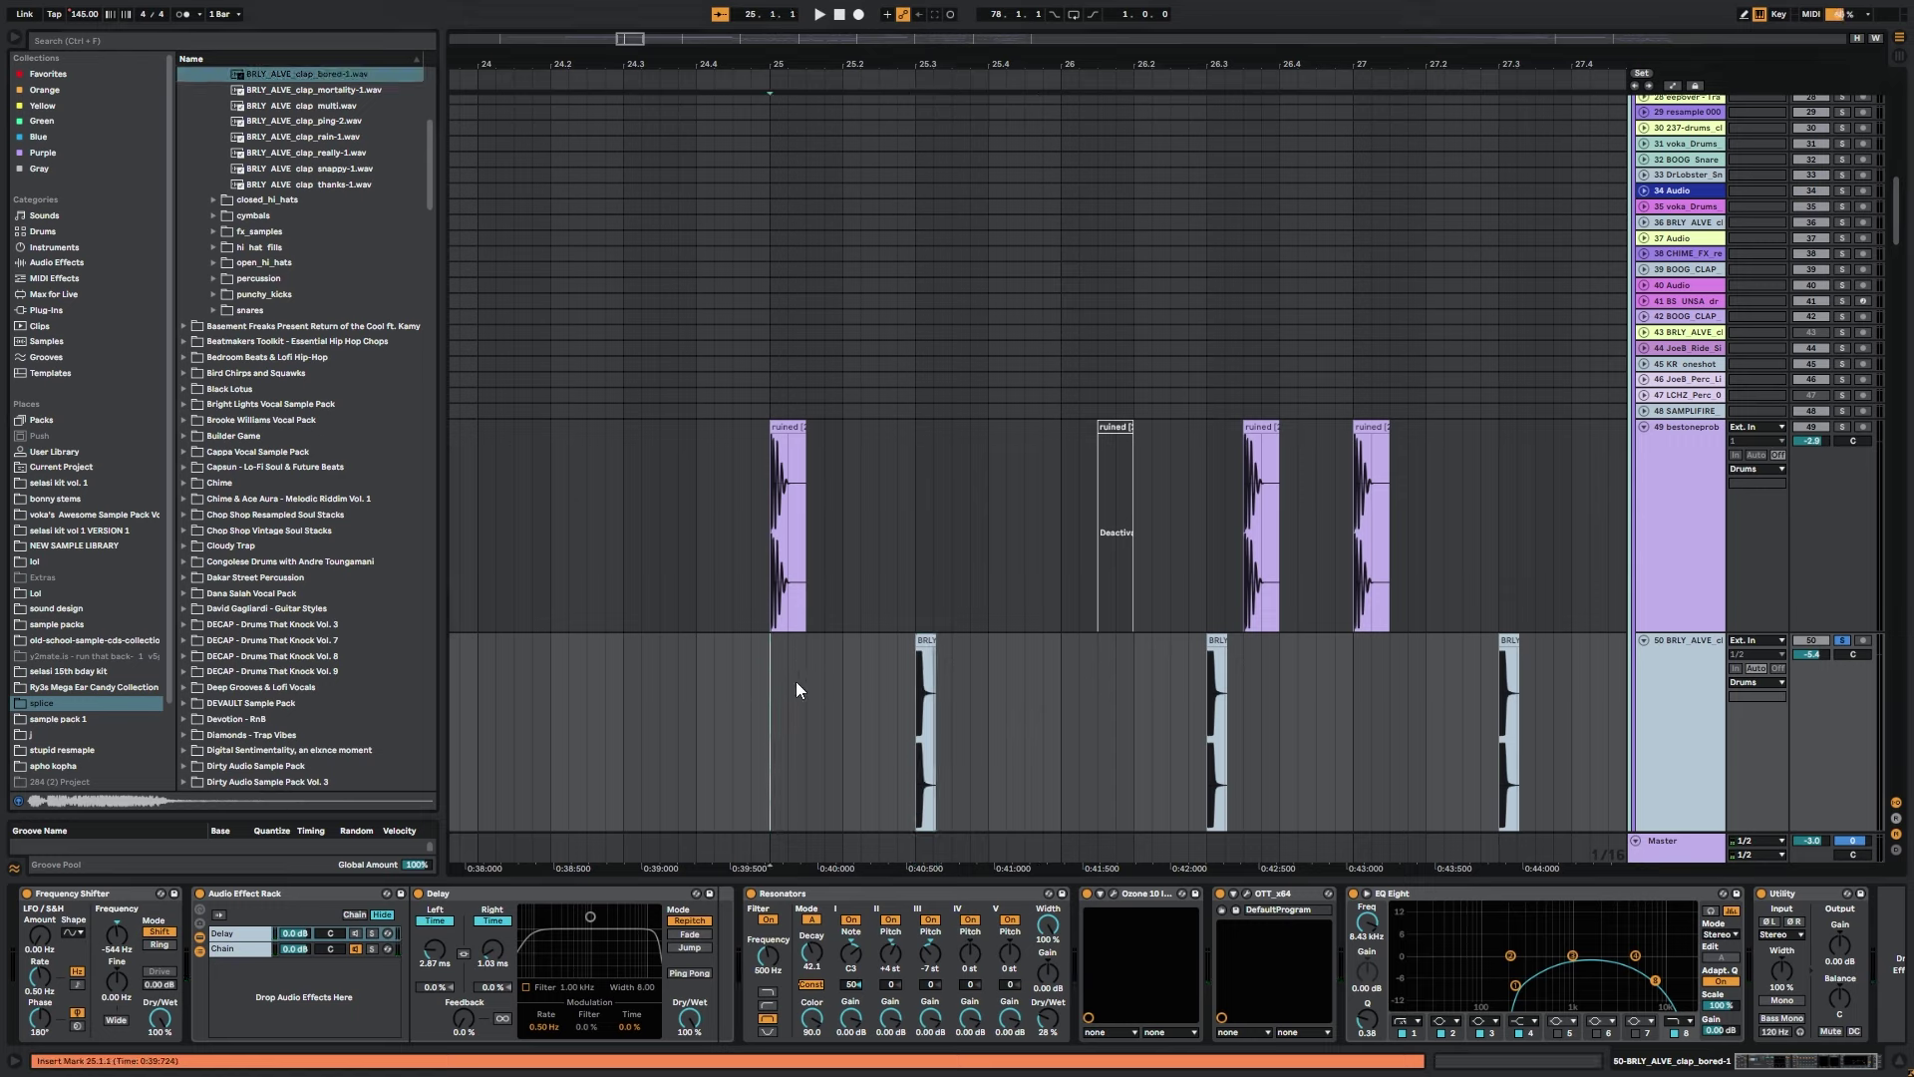
Group track 50's devices from the Audio Effect Rack through Utility, and play the clap with the group bypassed.
double_click(292, 895)
shift+click(1276, 895)
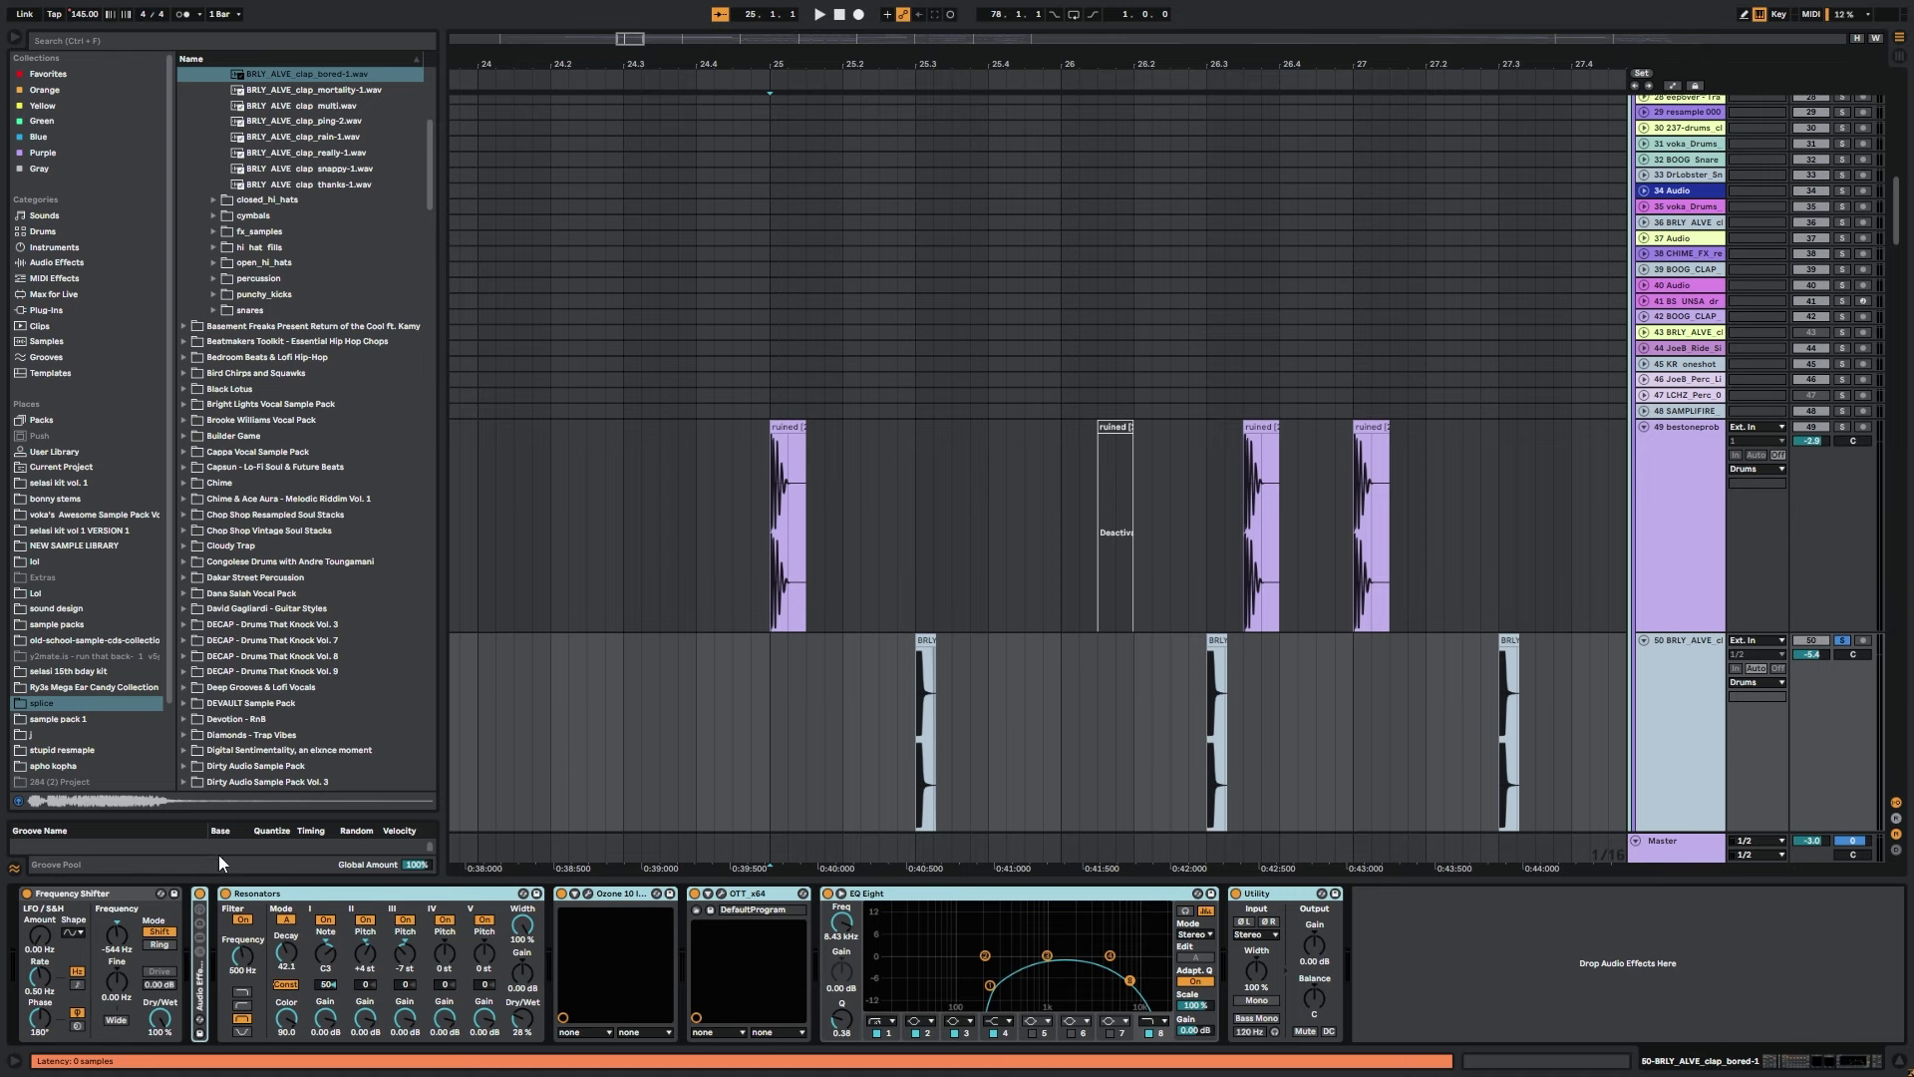
key(ctrl+g)
click(900, 739)
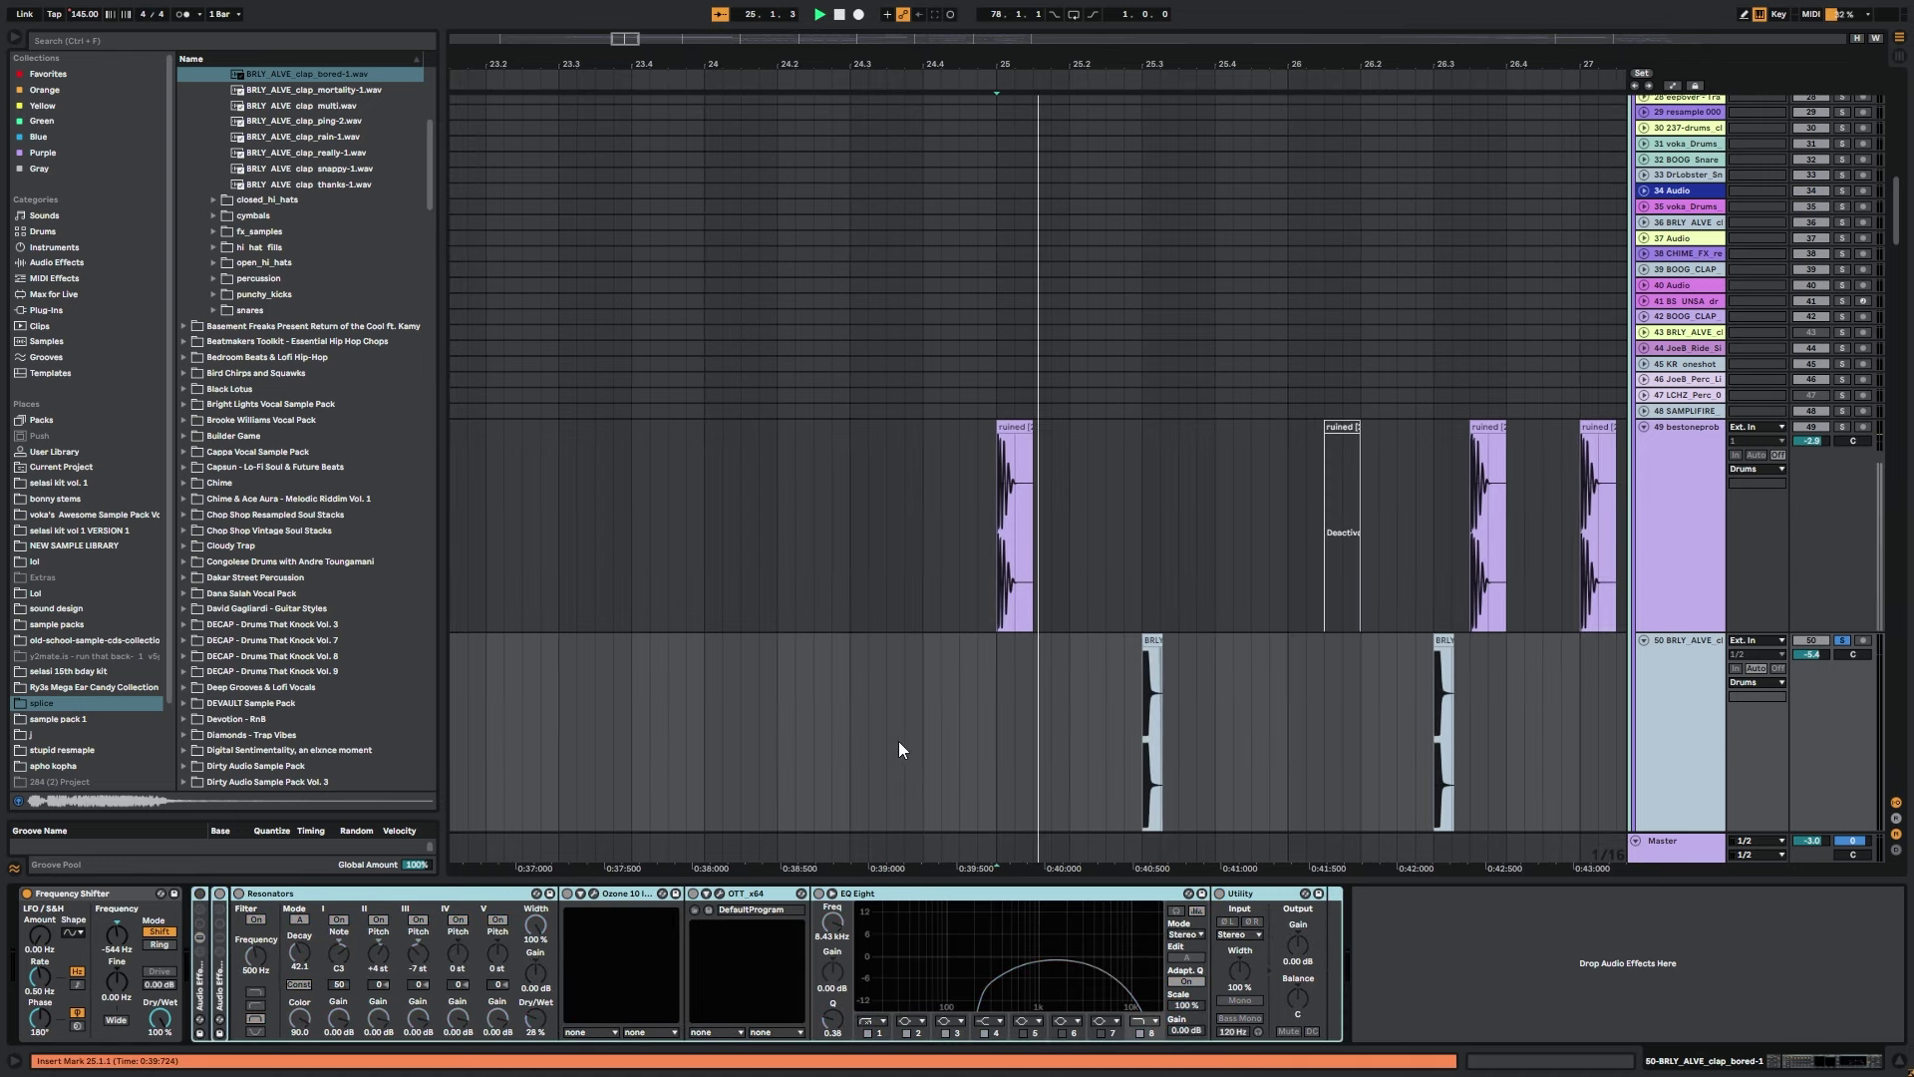
click(902, 712)
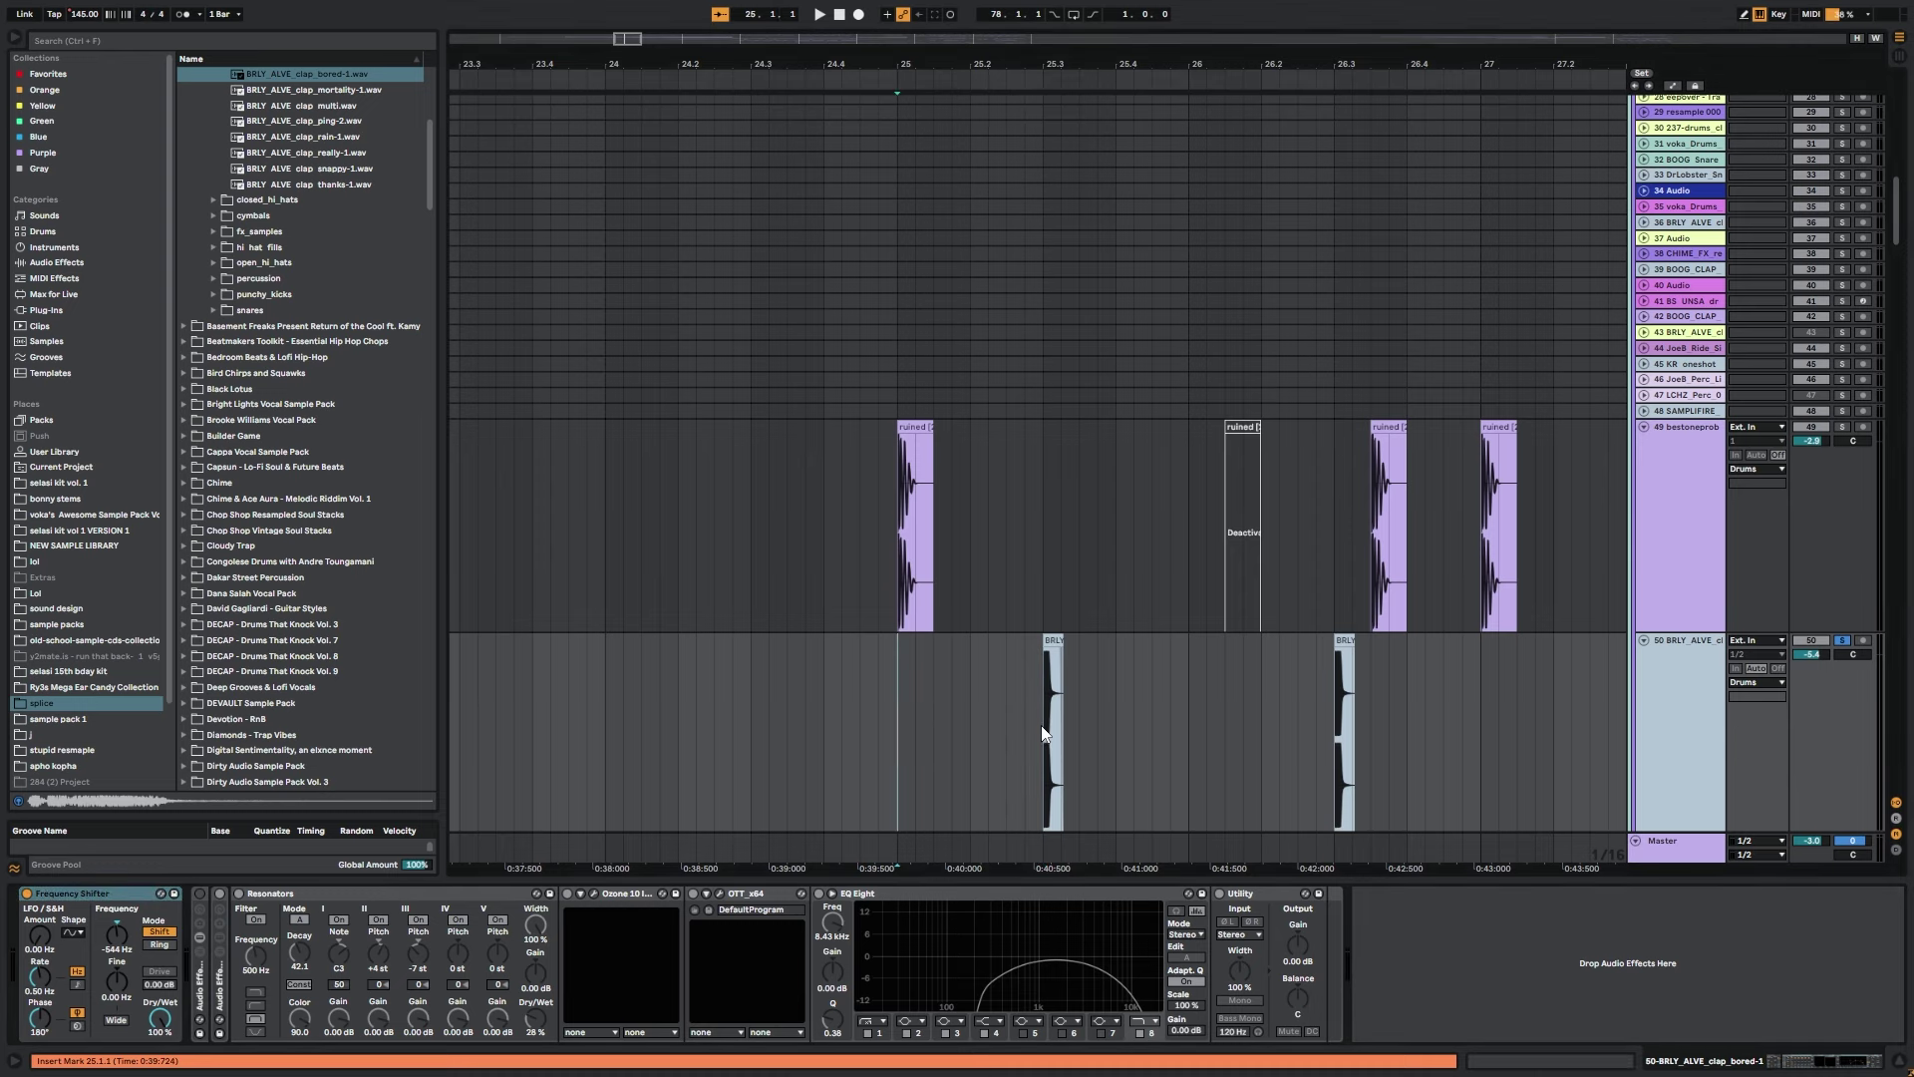
Reactivate the grouped effects on track 50 and unfold the inner Audio Effect Rack with its Delay and Chain chains.
click(201, 893)
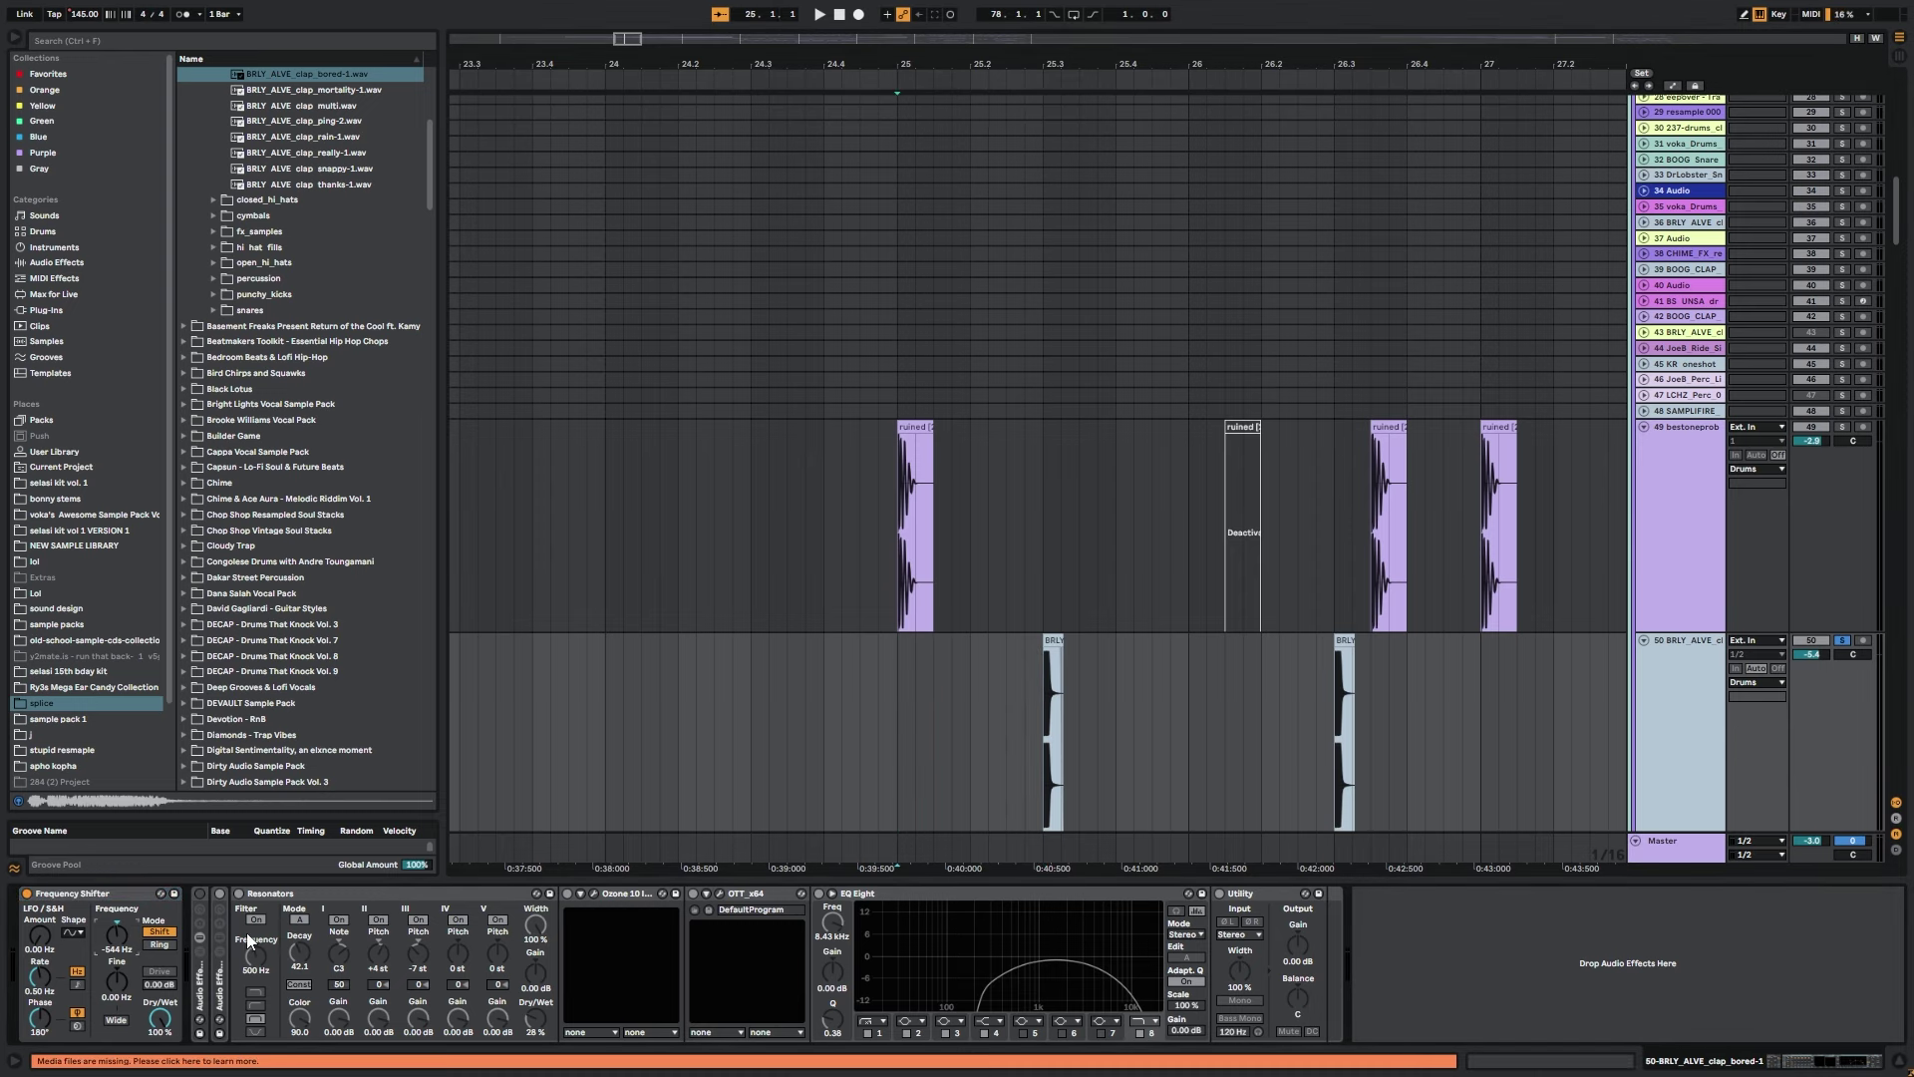
click(221, 951)
click(608, 893)
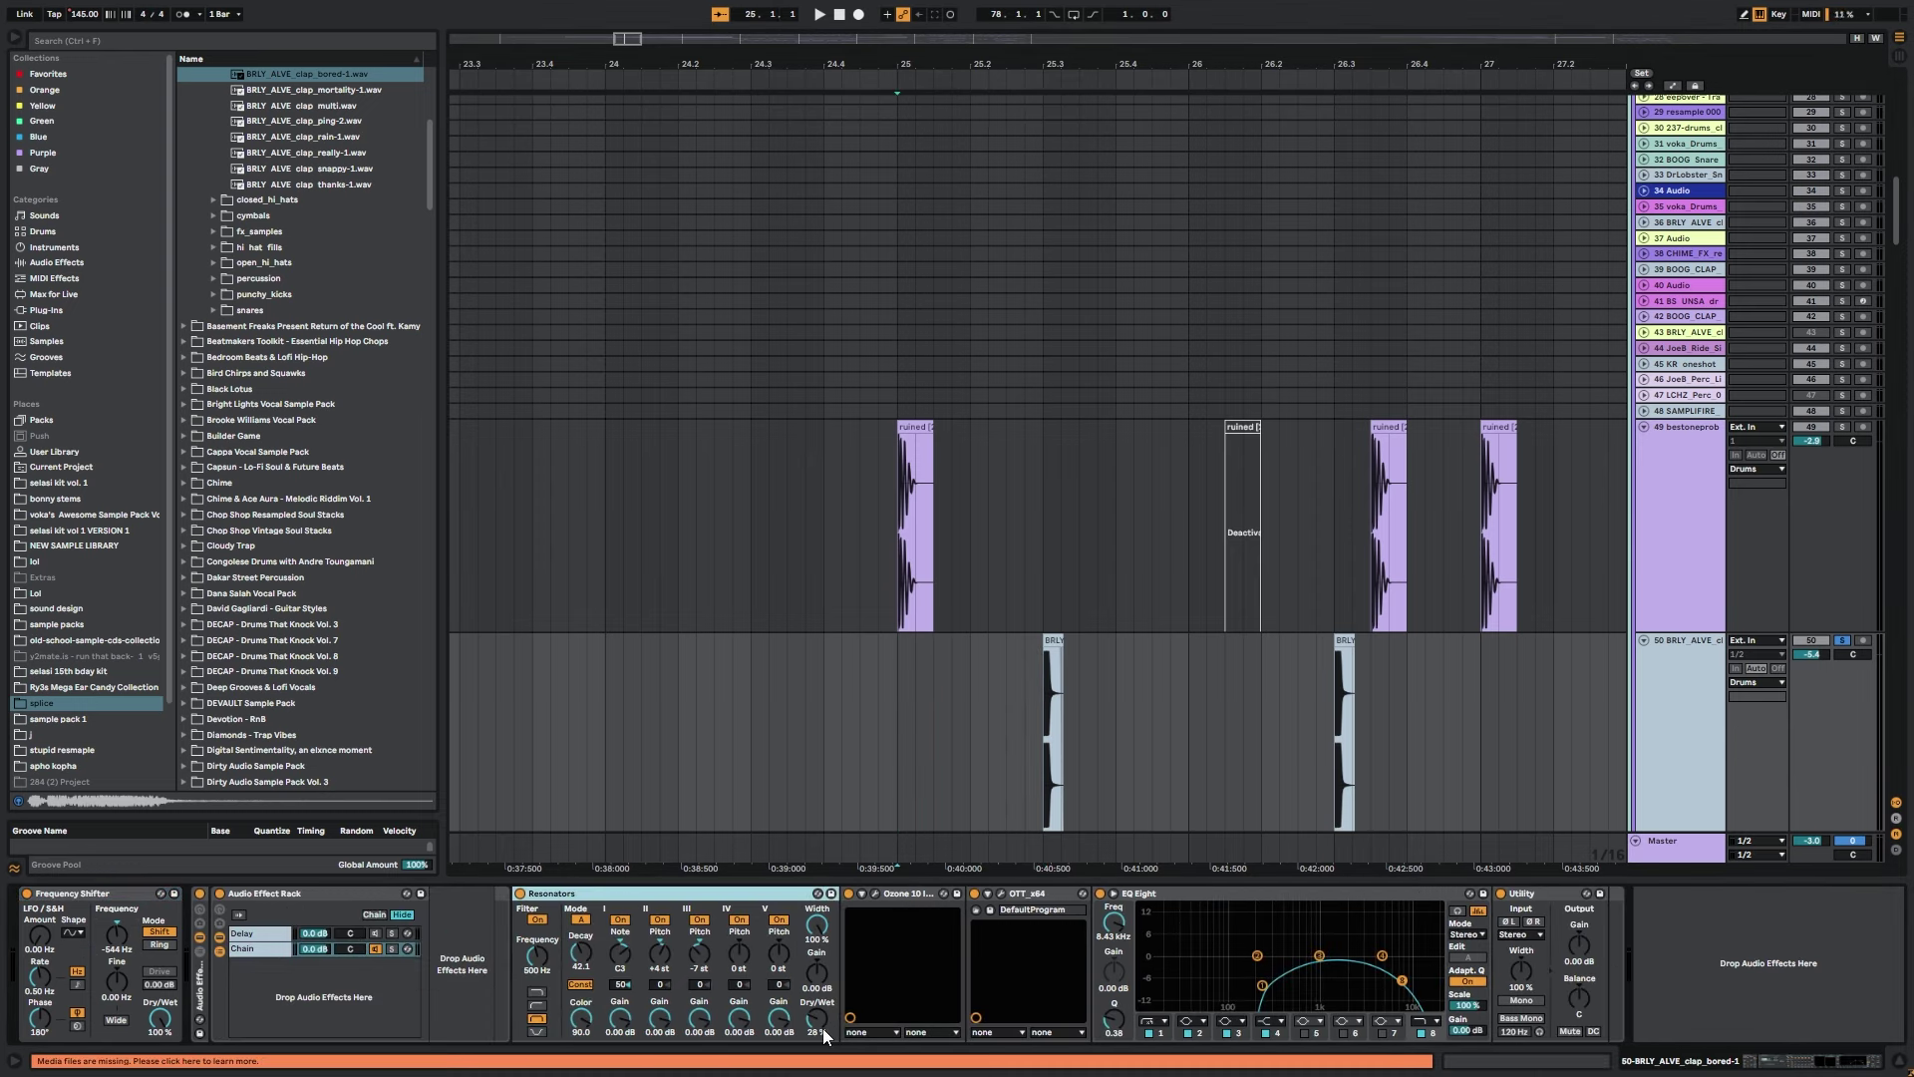
Play the processed clap on track 50 and open the Ozone 10 Imager settings.
key(space)
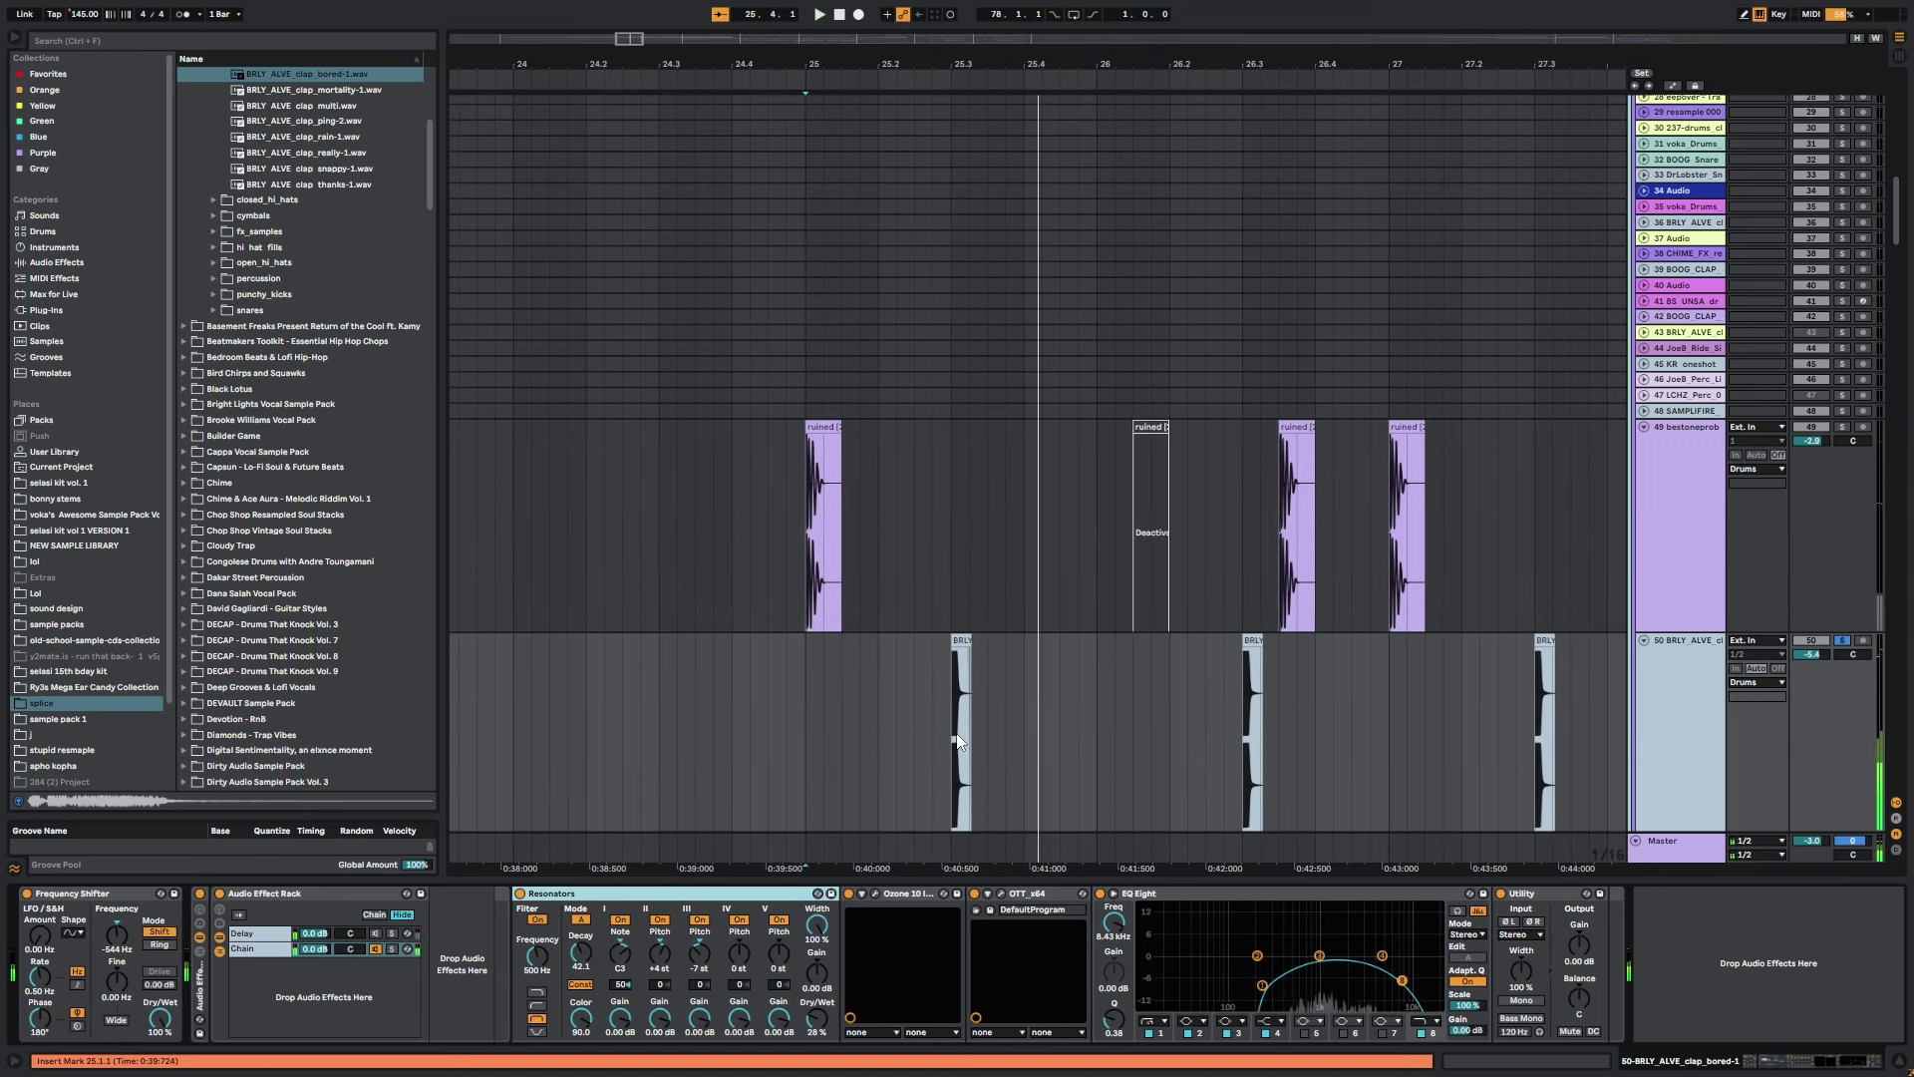
key(space)
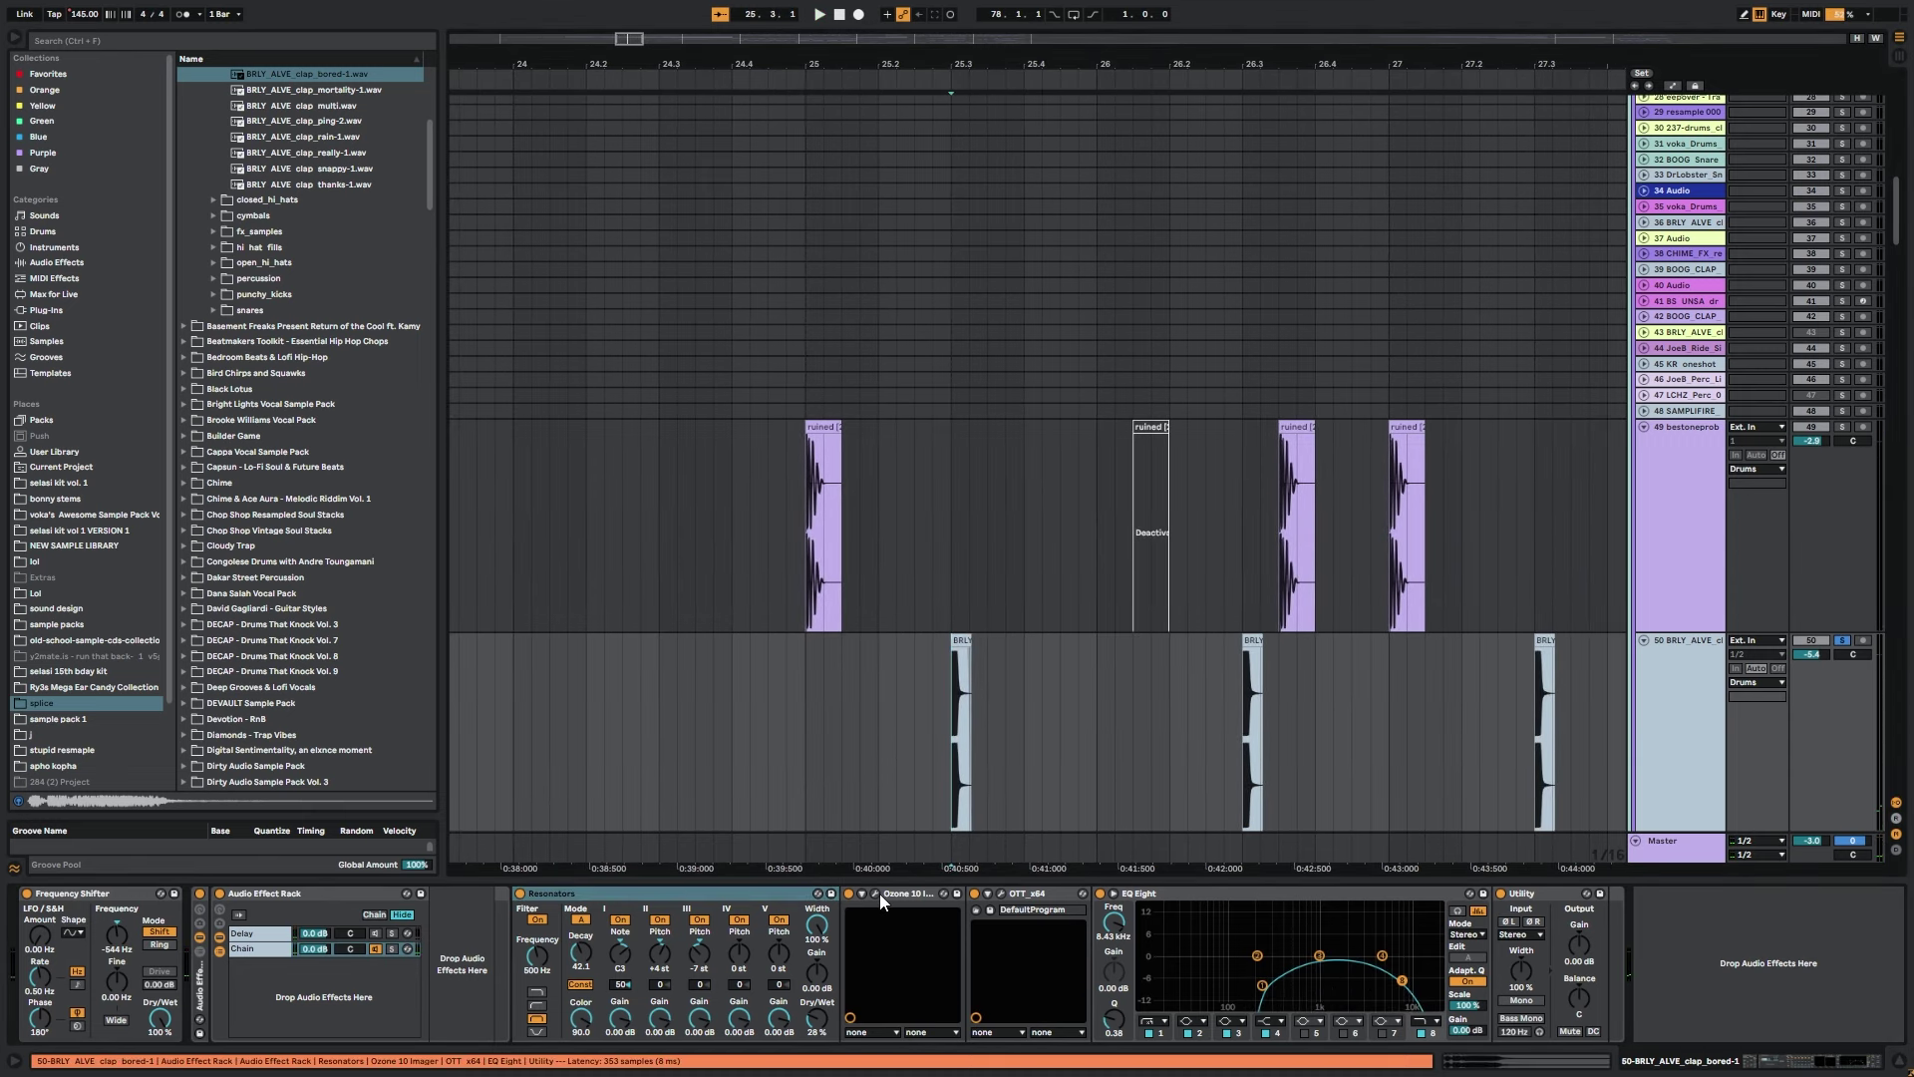
click(879, 893)
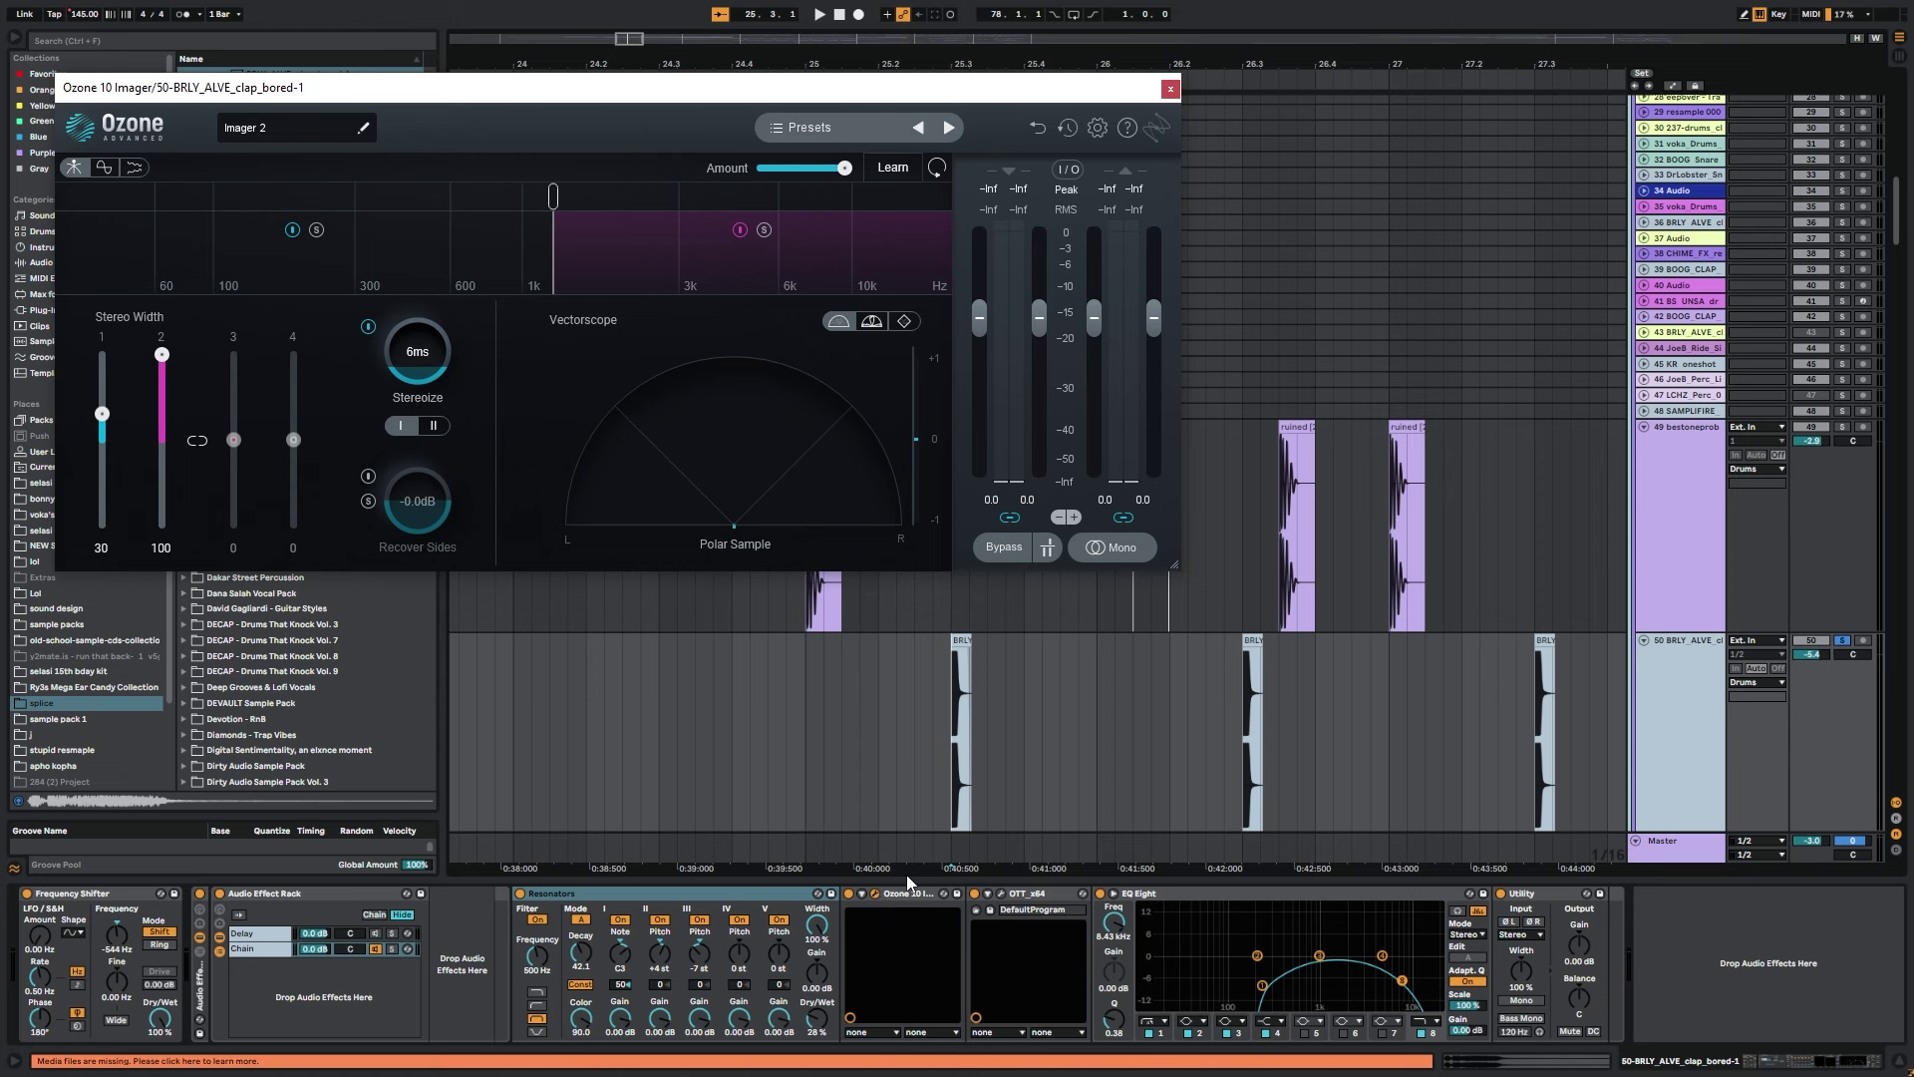
Examine the OTT compressor settings and the EQ Eight curve in track 50's effect chain.
key(space)
click(1000, 897)
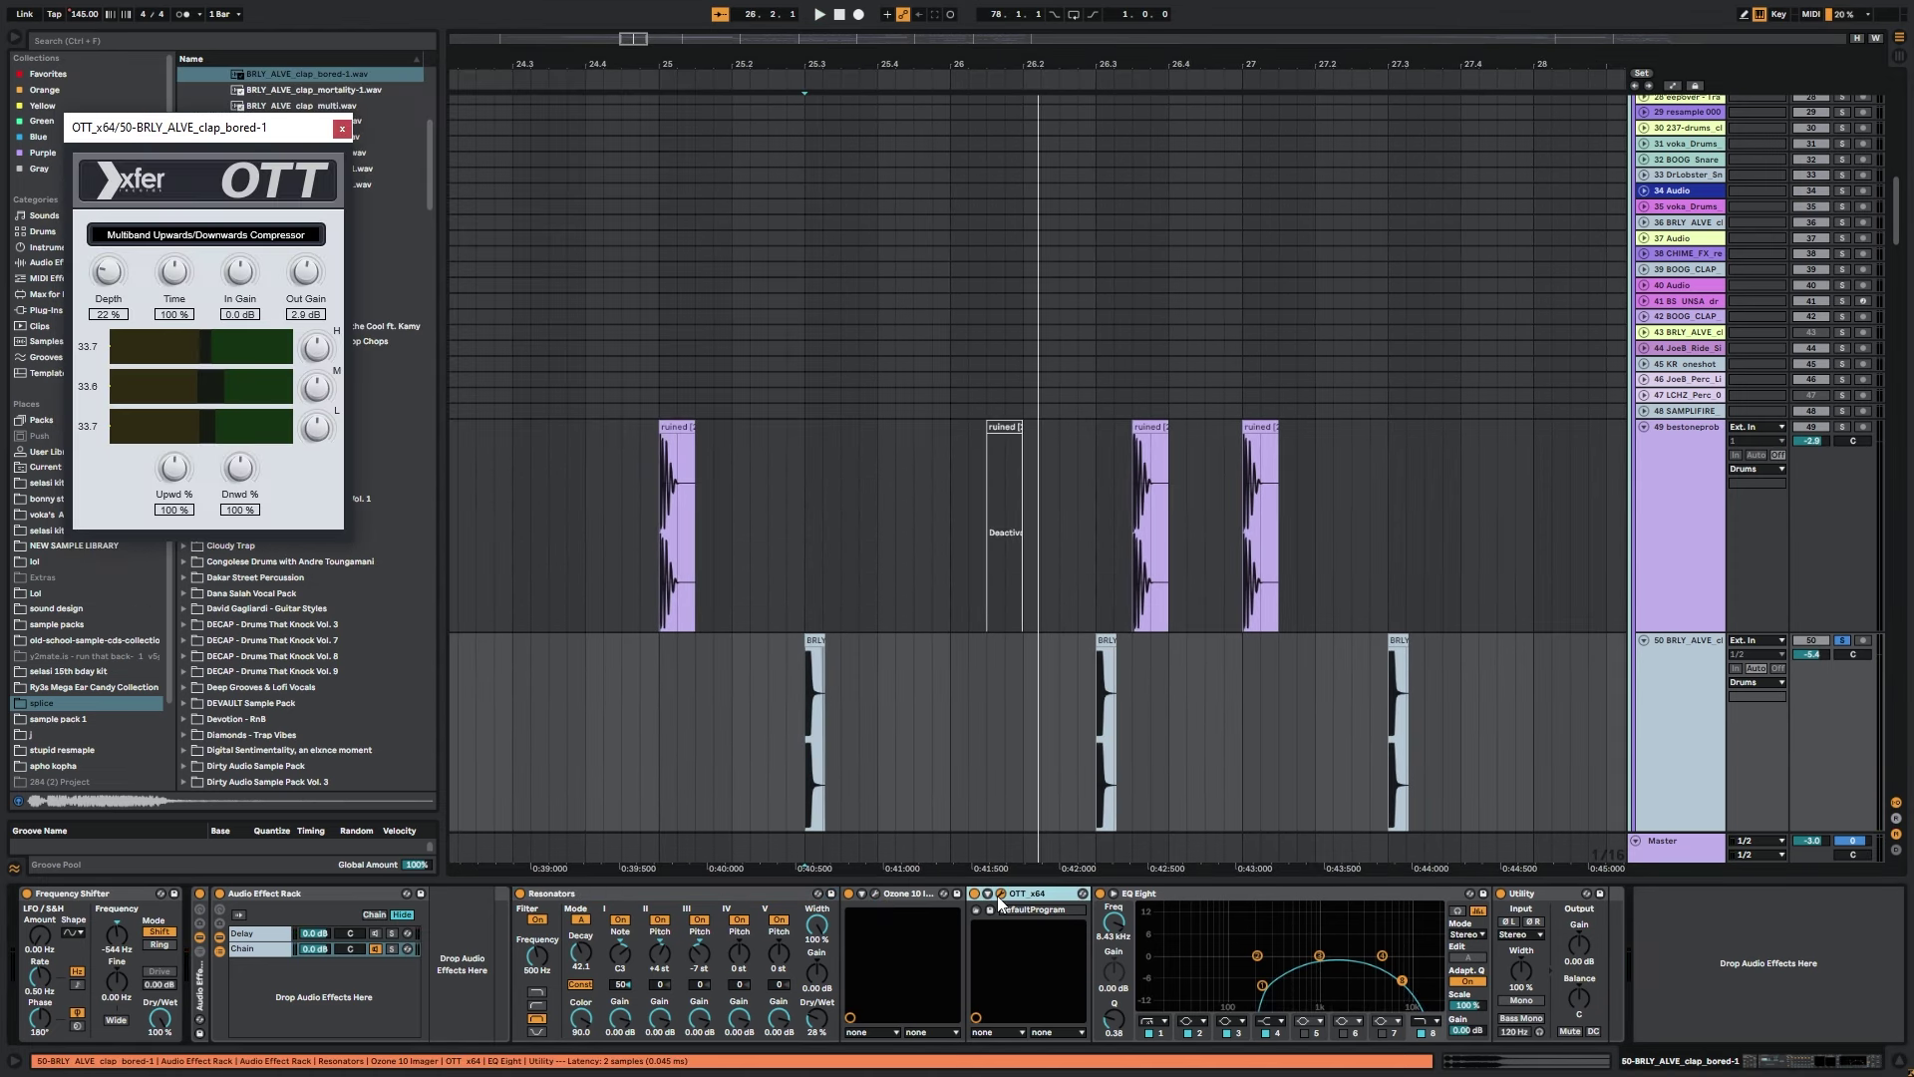
click(1000, 895)
click(1262, 905)
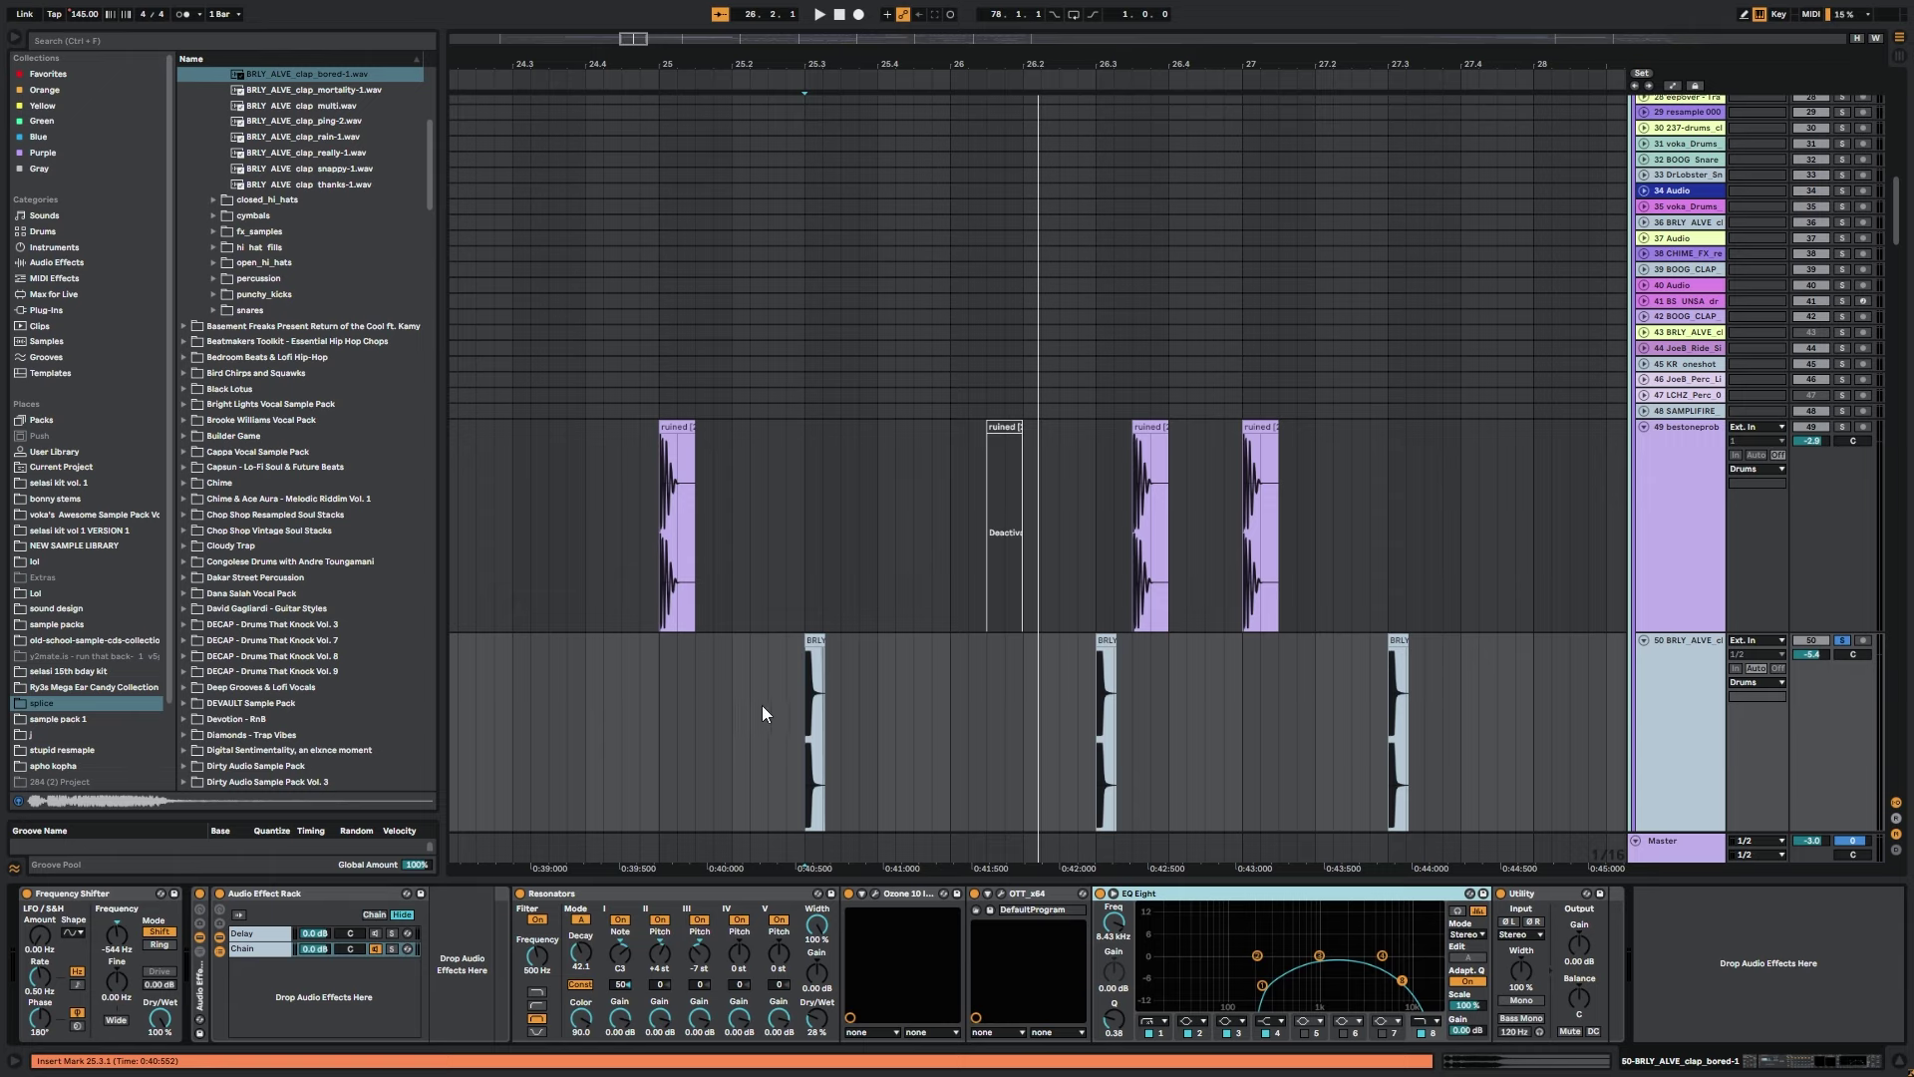
Unsolo track 50 and play its first clap together with the full mix.
click(787, 698)
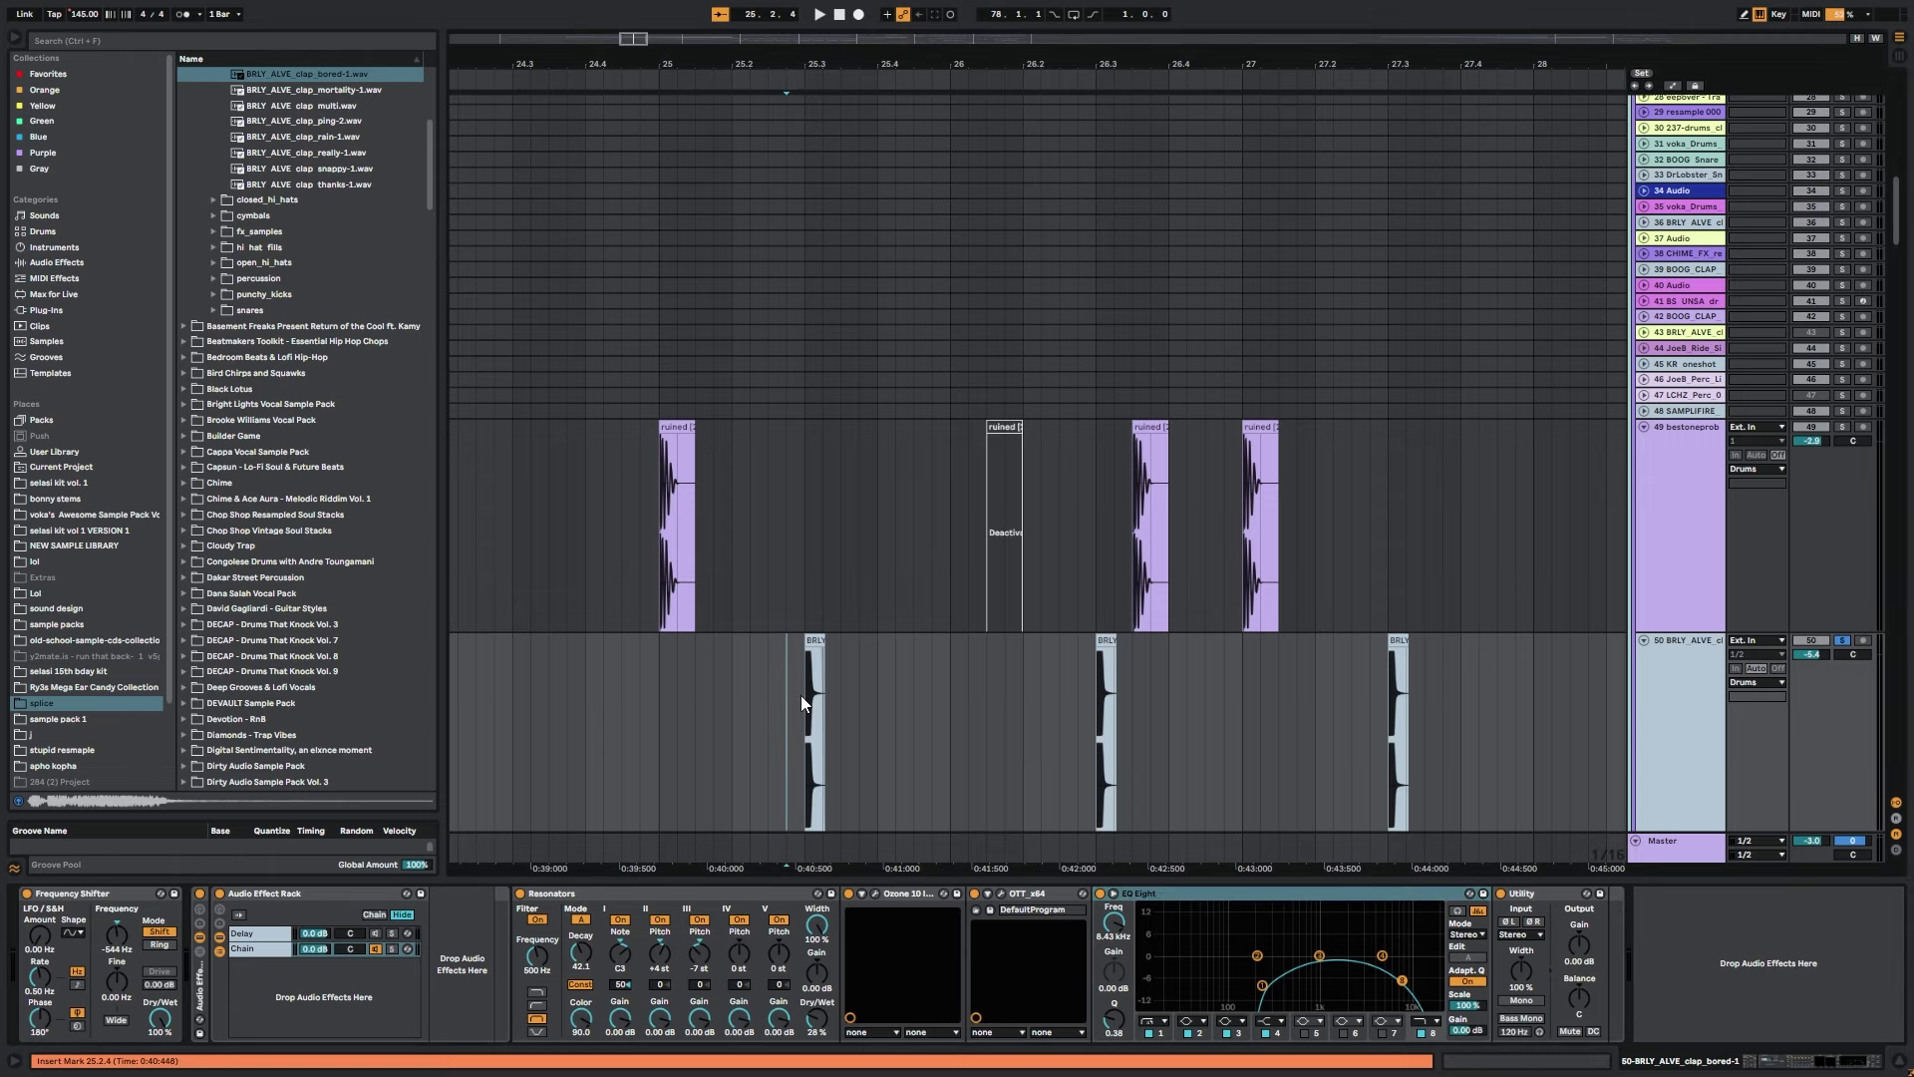
click(1841, 641)
key(space)
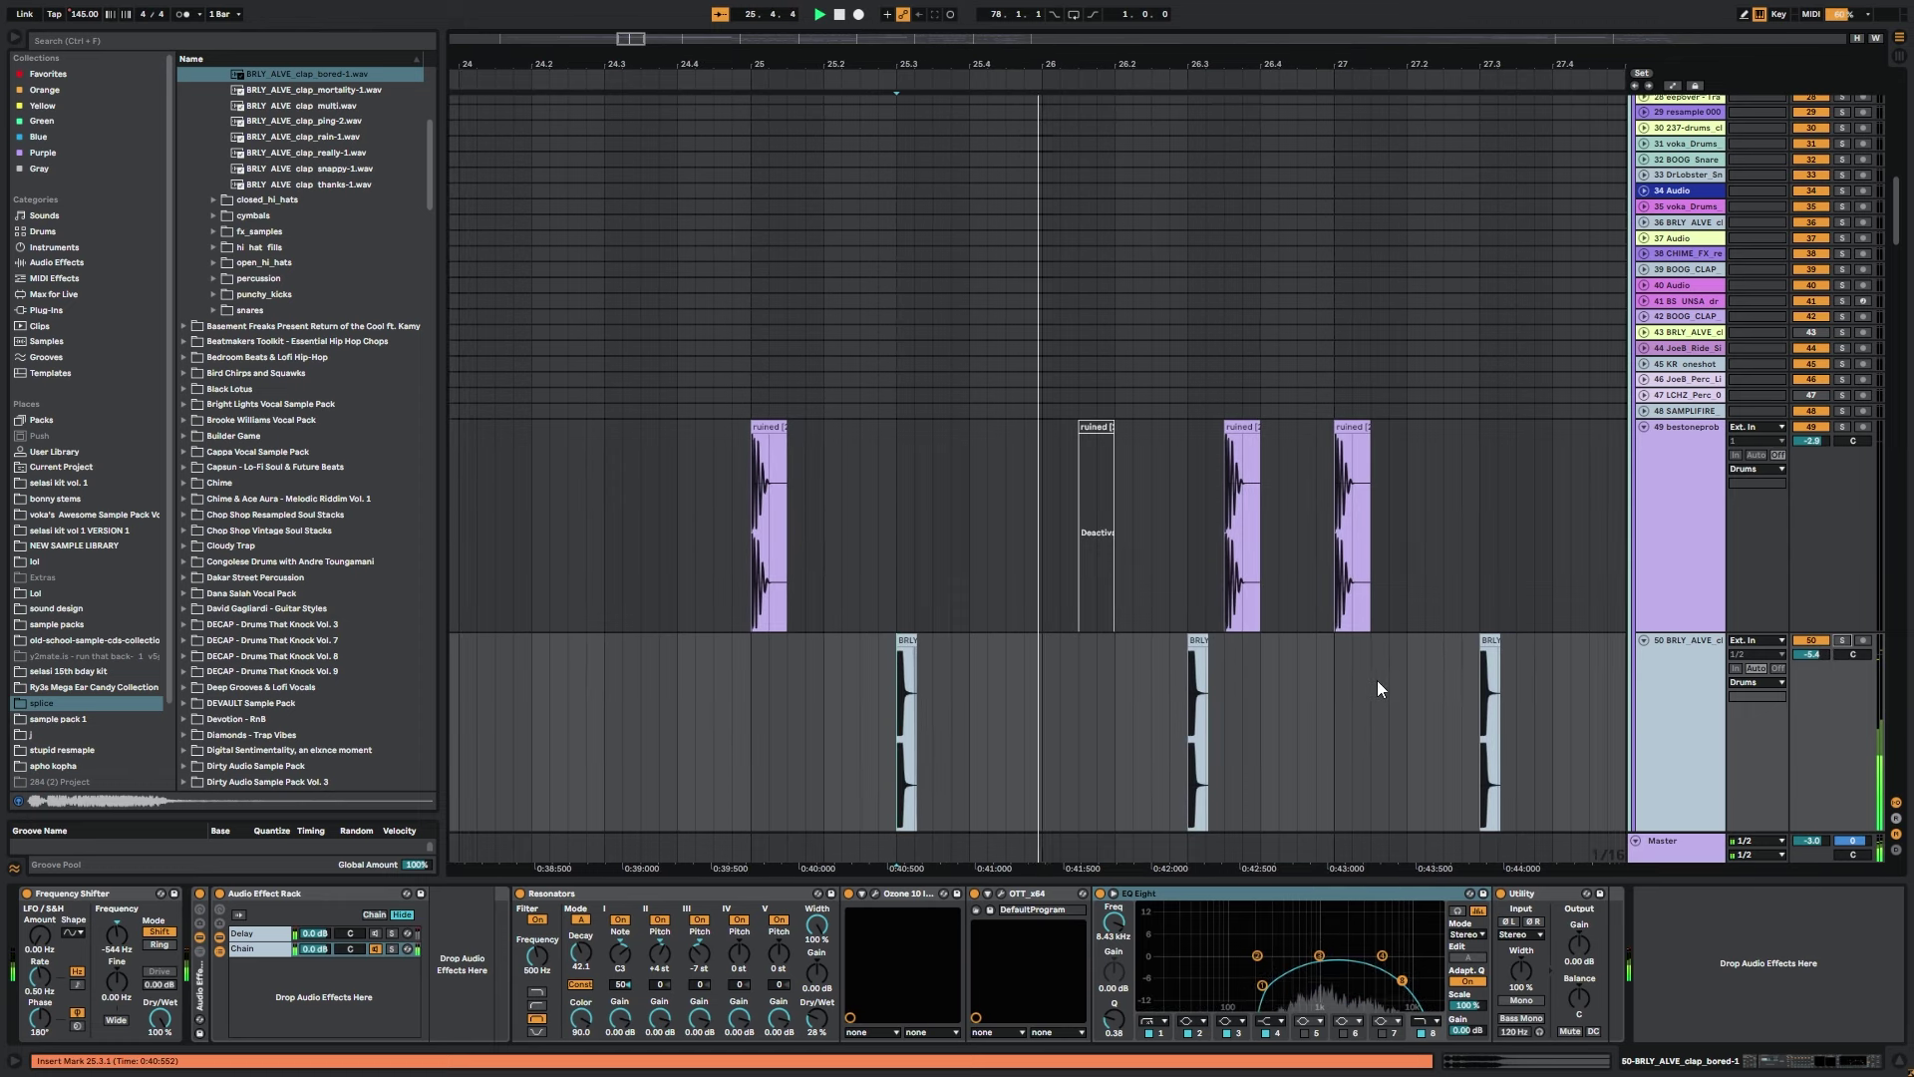
key(space)
Play the intro drums from bar 25 and again from just before track 50's first clap to hear it in context.
click(734, 672)
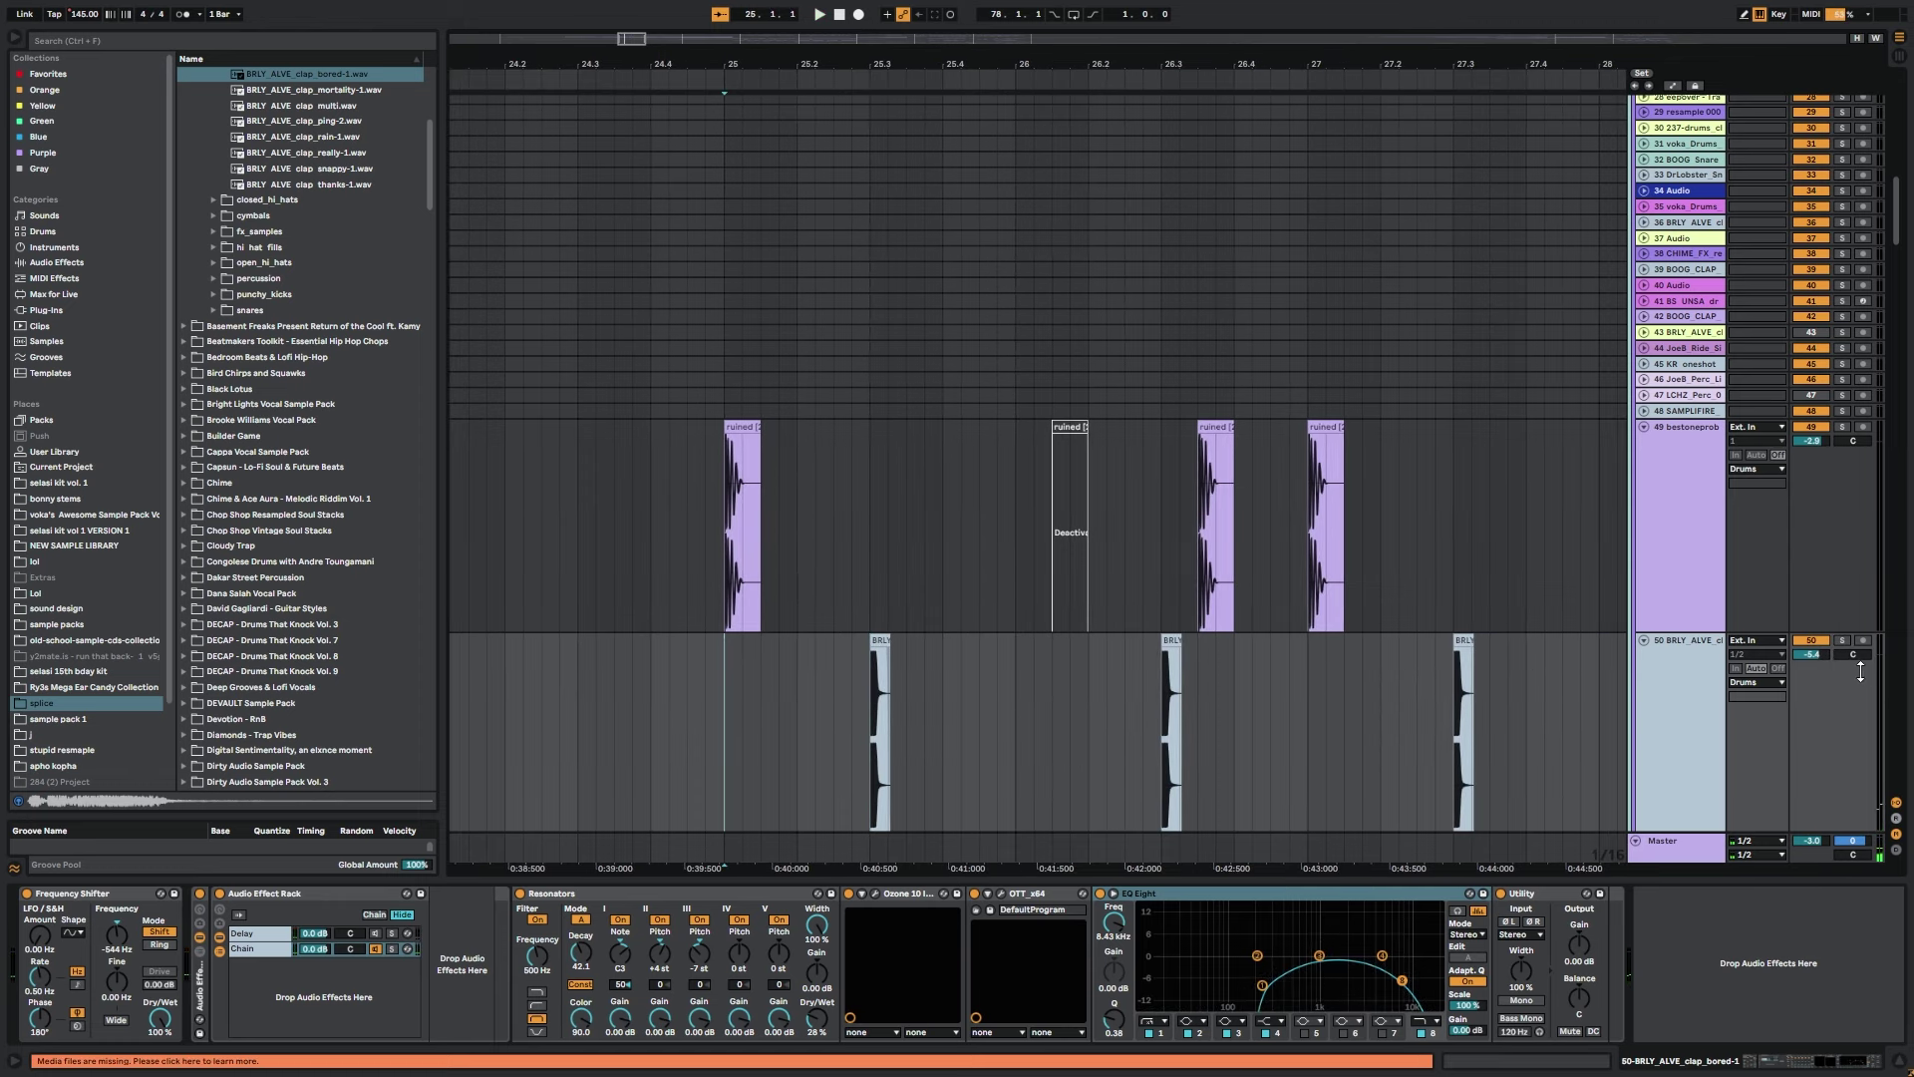
mouse_move(875, 710)
mouse_down()
mouse_move(985, 615)
mouse_move(928, 638)
mouse_up()
shift+click(1133, 597)
key(space)
click(1003, 665)
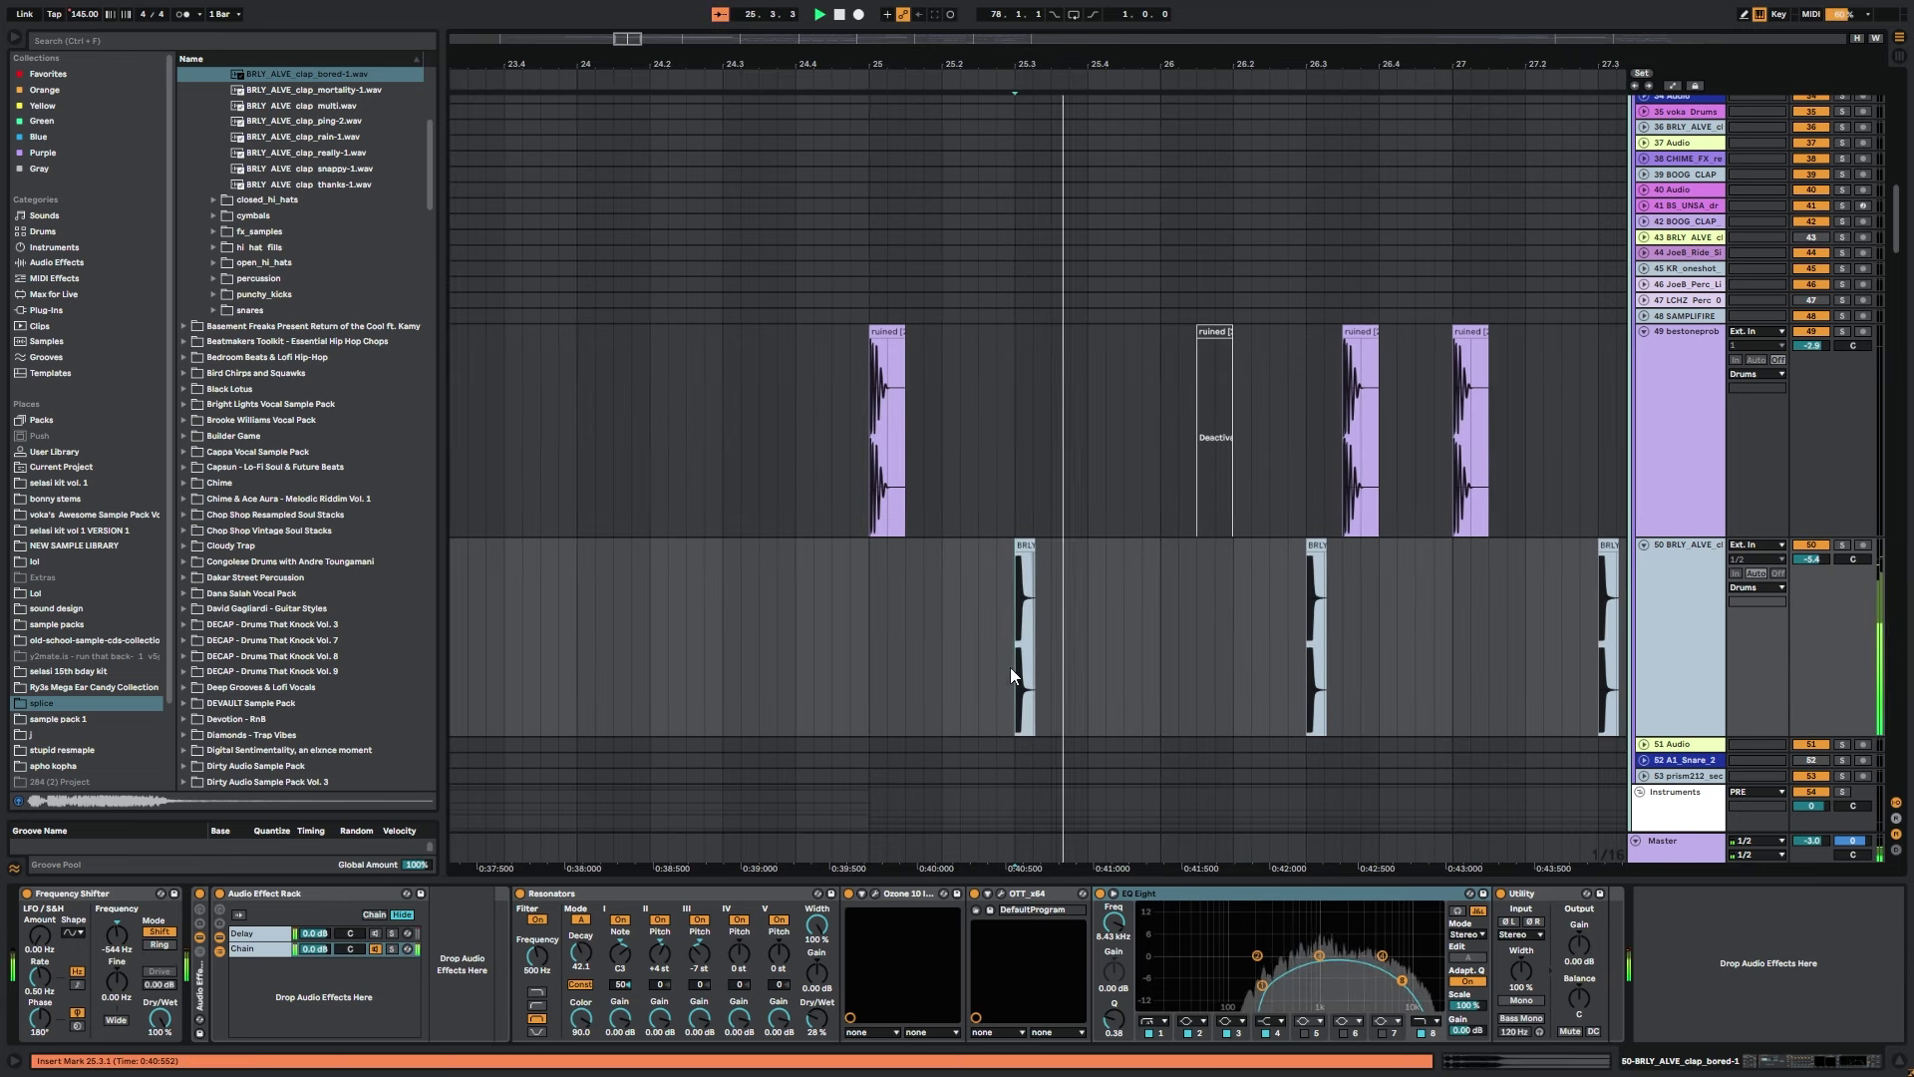
drag(1061, 673, 1109, 660)
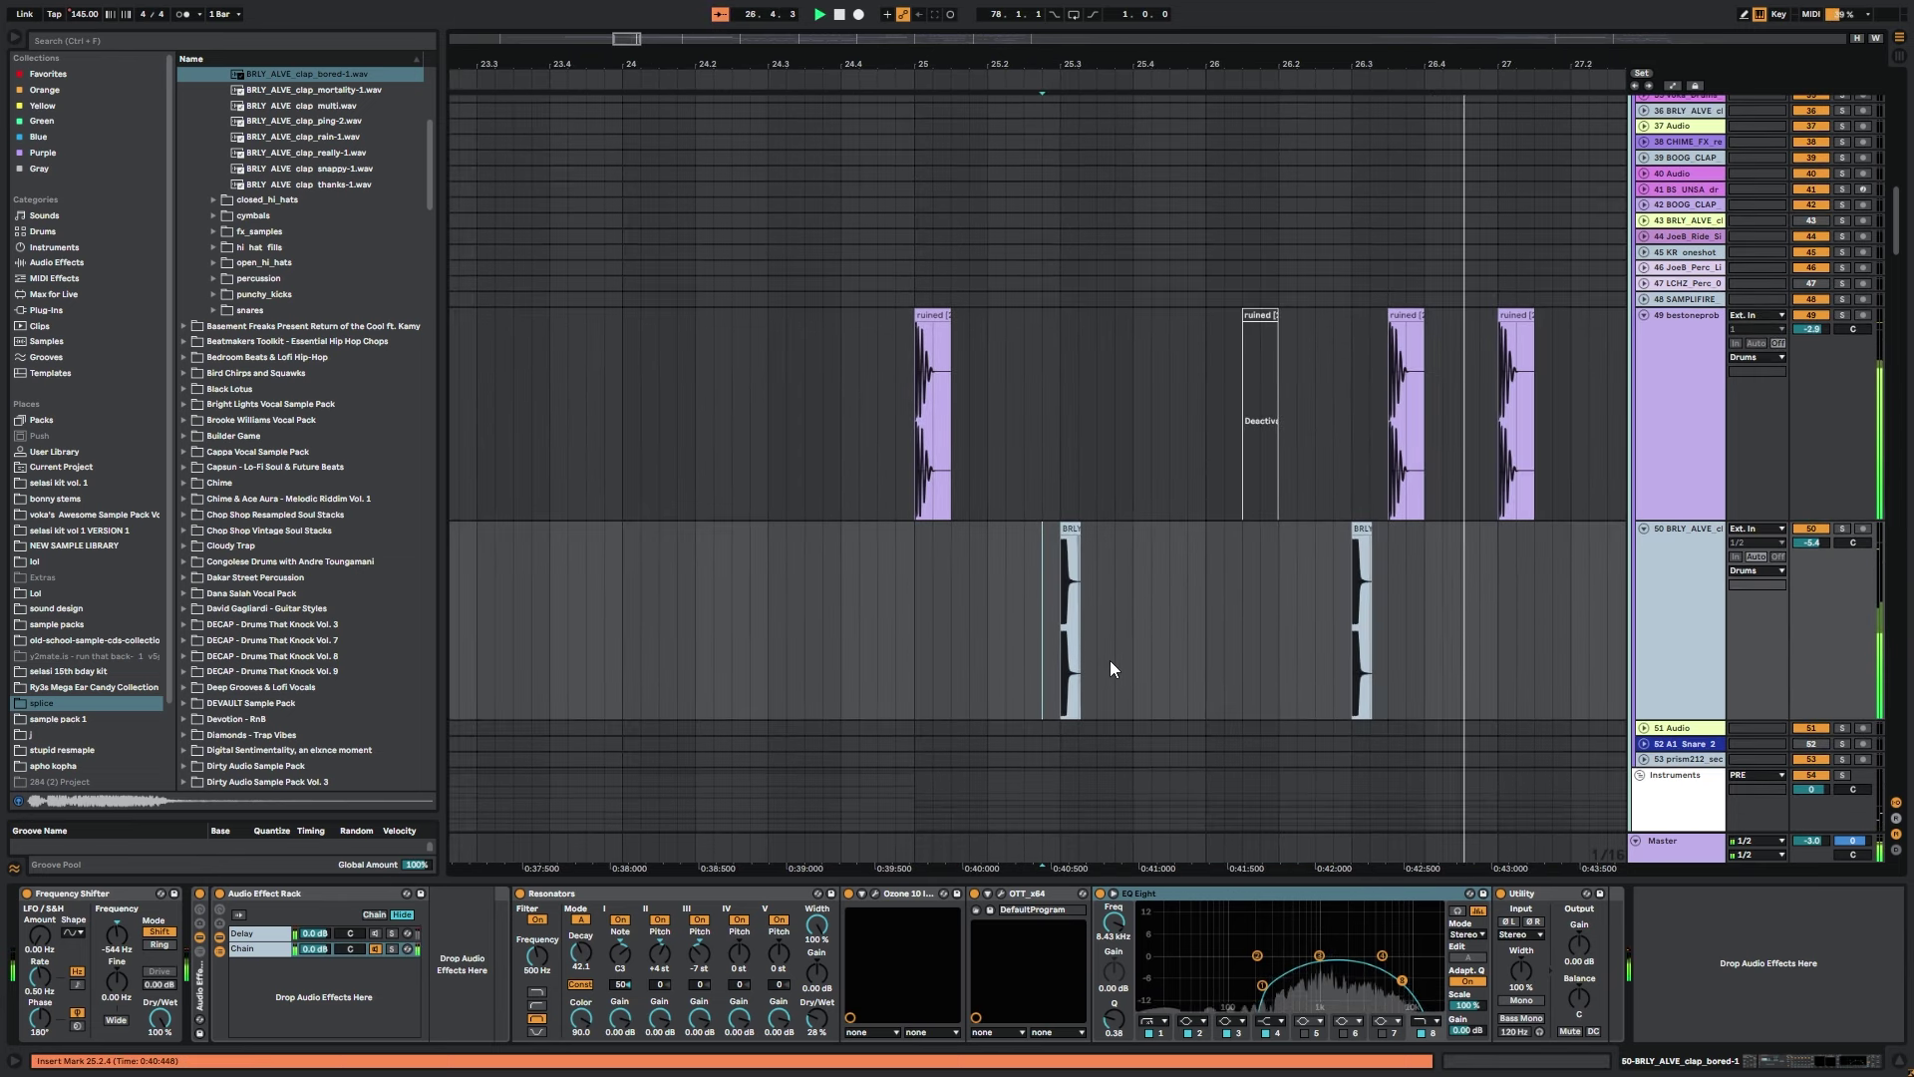
drag(984, 618, 858, 473)
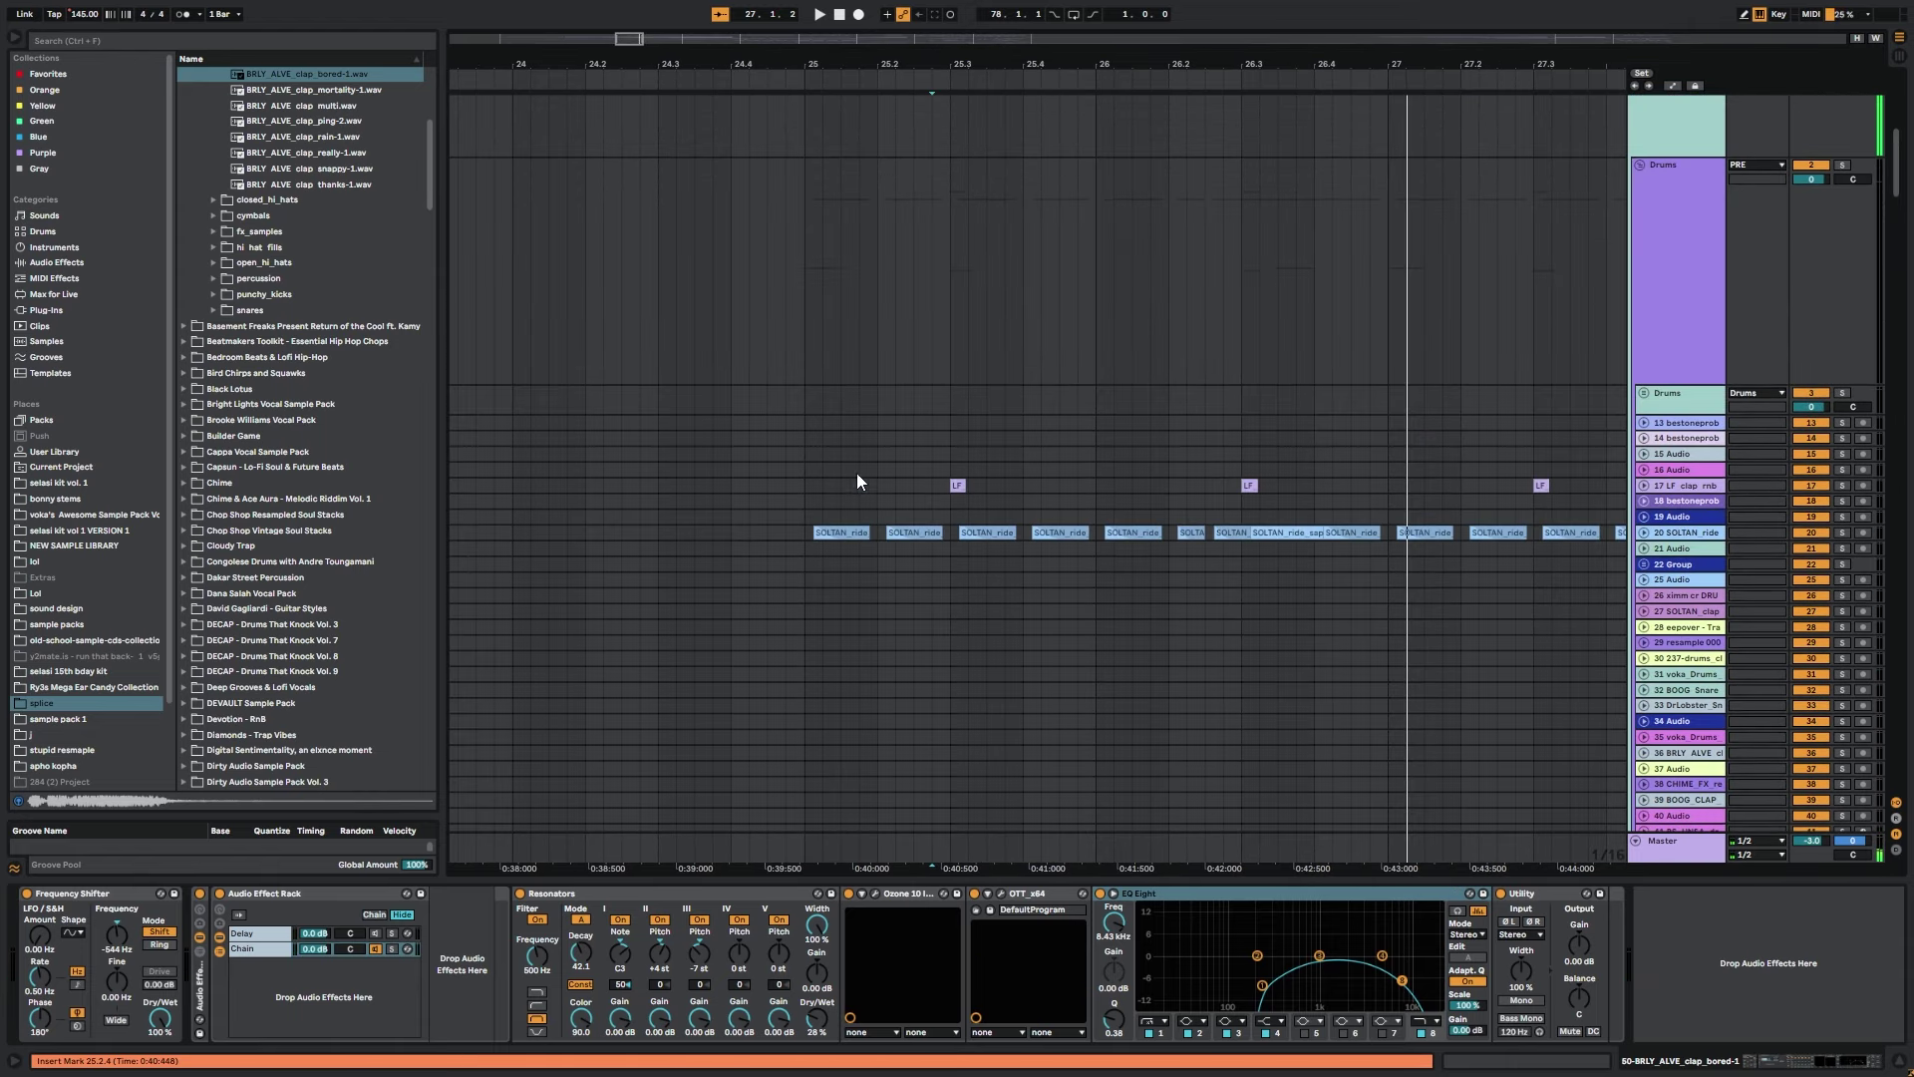
Unfold and solo the SOLTAN ride on track 20, and select its first clip.
click(799, 529)
click(1645, 534)
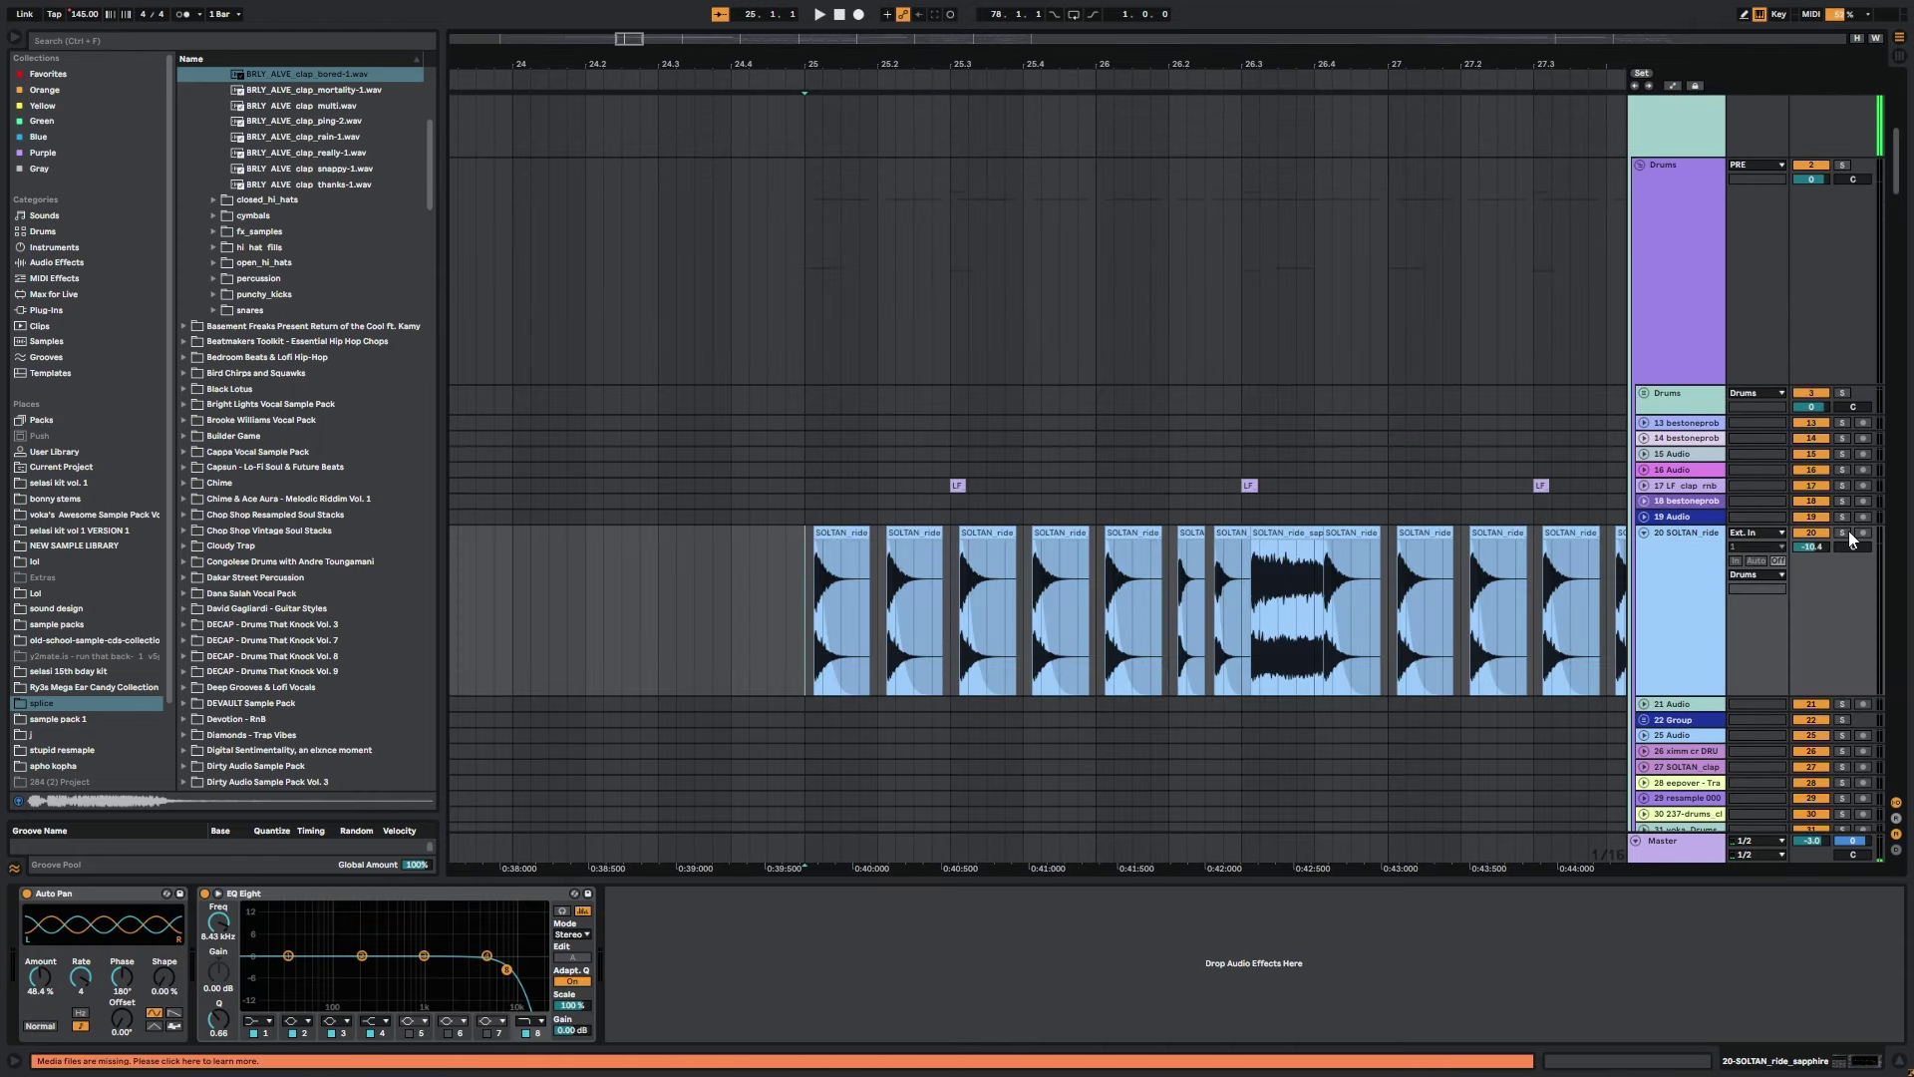
click(862, 578)
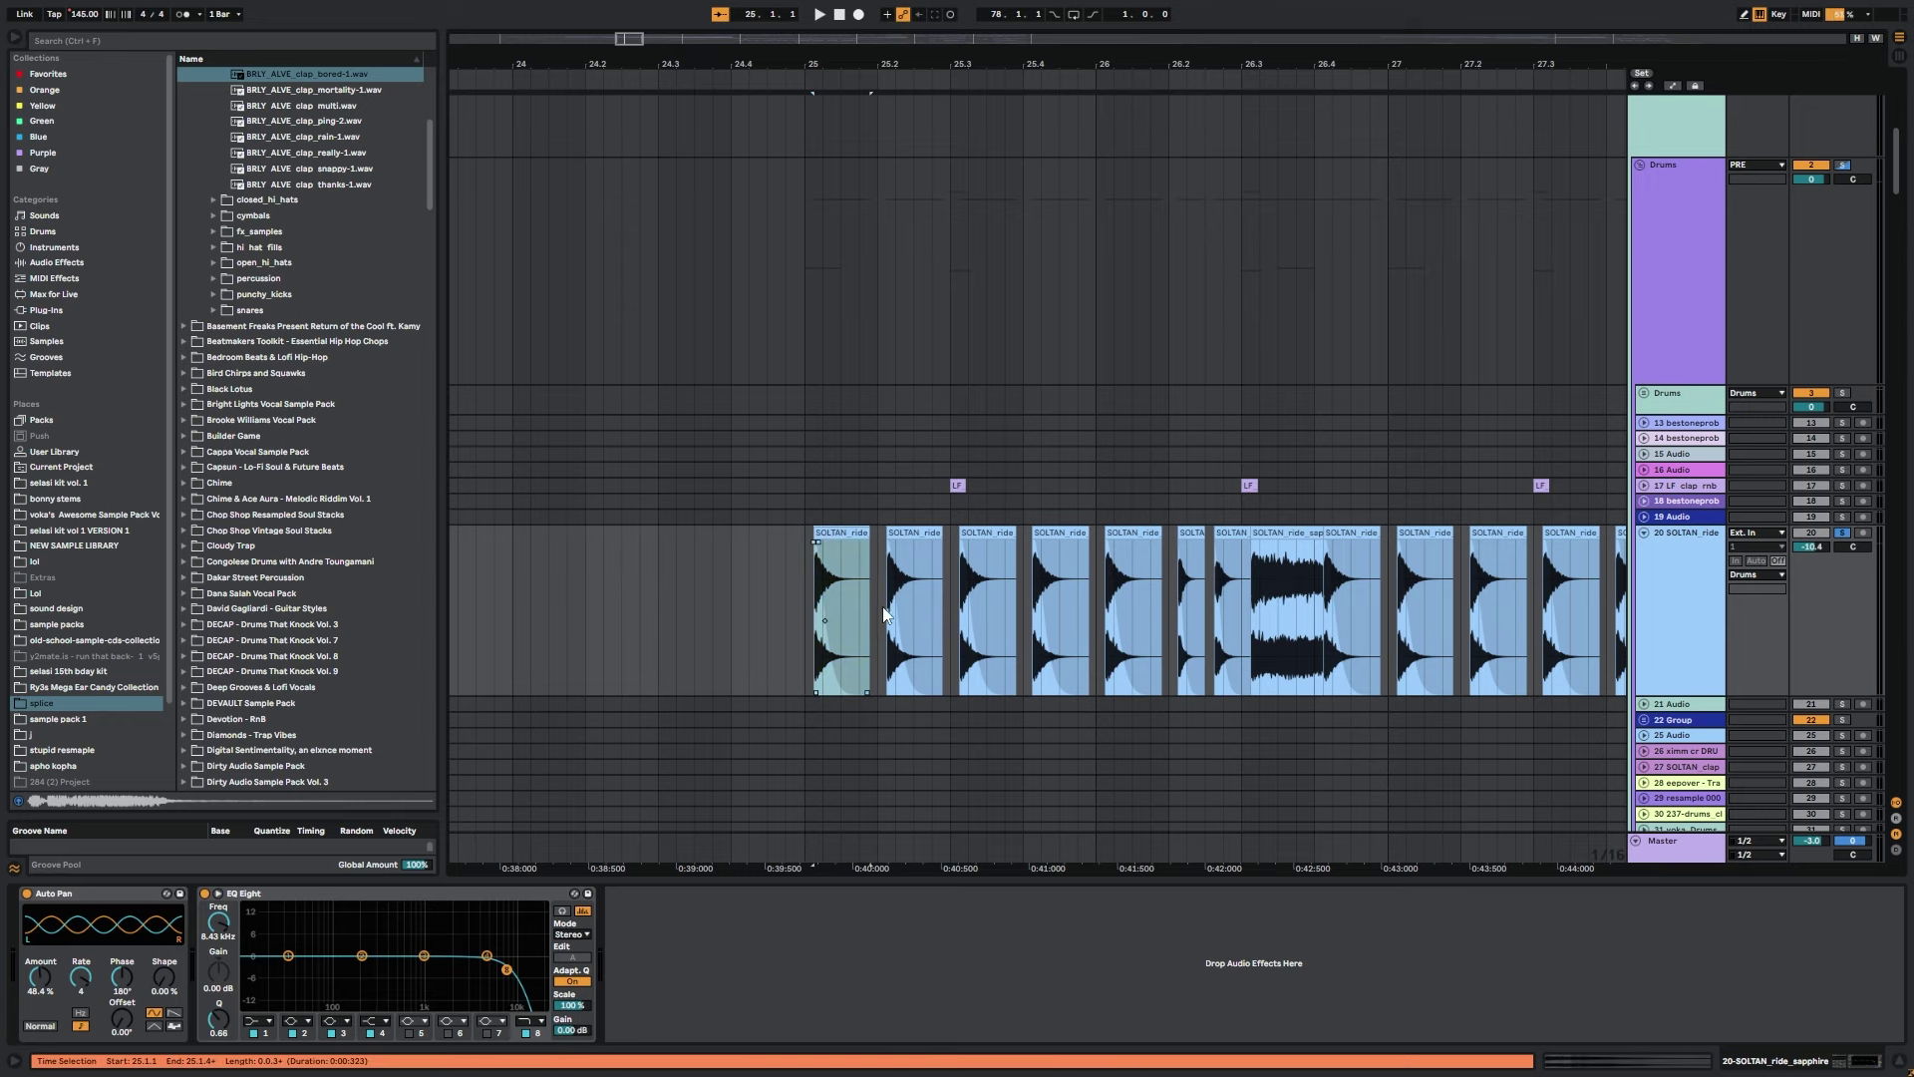
Play the soloed ride pattern on track 20 from bar 25 through its stretched clip in bar 26.
drag(628, 39, 630, 79)
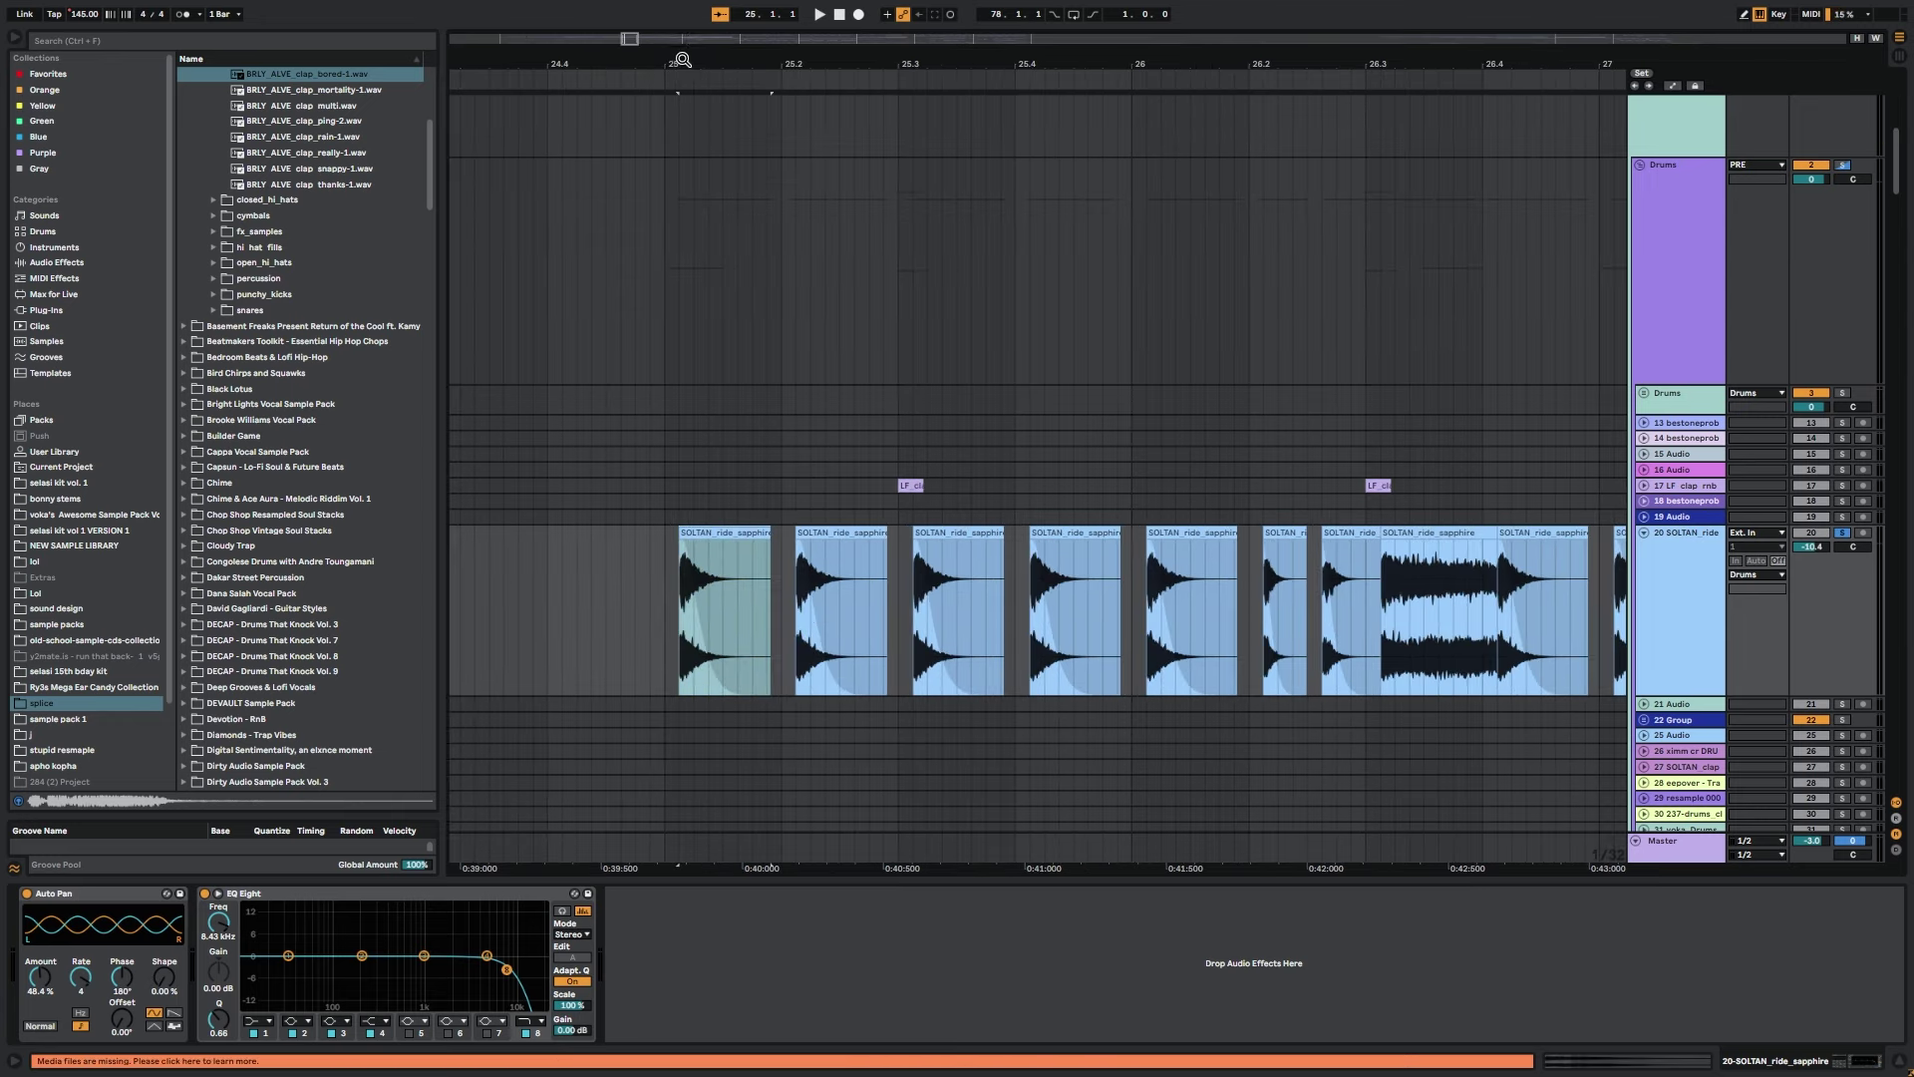
click(661, 563)
key(space)
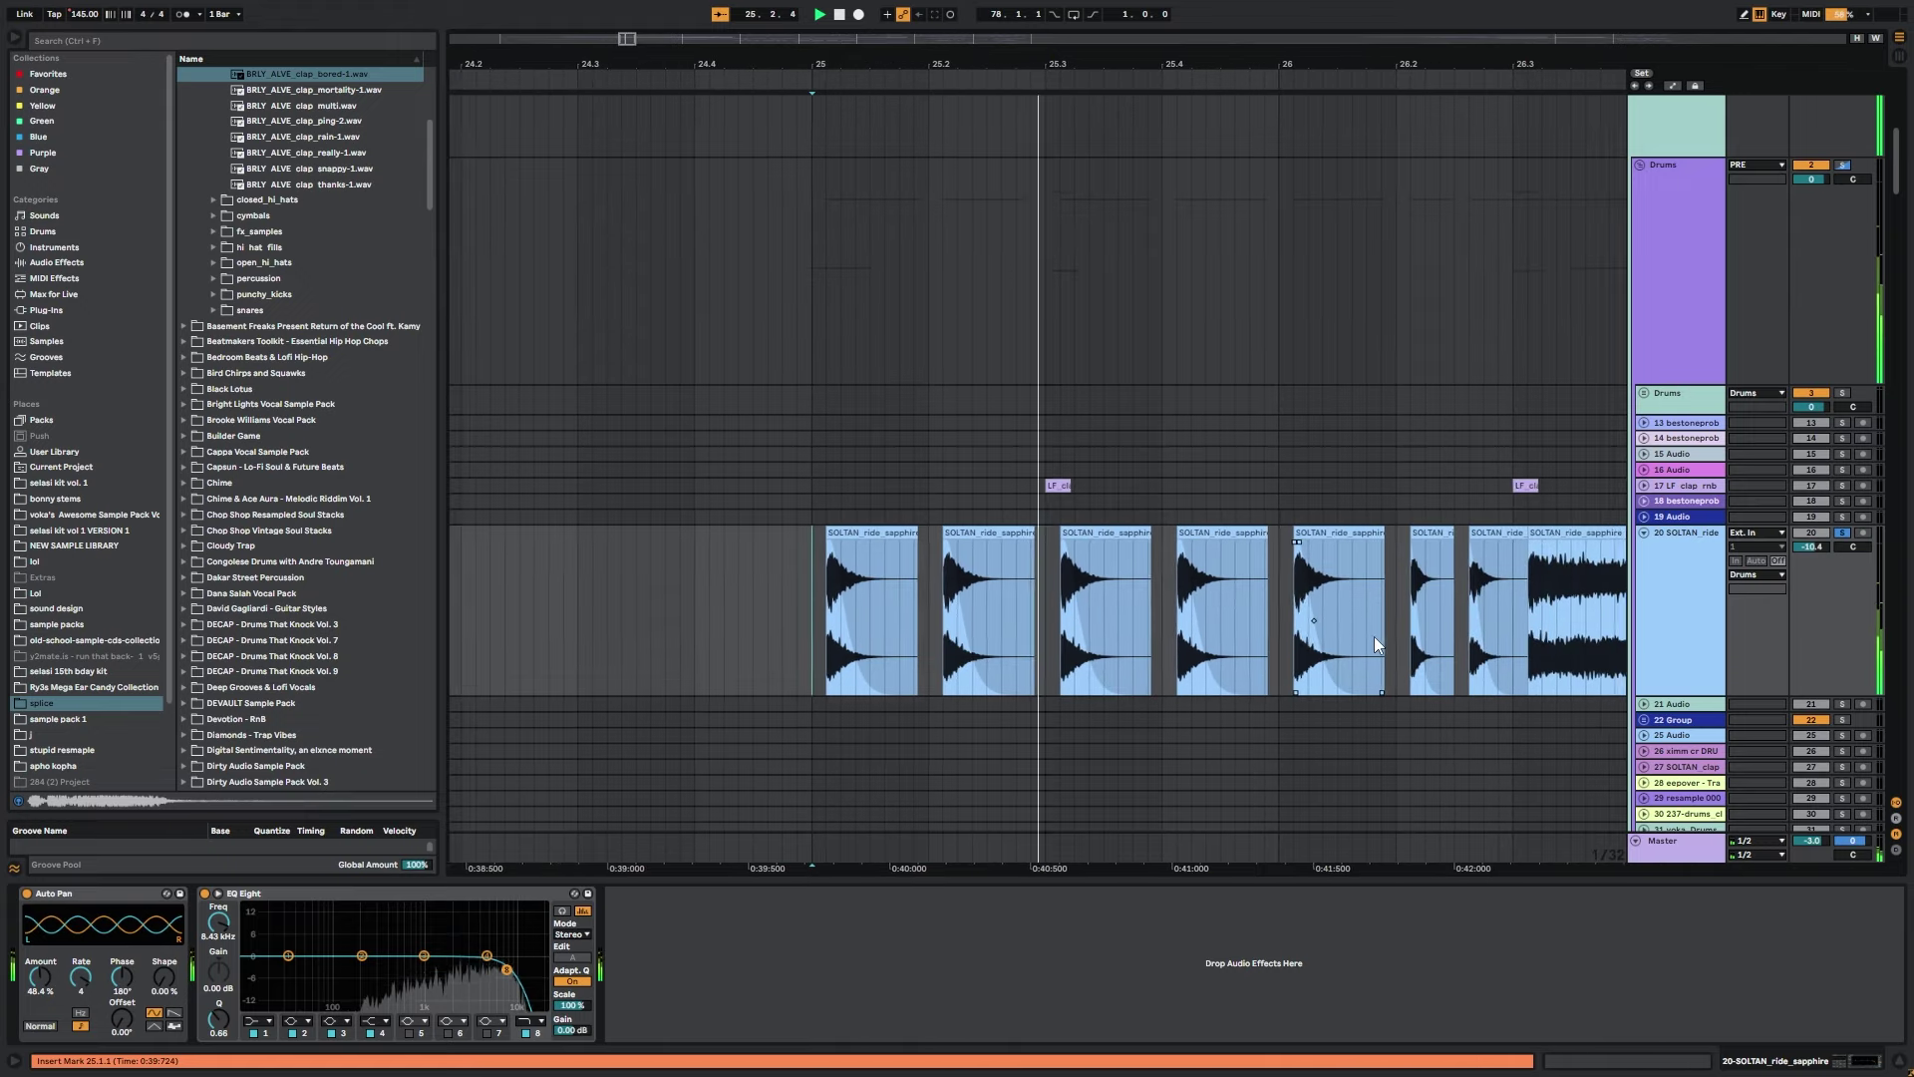
scroll(1375, 648, down, 1)
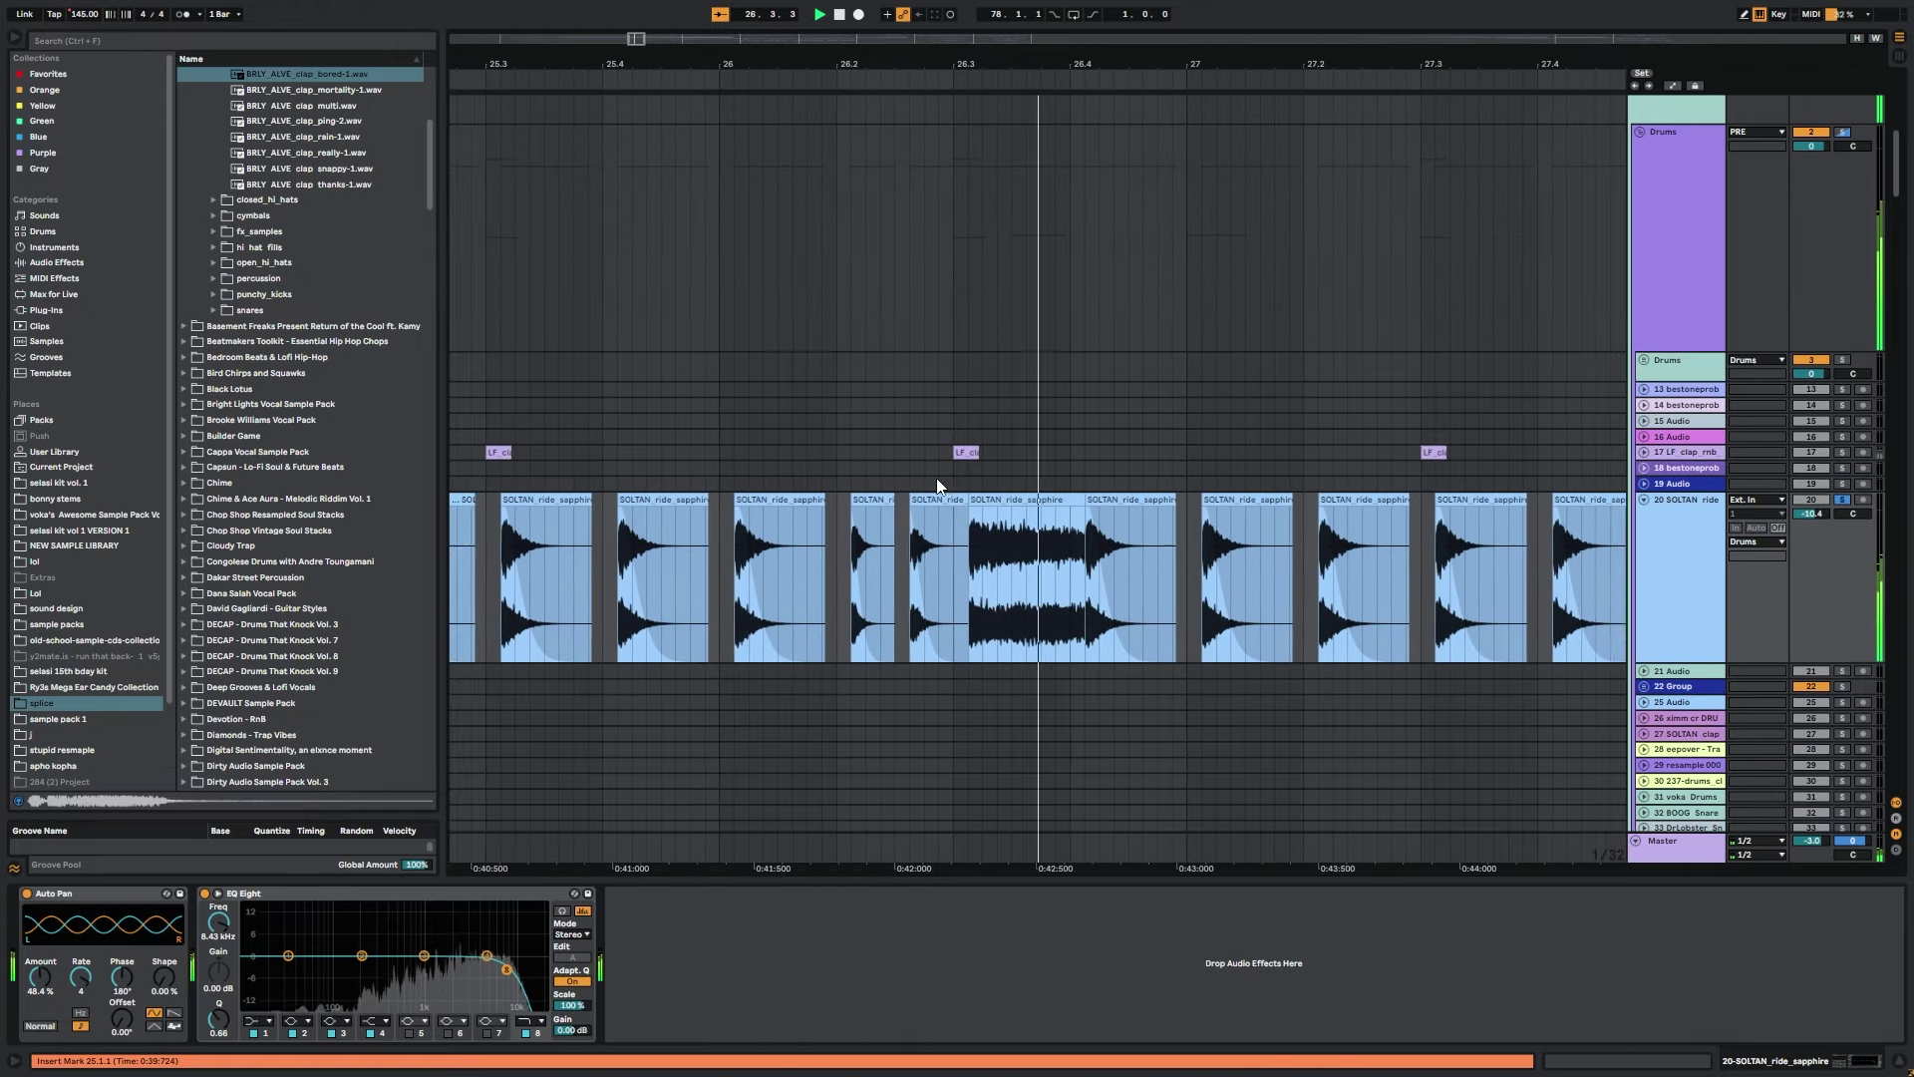
key(space)
Select the first ride clip on track 20 and bring up its available clip commands.
drag(638, 38, 638, 2)
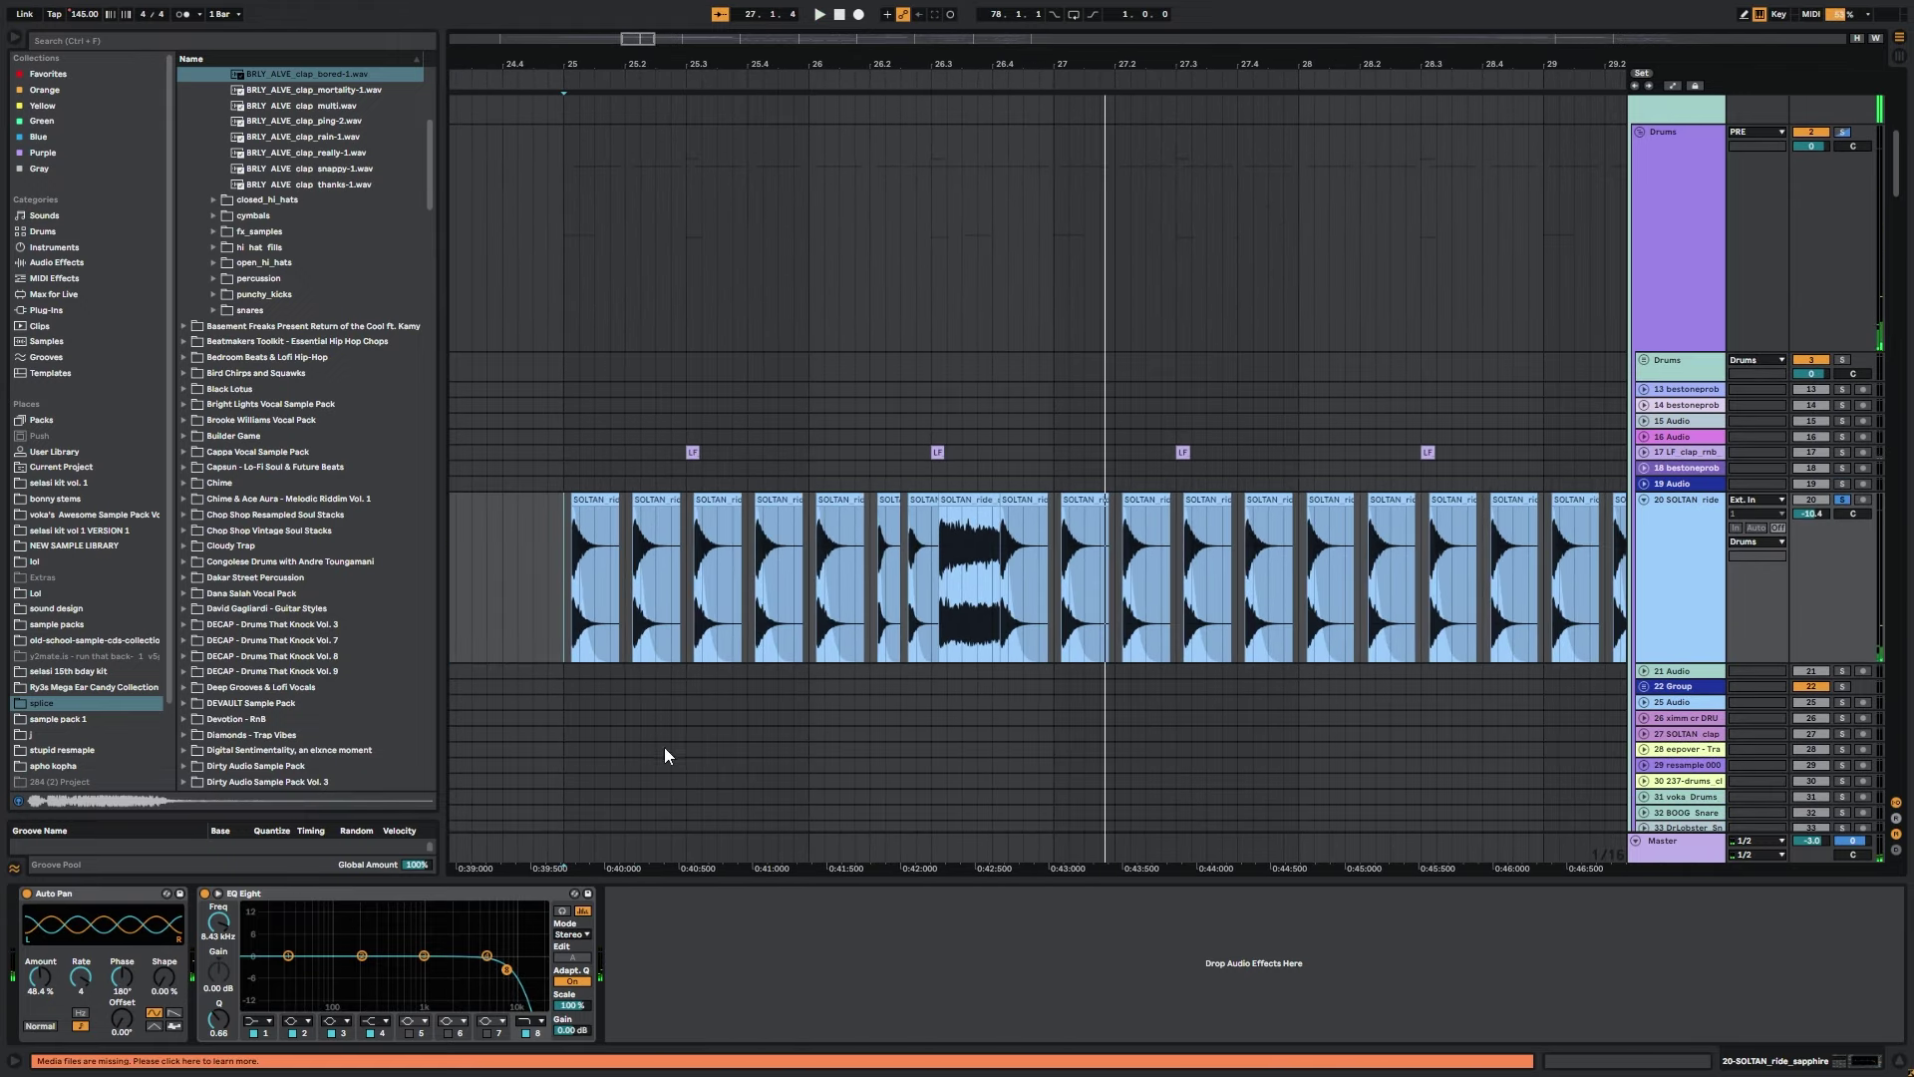
click(586, 499)
right_click(590, 498)
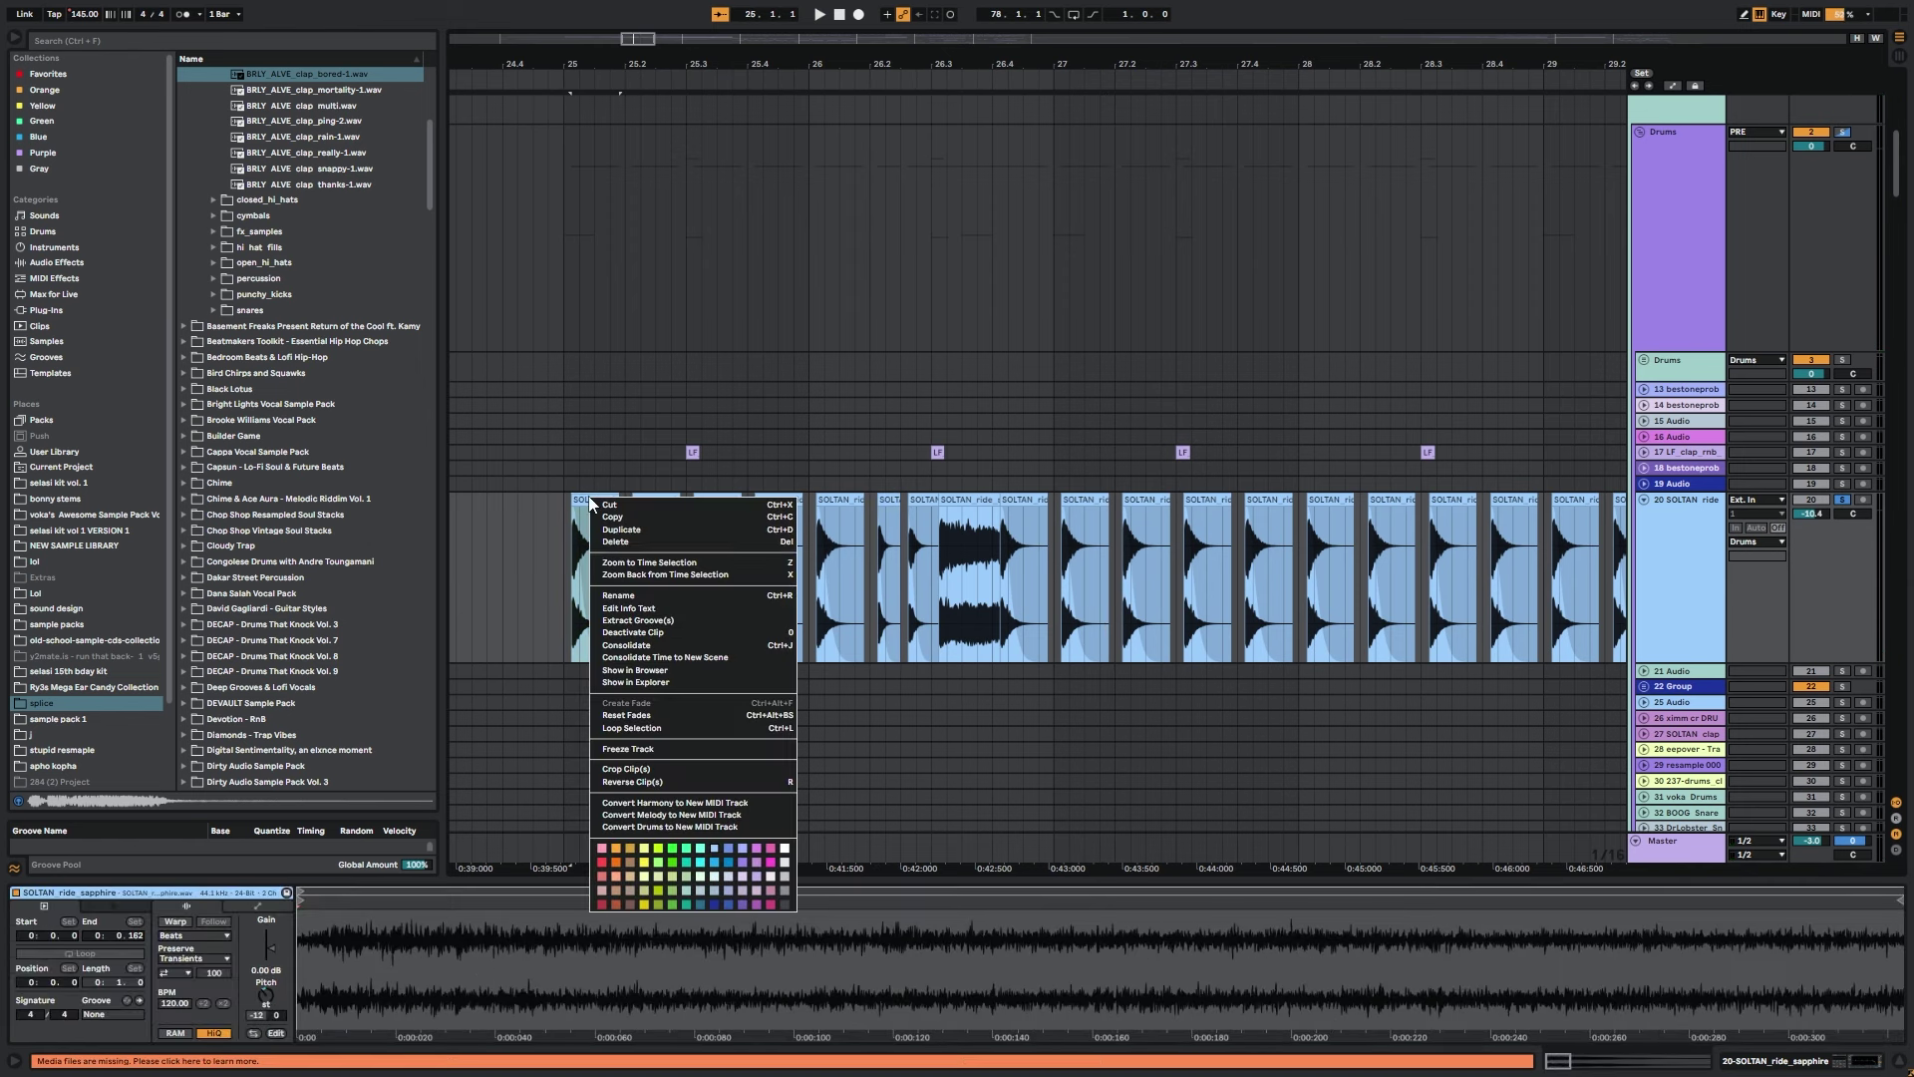
Reveal the first SOLTAN ride clip's sample in the browser and play the soloed ride pattern from bar 25.
click(659, 671)
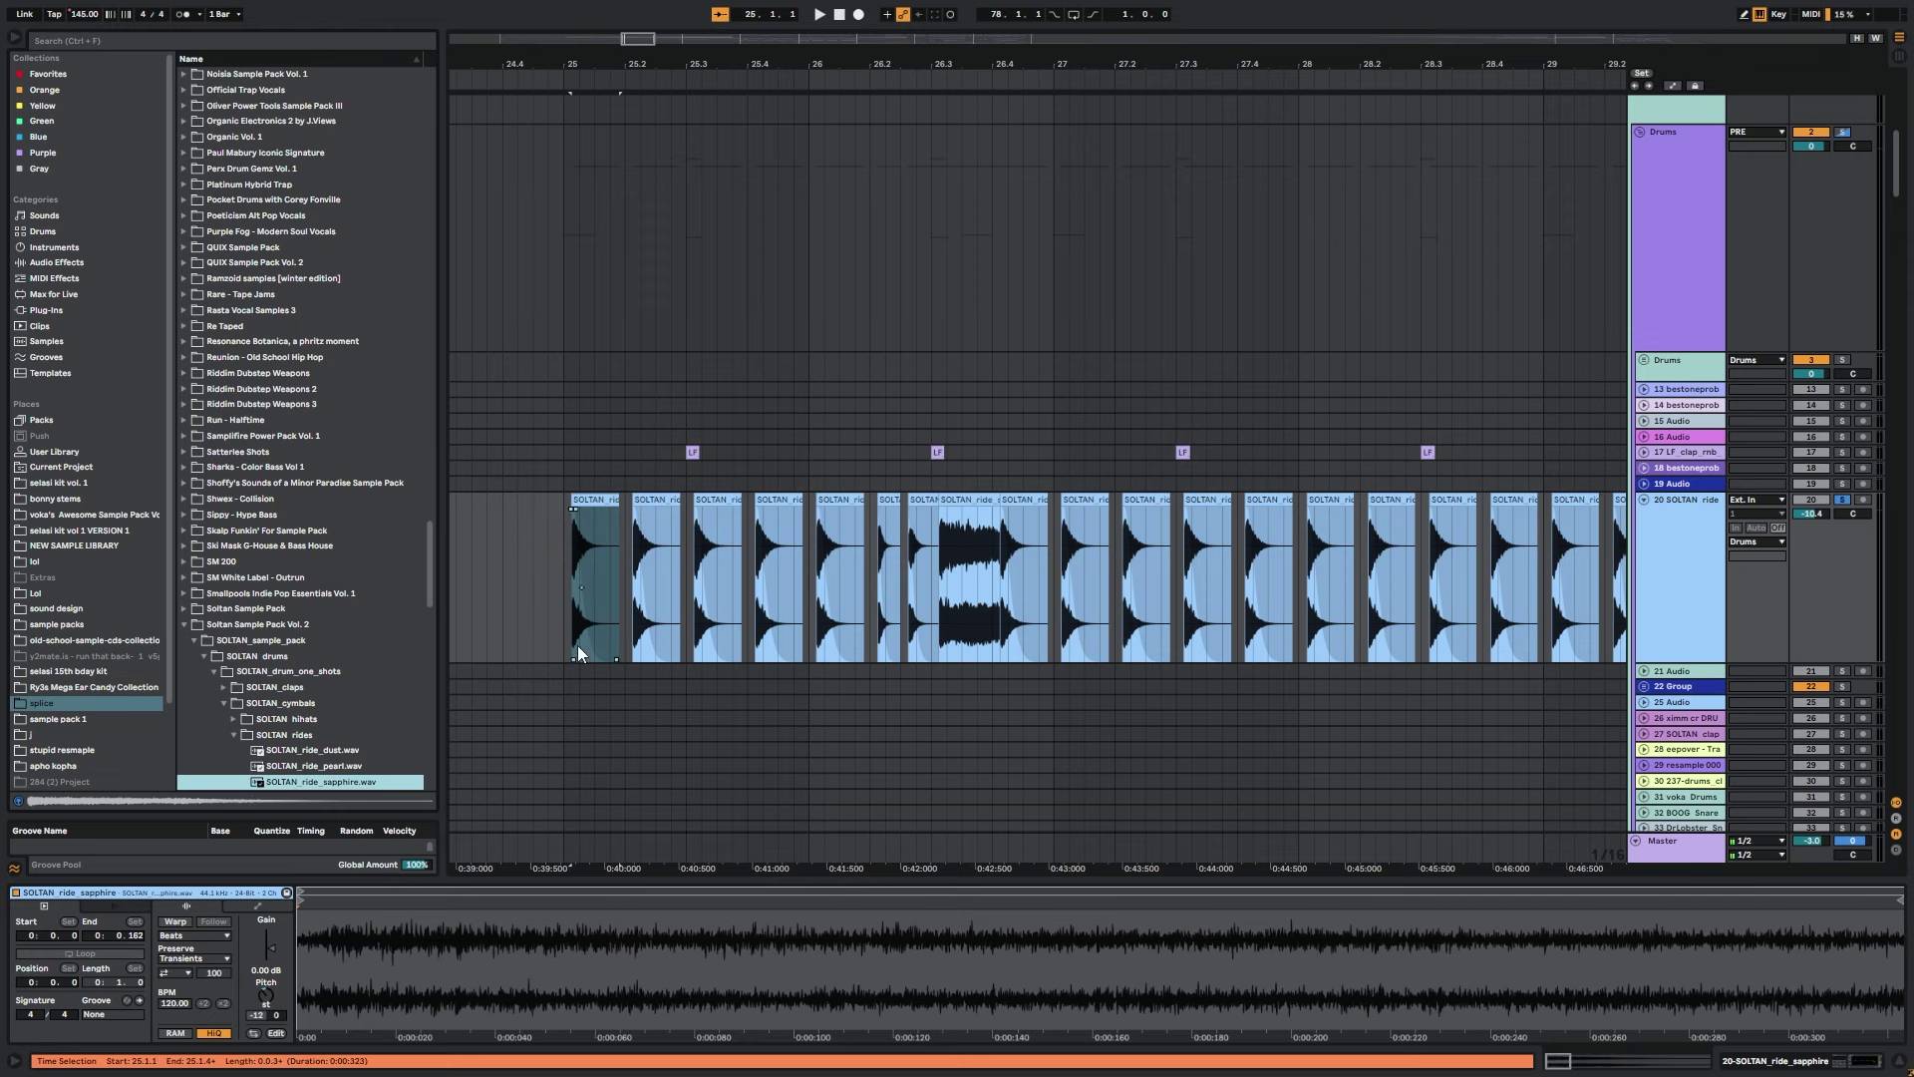
click(563, 608)
key(space)
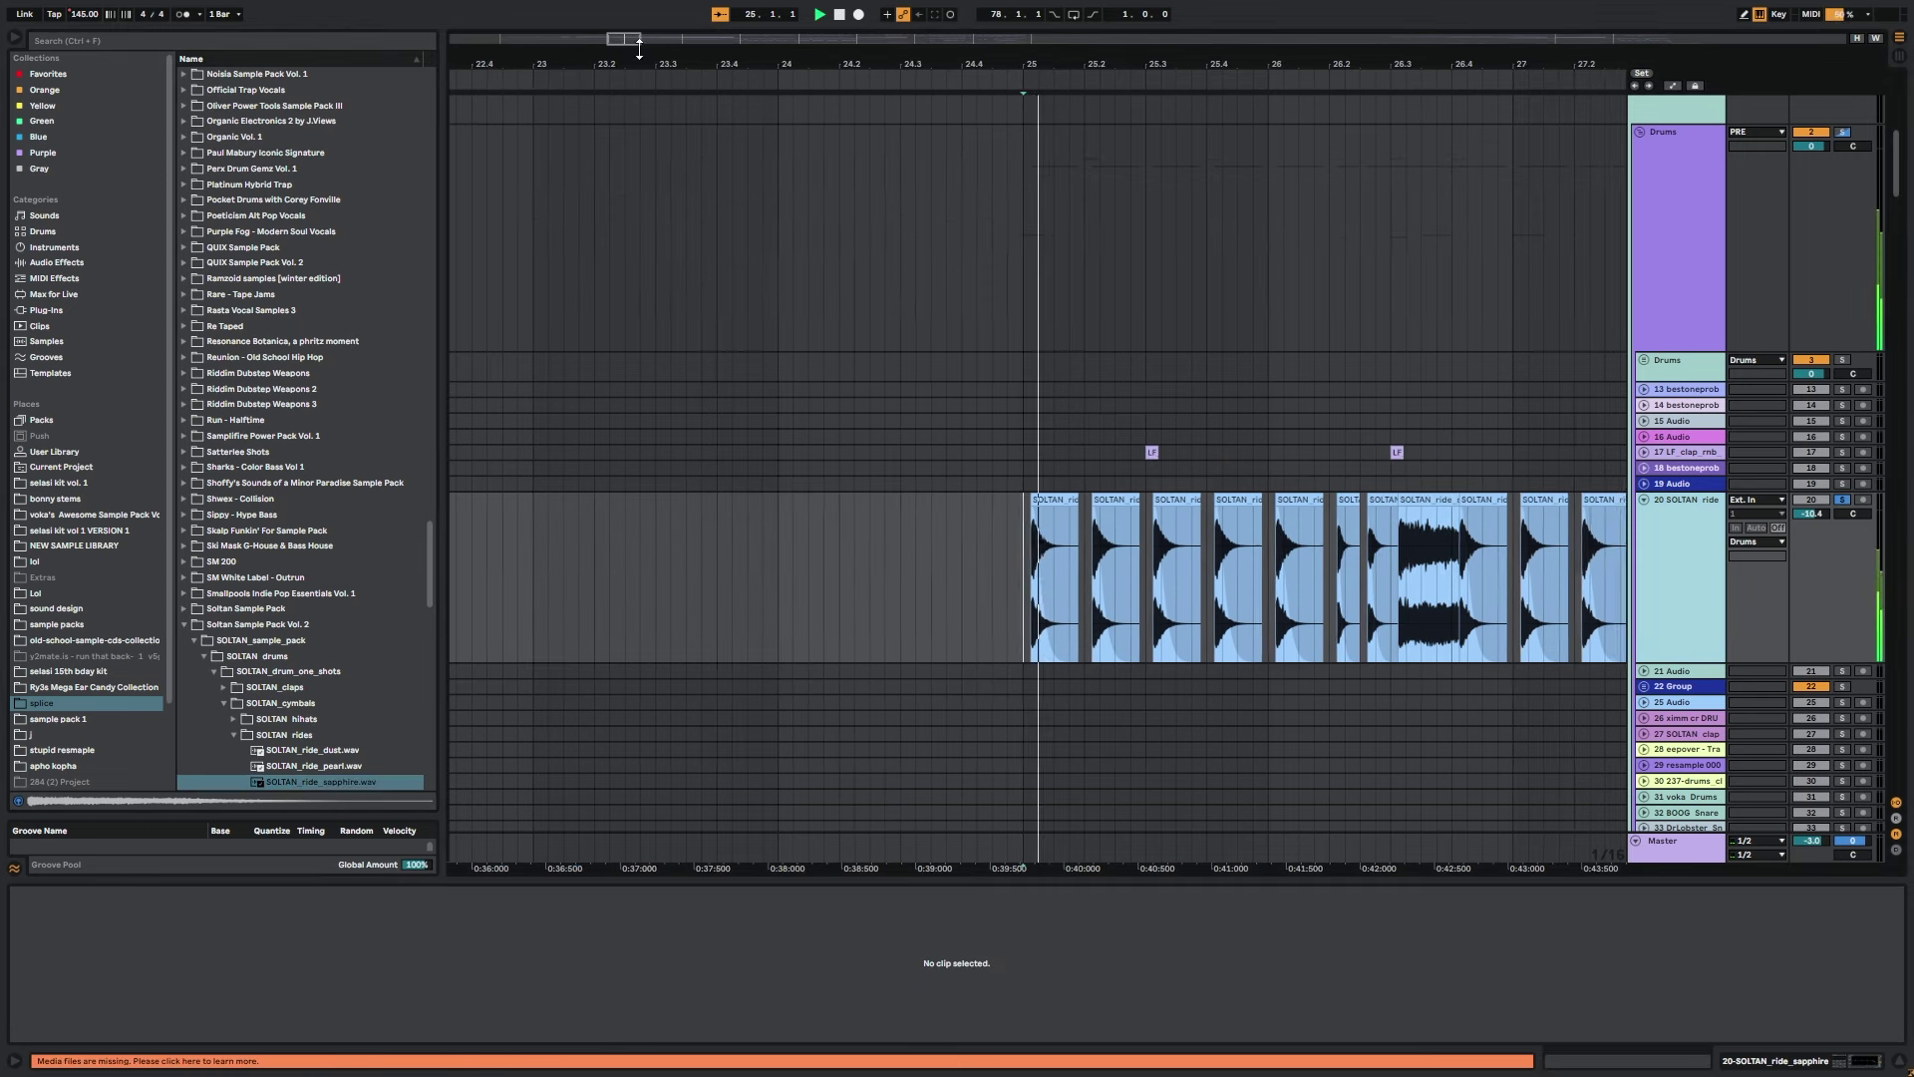
scroll(1102, 543, up, 4)
mouse_move(1132, 545)
mouse_down()
mouse_move(1102, 526)
mouse_move(1131, 515)
mouse_up()
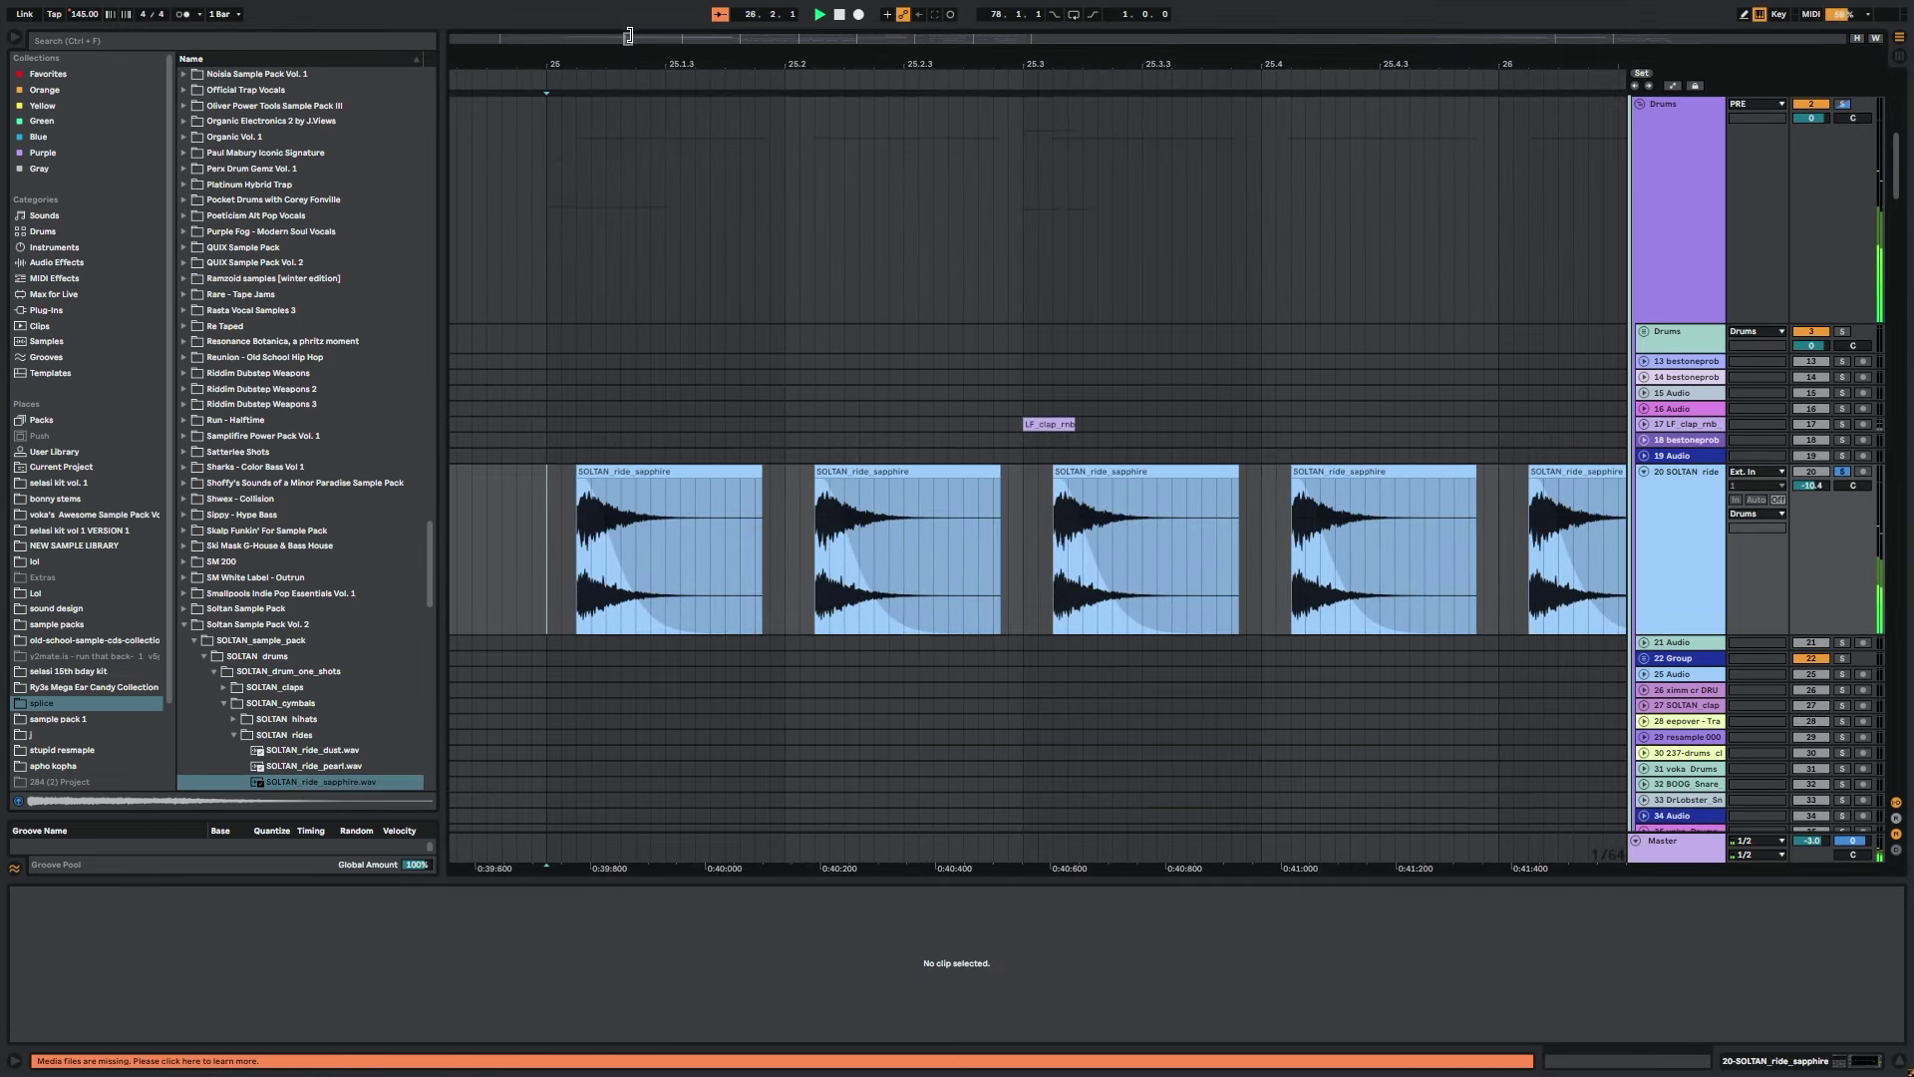
Replay the ride pattern from just before bar 25, show the ride track's effect chain and stop playback.
drag(632, 38, 731, 38)
drag(910, 429, 1350, 393)
click(887, 474)
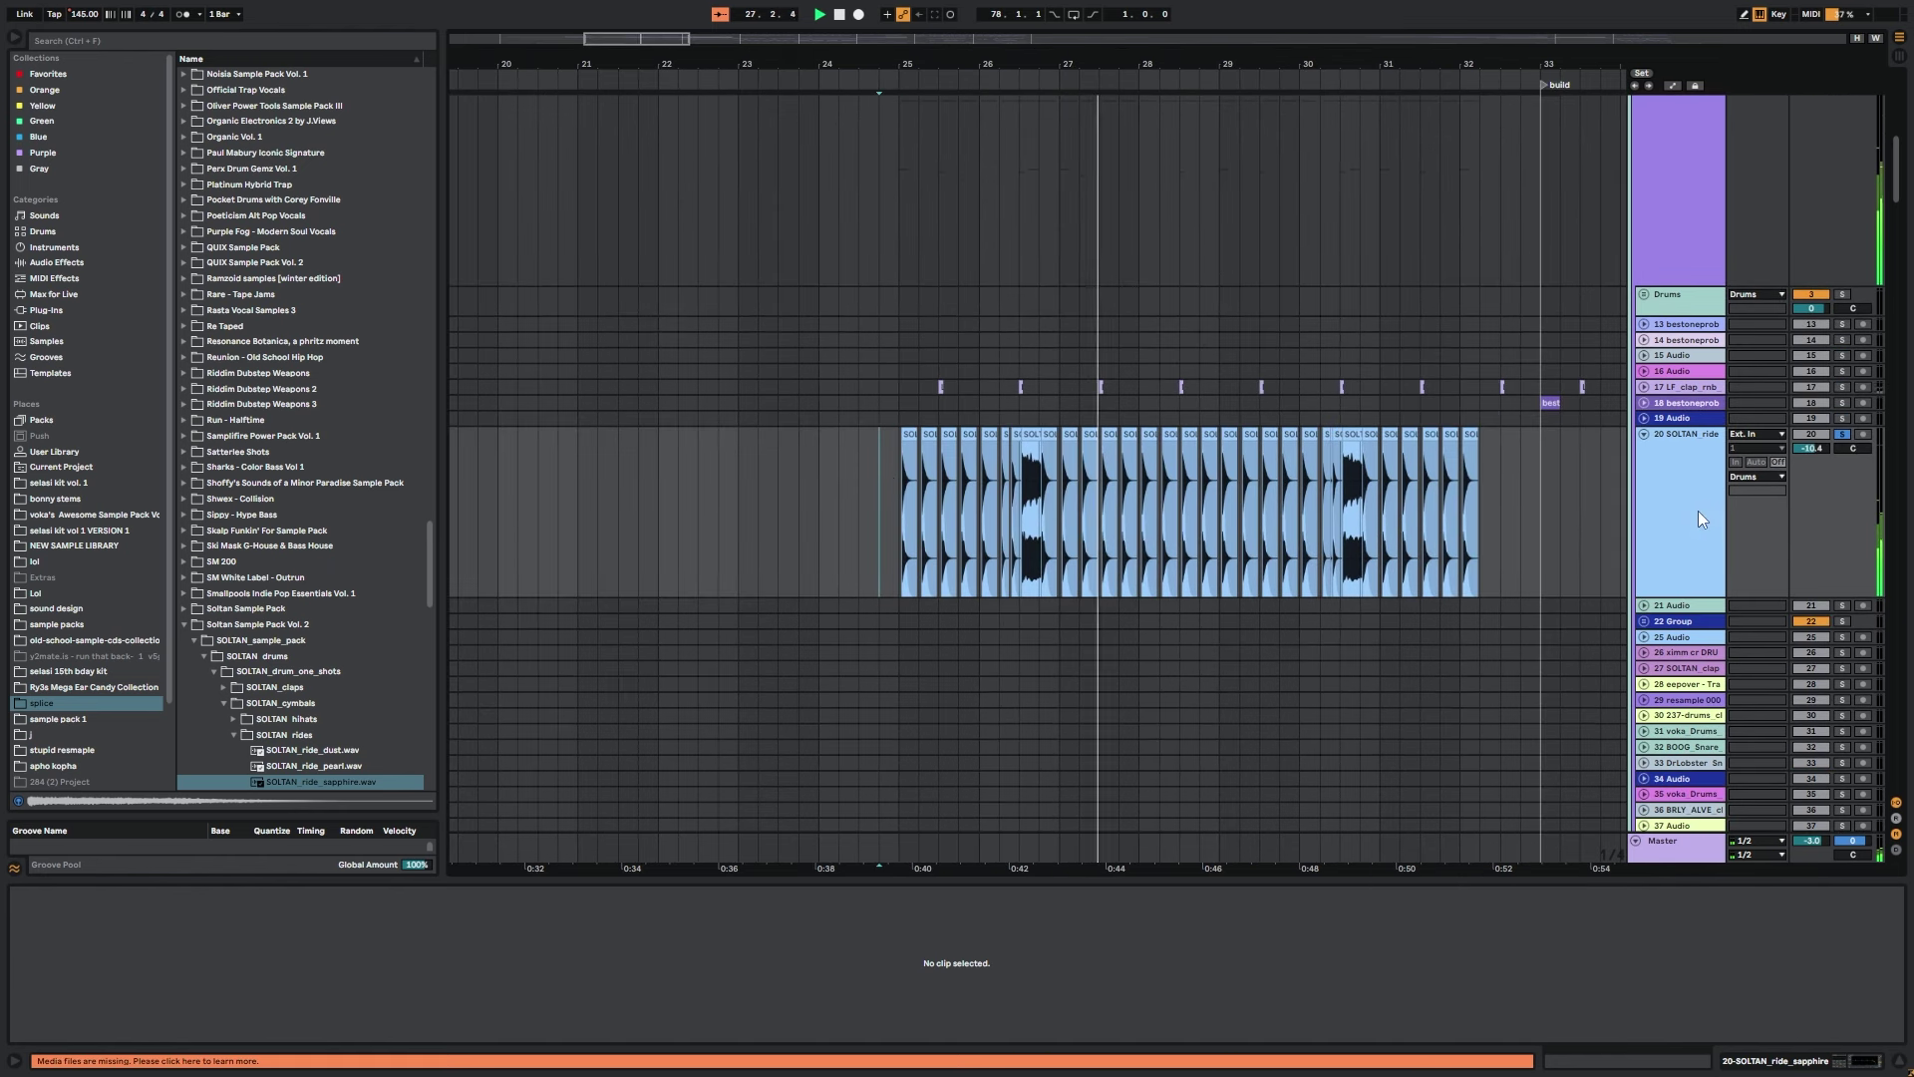
double_click(1701, 525)
key(space)
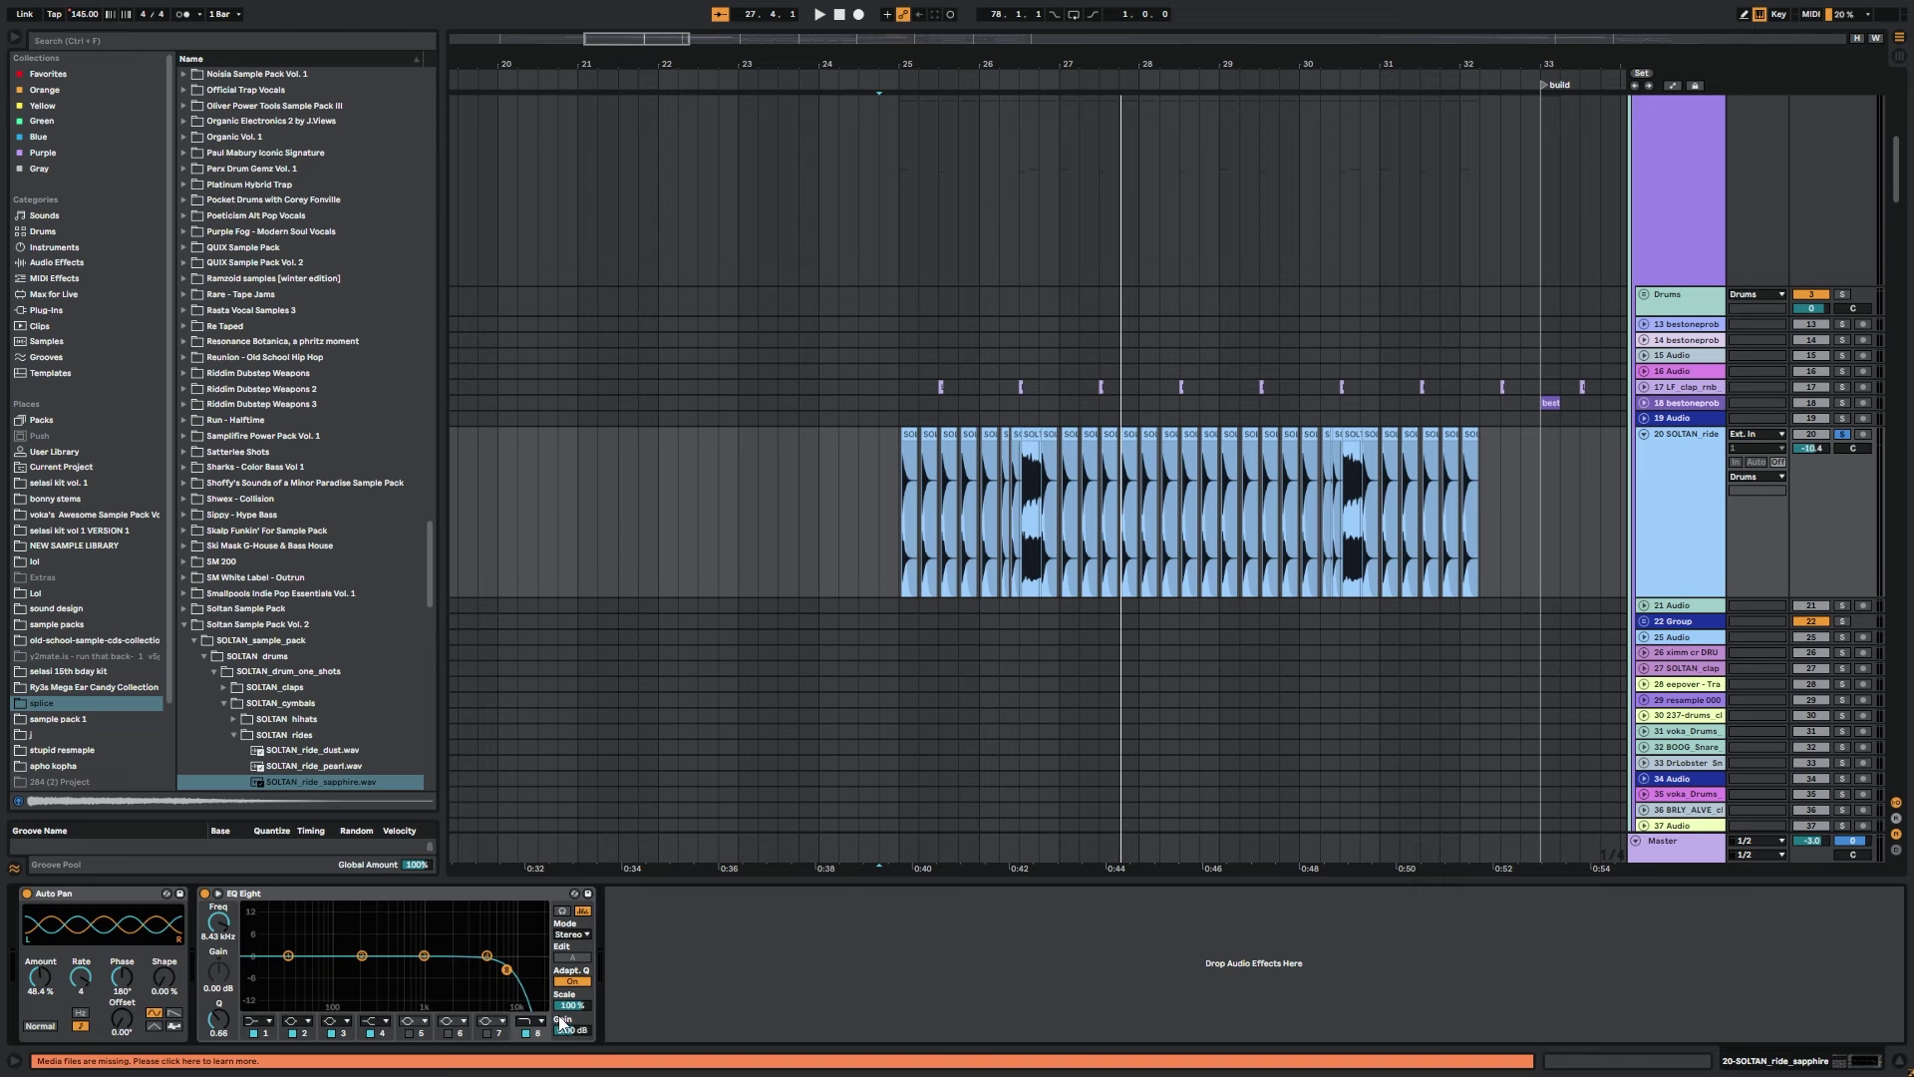
Solo the LF_clap_rnb track and audition its claps from around bar 25.
click(899, 517)
click(1858, 391)
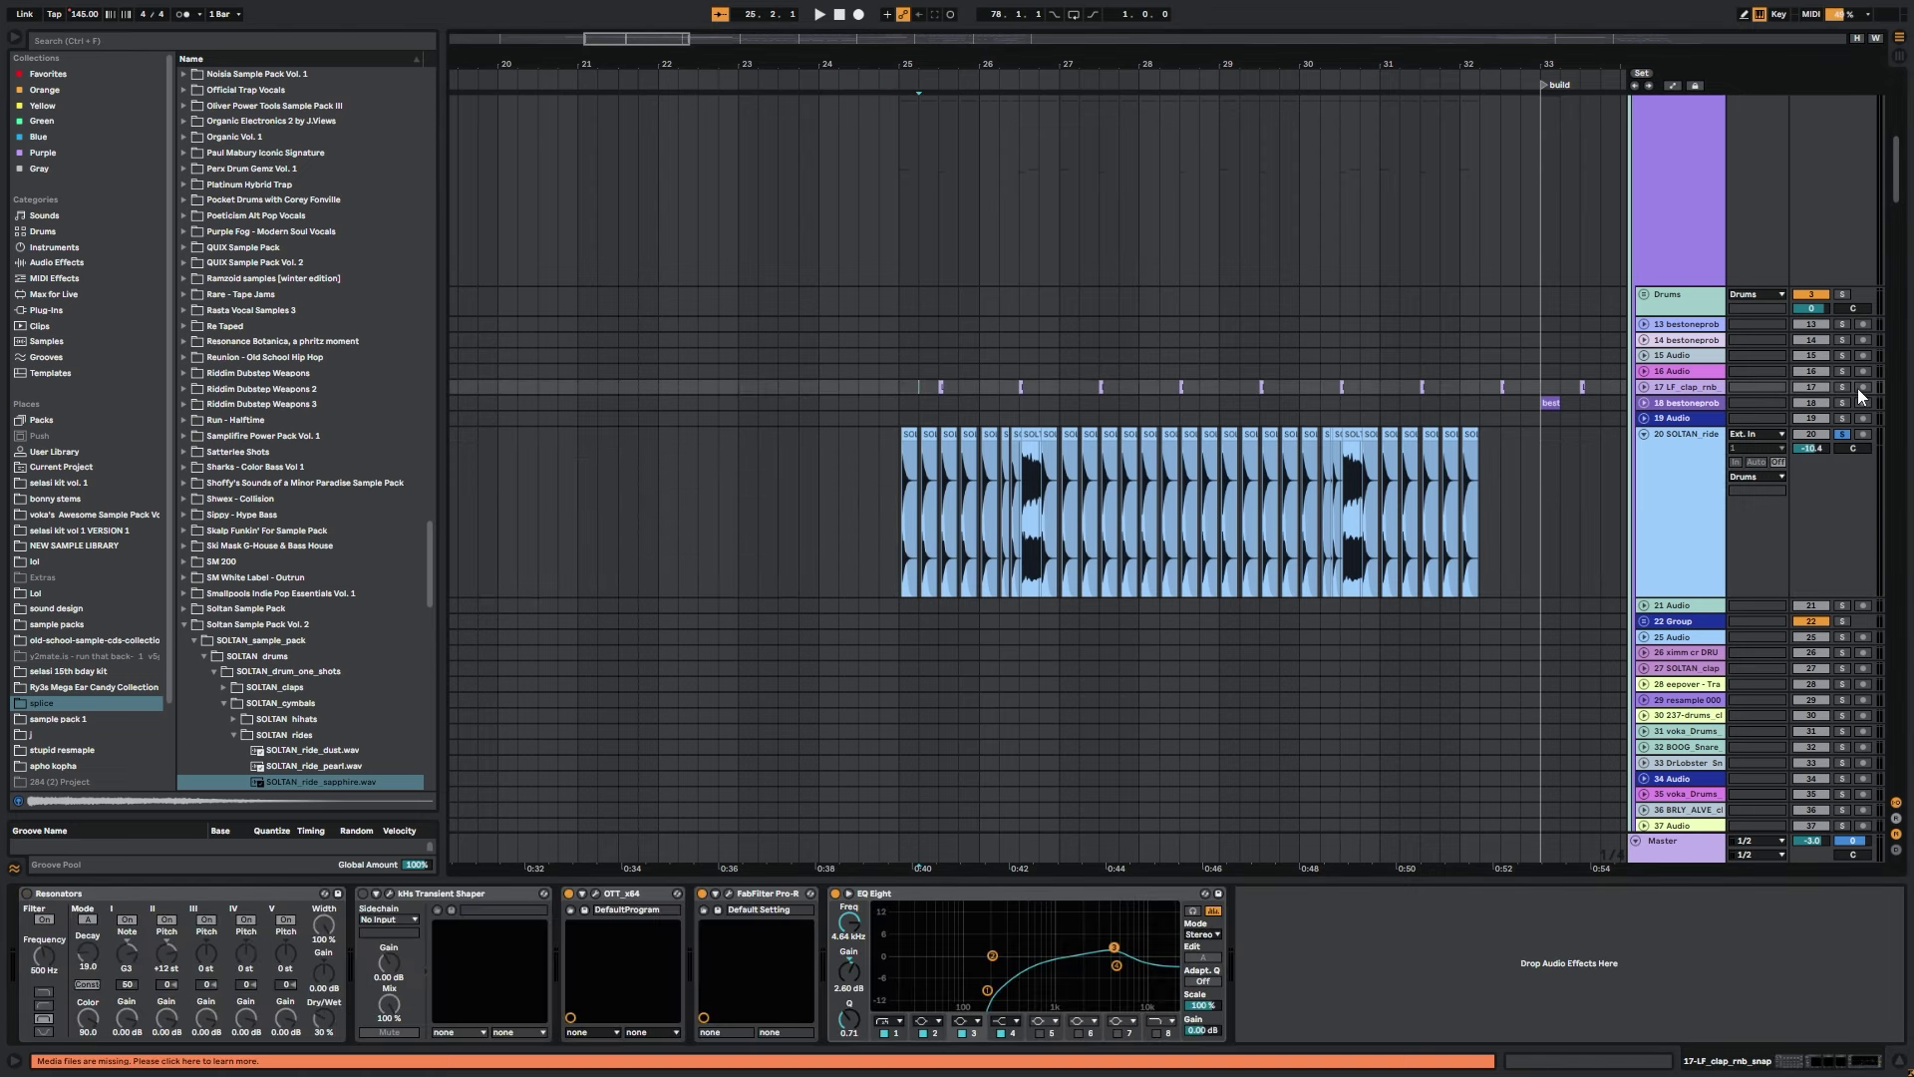
click(1844, 388)
key(space)
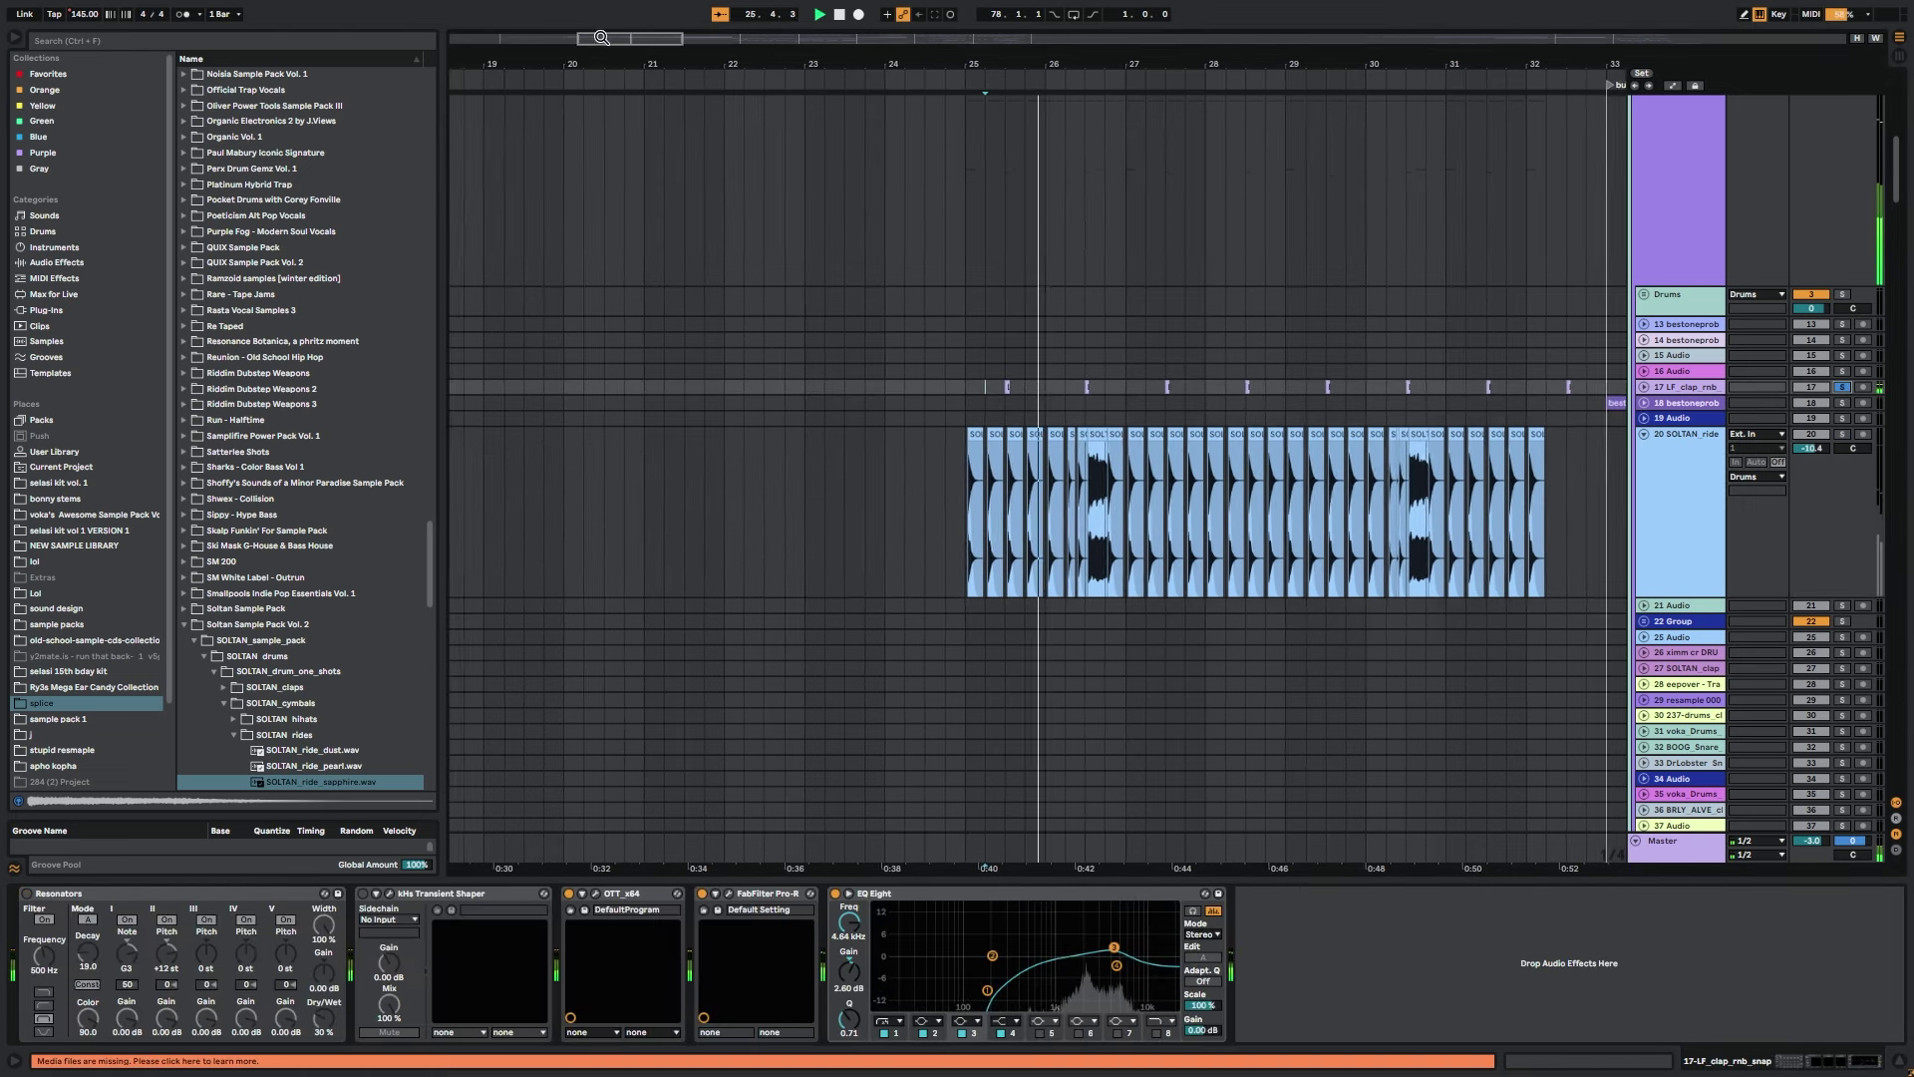
drag(682, 39, 654, 61)
key(space)
Select the first LF_clap_rnb clip at 25.3 and reveal its sample in the browser.
click(860, 387)
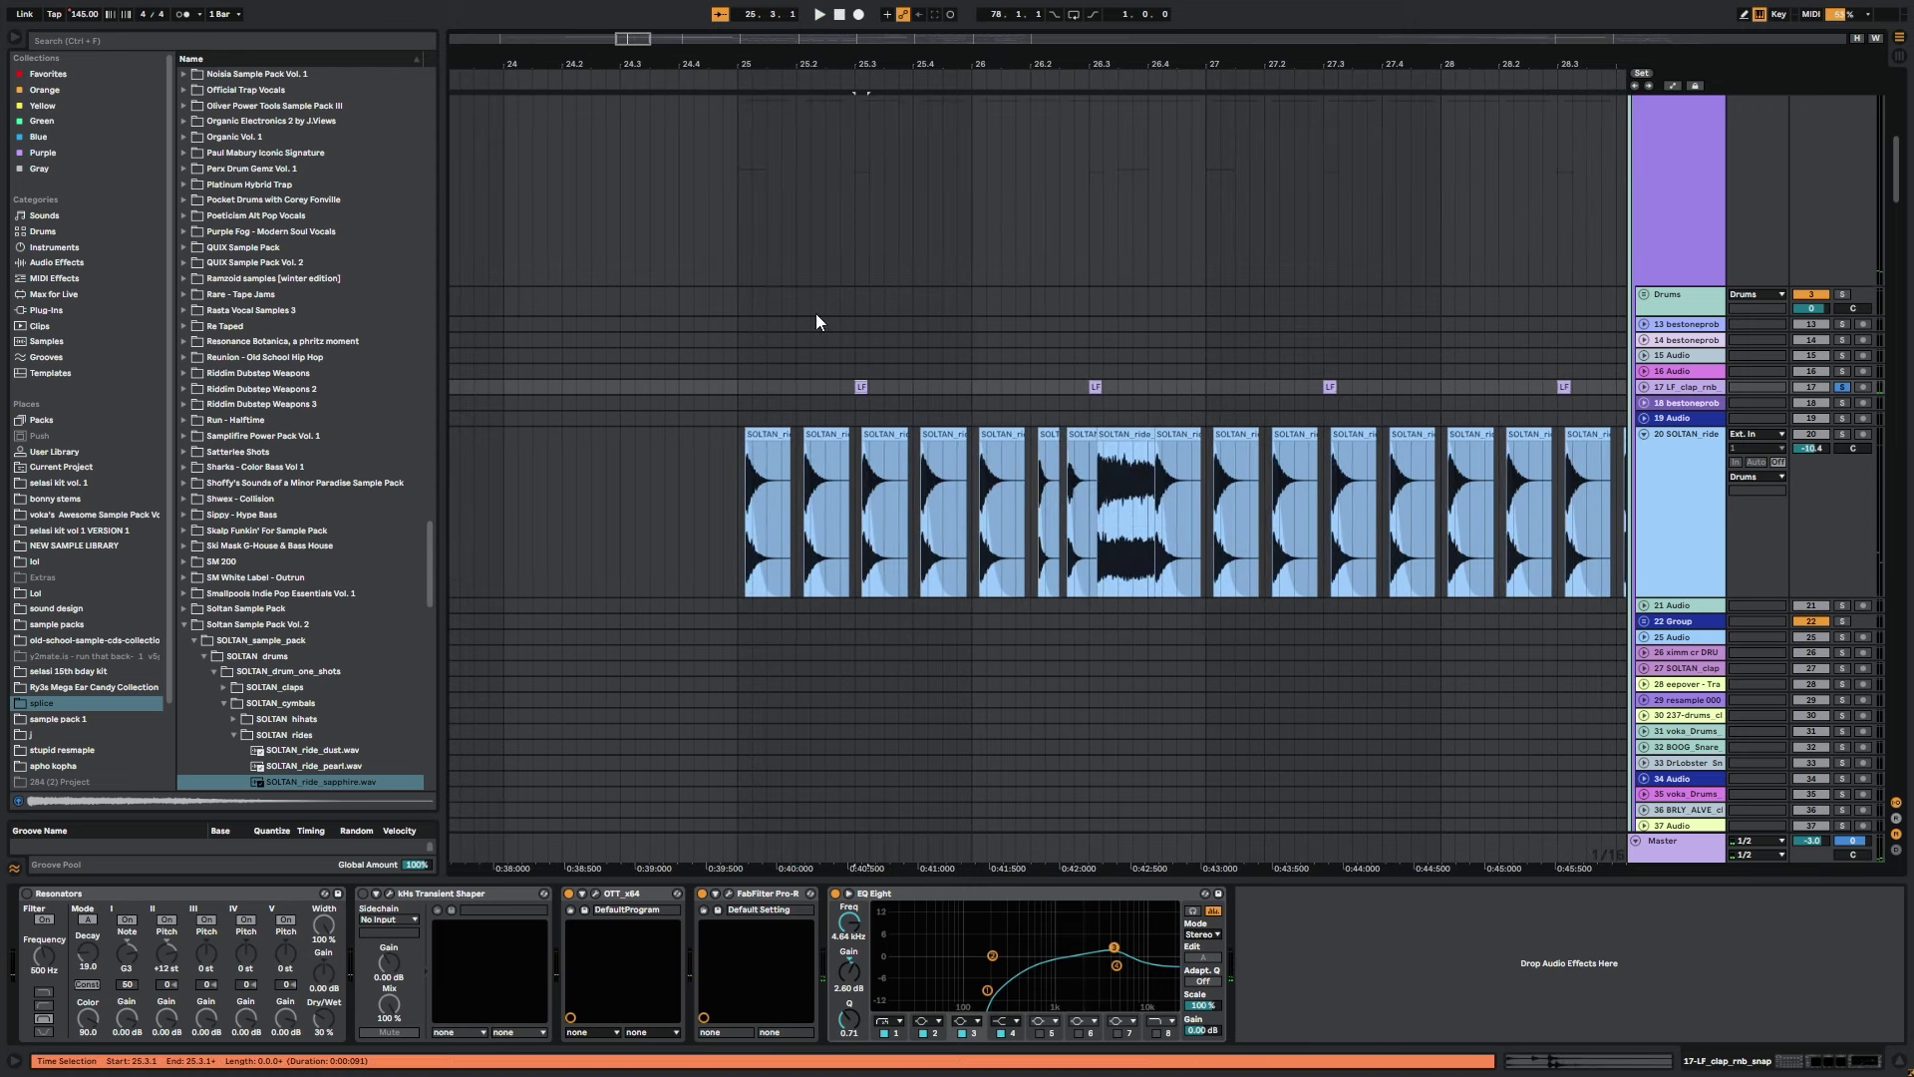
scroll(887, 498, down, 10)
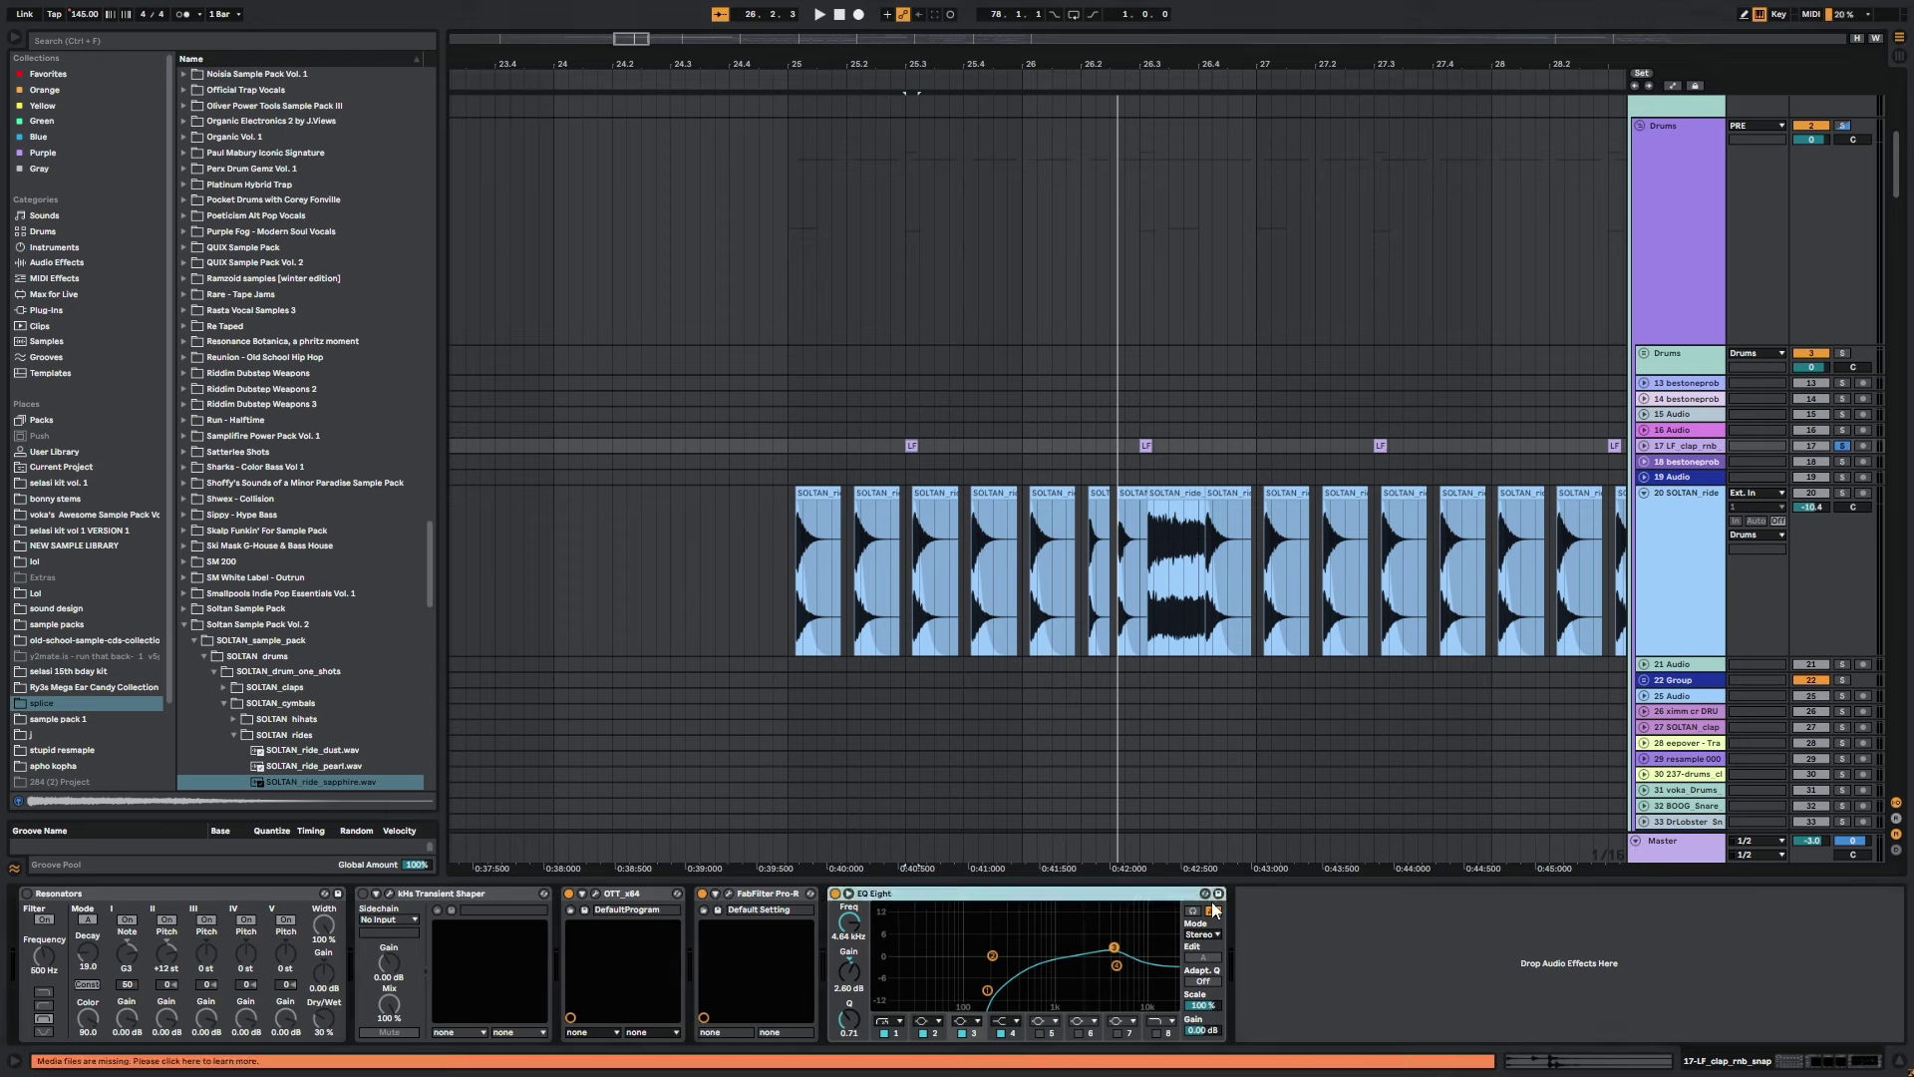
right_click(916, 464)
click(986, 599)
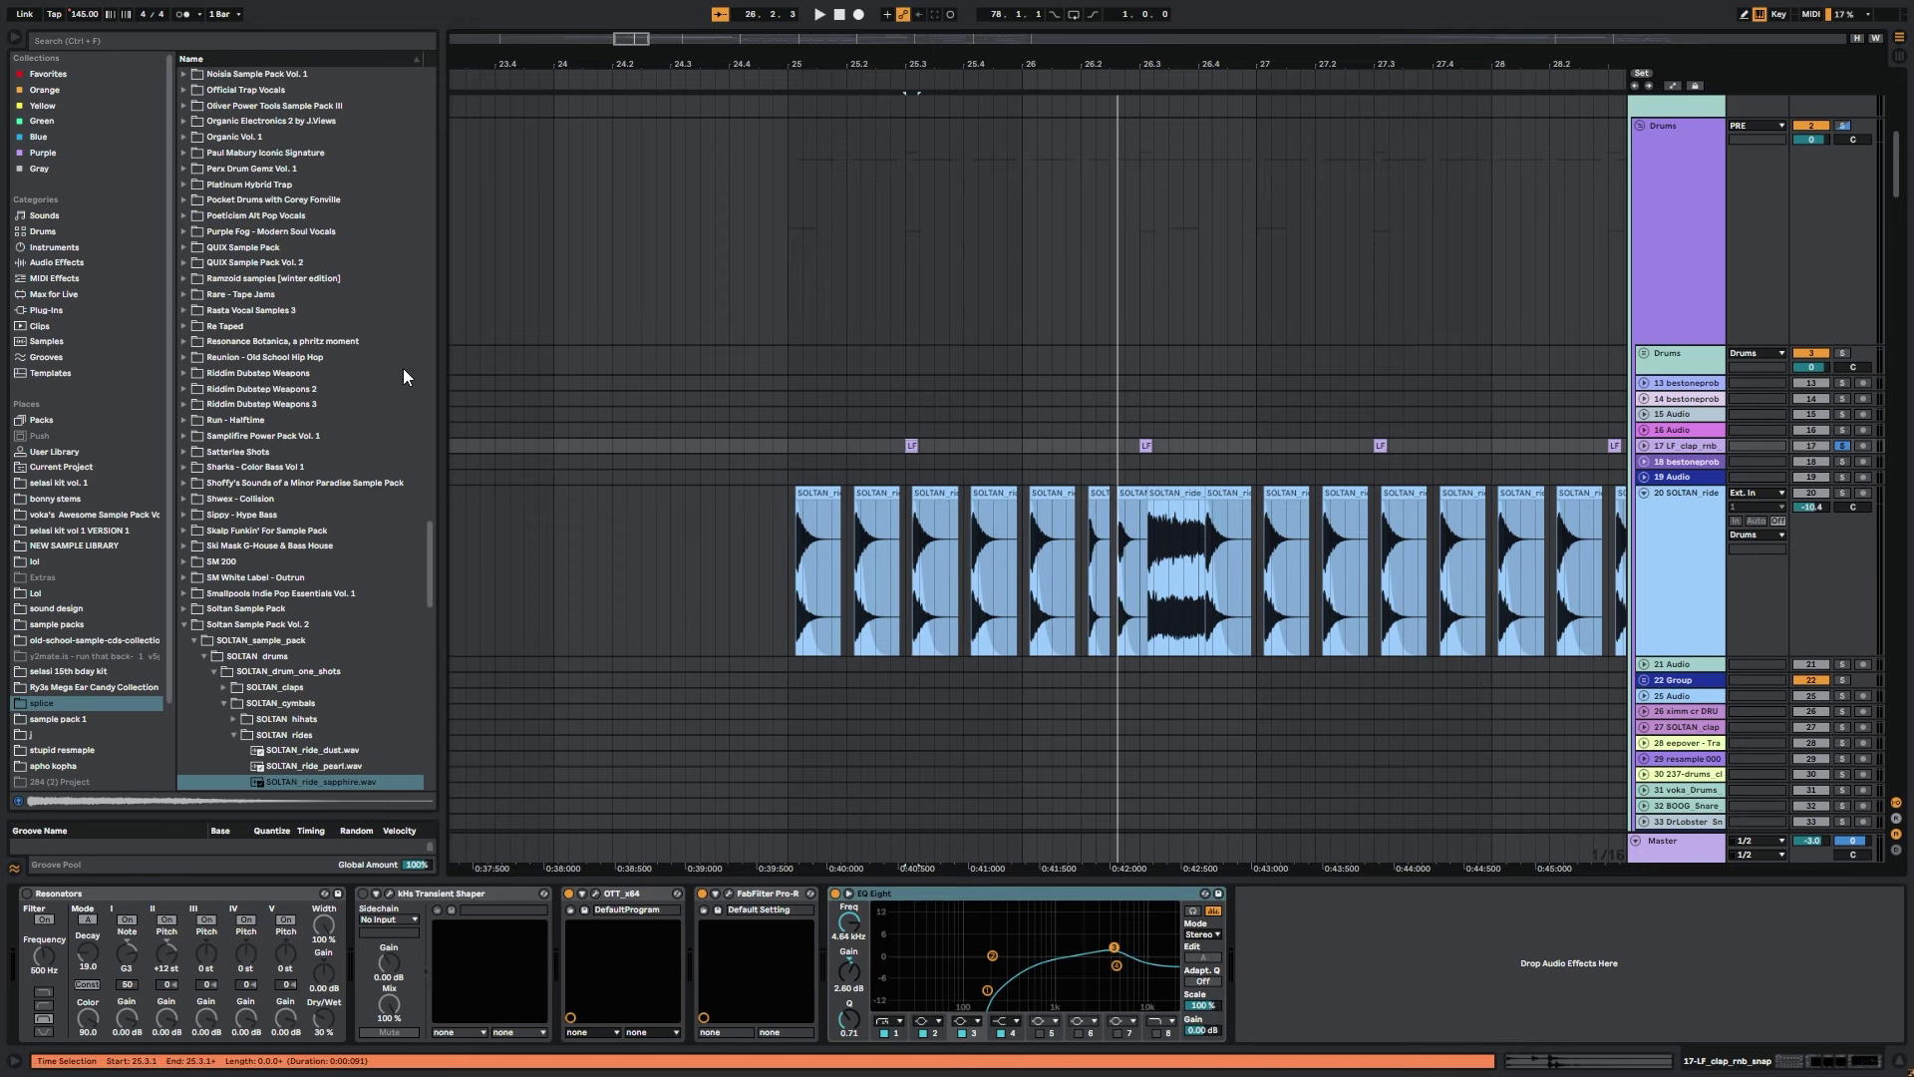
scroll(321, 280, up, 6)
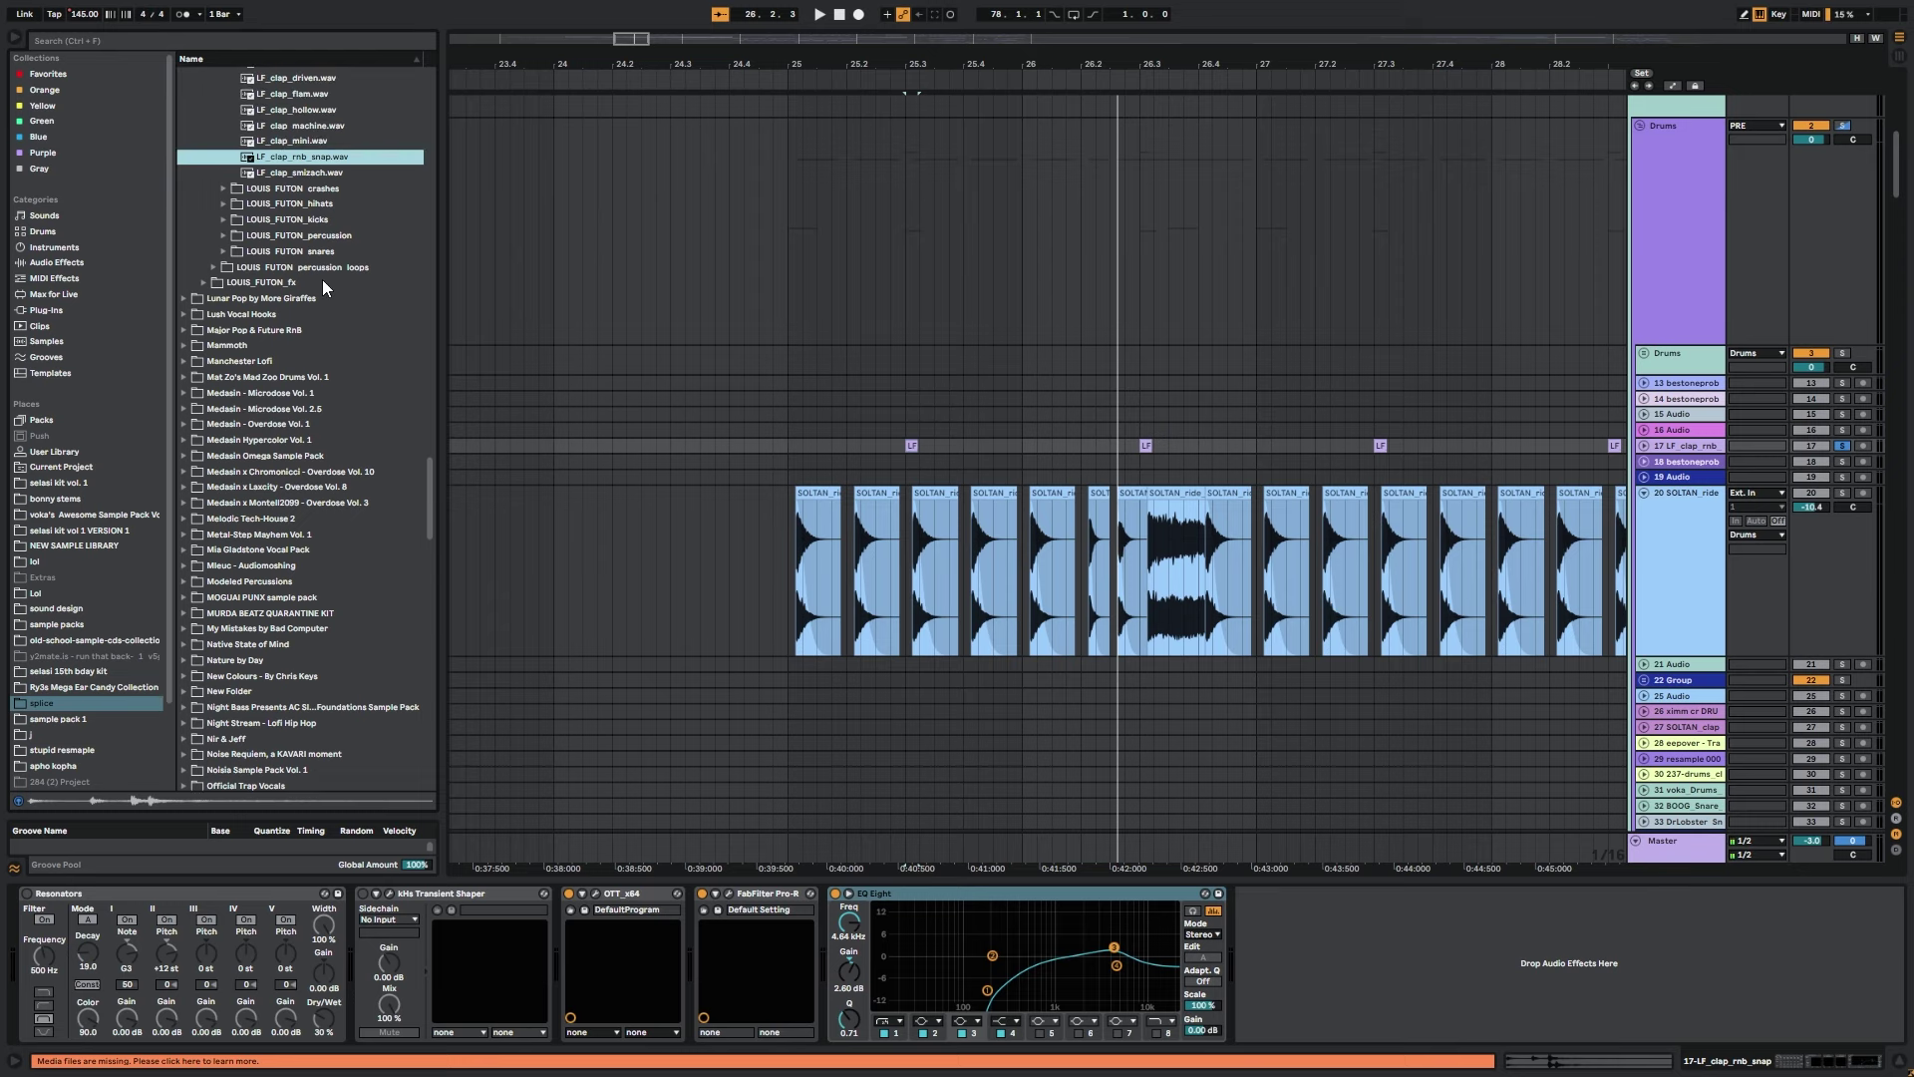
Turn off the LF_clap_rnb track's solo and play the drums together from the clap at 25.3.
key(space)
key(space)
click(1843, 446)
key(space)
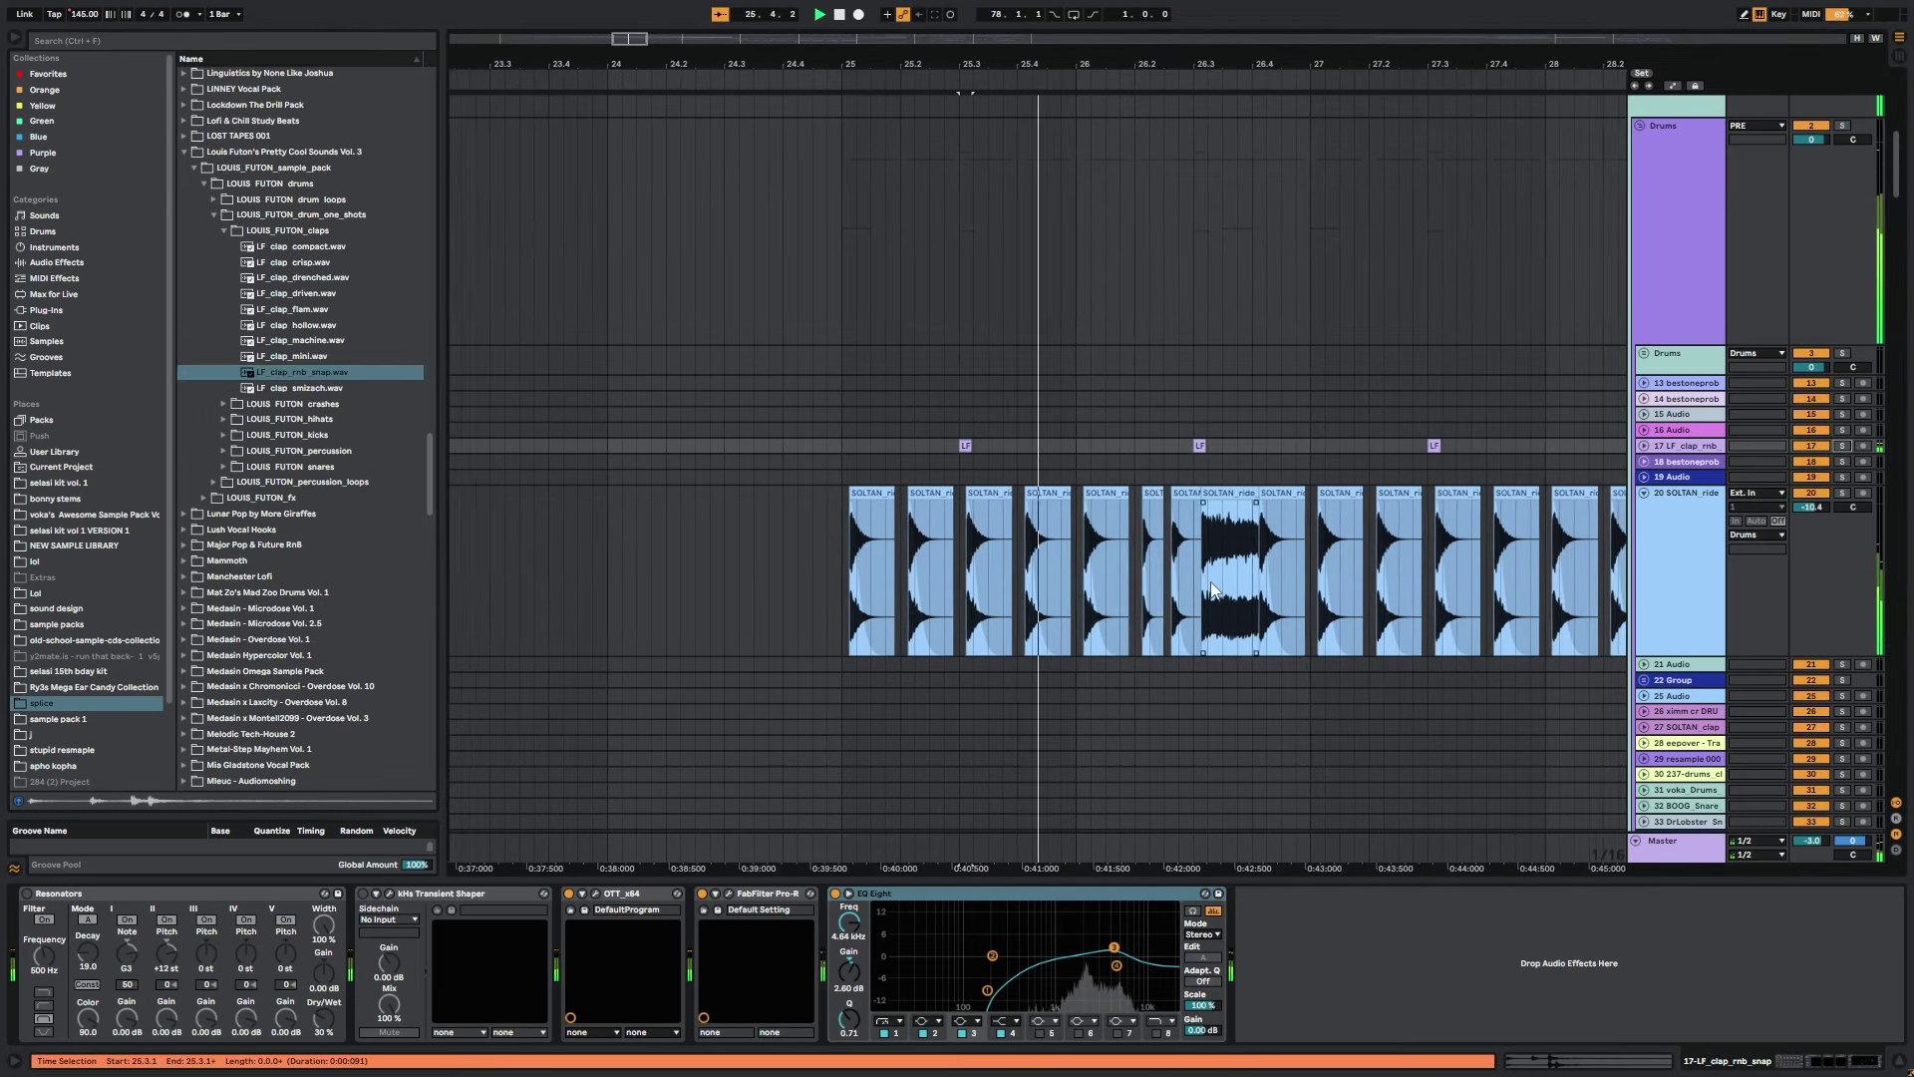
drag(1163, 409, 1191, 269)
key(minus)
key(minus)
drag(1189, 469, 960, 592)
Fold the SOLTAN ride track and track 50, the BRLY_ALVE track.
click(1644, 378)
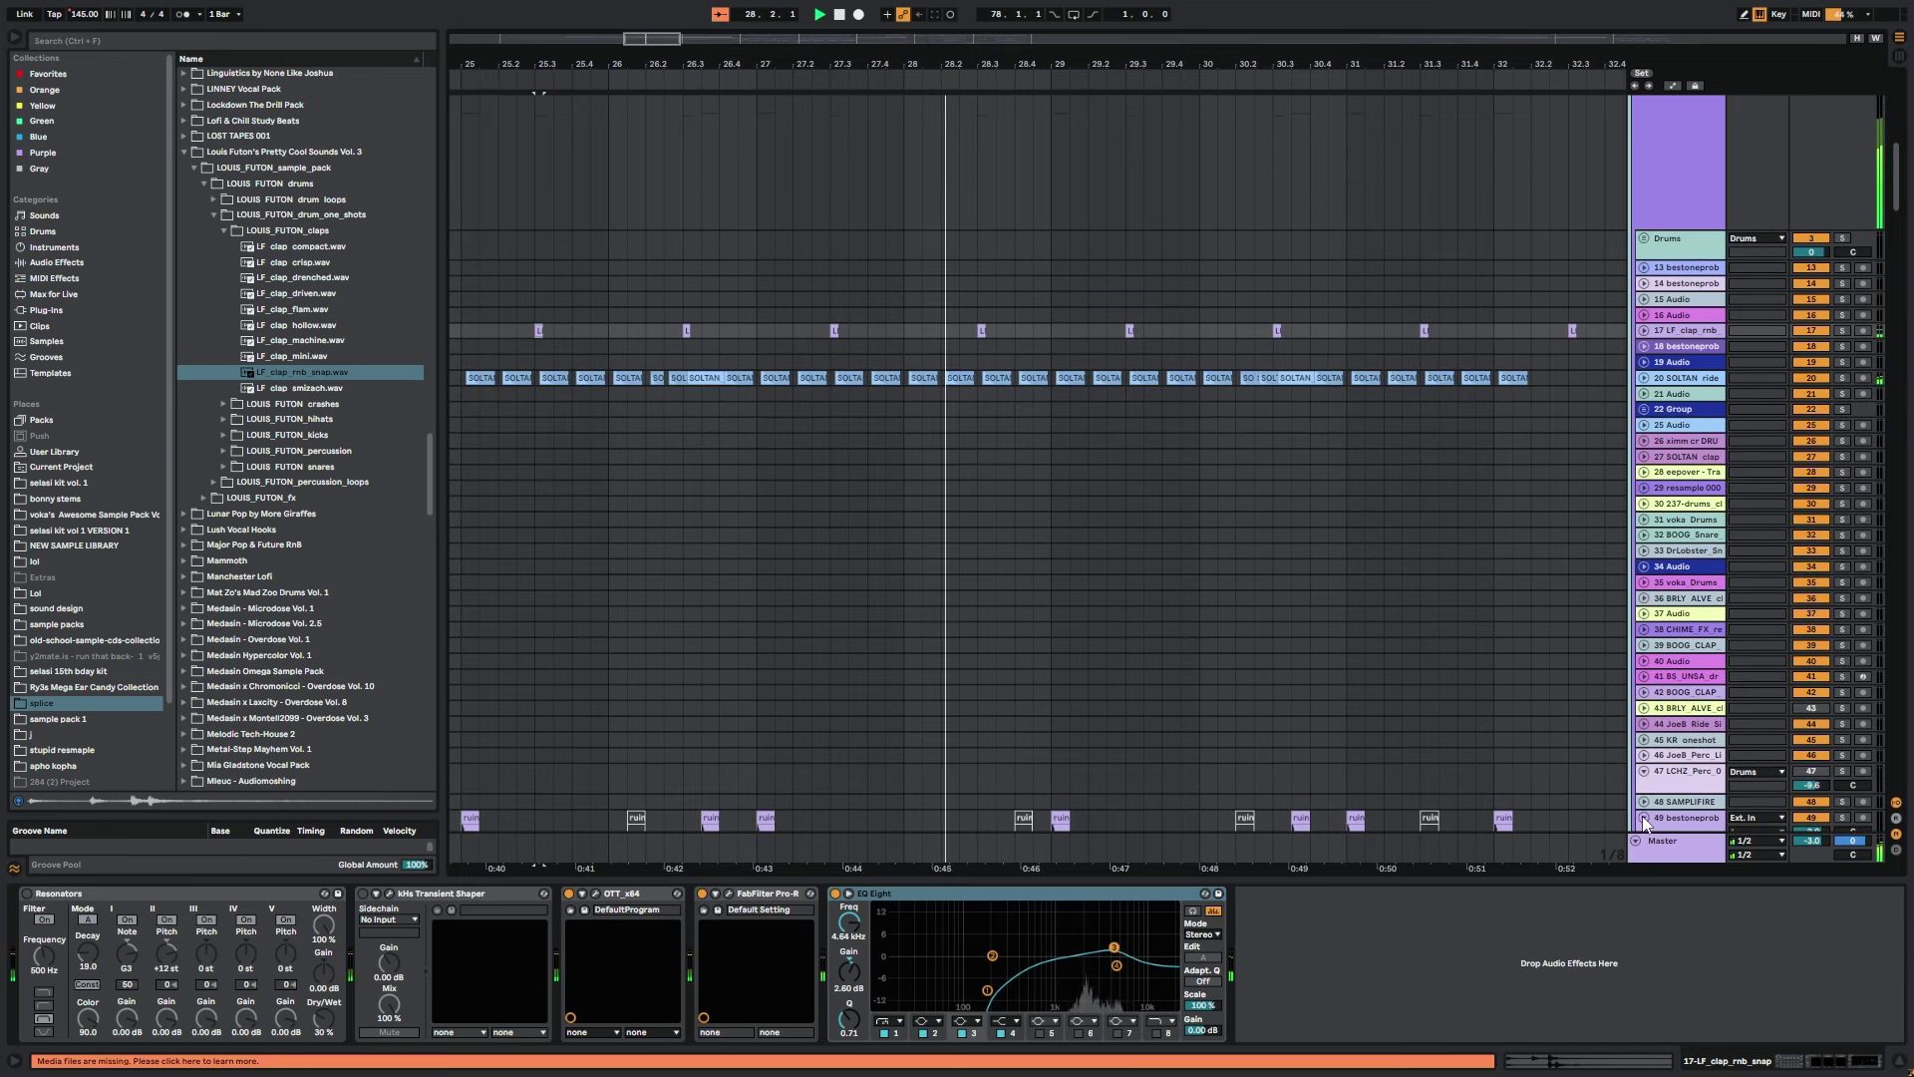
scroll(1427, 698, down, 3)
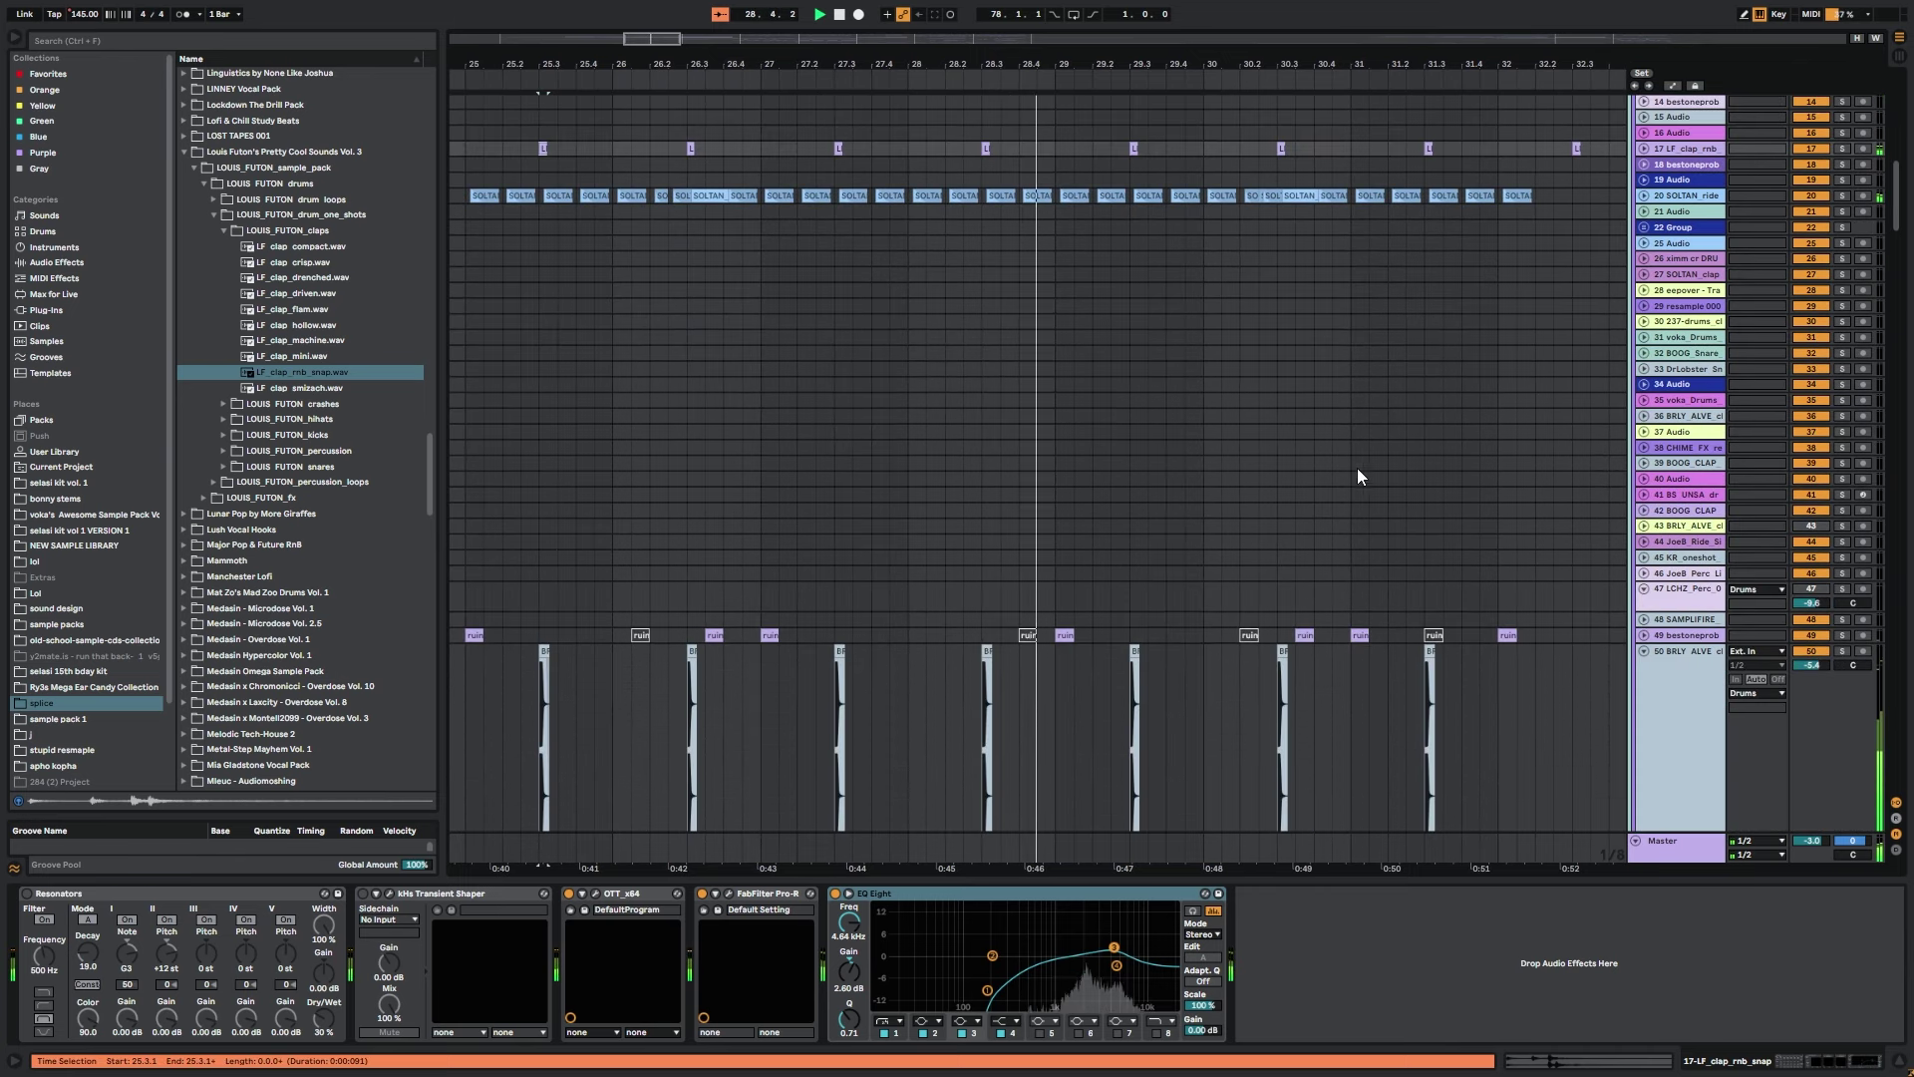
click(1644, 649)
key(minus)
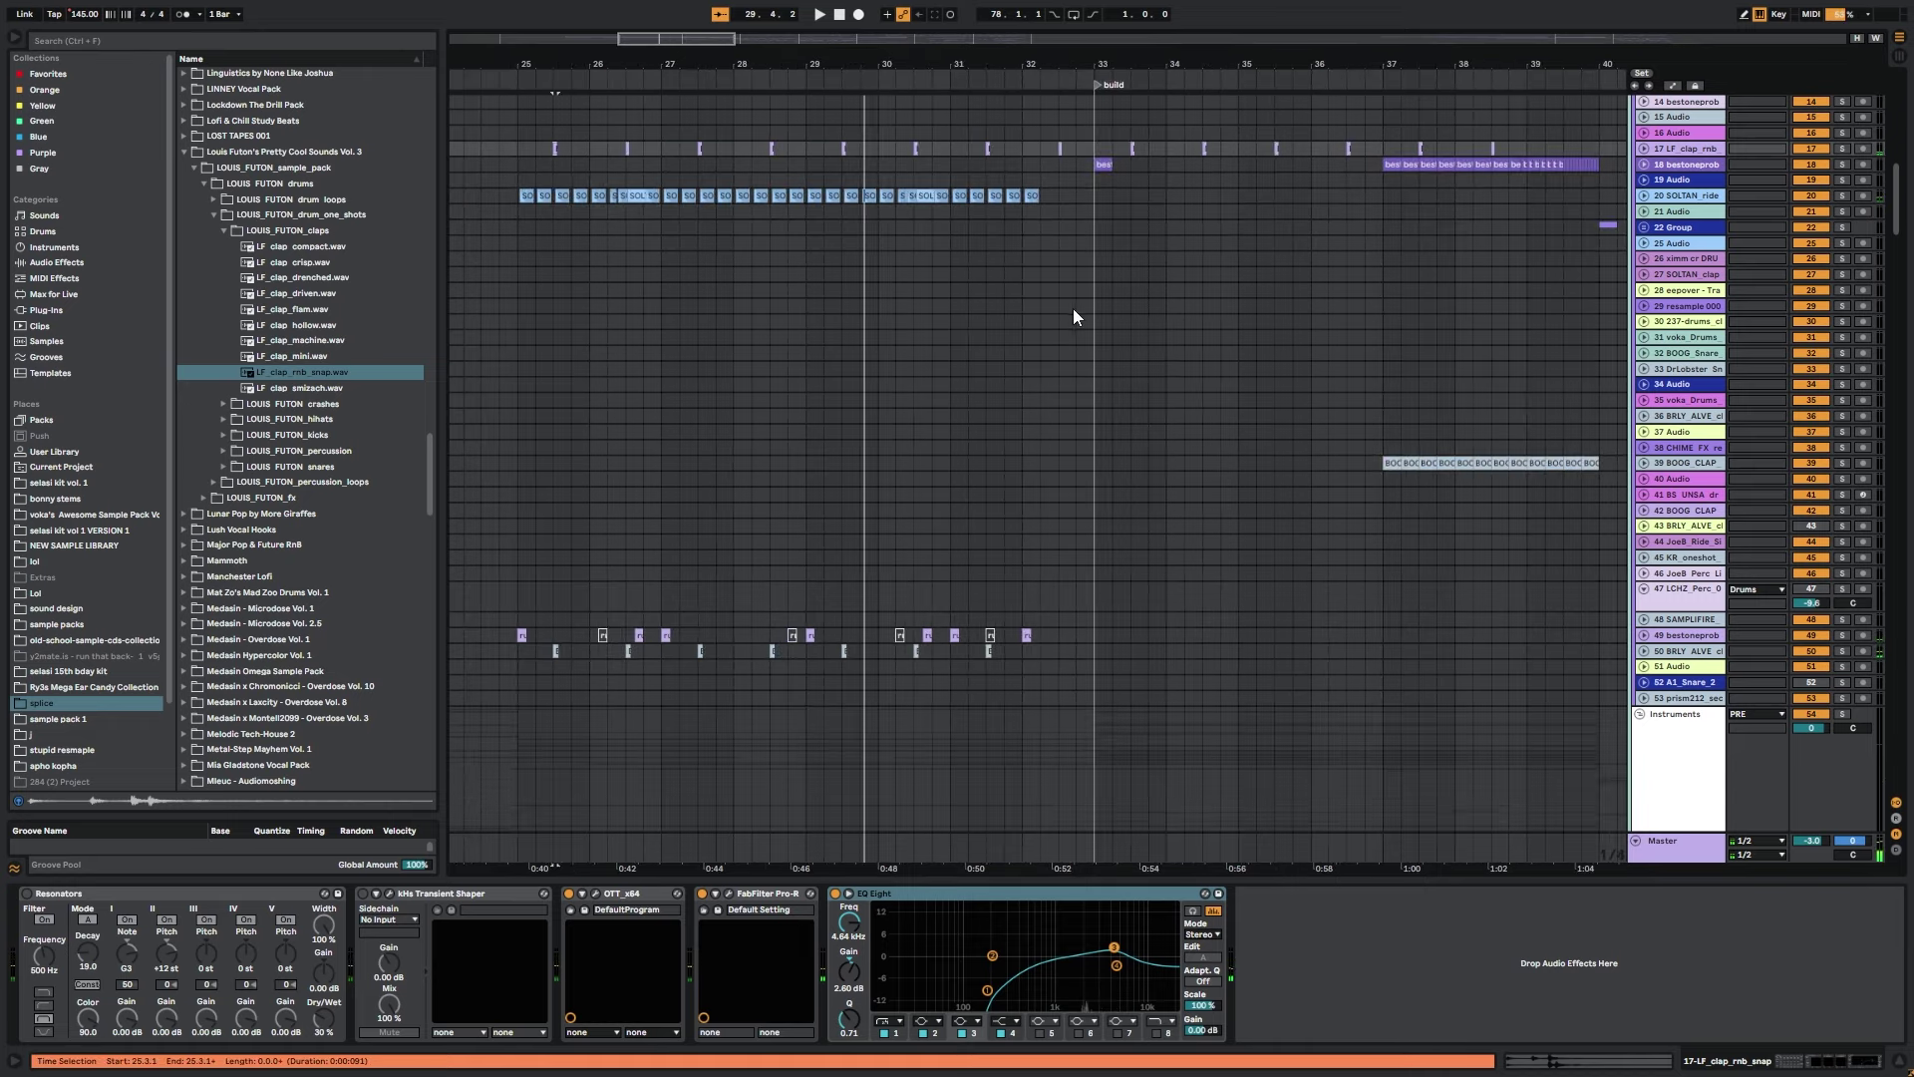
Place the insert marker at bar 33 on track 18, bestoneprob, and solo and unfold that track.
click(1076, 272)
drag(1189, 428, 1203, 504)
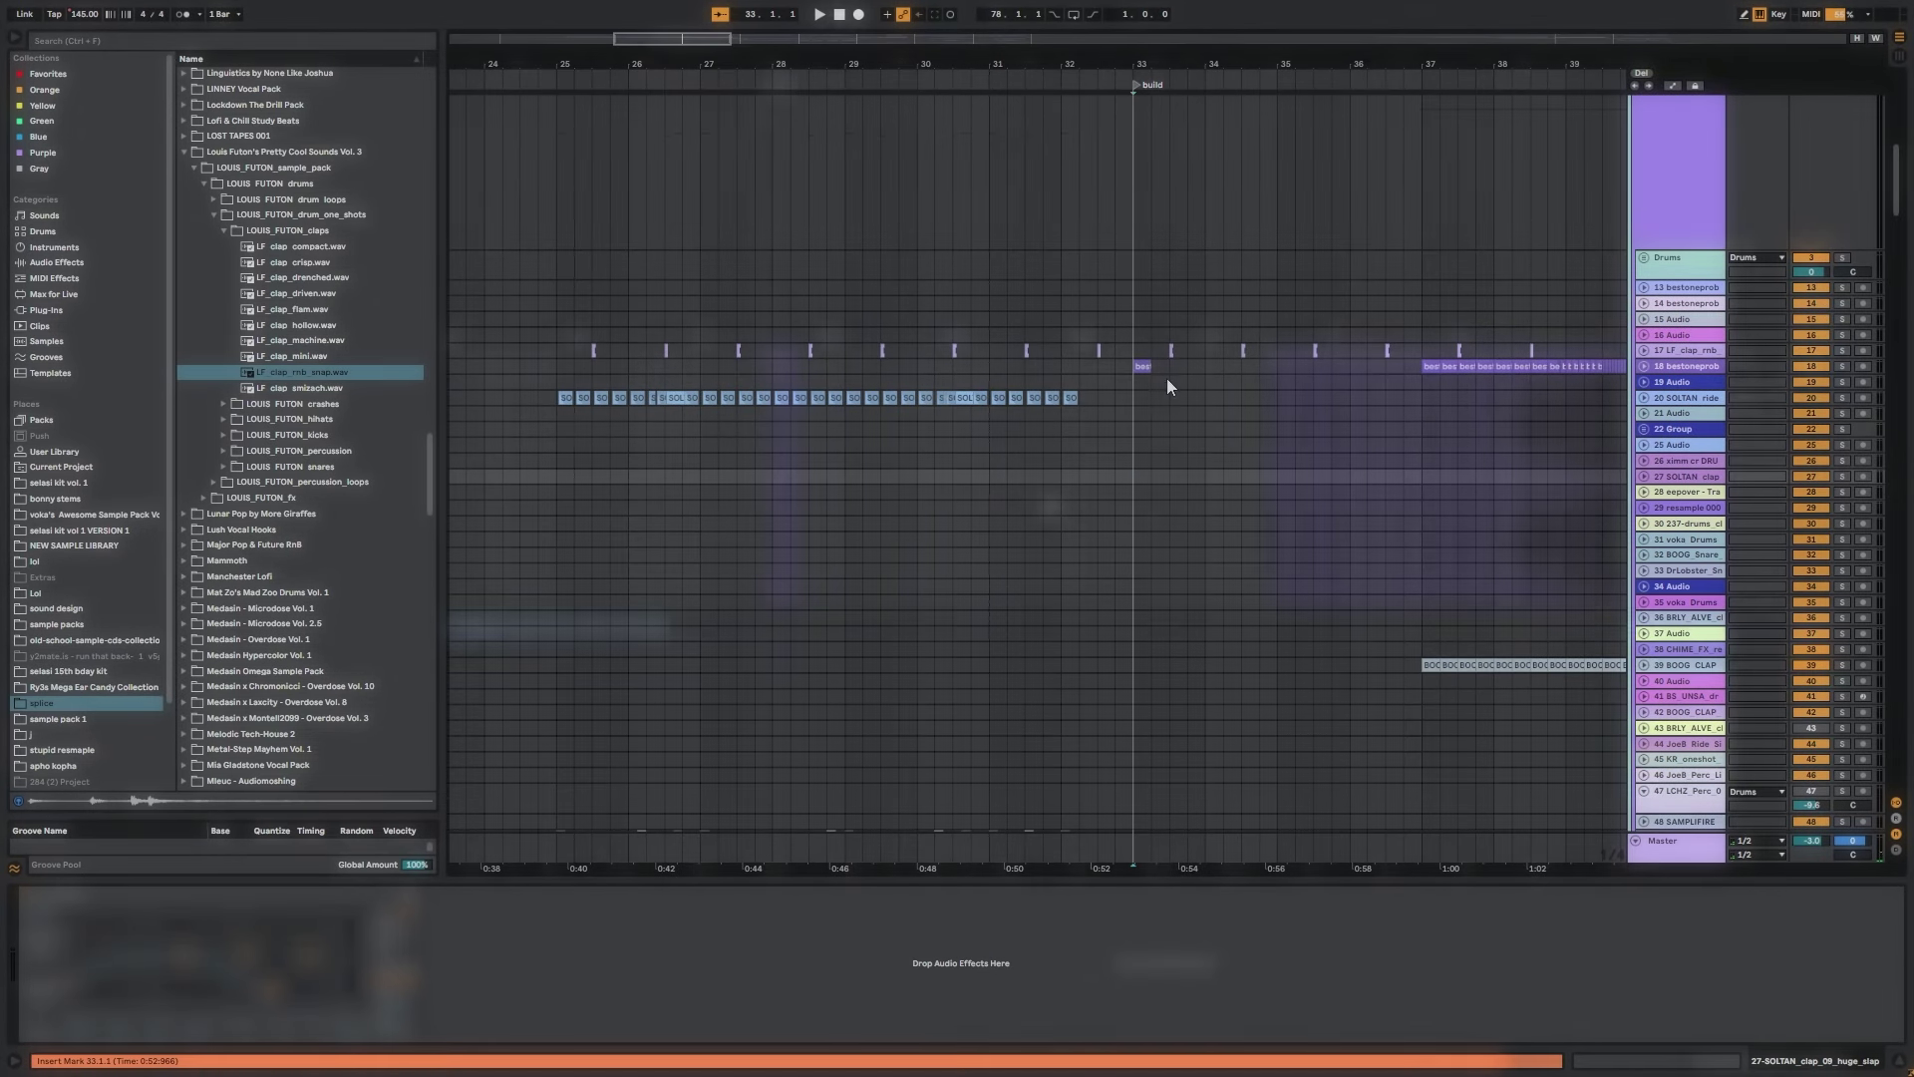
click(1132, 367)
scroll(1125, 368, up, 3)
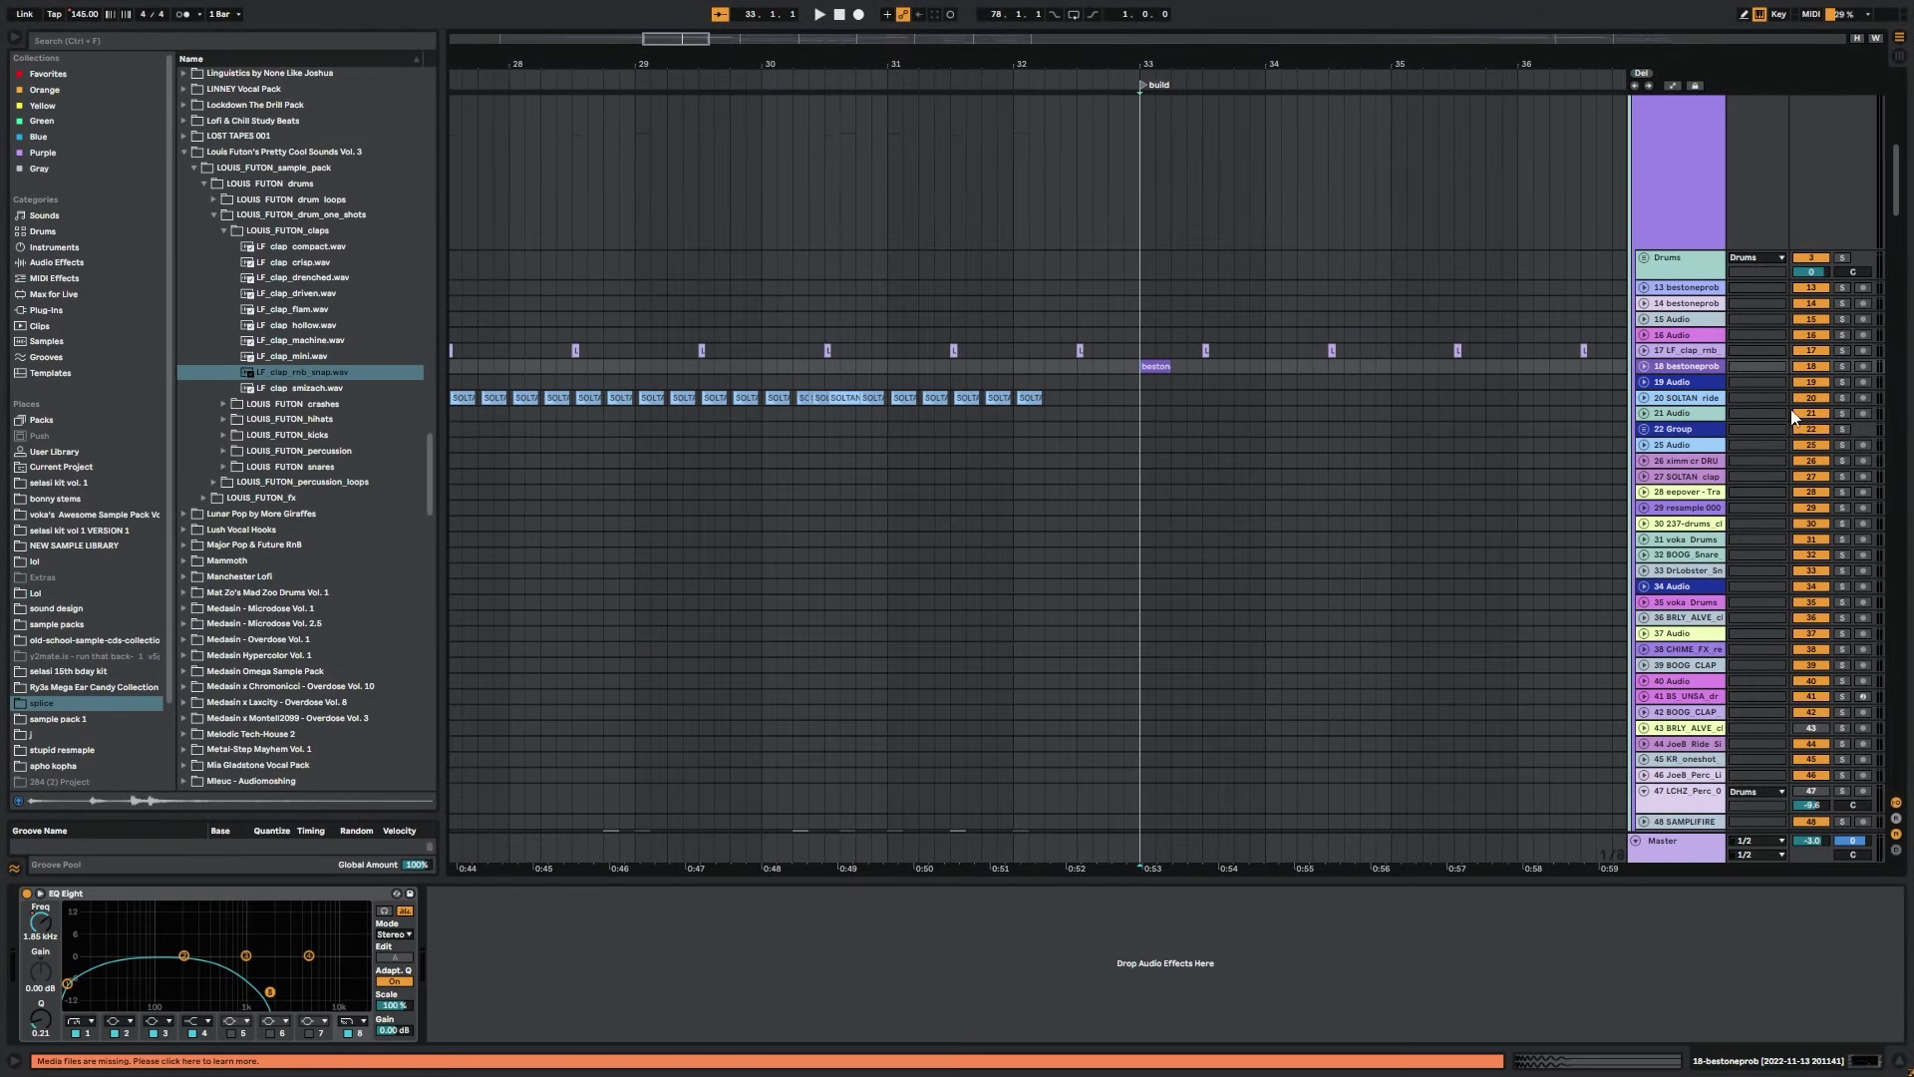
click(1843, 365)
click(1642, 365)
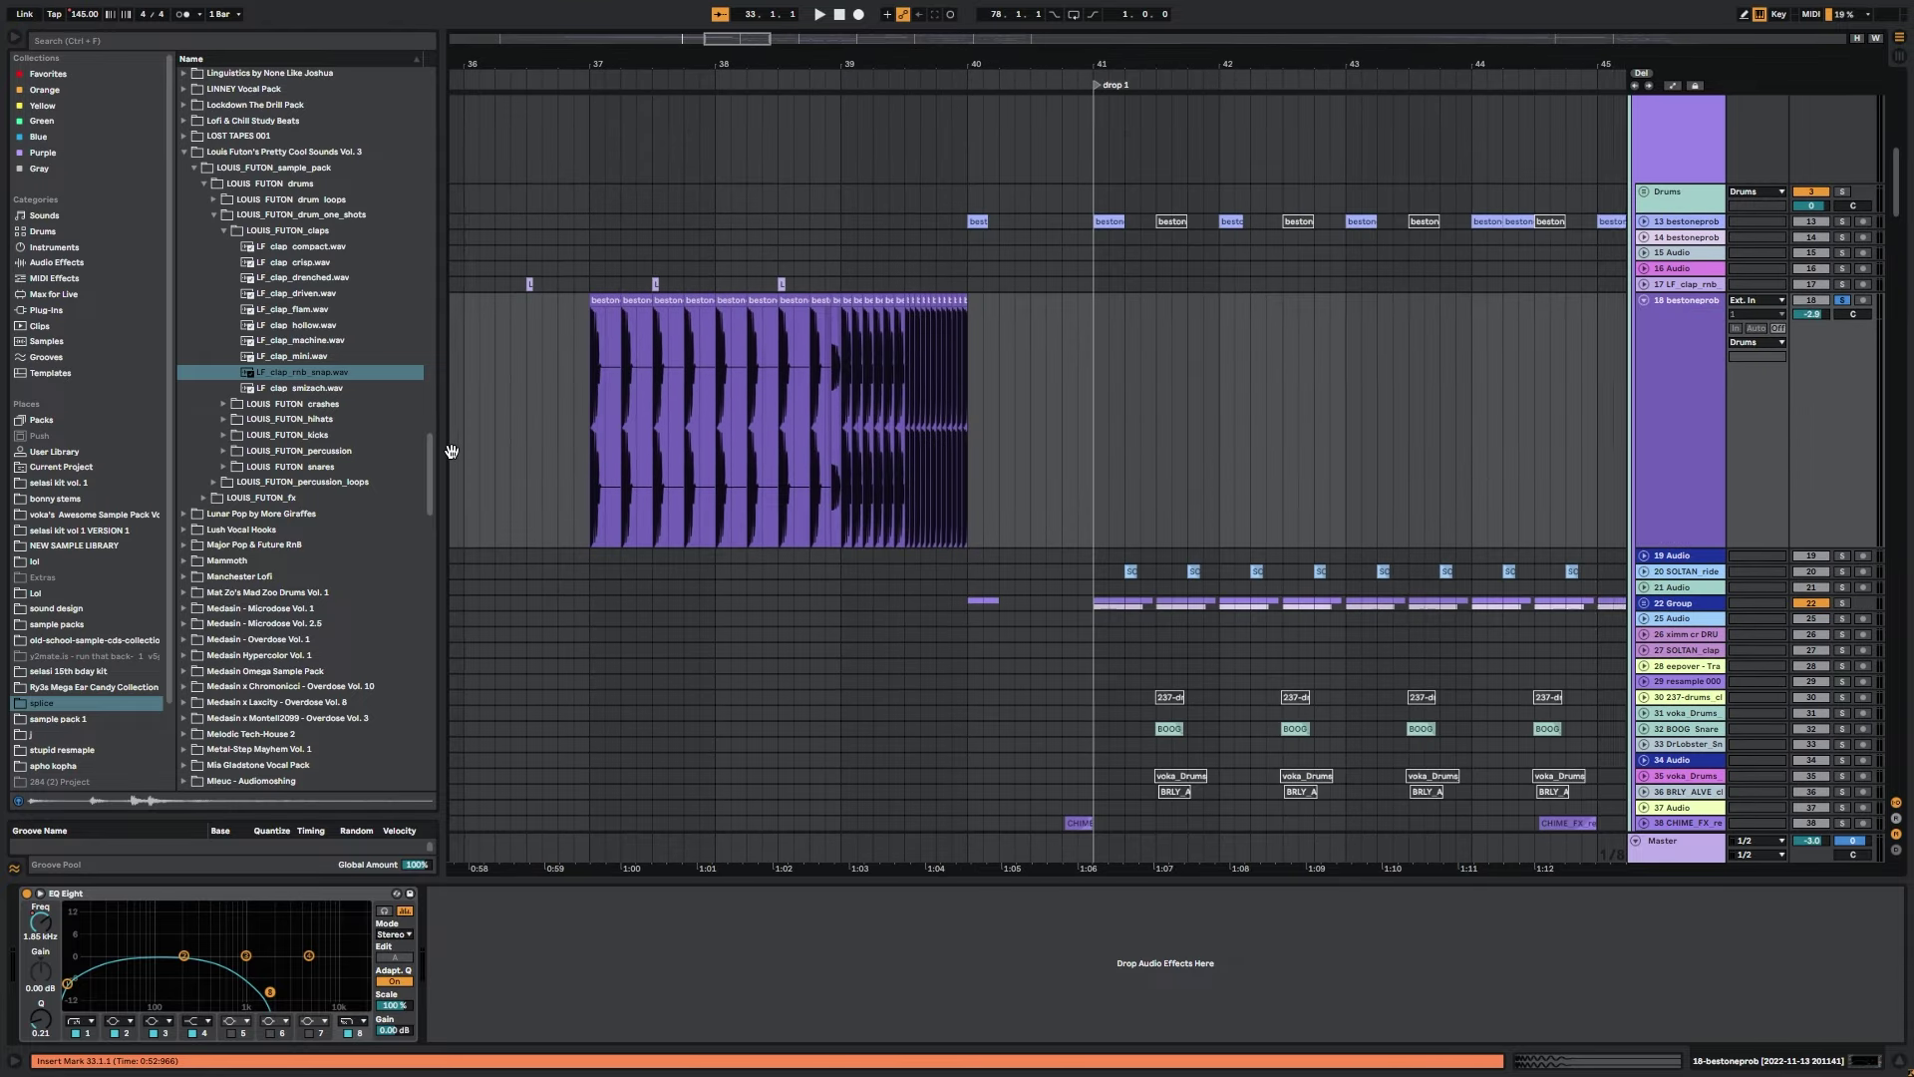
Select the single bestoneprob clip at the build marker in bar 33.
scroll(1112, 487, right, 3)
drag(1113, 487, 1117, 486)
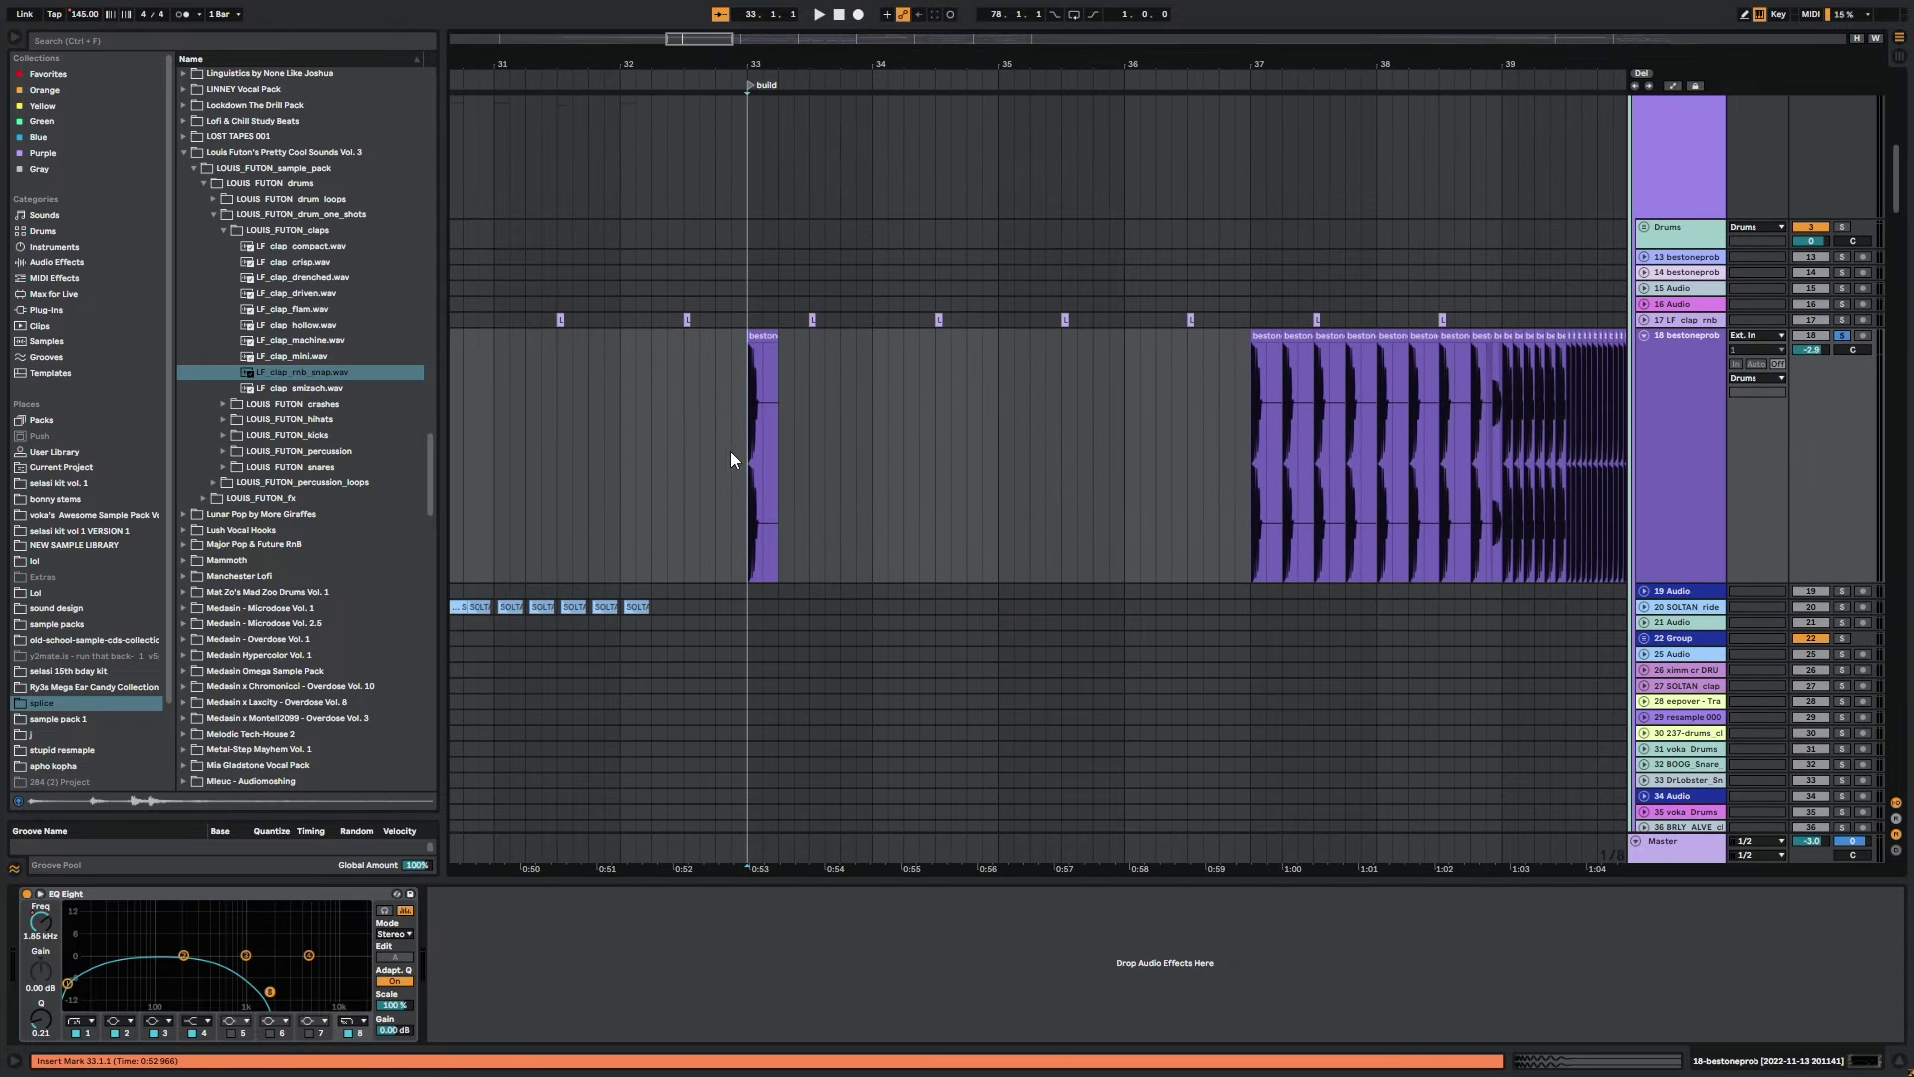
drag(709, 39, 720, 179)
drag(728, 349, 1554, 331)
click(686, 322)
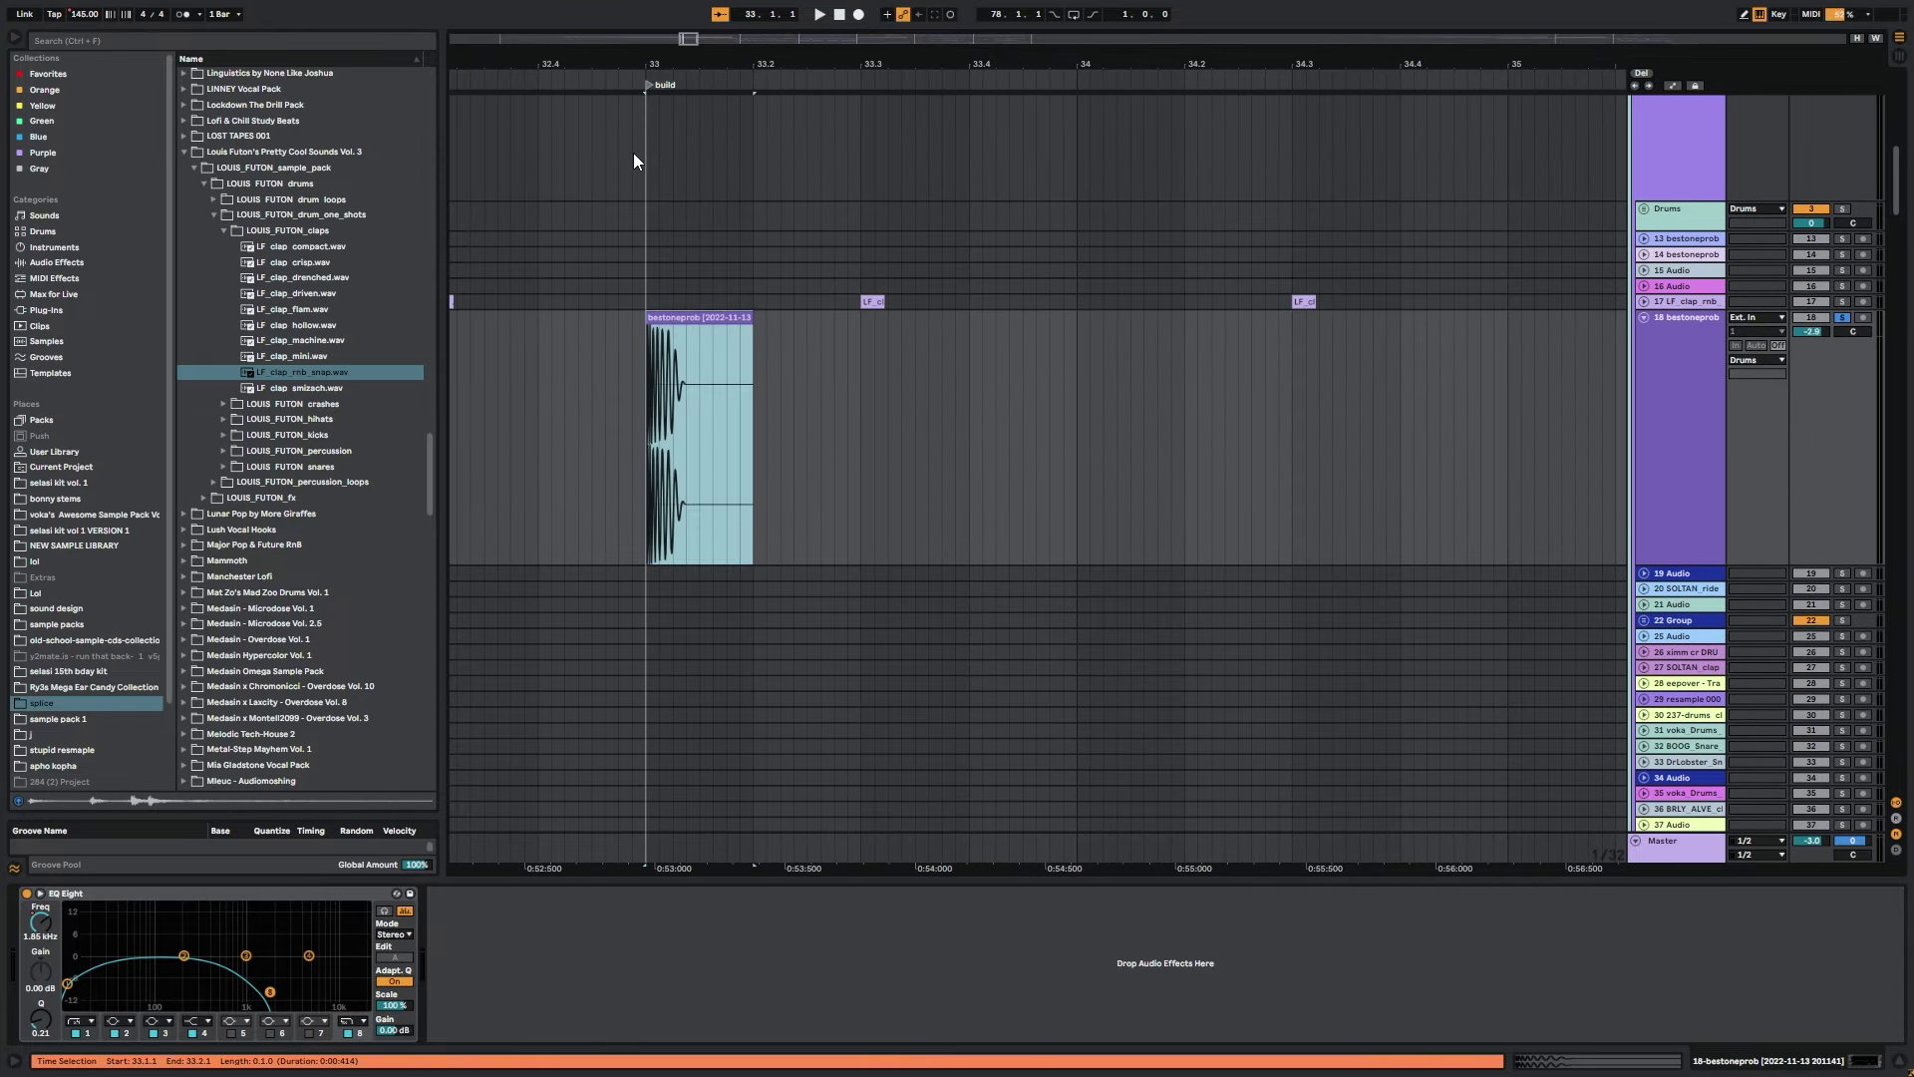
Audition the soloed bestoneprob clip from bar 33 and select the LF_clap_rnb clip at 33.3.
key(space)
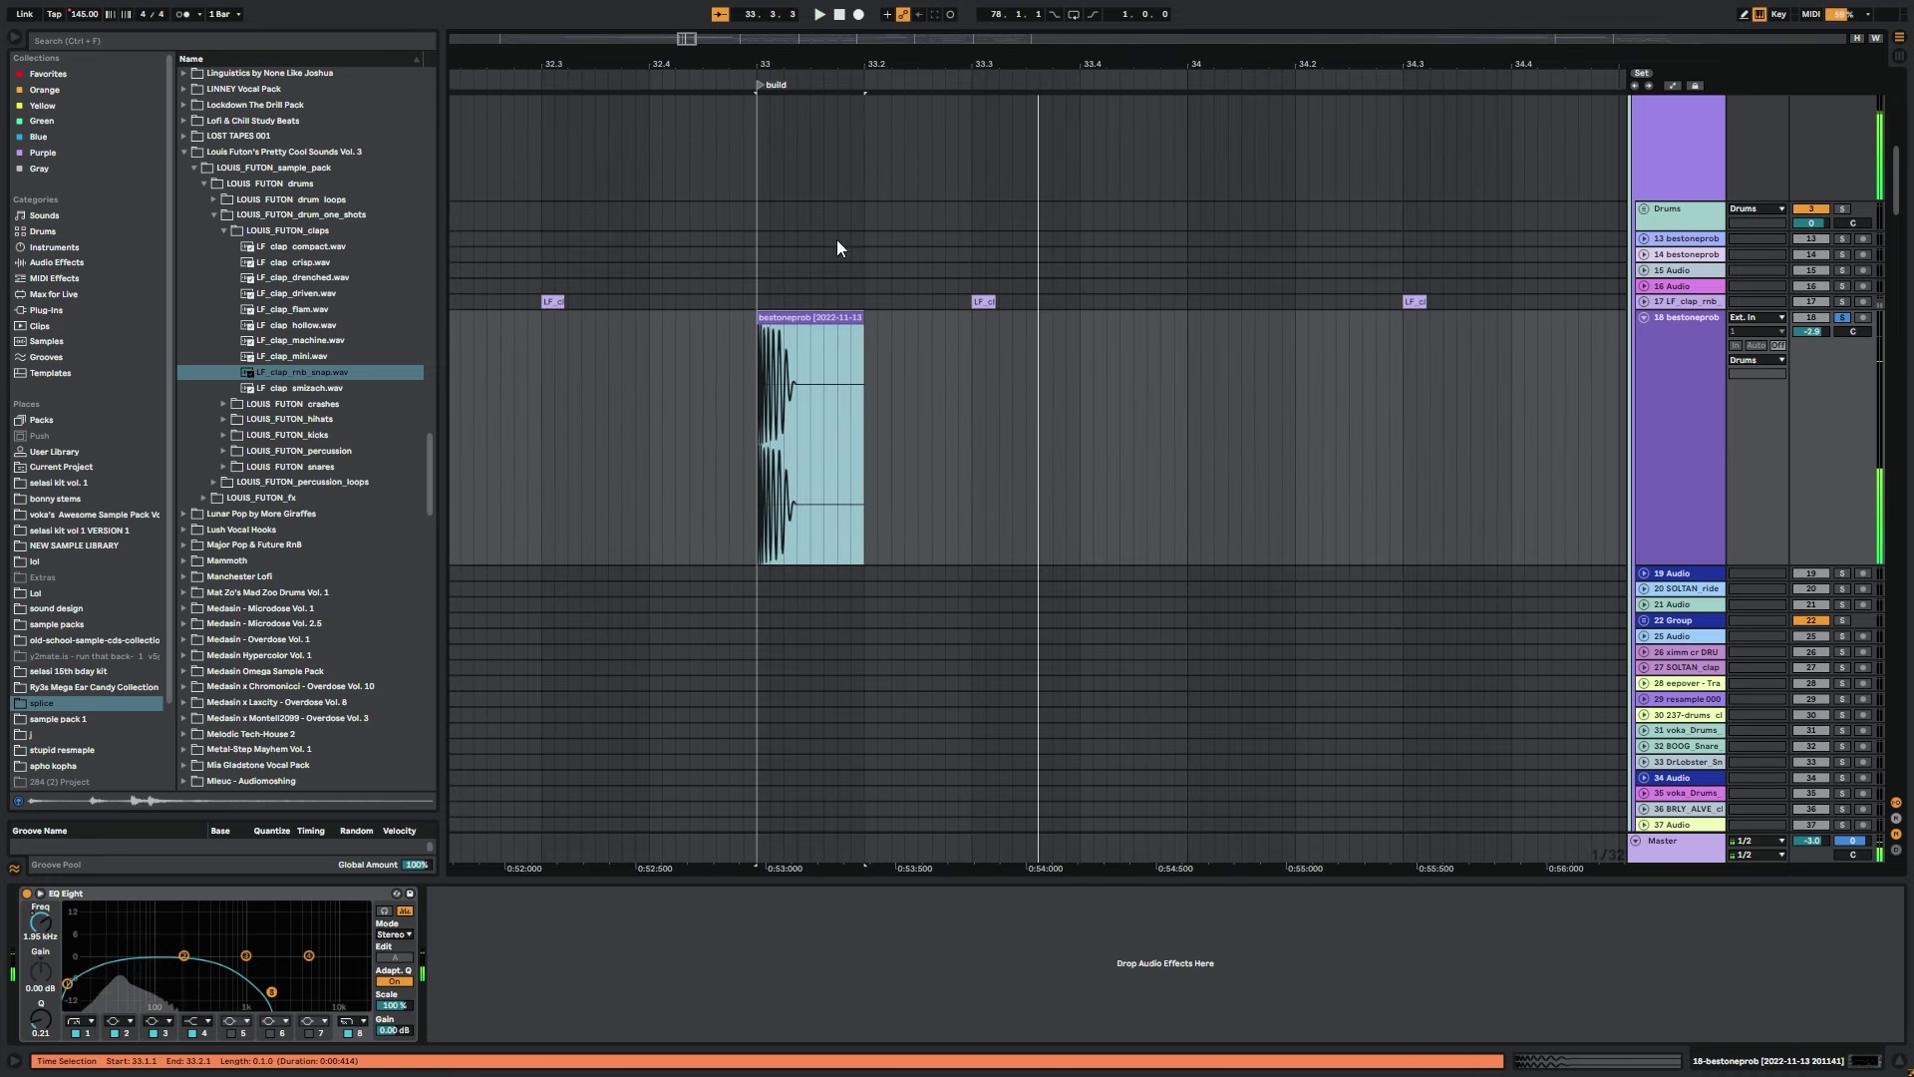
key(space)
key(space)
drag(791, 64, 797, 38)
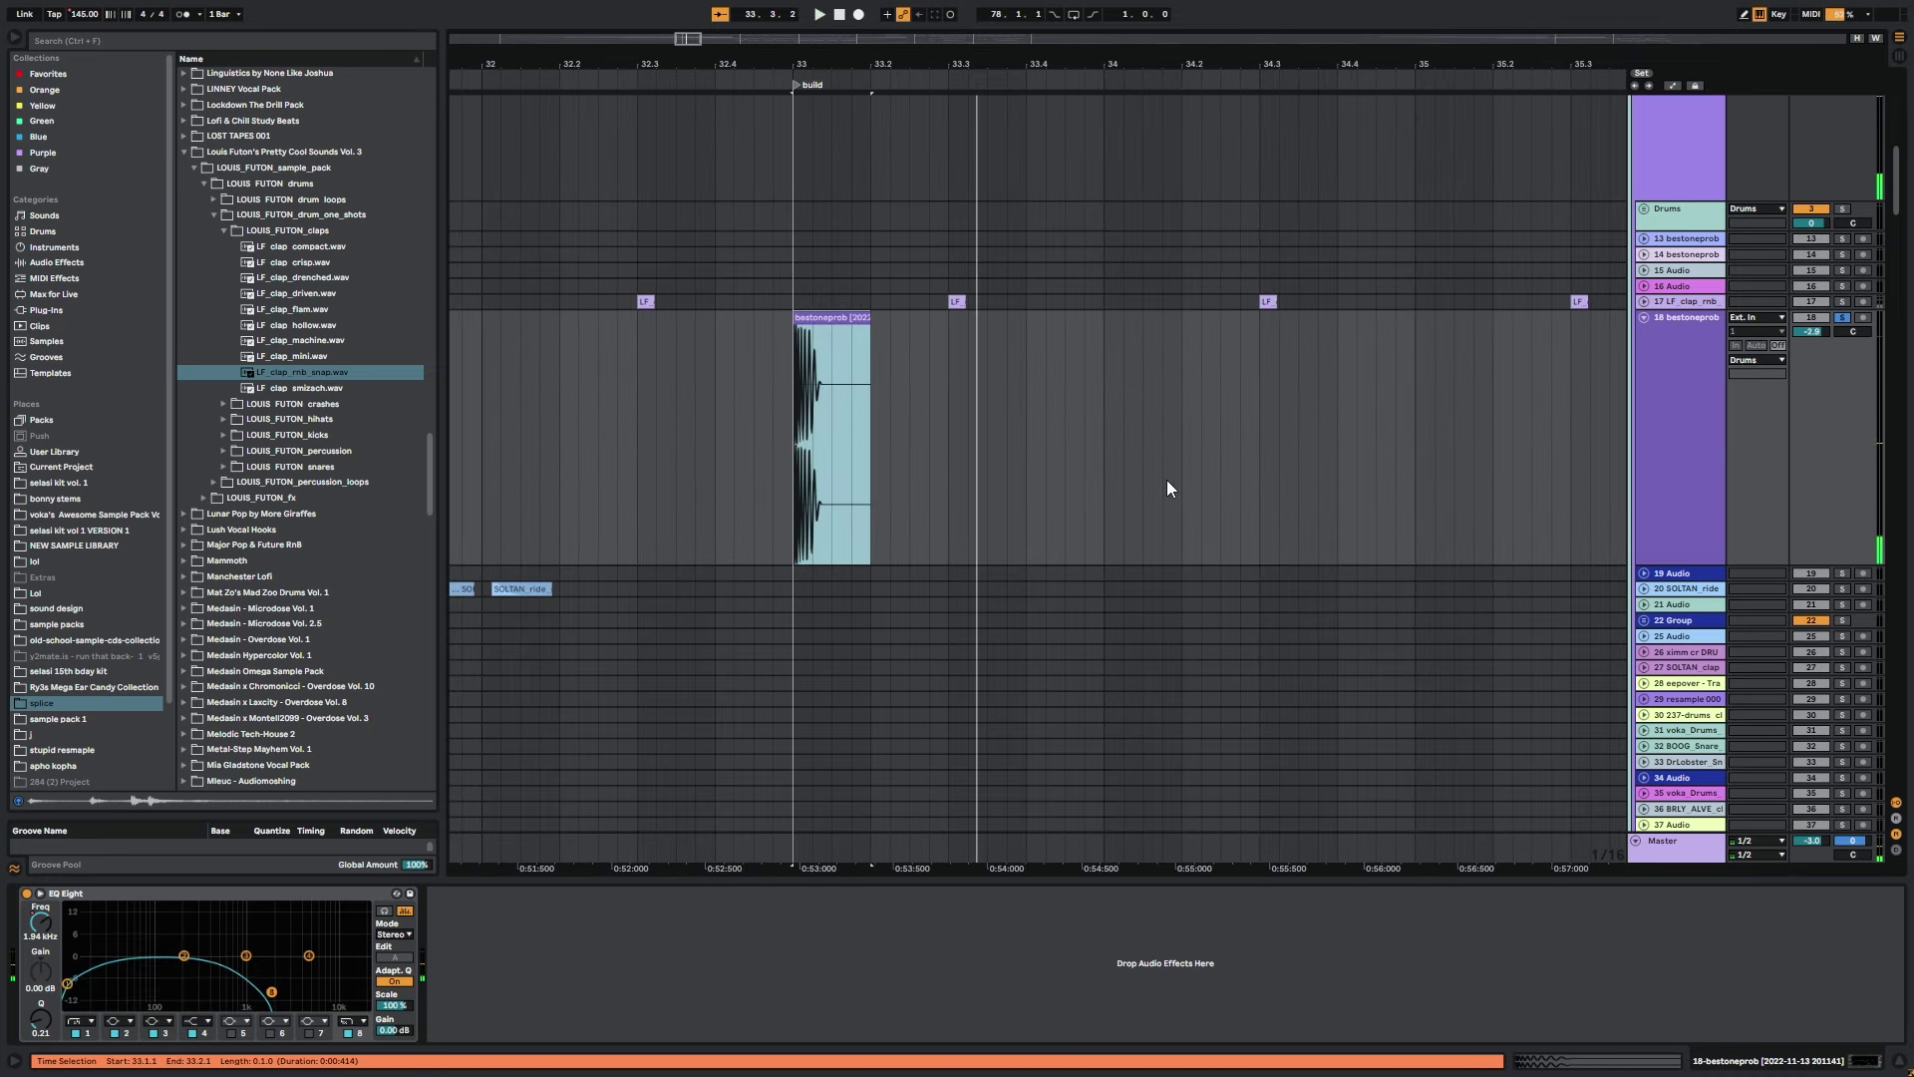
click(956, 302)
Audition the bestoneprob roll in the build from bar 37 and its faster section from bar 39.
drag(681, 39, 682, 10)
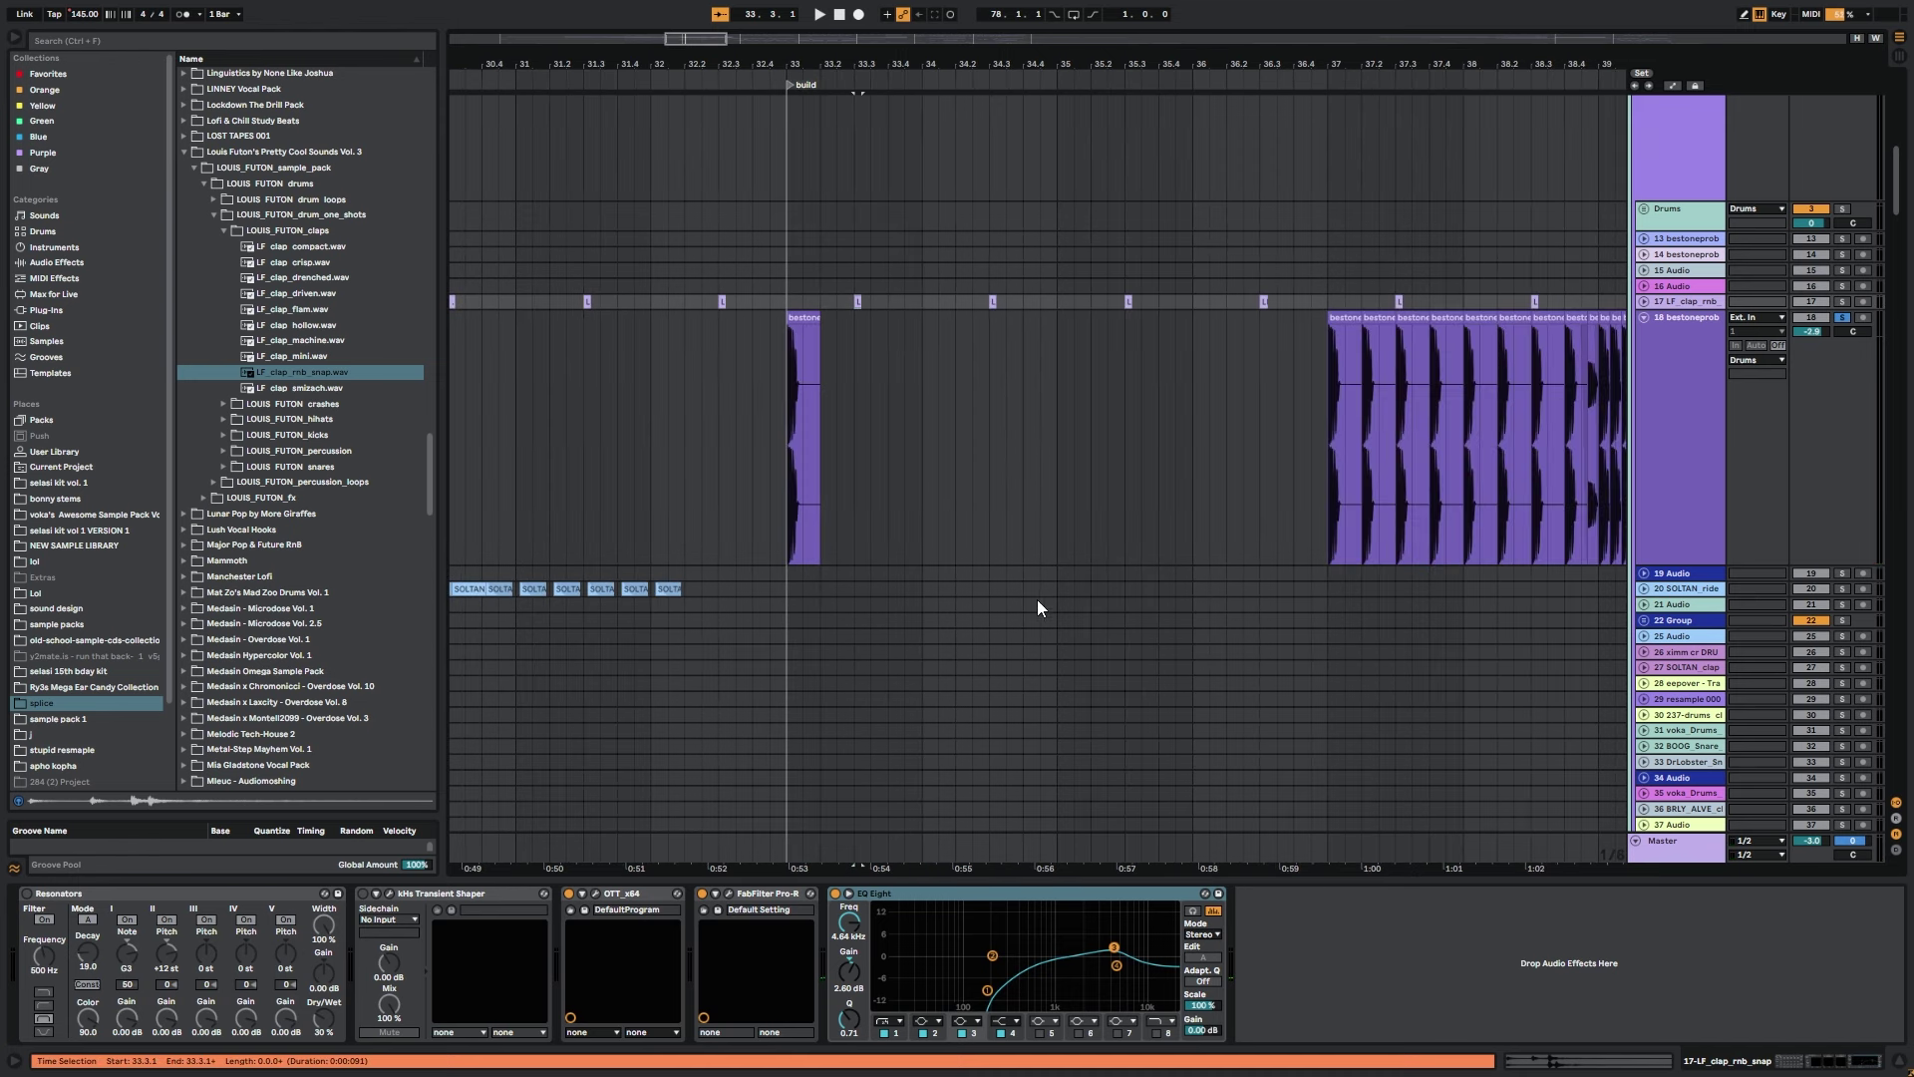
scroll(1077, 623, down, 5)
scroll(1117, 641, down, 3)
scroll(995, 662, up, 7)
scroll(1026, 535, left, 3)
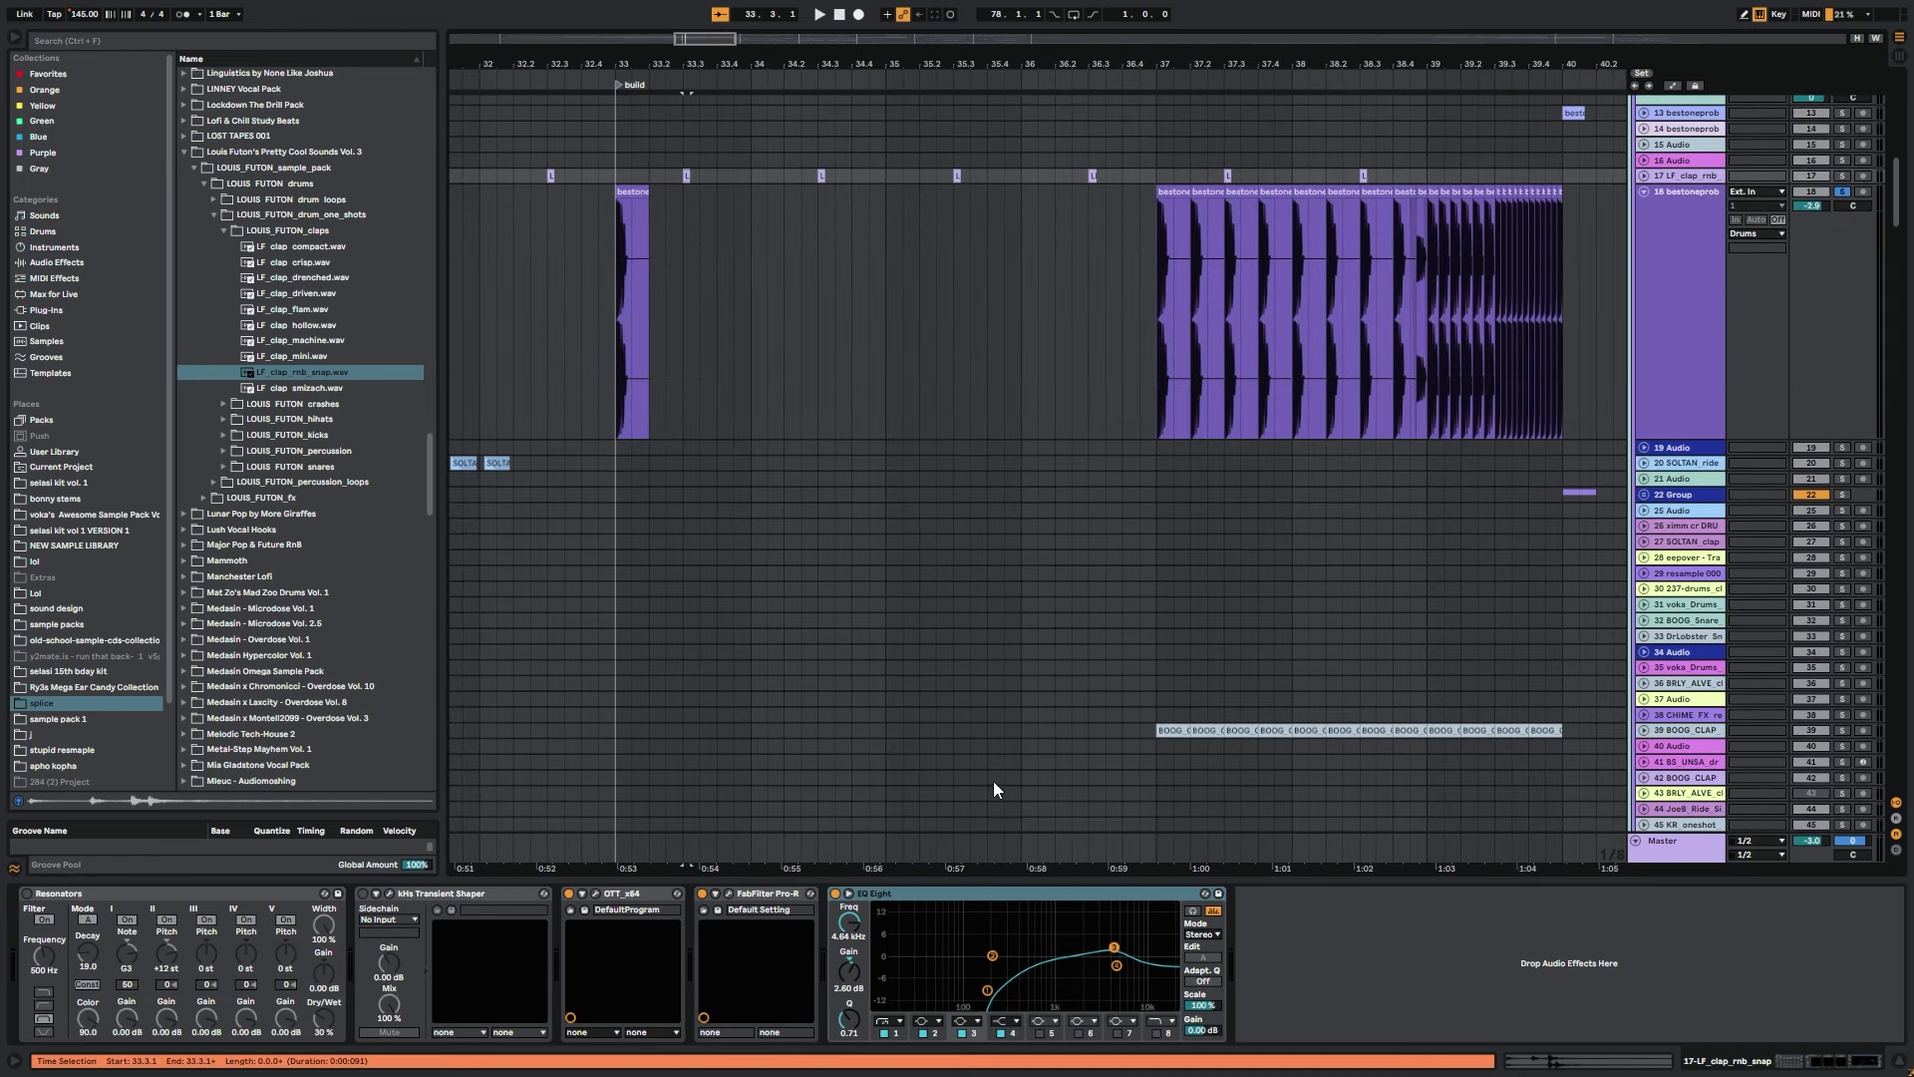
click(1157, 308)
key(space)
scroll(1258, 536, up, 3)
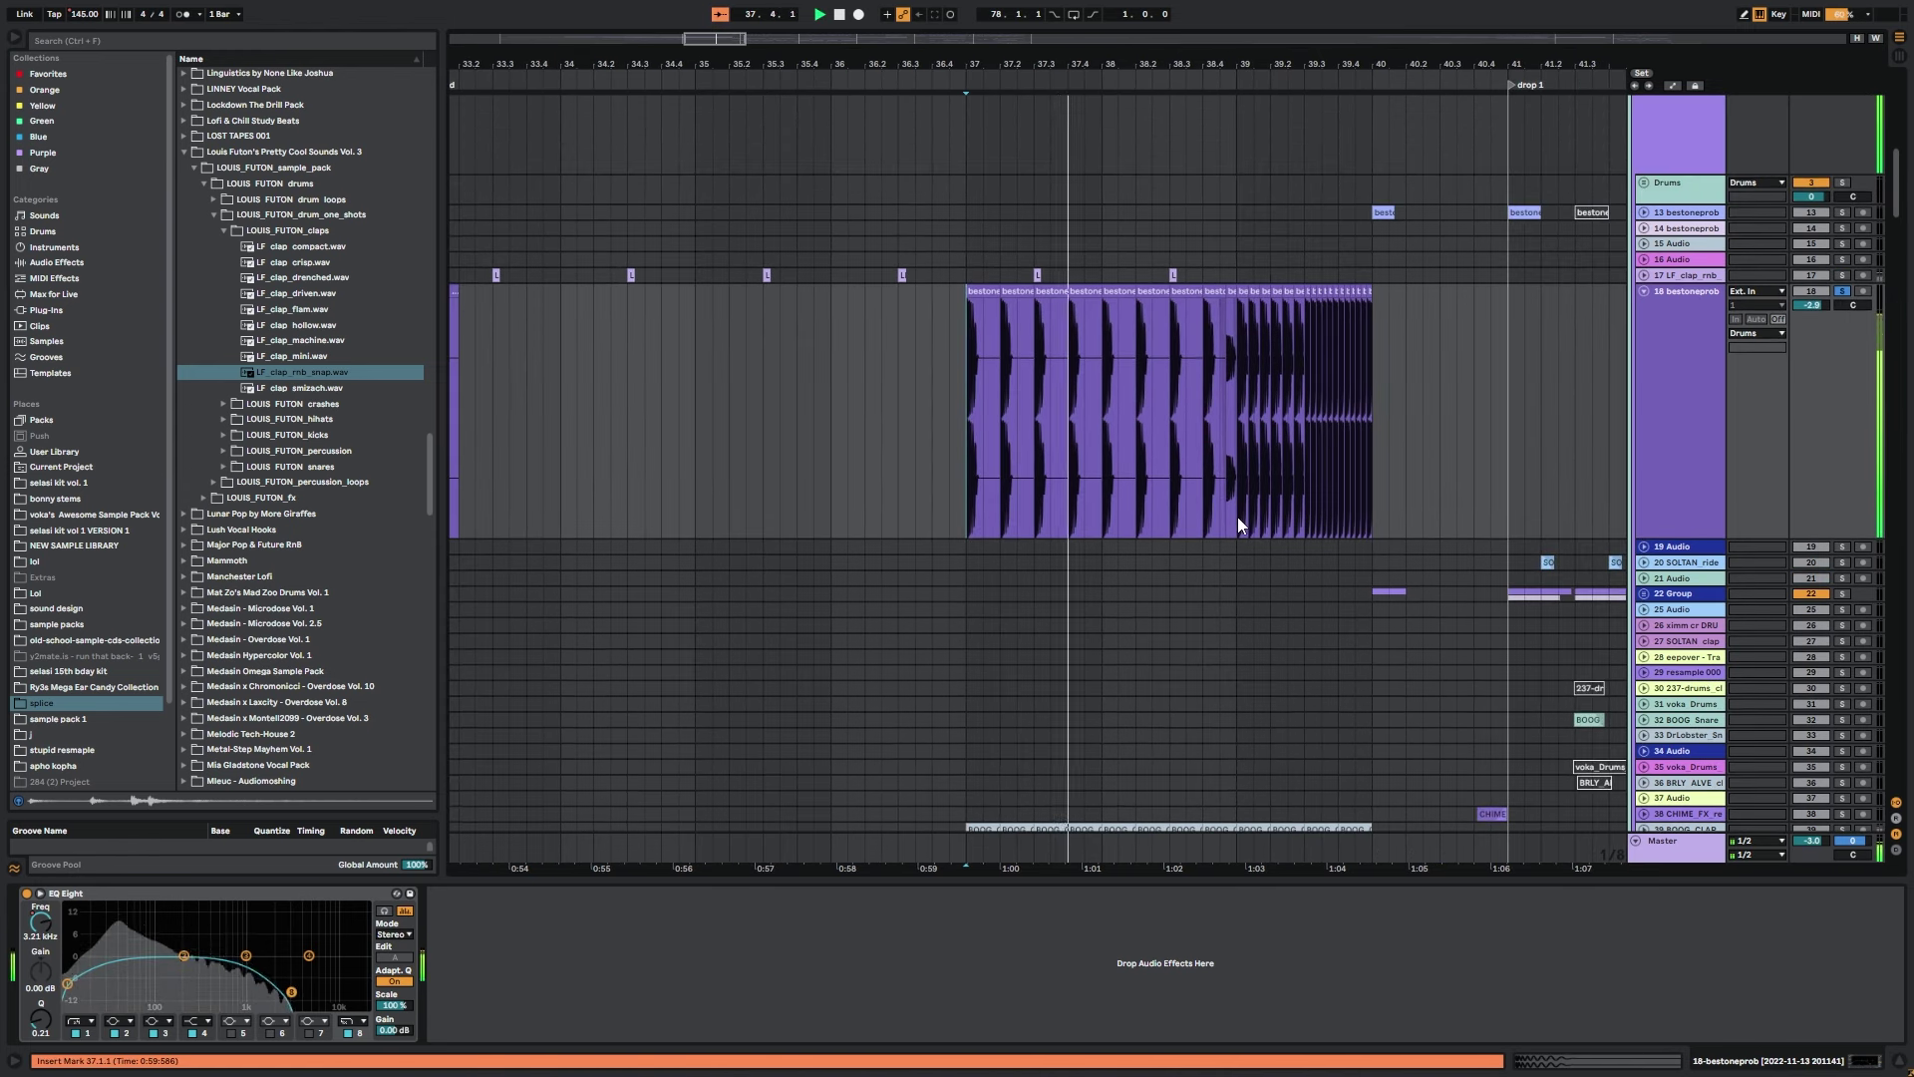
click(1238, 385)
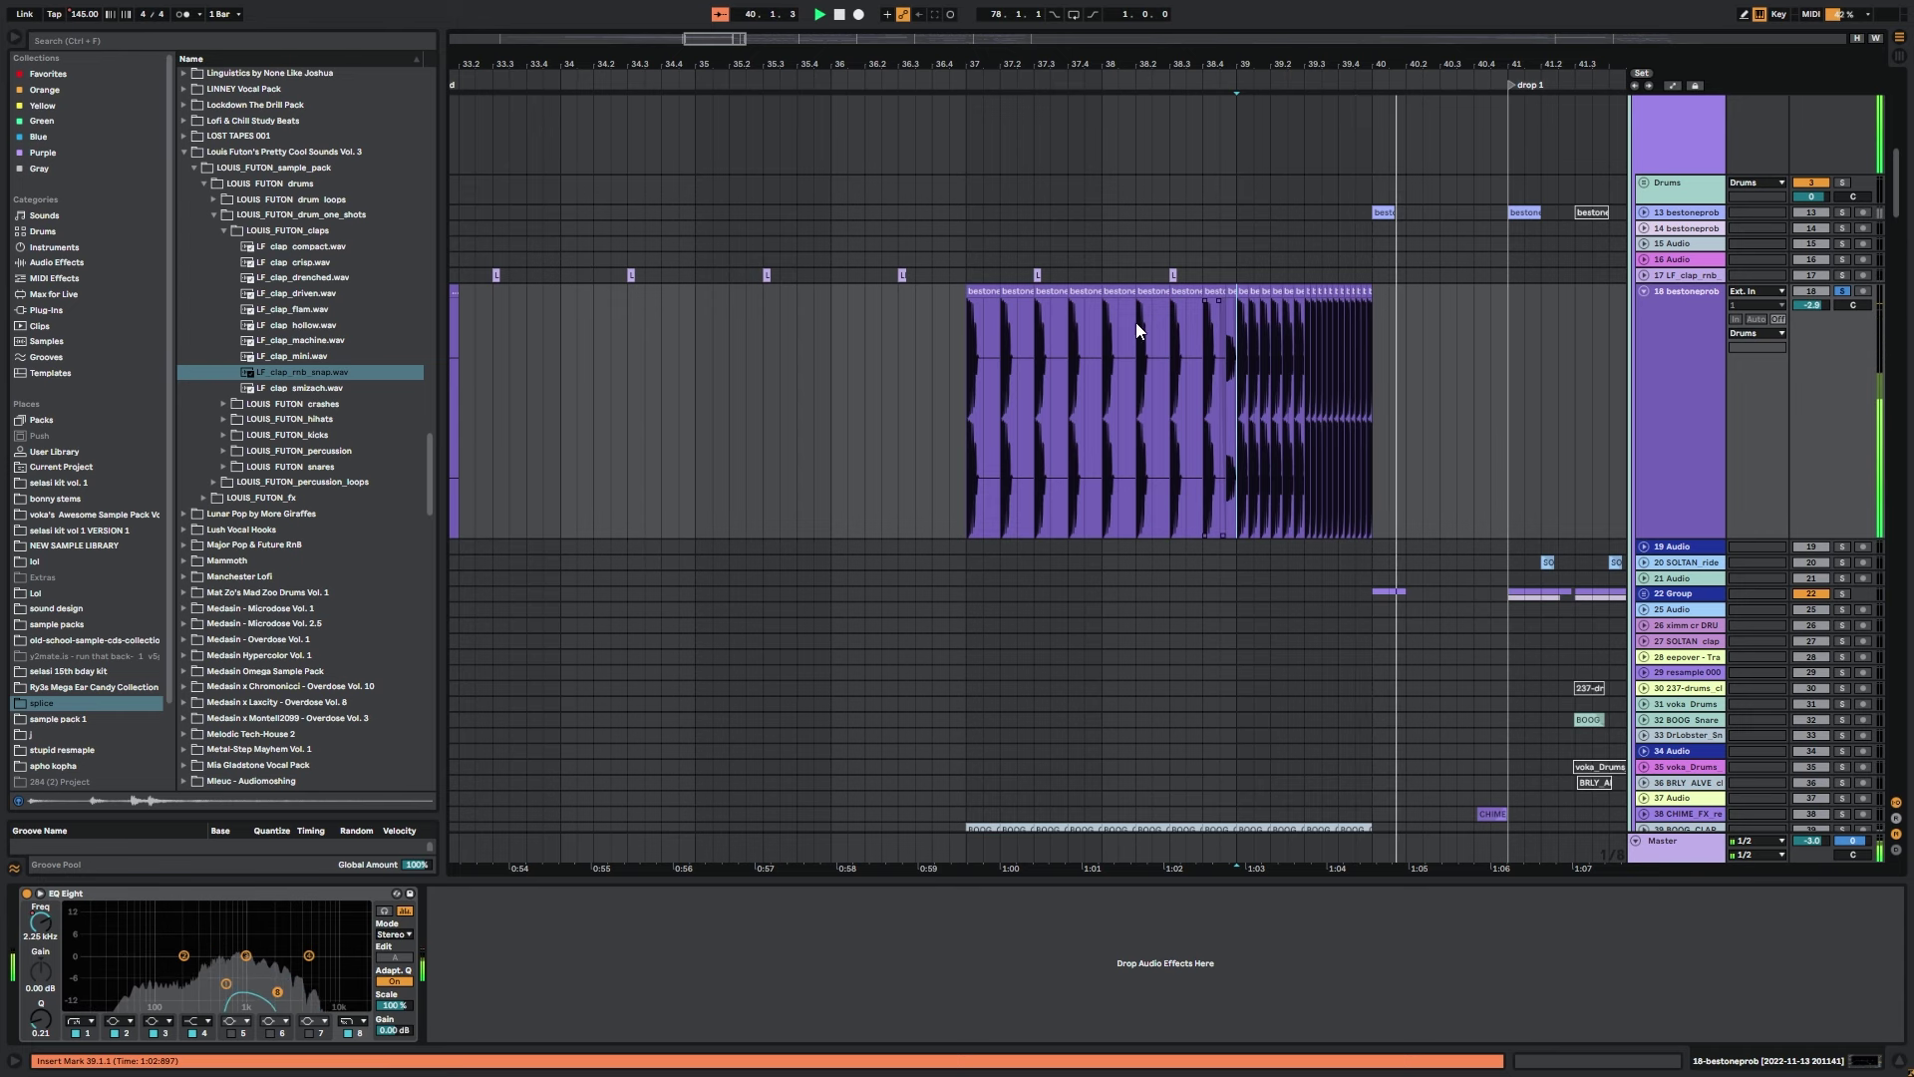
key(space)
click(963, 328)
drag(711, 60, 1017, 183)
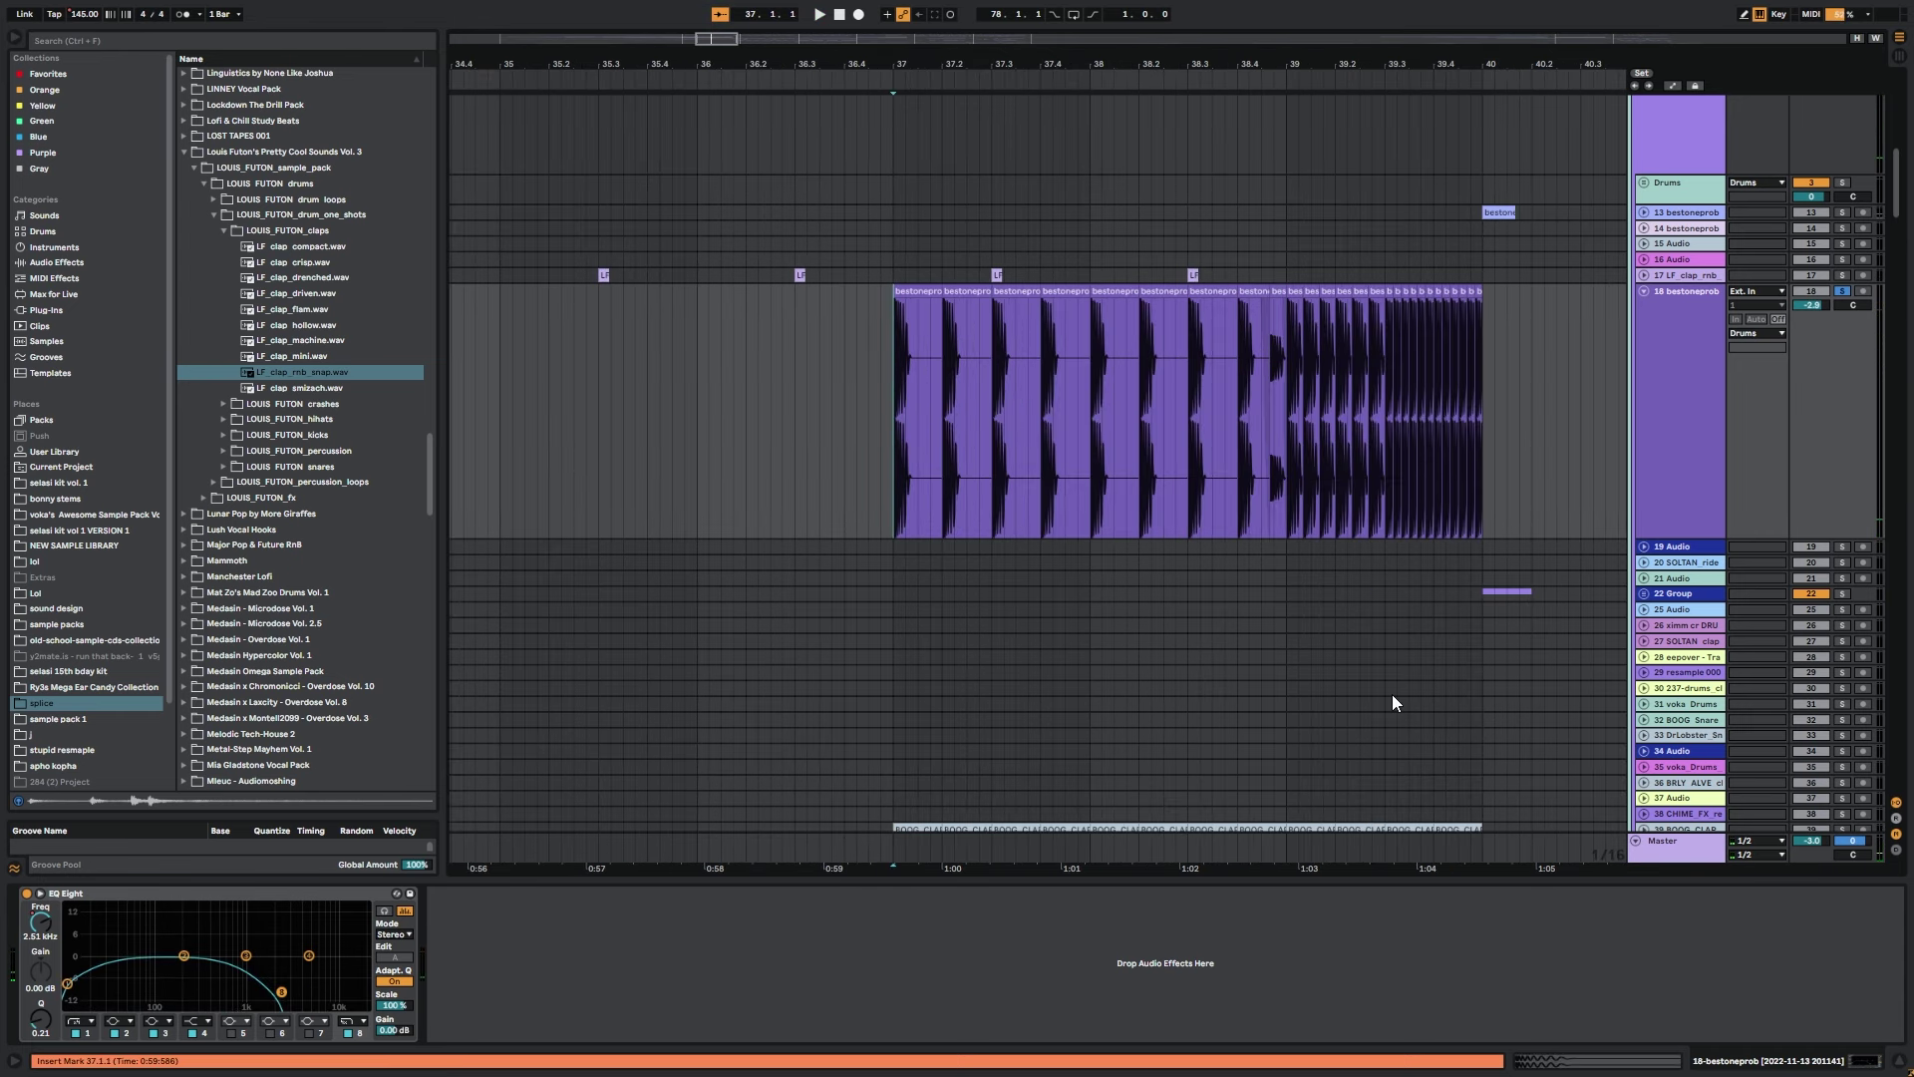
Unfold the BOOG_CLAP track and reveal the sample of its first build clip in the browser.
scroll(1388, 697, down, 4)
click(1658, 639)
click(1644, 636)
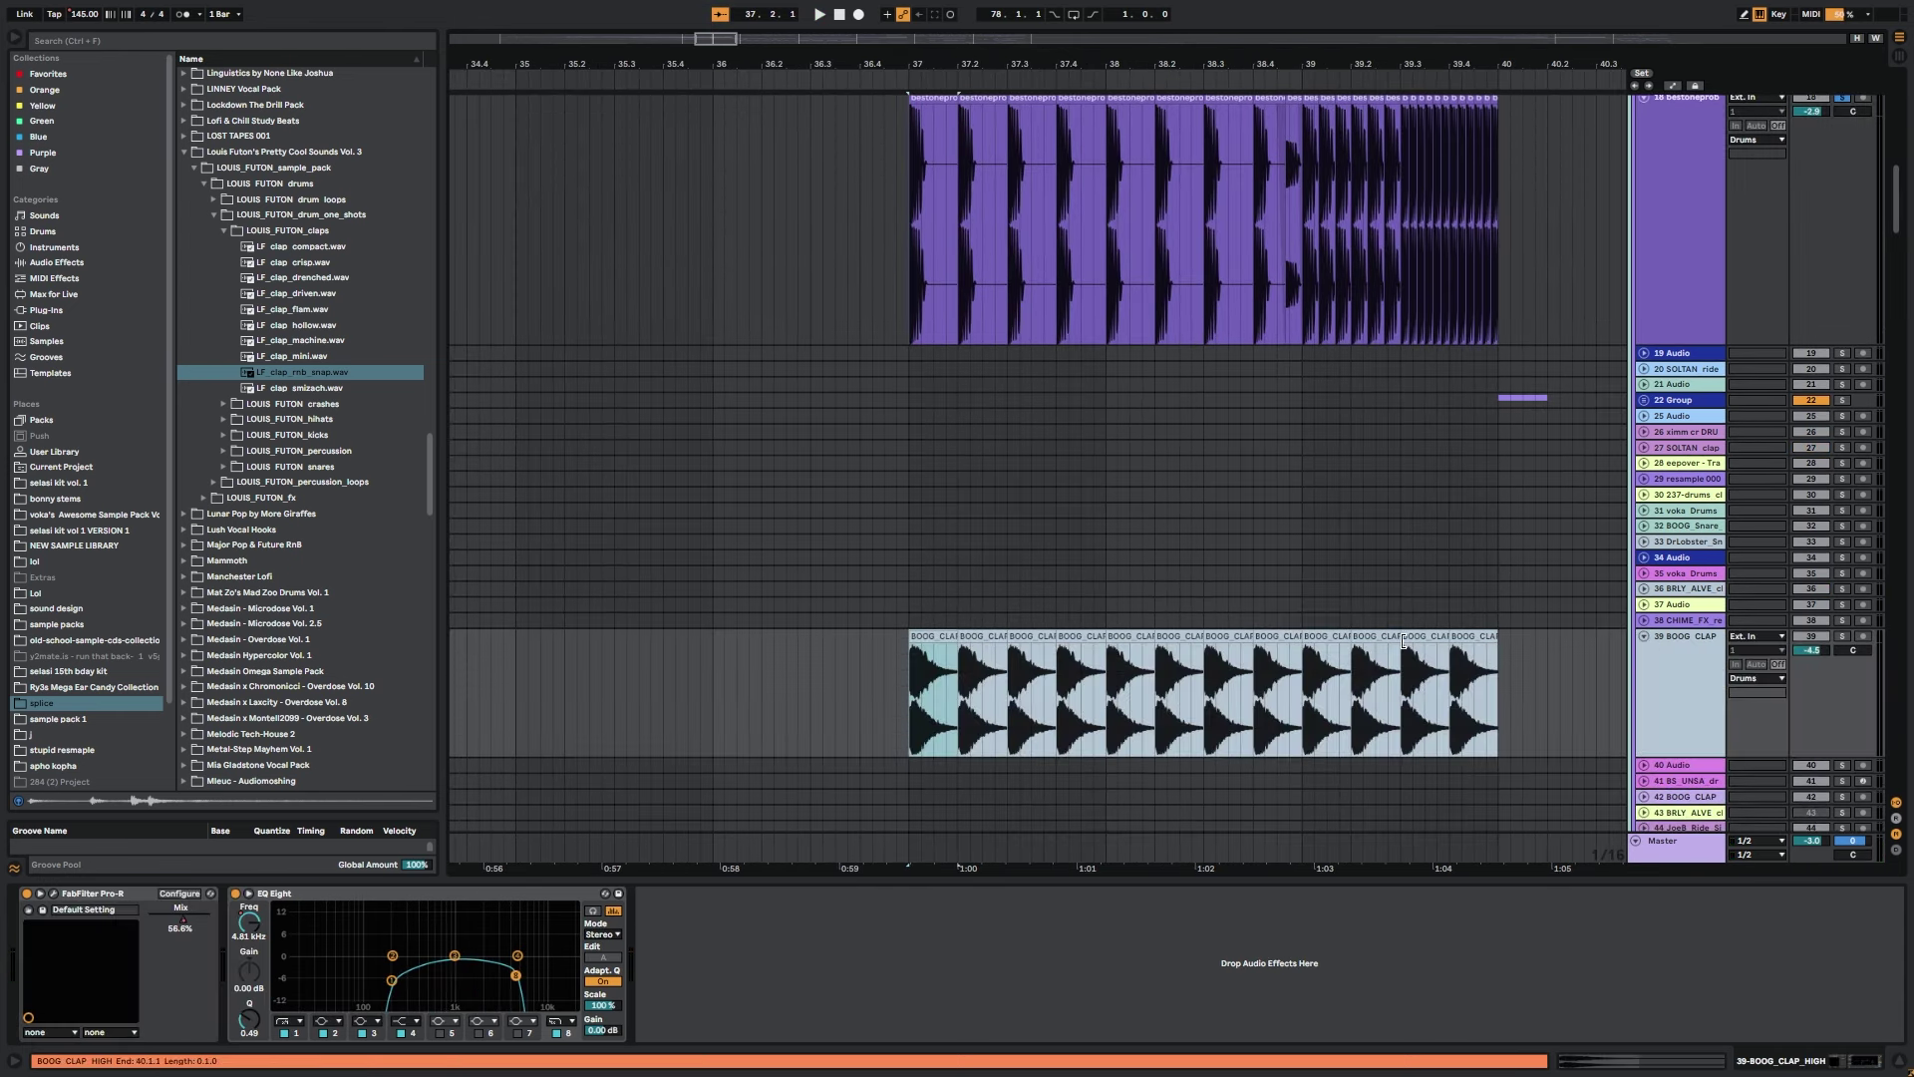
right_click(921, 644)
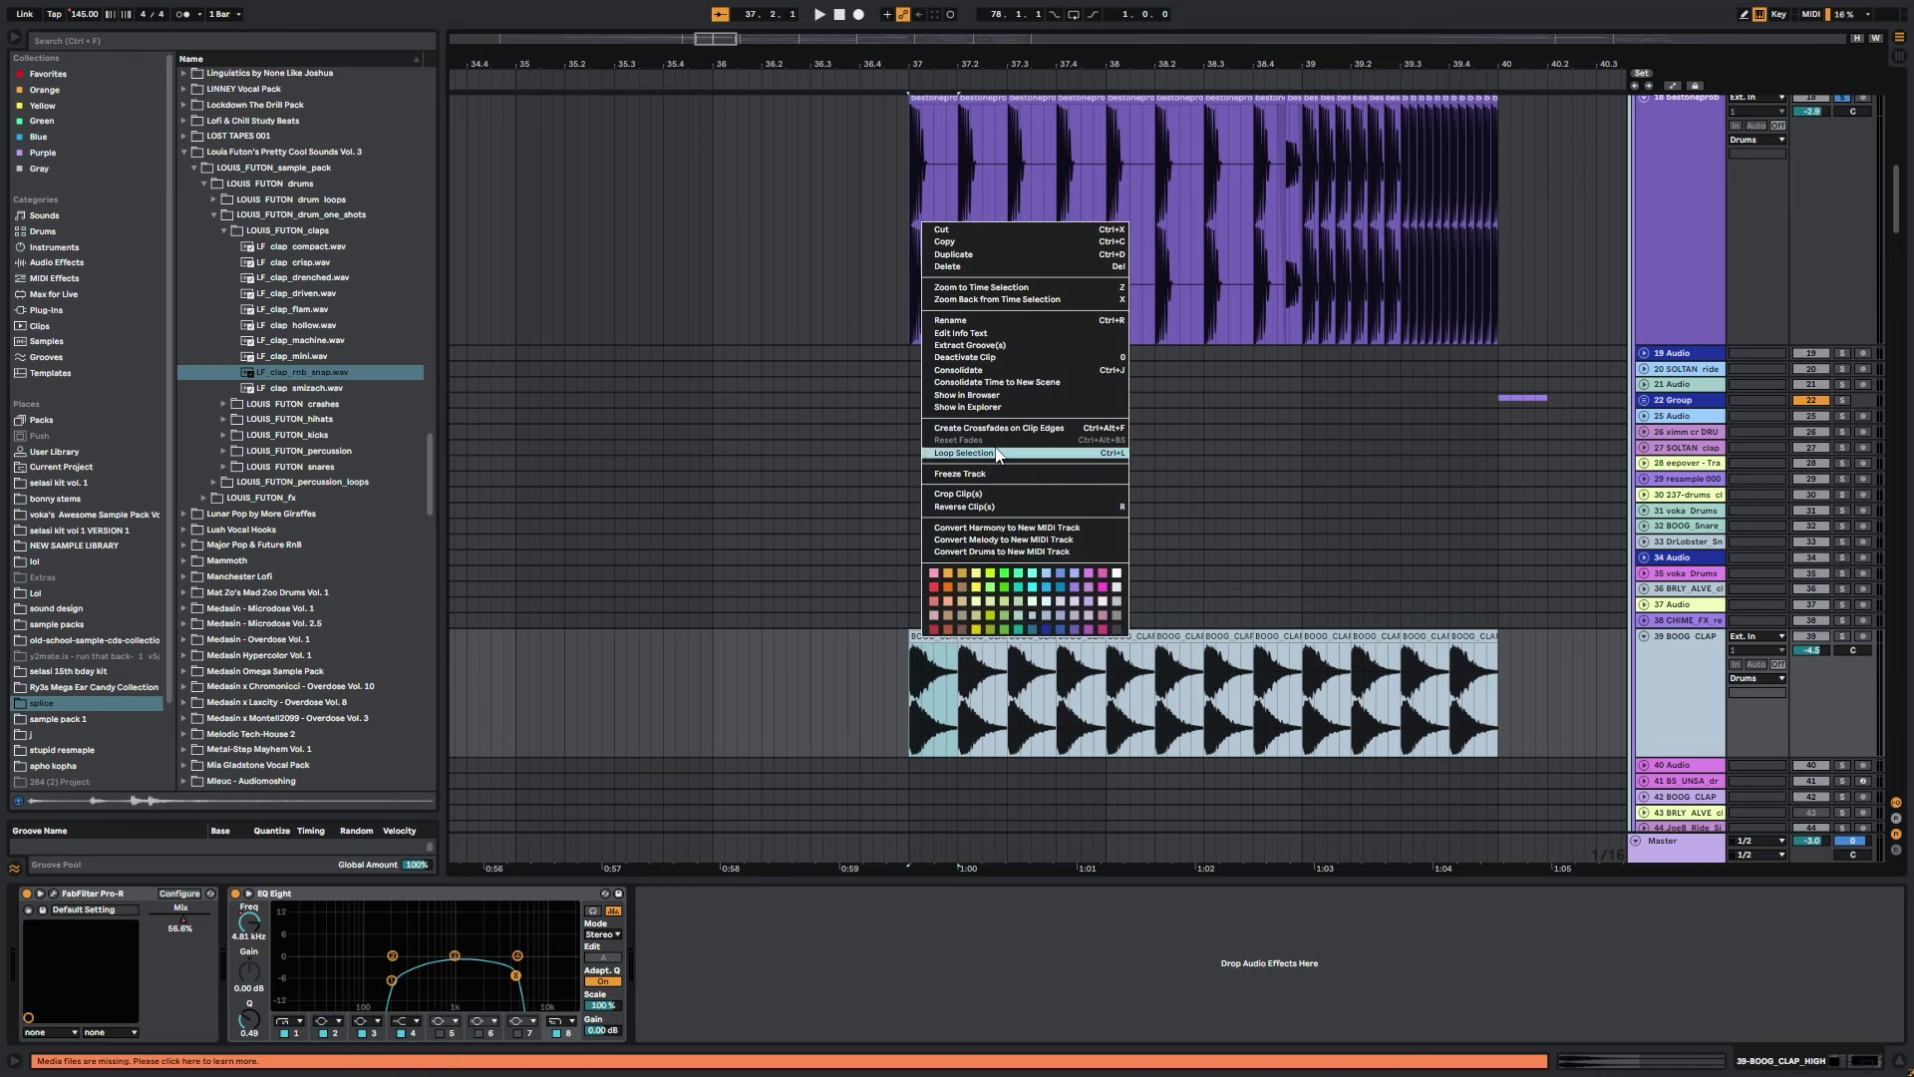
click(943, 396)
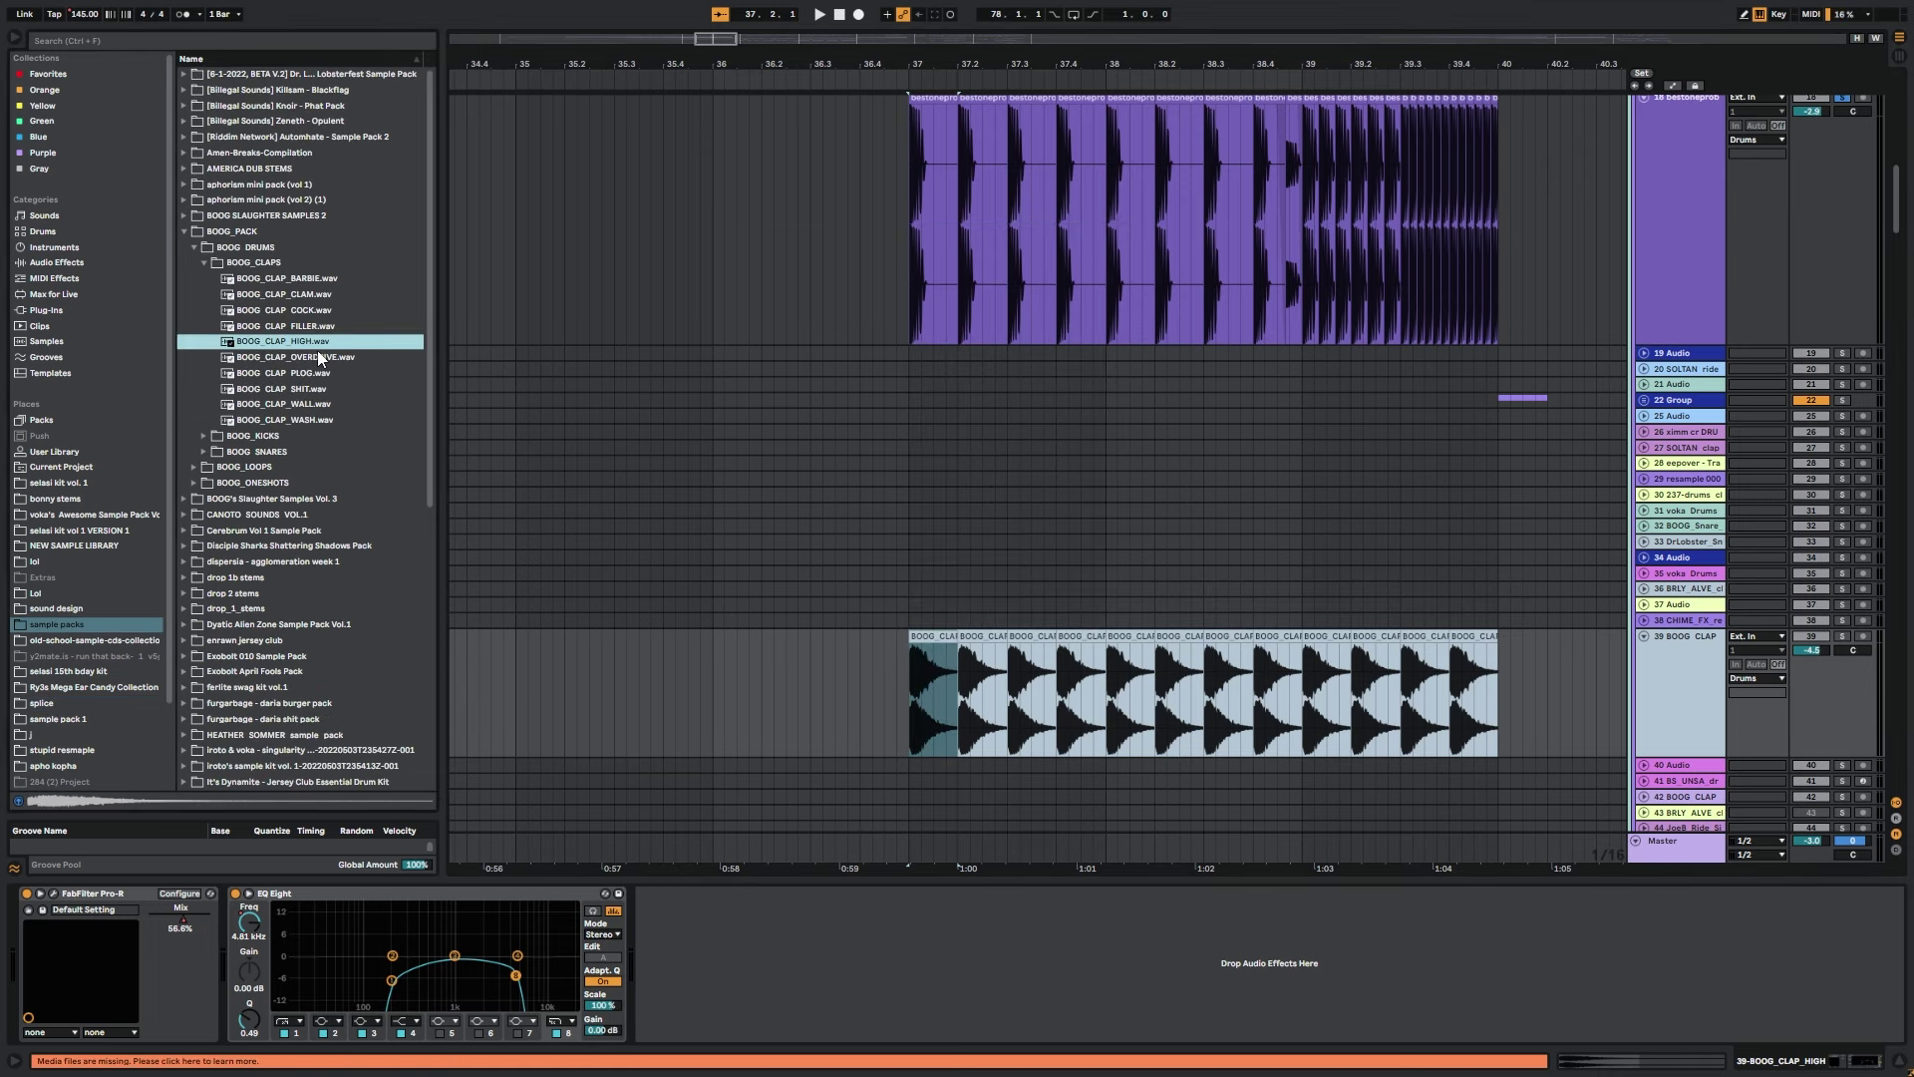
click(936, 740)
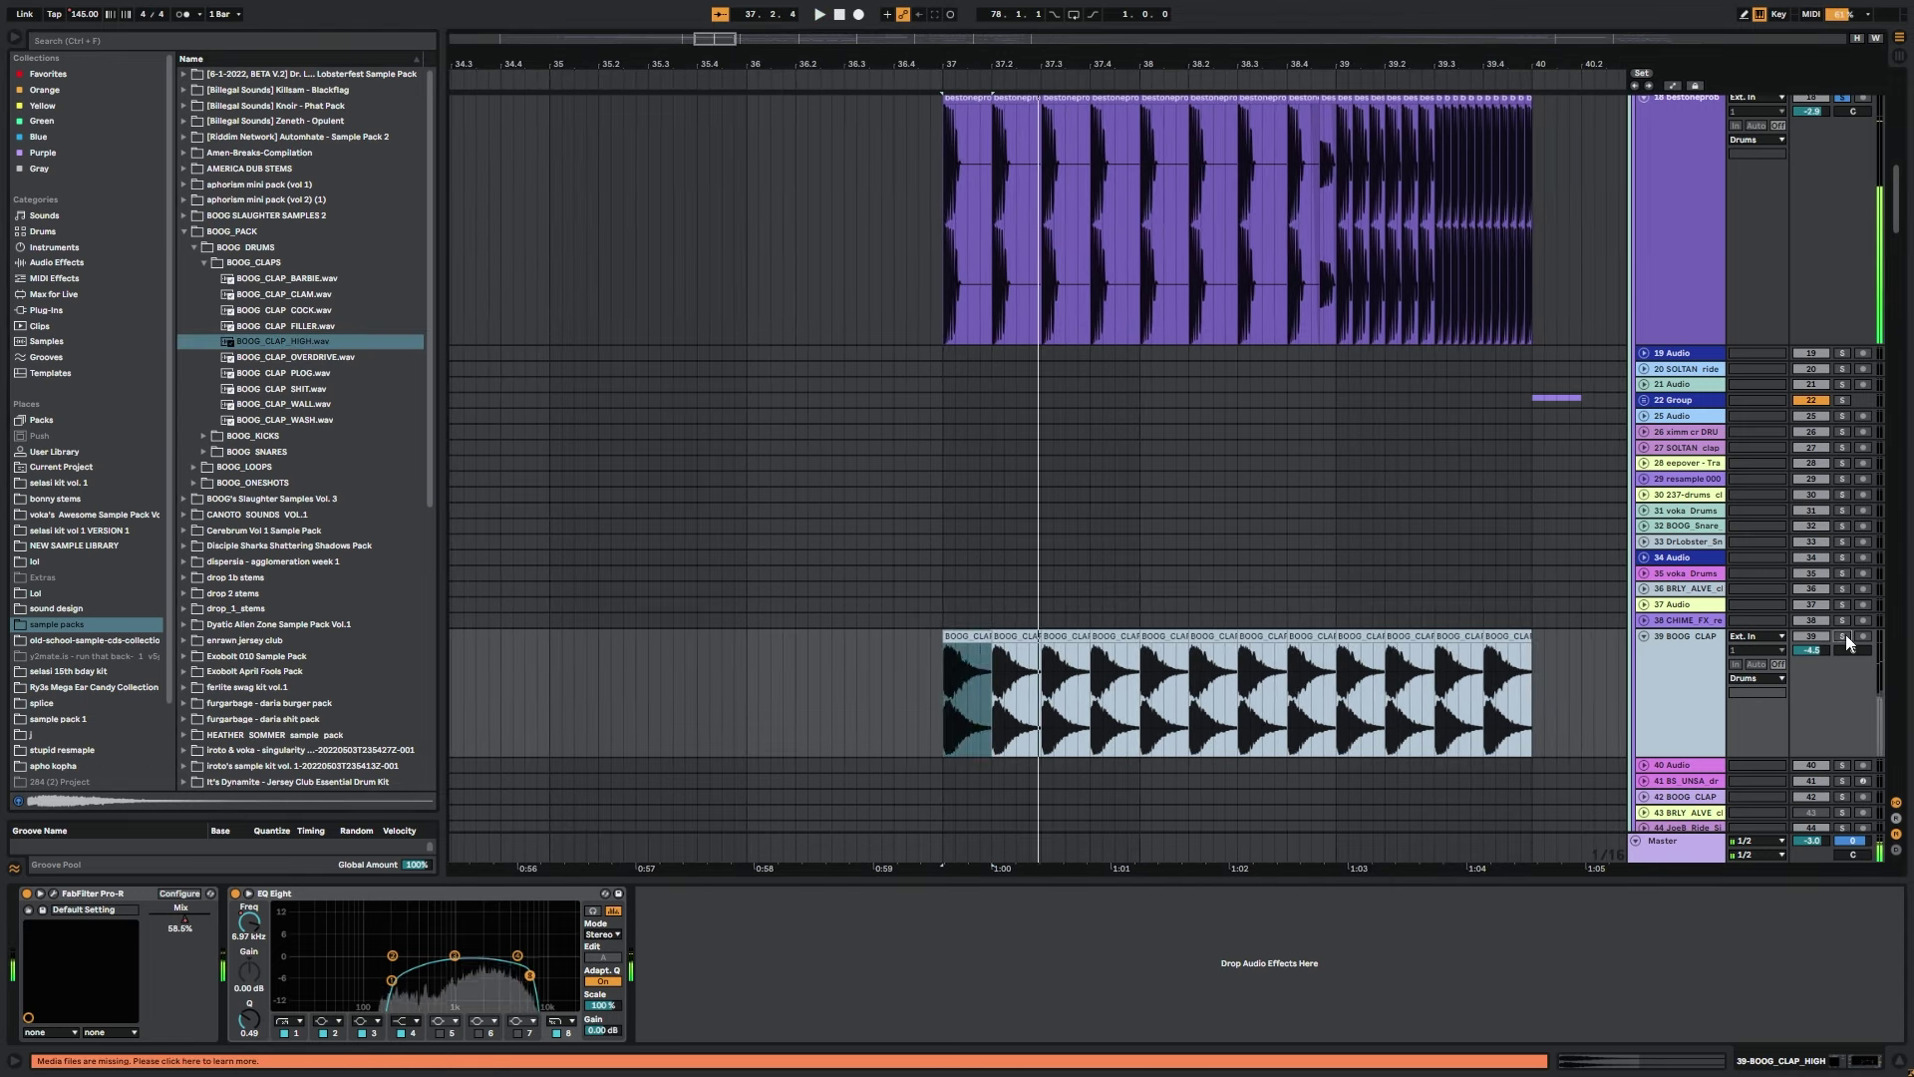
Audition the BOOG_CLAP build pattern from bar 37 in solo, turning the solo off again before stopping playback.
click(1843, 636)
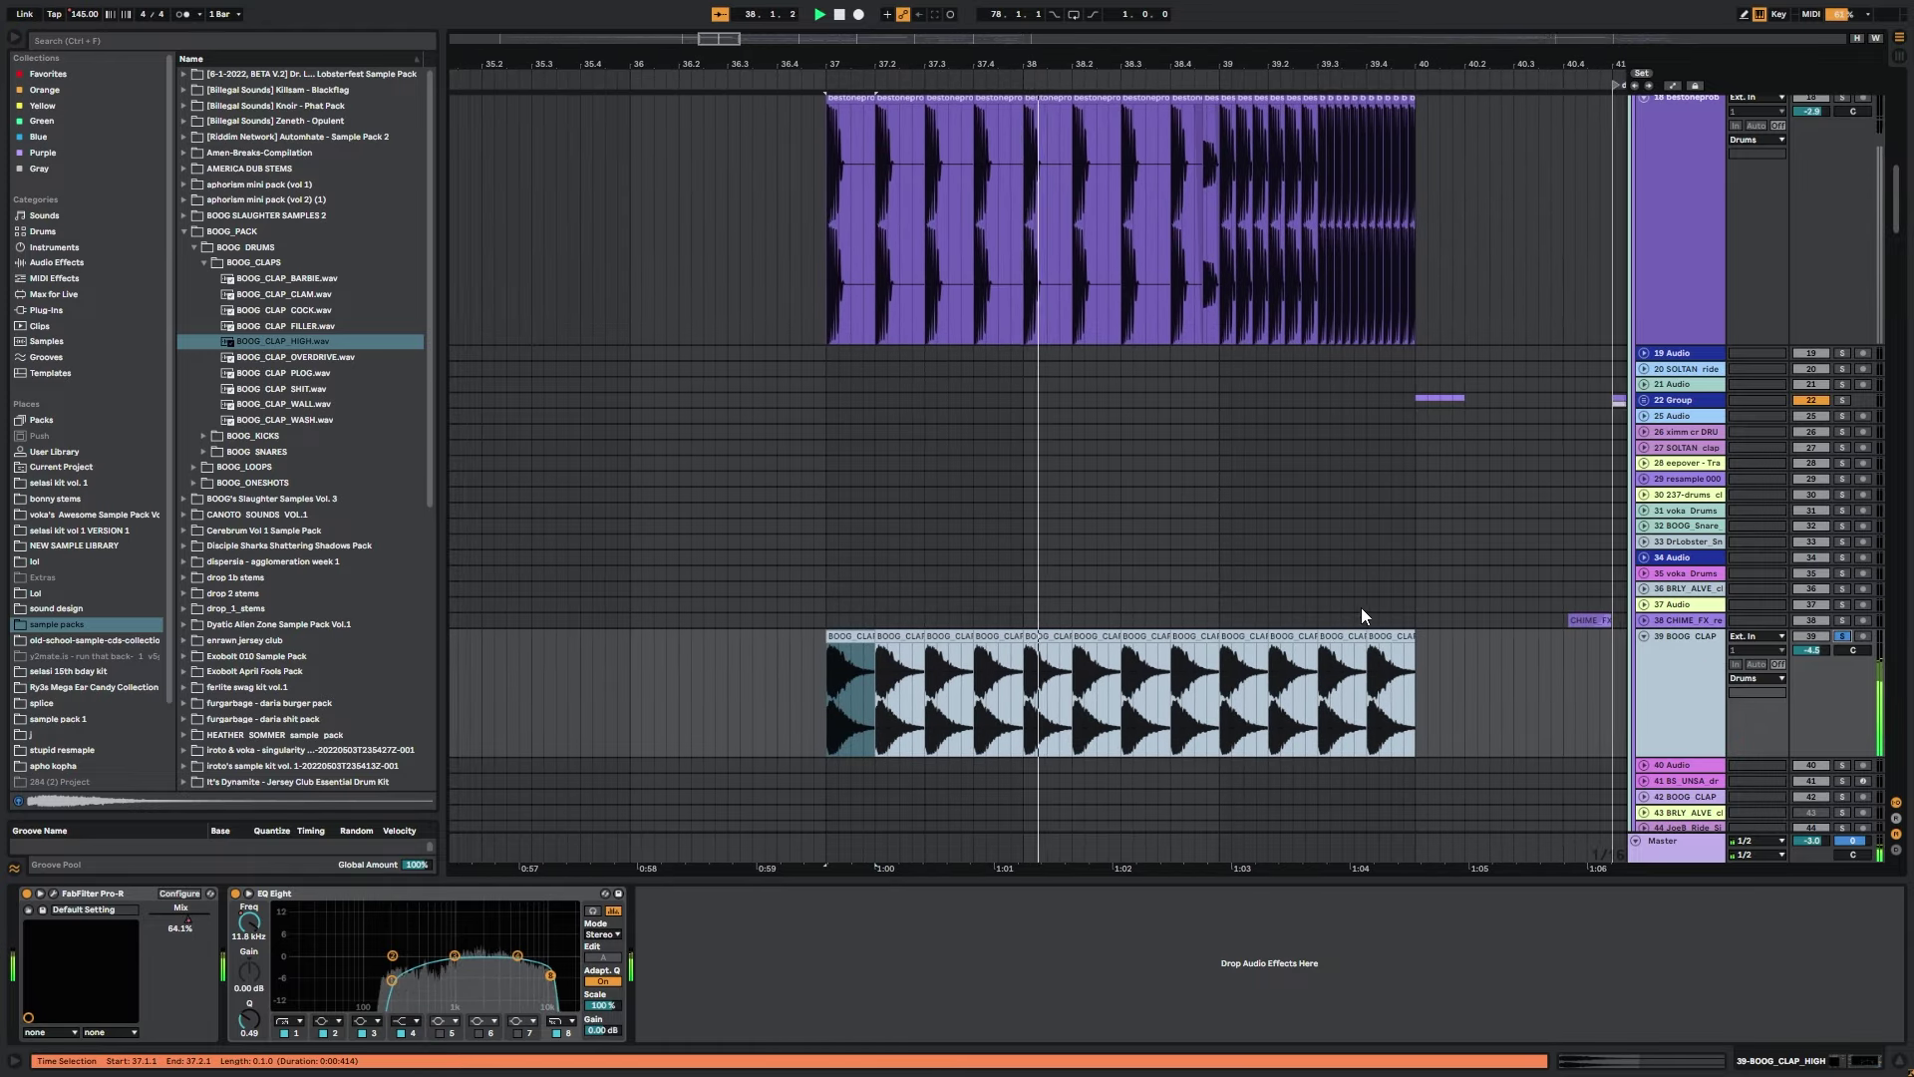
scroll(1426, 676, up, 2)
scroll(1426, 676, down, 1)
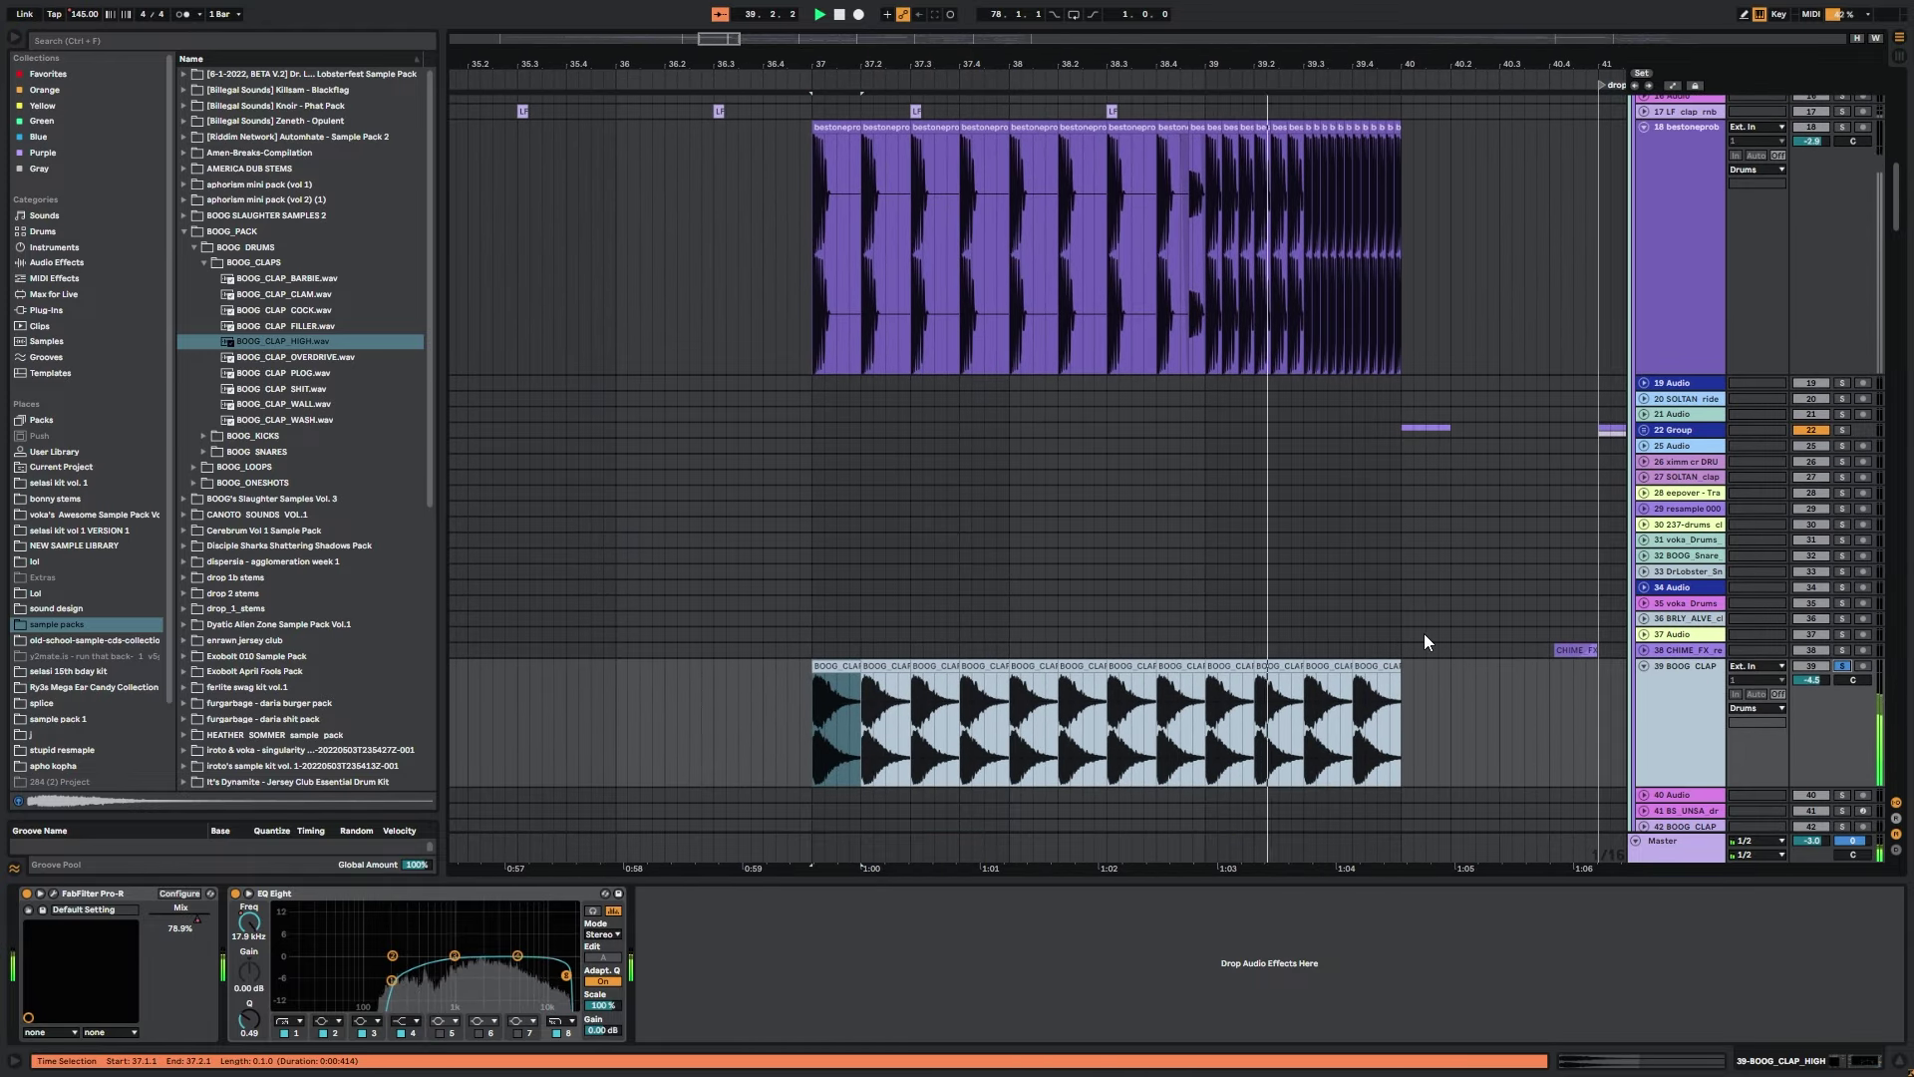
click(1843, 666)
drag(719, 38, 720, 15)
drag(882, 619, 1170, 141)
key(space)
Select the imagiro piano clip on track 57 that starts at the build marker in bar 33.
scroll(1004, 308, down, 8)
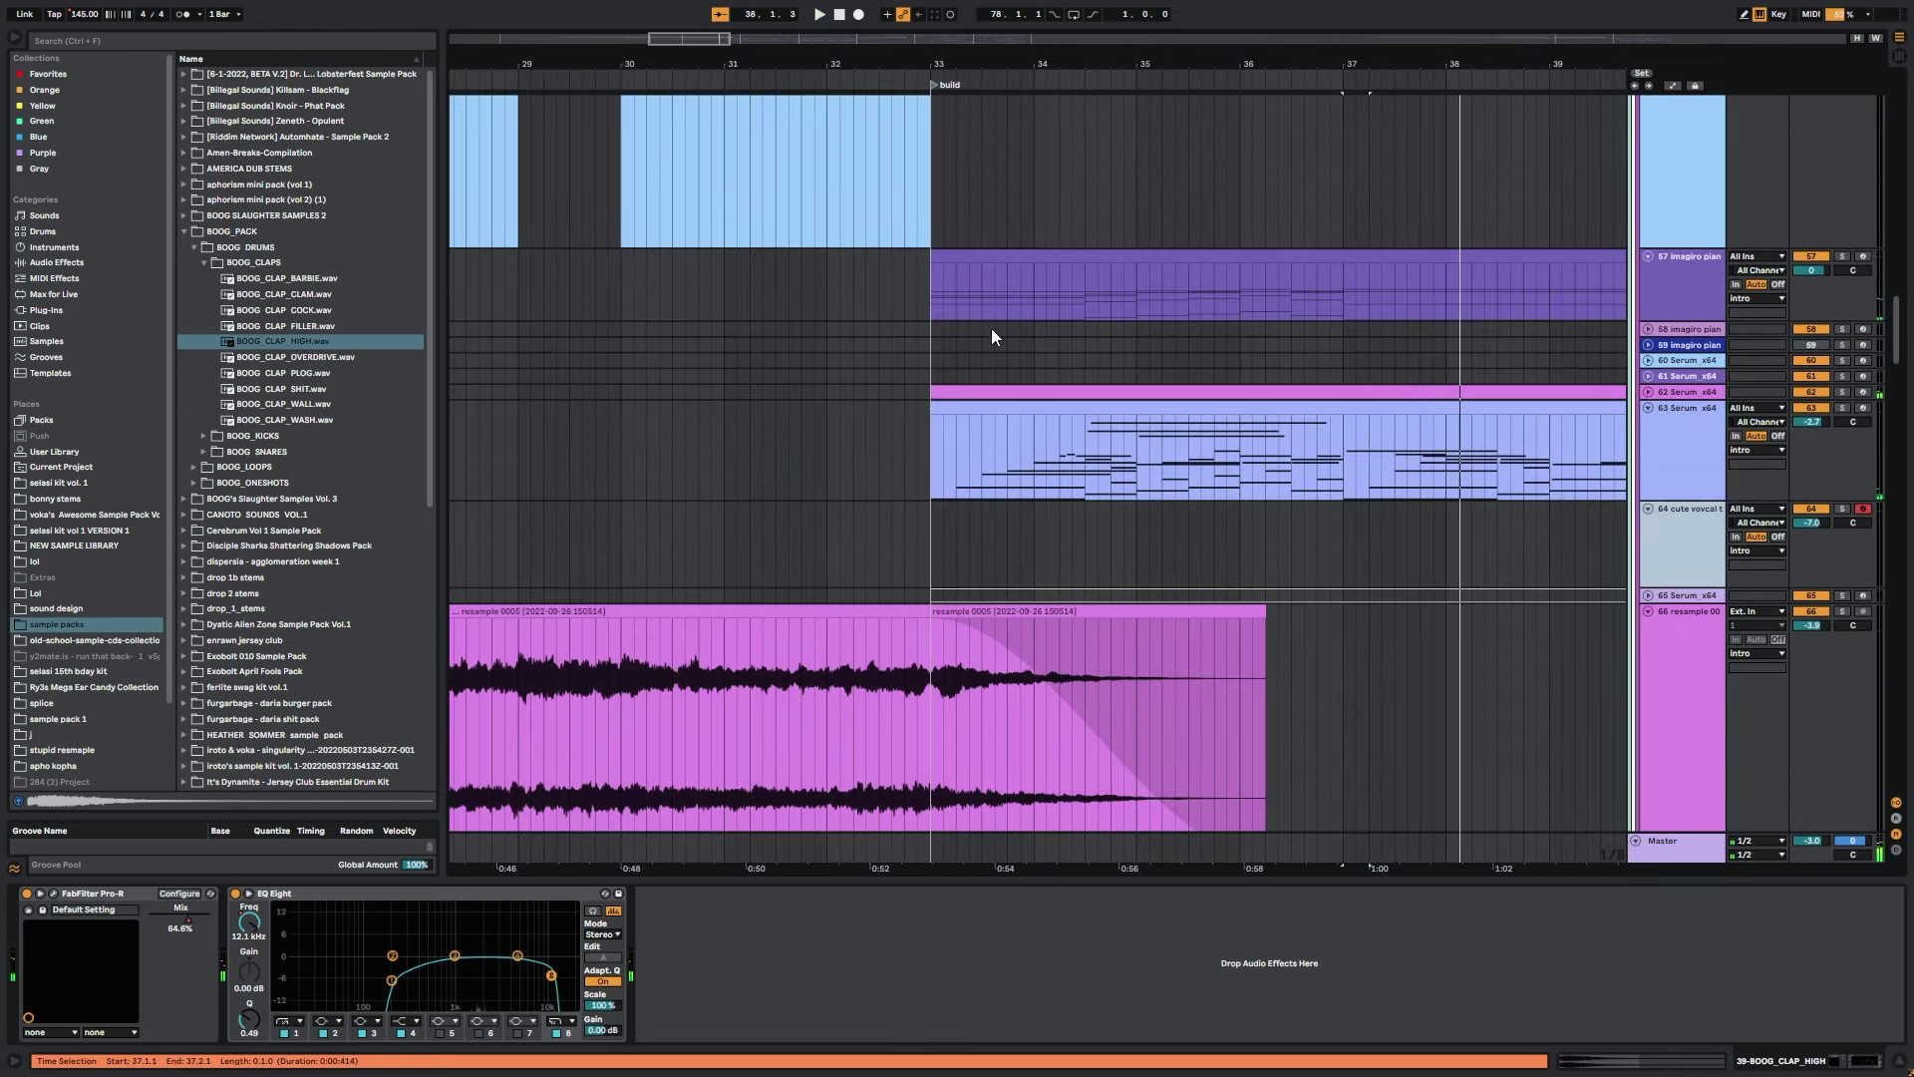
click(967, 257)
drag(1135, 506, 854, 533)
drag(865, 75, 863, 70)
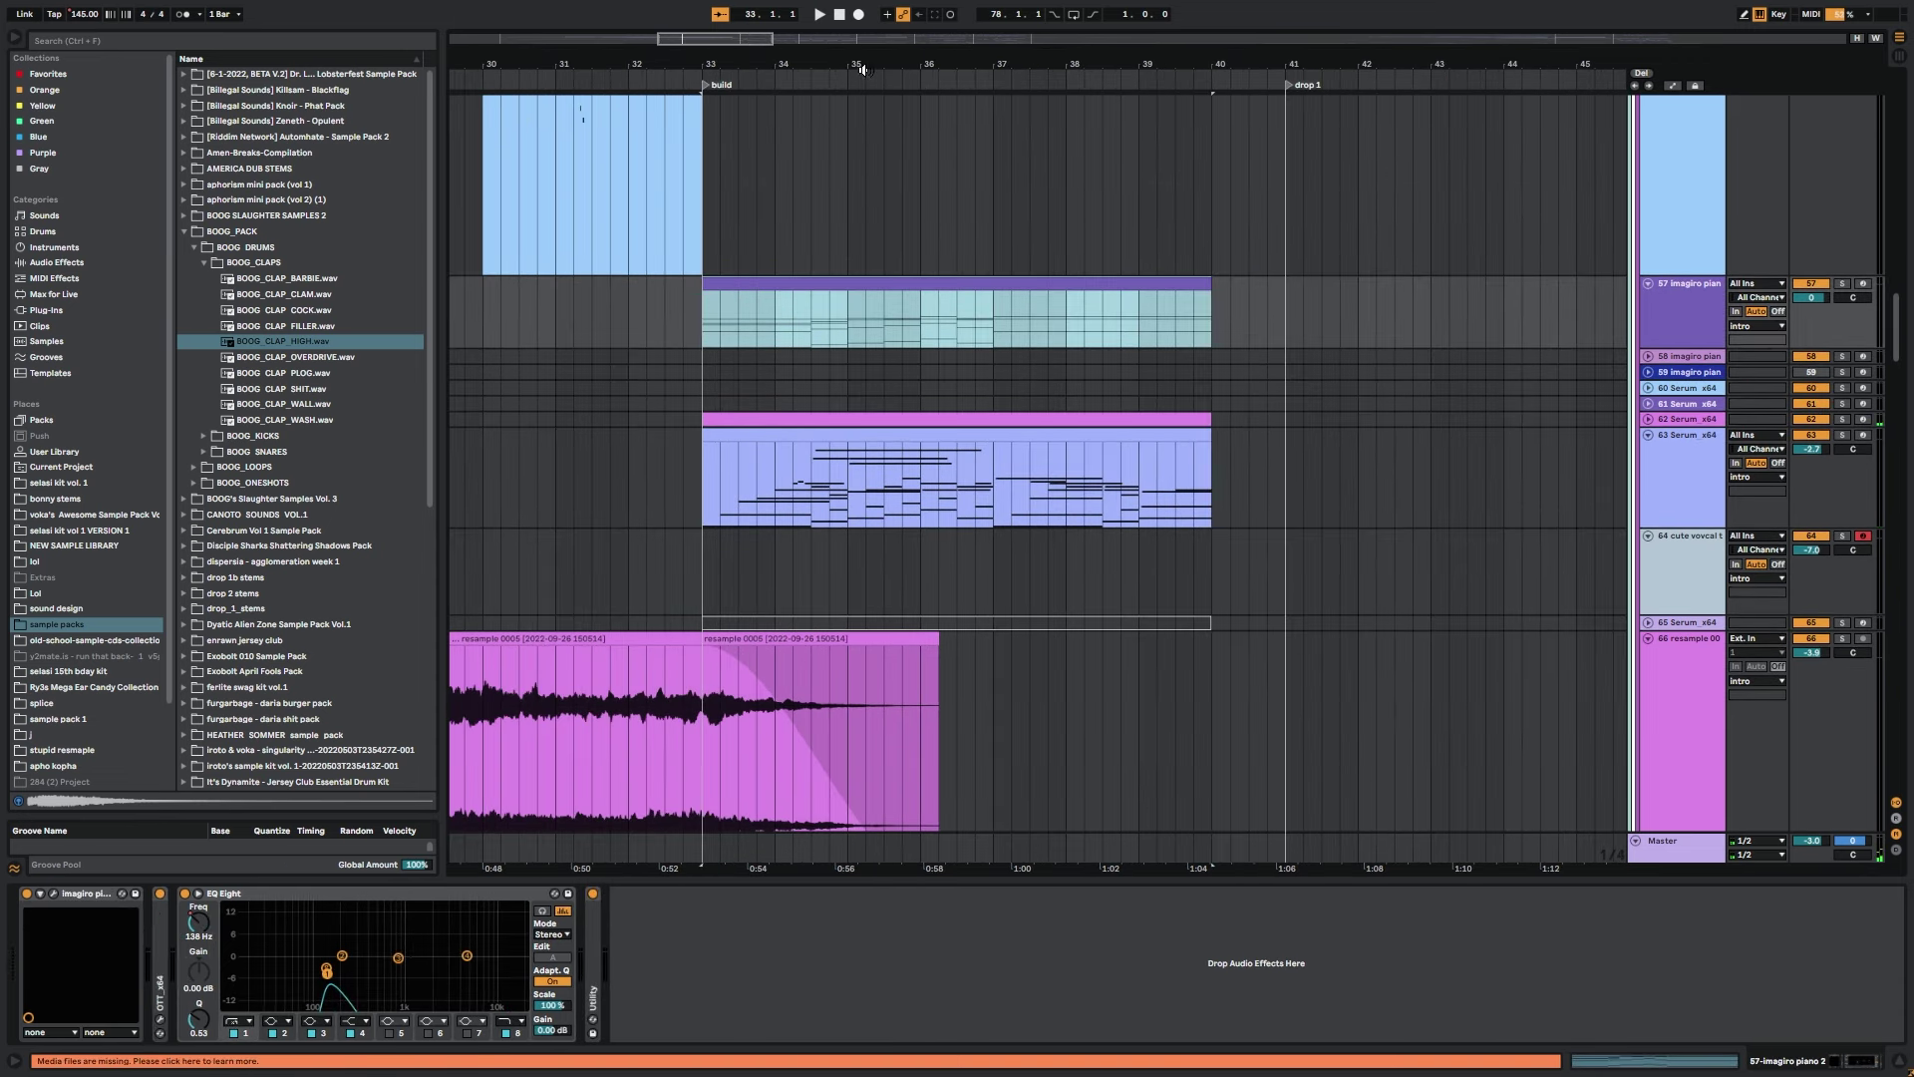
Audition the imagiro piano clip on track 57 in solo from bar 33 and show its EQ Eight frequency automation.
click(1843, 283)
drag(1101, 417, 1184, 722)
click(931, 588)
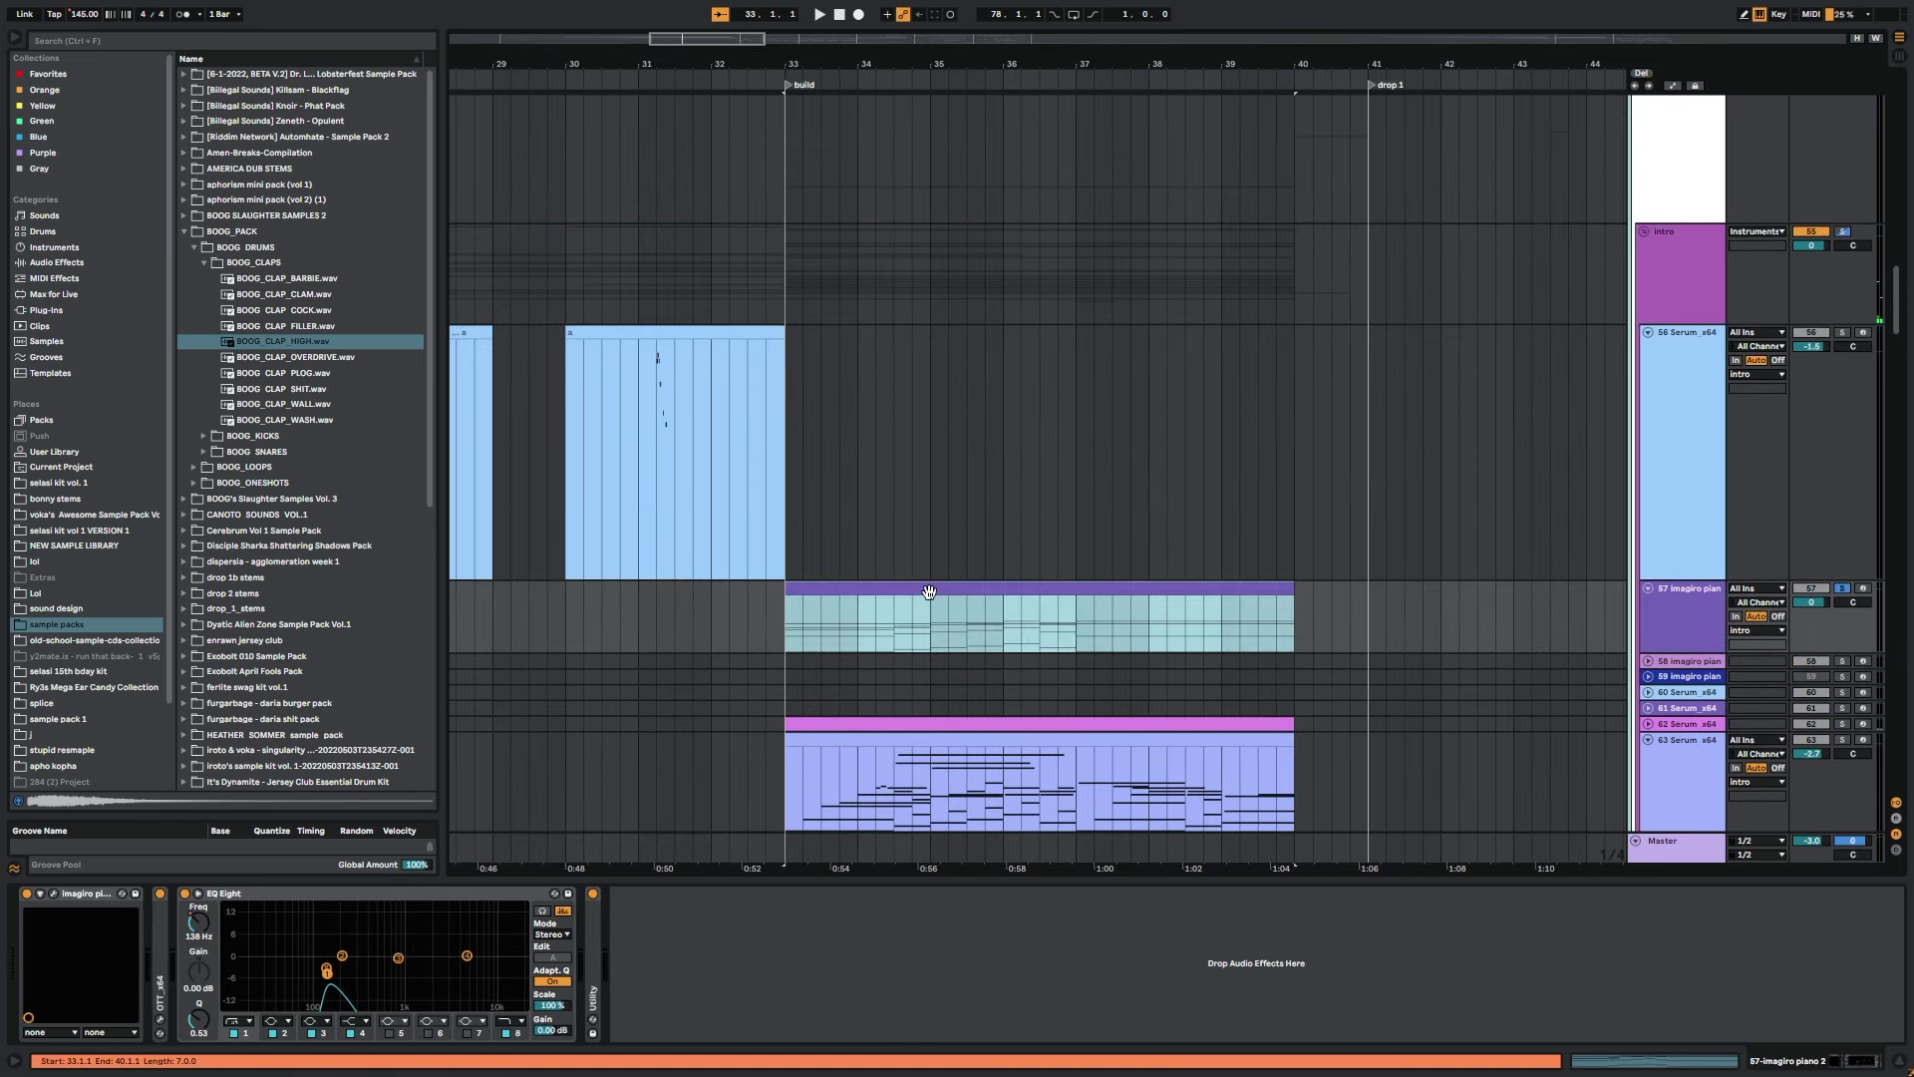
key(space)
drag(707, 44, 685, 90)
drag(975, 629, 834, 409)
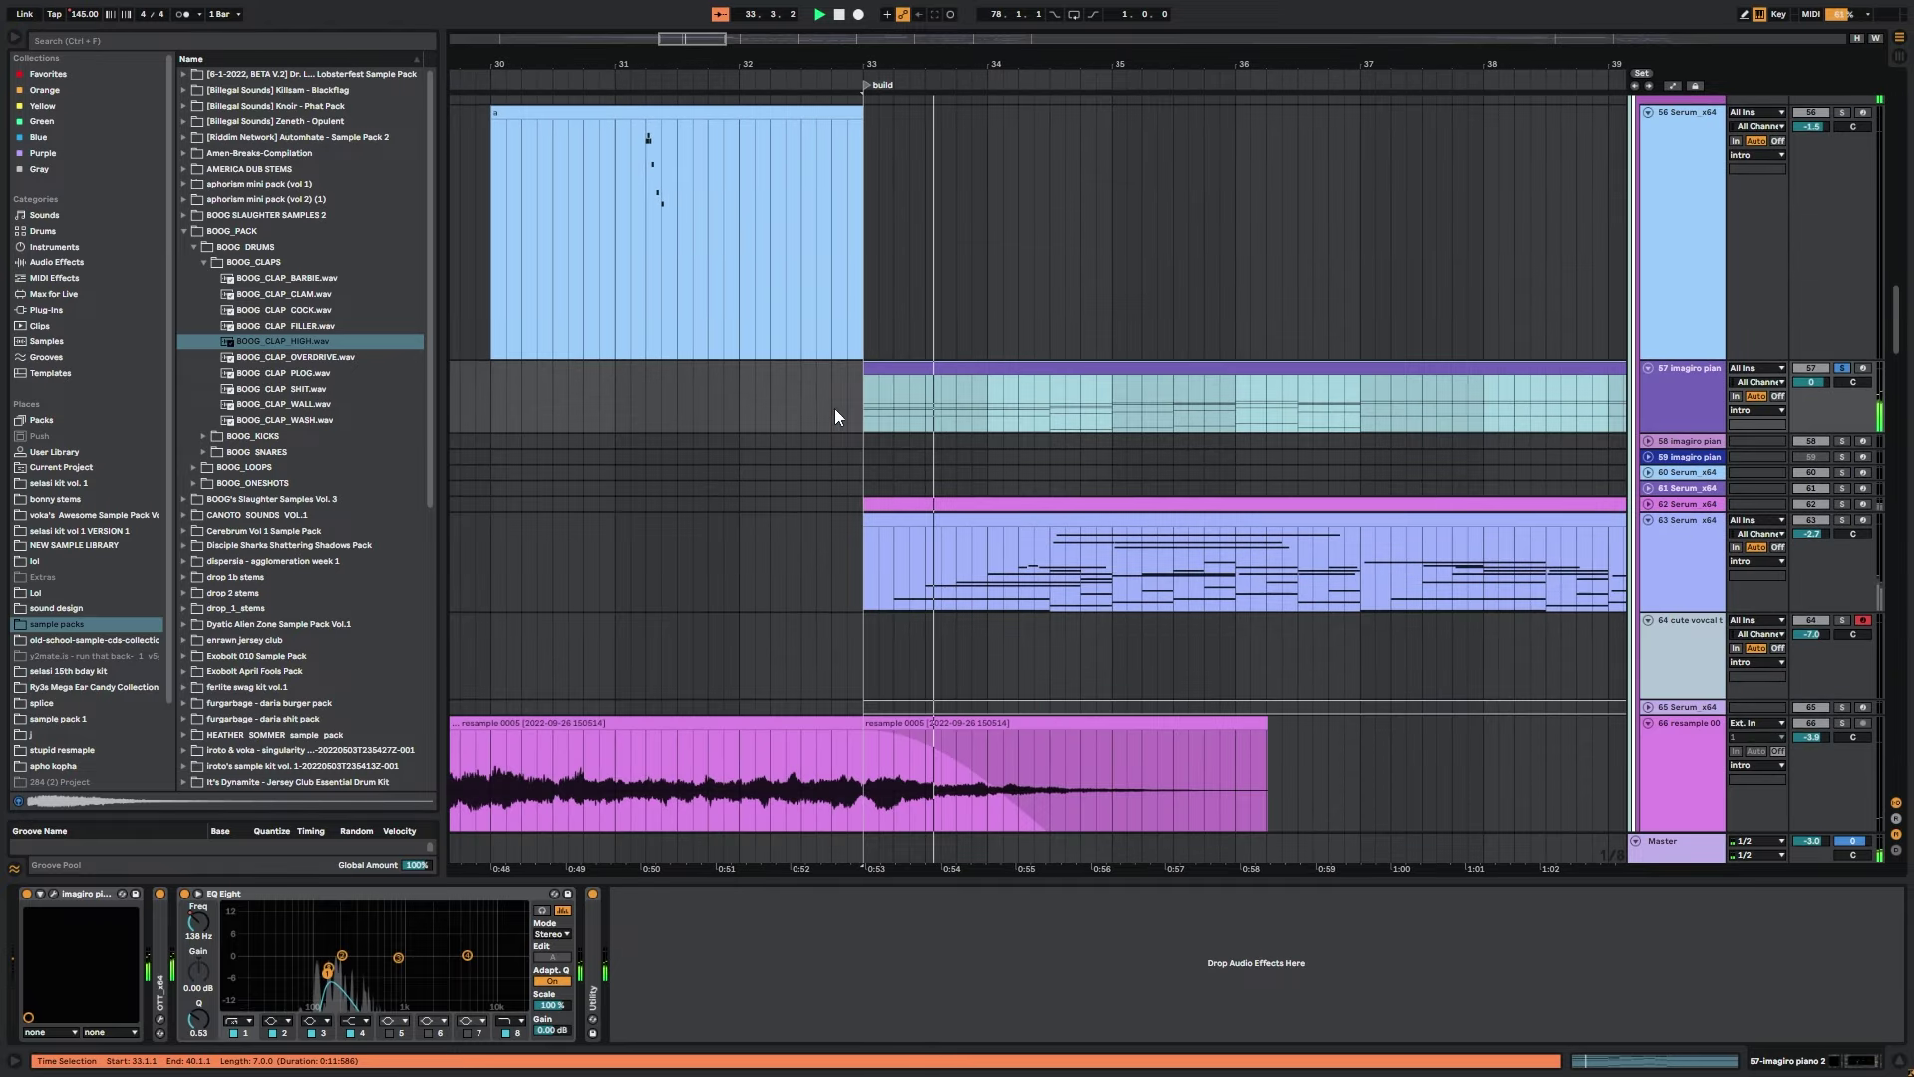
right_click(202, 923)
click(214, 929)
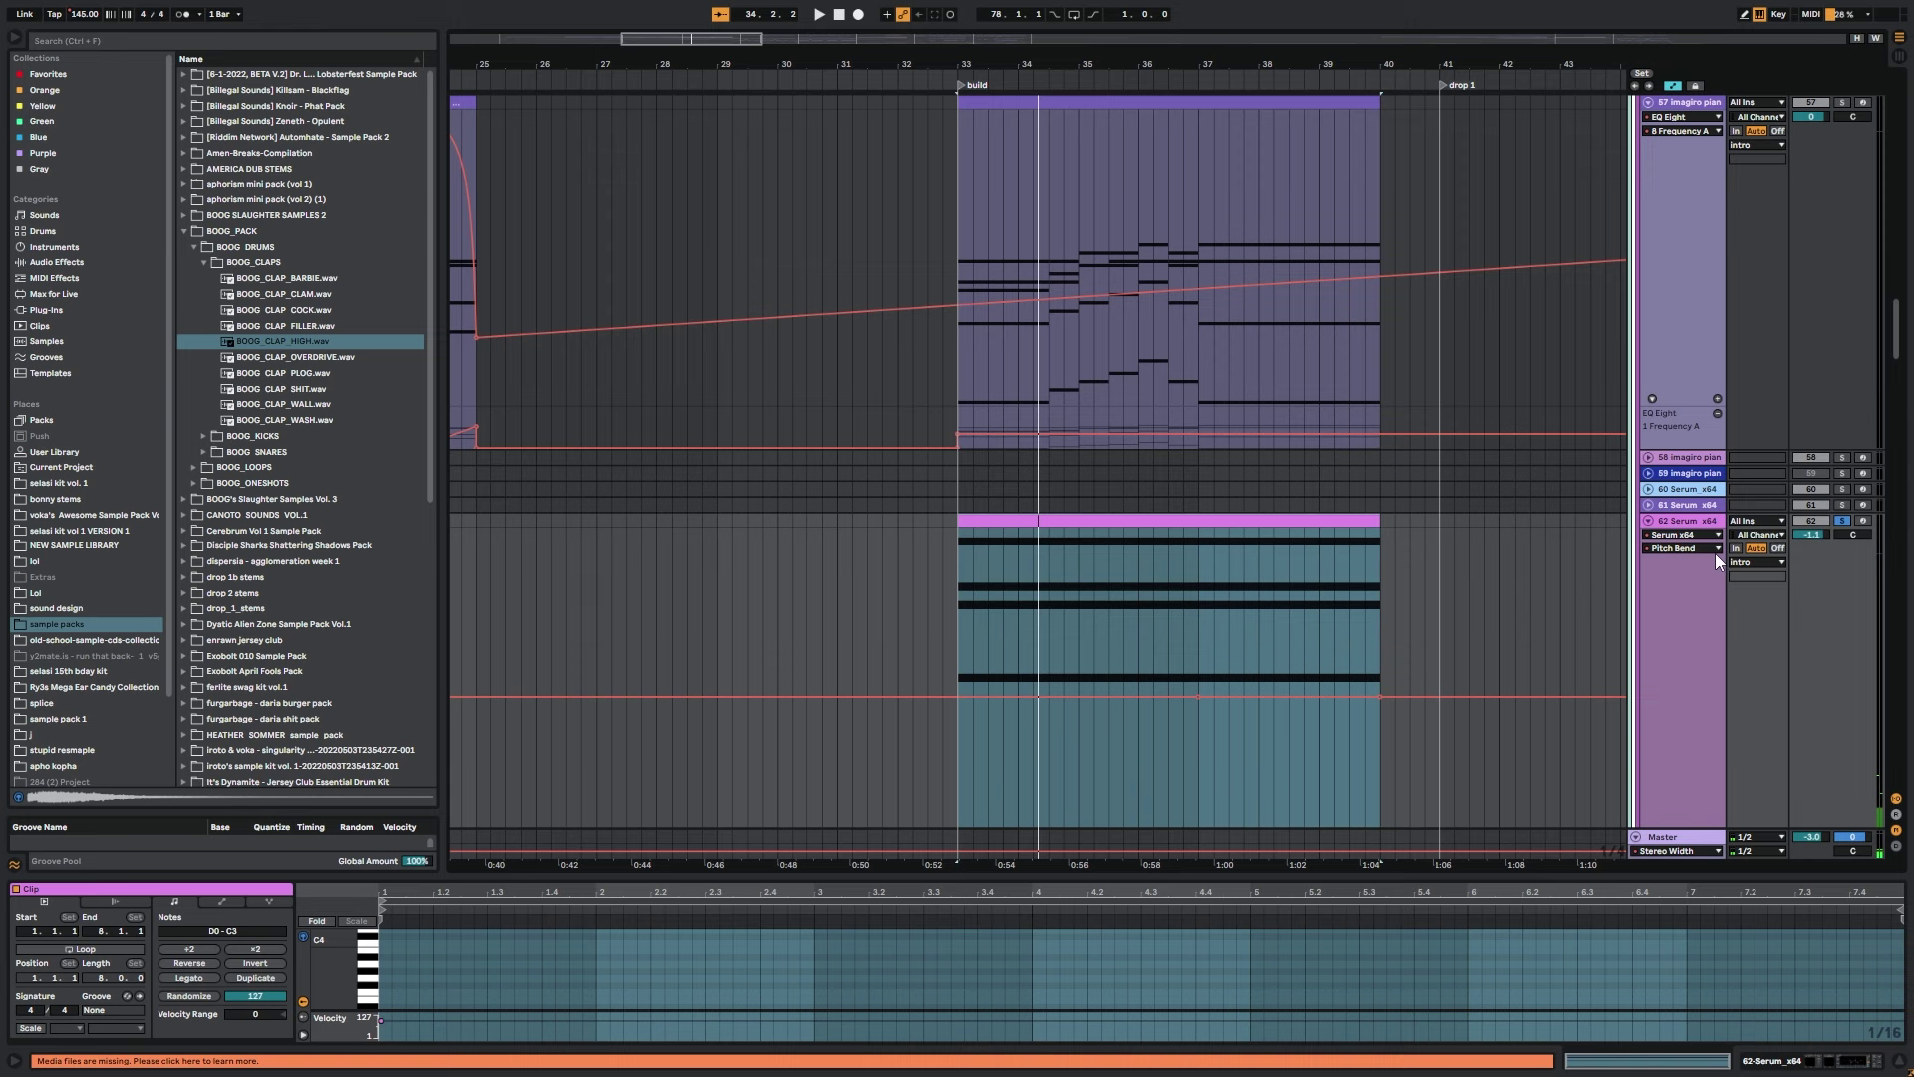
Bypass the OTT, EQ Eight and Utility devices on Serum track 62 and play its chord clip from bar 33 dry.
click(1715, 553)
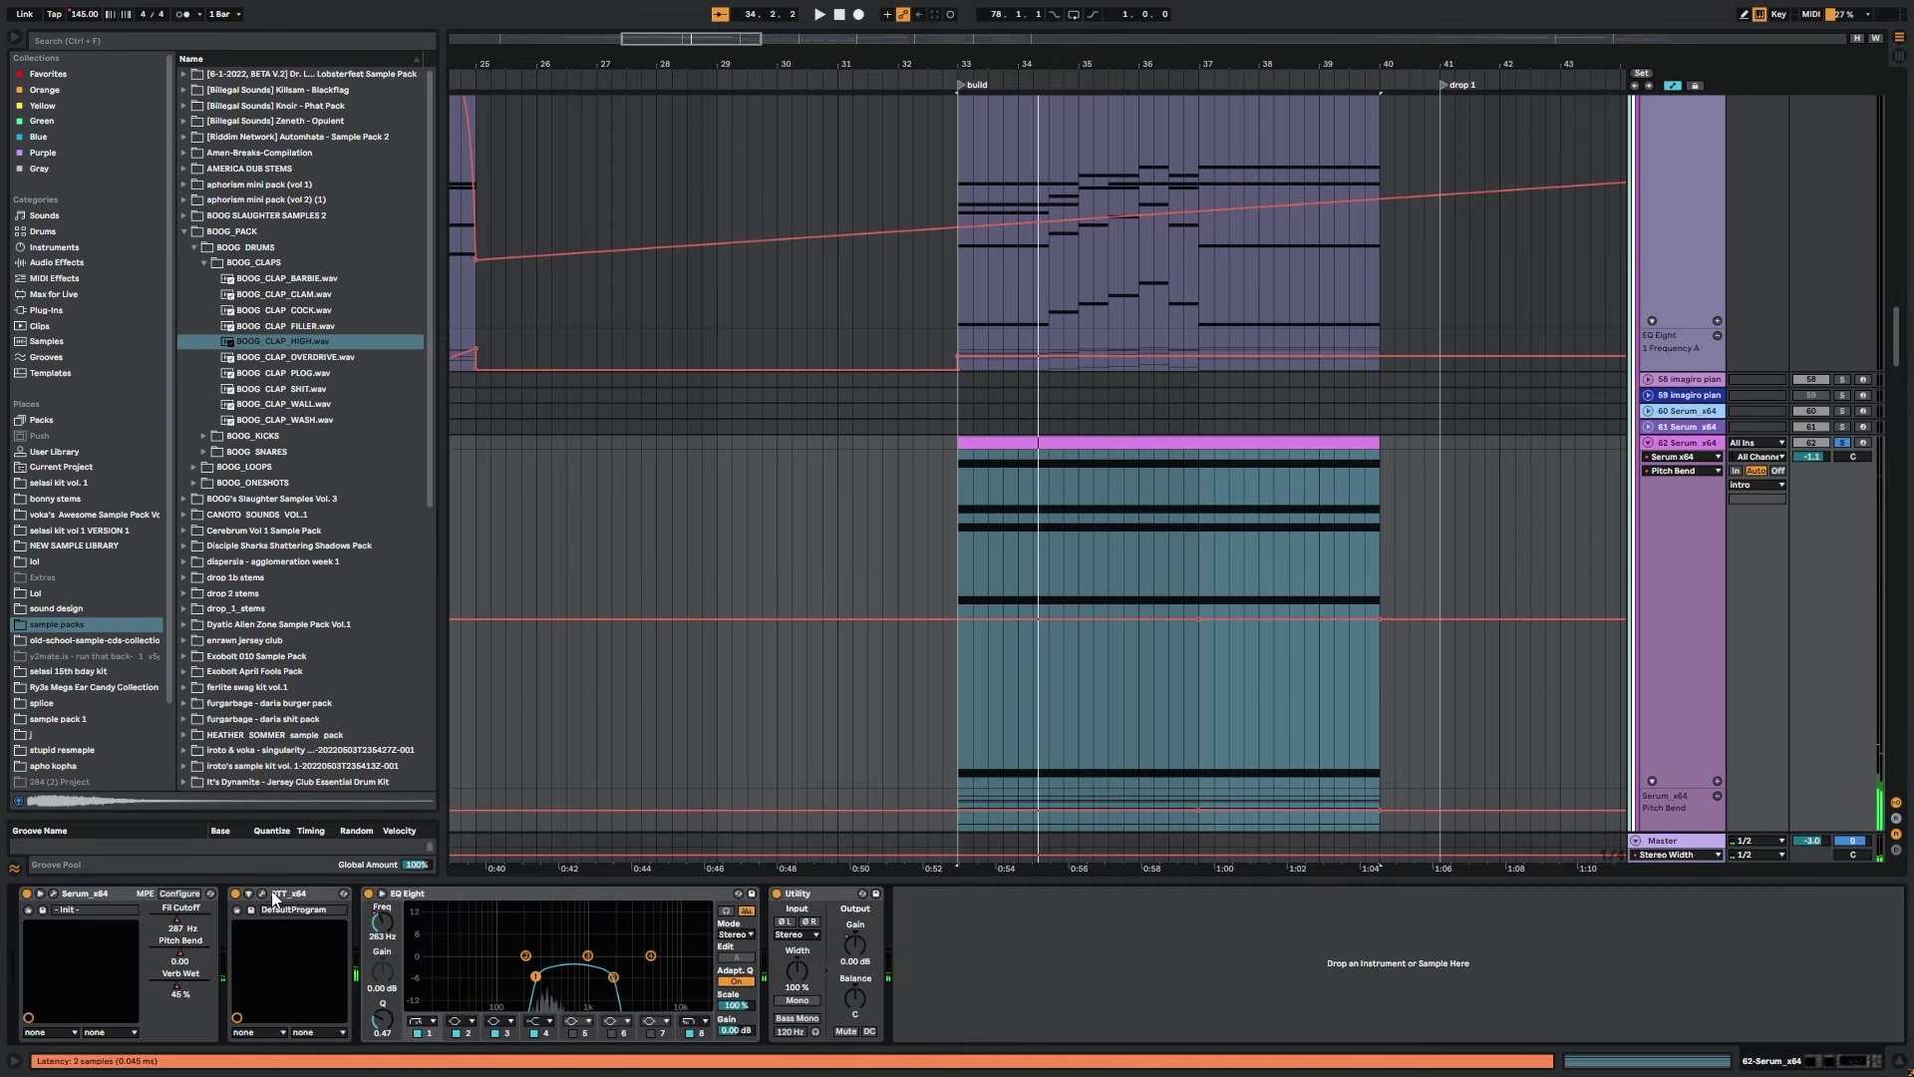
shift+click(812, 899)
key(0)
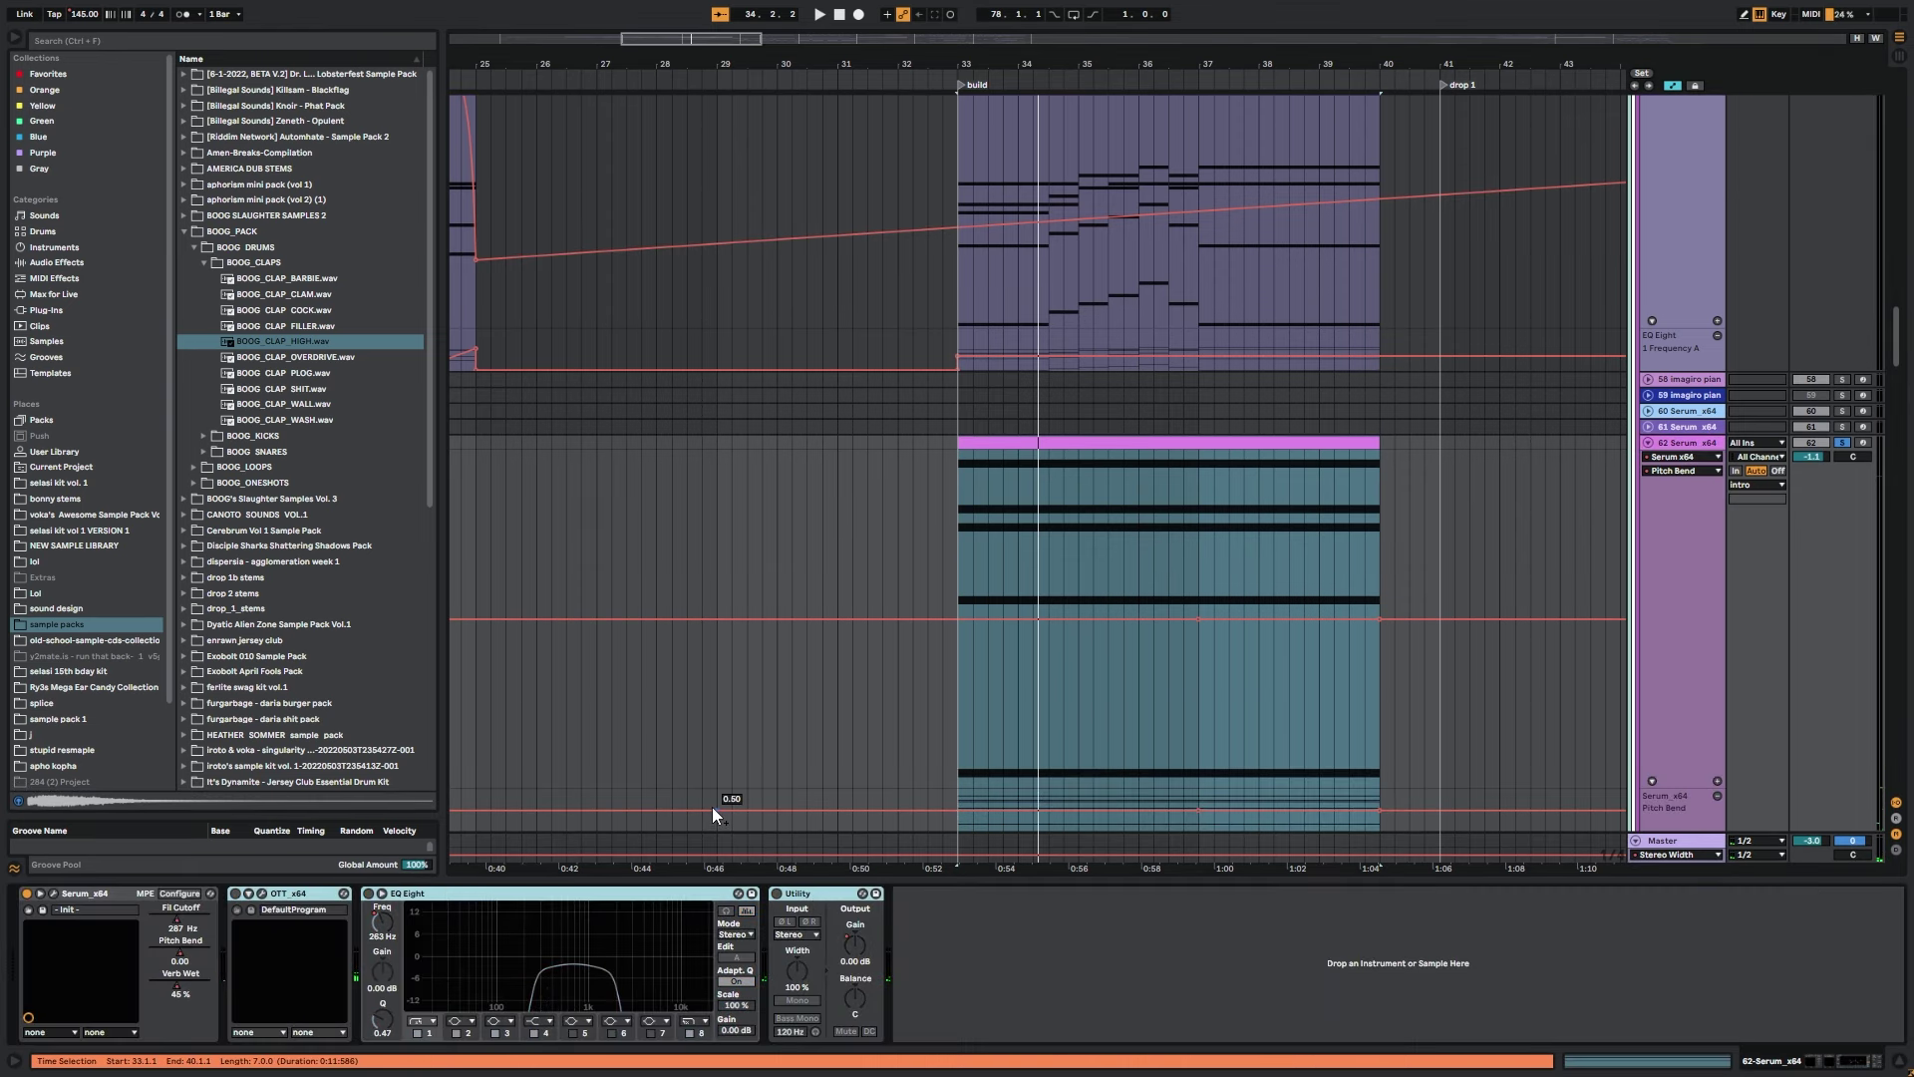
key(space)
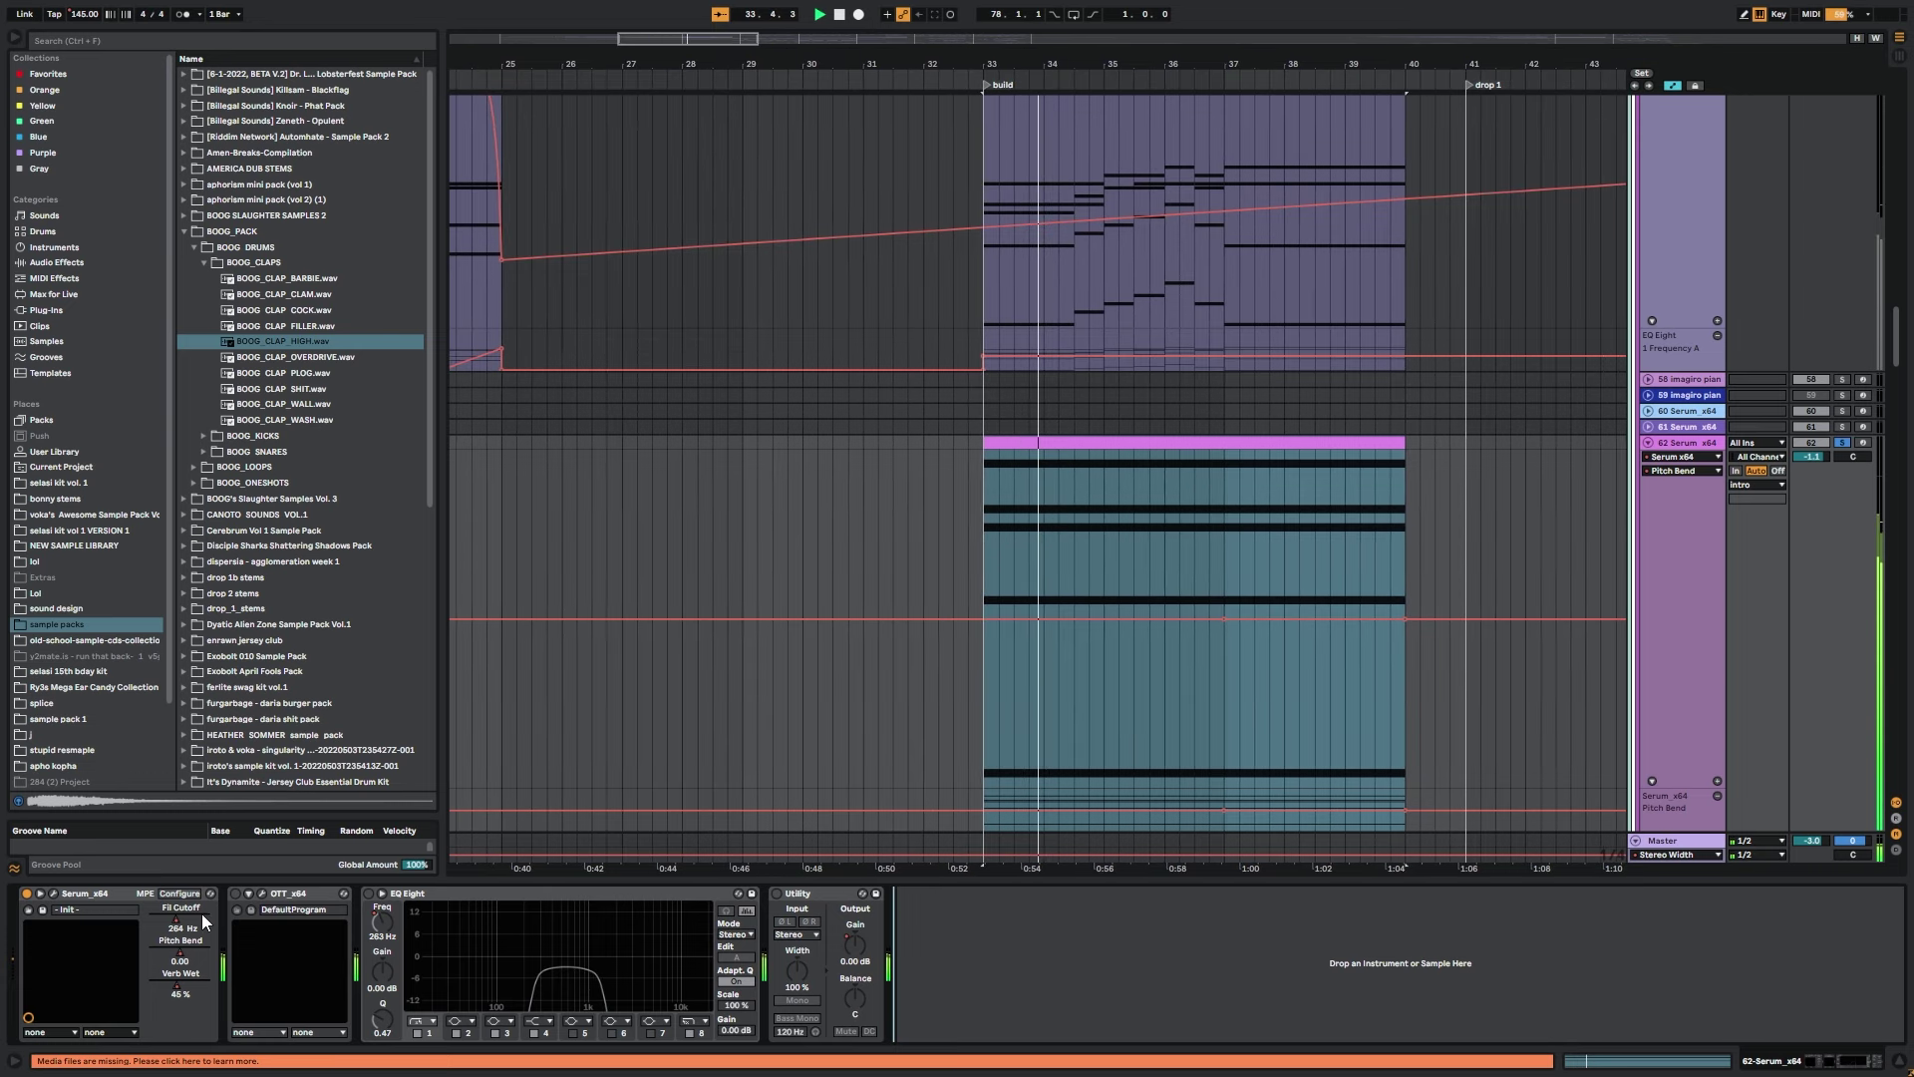
Examine Serum's oscillator, LFO 1 and FX settings on track 62, close the plug-in and switch OTT back on.
click(56, 892)
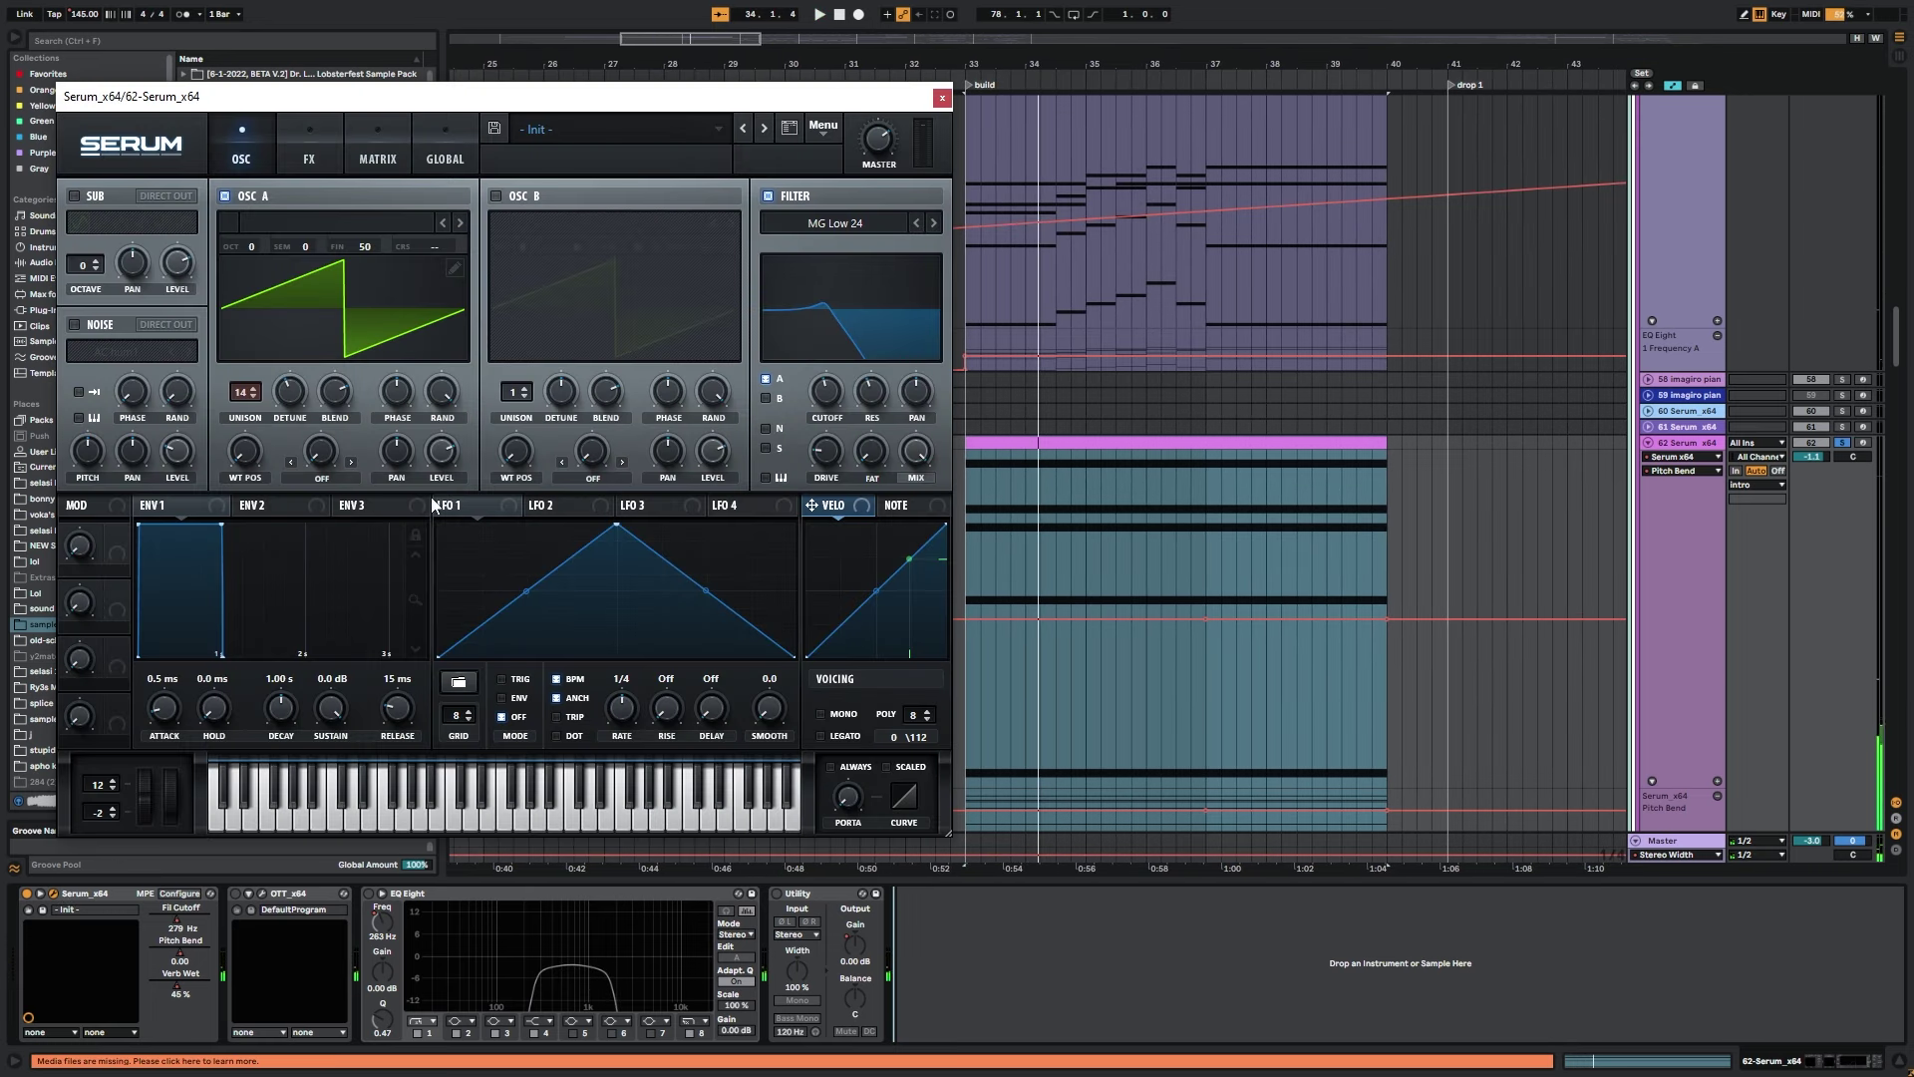
click(477, 501)
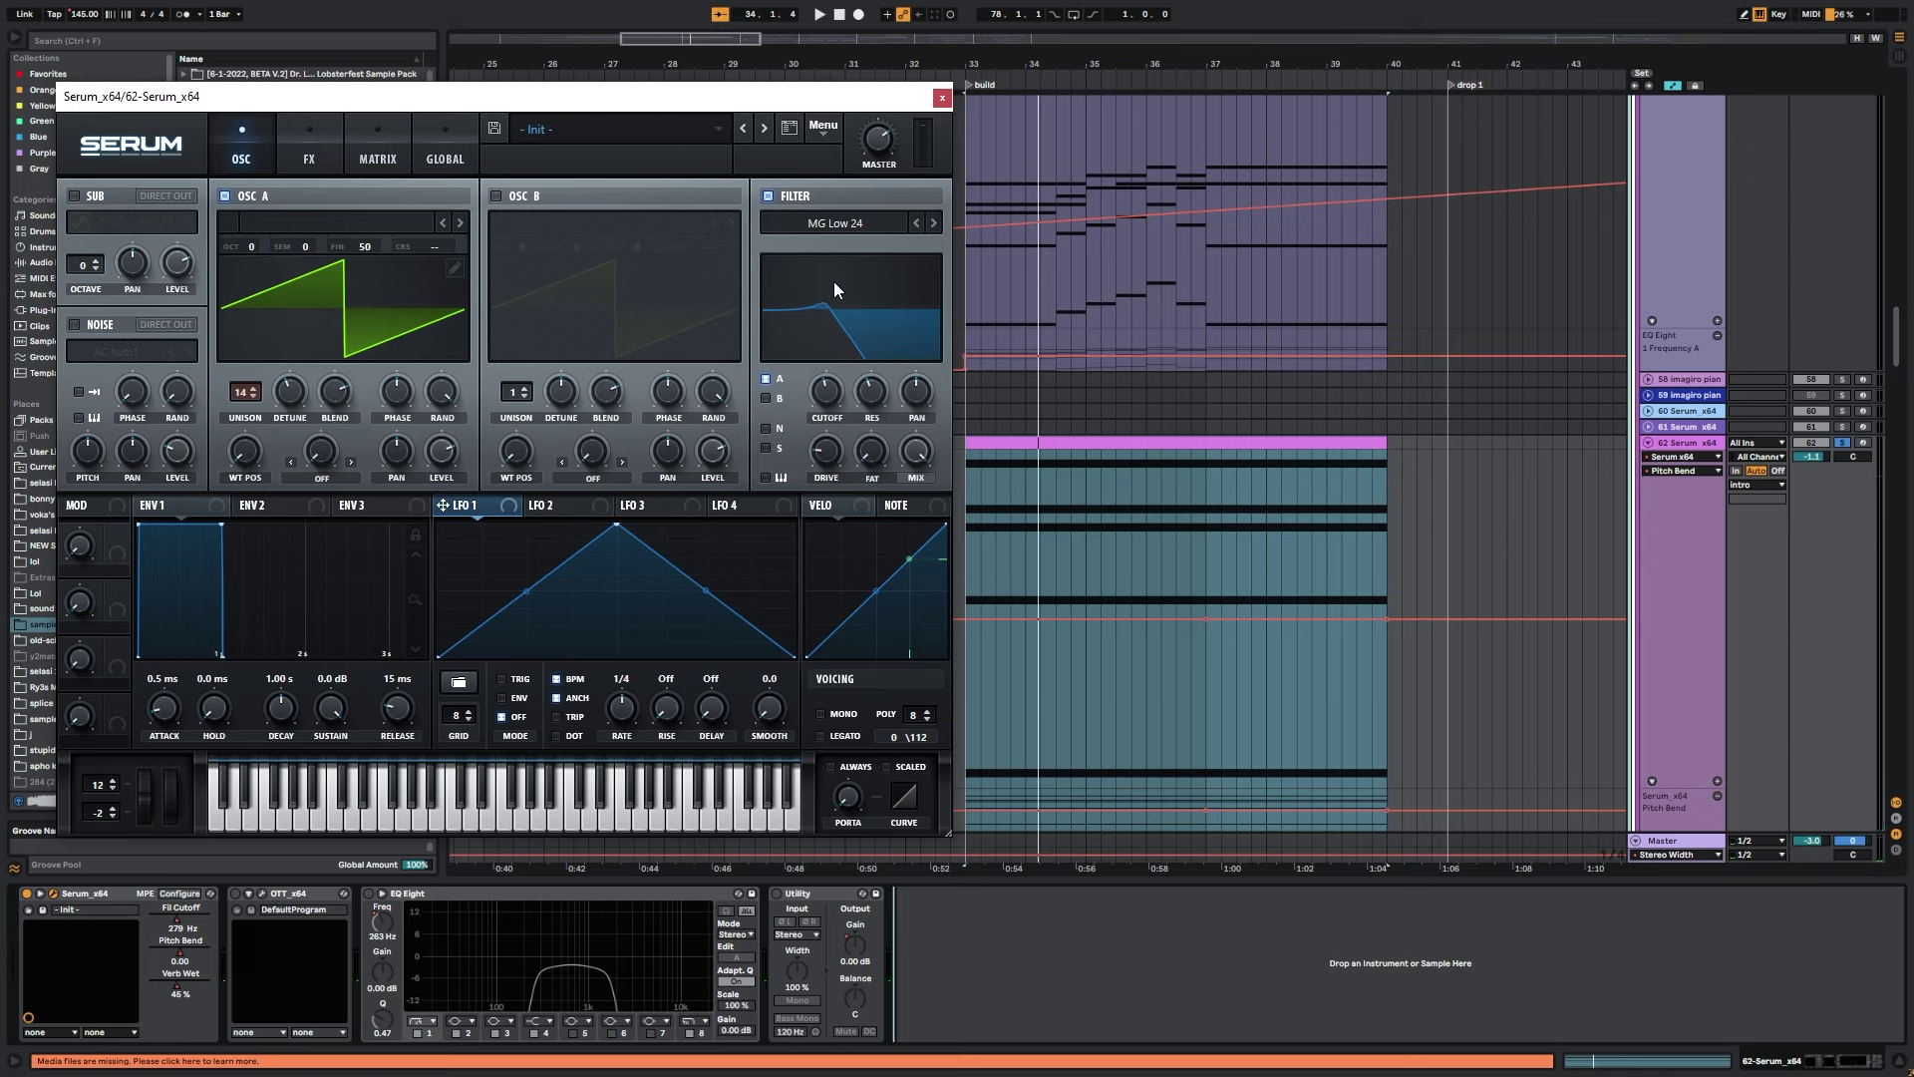
click(304, 158)
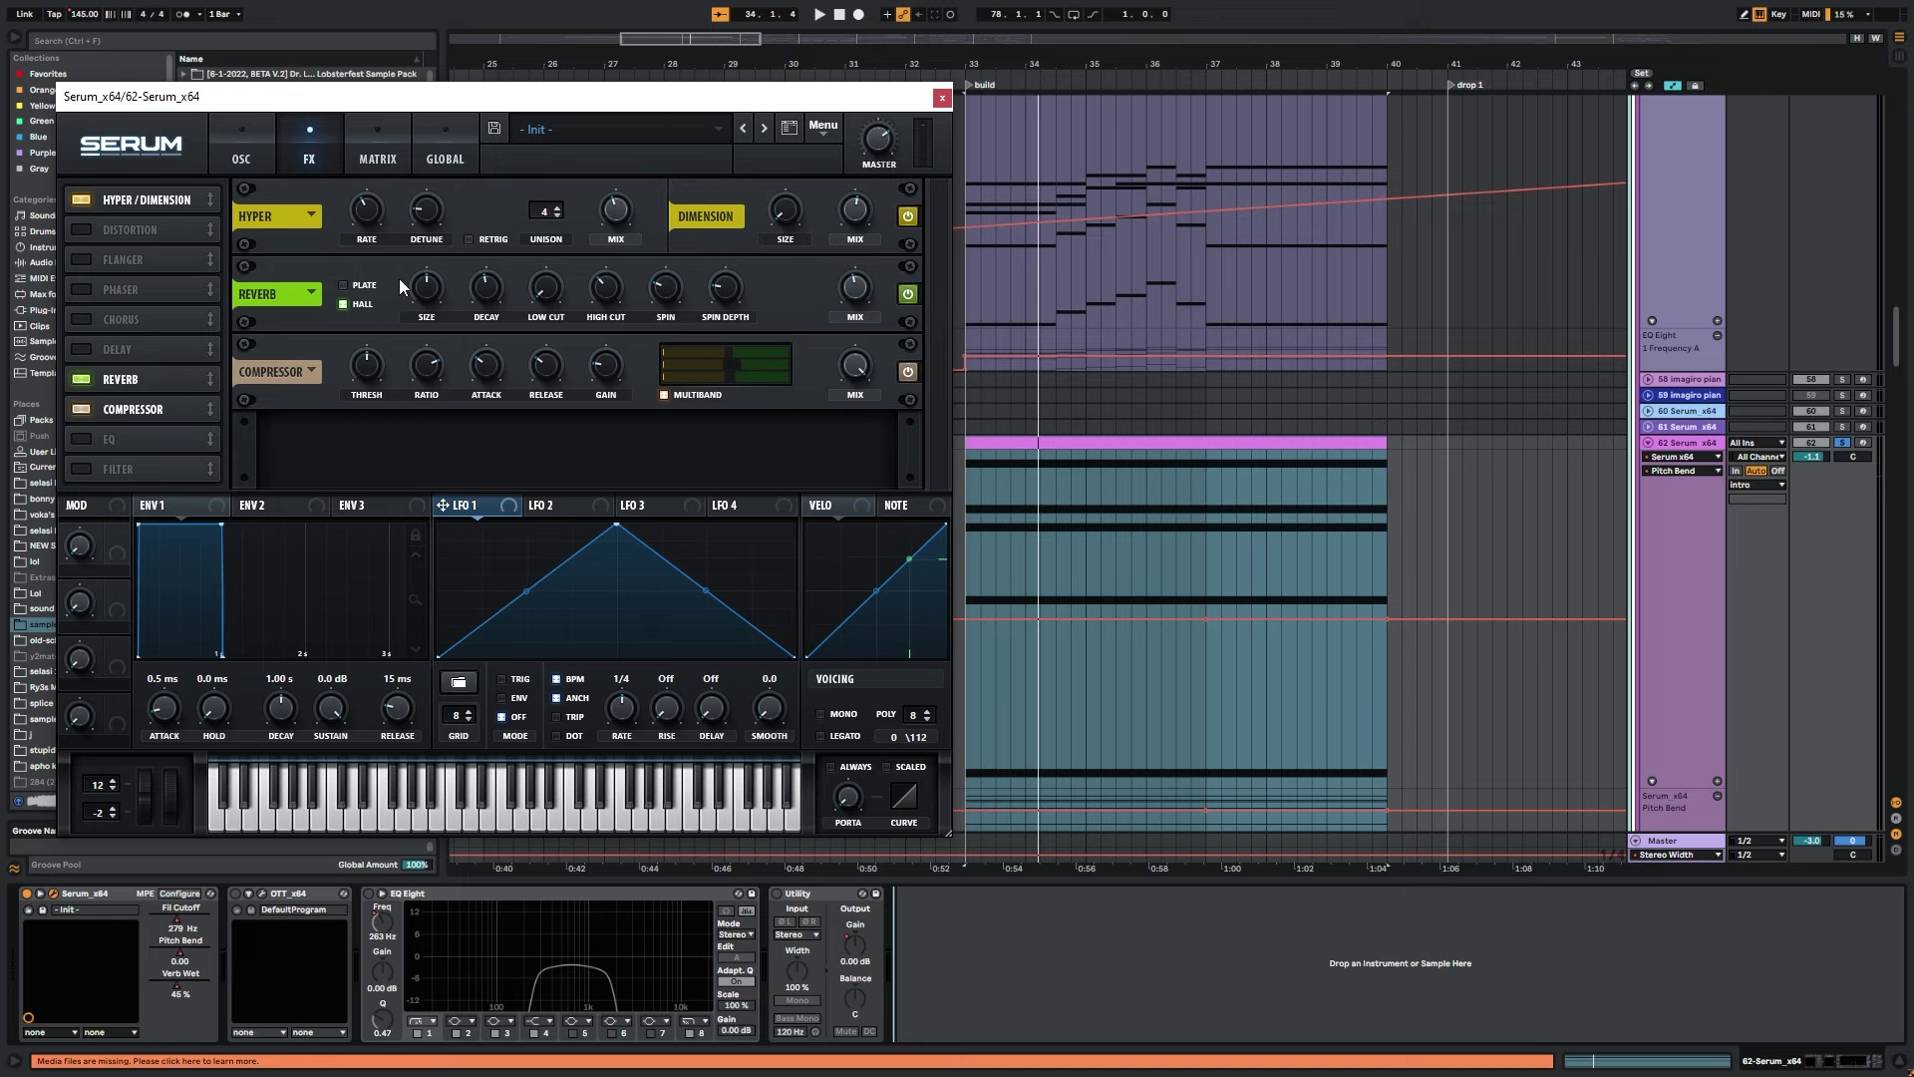
click(941, 98)
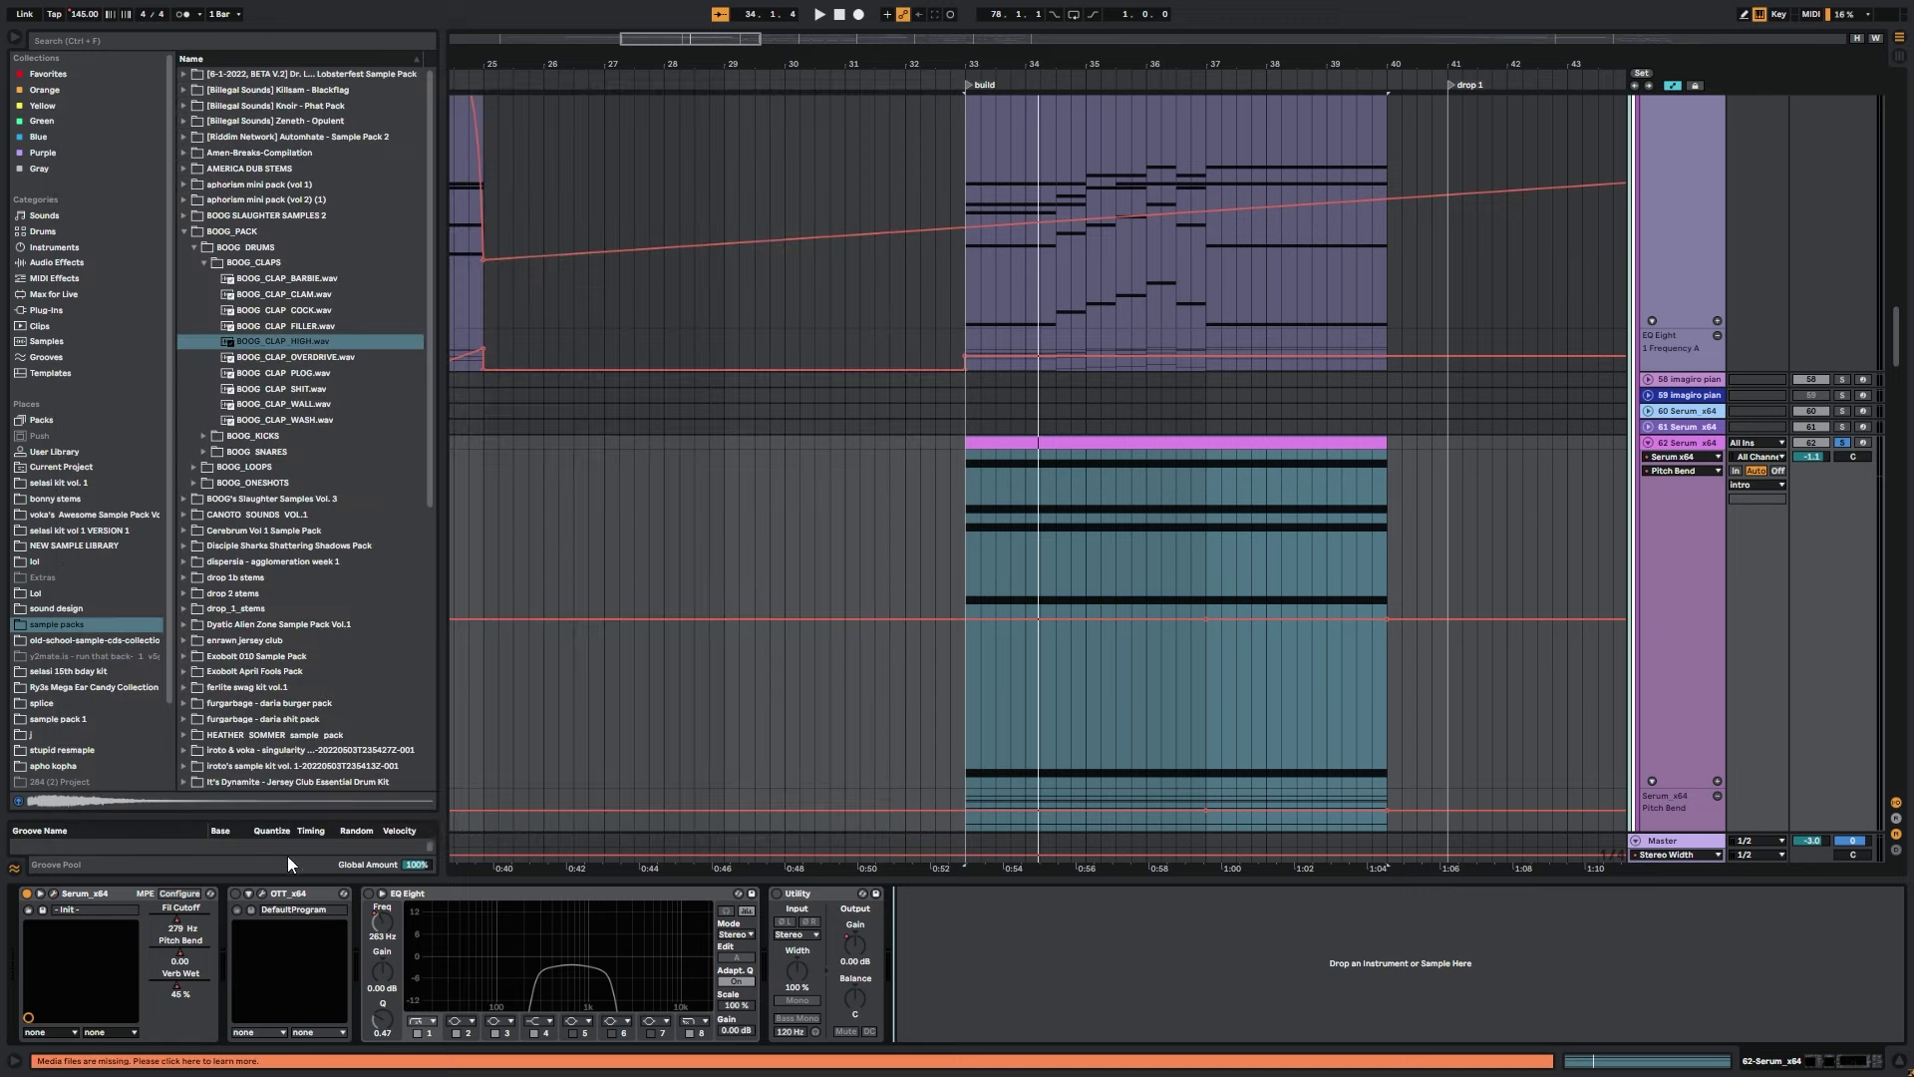
click(235, 896)
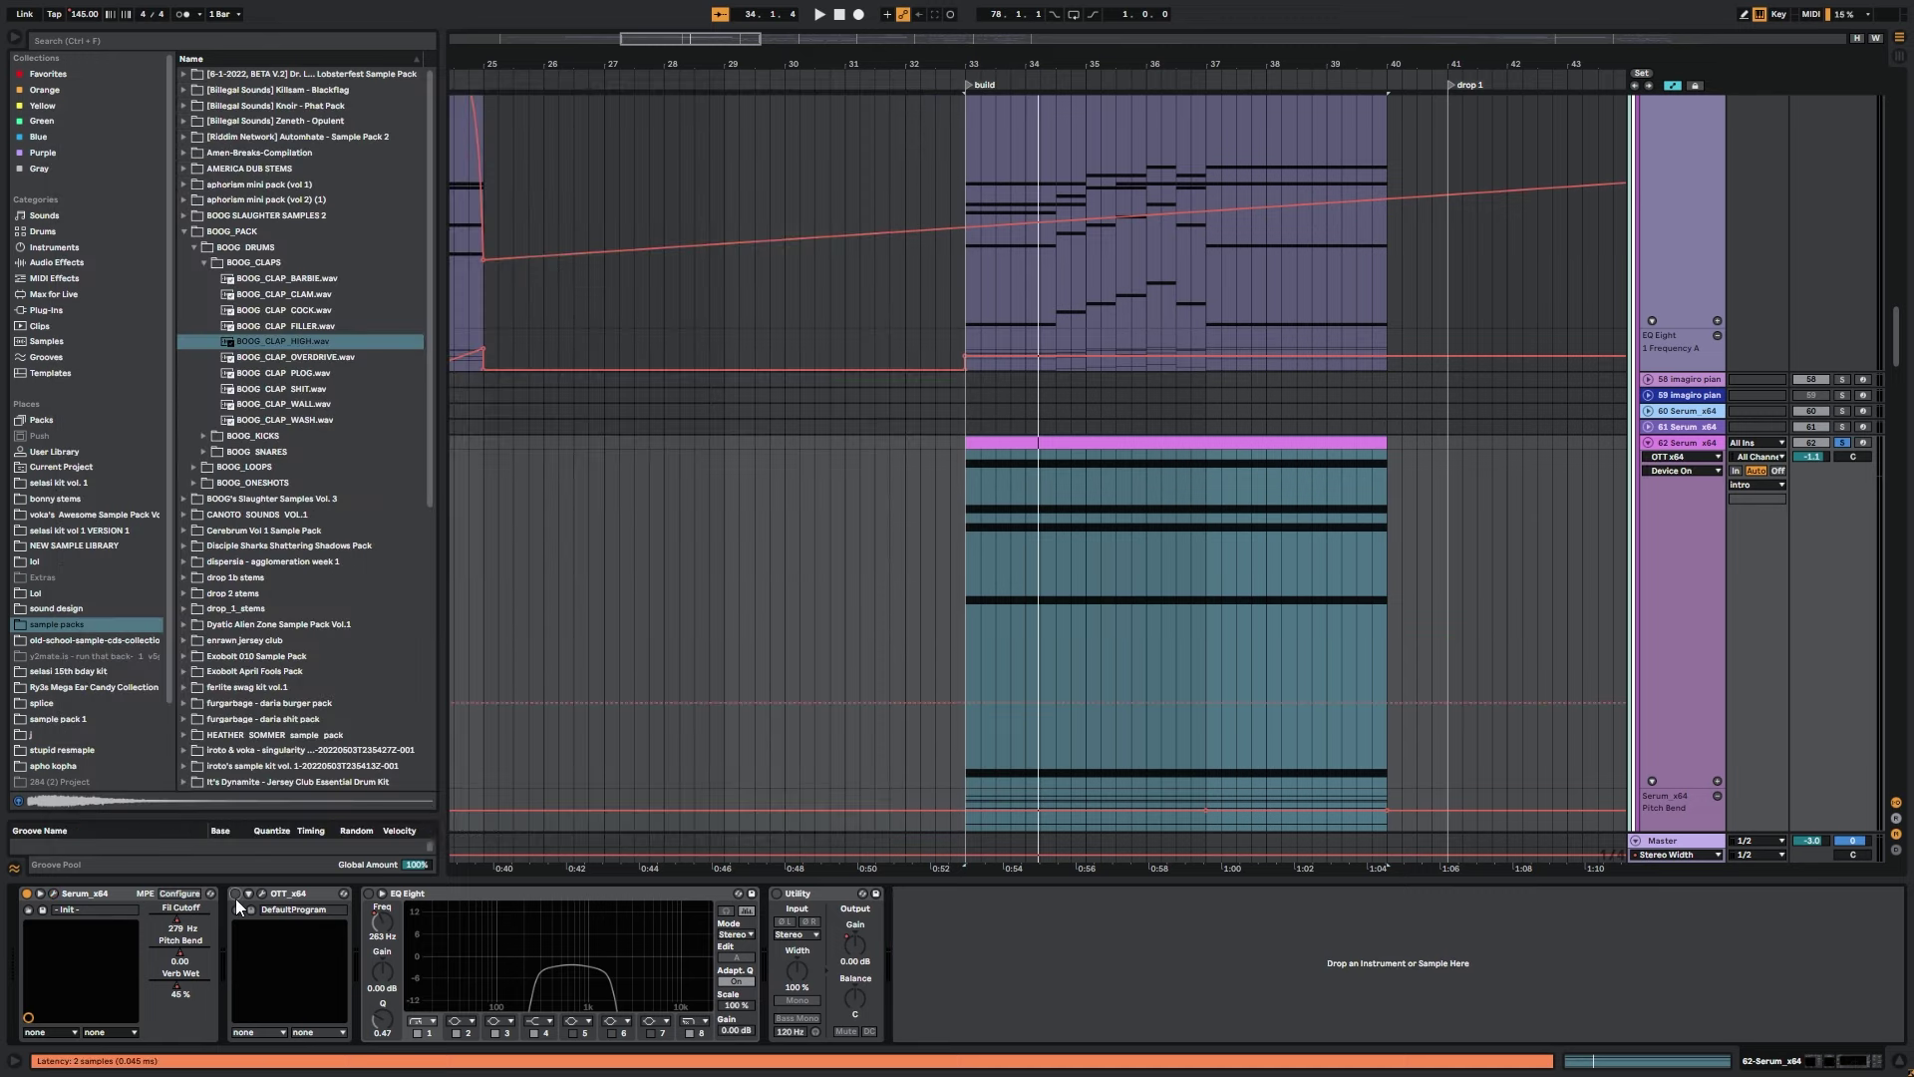
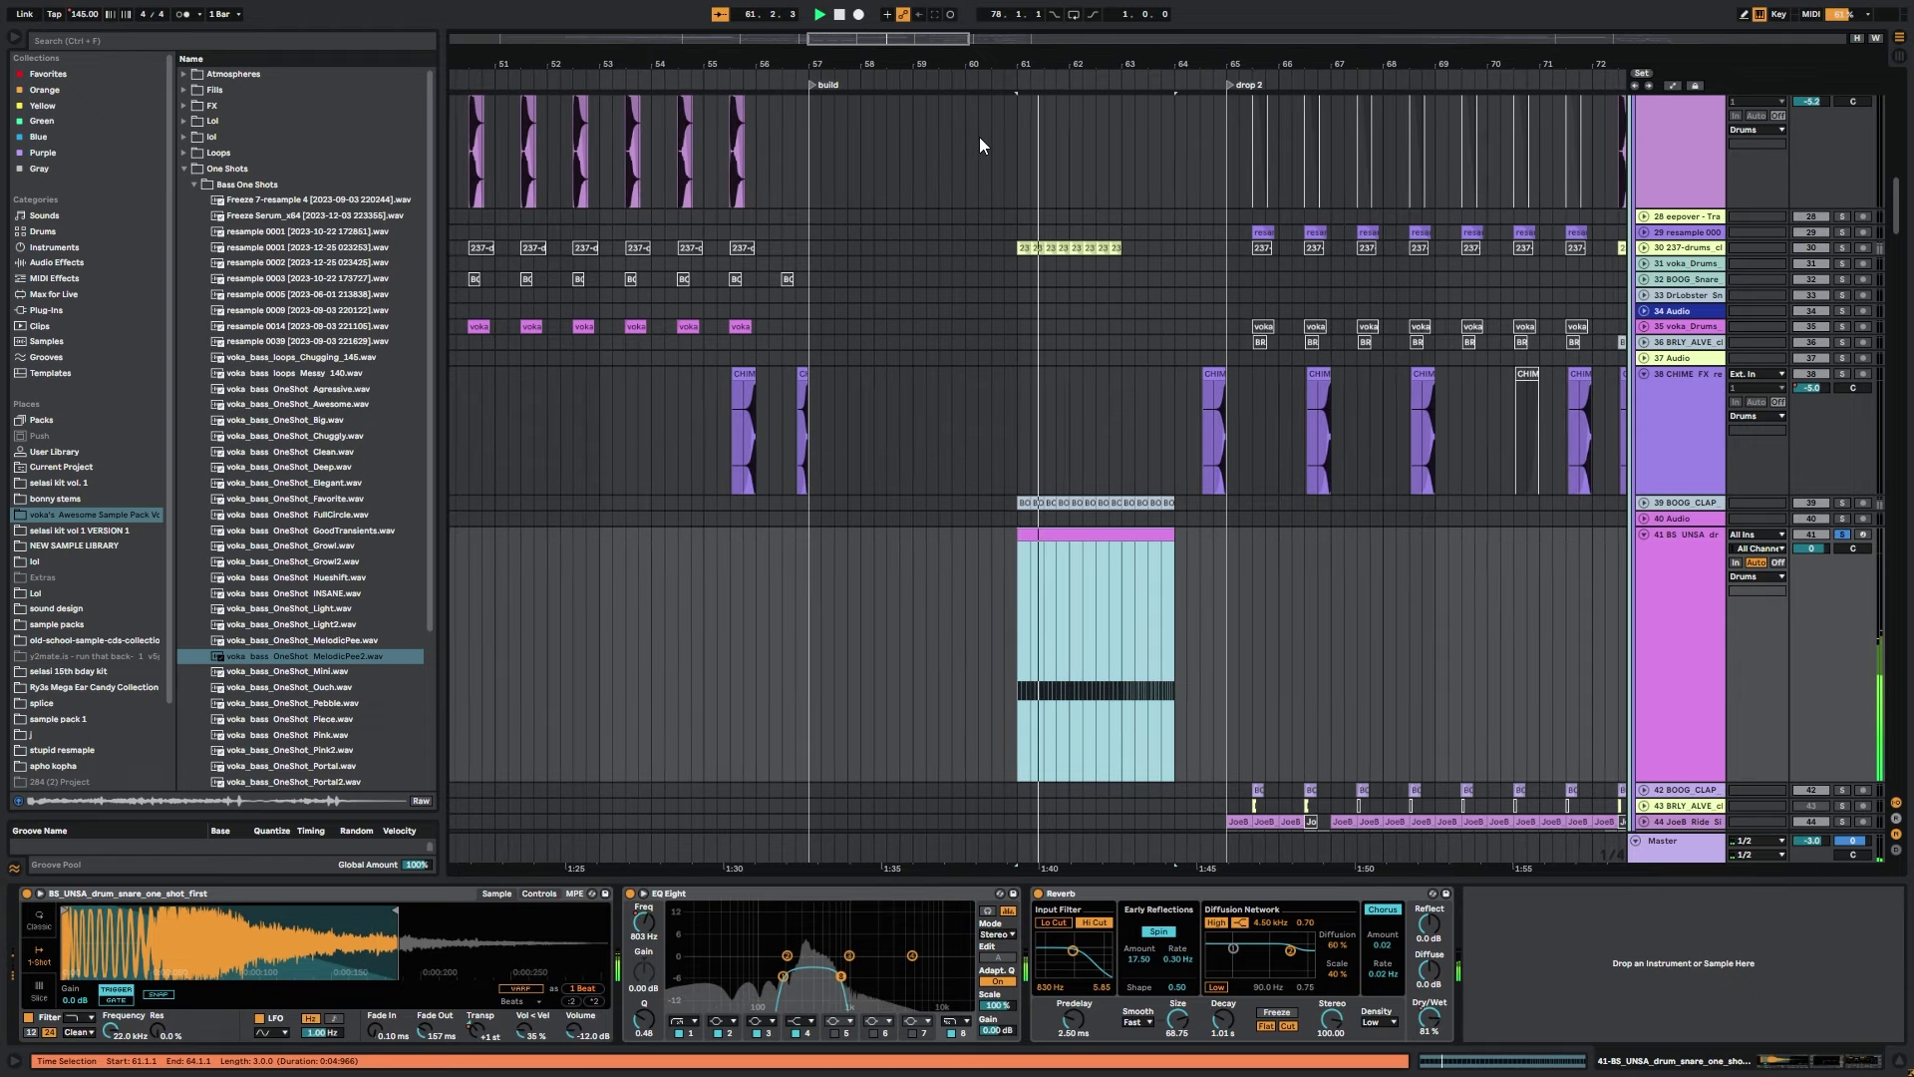
Audition the BS_UNSA snare roll on track 41 in the build before drop 2, playing from bar 63.
drag(982, 64, 997, 140)
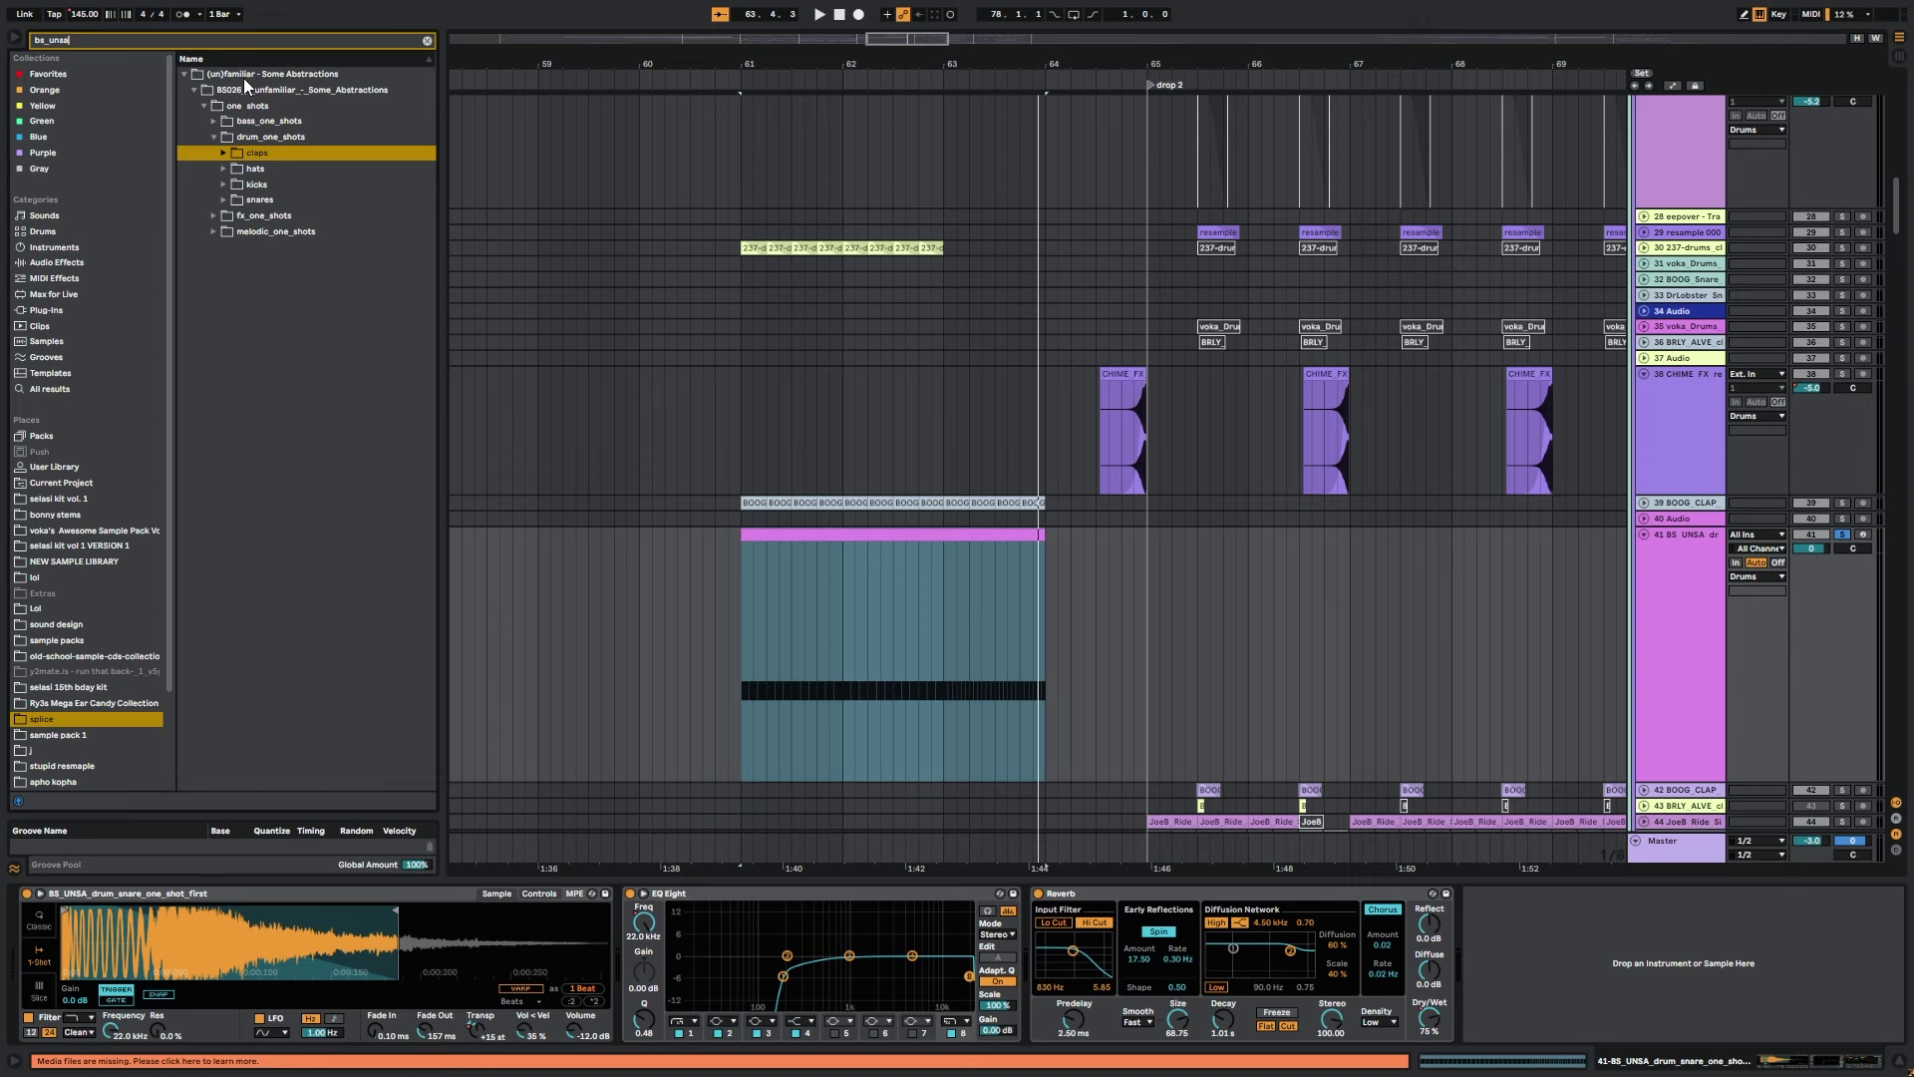
click(957, 634)
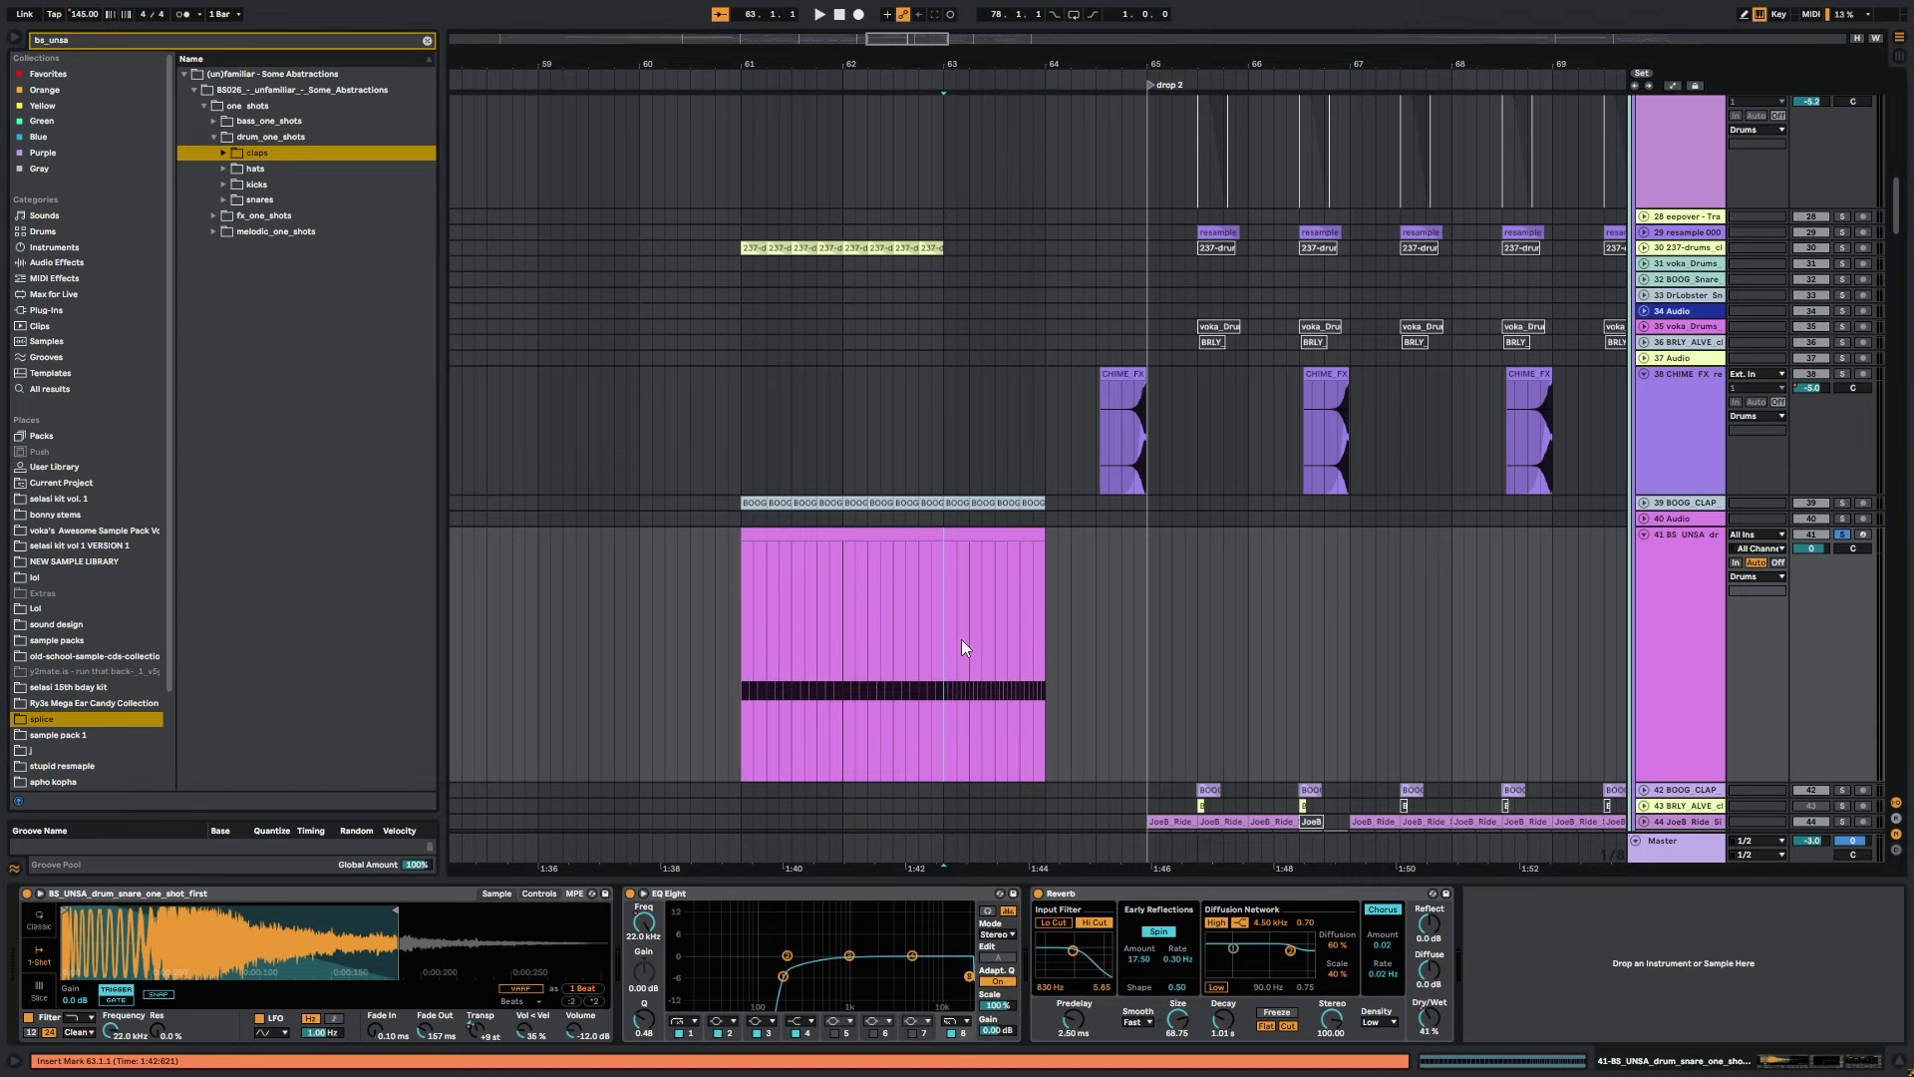
key(space)
Audition the bestoneprob roll on track 14 in solo from bar 61.
drag(858, 418, 931, 726)
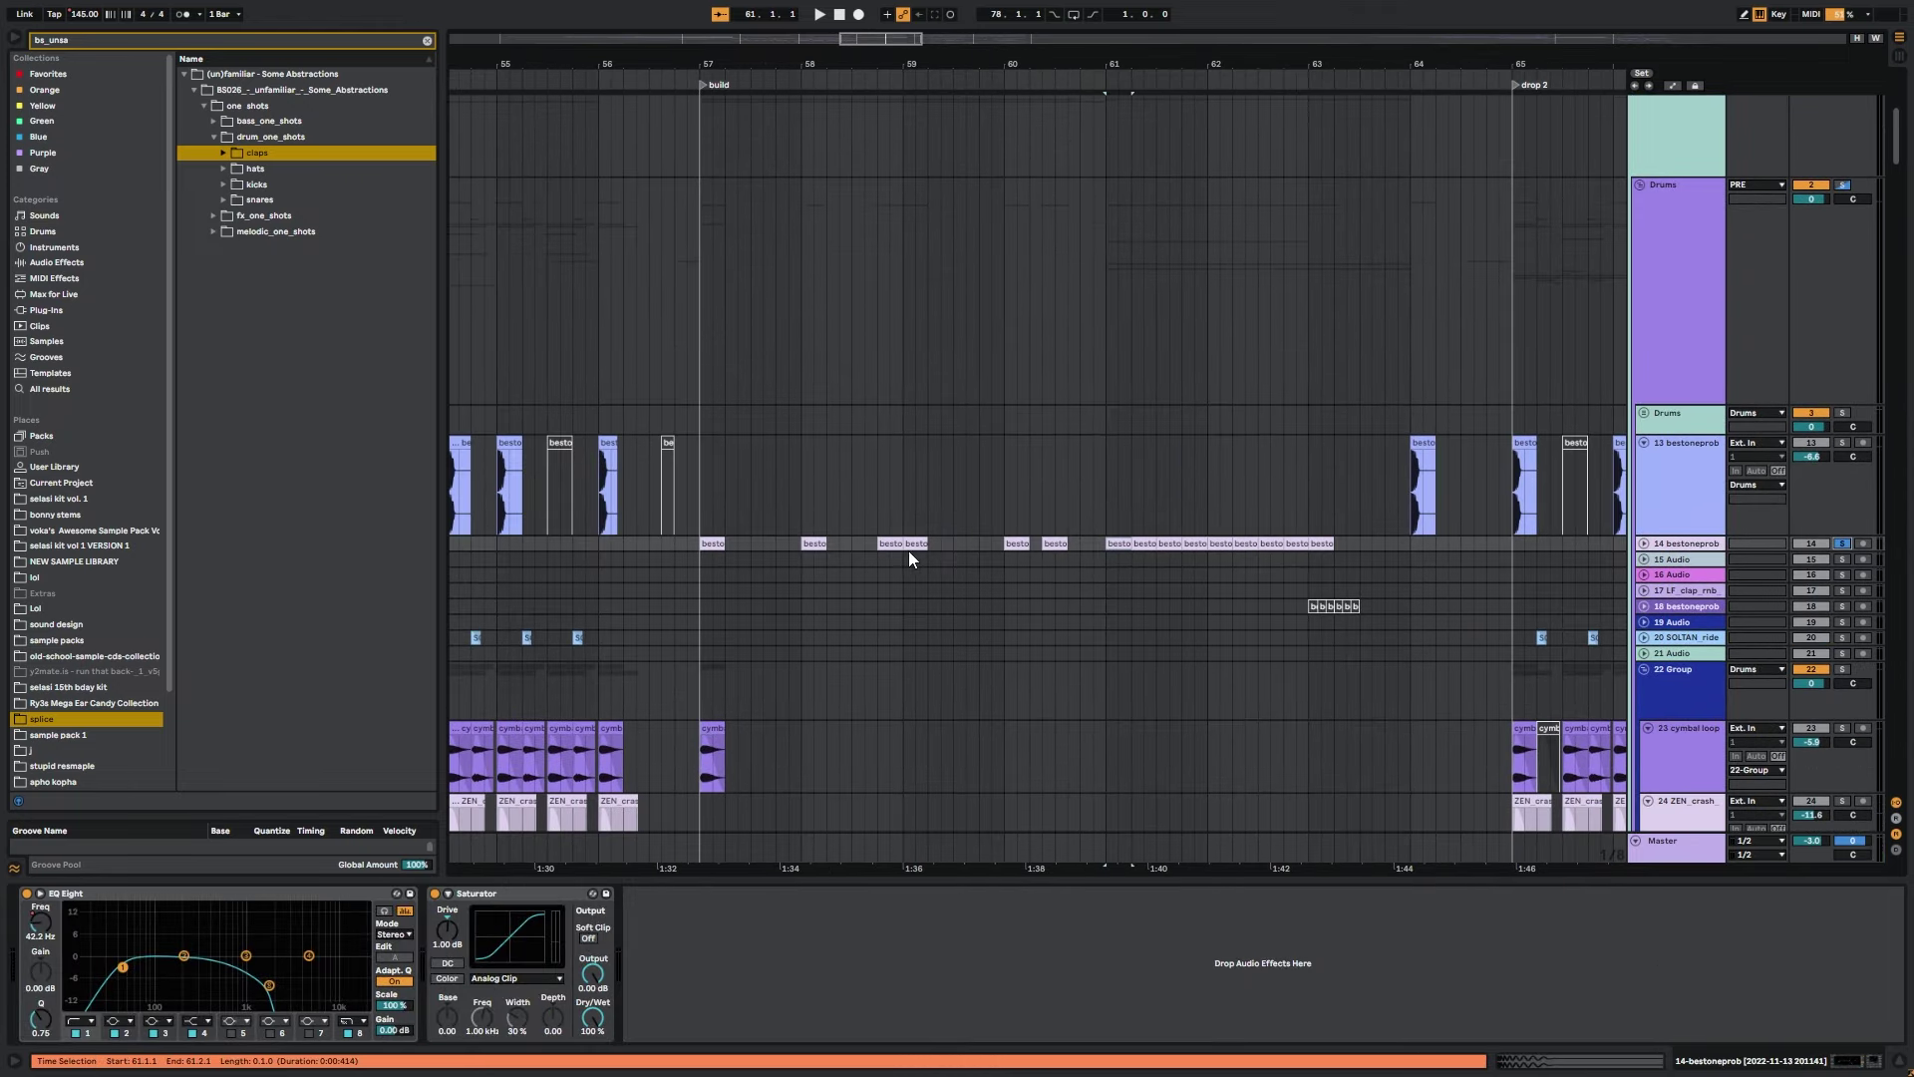
key(space)
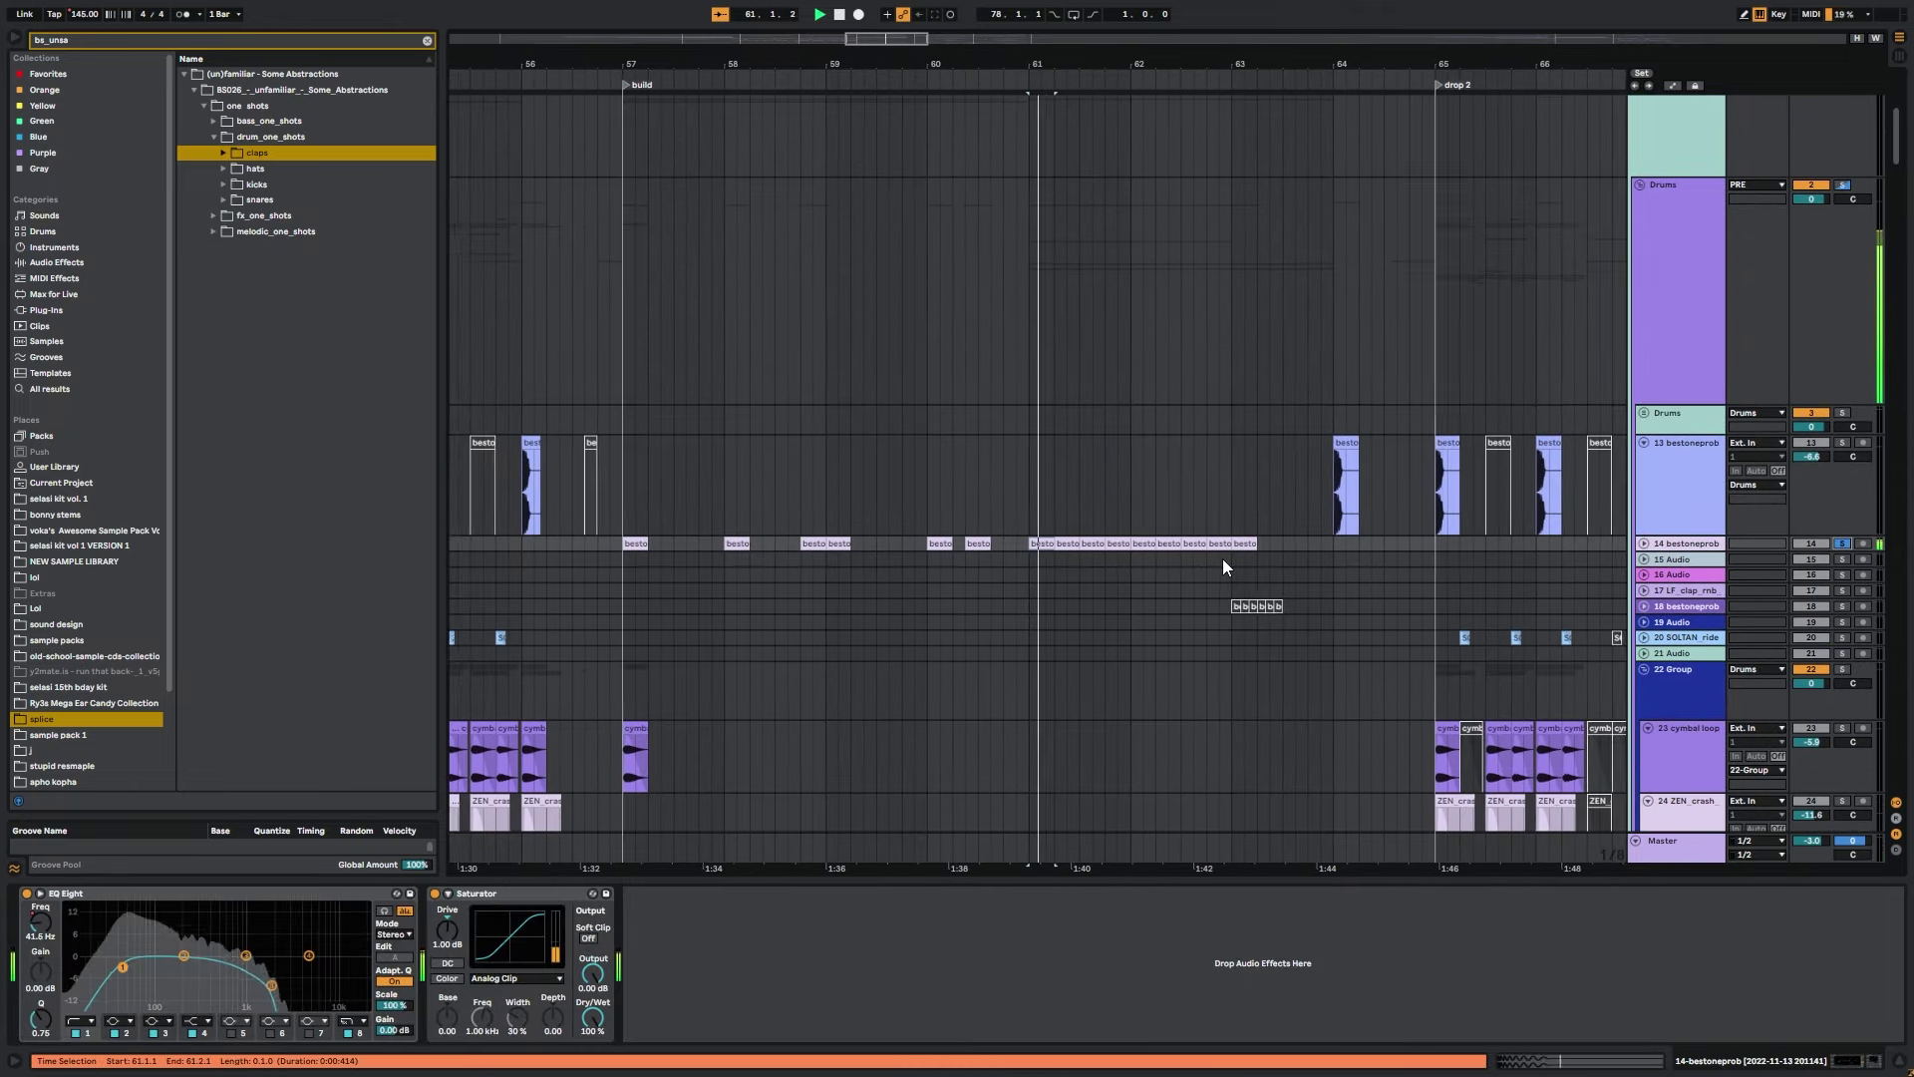
drag(881, 40, 919, 111)
key(space)
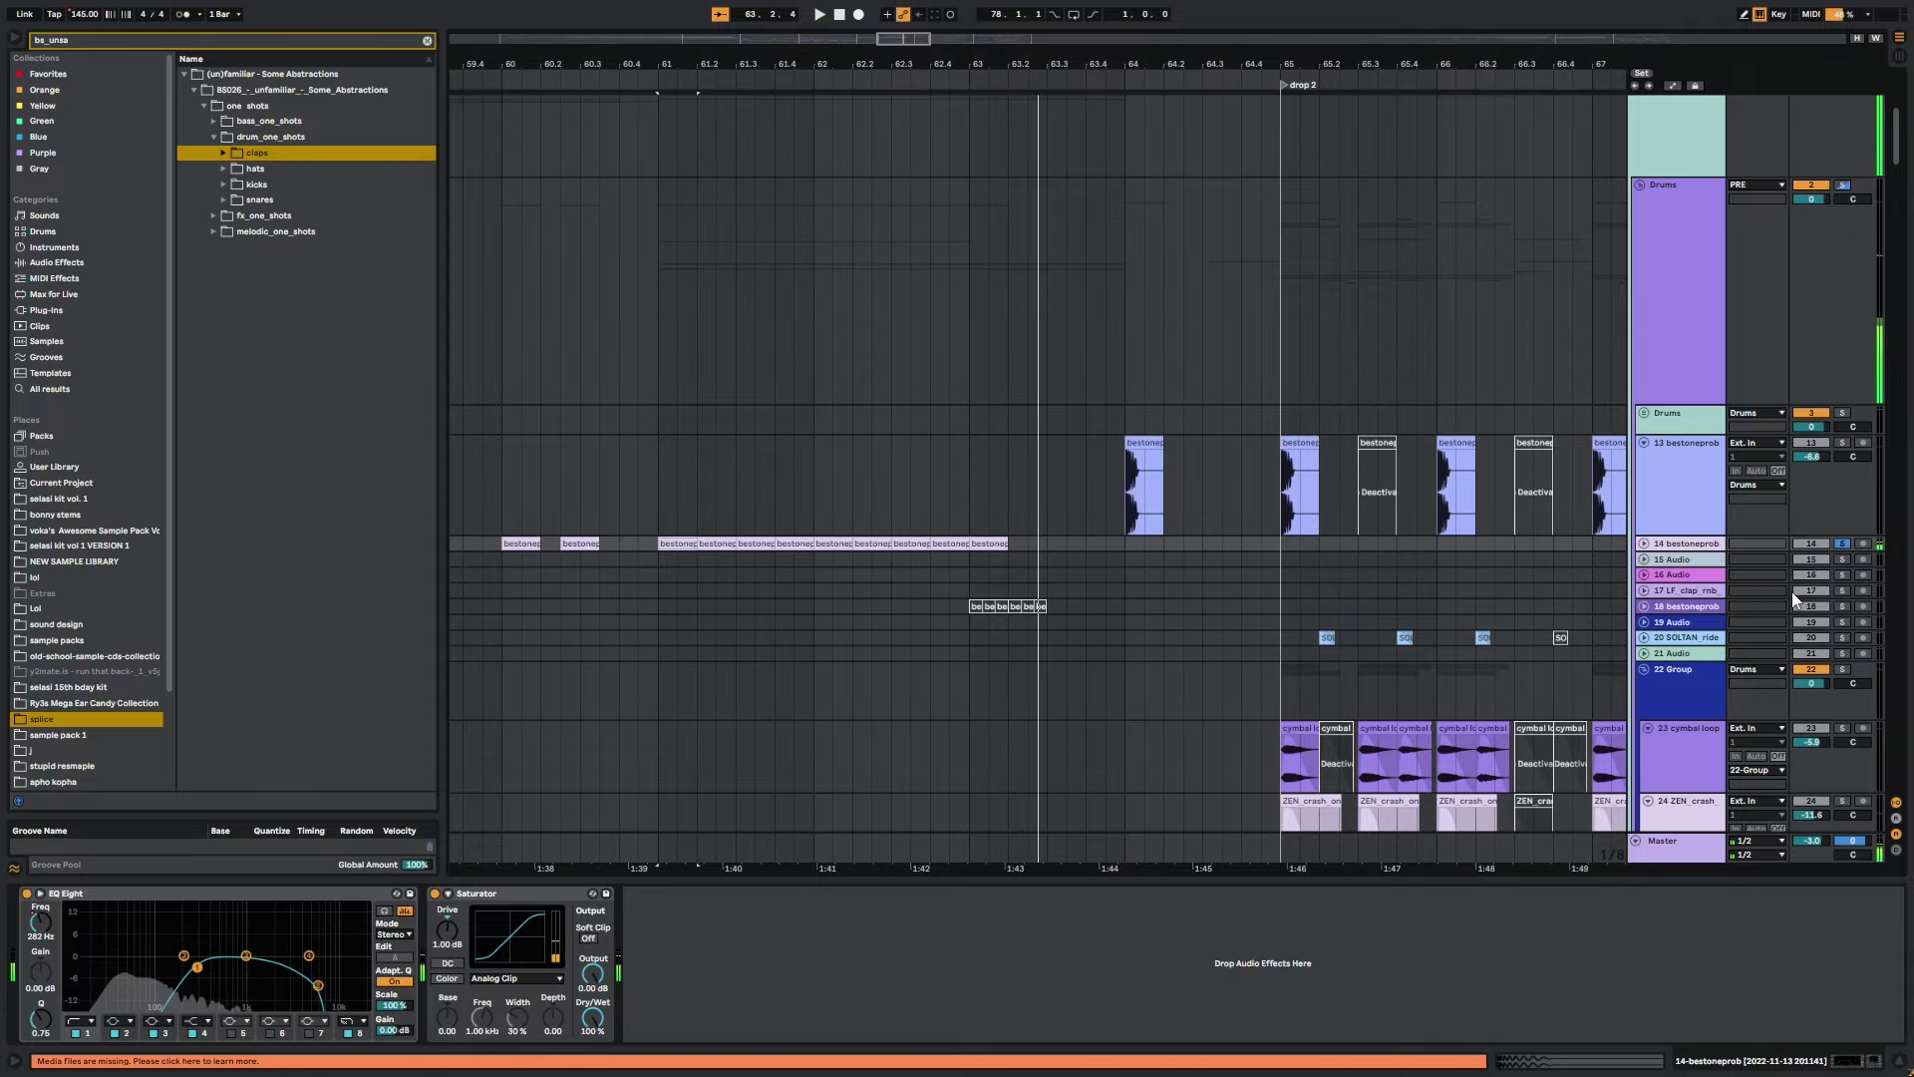
Turn off the solo on track 14 and play the full mix from bar 61 up to the hit in bar 64.
click(1843, 545)
key(space)
click(1644, 543)
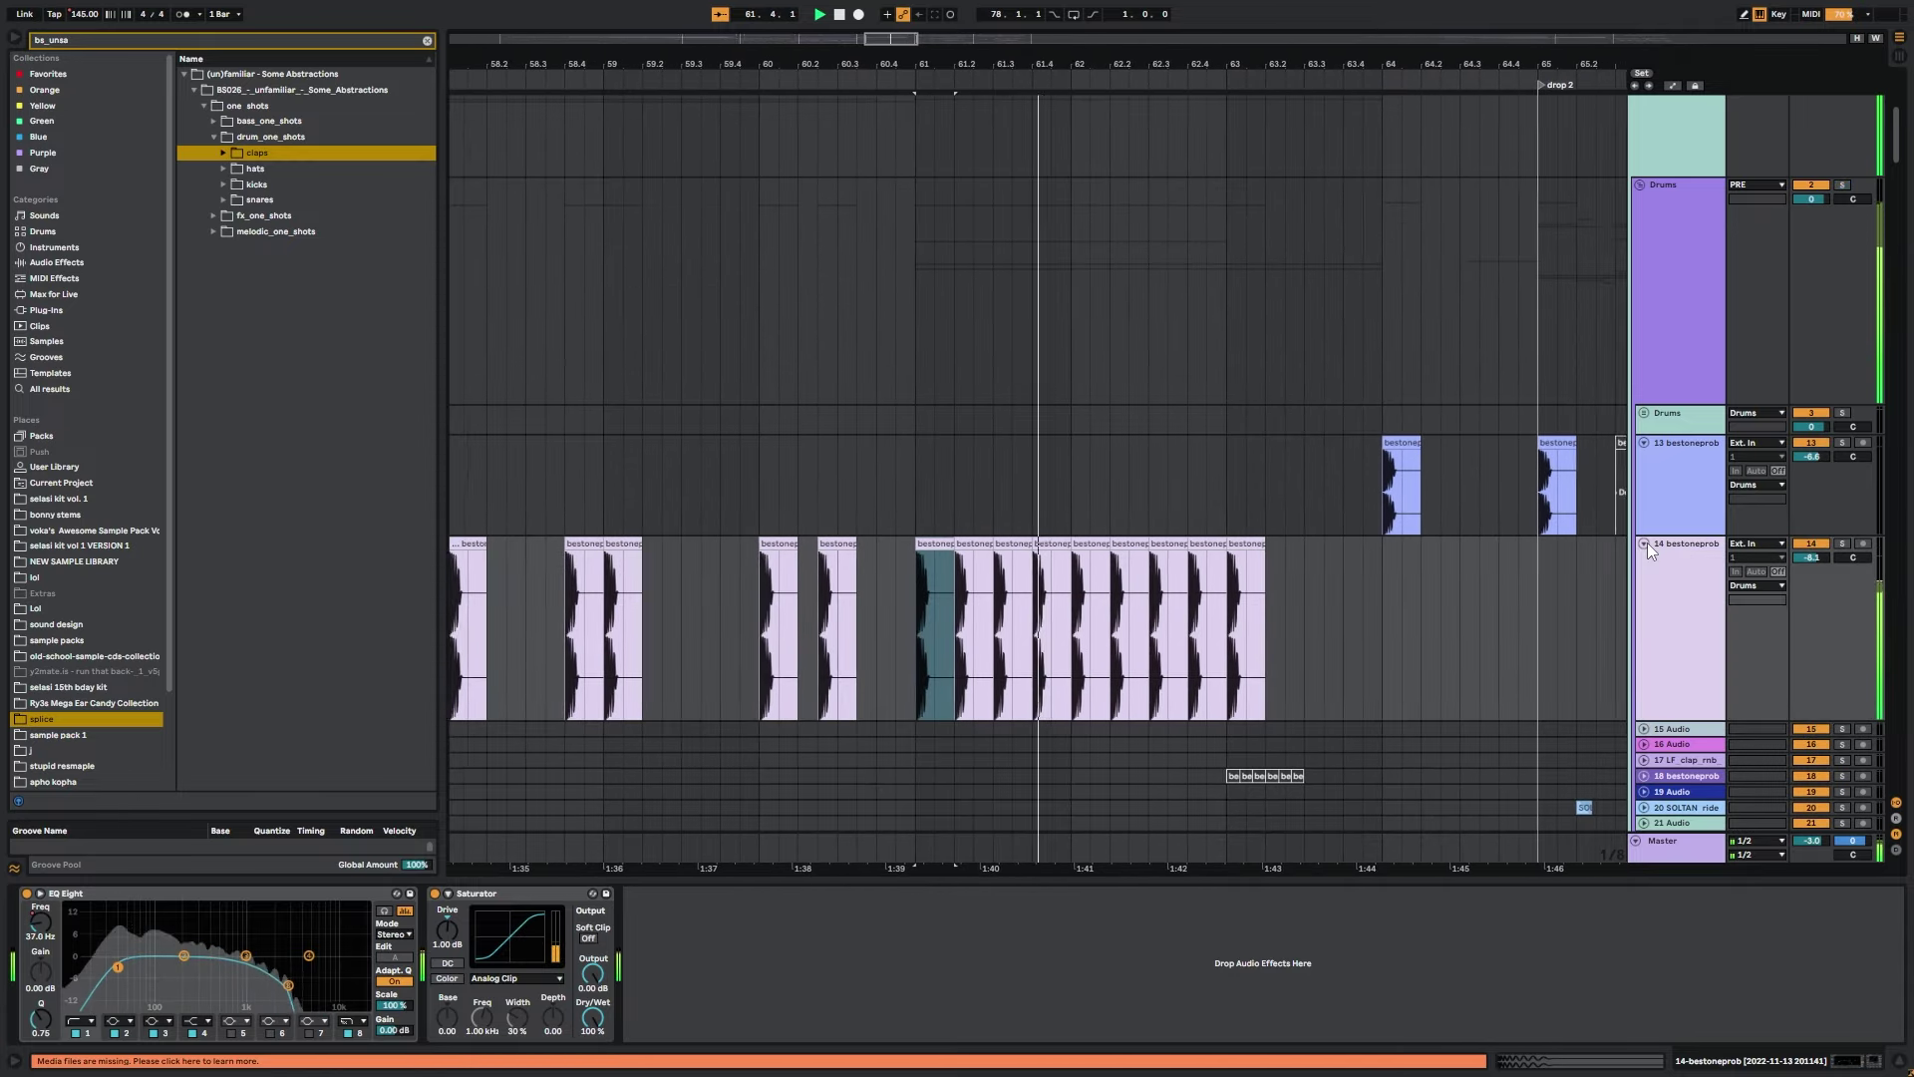
key(minus)
click(1645, 543)
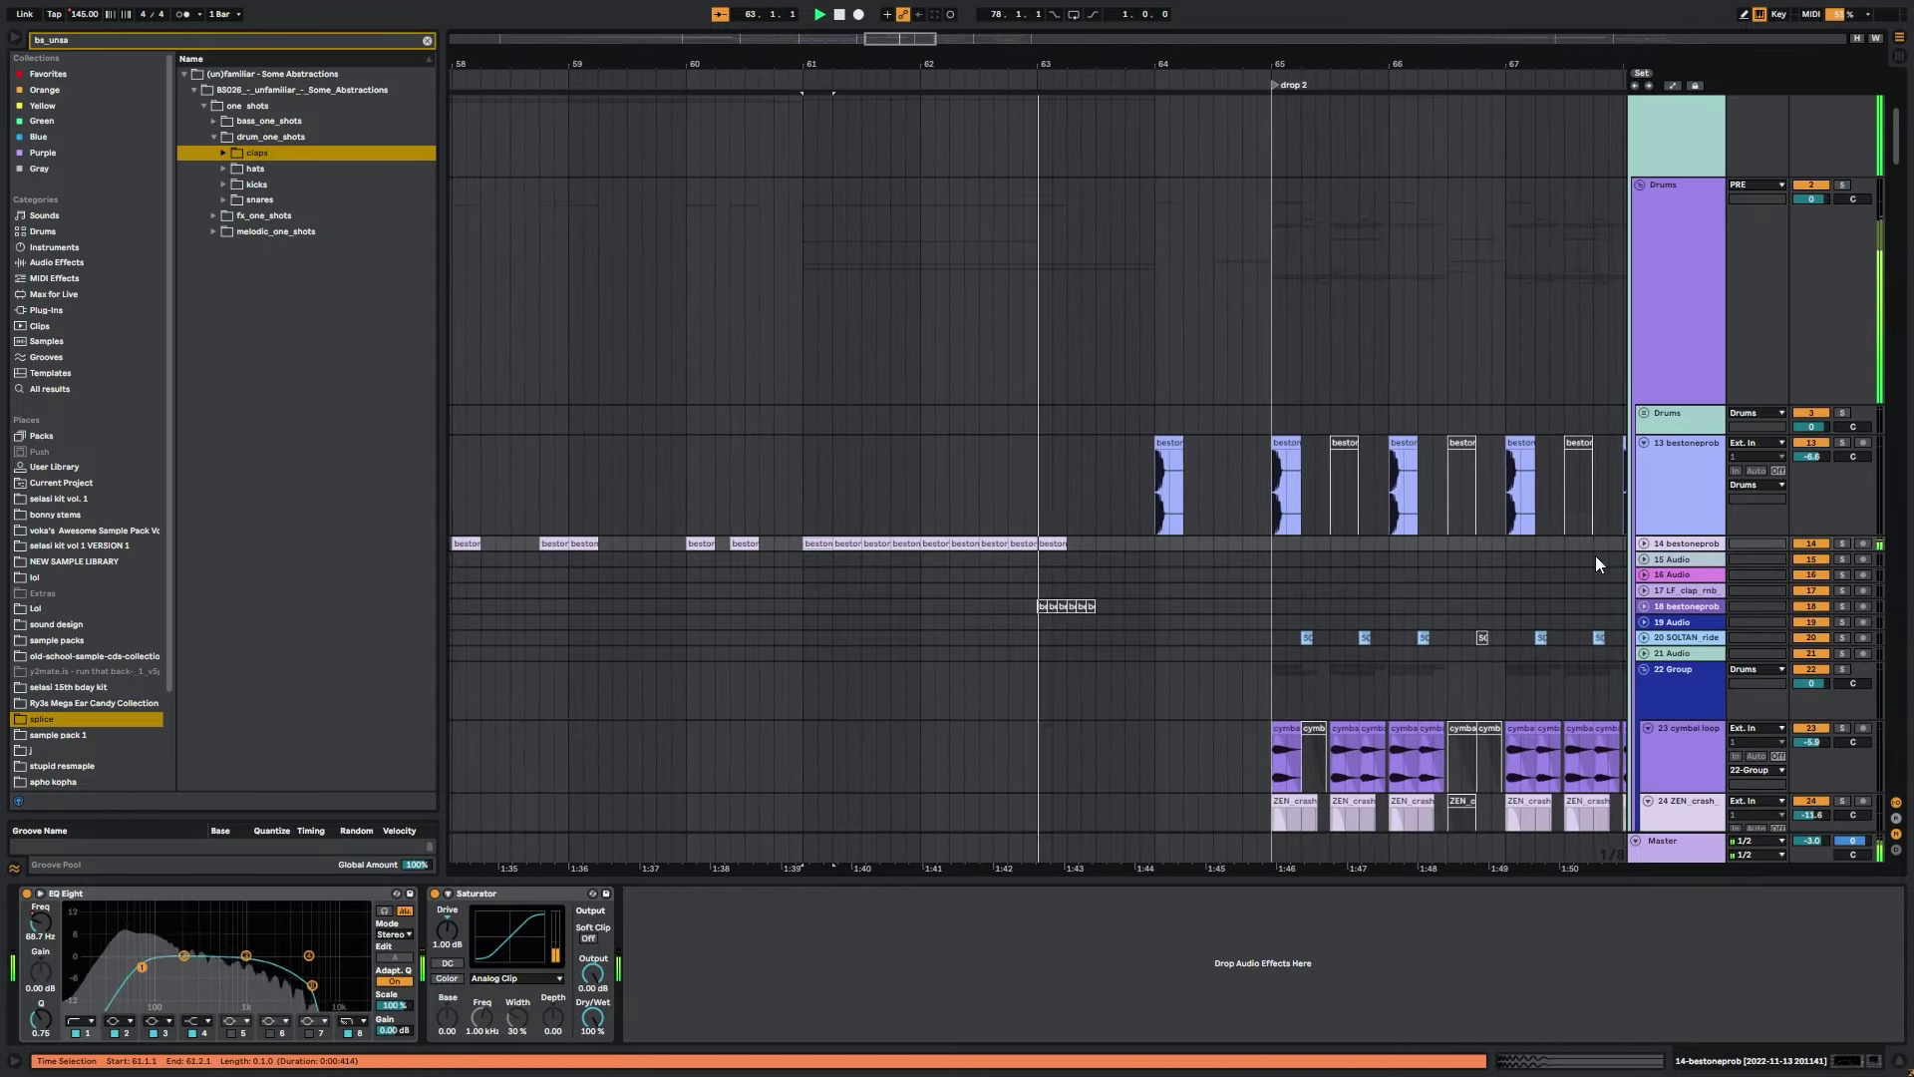
scroll(1595, 666, down, 2)
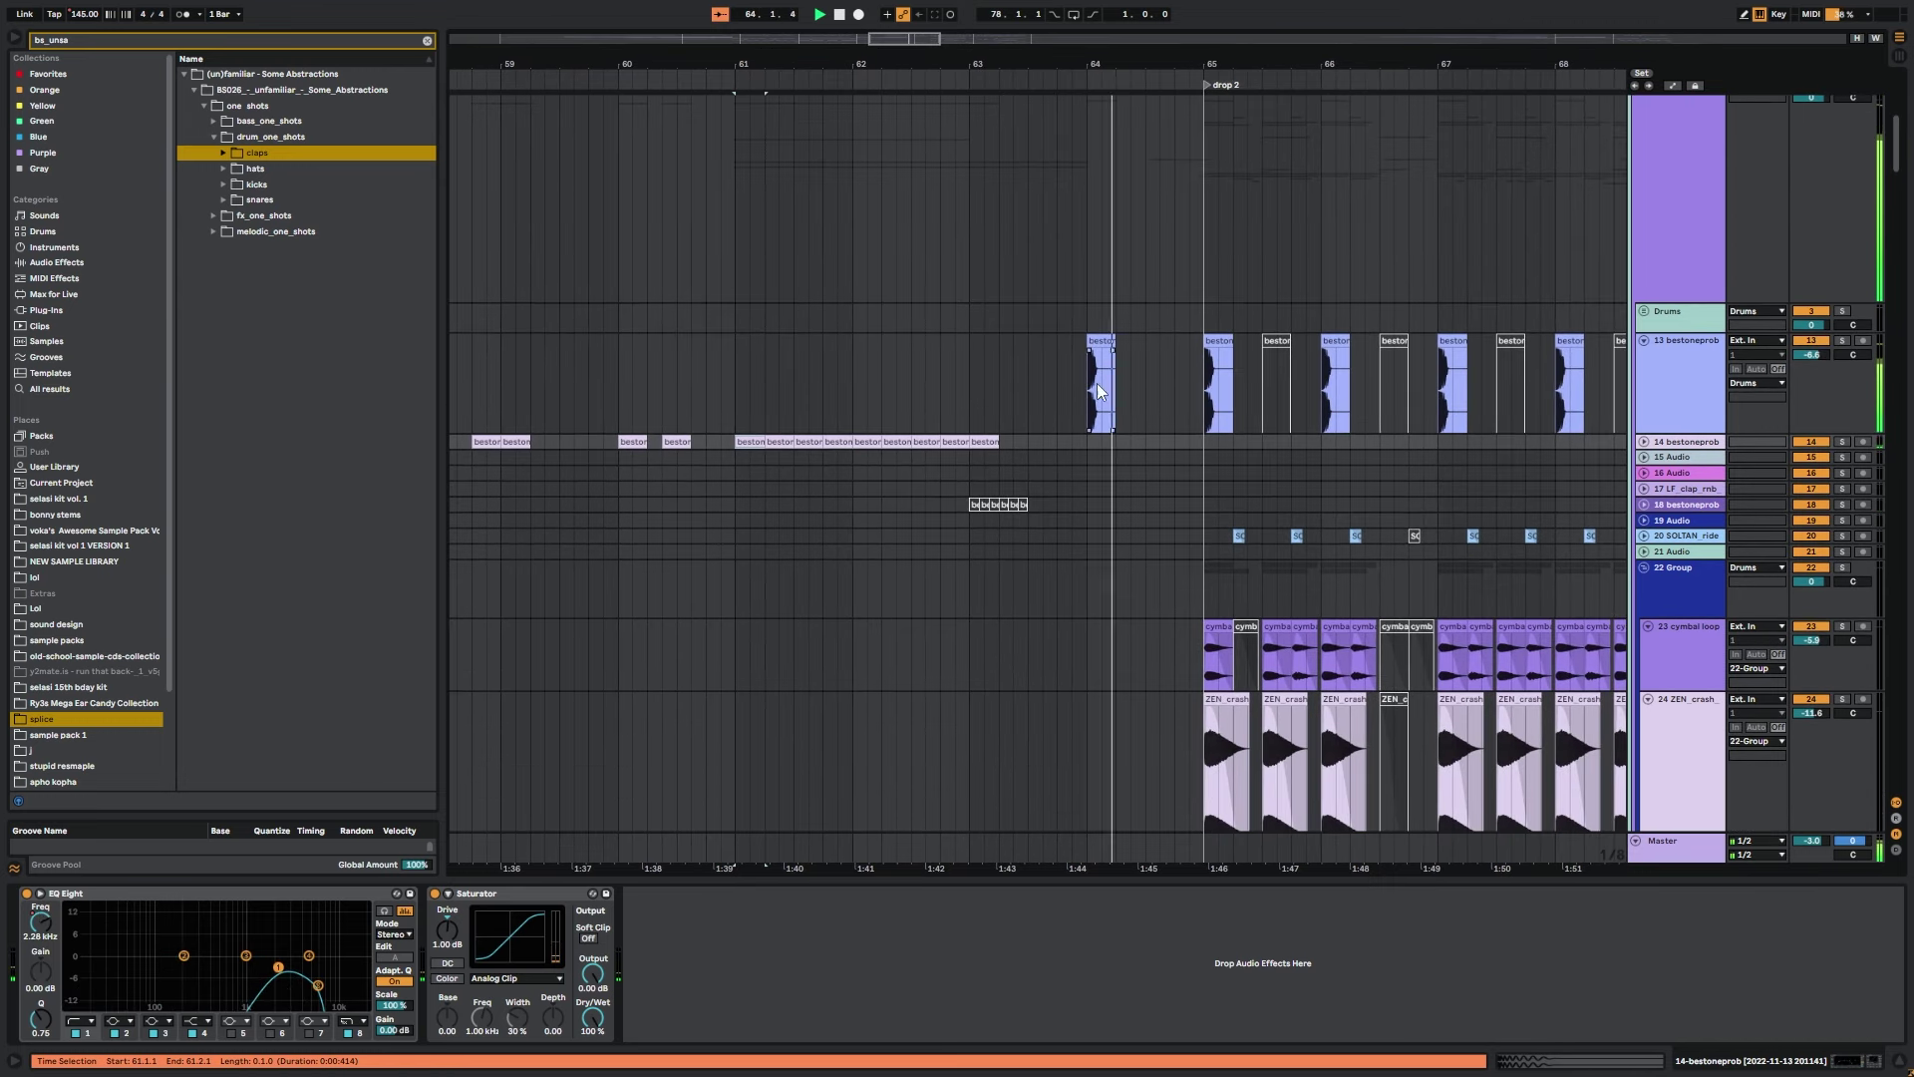
click(1146, 428)
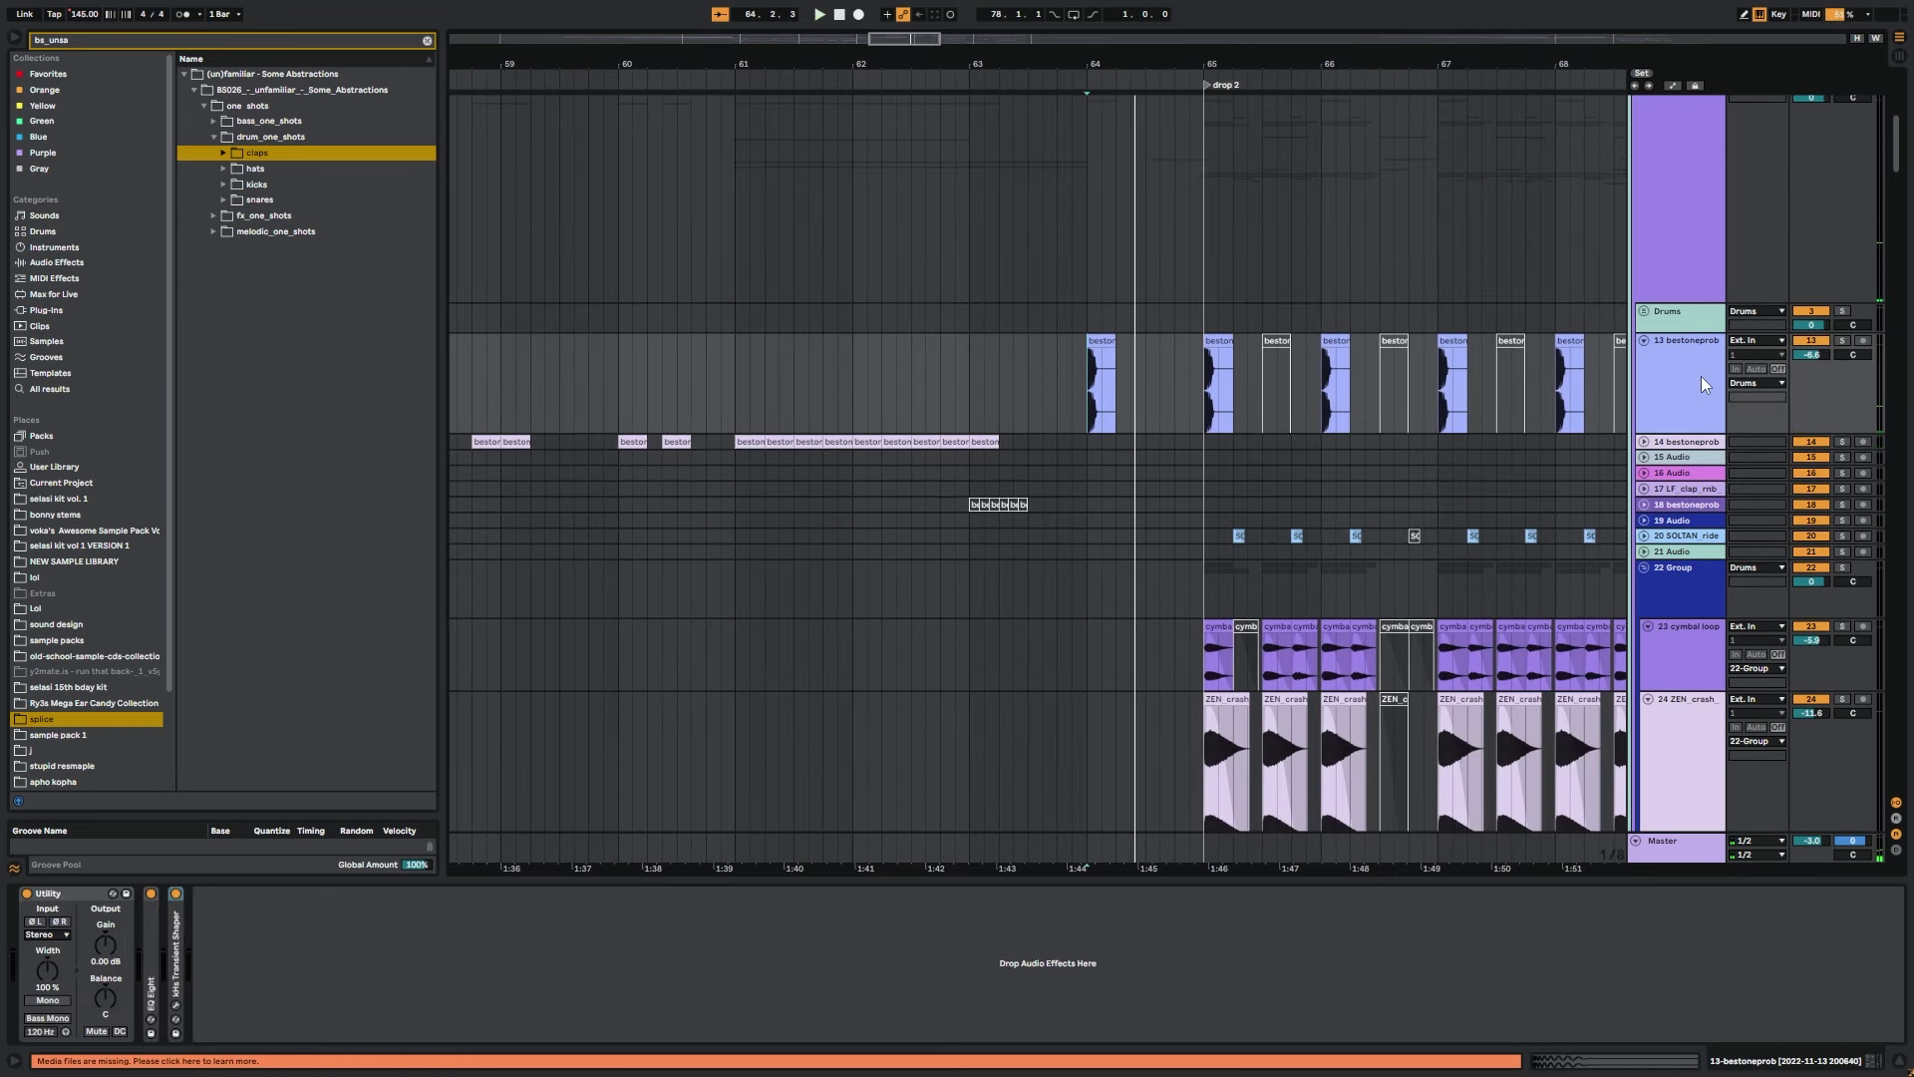
Find the V_RIOT_fx_impact_subsonic clip in bar 64, unfold track 174 and audition the clip in solo.
drag(1898, 125, 1809, 666)
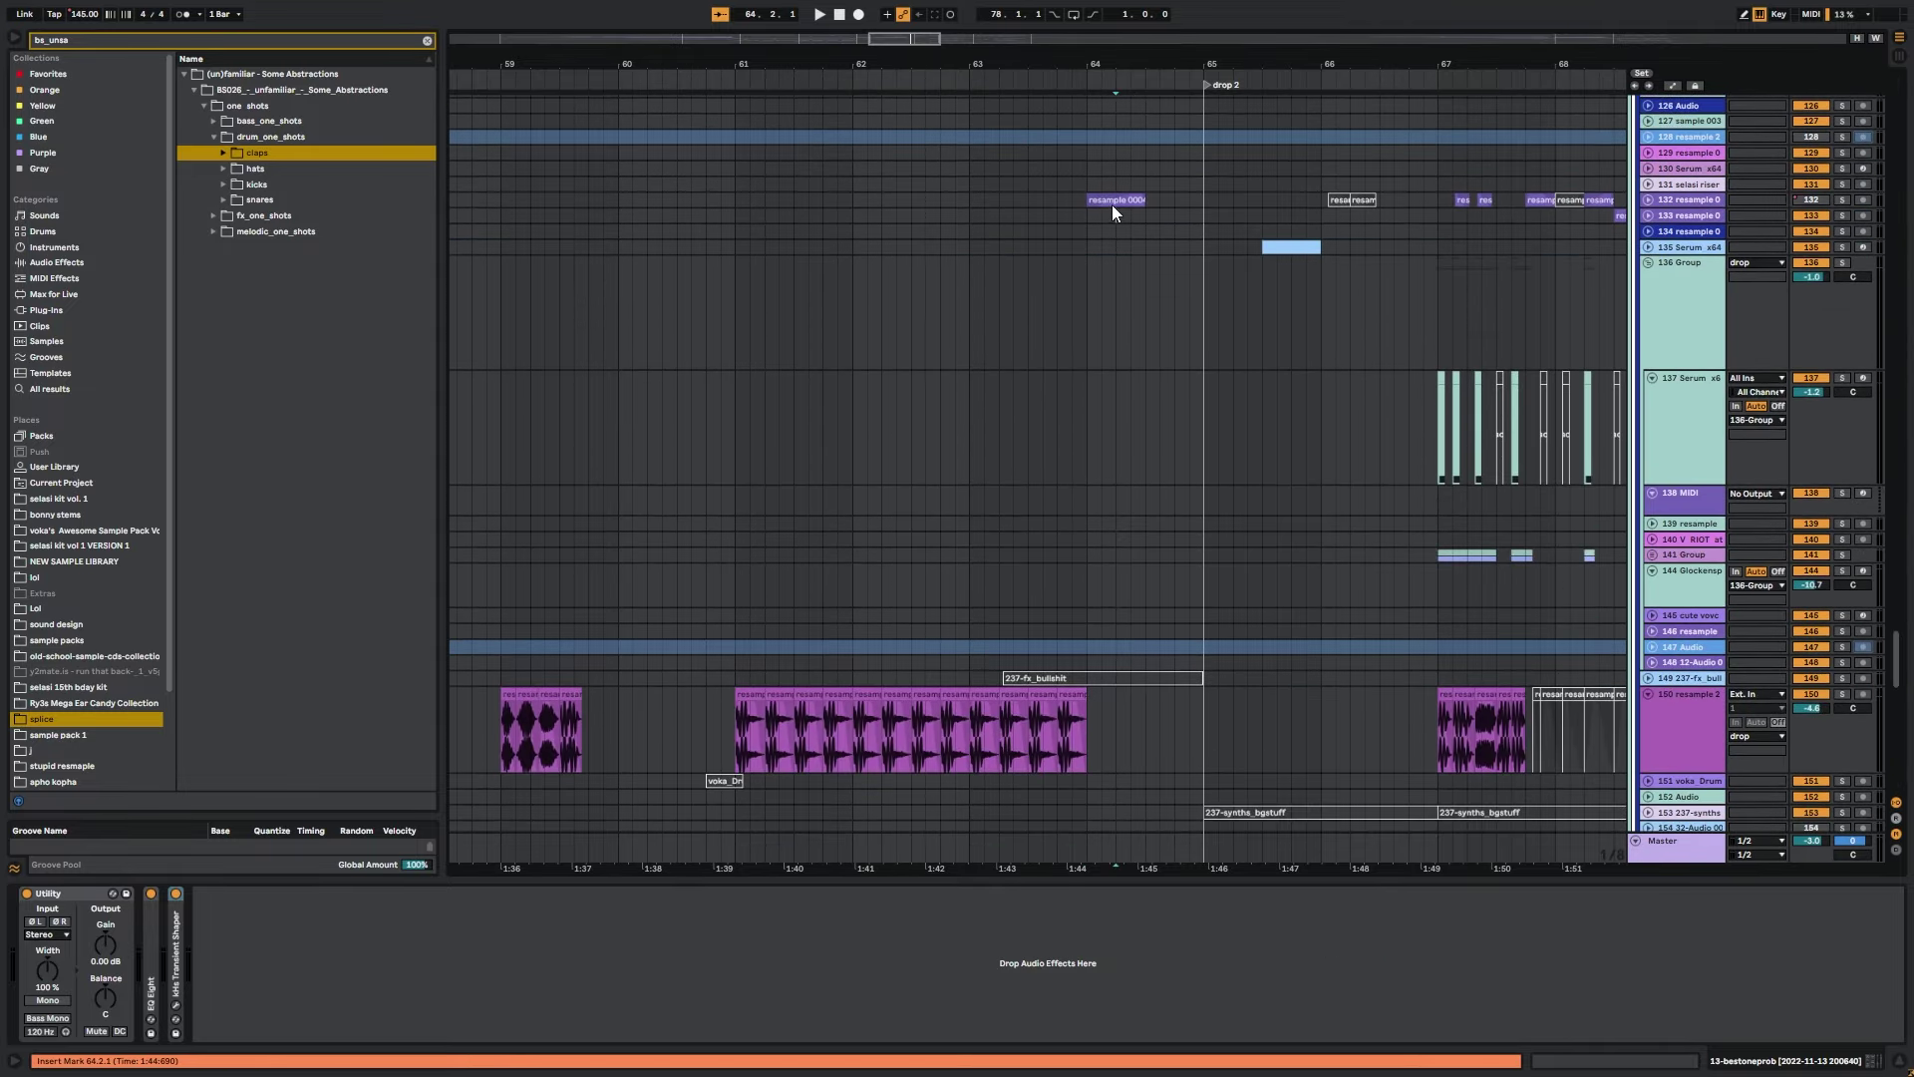
click(1111, 205)
click(1122, 369)
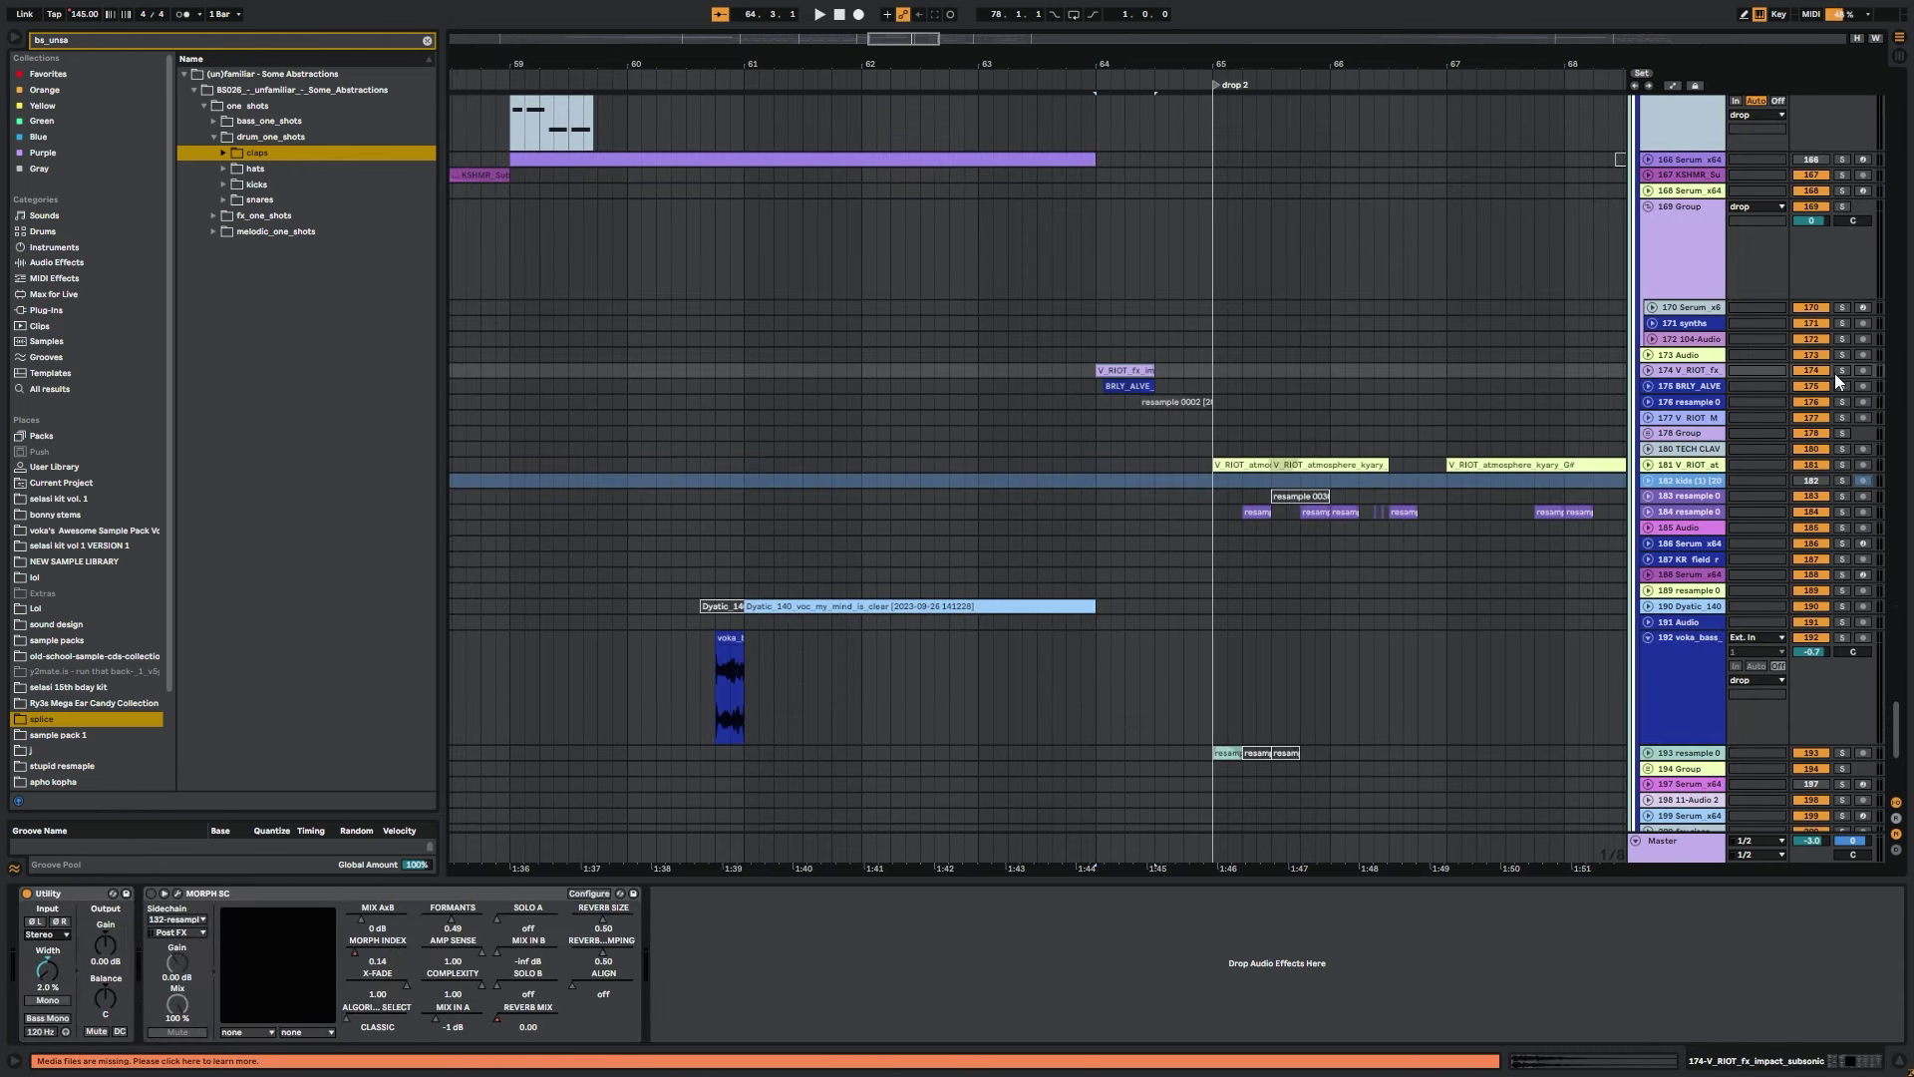
click(1842, 371)
key(space)
click(1649, 370)
key(space)
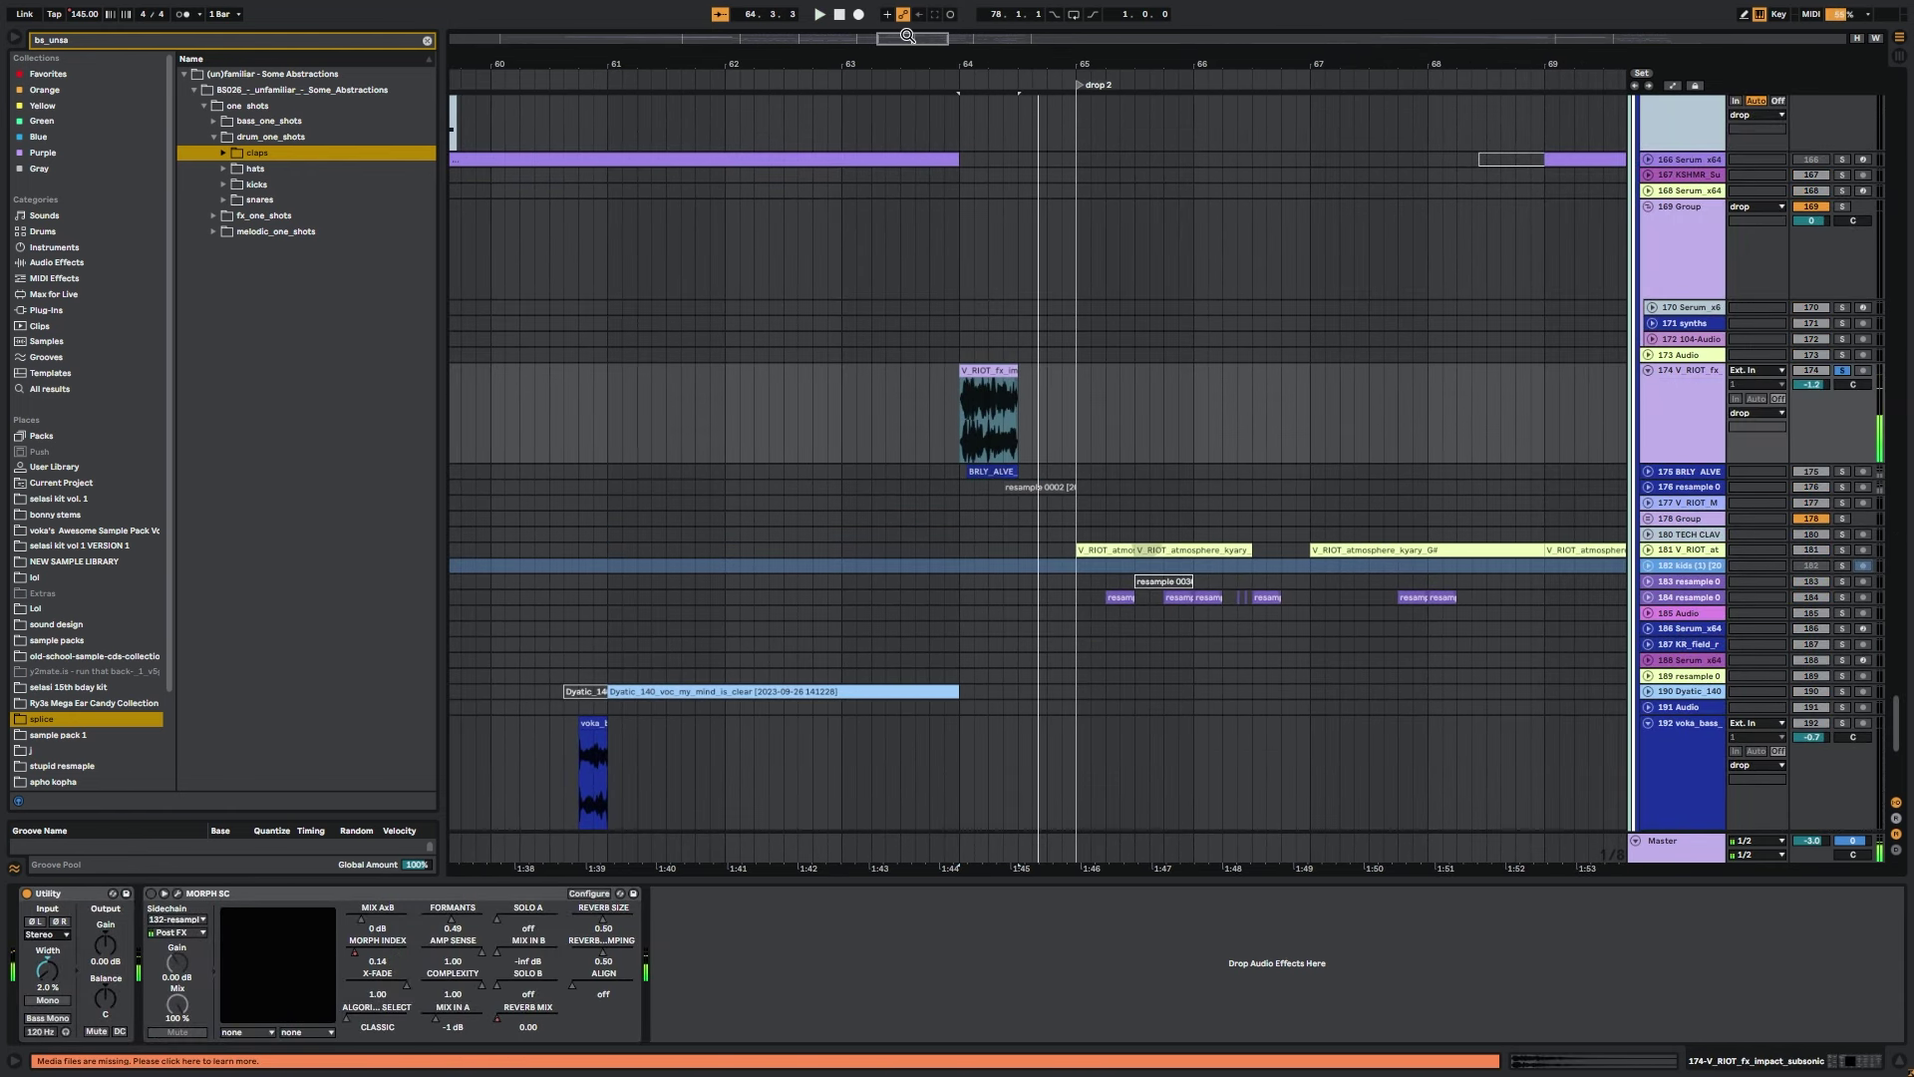
Bypass the Utility on track 174 and replay the subsonic impact without it.
drag(907, 36, 910, 608)
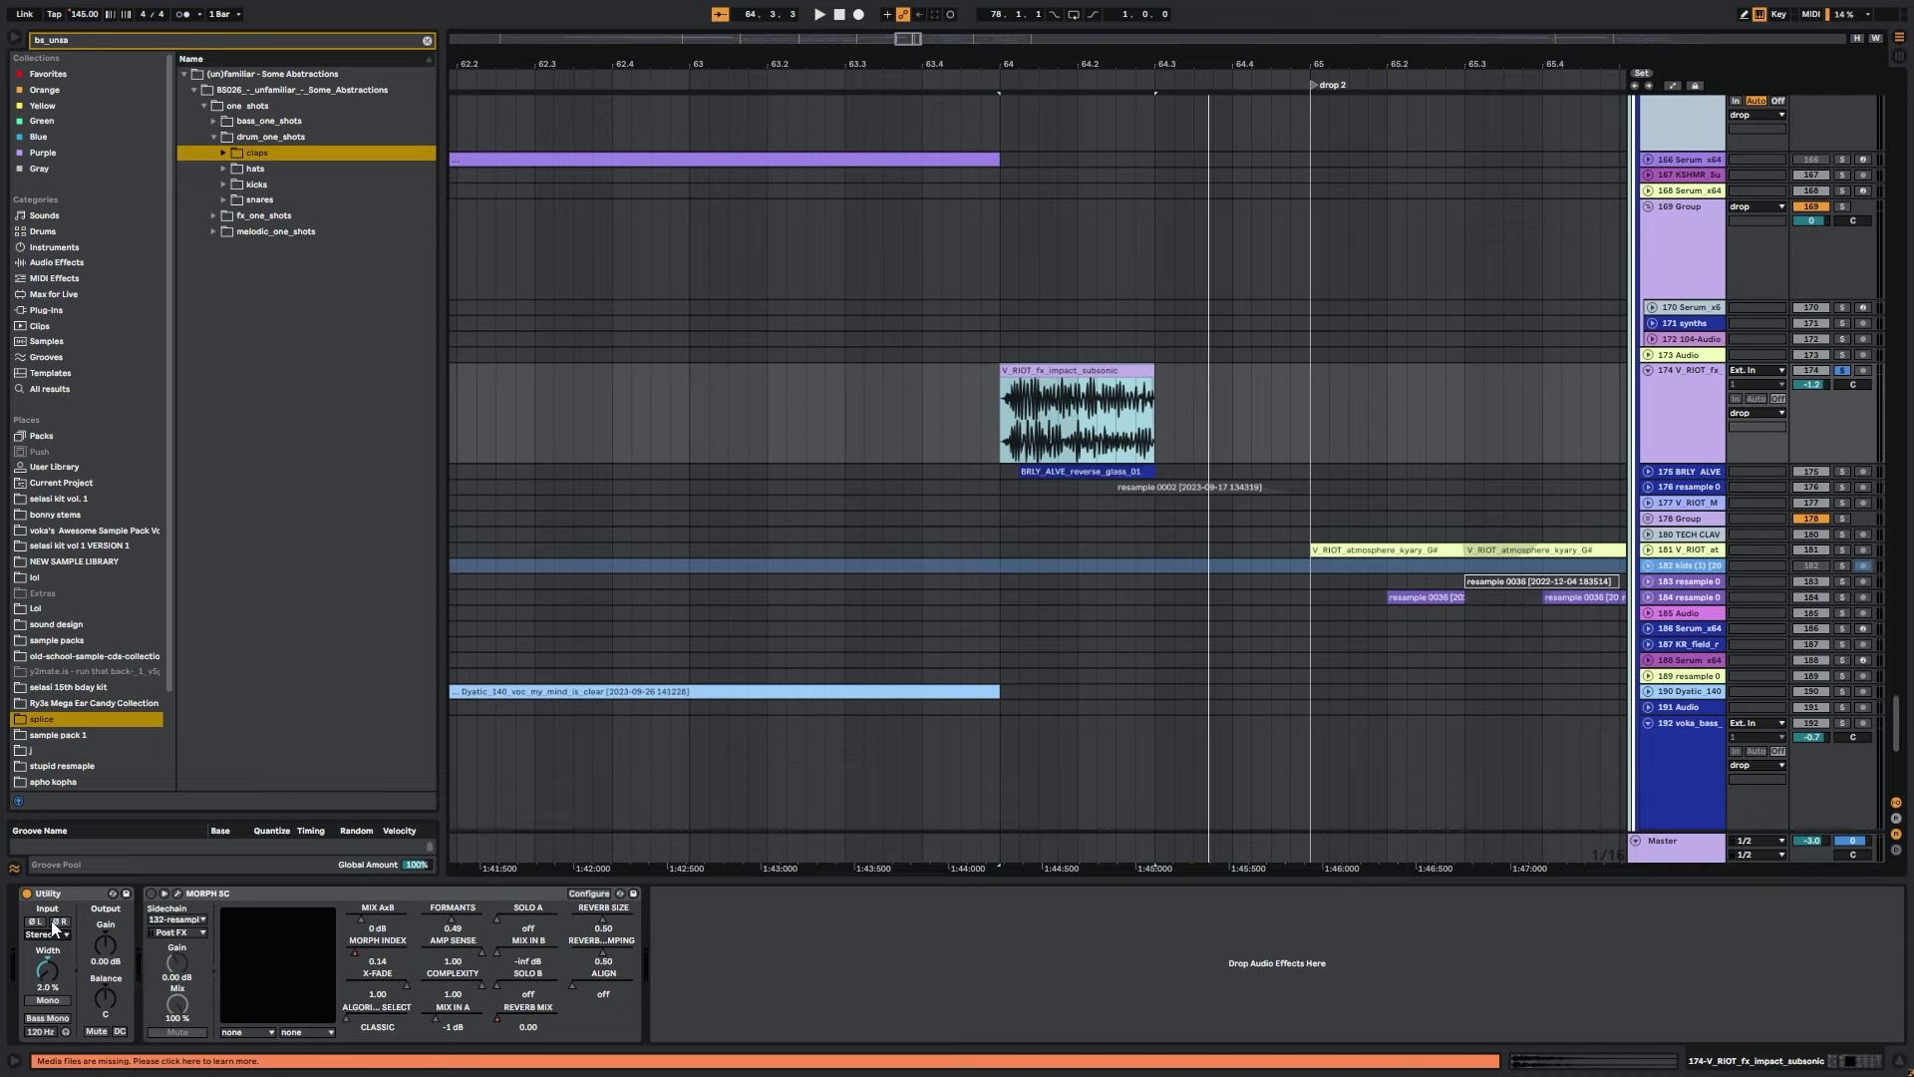
click(25, 894)
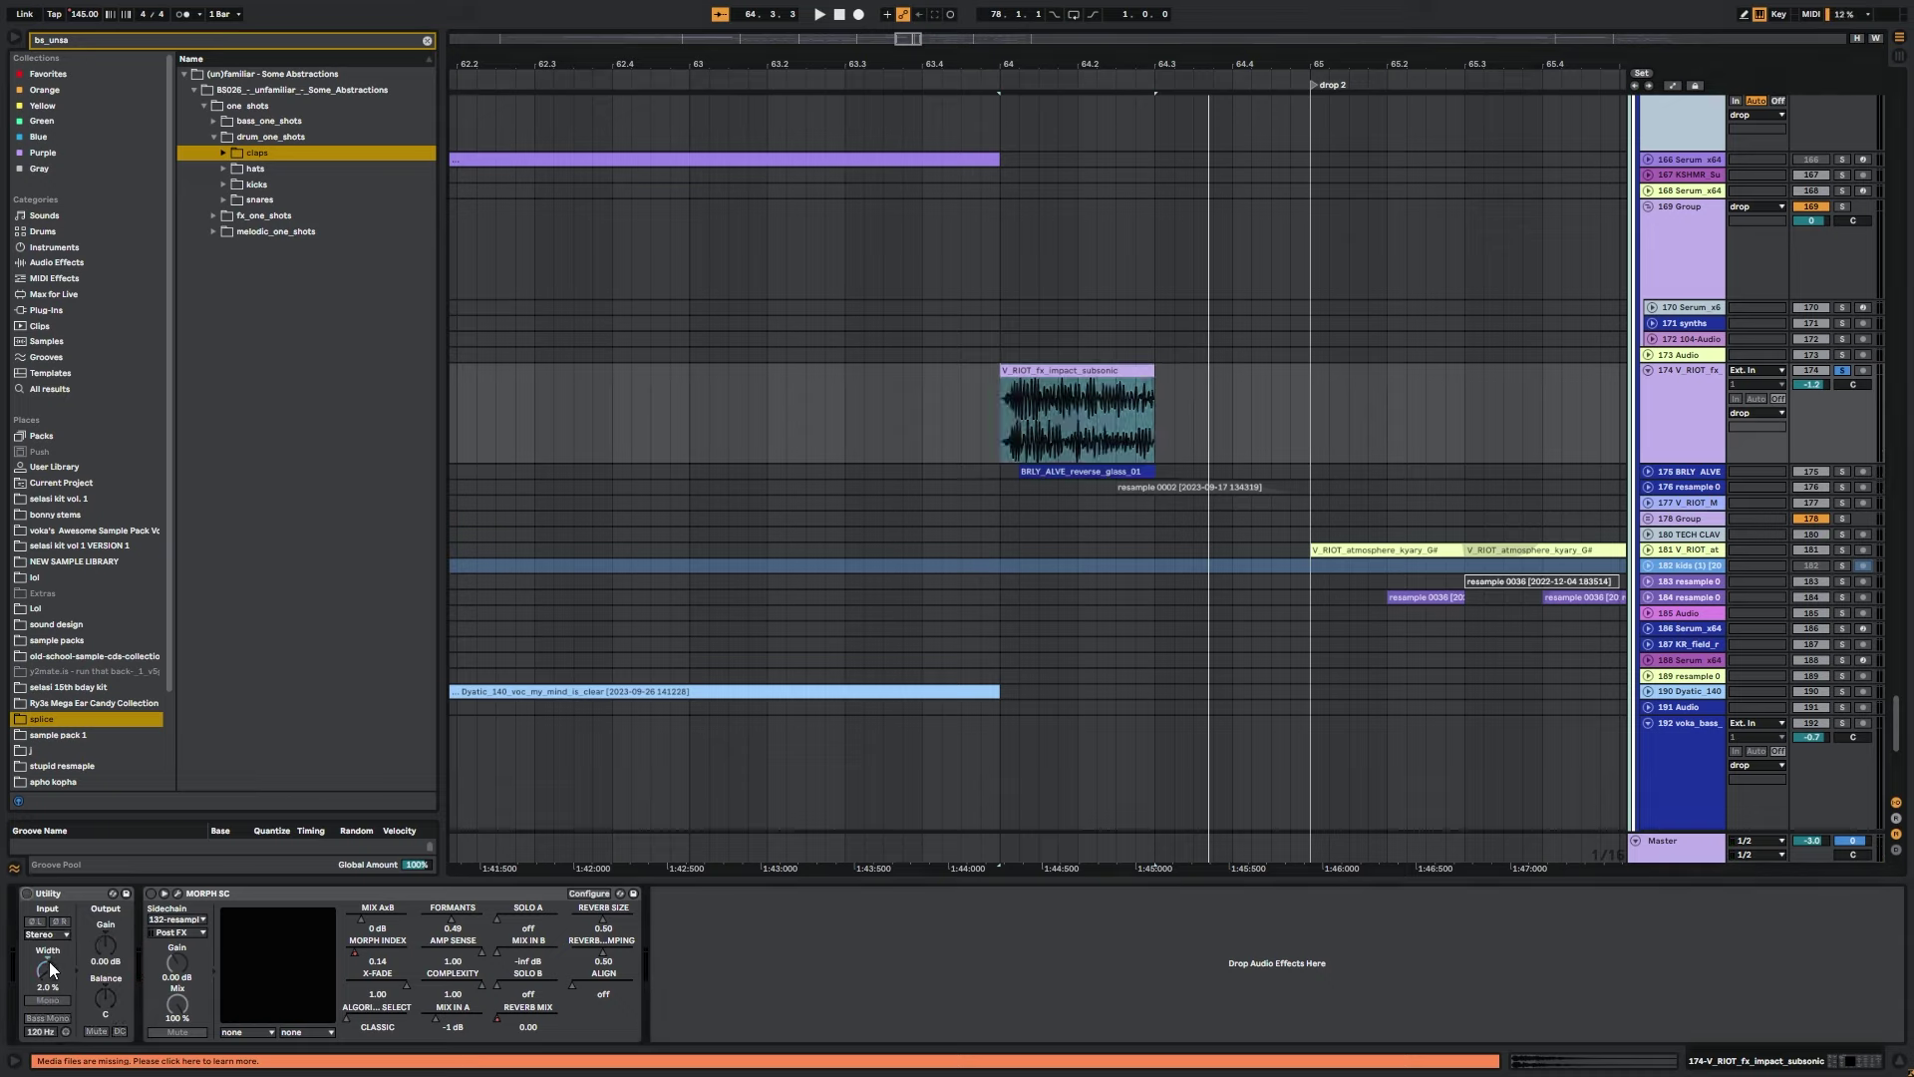
key(space)
Solo and unfold track 175 to hear the BRLY_ALVE_reverse_glass_01 clip in bar 64.
click(1312, 474)
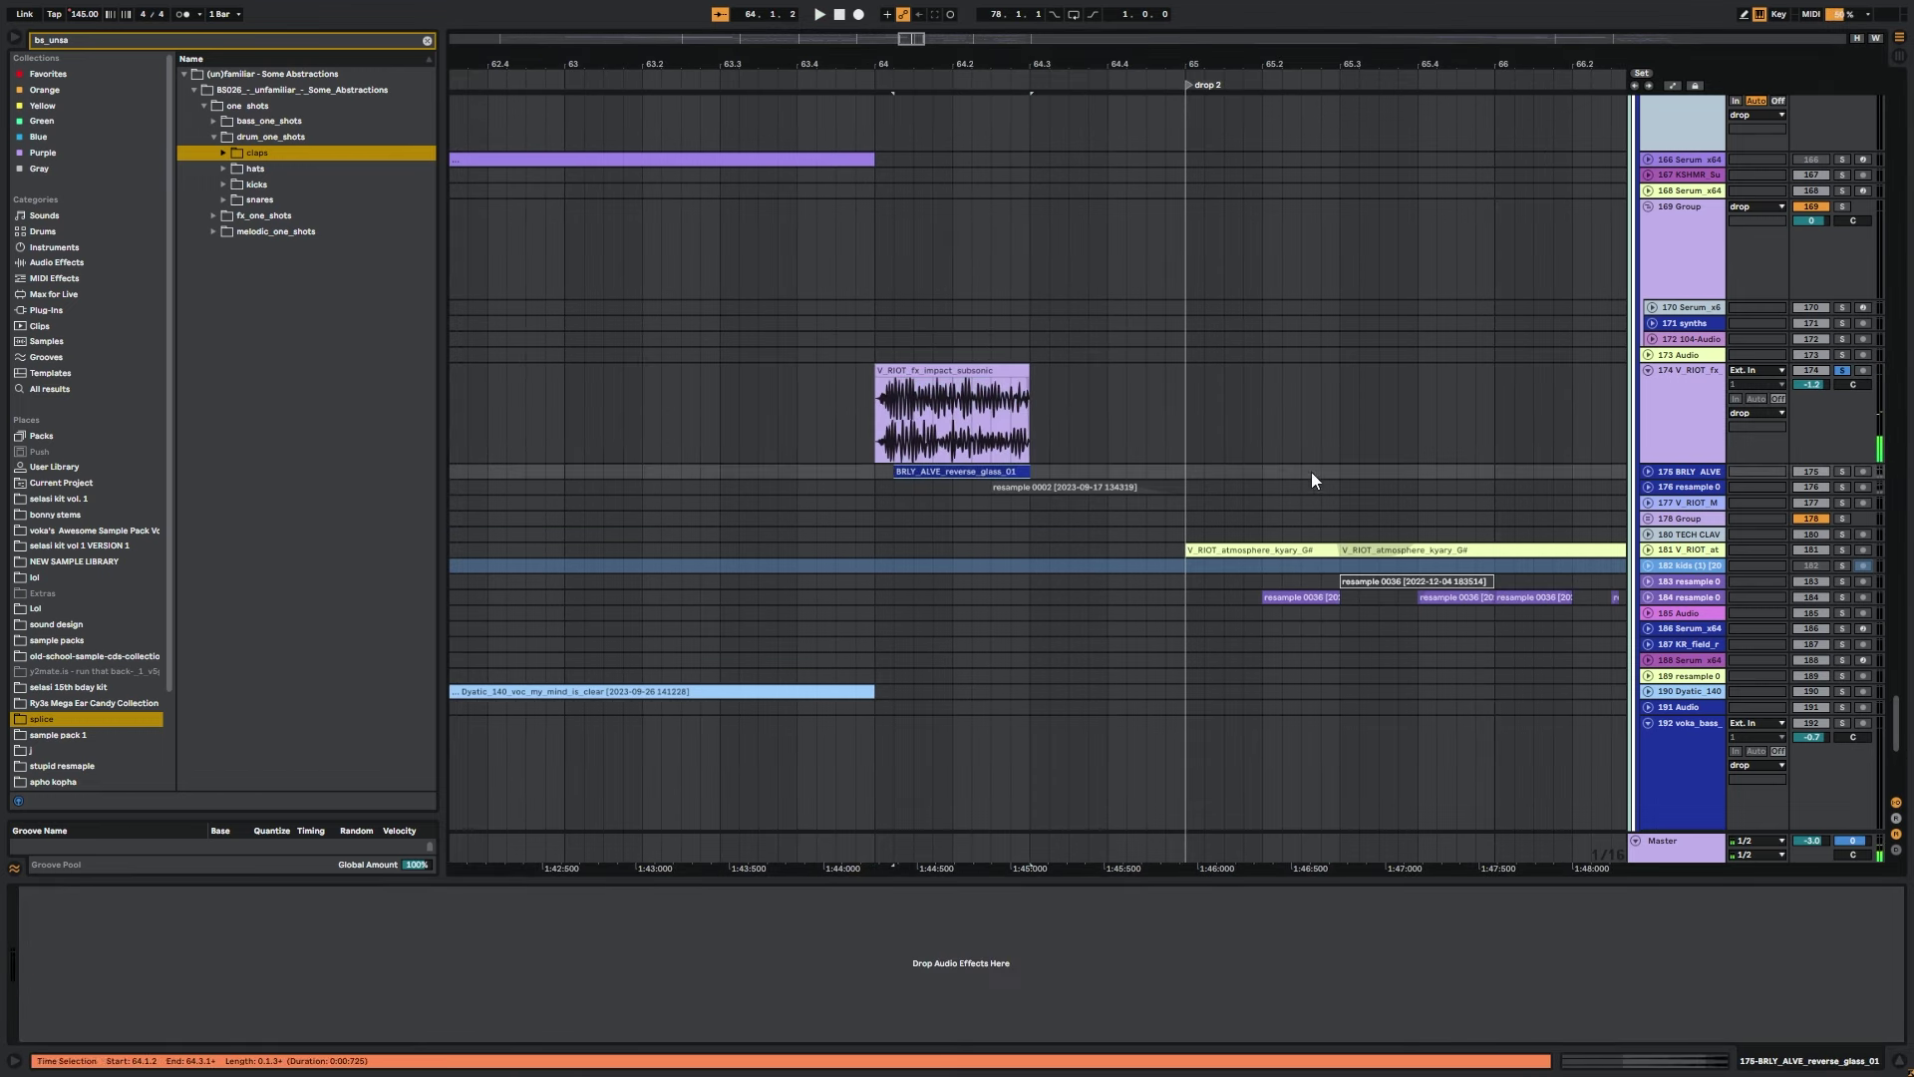
click(1843, 472)
click(1648, 470)
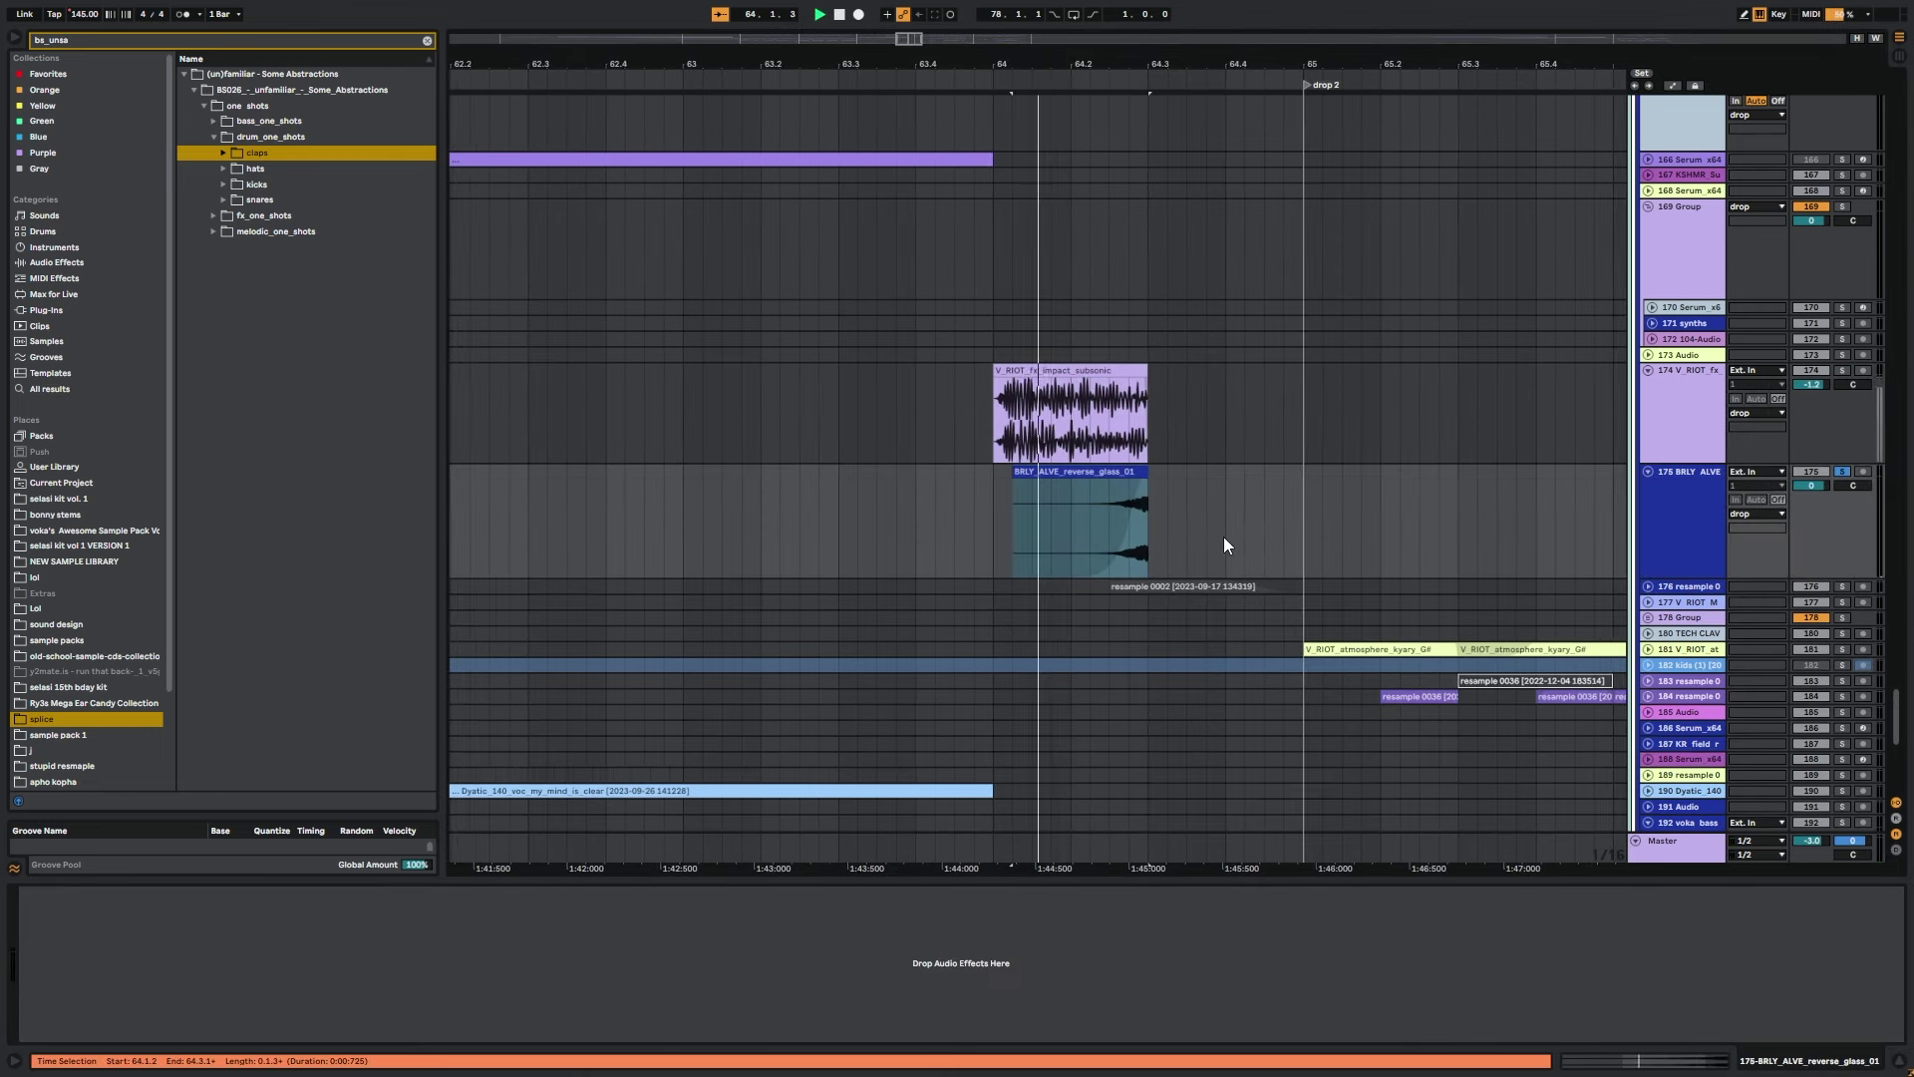
Try the reverse glass clip without its fade-in and play it back.
drag(1076, 481, 937, 482)
key(space)
key(space)
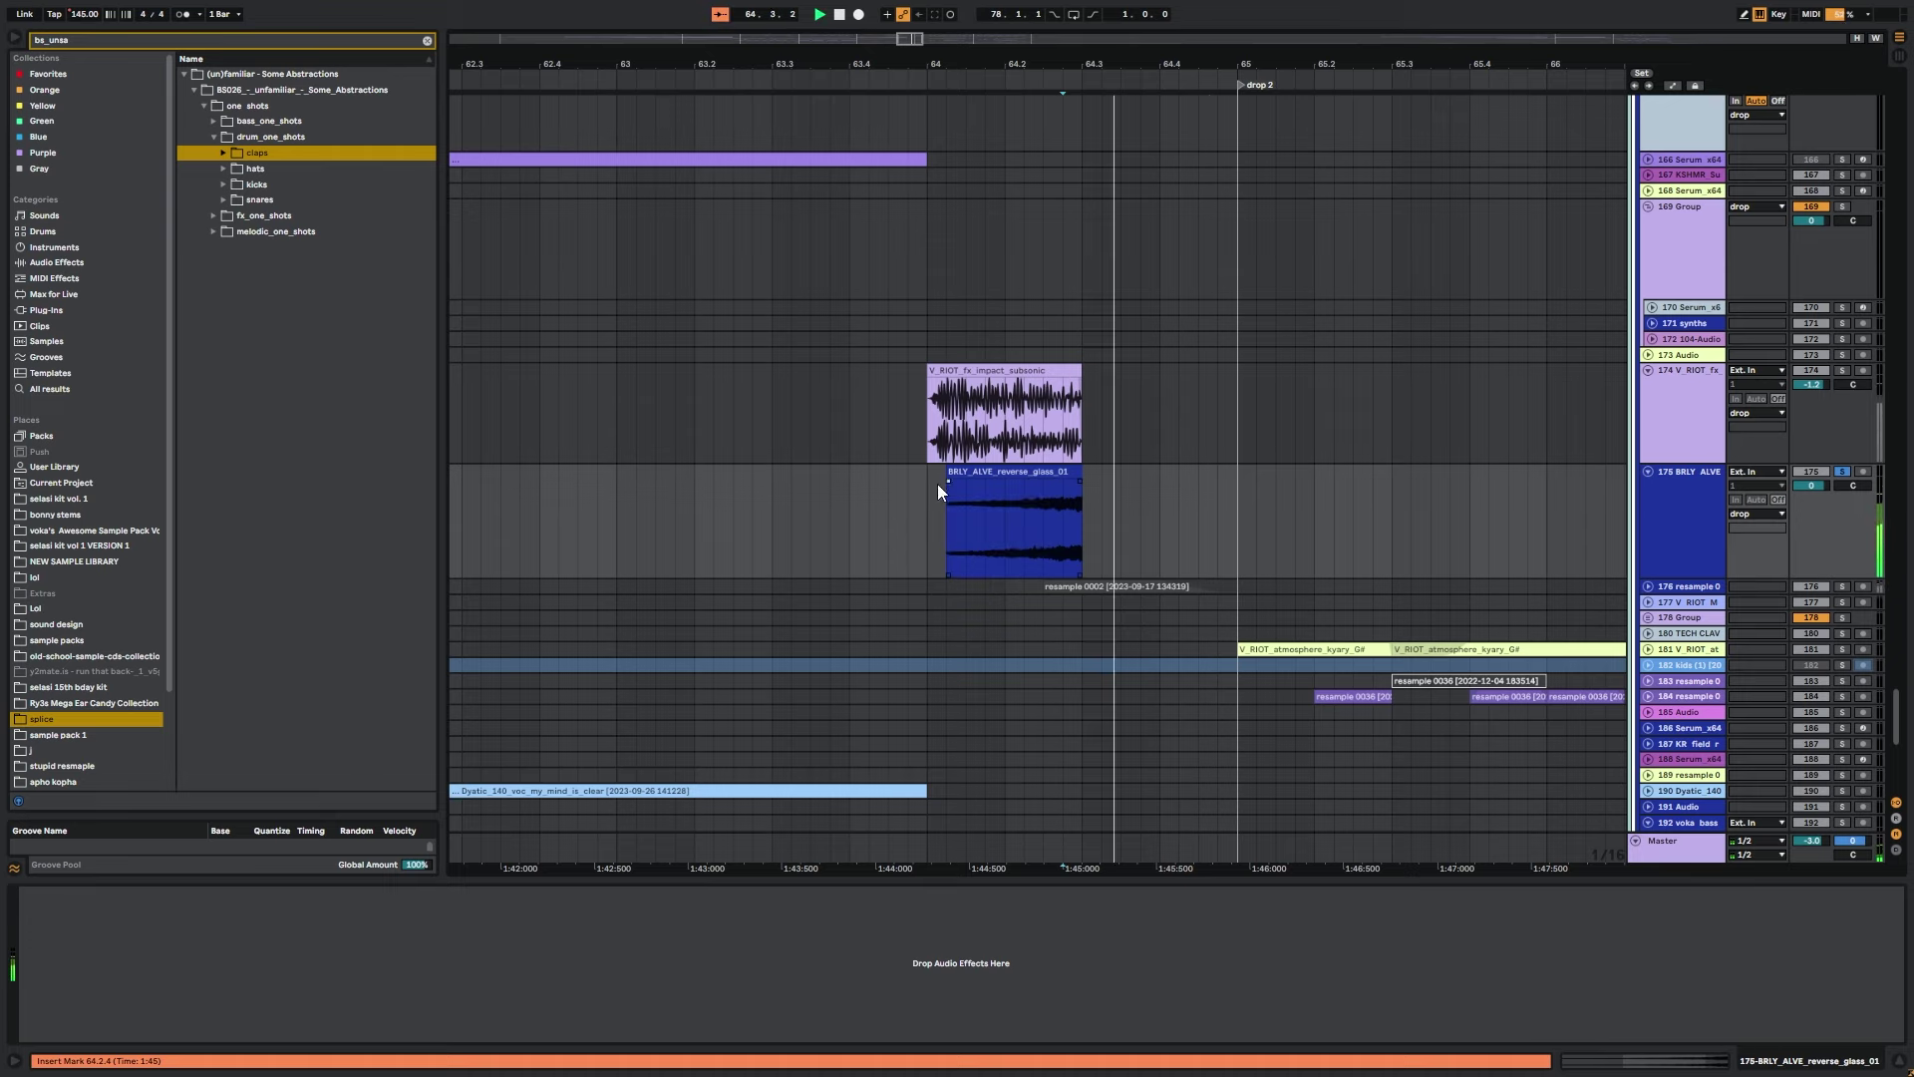
Select the reverse glass clip on track 175 and audition it with its original fade-in.
click(1022, 473)
key(space)
key(space)
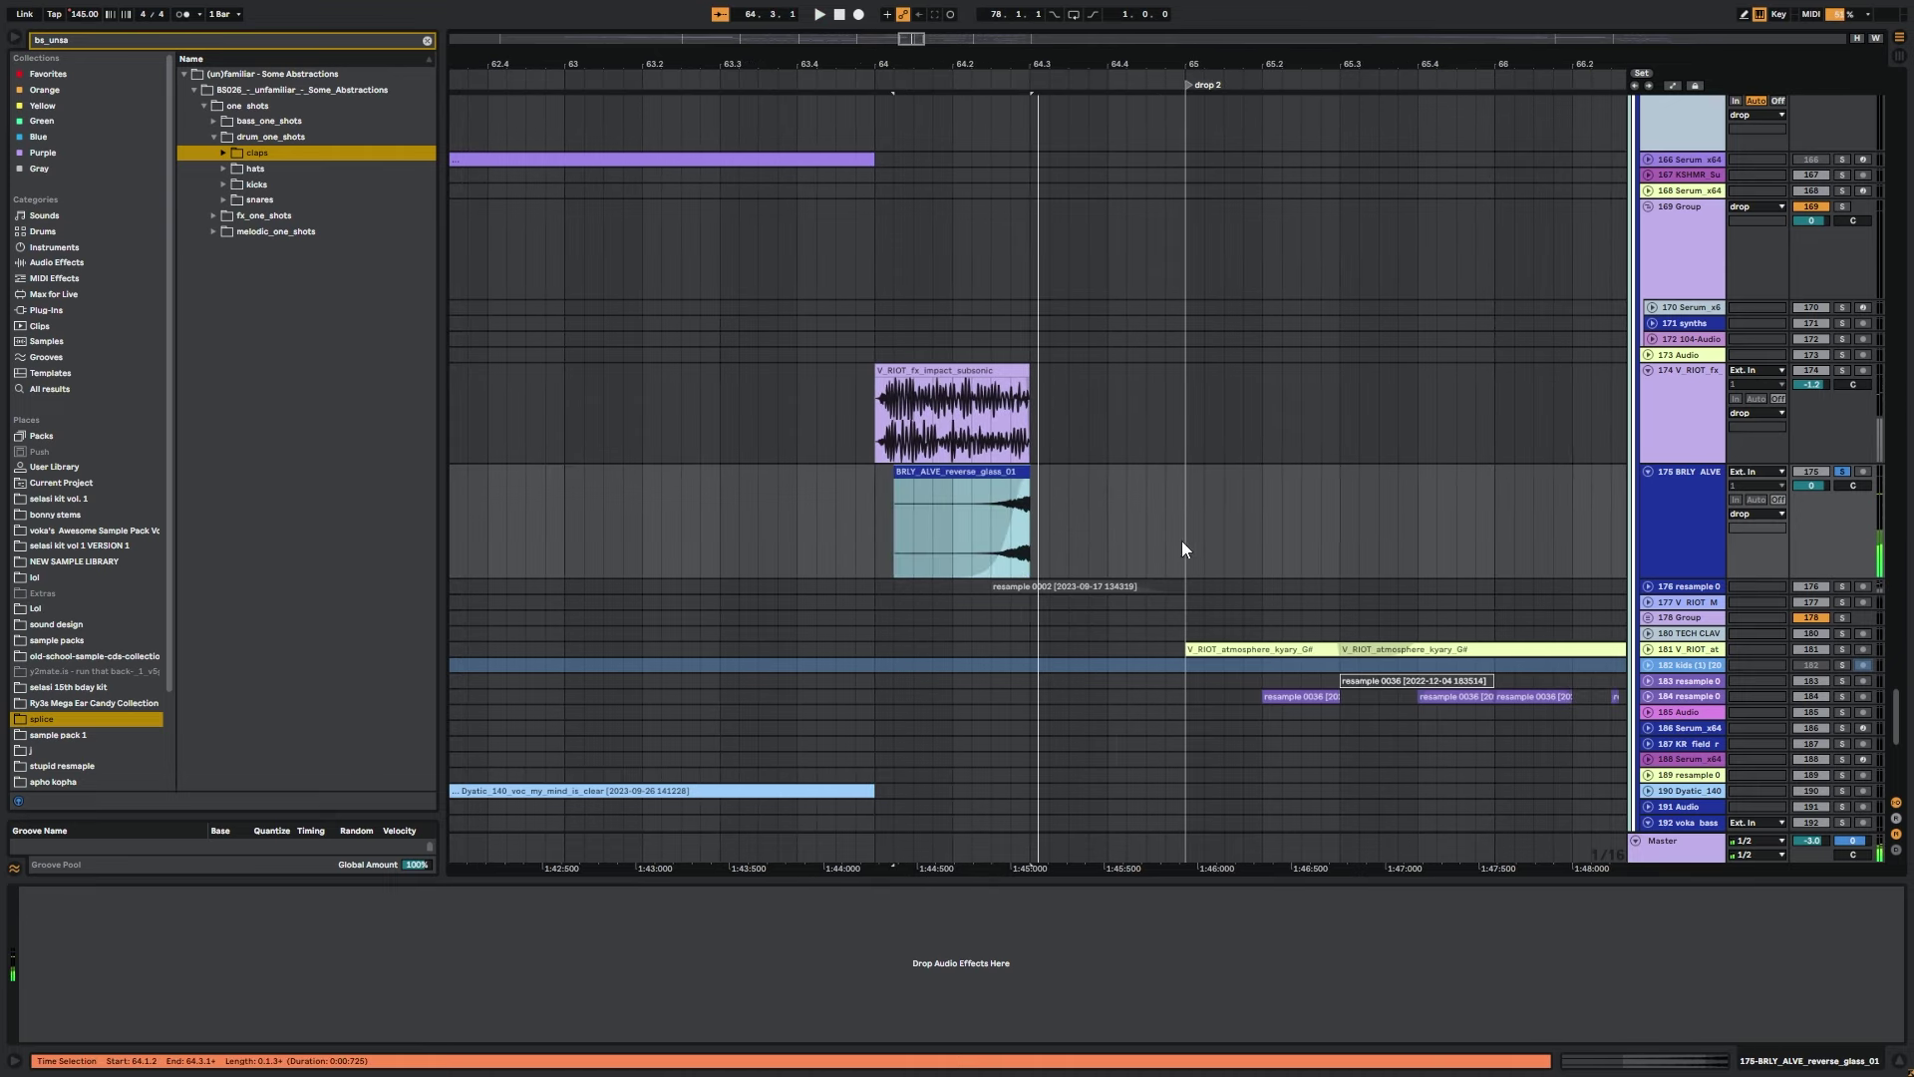
Give the resample 0002 clip before drop 2 the blue colour of track 176.
click(1004, 586)
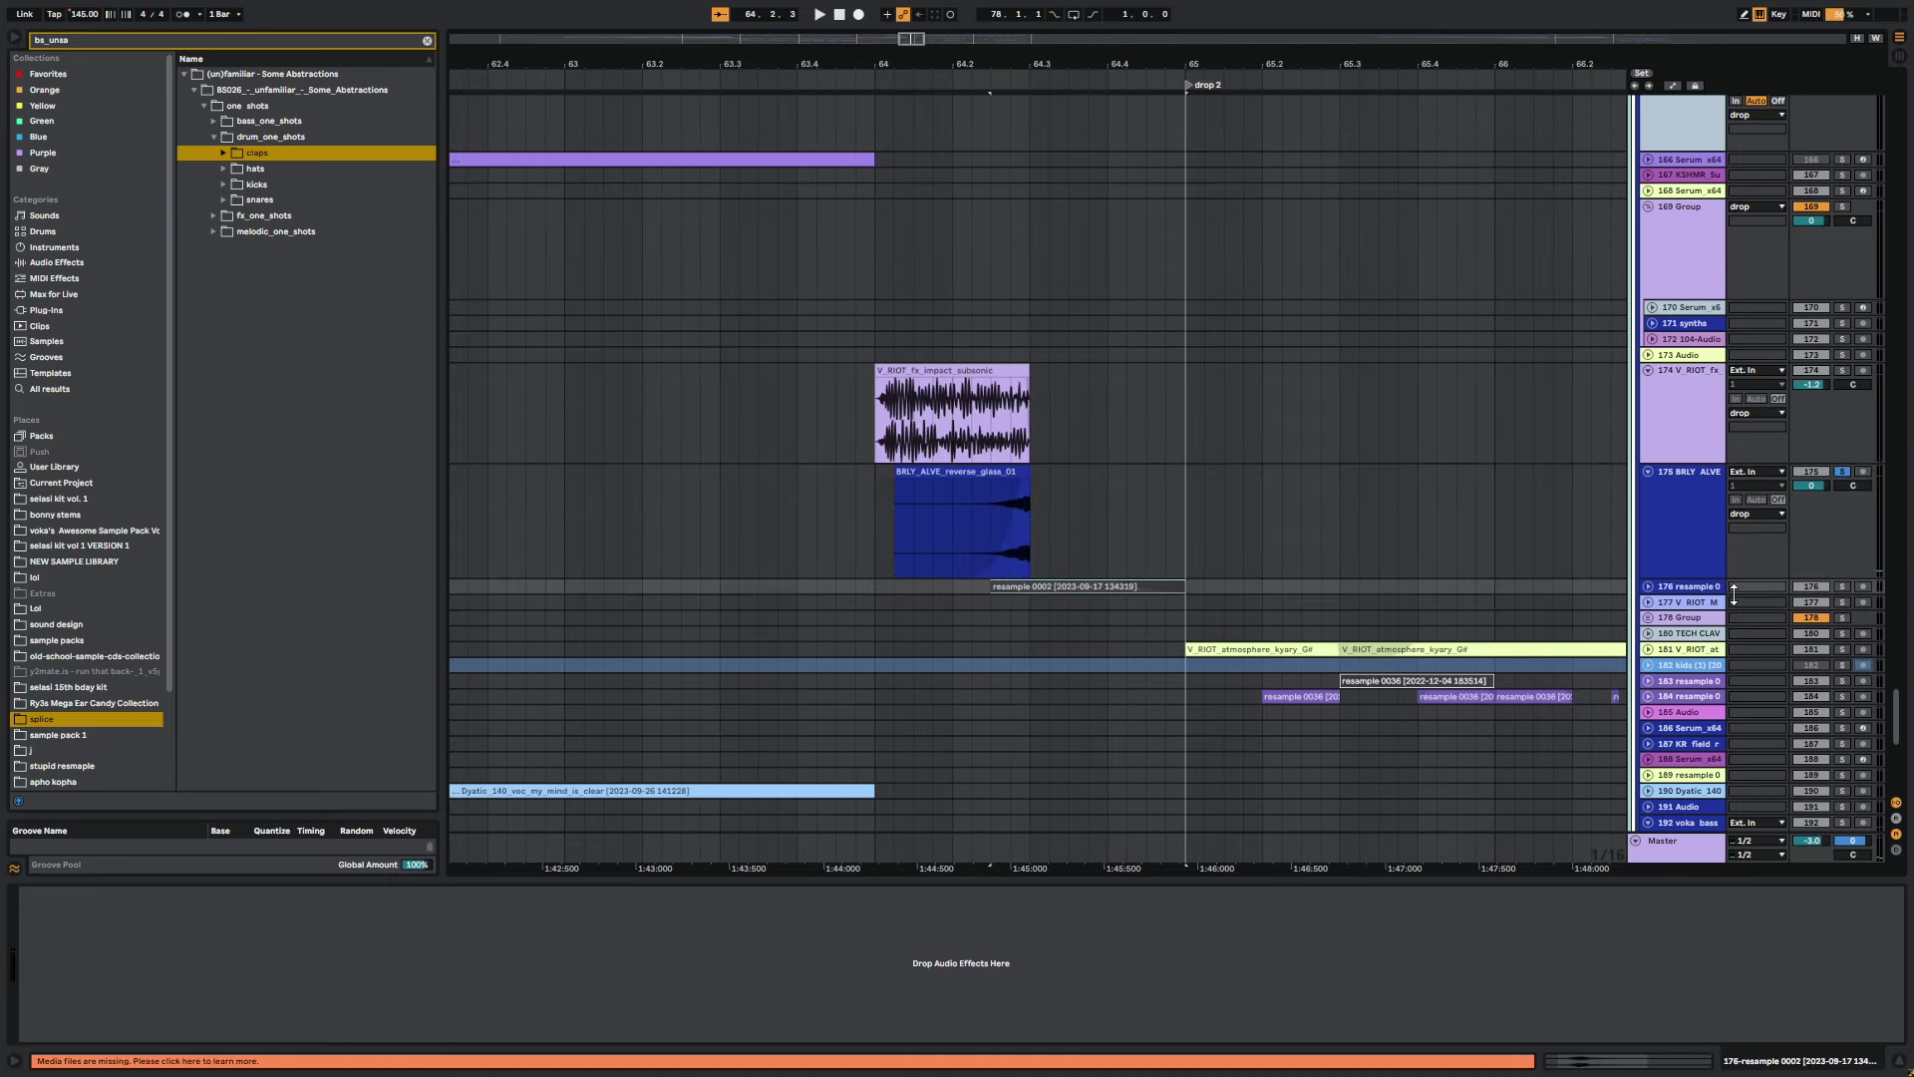
right_click(1688, 594)
click(1772, 927)
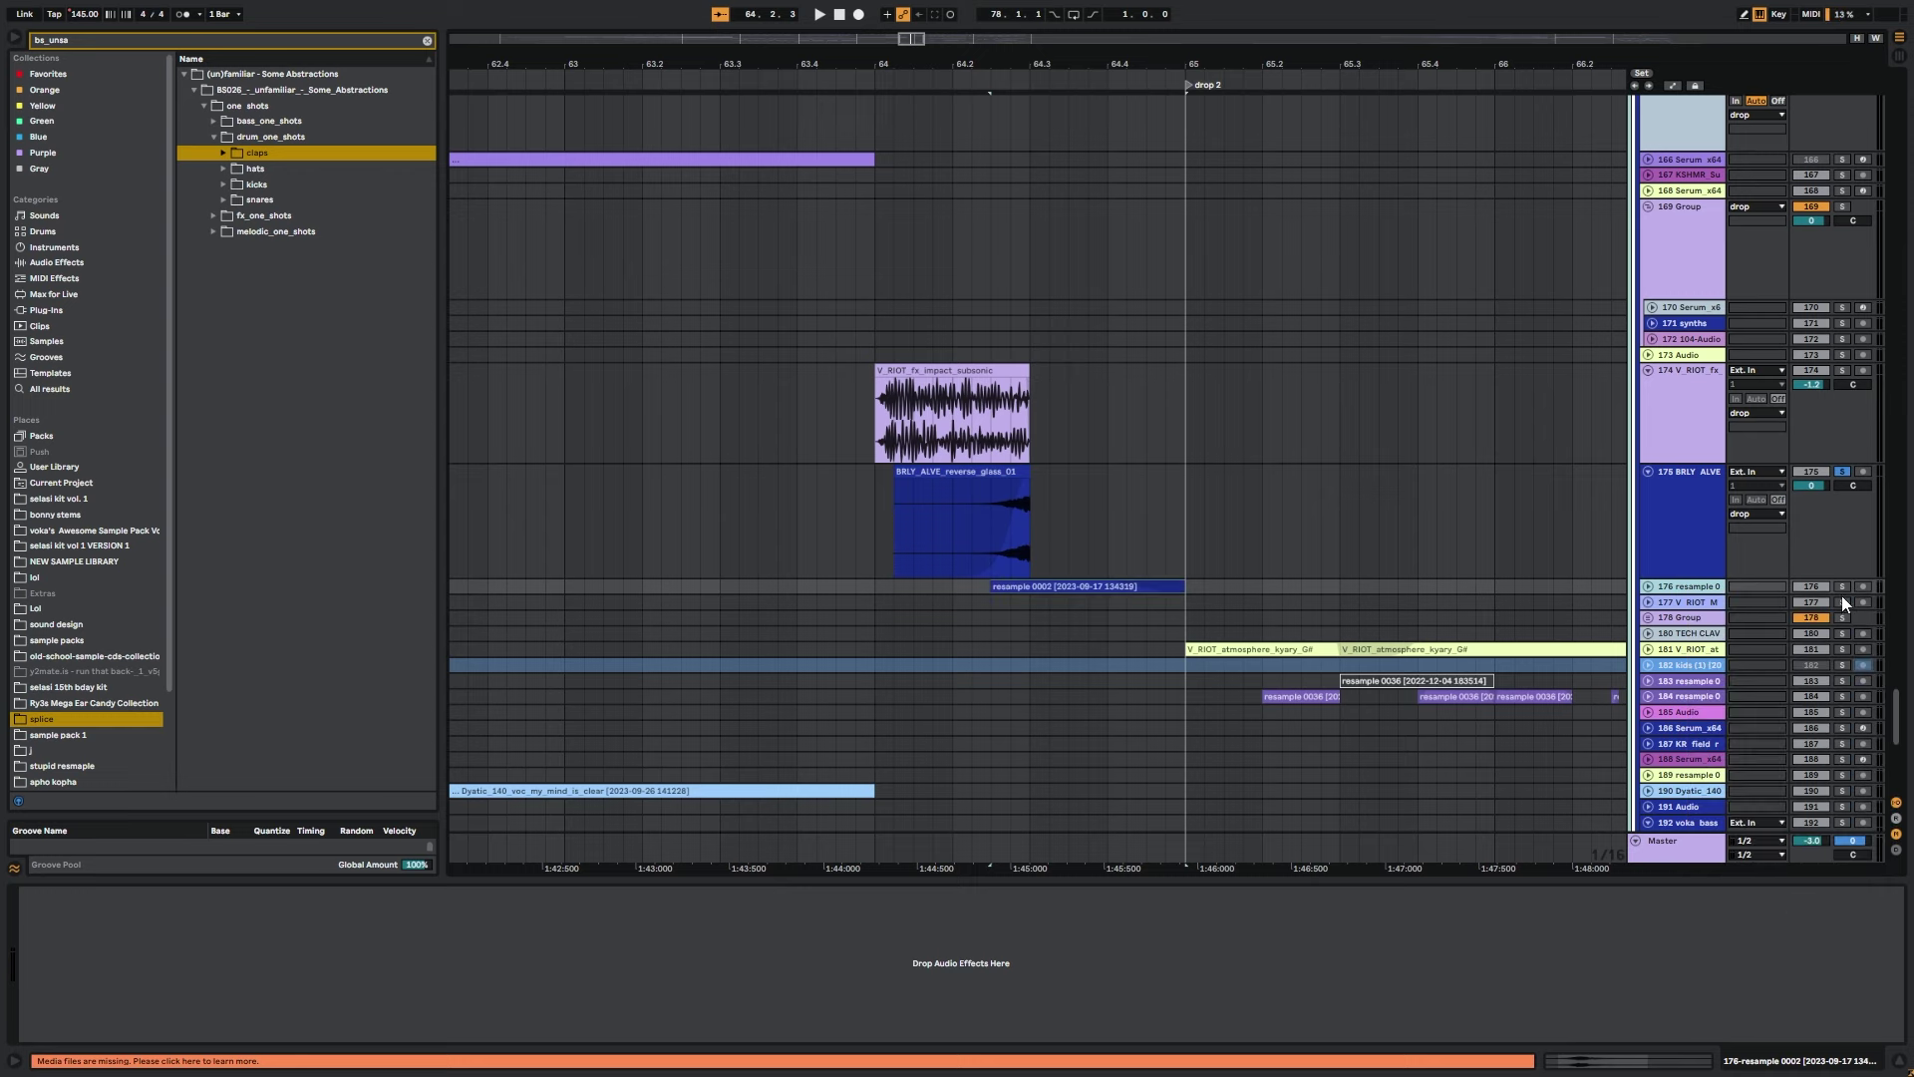
Unfold track 176 and audition its resample 0002 clip in solo up to drop 2.
click(1648, 586)
key(space)
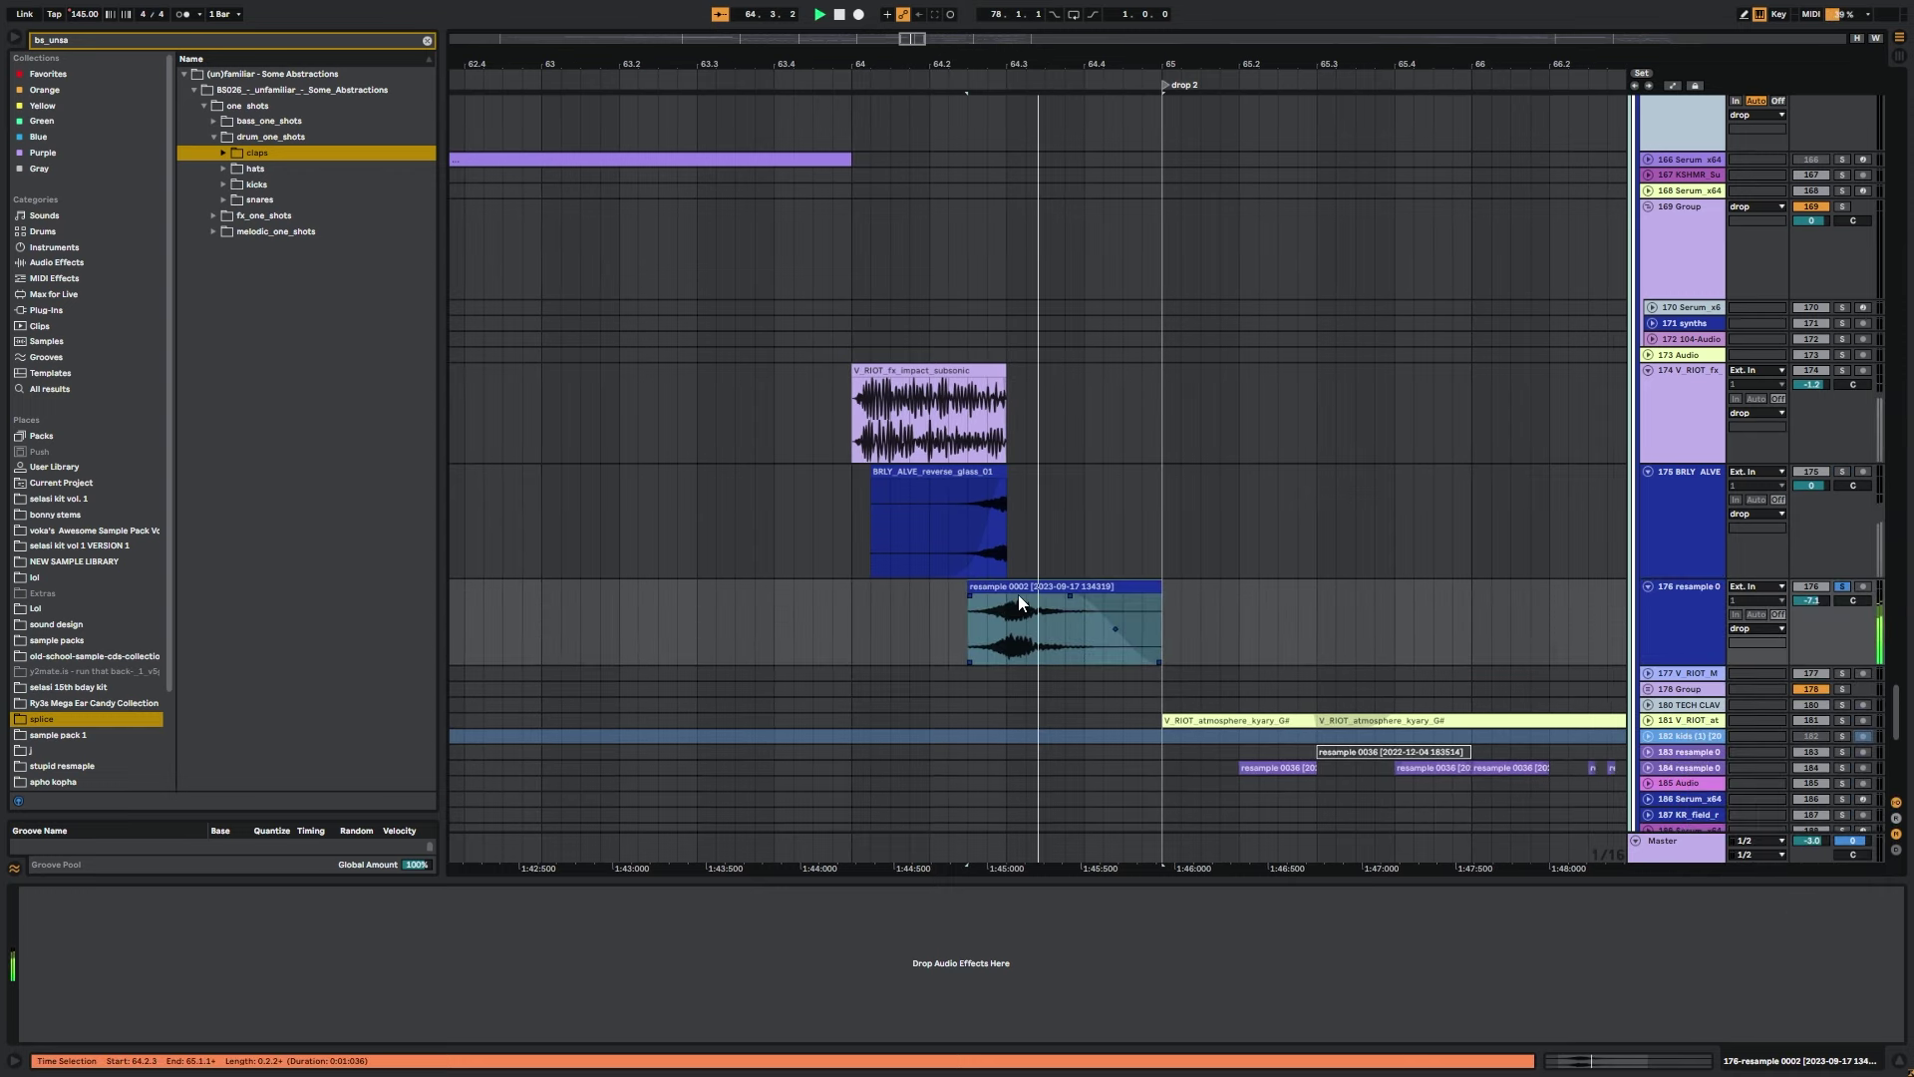
click(1017, 588)
key(space)
Reveal the resample 0002 clip's source sample in the browser and select track 176.
right_click(1017, 587)
click(1099, 766)
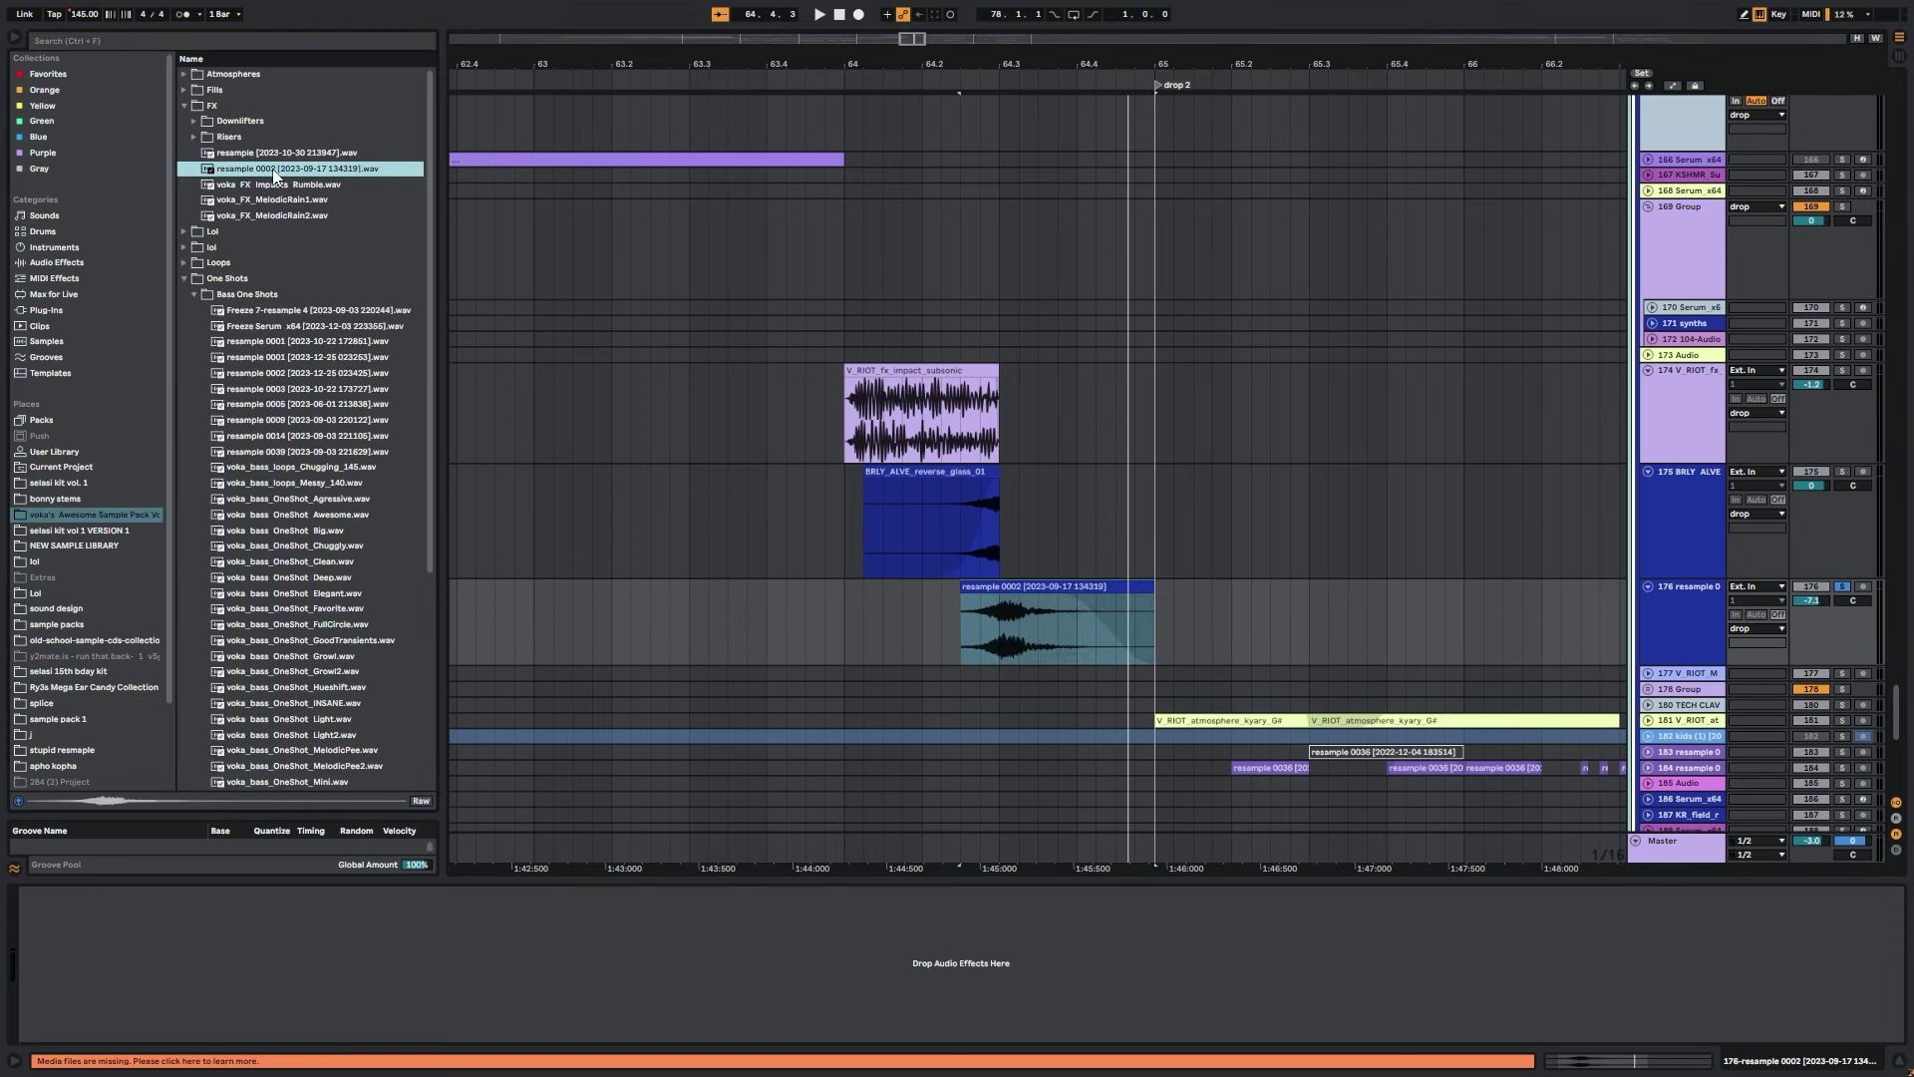
click(1675, 634)
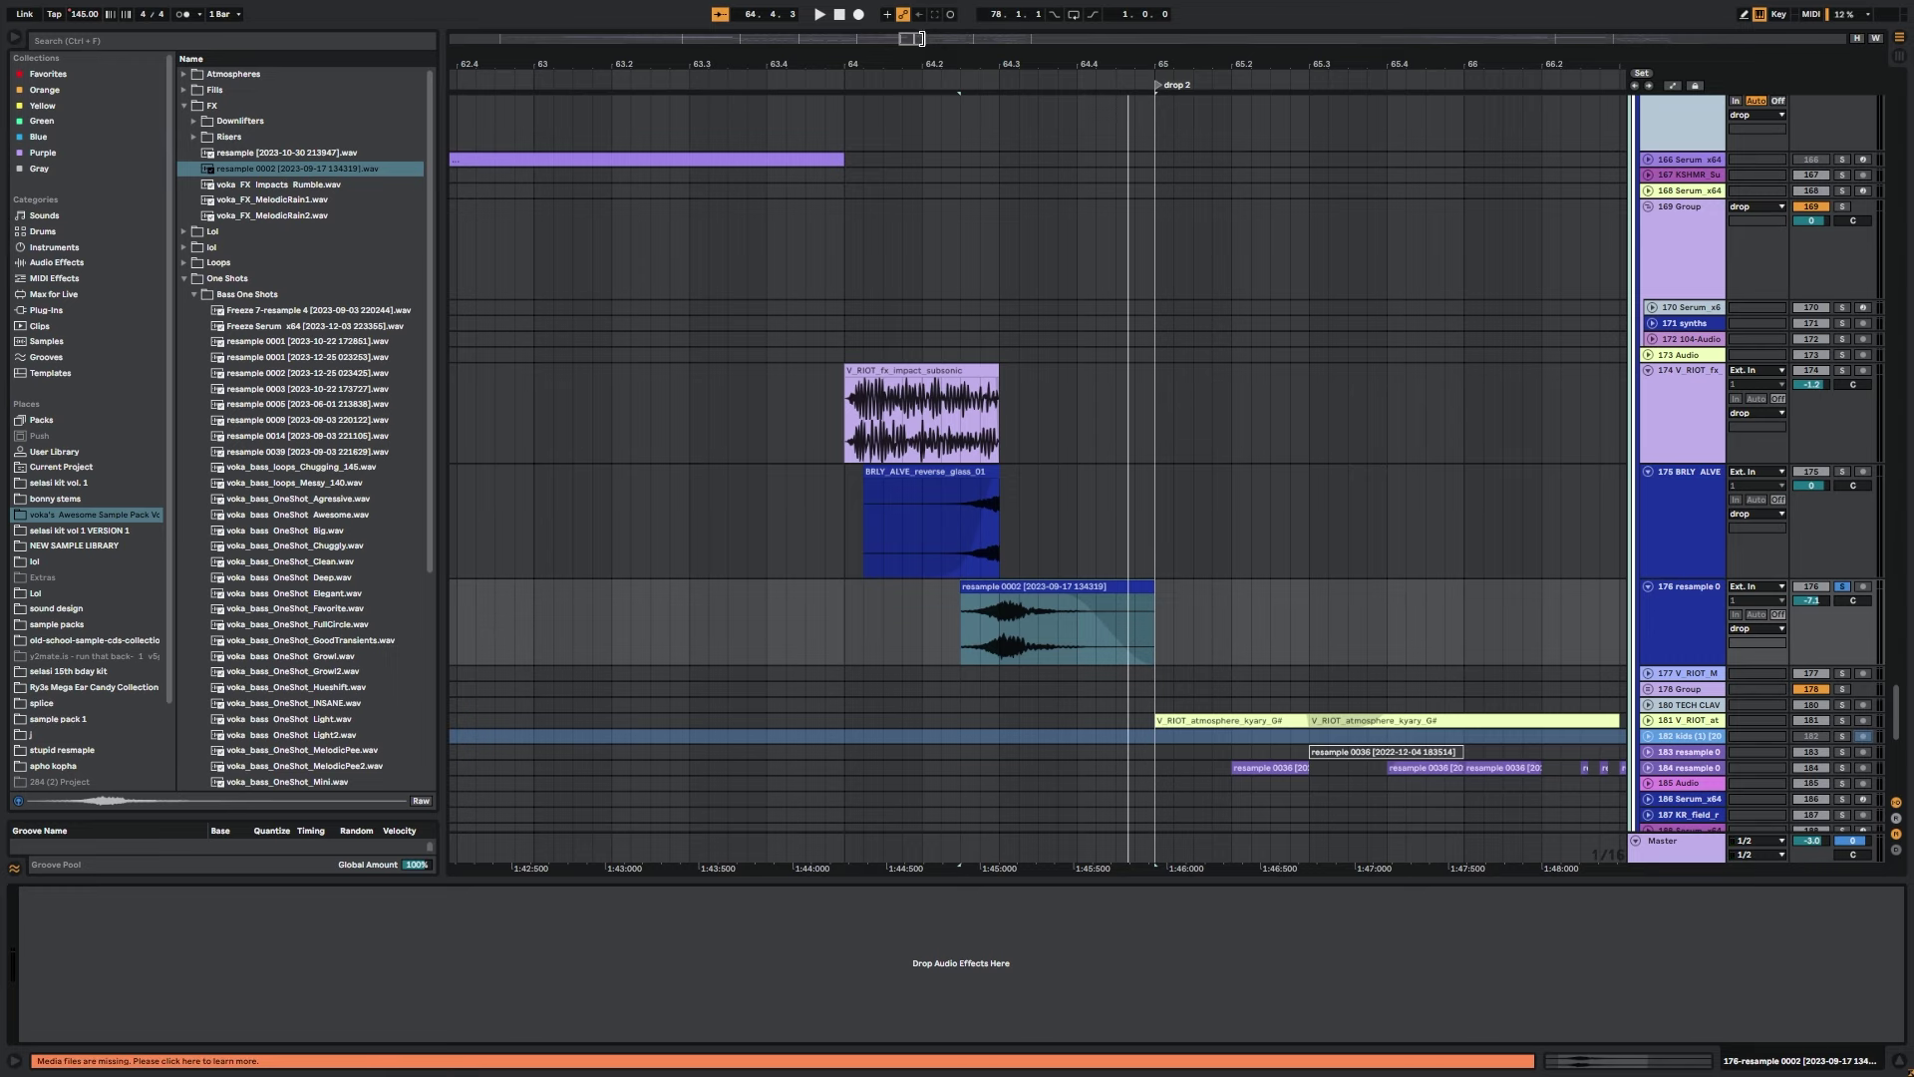
Examine the tracks below the FX layers around drop 2 and mark track 192 just before the drop.
drag(922, 39, 931, 36)
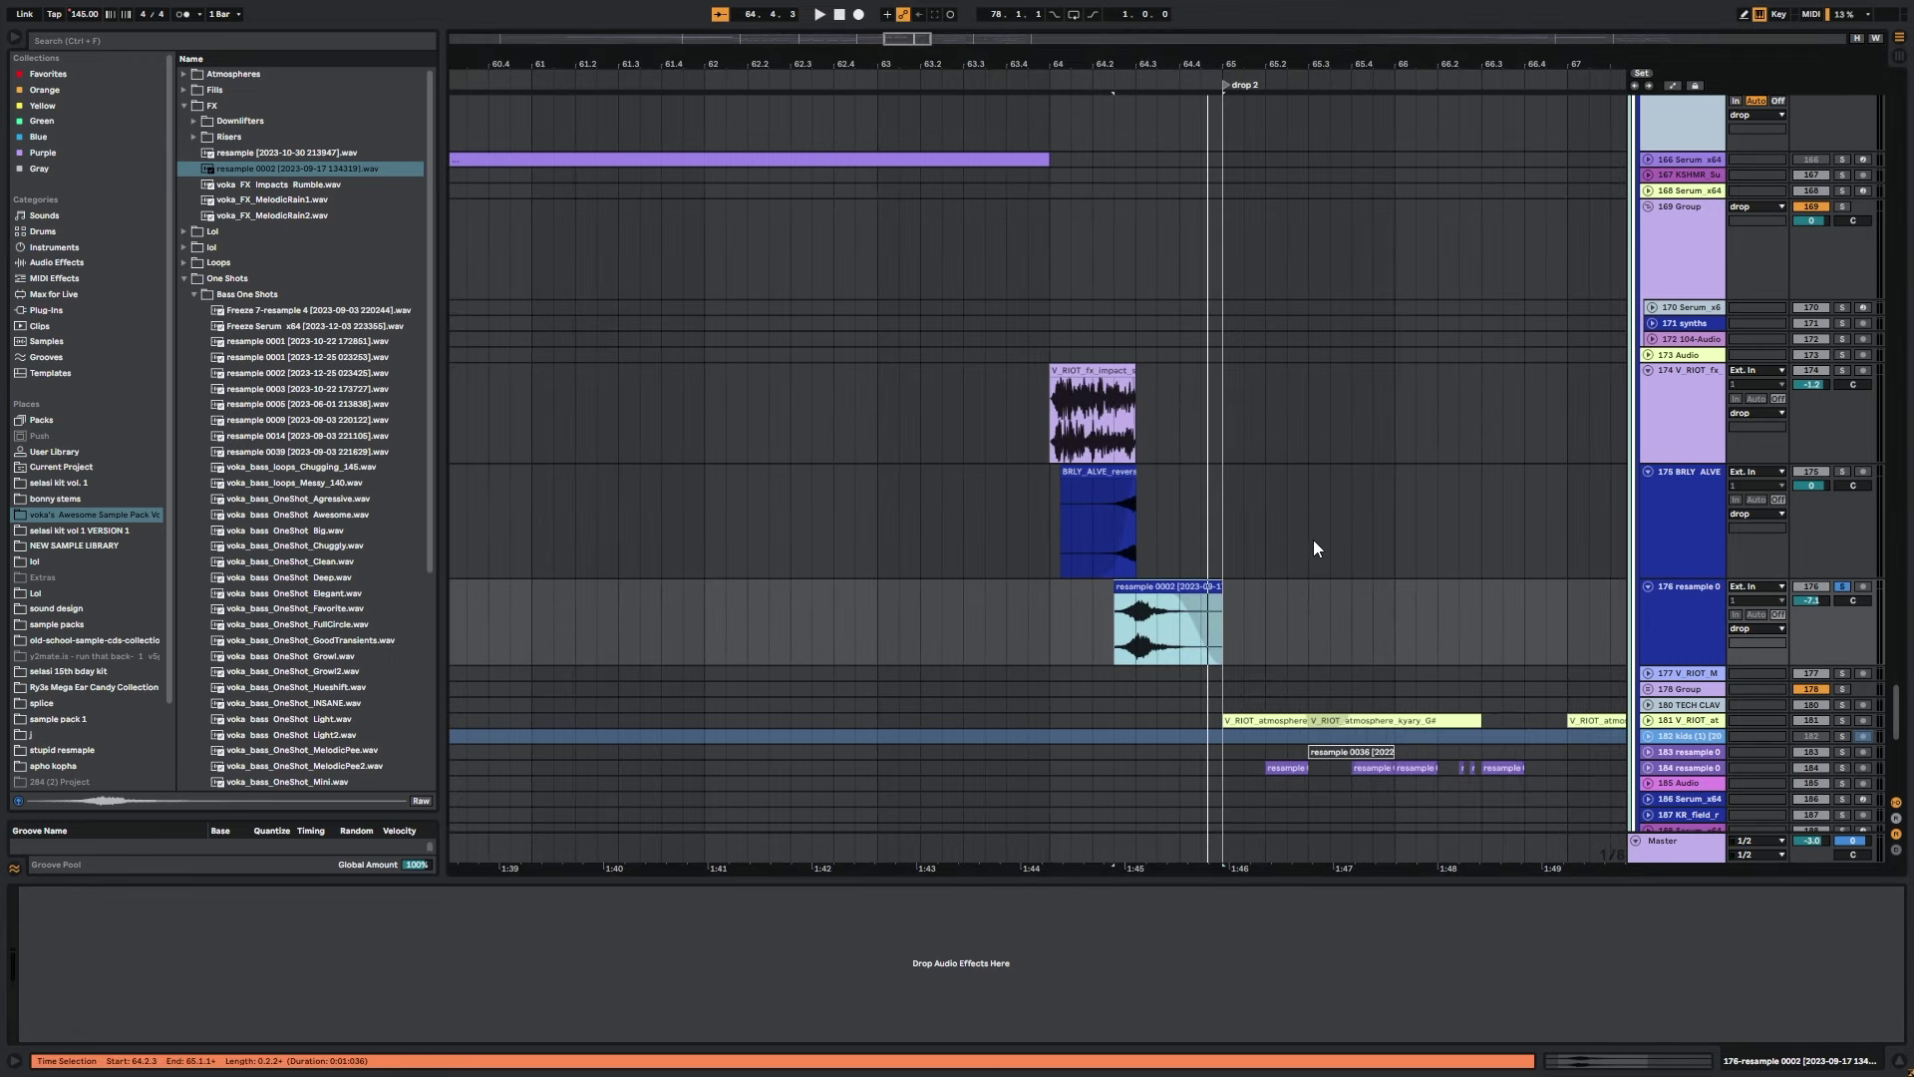
drag(1190, 525, 1163, 172)
drag(1208, 532, 1196, 271)
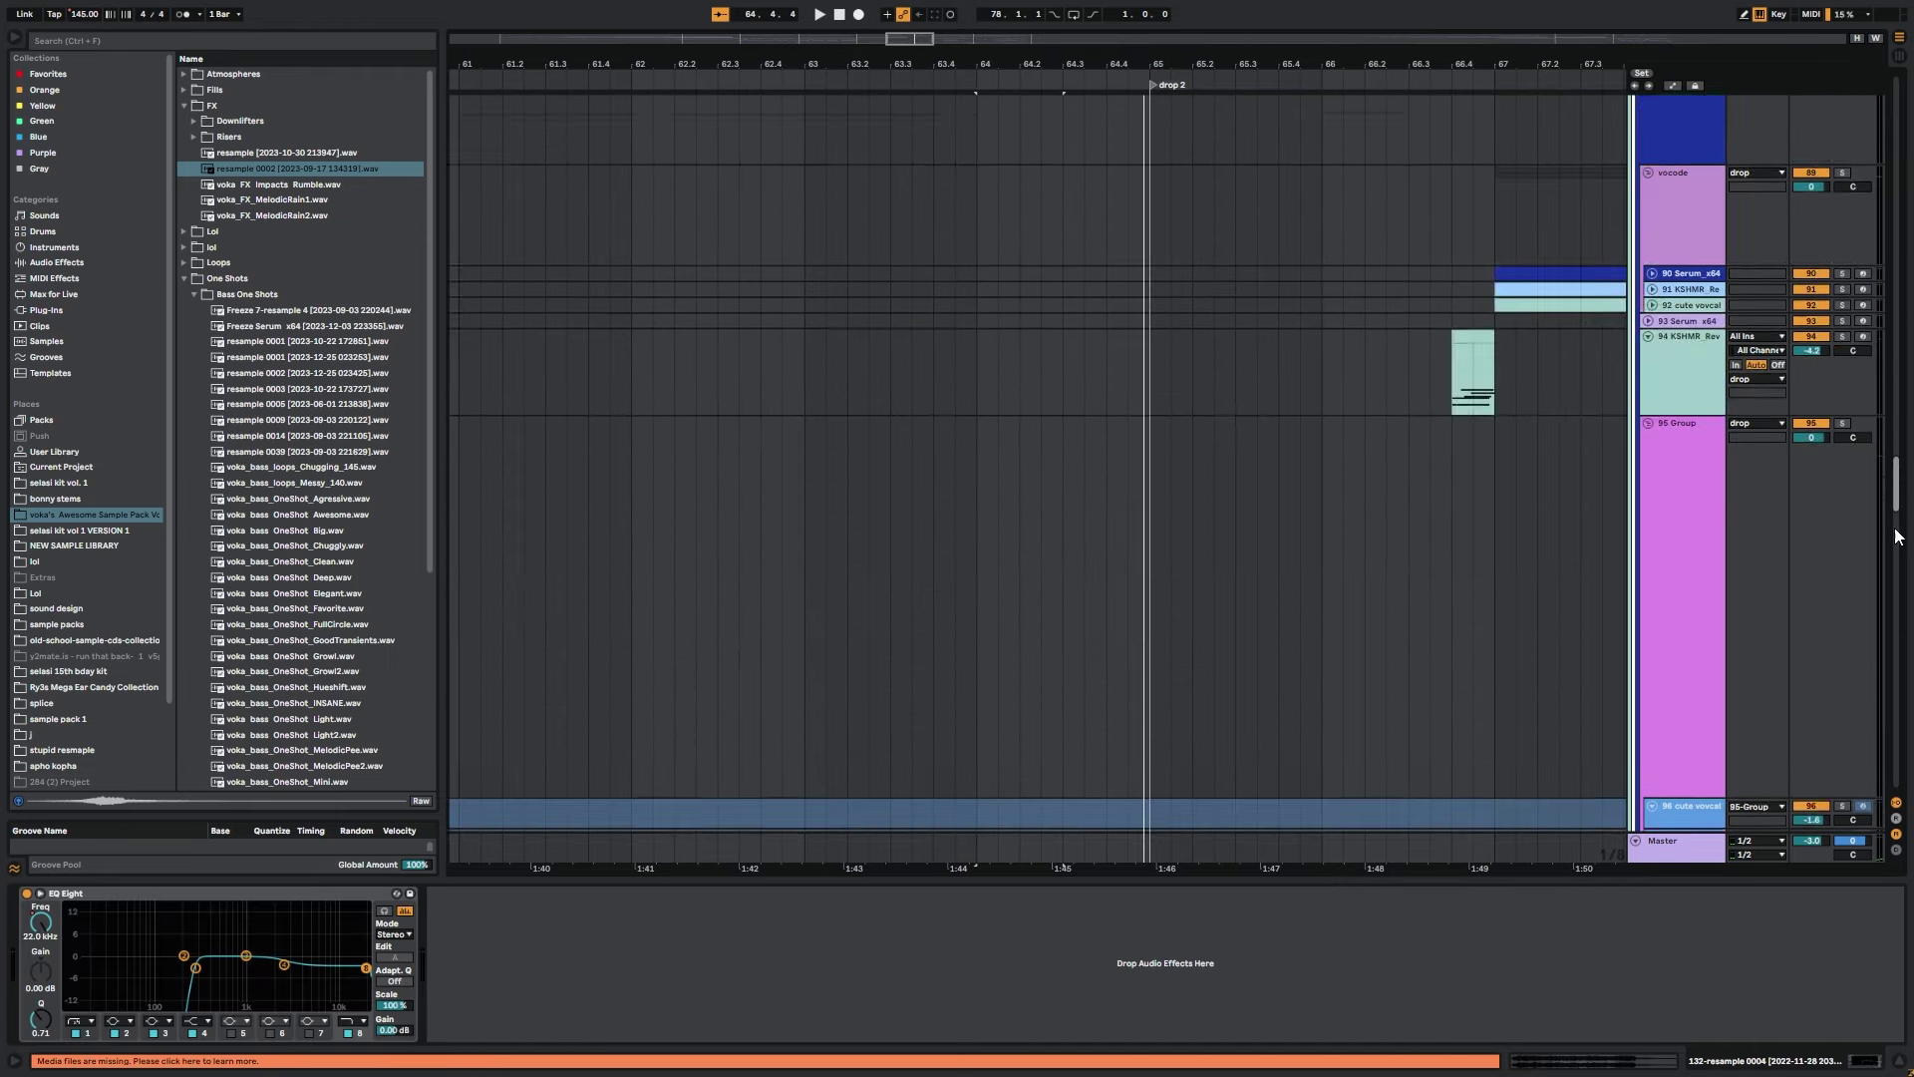
drag(1897, 530, 1876, 734)
scroll(1876, 731, down, 3)
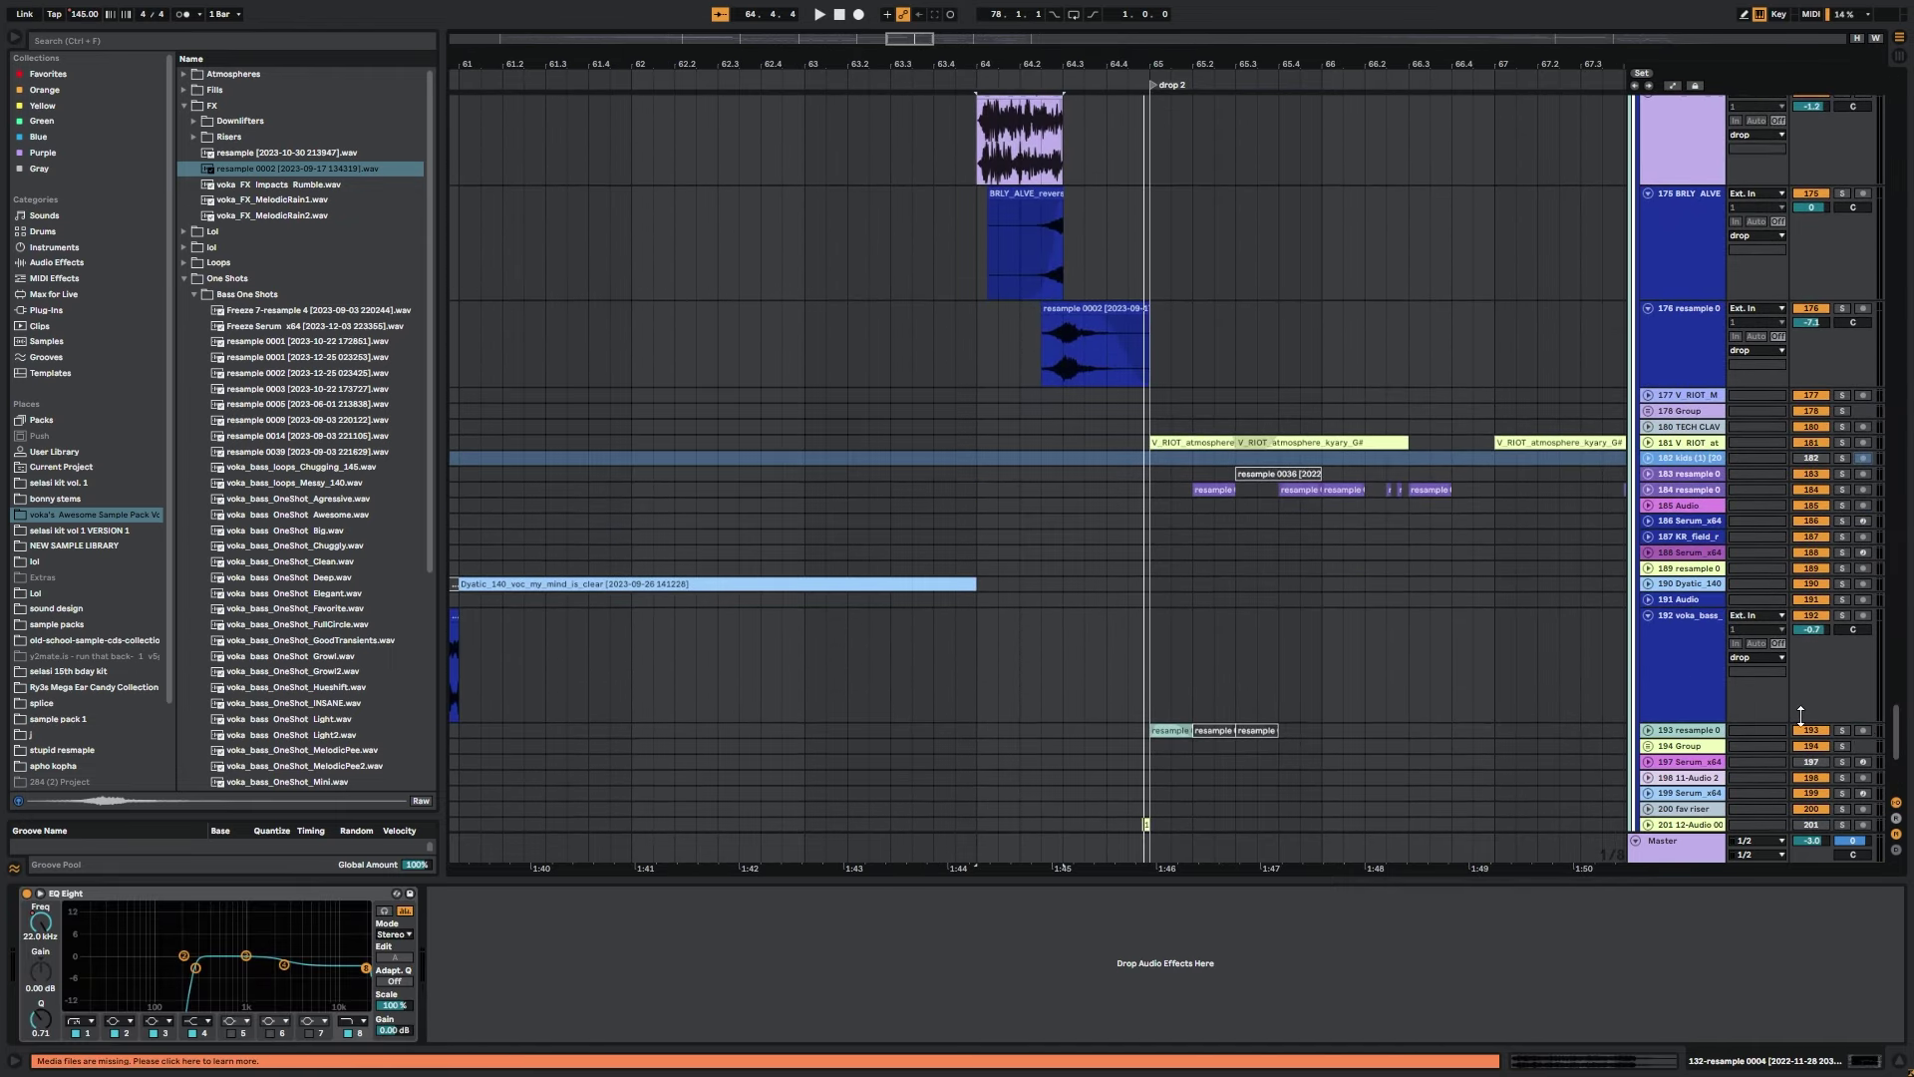
drag(1169, 756, 1137, 546)
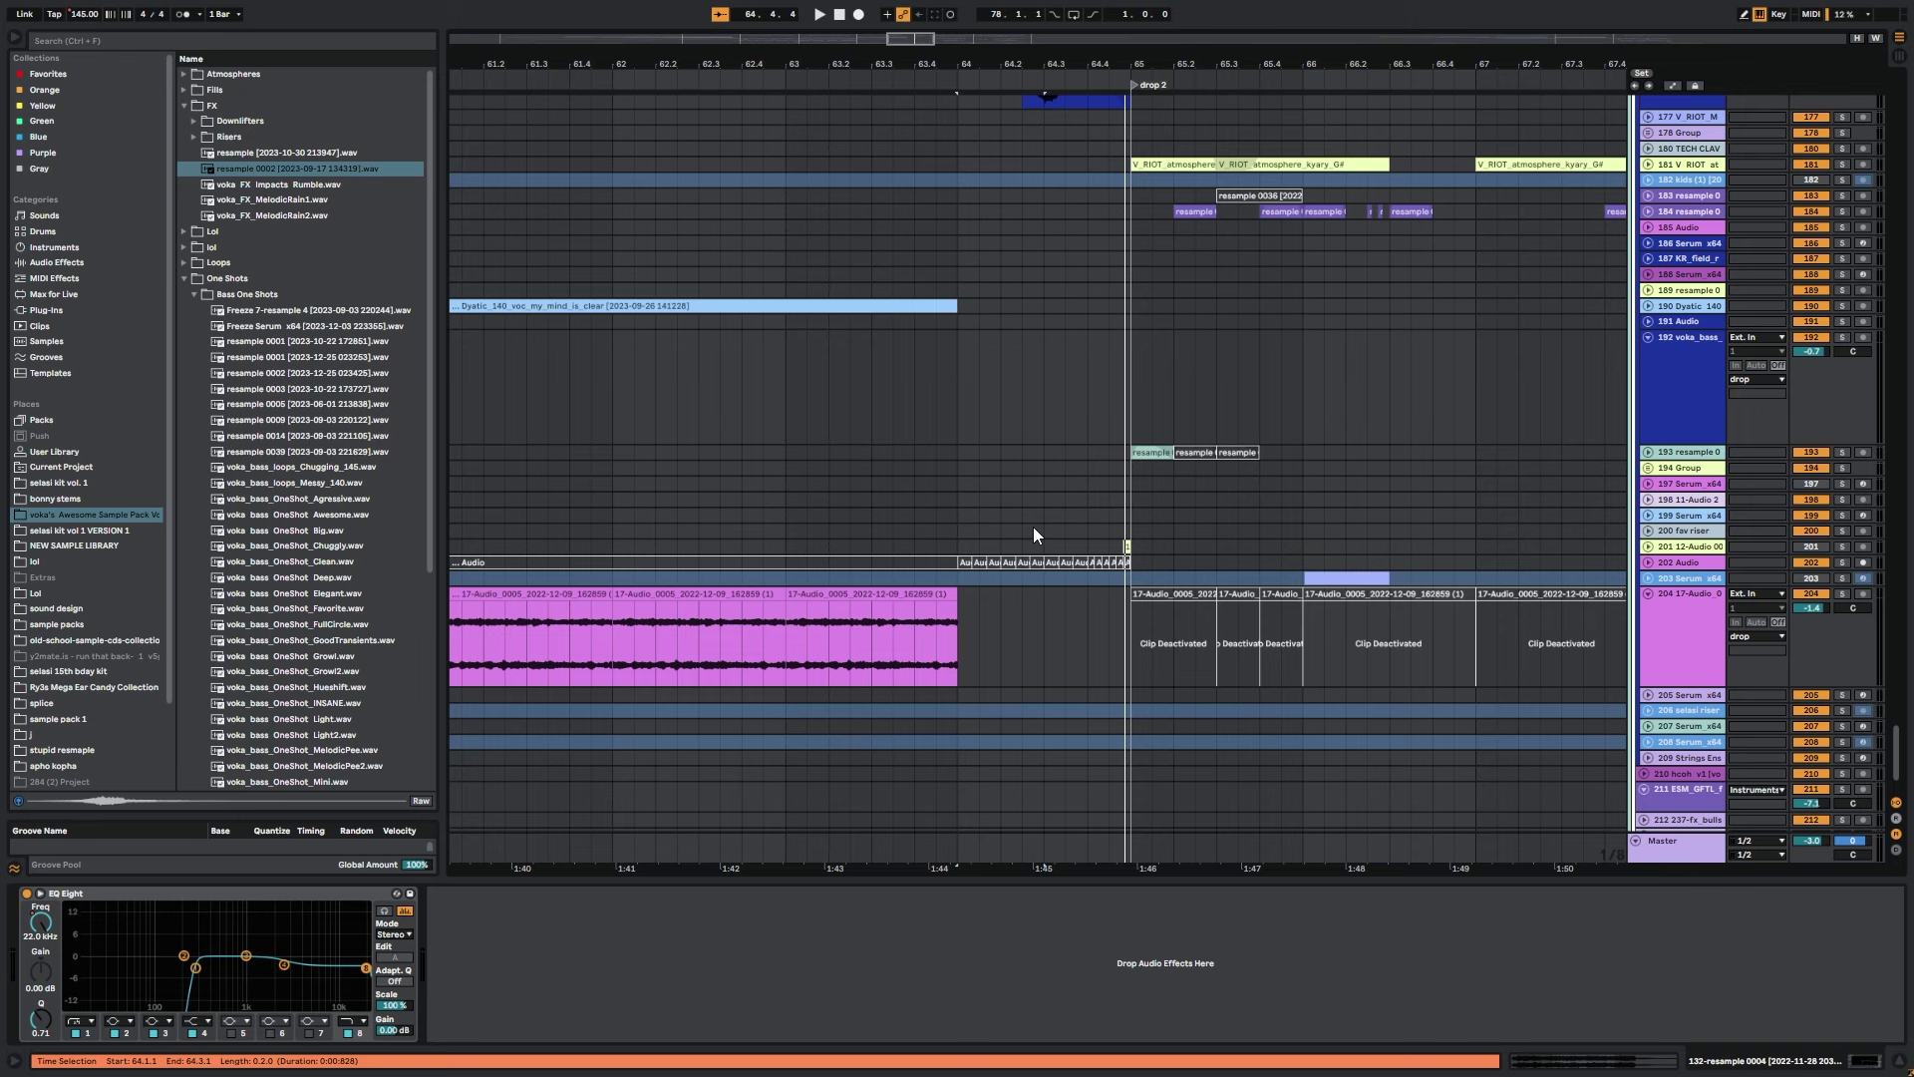
drag(961, 400, 969, 525)
click(1137, 392)
click(973, 504)
click(1053, 482)
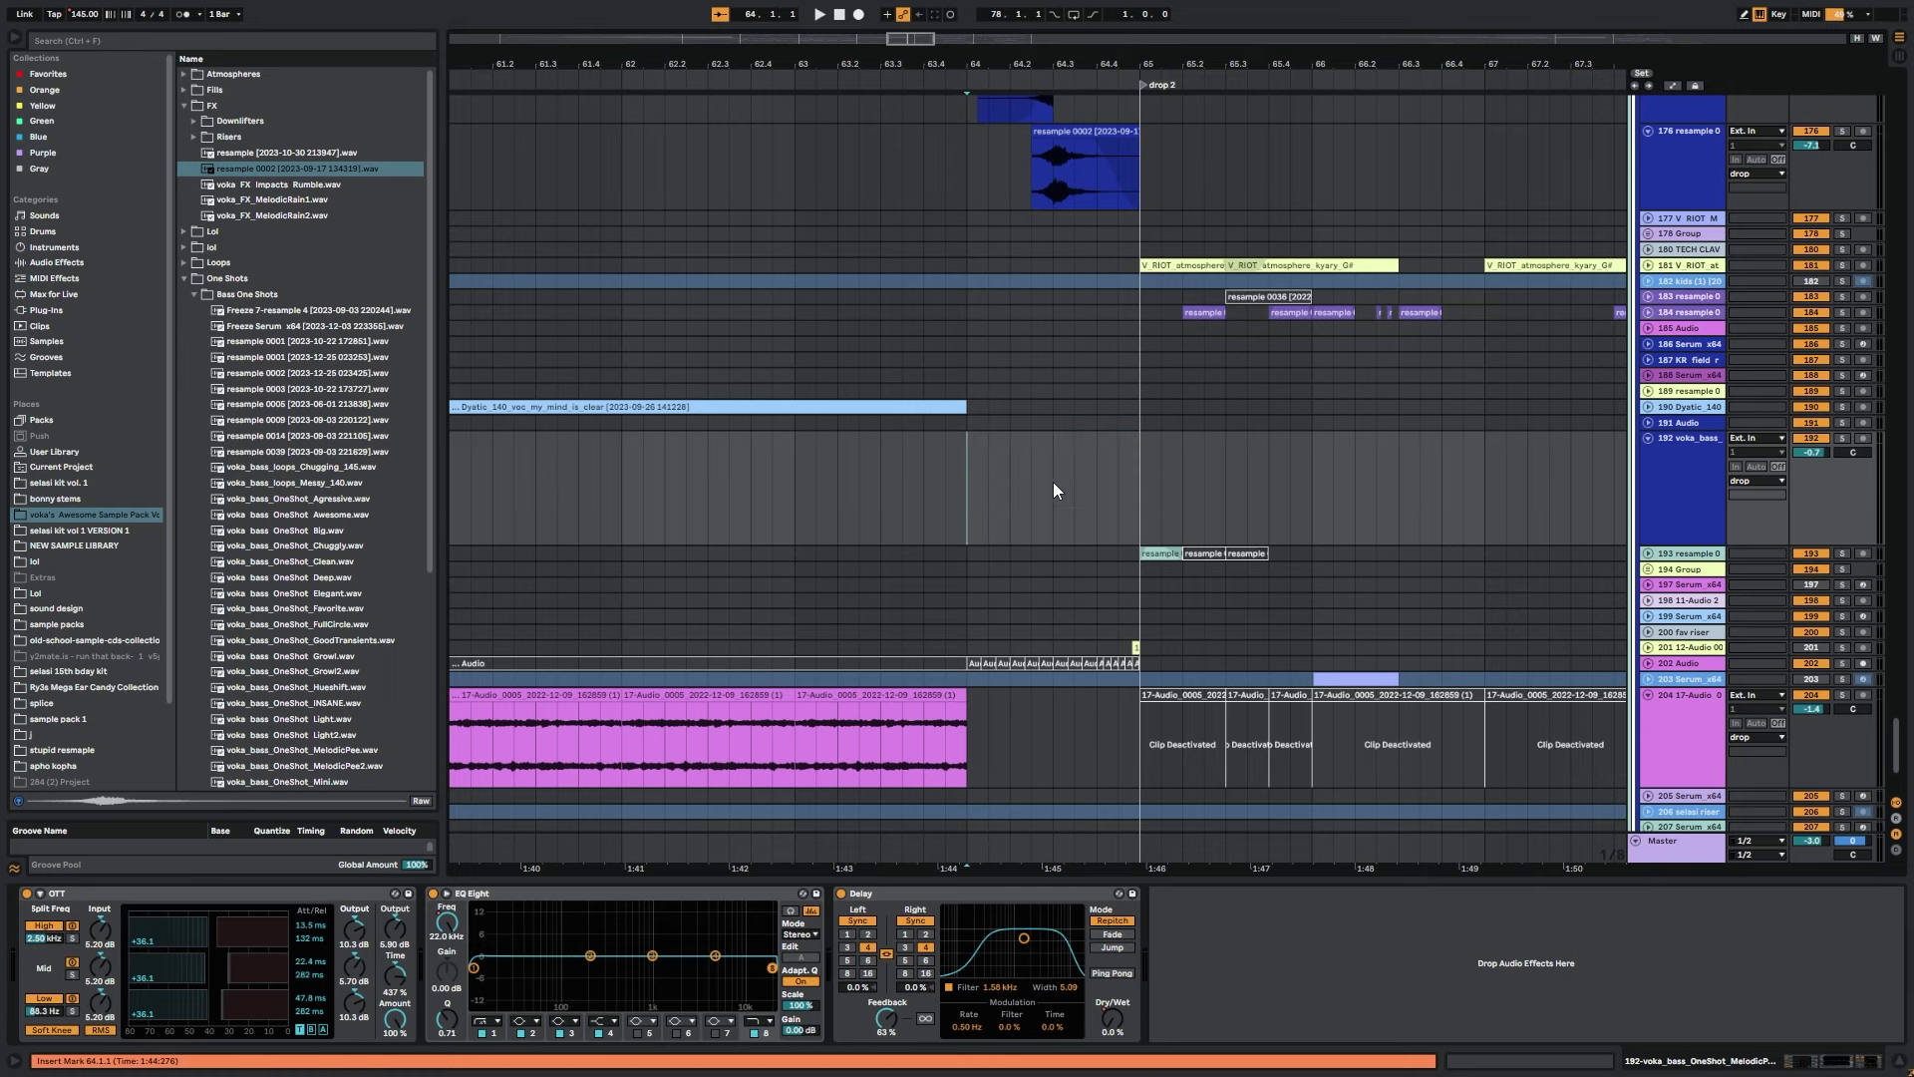
Fold FX tracks 174, 175 and 176.
scroll(1053, 481, up, 8)
click(1650, 478)
click(1652, 493)
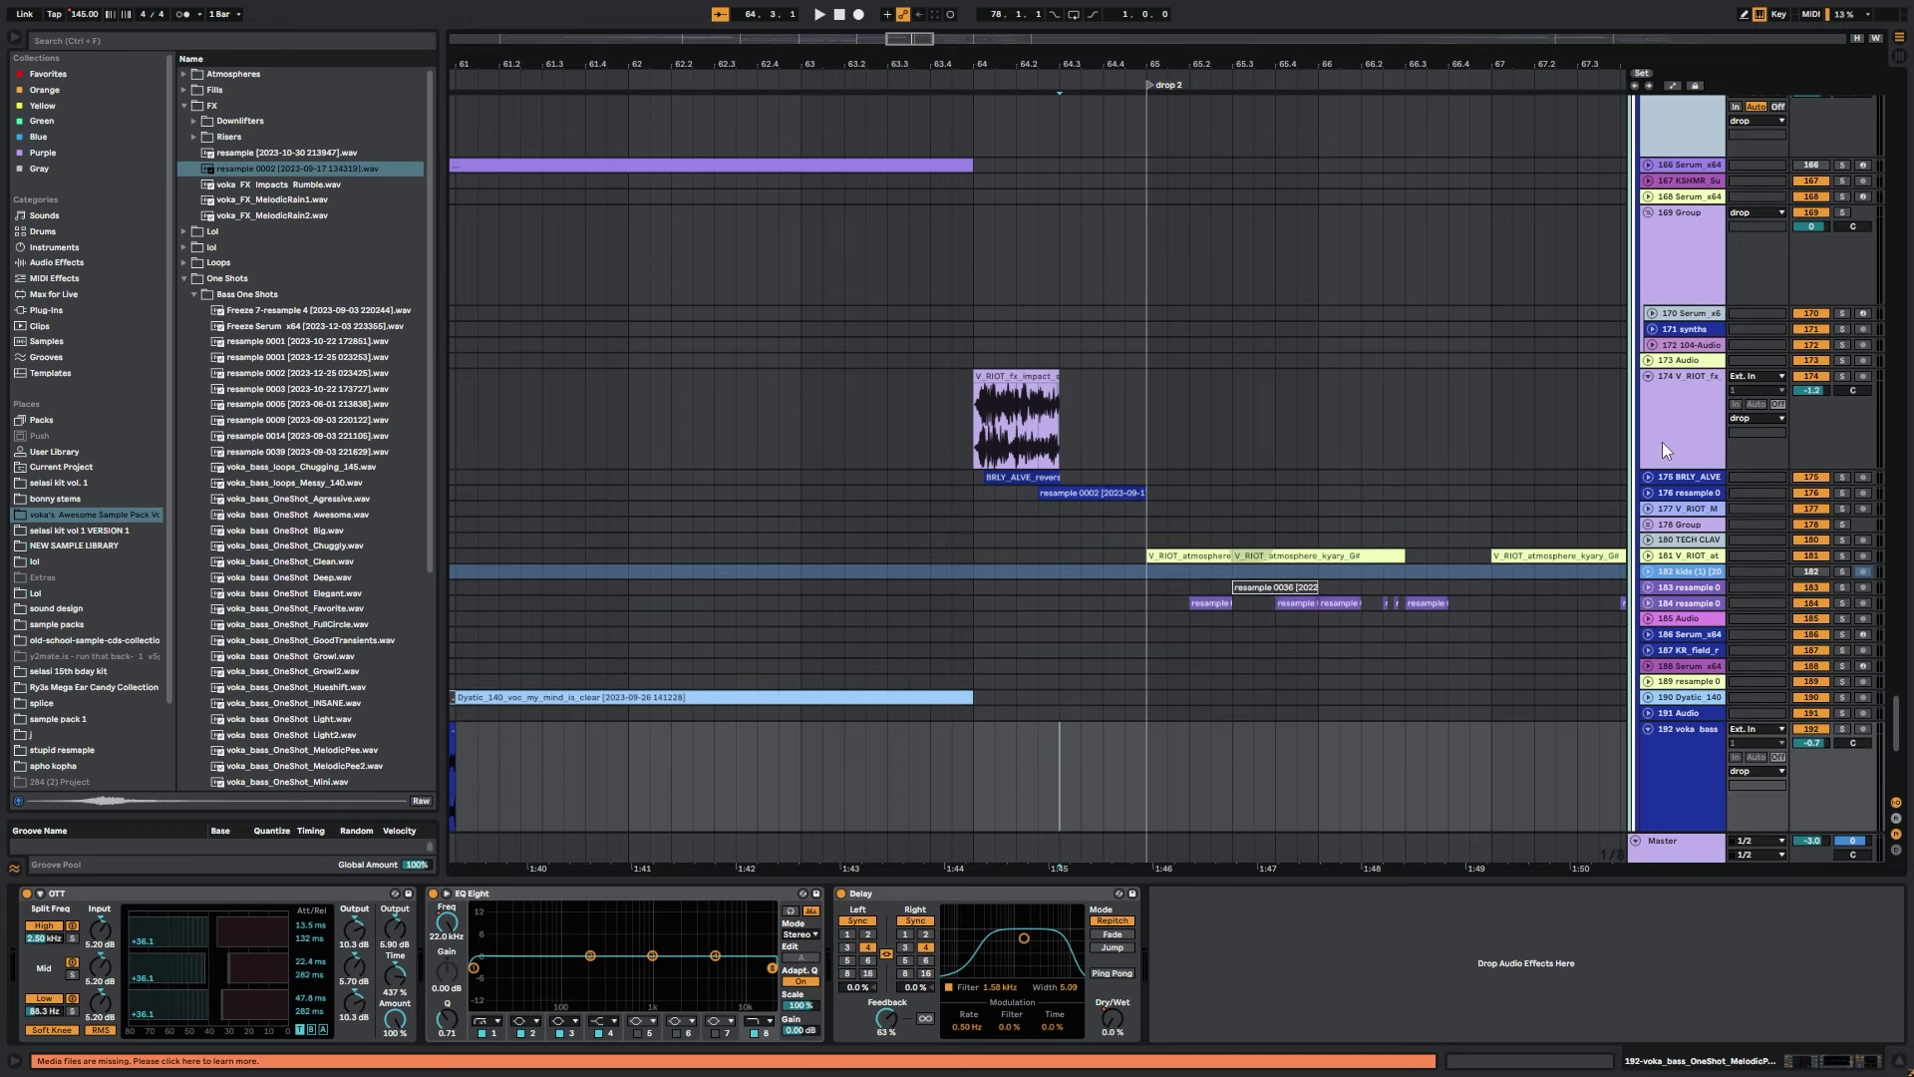
click(1648, 377)
Examine the Drums group's tracks from the start of drop 2 to drop 2 var.
scroll(1404, 495, up, 3)
drag(1404, 495, 1380, 570)
drag(1899, 700, 1876, 290)
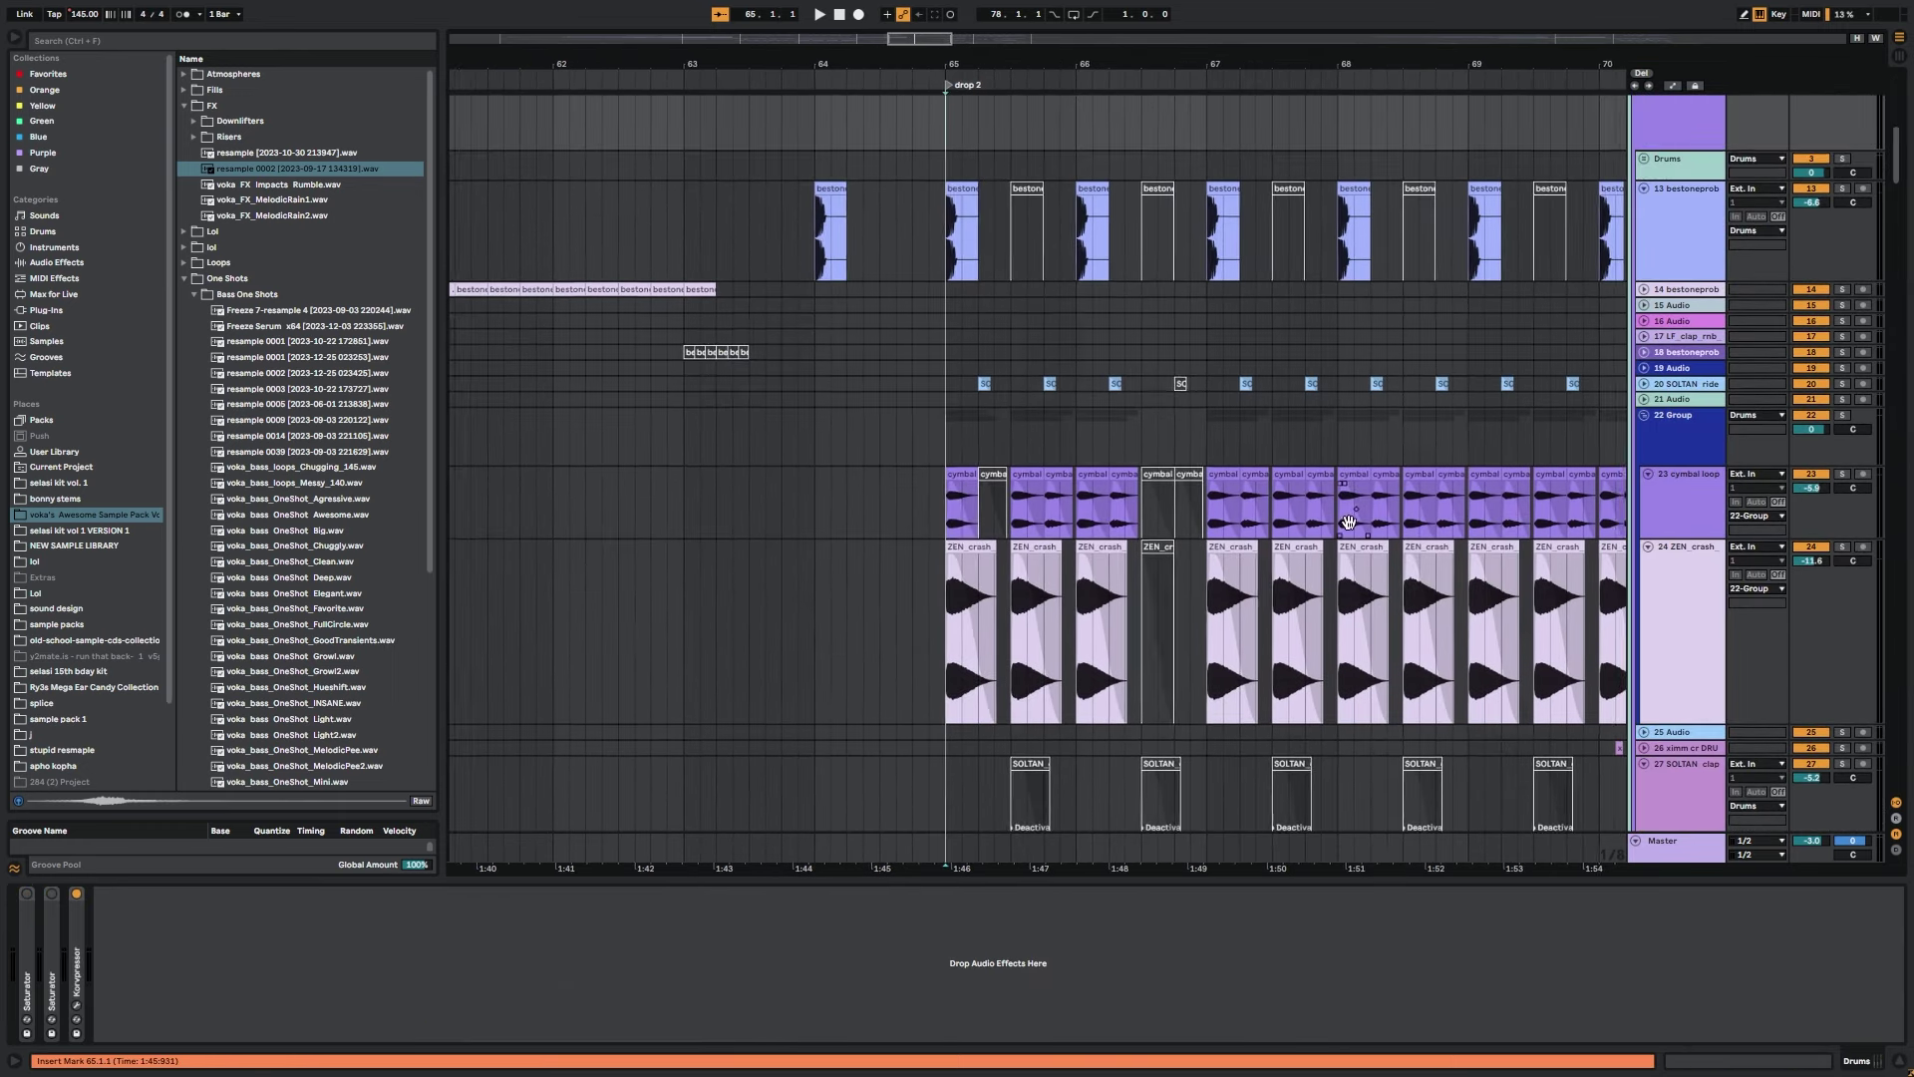
drag(1348, 522, 1353, 418)
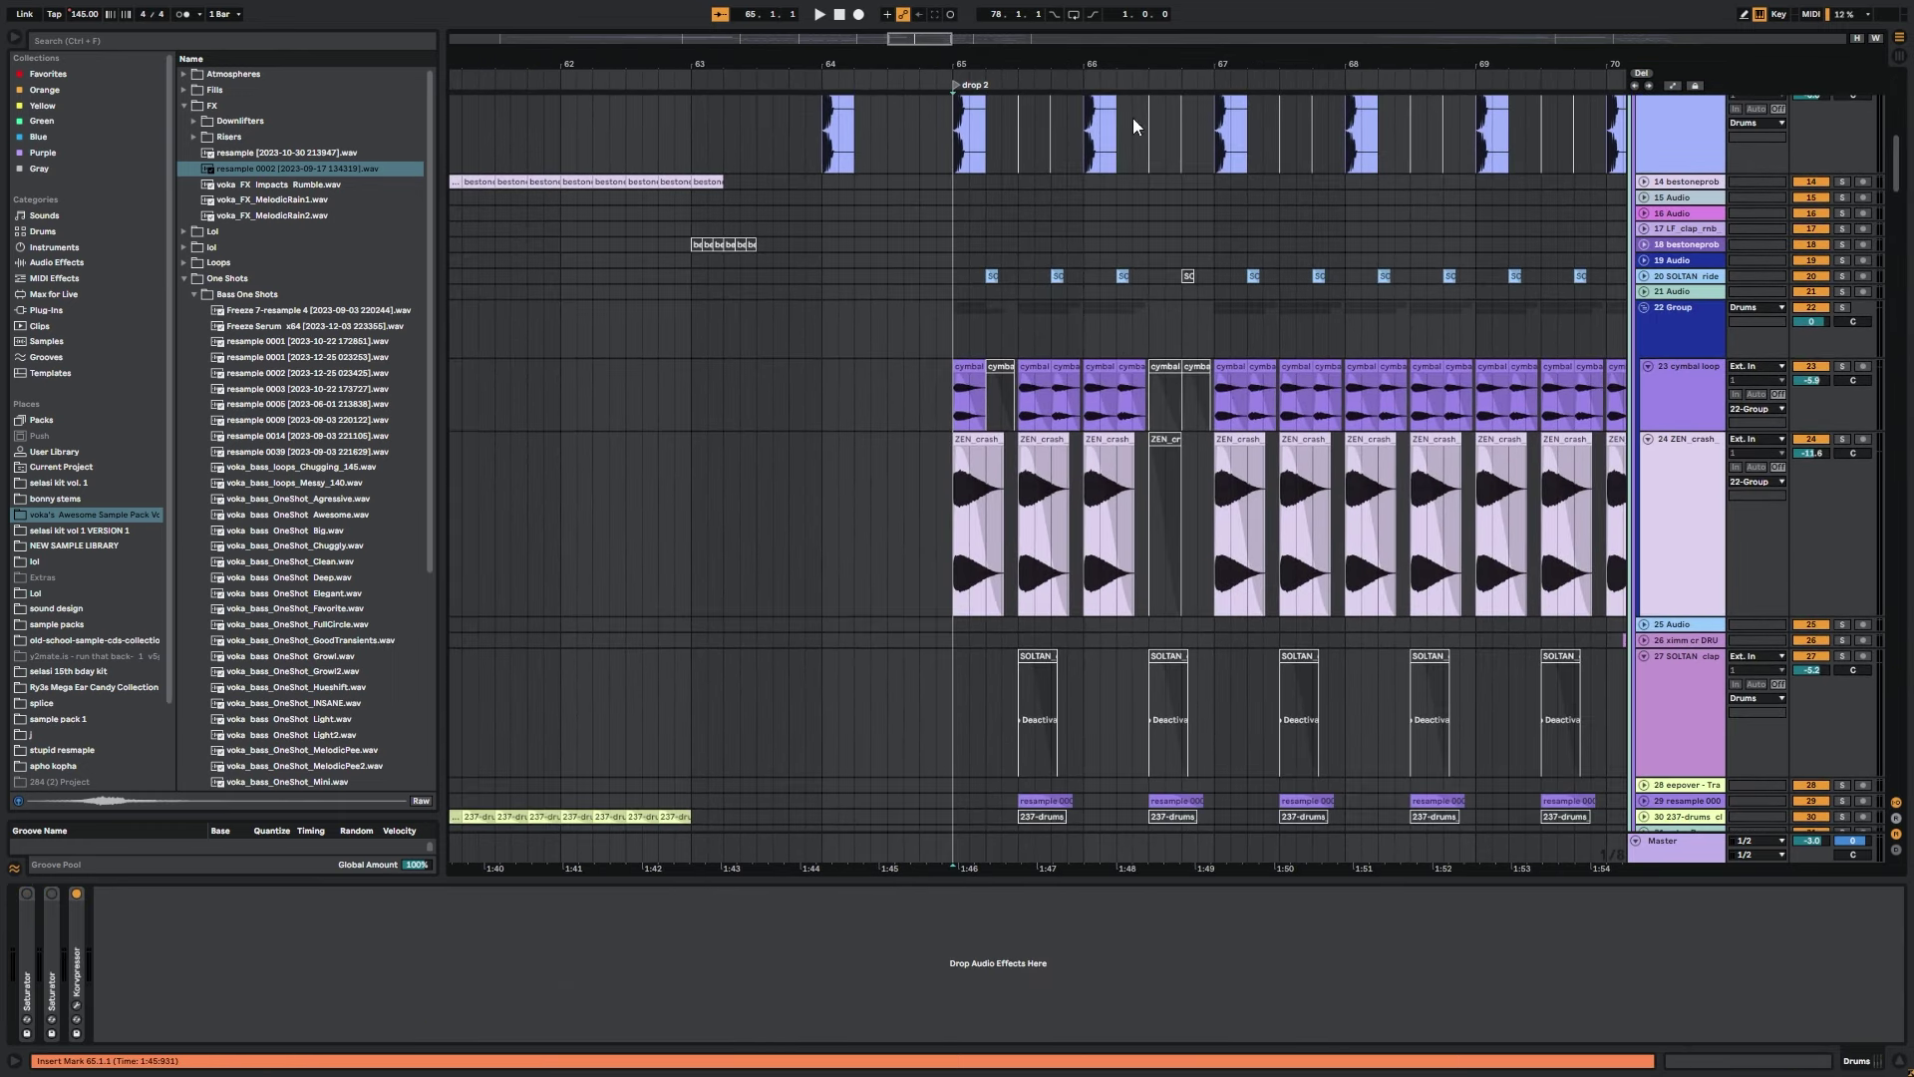
drag(1239, 325, 1213, 445)
drag(916, 37, 920, 8)
drag(939, 400, 869, 427)
drag(934, 40, 934, 72)
drag(999, 371, 995, 174)
drag(927, 40, 929, 64)
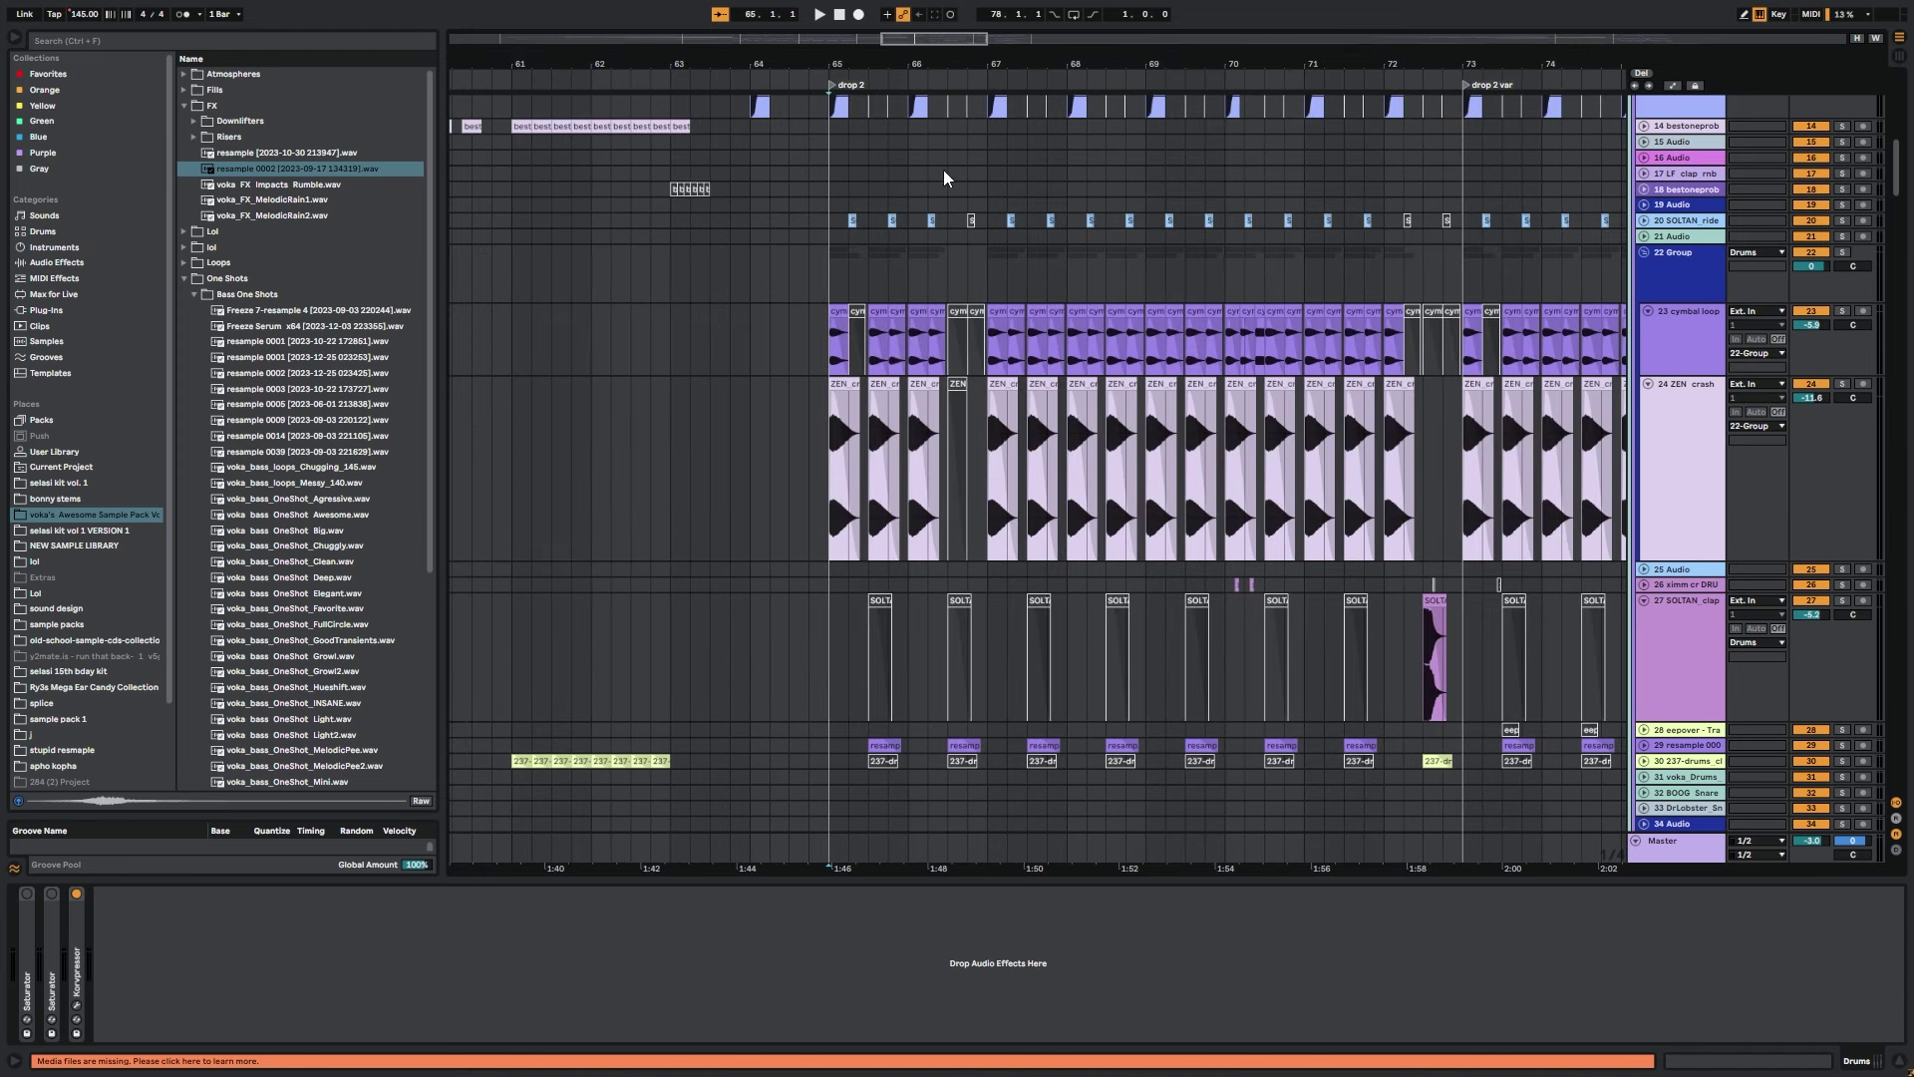
Audition the first resample 0001 snare clip of drop 2 in solo on track 29 and reveal its source sample in the browser.
drag(972, 750, 987, 588)
click(896, 585)
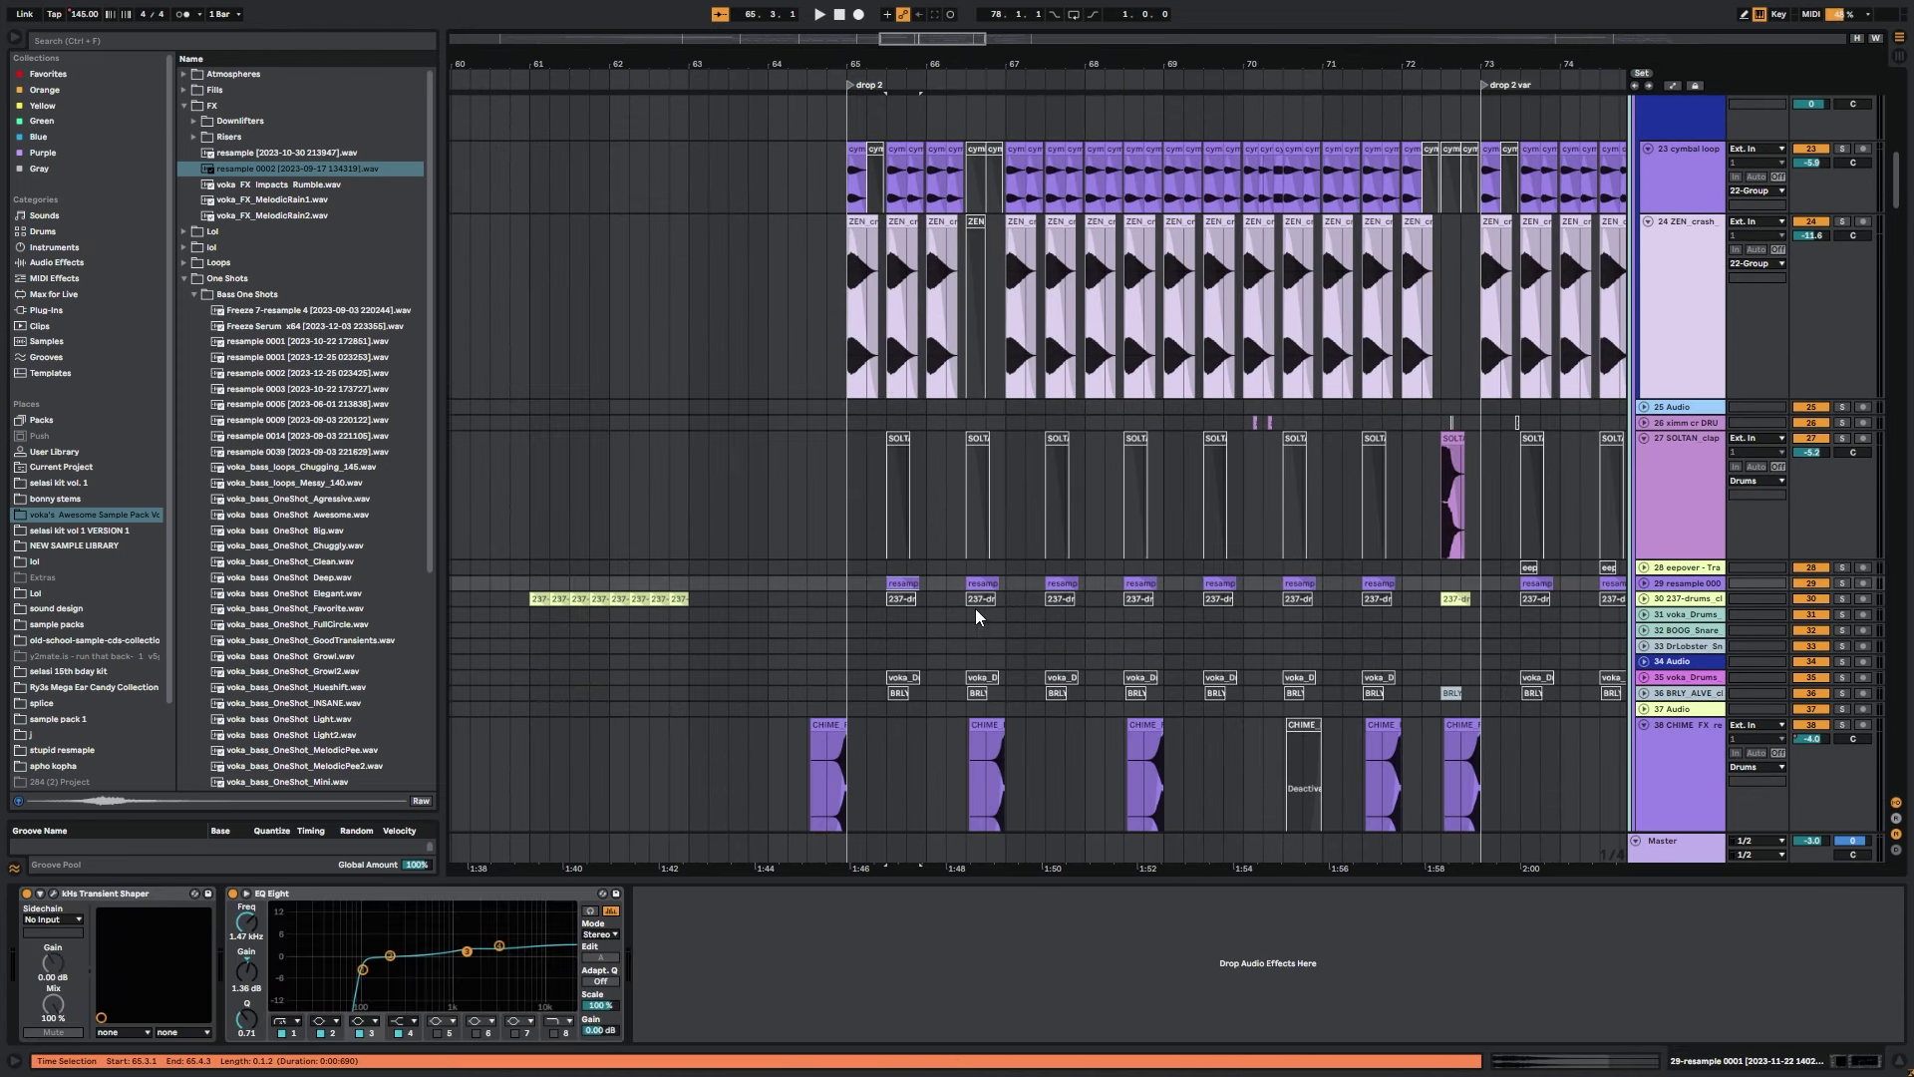
click(1842, 585)
scroll(1086, 355, up, 6)
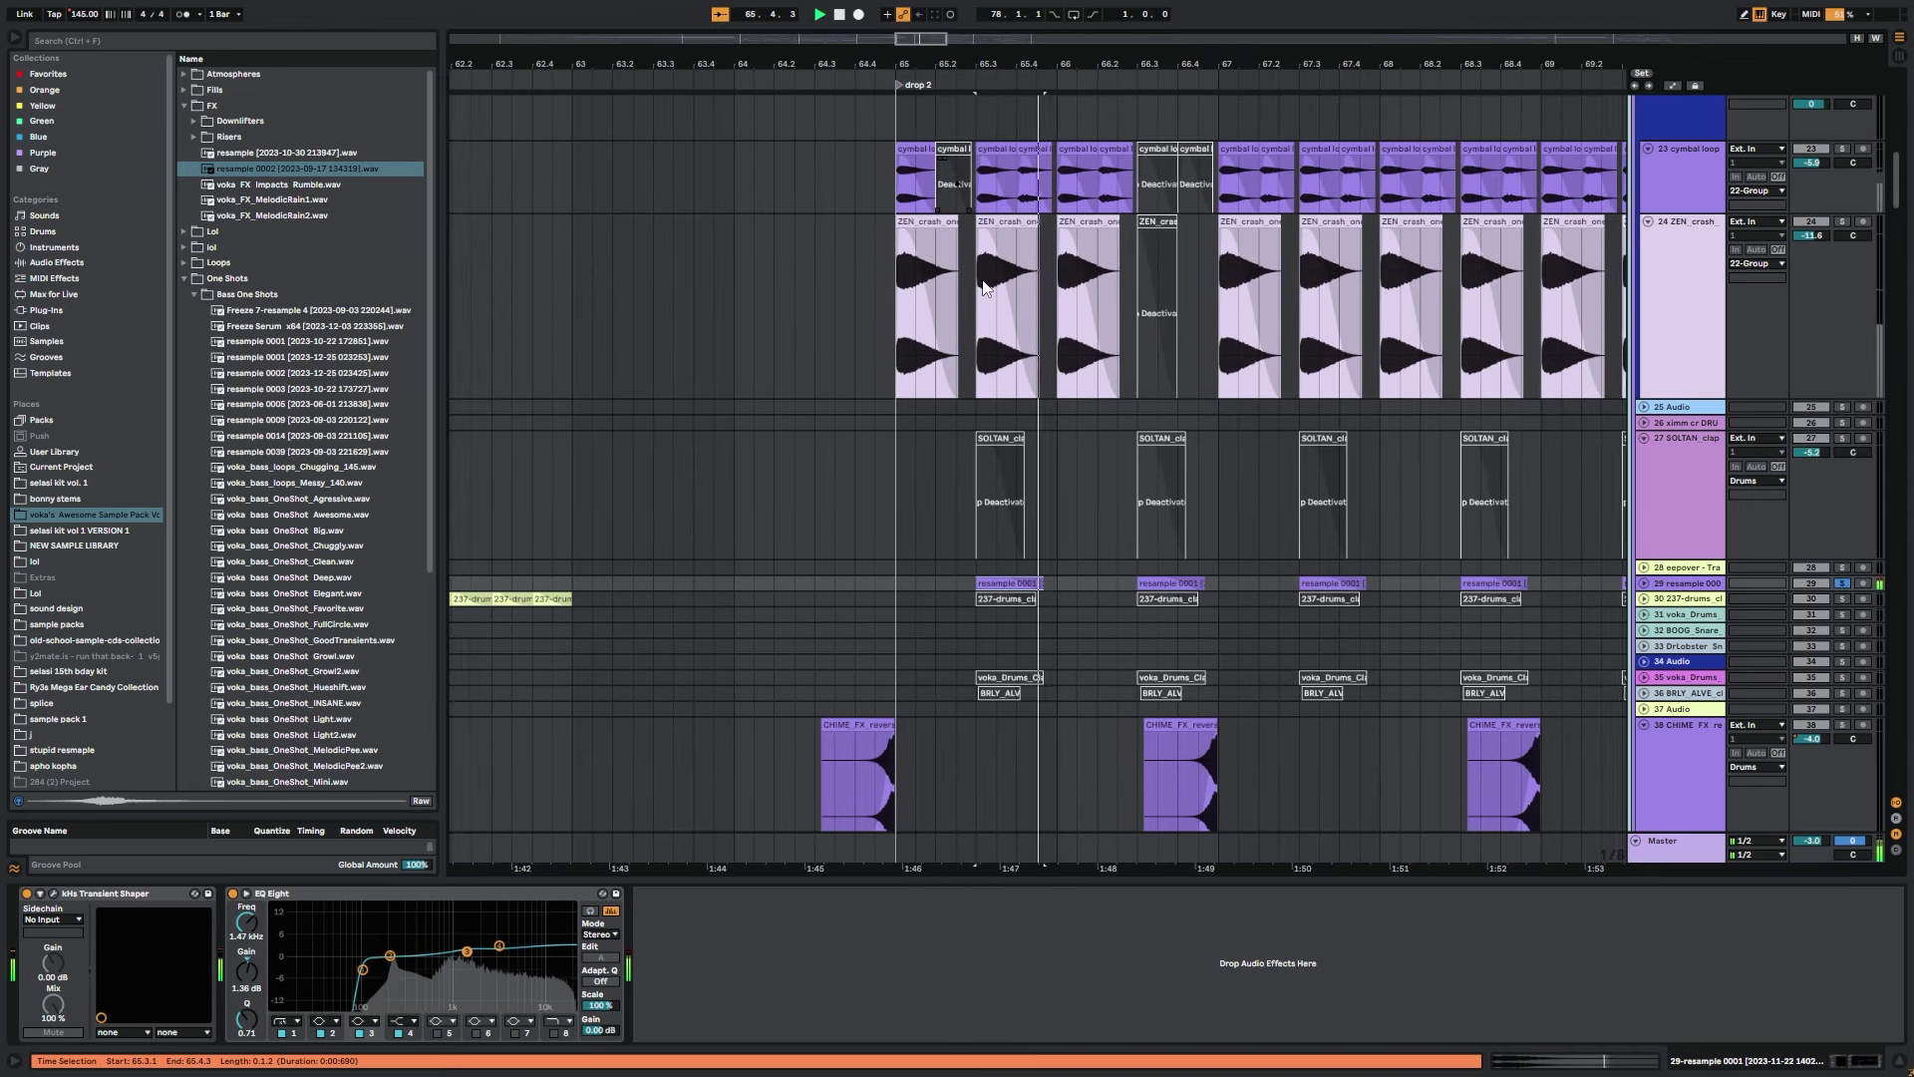
right_click(973, 580)
click(1033, 767)
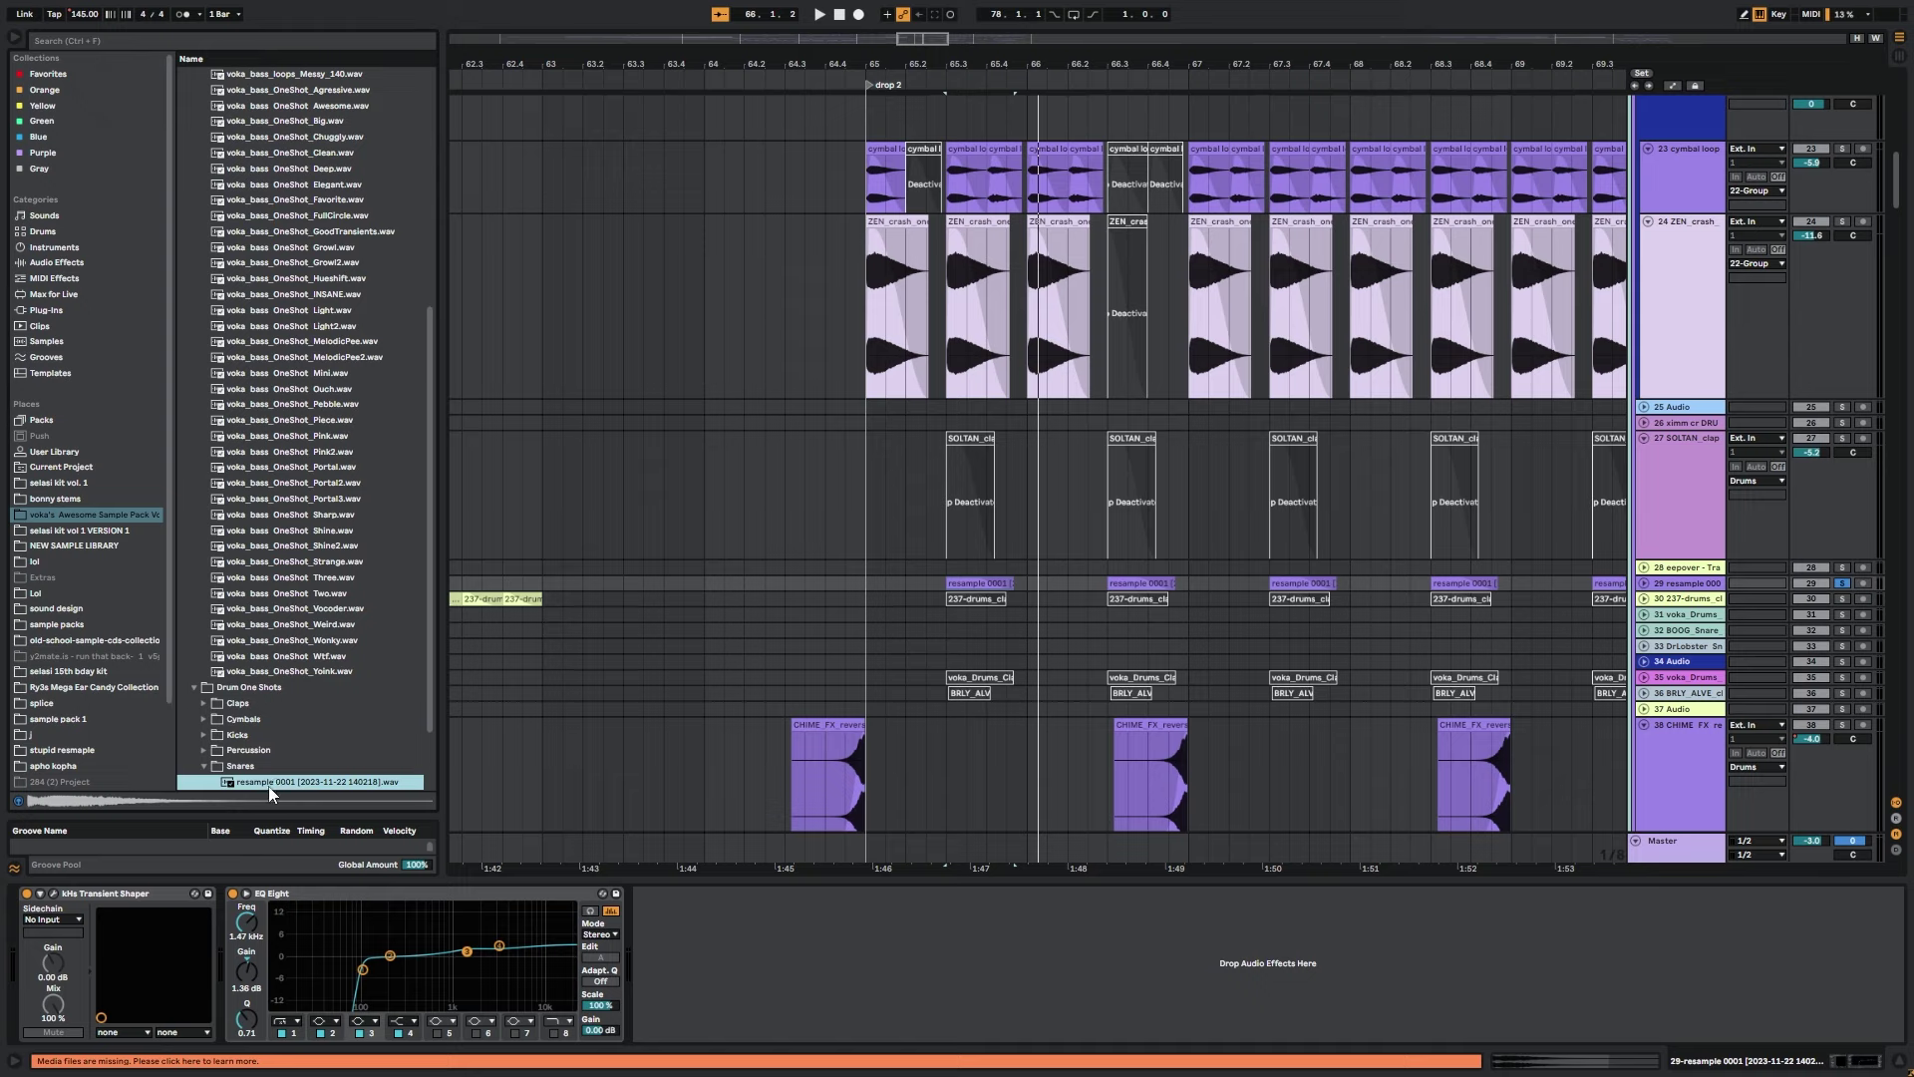
Open the kHs Transient Shaper on track 29 and inspect its Attack and Pump settings.
click(104, 890)
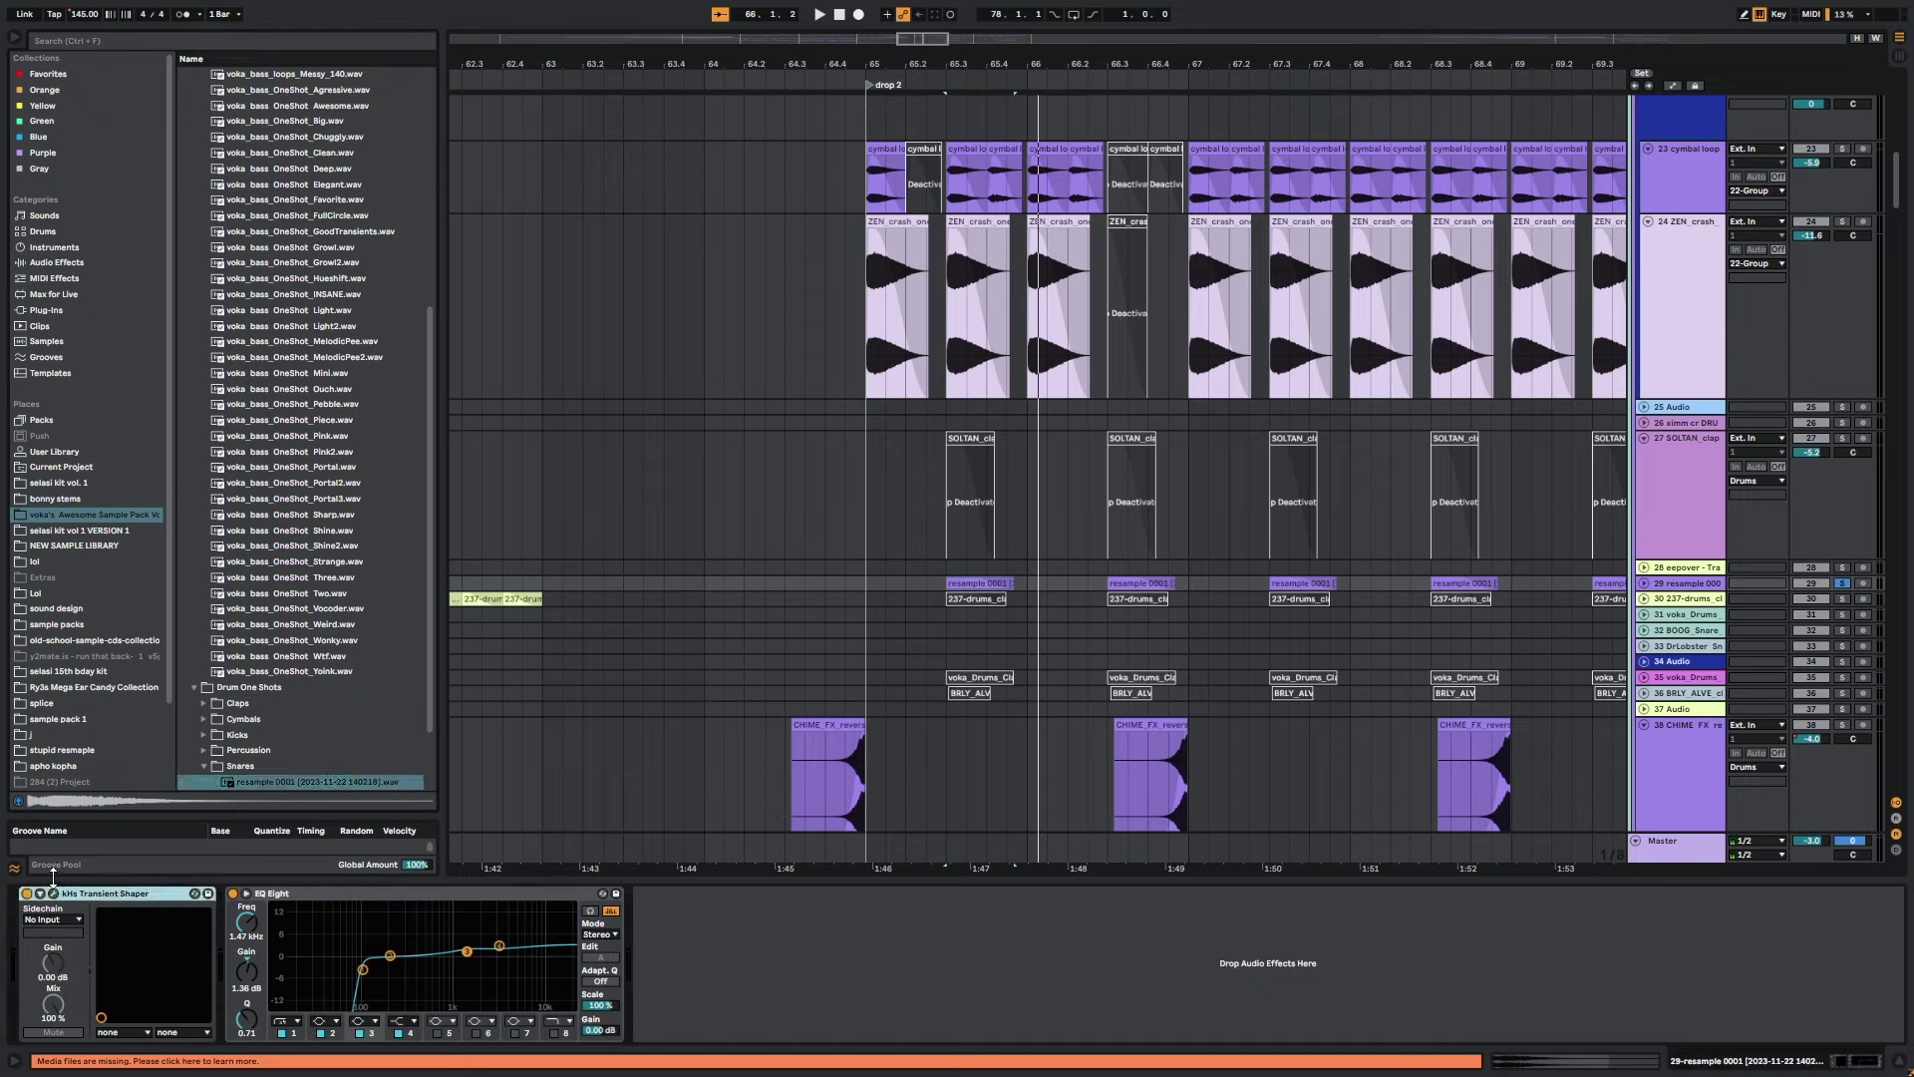
click(53, 892)
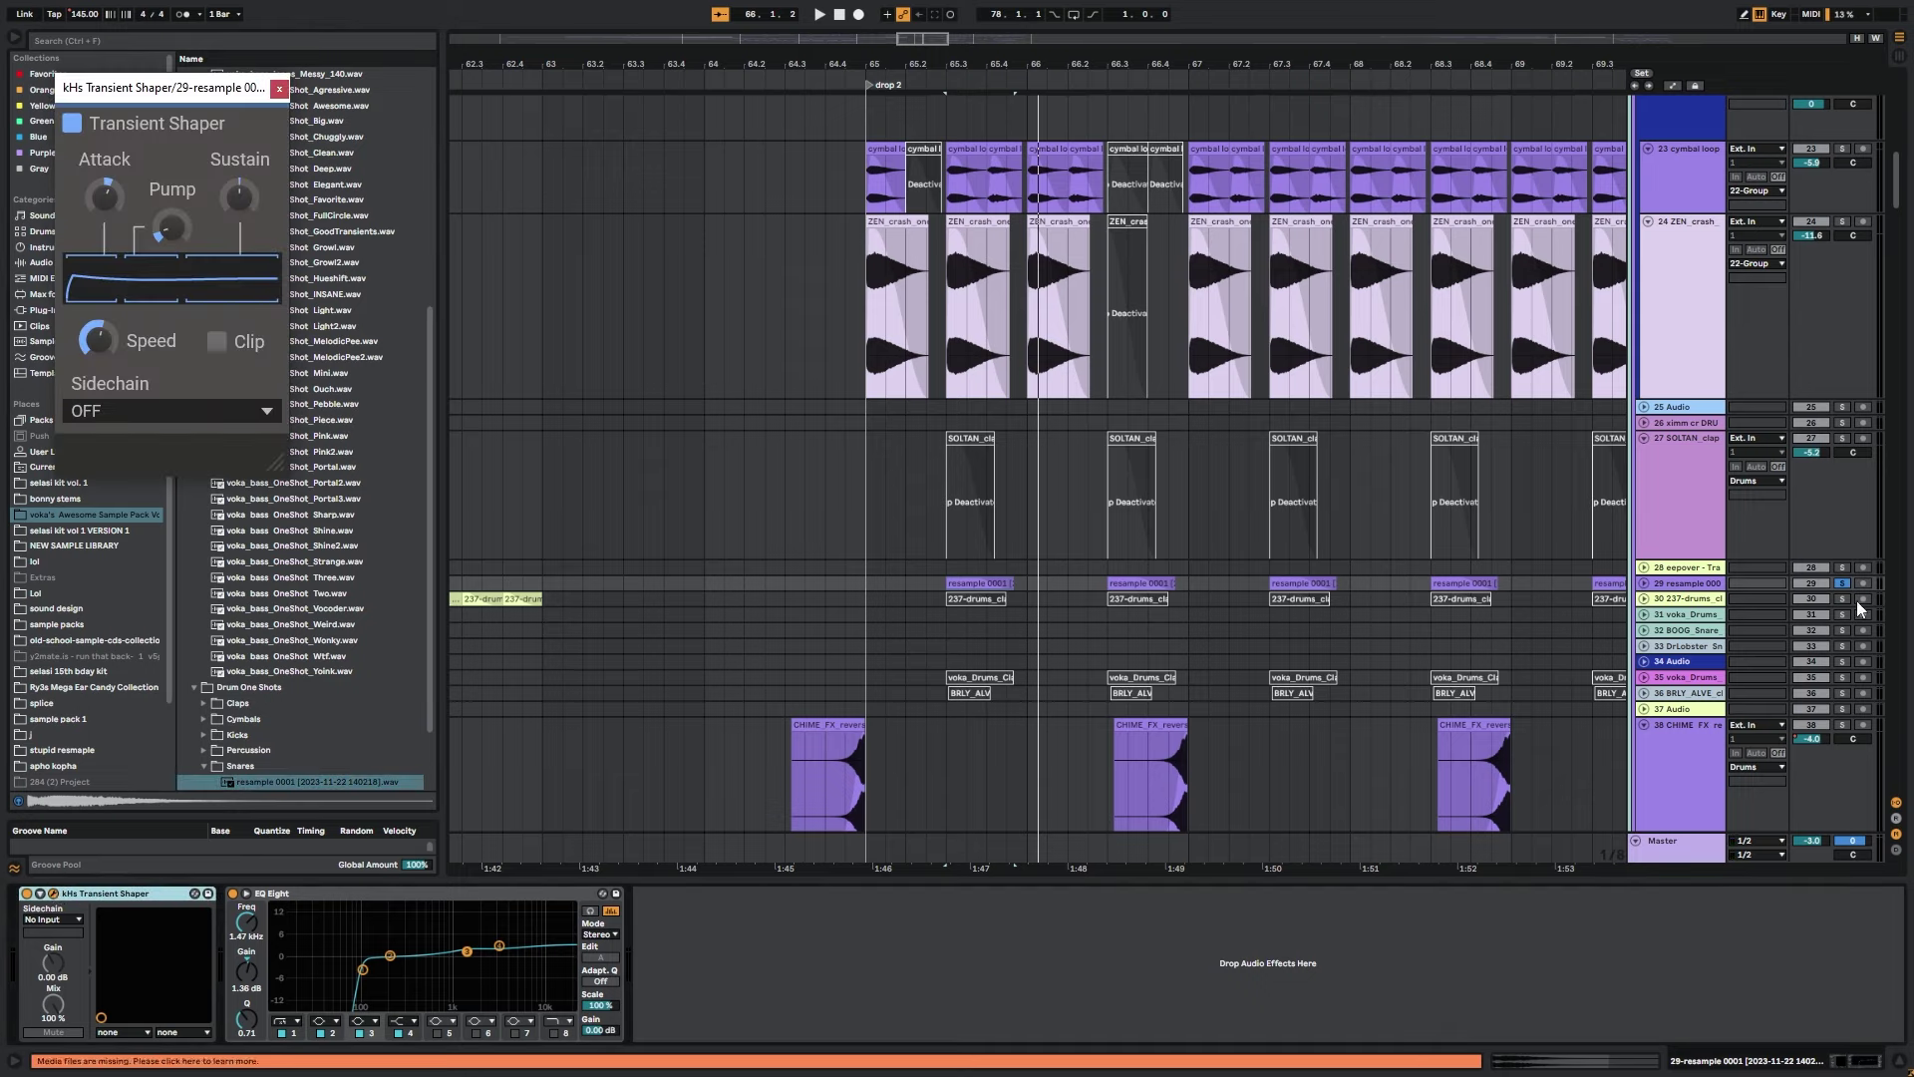
mouse_move(104, 196)
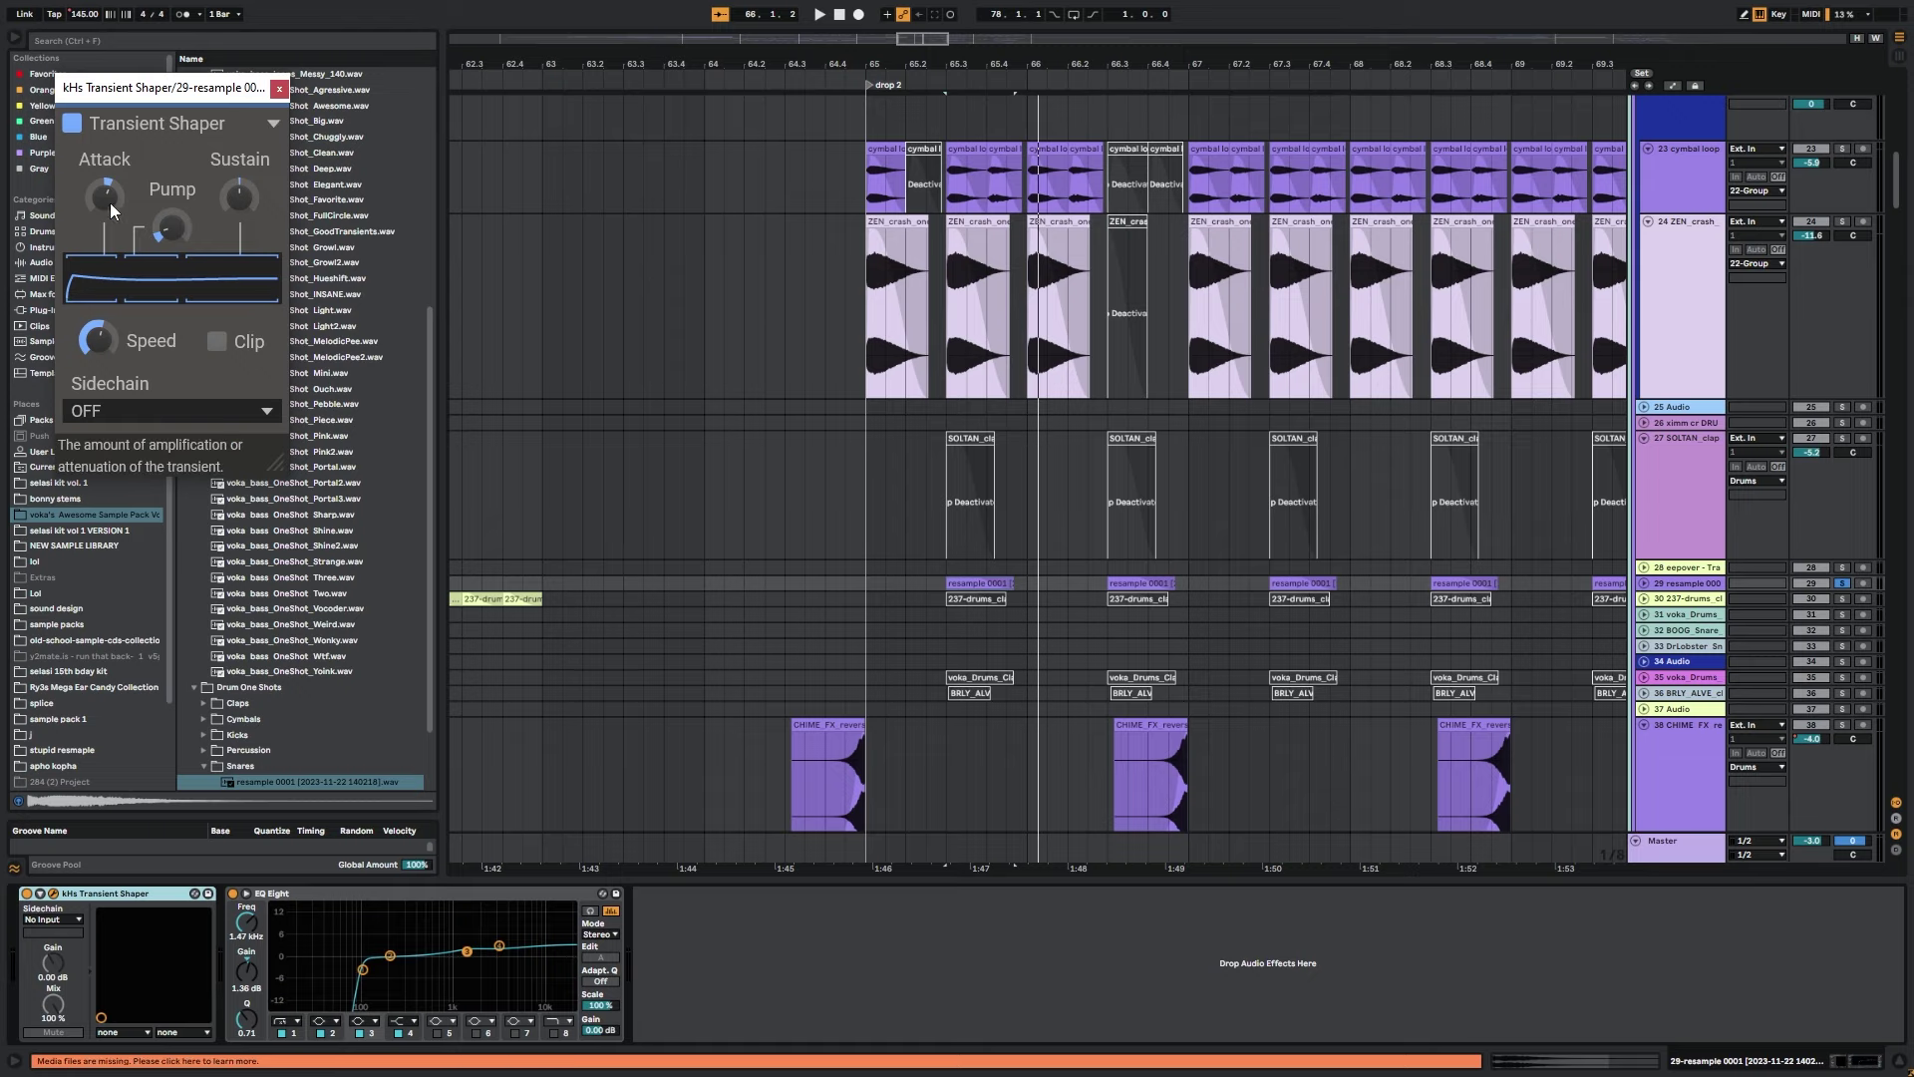
mouse_move(158, 235)
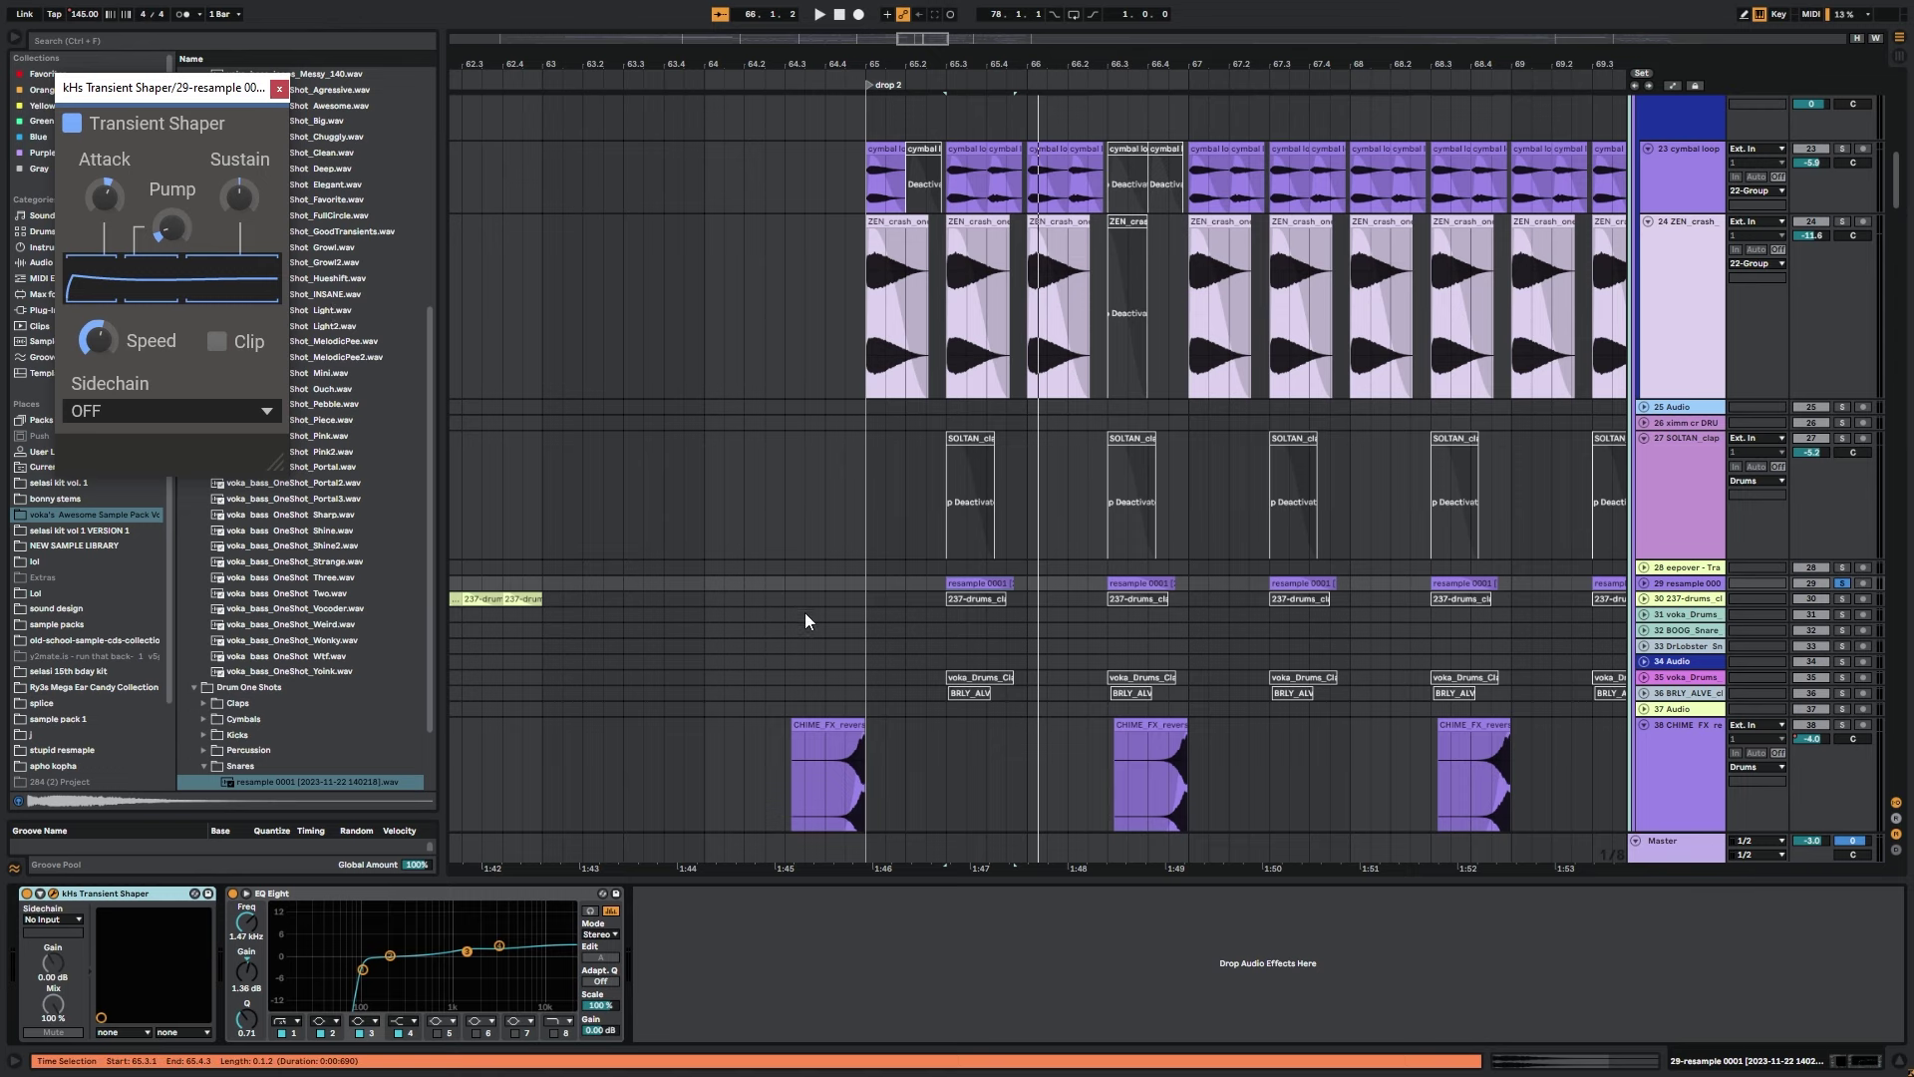
Unfold track 29 to audition its resample 0001 clip in solo, and close the Transient Shaper window.
drag(916, 34, 927, 49)
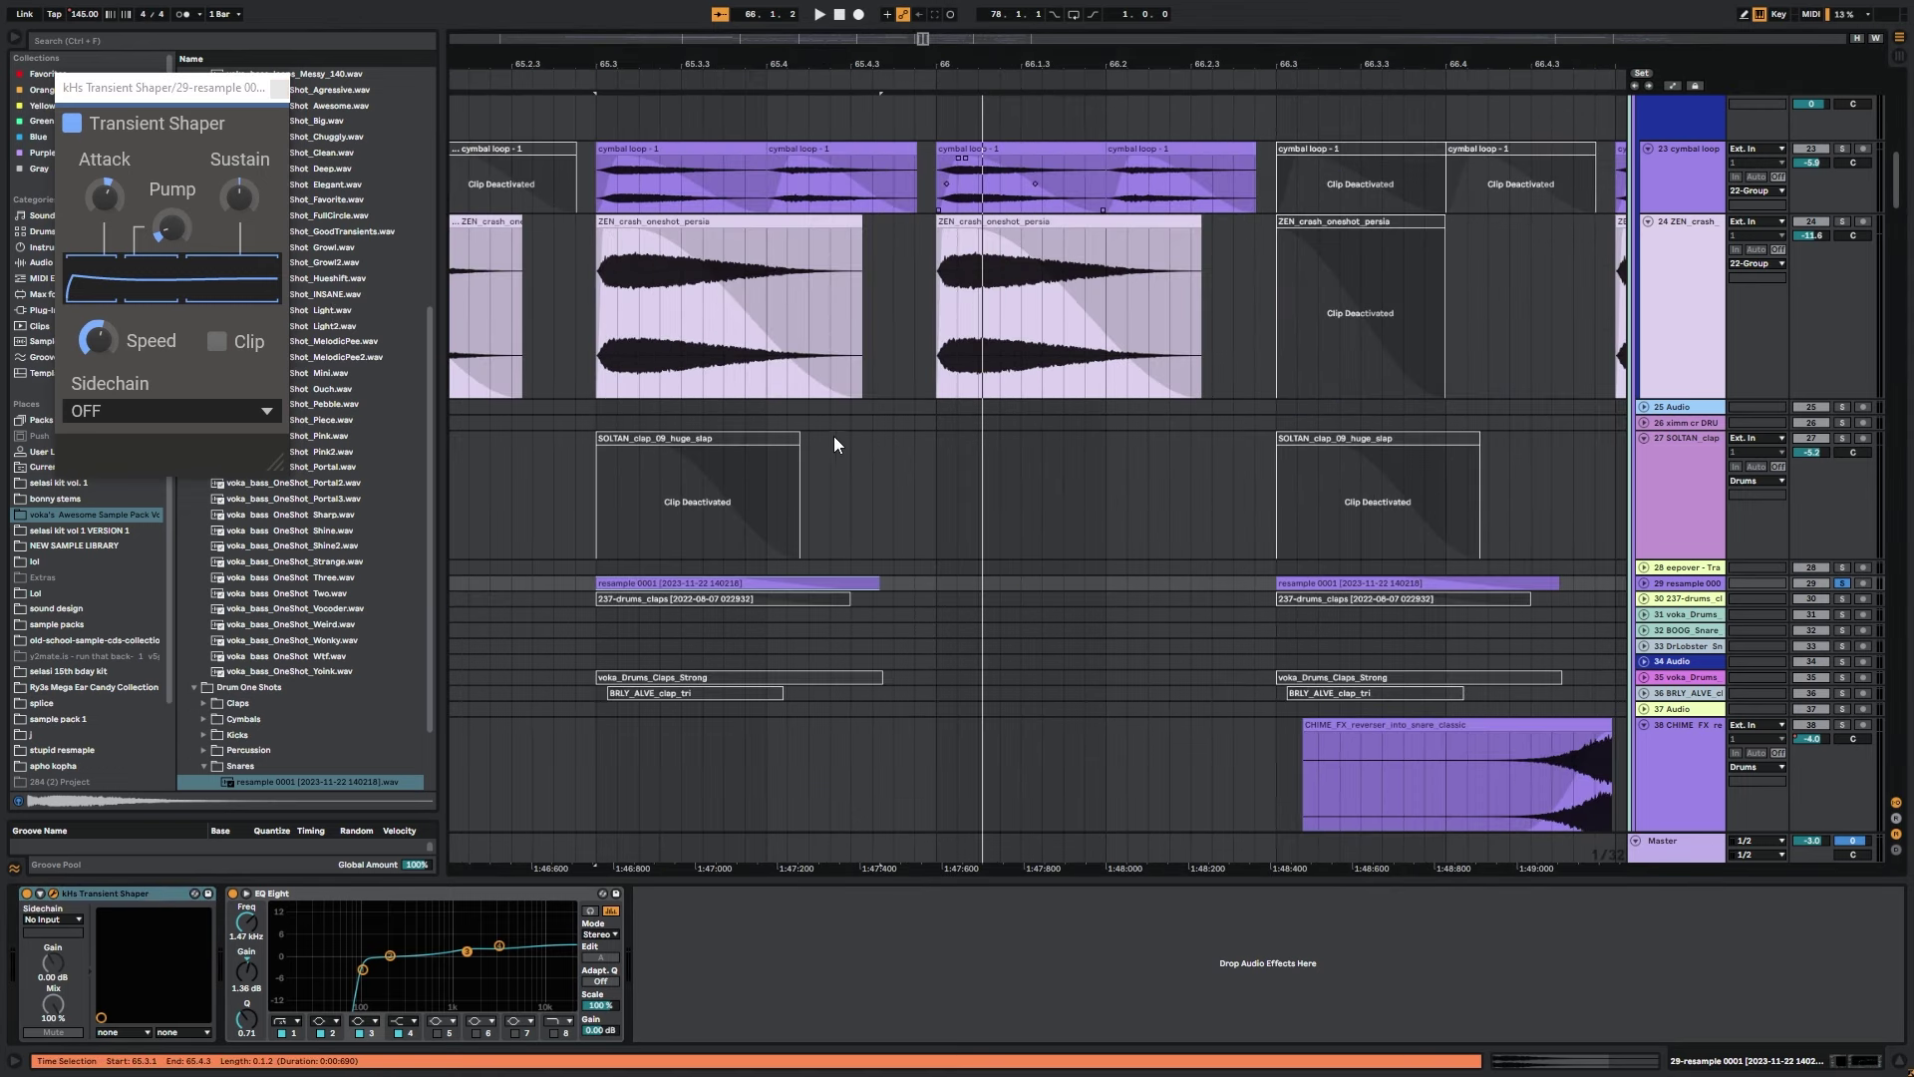
click(1644, 583)
key(space)
drag(807, 540, 1143, 470)
key(space)
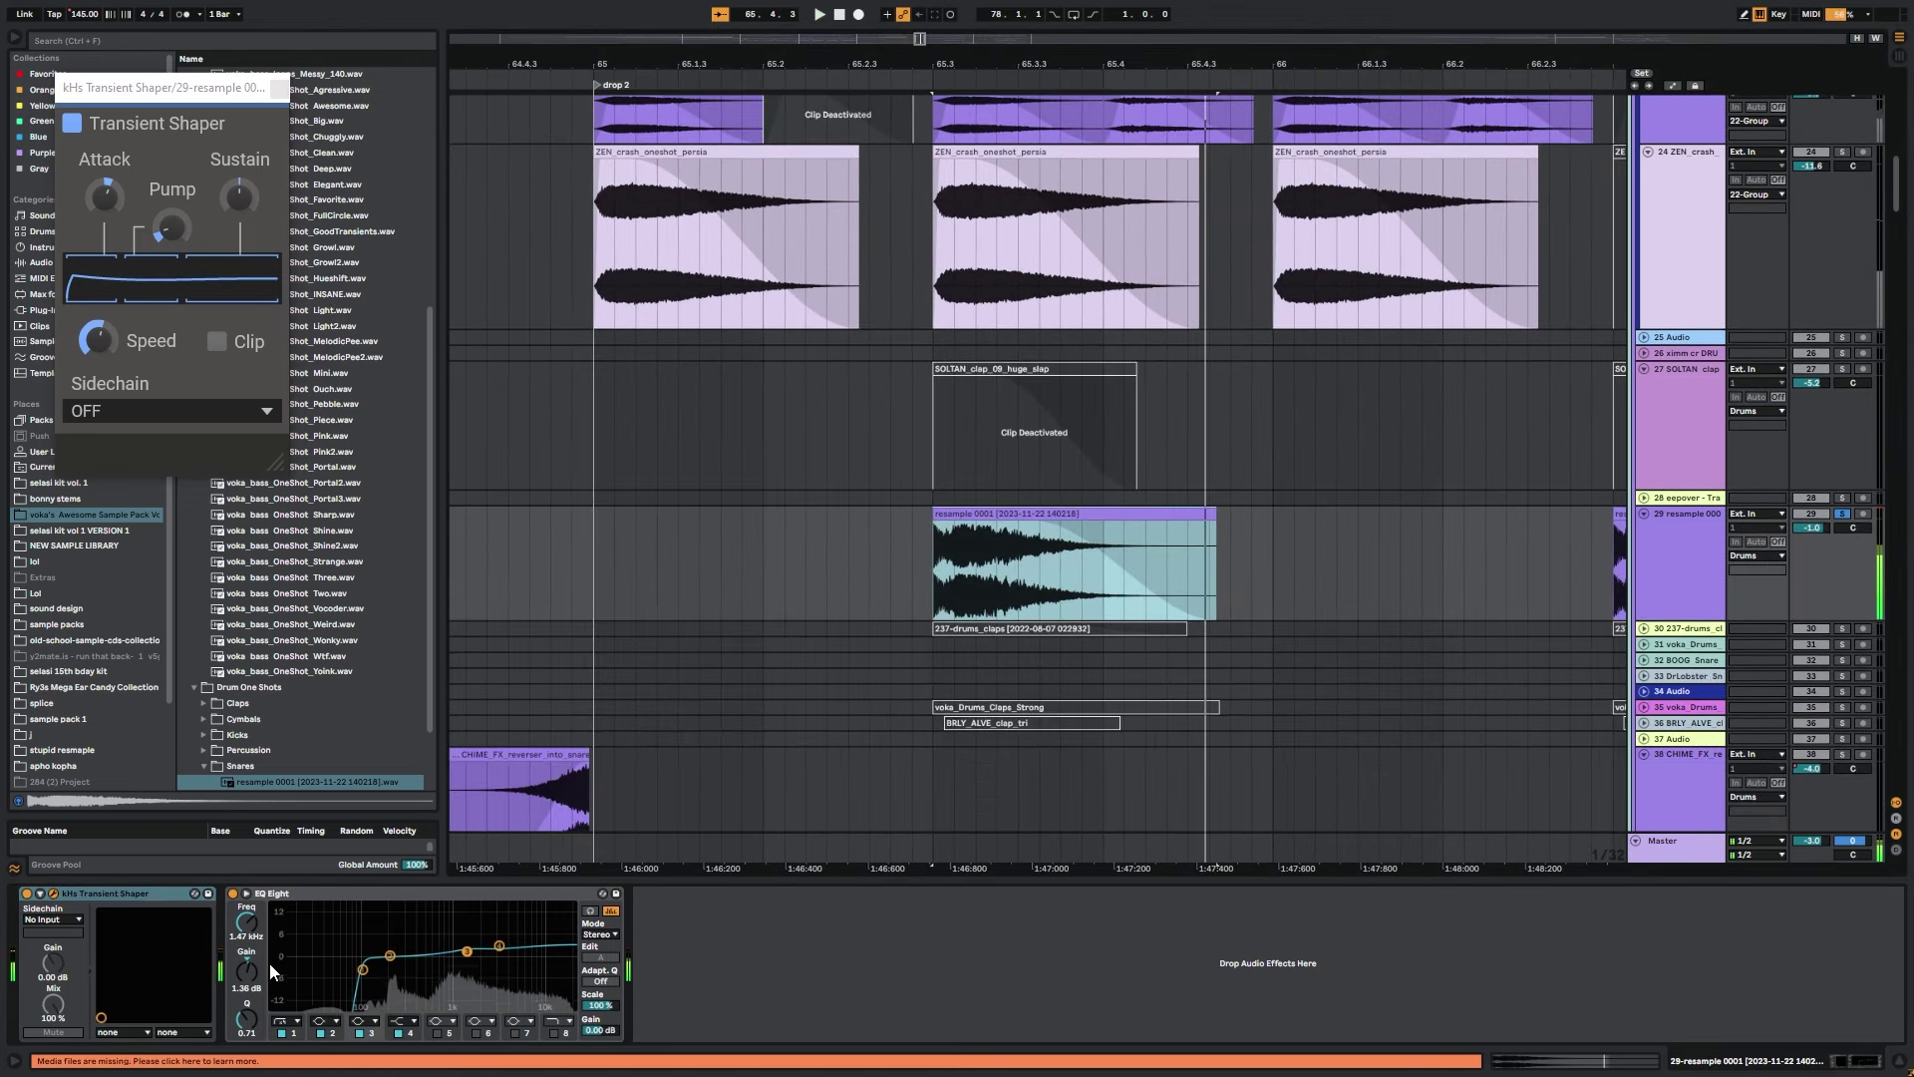
click(271, 897)
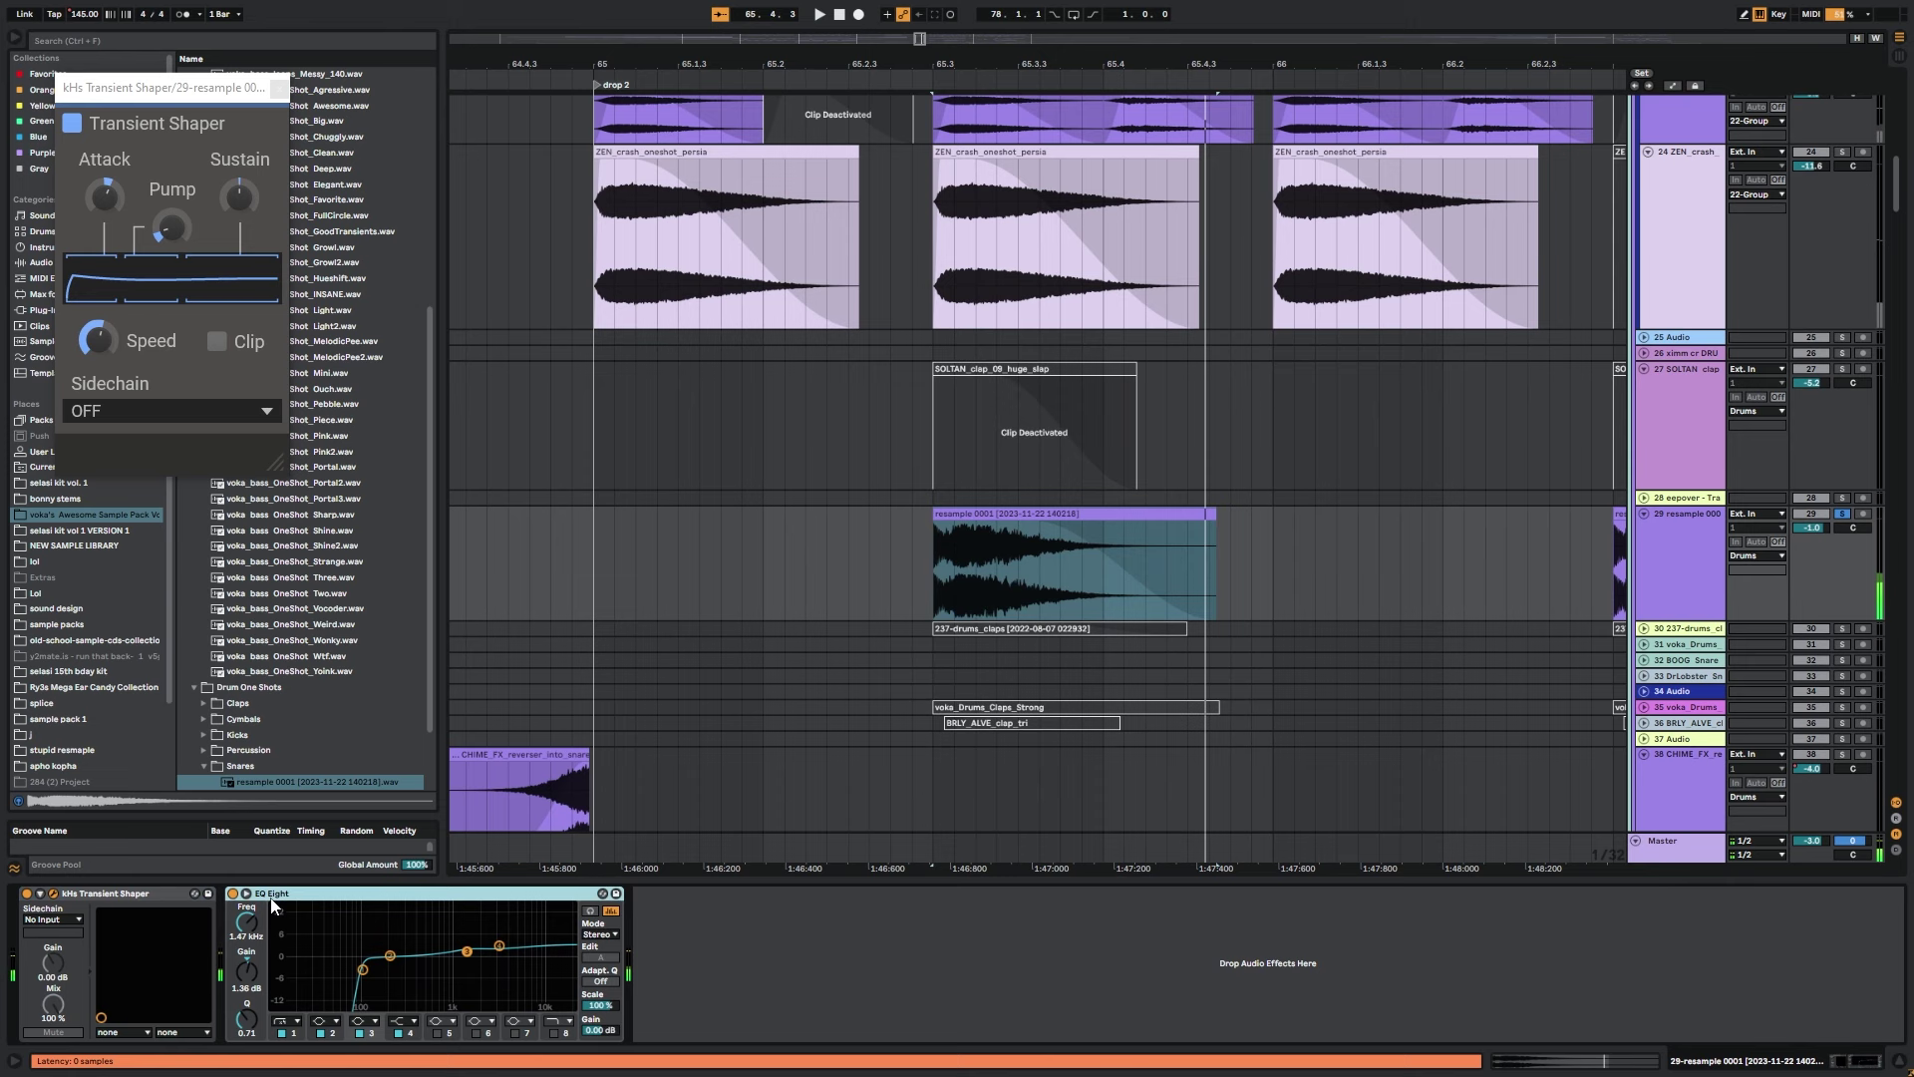
click(278, 89)
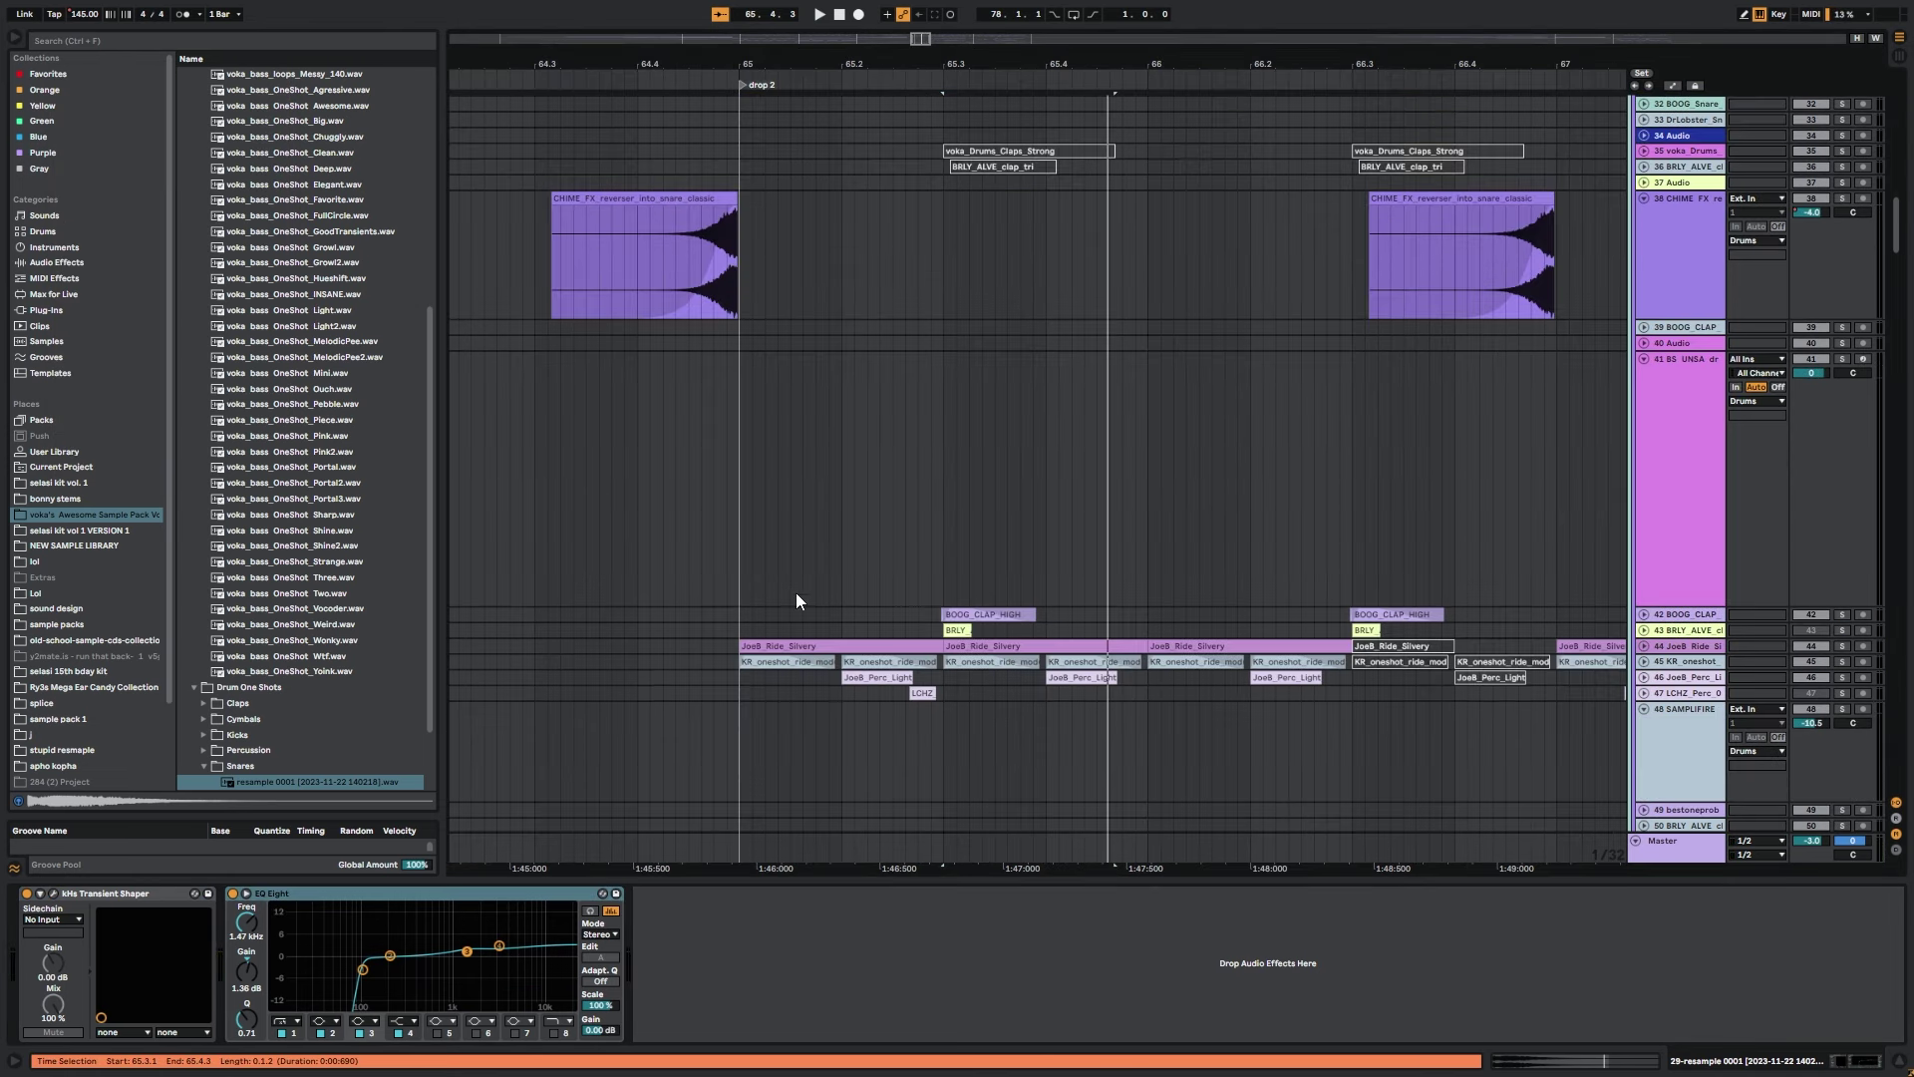
Audition the BOOG_CLAP_HIGH clip on track 42 in solo and unfold its track.
click(958, 614)
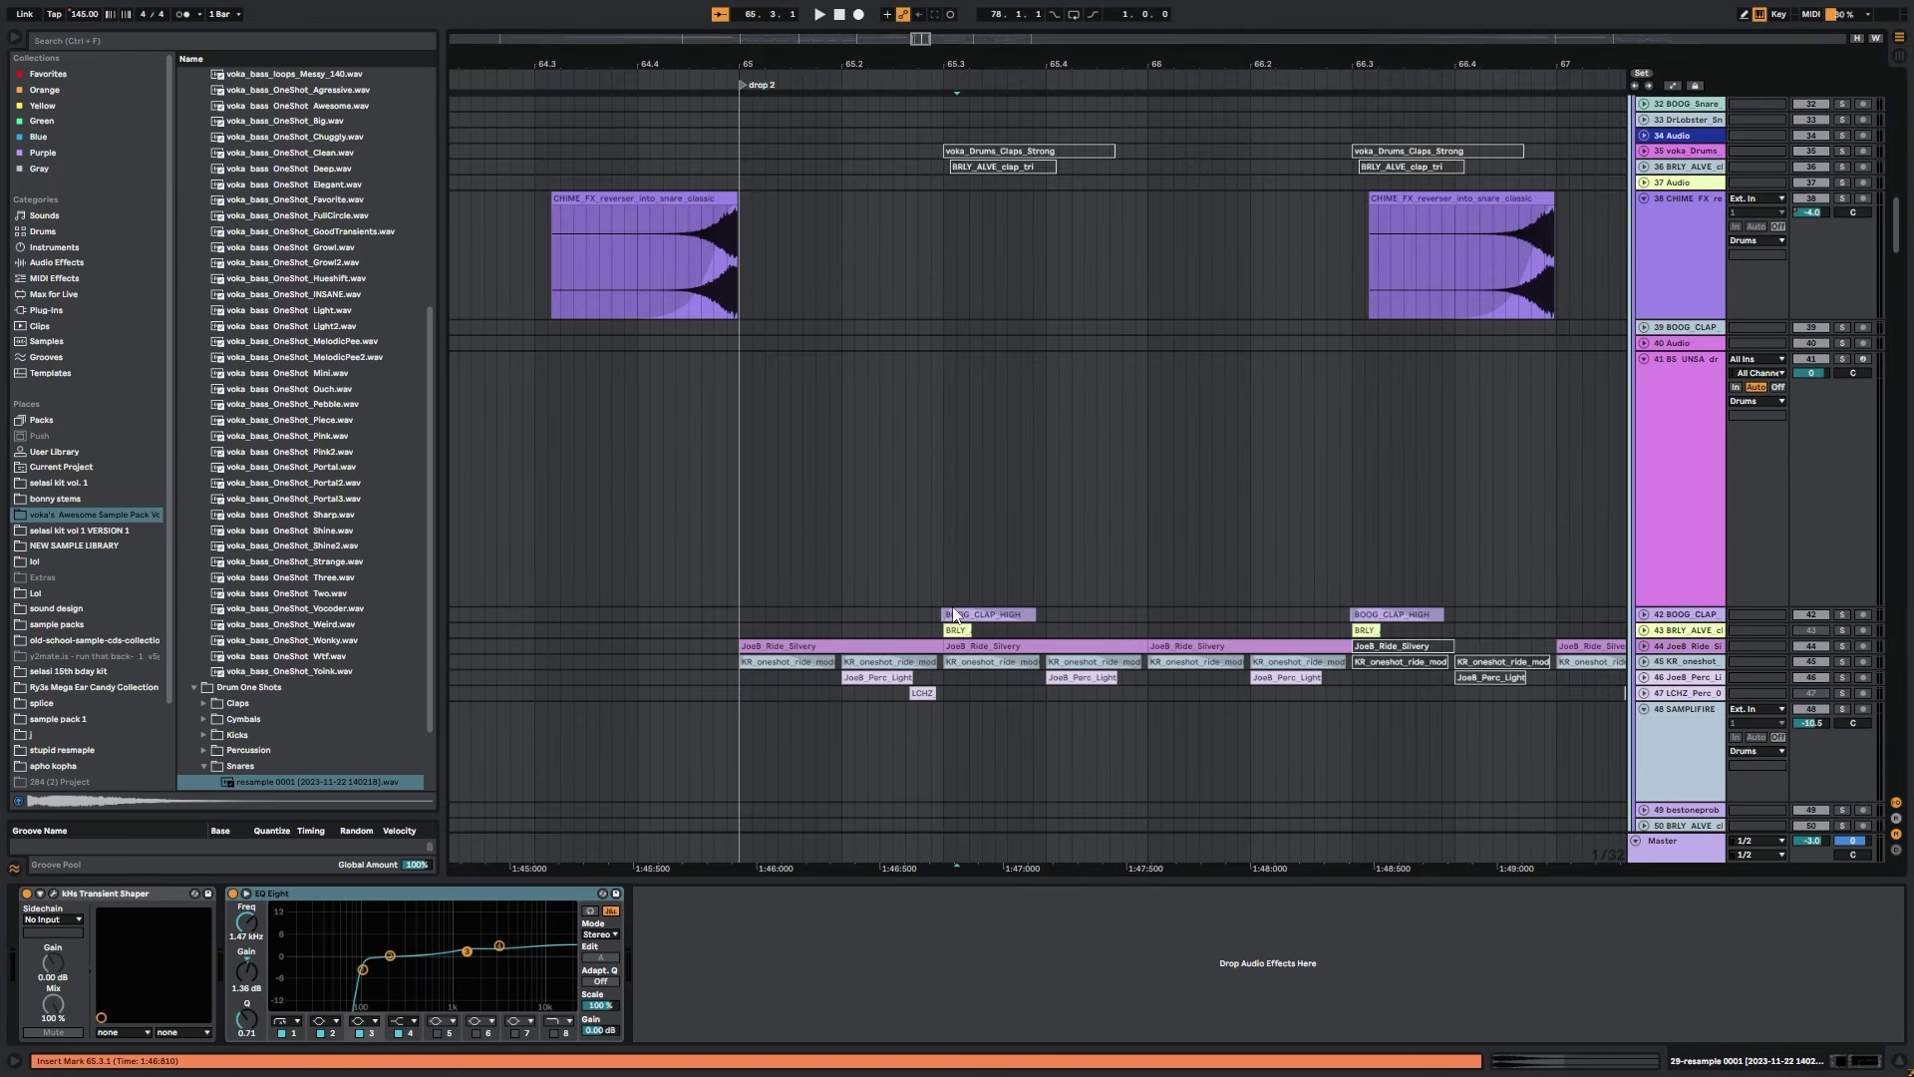
click(1843, 616)
key(space)
key(space)
click(1645, 615)
scroll(1196, 638, down, 3)
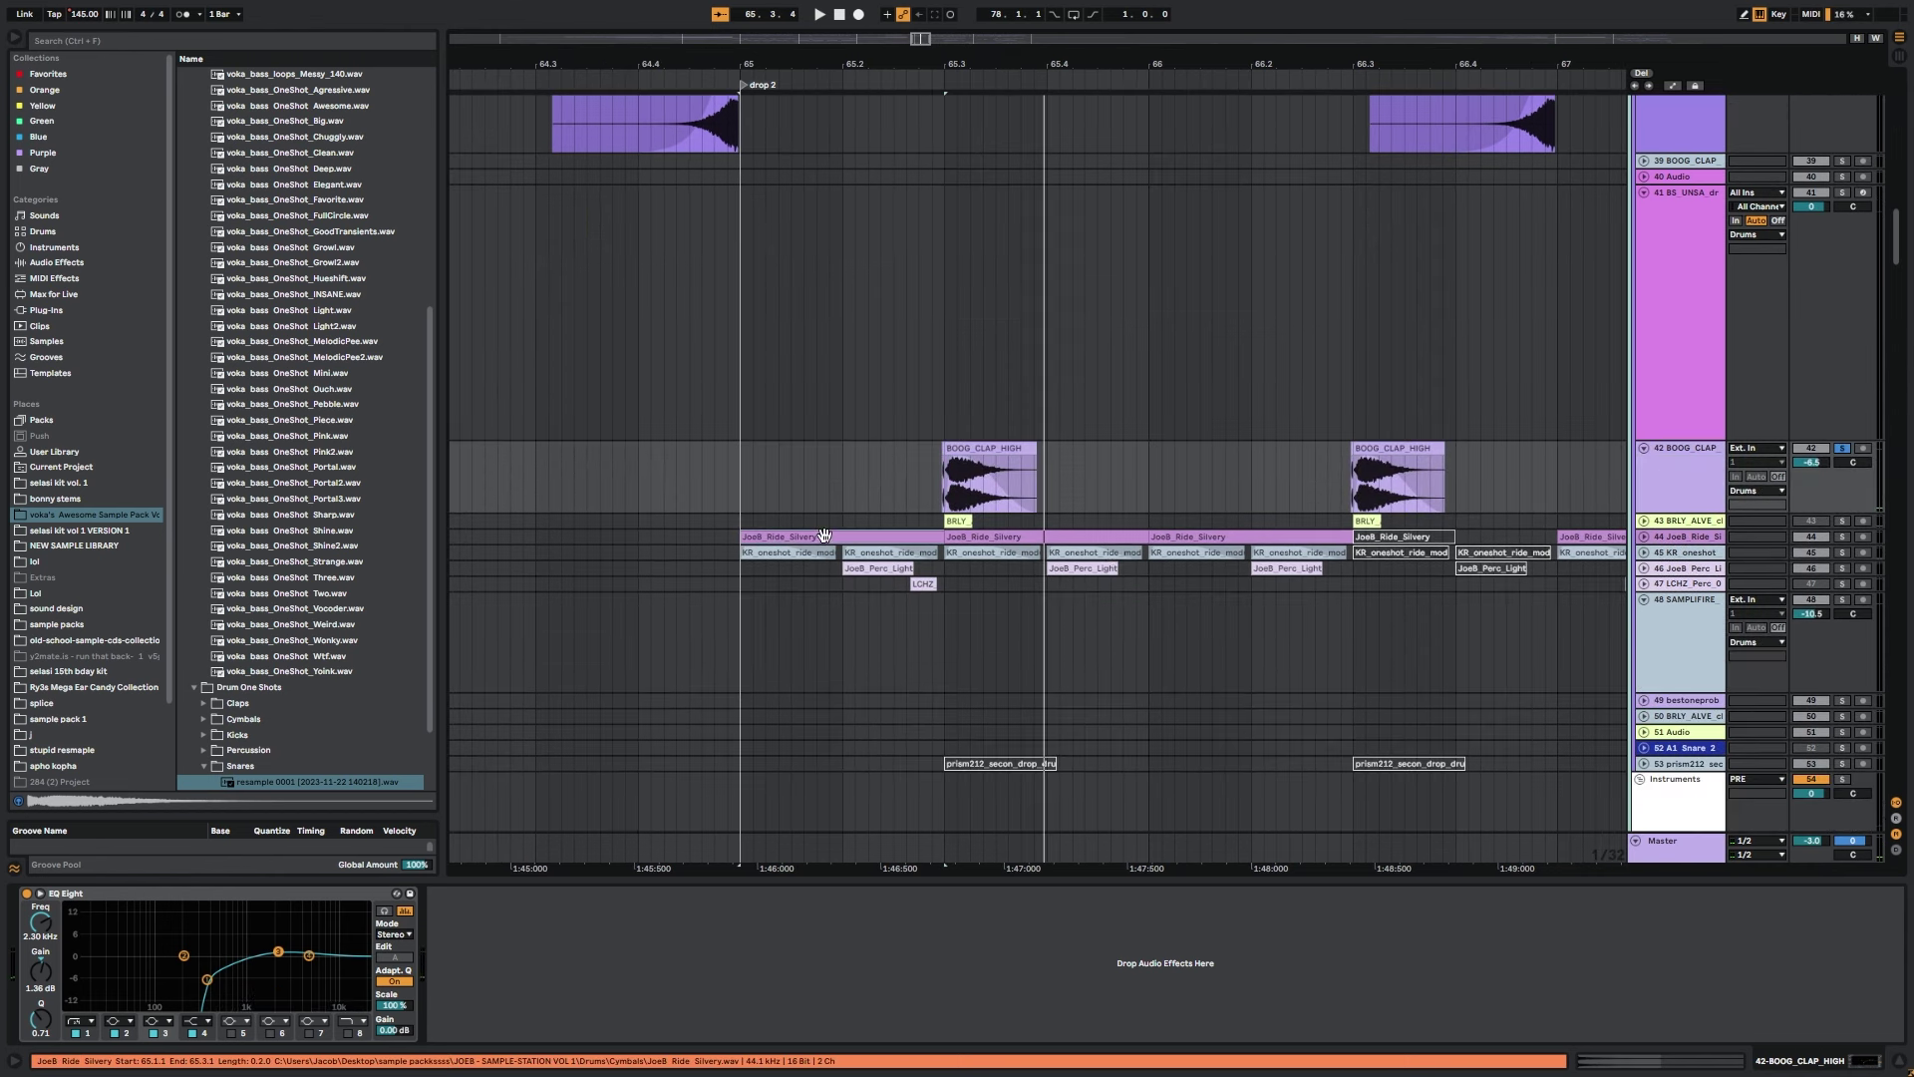
Solo ride tracks 44 and 45 together, unfold track 45 and audition them from the start of drop 2.
click(887, 536)
click(1843, 537)
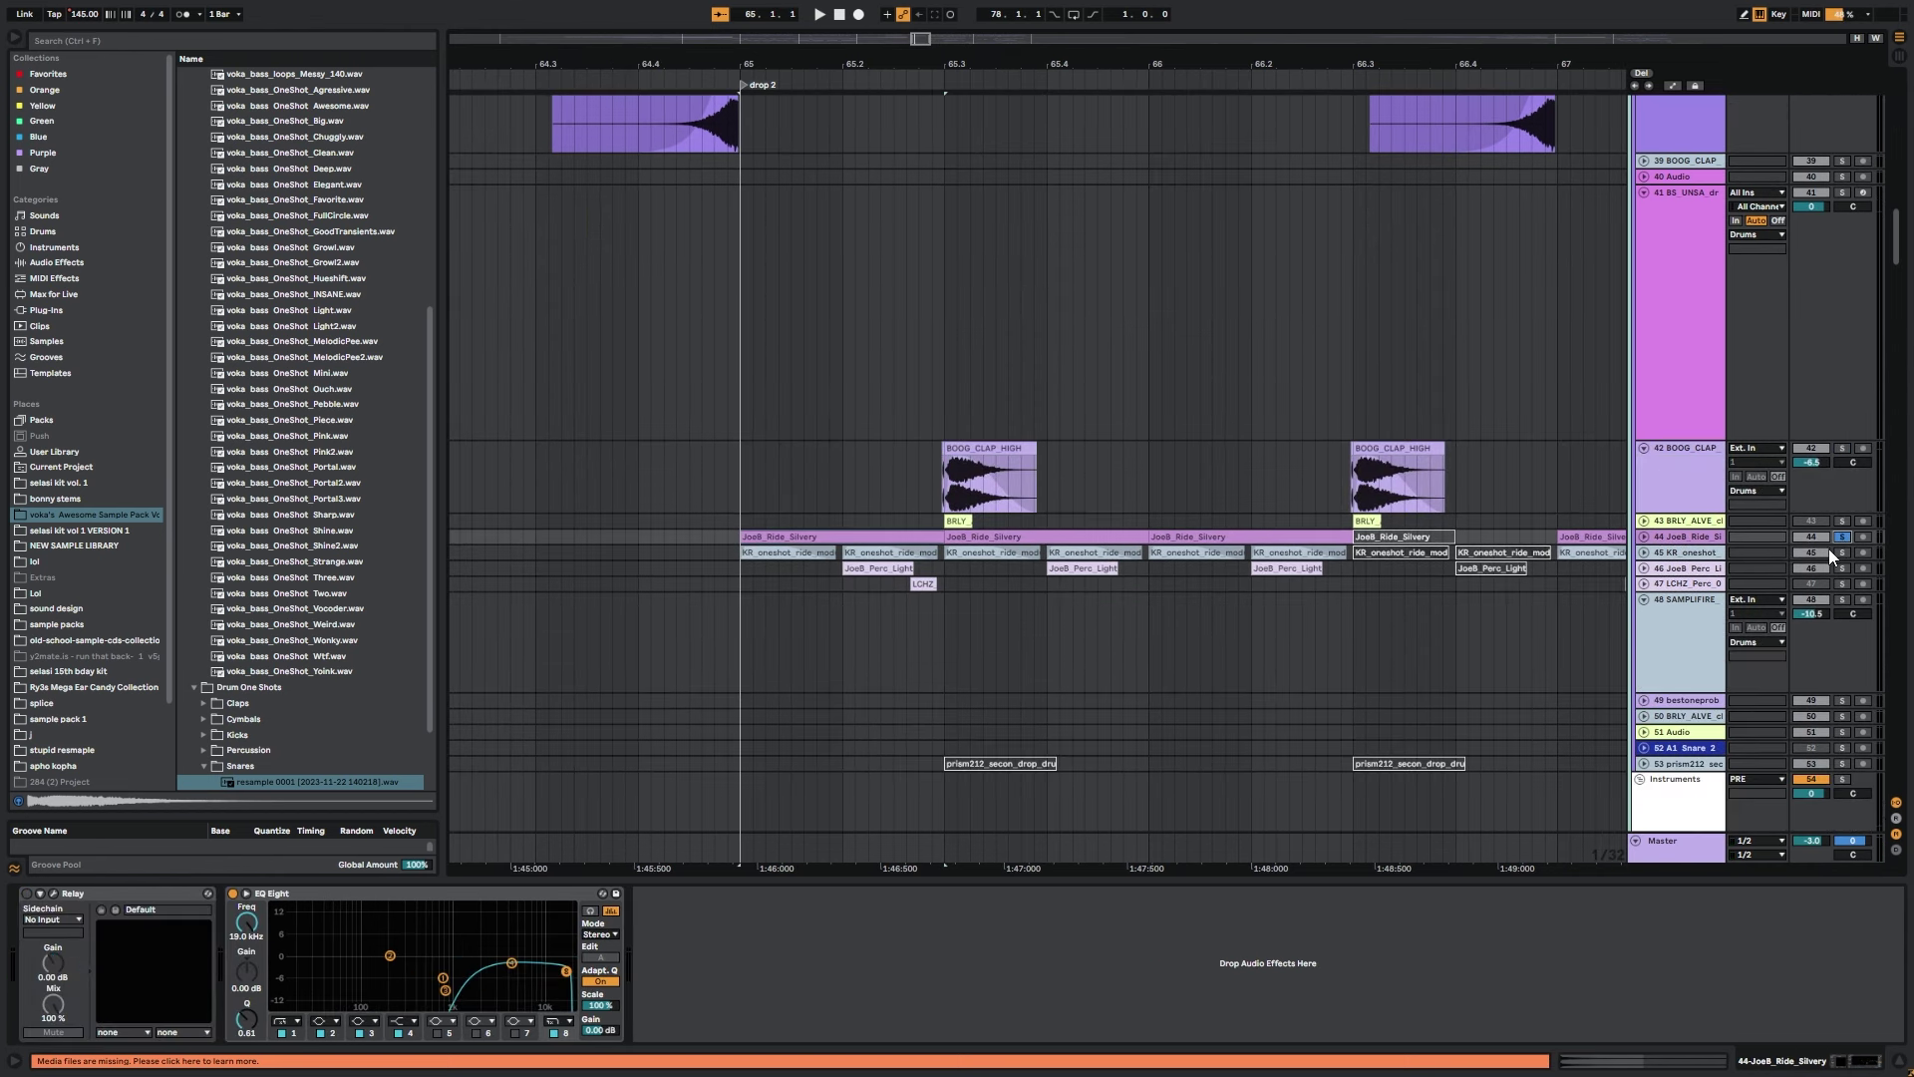
click(1635, 552)
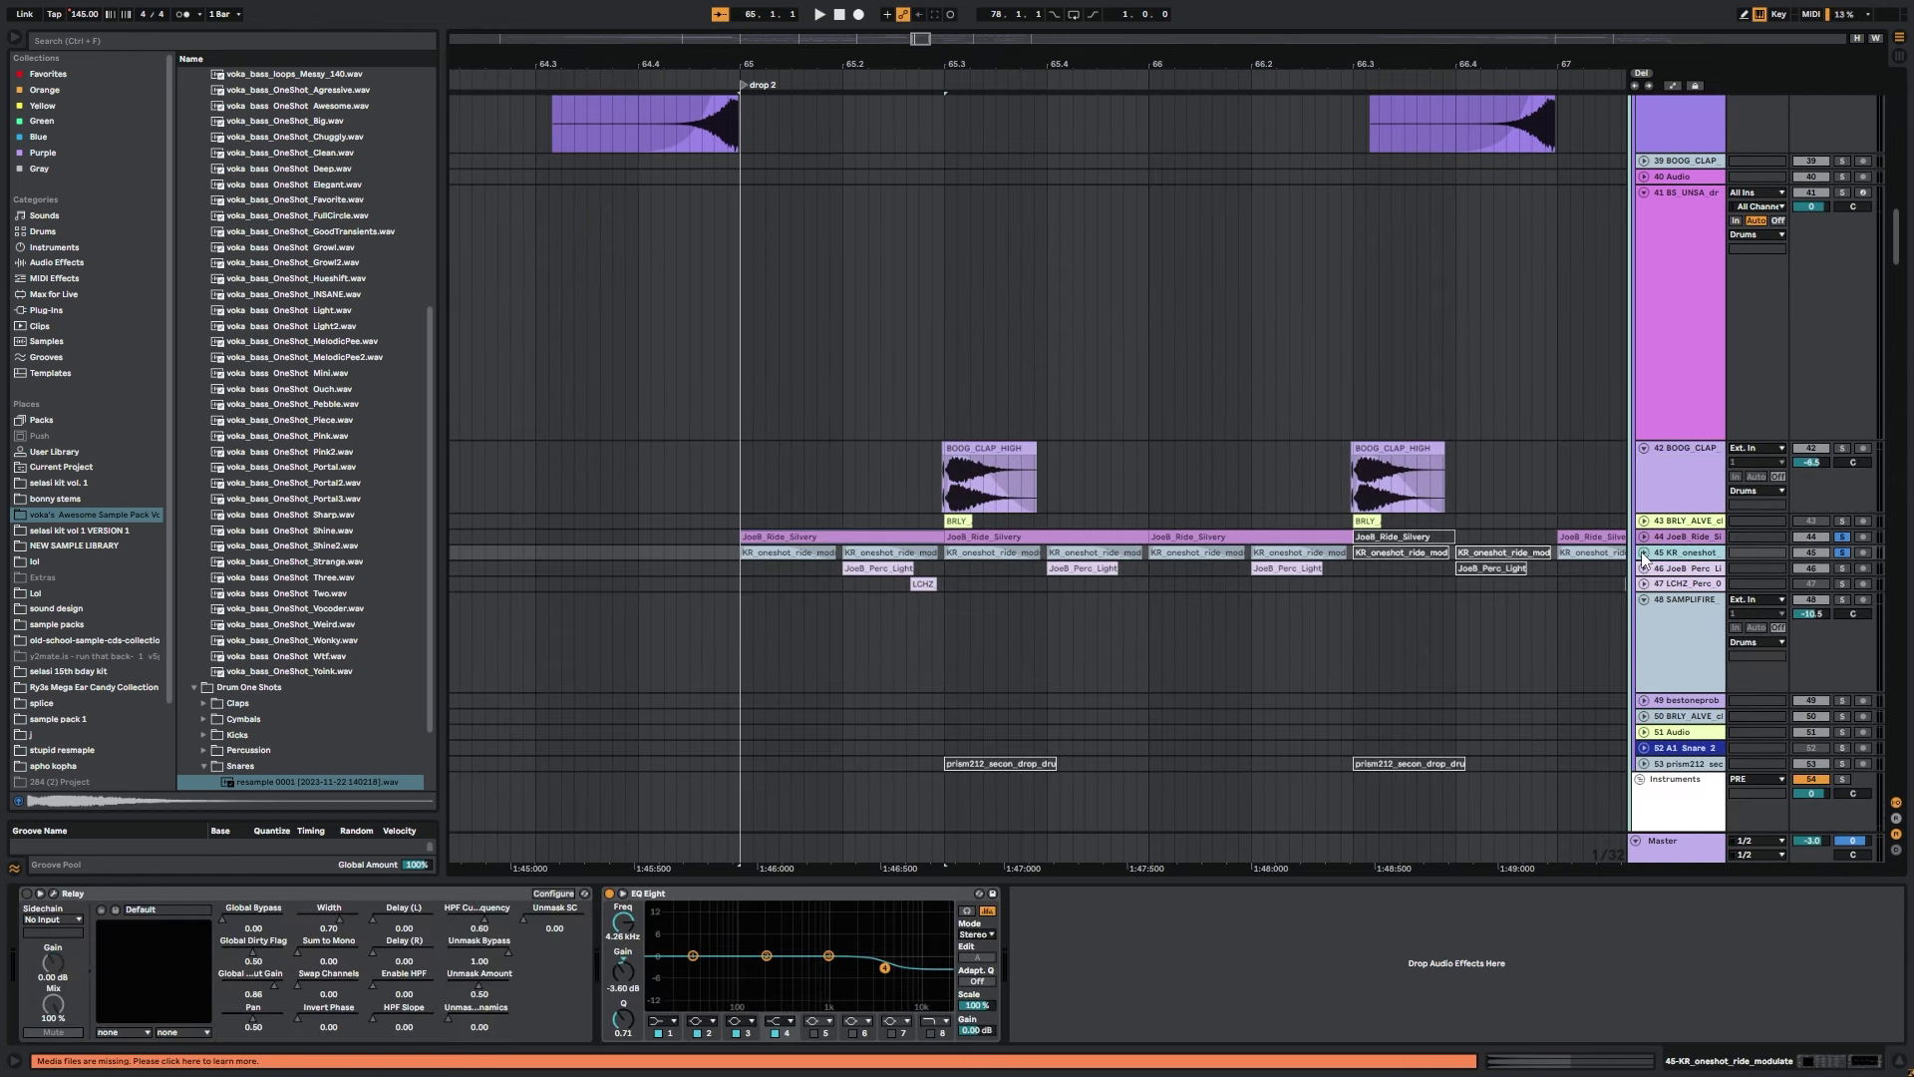
click(1644, 553)
click(748, 556)
key(space)
scroll(763, 558, left, 3)
scroll(763, 558, right, 2)
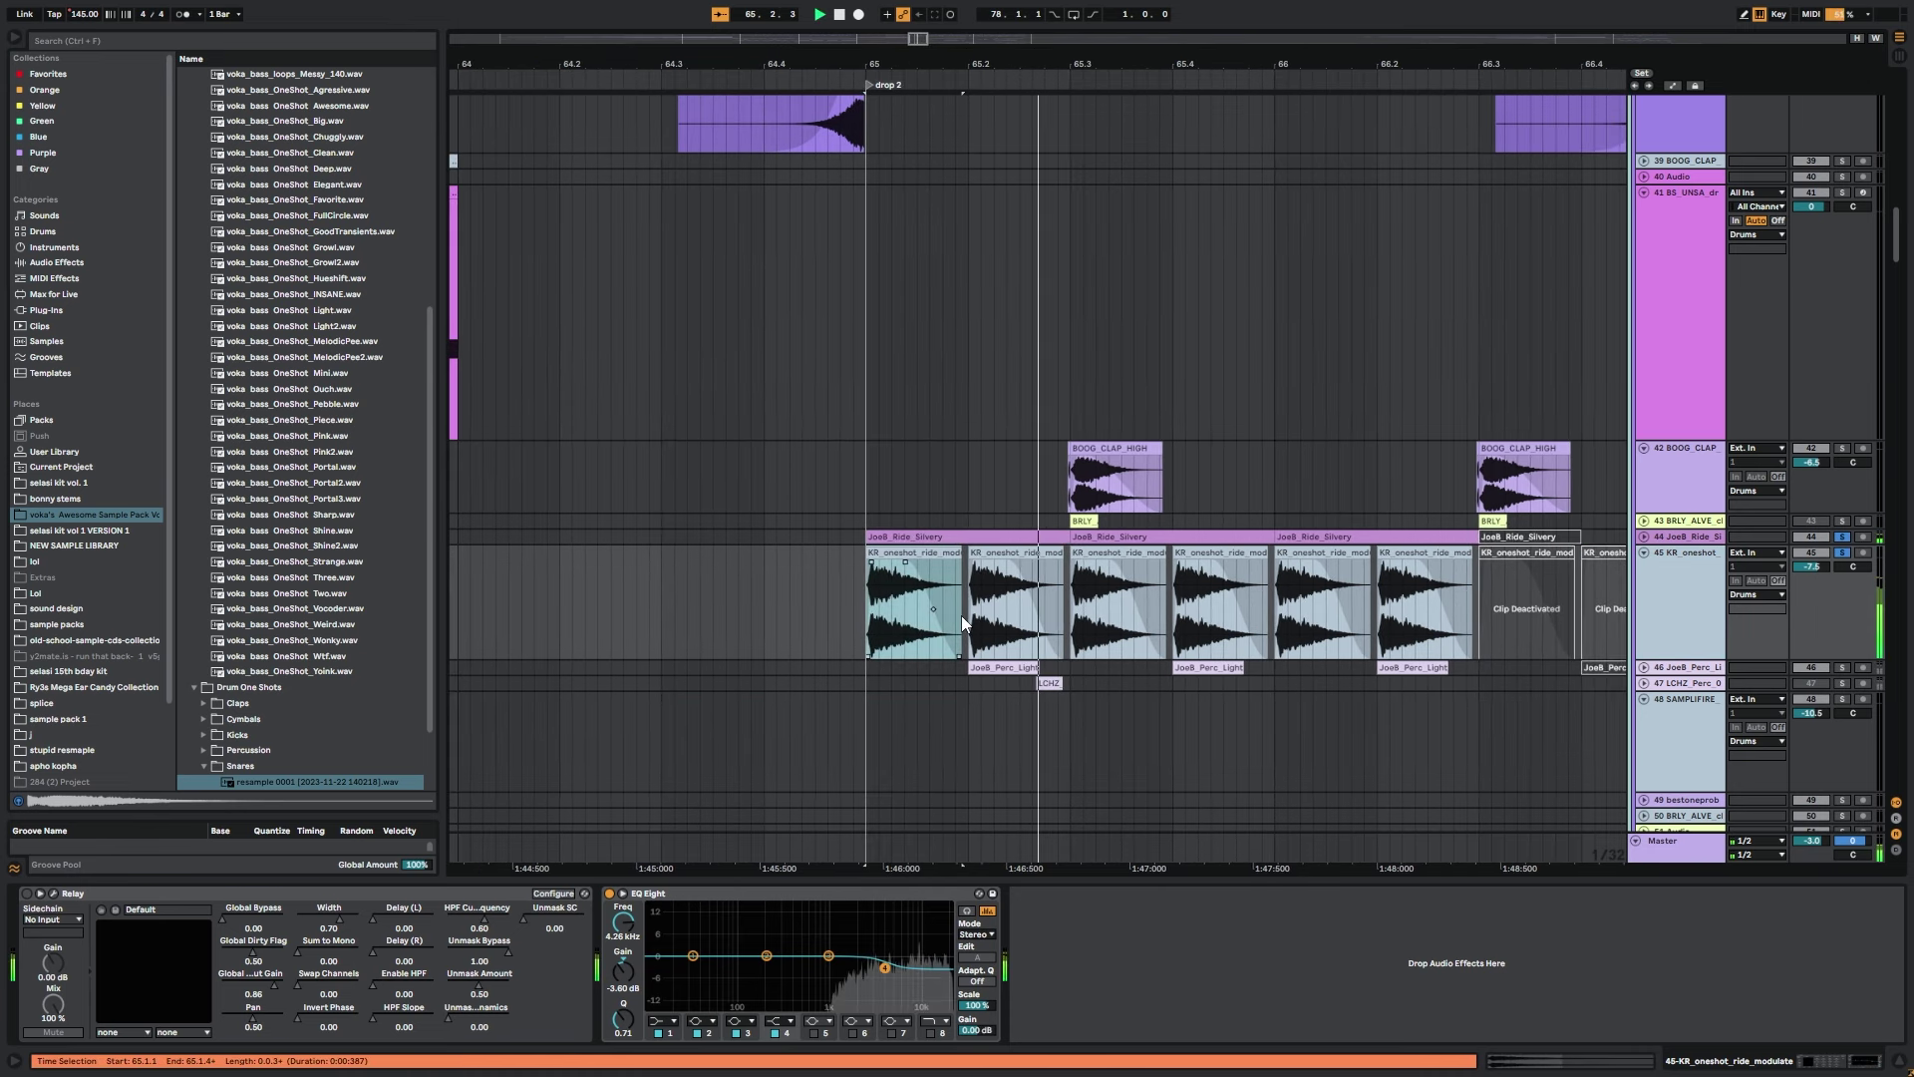
scroll(961, 598, left, 1)
scroll(961, 598, down, 1)
Add track 46's JoeB_Perc_Light layer to the soloed rides and audition them together.
click(1045, 621)
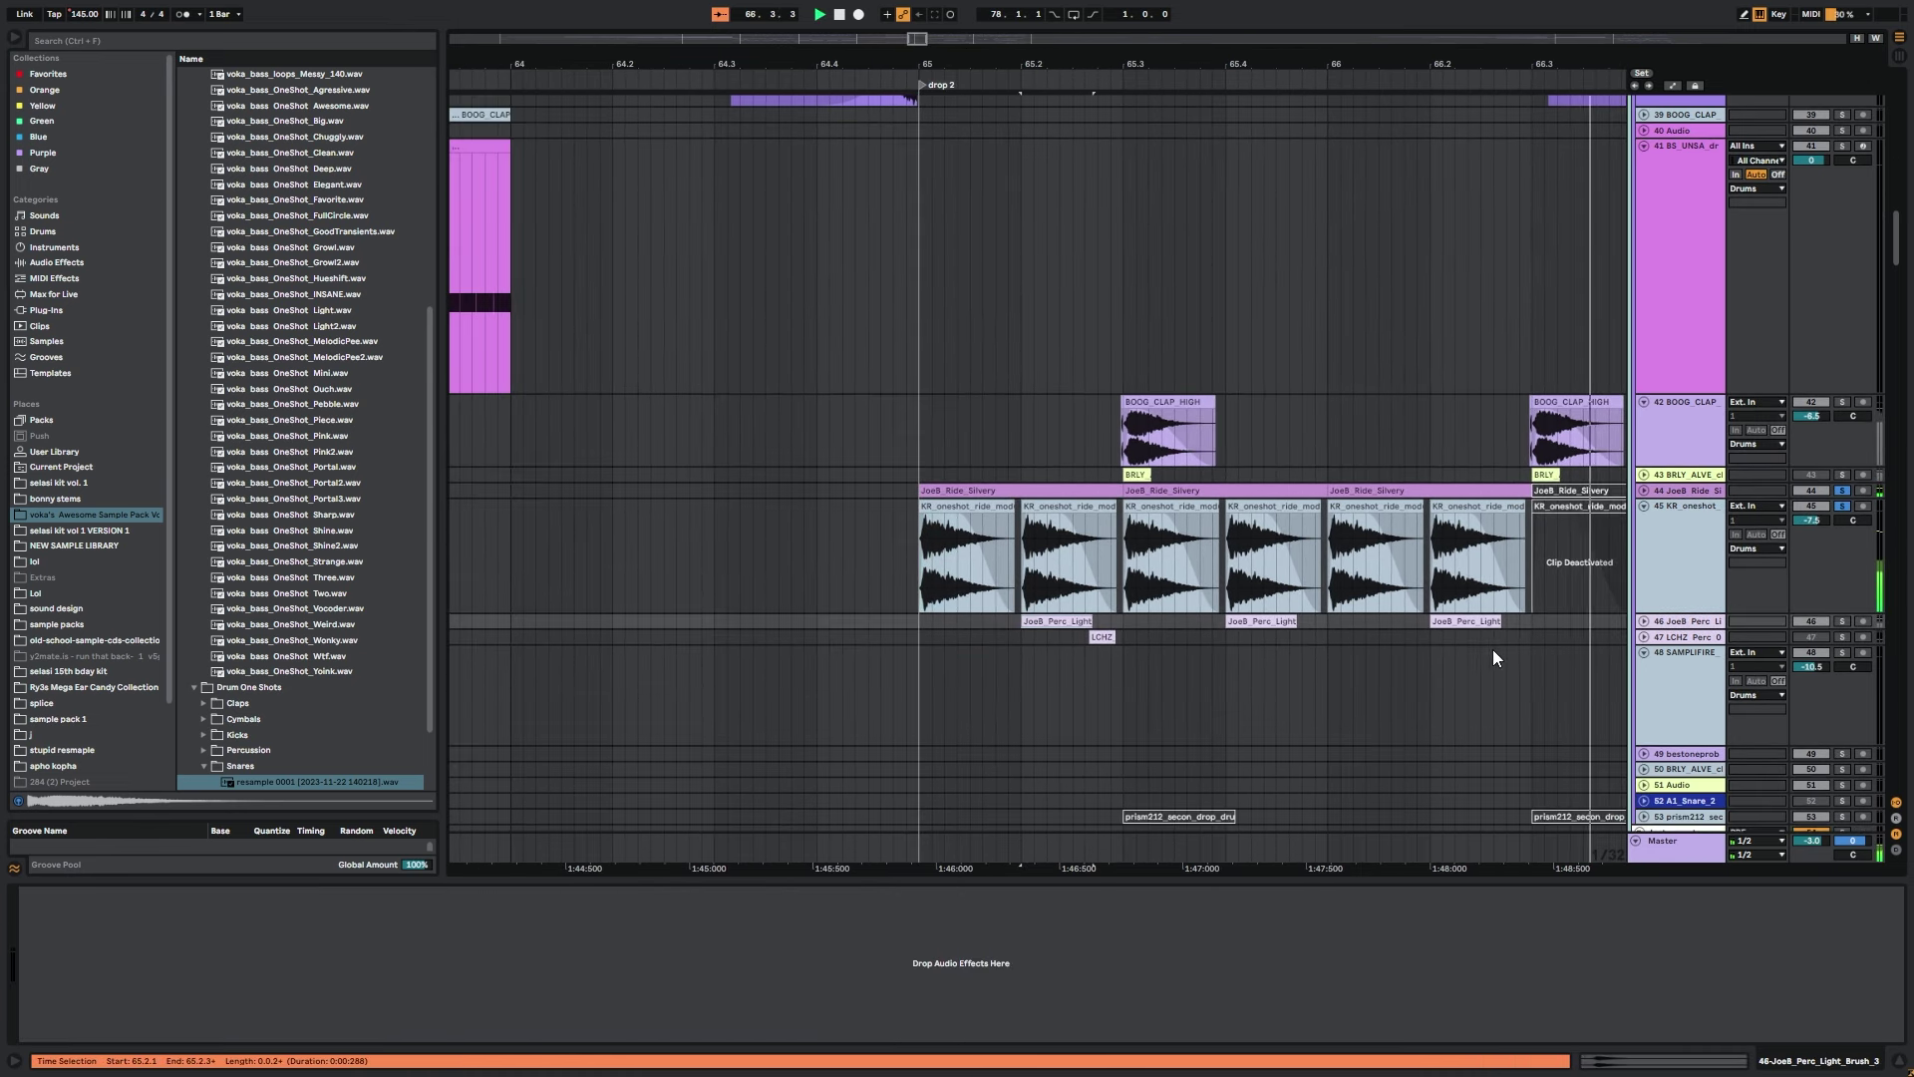
key(space)
ctrl+click(1845, 623)
key(space)
drag(980, 64, 836, 106)
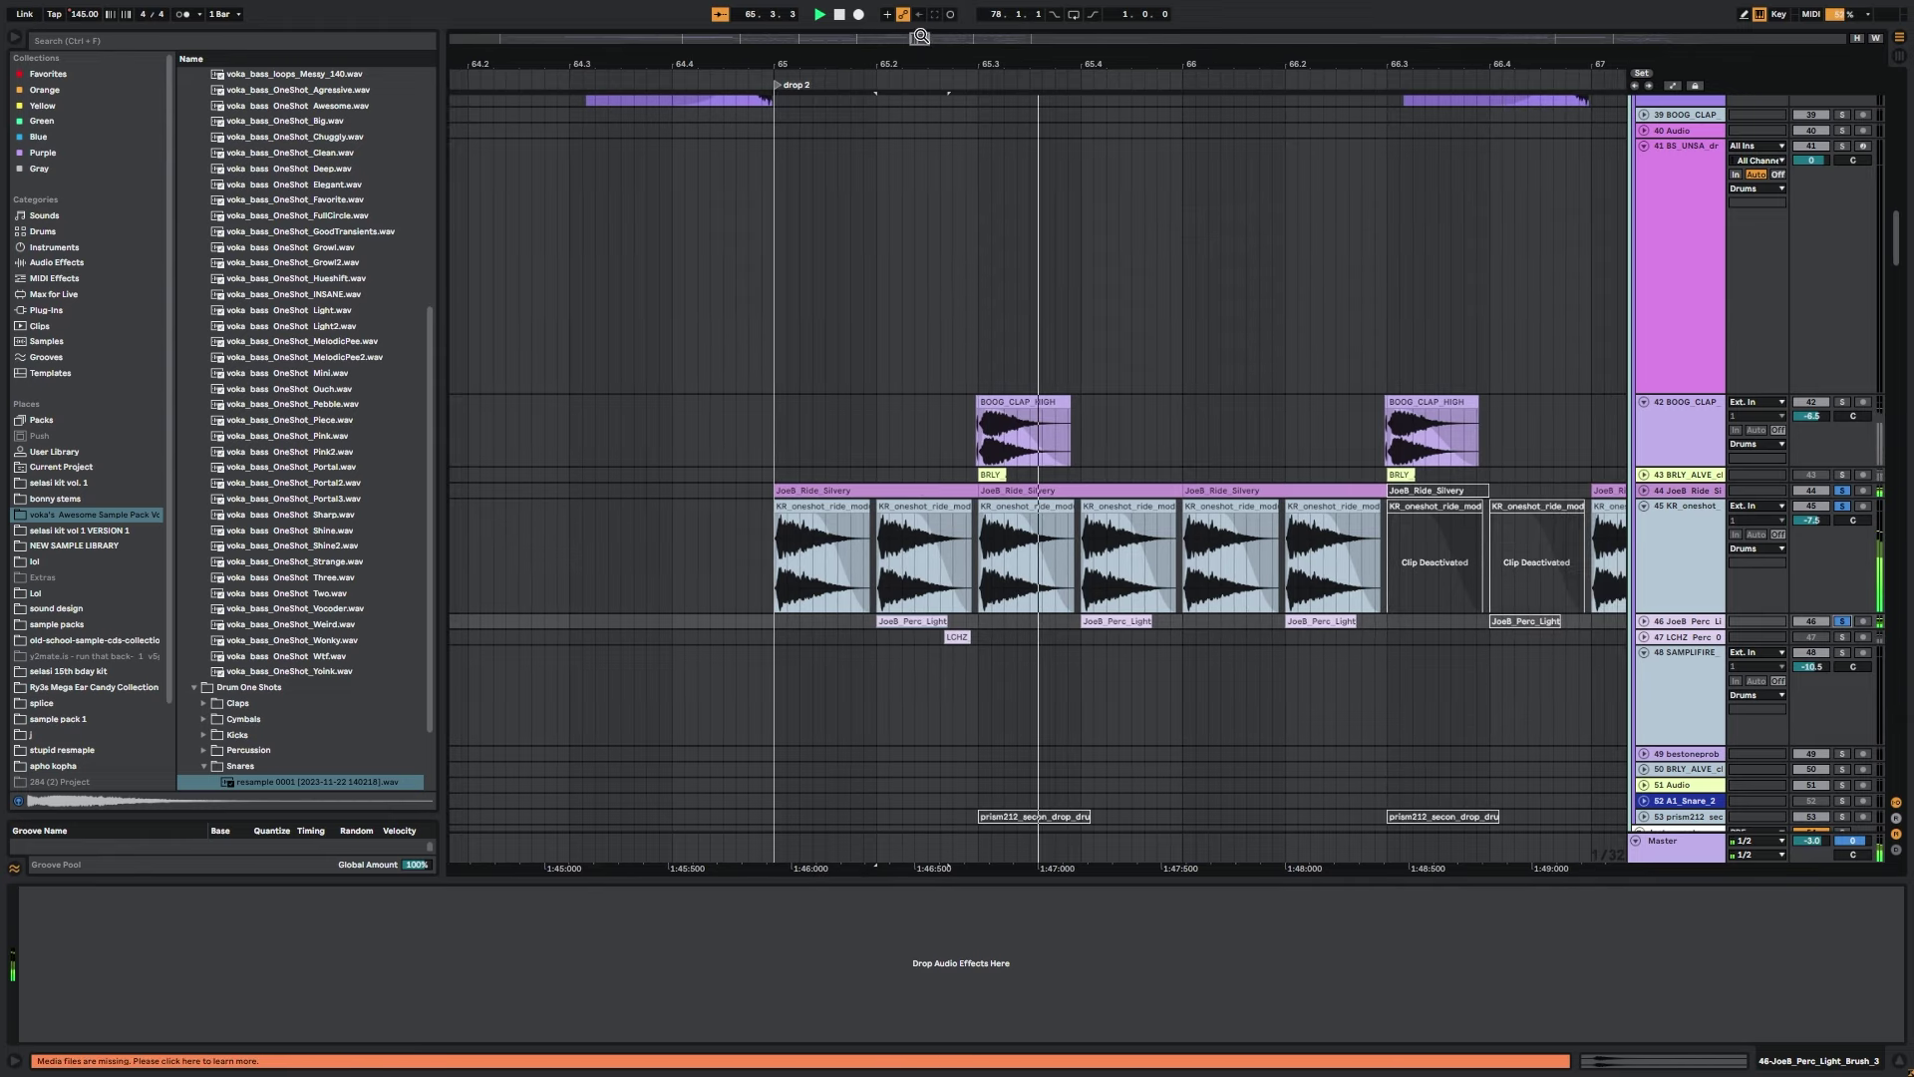
drag(1425, 64, 1083, 105)
key(space)
Fold the cymbal loop, ZEN_crash, resample 0001 and CHIME_FX tracks while playing drop 2 with all drums.
drag(939, 42, 949, 4)
drag(994, 603, 1358, 714)
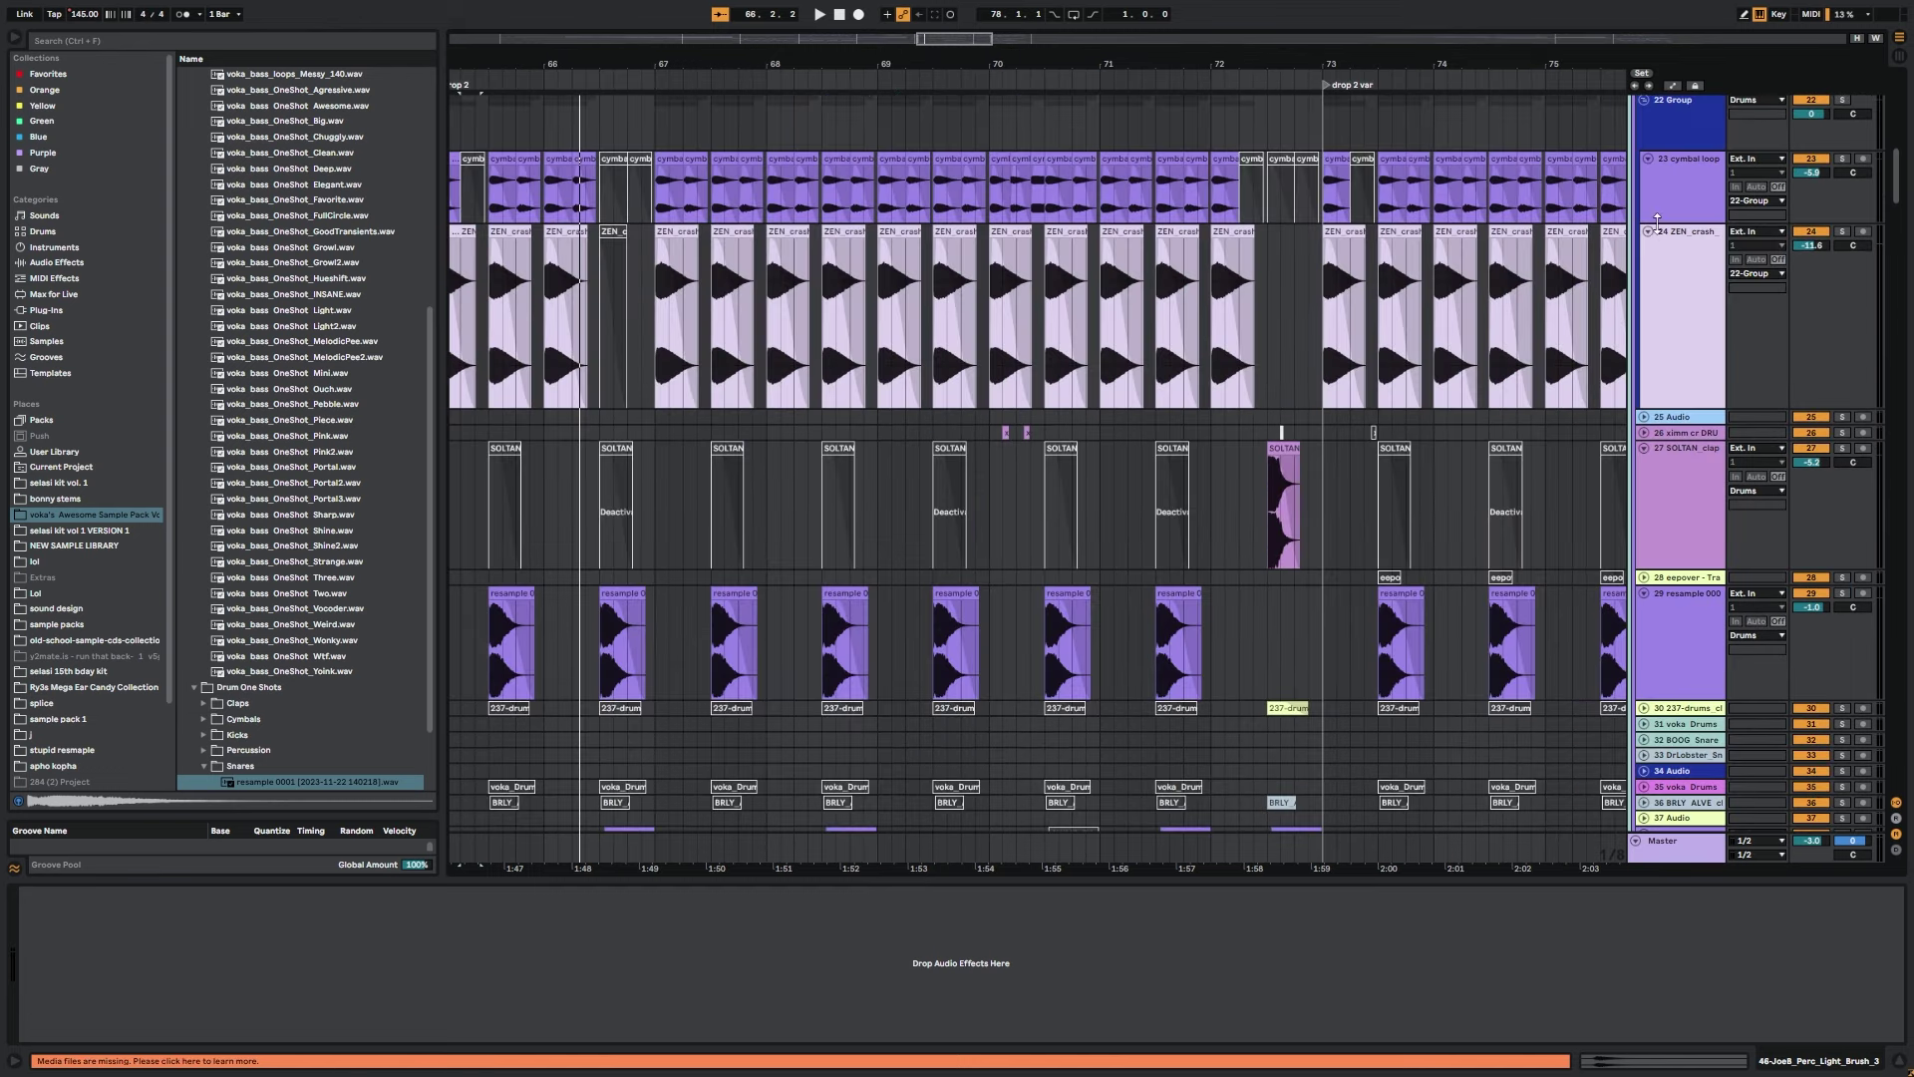
click(1648, 231)
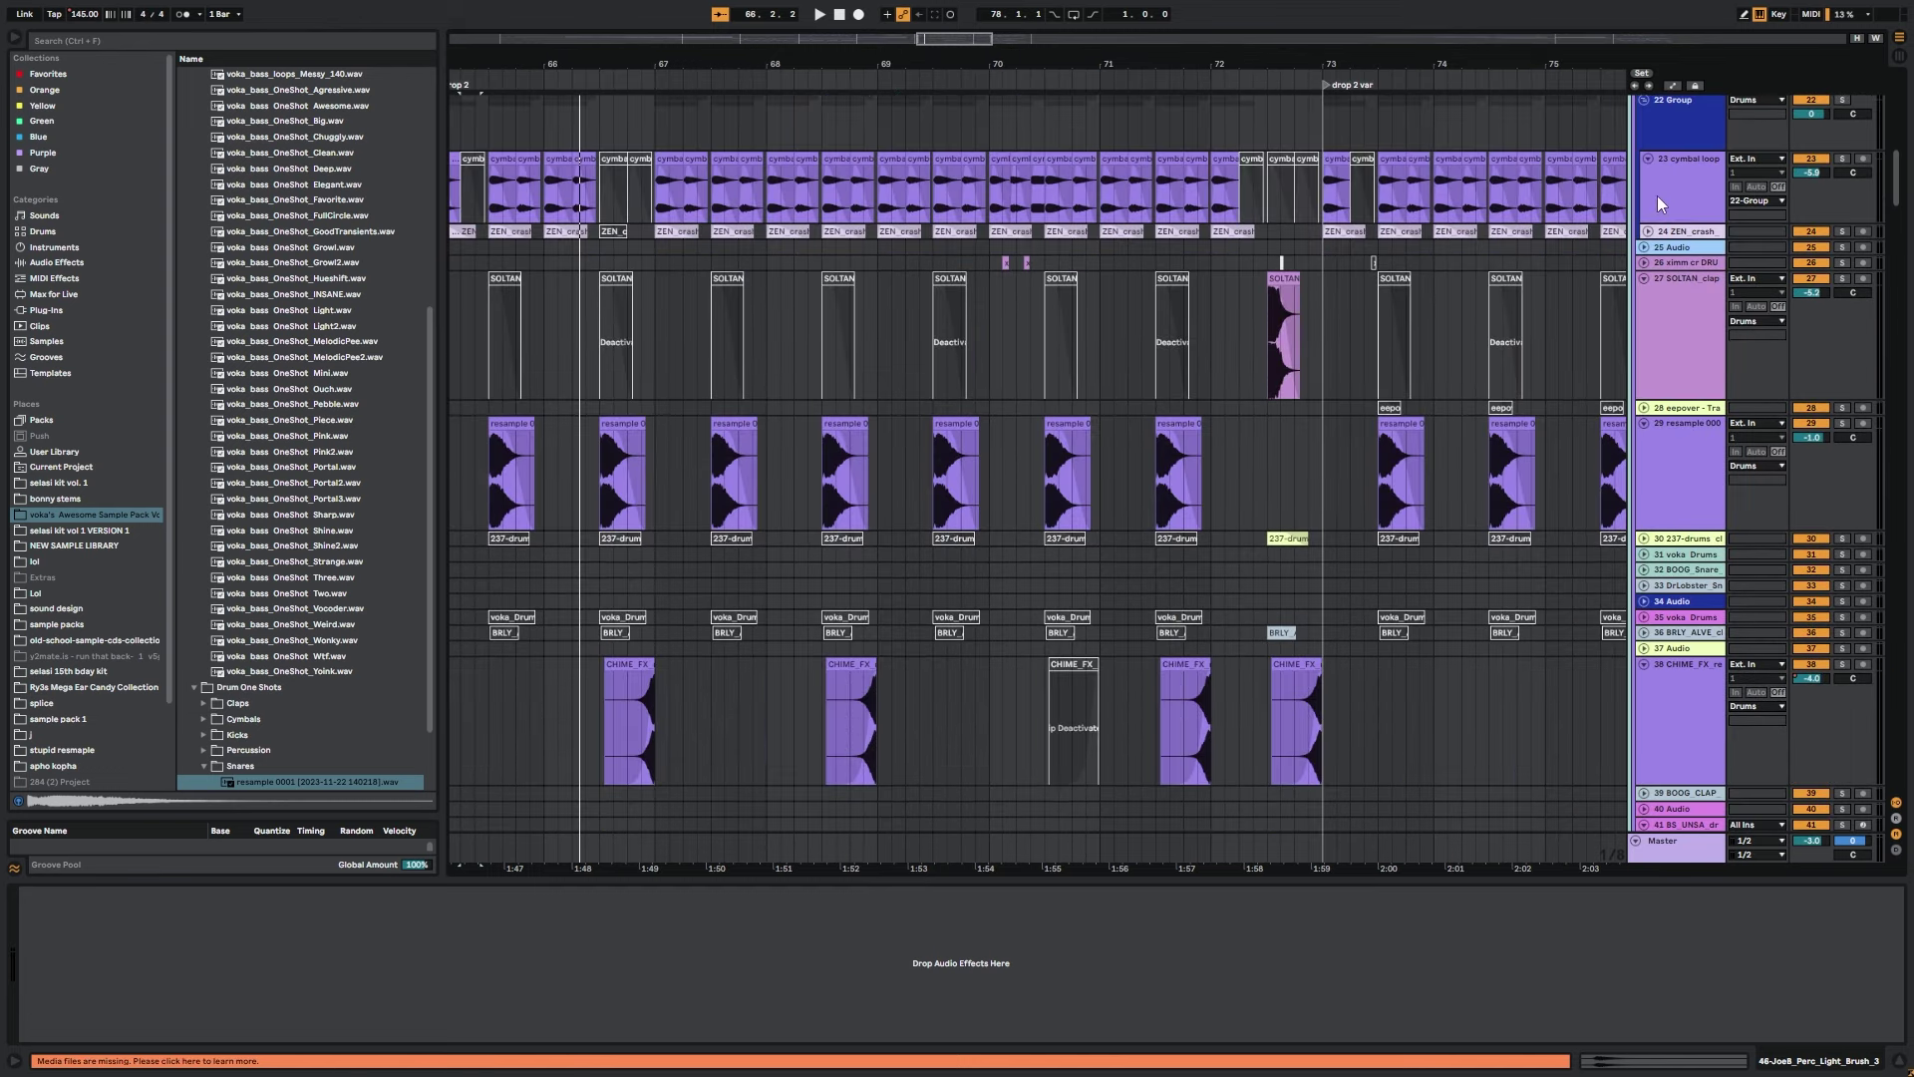
click(1647, 159)
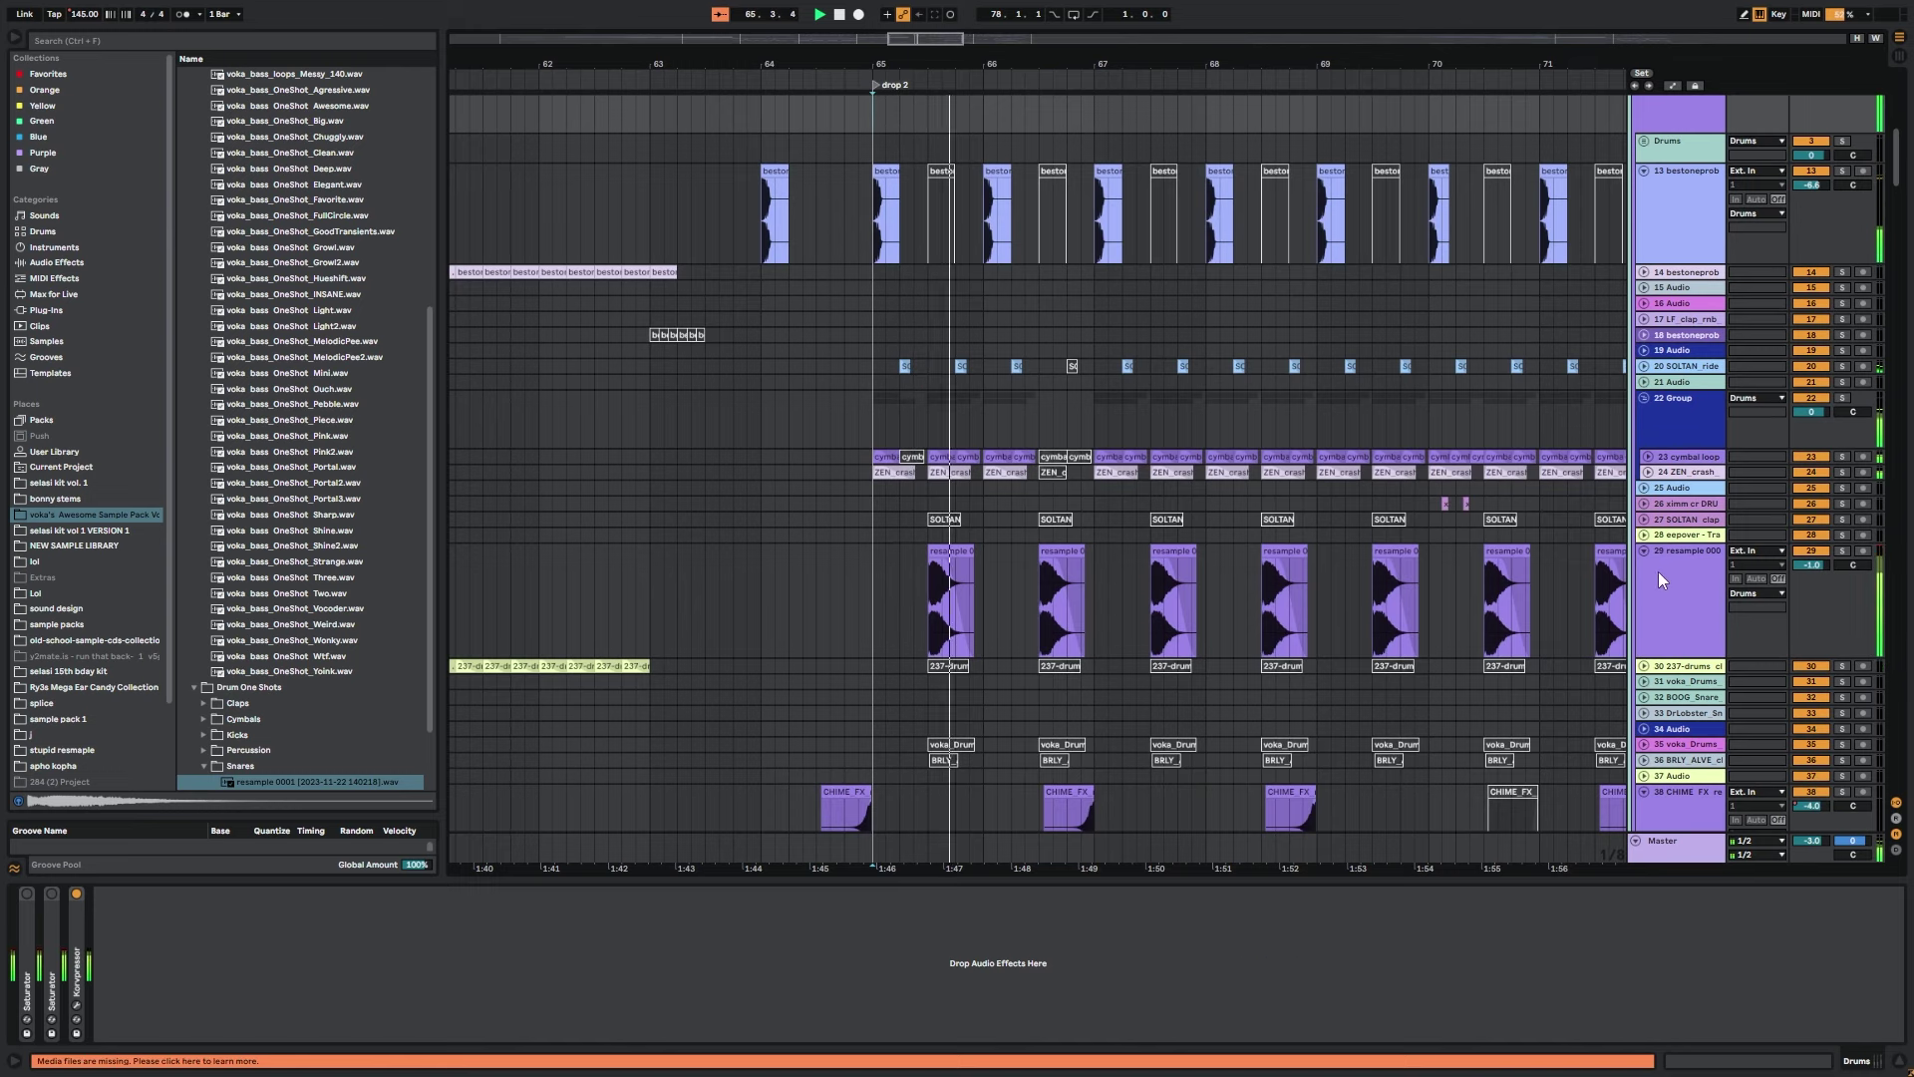
click(1659, 564)
click(1651, 550)
click(1645, 693)
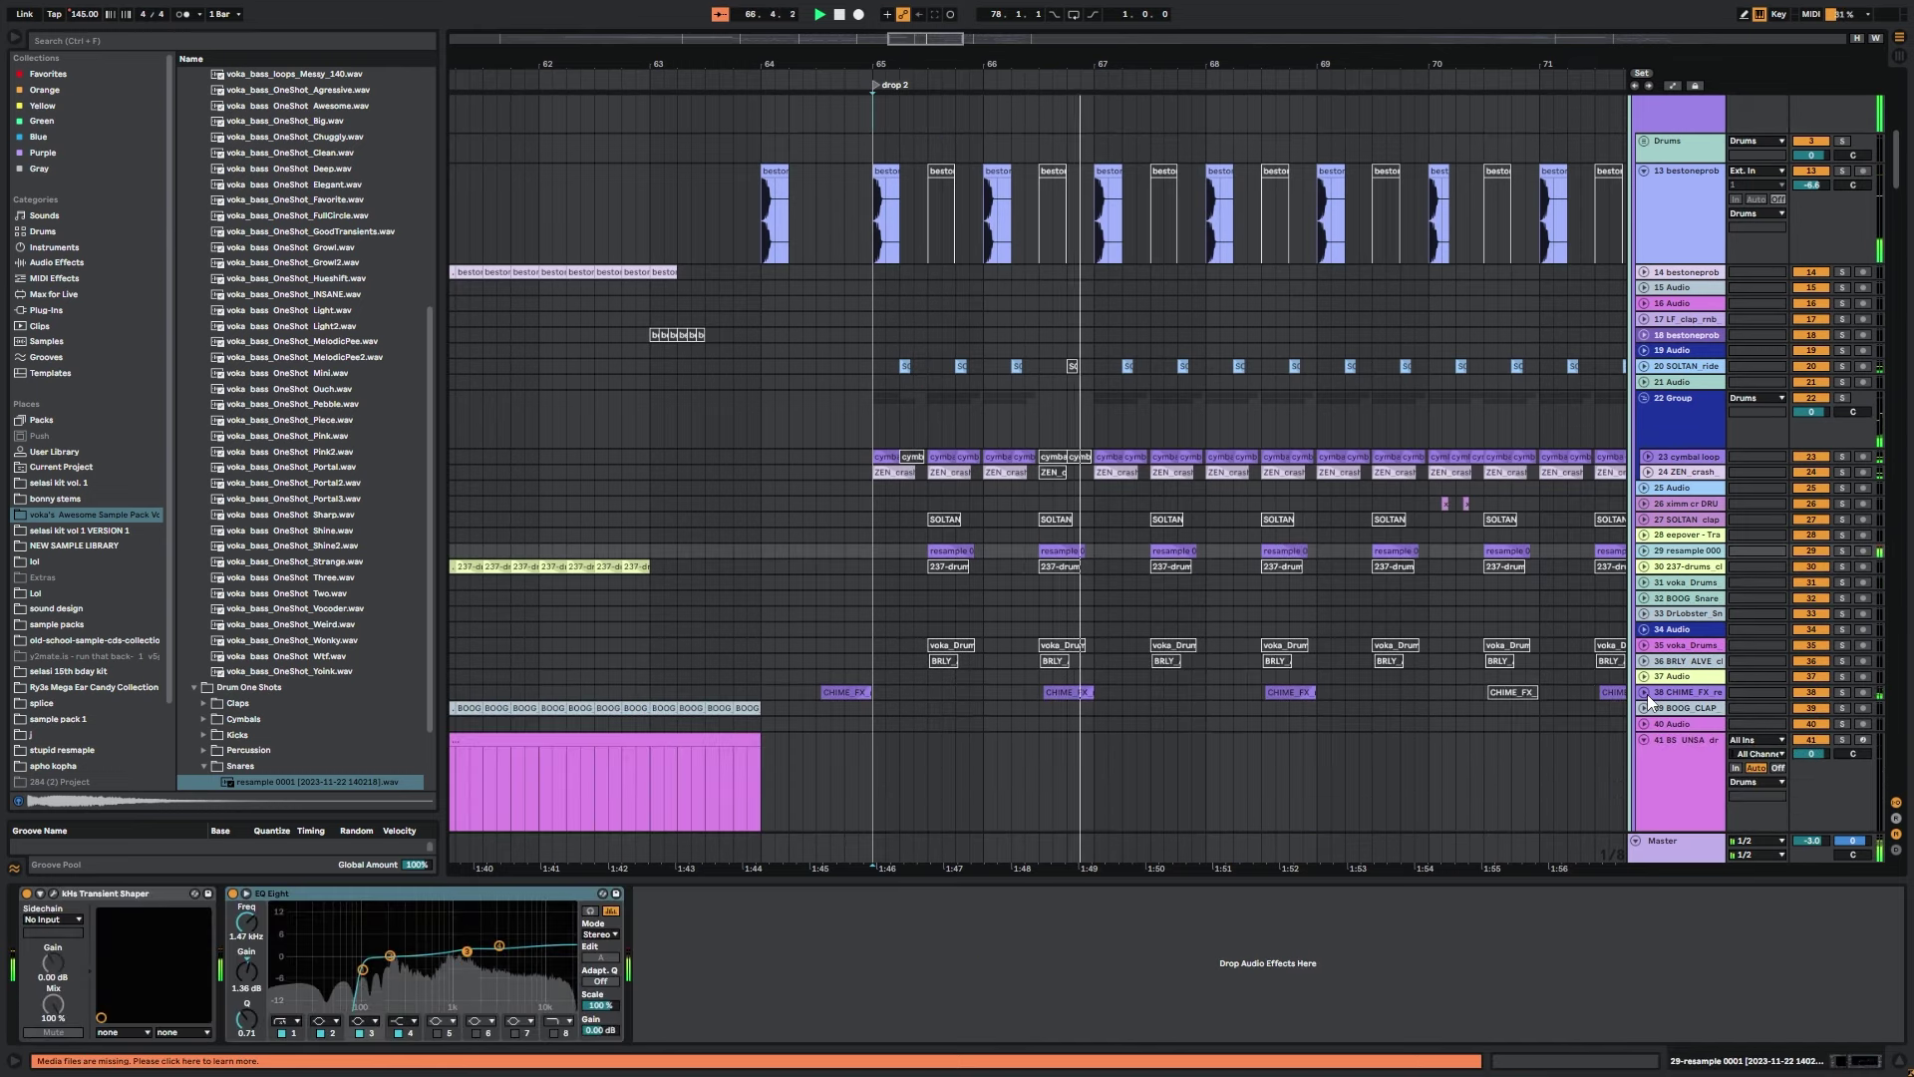
Fold drum tracks 41, 42, 45 and 48 during playback of drop 2.
click(1643, 740)
scroll(1694, 612, down, 3)
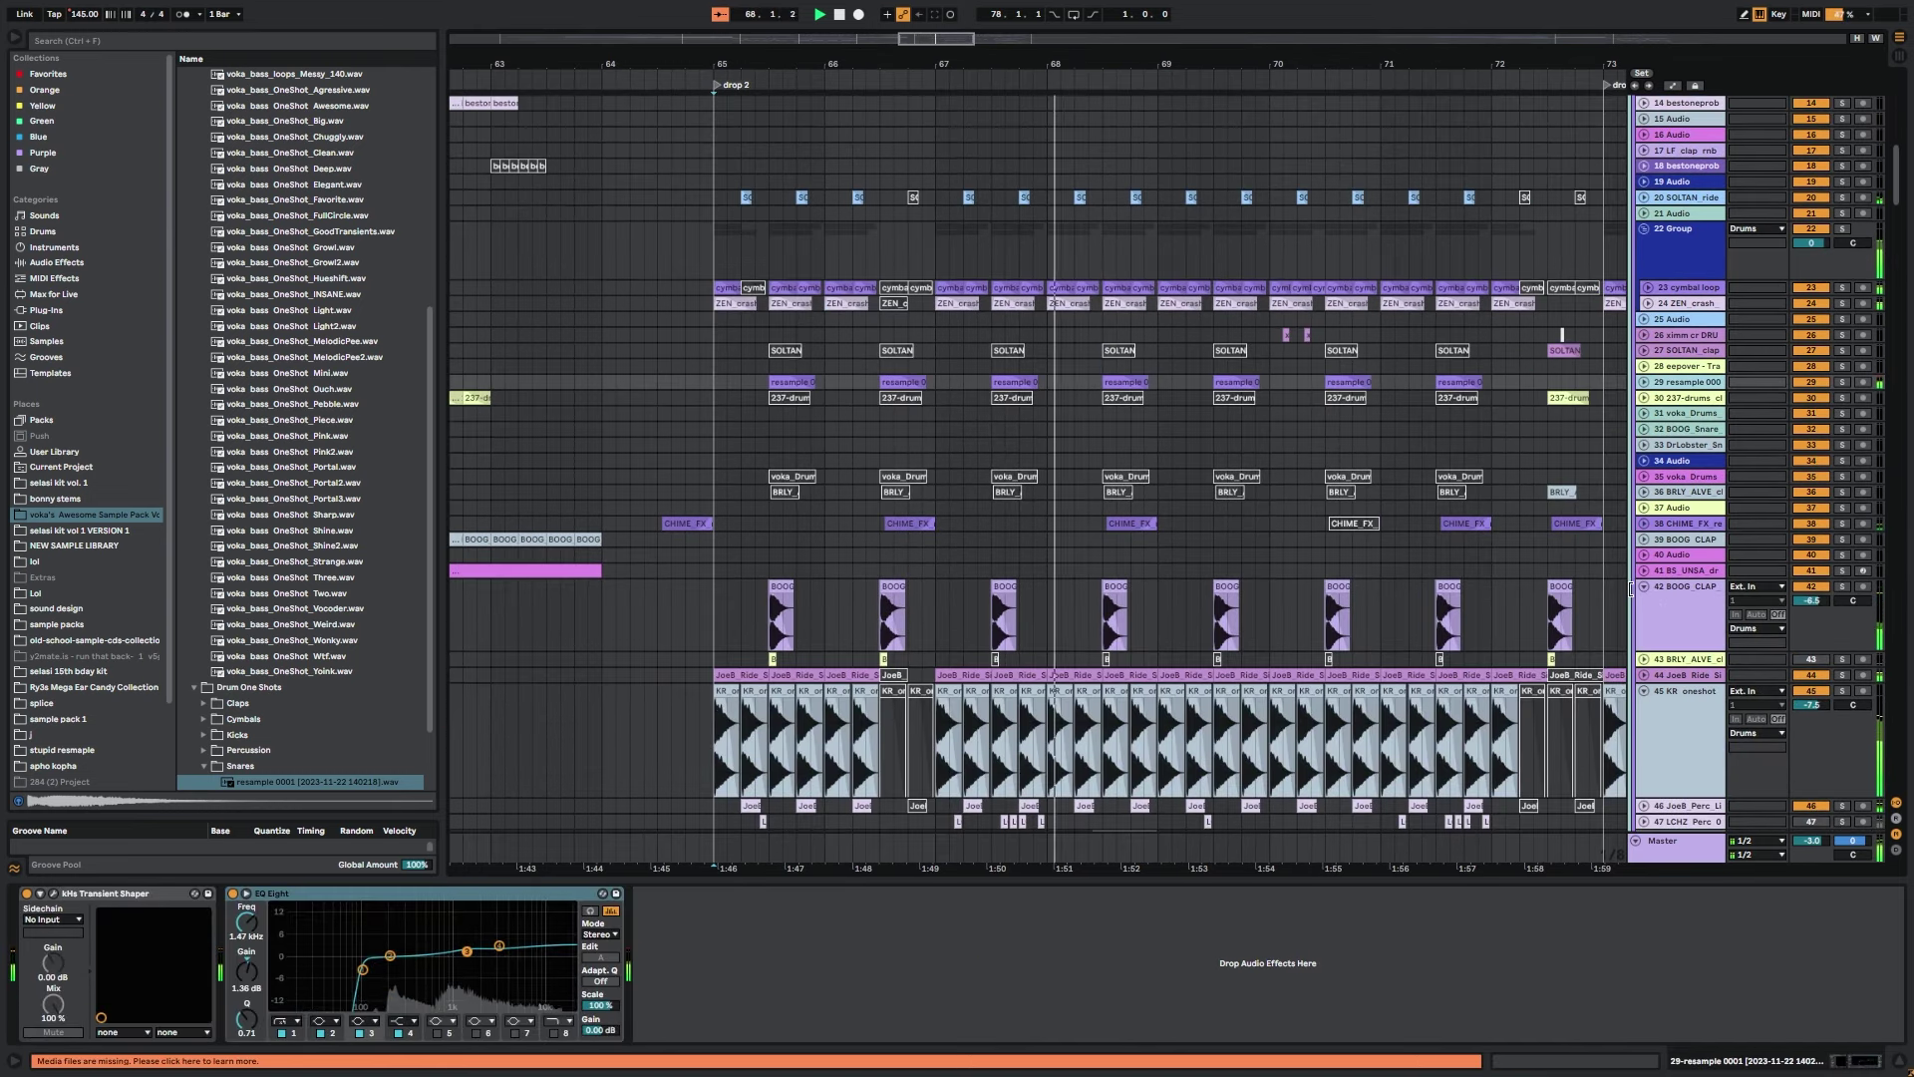
click(1645, 634)
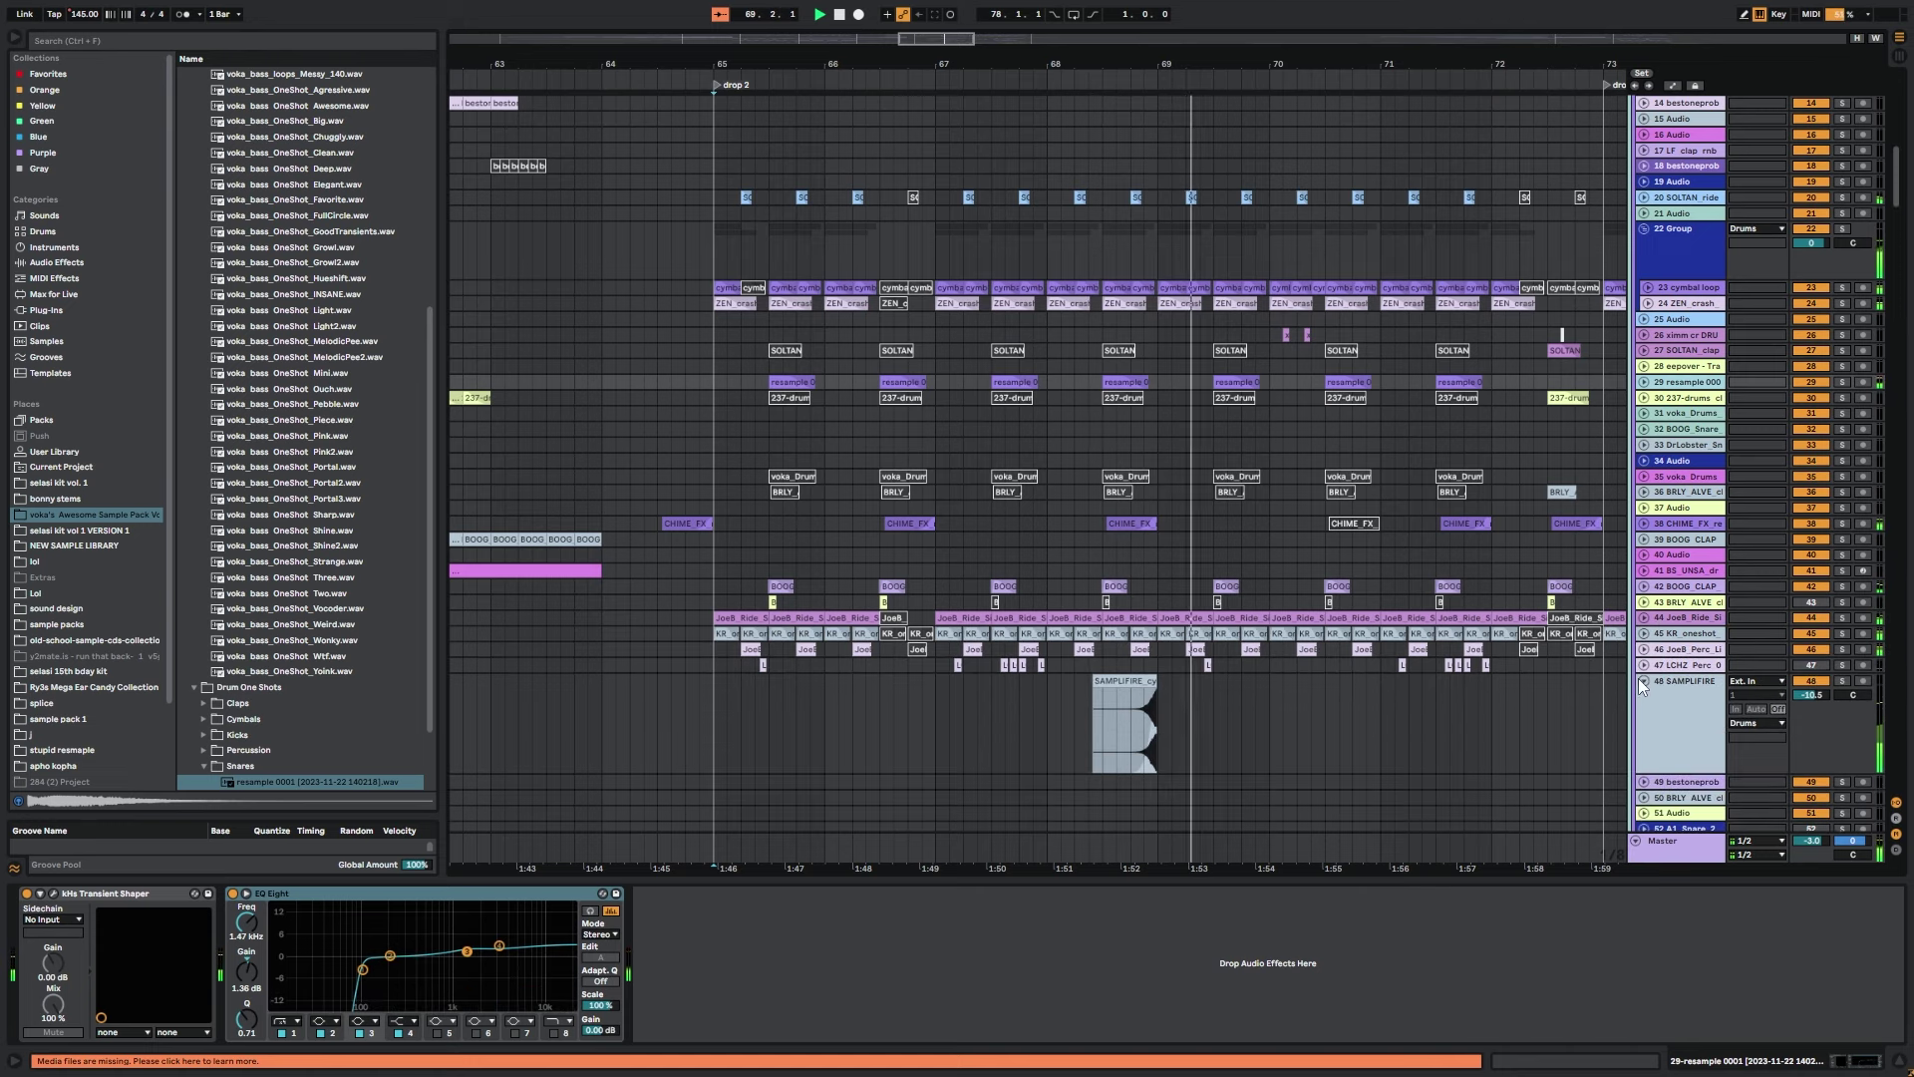
click(1644, 692)
Solo drum tracks 26, 27 and 30 and audition the fill in bar 72, just before drop 2 var.
drag(1421, 688, 1336, 855)
drag(1328, 584, 1199, 415)
key(space)
click(1191, 328)
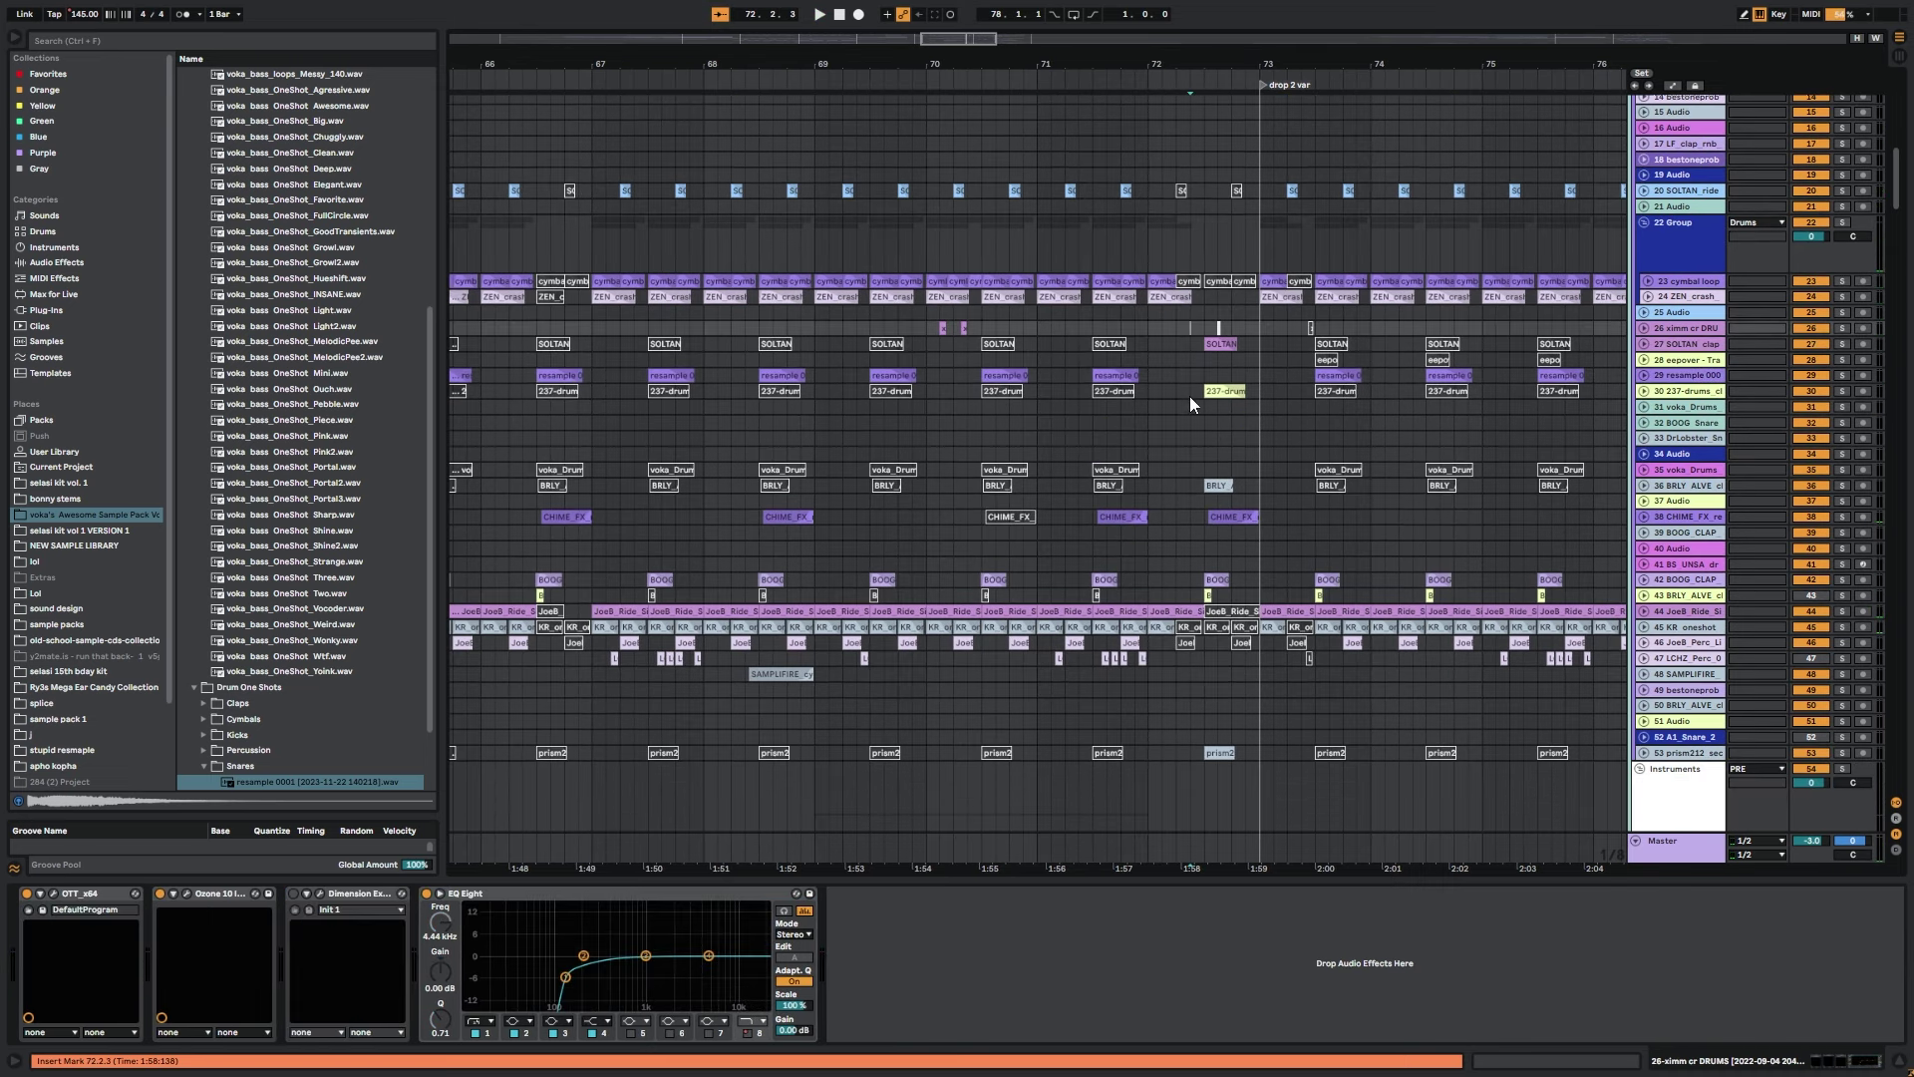
drag(1060, 364, 1035, 398)
click(1845, 367)
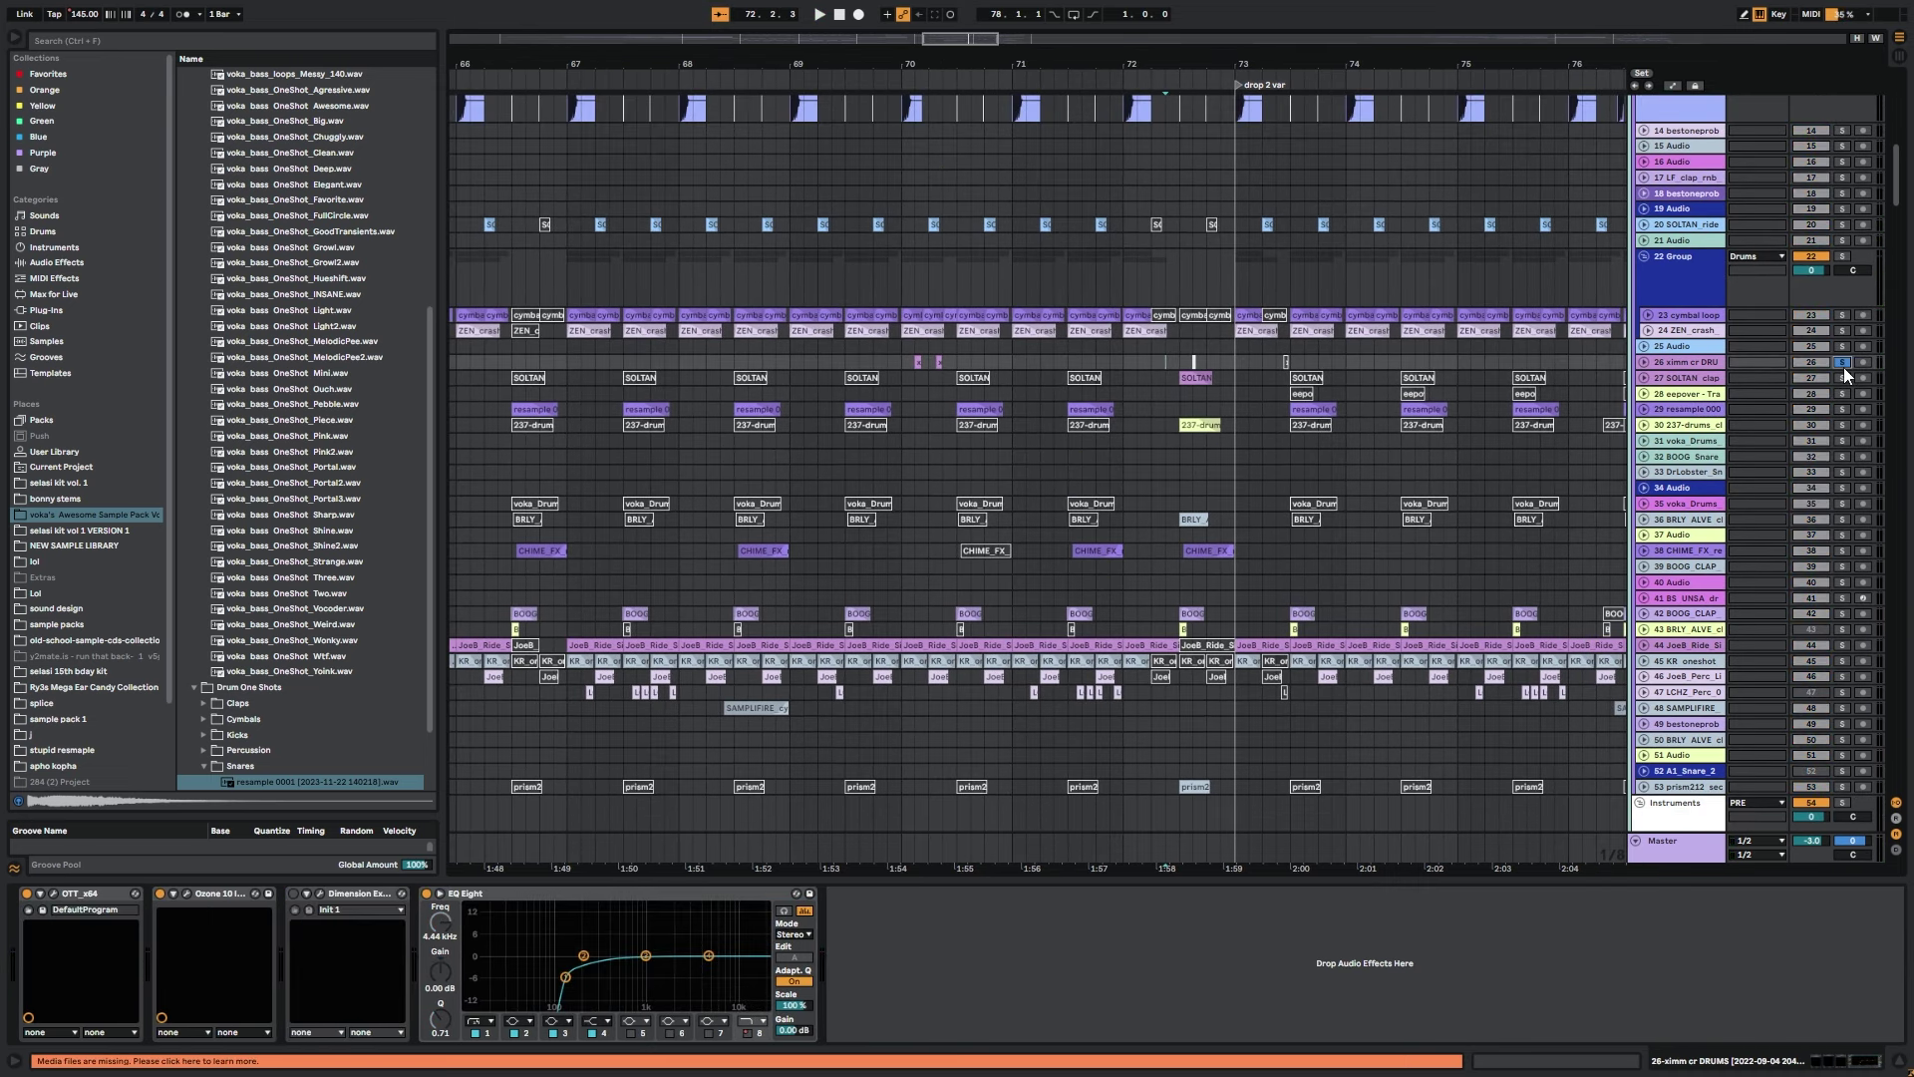
ctrl+click(1845, 374)
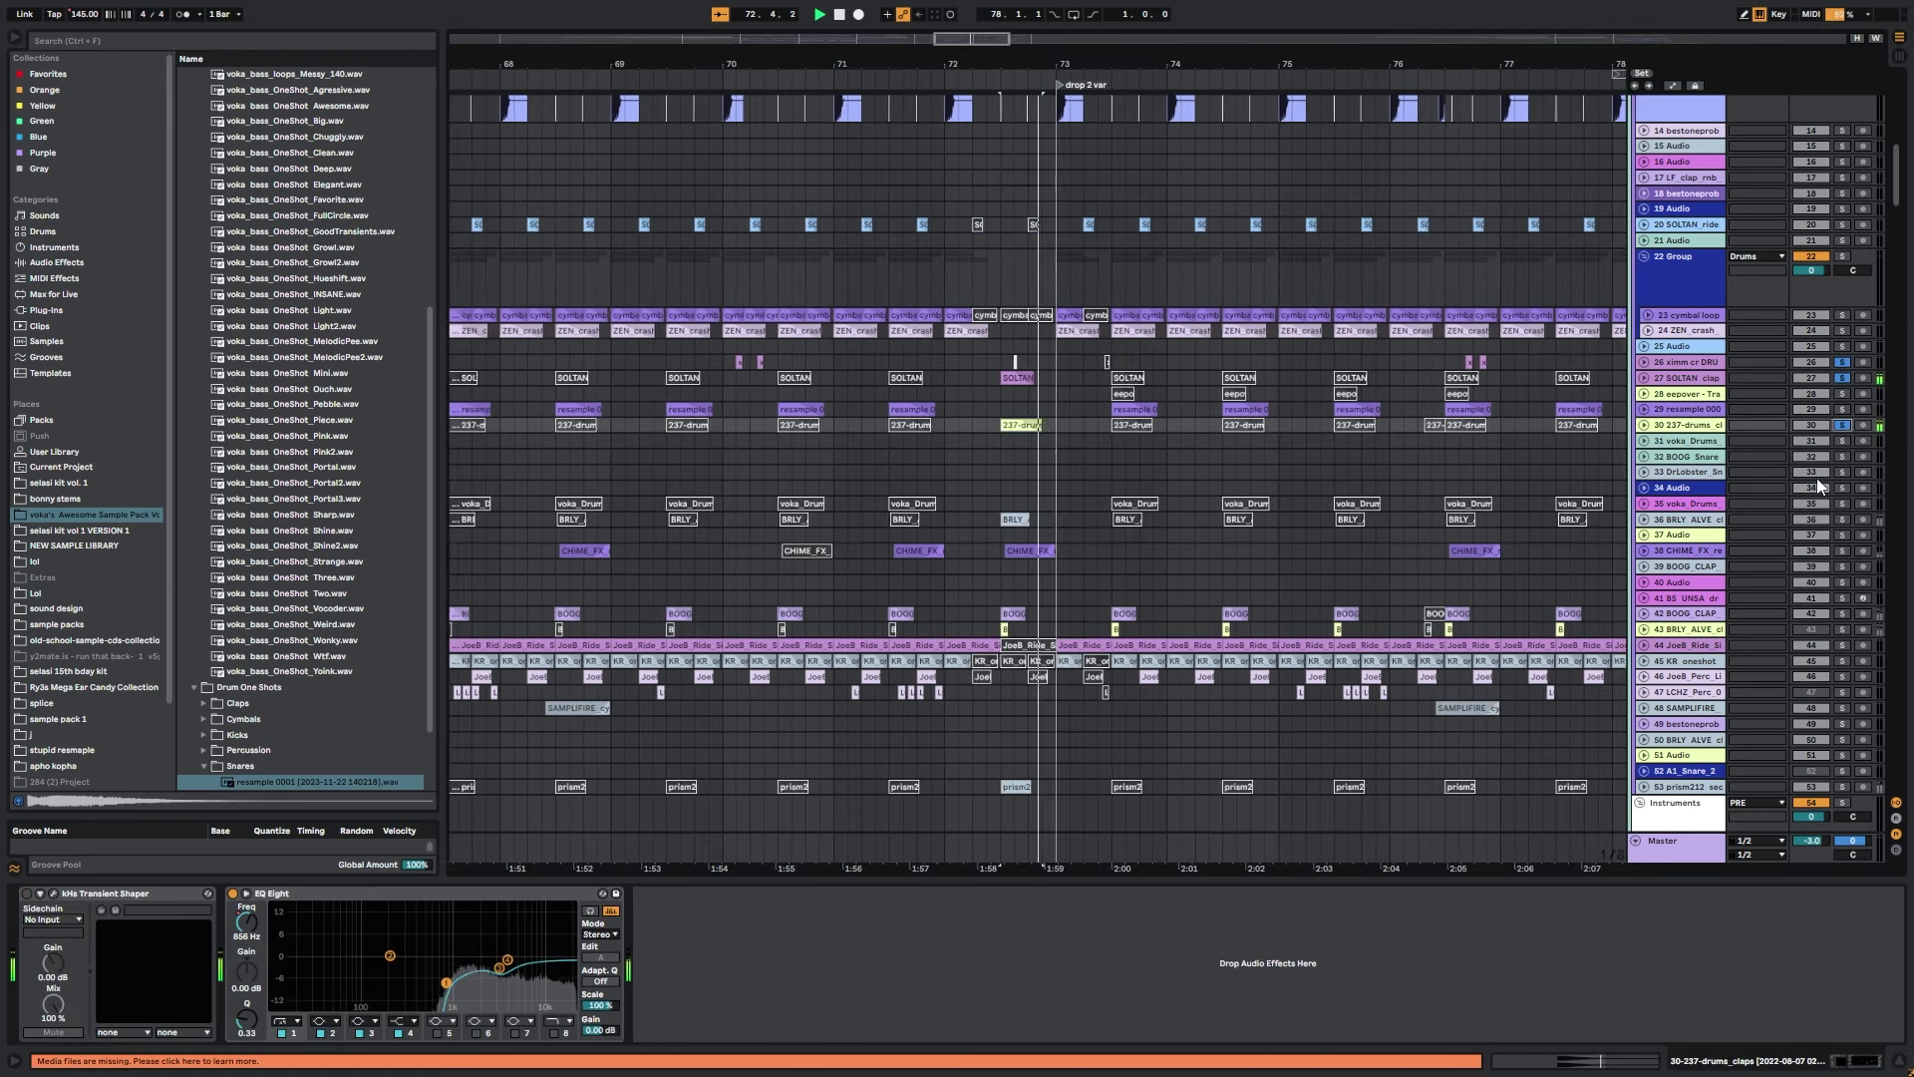
key(space)
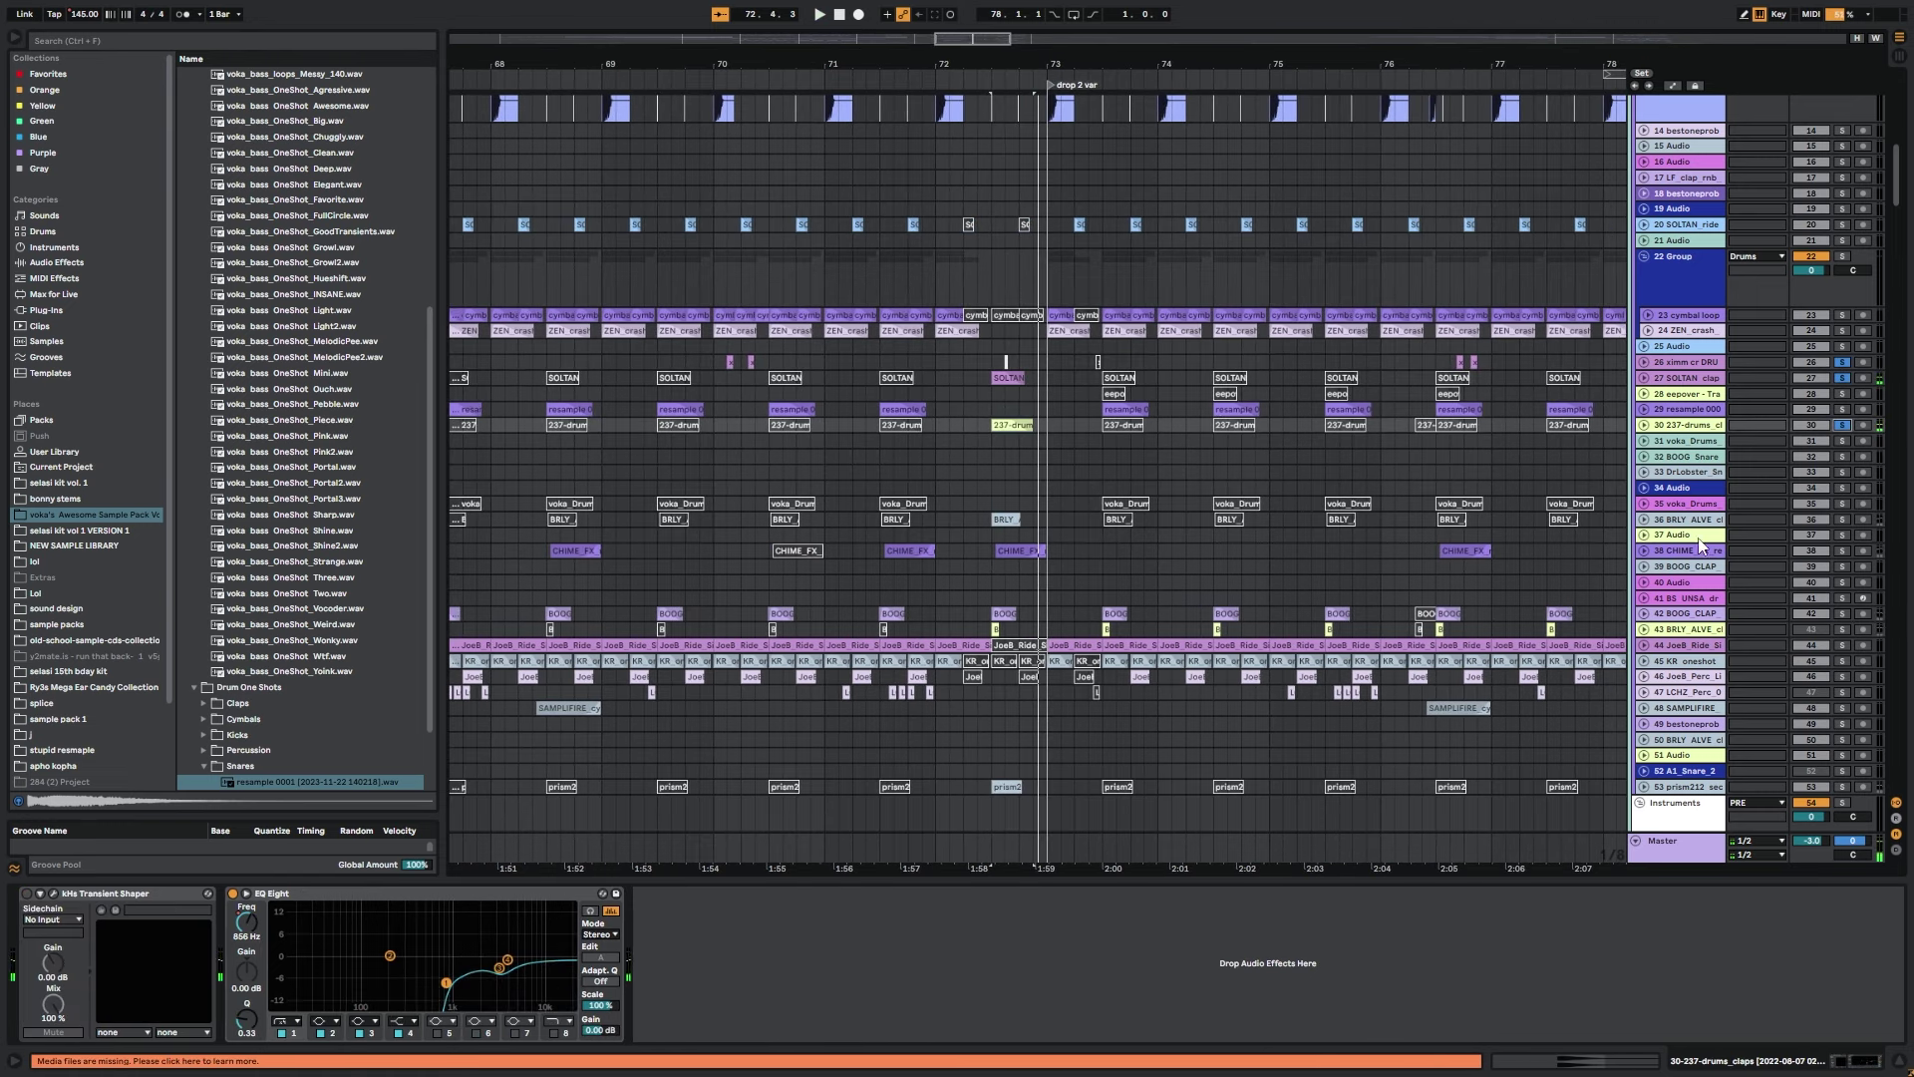
Inspect the bar 72 fill's clap clips on tracks 36, 30, 27 and 43 and the devices on those tracks.
drag(955, 40, 955, 72)
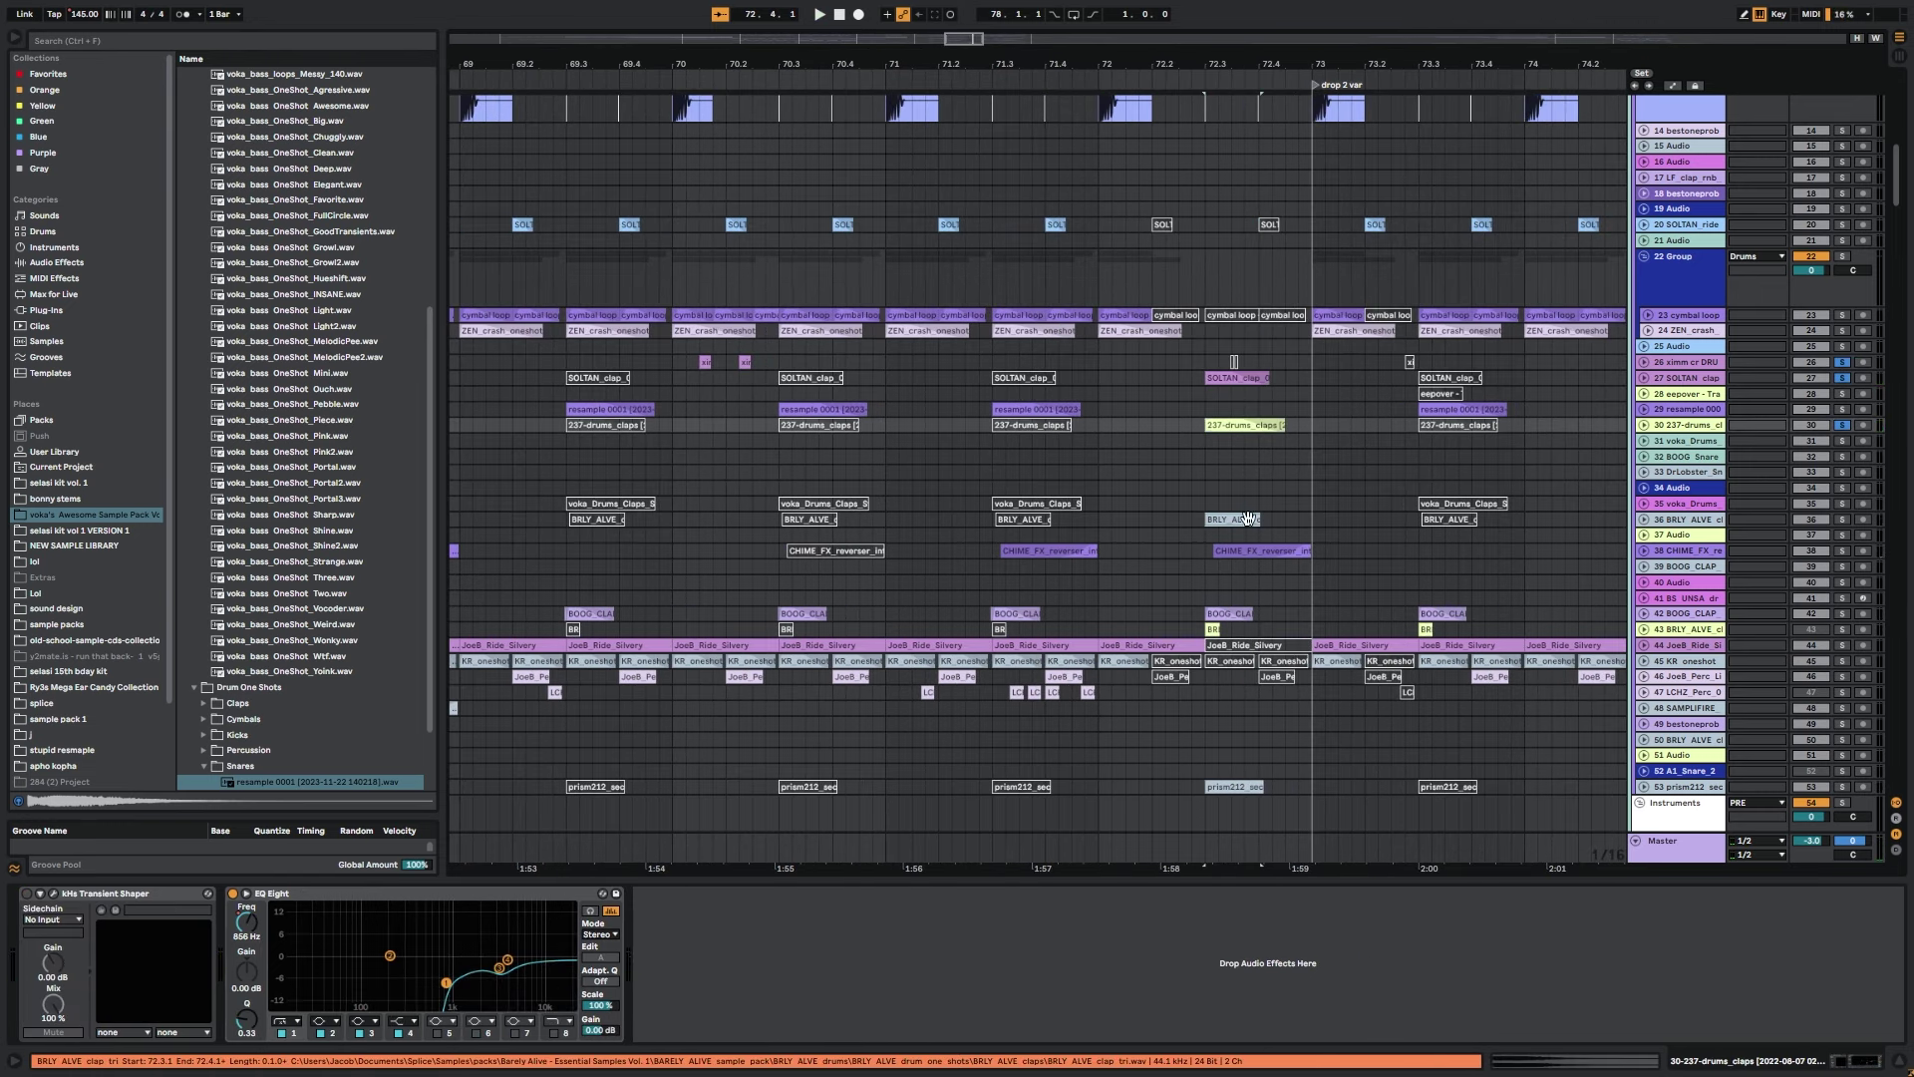
click(1238, 519)
click(1243, 425)
click(1232, 381)
drag(1296, 432, 1179, 644)
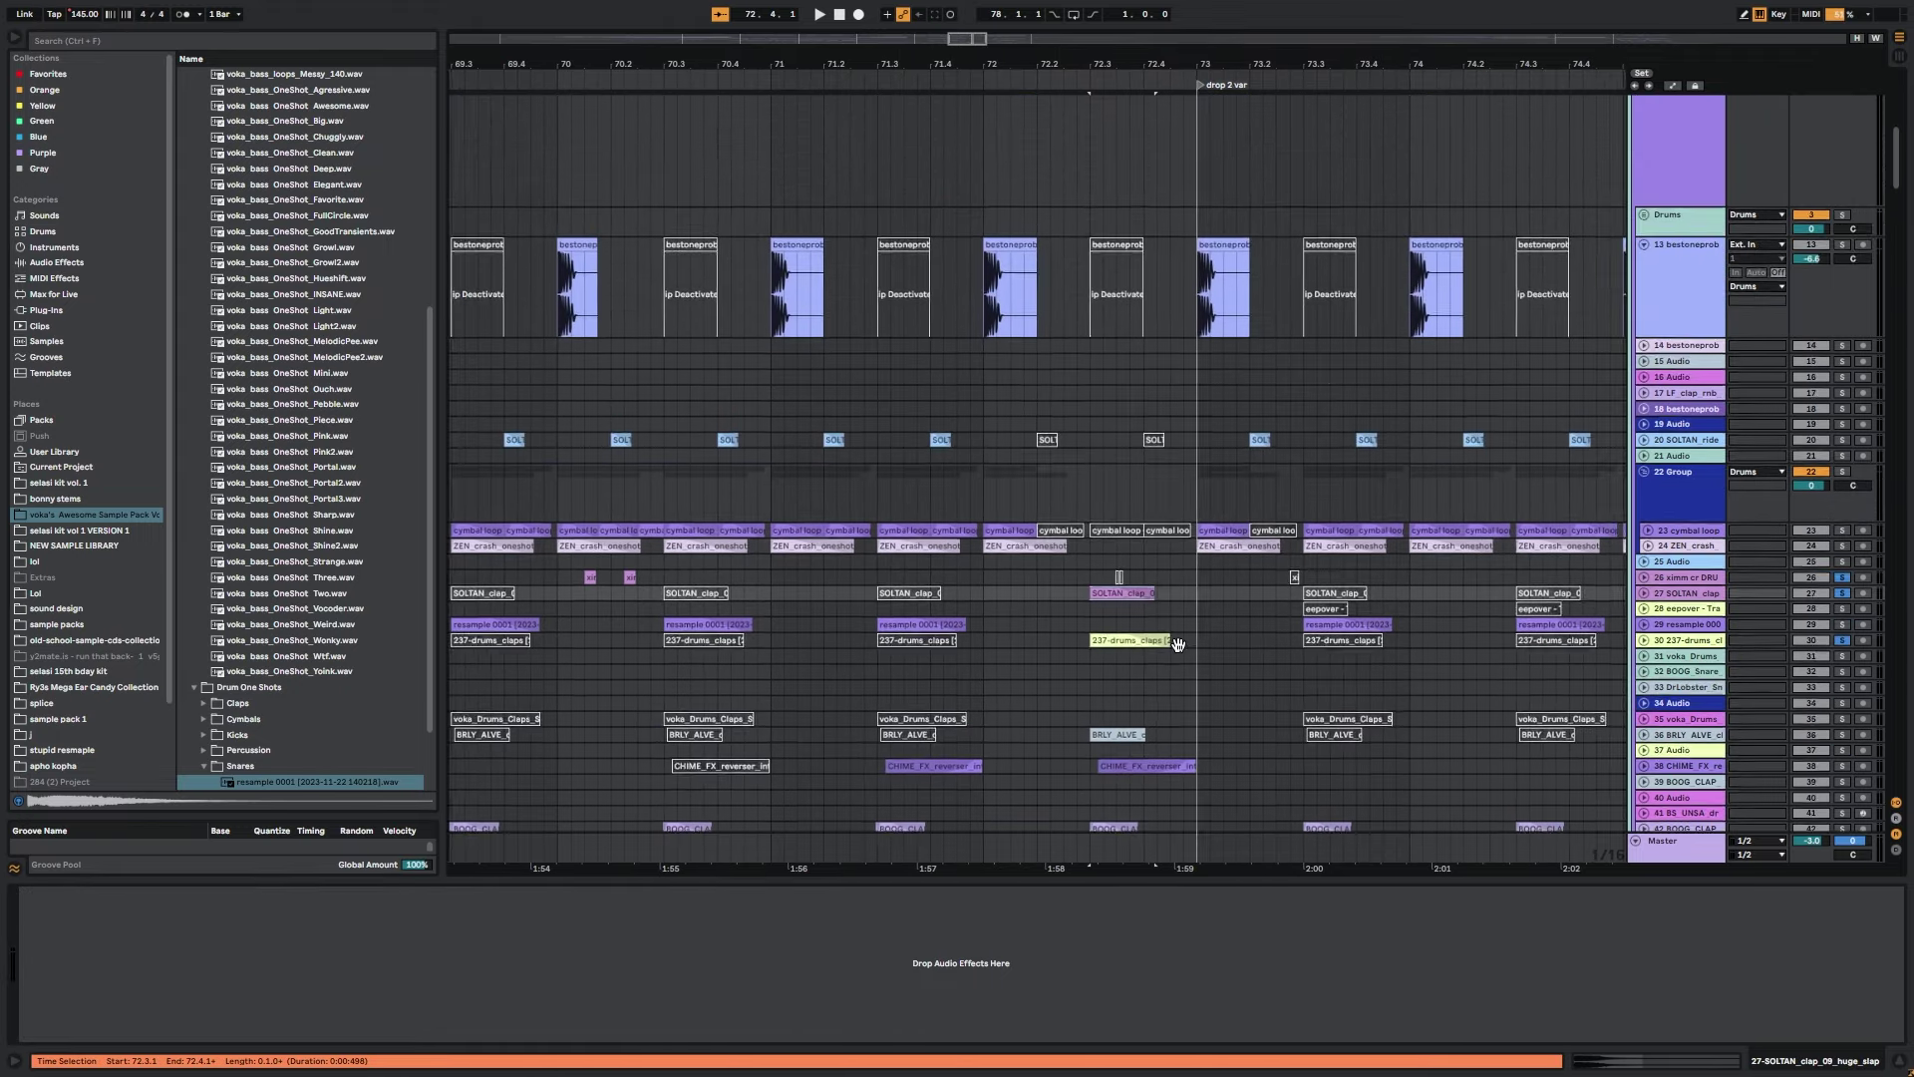
scroll(1146, 628, down, 3)
click(1115, 607)
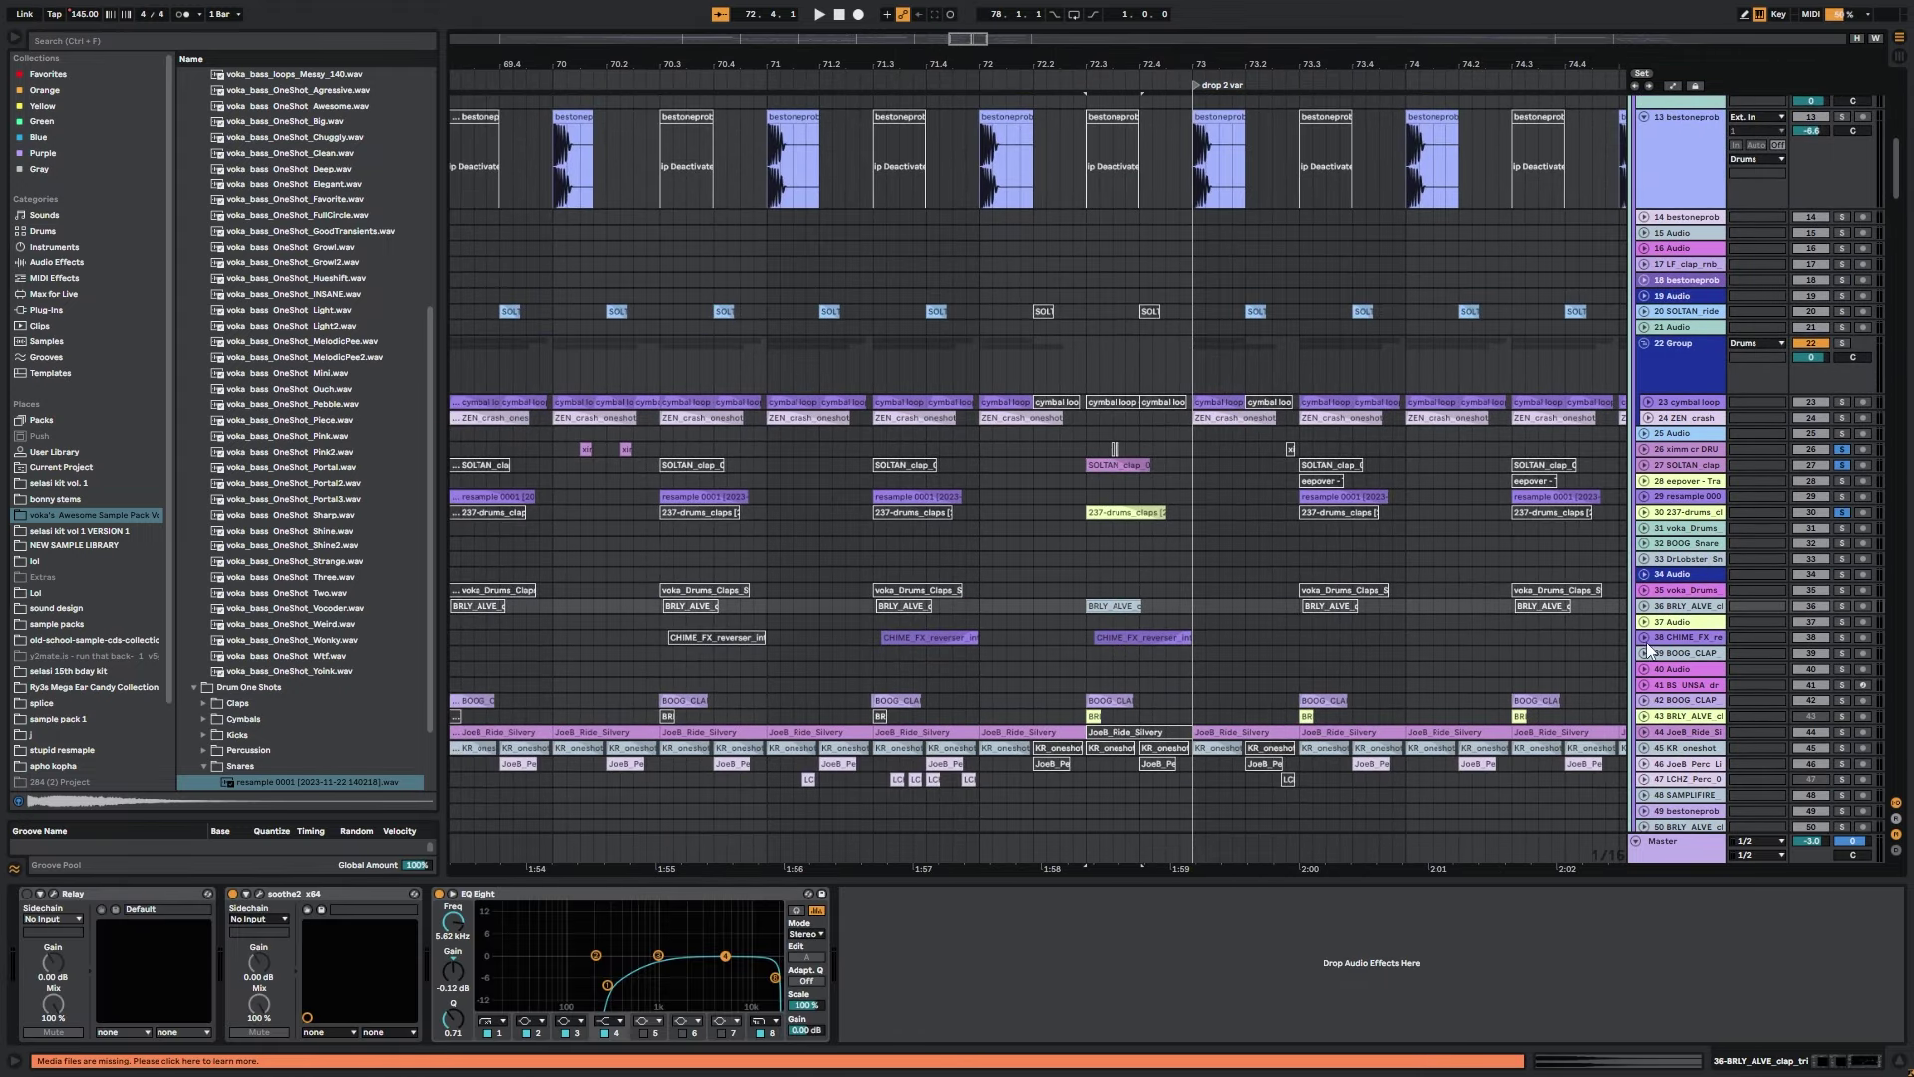
click(1097, 716)
drag(1507, 668, 1510, 391)
Audition the bar 72 prism212 drum clip on soloed track 53, and unsolo the track to hear all drums.
click(1118, 597)
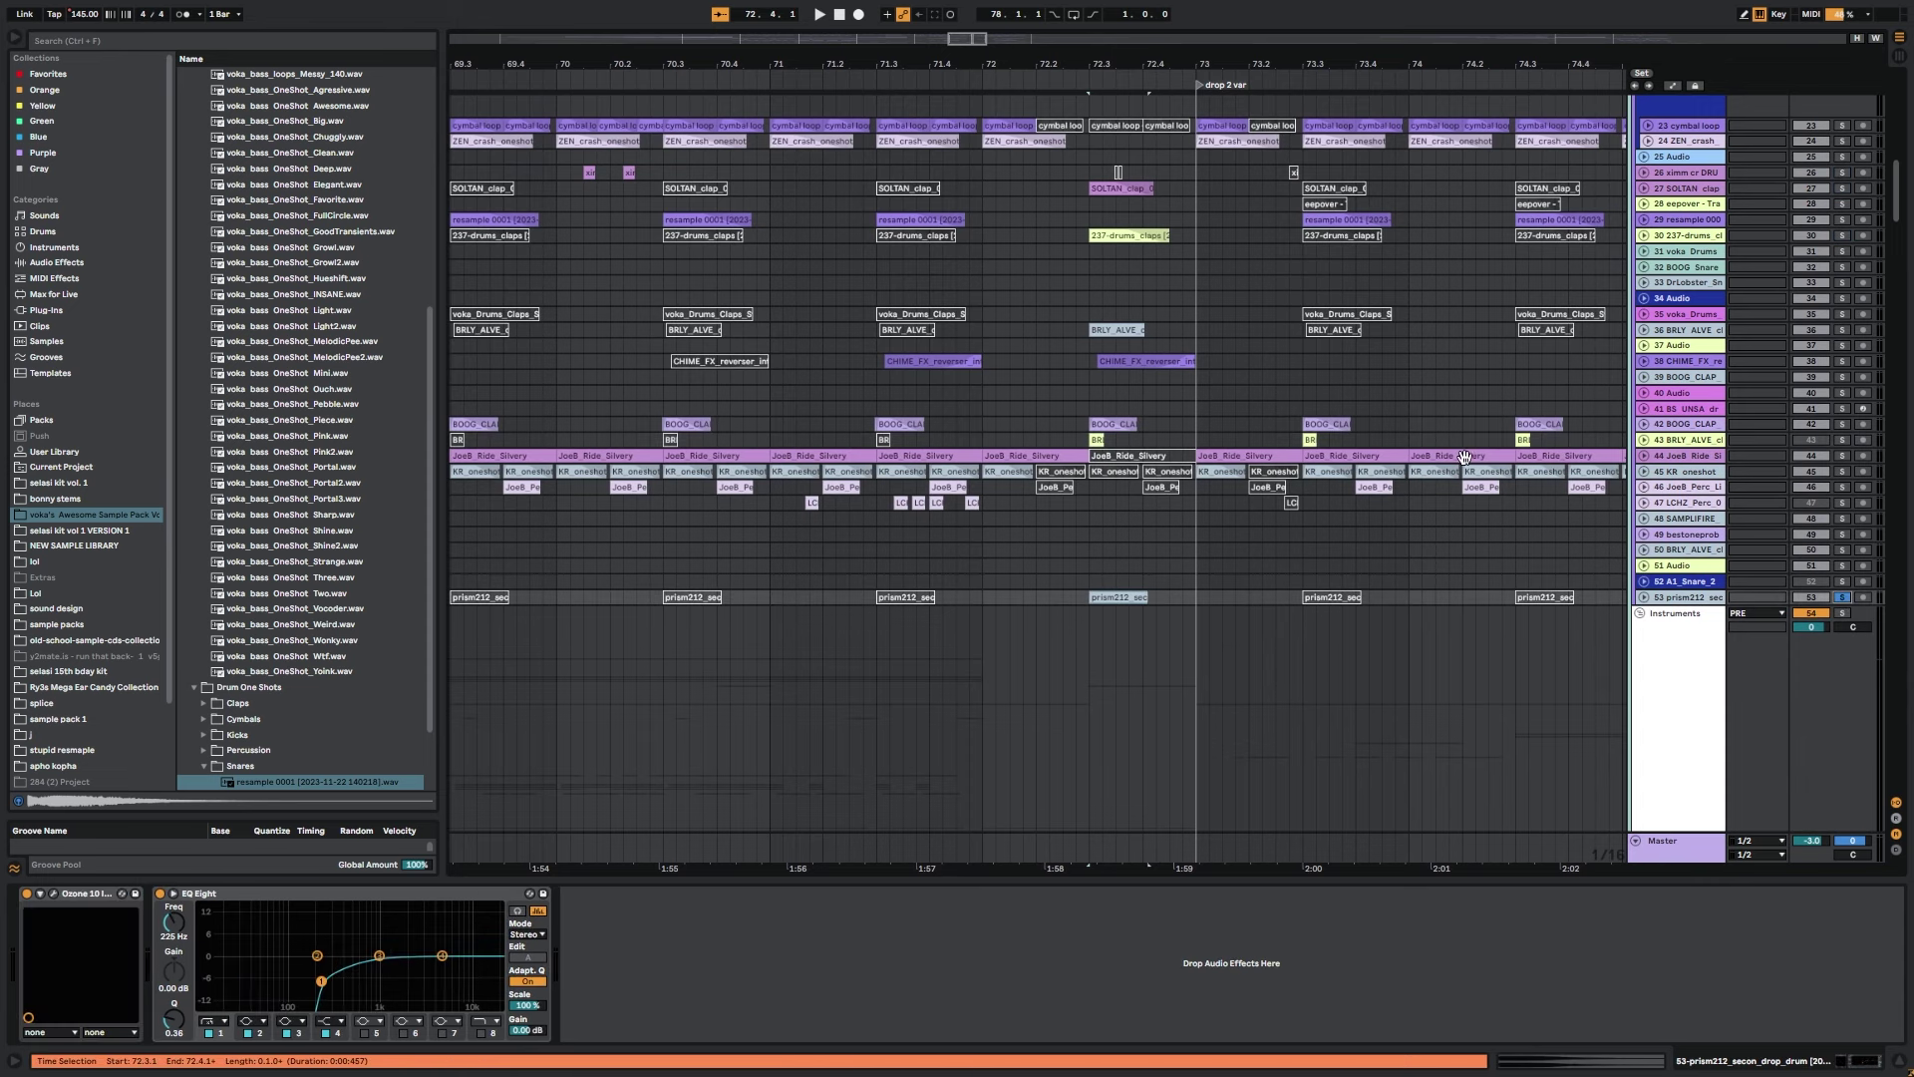
drag(959, 42, 1002, 76)
key(space)
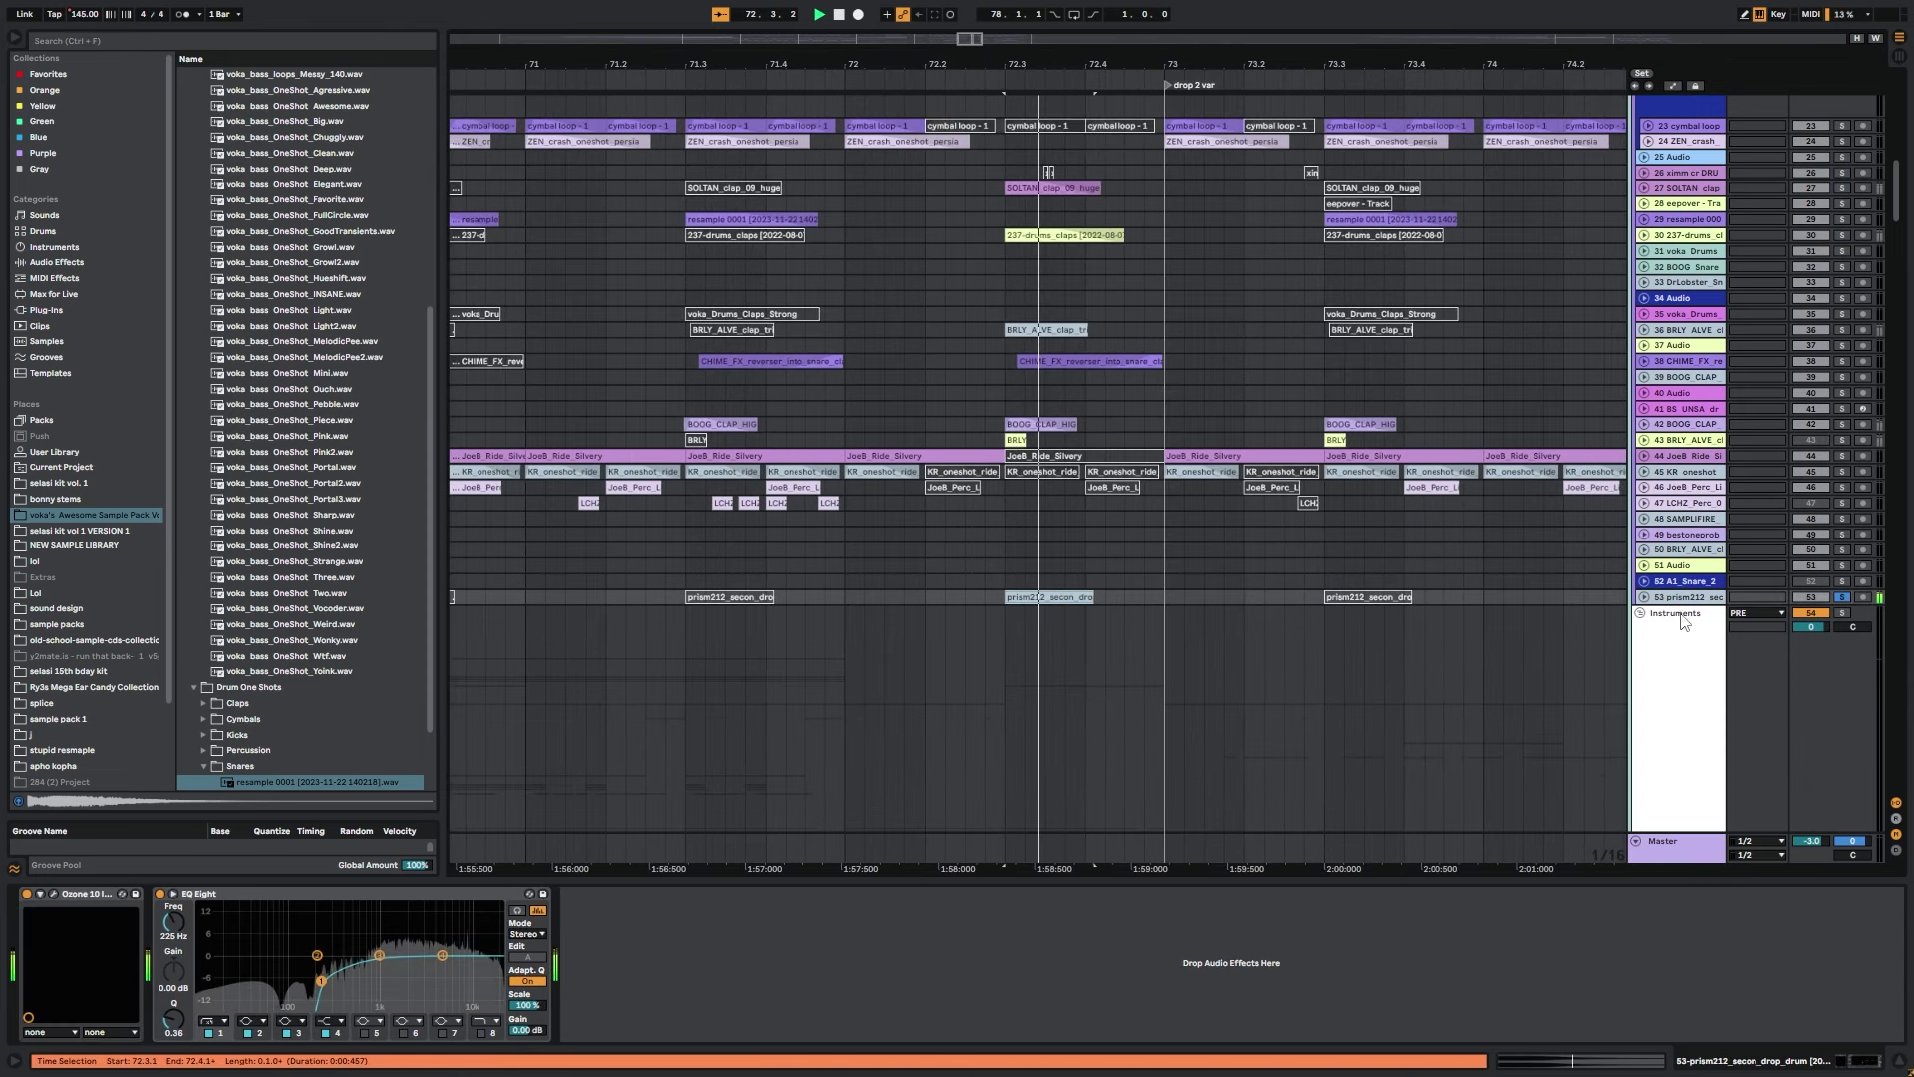
key(space)
click(1843, 597)
key(space)
drag(977, 431, 1005, 557)
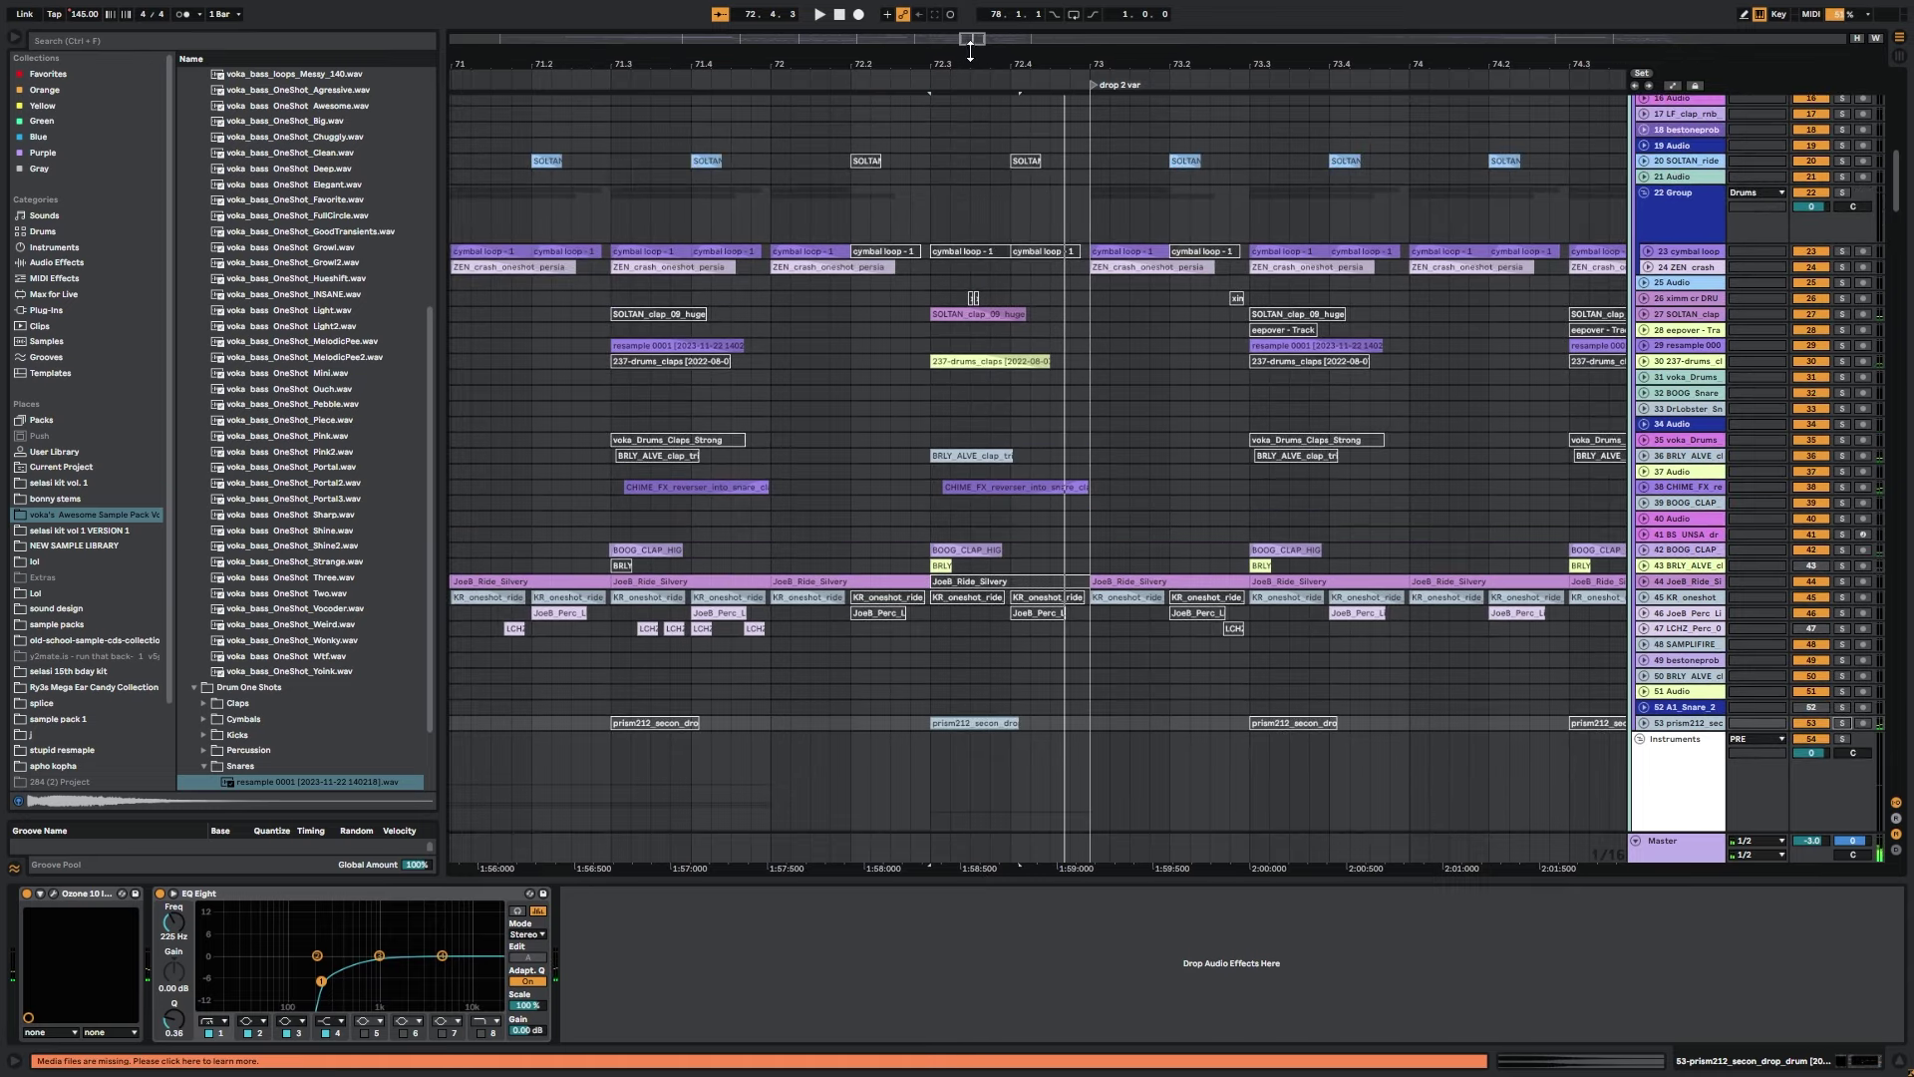
Start playback of drop 2 var from bar 73 with all drum tracks.
scroll(1091, 303, down, 3)
click(1090, 376)
drag(1090, 376, 1116, 489)
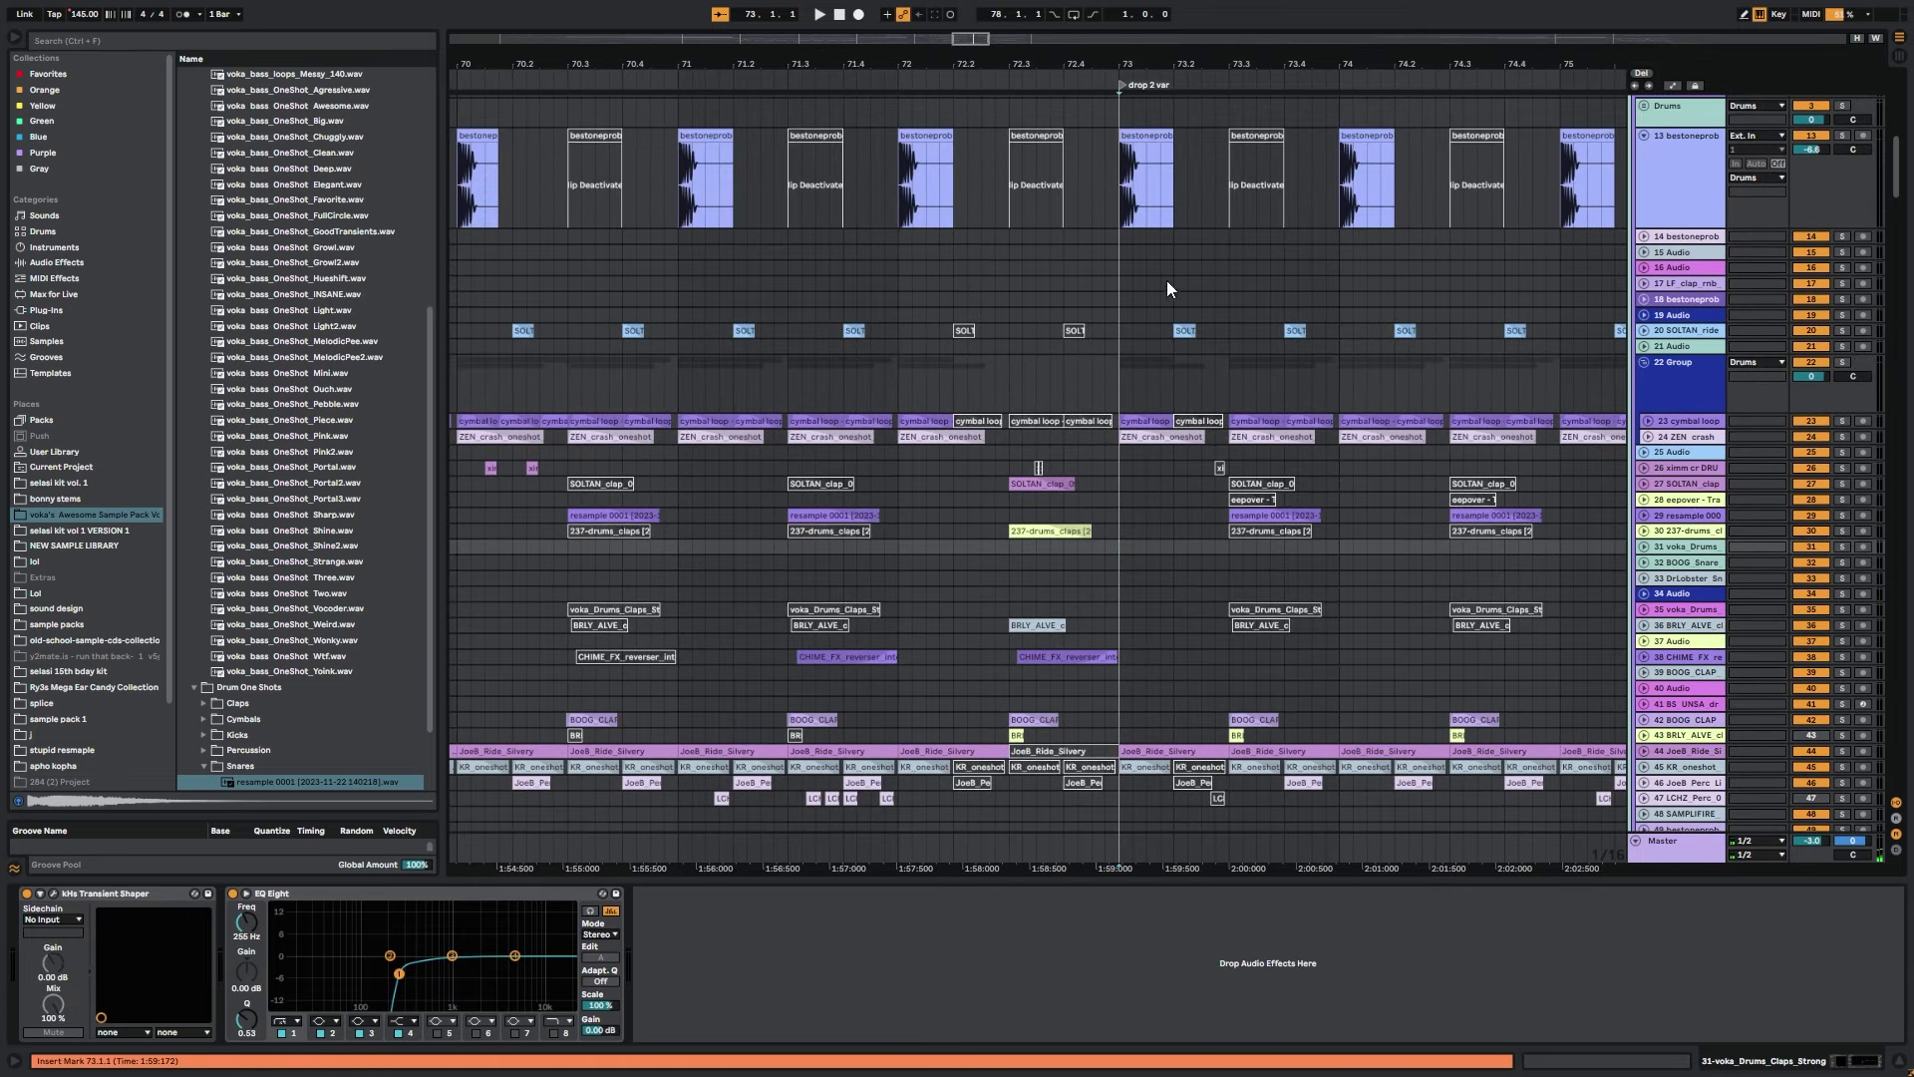
drag(1168, 286, 1136, 383)
drag(1270, 516, 1196, 313)
drag(1202, 379, 1093, 370)
drag(1337, 423, 1139, 748)
drag(1586, 158, 1717, 352)
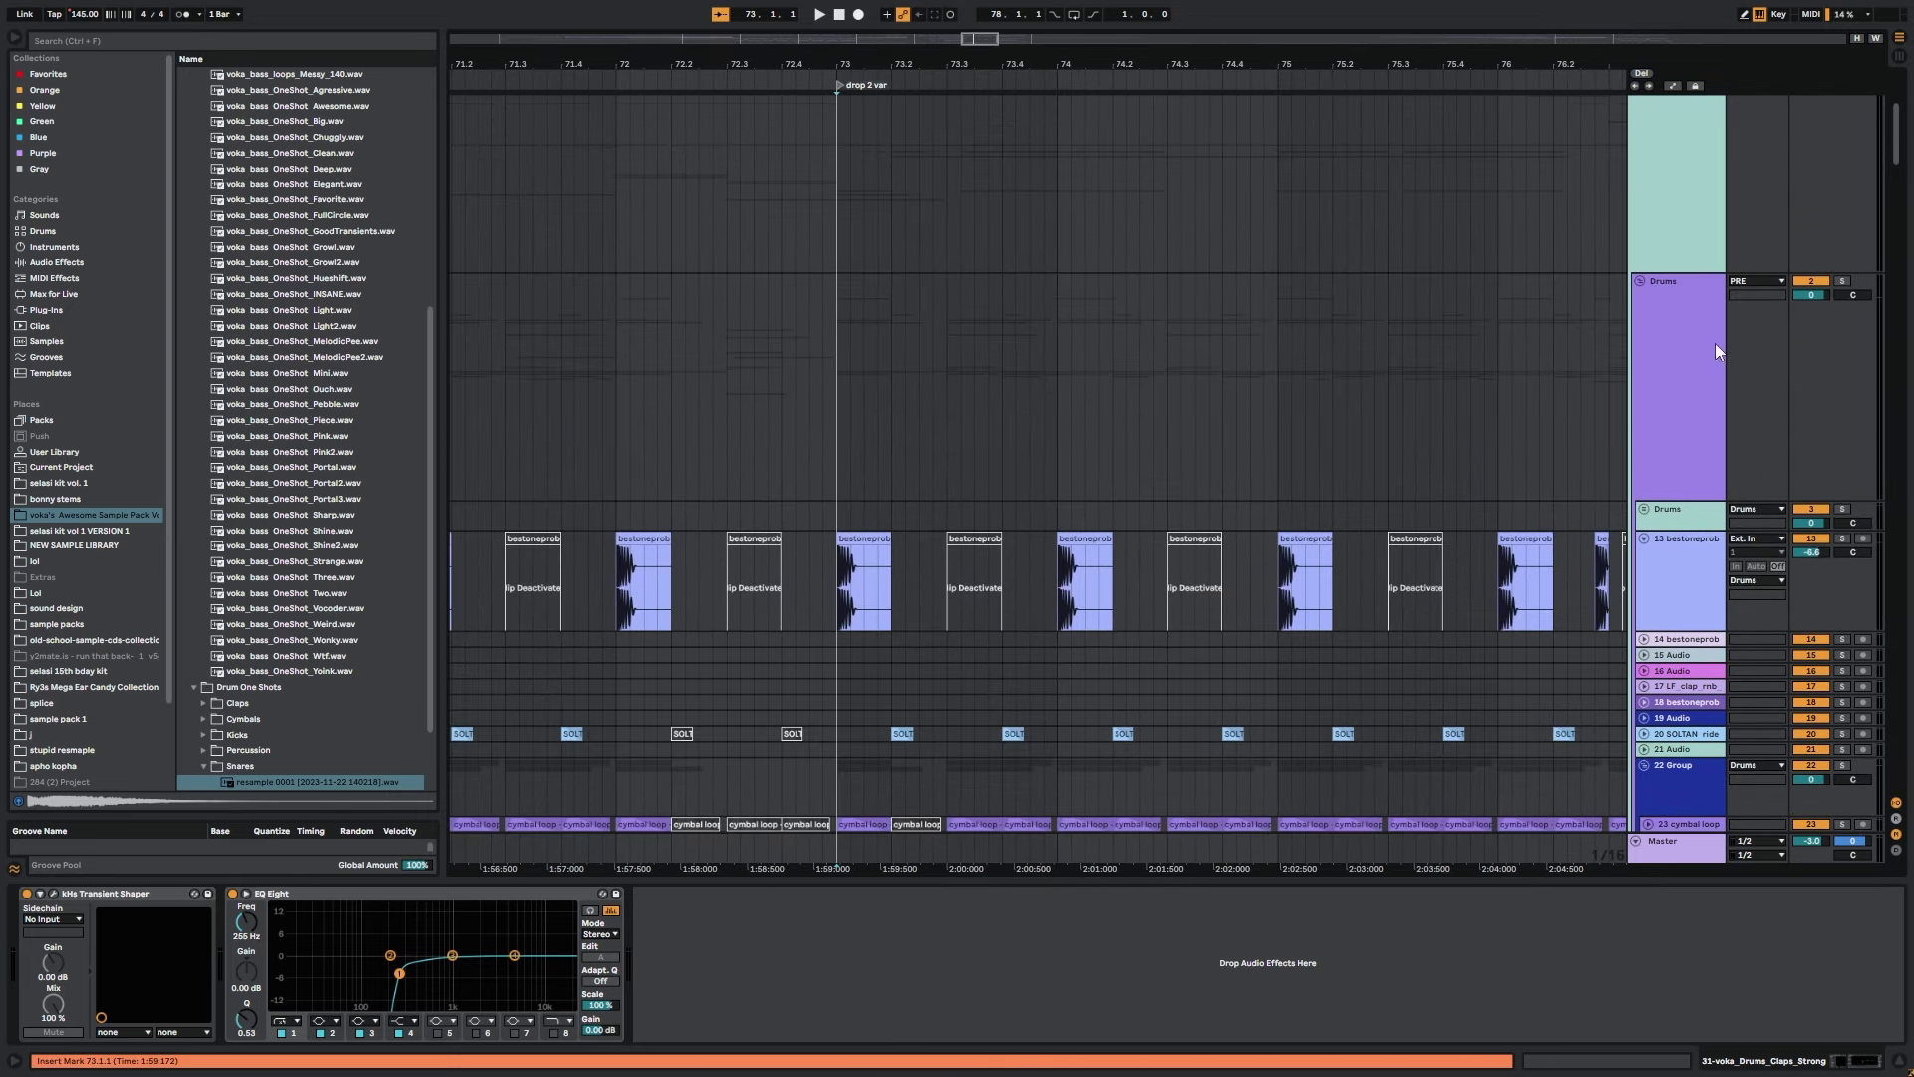
key(space)
Look over the drum layers through the end of drop 2 var during playback, and stop it.
drag(1063, 311, 1140, 103)
drag(1169, 427, 1072, 219)
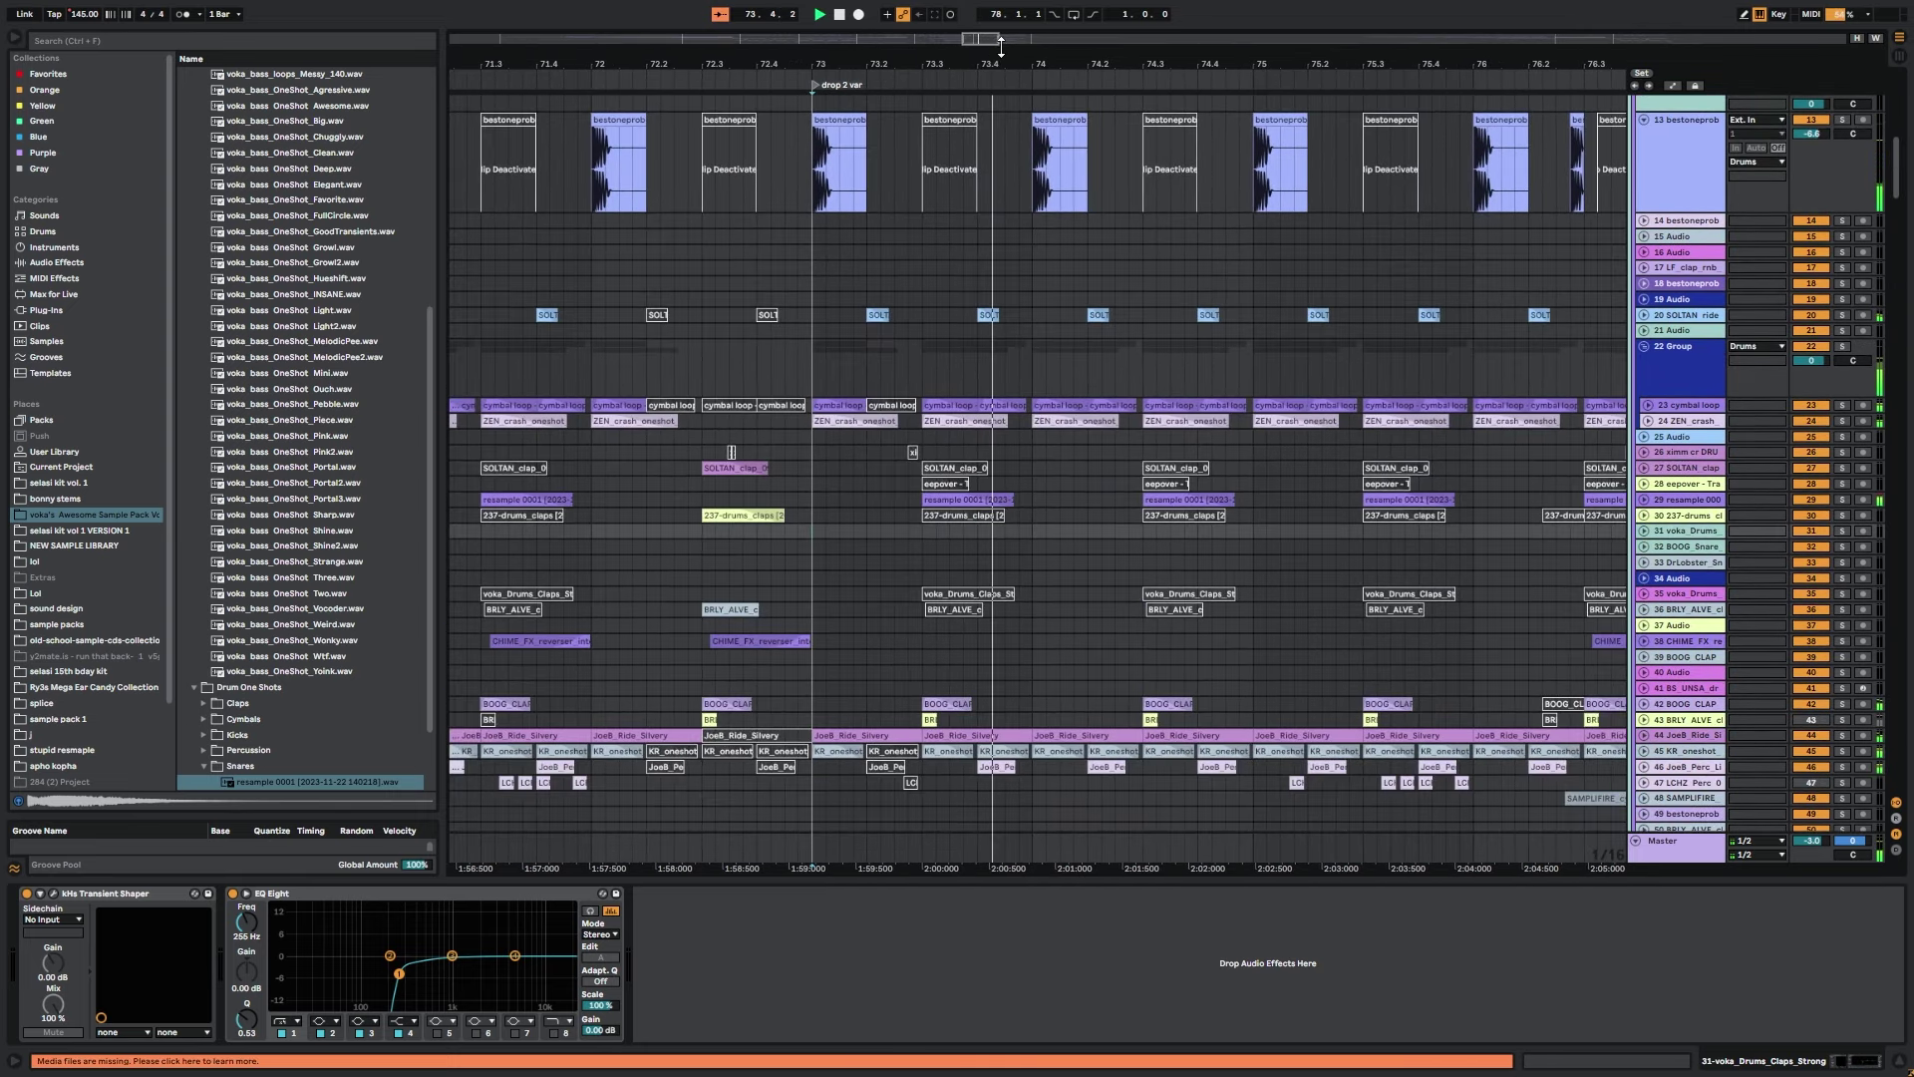
drag(998, 64, 1002, 79)
drag(1160, 469, 1100, 170)
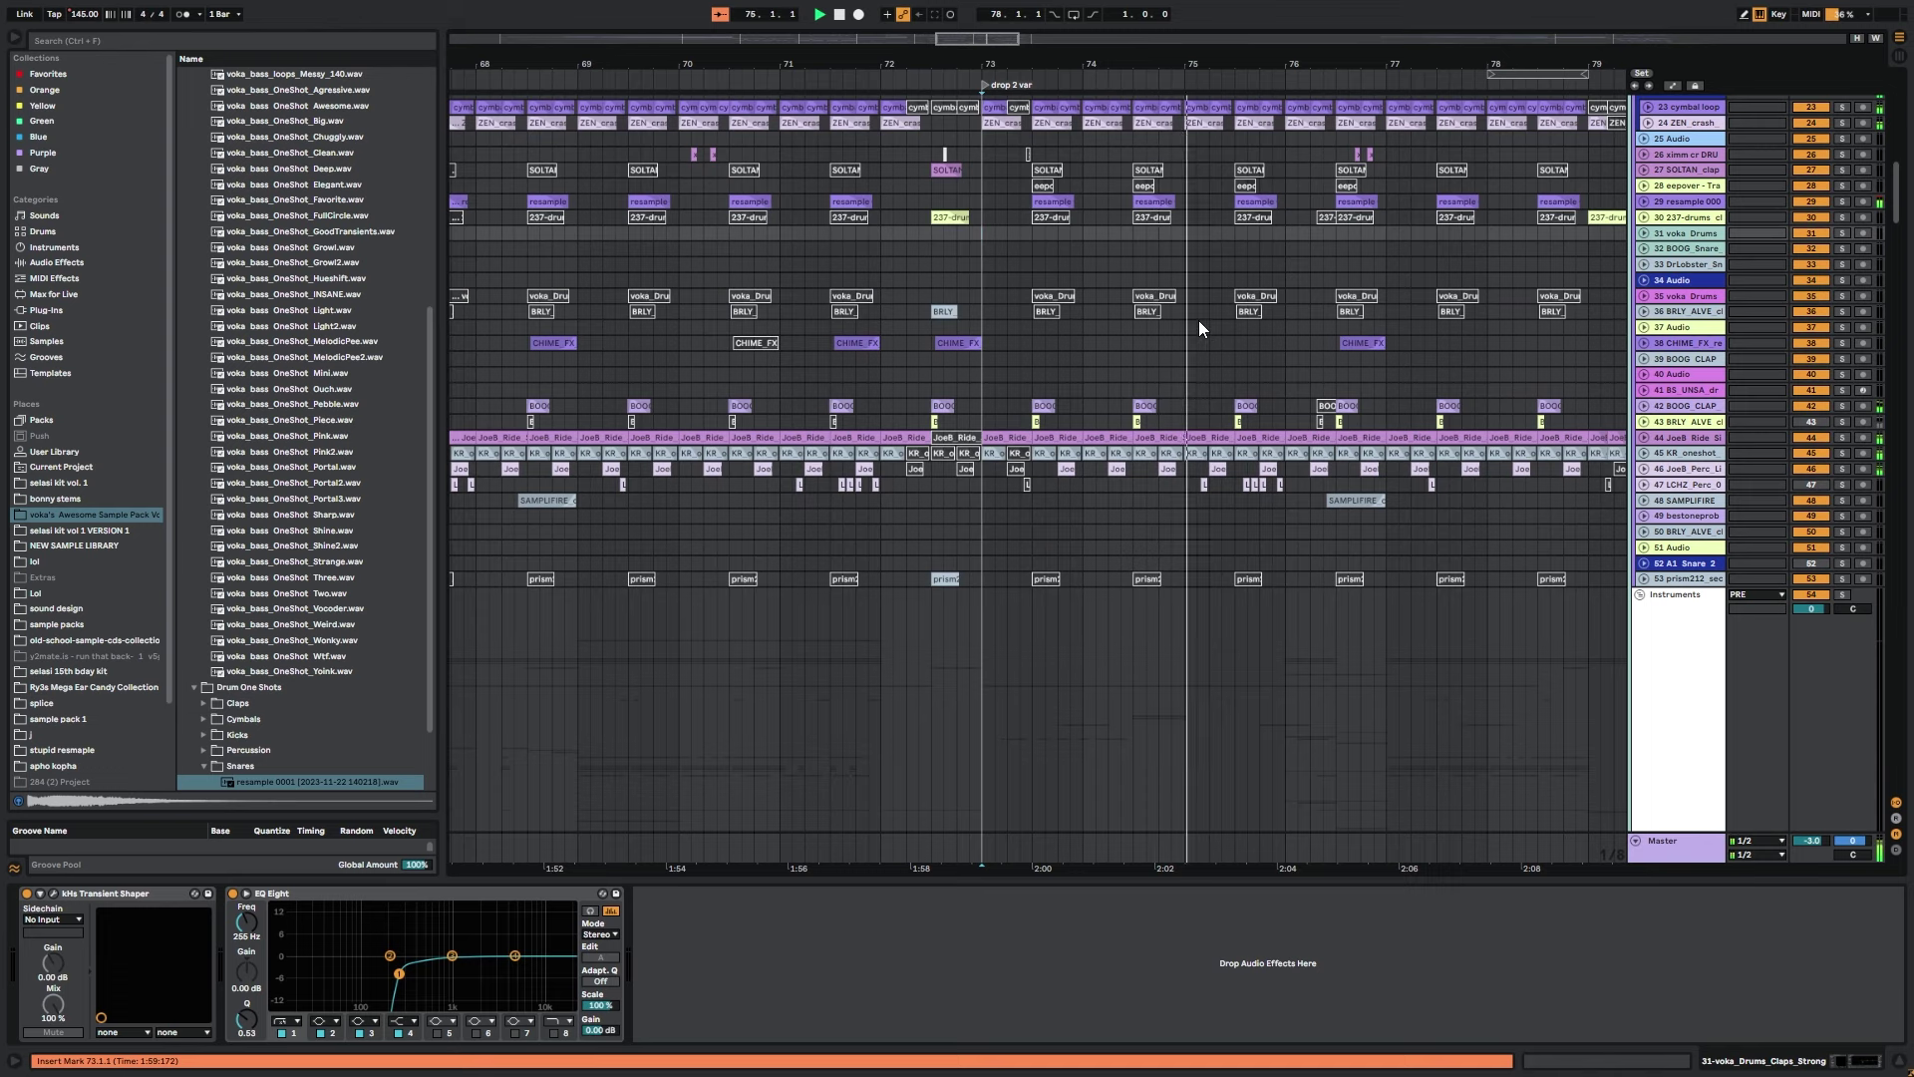
drag(1198, 320, 772, 304)
drag(936, 265, 1053, 484)
key(space)
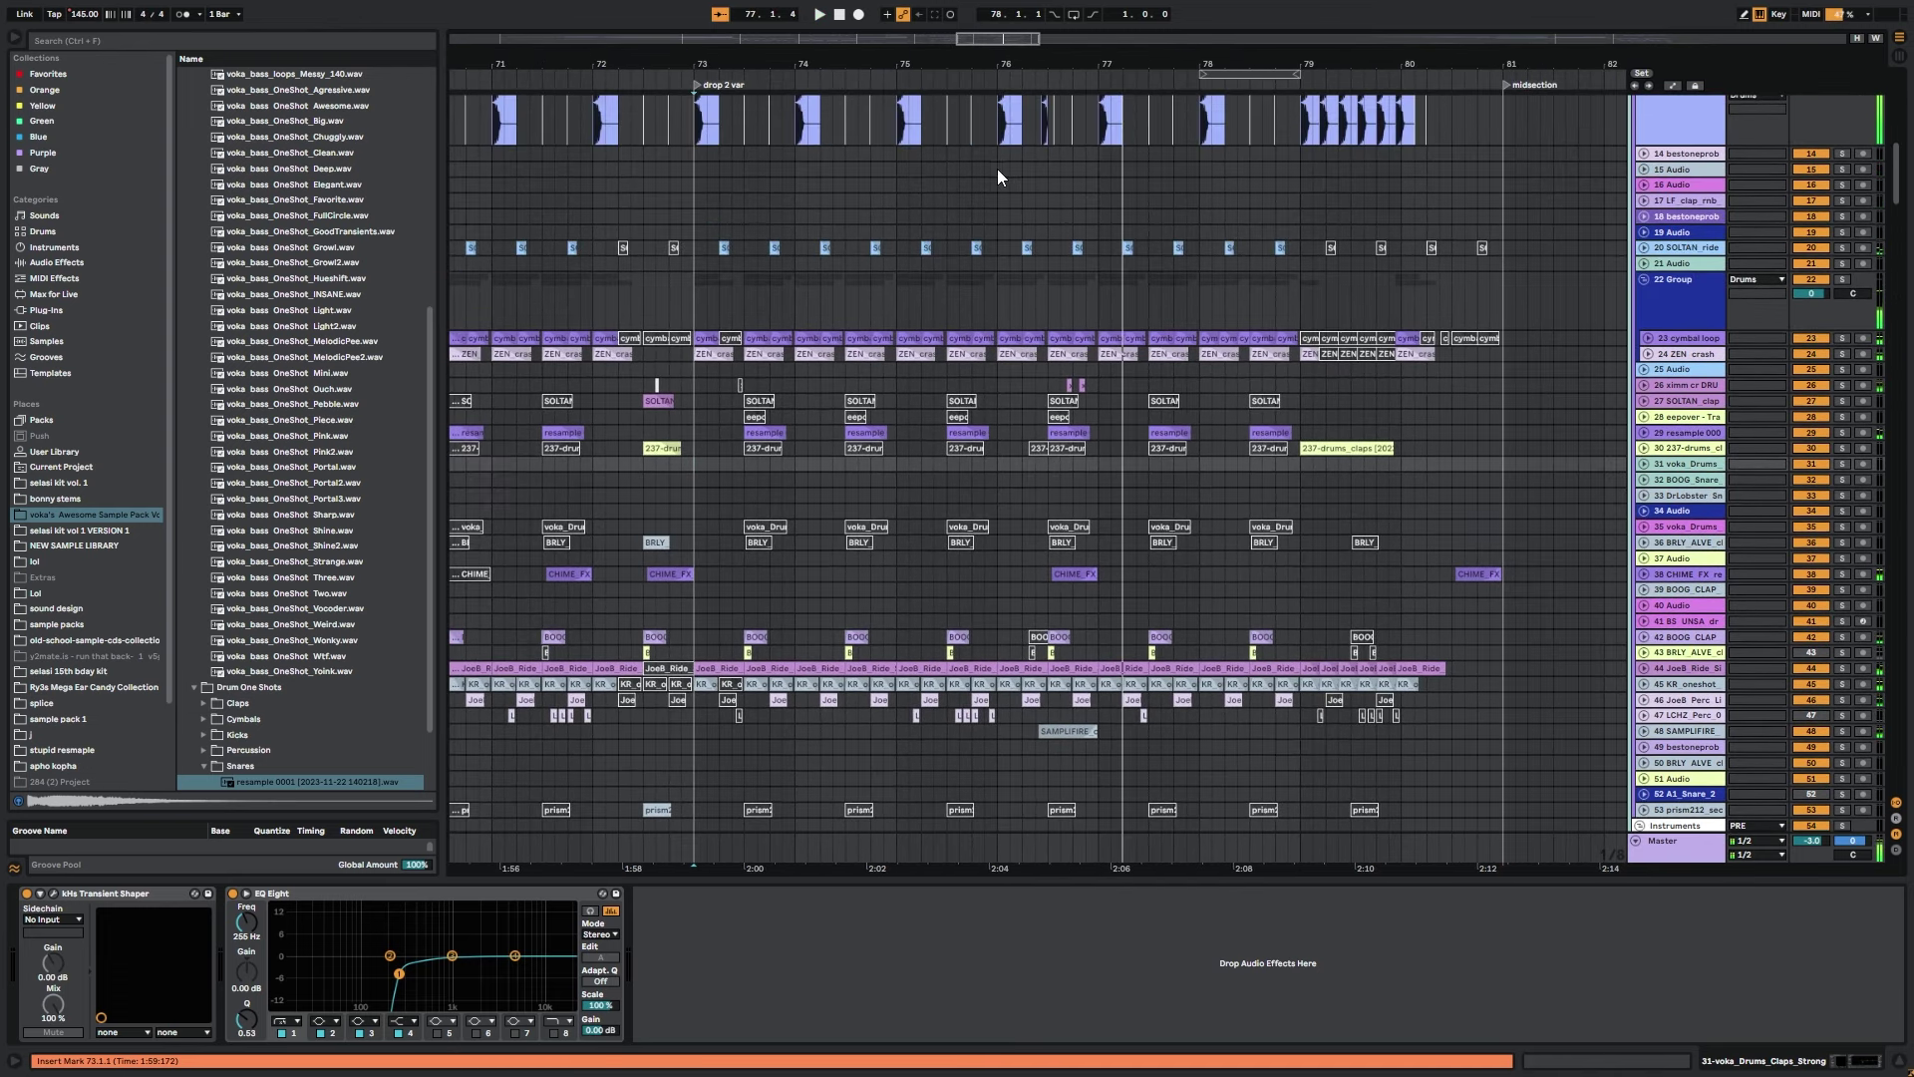
Locate the closing drum fill at bar 79 and solo track 30's 237-drums_claps layer.
key(ctrl+z)
drag(1351, 436, 1411, 384)
click(1369, 351)
click(1366, 363)
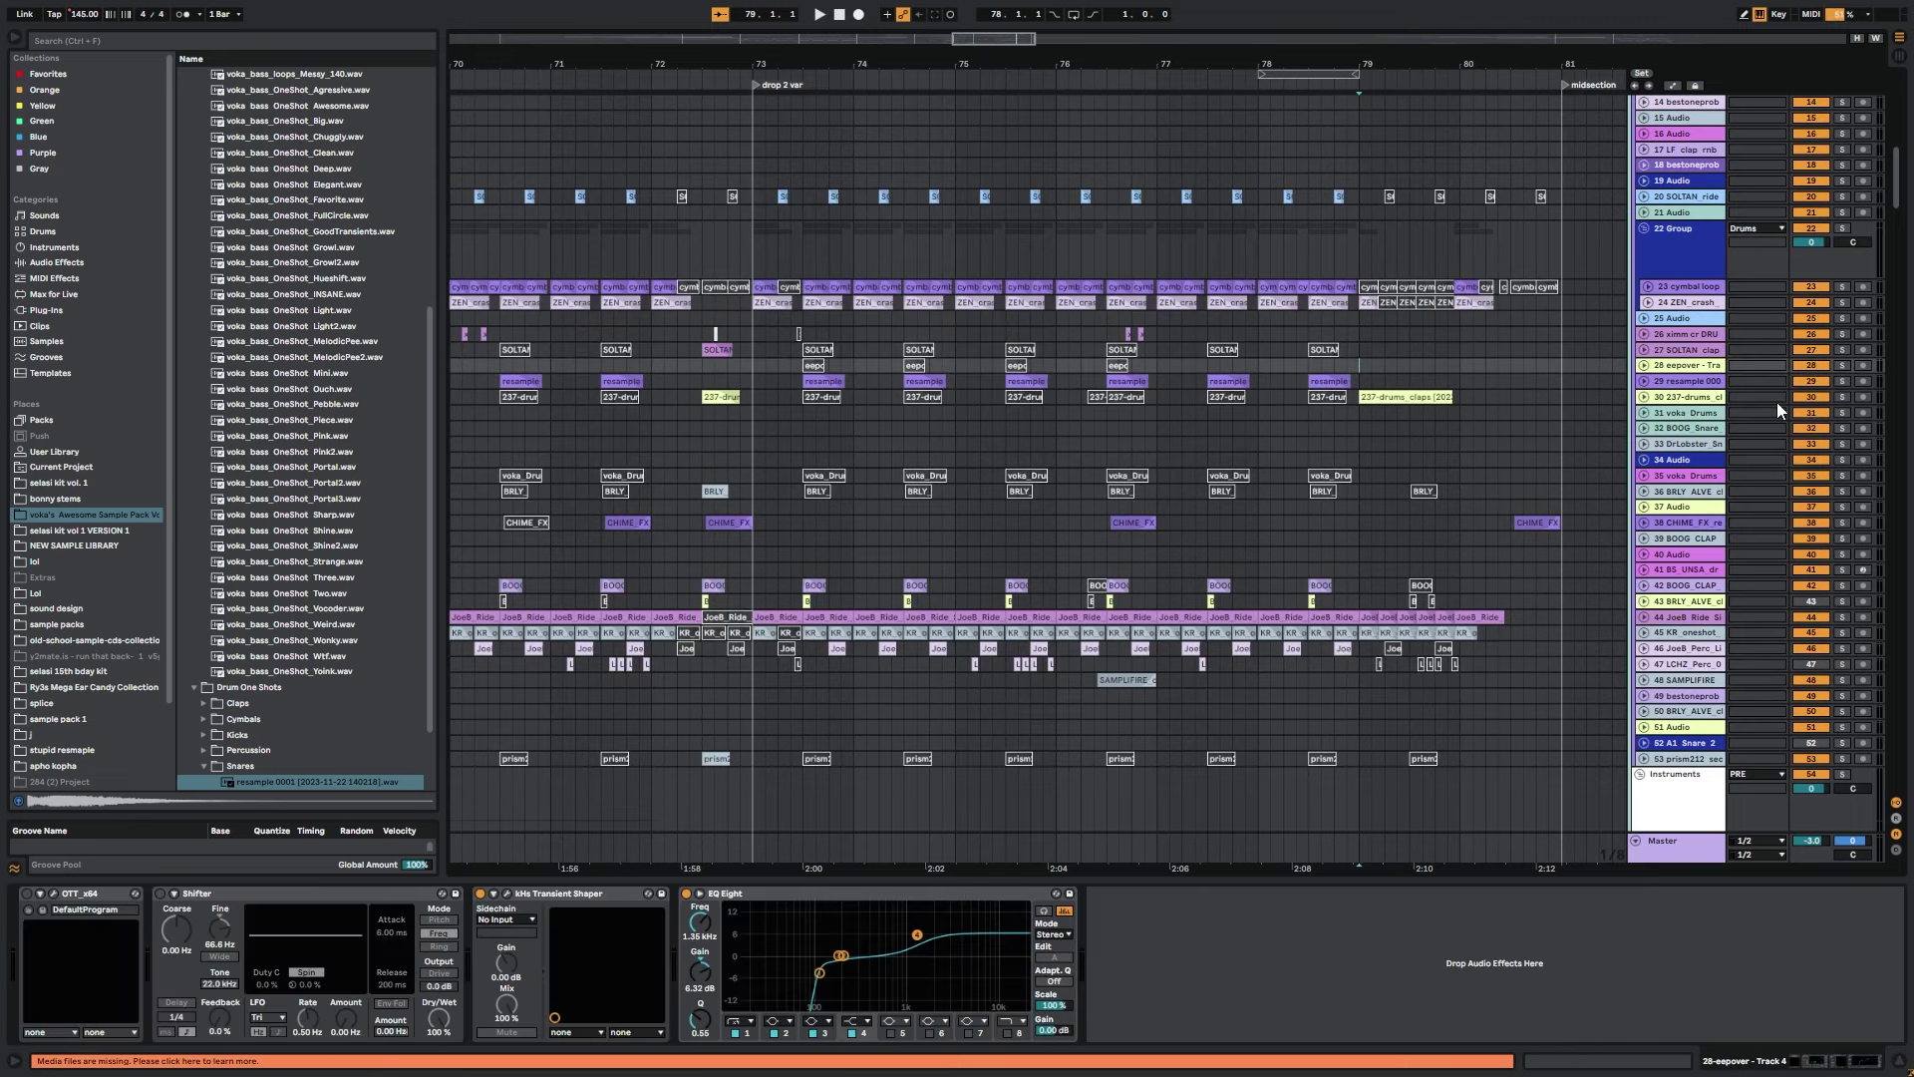
click(1844, 382)
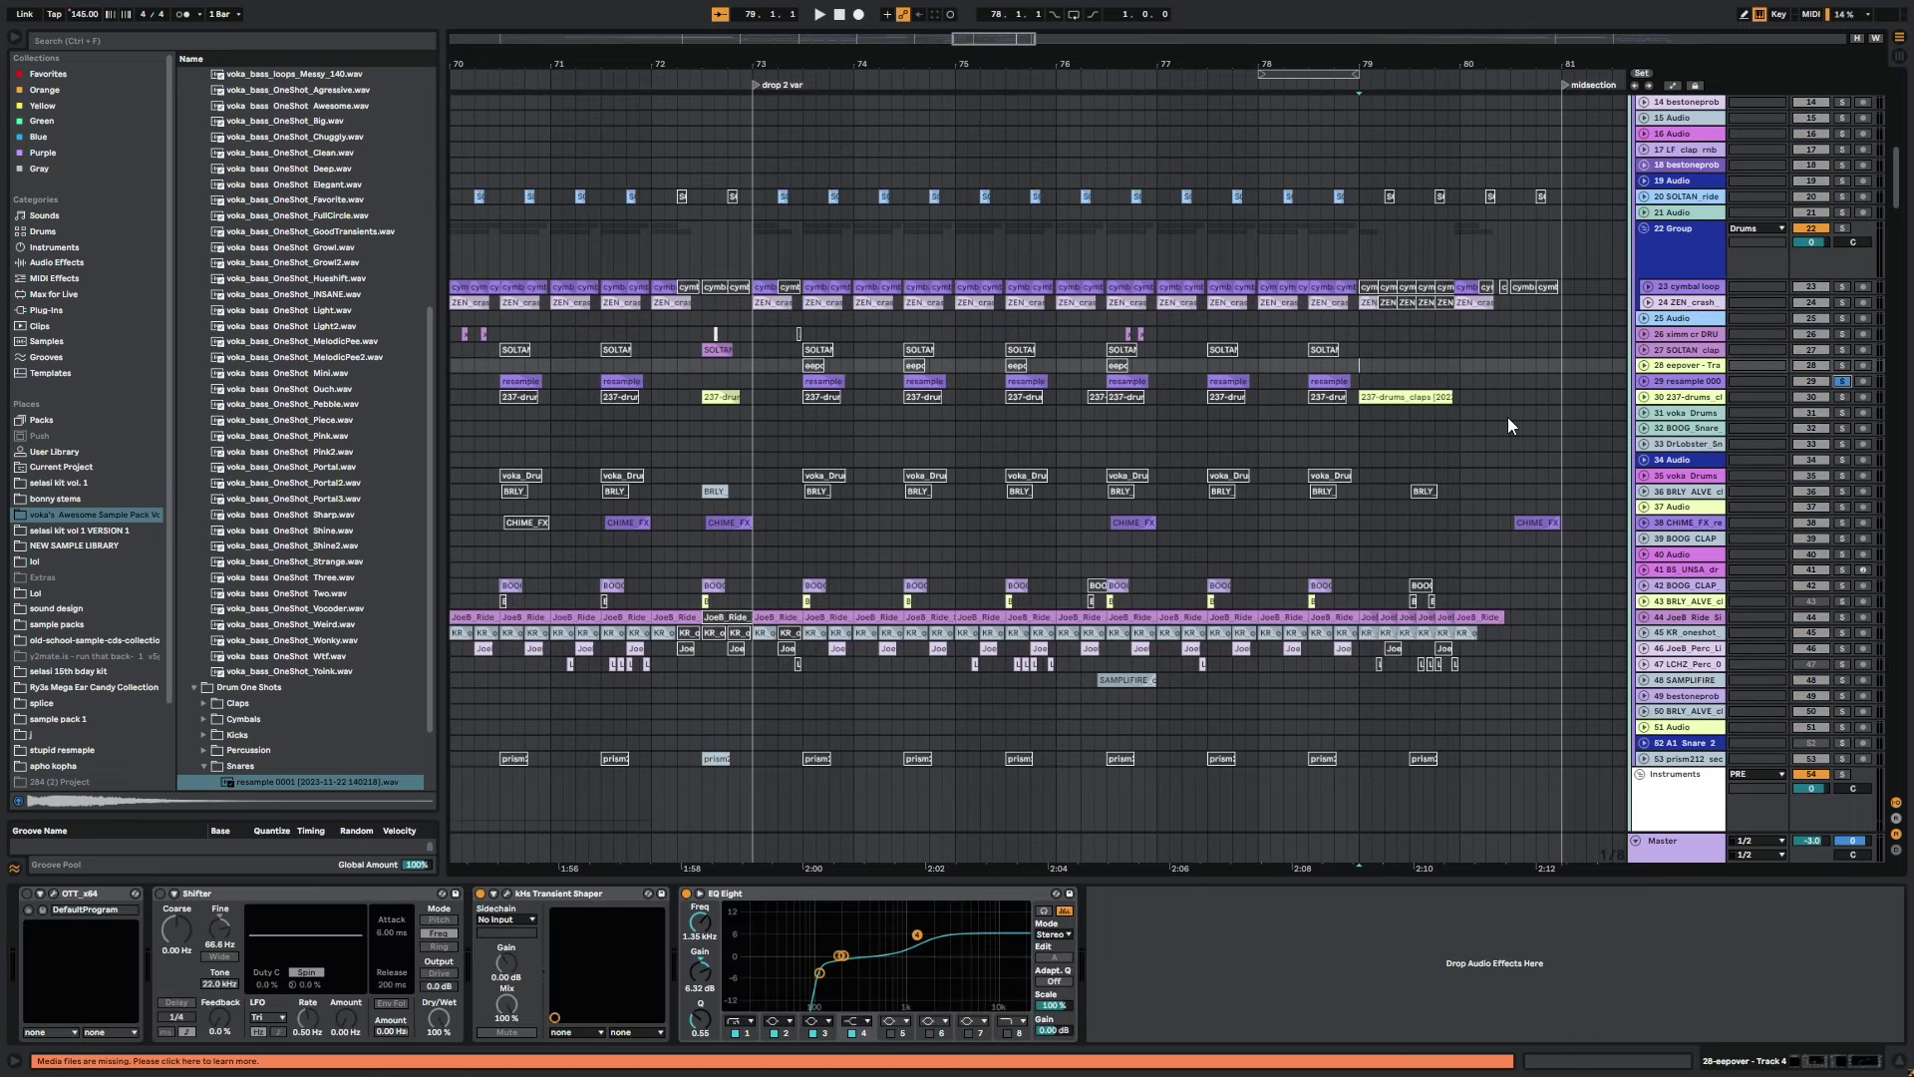
drag(1284, 705, 1277, 723)
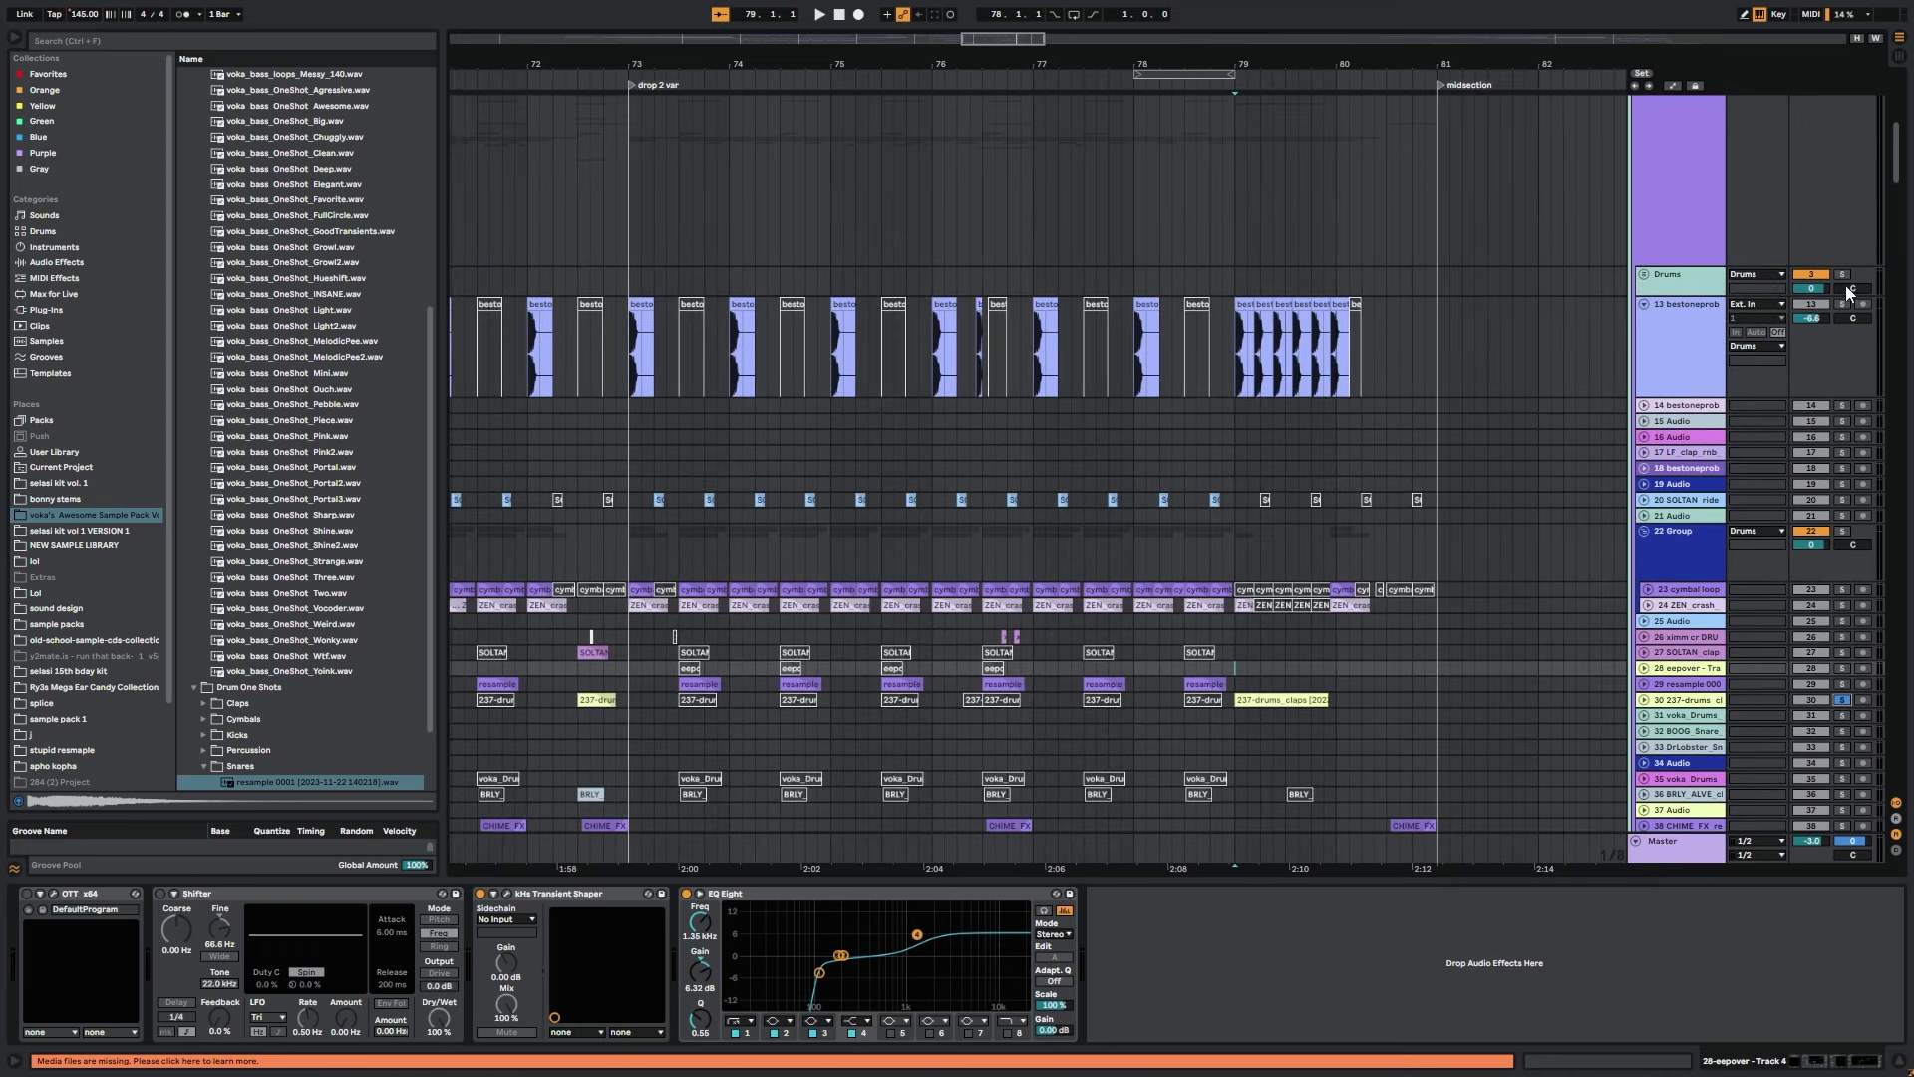
Audition track 13's kicks with the soloed claps from just before bar 79, and select track 44's ride clip there.
click(1232, 355)
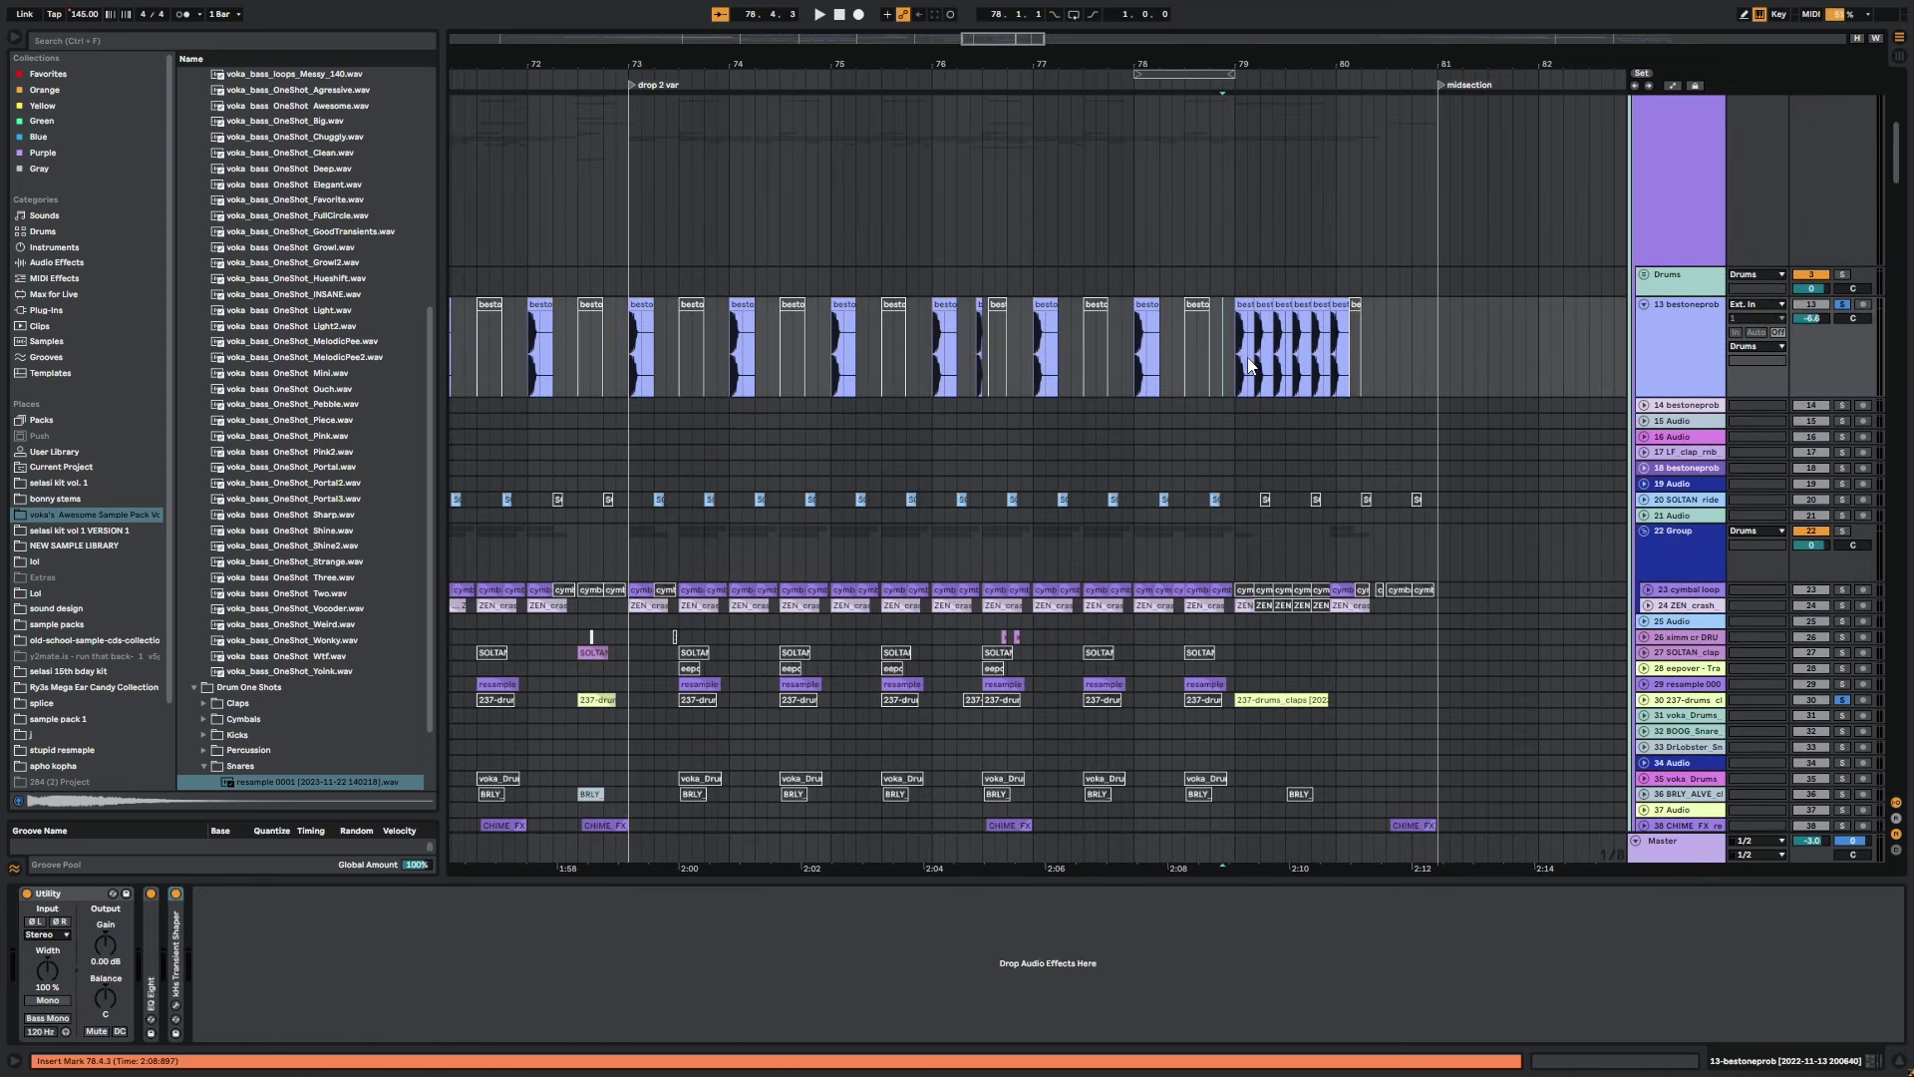
scroll(1356, 314, down, 3)
key(space)
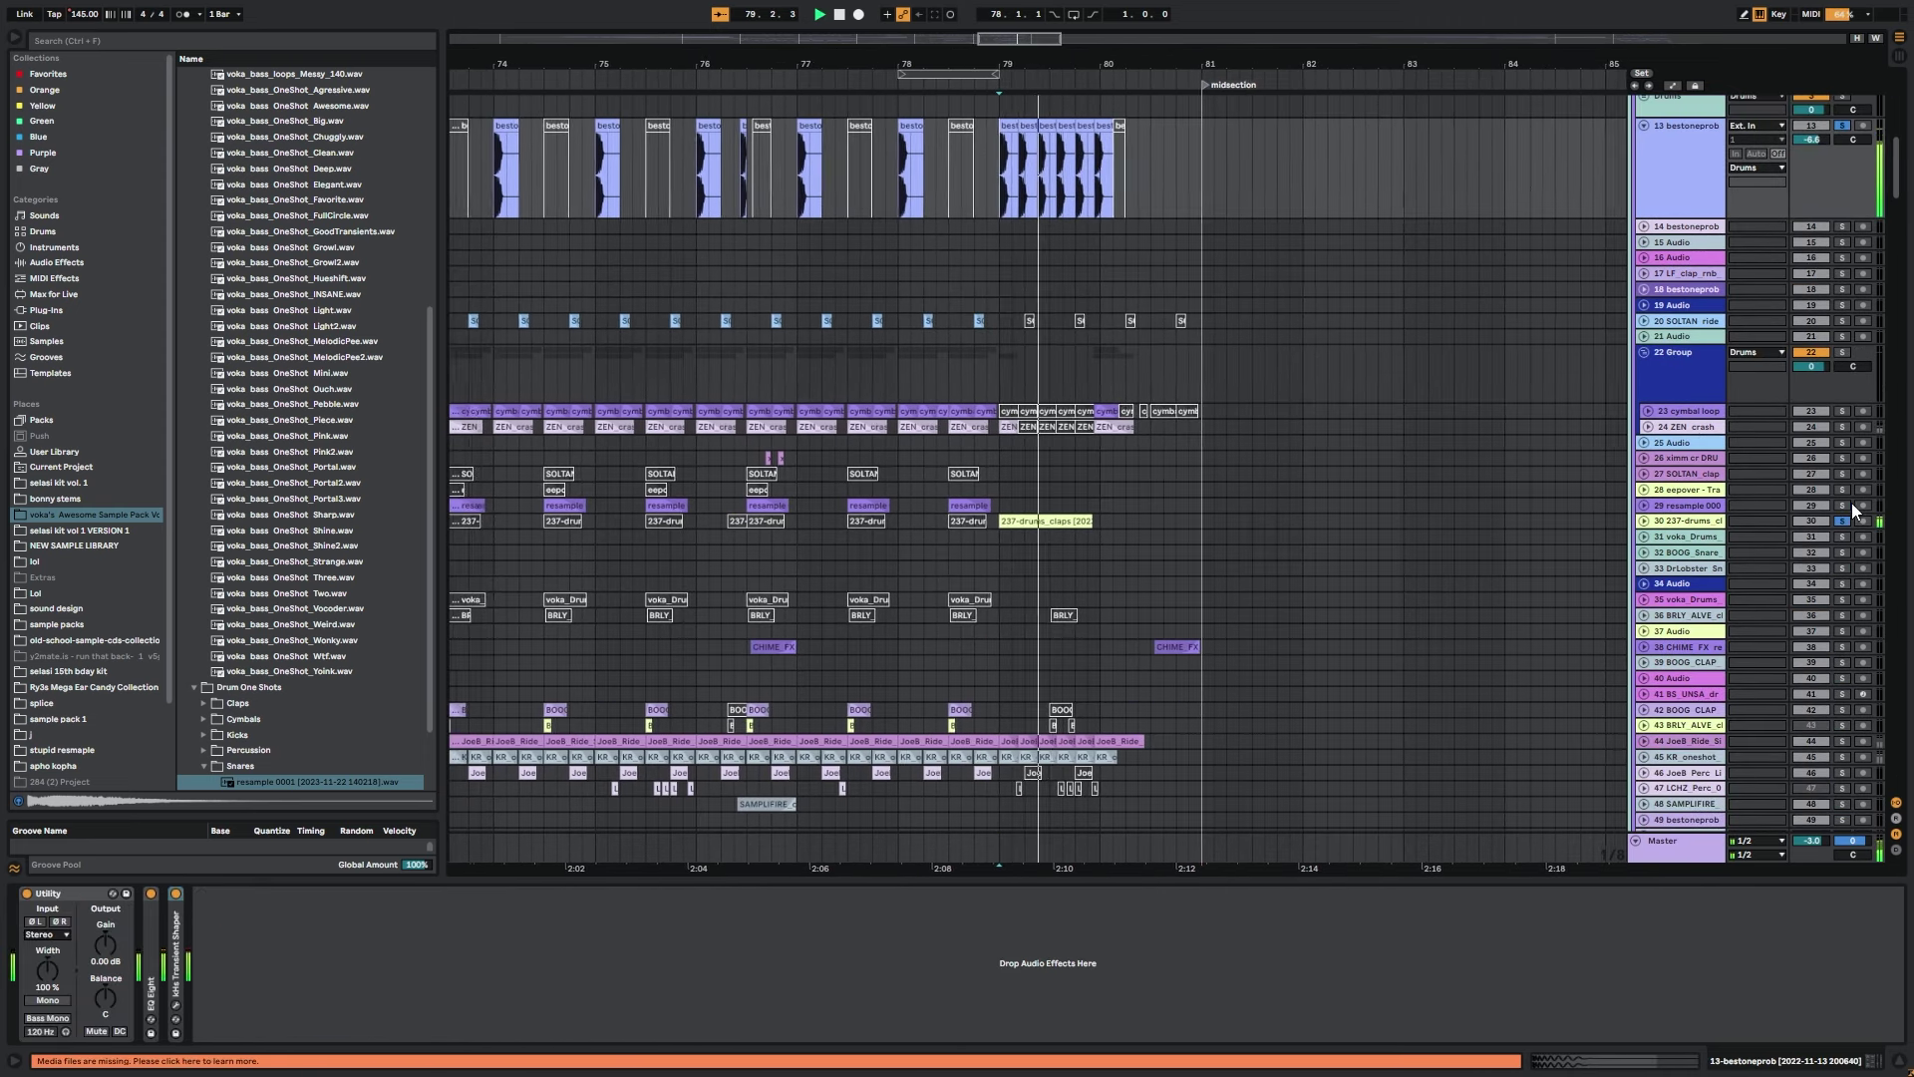
click(1841, 528)
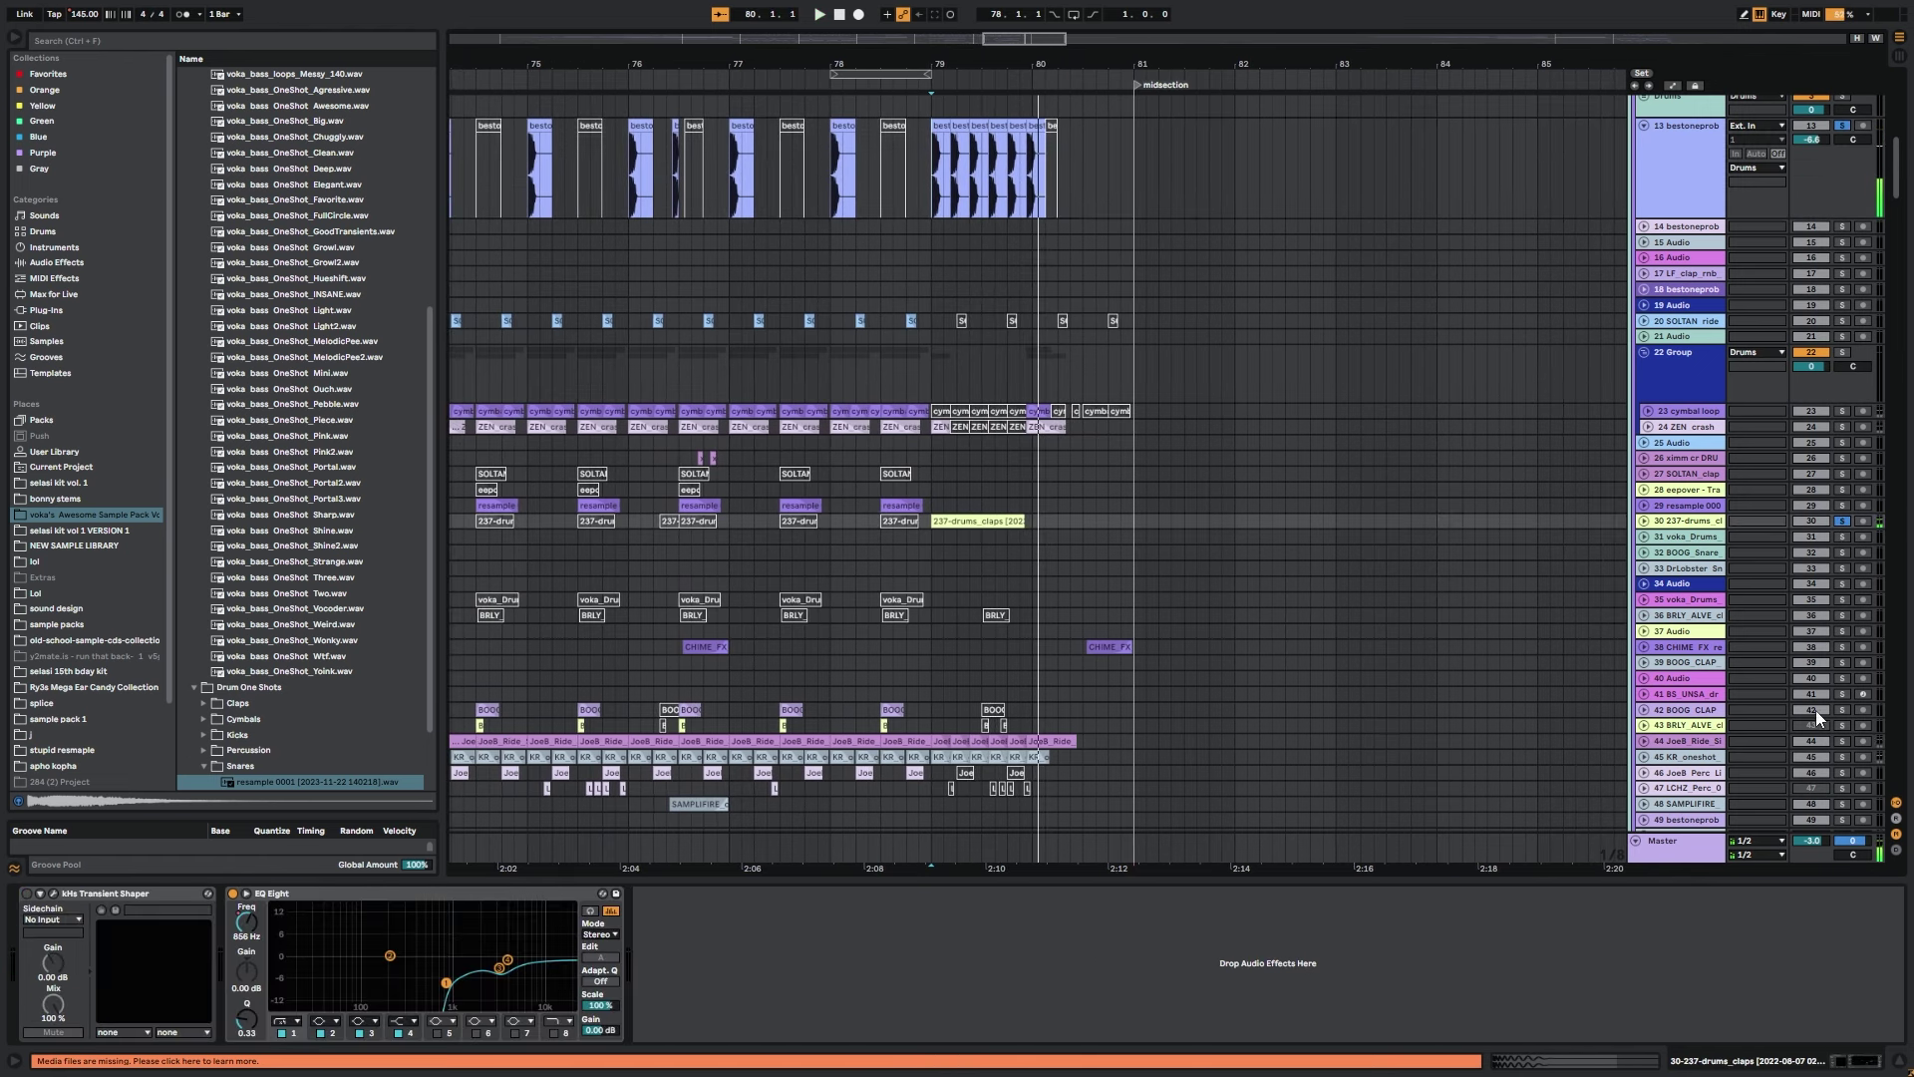
click(941, 740)
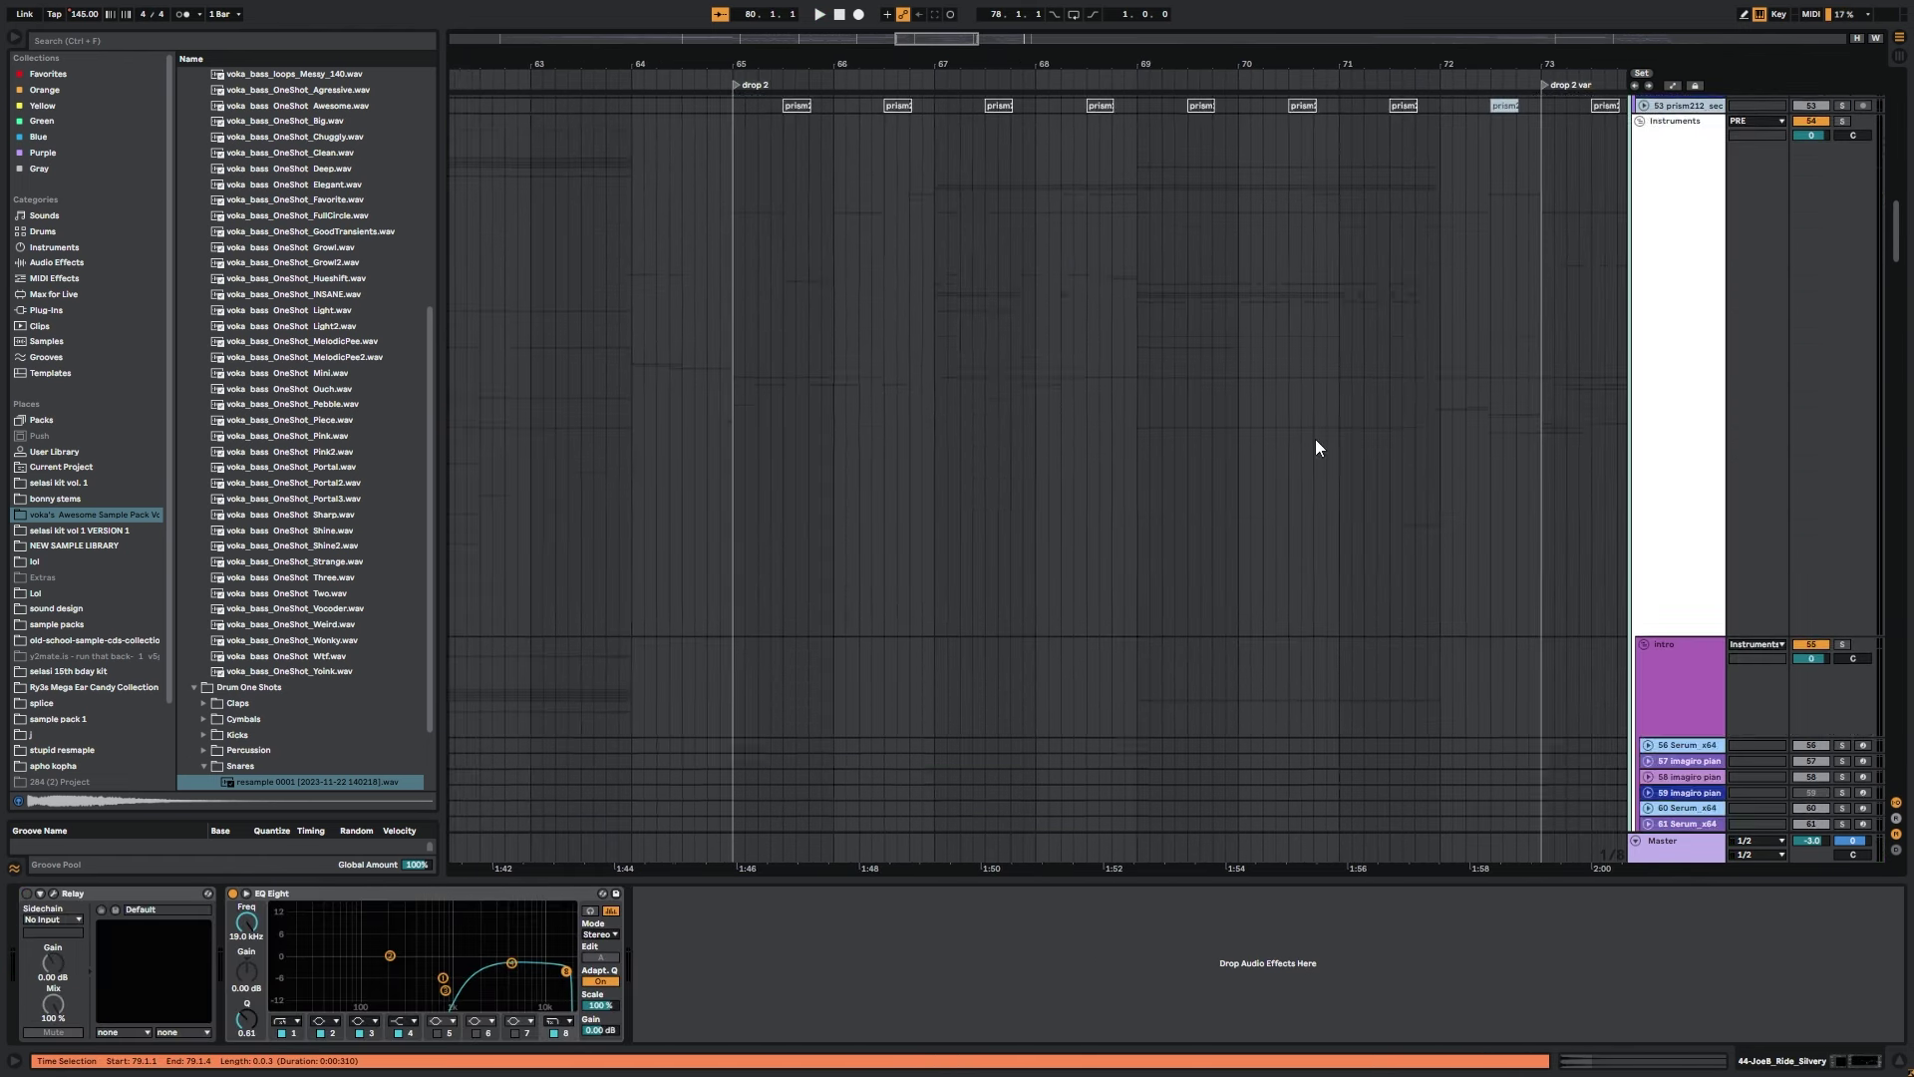
Fold Serum track 72, resample track 74 and Group 75 in the intro instruments.
drag(1314, 439, 1314, 556)
drag(1497, 461, 1544, 178)
drag(1157, 690, 1135, 407)
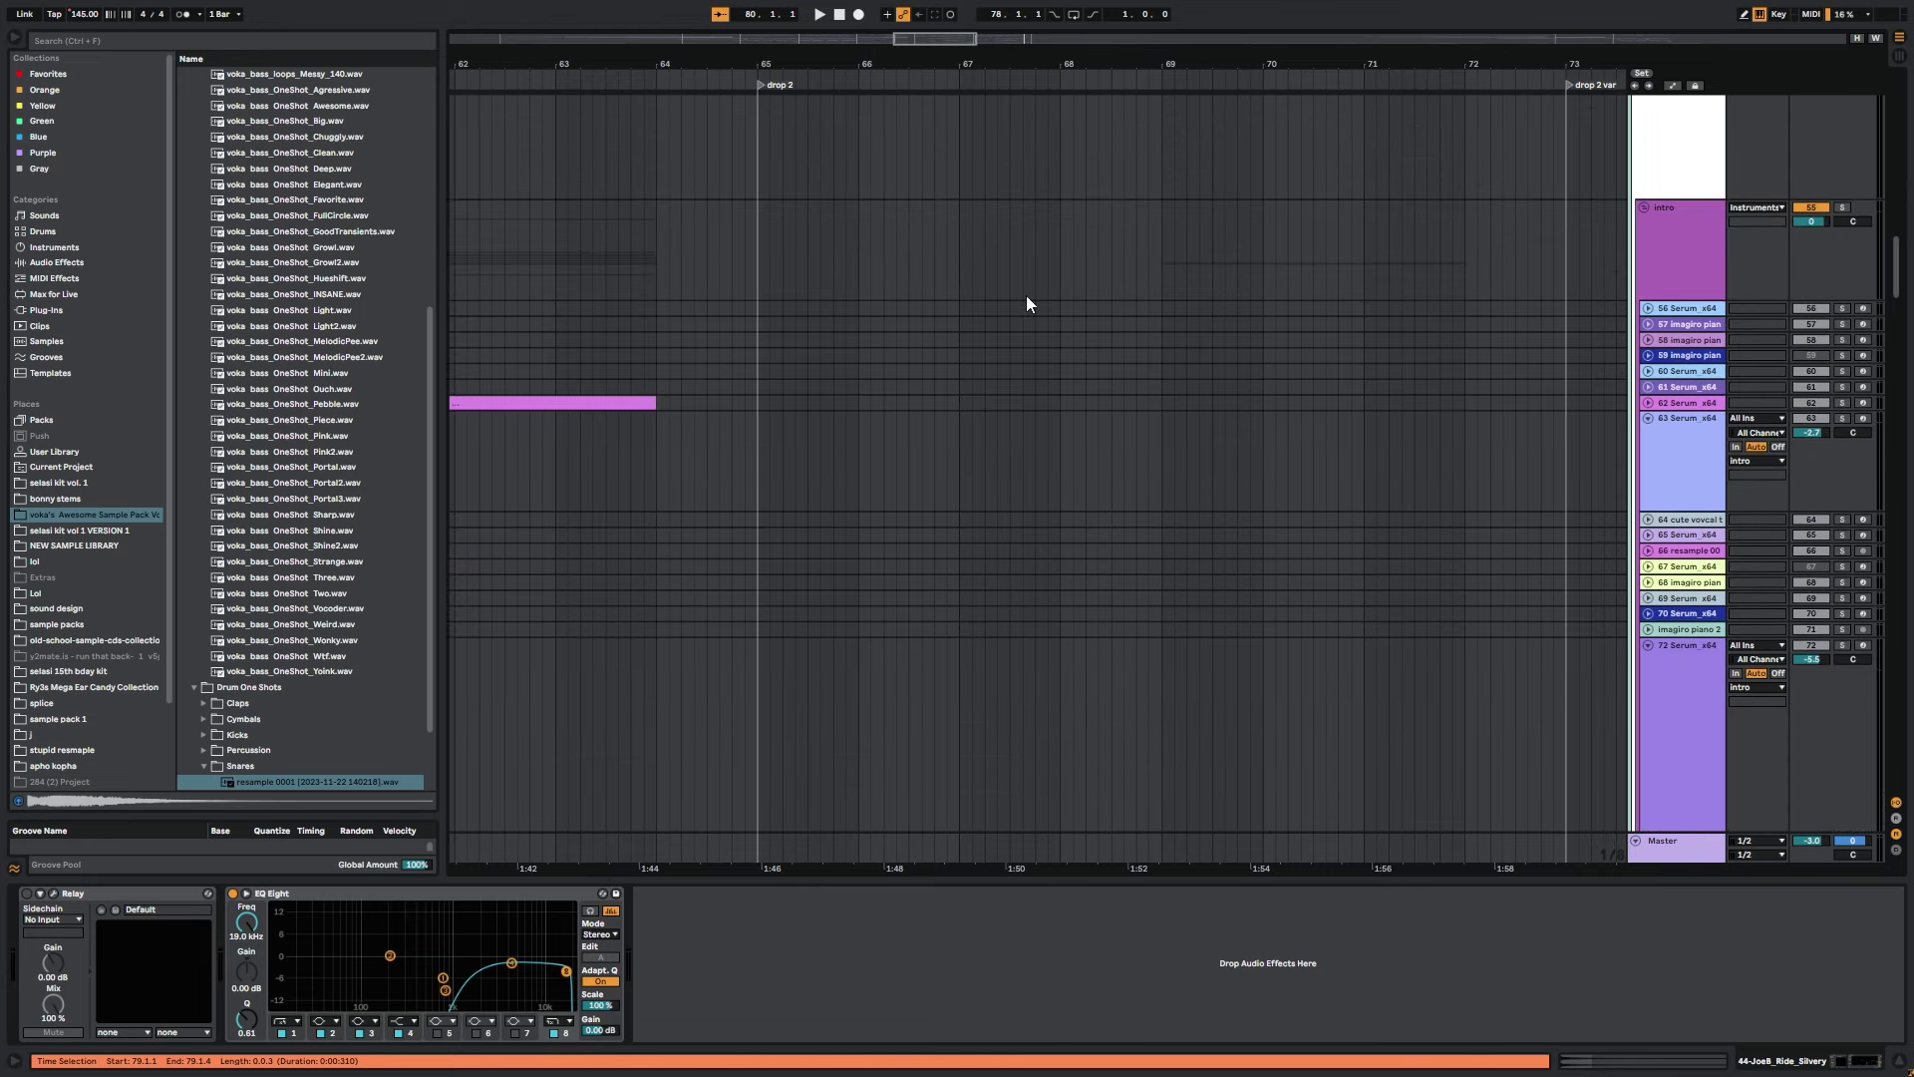
drag(1409, 700, 1434, 295)
click(1673, 240)
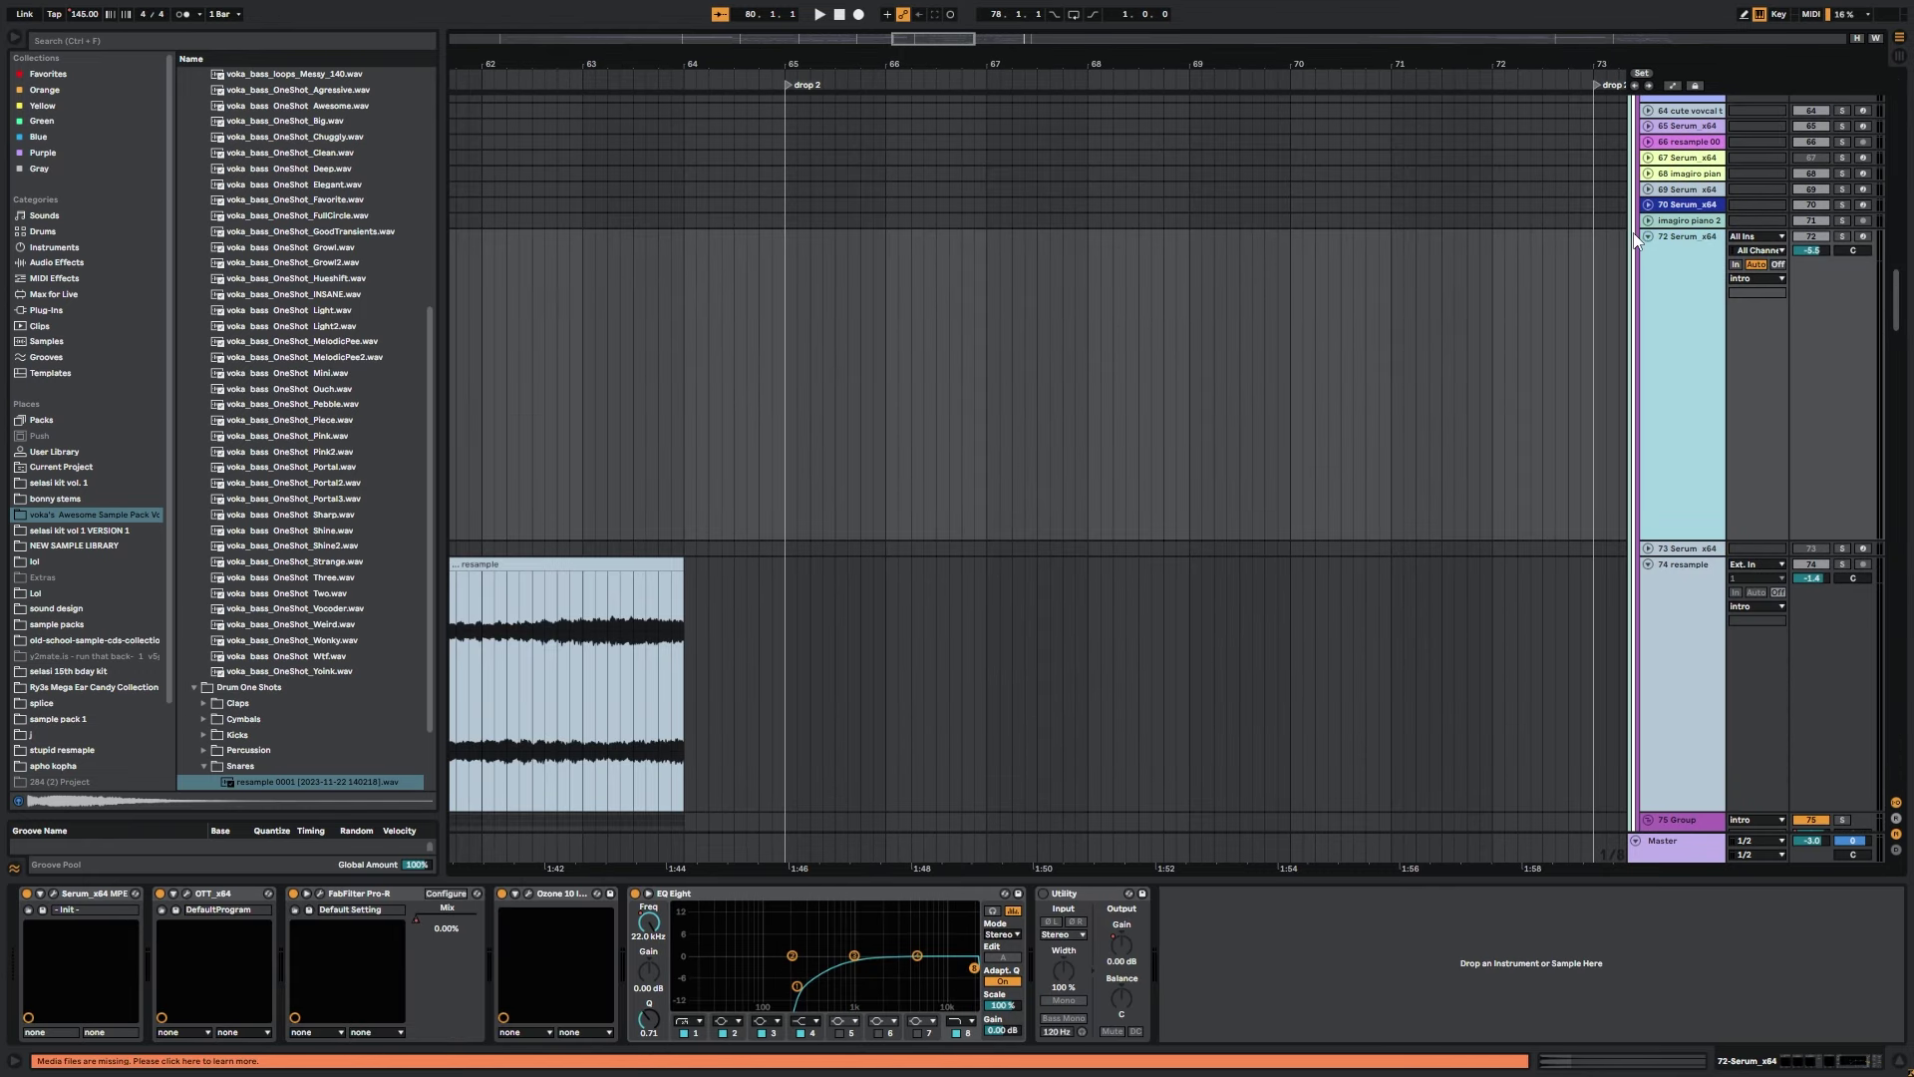
click(1648, 237)
click(1647, 268)
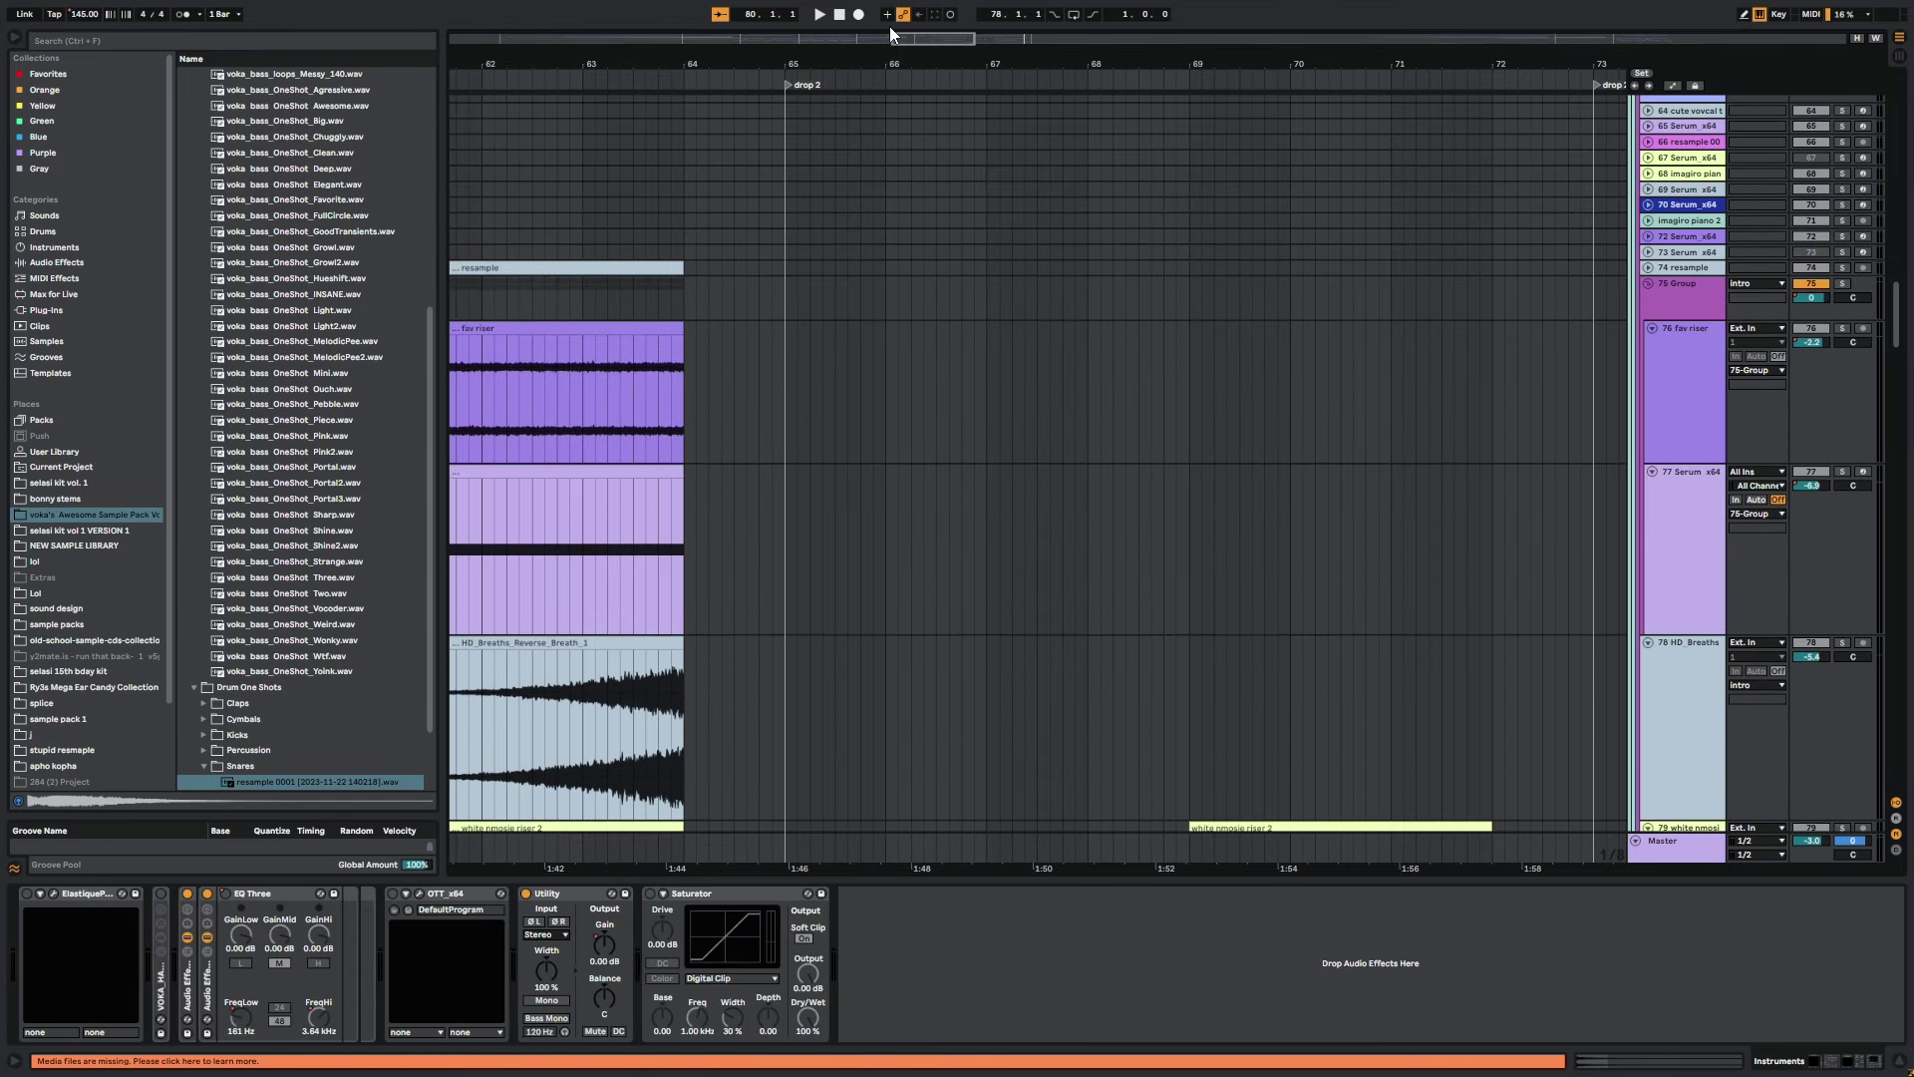
click(1669, 293)
click(1648, 283)
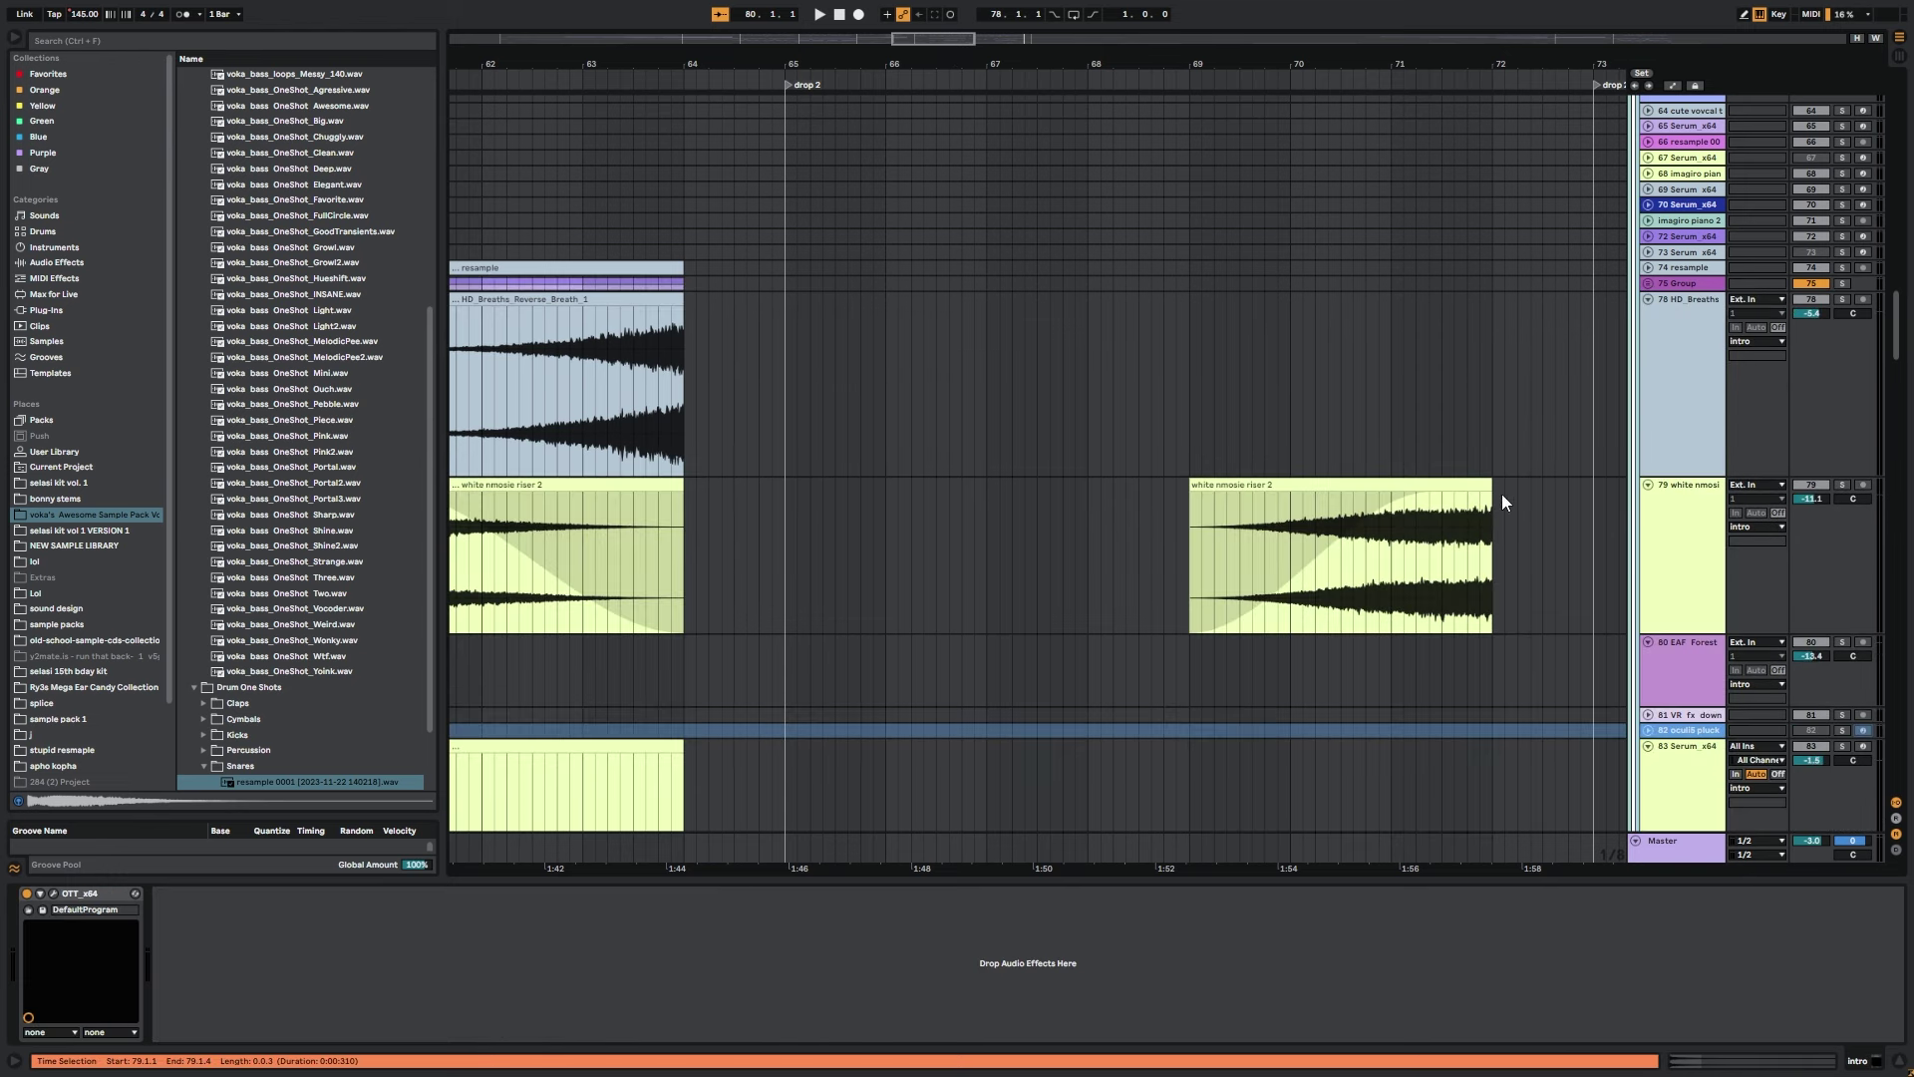
Audition the soloed HEATHER vocal on track 103 from drop 2 and look through its vocoder and effect devices.
drag(1502, 493, 1582, 119)
click(857, 410)
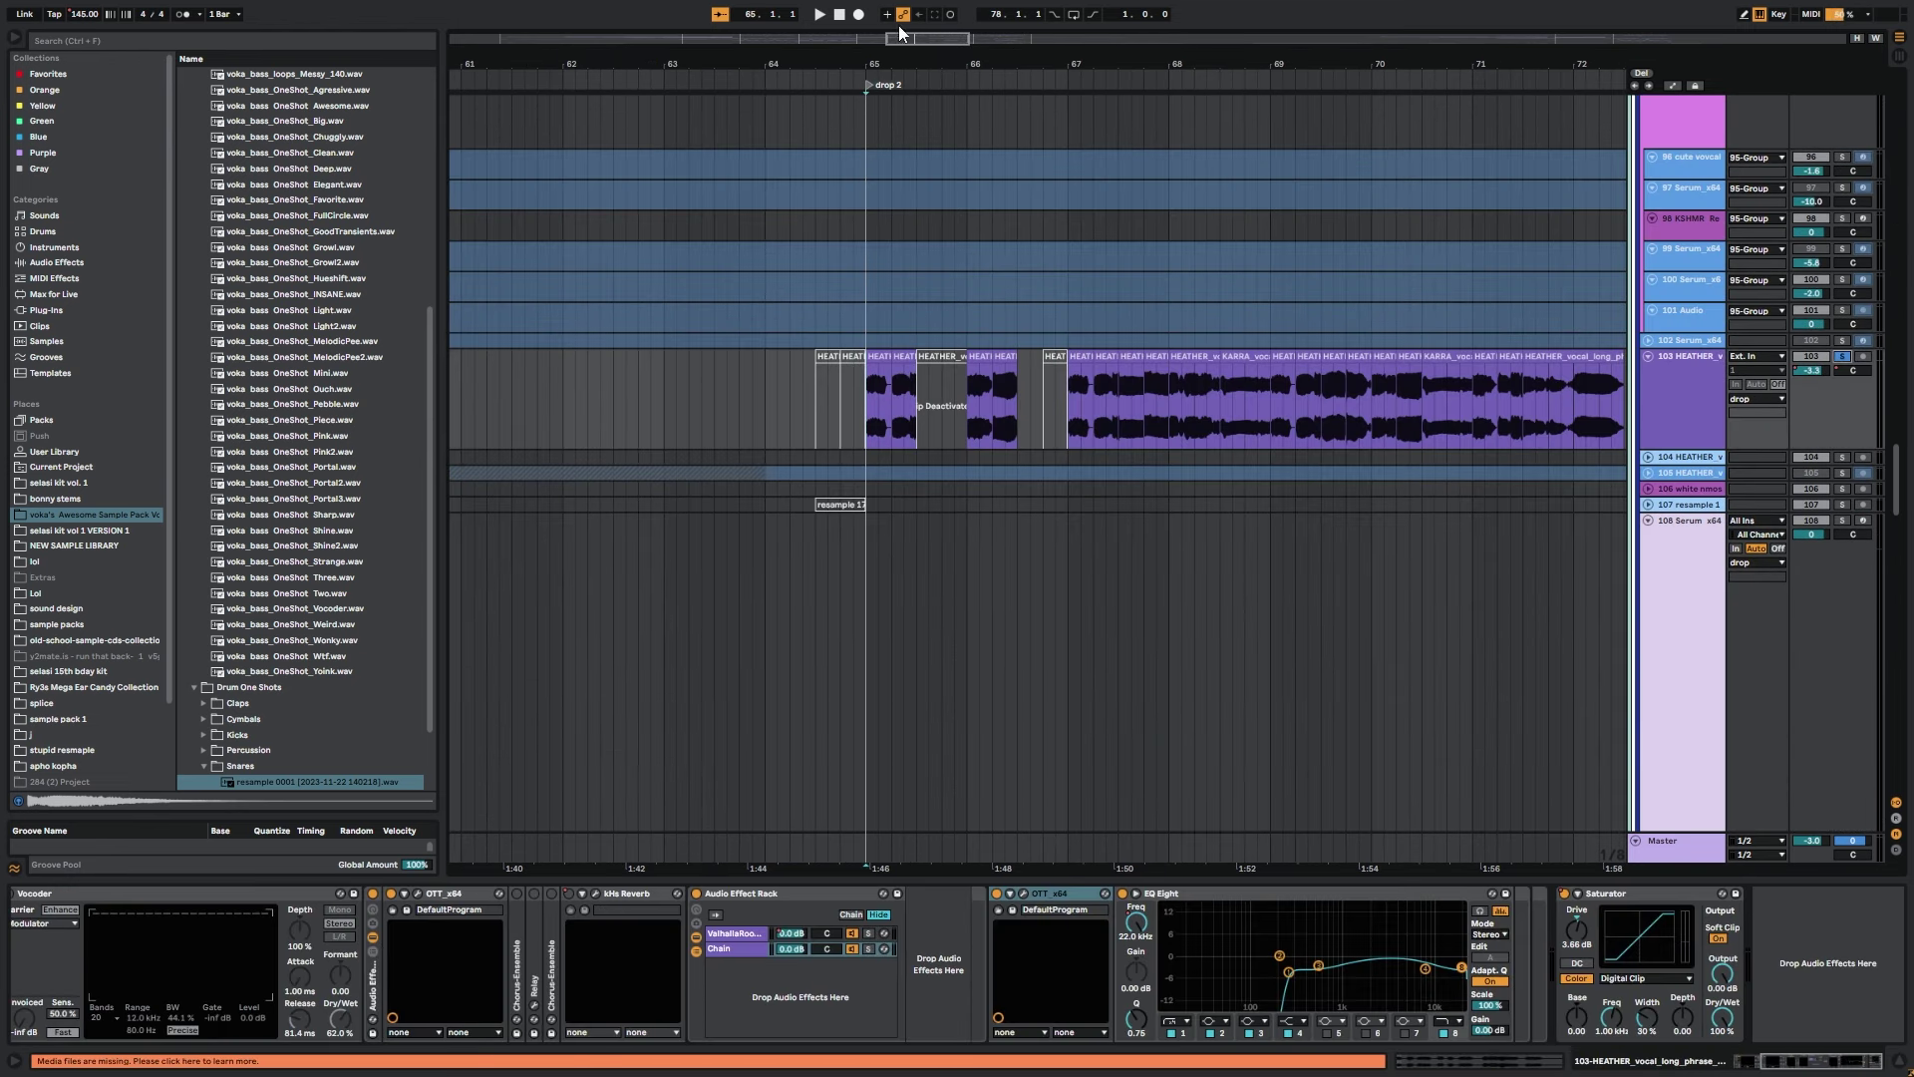
key(space)
scroll(454, 948, left, 5)
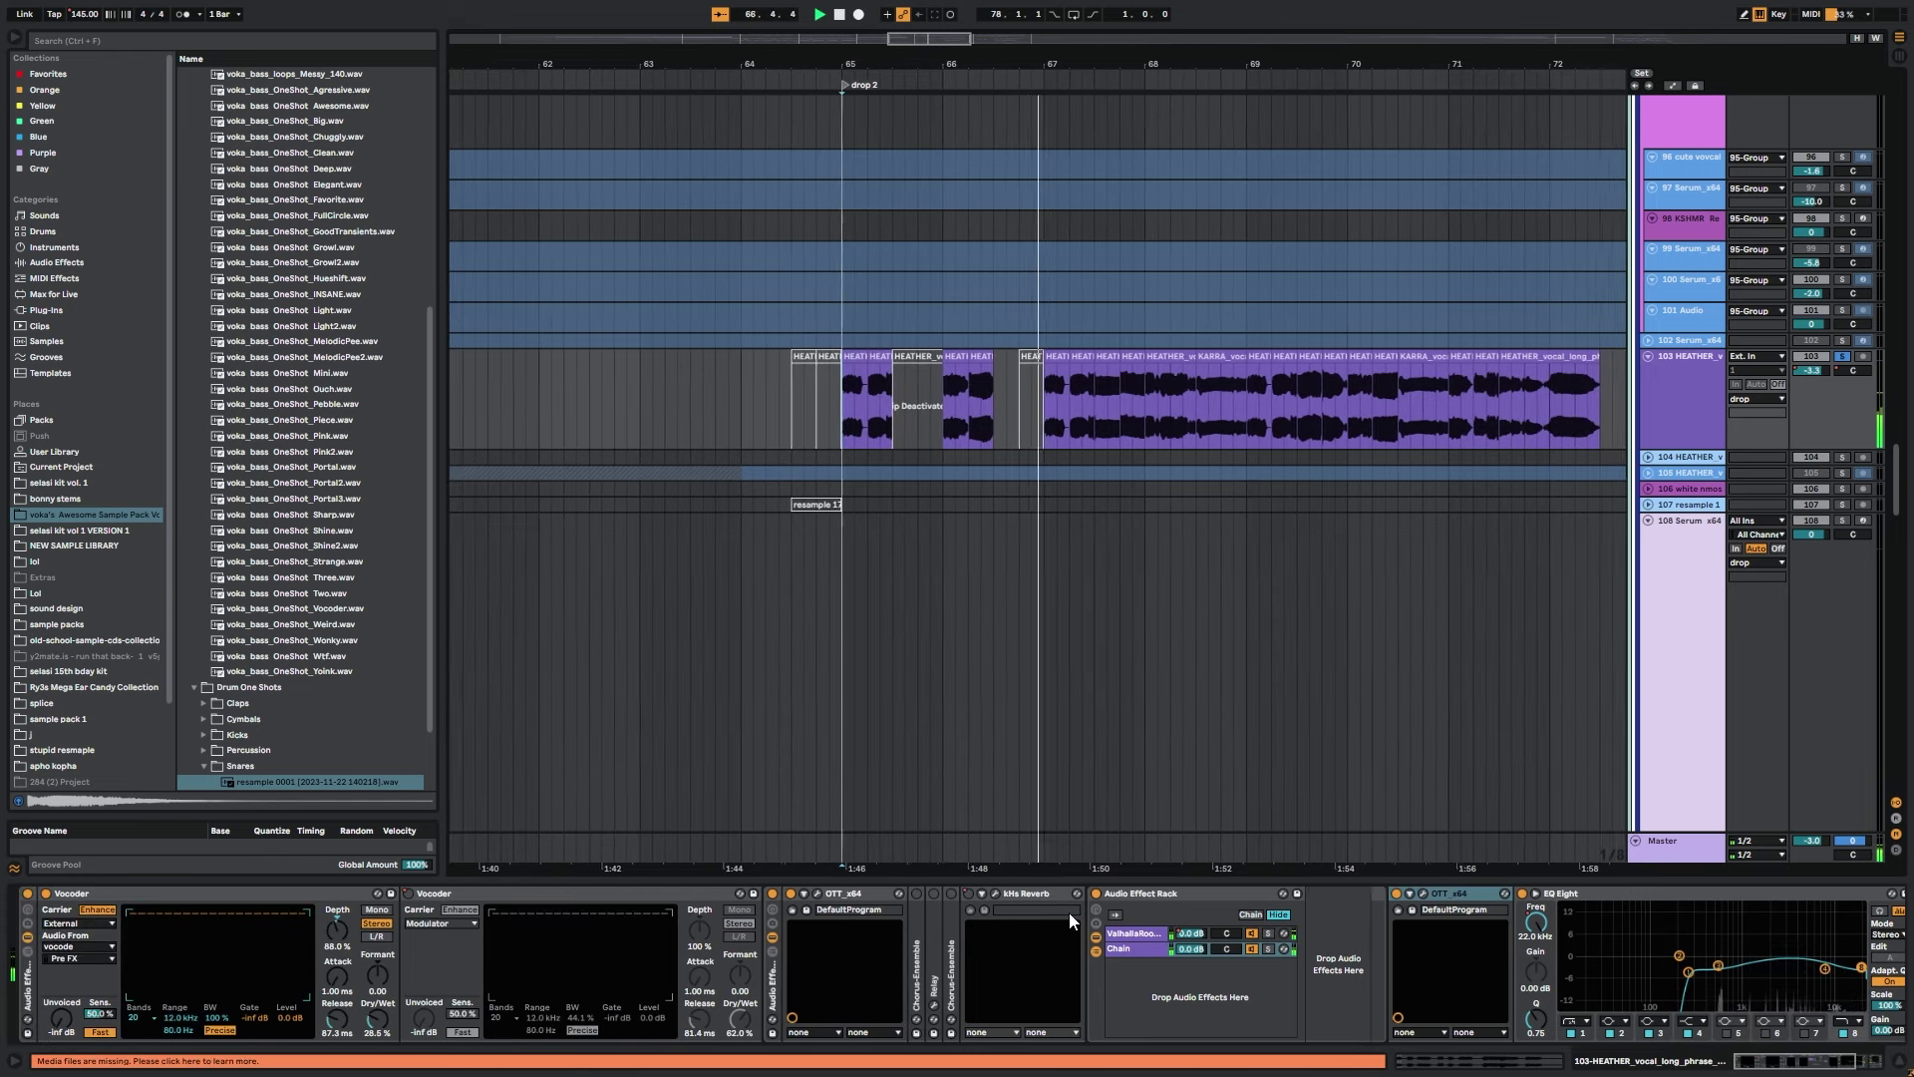
drag(962, 66, 962, 32)
key(space)
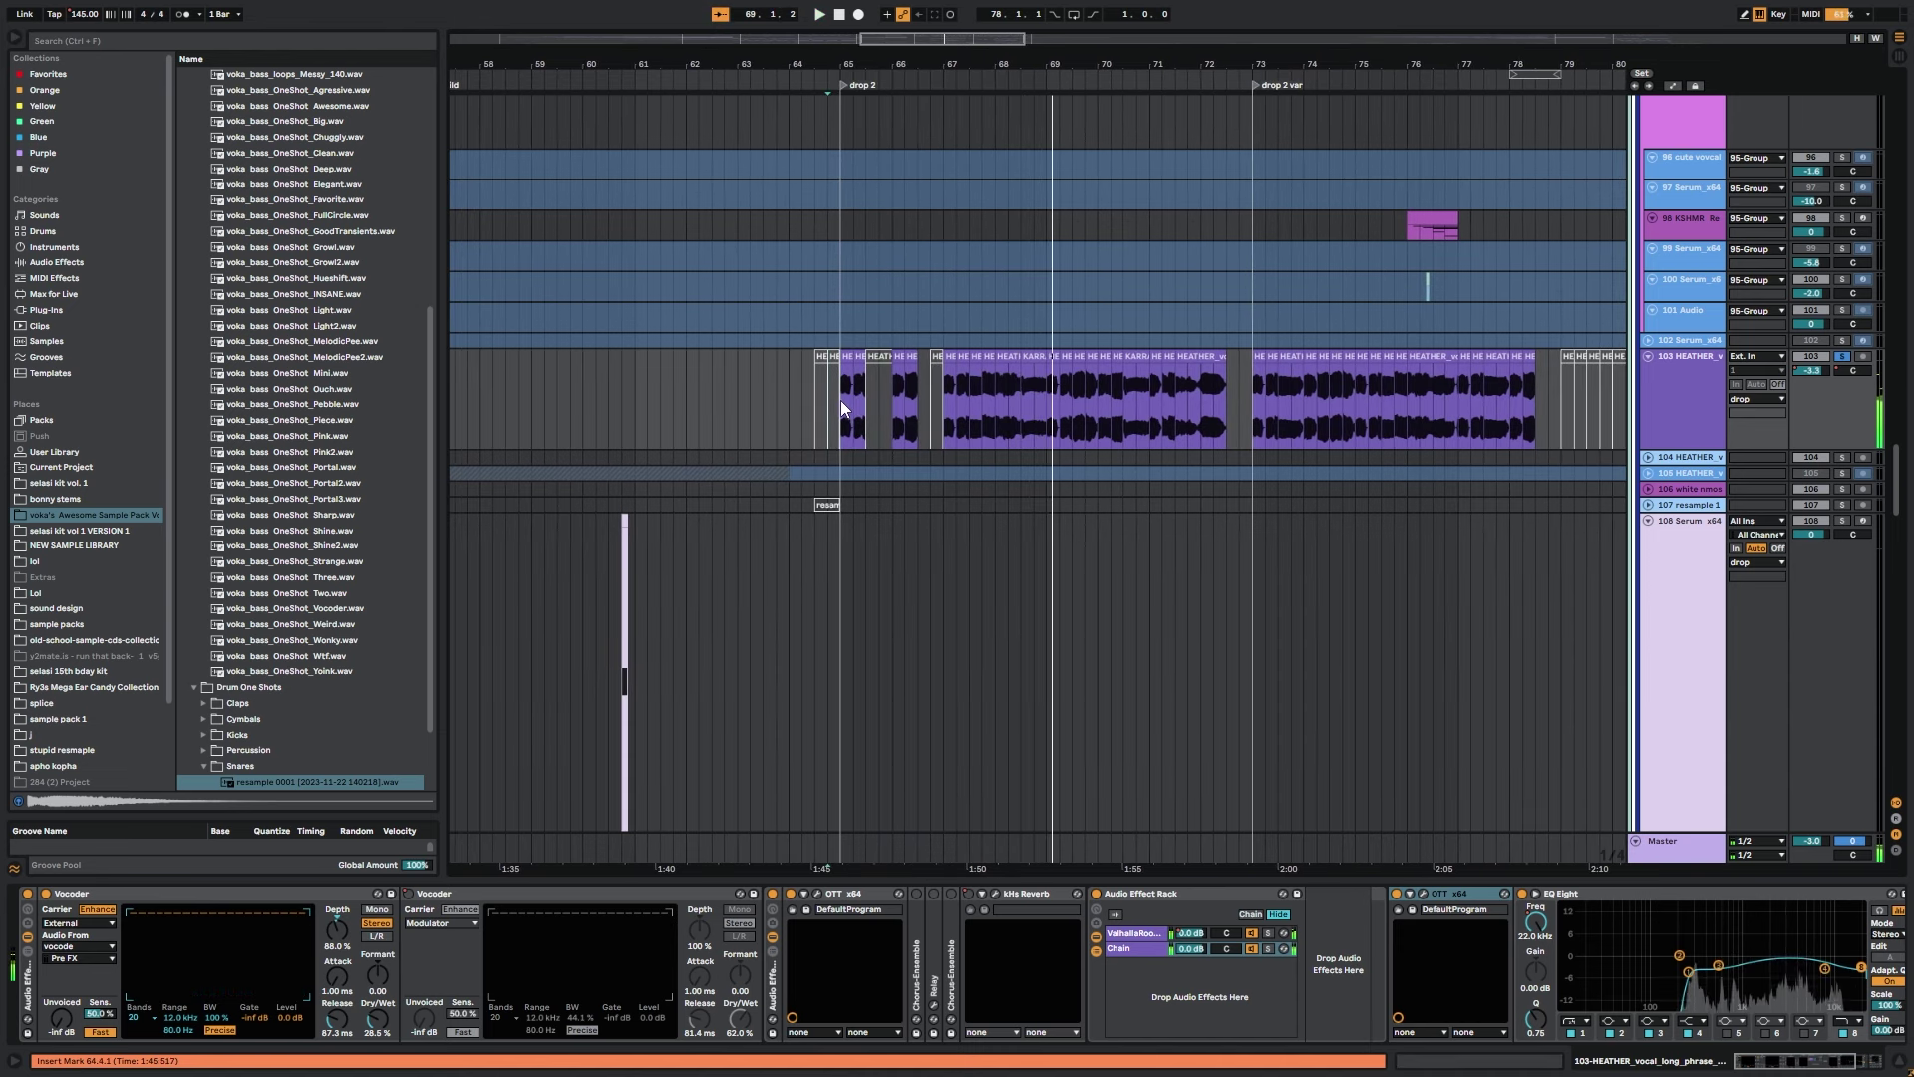
Solo track 193's resample 0036 layer and audition it from the start of drop 2 at bar 65.
scroll(841, 399, down, 3)
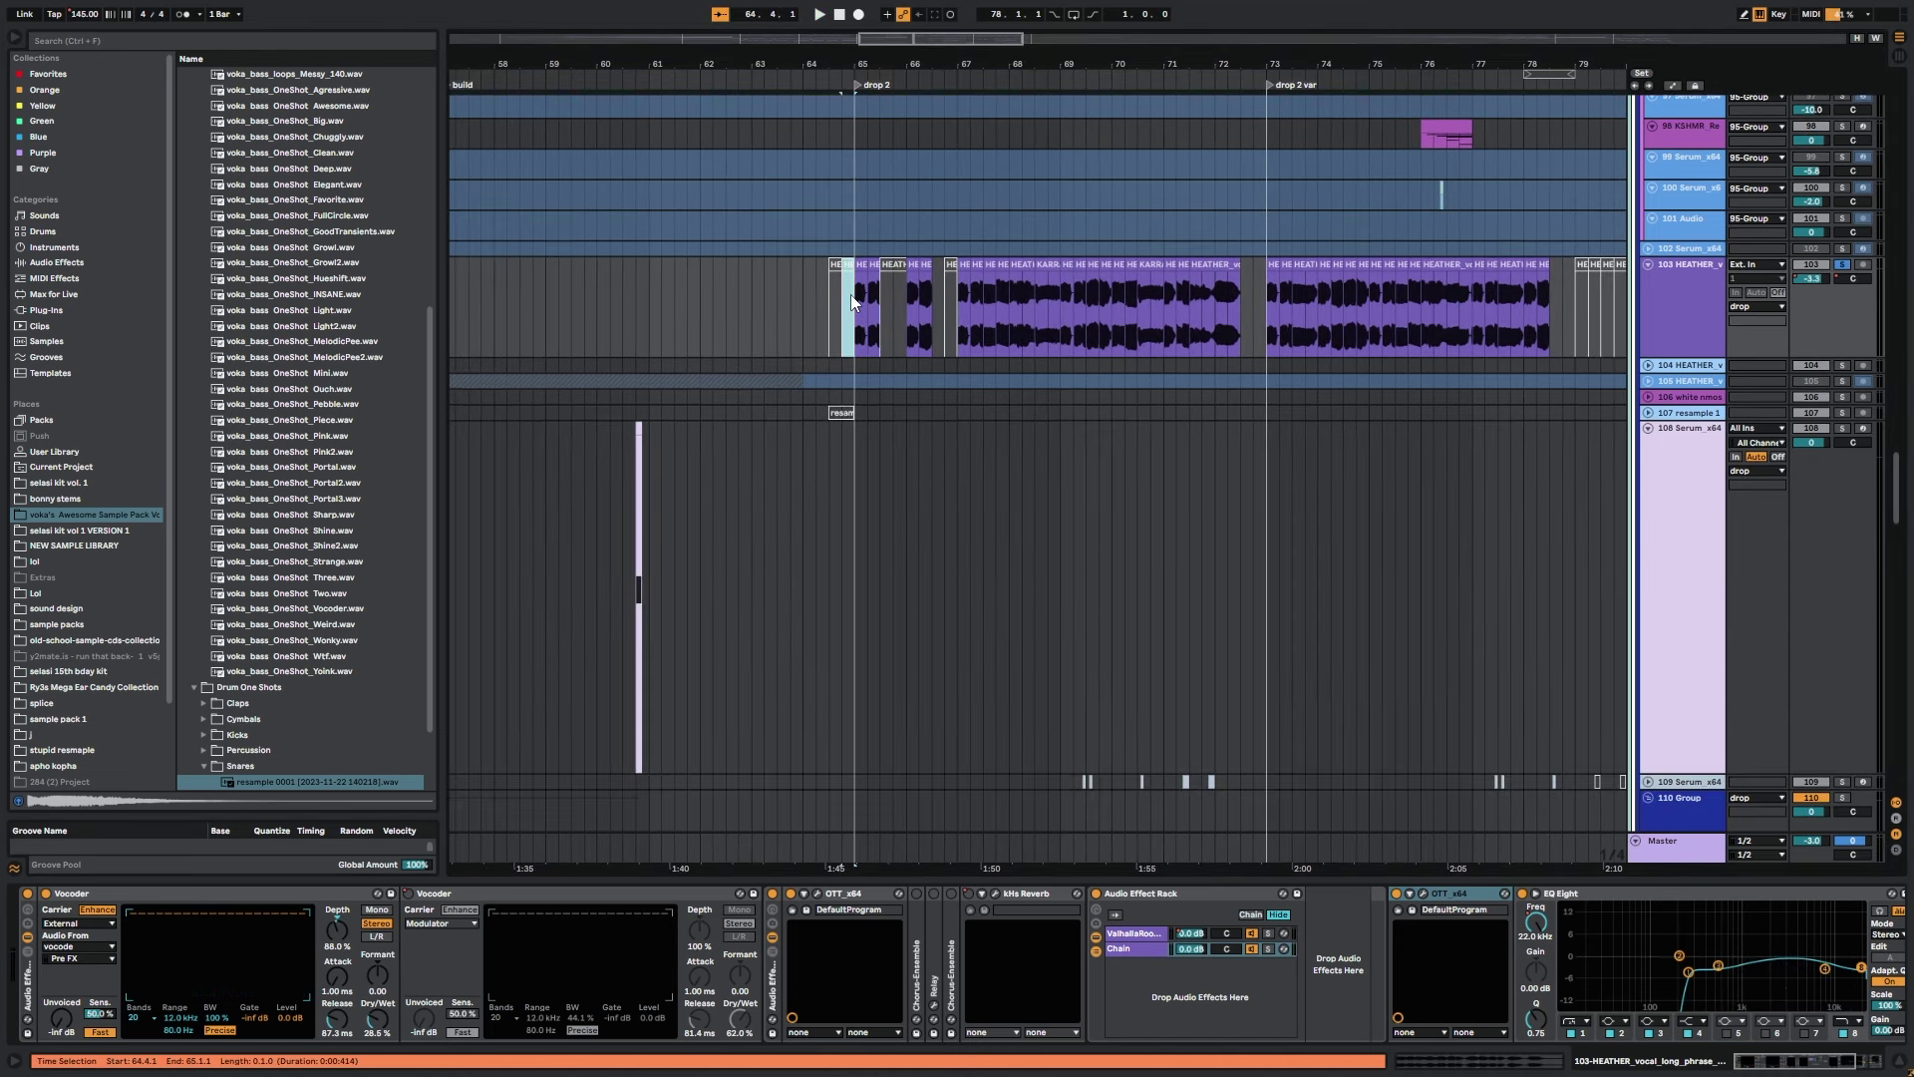
scroll(852, 299, down, 10)
scroll(913, 518, left, 2)
scroll(993, 630, down, 12)
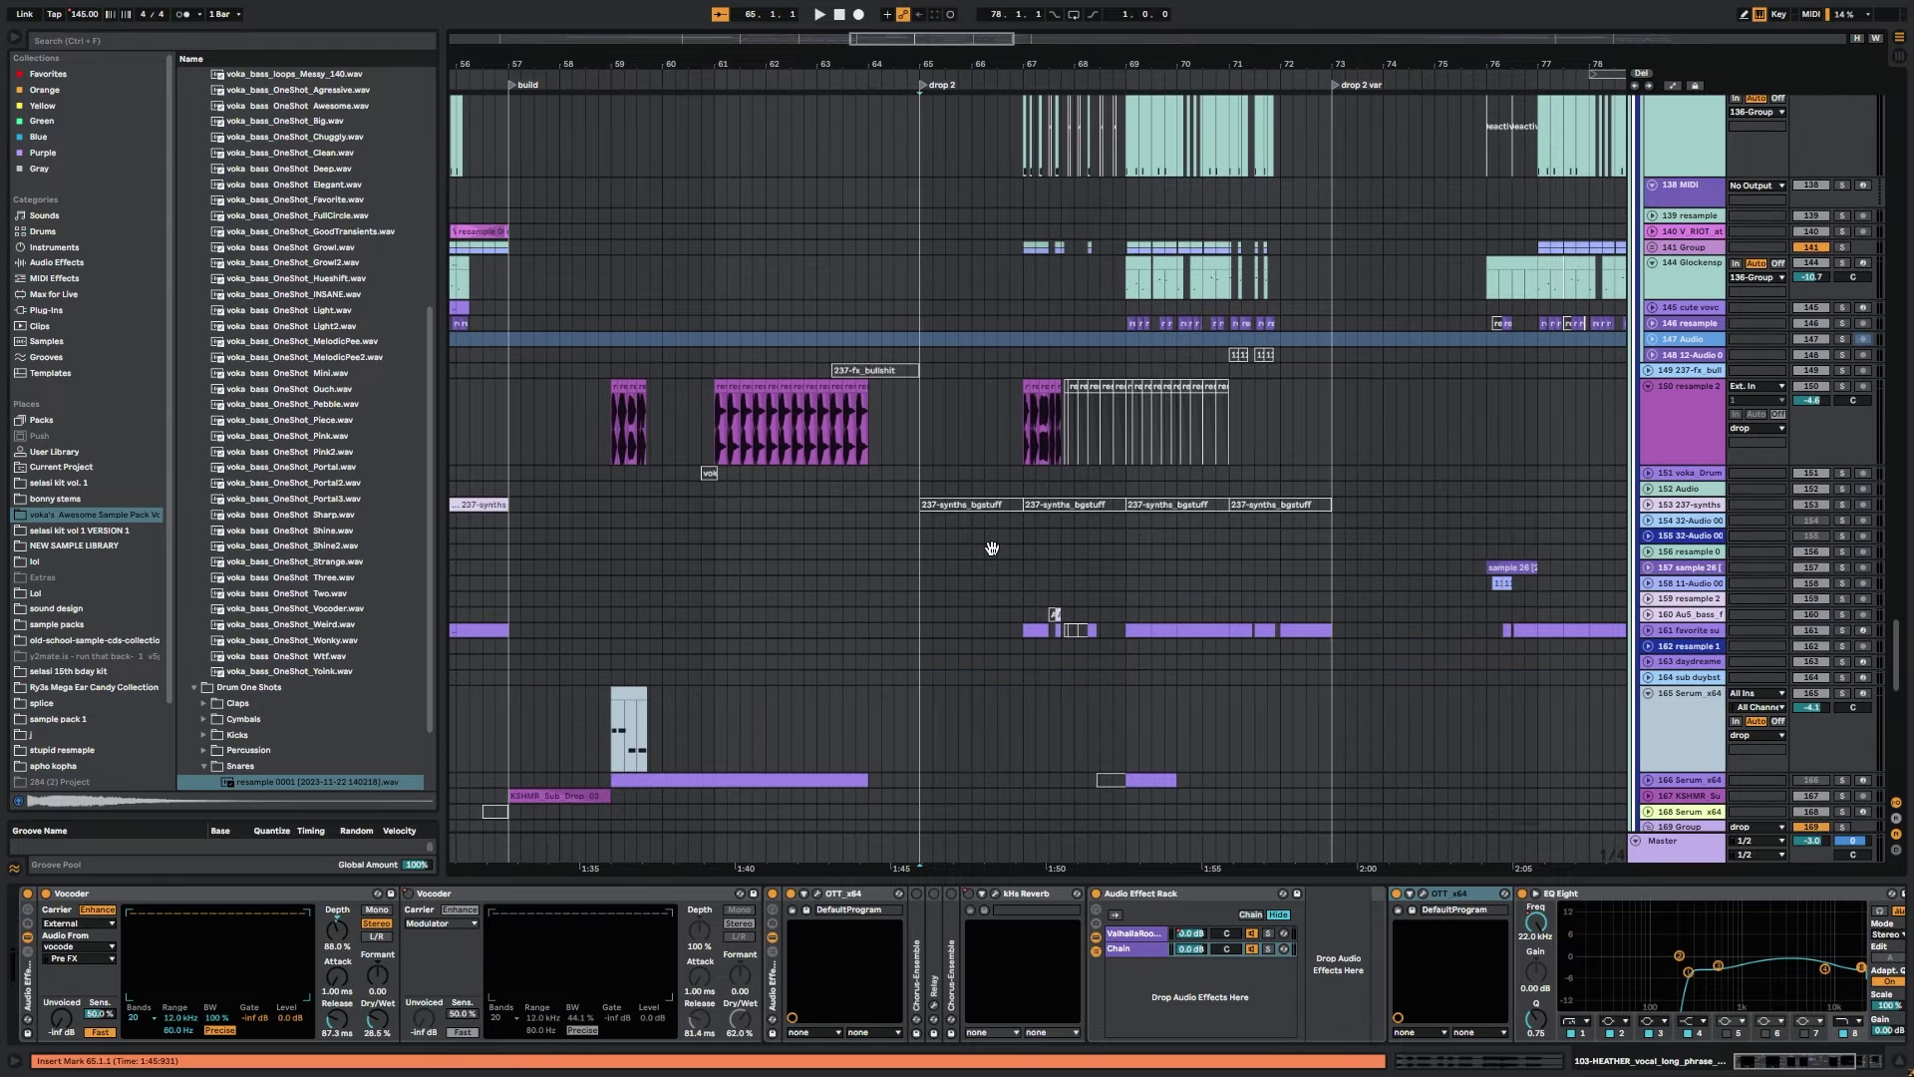
scroll(984, 370, right, 1)
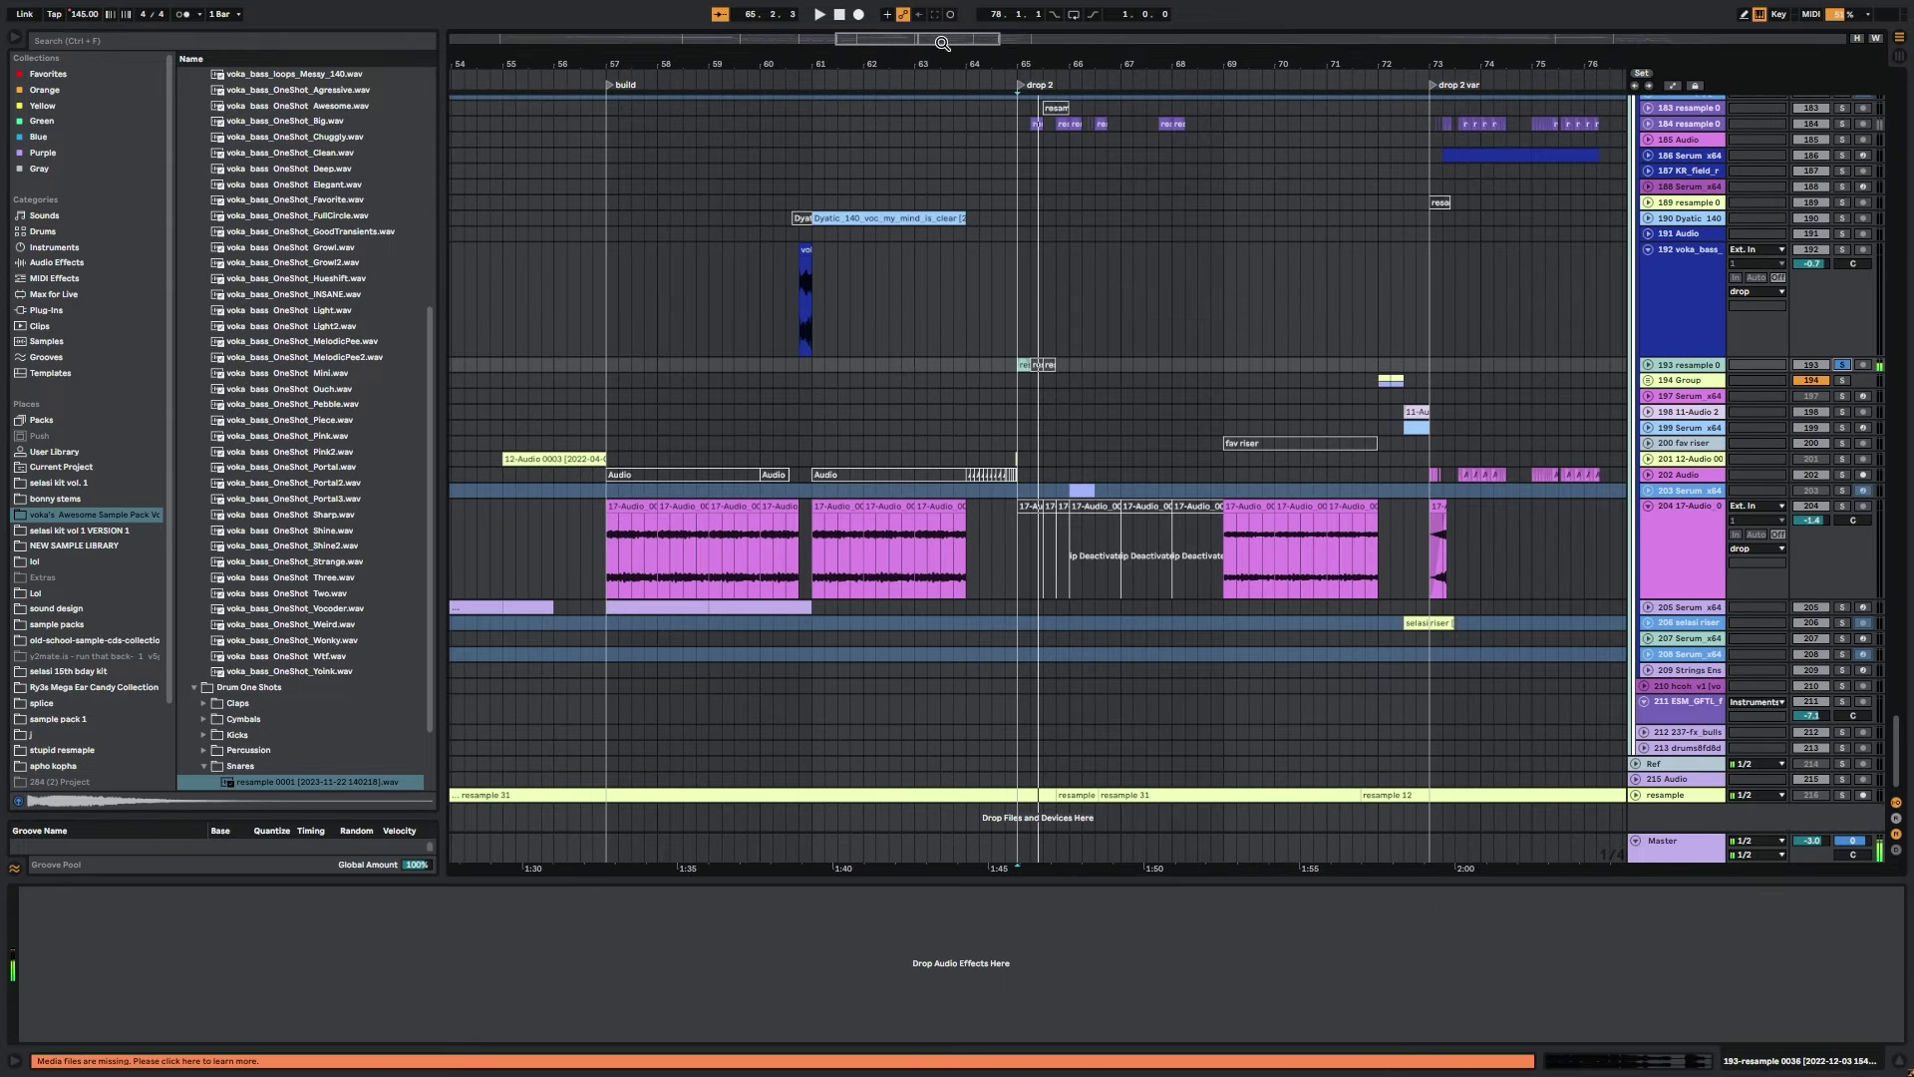
drag(916, 42, 918, 110)
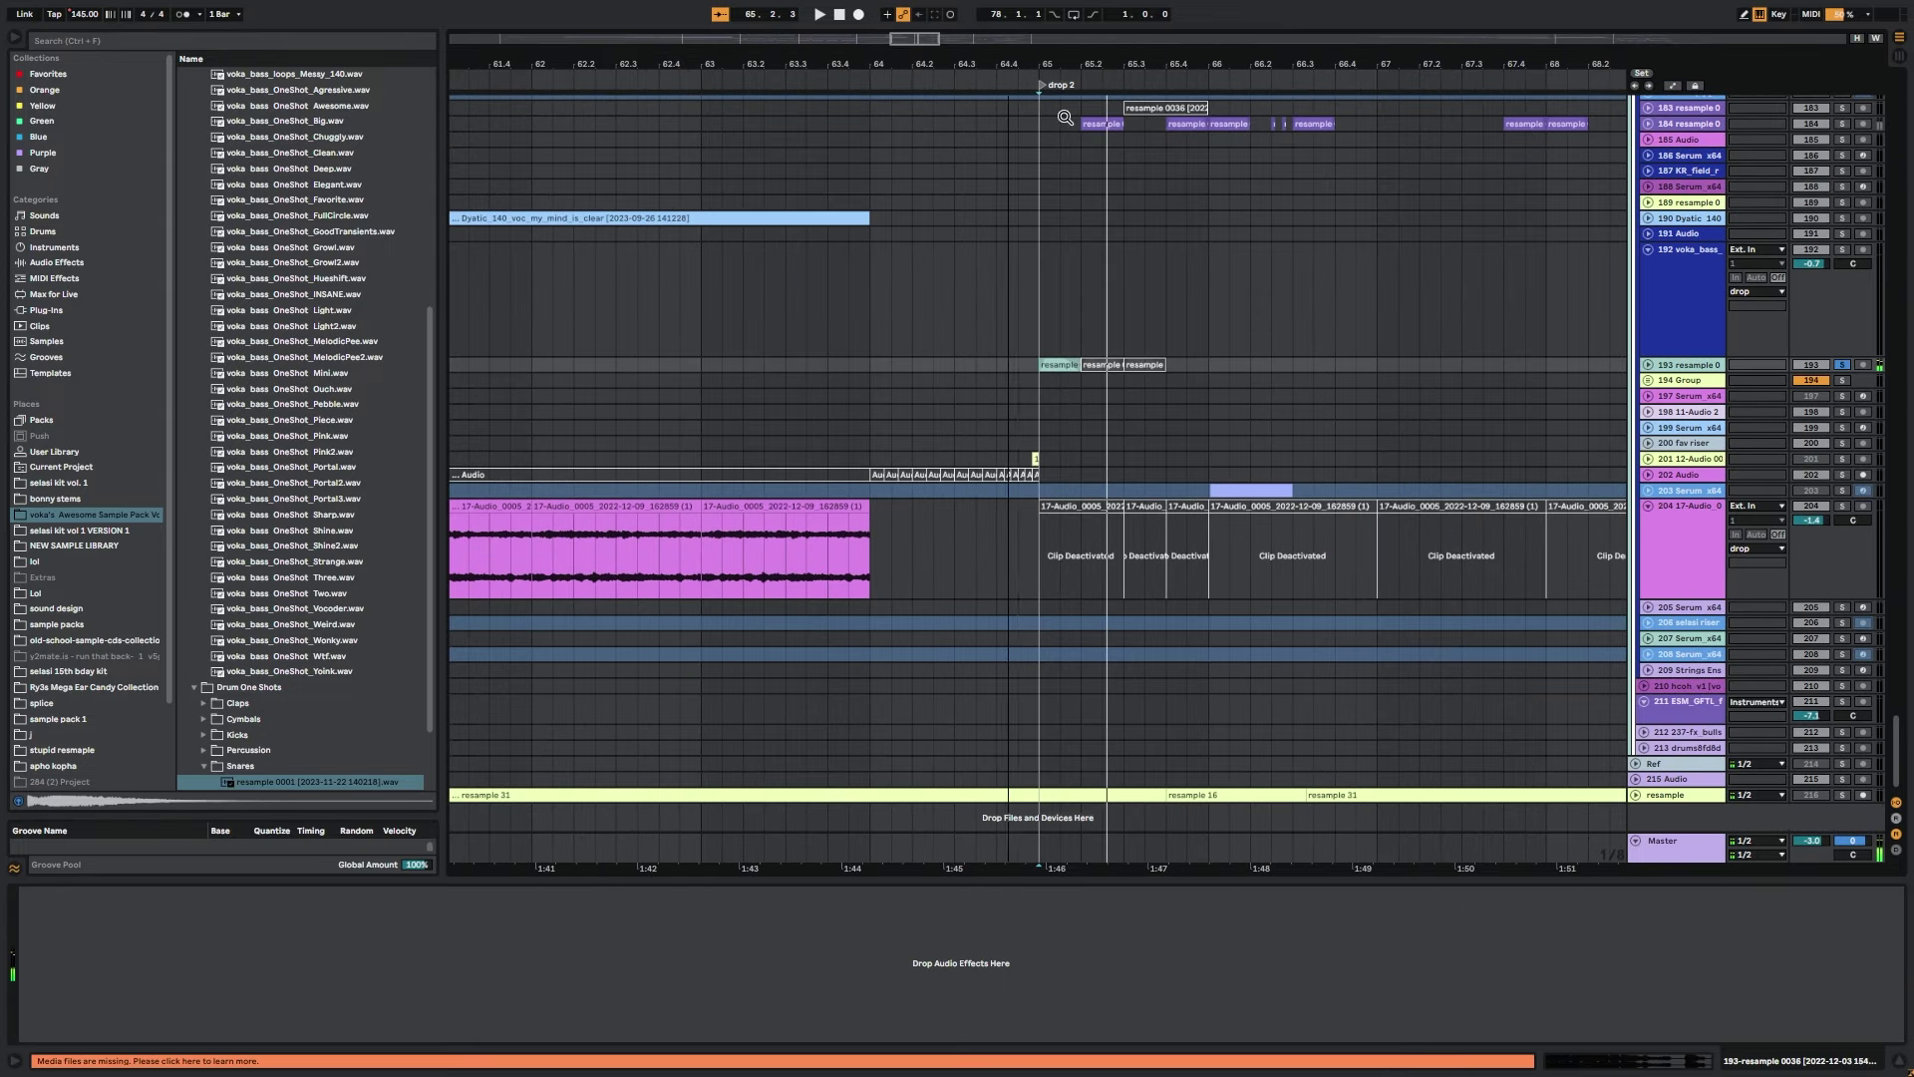
Unfold track 193 and reveal the source file of its resample clip at the start of drop 2 in the browser.
click(1648, 366)
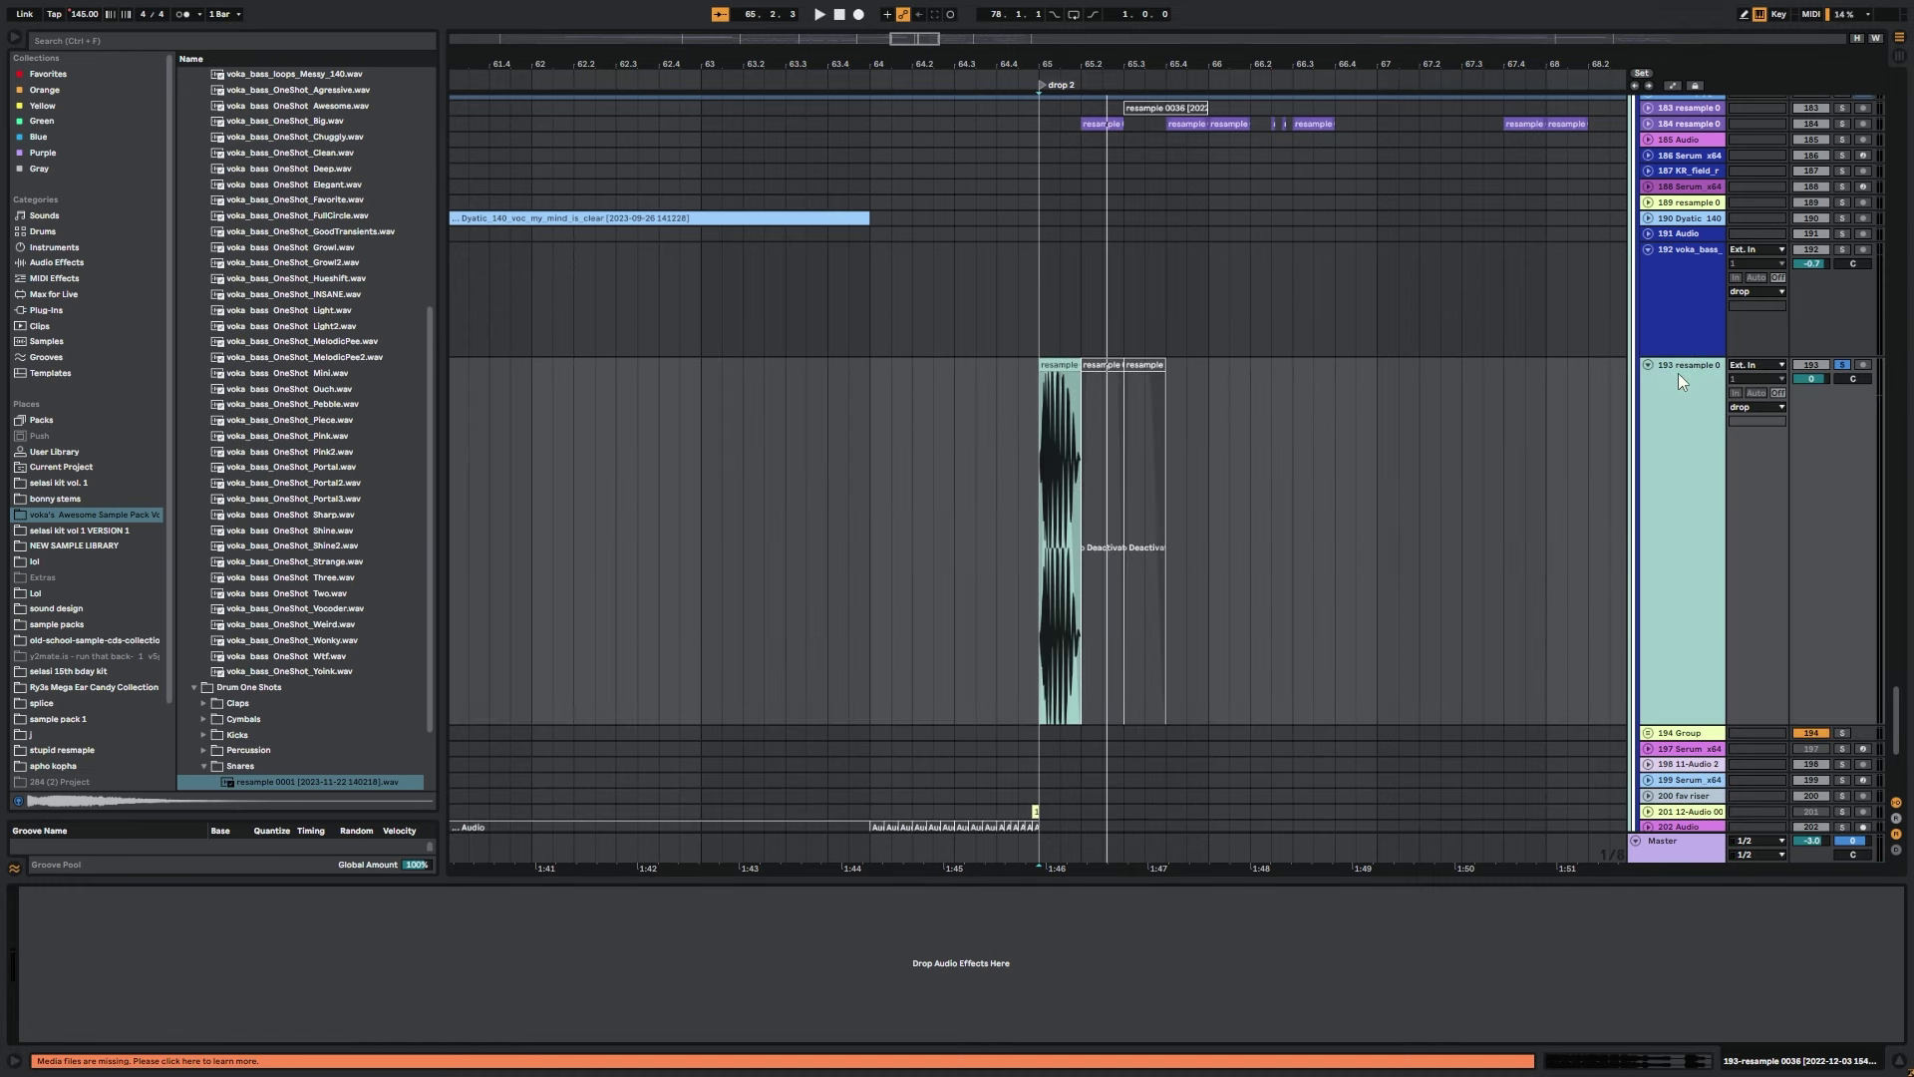
right_click(1073, 369)
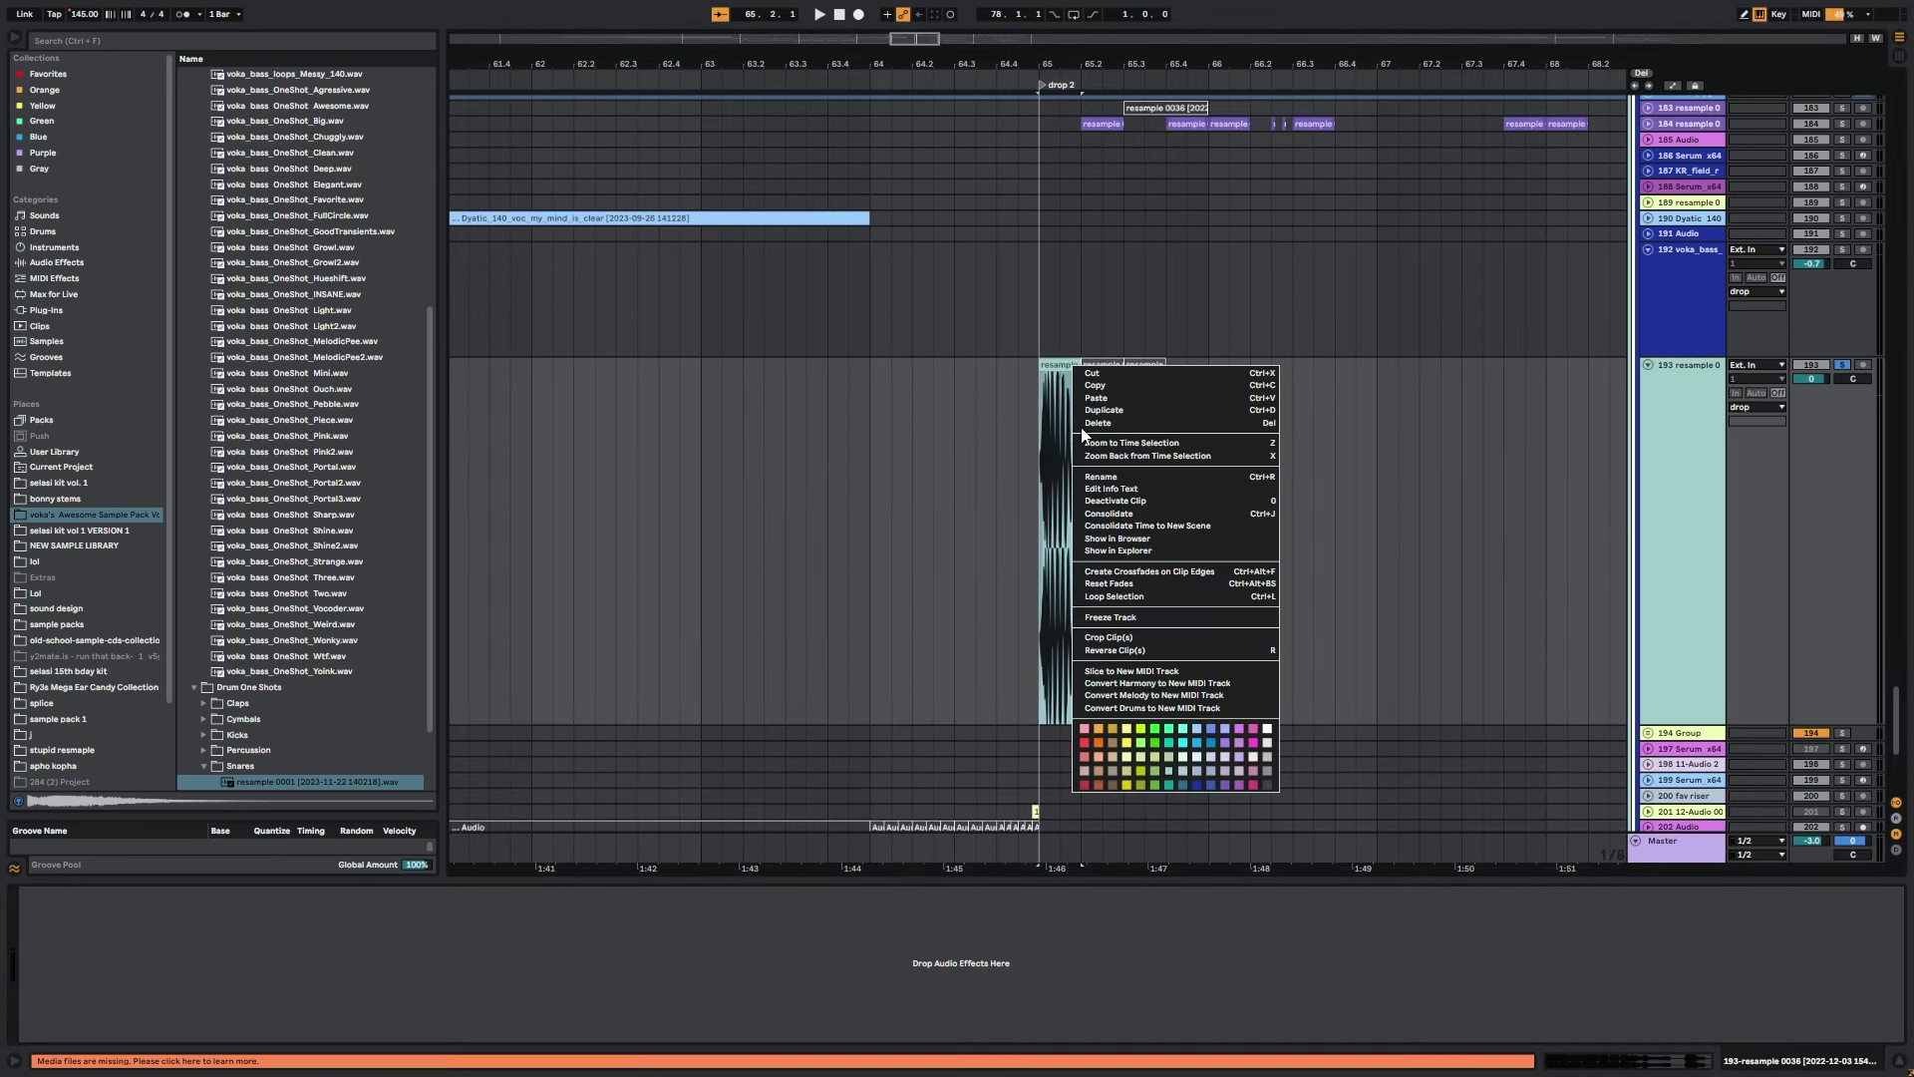
click(1120, 538)
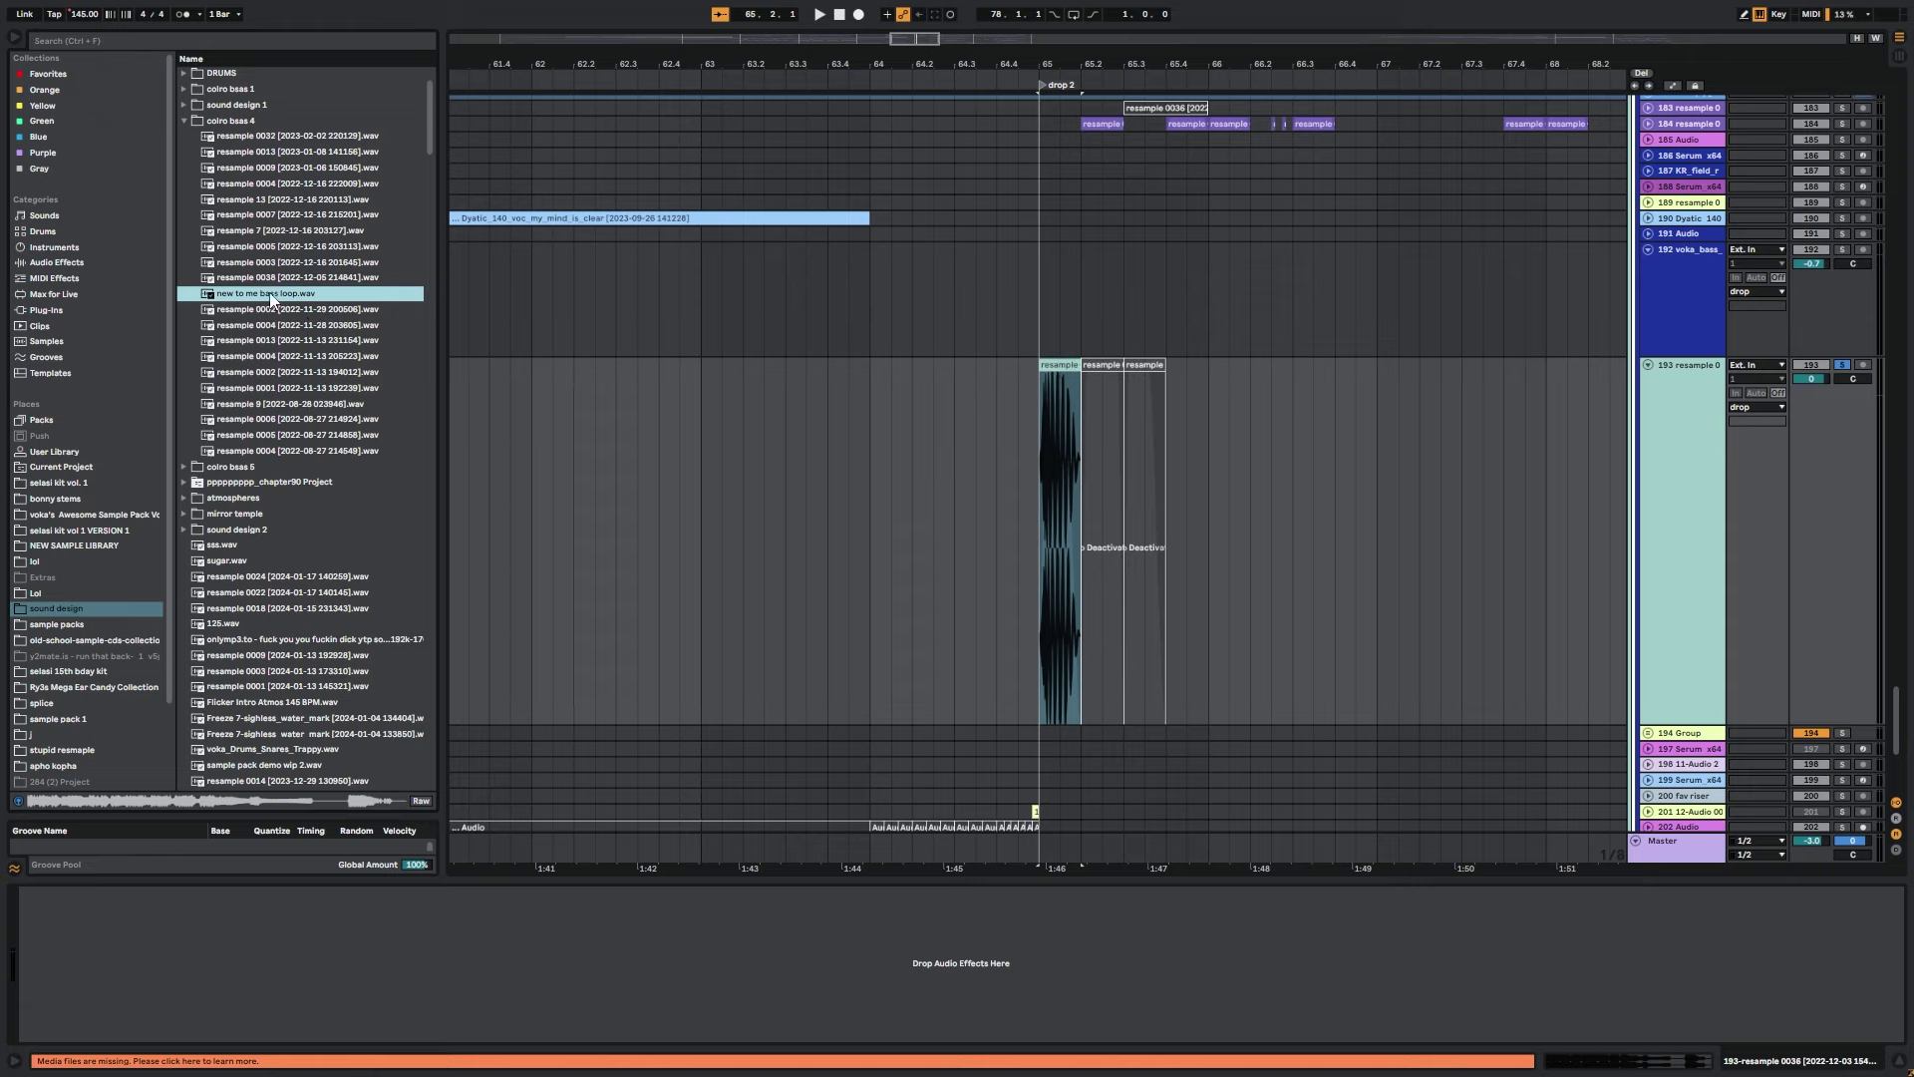
Display the clip details of track 193's bar 65 resample and audition it from the start of drop 2.
click(1043, 462)
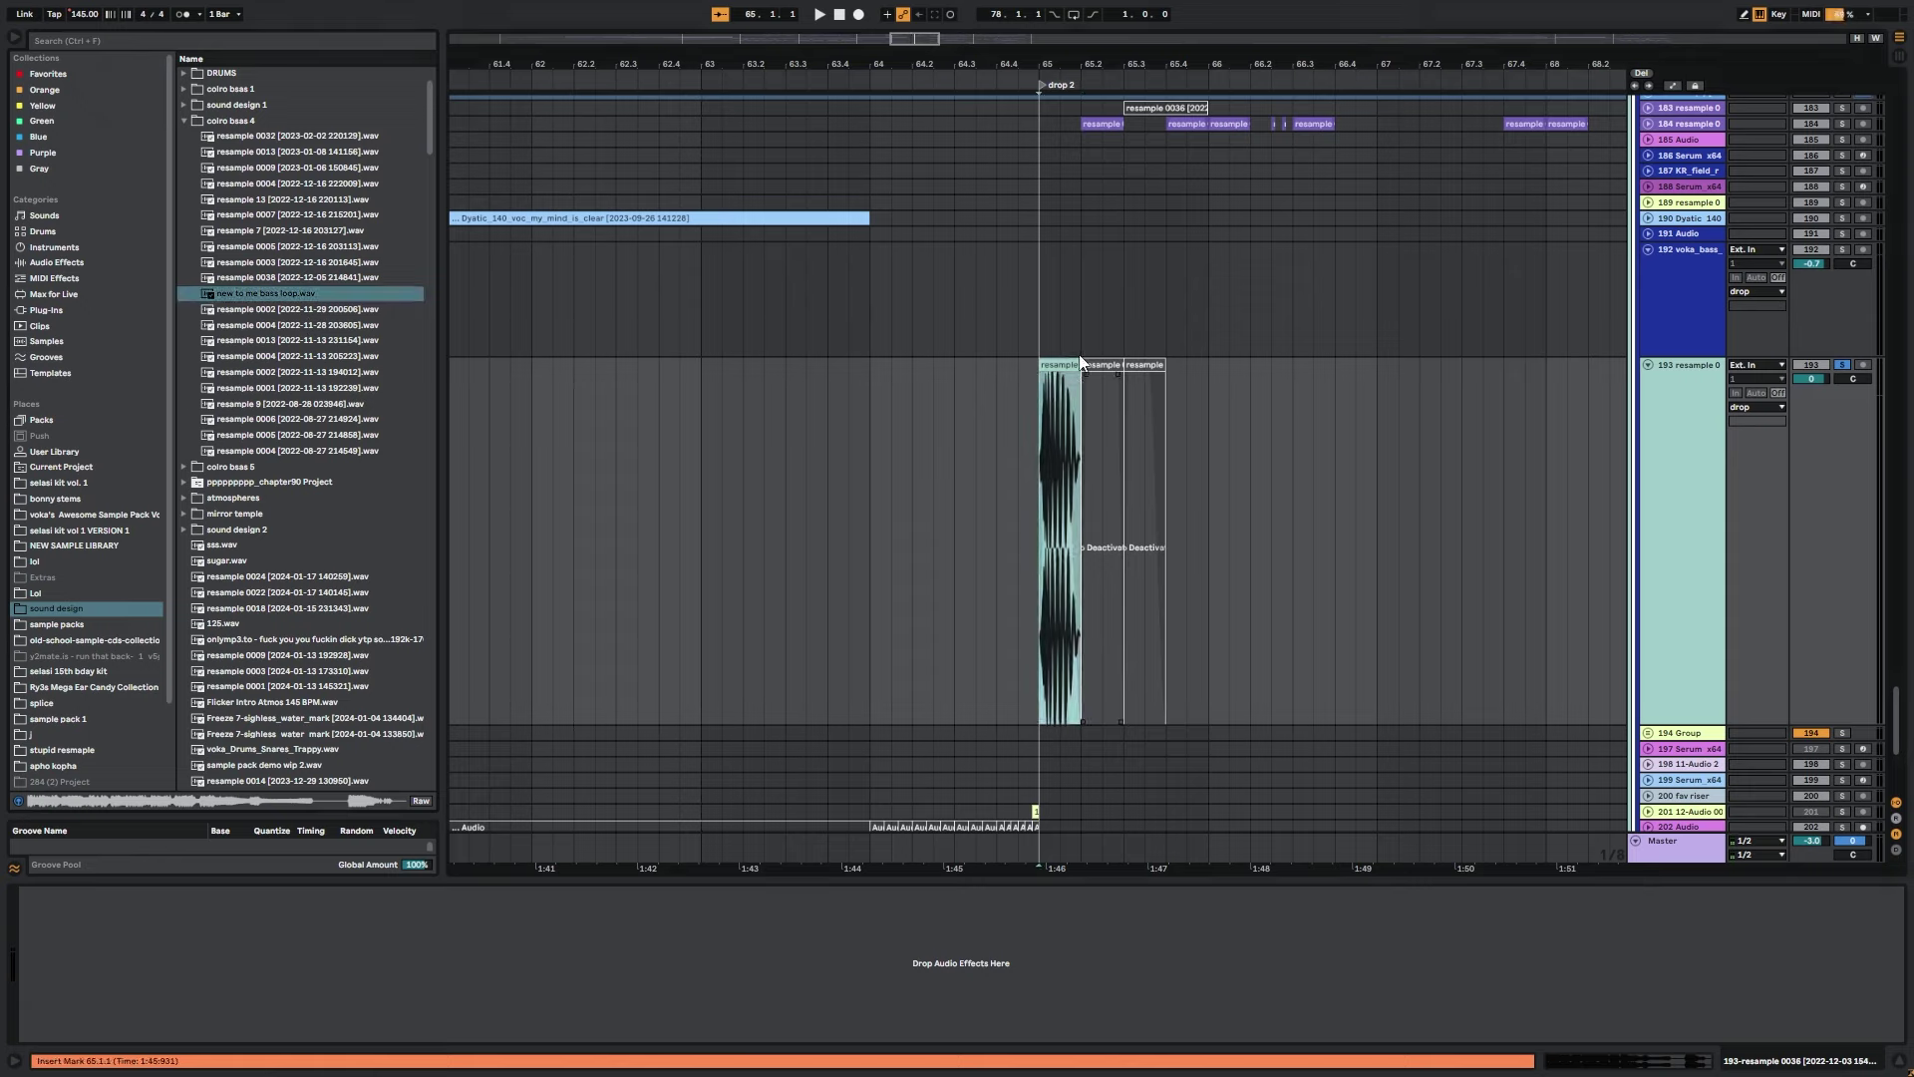
double_click(1055, 459)
key(space)
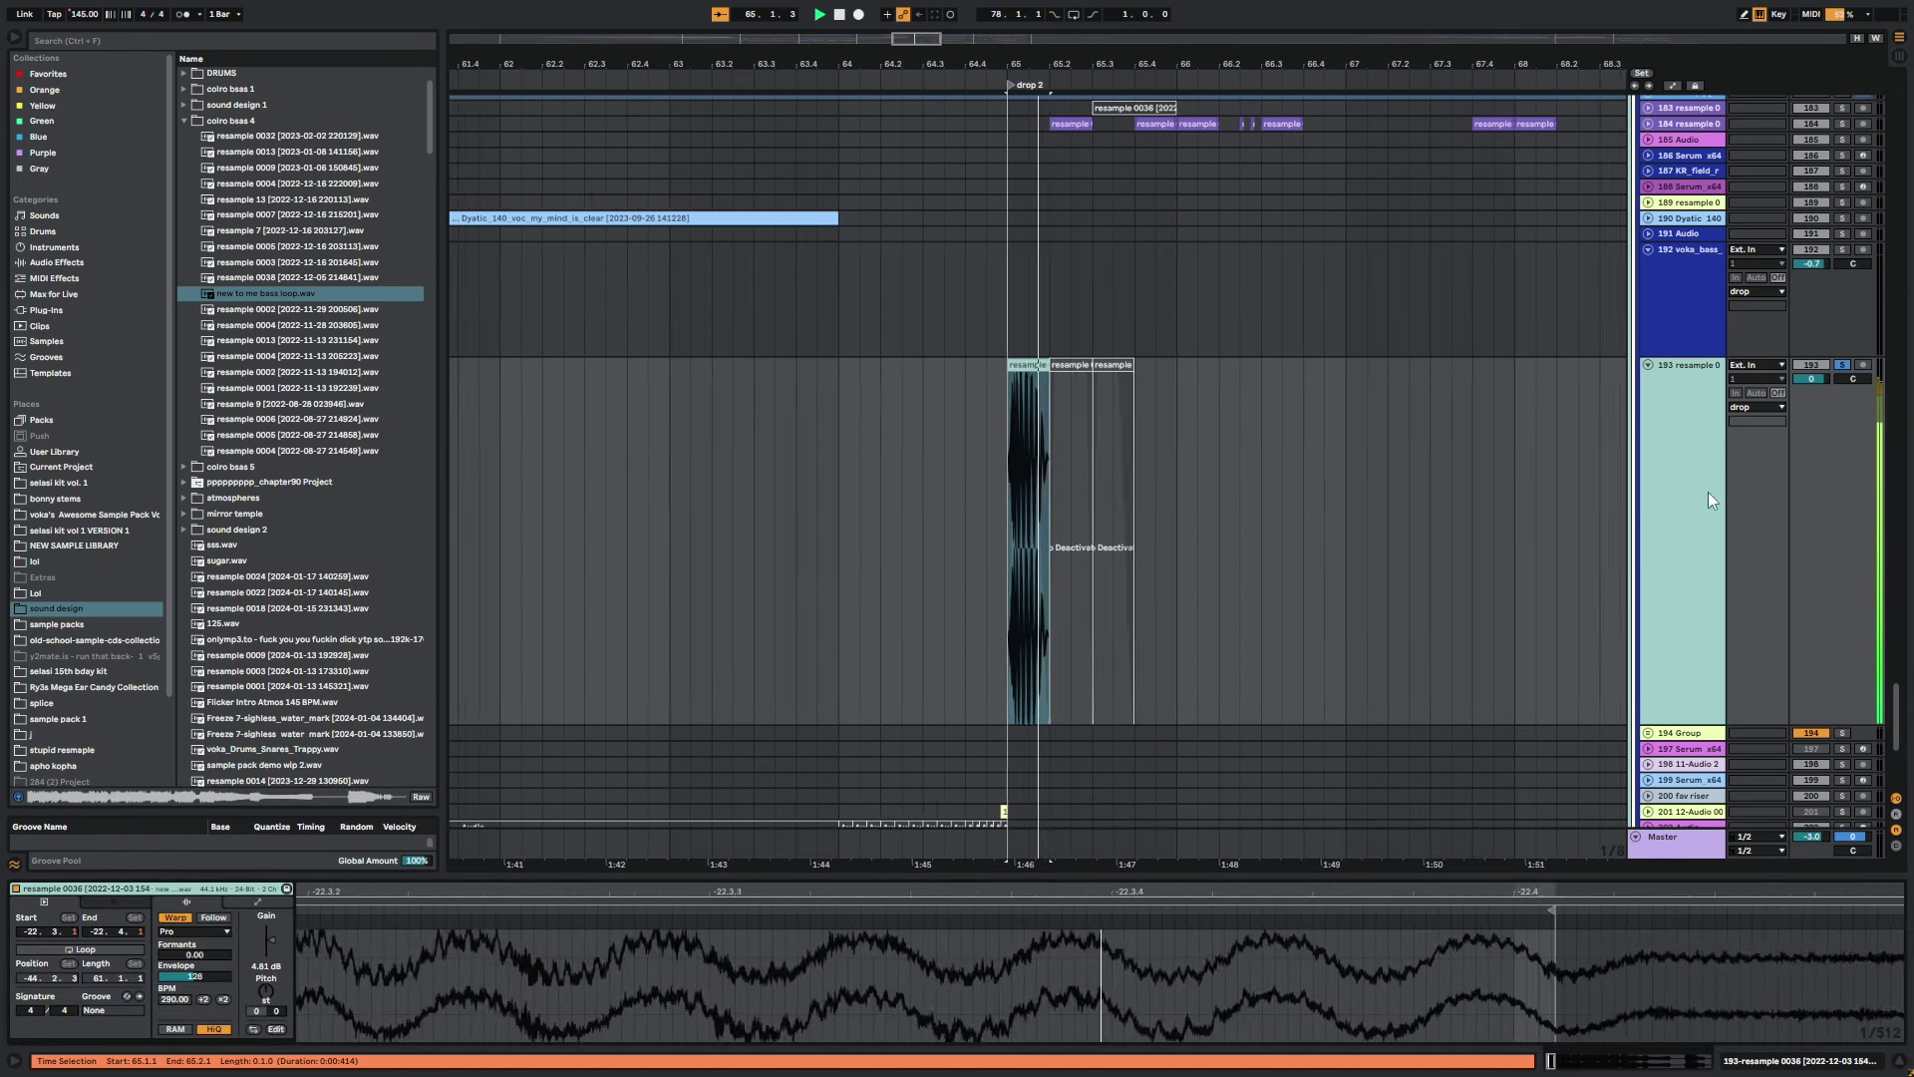
key(space)
Move the solo from track 193 to track 184 and audition its first resample clip in drop 2.
click(1841, 366)
key(space)
scroll(1445, 641, up, 3)
key(space)
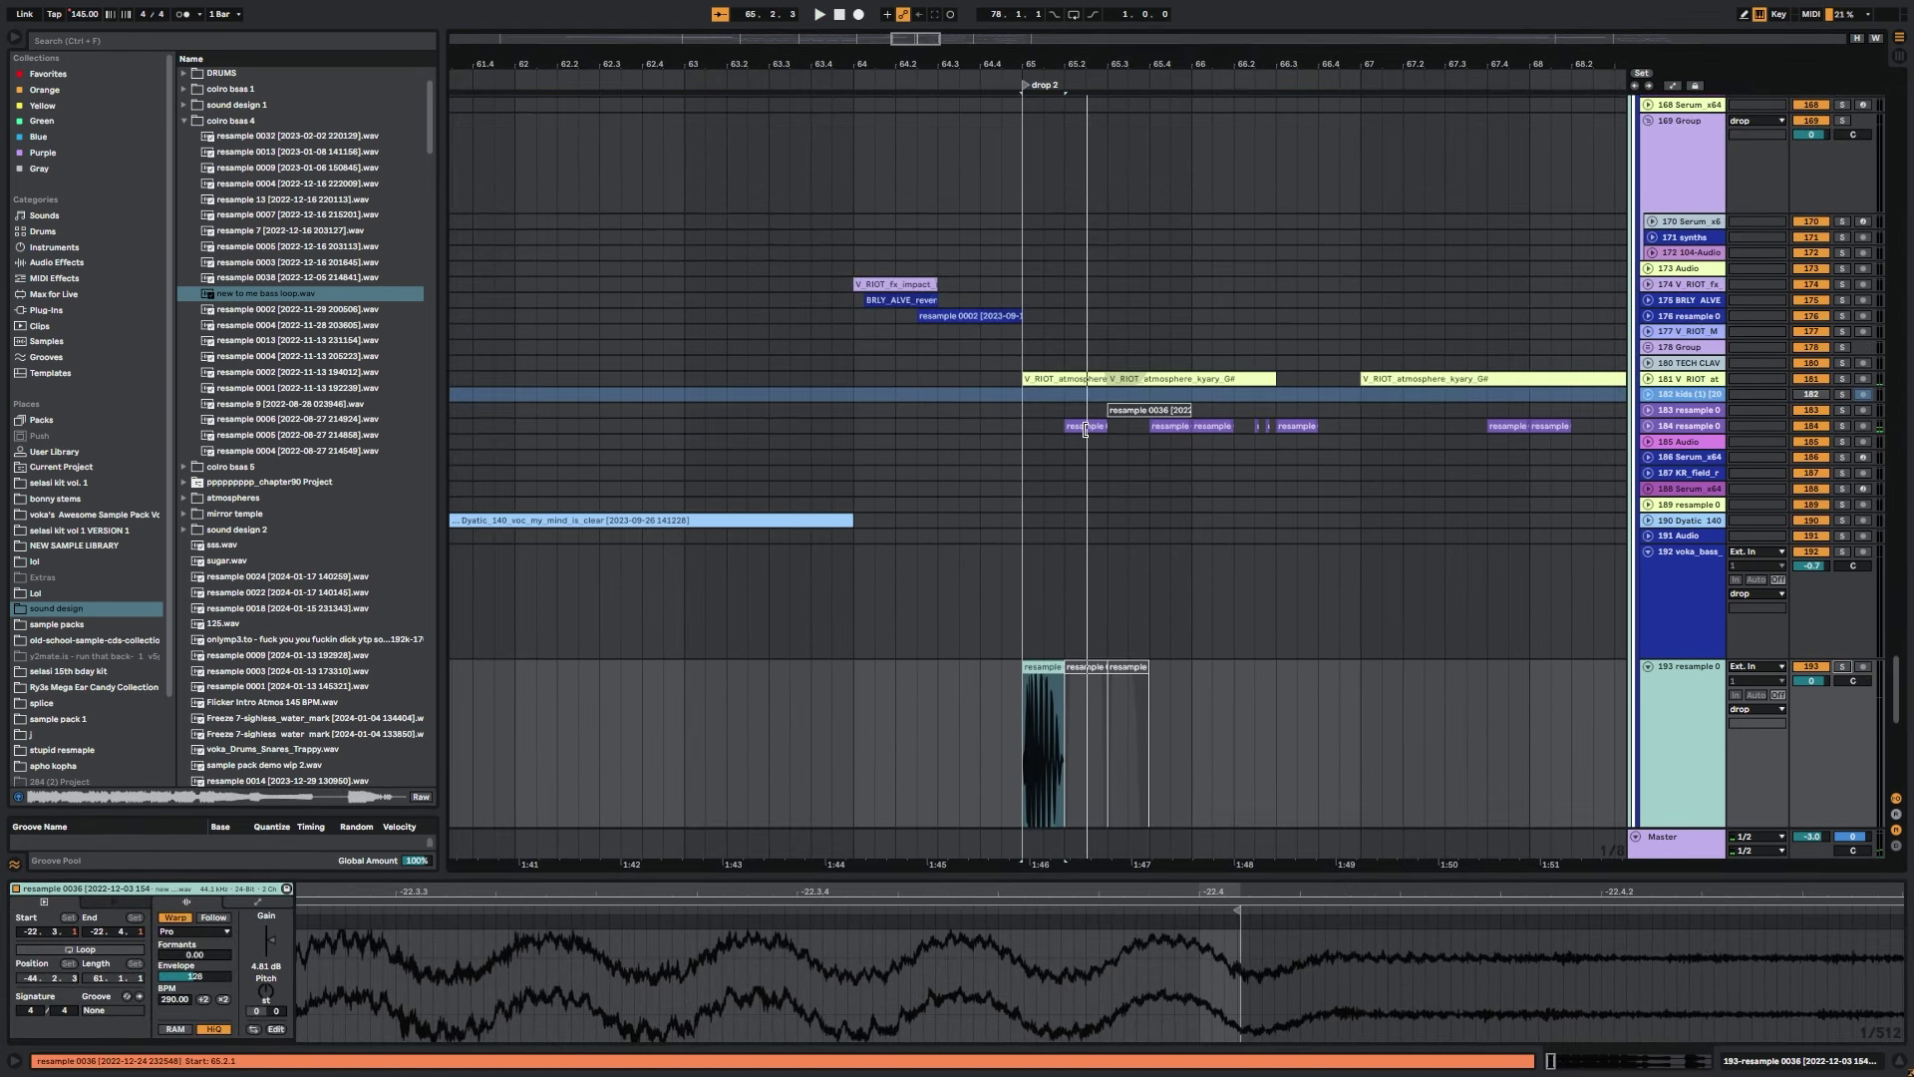
click(1075, 426)
click(1841, 426)
key(space)
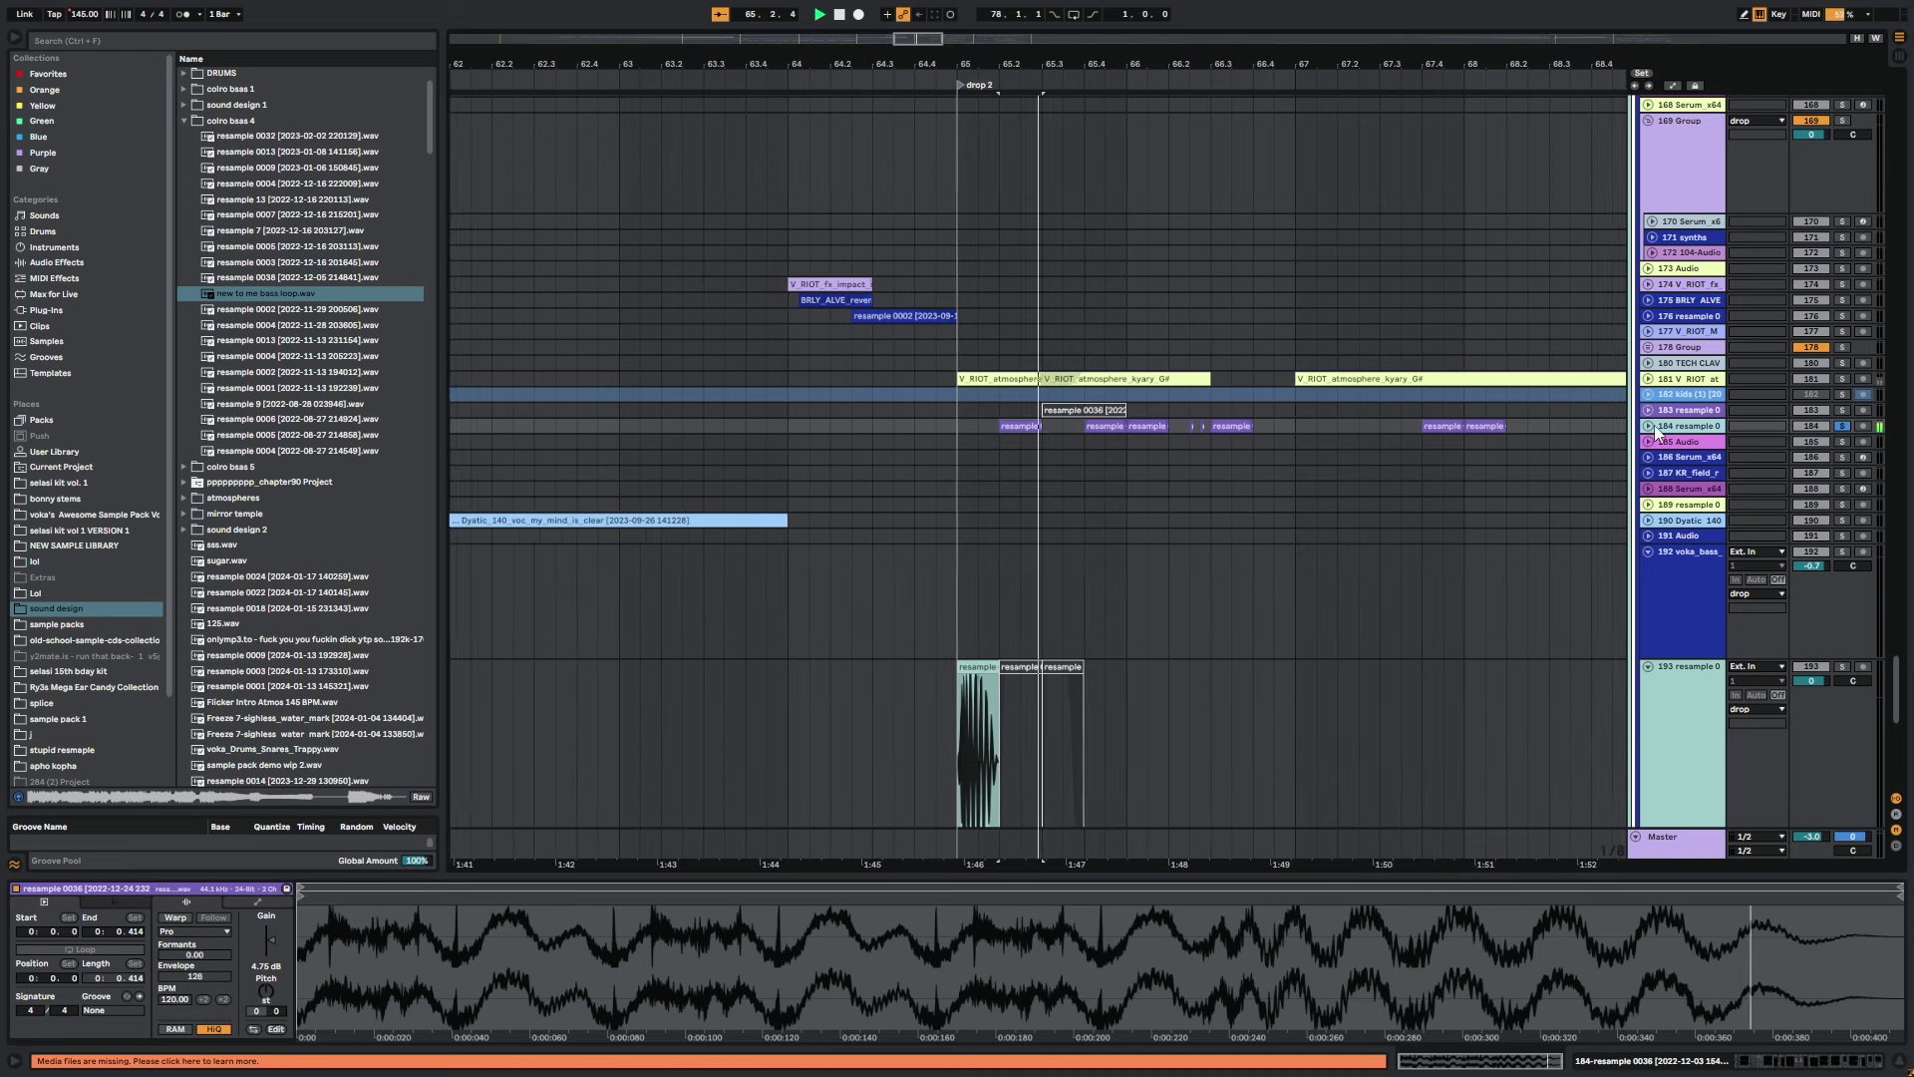
Unfold track 184 and examine the start of its effect chain, including the spiff plug-in.
click(1648, 426)
click(1698, 462)
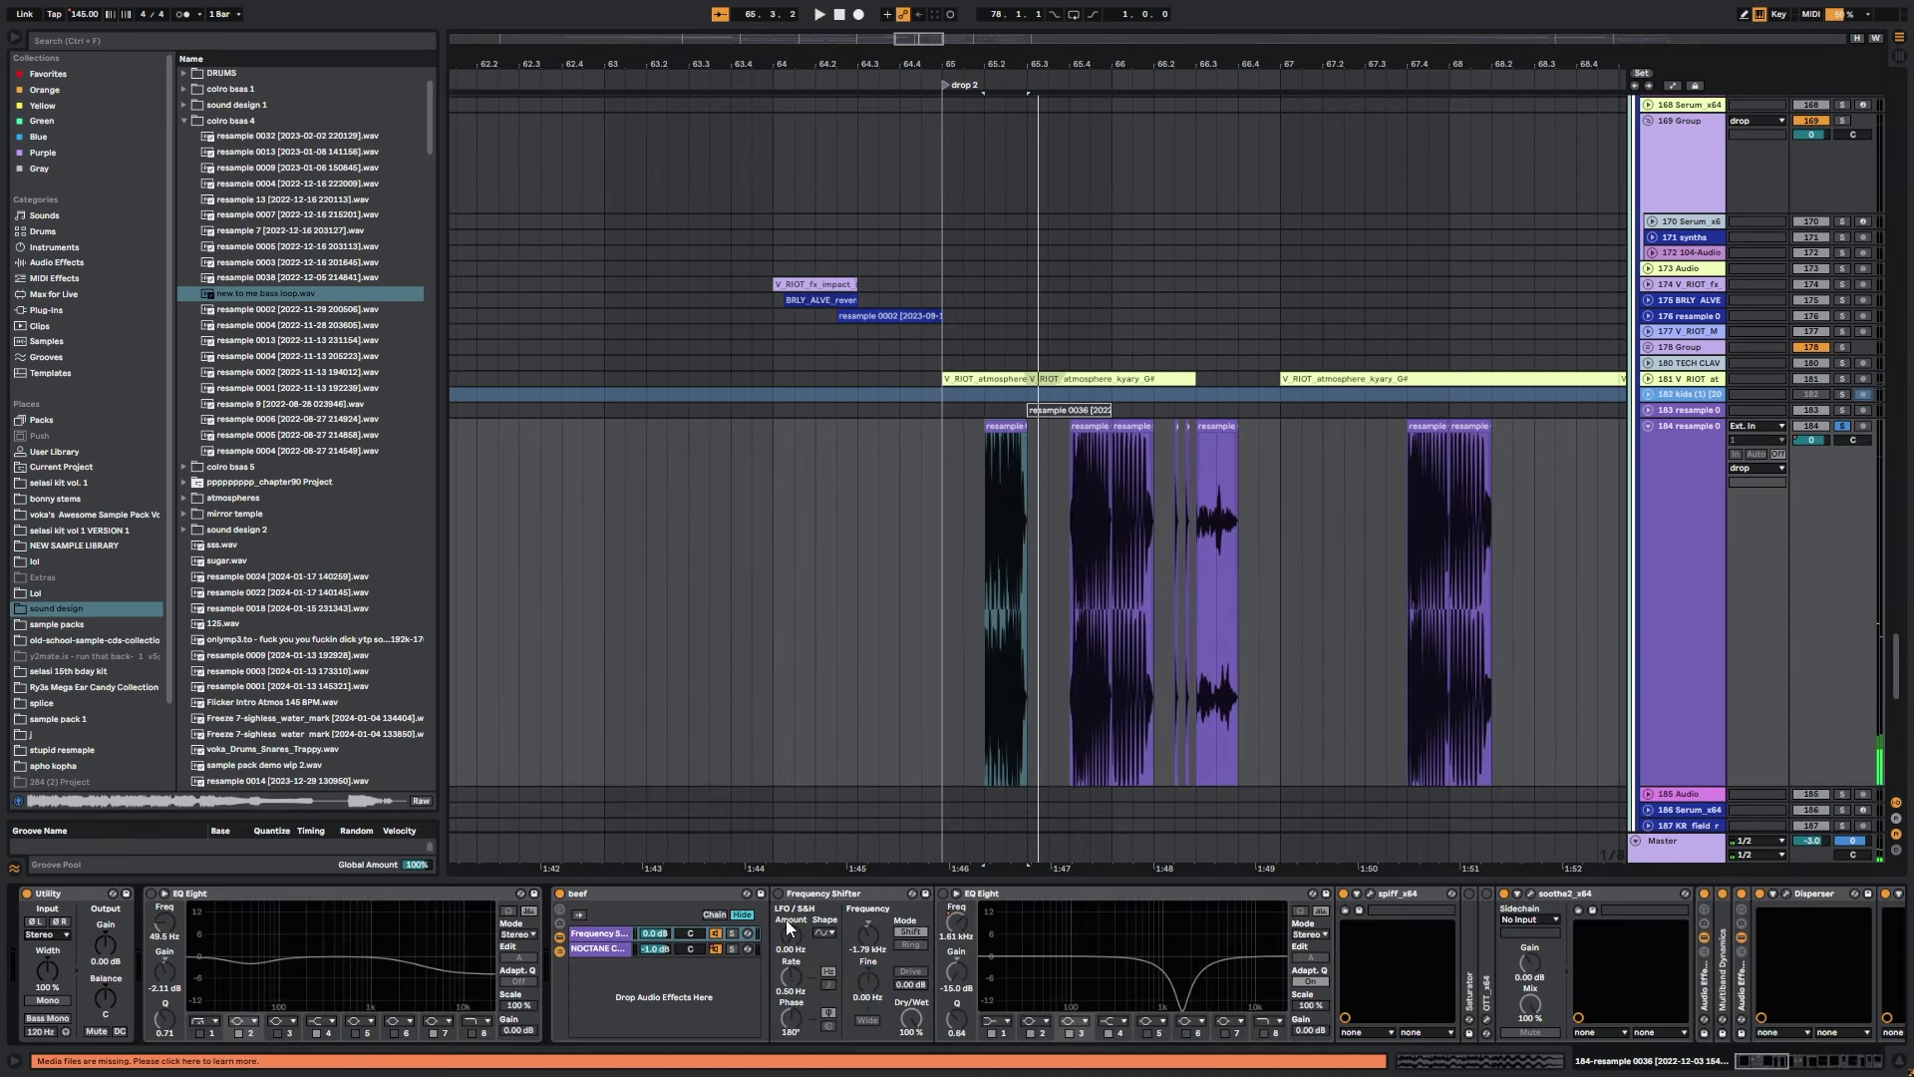
scroll(1176, 937, up, 5)
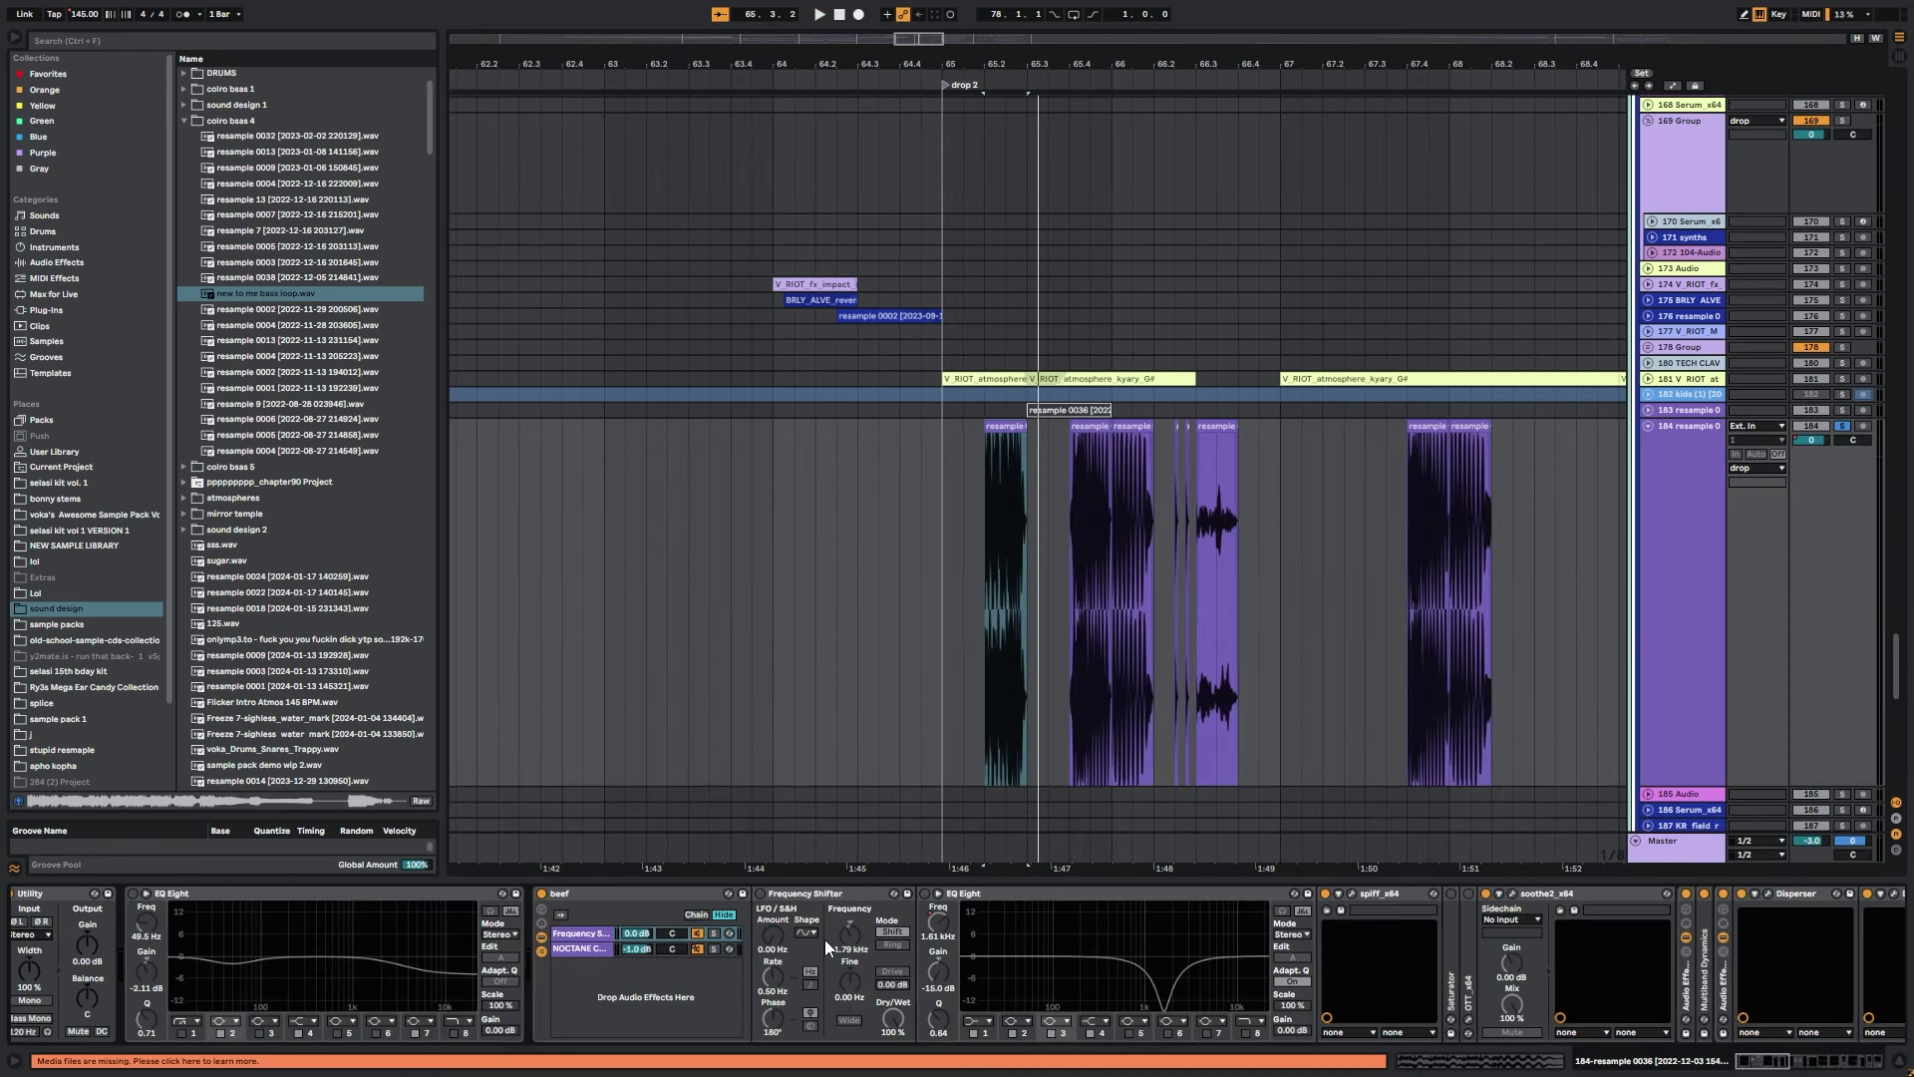
scroll(825, 947, down, 8)
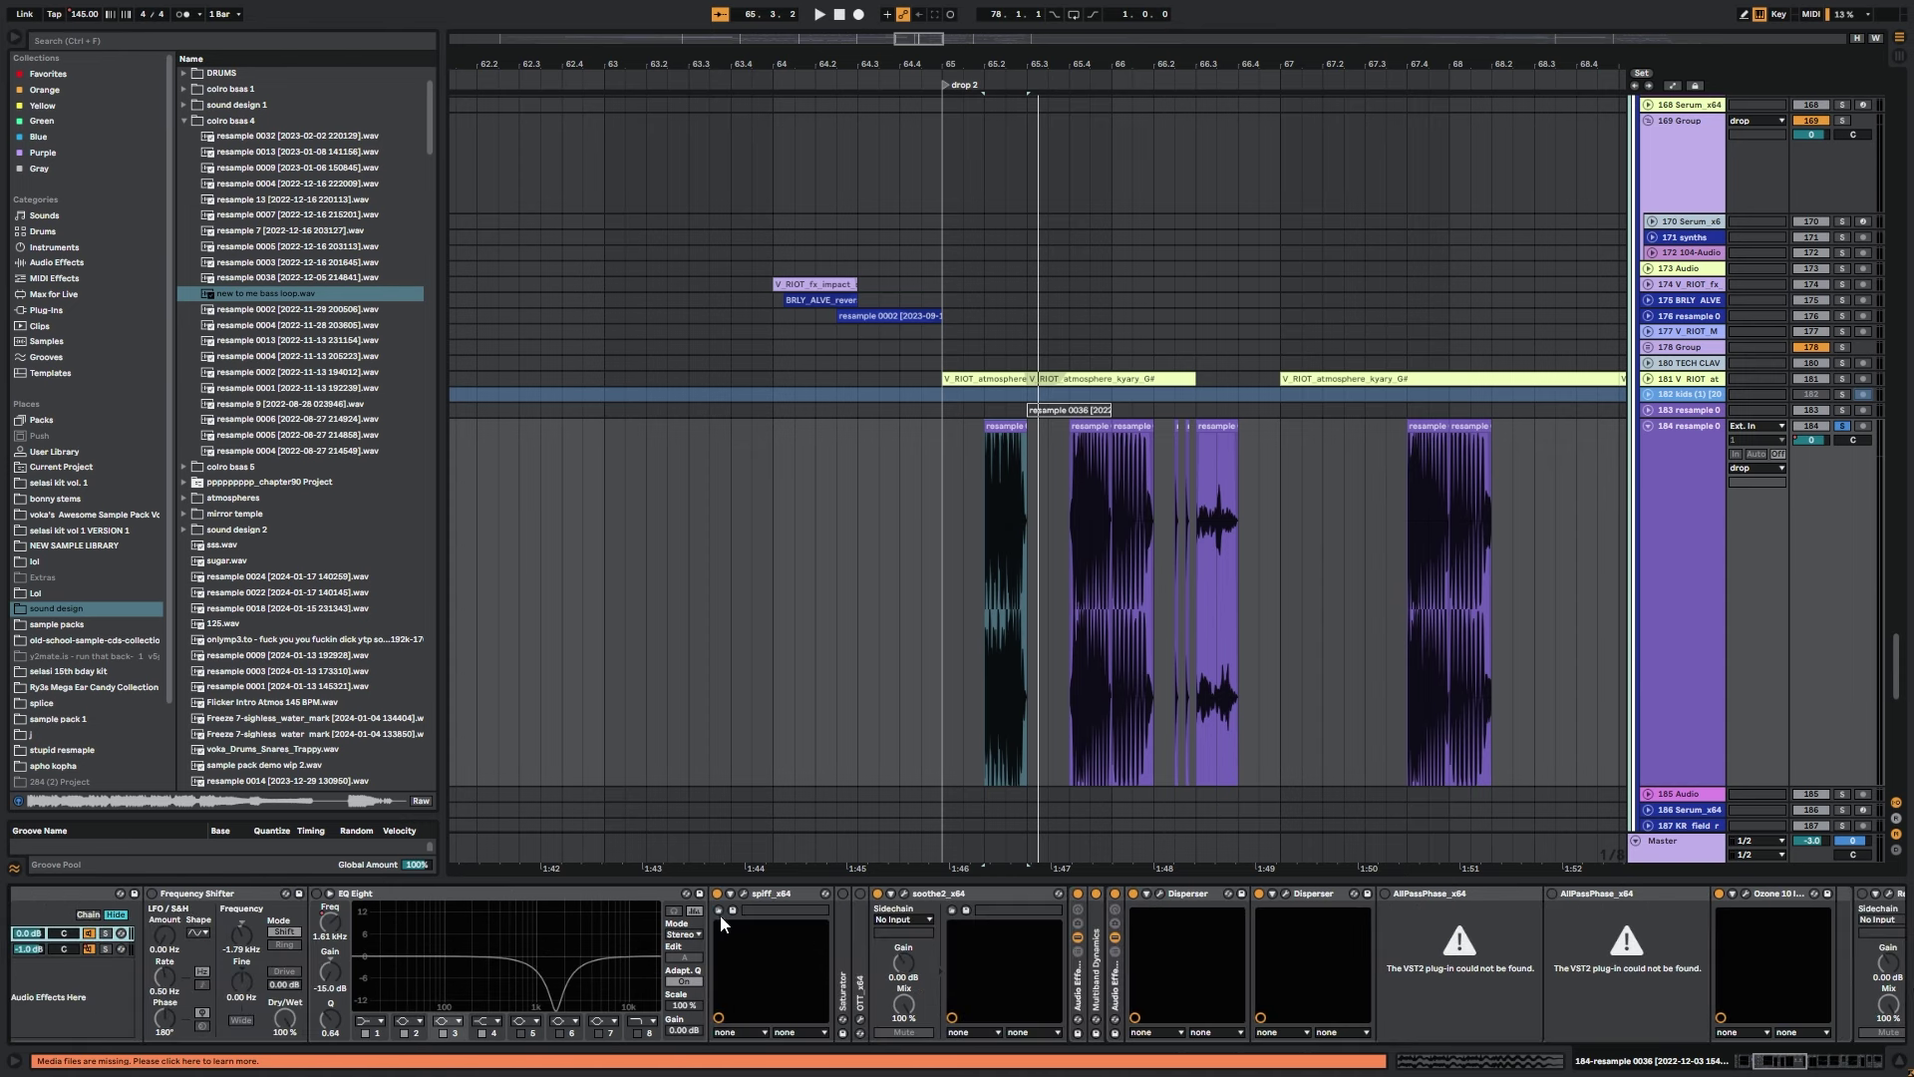
click(767, 892)
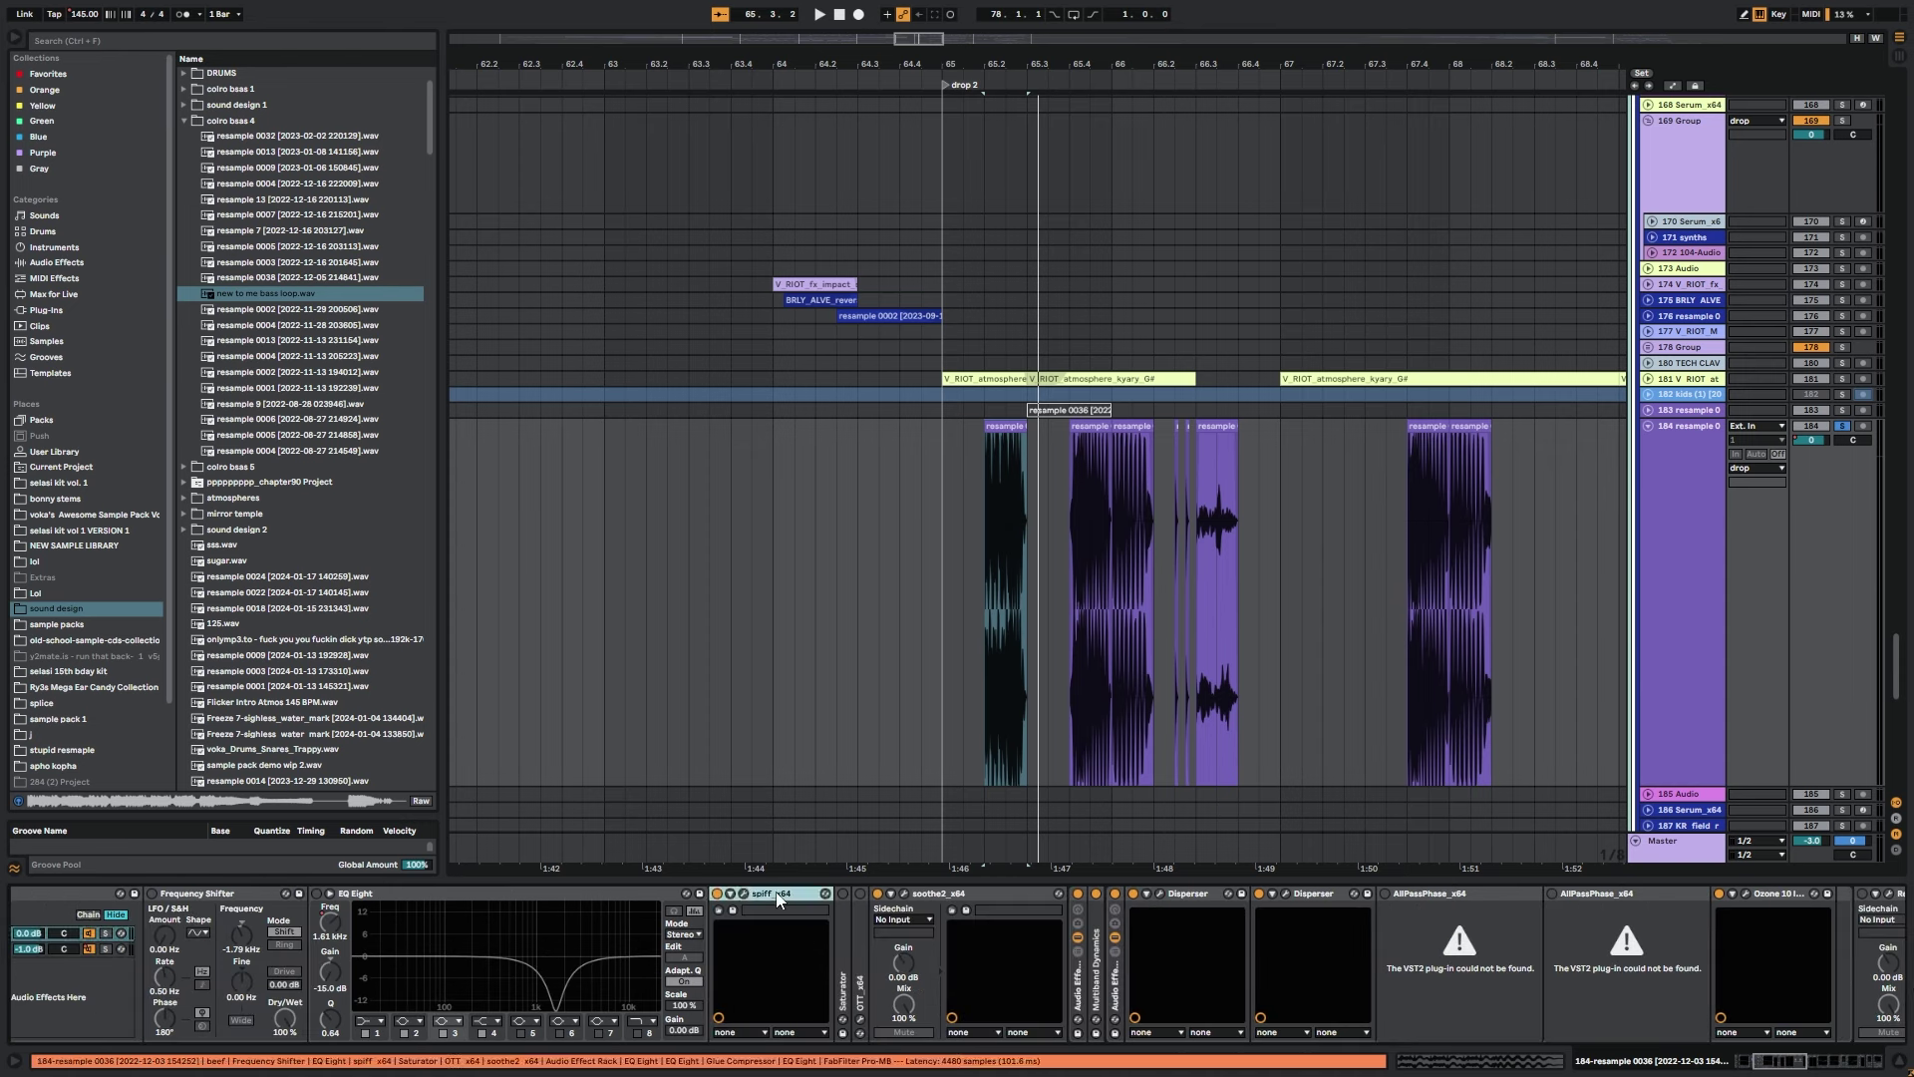
click(745, 893)
click(1133, 192)
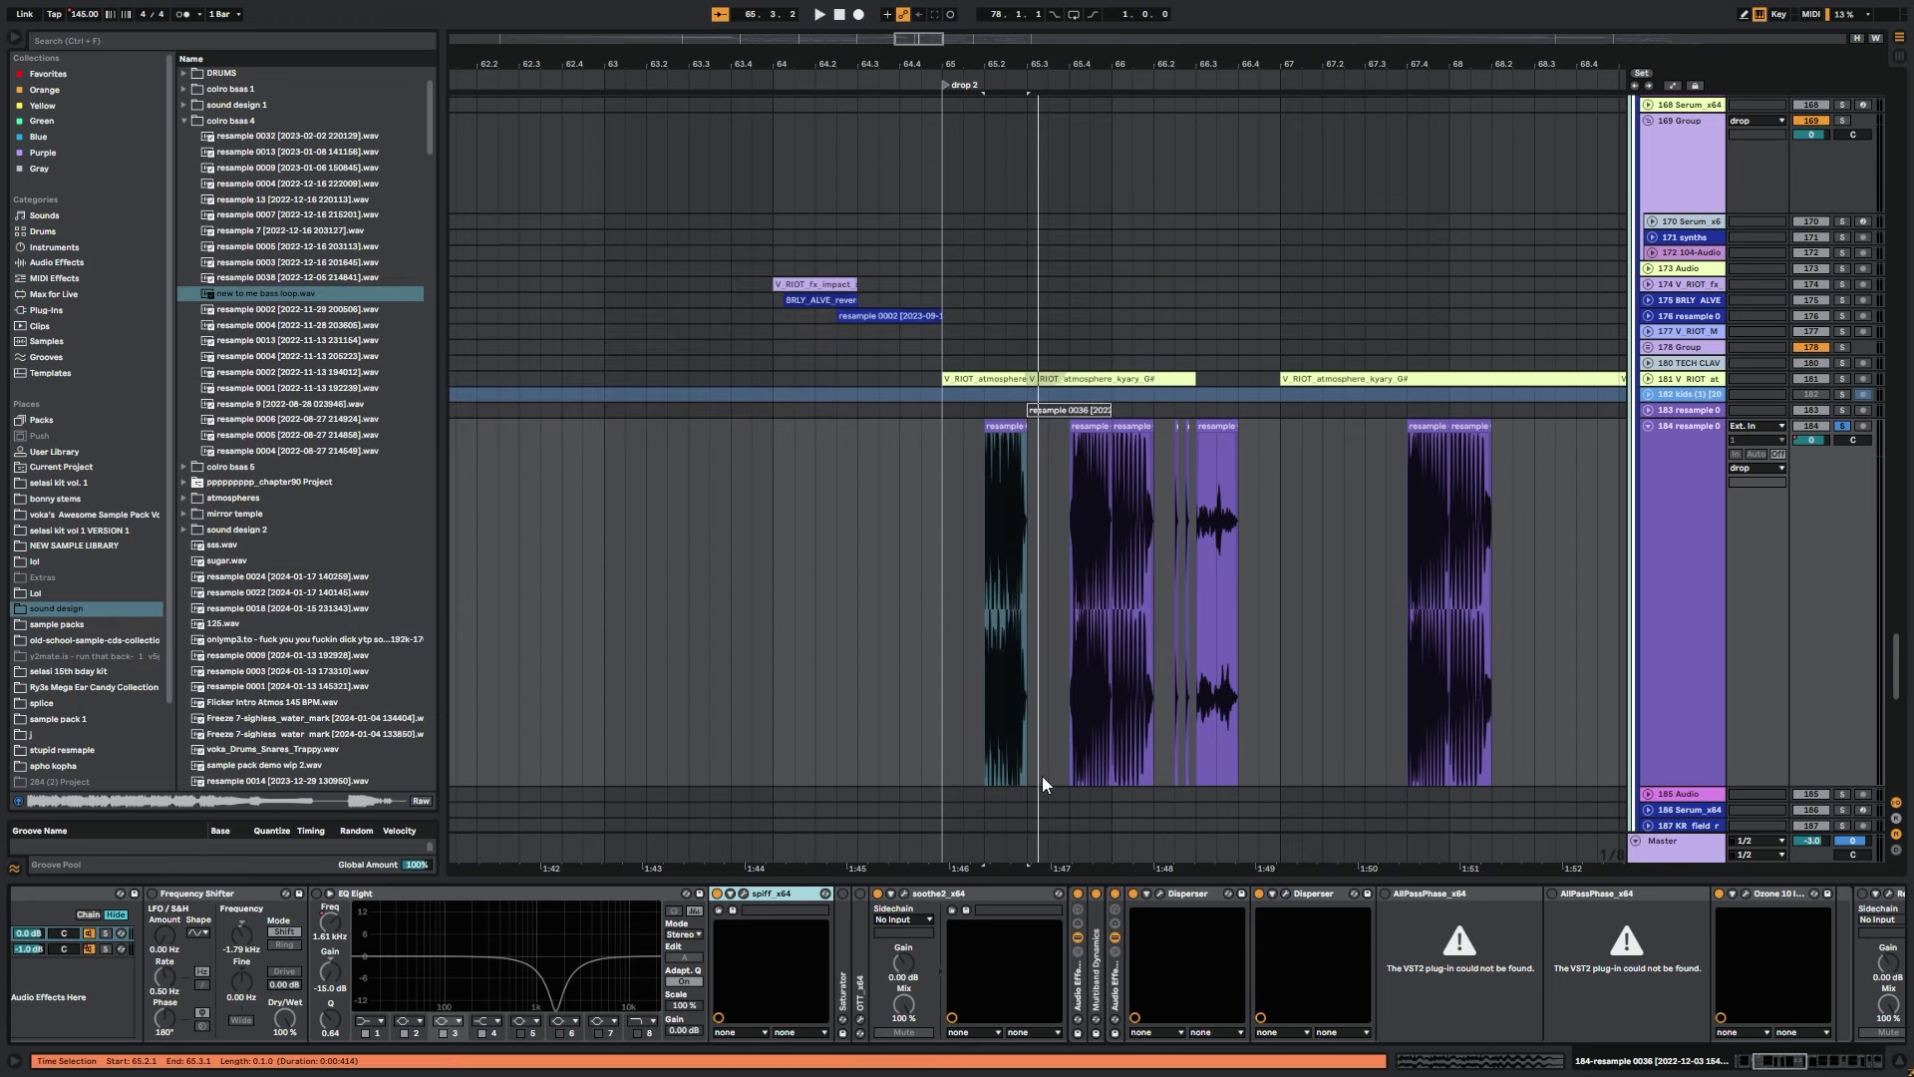
Unfold Multiband Dynamics in track 184's chain and examine the devices through to the Dispersers.
scroll(798, 942, down, 6)
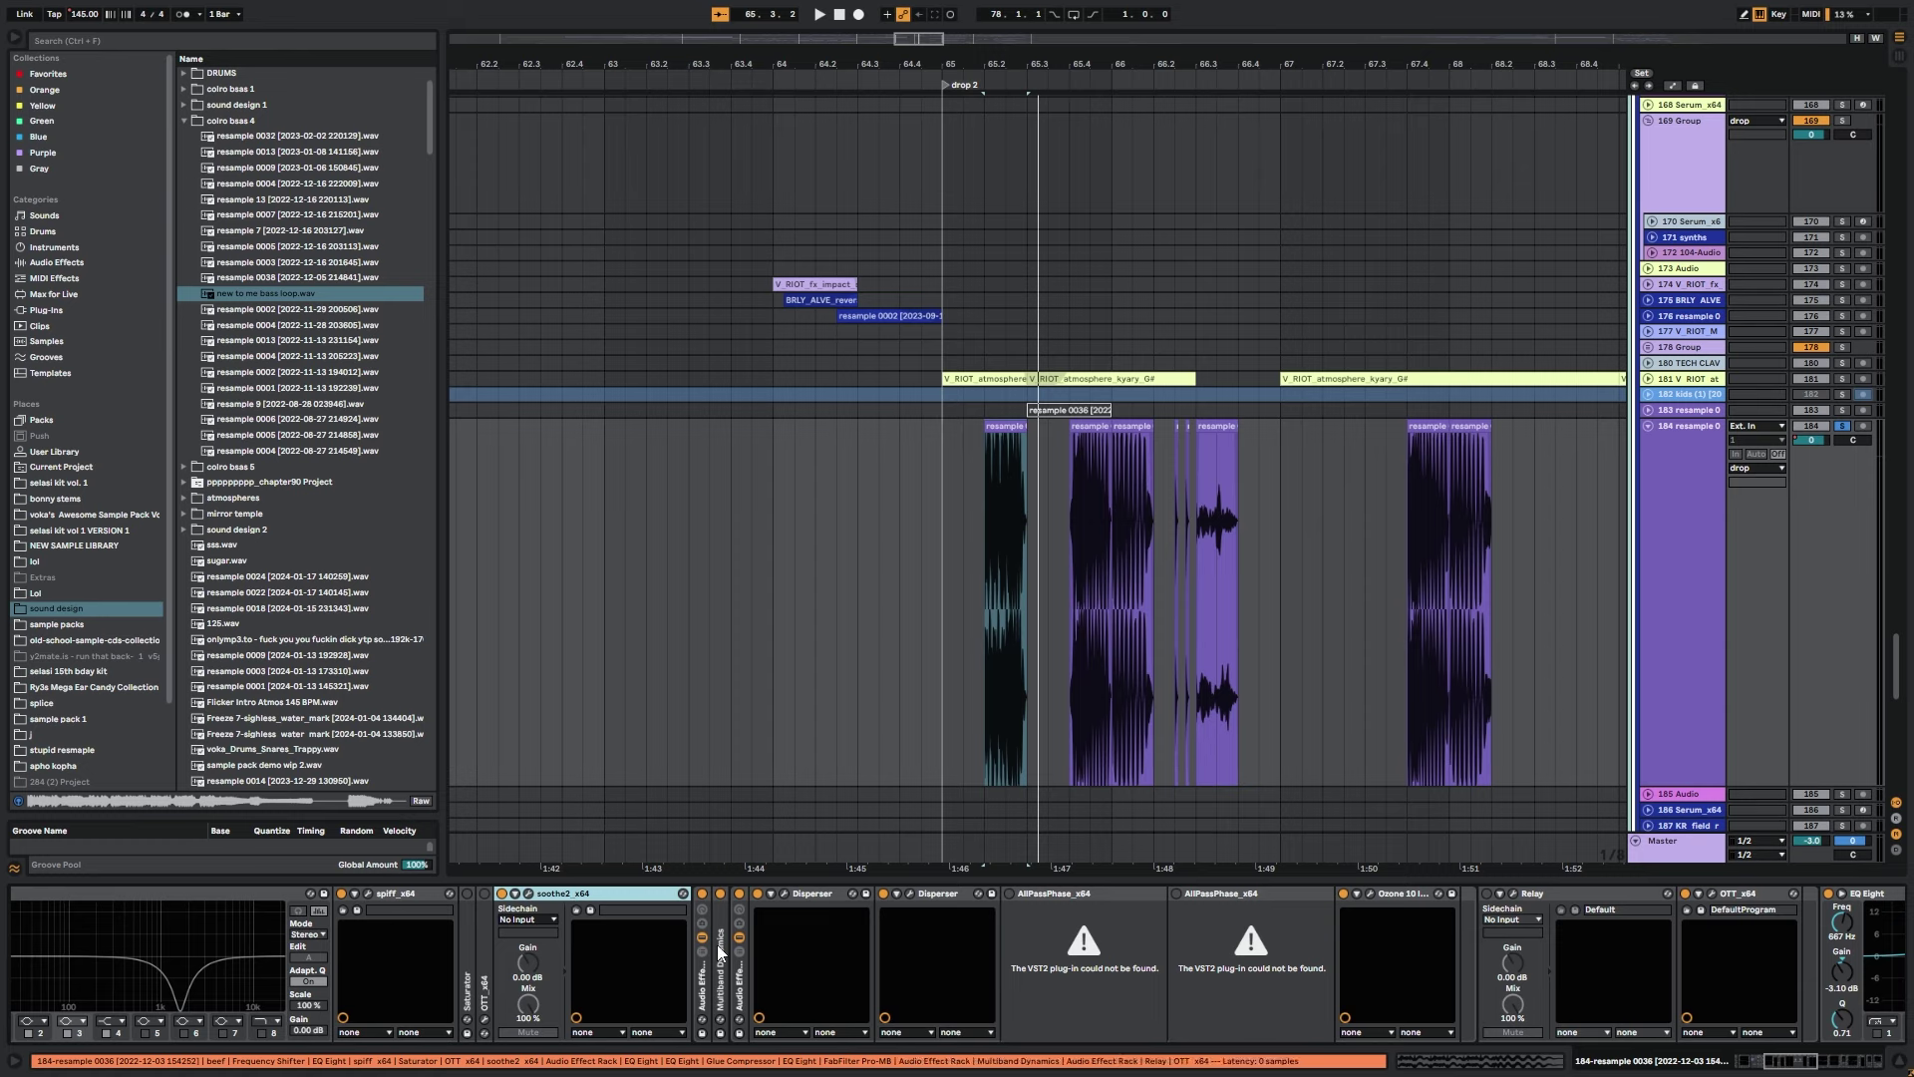
click(427, 891)
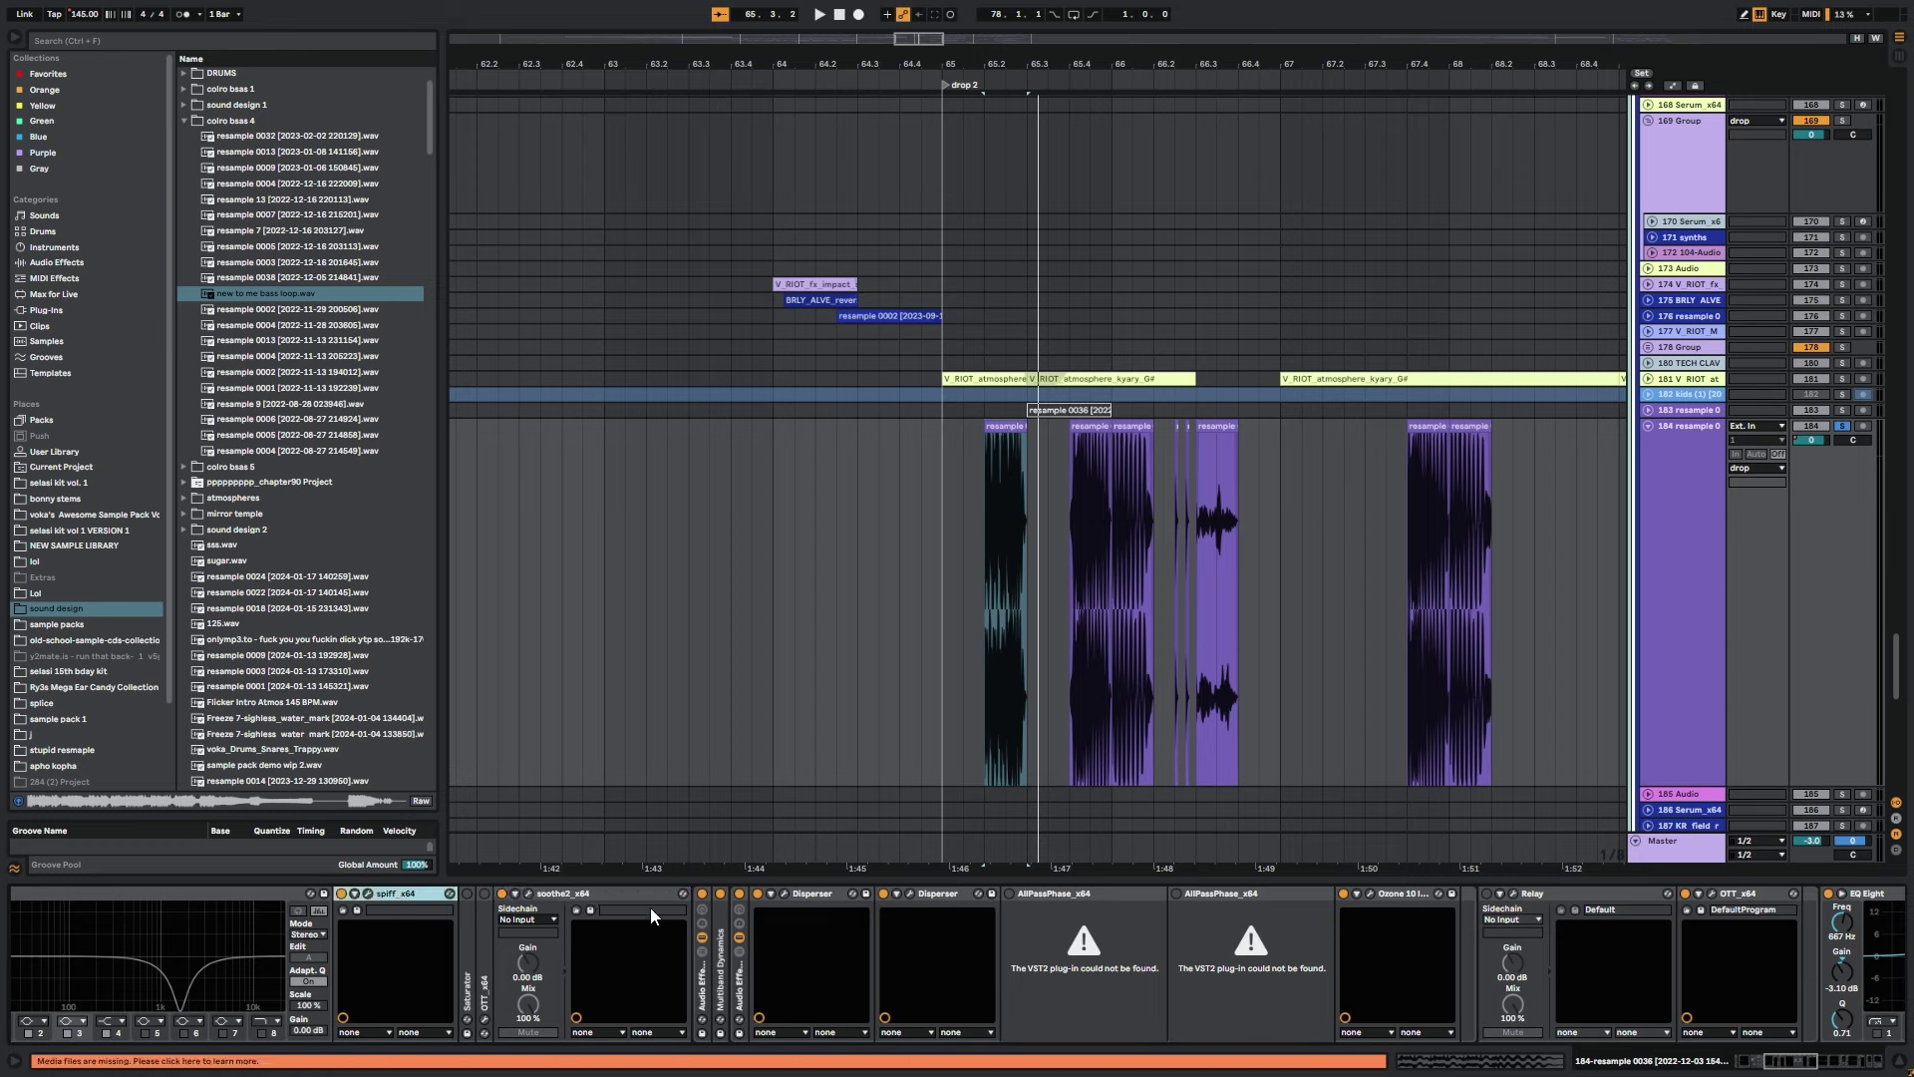
double_click(720, 943)
click(1197, 893)
drag(1464, 937, 588, 941)
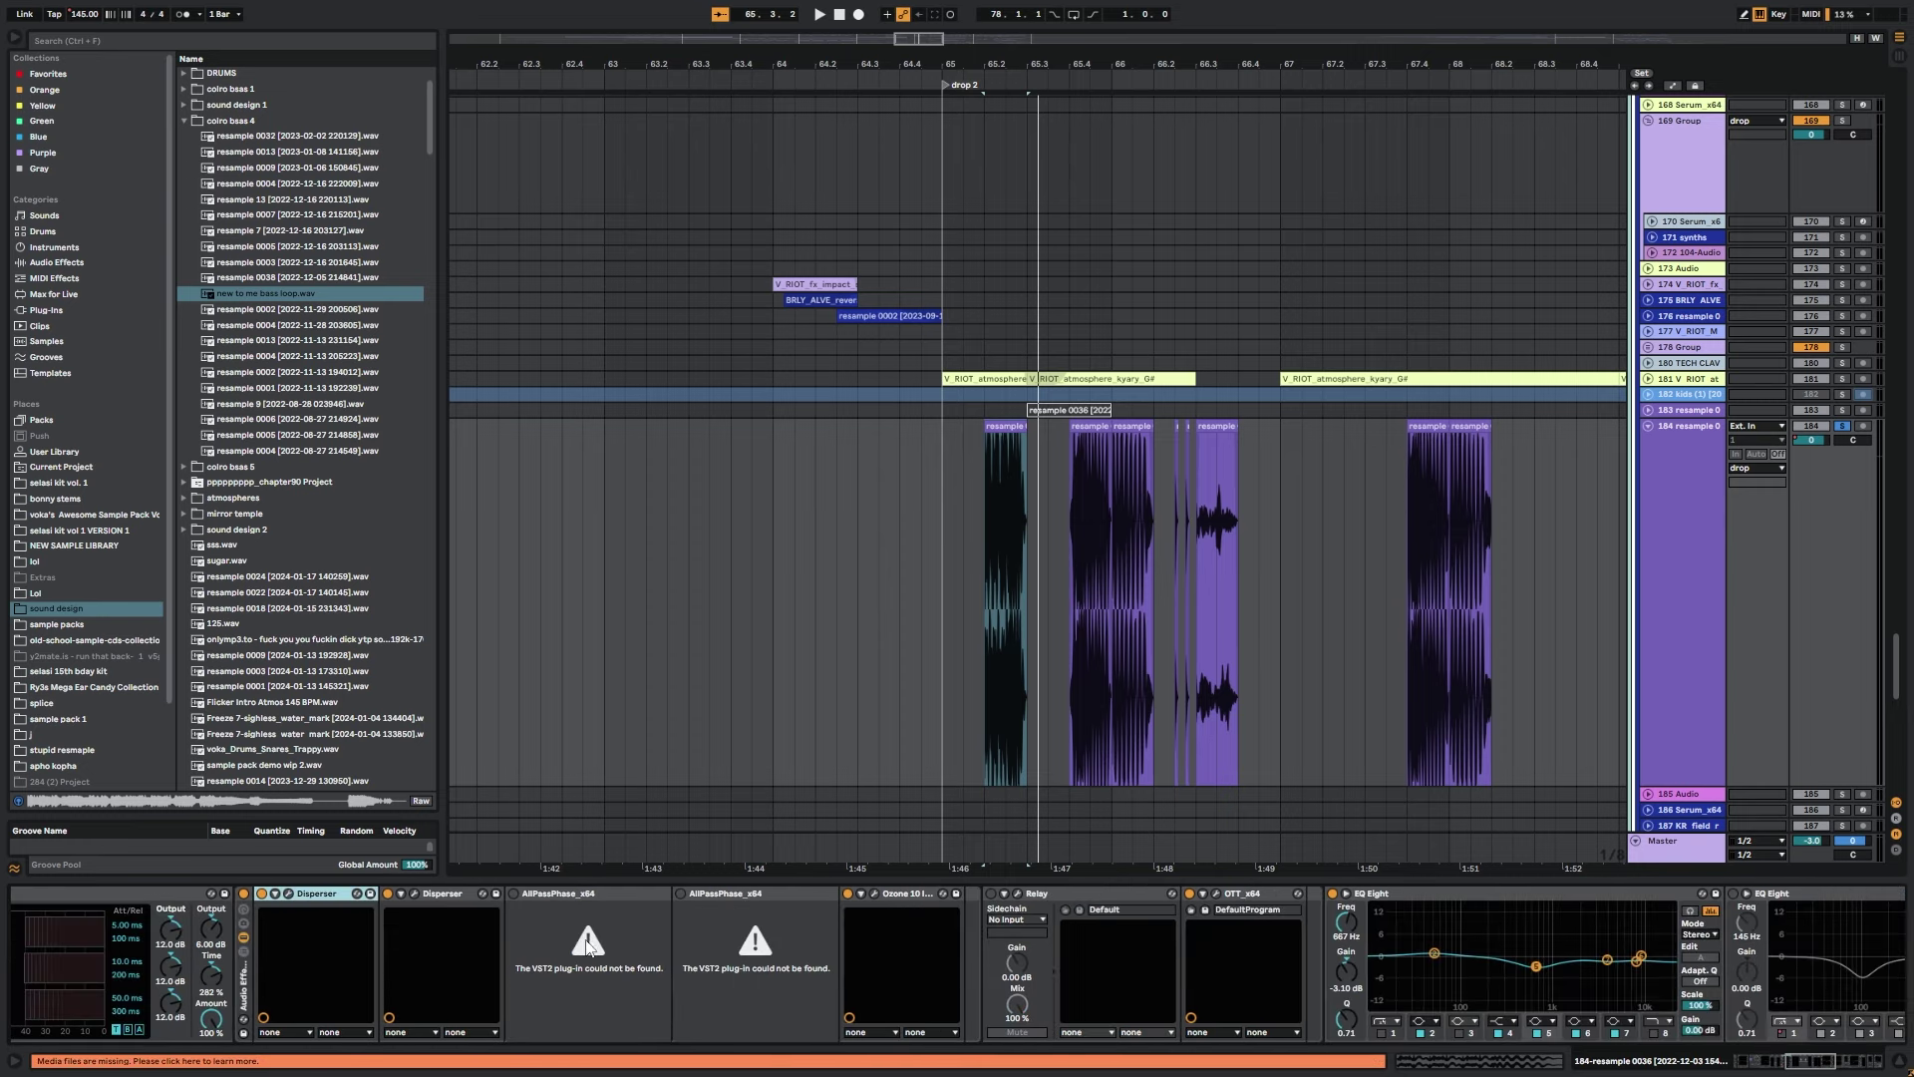
Examine track 184's remaining devices from Ozone and OTT onward, and view the FabFilter Pro-MB band settings.
click(895, 895)
drag(1109, 917, 686, 902)
click(817, 895)
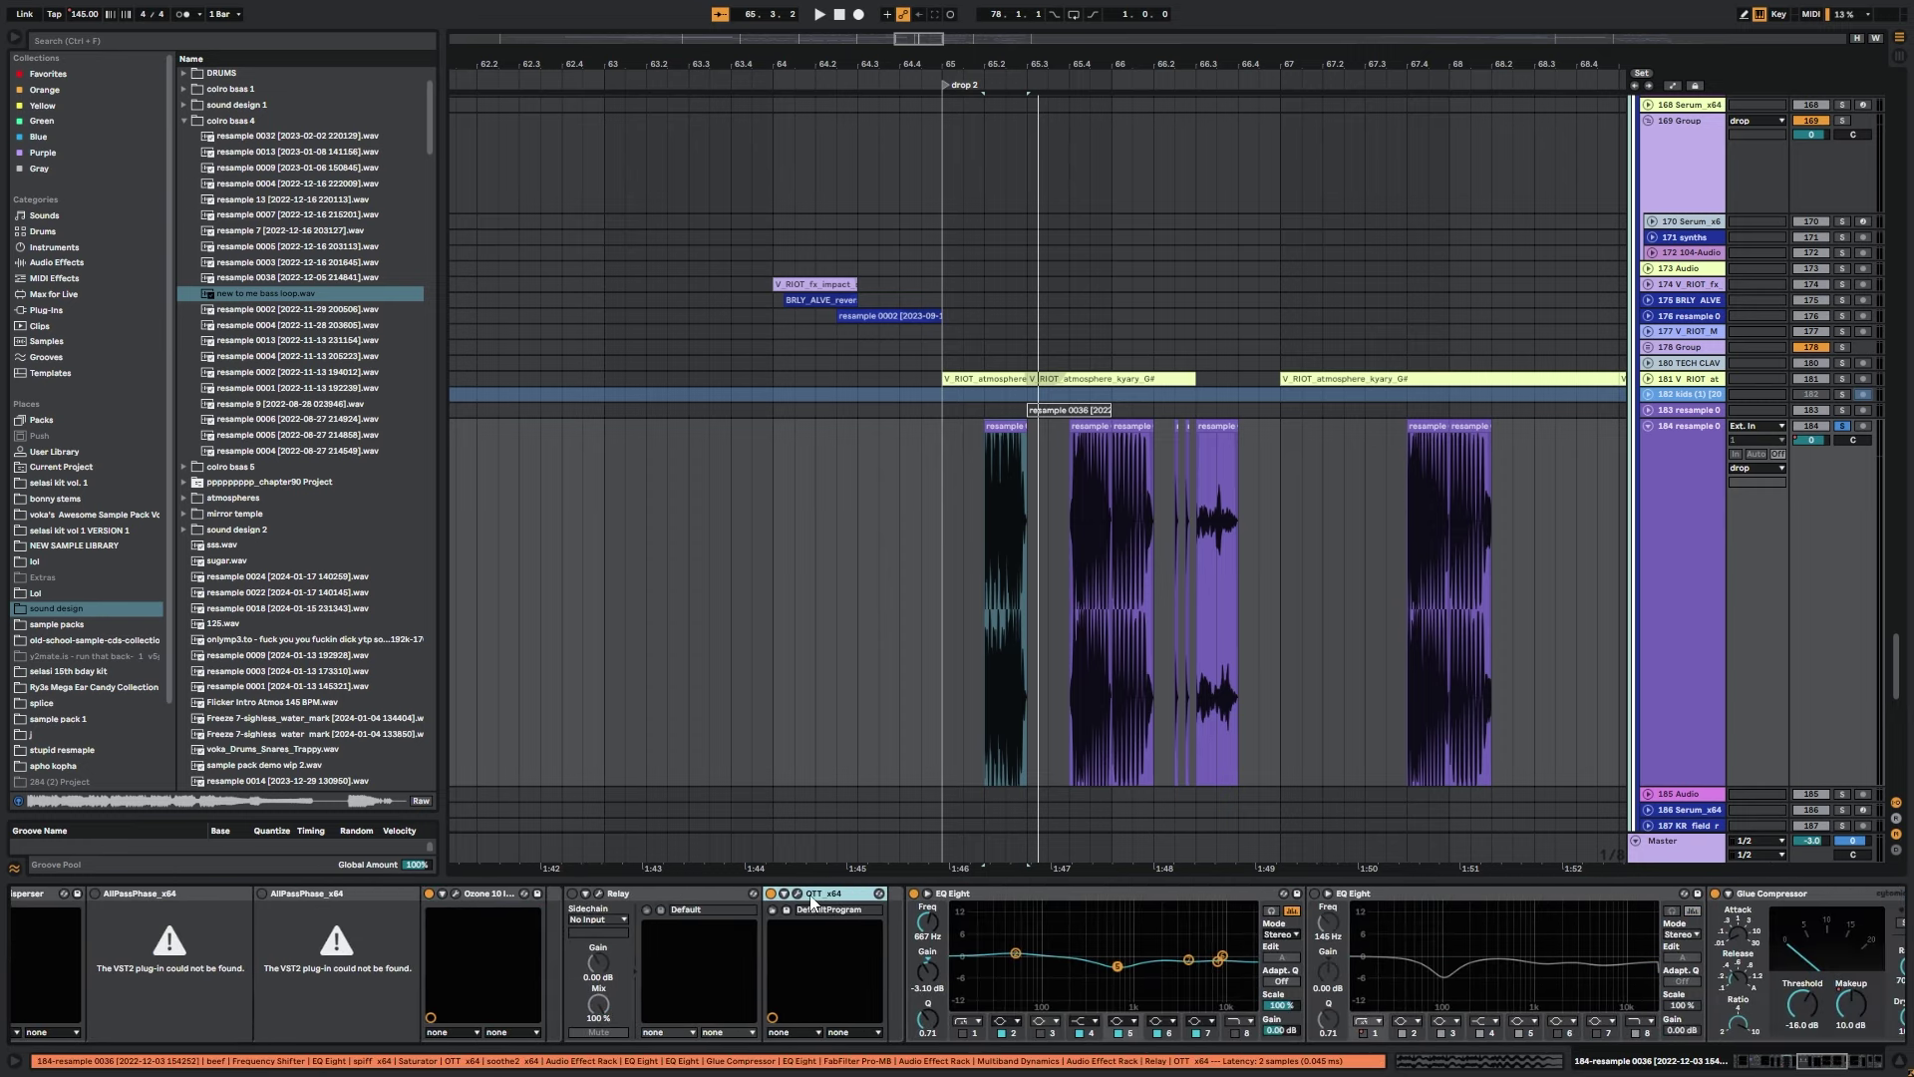
drag(951, 909, 362, 903)
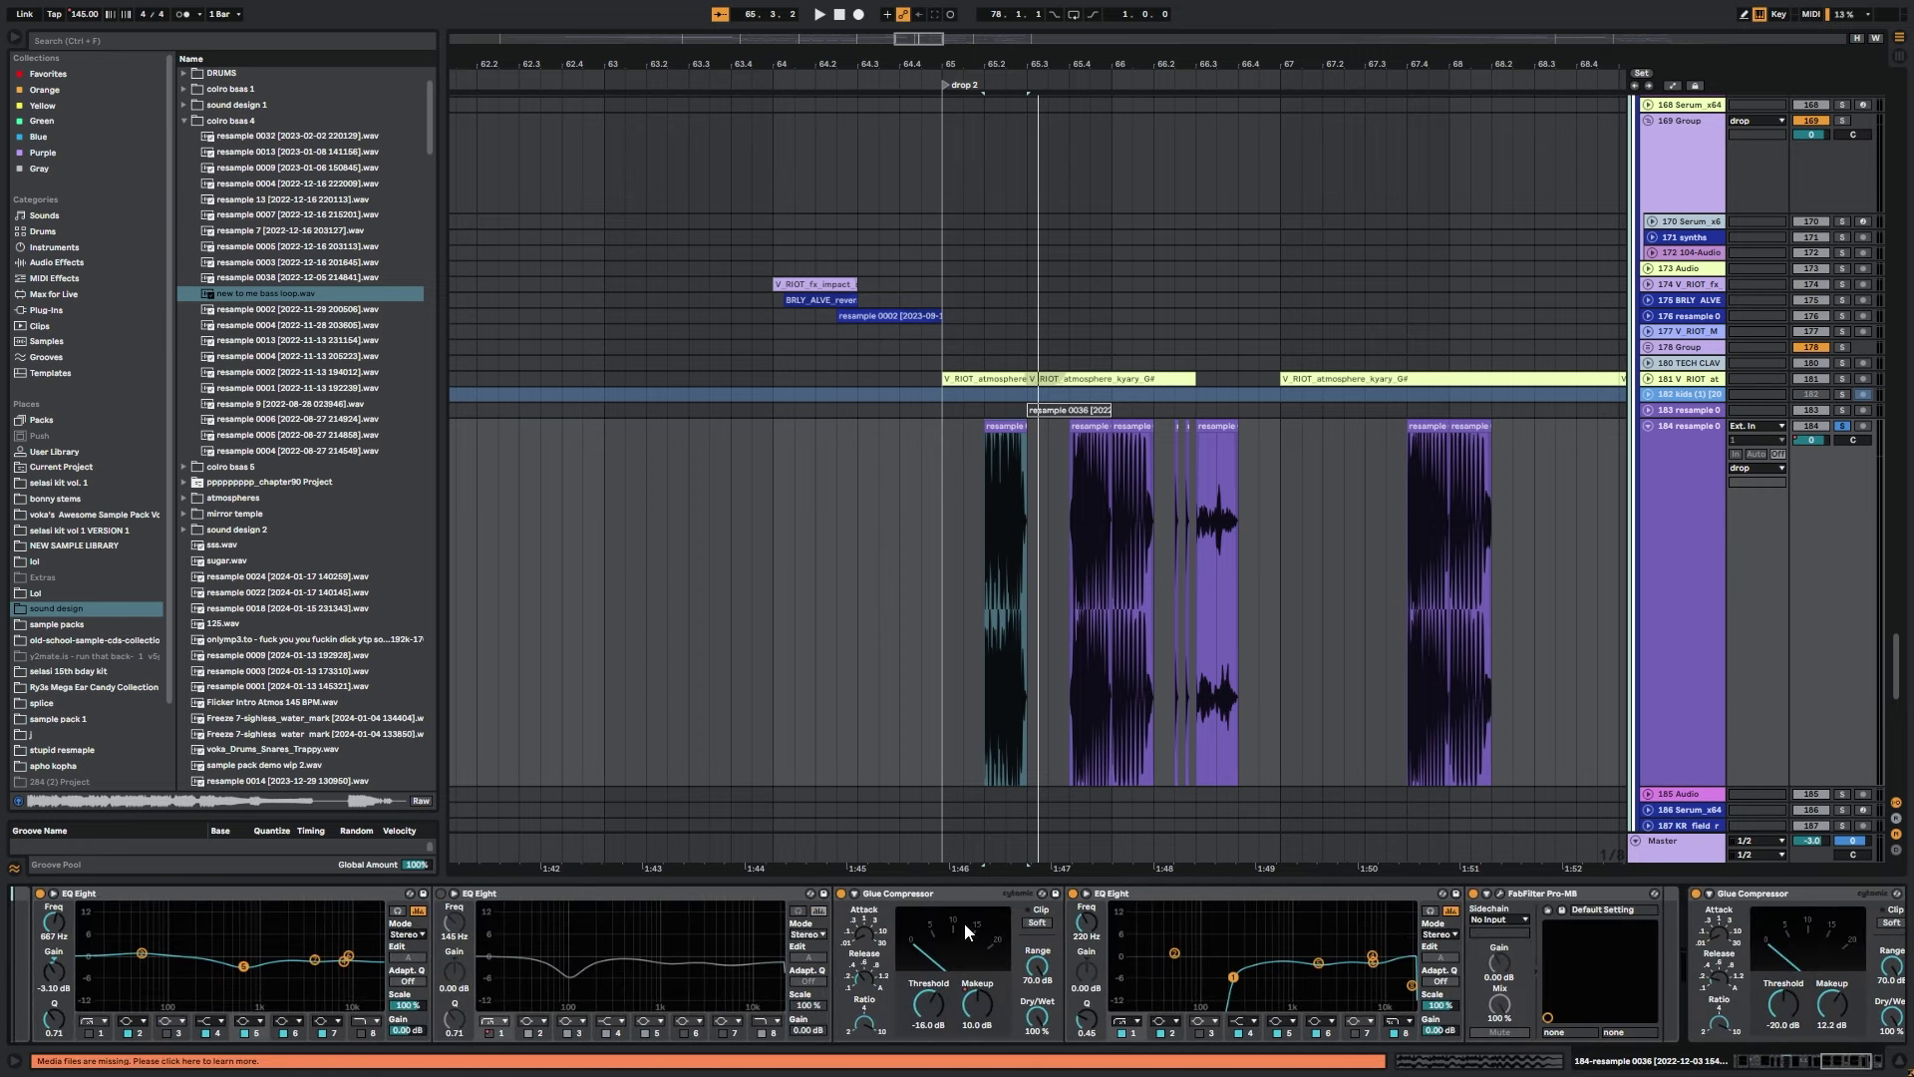
drag(1158, 944, 604, 942)
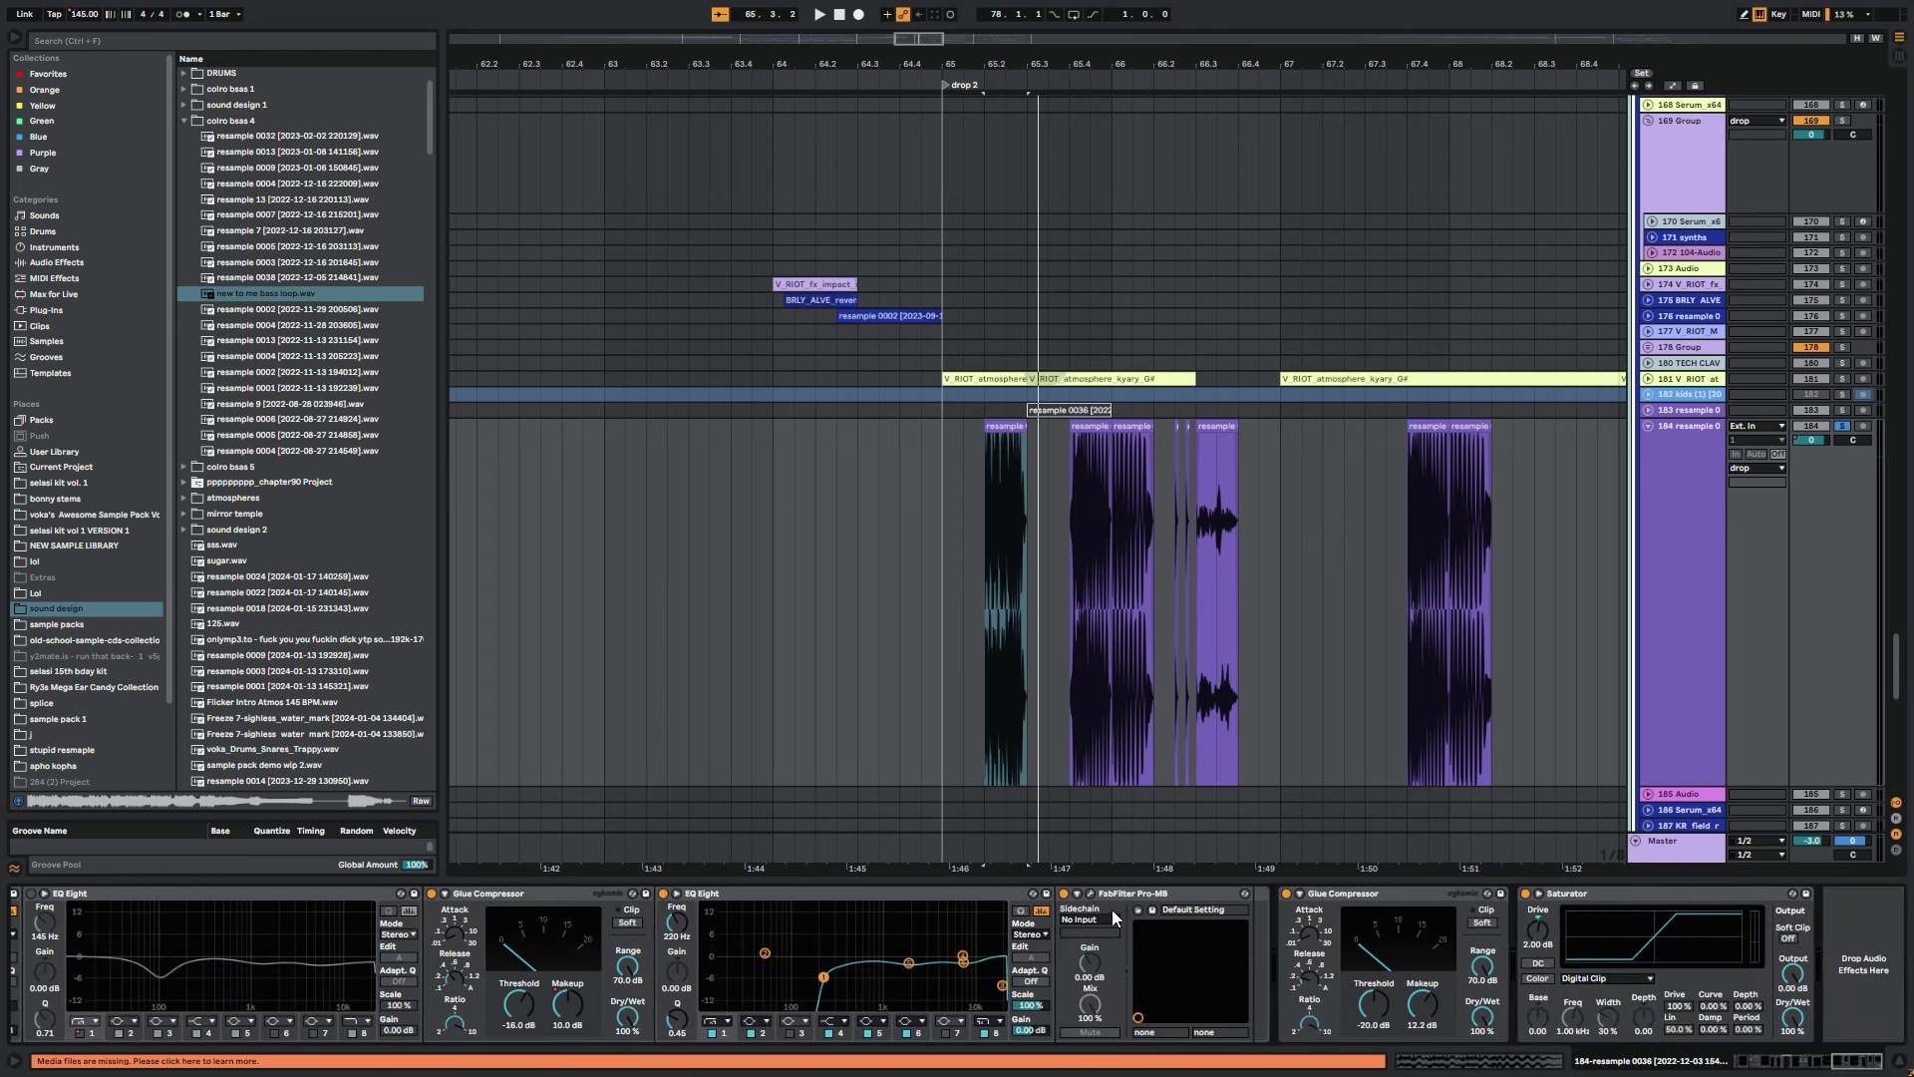
click(1092, 898)
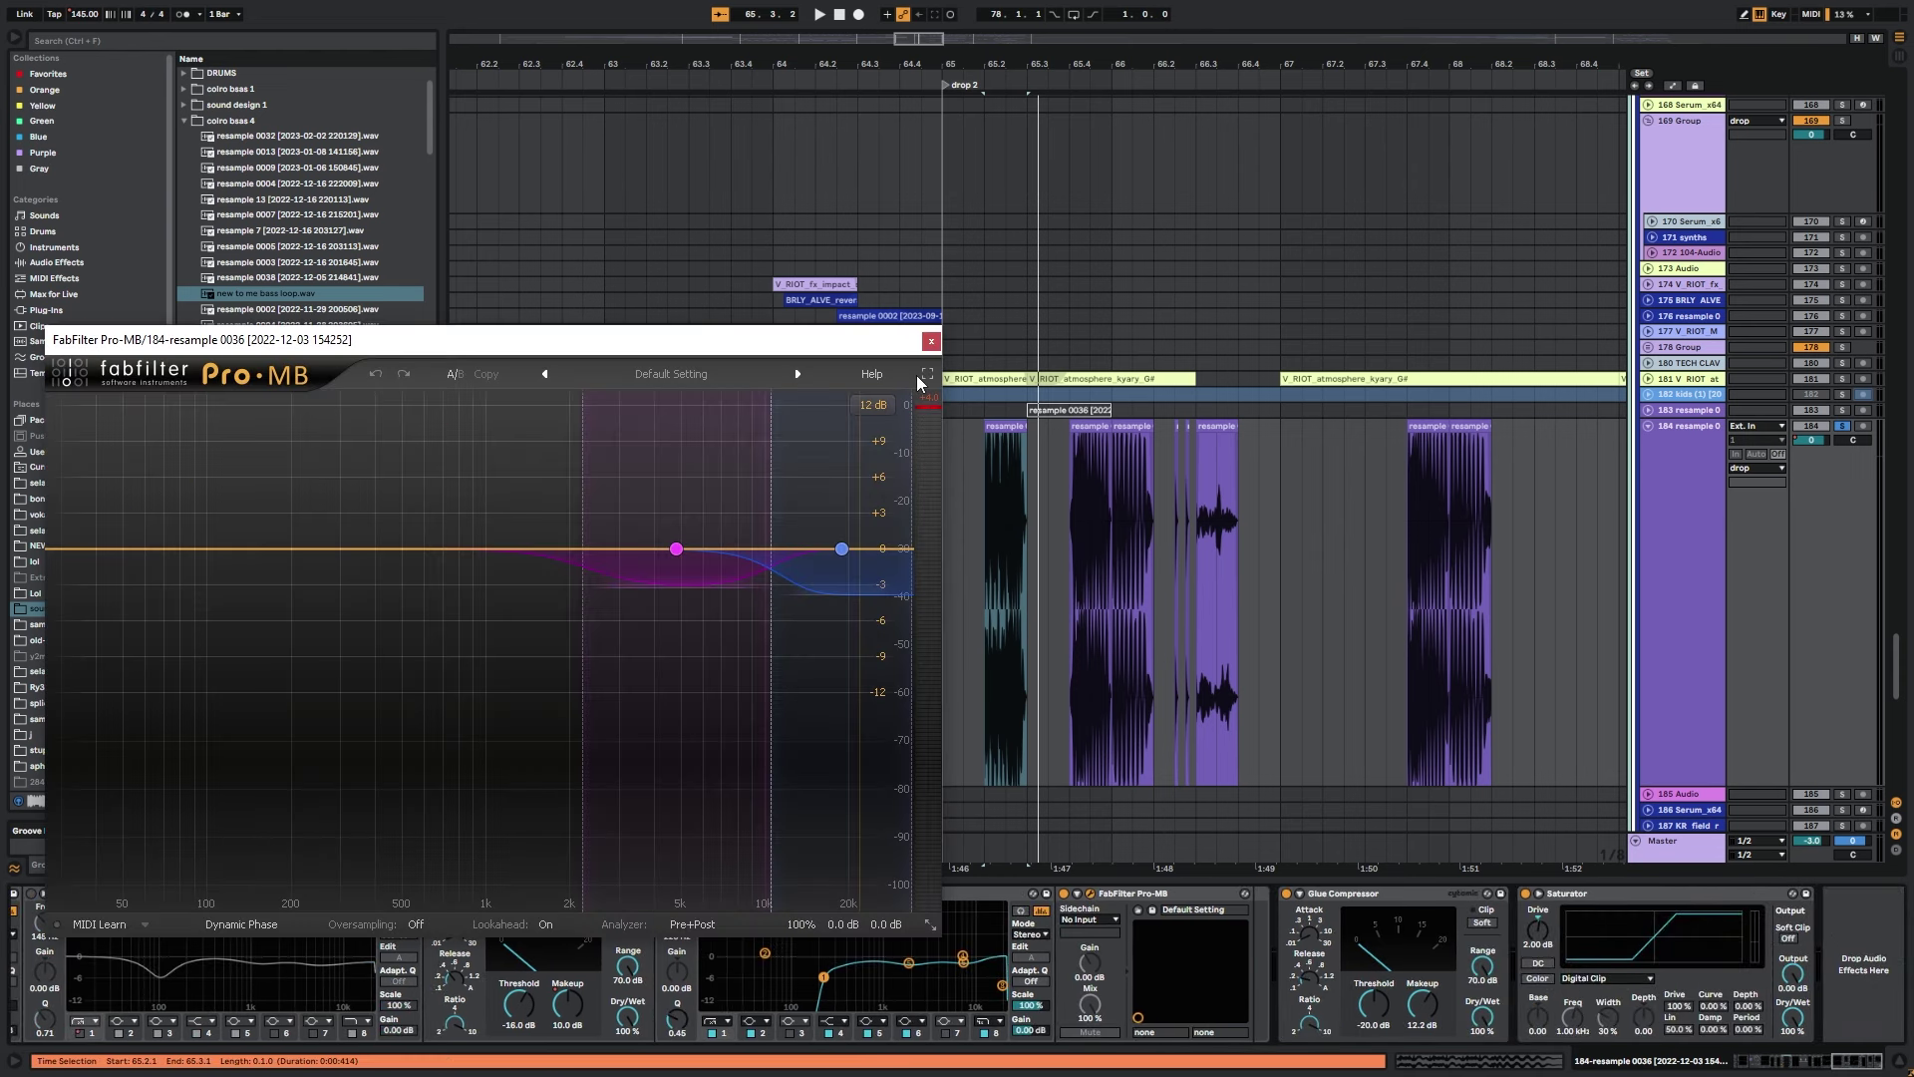
click(931, 341)
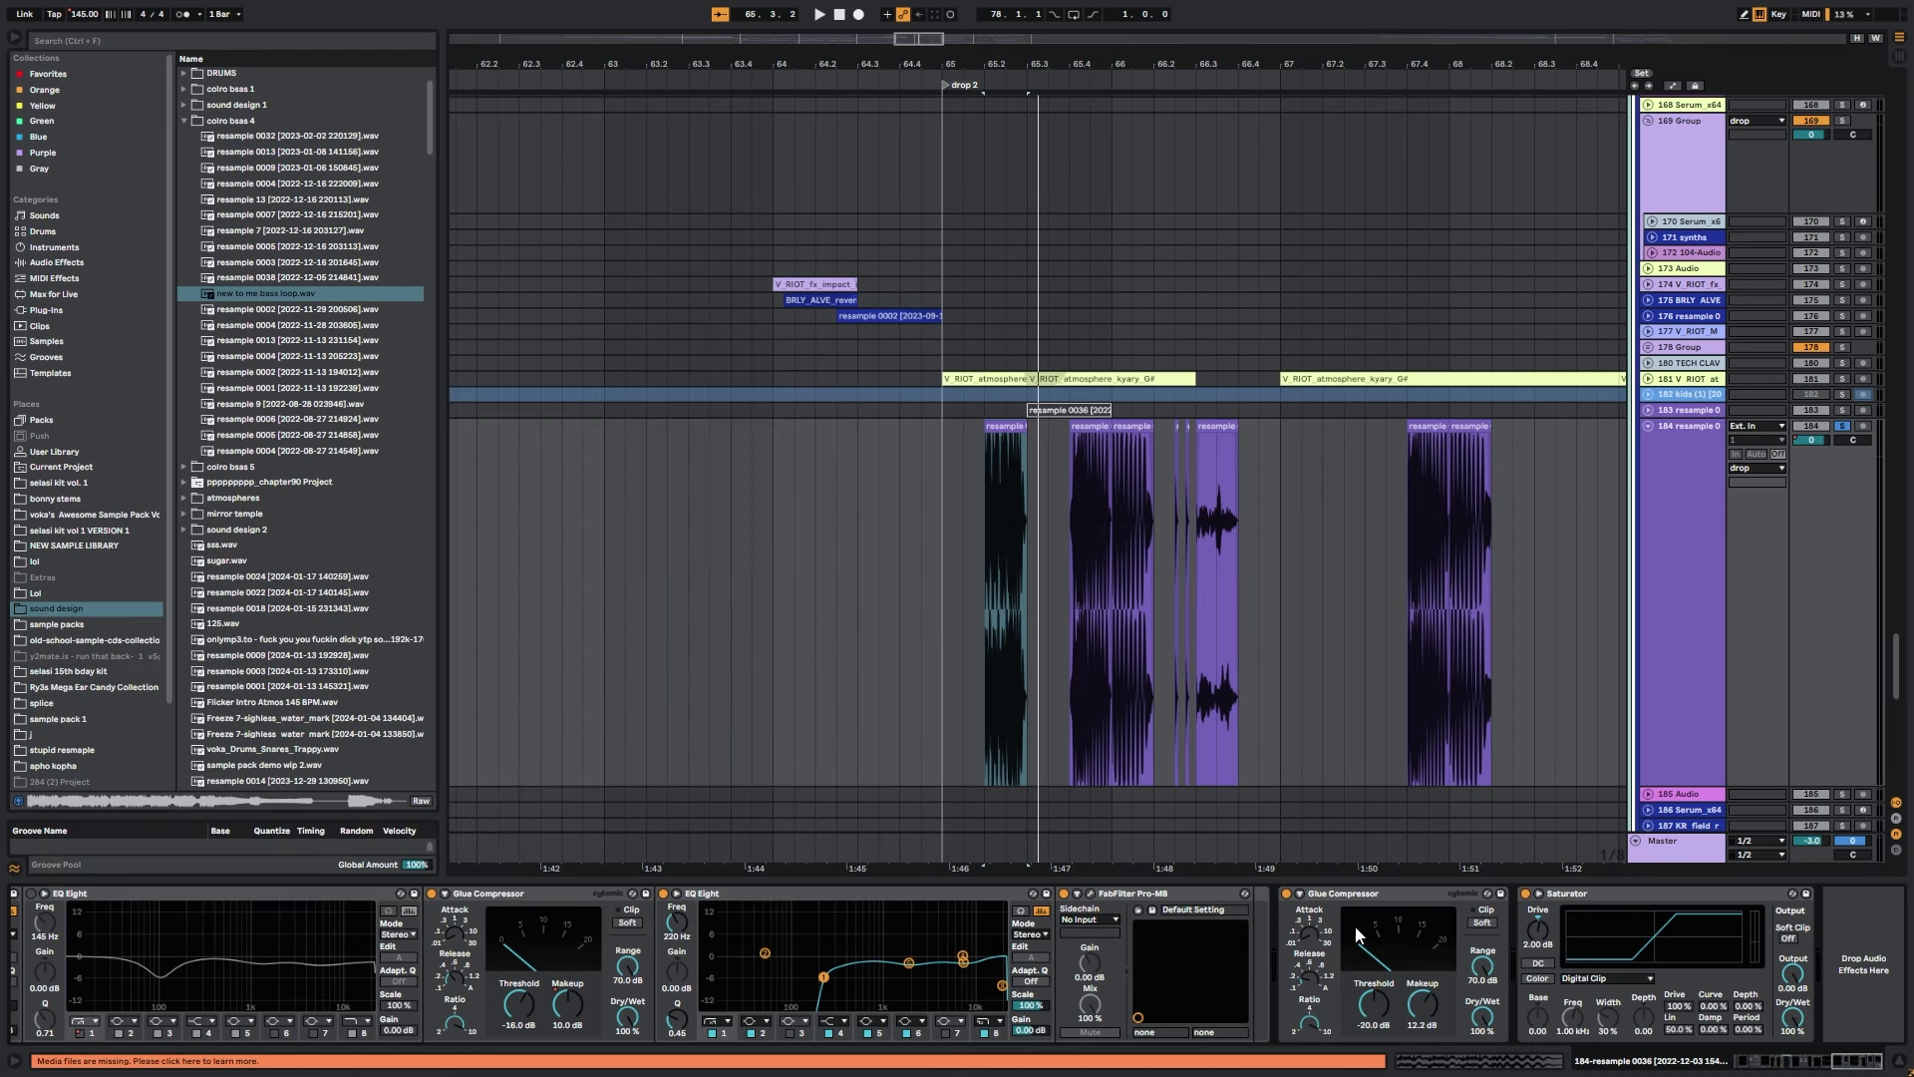
Solo the Frequency Shifter chain in track 184's beef rack and audition the clip at 65.2.1.
drag(802, 990, 1730, 972)
drag(418, 982, 1507, 964)
drag(417, 977, 1701, 962)
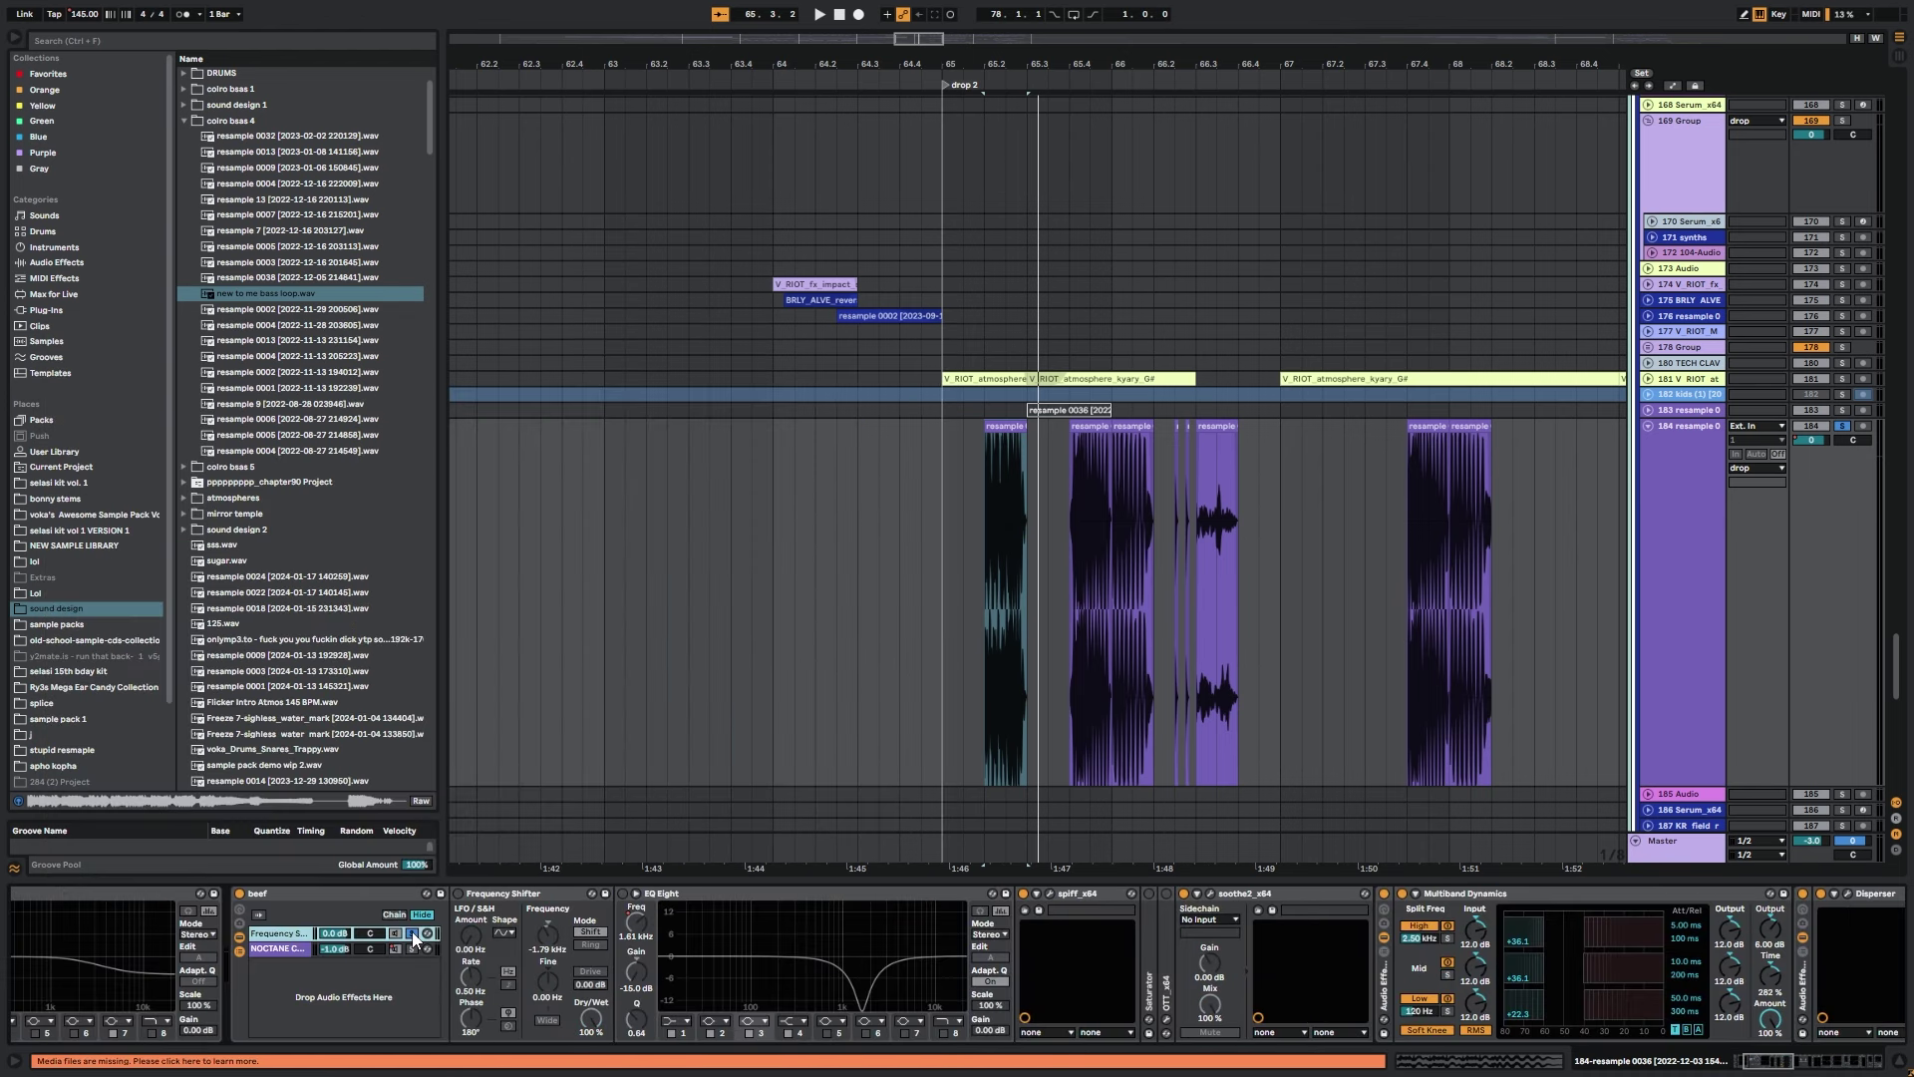
click(984, 547)
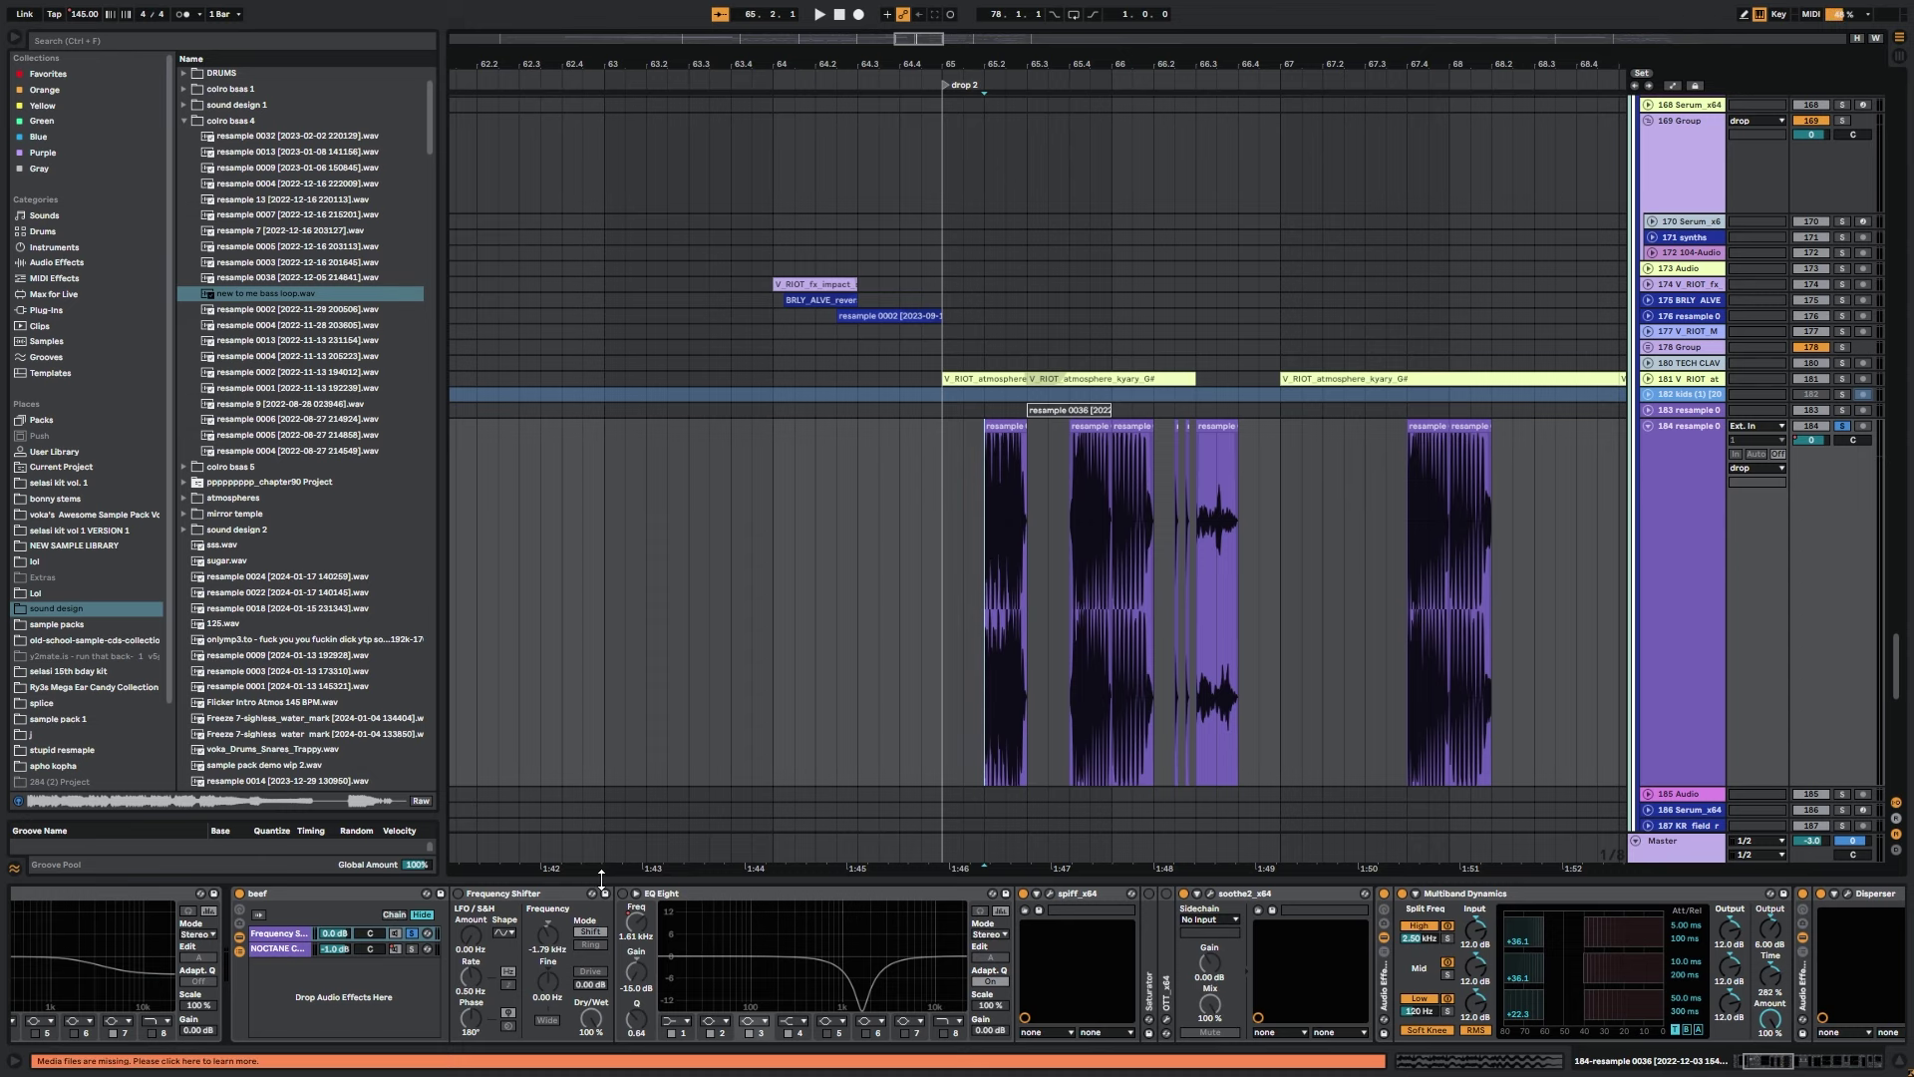
key(space)
key(space)
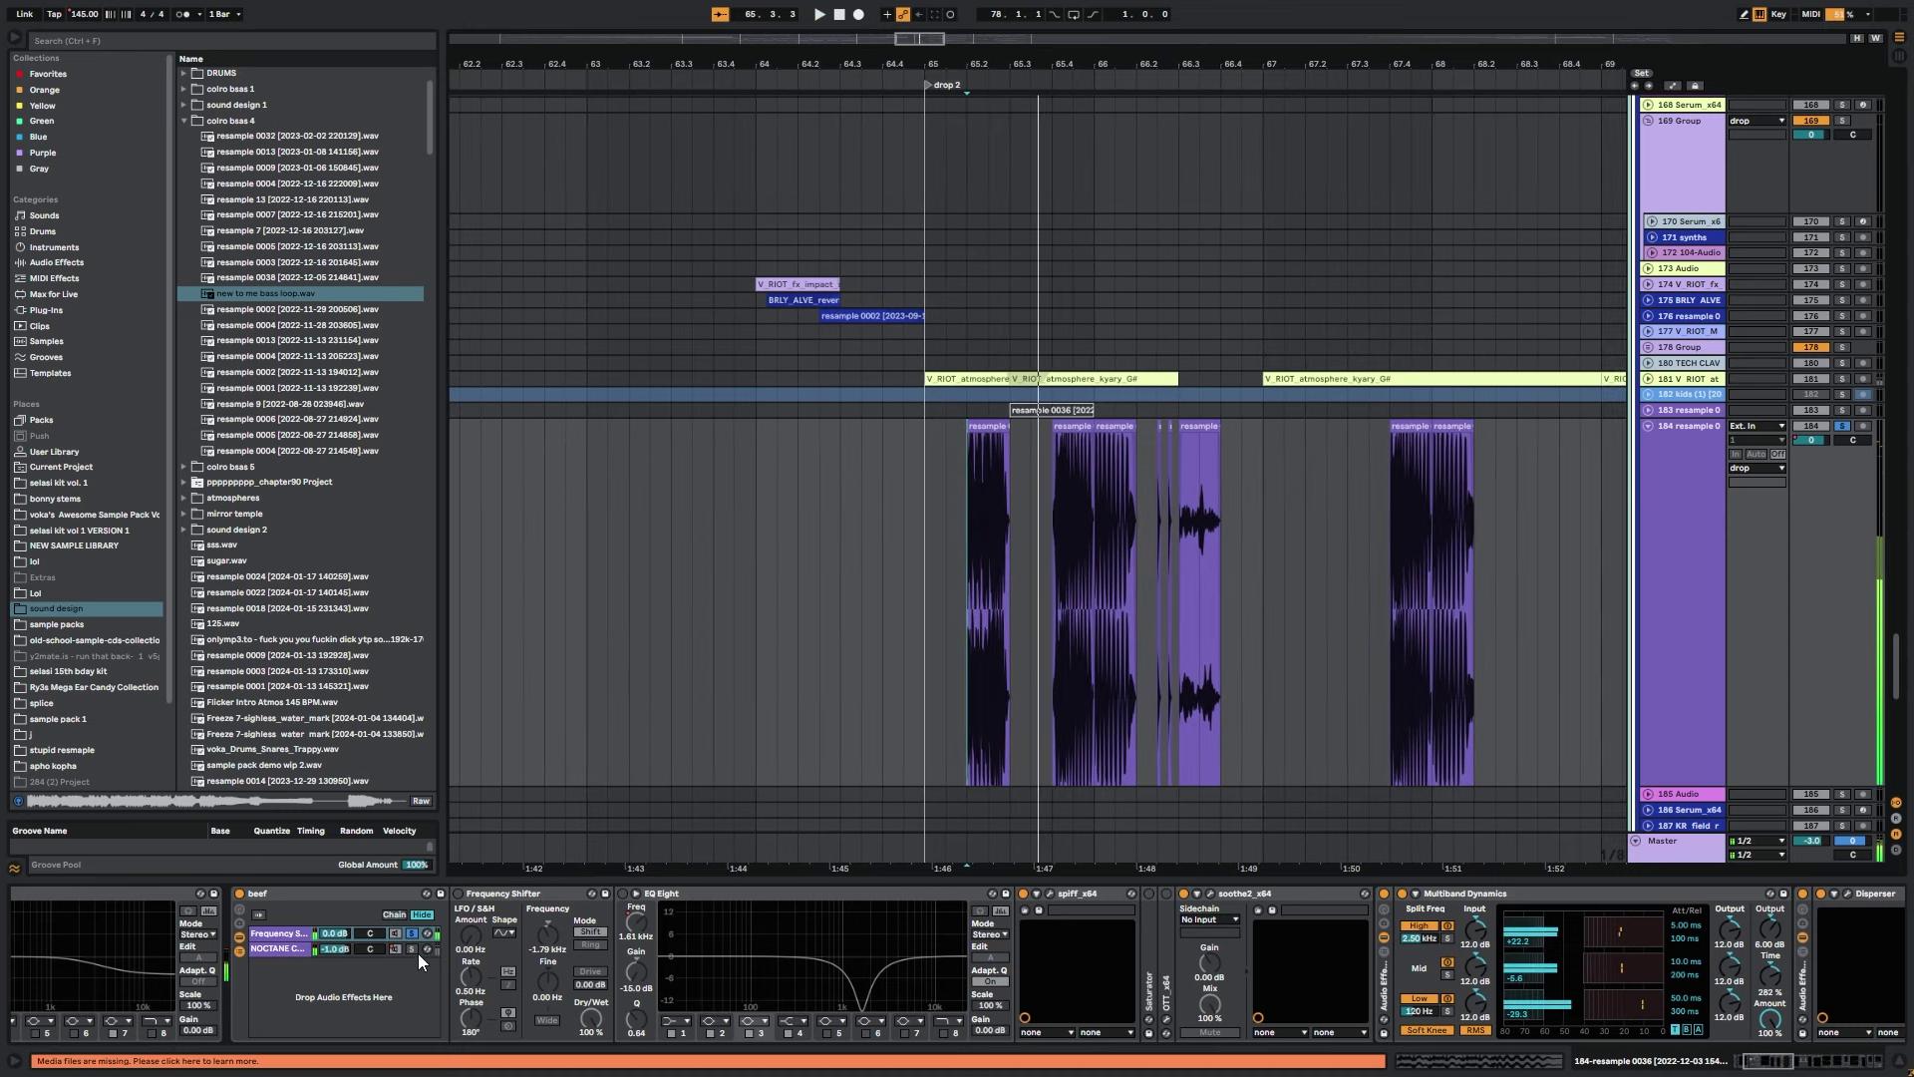
Solo the beef rack's NOCTANE chain and audition track 184 through it.
click(410, 950)
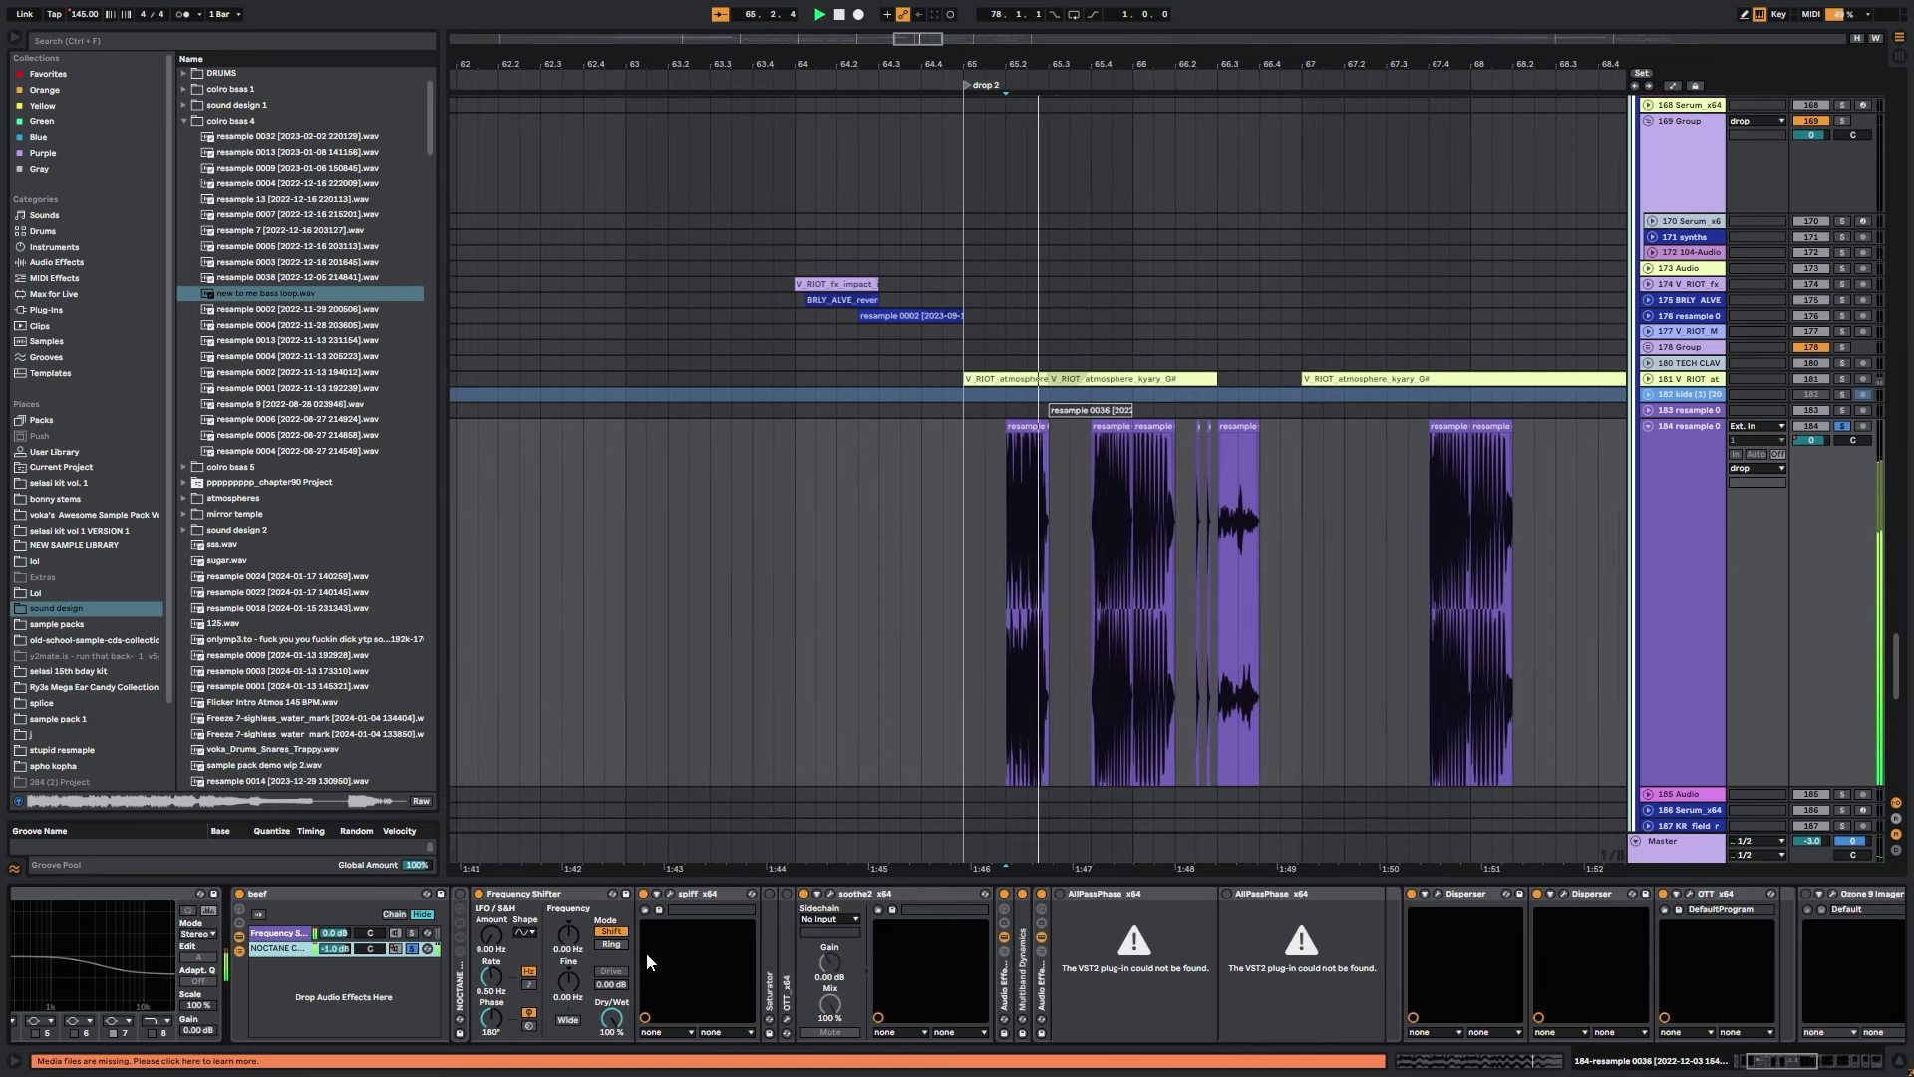
click(355, 946)
click(307, 951)
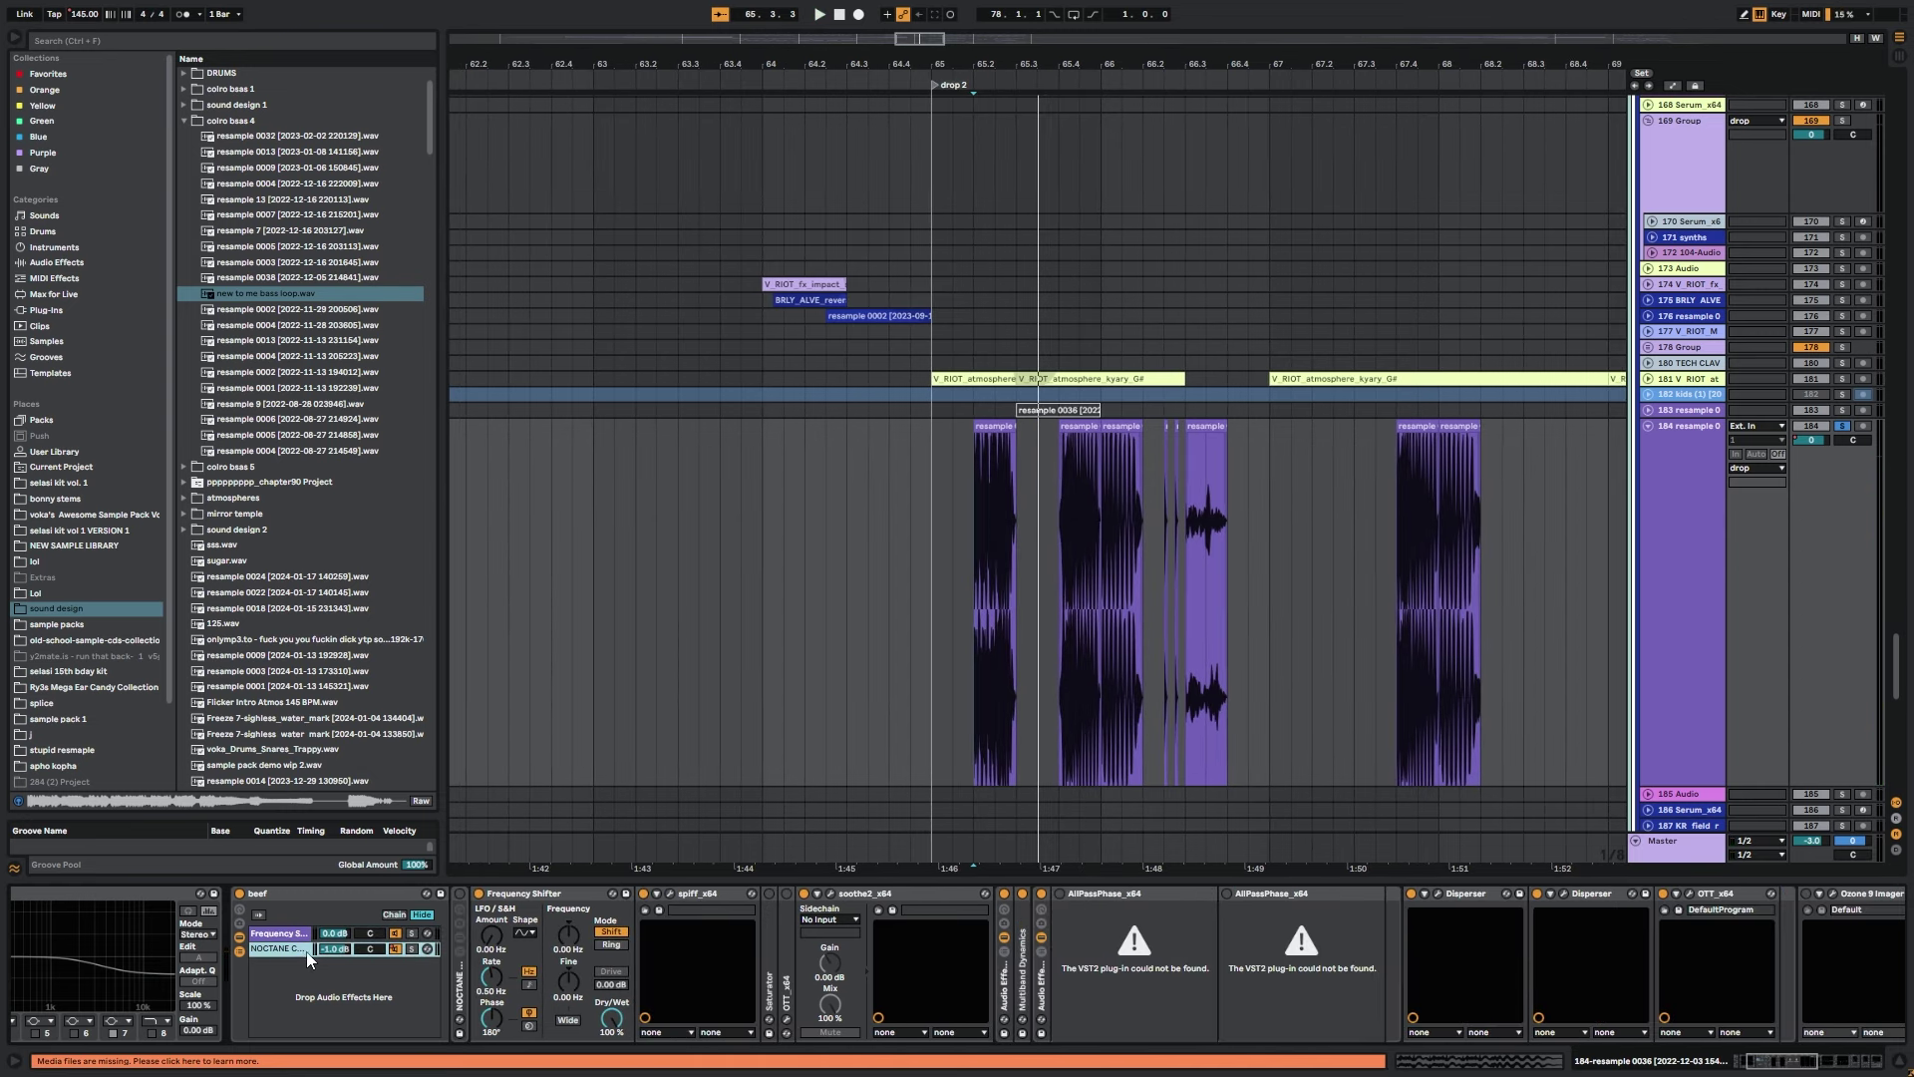
Show the NOCTANE chain's Speaker On automation on track 184 and select the beef rack's Frequency Shifter chain.
right_click(393, 949)
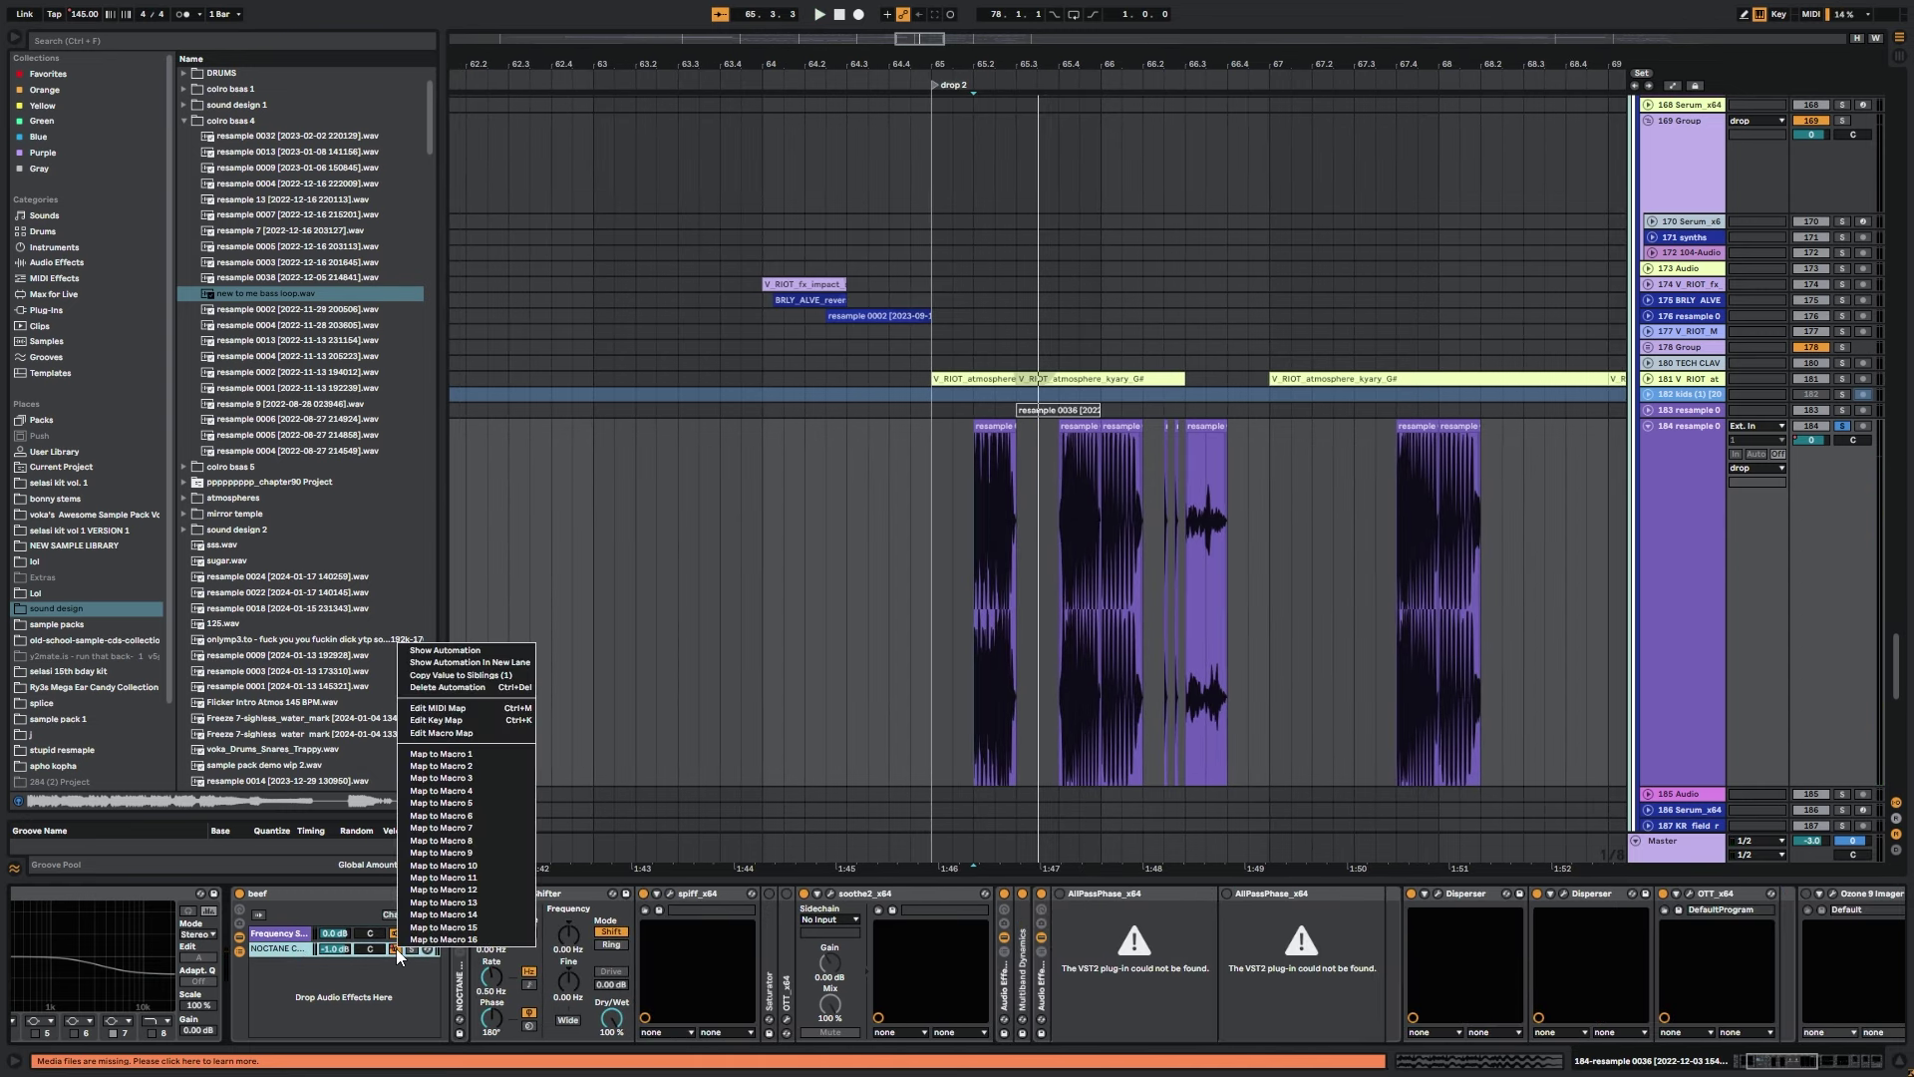
right_click(395, 951)
click(464, 654)
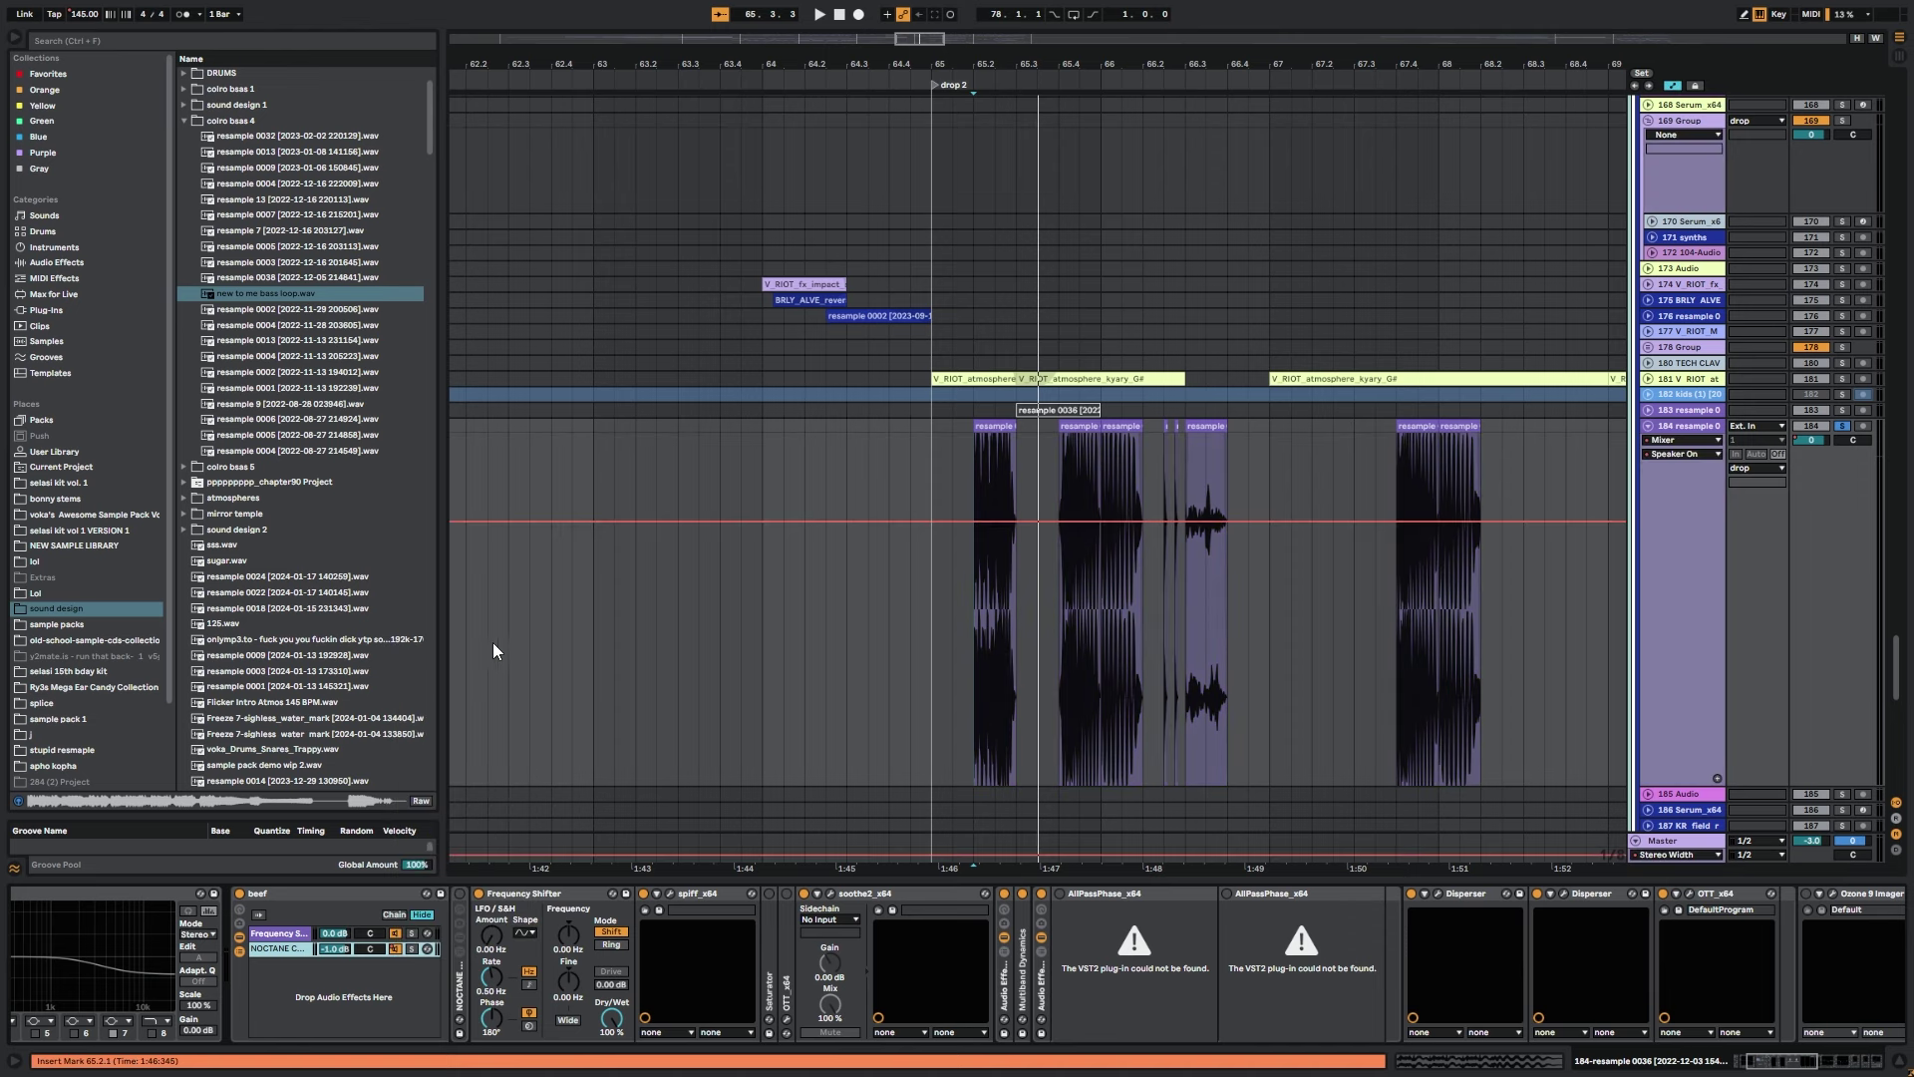
drag(937, 40, 991, 16)
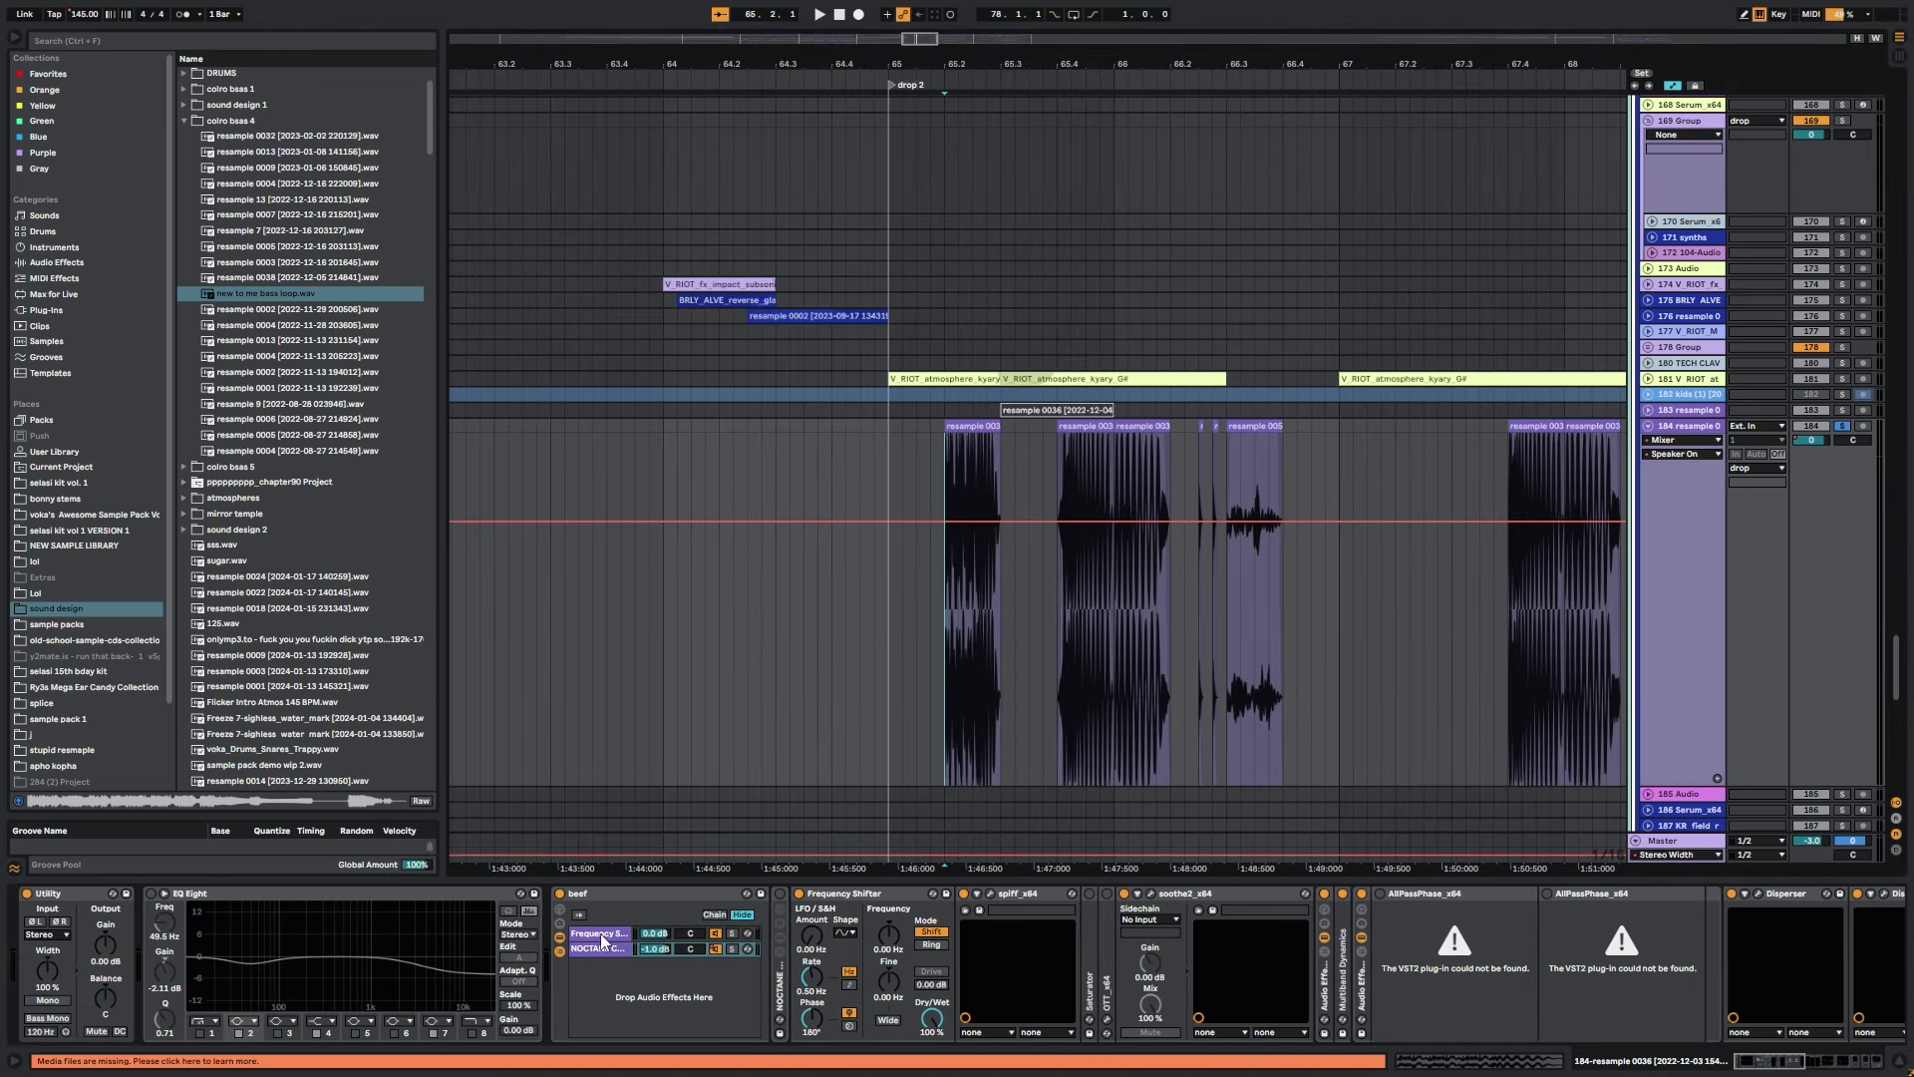
click(626, 935)
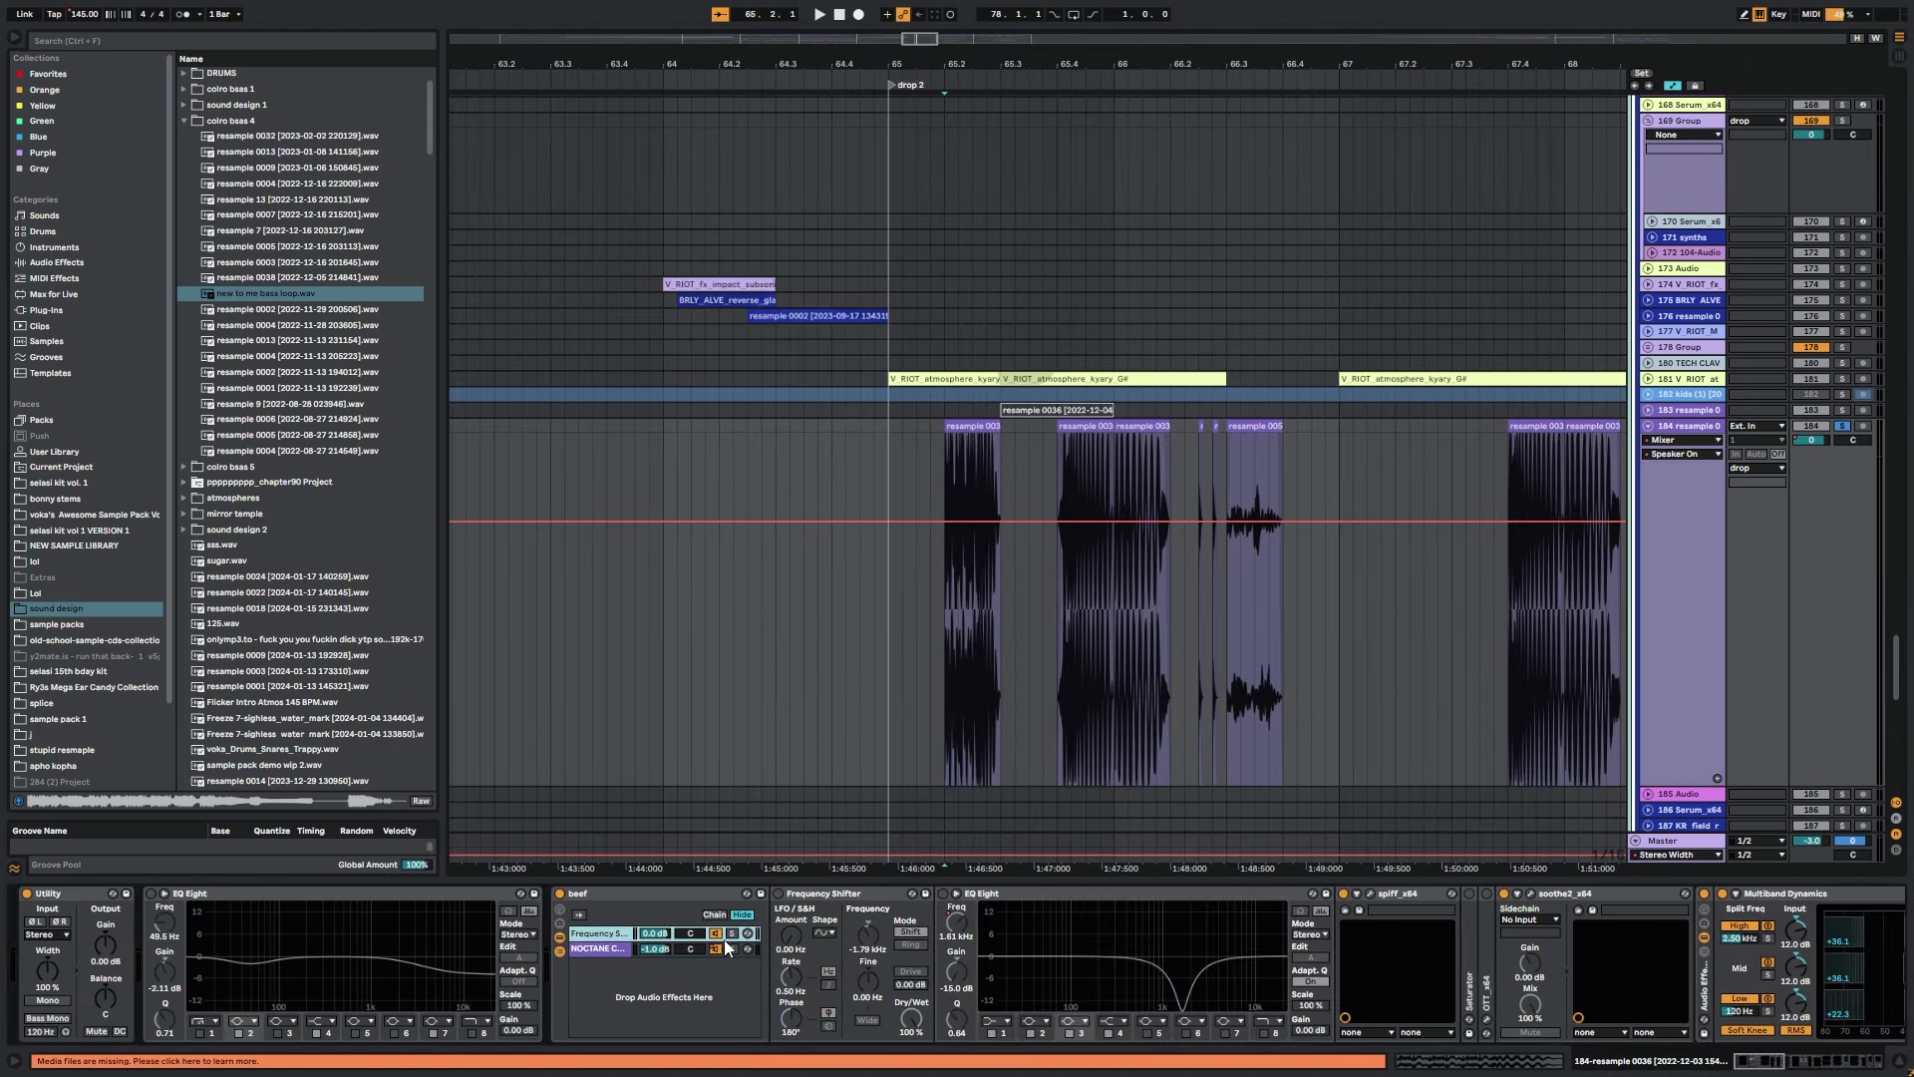
Hide the automation and audition track 184's resample clips from bar 65.2, selecting the first clip.
click(1673, 88)
drag(1158, 602, 1168, 599)
key(space)
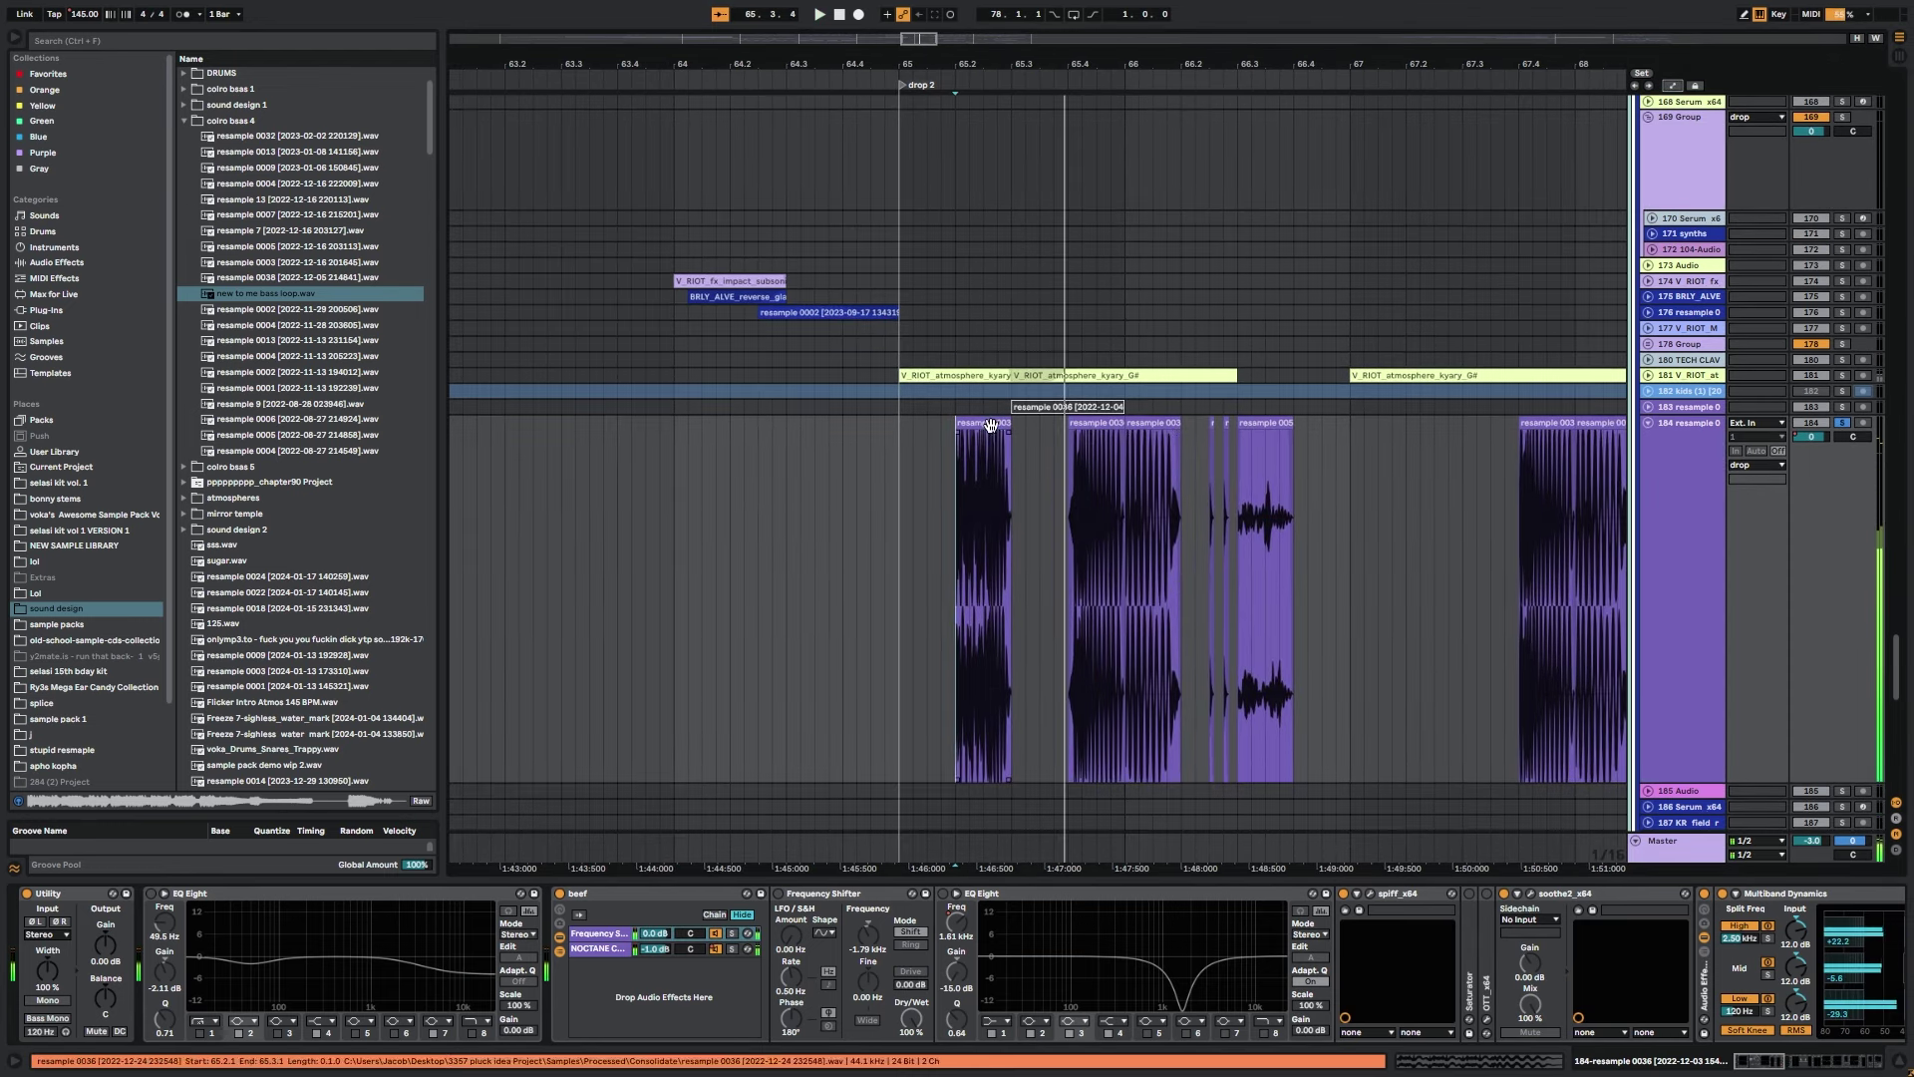
right_click(993, 425)
key(Escape)
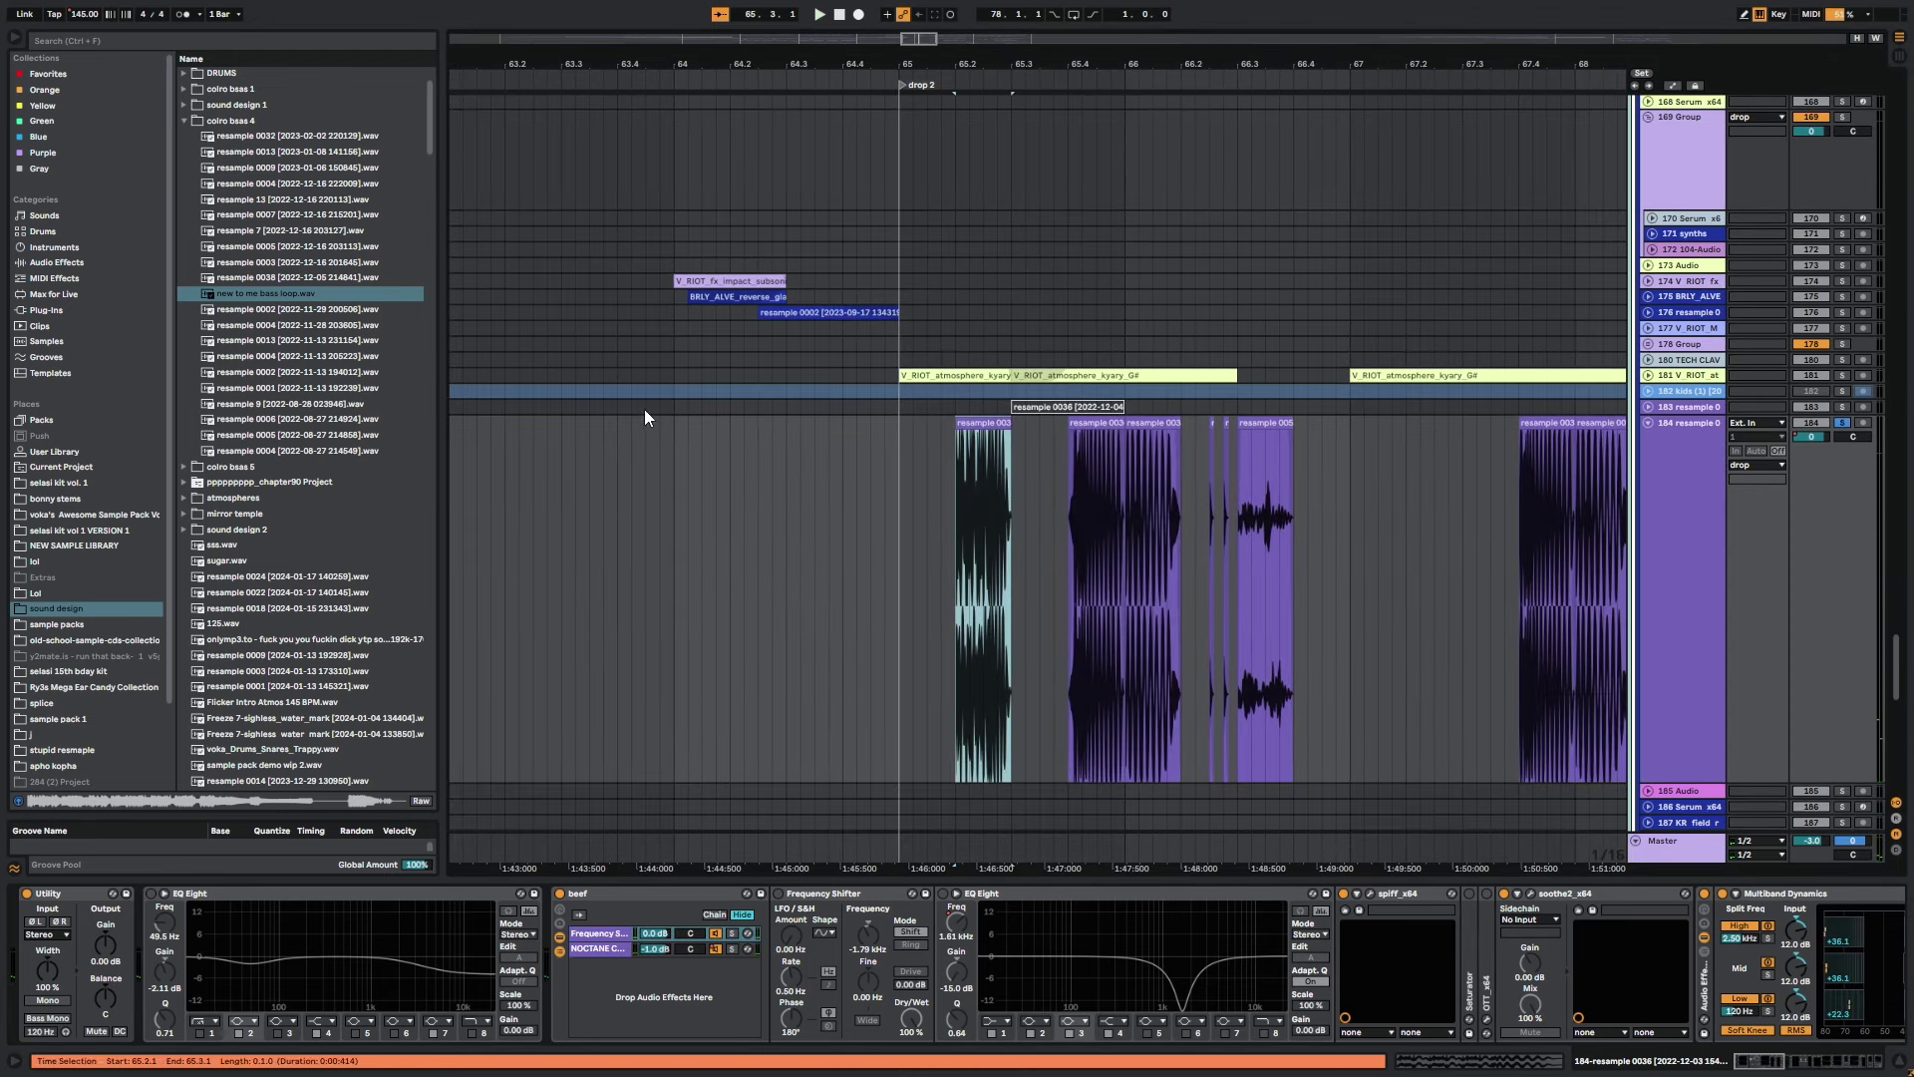
Extend track 184's resample clip to span 63.2.4 to 69.1.2, audition it, and bring back the track's devices.
double_click(1157, 422)
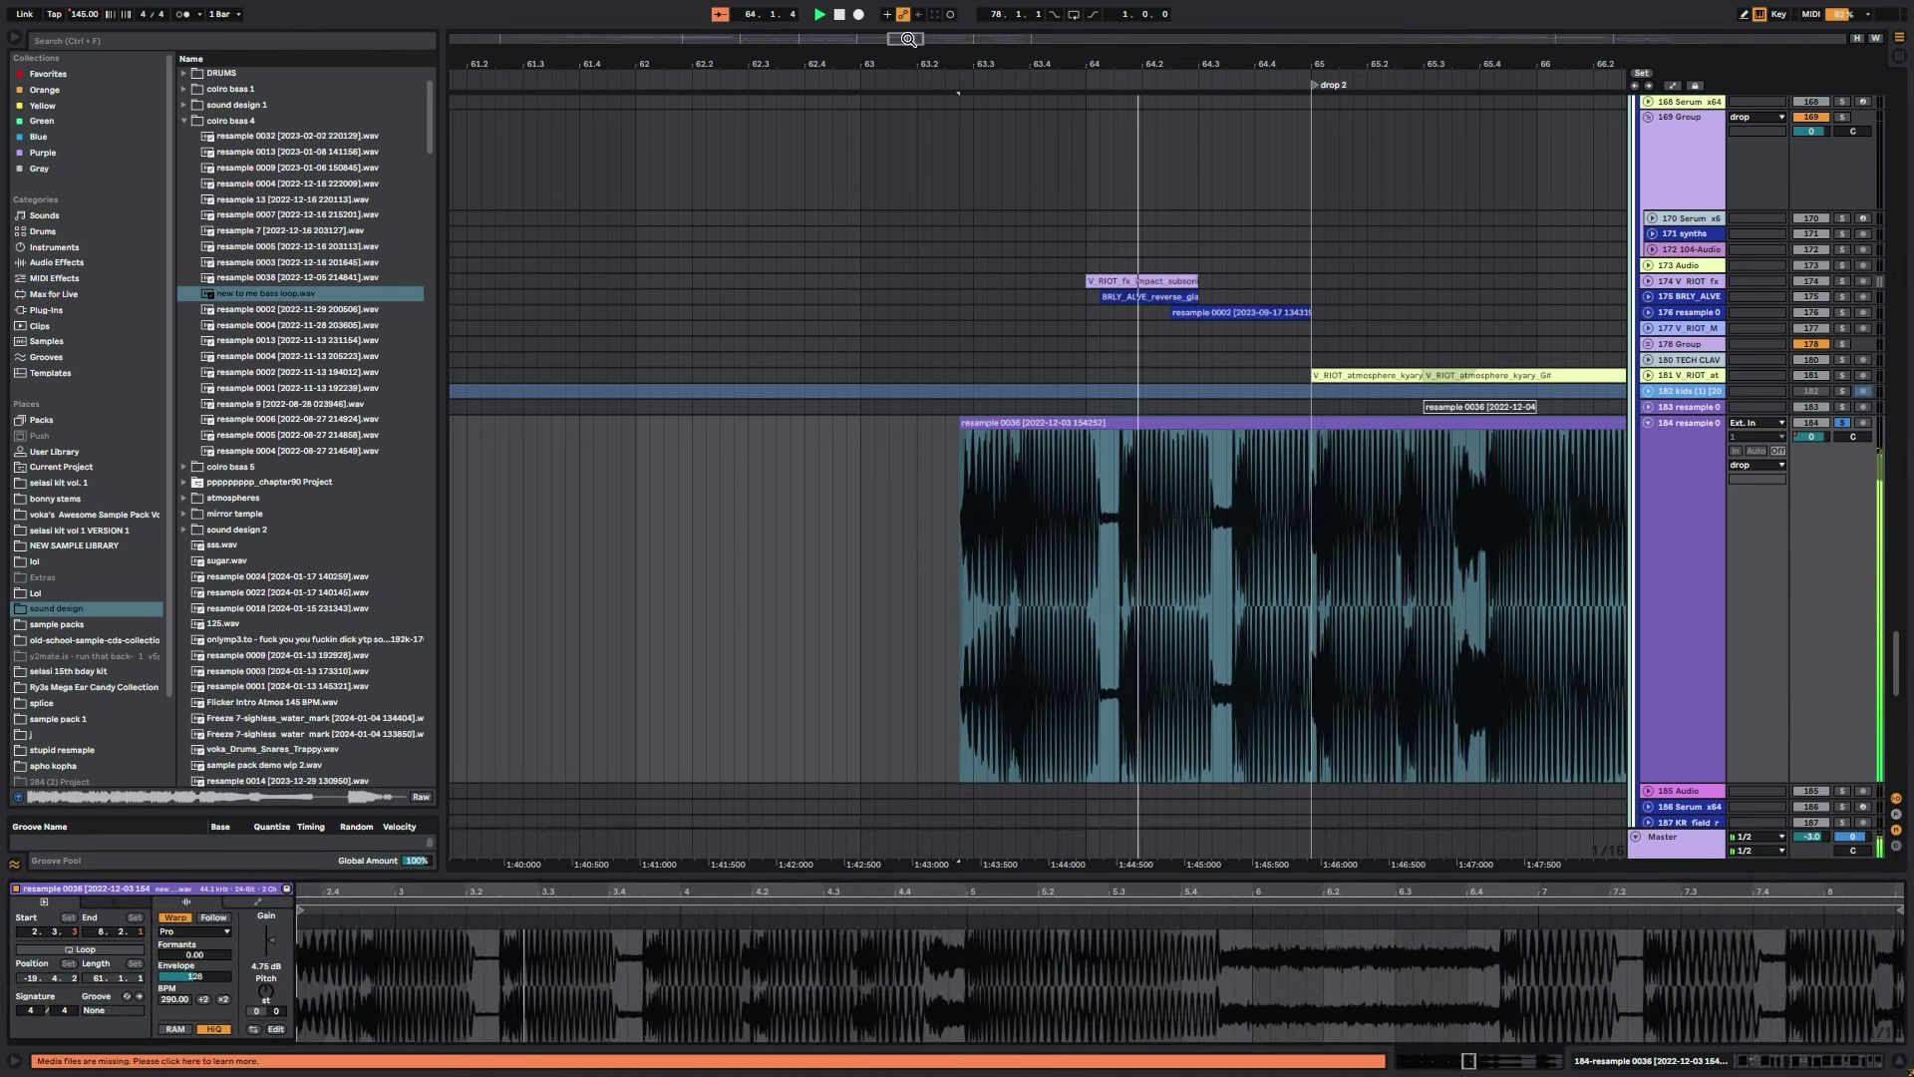
drag(908, 40, 905, 10)
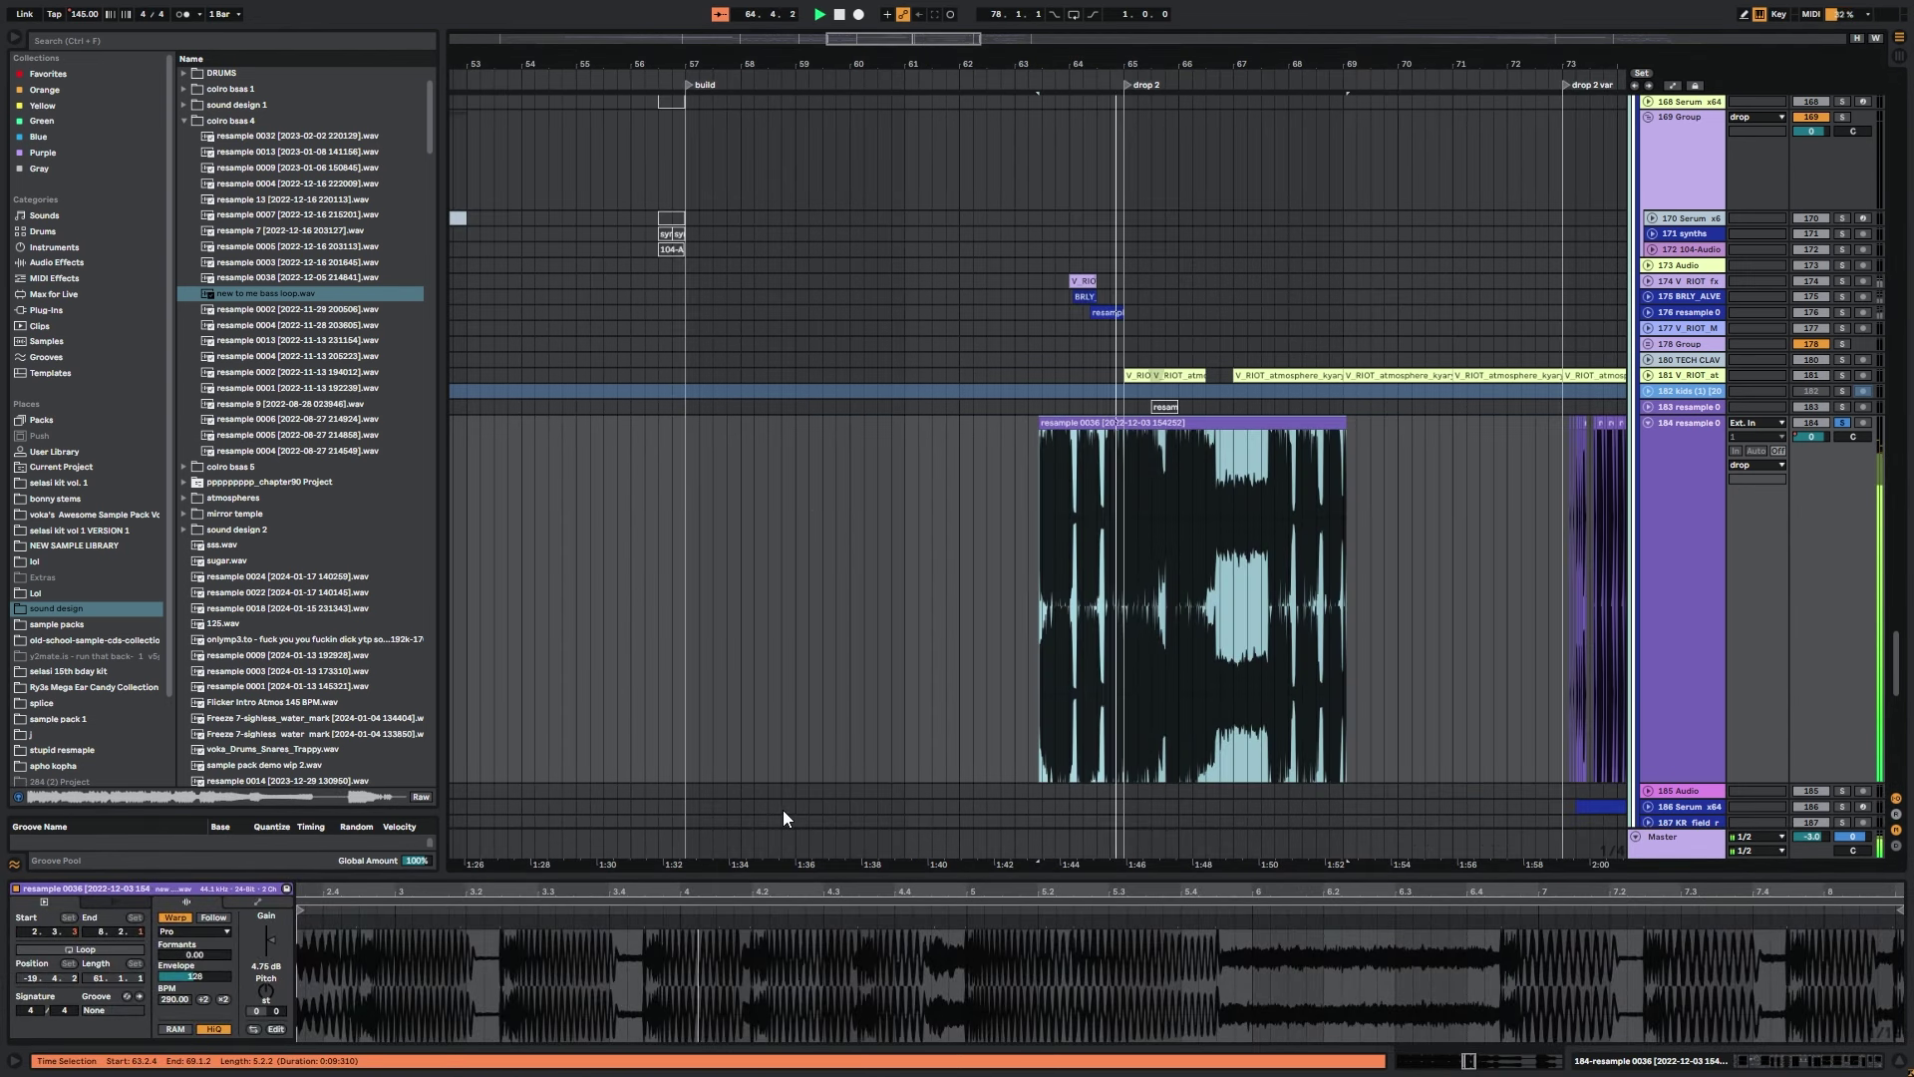
key(space)
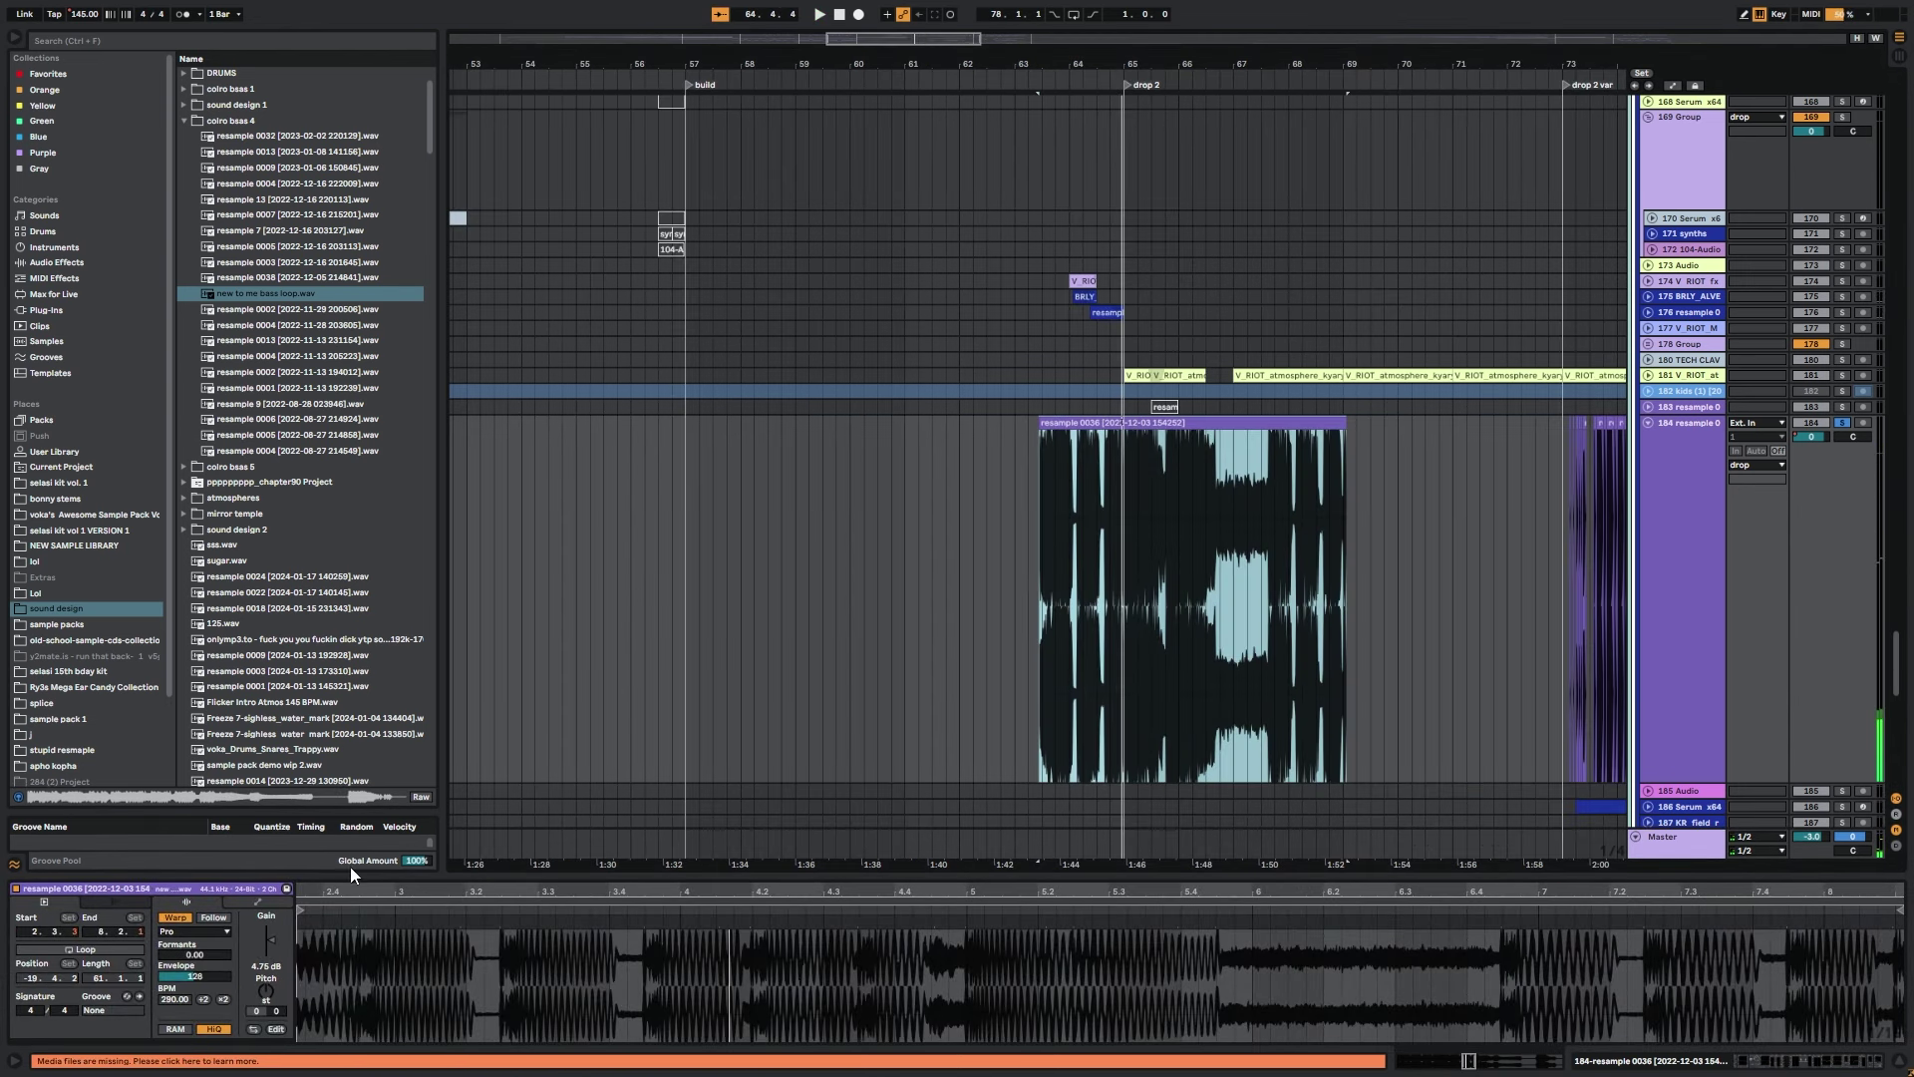
click(1674, 585)
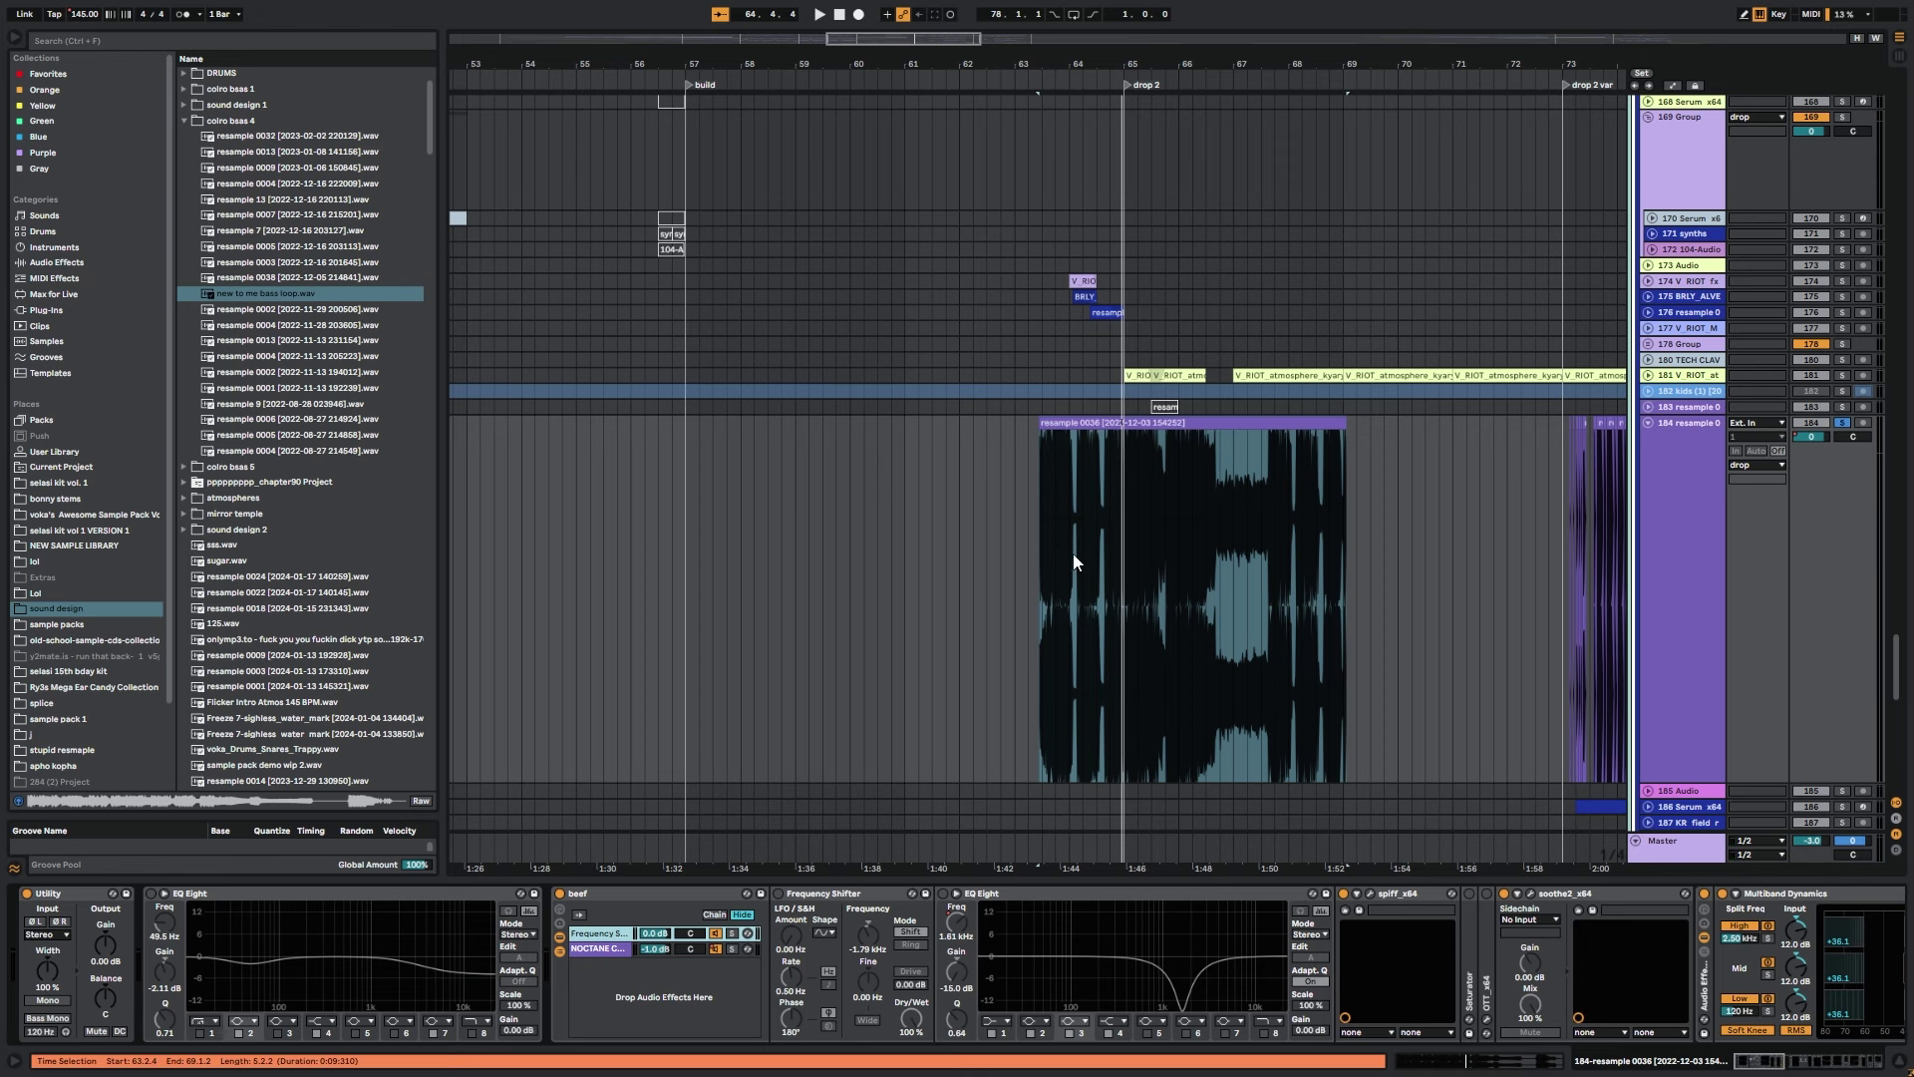
Turn off warping on track 184's extended resample clip and audition it unwarped.
click(1117, 490)
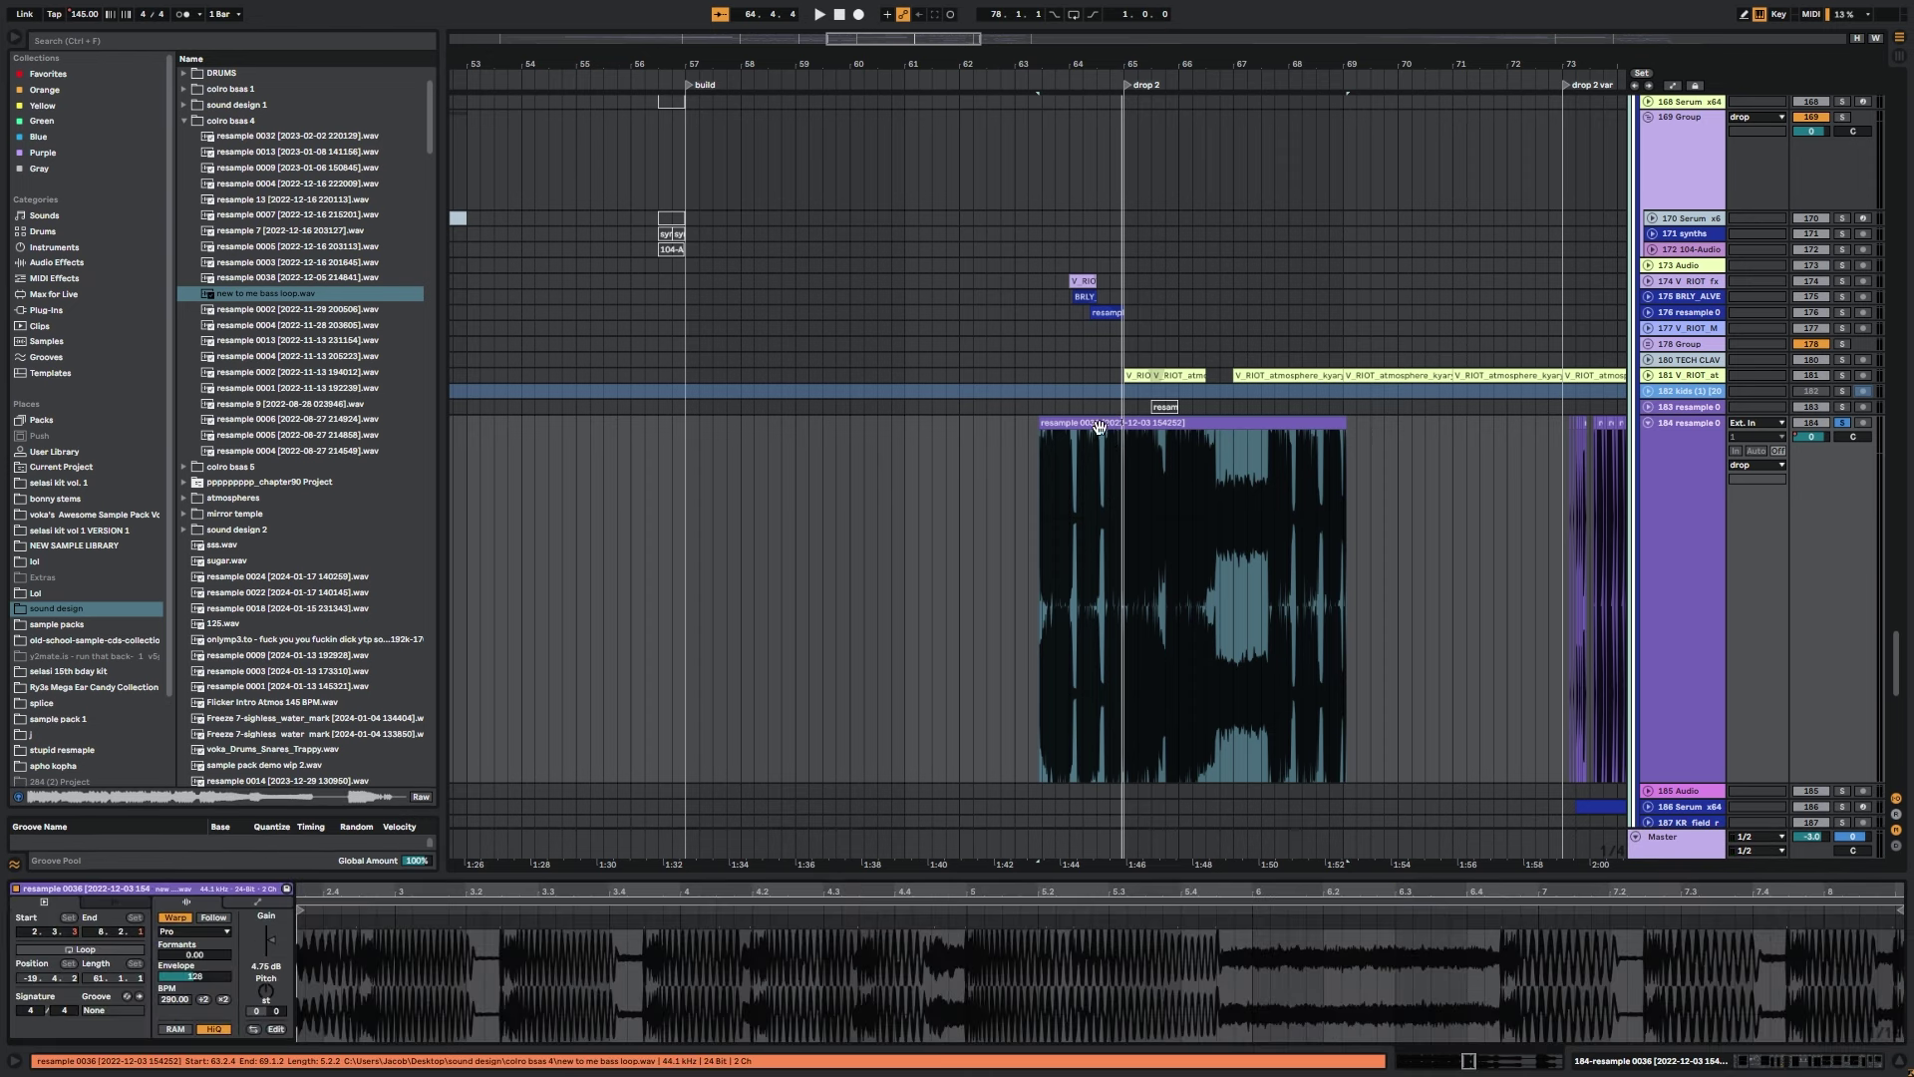
click(178, 918)
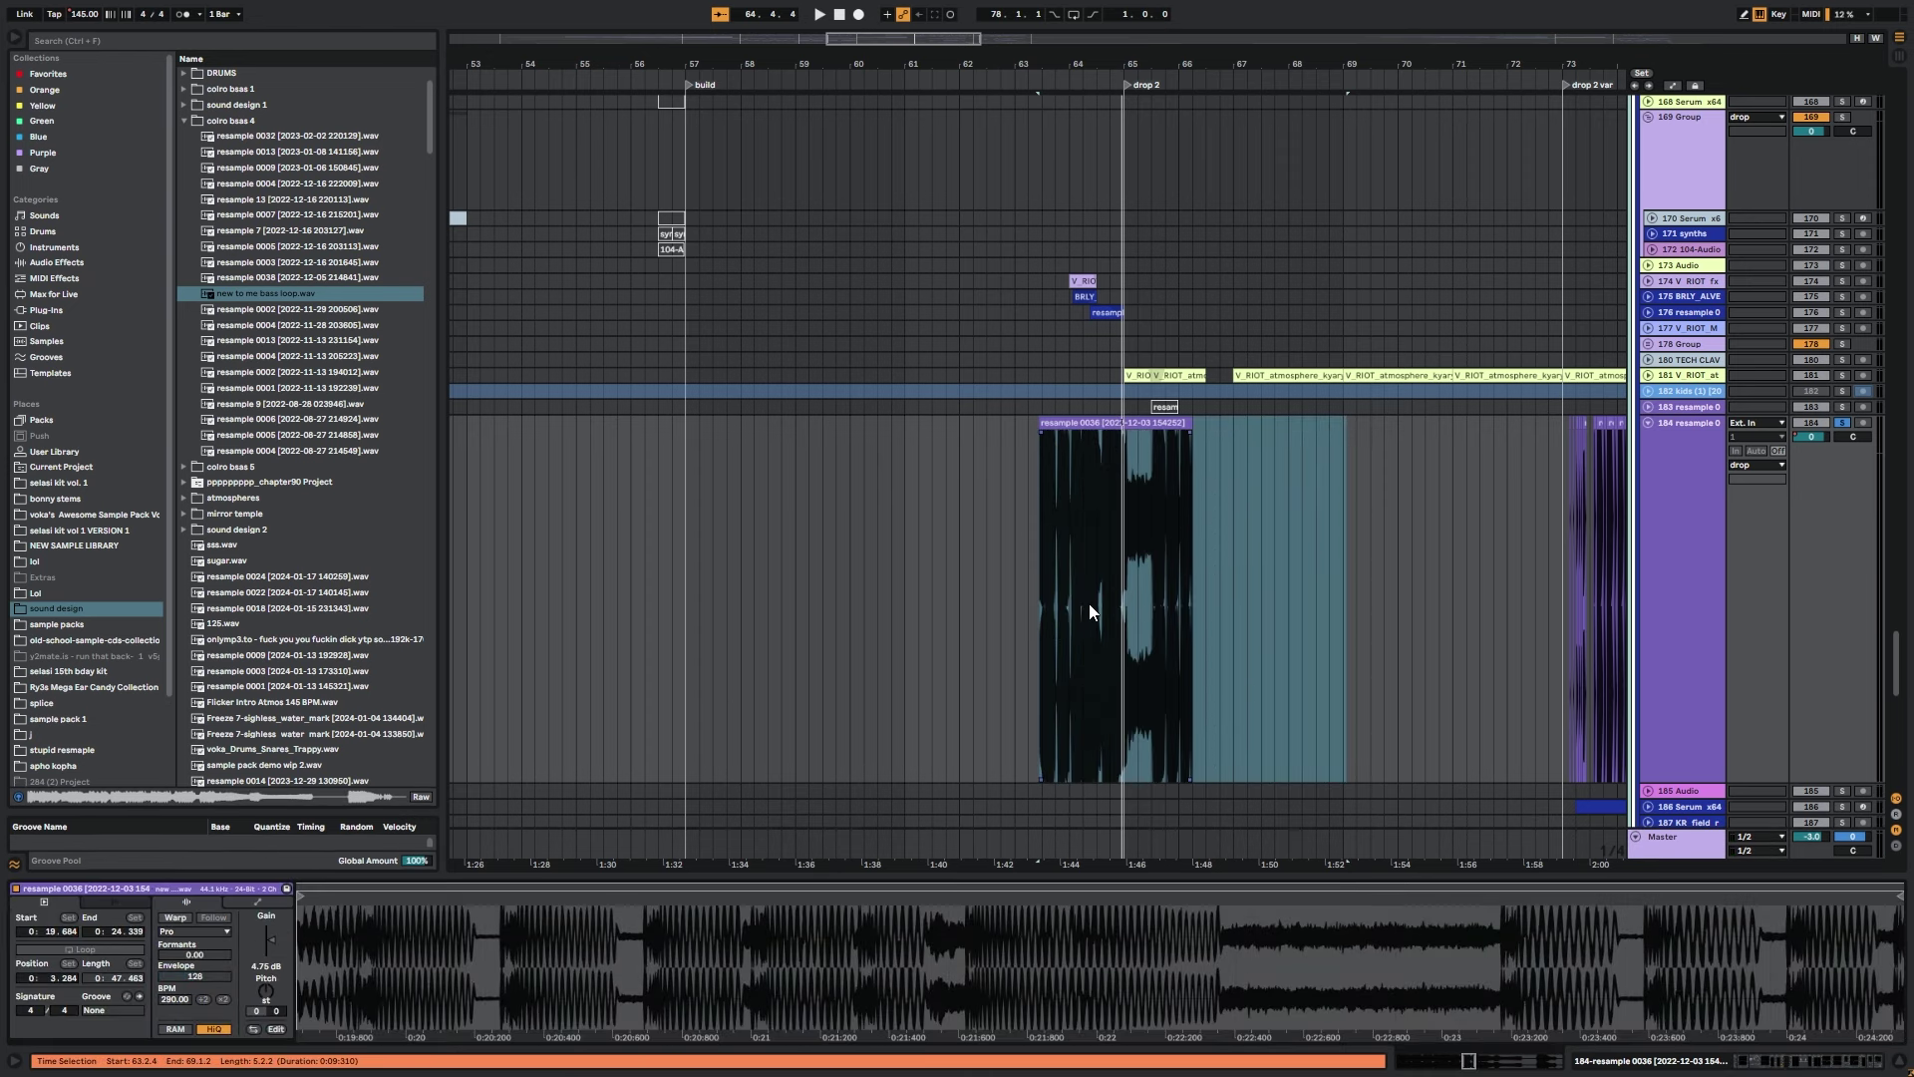
key(space)
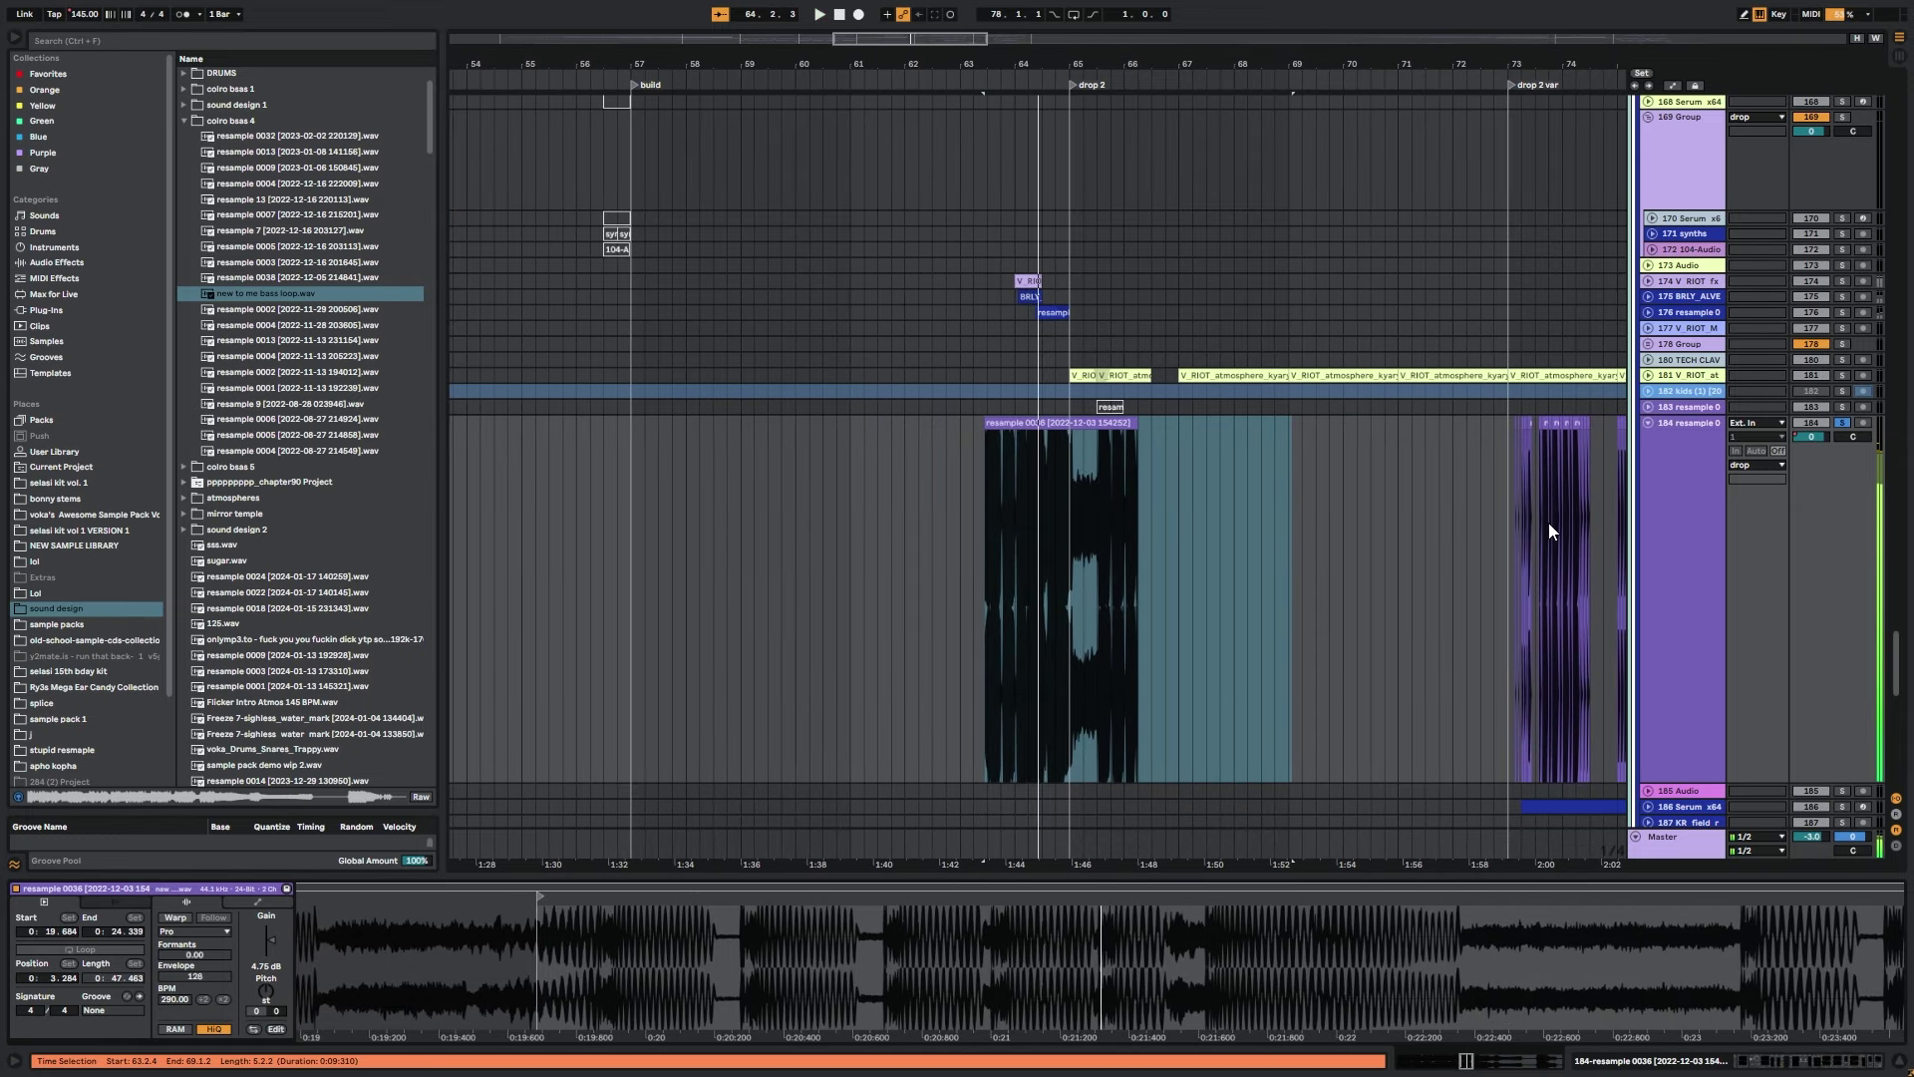
Undo the warp change and the clip extension on track 184, and audition its original chopped resample clips.
key(ctrl+z)
key(ctrl+z)
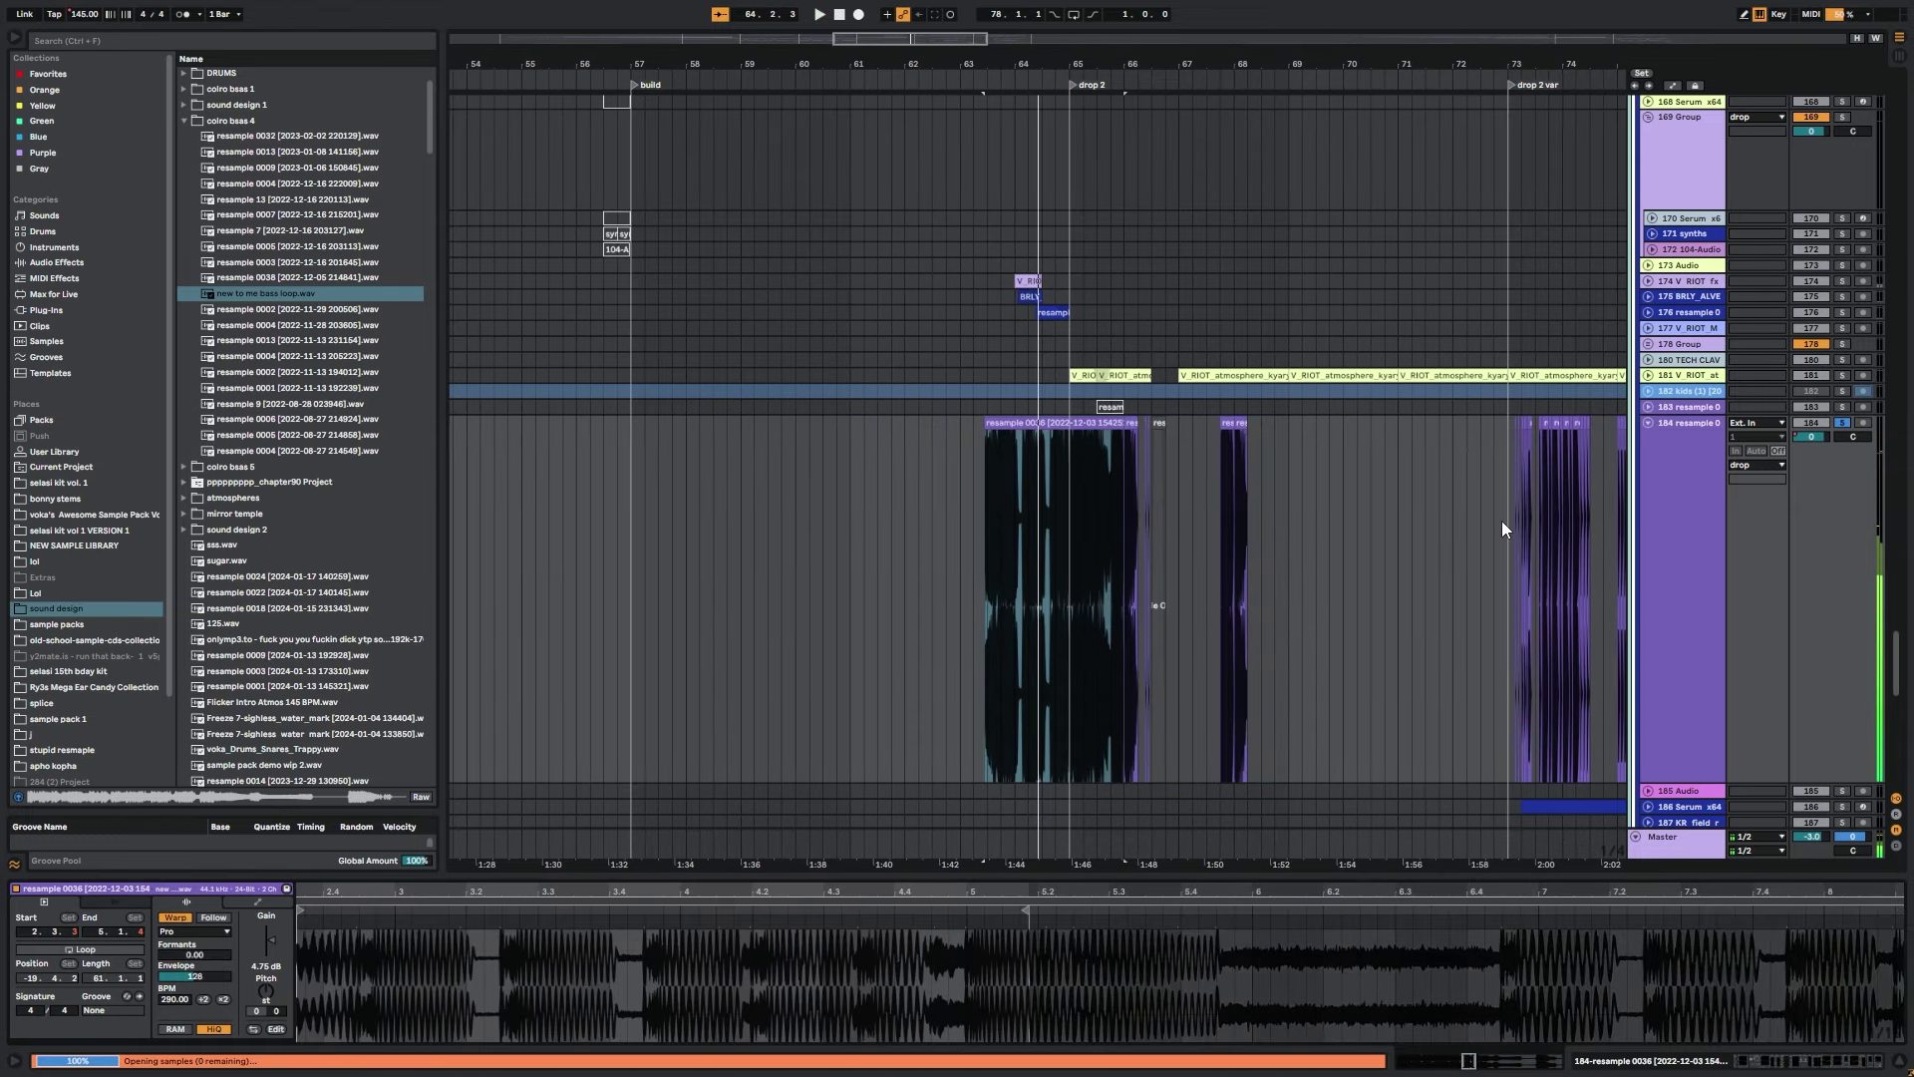
key(ctrl+z)
key(ctrl+z)
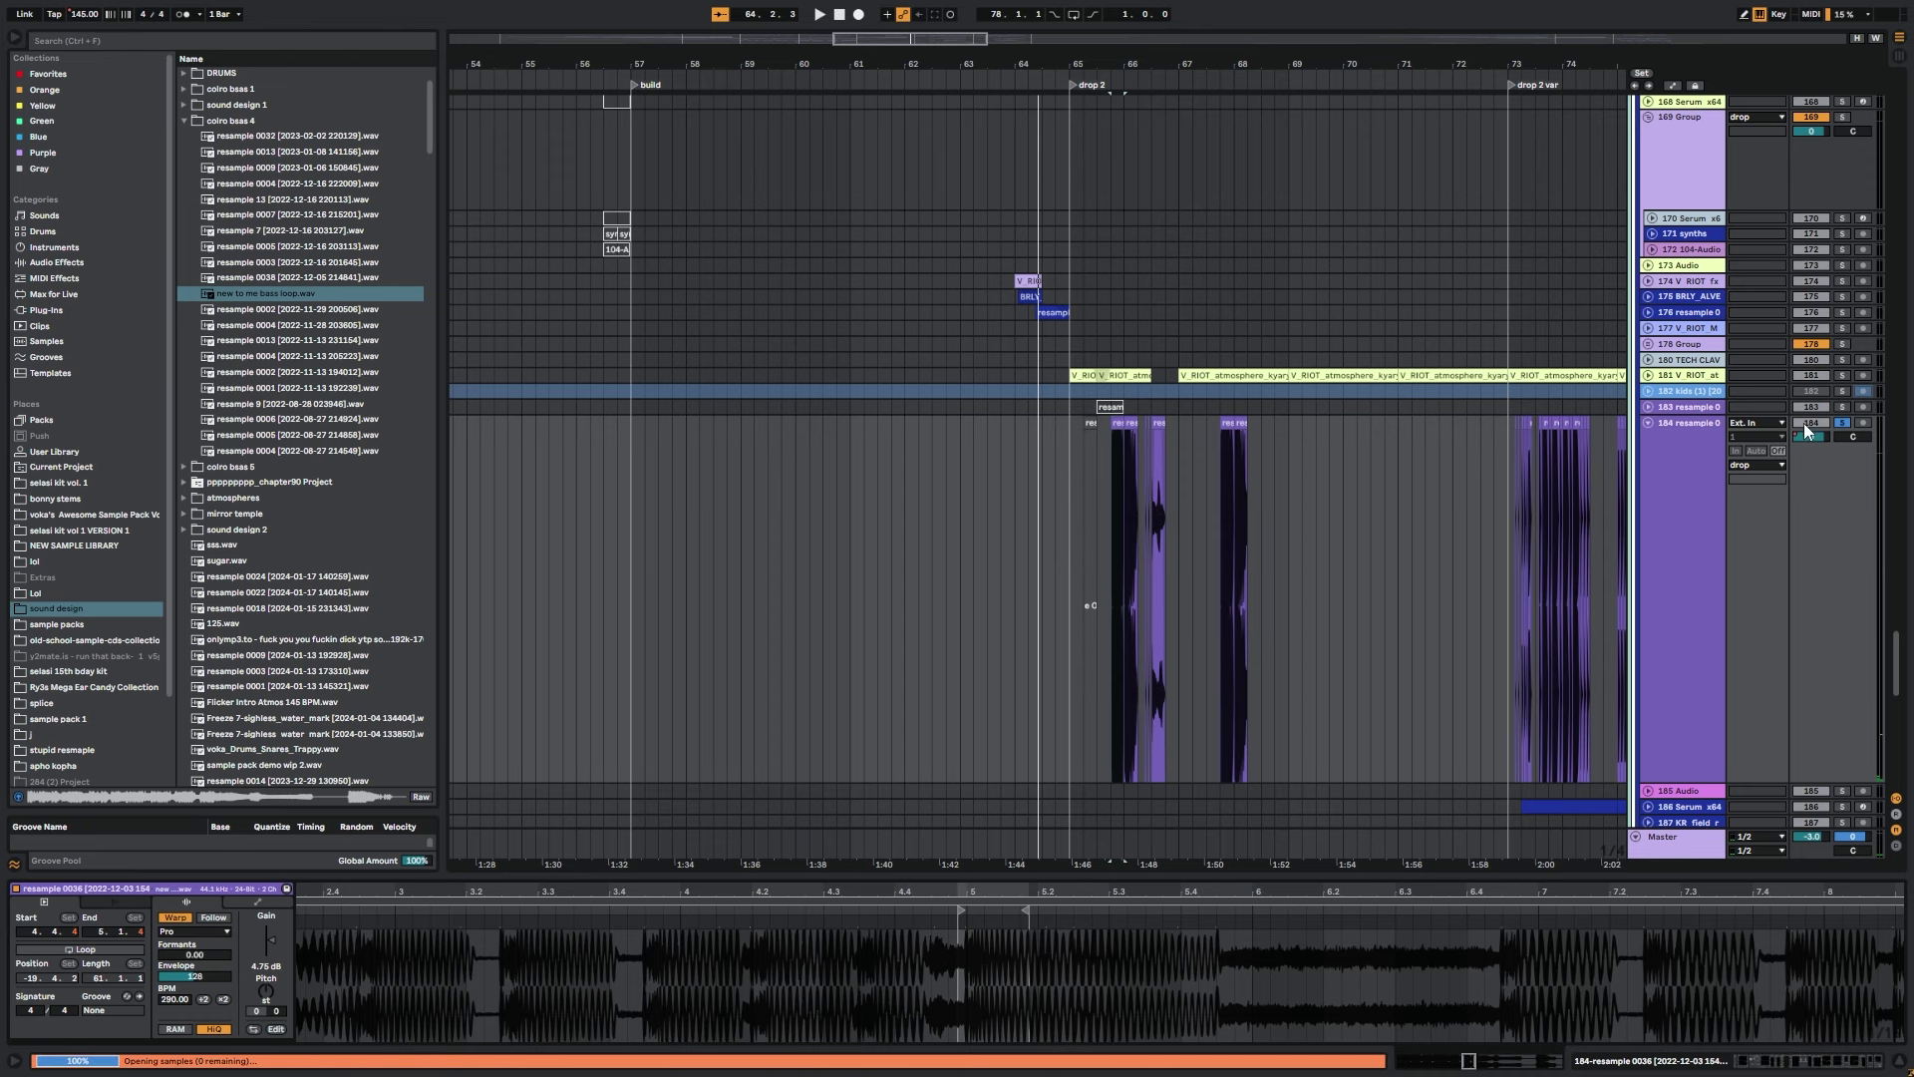
key(space)
drag(1005, 63, 1005, 160)
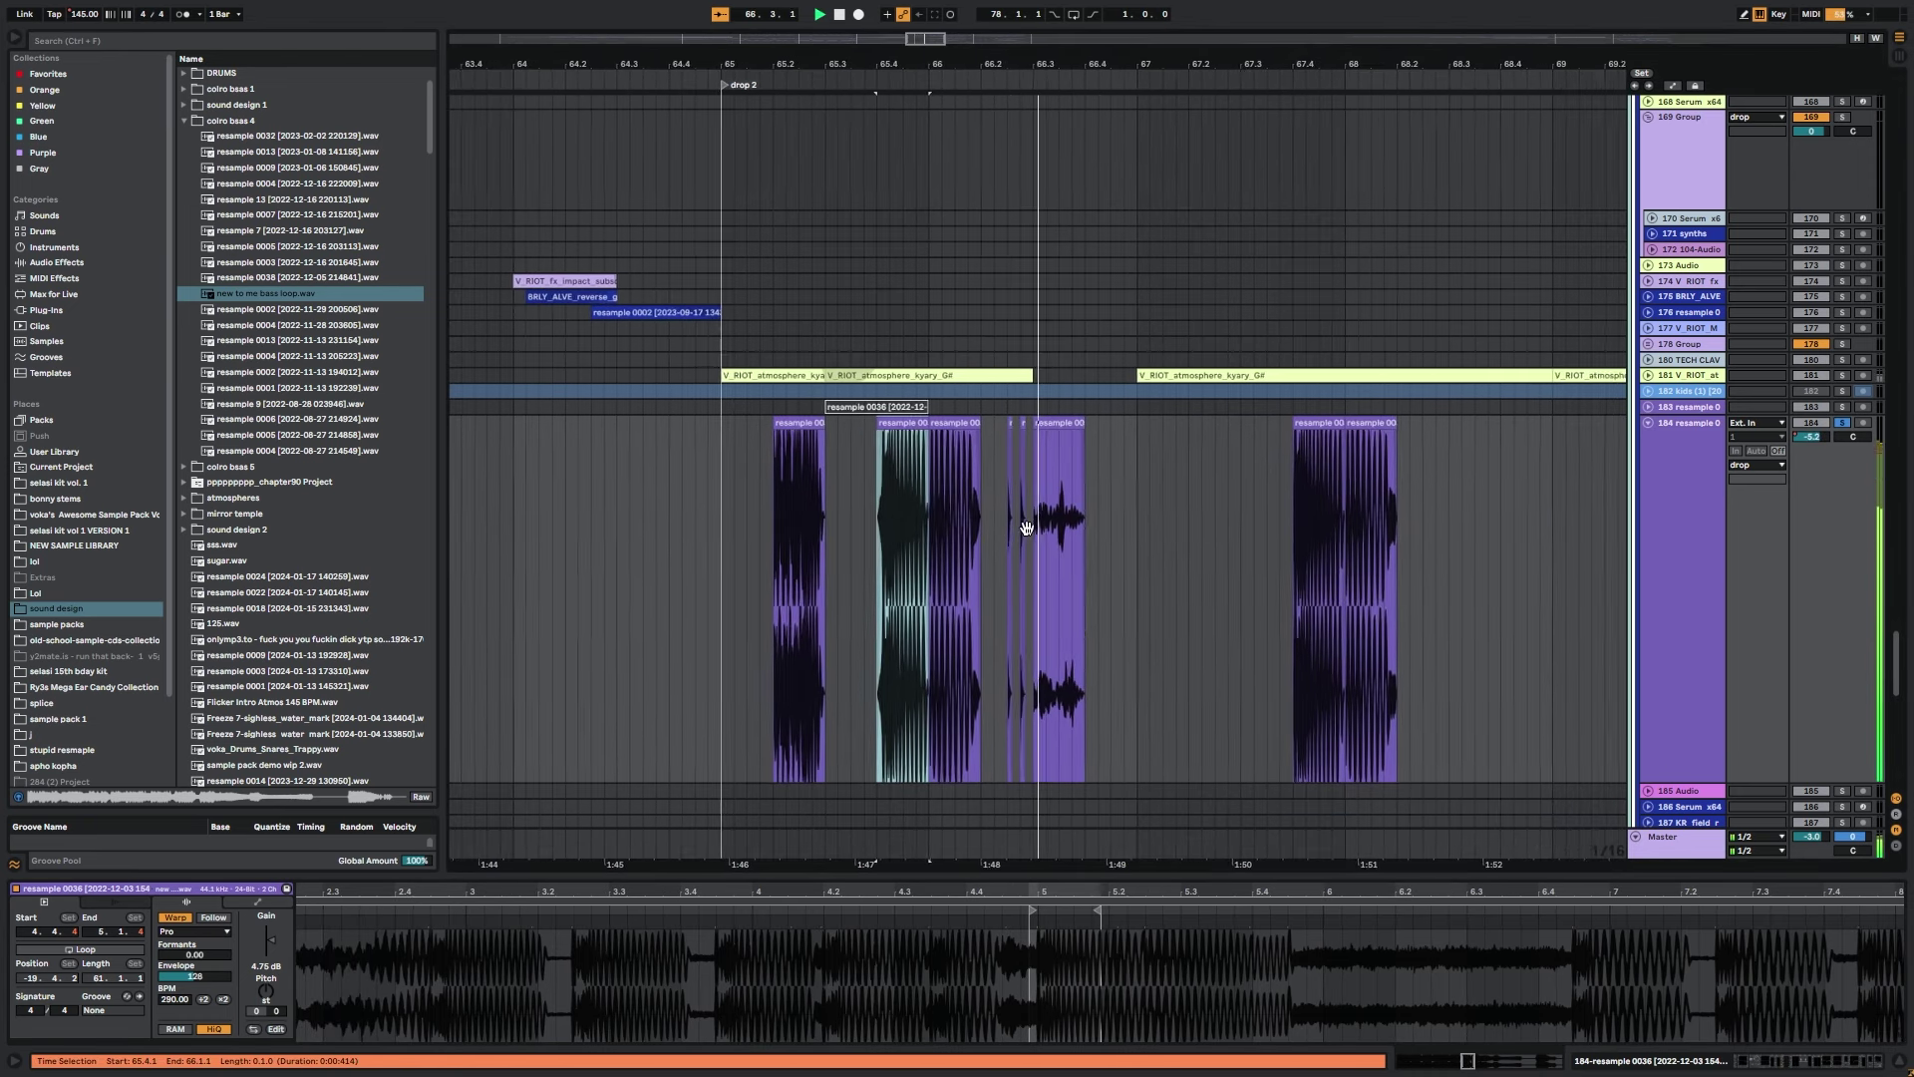
click(1021, 503)
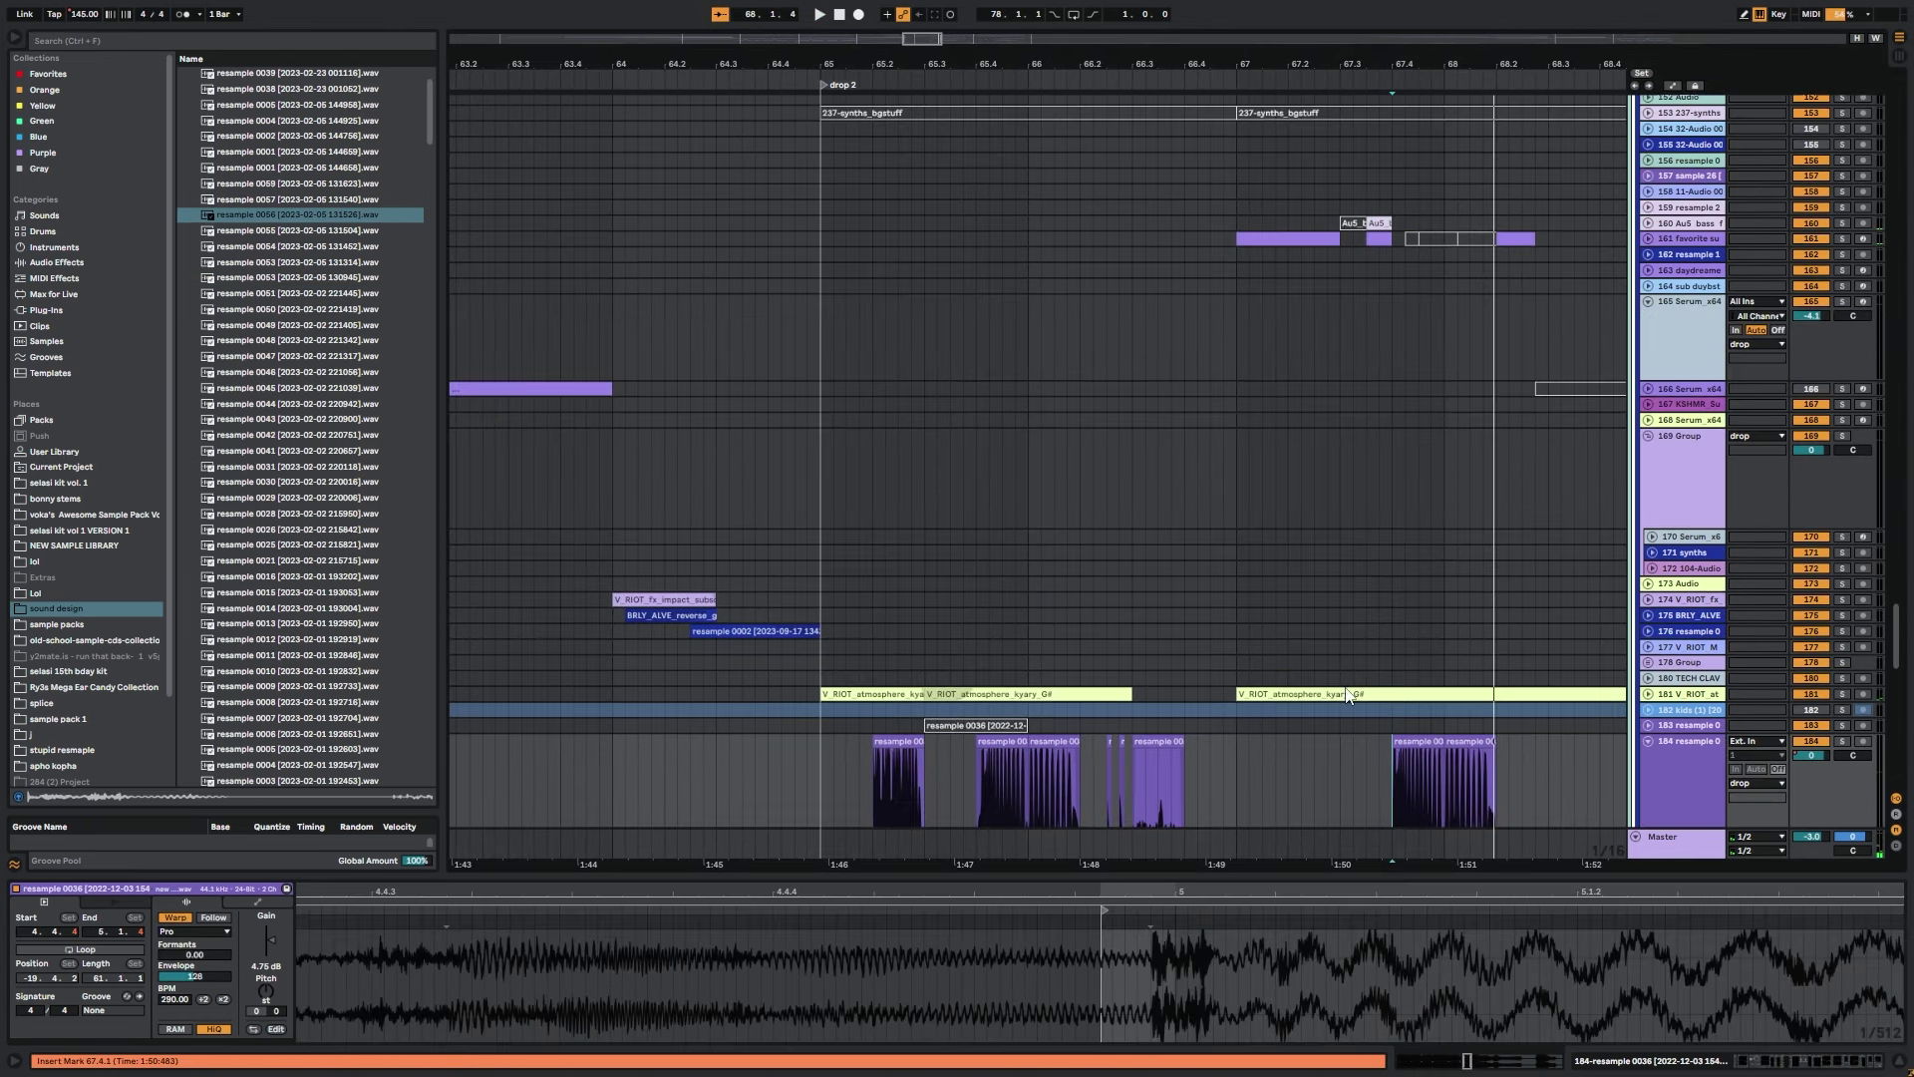
Solo track 94's KSHMR reverb pluck, audition its clip before bar 67, and unsolo it to compare with the mix.
scroll(1206, 439, up, 15)
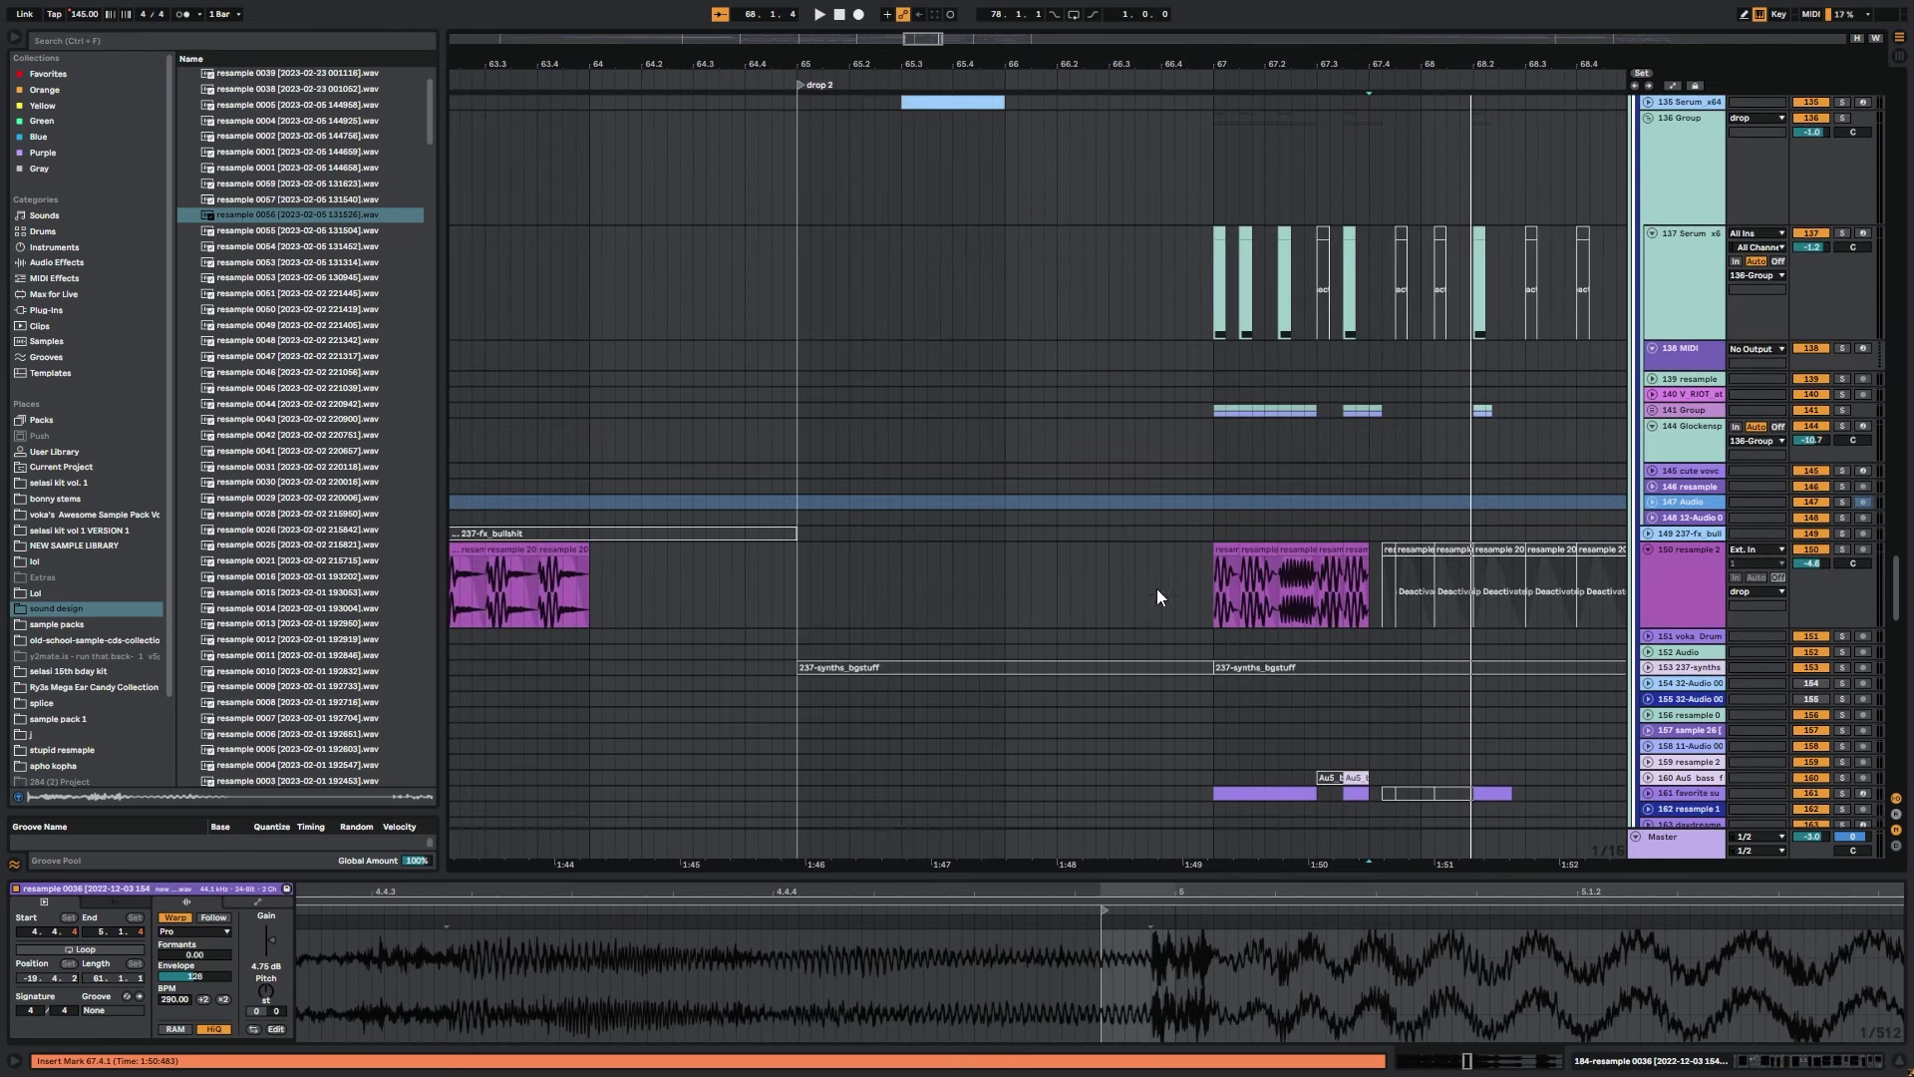
click(1171, 598)
click(1841, 567)
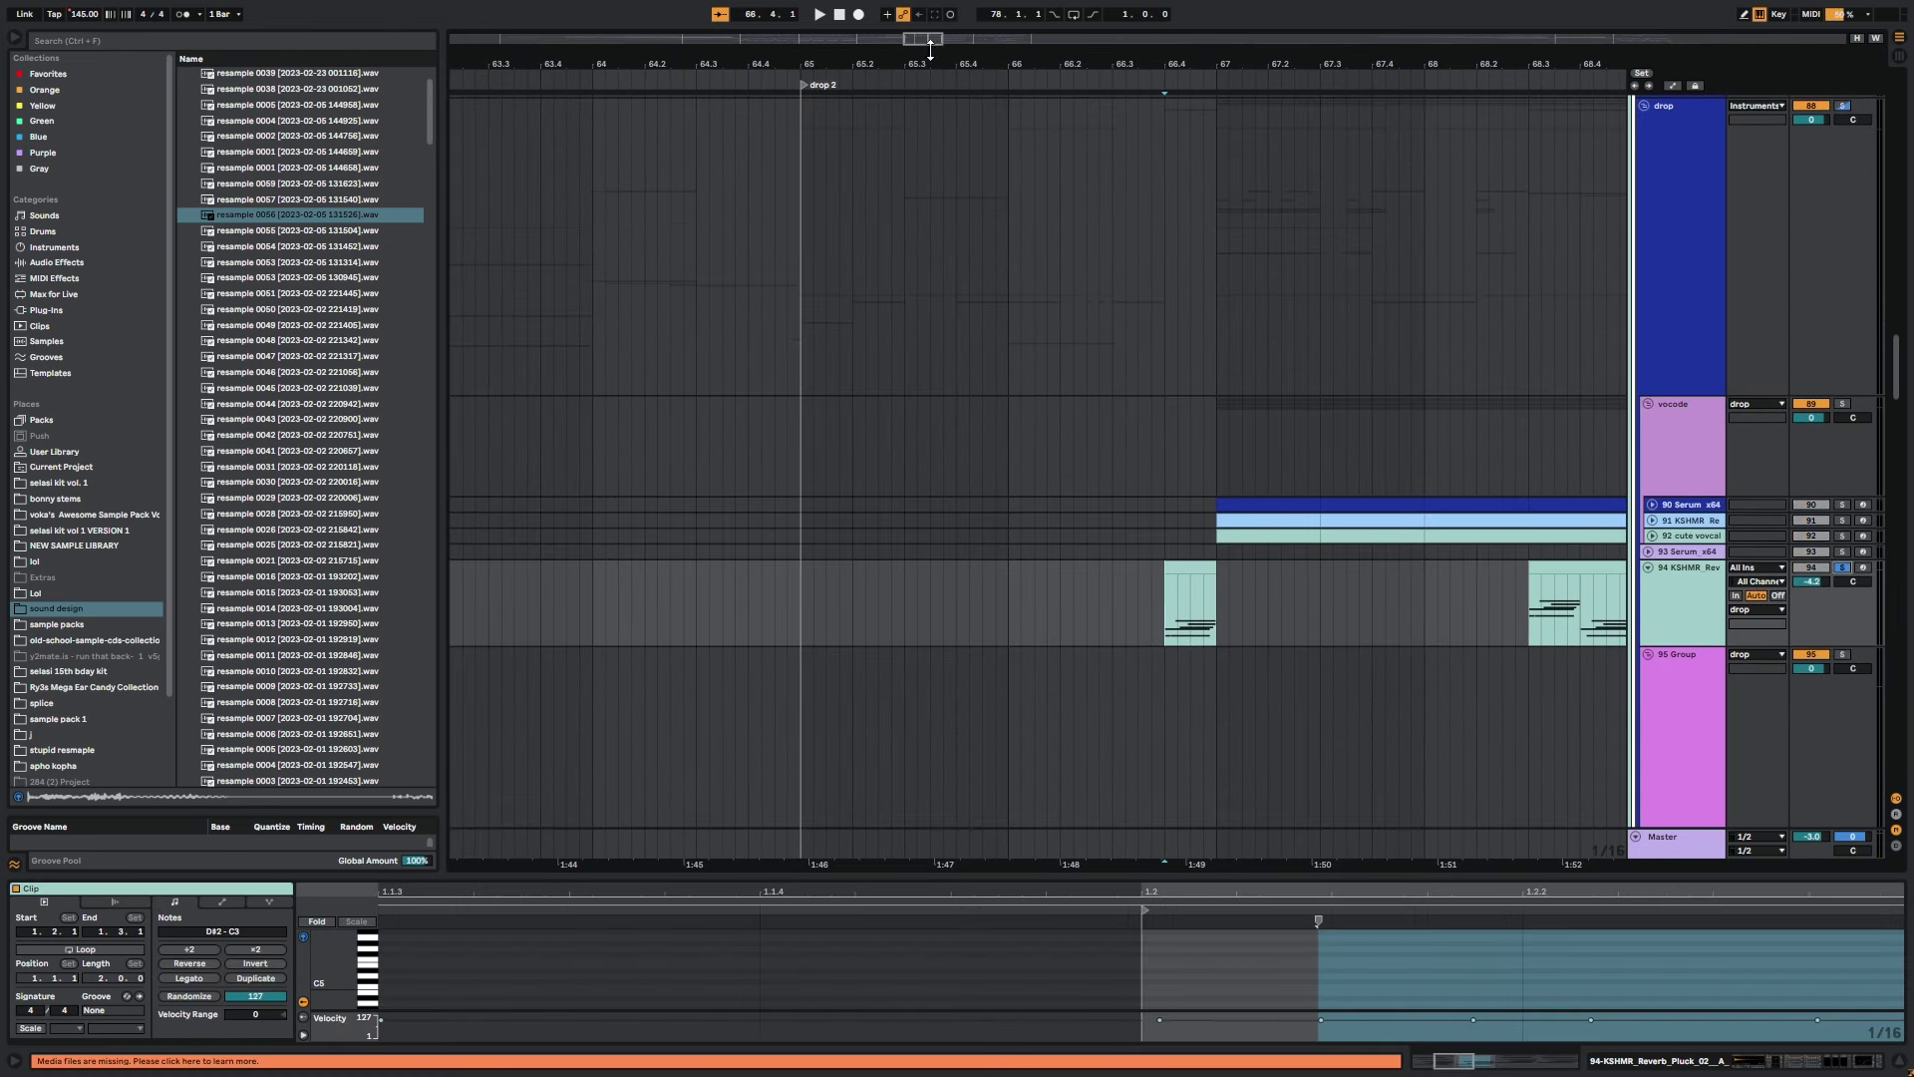
drag(926, 39, 927, 21)
key(space)
click(1842, 567)
key(space)
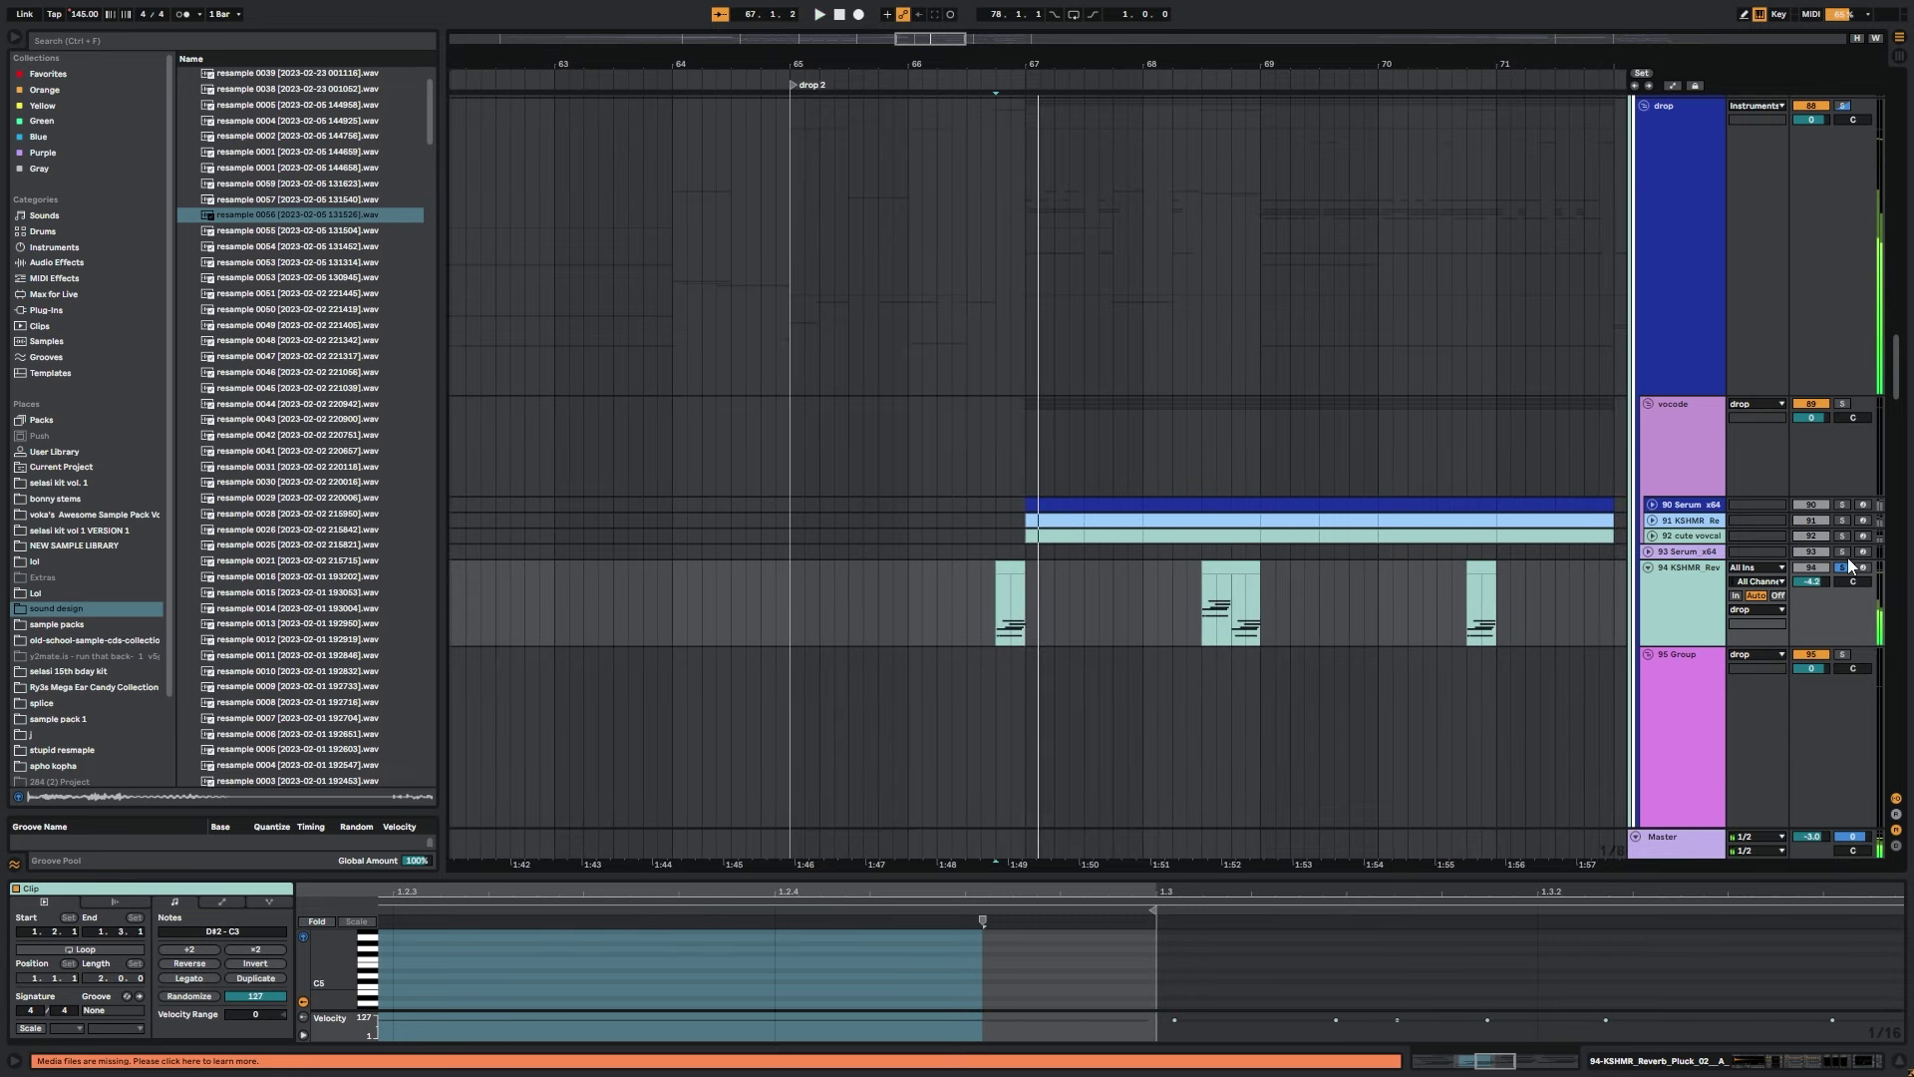
Show track 94's device chain and audition the pluck soloed from 66.4.1.
click(967, 601)
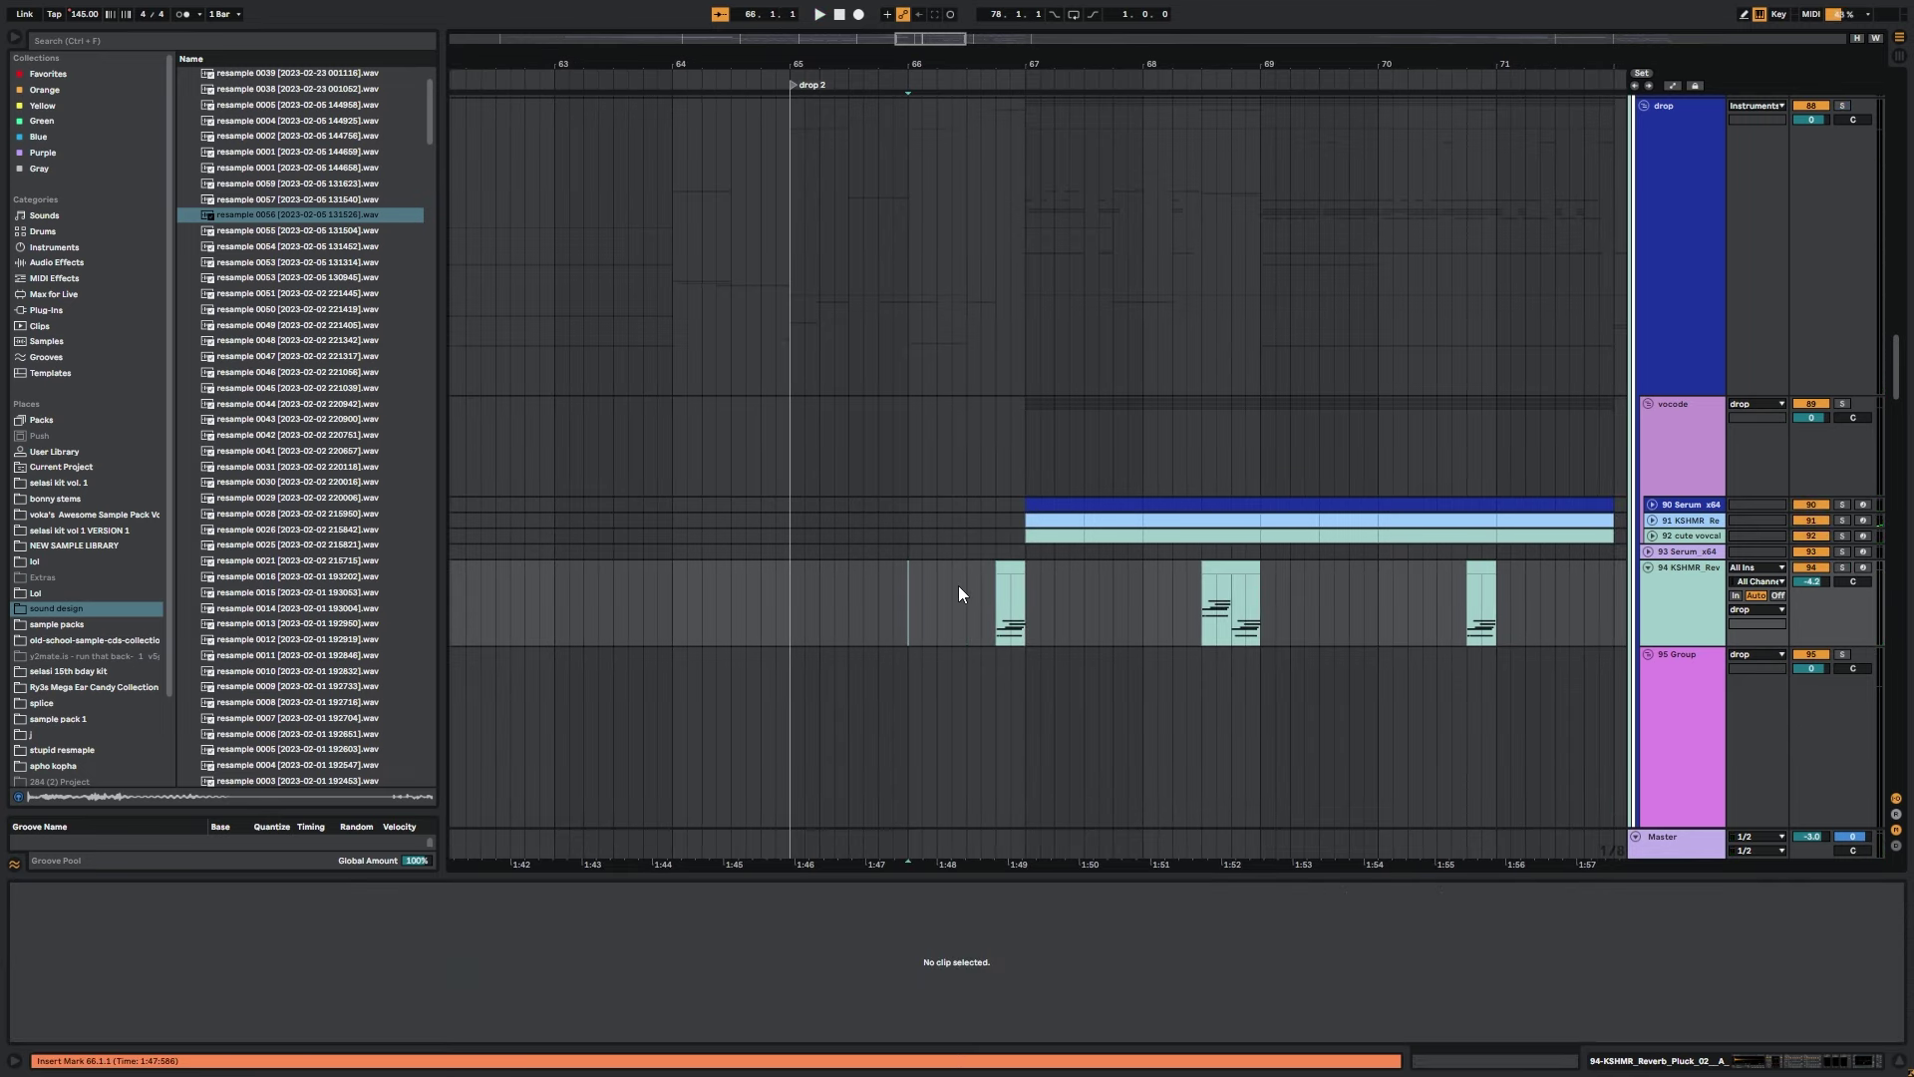
click(1023, 618)
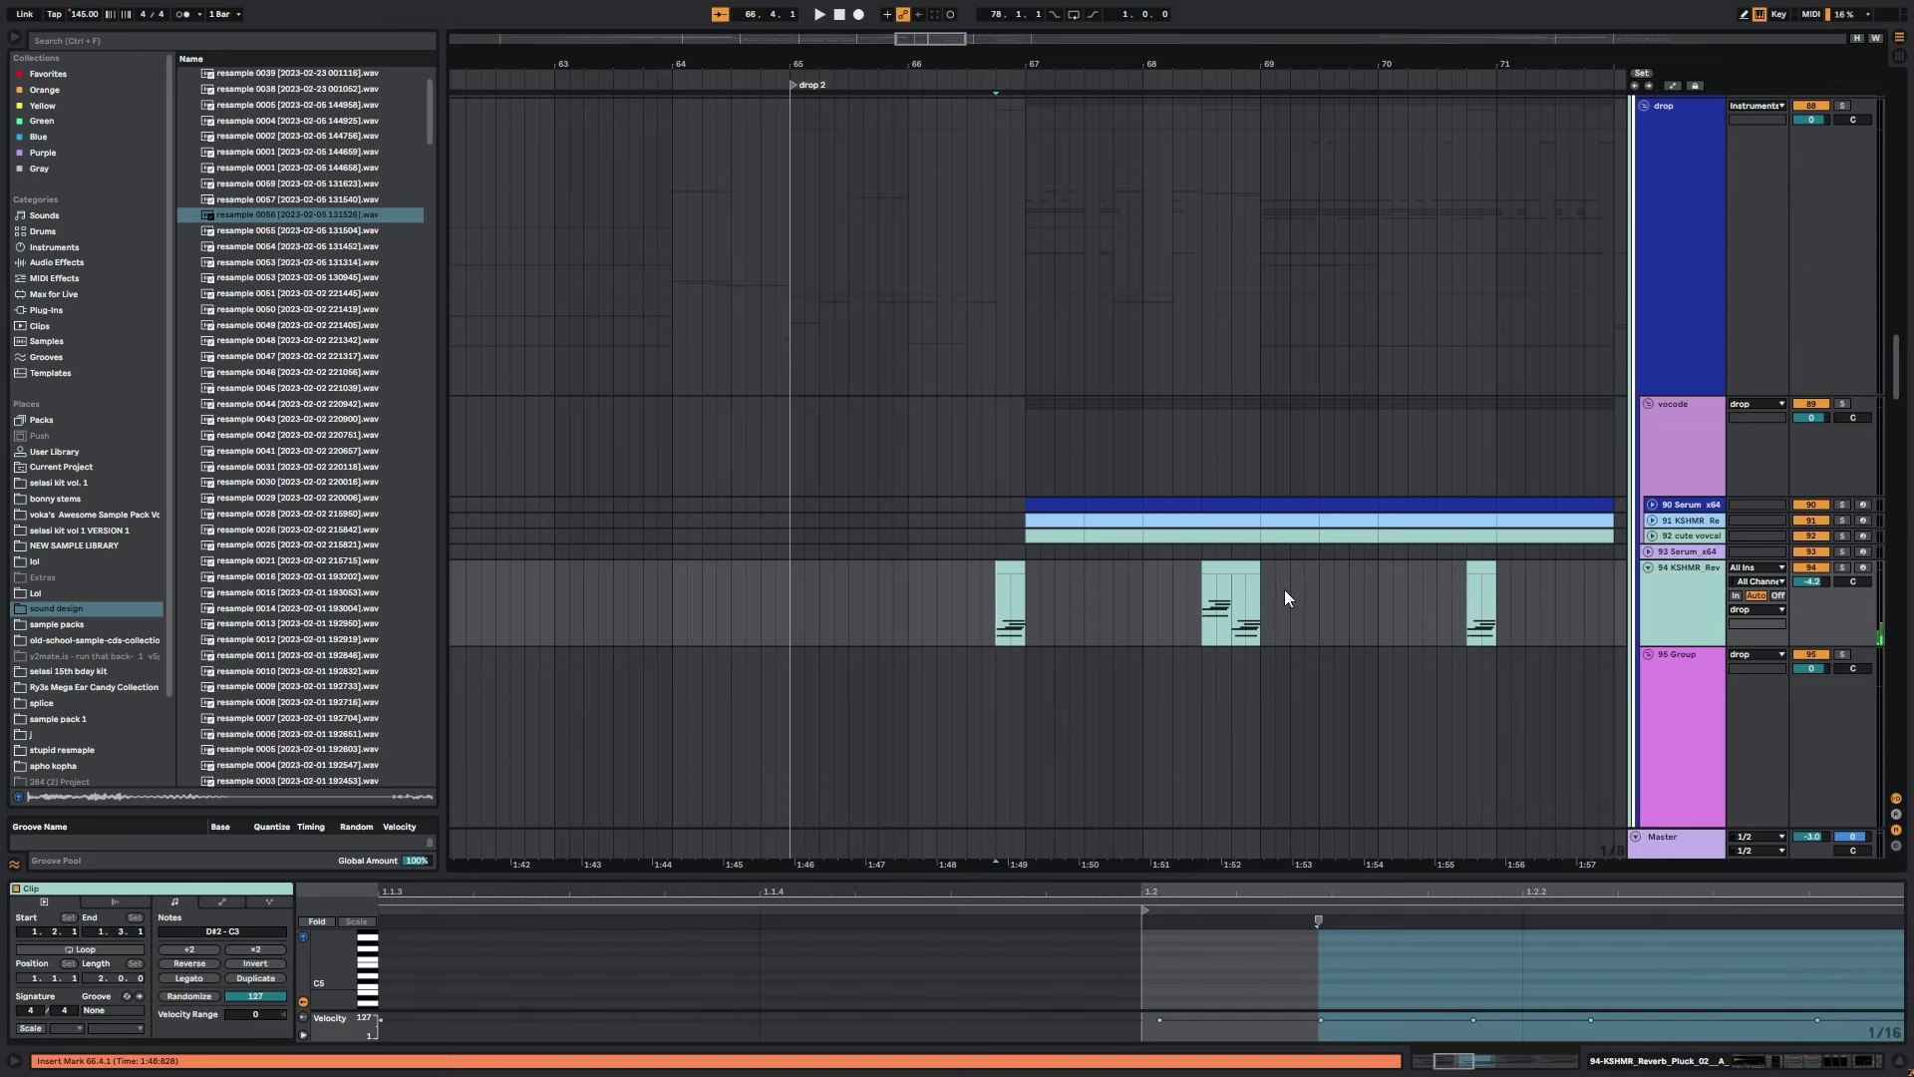
click(1840, 568)
click(1675, 588)
key(space)
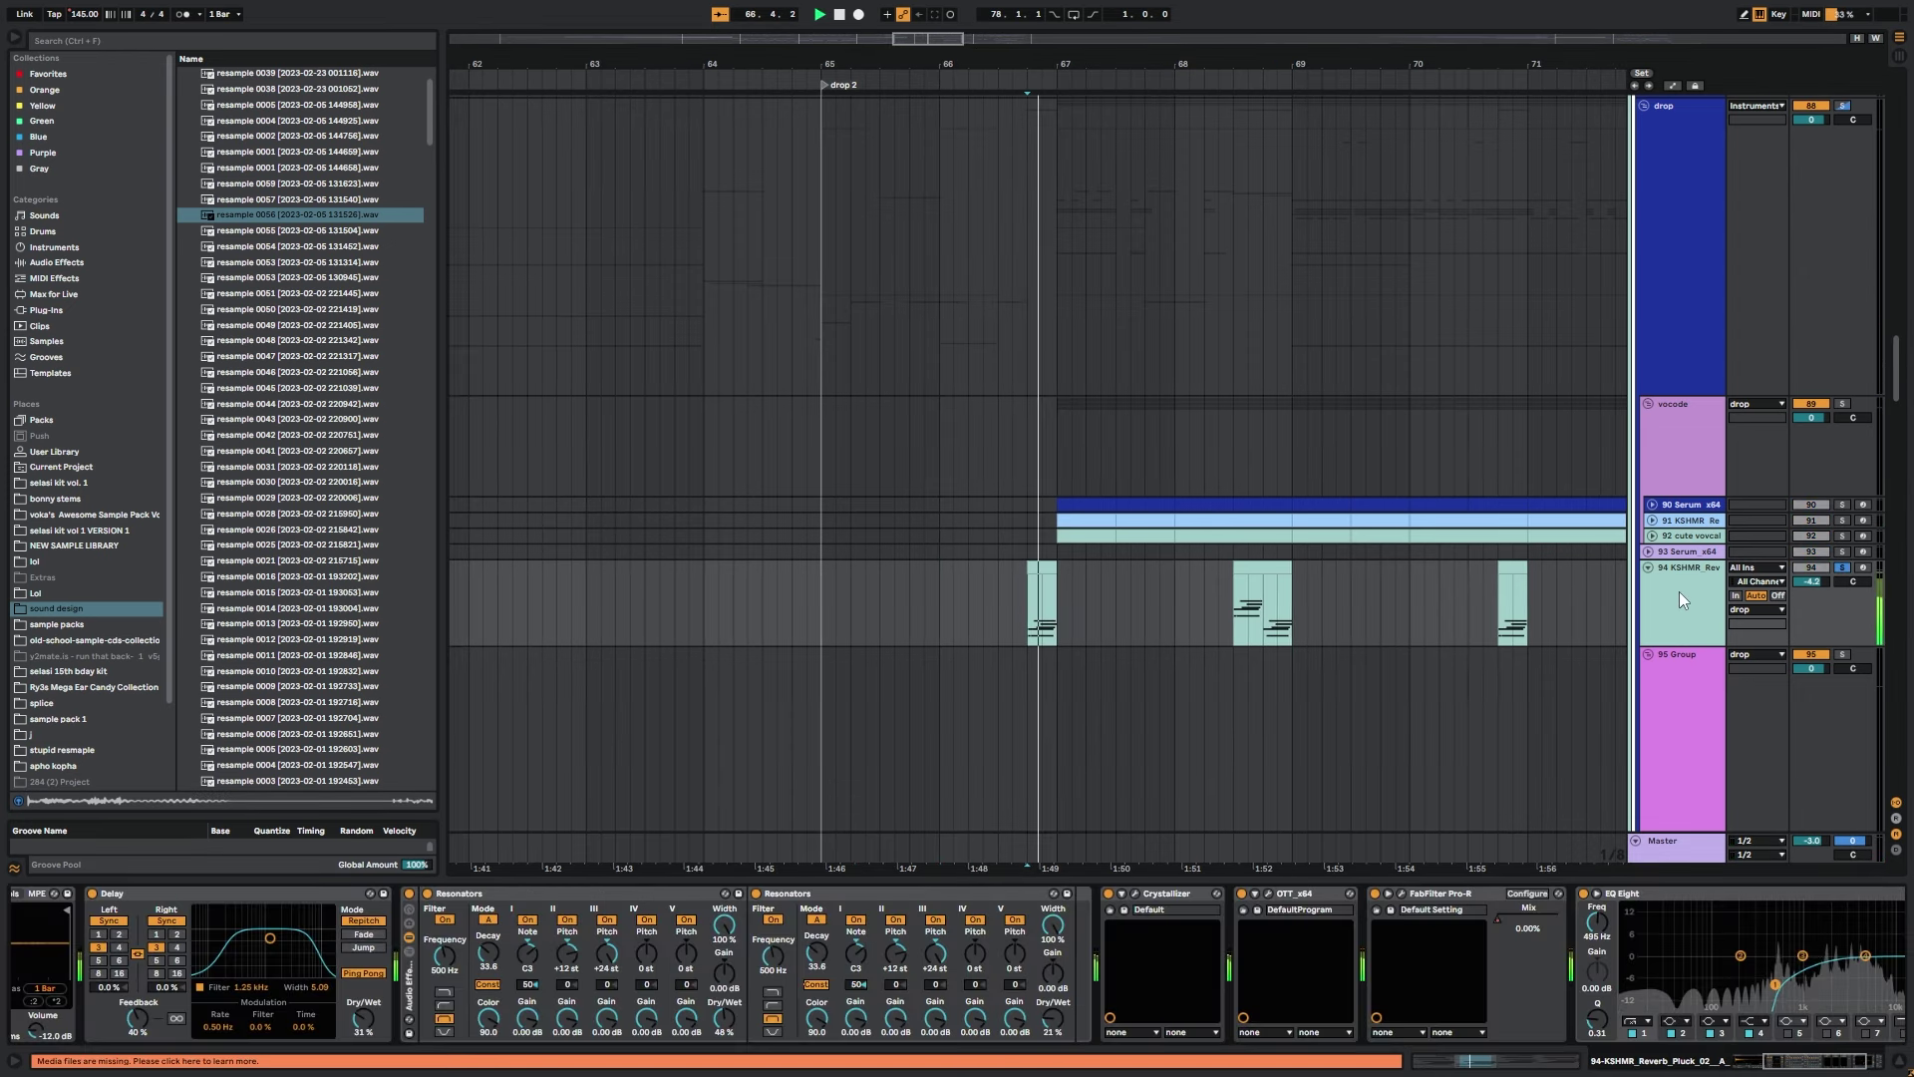
key(space)
Unsolo track 94 and audition its pluck within the full drop from 66.3.1.
click(1841, 568)
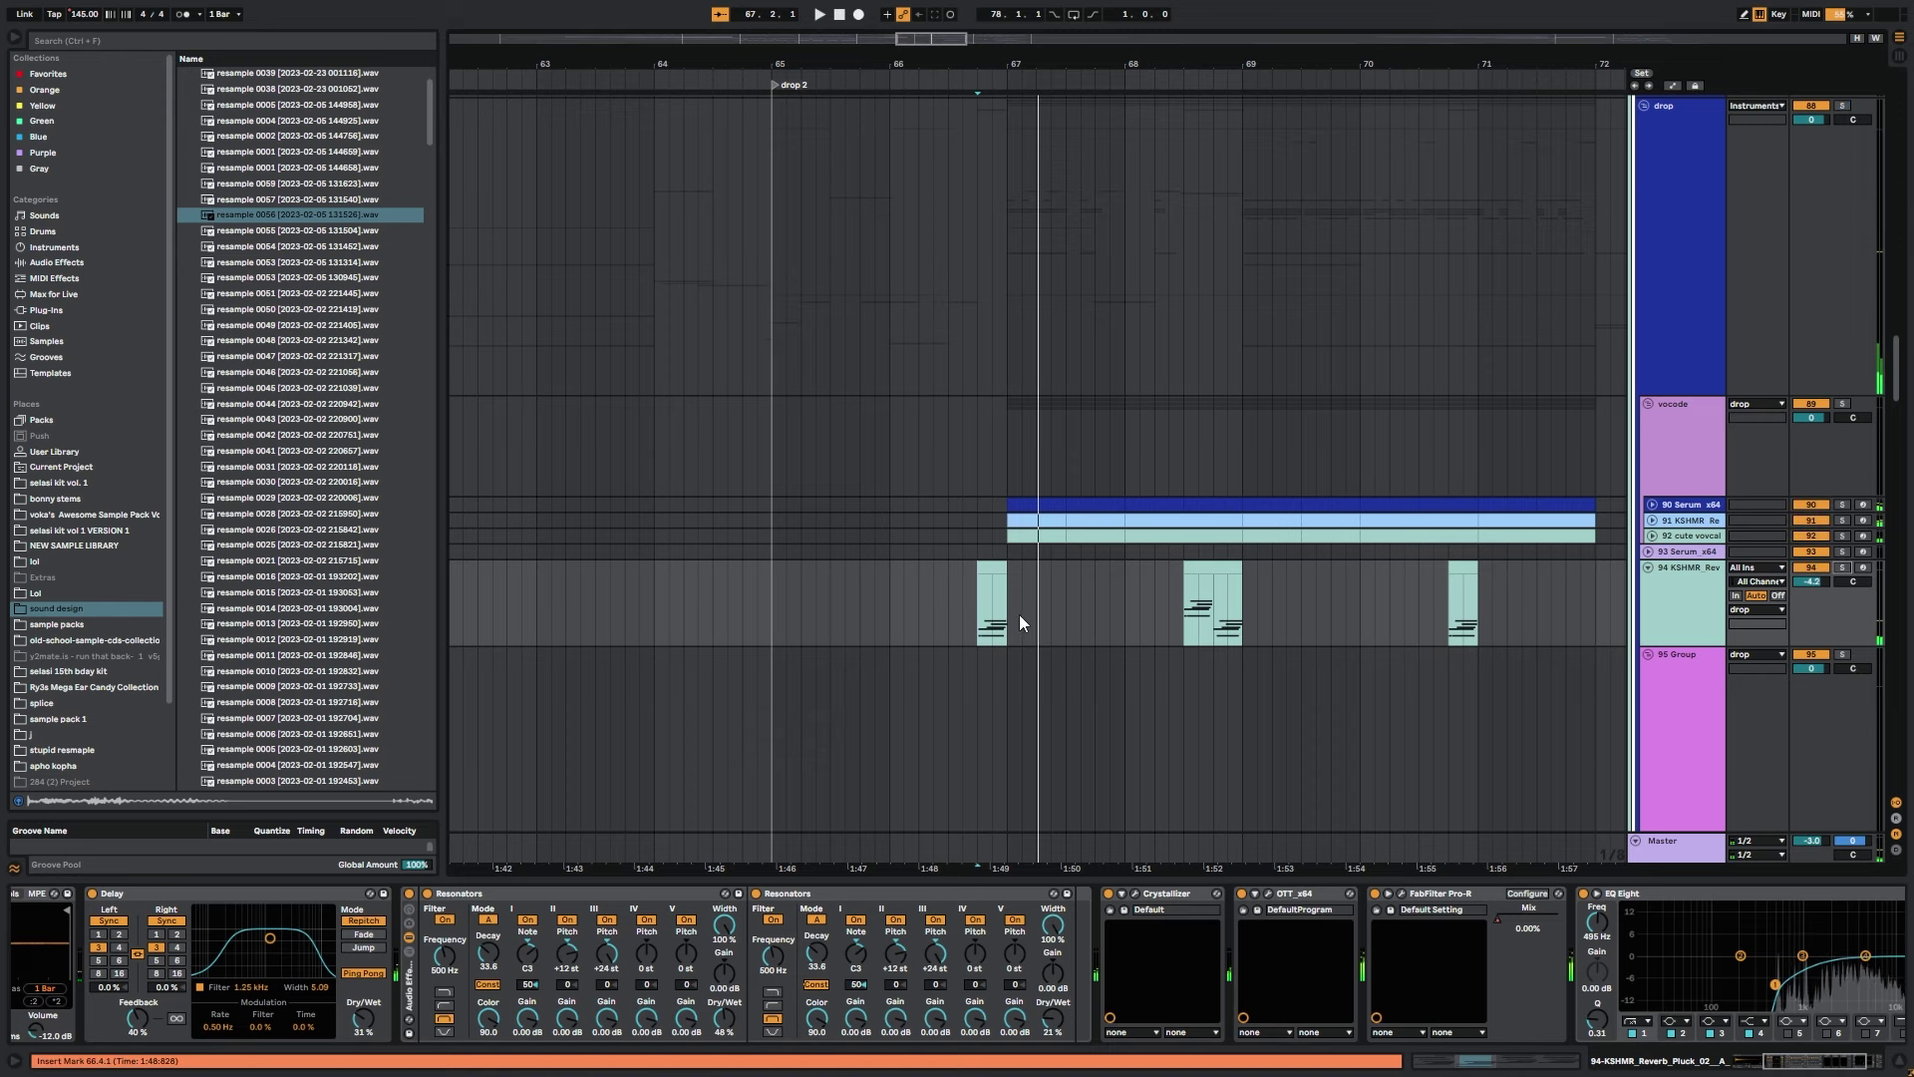
click(952, 610)
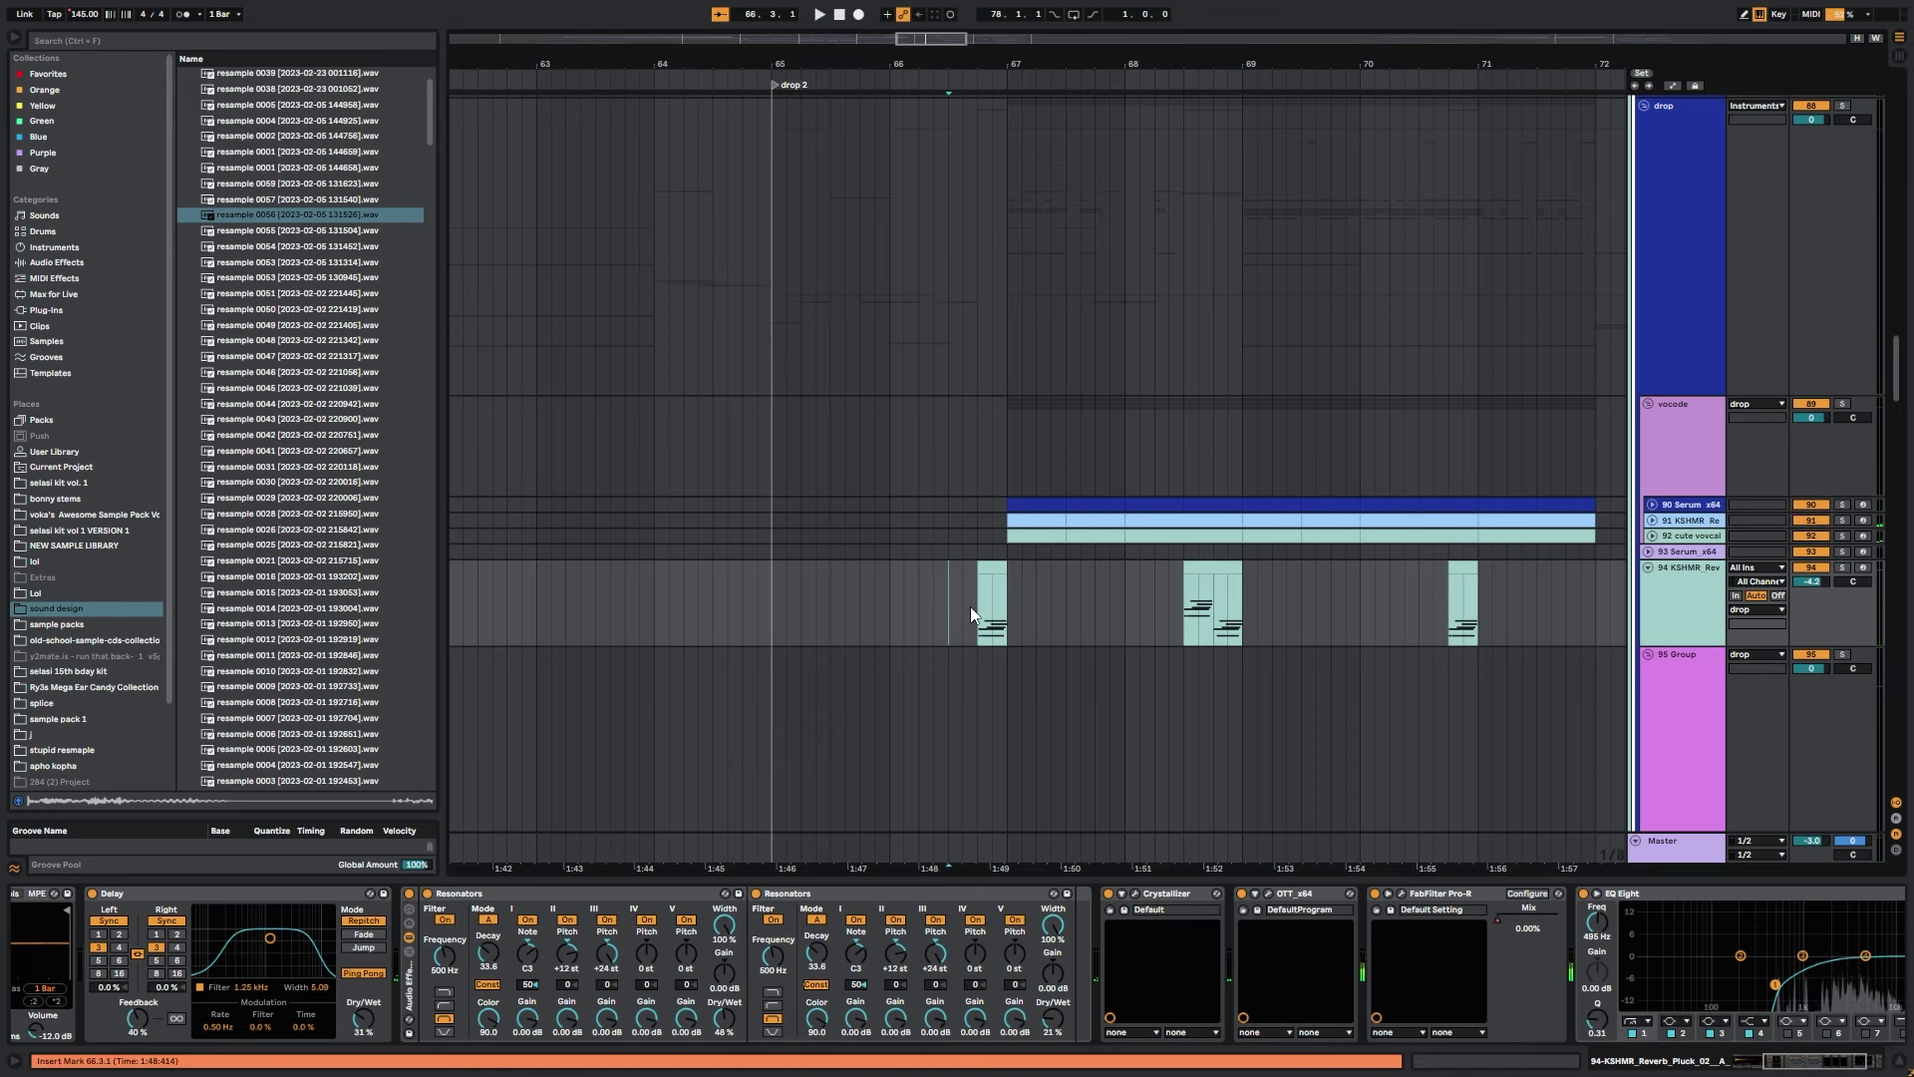
key(space)
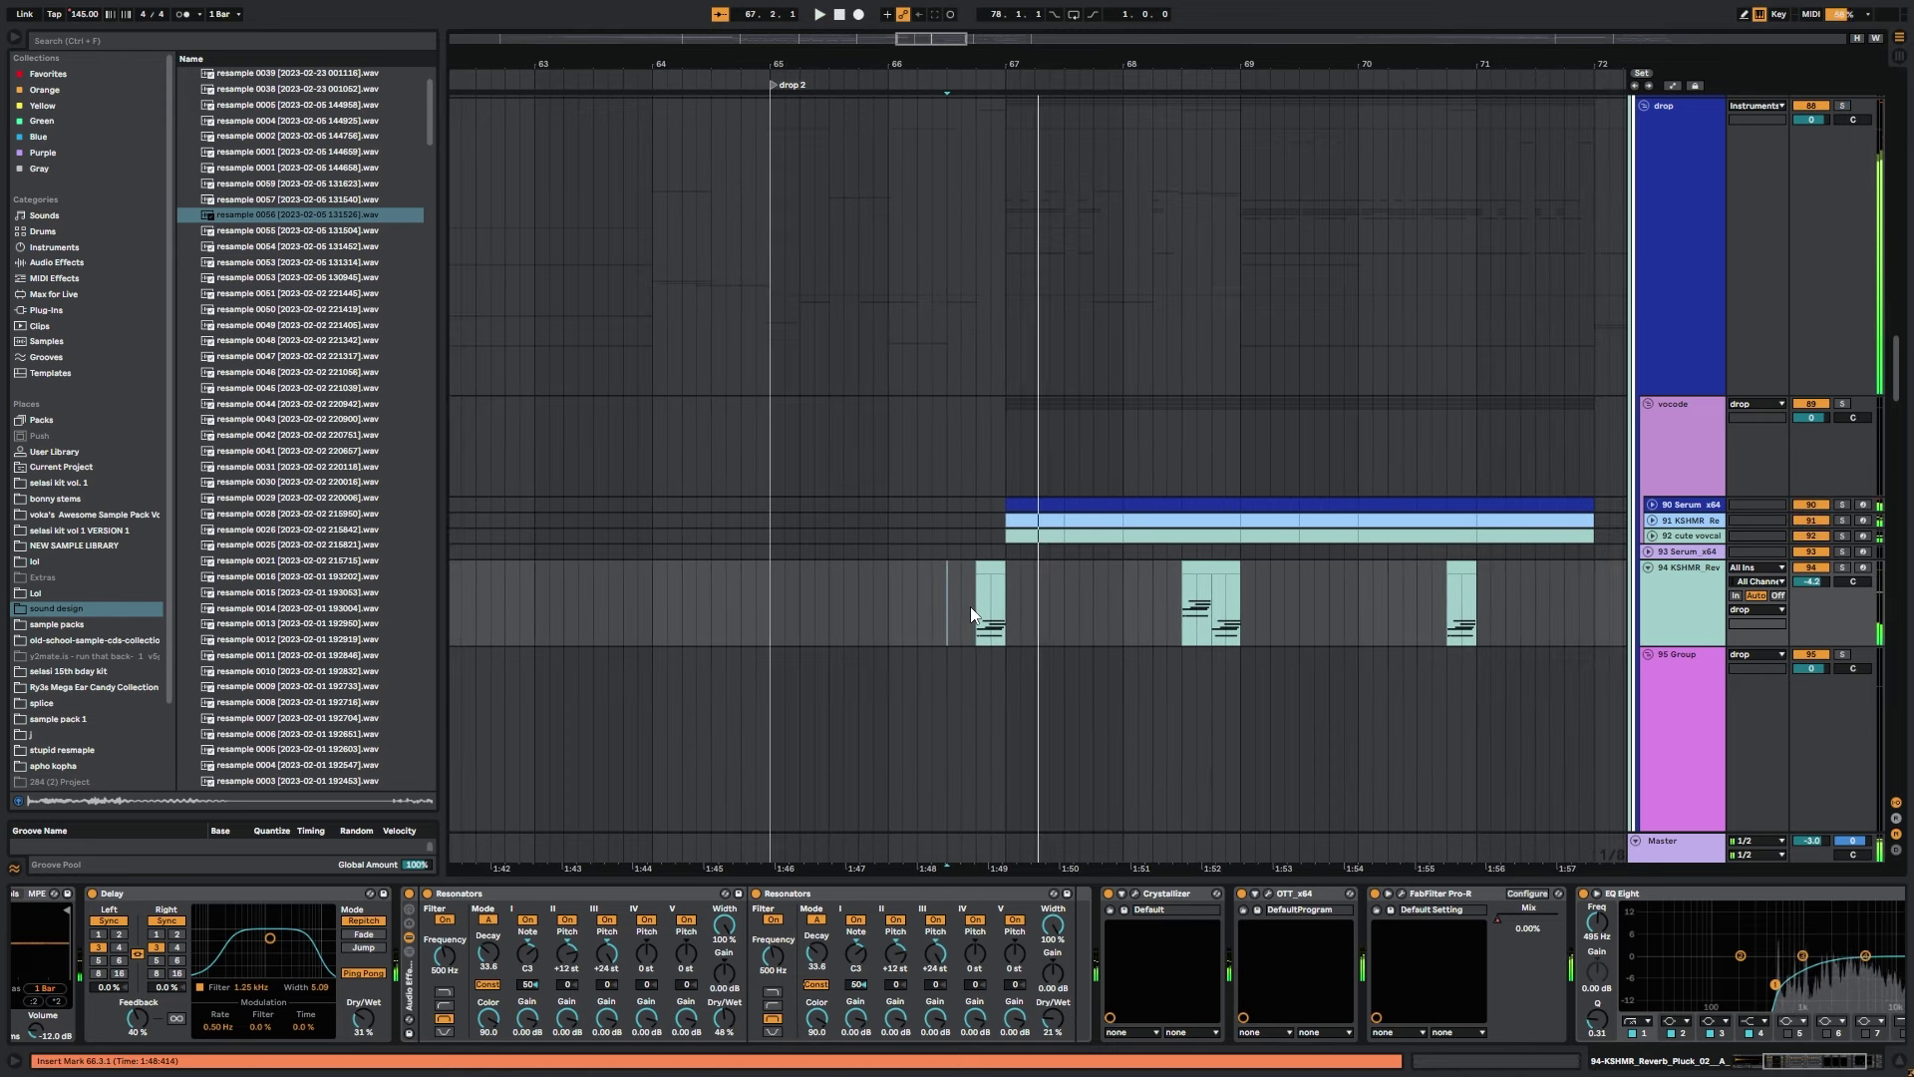
Solo the 137 Serum track and audition it from 67.1.1.
scroll(972, 606, down, 15)
scroll(965, 602, down, 10)
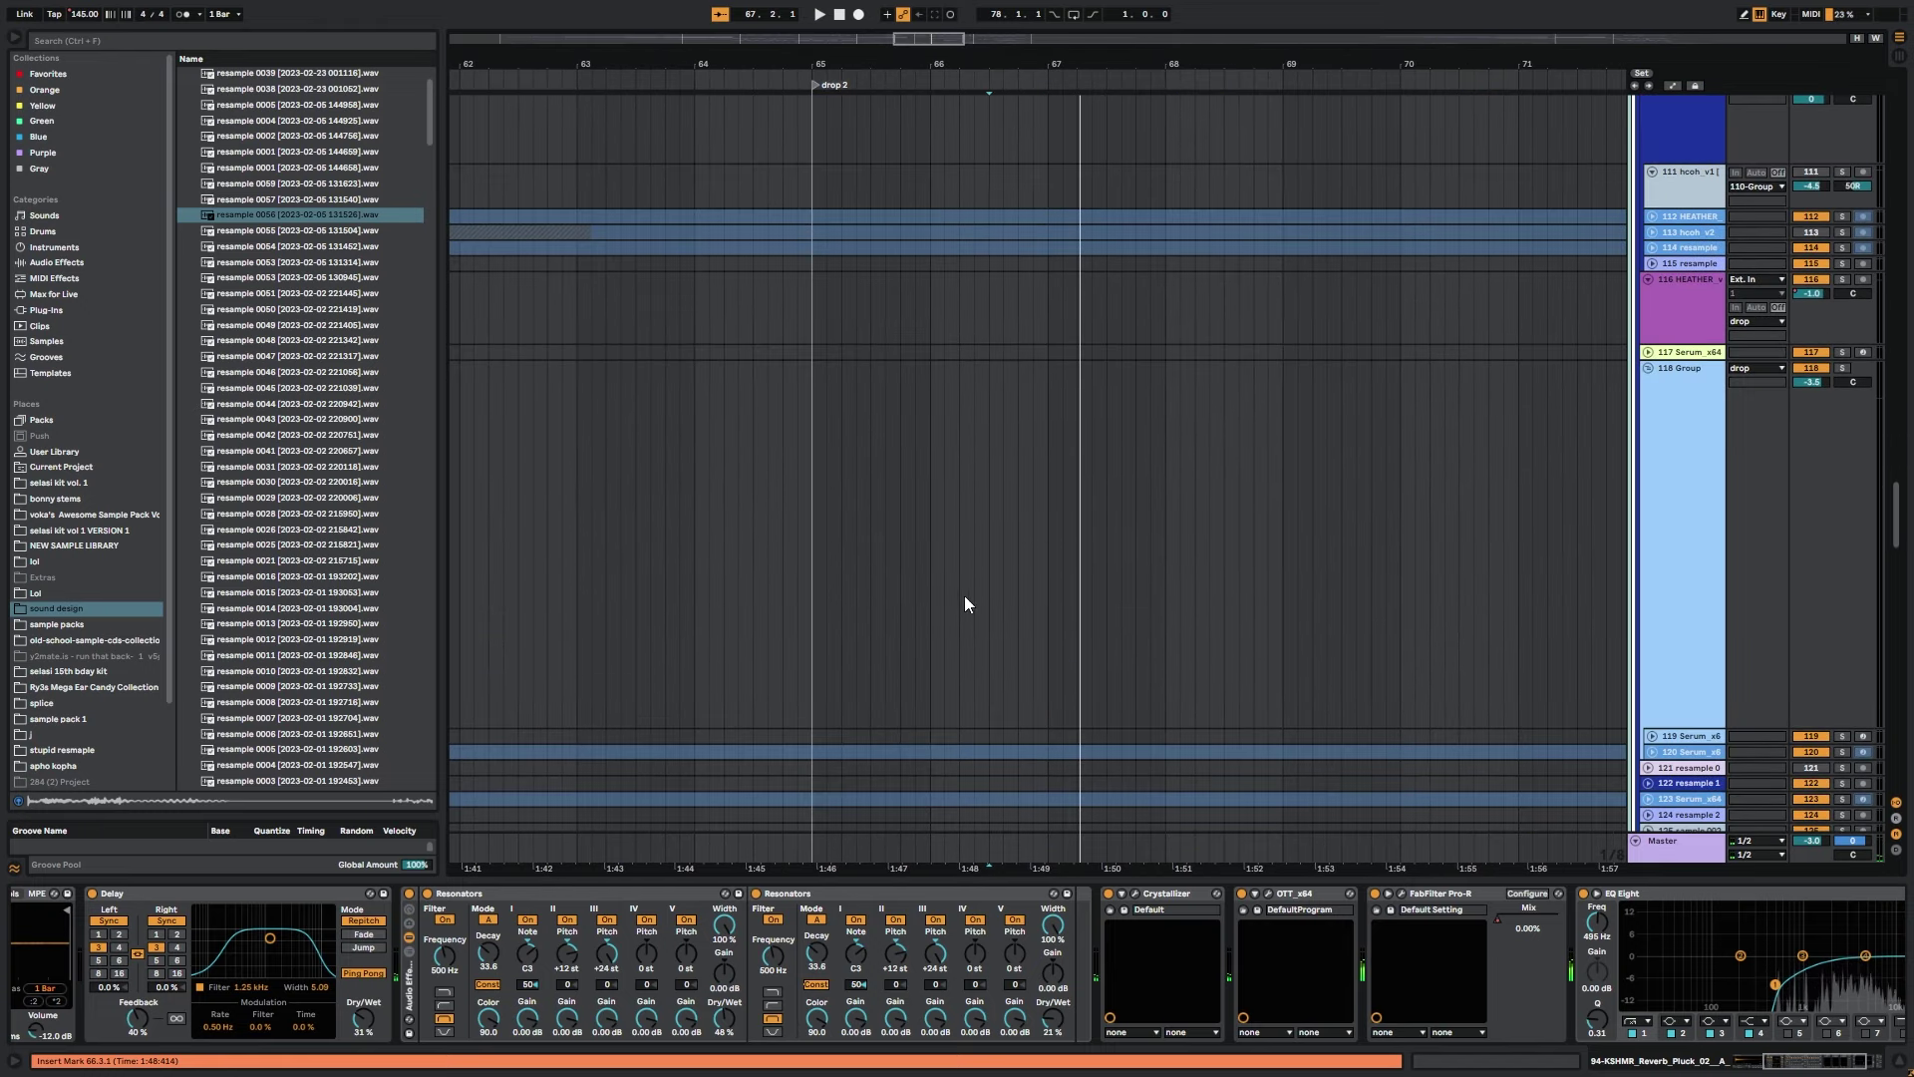
click(978, 548)
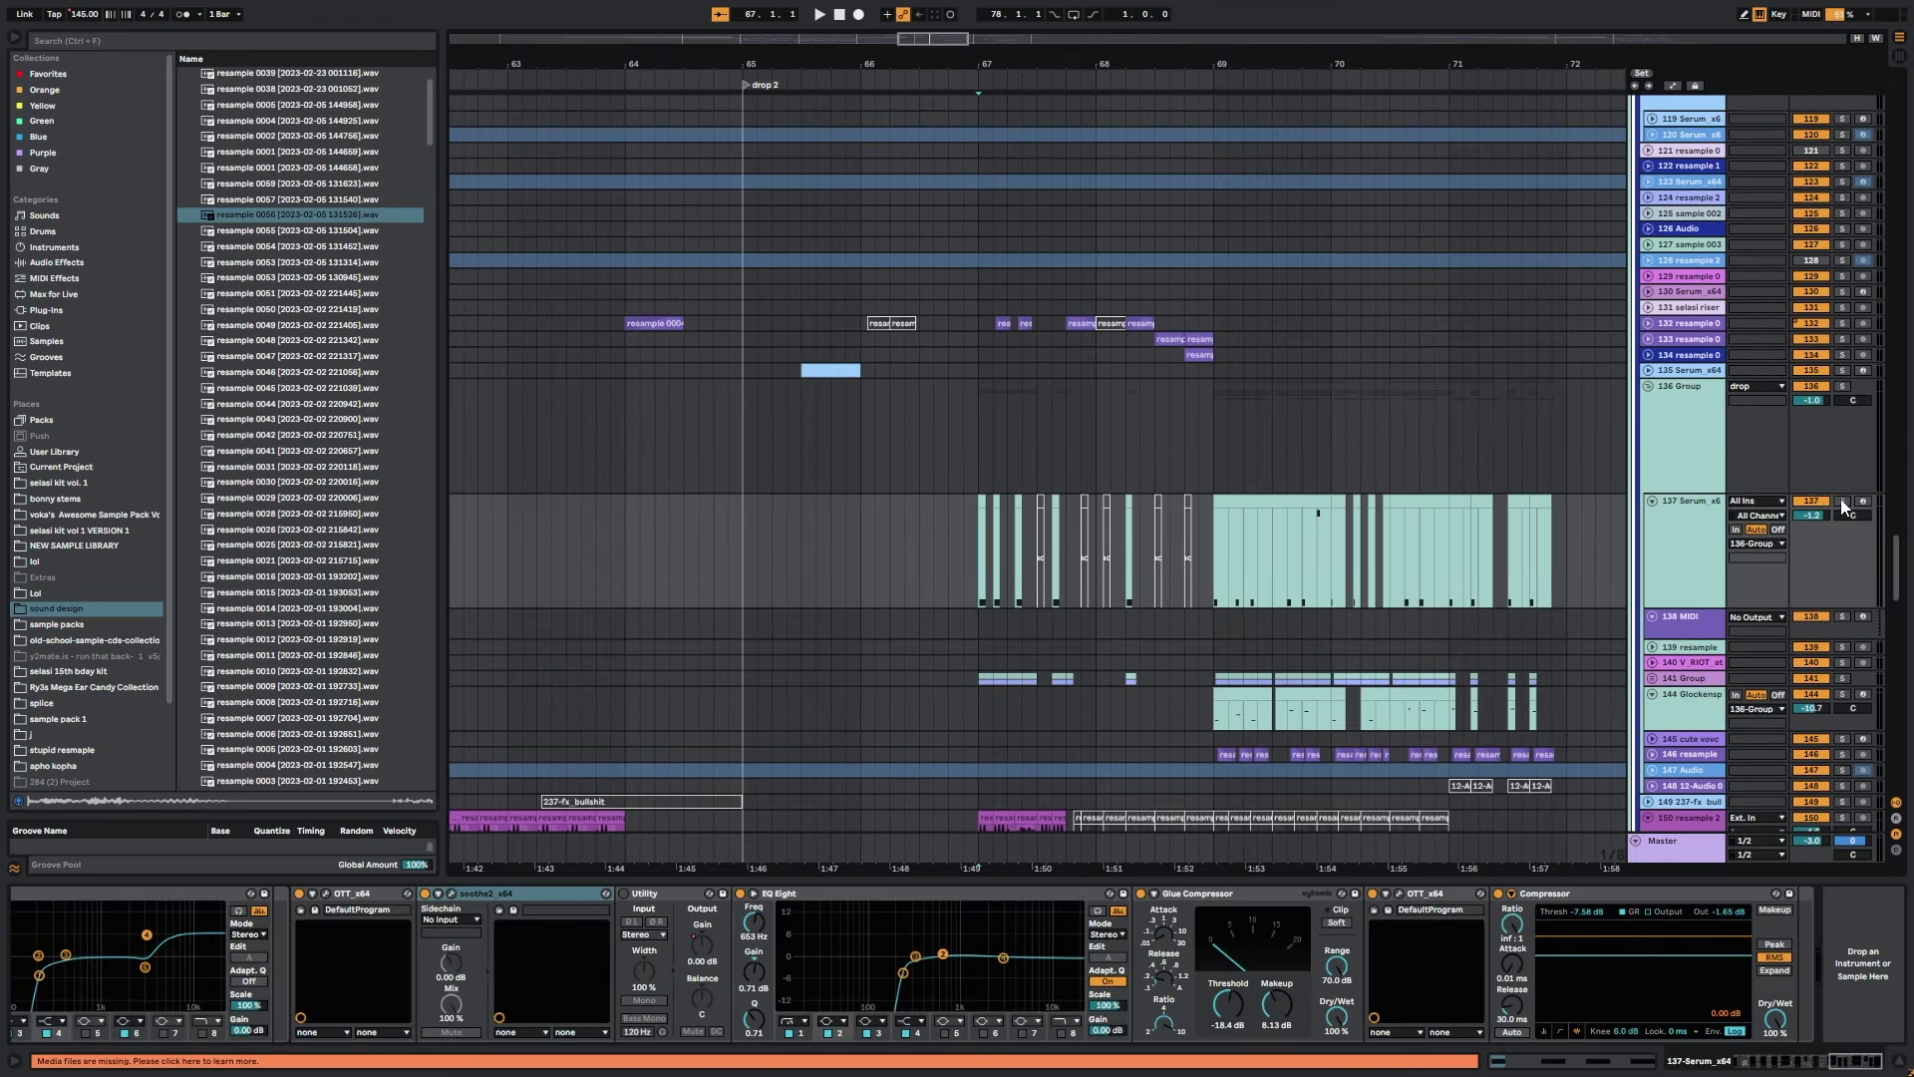
scroll(1254, 496, down, 2)
scroll(1254, 495, down, 3)
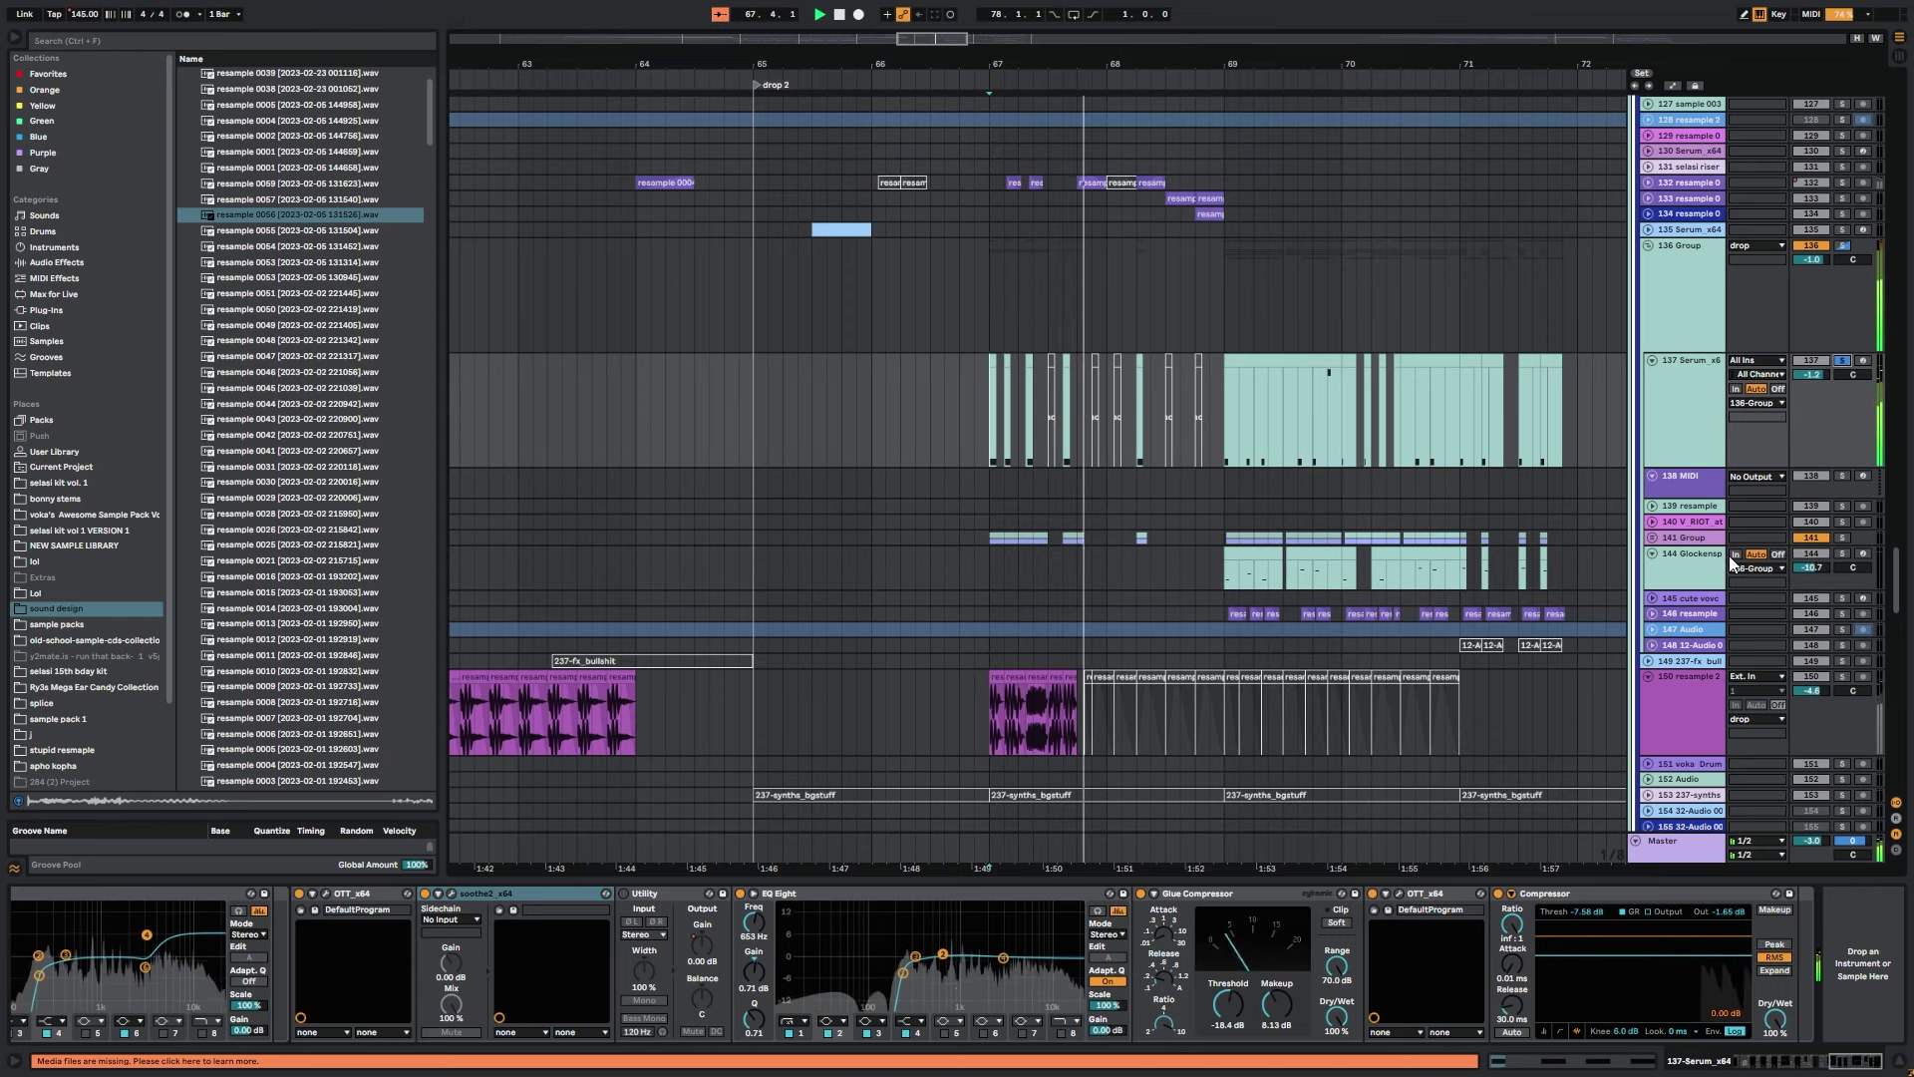
Examine track 137's device chain back to Serum, the LFO and the Vocoders, auditioning the track through them.
scroll(857, 912, right, 10)
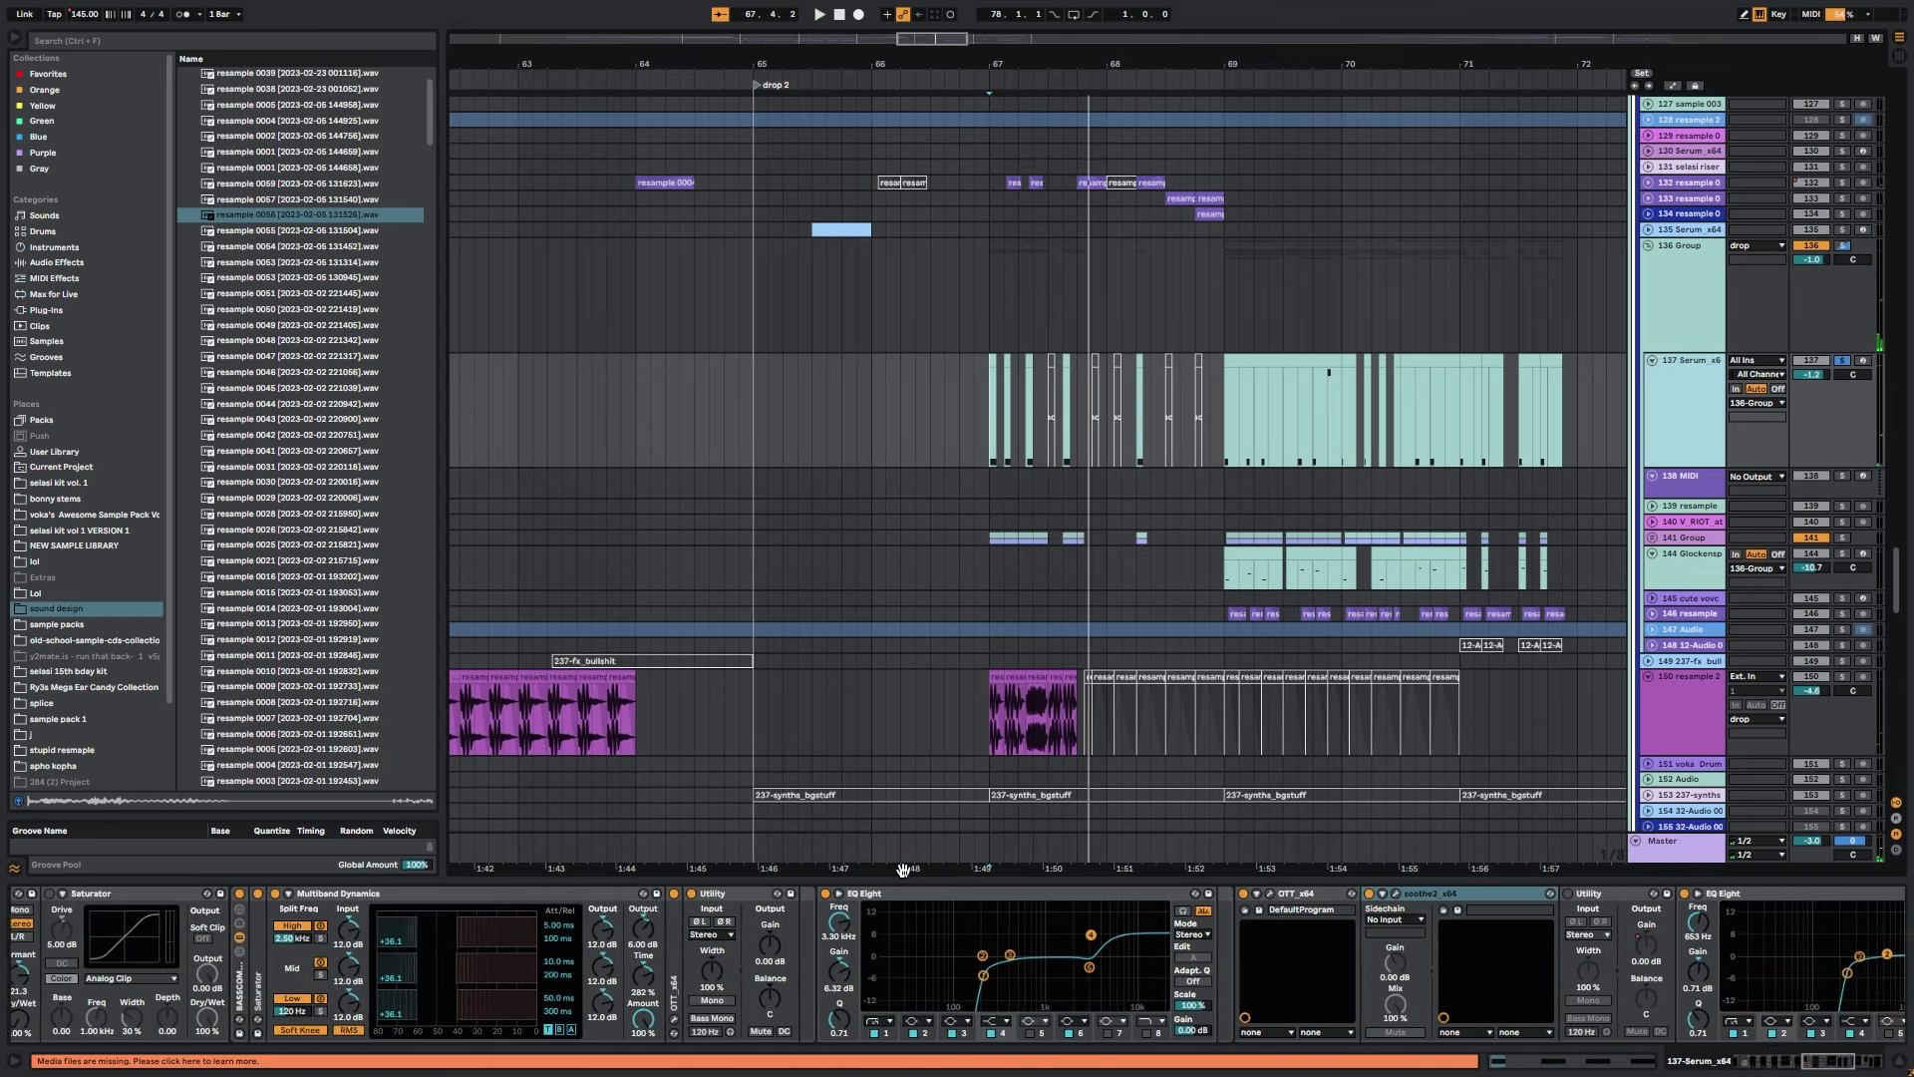
scroll(777, 951, left, 15)
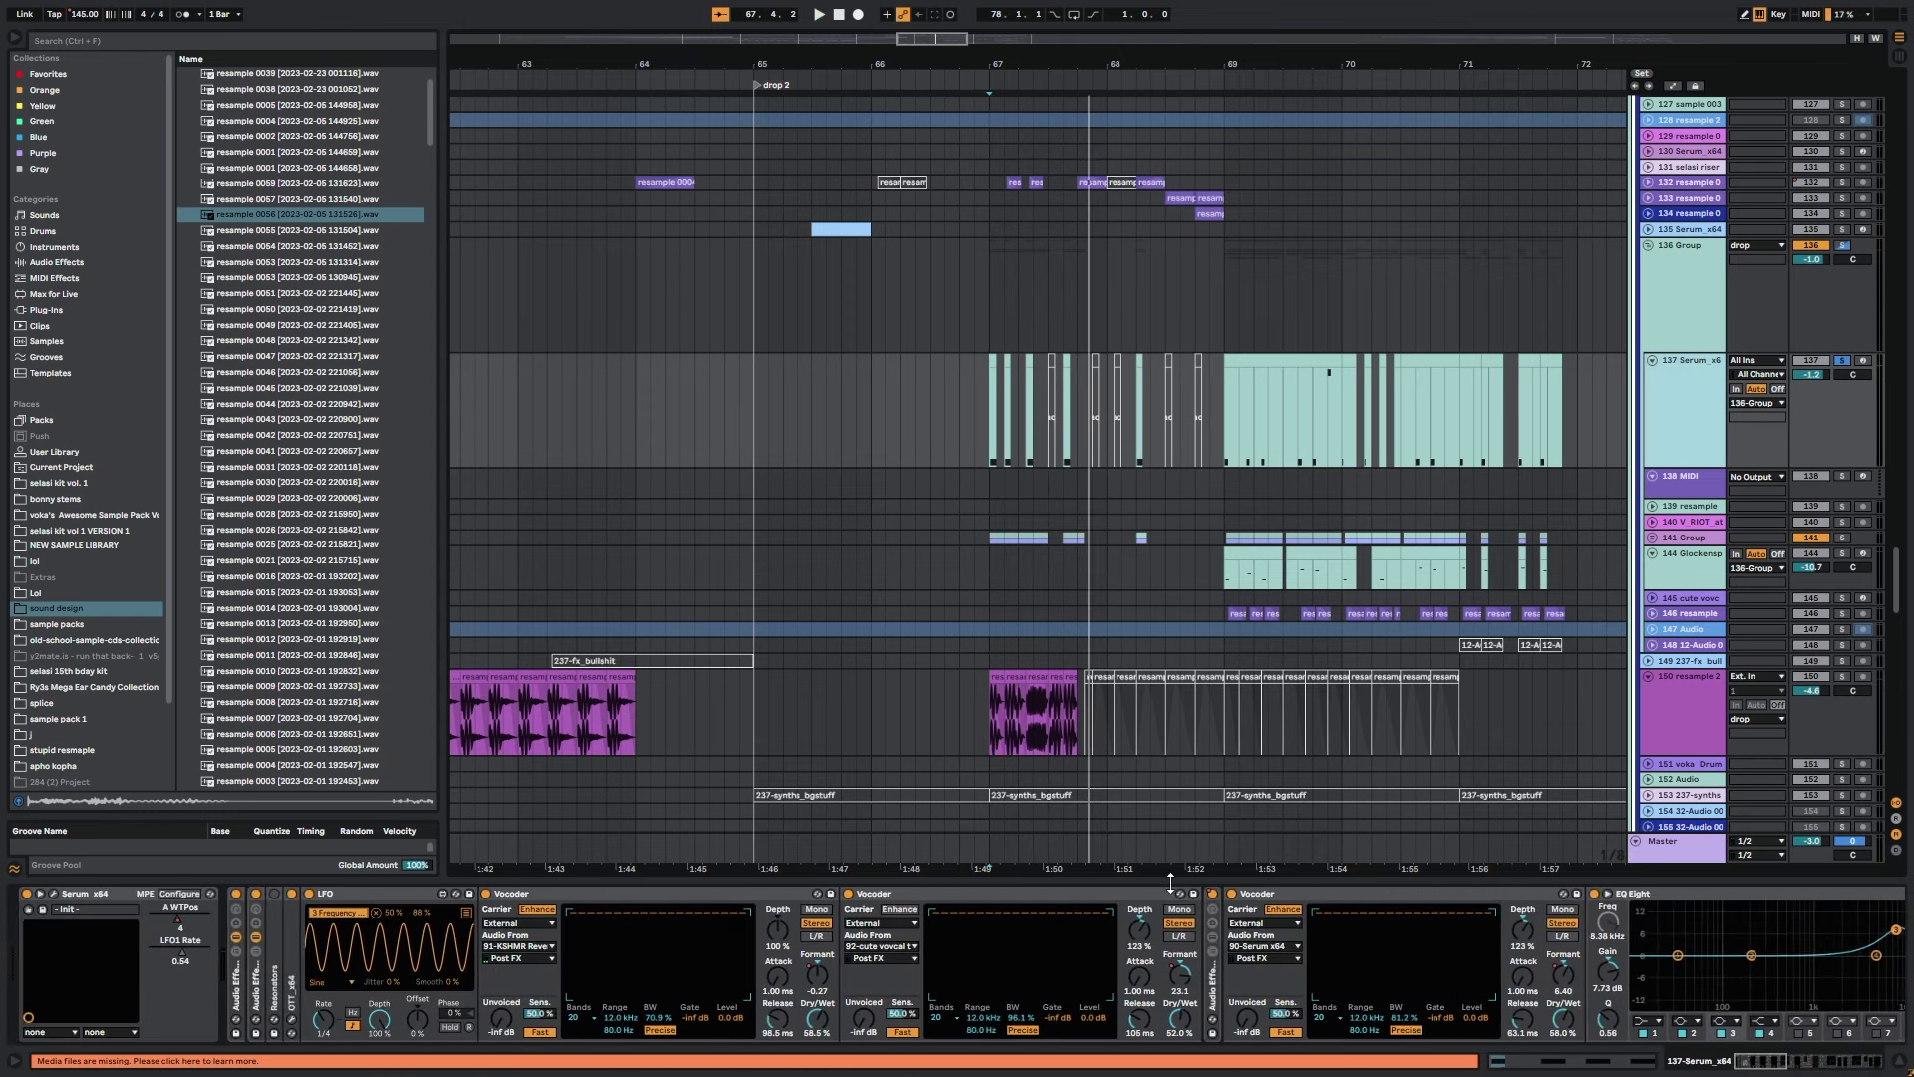
key(space)
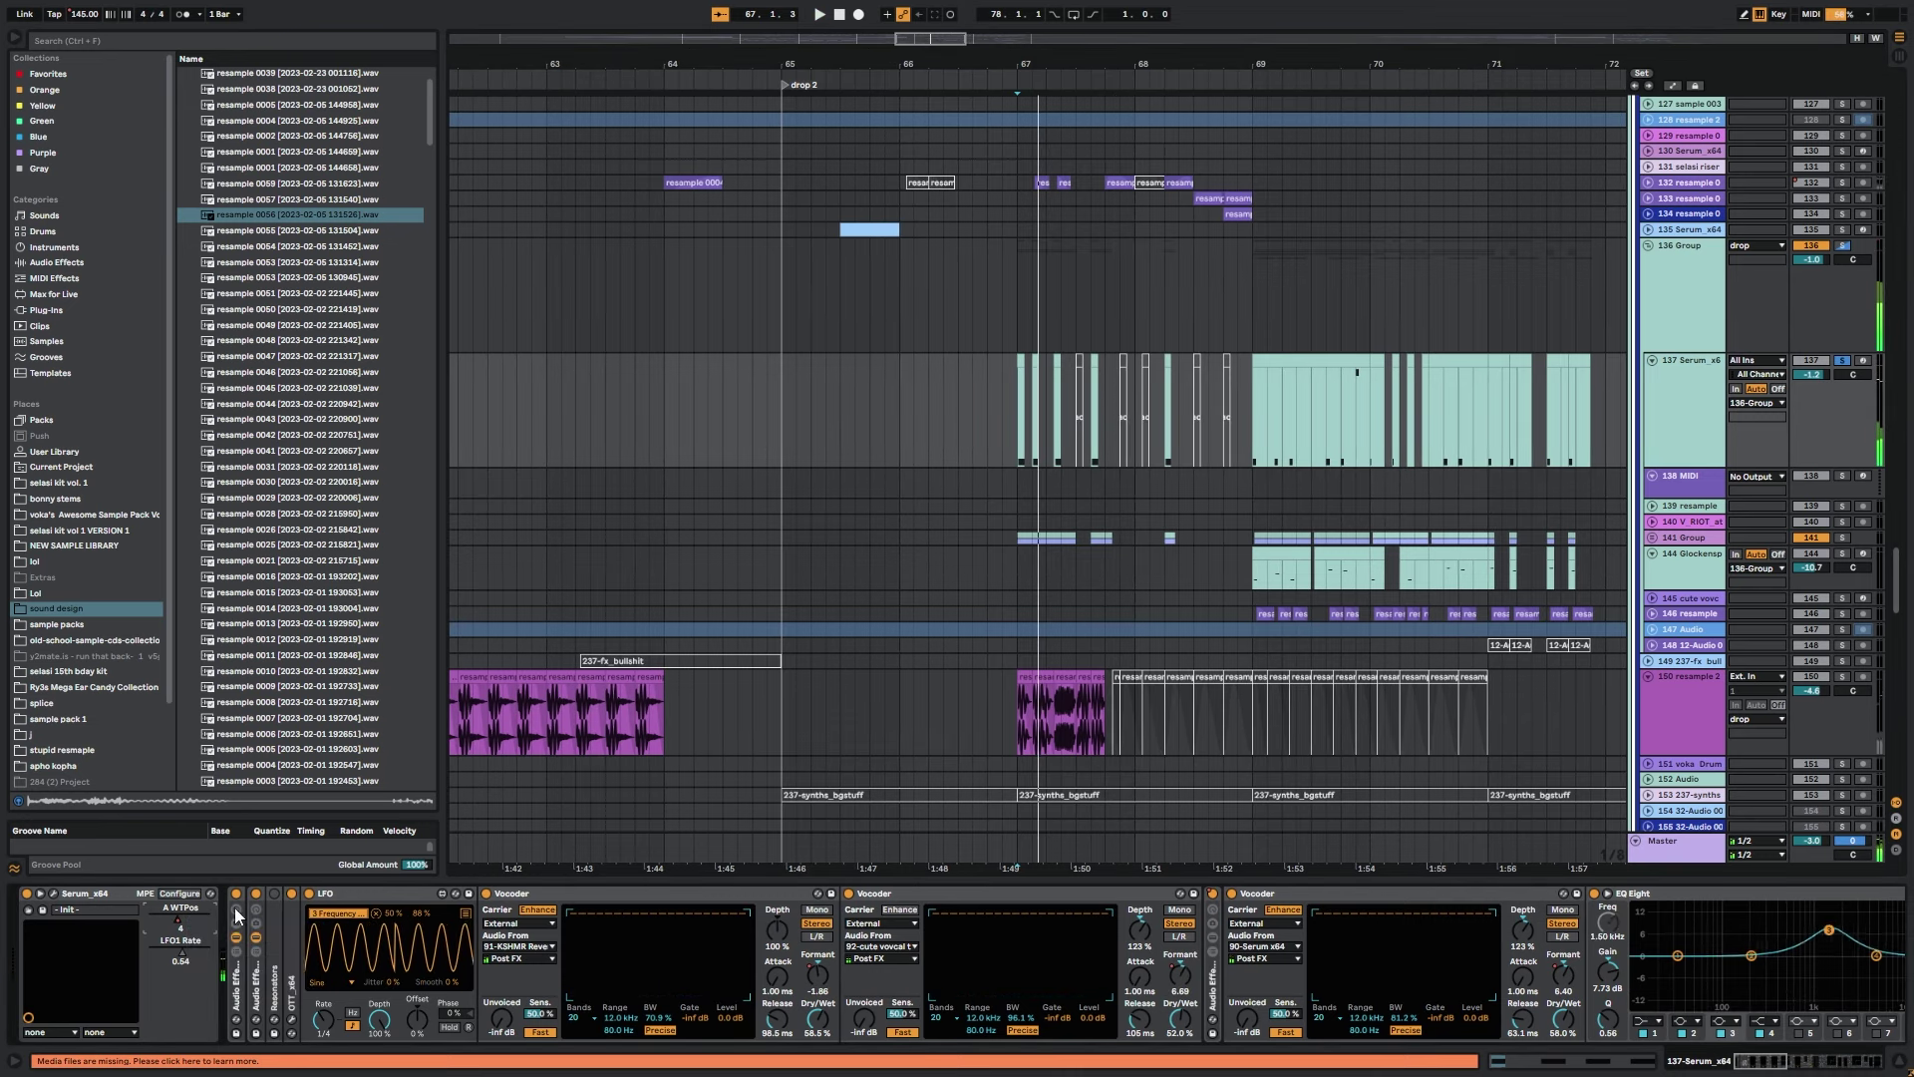
key(space)
right_click(817, 978)
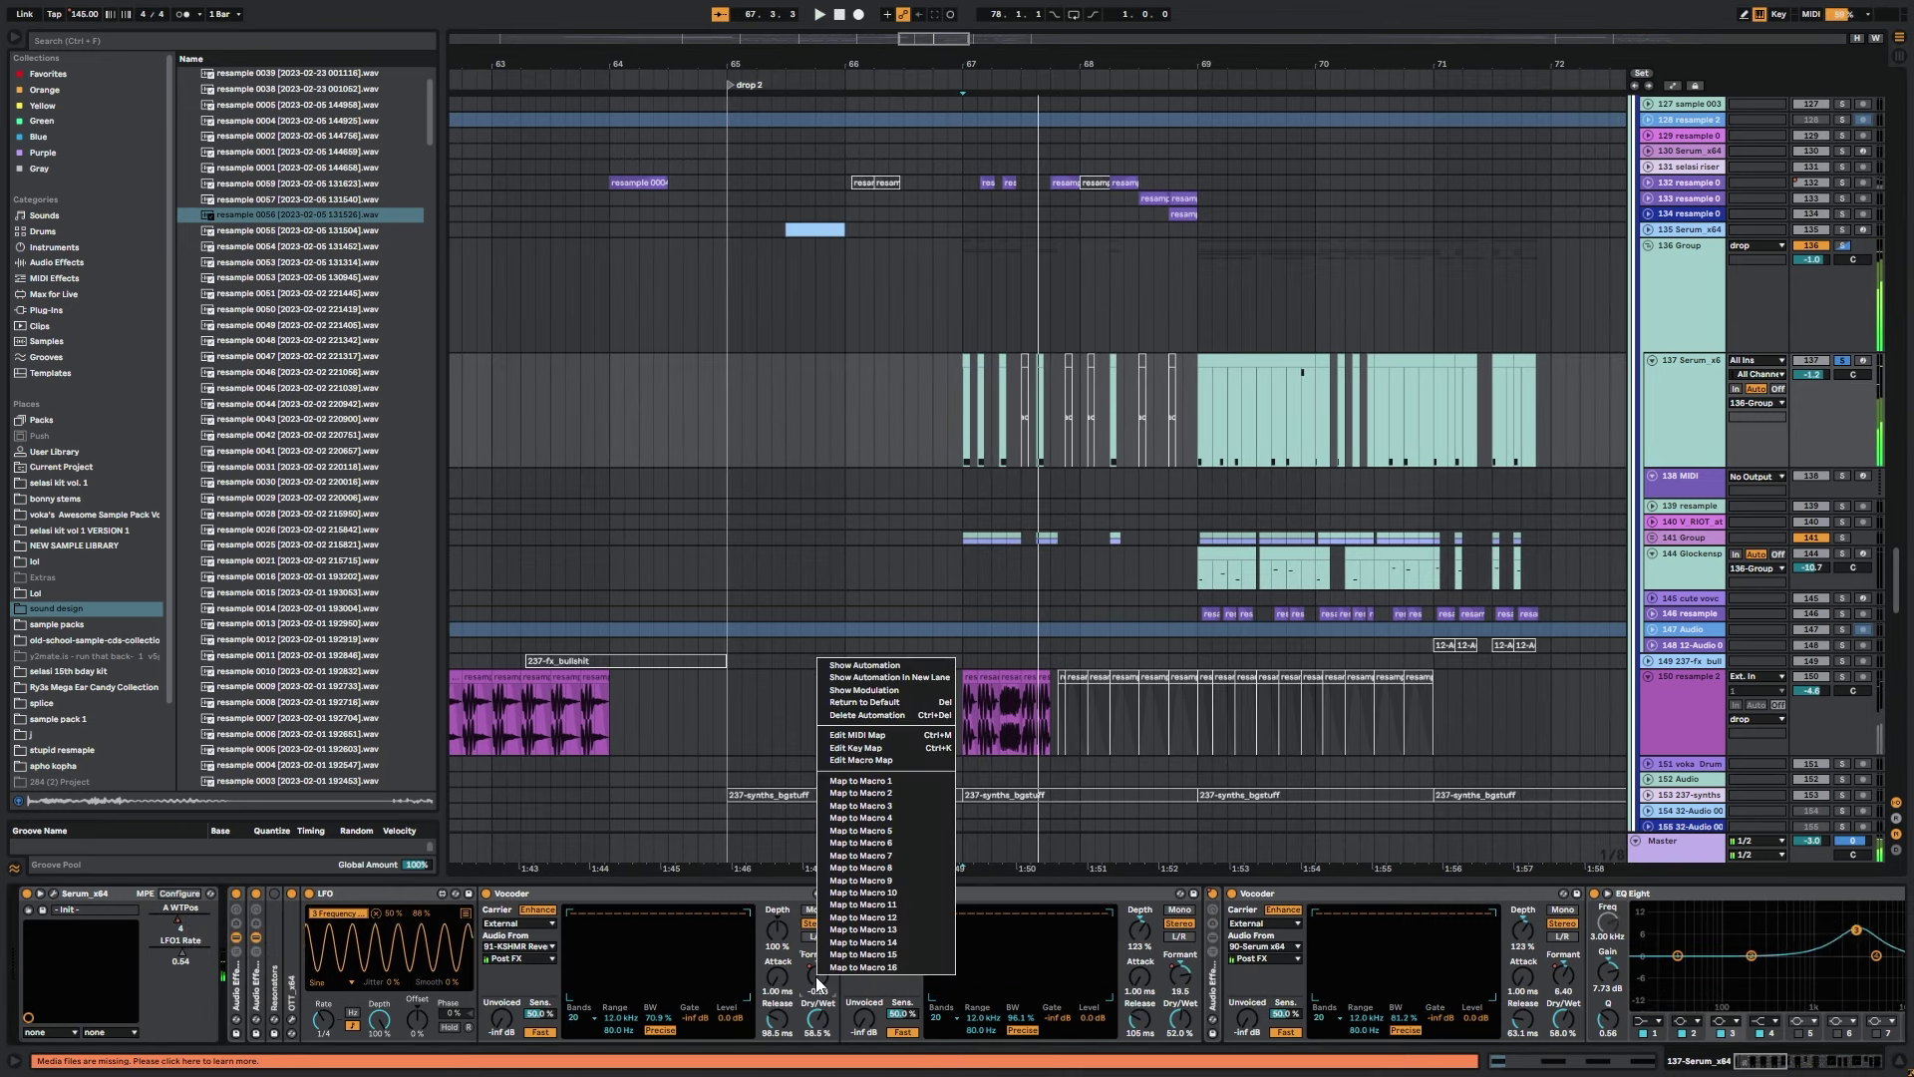
click(817, 978)
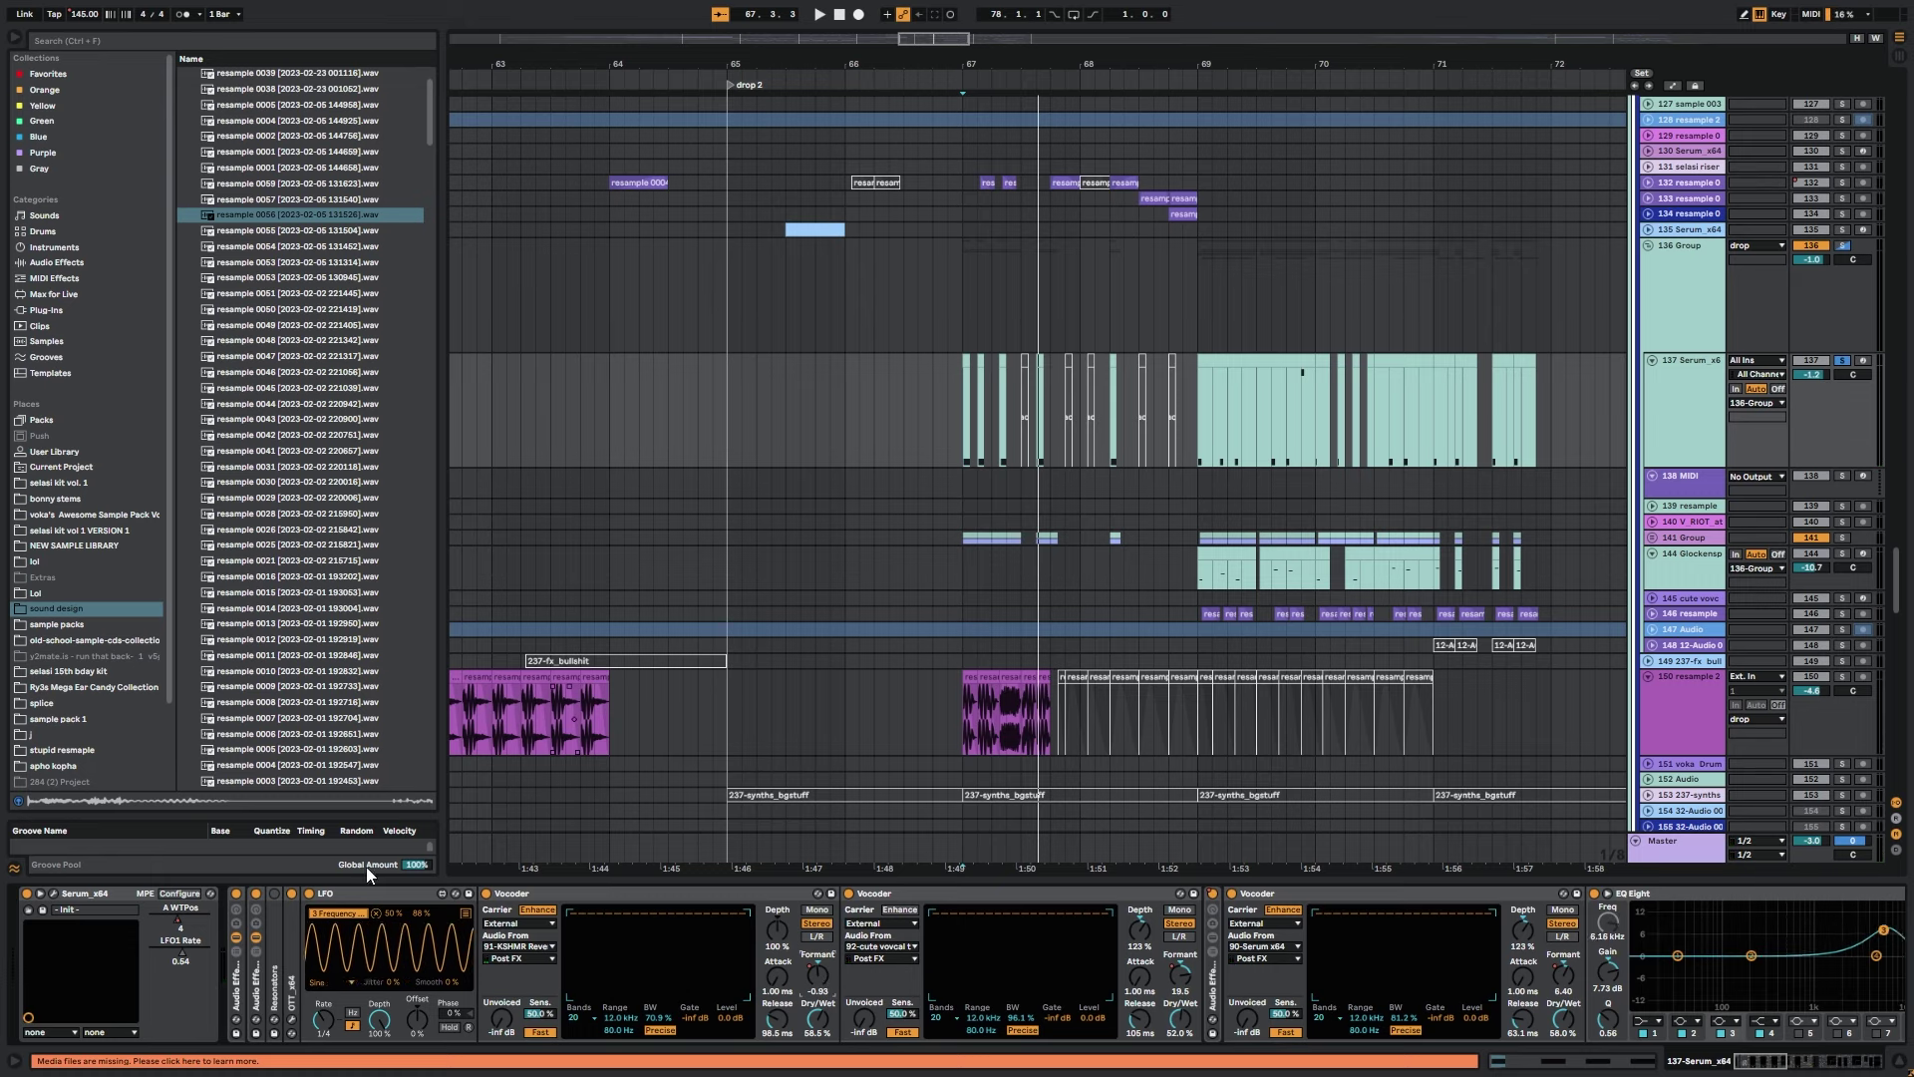
Unfold the rack holding the two Resonators on track 137 and audition the track from 67.1.1.
click(1214, 989)
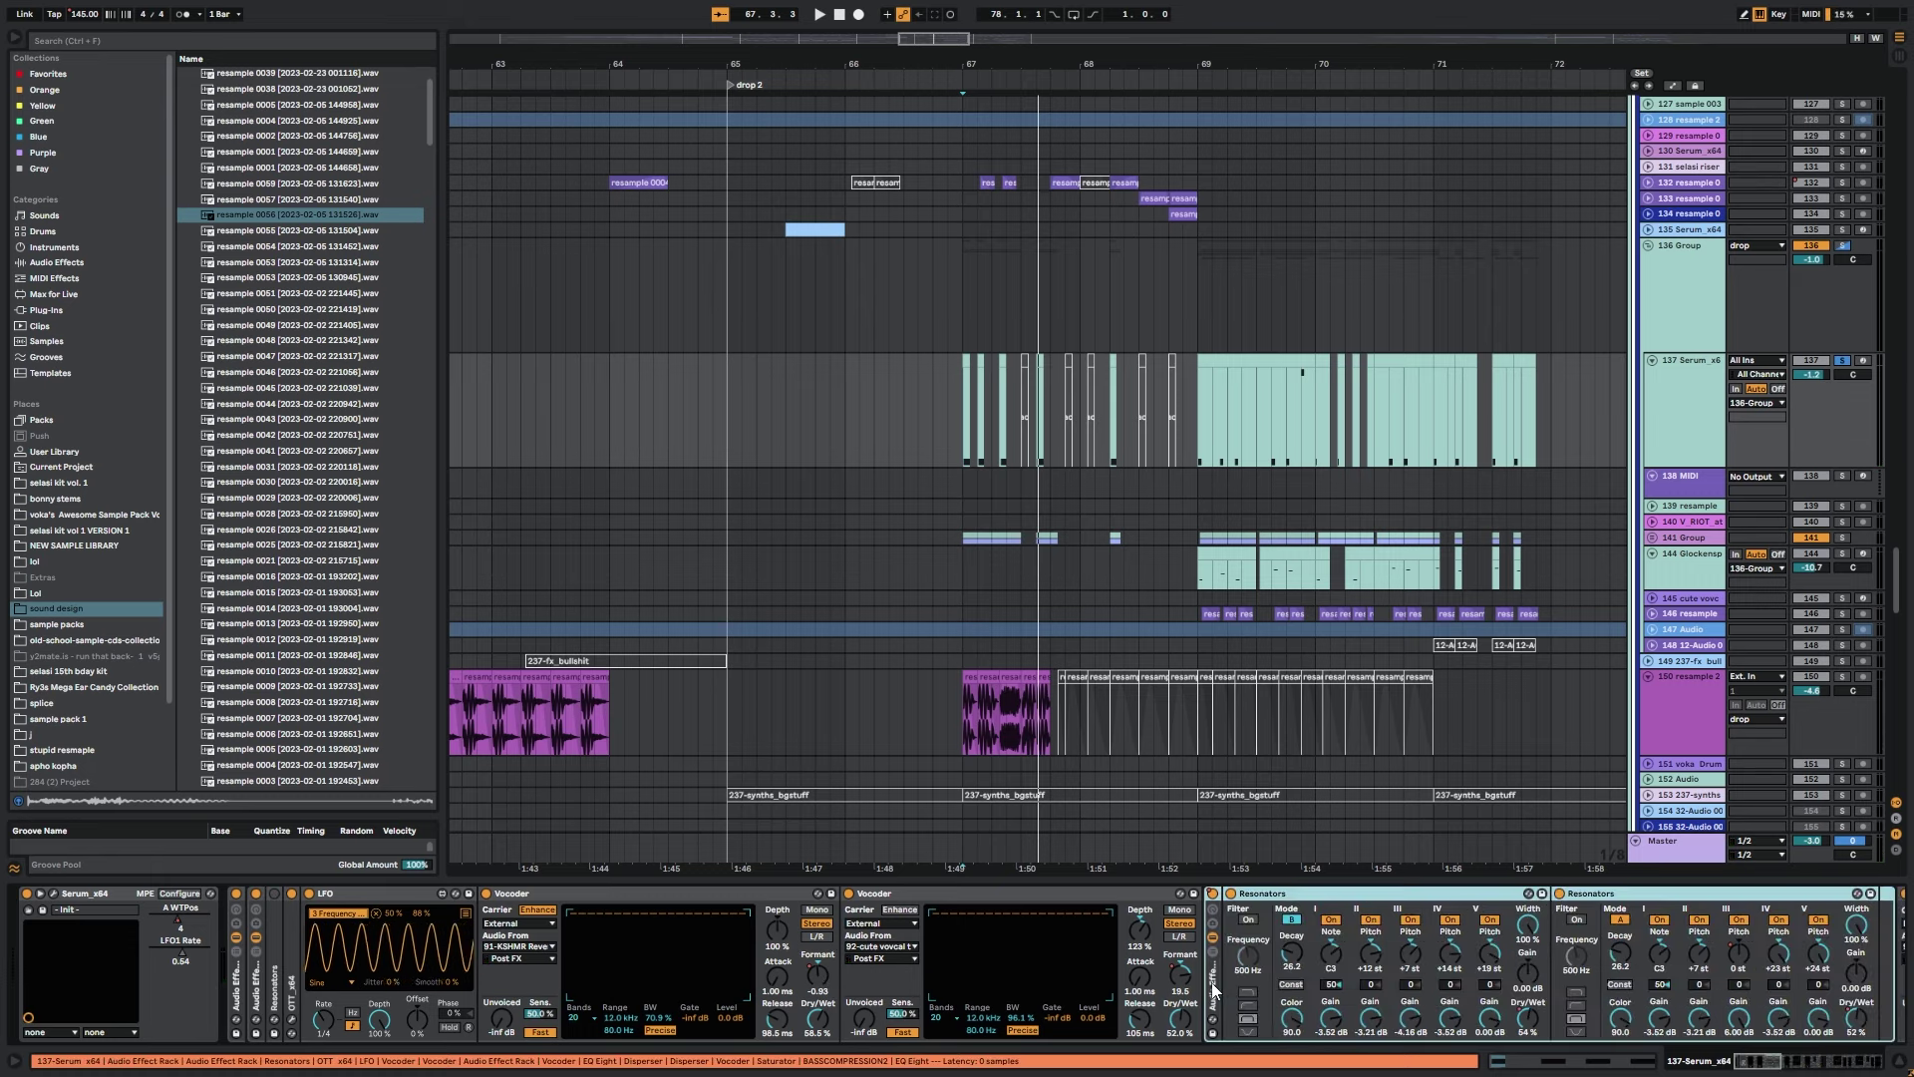
drag(939, 45, 937, 94)
scroll(1266, 923, right, 5)
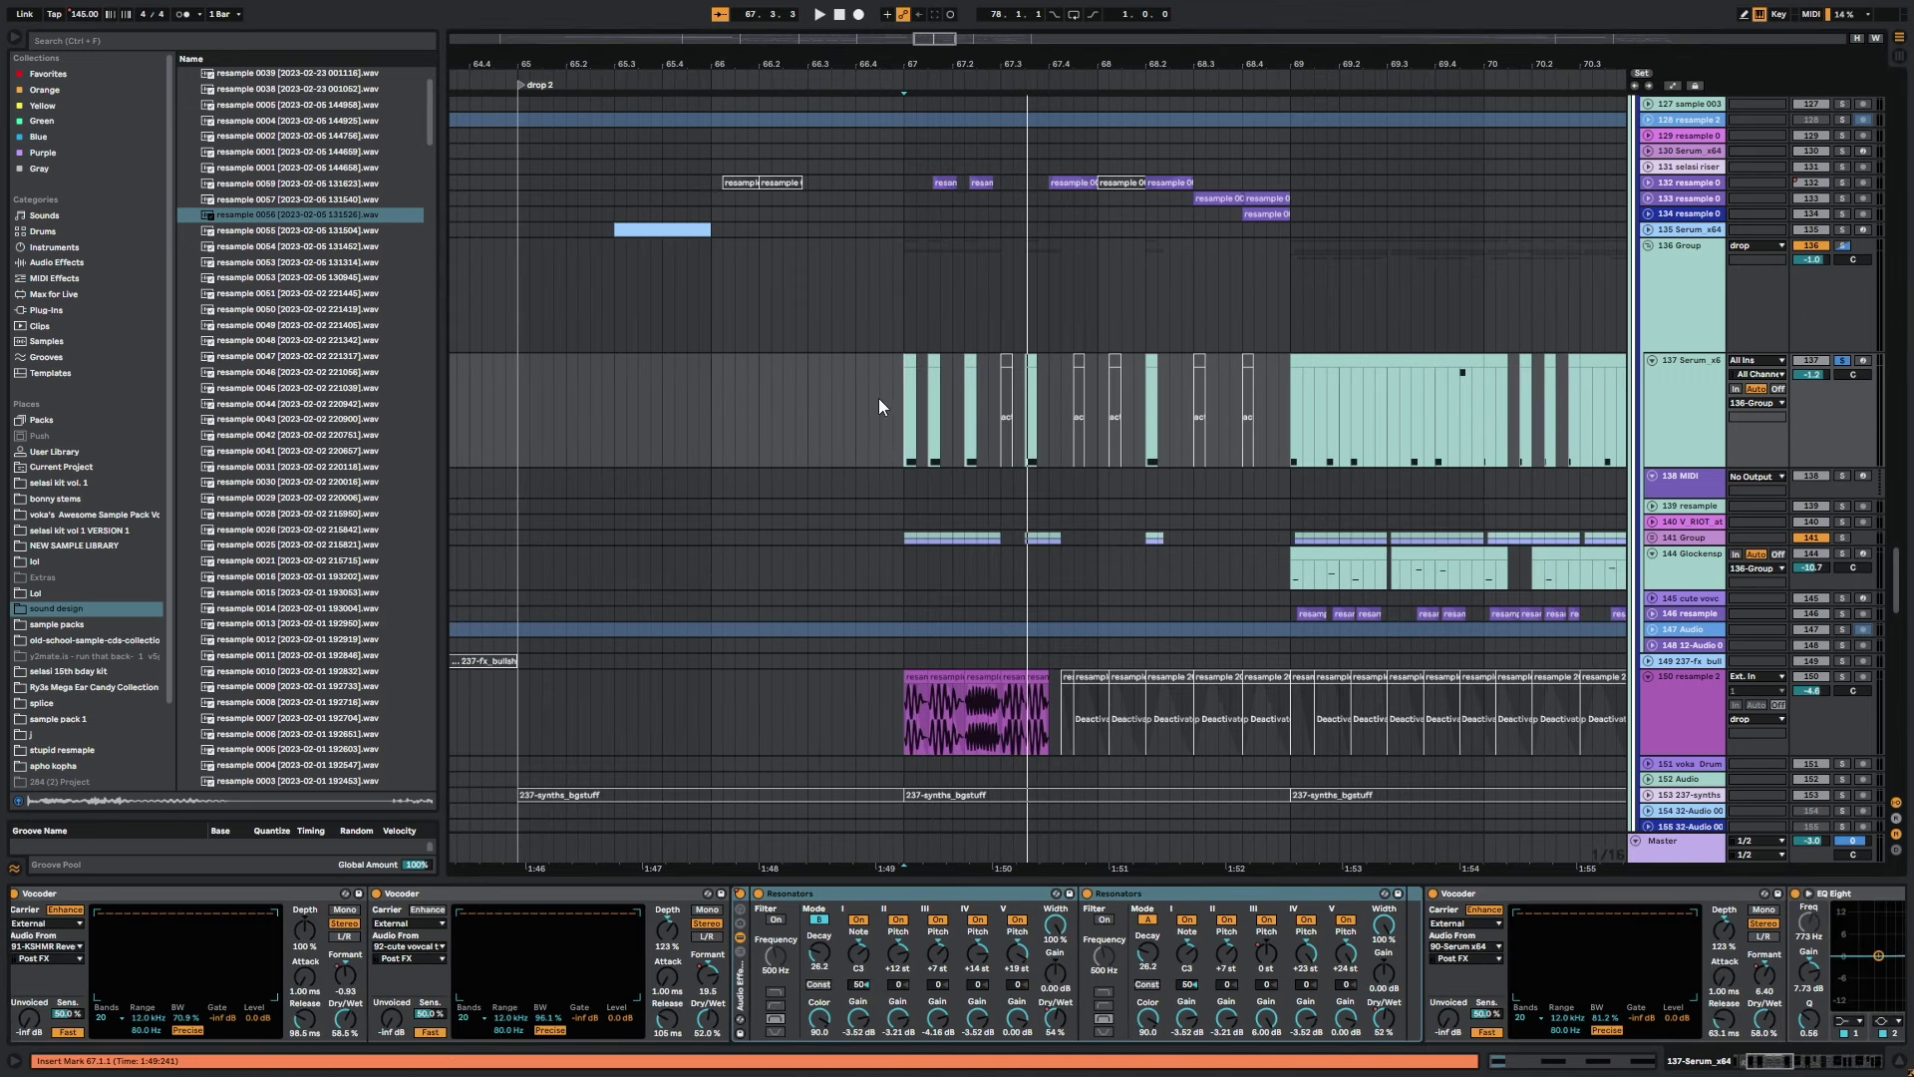
key(space)
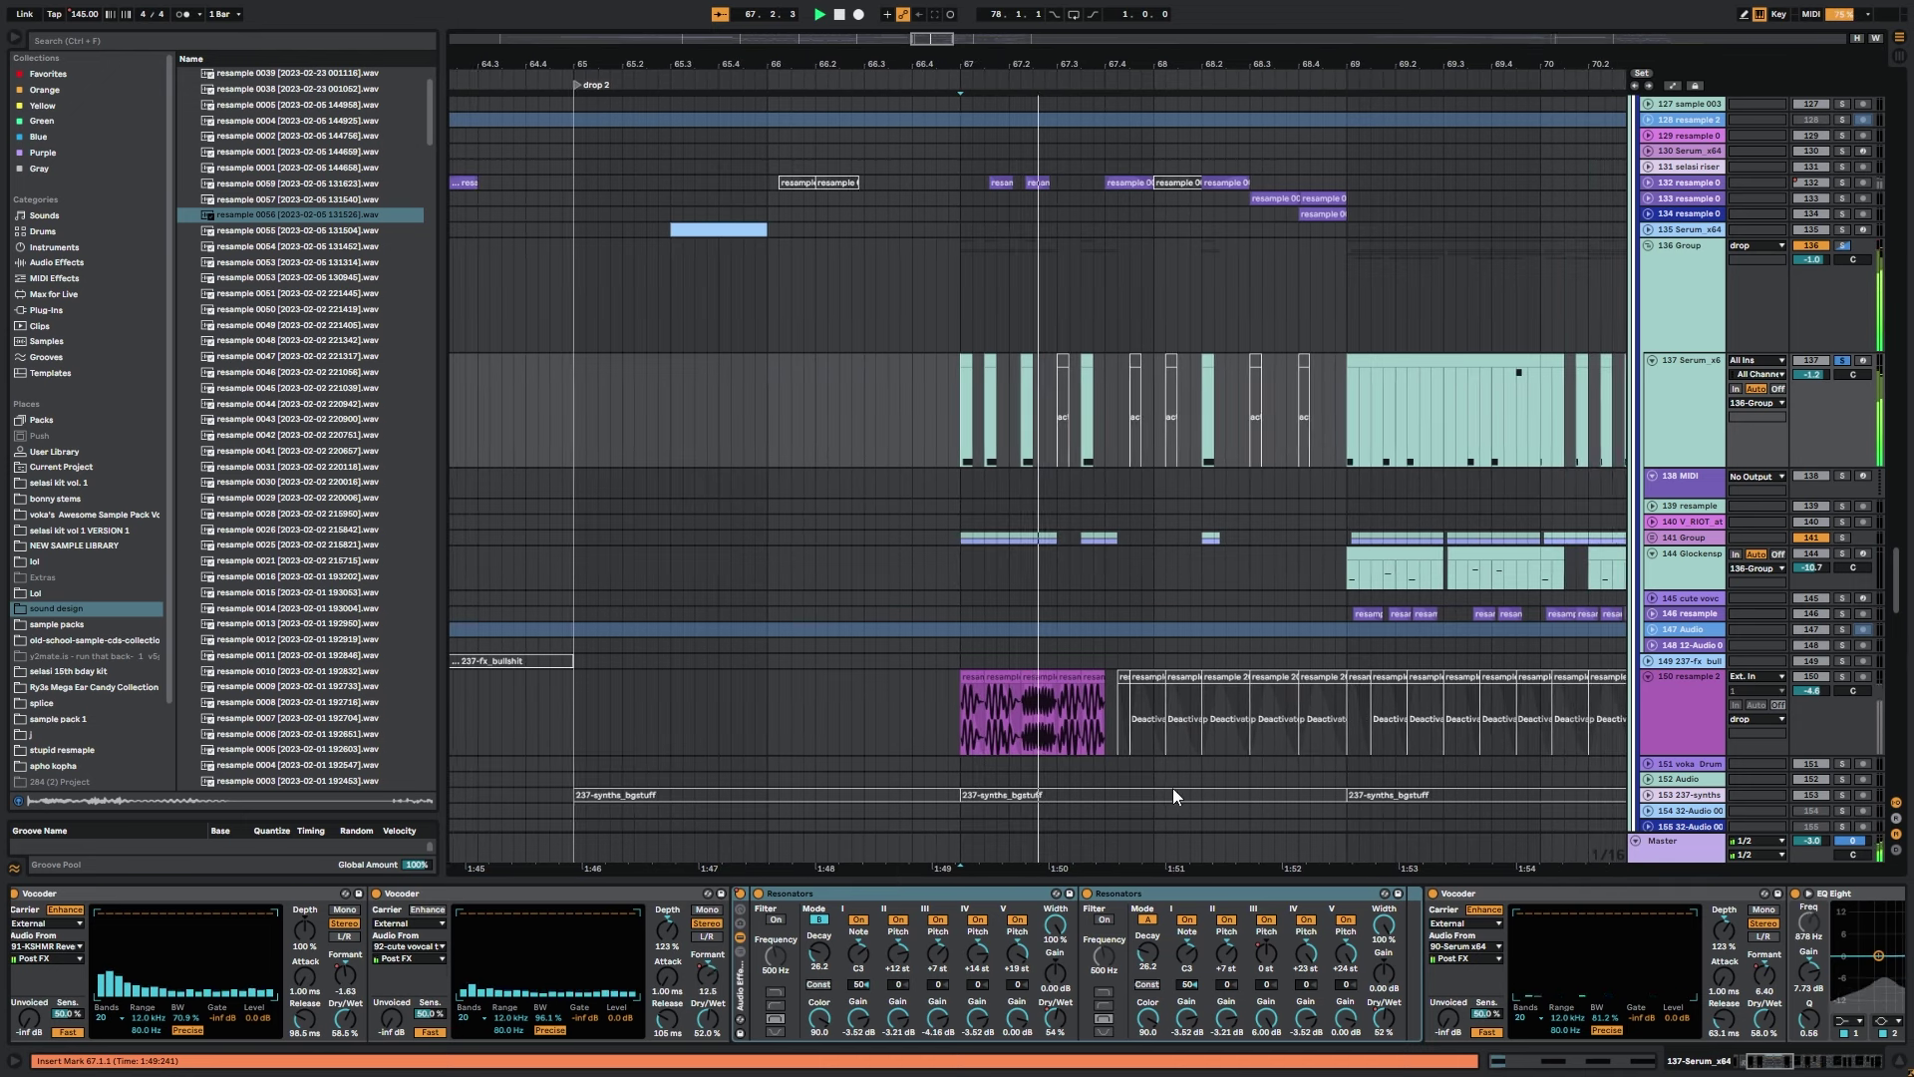
Show the Resonators' III Pitch automation on track 137, audition it, and enlarge the track to read the curve.
right_click(1266, 952)
click(1301, 643)
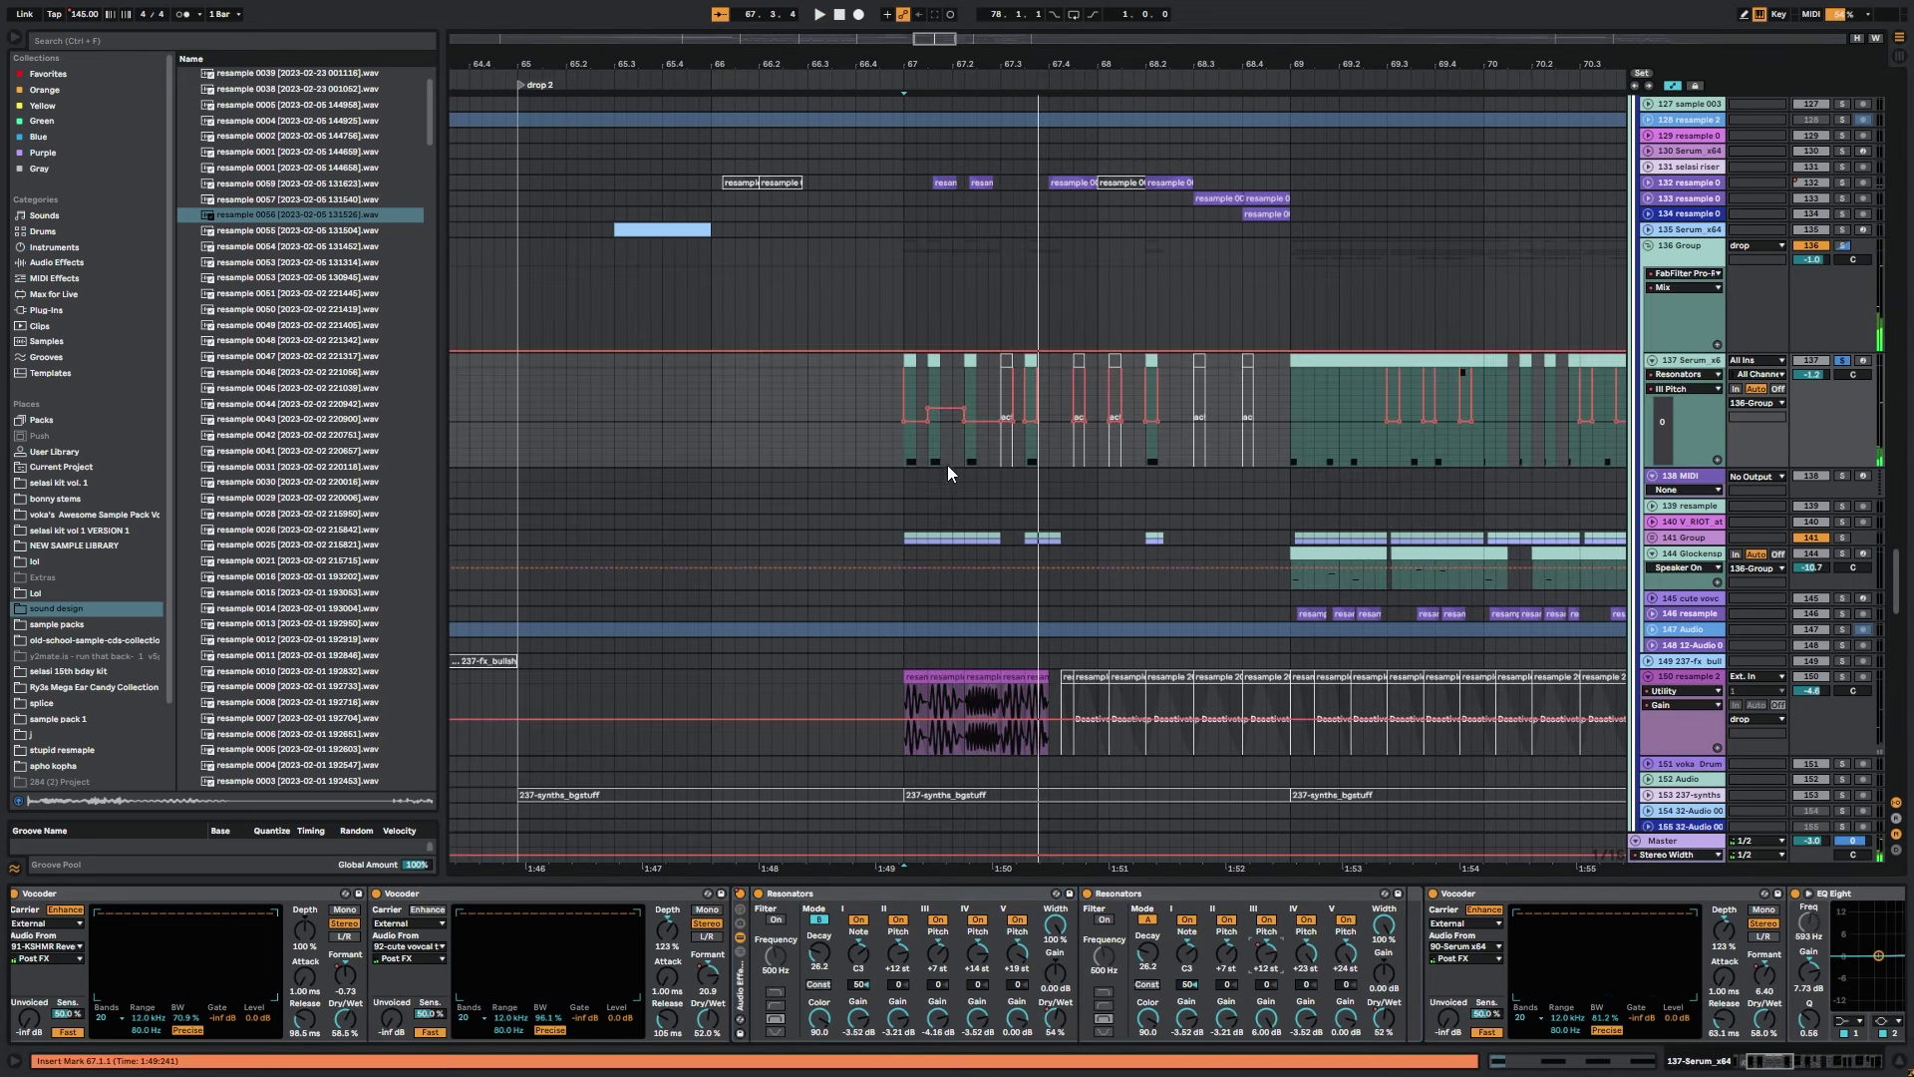
key(space)
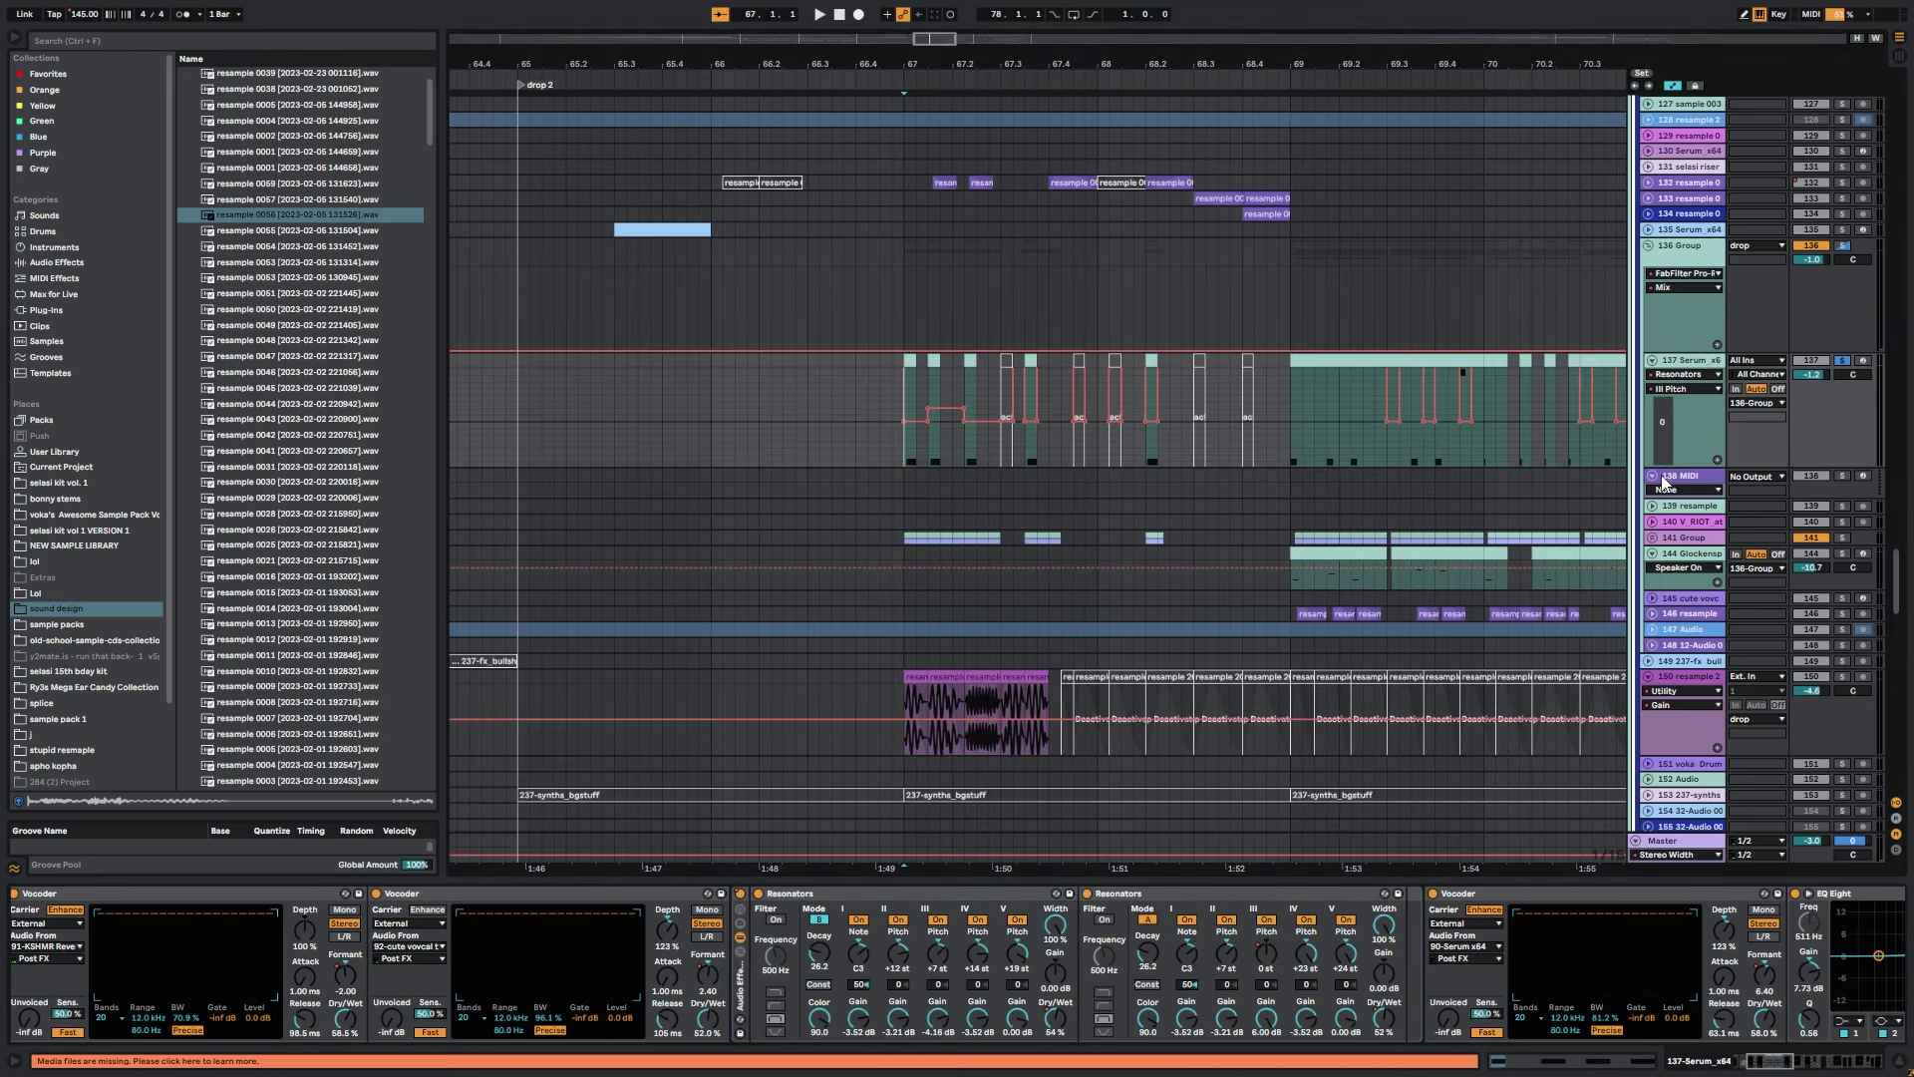
drag(1658, 467, 1658, 691)
click(1033, 289)
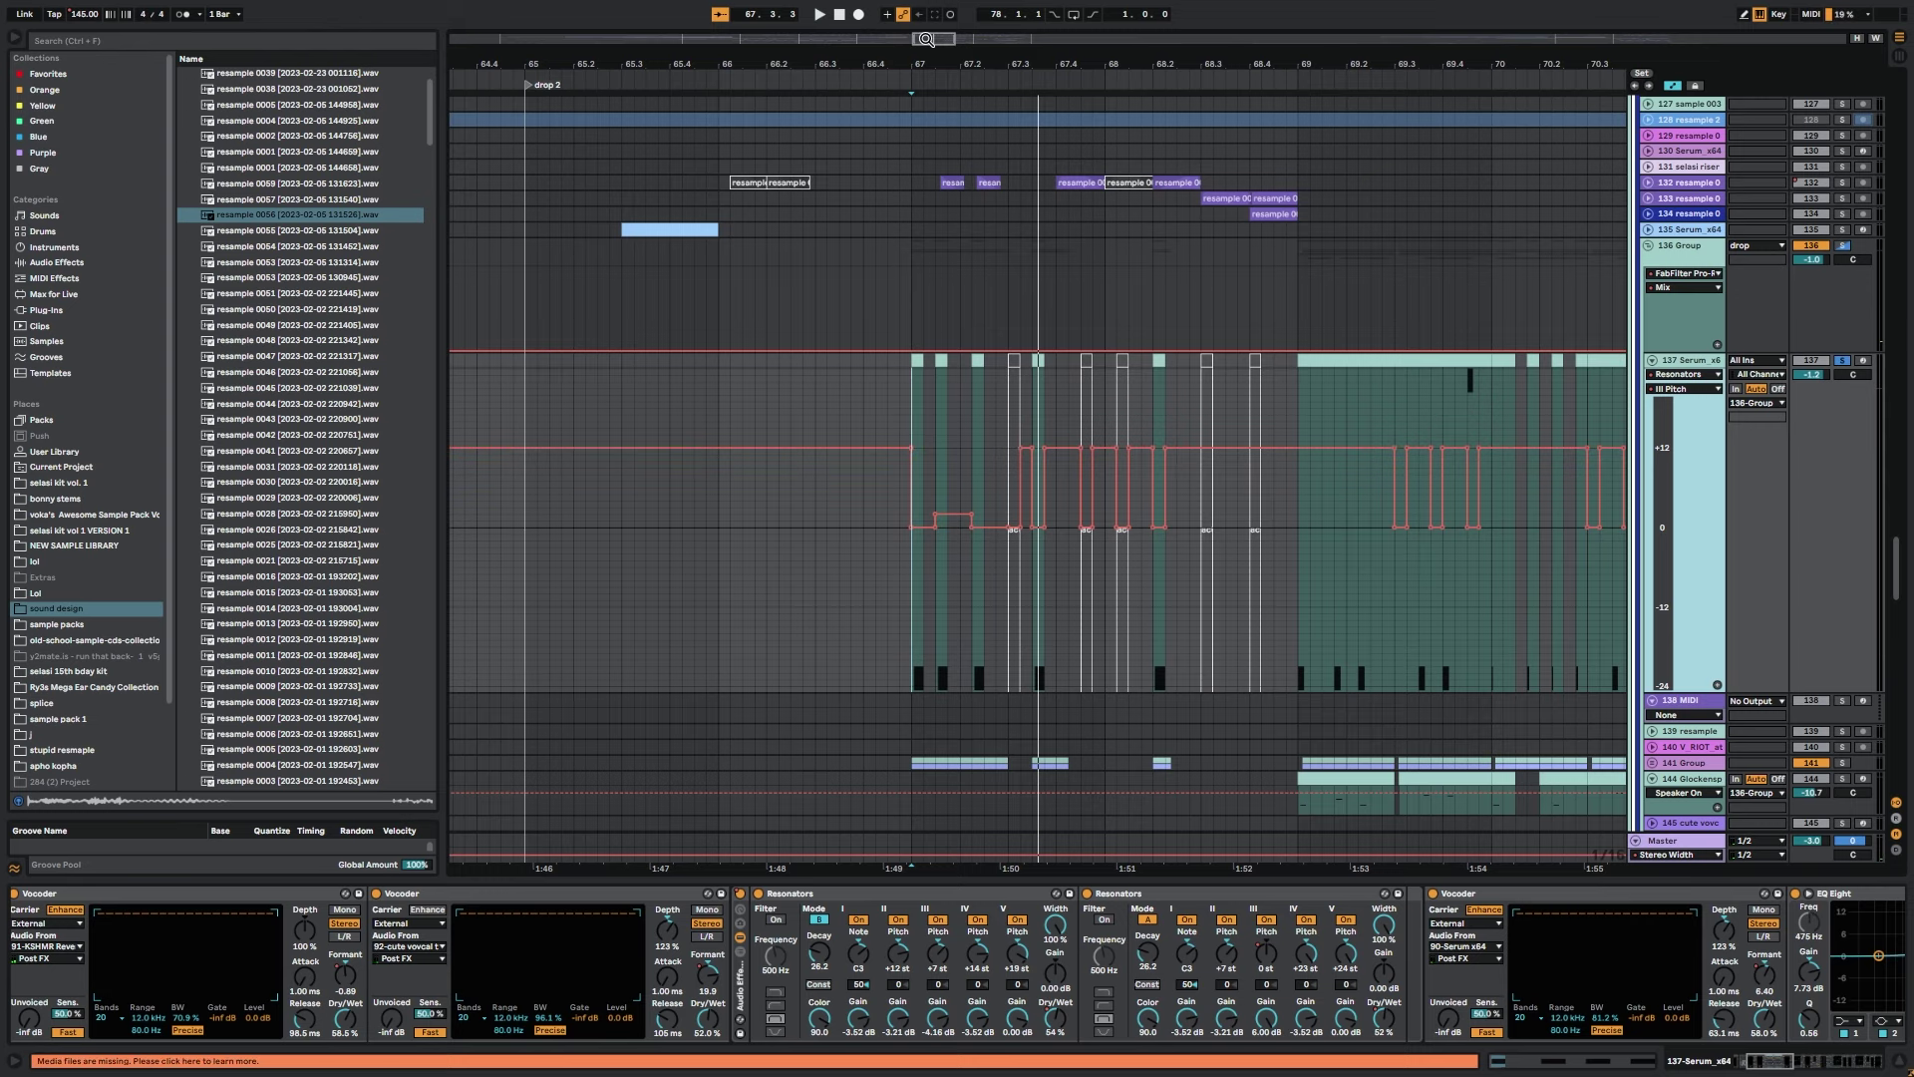
Audition track 137 at the start of drop 1 from 41.1.1 for comparison.
drag(927, 38, 919, 4)
drag(455, 552, 620, 539)
click(582, 517)
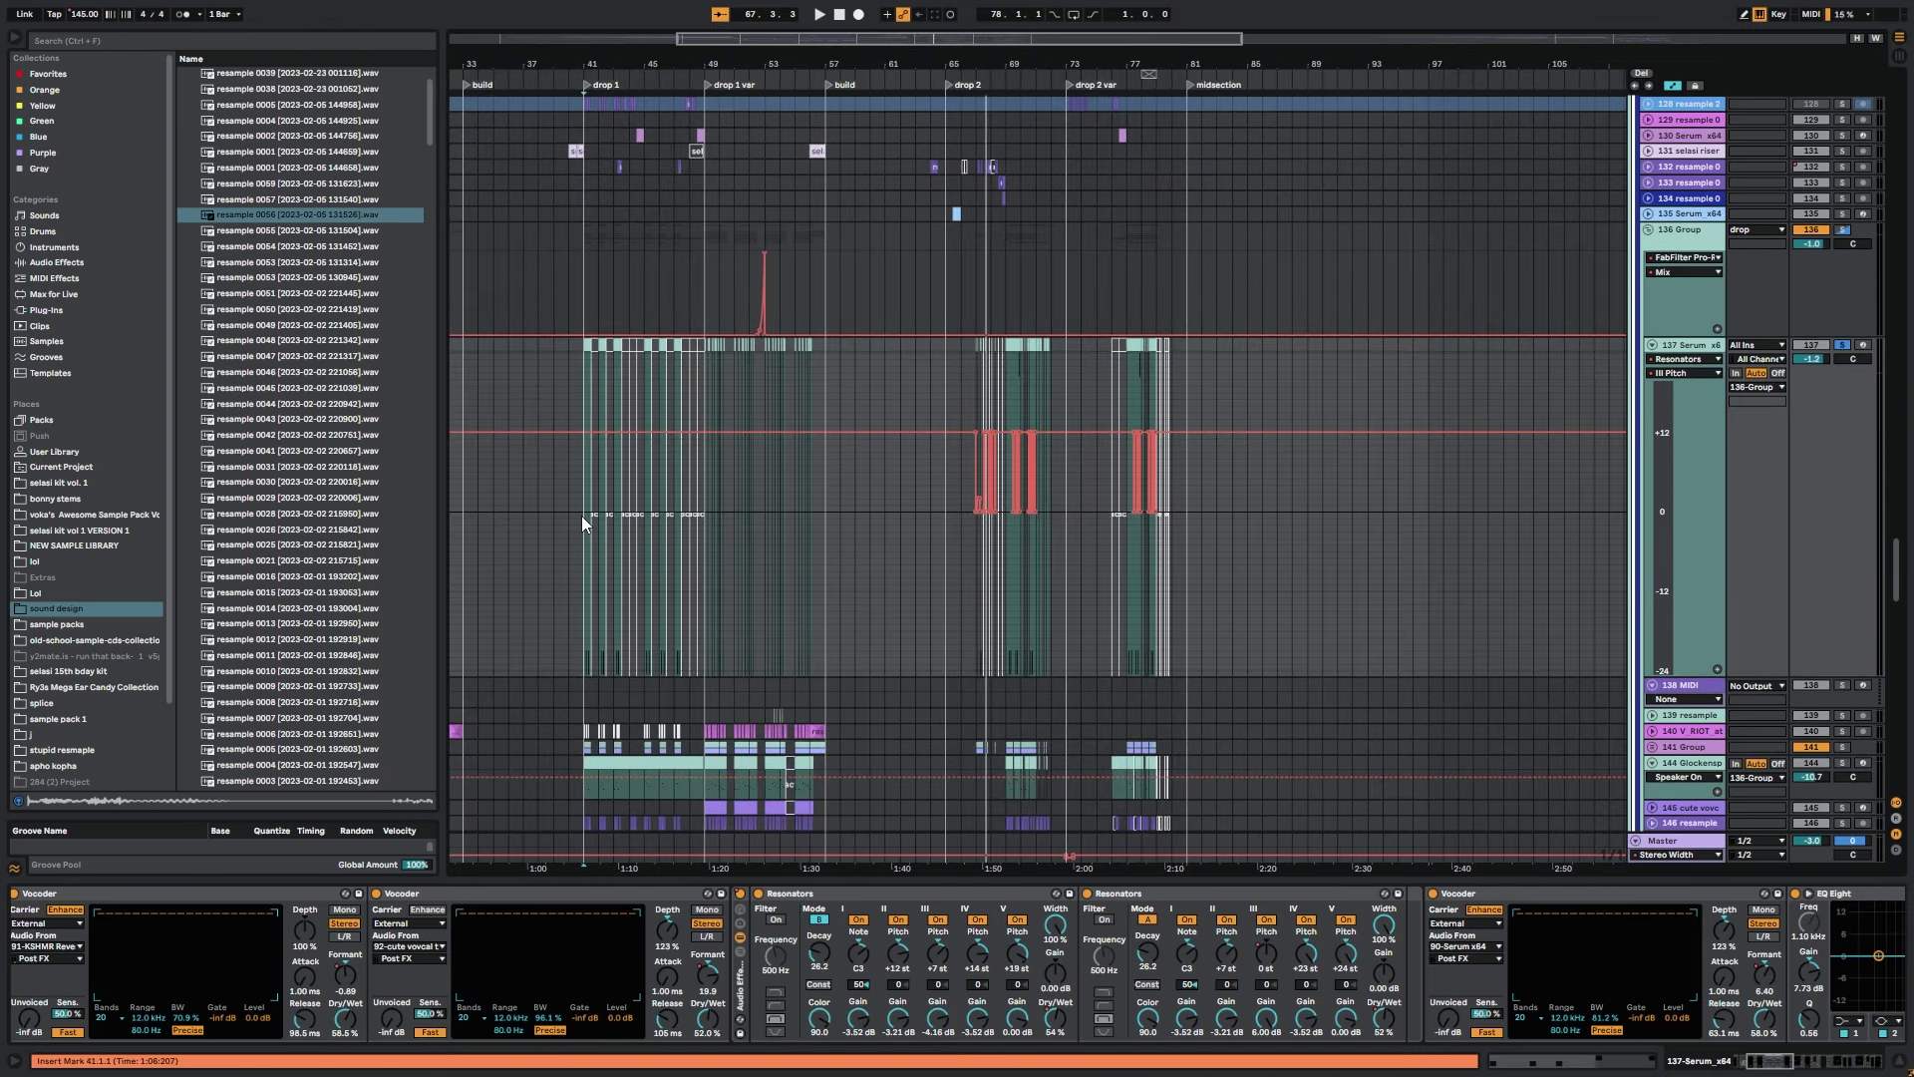
key(space)
key(space)
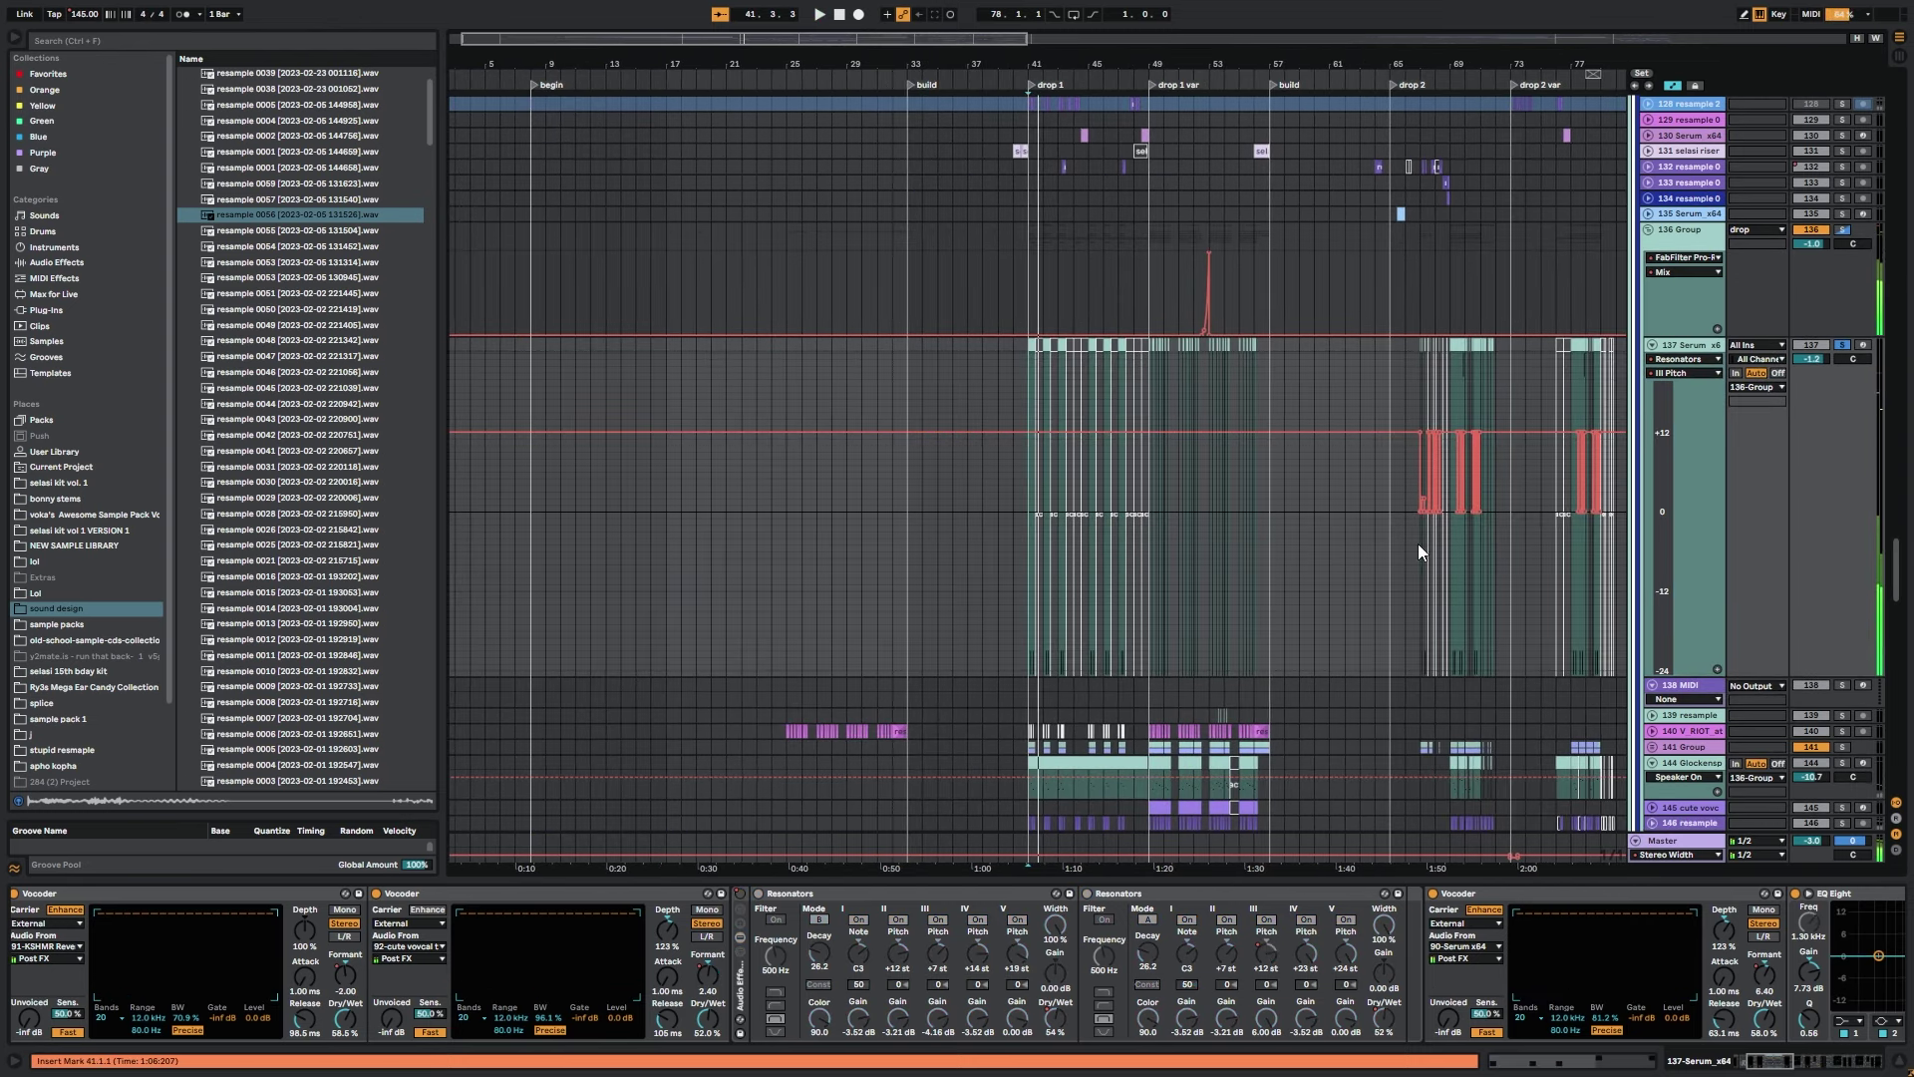
Audition track 137's drop 2 part again from 67.1.1 with its pitch automation in view.
click(1420, 543)
key(space)
drag(932, 66, 931, 149)
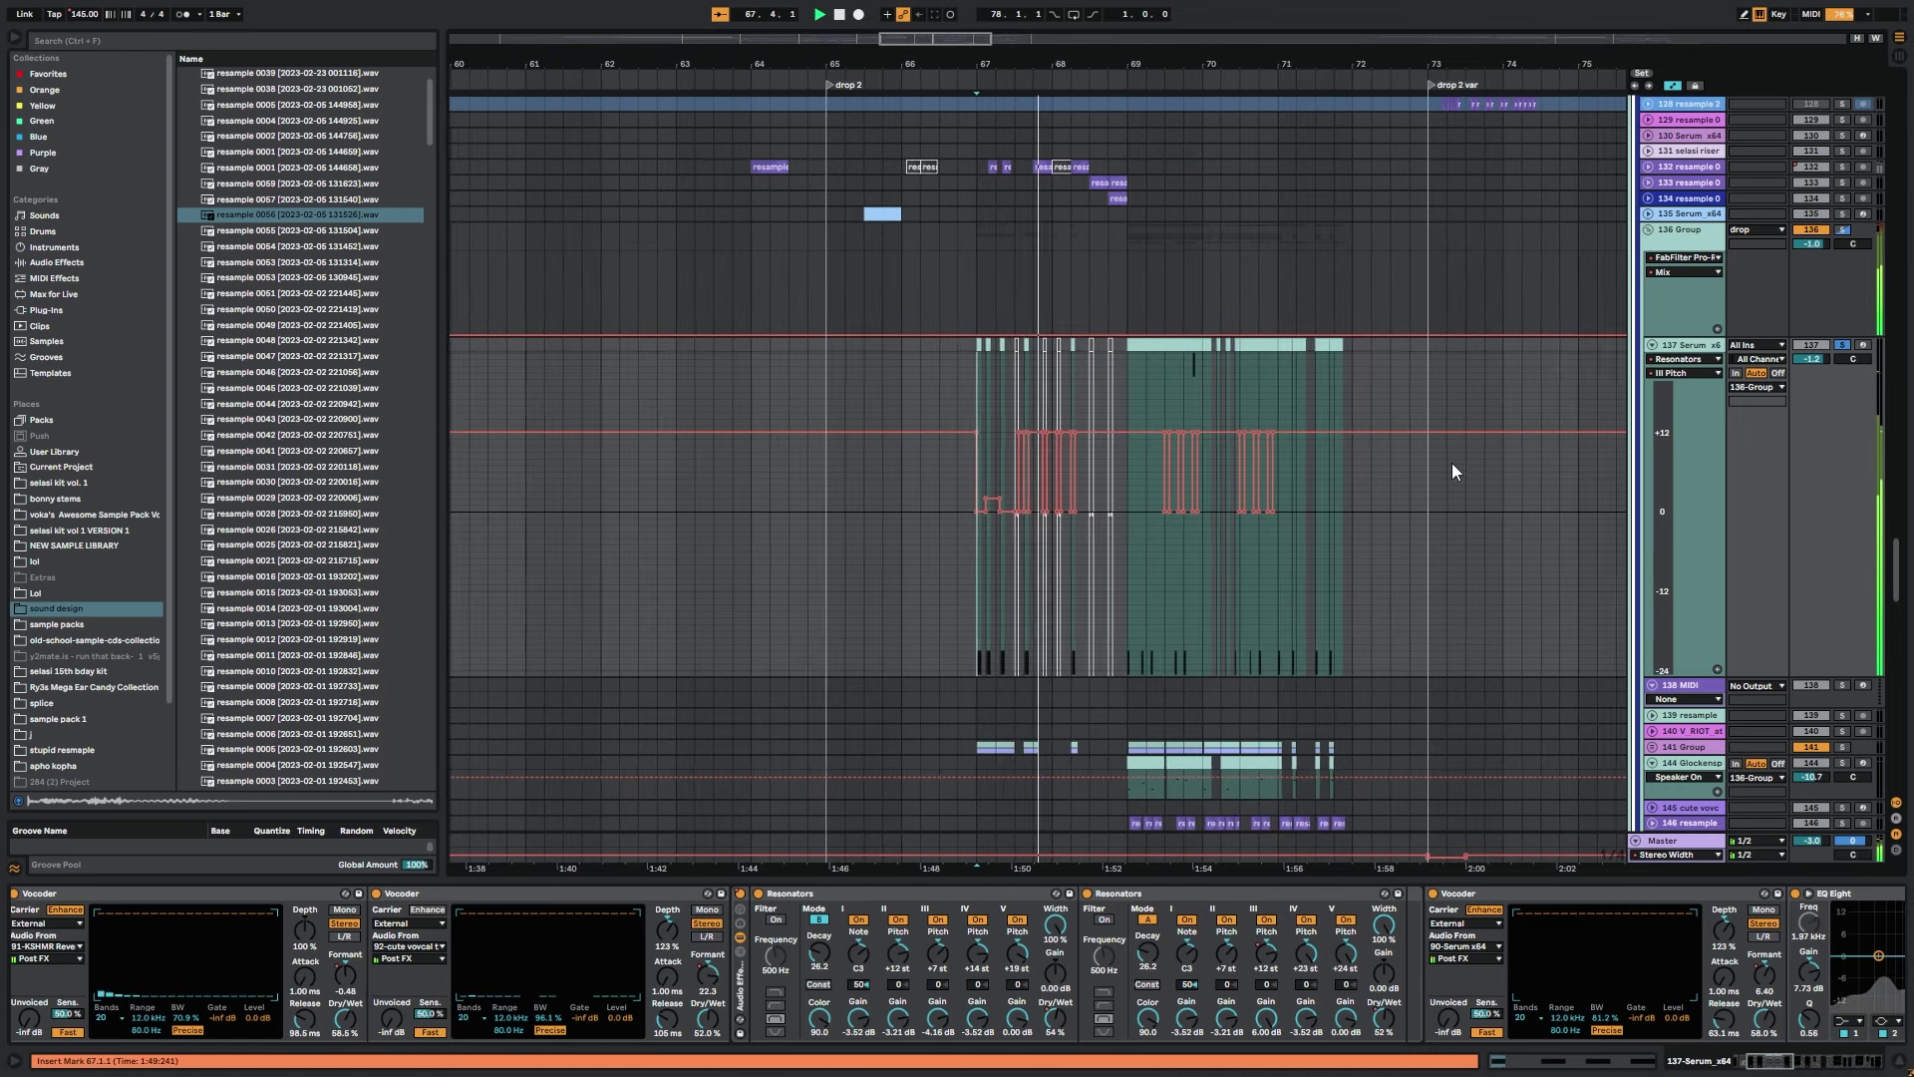
Solo 141 Group, hide the automation, and audition resample track 150 in drop 2.
scroll(1260, 671, down, 5)
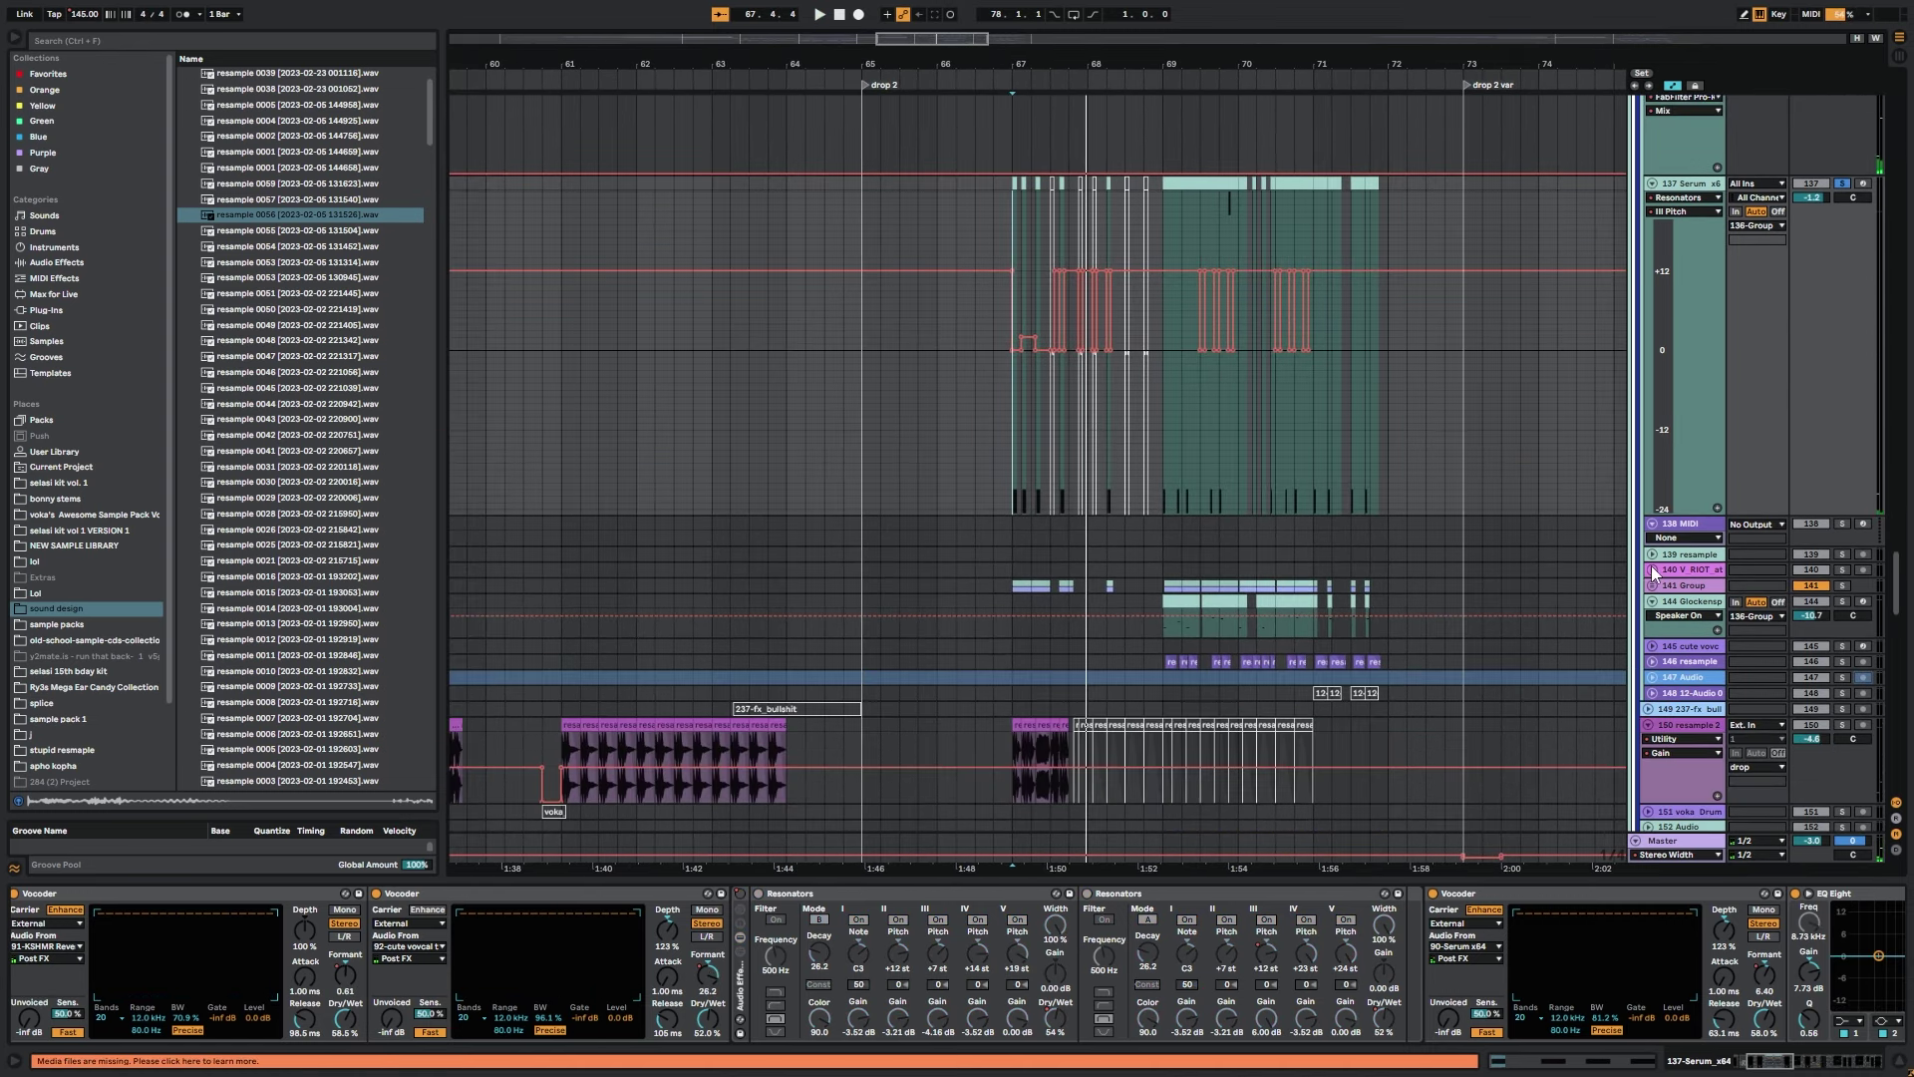
click(1685, 586)
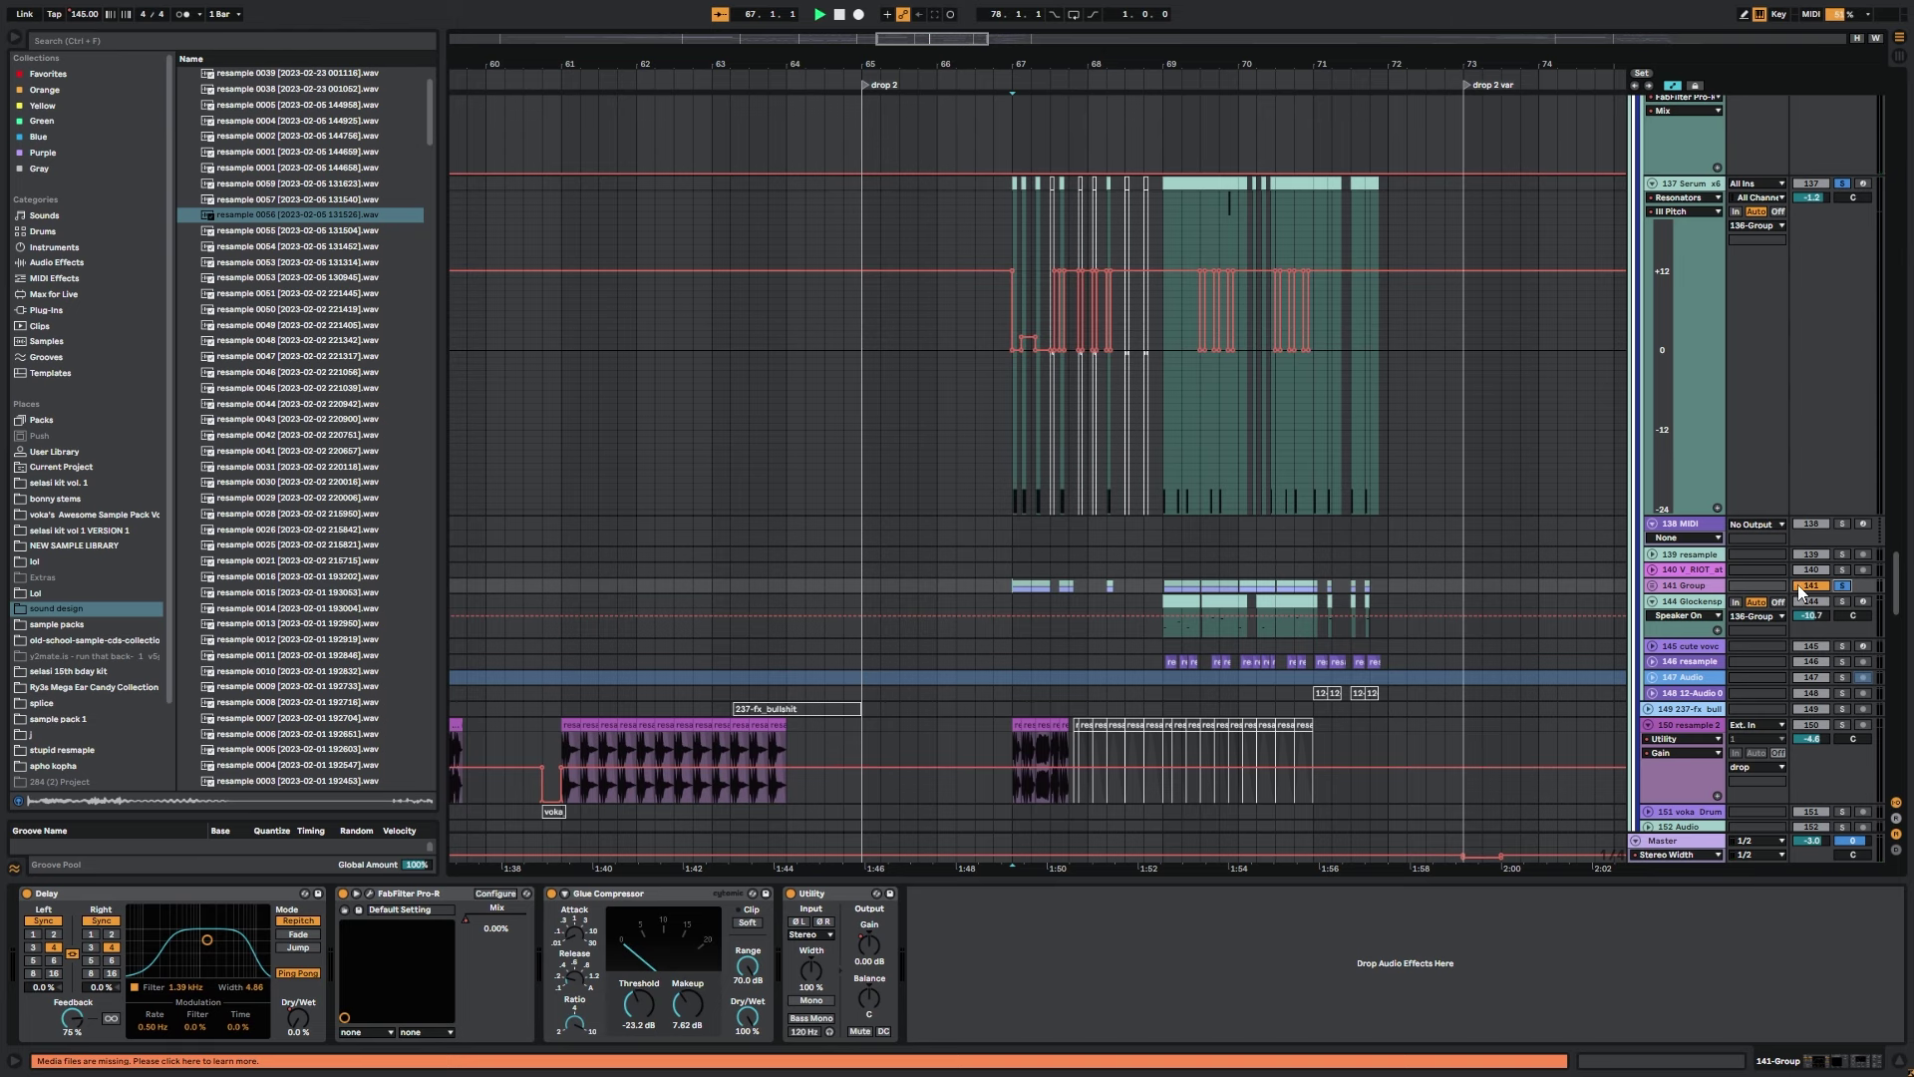
click(1672, 87)
click(959, 726)
key(space)
click(1841, 726)
key(space)
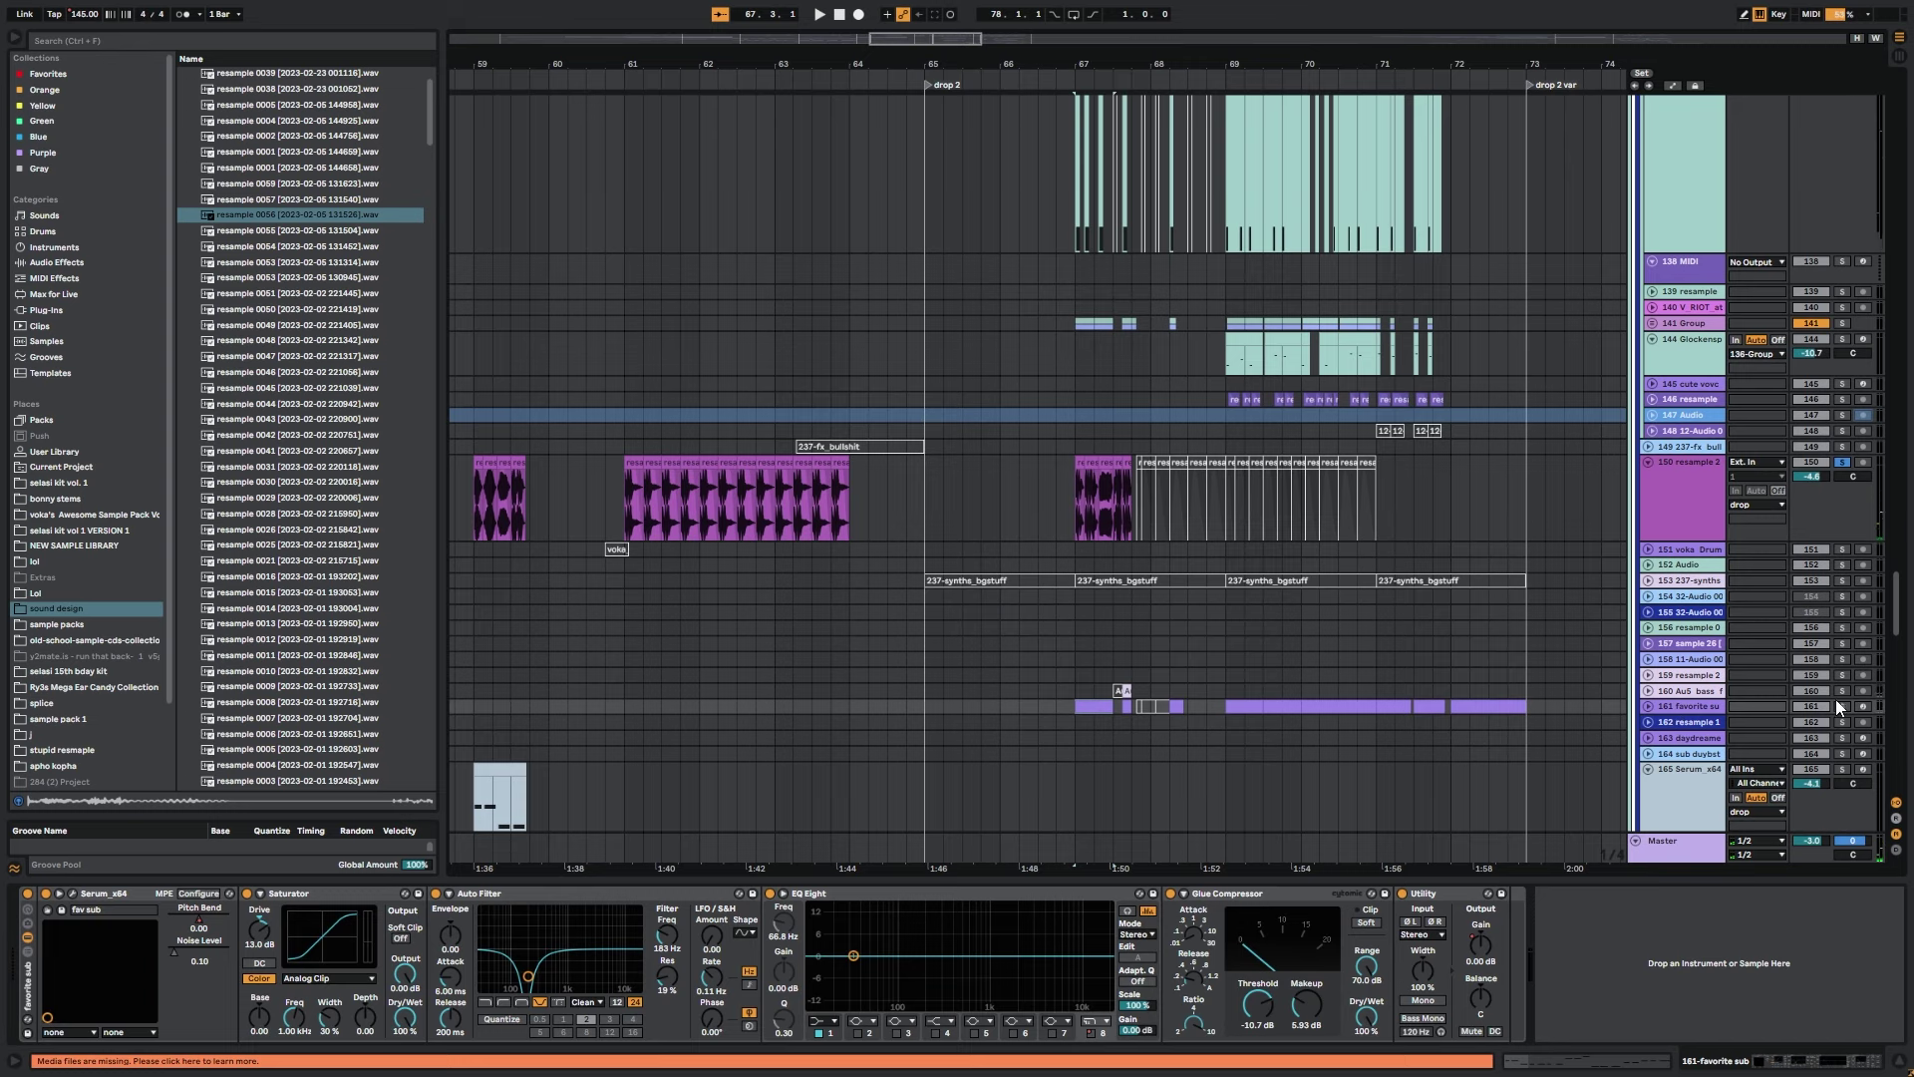
Audition the favorite sub on track 161 and the Au5 bass on track 160 in drop 2.
scroll(1168, 229, up, 3)
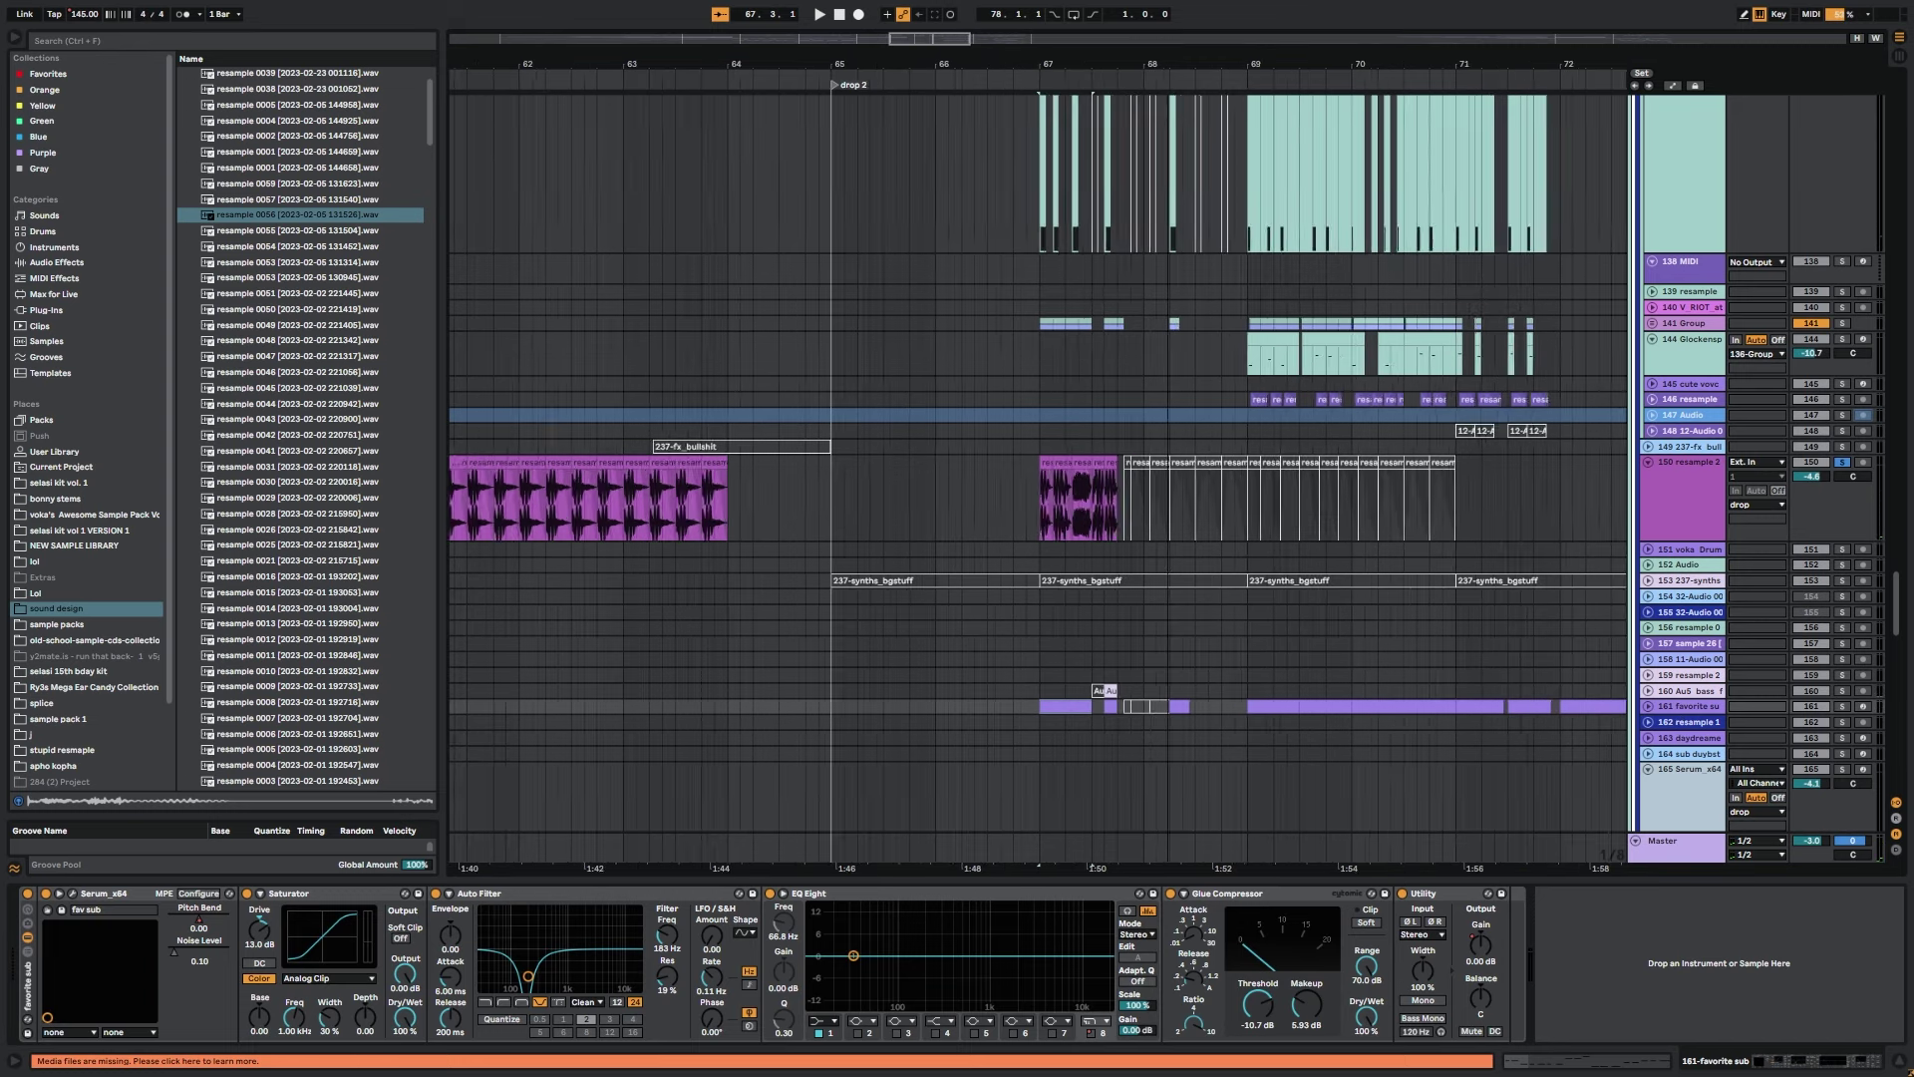
ctrl+click(1839, 706)
key(space)
key(space)
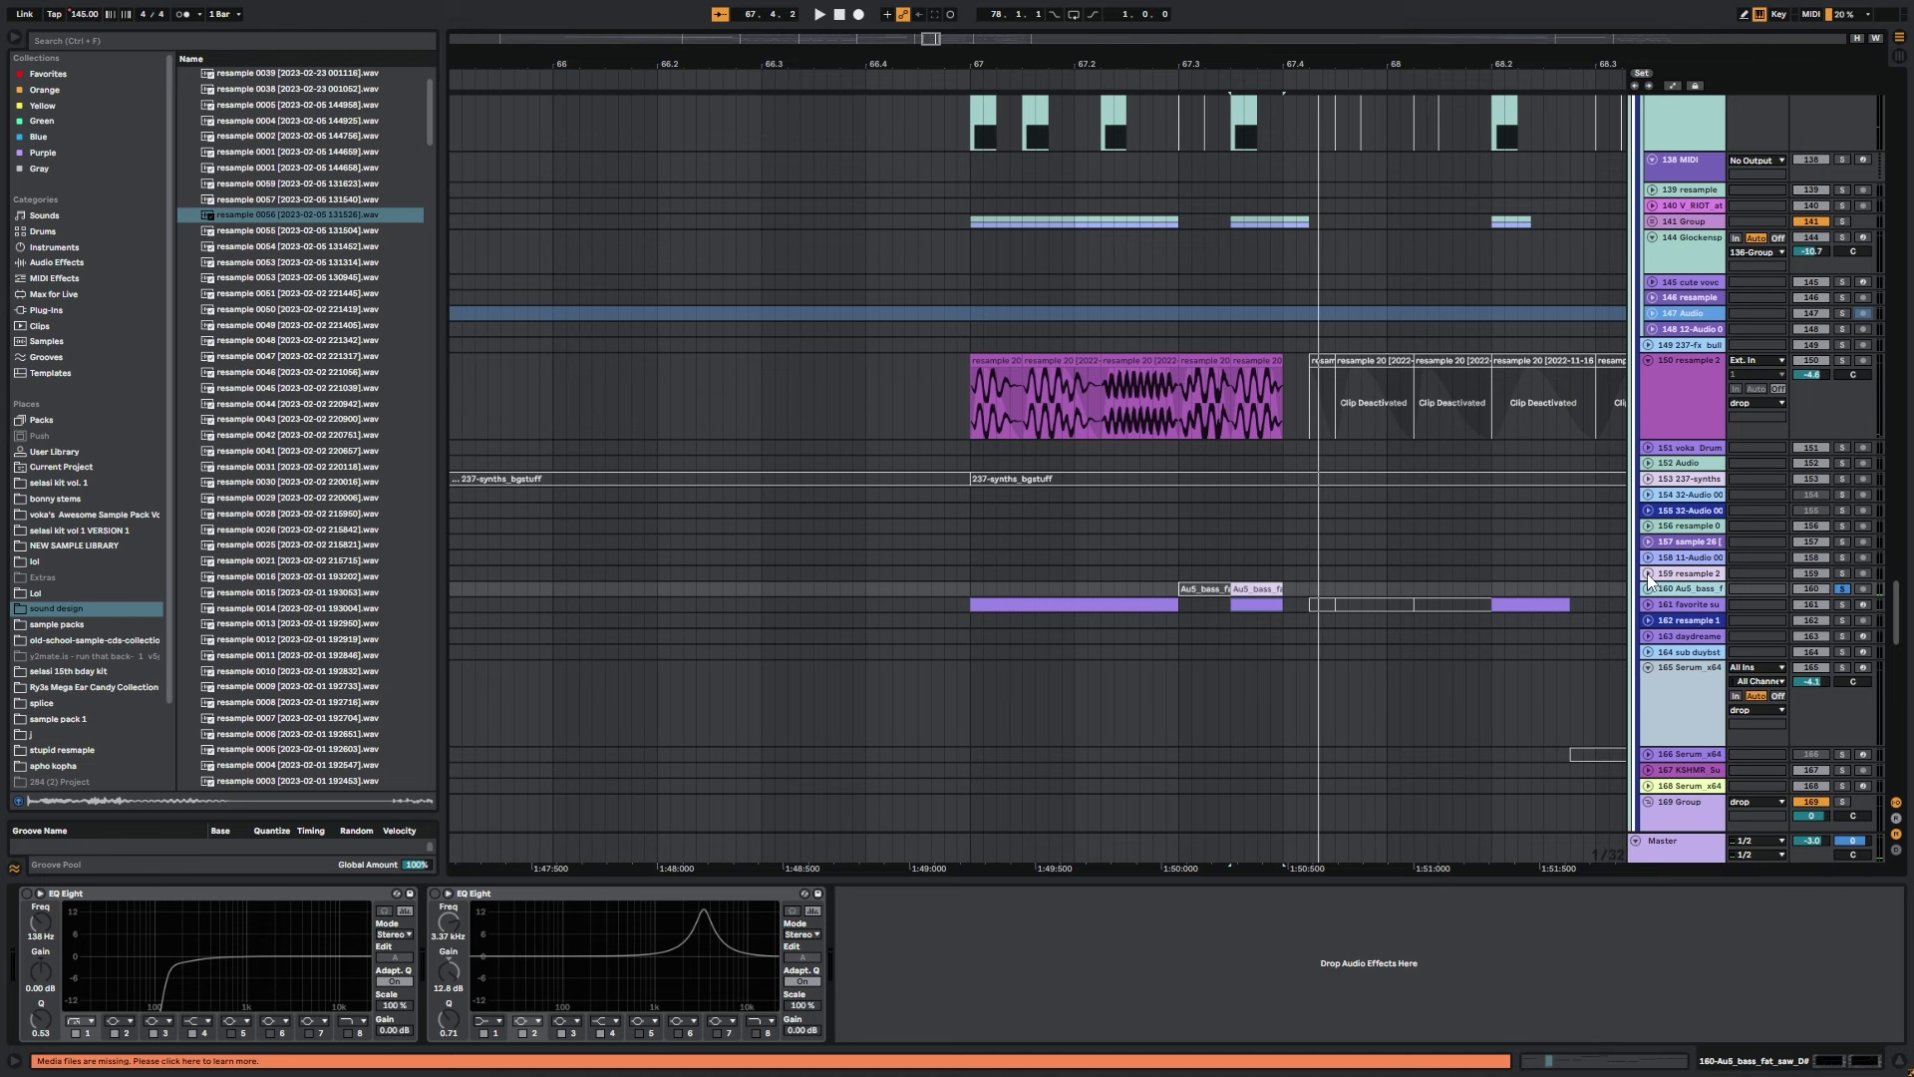
Unfold track 160 and locate the source sample of its Au5 bass clip in the browser.
click(1648, 588)
right_click(1248, 483)
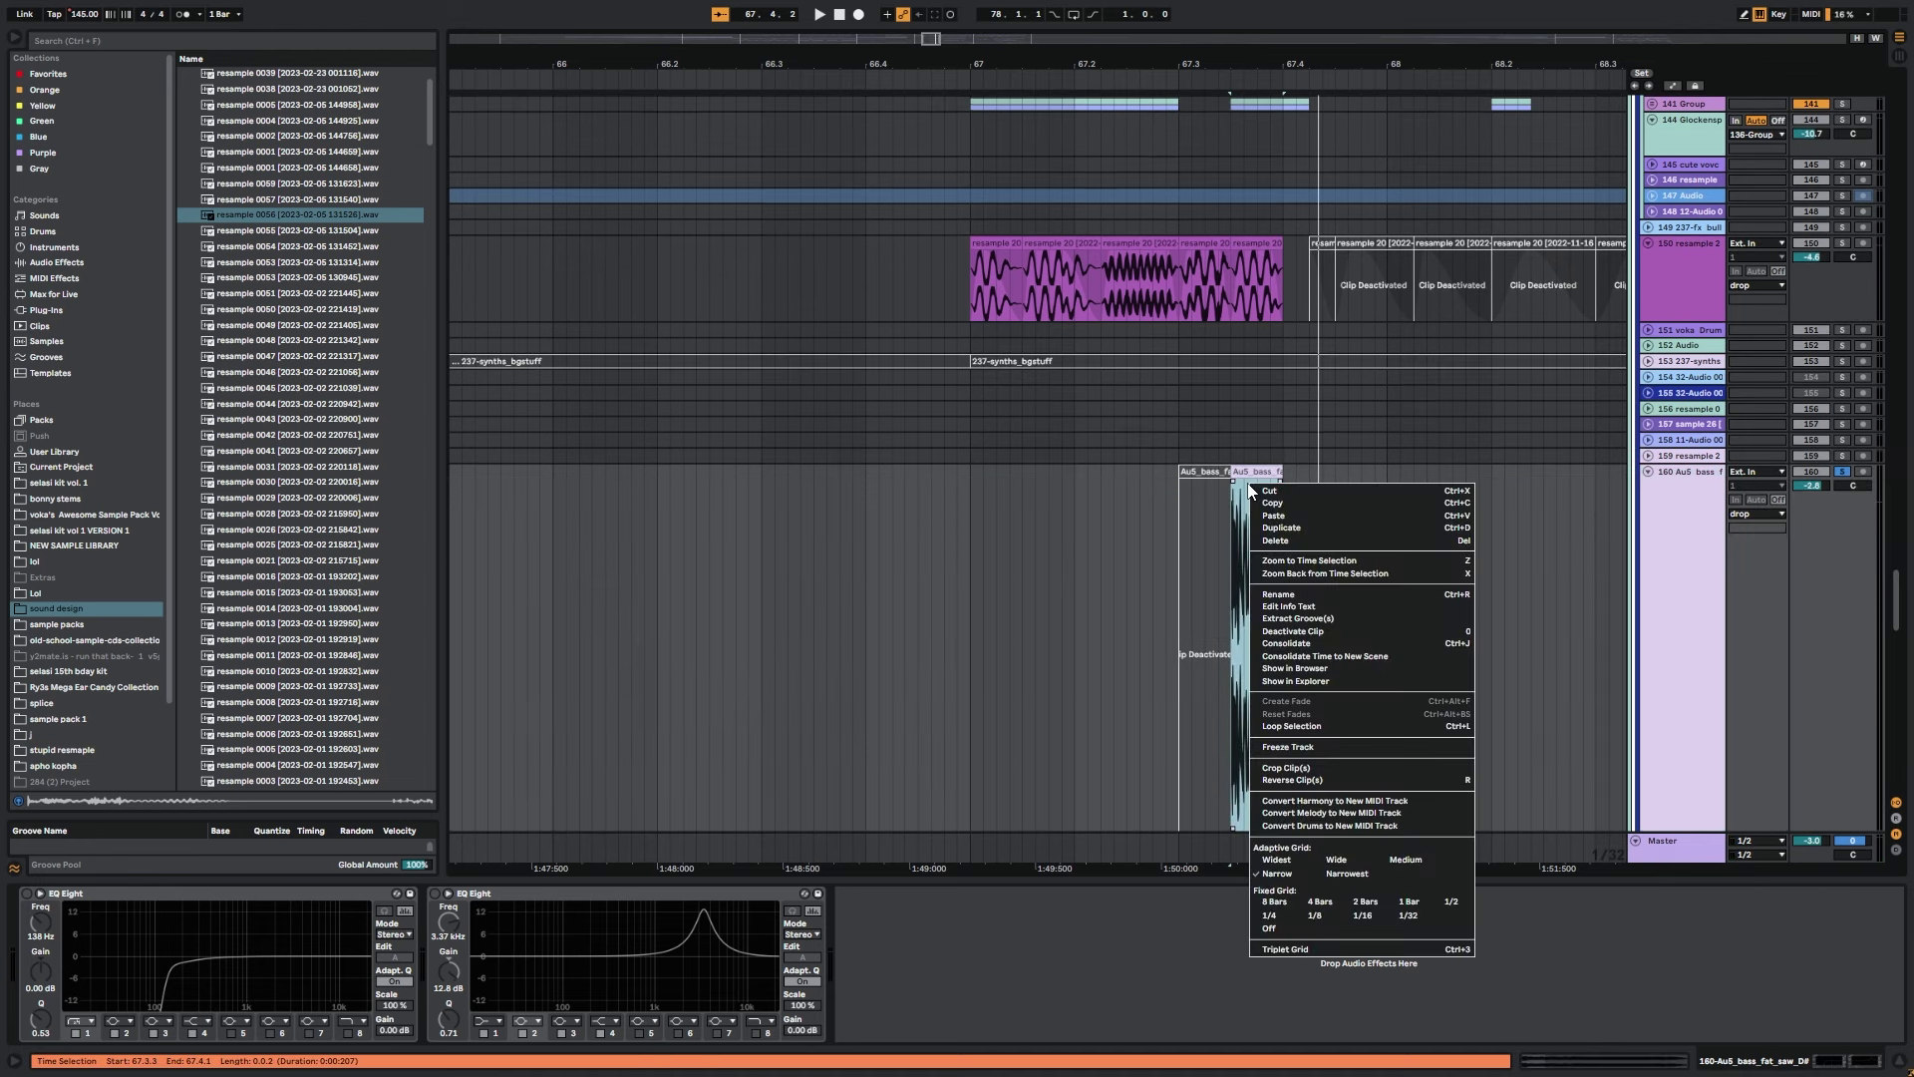
click(492, 489)
key(ctrl+alt+b)
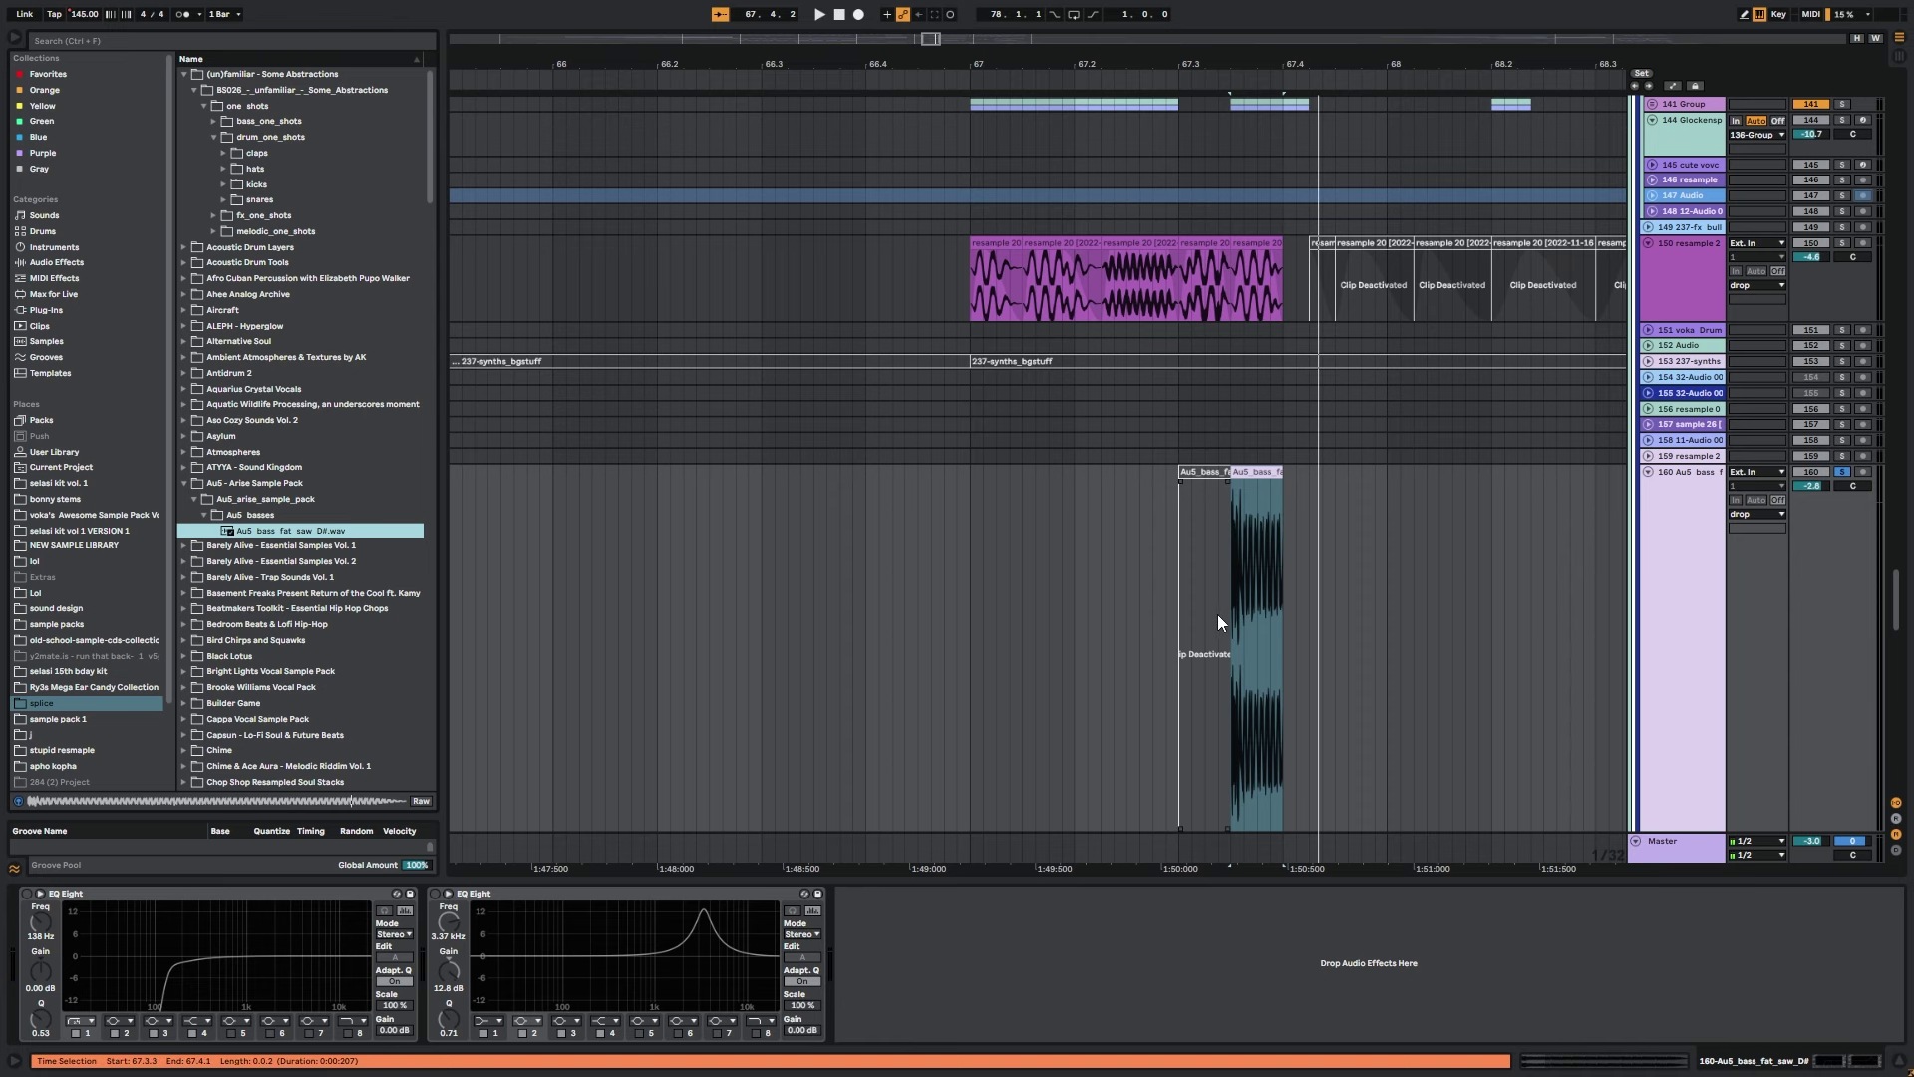
Show the sub layer's devices on track 161 beneath the Au5 bass clip, and unsolo and fold track 160.
click(1254, 596)
scroll(1236, 600, down, 5)
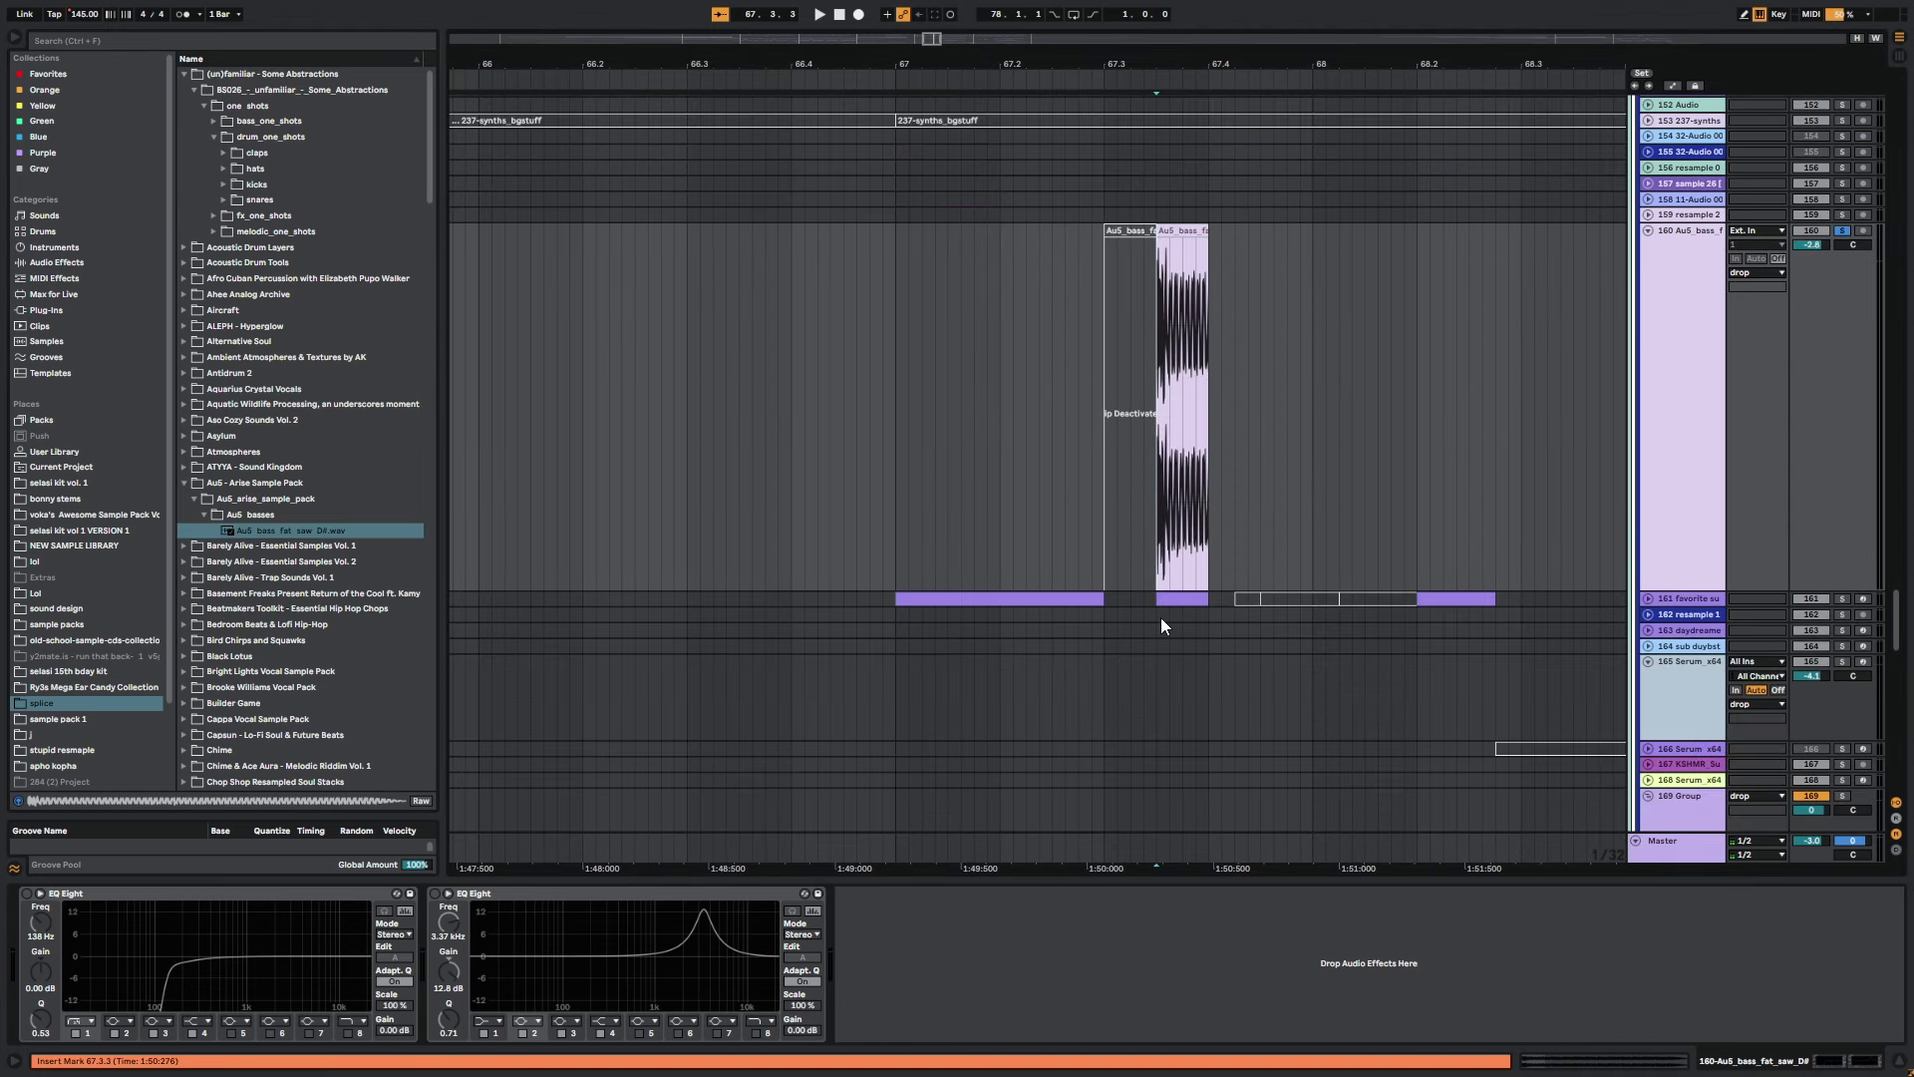
click(1166, 601)
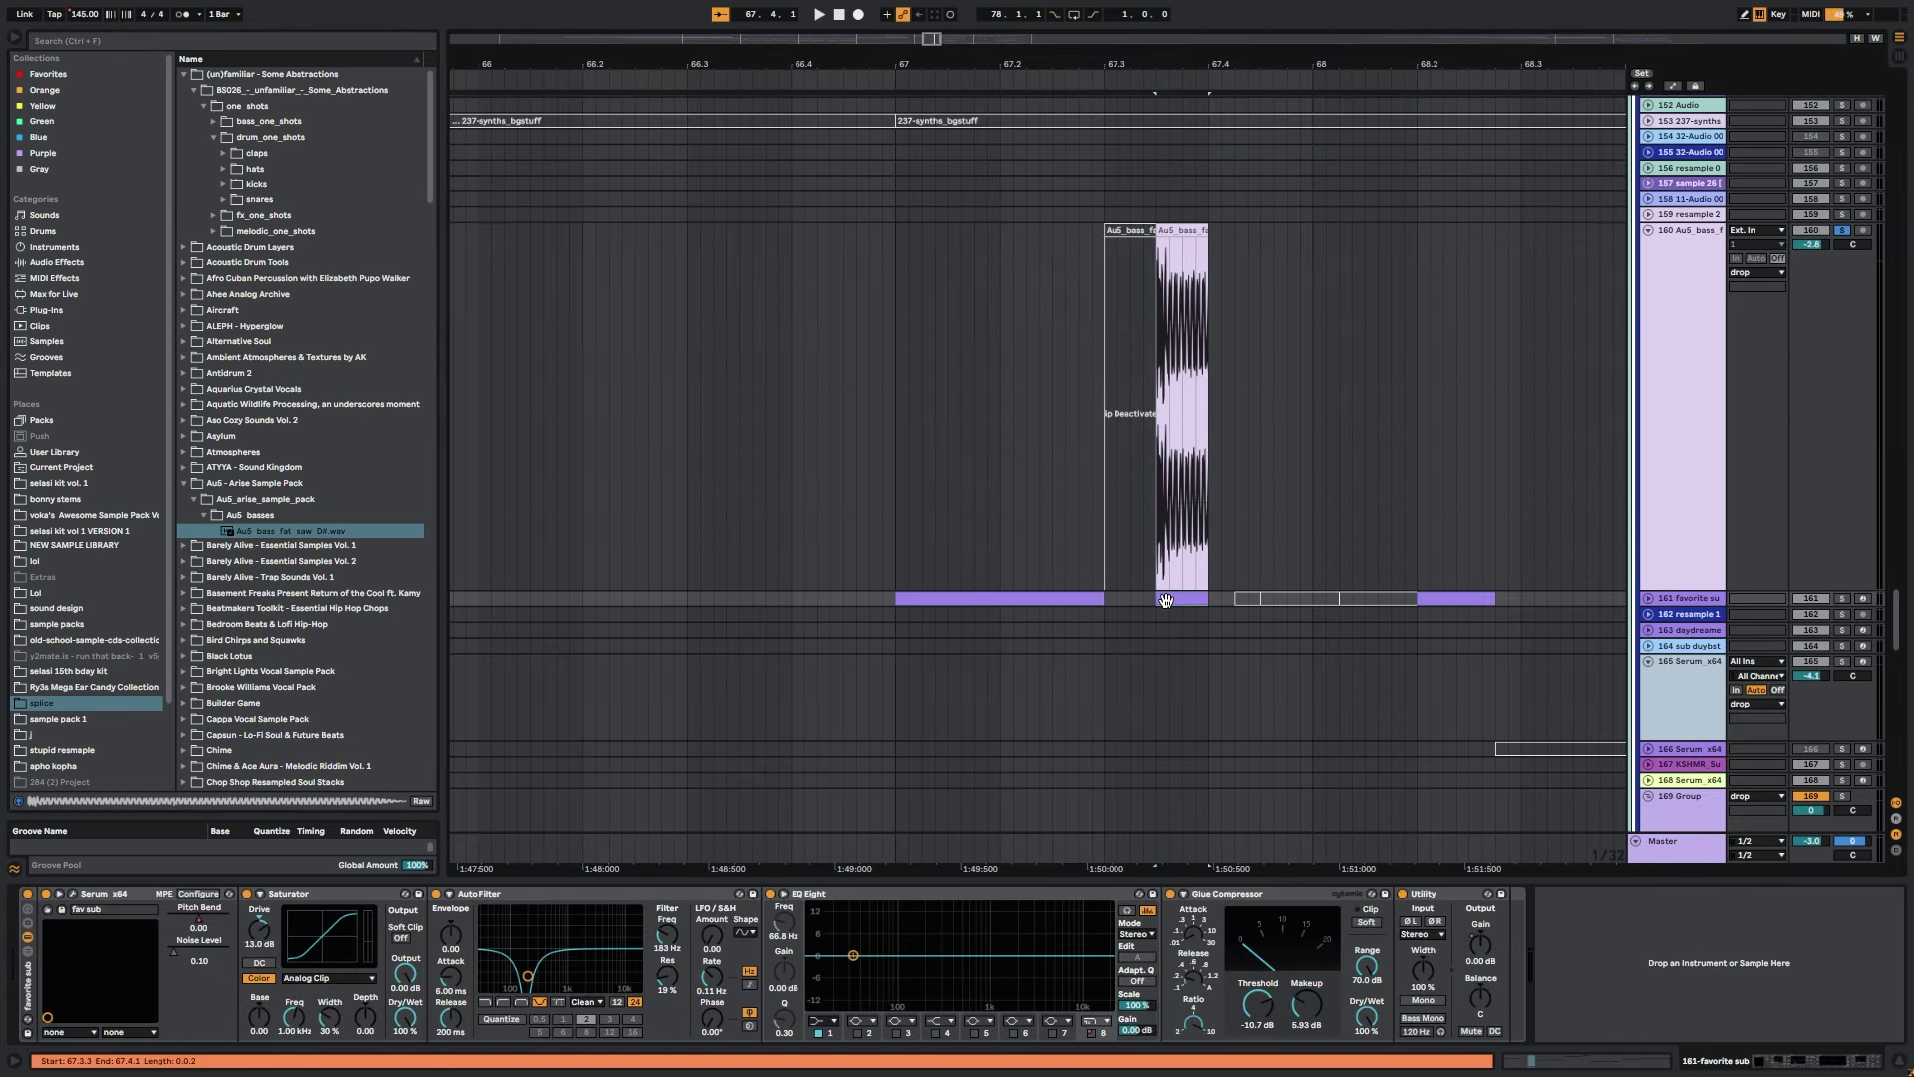
click(934, 324)
key(minus)
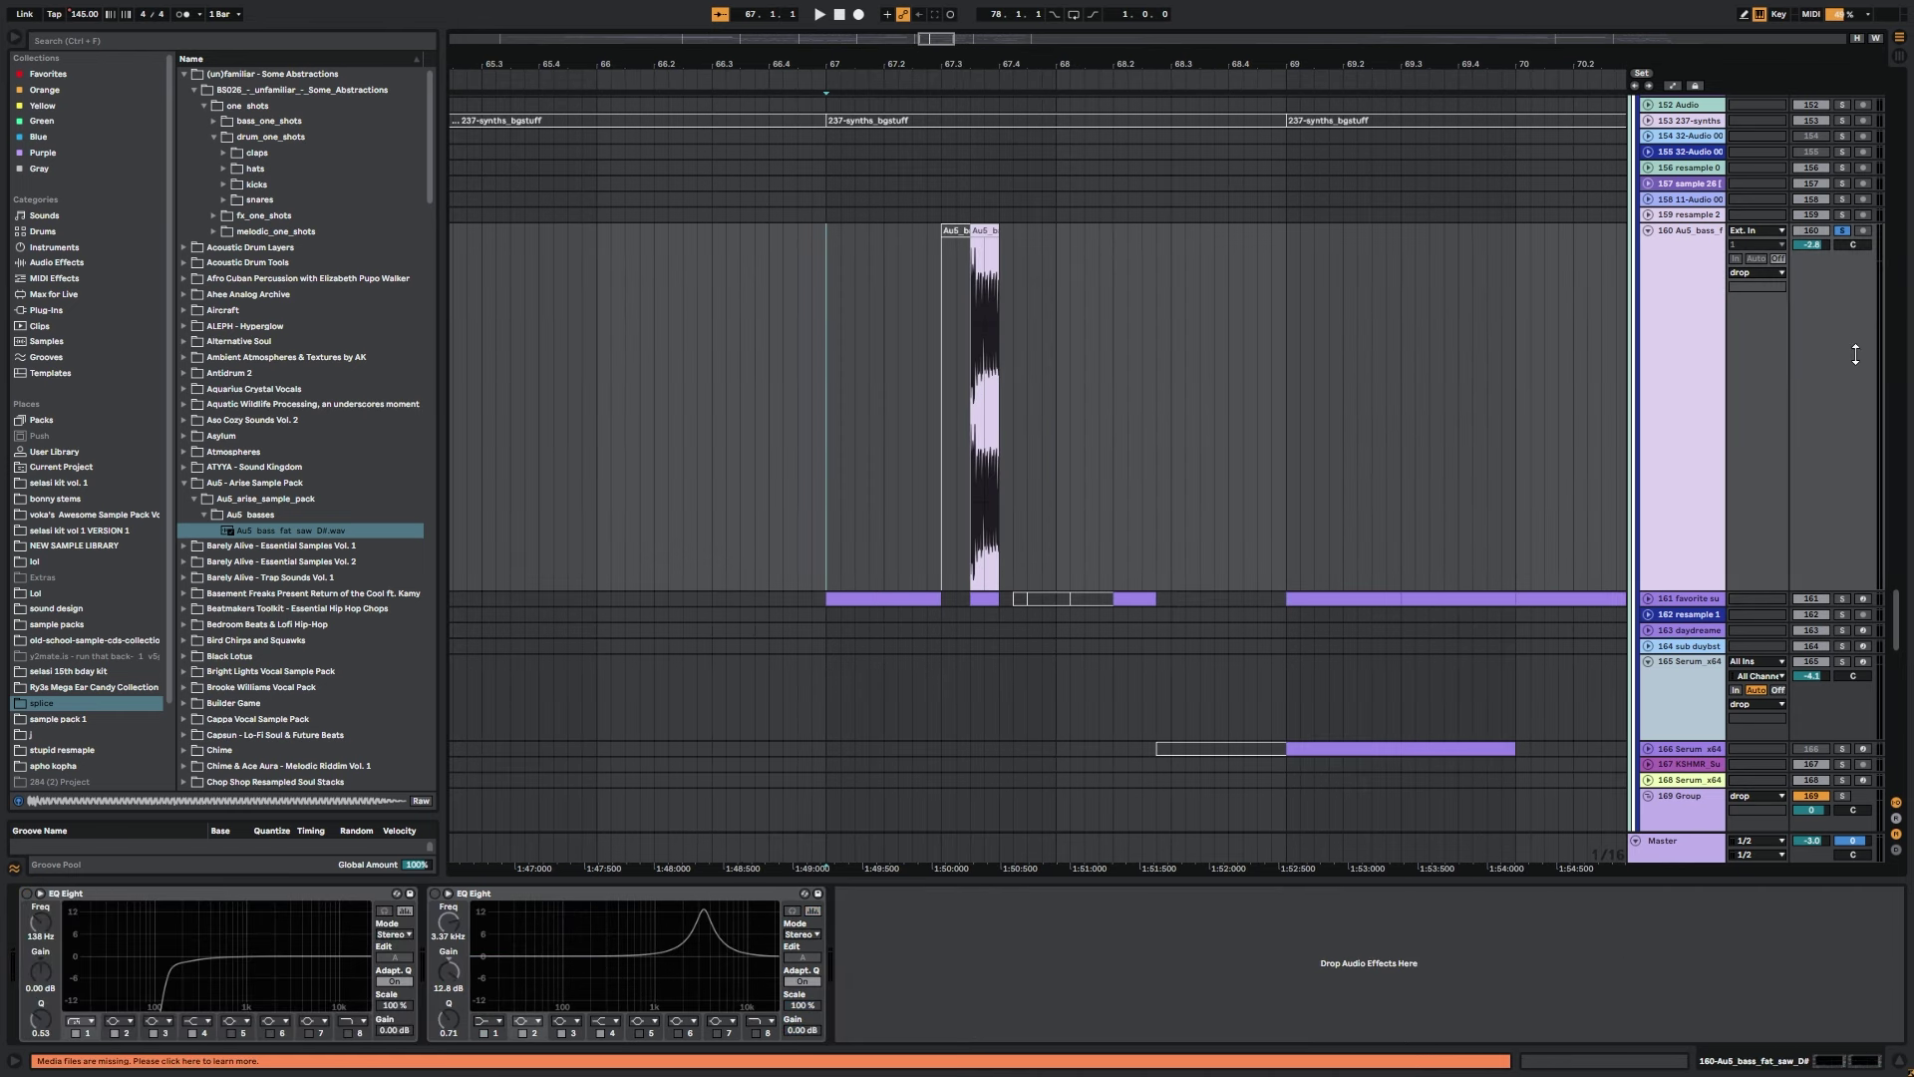
click(1840, 233)
click(1637, 236)
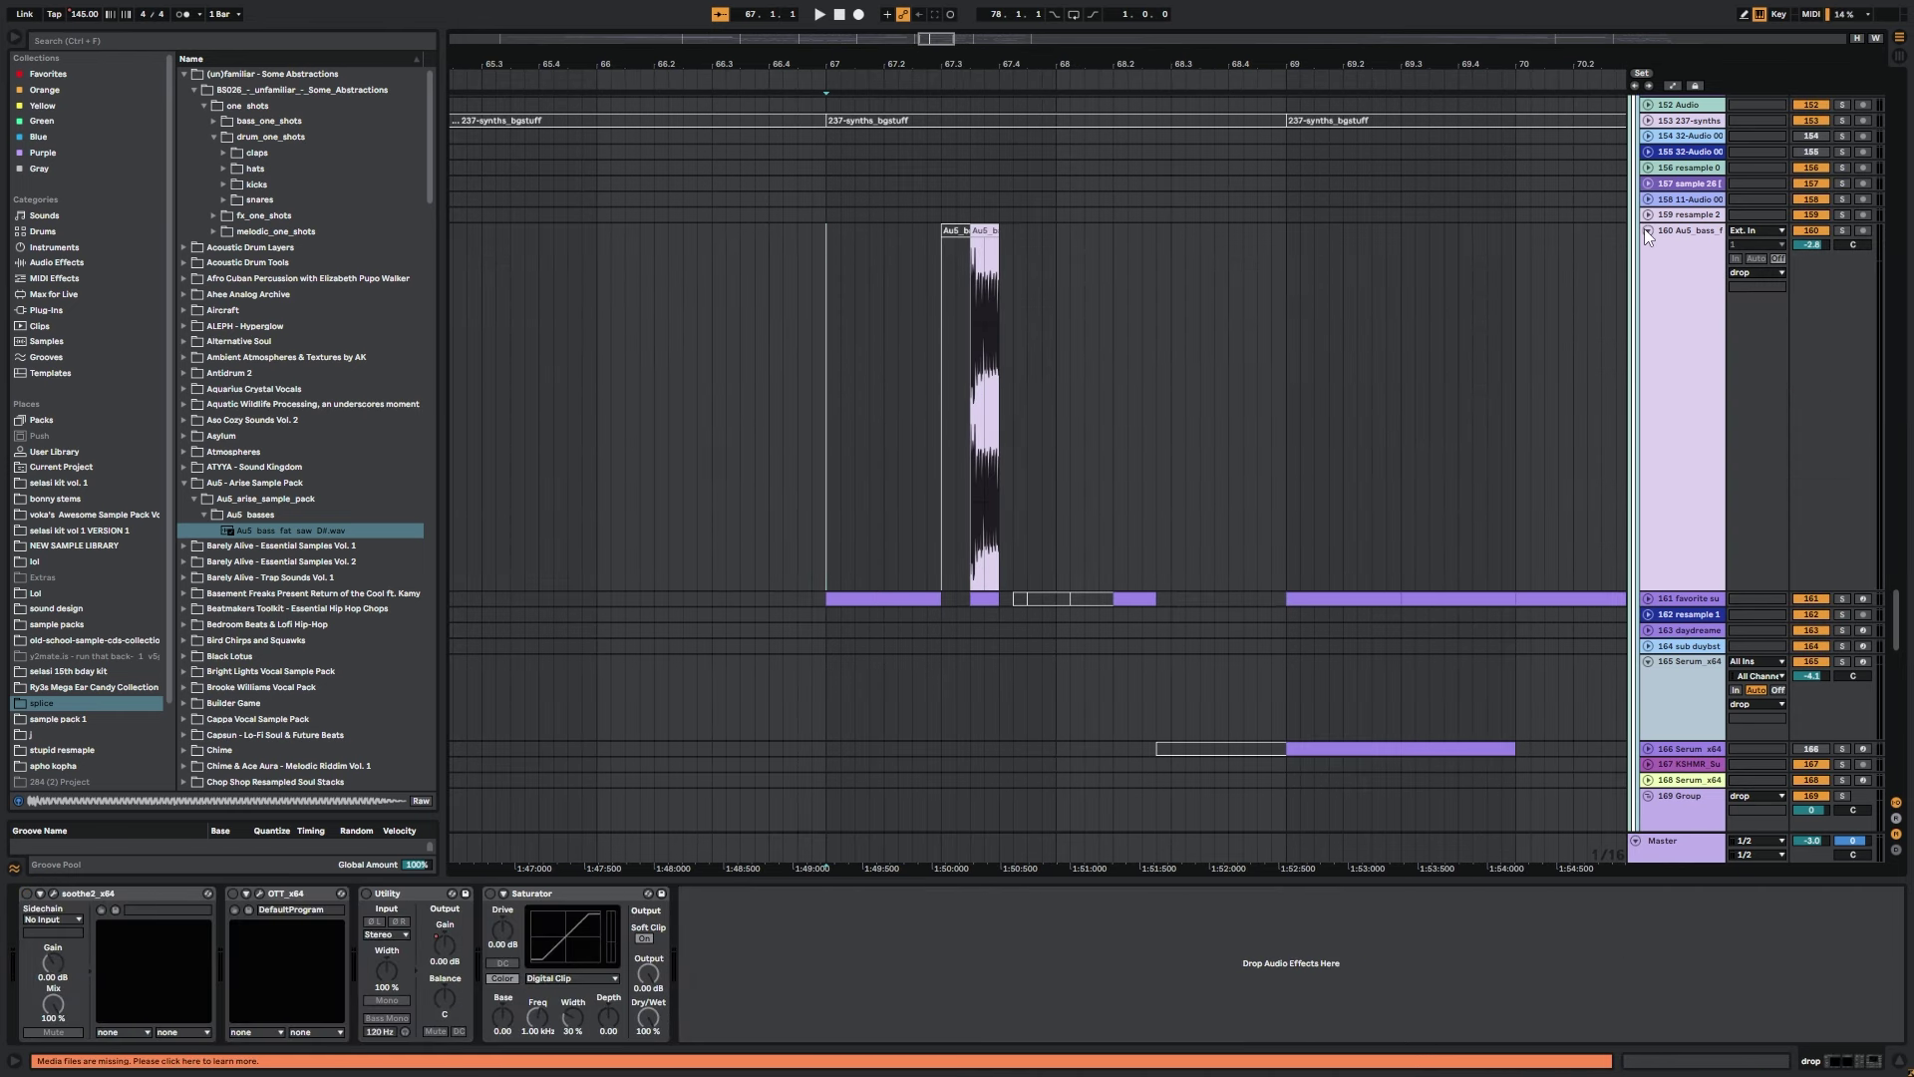
click(1645, 230)
Solo resample track 184 and audition it from 65.2.1 in drop 2.
scroll(897, 539, down, 4)
scroll(947, 508, left, 2)
drag(500, 604, 656, 535)
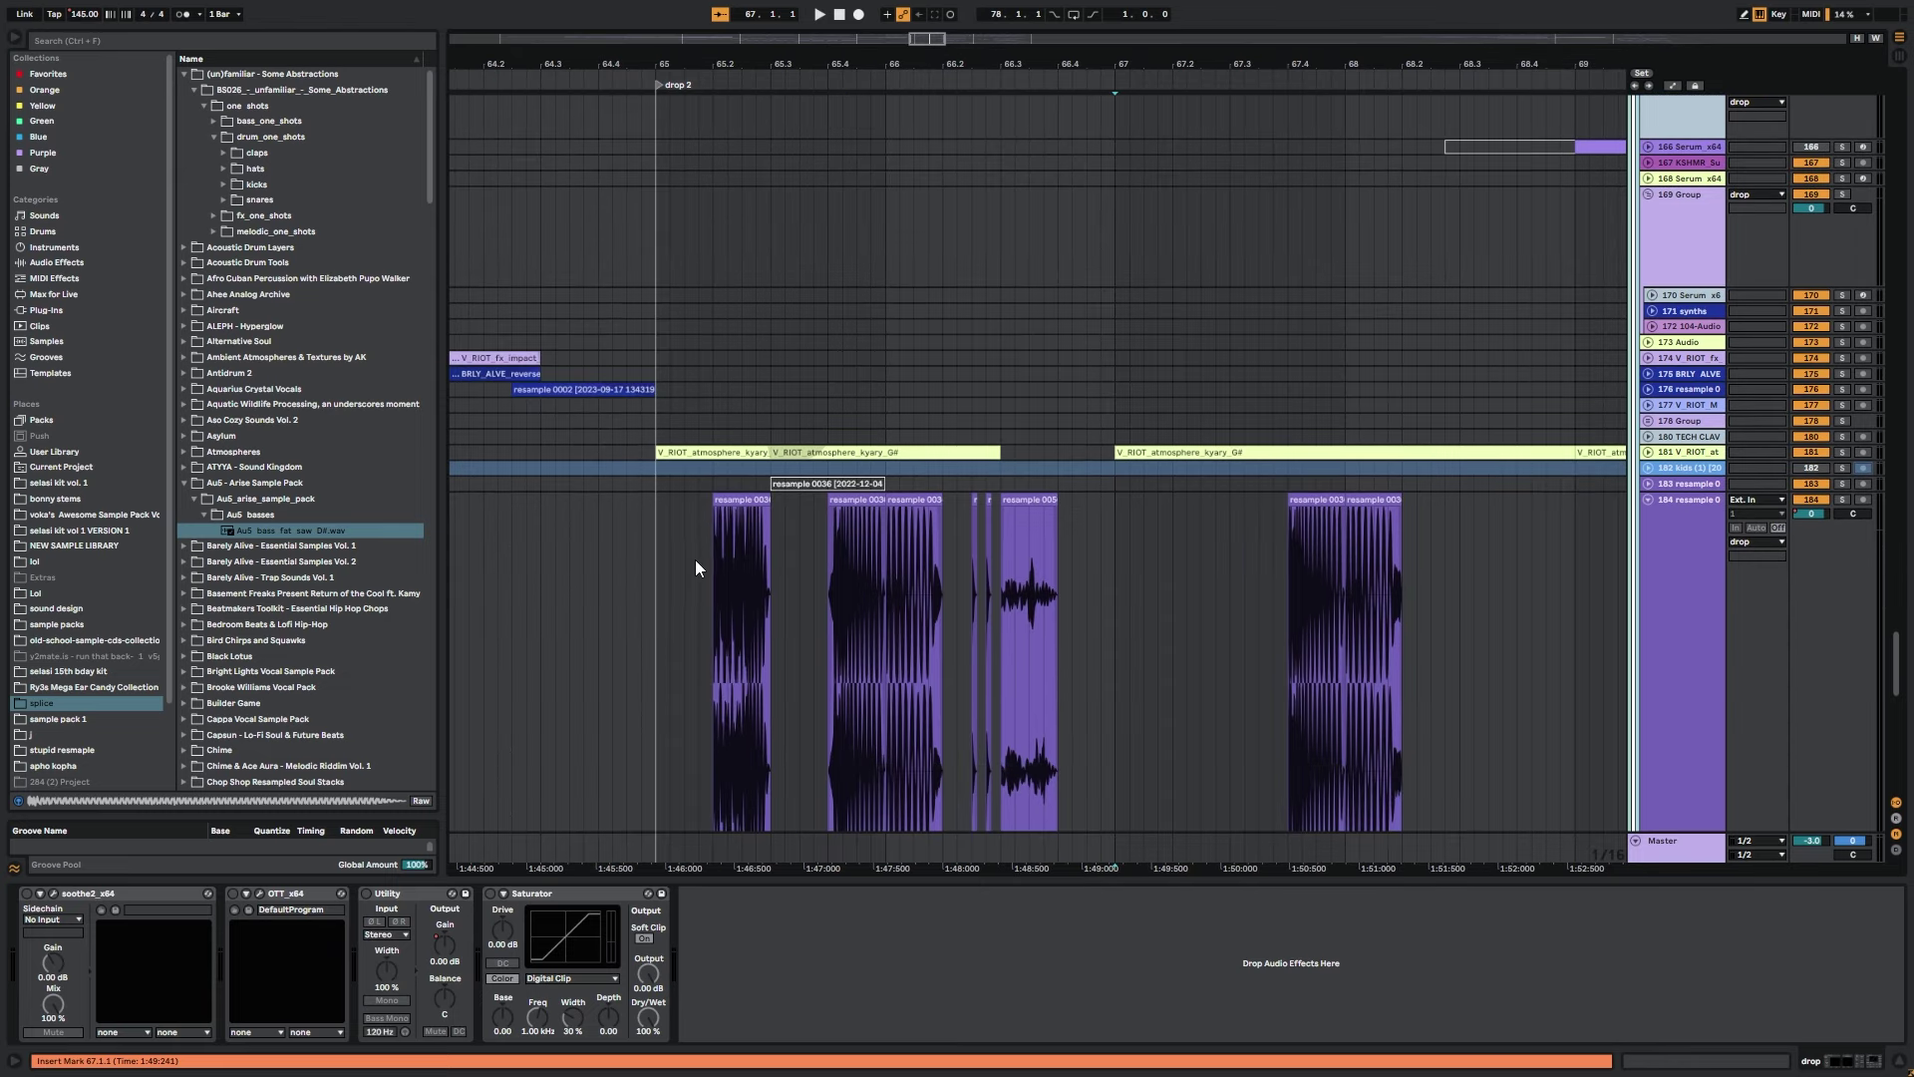
click(709, 559)
click(1845, 502)
key(space)
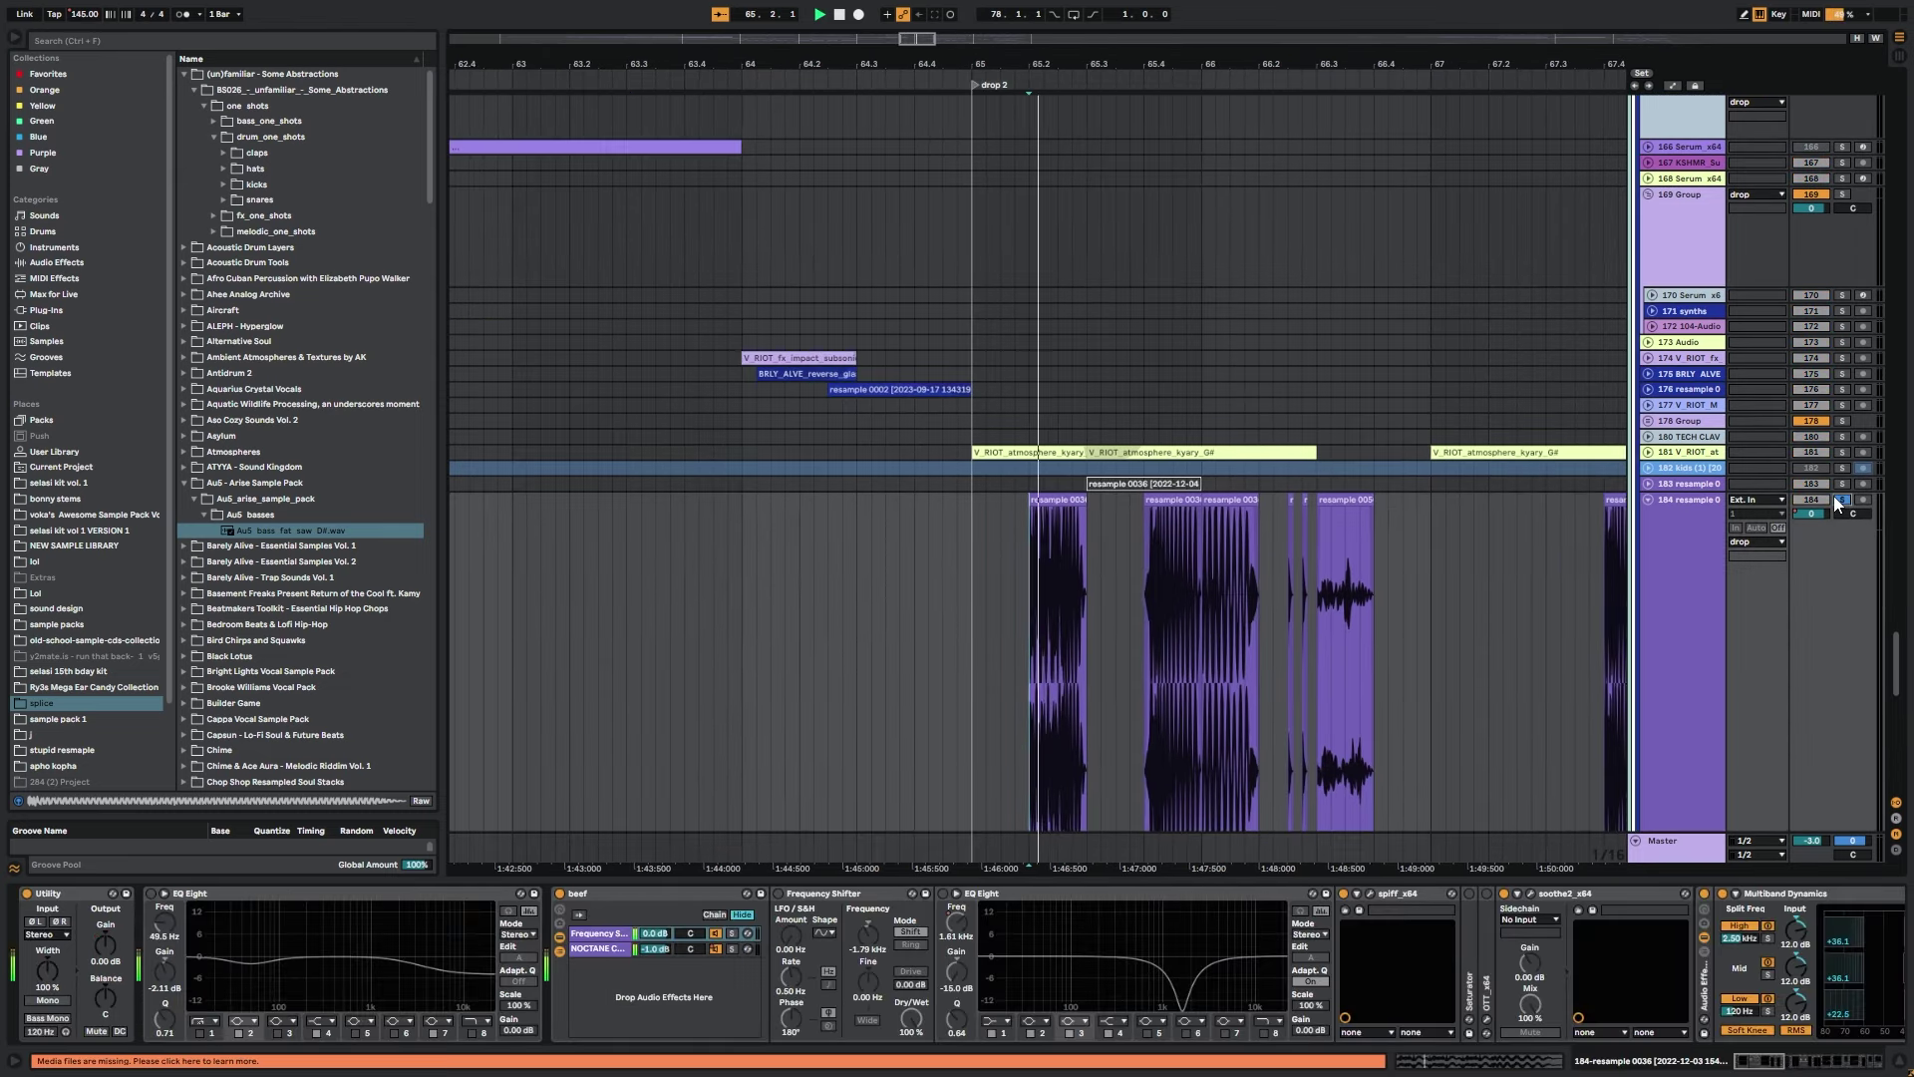
Return to the 136 Group and audition its Serum part on track 137 from 67.1.1.
scroll(1196, 529, up, 10)
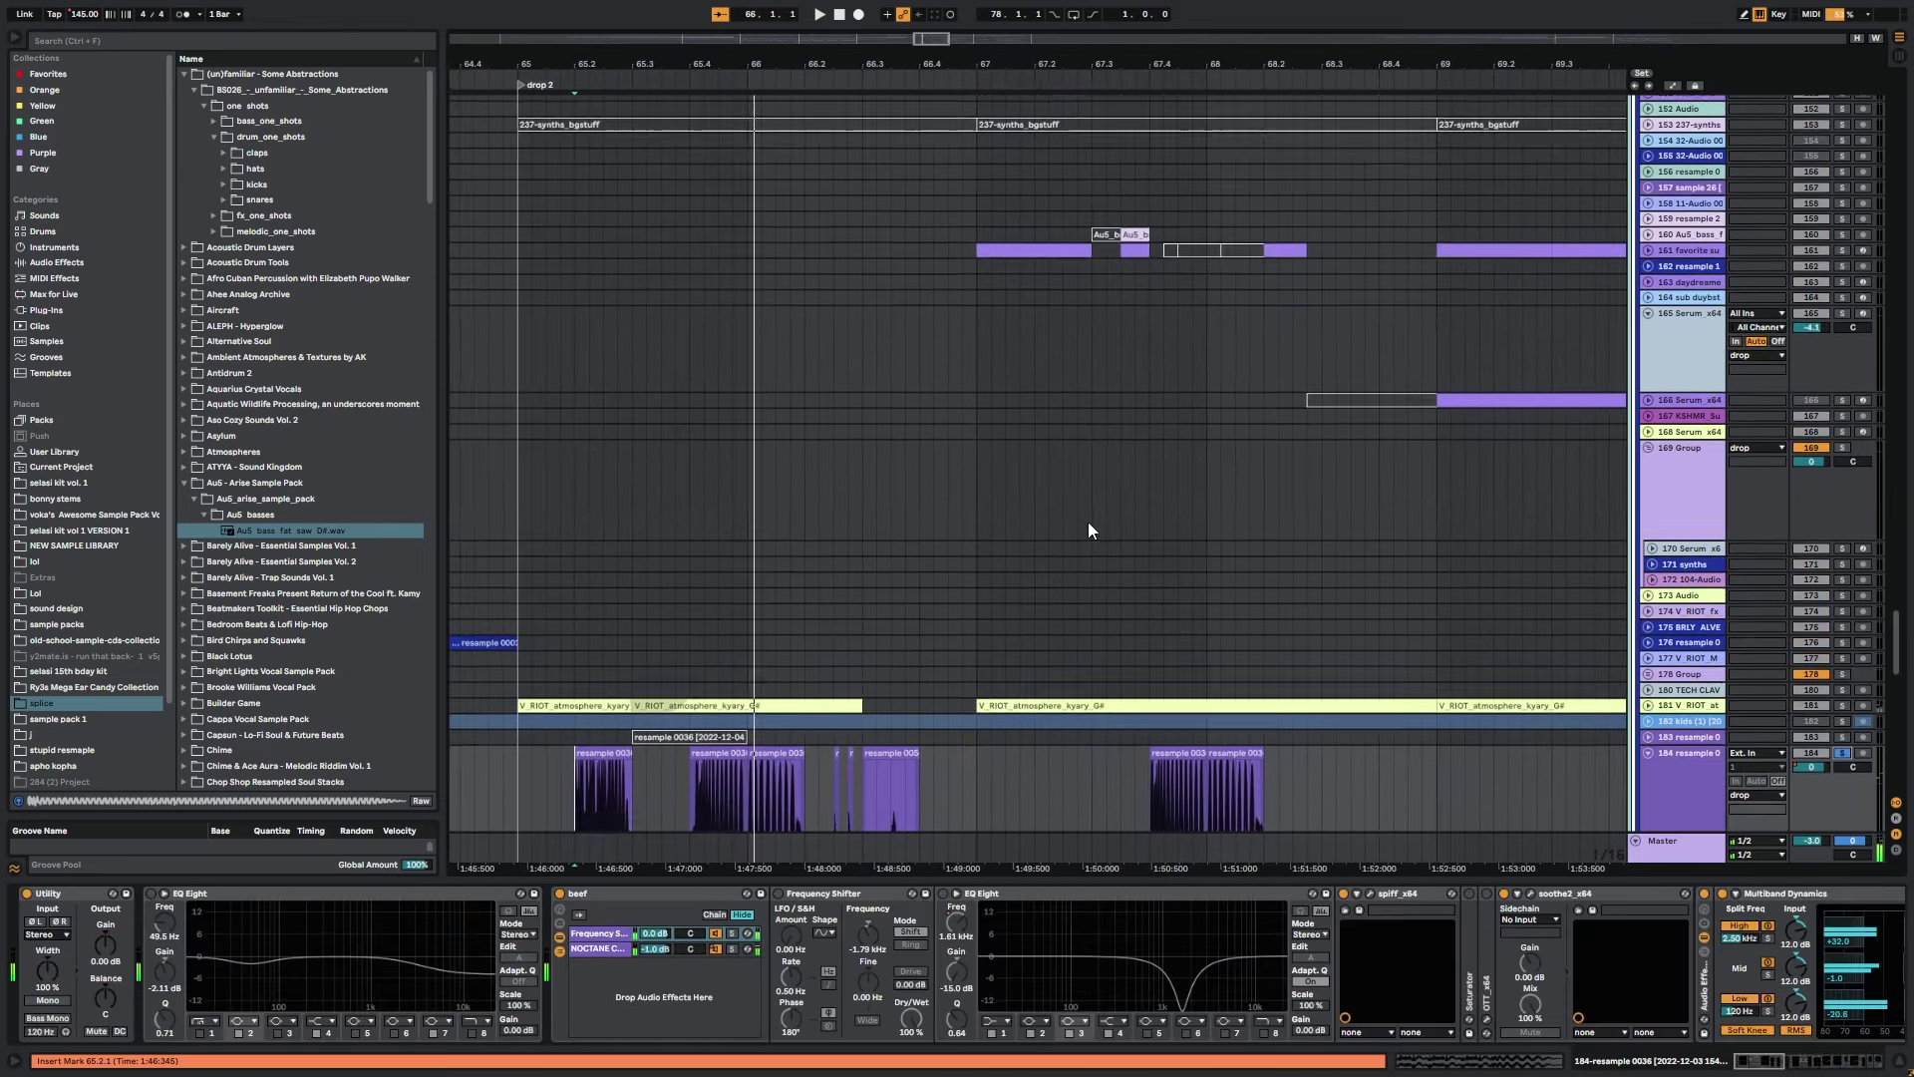
click(940, 533)
click(948, 528)
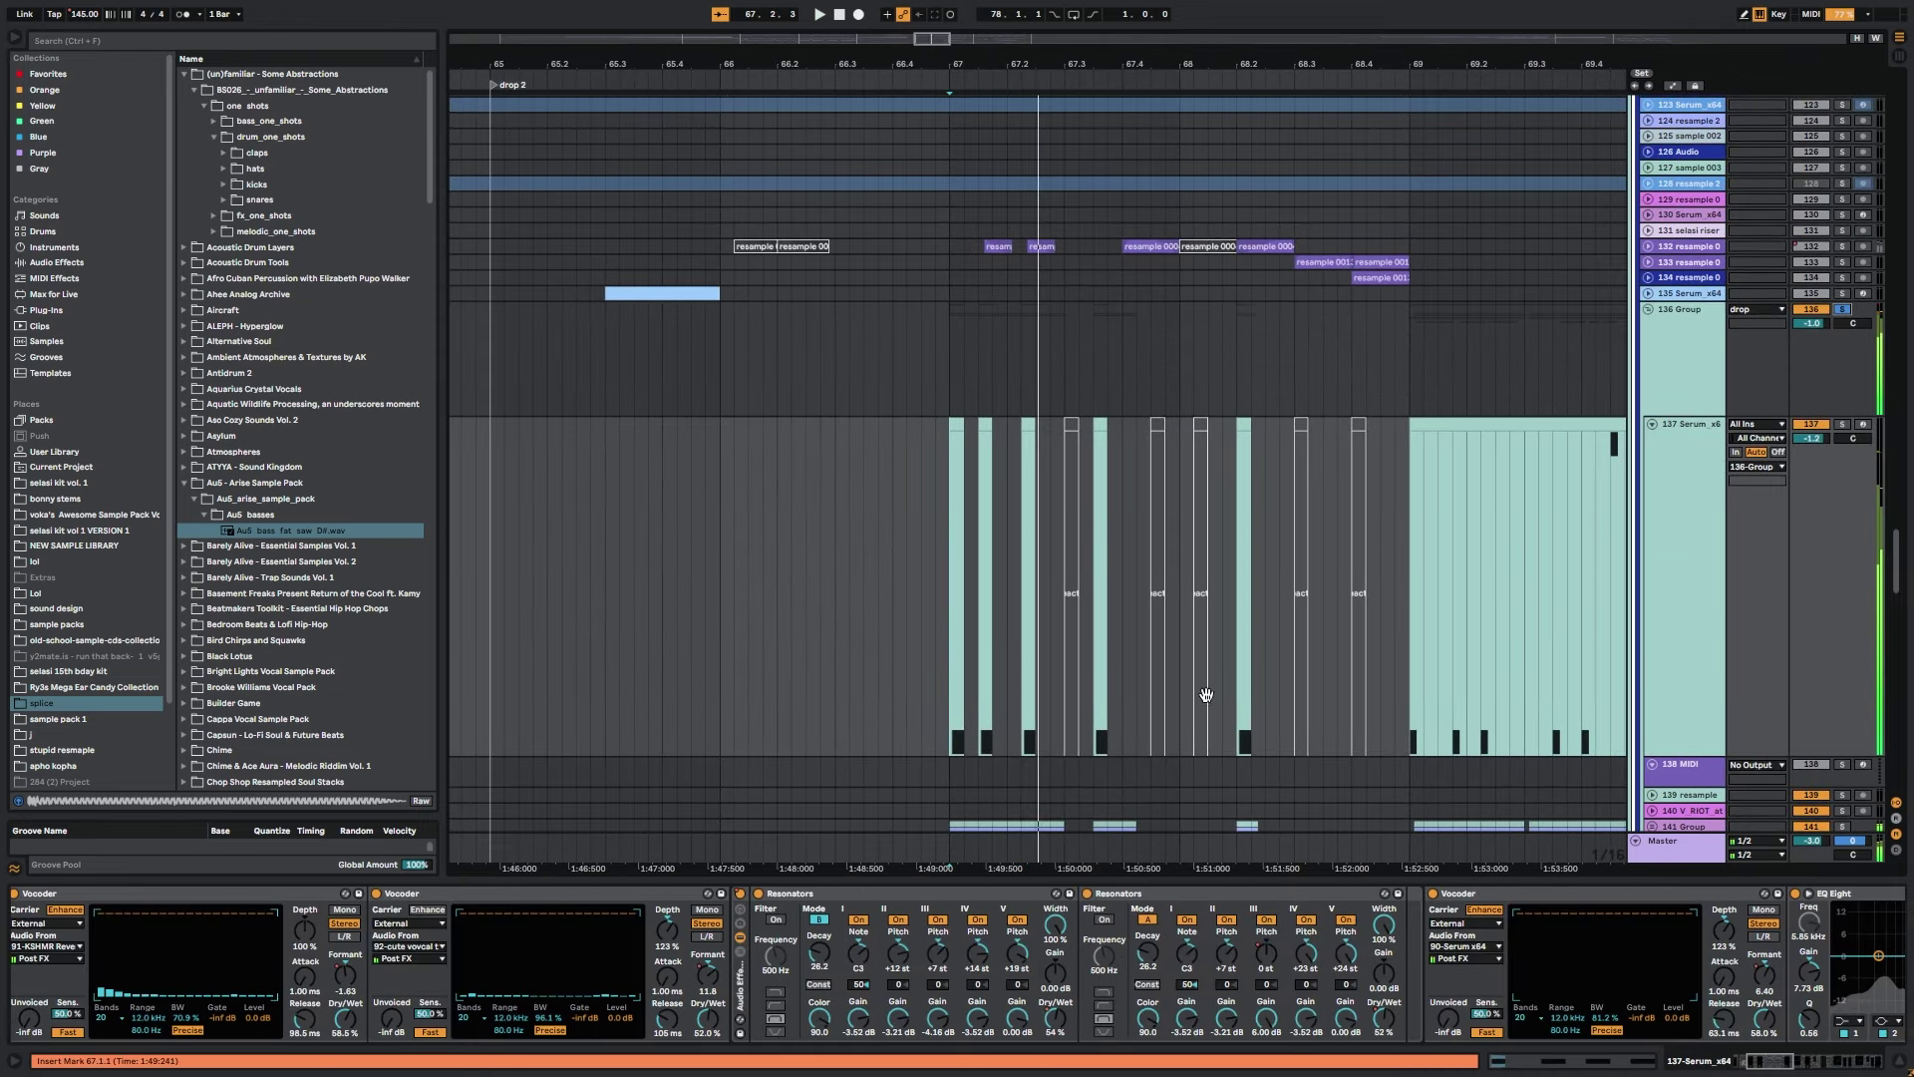
Select the sub clip at 67.1.1 on track 161, solo the track and audition it.
scroll(1097, 643, down, 8)
click(1054, 507)
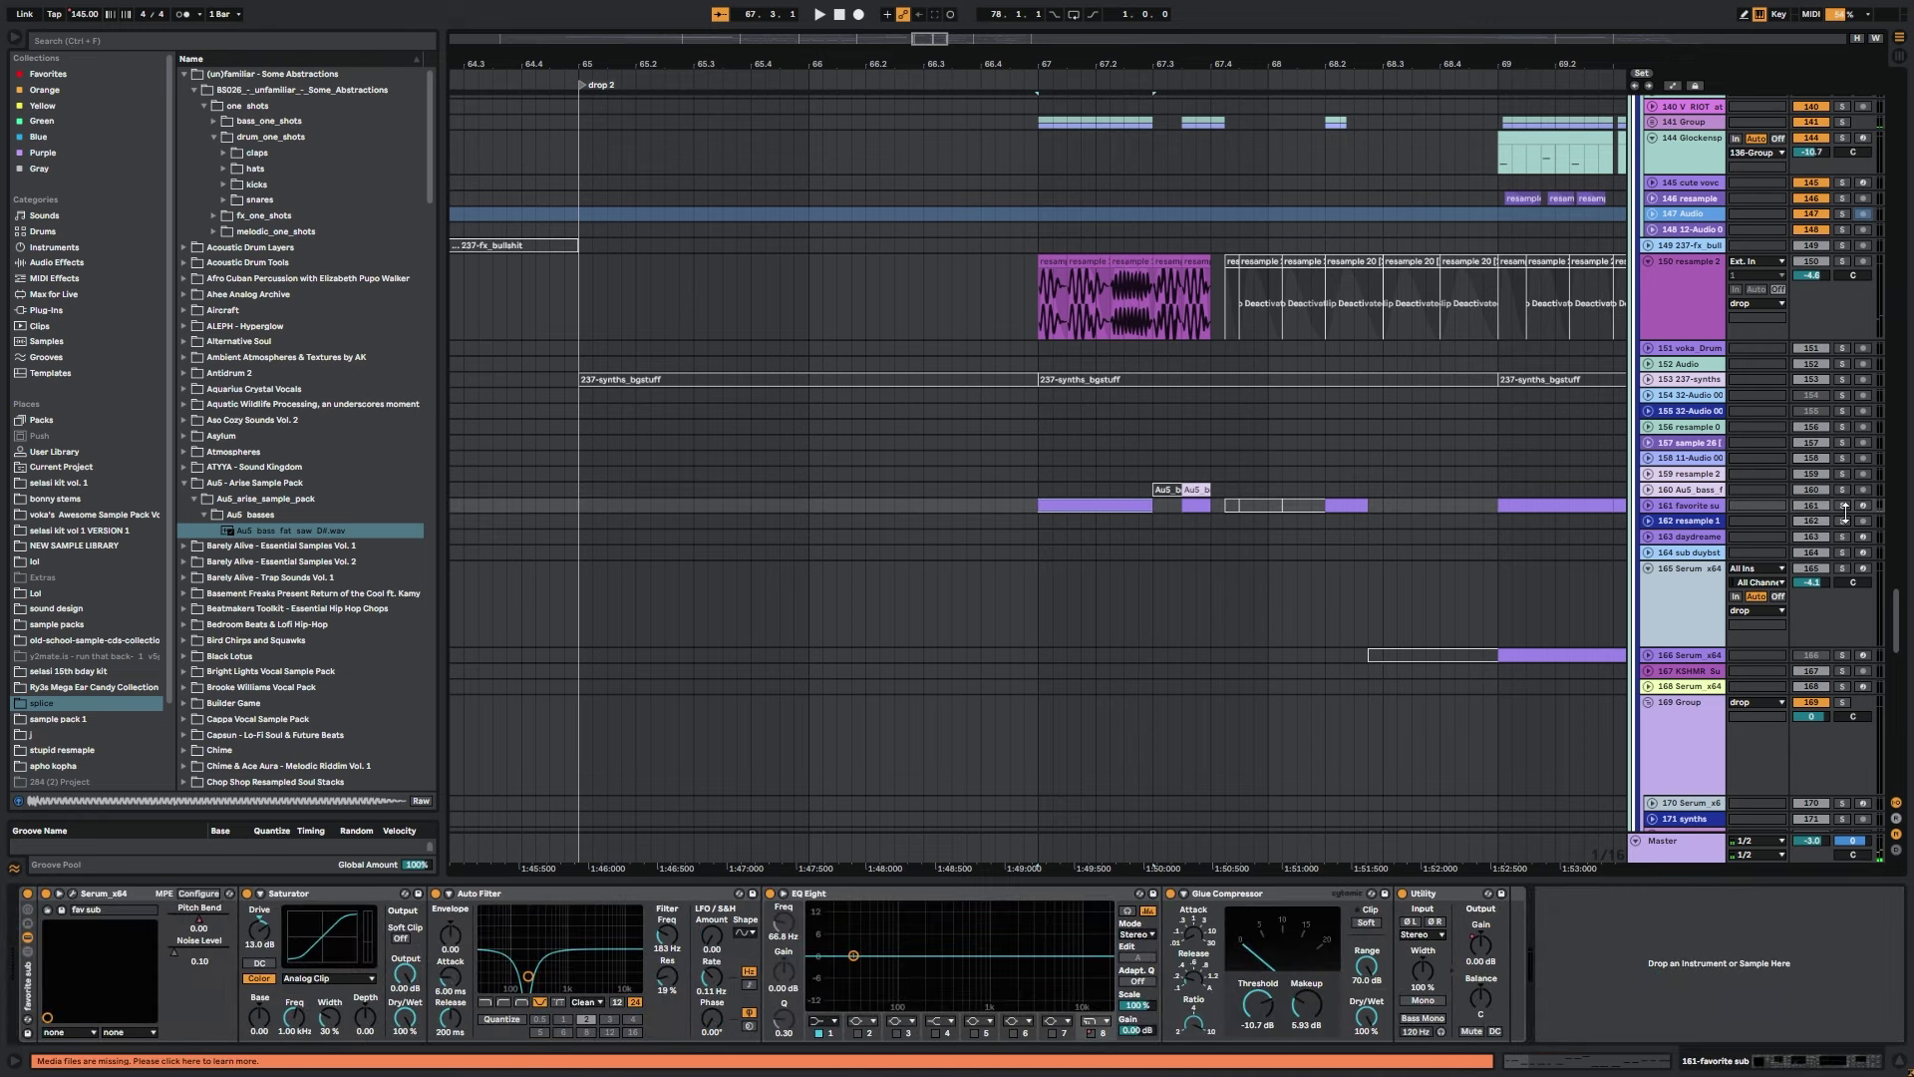
click(1843, 507)
key(space)
scroll(1297, 565, down, 8)
key(space)
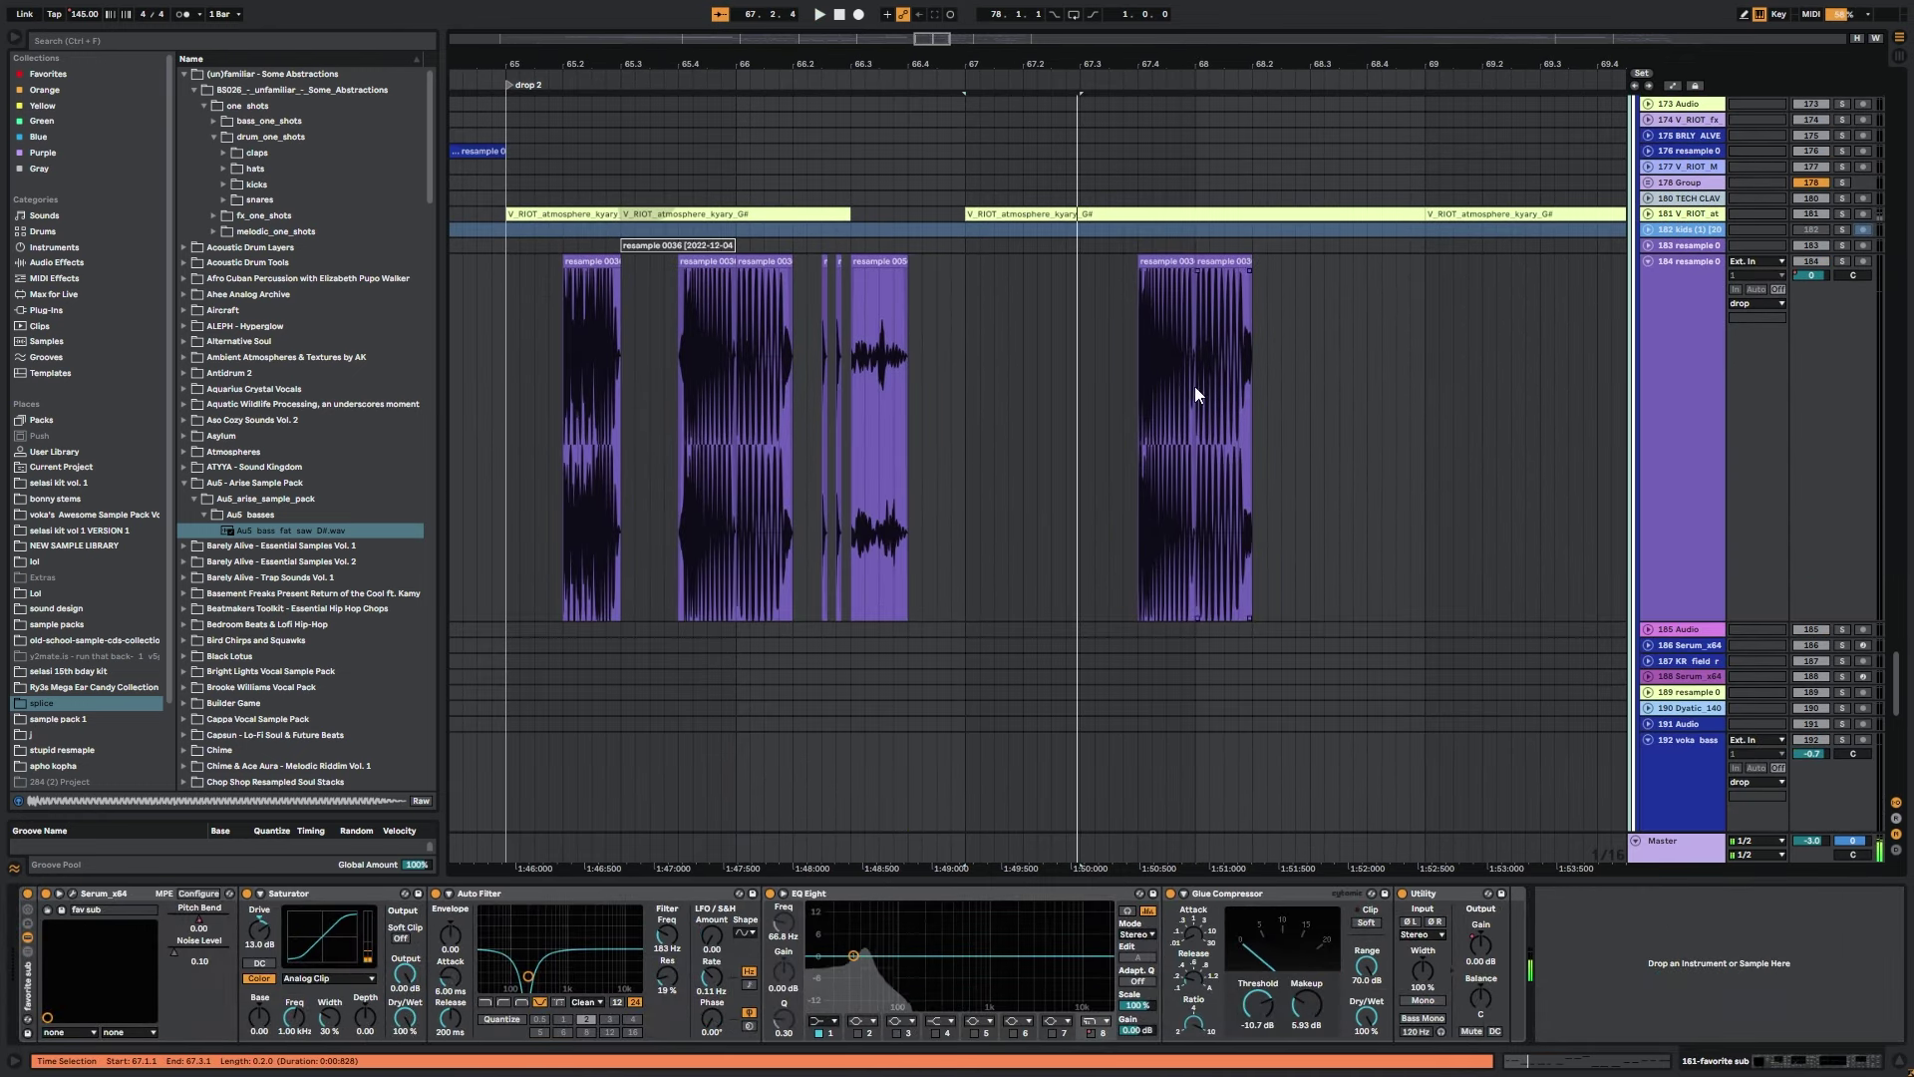
Solo and unfold the V_RIOT atmosphere track 181, audition it from 65.1.1, and highlight its effect chain.
click(878, 429)
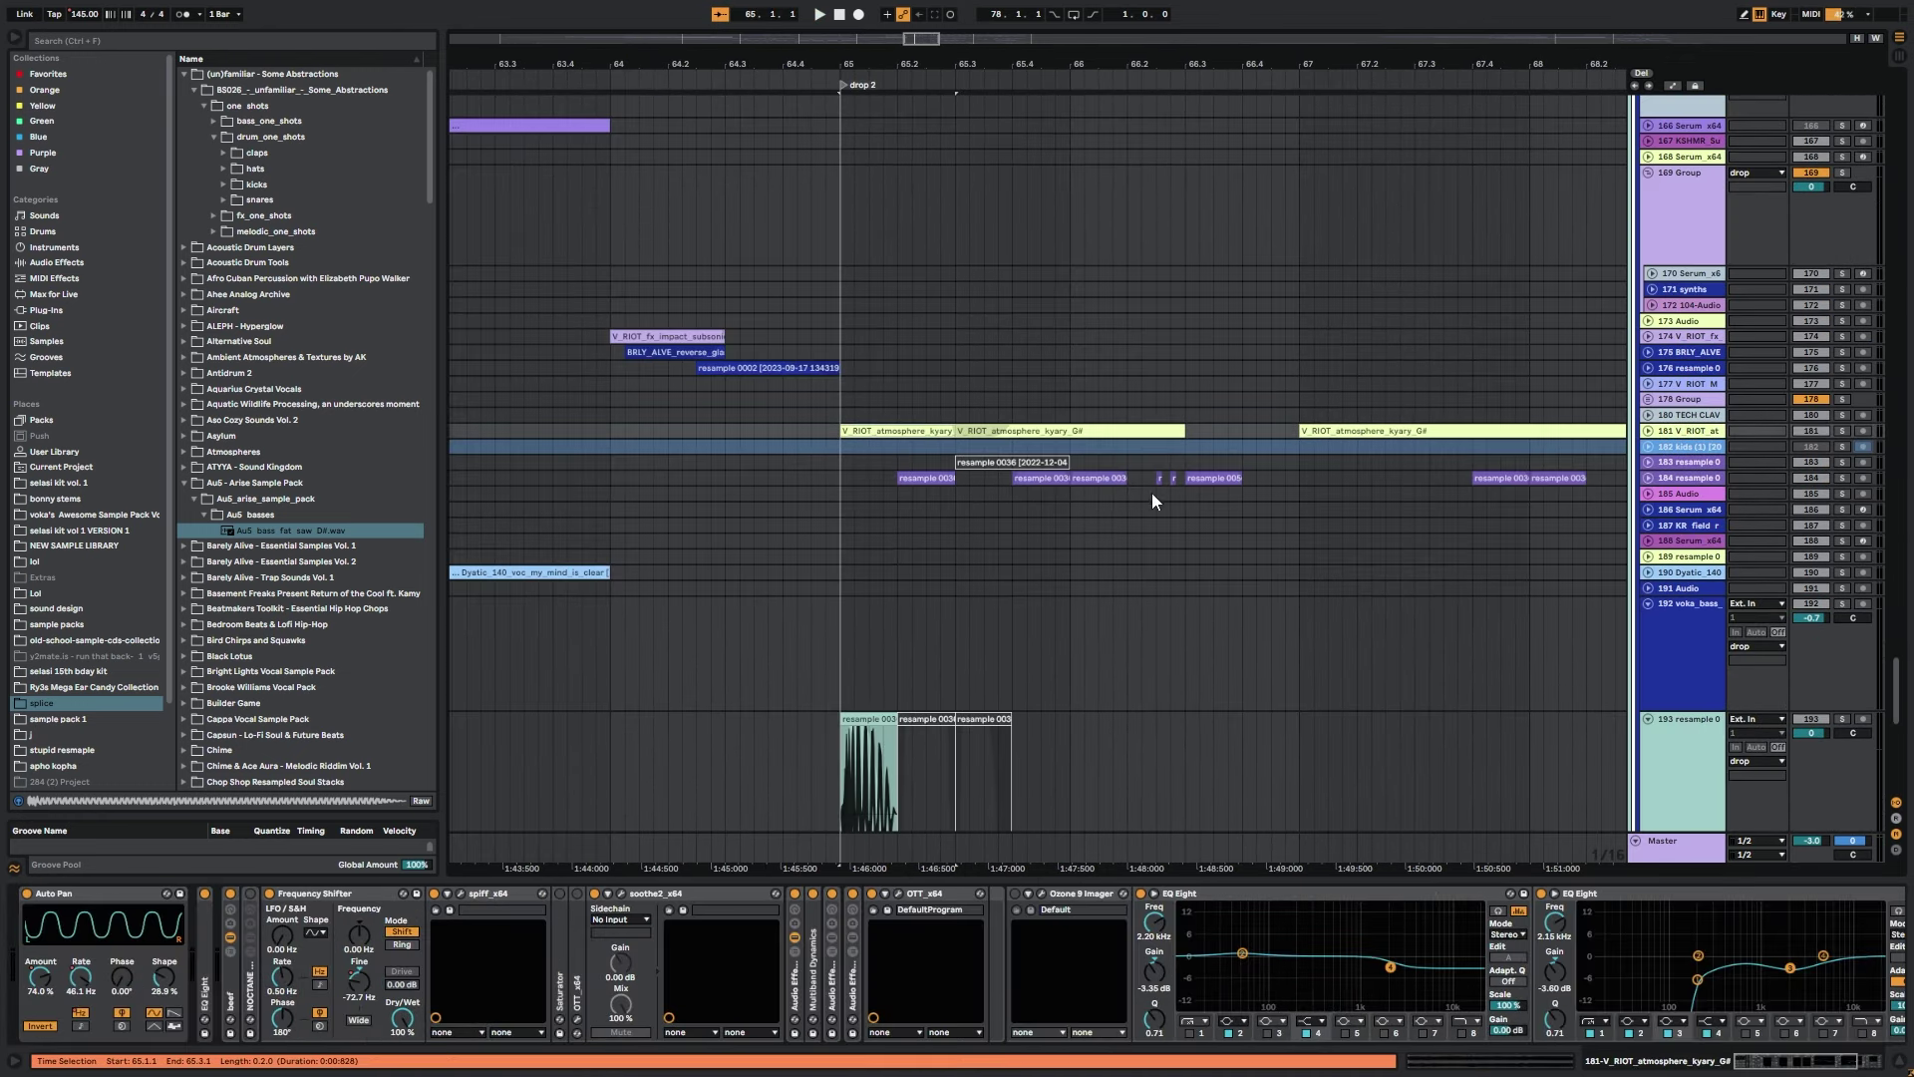
click(1840, 430)
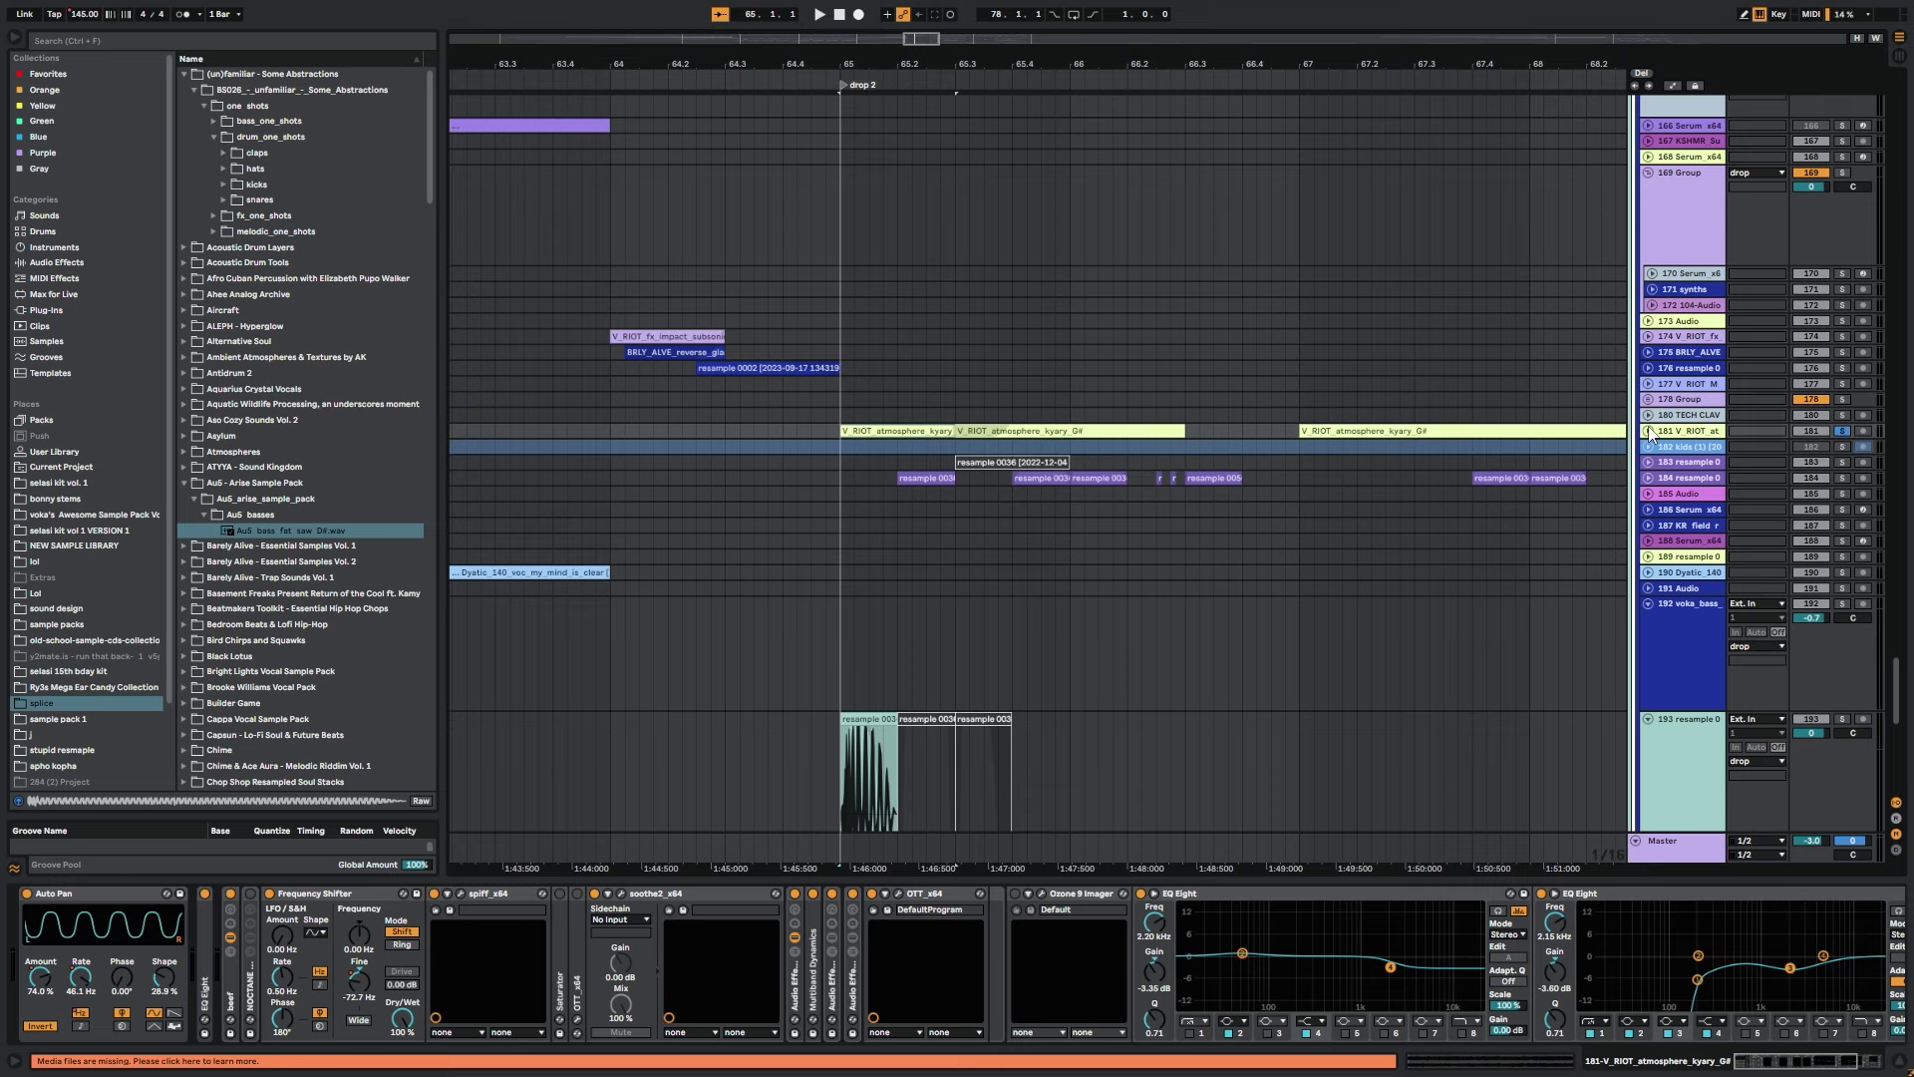
click(1649, 431)
key(space)
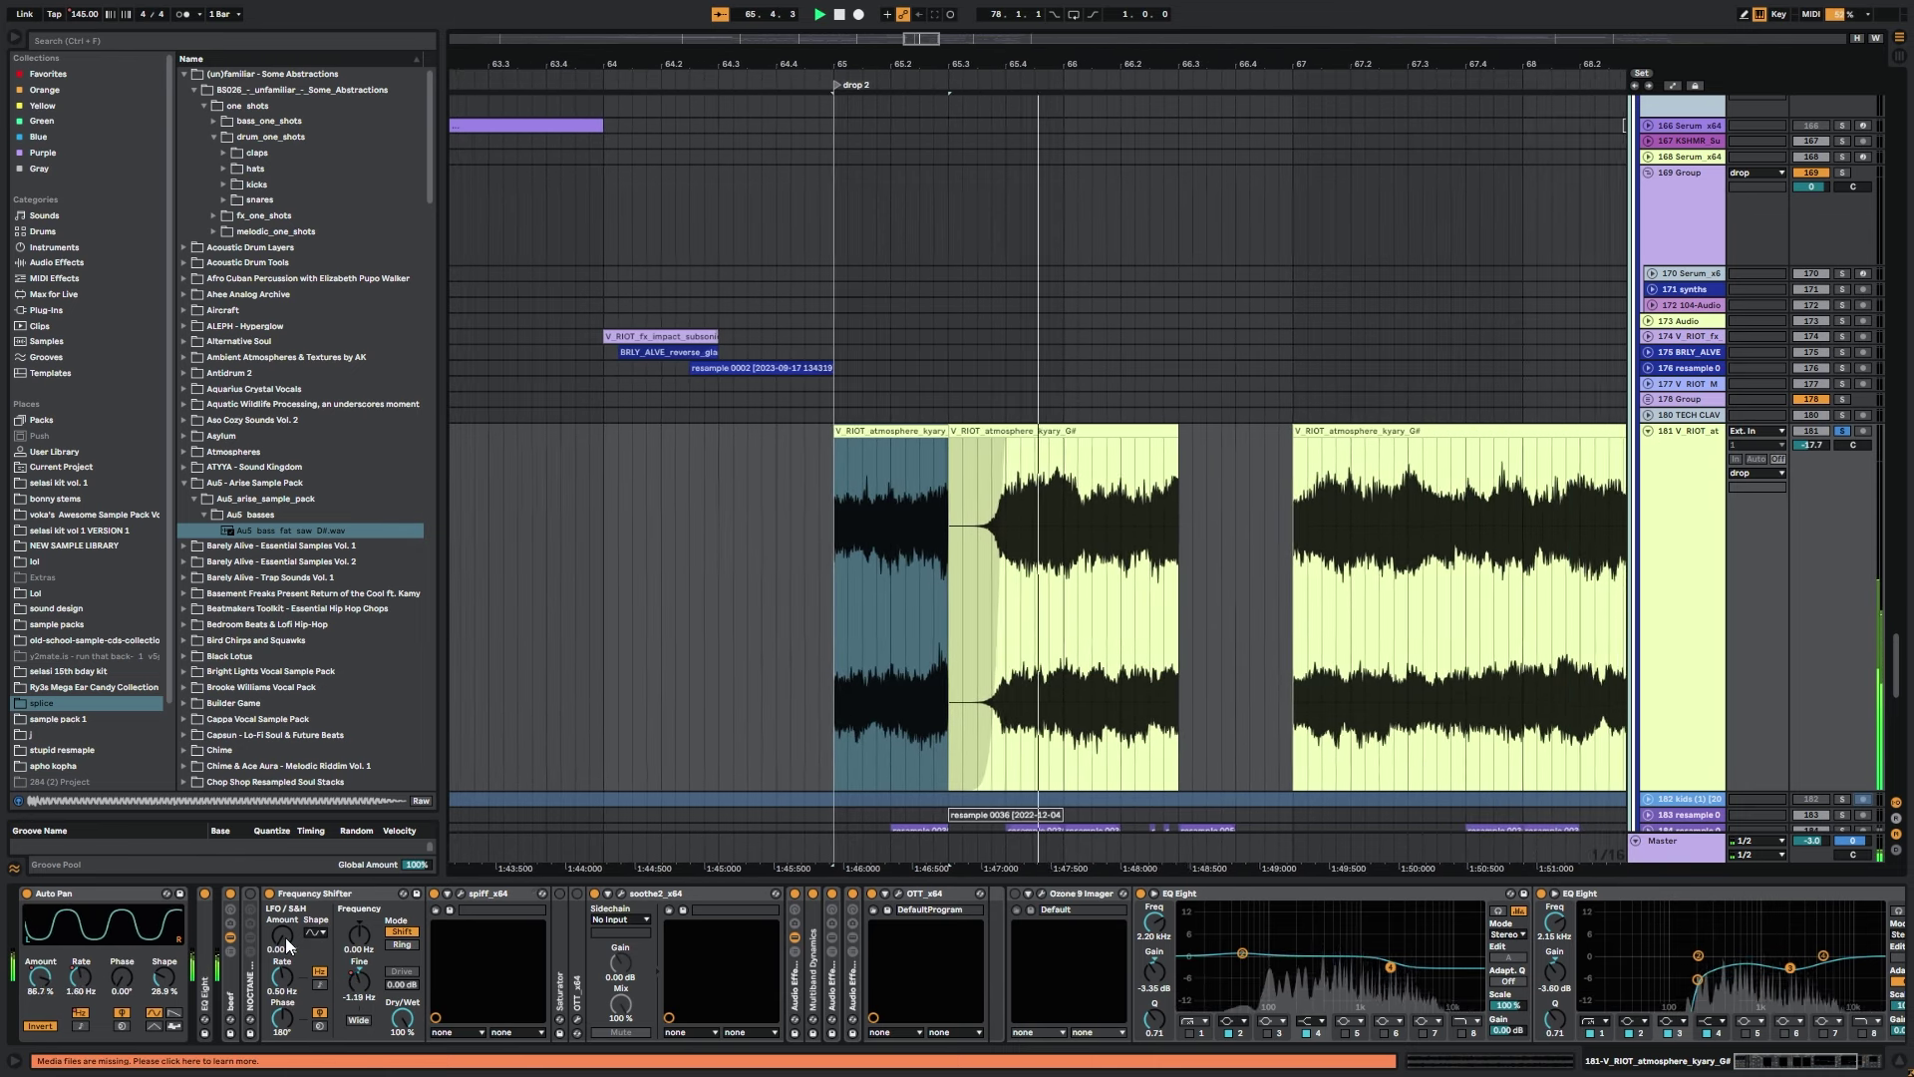
key(space)
click(233, 987)
Solo resample track 184 and audition its clip at 65.2.1 for comparison with the atmosphere layer.
scroll(885, 530, down, 5)
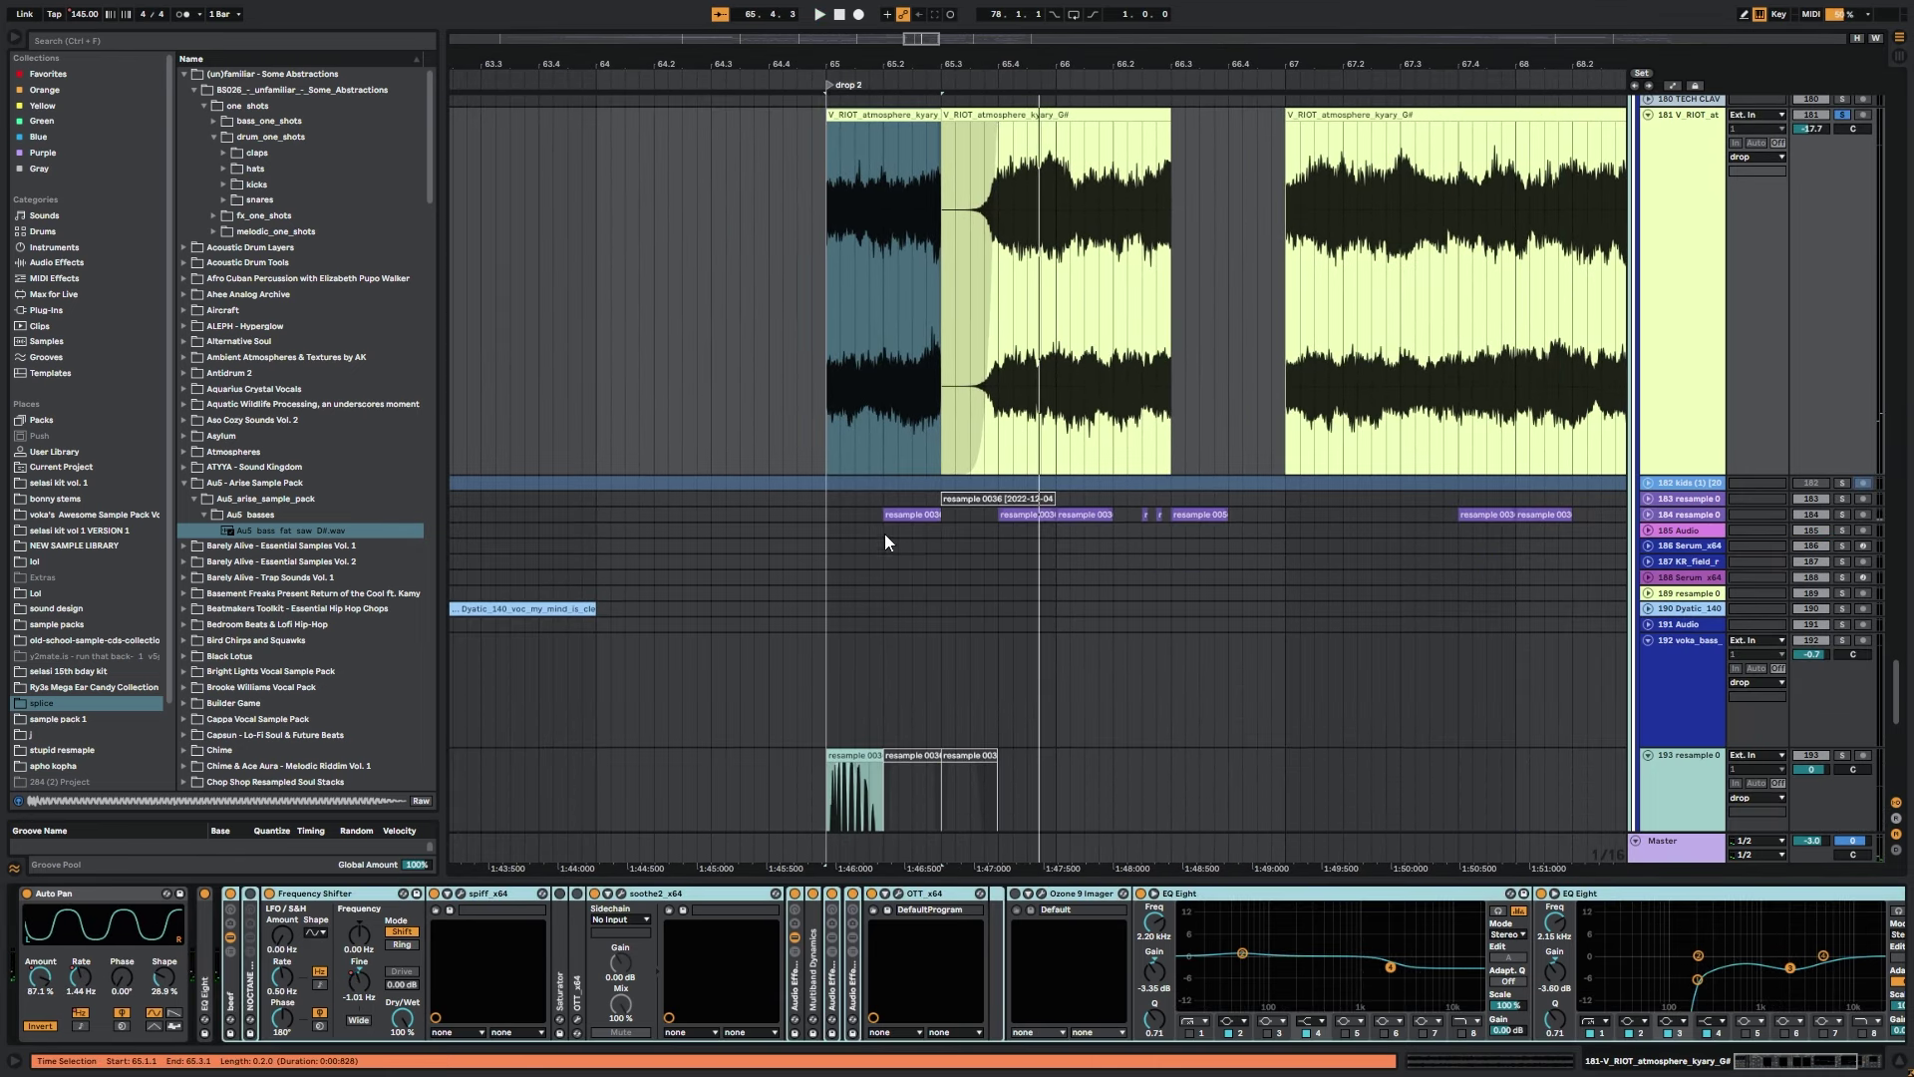
click(900, 519)
click(1842, 514)
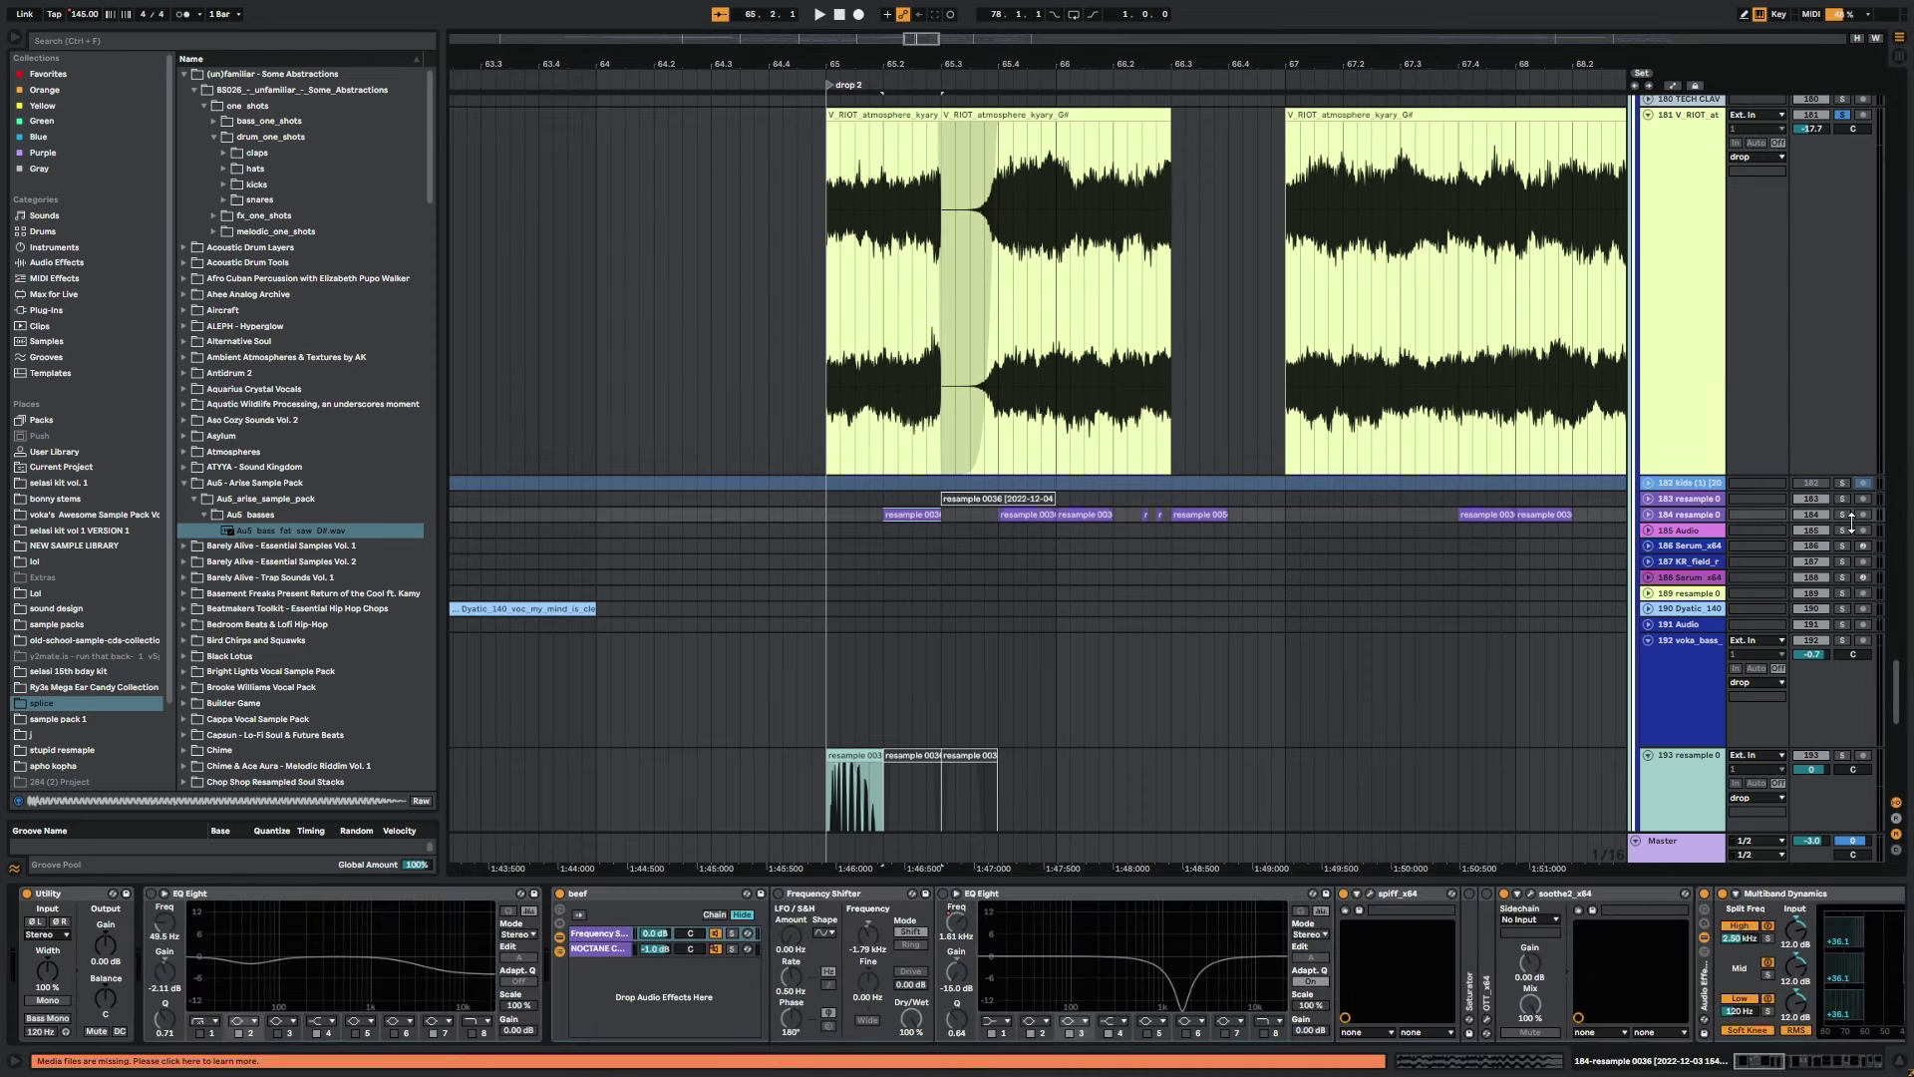
key(space)
scroll(1361, 588, up, 3)
key(space)
Audition the atmosphere on track 181 from 65.1.1 with its Auto Pan device selected.
click(960, 379)
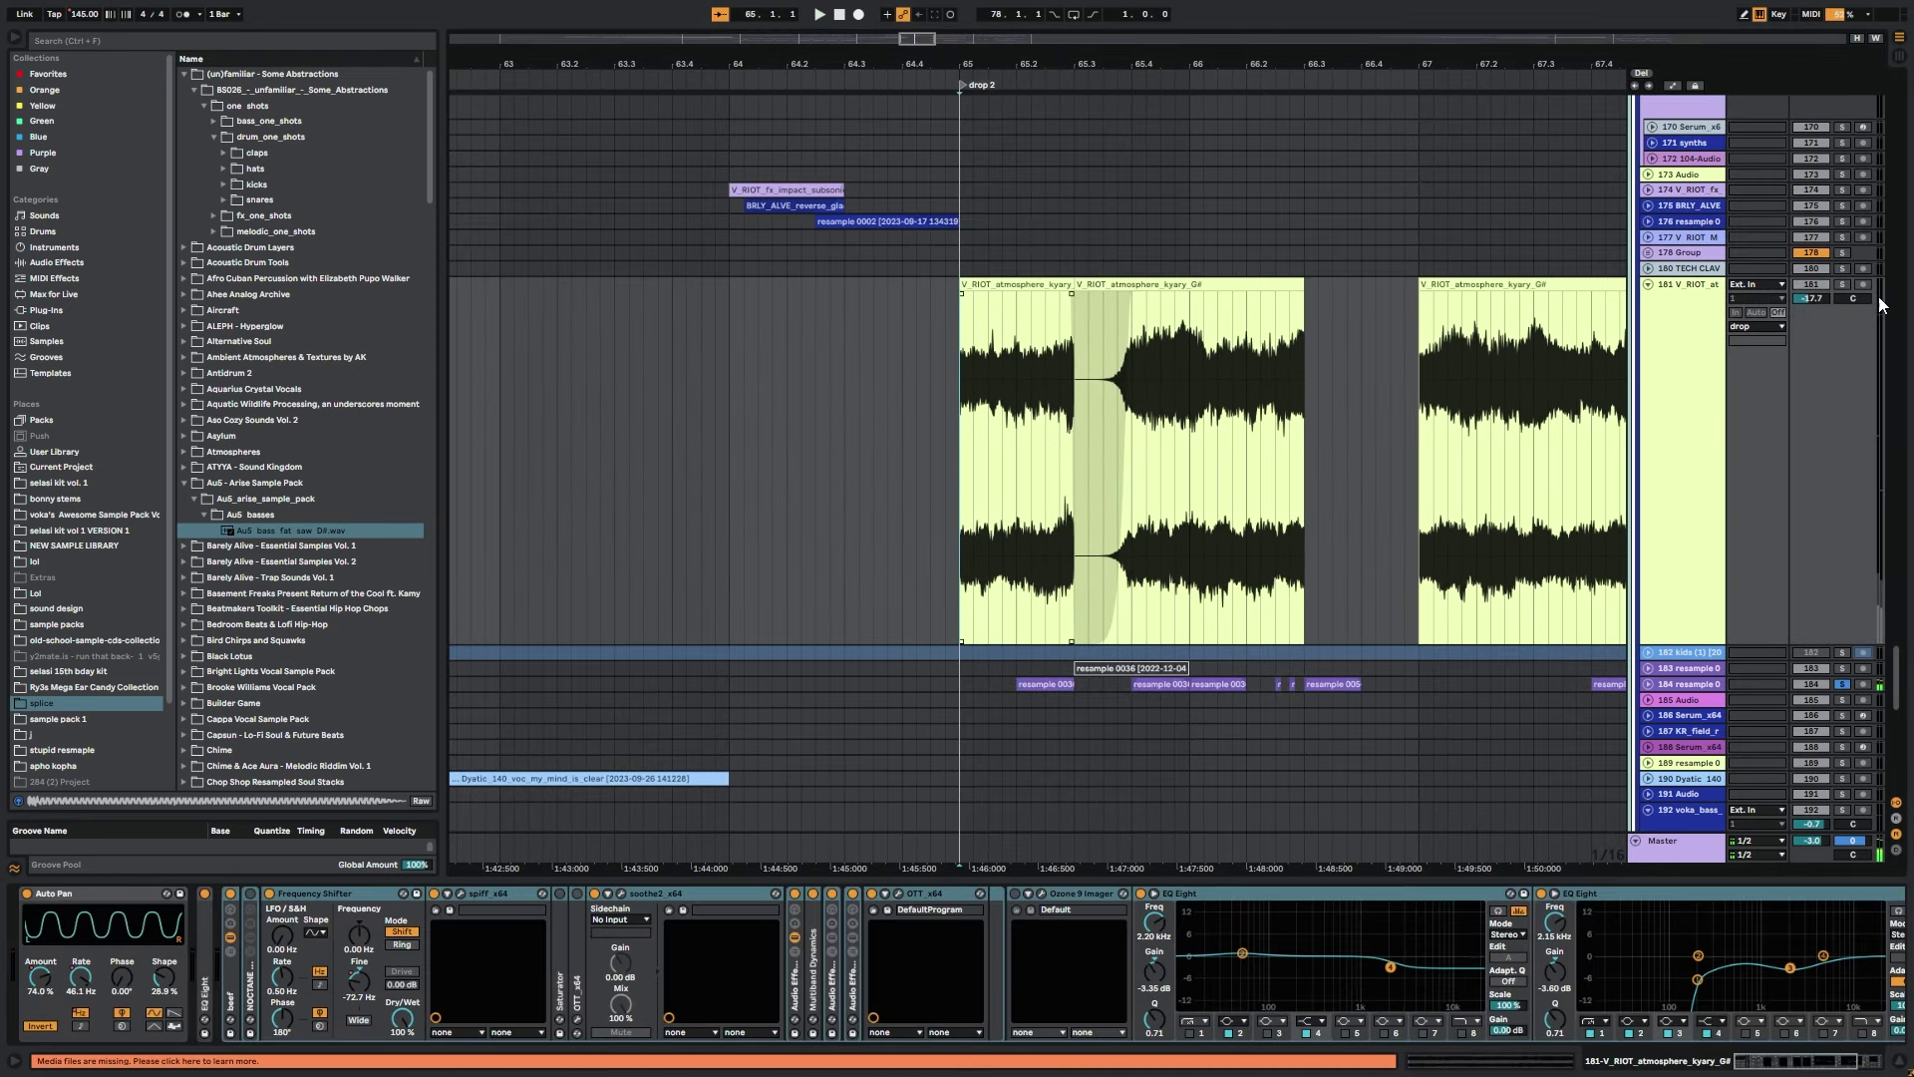
click(51, 903)
key(space)
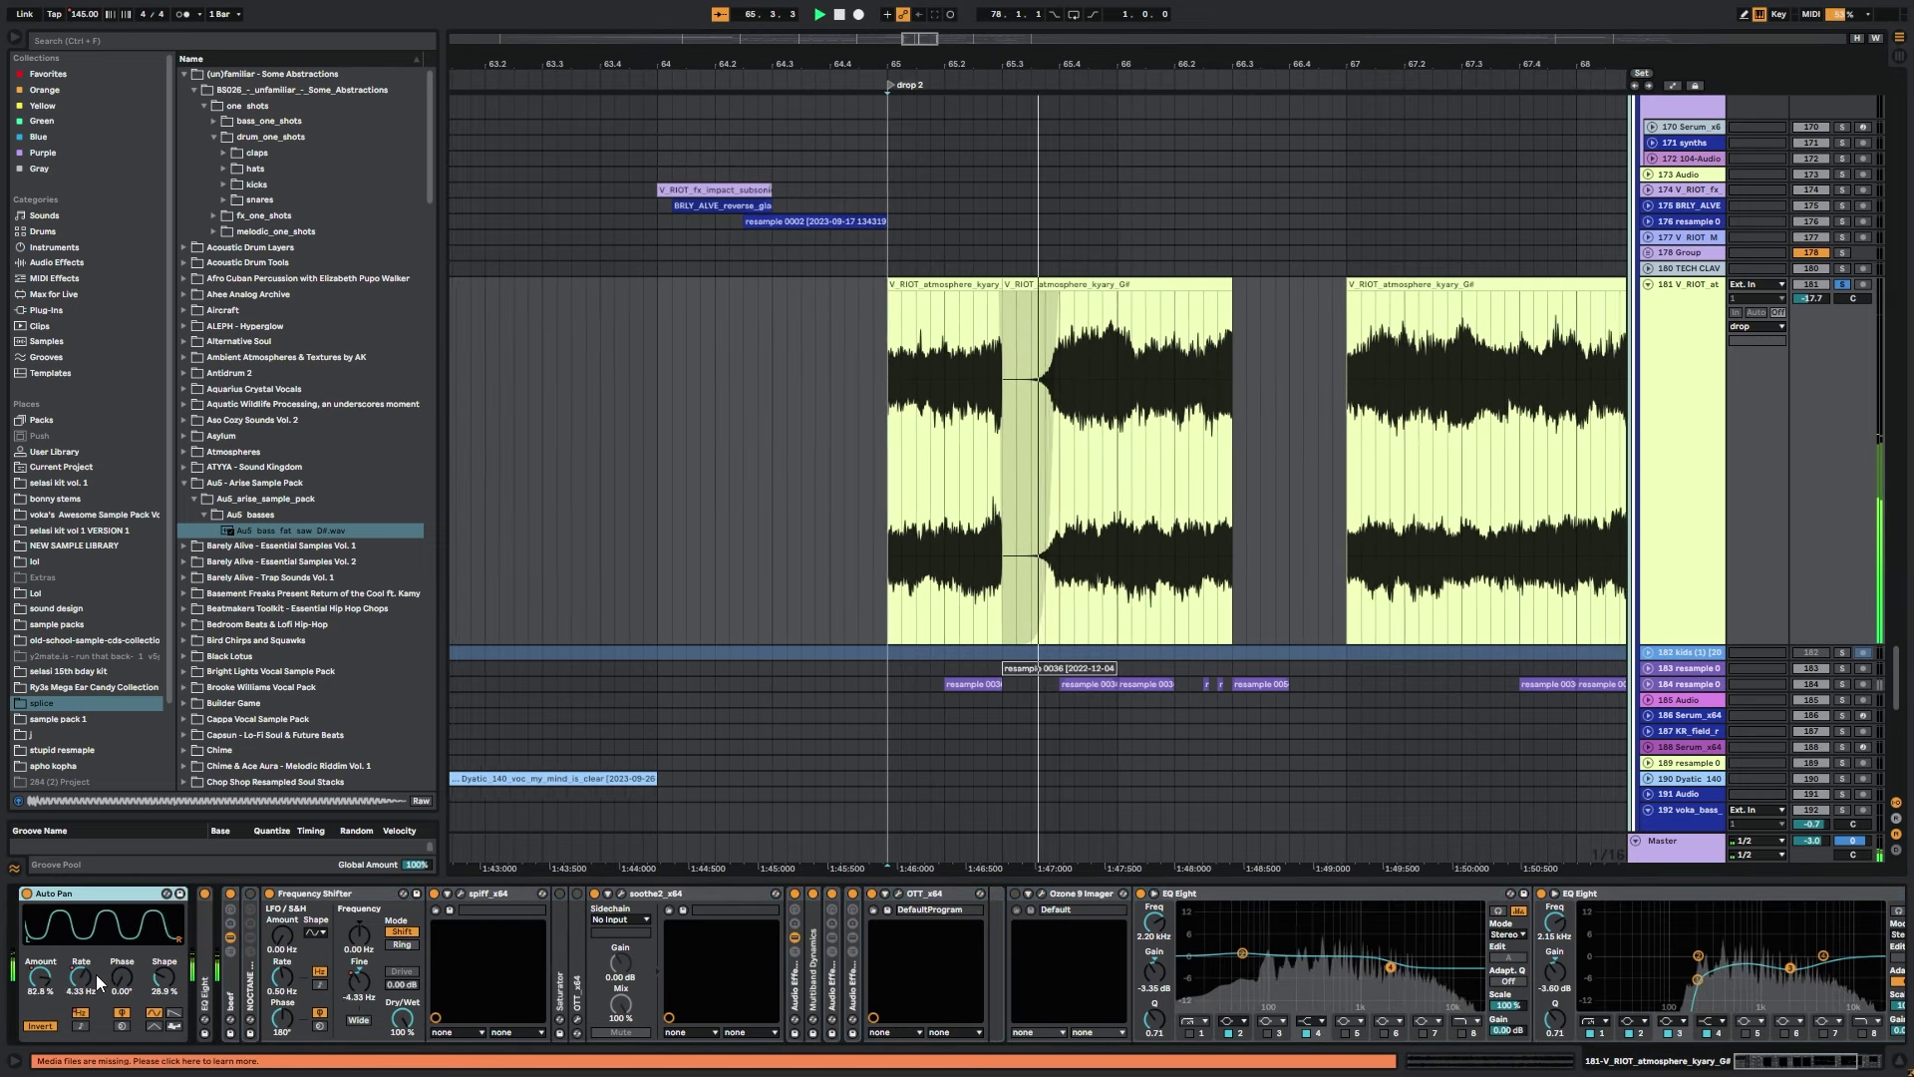
key(space)
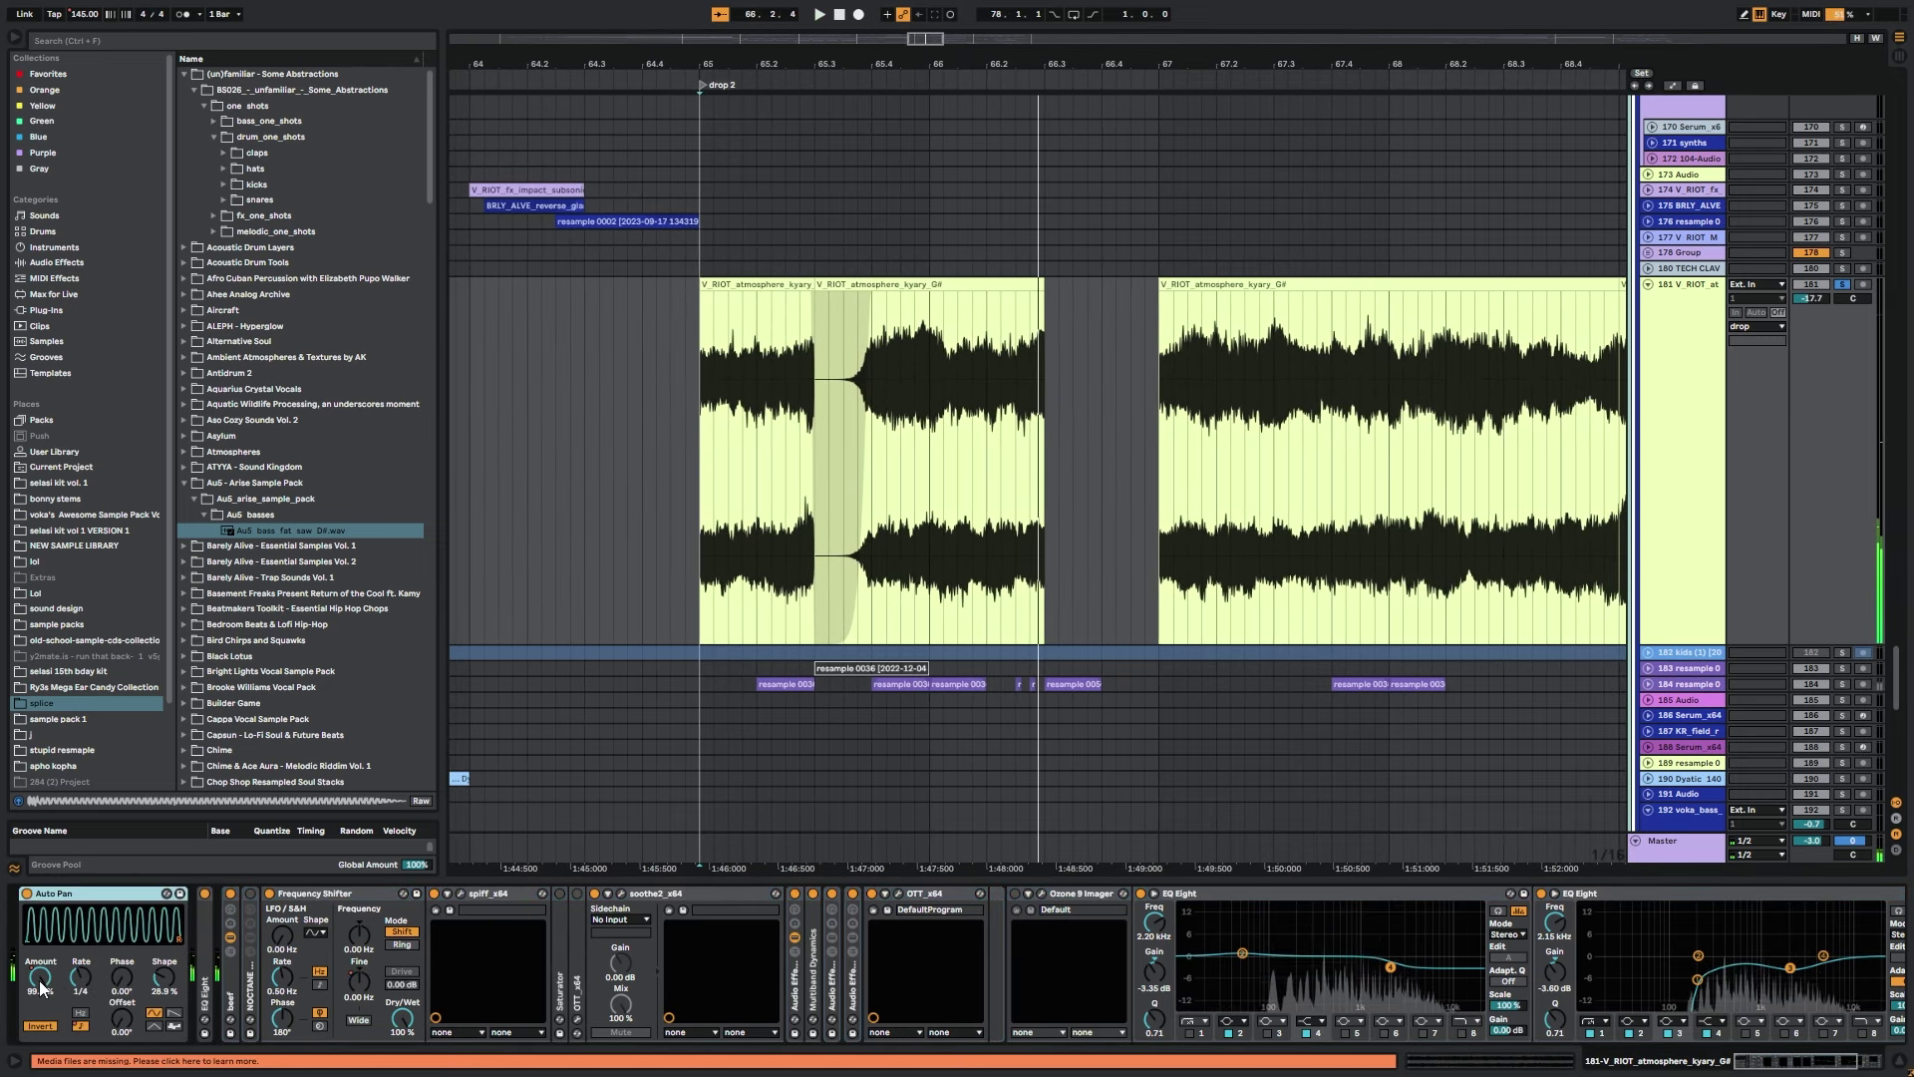
Show the Auto Pan Amount automation on track 181 and place the insert marker at 65.1.1.
click(40, 981)
key(a)
drag(925, 43, 924, 22)
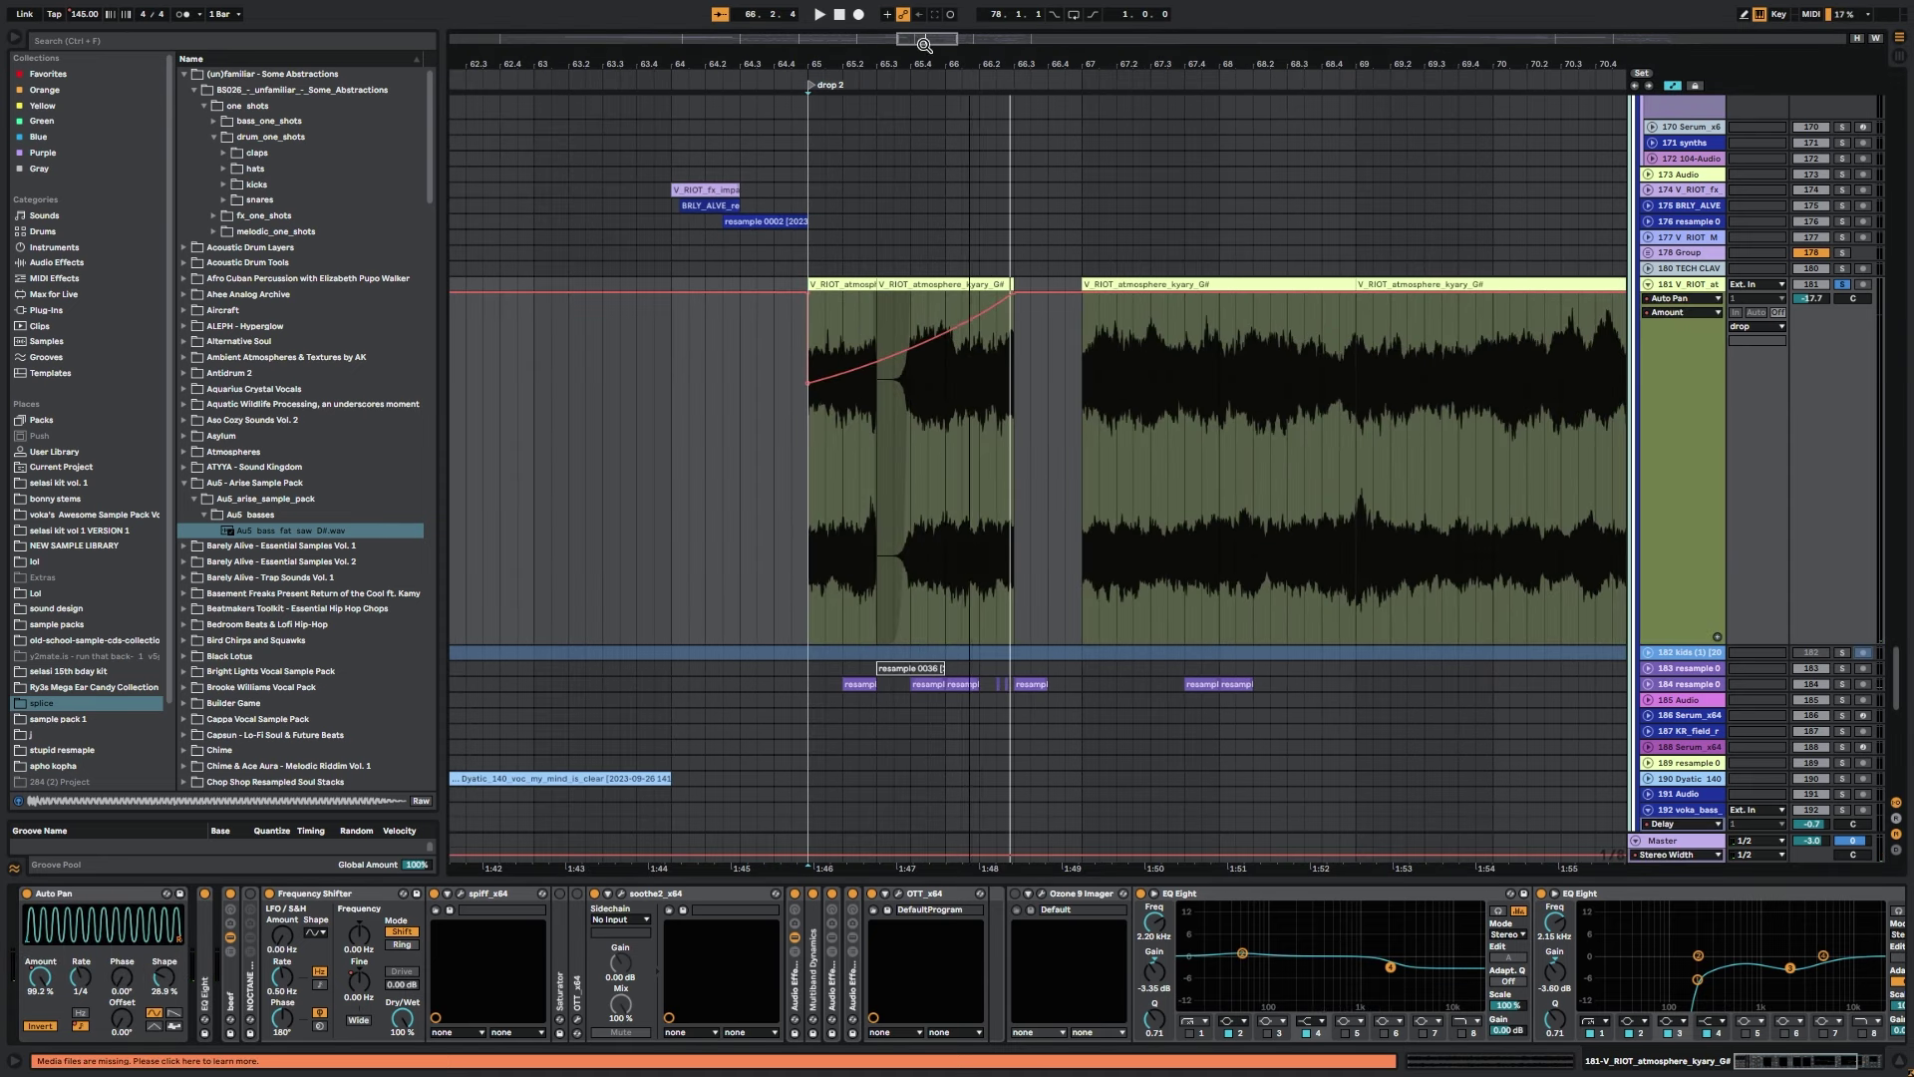
click(810, 451)
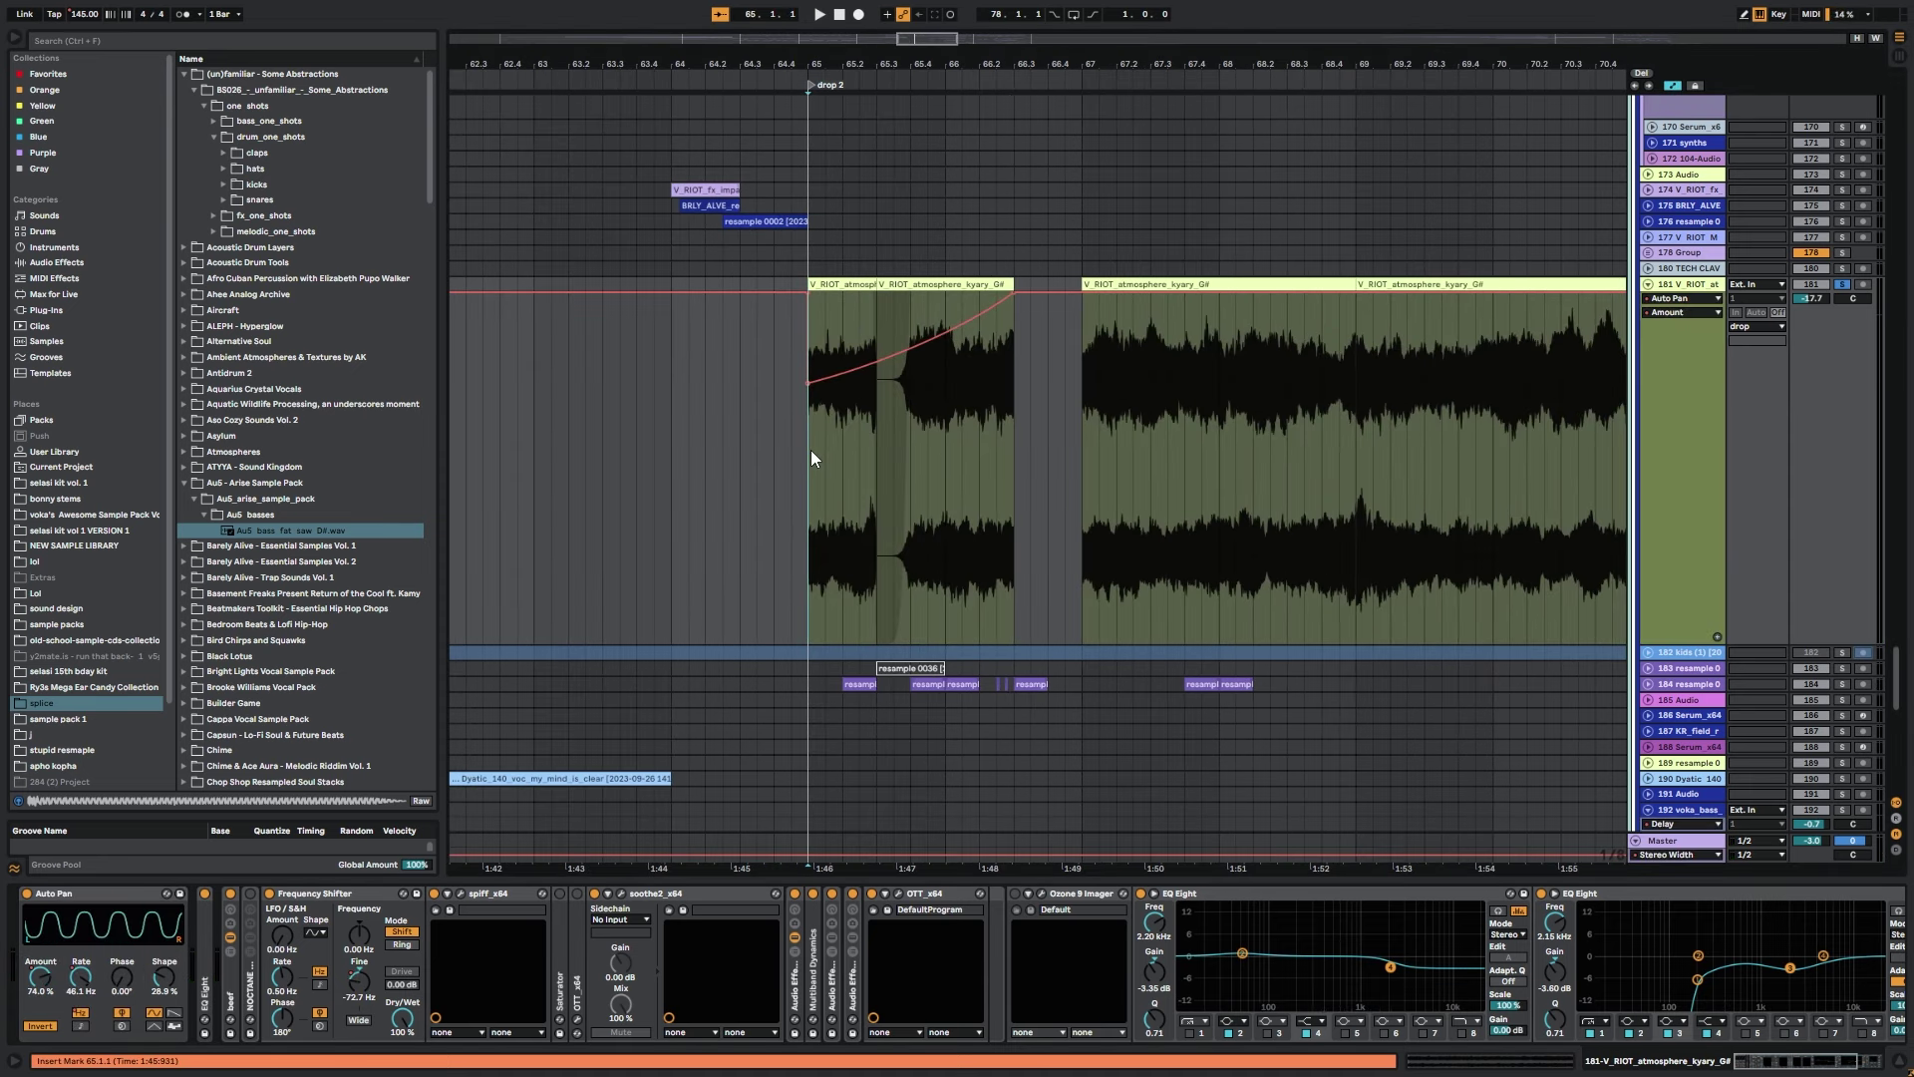
Show the Auto Pan Frequency automation on track 181 and audition it from 65.1.1.
right_click(87, 965)
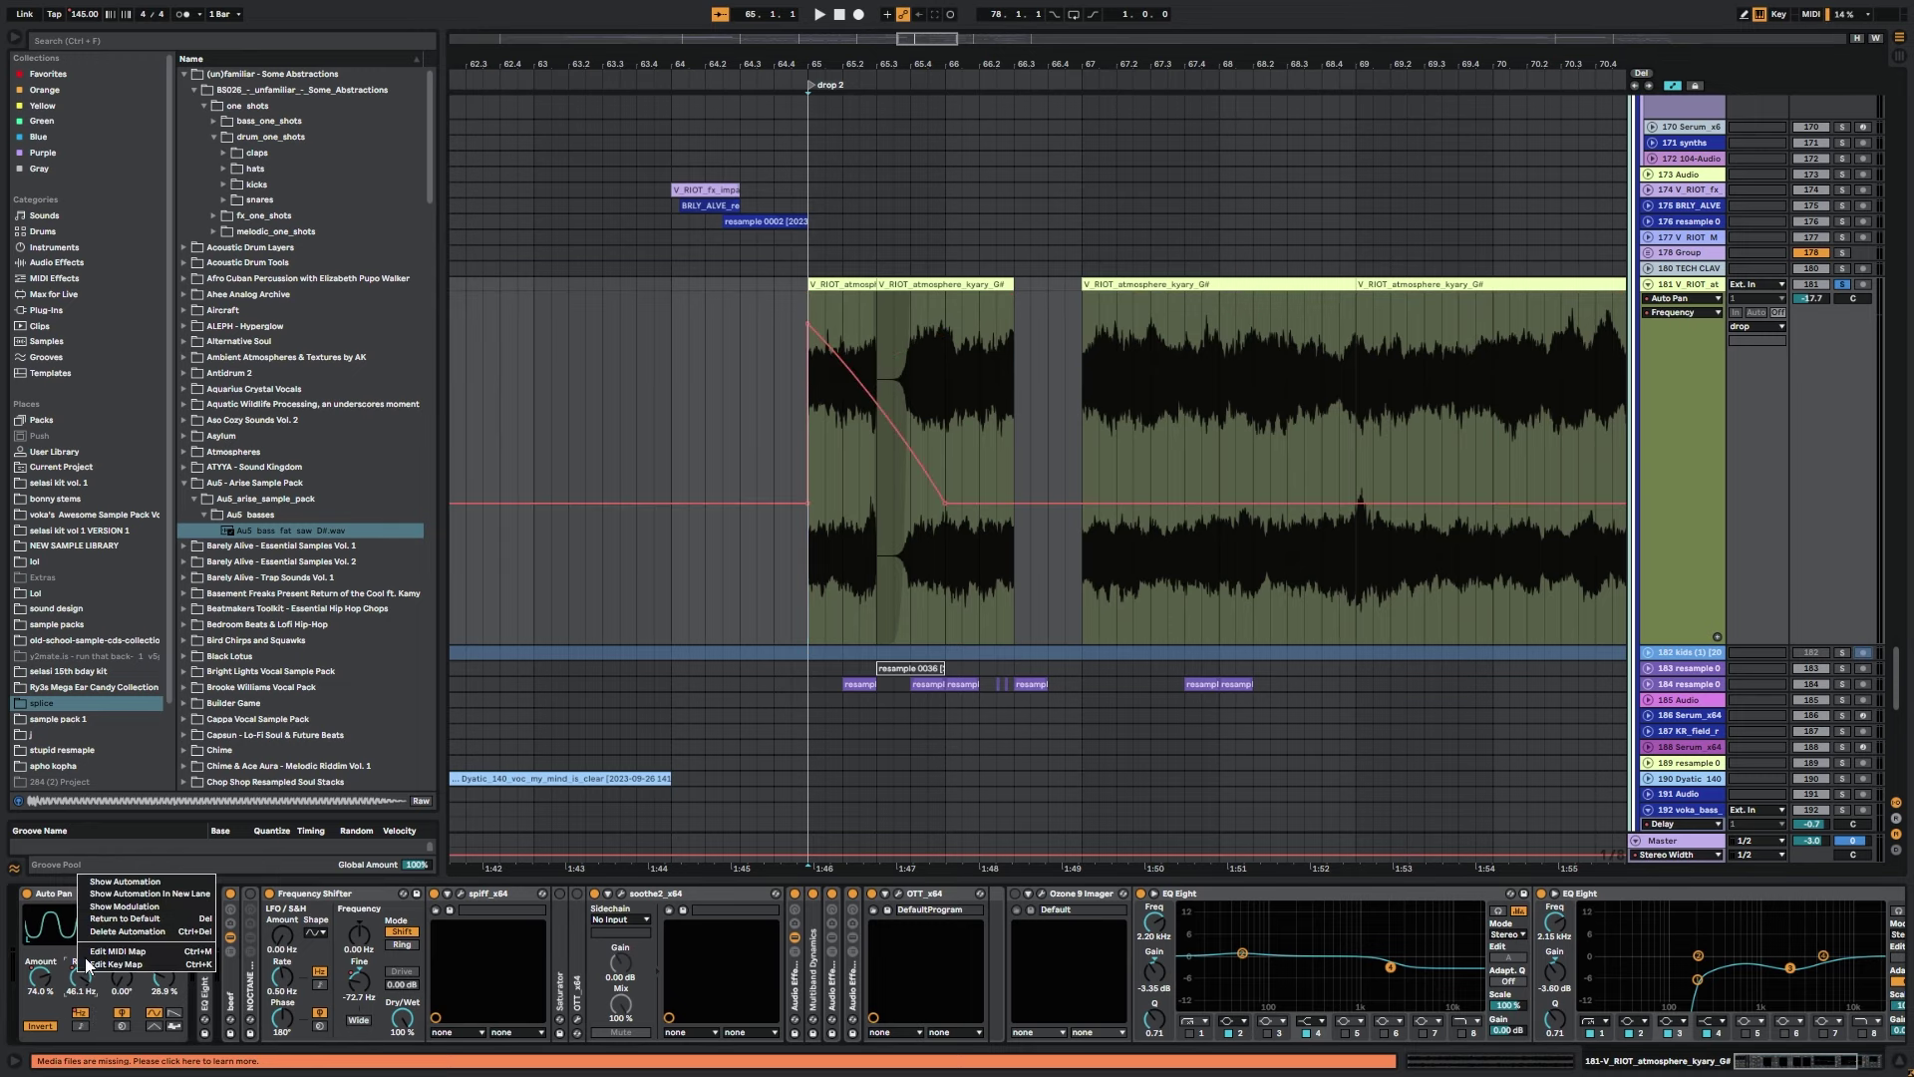
click(815, 547)
key(space)
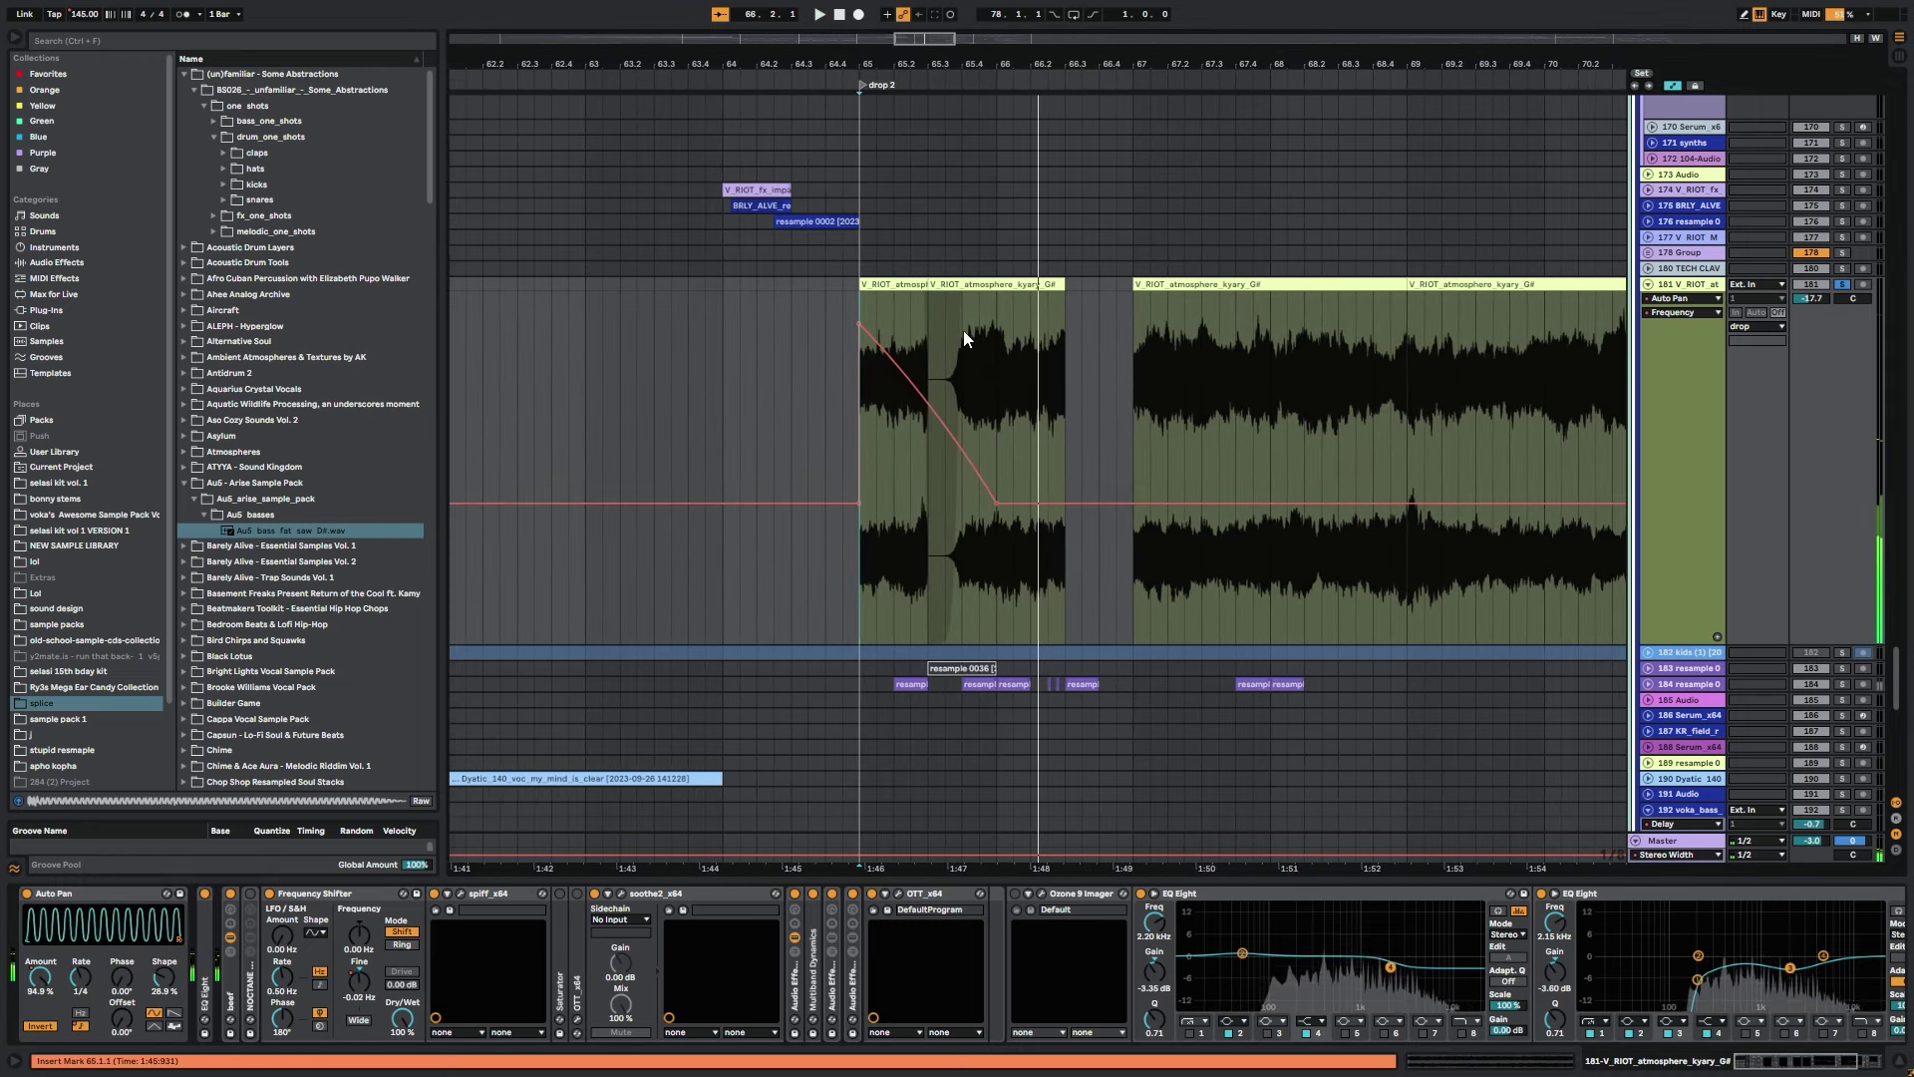
Show the Auto Pan LFO Type automation on track 181 and audition the switch around 66.1.2.
click(78, 1026)
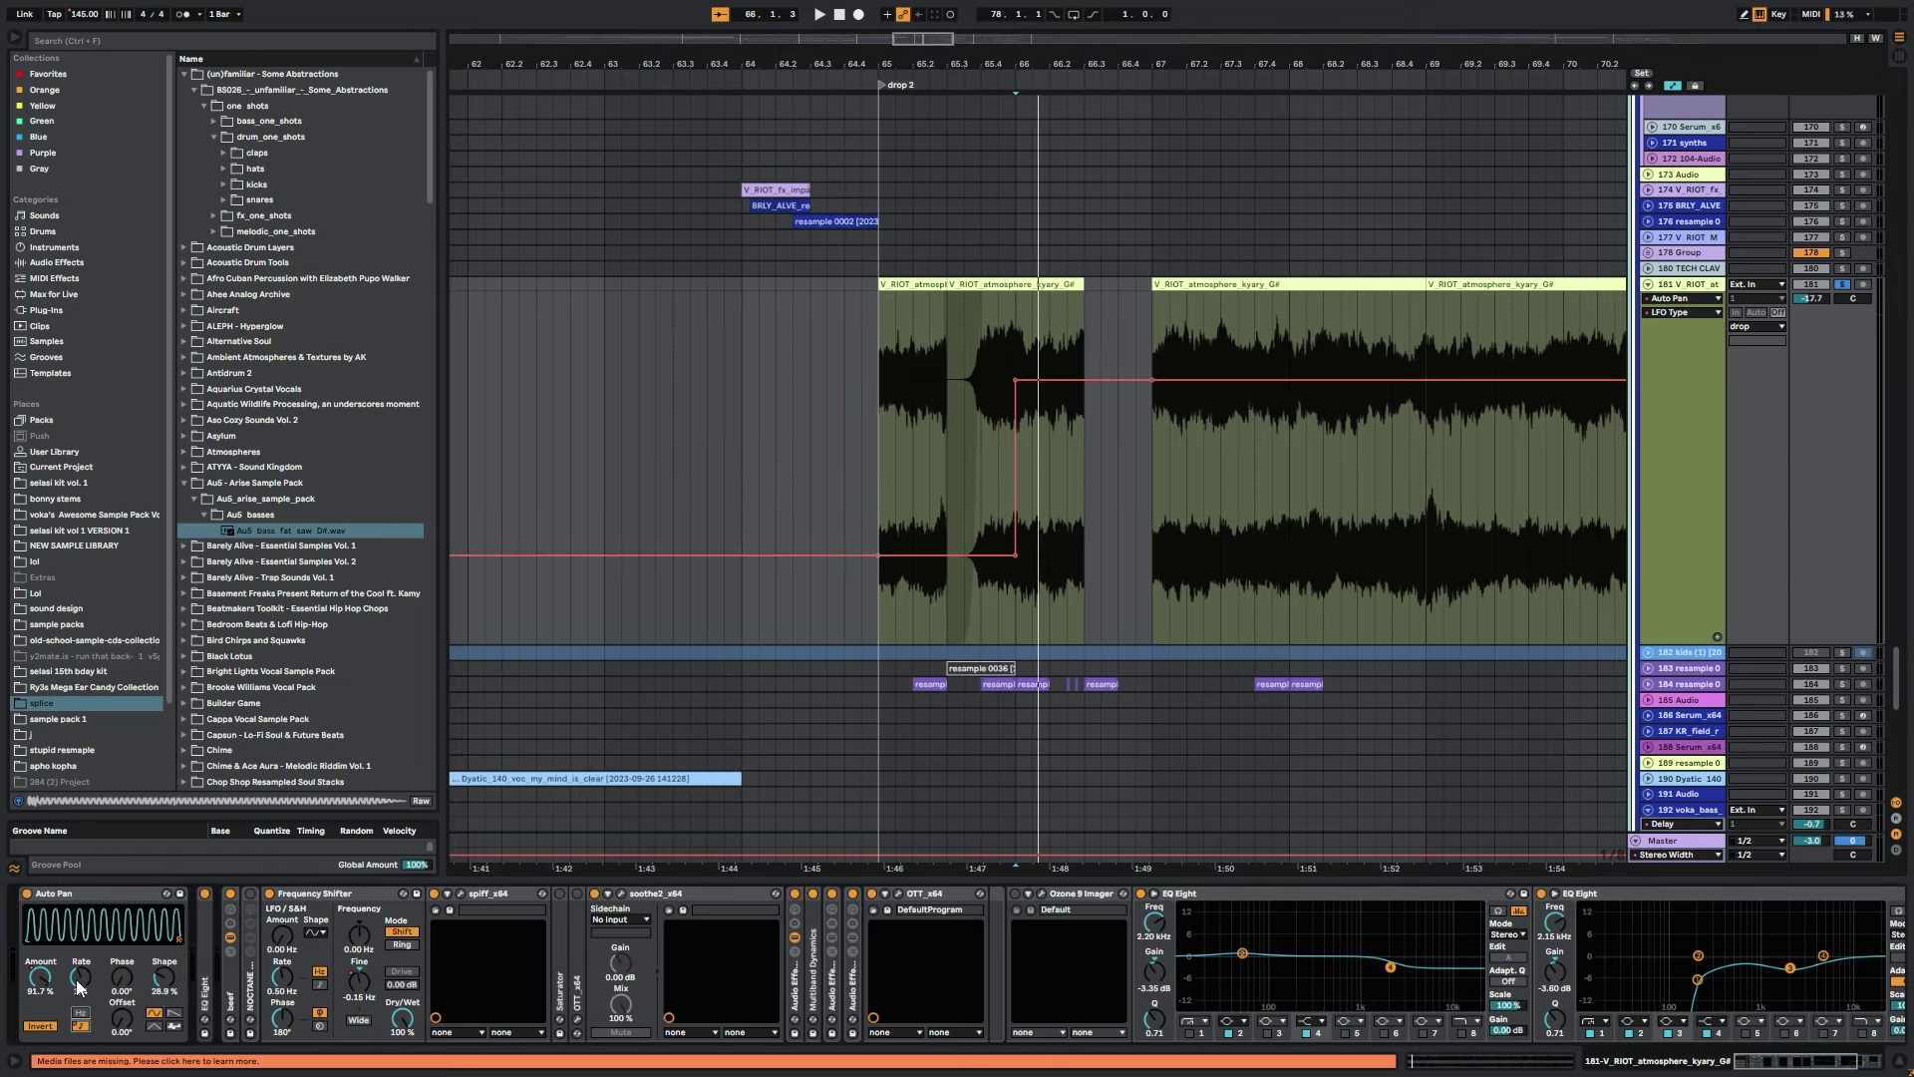
scroll(963, 449, up, 5)
click(770, 386)
key(space)
click(1240, 347)
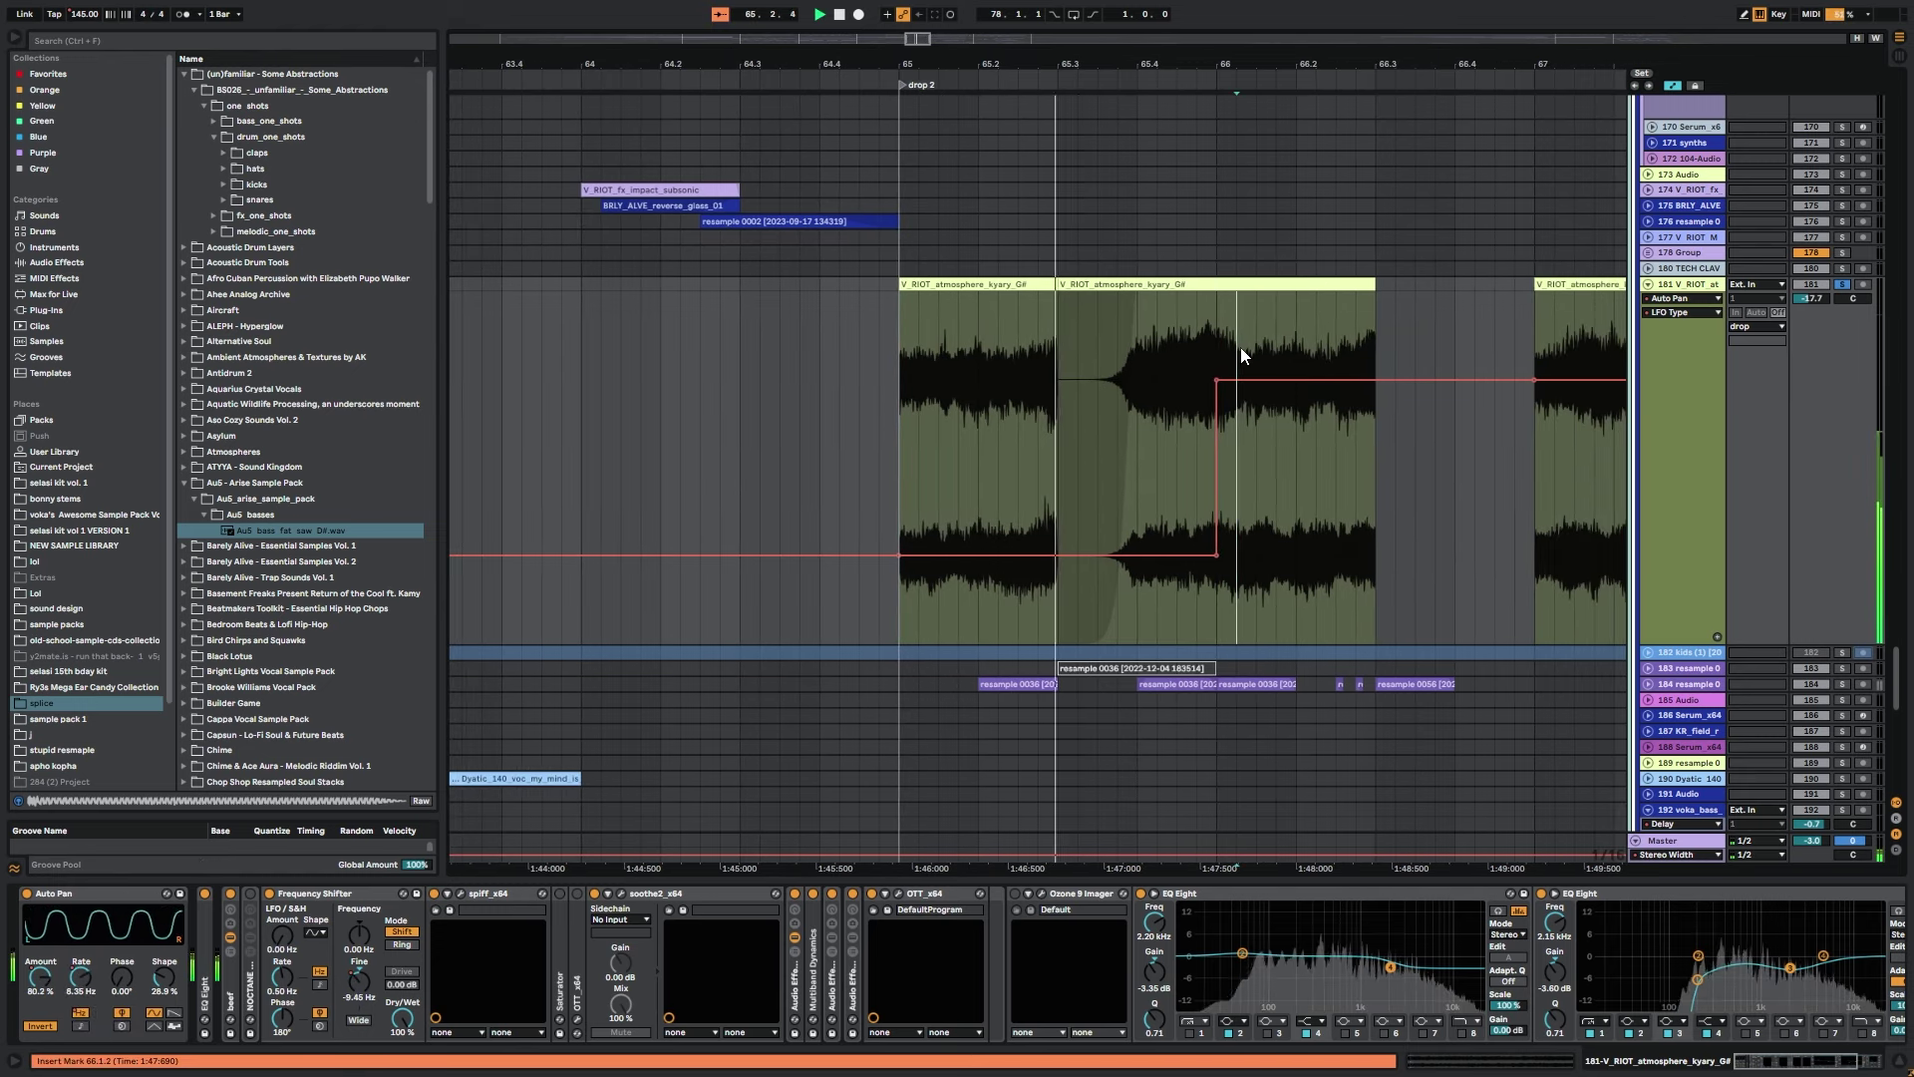
Audition the atmosphere on track 181 from 67.1.1 with the LFO Type automation in view.
drag(979, 65, 979, 32)
click(1223, 317)
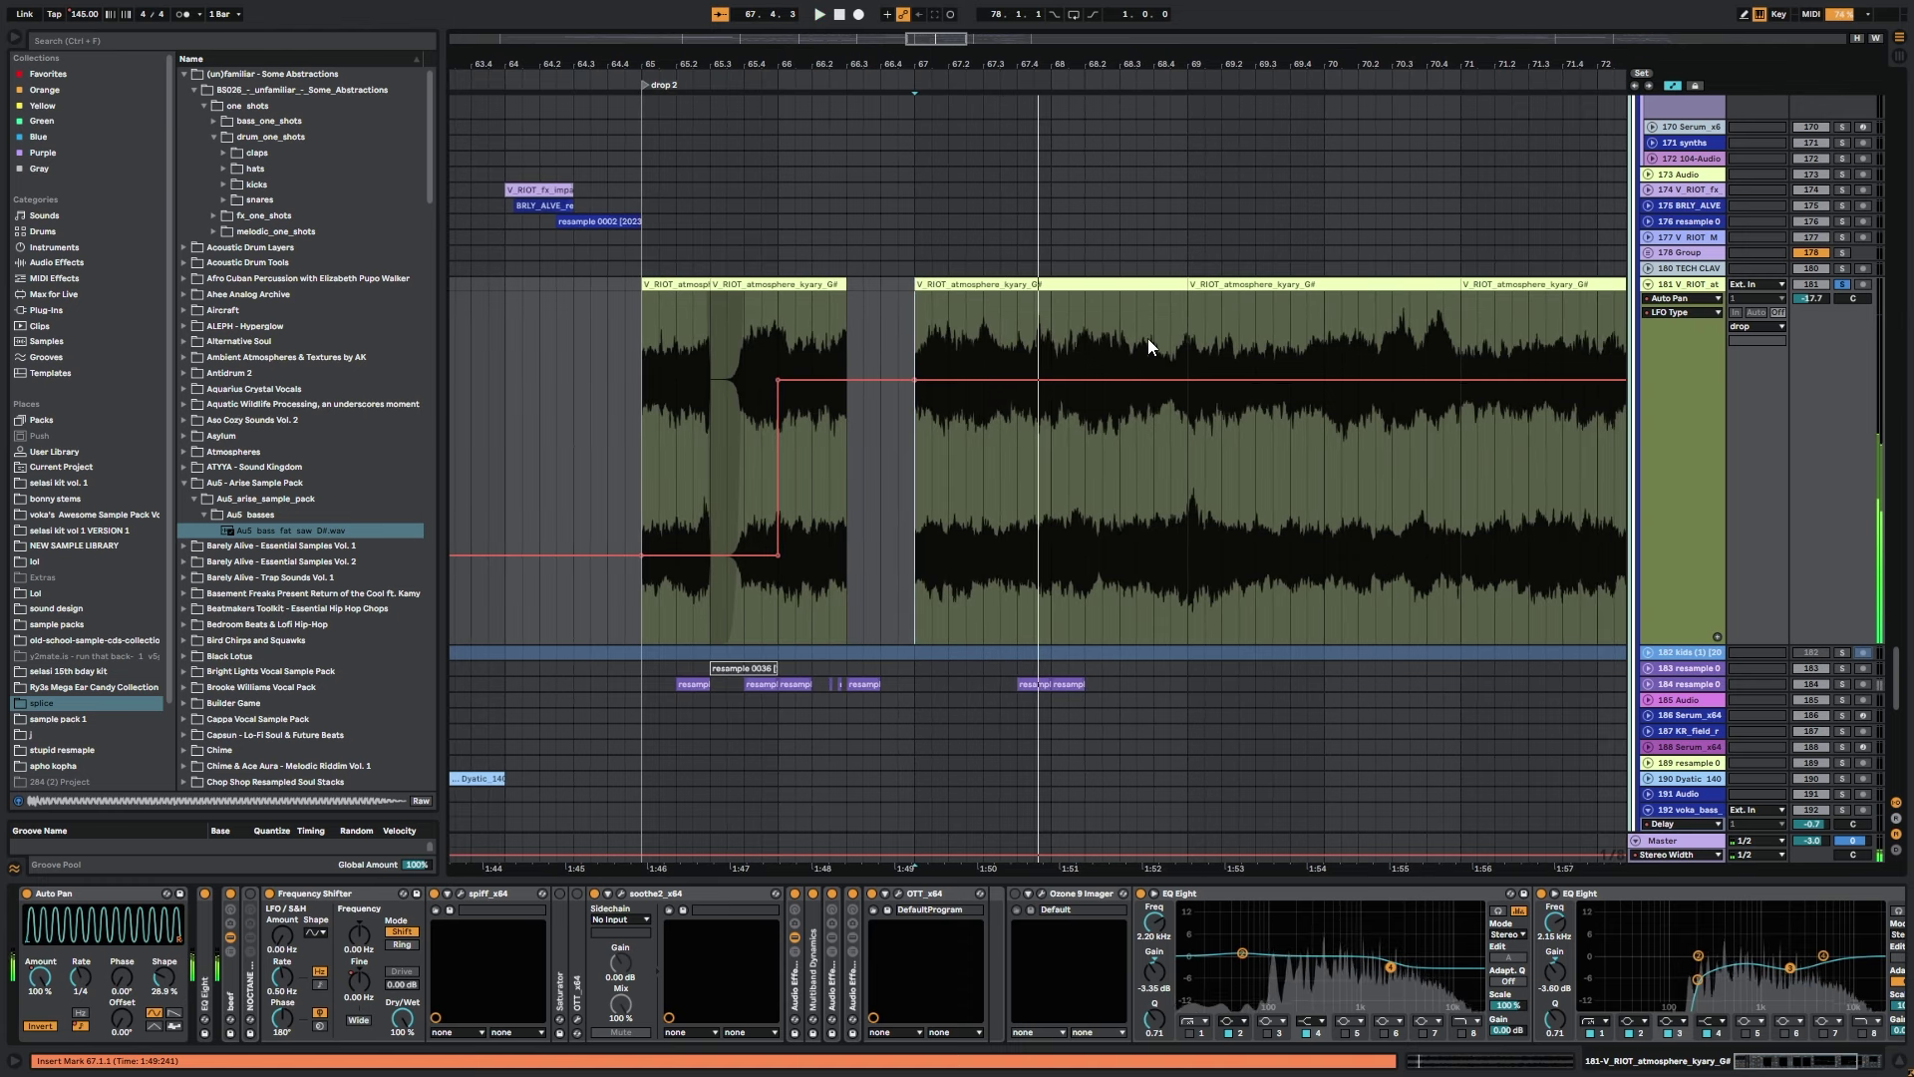
key(space)
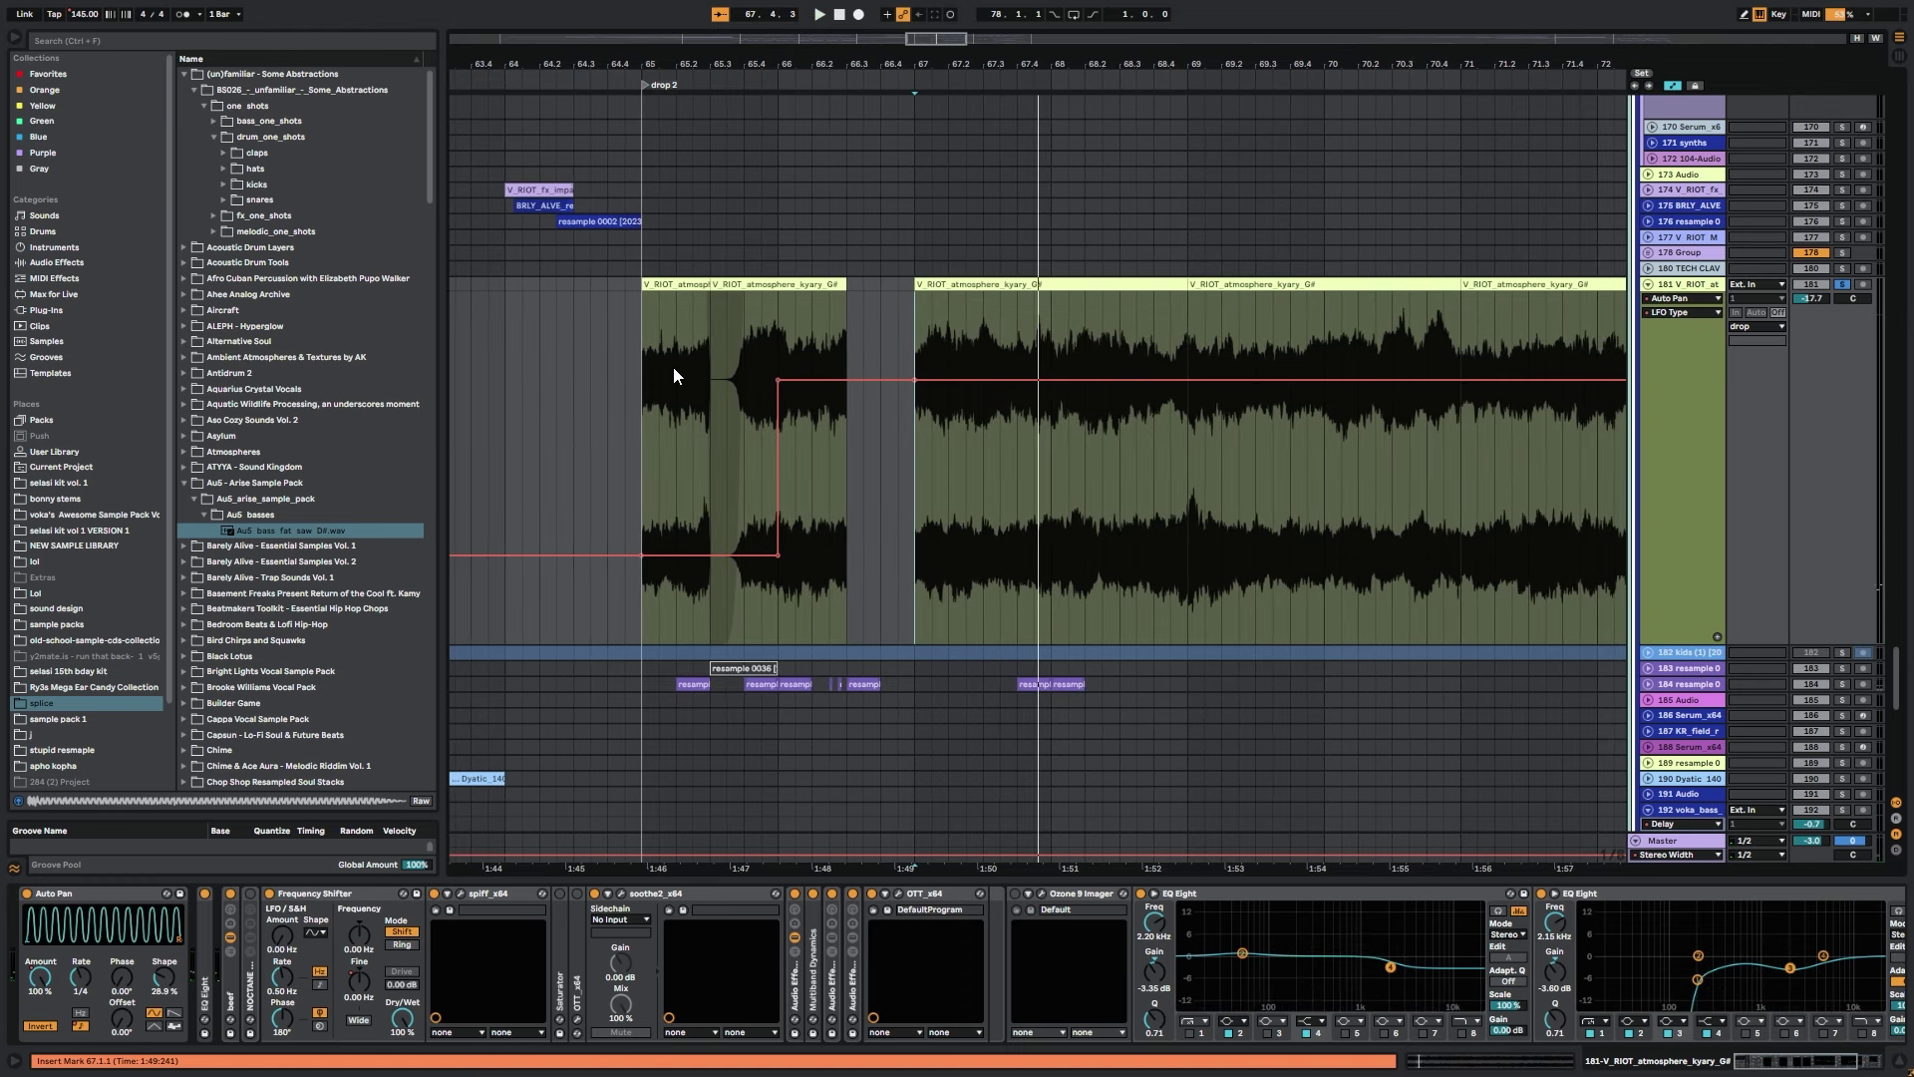
Hide the automation lanes and audition the vocal chops on track 103 from 67.1.1.
click(674, 369)
drag(1120, 766, 1270, 341)
drag(1071, 558, 1070, 910)
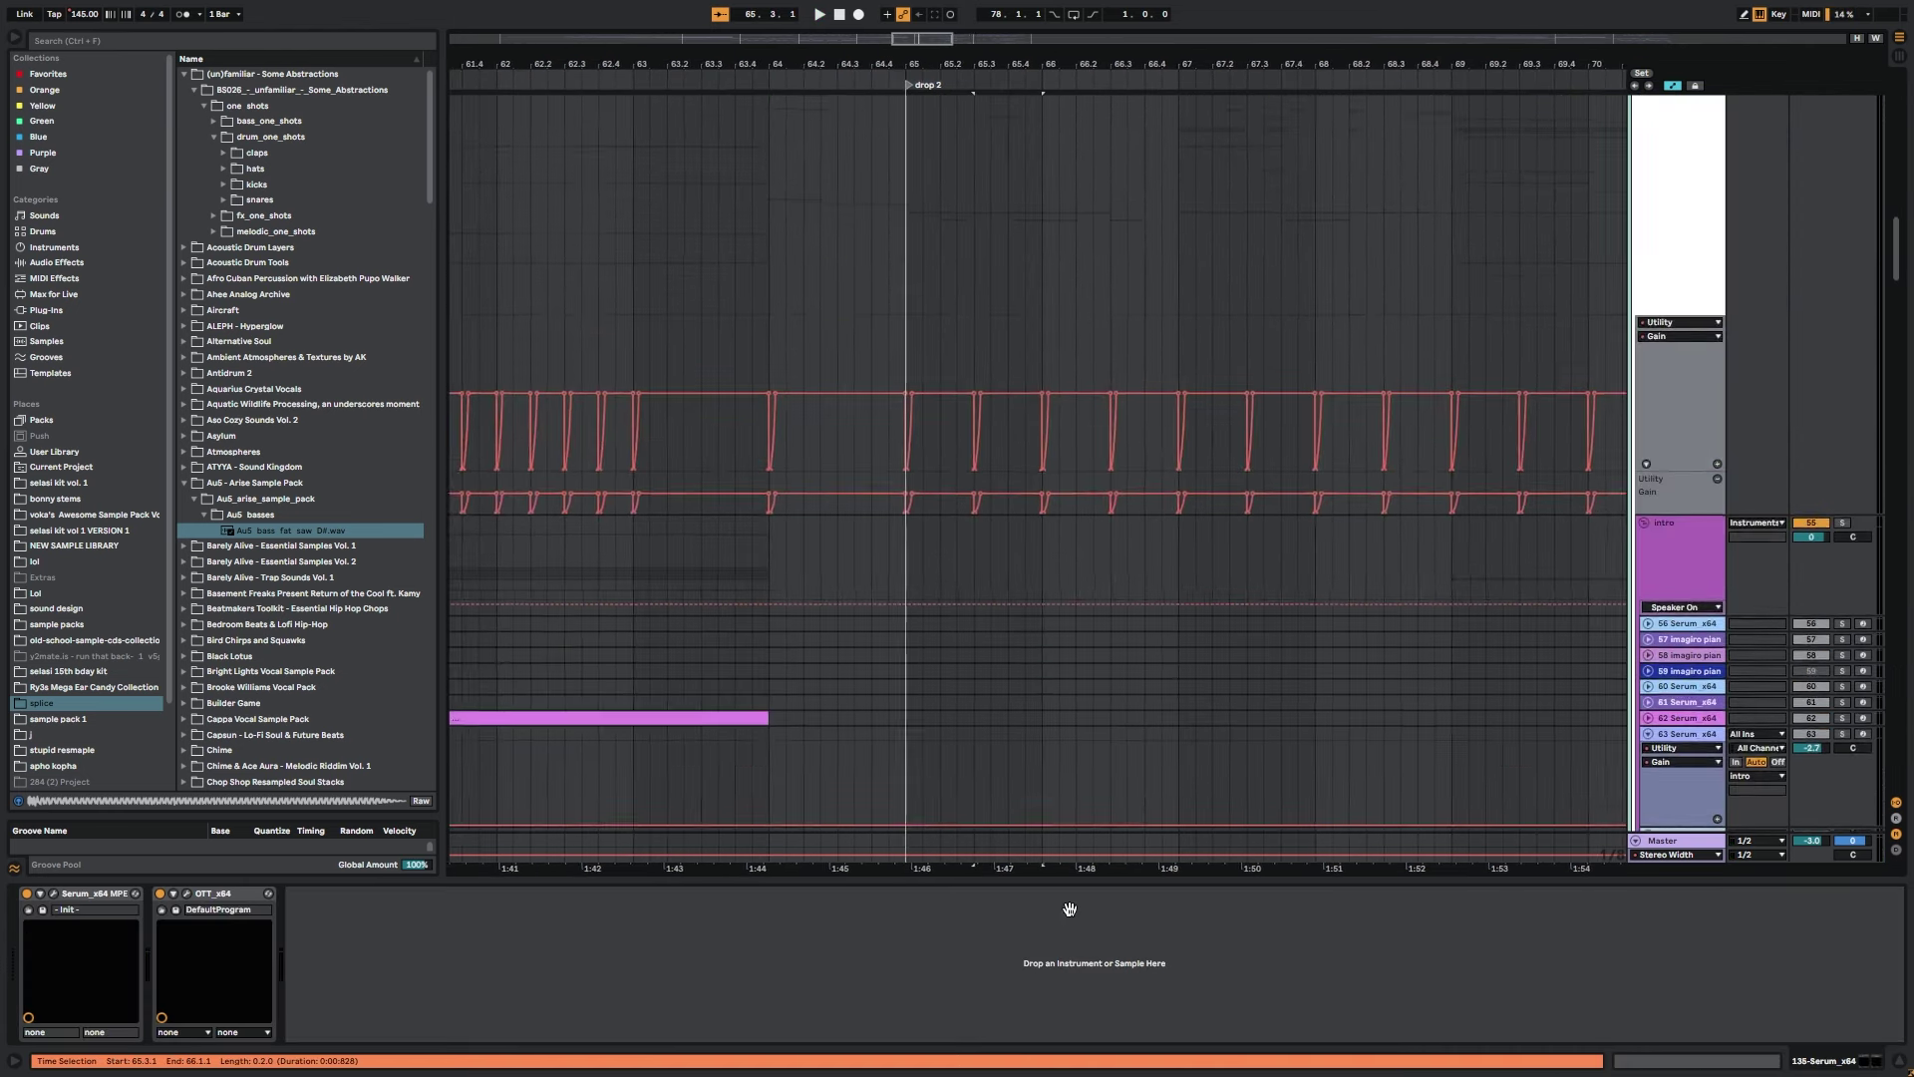
scroll(1111, 395, down, 15)
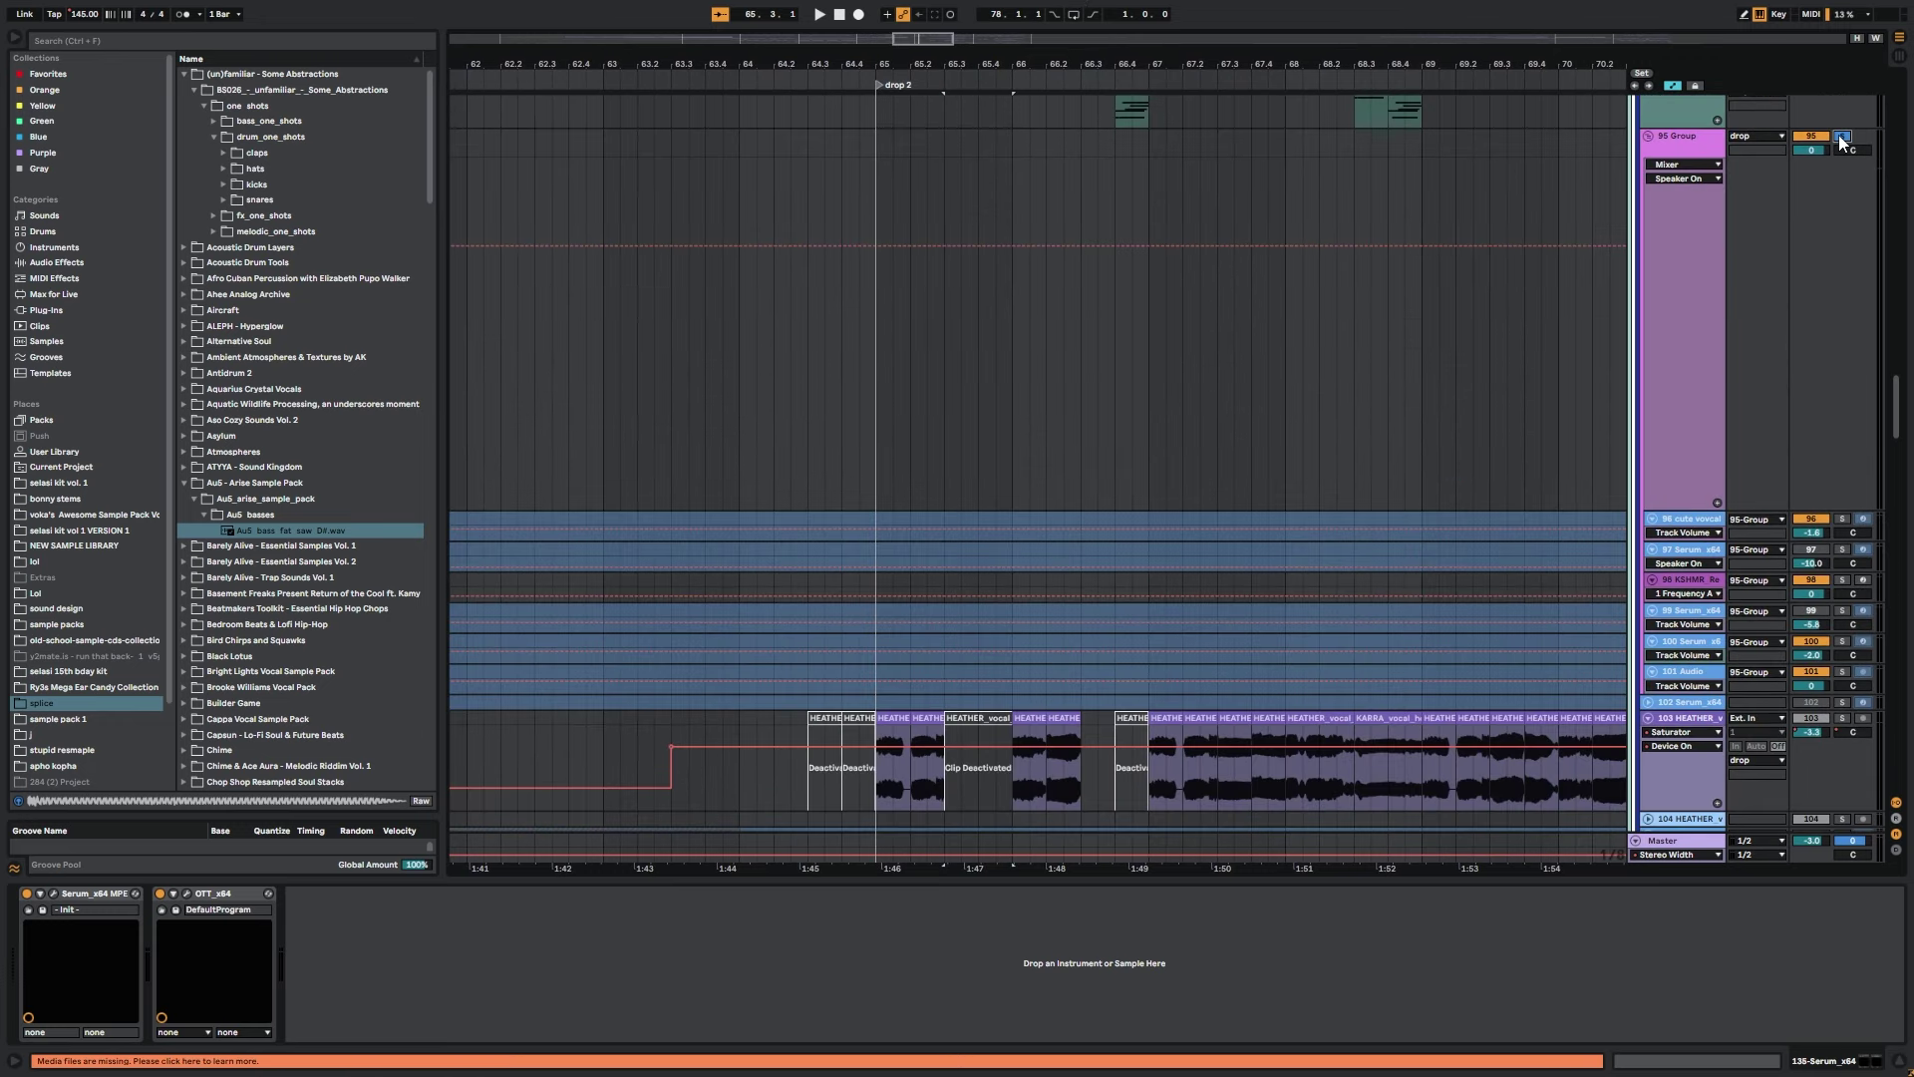
scroll(1239, 543, down, 5)
click(1819, 367)
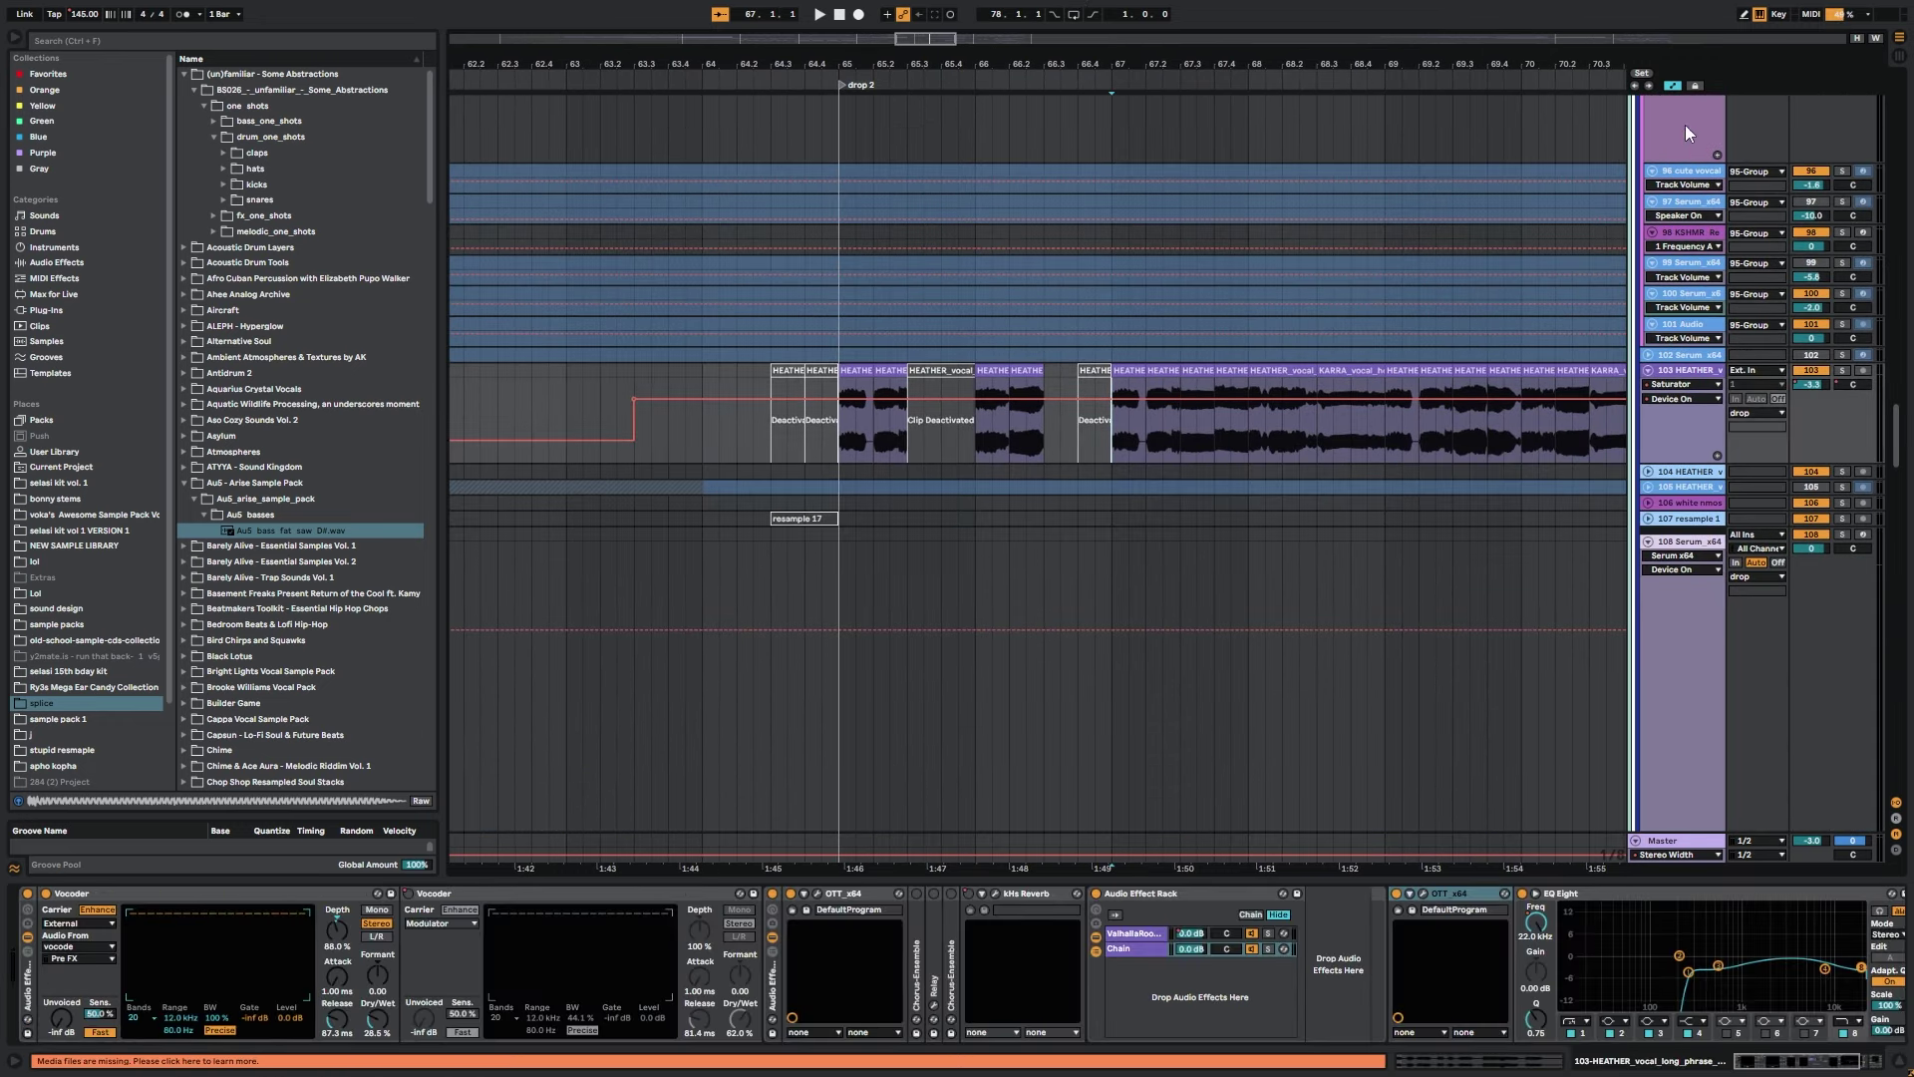
click(1673, 87)
key(space)
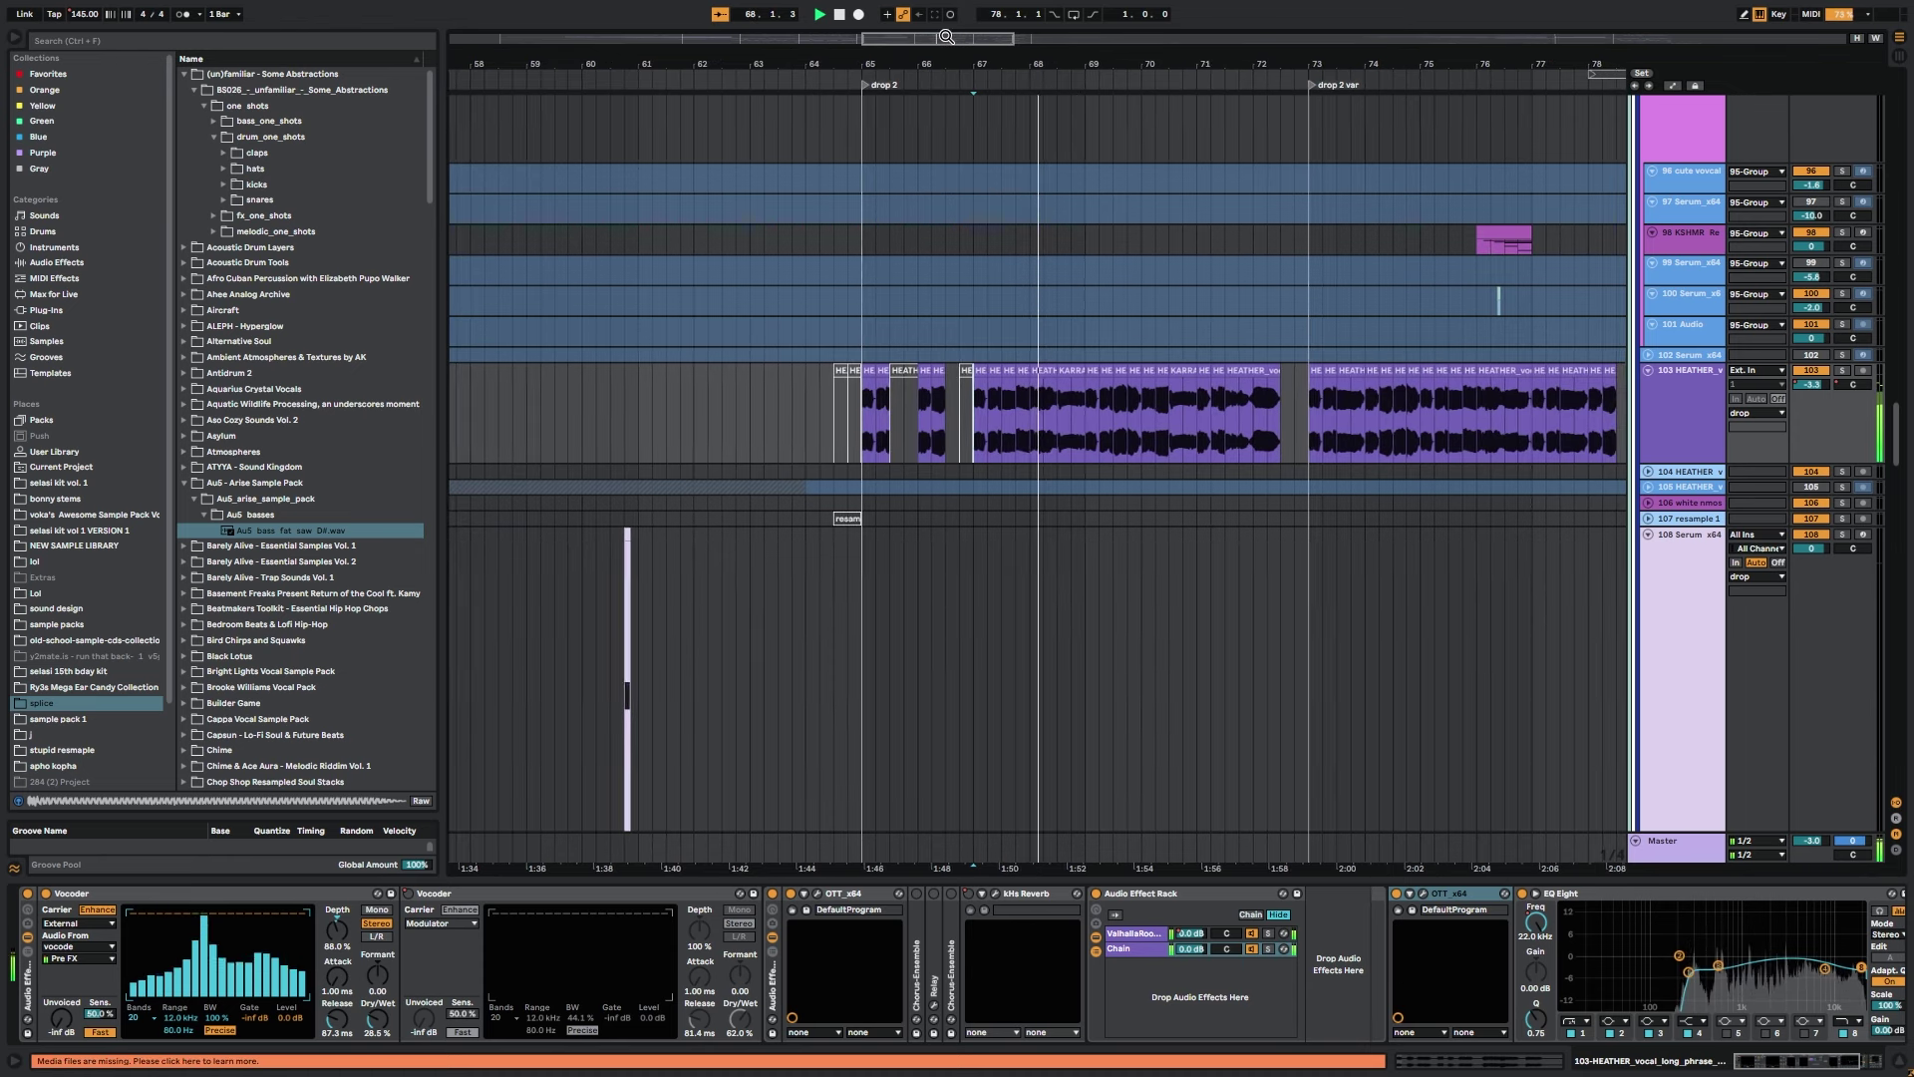
Audition the vocal phrase on track 103 in isolation from 68.1.1.
scroll(1047, 369, down, 2)
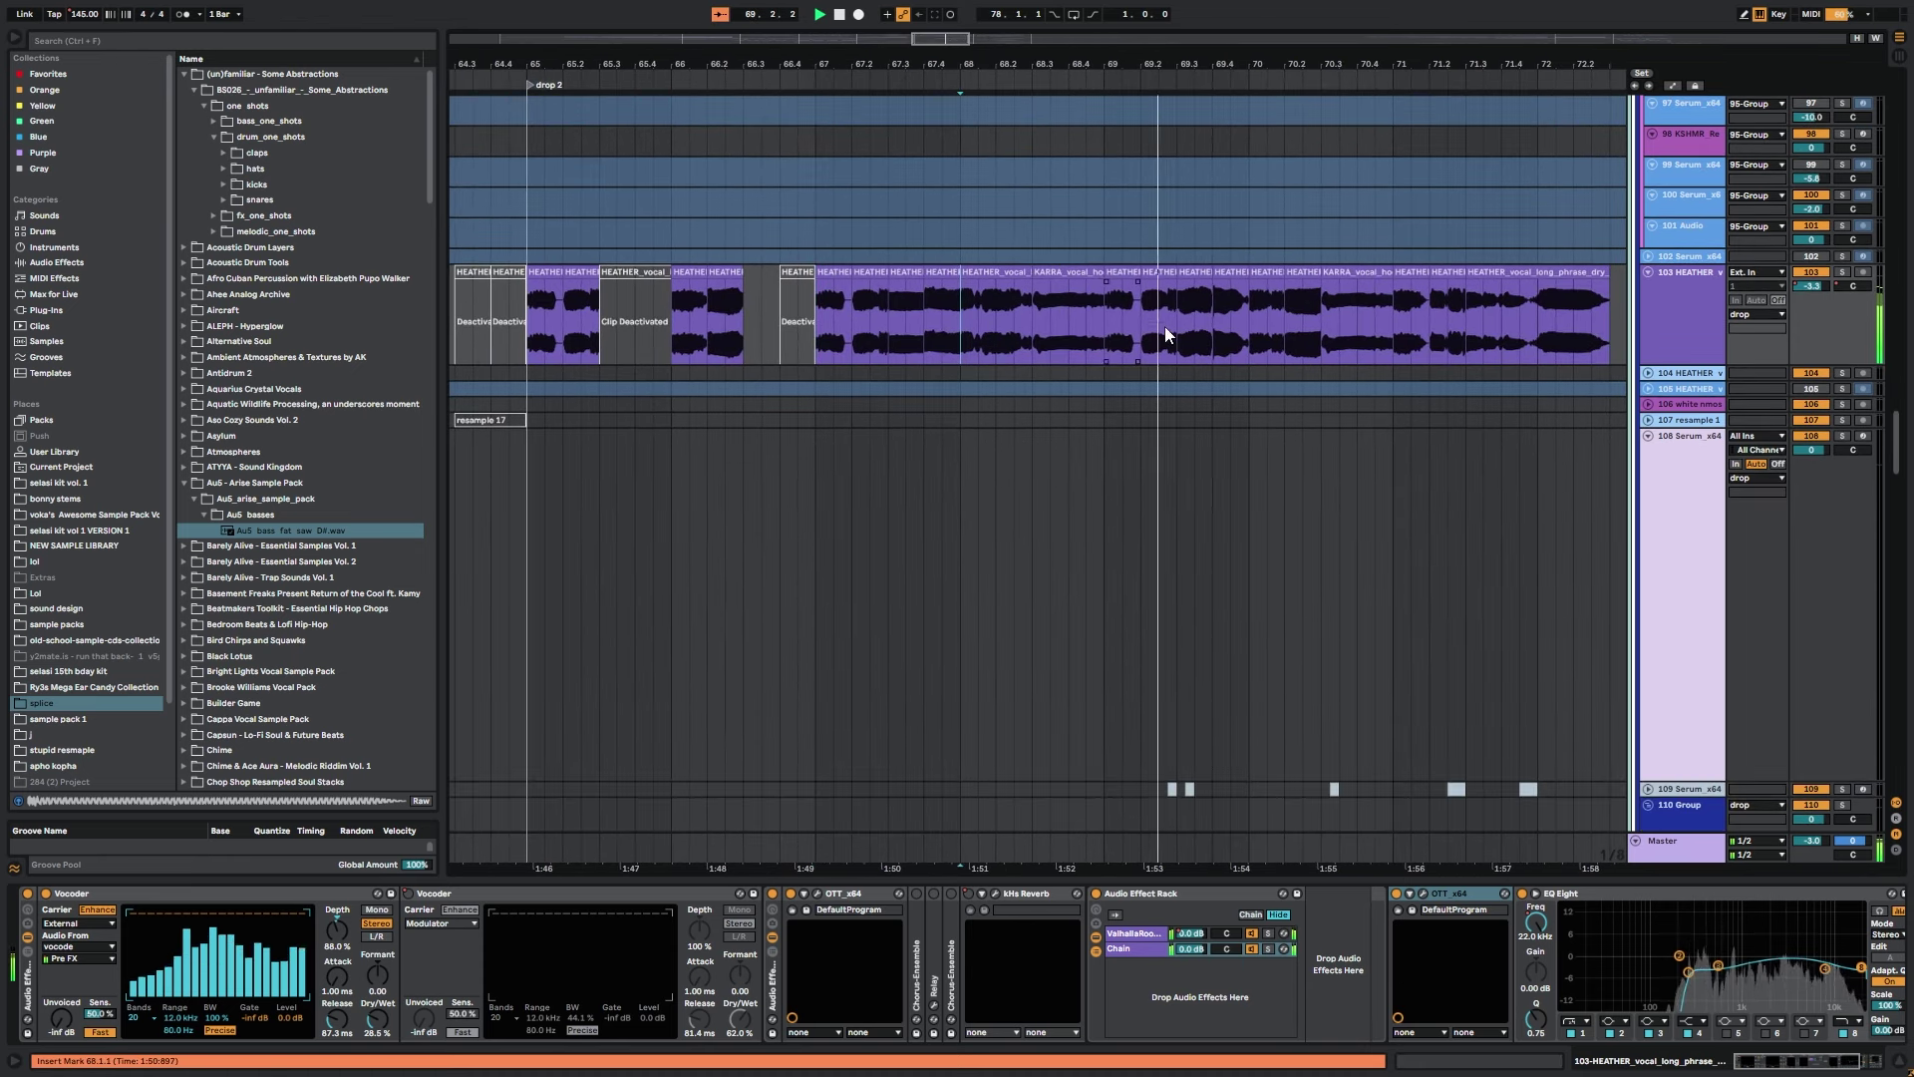
click(967, 313)
key(space)
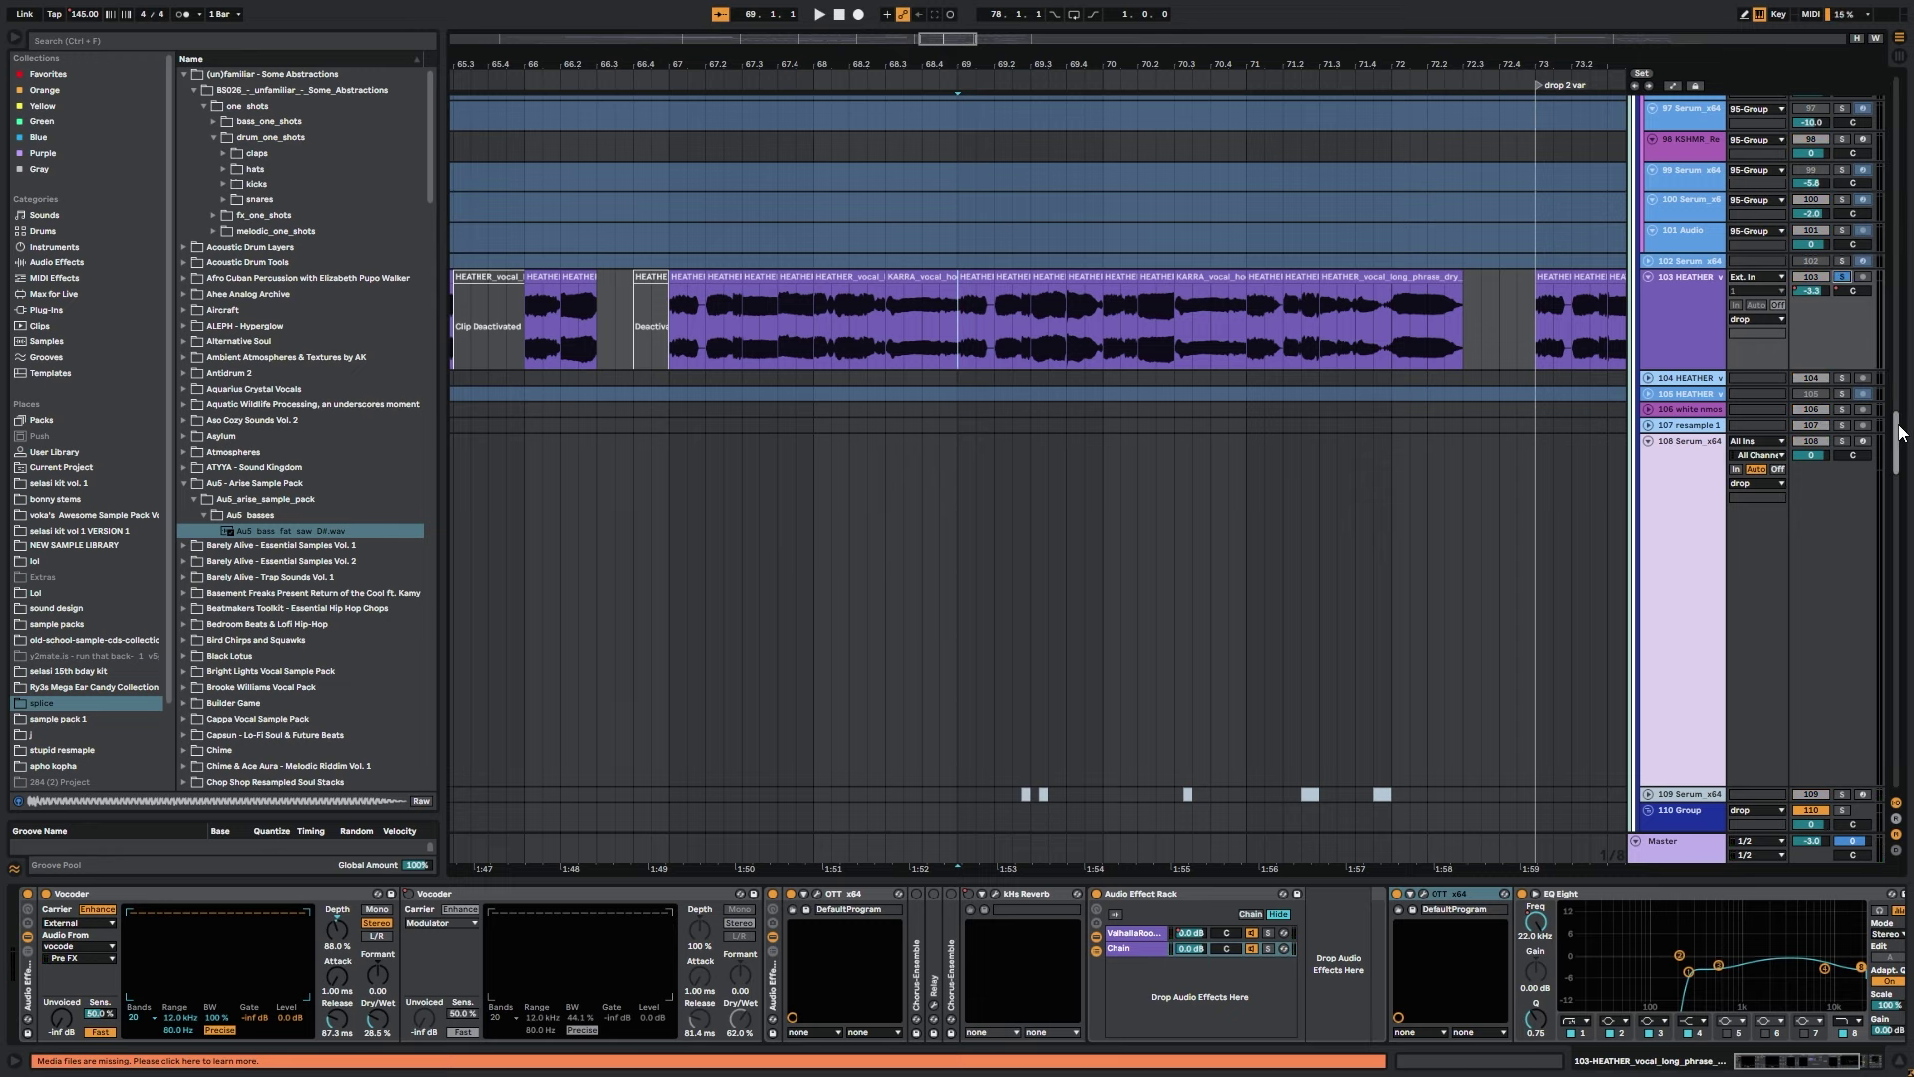
Solo and collapse 136 Group and audition it from 69.1.1 together with track 161.
drag(1895, 434, 1892, 549)
click(1842, 357)
click(1648, 357)
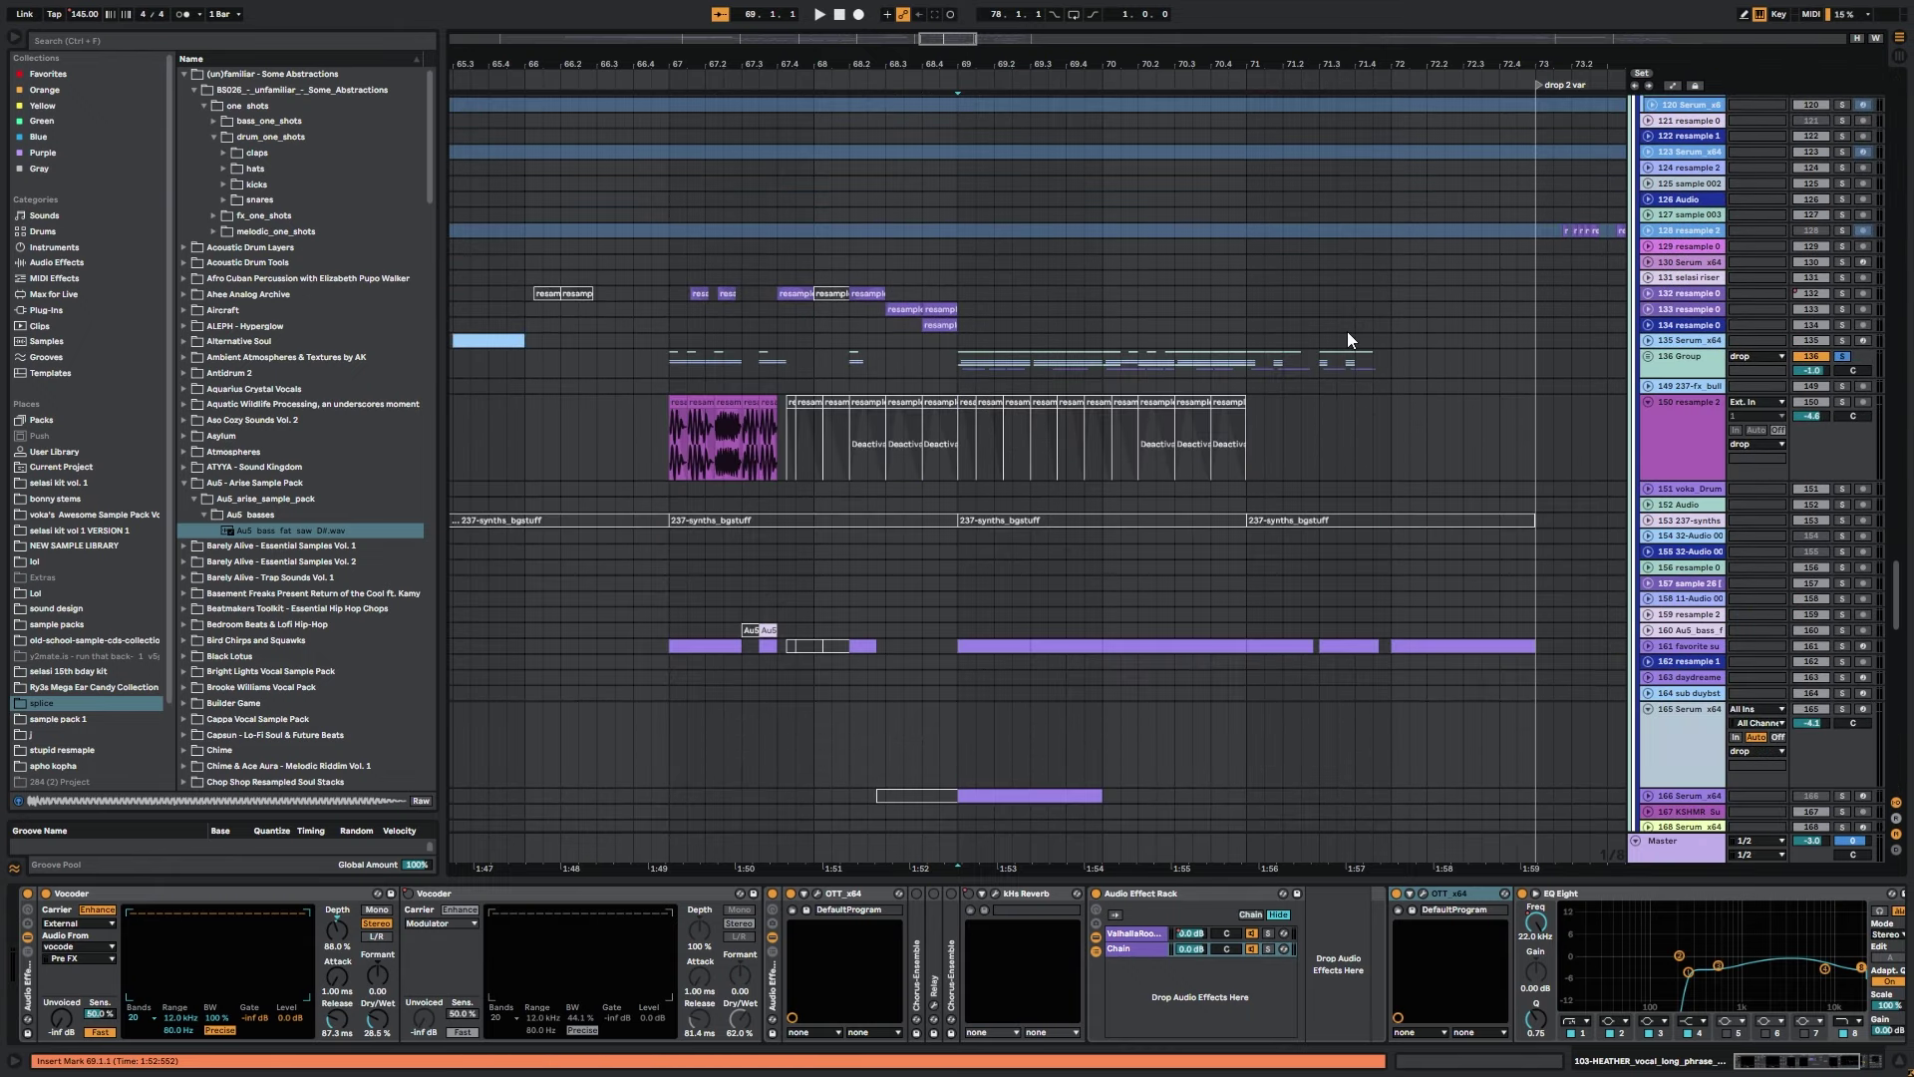
scroll(1068, 385, up, 3)
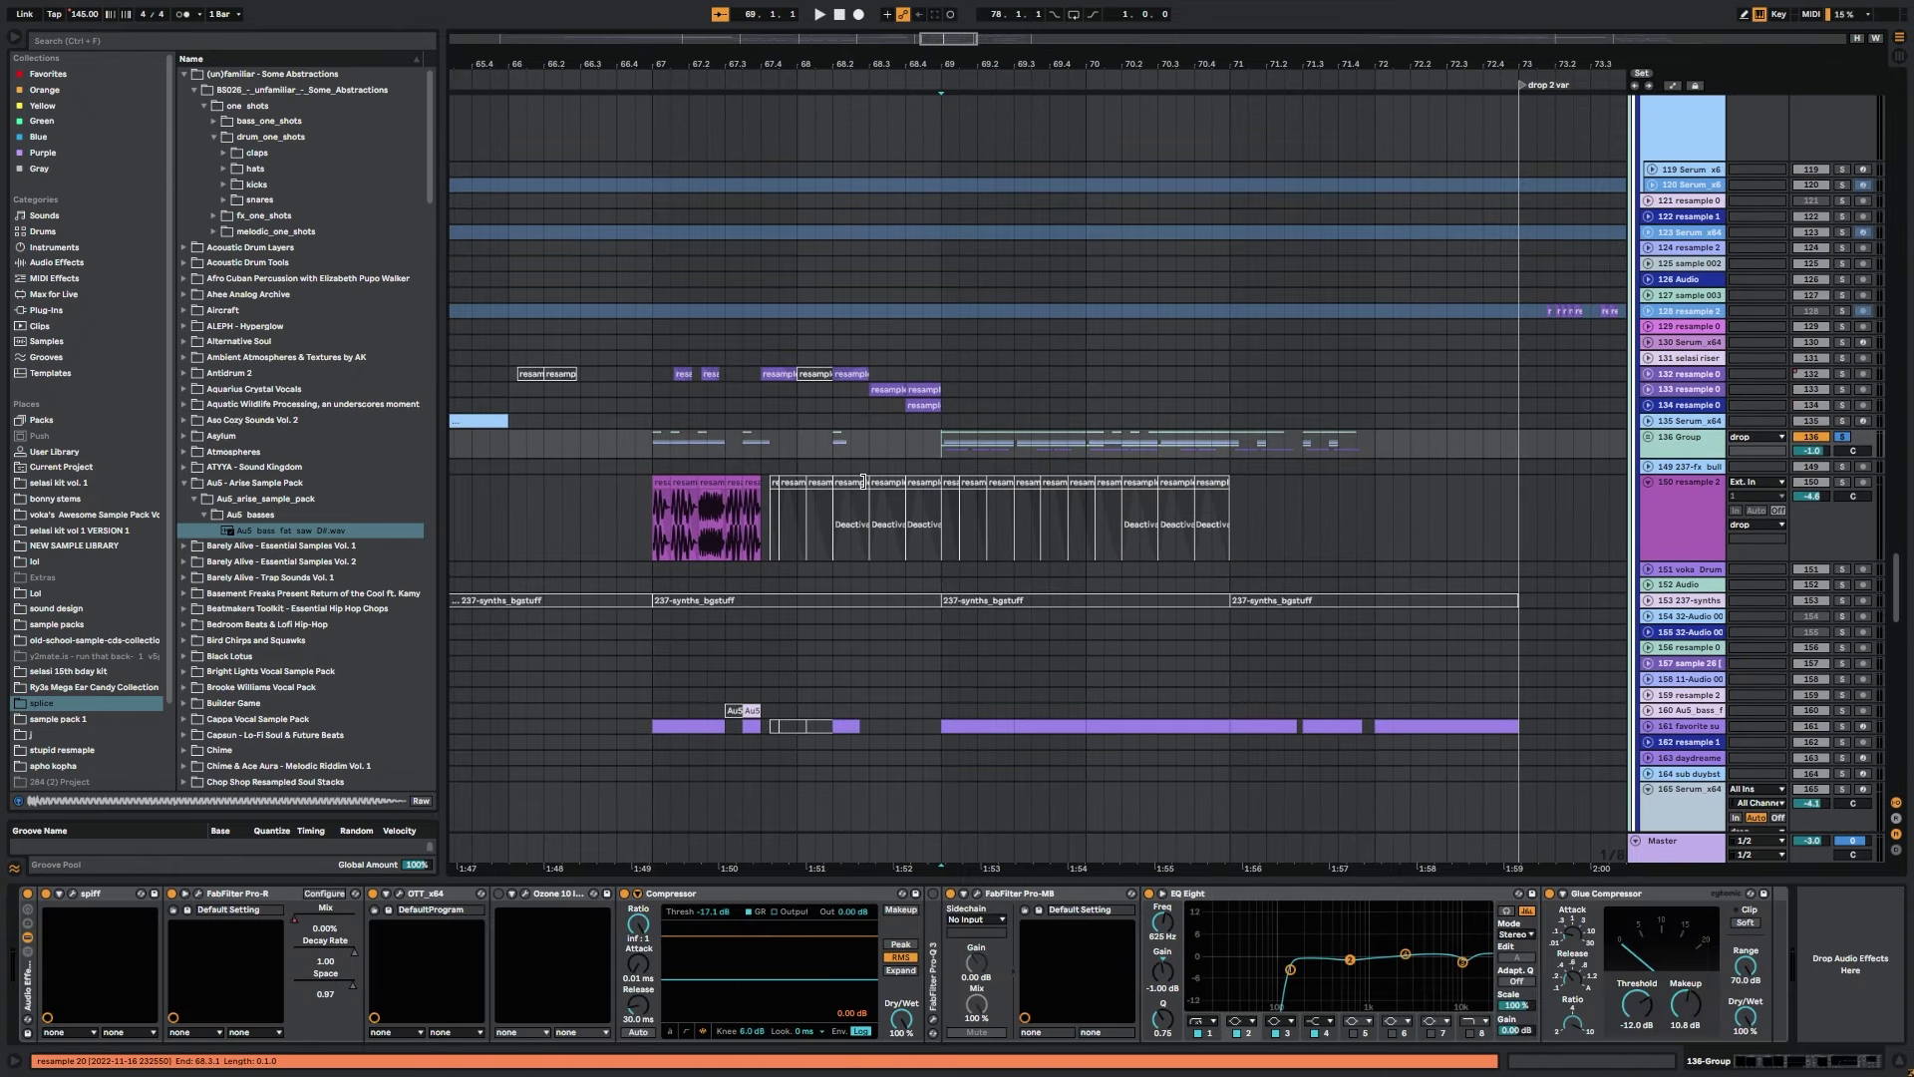
click(1841, 727)
key(space)
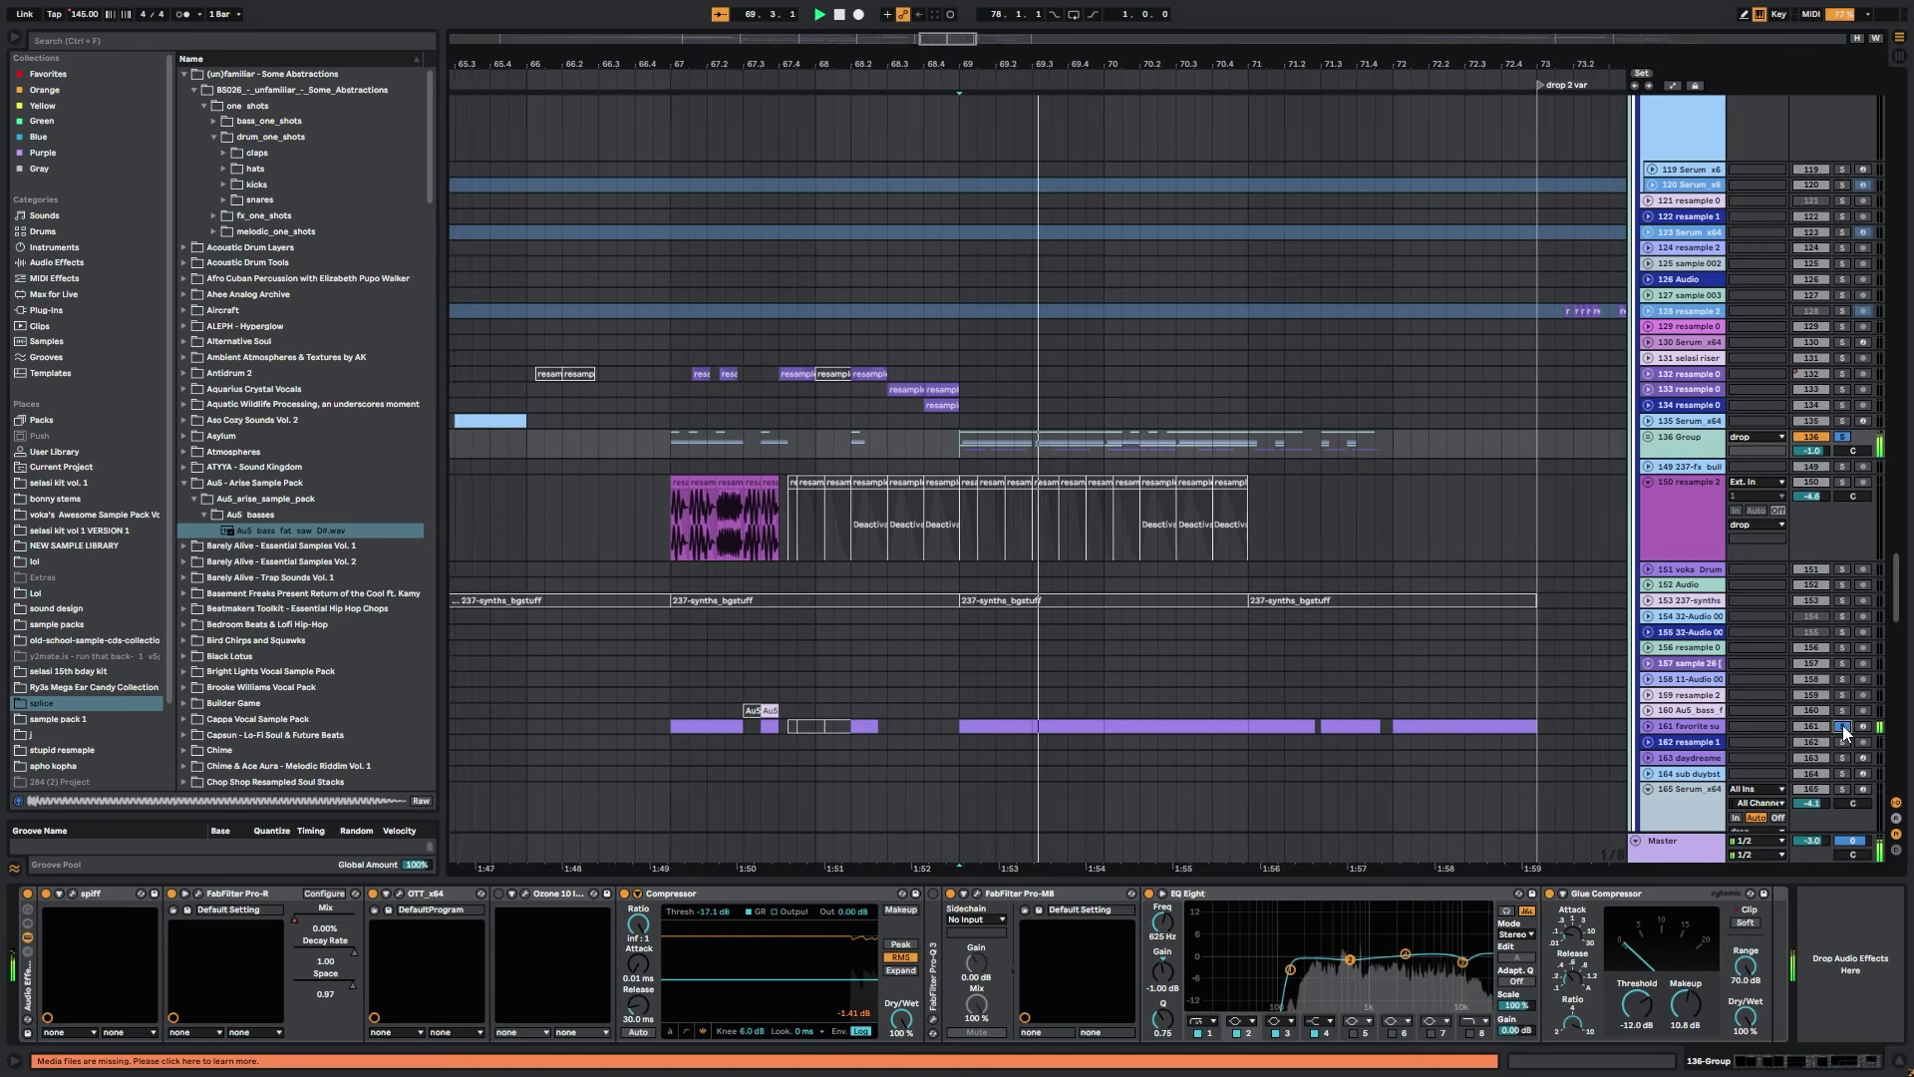
click(1841, 726)
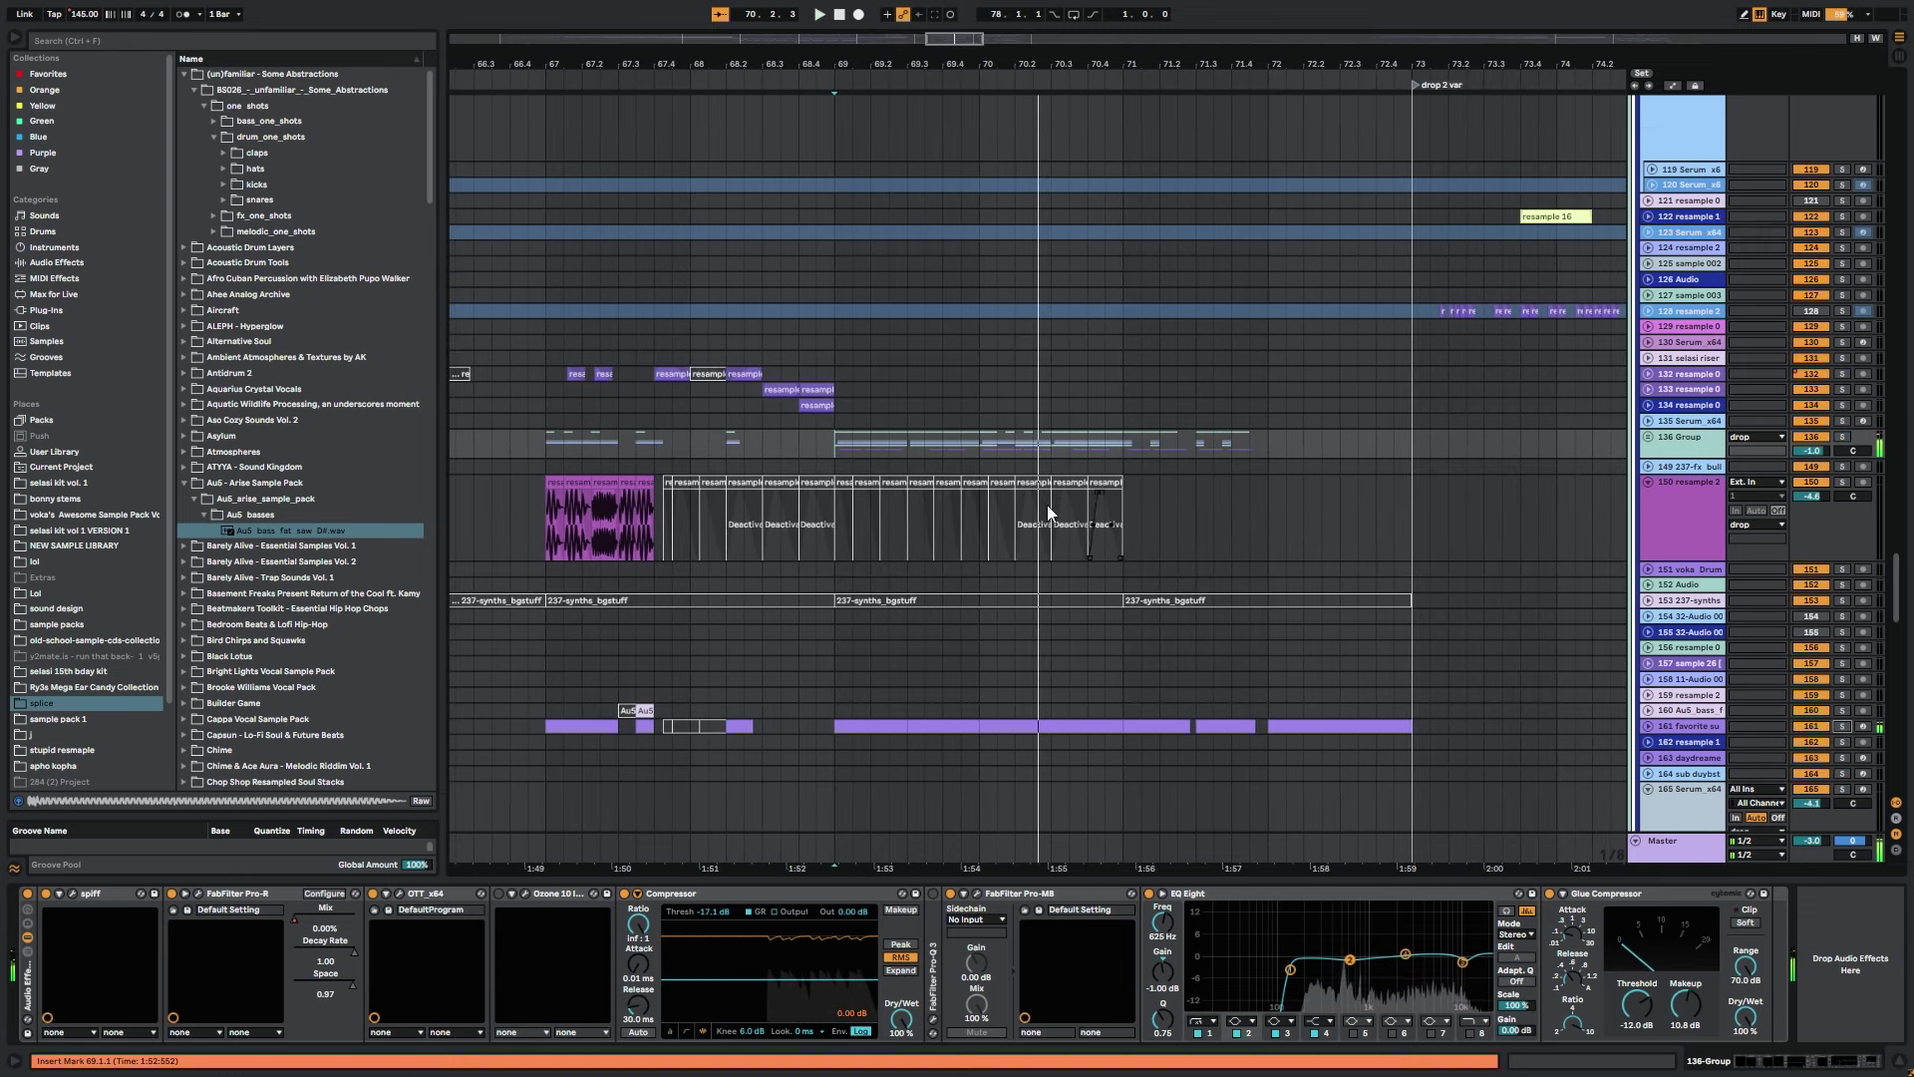
Select the Serum clip at bar 69 on track 166 to show its device chain.
click(985, 434)
scroll(985, 434, down, 4)
click(897, 507)
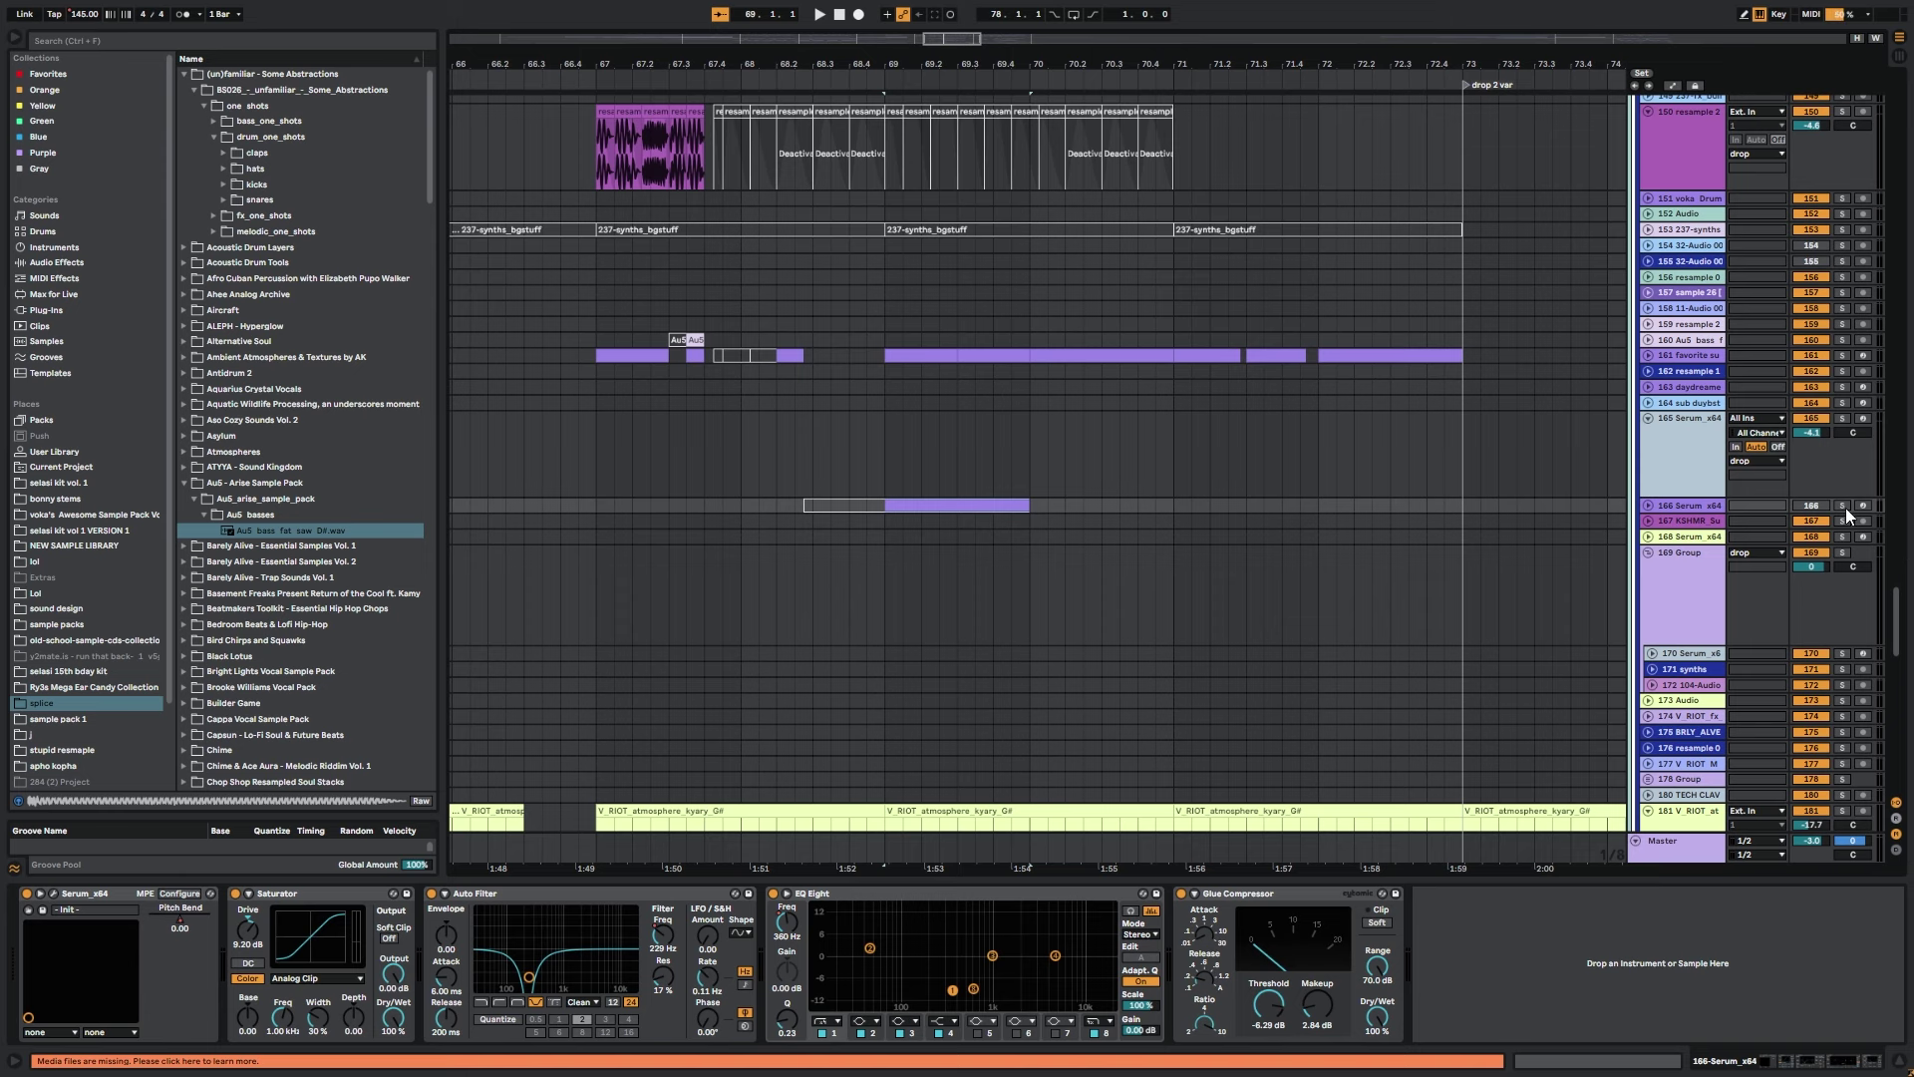
Audition the resample clips on track 132 in isolation from 67.1.3.
scroll(1236, 344, down, 8)
key(space)
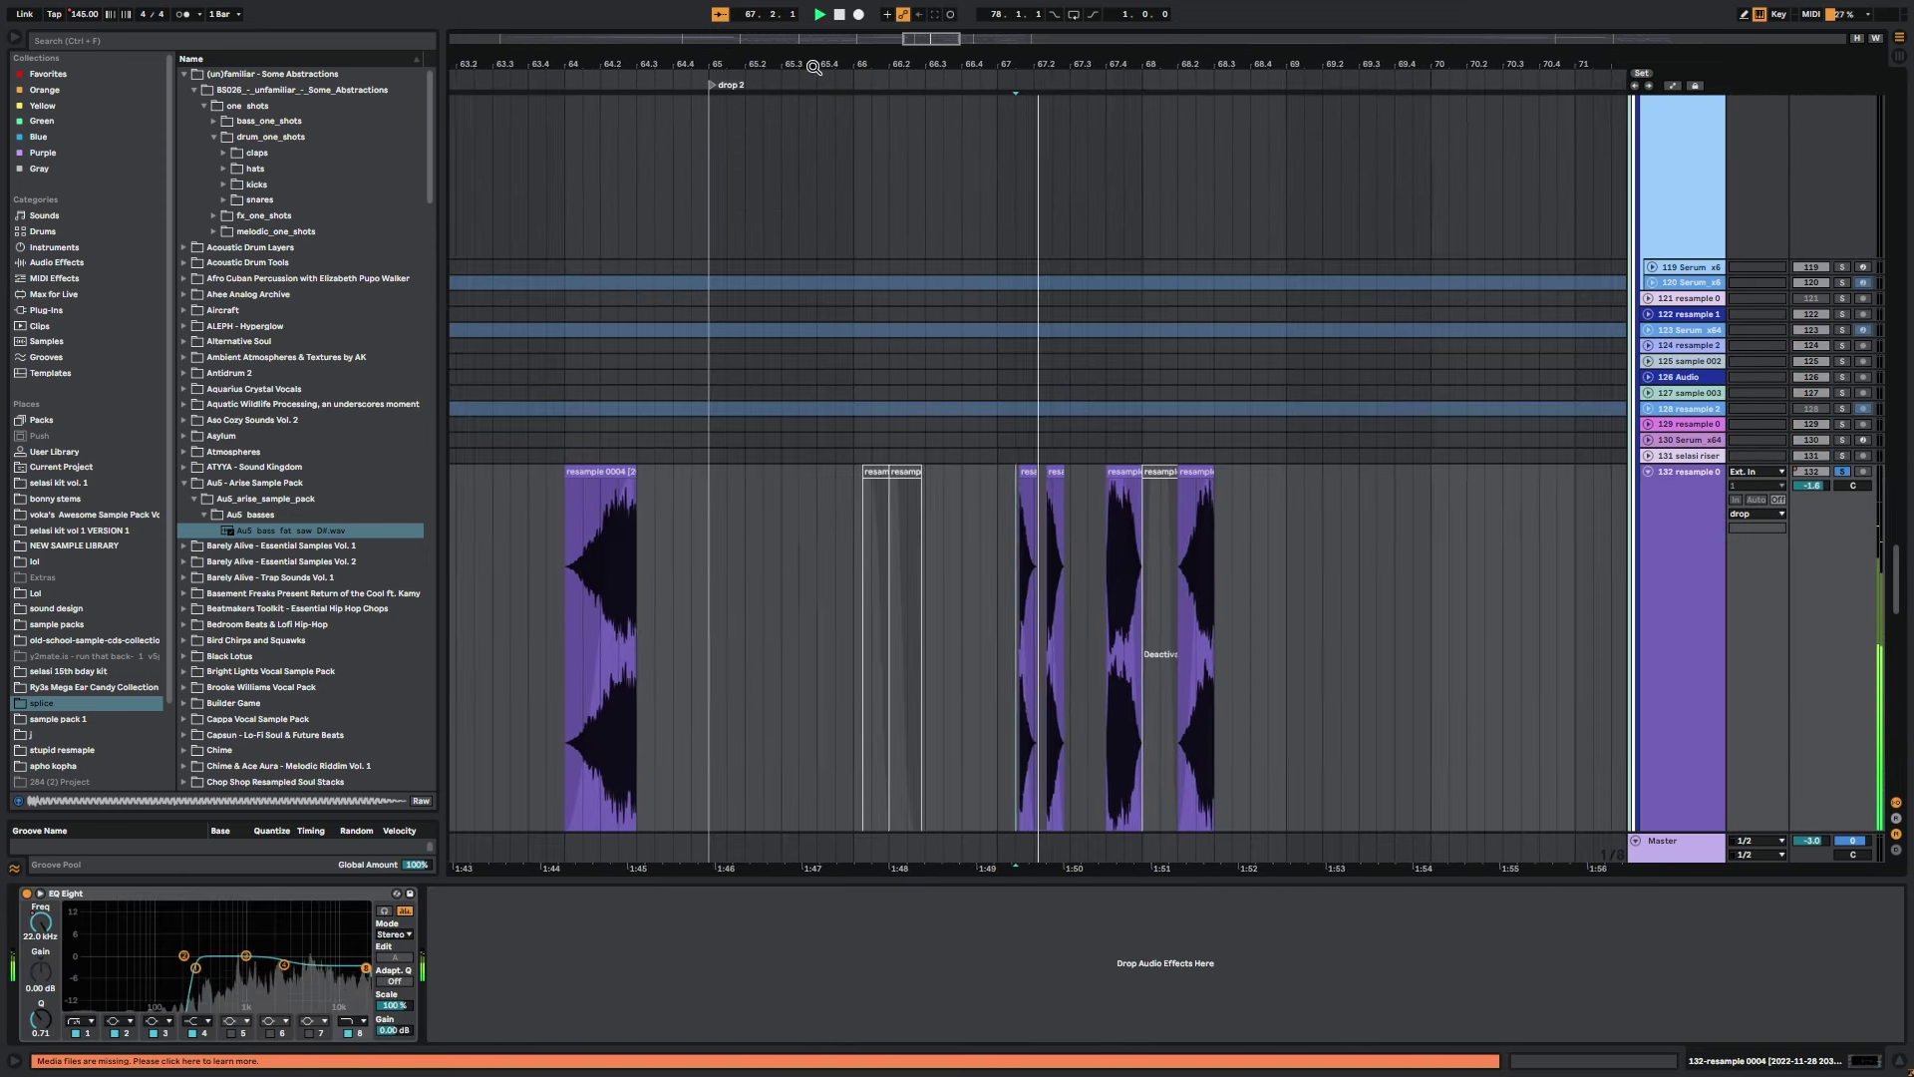
scroll(1219, 397, down, 2)
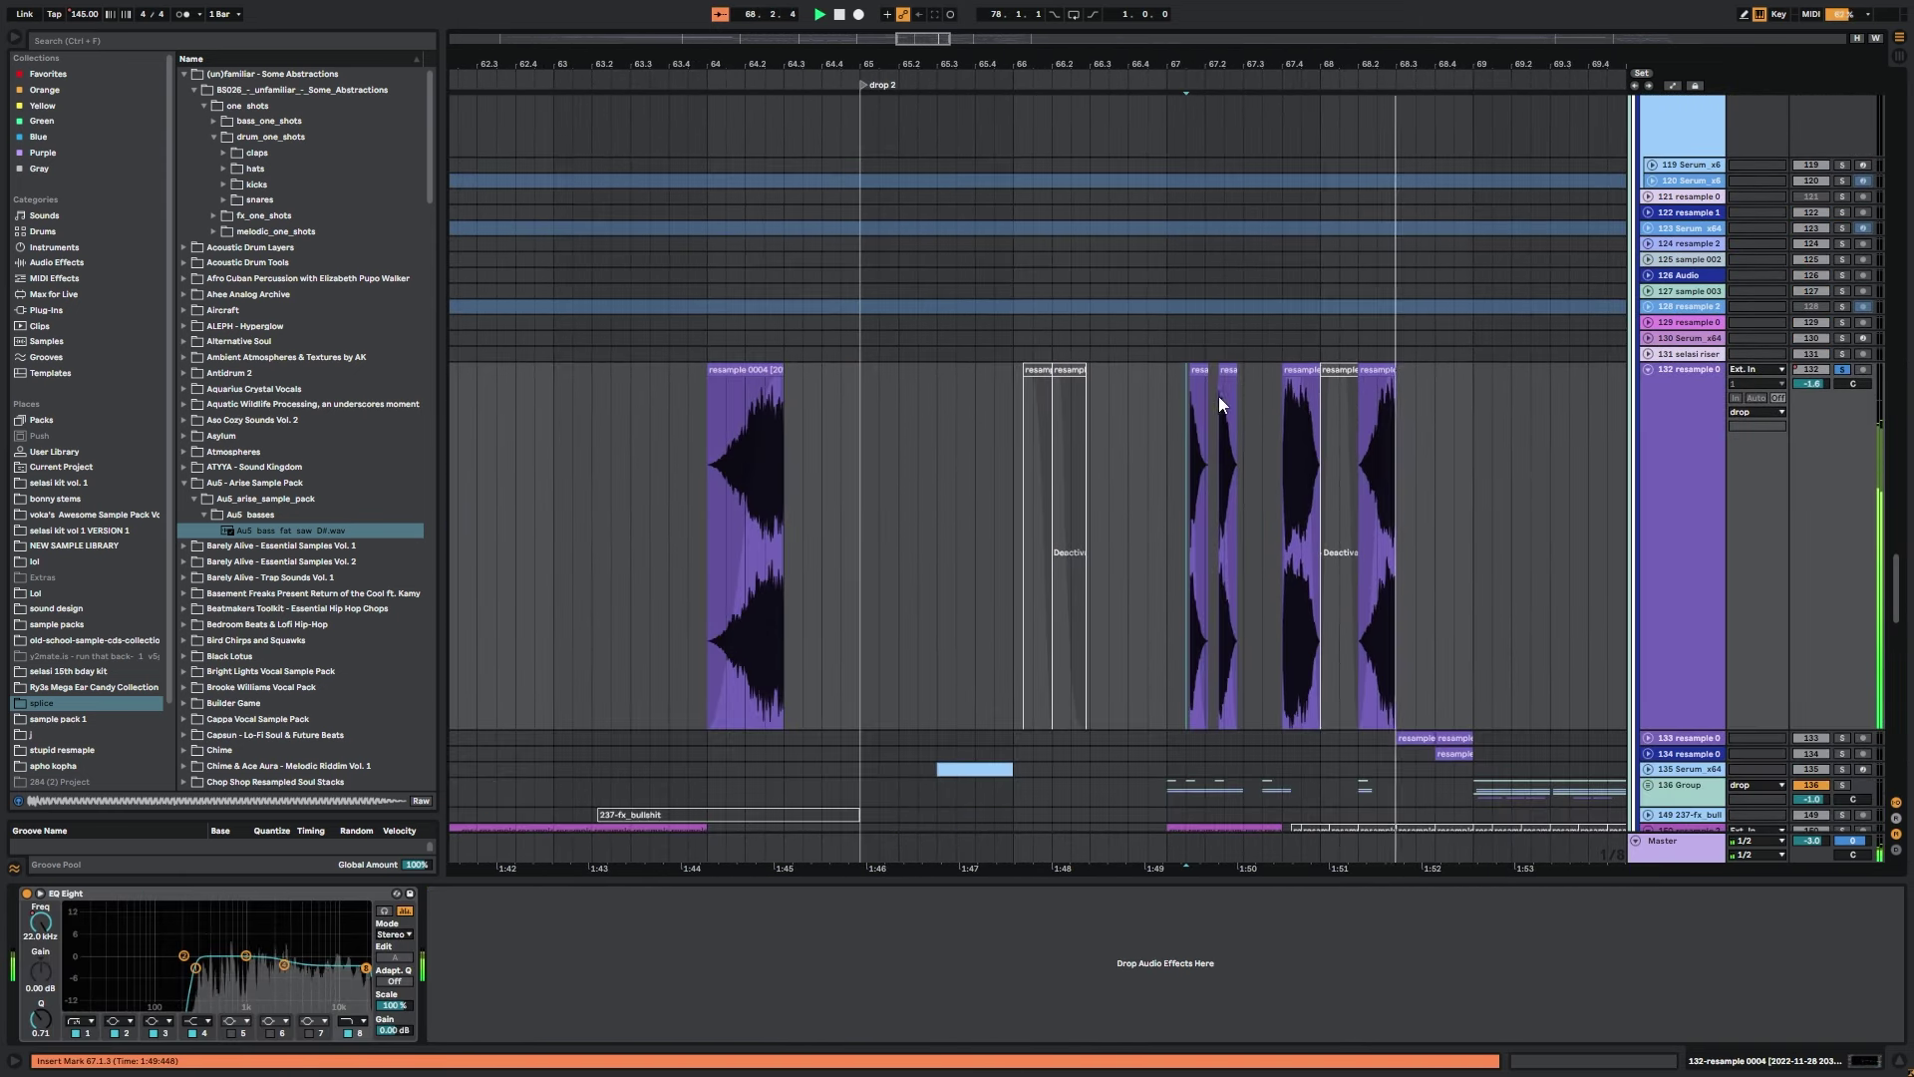
scroll(1186, 459, down, 2)
Try starting the first bar-67 resample clip on track 132 at 67.1.1, audition it, and undo the change.
drag(993, 227, 958, 228)
key(space)
key(ctrl+z)
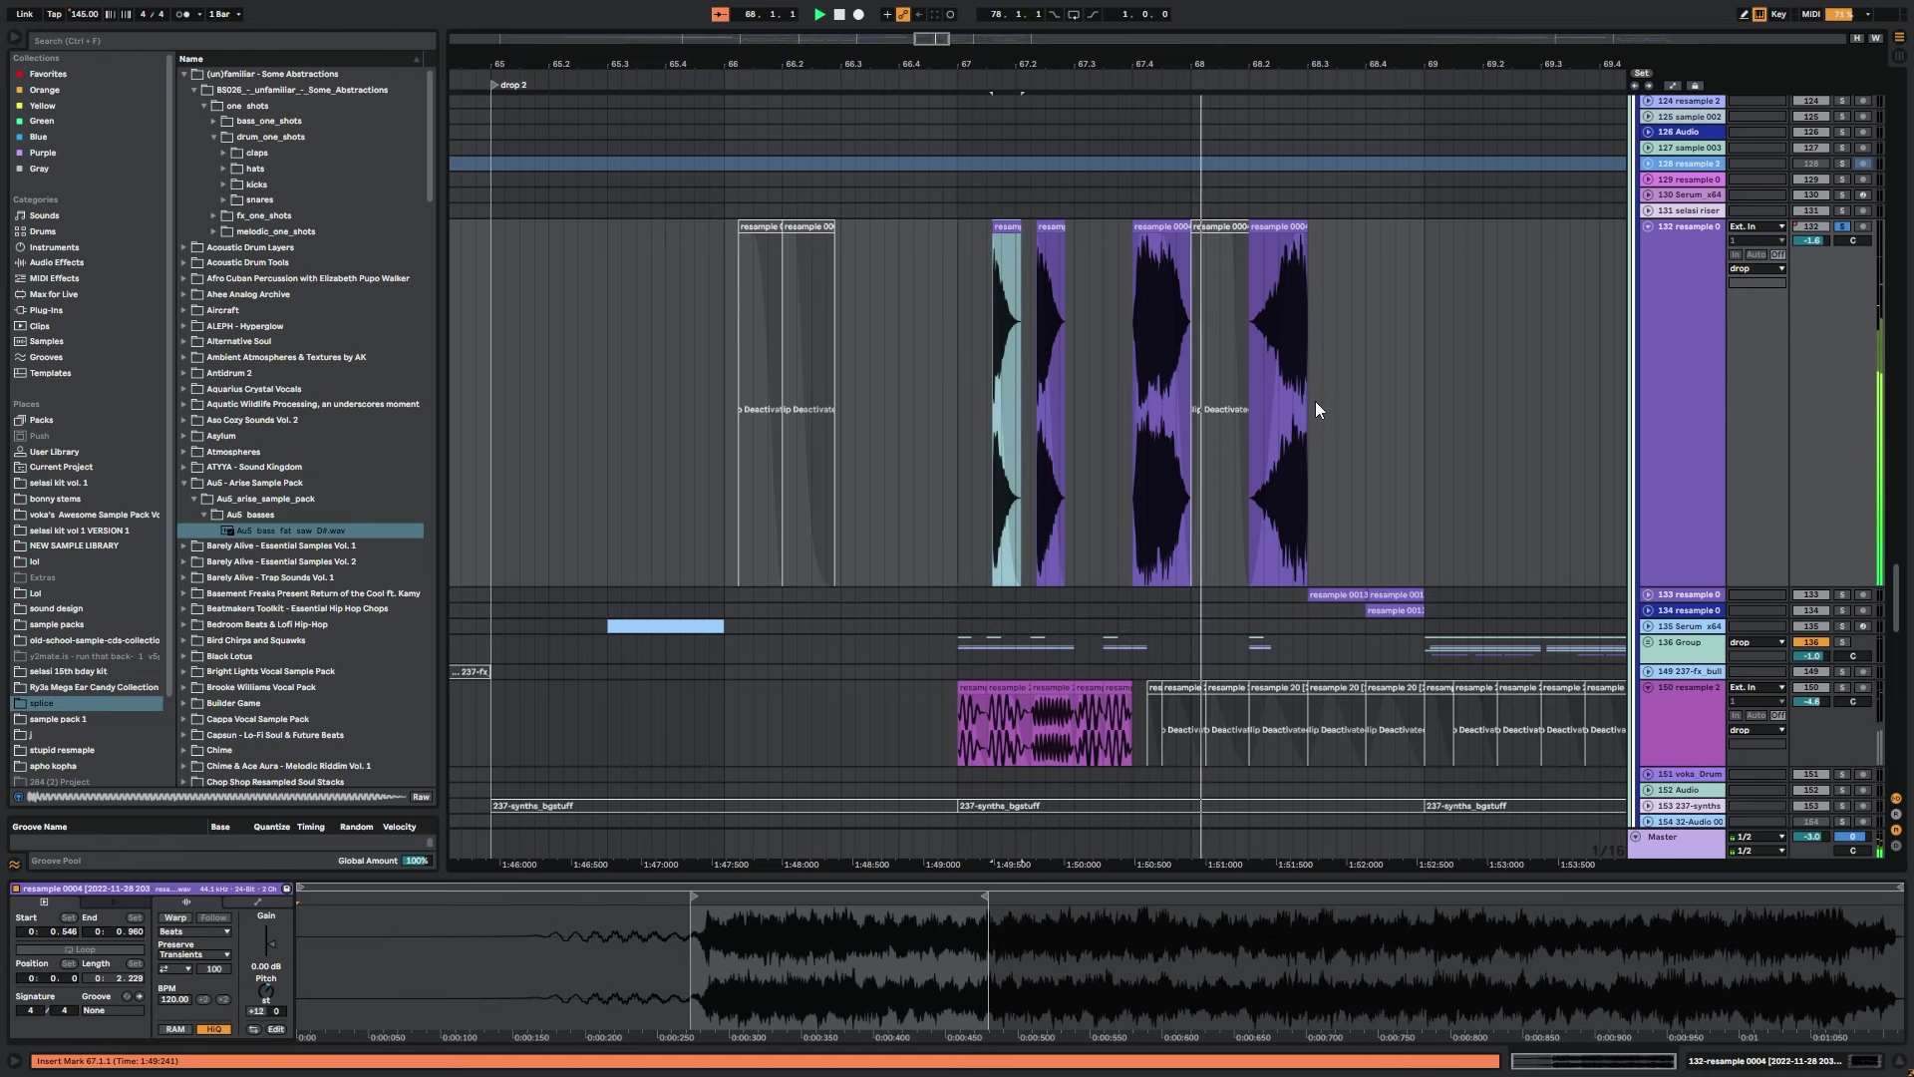
Switch the solo from track 132 to resample track 150 and audition it from 61.1.1.
click(1841, 228)
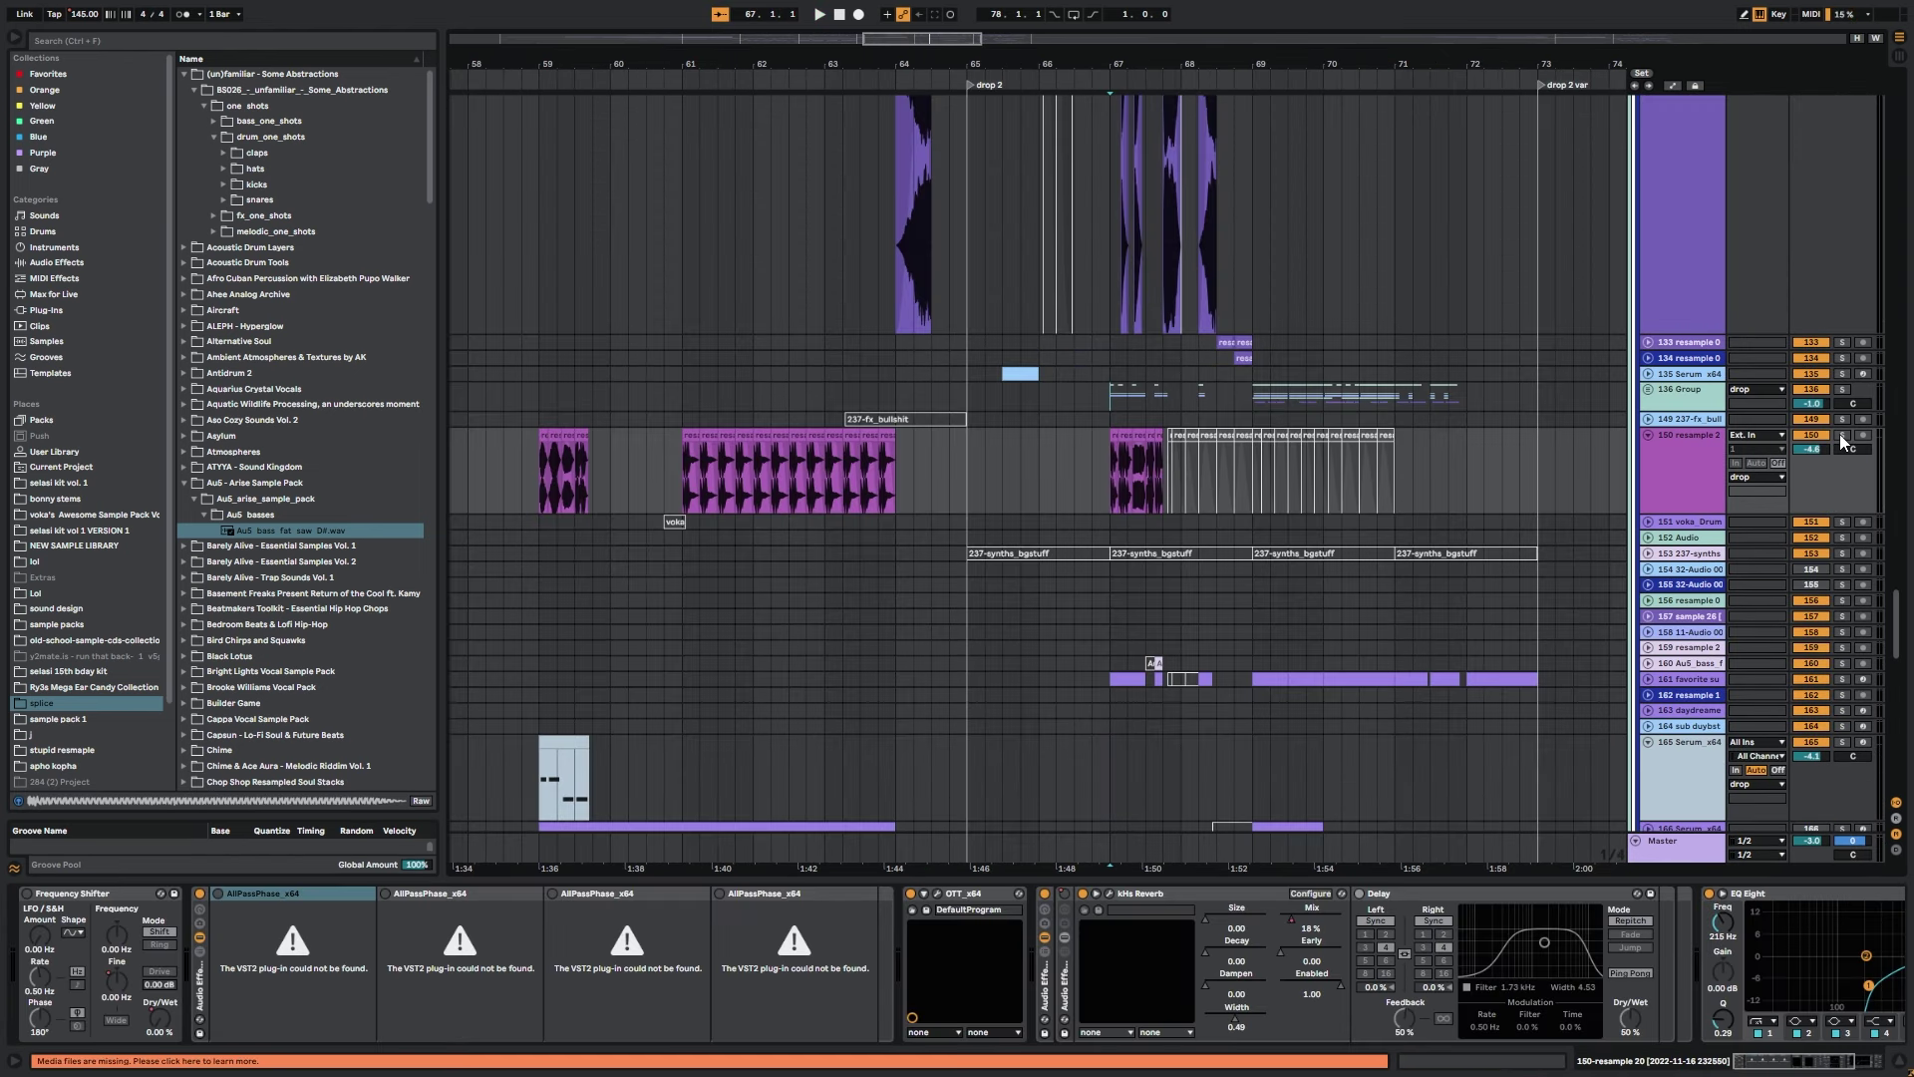
click(1844, 436)
click(686, 472)
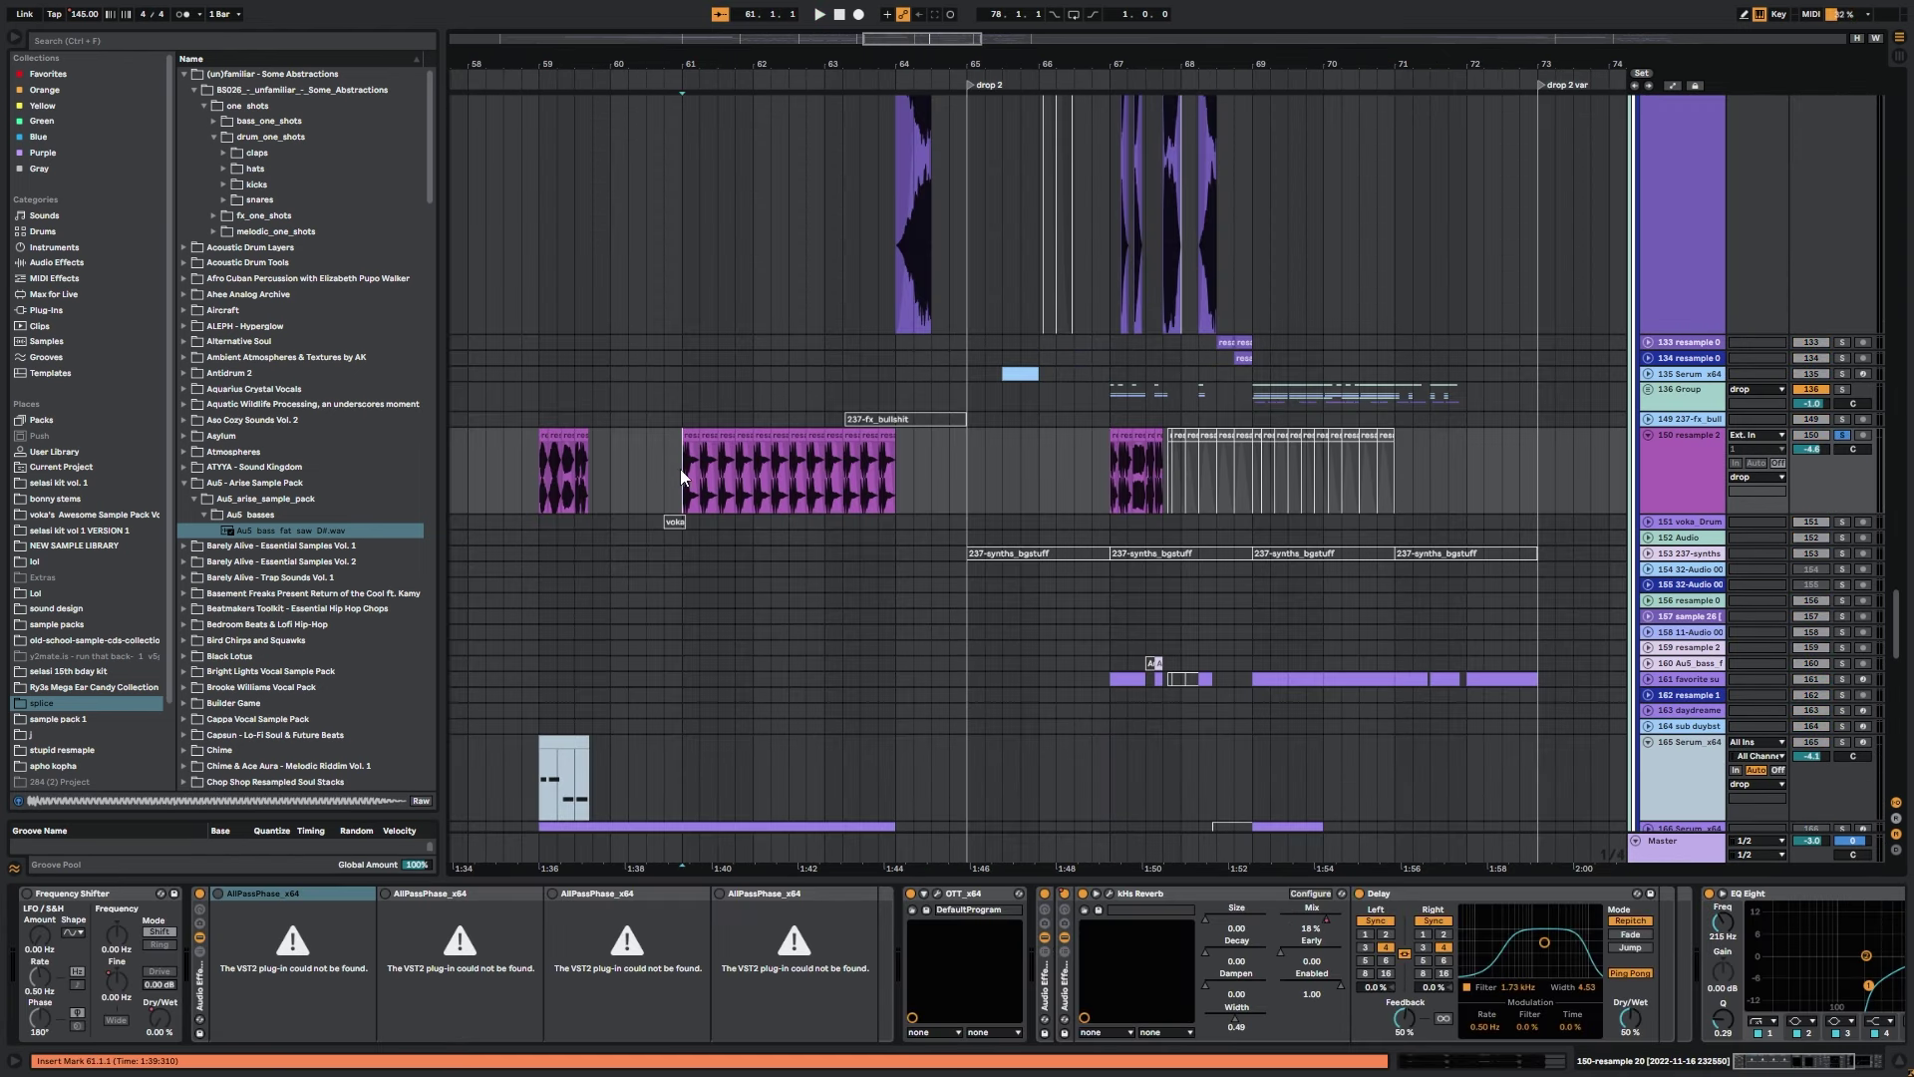
key(space)
drag(680, 511, 869, 457)
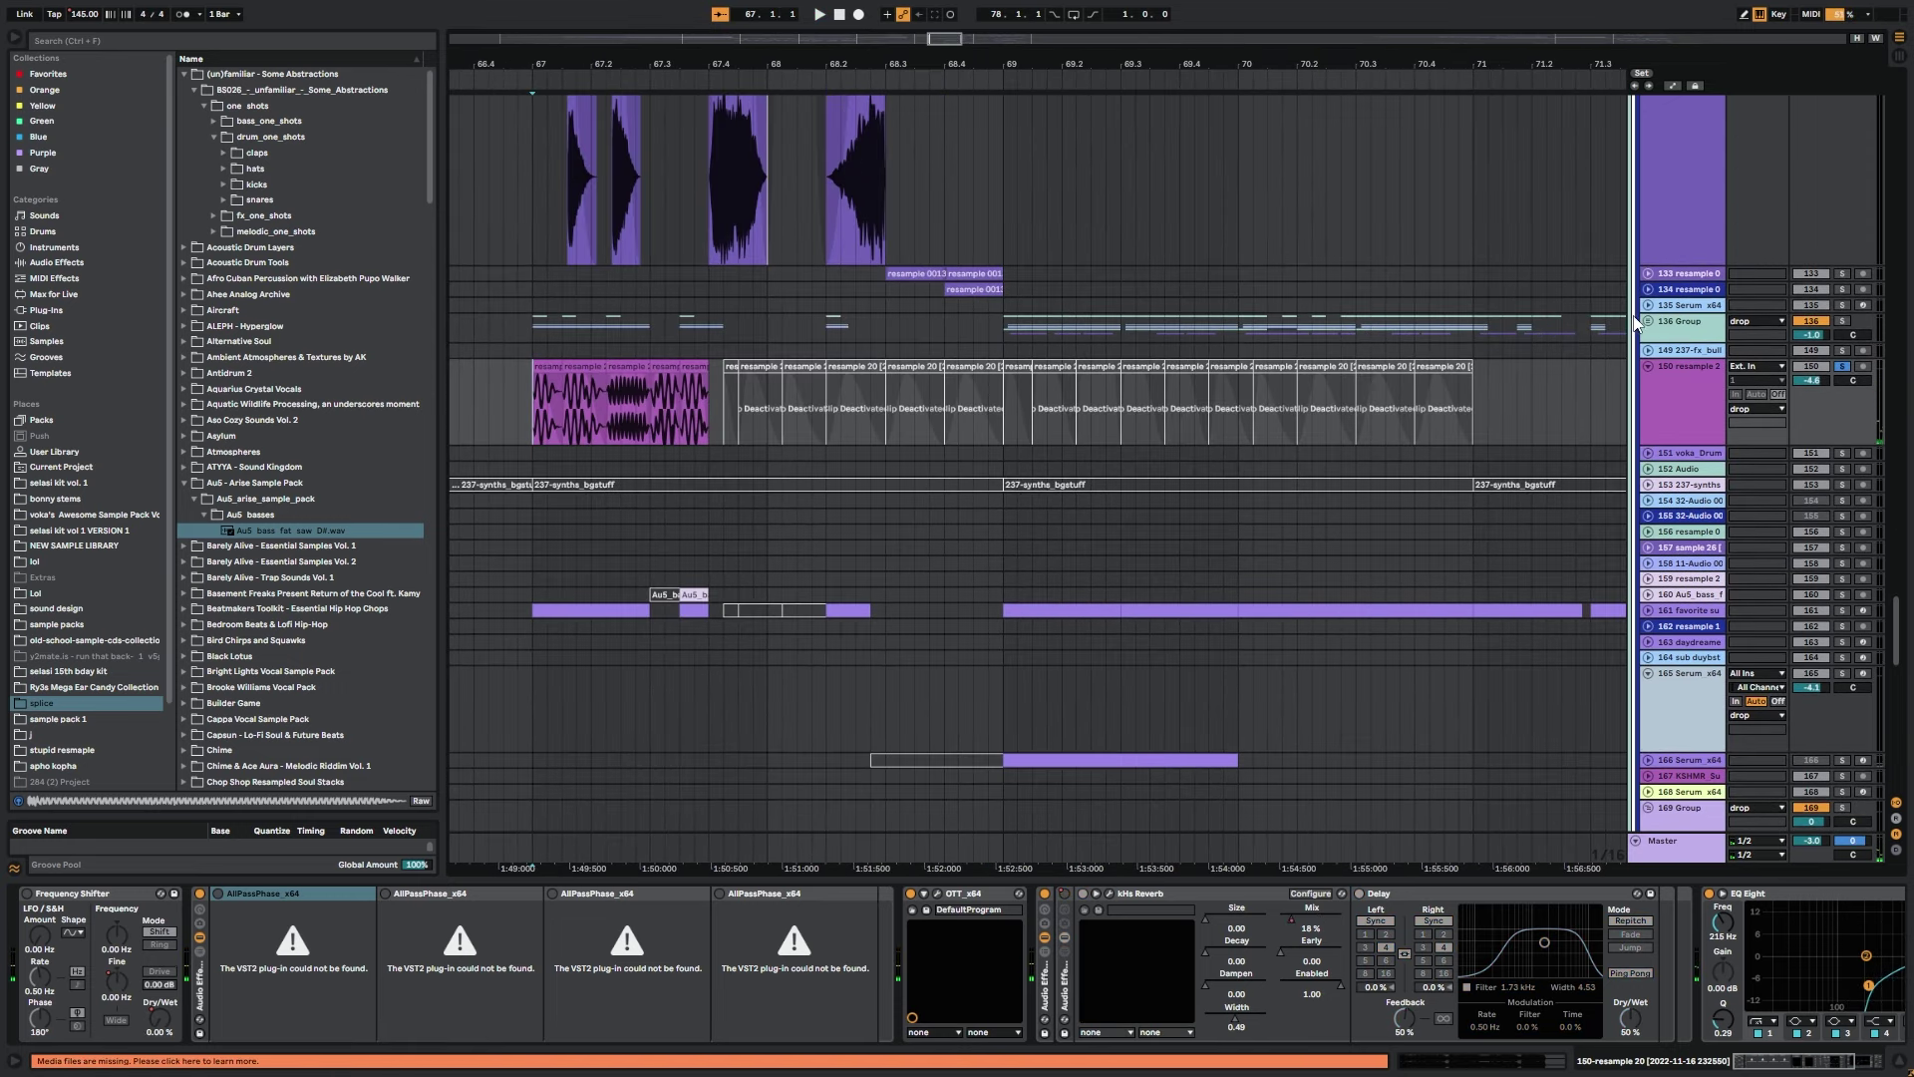
Solo 136 Group alongside resample track 150 and audition both from 67.1.1.
click(1649, 324)
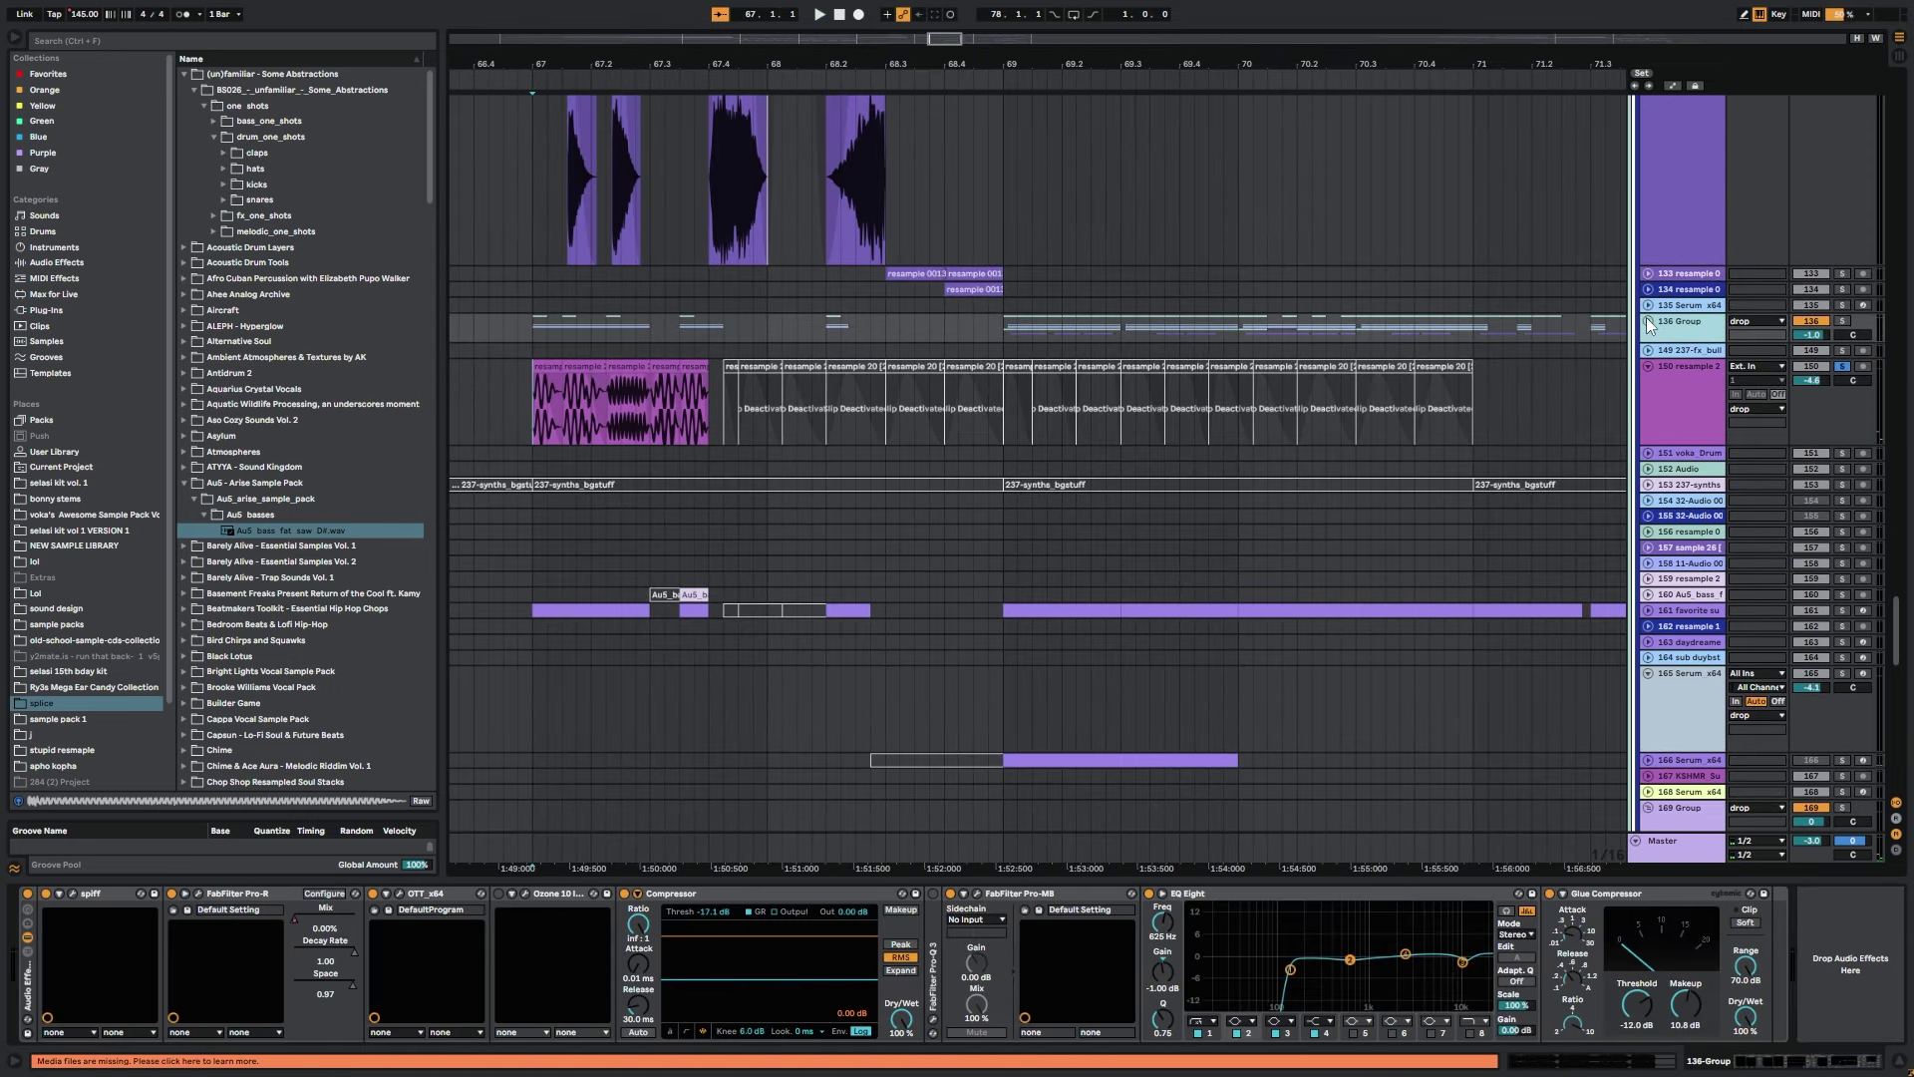
drag(877, 389, 1143, 338)
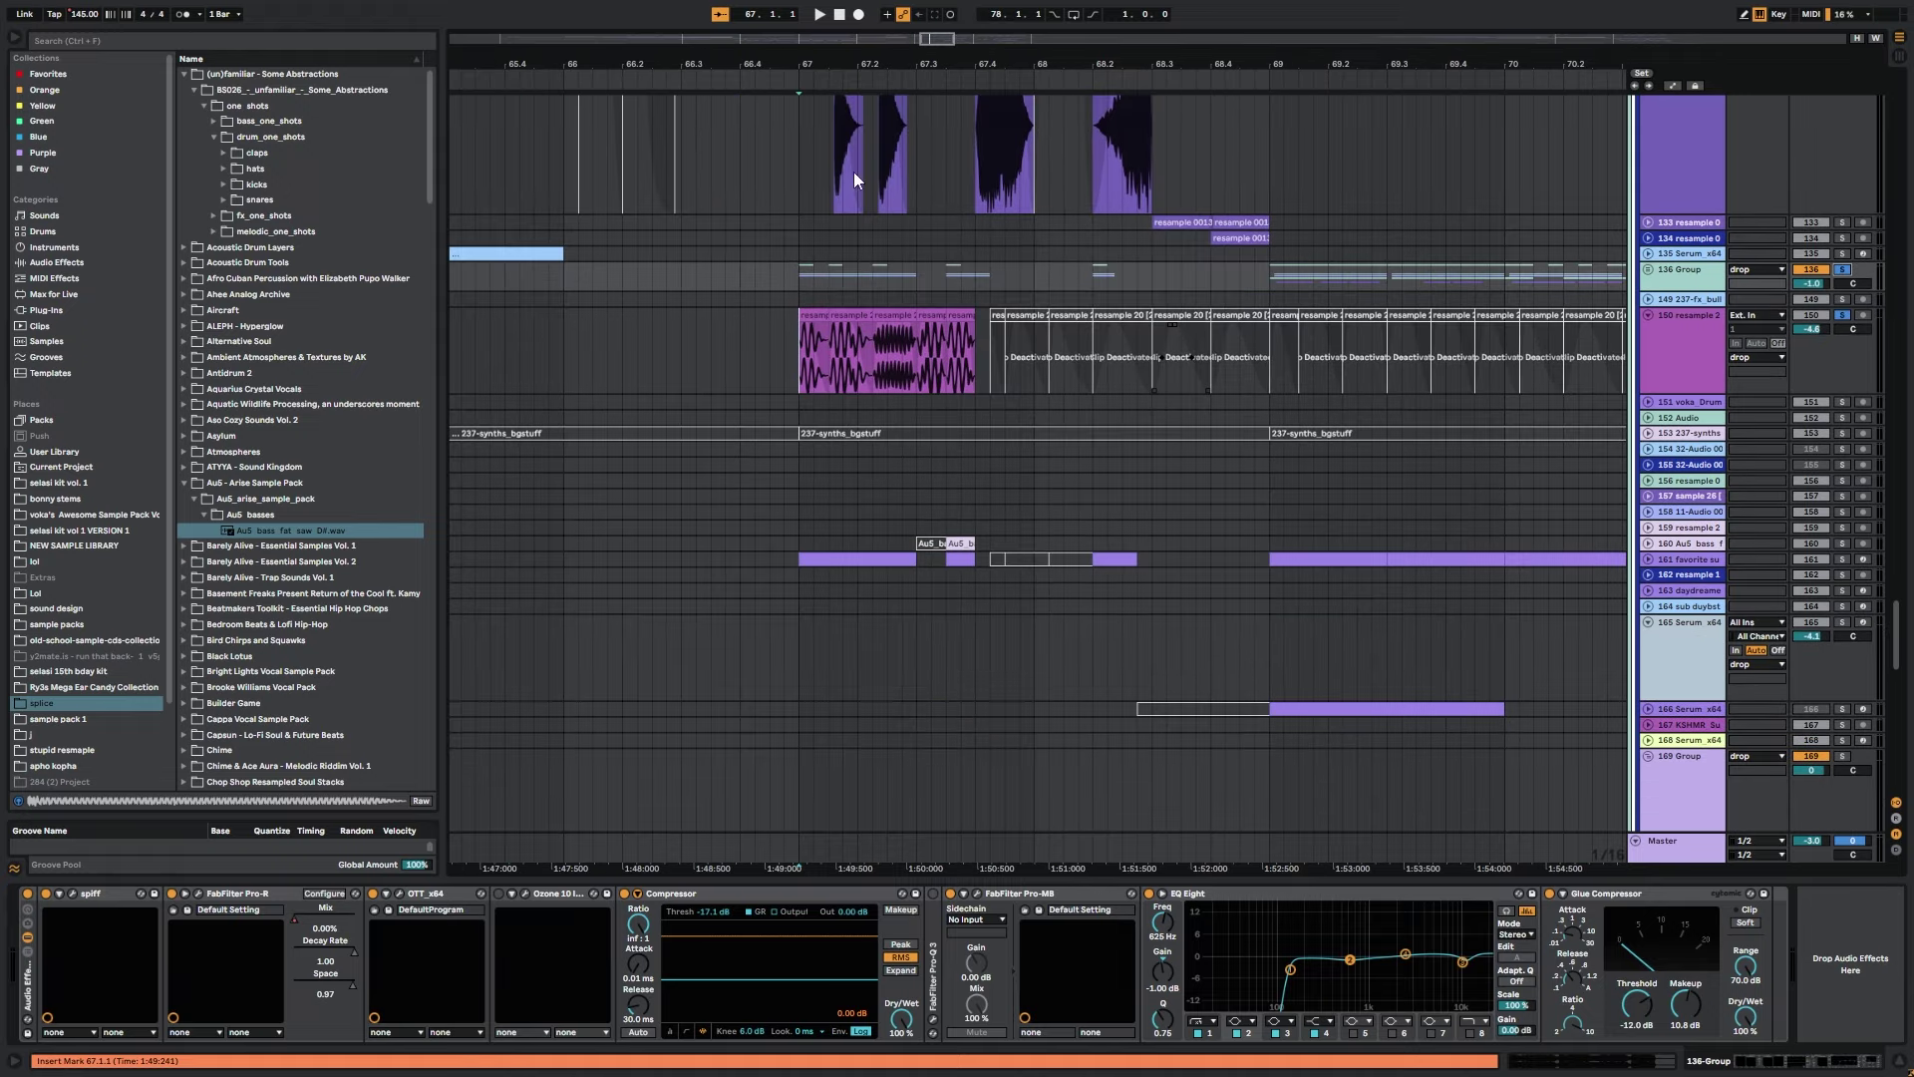
drag(949, 40, 947, 62)
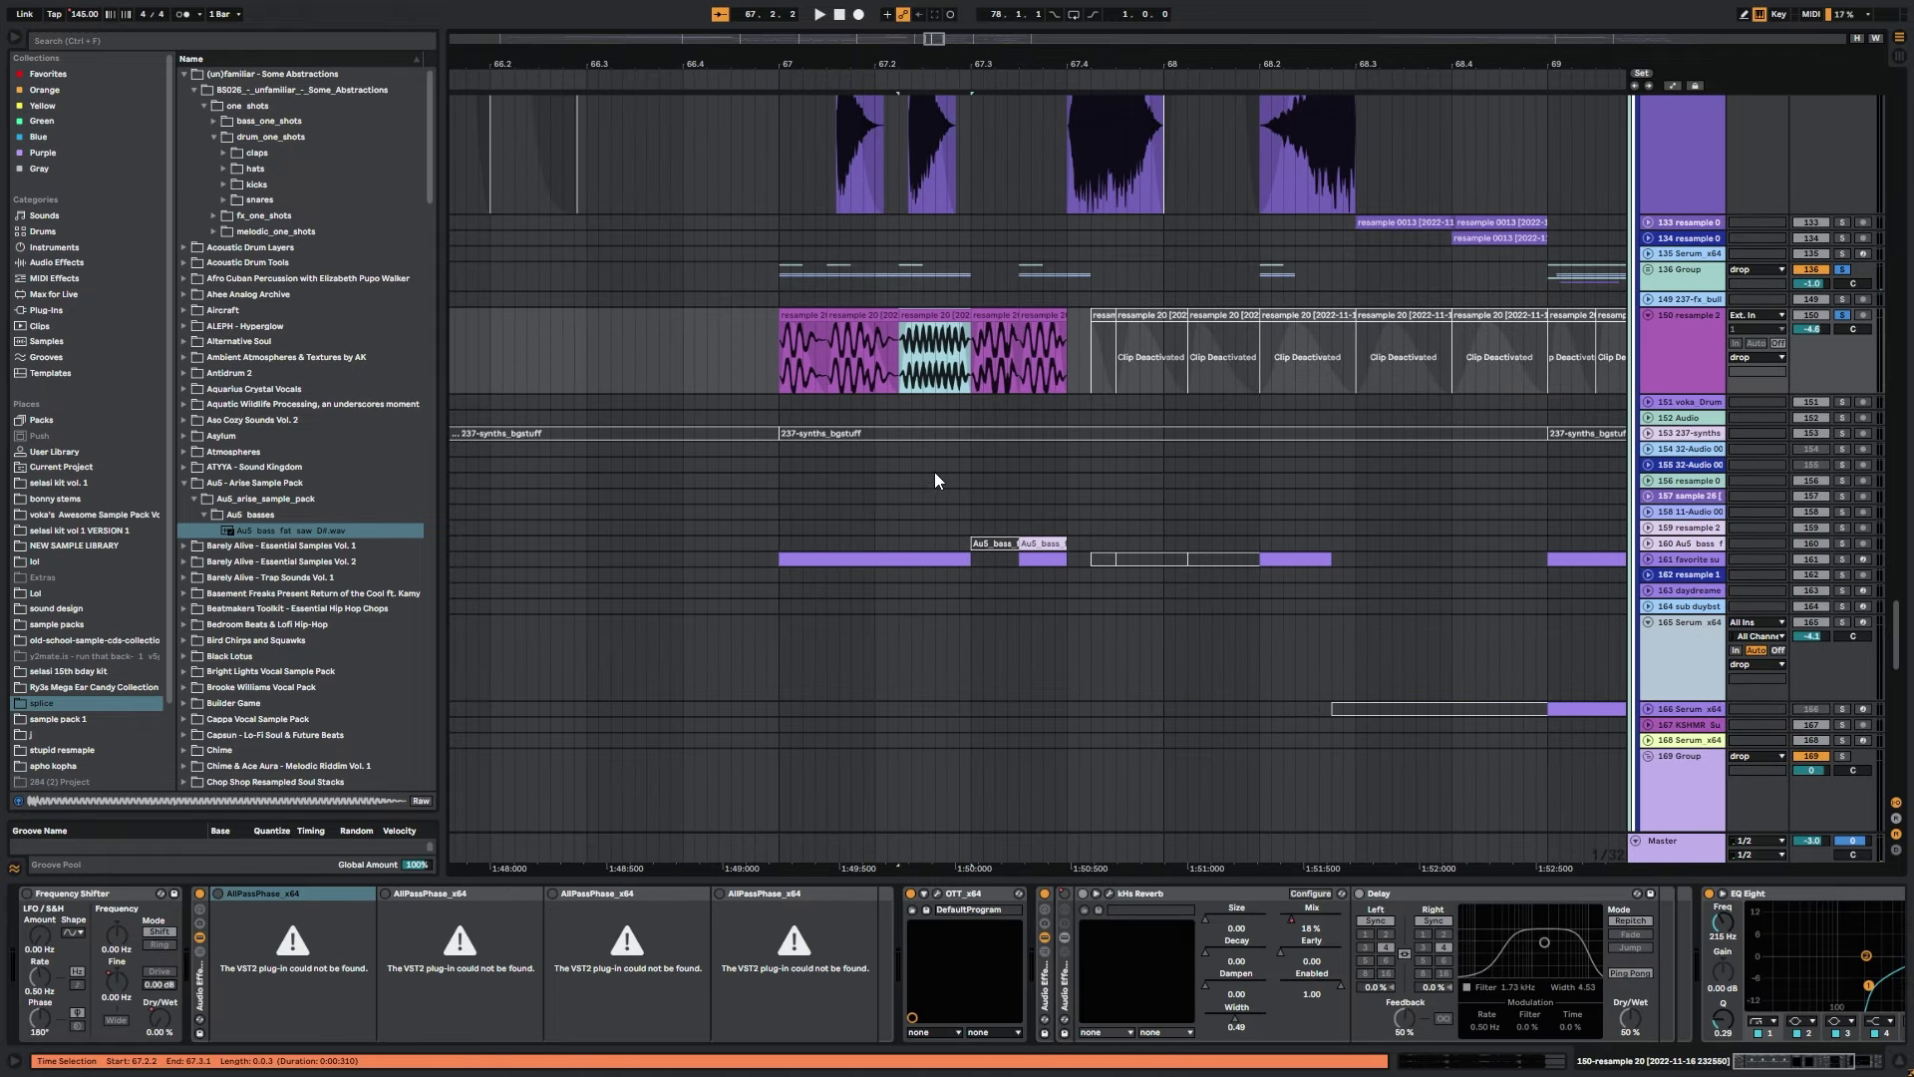
click(785, 354)
key(space)
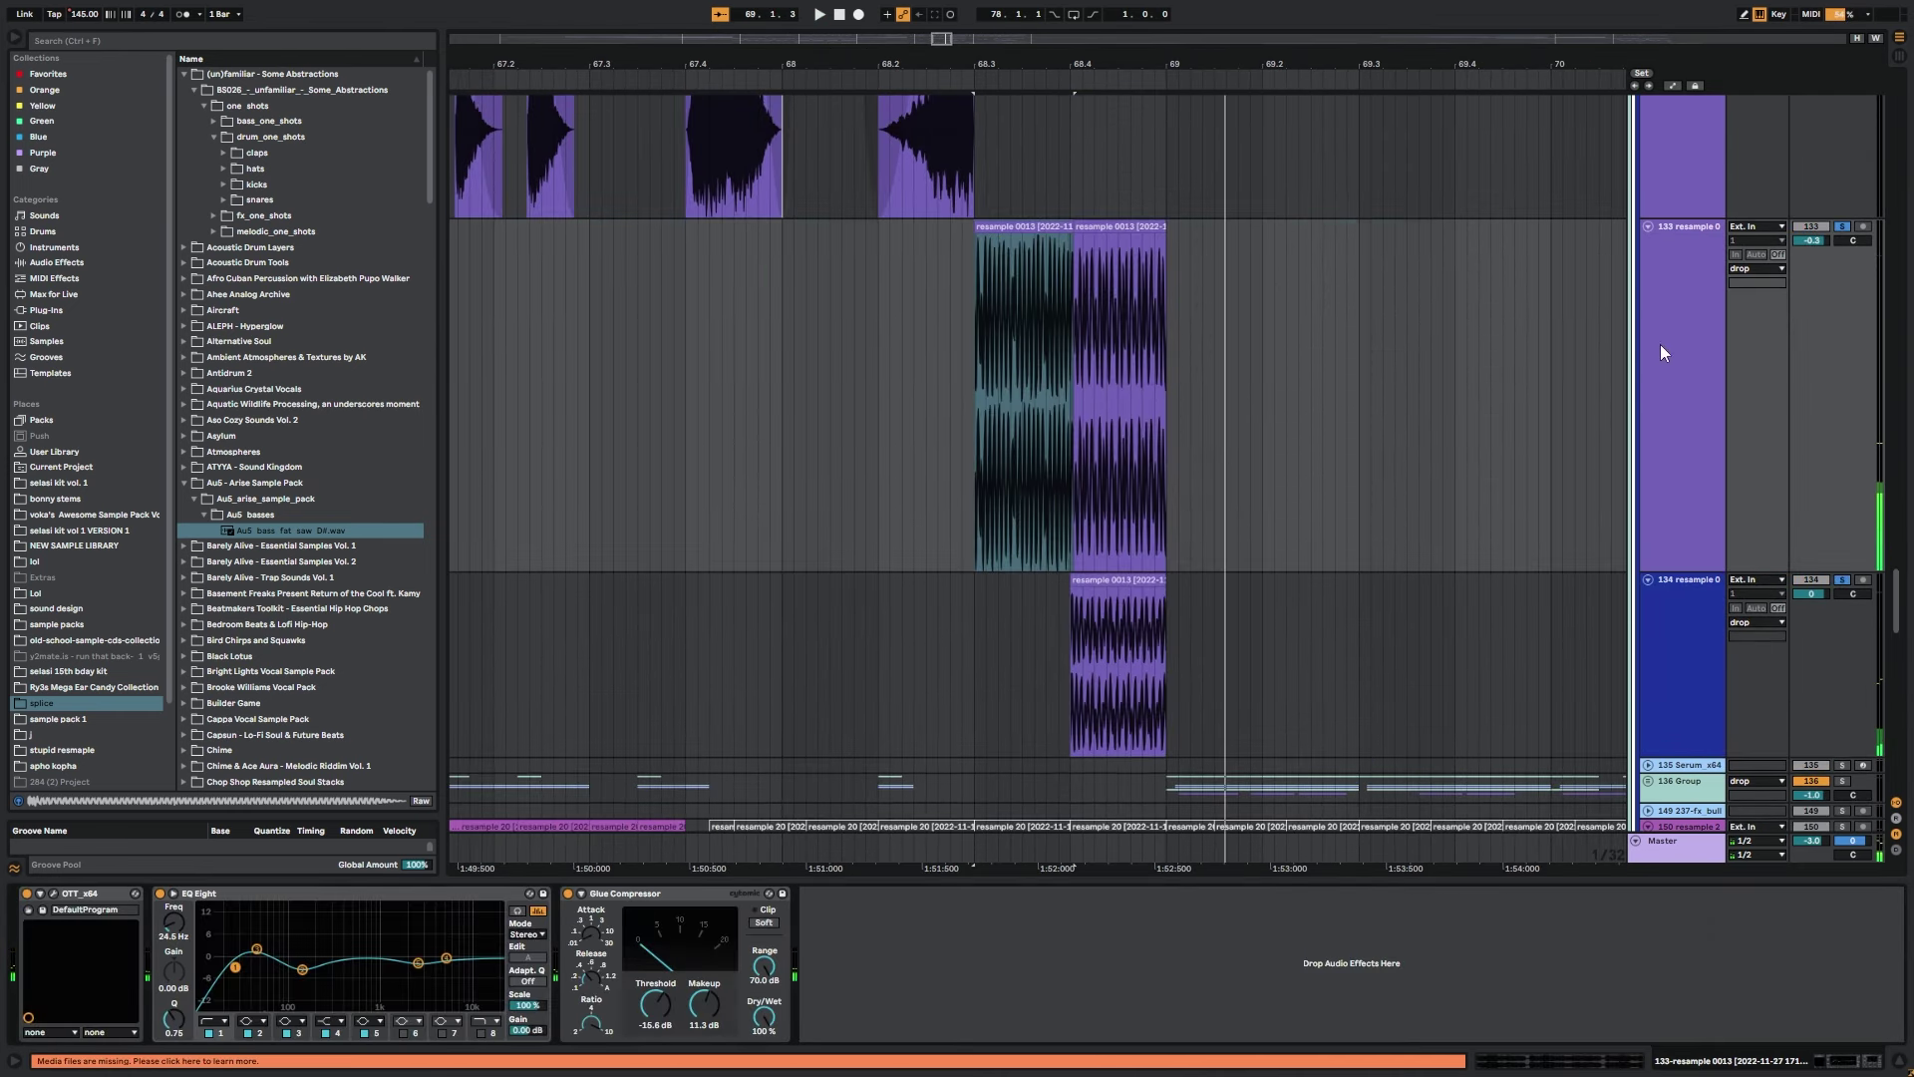
Inspect the resample 0013 clips on tracks 133 and 134 and audition them from 68.3.1.
click(1654, 584)
click(1091, 572)
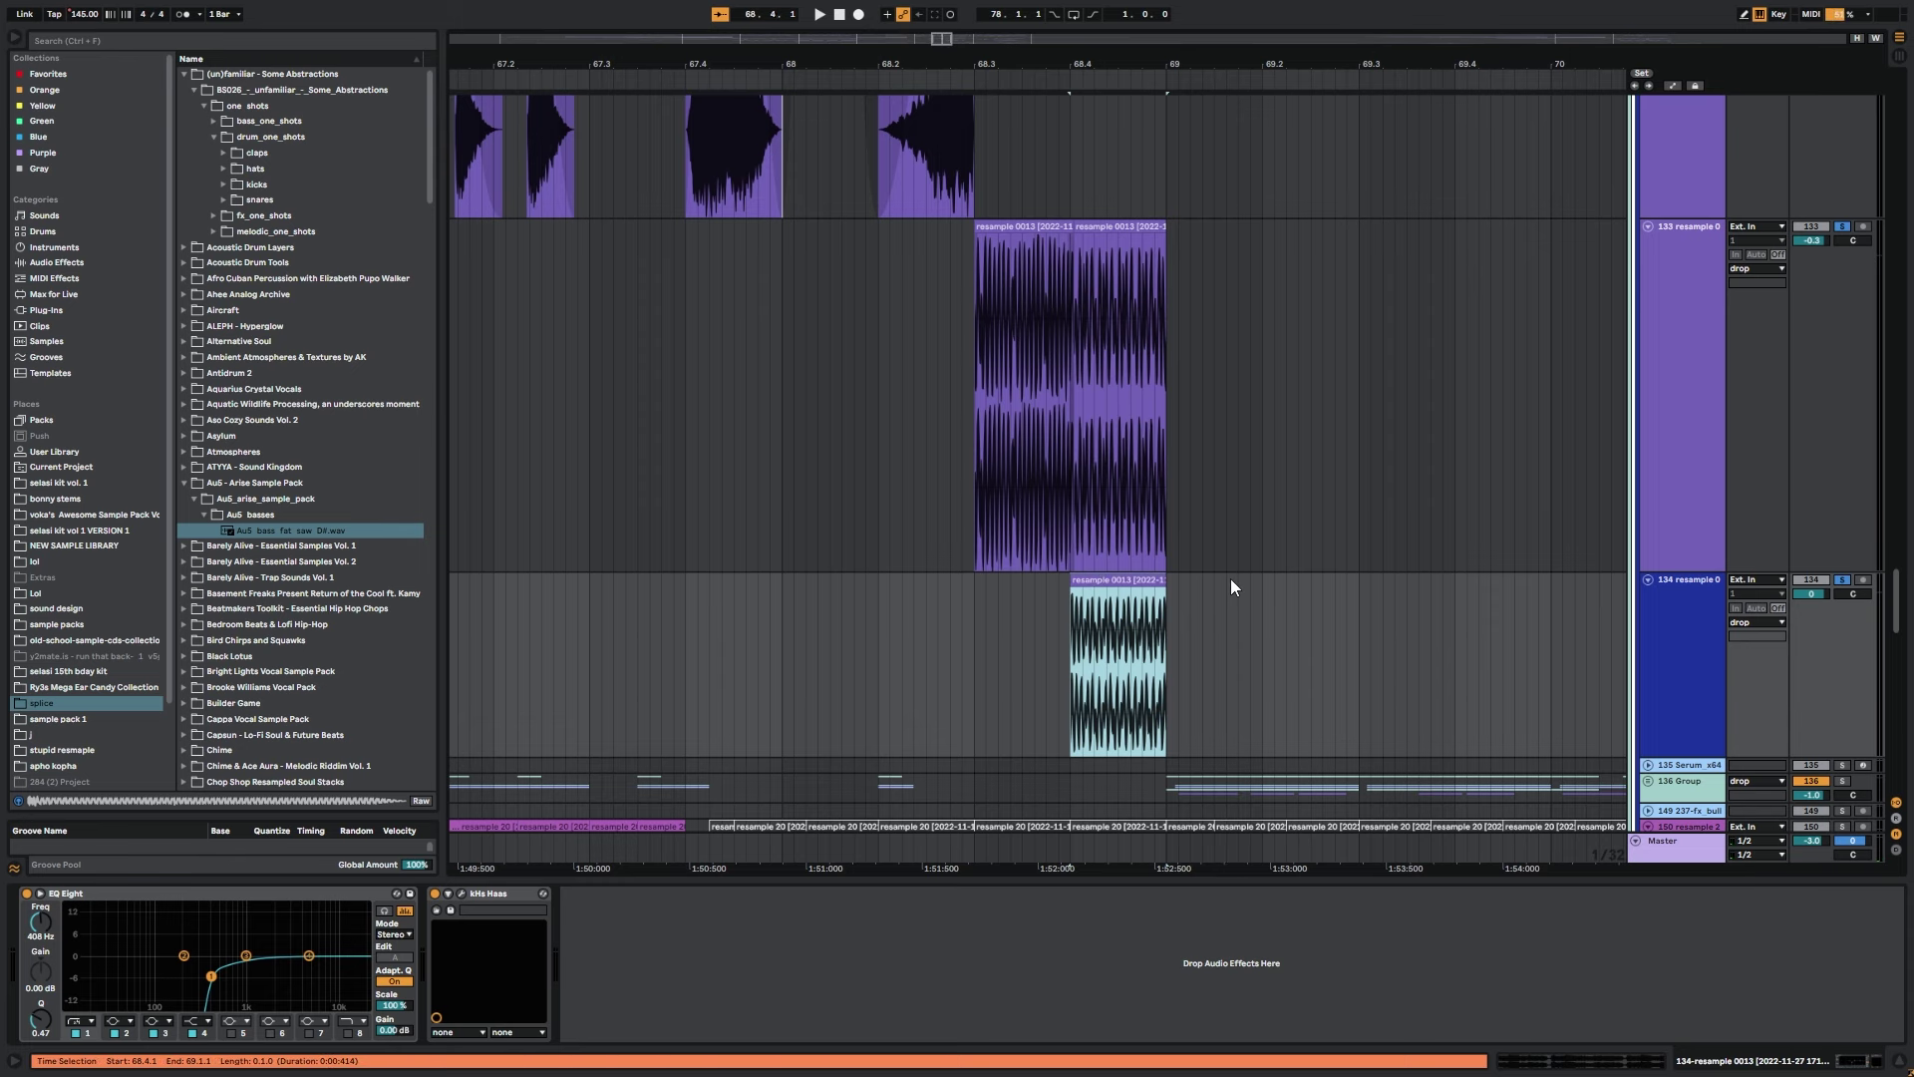
click(1025, 231)
key(space)
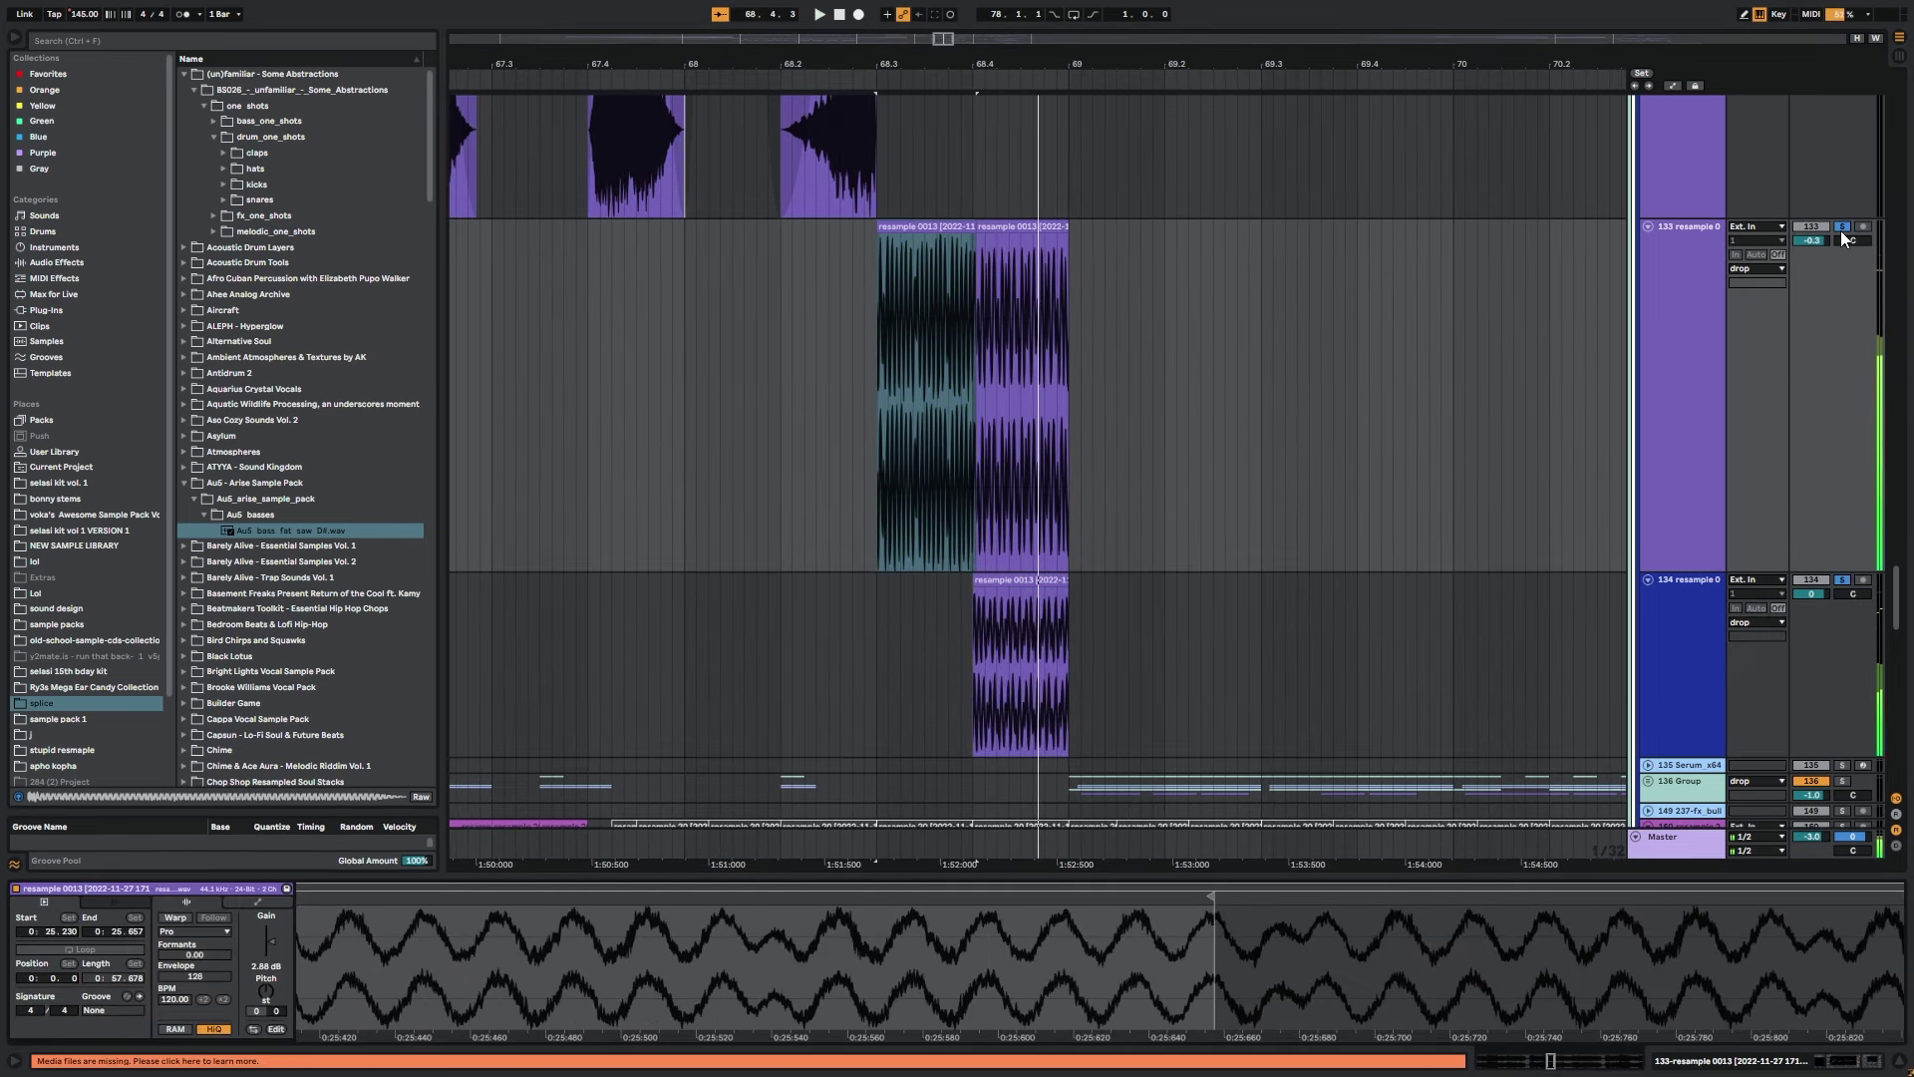
click(988, 223)
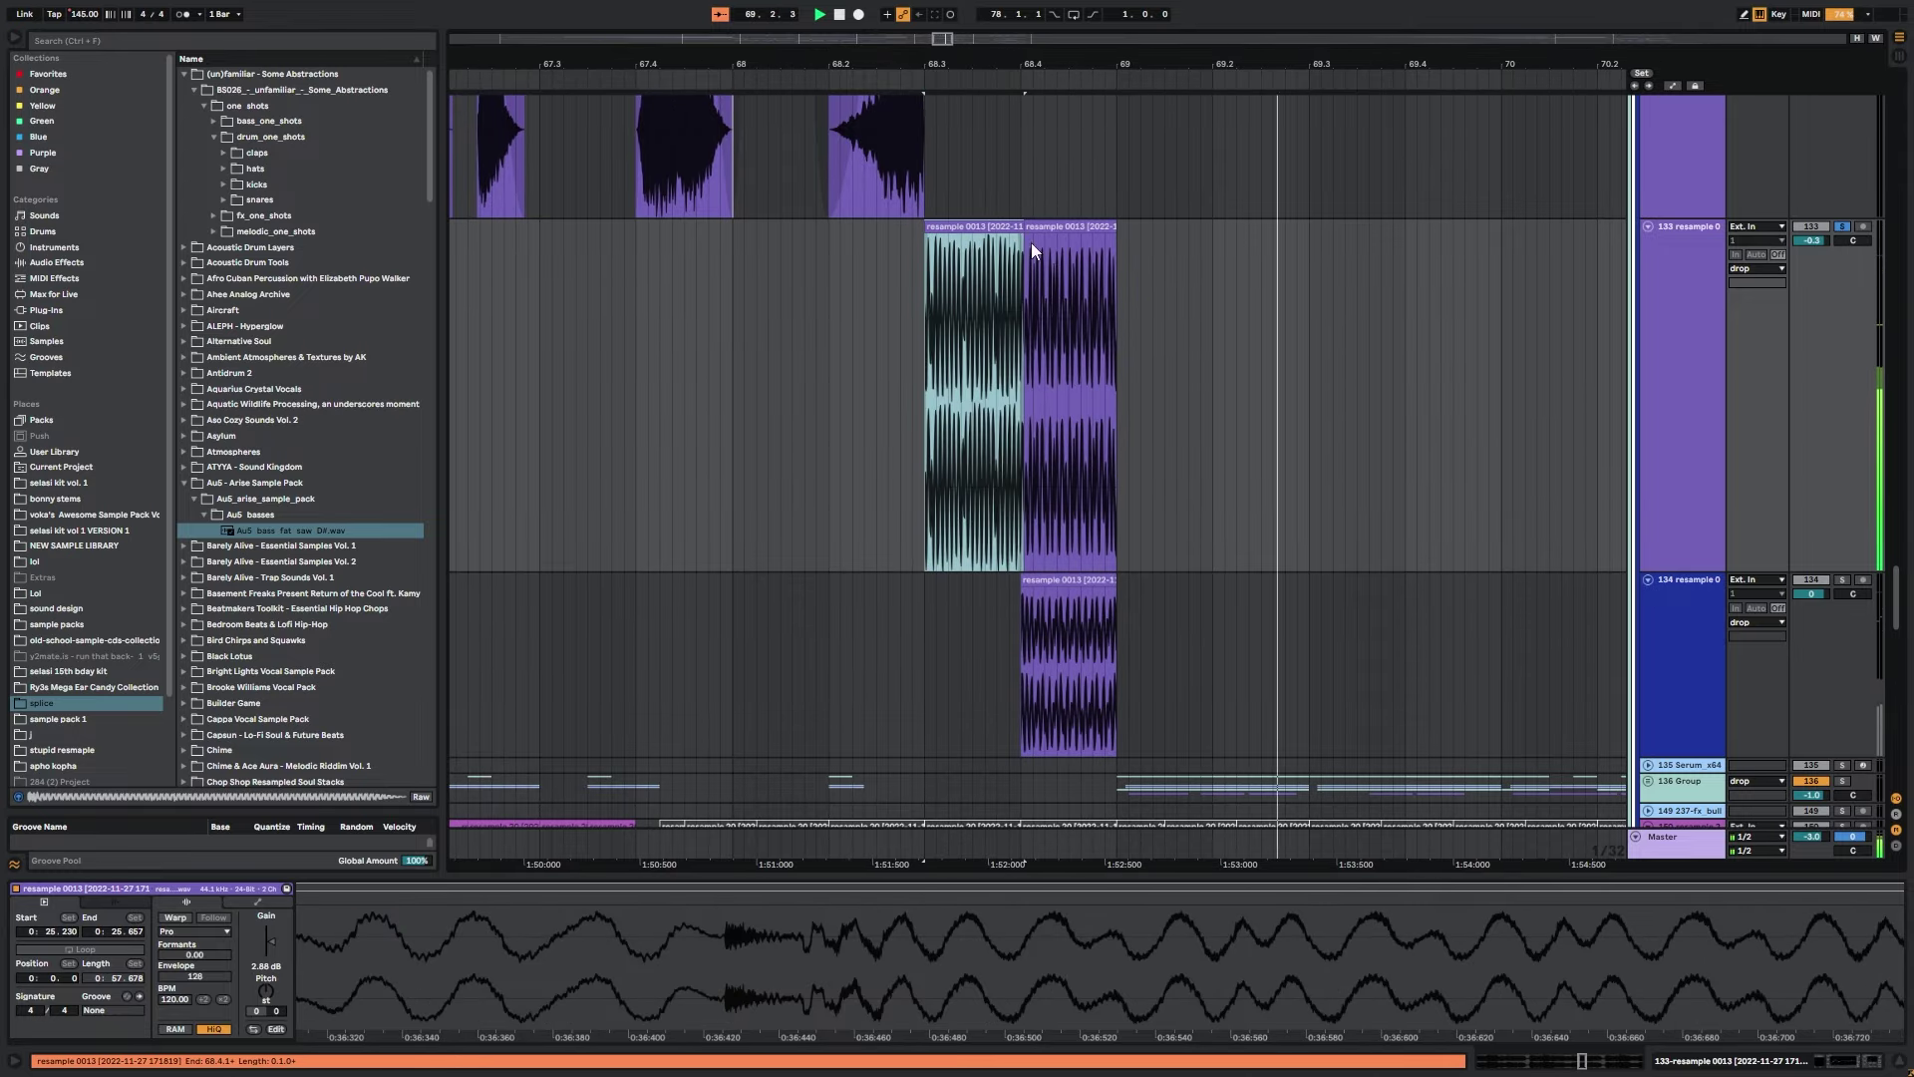
key(space)
End the solos on tracks 133 and 134, audition the full mix from 68.2.1, and collapse both tracks.
click(1057, 619)
click(1850, 590)
key(space)
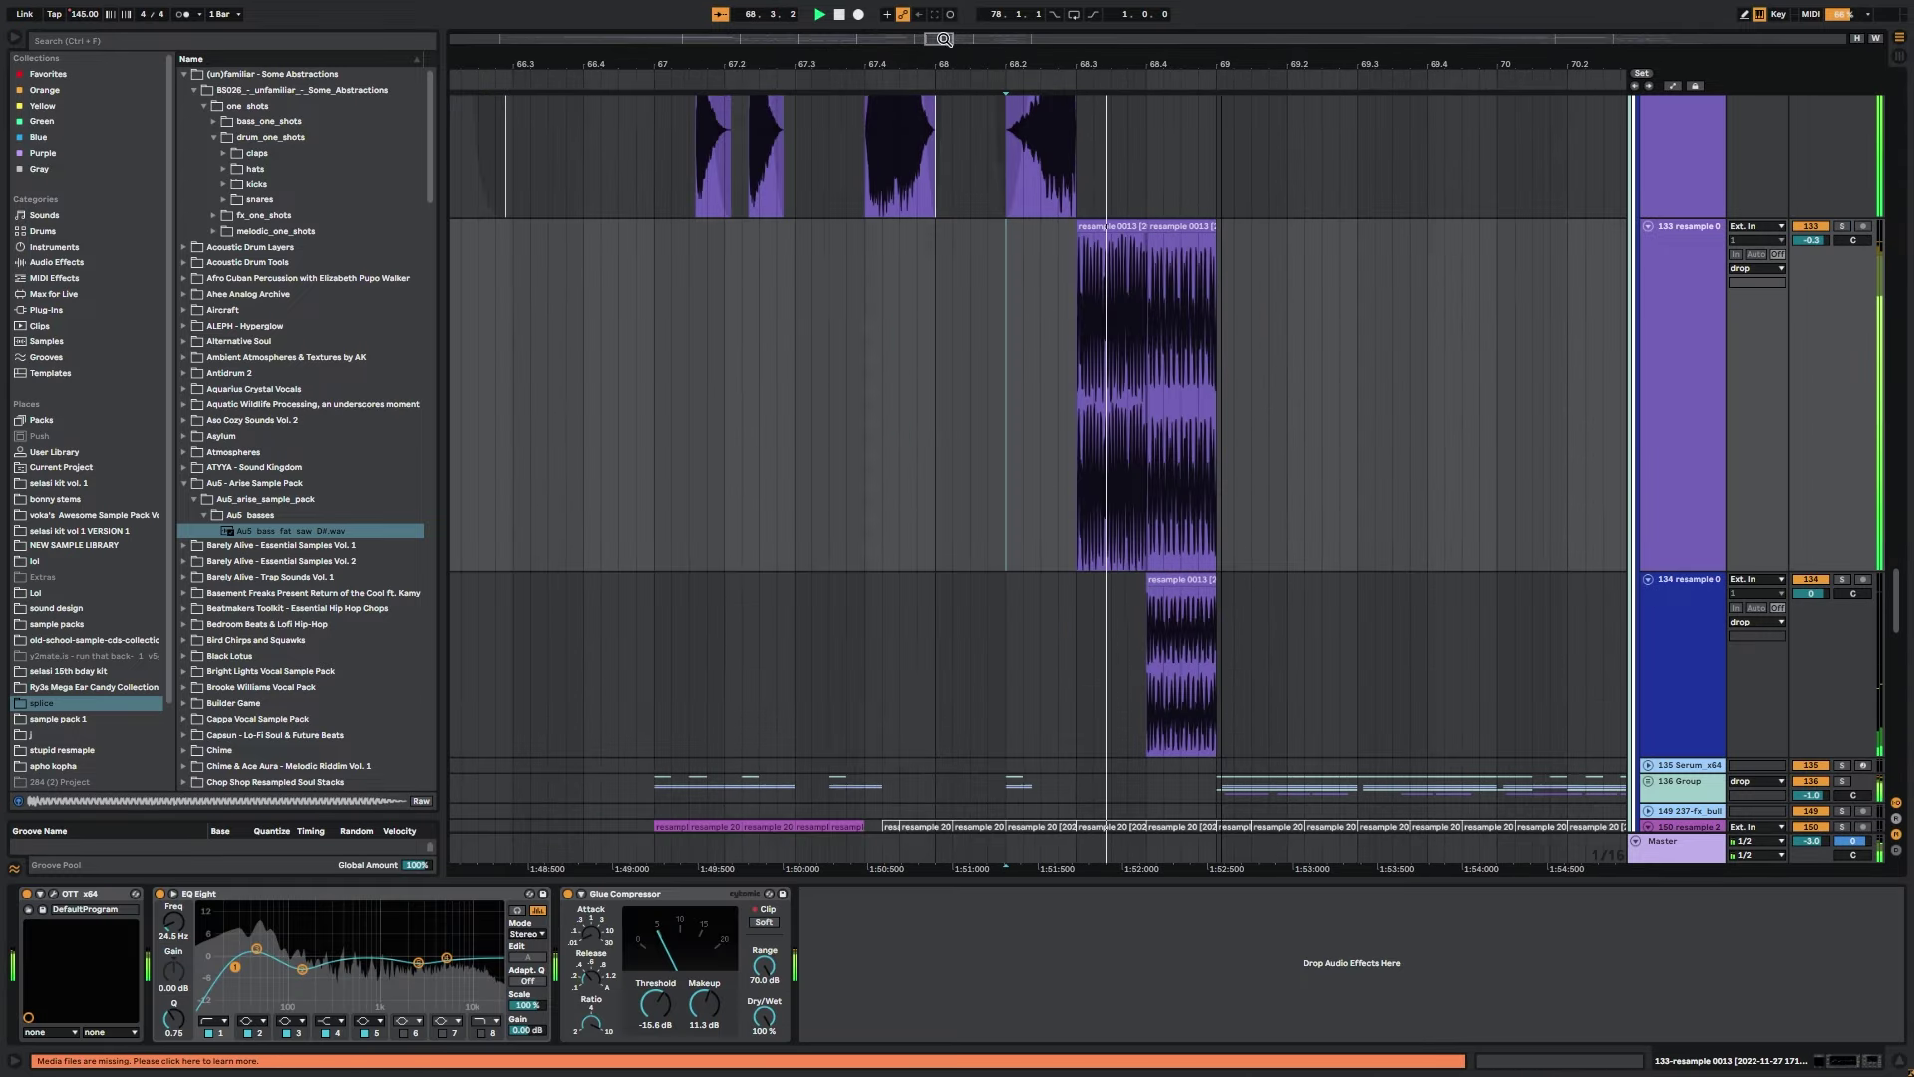
click(1648, 227)
click(1647, 245)
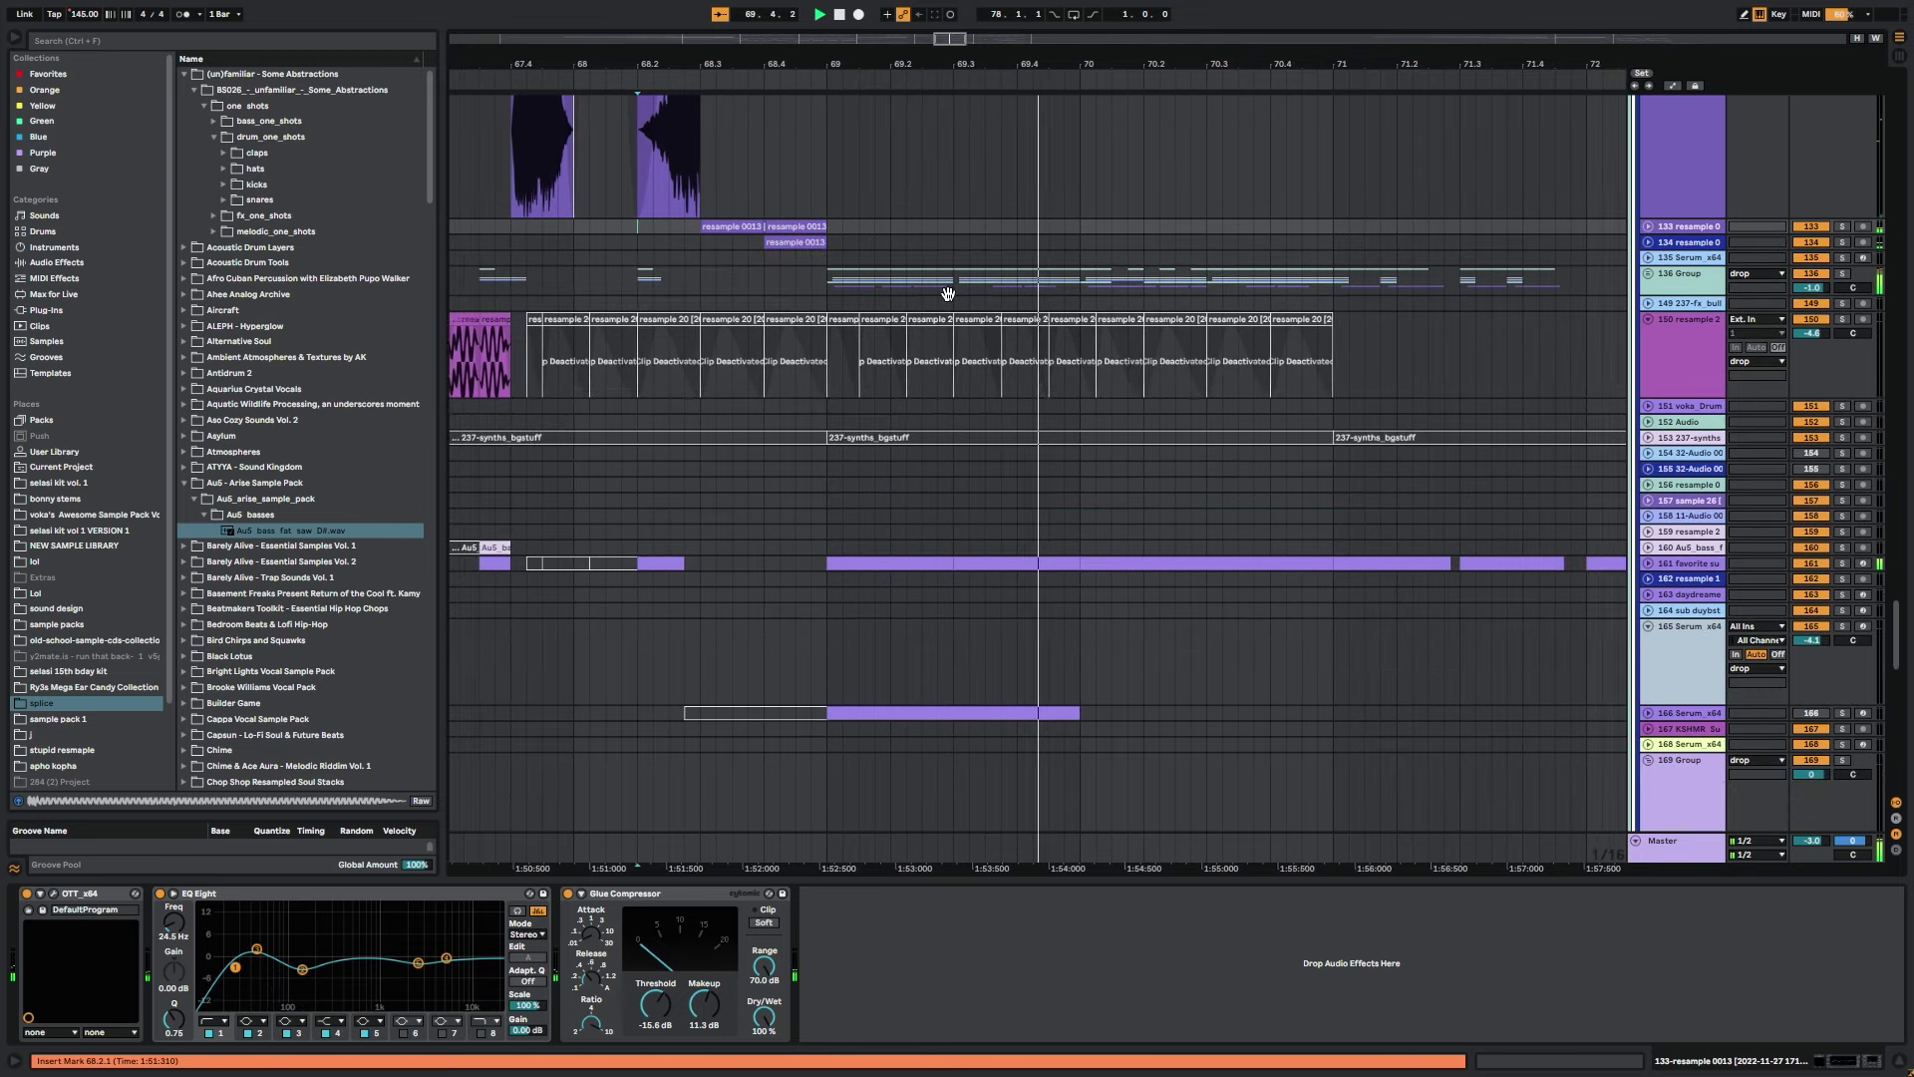
Solo and expand 136 Group and audition its layers from 69.1.1.
click(1843, 279)
click(1843, 274)
click(824, 285)
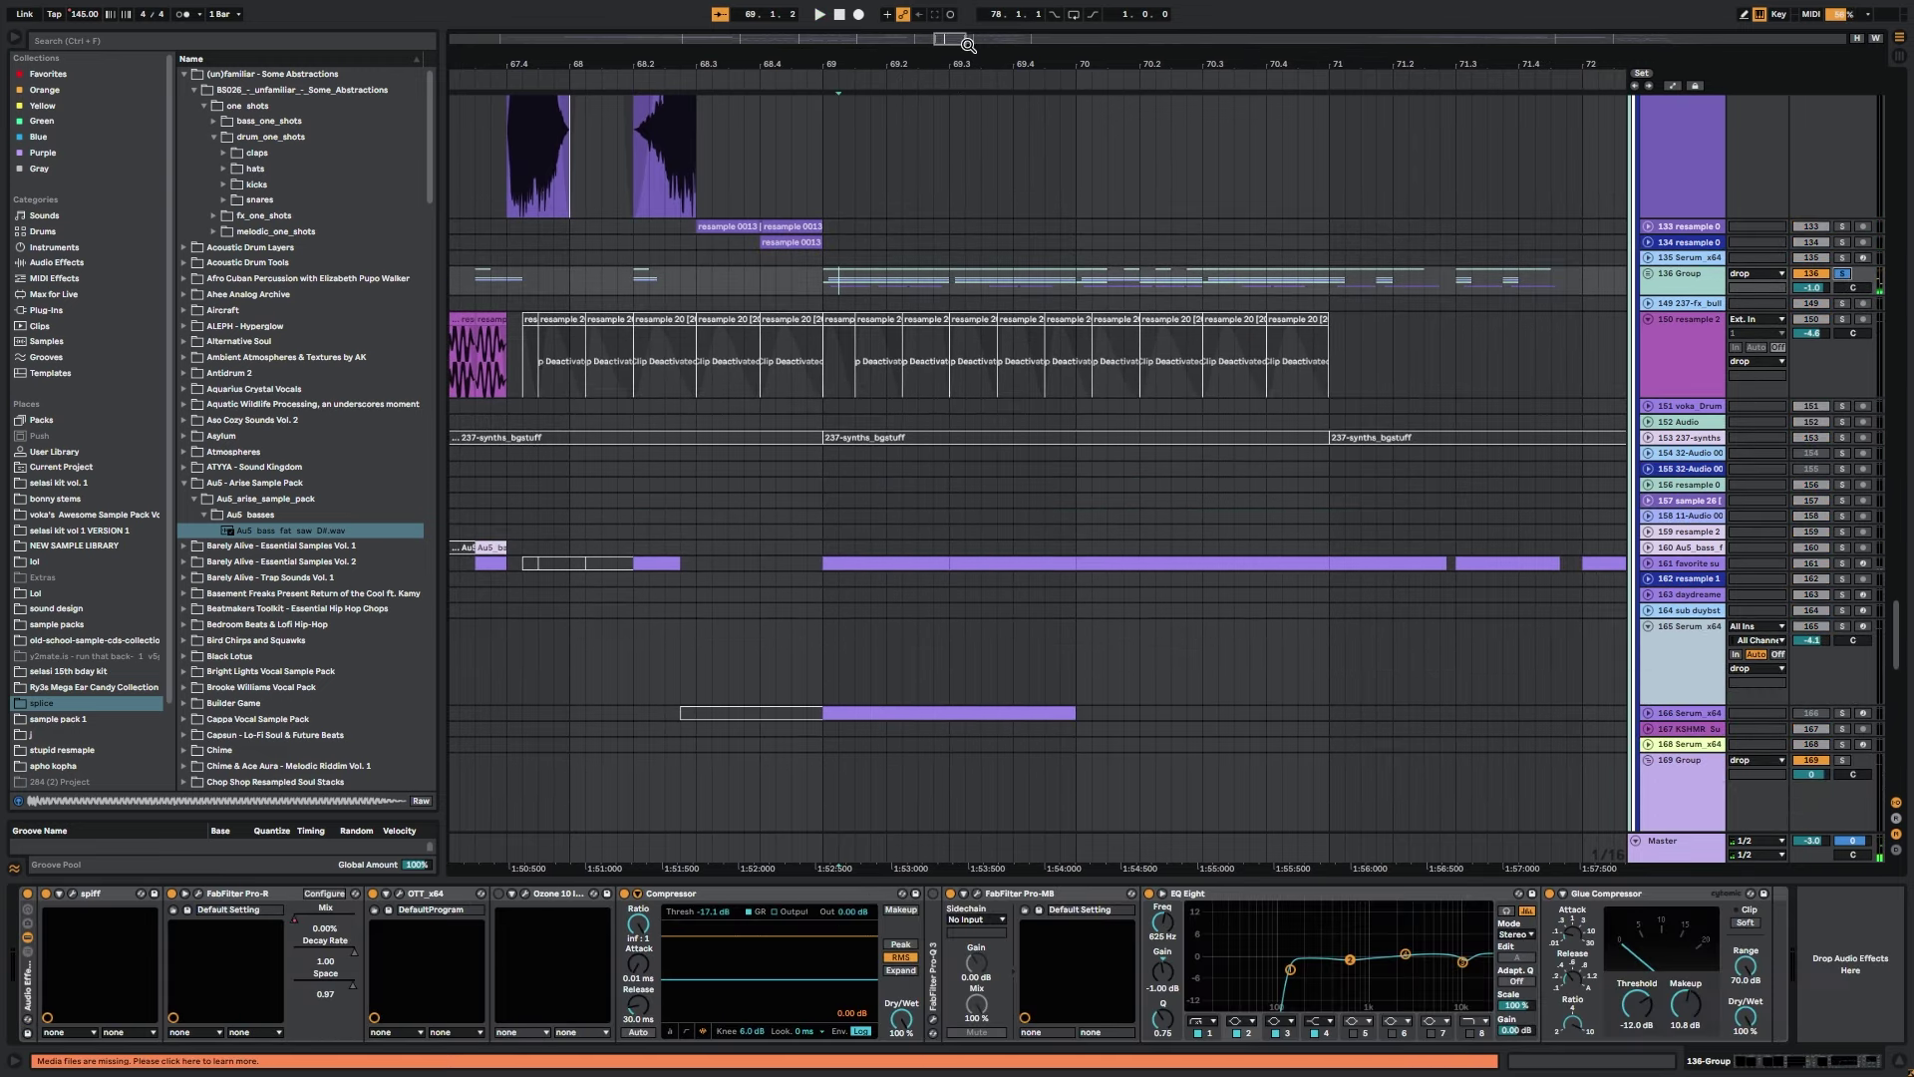
drag(944, 39, 944, 18)
click(1649, 272)
key(space)
drag(953, 358, 1180, 131)
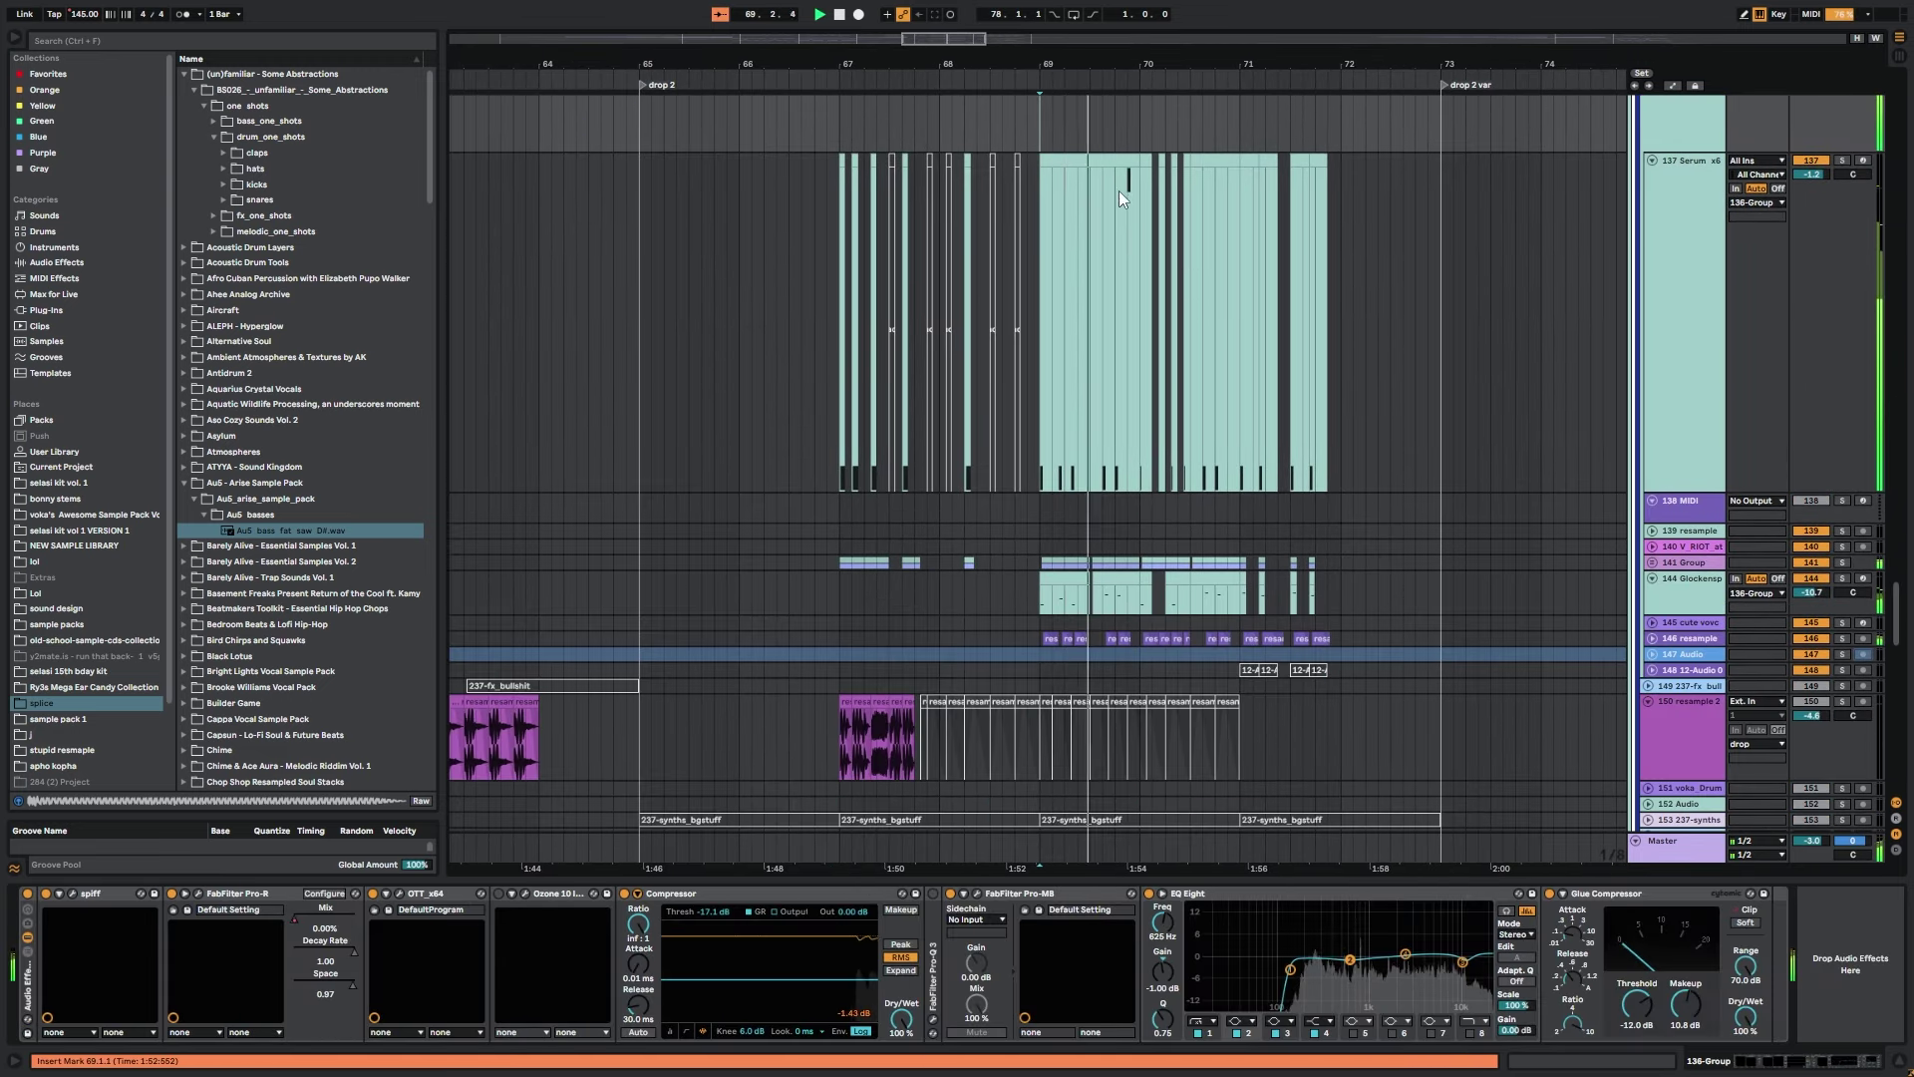
mouse_move(942, 39)
mouse_down()
mouse_move(942, 22)
mouse_move(942, 58)
mouse_up()
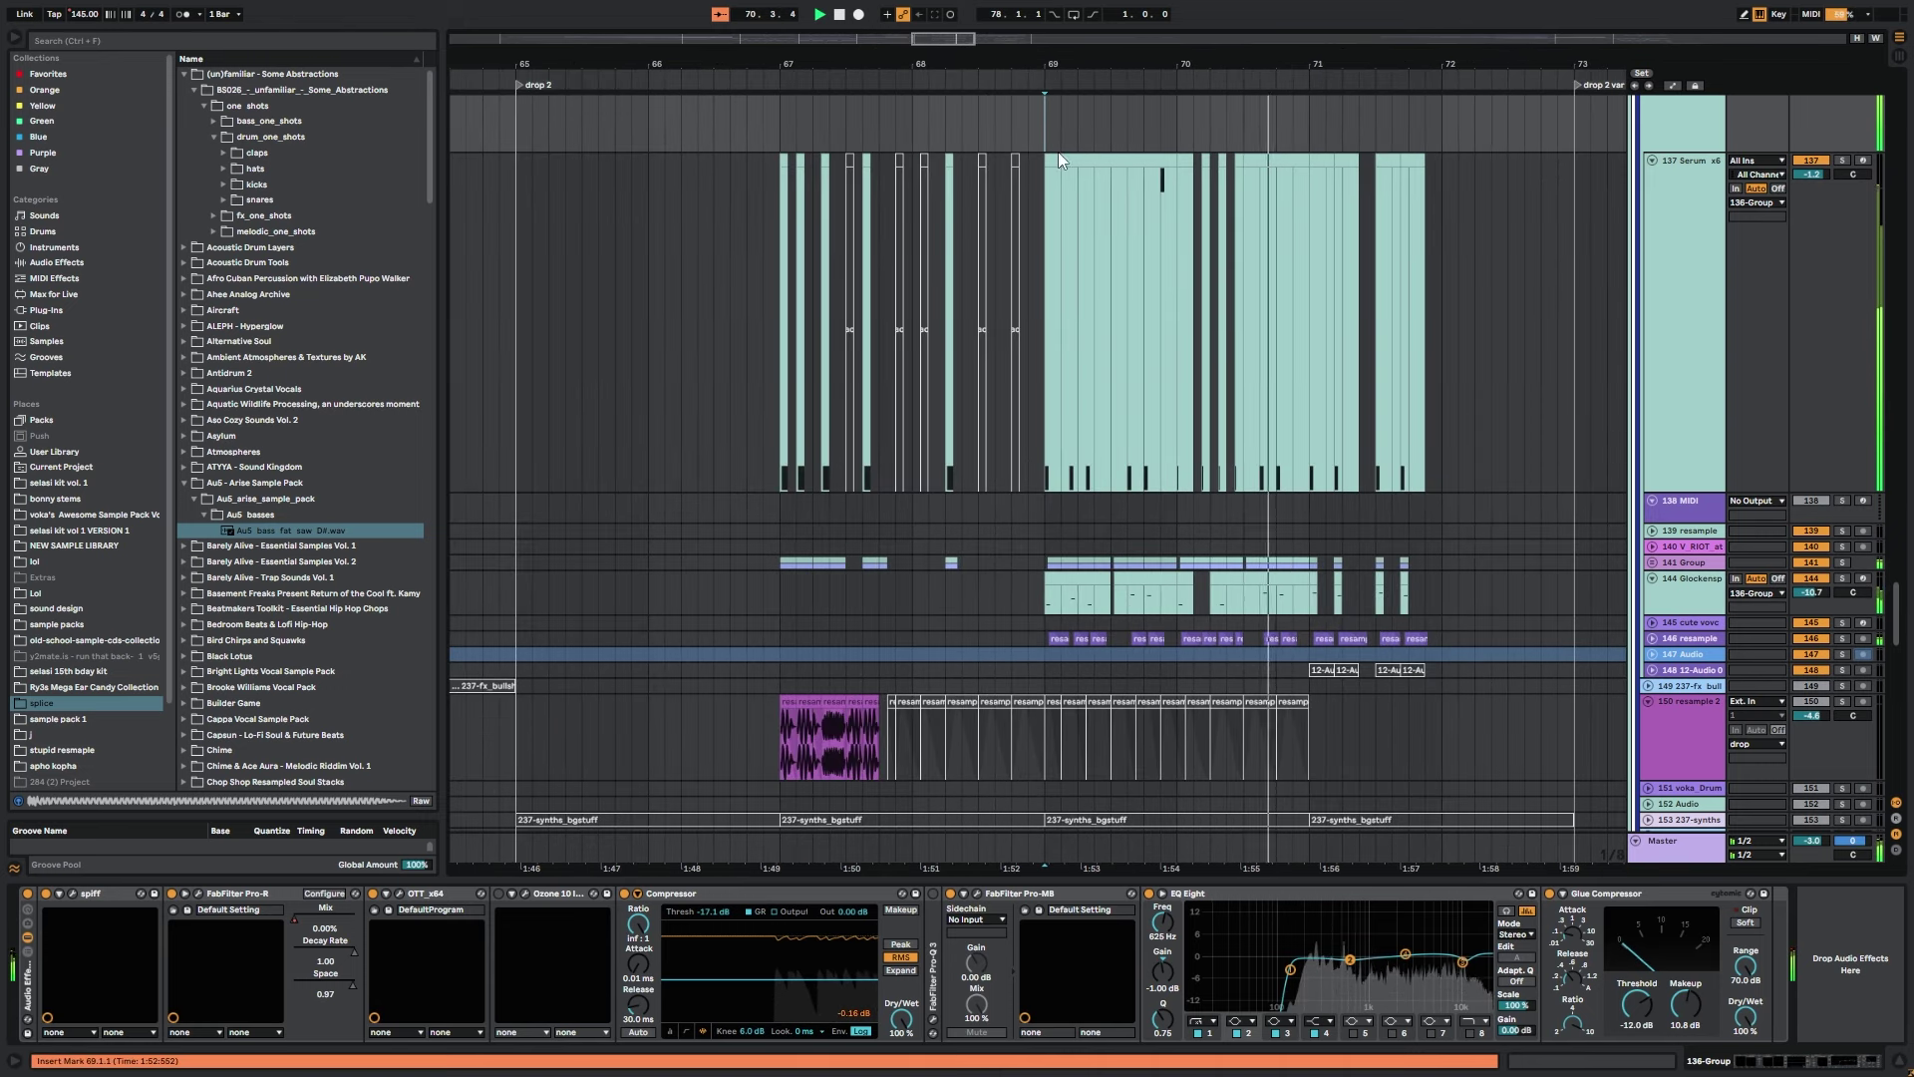
drag(1237, 422, 932, 421)
key(space)
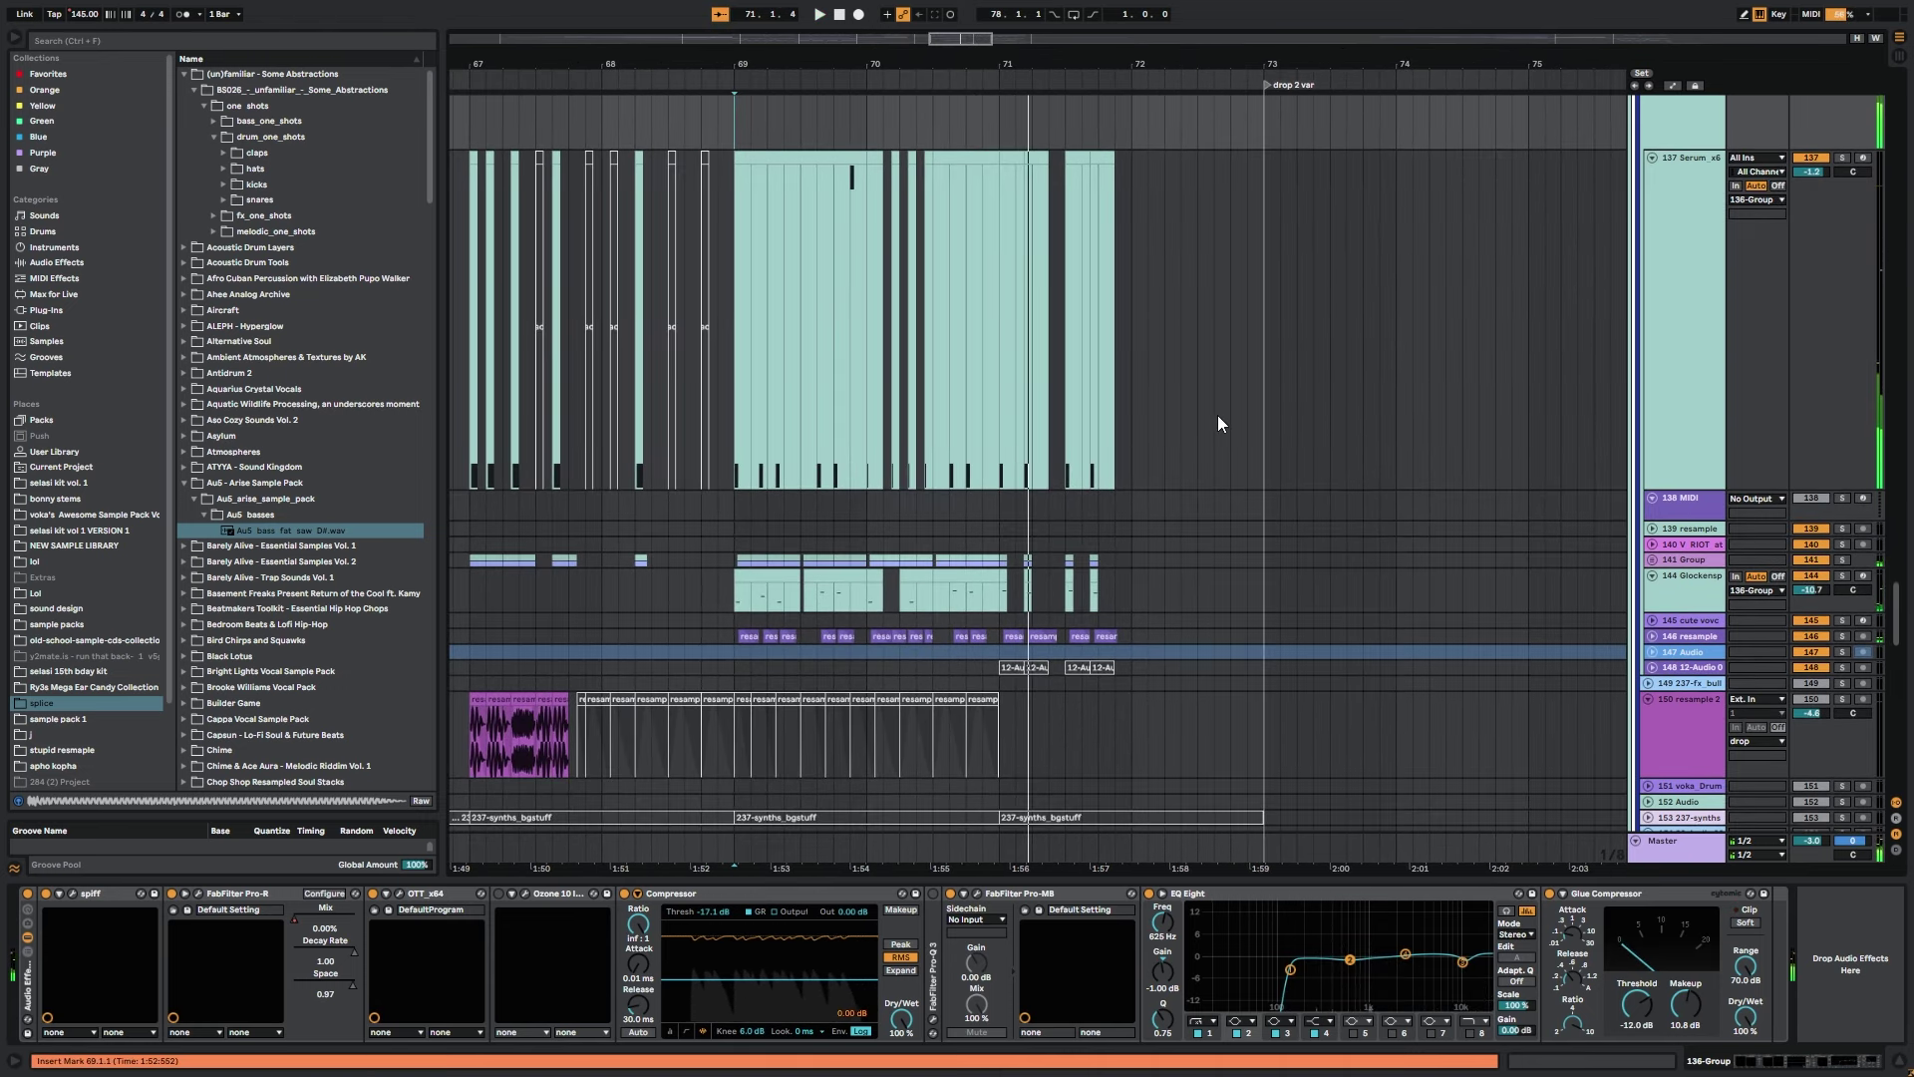
End the solo on 136 Group and audition the full mix from 71.1.1 into drop 2 var.
drag(1395, 416, 1474, 486)
click(1842, 114)
click(1080, 419)
key(space)
mouse_move(1266, 481)
mouse_down()
mouse_move(1037, 410)
mouse_move(1038, 277)
mouse_up()
drag(1063, 426, 1050, 290)
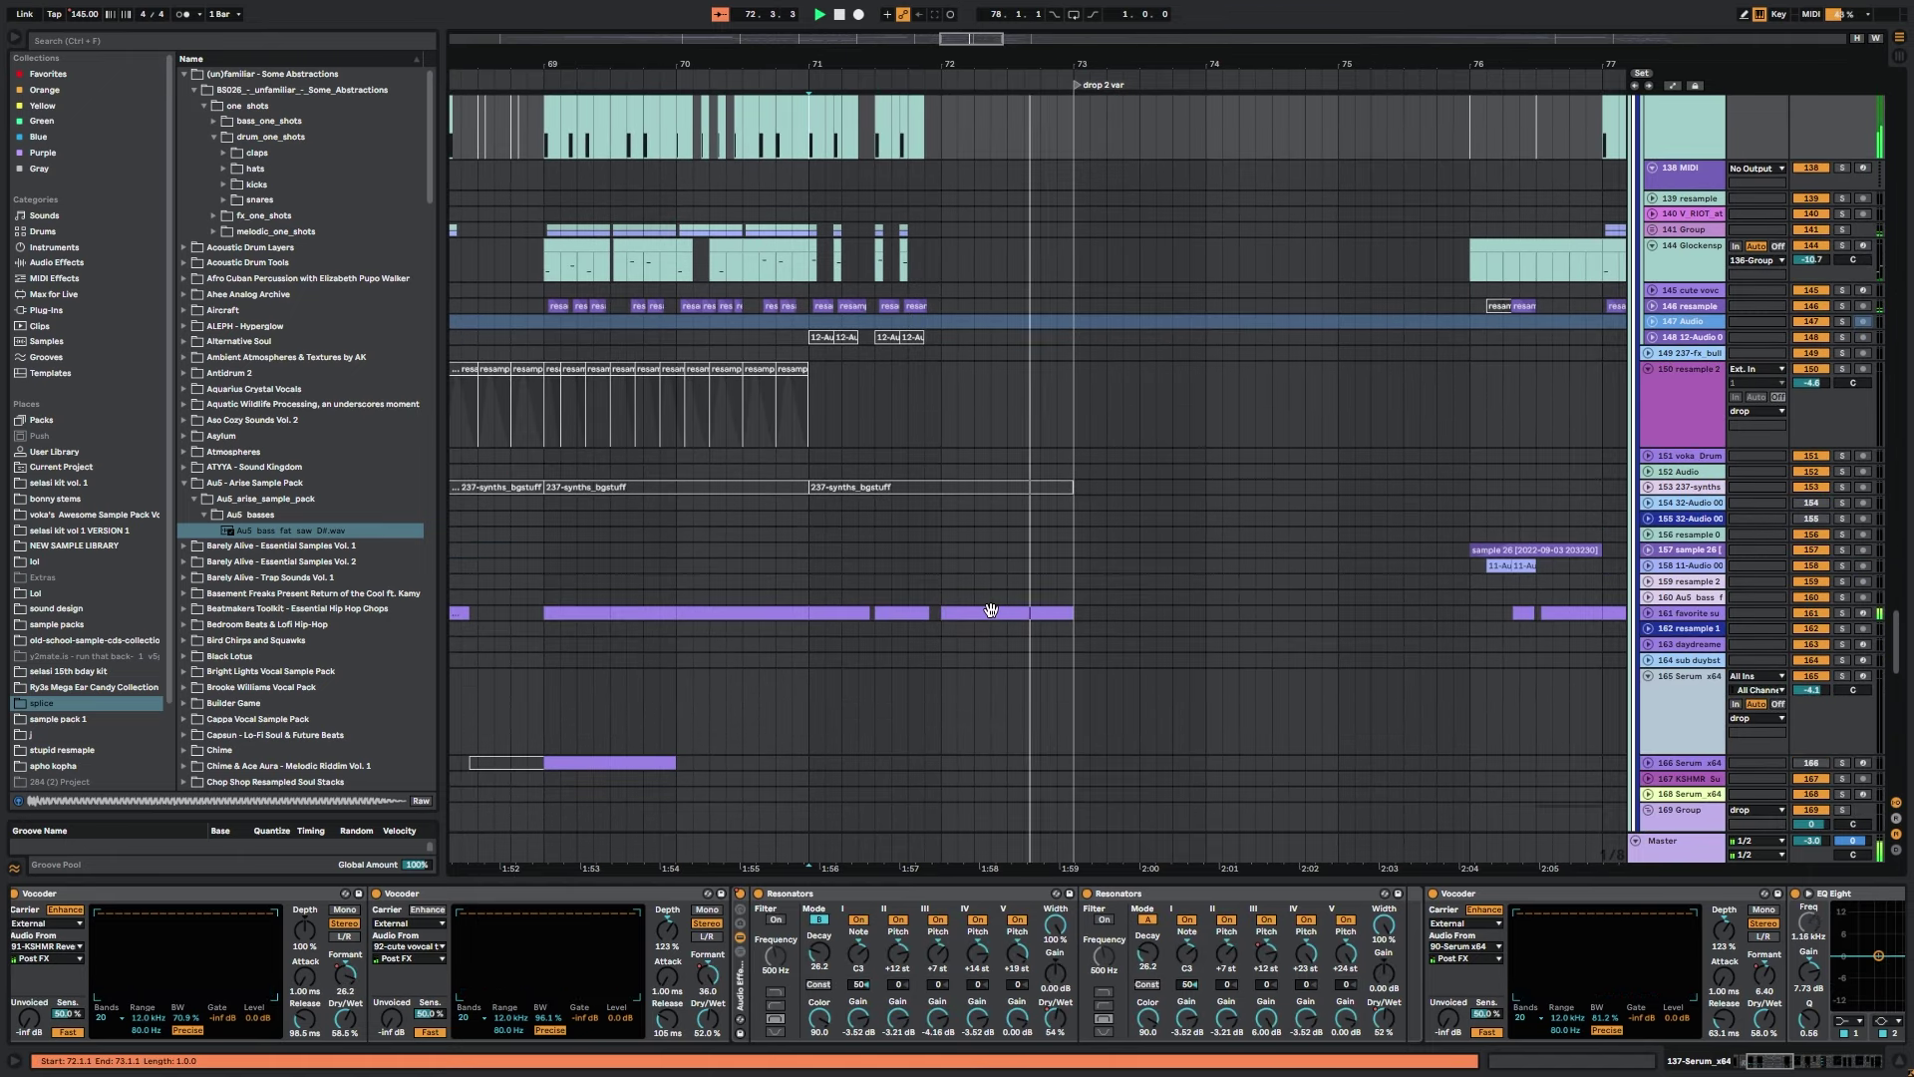
drag(1006, 515, 1003, 1056)
drag(975, 523, 942, 1067)
drag(1049, 389, 867, 574)
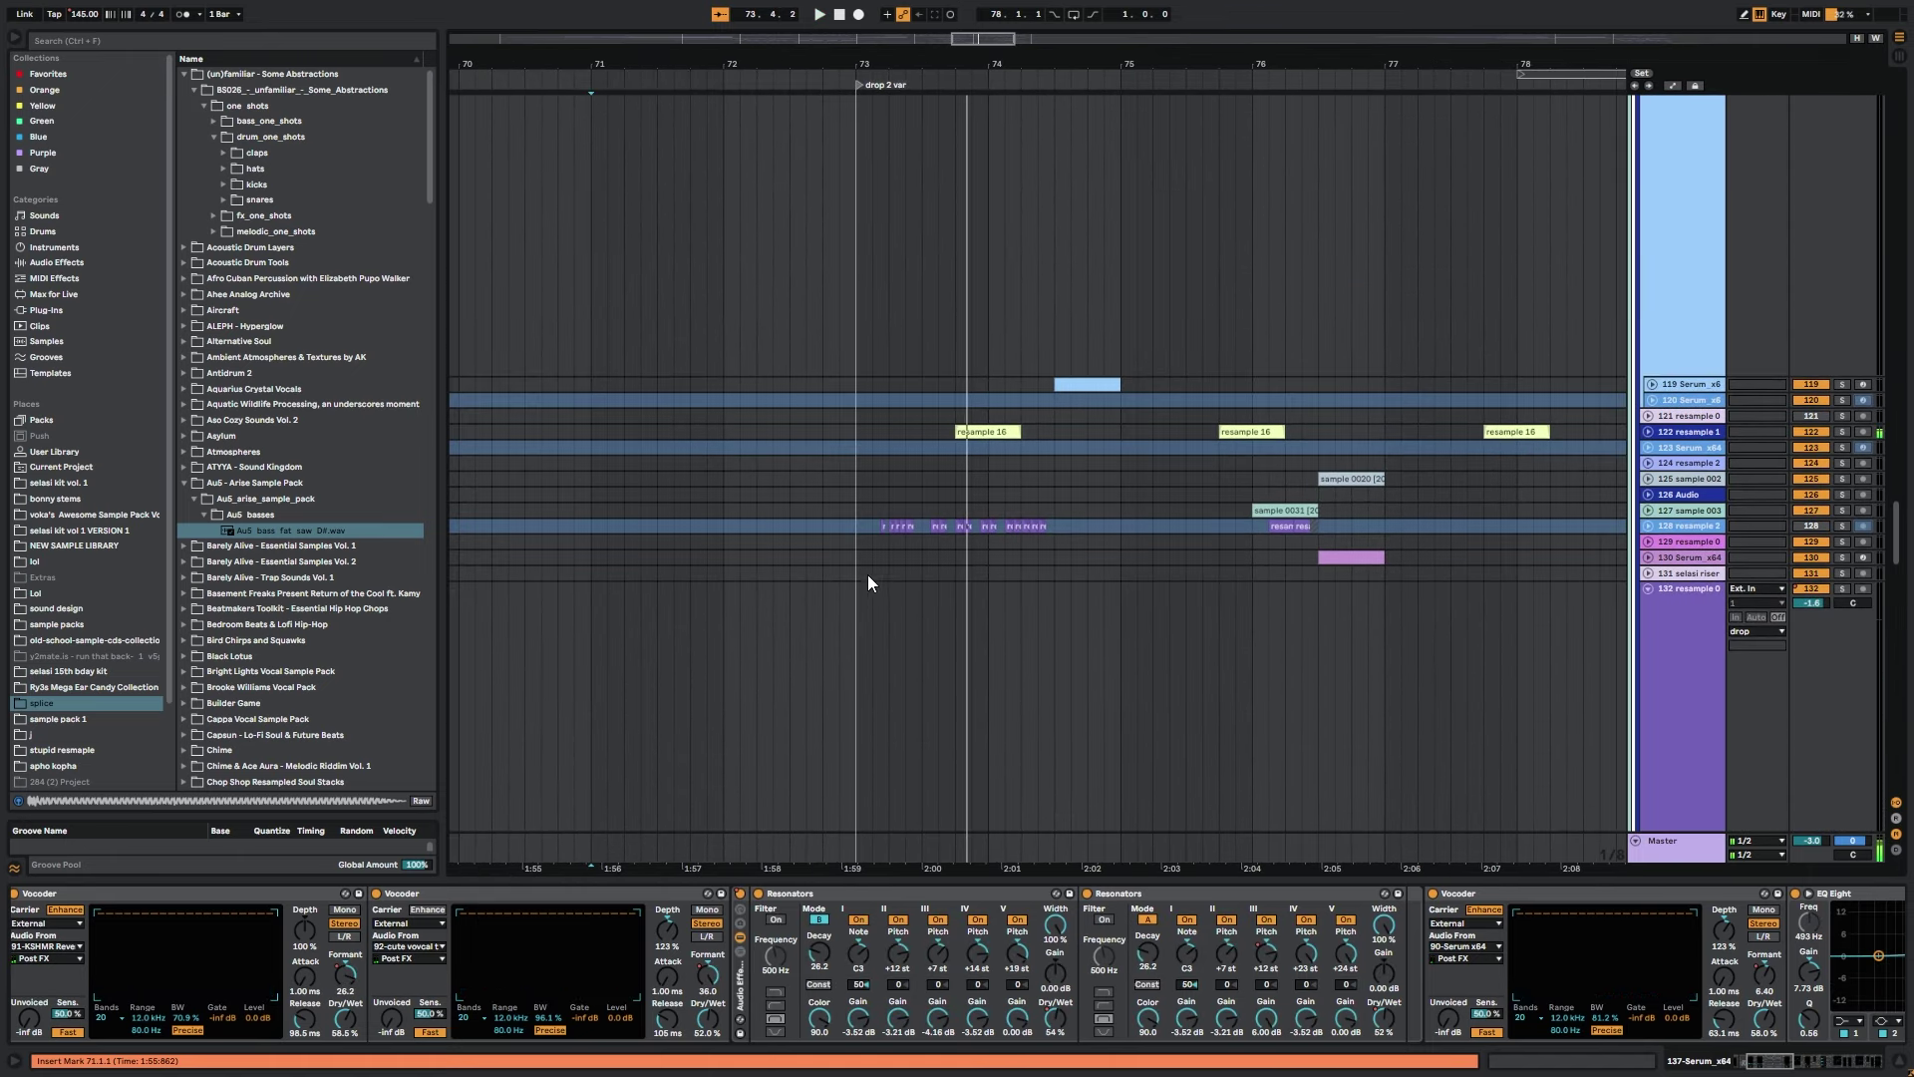
key(space)
Go to drop 2 var at 73.1.1, then solo and expand resample track 184.
click(860, 527)
drag(1102, 660, 1107, 544)
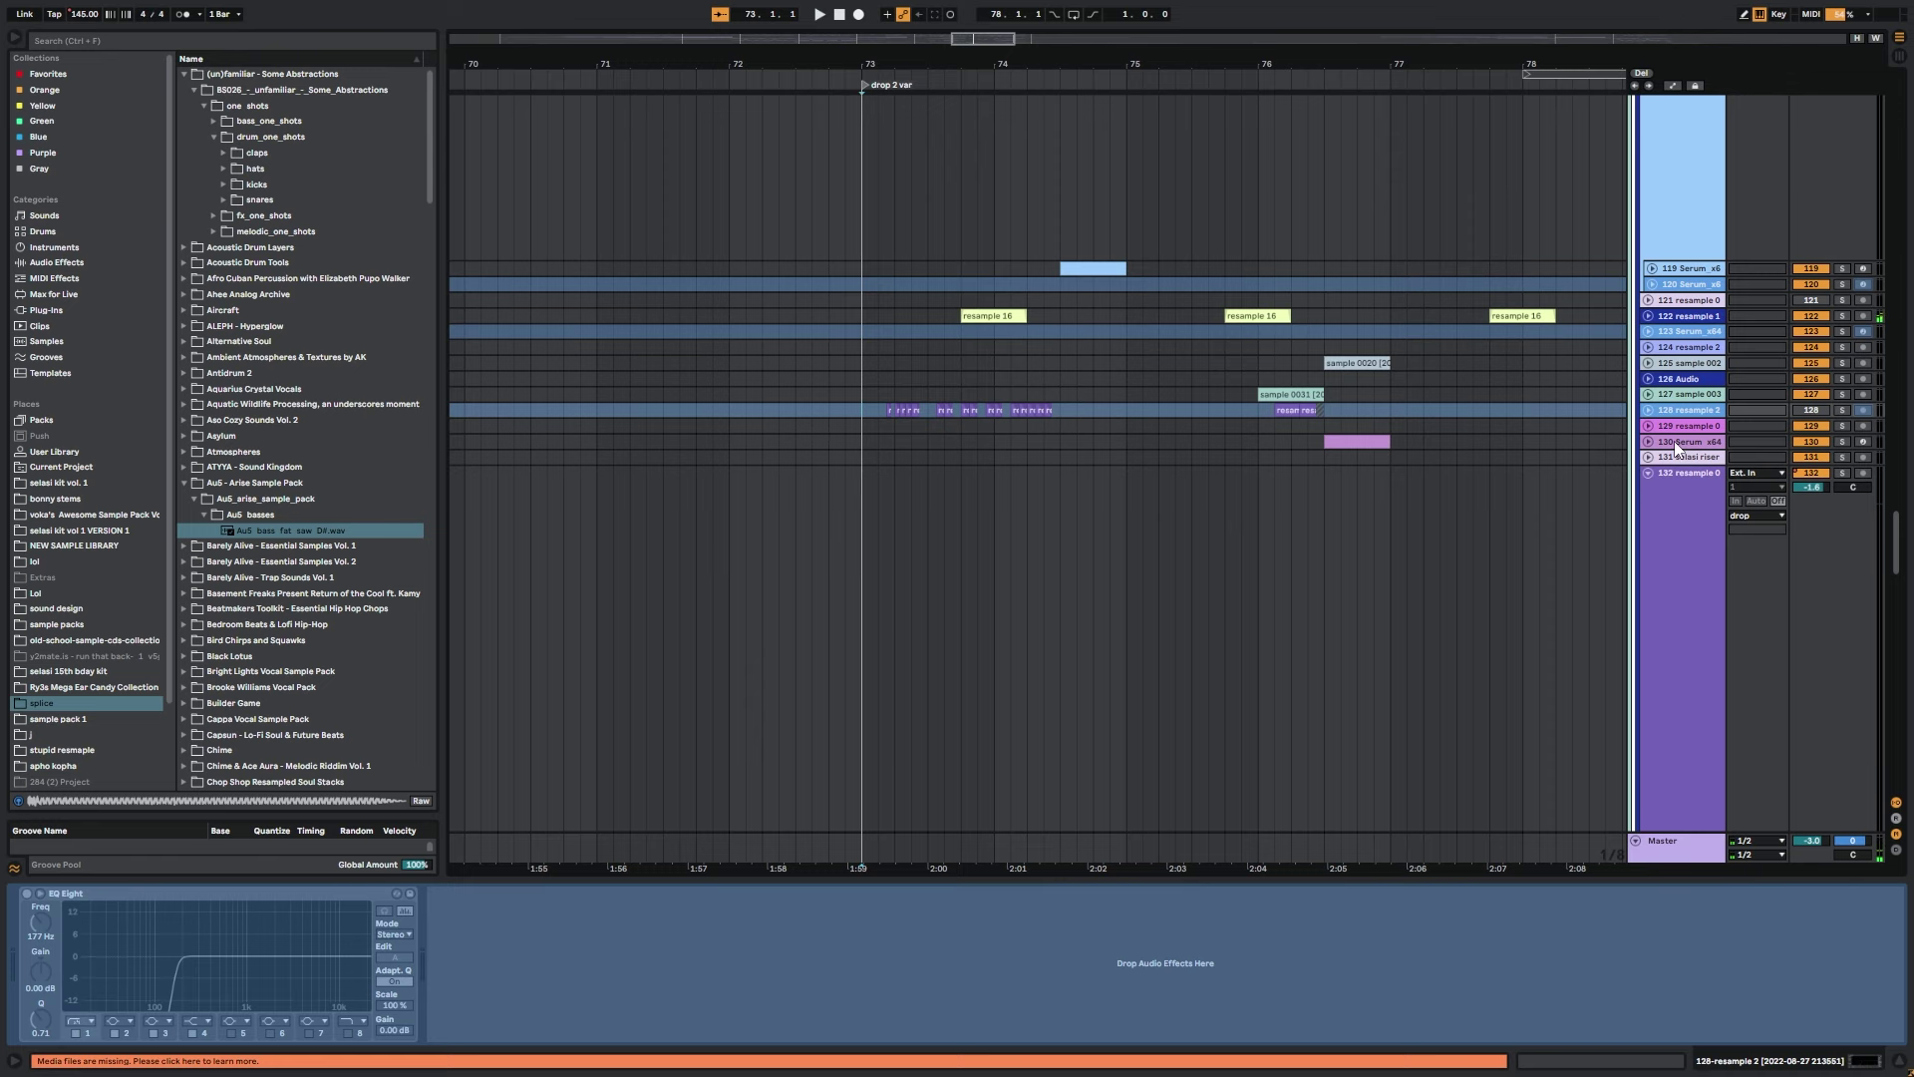
drag(1166, 748, 1149, 73)
drag(1143, 798, 1101, 126)
drag(1028, 702, 996, 508)
click(775, 369)
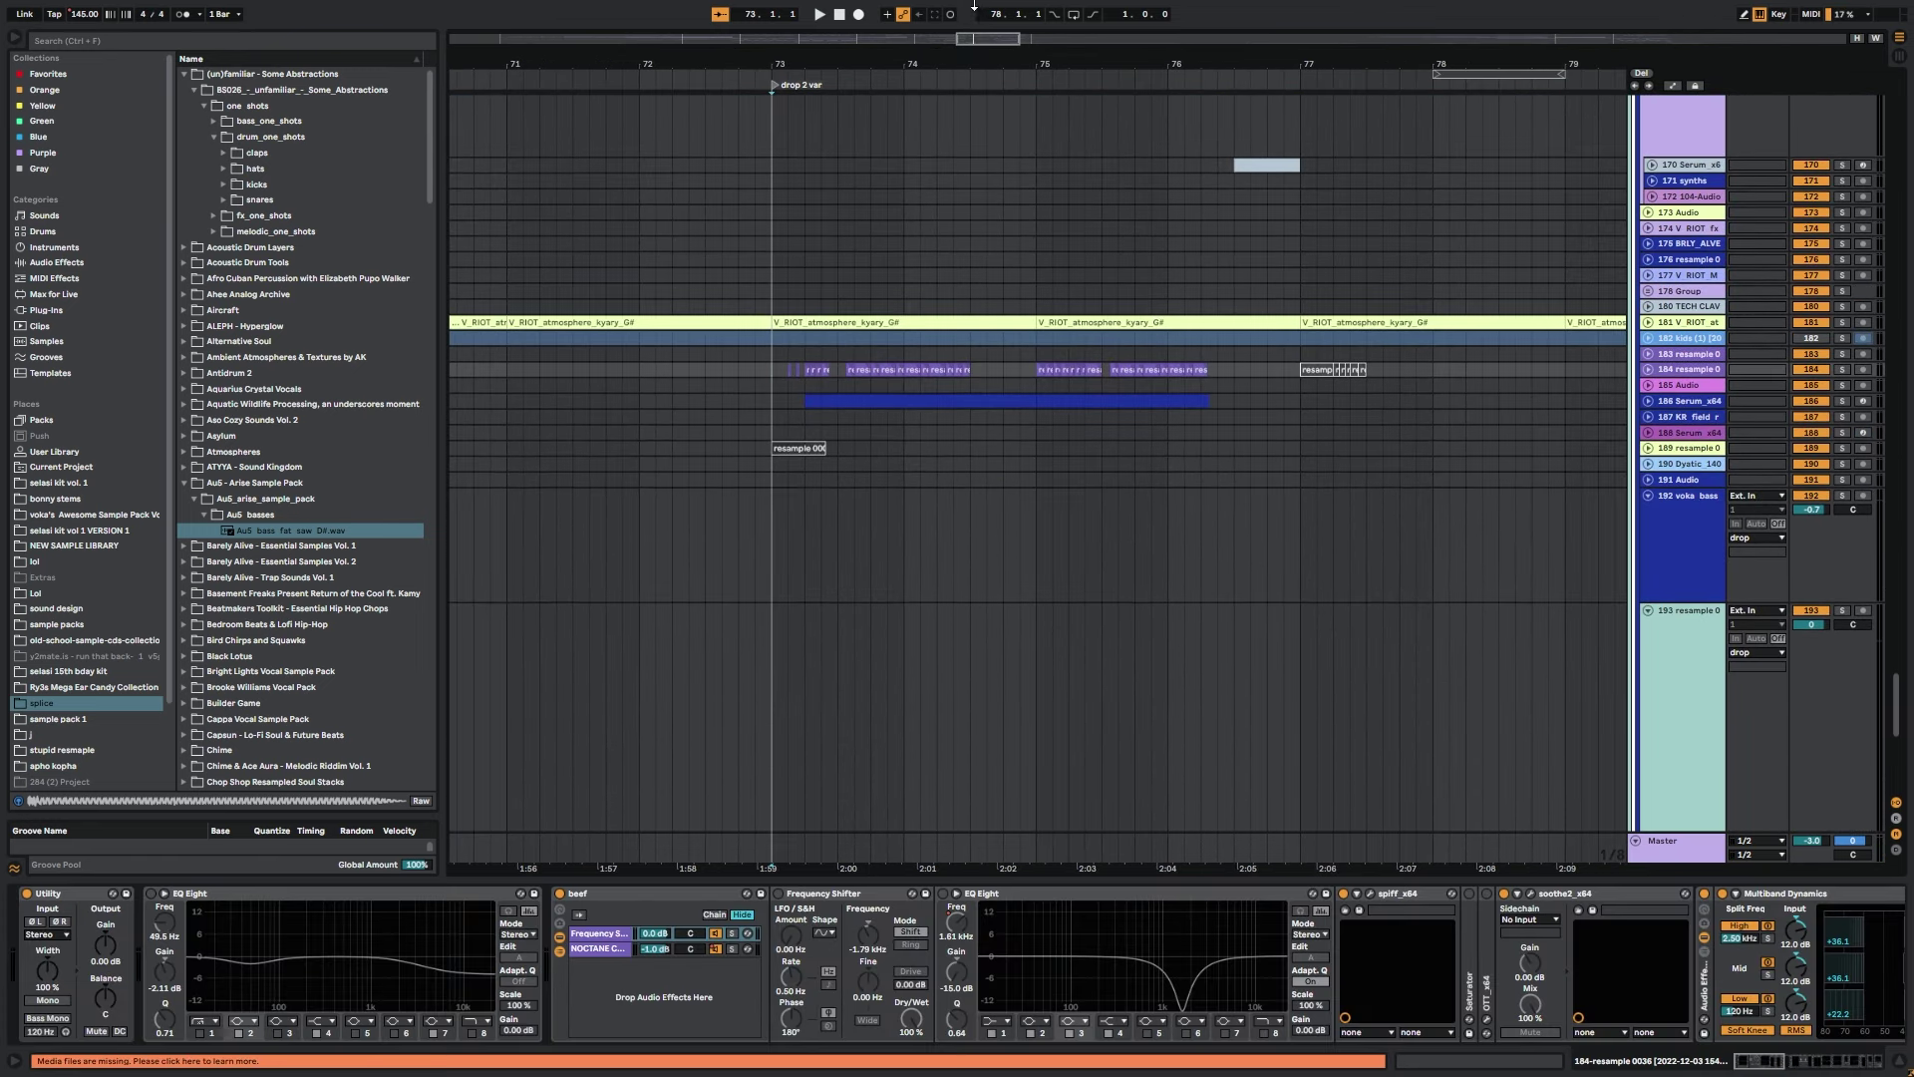
drag(978, 42, 976, 87)
click(955, 360)
click(959, 368)
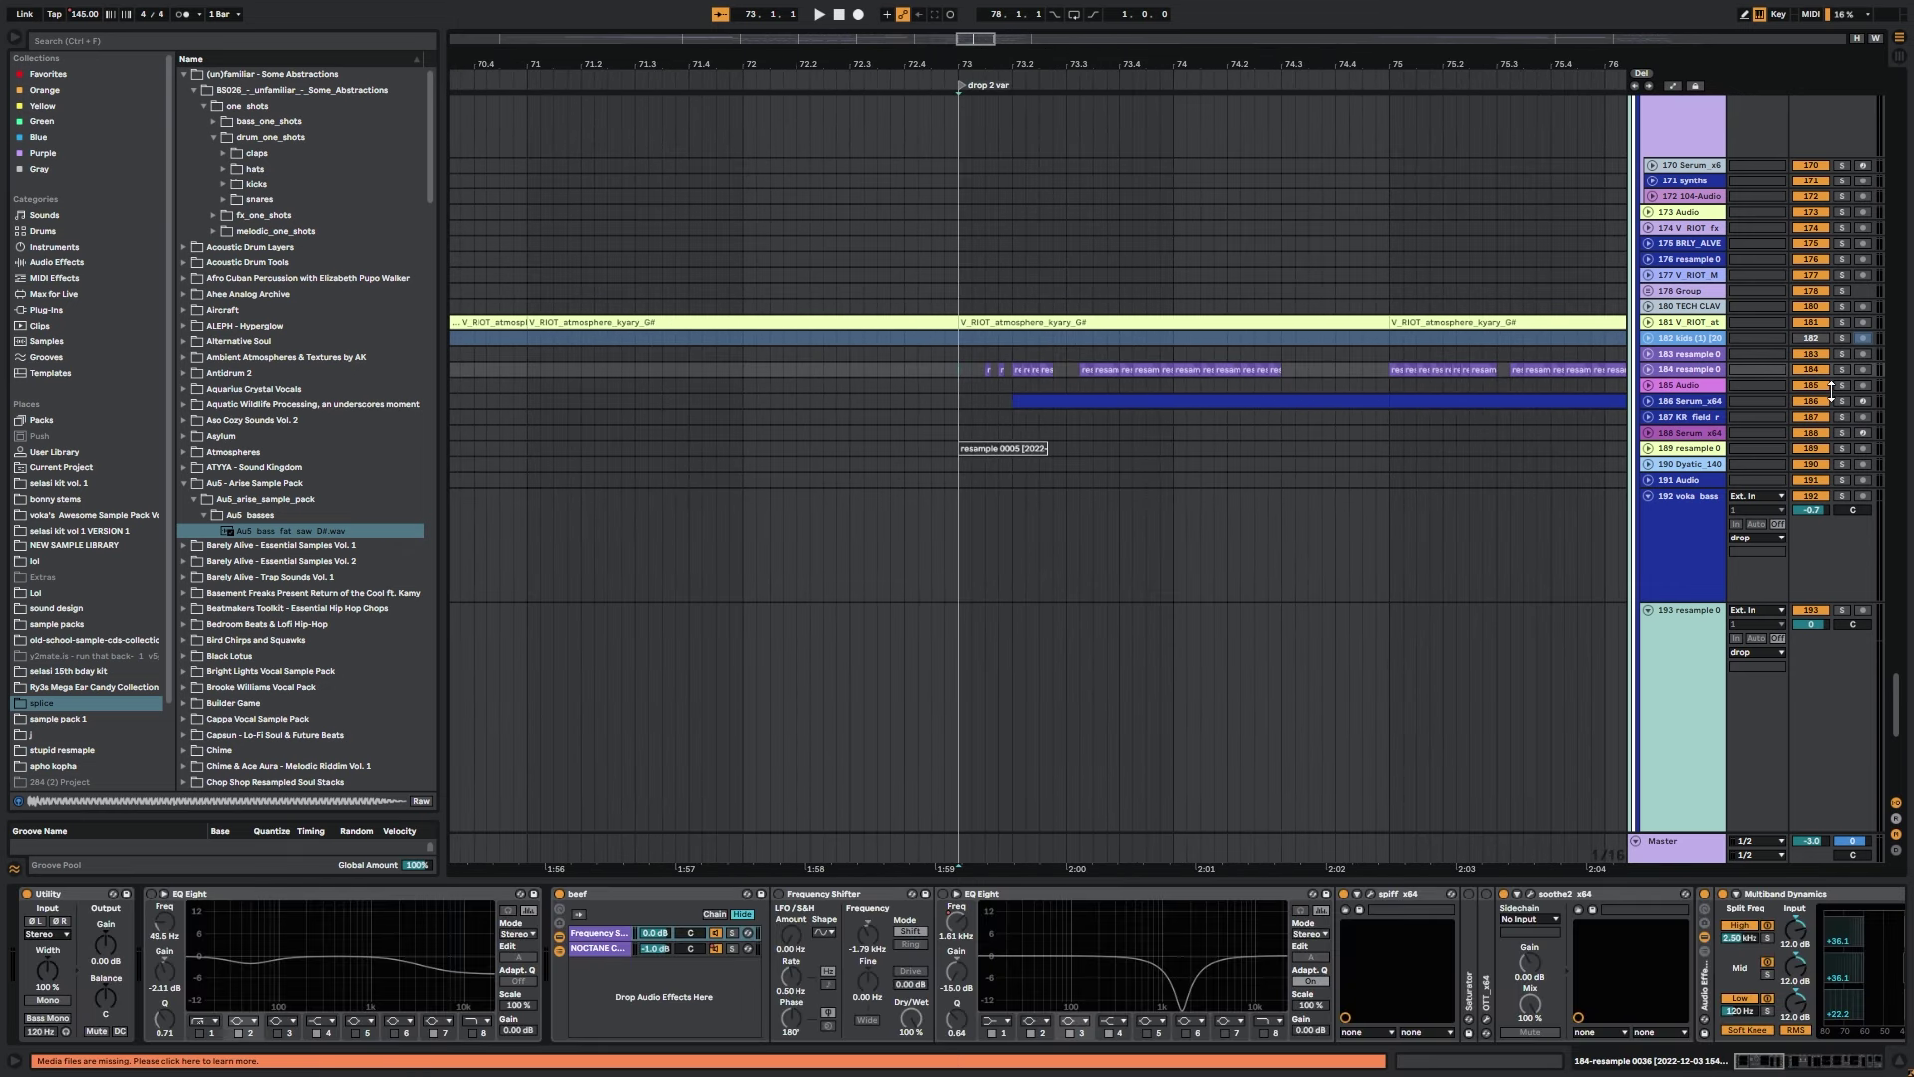
click(1842, 368)
click(1647, 368)
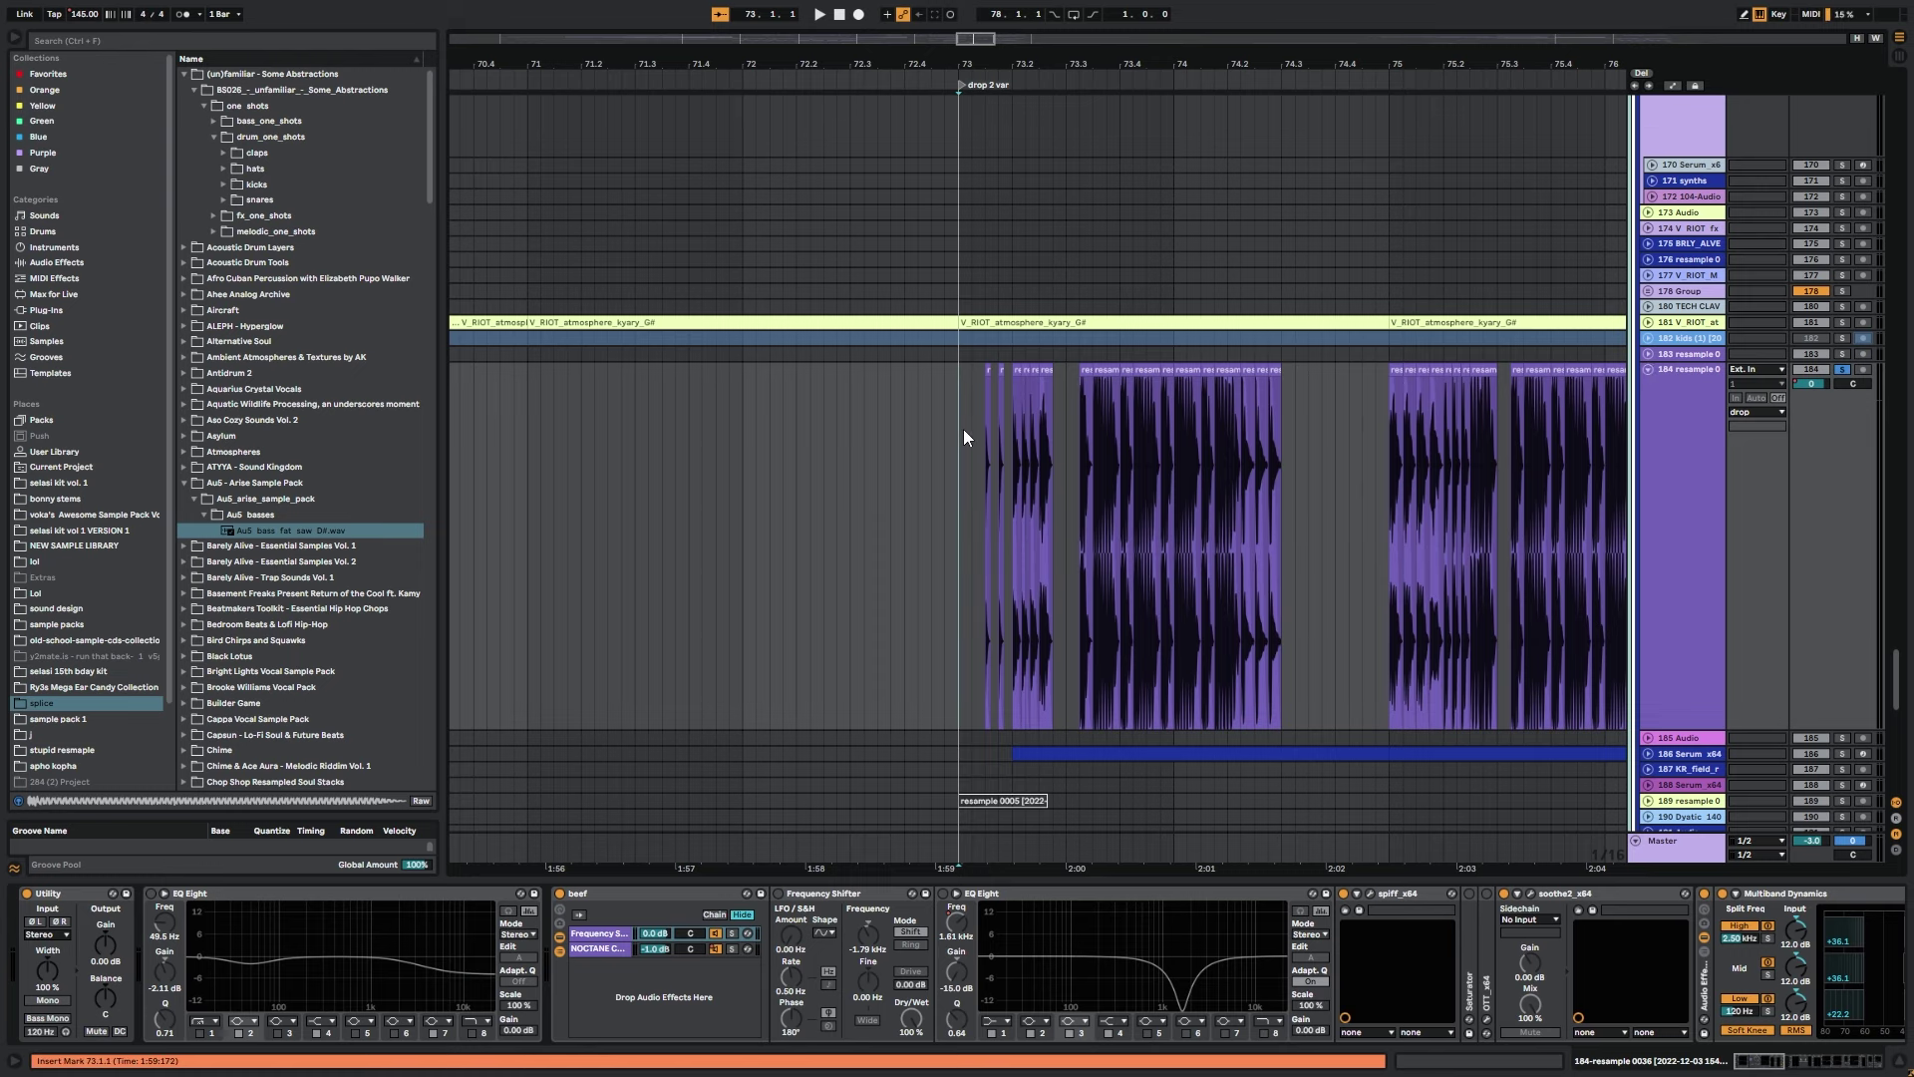
Audition the chopped resample clips on track 184 near the start of drop 2 var.
drag(975, 40, 979, 75)
drag(1032, 454, 1021, 406)
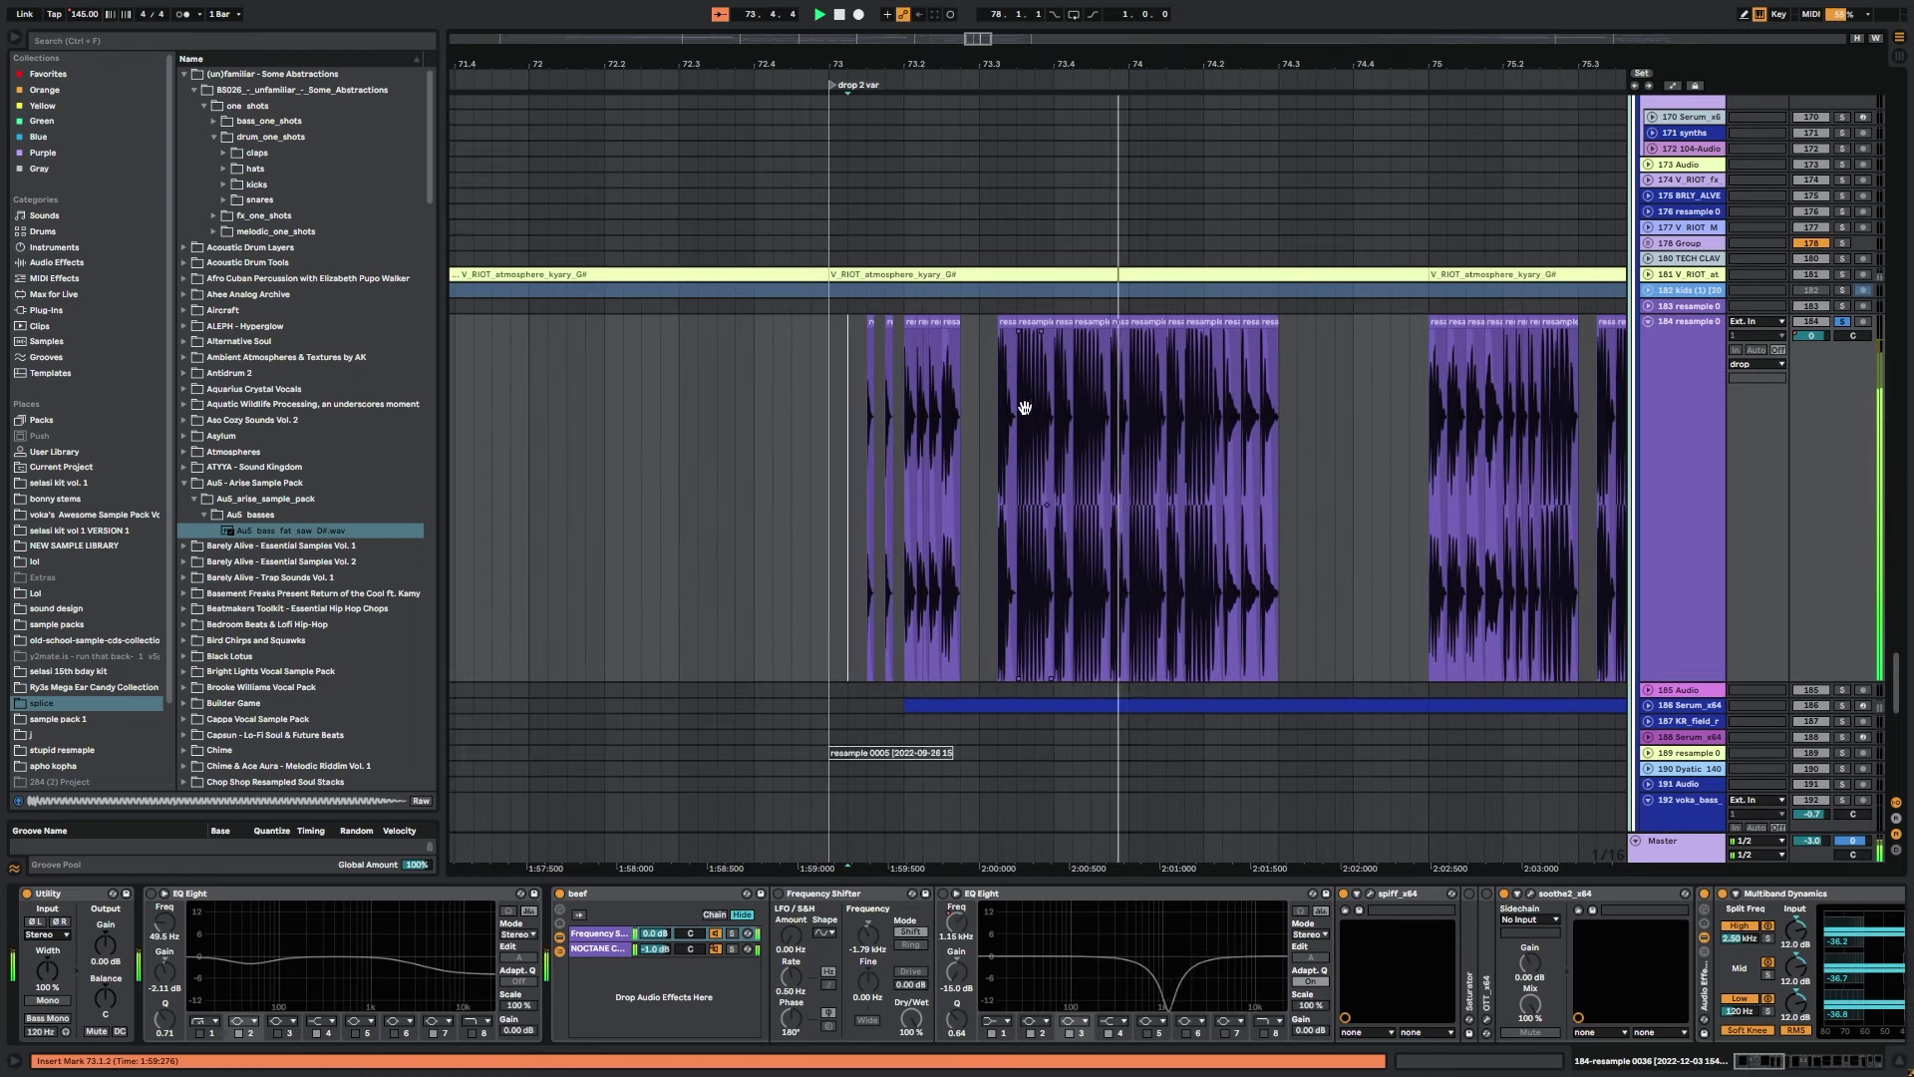
click(1001, 410)
key(space)
click(869, 458)
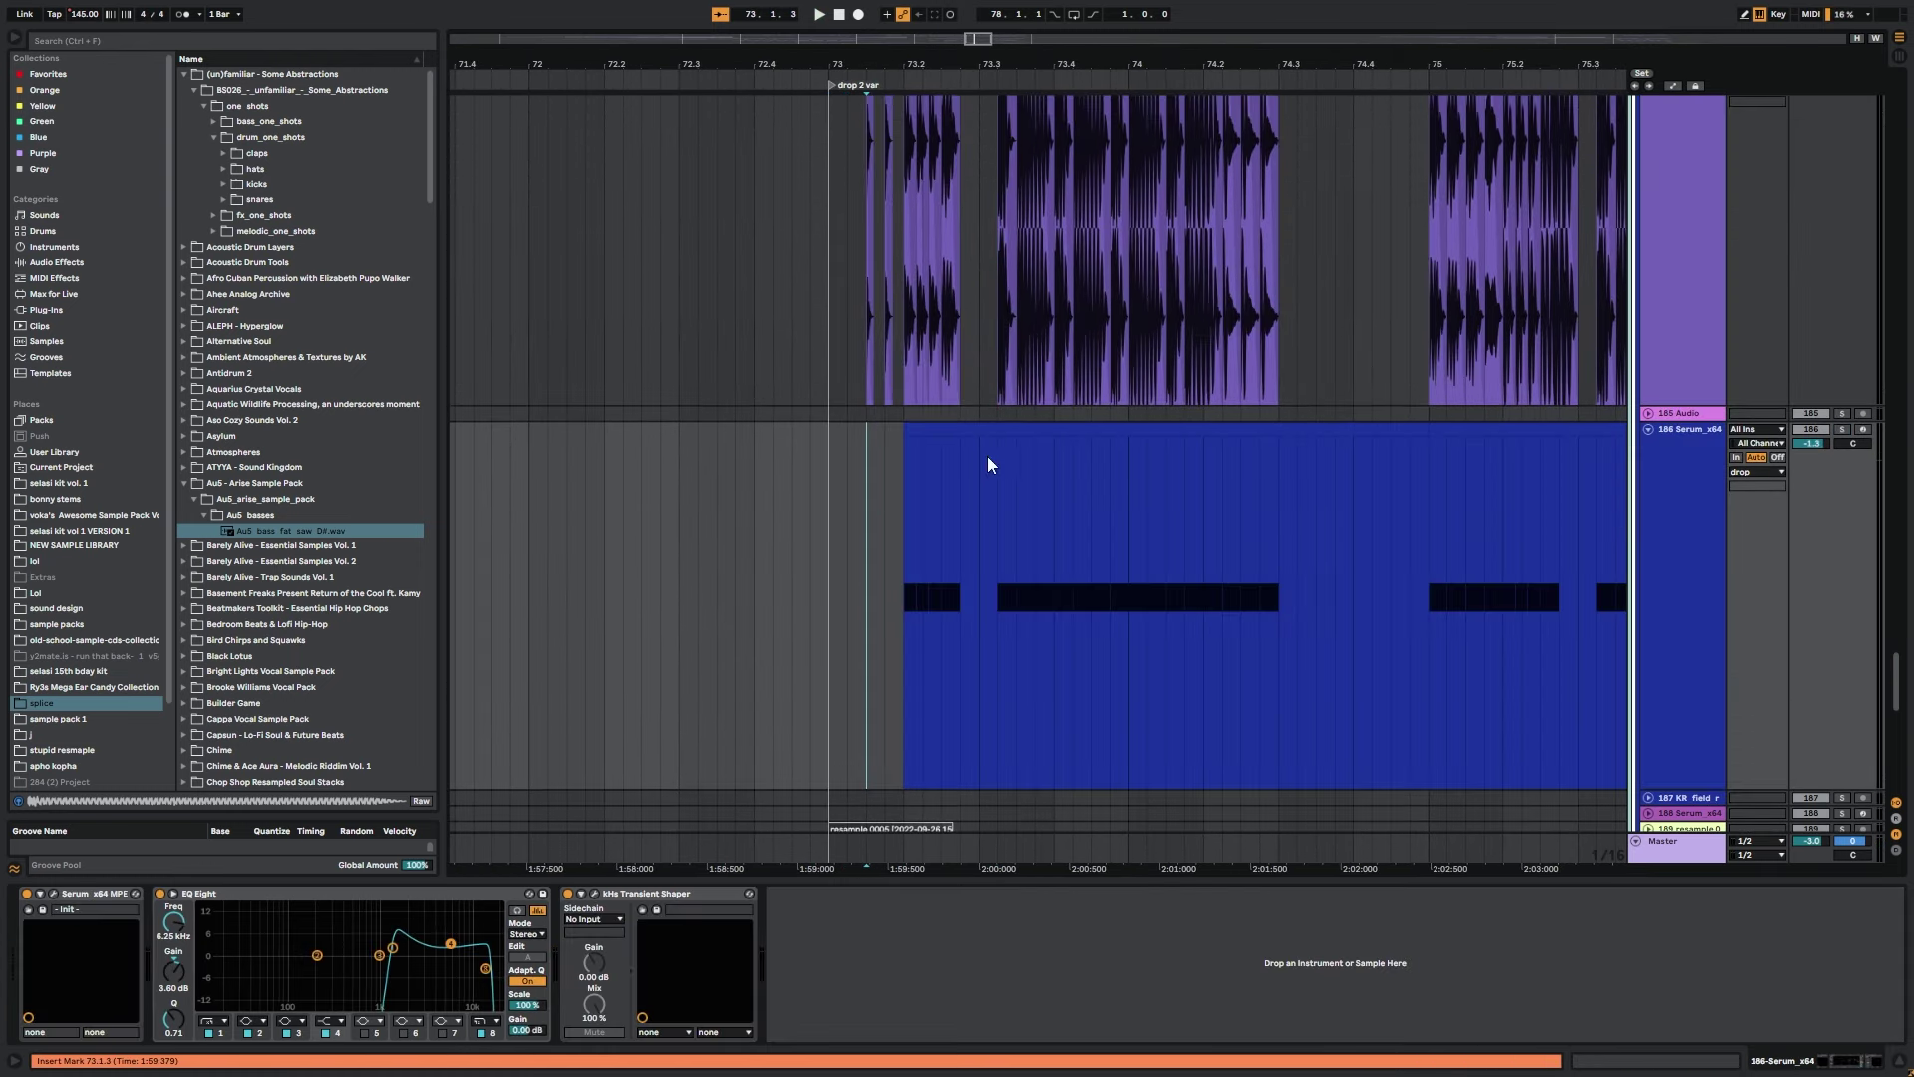
Solo 186 Serum_x64 and audition its bass layer from 73.2.1.
click(901, 512)
key(space)
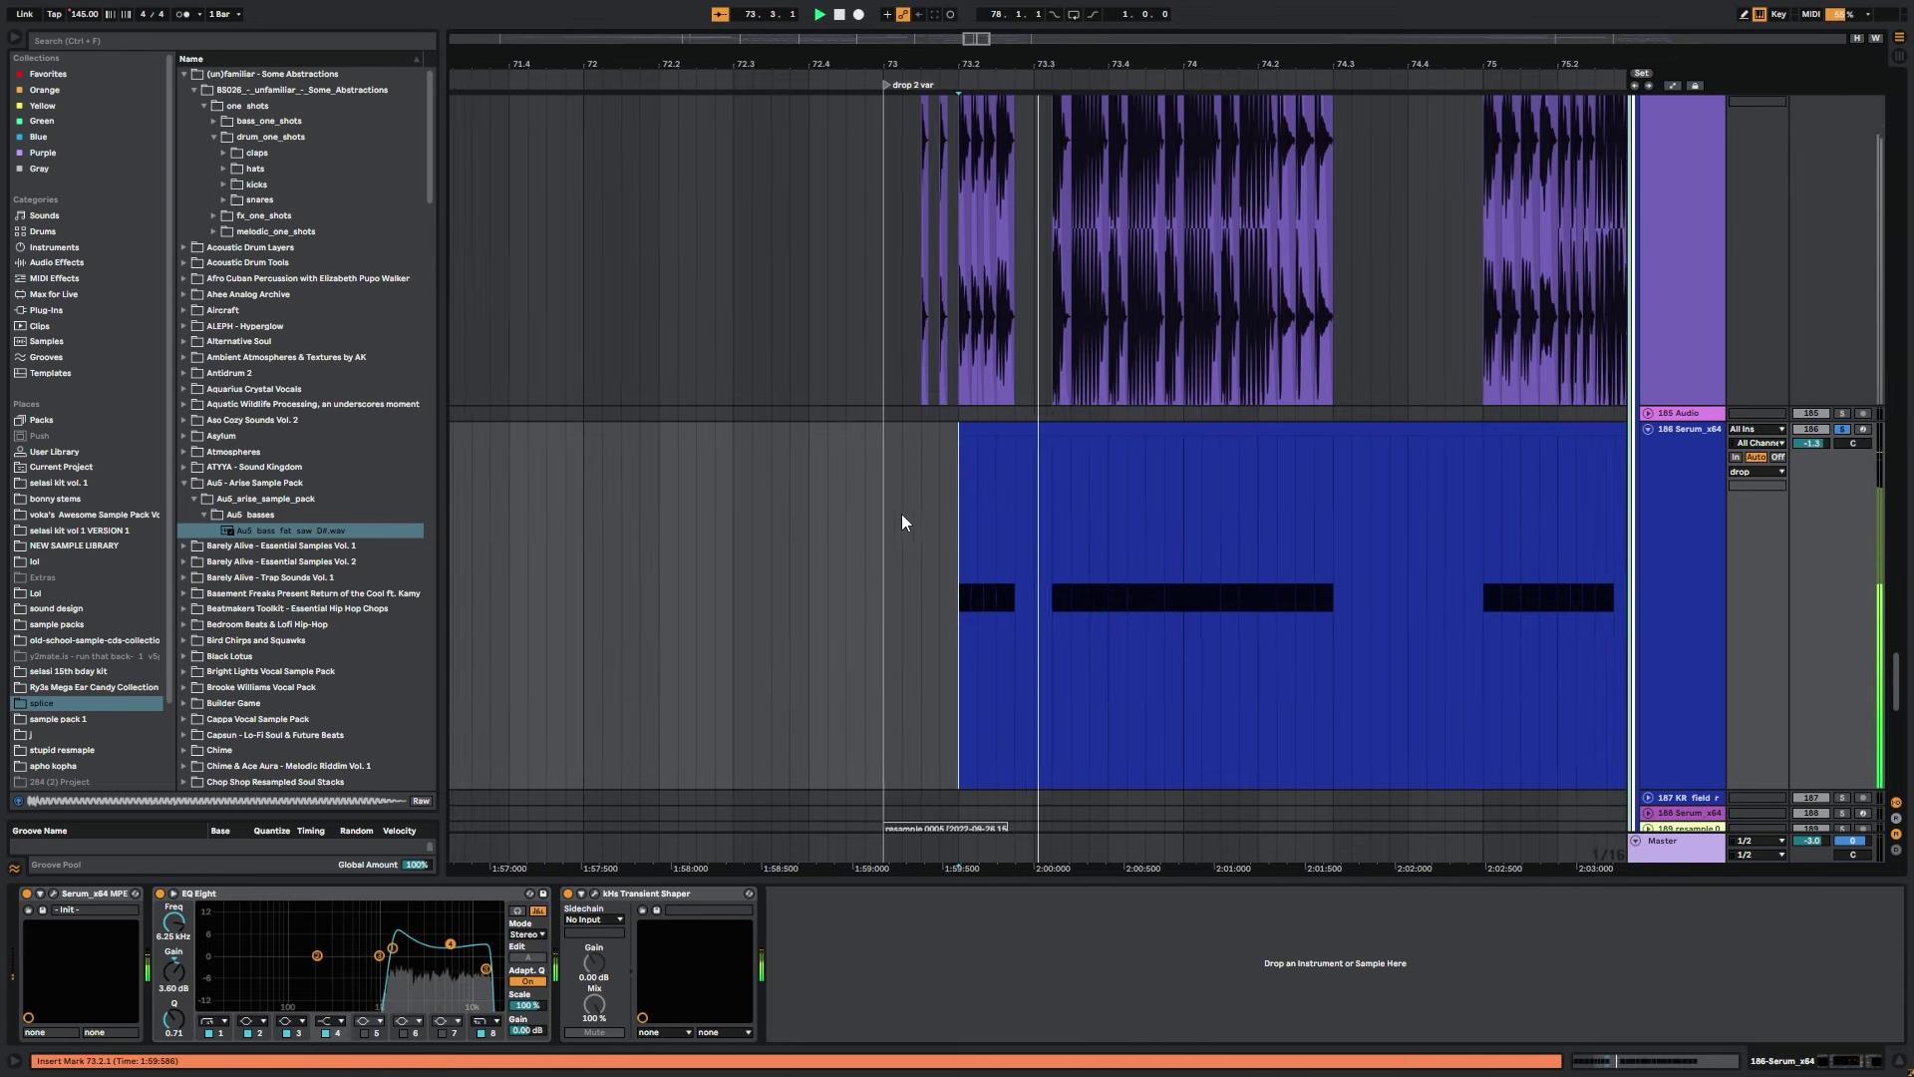
key(space)
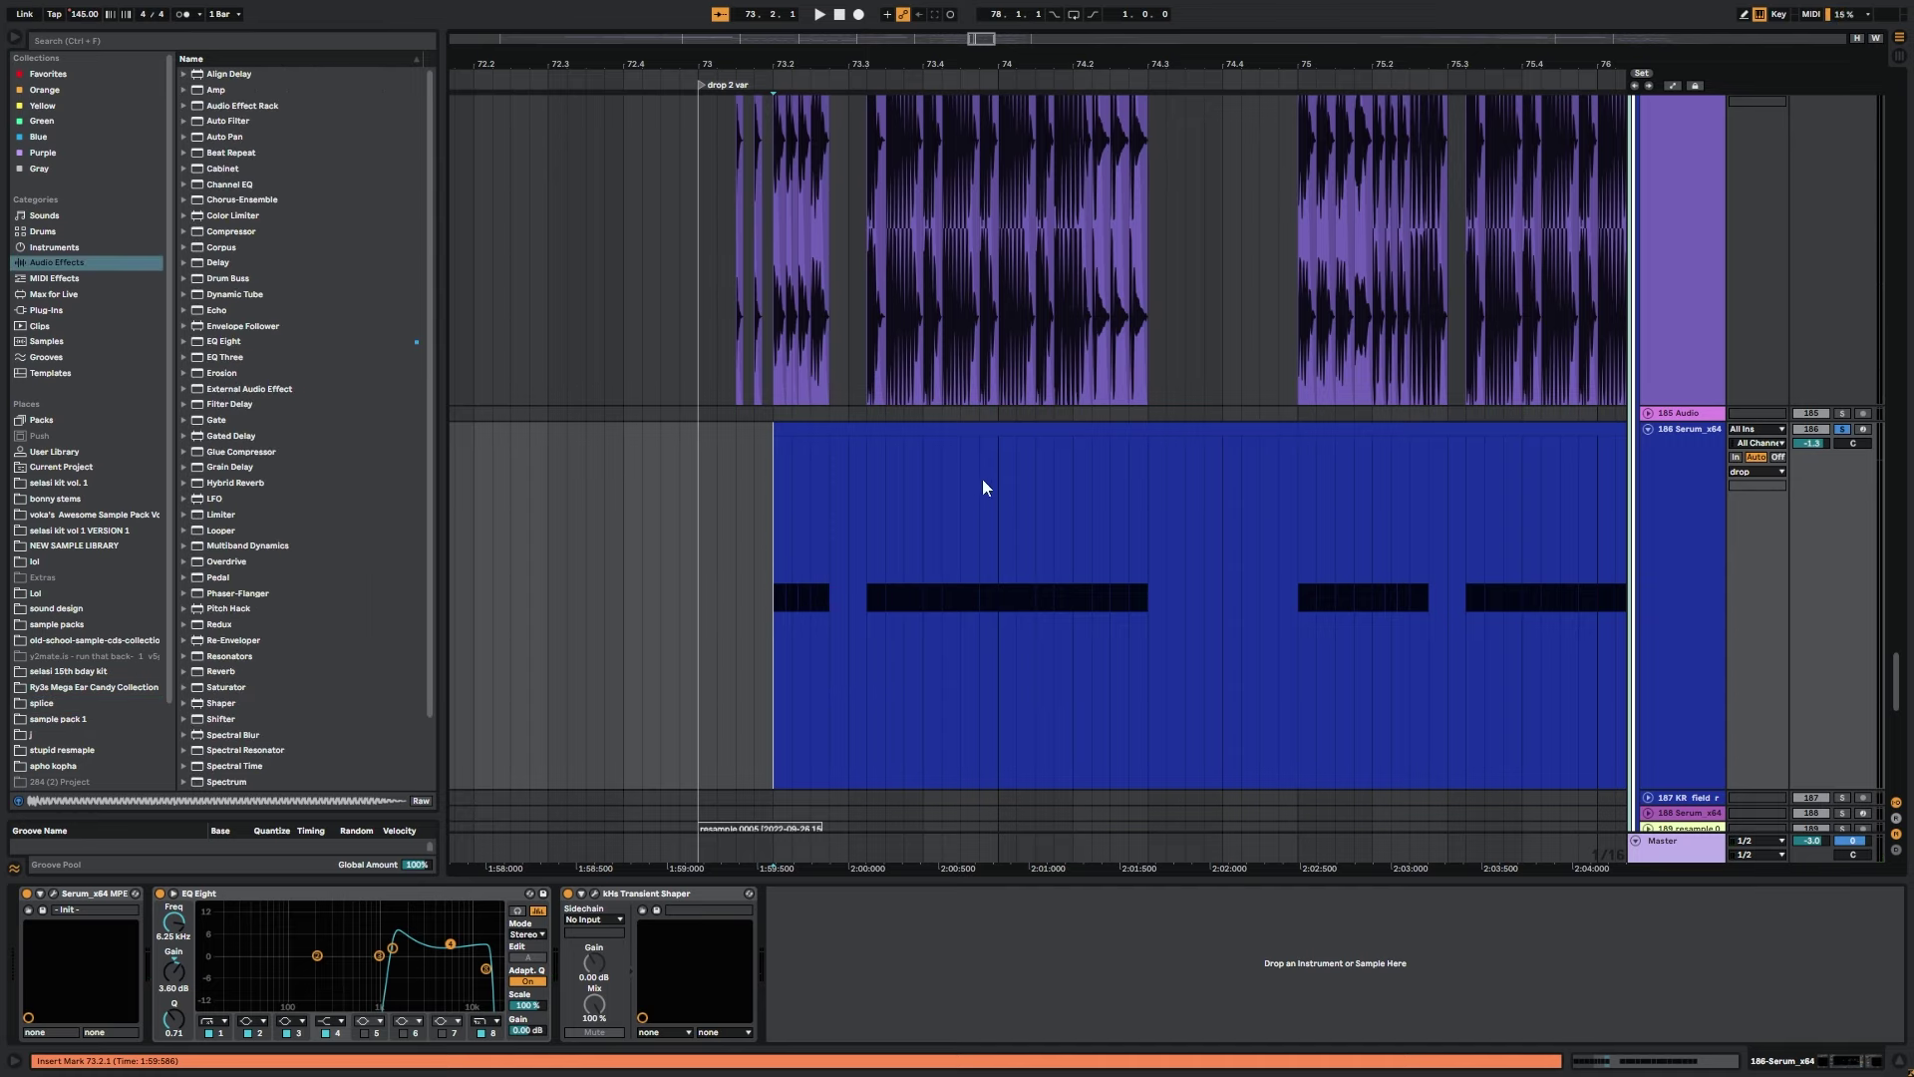
Return the solo to resample track 184 and audition its chopped clips from 73.3.2.
ctrl+alt+drag(1049, 199, 1164, 458)
click(984, 407)
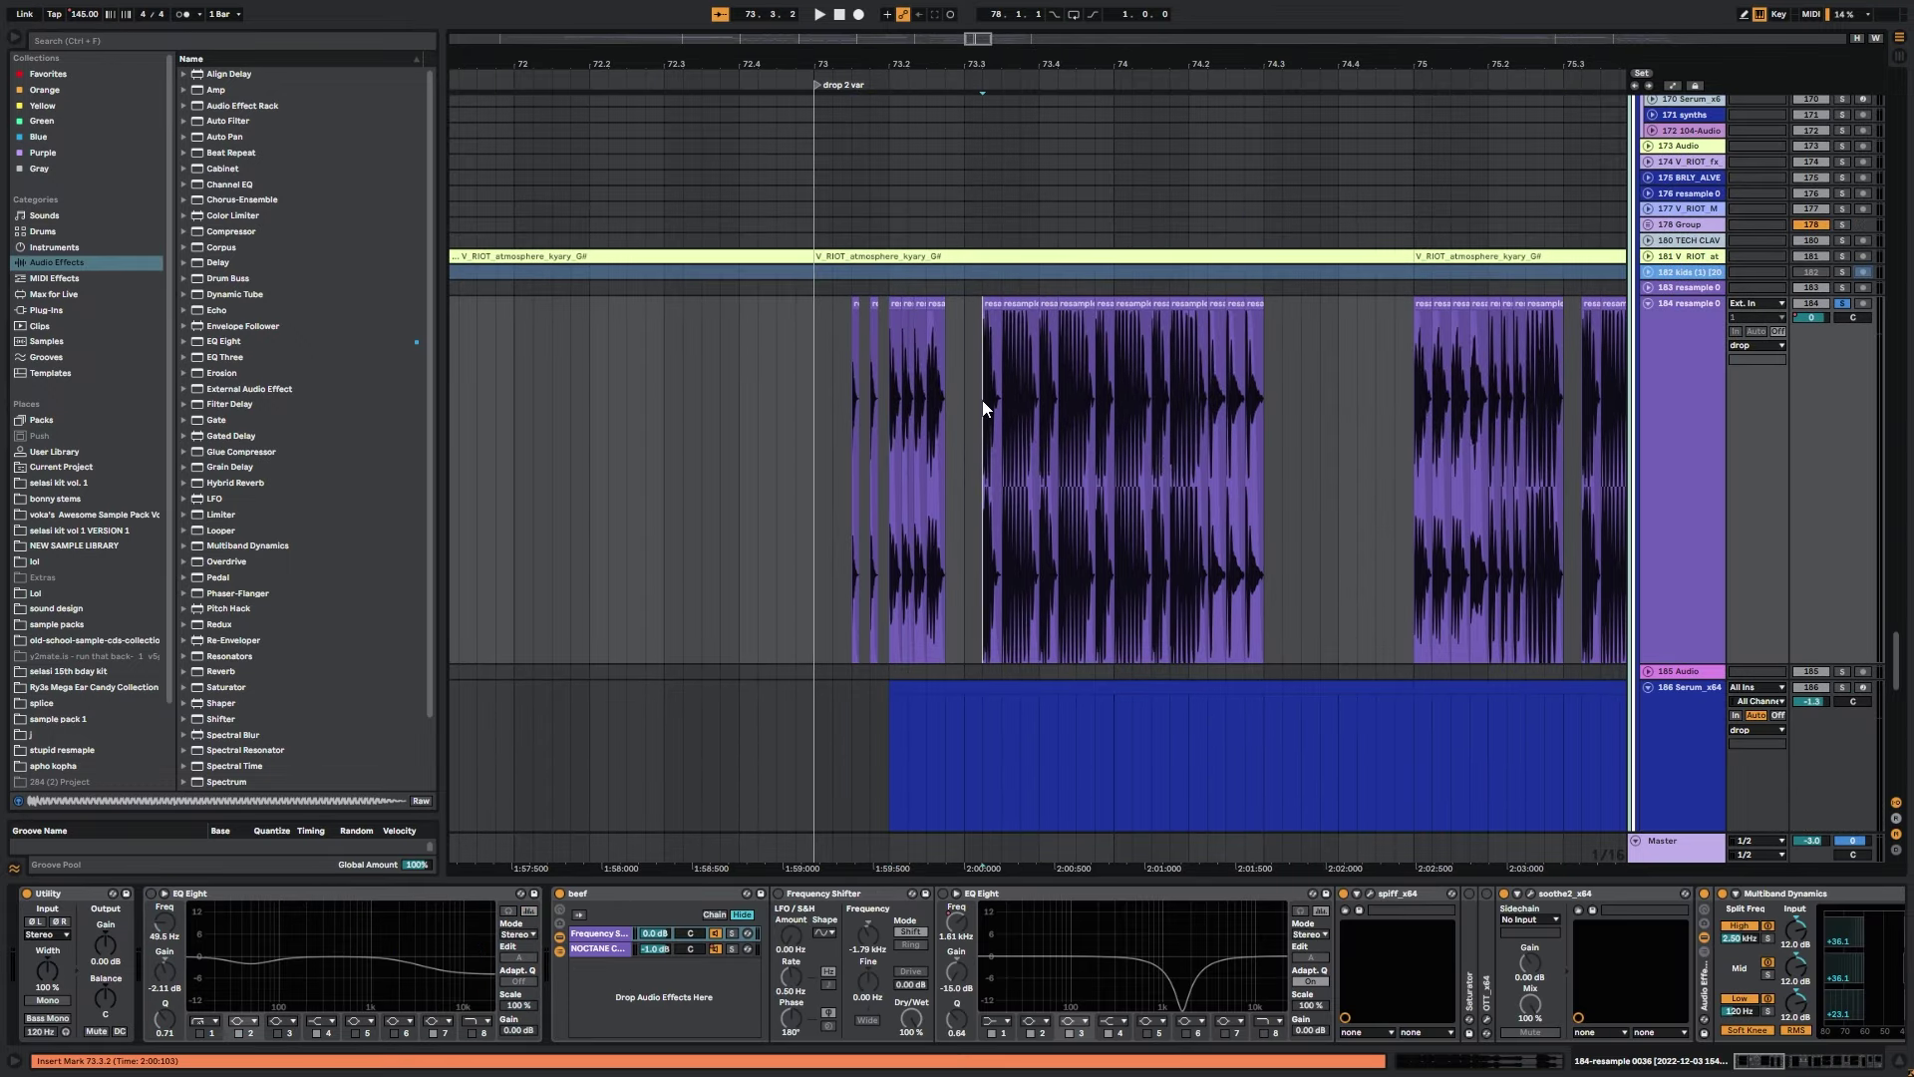
key(space)
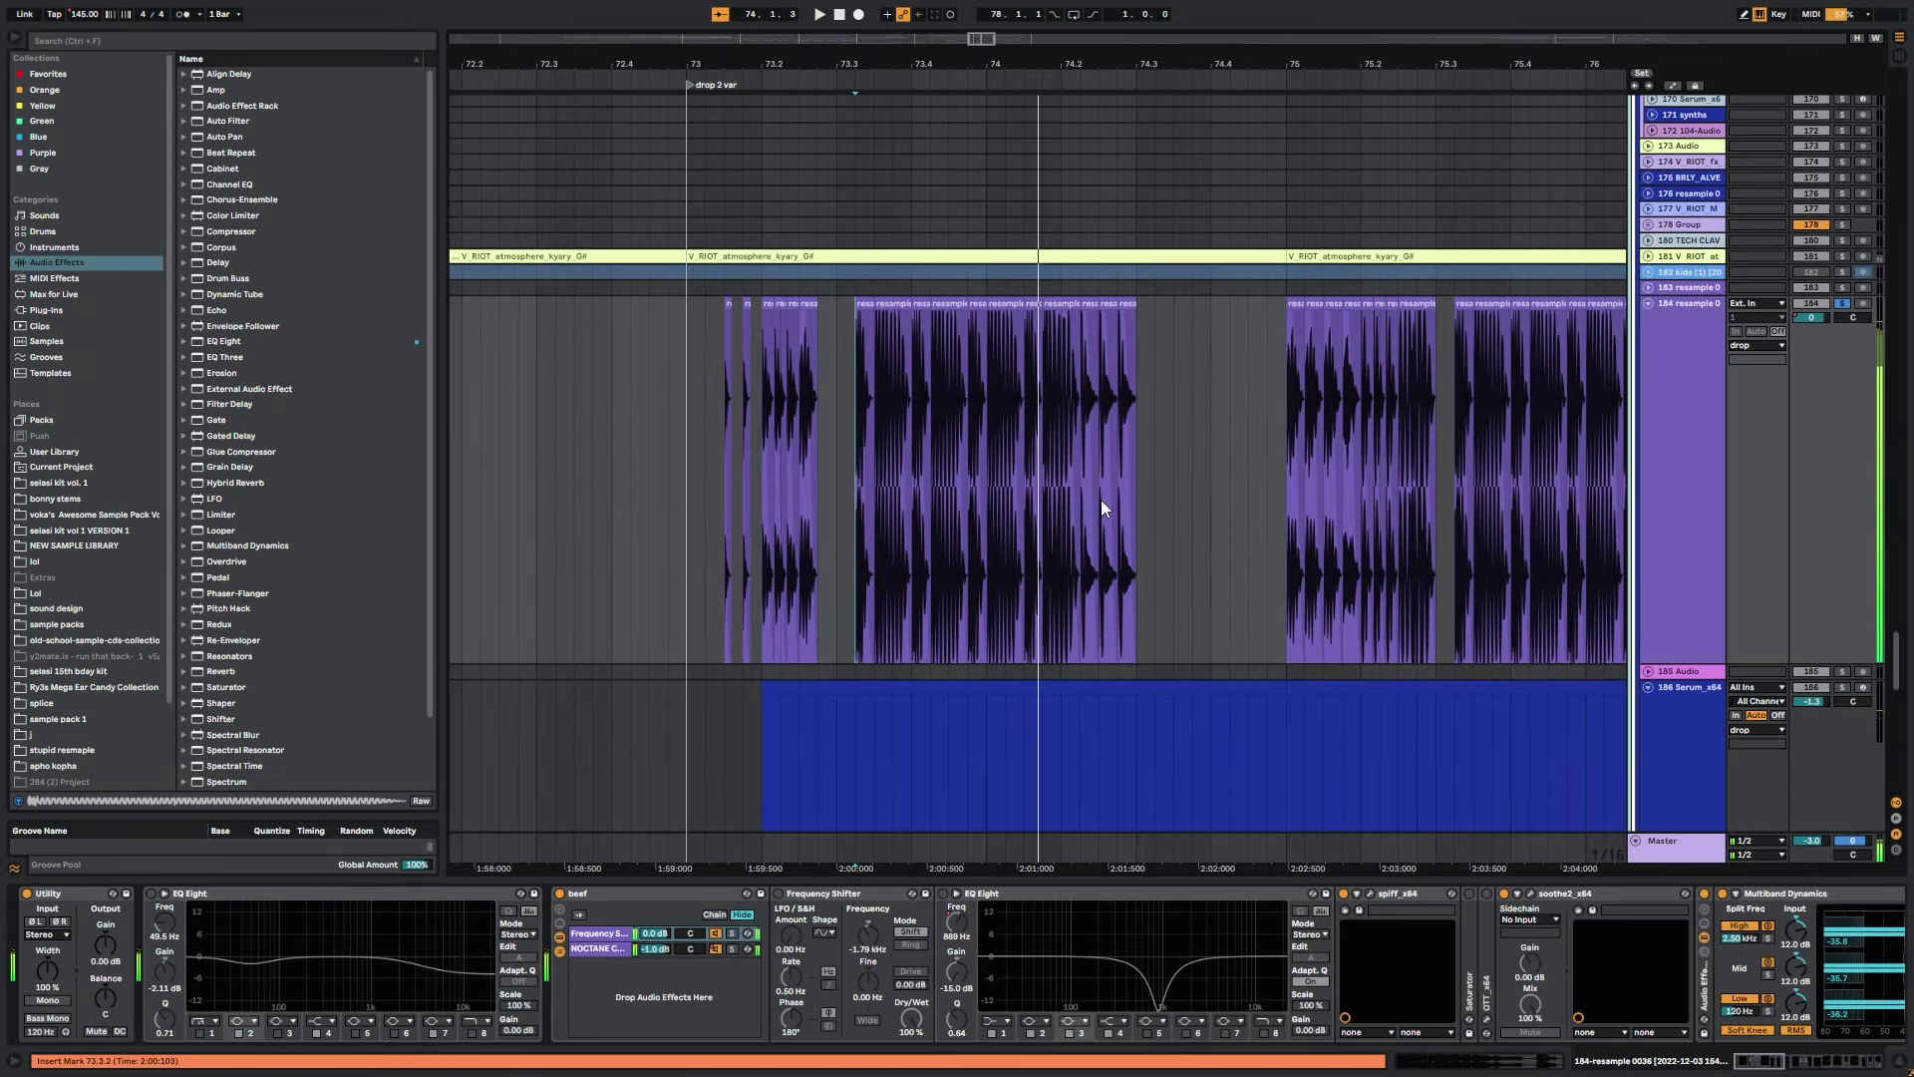
Add 186 Serum_x64 to the solo and audition it together with track 184 from 73.2.1.
scroll(1107, 478, down, 2)
ctrl+click(1841, 578)
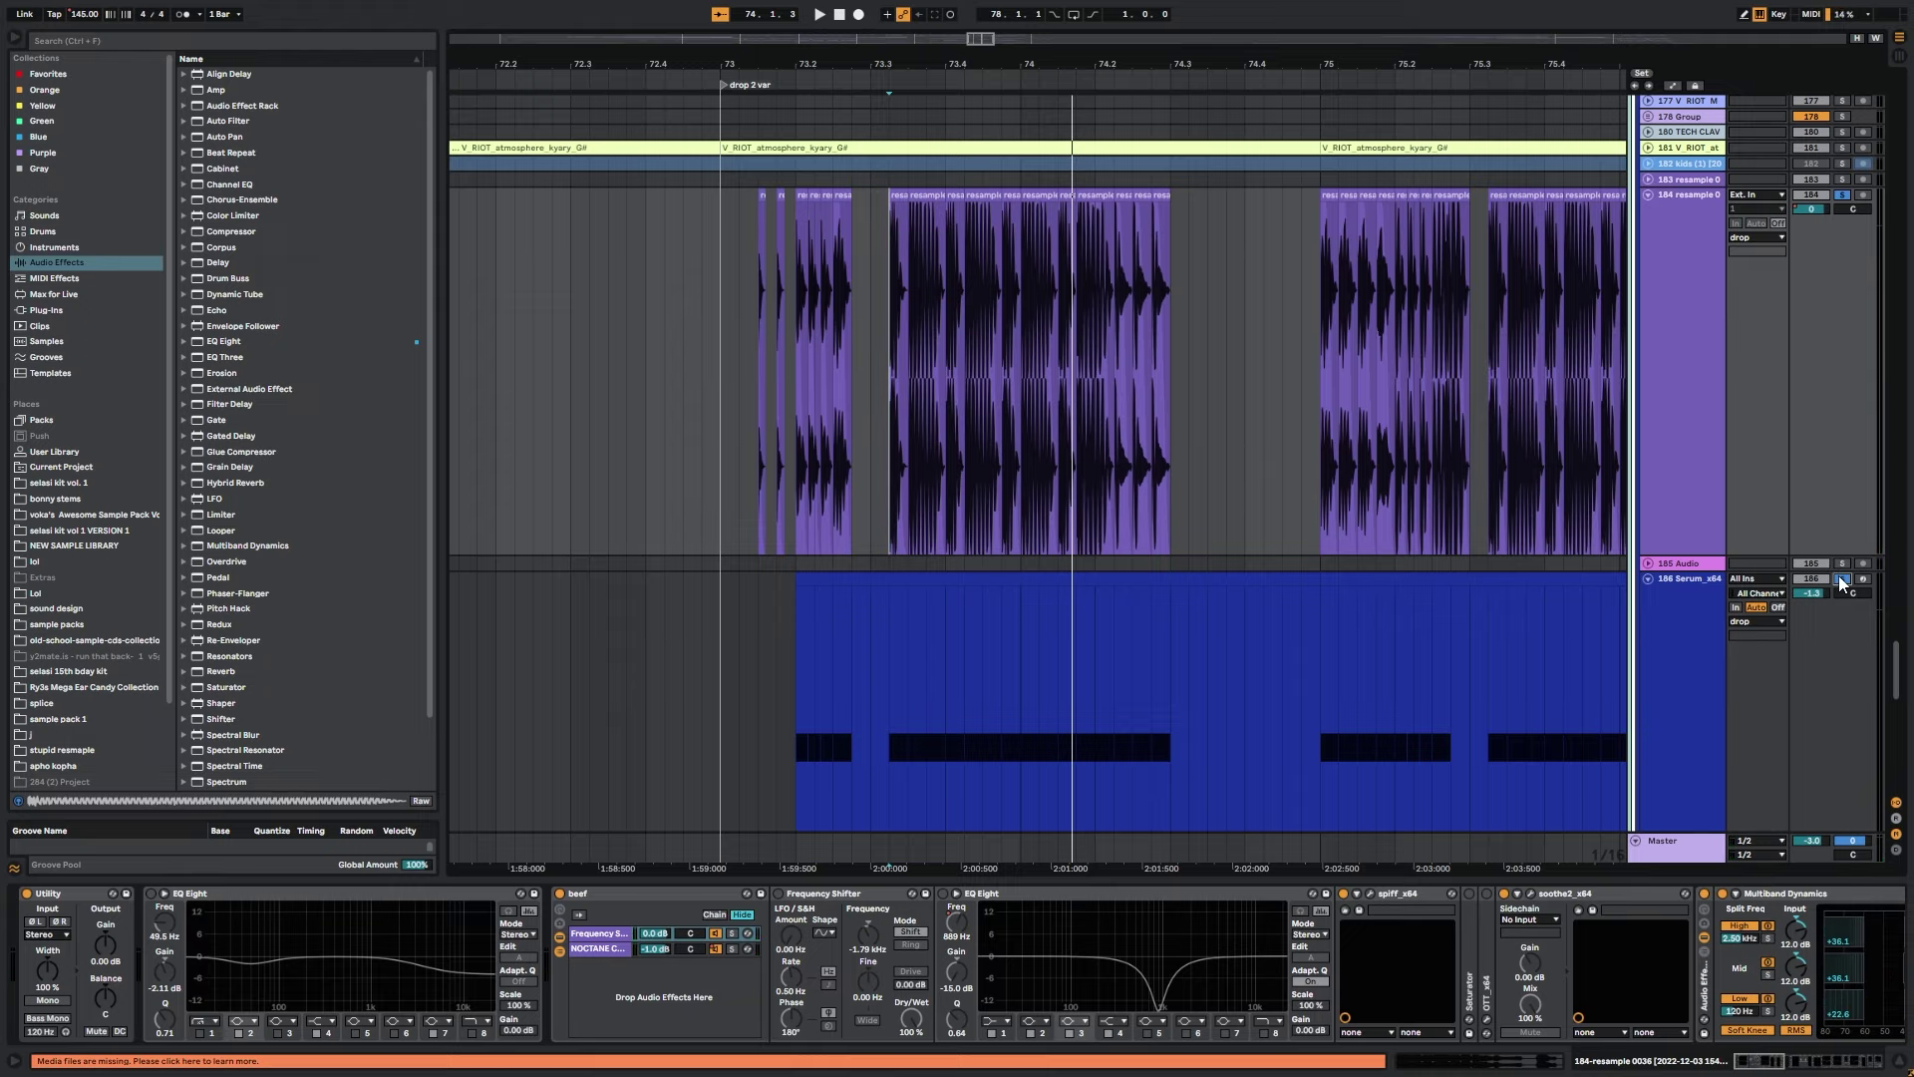
click(795, 662)
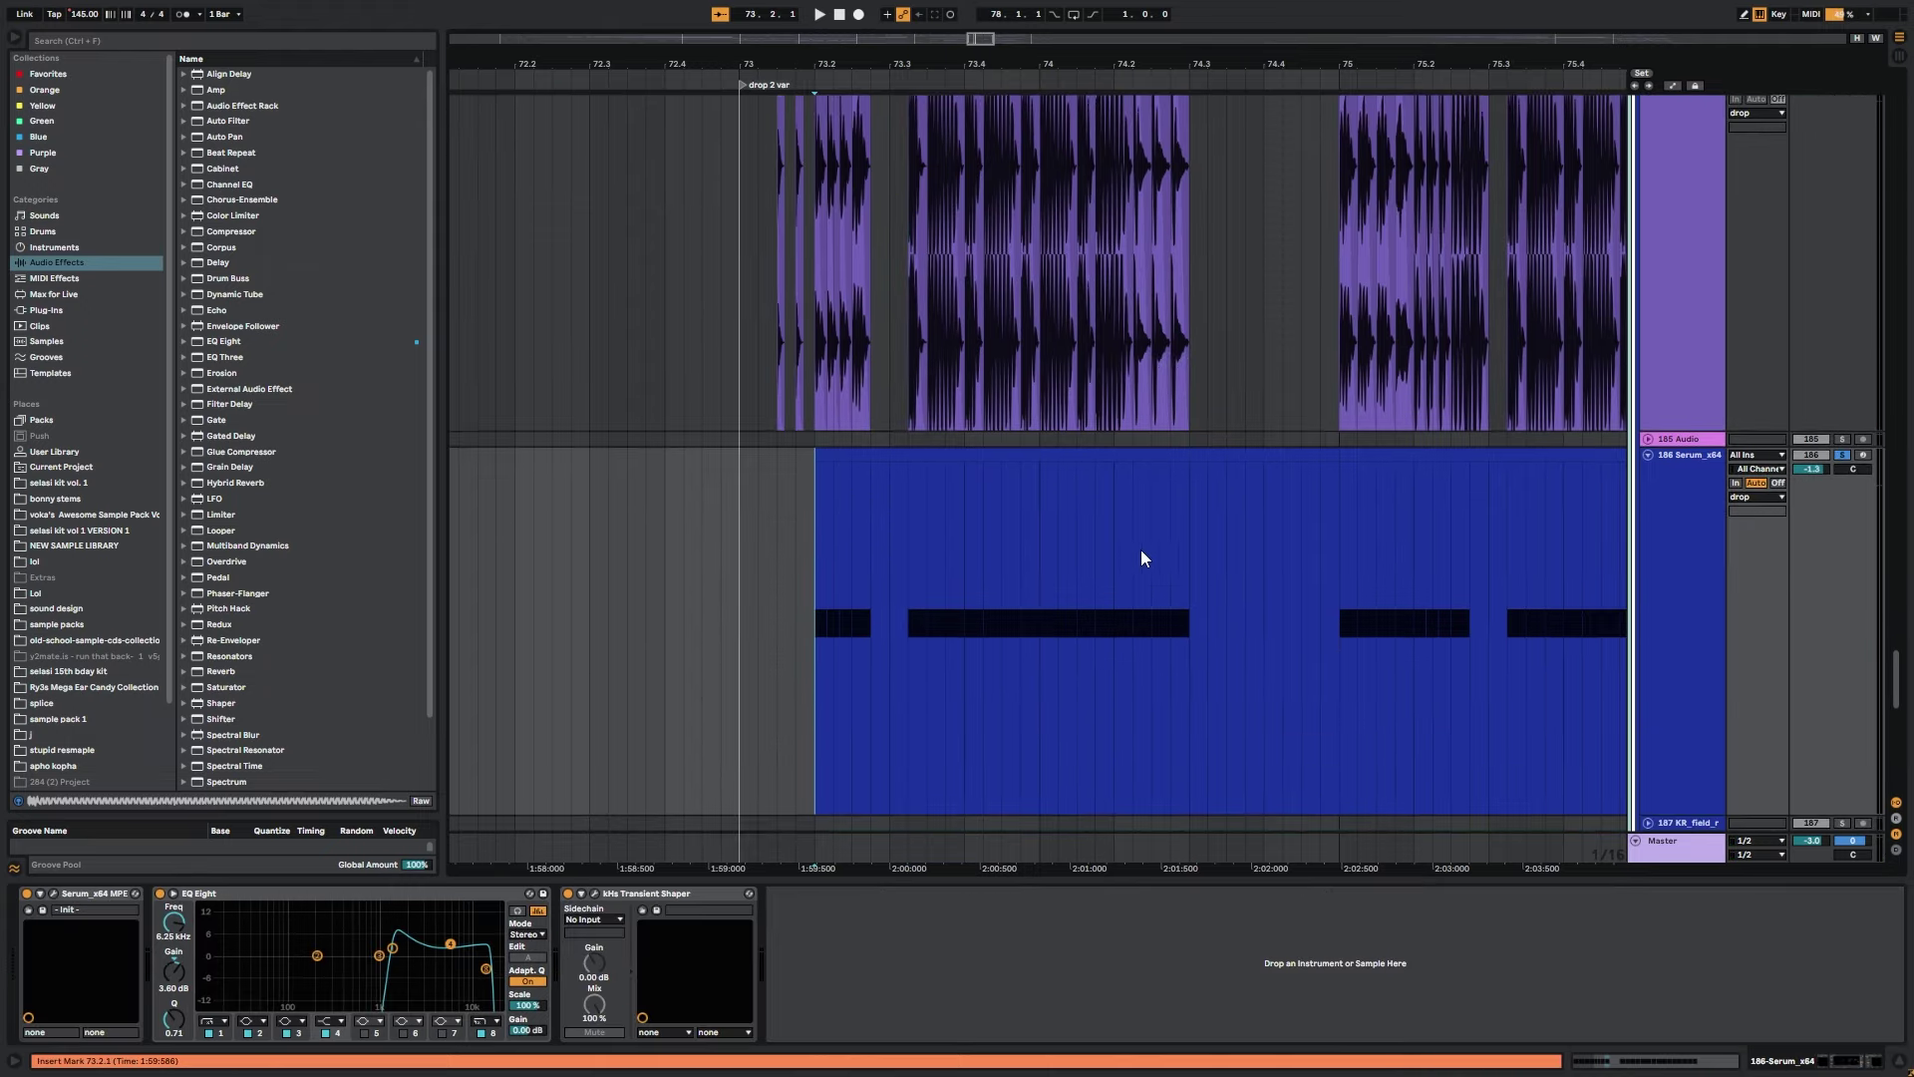
key(space)
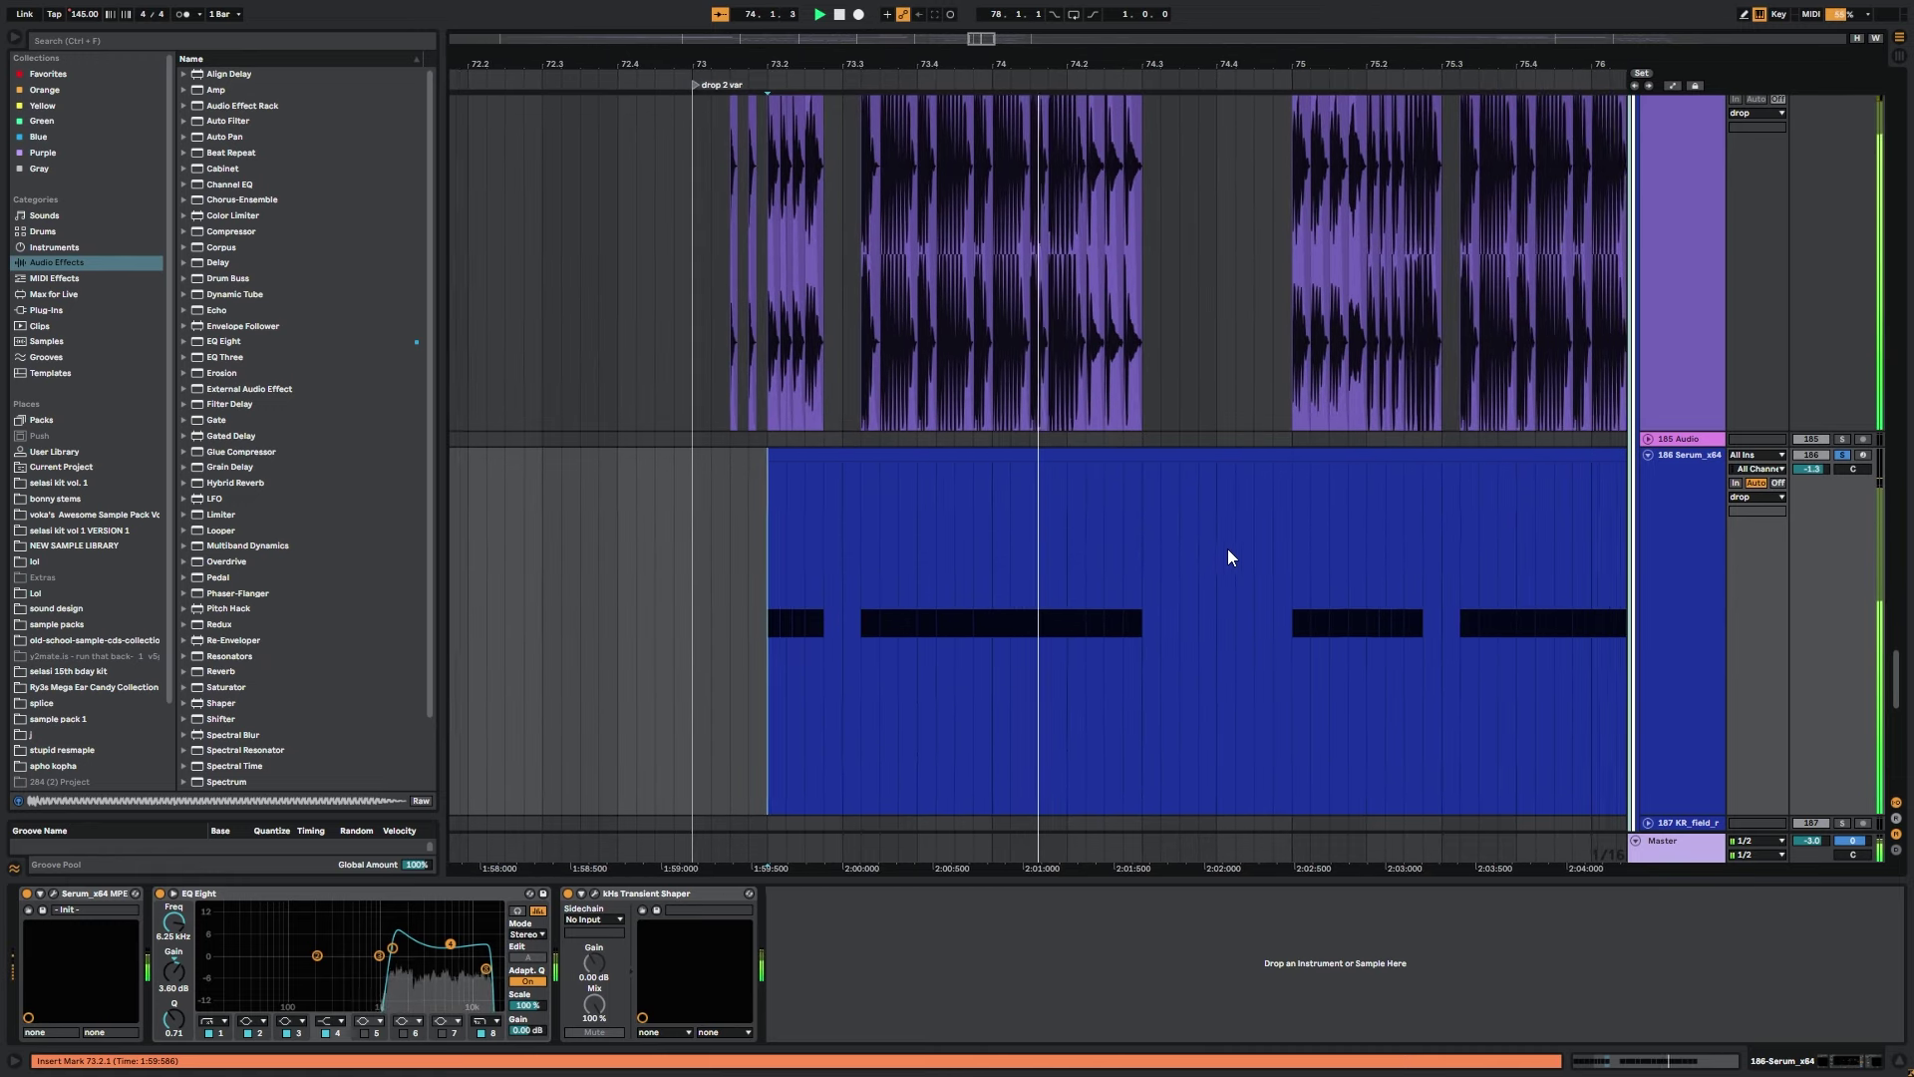
key(space)
drag(1015, 547, 1229, 545)
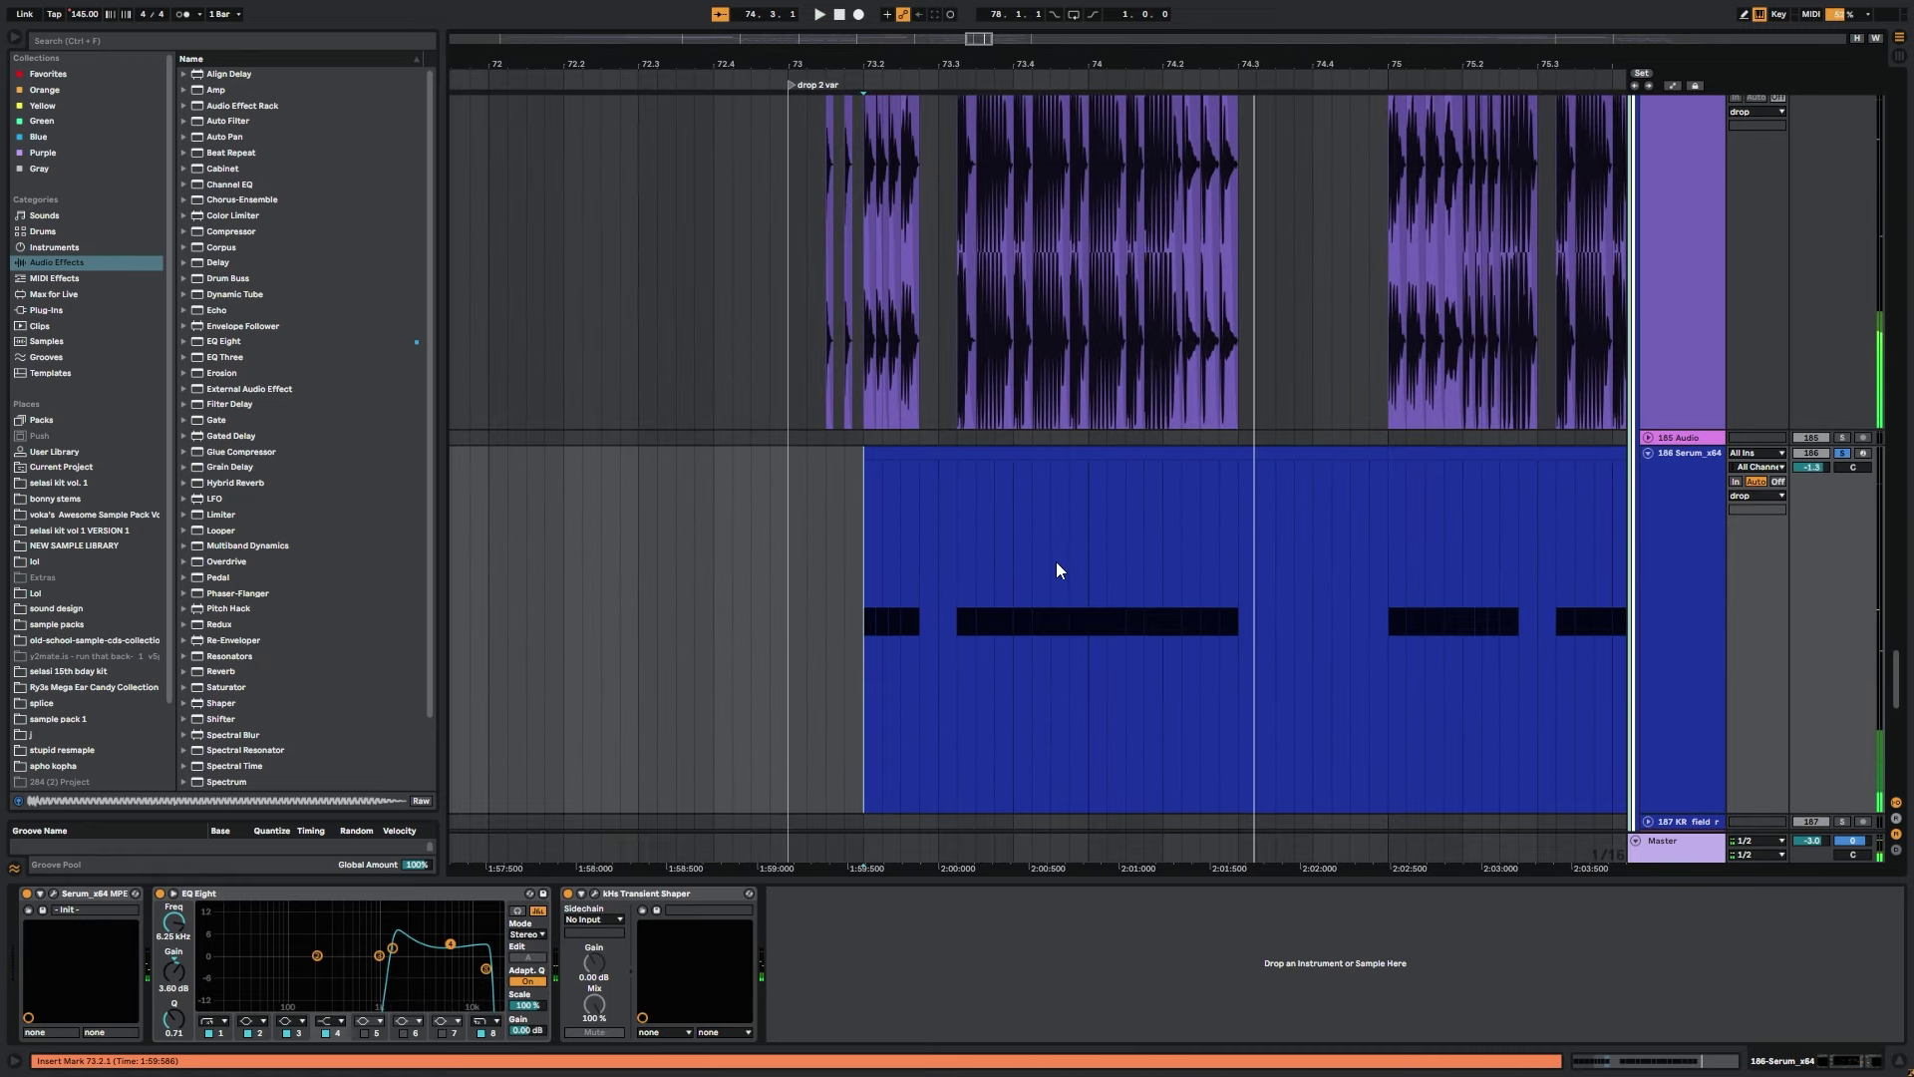
Solo the Instruments group at 73.1.1 and inspect its EQ Three device.
drag(852, 482, 875, 743)
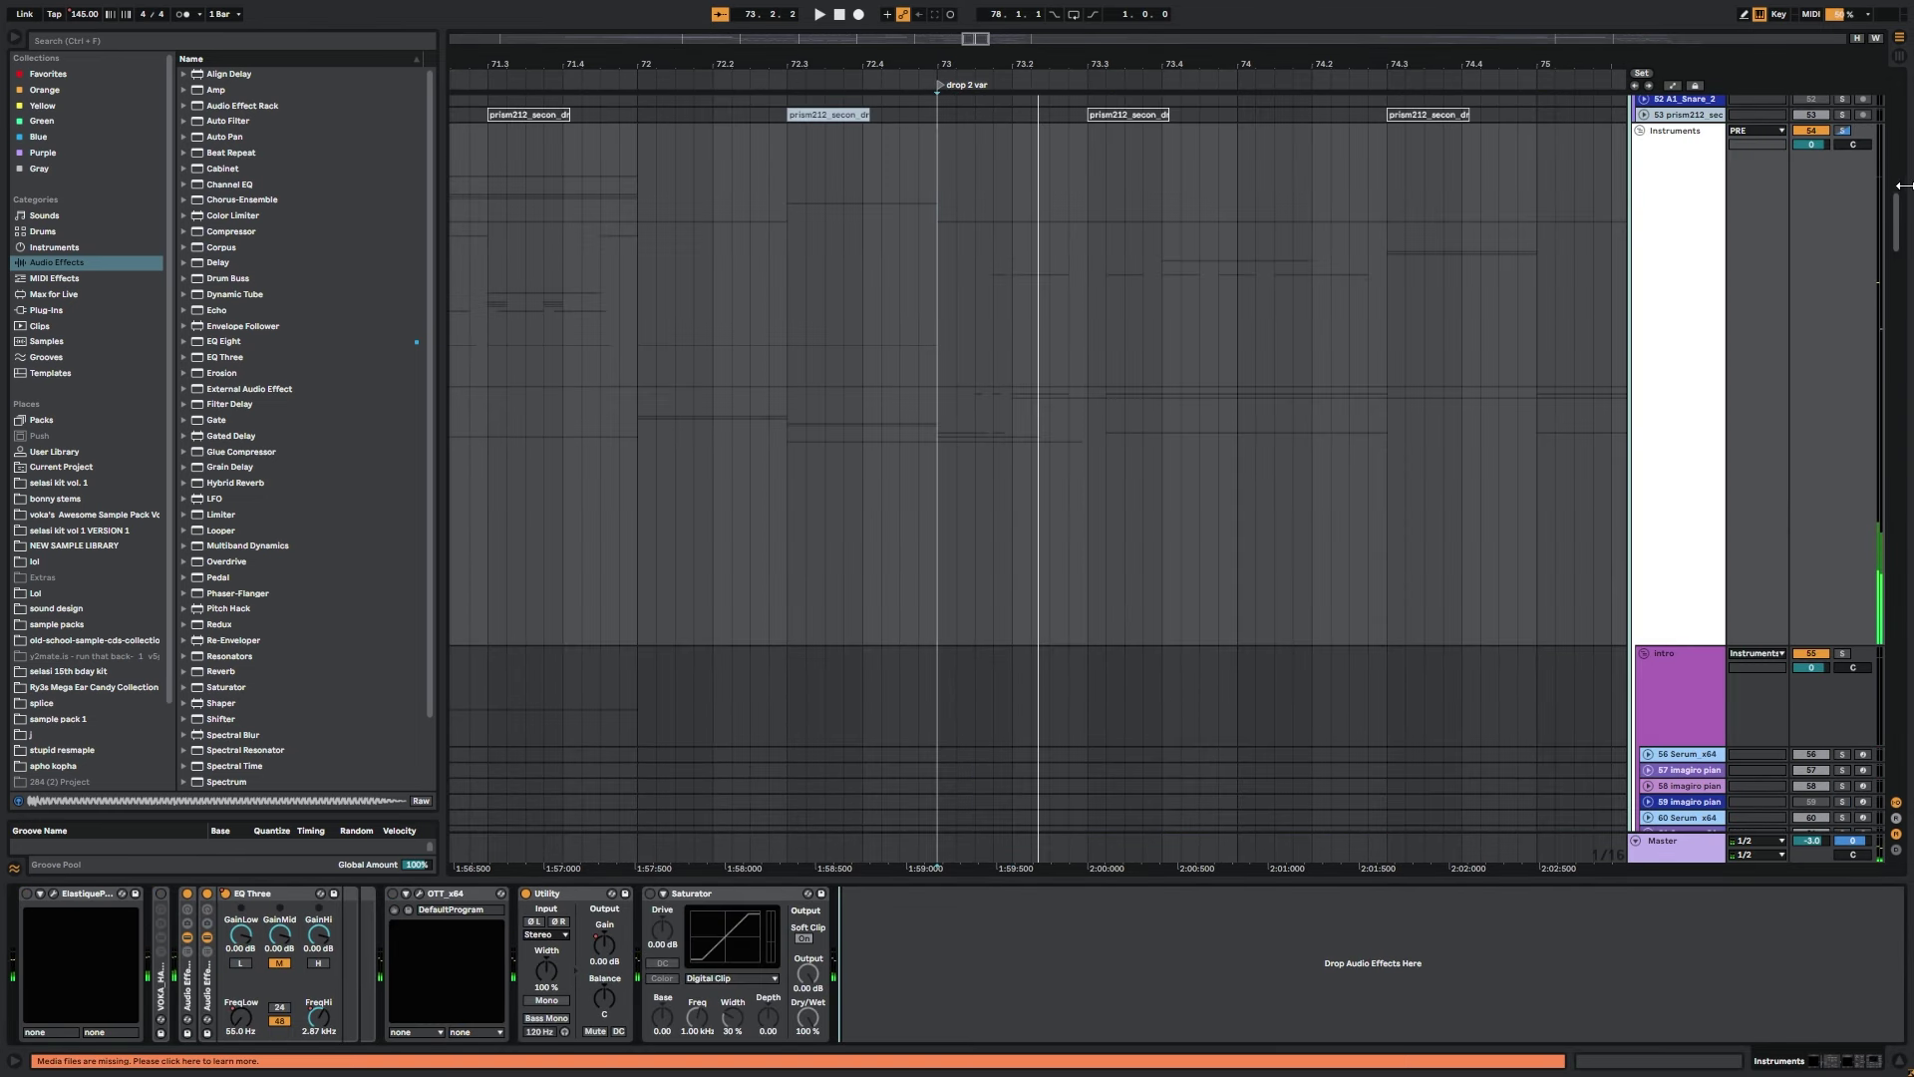
click(1843, 132)
click(1688, 255)
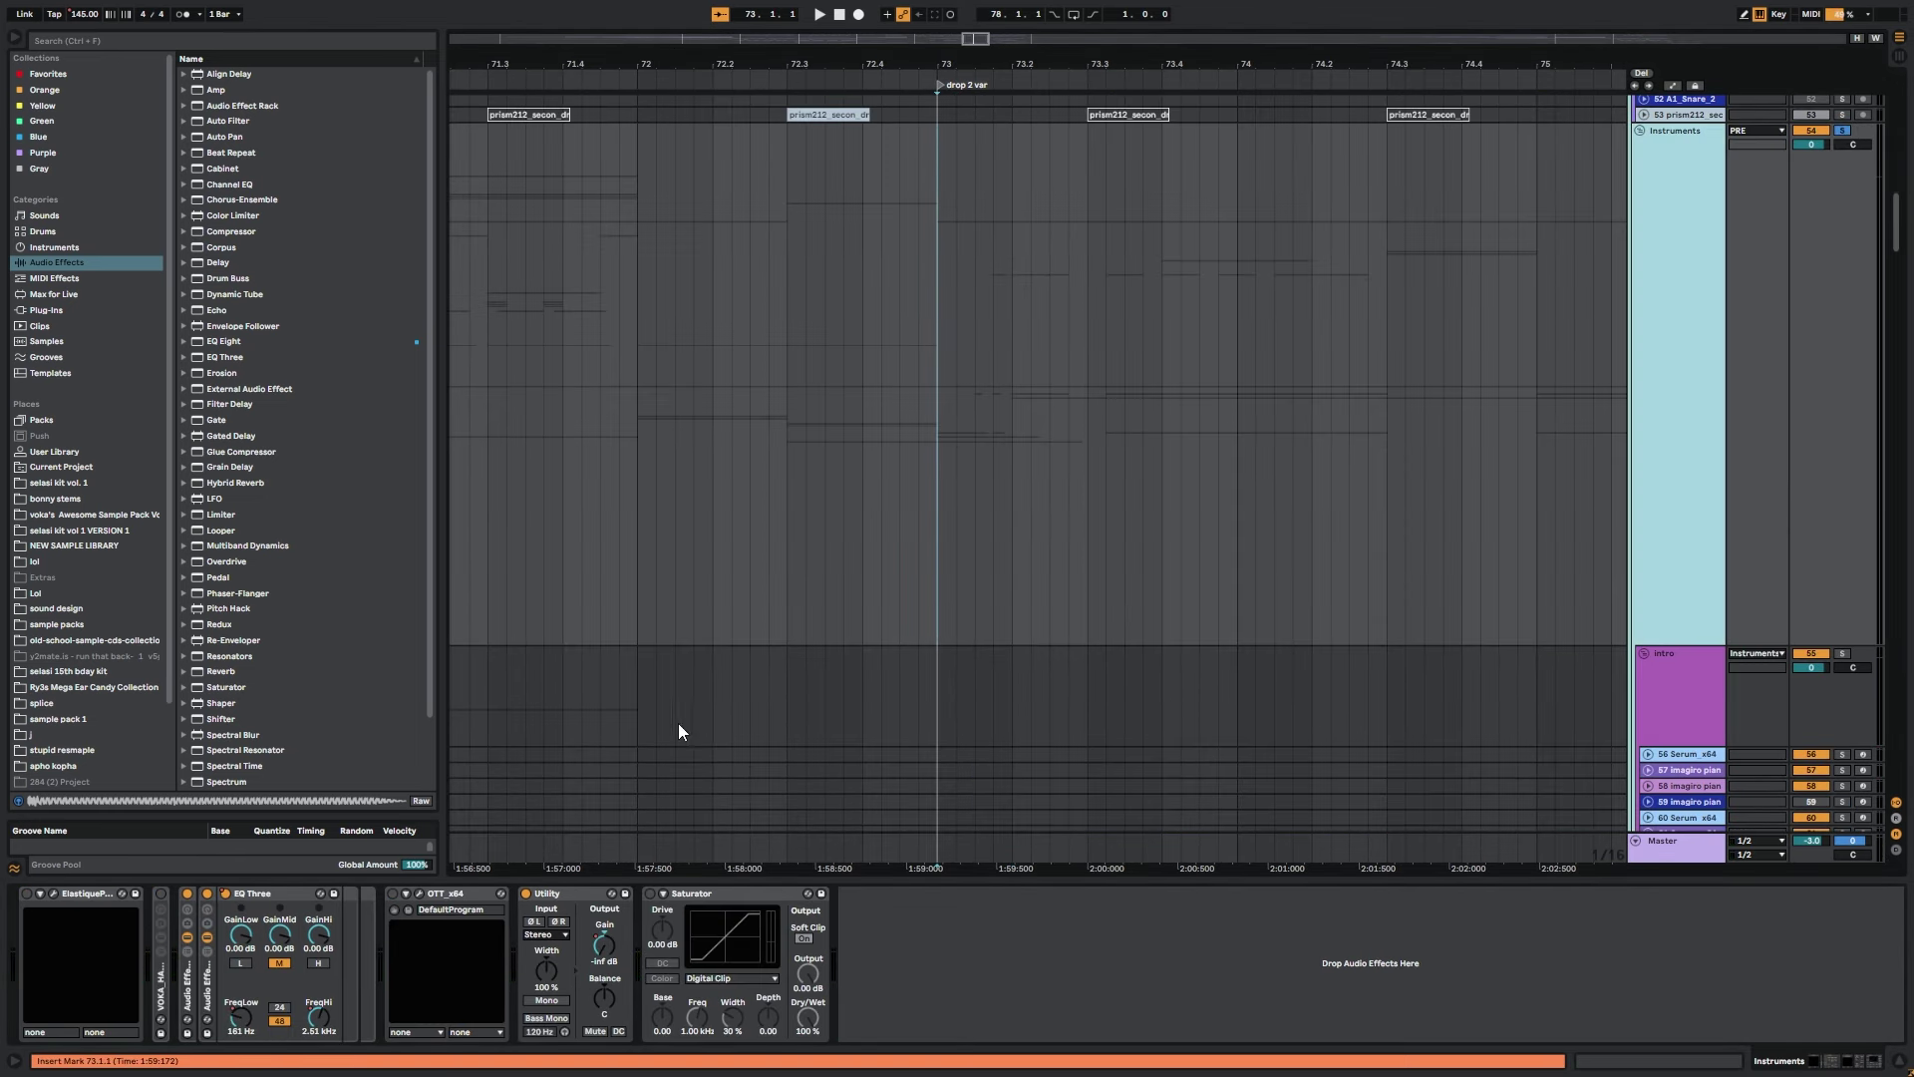
click(250, 891)
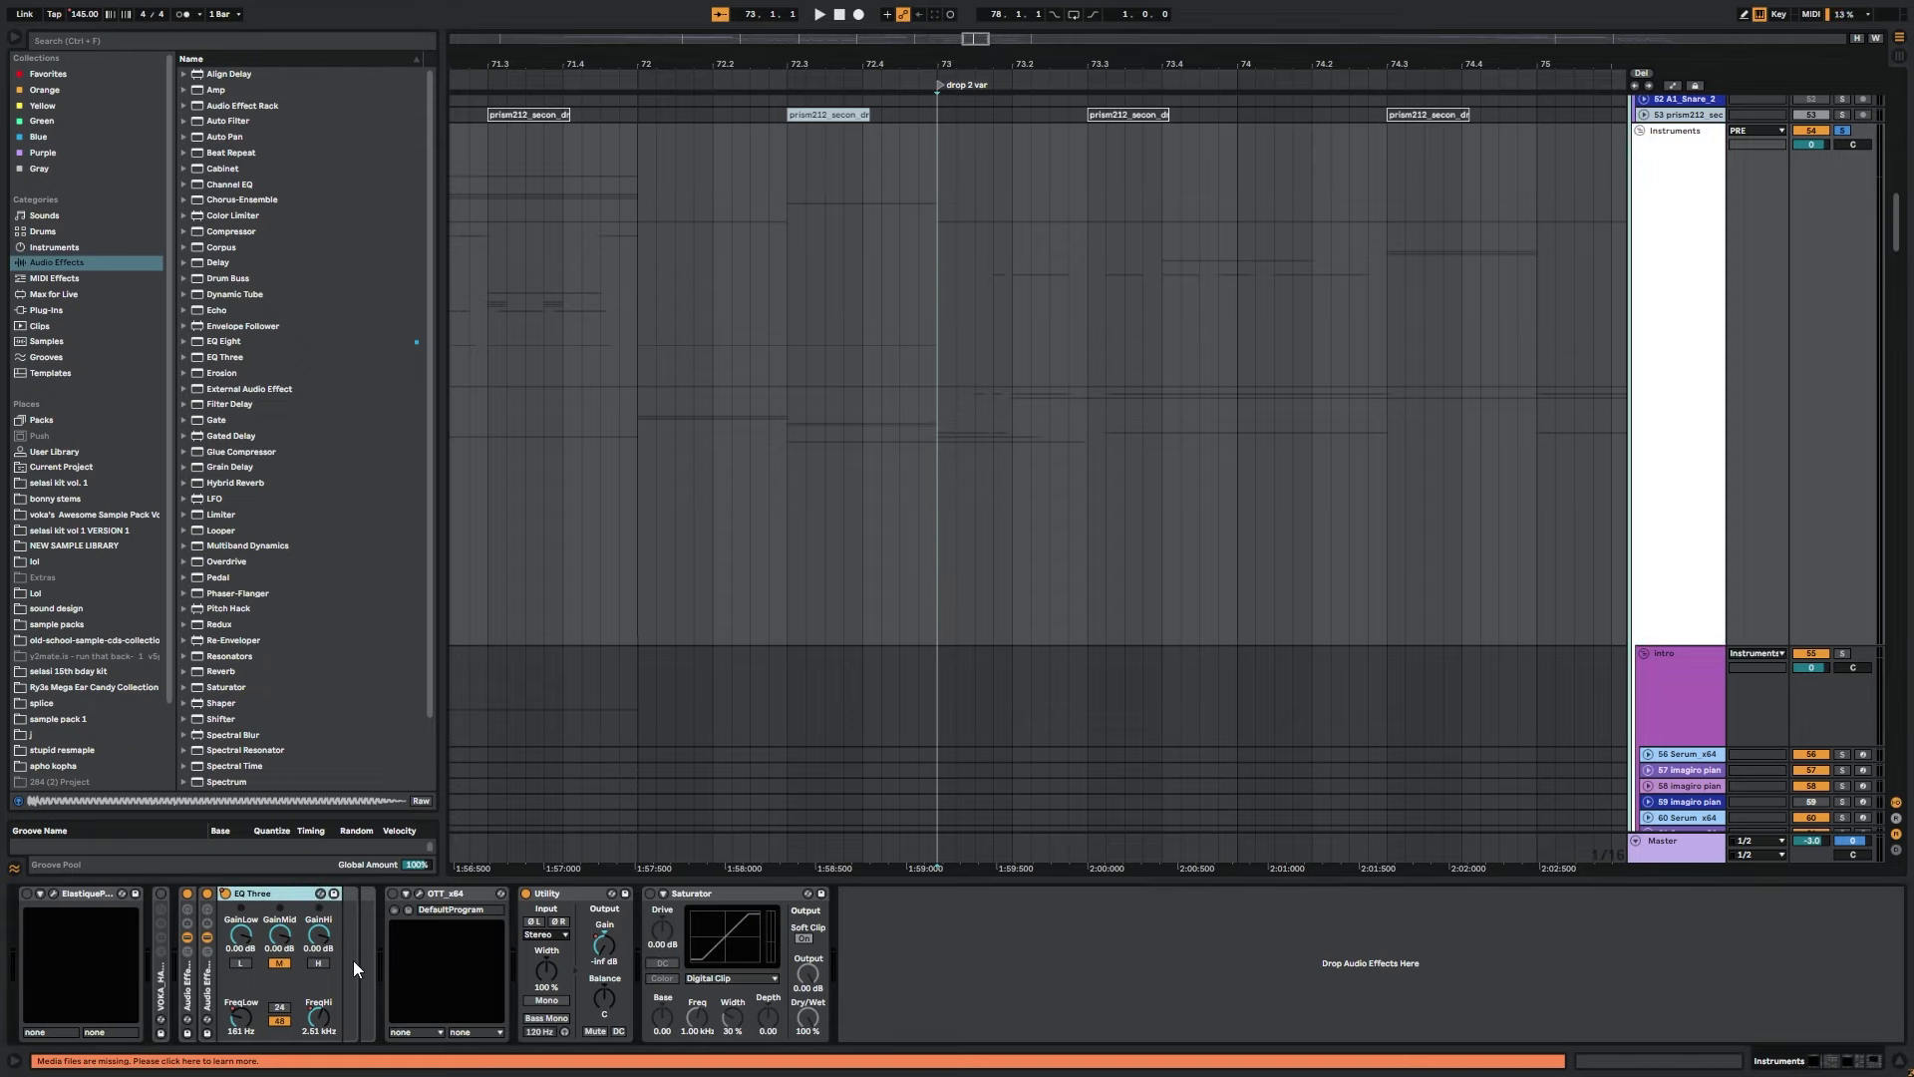
right_click(239, 900)
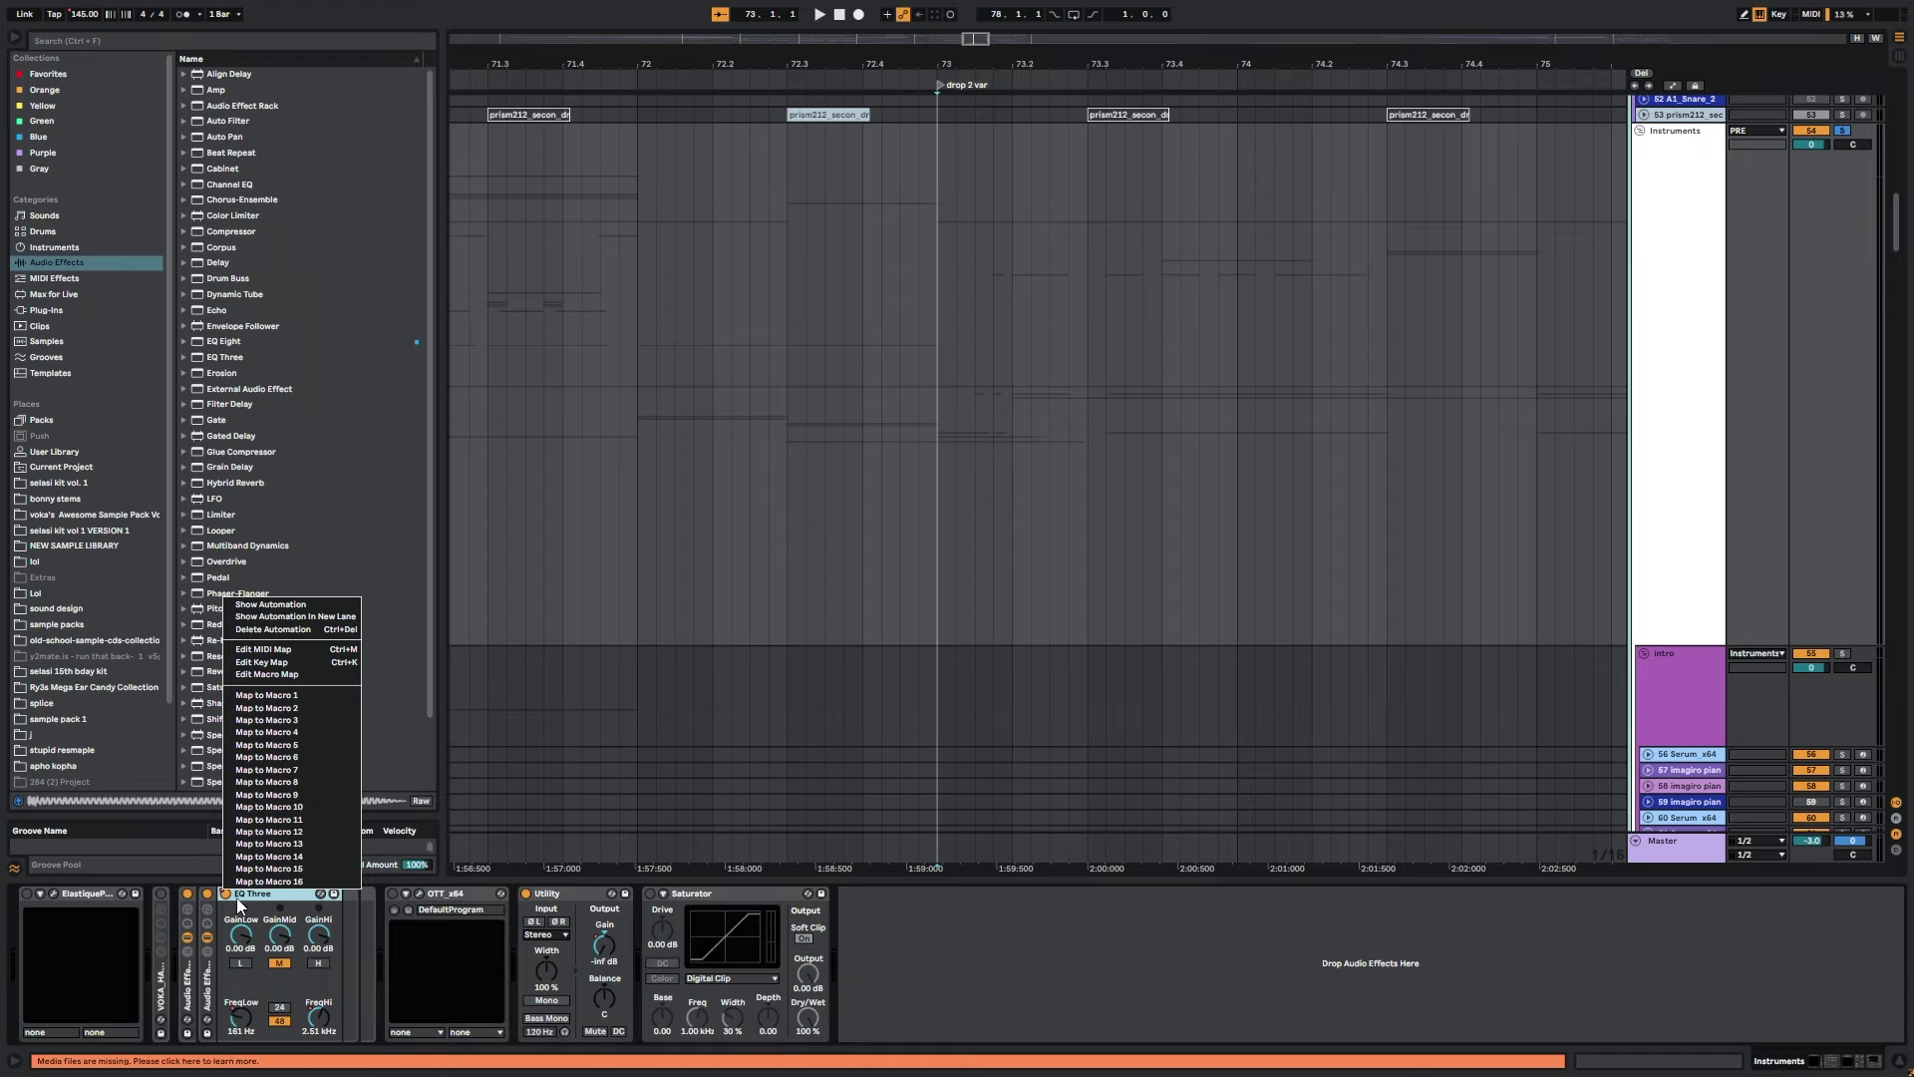
click(286, 900)
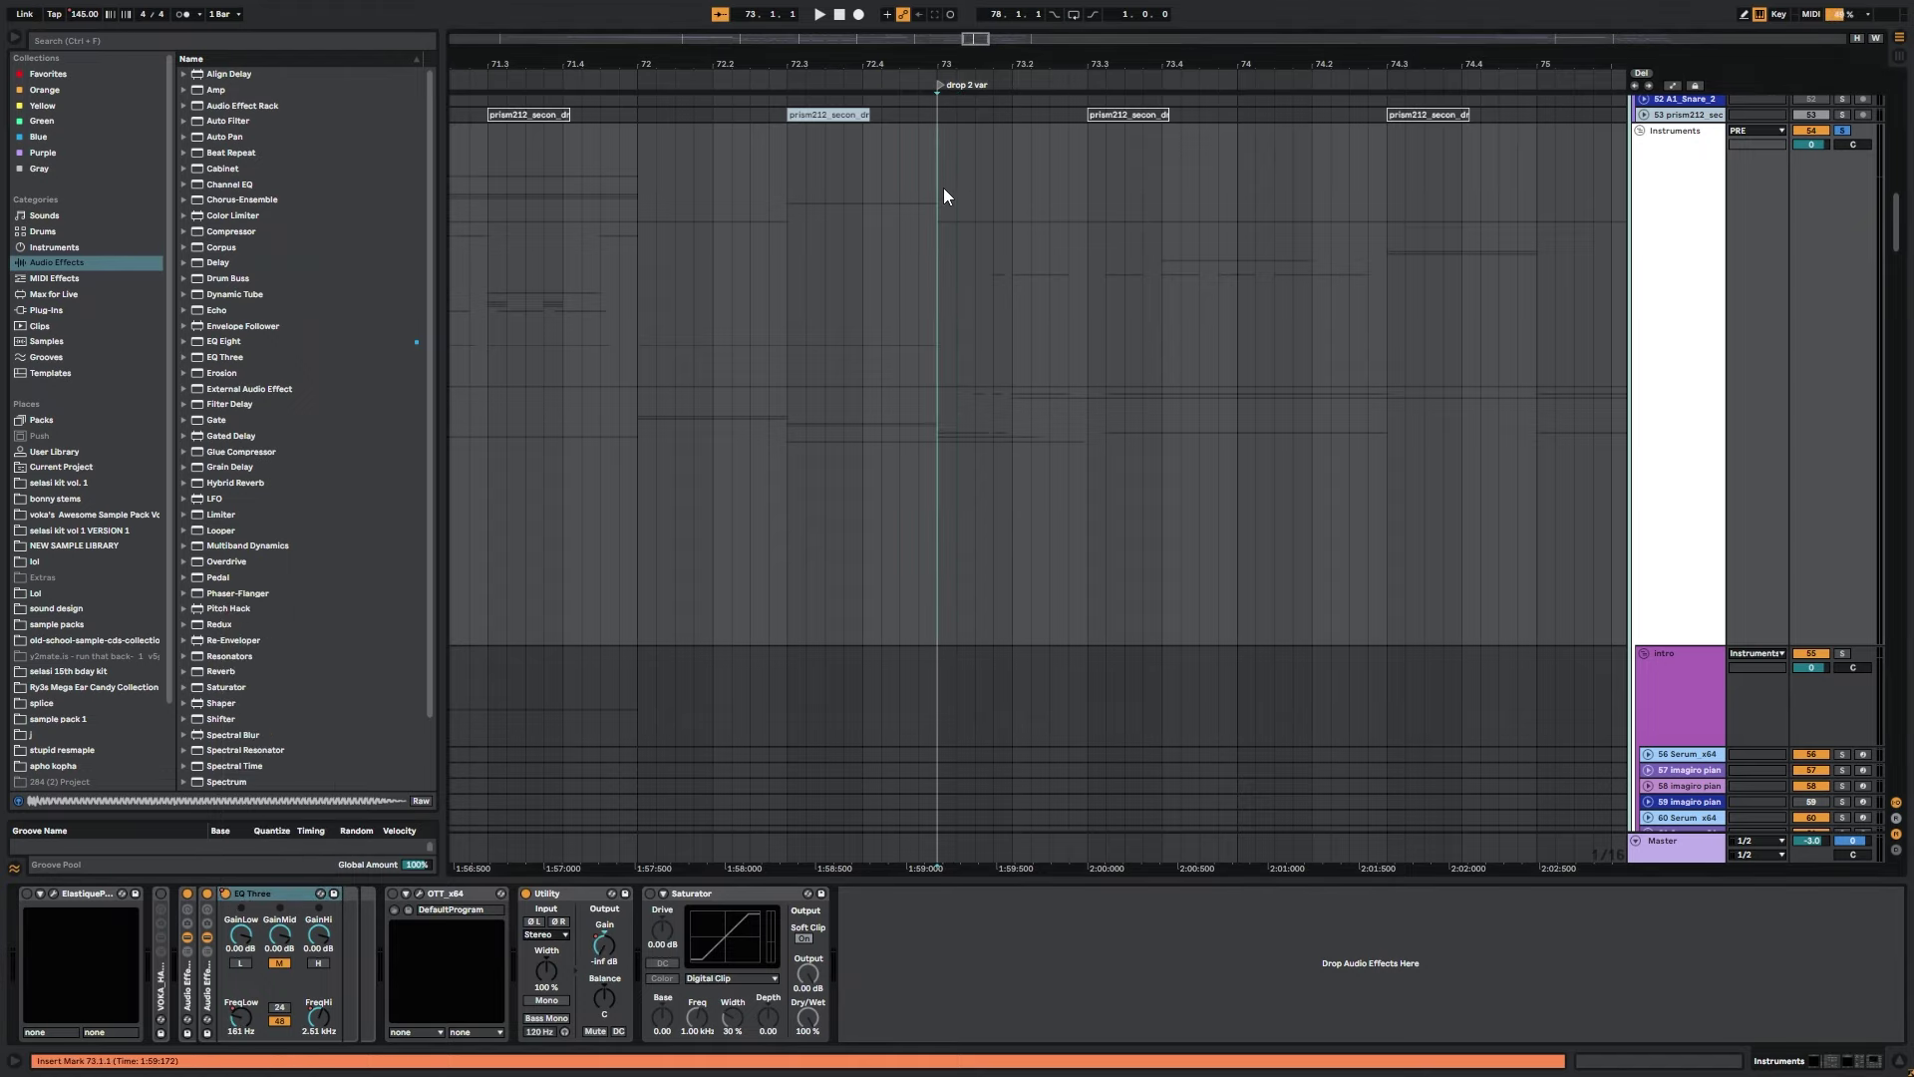
Audition the soloed Instruments group repeatedly from 73.1.1 while watching its EQ Three and Utility automation.
key(space)
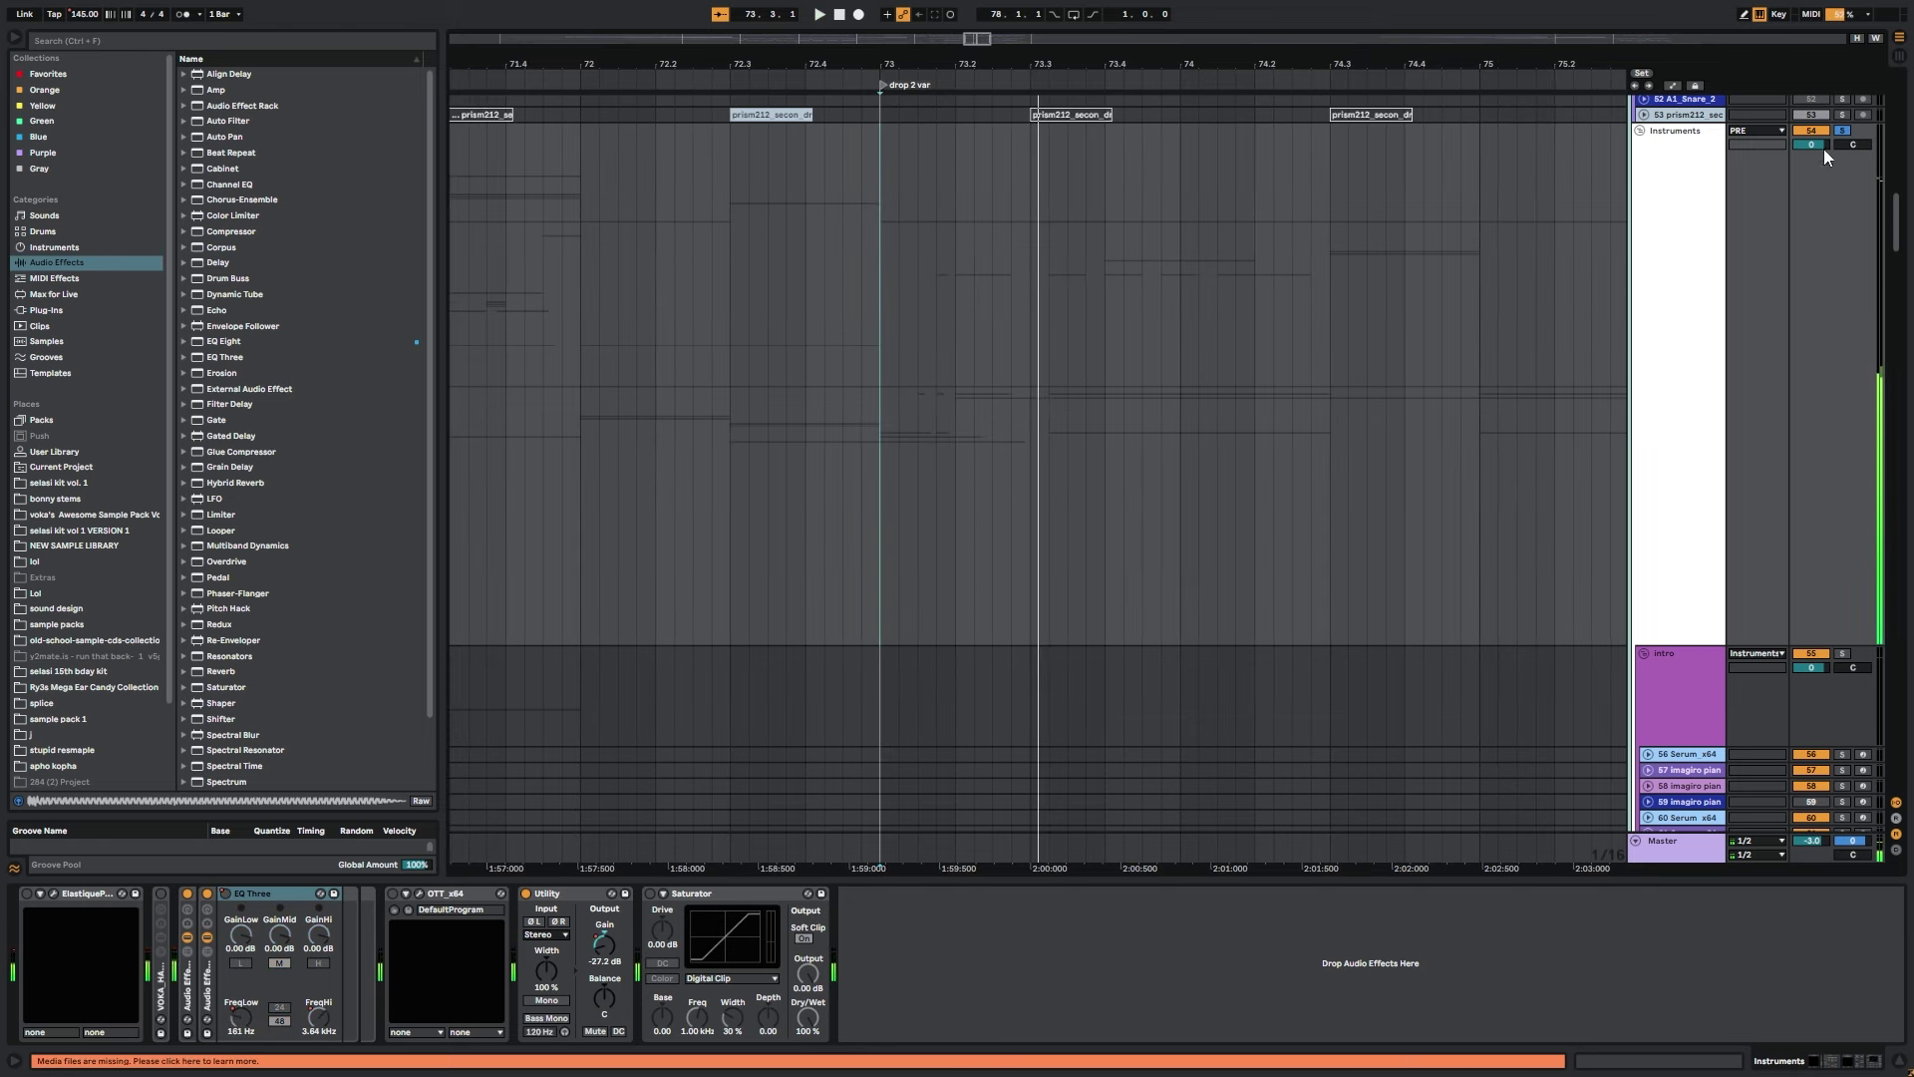
key(space)
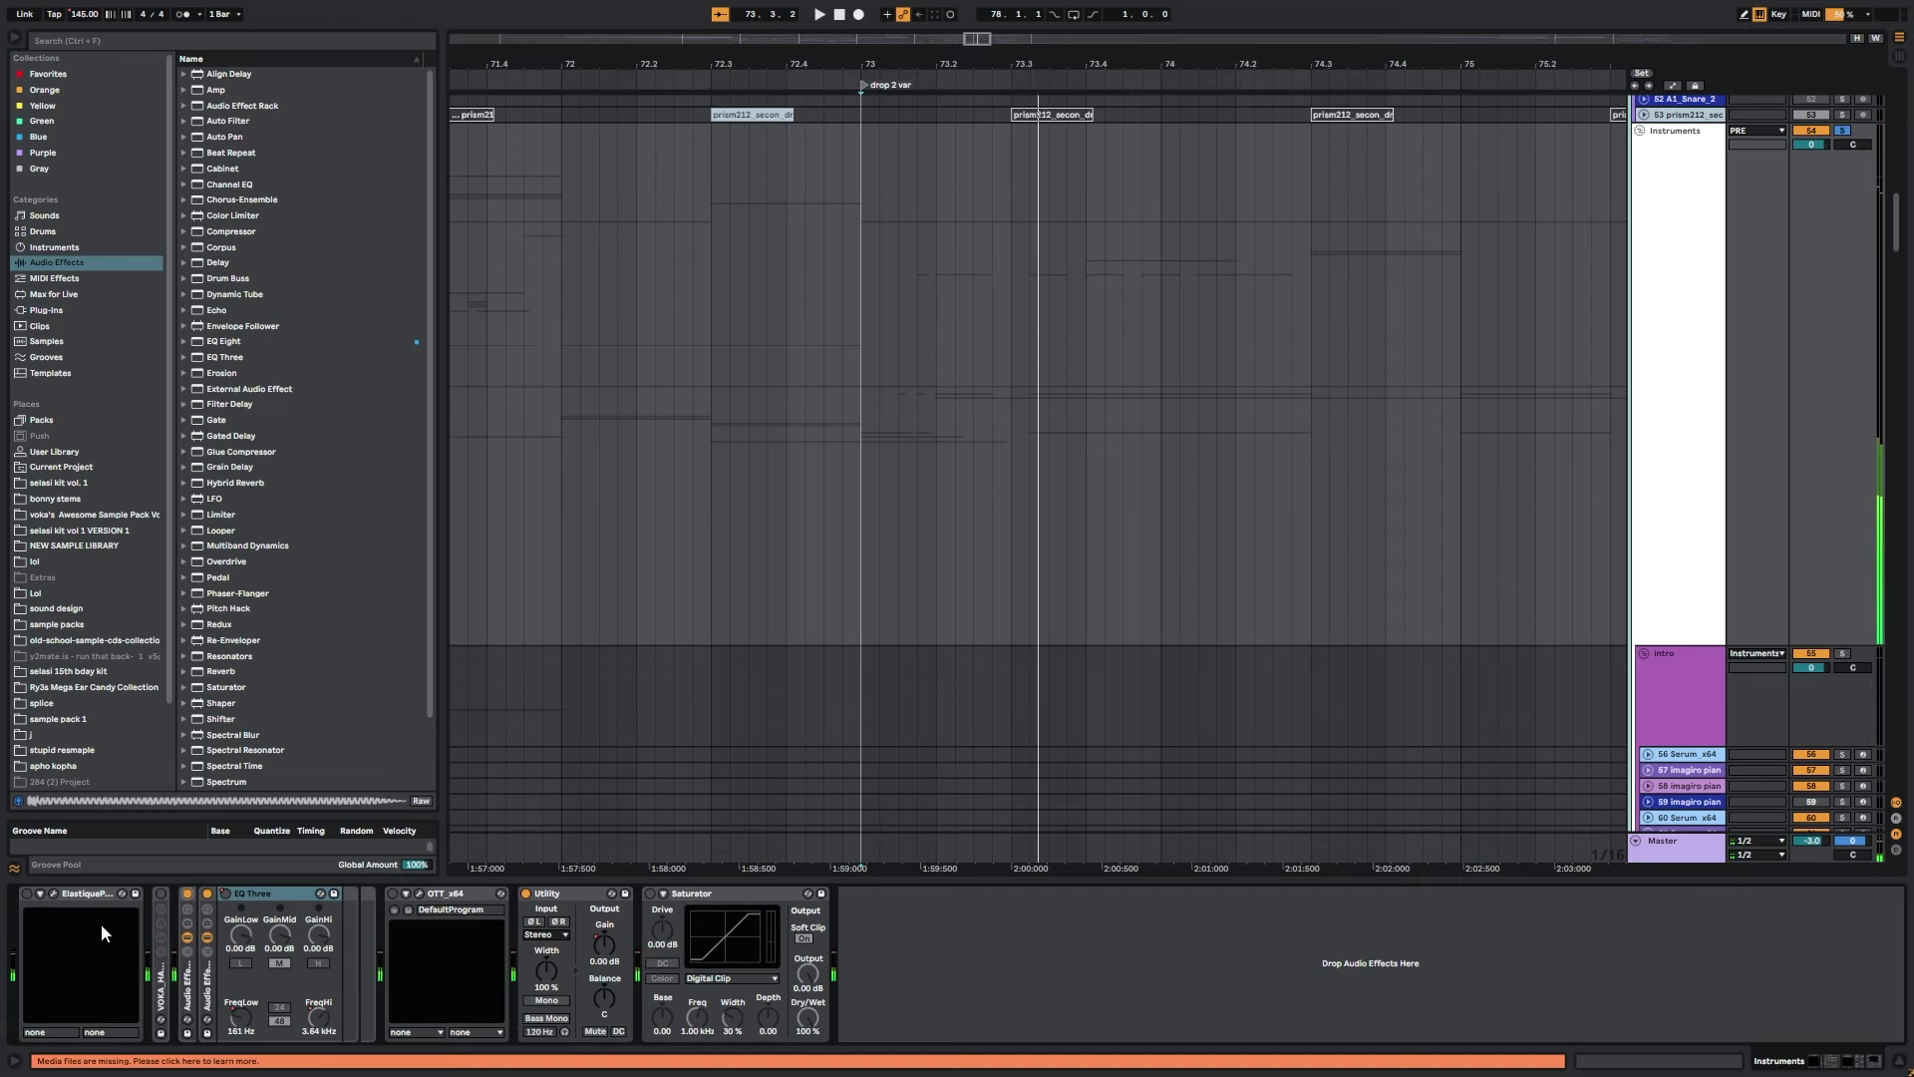
key(space)
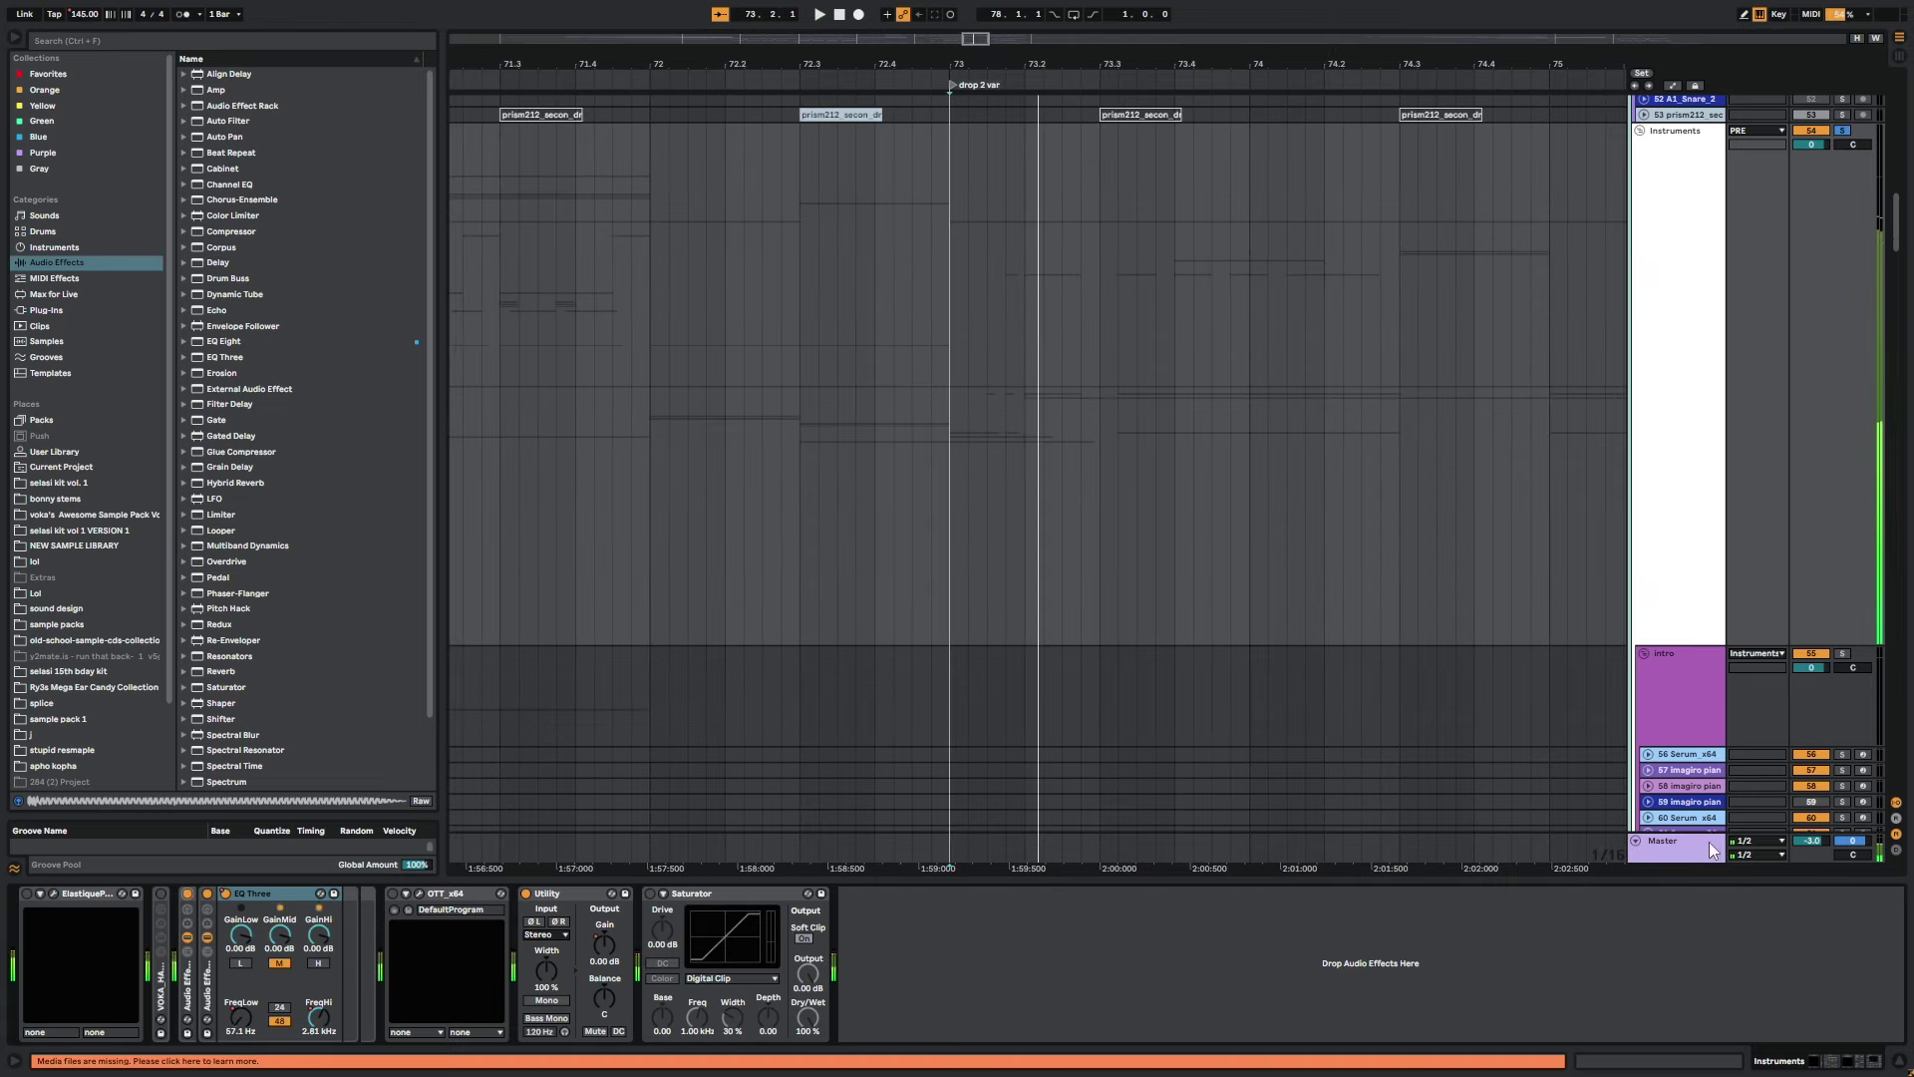
Show automation and enlarge the Master track to examine the Utility Stereo Width automation at drop 2 var.
click(807, 843)
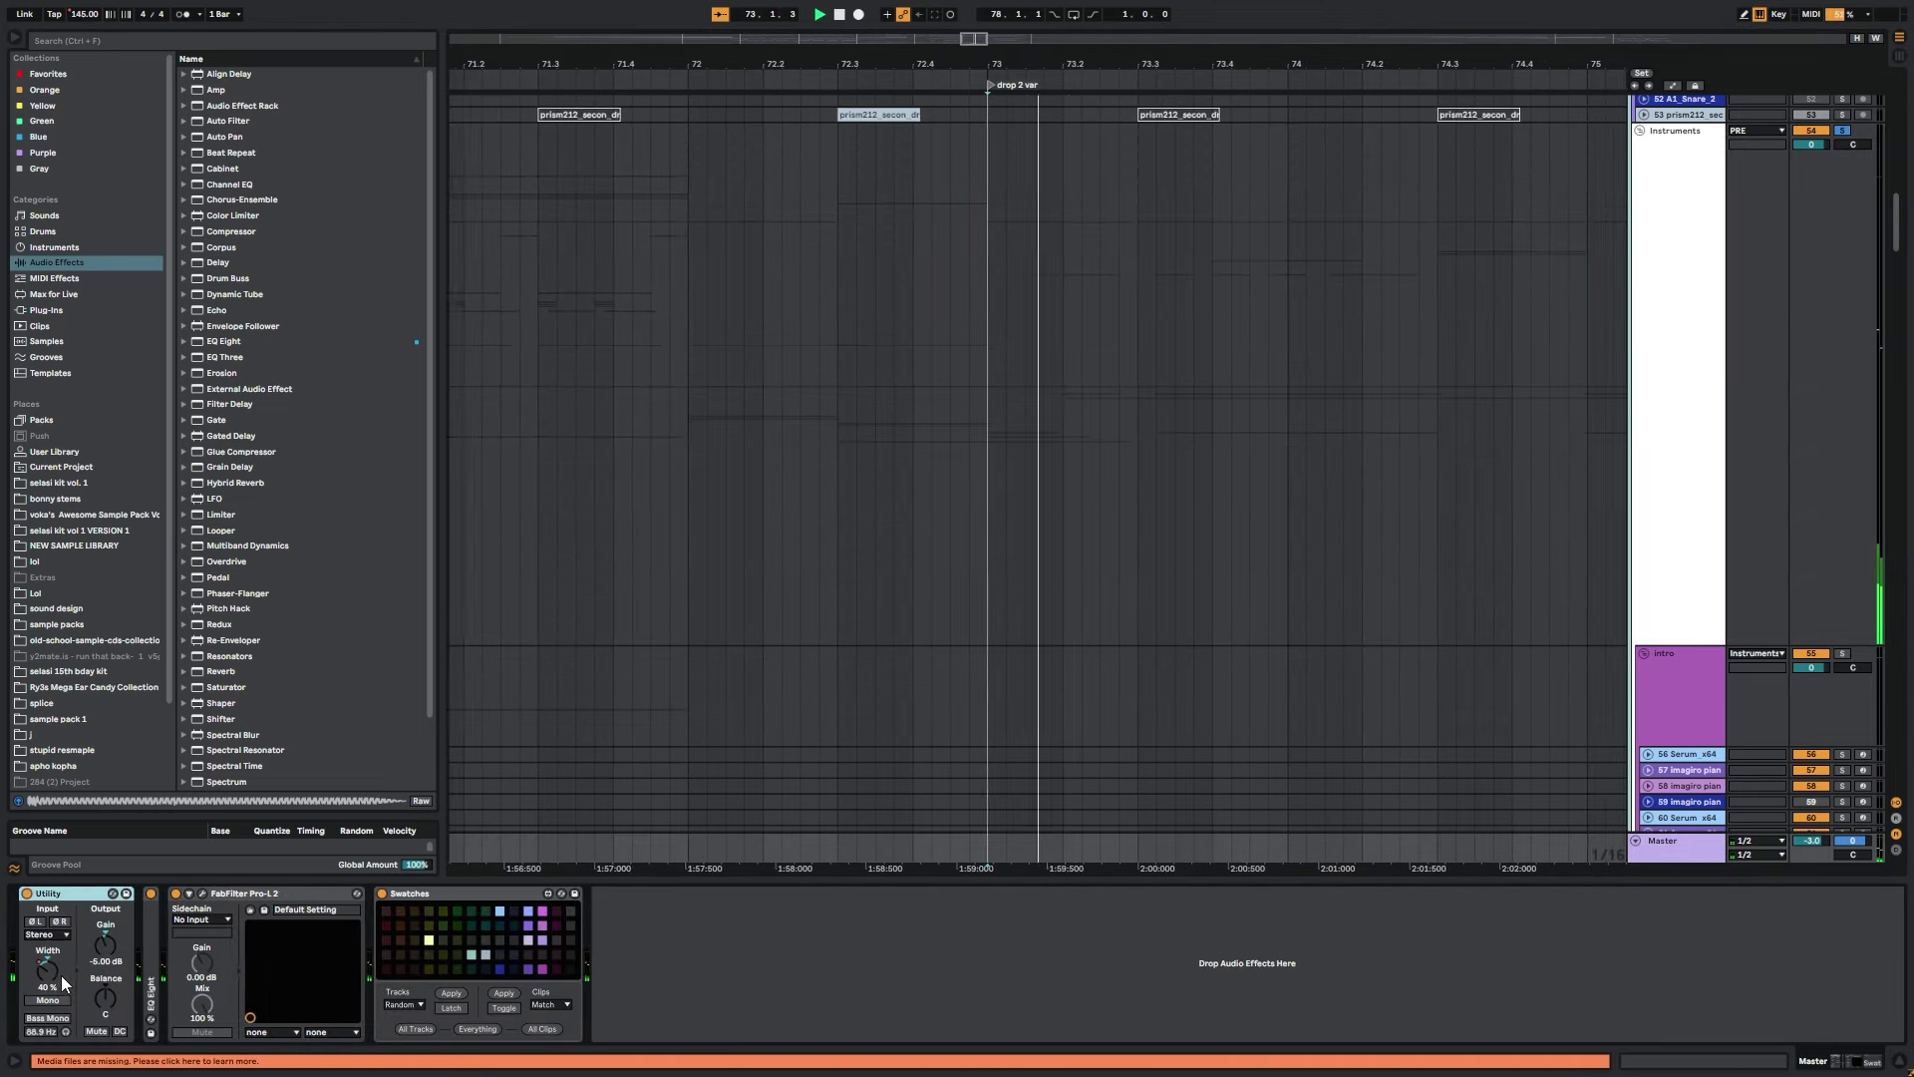
key(a)
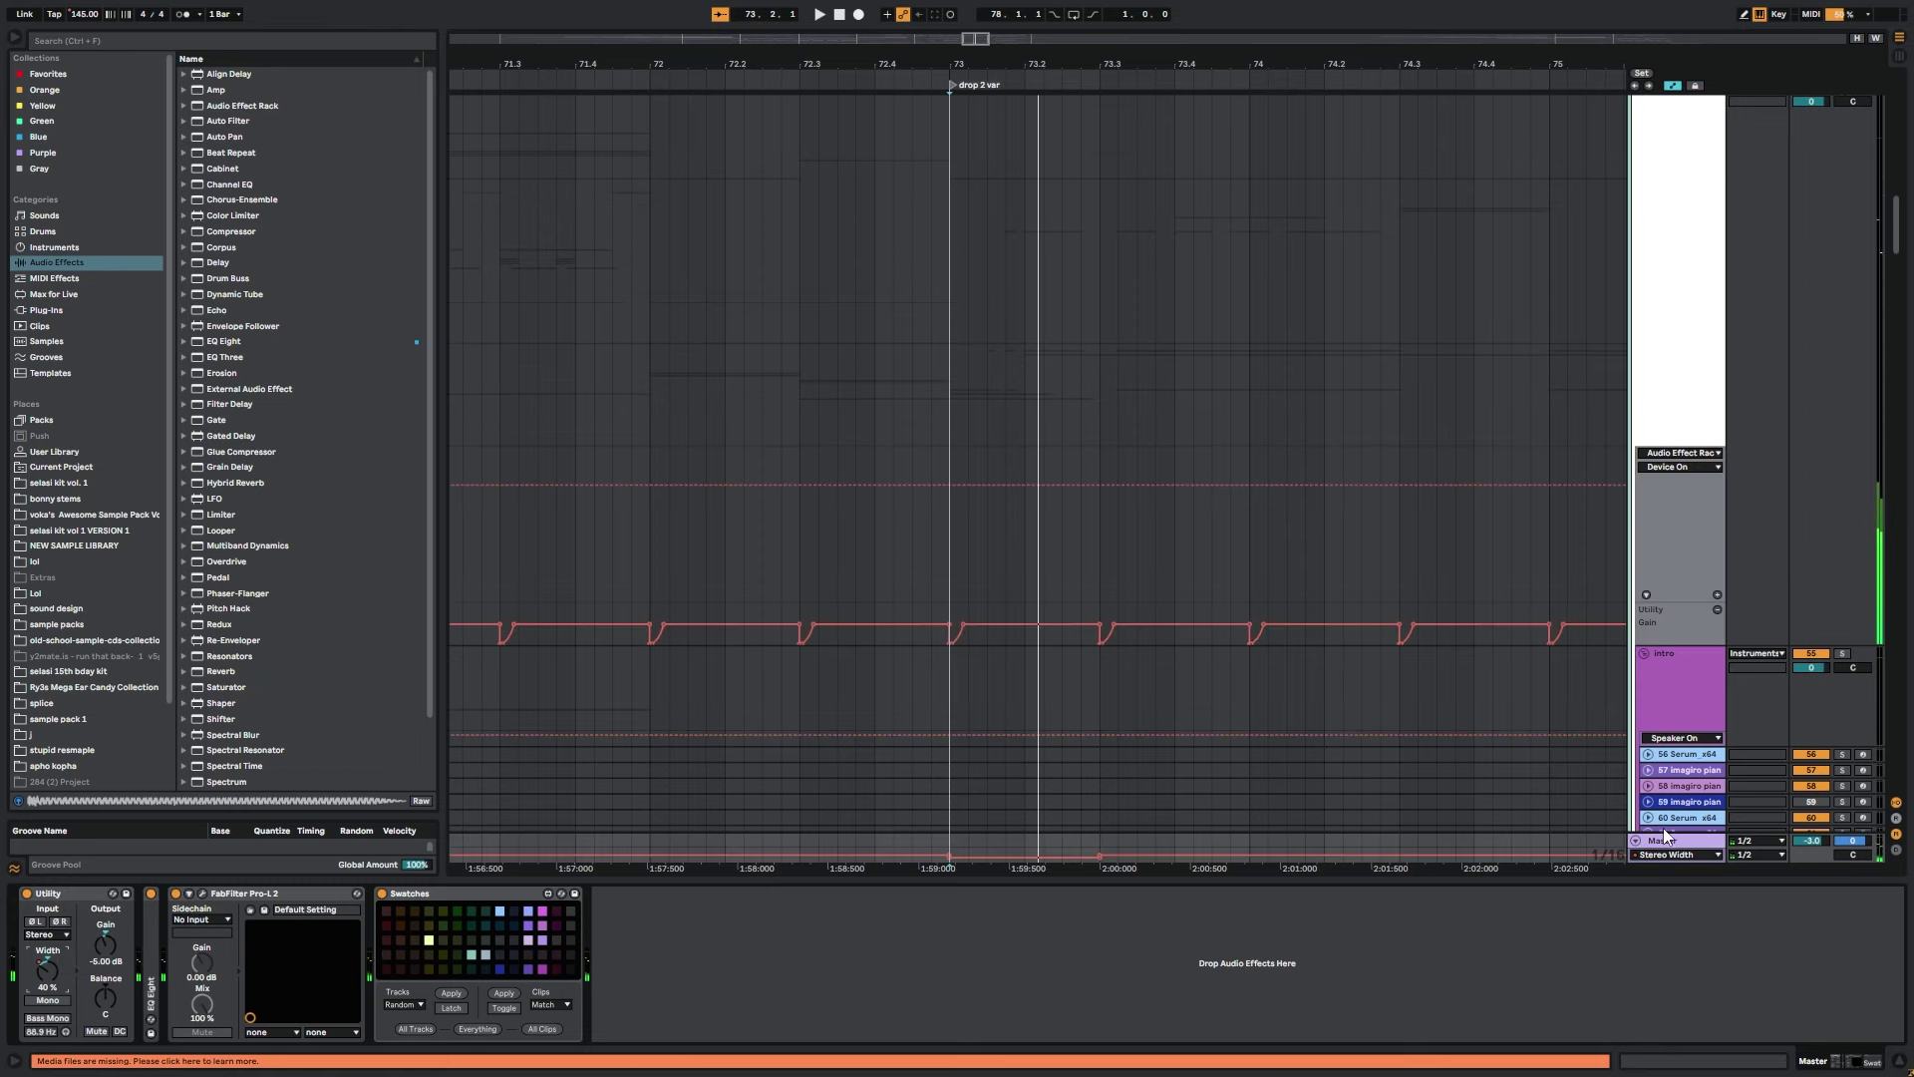
drag(1667, 834, 1756, 638)
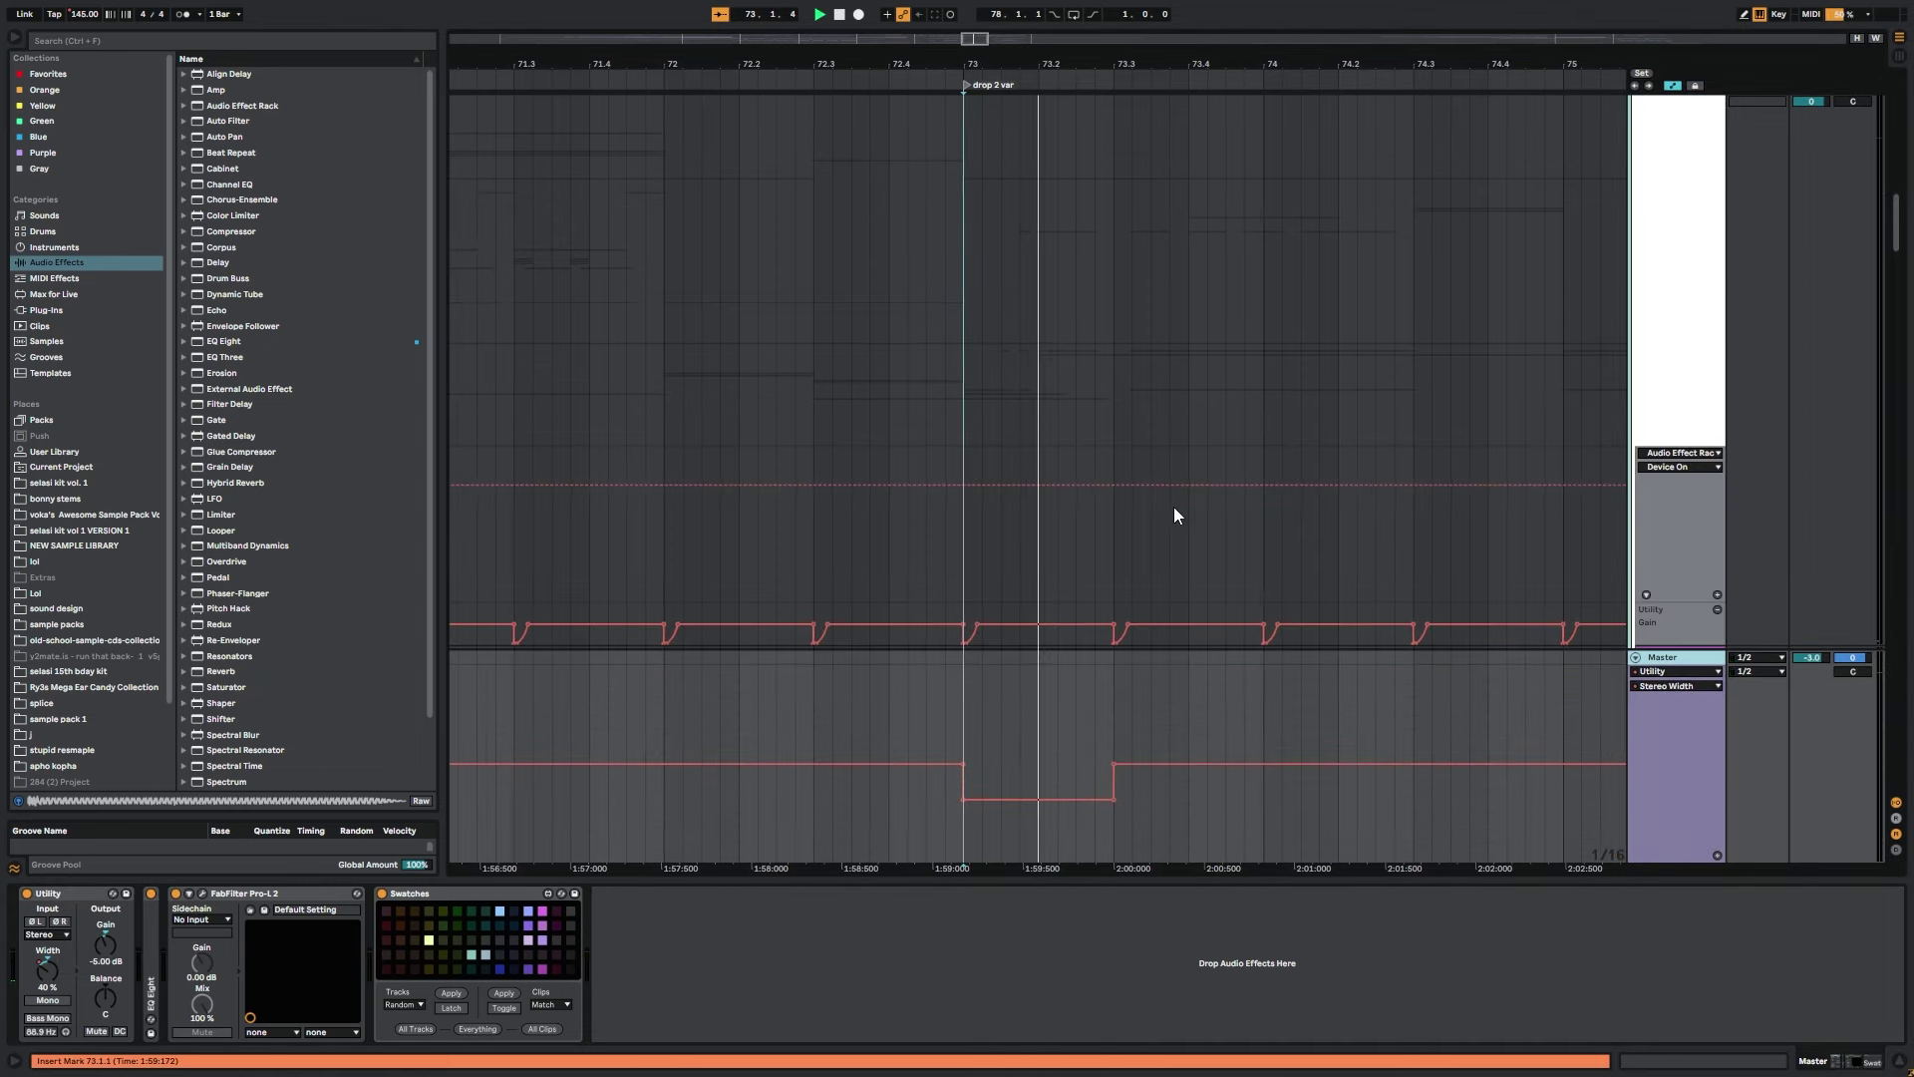
Solo and audition 202 Audio at drop 2 var, and reveal one clip's source sample in the browser.
scroll(1174, 508, down, 3)
click(1843, 480)
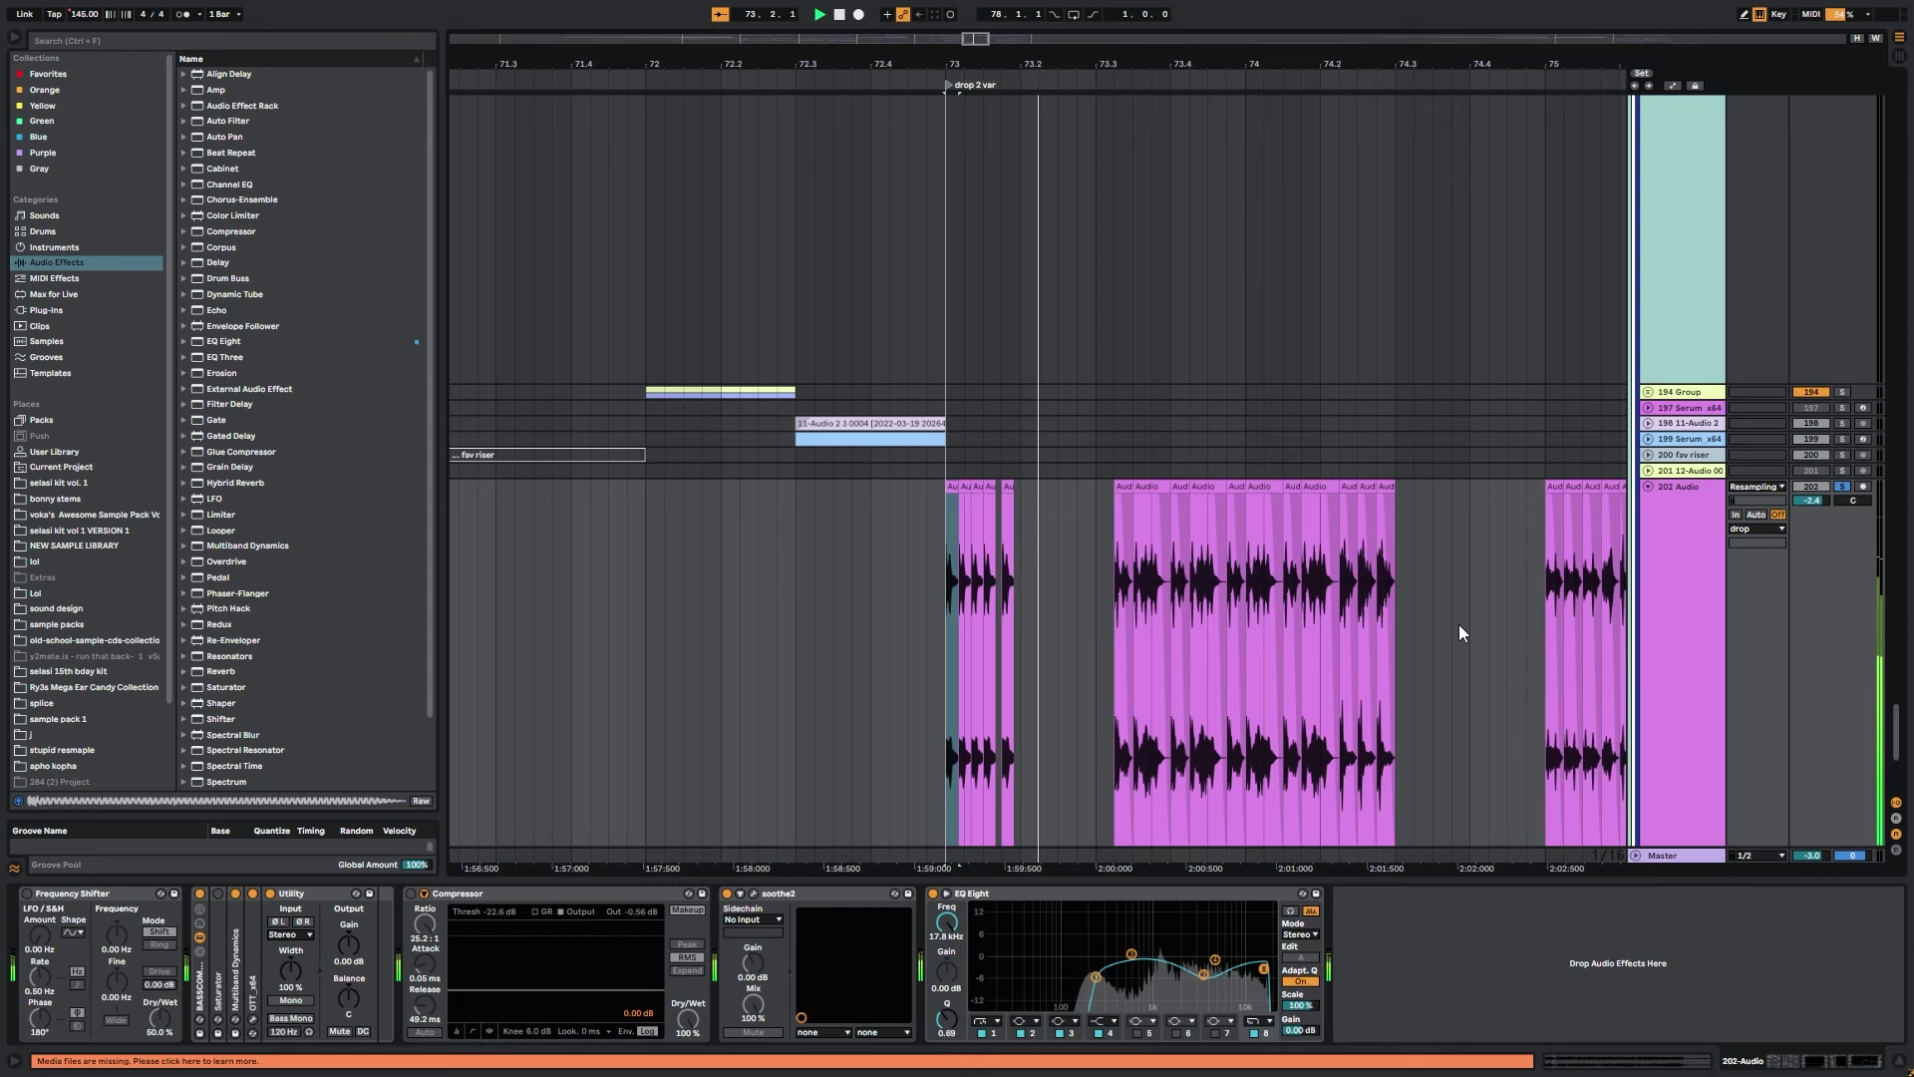
scroll(1069, 578, down, 2)
drag(942, 520, 932, 521)
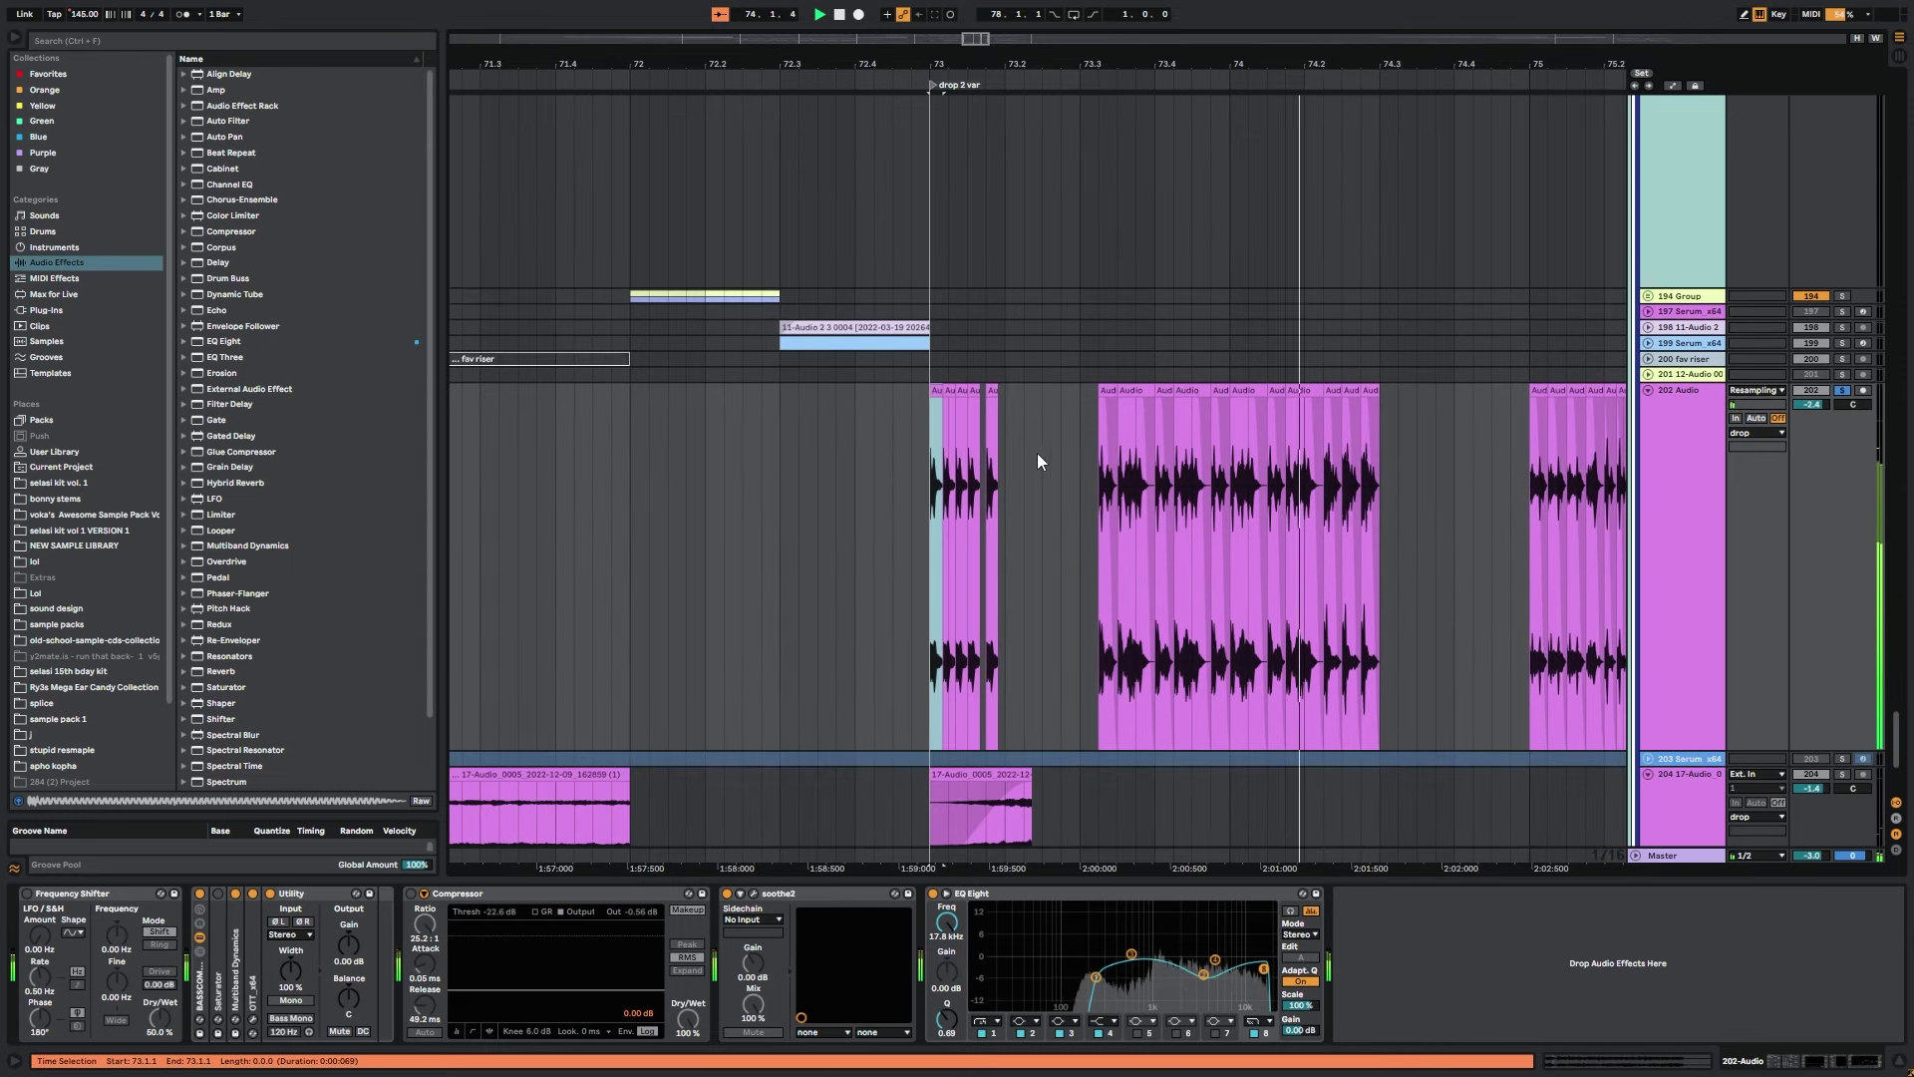
right_click(1134, 398)
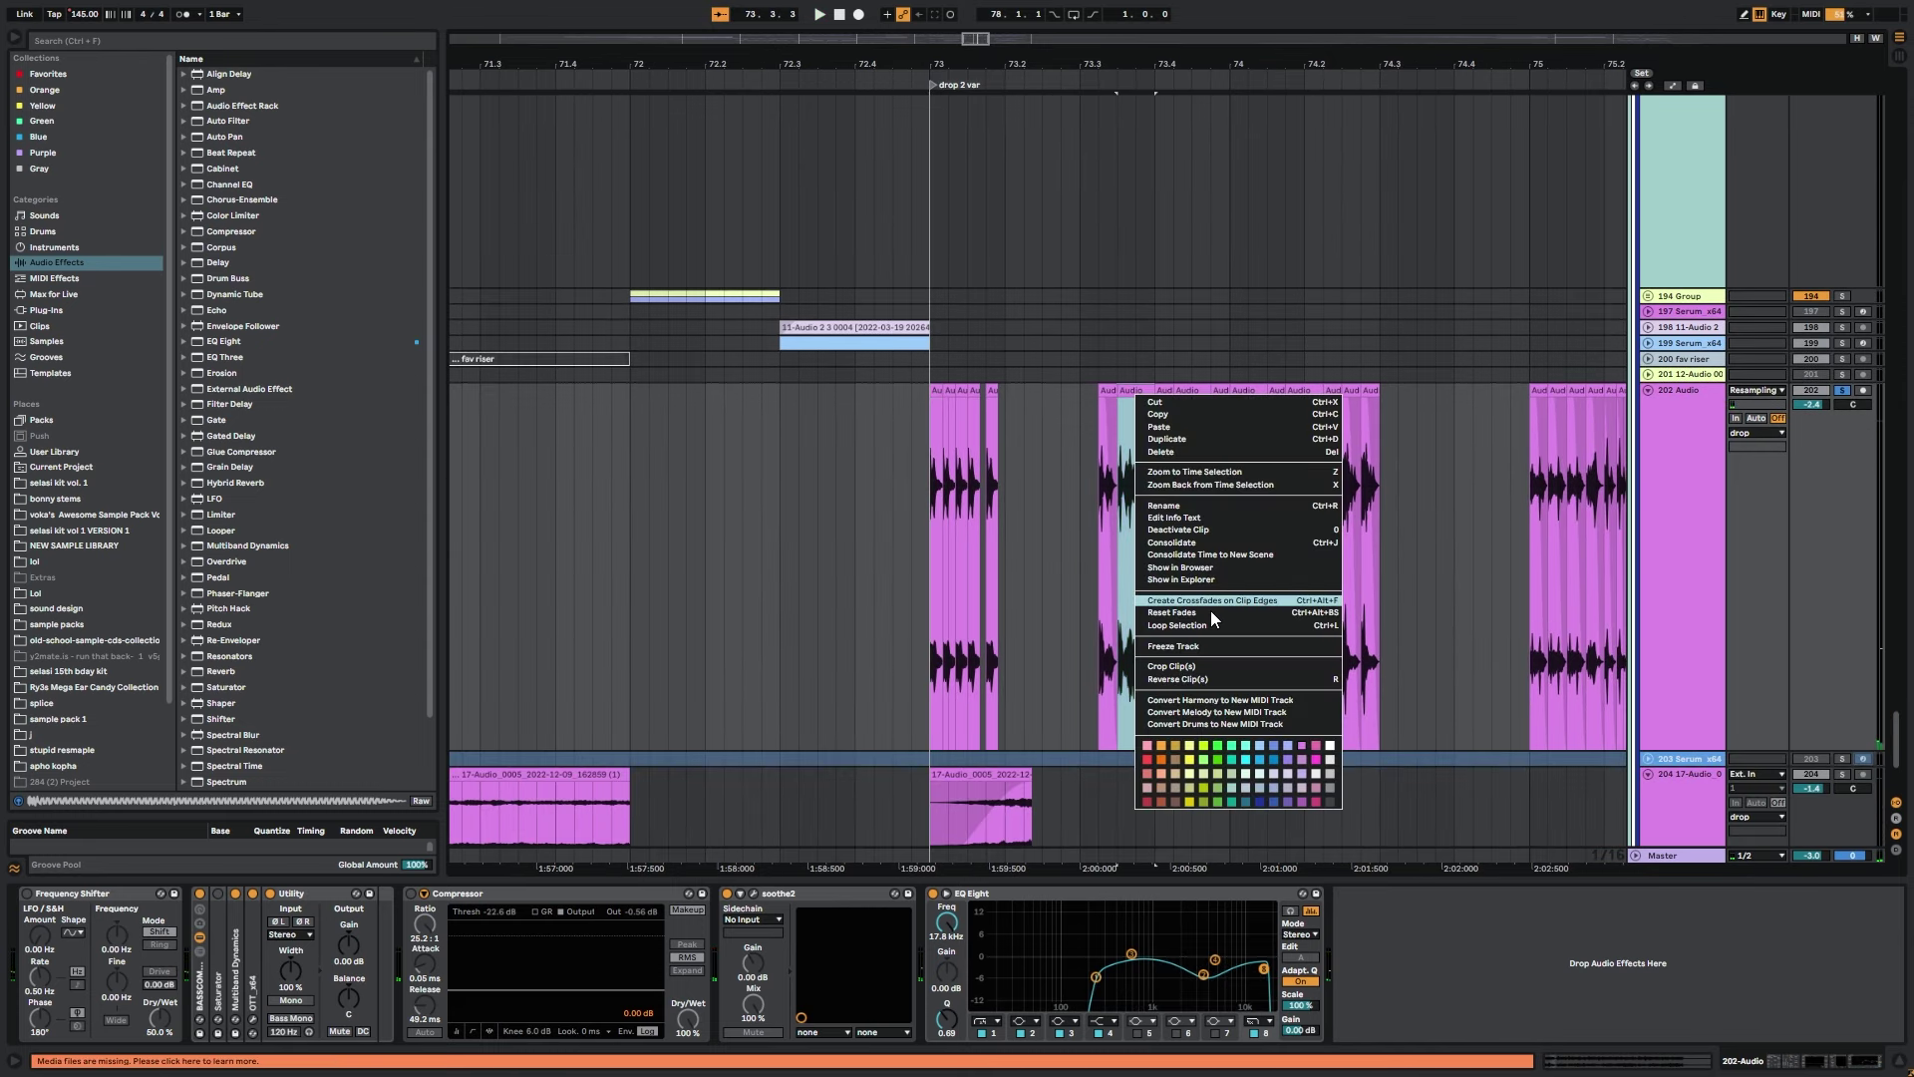
click(1193, 570)
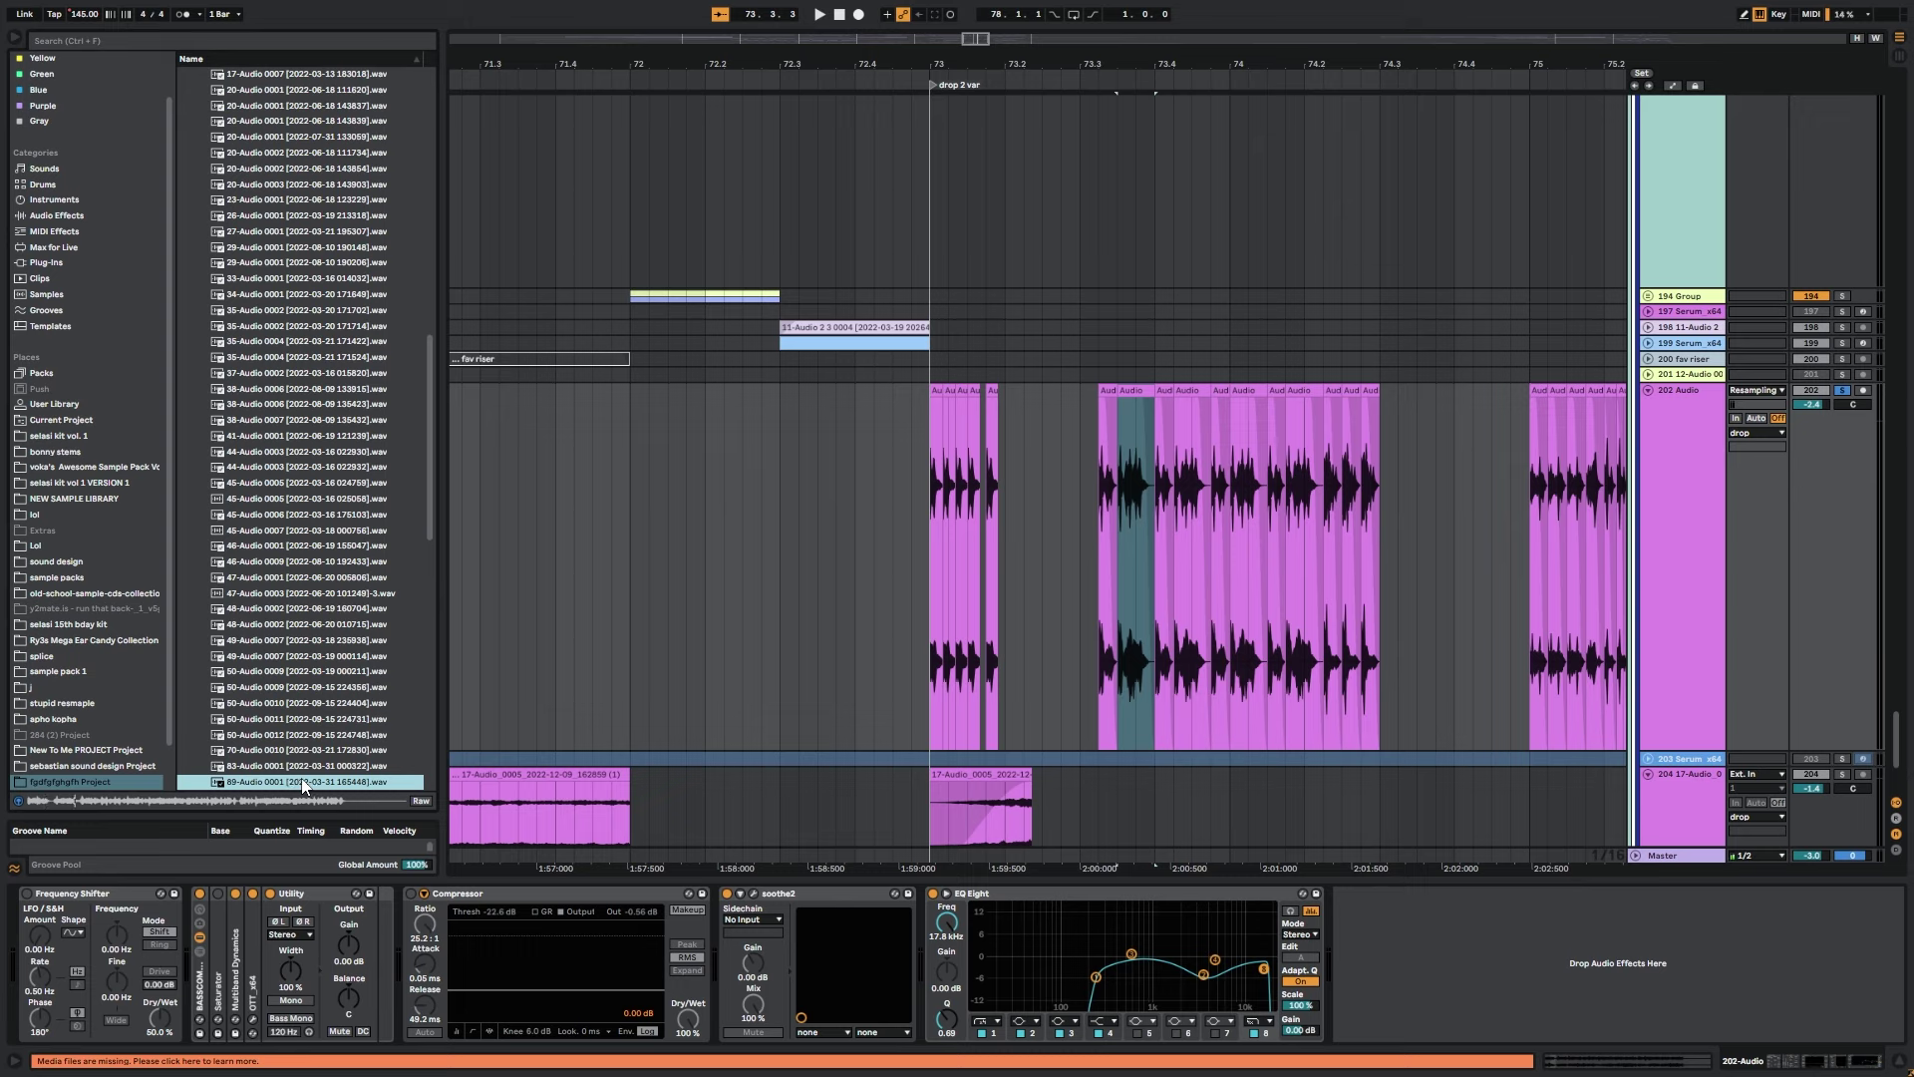
Audition the chopped 202 Audio clips again from 73.1.1 through bar 74.
click(929, 536)
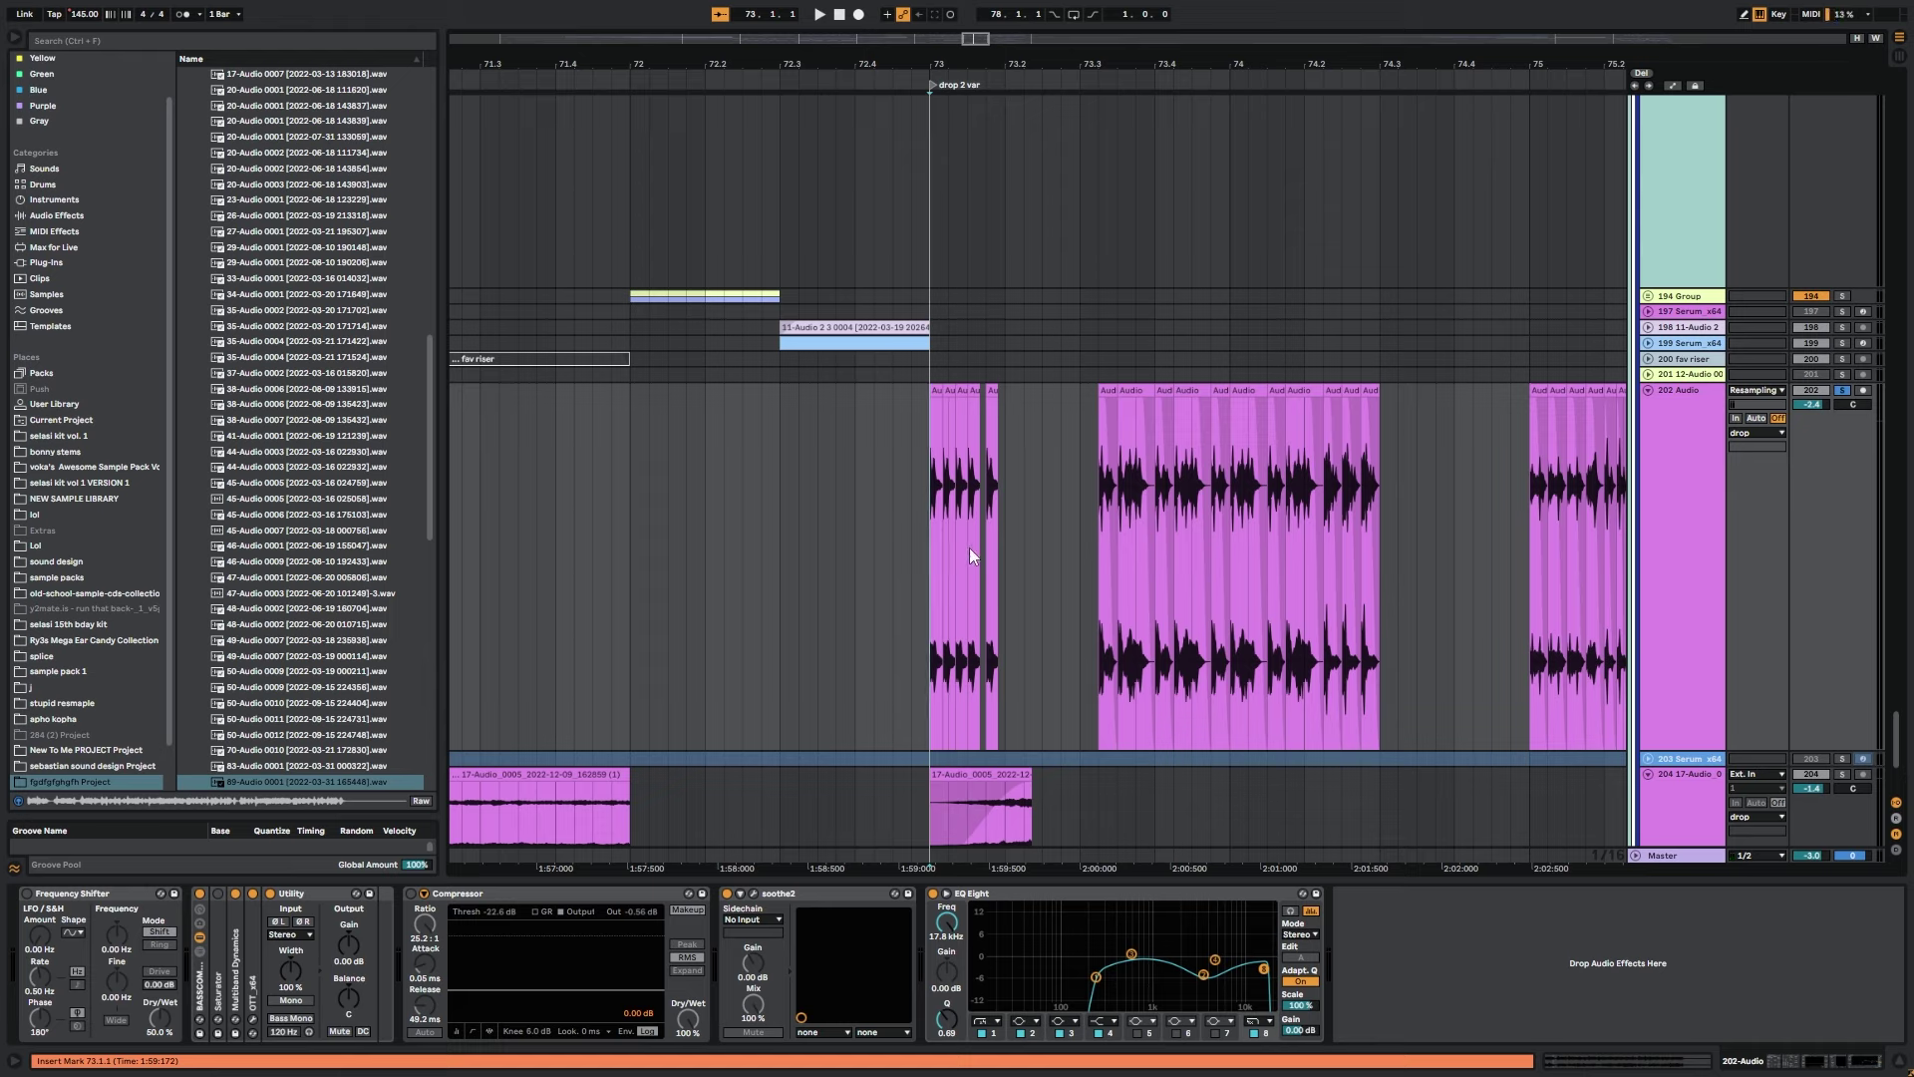
scroll(1023, 559, right, 2)
scroll(1023, 559, up, 1)
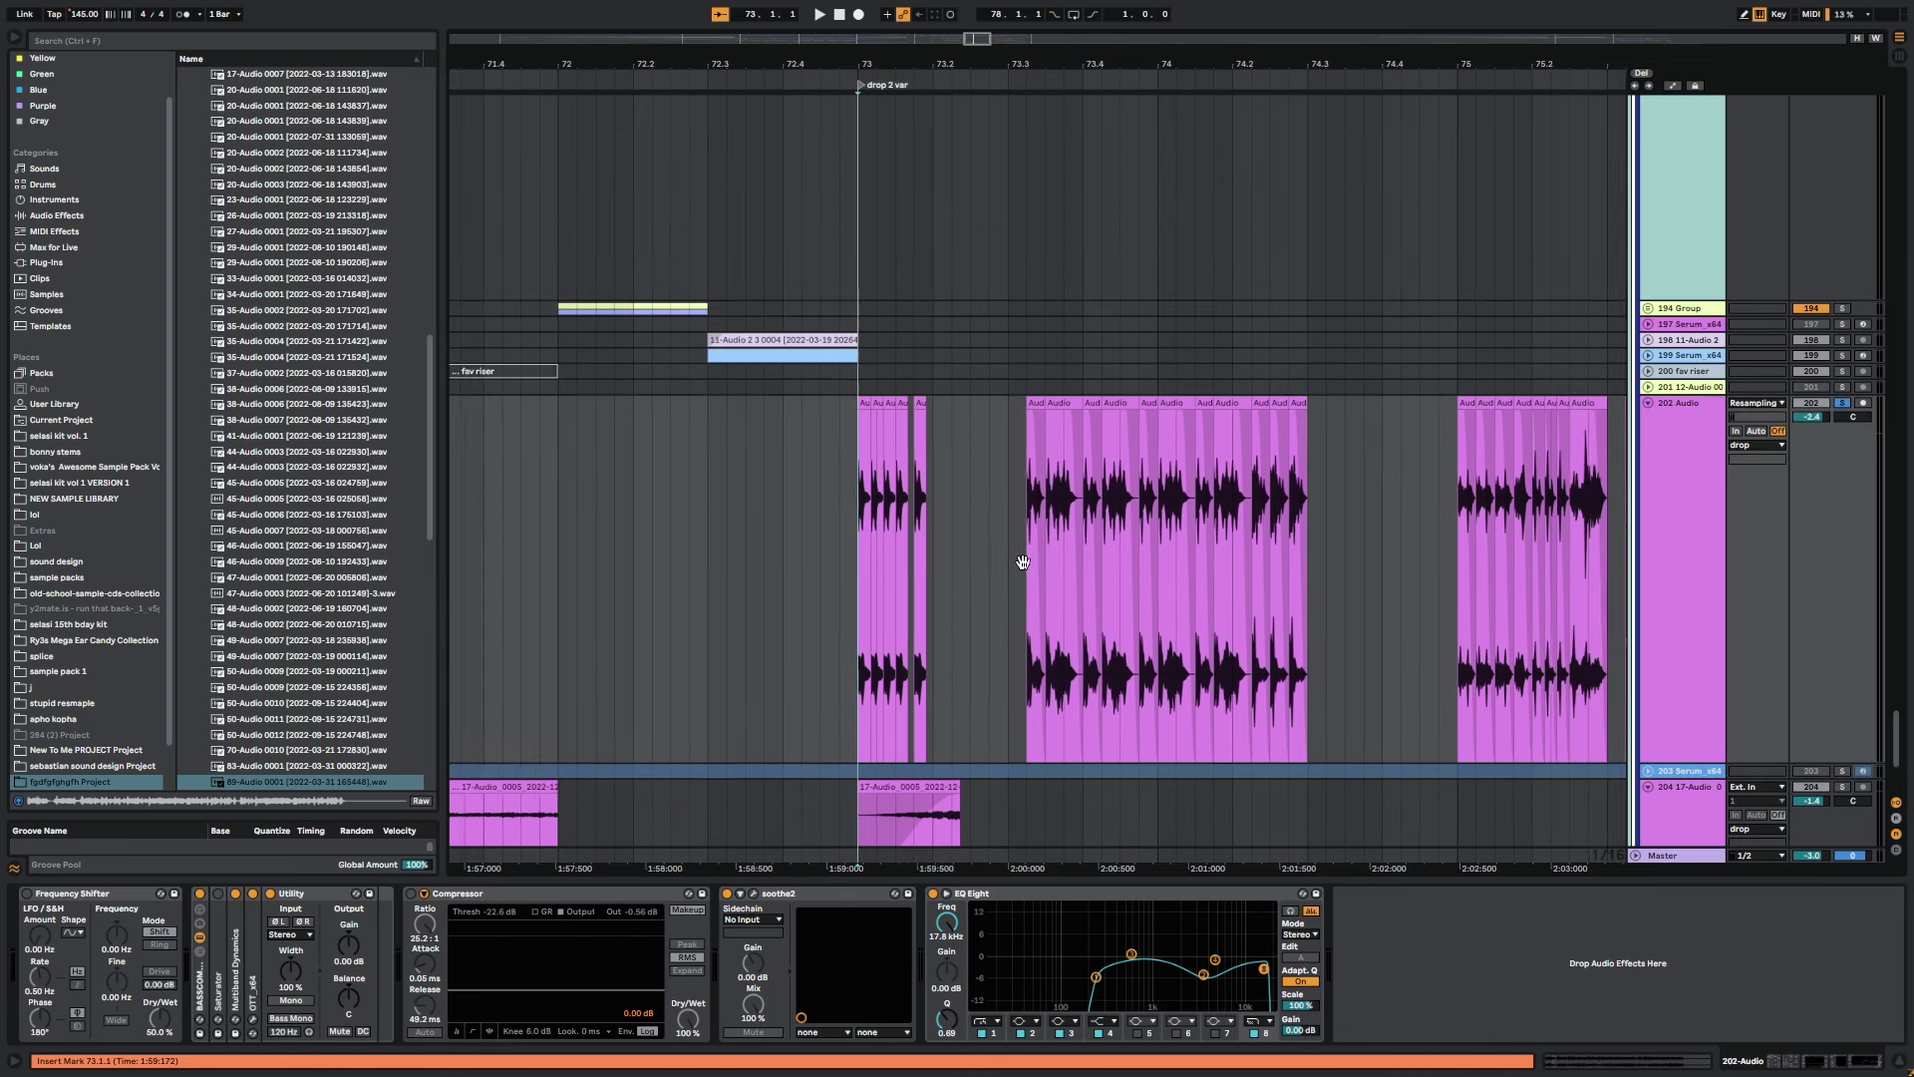
scroll(1023, 561, right, 1)
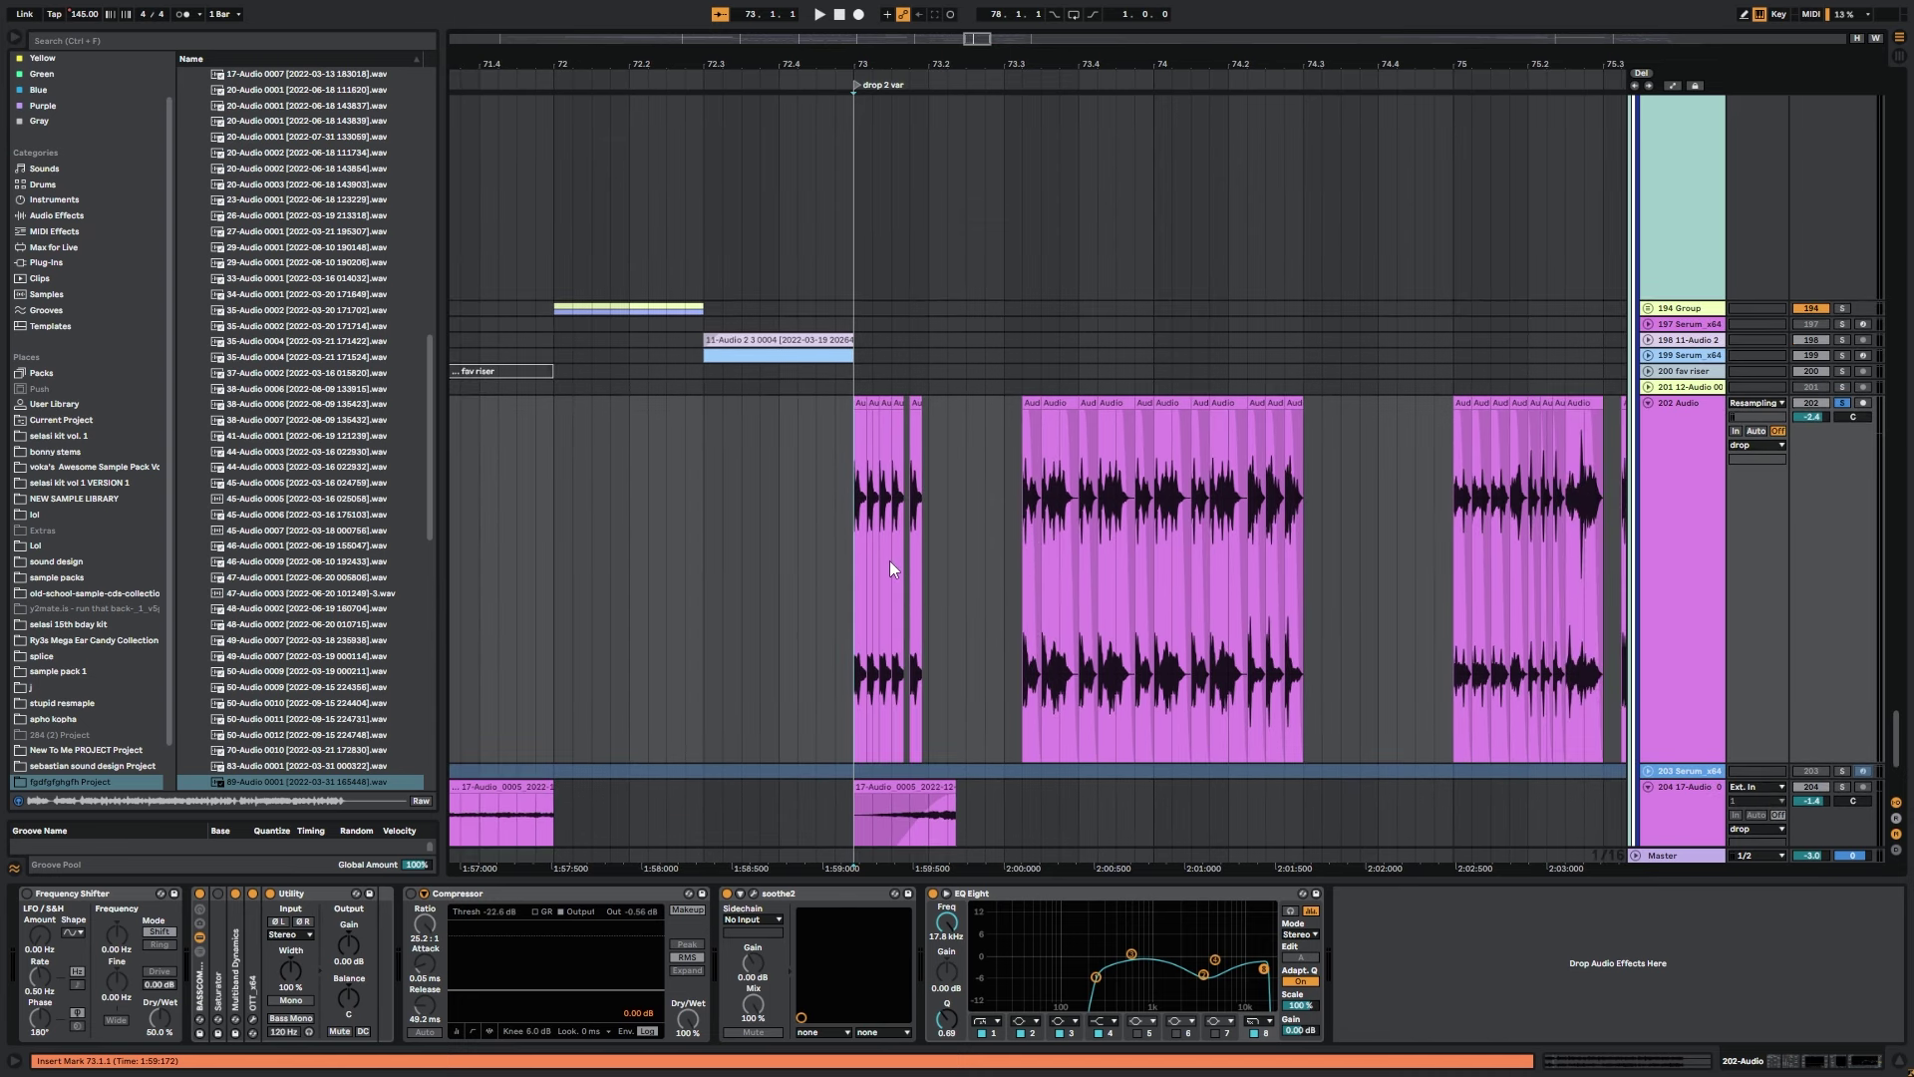
key(space)
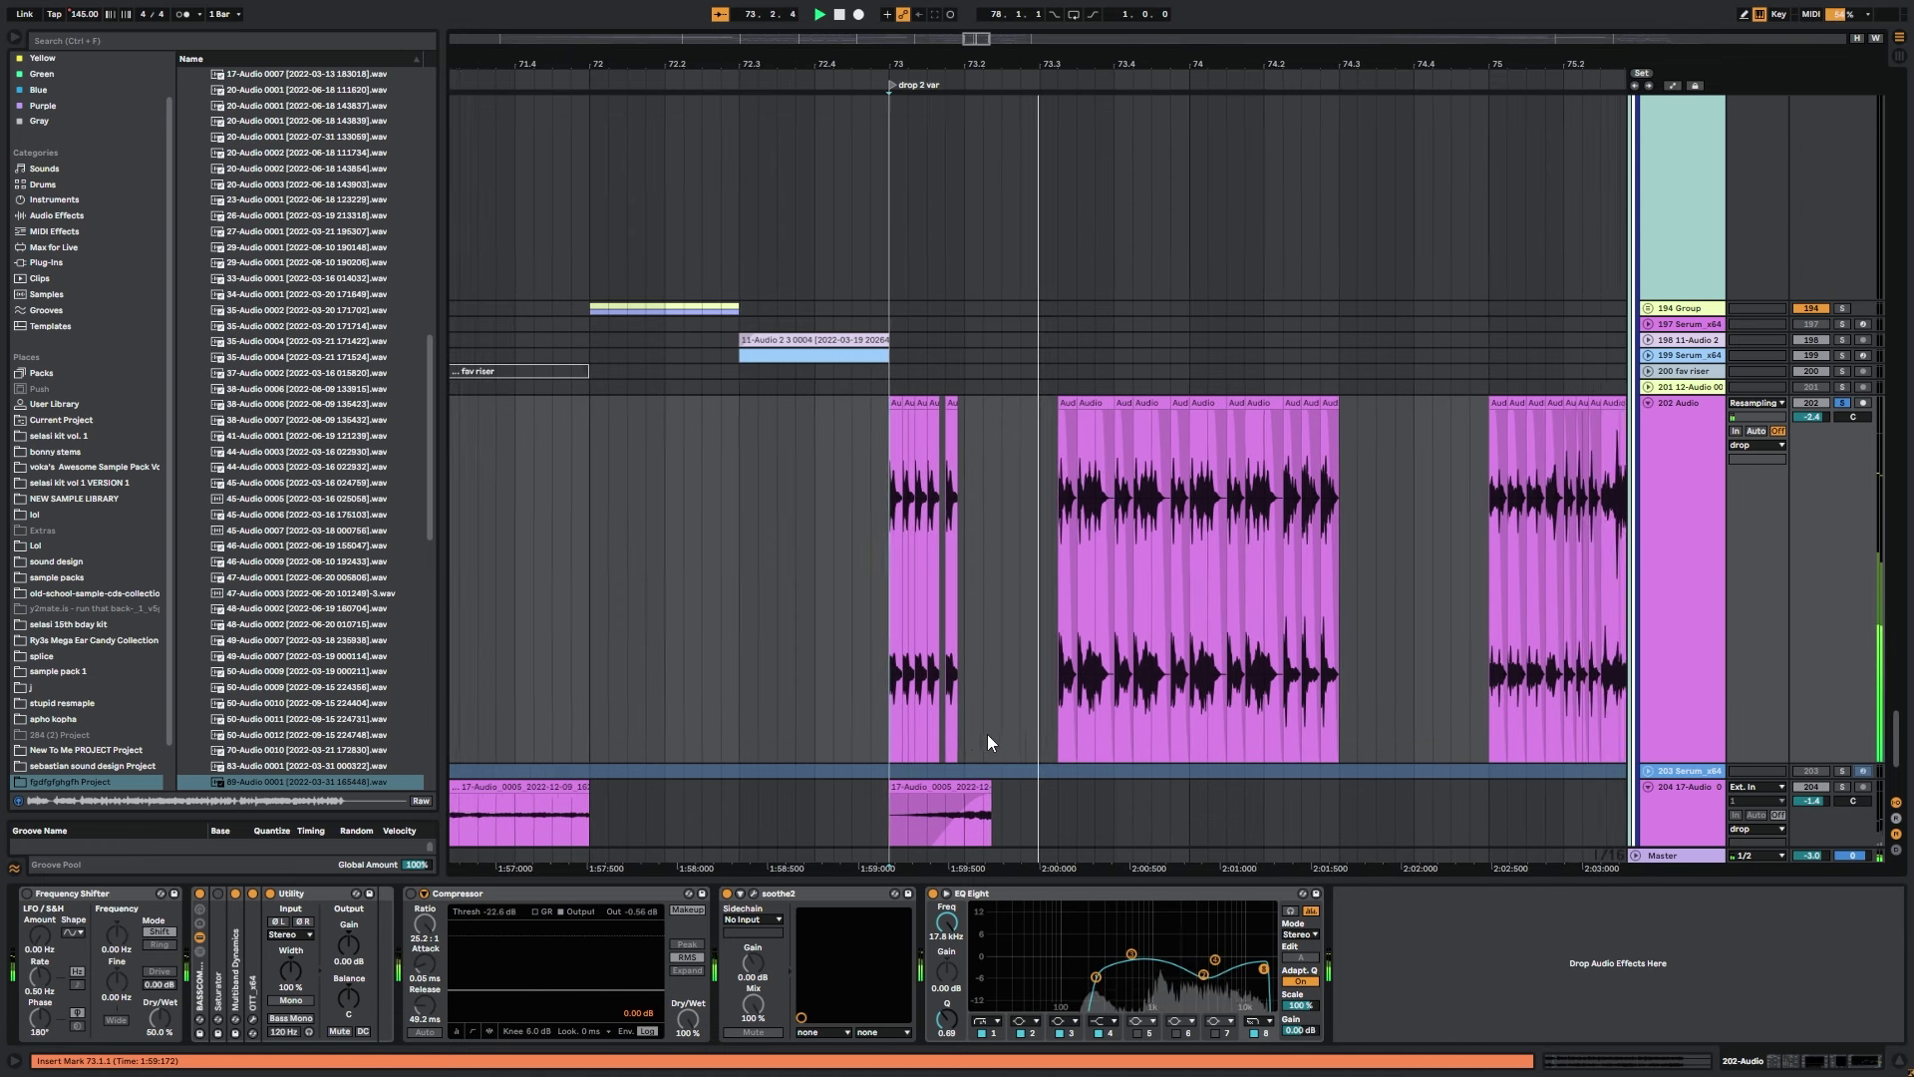
key(space)
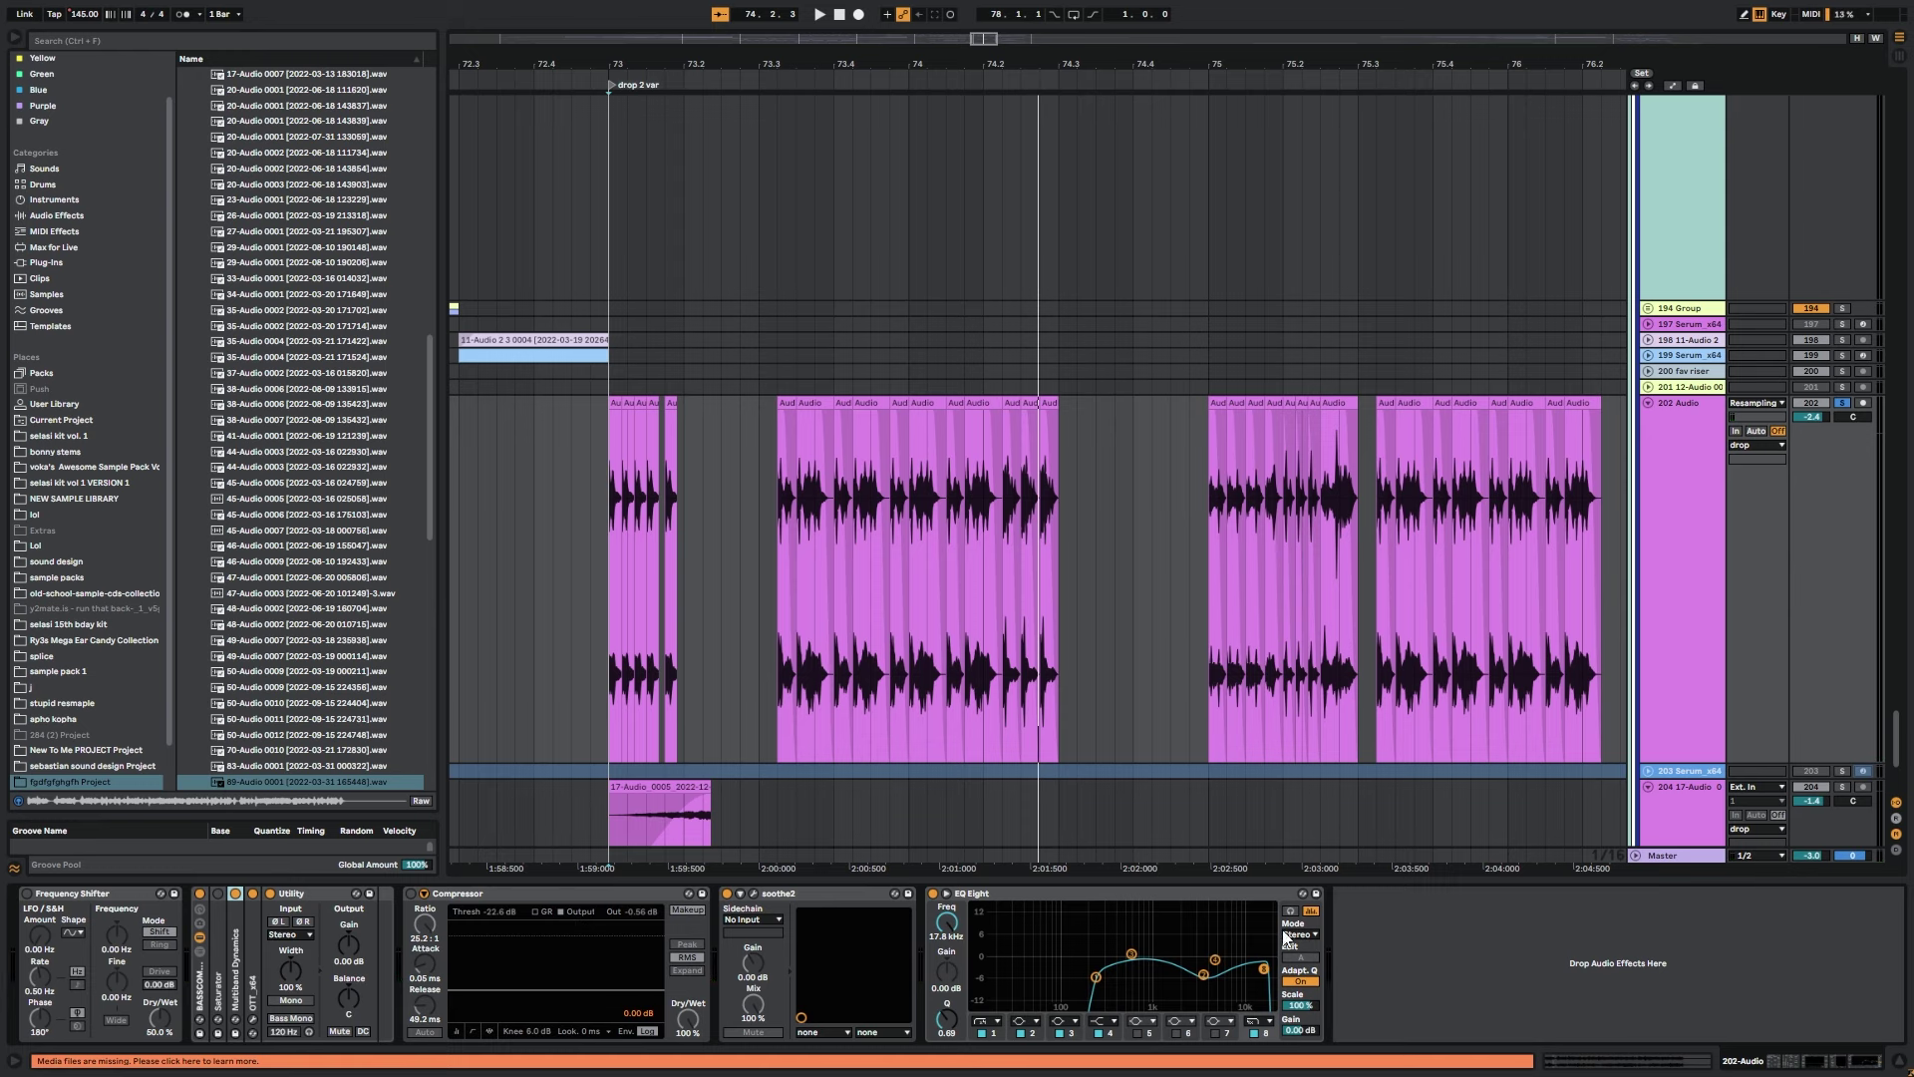
Solo and audition the 17-Audio clip on track 204 at drop 2 var.
drag(800, 746, 1089, 494)
click(982, 568)
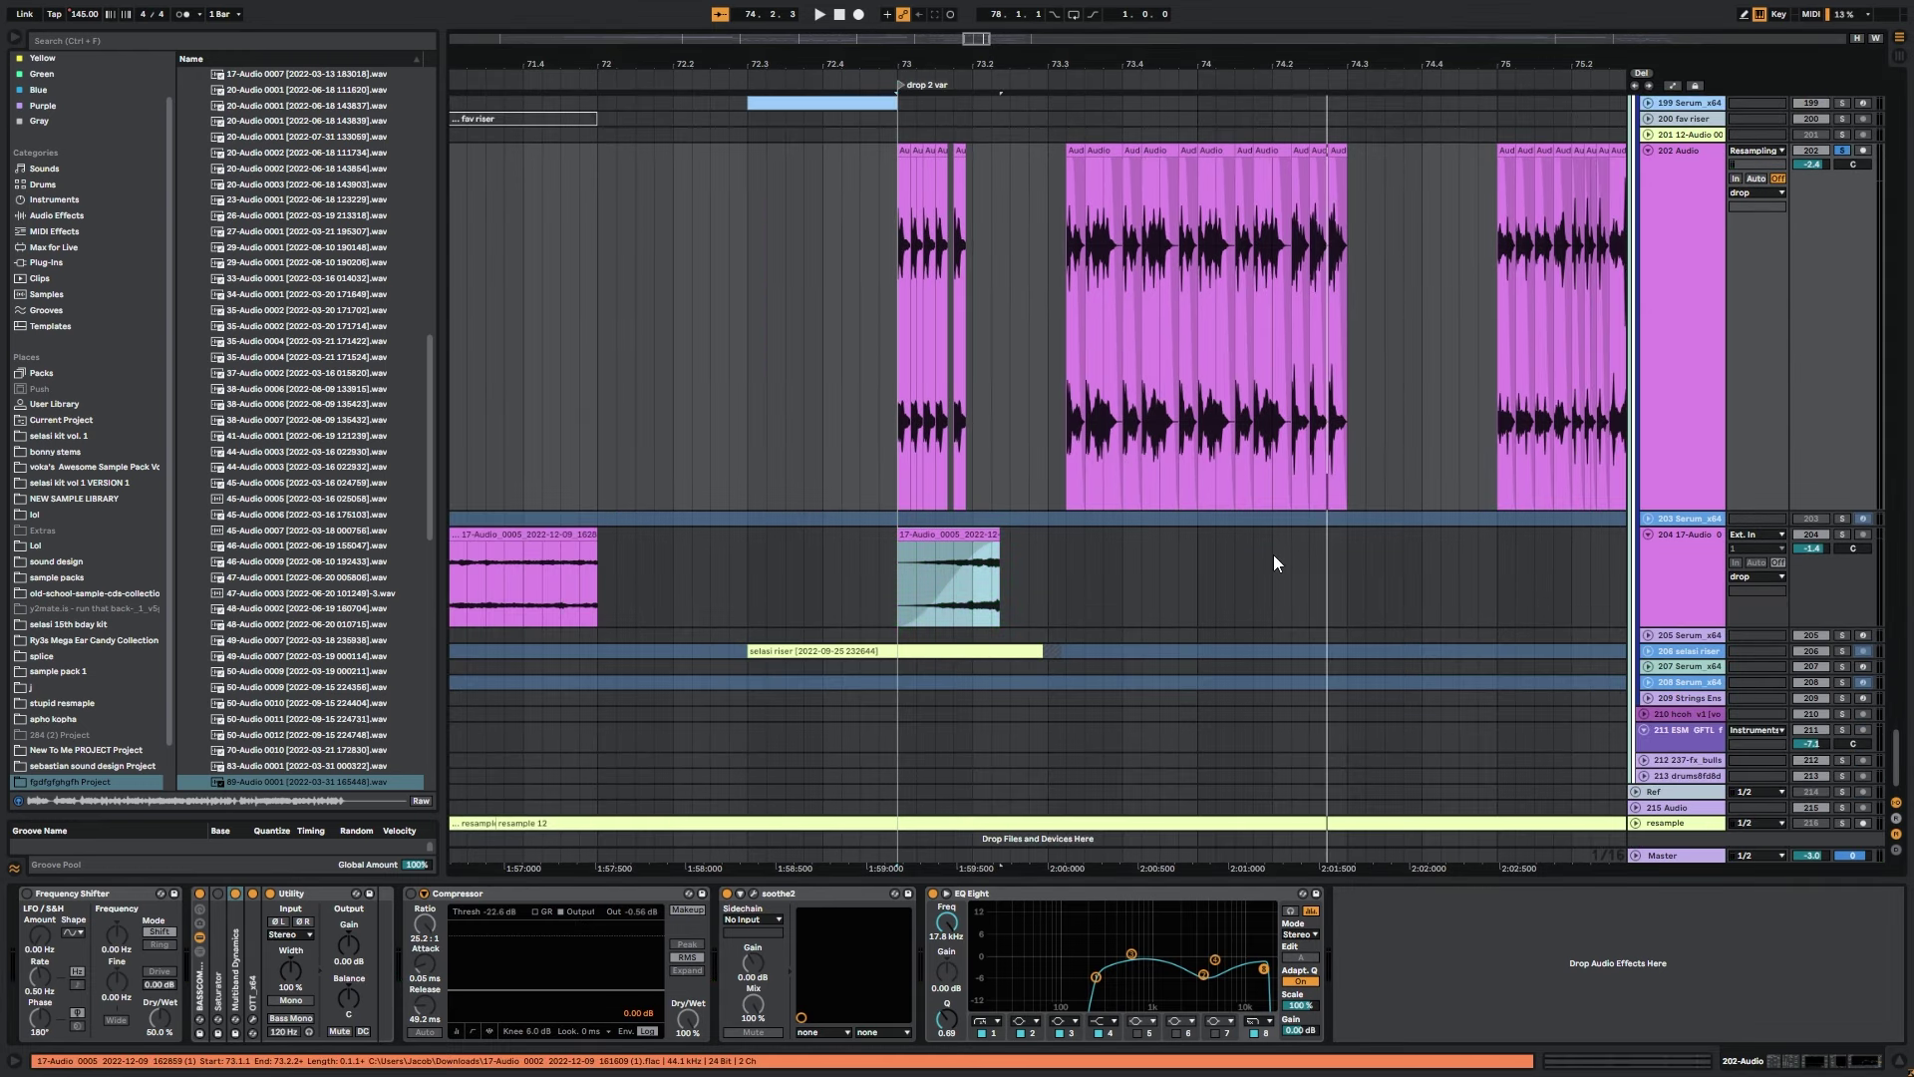
key(space)
drag(967, 570, 1039, 549)
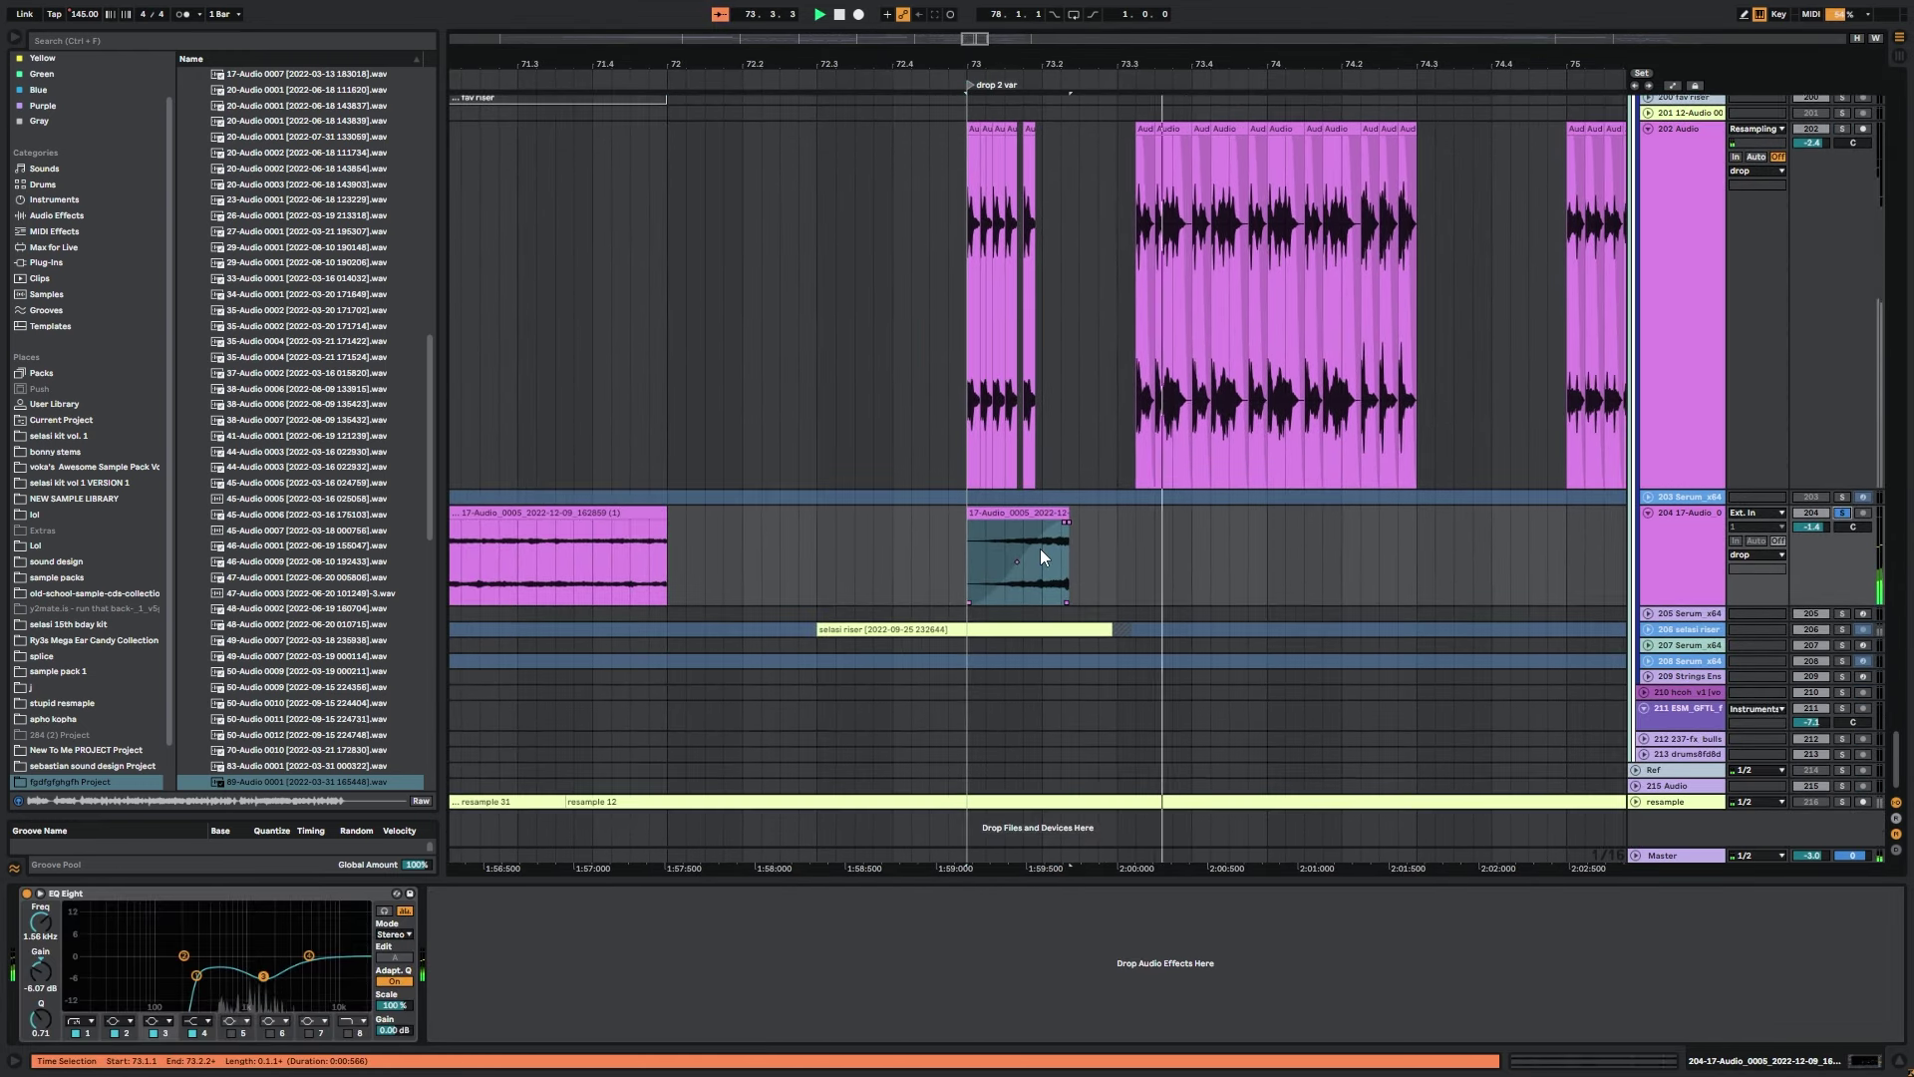
key(space)
click(1009, 506)
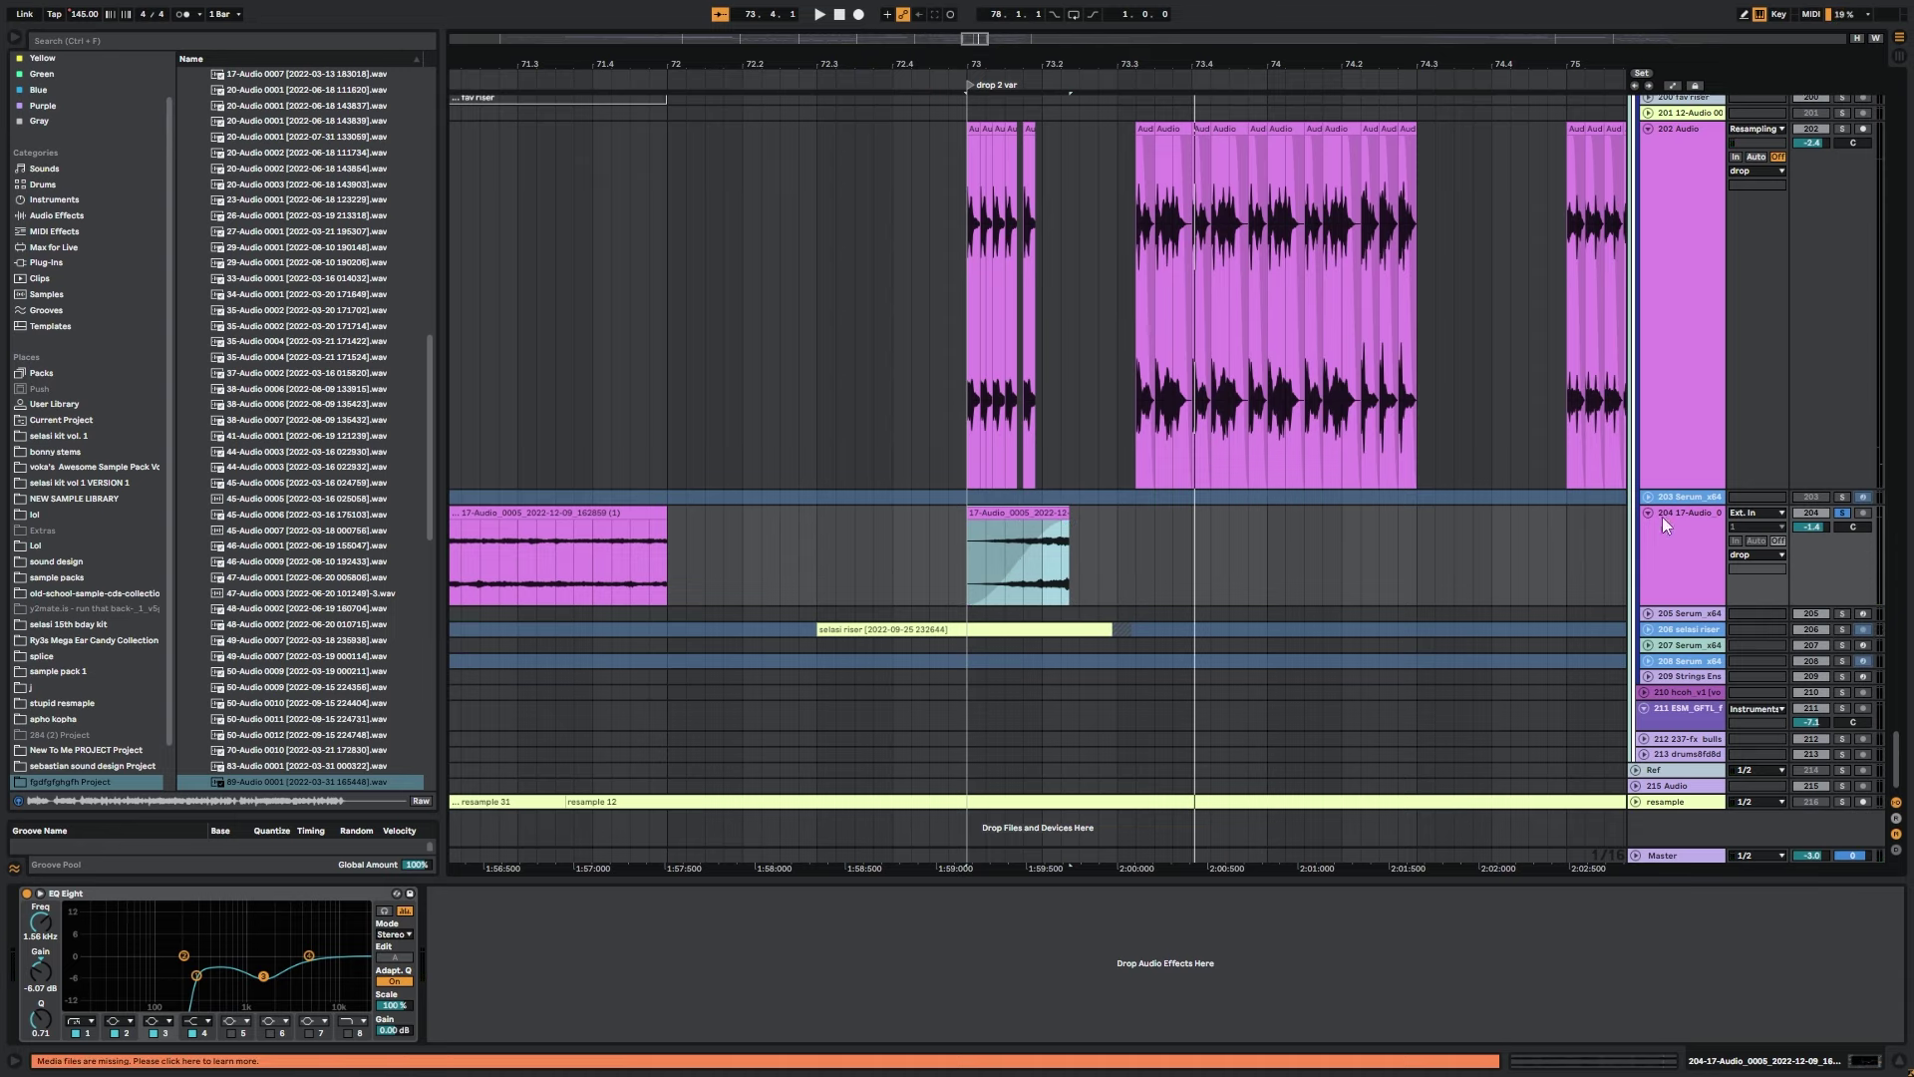
Enlarge and audition the soloed 206 selasi riser clip from 72.3.1, and unfreeze its track.
click(1047, 629)
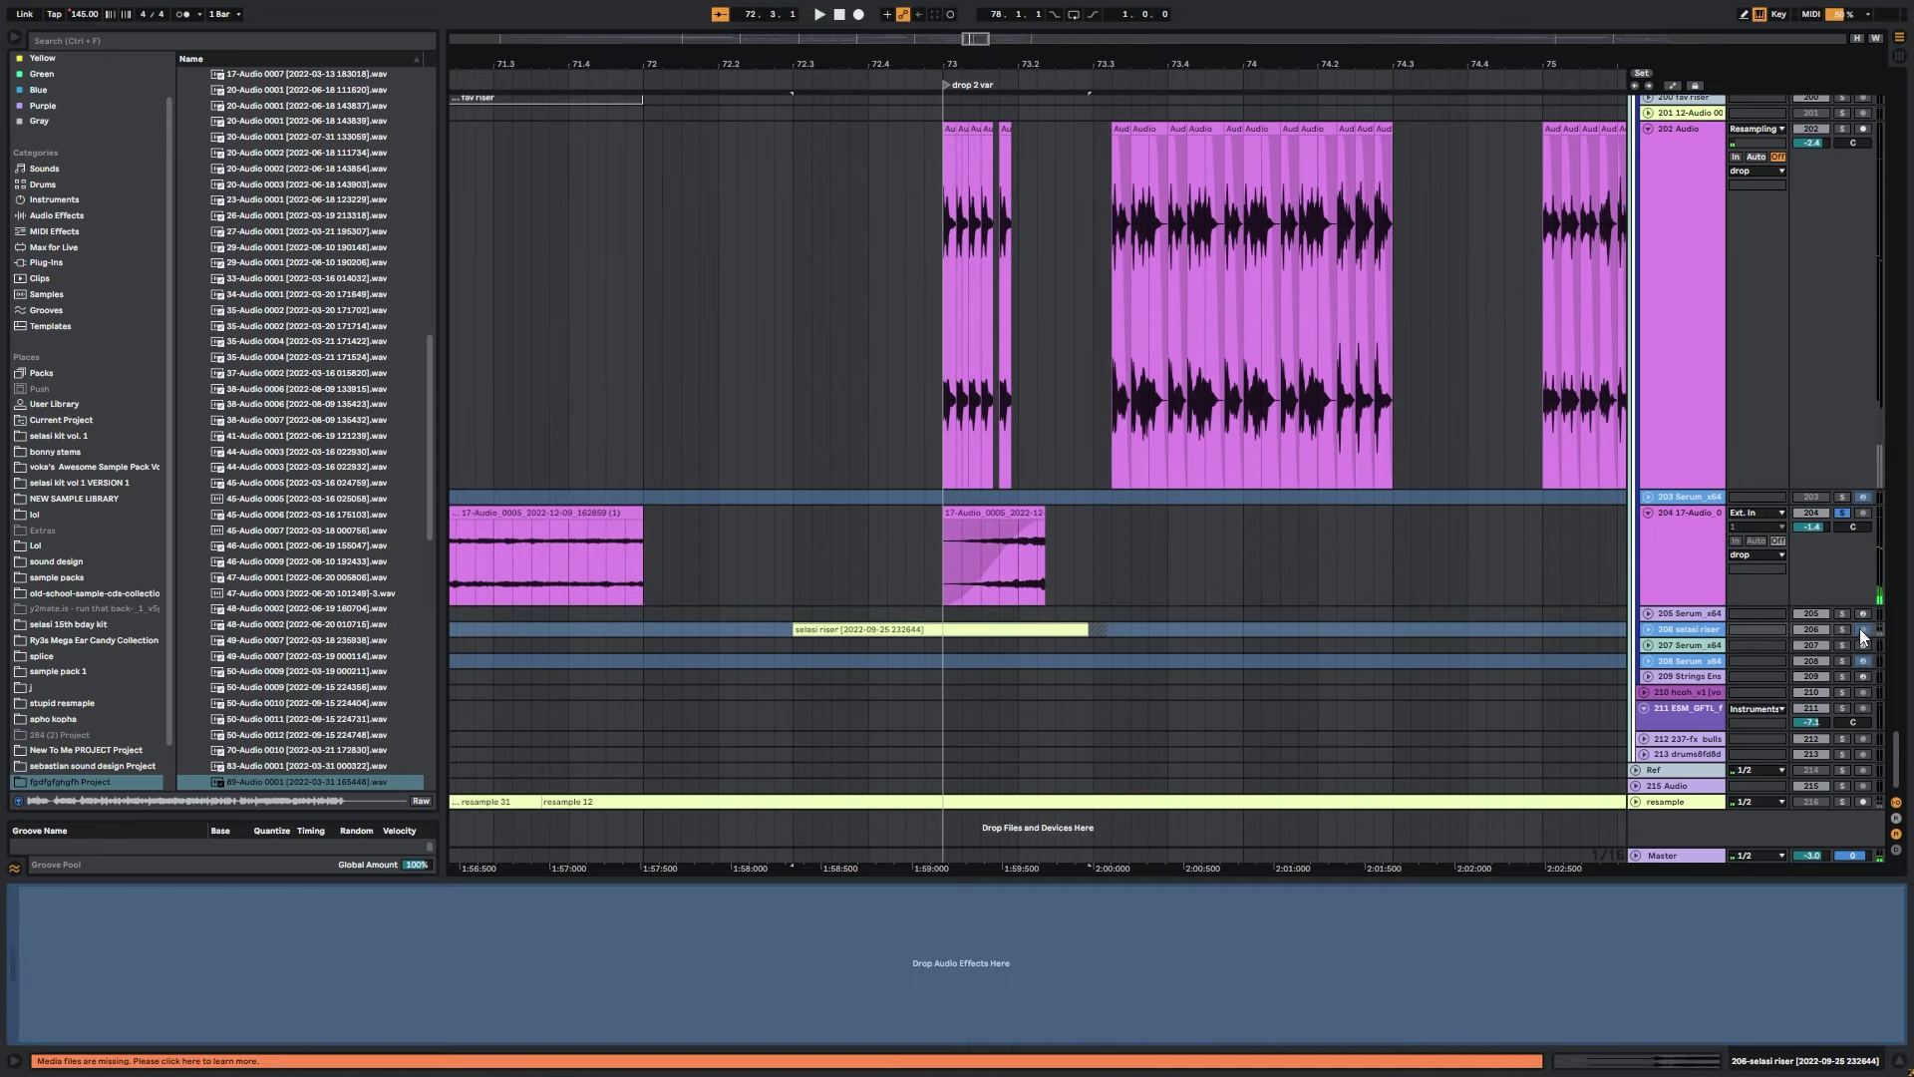
click(1648, 629)
key(space)
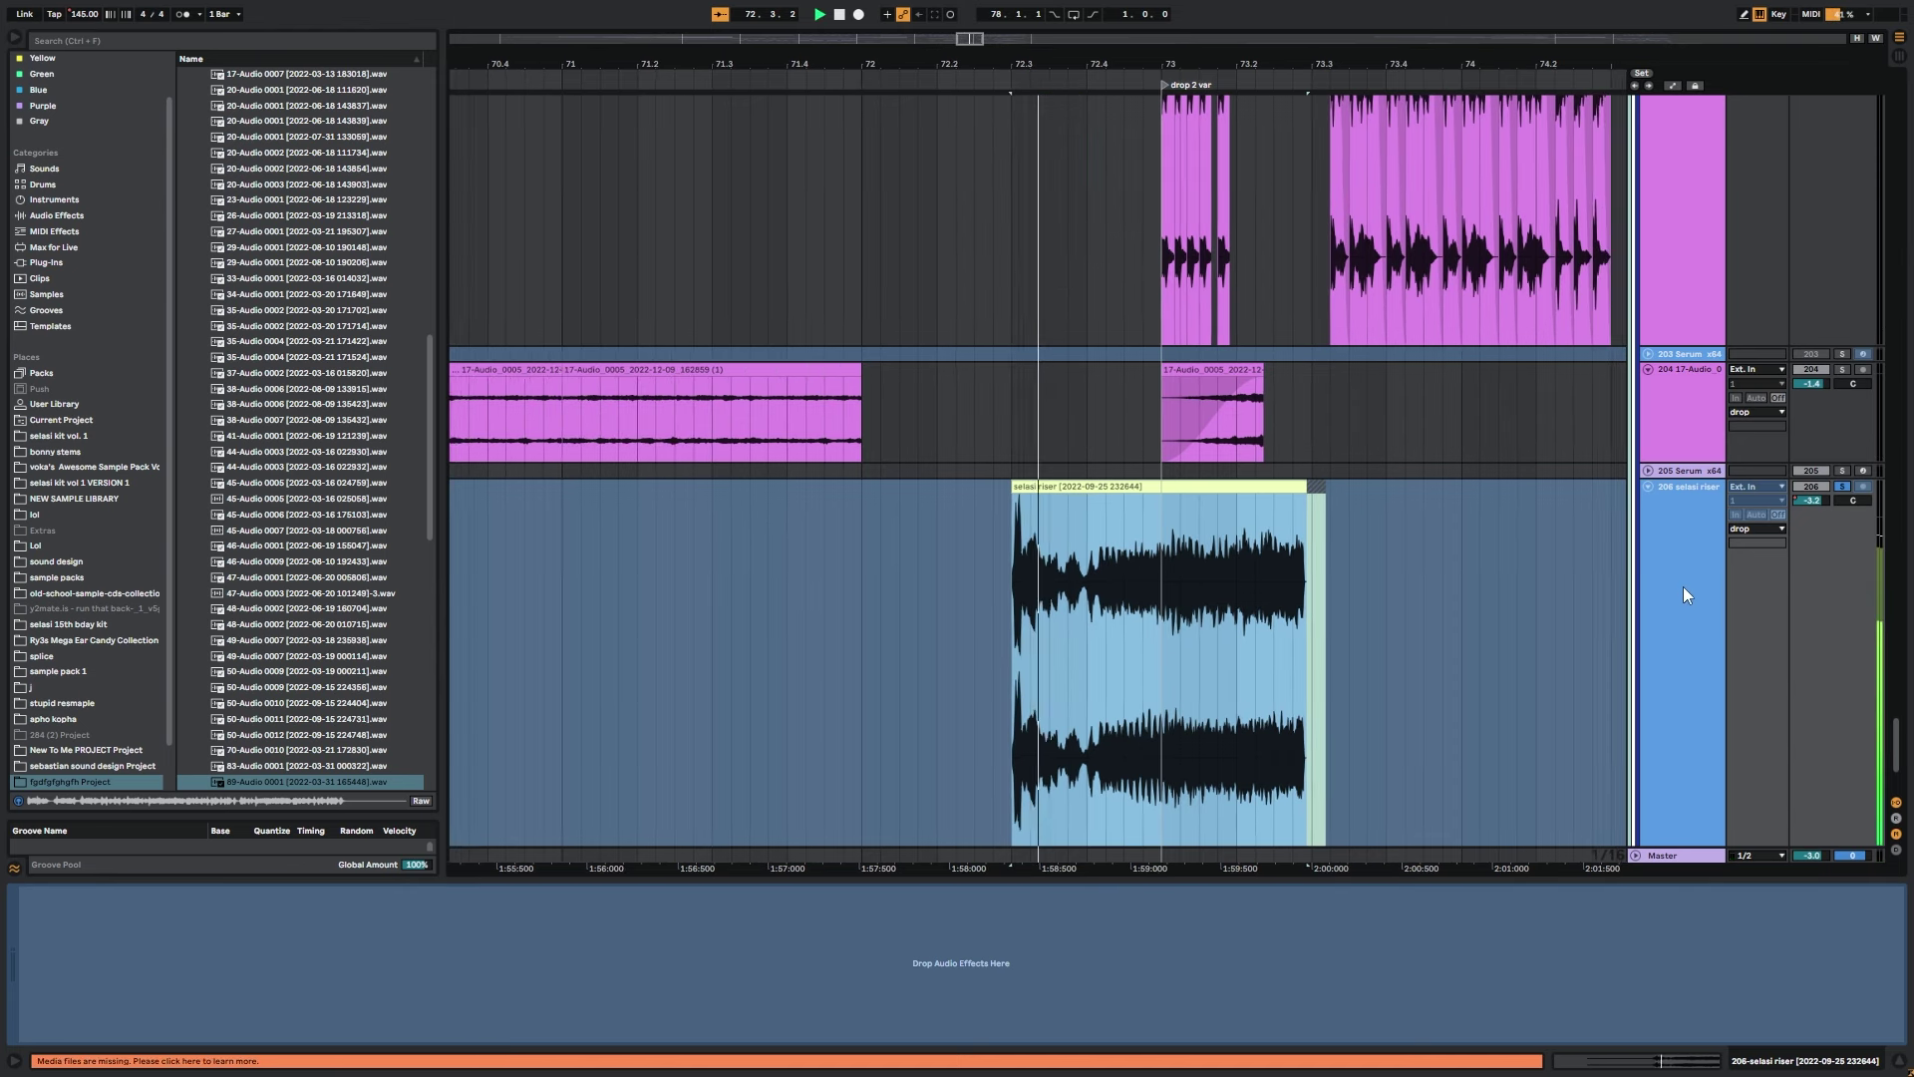
right_click(1683, 589)
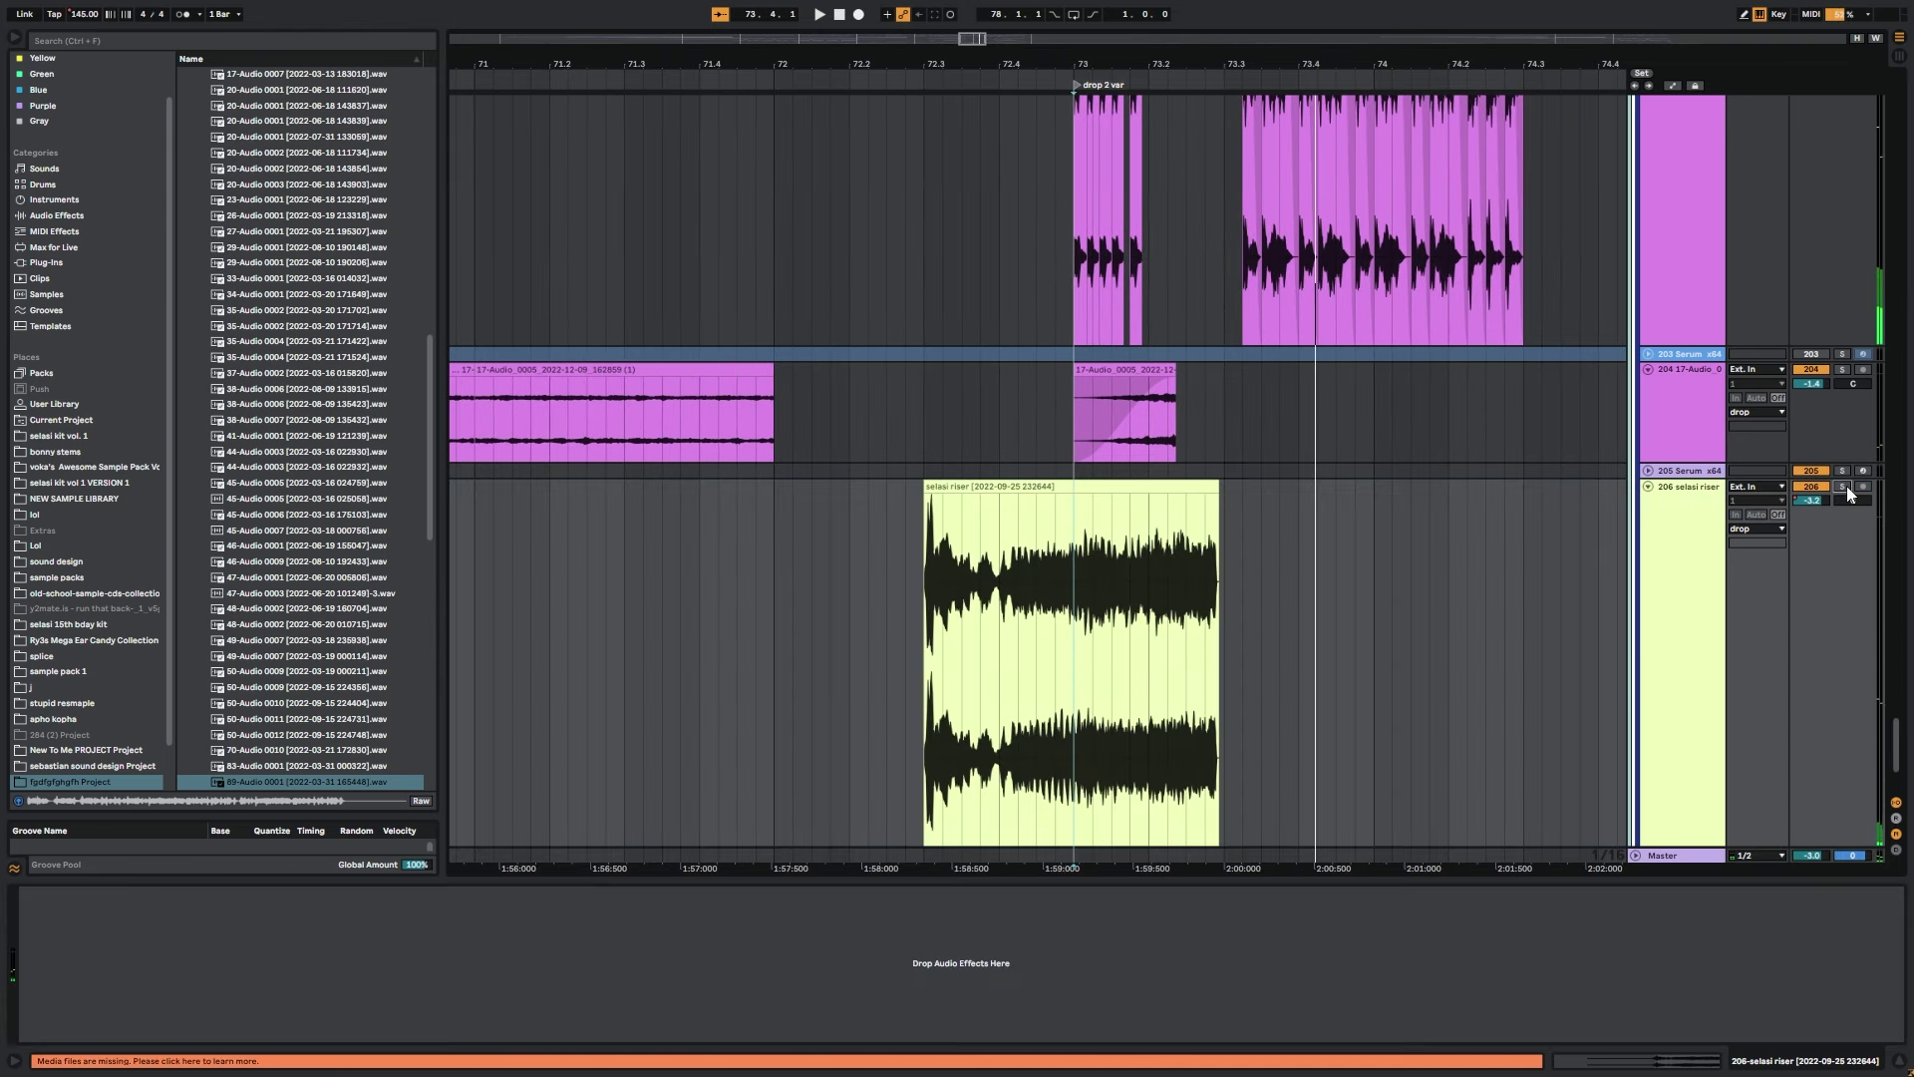
click(1846, 489)
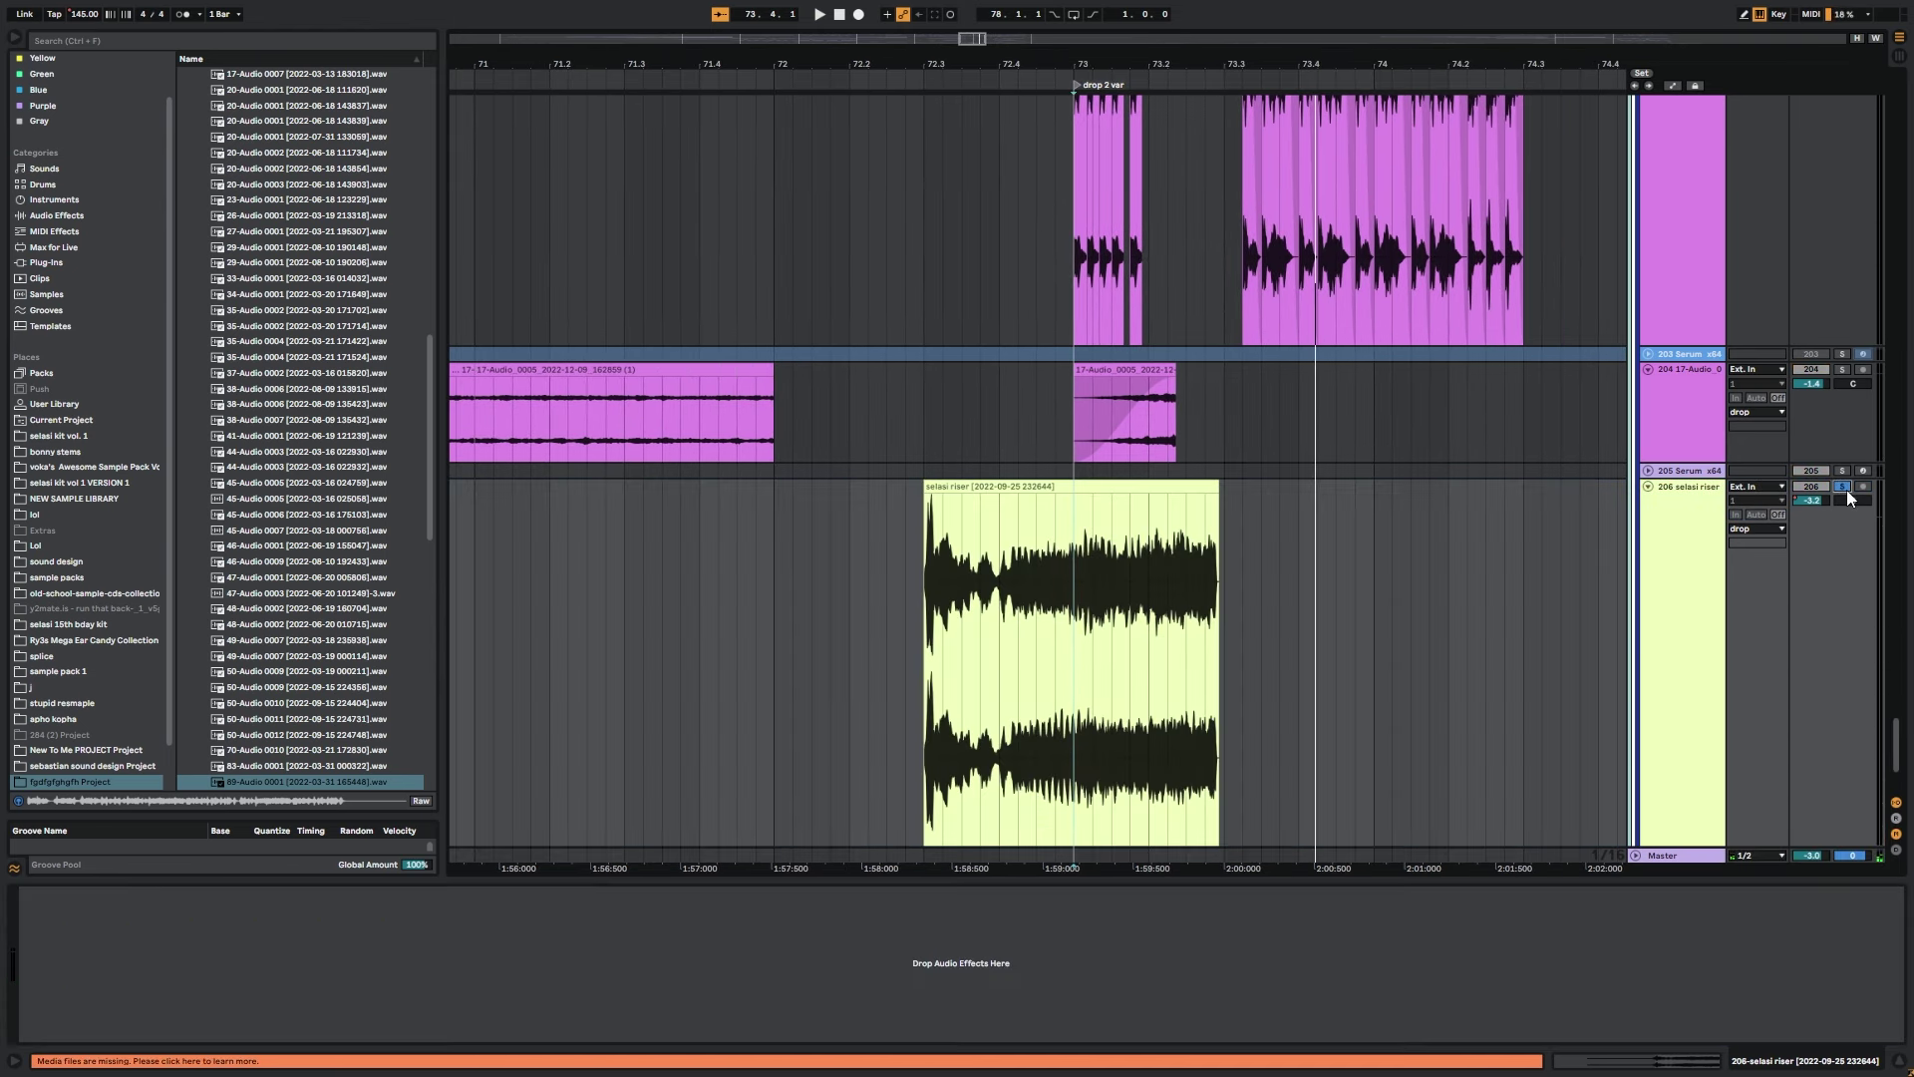
click(1844, 489)
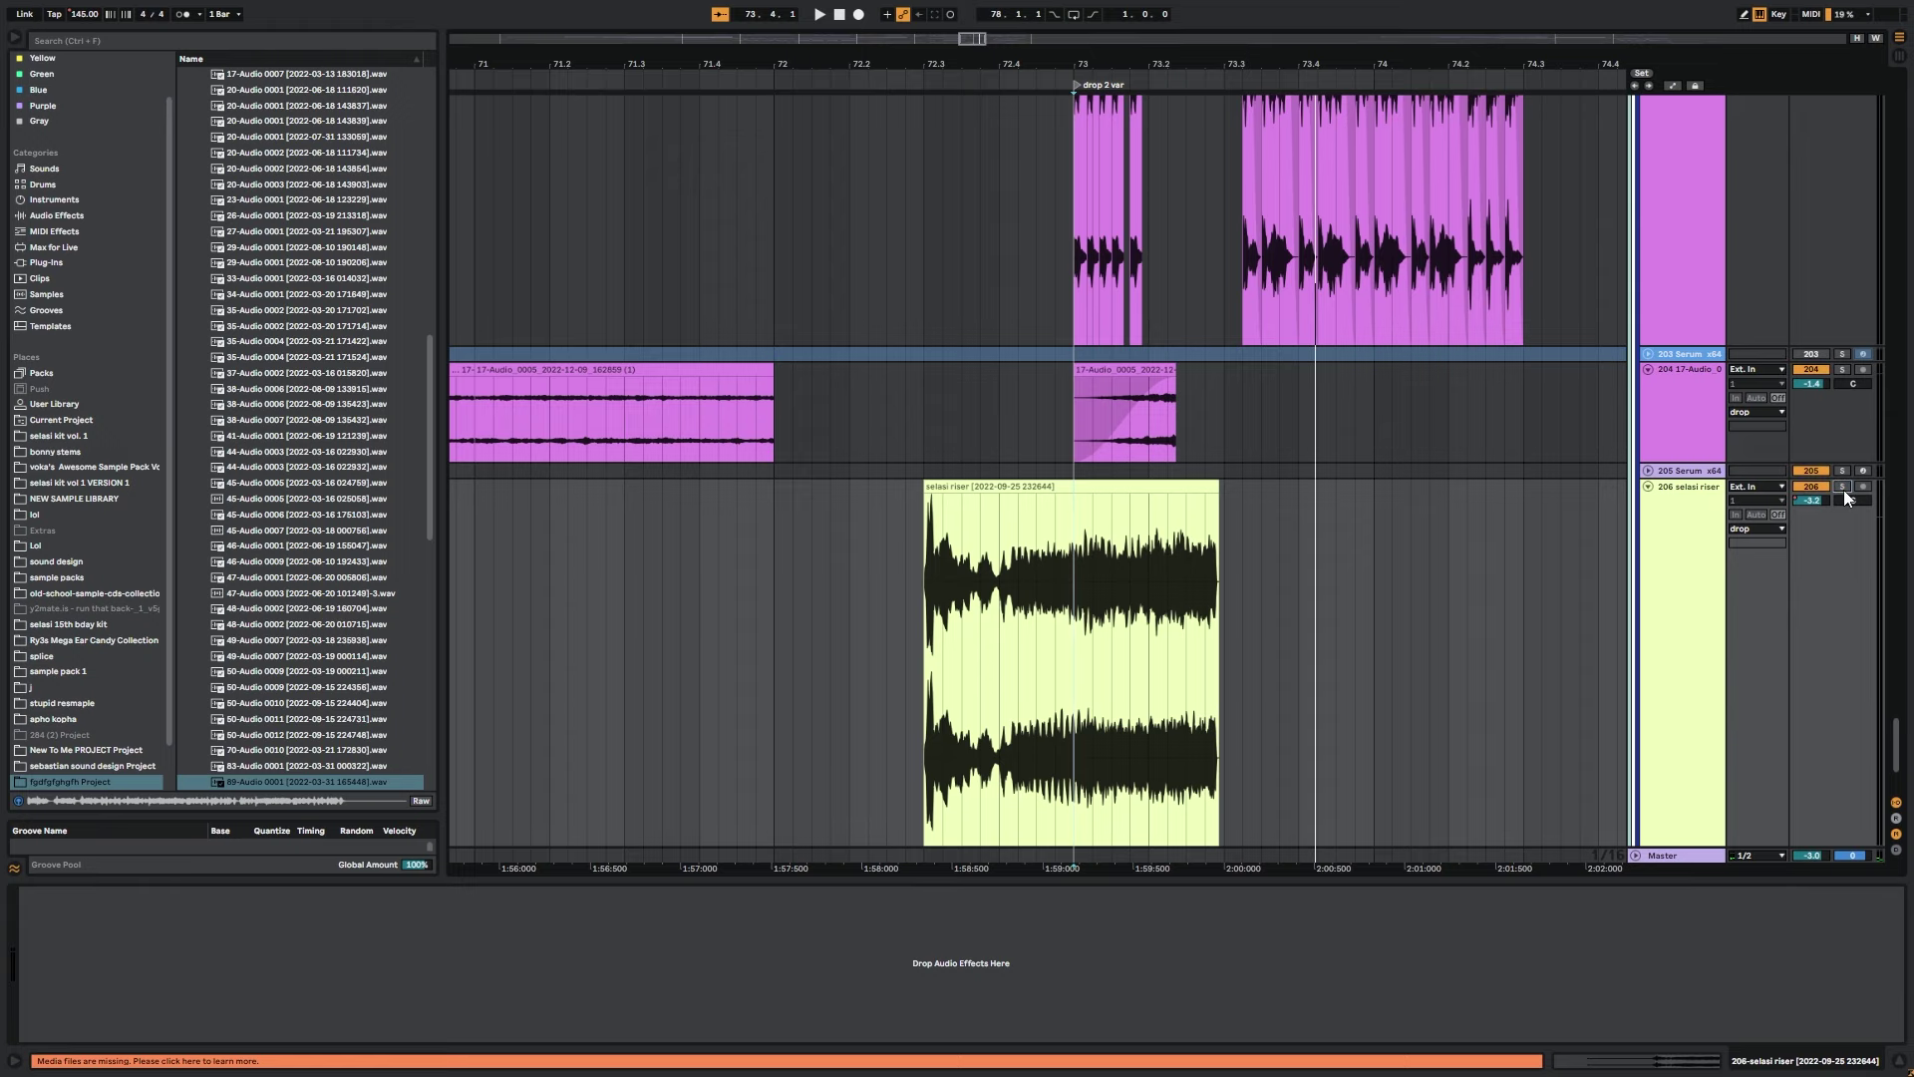
Compare playback from 72.3.1 with the selasi riser track deactivated and activated.
click(908, 546)
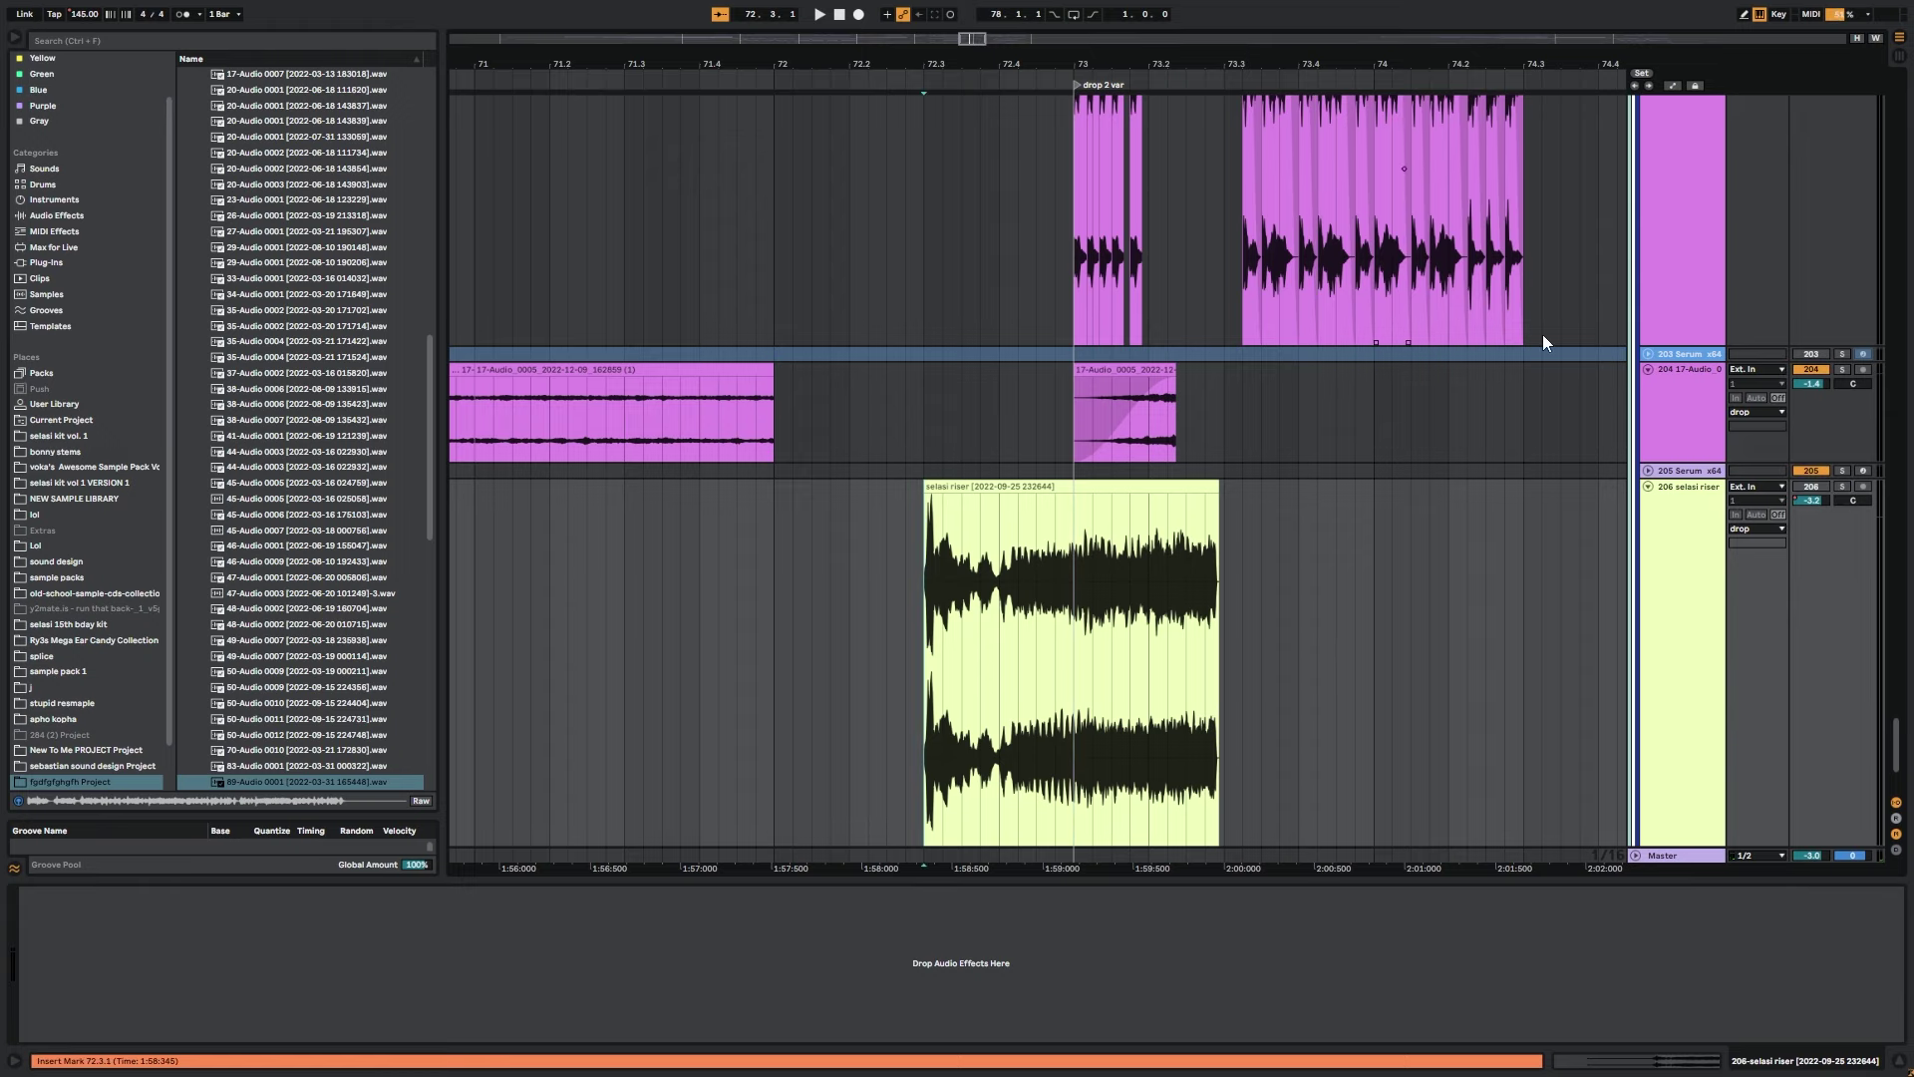
key(space)
scroll(1466, 439, left, 1)
scroll(1336, 508, down, 2)
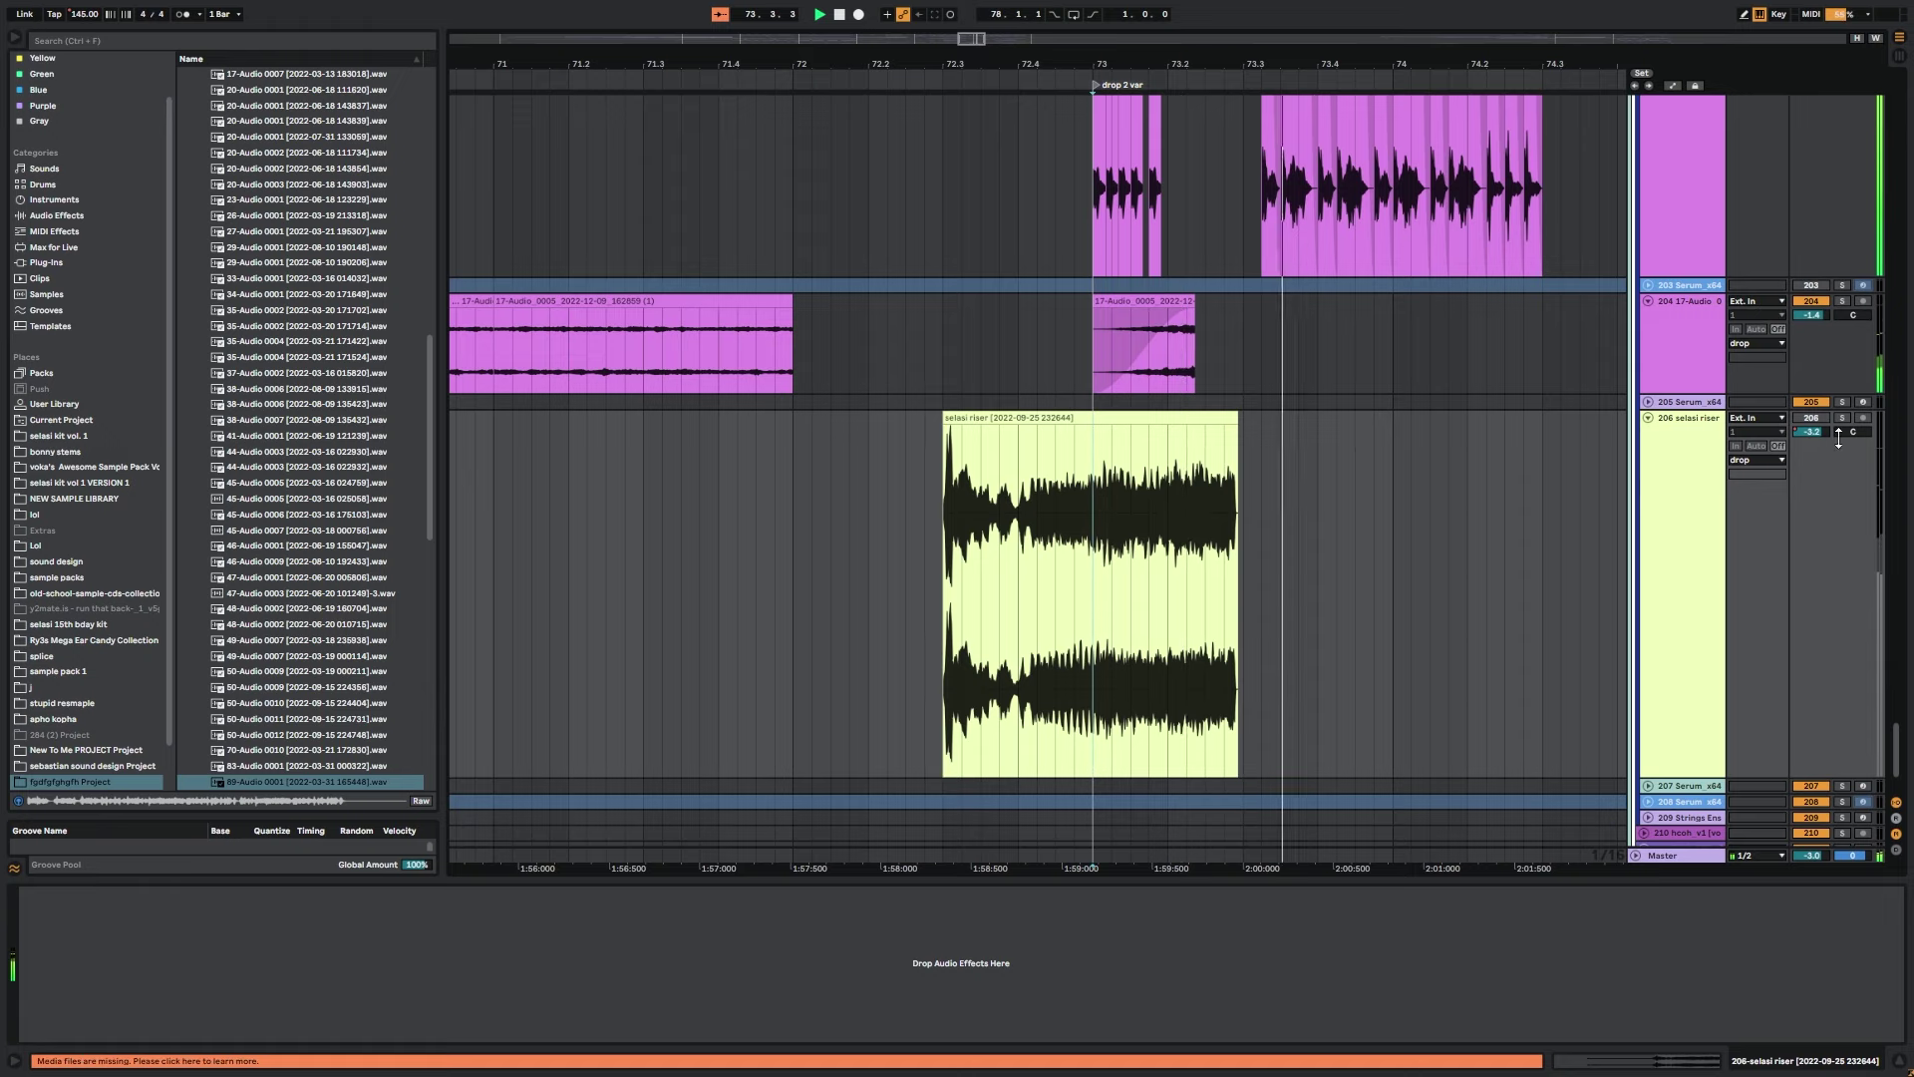
key(space)
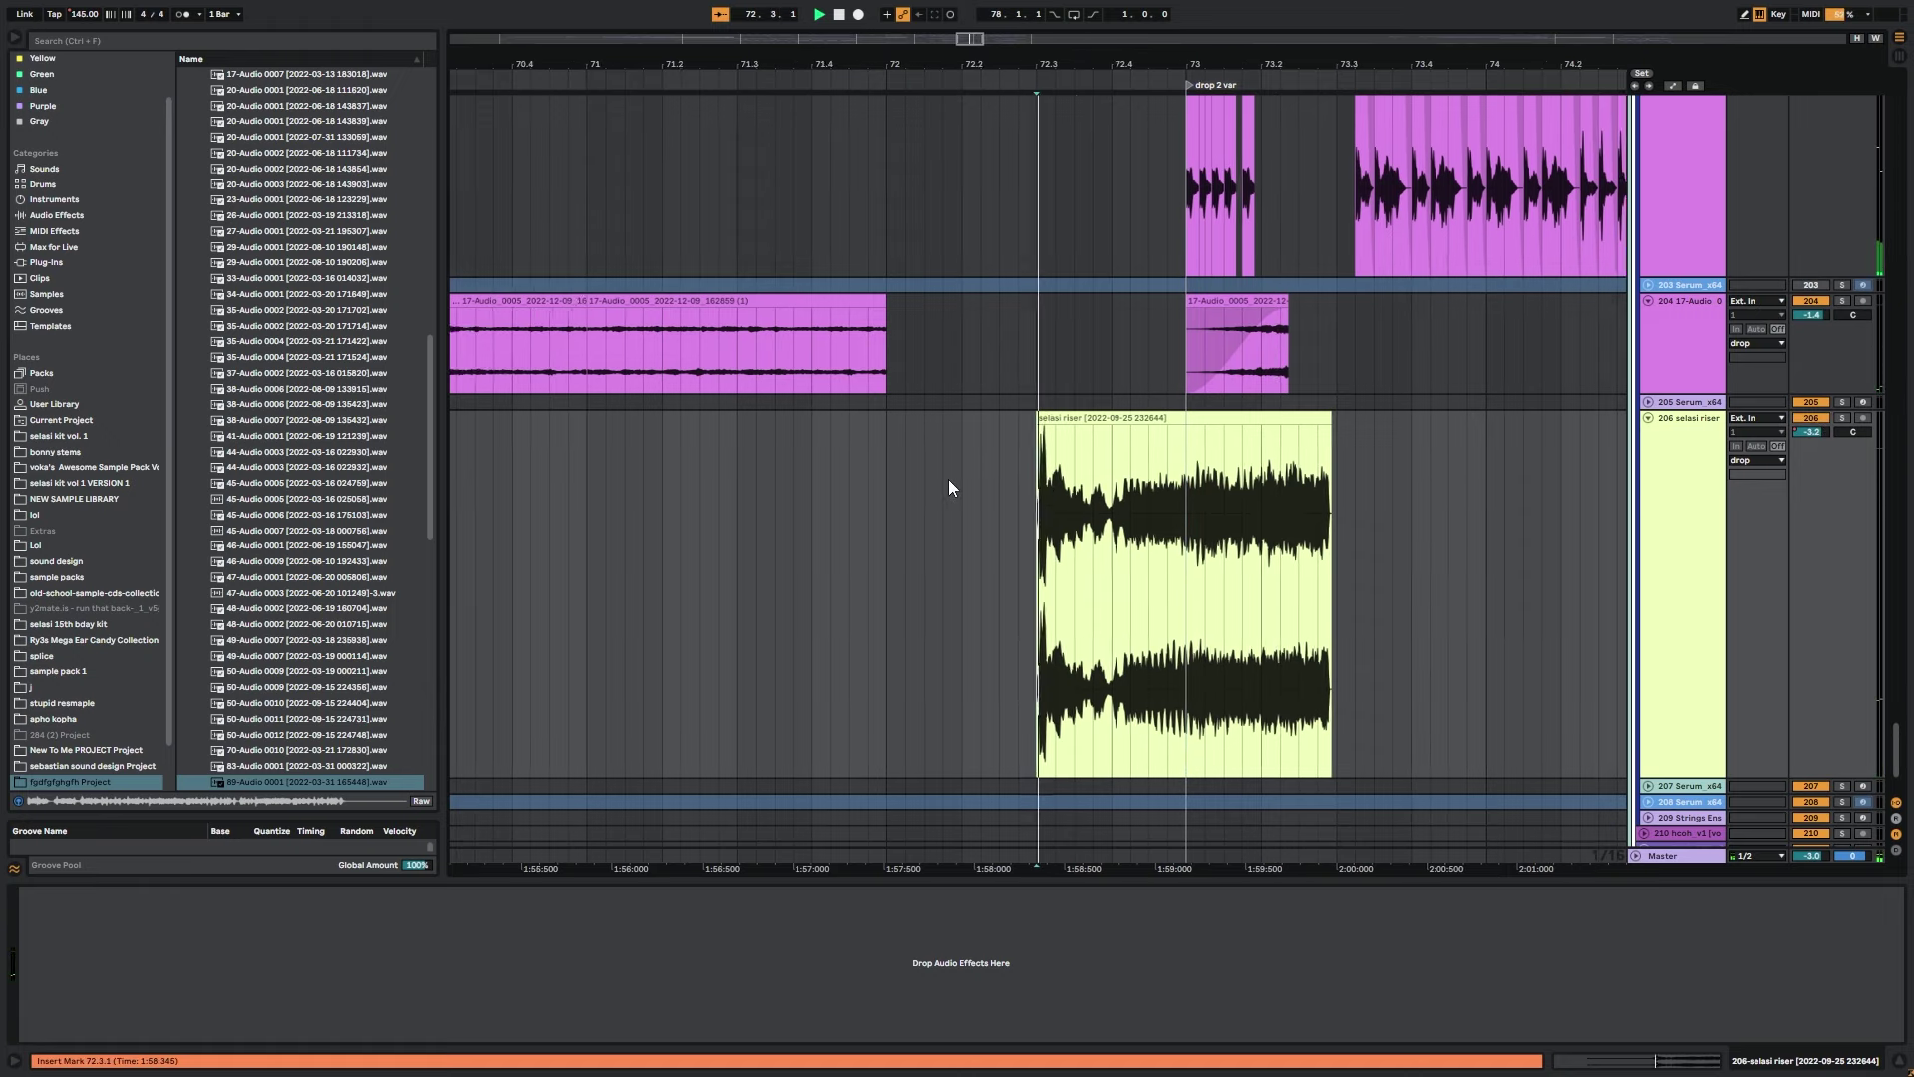
key(space)
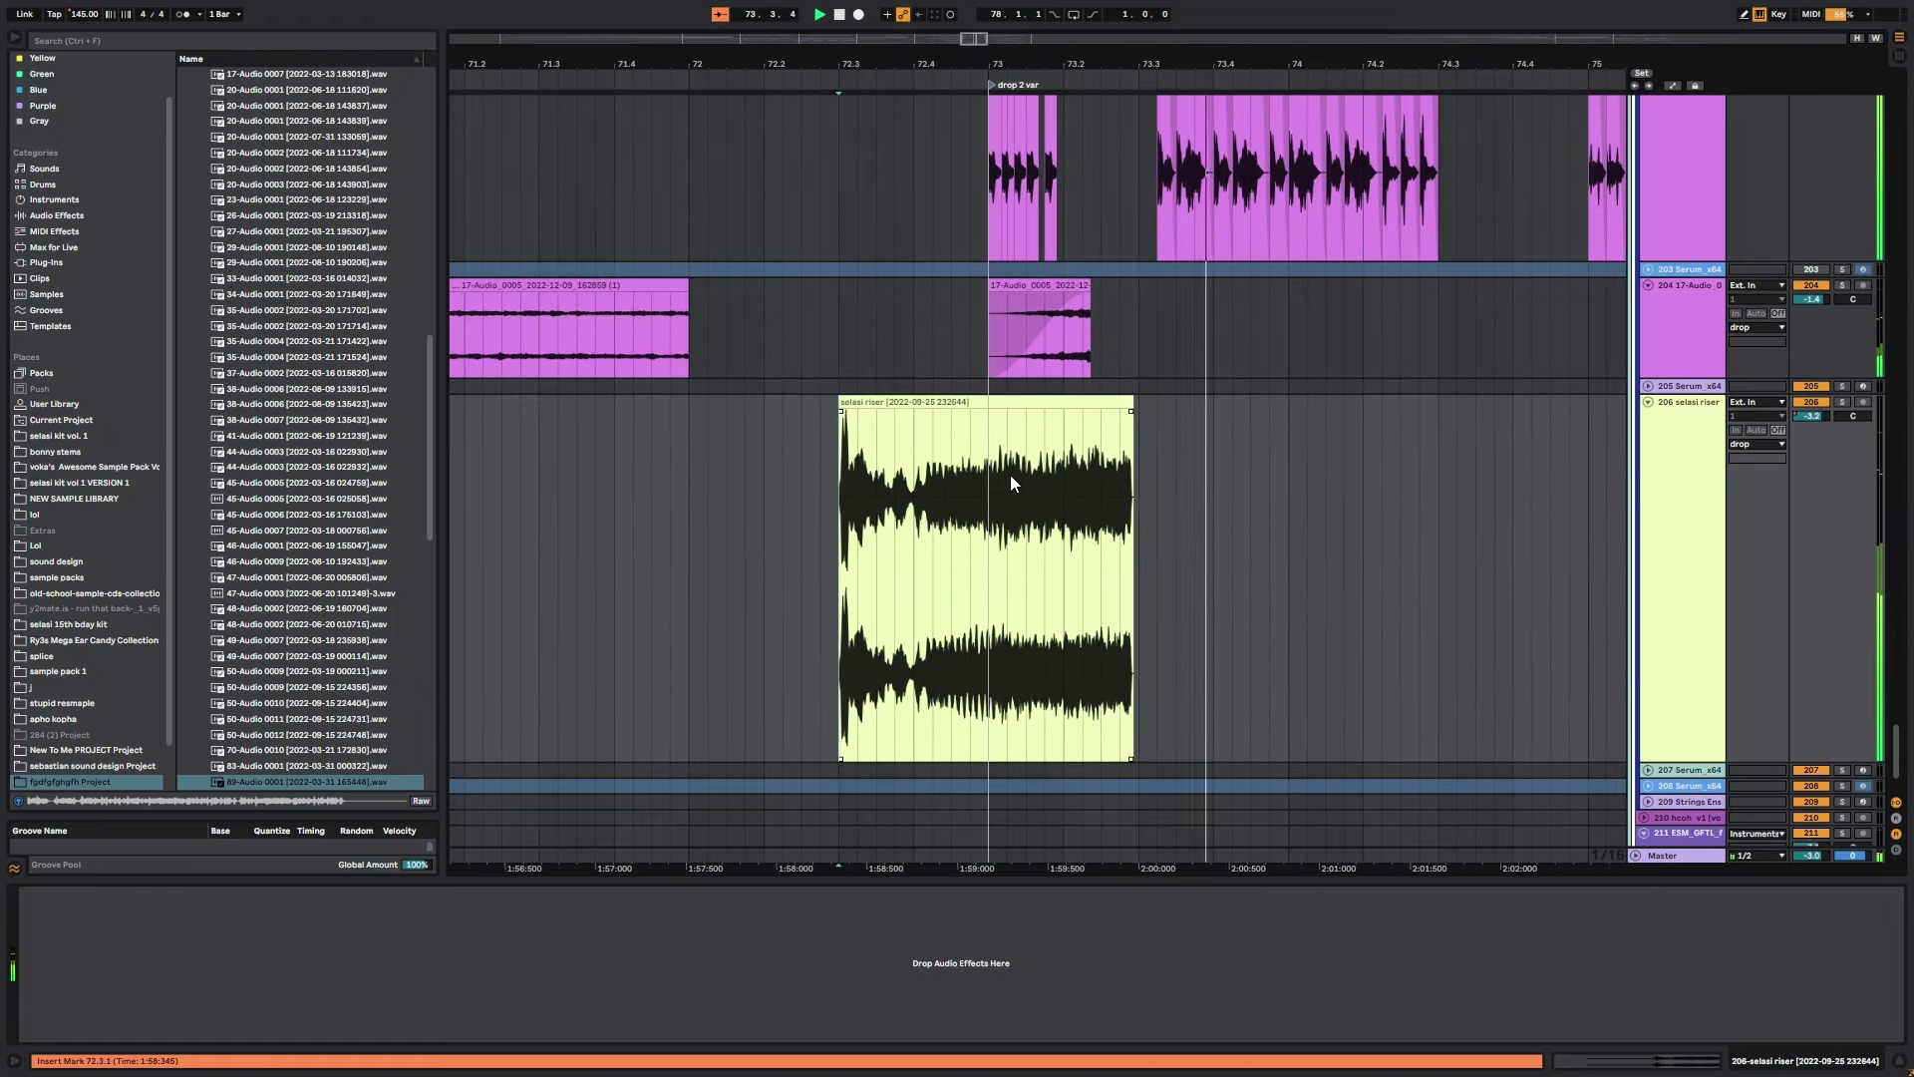
key(space)
Place the insert mark at 73.1.1, solo the selasi riser track and collapse it.
click(1027, 475)
click(1840, 401)
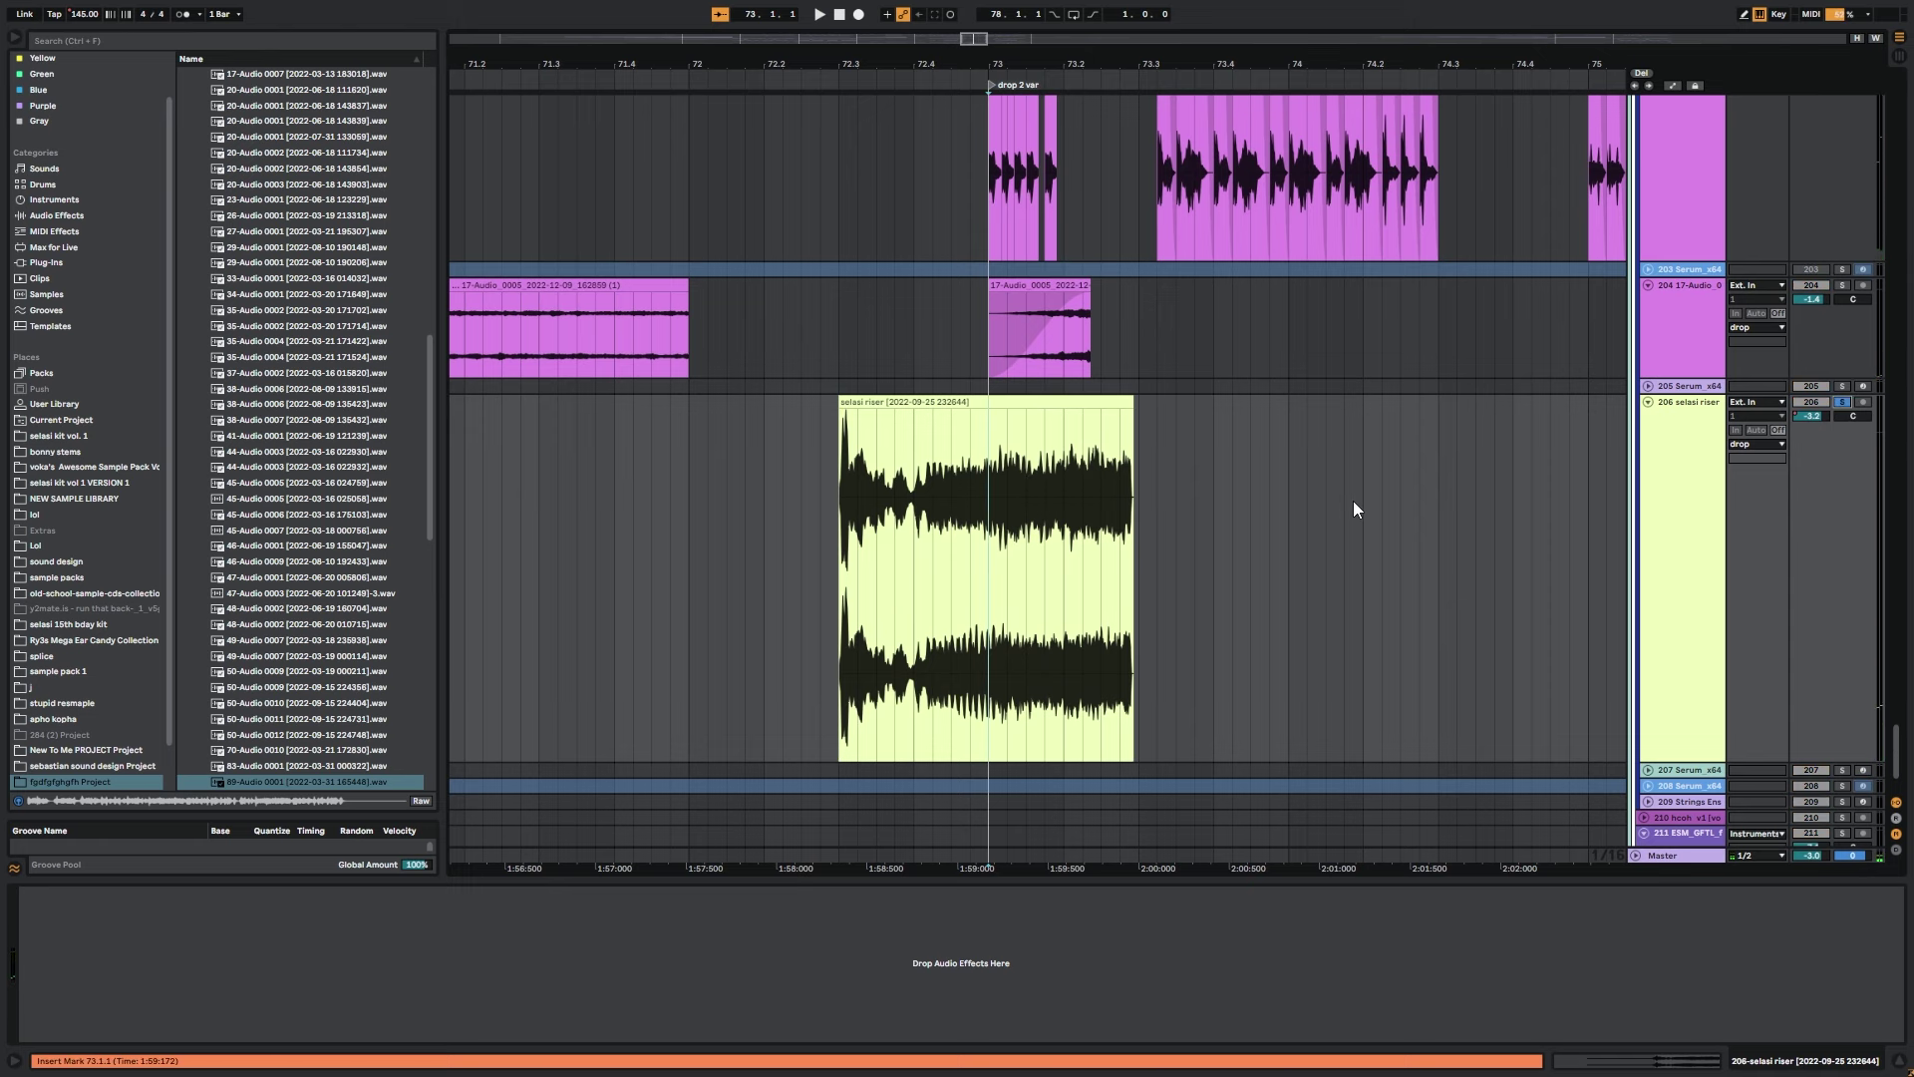
click(1648, 401)
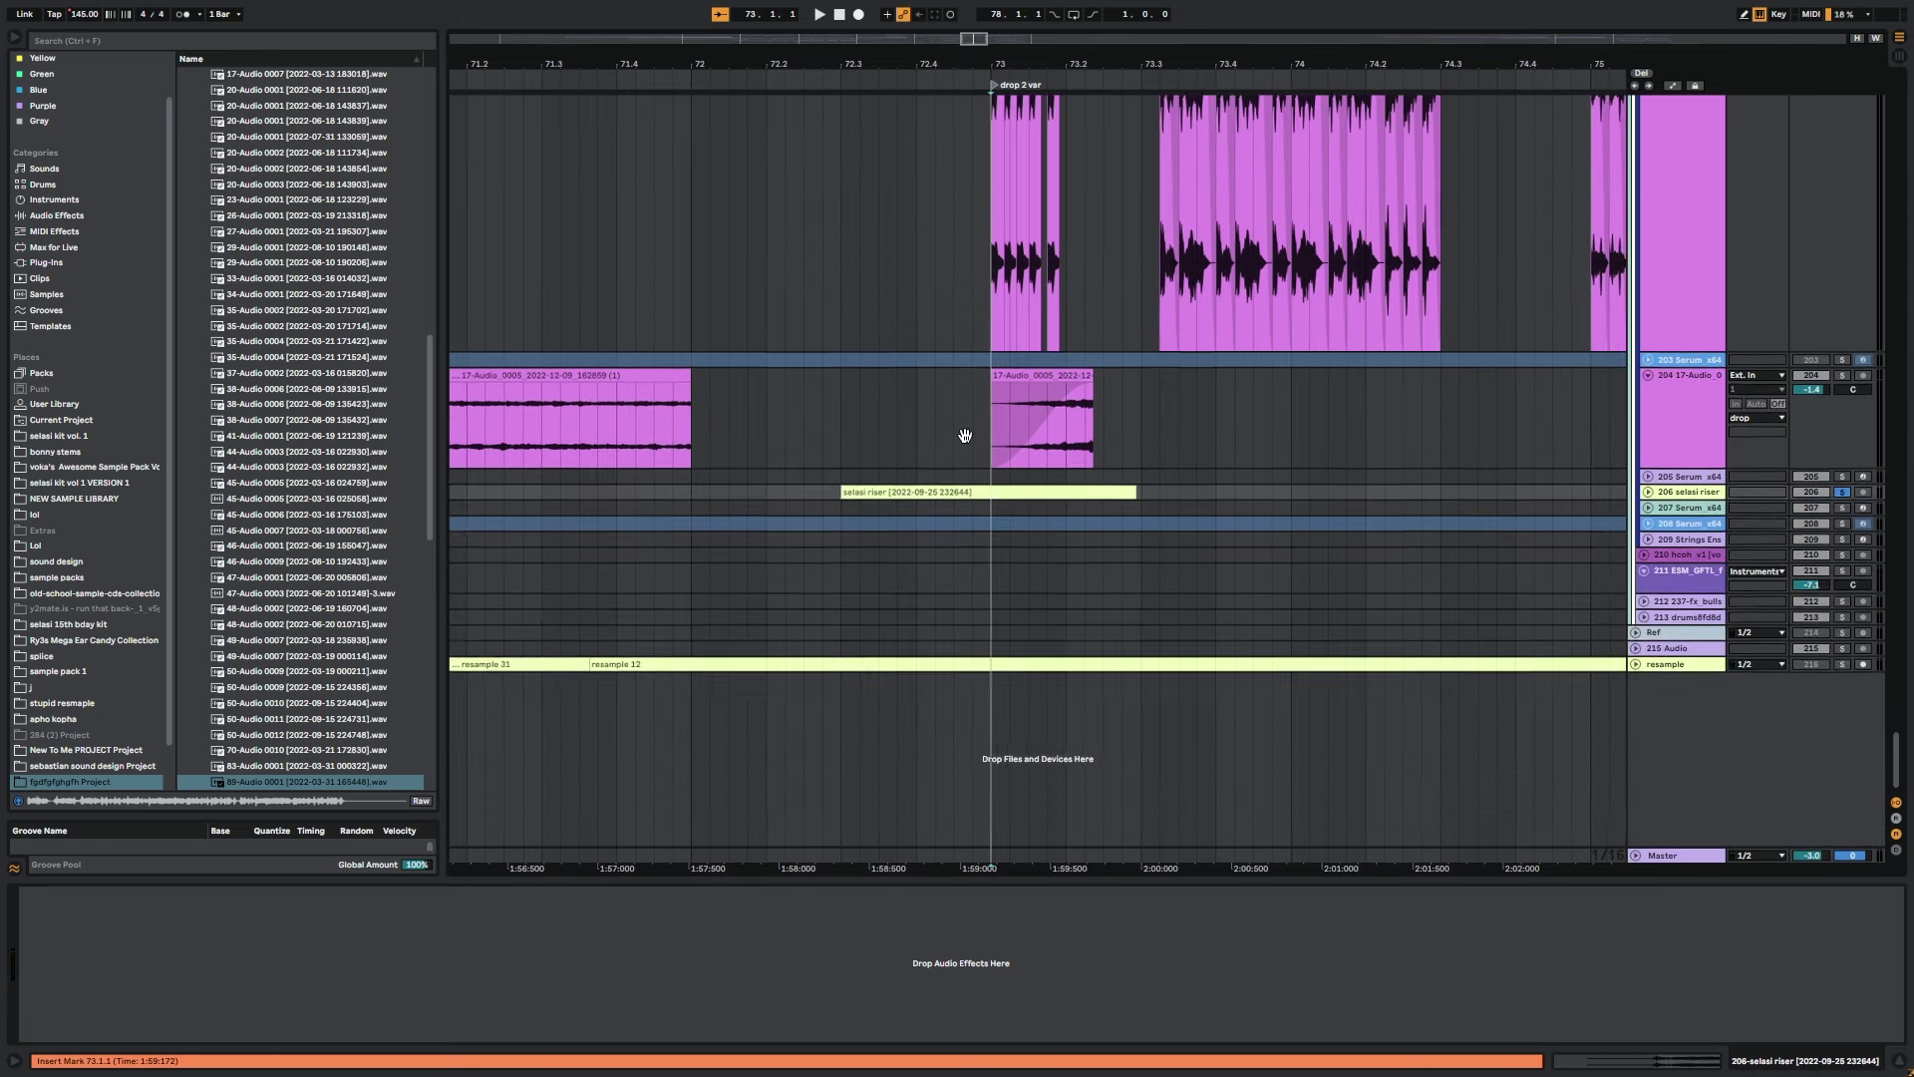
Solo the 184 resample track at drop 2 var and examine its device chain through to the final Saturator.
drag(965, 436, 949, 638)
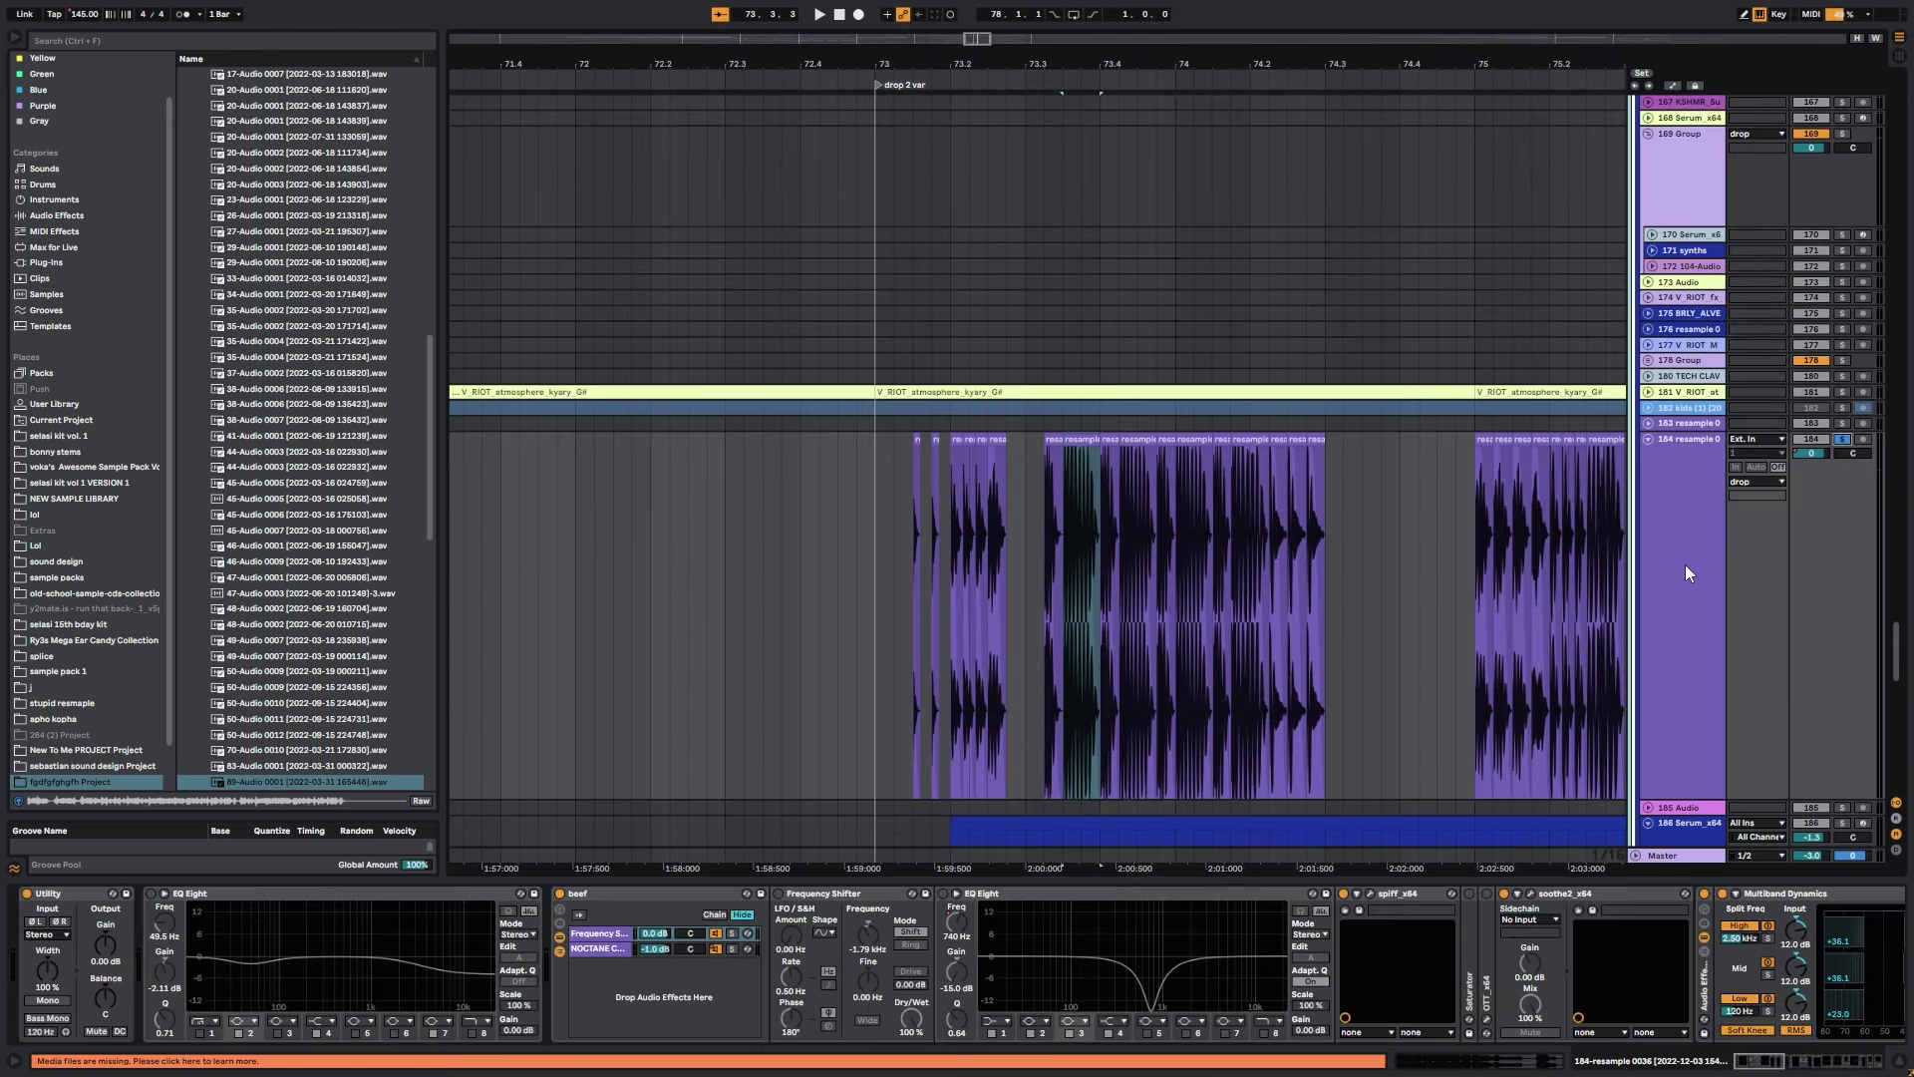
click(1843, 438)
click(916, 509)
drag(1071, 919, 737, 919)
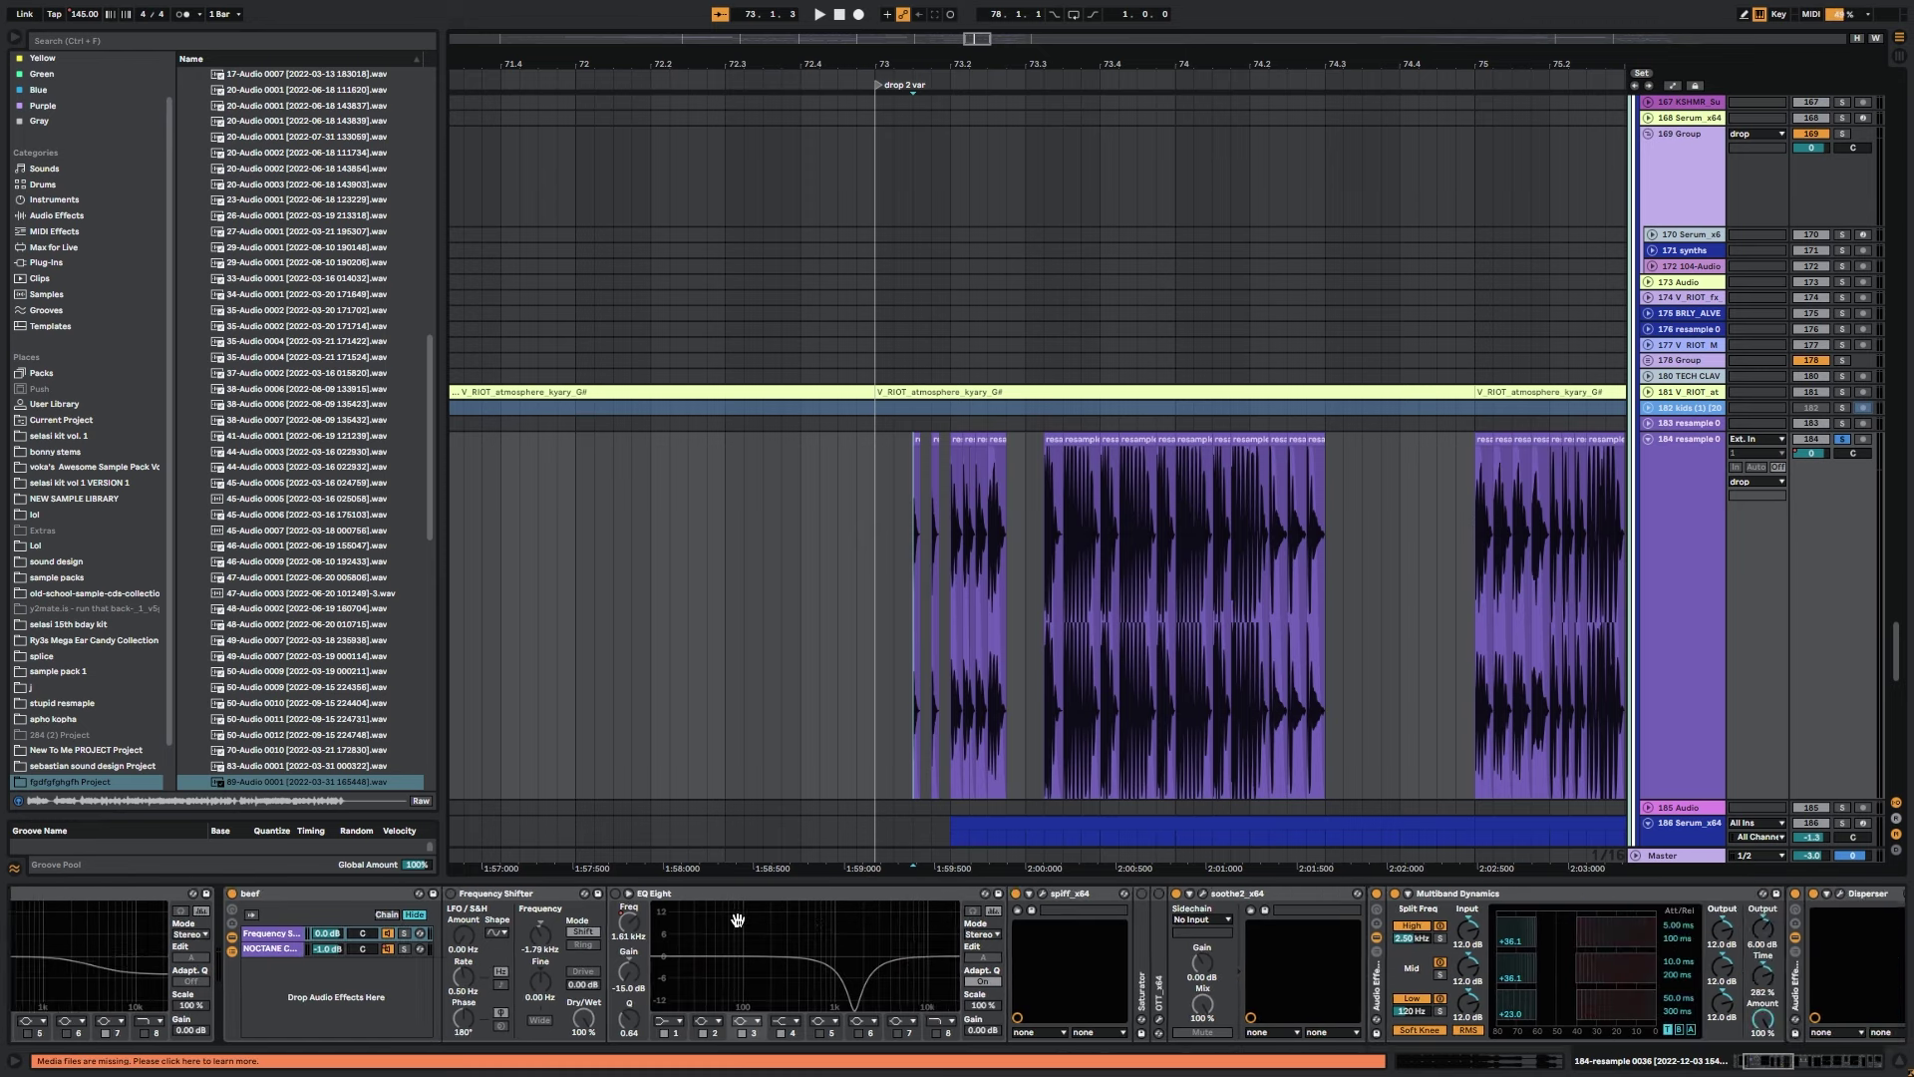
scroll(736, 919, right, 10)
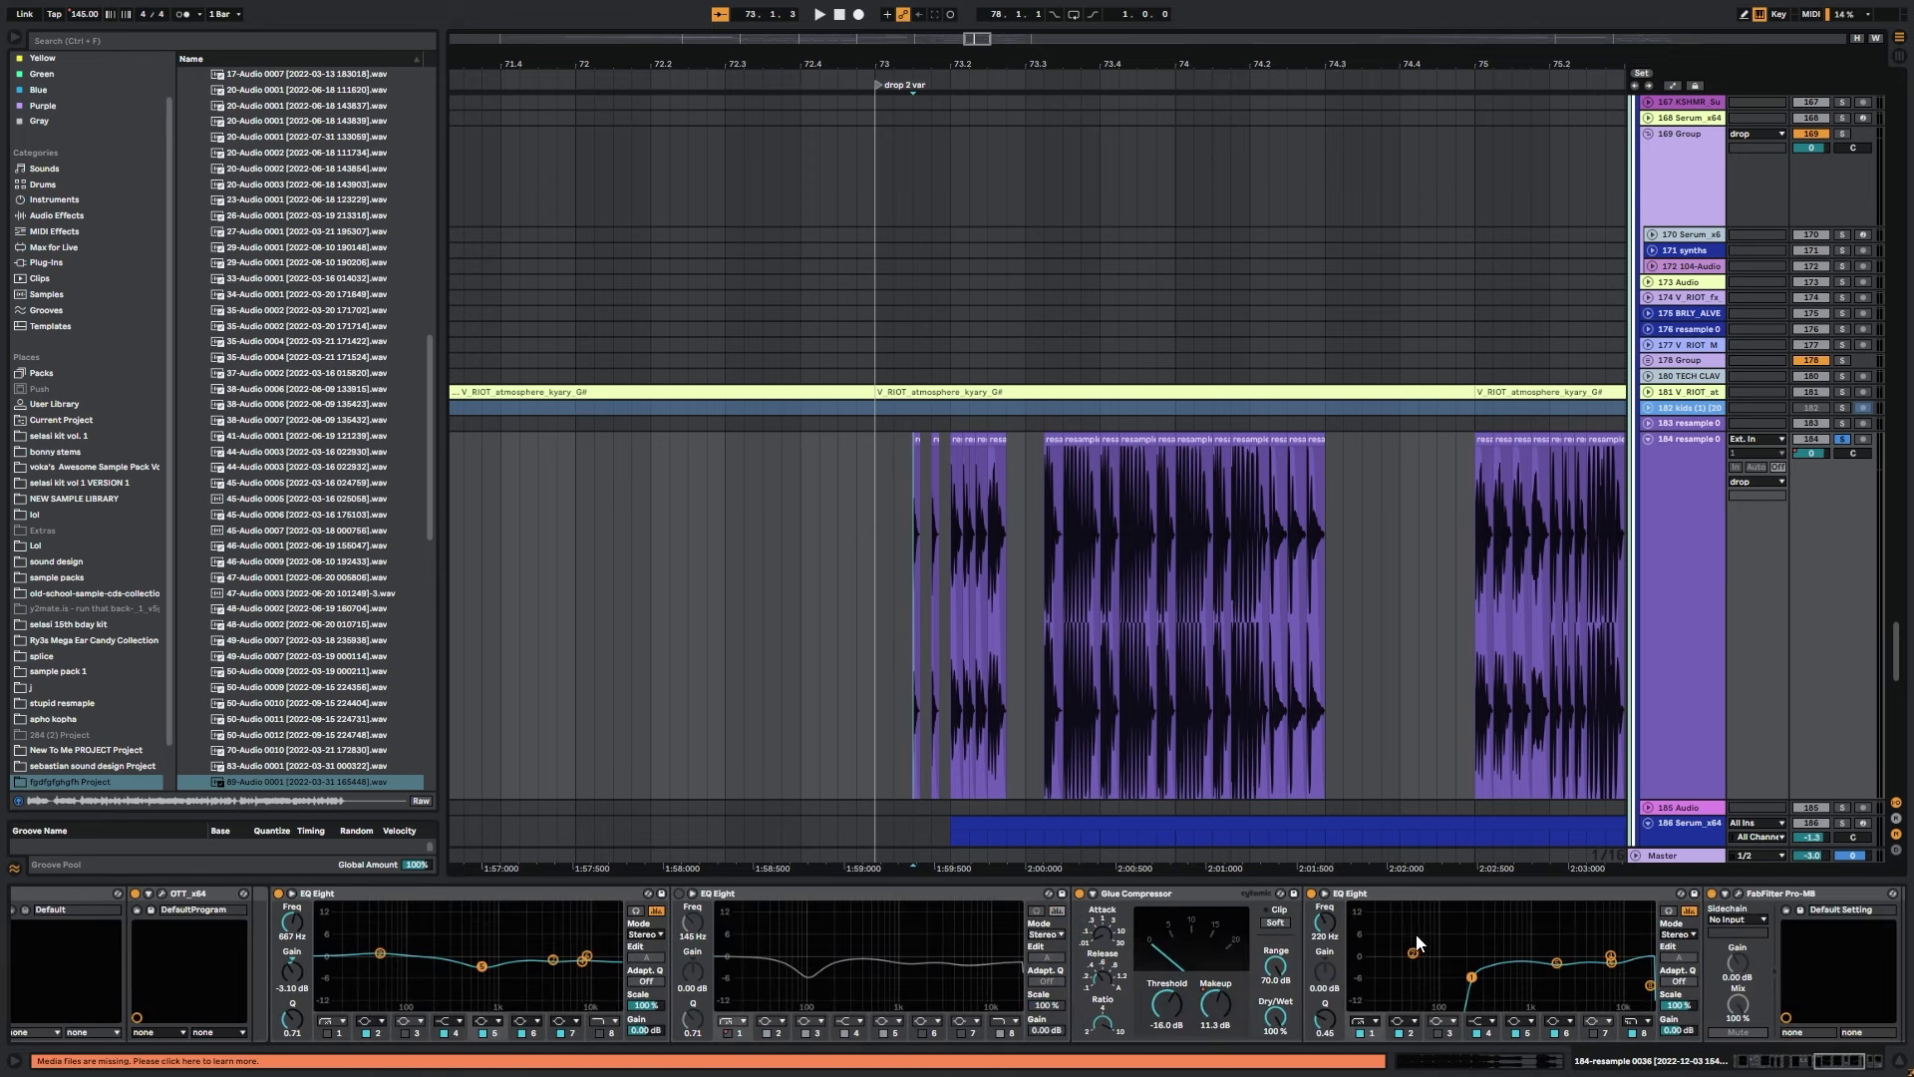
scroll(1416, 943, right, 4)
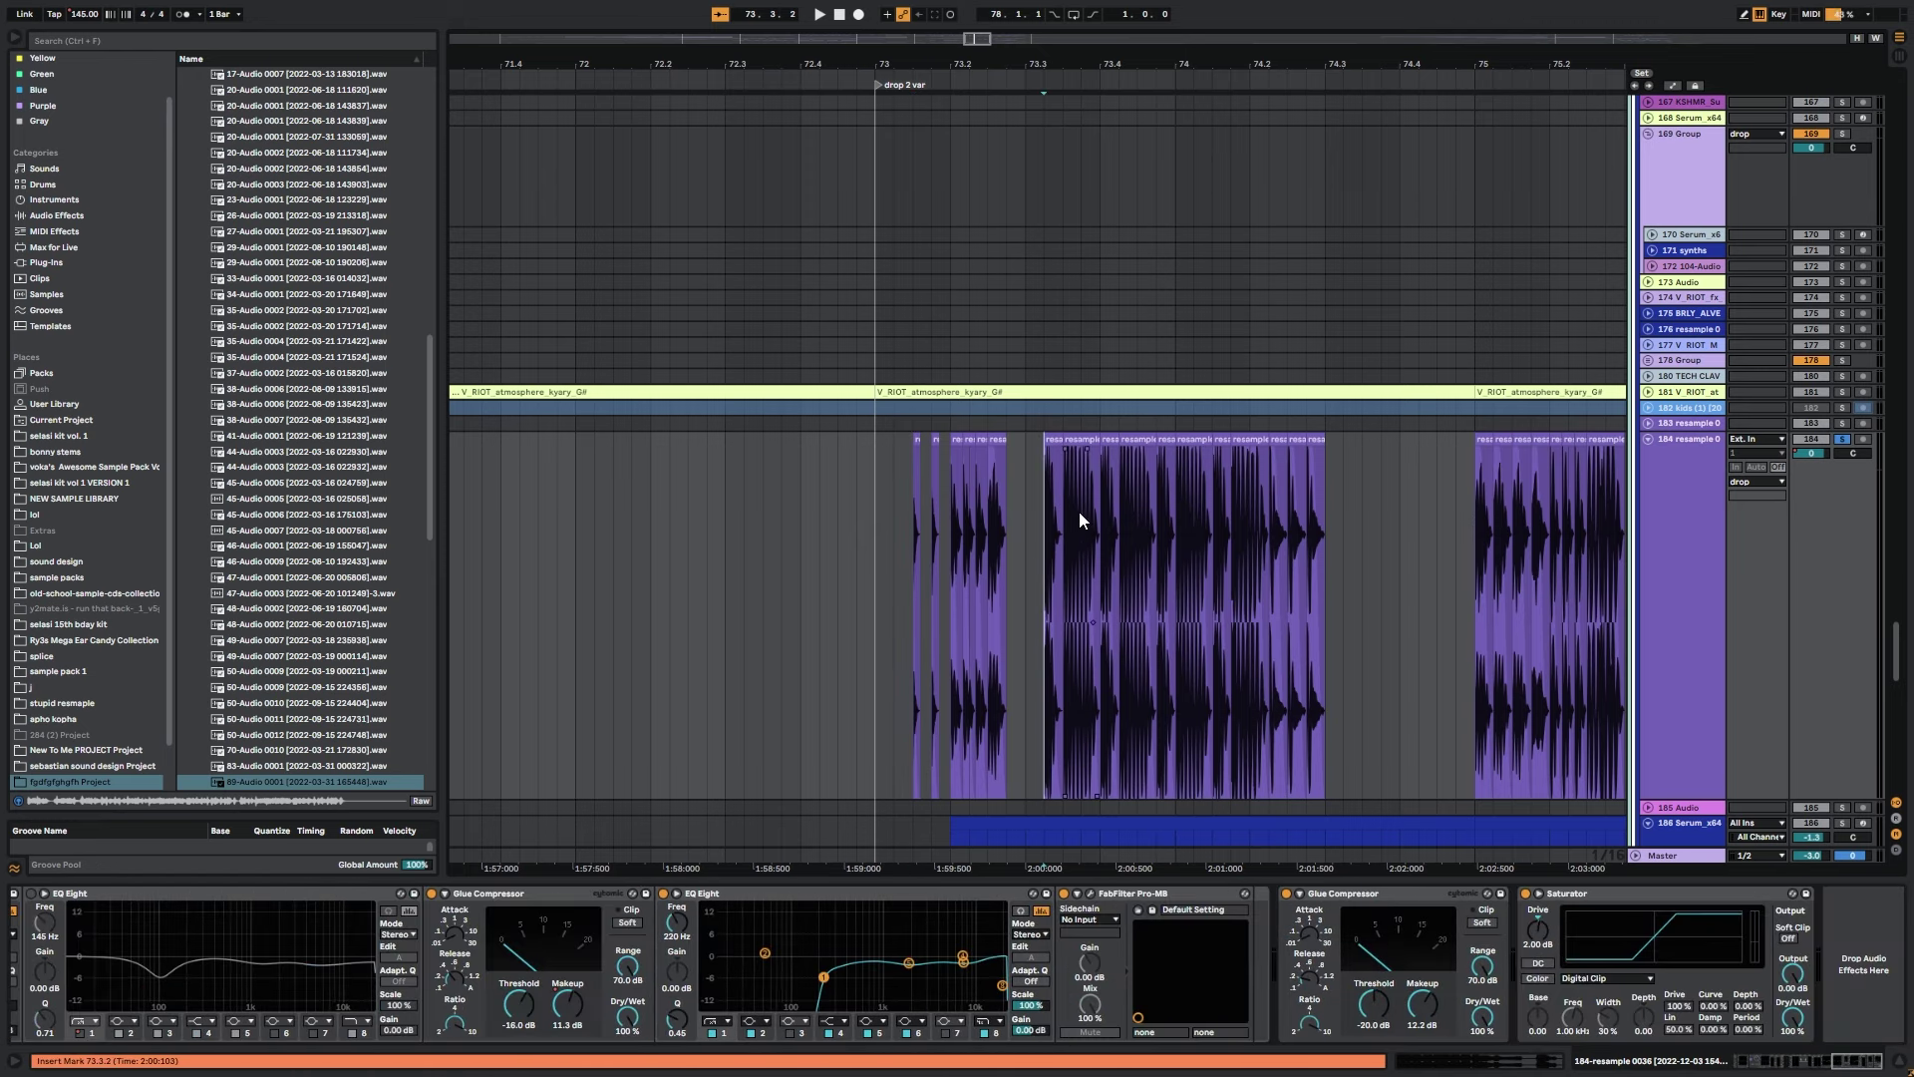
Reveal the 184 resample clip's source file in the browser and audition the chopped clips from 75.1.1.
click(1054, 438)
double_click(1054, 439)
click(1078, 477)
key(space)
key(space)
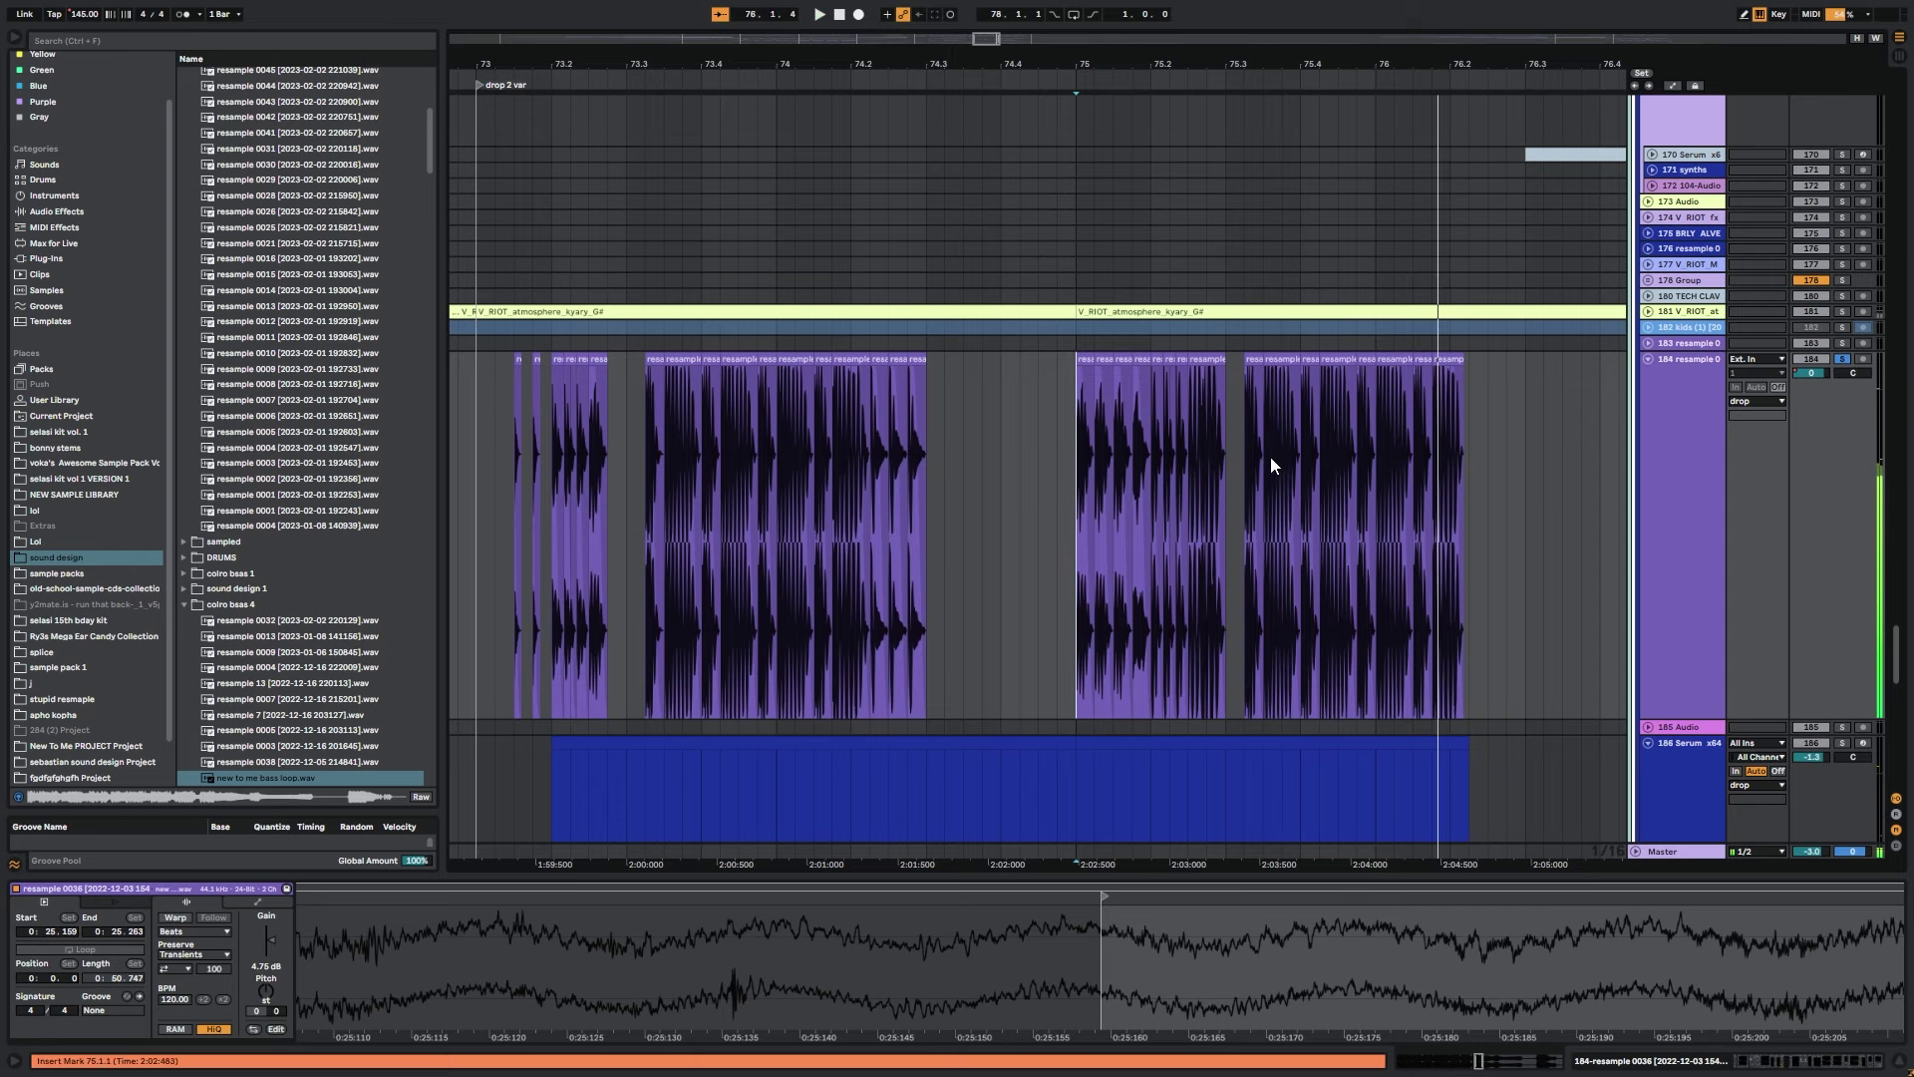
Solo the 157 sample 26 and 158 11-Audio tracks and audition their clips from 76.1.1.
drag(984, 41, 984, 8)
scroll(1179, 375, down, 6)
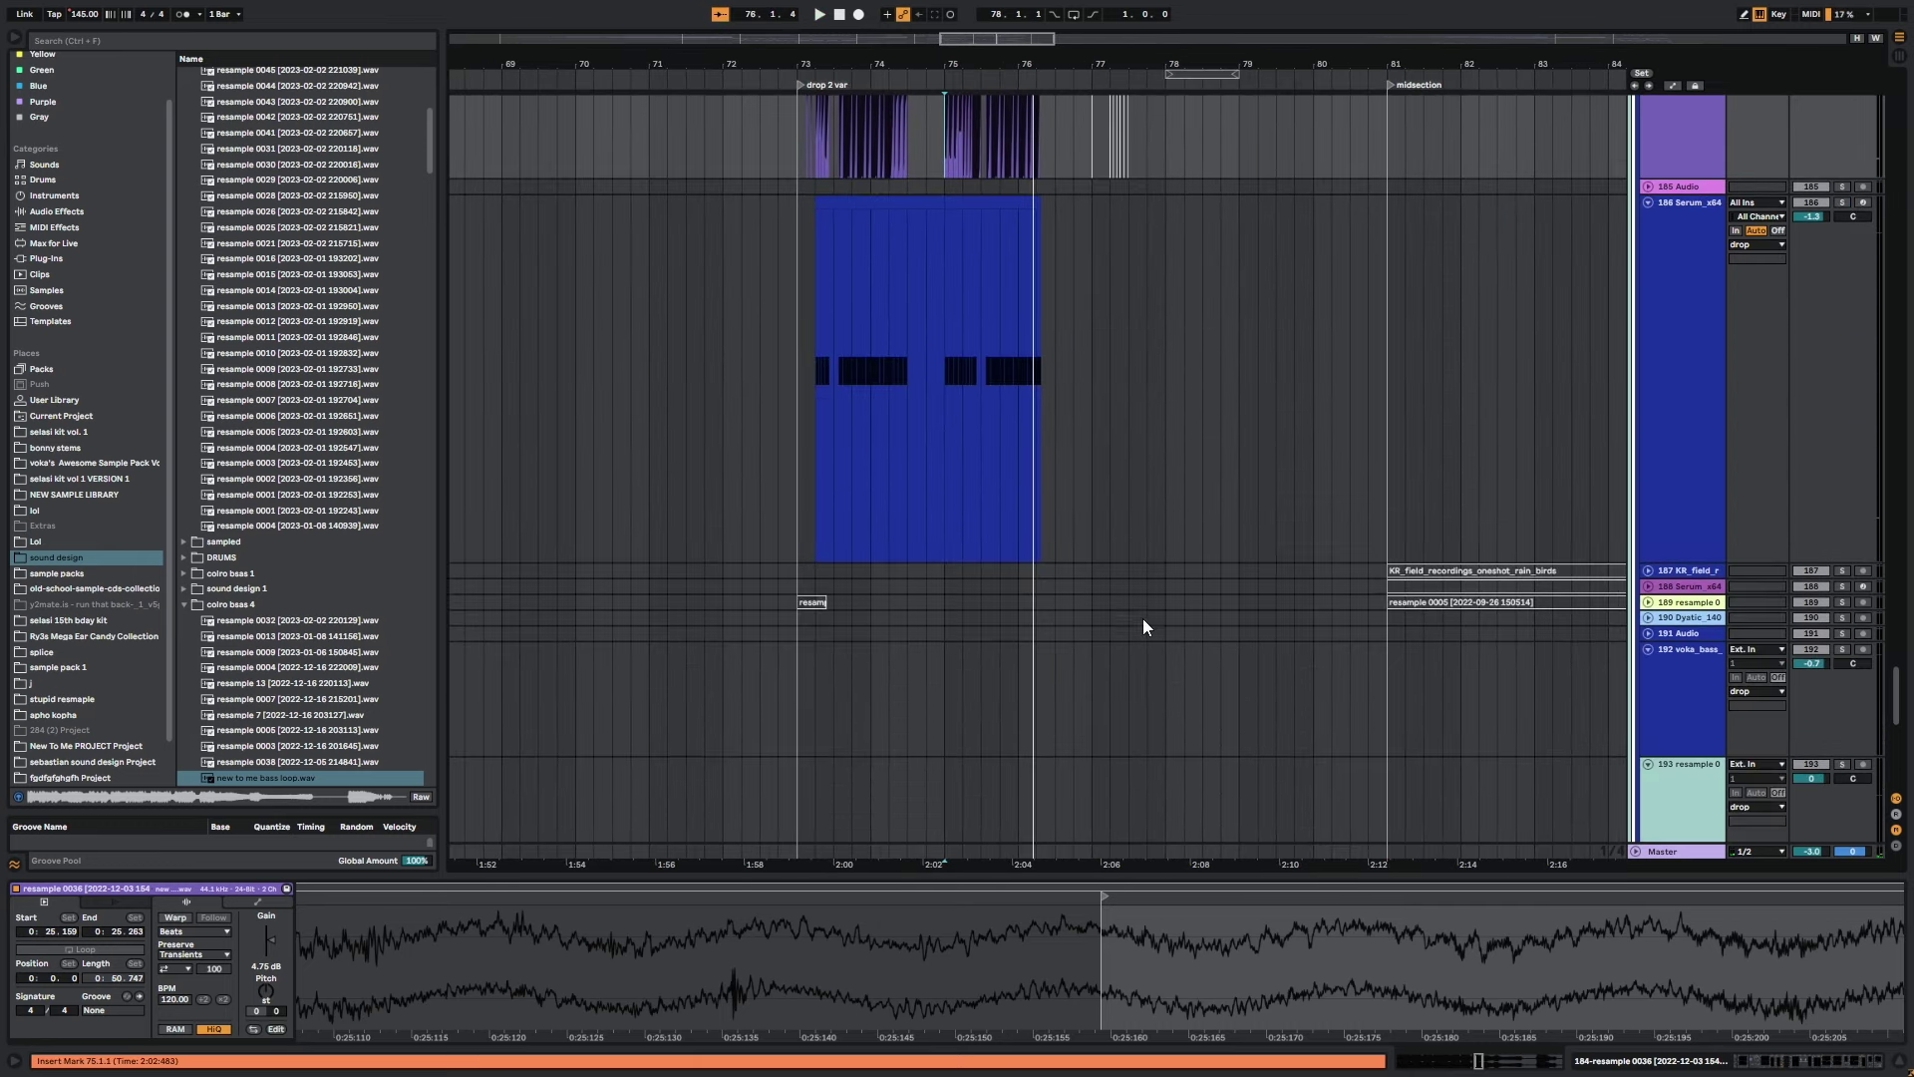
scroll(1219, 278, up, 15)
click(1779, 311)
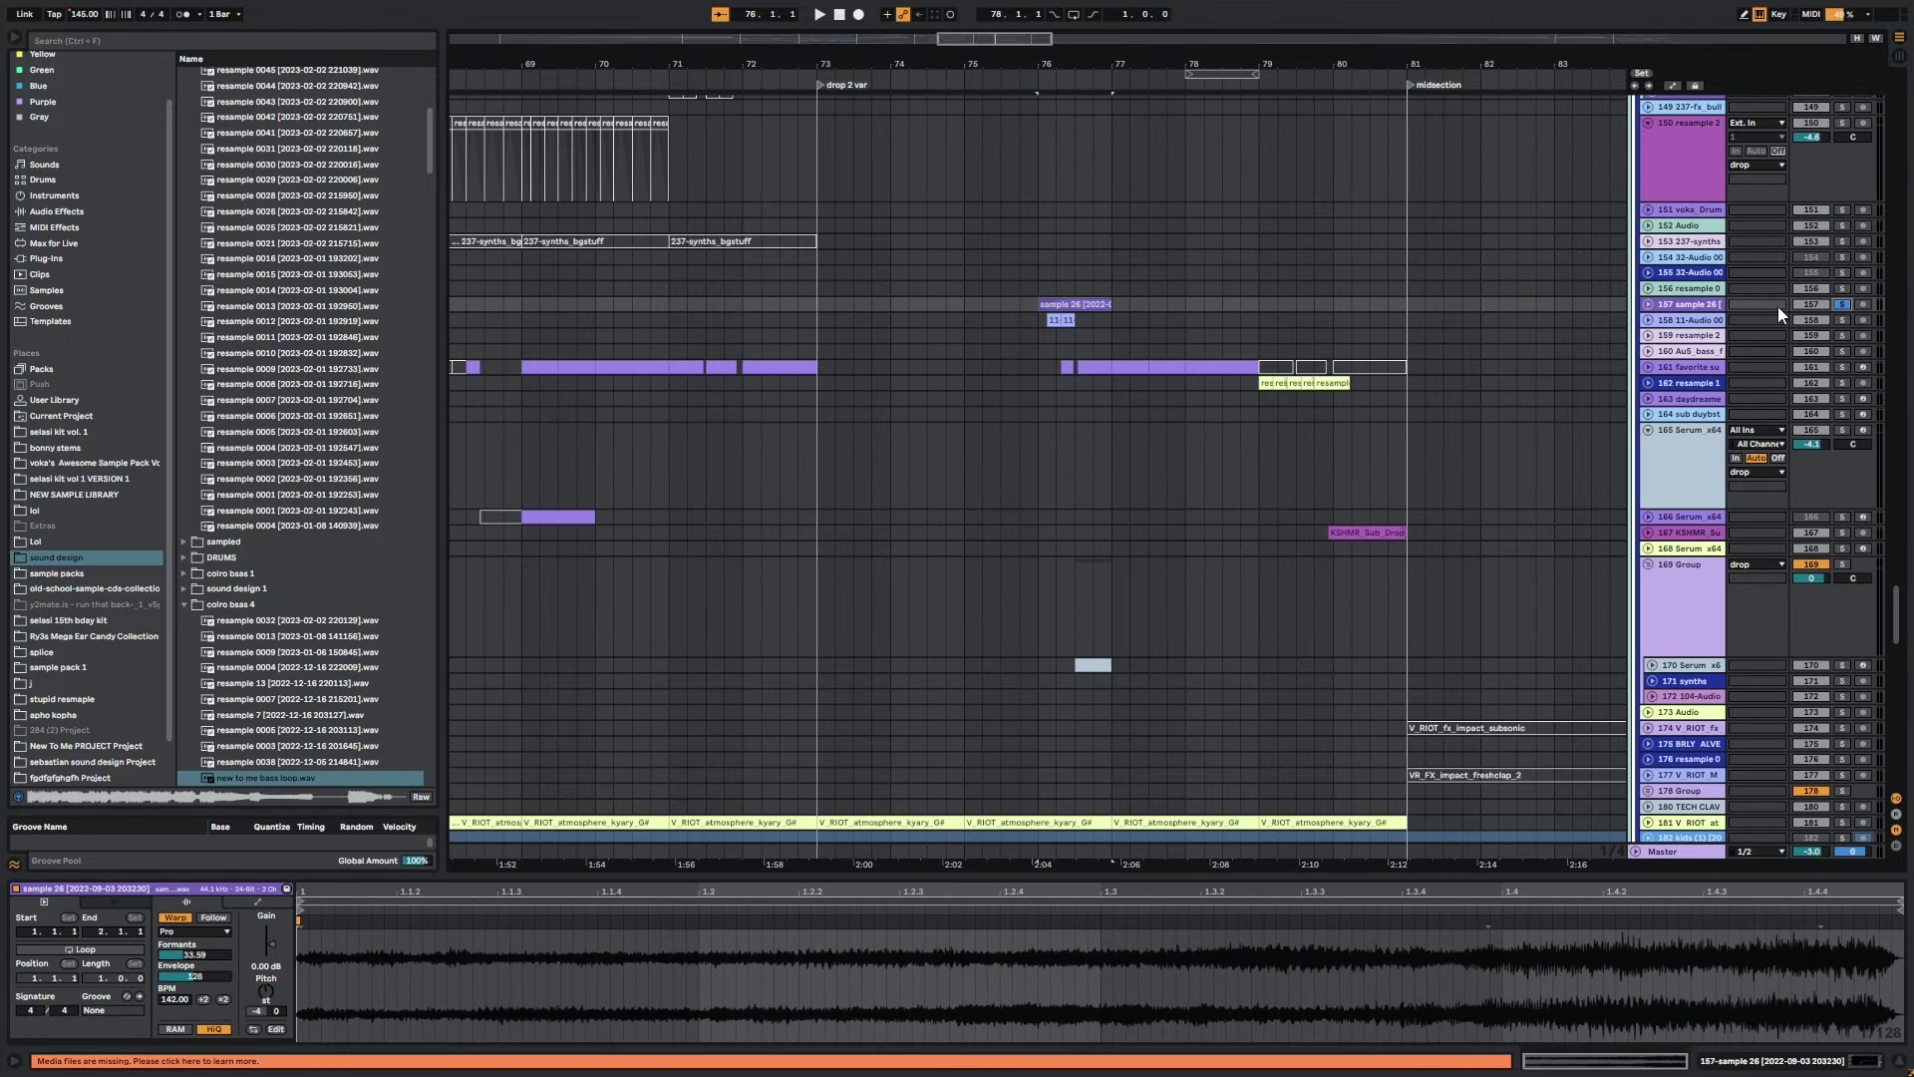
key(space)
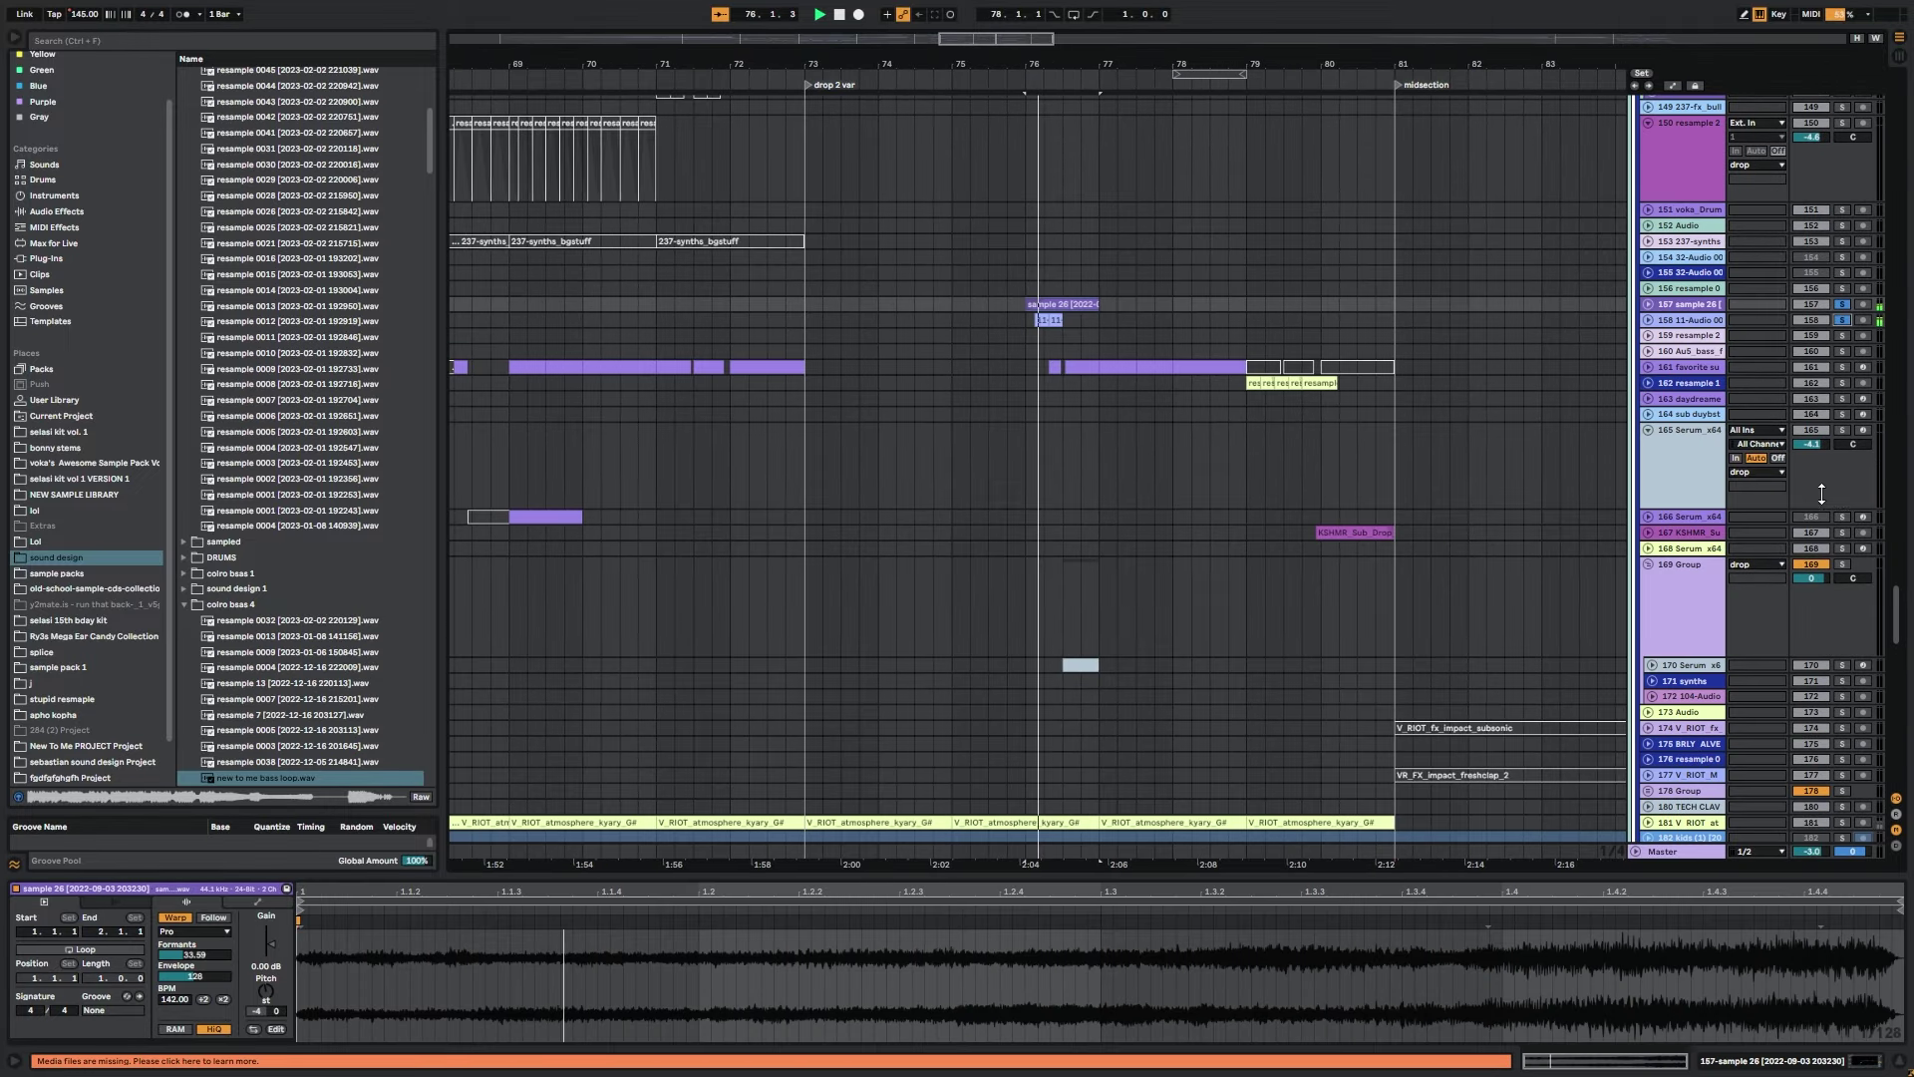
key(space)
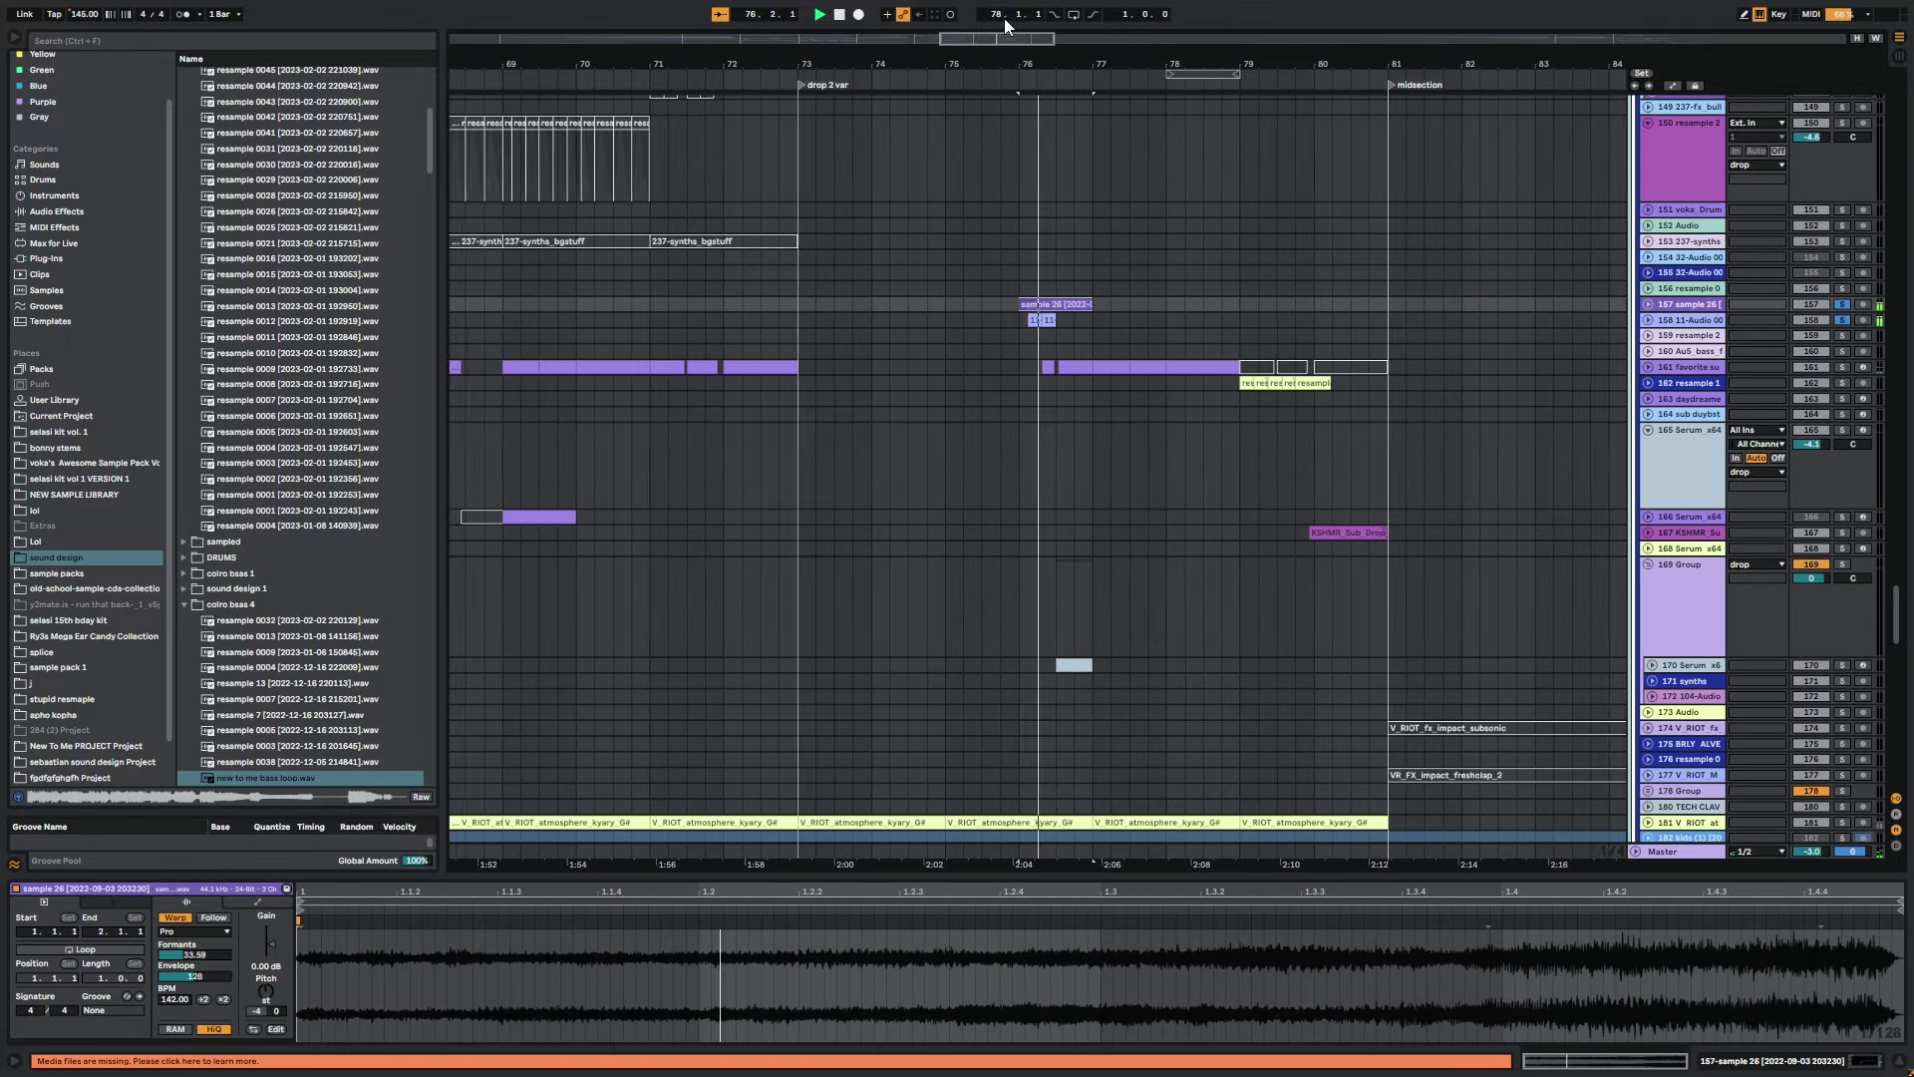
Add the enlarged 161 favorite sub track to the solo and audition it from 76.2.1.
drag(1001, 40, 1001, 60)
key(space)
click(927, 369)
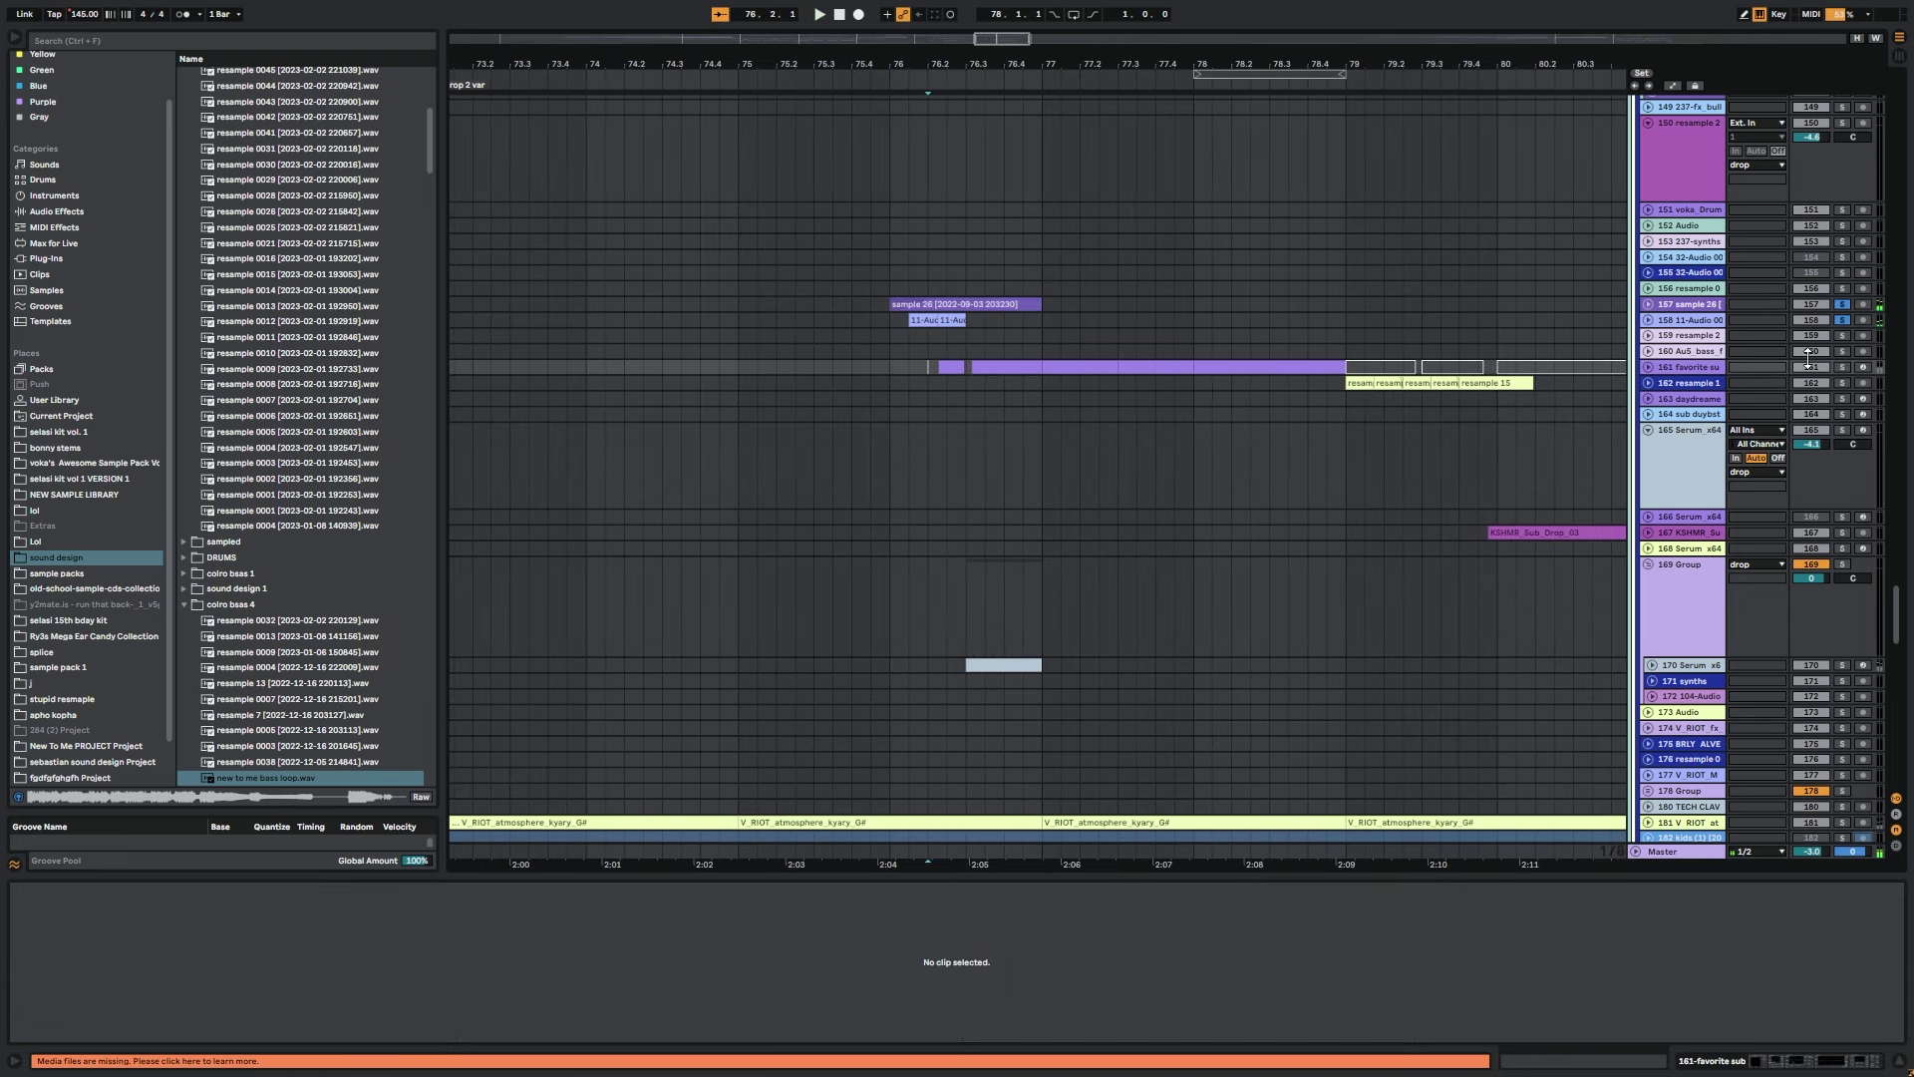
key(space)
click(1647, 366)
scroll(1096, 549, down, 3)
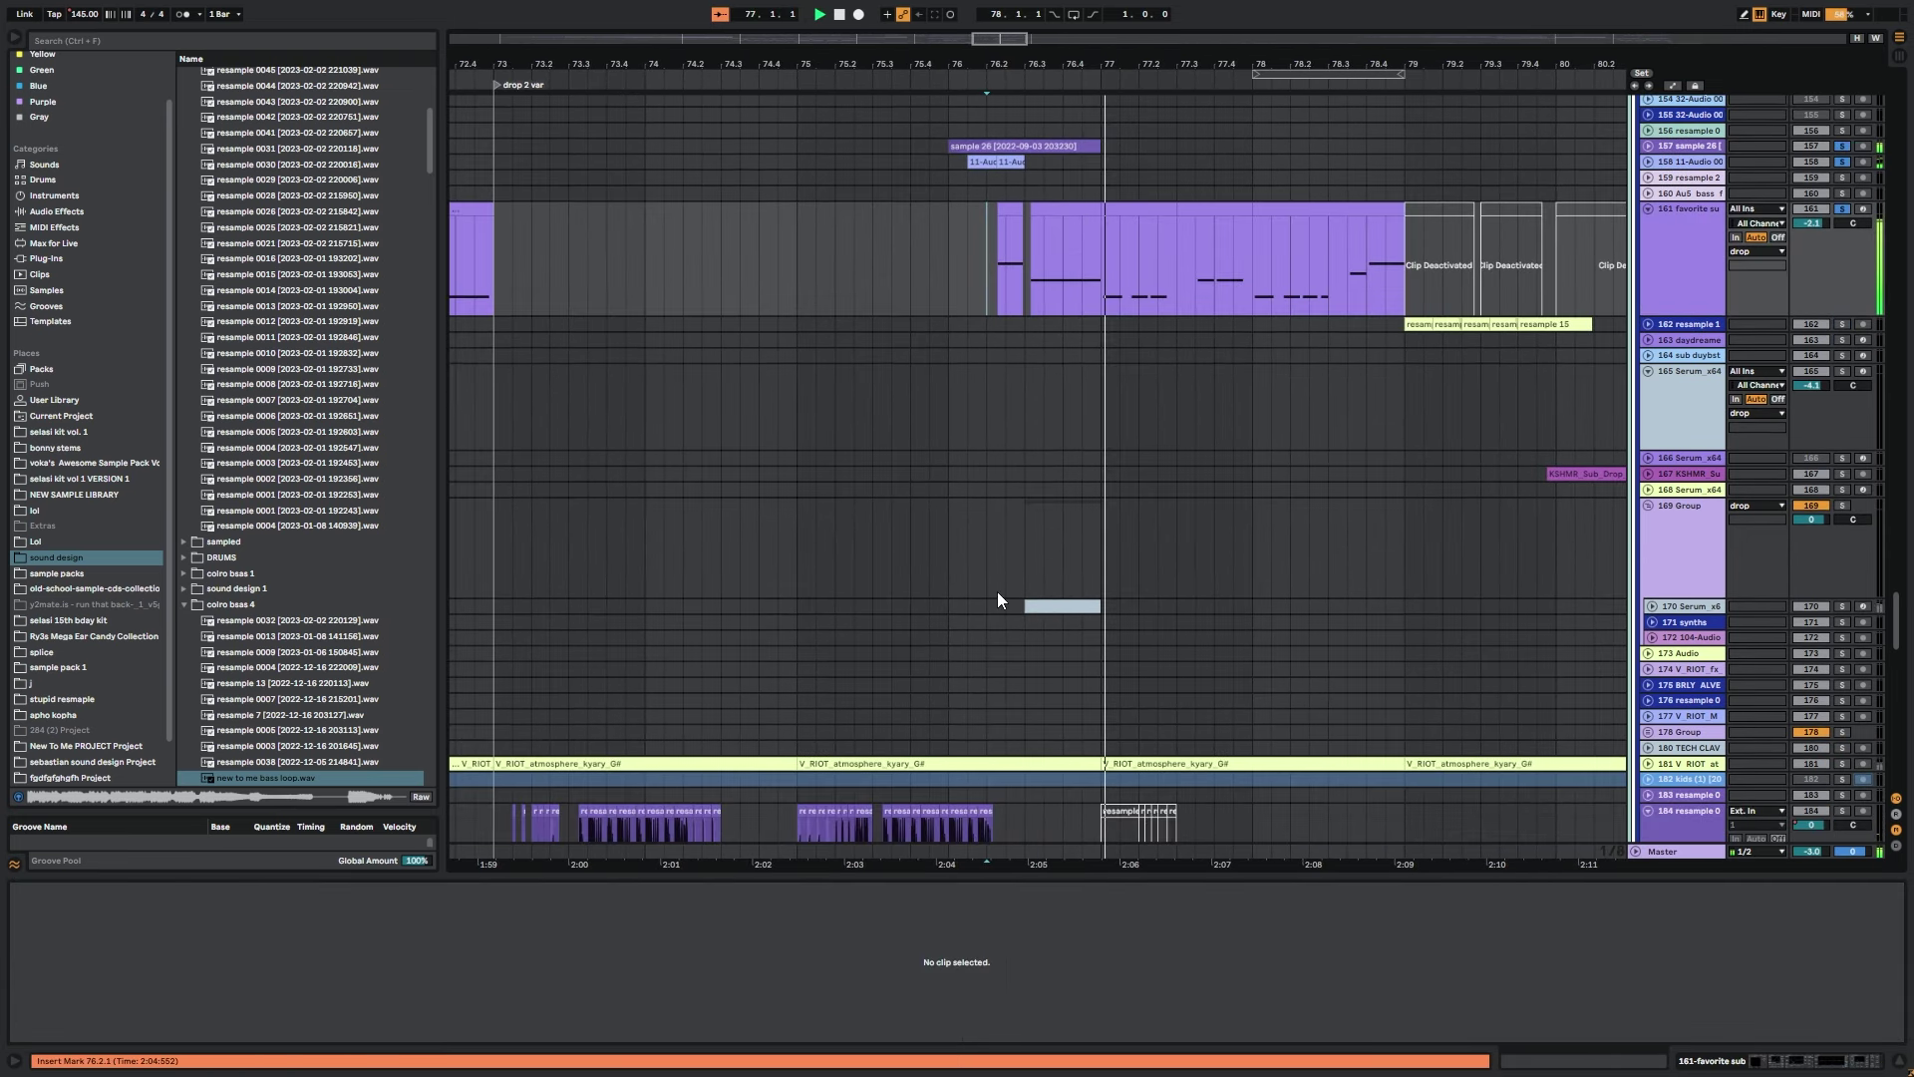
key(space)
Enlarge and solo the 170 Serum_x64 track and audition its rising MIDI clip from 76.3.1.
click(1042, 606)
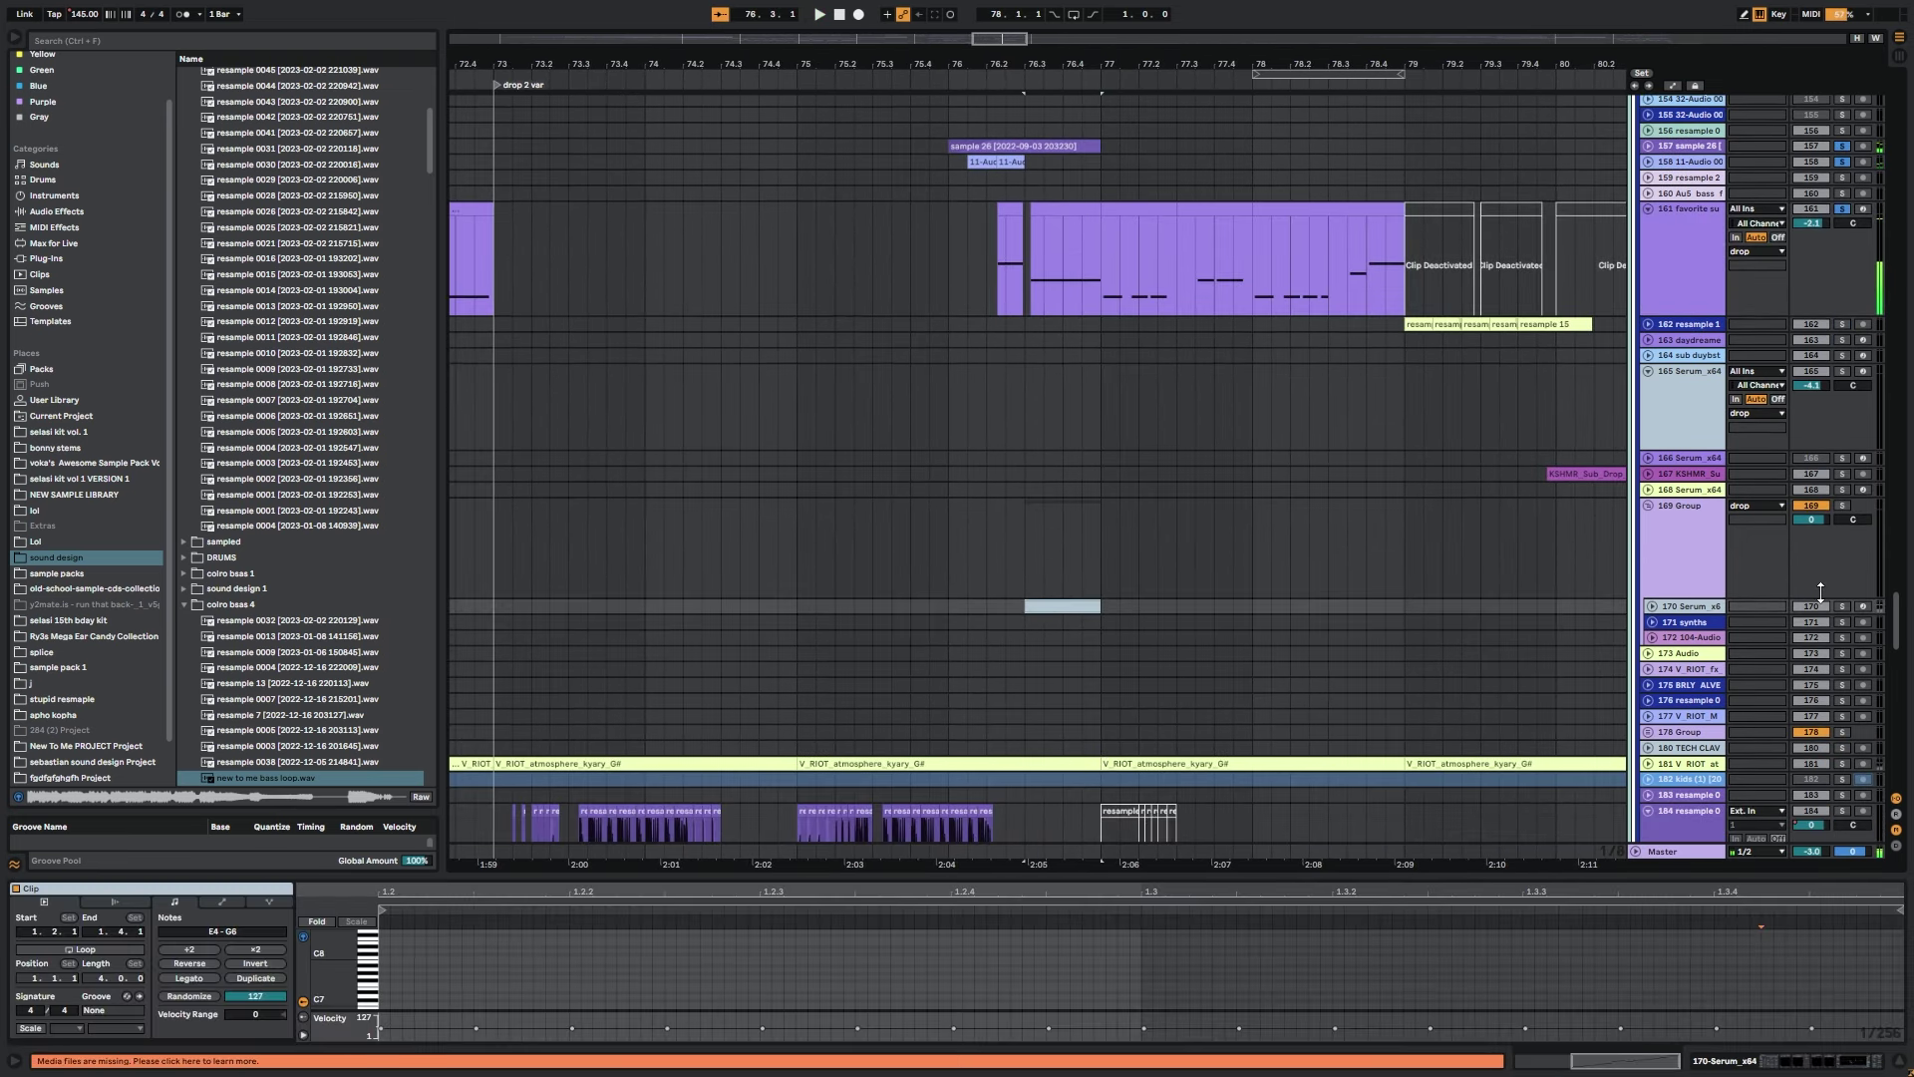
click(1651, 608)
key(space)
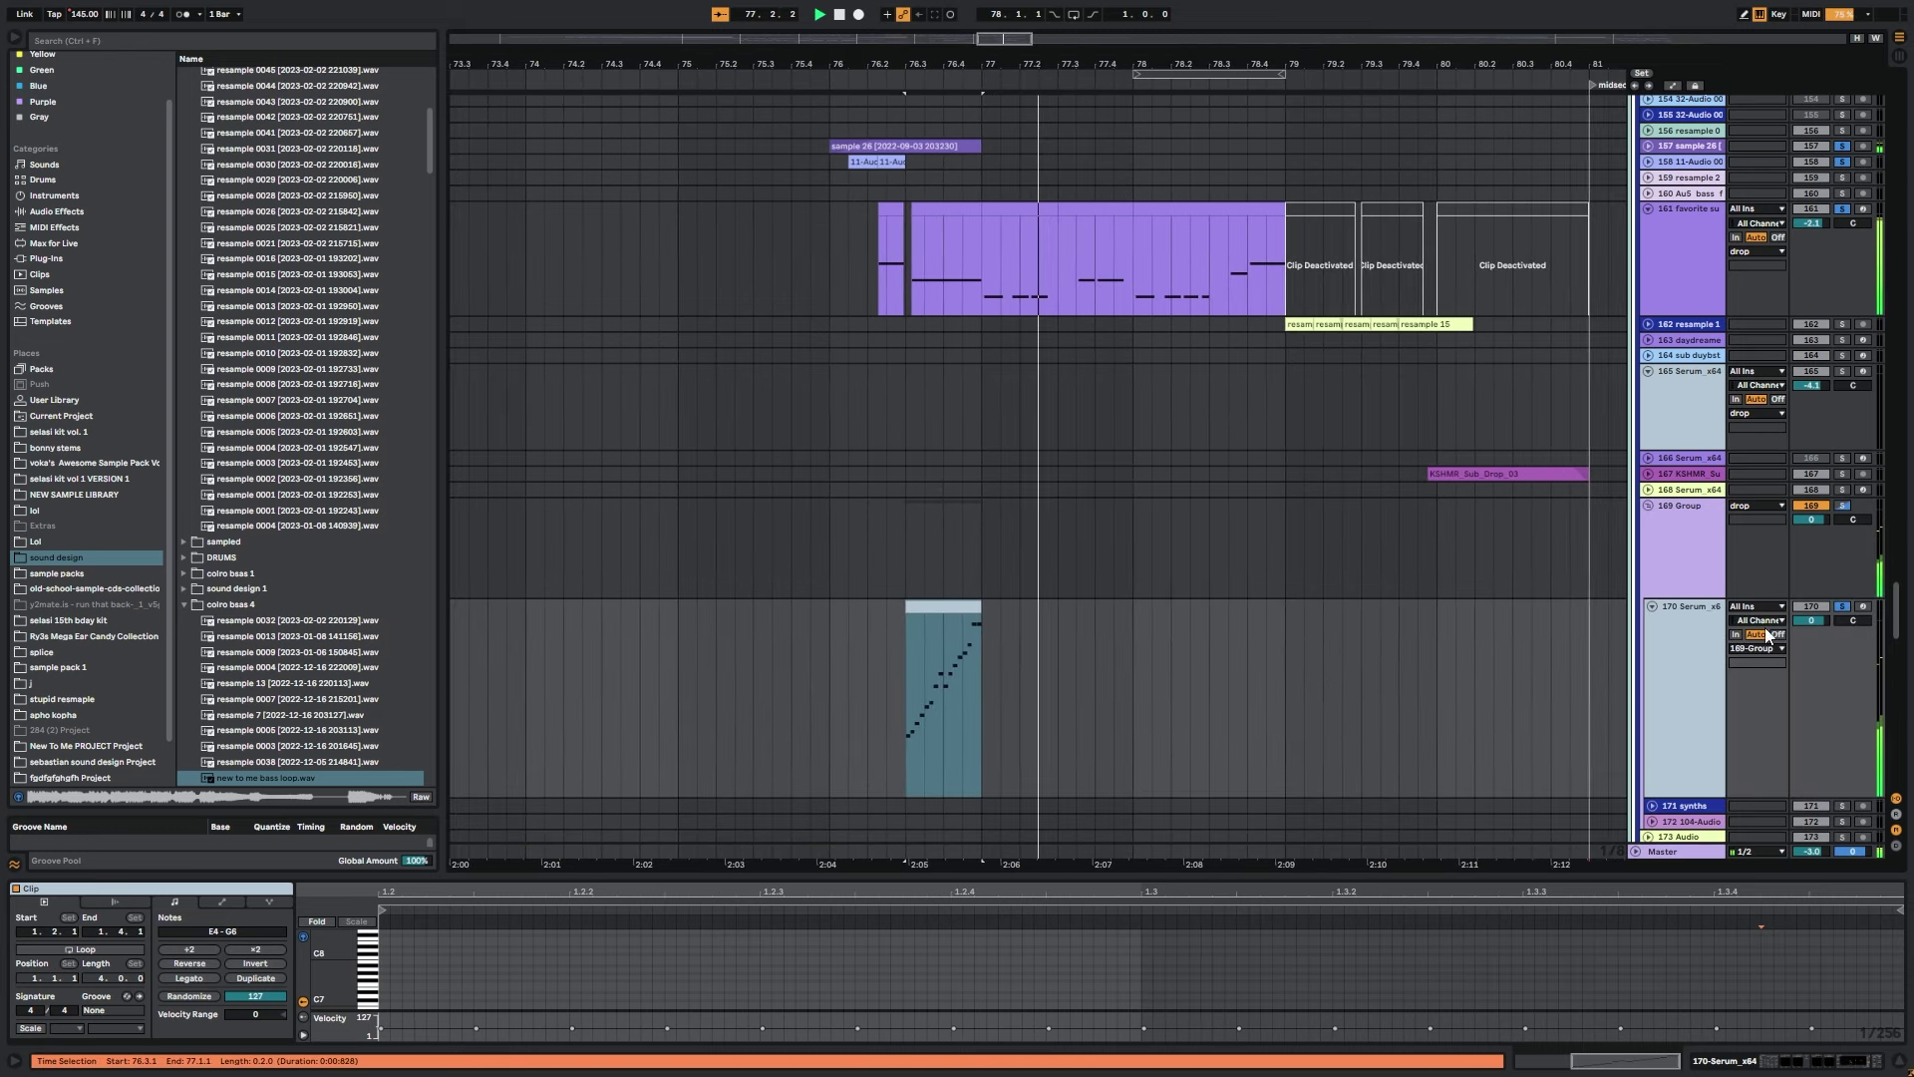
key(space)
Solo the 146 resample track and audition its resample 20 clip from 76.2.2.
scroll(1037, 558, up, 8)
click(1037, 626)
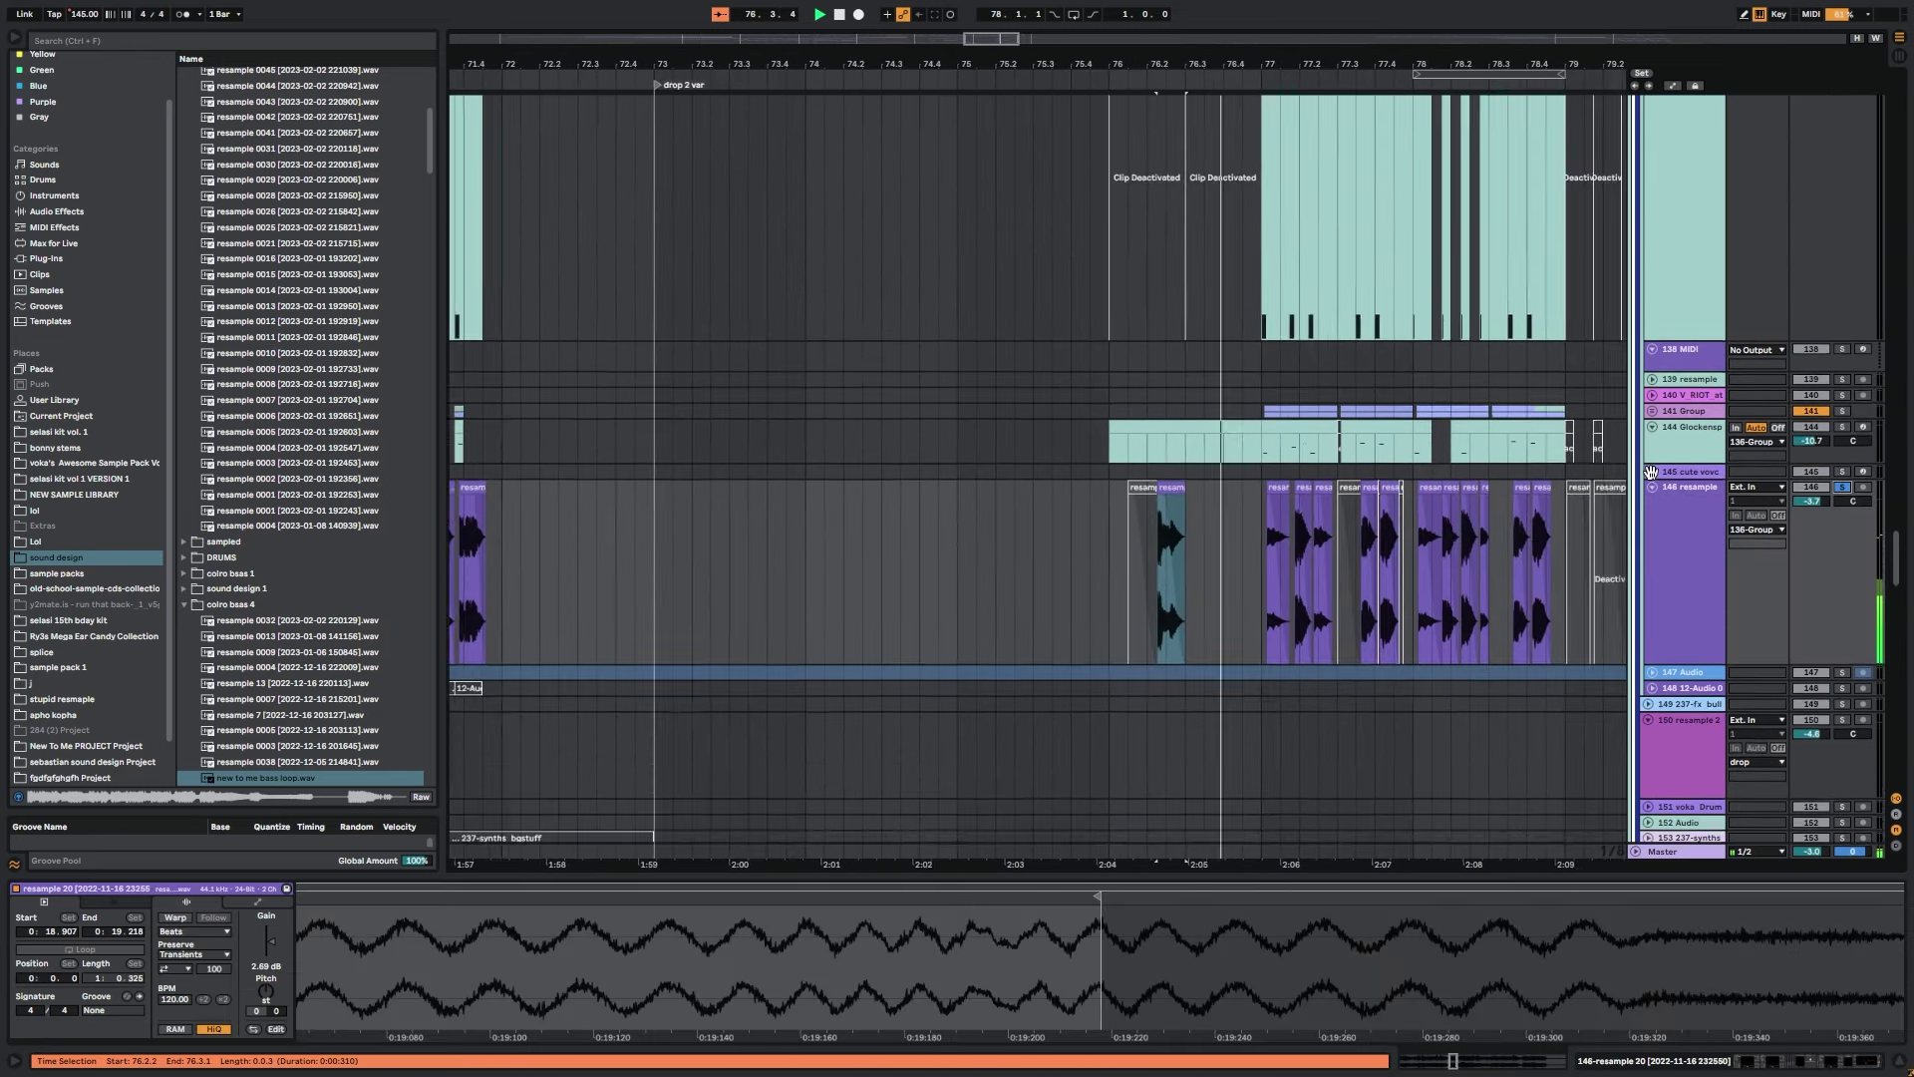
scroll(988, 398, left, 2)
drag(988, 37, 990, 8)
key(space)
Solo the 122 resample track and audition its resample 16 clip from 73.4.1.
drag(982, 299, 949, 767)
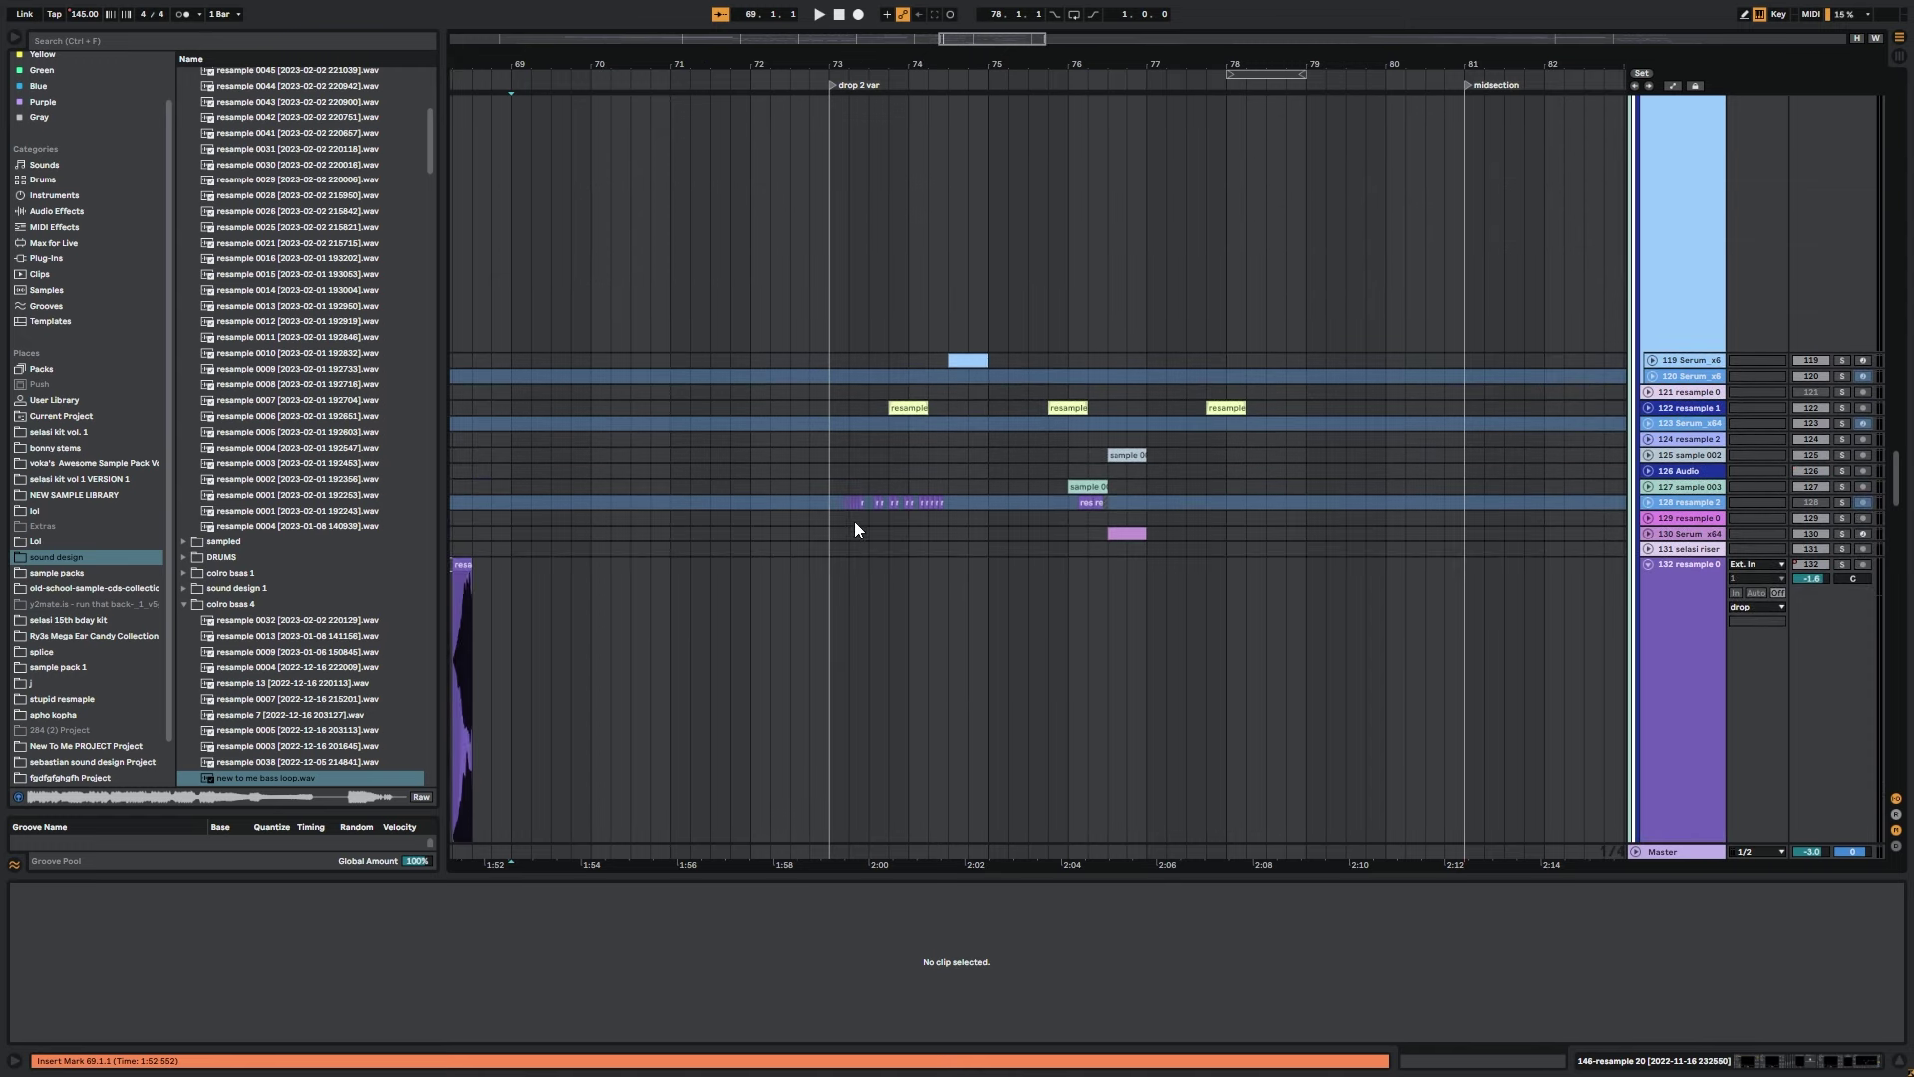
click(841, 500)
key(space)
click(1679, 409)
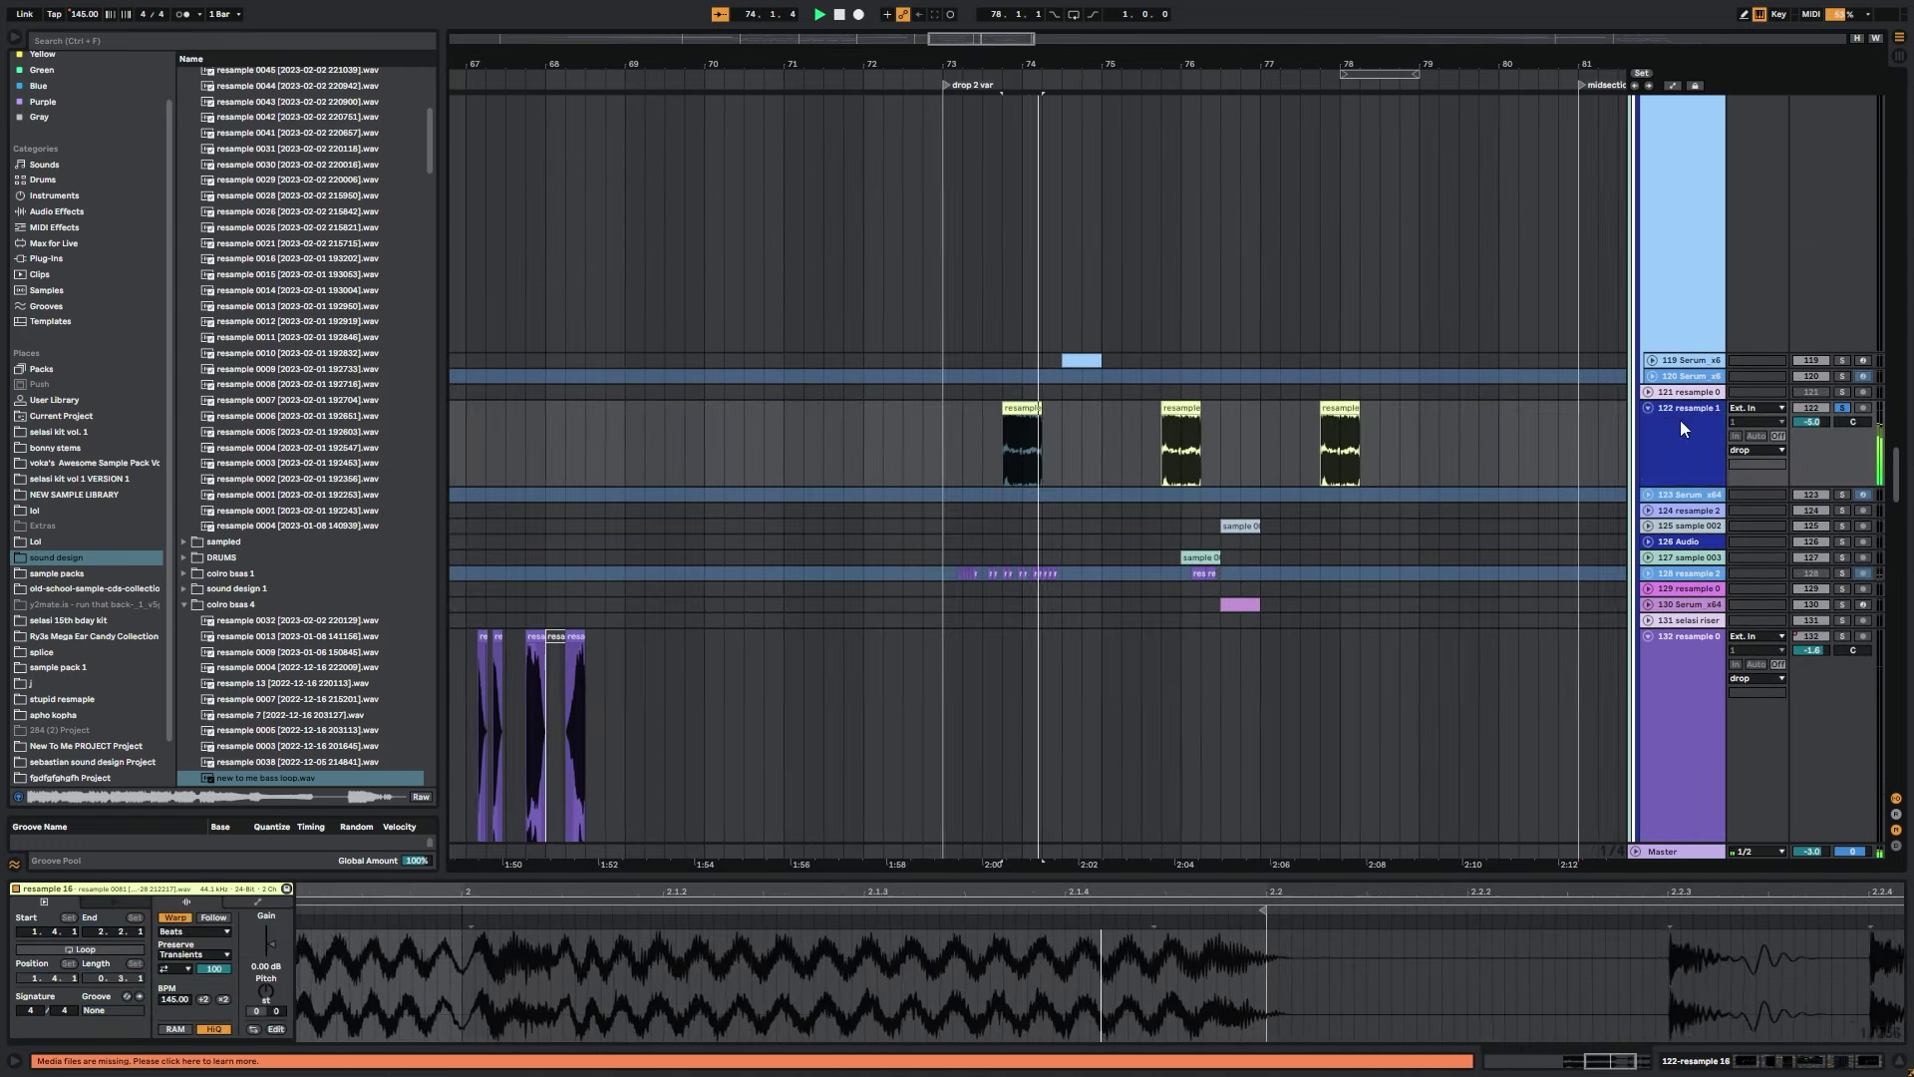
Return to drop 2, audition the soloed 184 resample clips near bar 68, and turn the track's solo off.
scroll(1111, 393, down, 15)
scroll(1111, 392, left, 5)
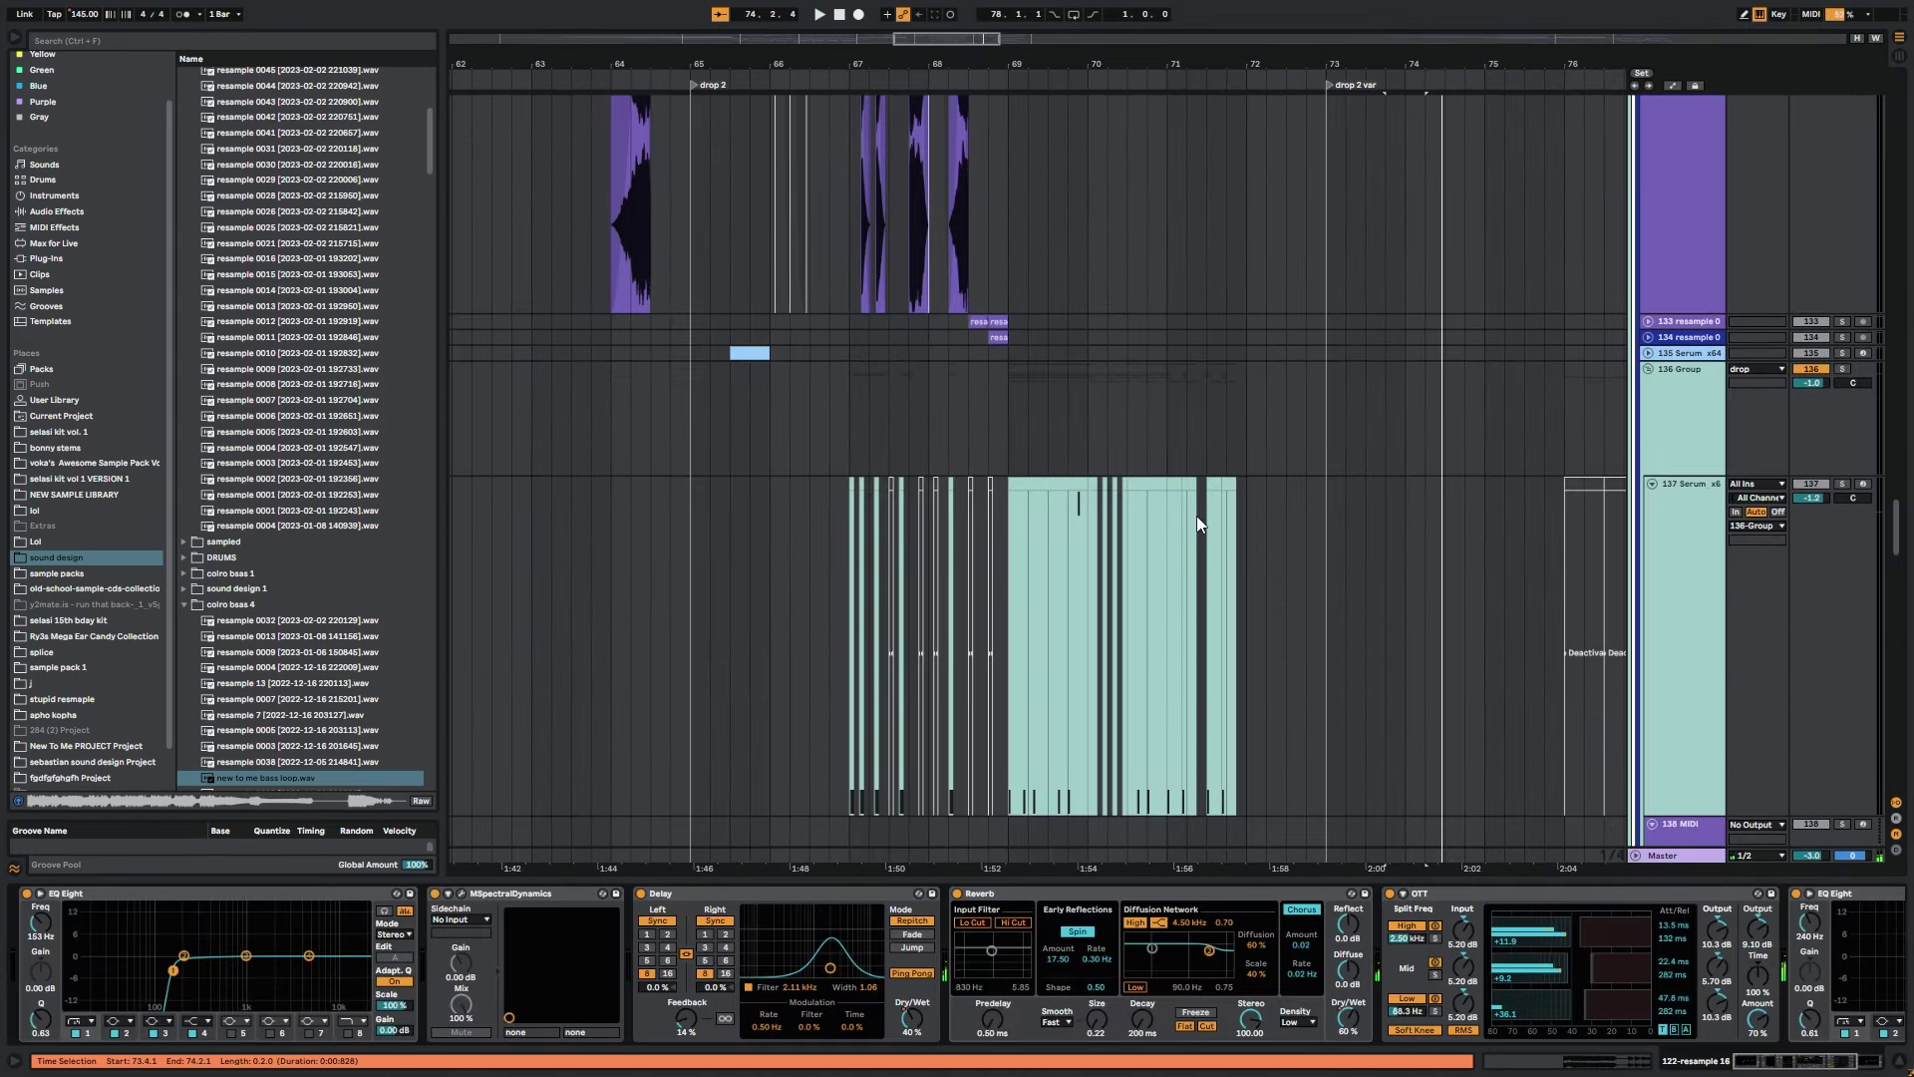
scroll(948, 628, down, 10)
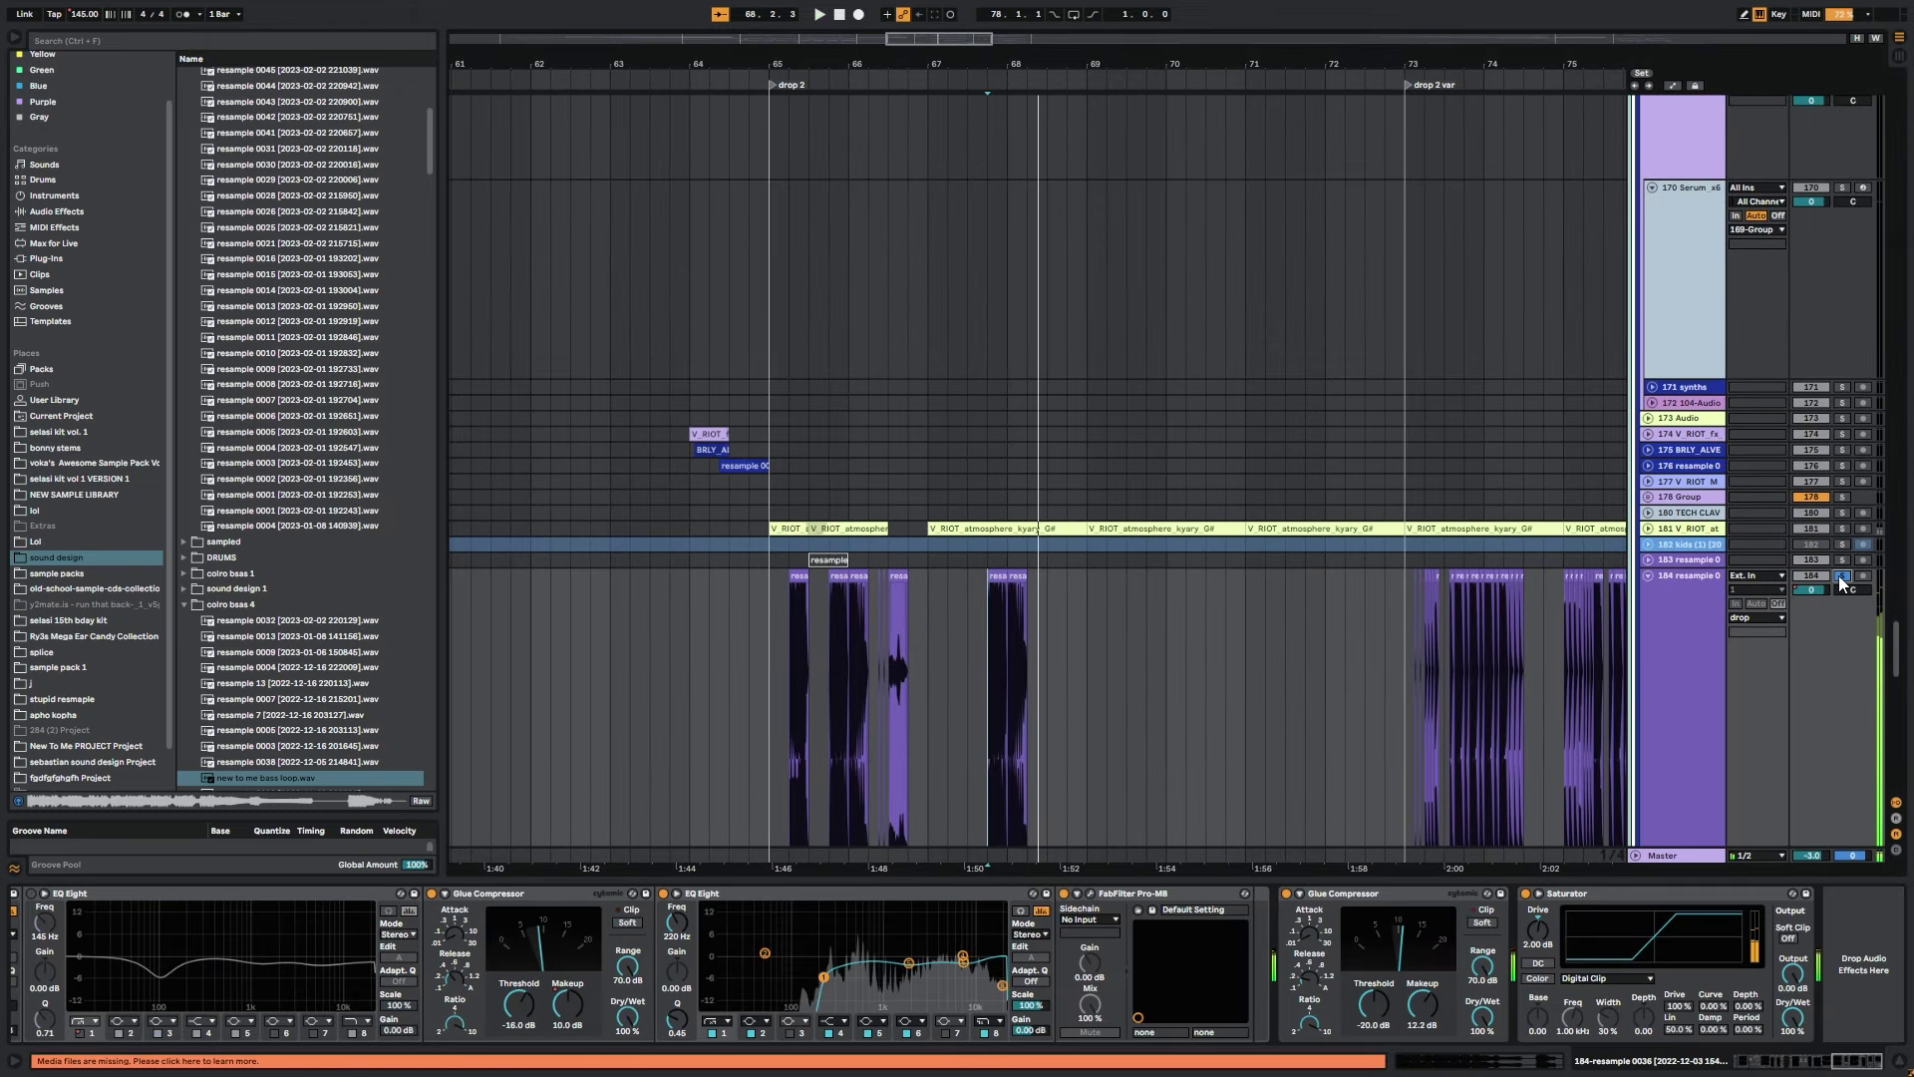
click(1842, 576)
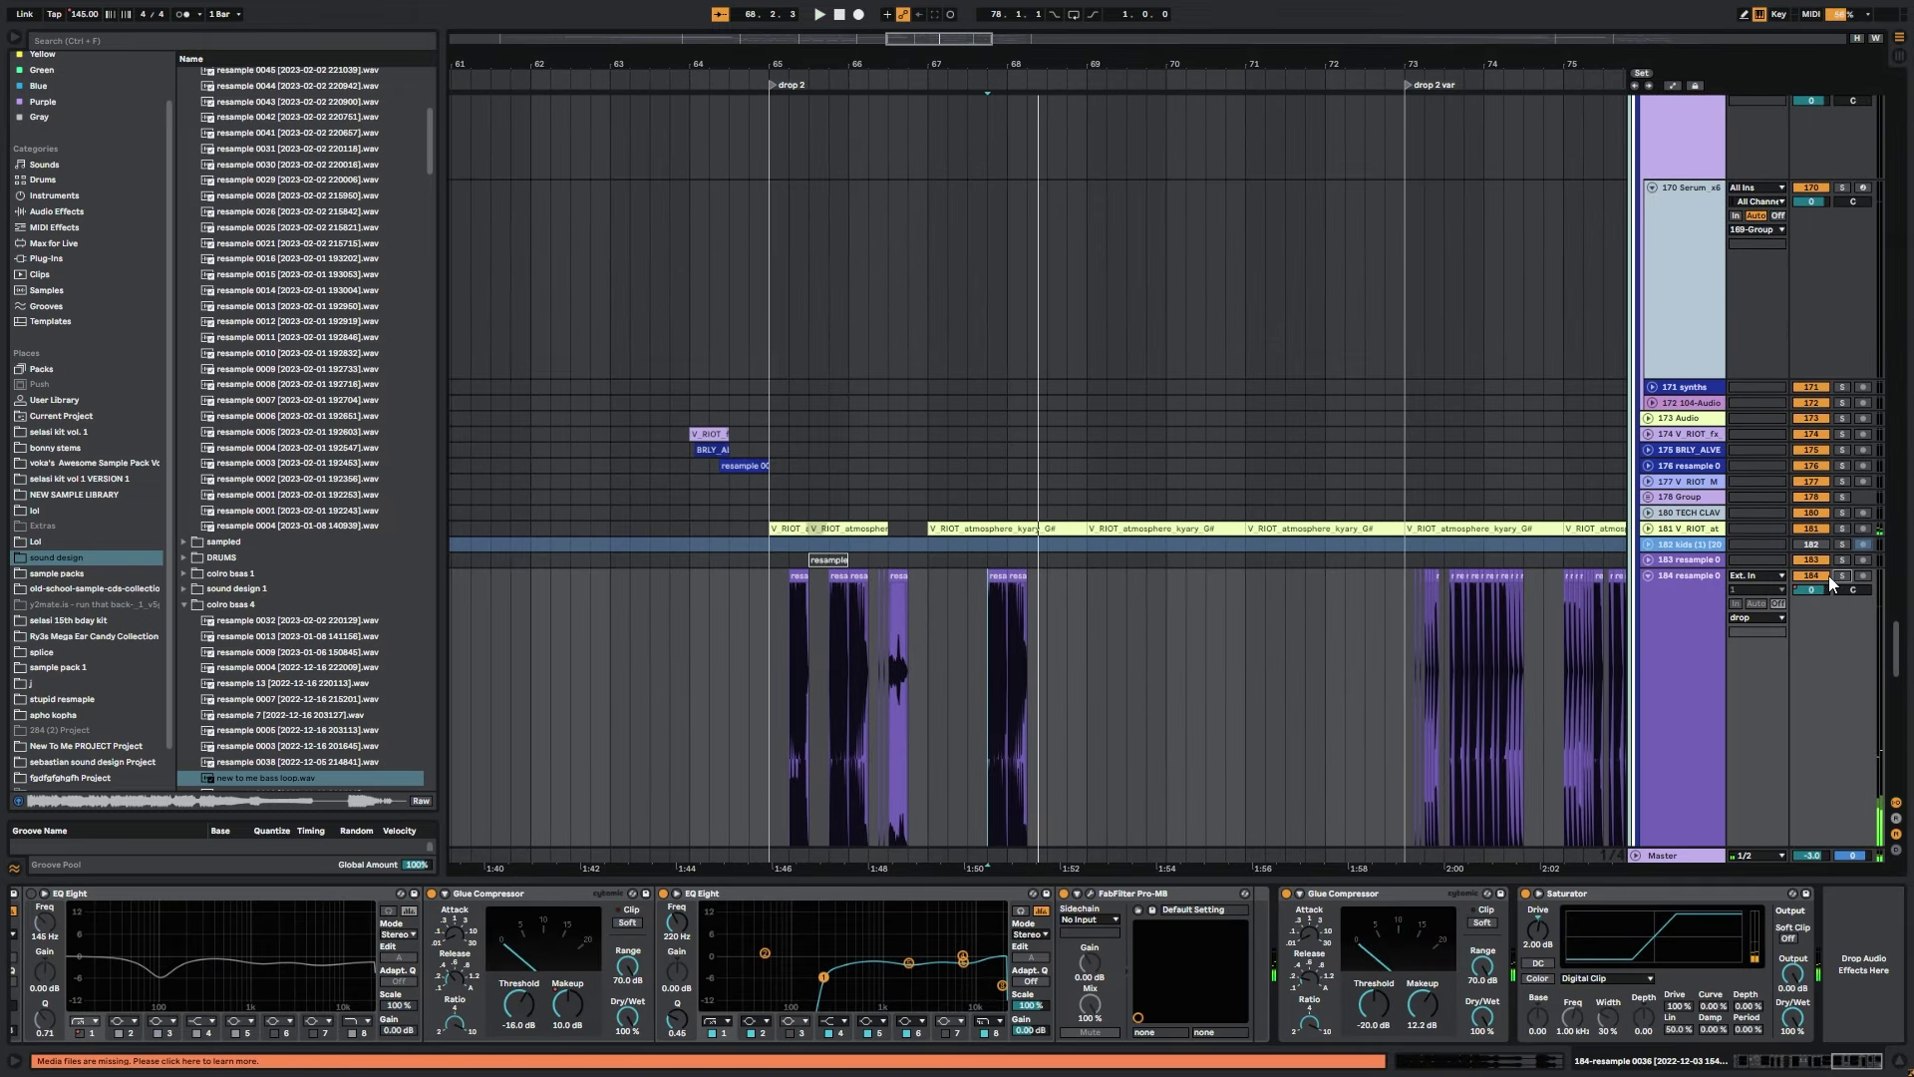
Solo the 122 resample track, deactivate all its devices and audition the resample 16 clip without effects.
drag(1412, 626, 1481, 599)
drag(1327, 467, 895, 855)
drag(1123, 272, 996, 884)
drag(993, 442, 1033, 748)
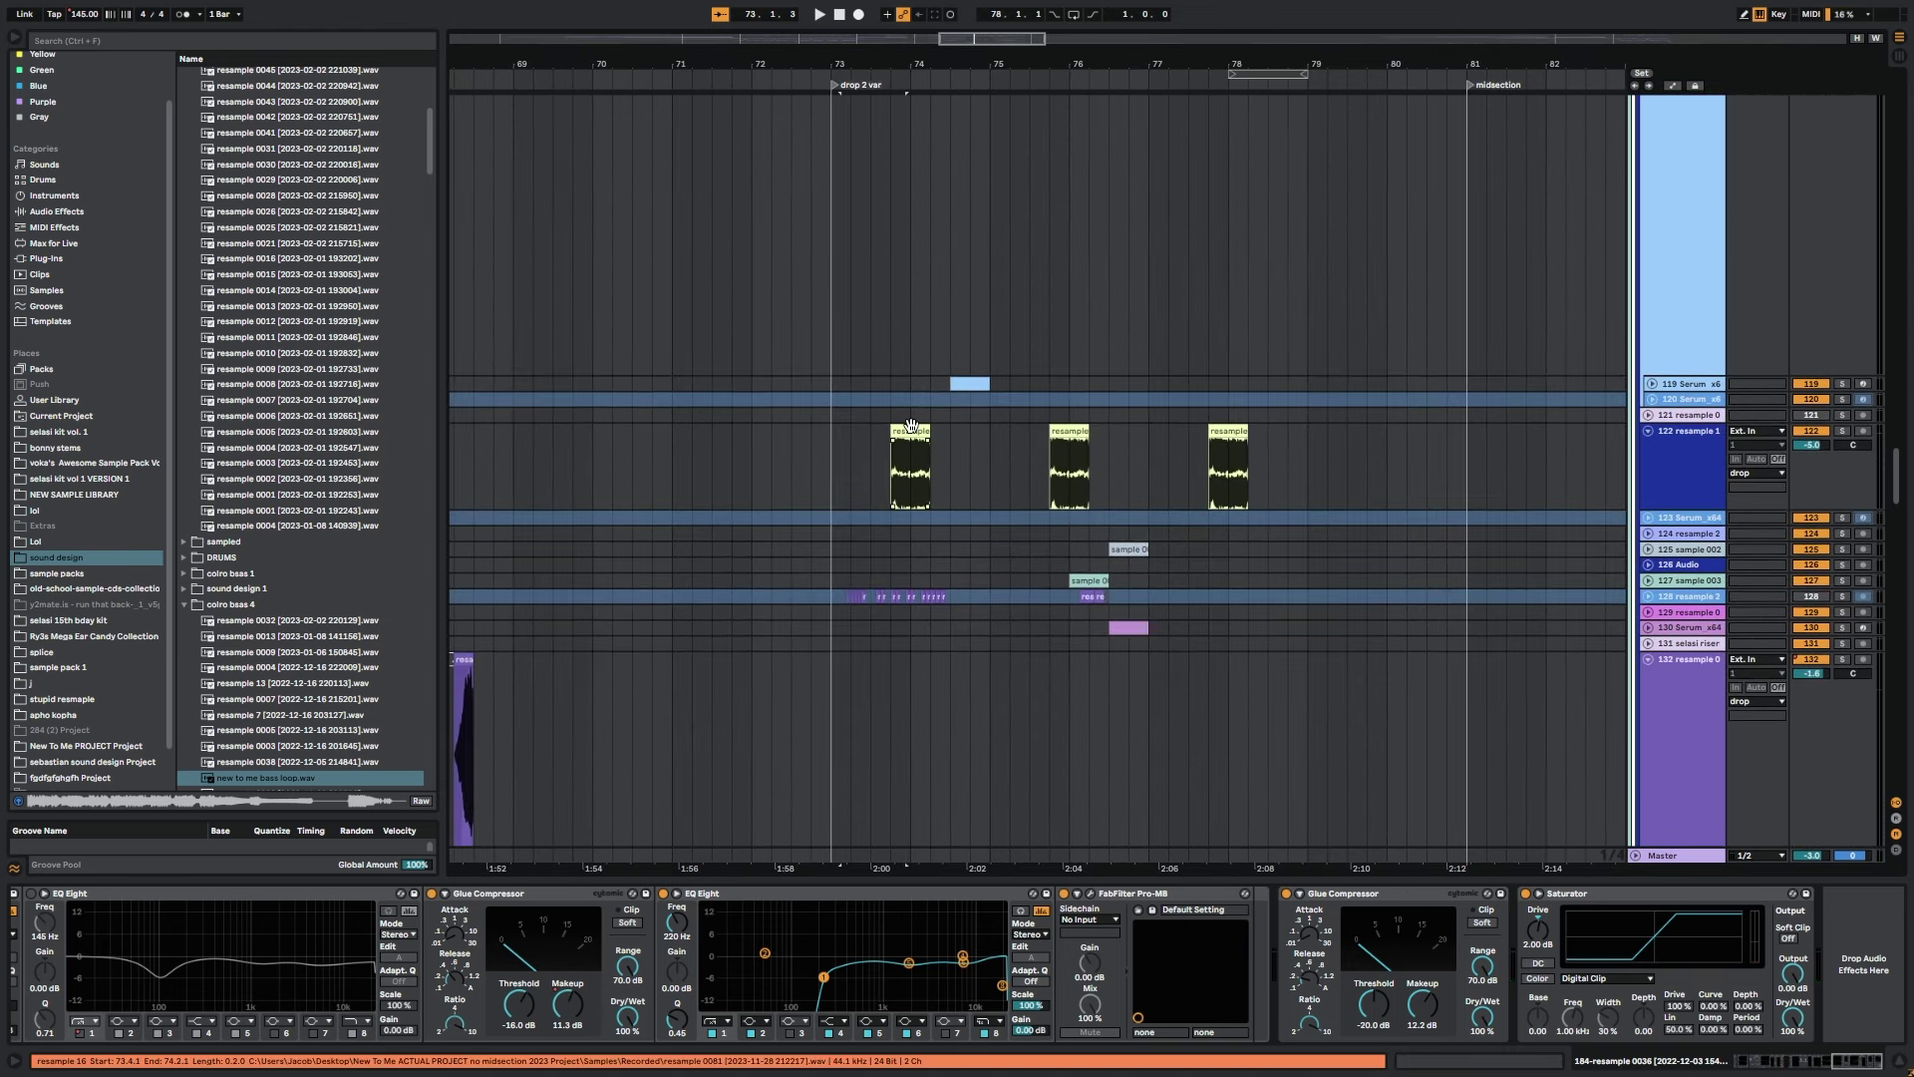
click(907, 429)
click(1842, 431)
click(1289, 893)
key(ctrl+a)
key(0)
key(space)
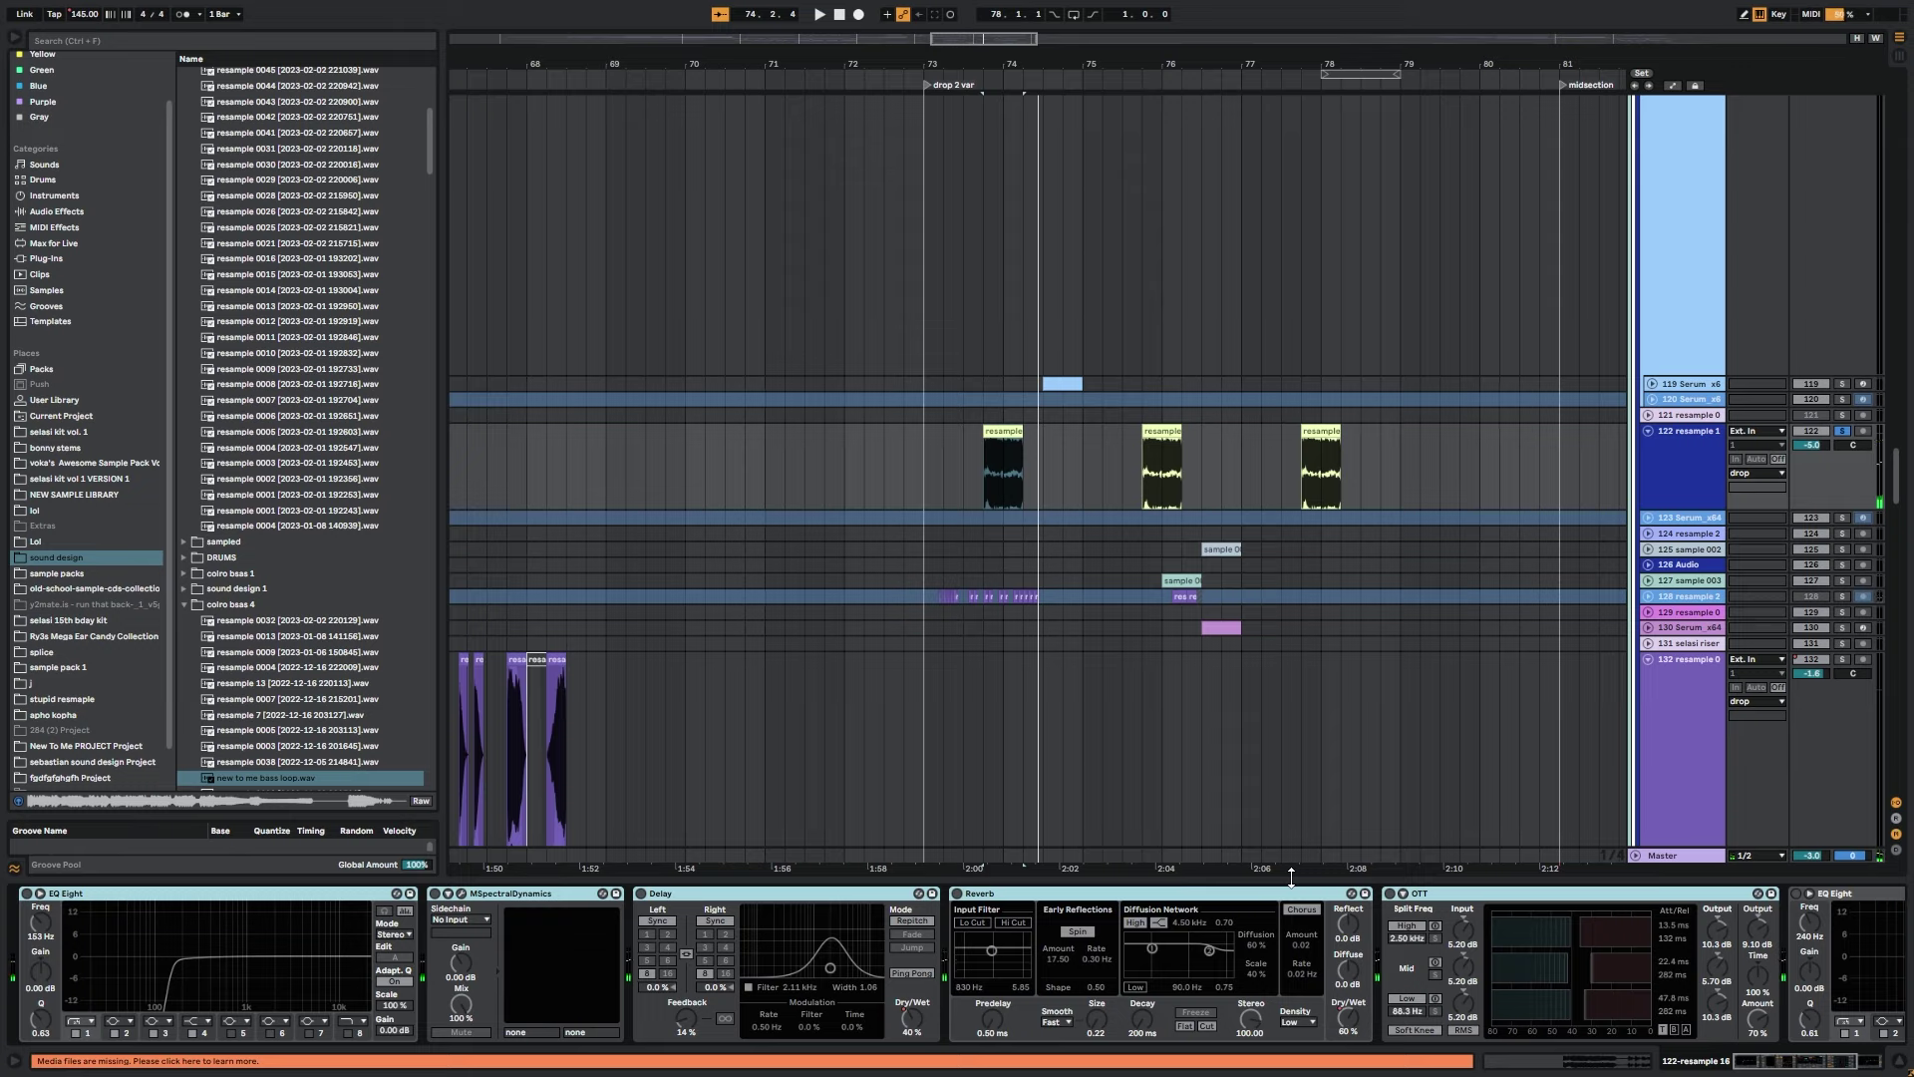
Reactivate EQ Eight and the other devices at the start of the 122 resample chain, and open MSpectralDynamics in its full edit view.
click(140, 896)
key(0)
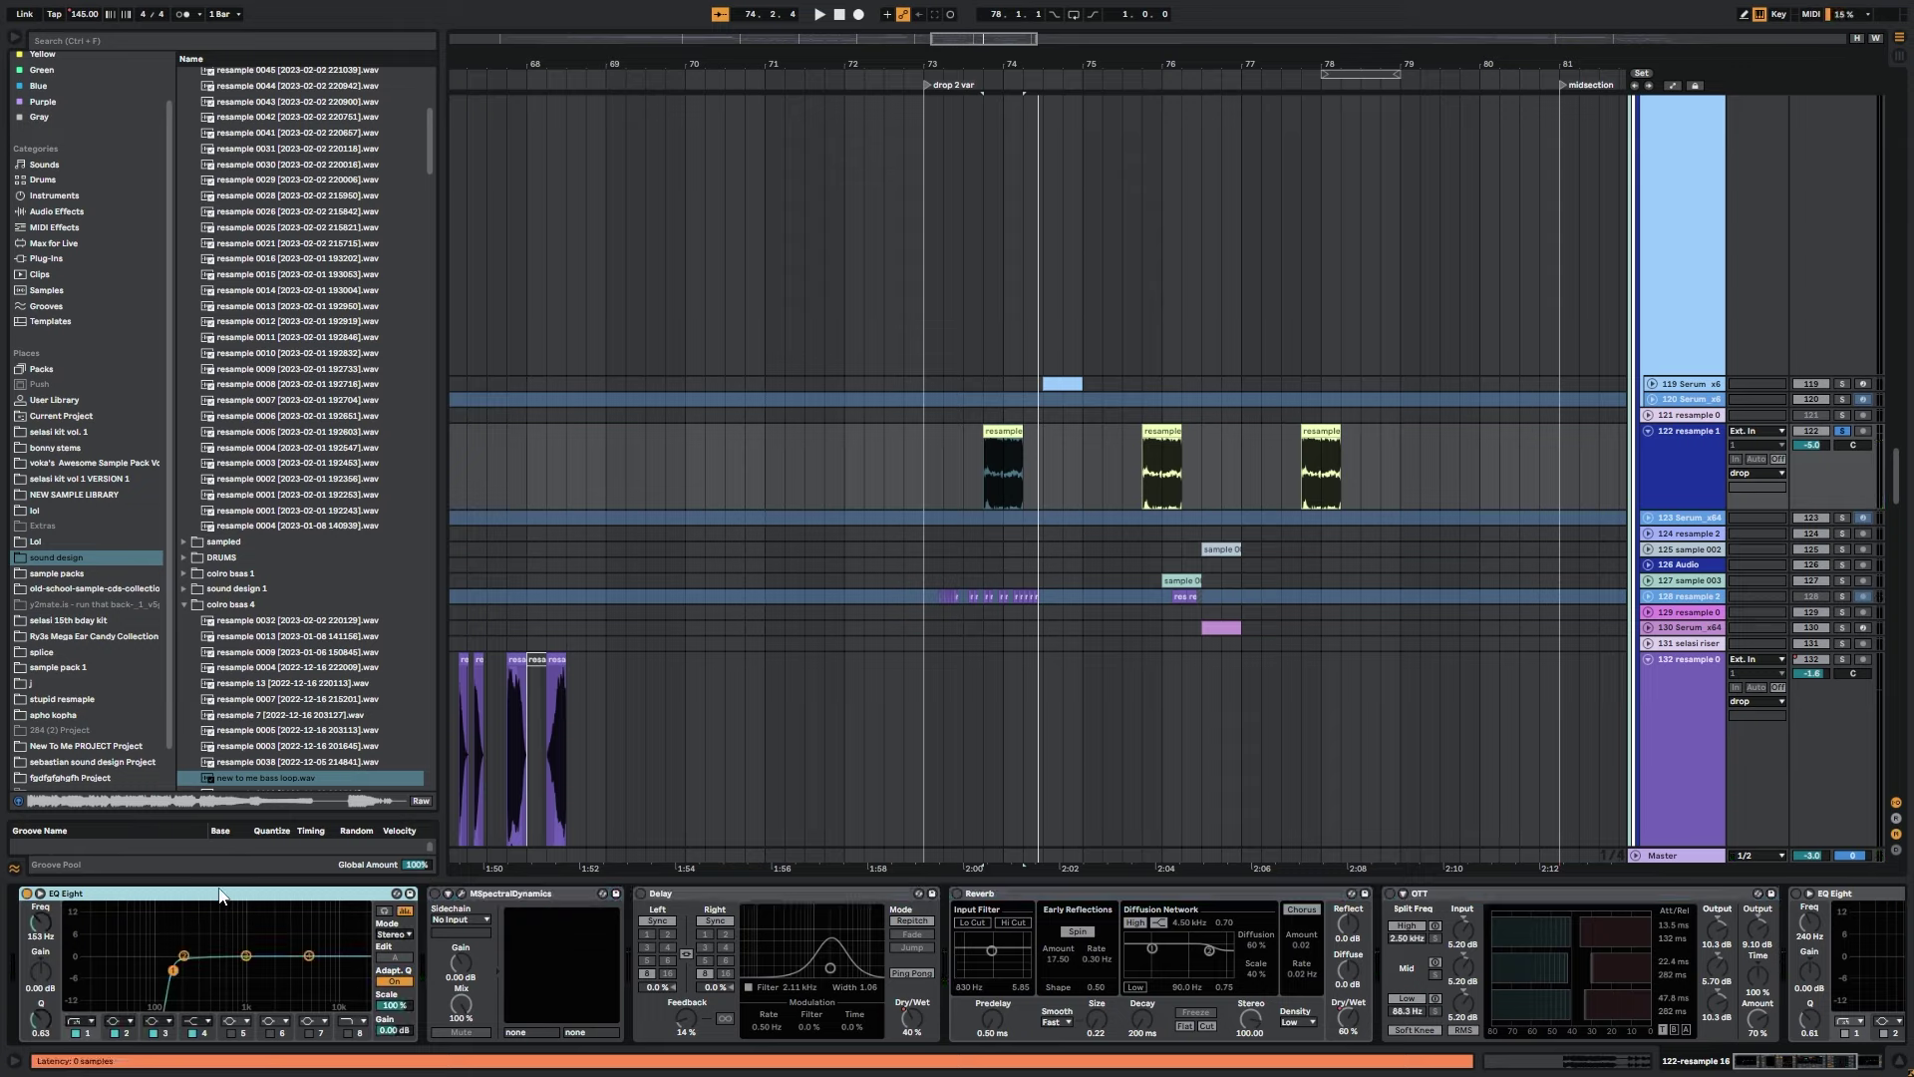
click(461, 893)
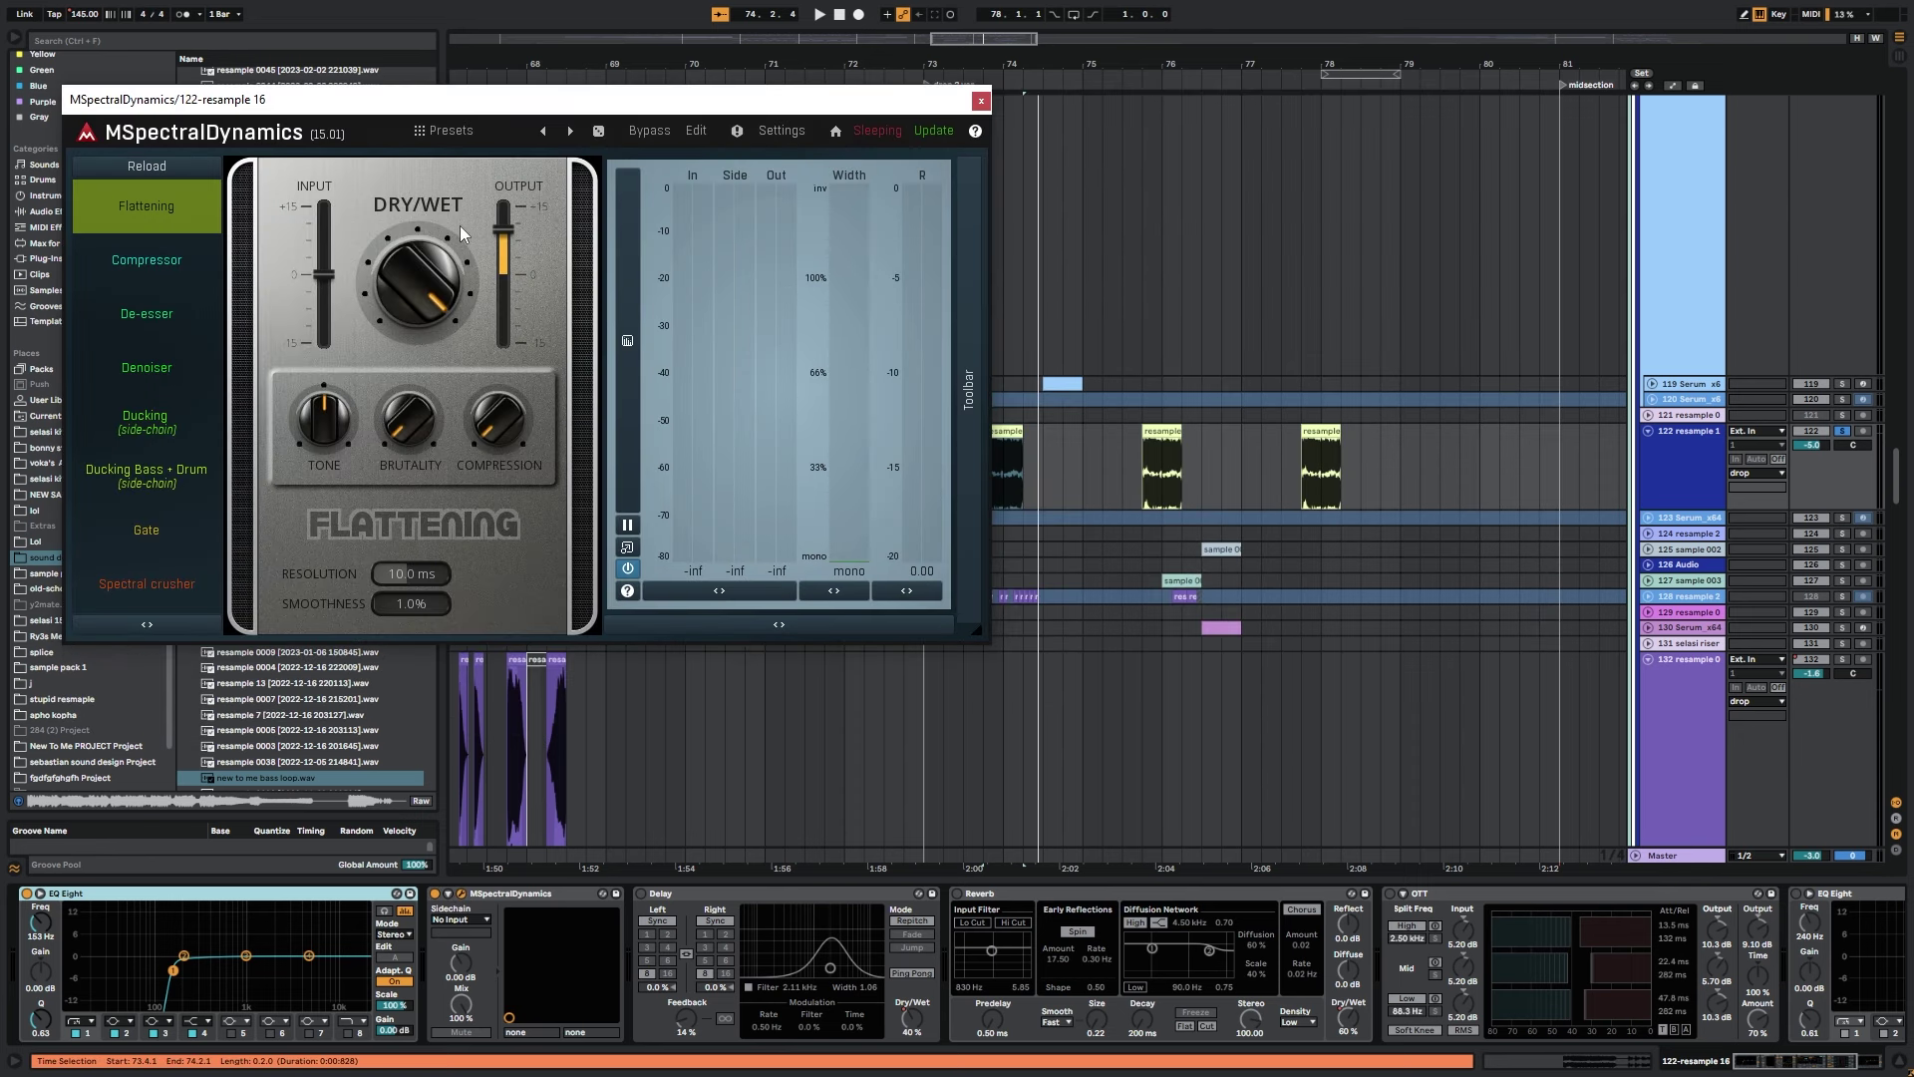
click(696, 132)
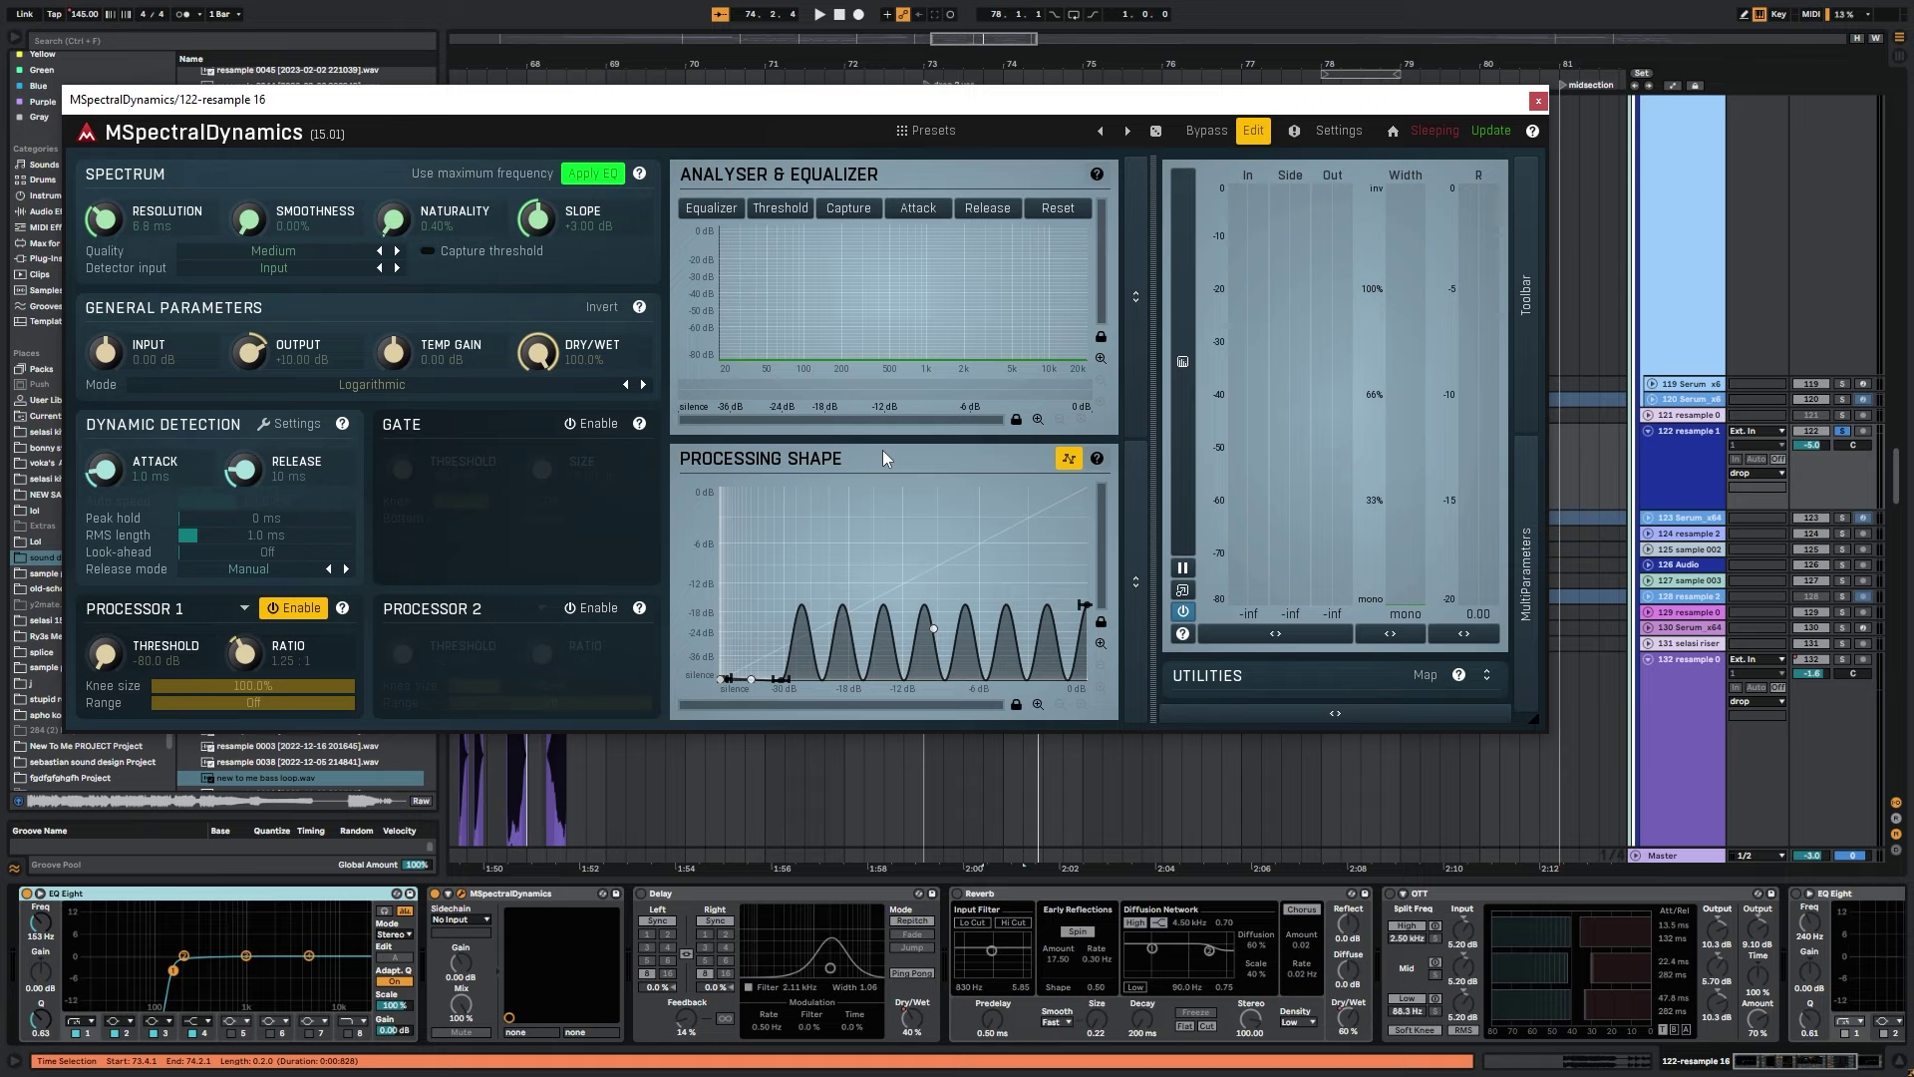
Reset the custom processing shape to a straight line and add a point near -33 dB lowered to the graph's floor.
click(1070, 459)
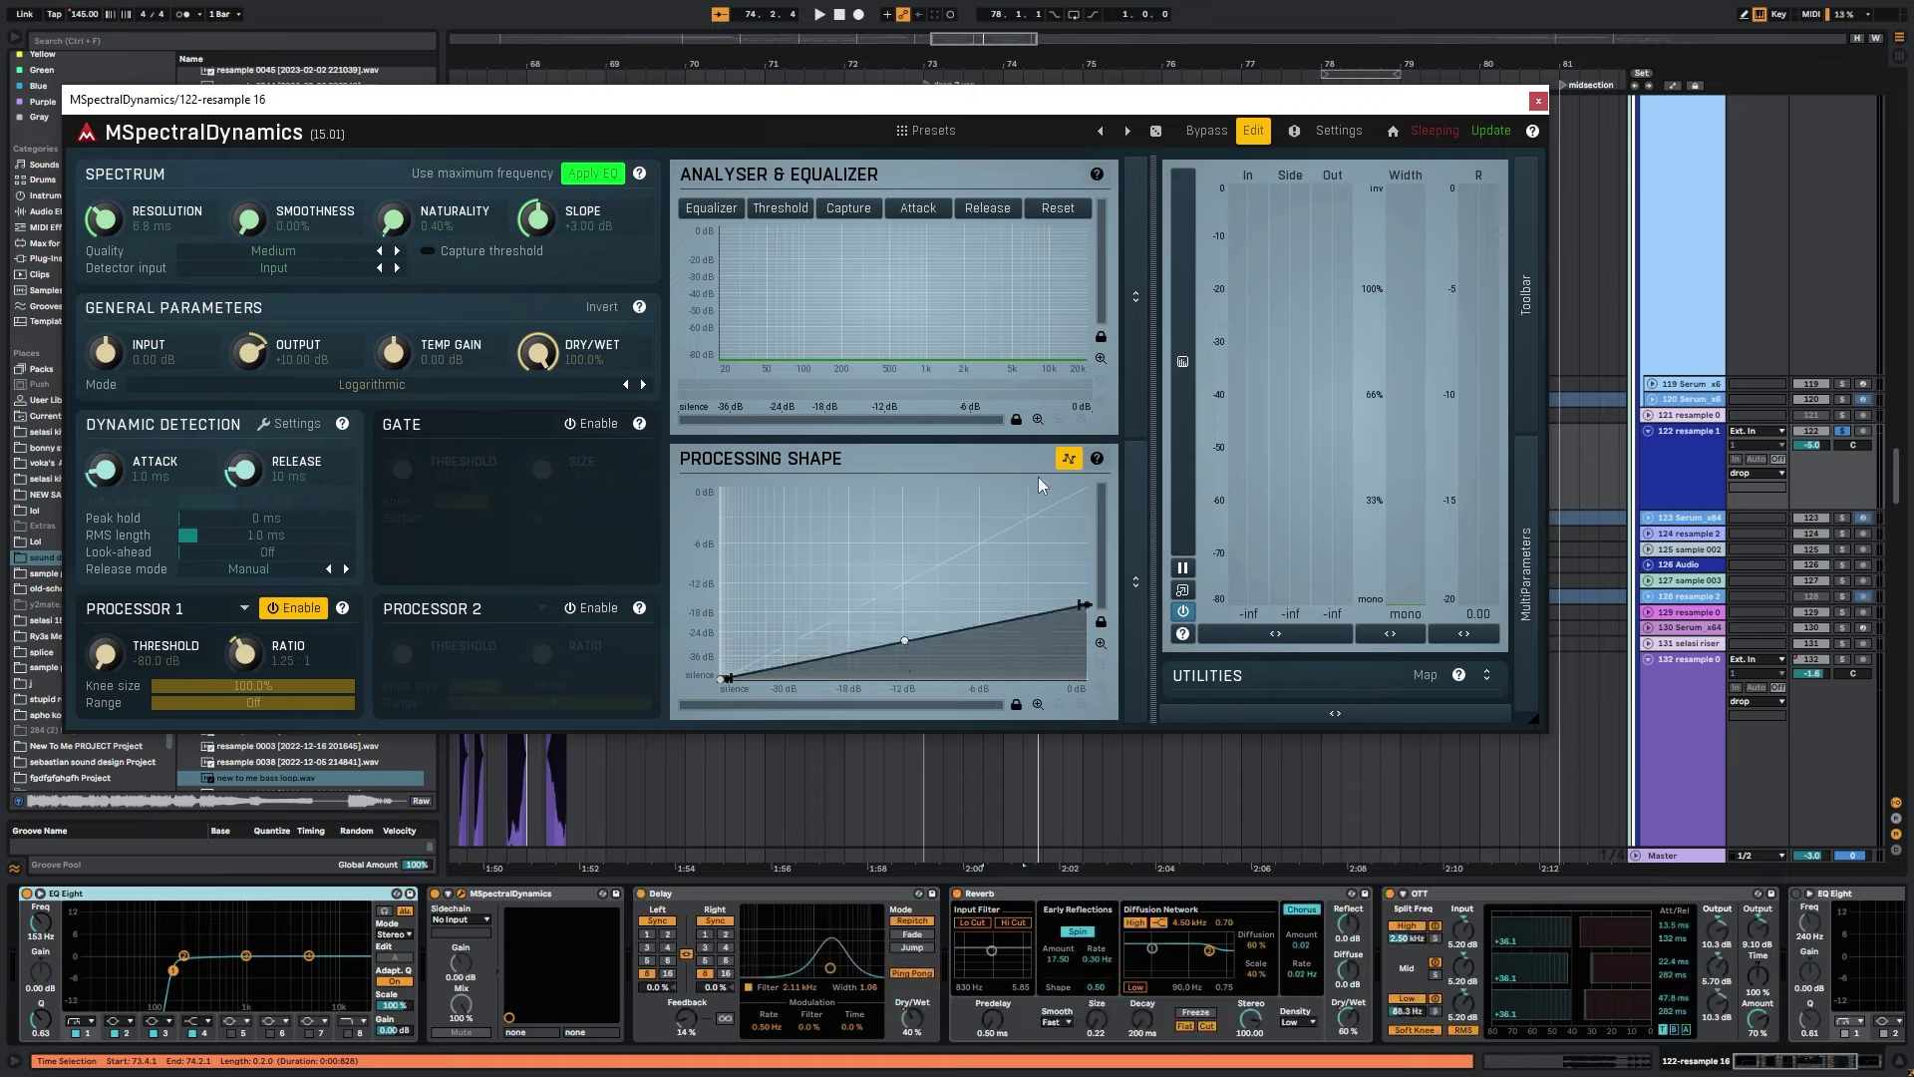
click(1070, 461)
double_click(774, 667)
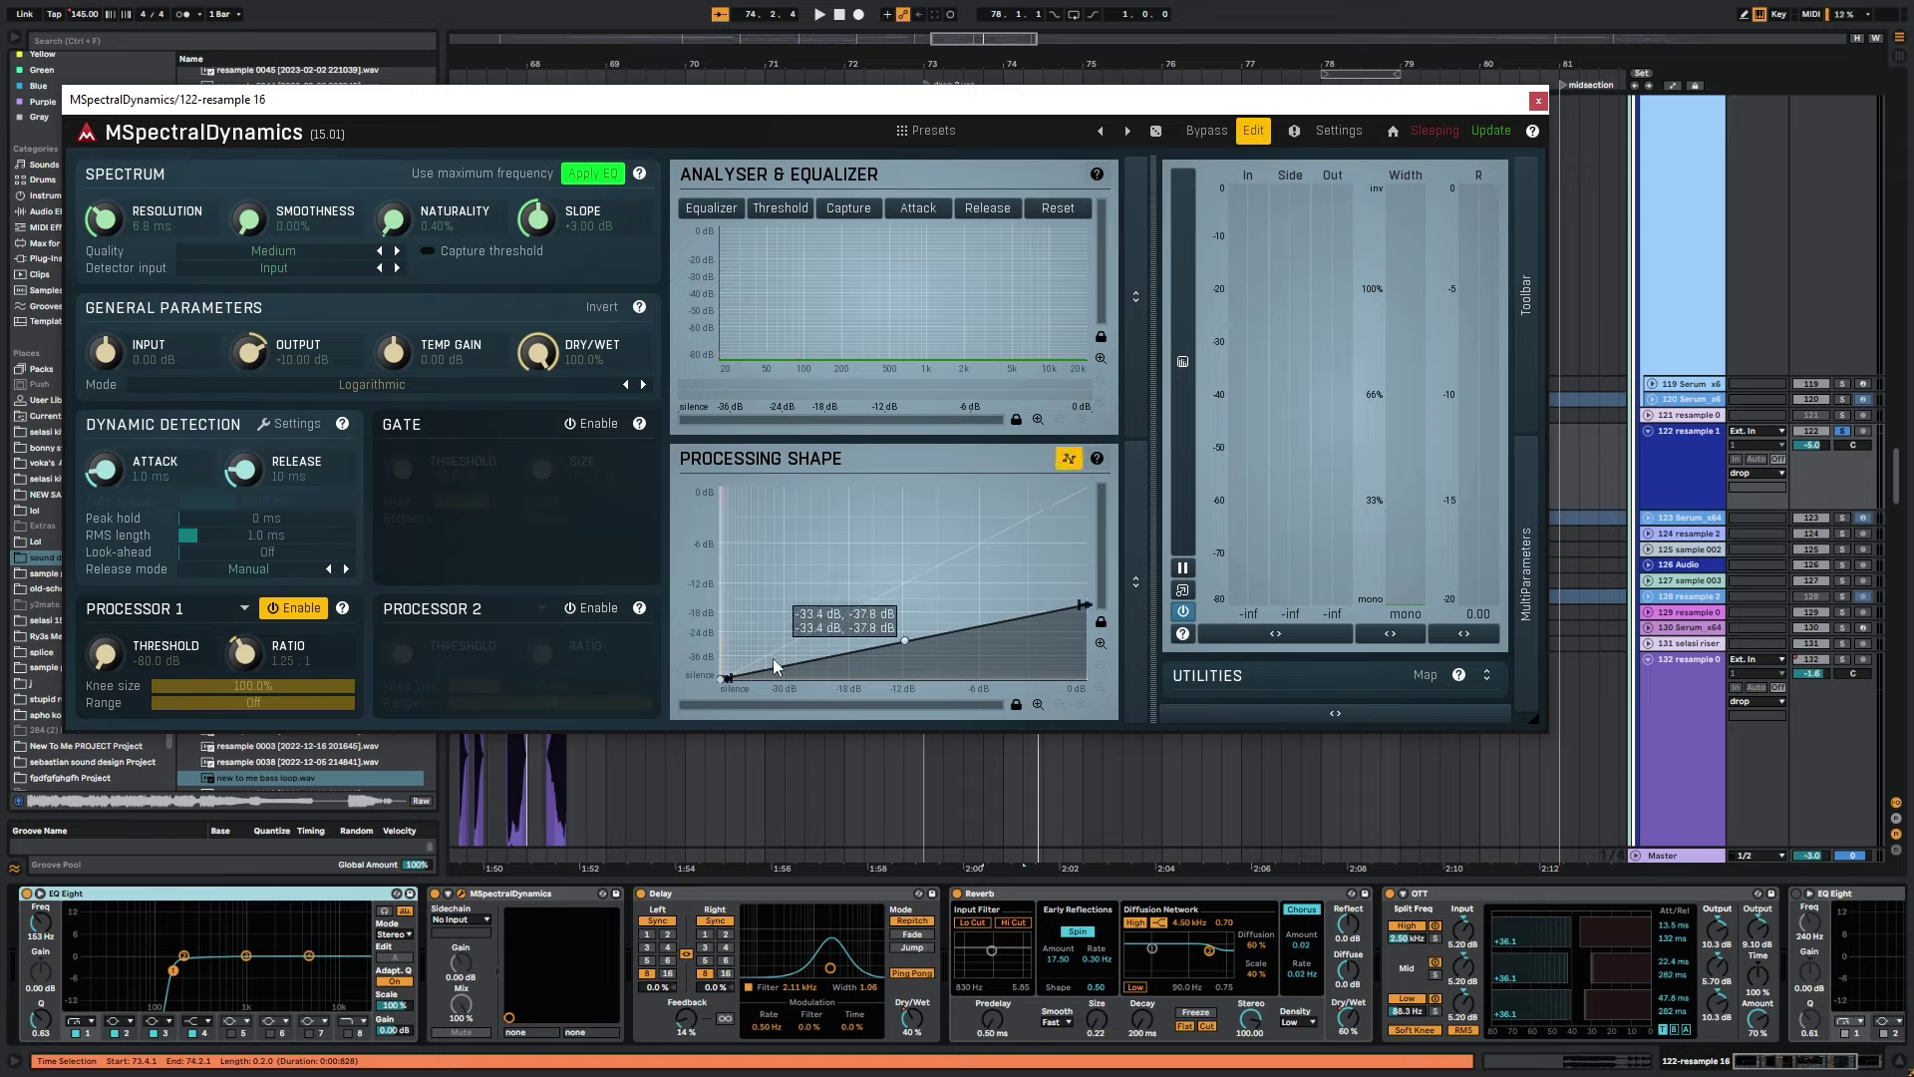
mouse_move(774, 667)
mouse_down()
mouse_move(813, 607)
mouse_move(775, 703)
mouse_move(771, 681)
mouse_up()
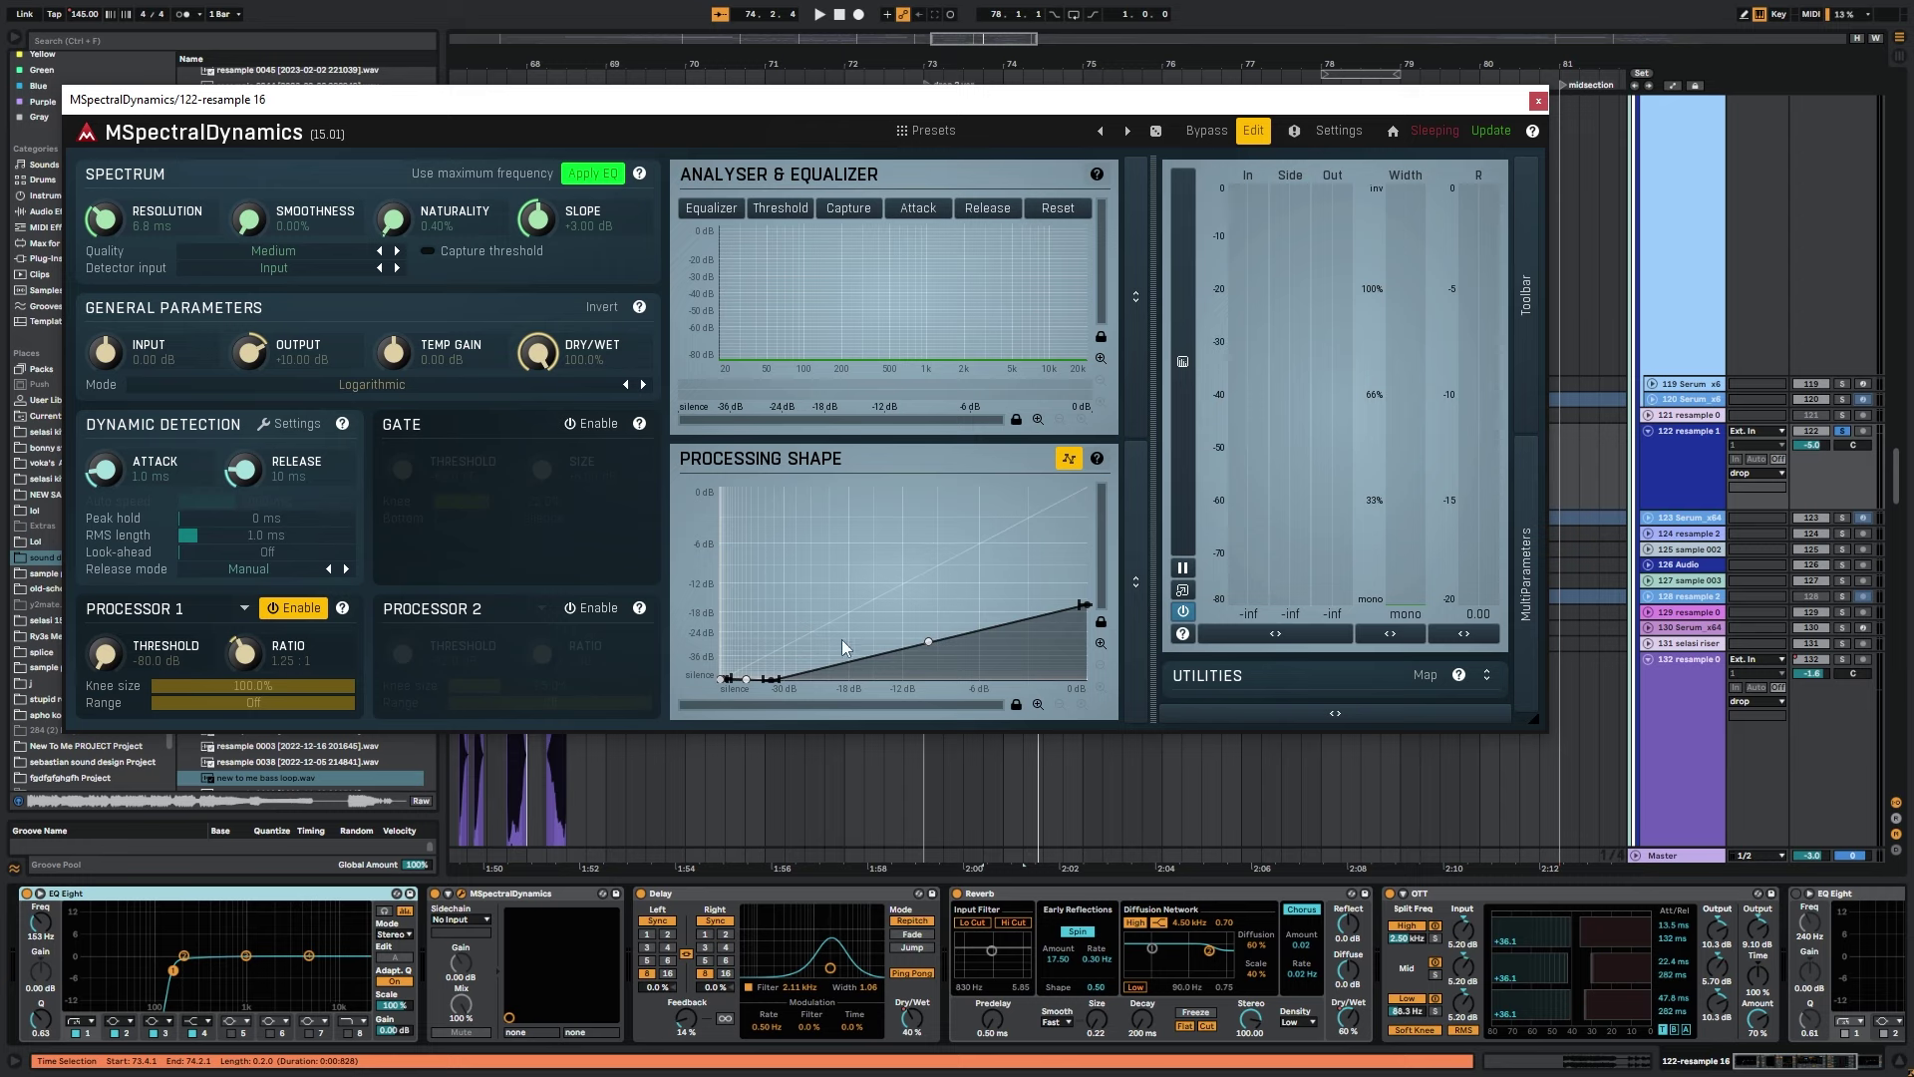
Apply the Sines curvature to all points of the processing shape and audition the clip with the curve at 1 wave.
right_click(993, 658)
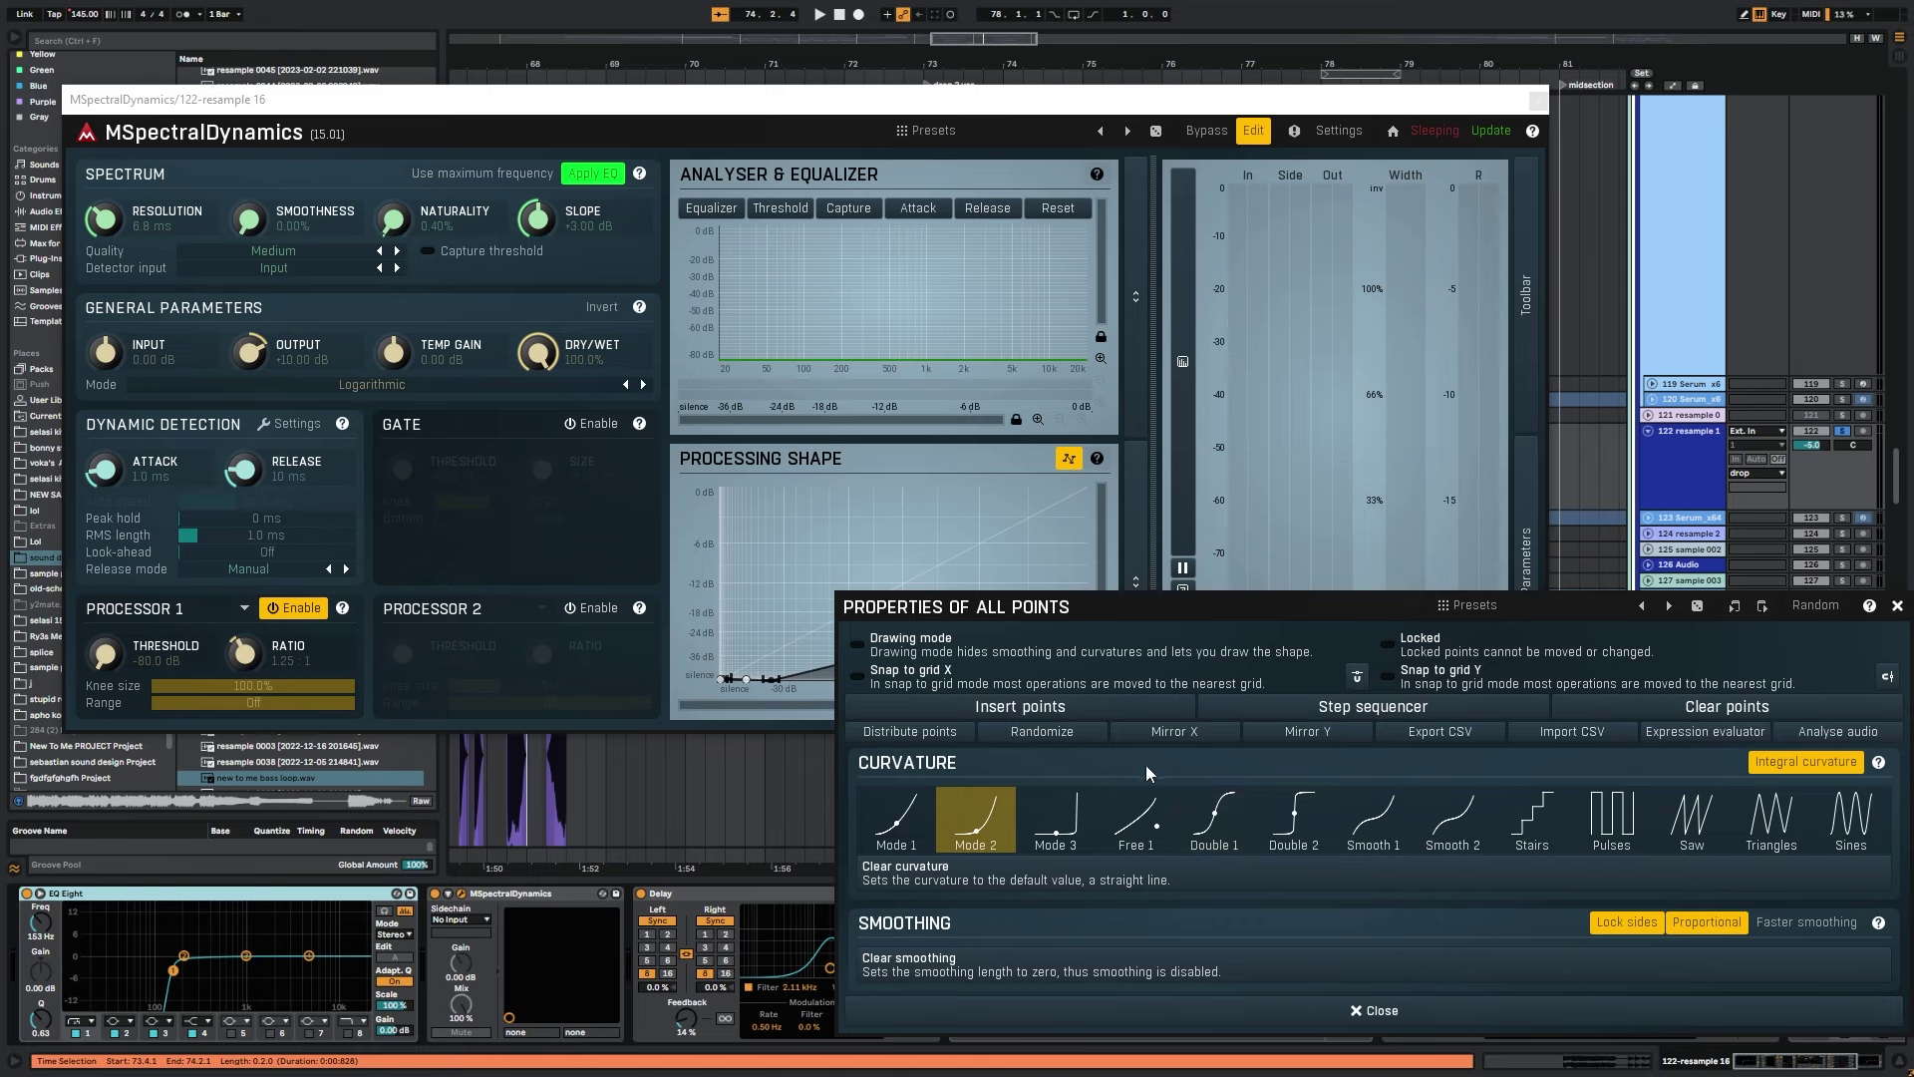
click(1851, 813)
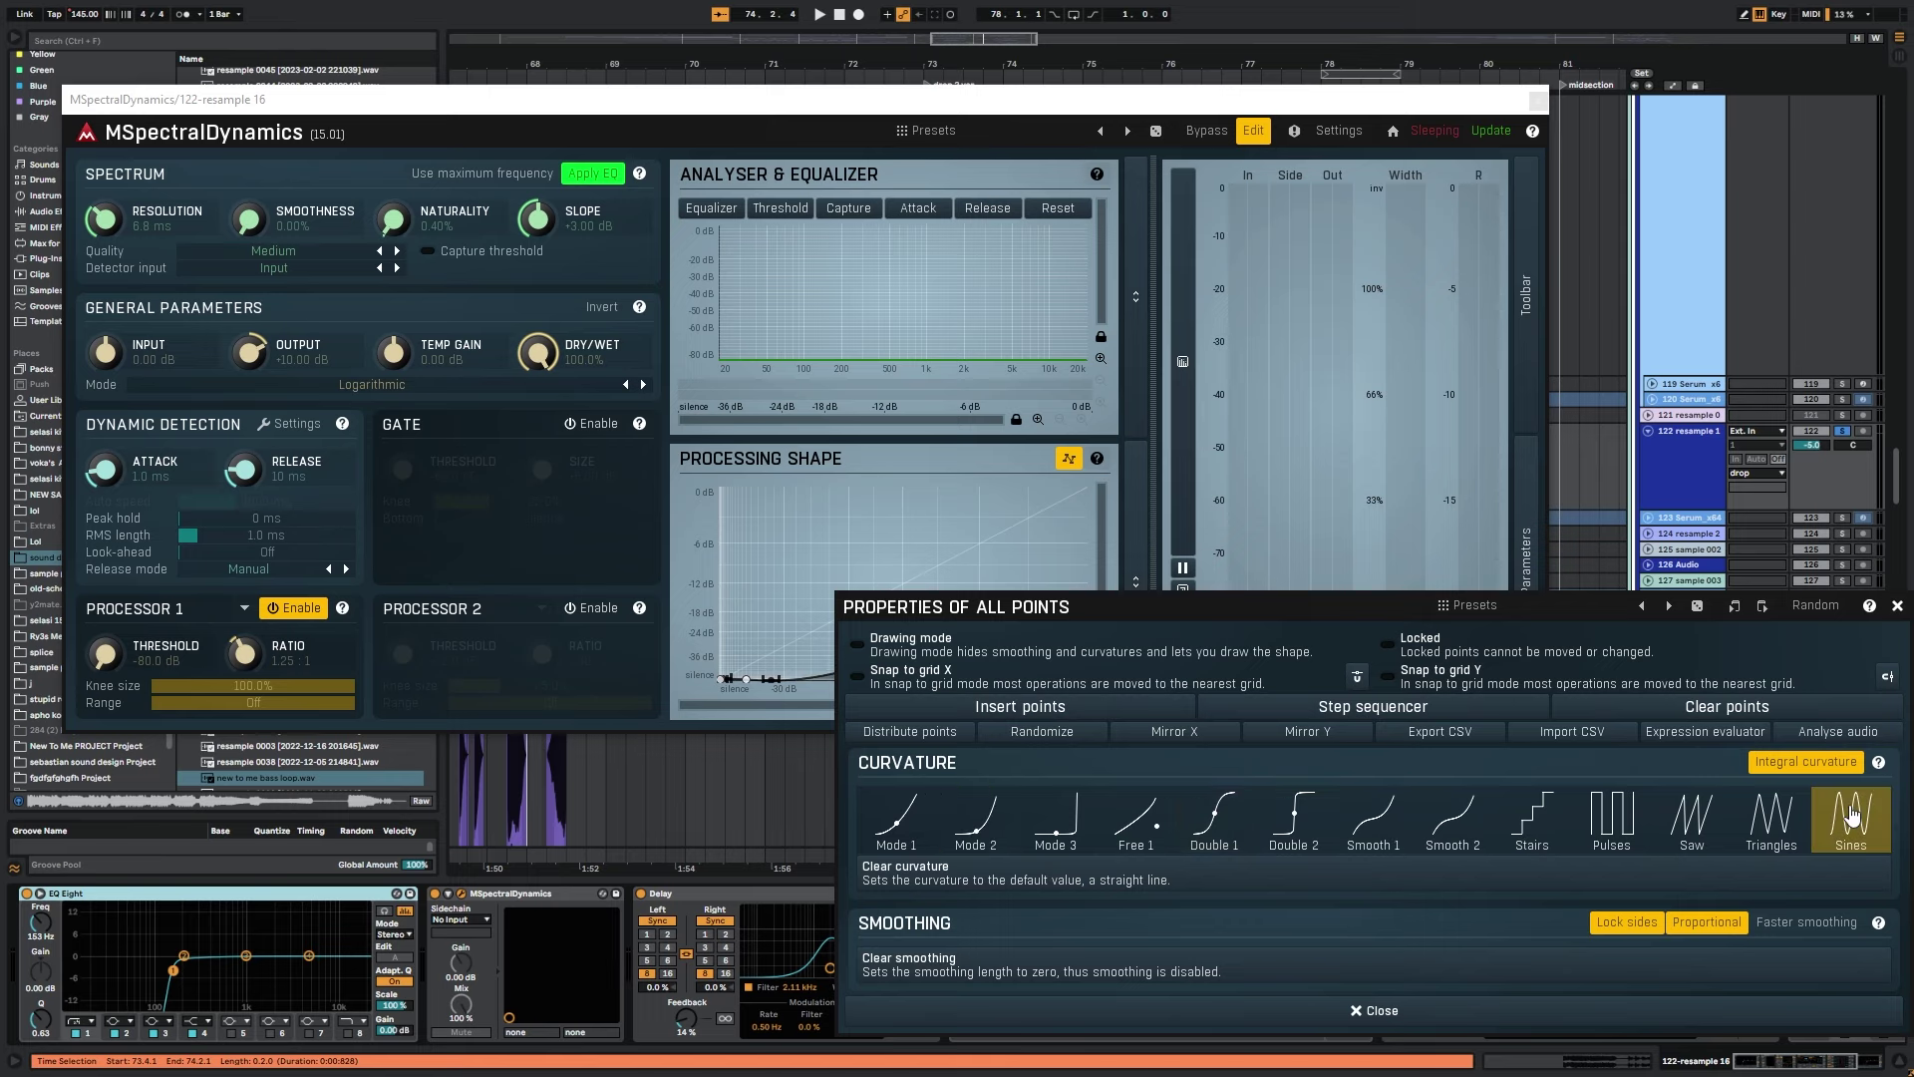
click(1897, 605)
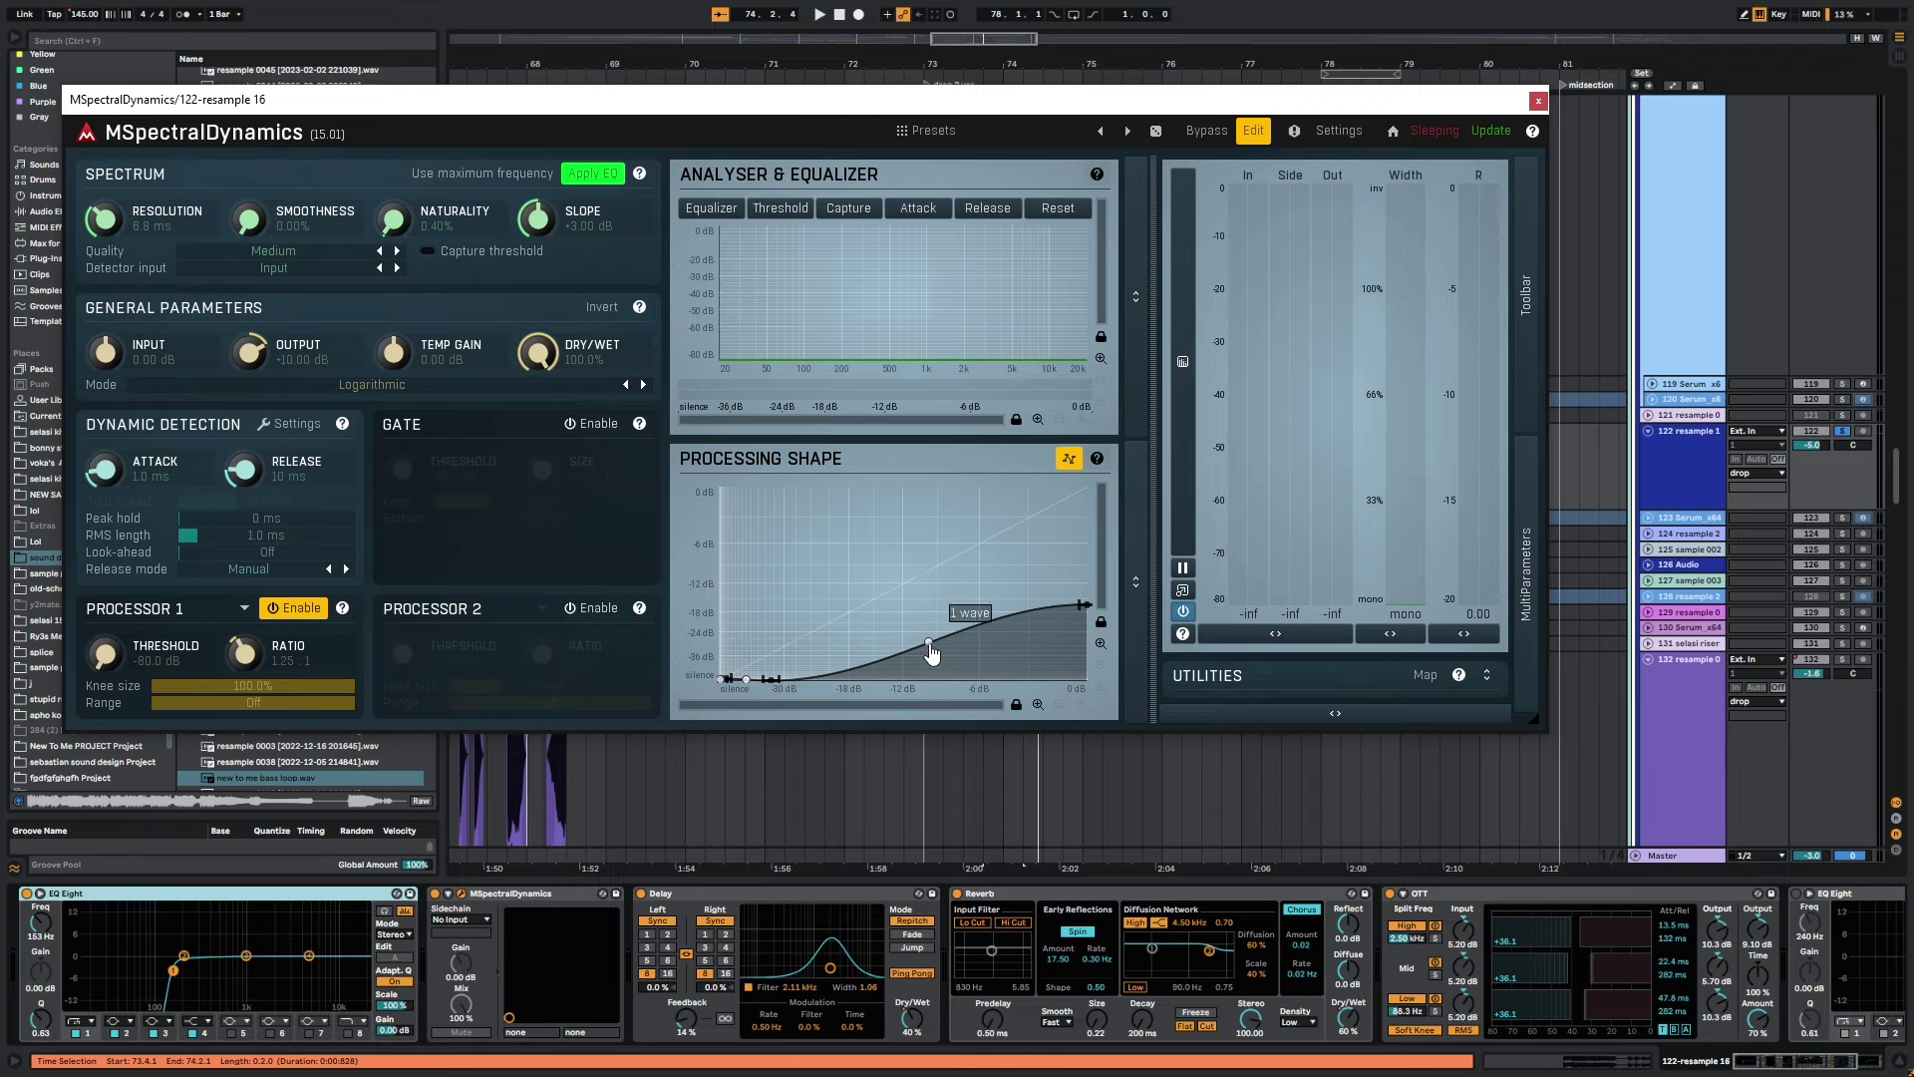
mouse_move(931, 654)
mouse_down()
mouse_move(932, 635)
mouse_move(931, 682)
mouse_move(933, 643)
mouse_up()
key(space)
key(space)
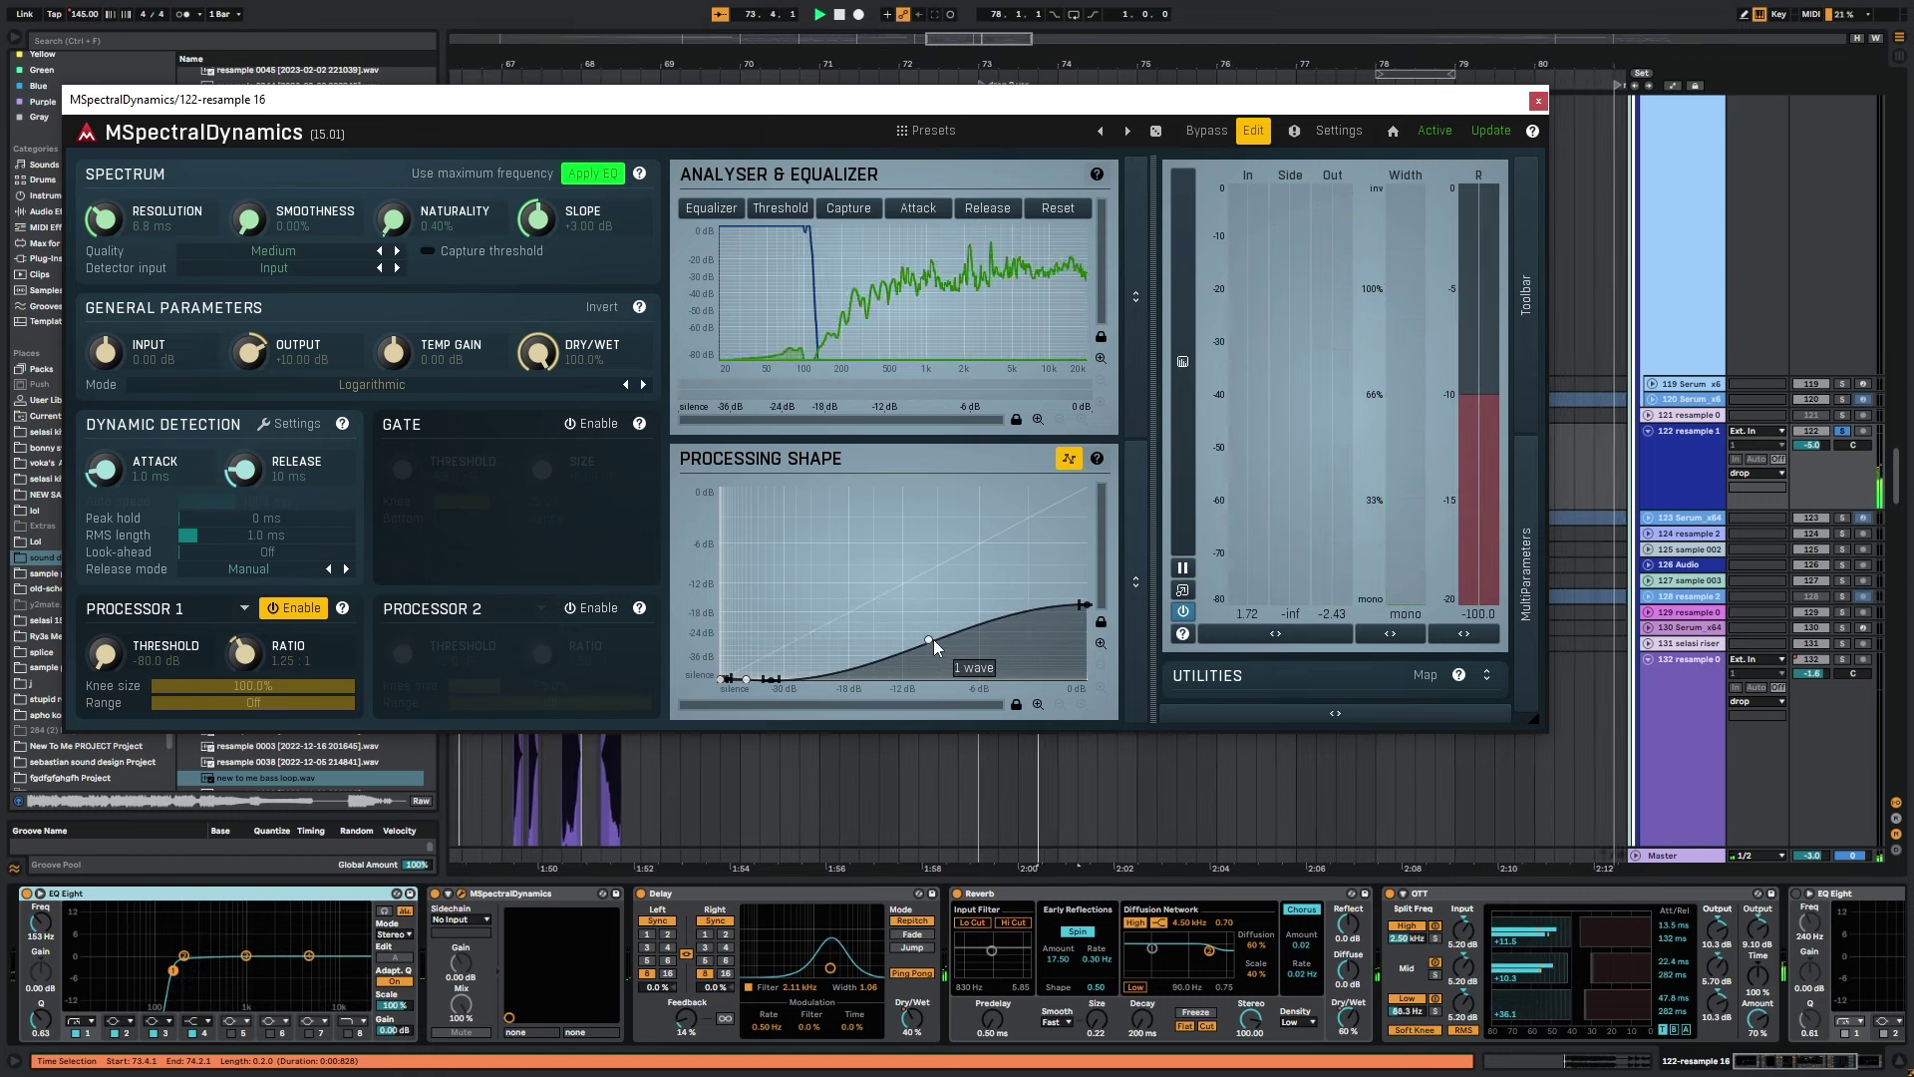
Reset the processing shape again and add a point on its lower part, pulled down to the floor.
click(1067, 459)
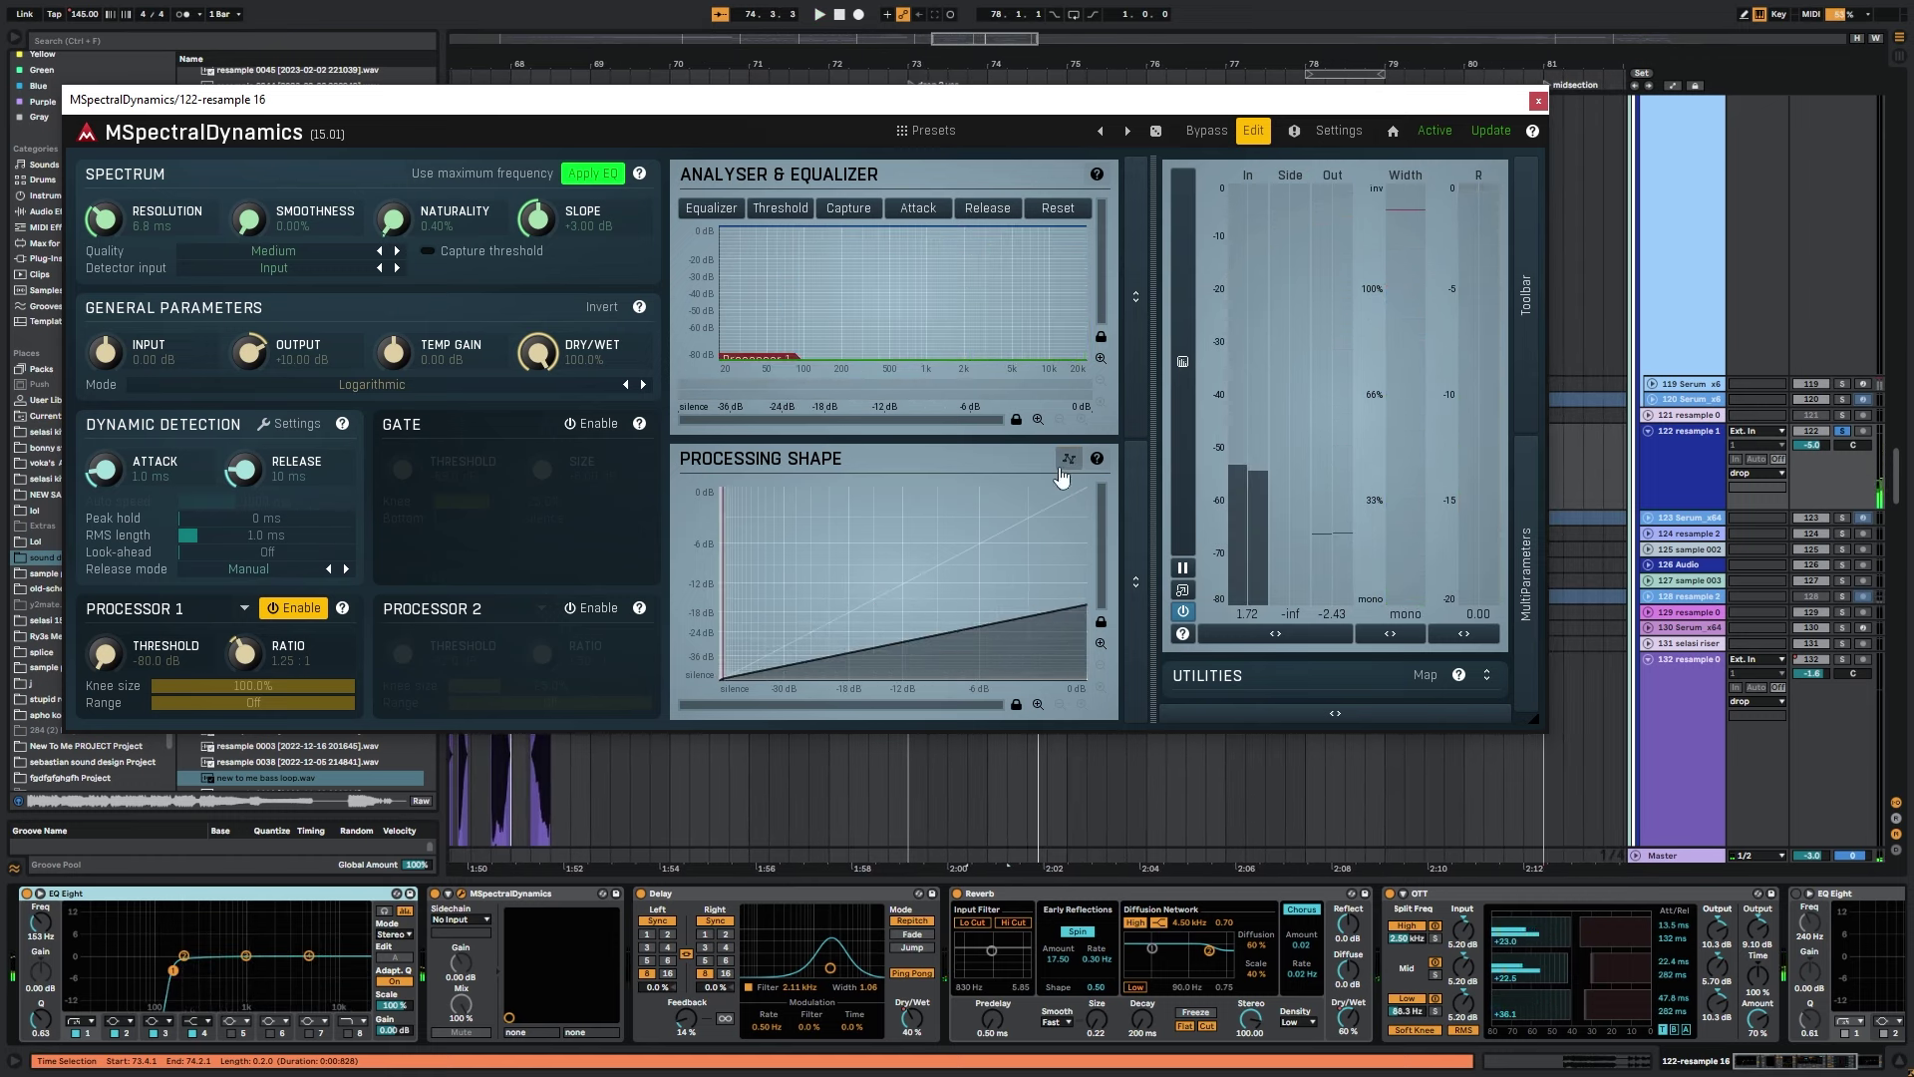
click(1062, 468)
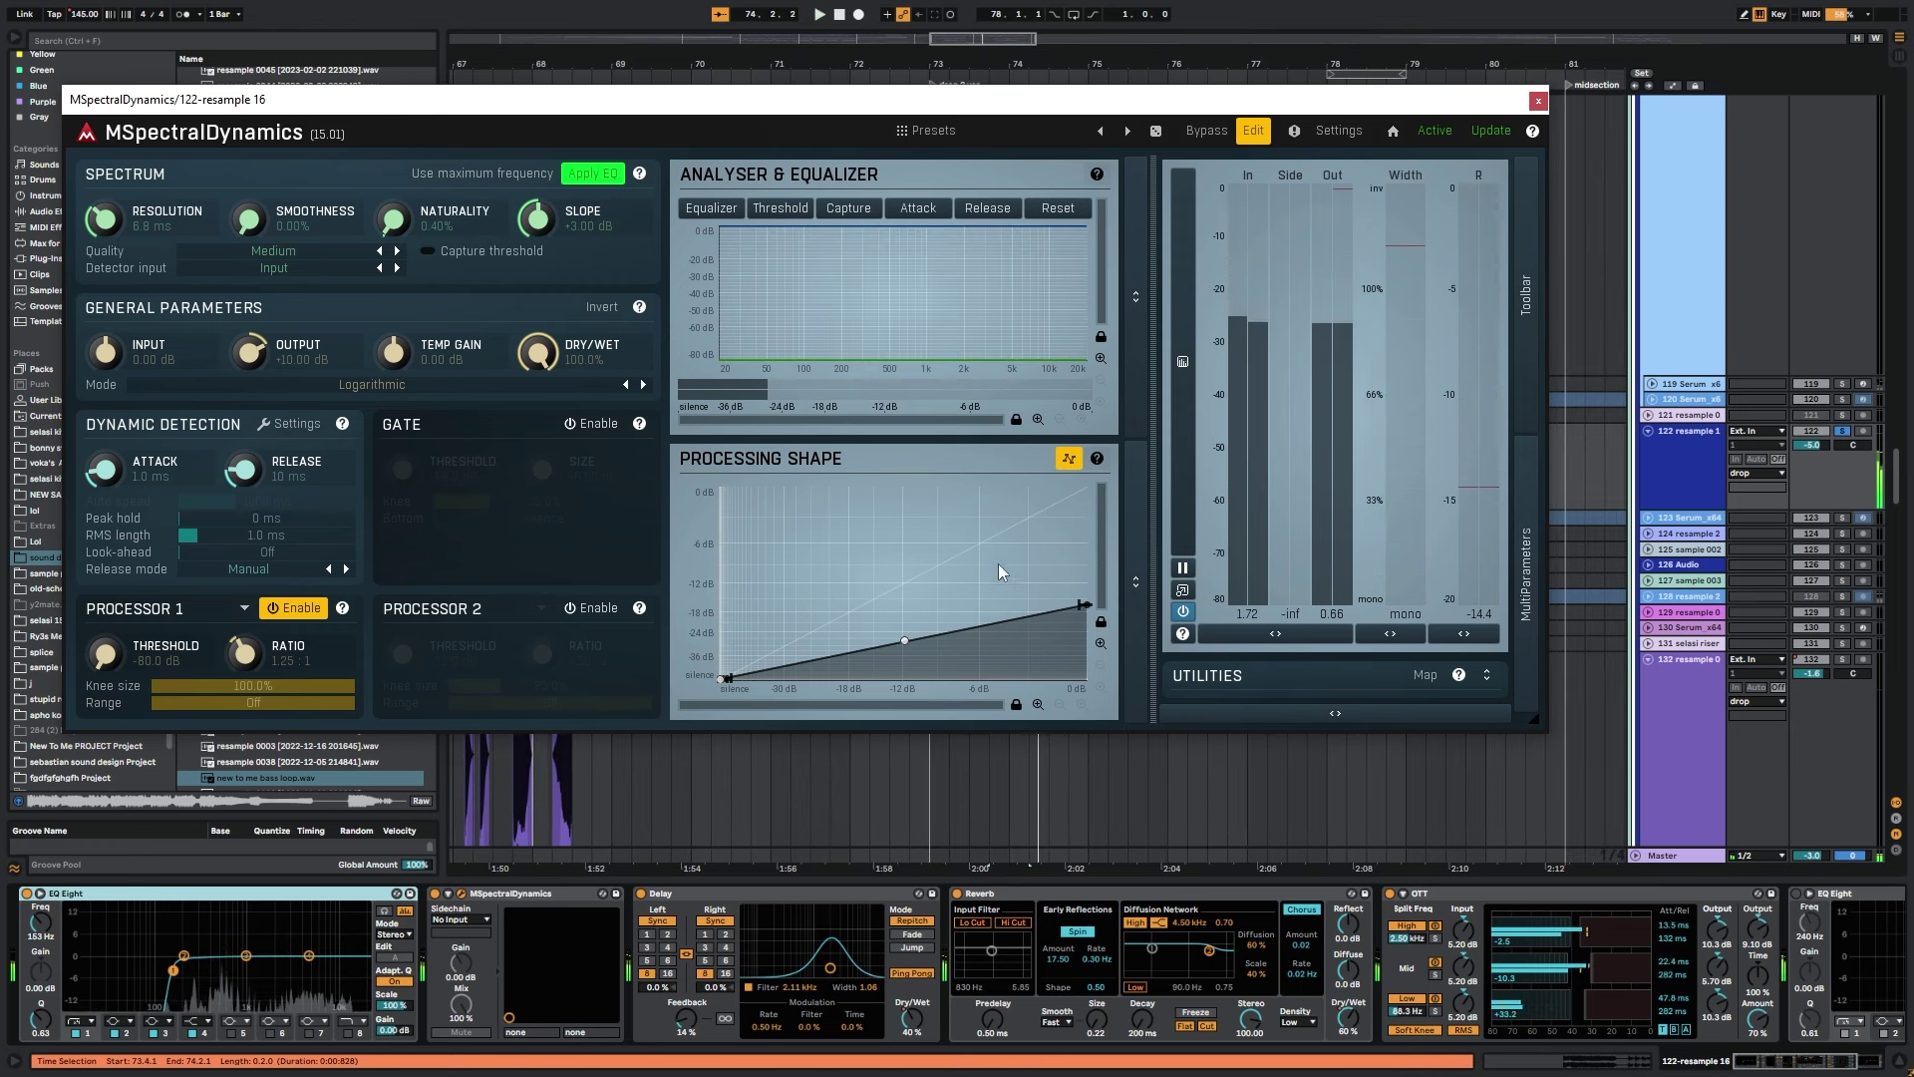
double_click(835, 660)
drag(836, 660, 799, 724)
Apply the Sines curvature to all points, raise the curve to 10 waves and audition the clip.
right_click(980, 655)
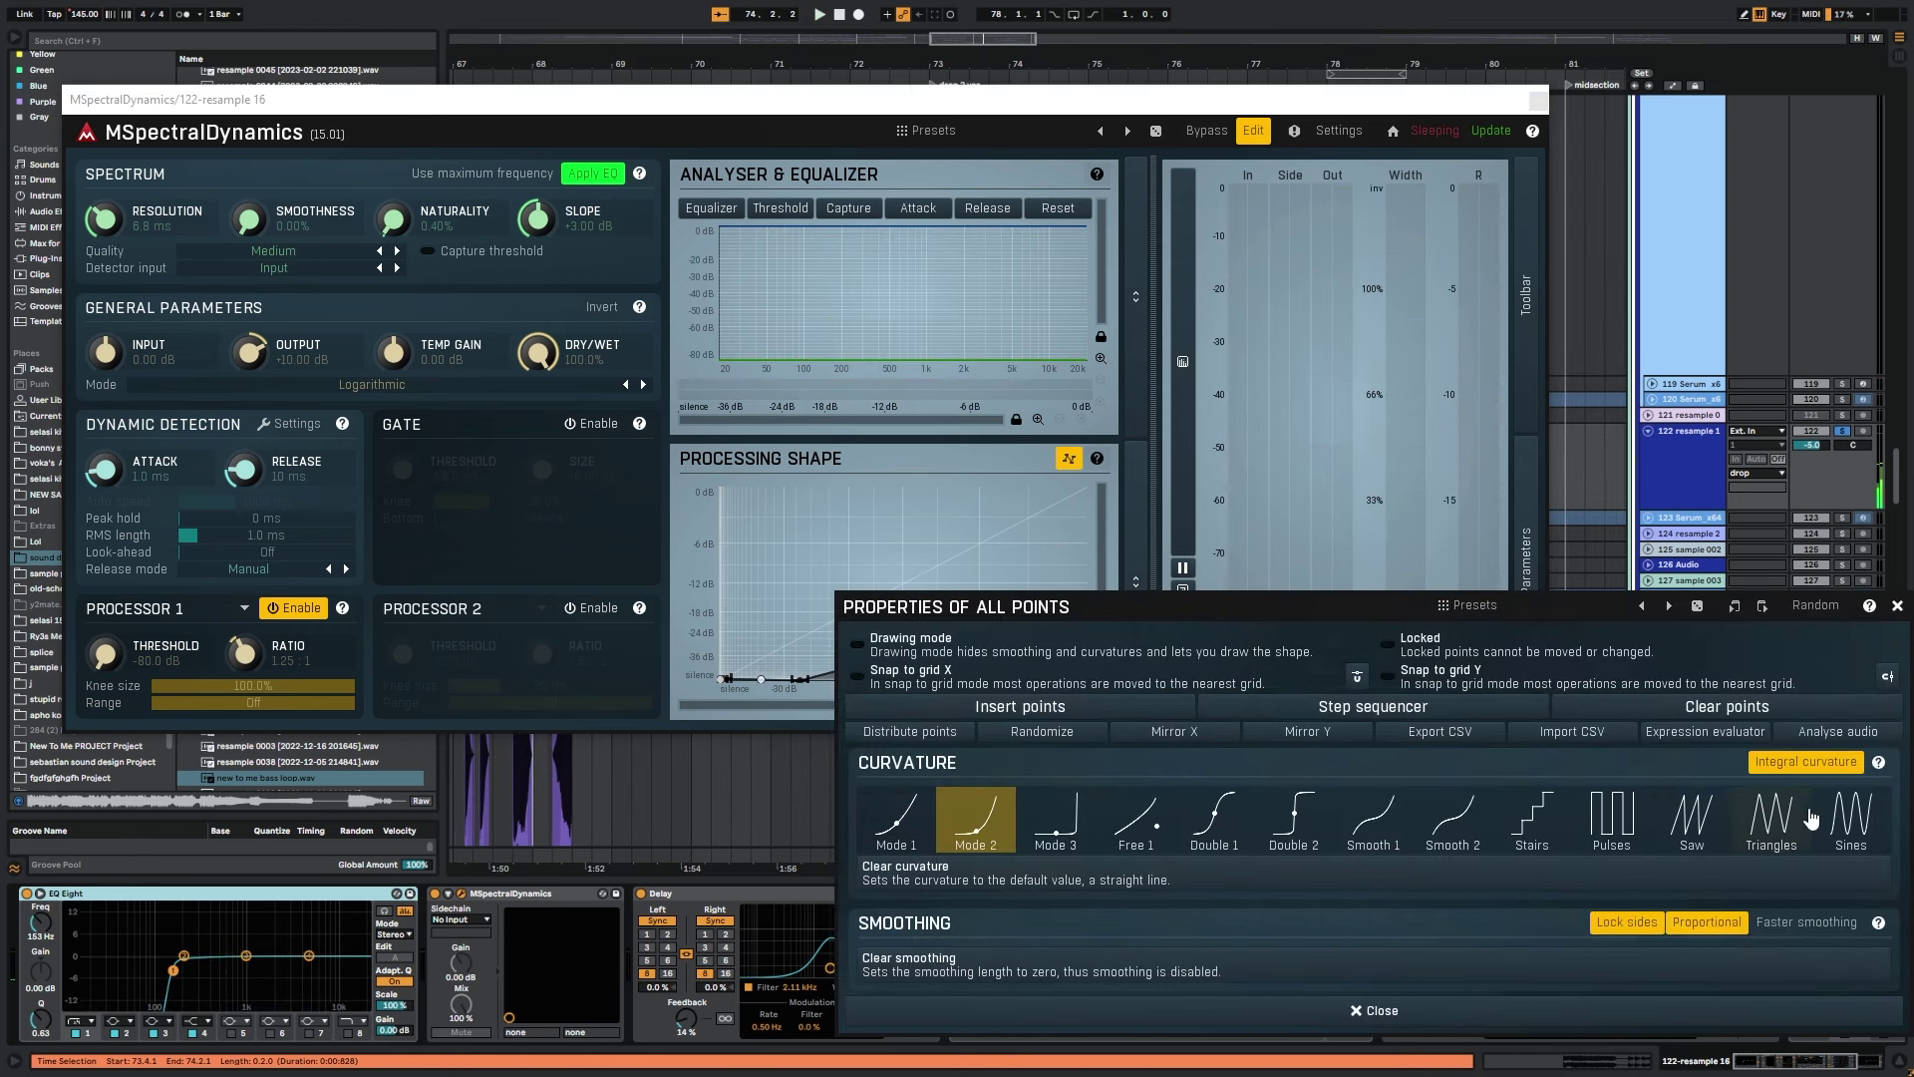
click(1850, 817)
click(1896, 607)
drag(944, 643, 944, 629)
key(space)
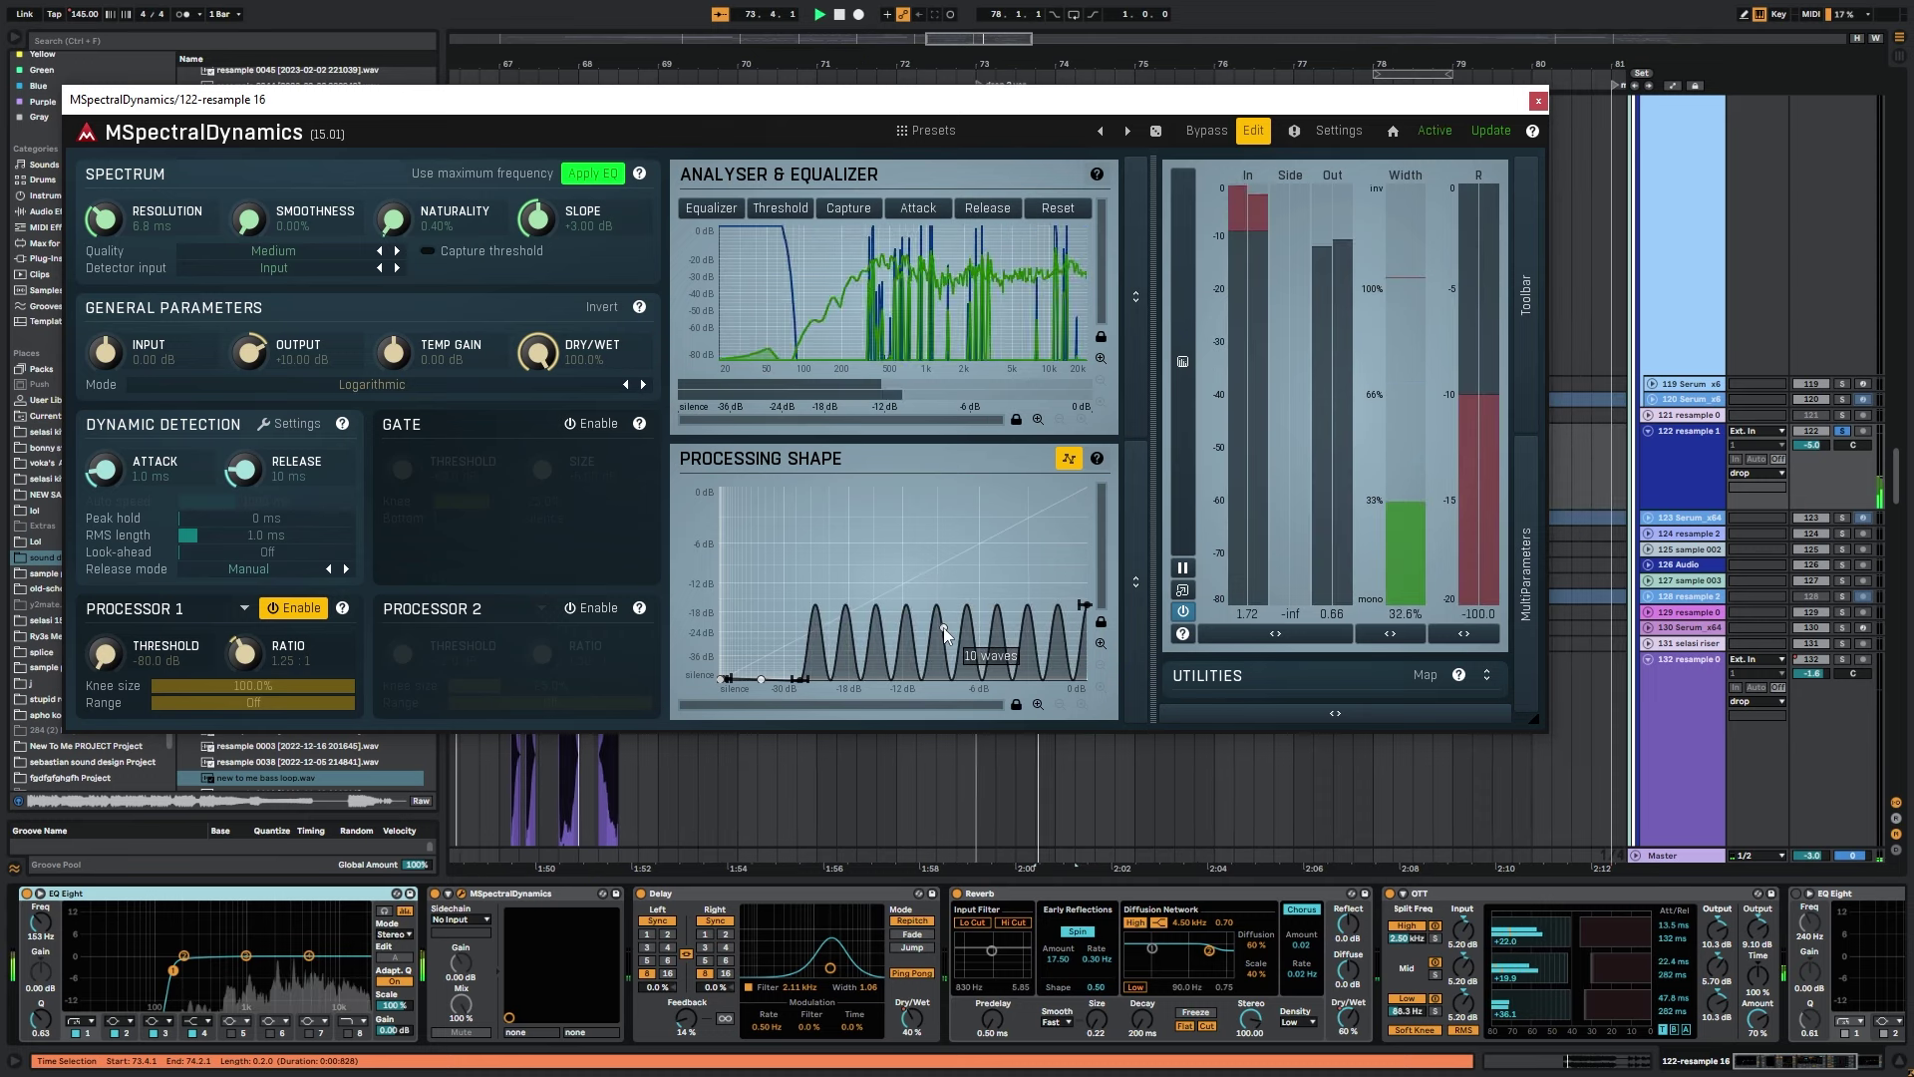
Move the shape's floor point slightly toward the silence end, stop playback and close MSpectralDynamics.
drag(800, 680, 783, 680)
key(space)
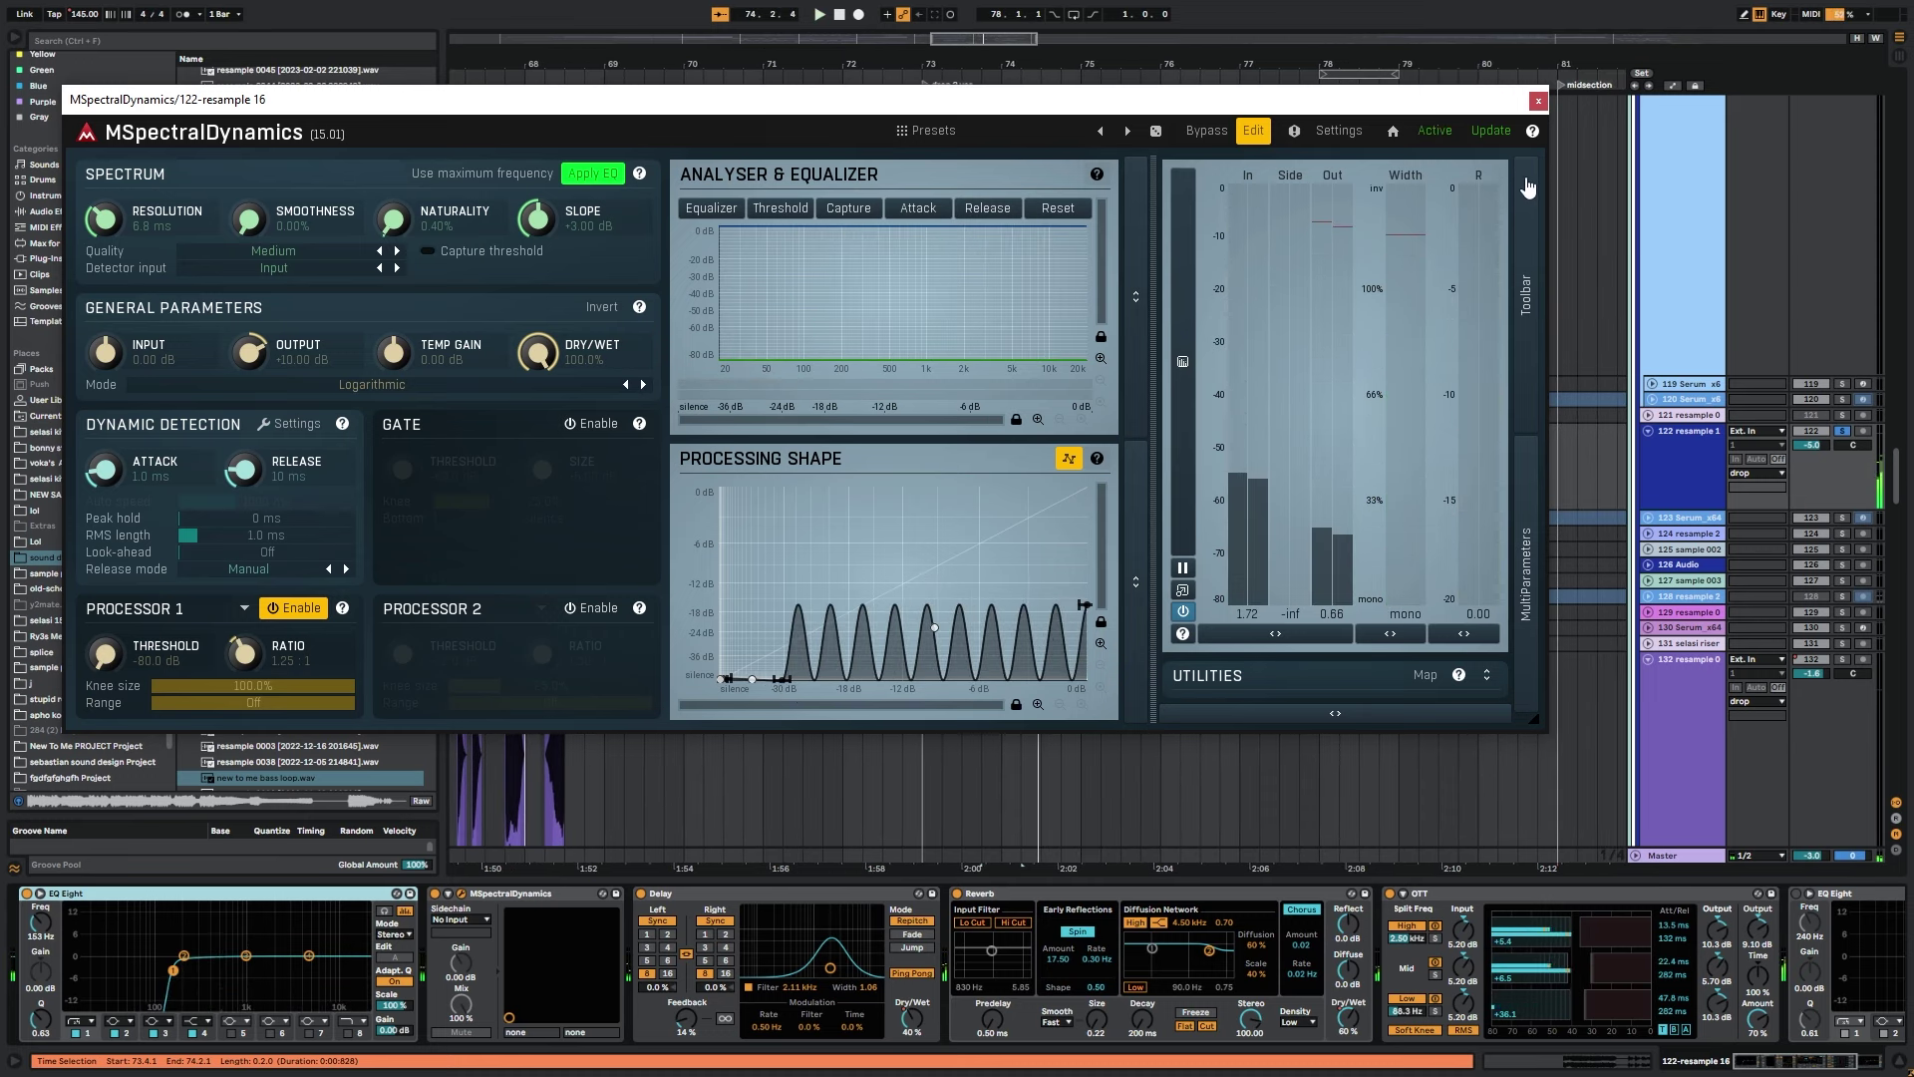
click(1538, 99)
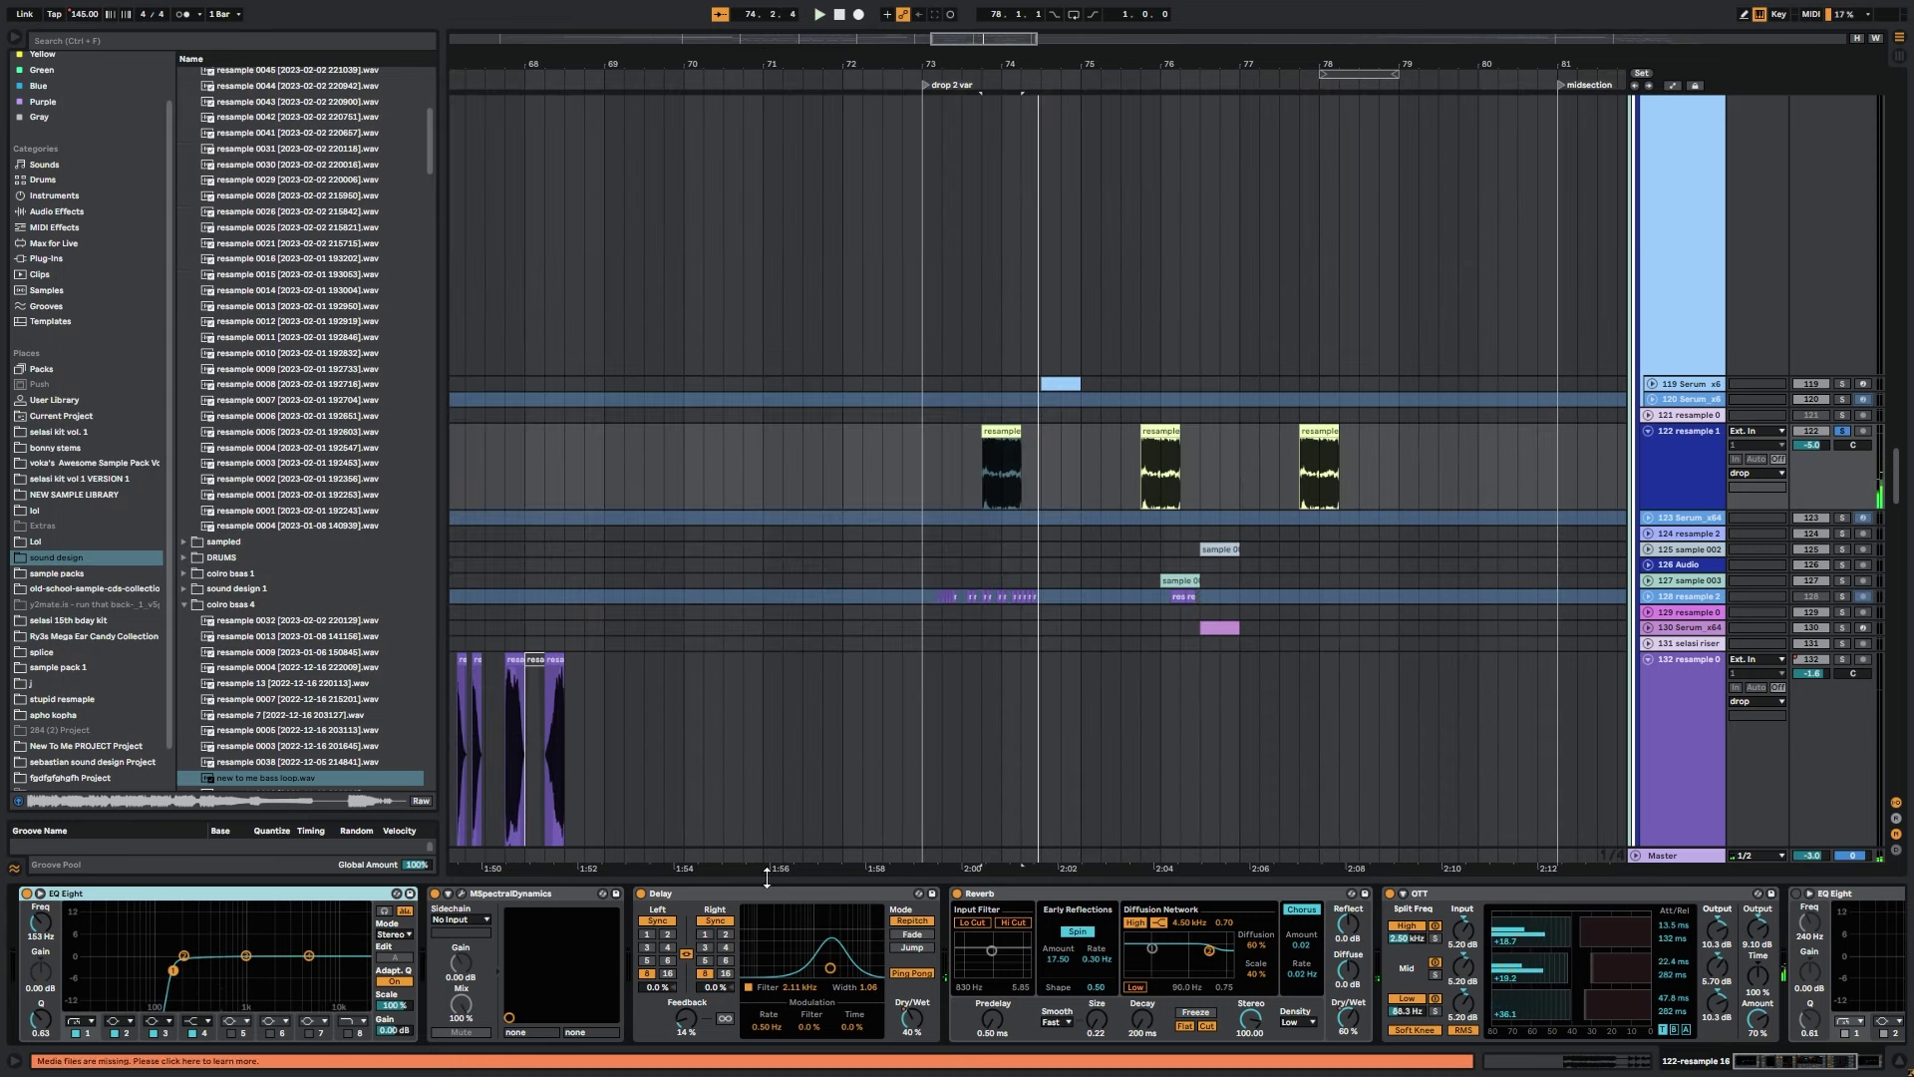
Reactivate the final EQ Eight on the 122 resample track and place the insert marker at 73.4.1.
click(1063, 890)
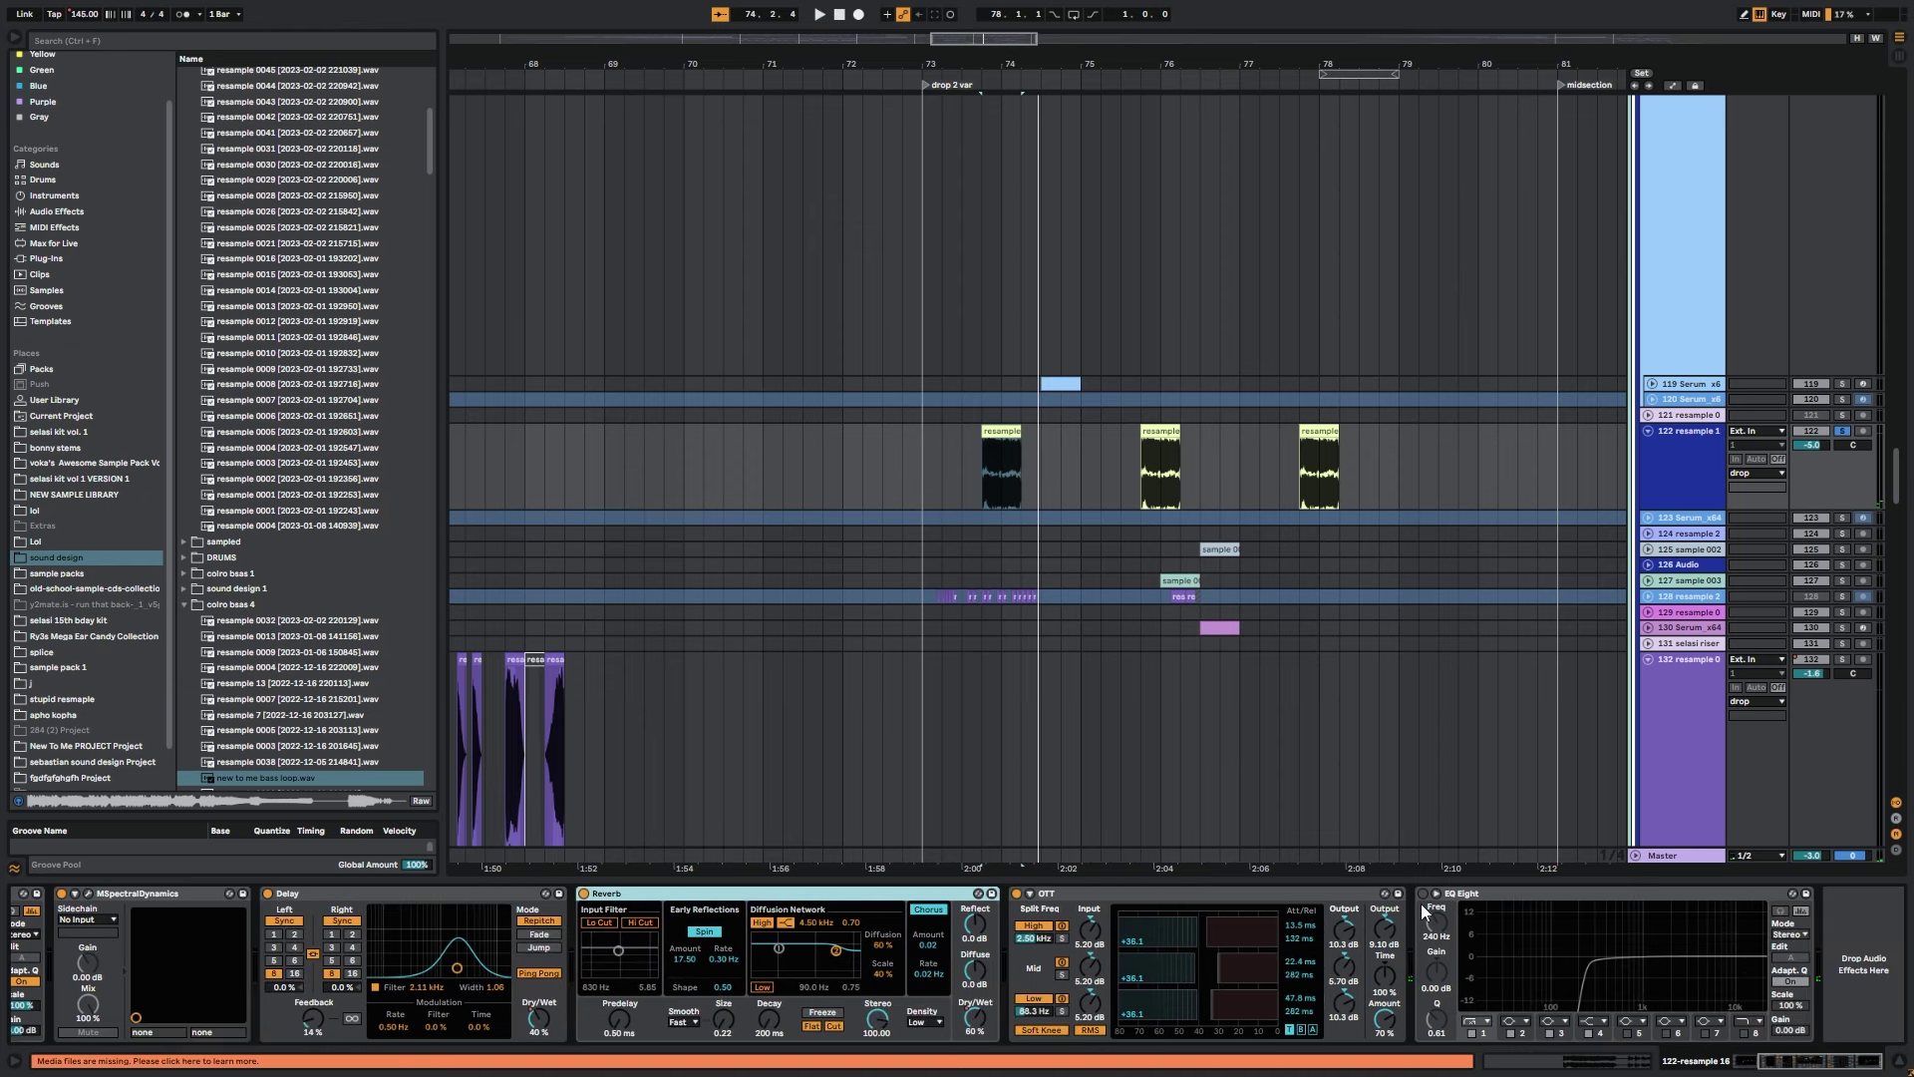
click(1423, 894)
click(1003, 525)
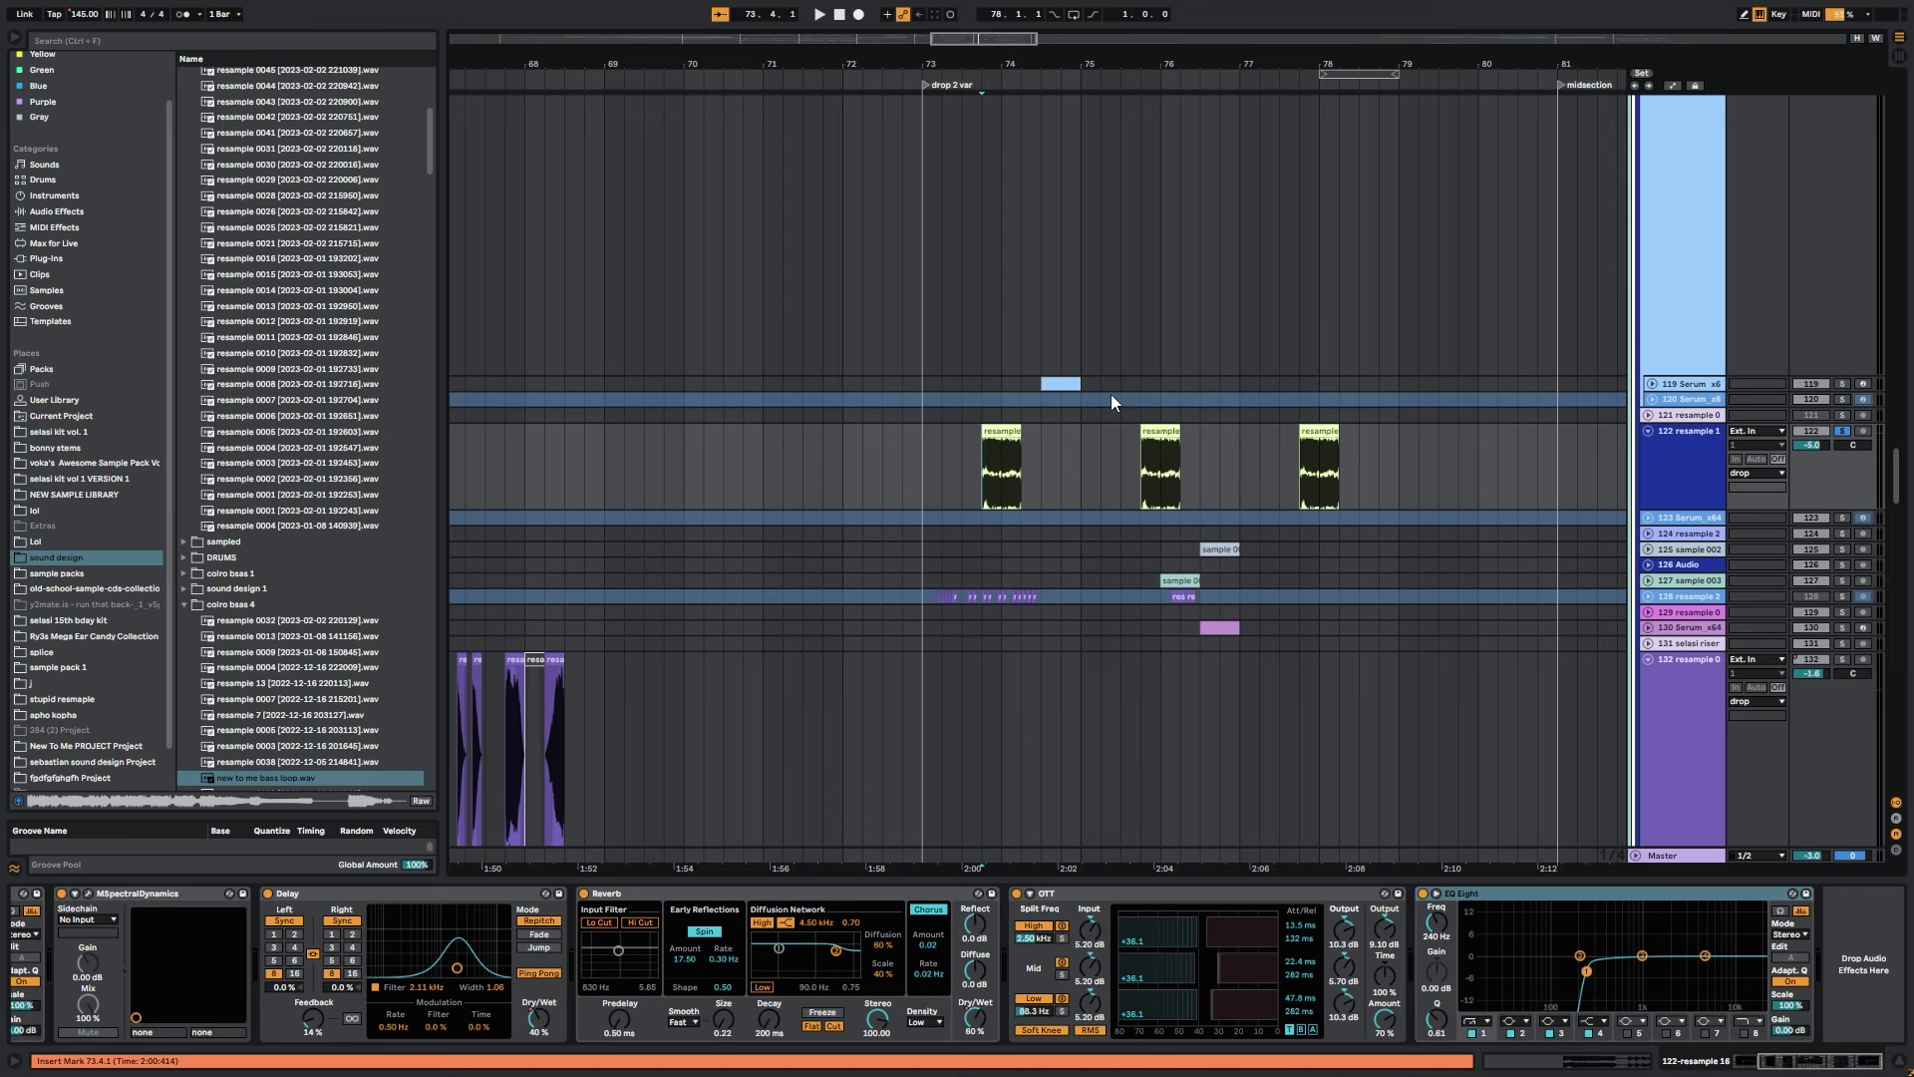
Turn off the 122 resample track's solo and play the full mix from the 127 sample clip at 76.1.1.
click(1178, 580)
click(1842, 431)
key(space)
Collapse the 118 Group track and return to the PRE group at the start of the track list during playback.
drag(1122, 662, 834, 952)
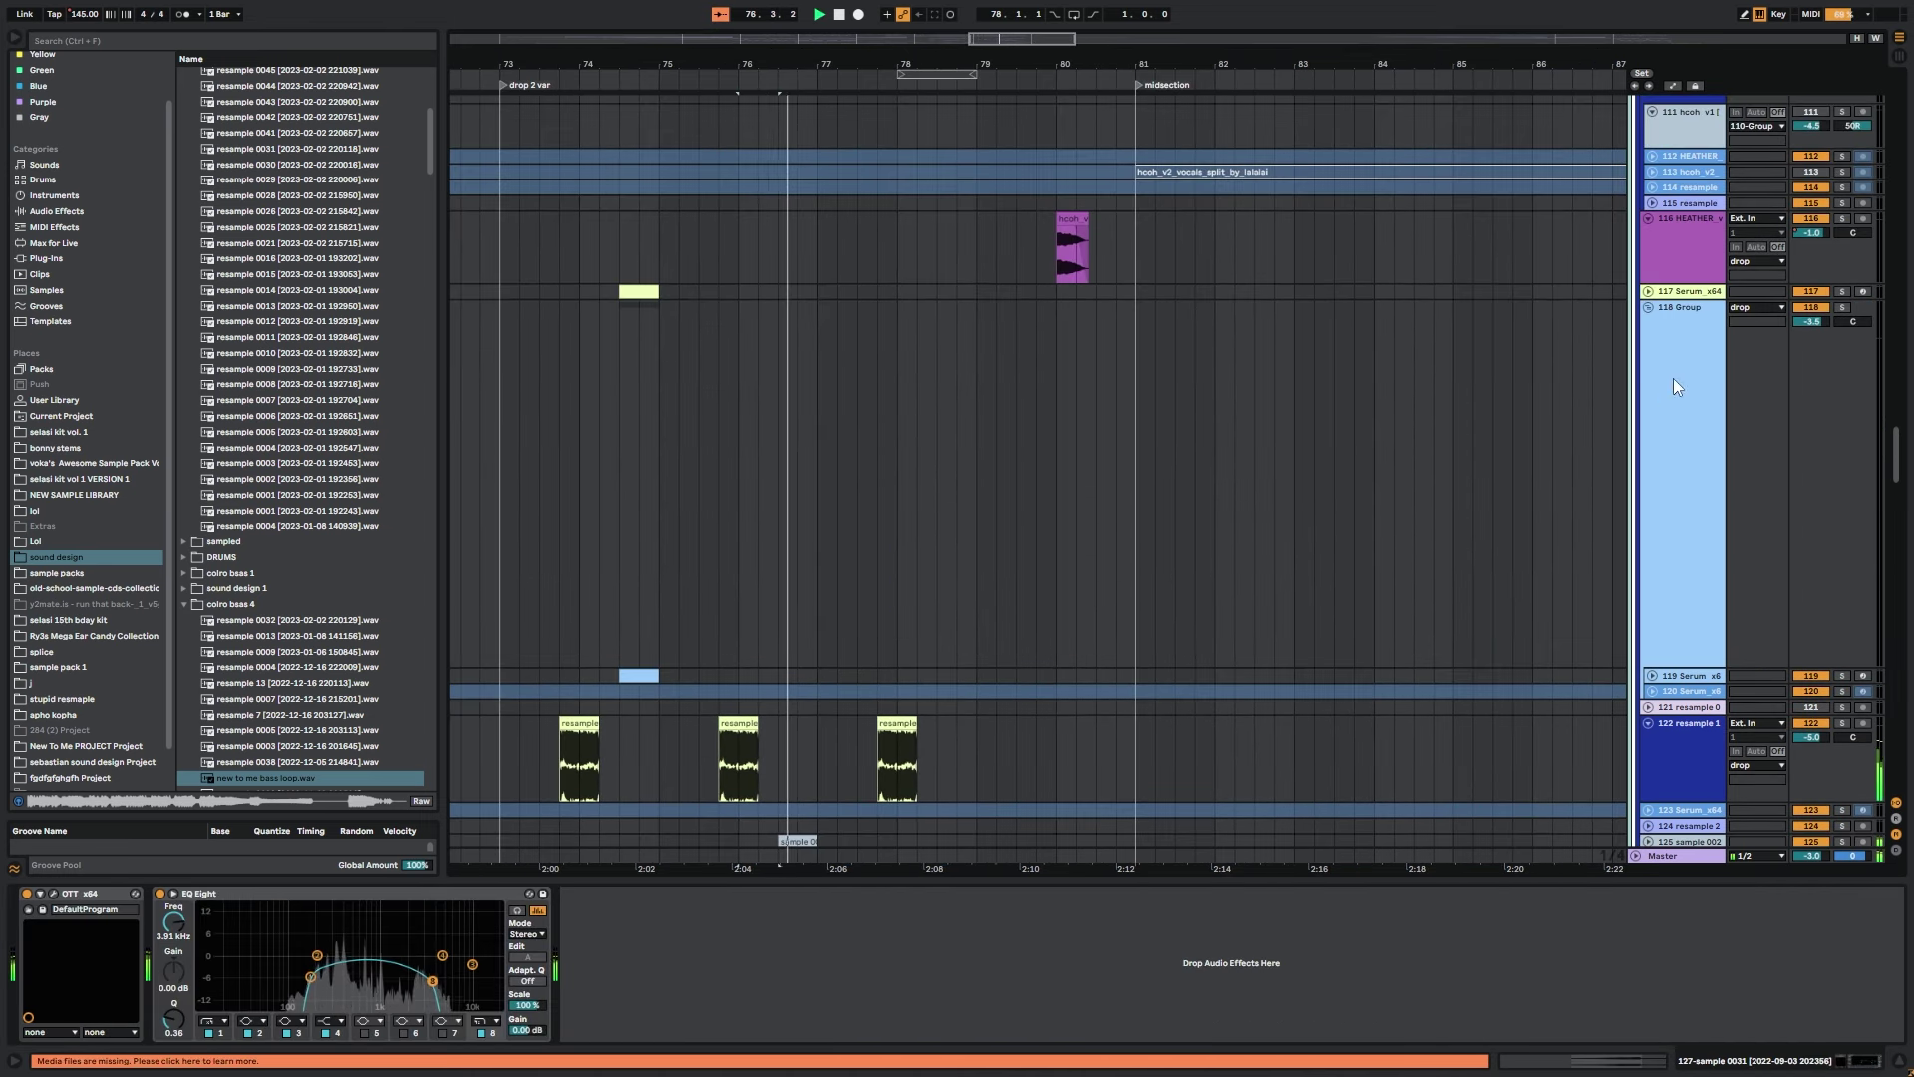
click(1649, 308)
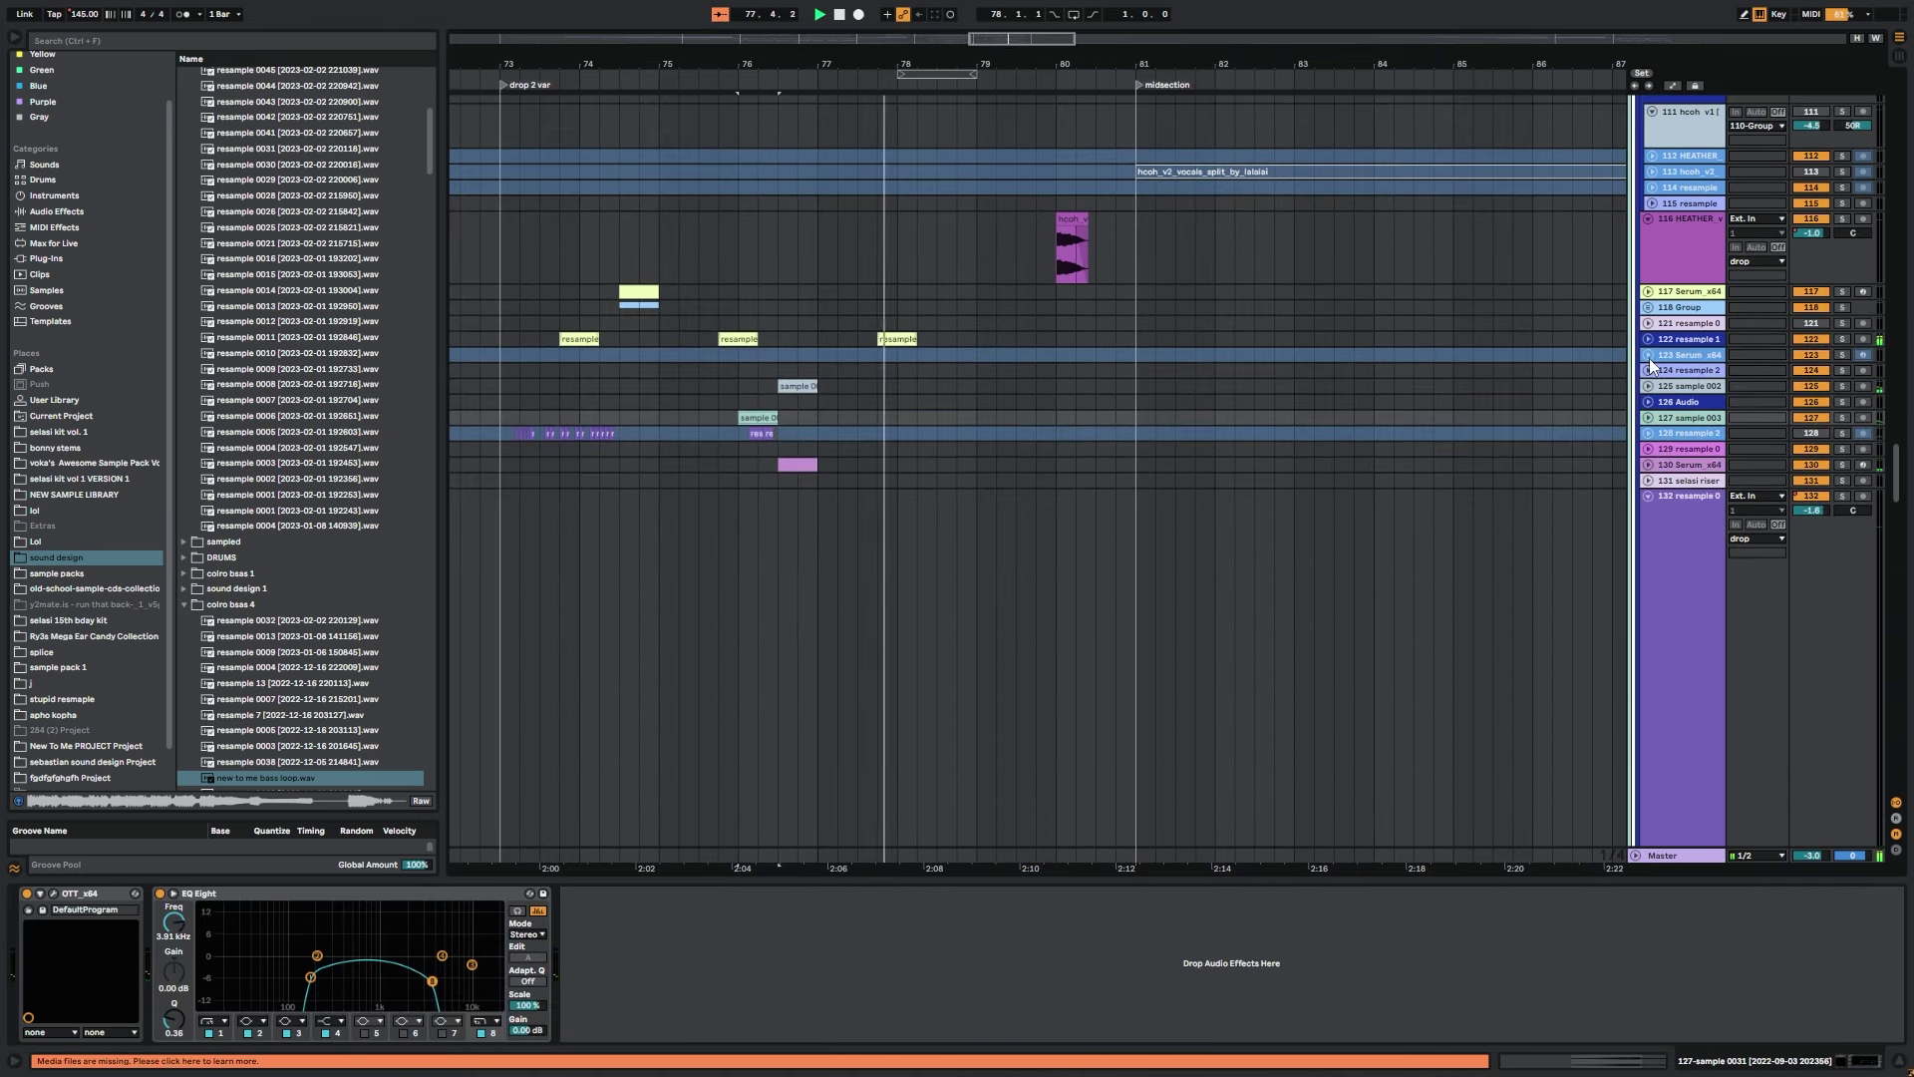
scroll(1338, 347, up, 5)
scroll(1338, 347, left, 2)
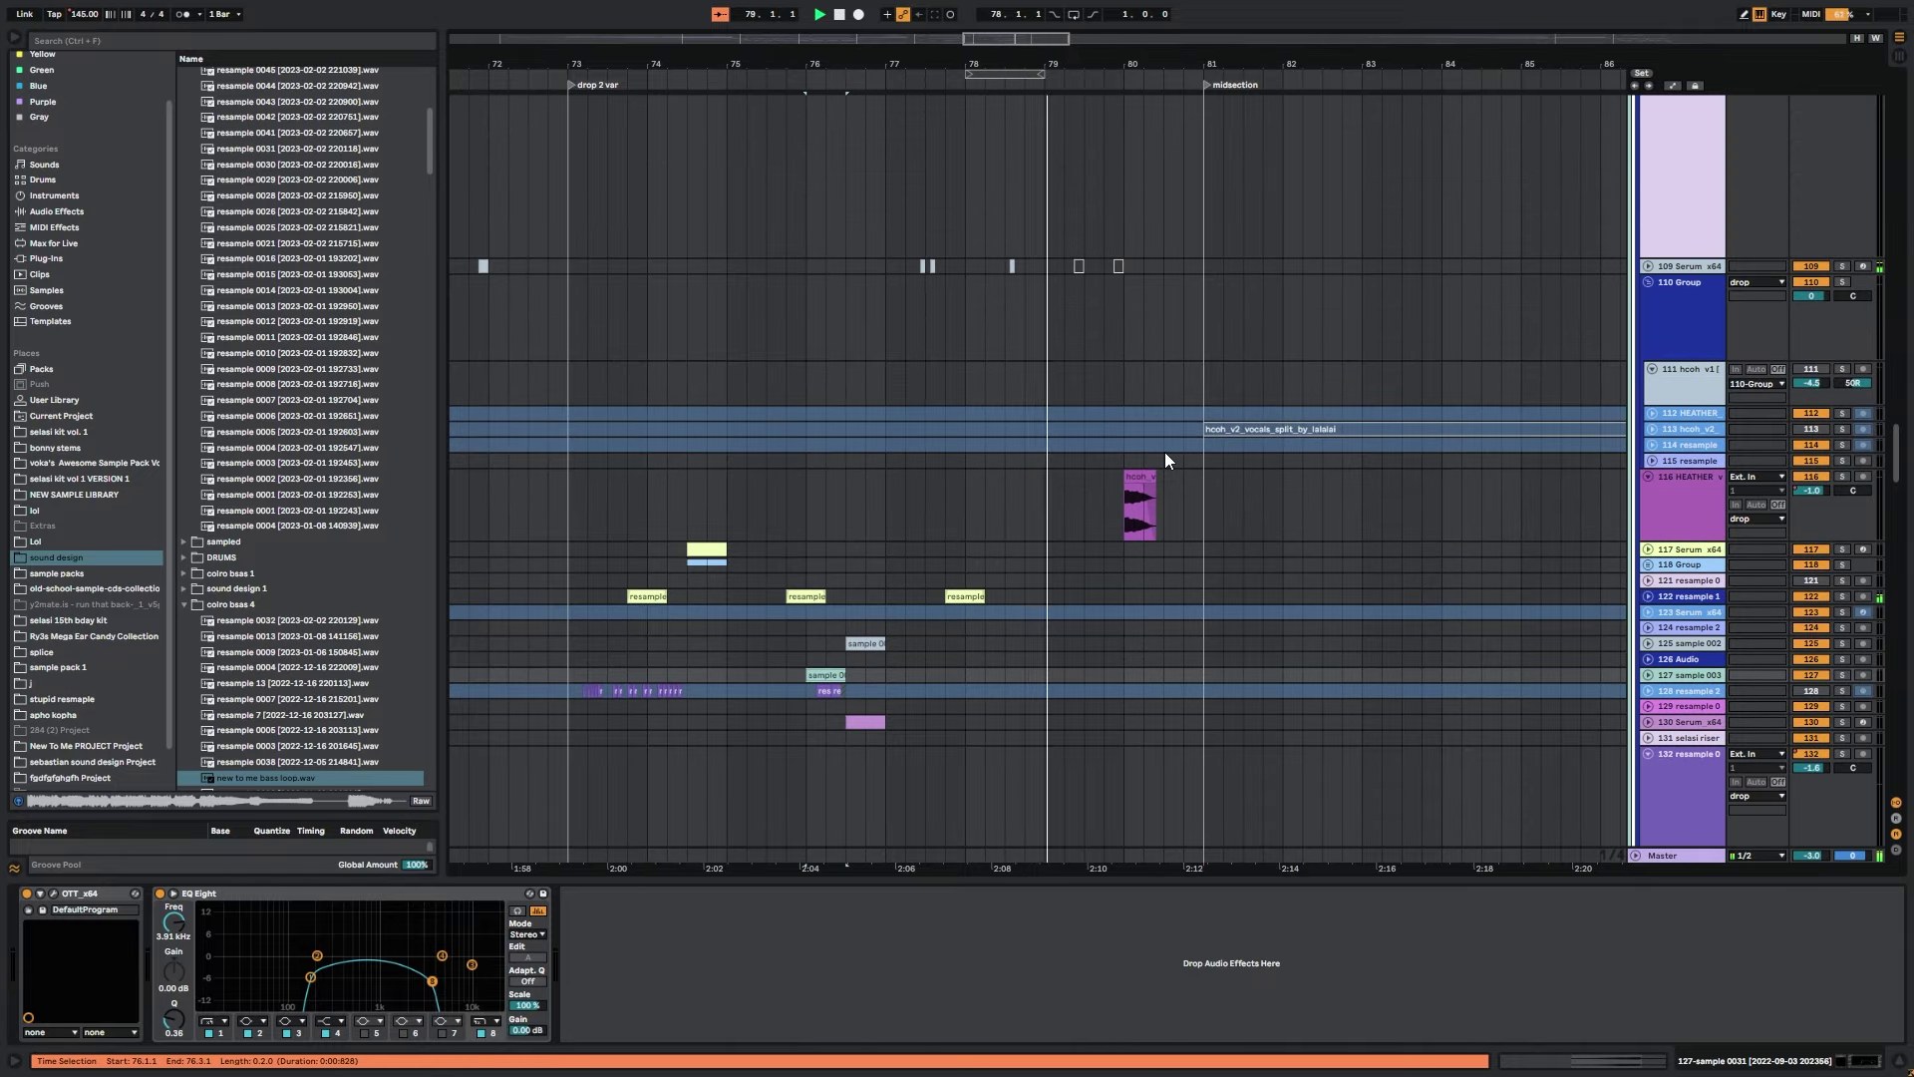
drag(1089, 410, 1114, 609)
mouse_move(1565, 413)
mouse_down()
mouse_move(1598, 589)
mouse_move(1665, 582)
mouse_up()
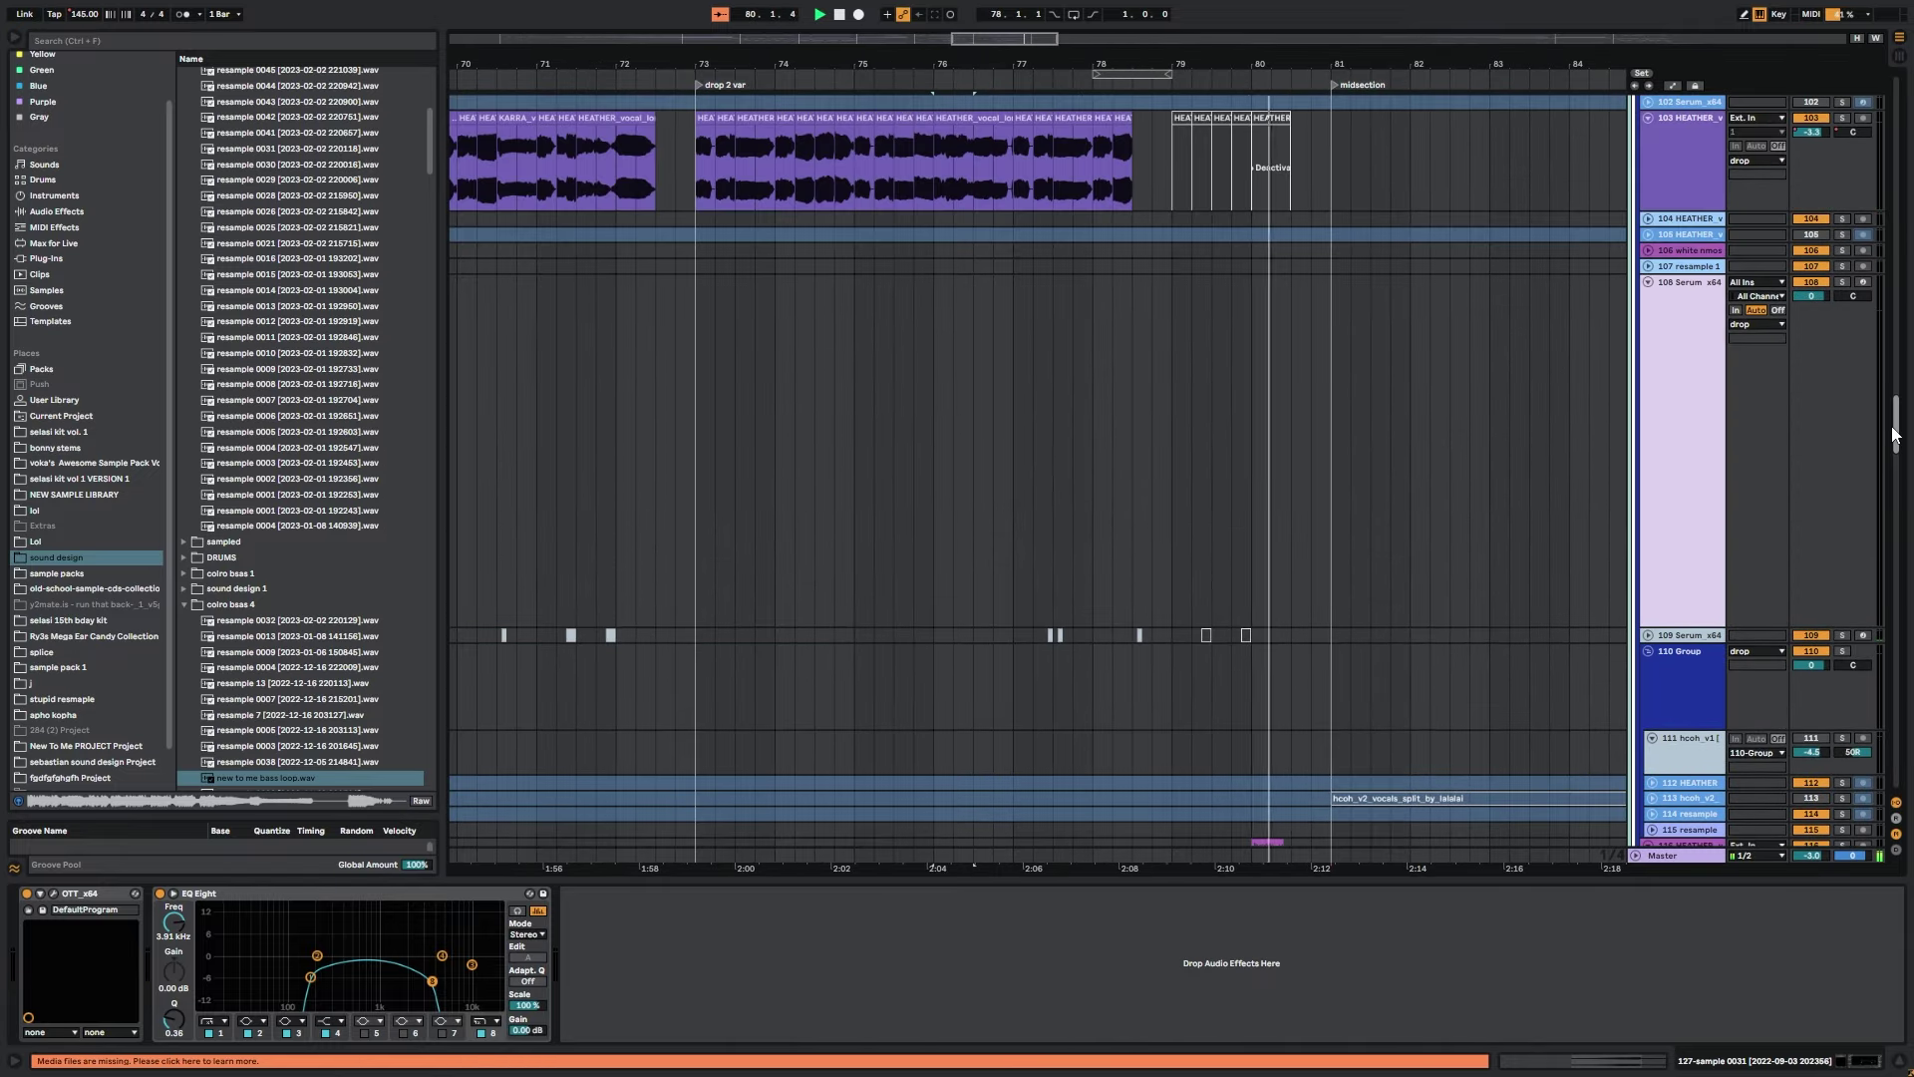
drag(1894, 430, 1756, 74)
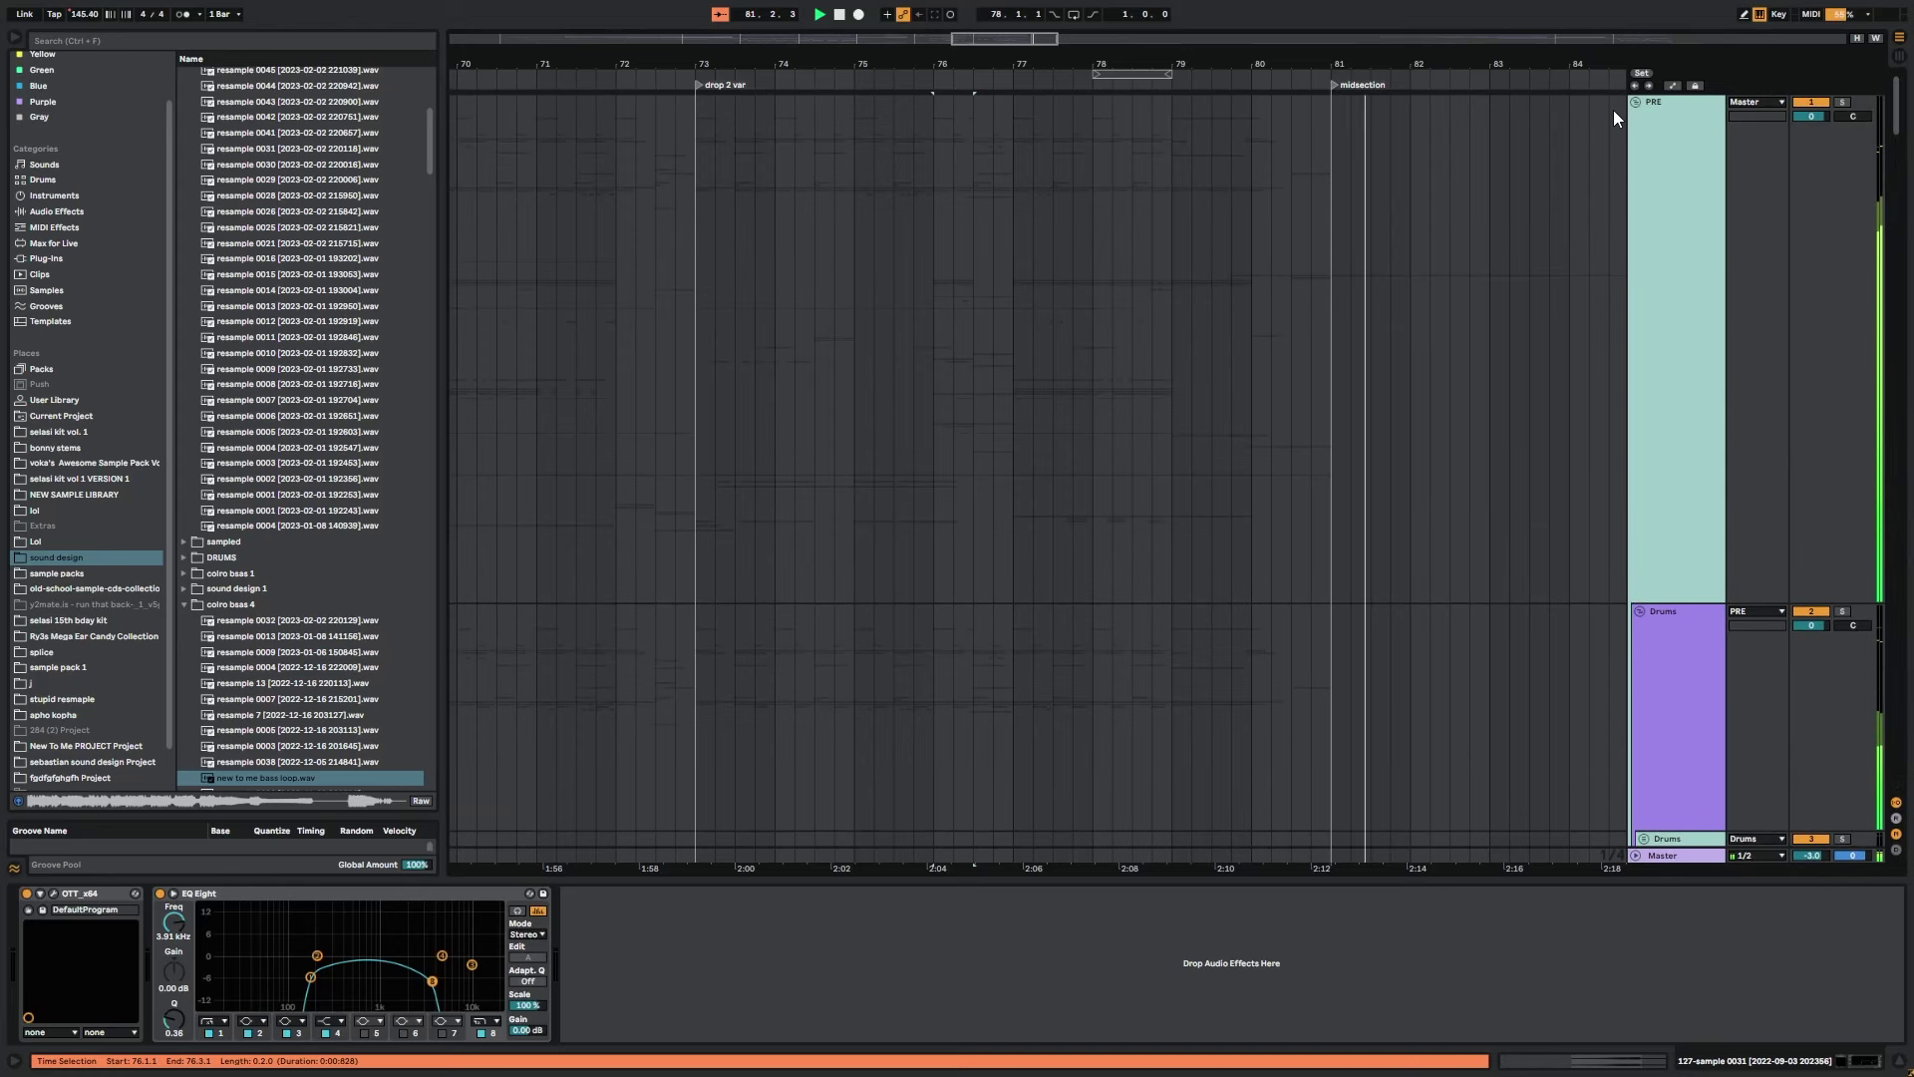